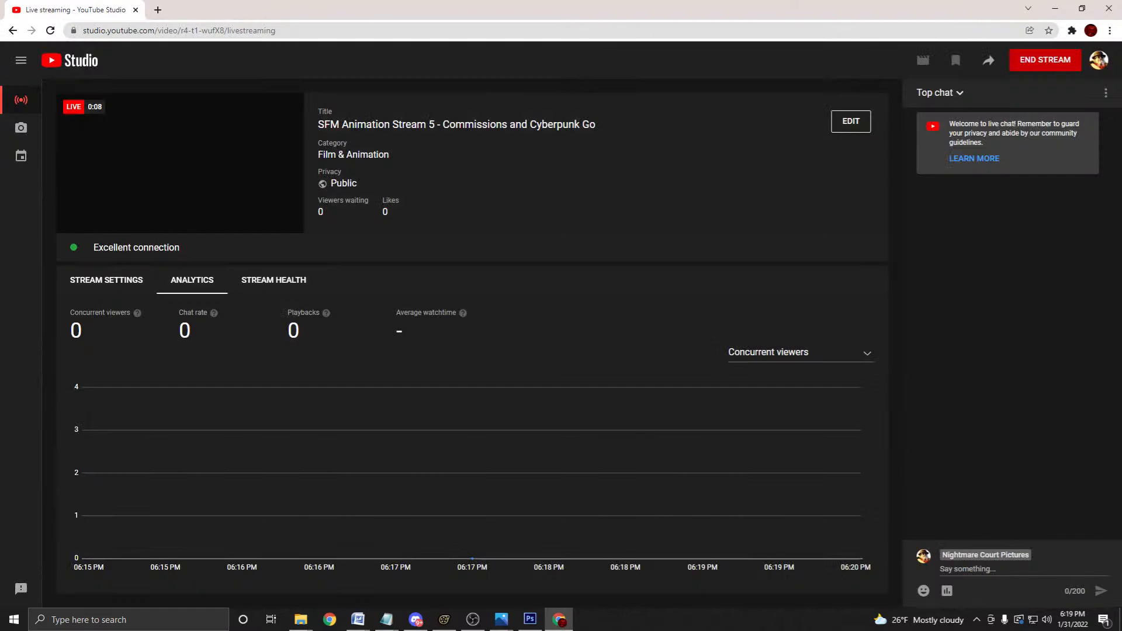
Switch to Photoshop and quit it without saving the changes to Stream Cover 3psd.psd.
key(alt+Tab)
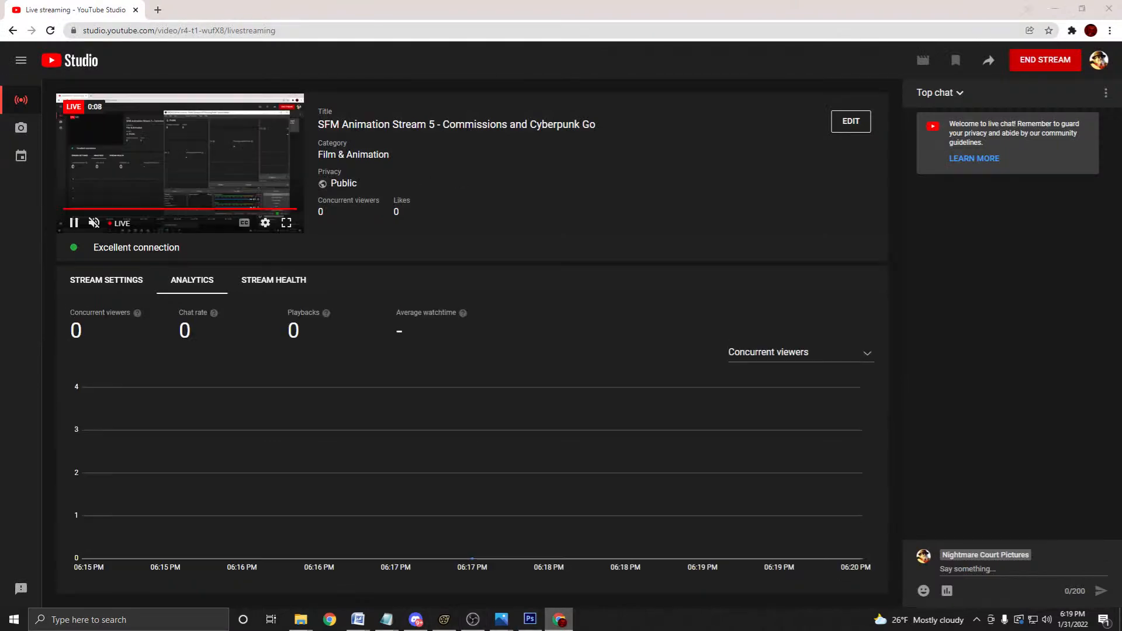
click(991, 86)
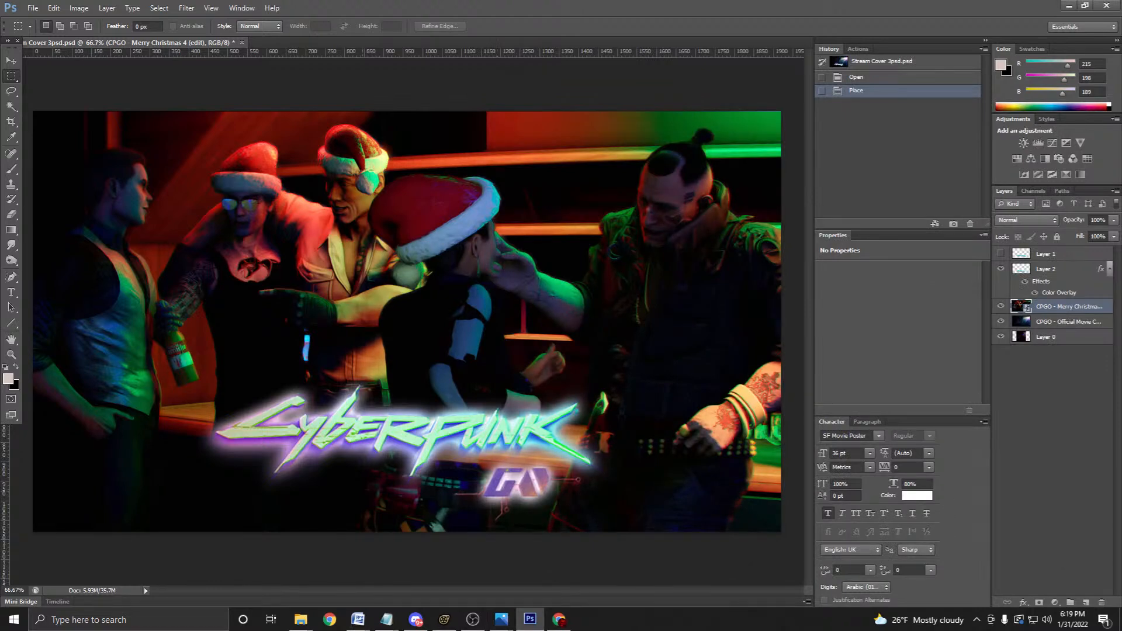
click(1106, 5)
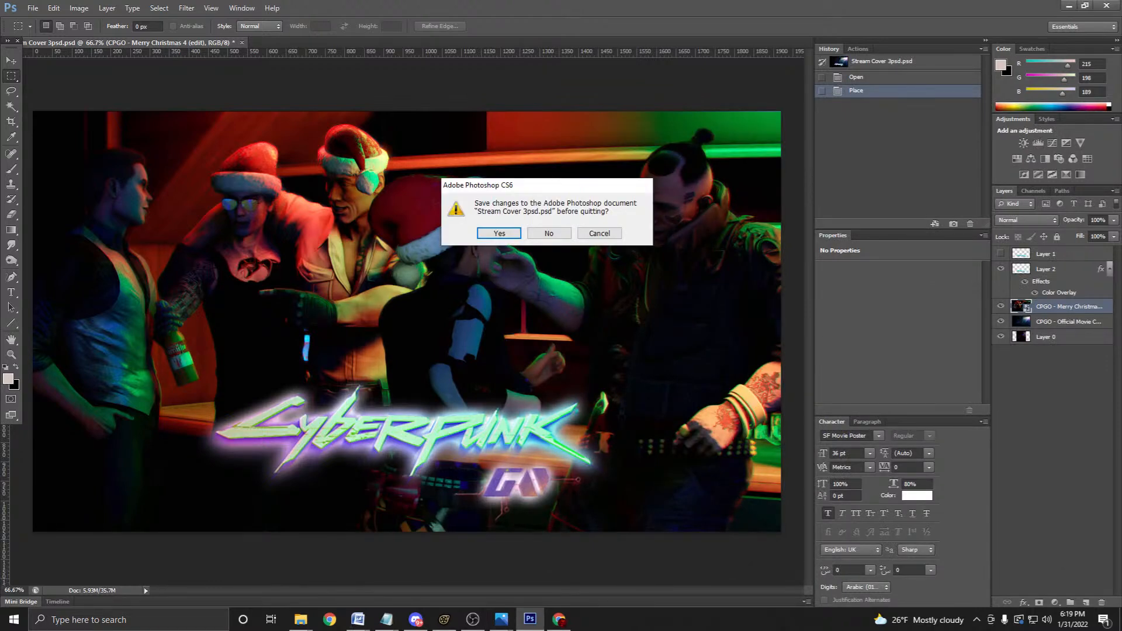
click(548, 233)
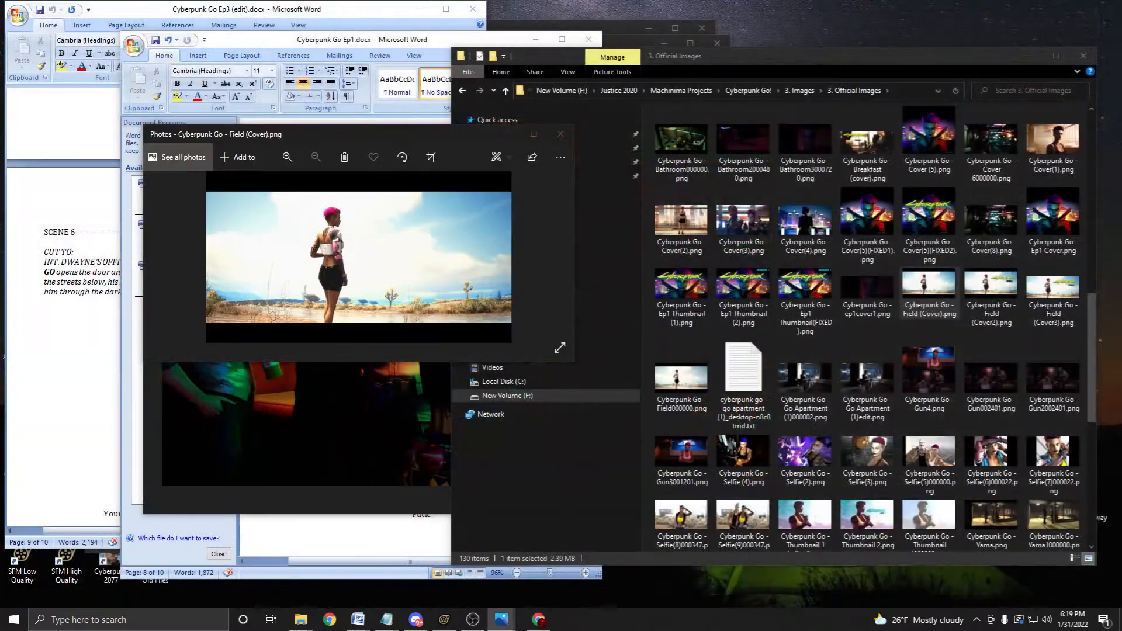
Close the 3. Official Images folder window and both open image viewer windows.
click(1083, 55)
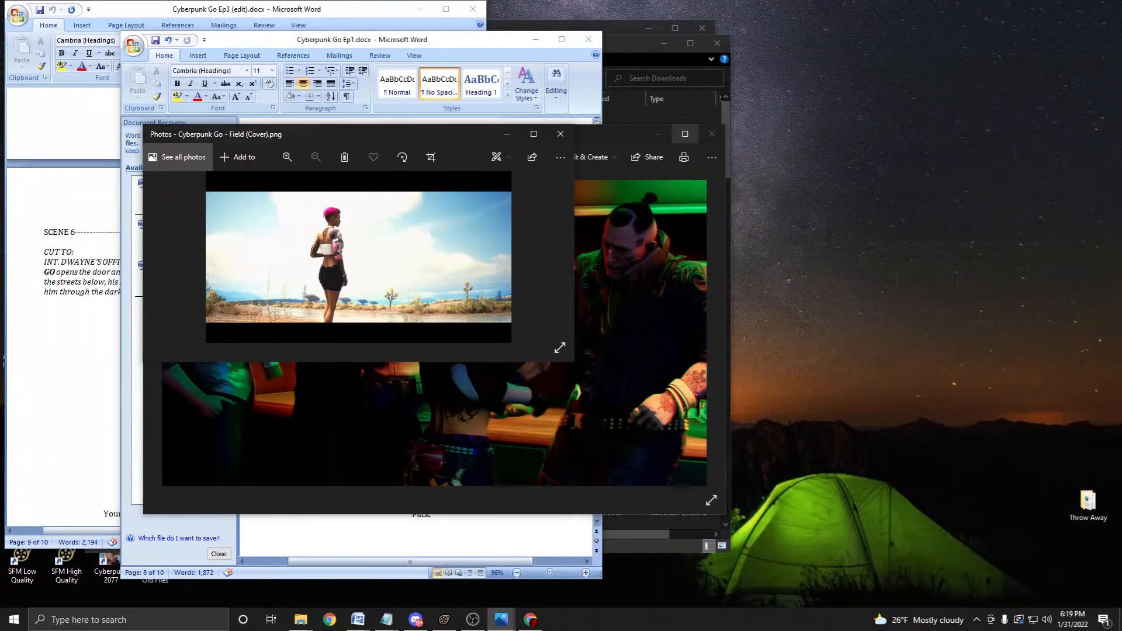
click(561, 133)
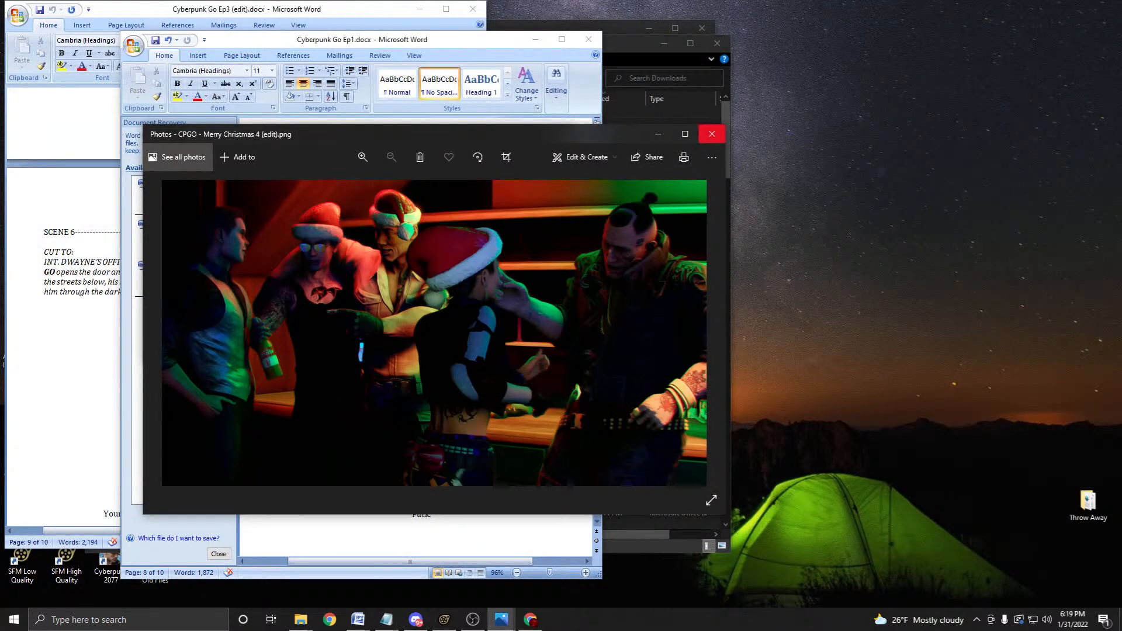
click(712, 134)
click(560, 133)
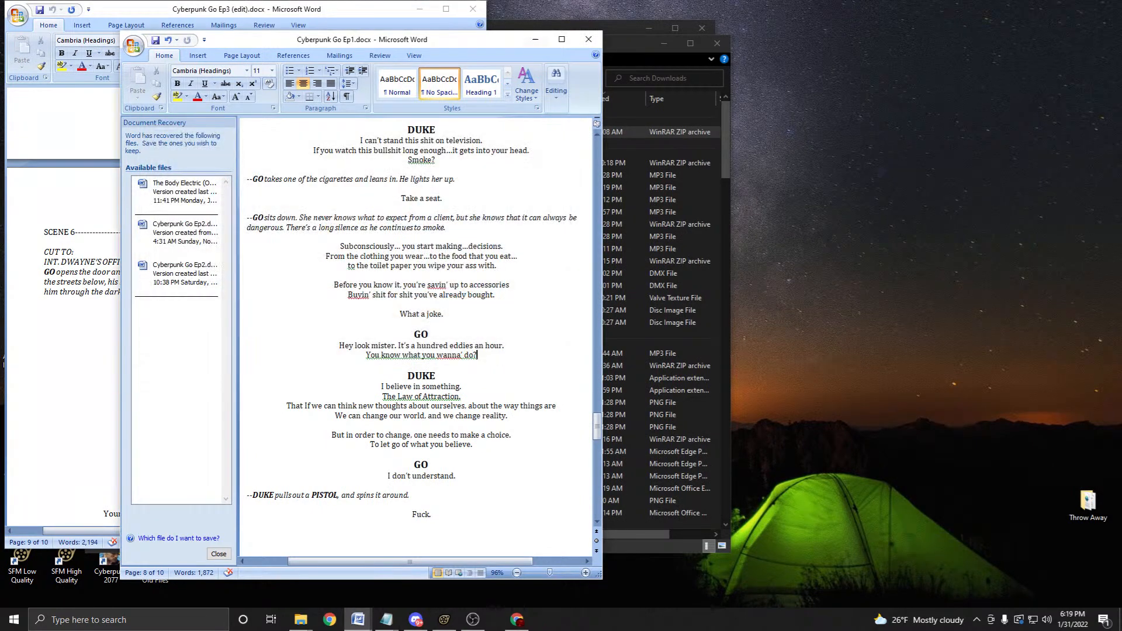
Clear the holos and Downloads folder windows off the desktop and minimize both Cyberpunk Go Word scripts.
click(619, 29)
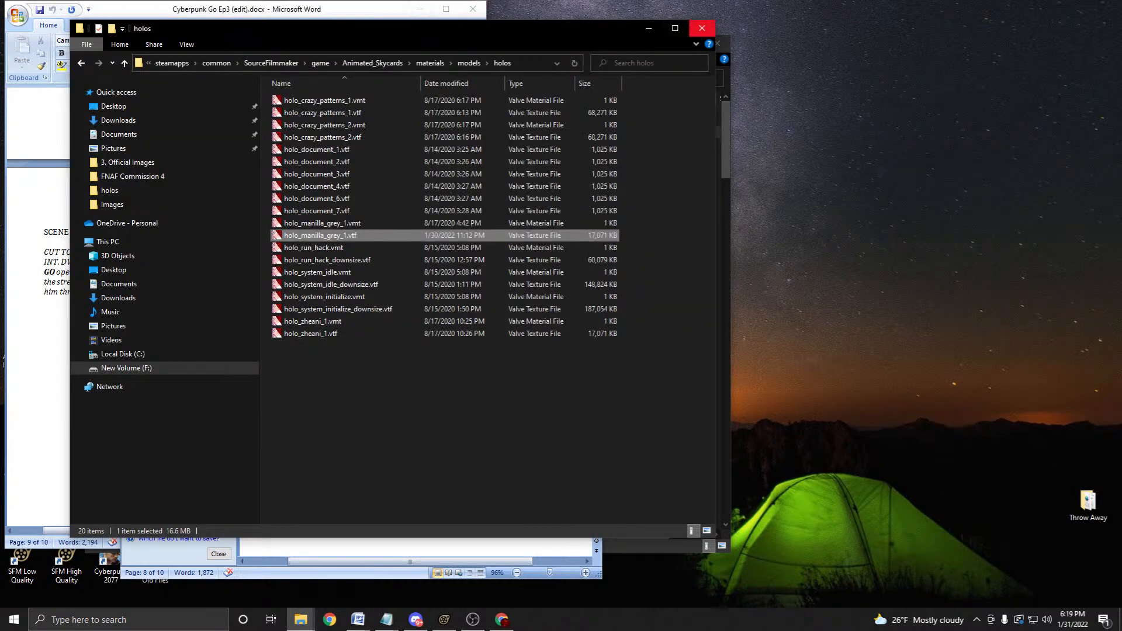
click(648, 28)
click(642, 44)
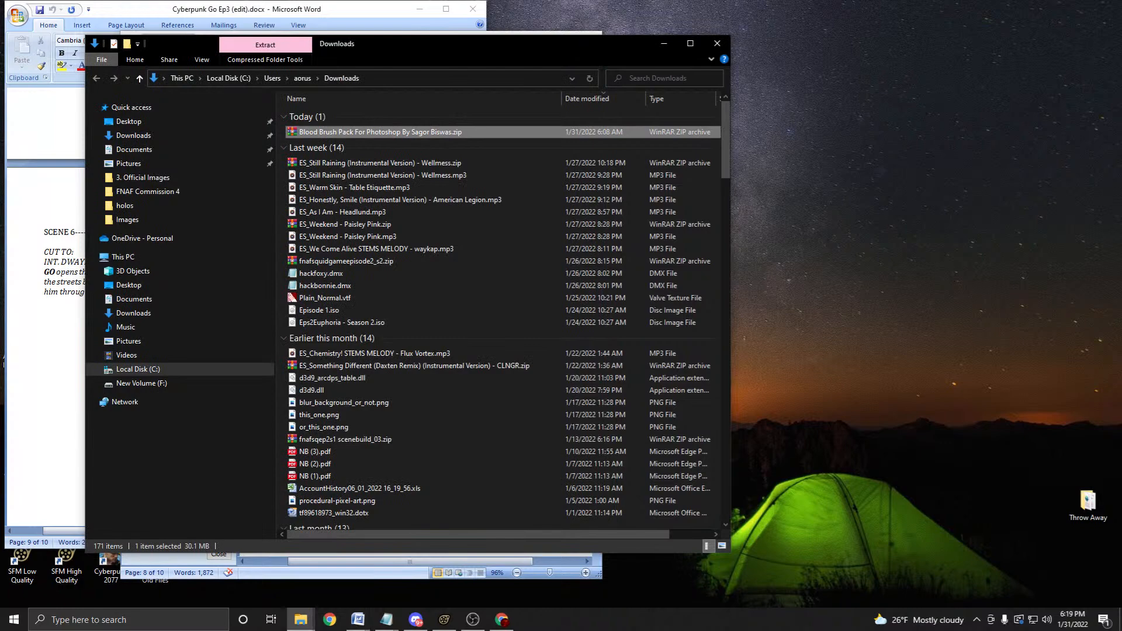
click(717, 43)
click(416, 9)
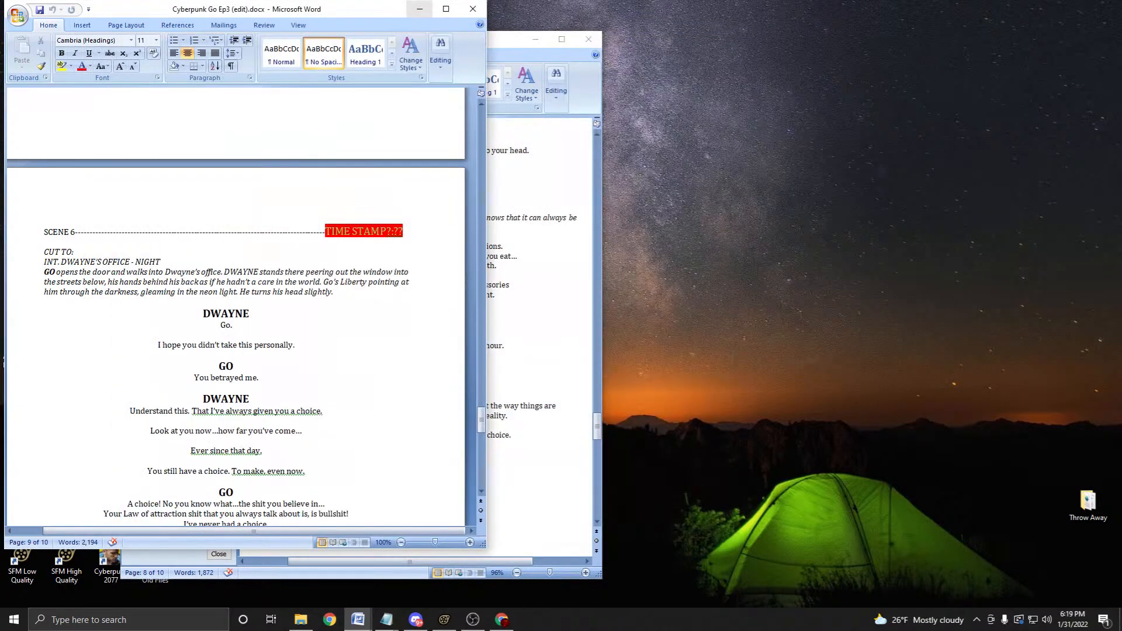
click(419, 9)
click(534, 39)
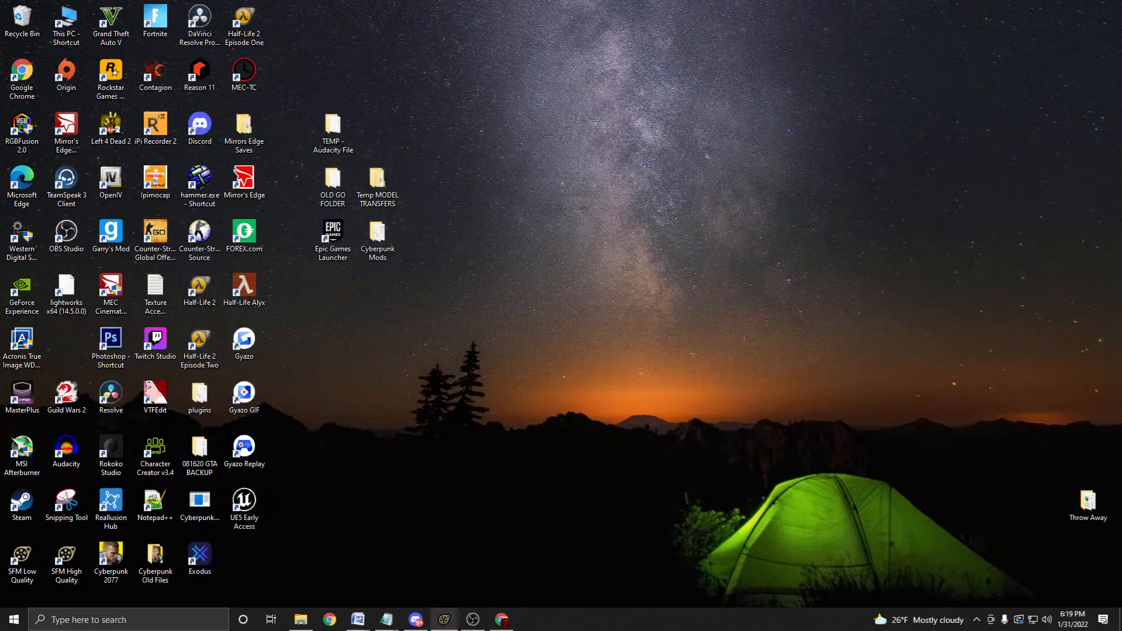
Look over the YouTube Studio stream dashboard, the Discord general channel and the Source Filmmaker session.
click(444, 619)
click(501, 619)
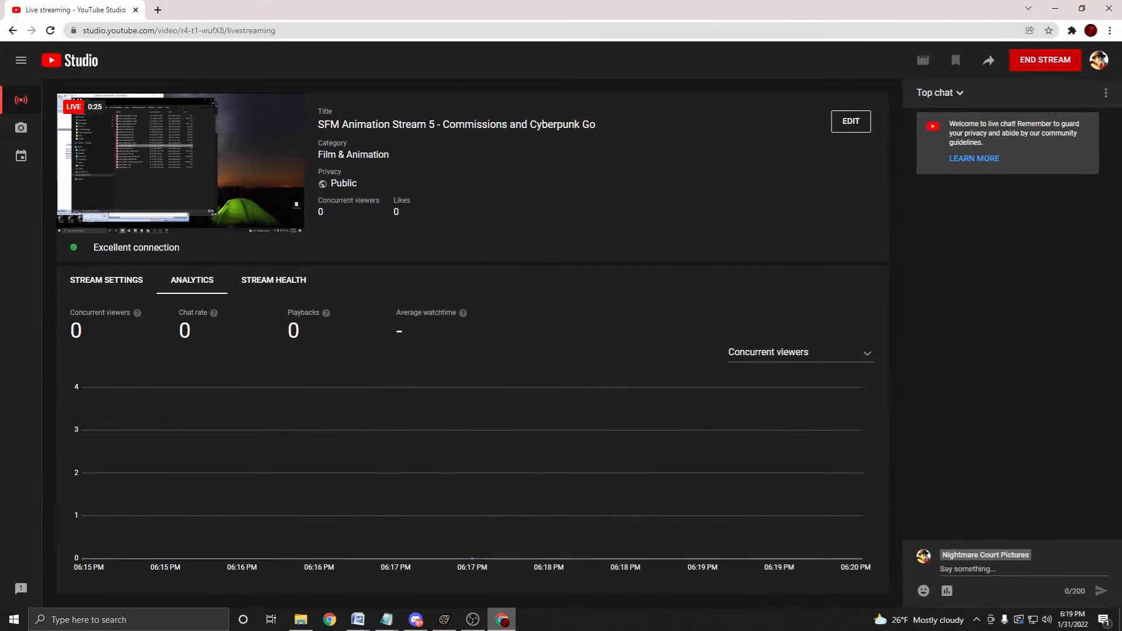
click(415, 620)
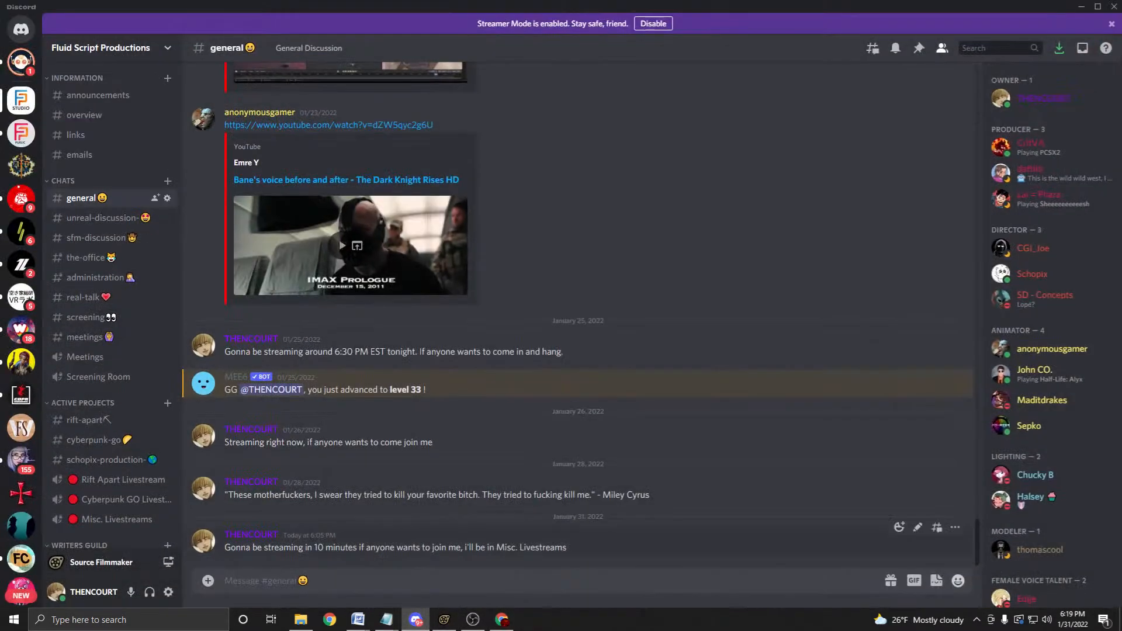
mouse_move(502, 620)
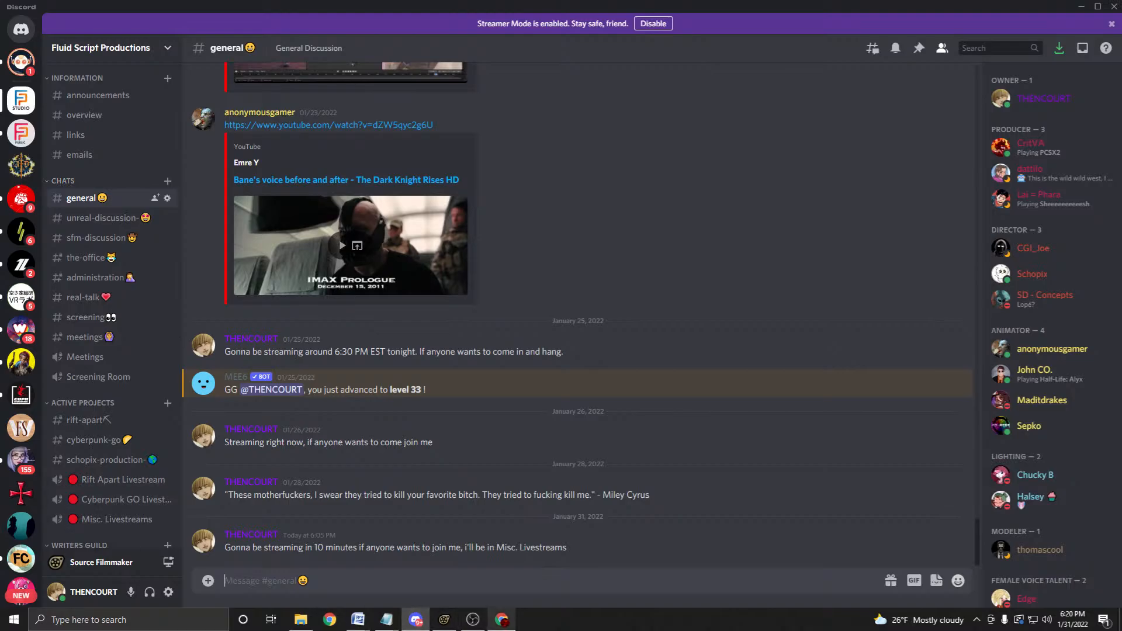
click(501, 619)
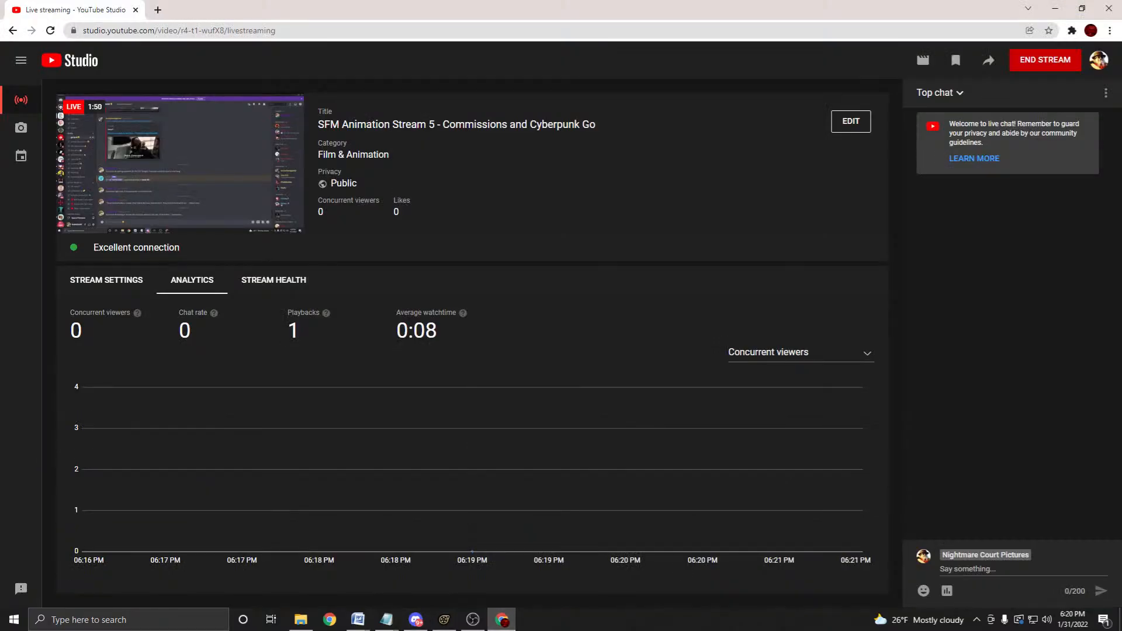
click(415, 620)
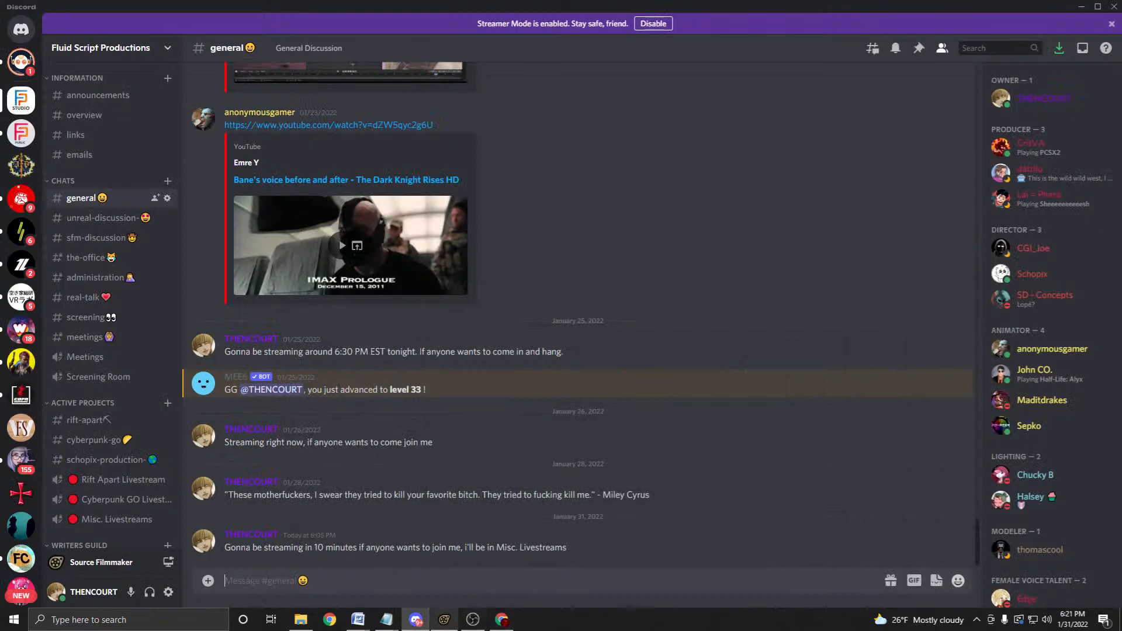
click(444, 619)
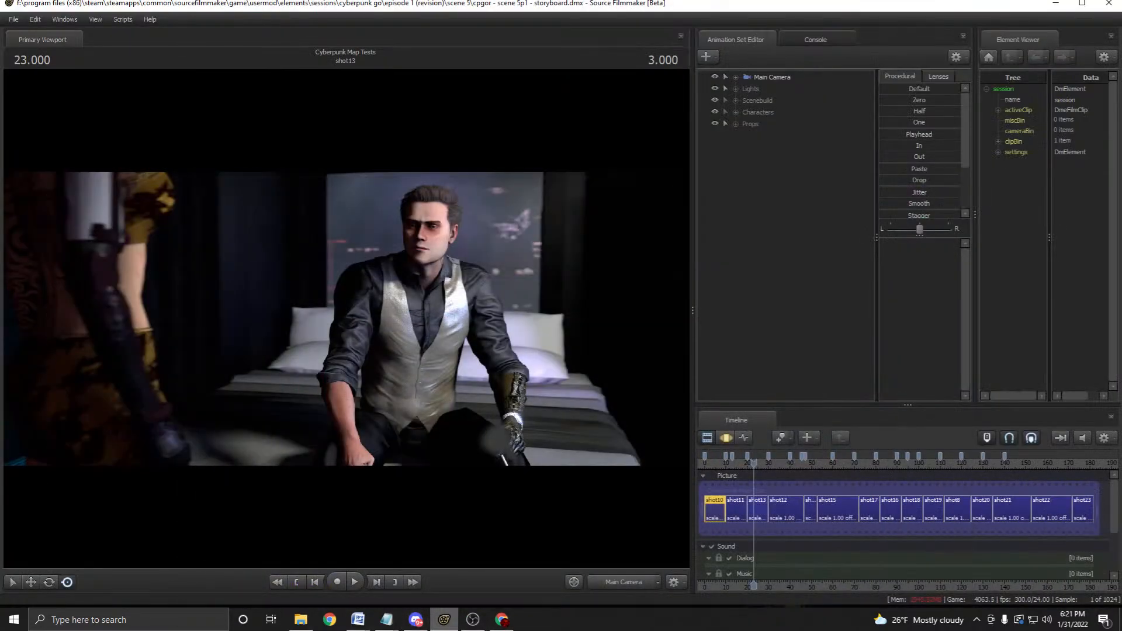
click(415, 619)
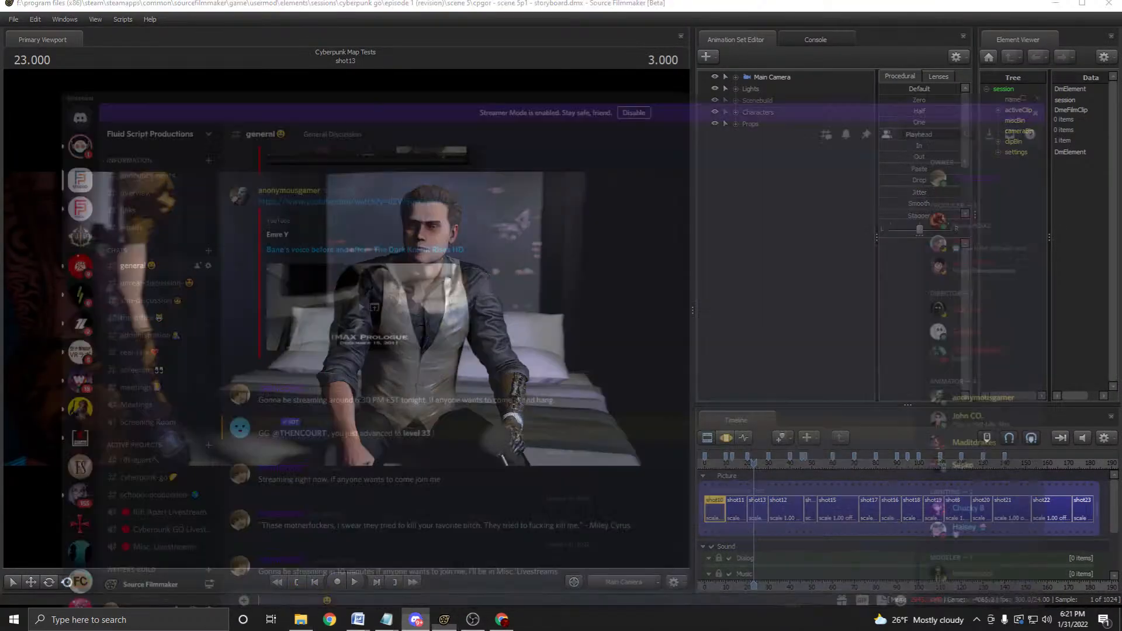
Open the live stream's watch page from the YouTube home page in a new browser tab, copy its link and close the tab.
click(502, 620)
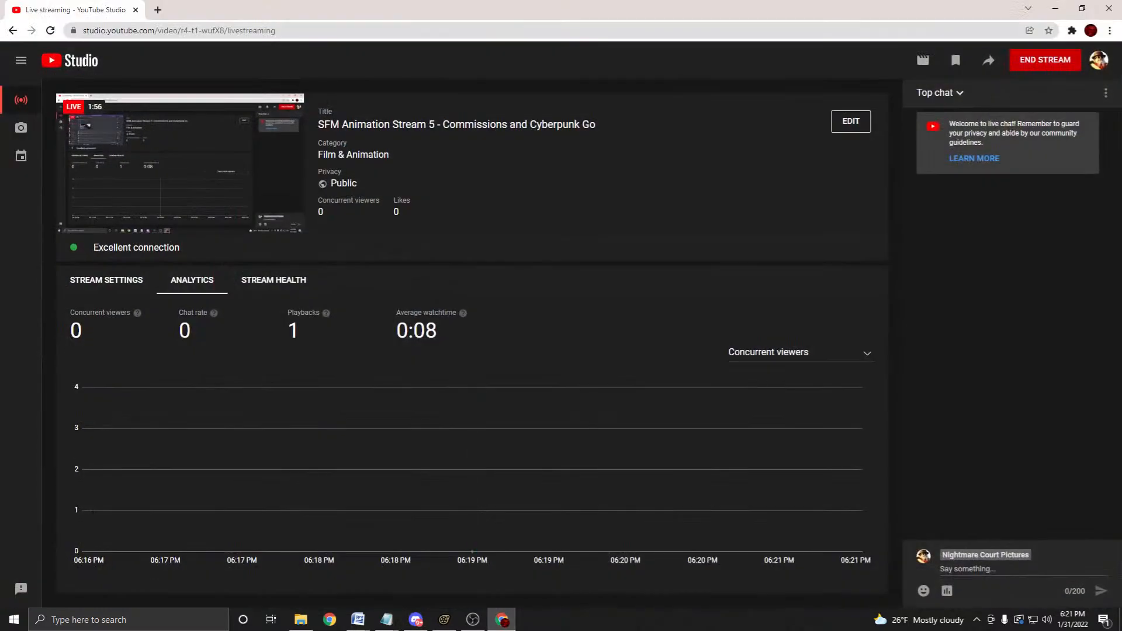
click(158, 10)
text(yo)
key(Return)
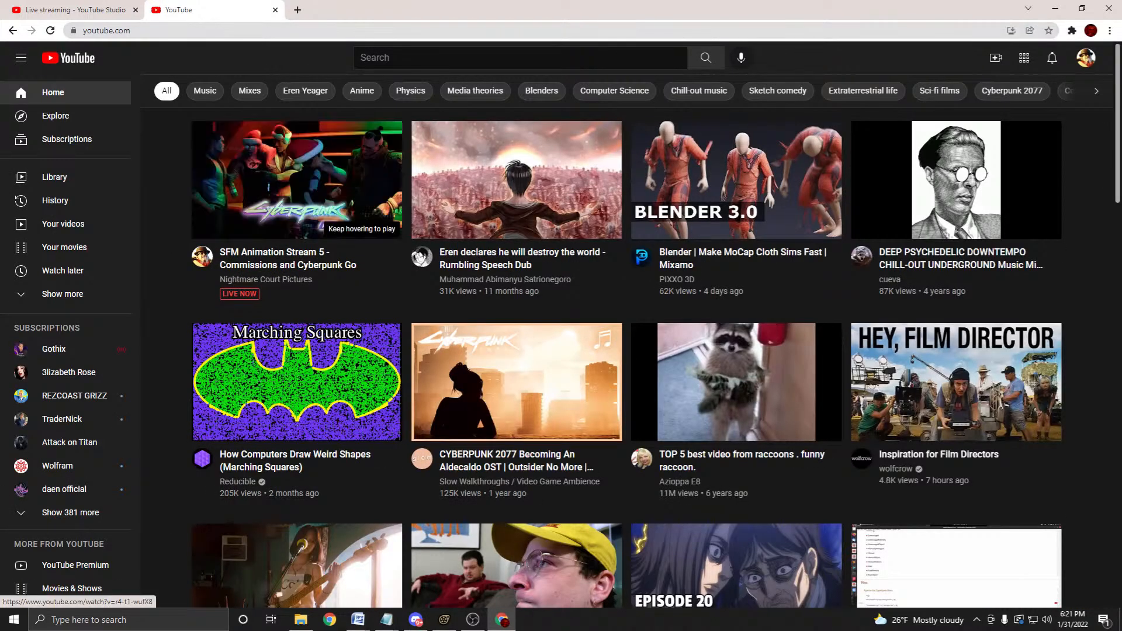
click(297, 179)
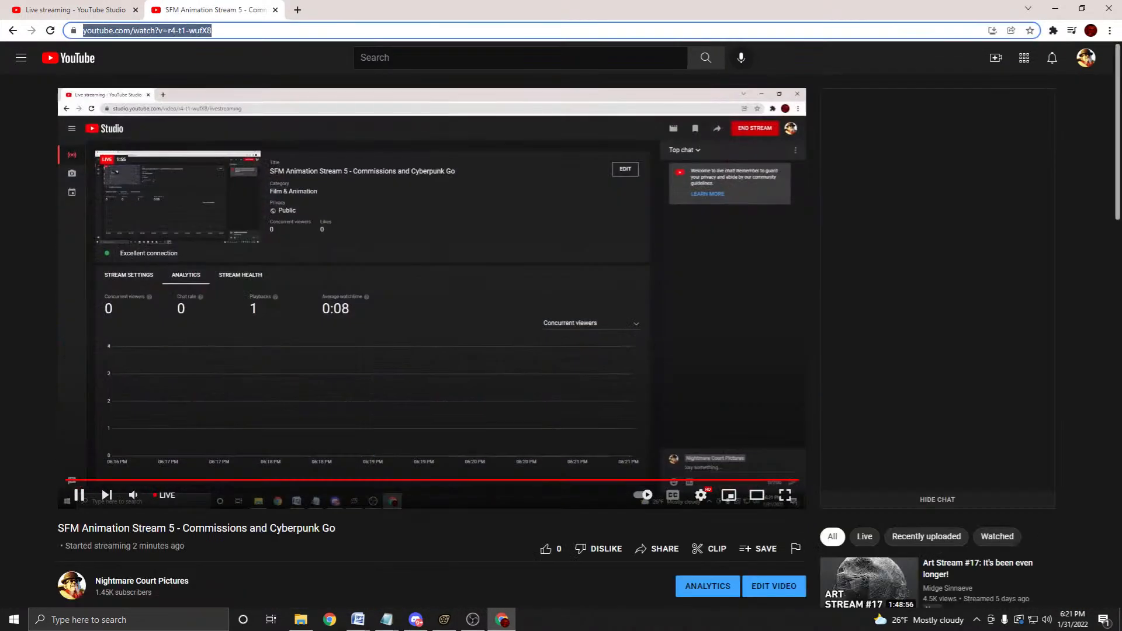
key(ctrl+w)
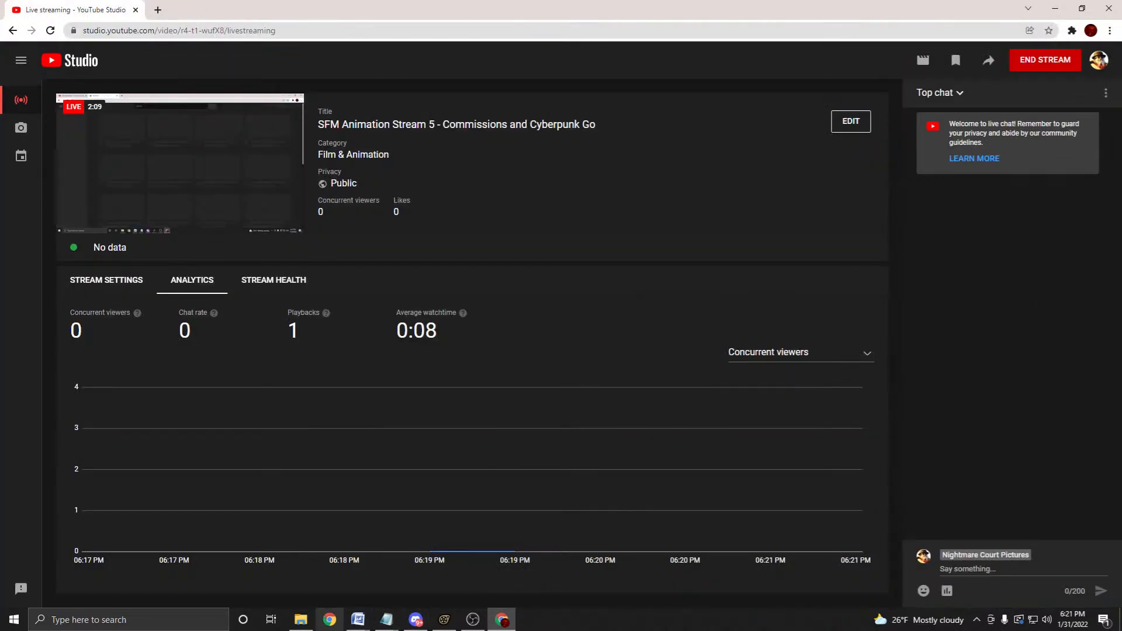
click(415, 619)
text(https://www.youtube.com/watch?v=r4-t1-wufX8)
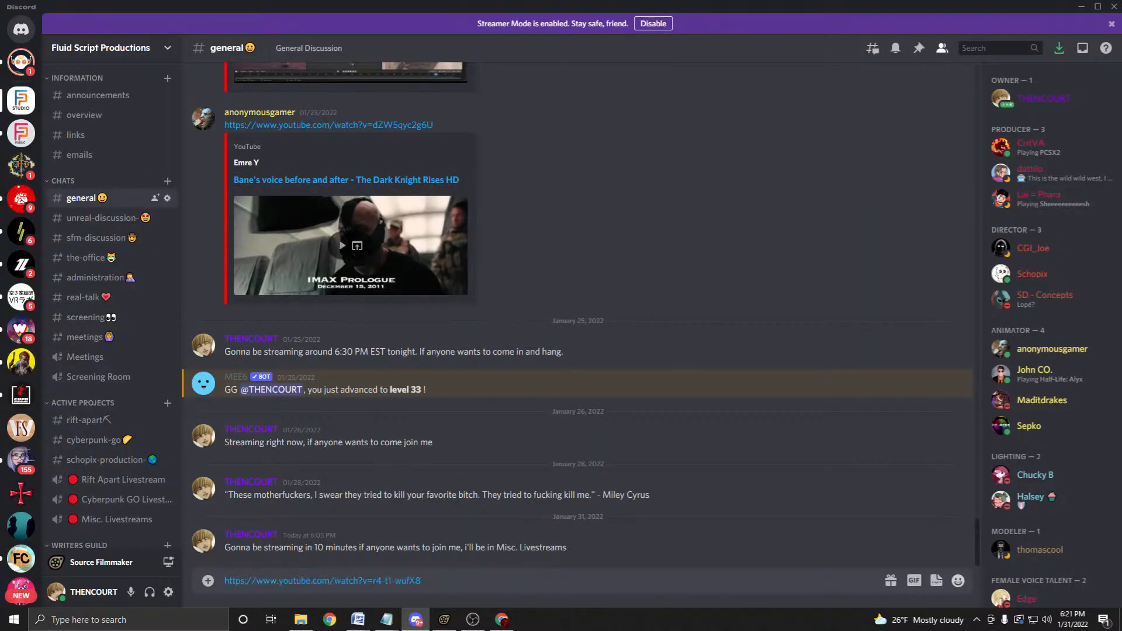
key(Return)
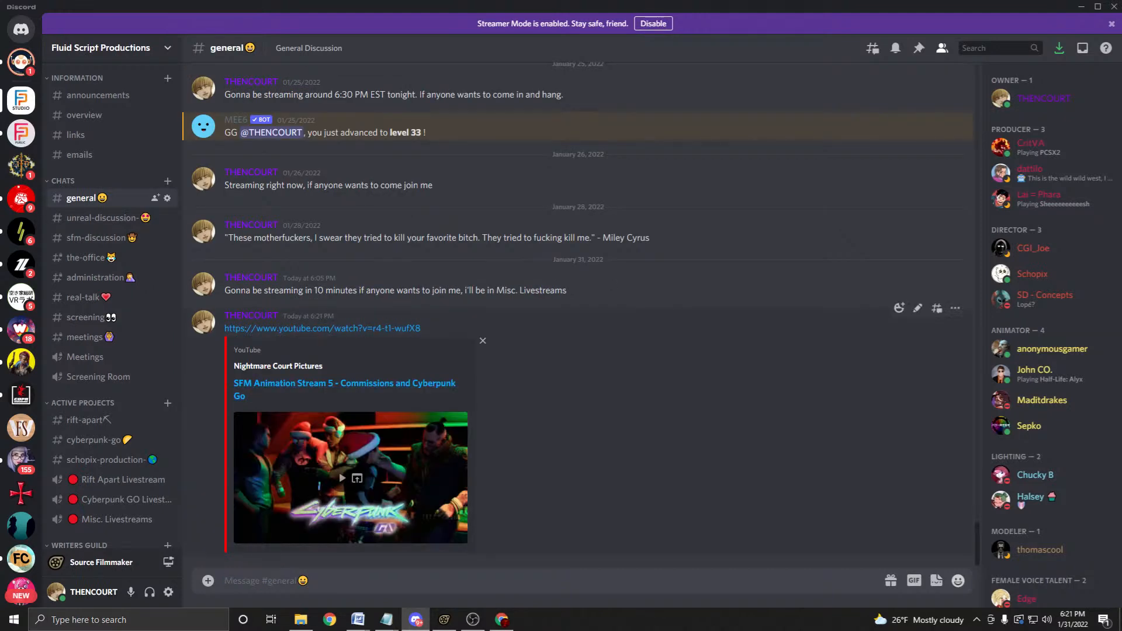
Open the Source Filmmaker server's sfm-central channel and draft the message "Streaming SFM today, if anyone wants to join and just chill".
scroll(21, 292, down, 4)
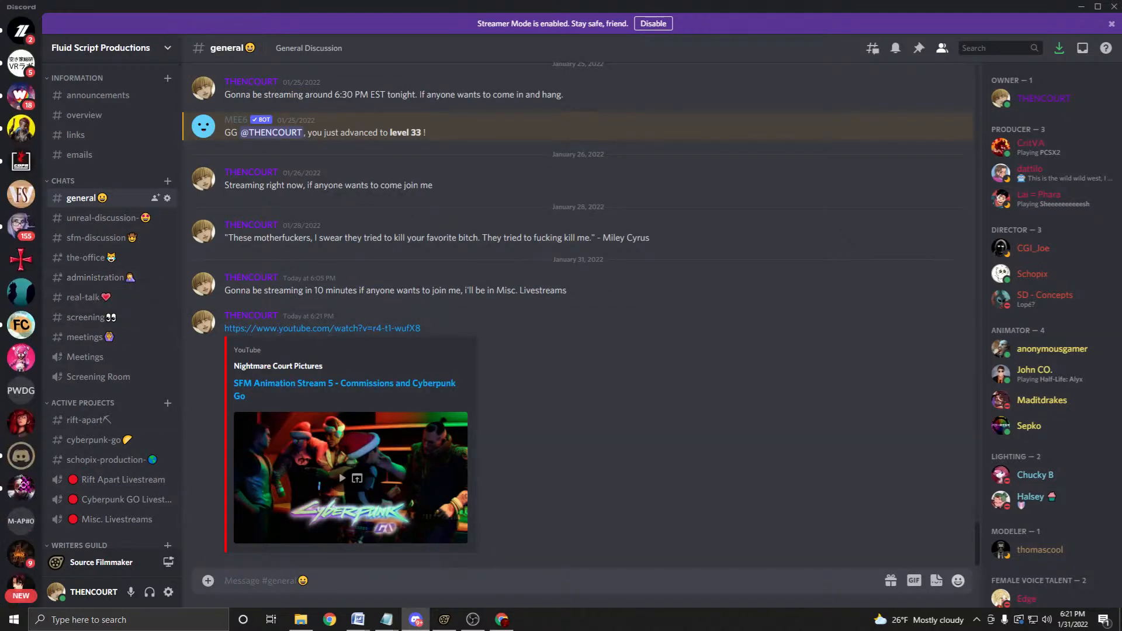
click(21, 455)
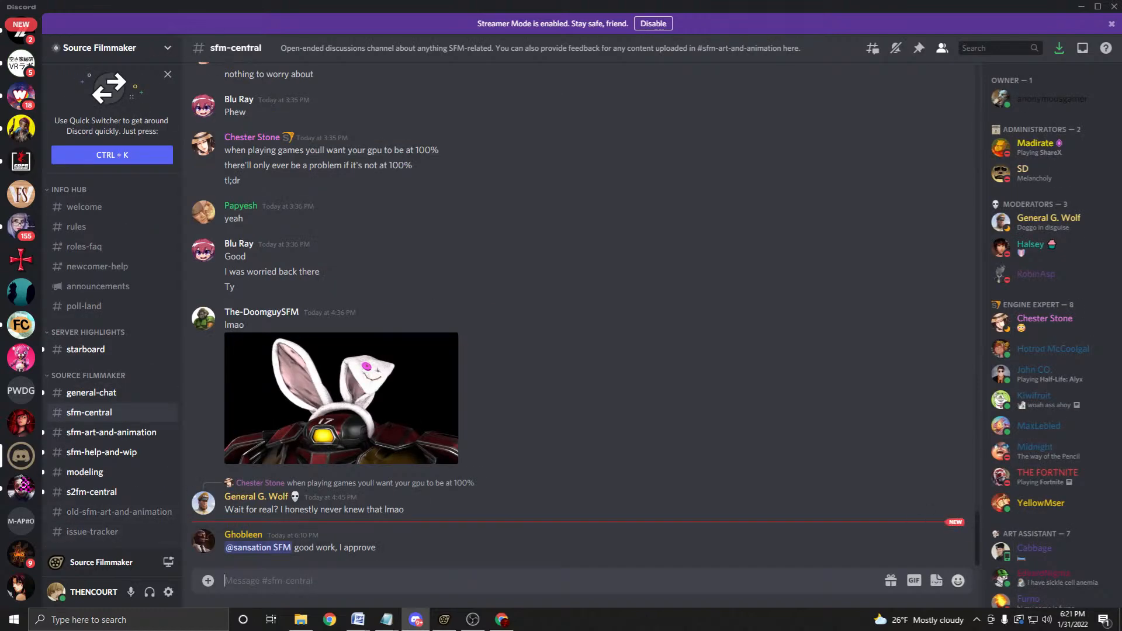
text(Streaming SFM today, if anyone )
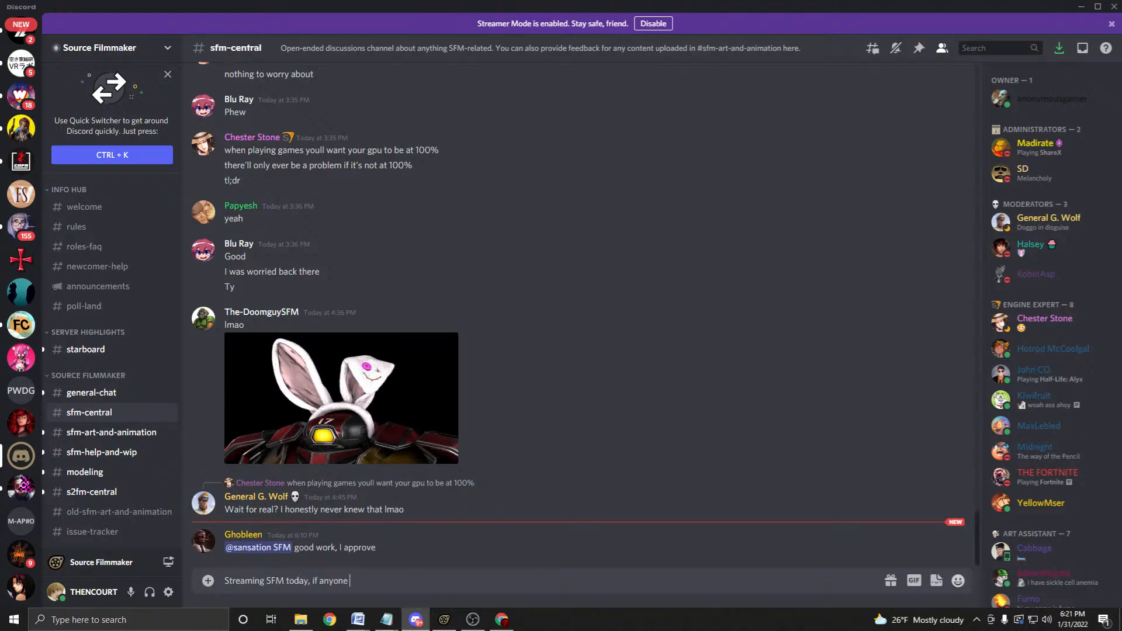
text(wants to join and just chill)
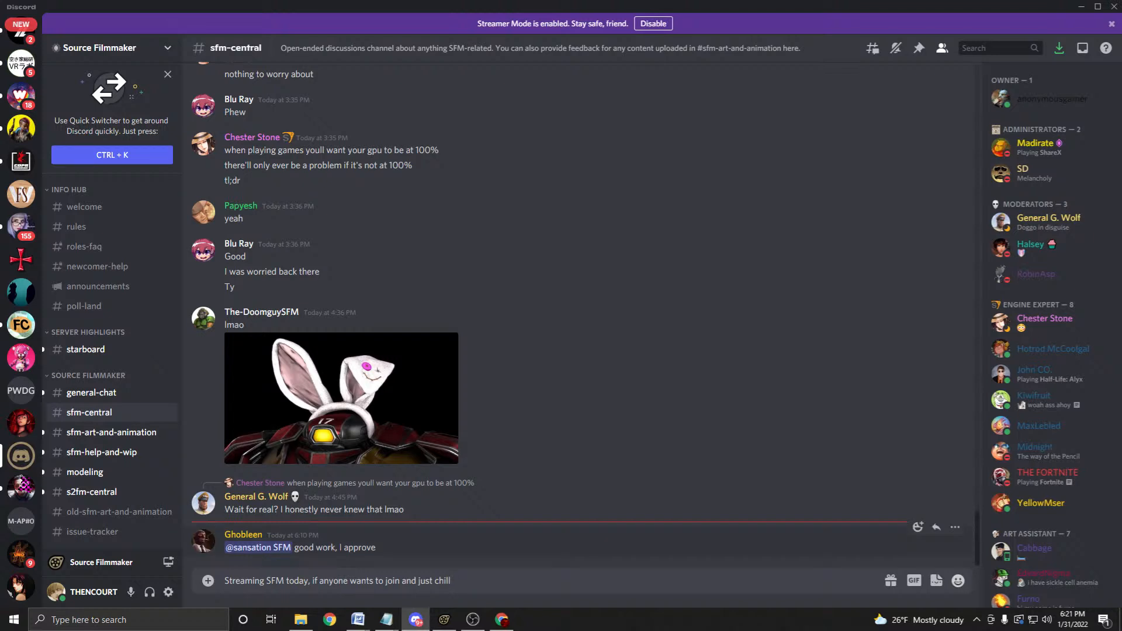
Replace "and just" in the drafted message with a comma so it reads "join, chill".
double_click(401, 581)
double_click(409, 581)
key(Delete)
key(Delete)
key(Delete)
key(Delete)
key(Delete)
key(Delete)
key(BackSpace)
text(,)
click(421, 580)
text(, ask questions whatever)
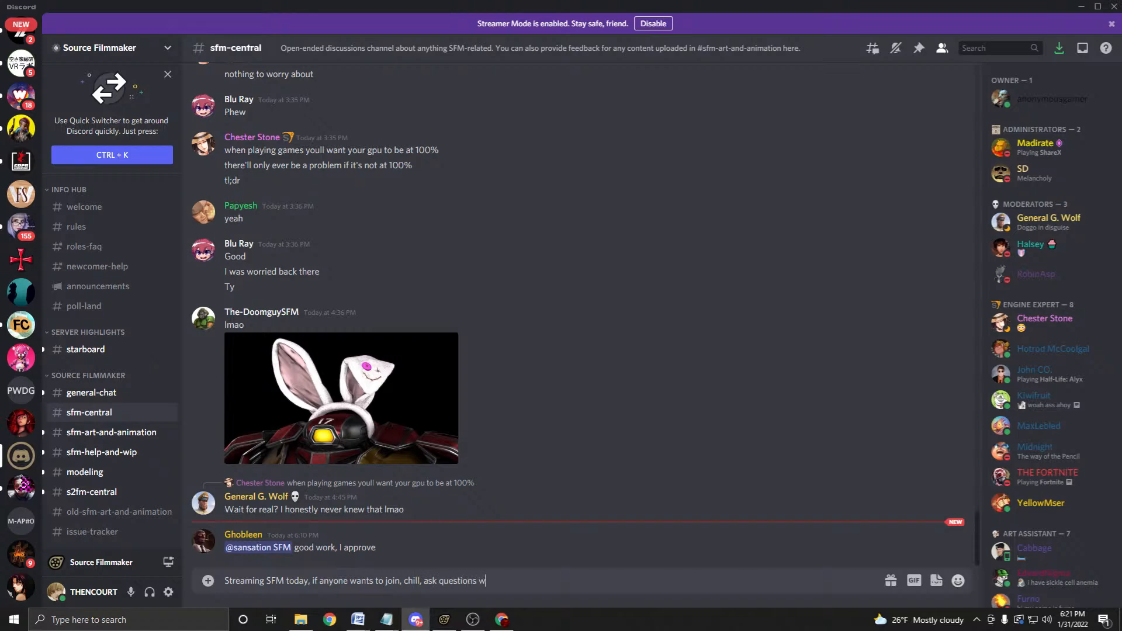
text(https://www.youtube.com/watch?v=r4-t1-wufX8)
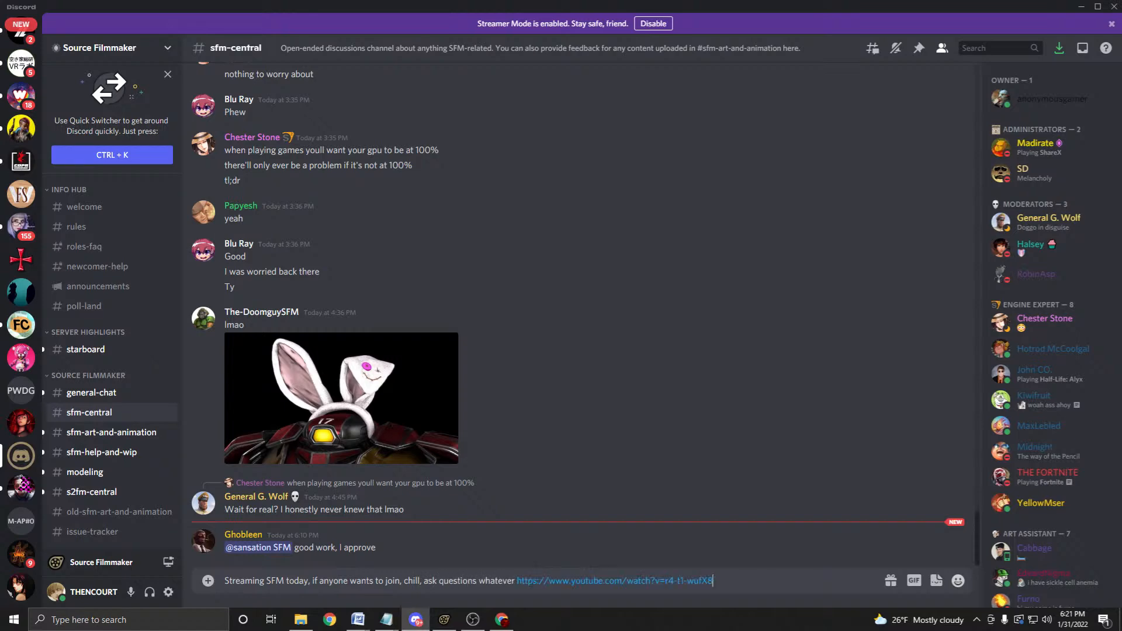
key(Return)
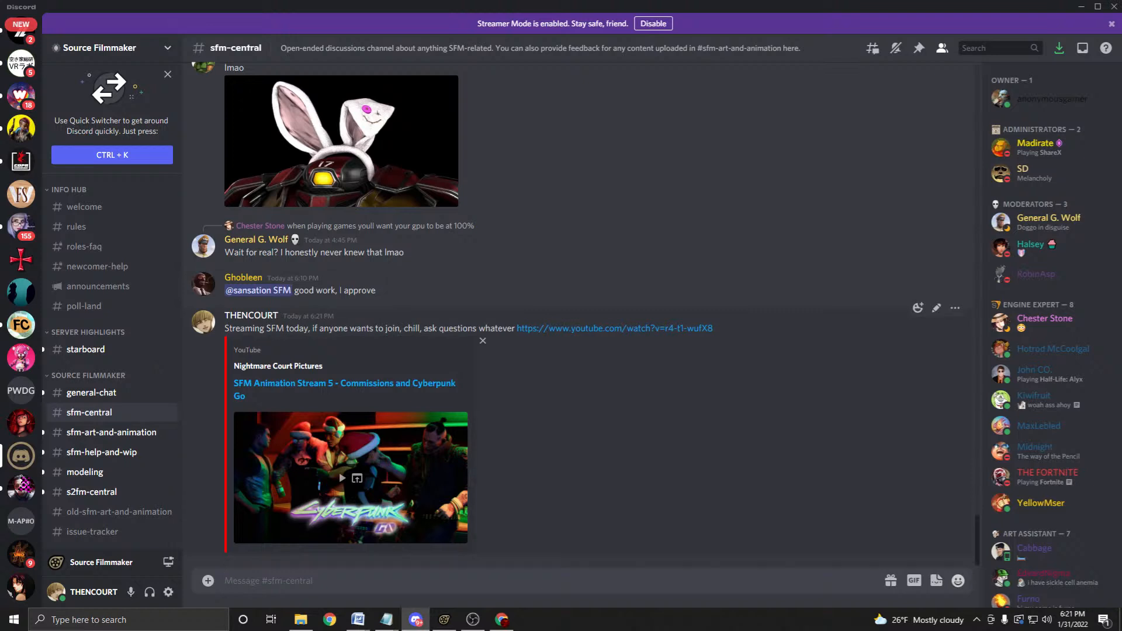
Return to the Fluid Script Productions general channel, minimize the stream dashboard and bring up the Source Filmmaker session.
scroll(21, 325, up, 5)
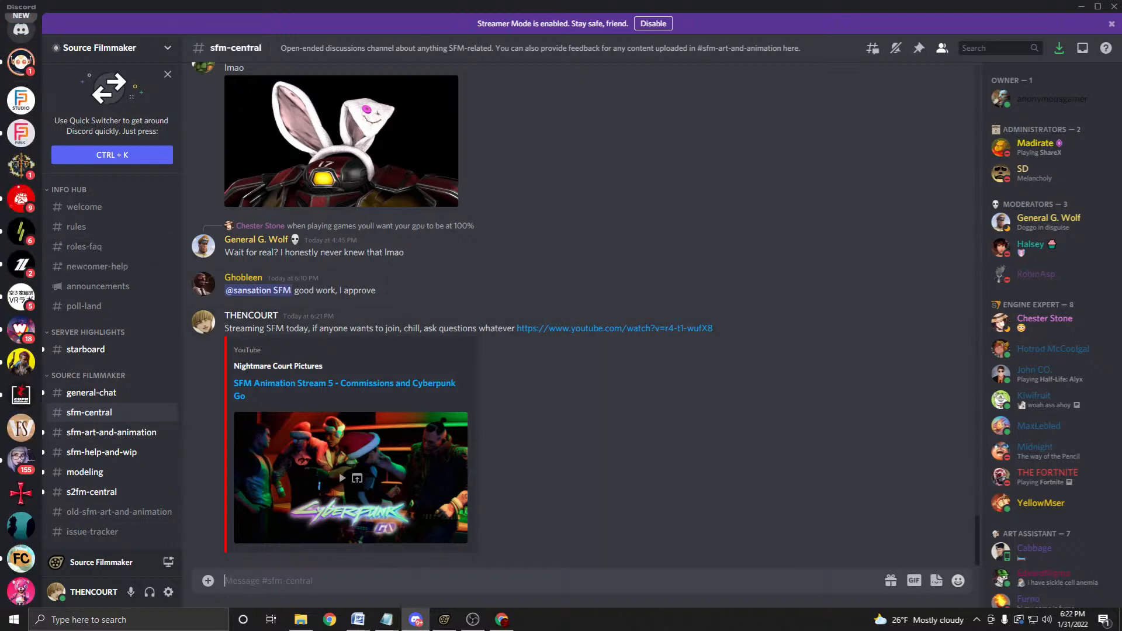
click(21, 100)
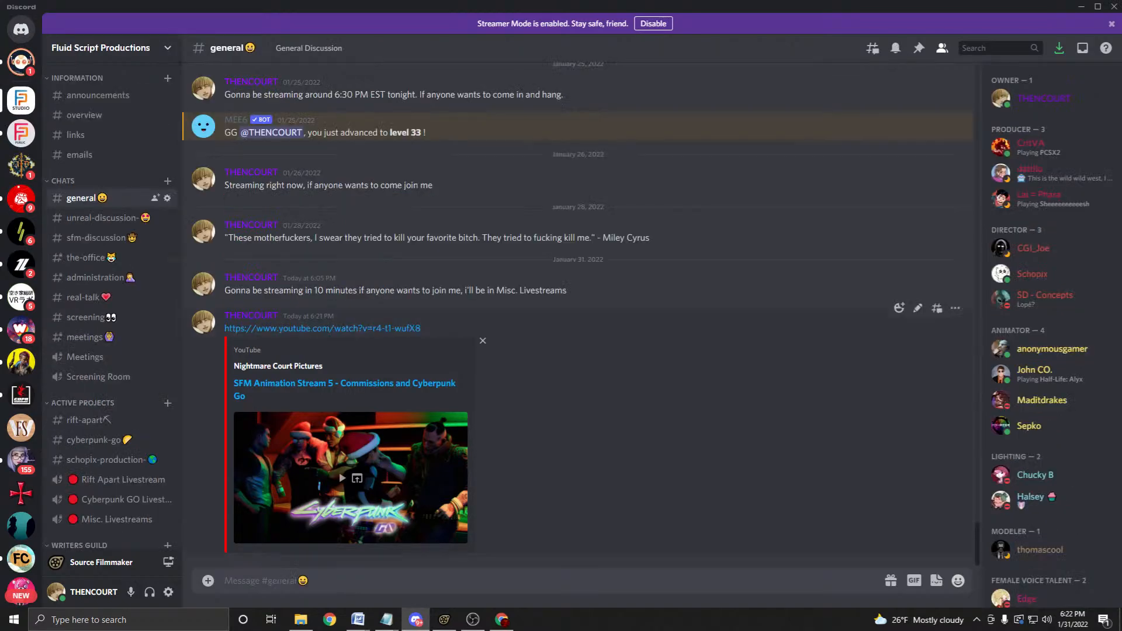
key(alt+Tab)
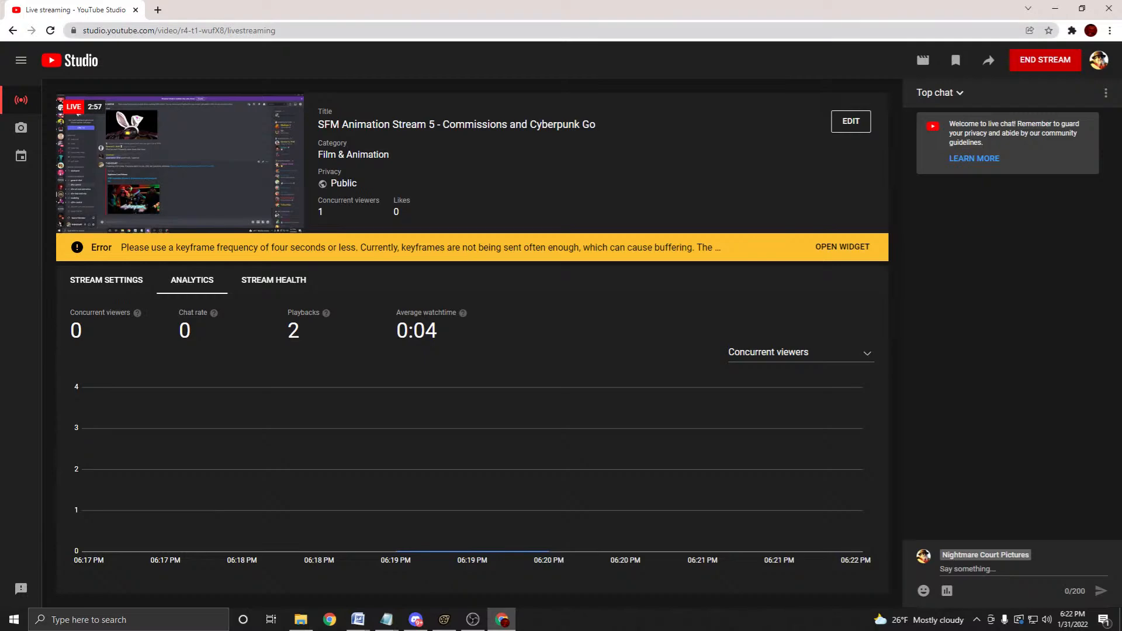
click(1055, 8)
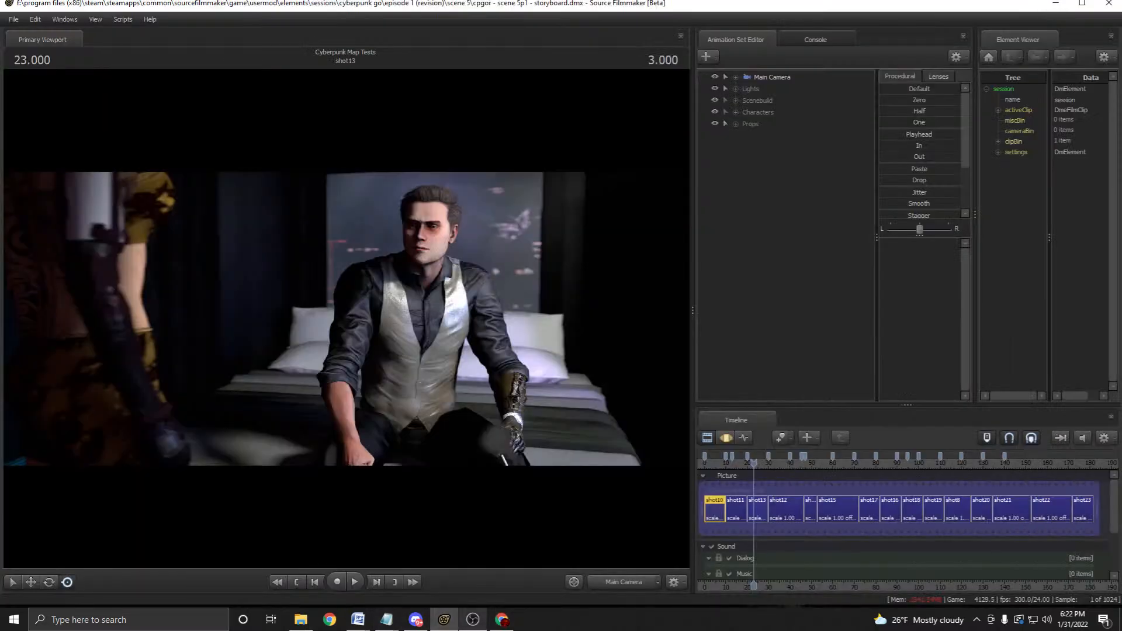
mouse_move(444, 619)
click(13, 19)
click(26, 49)
click(444, 620)
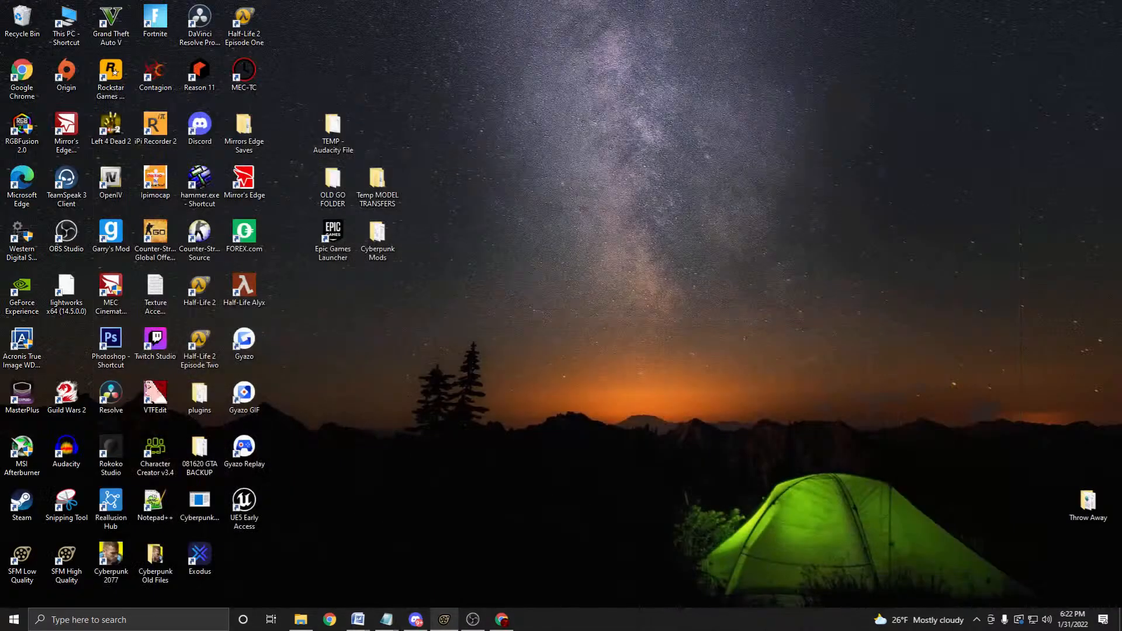
mouse_move(501, 619)
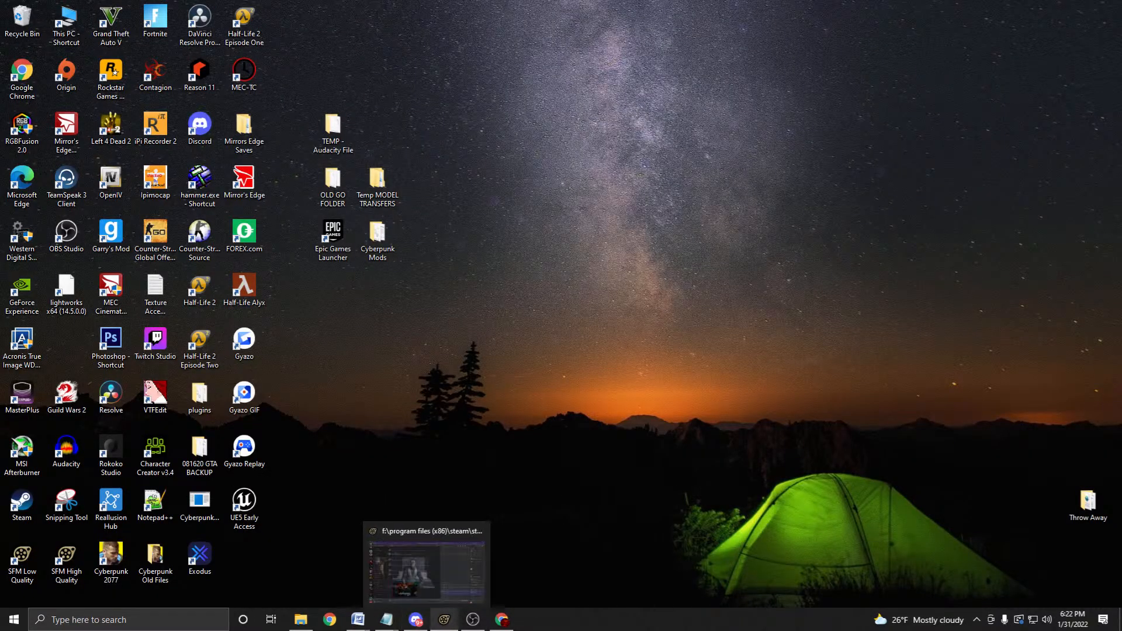
click(444, 619)
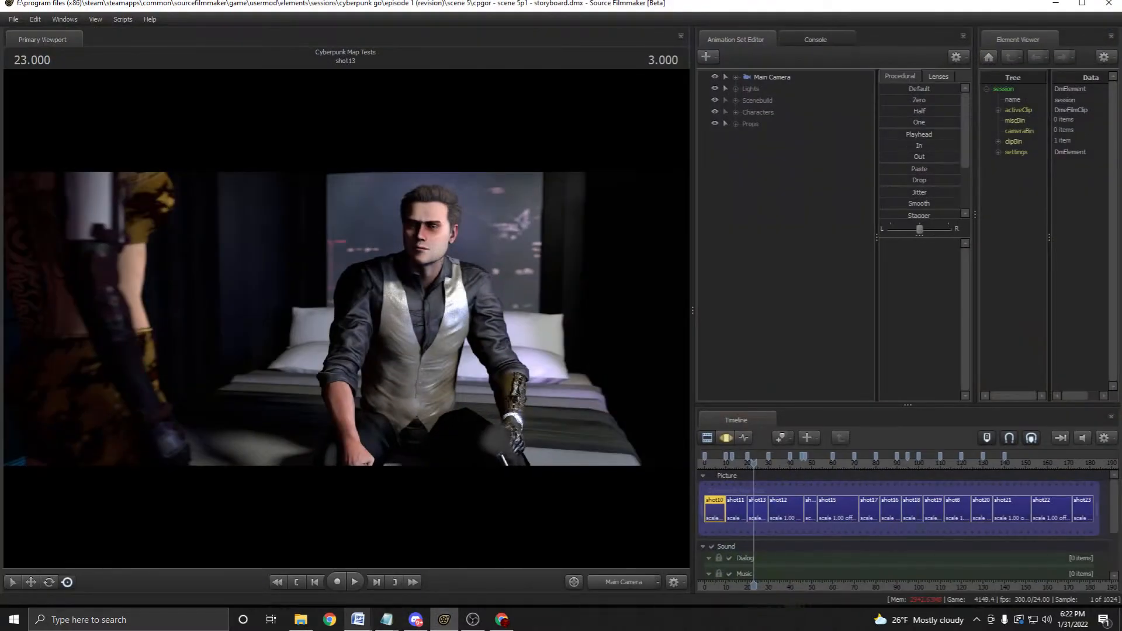
mouse_move(358, 619)
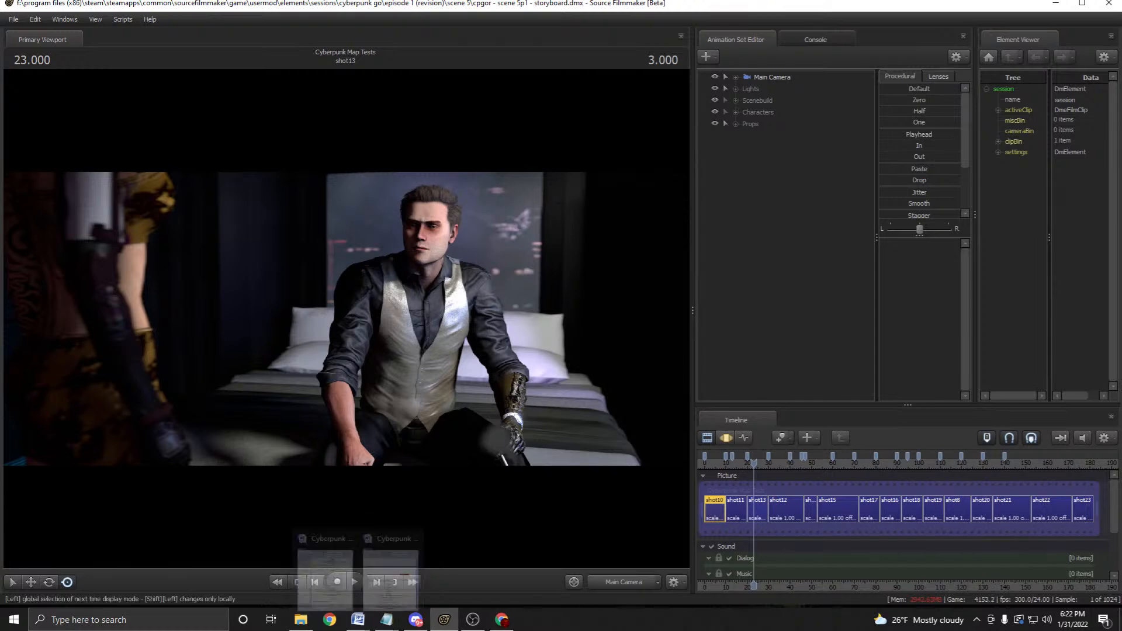
click(13, 20)
key(Escape)
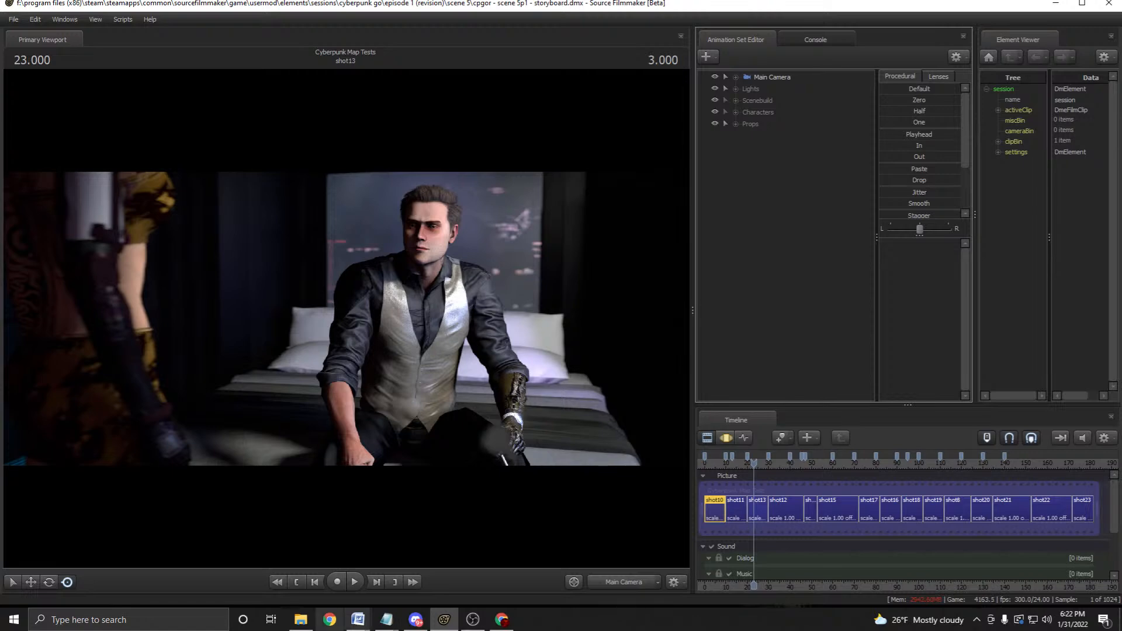
click(415, 619)
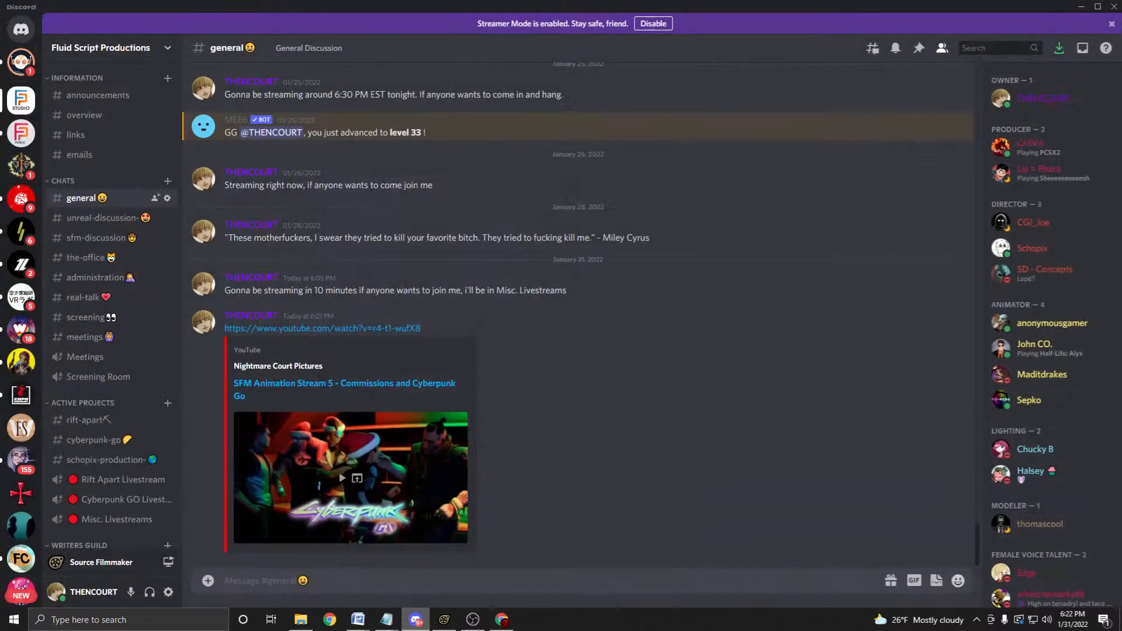
click(444, 620)
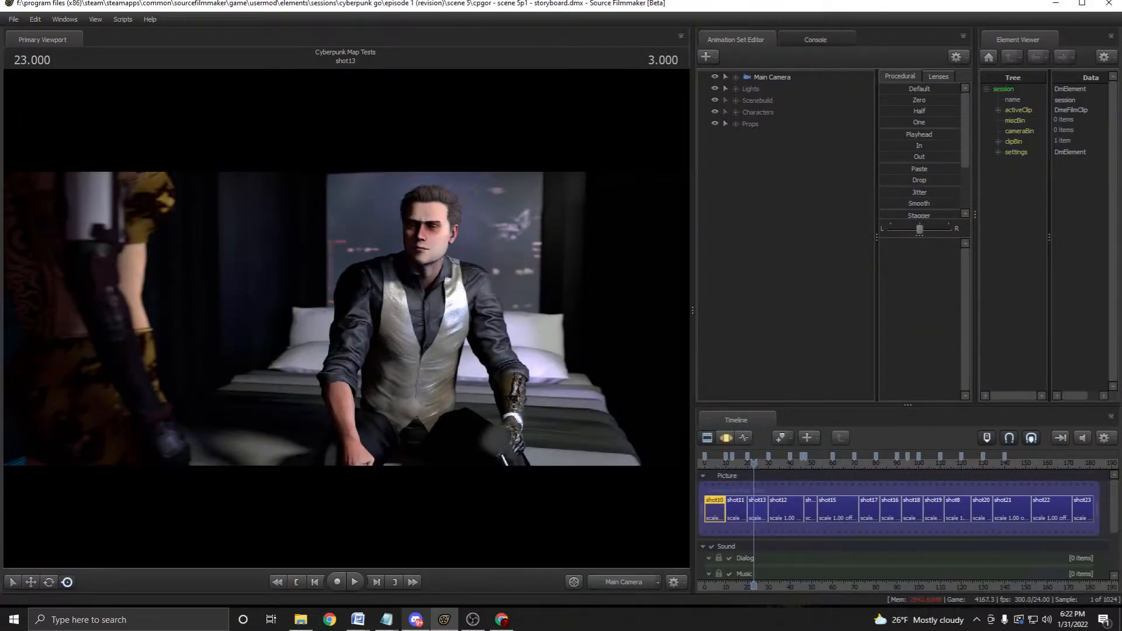
mouse_move(415, 619)
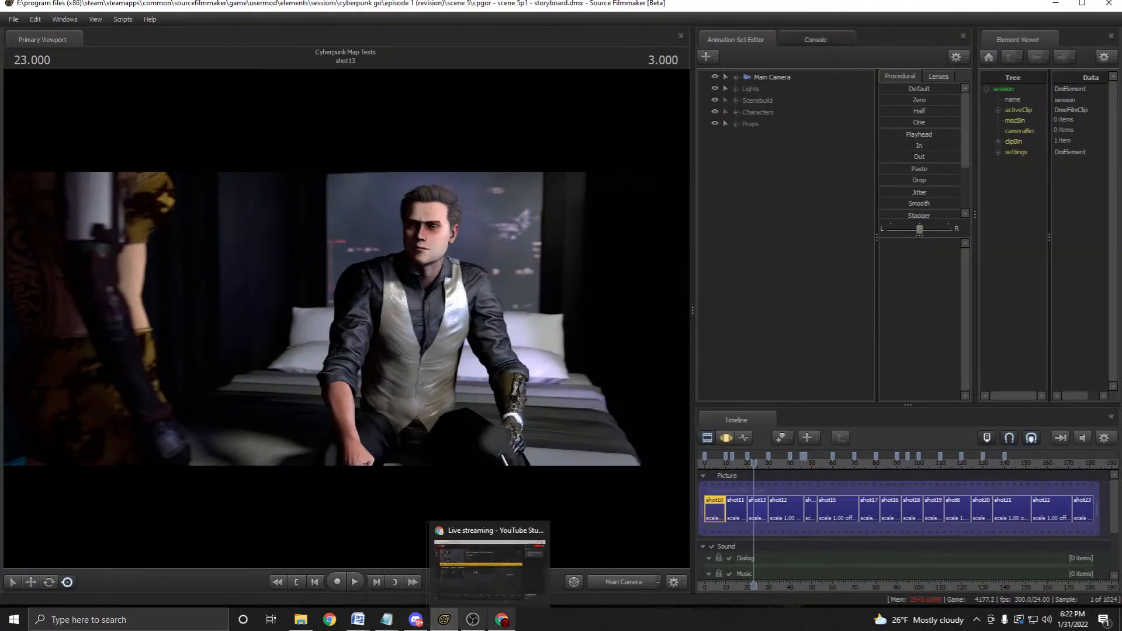
Switch to Chrome, open YouTube in a new tab and go to the Nightmare Court Pictures channel page.
click(502, 619)
key(ctrl+t)
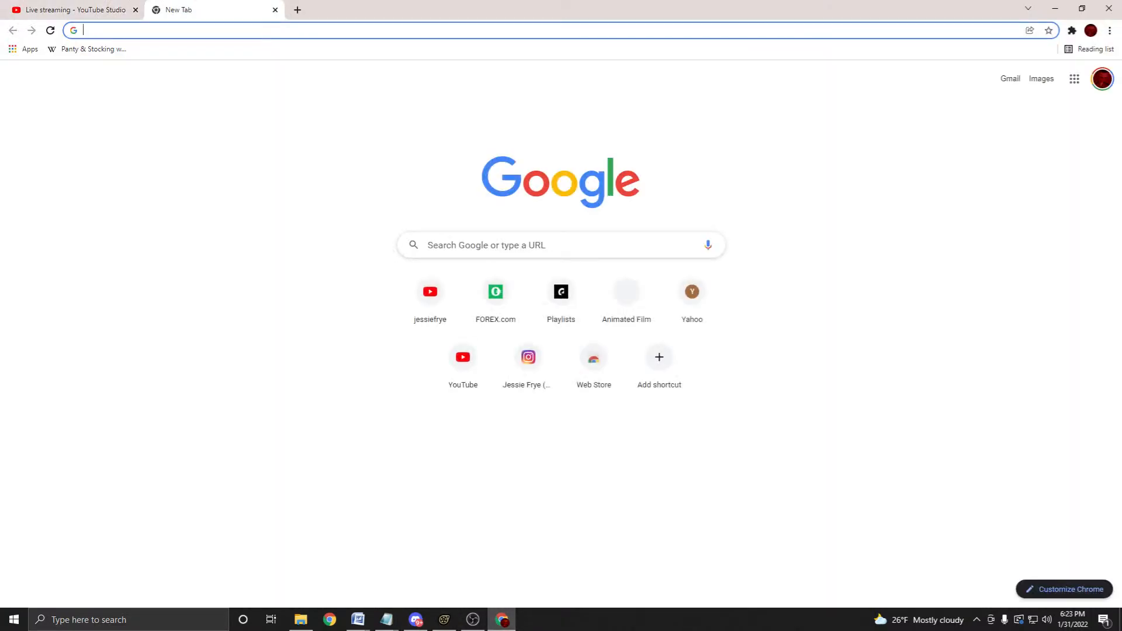
text(you)
key(Return)
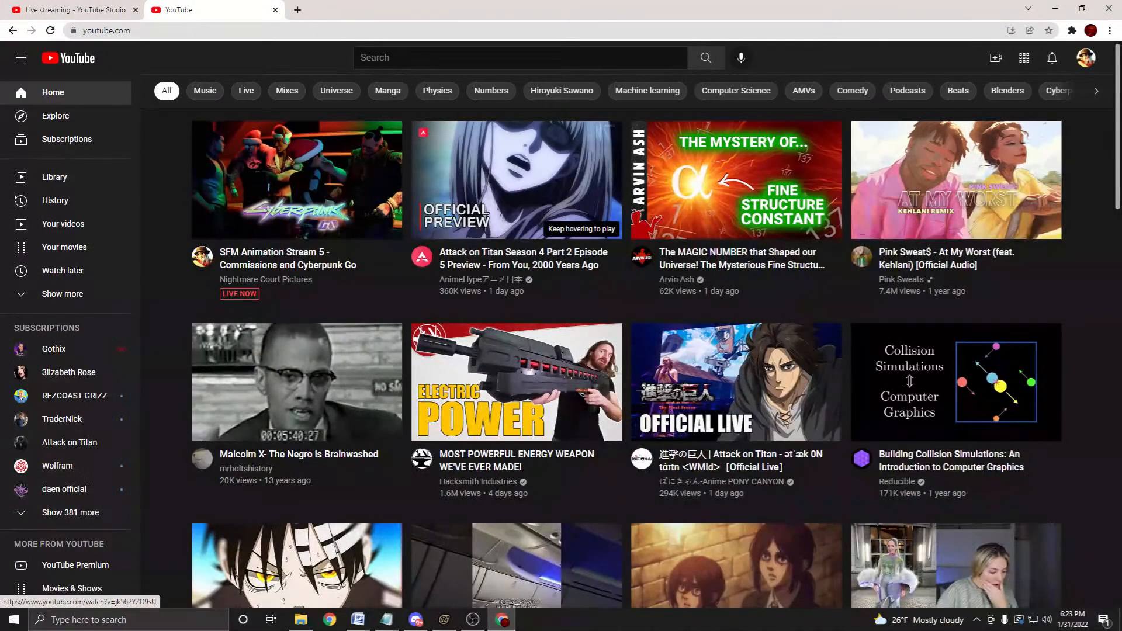
click(1086, 57)
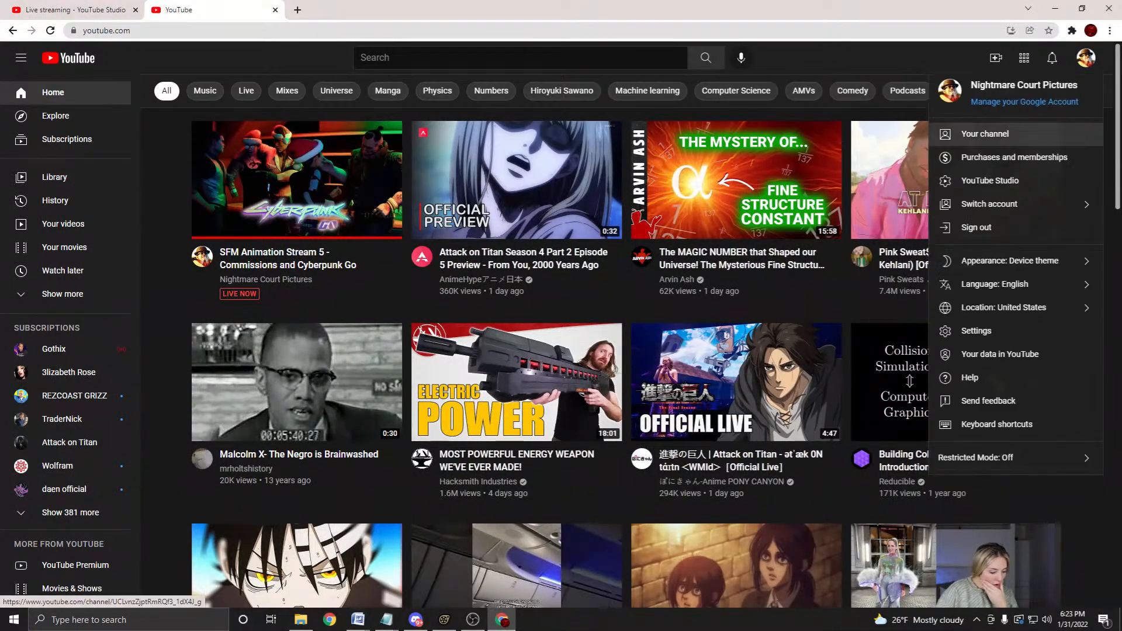
click(990, 133)
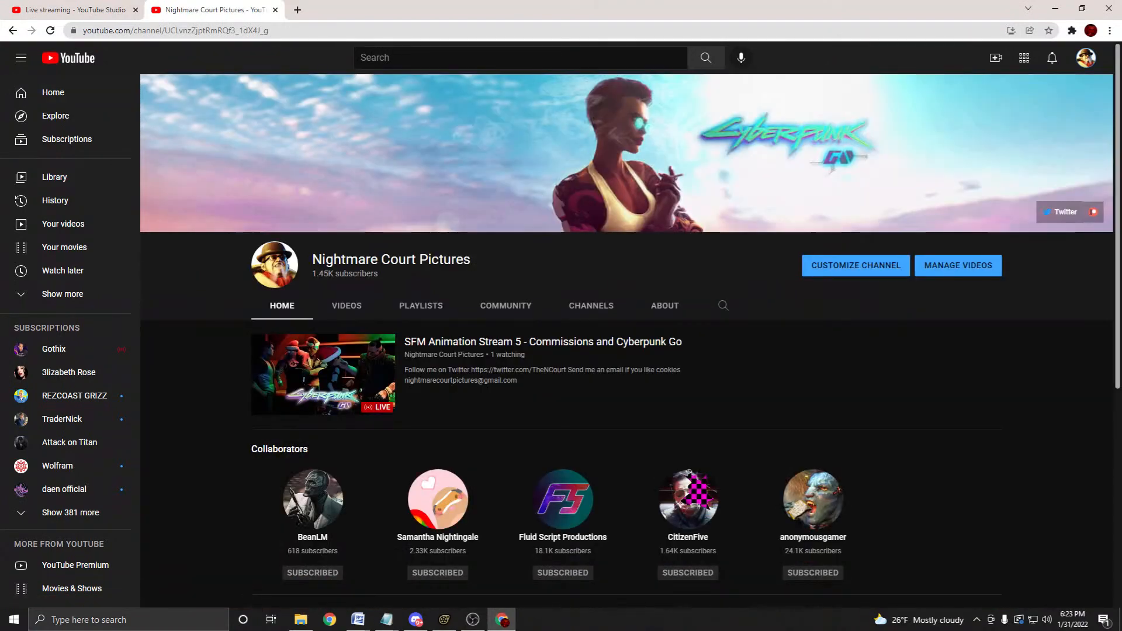
Look over the channel's home page and open the SFM Animation Stream 2 video from its uploads.
scroll(625, 350, down, 5)
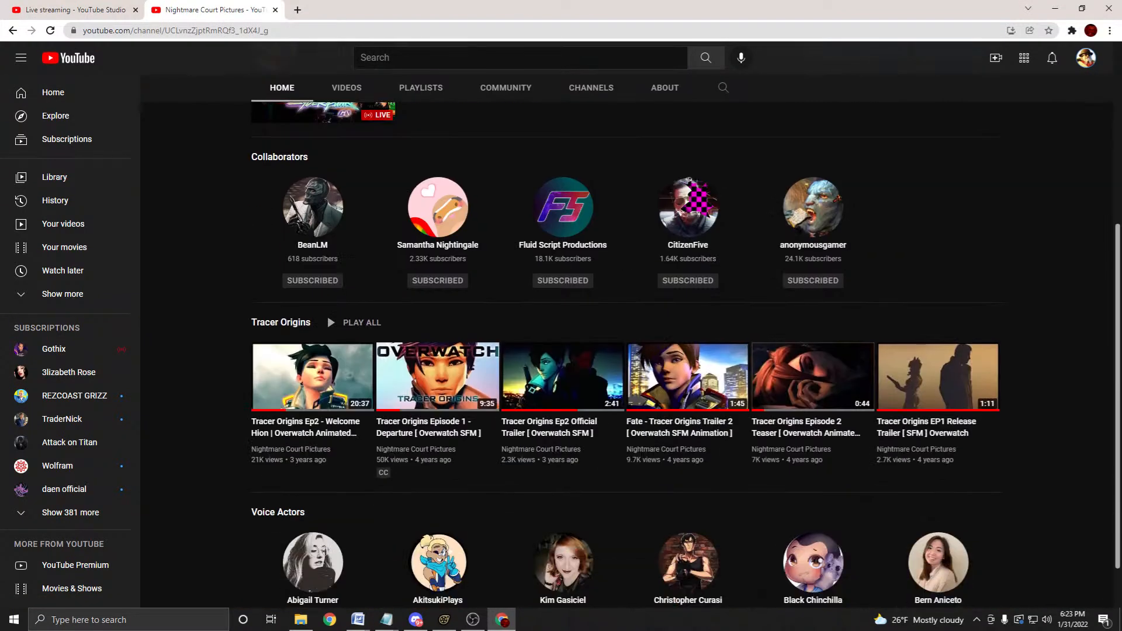
scroll(626, 351, up, 3)
scroll(626, 351, up, 2)
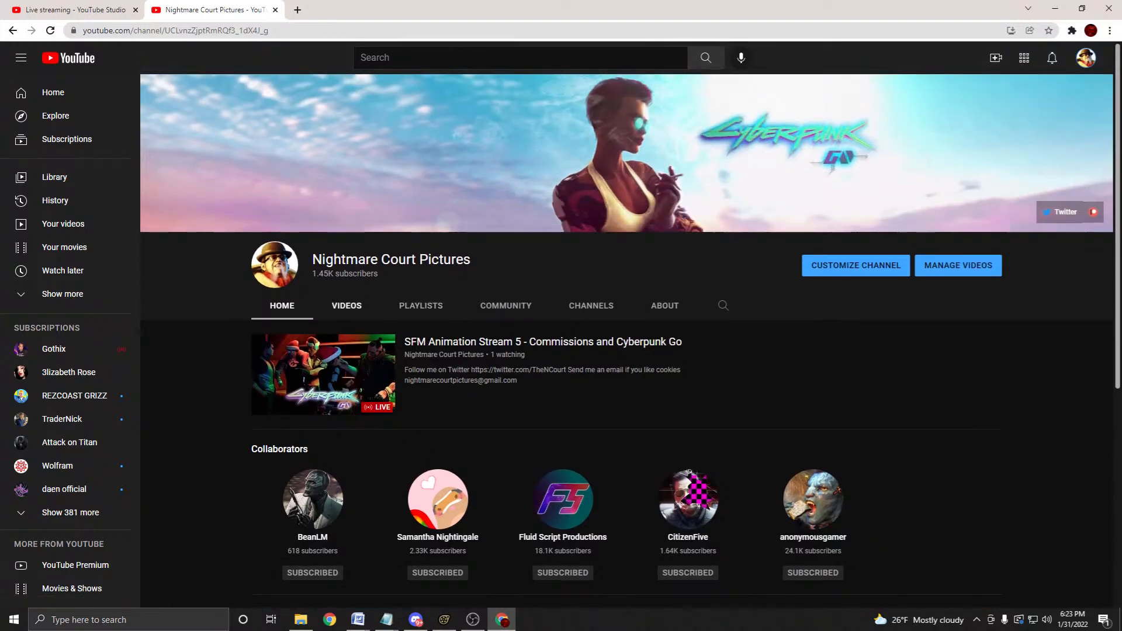
scroll(437, 202, down, 5)
scroll(438, 201, down, 1)
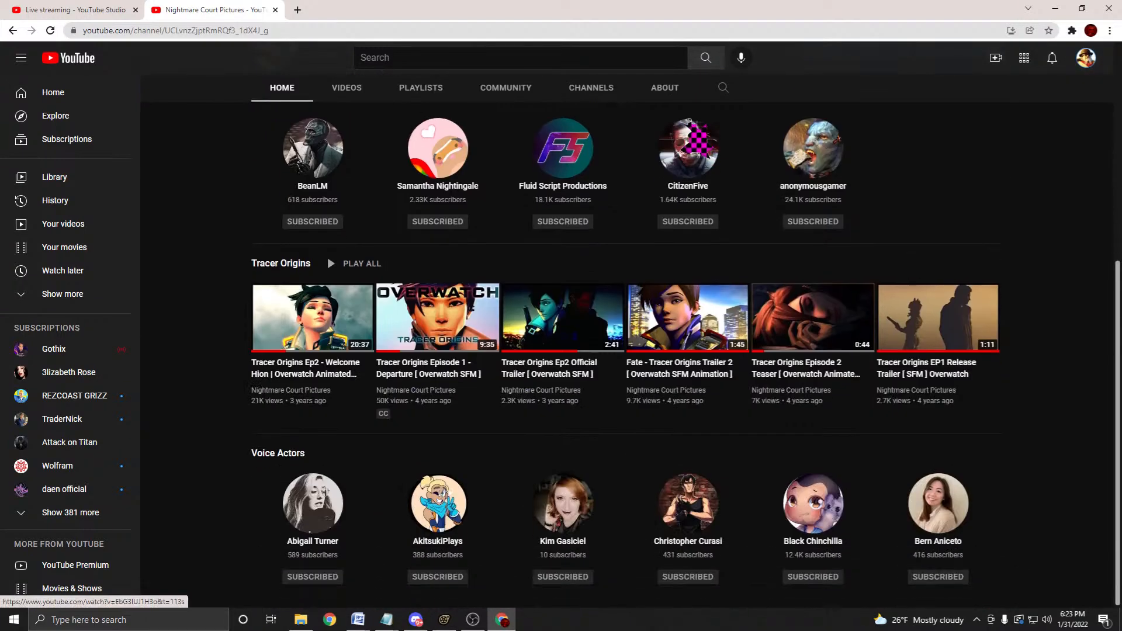
scroll(438, 201, up, 3)
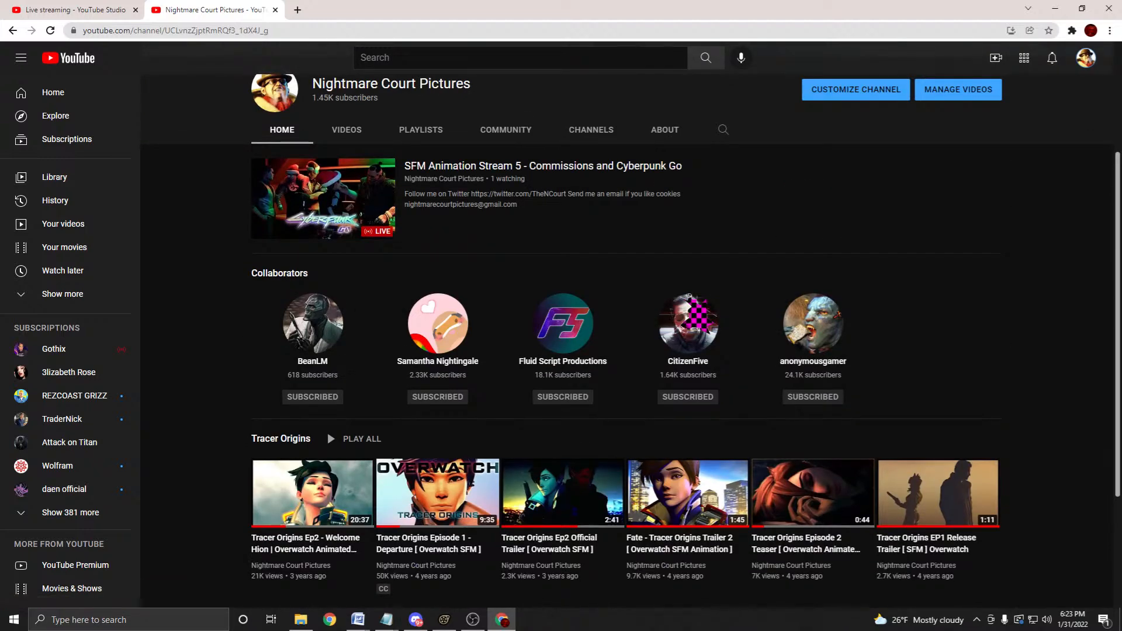
click(346, 130)
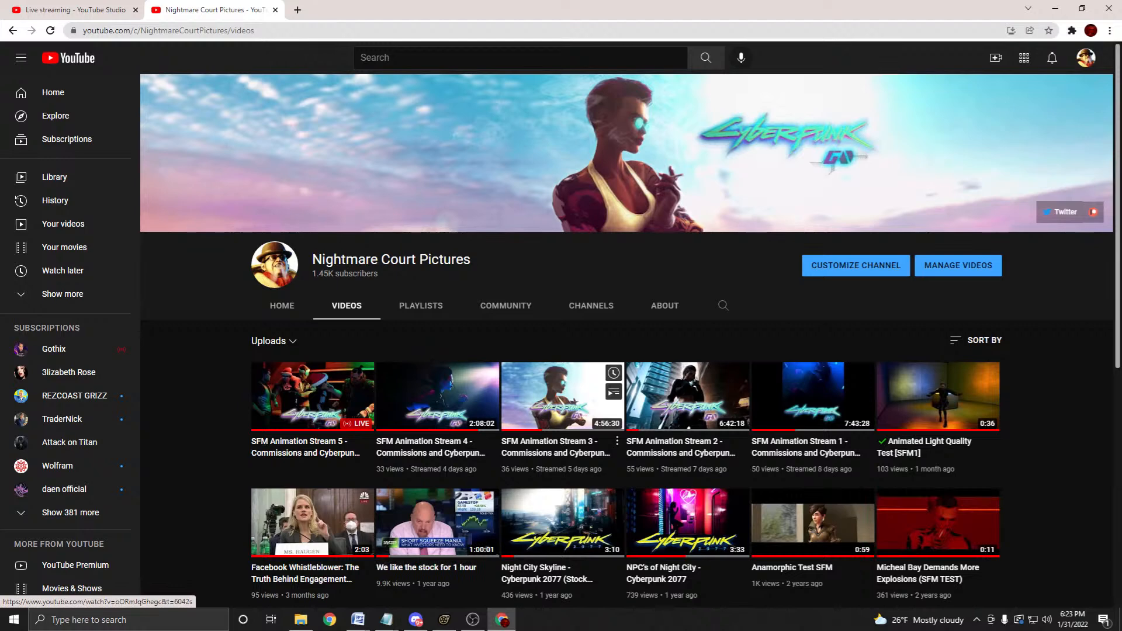
click(687, 396)
Open the pinned guest appearances comment under SFM Animation Stream 2 for editing and copy its entire text.
scroll(79, 202, down, 5)
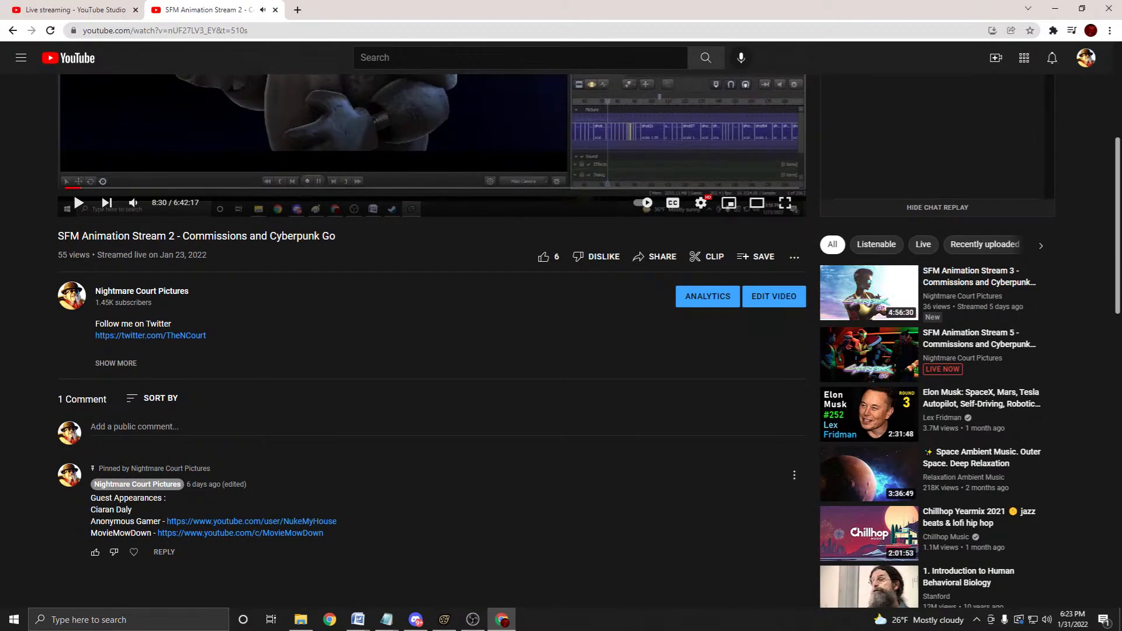
click(794, 475)
click(821, 523)
key(ctrl+a)
key(ctrl+c)
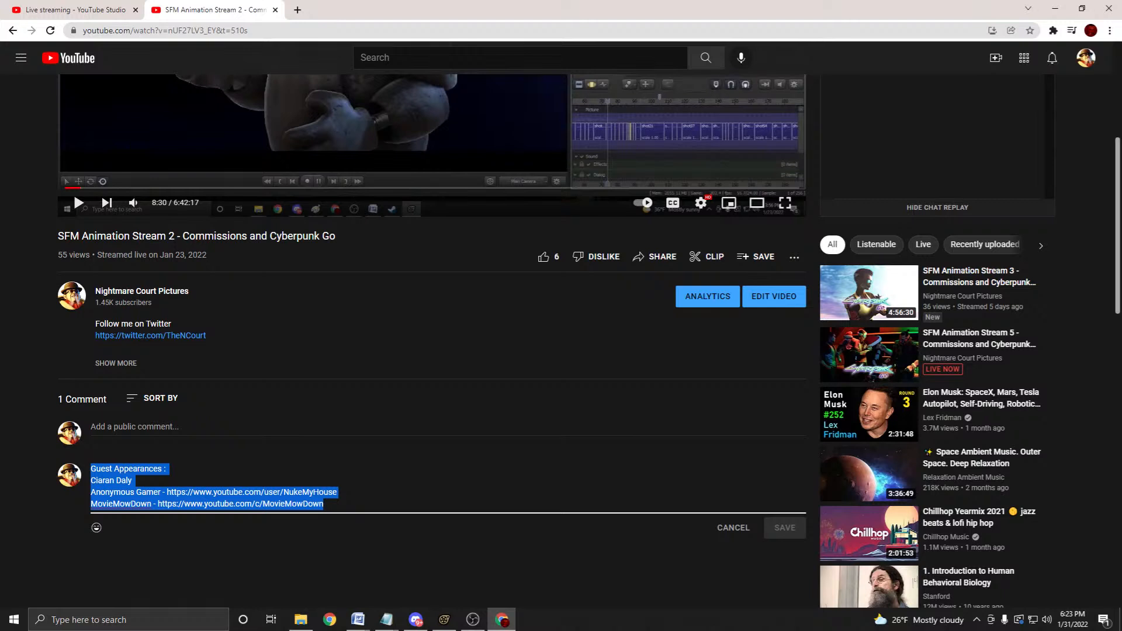
Open YouTube in another new tab, search for "freddo frappe" and open the FreddoFrappe channel.
key(ctrl+t)
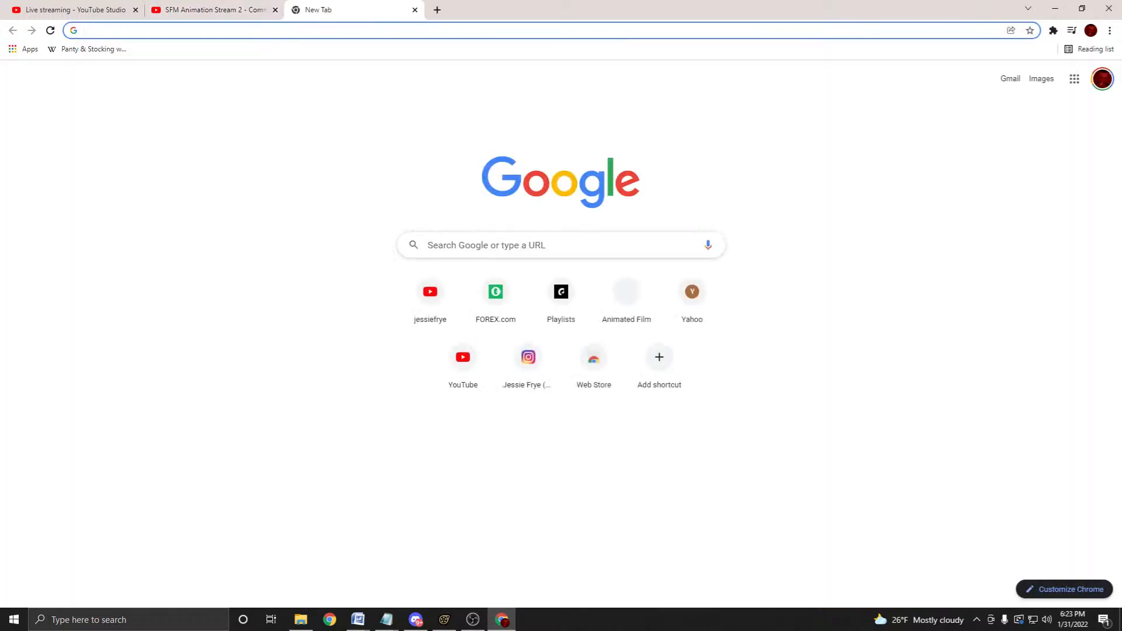
text(youtube.com)
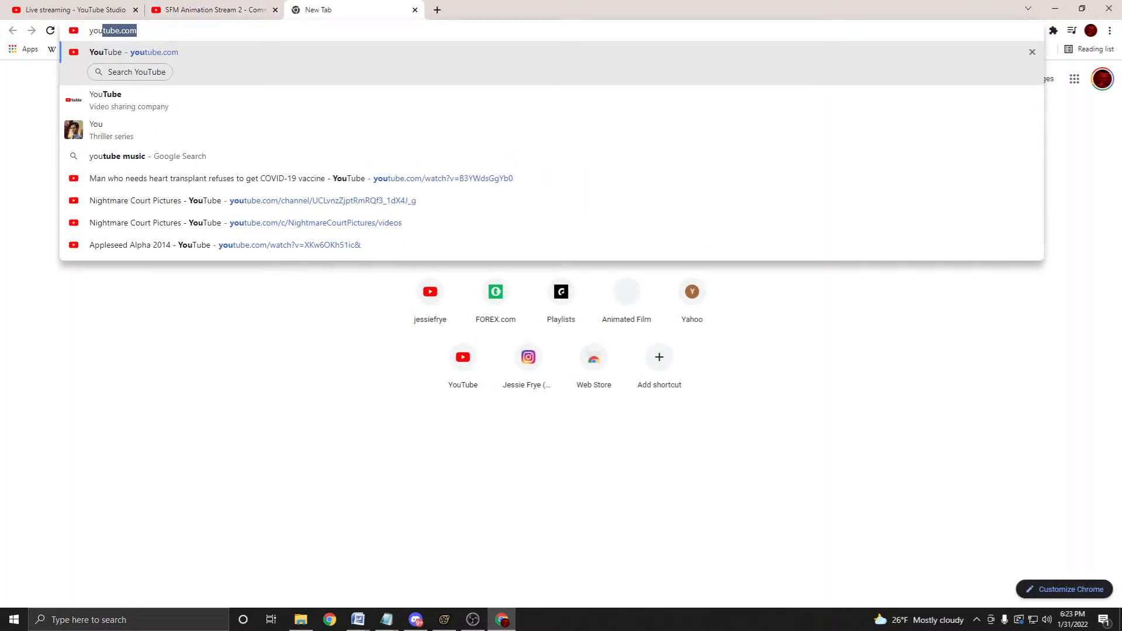
key(Return)
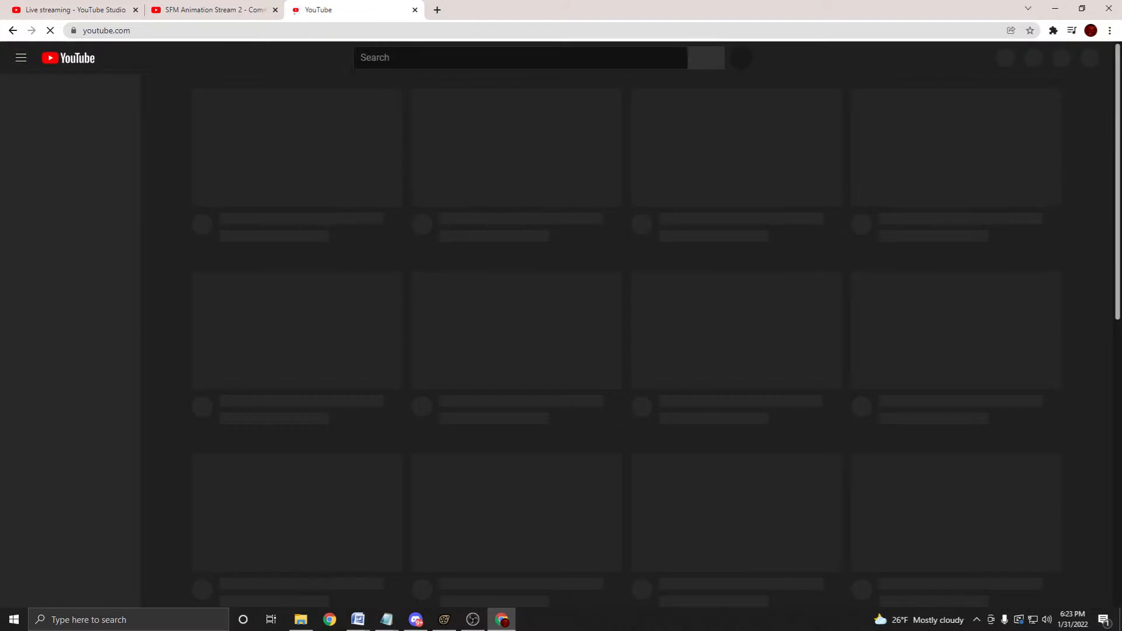
text(/fredd)
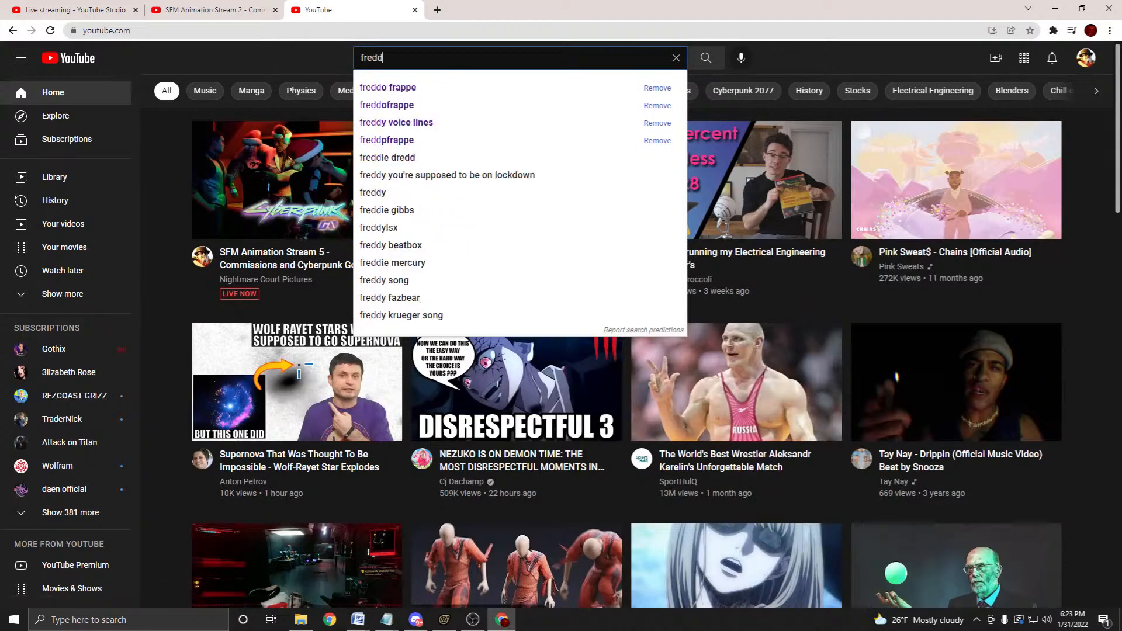
key(Down)
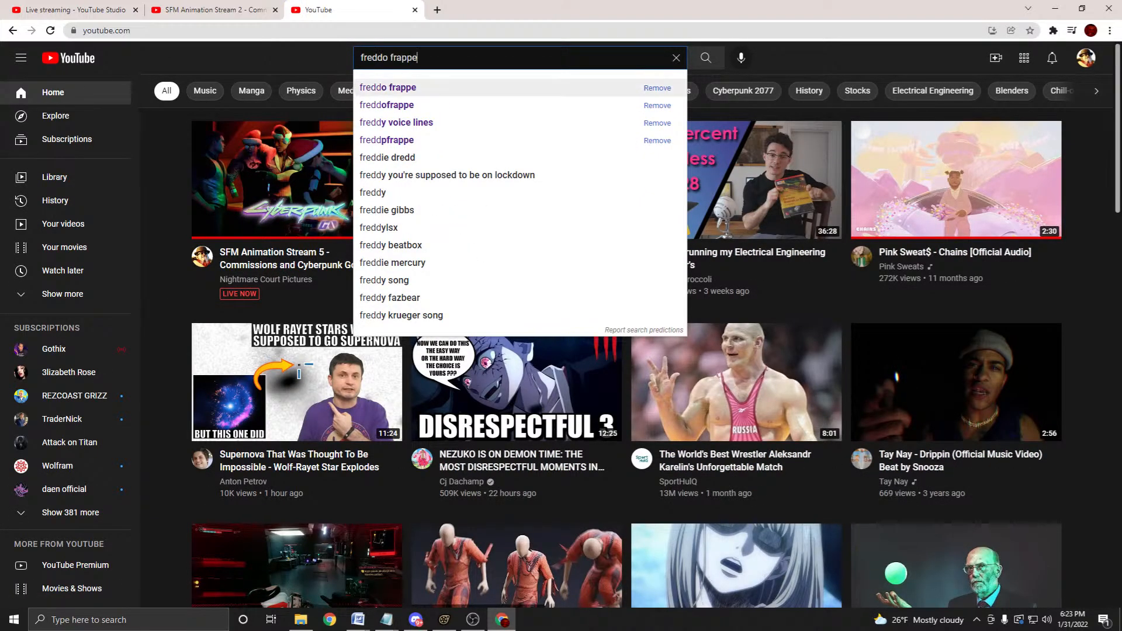
key(Return)
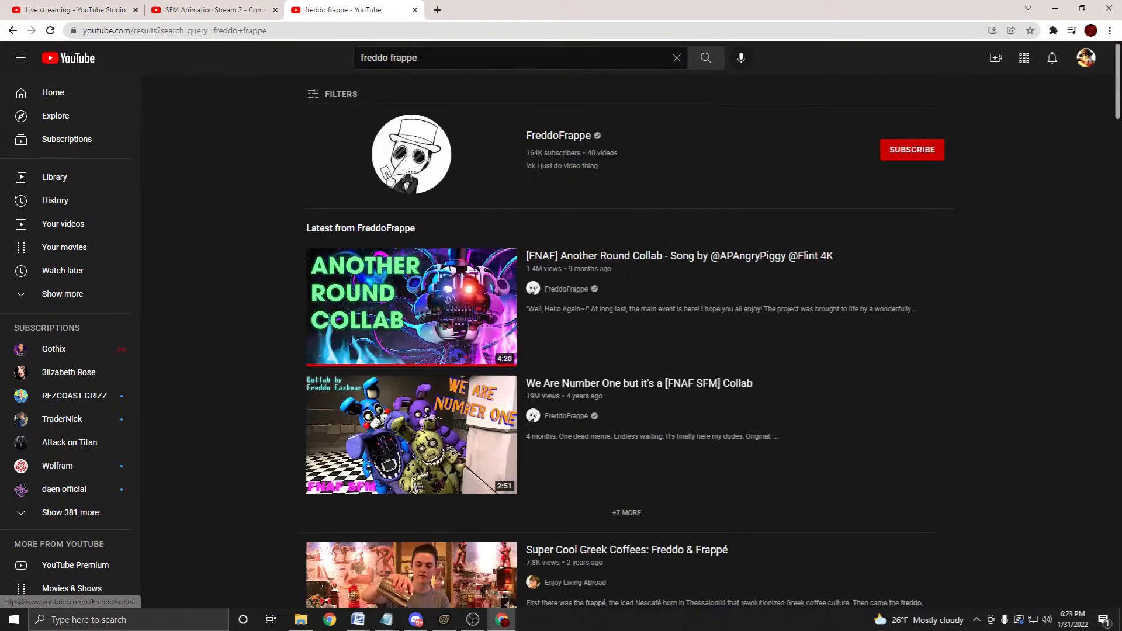
click(558, 135)
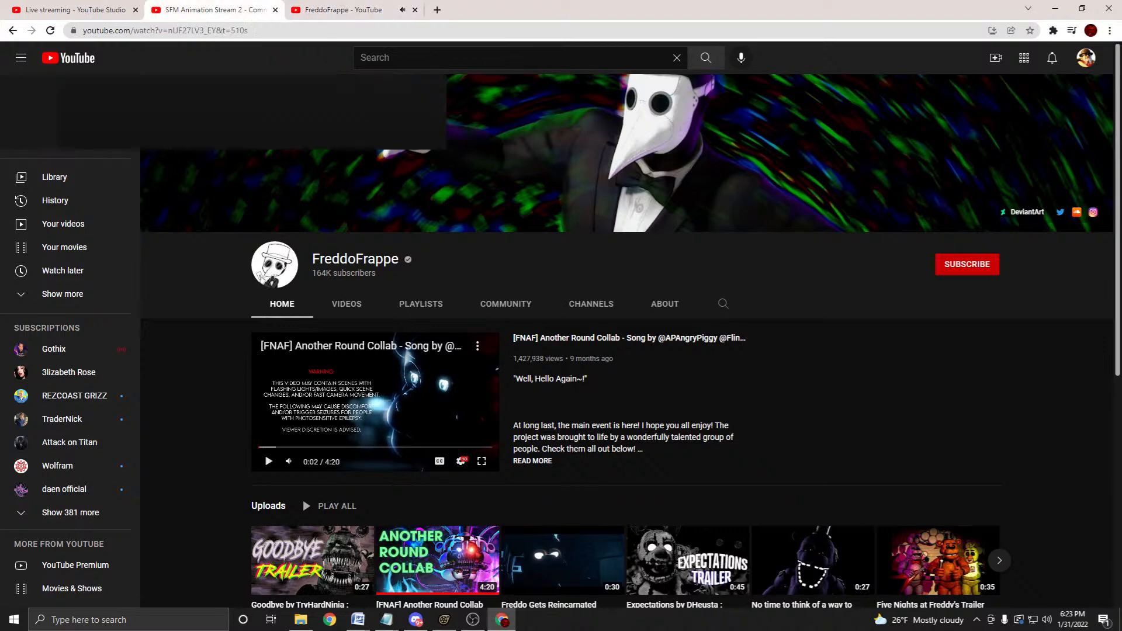
Return from the SFM Animation Stream 2 video to the channel's uploads and open SFM Animation Stream 4.
click(210, 10)
scroll(432, 234, up, 3)
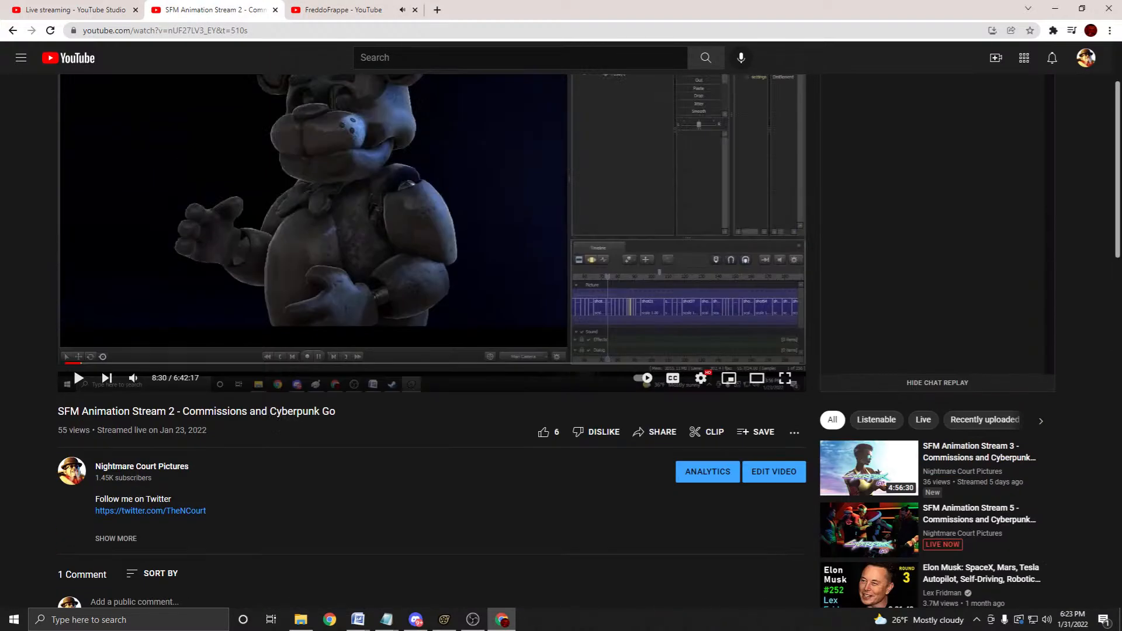
key(alt+Left)
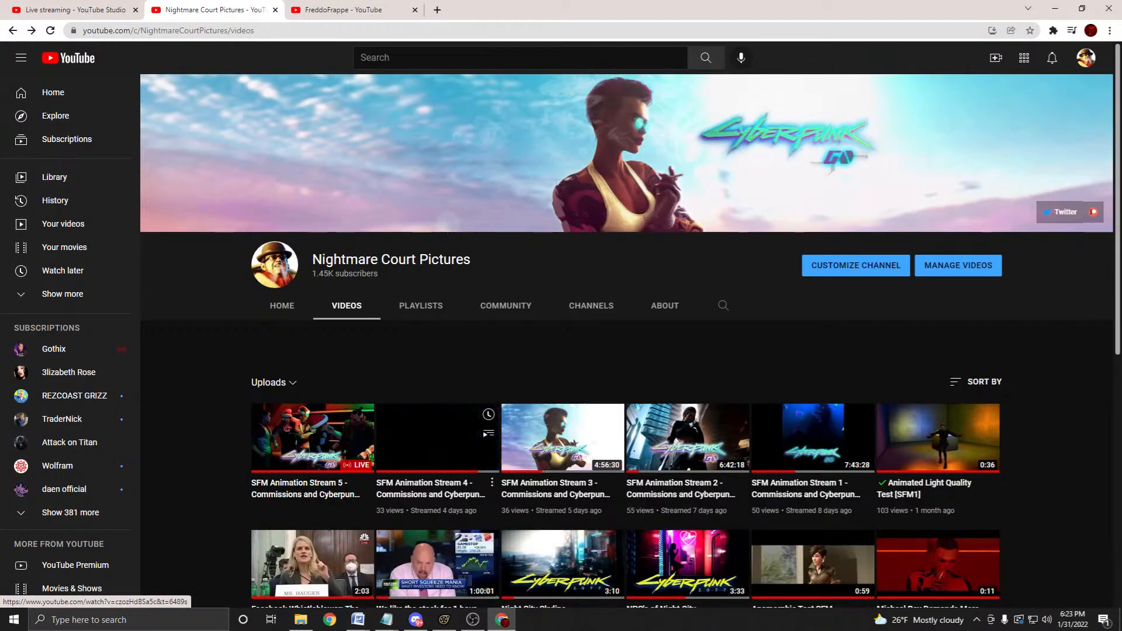
click(432, 438)
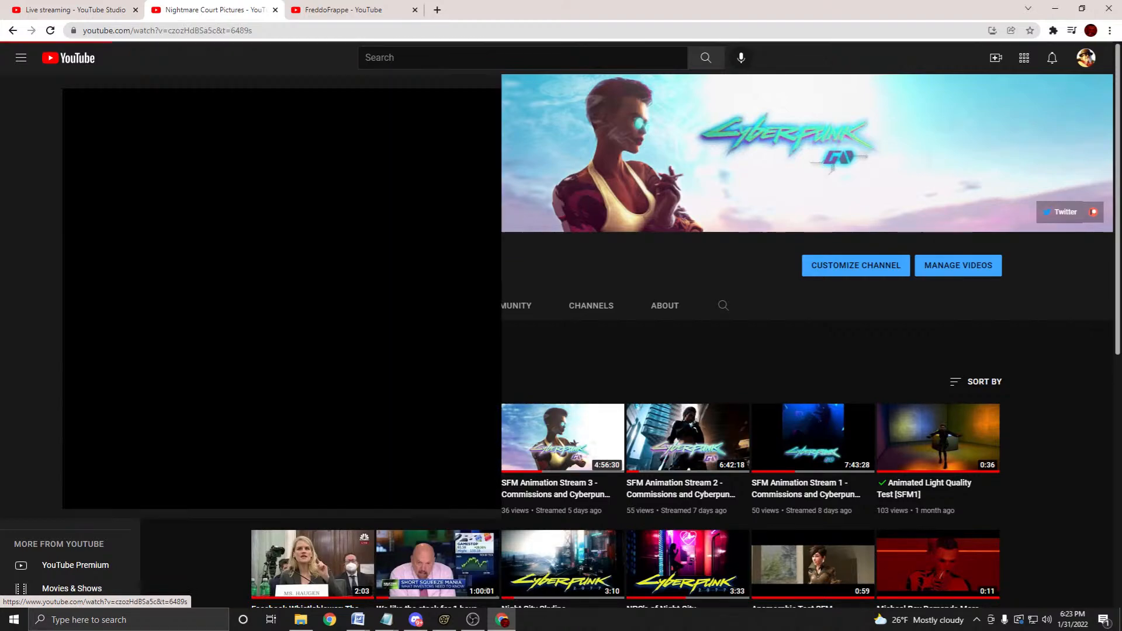
click(73, 377)
Paste the copied guest appearances list into a new public comment under SFM Animation Stream 4.
scroll(73, 377, down, 1)
scroll(73, 377, down, 4)
click(175, 381)
key(ctrl+v)
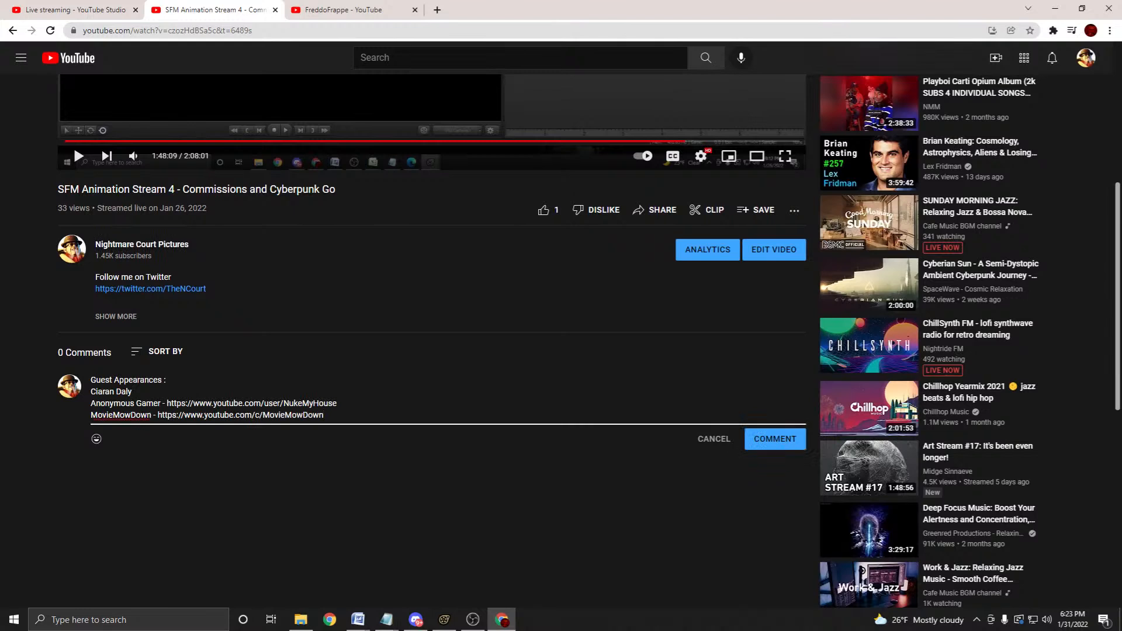
Replace the guest name "Anonymous Gamer" in the comment draft with "Freddo Frappe".
drag(161, 403, 338, 403)
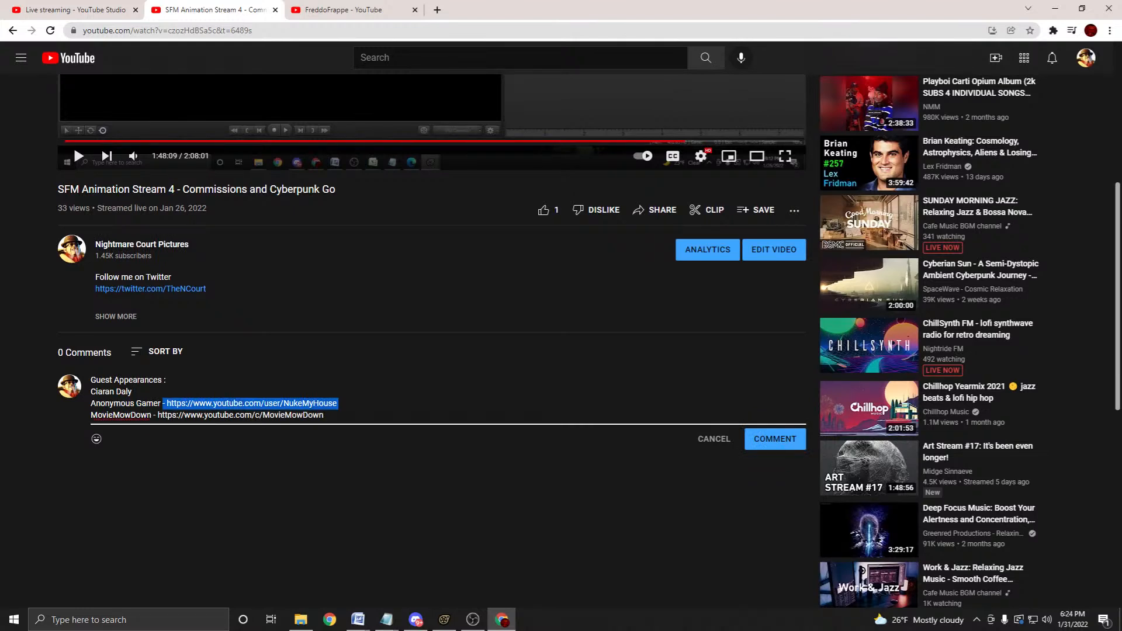
click(153, 404)
drag(158, 403, 91, 403)
text(Freddo)
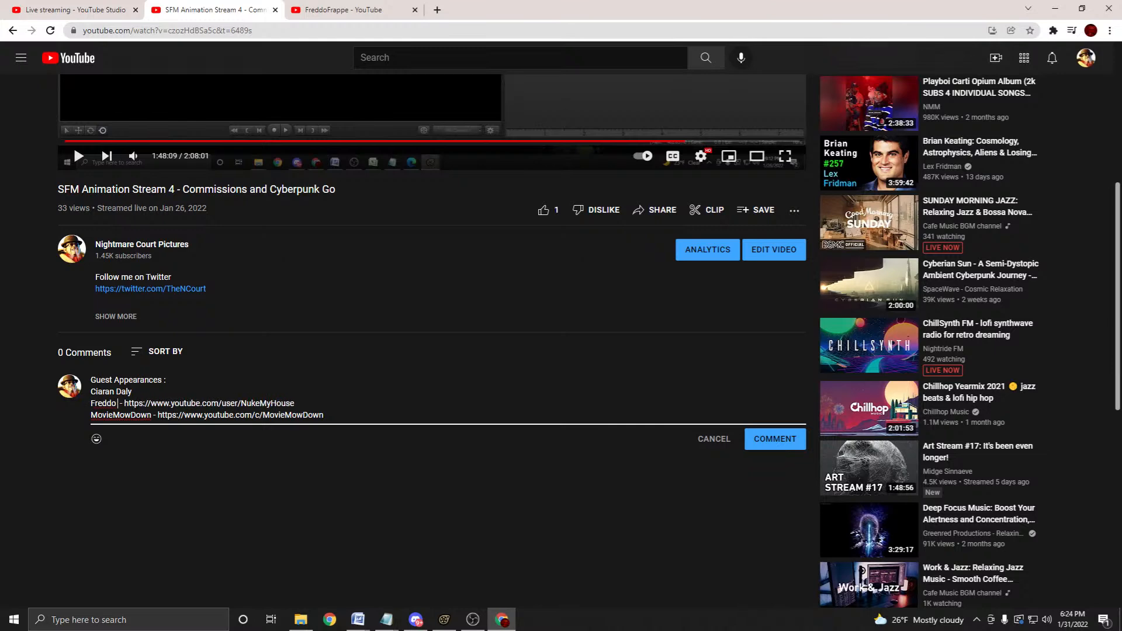
text( Frappe)
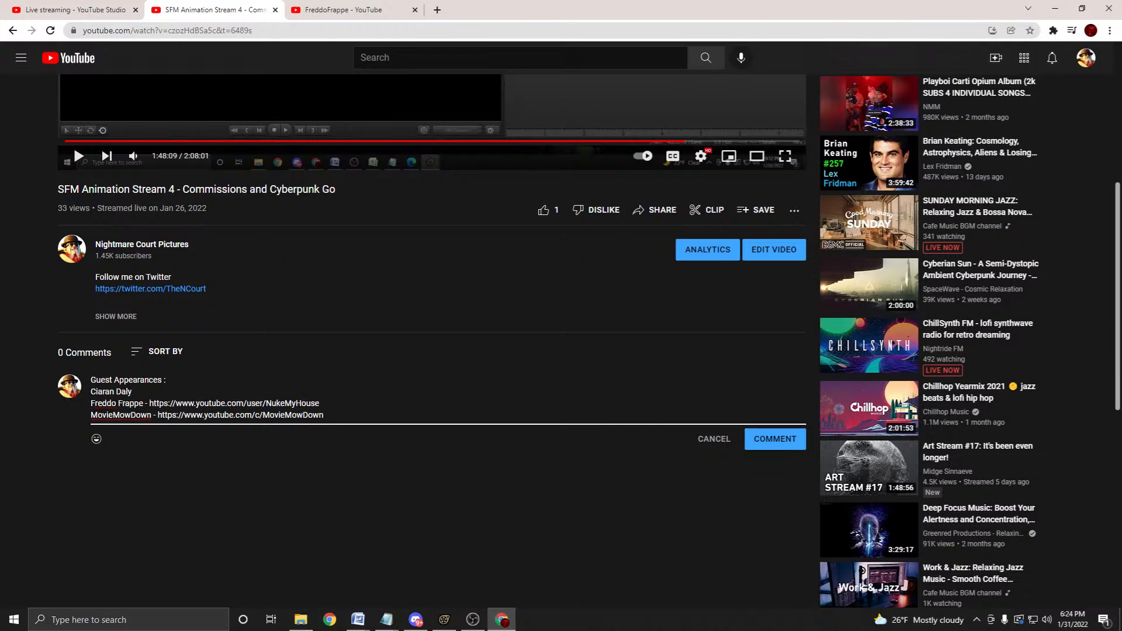
key(ctrl+Tab)
key(ctrl+shift+Tab)
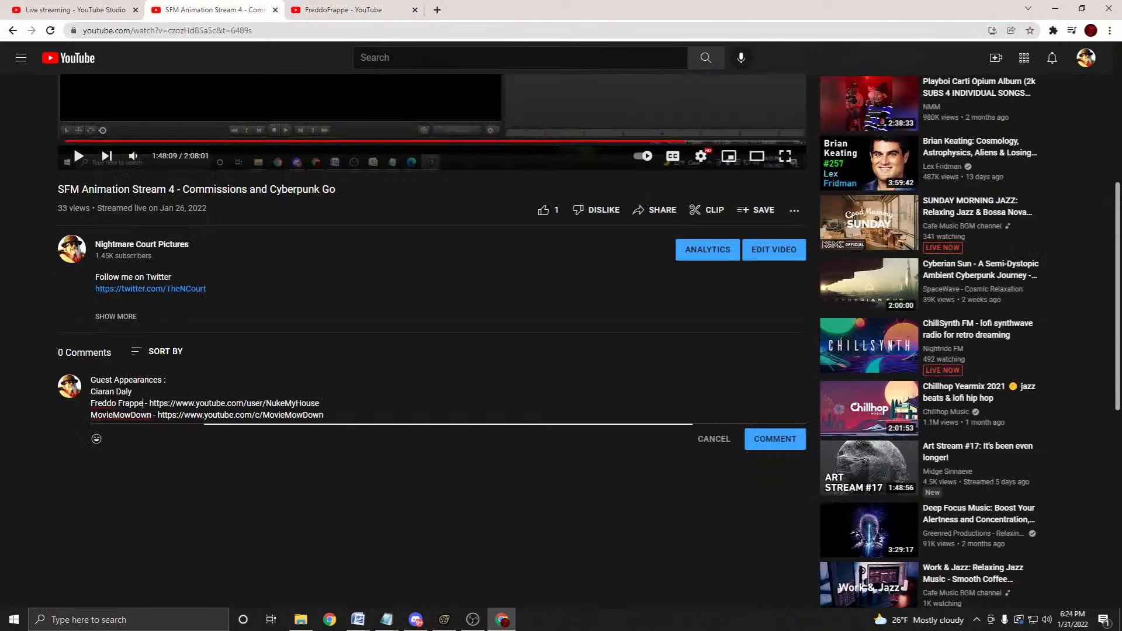
drag(154, 403, 91, 415)
text(https://www.youtube.com/c/FreddoFazbear)
key(BackSpace)
key(BackSpace)
key(BackSpace)
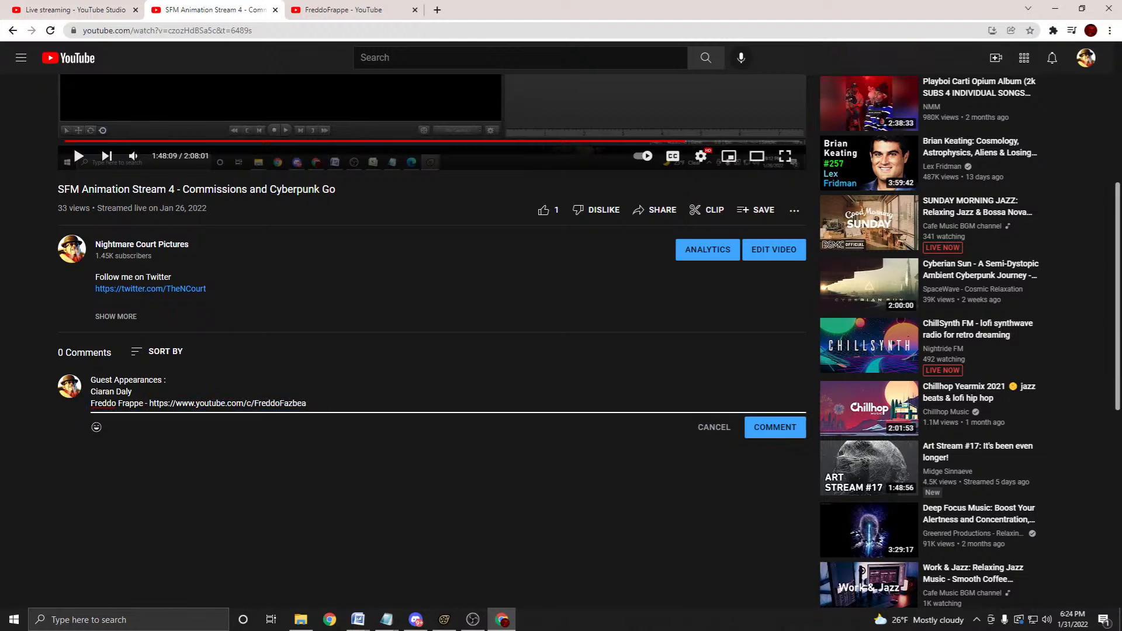
click(352, 10)
click(206, 10)
Delete the guest line directly under the "Guest Appearances" heading and post the comment.
drag(134, 392, 91, 380)
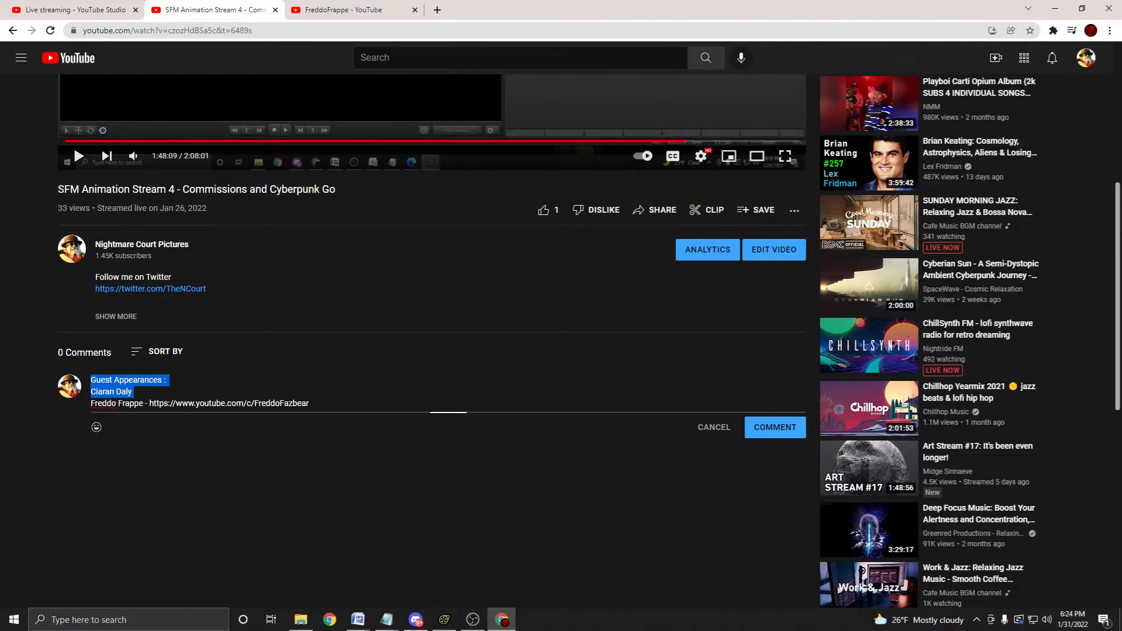
click(134, 392)
drag(133, 392, 90, 391)
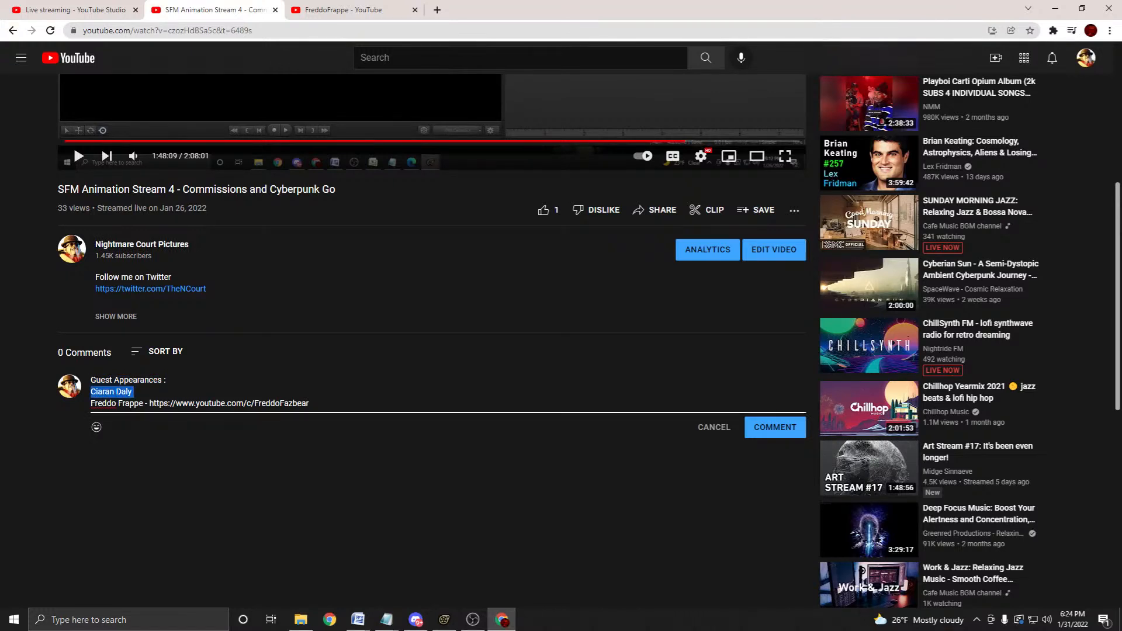
key(BackSpace)
key(BackSpace)
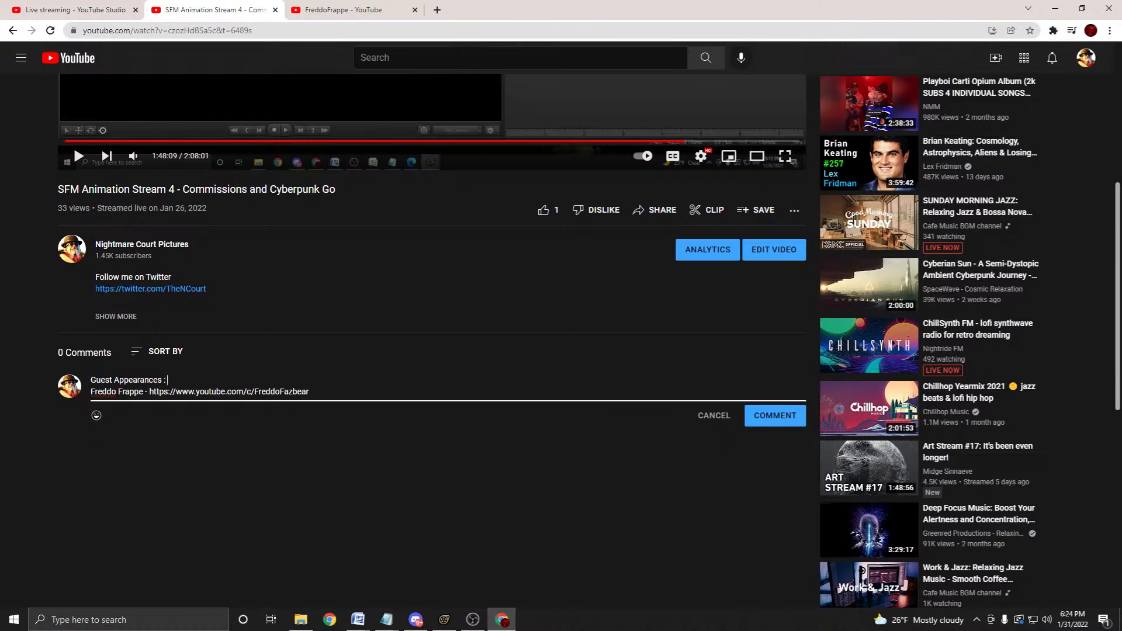
key(ctrl+Return)
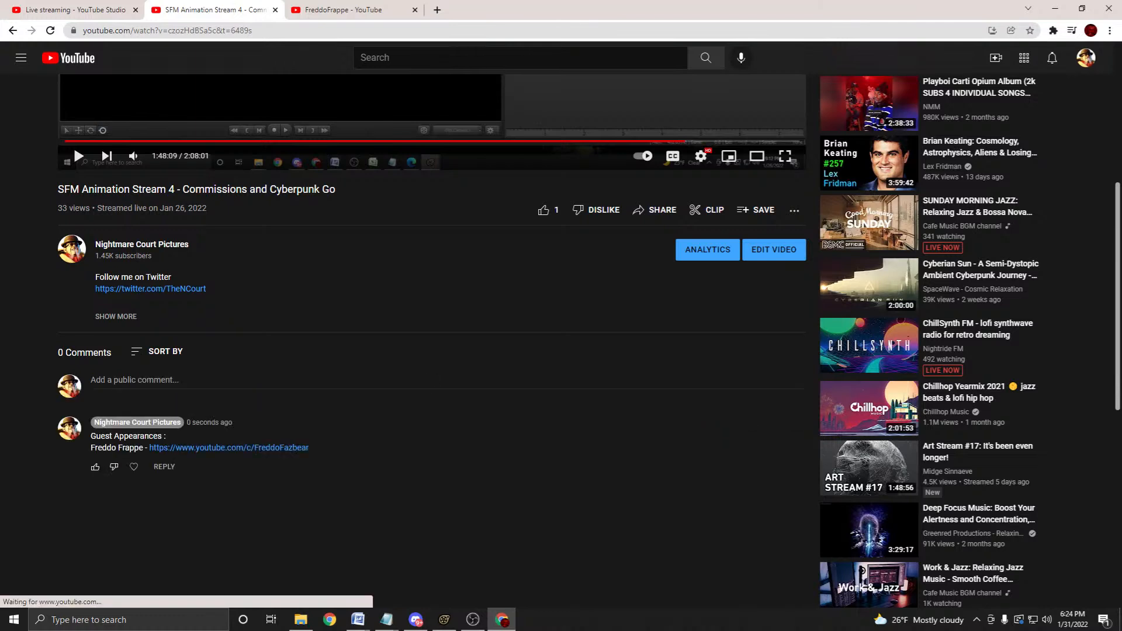
Pin the new guest appearances comment under SFM Animation Stream 4.
click(795, 428)
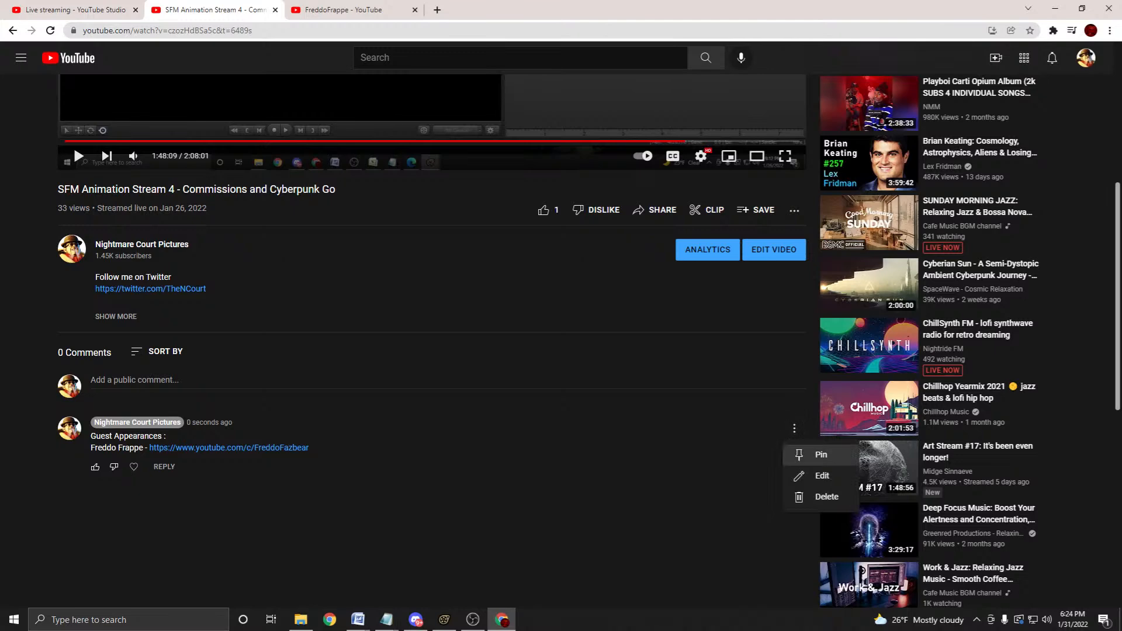
click(813, 454)
click(644, 356)
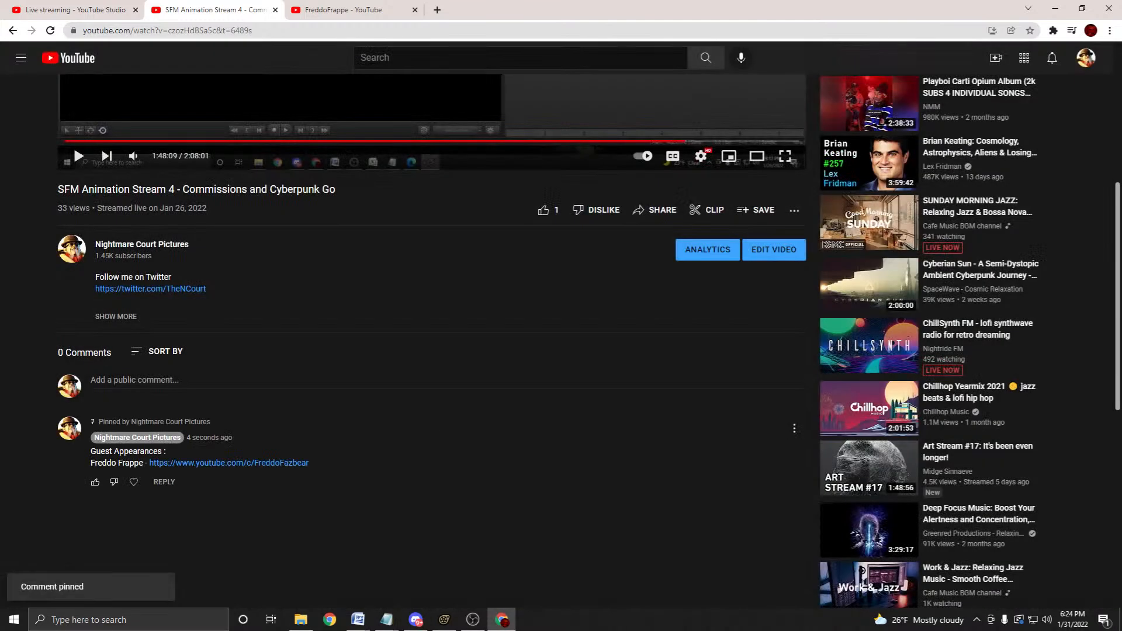
Close the SFM Animation Stream 4 and FreddoFrappe tabs and switch to Source Filmmaker.
scroll(644, 356, up, 6)
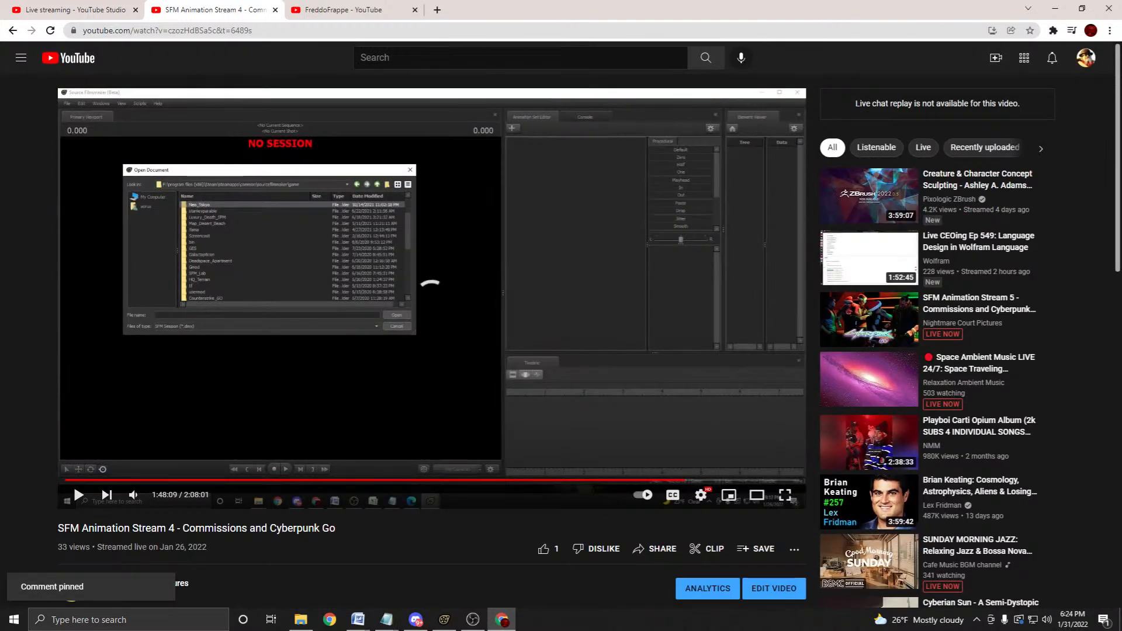
key(ctrl+w)
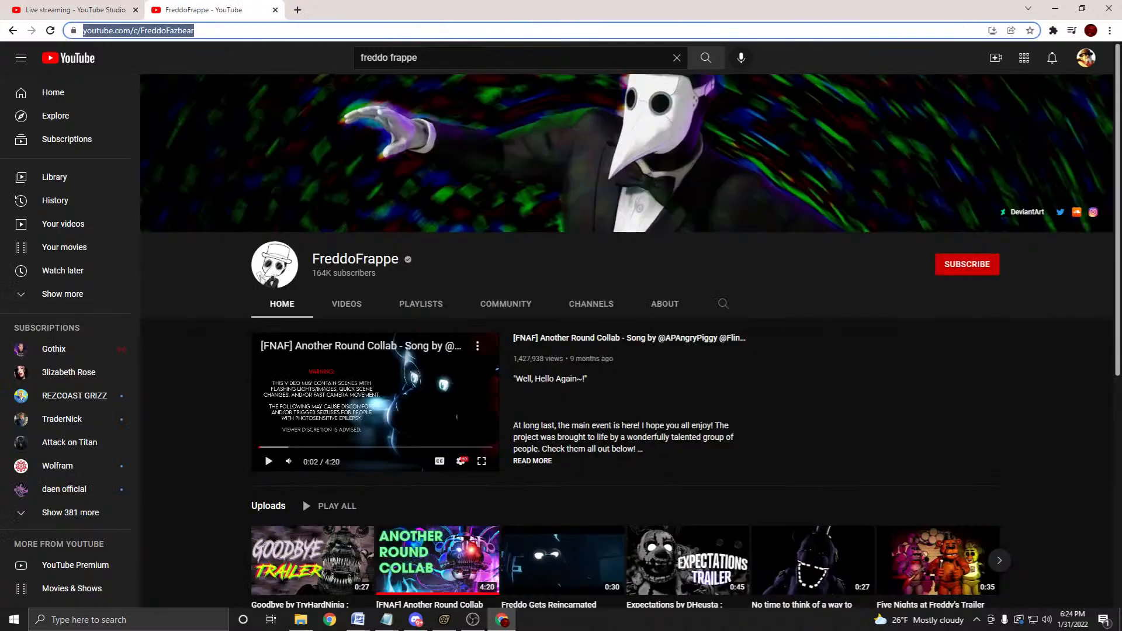
click(276, 10)
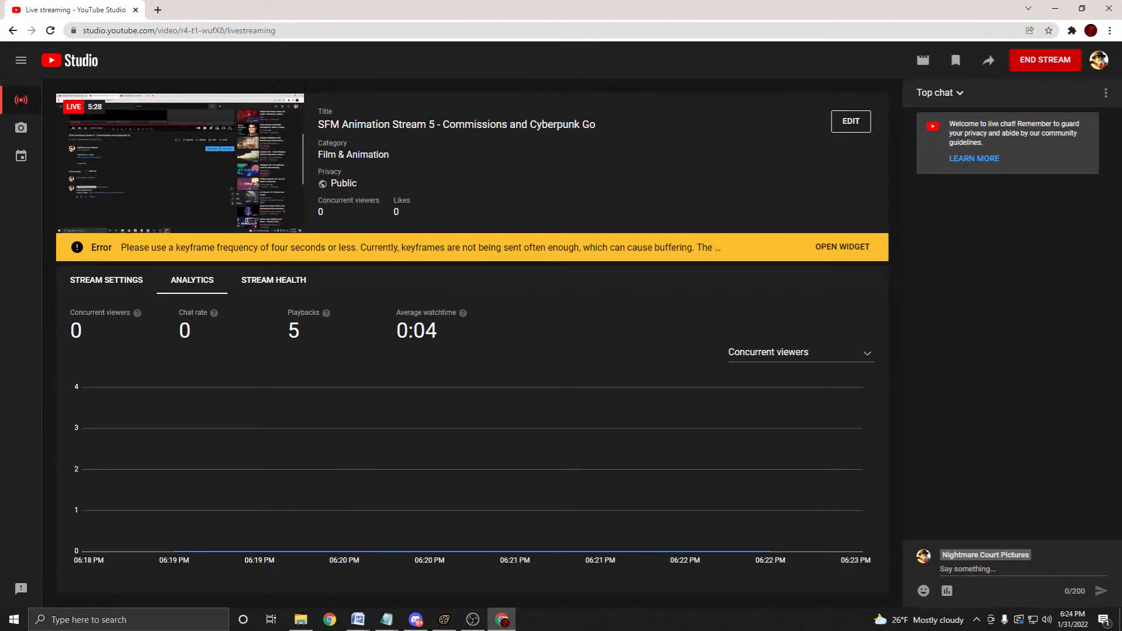
click(502, 620)
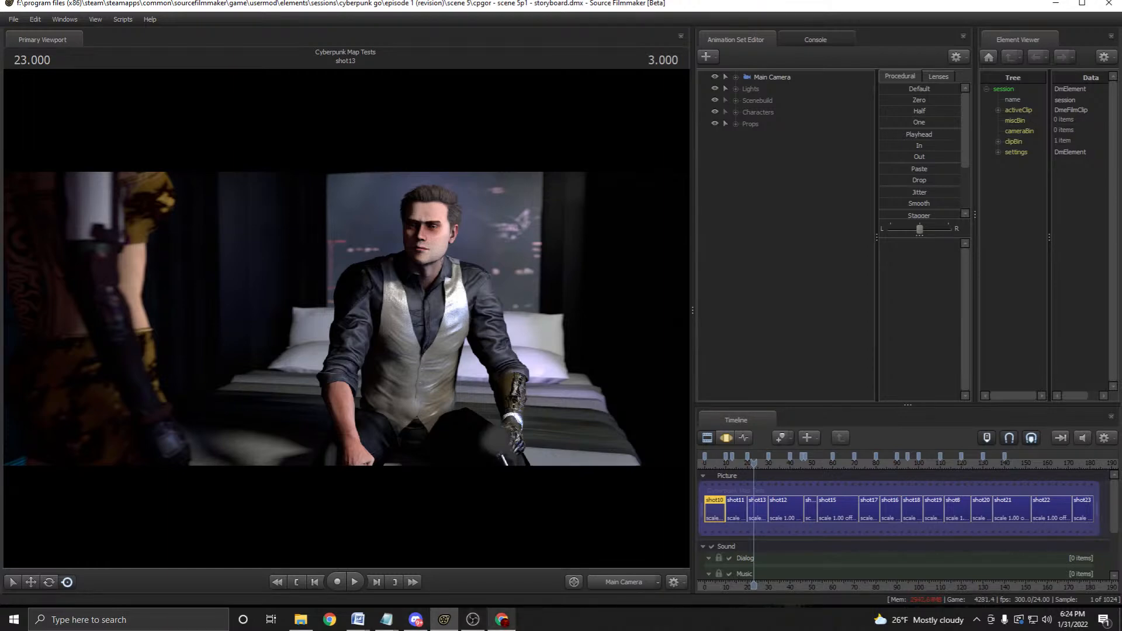
Play the storyboard session from its start, checking Discord's general channel before and during playback.
click(415, 619)
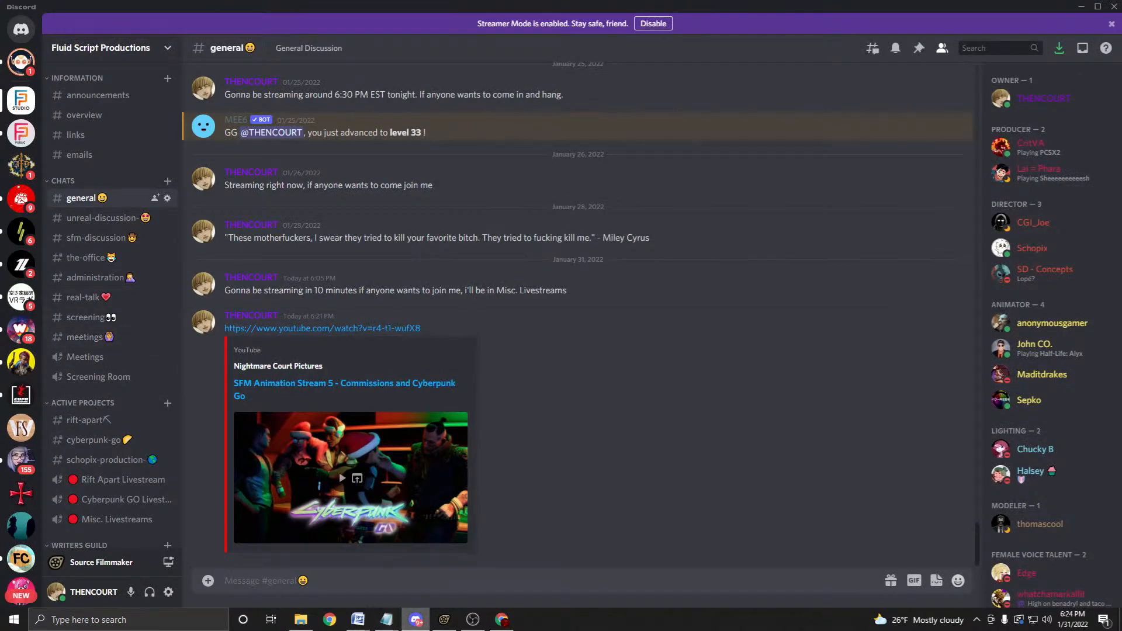
click(415, 619)
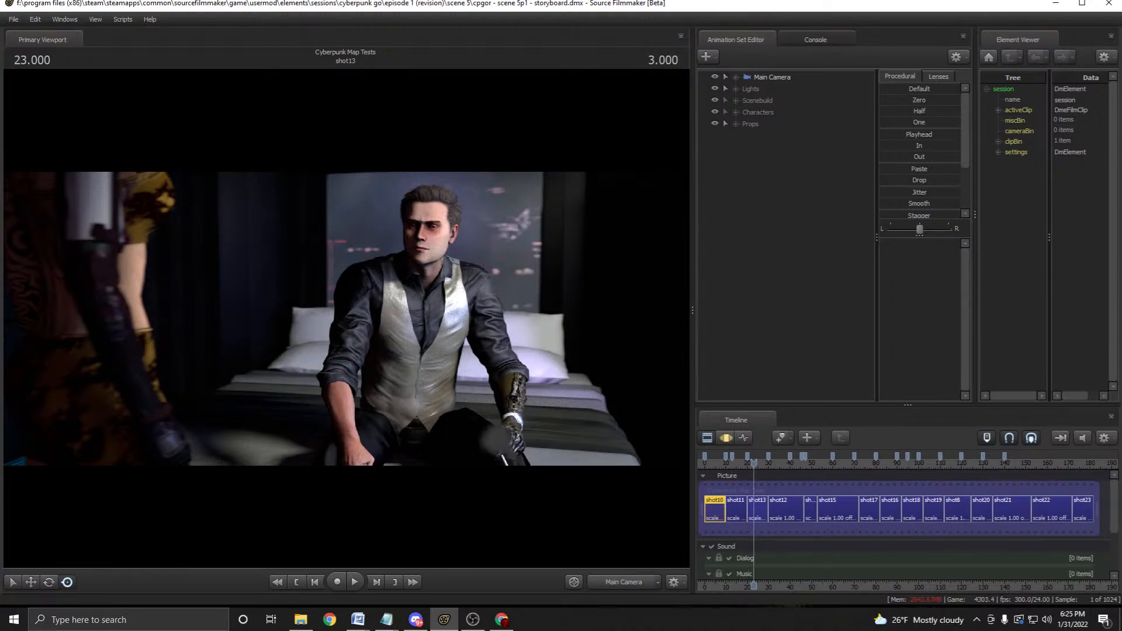
key(Home)
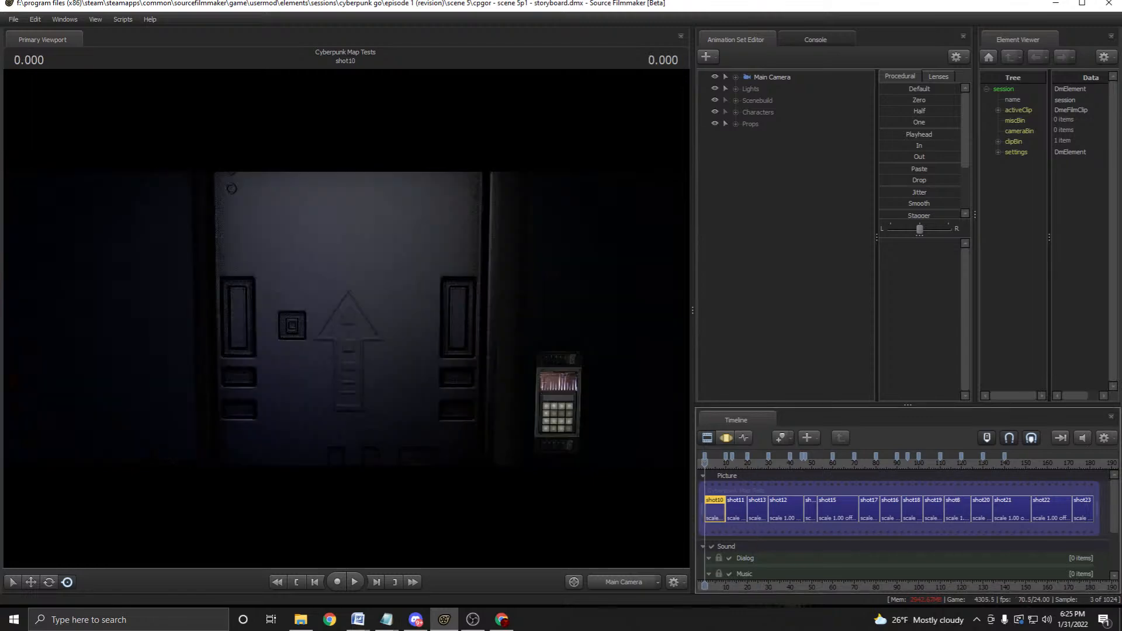
key(space)
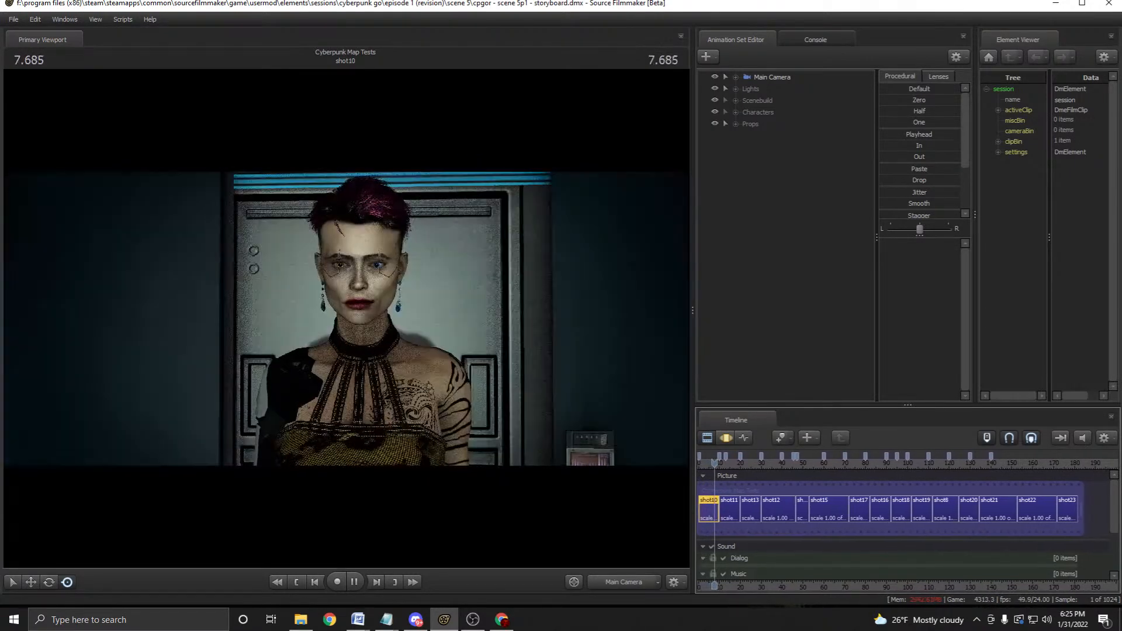
click(416, 619)
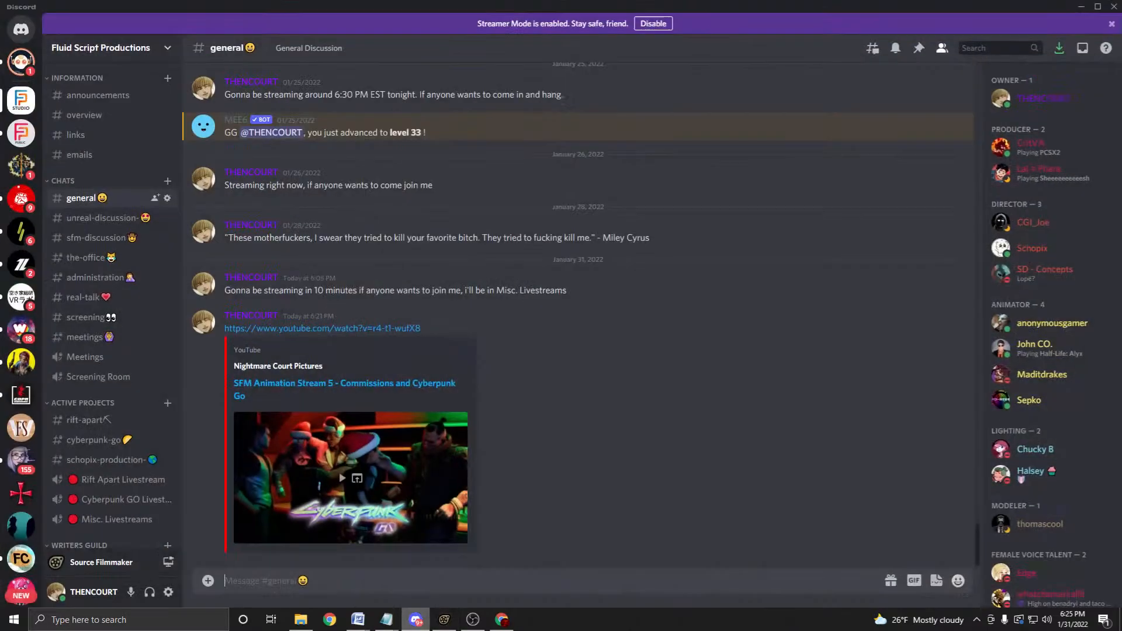
key(alt+Tab)
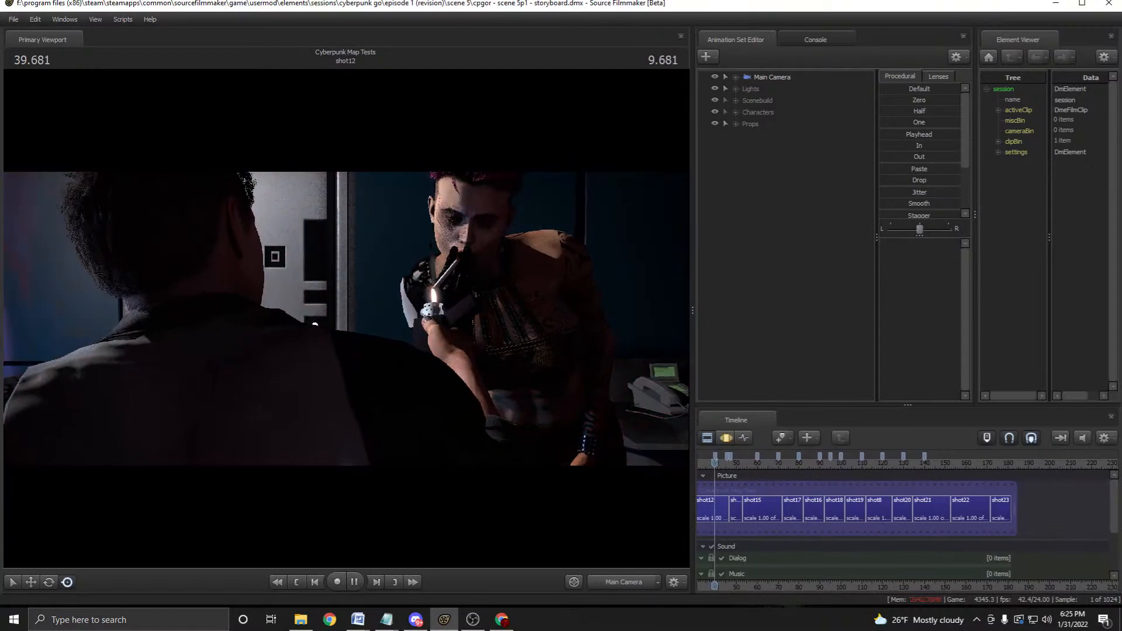
Scrub back to the start of shot10, play the sequence and pause it in shot13.
middle_drag(720, 514, 887, 514)
scroll(888, 514, up, 3)
drag(885, 463, 733, 463)
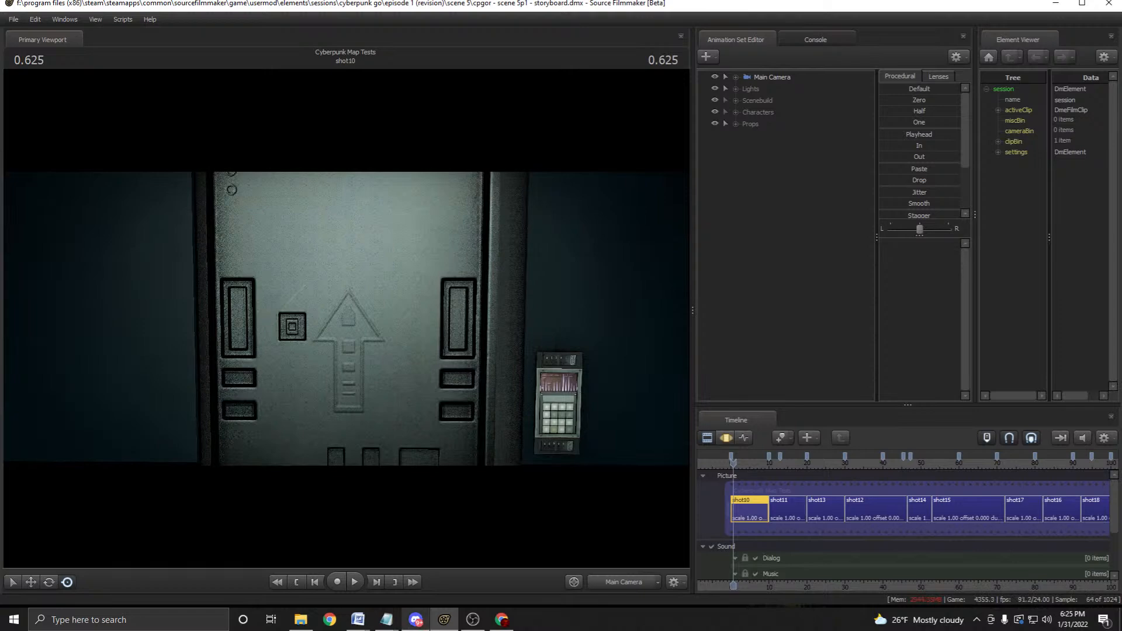
mouse_move(415, 620)
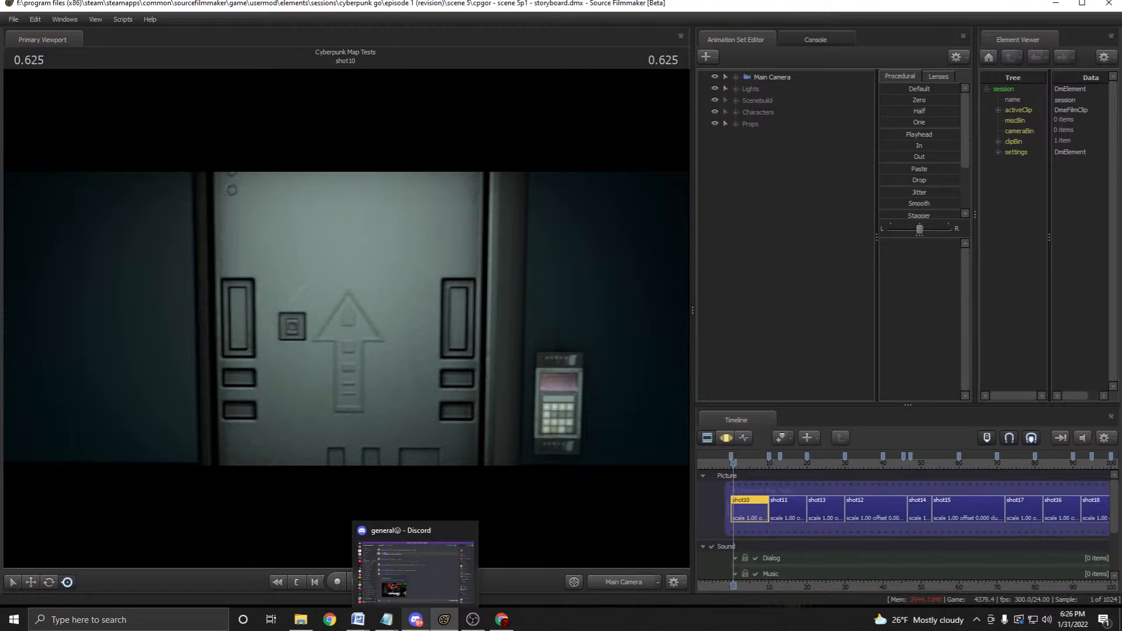
mouse_move(357, 619)
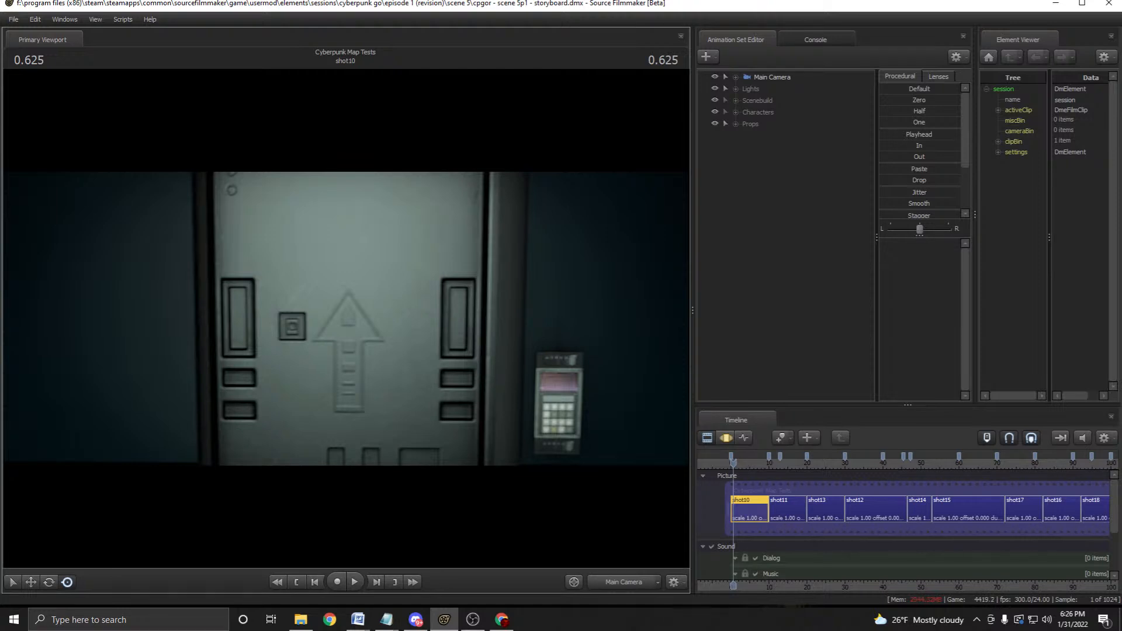
mouse_move(415, 620)
key(space)
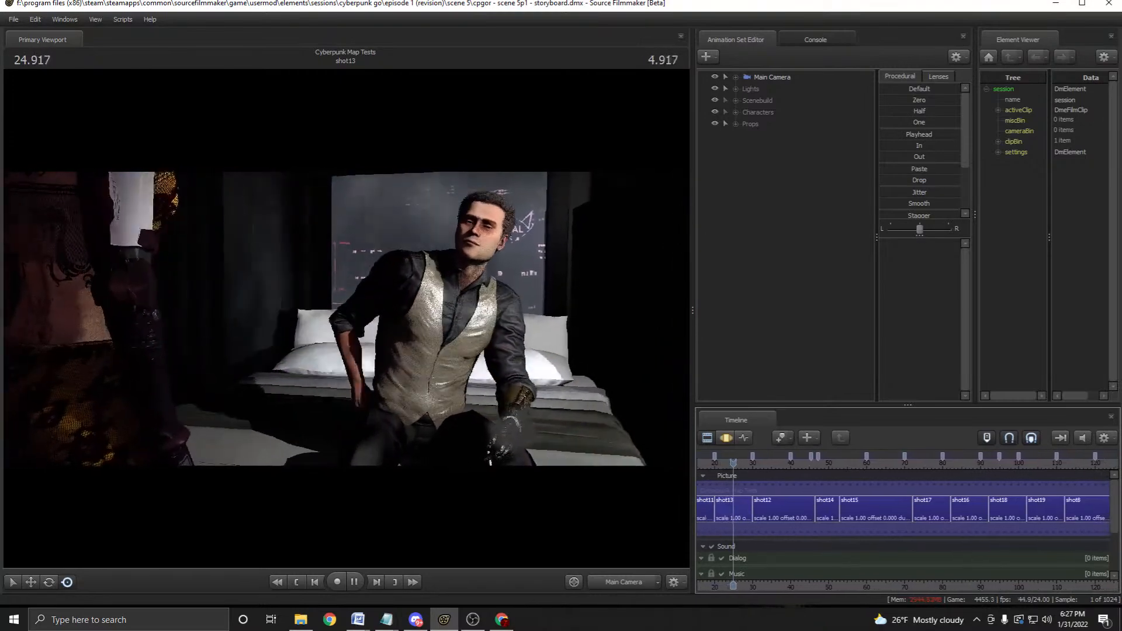
key(space)
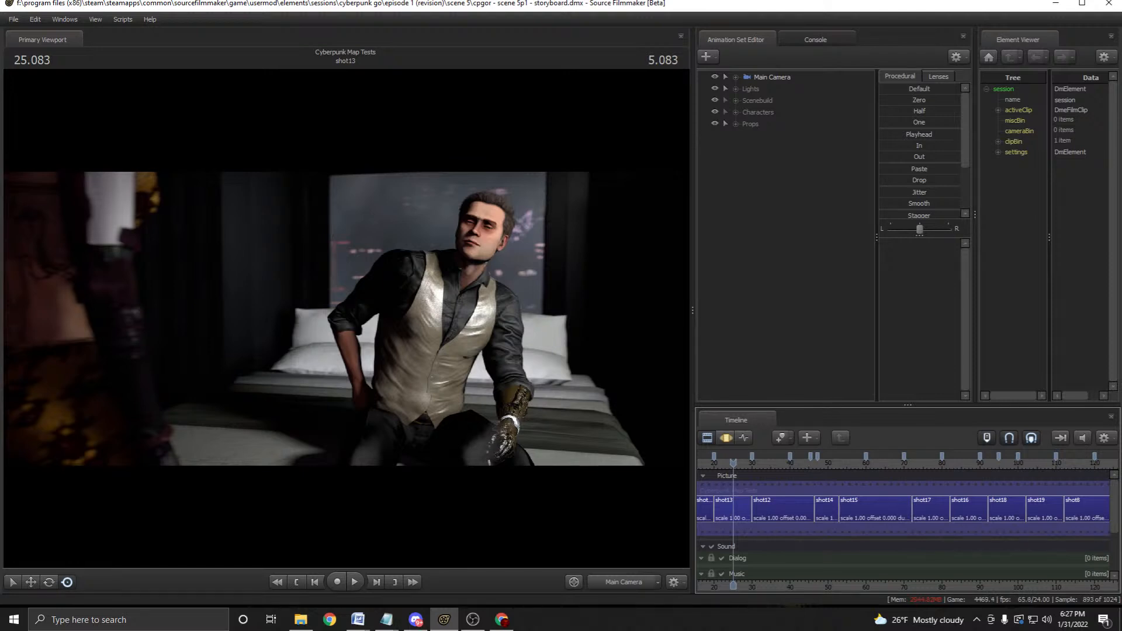
Replay the sequence from the beginning and pause it in shot17 at about 77.9 seconds.
middle_drag(865, 508, 943, 509)
key(Home)
key(space)
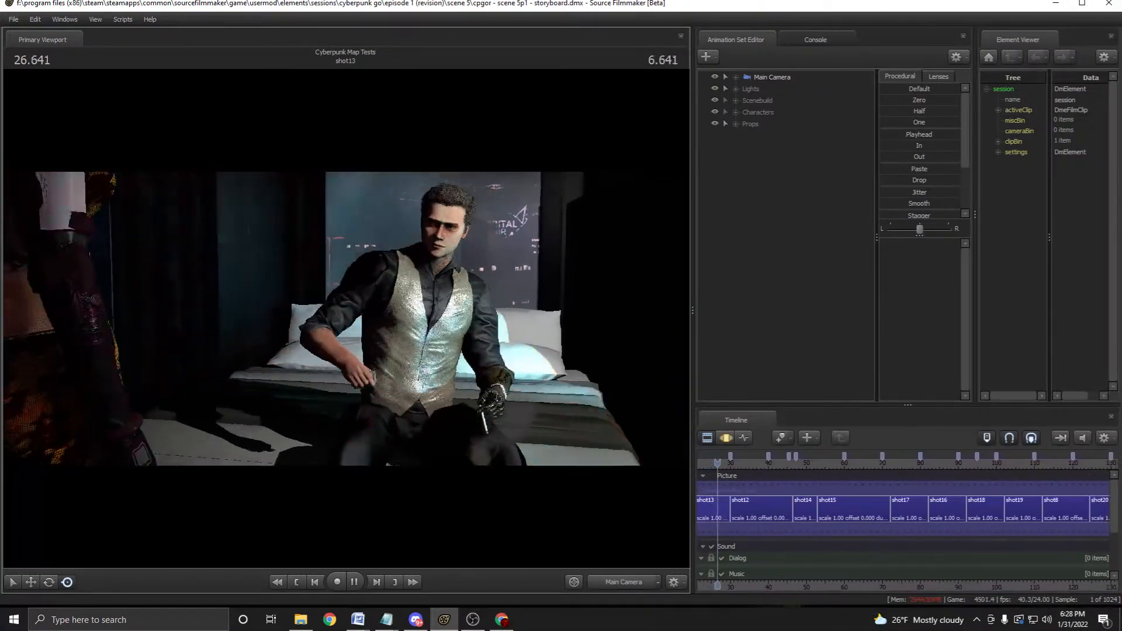
click(14, 19)
click(16, 51)
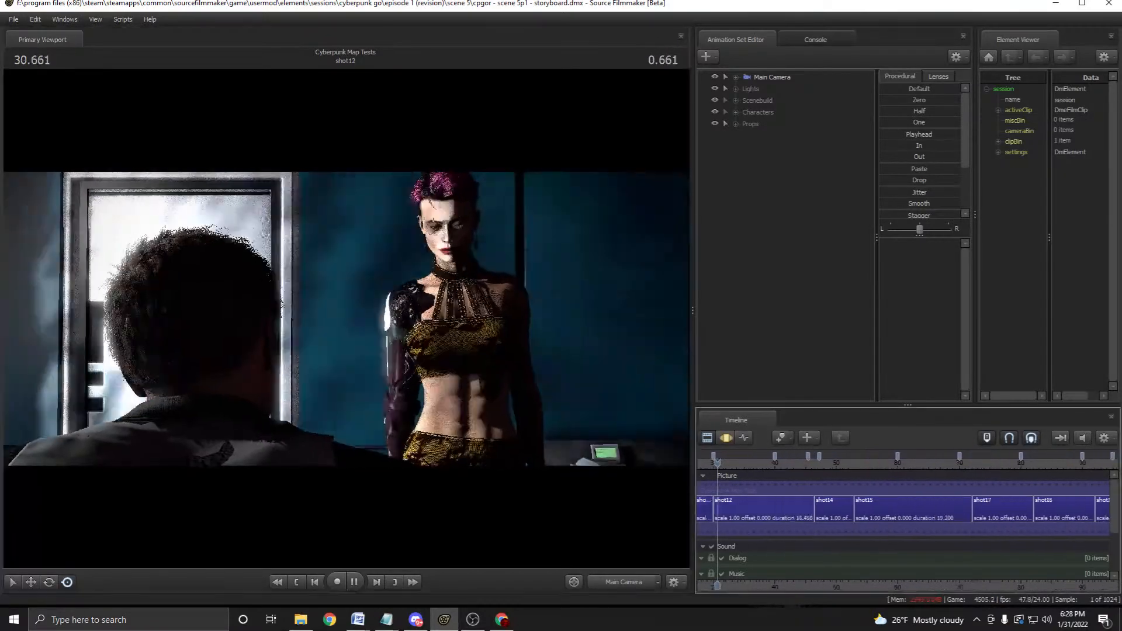
key(space)
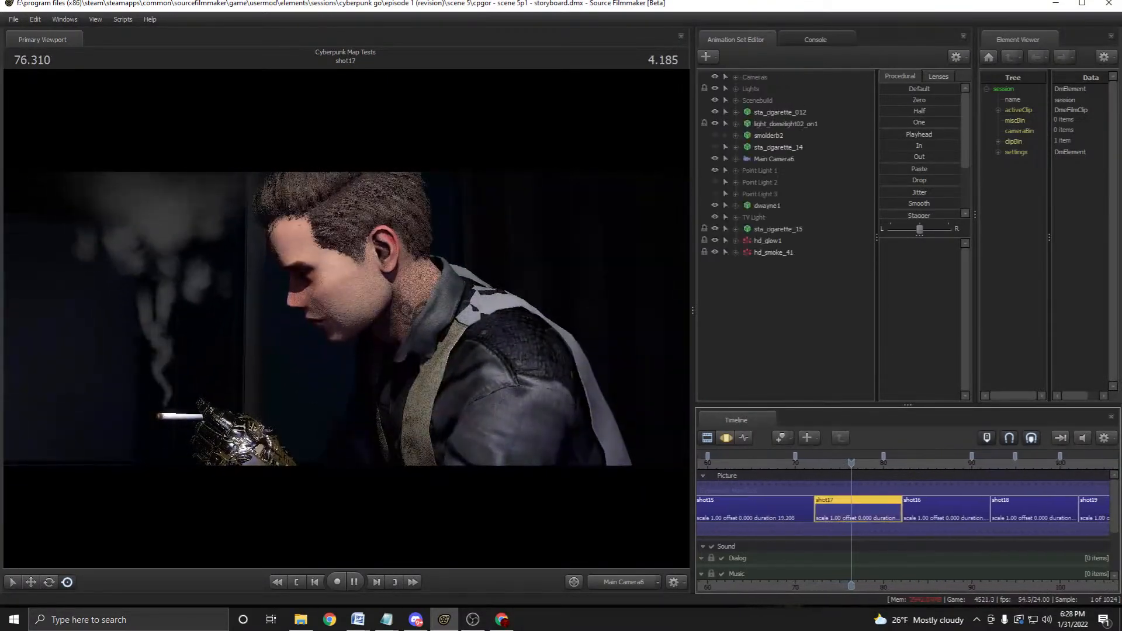
key(space)
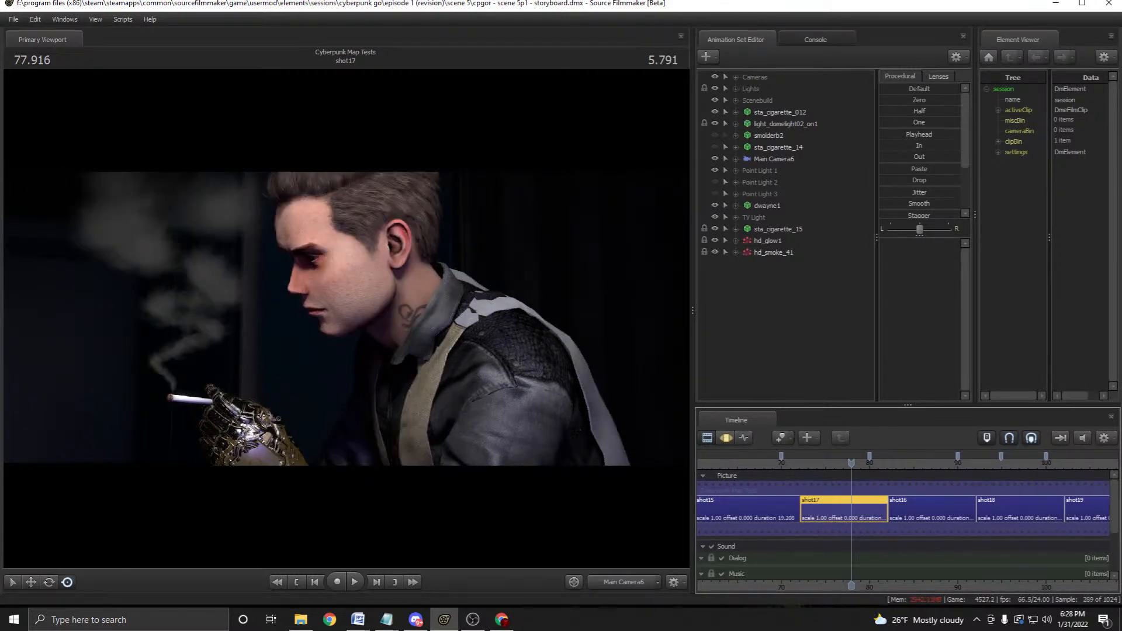
Check hd_glow1, hd_smoke_41 and sta_cigarette_15, then switch to the Motion Editor and select the entire time range.
click(768, 241)
click(774, 252)
click(778, 229)
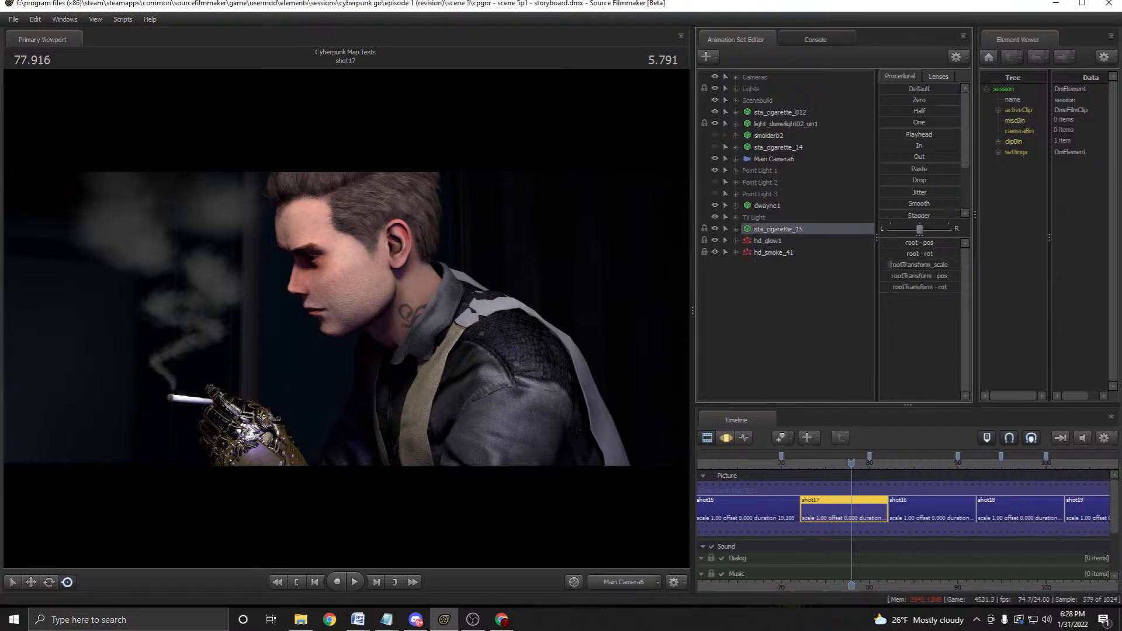
key(F3)
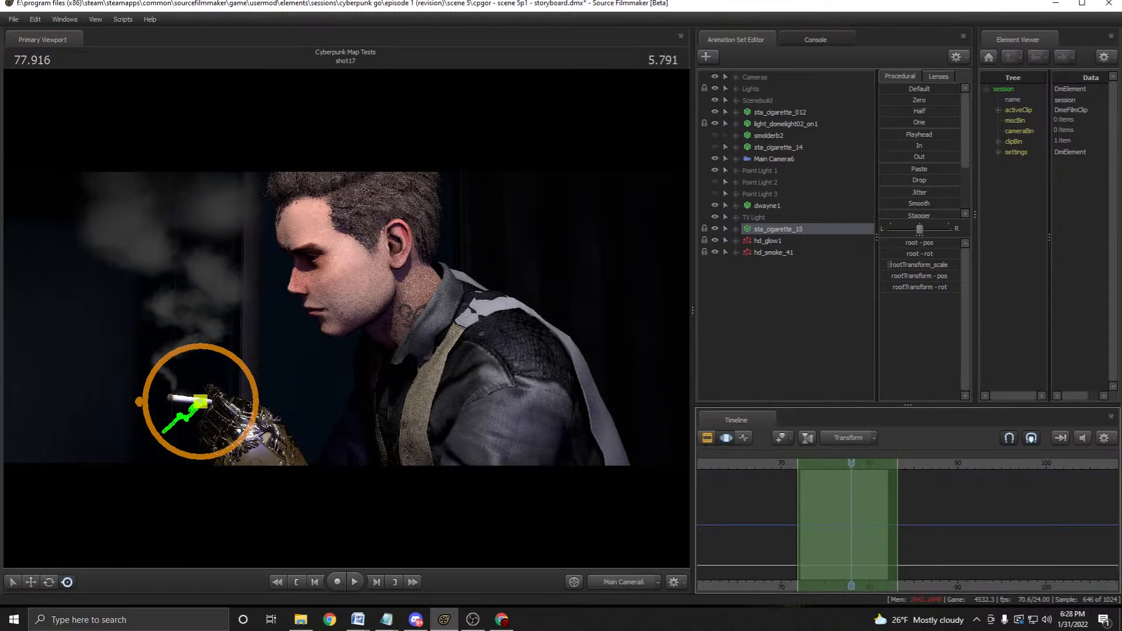
key(ctrl+a)
Group sta_cigarette_15, hd_glow1 and hd_smoke_41 and rename the group "Dwayne's Cig".
click(768, 240)
click(774, 253)
click(778, 229)
shift+click(774, 252)
right_click(771, 255)
click(795, 277)
right_click(763, 233)
click(789, 239)
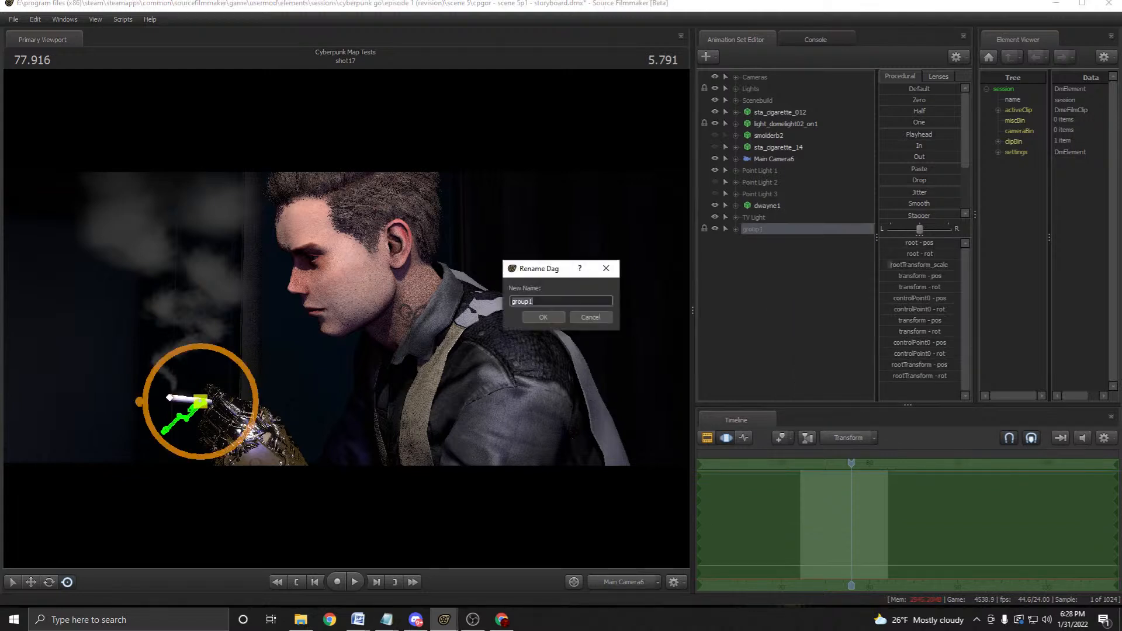
text(Dwayne's Cig)
key(Return)
Group the dwayne1 and smolderb2 animation sets together.
click(767, 206)
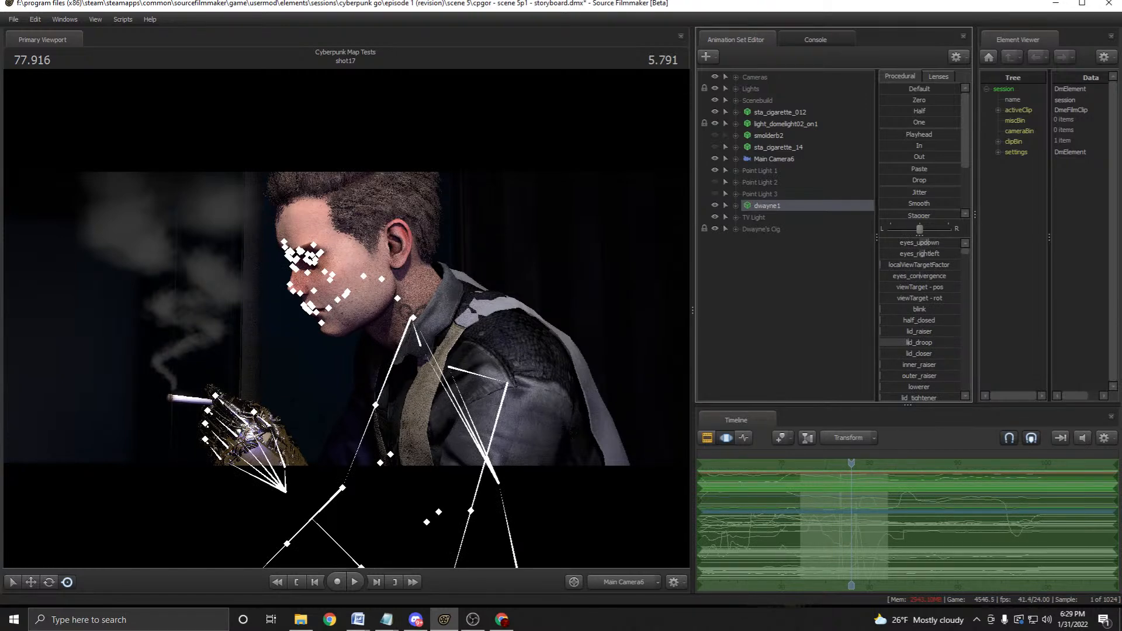
right_click(747, 284)
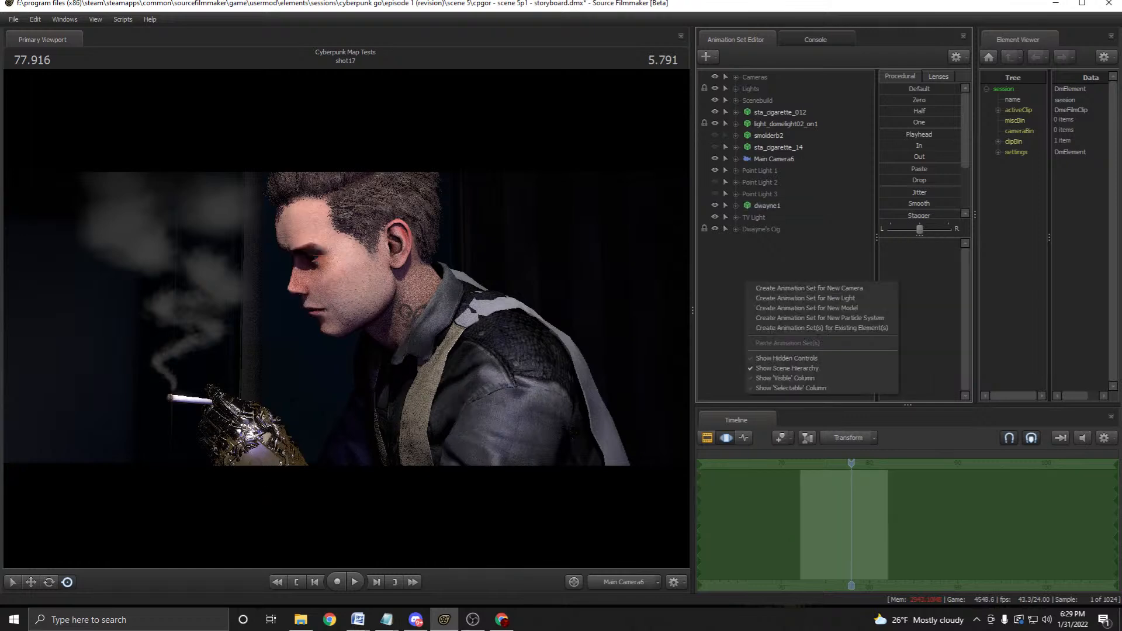
click(767, 206)
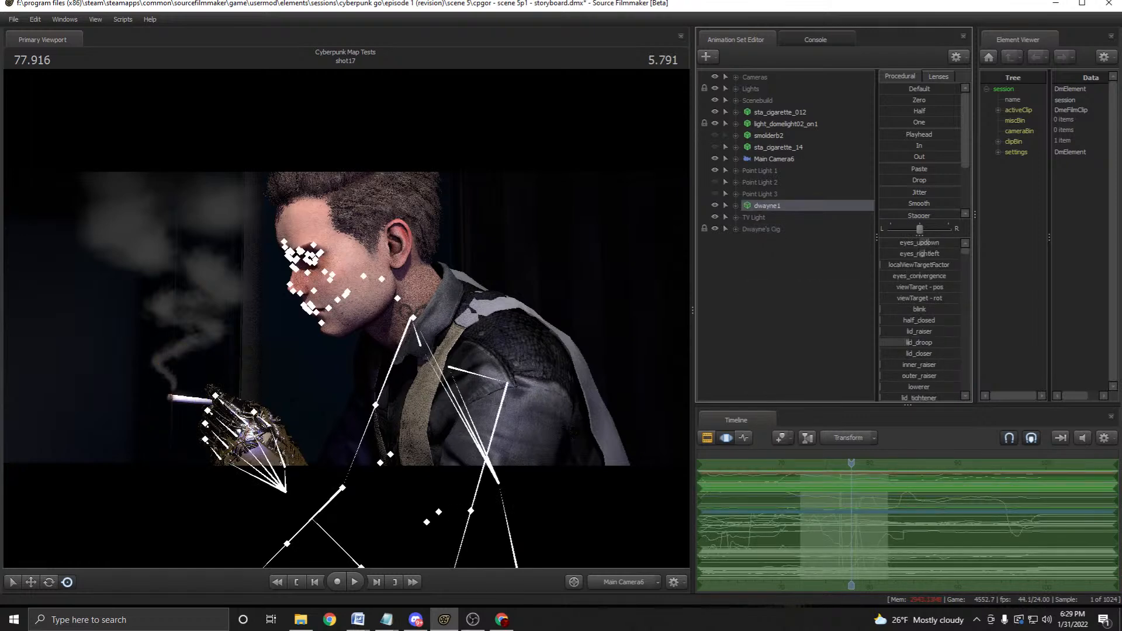
ctrl+click(777, 135)
right_click(777, 136)
click(809, 173)
right_click(761, 135)
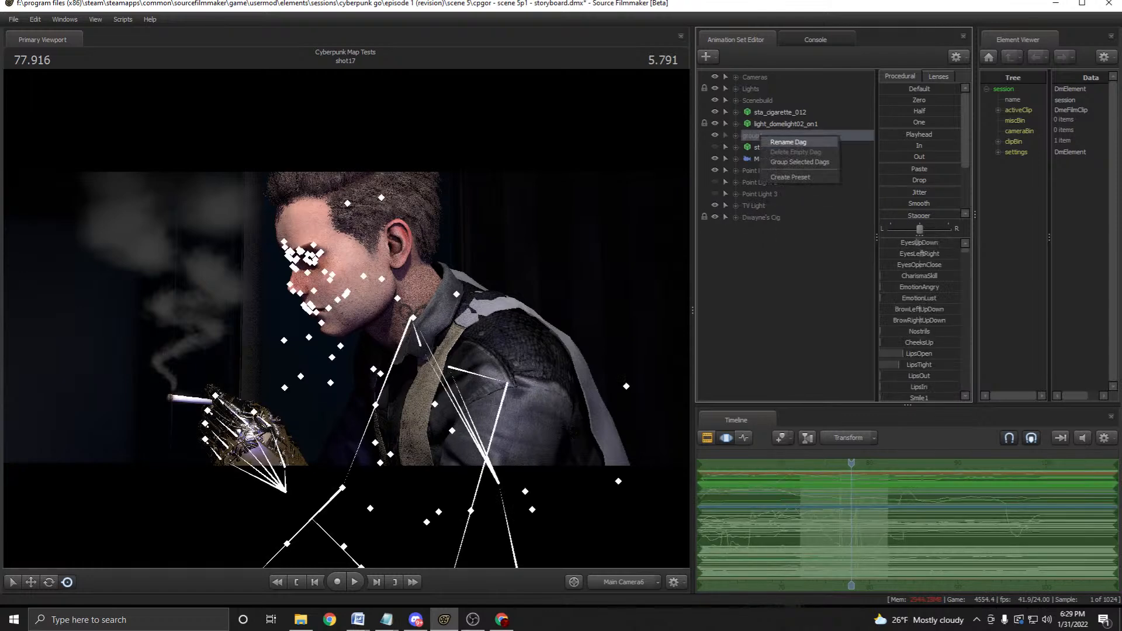
click(788, 142)
text(Characters2)
click(590, 317)
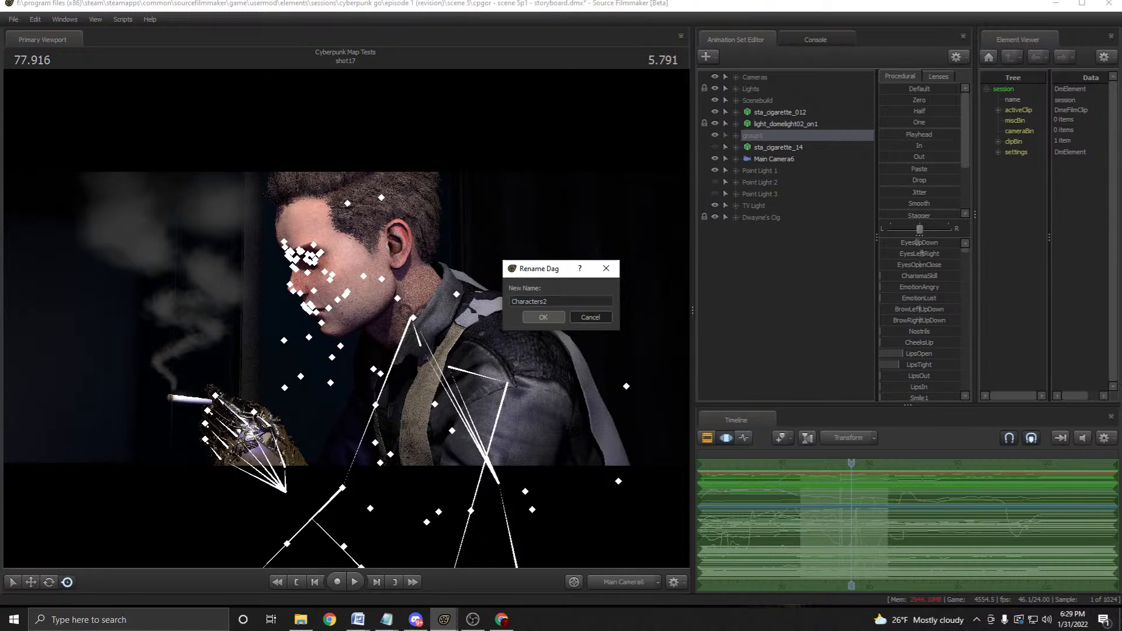
right_click(778, 253)
key(Escape)
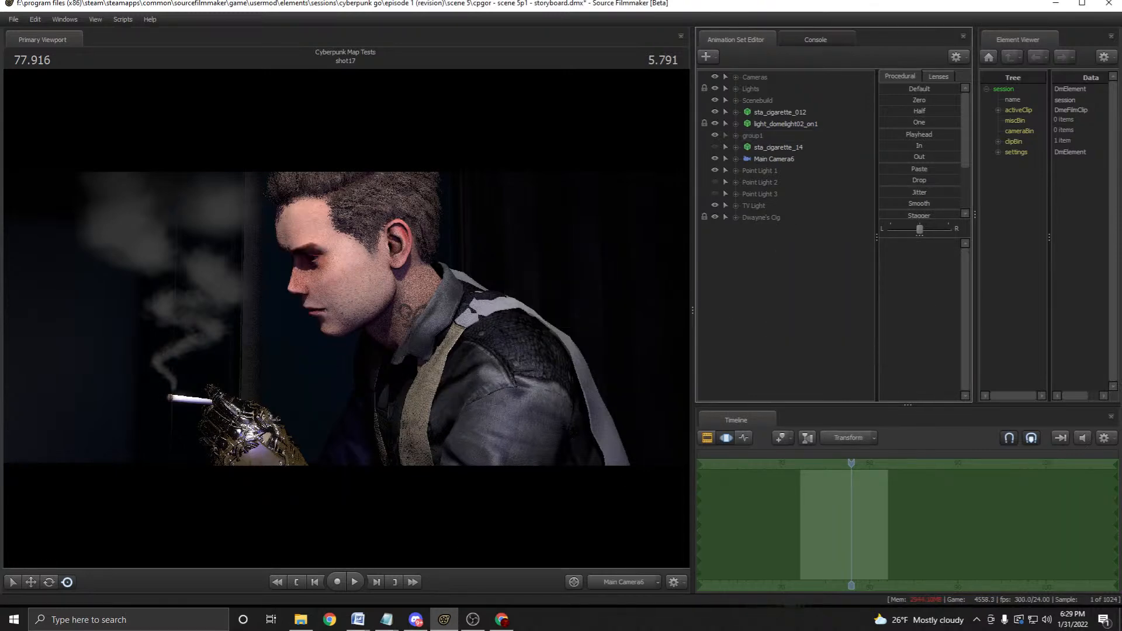
Show the hidden controls, and move smolderb2 and dwayne1 into the Characters group and Dwayne's Cig into the Props group.
right_click(770, 267)
click(812, 341)
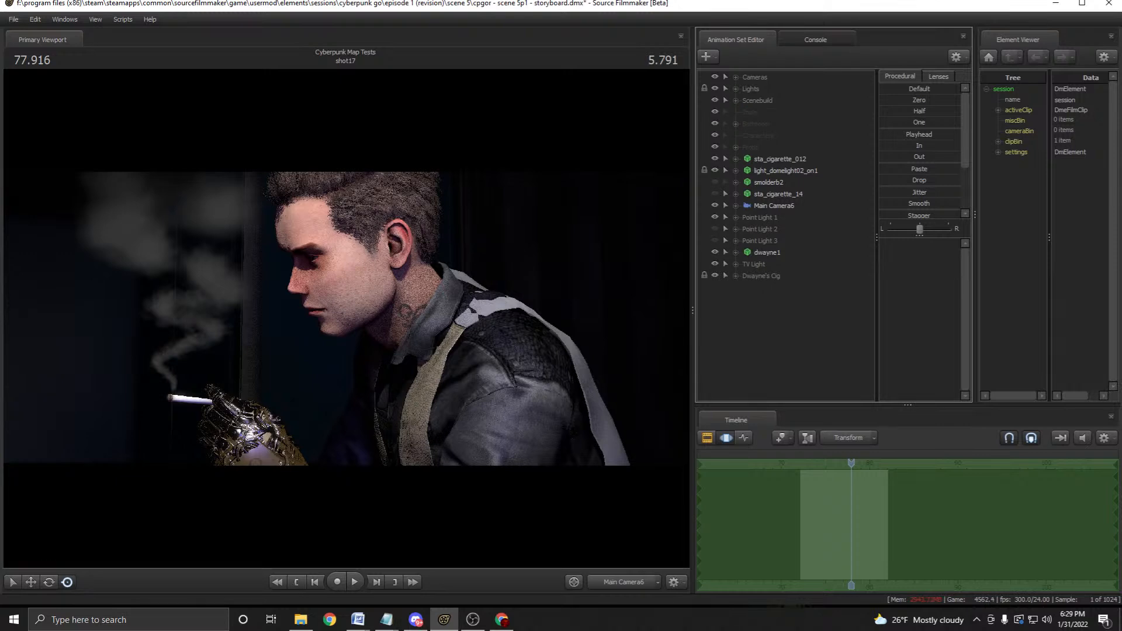
click(767, 252)
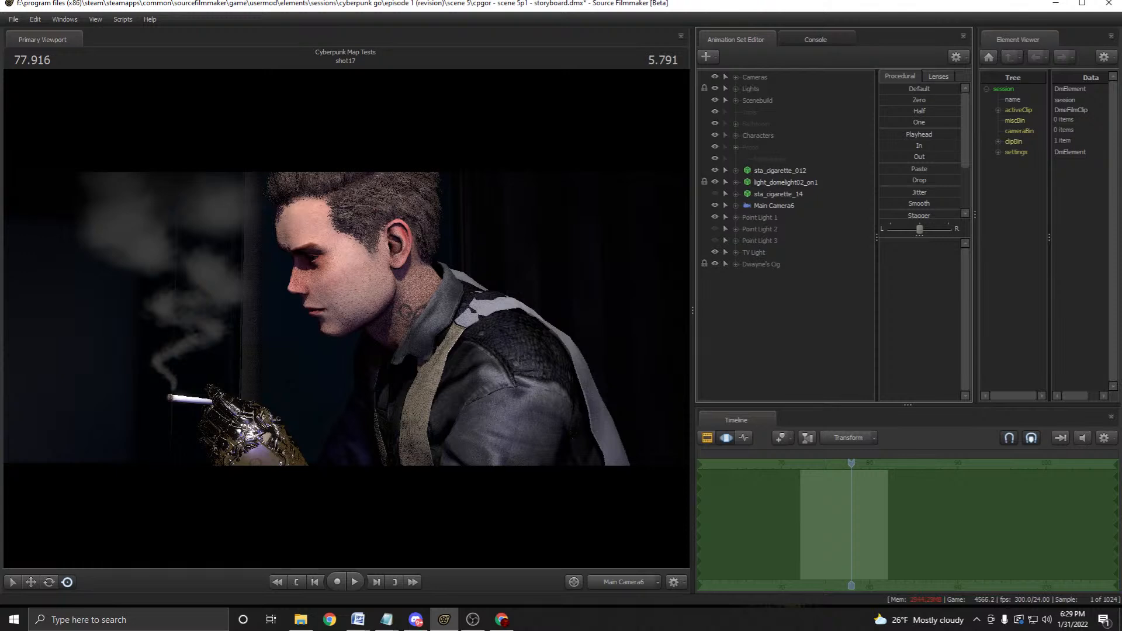
drag(761, 253, 771, 146)
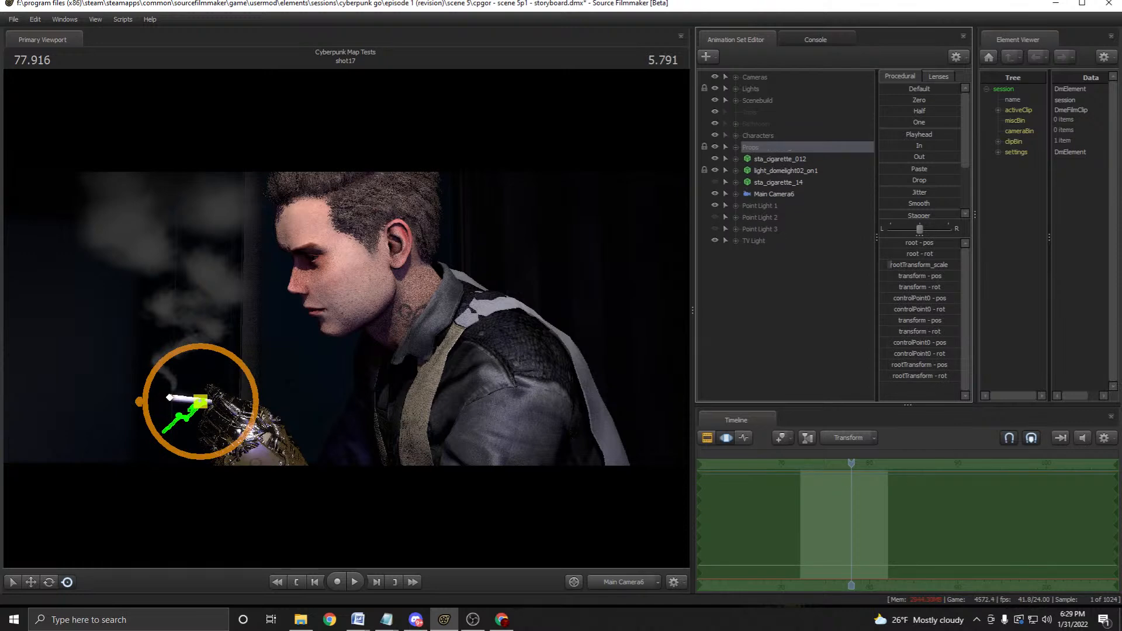
Delete all the empty groups and their empty subgroups listed between Scenebuild and Characters in shot17.
right_click(758, 138)
click(780, 155)
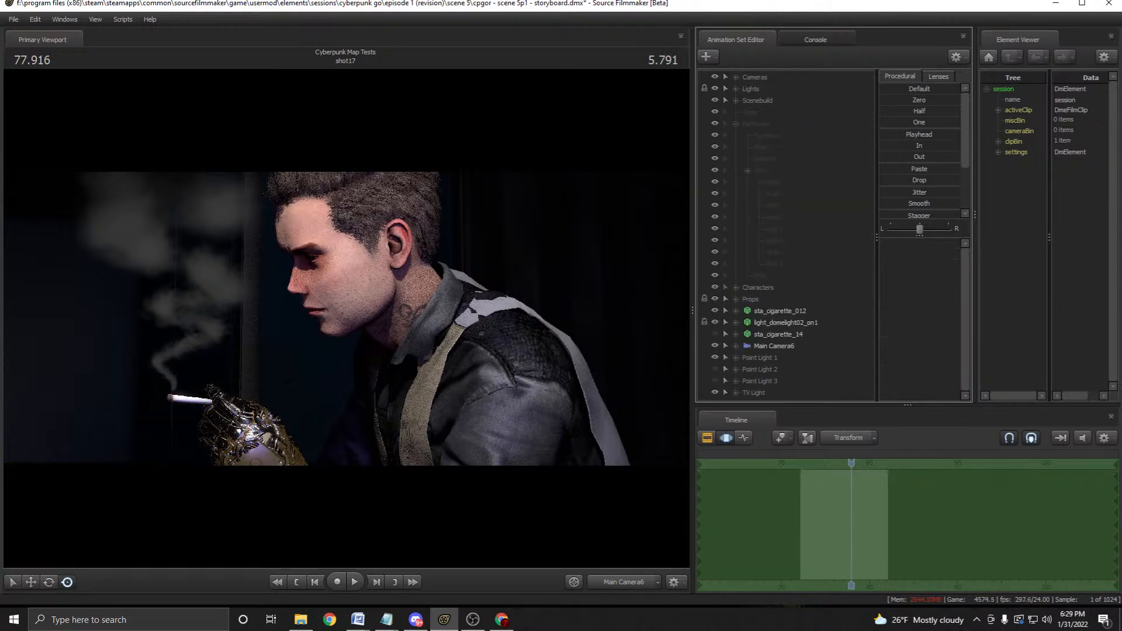
right_click(771, 135)
click(798, 152)
right_click(763, 143)
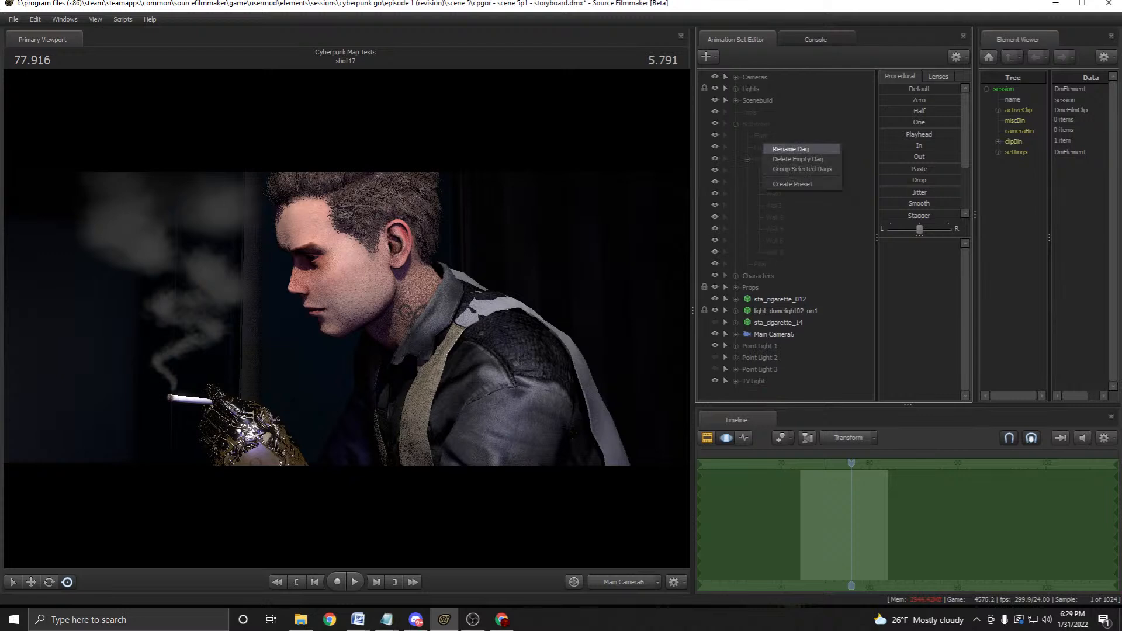
click(798, 159)
right_click(765, 145)
click(798, 155)
right_click(777, 148)
click(809, 160)
right_click(773, 147)
click(809, 160)
right_click(775, 148)
click(810, 164)
right_click(772, 146)
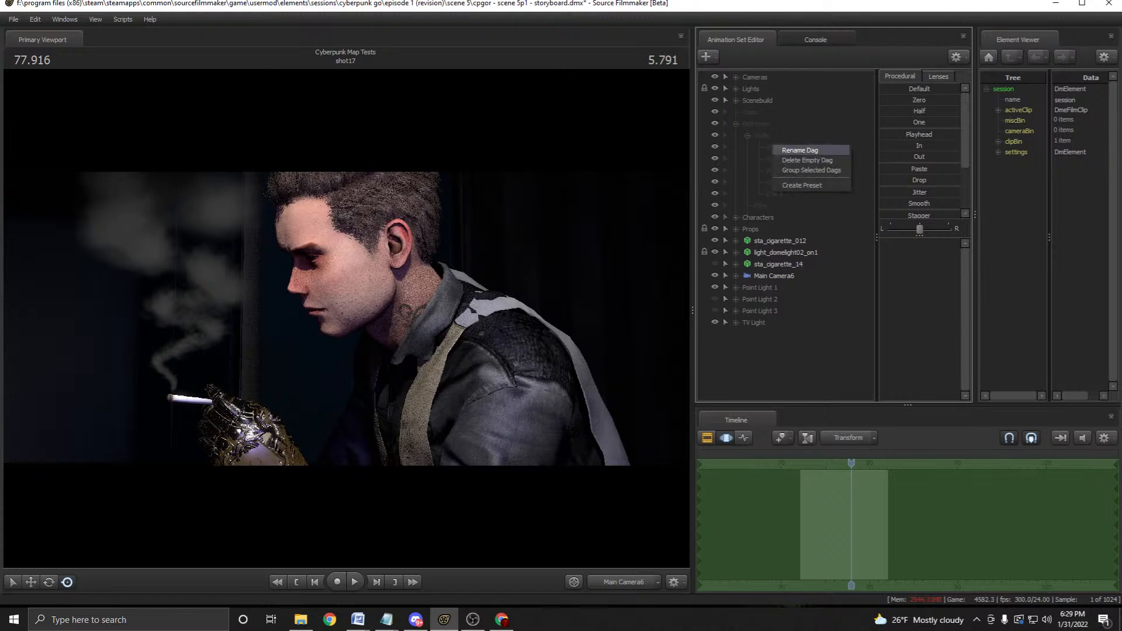
click(810, 160)
right_click(775, 149)
click(810, 163)
right_click(776, 150)
click(809, 165)
right_click(773, 147)
click(810, 161)
right_click(784, 147)
click(809, 161)
right_click(769, 147)
click(800, 161)
right_click(765, 136)
click(795, 150)
right_click(758, 126)
click(792, 140)
right_click(754, 112)
click(786, 125)
Delete the empty groups nested inside the Scenebuild group and collapse it again.
click(757, 100)
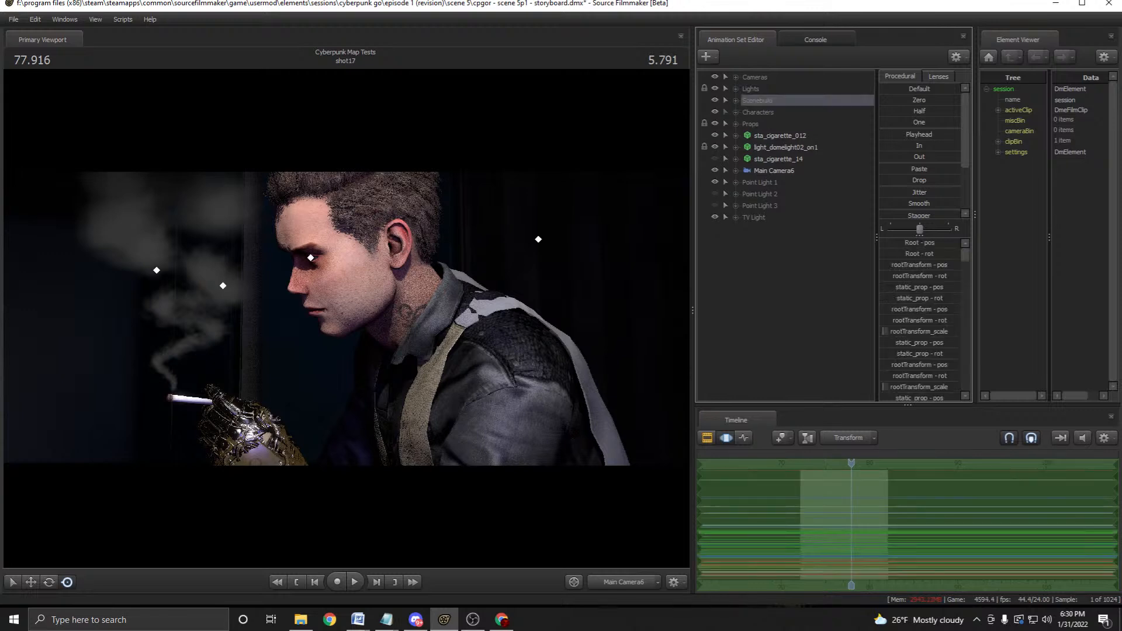
key(Right)
click(748, 123)
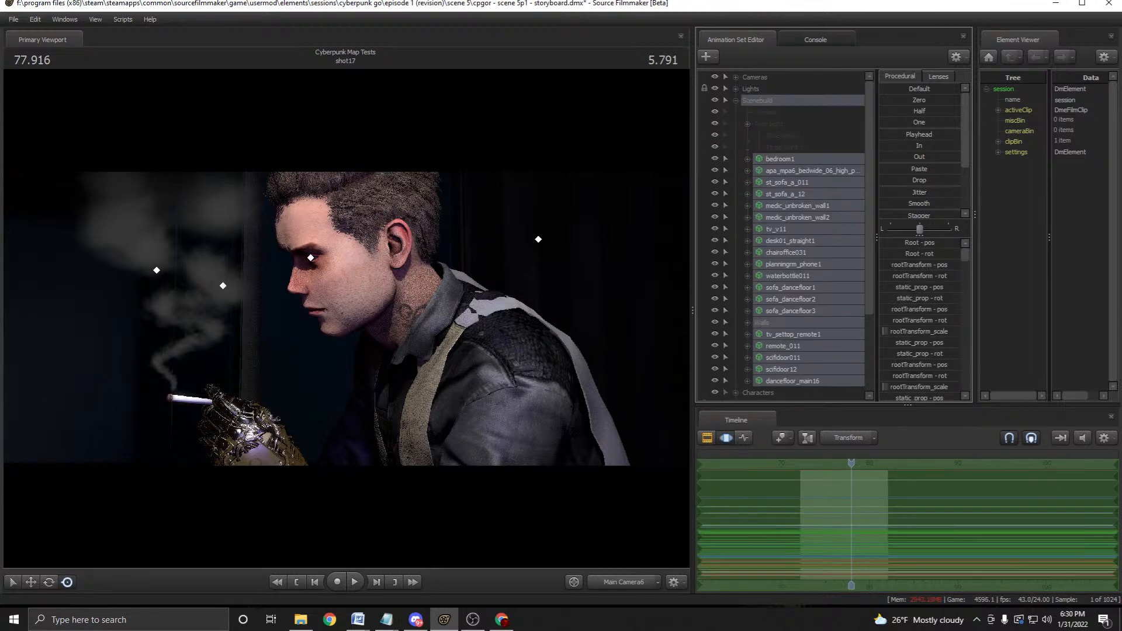
right_click(779, 135)
click(796, 150)
right_click(780, 135)
click(796, 150)
right_click(767, 128)
click(783, 143)
right_click(767, 112)
click(783, 127)
click(757, 100)
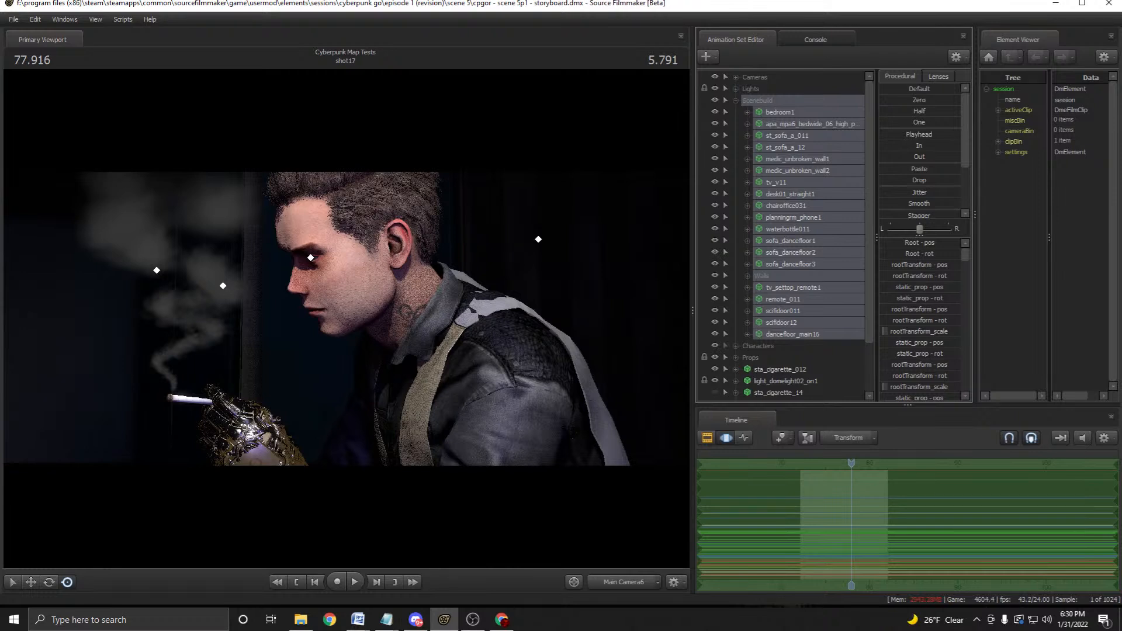
key(Left)
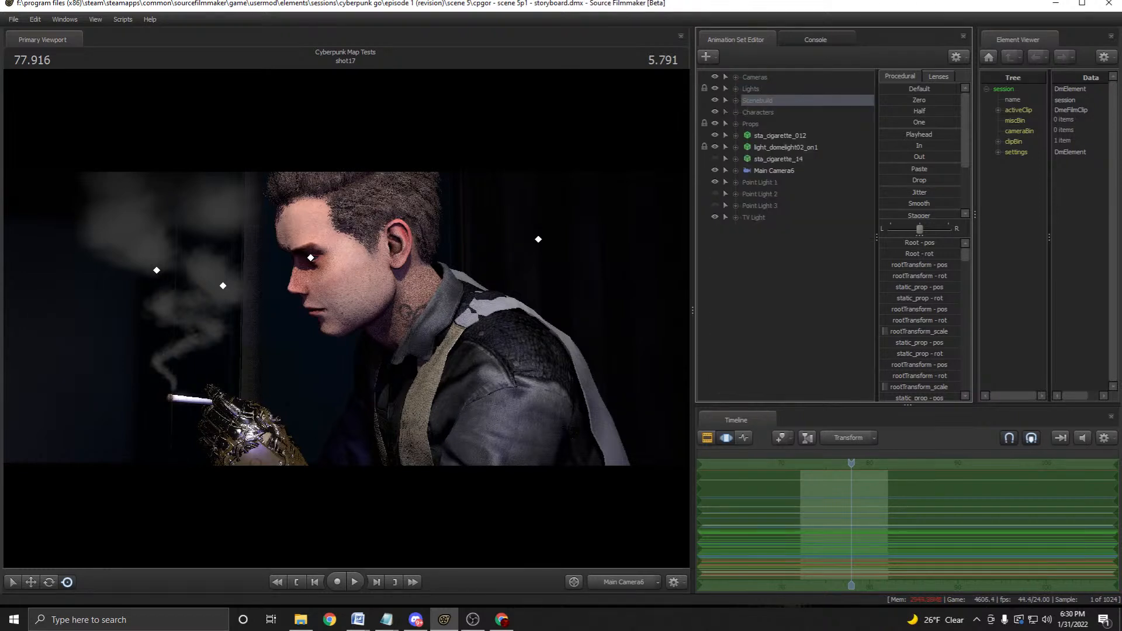
key(Right)
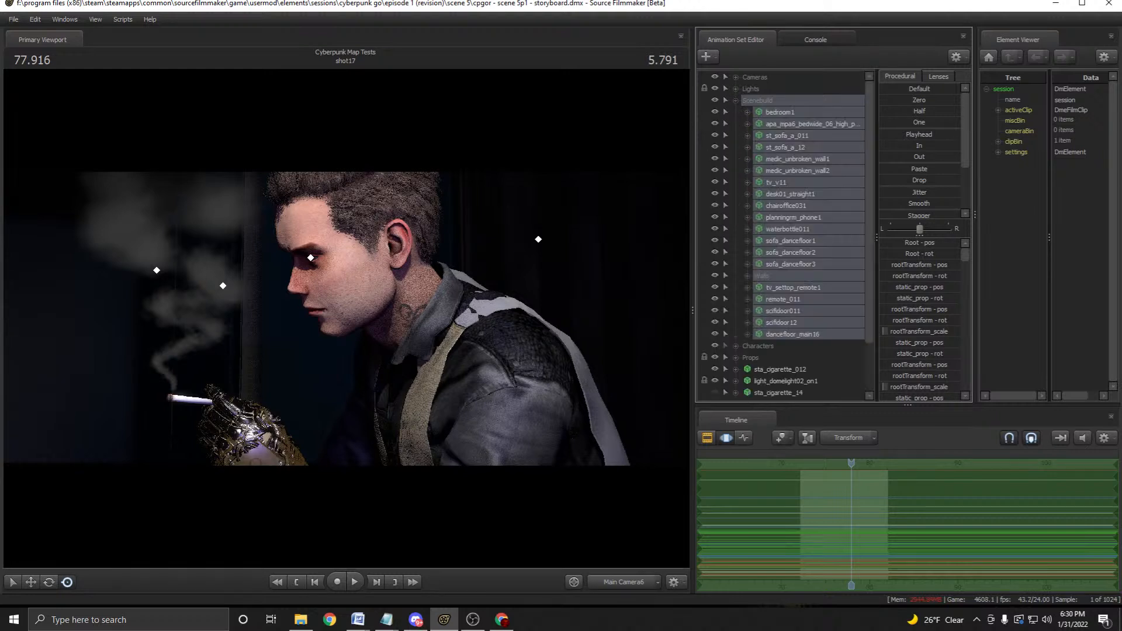
key(Left)
Examine the ungrouped sets from sta_cigarette_012 to Main Camera6 and the contents of the TV Light and Point Light 1 groups.
click(779, 135)
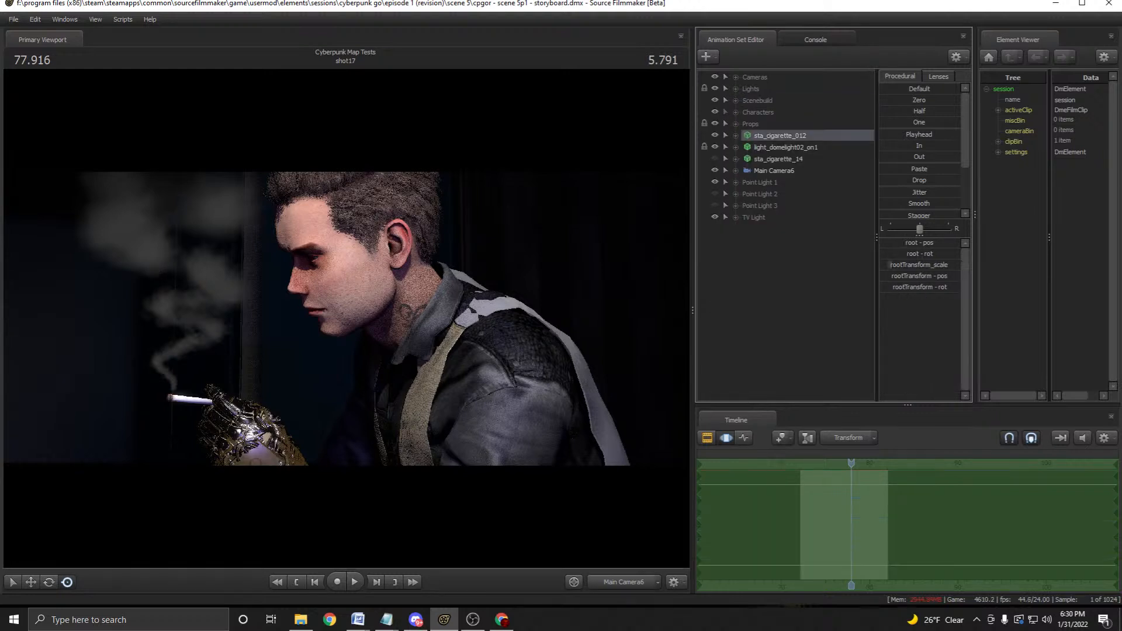
key(Down)
key(Down)
key(Down)
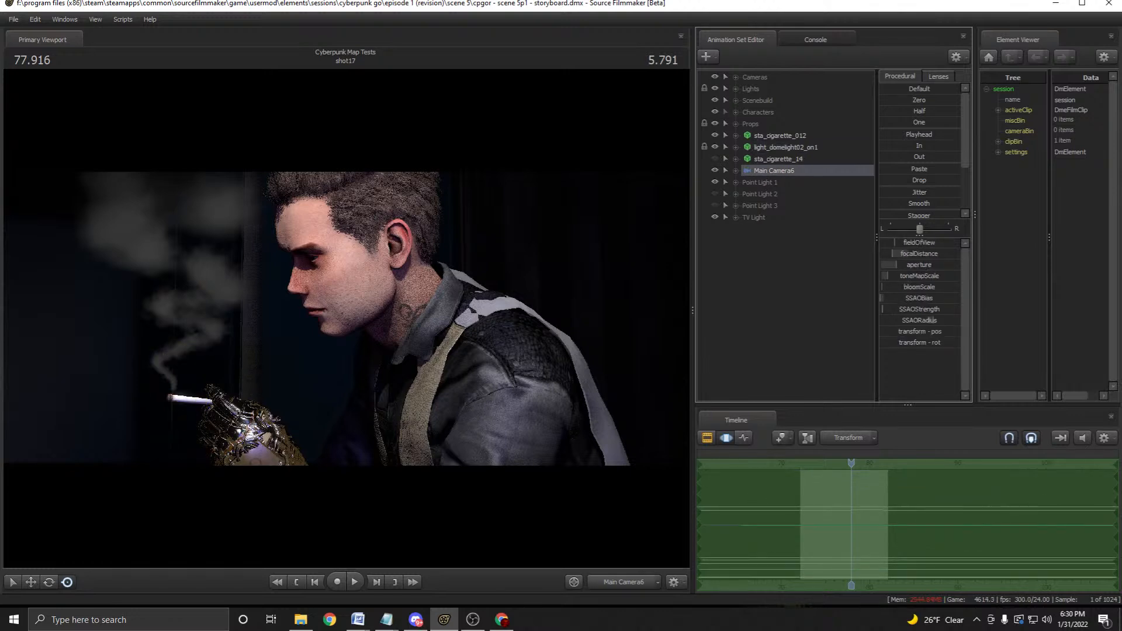
key(Up)
key(Up)
key(Up)
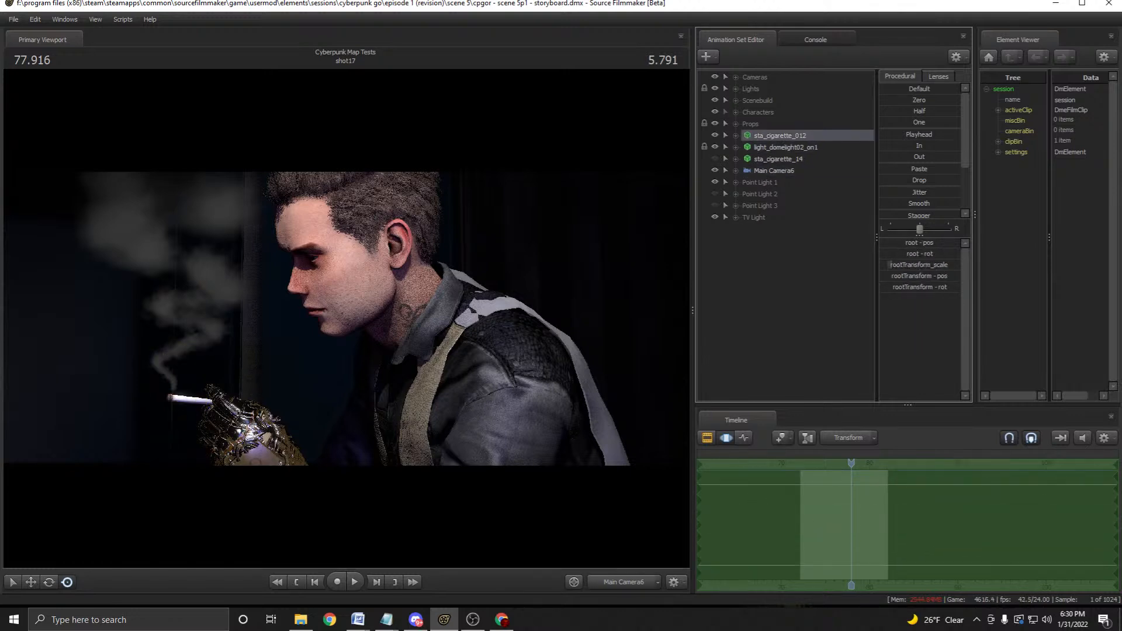
key(Down)
key(Down)
key(Down)
click(736, 217)
click(735, 217)
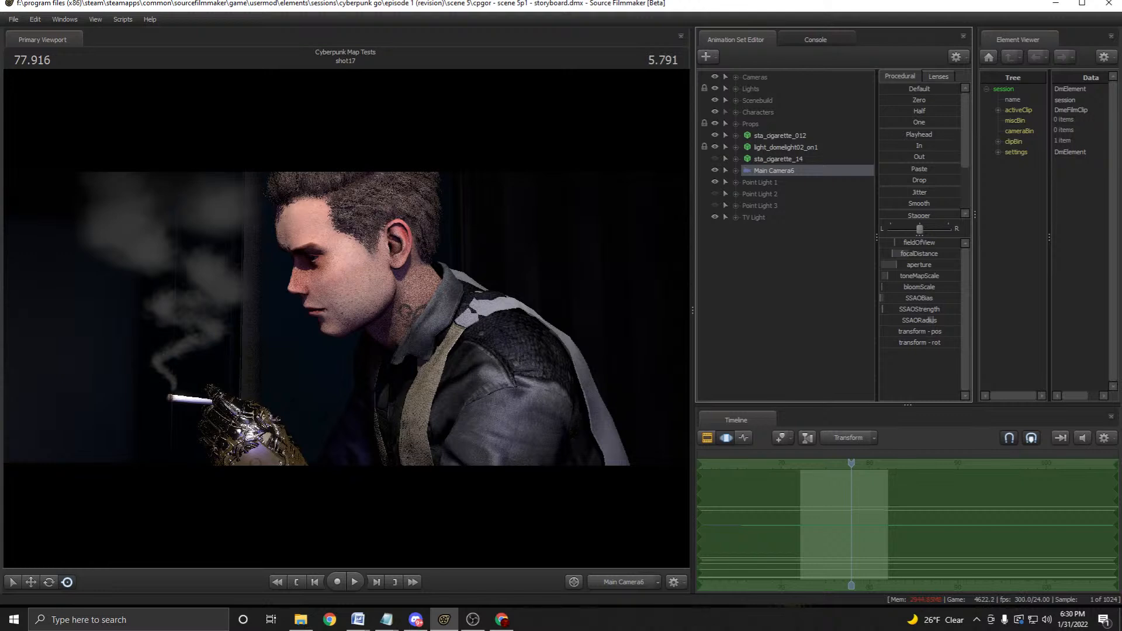
click(736, 182)
click(736, 182)
click(736, 182)
click(735, 182)
Move the Point Light 1, Point Light 2, Point Light 3 and TV Light groups into the Lights group.
click(735, 89)
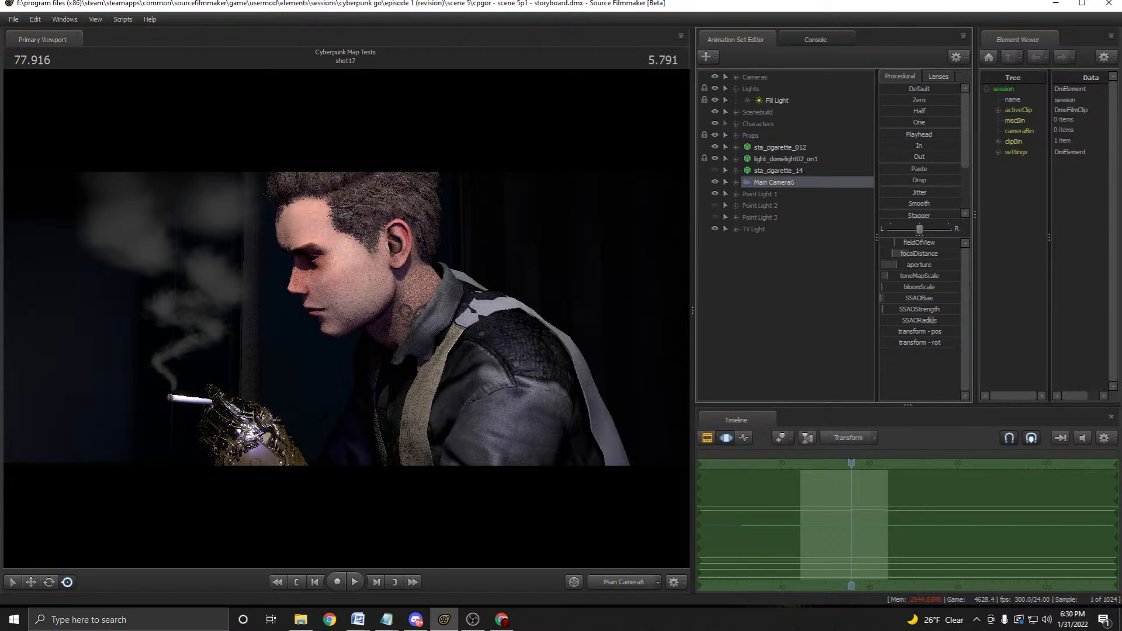
click(760, 194)
shift+click(754, 229)
drag(753, 229, 759, 95)
click(735, 89)
Inspect sta_cigarette_012 and light_domelight02_on1 through the Work Camera and expand the domelight's controls.
click(780, 135)
click(624, 582)
click(608, 543)
key(s)
drag(346, 319, 365, 380)
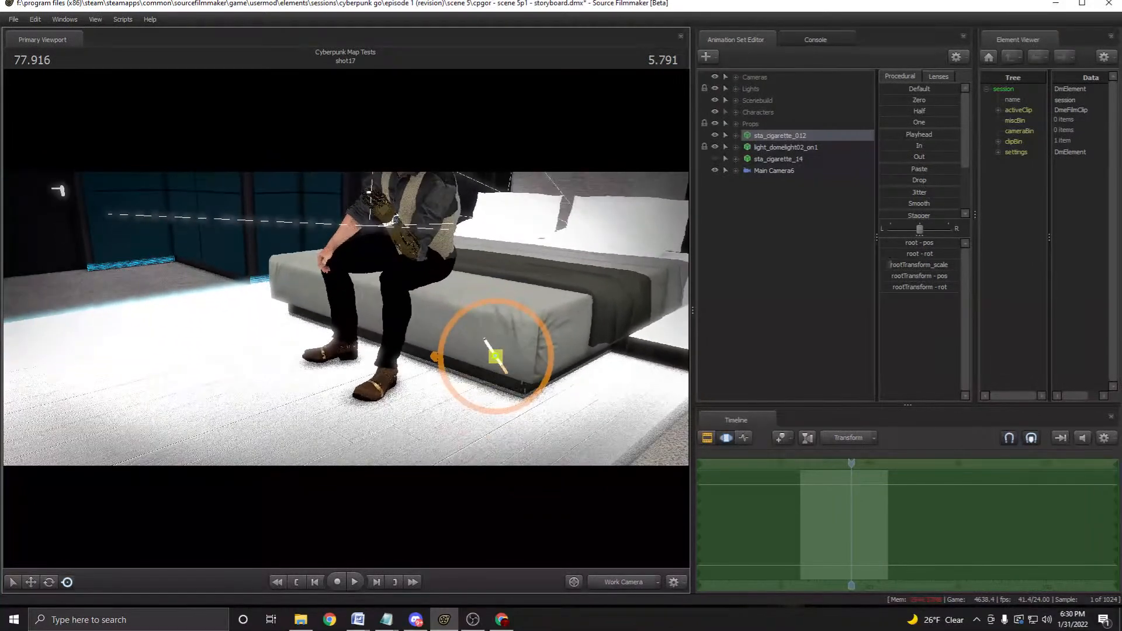
key(F4)
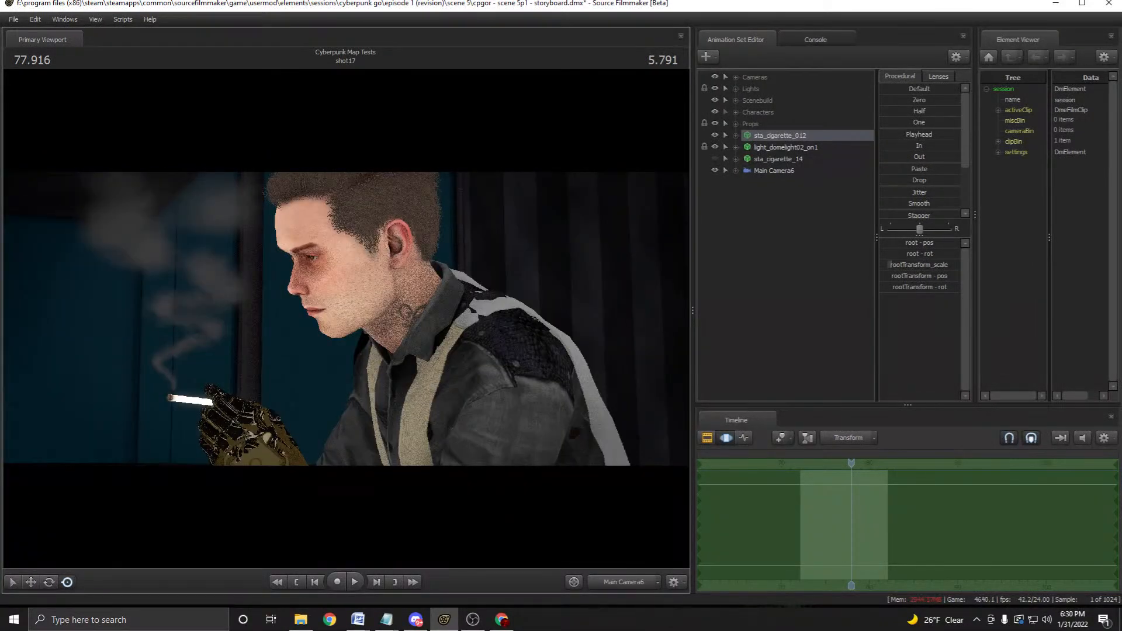
click(786, 147)
key(F4)
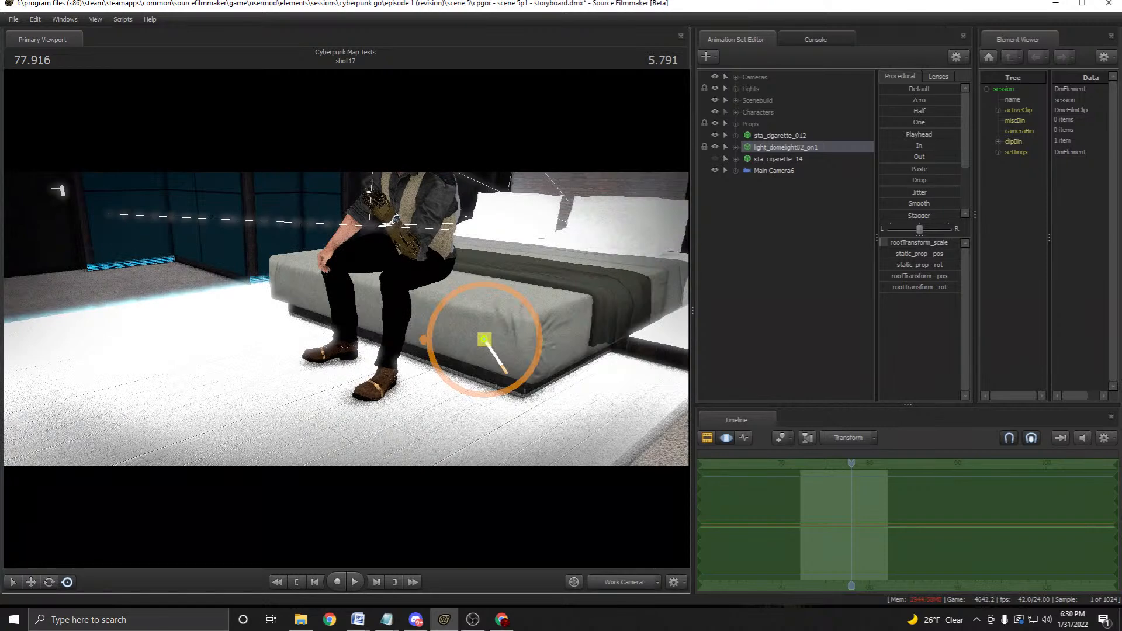
key(Right)
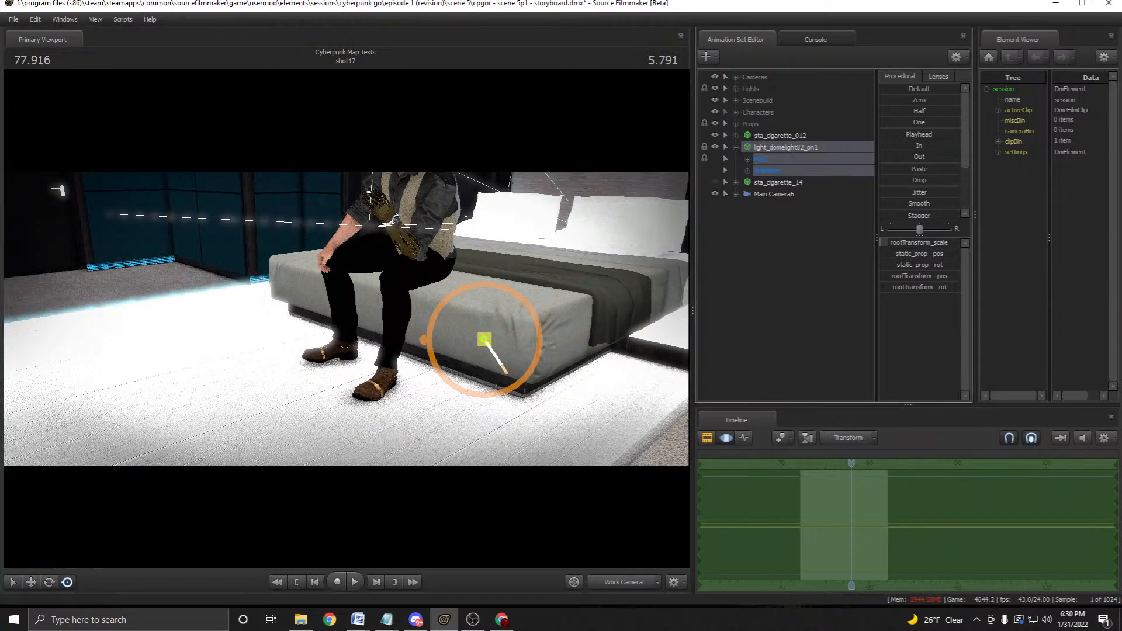
key(Right)
Unlock light_domelight02_on1 and copy it together with sta_cigarette_012 as animation sets.
click(771, 136)
right_click(767, 136)
click(783, 148)
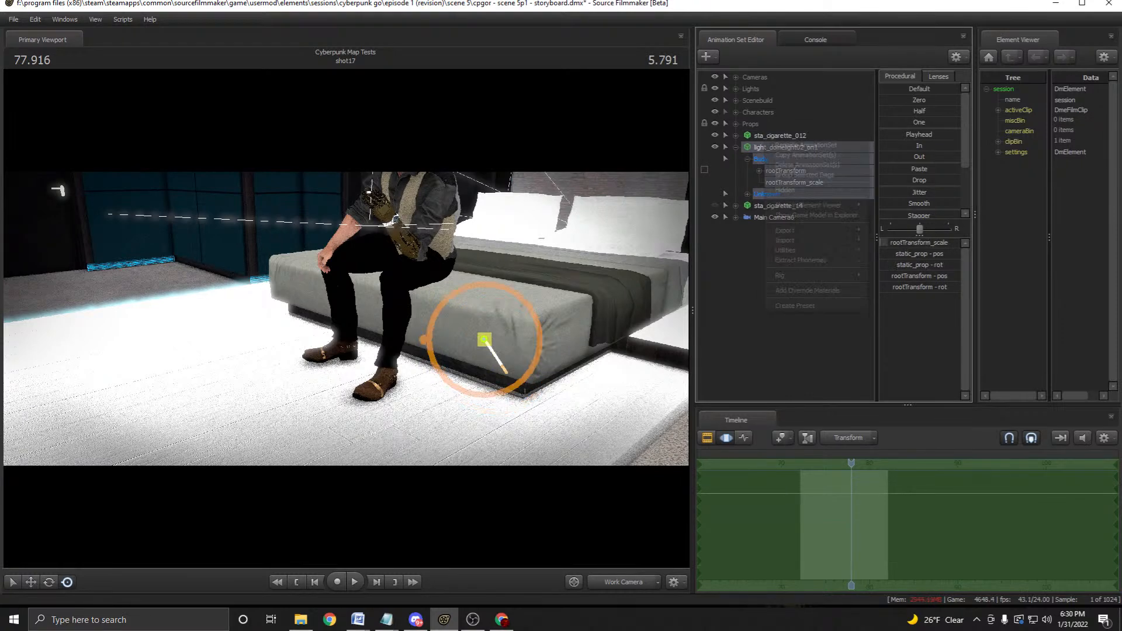
ctrl+click(771, 136)
right_click(763, 137)
key(Escape)
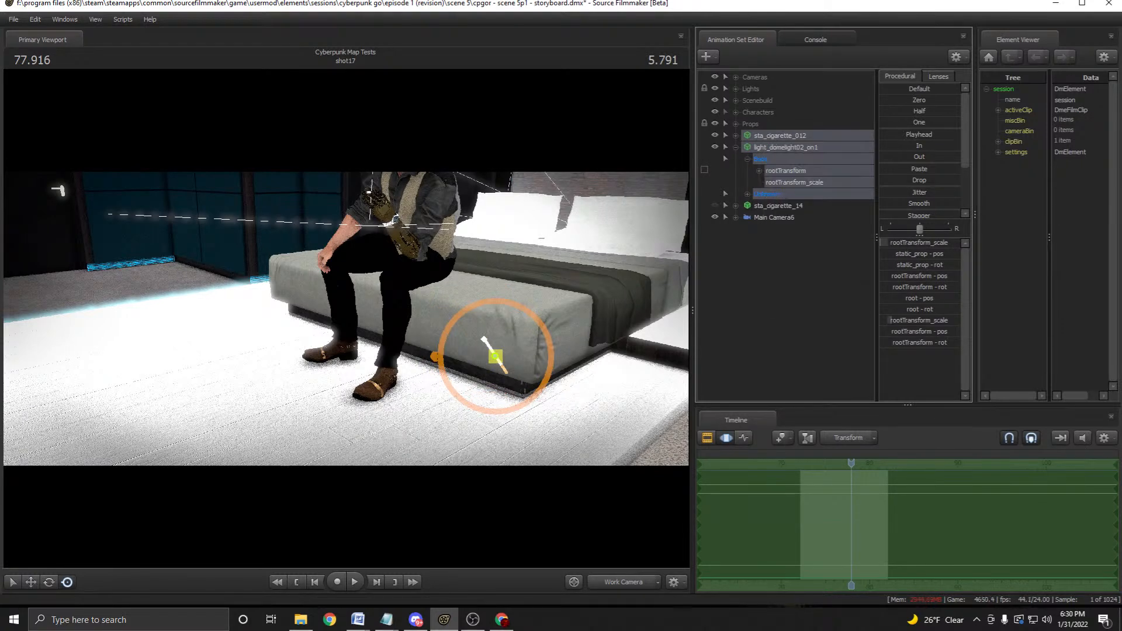
Switch to the Clip Editor and paste the copied cigarette and domelight animation sets into shot16 and shot18.
key(F2)
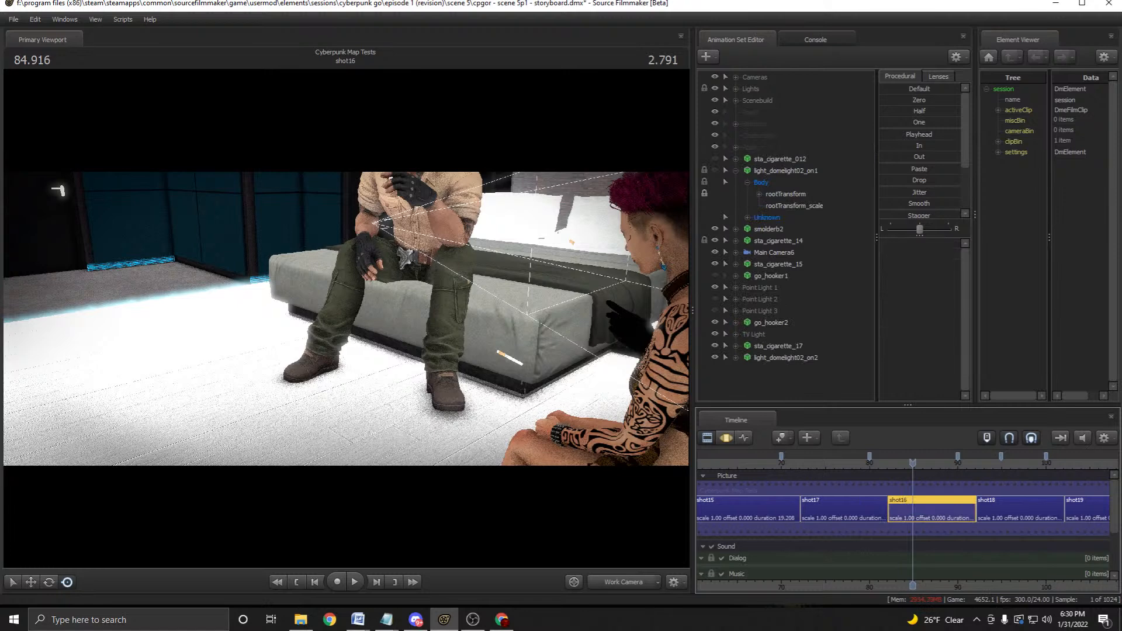
click(623, 582)
click(777, 346)
click(786, 358)
drag(912, 463, 1075, 463)
scroll(988, 462, down, 2)
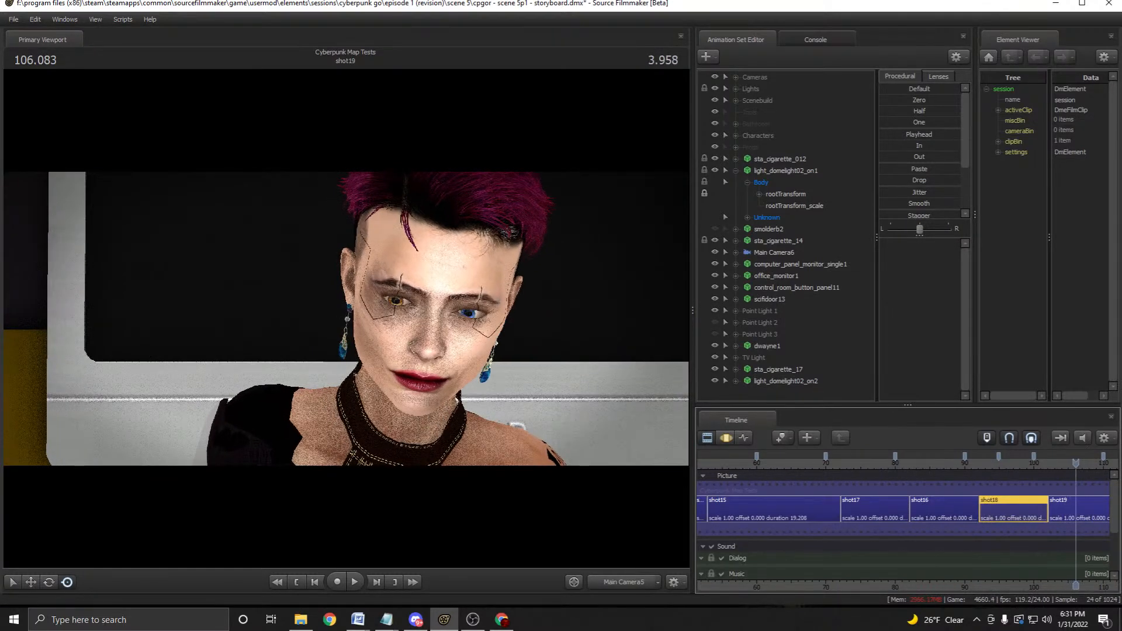
Move the playhead to shot20 at about 129.7 seconds and paste the copied cigarette and domelight animation sets there.
middle_drag(1076, 462, 969, 463)
scroll(969, 463, down, 1)
drag(970, 463, 1060, 463)
middle_drag(1060, 463, 941, 463)
drag(941, 463, 996, 463)
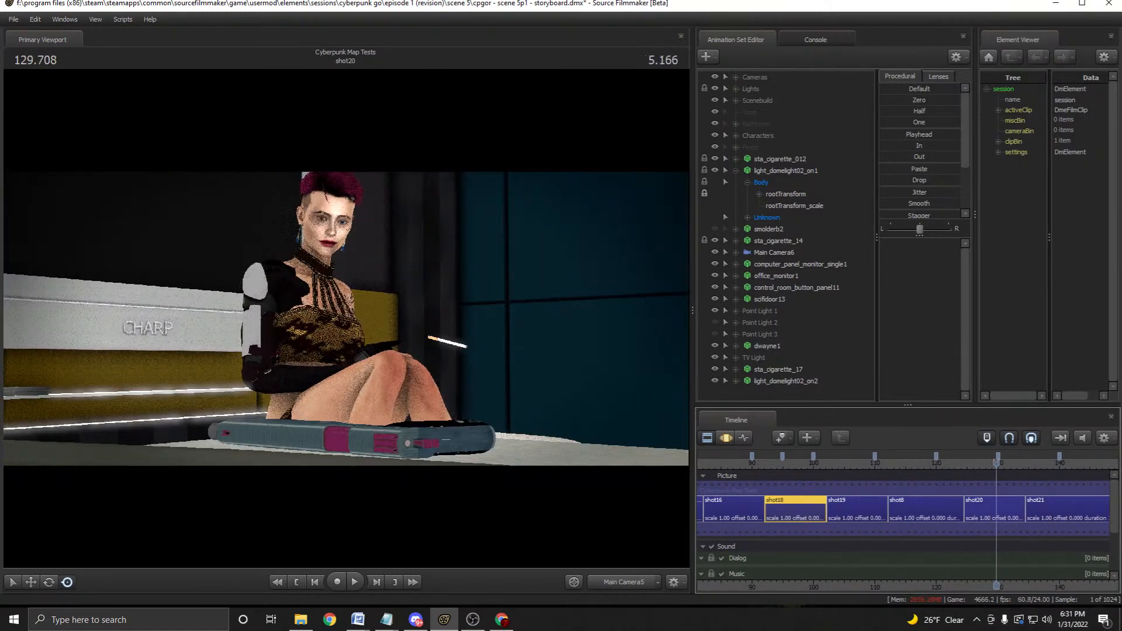
right_click(758, 358)
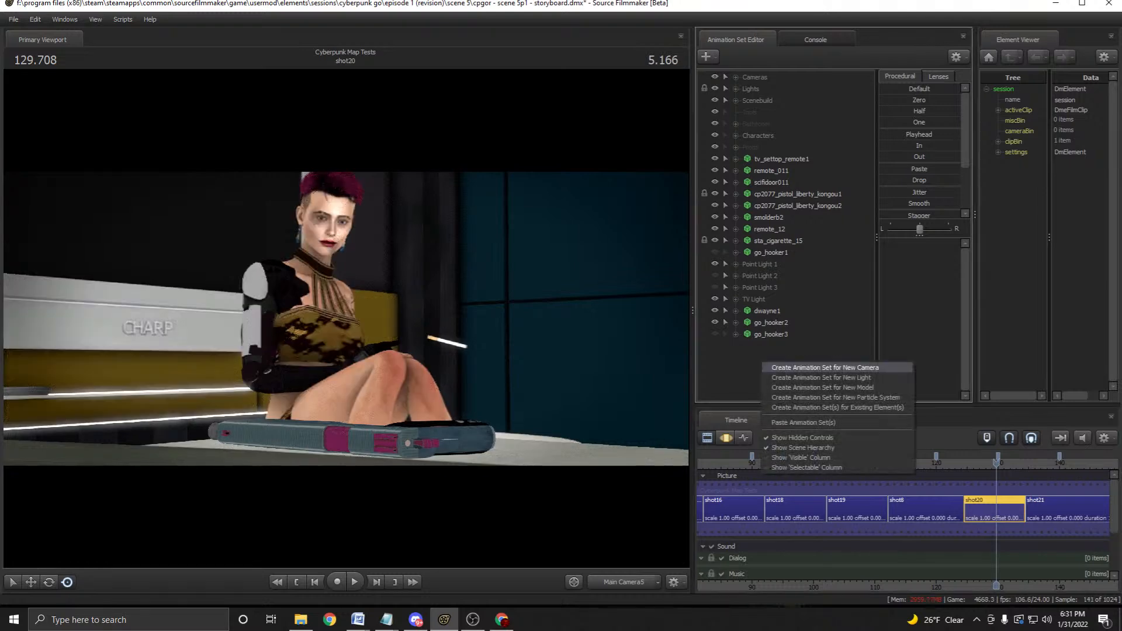
click(818, 422)
Move the playhead back to shot15 at about 62.5 seconds and save the session.
scroll(906, 497, down, 2)
scroll(995, 496, down, 4)
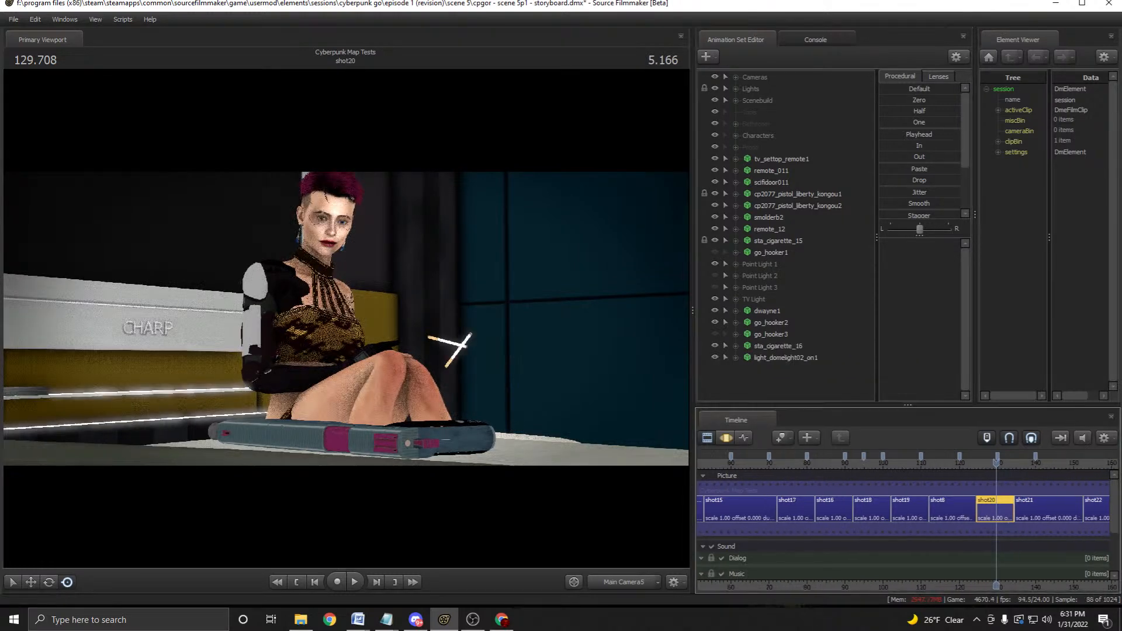
drag(996, 462, 871, 463)
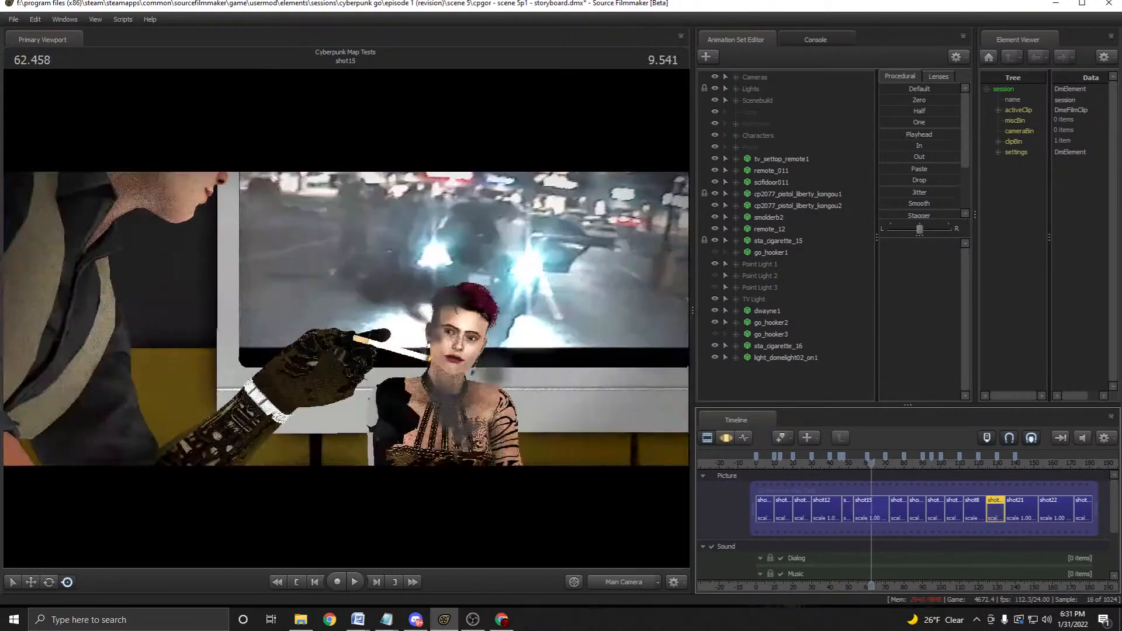
key(ctrl+s)
Return to shot17 at about 74.2 seconds and delete the sta_cigarette_012 and light_domelight02_on1 animation sets.
click(893, 463)
scroll(894, 506, up, 4)
click(897, 509)
click(785, 147)
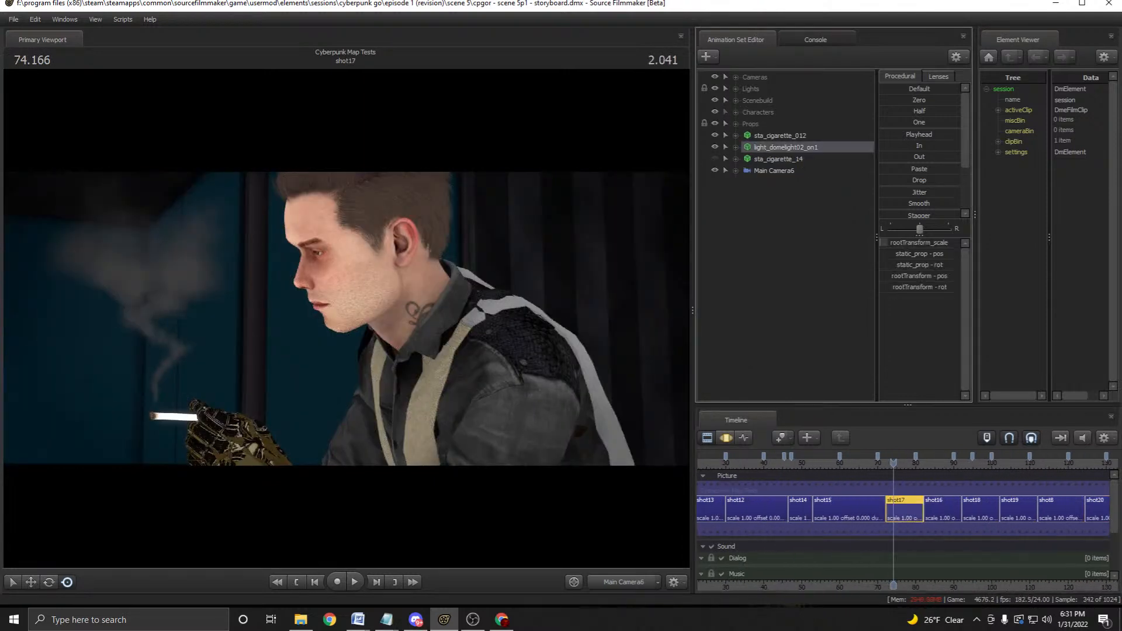
ctrl+click(780, 135)
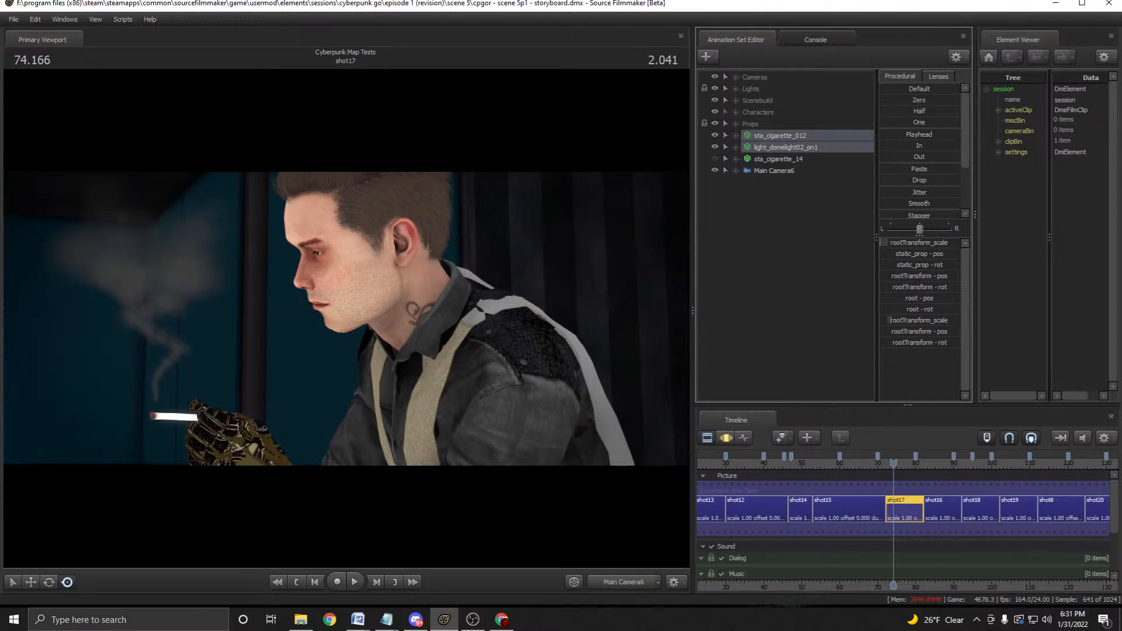
right_click(763, 138)
click(794, 167)
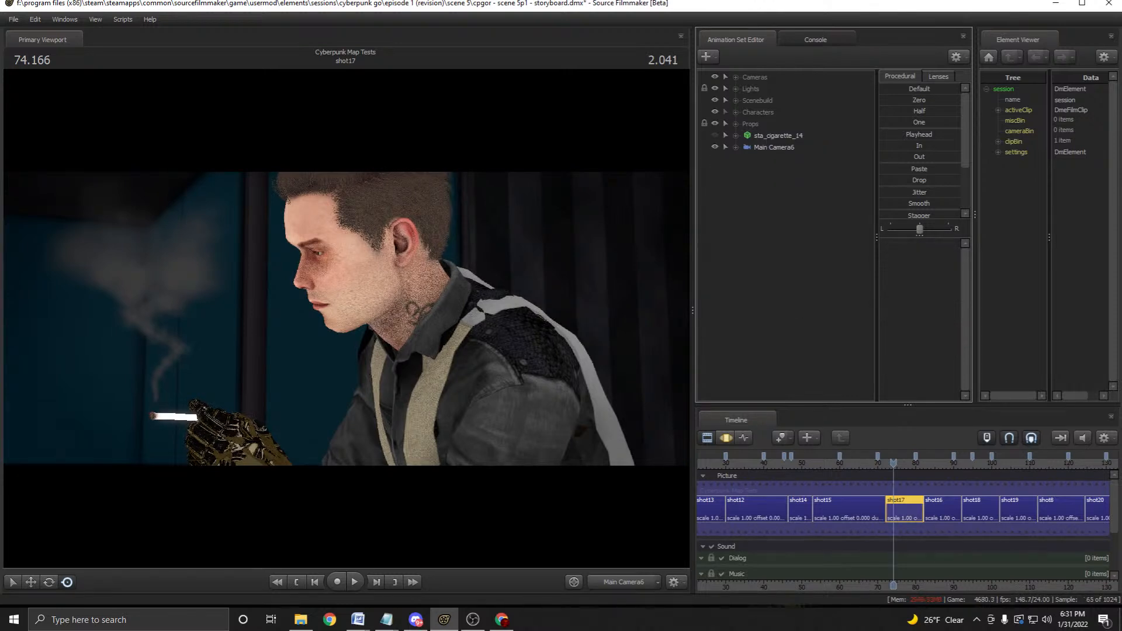
Make the hidden sta_cigarette_14 animation set visible in shot17.
click(778, 136)
click(715, 136)
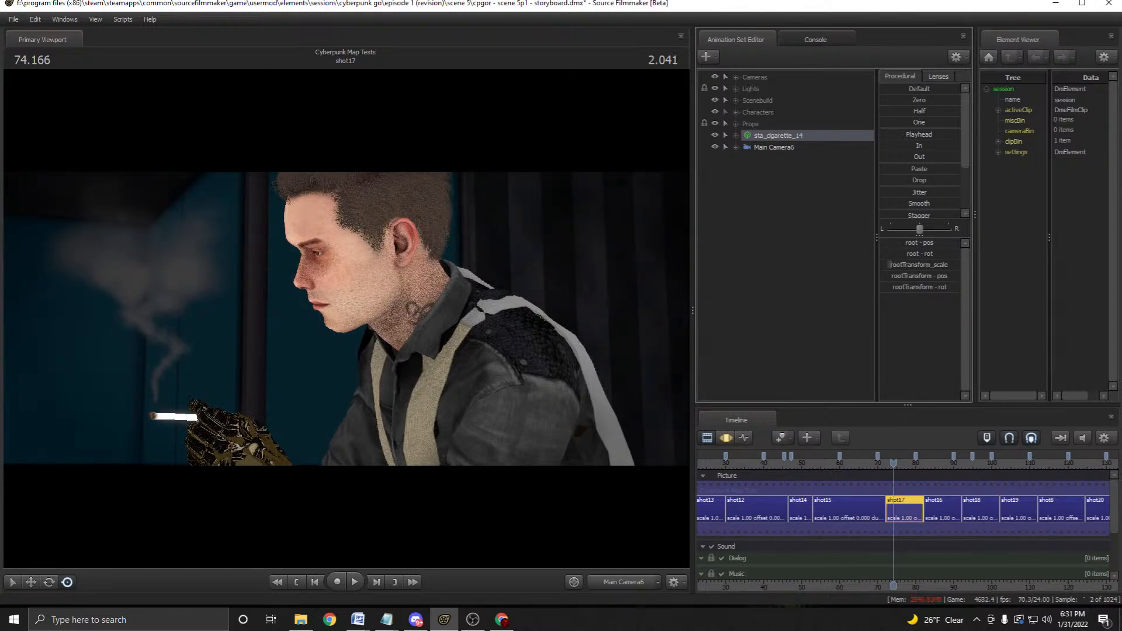
Try moving sta_cigarette_14 from the gloved hand up to the character's mouth, undoing each move and toggling its visibility.
key(F4)
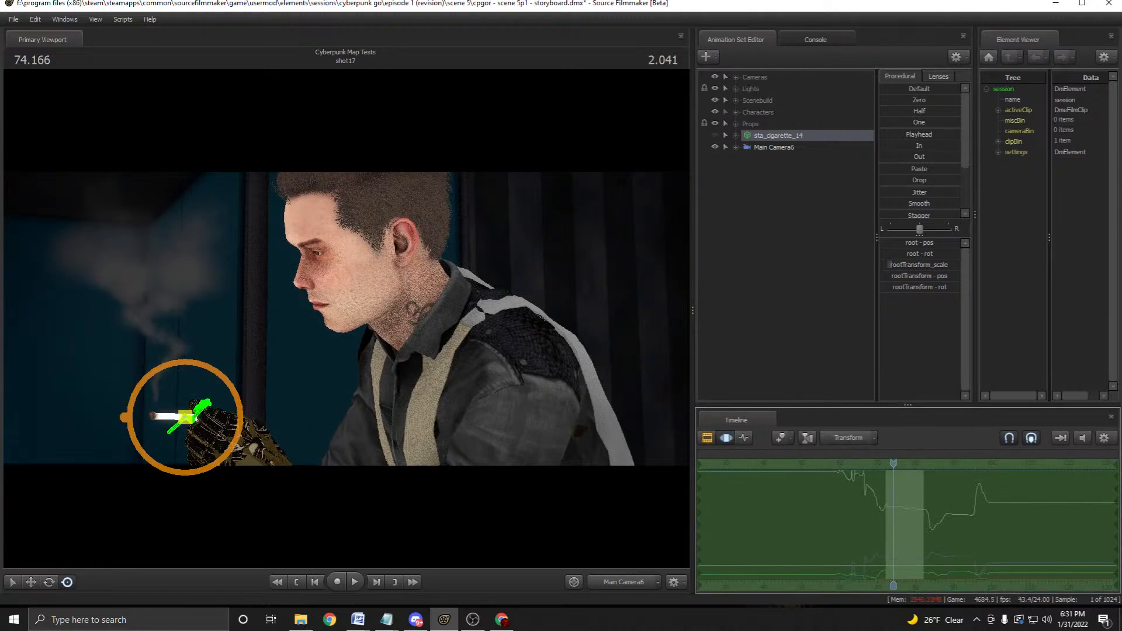
drag(185, 416, 286, 297)
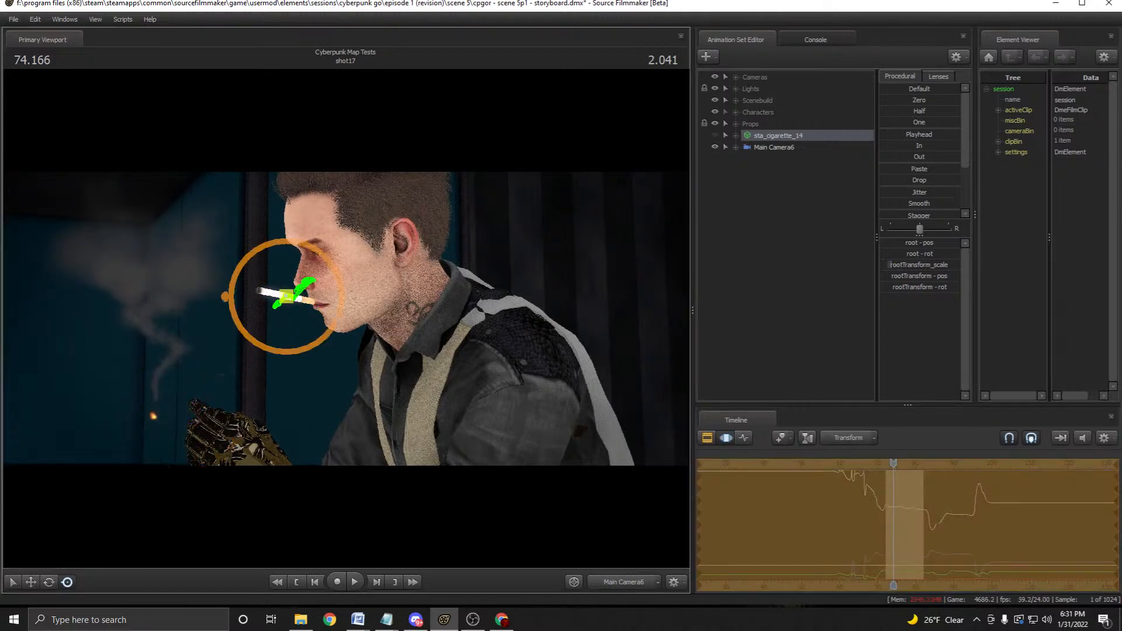
key(ctrl+z)
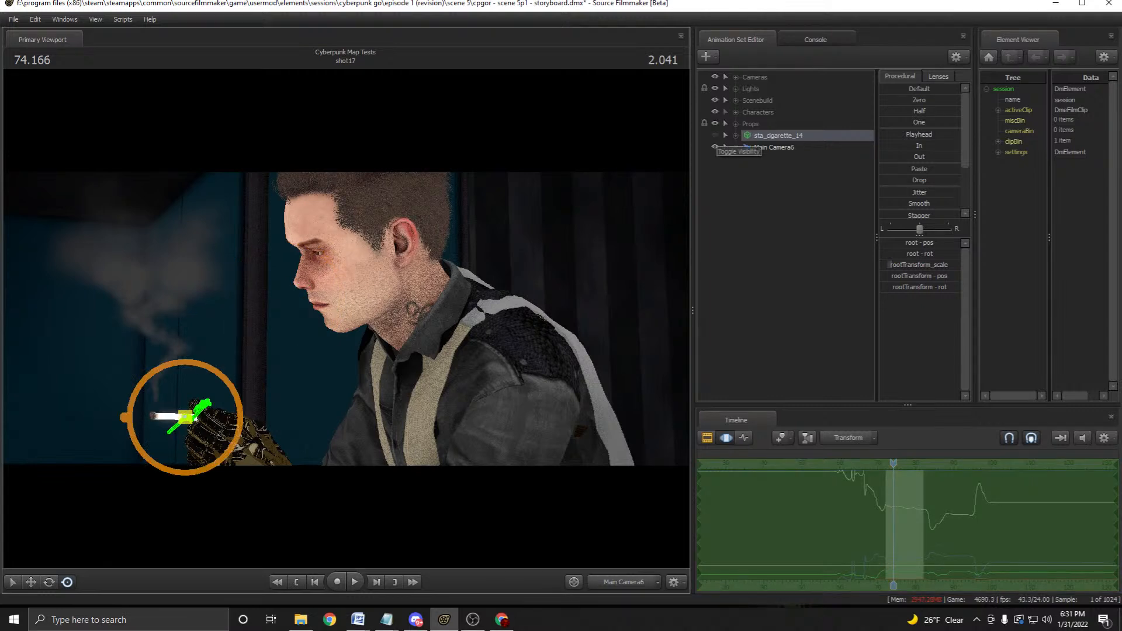
drag(185, 417, 308, 322)
key(ctrl+z)
click(714, 135)
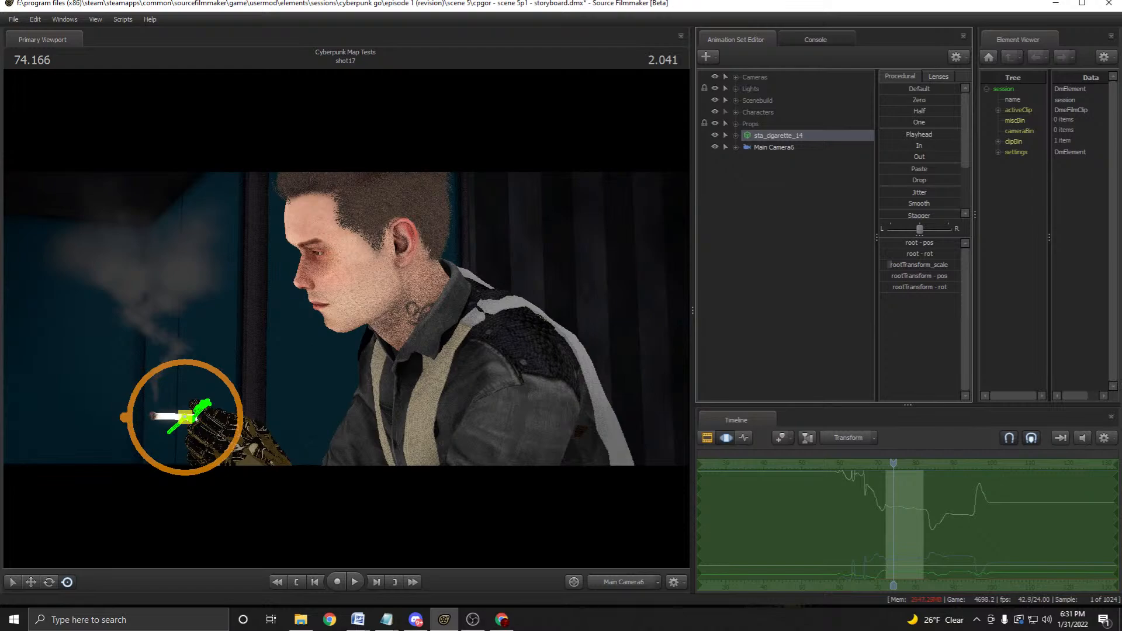
View the gloved hand from the front through the Work Camera, try moving sta_cigarette_14 out of it, and undo.
middle_click(345, 319)
key(w)
drag(345, 319, 399, 316)
key(s)
drag(552, 374, 219, 508)
key(ctrl+z)
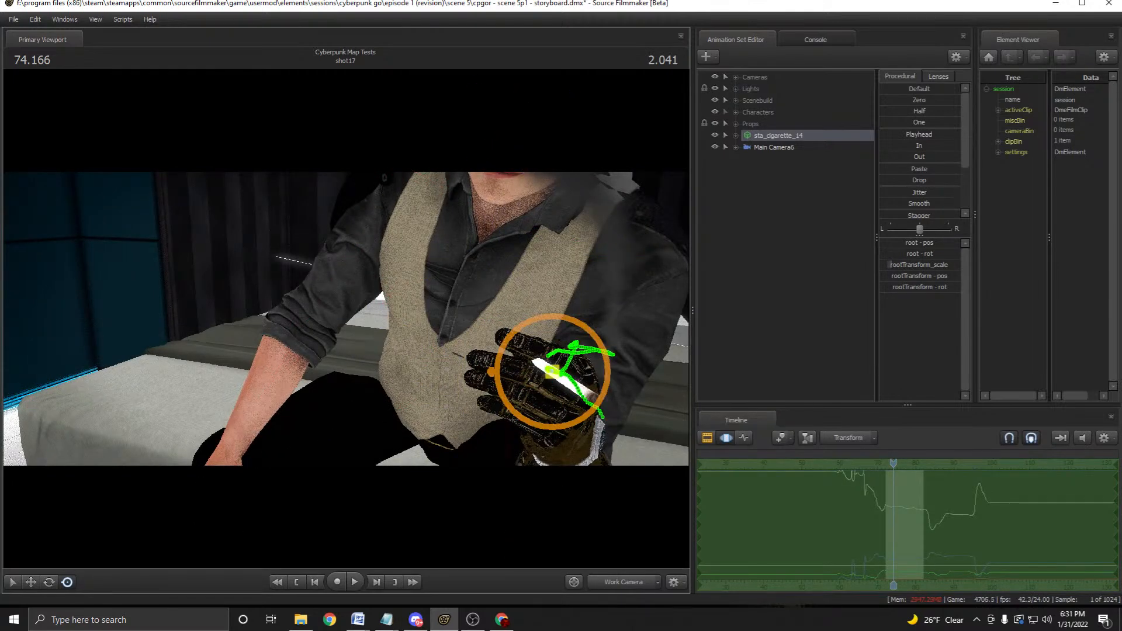
drag(549, 371, 438, 319)
key(ctrl+z)
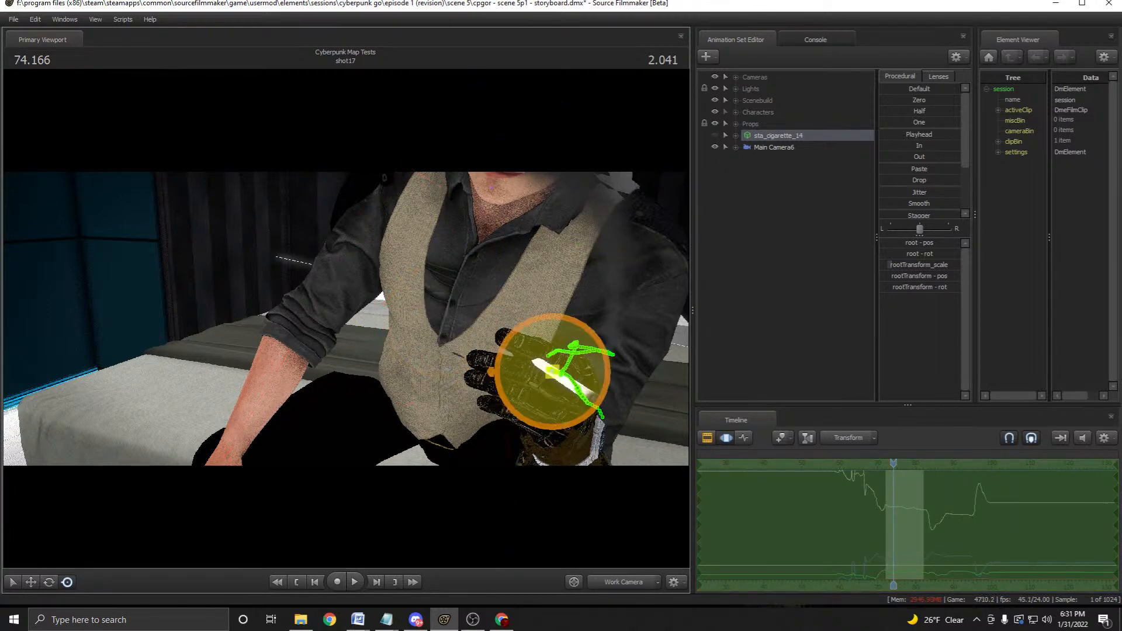
Expand the Props group and its Dwayne's Cig subgroup, then try moving sta_cigarette_15 away from the hand and undo it.
click(736, 124)
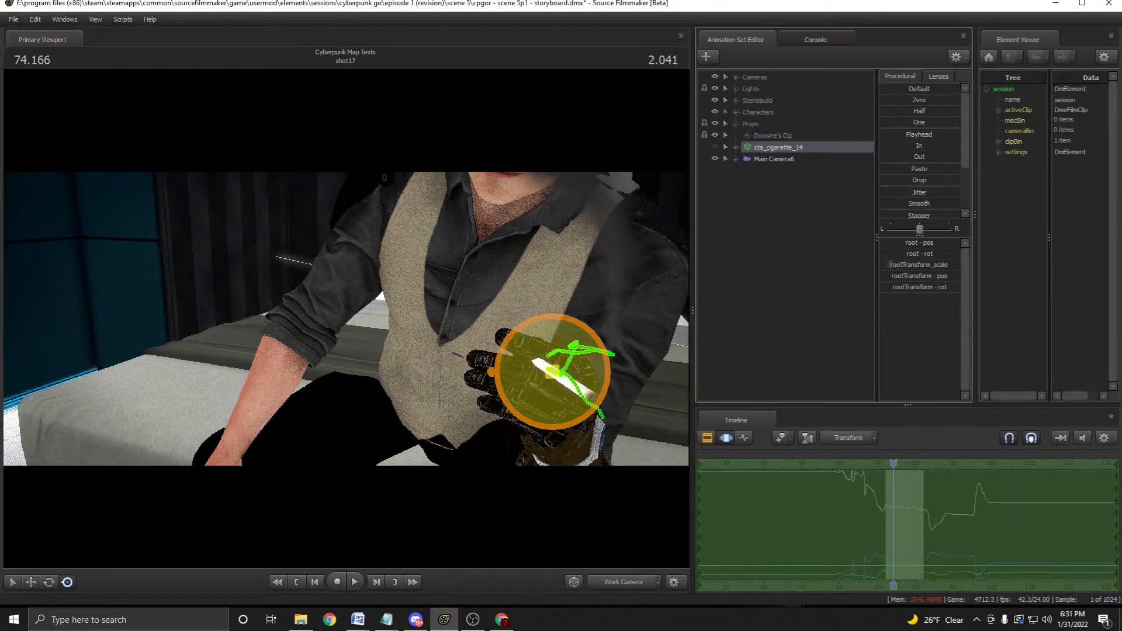
click(747, 136)
click(801, 148)
drag(552, 372, 410, 350)
key(ctrl+z)
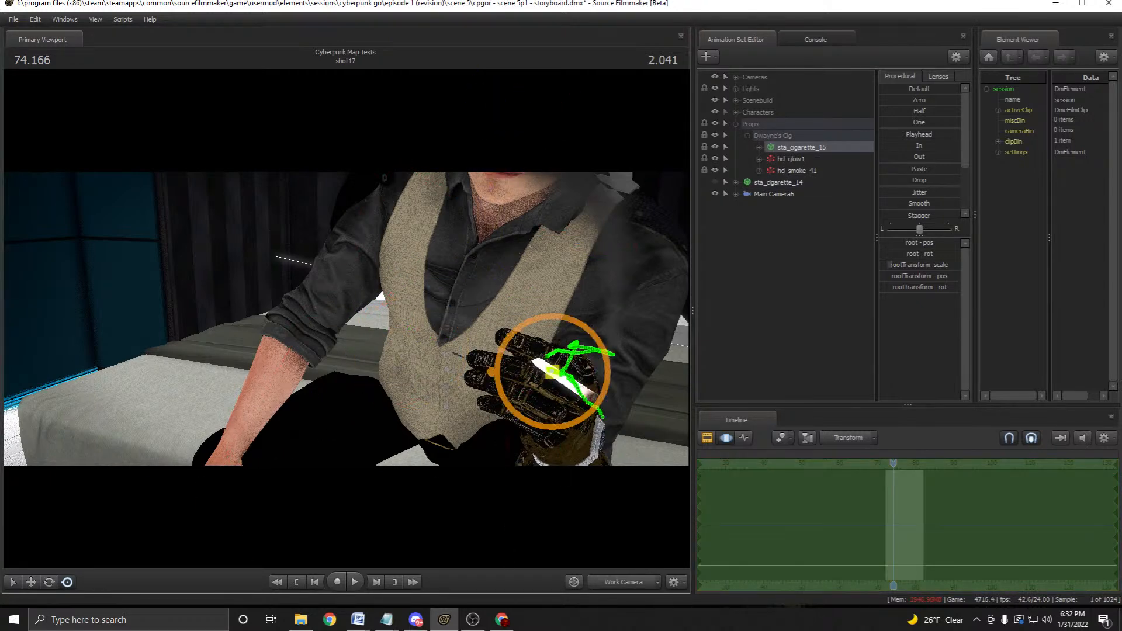
Compare the motion curves of sta_cigarette_14 with those of sta_cigarette_15, also checking hd_glow1 and hd_smoke_41.
click(778, 182)
click(801, 147)
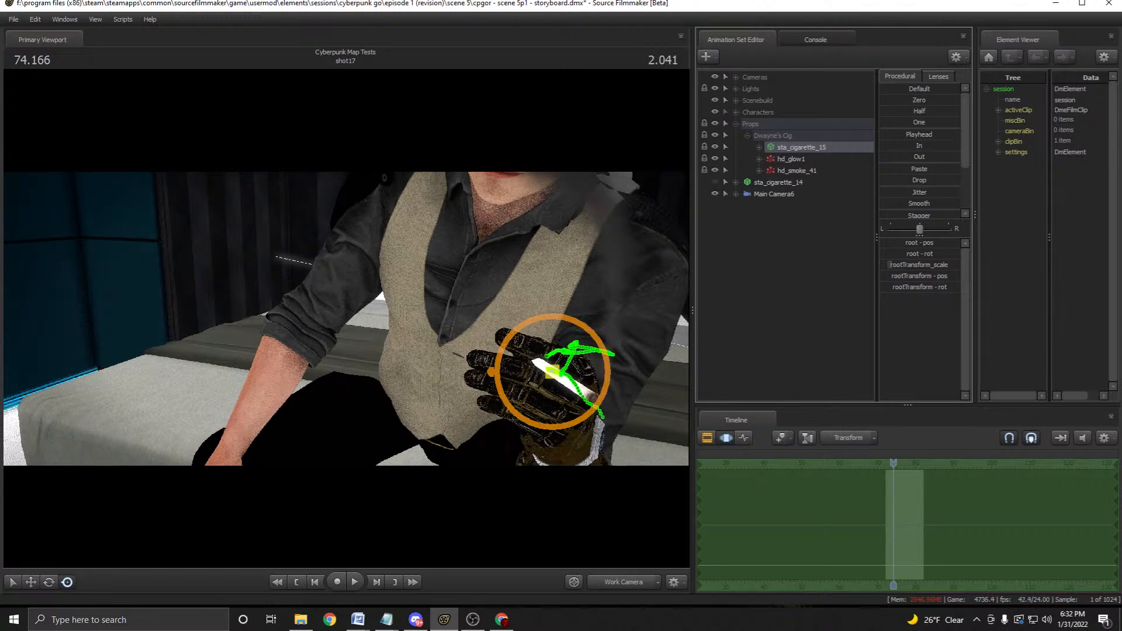
click(790, 159)
click(797, 170)
click(772, 136)
click(801, 148)
click(778, 182)
click(801, 147)
click(778, 182)
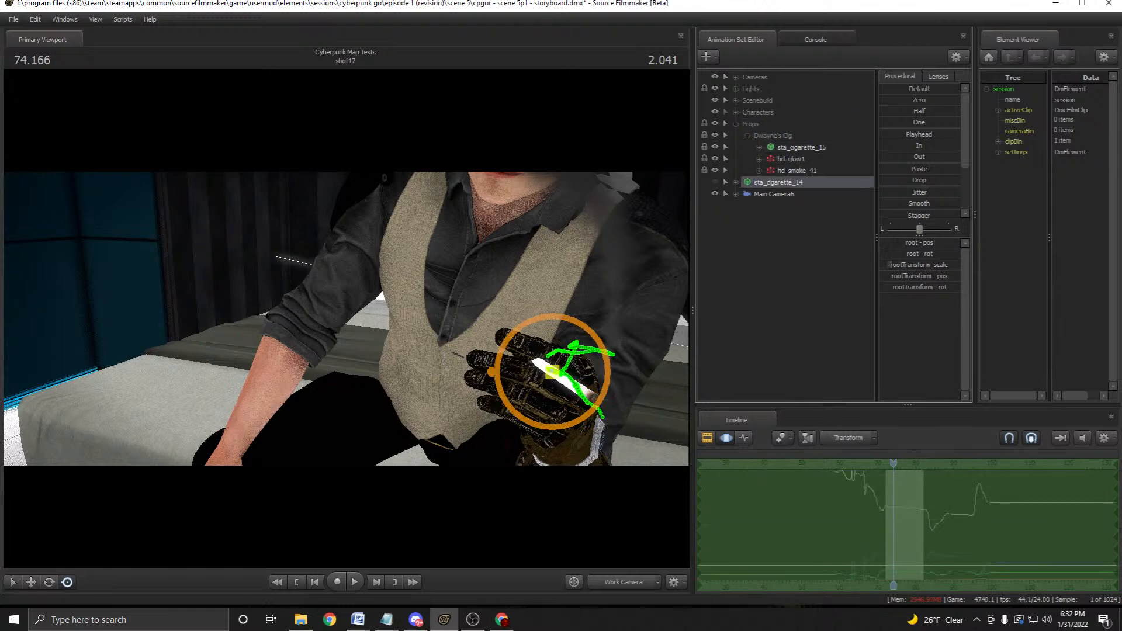
click(801, 147)
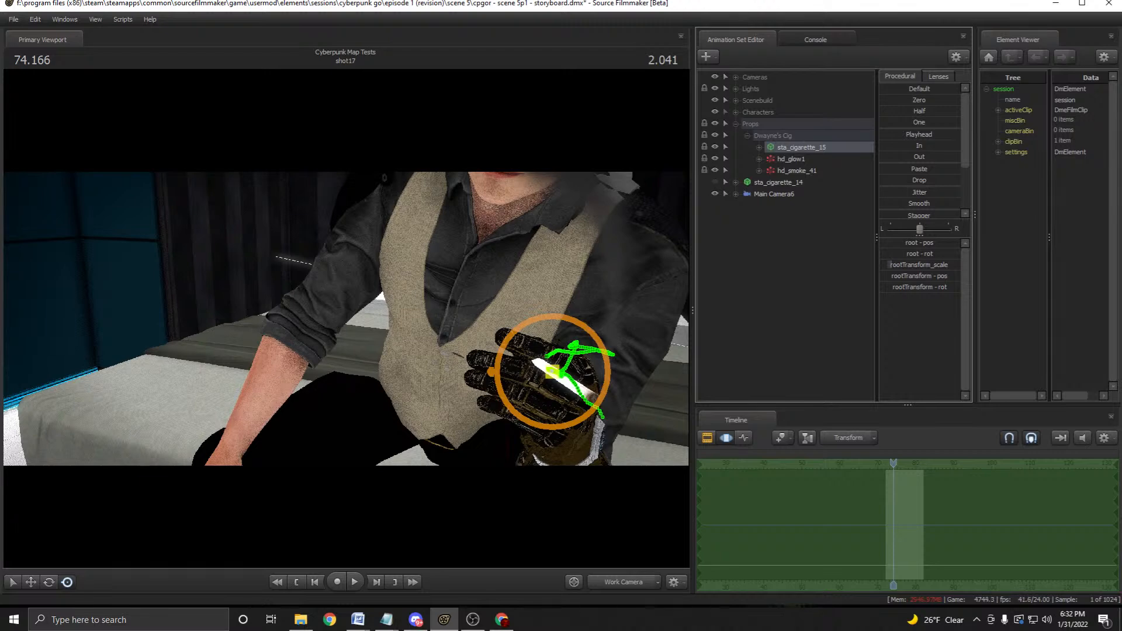
Try moving sta_cigarette_14 out of the gloved hand several more times, revert each move, and clear the selection.
click(778, 183)
drag(550, 369, 441, 255)
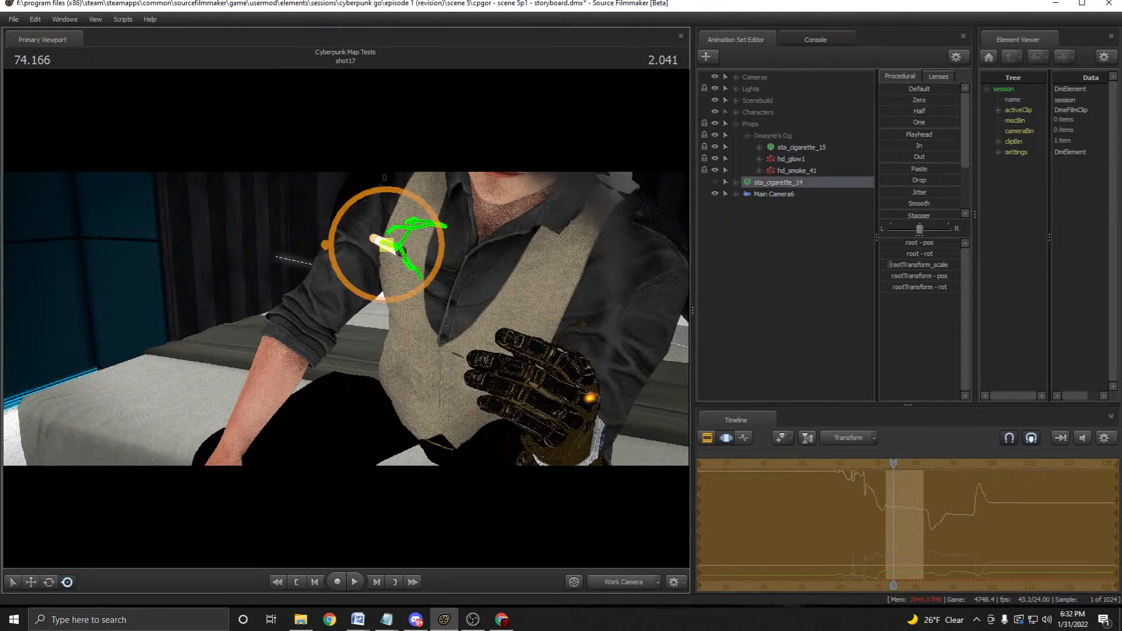
drag(397, 239, 552, 371)
click(802, 147)
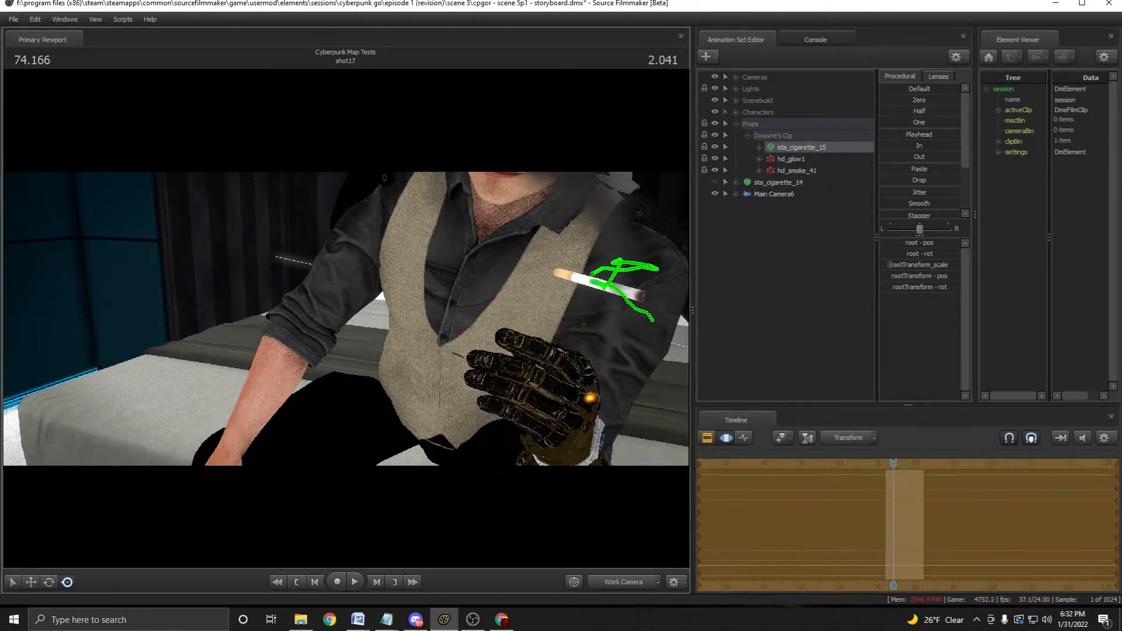
click(777, 181)
click(714, 182)
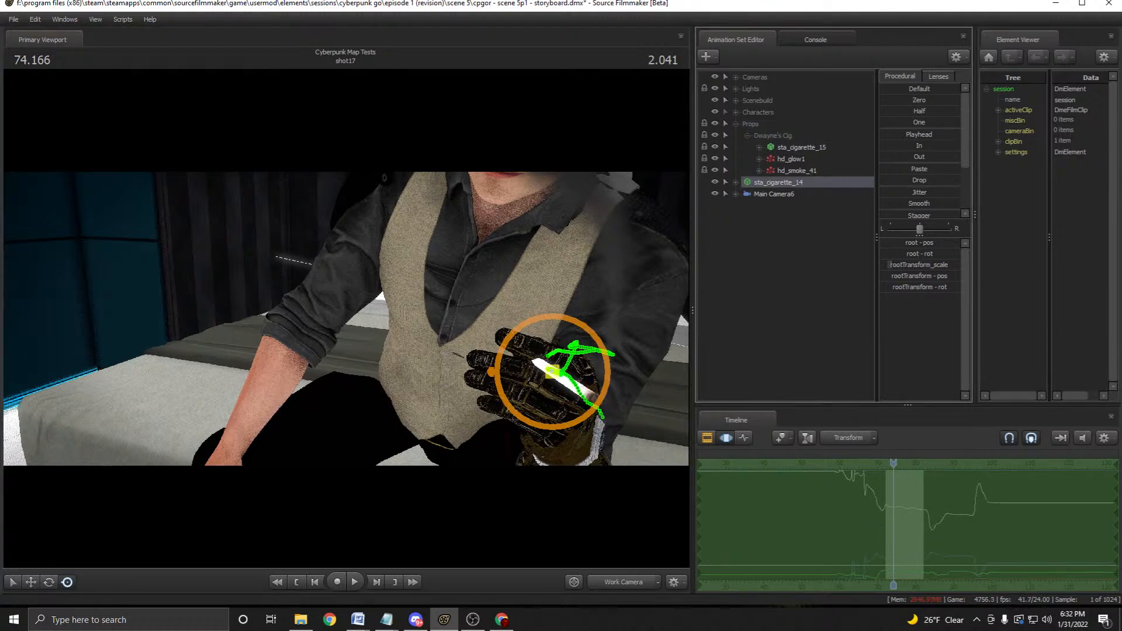
drag(552, 372, 419, 287)
key(ctrl+z)
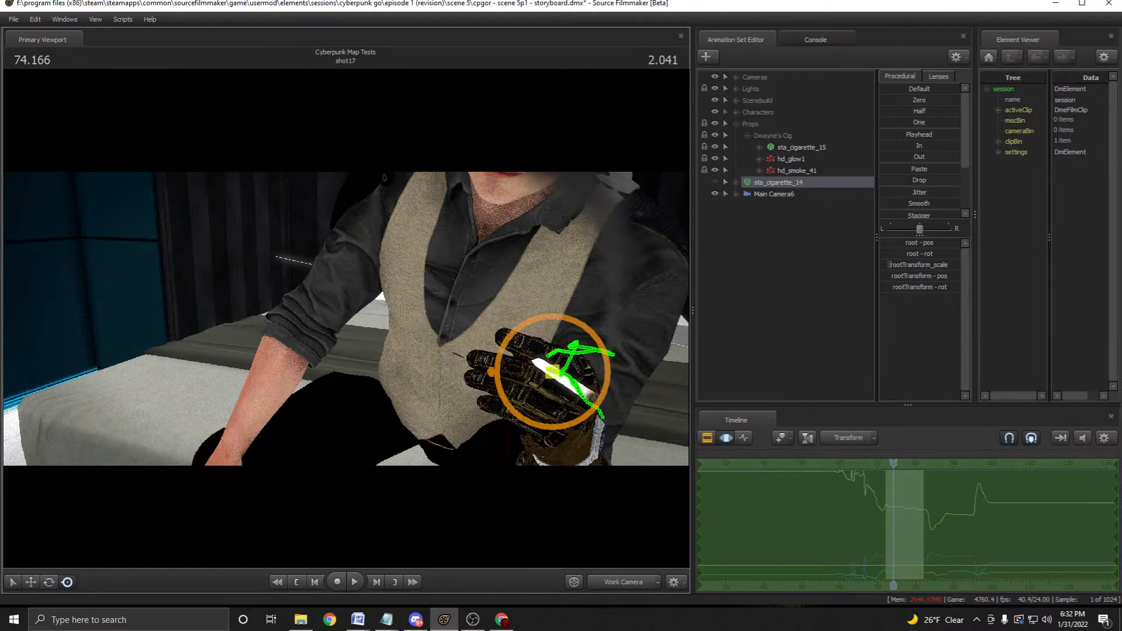
drag(553, 372, 420, 303)
key(ctrl+z)
key(Escape)
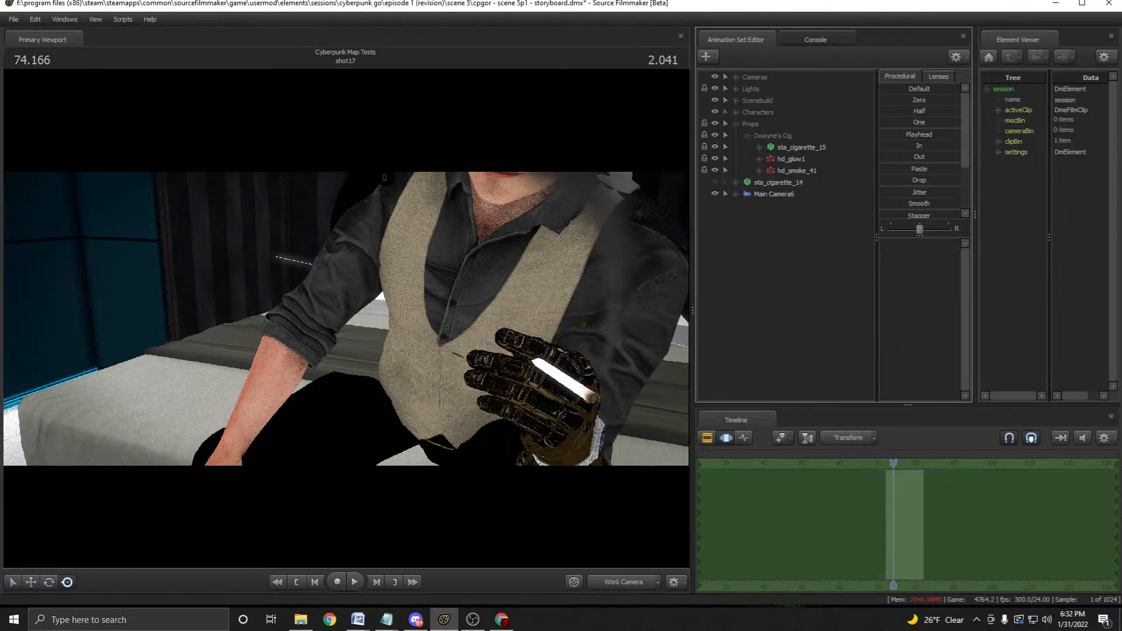
Try rotating sta_cigarette_15 in the gloved hand, compare it with sta_cigarette_14, and undo the rotation.
click(801, 146)
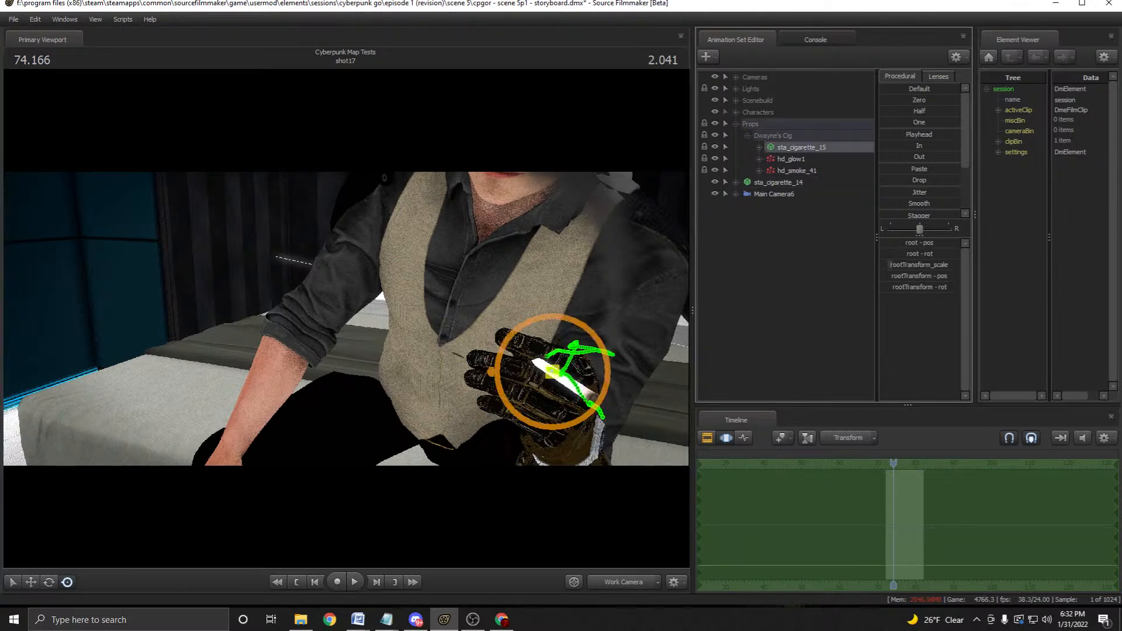
key(e)
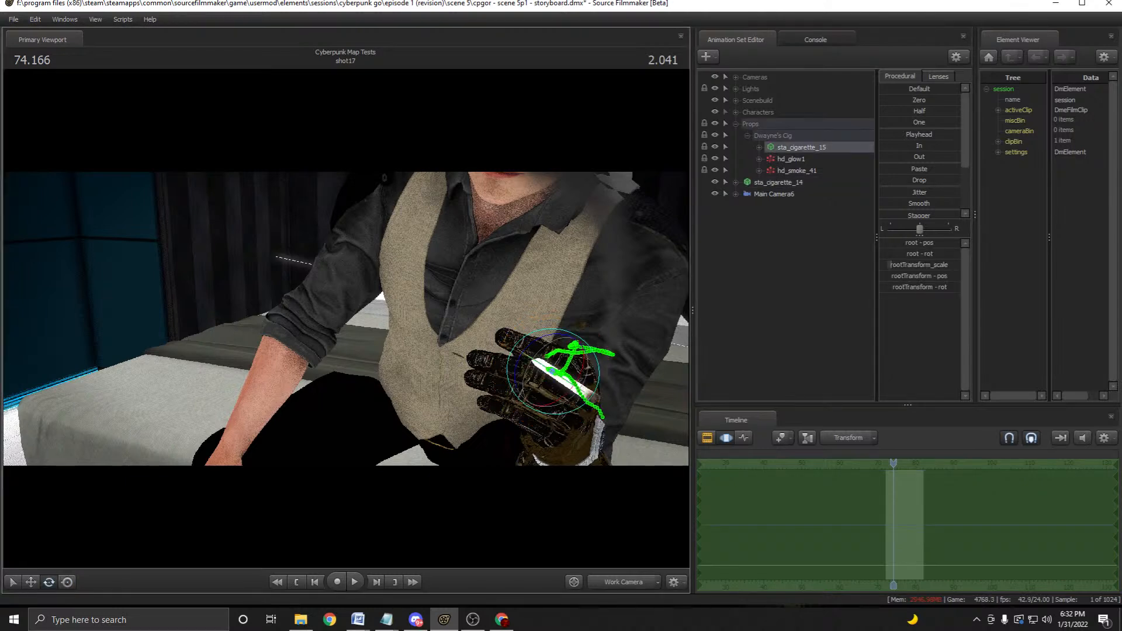
drag(552, 368, 540, 350)
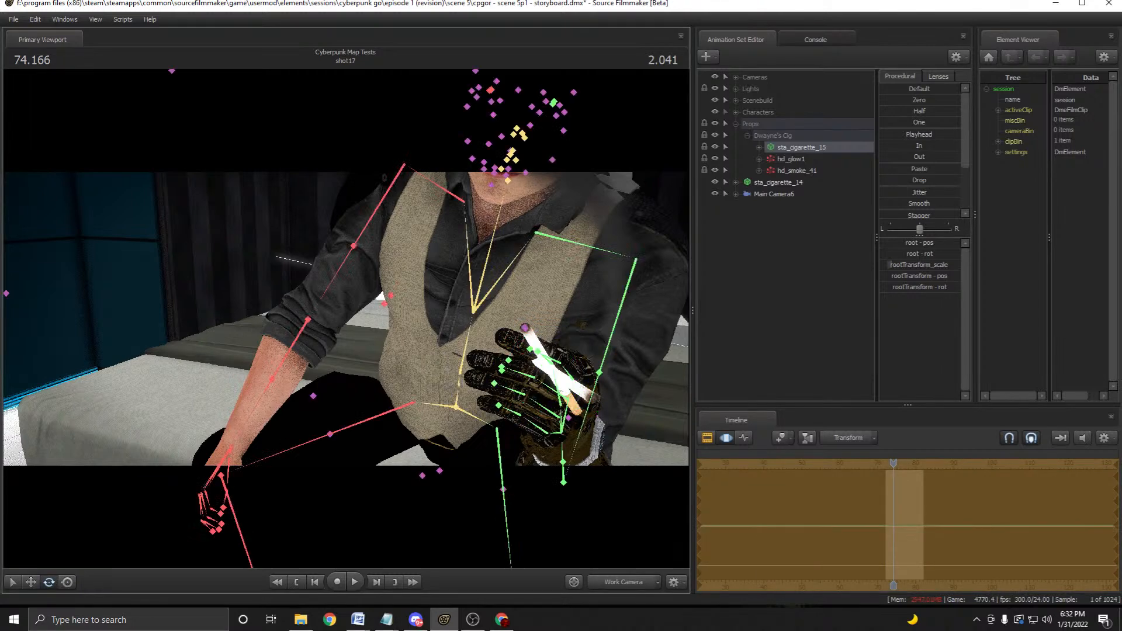
click(778, 181)
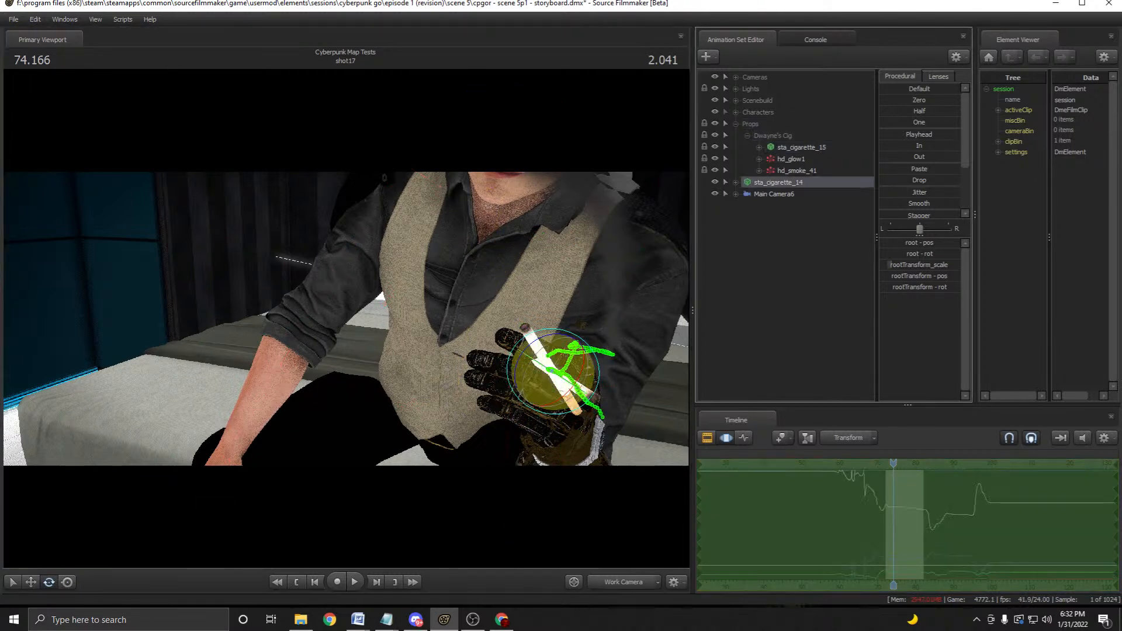
key(ctrl+z)
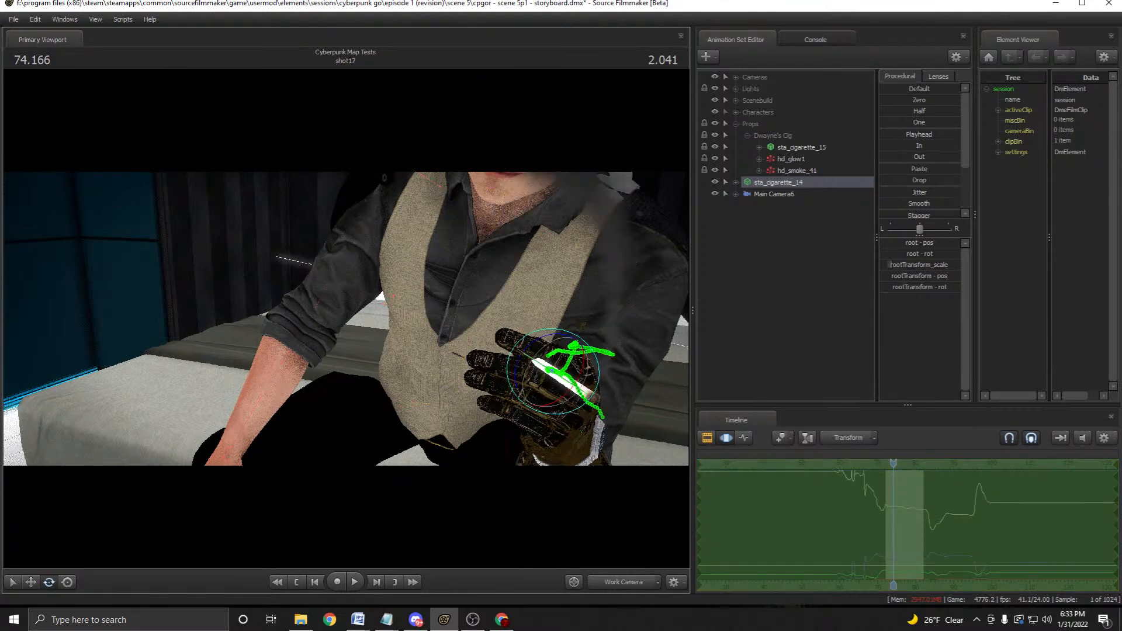
Unlock the rootTransform control of sta_cigarette_15 and compare its motion curves with those of sta_cigarette_14.
click(801, 147)
click(759, 147)
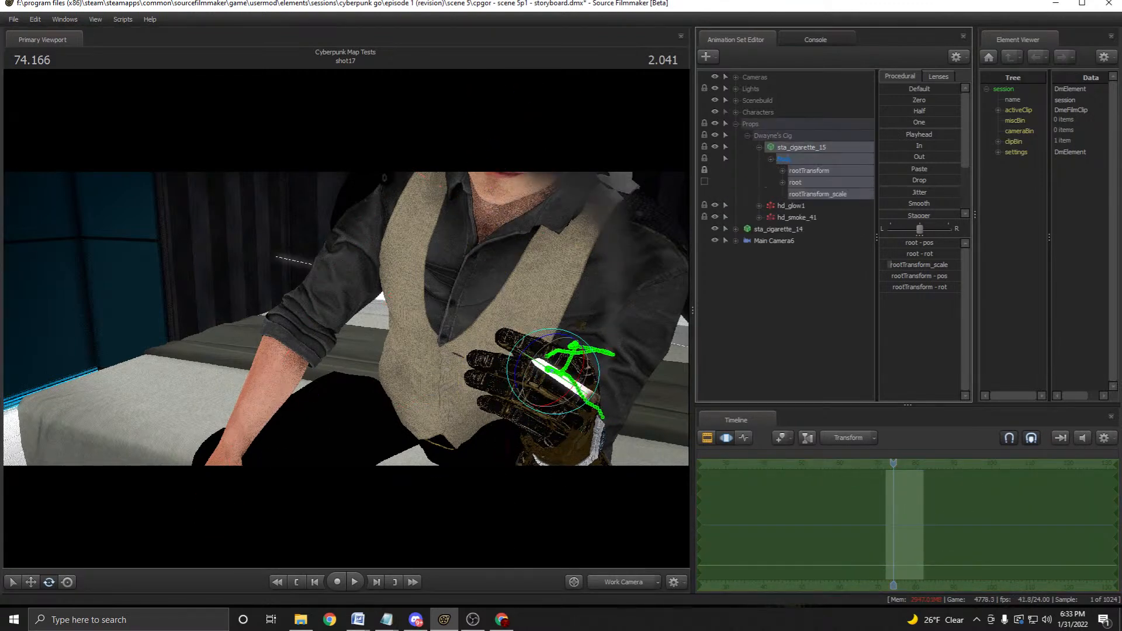
click(777, 229)
click(736, 229)
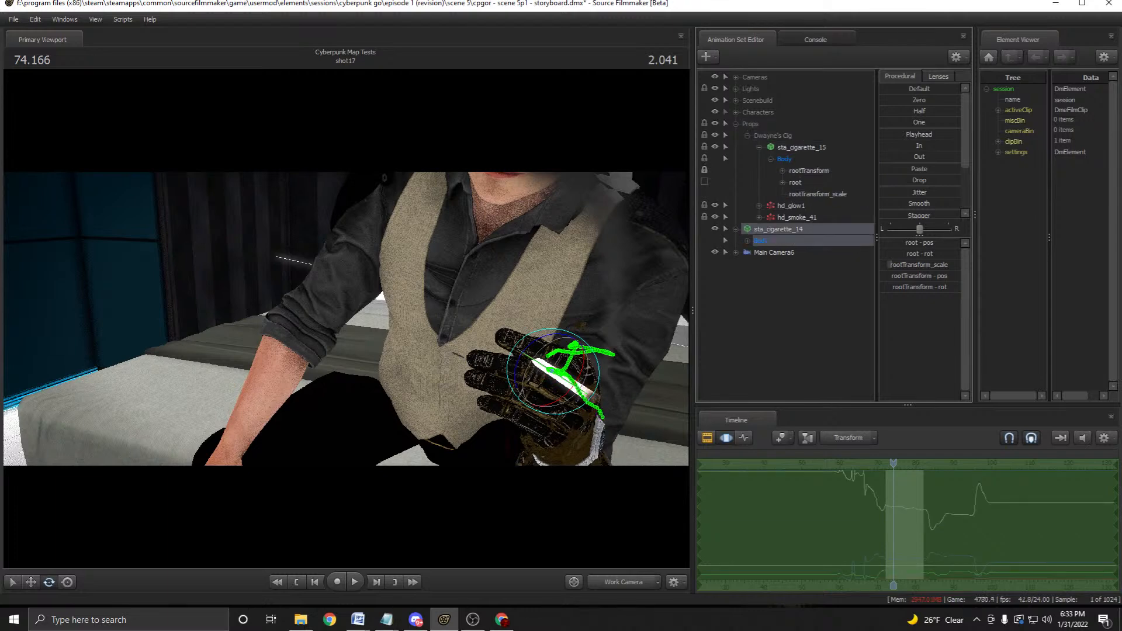
click(748, 241)
click(785, 253)
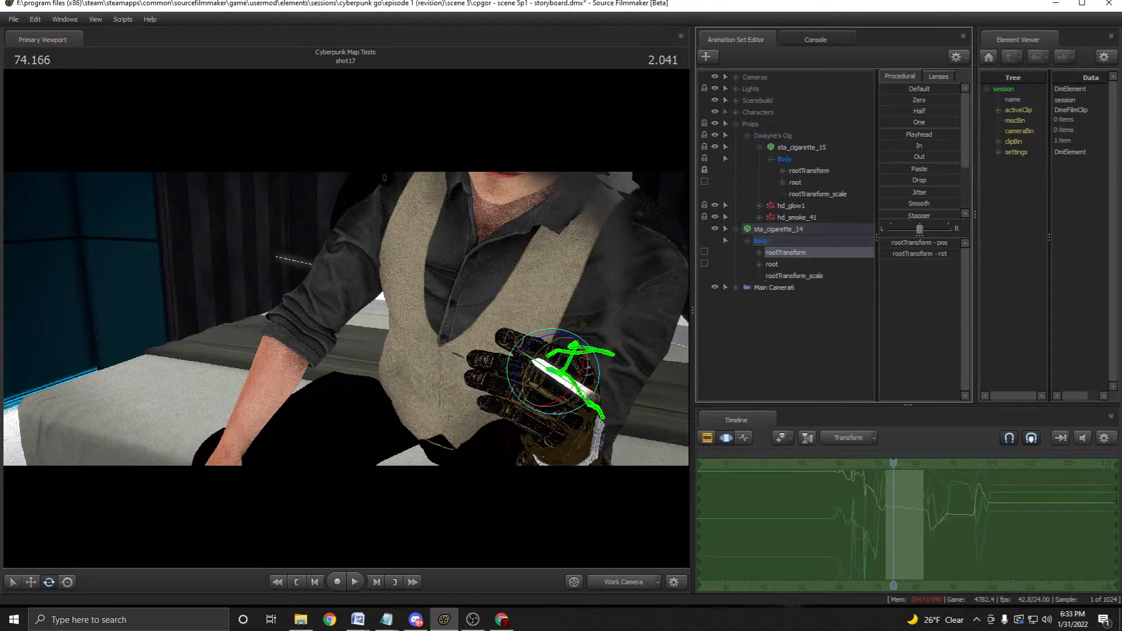
click(800, 147)
click(809, 171)
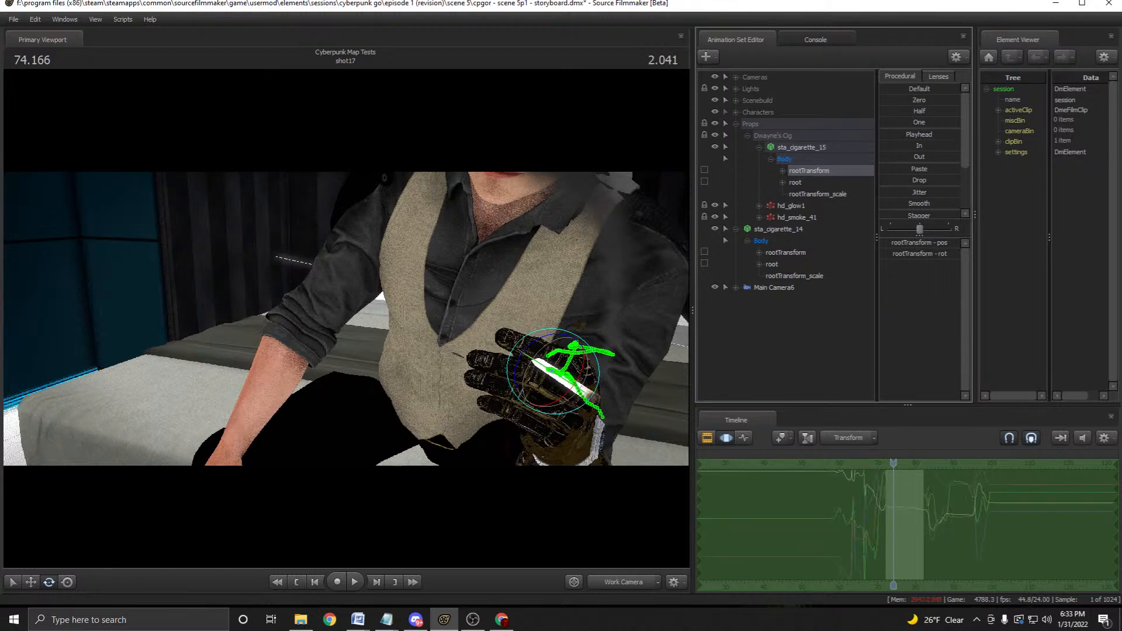
click(800, 147)
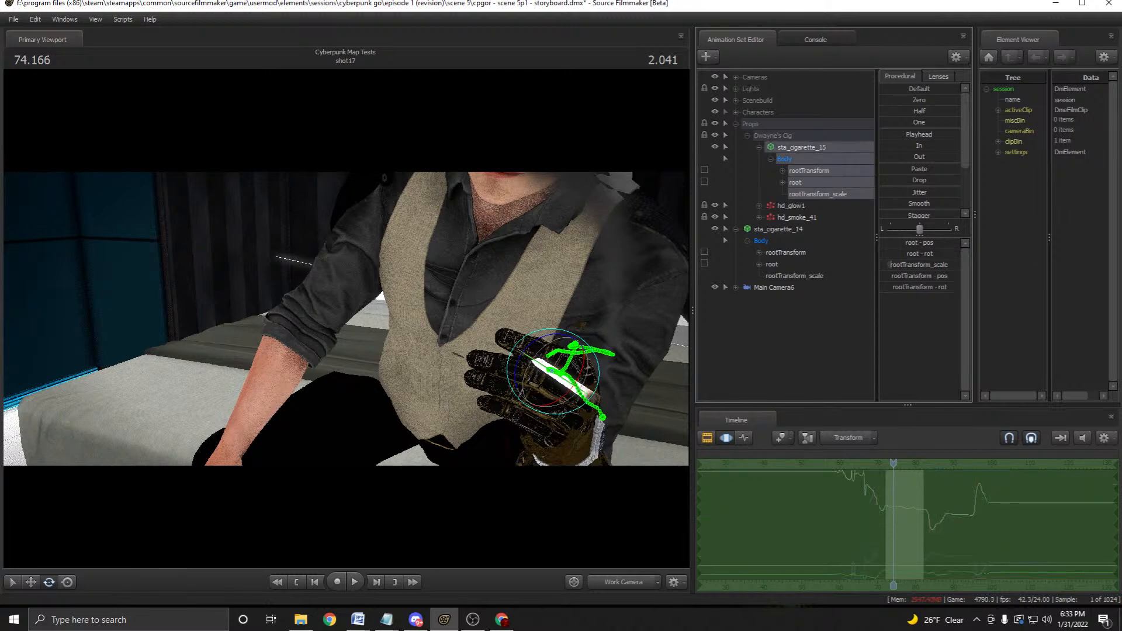
click(777, 229)
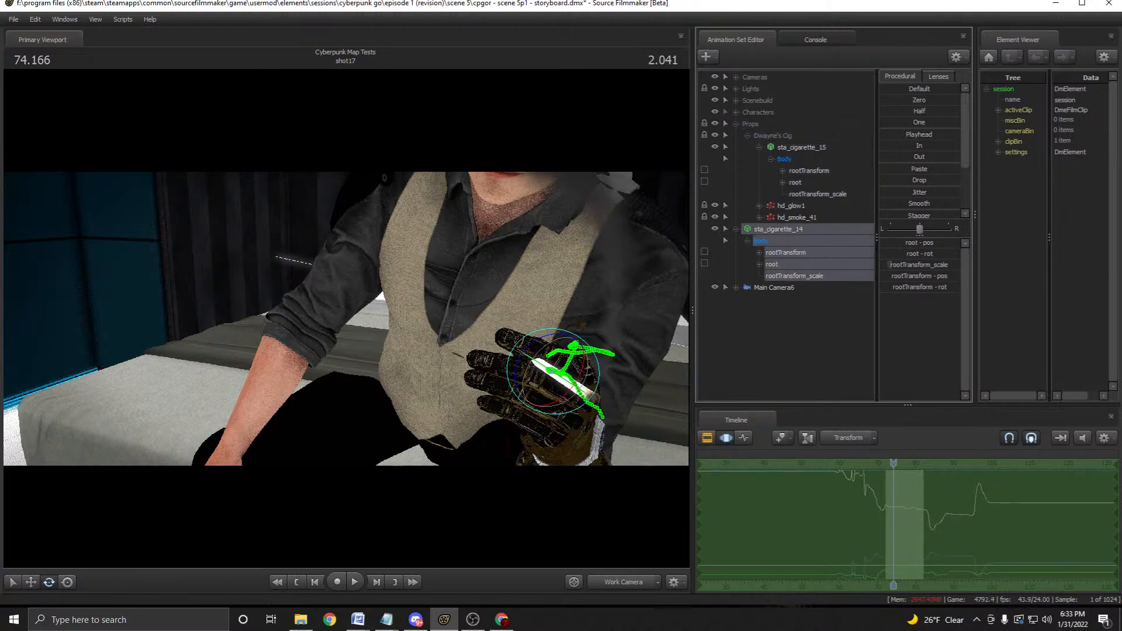
Return to the Main Camera6 view, delete the sta_cigarette_14 animation set from shot17, and save the session.
key(F4)
key(F1)
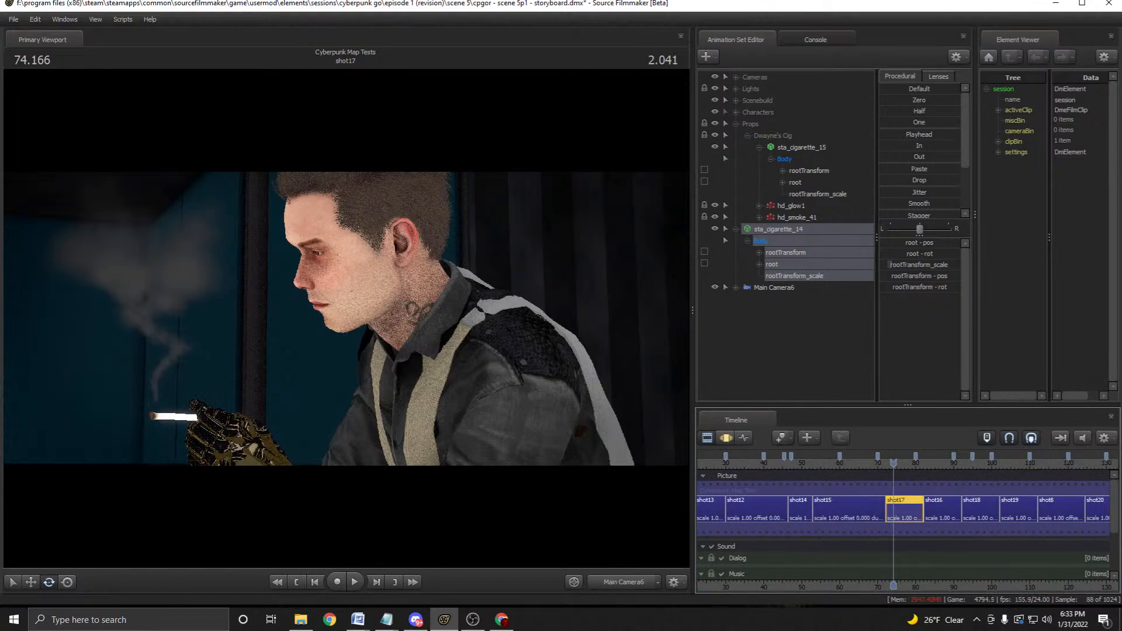
right_click(769, 229)
click(811, 254)
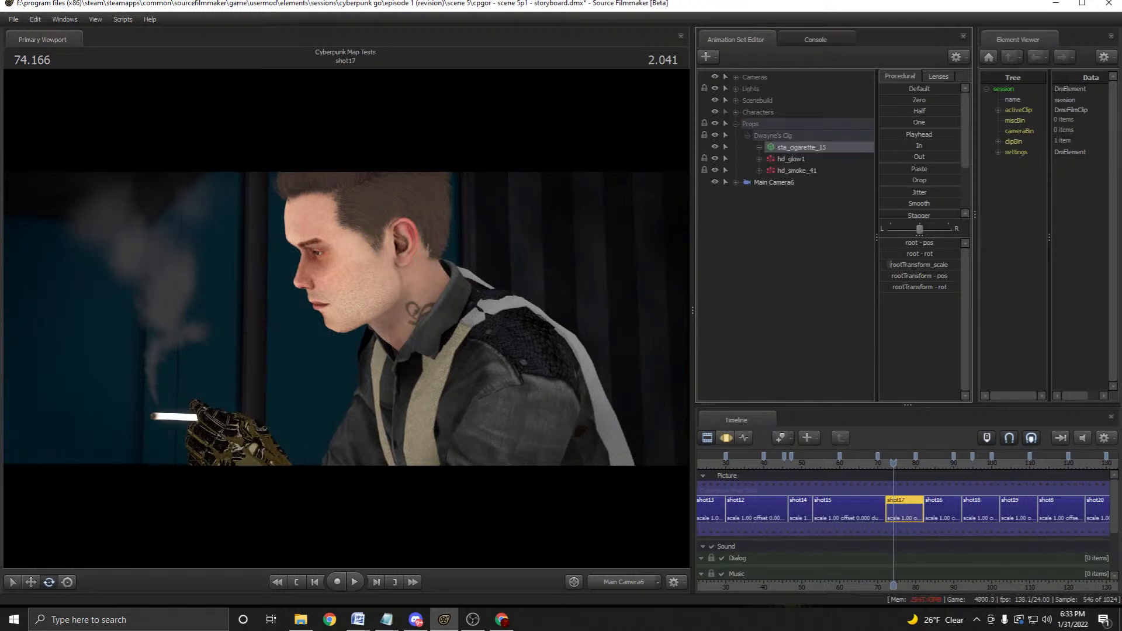
Play shot17 through to about 75.5 seconds and enable lighting in the viewport.
key(space)
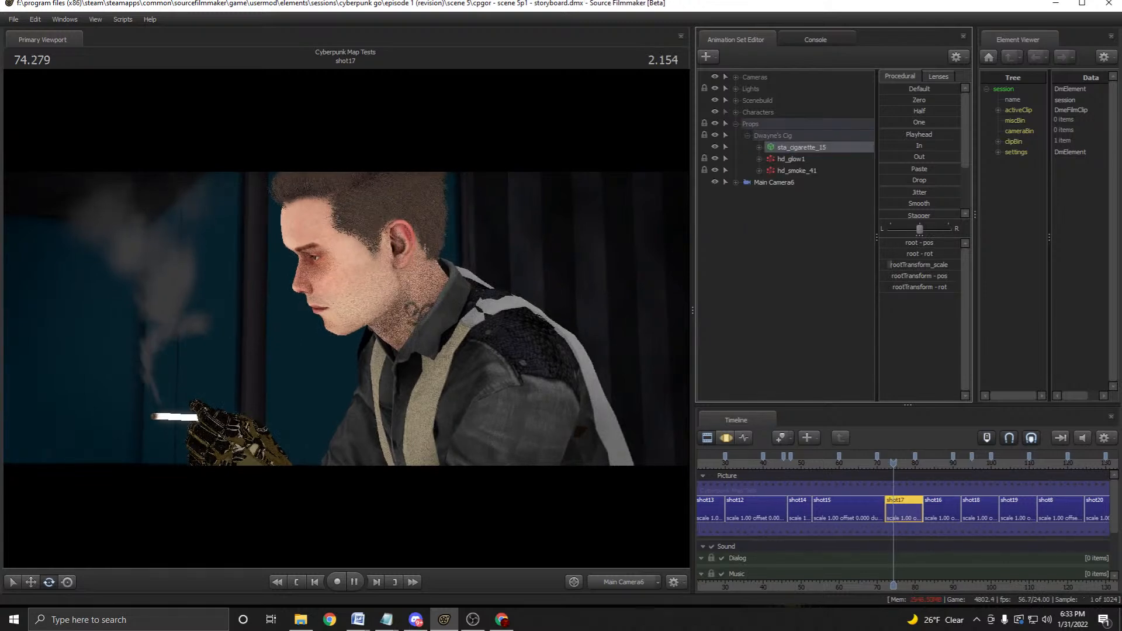
key(space)
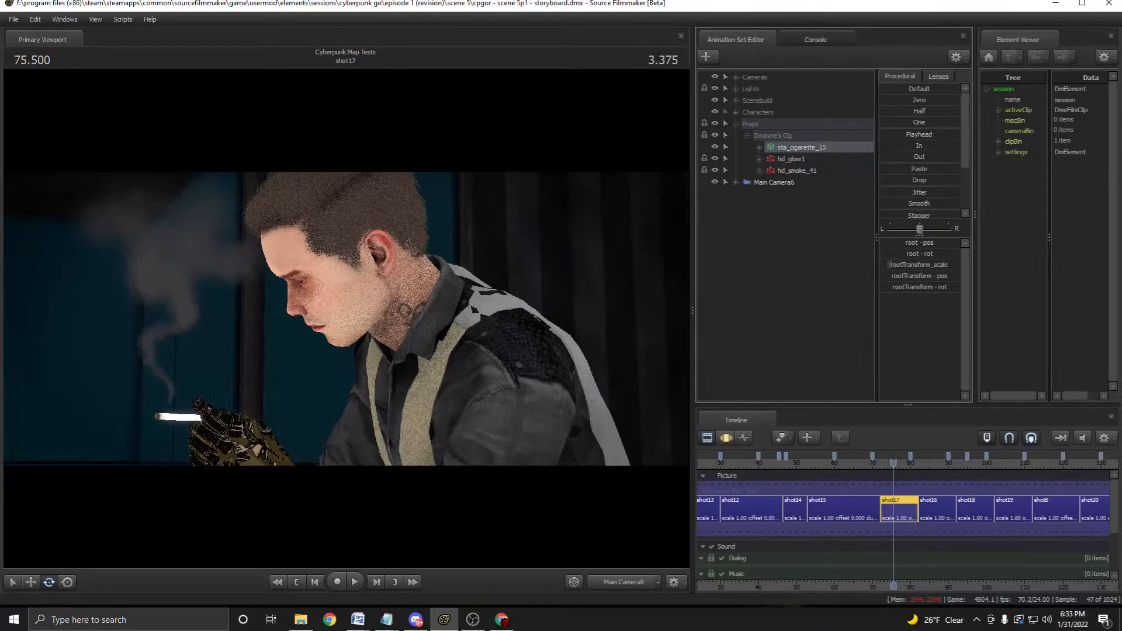
right_click(232, 402)
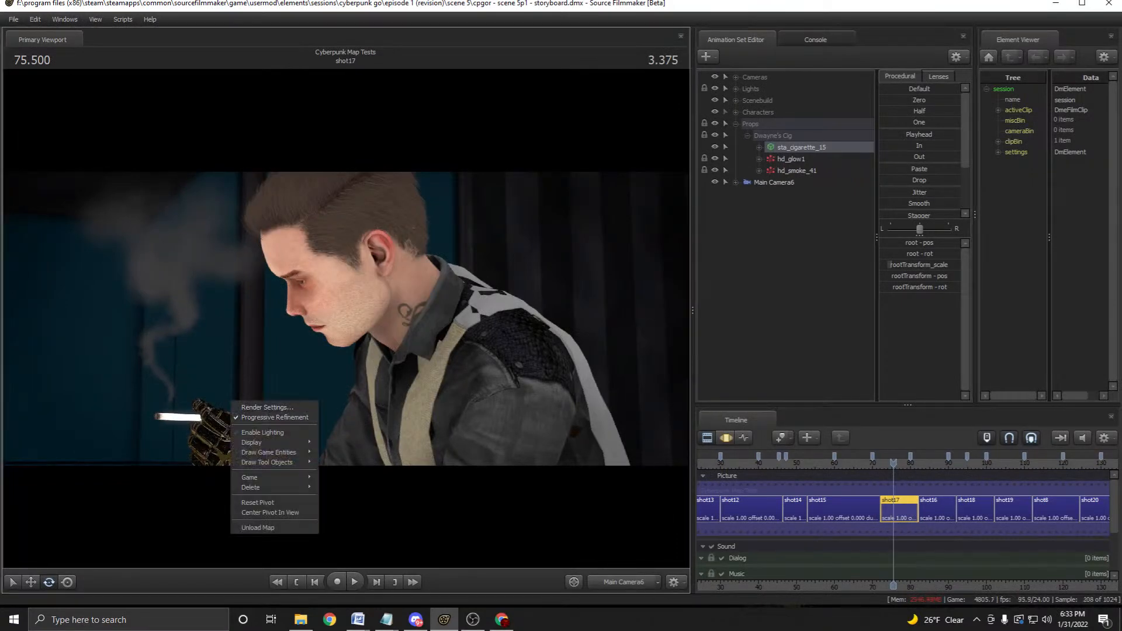
click(262, 432)
Examine the cigarette in the gloved hand up close from the Work Camera with hd_glow1 and hd_smoke_41 selected.
key(F4)
key(F2)
click(623, 582)
drag(346, 319, 321, 300)
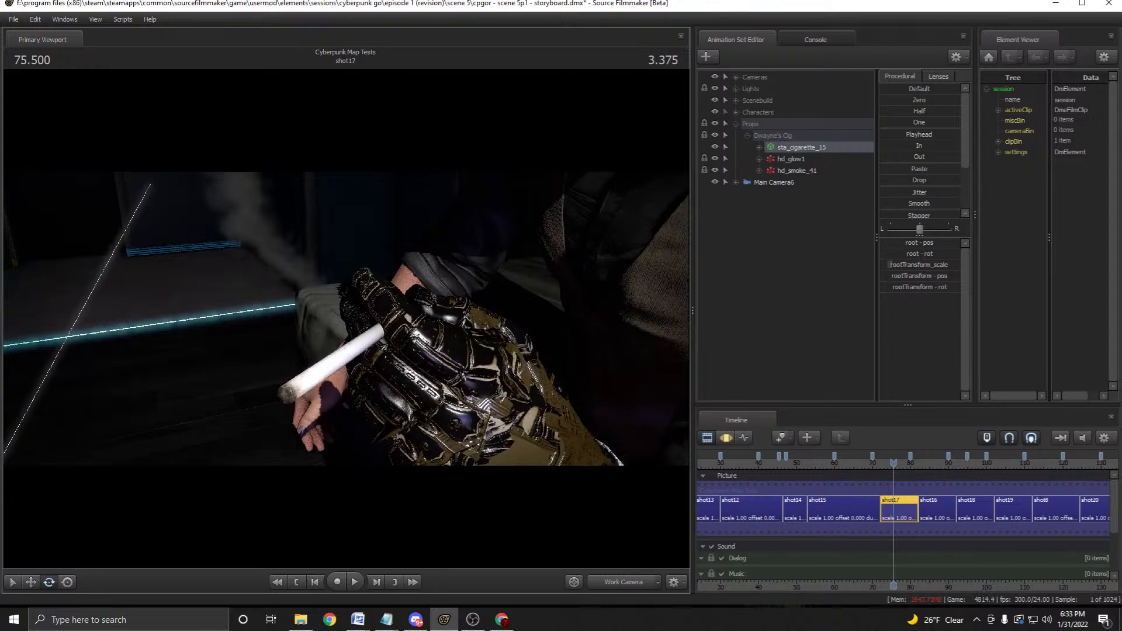
key(F3)
click(790, 158)
shift+click(796, 170)
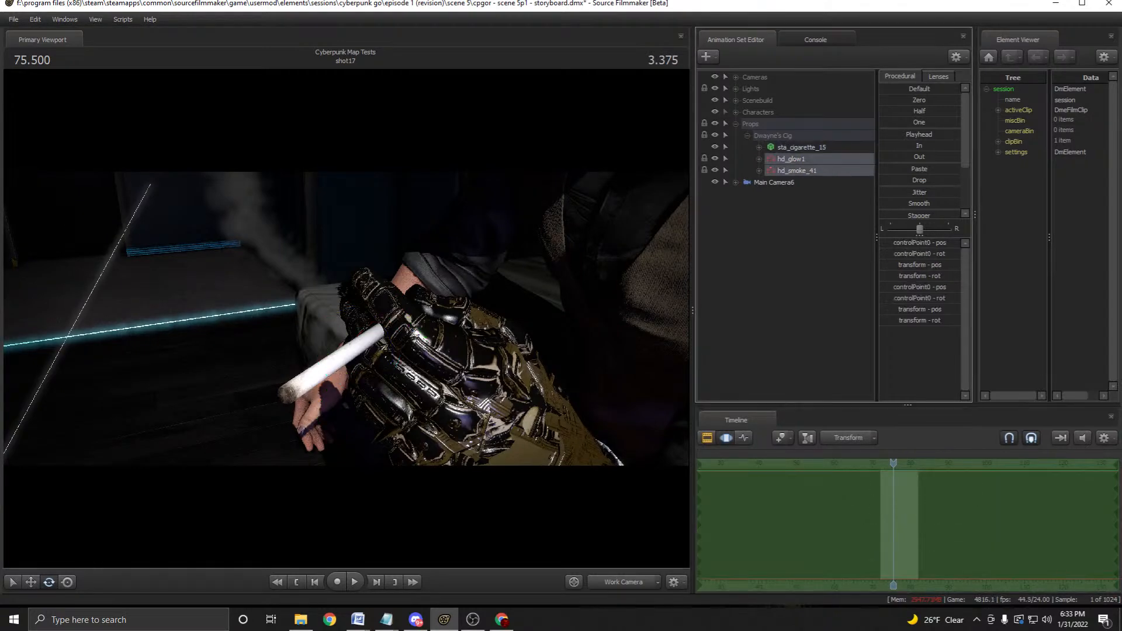
drag(344, 318, 406, 307)
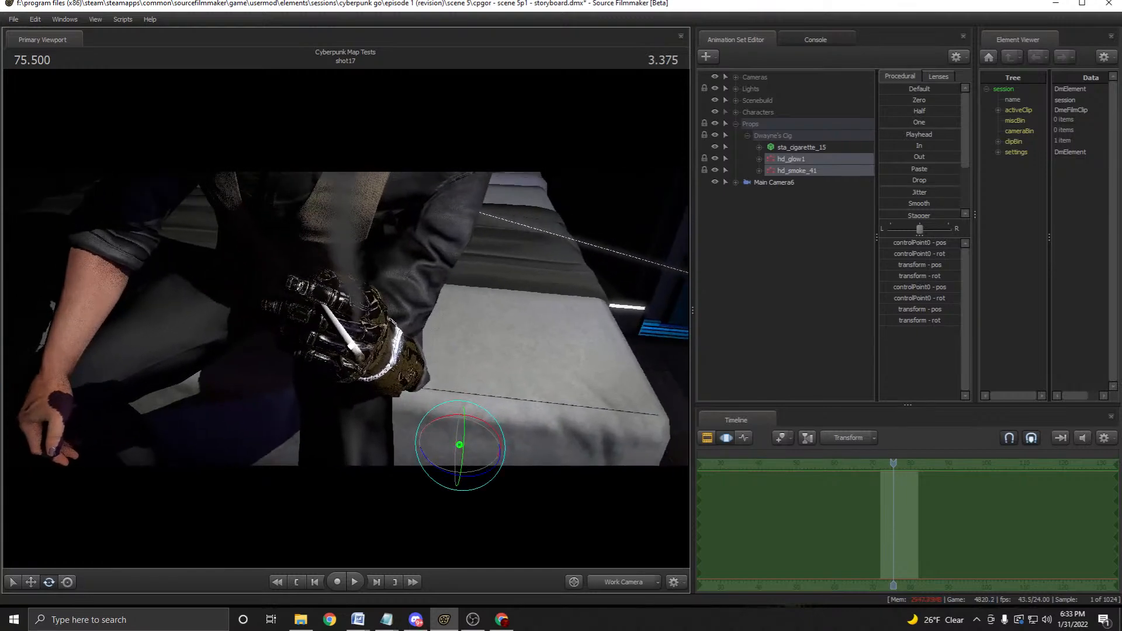
Expand the controls of sta_cigarette_15, hd_glow1 and hd_smoke_41 and compare where their transform and controlPoint0 pivots sit.
click(801, 148)
click(791, 159)
click(759, 159)
click(759, 148)
click(759, 229)
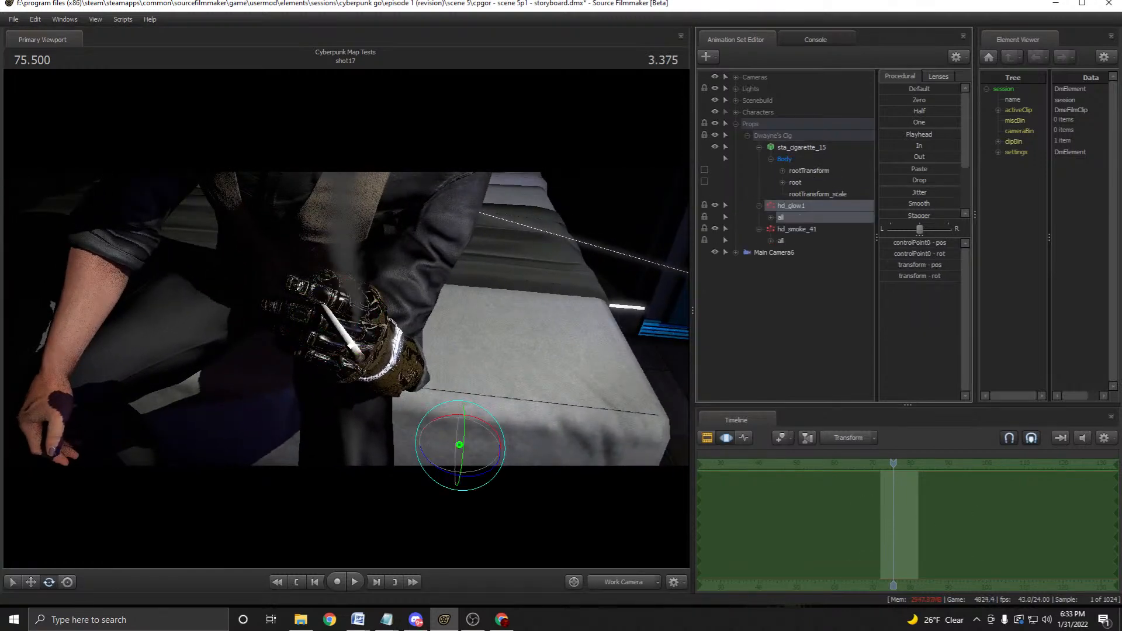
click(771, 218)
click(770, 264)
click(807, 241)
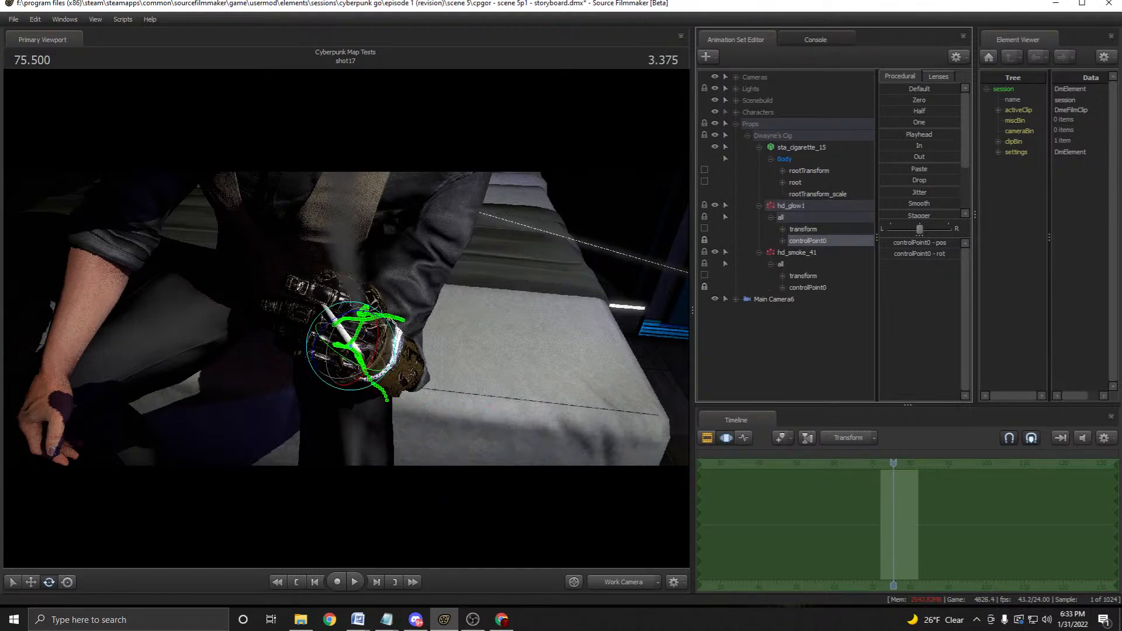
click(807, 287)
click(803, 229)
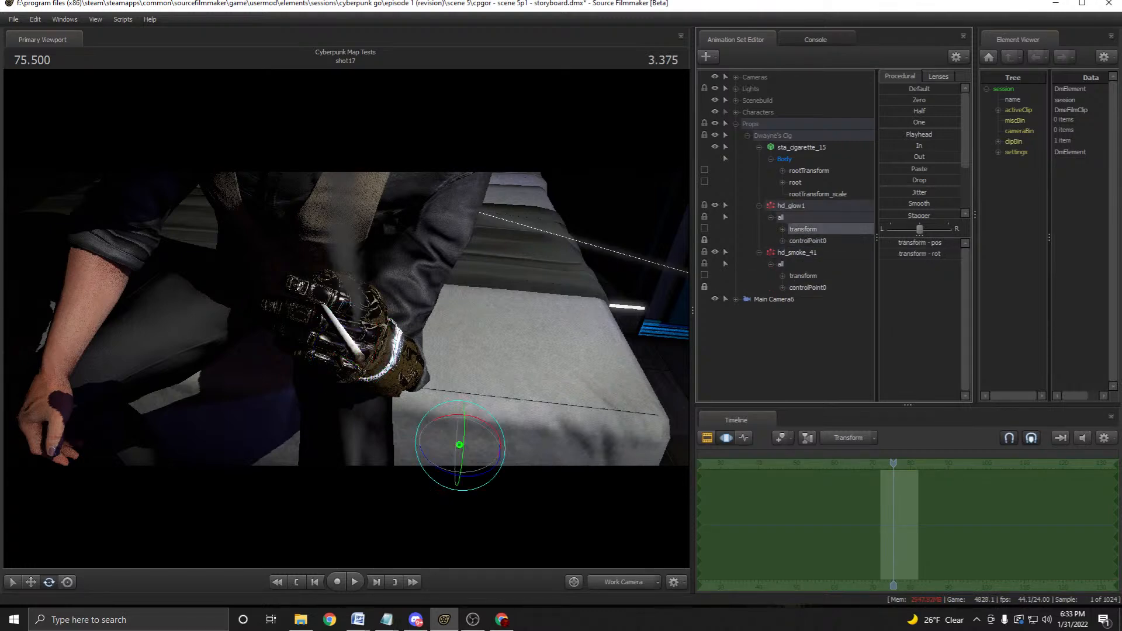
click(802, 148)
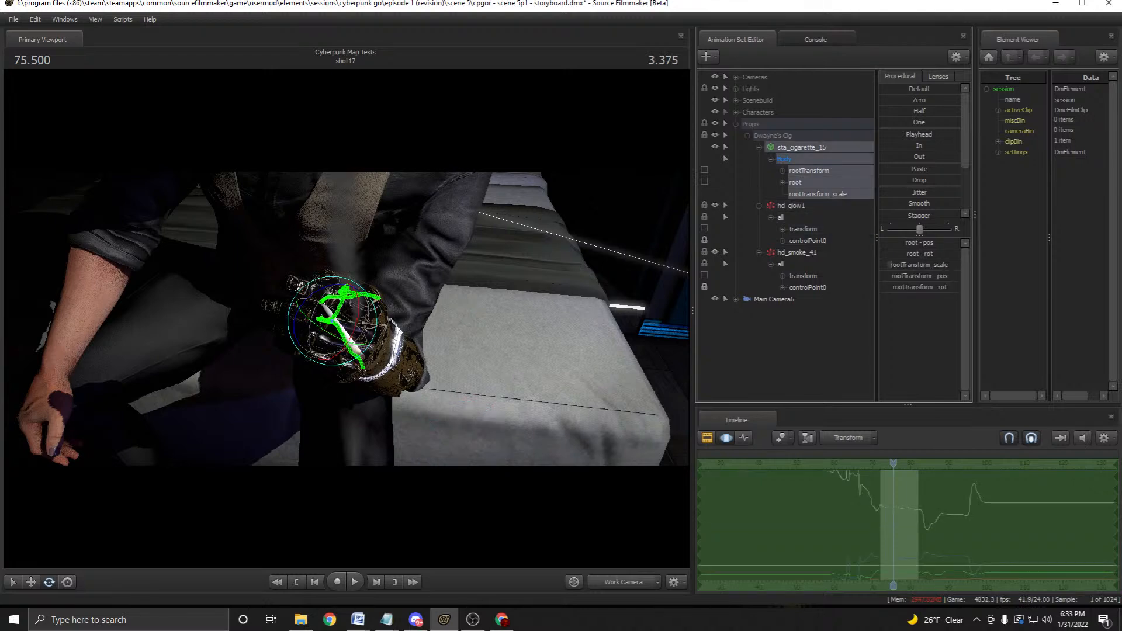
Try setting all of hd_glow1 to Default, then only its transform control, undoing each attempt.
click(803, 229)
click(808, 241)
click(803, 229)
click(791, 205)
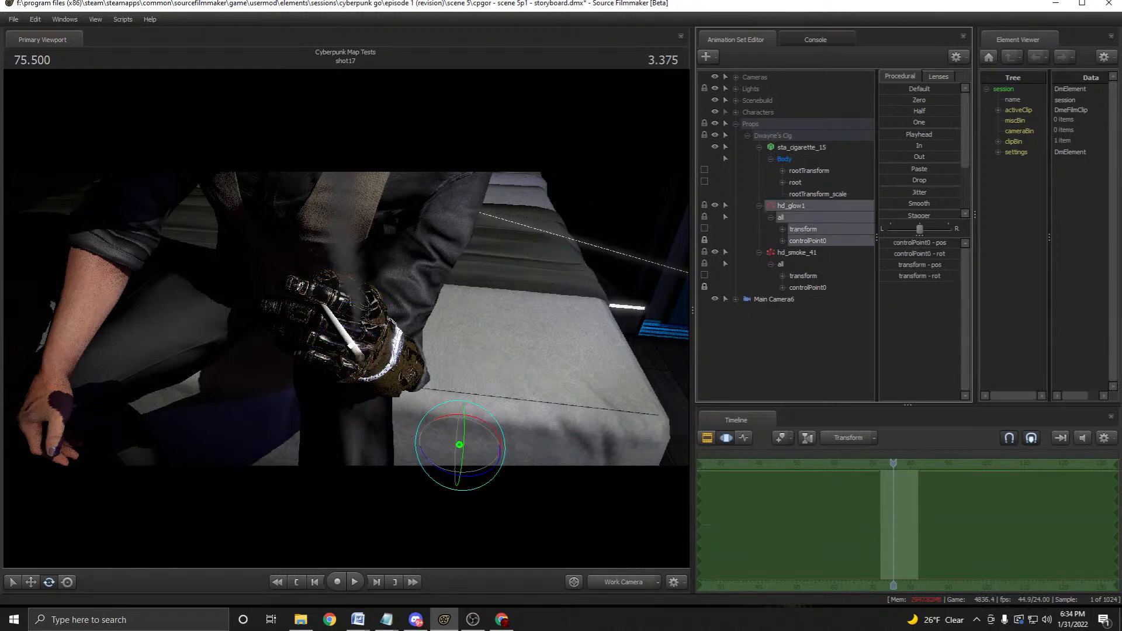
key(F2)
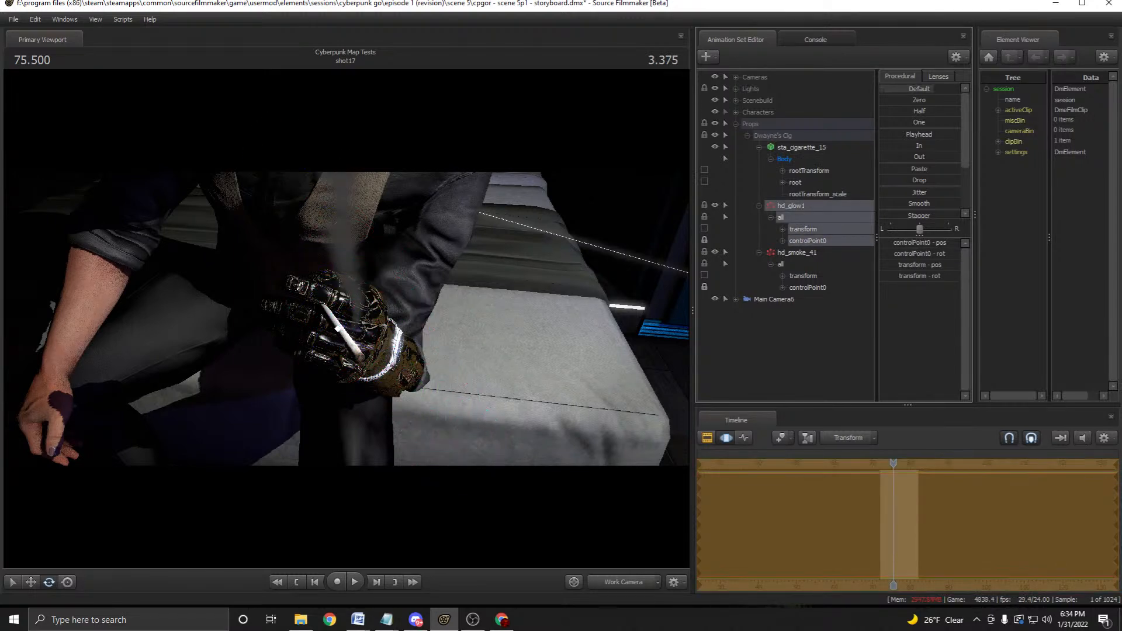
key(F1)
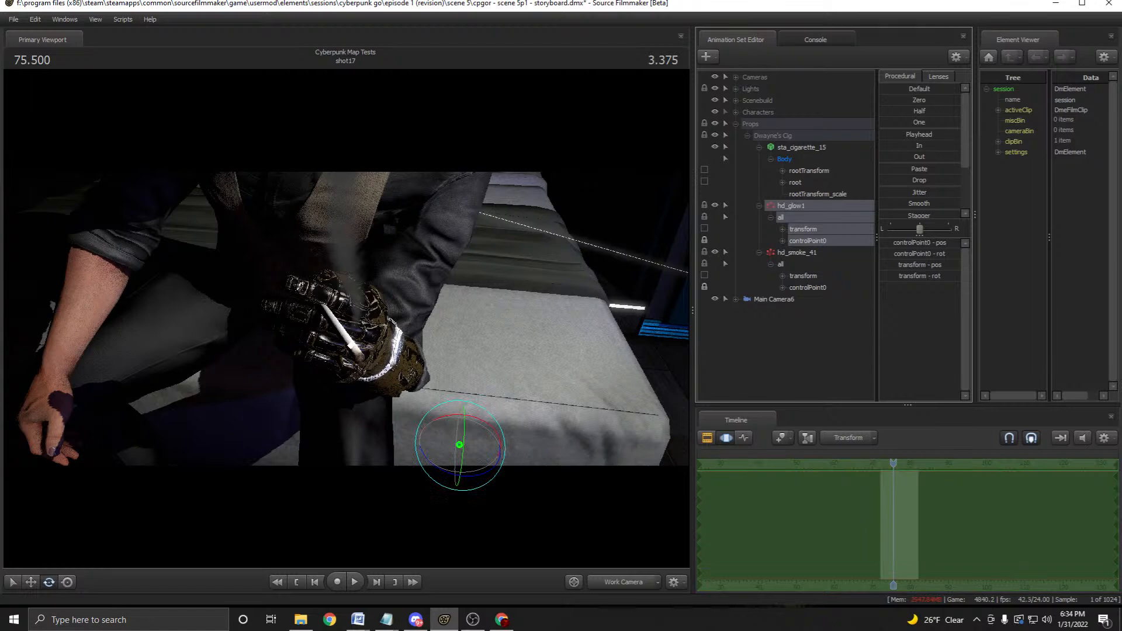
click(803, 229)
key(F2)
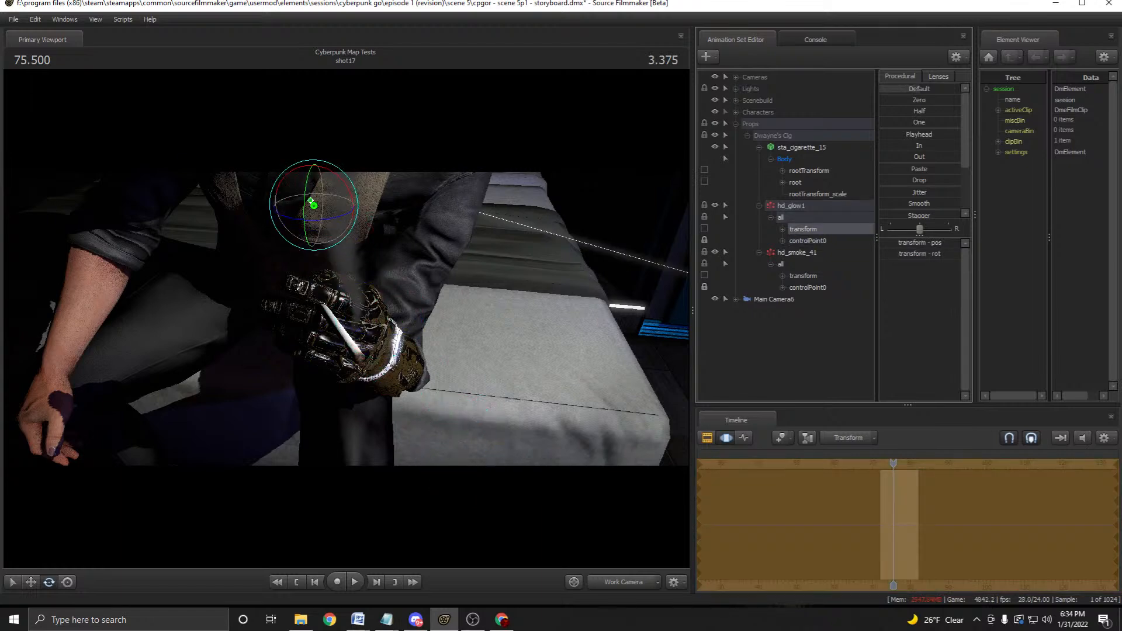
key(F1)
Try setting controlPoint0 of hd_glow1 and hd_smoke_41 to Default, followed by the transform control of hd_smoke_41.
click(807, 240)
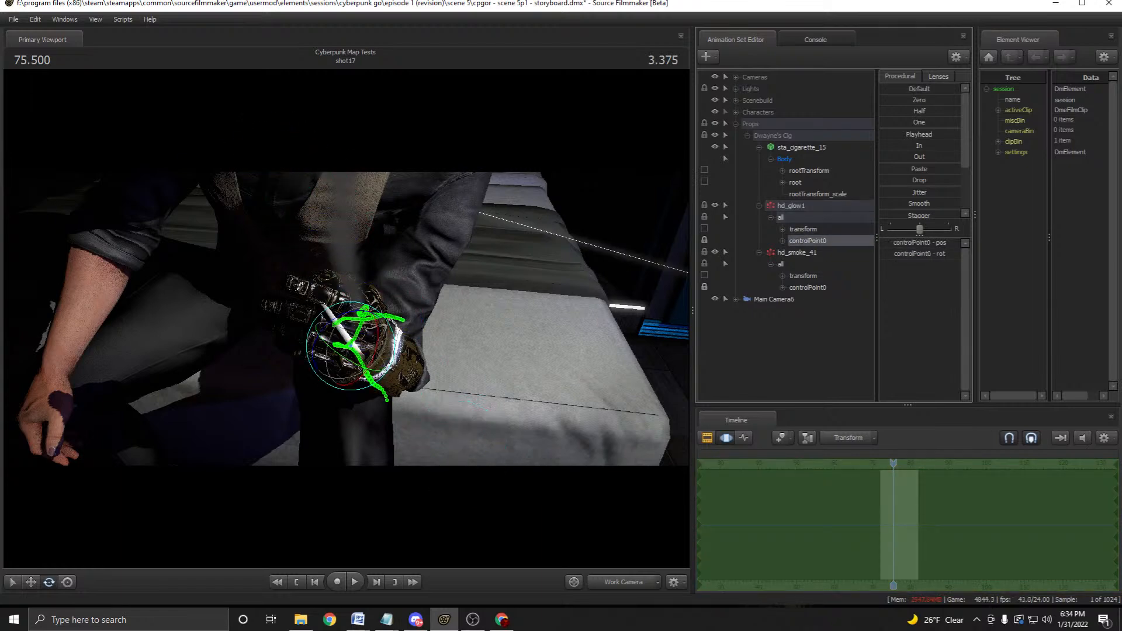
drag(894, 89, 957, 88)
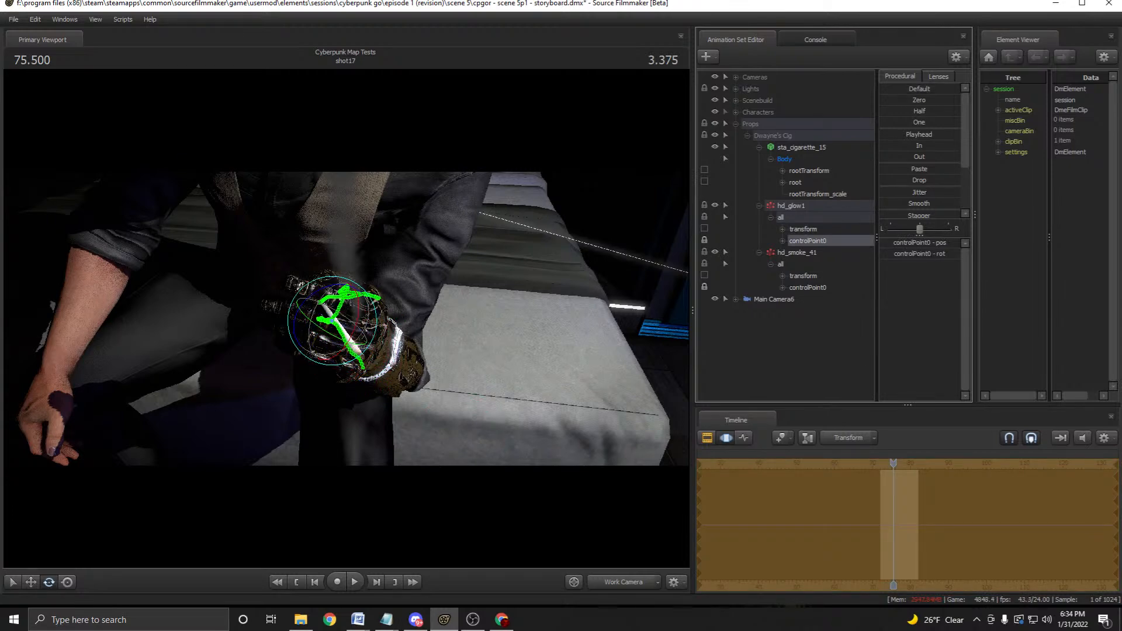
click(807, 287)
drag(894, 88, 958, 89)
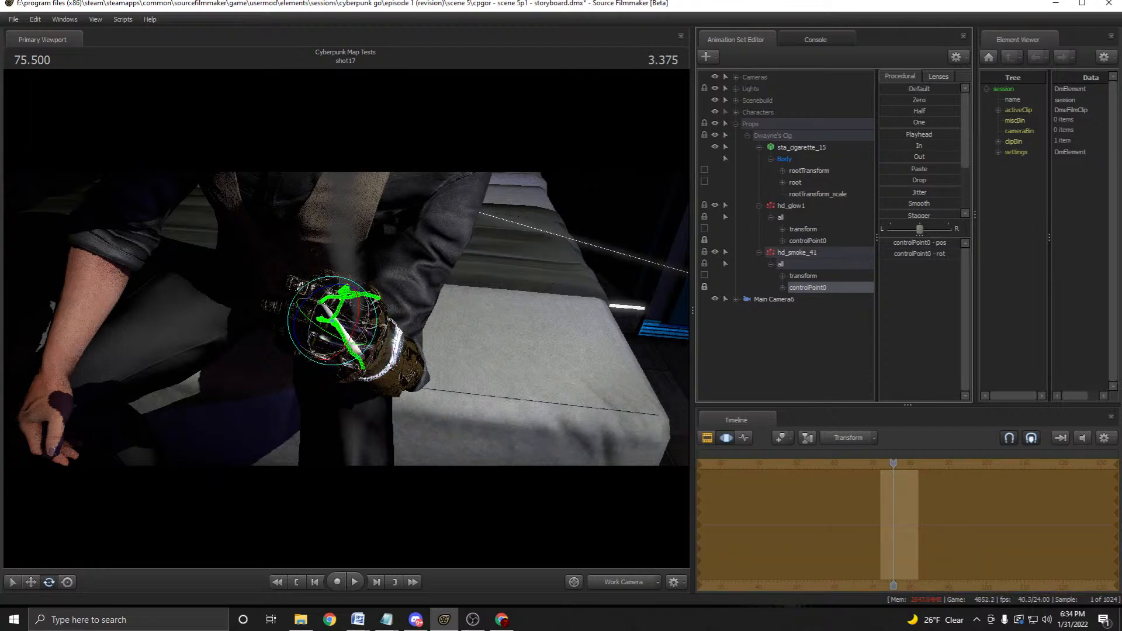
click(802, 275)
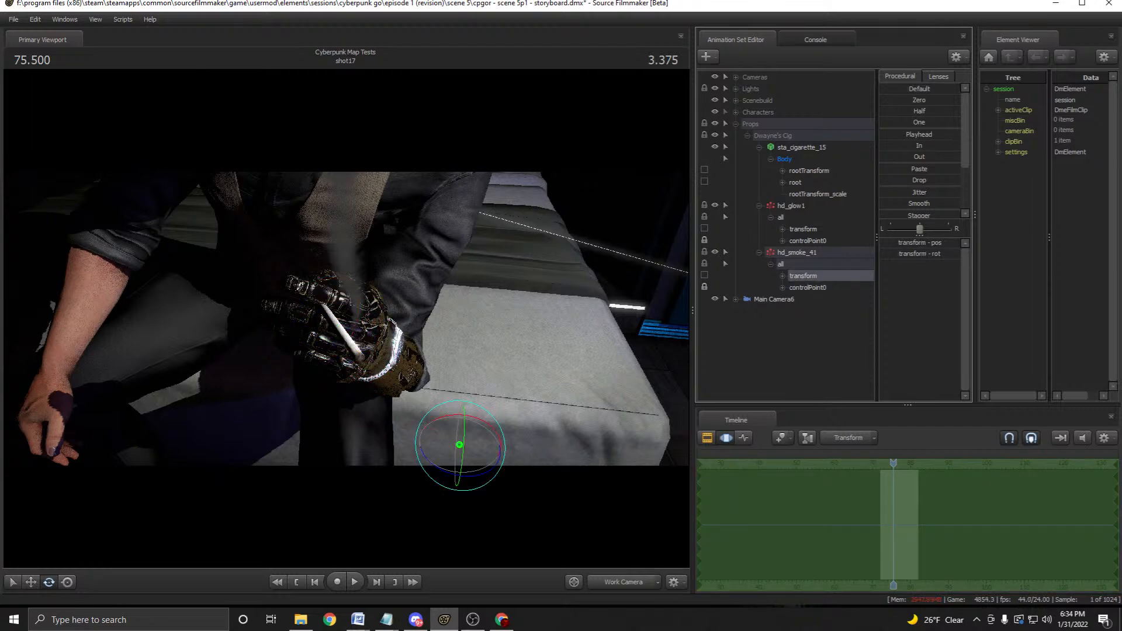
drag(894, 89, 958, 89)
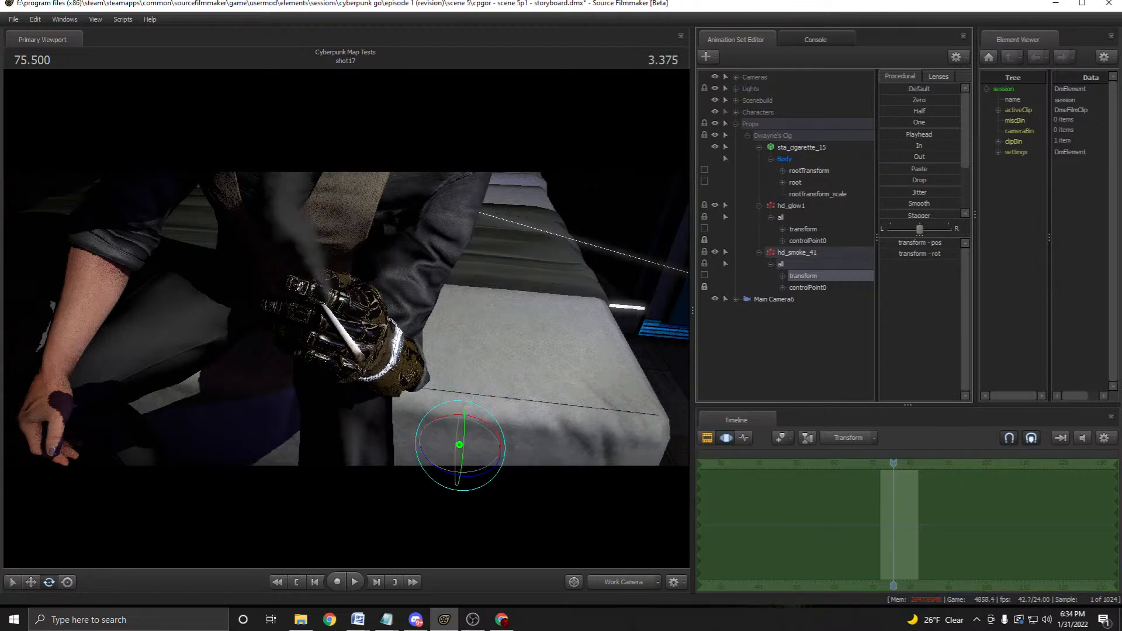
Inspect the rootTransform curves of sta_cigarette_15 and check the hd_smoke_41 controls with the playhead at about 73.5 seconds.
click(809, 171)
click(801, 147)
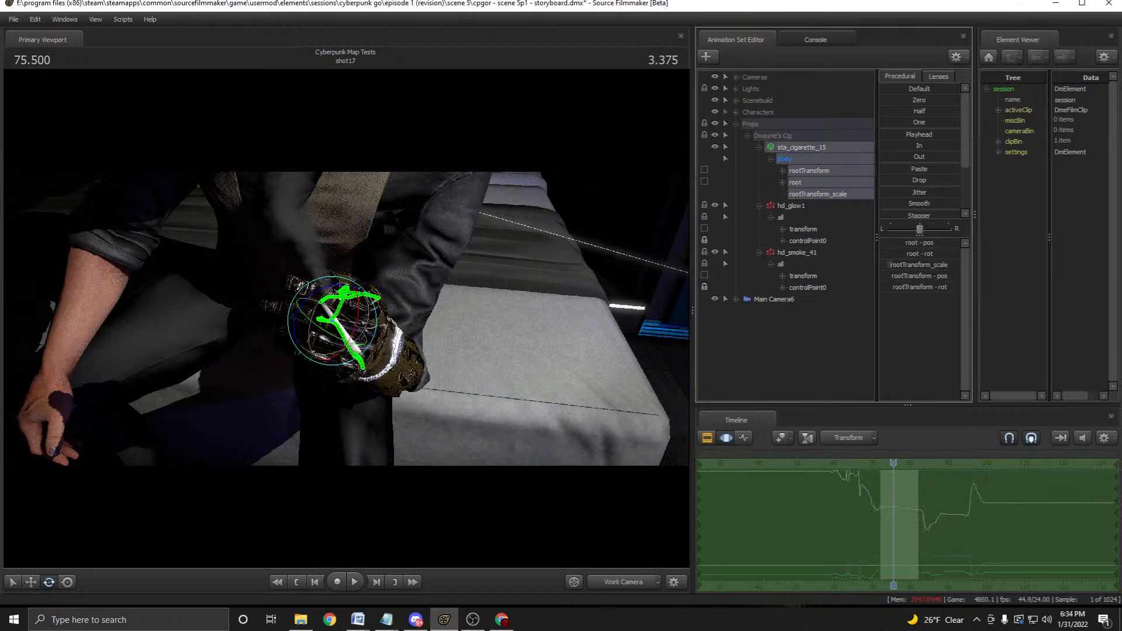
mouse_move(809, 170)
mouse_down()
mouse_move(804, 275)
mouse_move(804, 182)
mouse_up()
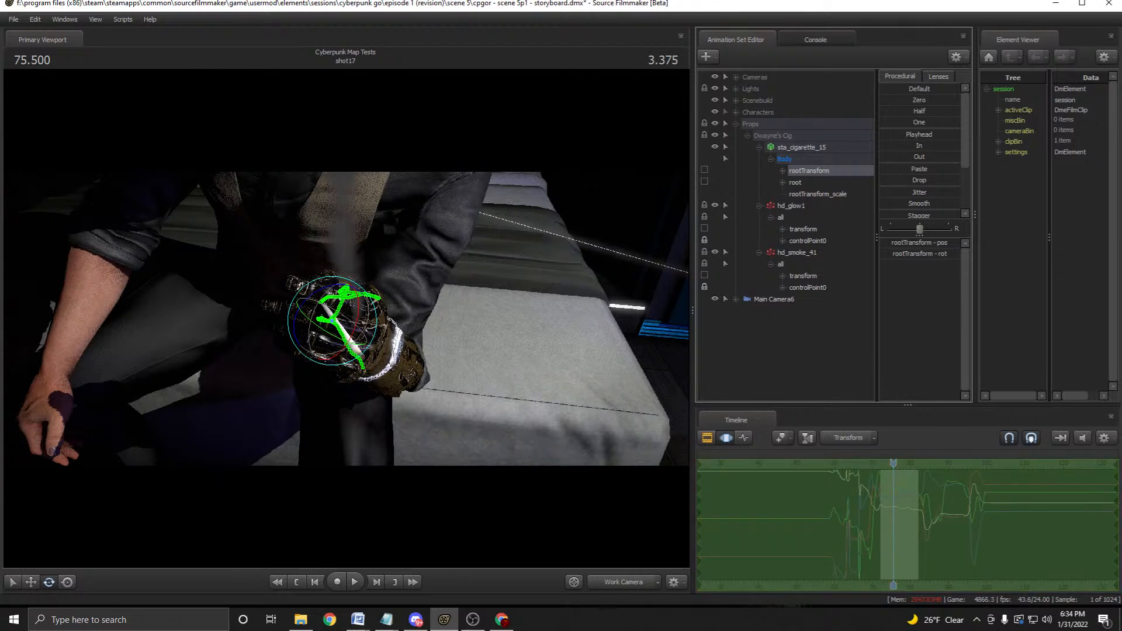
key(F2)
drag(893, 463, 885, 462)
click(807, 288)
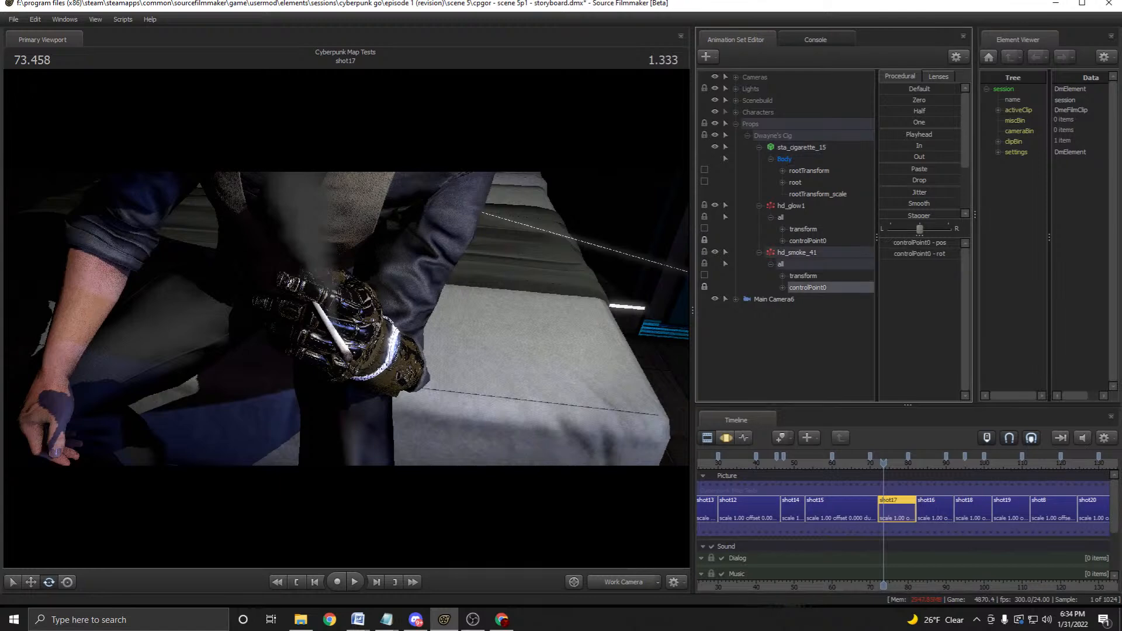
click(803, 276)
Set a time selection from about 71 to 85 seconds around shot17 and edit controlPoint0 and transform of hd_smoke_41 within it.
click(726, 437)
click(807, 288)
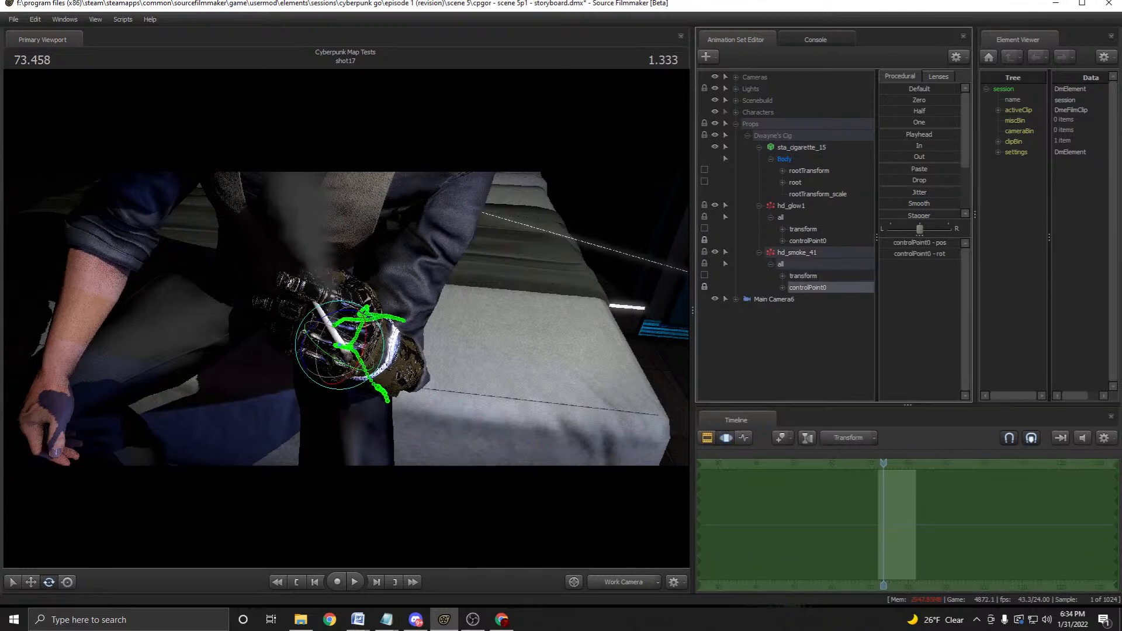
shift+drag(874, 526, 926, 526)
right_click(897, 508)
click(935, 374)
click(803, 276)
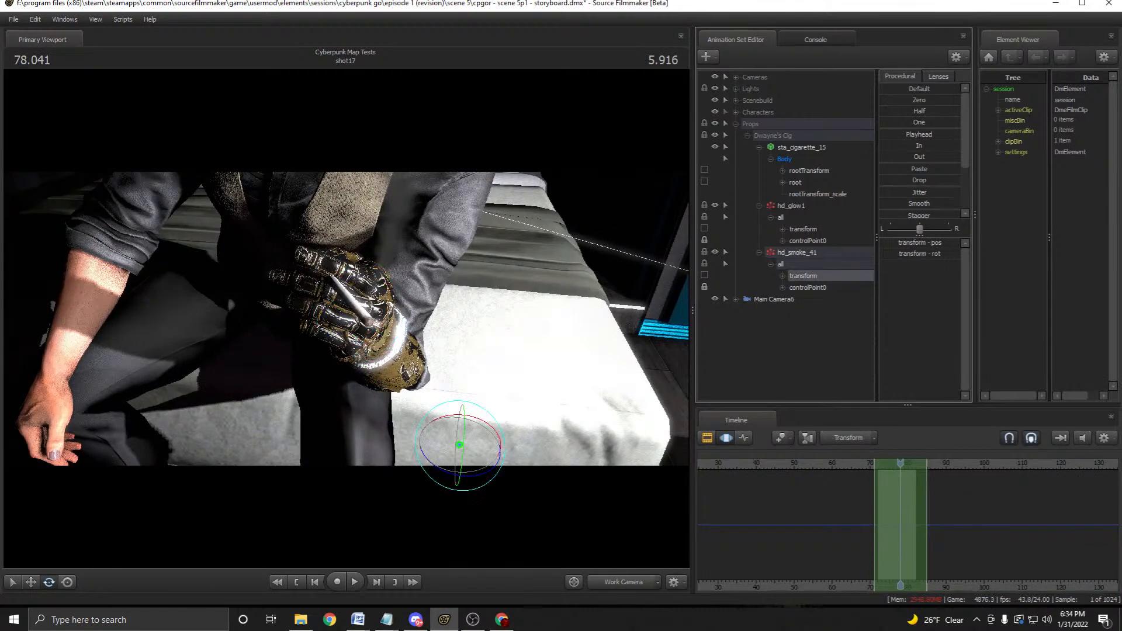
right_click(896, 508)
click(929, 386)
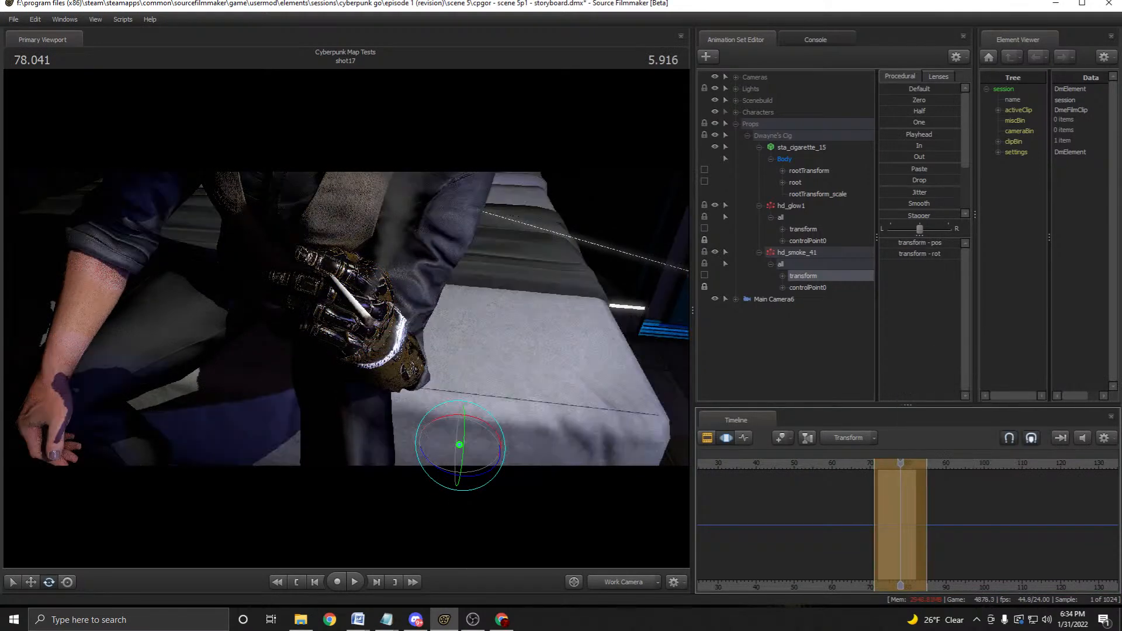
click(803, 345)
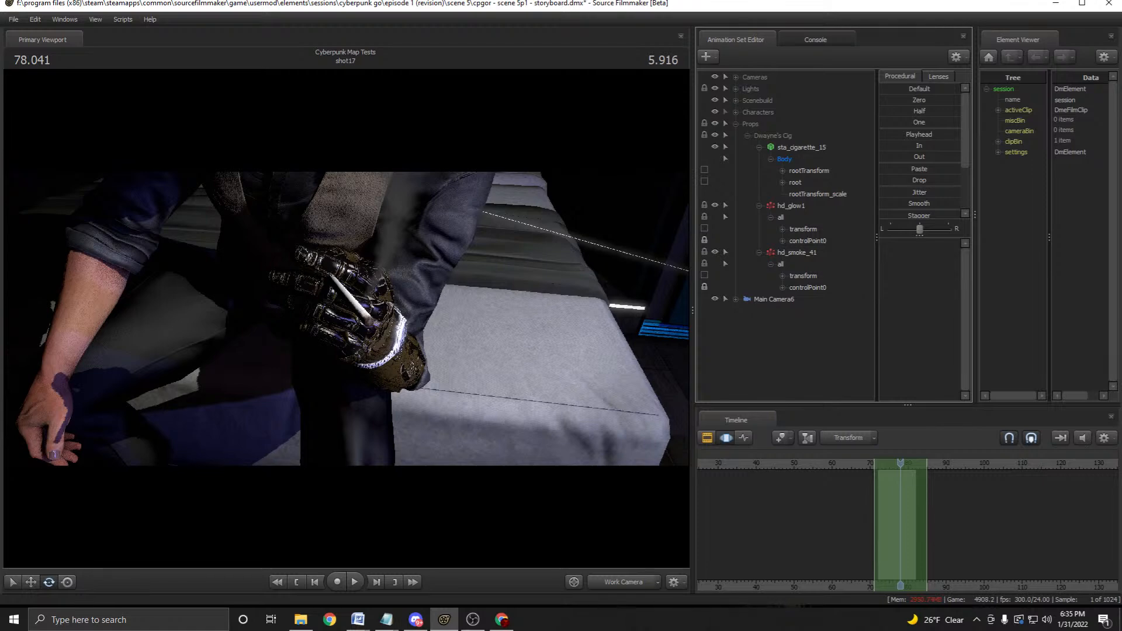
Review the cigarette and its smoke at about 73.5 seconds from several Work Camera angles, ending on the Main Camera6 view.
scroll(901, 526, up, 3)
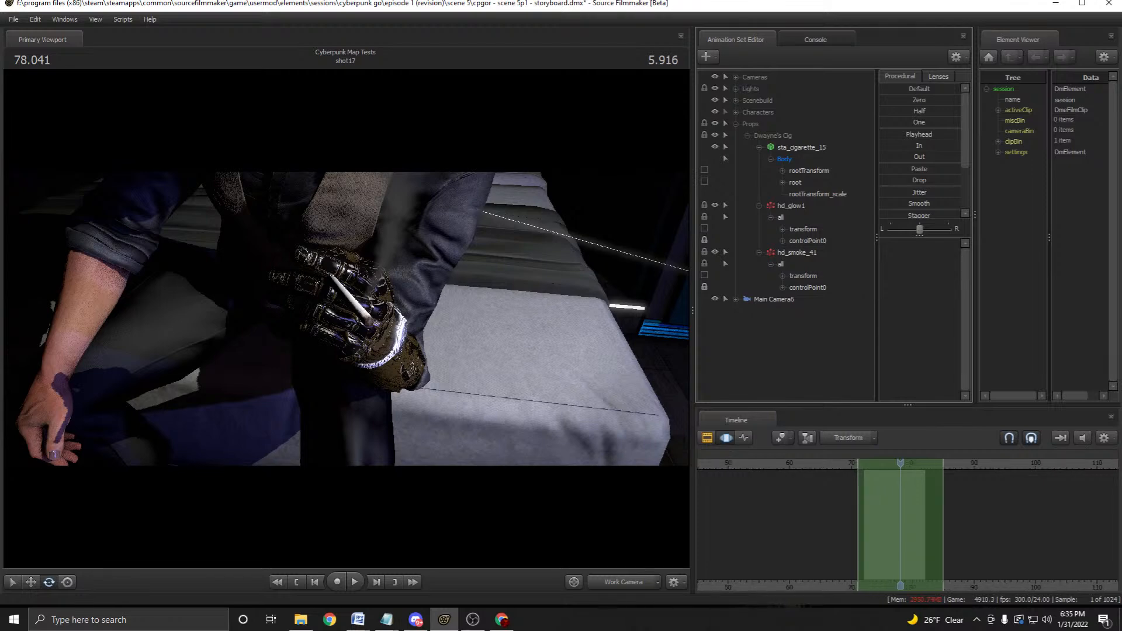
drag(901, 463, 869, 463)
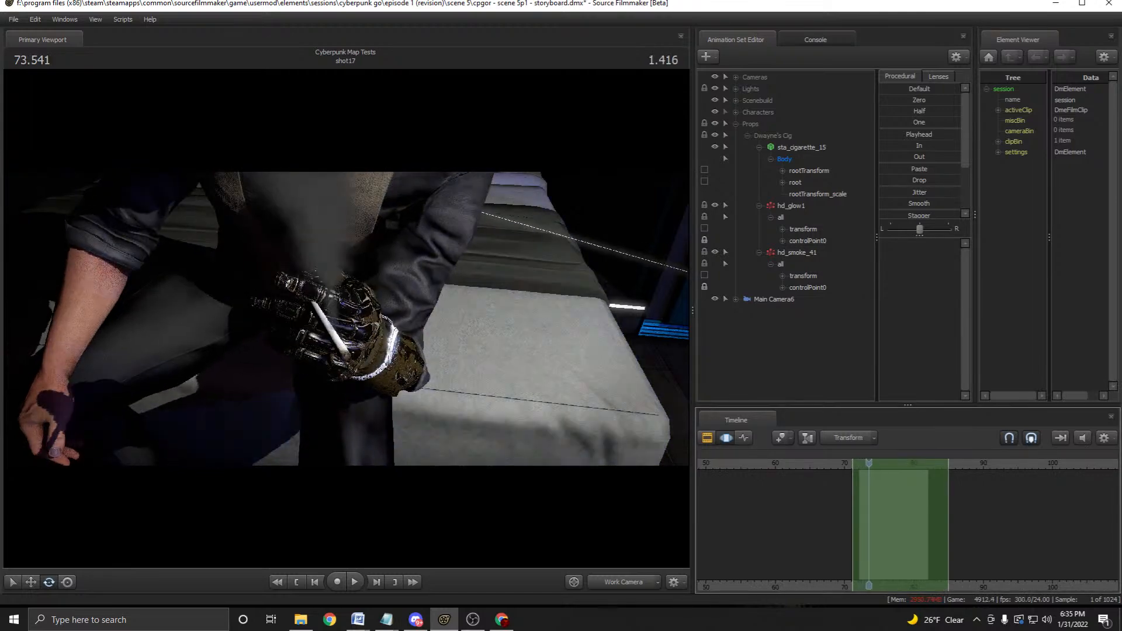
drag(345, 319, 540, 336)
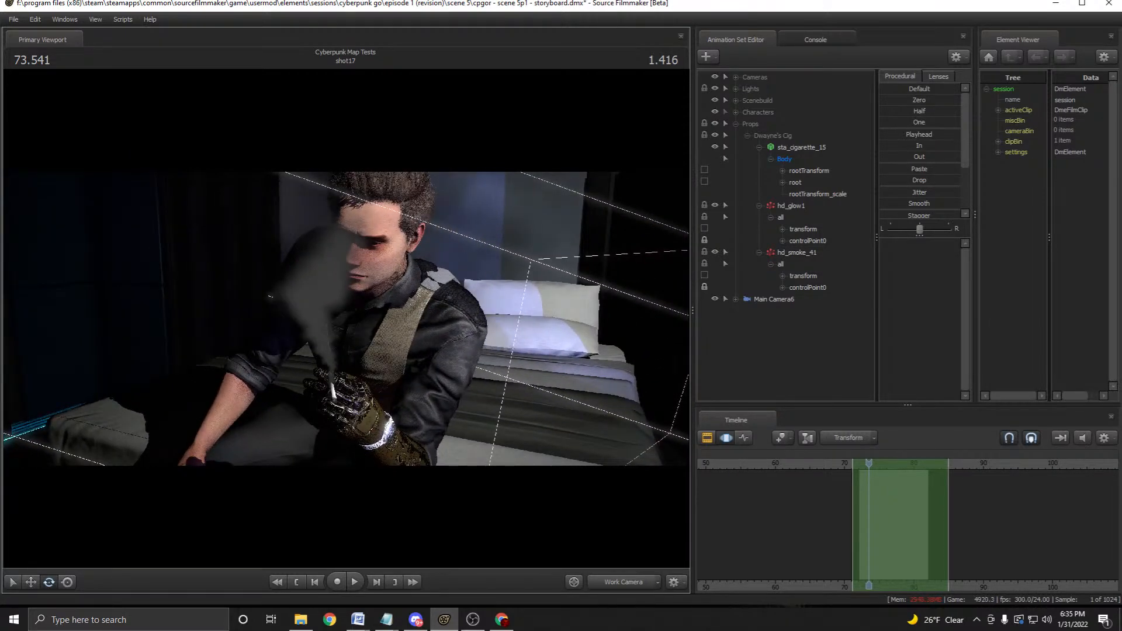
mouse_move(345, 319)
mouse_down()
mouse_move(257, 360)
mouse_move(272, 362)
mouse_move(263, 368)
mouse_move(353, 321)
mouse_up()
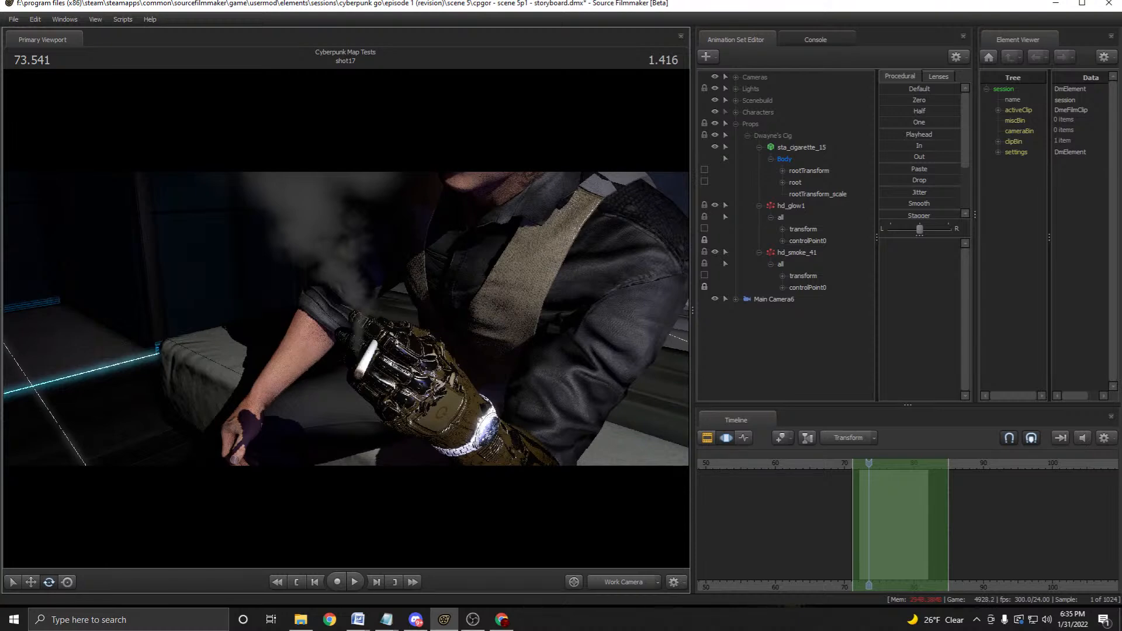
drag(345, 318, 305, 292)
key(c)
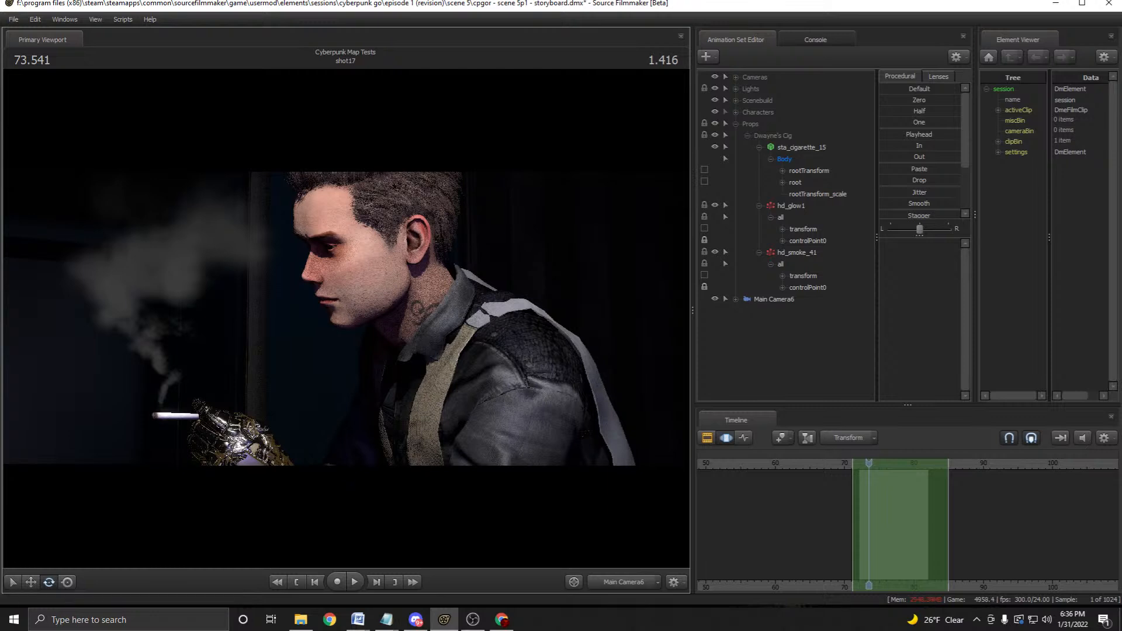
Select the Props group, copy the scene camera to the Work Camera, and view the TV wall with the Lights group expanded.
click(750, 123)
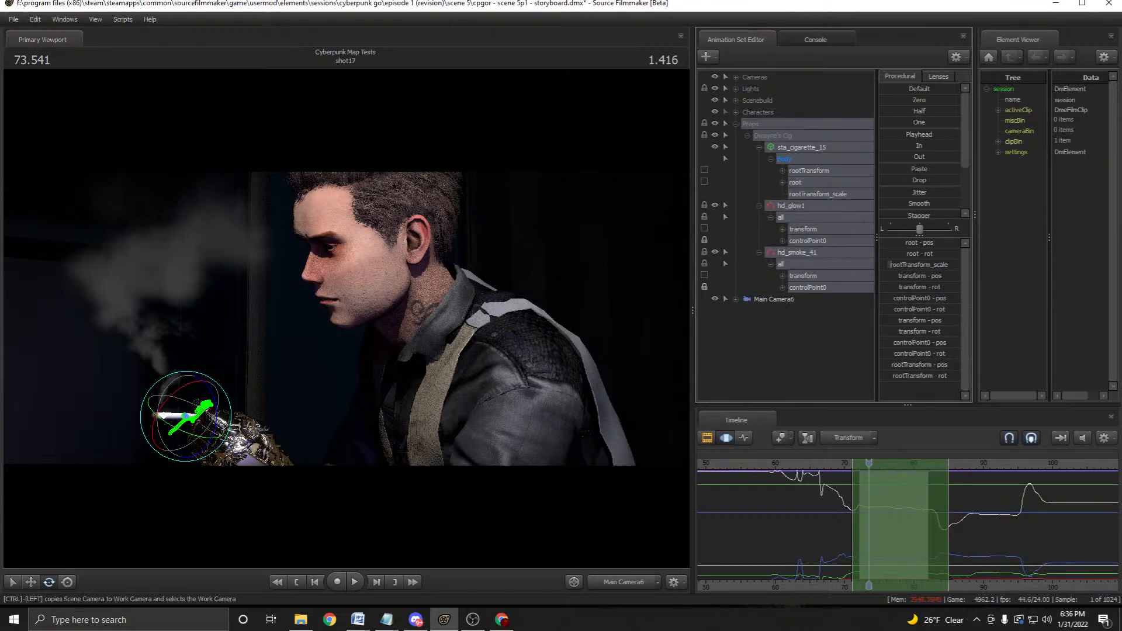
key(ctrl+Left)
key(ctrl+Left)
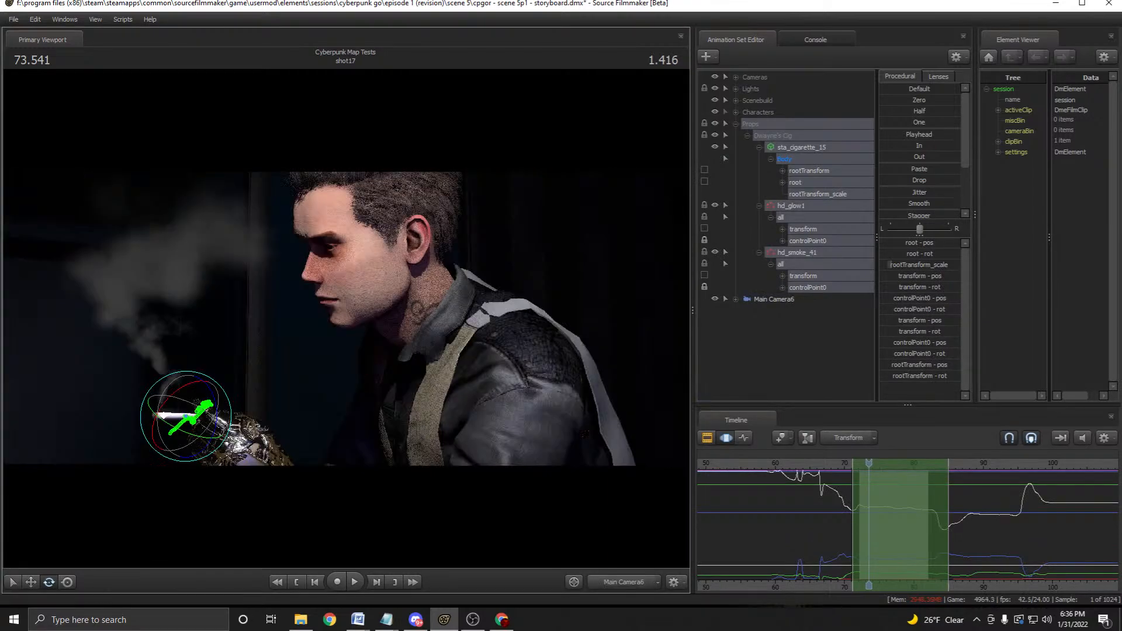
key(ctrl+Left)
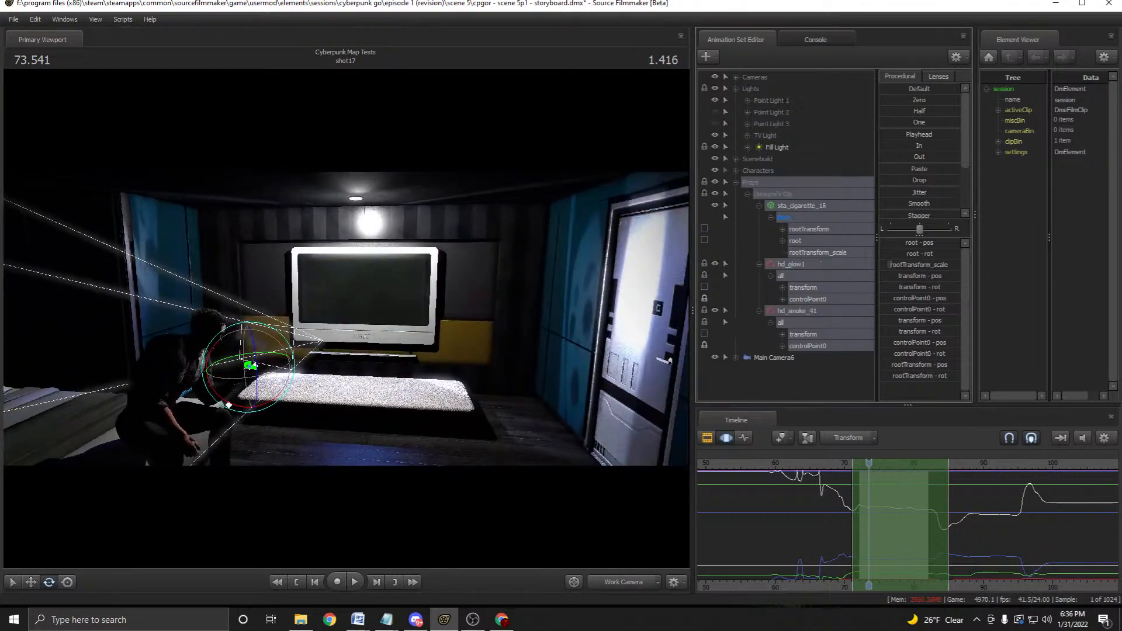
Try moving the Point Light 1 group from the ceiling lamp toward the door and in front of the TV, and undo it.
click(356, 208)
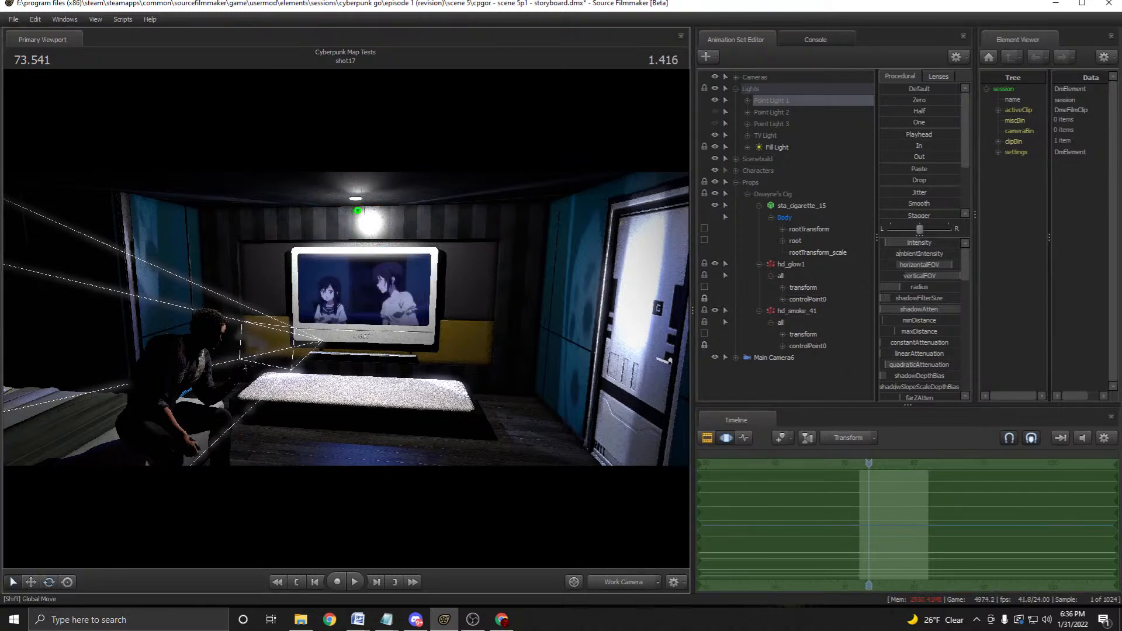
drag(346, 318, 299, 302)
drag(459, 245, 485, 284)
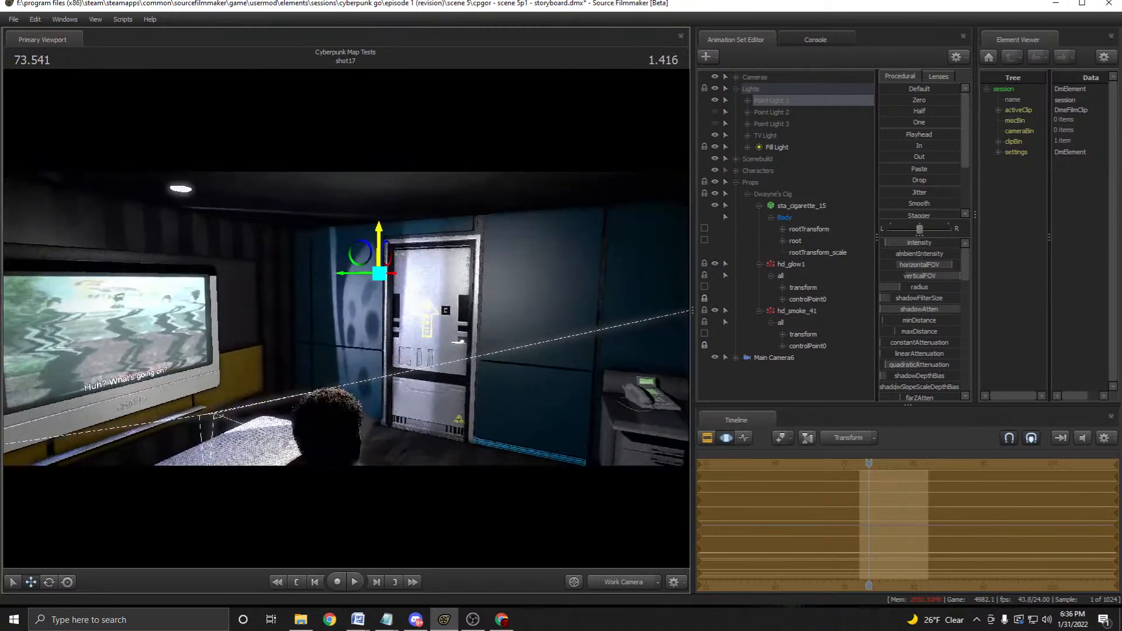
drag(379, 273, 526, 310)
drag(456, 324, 356, 286)
drag(565, 322, 436, 314)
drag(408, 231, 410, 291)
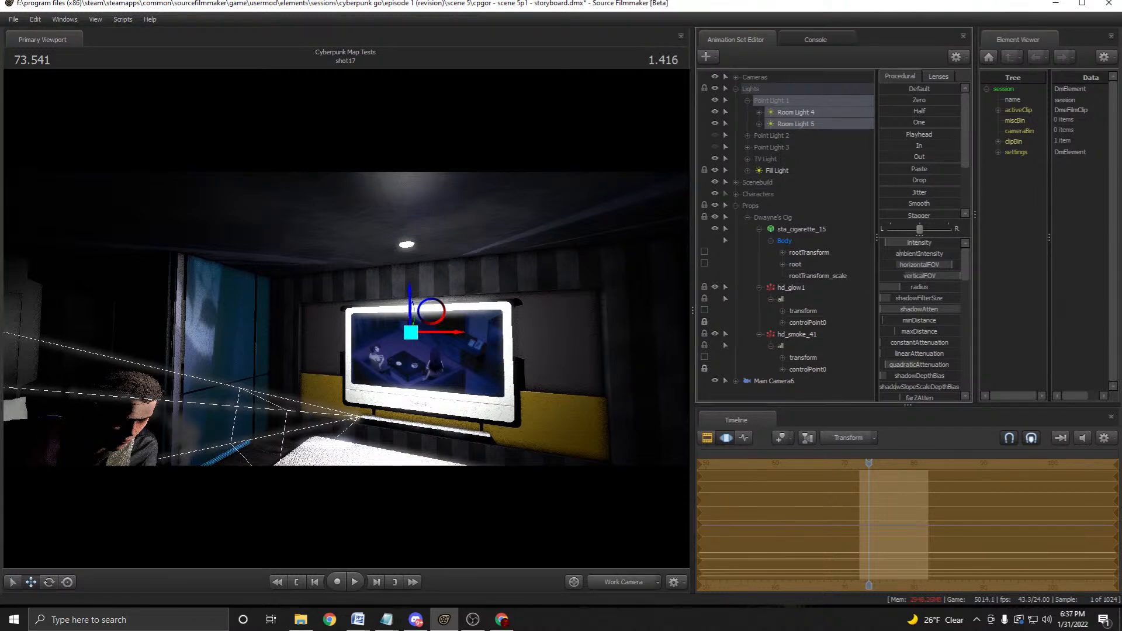
key(ctrl+z)
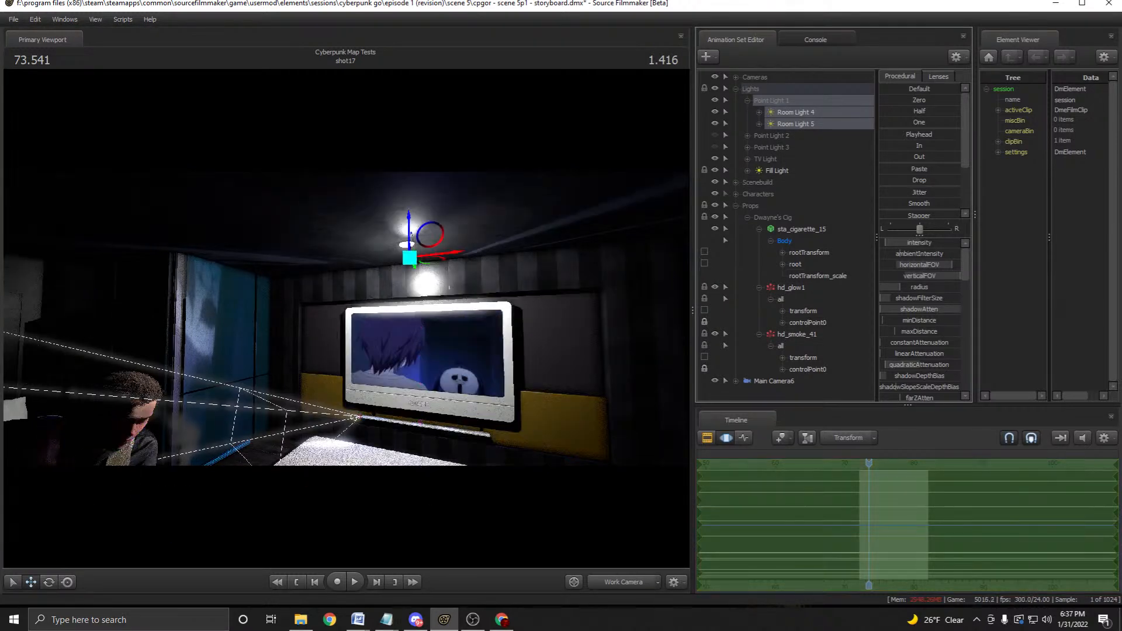
Reapply the Point Light 1 group's move in front of the TV and undo it again.
drag(351, 319, 254, 368)
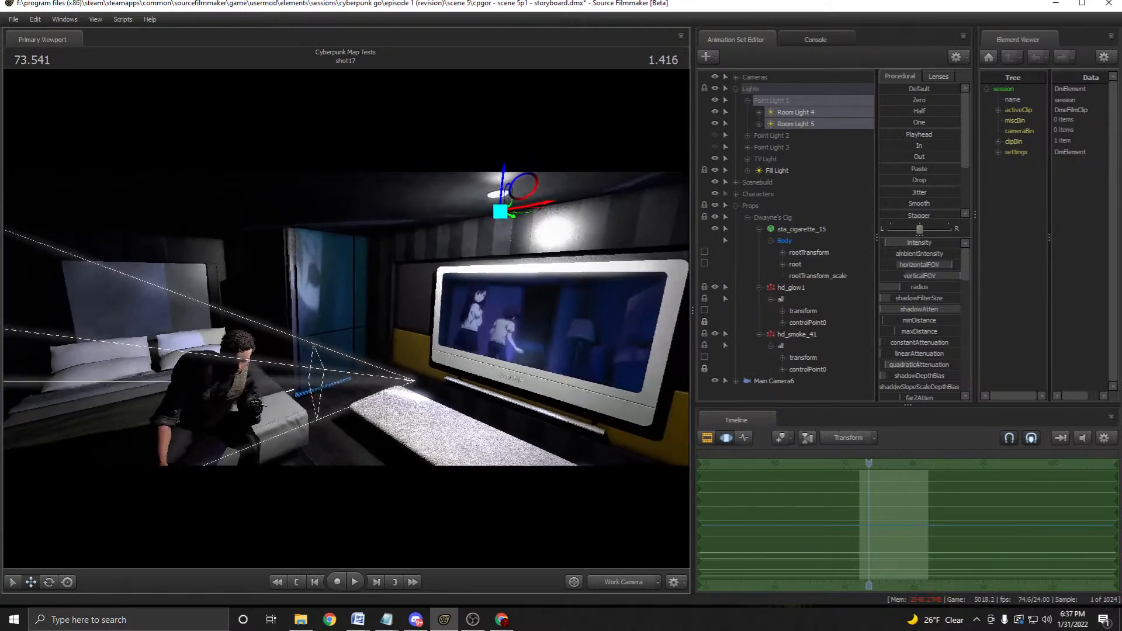
key(ctrl+y)
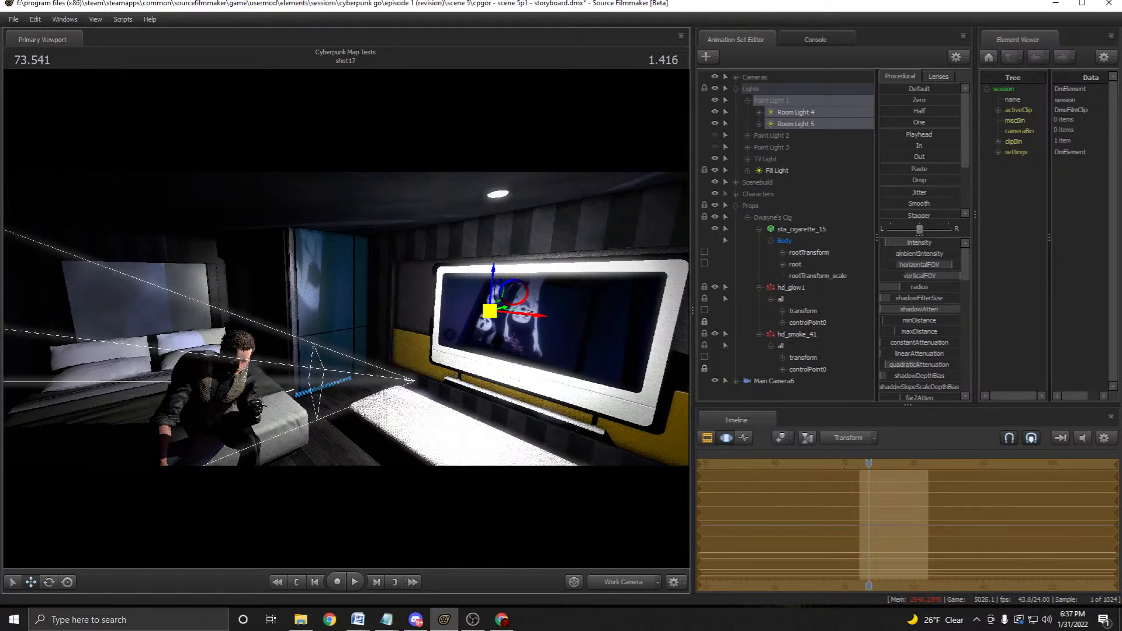
key(ctrl+z)
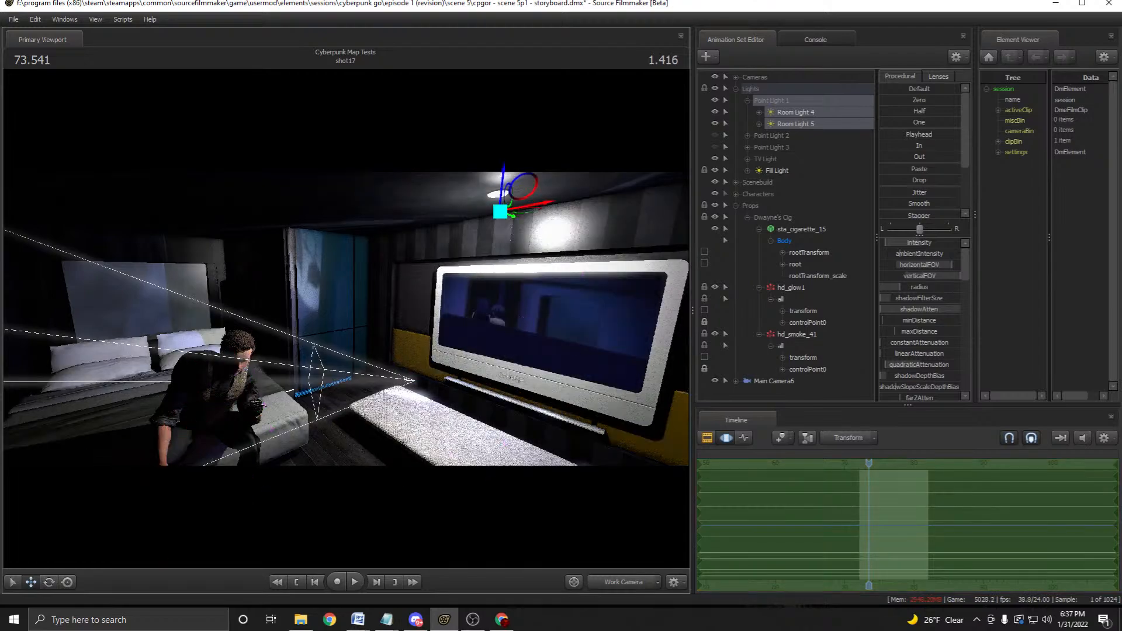
Expand Room Light 4 in the Point Light 1 group, try adjusting its horizontalFOV, and undo the last change.
drag(346, 318, 383, 315)
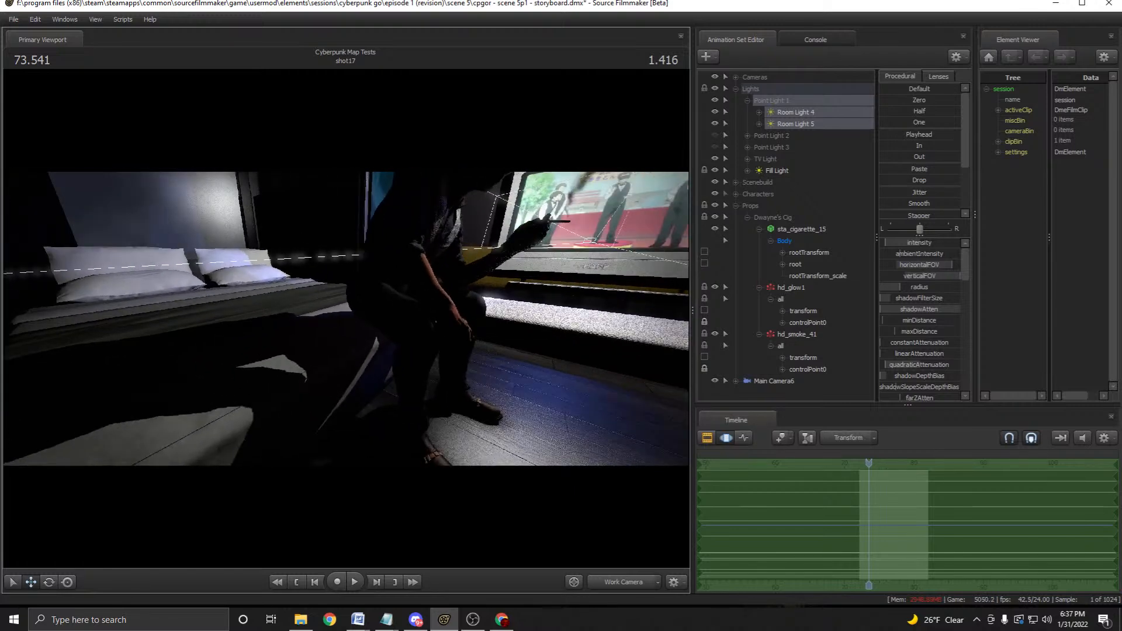
click(759, 113)
click(795, 112)
click(795, 135)
click(796, 112)
mouse_move(952, 265)
mouse_down()
mouse_move(883, 265)
mouse_move(952, 265)
mouse_up()
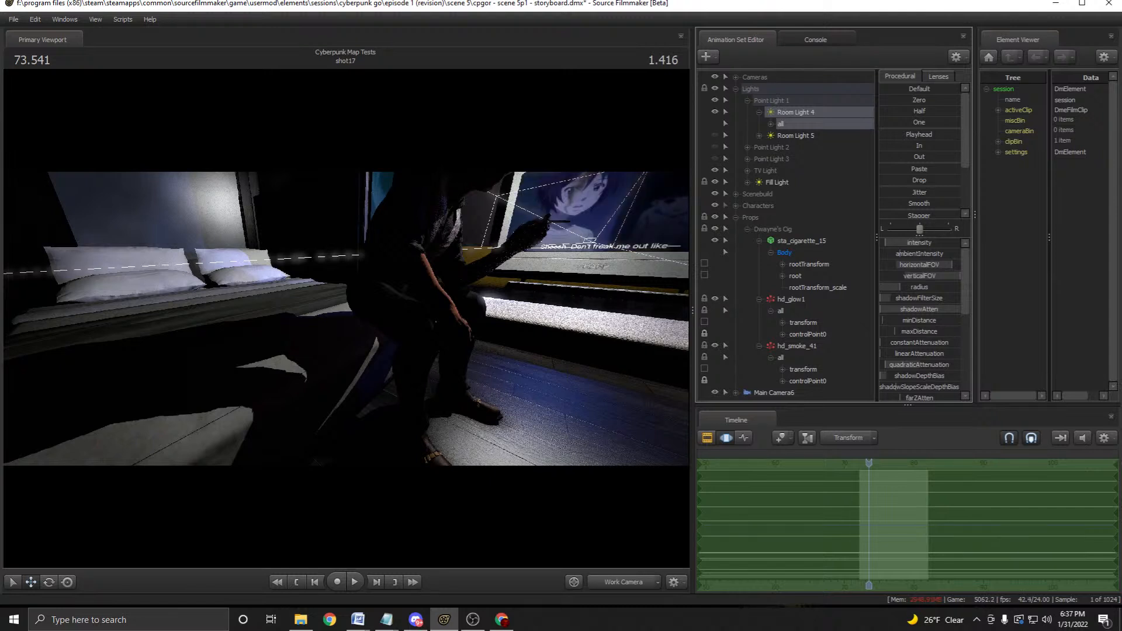
drag(951, 264, 947, 265)
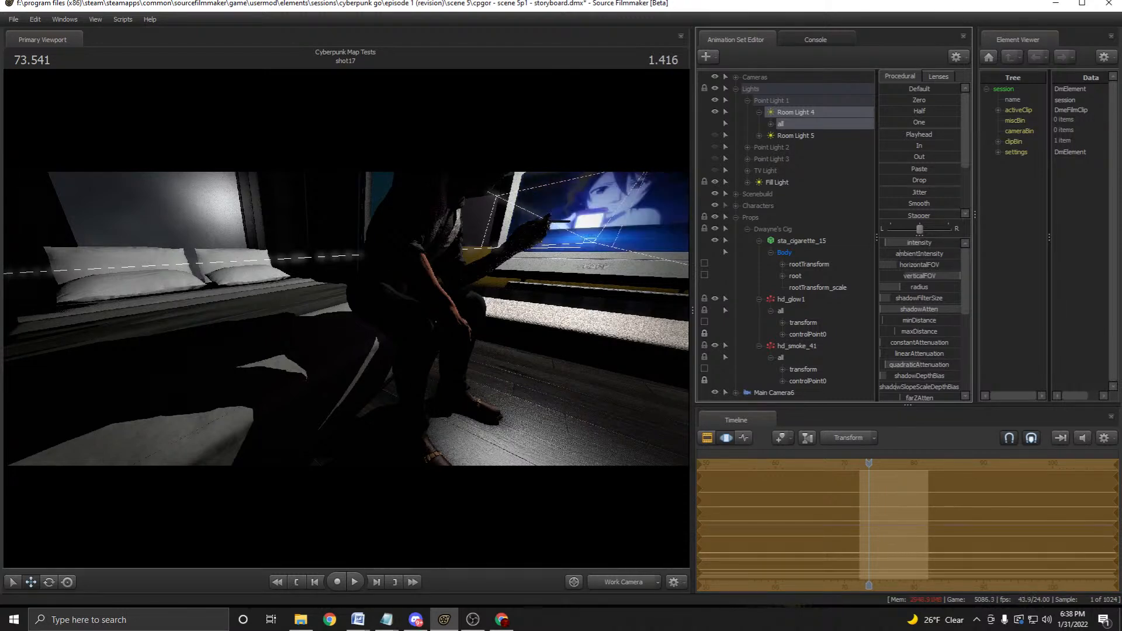
drag(346, 319, 245, 327)
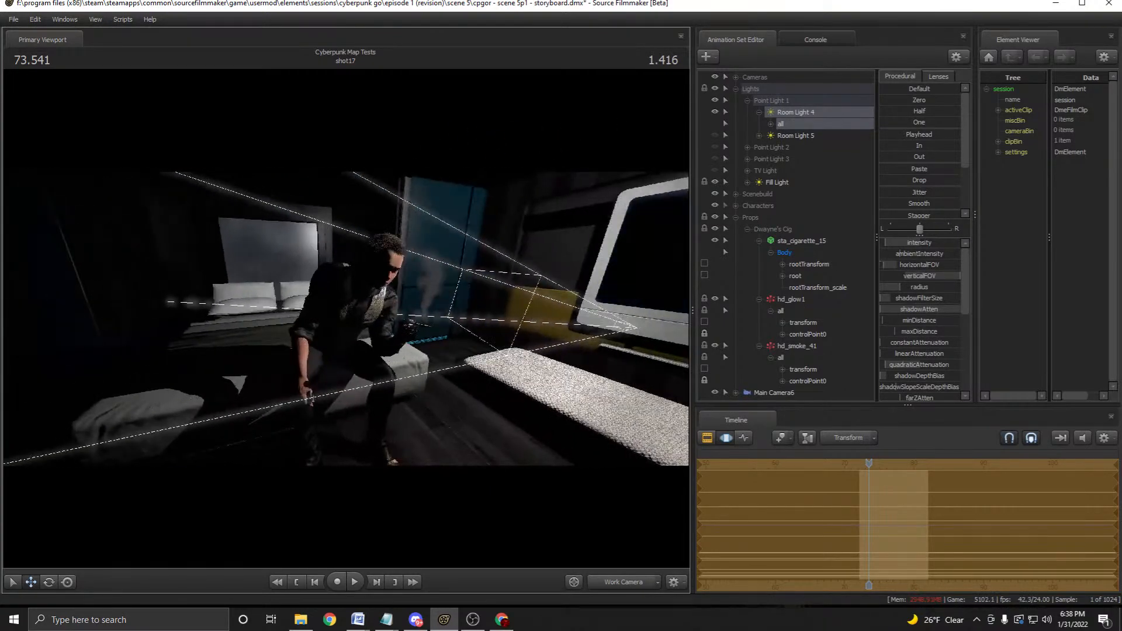
key(ctrl+z)
Toggle the TV Light's visibility, undo the latest changes, and extend the time selection over the whole timeline.
drag(346, 318, 389, 327)
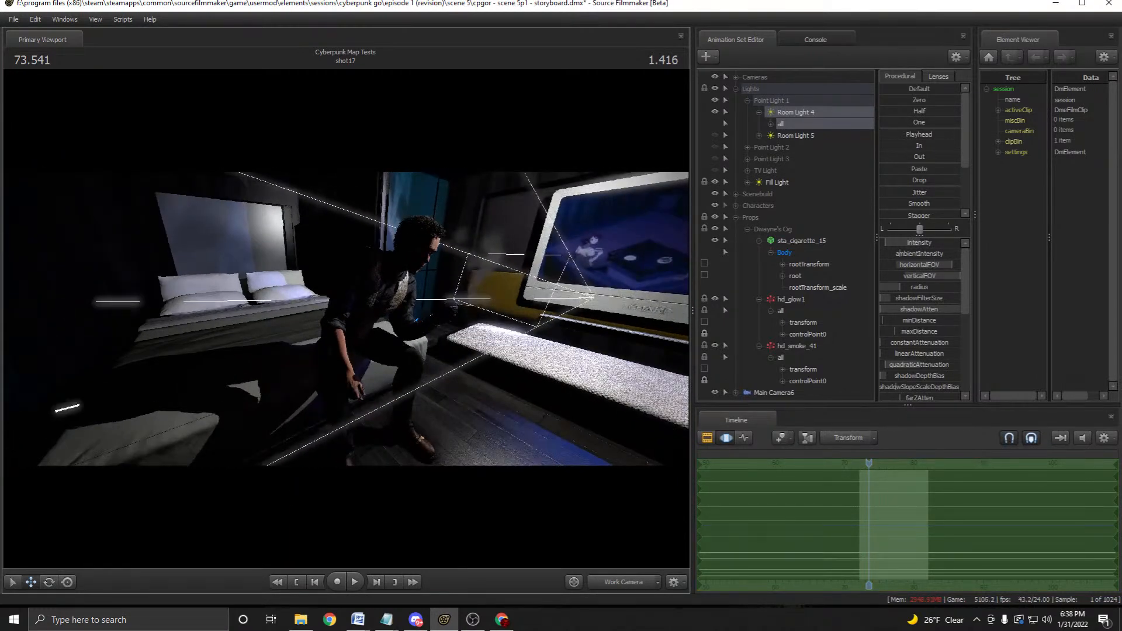
click(714, 170)
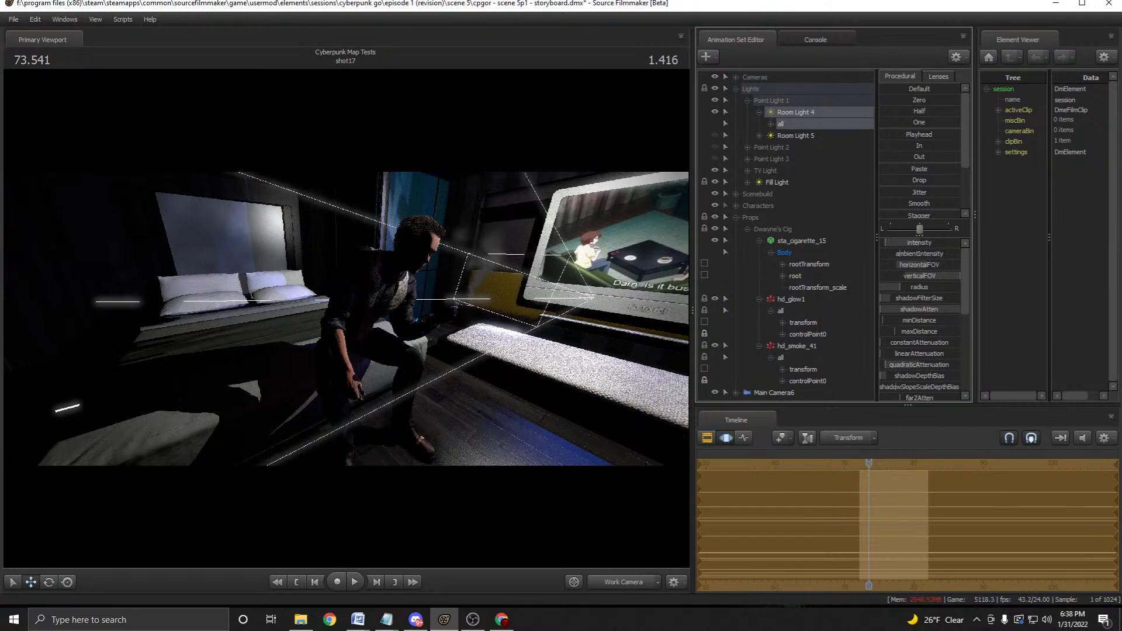
drag(345, 318, 380, 319)
key(ctrl+z)
key(ctrl+z)
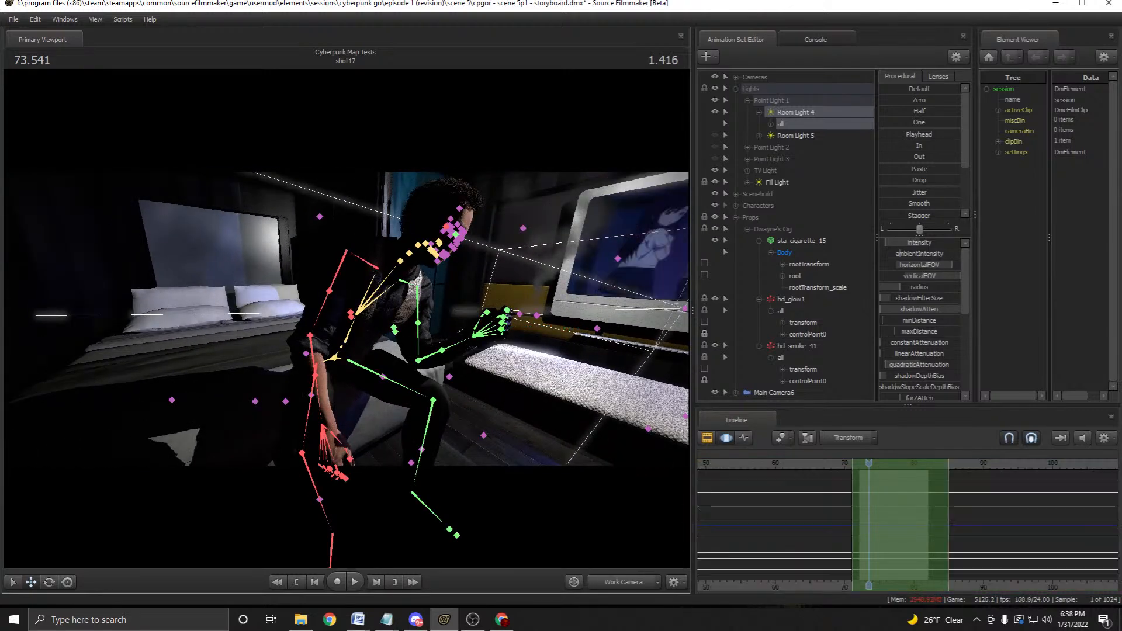
key(ctrl+a)
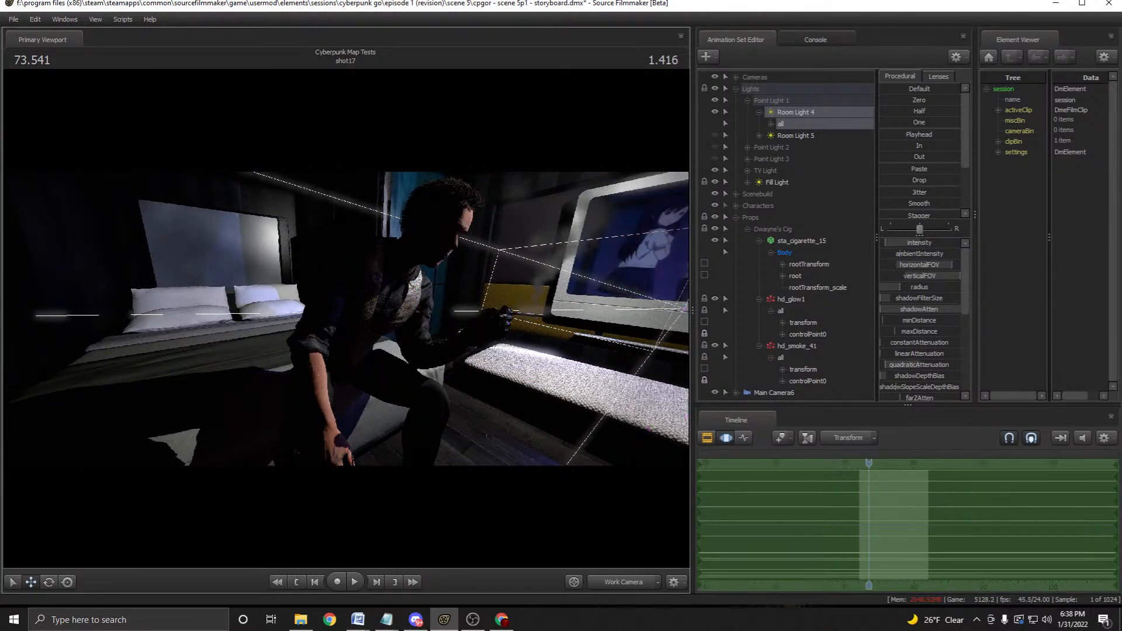
Compare the lighting on the seated man from several Work Camera angles and through Main Camera6.
drag(346, 319, 420, 319)
key(F2)
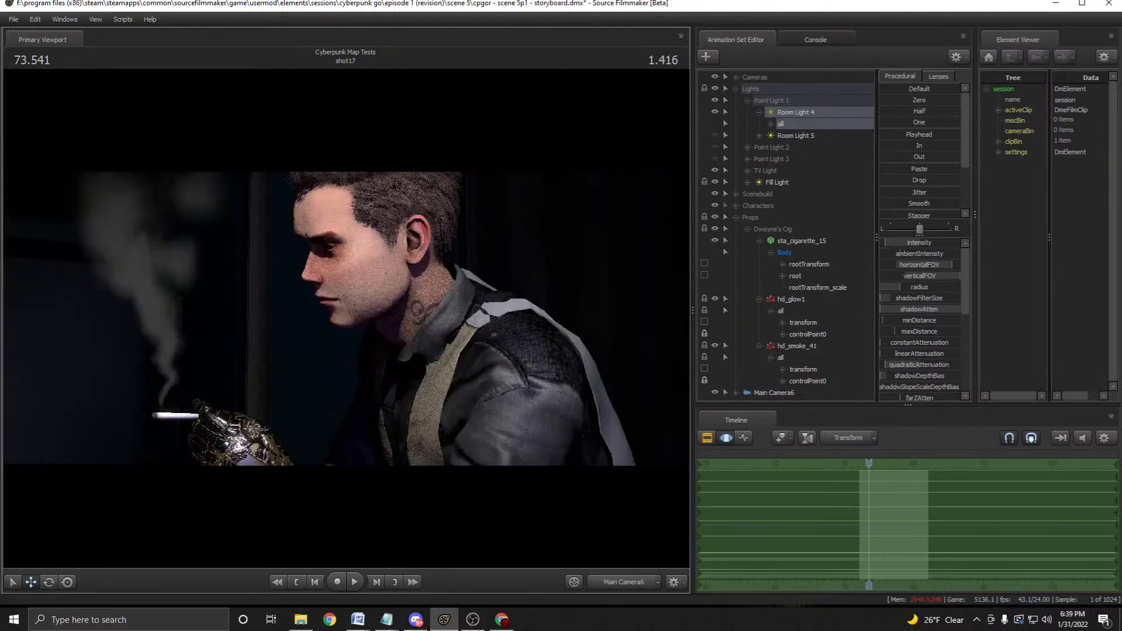
click(624, 582)
drag(346, 319, 304, 312)
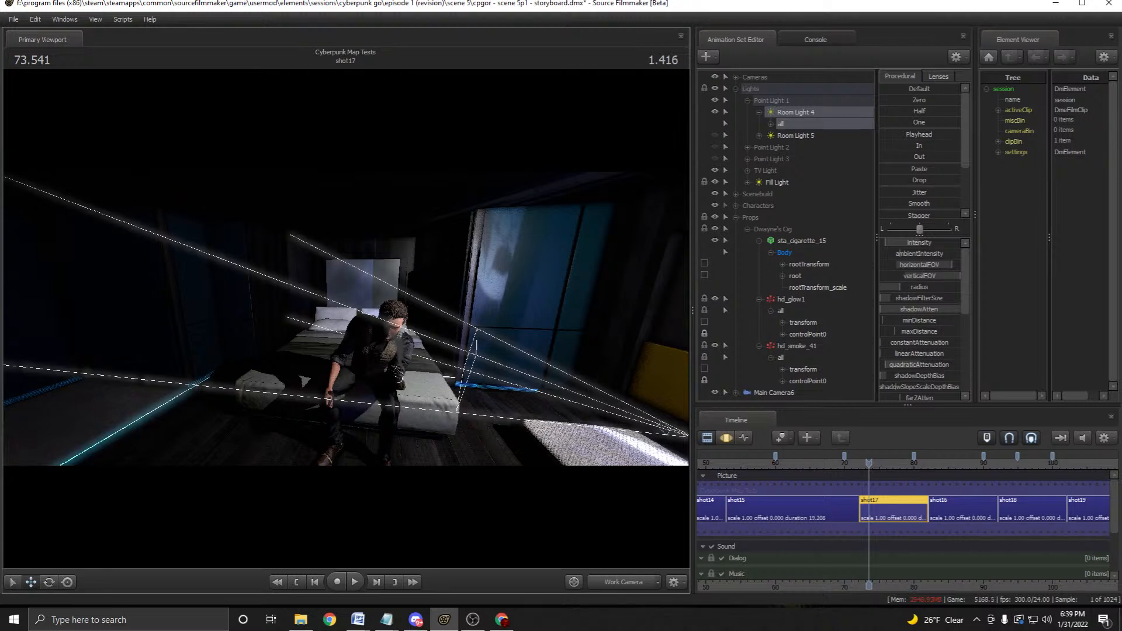
drag(346, 319, 313, 342)
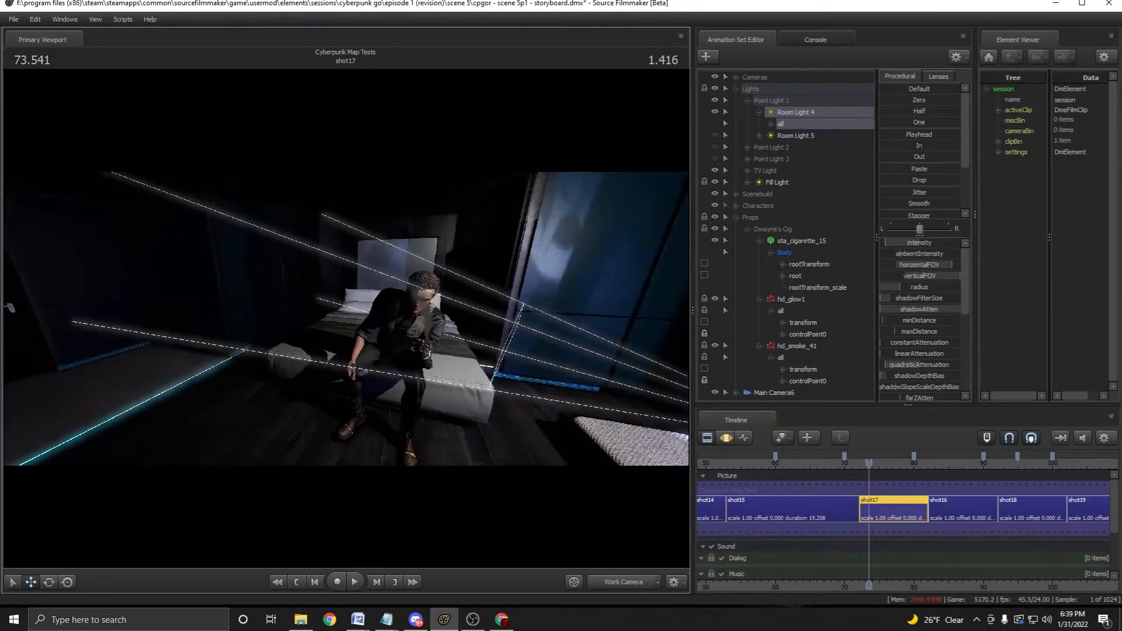
key(F4)
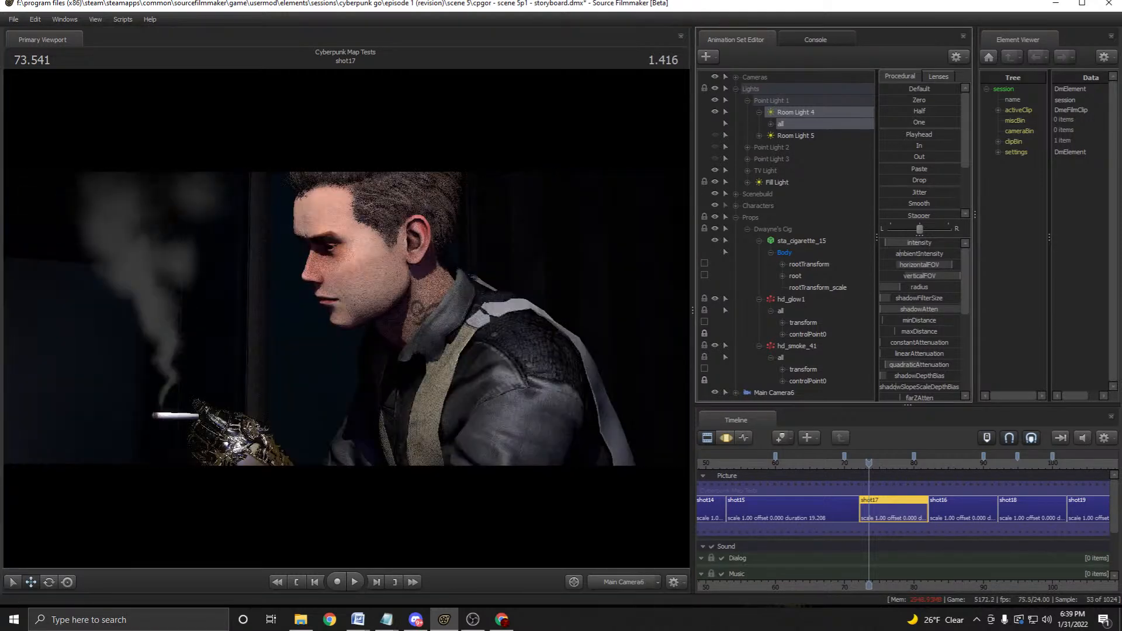
Collapse the Point Light 1 group and bring the Work Camera close to the cigarette in the Motion Editor.
click(747, 100)
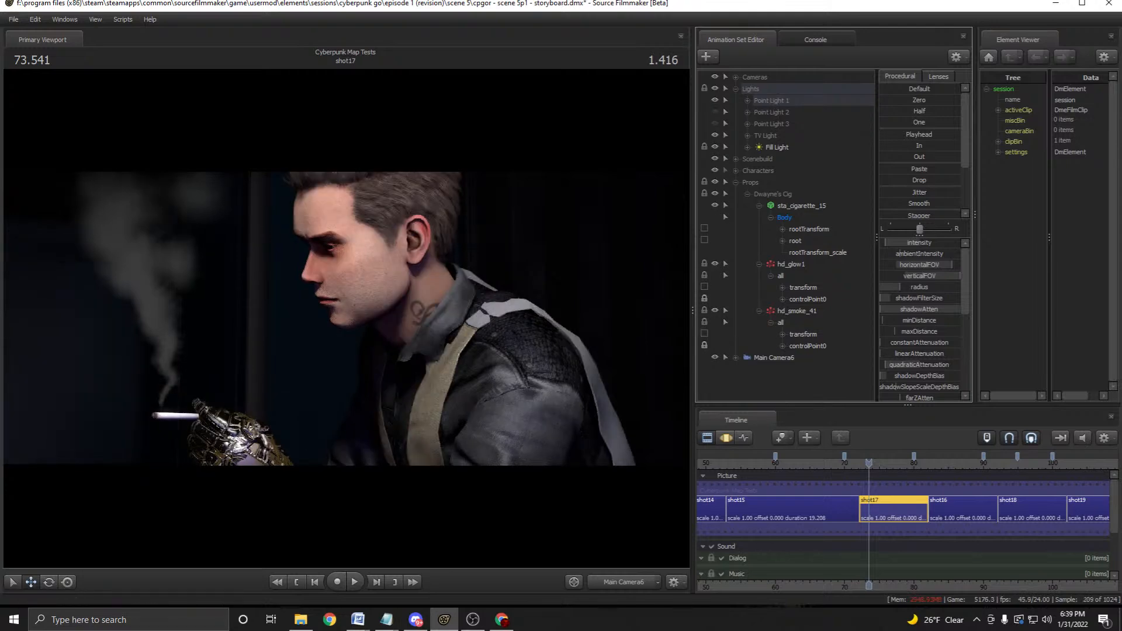
click(624, 582)
key(w)
drag(346, 319, 374, 338)
key(w)
key(a)
key(F4)
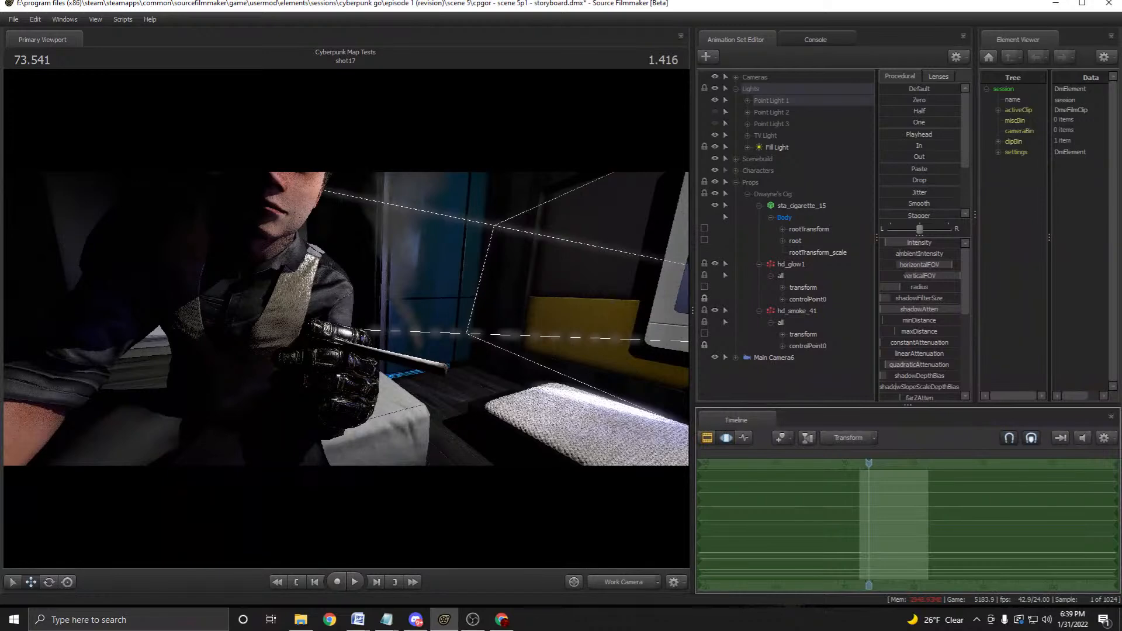
Unlock hd_glow1 and hd_smoke_41, select both effects, and reset their position and rotation curves.
click(790, 264)
drag(374, 338, 333, 330)
click(790, 311)
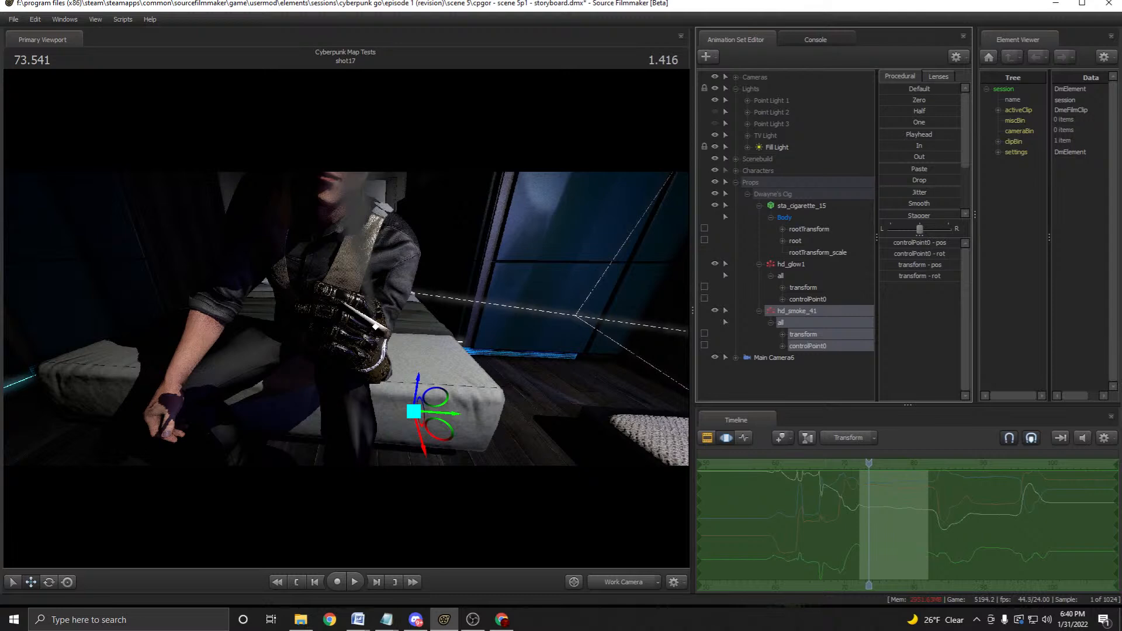
drag(344, 316, 330, 304)
ctrl+click(790, 264)
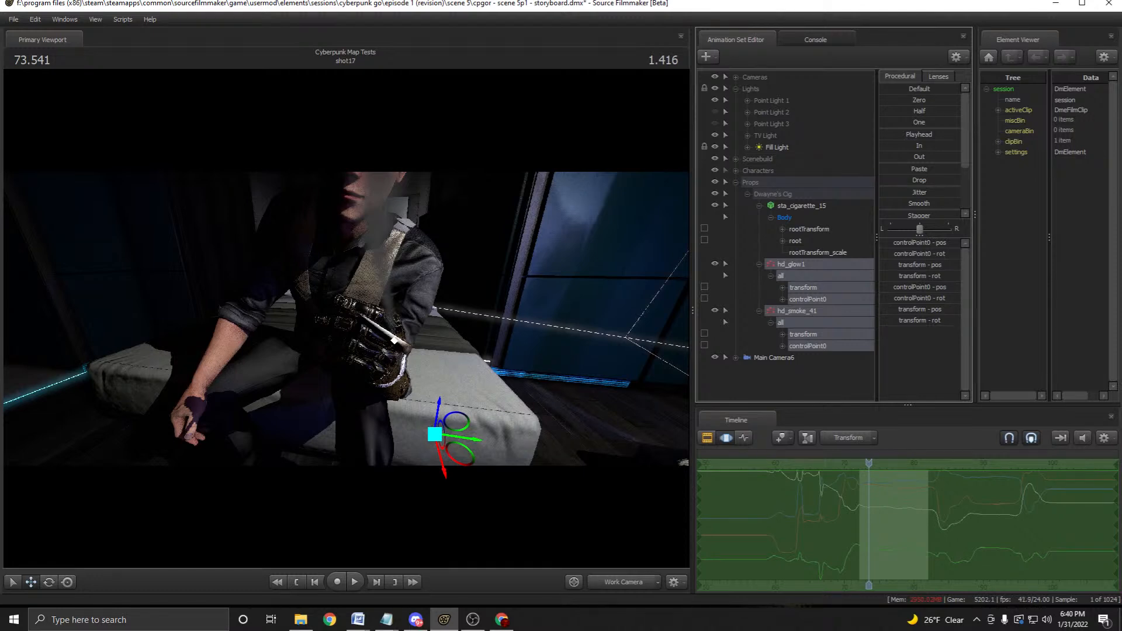
key(F2)
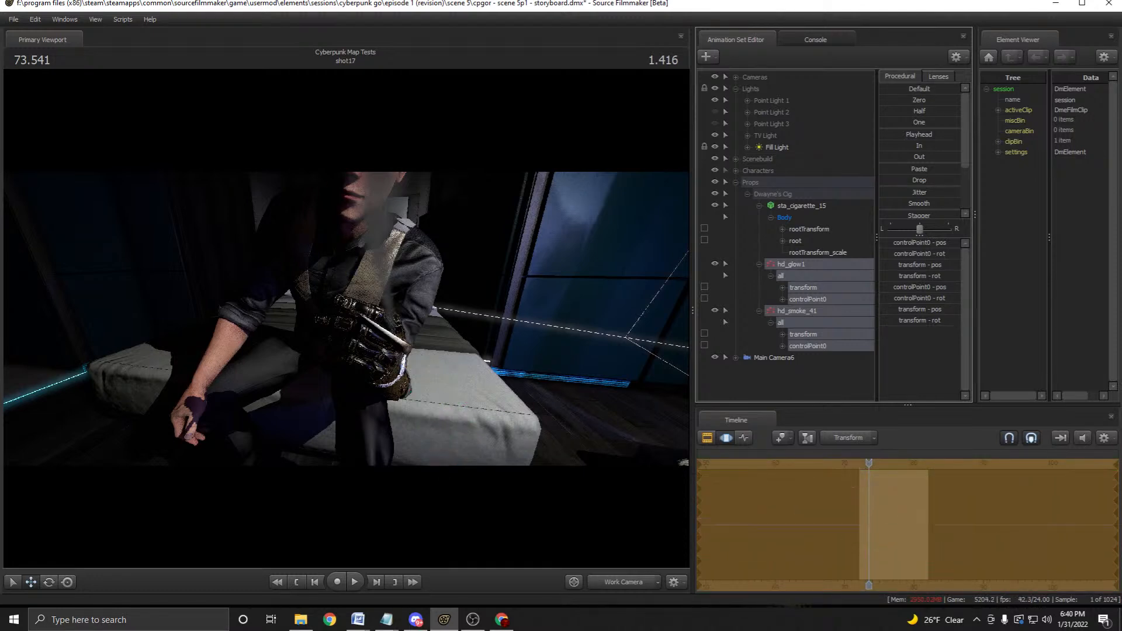
Collapse hd_smoke_41 and hd_glow1 and move both effects together onto the tip of the cigarette.
click(758, 311)
key(F3)
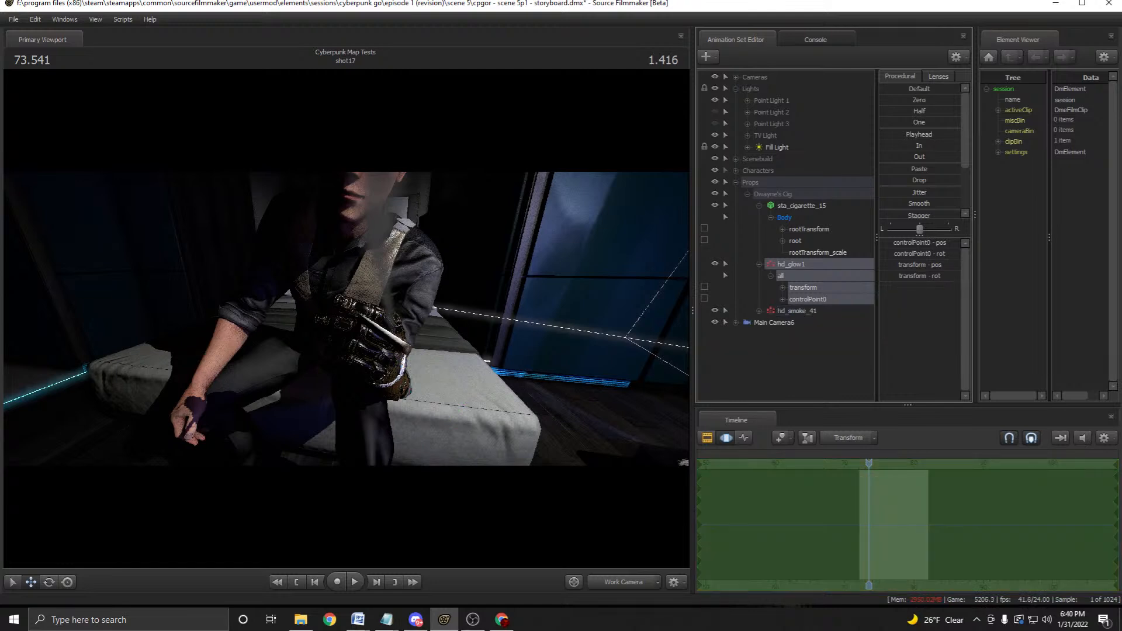
click(759, 264)
click(800, 206)
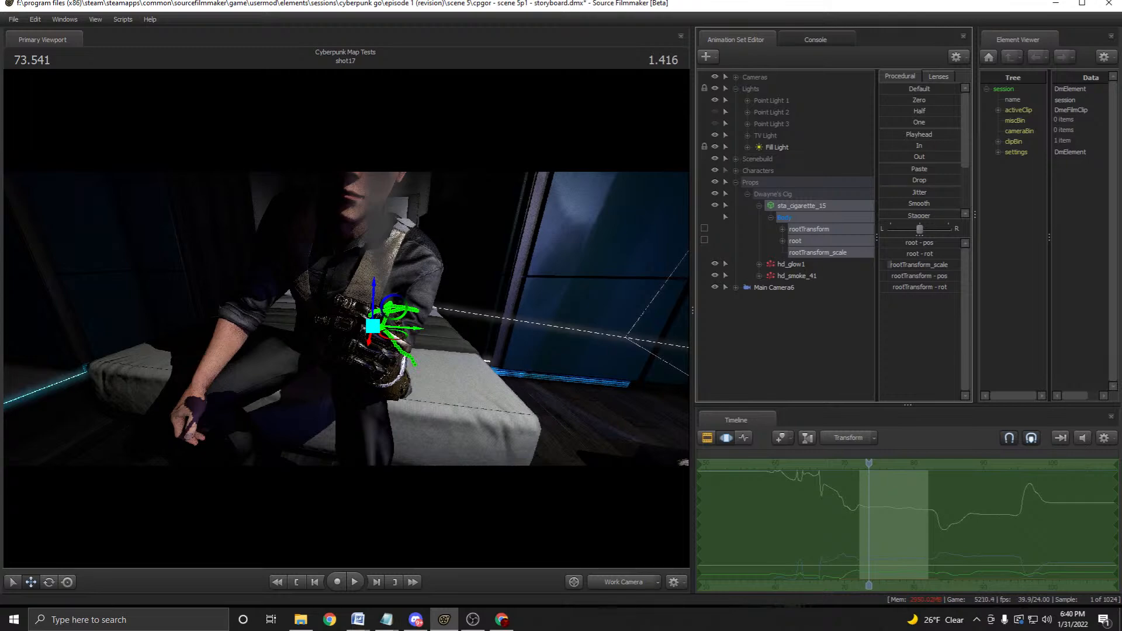
click(790, 264)
ctrl+click(790, 276)
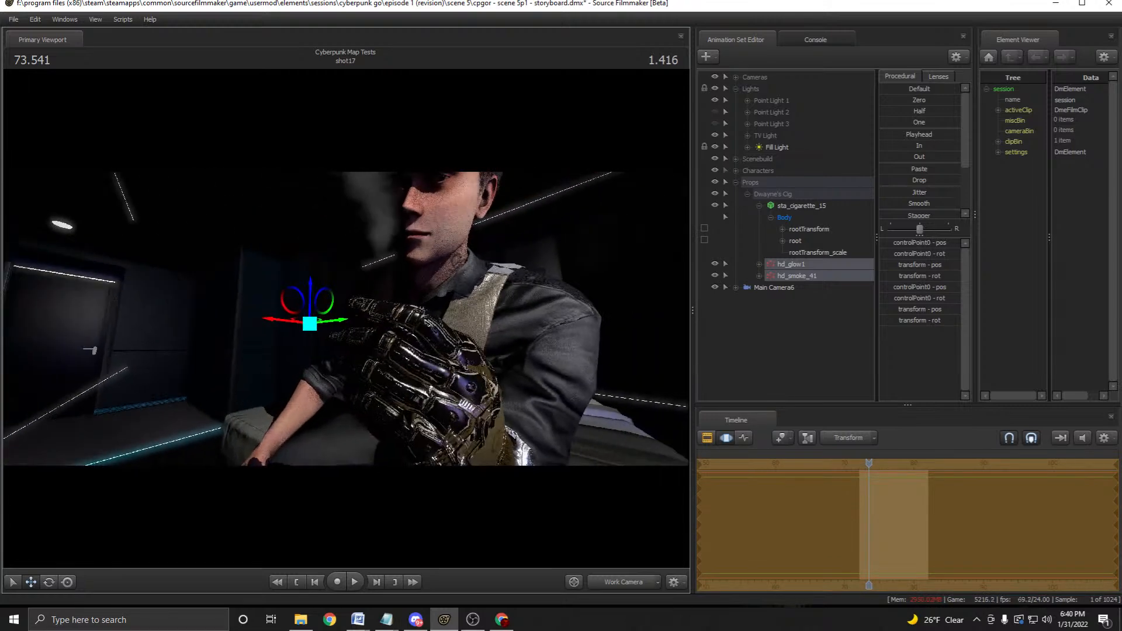
drag(310, 321, 547, 339)
key(c)
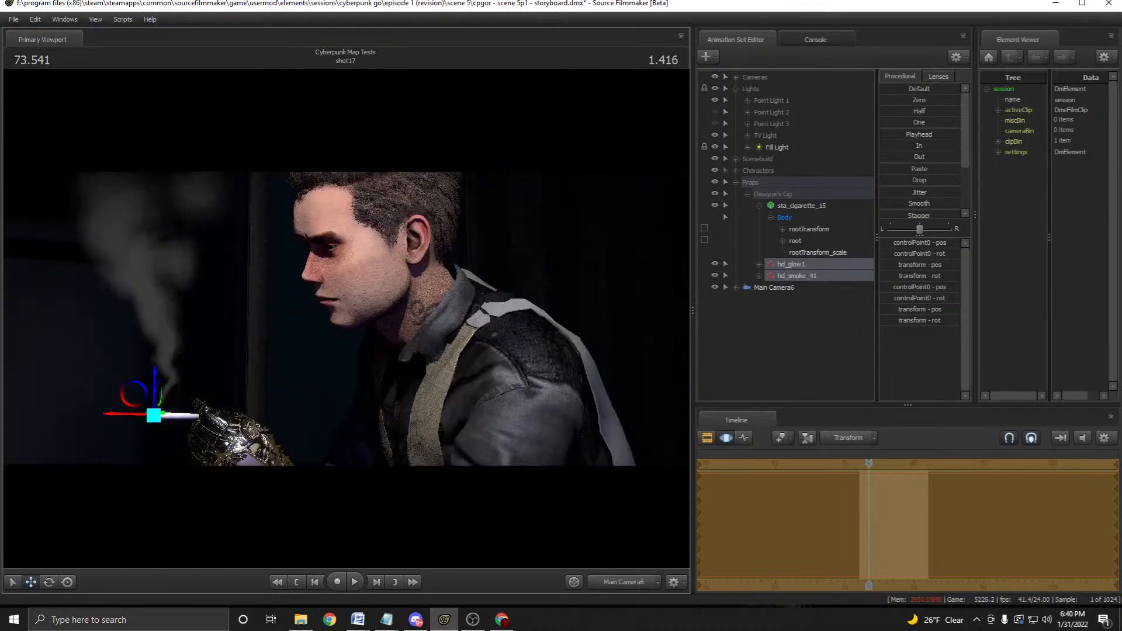
Expand hd_glow1 and hd_smoke_41 and lock hd_glow1's controlPoint0 to the cigarette's rootTransform.
key(c)
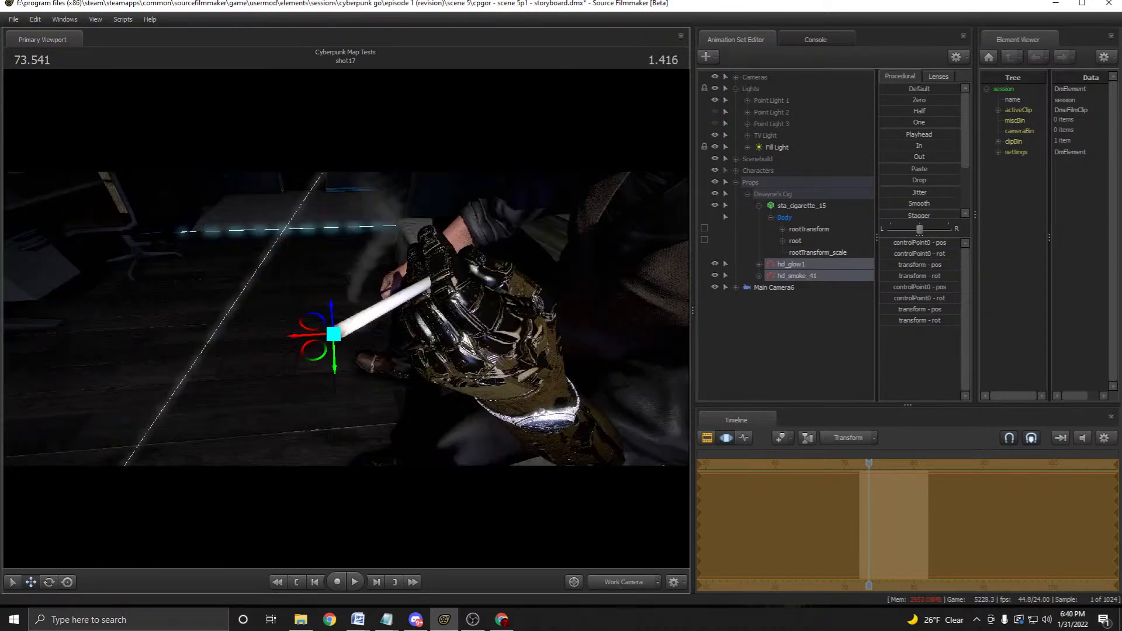
click(759, 264)
click(759, 310)
click(807, 299)
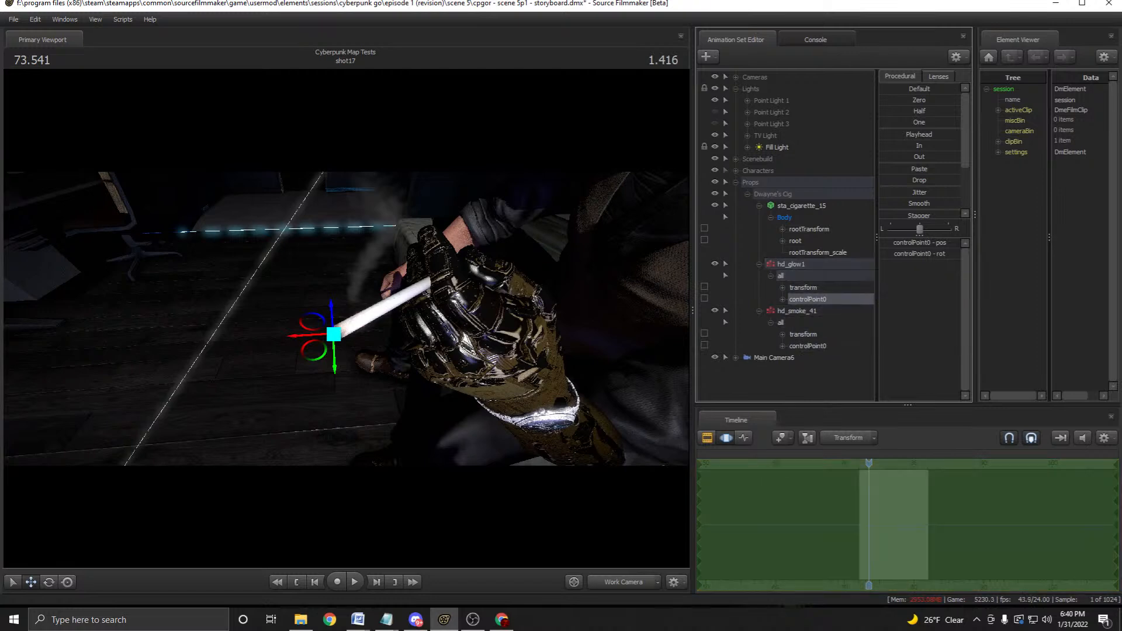
click(809, 229)
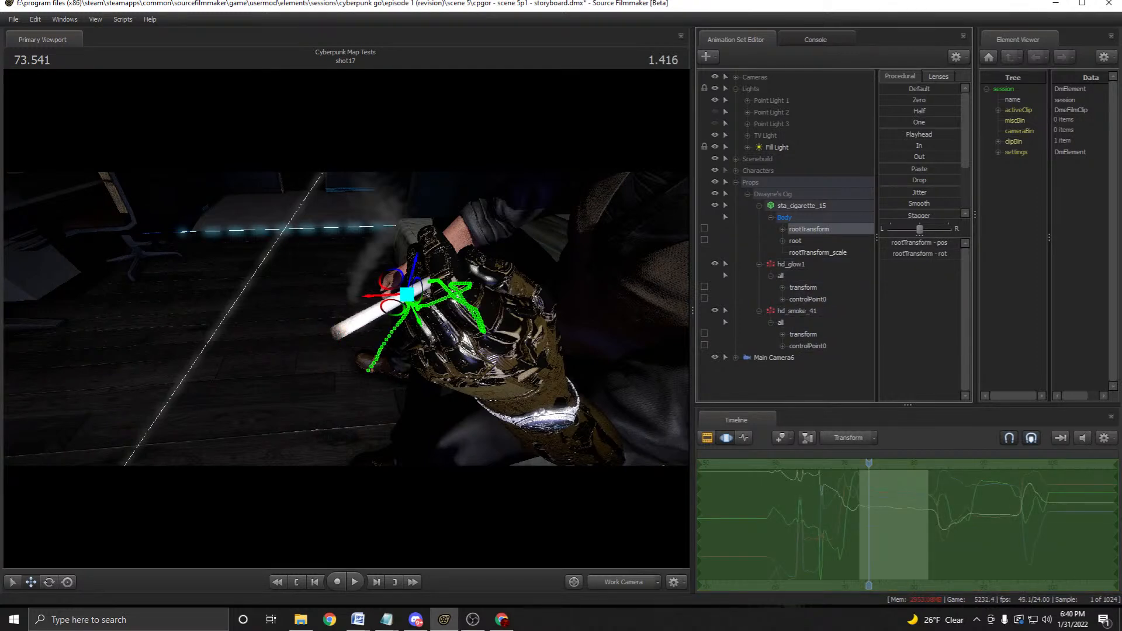
click(808, 300)
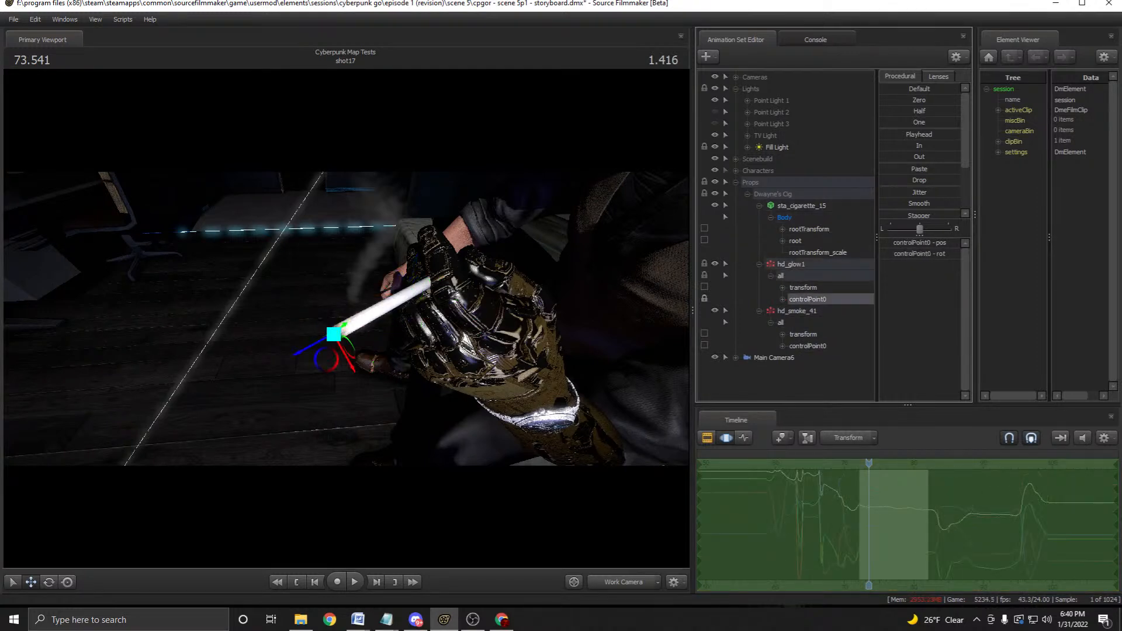
Lock hd_smoke_41's transform to the rootTransform of sta_cigarette_15.
click(784, 218)
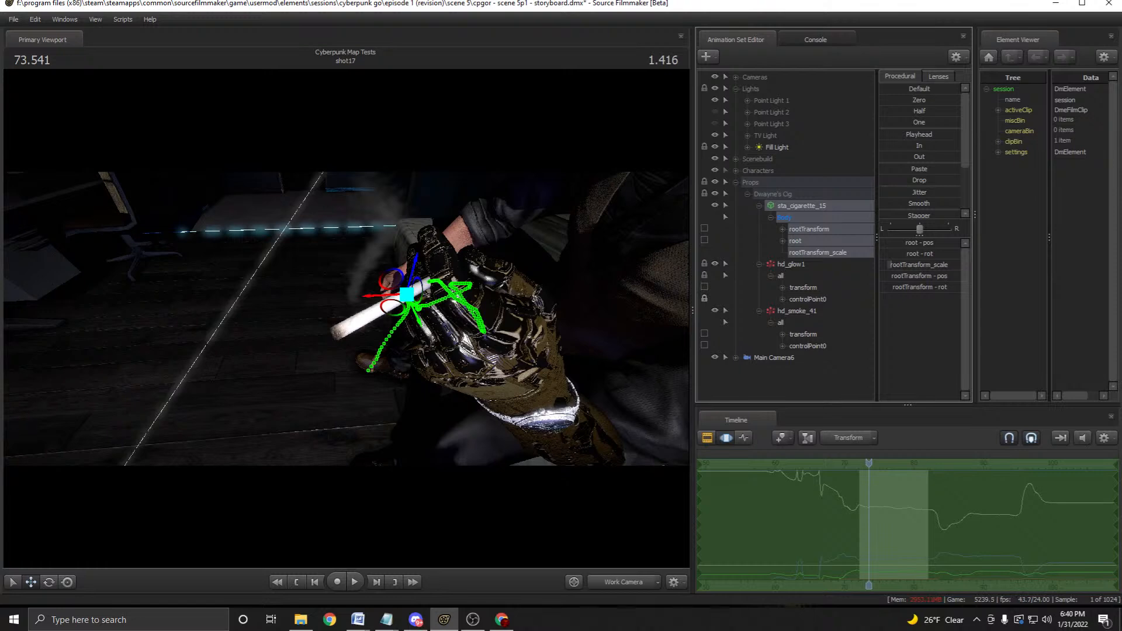
click(795, 241)
drag(809, 229, 803, 335)
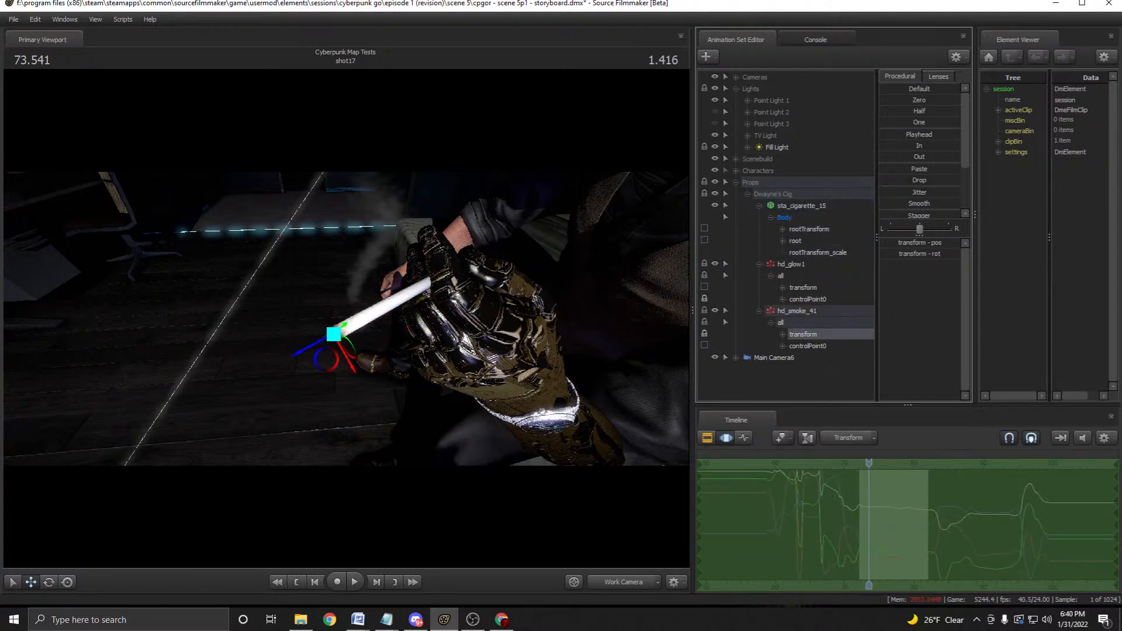
Play shot17 through Main Camera6 and on into shot16 to check the cigarette effects, and save the session.
key(space)
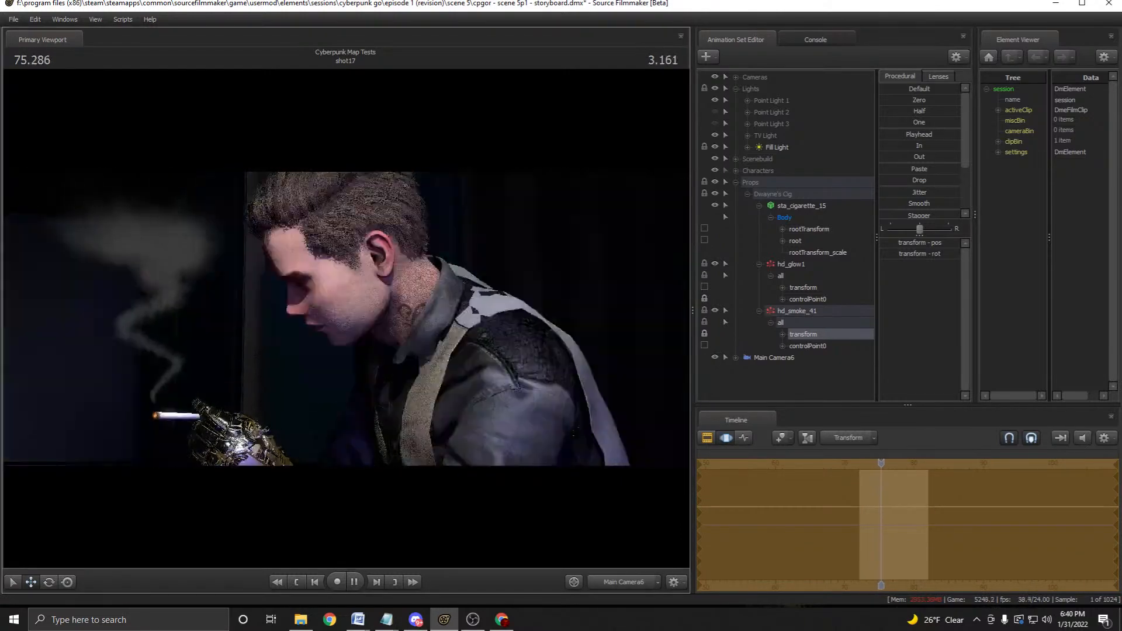
key(space)
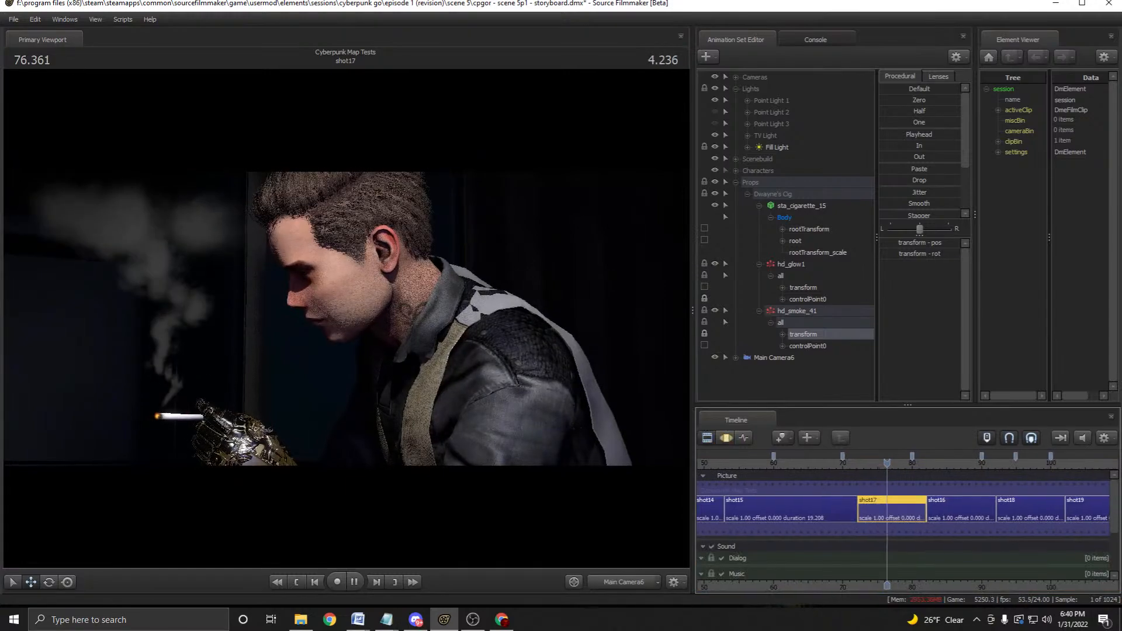
key(space)
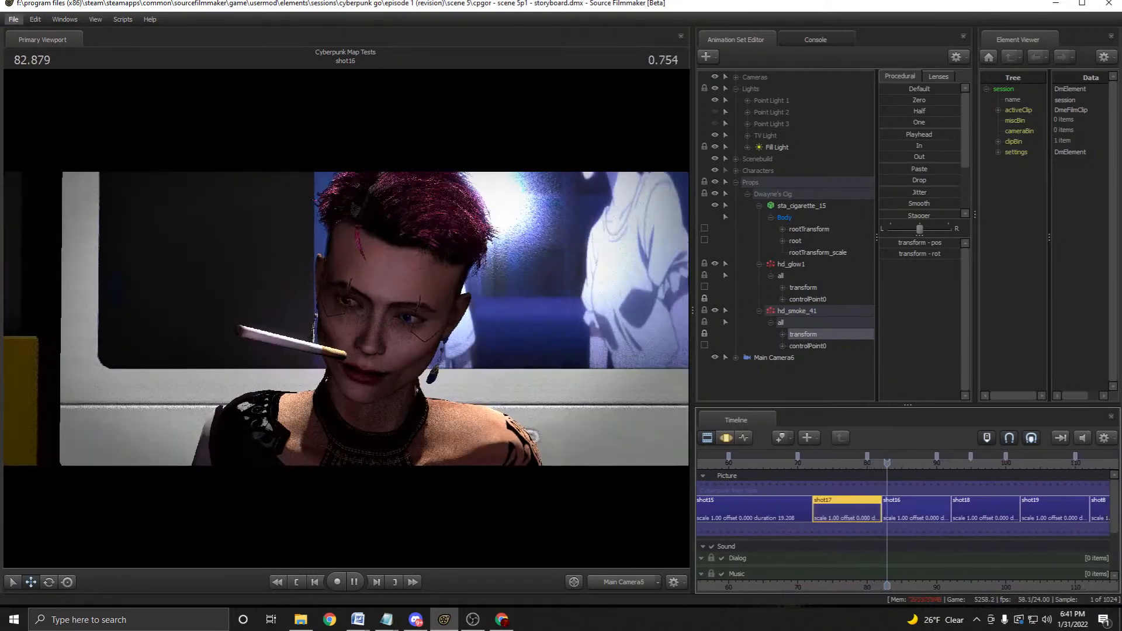
key(space)
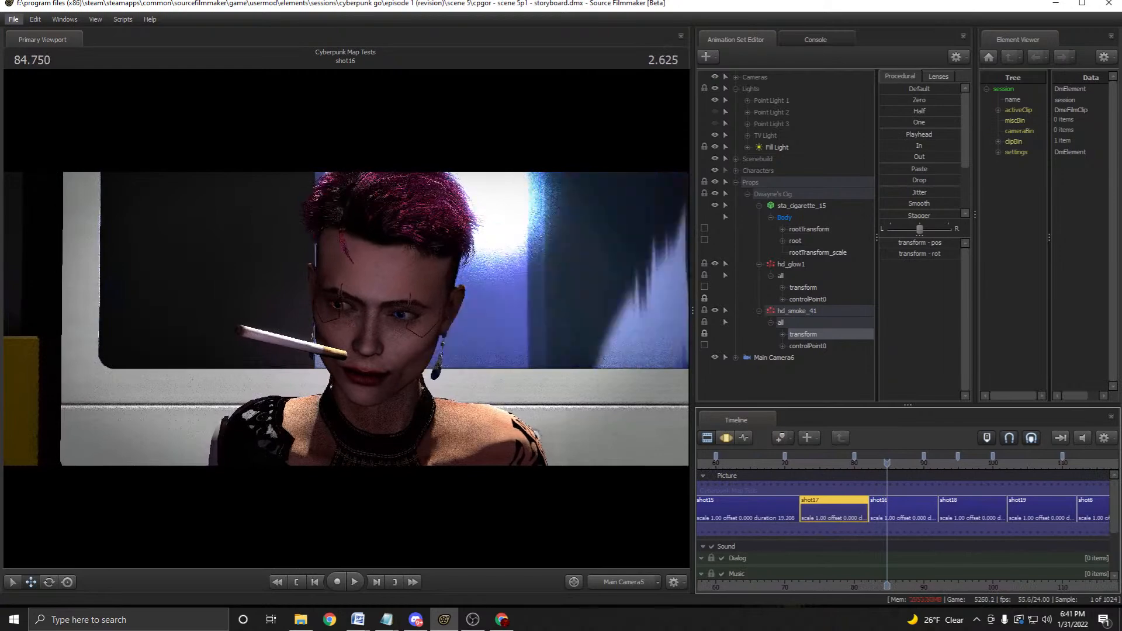
Scrub back to shot12 and play it, inspecting the scene through both Main Camera and the Work Camera.
scroll(887, 502, down, 5)
drag(887, 463, 785, 462)
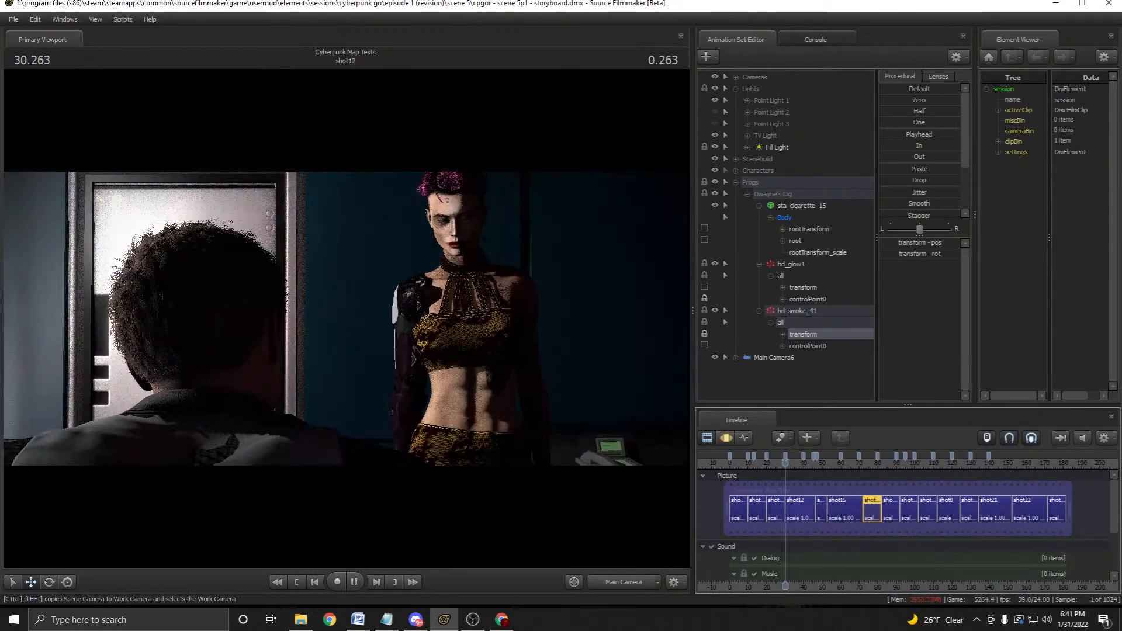
click(623, 582)
drag(346, 318, 518, 252)
key(space)
key(space)
key(space)
key(space)
key(F4)
Move the playhead back to shot11 and play it, switching from Main Camera to the Work Camera to check the staging.
drag(785, 462, 747, 463)
key(space)
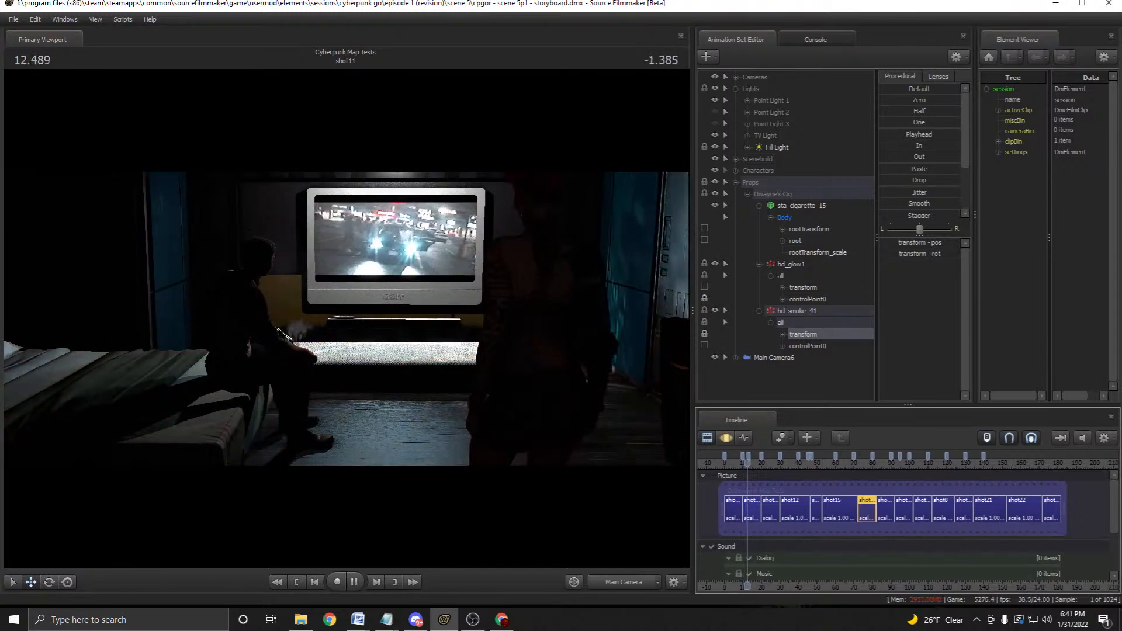
click(624, 582)
key(space)
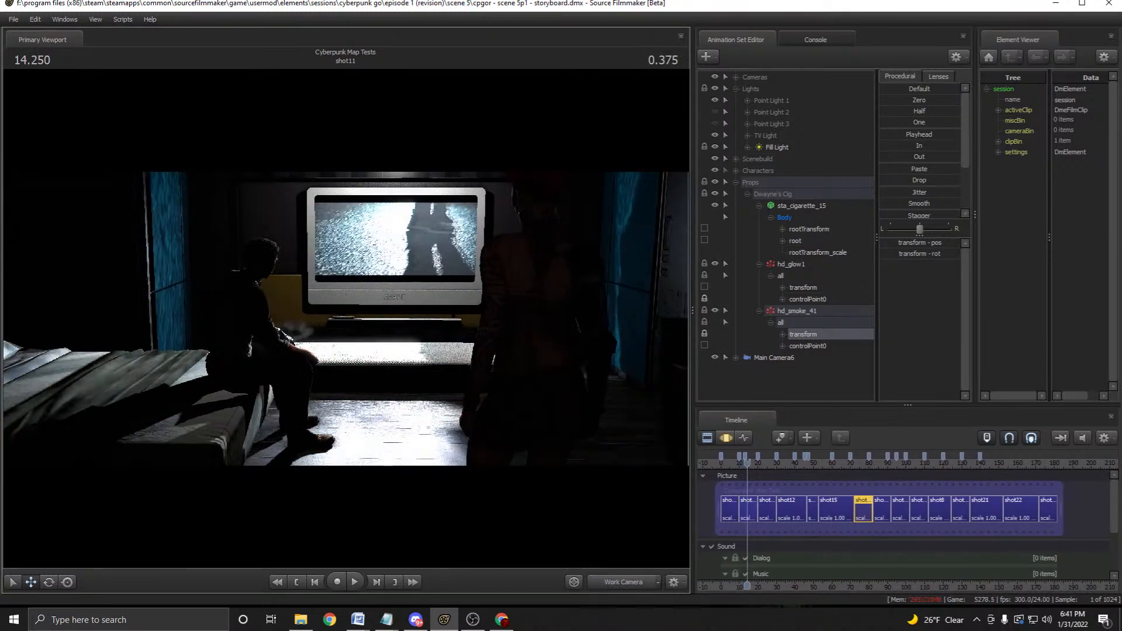
key(space)
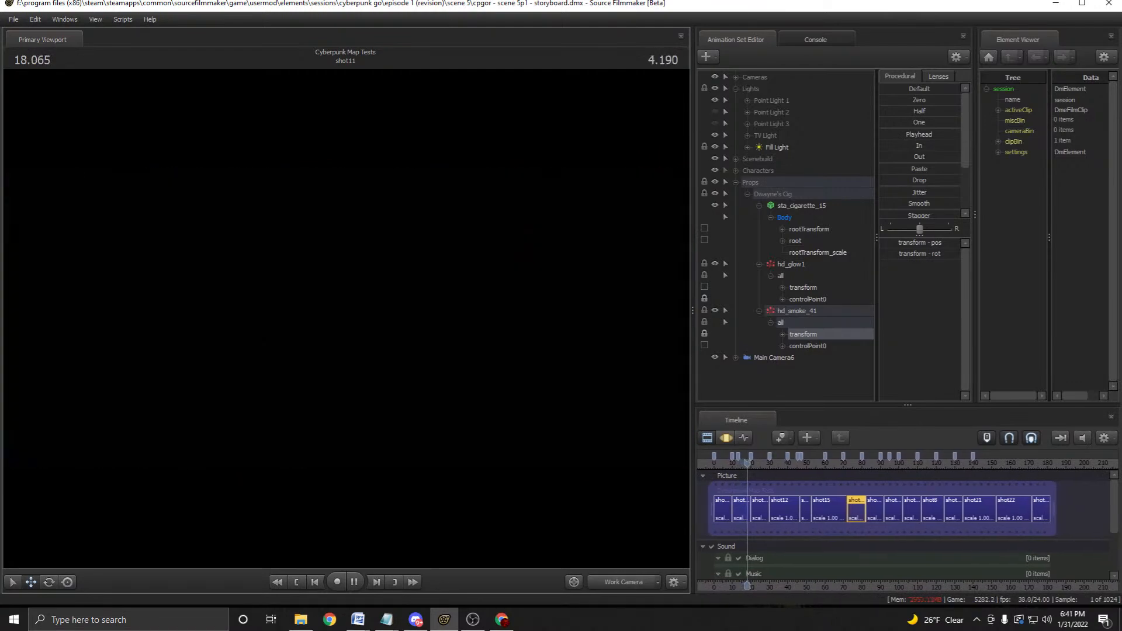
key(space)
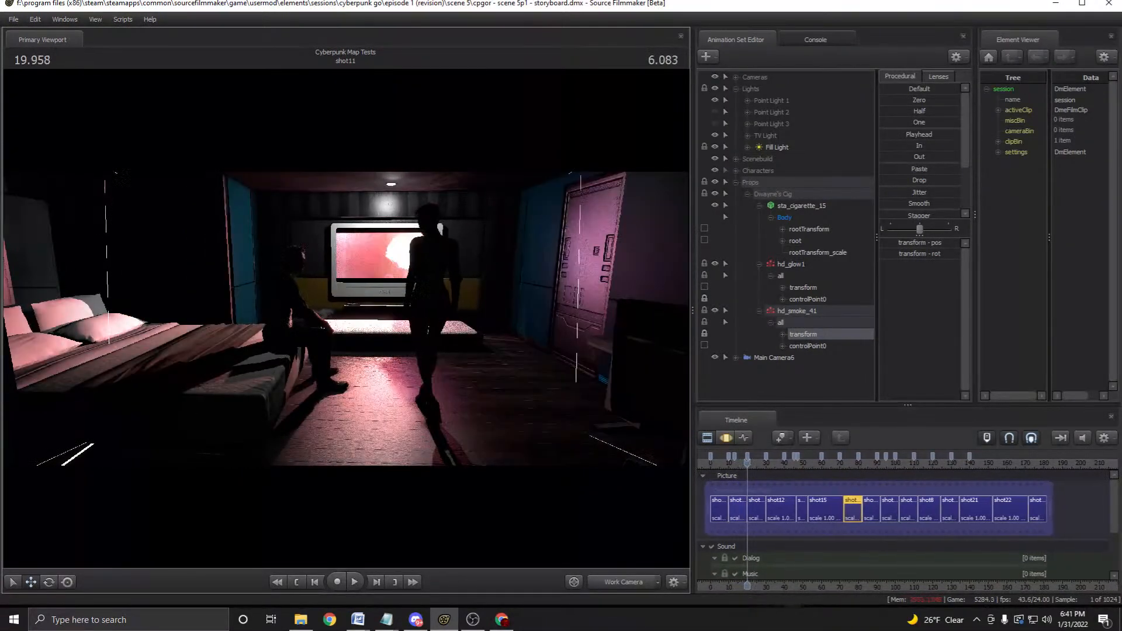
Replay shot11 from a different Work Camera angle facing the TV and stop at 18.000 seconds.
scroll(750, 463, up, 3)
drag(746, 463, 719, 463)
key(space)
drag(346, 319, 345, 357)
key(space)
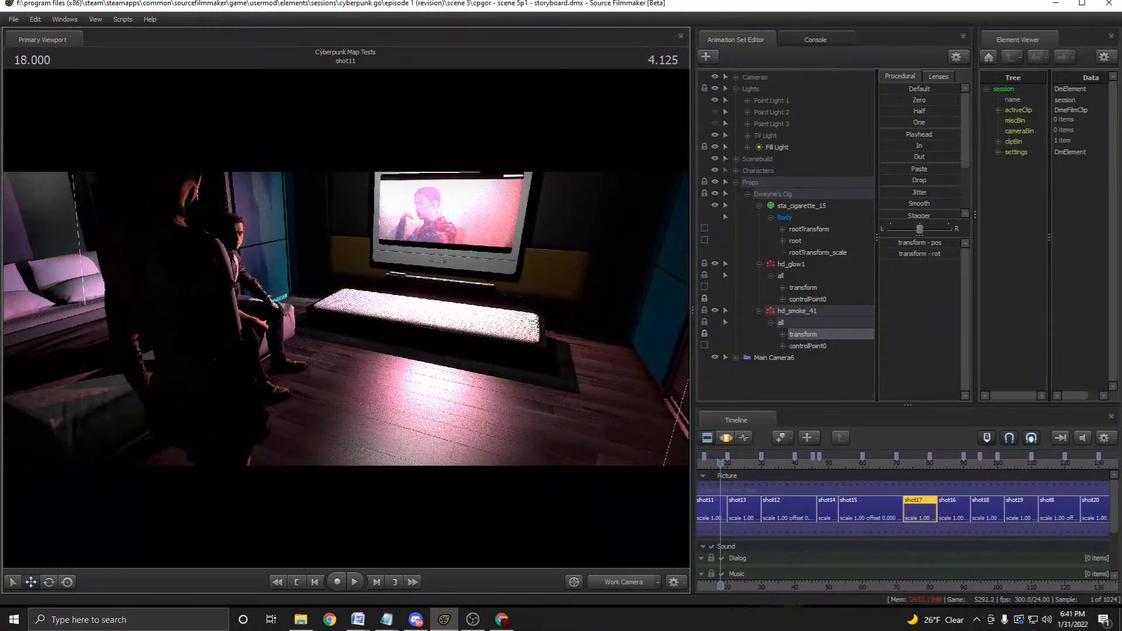
Scrub back near the start of shot11 and compare its playback in the Work Camera and Main Camera.
scroll(903, 508, up, 2)
drag(792, 463, 761, 463)
key(space)
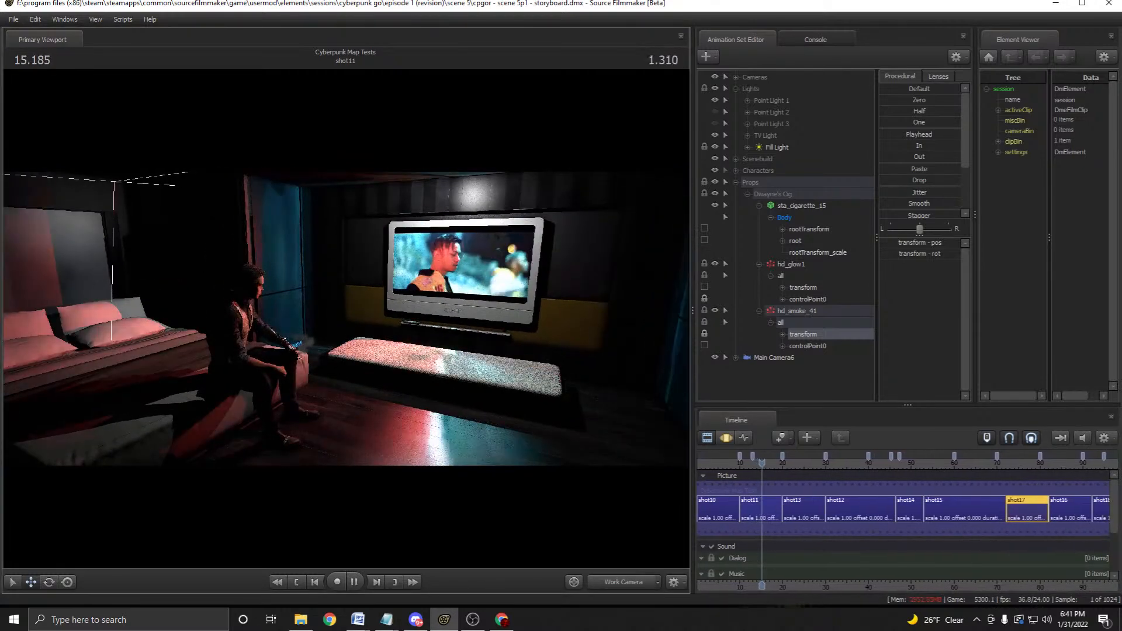
key(space)
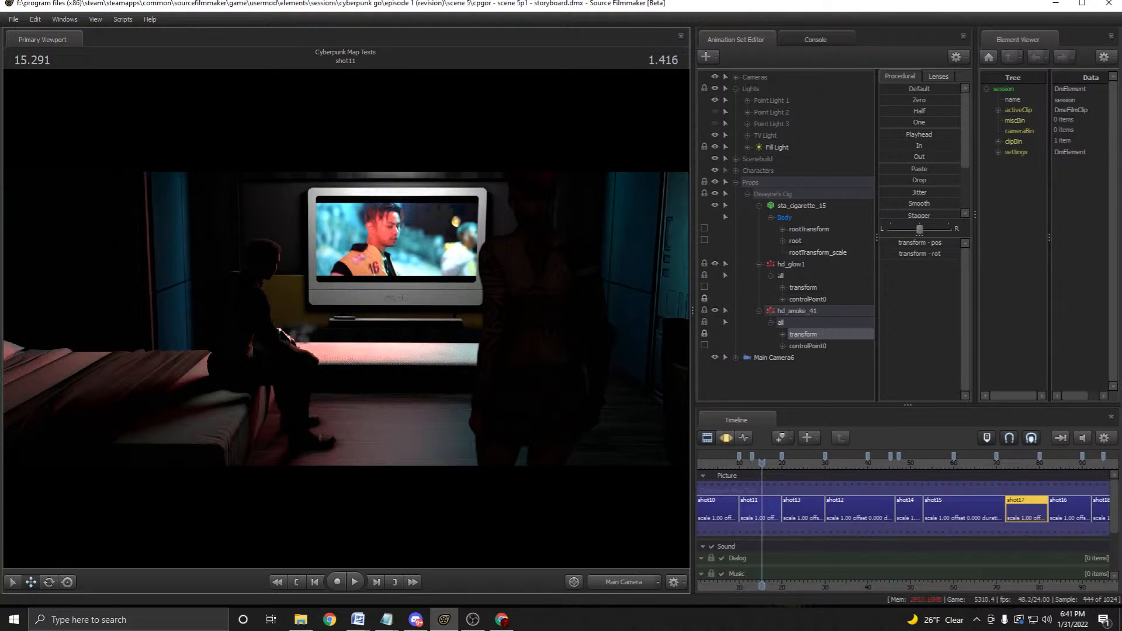
key(space)
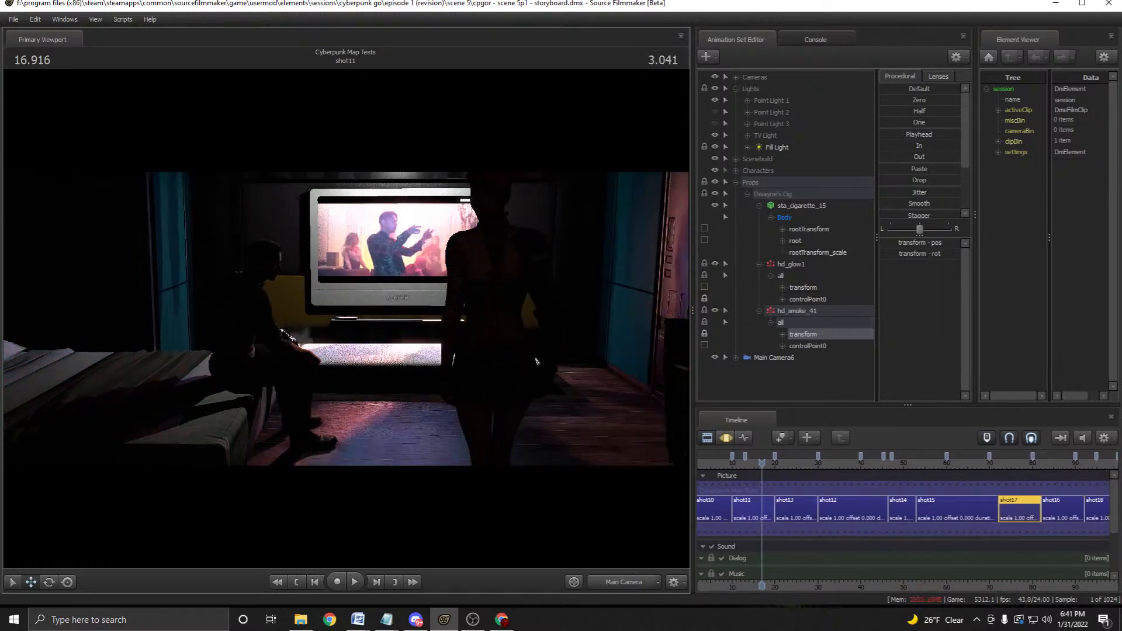
Jump ahead to shot15 and play it through Main Camera, stopping on the hand holding the cigarette.
drag(761, 463, 913, 463)
key(space)
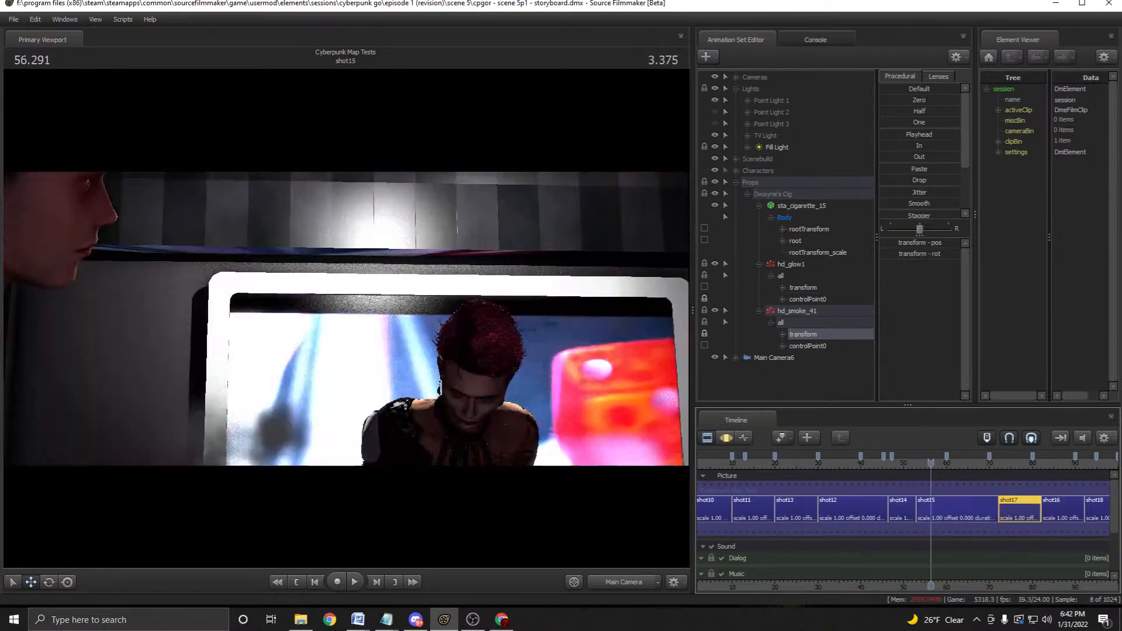
key(space)
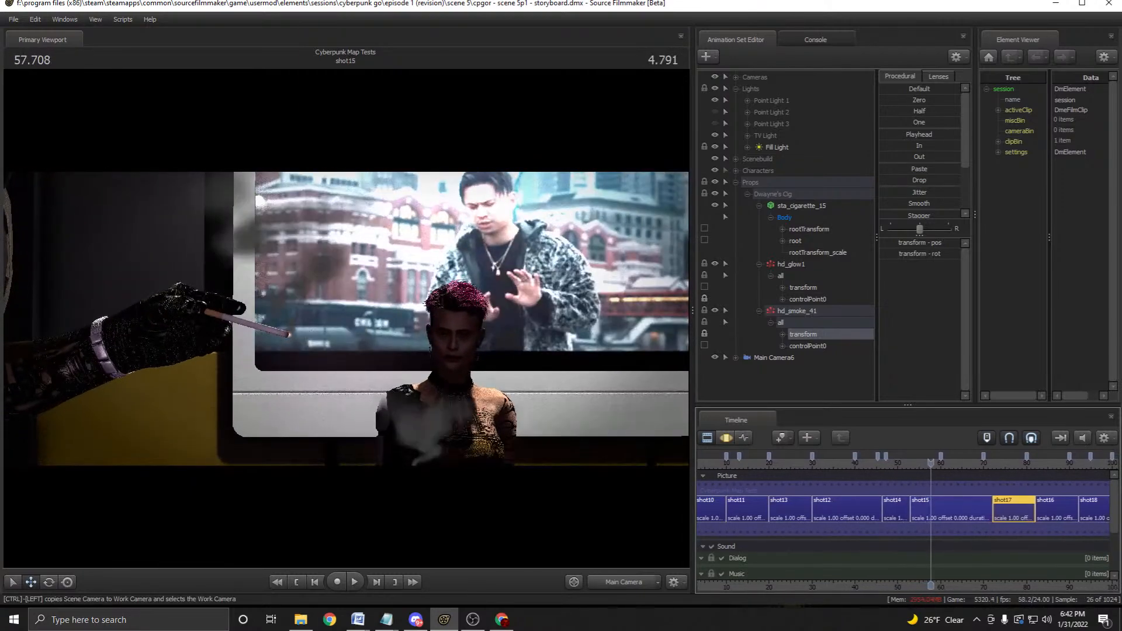
Switch to the Work Camera, scrub back to shot14 and look at the two characters from other angles.
click(623, 582)
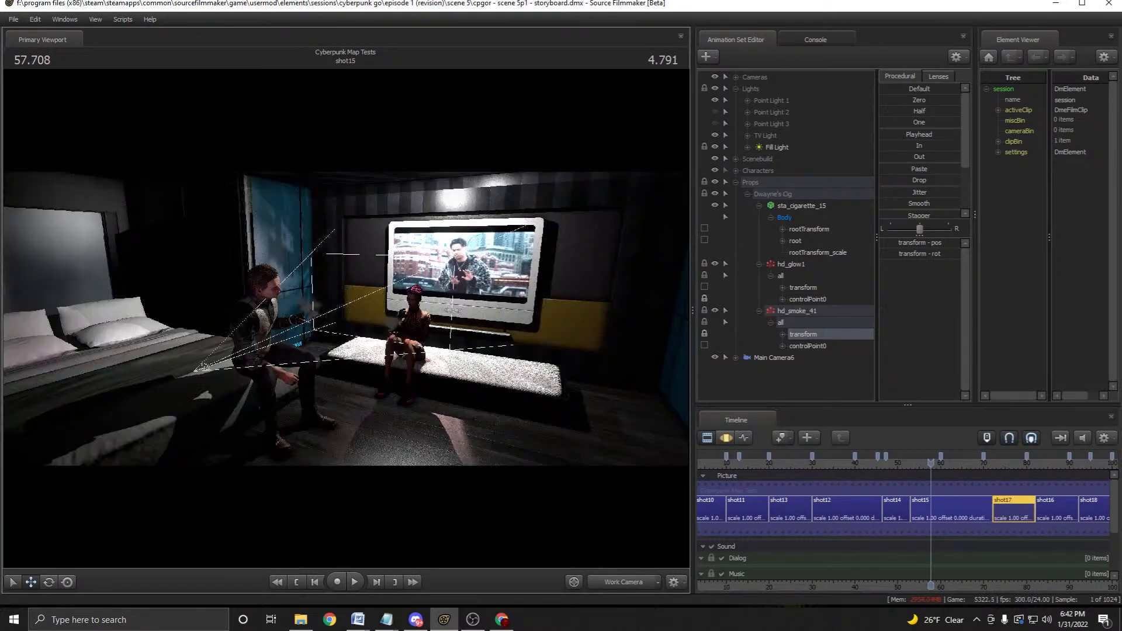
drag(930, 463, 895, 463)
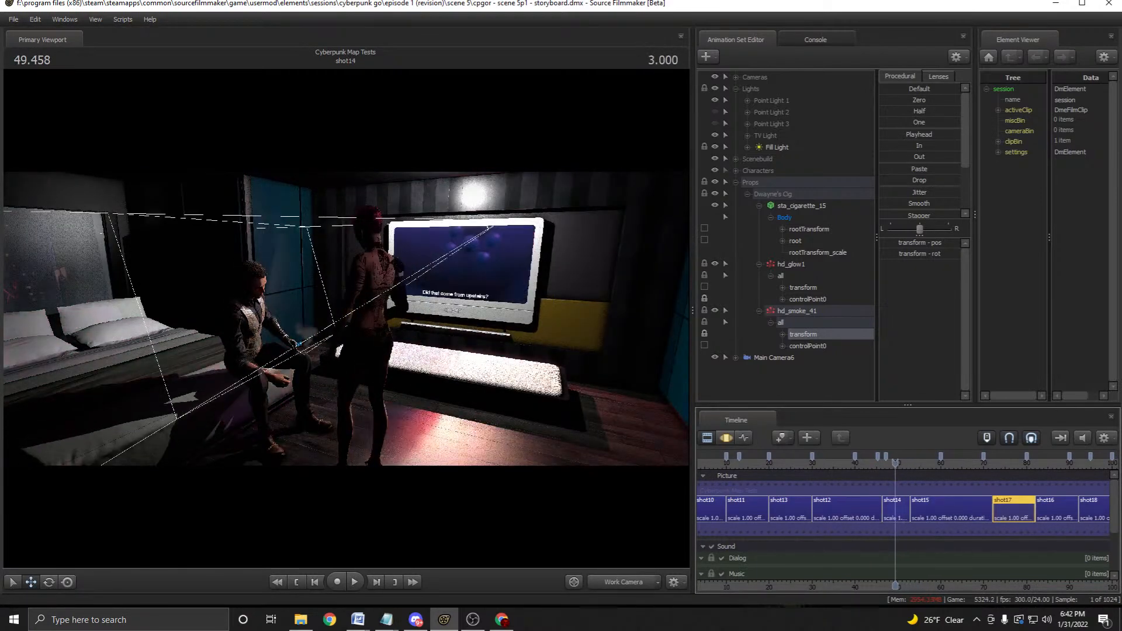
key(w)
drag(346, 319, 298, 319)
key(space)
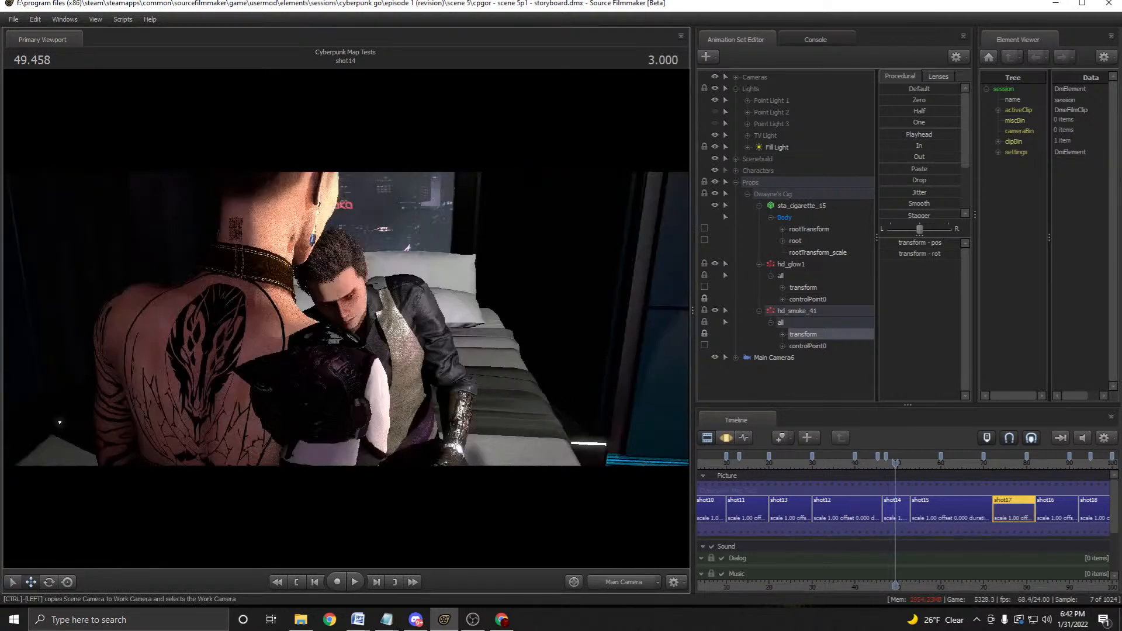
Play from shot14 into shot15 through Main Camera, and scrub back to the start of shot11.
key(s)
drag(346, 319, 321, 319)
key(space)
click(623, 582)
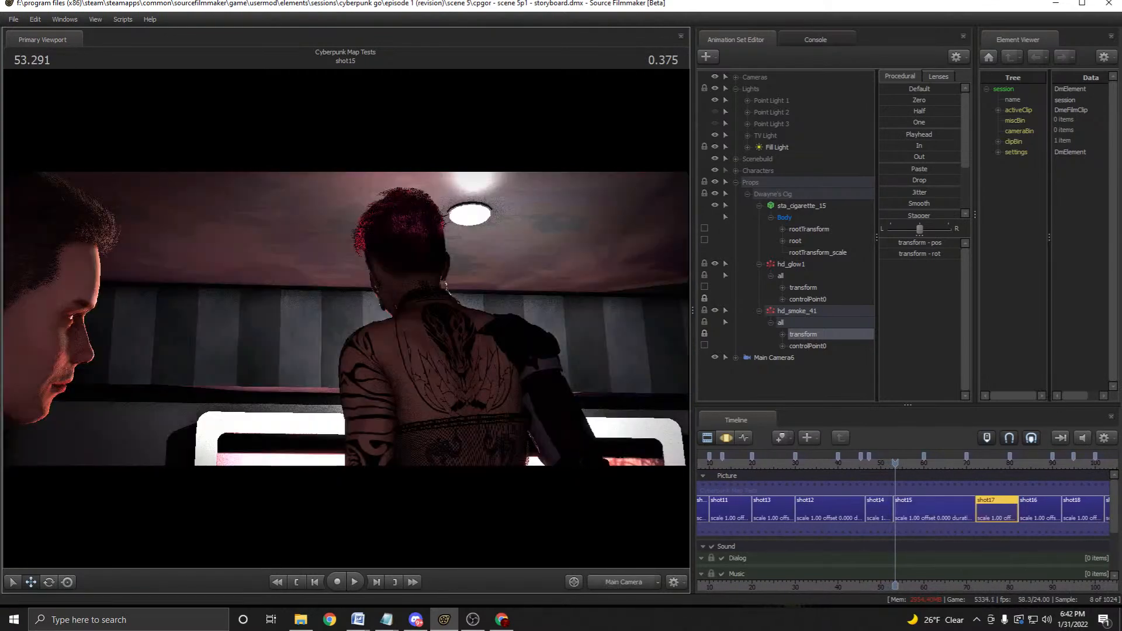
key(space)
key(space)
double_click(849, 464)
drag(848, 463, 712, 463)
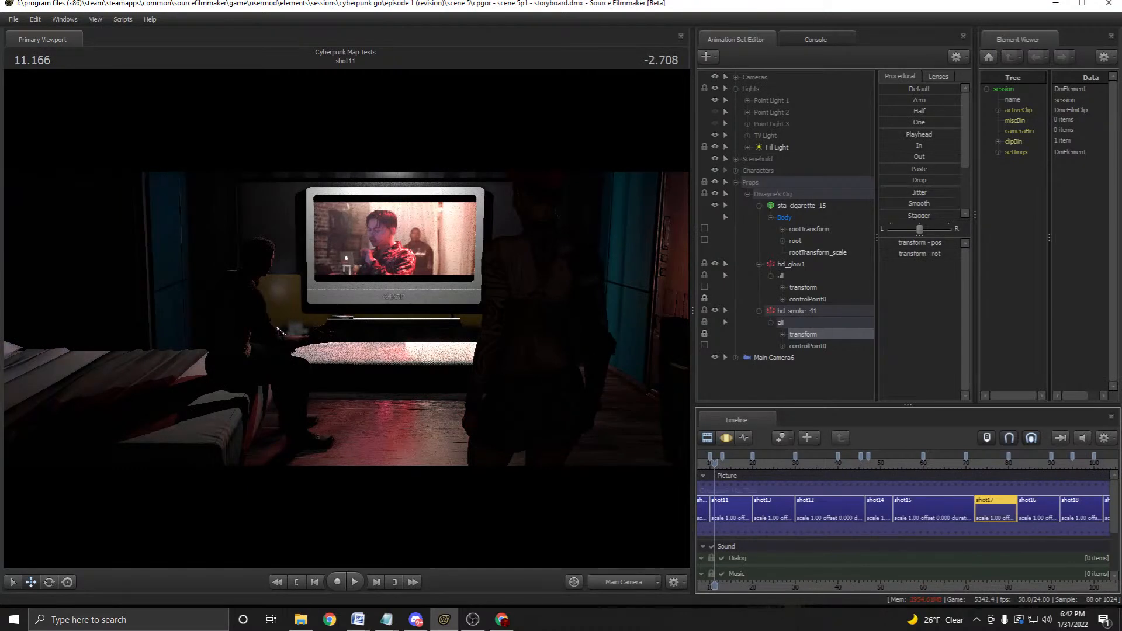
Switch to Chrome, open YouTube in a new tab and search for "heat edy scene".
click(501, 619)
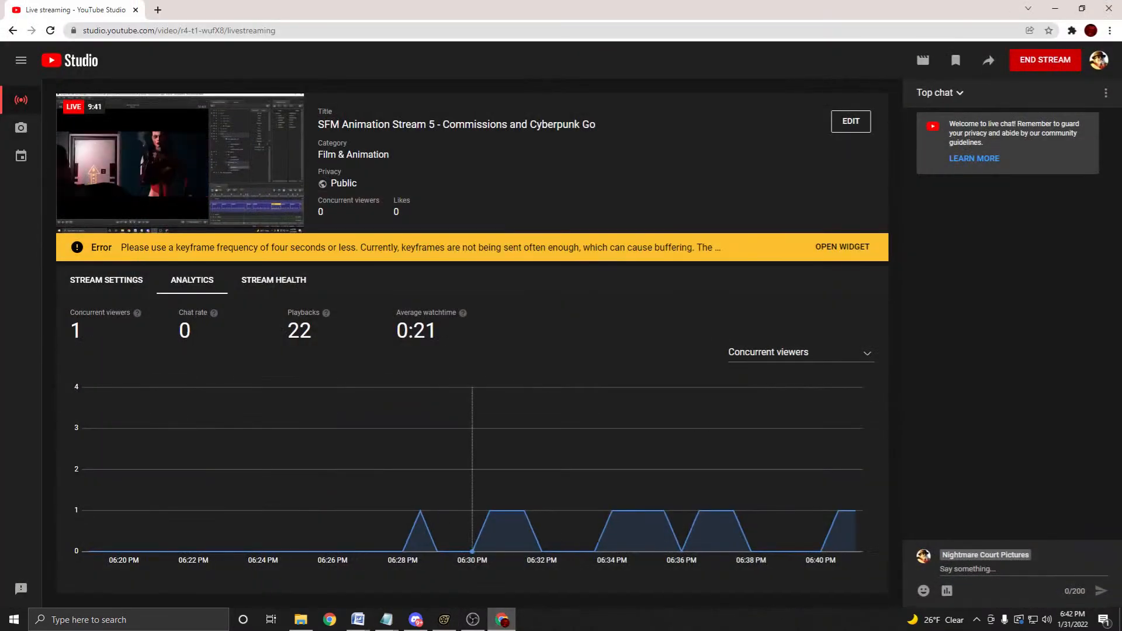
key(ctrl+t)
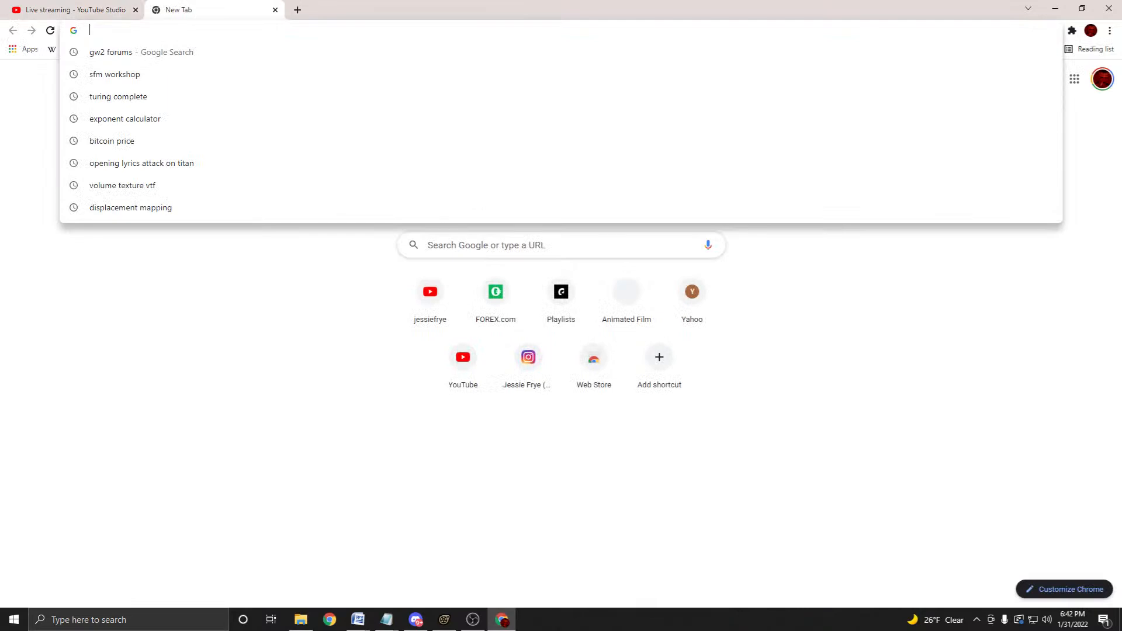
key(Return)
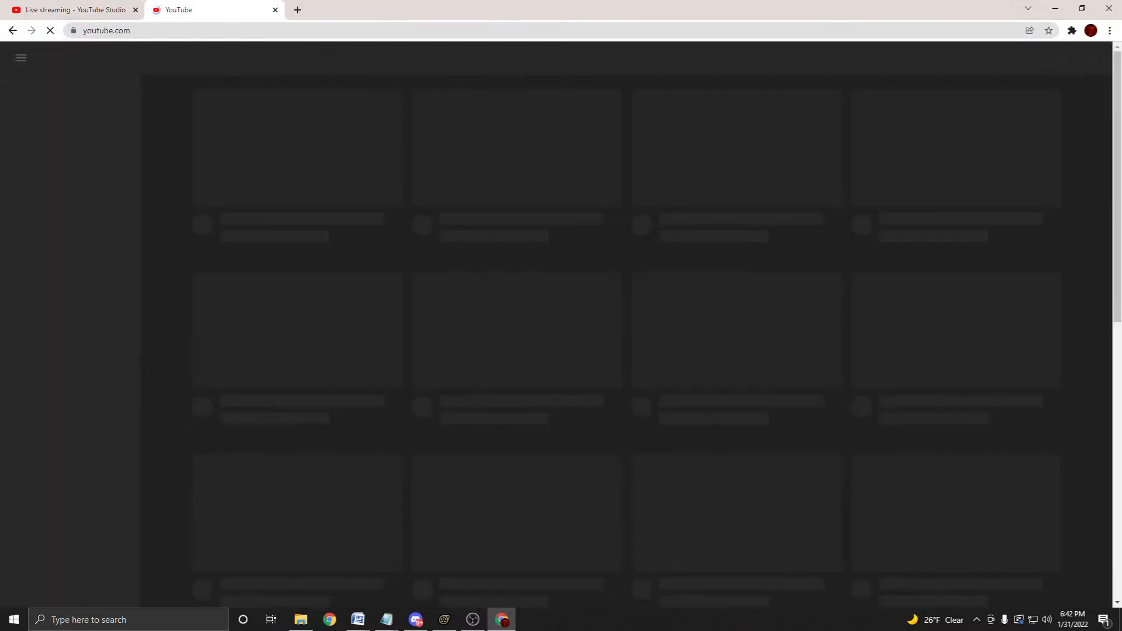
text(heat)
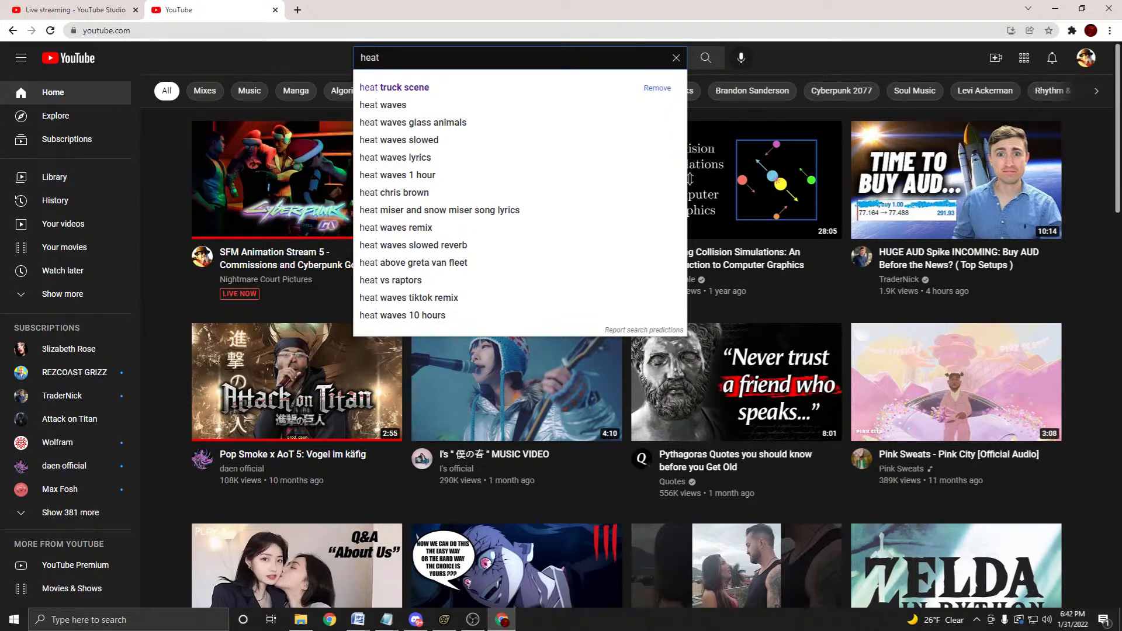
text(eed)
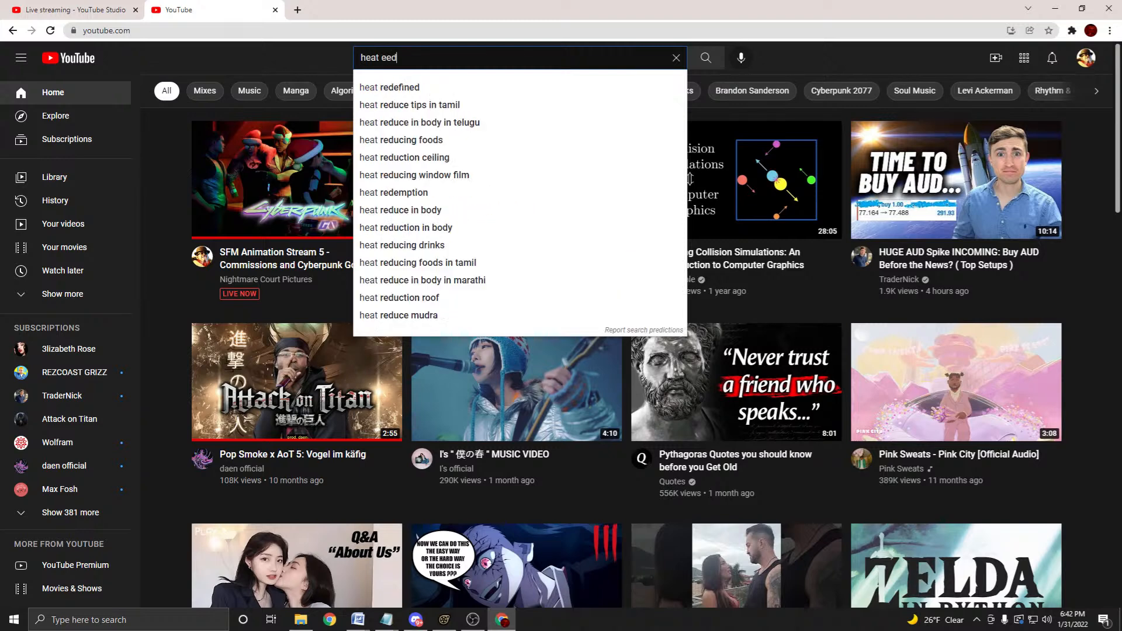
key(BackSpace)
key(BackSpace)
text(dy scene)
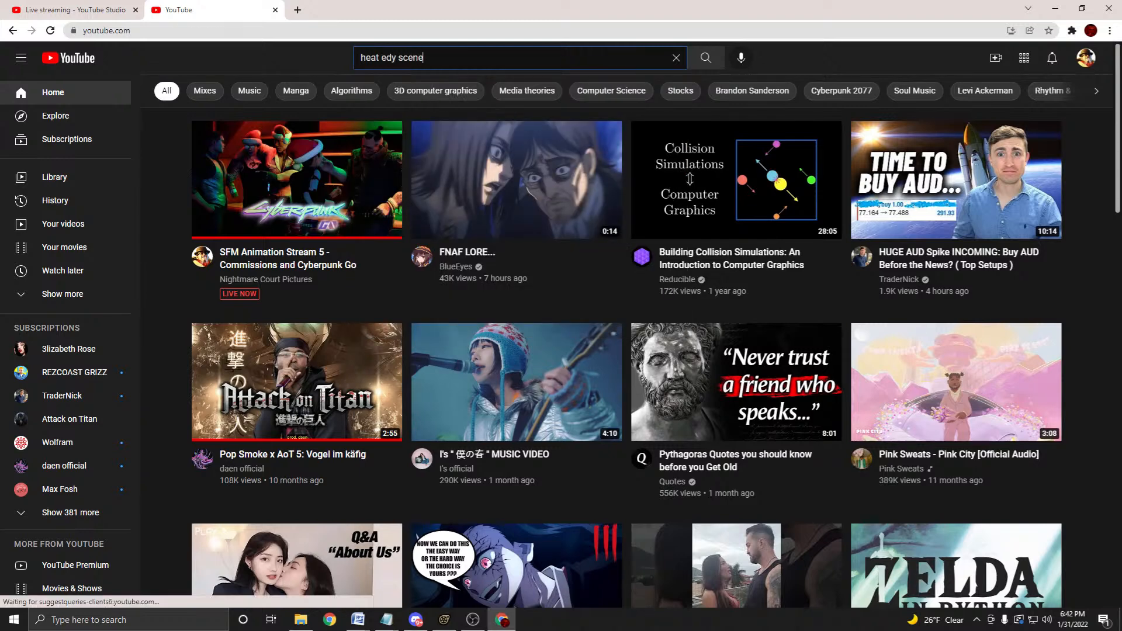
key(Return)
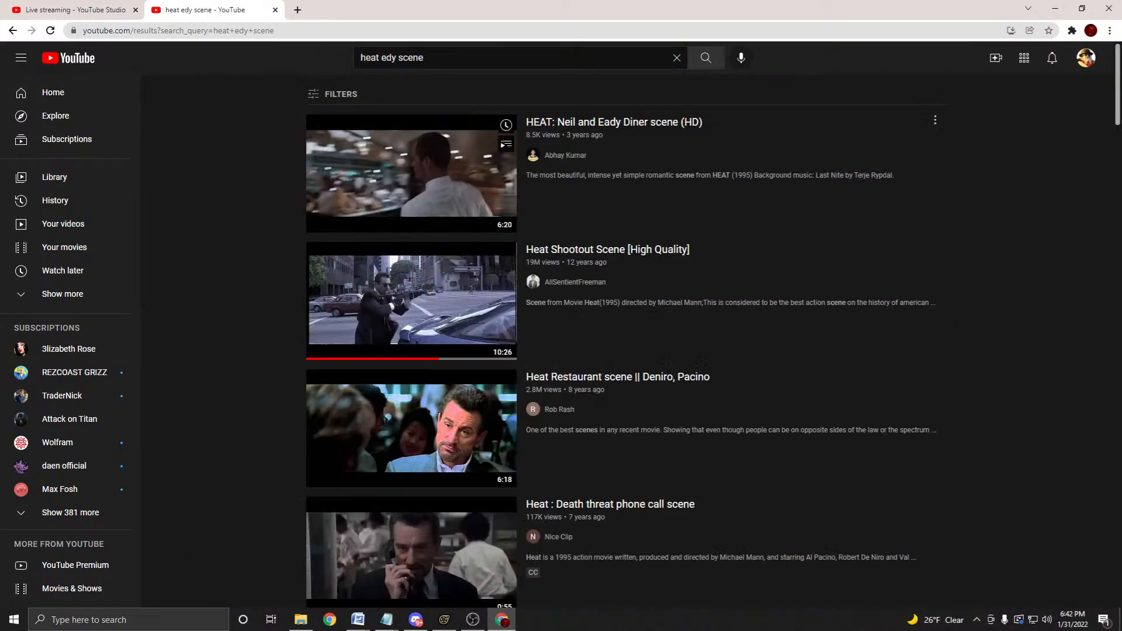
Browse the search results and open the video "Heat (2/5) Movie CLIP - Neil and Eady (1995) HD".
scroll(411, 176, down, 4)
scroll(411, 175, up, 4)
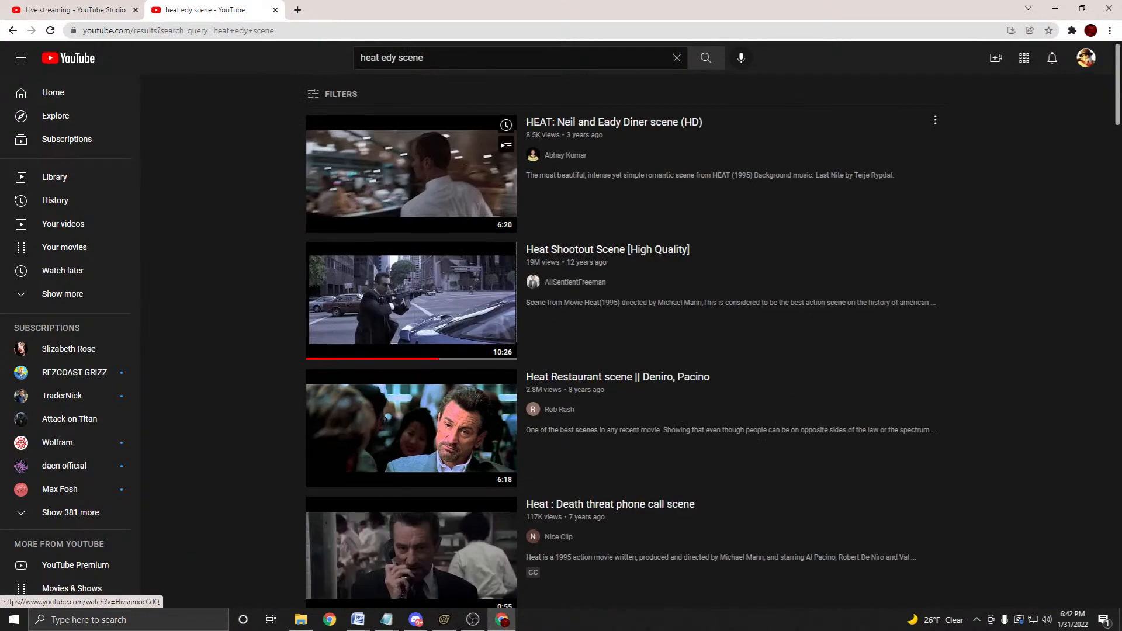
scroll(411, 351, down, 9)
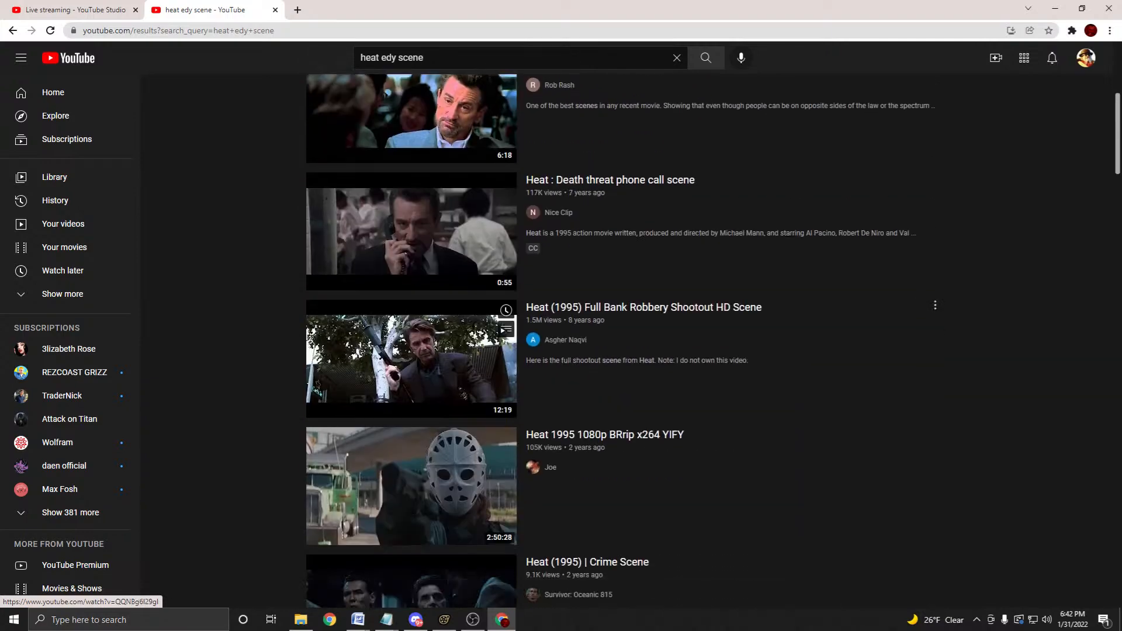
scroll(412, 363, down, 6)
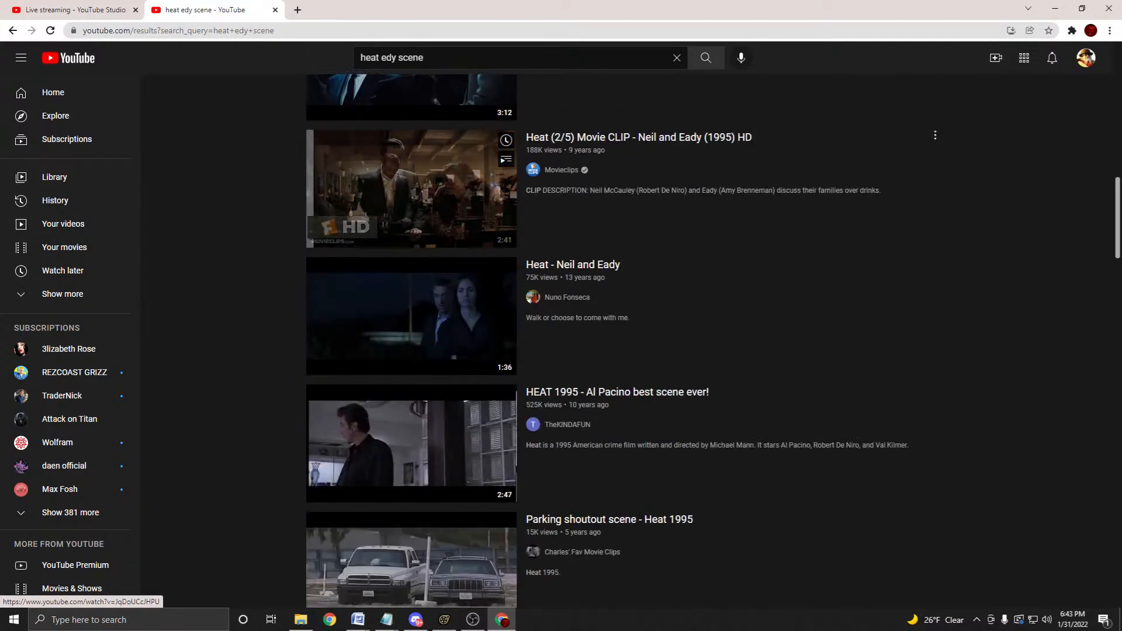
click(411, 189)
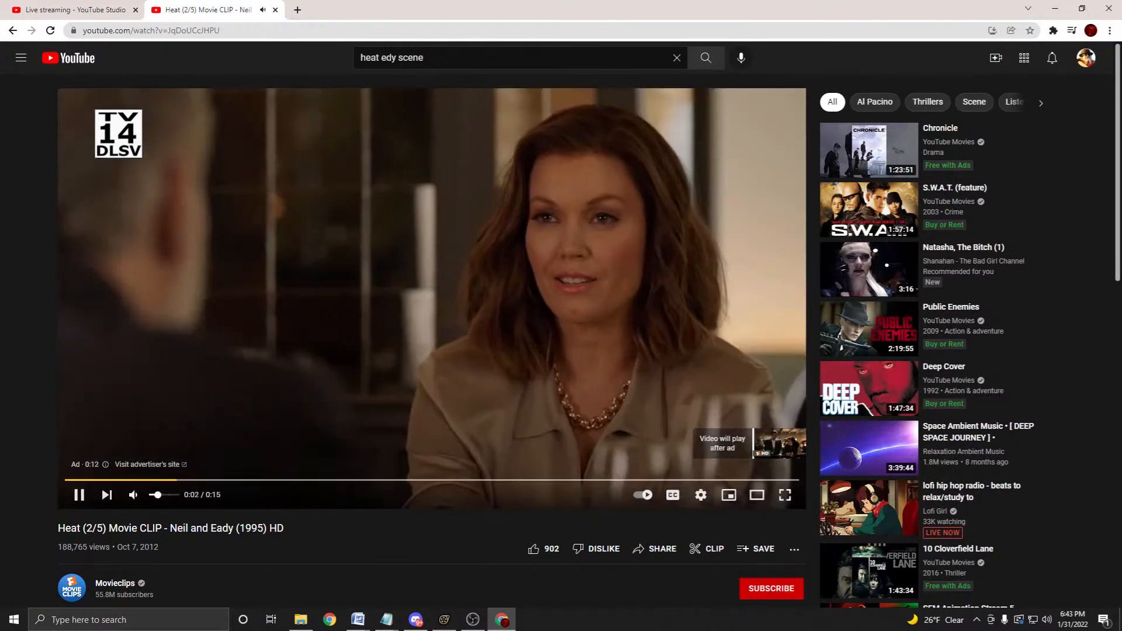
Turn the clip's sound down, replay its city overlook shot from 0:04 and pause it at 0:07.
click(133, 494)
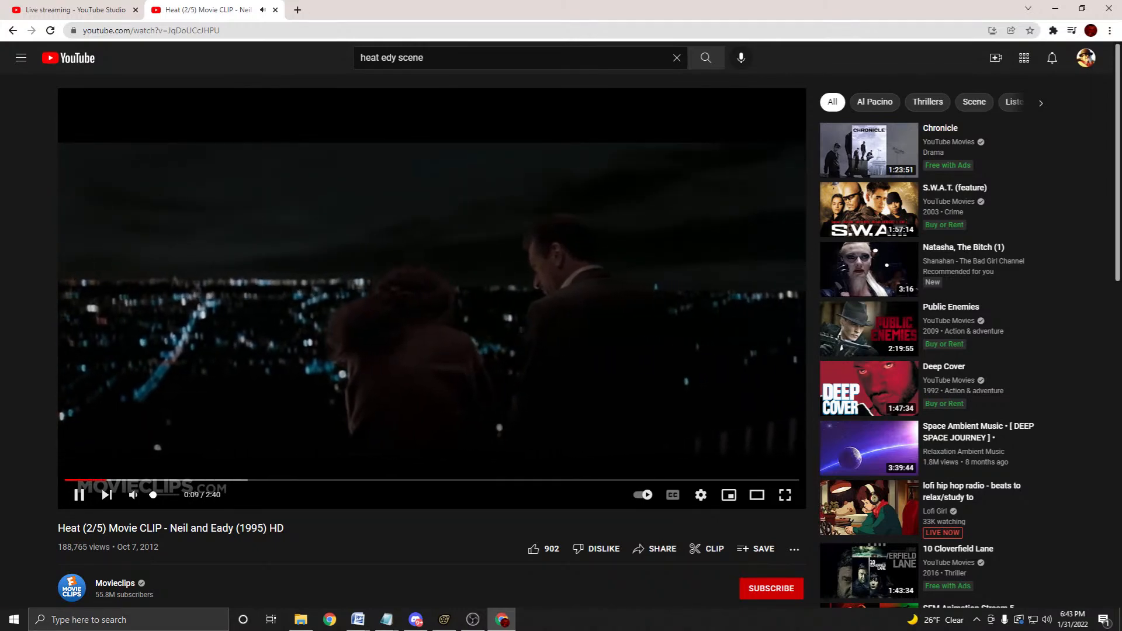
click(109, 480)
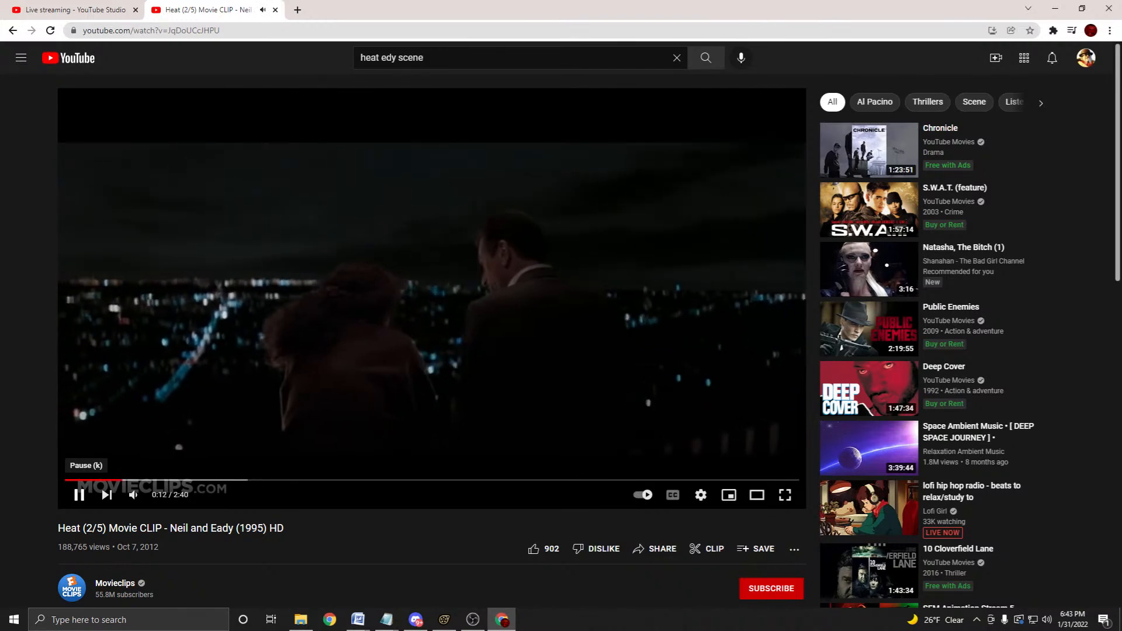
click(79, 495)
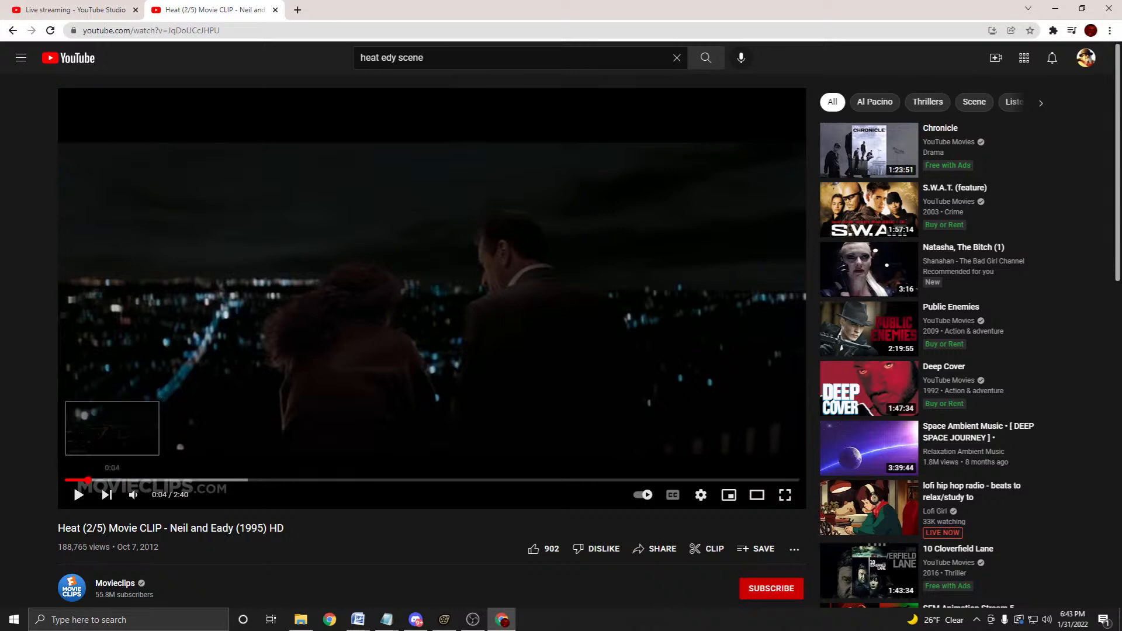
click(88, 480)
click(79, 495)
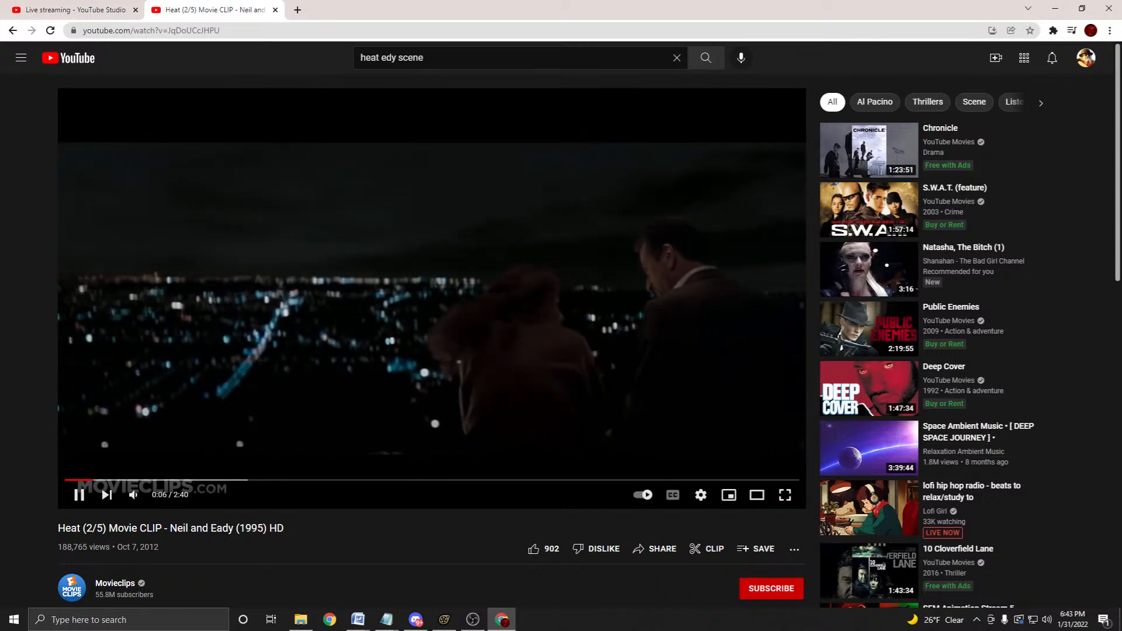
click(79, 495)
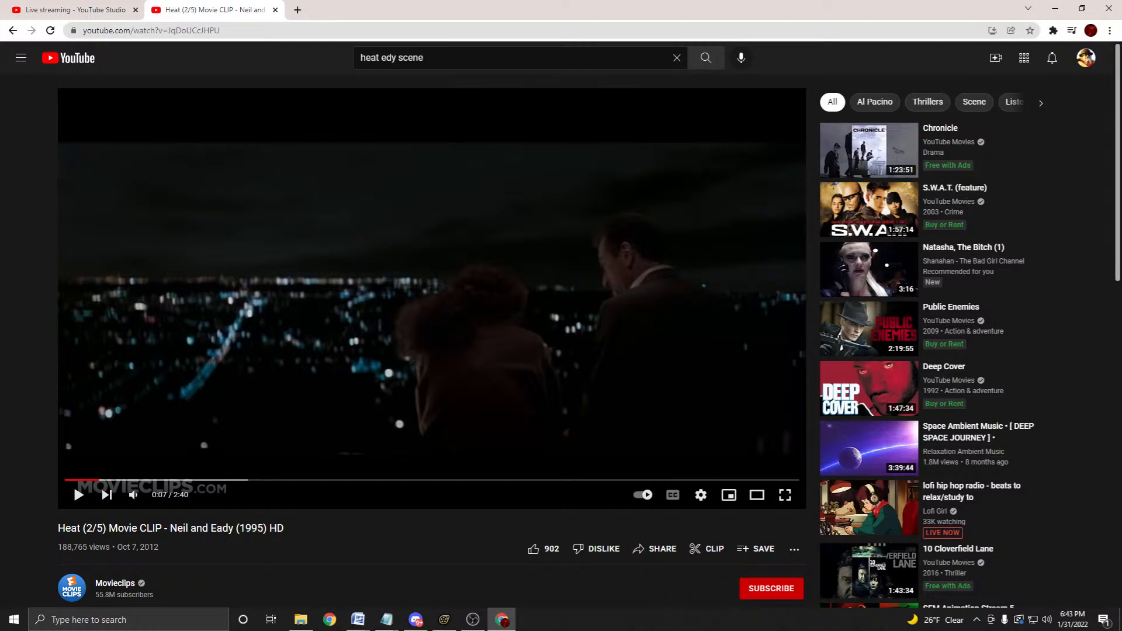
Open the channel's uploaded videos and bring up its content list in YouTube Studio.
click(1086, 57)
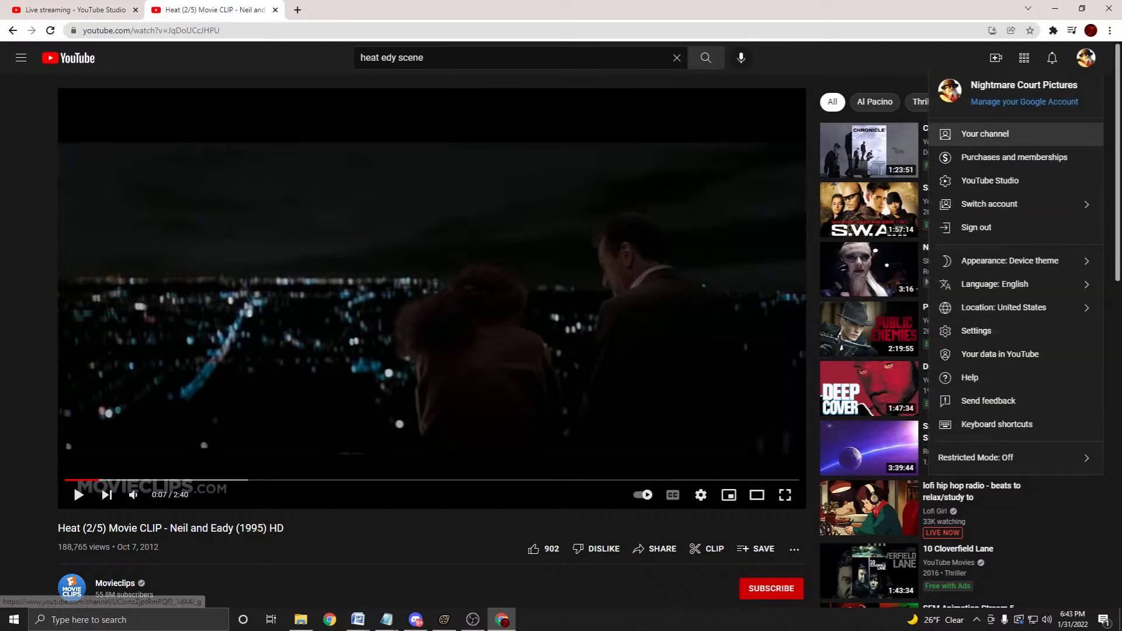
click(970, 134)
click(346, 306)
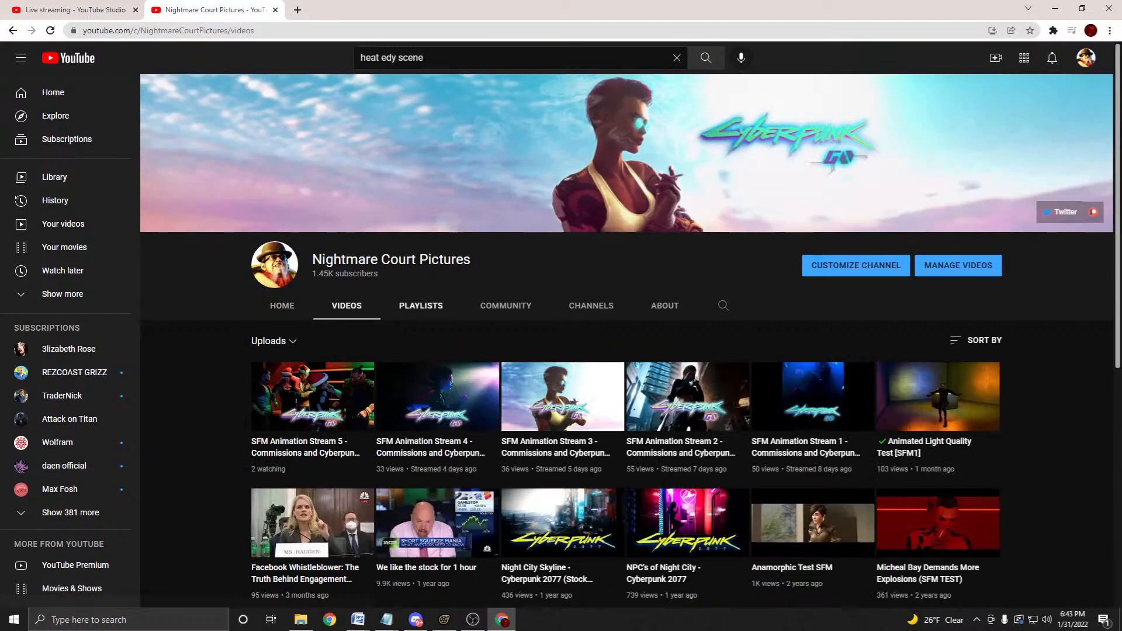
scroll(687, 397, down, 1)
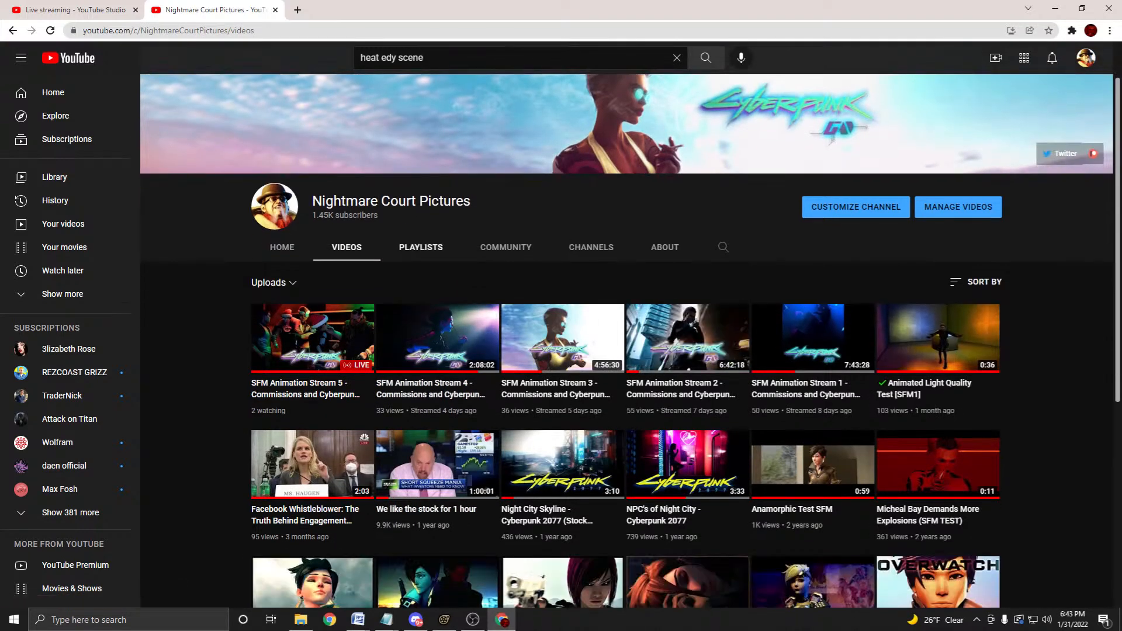
click(63, 223)
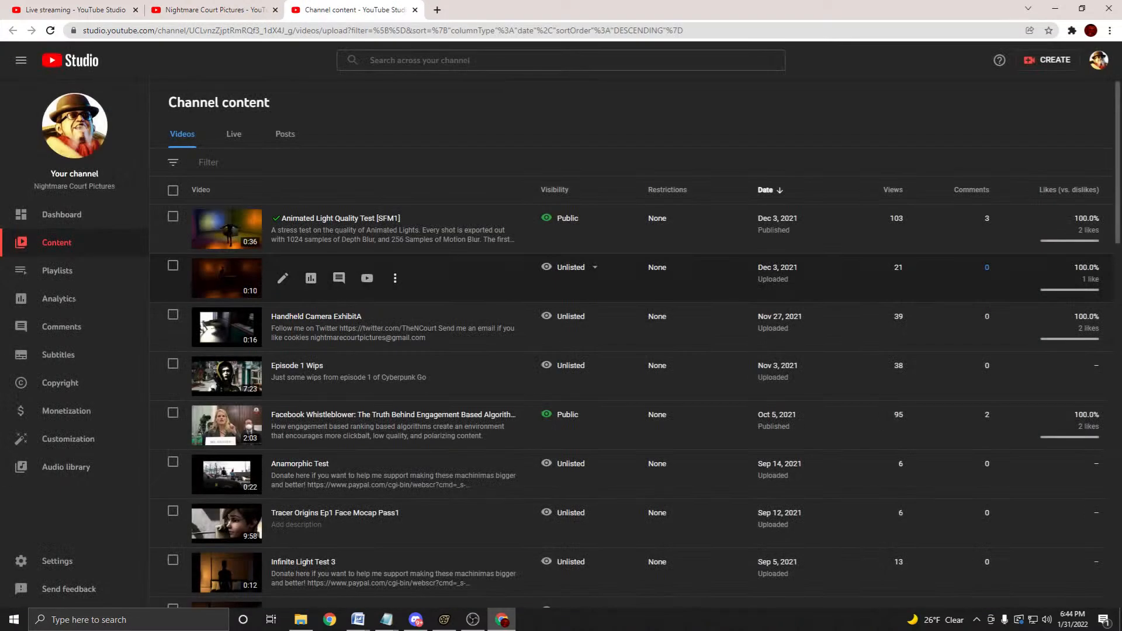
Find the unlisted Drika Sample video from Jul 13, 2021 in the channel content and open its watch page.
scroll(409, 462, down, 5)
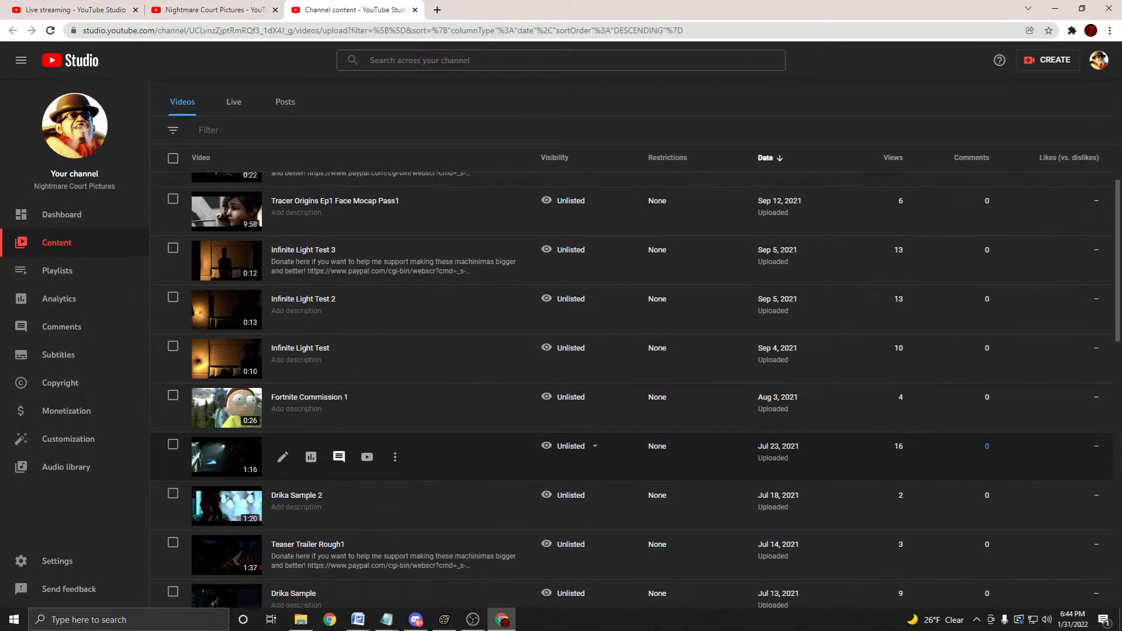
scroll(311, 507, down, 2)
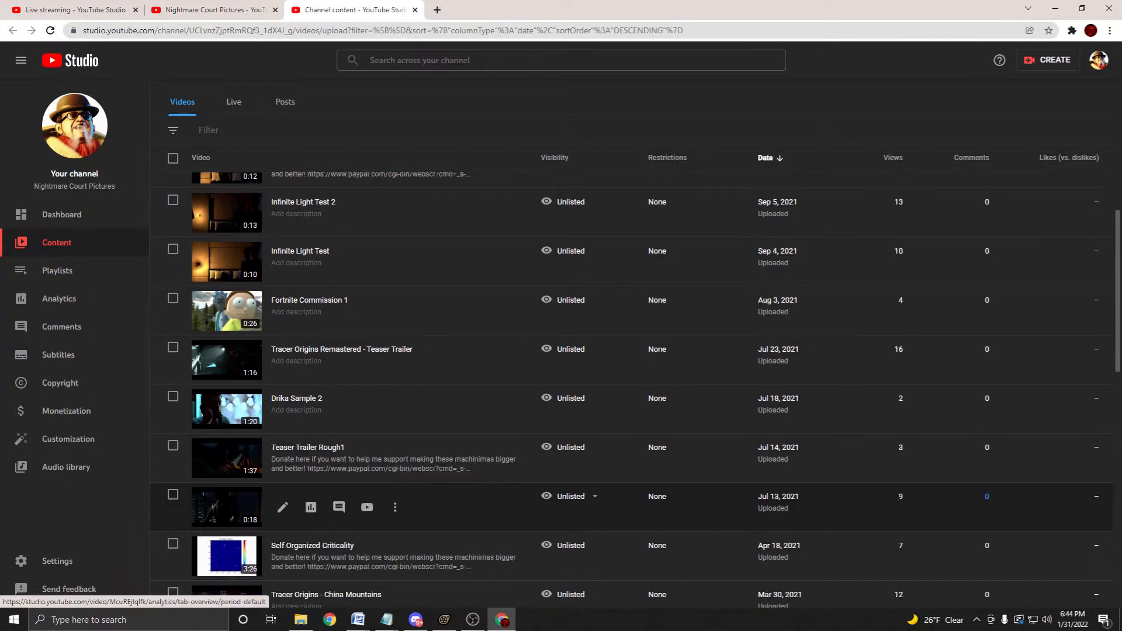
click(283, 507)
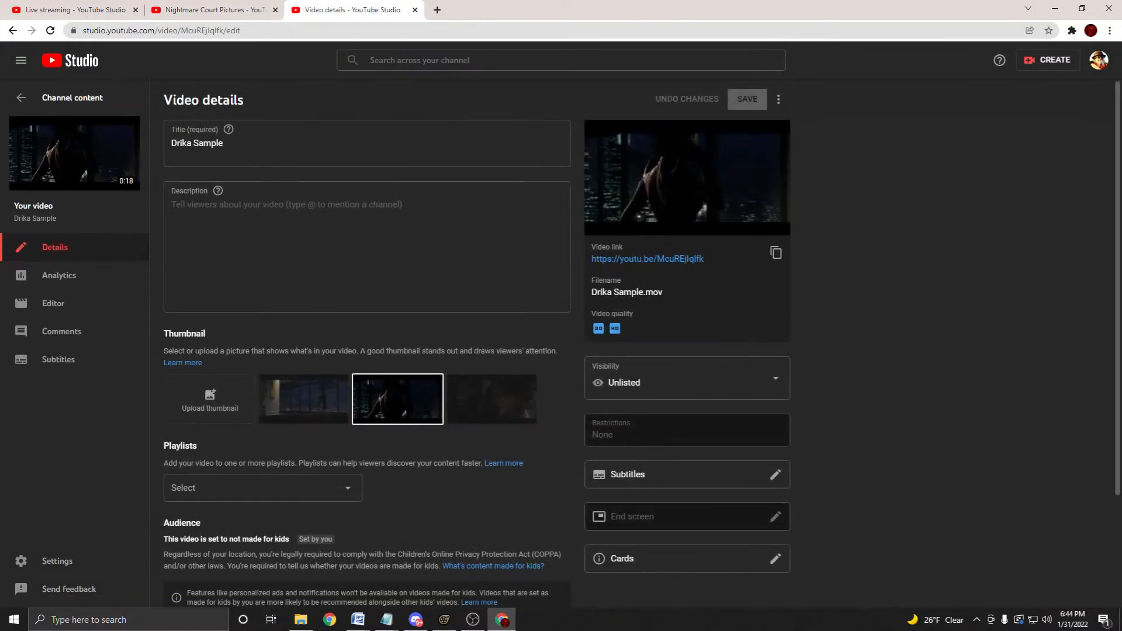
click(647, 259)
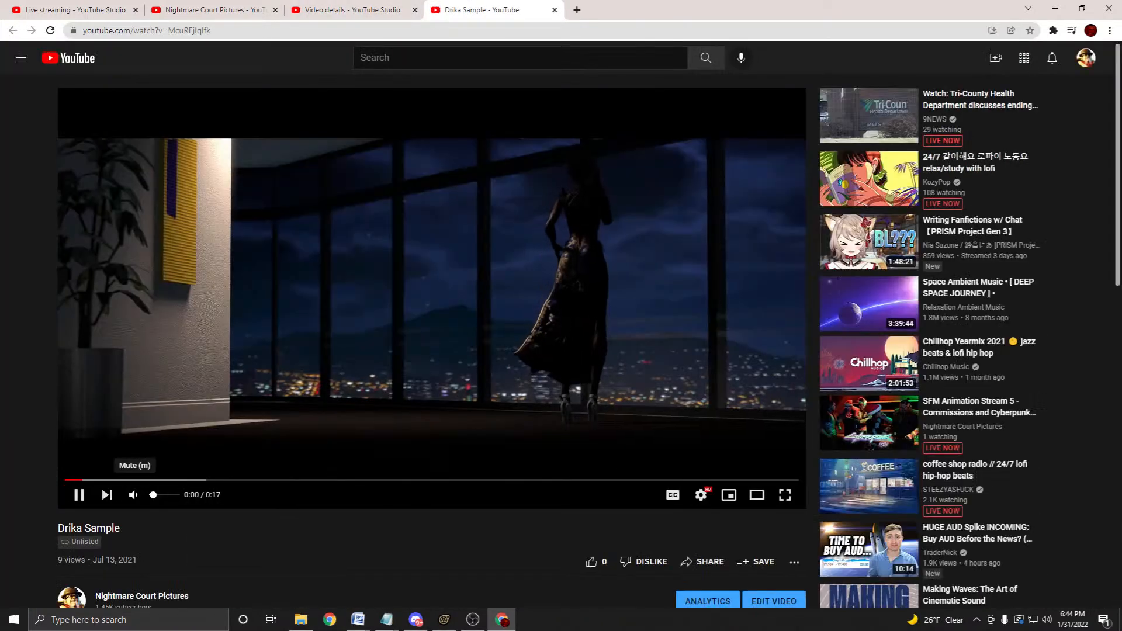
Mute Drika Sample, replay its window shots from near the start, and pause the video at 0:10.
click(133, 495)
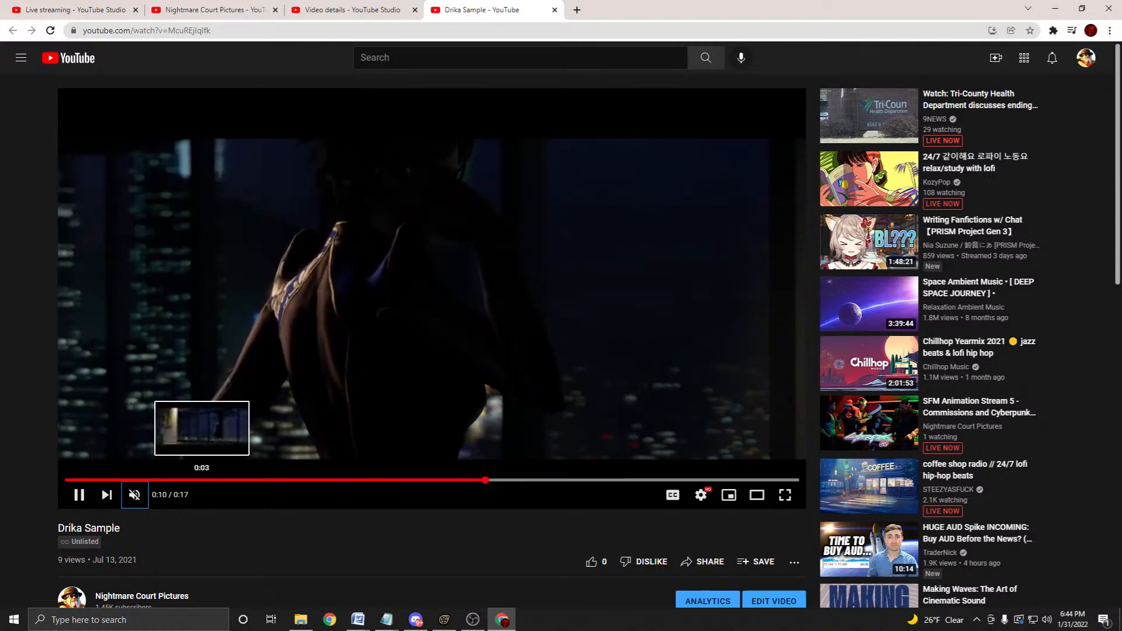
click(124, 480)
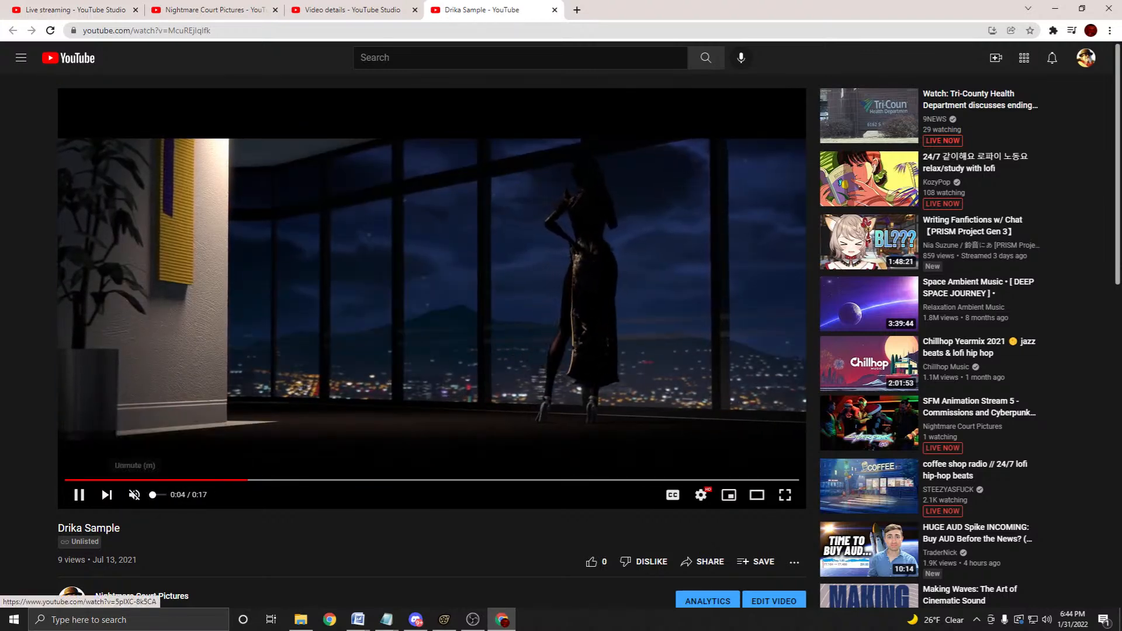
click(78, 494)
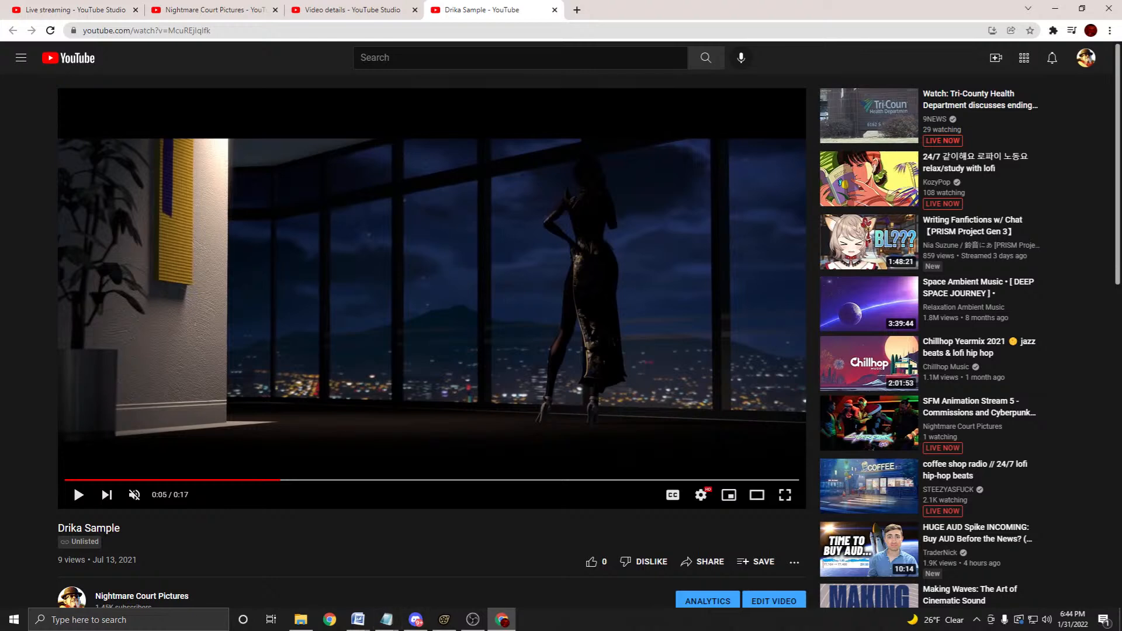
click(69, 479)
click(78, 495)
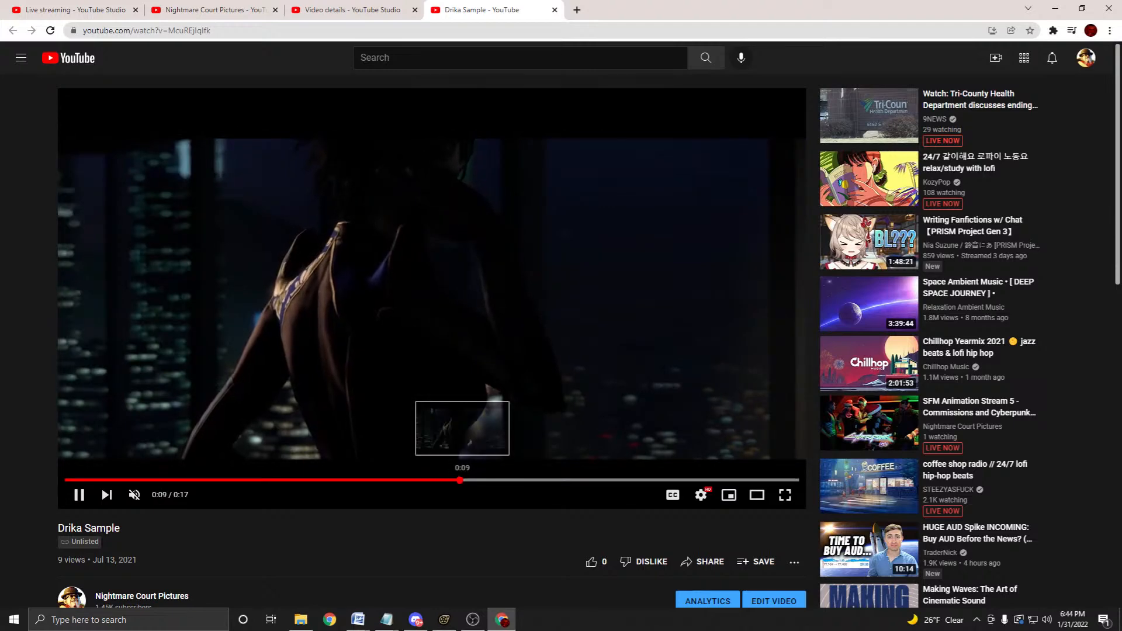
key(space)
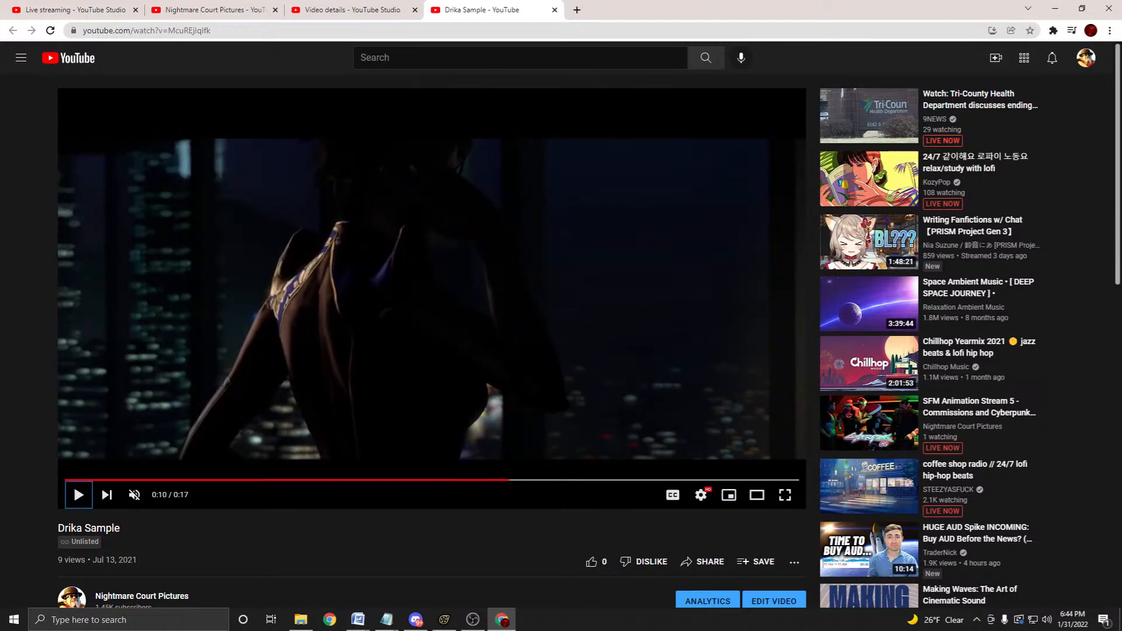
Switch to Source Filmmaker, select shot11, and examine the bedroom around the television through the Work Camera.
click(501, 619)
click(623, 582)
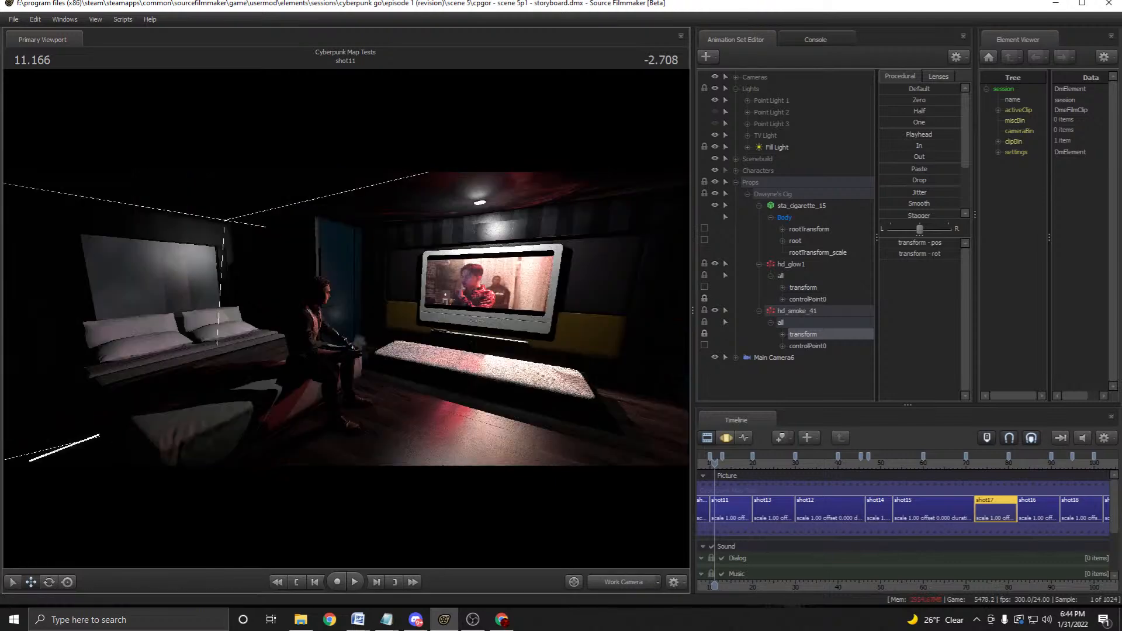
click(730, 509)
drag(374, 327, 344, 316)
key(w)
key(w)
key(w)
key(s)
key(s)
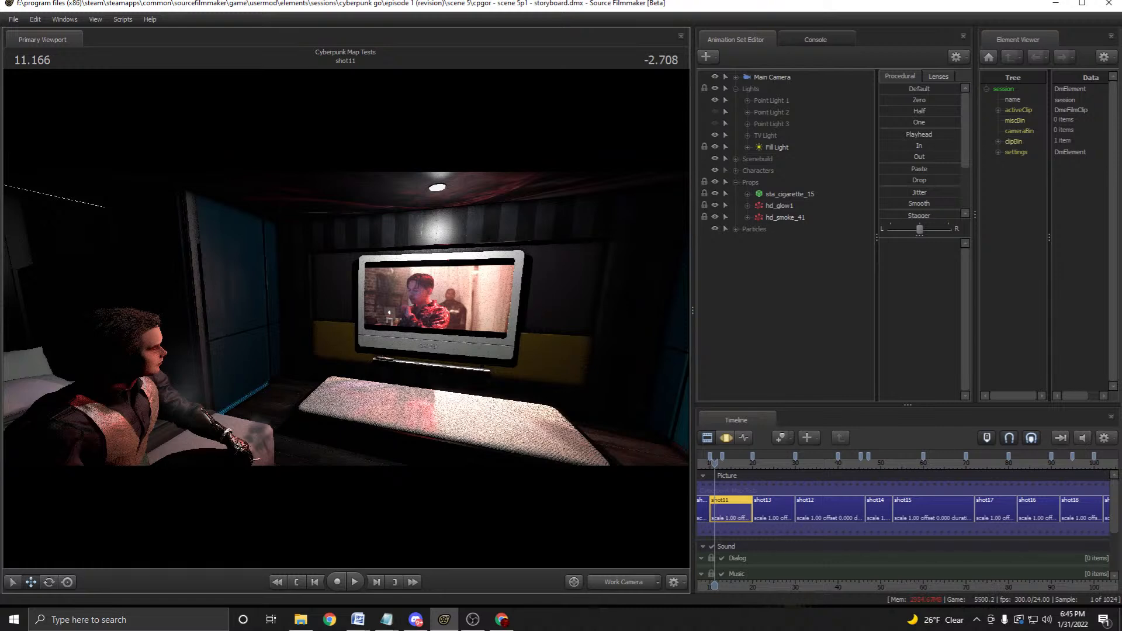
Return to Main Camera and play shot11 to 11.750.
click(624, 582)
key(space)
key(space)
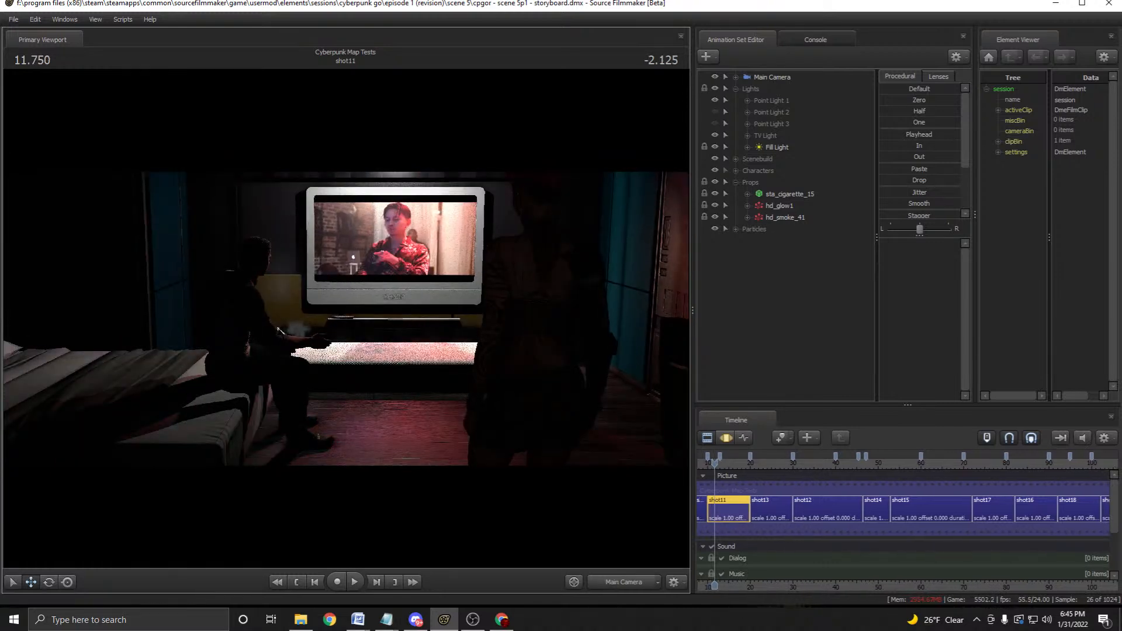
Collapse the Props group, expand Deco under Scenebuild, and select the tv_v11 model in the Motion Editor.
click(794, 218)
click(795, 206)
click(736, 182)
click(735, 159)
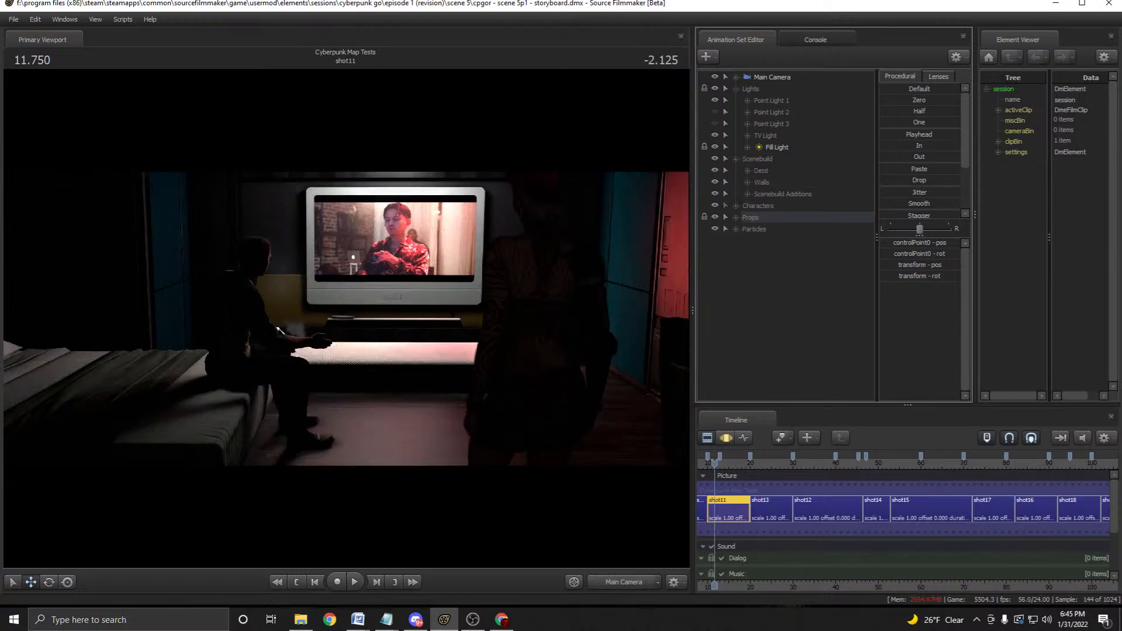
click(747, 170)
click(747, 170)
click(736, 218)
click(736, 217)
click(747, 170)
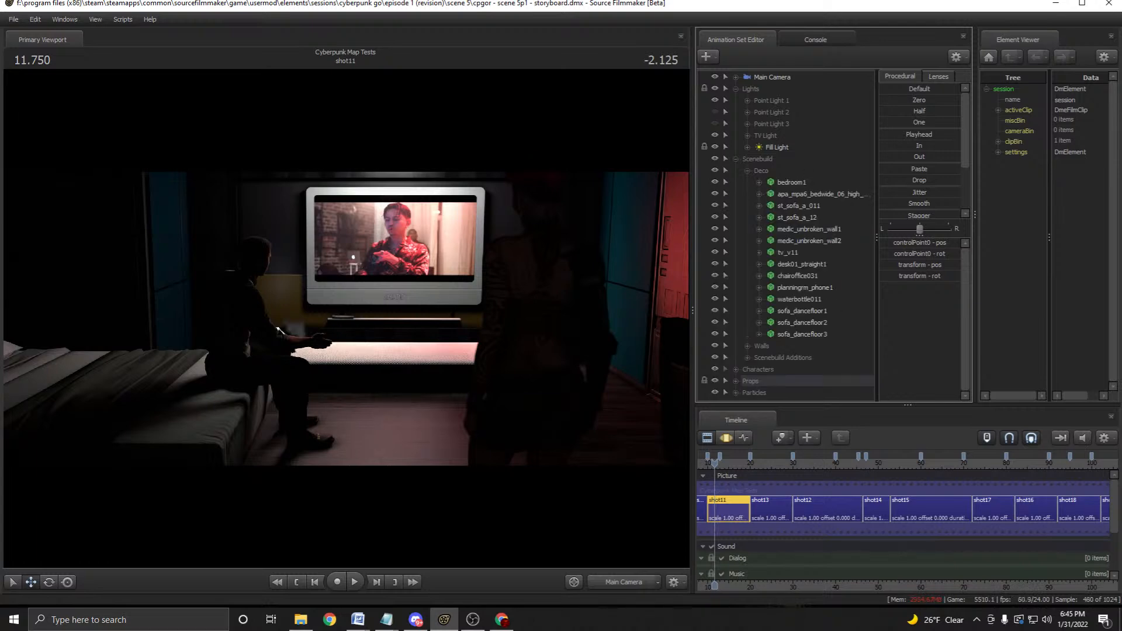
click(788, 253)
key(F3)
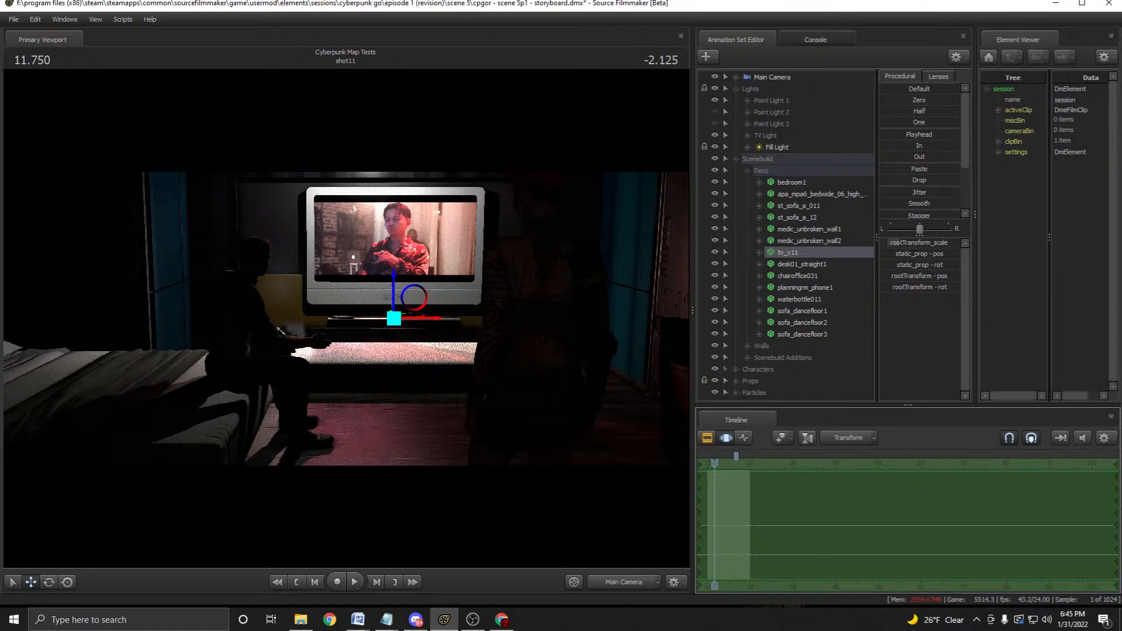
Hide the TV Light, show the TV Projection light instead, and move the projection across onto the television.
click(748, 136)
click(789, 147)
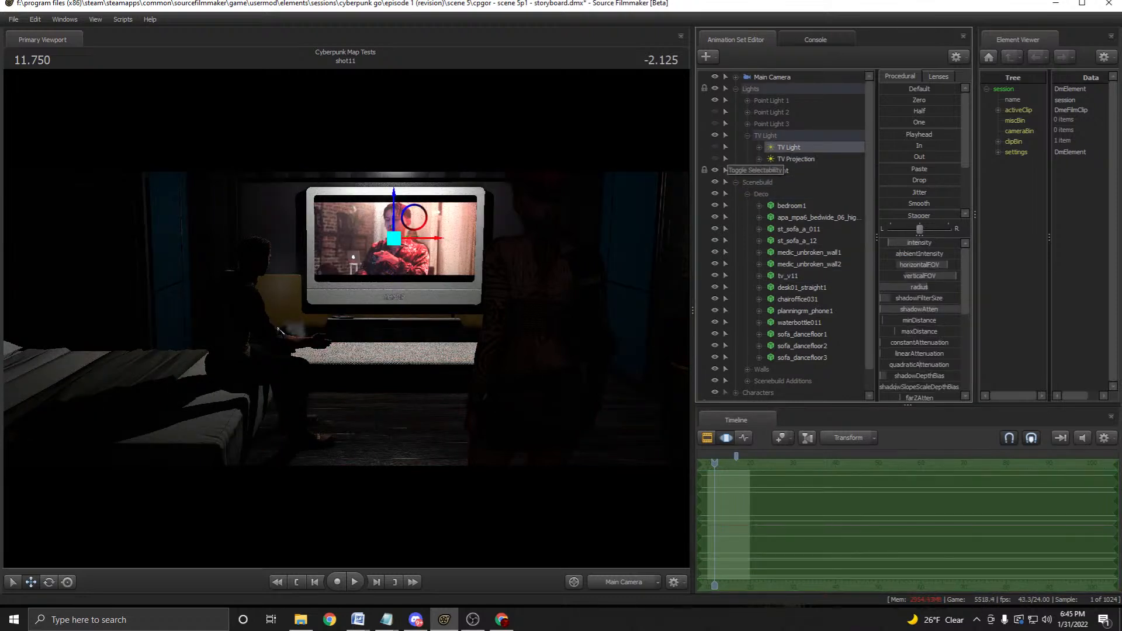
click(714, 159)
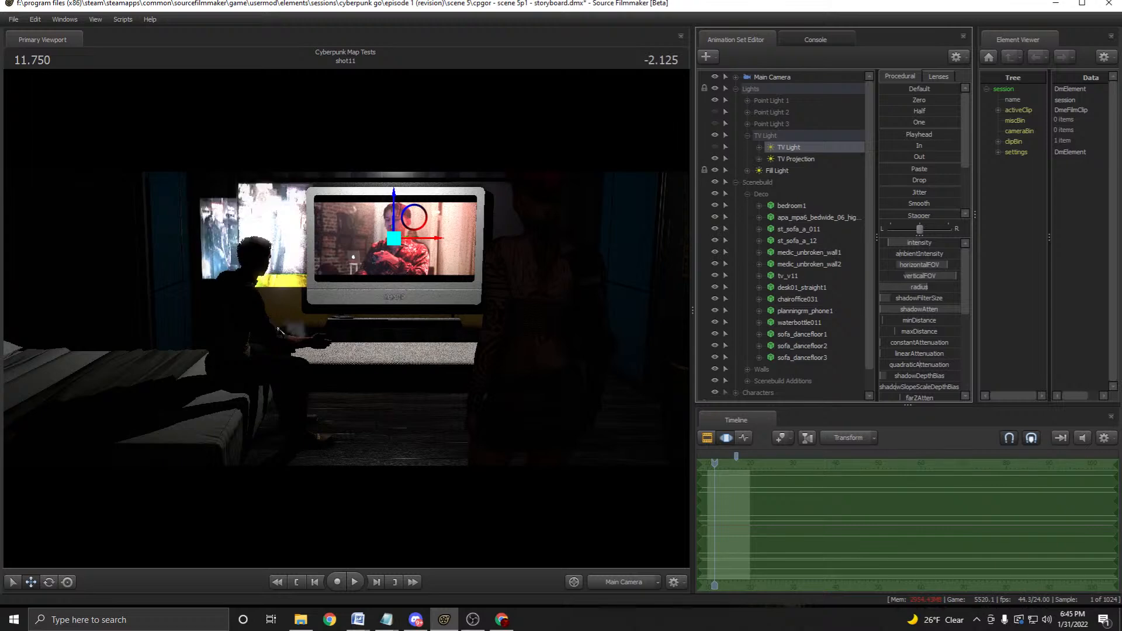
click(795, 159)
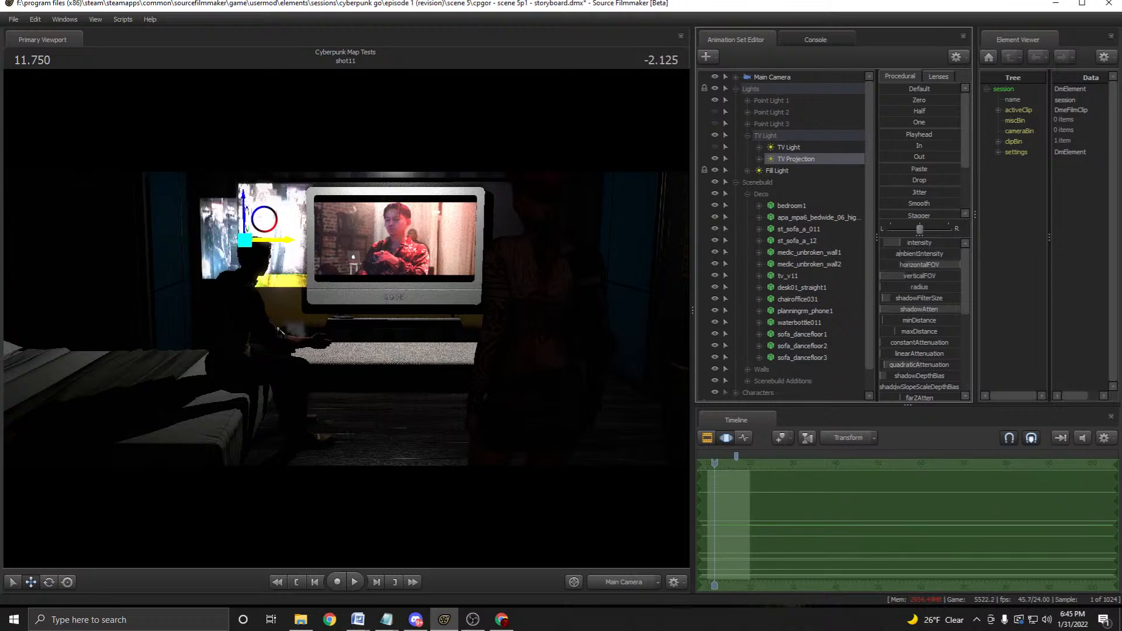
drag(244, 240, 401, 241)
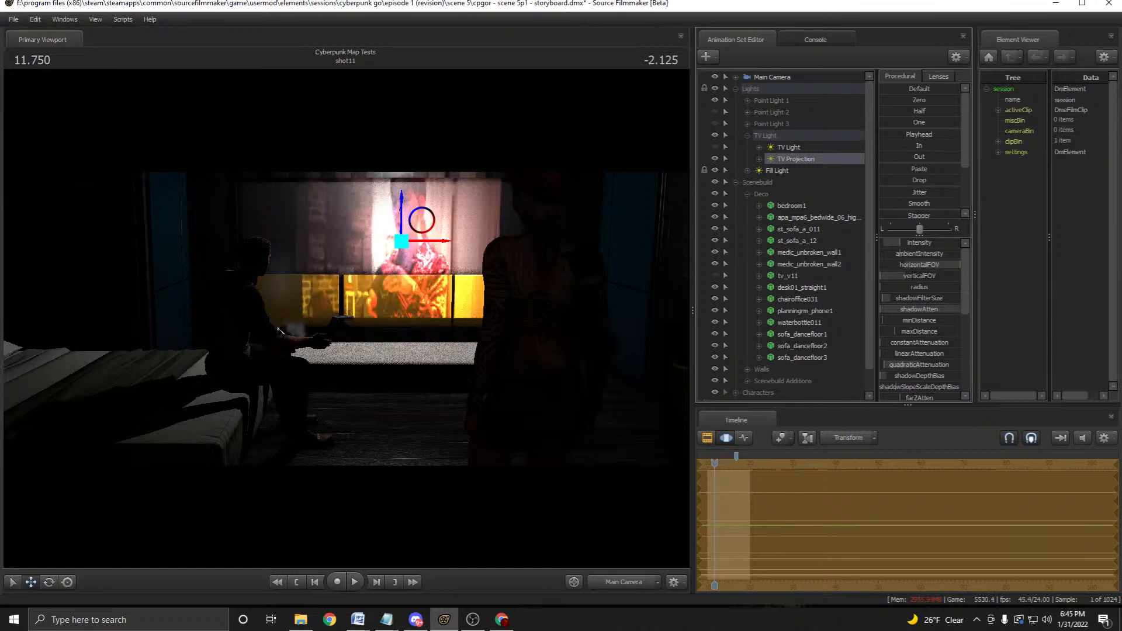
Try skin 1 on the tv_v11 model.
right_click(786, 276)
mouse_move(818, 426)
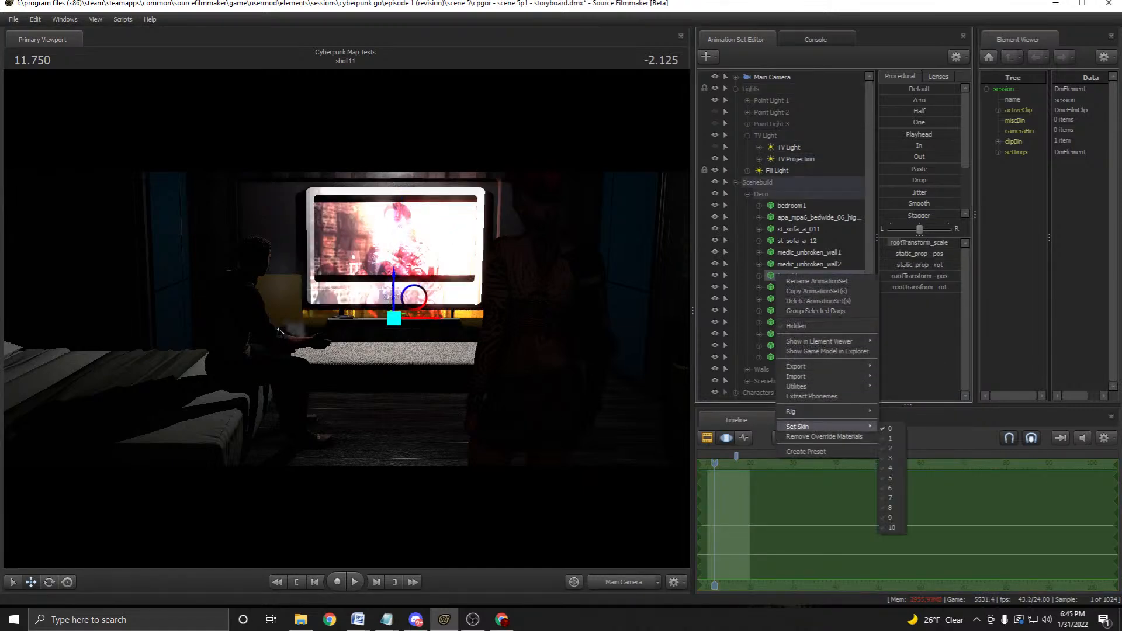
click(890, 438)
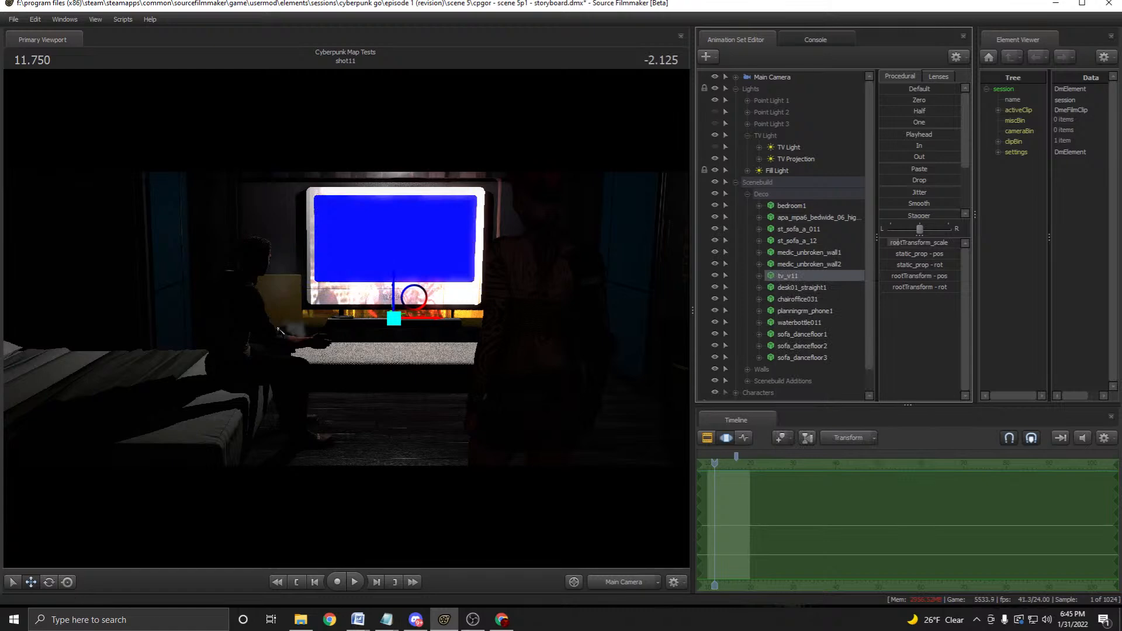
Remove the override materials from tv_v11 and set its skin to 0.
right_click(786, 278)
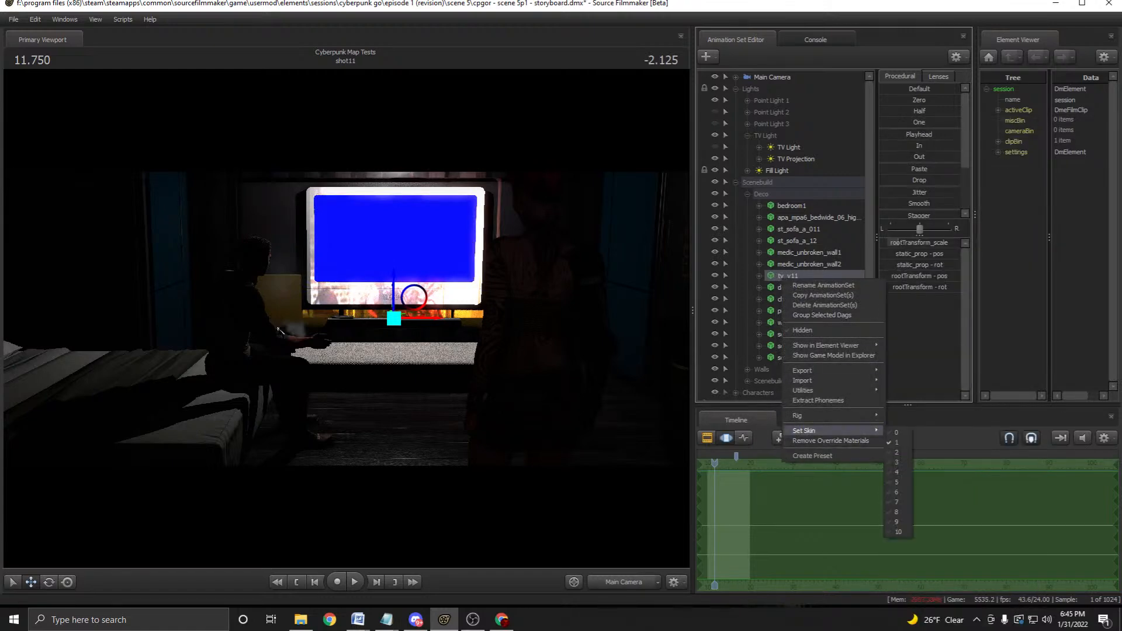
click(830, 441)
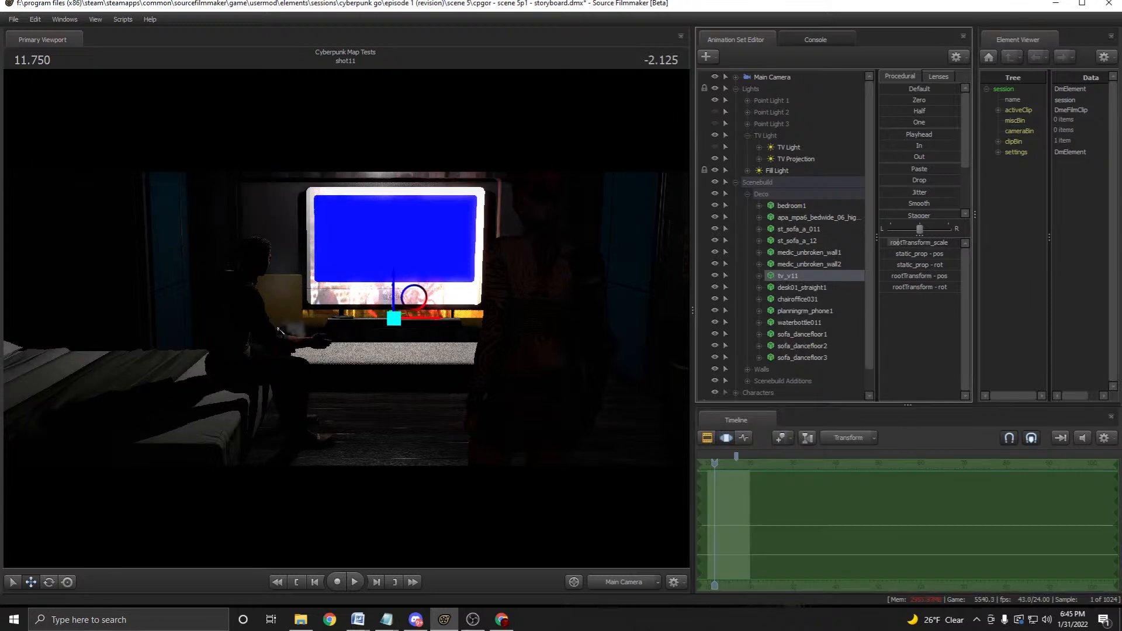
right_click(787, 277)
mouse_move(818, 432)
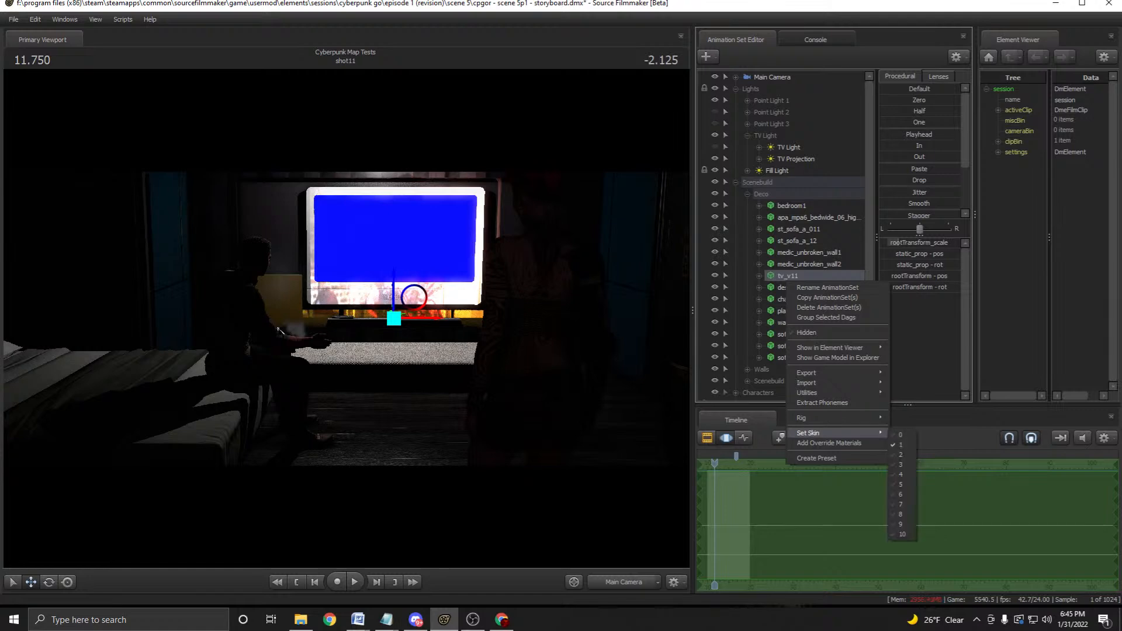
click(900, 434)
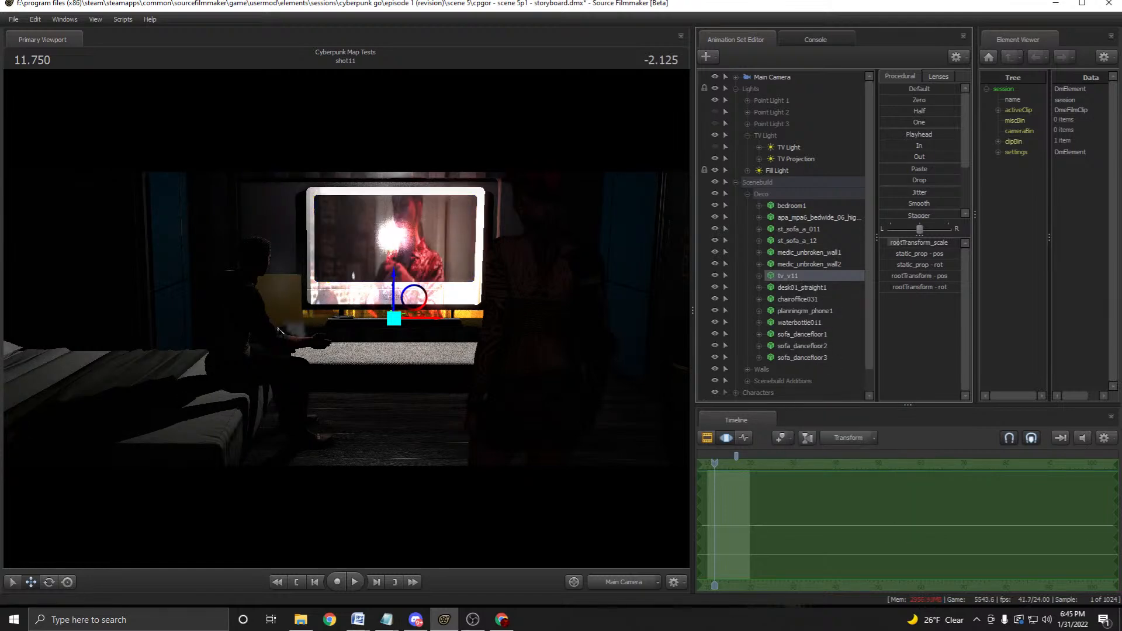
Fit the TV Projection light's picture within the television screen and check its rendering in shot11 in the Clip Editor.
click(796, 159)
drag(279, 330, 298, 315)
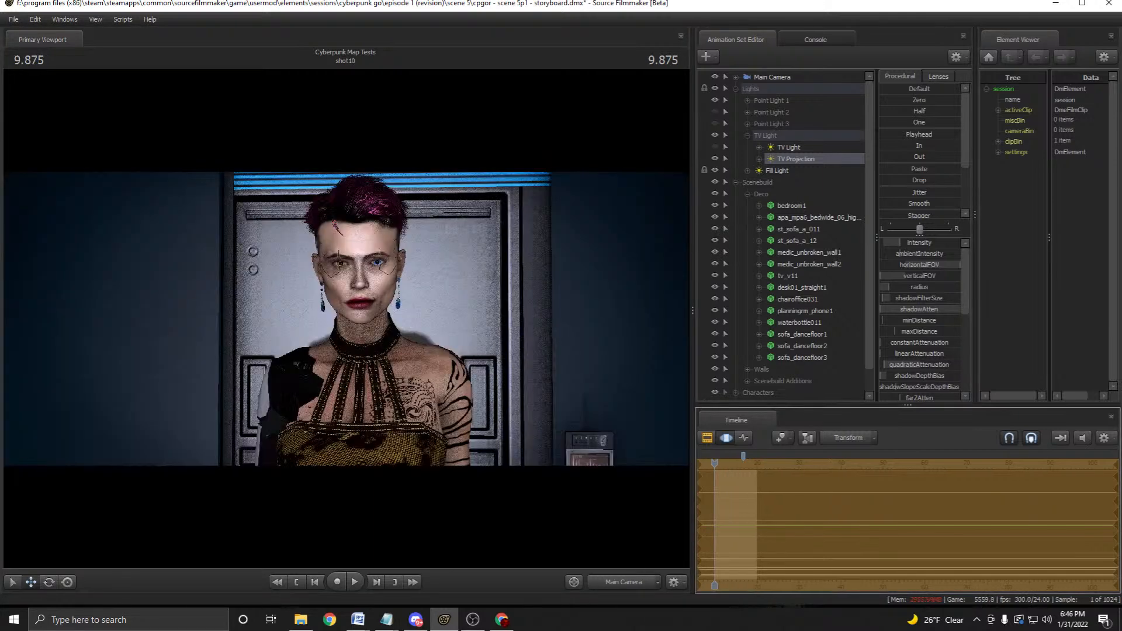
key(F2)
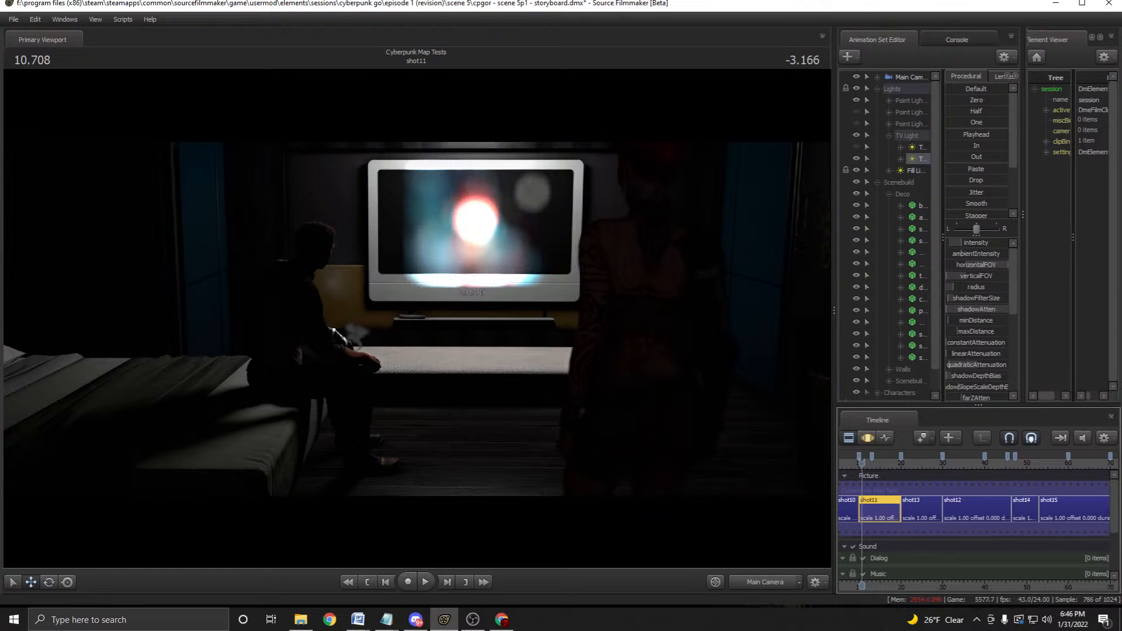
key(F3)
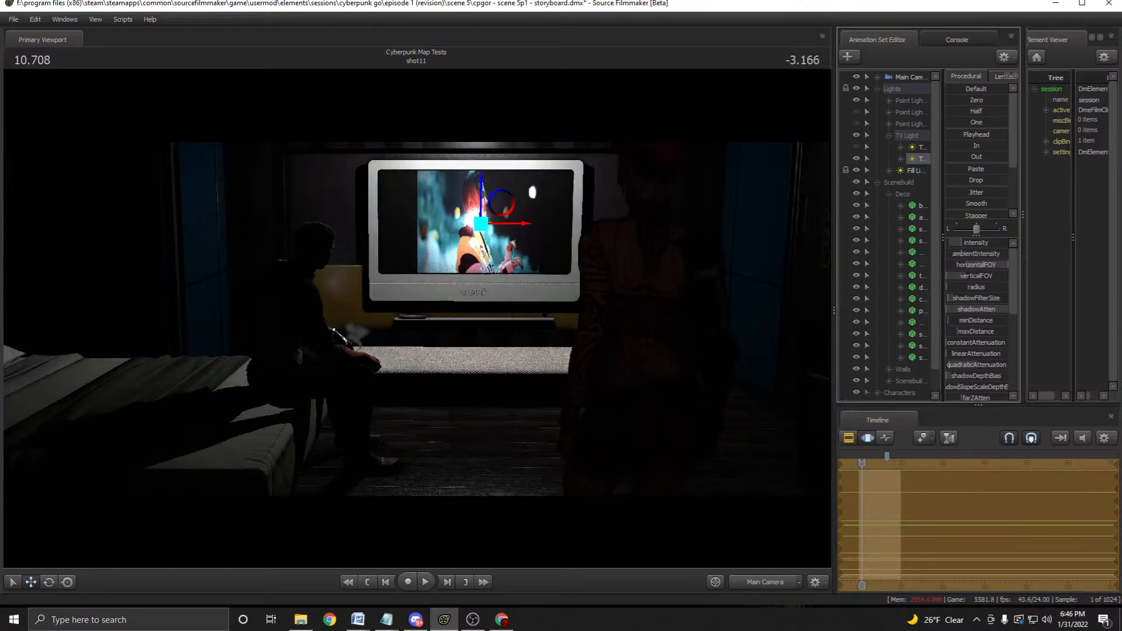
key(F2)
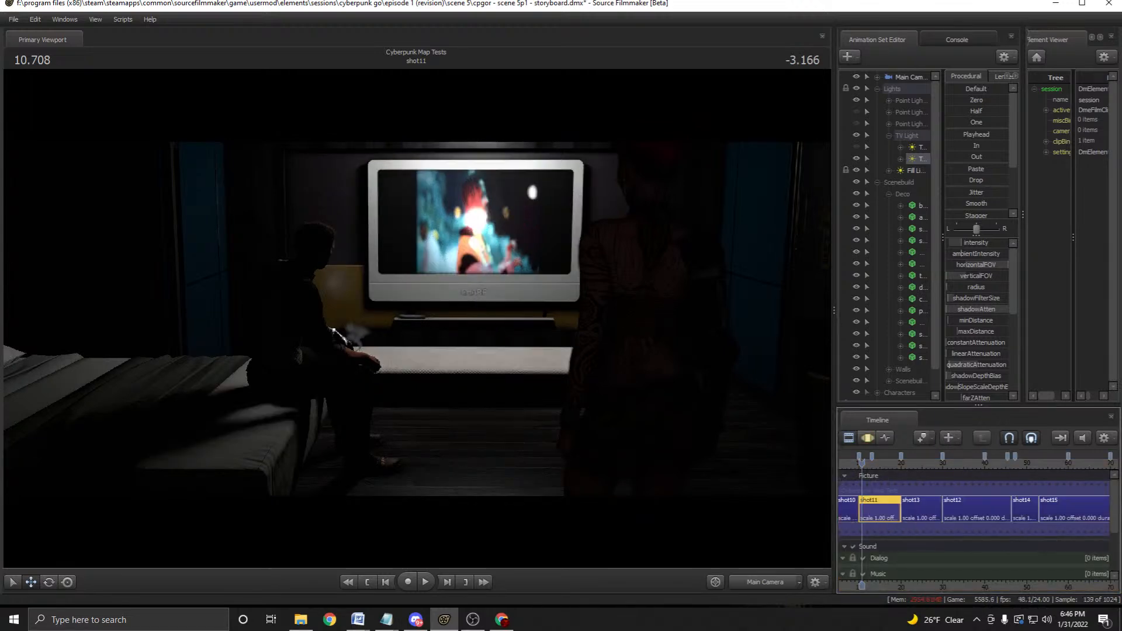
key(F4)
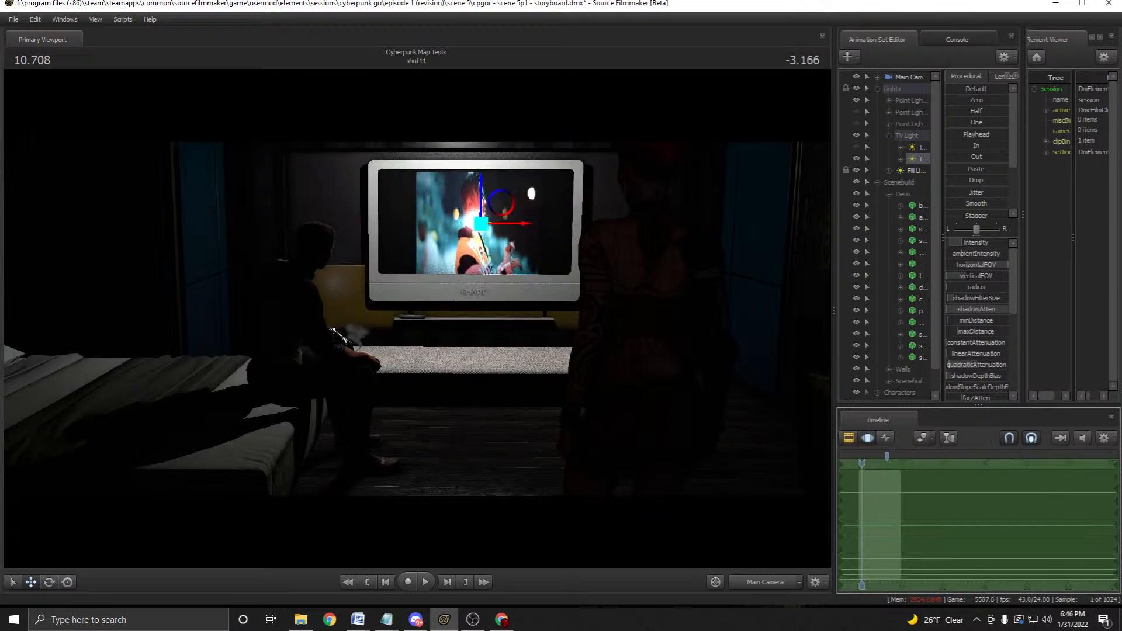
key(F3)
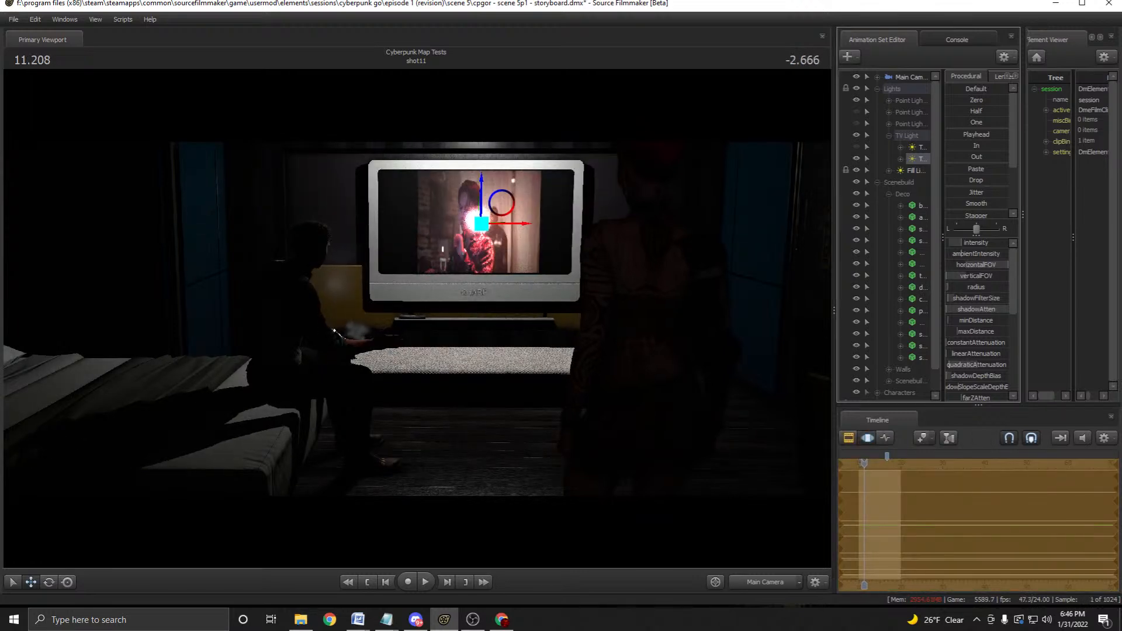
Compare the TV Projection light's picture in shot11 between the Clip Editor and the Motion Editor.
key(F2)
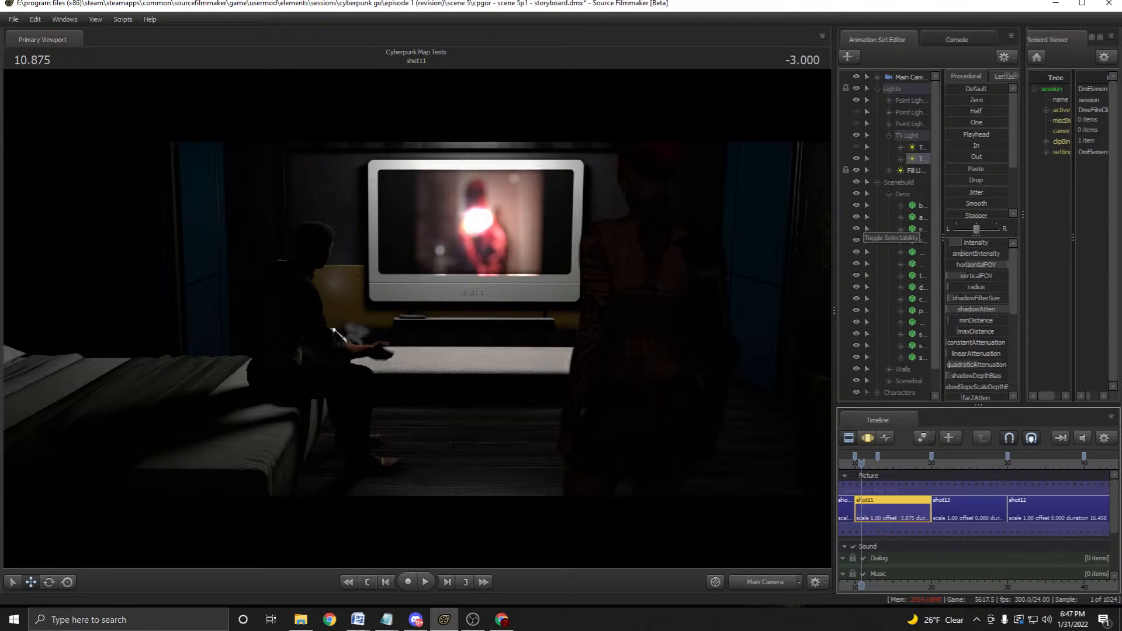
key(ctrl)
key(F3)
key(F2)
key(F3)
key(F2)
key(F3)
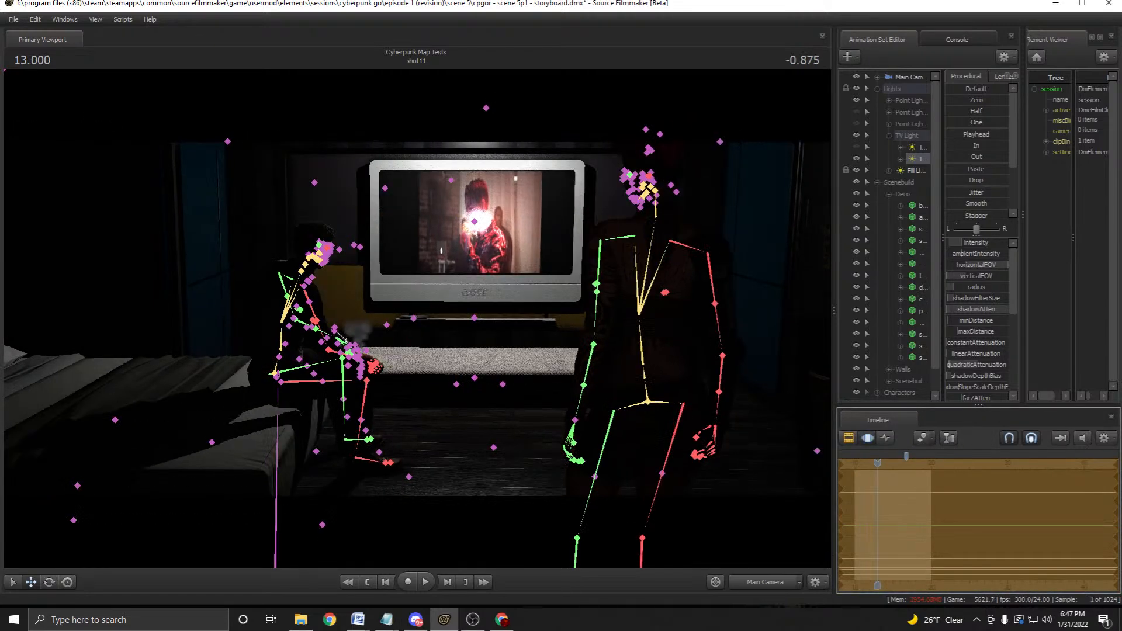
key(F2)
key(F3)
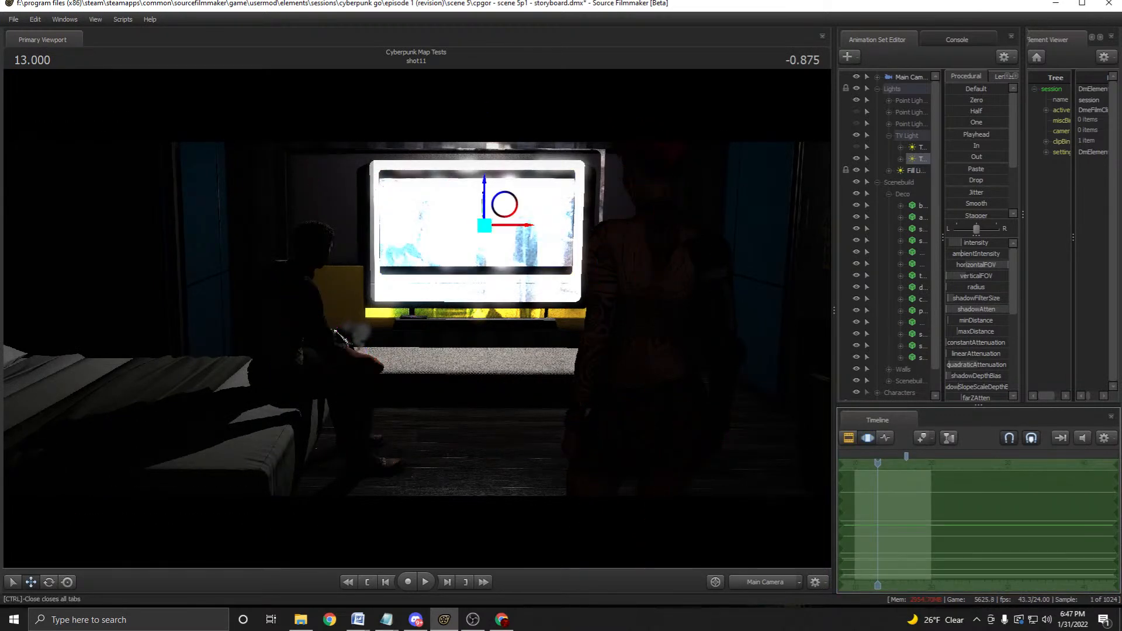
Undo the last four changes in shot11 and go back to the Clip Editor.
key(ctrl+z)
key(ctrl+z)
key(ctrl+z)
key(ctrl+z)
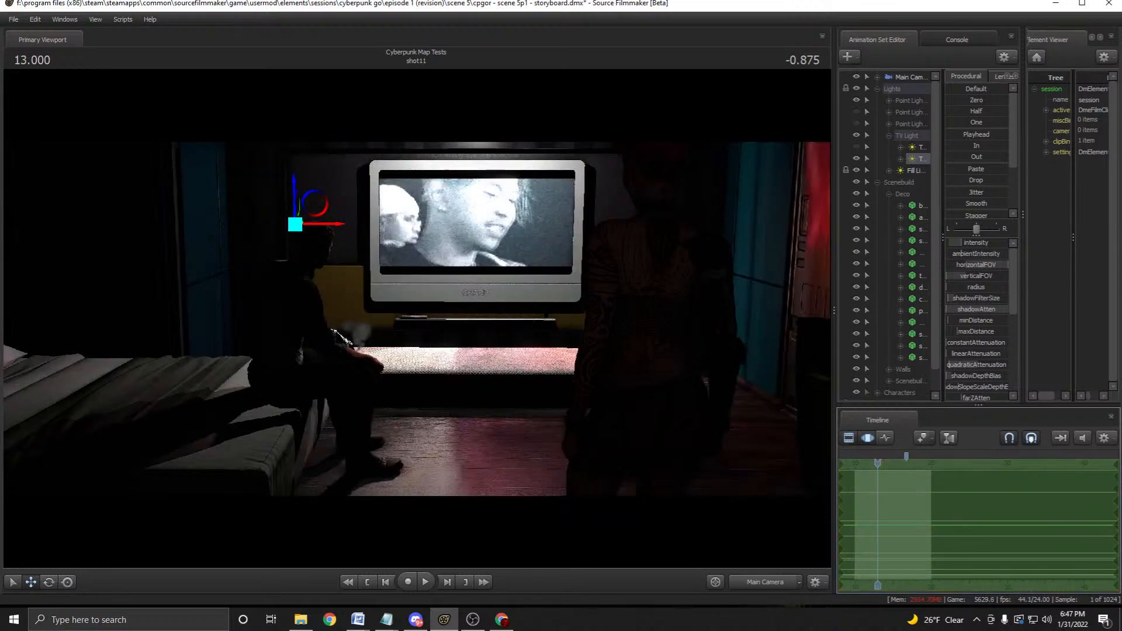
key(F3)
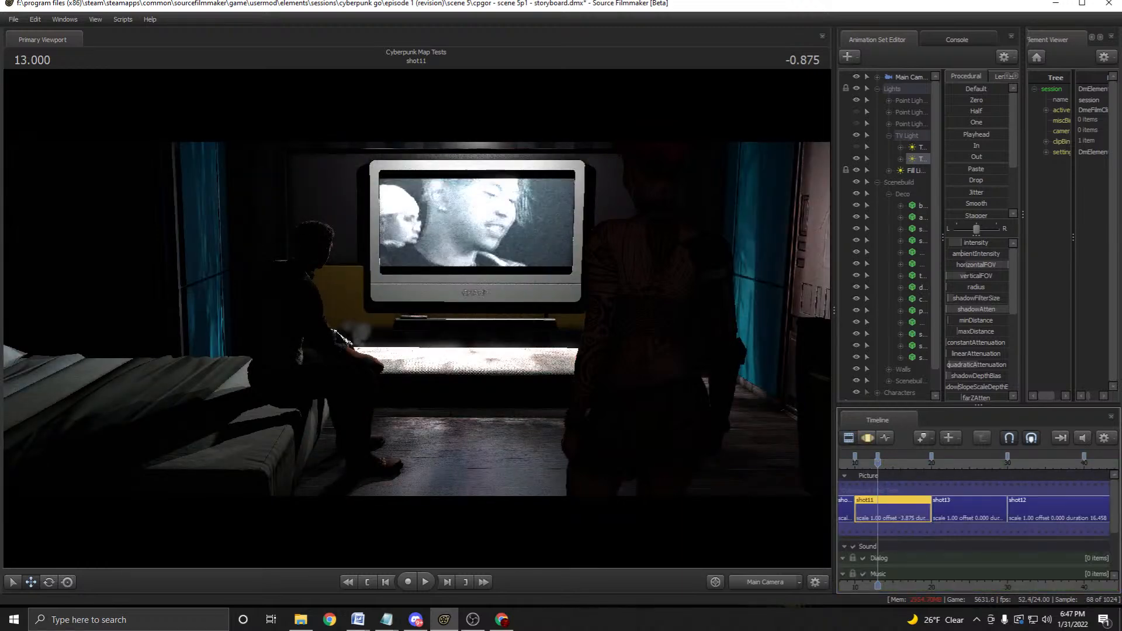
Examine the end of shot12 from the work camera and play on into shot14 through the scene camera.
scroll(973, 508, down, 7)
drag(857, 462, 913, 462)
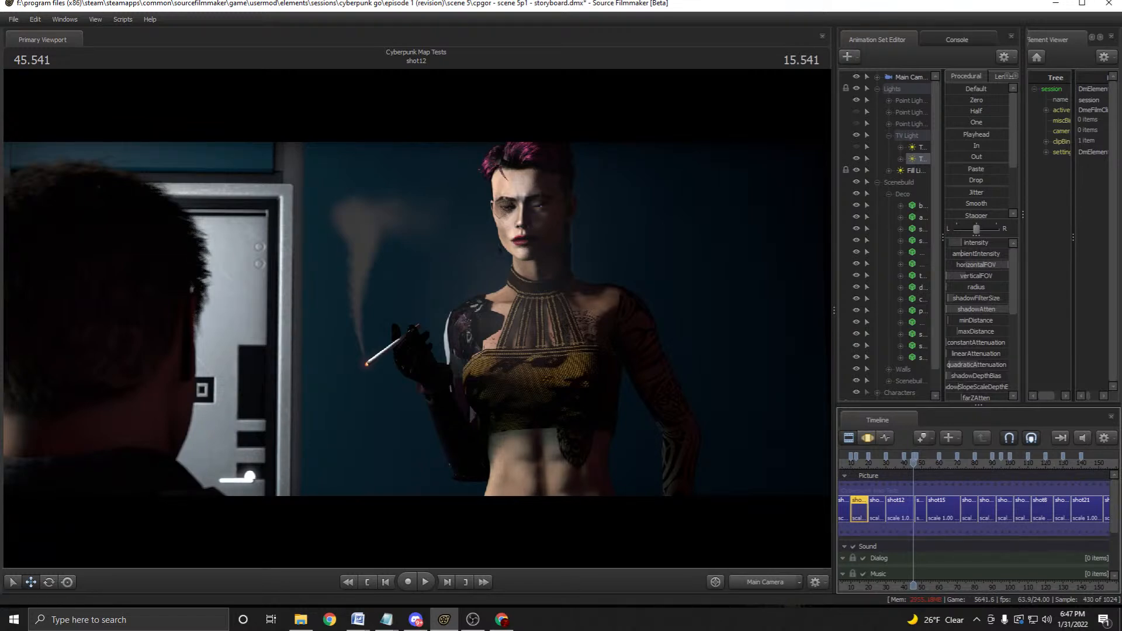
click(765, 582)
click(765, 582)
click(765, 582)
drag(416, 318, 544, 333)
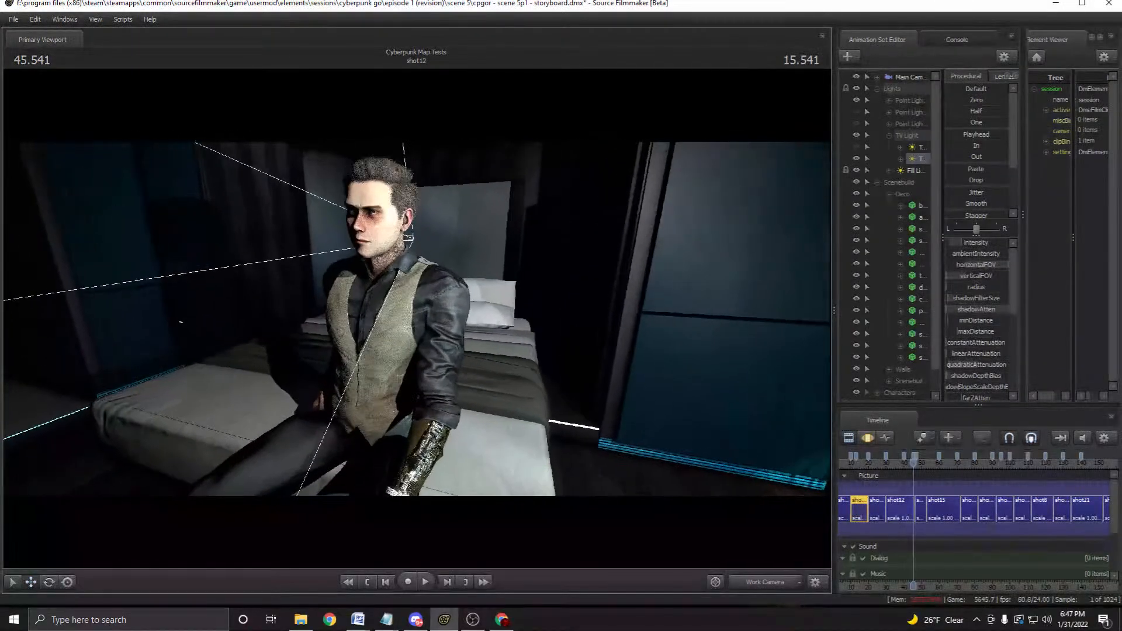
key(space)
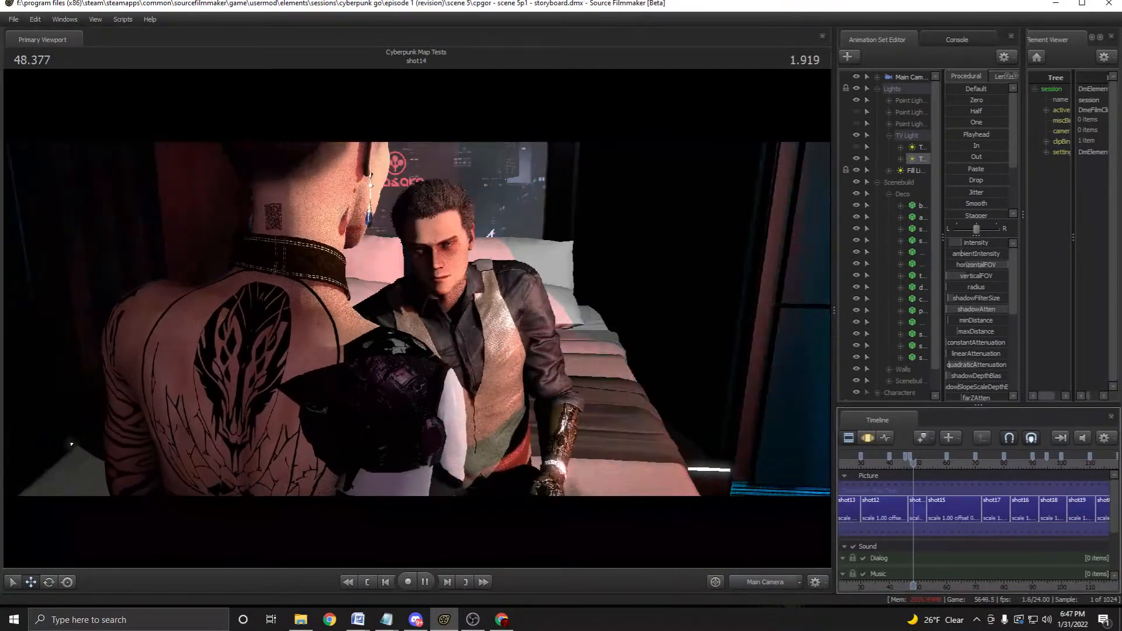
Review the shots up to shot16 and play shot16 from its start to check the picture on the television.
click(937, 462)
click(966, 462)
drag(967, 463, 982, 462)
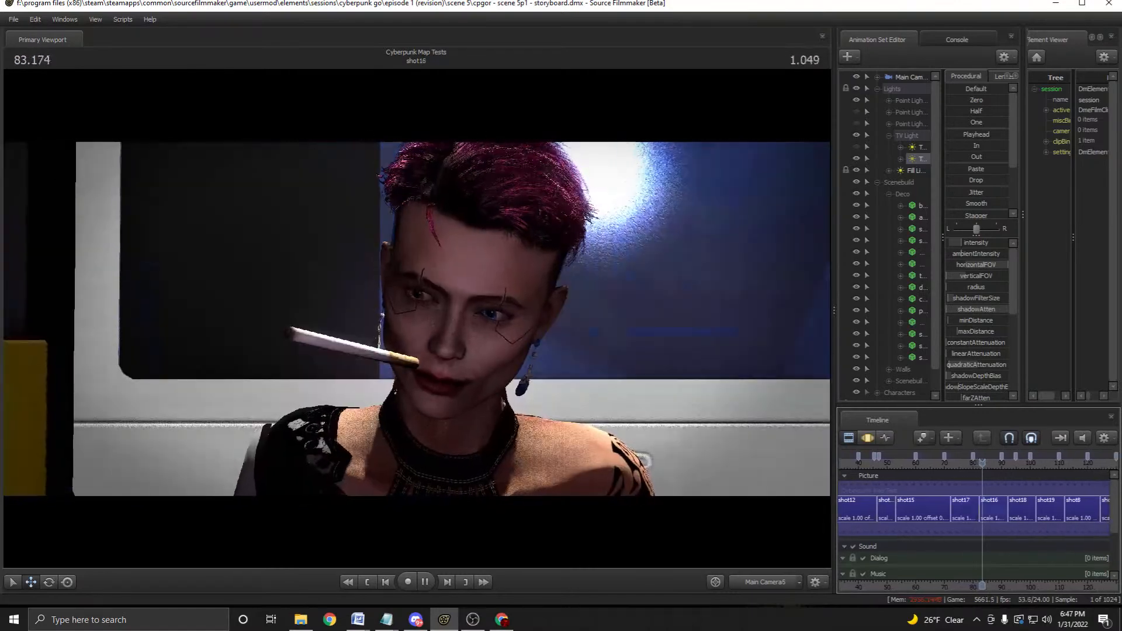
key(space)
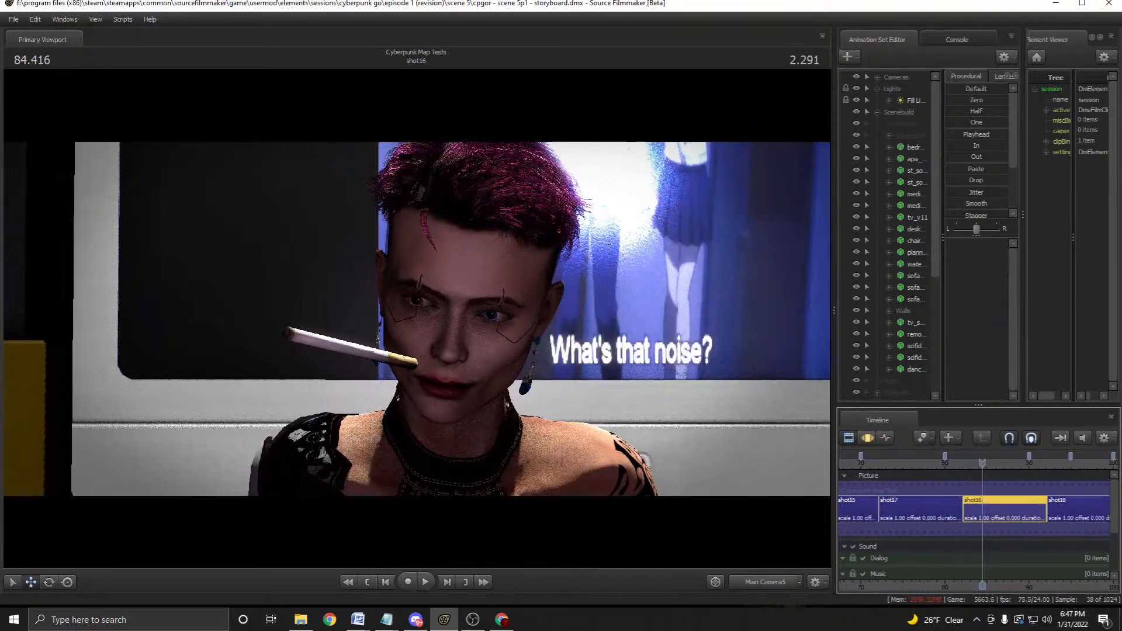
key(F3)
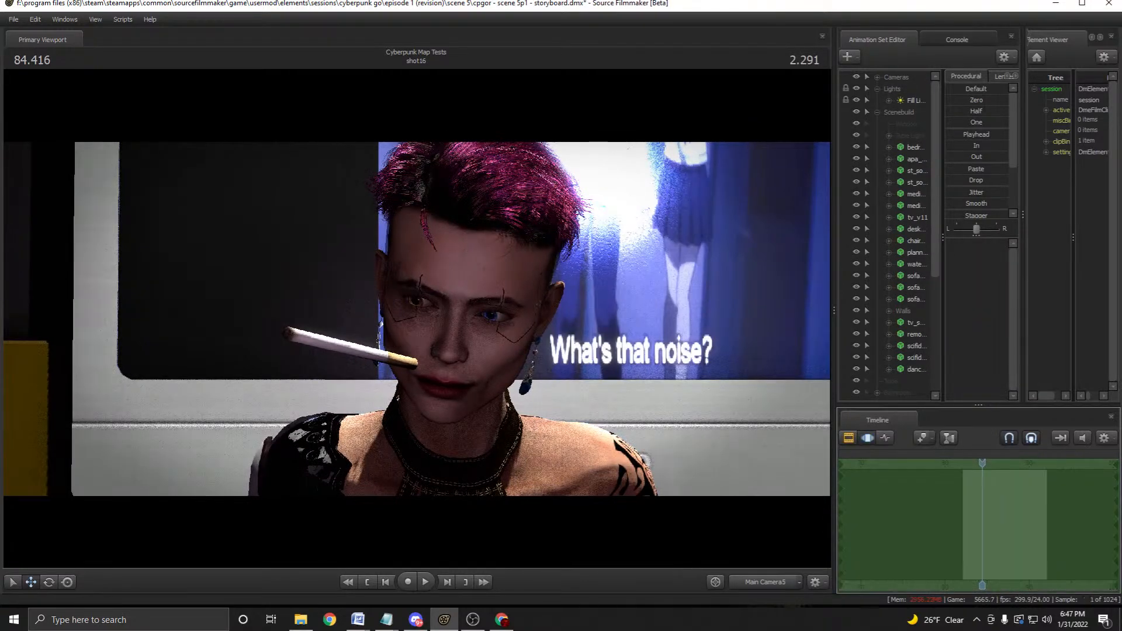
drag(982, 463, 935, 463)
key(space)
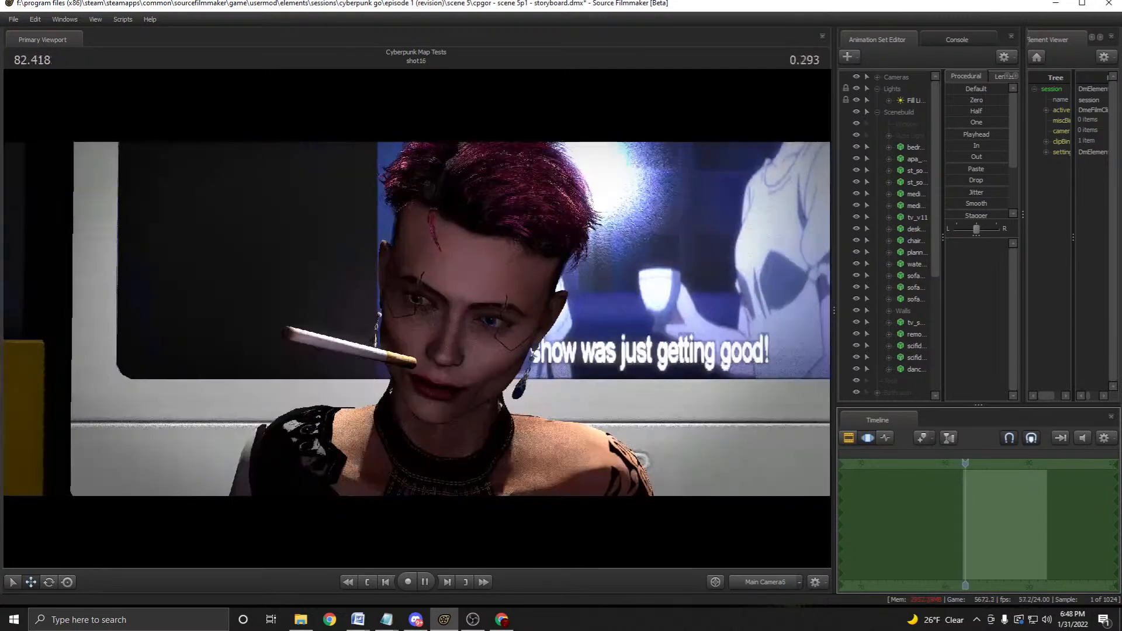
Look around the bedroom in shot16 from the work camera to examine the characters and light placement.
key(F2)
key(space)
key(Tab)
drag(418, 318, 492, 330)
key(F3)
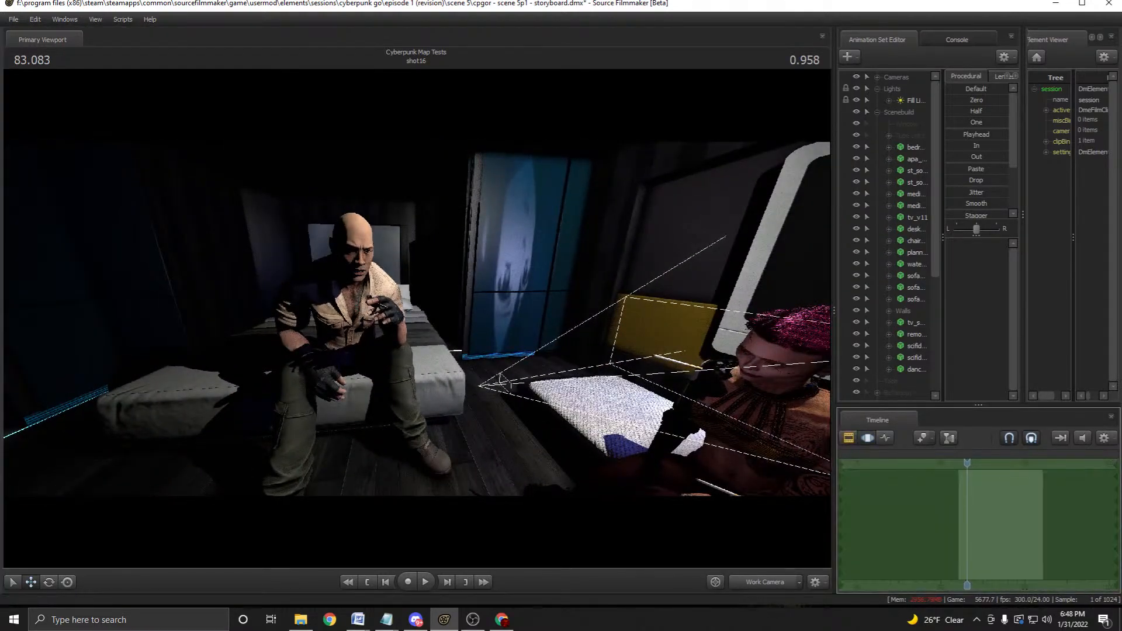
Widen the Animation Set Editor and display shot17 through its scene camera.
drag(833, 310, 728, 310)
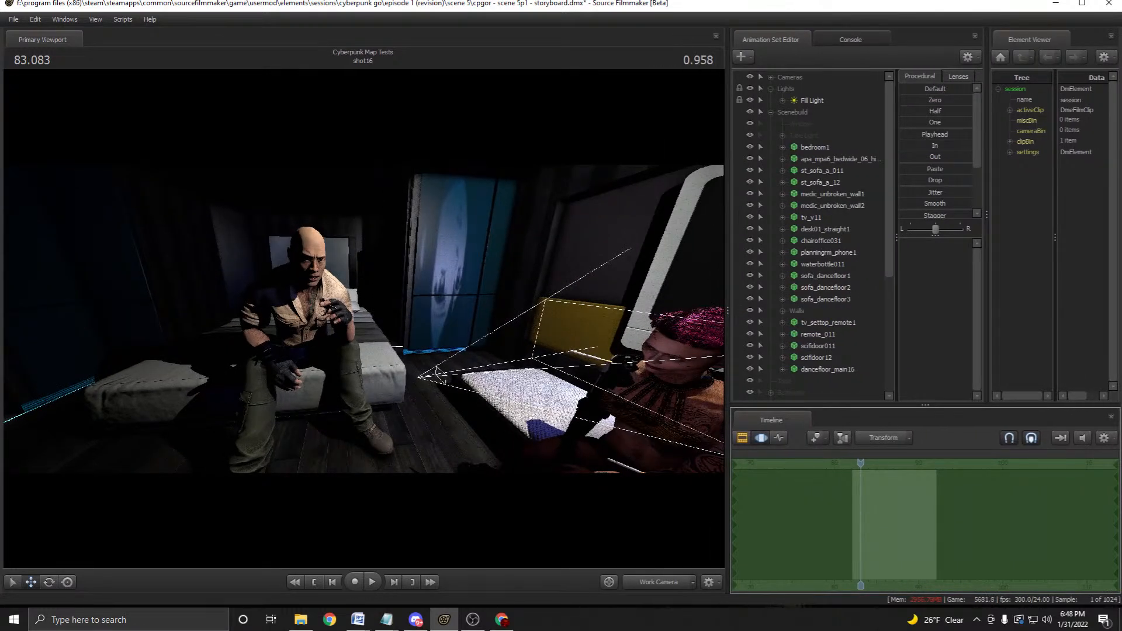
key(F2)
click(812, 509)
click(815, 463)
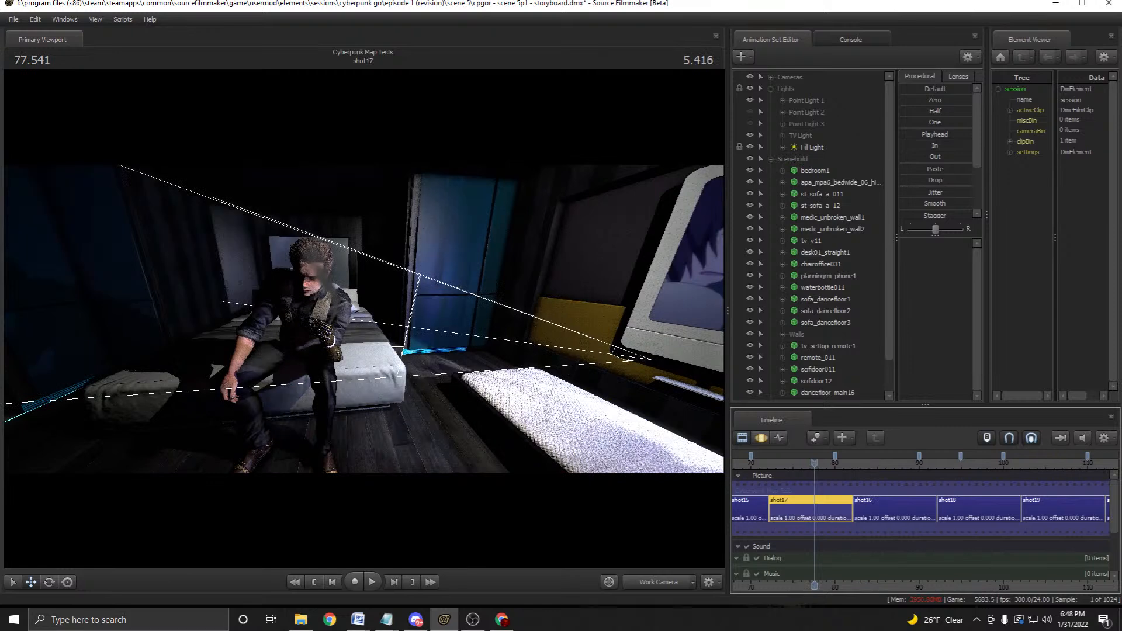
click(771, 159)
right_click(790, 248)
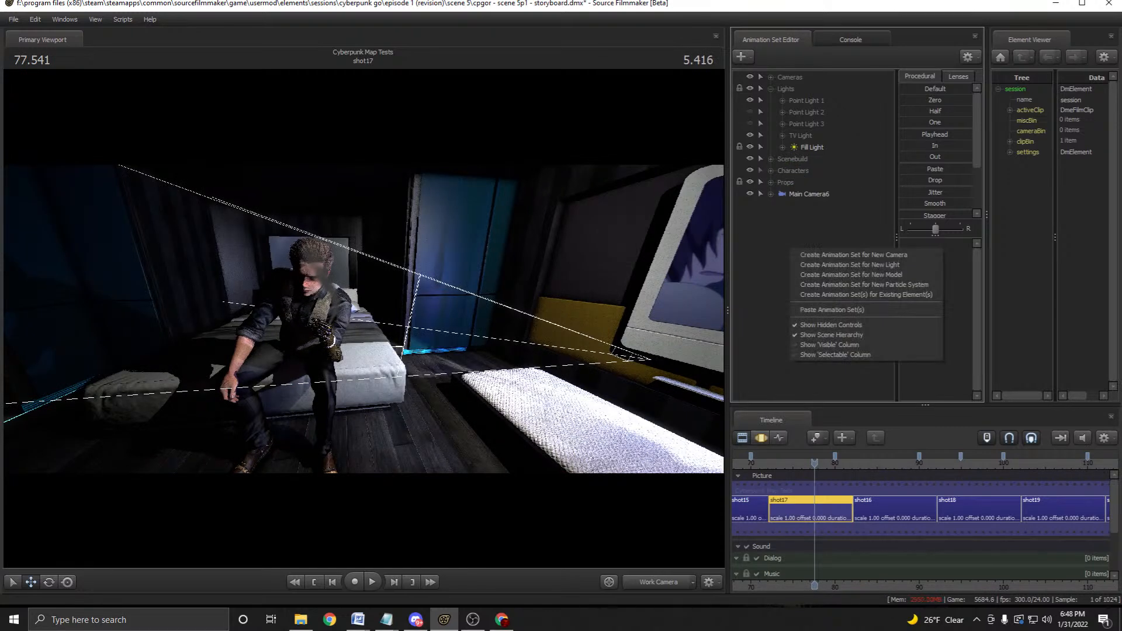
right_click(611, 369)
click(658, 582)
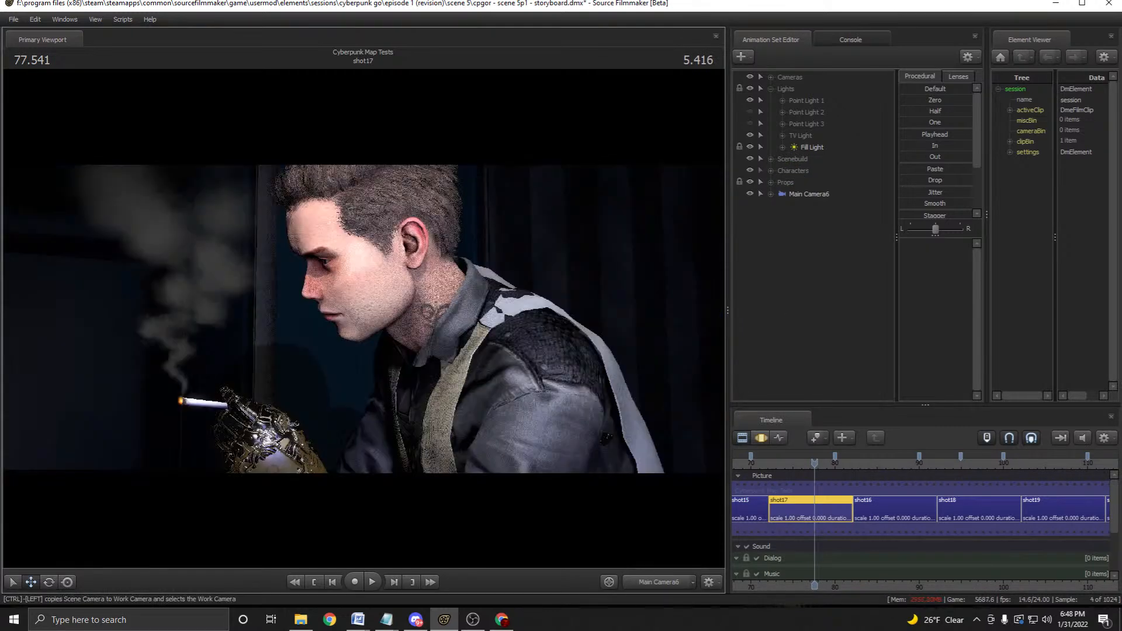
Save the session and delete the animation sets Main Camera through Main Camera5 from shot17.
key(ctrl+s)
right_click(810, 194)
click(771, 77)
click(818, 88)
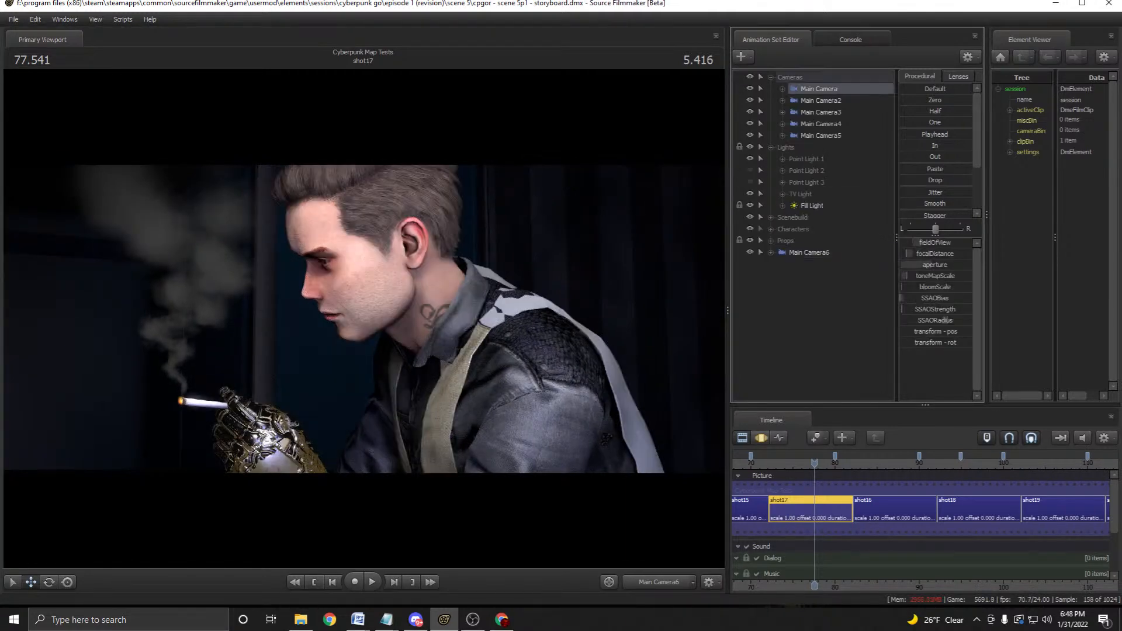
shift+click(821, 135)
right_click(821, 135)
click(845, 162)
Rename shot17's Main Camera6 animation set as Main Camera.
click(809, 194)
right_click(808, 194)
click(836, 200)
click(553, 302)
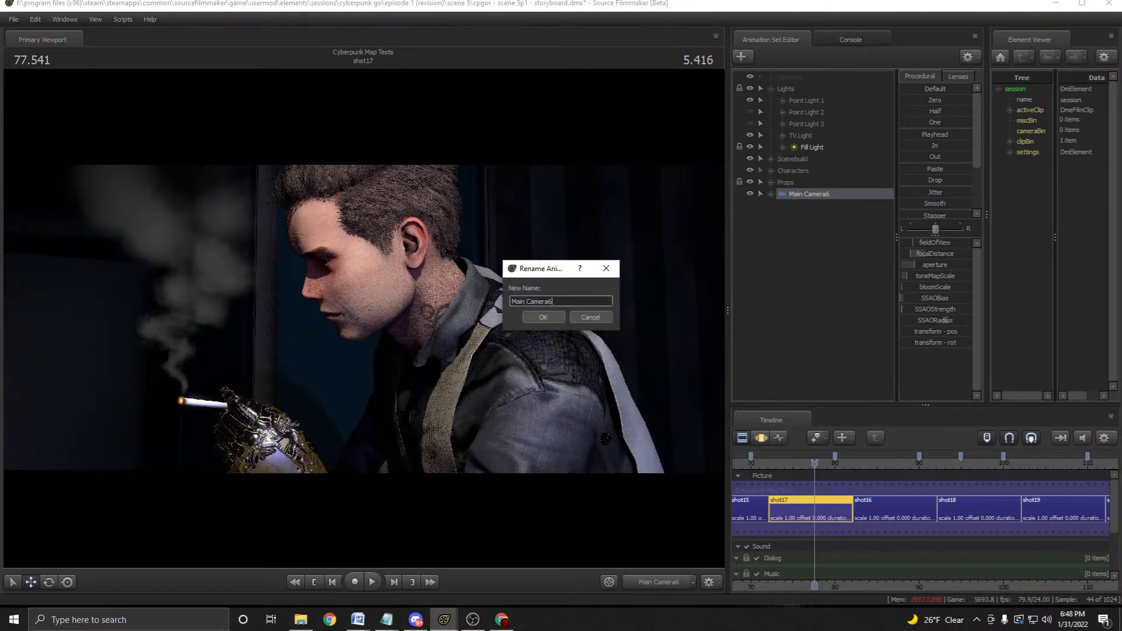
key(BackSpace)
key(Return)
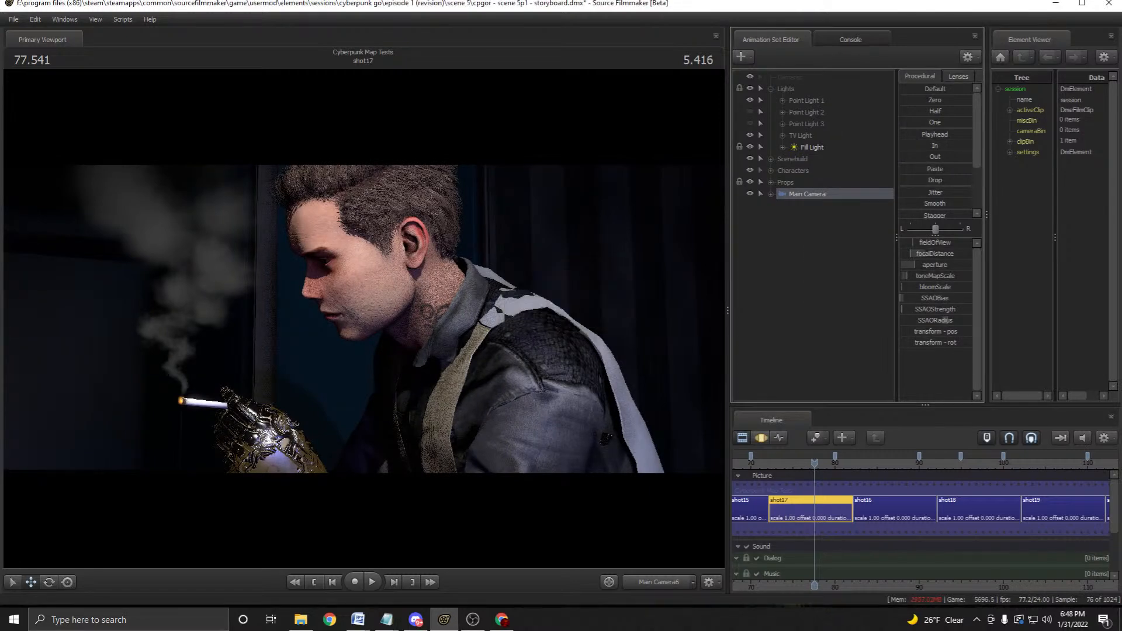
Change the camera element's name from Main Camera6 to Main Camera in the Element Viewer and save the session.
right_click(825, 196)
mouse_move(871, 264)
click(939, 275)
drag(986, 214, 889, 215)
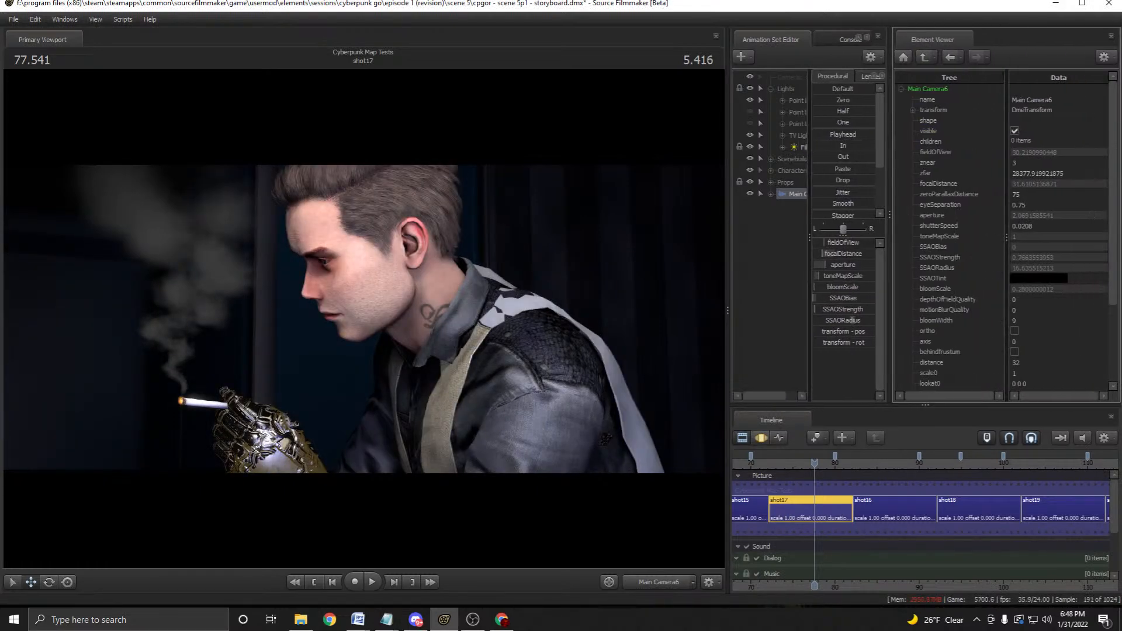
click(1053, 100)
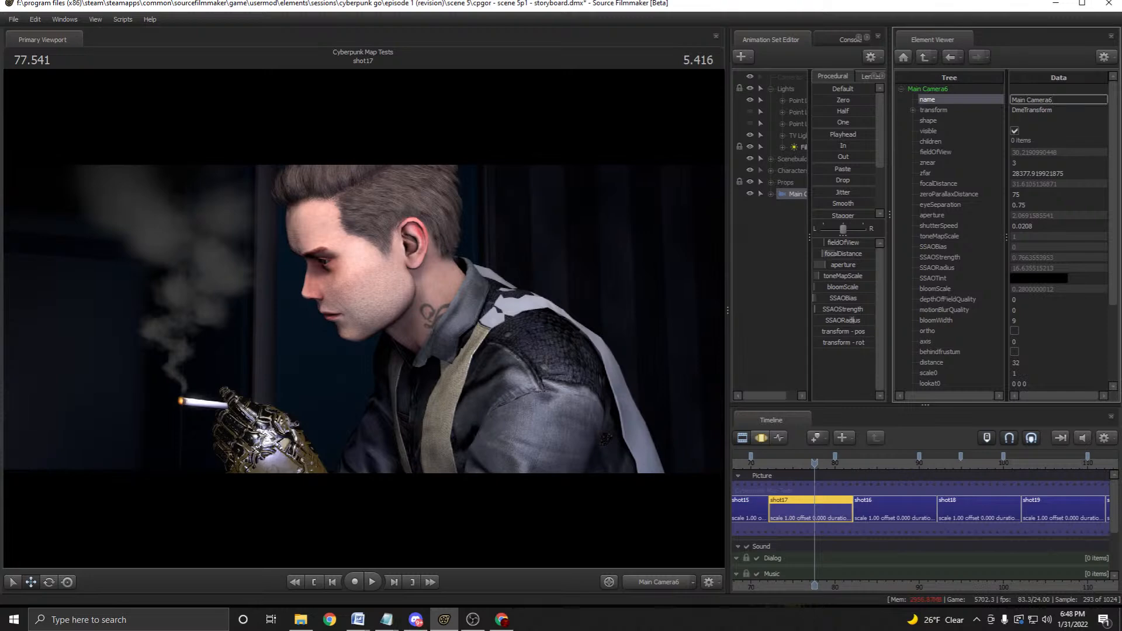
key(BackSpace)
key(Return)
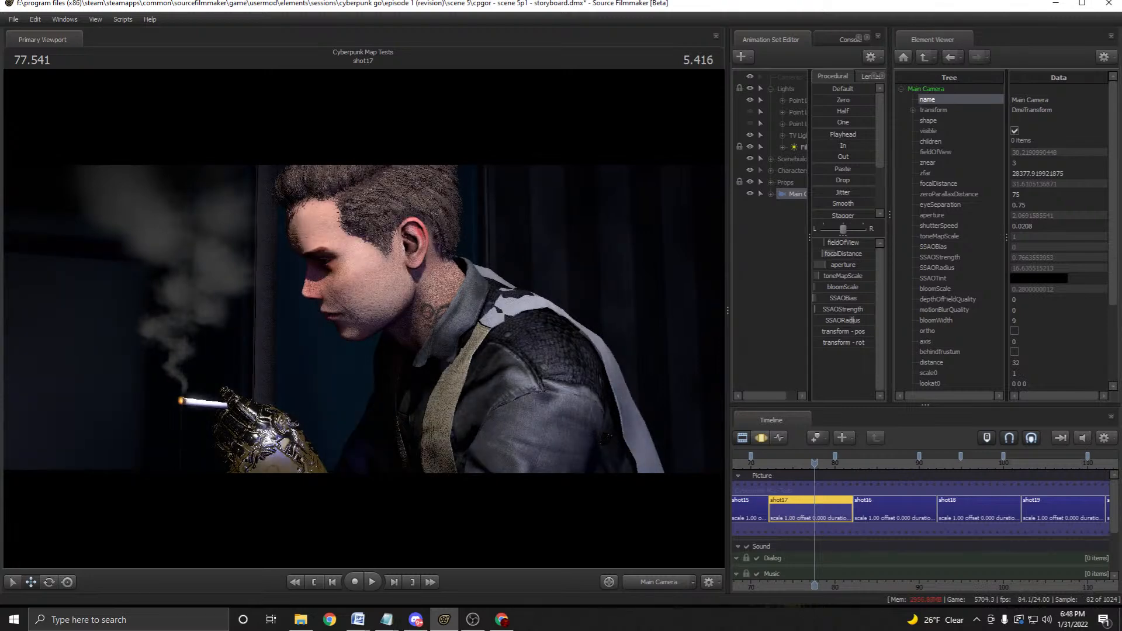
drag(890, 215, 928, 215)
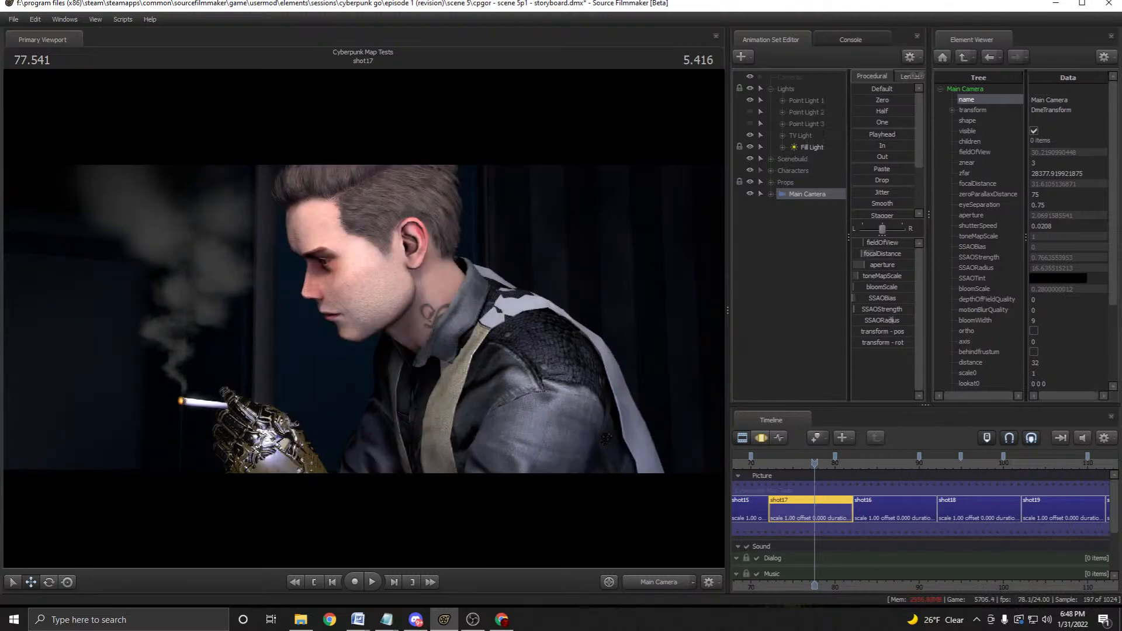
key(ctrl+s)
Check the opening of shot16 and show shot17's Main Camera element in the Element Viewer again.
drag(814, 463, 853, 463)
key(space)
key(space)
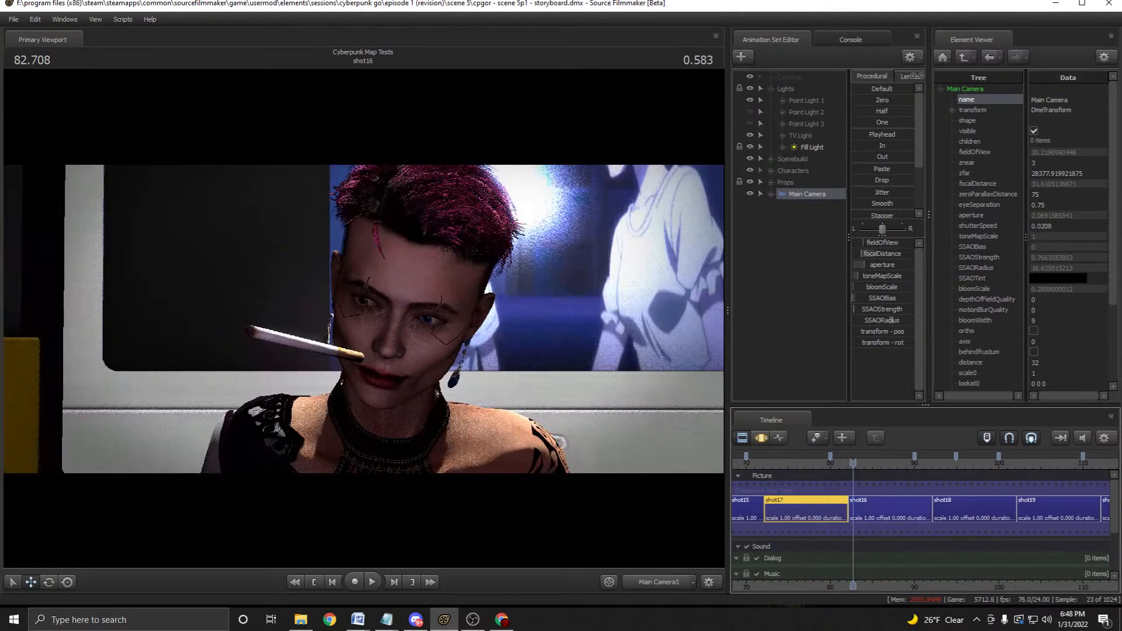
right_click(806, 193)
mouse_move(856, 263)
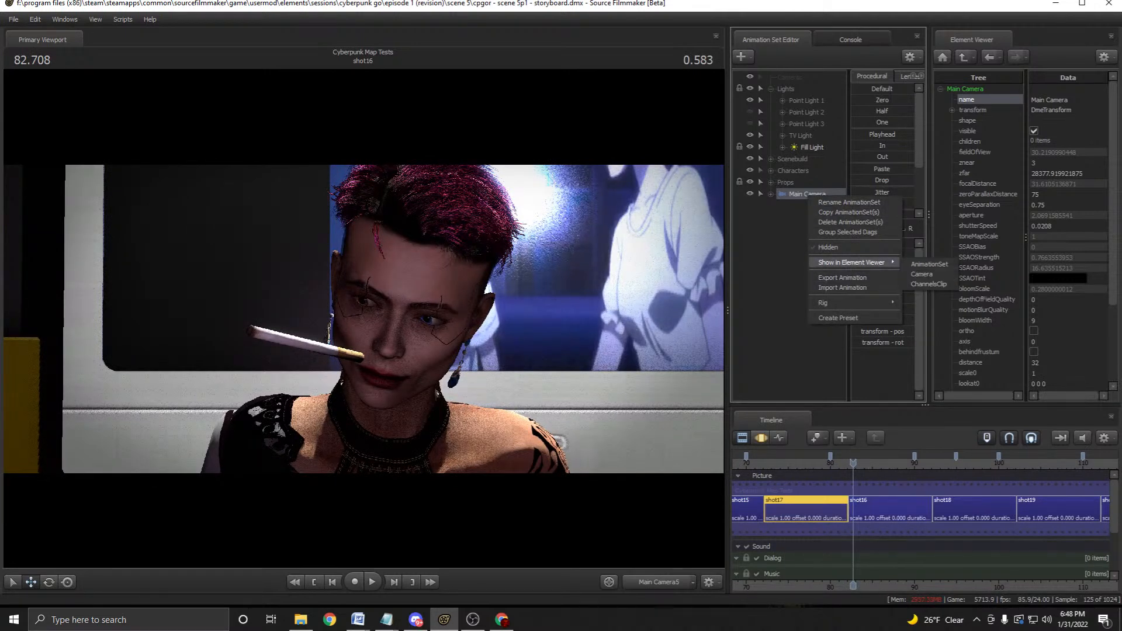
click(803, 193)
right_click(803, 193)
mouse_move(853, 261)
click(916, 272)
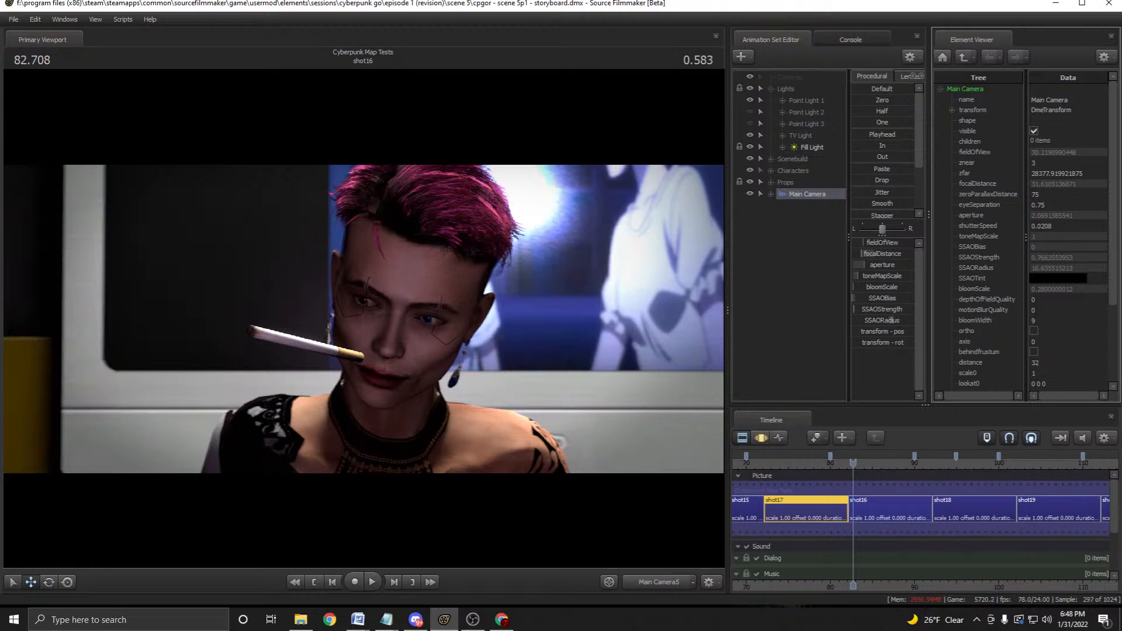
Delete the empty Cameras group from shot17 and clear unused hidden groups from shot16's animation set list.
right_click(797, 78)
click(832, 93)
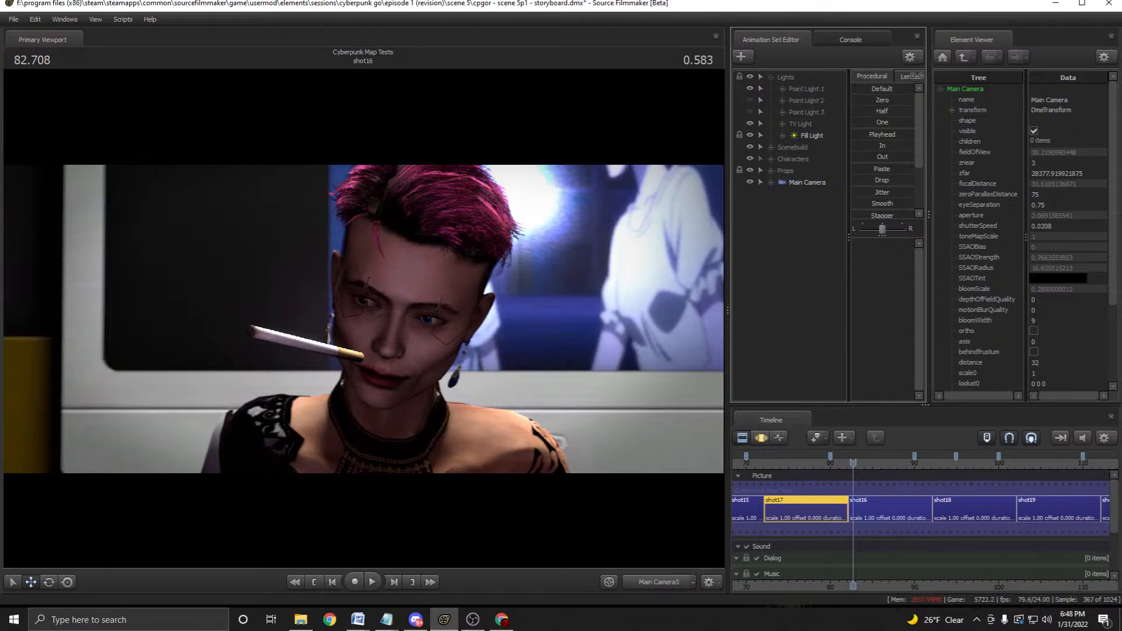
click(879, 463)
click(879, 509)
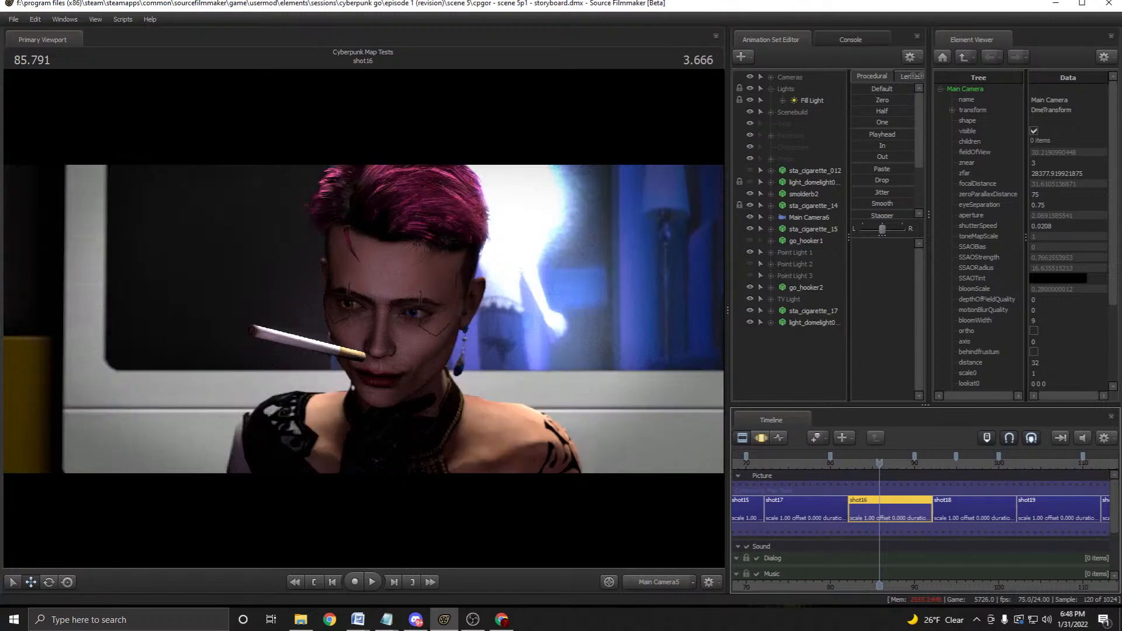
click(771, 159)
right_click(801, 170)
click(832, 186)
right_click(788, 161)
click(824, 177)
right_click(797, 150)
click(829, 166)
Rename go_hooker1 as Go - Storyboard and go_hooker2 as Go - Mocap in shot16.
right_click(806, 230)
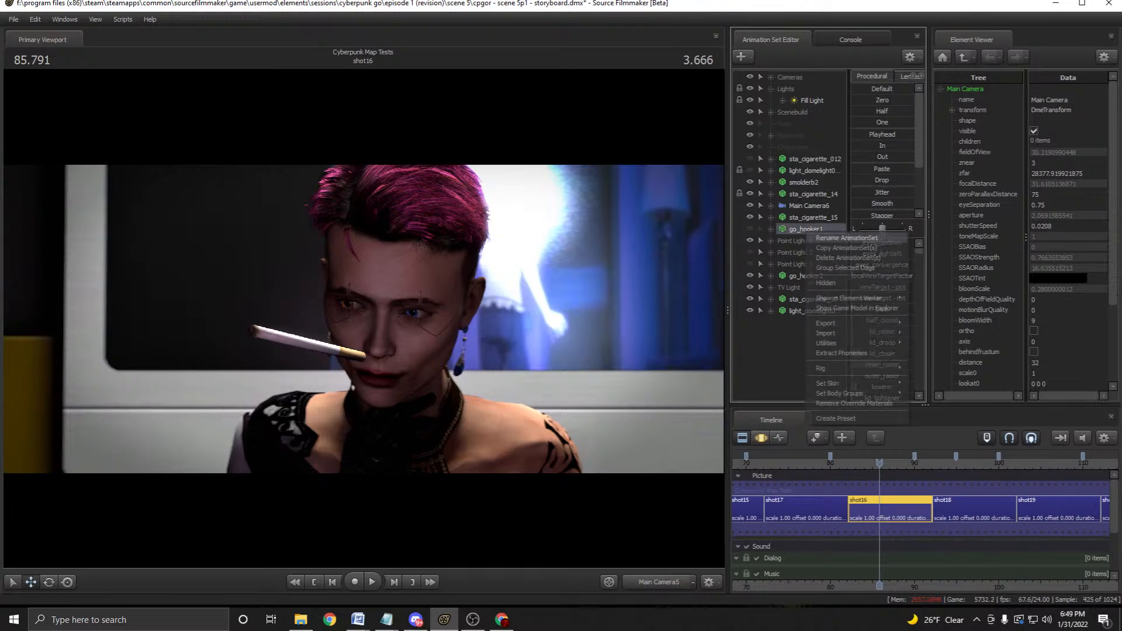
click(846, 238)
text(Go - Storyboard)
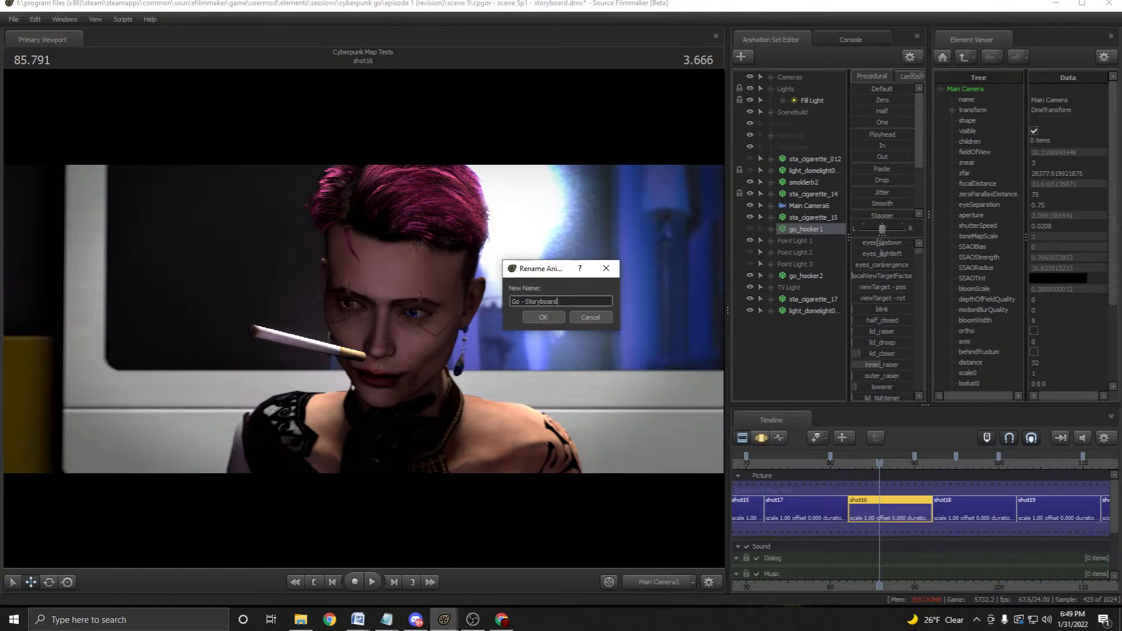
key(Return)
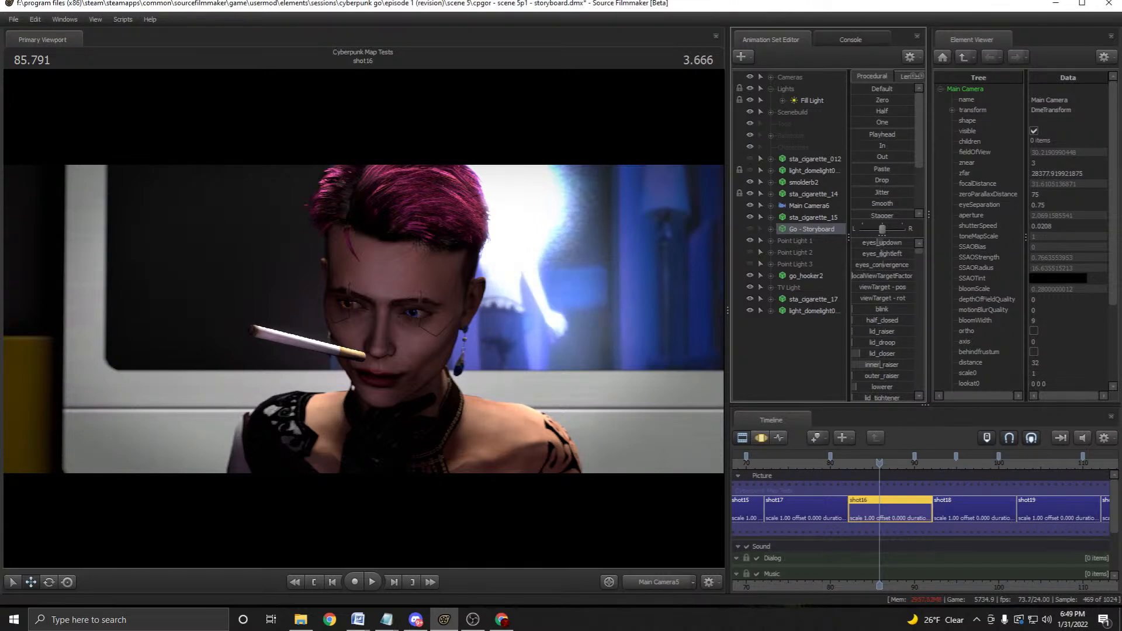
right_click(809, 276)
click(847, 284)
text(Go -)
text(Mocap)
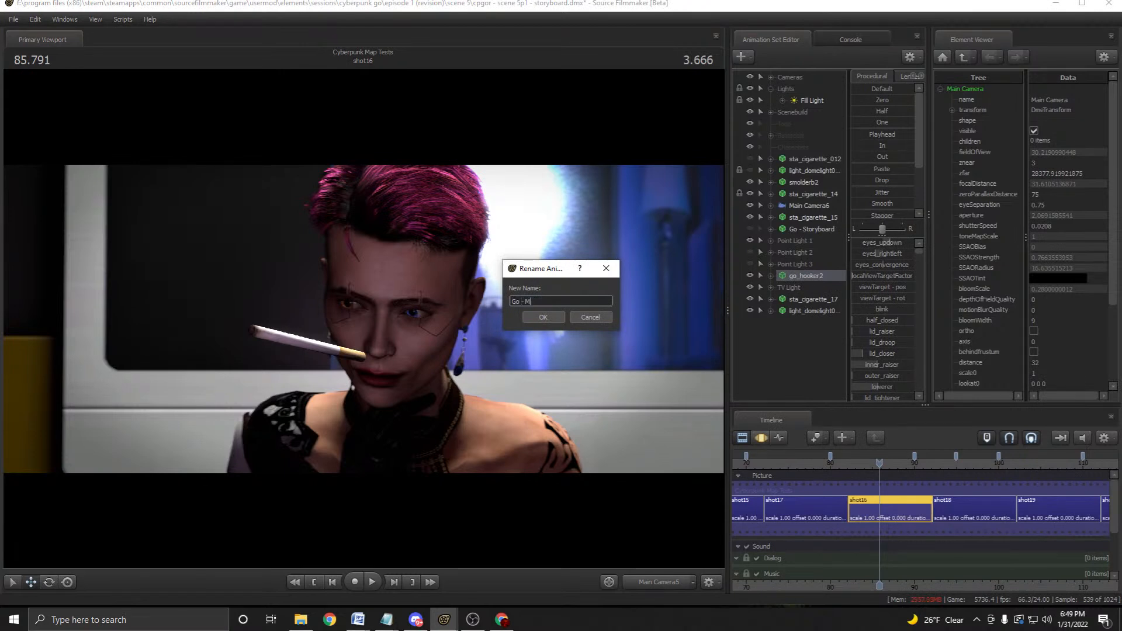
key(Return)
Place Go - Mocap directly after Go - Storyboard and move both animation sets into the Characters group.
drag(806, 276, 806, 235)
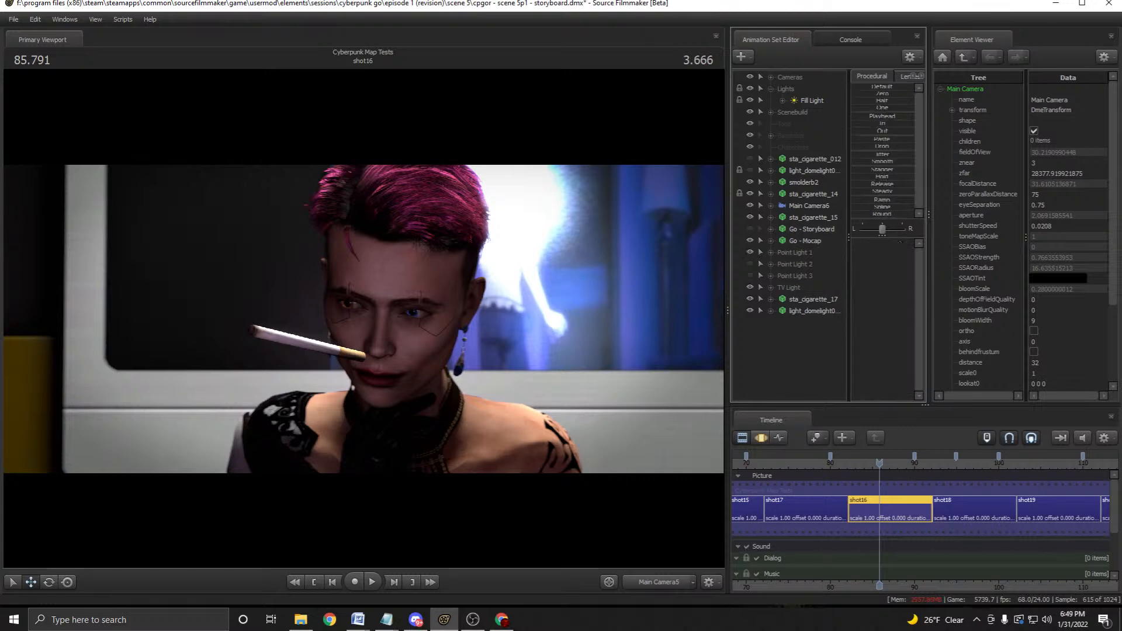
ctrl+click(811, 229)
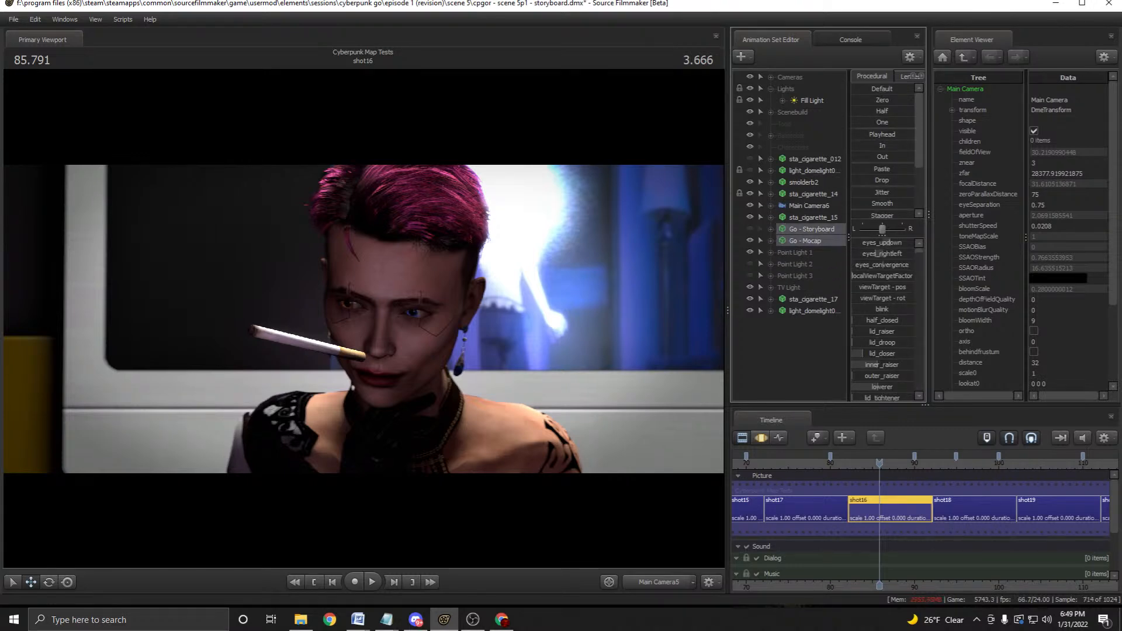
drag(811, 234, 811, 147)
Examine the ungrouped cigarette, dome light and Main Camera6 animation sets in shot16.
click(812, 275)
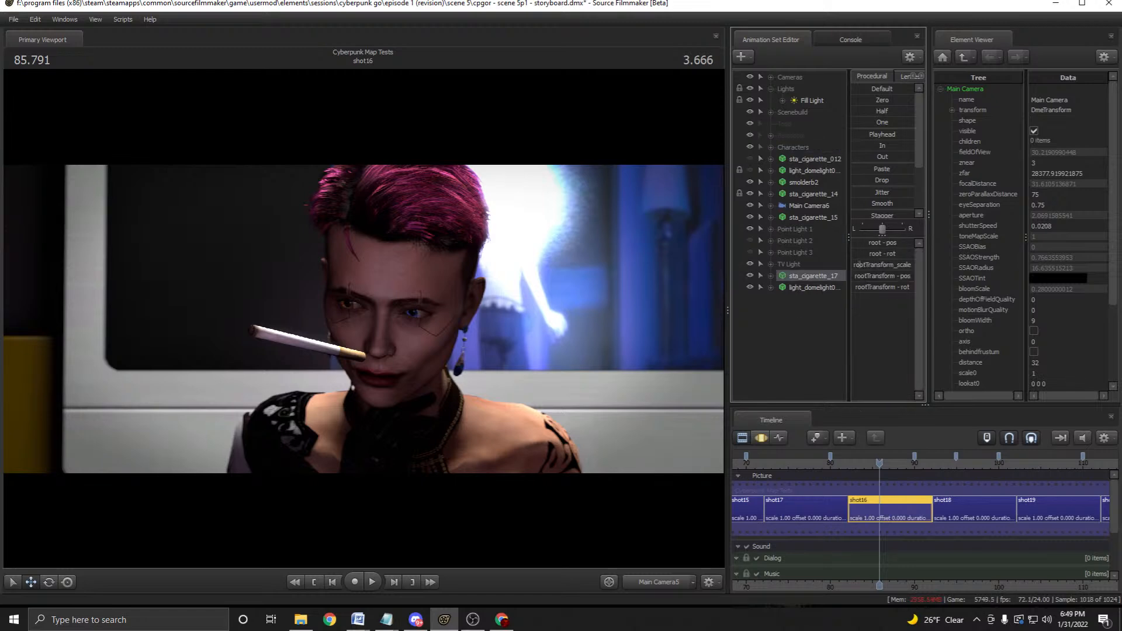
click(813, 287)
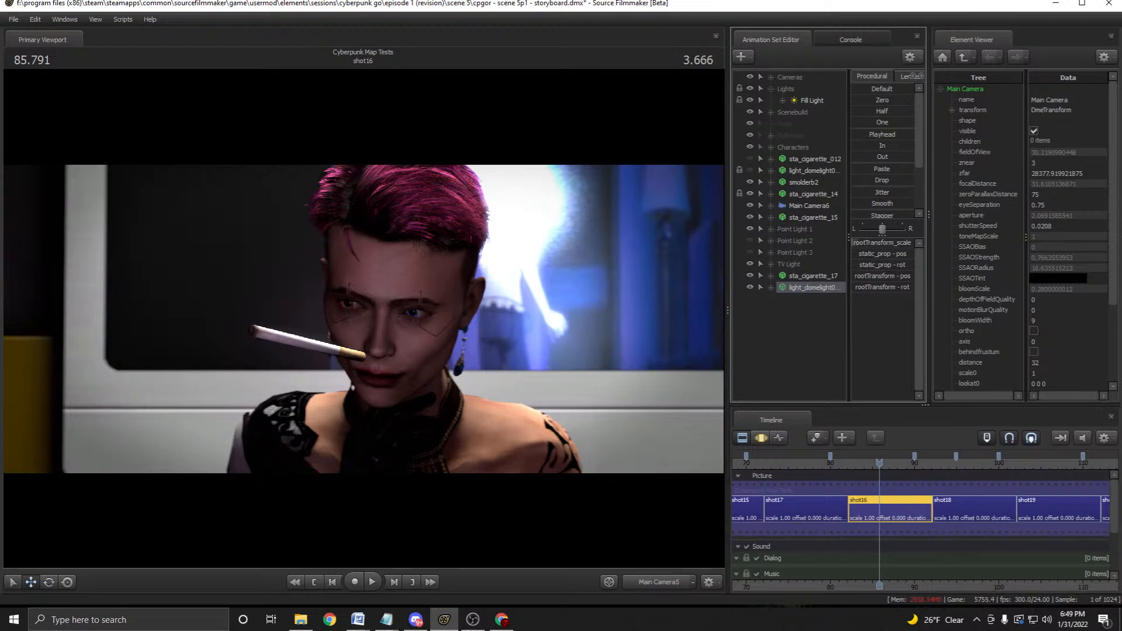
click(812, 275)
click(812, 217)
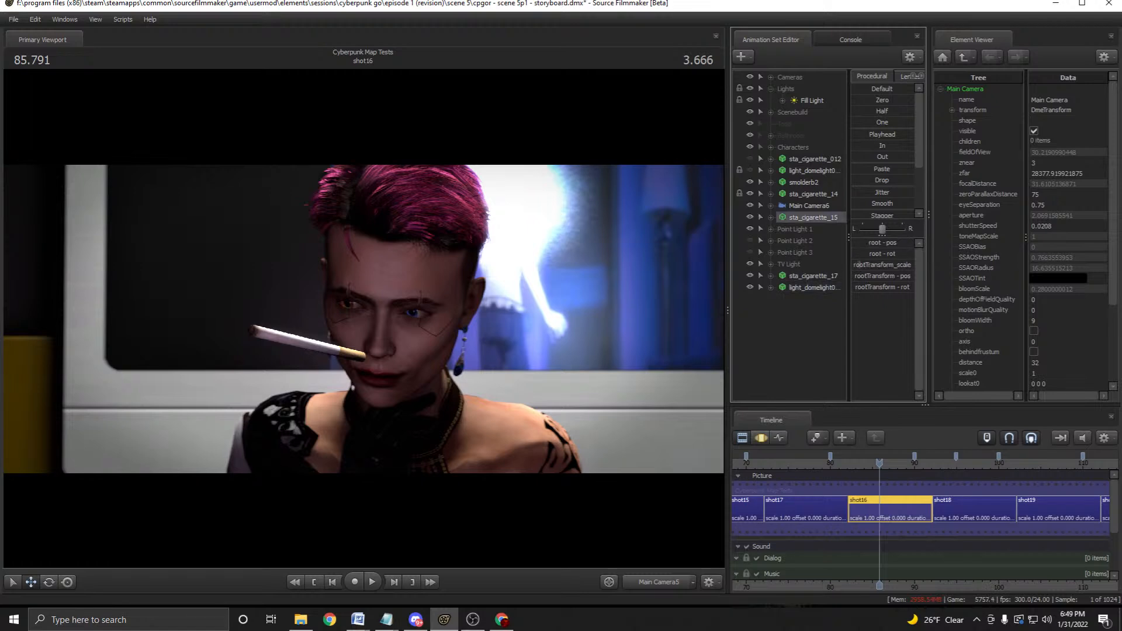
click(809, 205)
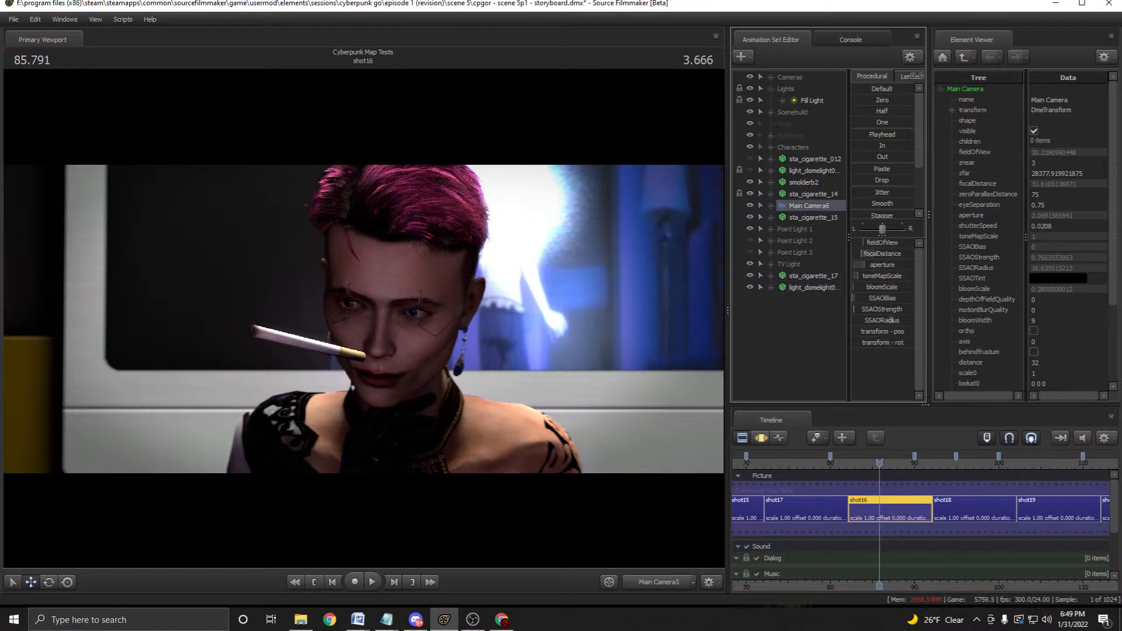
click(812, 275)
click(811, 170)
click(815, 159)
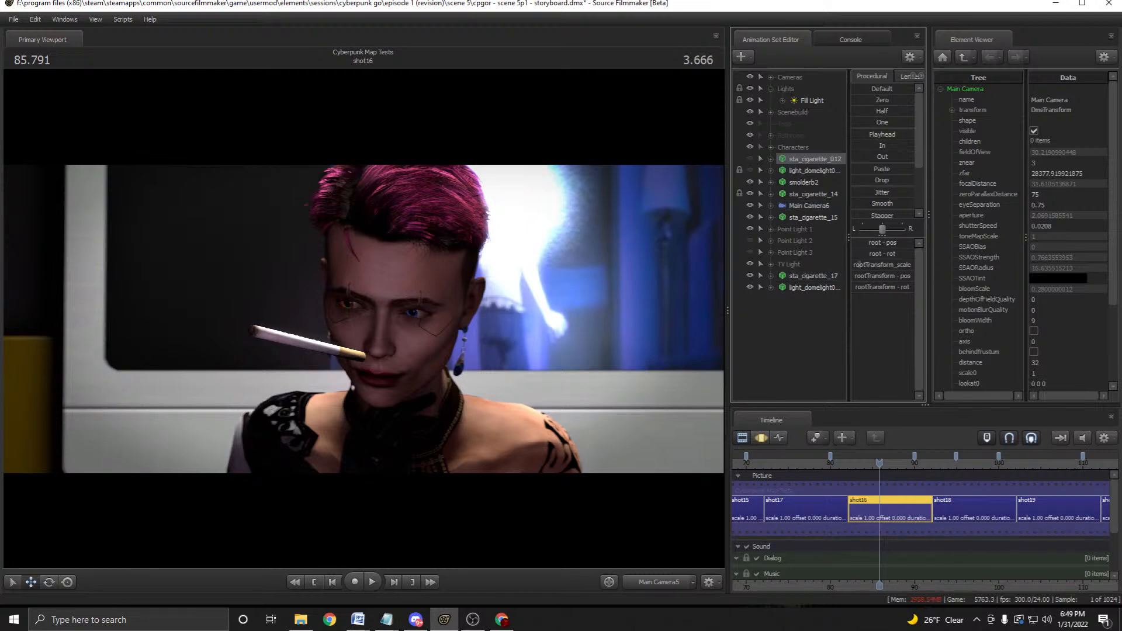
Delete an empty hidden group below Scenebuild and the empty groups nested inside the remaining hidden group's subgroup.
right_click(781, 123)
click(812, 131)
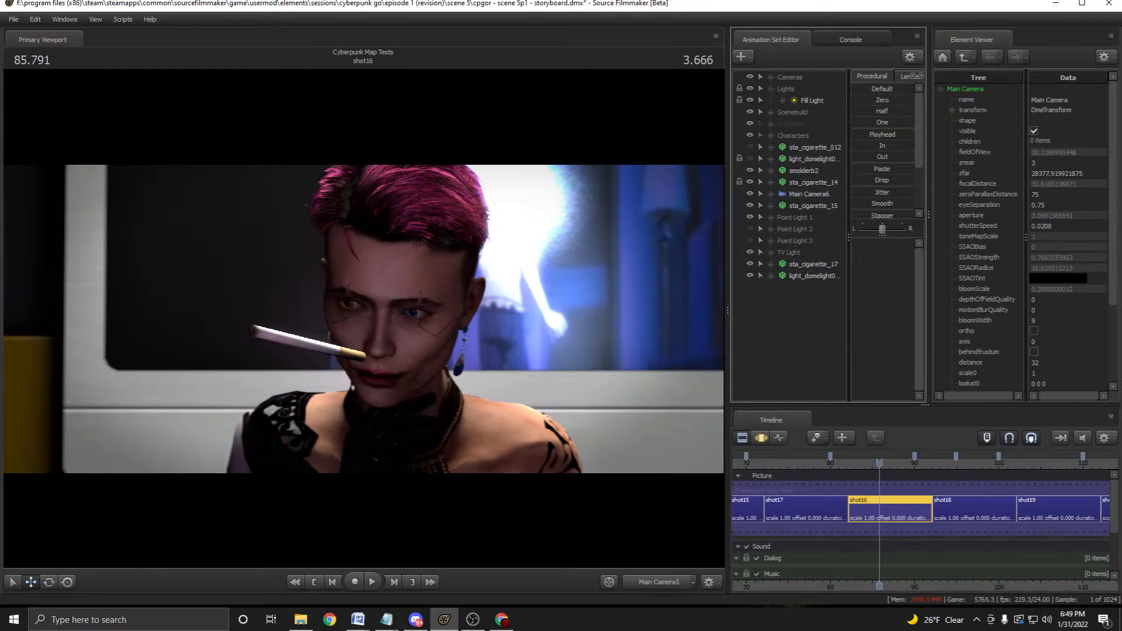
click(782, 170)
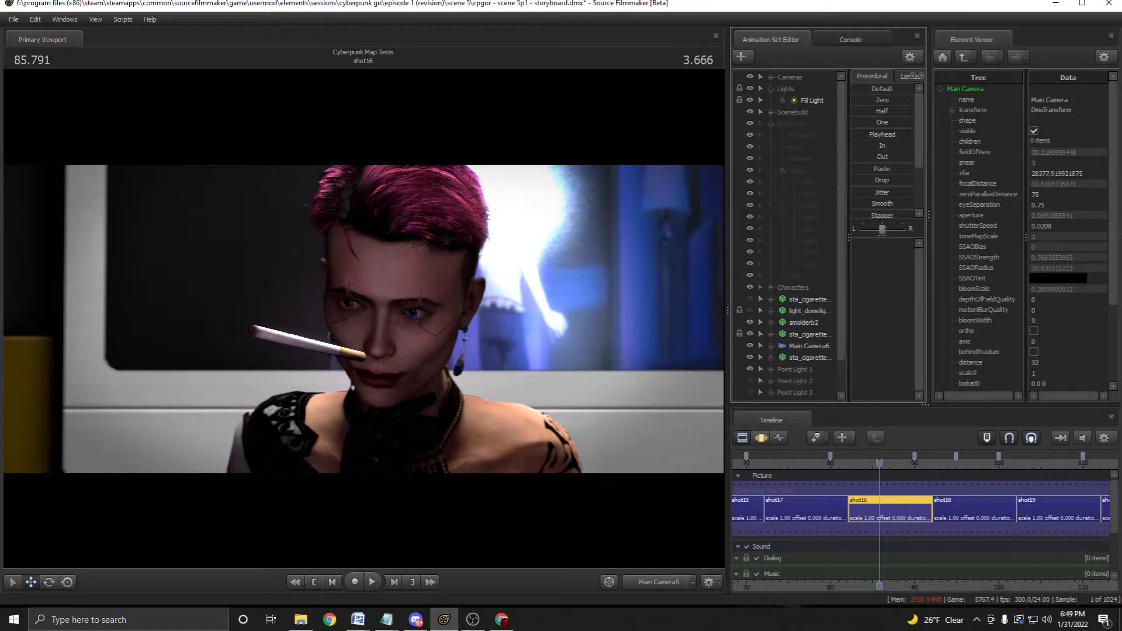
right_click(815, 188)
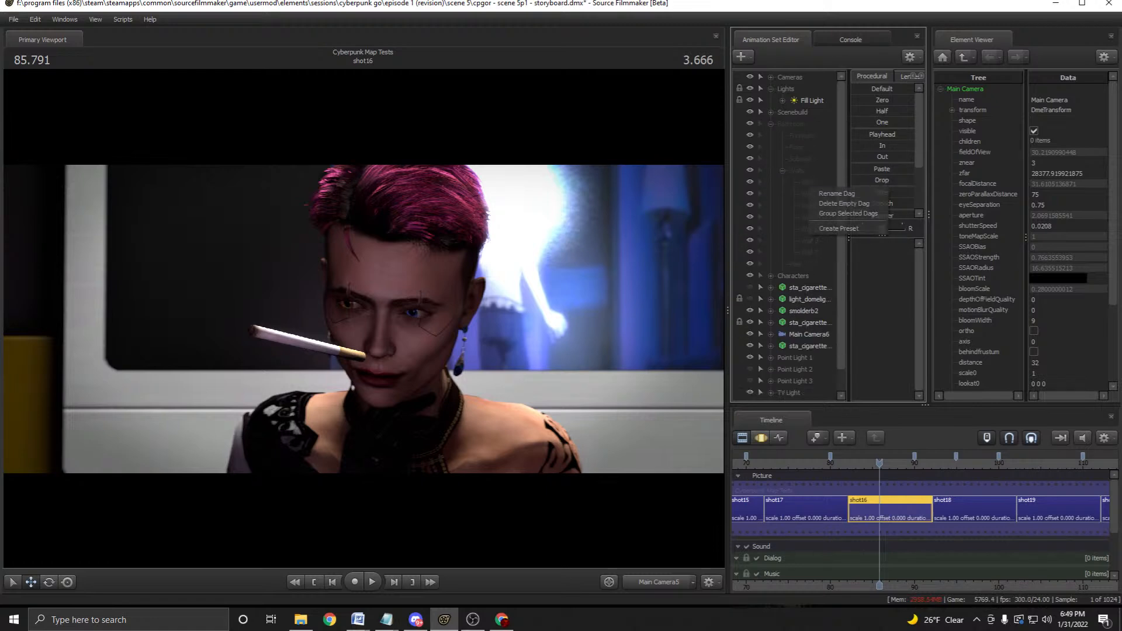
click(842, 210)
right_click(811, 182)
click(836, 199)
right_click(811, 182)
click(836, 198)
right_click(812, 179)
click(836, 197)
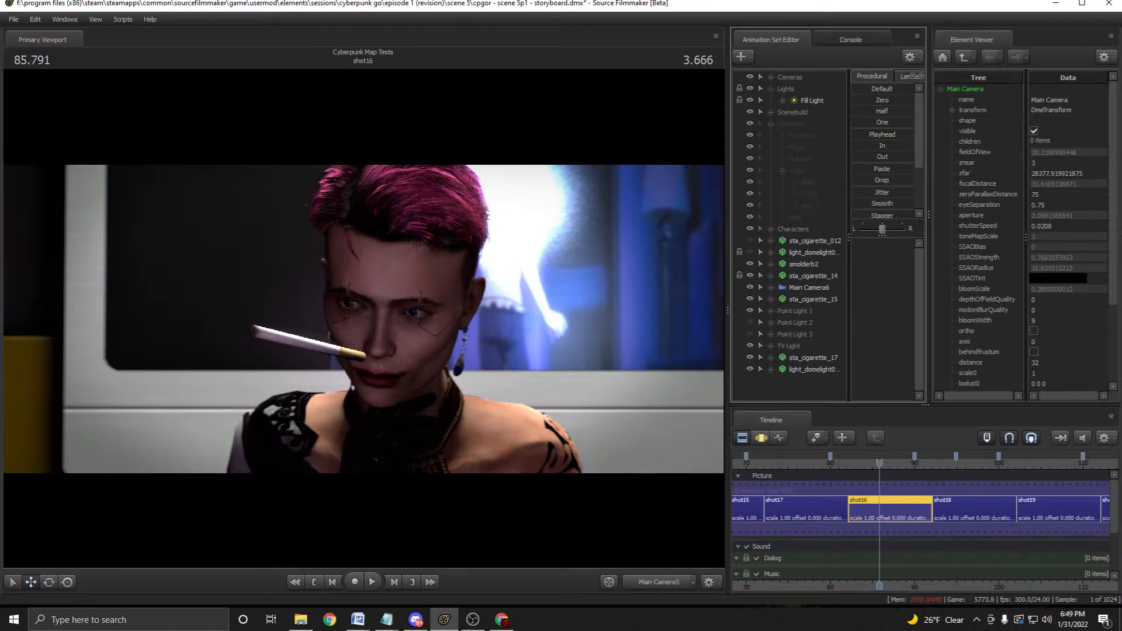
right_click(812, 182)
click(836, 198)
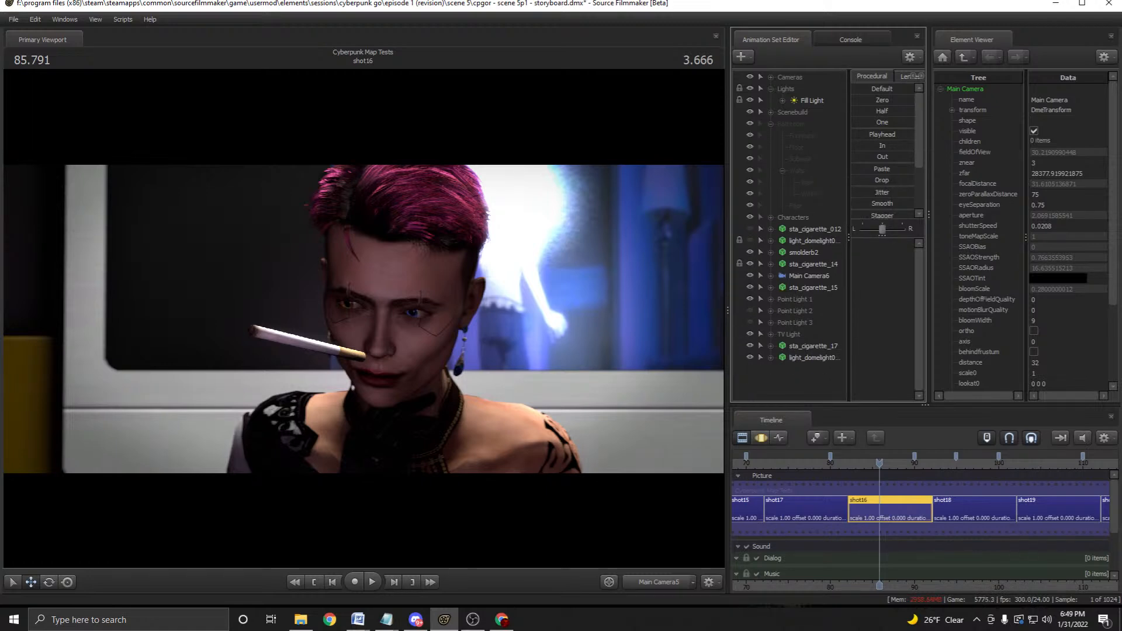
right_click(812, 181)
click(836, 198)
right_click(811, 181)
click(836, 197)
right_click(812, 182)
click(836, 199)
Delete the remaining empty subgroups of the hidden group between Scenebuild and Characters.
right_click(798, 171)
click(833, 187)
right_click(800, 158)
click(835, 176)
right_click(799, 147)
click(833, 162)
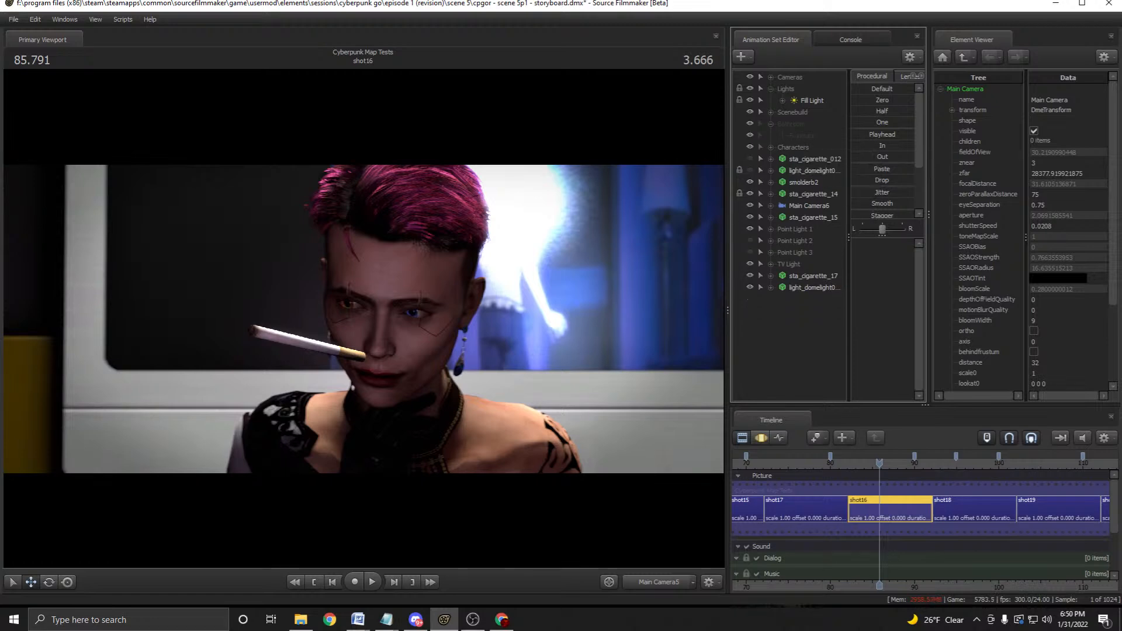
right_click(799, 135)
click(829, 147)
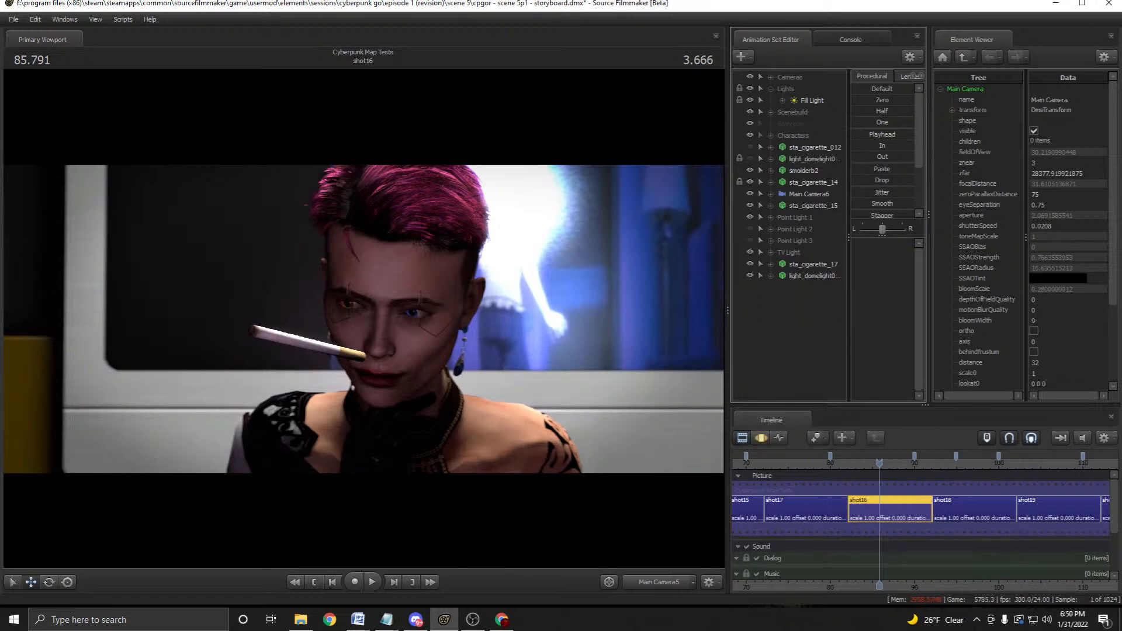
right_click(794, 124)
key(Escape)
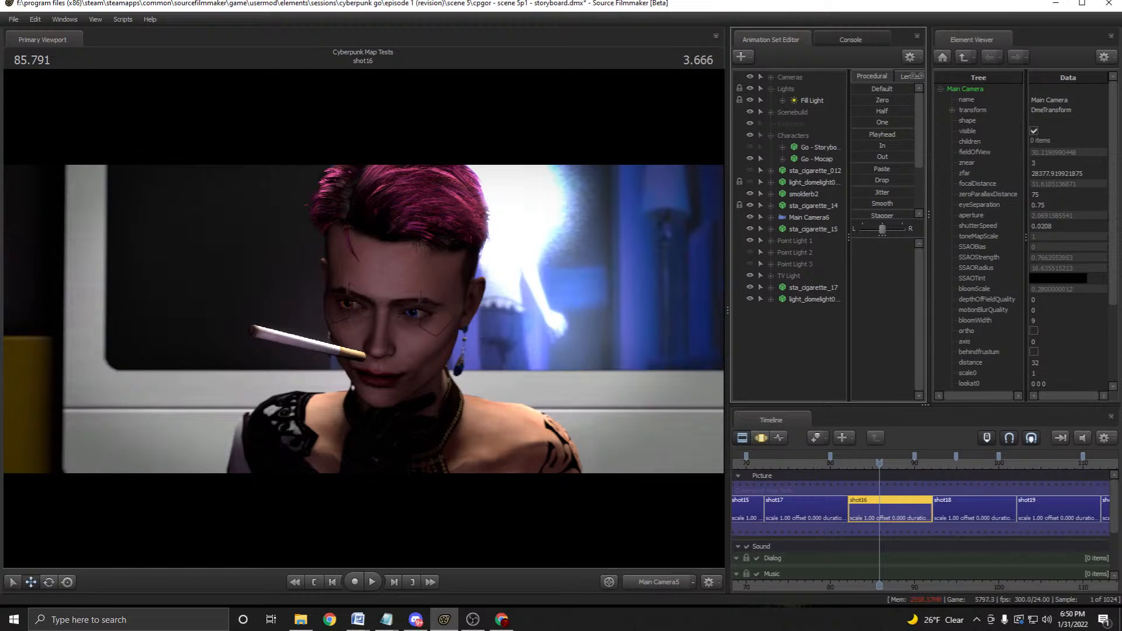
Move smolderb2 to the head of the Characters group and rename it Dwayne - Storyboard.
click(805, 193)
drag(805, 194, 805, 161)
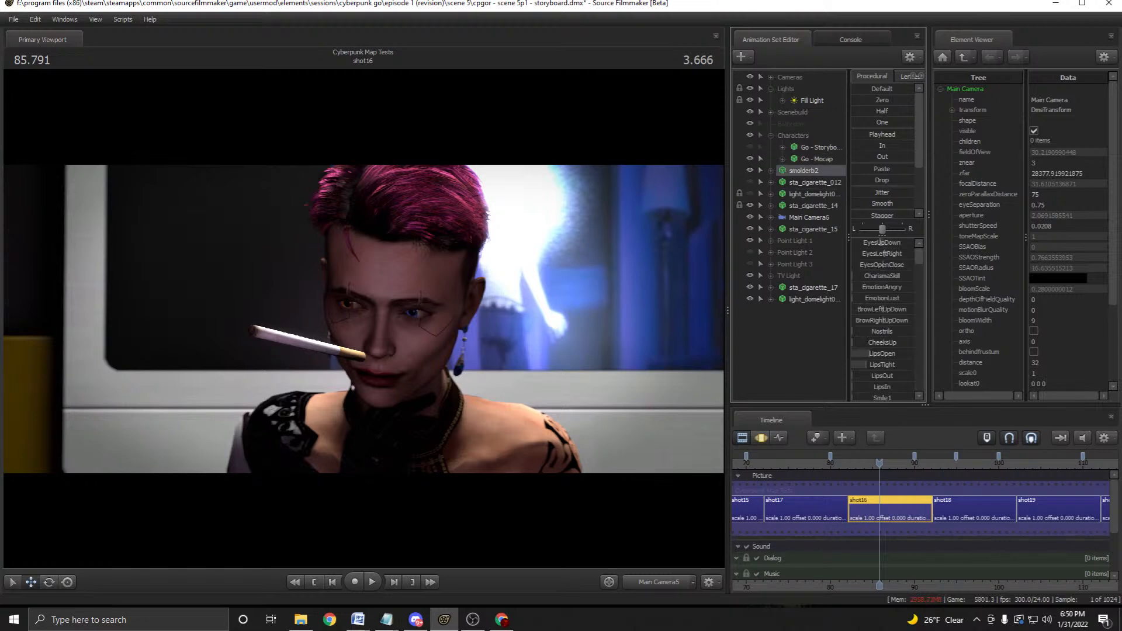
right_click(821, 170)
click(863, 173)
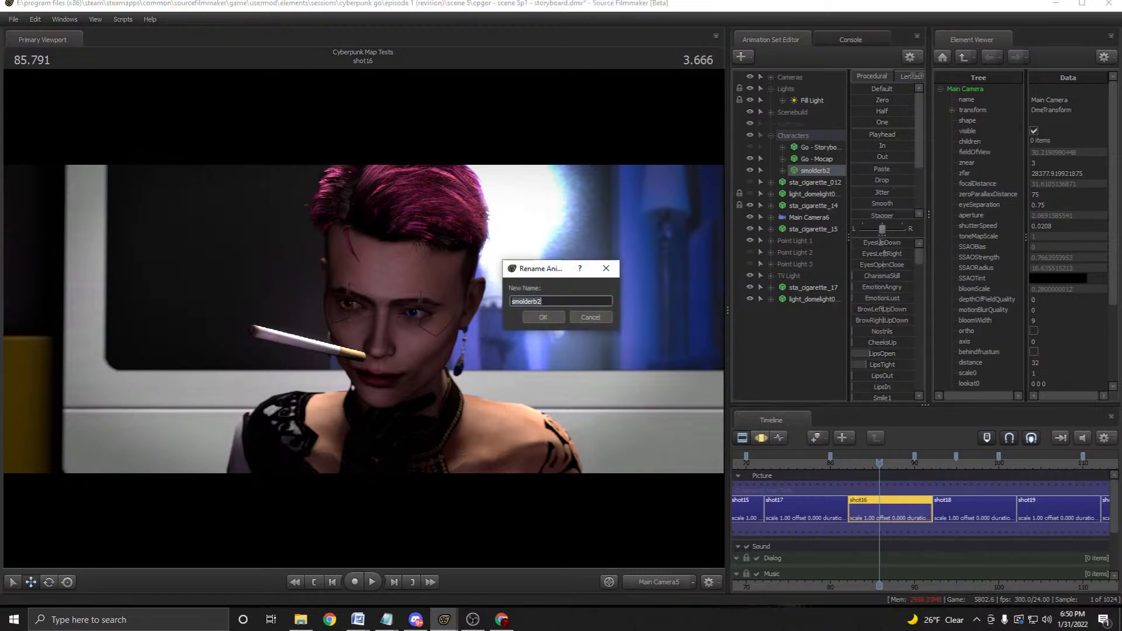
text(Dwayne - Storyboard)
key(Return)
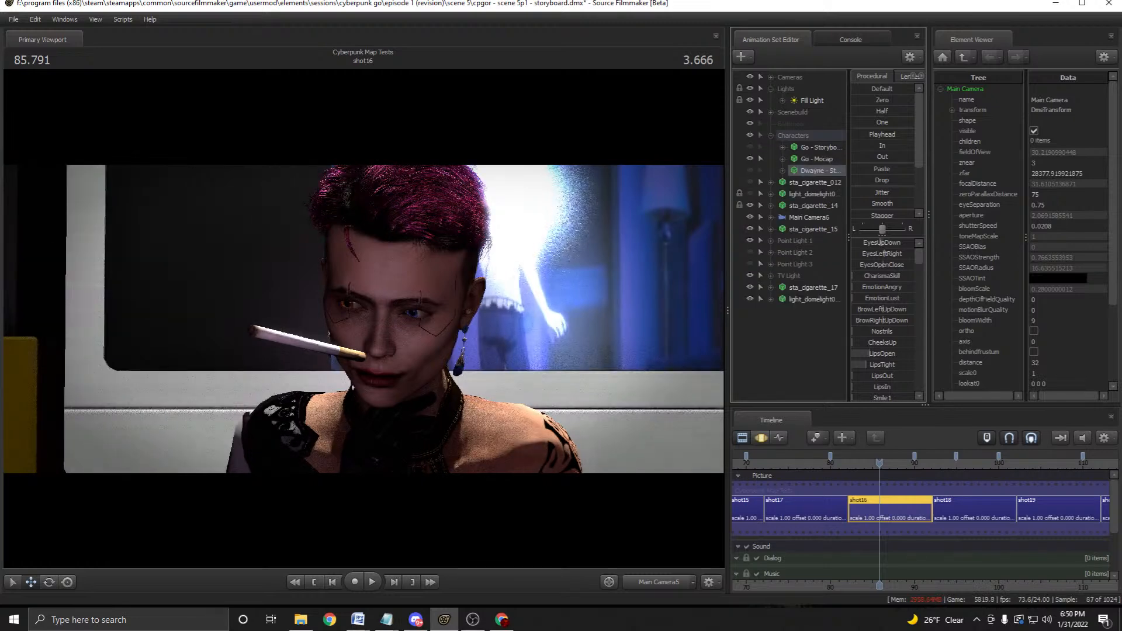
drag(818, 170, 816, 143)
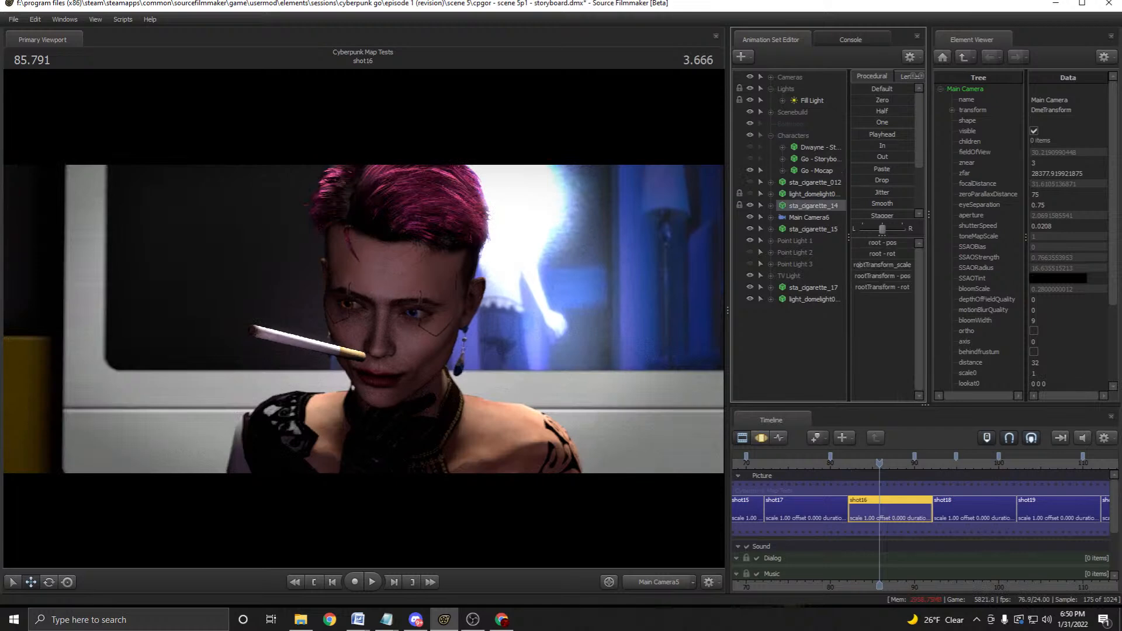
Widen the animation set list and move Point Light 1, Point Light 2, Point Light 3 and TV Light into the Lights group.
click(812, 299)
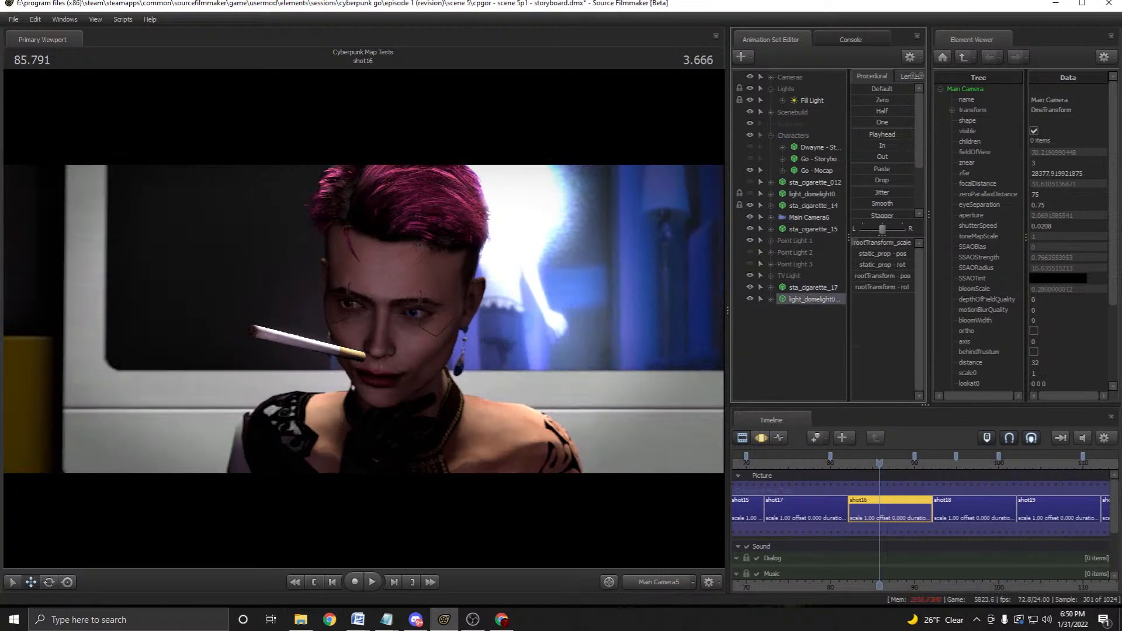
drag(728, 310, 666, 310)
click(754, 287)
click(753, 229)
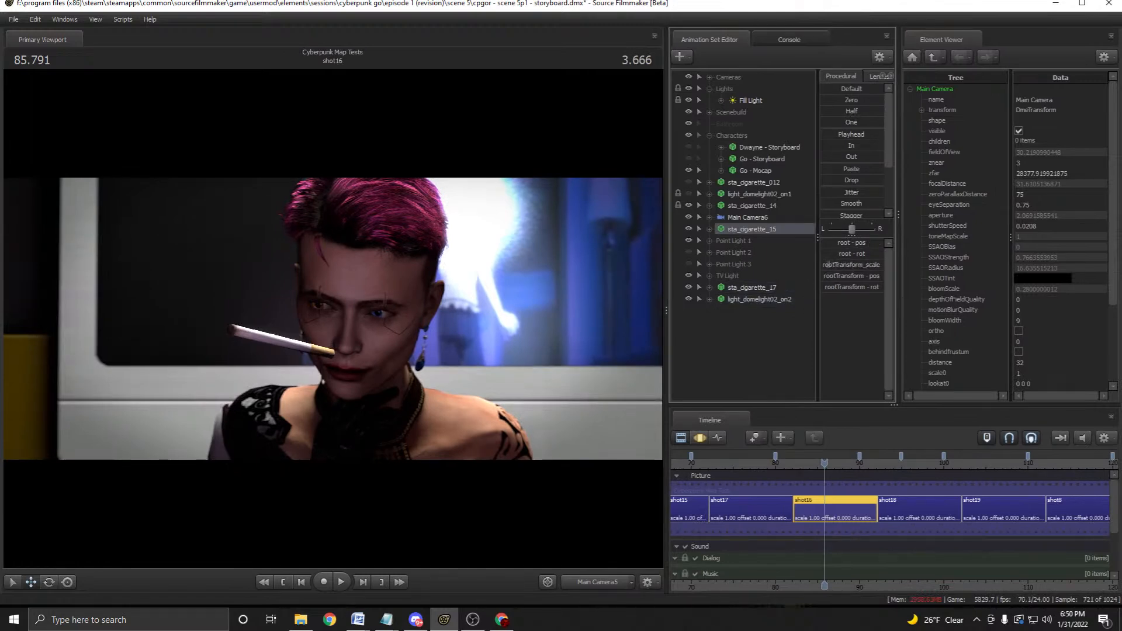
drag(754, 240, 728, 89)
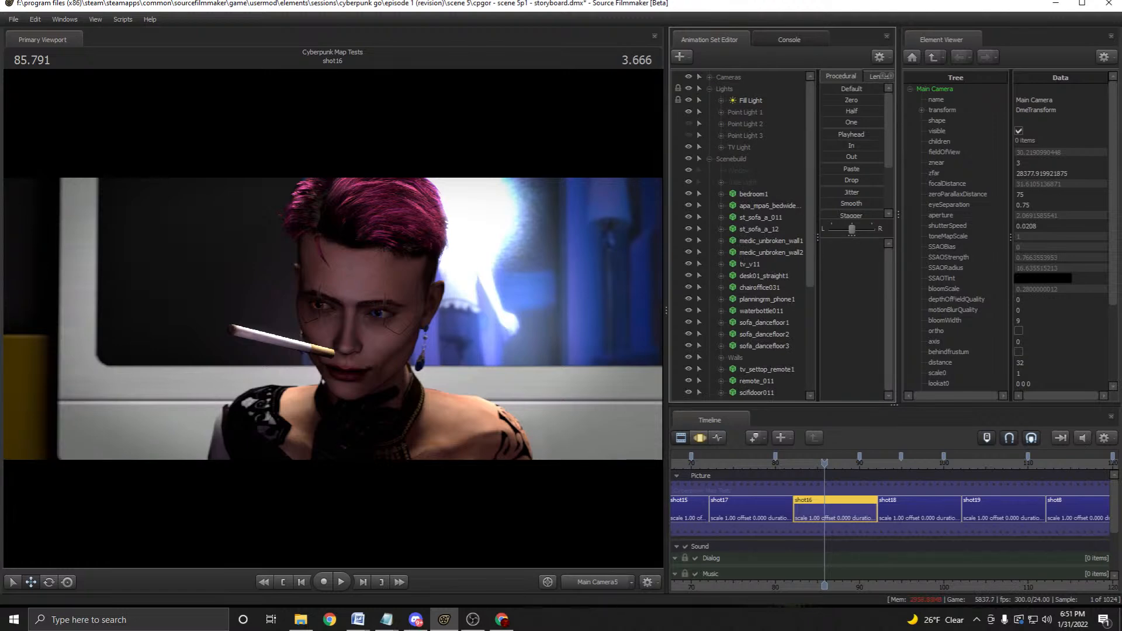
Remove the two dimmed groups listed before bedroom1 in the Scenebuild group.
right_click(757, 193)
click(756, 193)
right_click(756, 193)
click(773, 208)
right_click(748, 181)
click(765, 196)
right_click(747, 171)
click(780, 186)
scroll(760, 245, down, 3)
scroll(759, 245, up, 3)
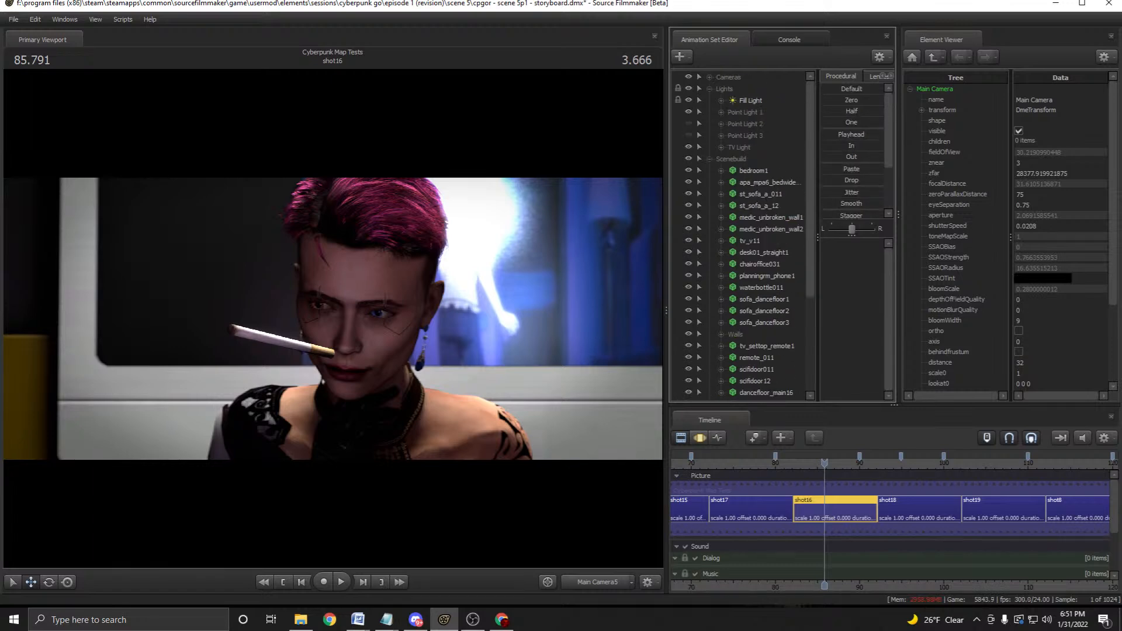
Move the sets from tv_settop_remote1 through dancefloor_main16 into the Walls group and collapse Scenebuild.
click(766, 346)
shift+click(766, 392)
drag(766, 393, 766, 330)
click(709, 159)
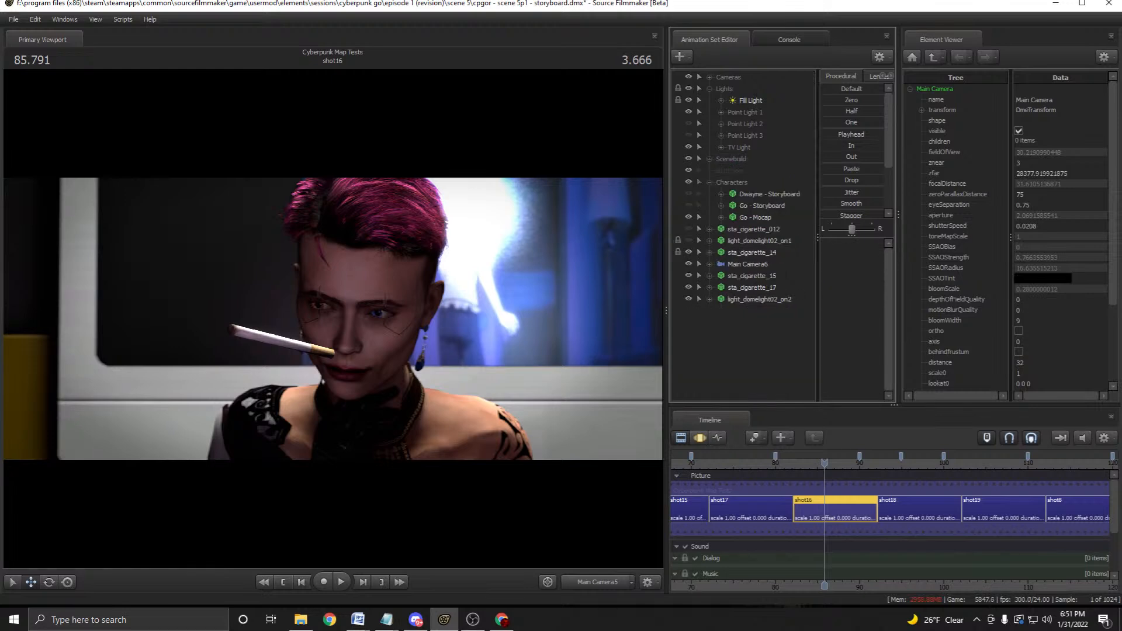
Delete the cameras Main Camera through Main Camera4 and Main Camera6, with Lights collapsed and Cameras expanded.
click(709, 89)
click(710, 77)
click(757, 89)
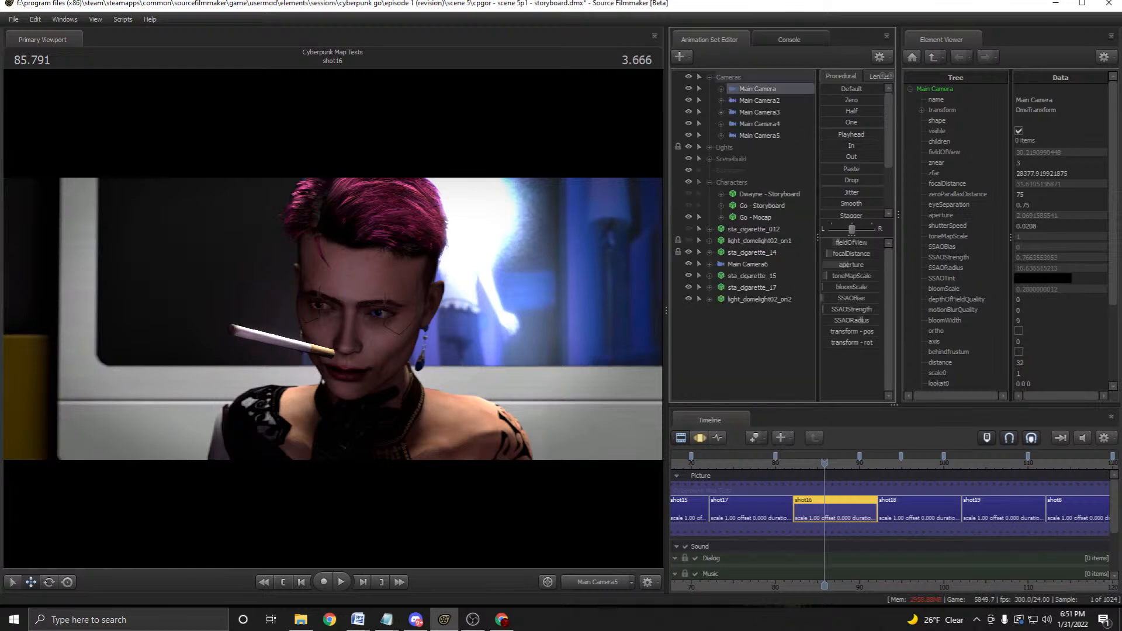
shift+click(759, 124)
ctrl+click(748, 264)
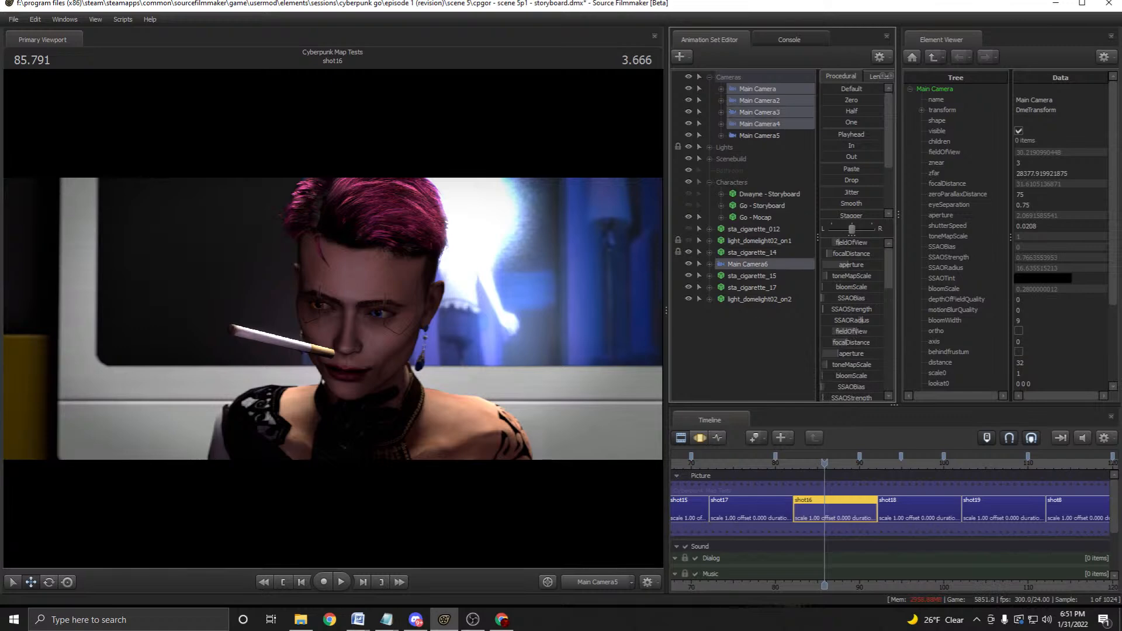
right_click(760, 264)
click(809, 287)
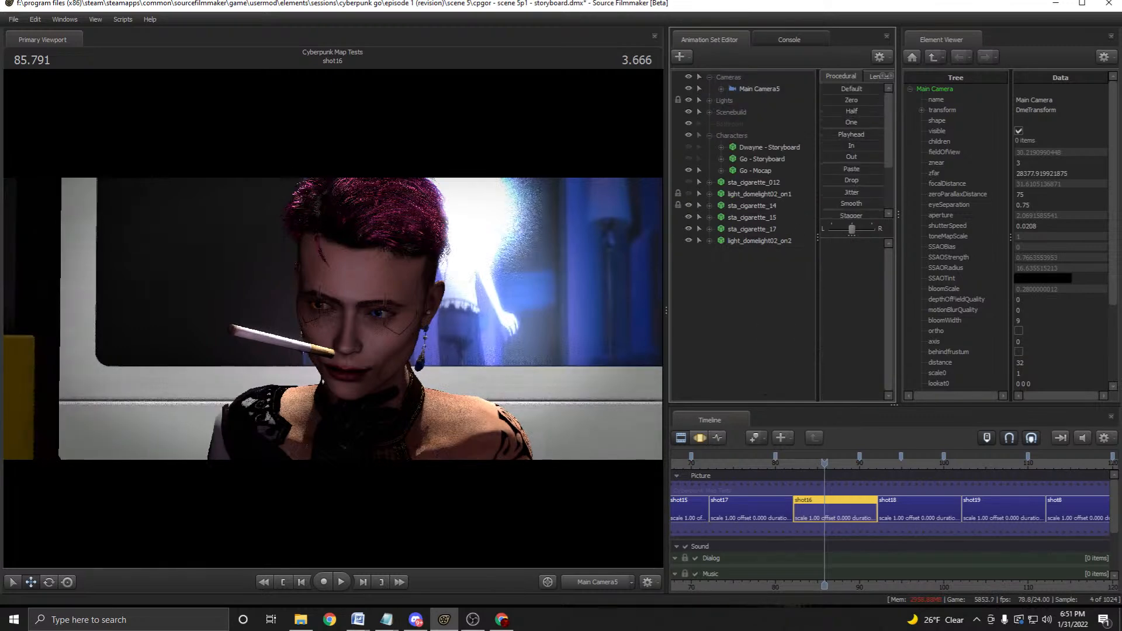
Rename the Main Camera5 animation set to Main Camera.
right_click(782, 90)
click(813, 94)
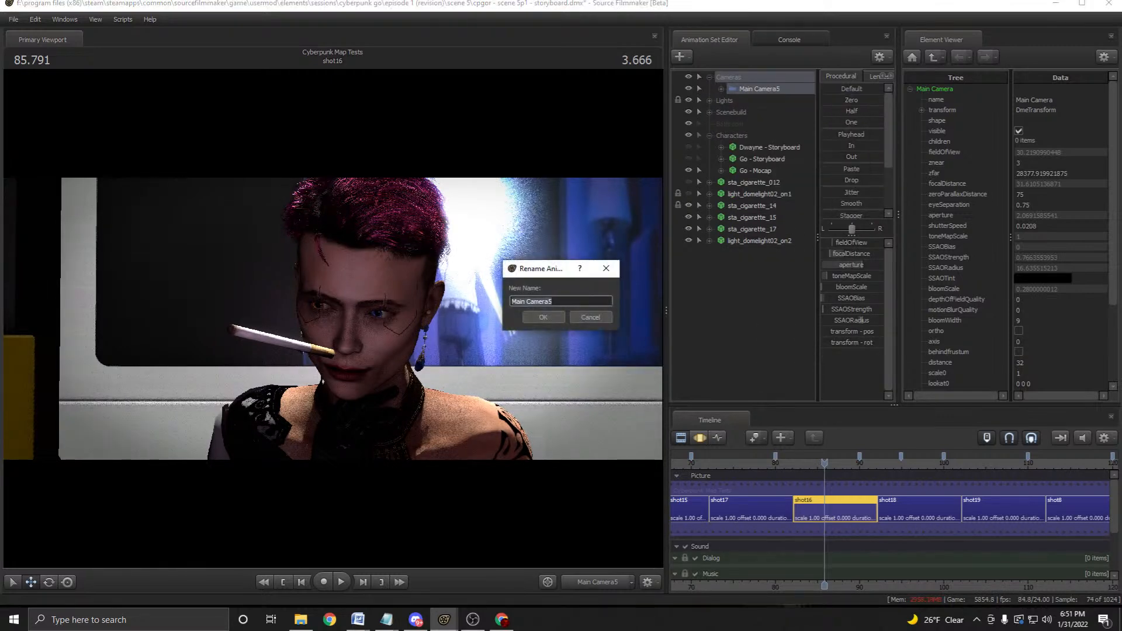
key(BackSpace)
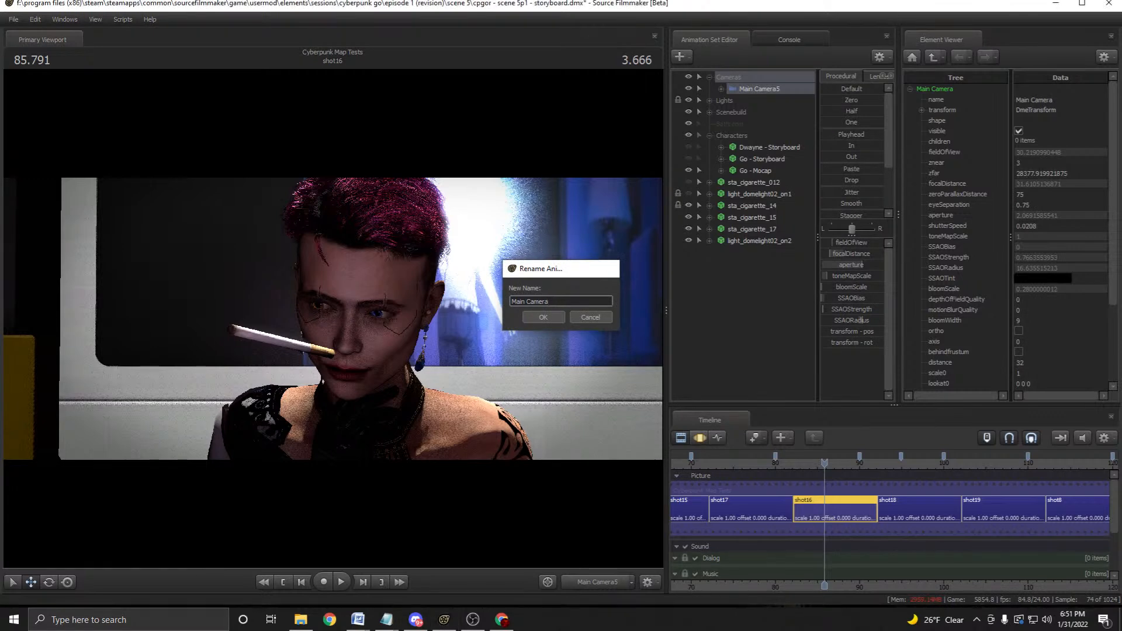
key(Return)
Show the renamed Main Camera's camera element in the Element Viewer.
right_click(788, 90)
mouse_move(842, 161)
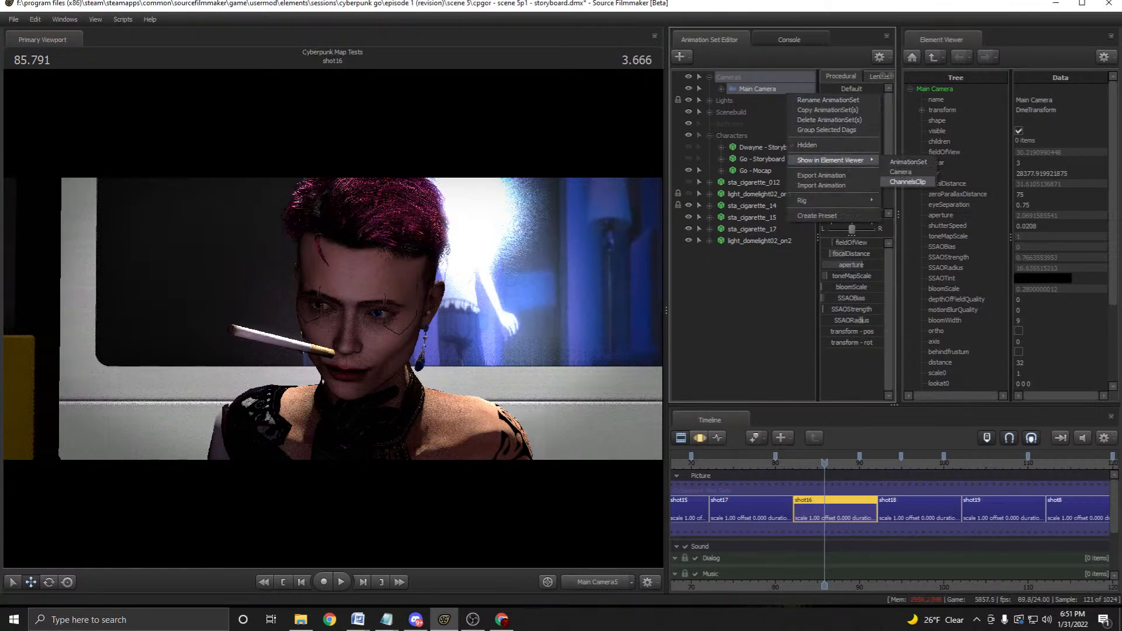
click(900, 172)
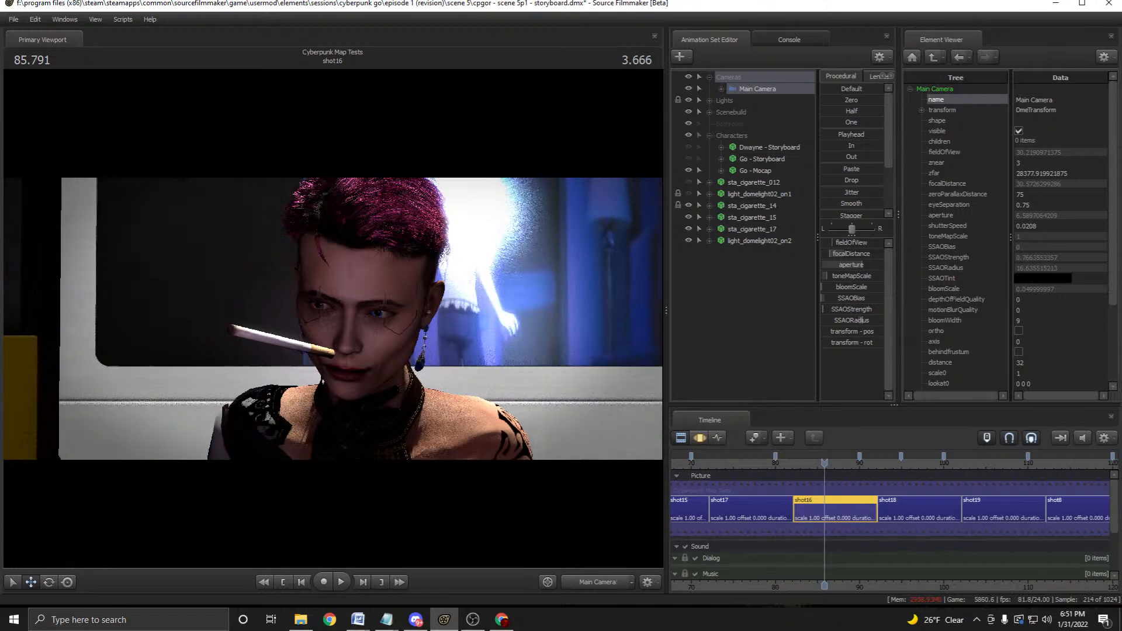
Check the ungrouped cigarette and dome light sets, ending with sta_cigarette_012 and light_domelight02_on1 selected together.
click(755, 171)
click(759, 241)
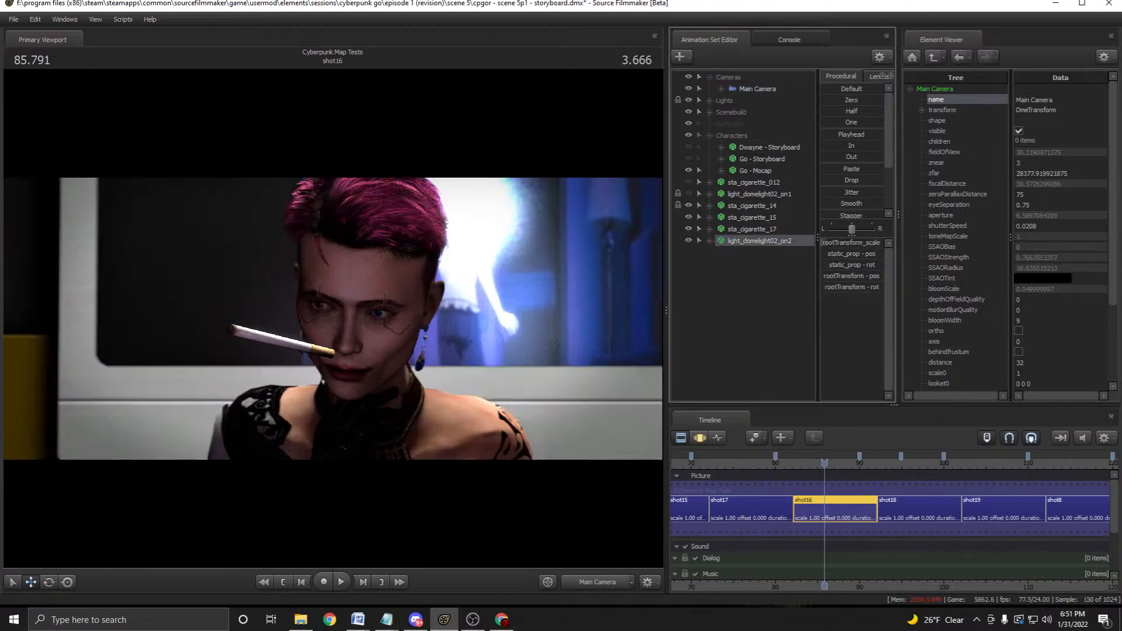
key(Up)
key(Up)
key(Up)
key(Up)
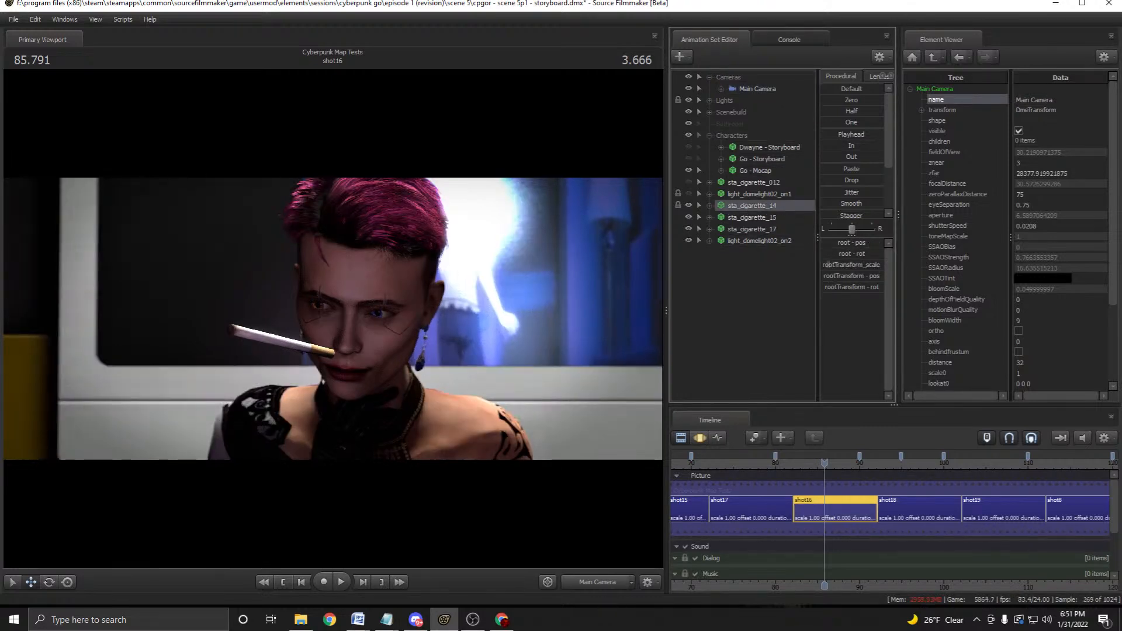
key(shift+Up)
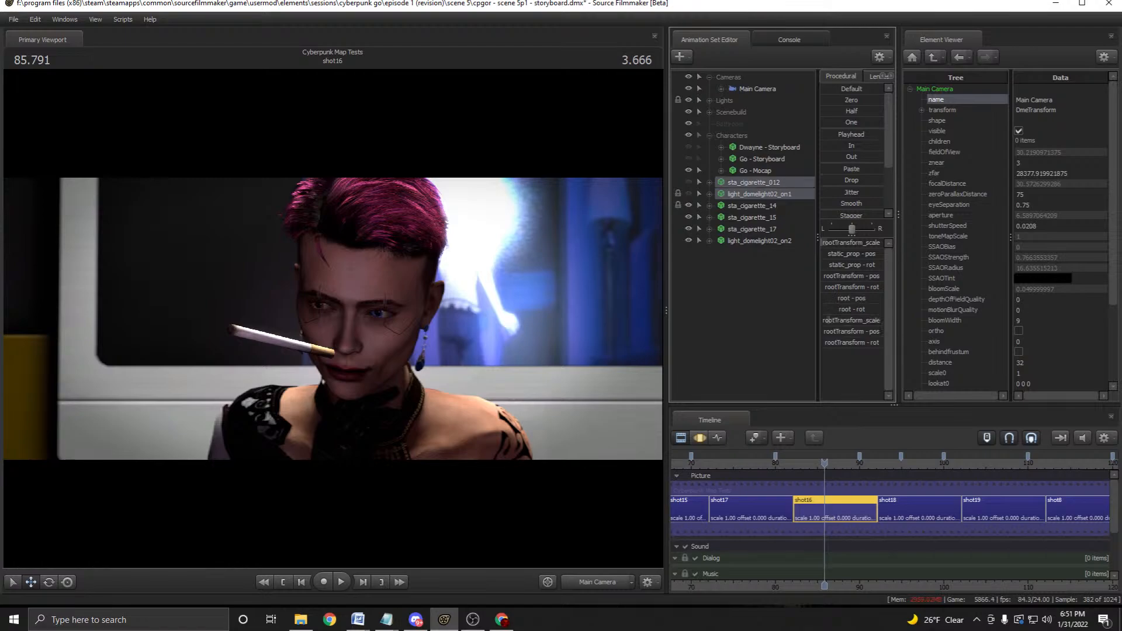
Switch to the work camera and Motion Editor with the seated character and bed in view, and save the session.
key(F4)
drag(333, 318, 356, 295)
key(w)
key(s)
key(d)
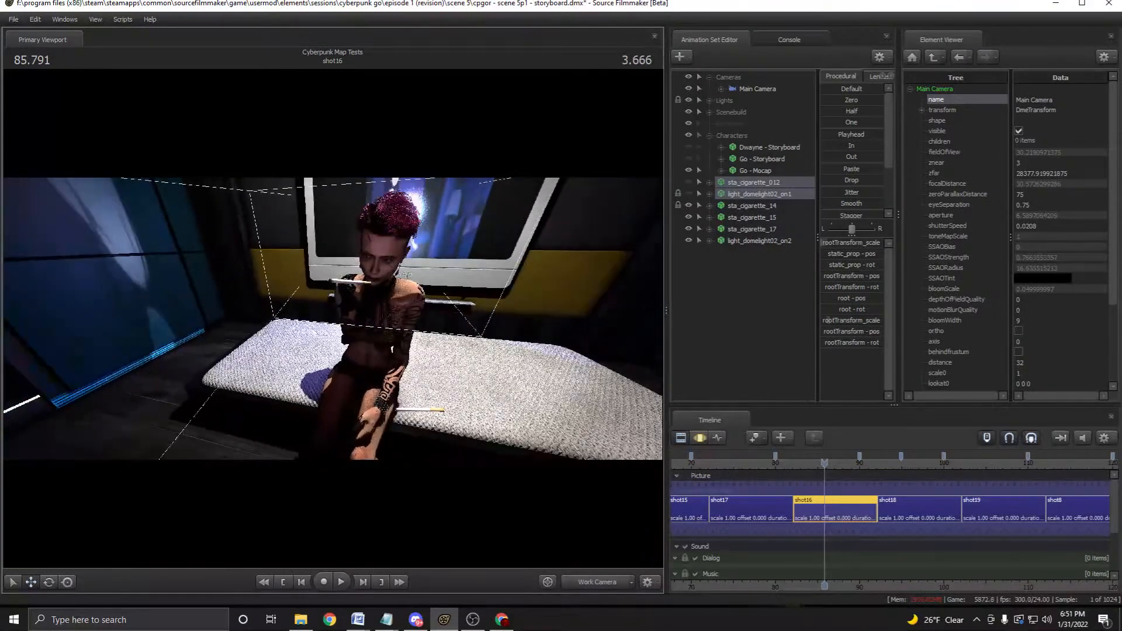
key(F3)
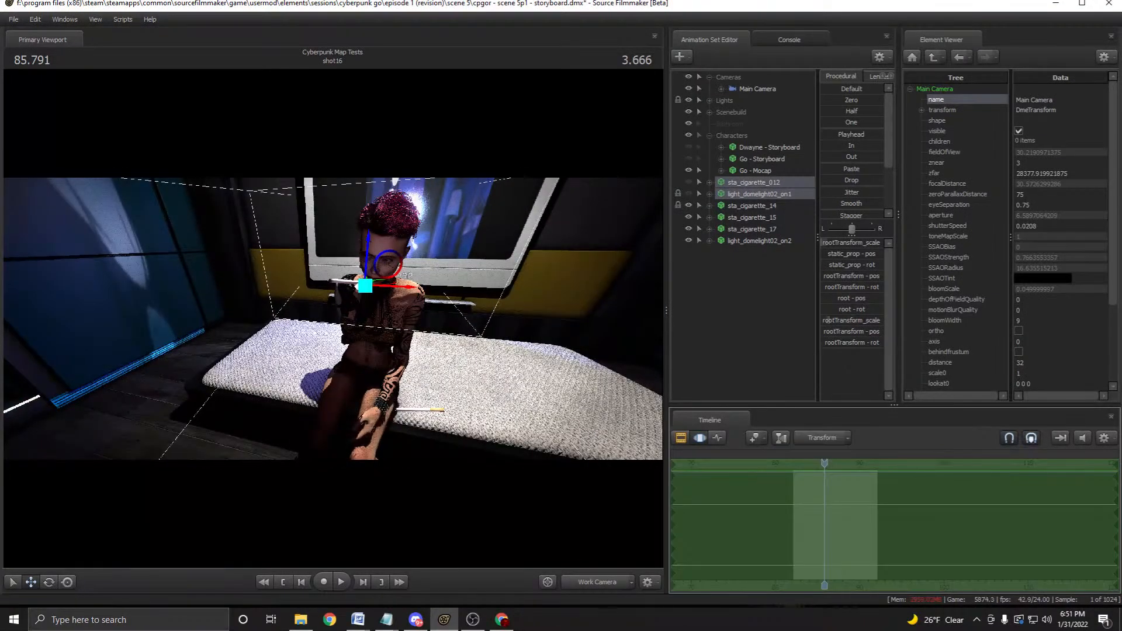
key(ctrl+s)
Locate sta_cigarette_17, light_domelight02_on2, sta_cigarette_012 and light_domelight02_on1 in the scene by selecting each one.
click(752, 229)
click(759, 241)
click(752, 229)
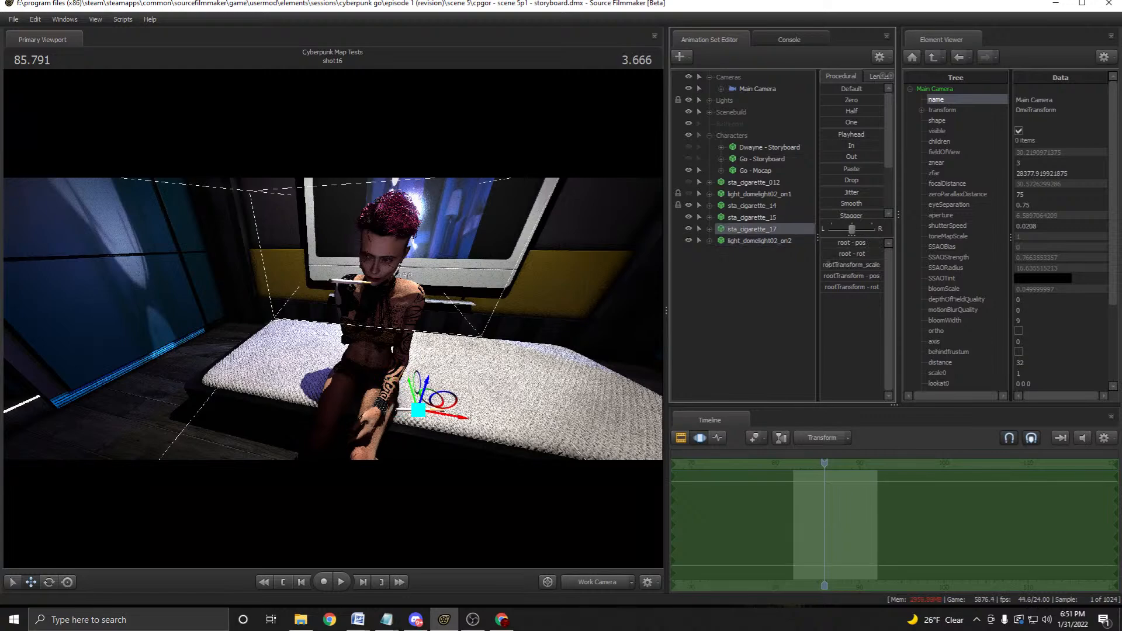
click(753, 182)
click(759, 194)
Unhide light_domelight02_on1, sta_cigarette_012 and Go - Storyboard, and check the result through the main camera.
drag(374, 316, 400, 324)
key(w)
key(s)
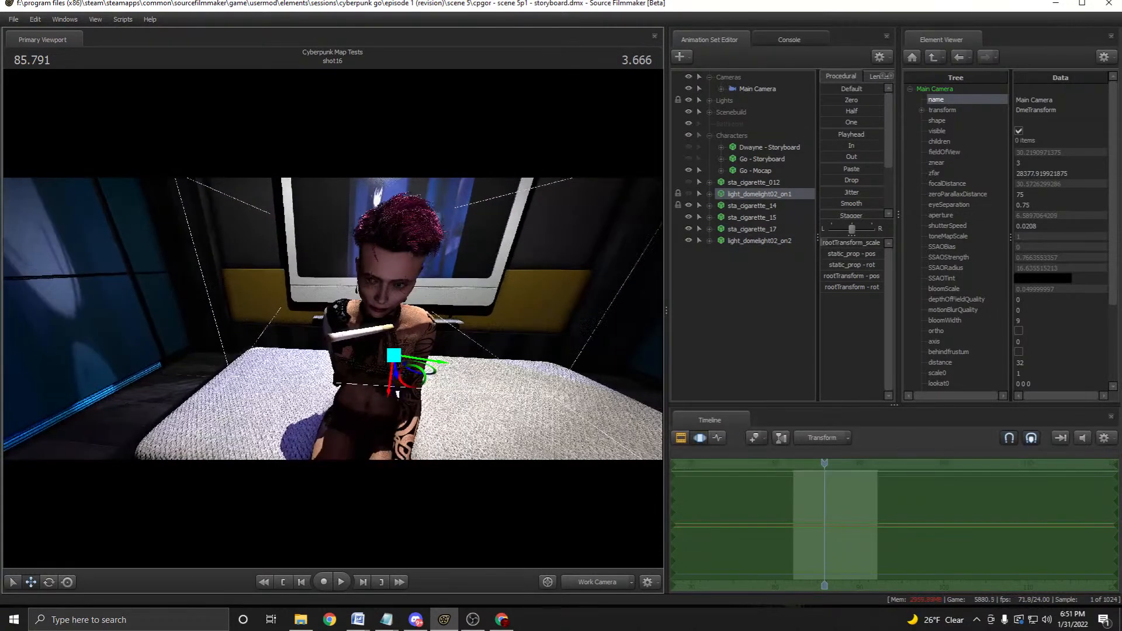
click(688, 194)
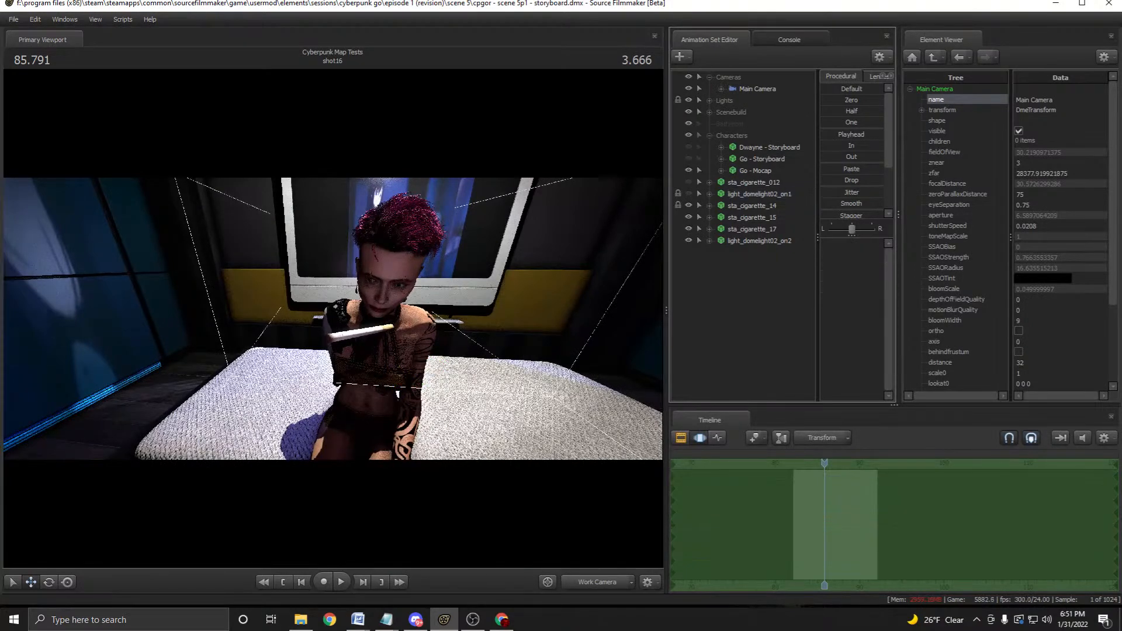
key(a)
mouse_move(374, 316)
mouse_down()
mouse_move(409, 324)
mouse_move(383, 327)
mouse_up()
key(d)
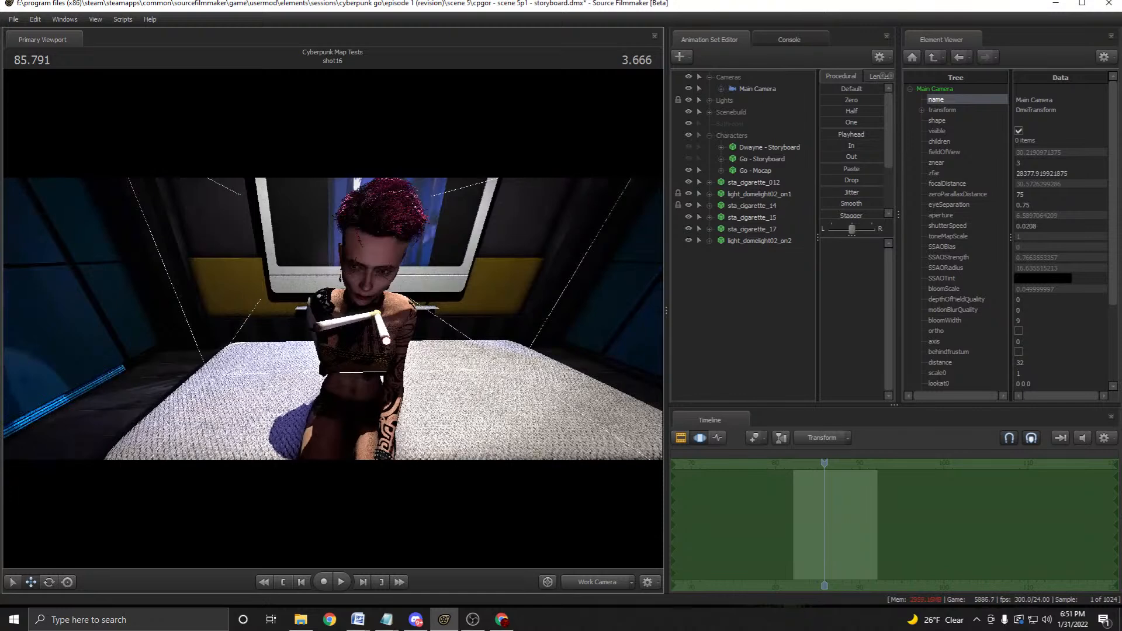
click(688, 159)
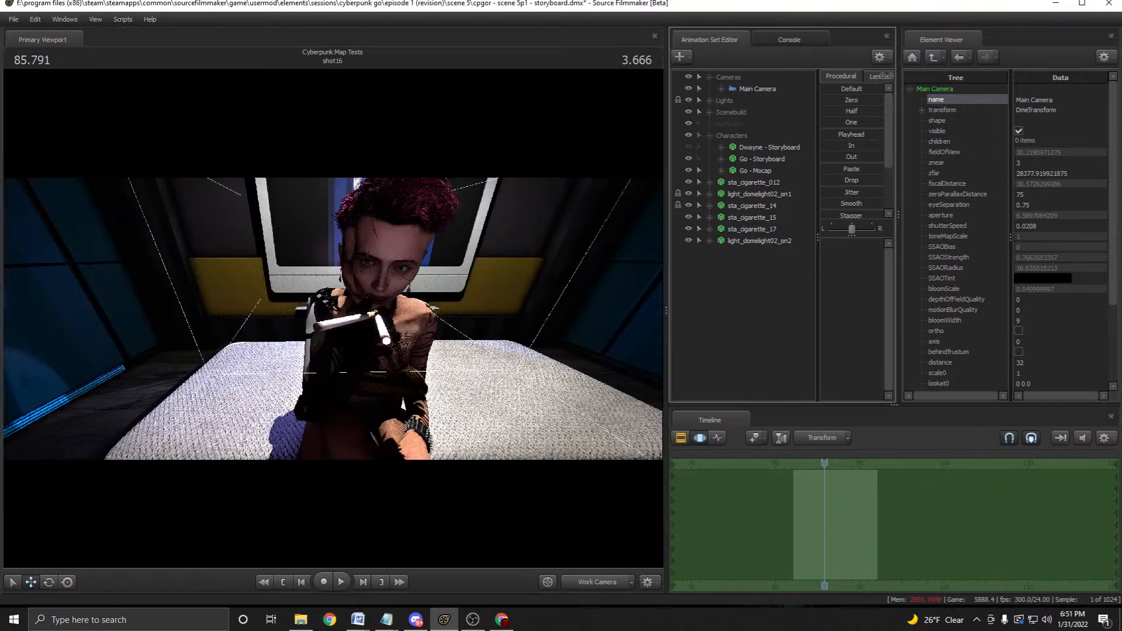
click(596, 582)
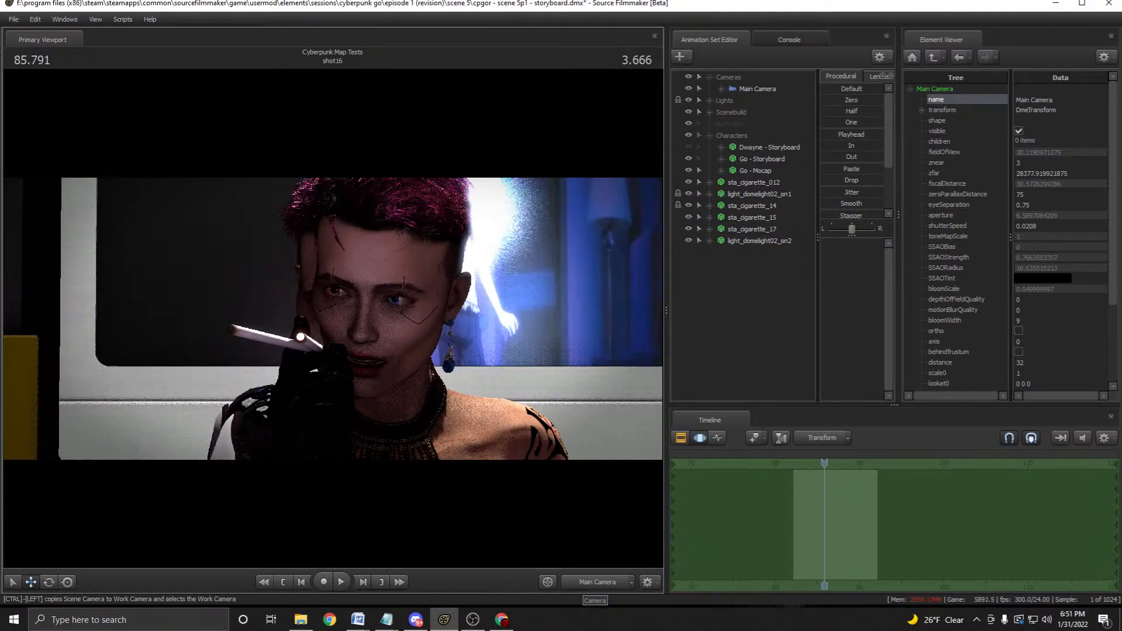
click(596, 582)
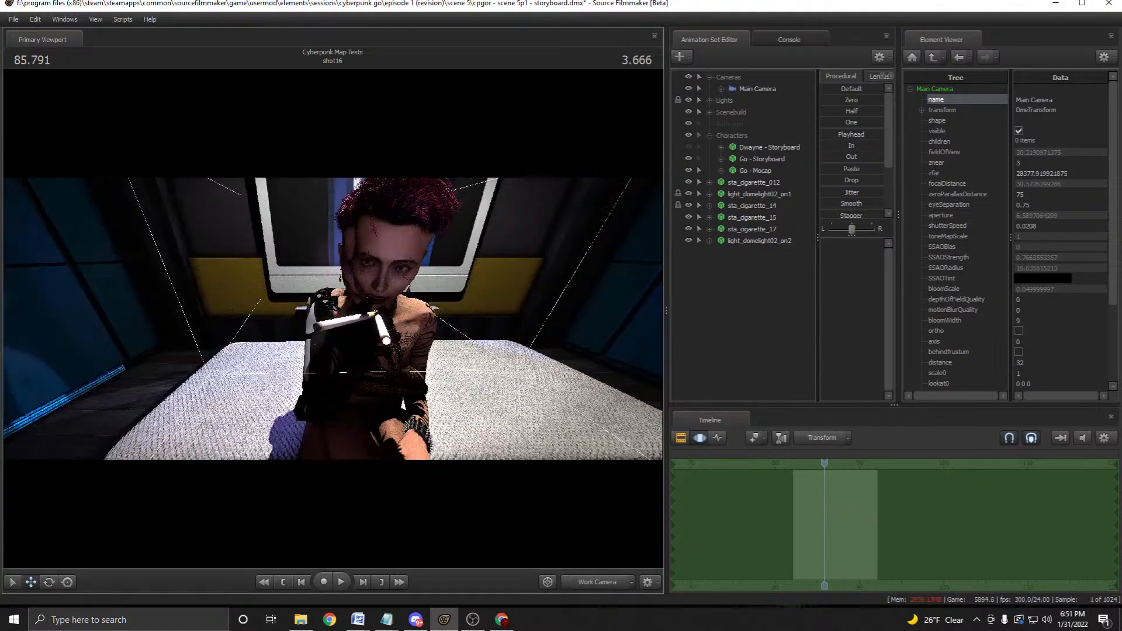
Compare the scene positions of the cigarettes and dome lights, including sta_cigarette_17 selected together with light_domelight02_on2.
click(754, 182)
click(759, 194)
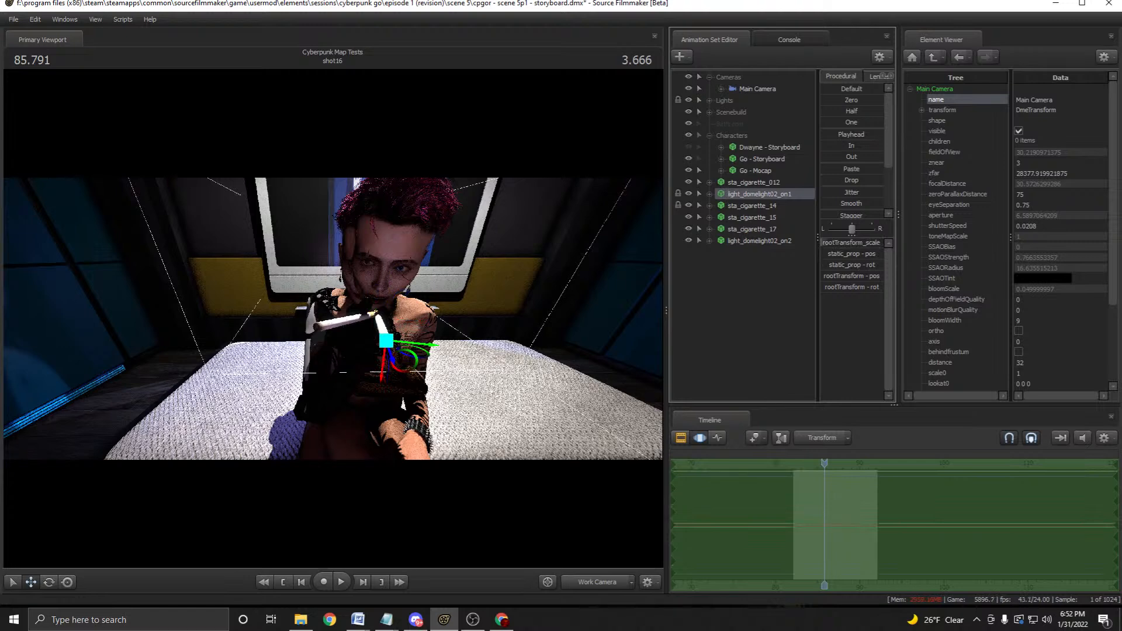
click(752, 229)
ctrl+click(759, 240)
drag(468, 327, 476, 409)
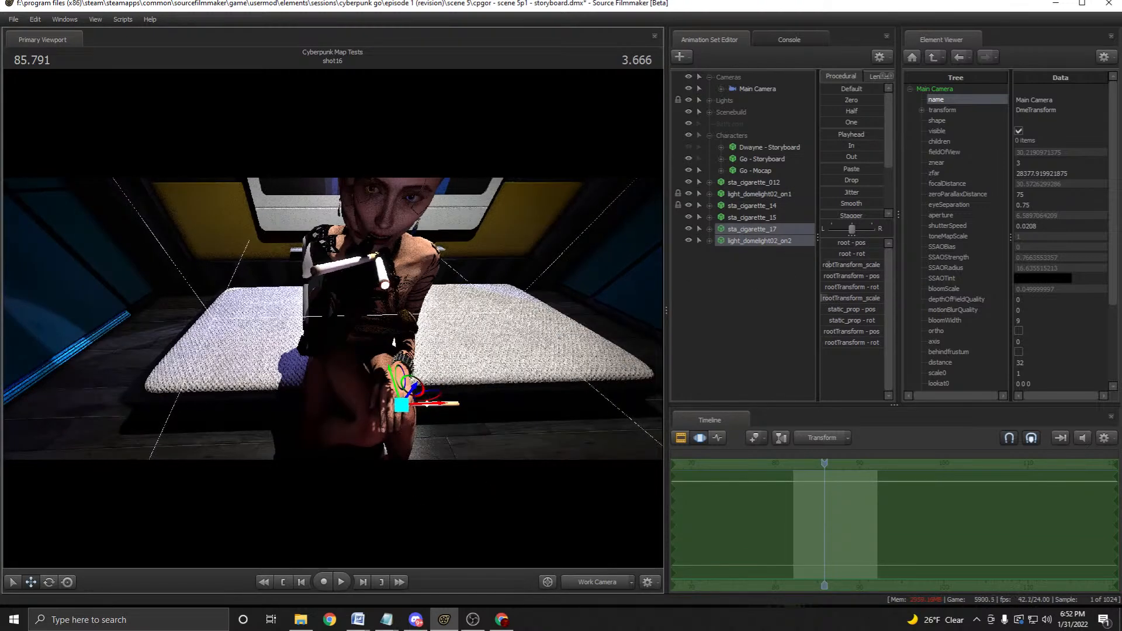
click(752, 217)
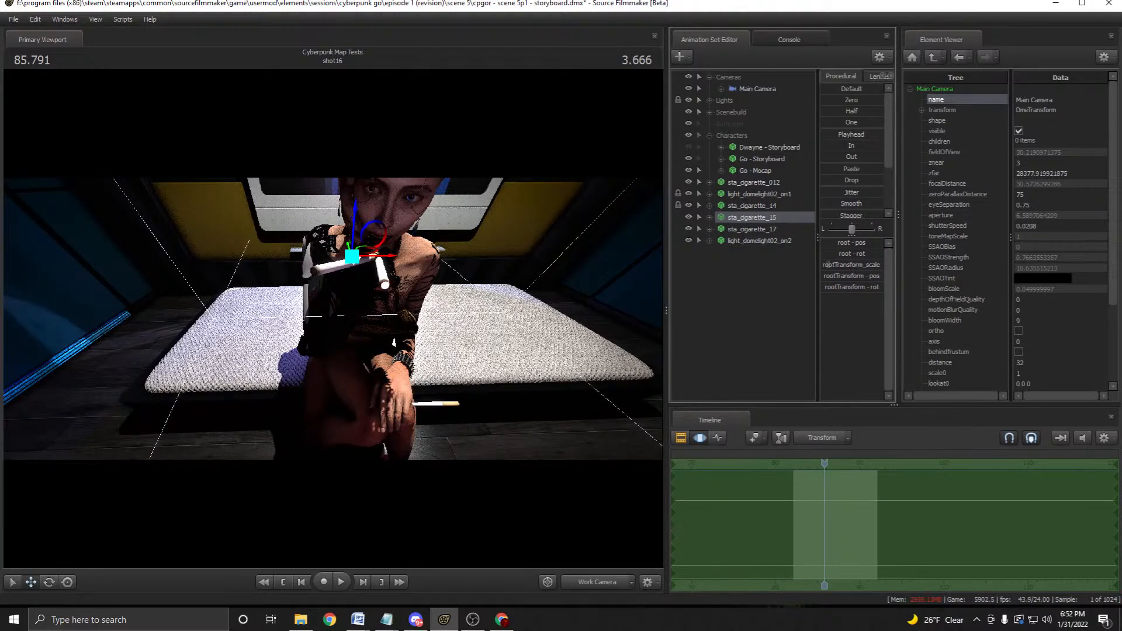
mouse_move(350, 318)
mouse_down()
mouse_move(327, 327)
mouse_move(339, 316)
mouse_move(363, 325)
mouse_up()
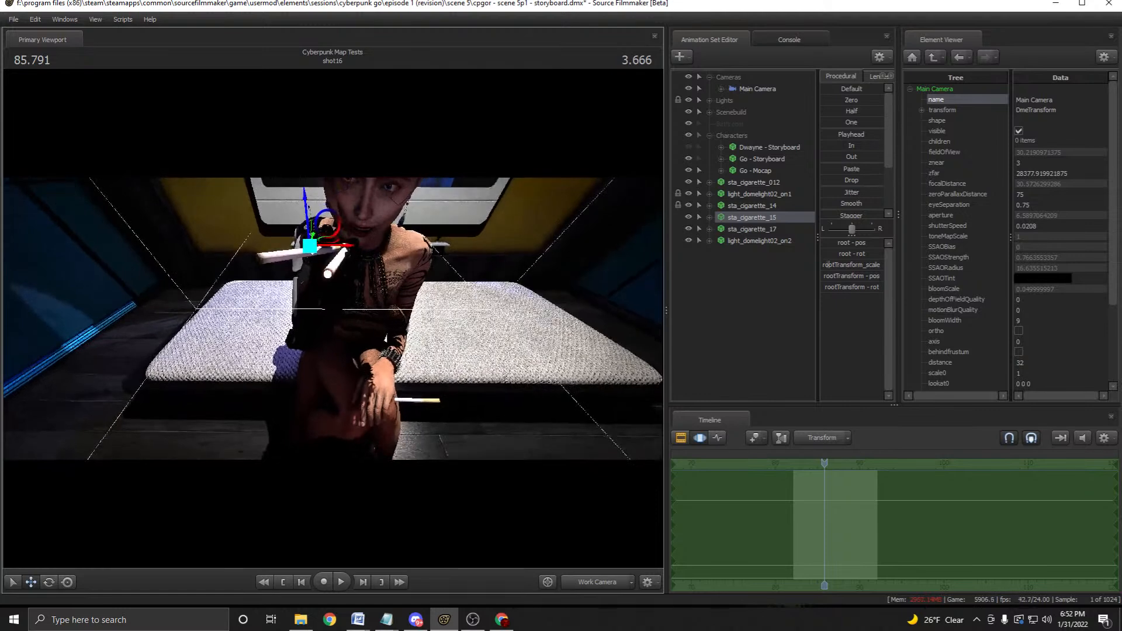
click(752, 229)
ctrl+click(760, 241)
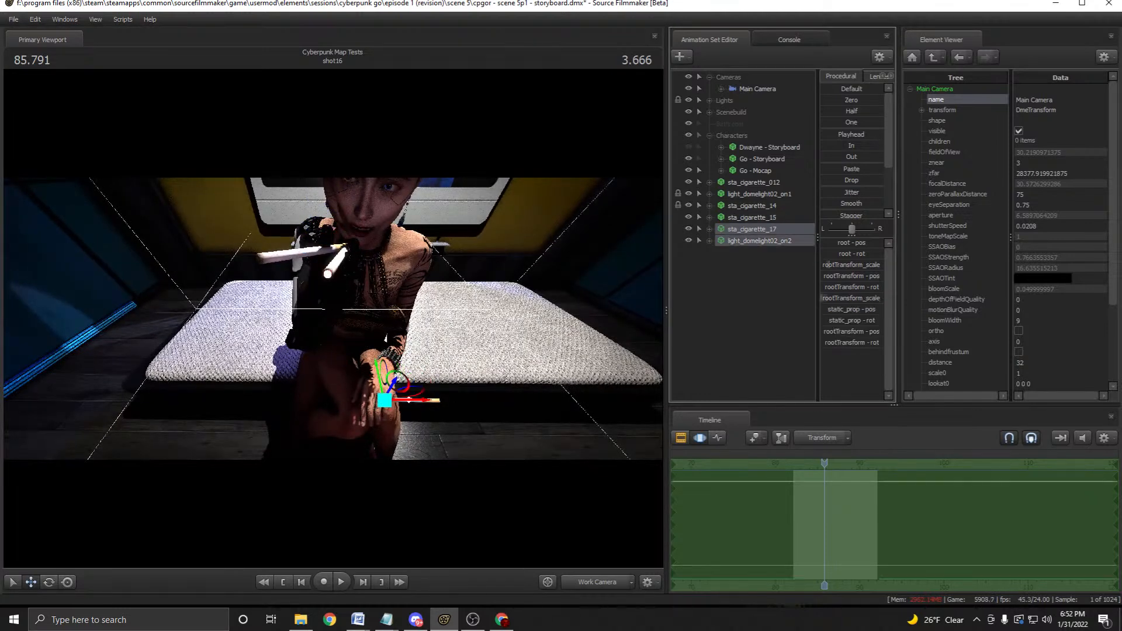
Expand the control groups of sta_cigarette_17 and light_domelight02_on2 to examine their contents.
click(710, 229)
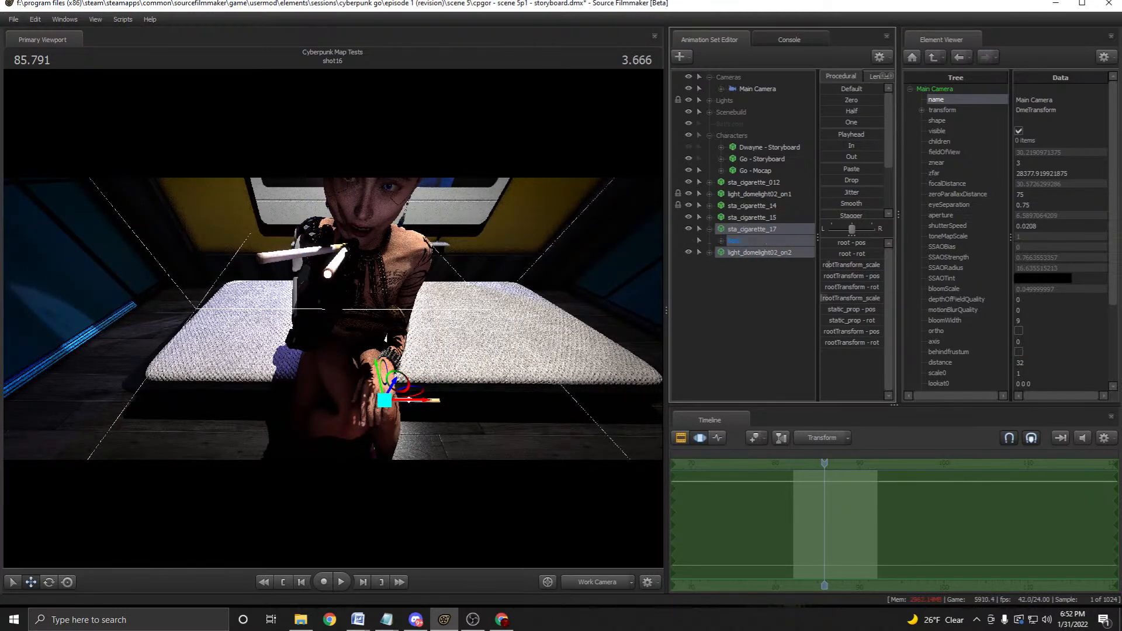
click(734, 241)
click(709, 252)
Unlock the rootTransform of light_domelight02_on1 and delete that set together with sta_cigarette_012.
click(753, 182)
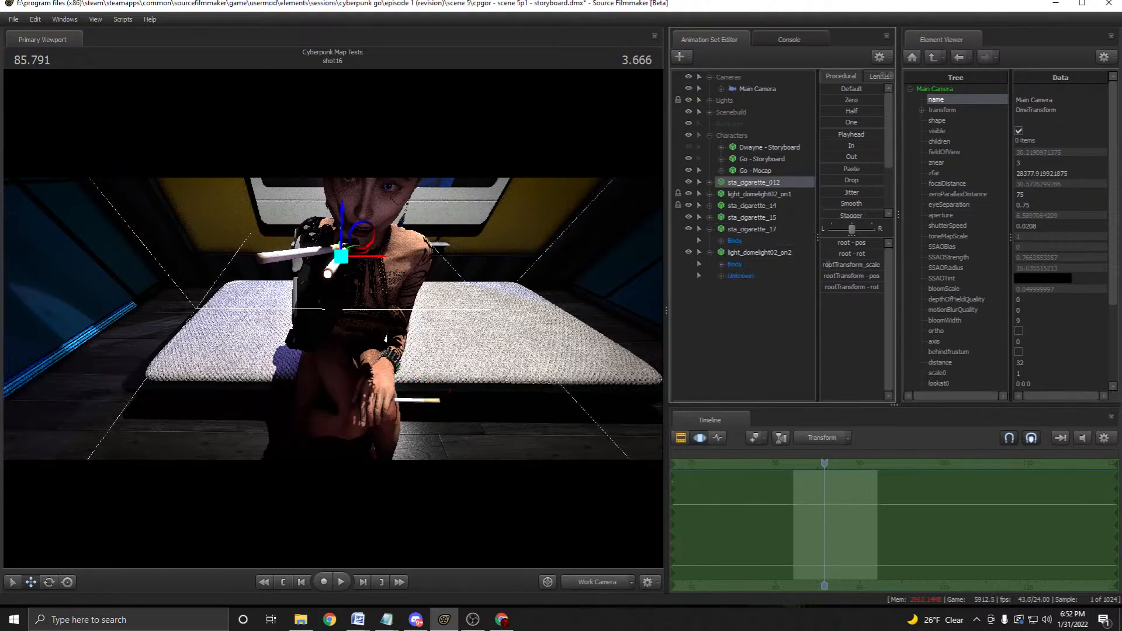
click(709, 194)
click(721, 206)
click(678, 217)
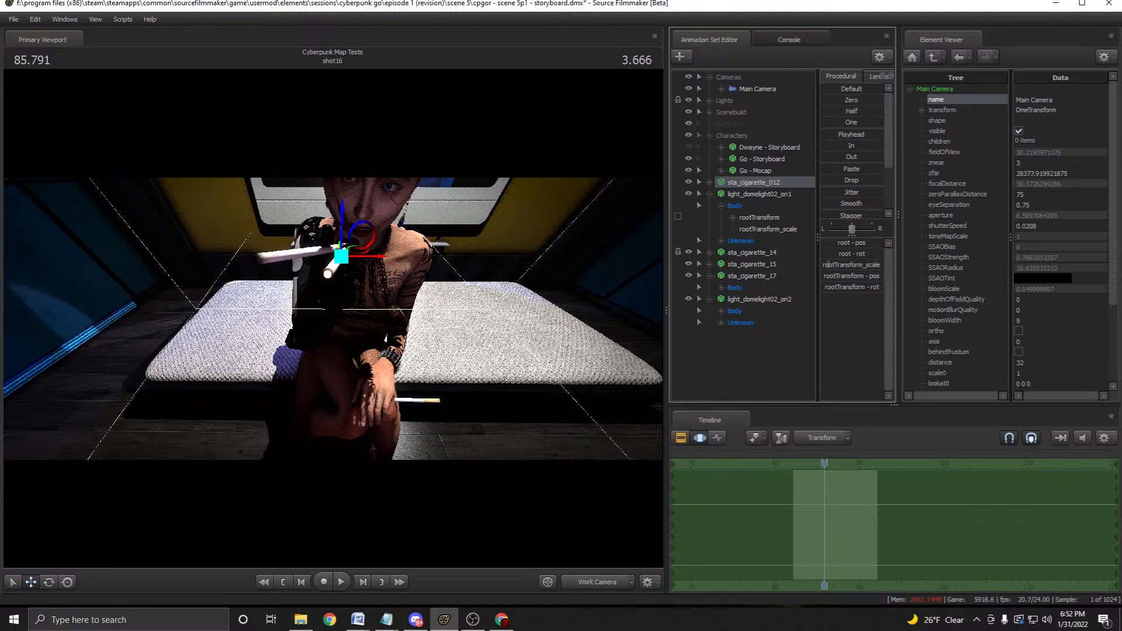
ctrl+click(747, 193)
right_click(747, 193)
click(770, 218)
Locate the remaining sta_cigarette_14, sta_cigarette_15 and sta_cigarette_17 in the scene.
click(751, 183)
click(751, 194)
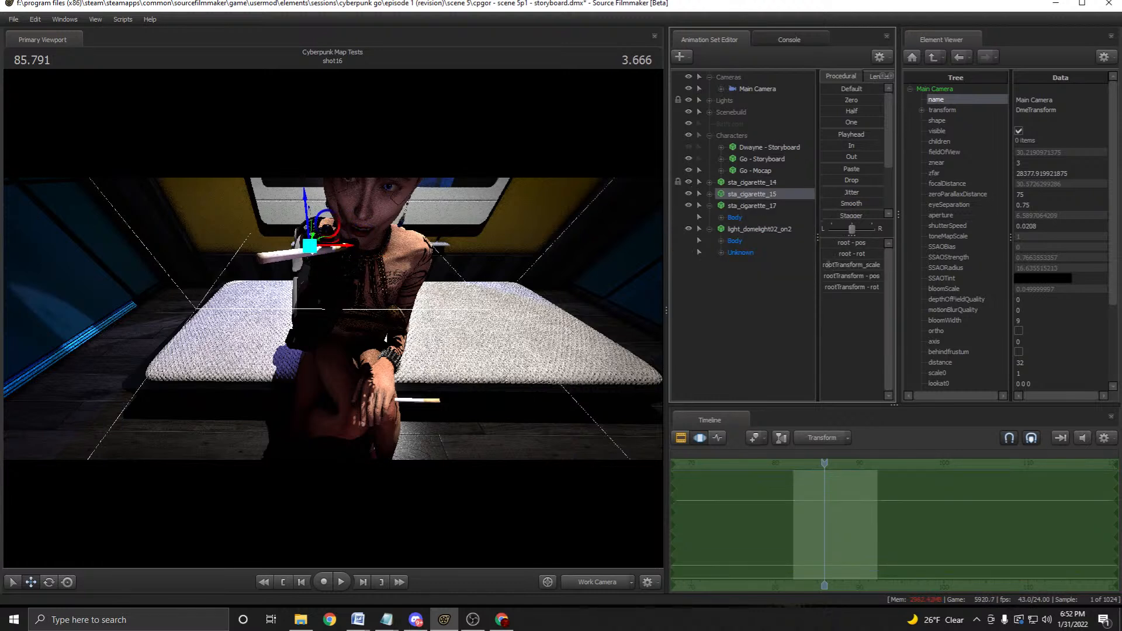
click(751, 206)
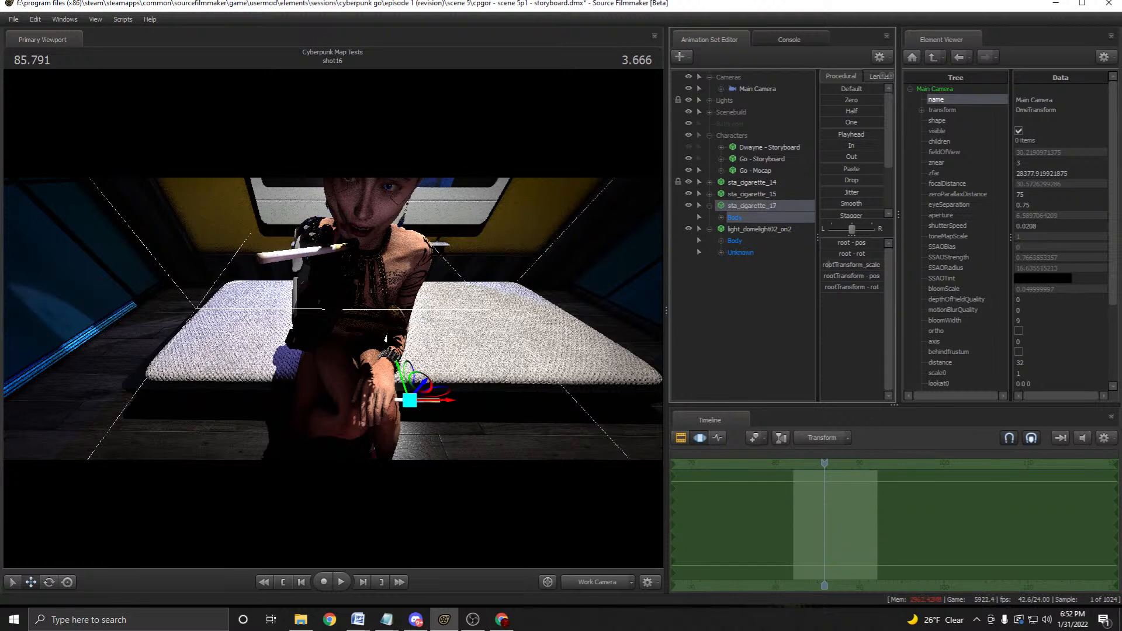
click(751, 194)
Unlock the Body controls of sta_cigarette_14 and delete its animation set.
click(752, 182)
click(710, 182)
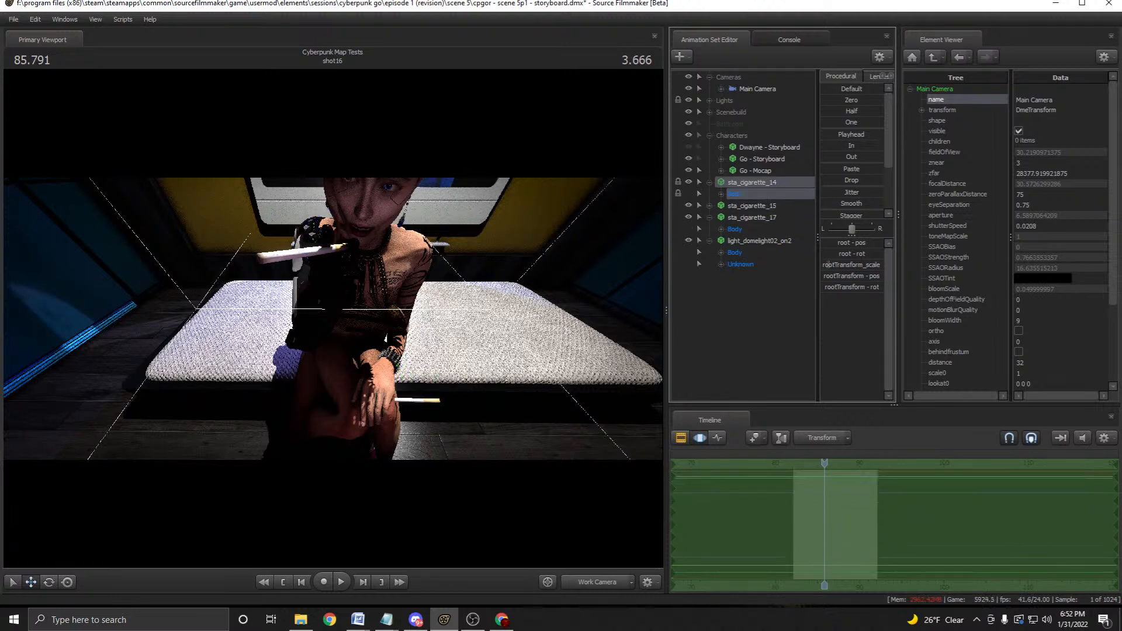
click(721, 194)
right_click(747, 182)
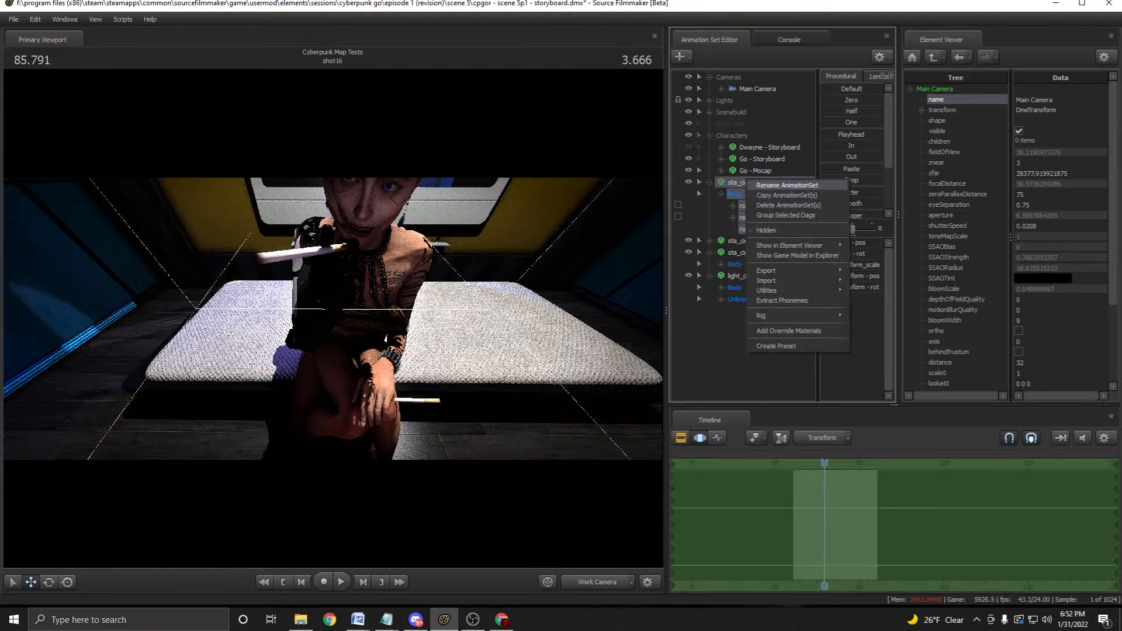
click(788, 205)
Identify sta_cigarette_17, light_domelight02_on2 and sta_cigarette_15 in the scene by selecting each set in turn.
click(752, 194)
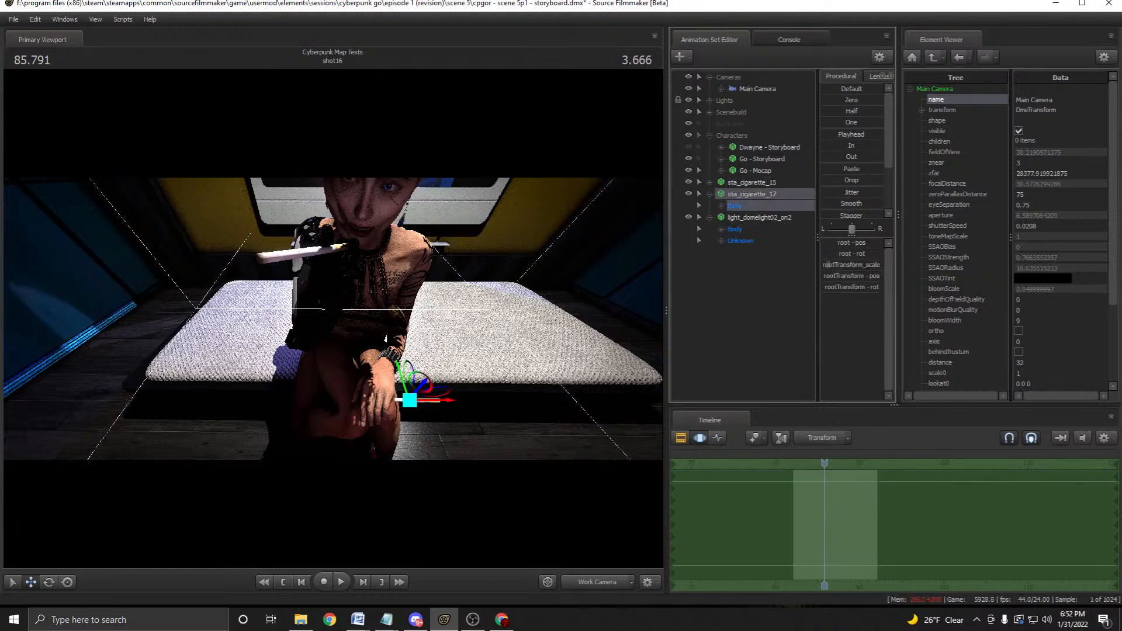
click(752, 182)
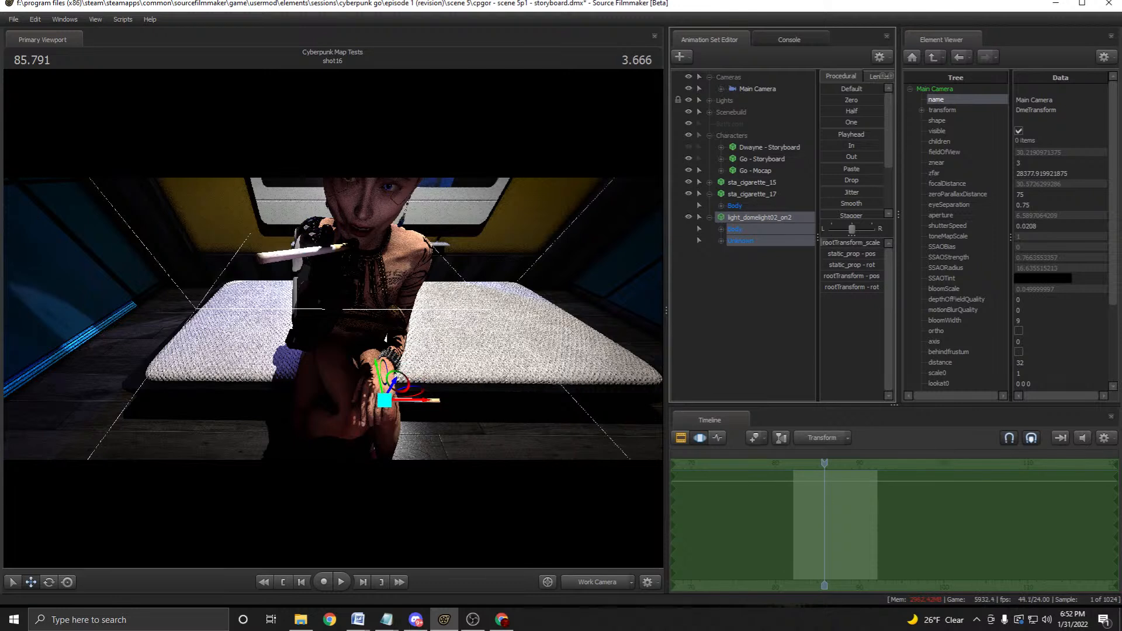
click(710, 194)
click(751, 194)
click(759, 206)
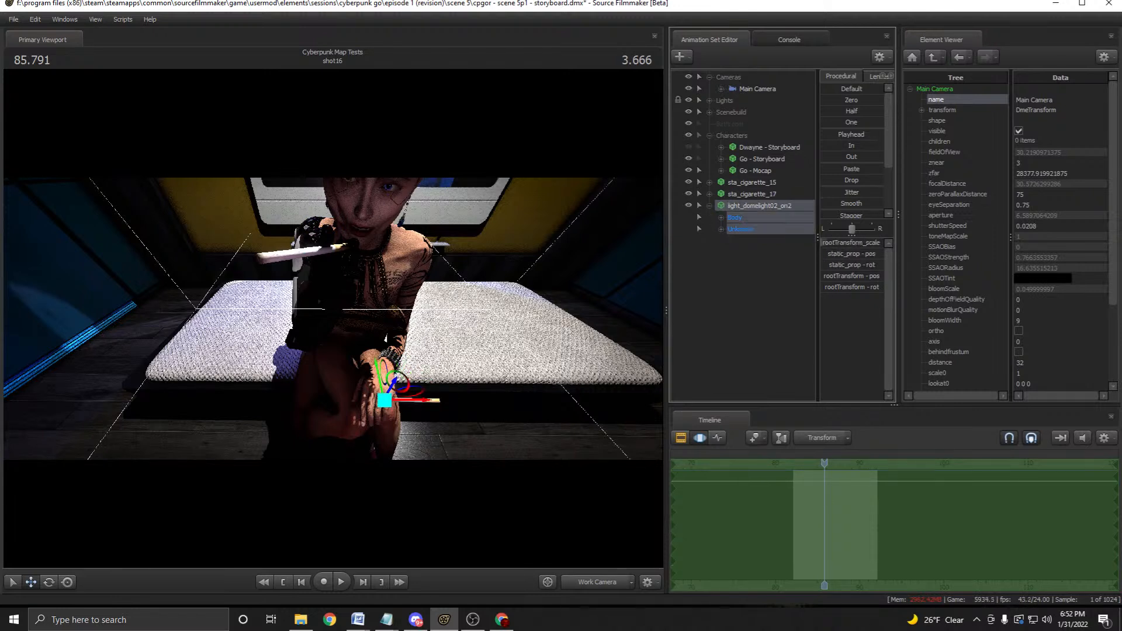
click(751, 183)
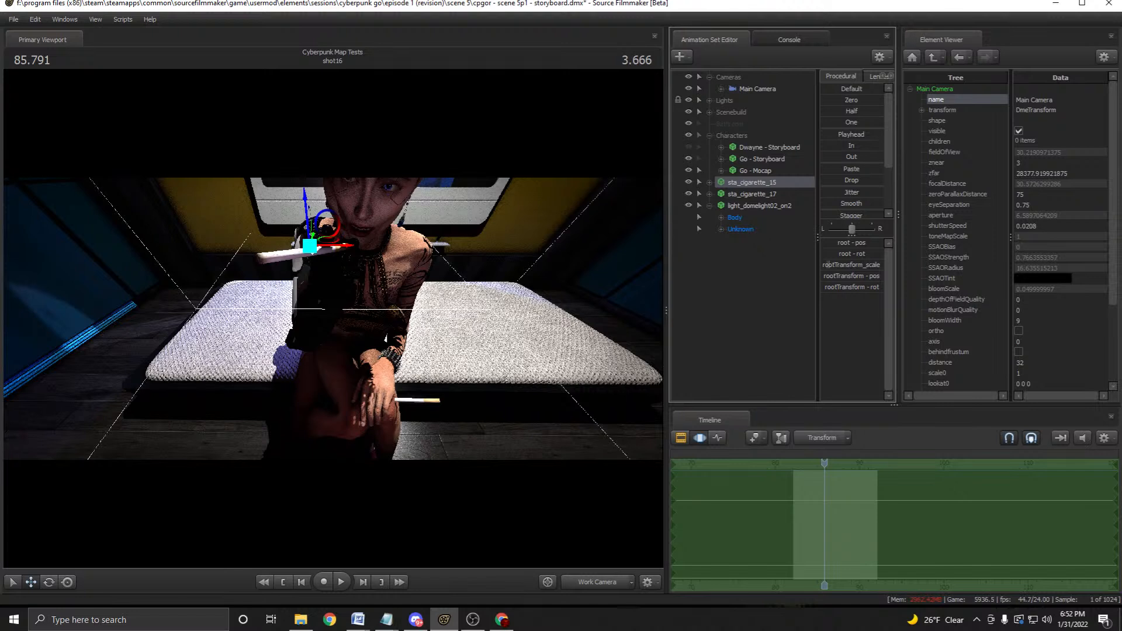
Expand the Body controls of both cigarettes and the light, and lock sta_cigarette_17's rootTransform to sta_cigarette_15's rootTransform.
click(709, 194)
click(721, 230)
click(721, 205)
click(710, 183)
click(721, 194)
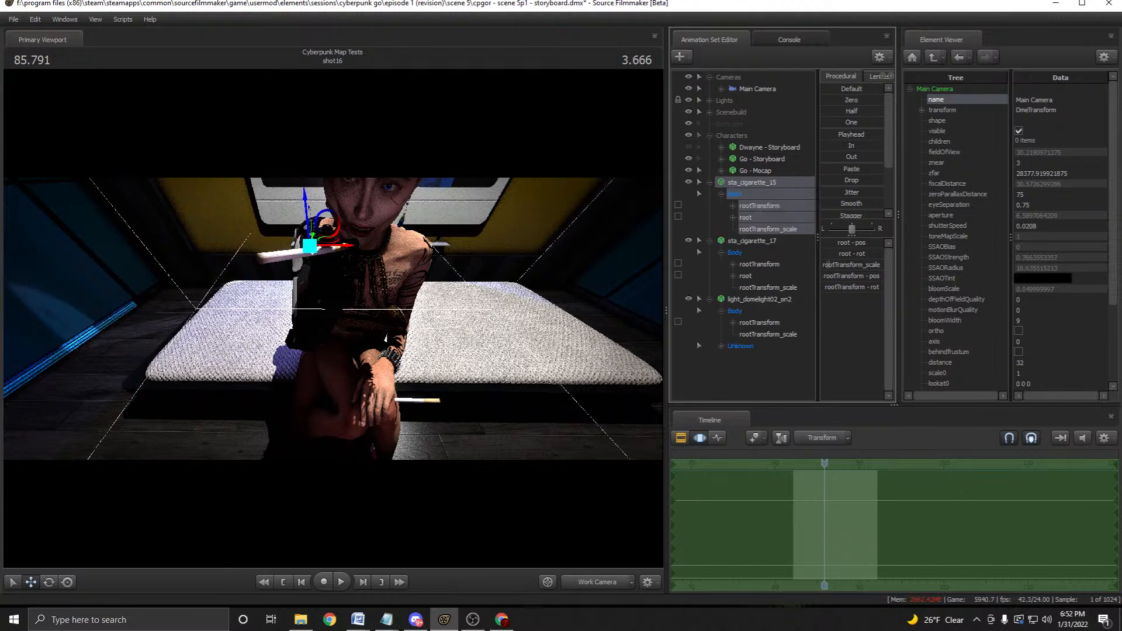
click(759, 206)
click(759, 264)
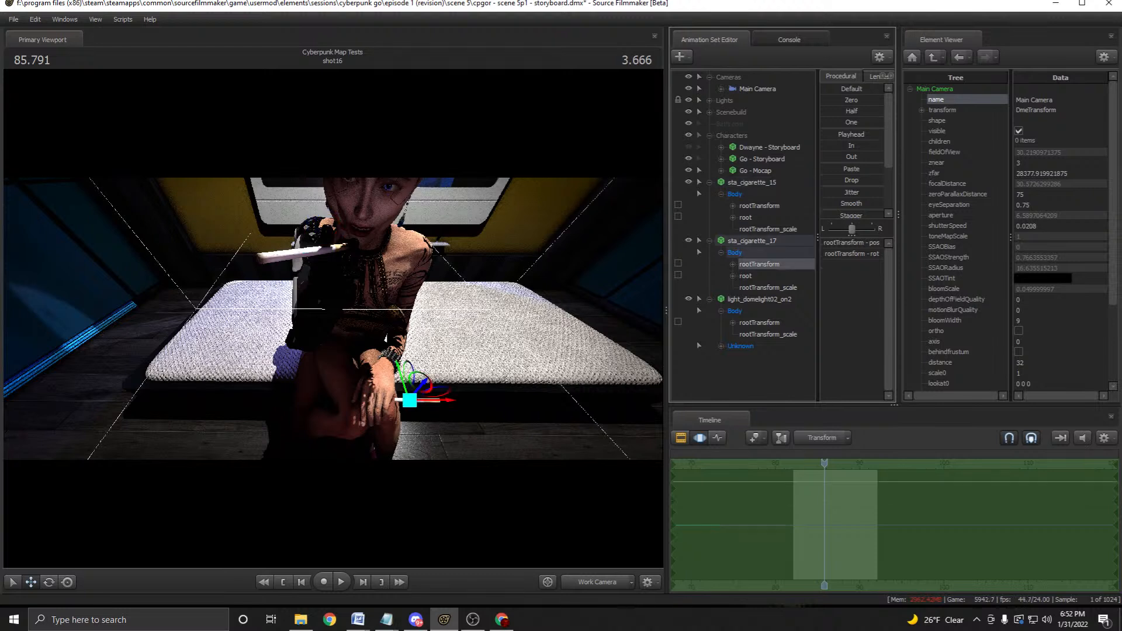
click(759, 205)
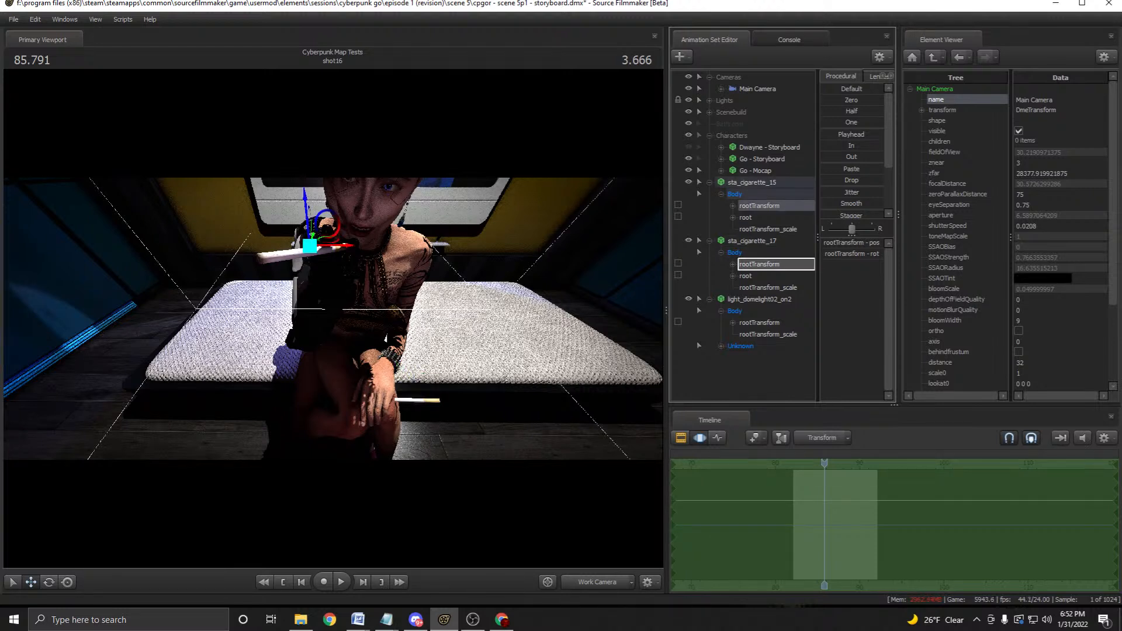
click(759, 264)
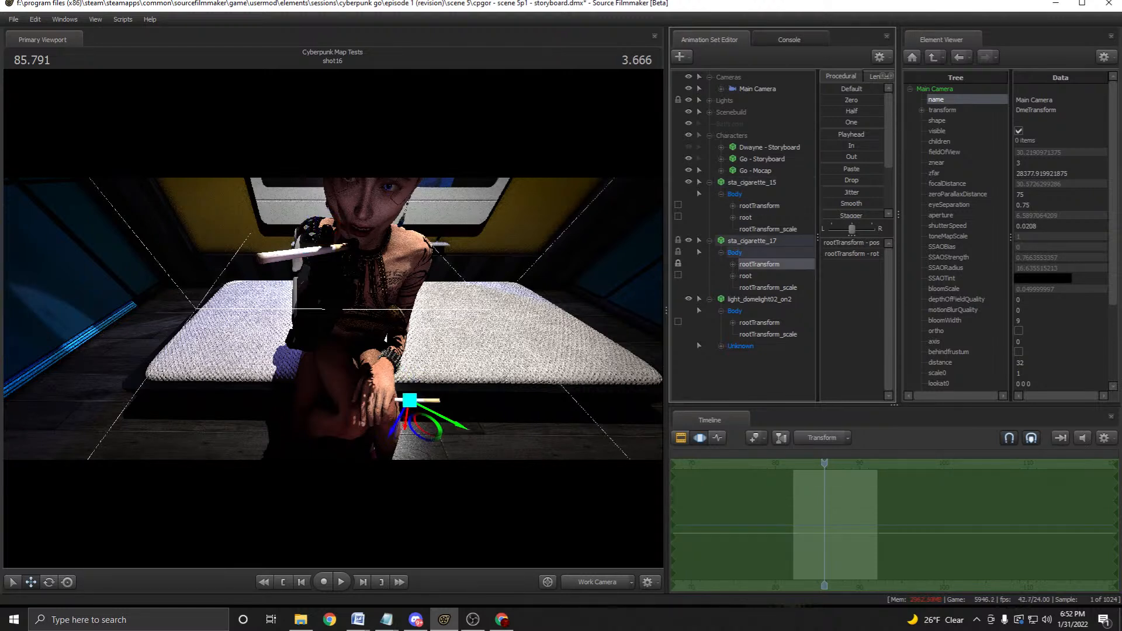
Try to lock the light's rootTransform to sta_cigarette_15's and reset sta_cigarette_17's rootTransform to Default.
click(759, 205)
click(759, 323)
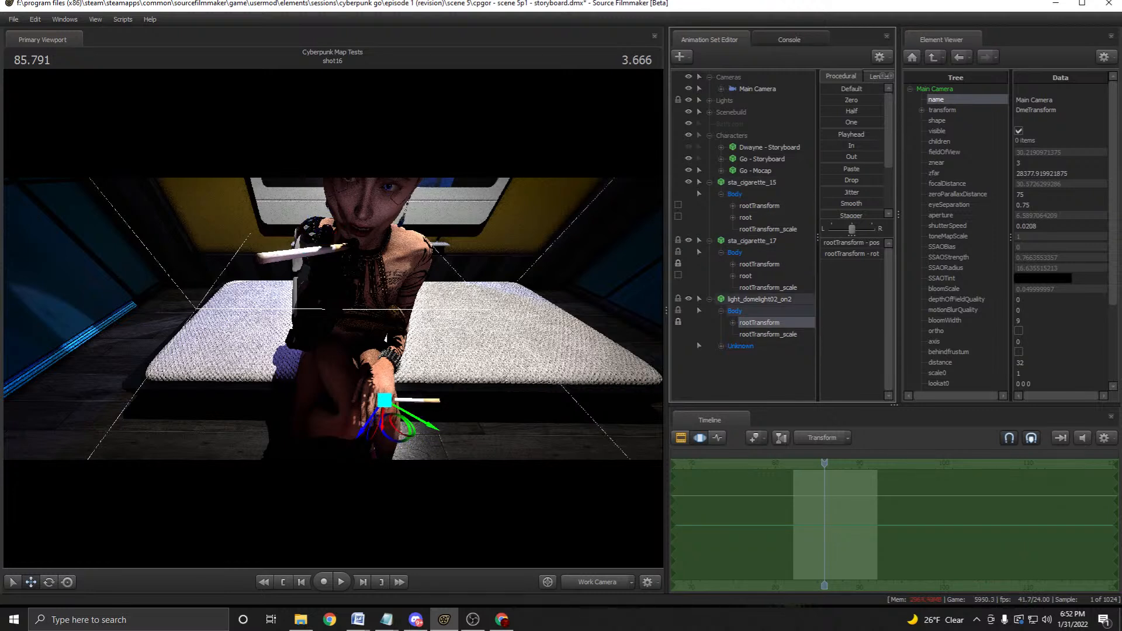
click(759, 264)
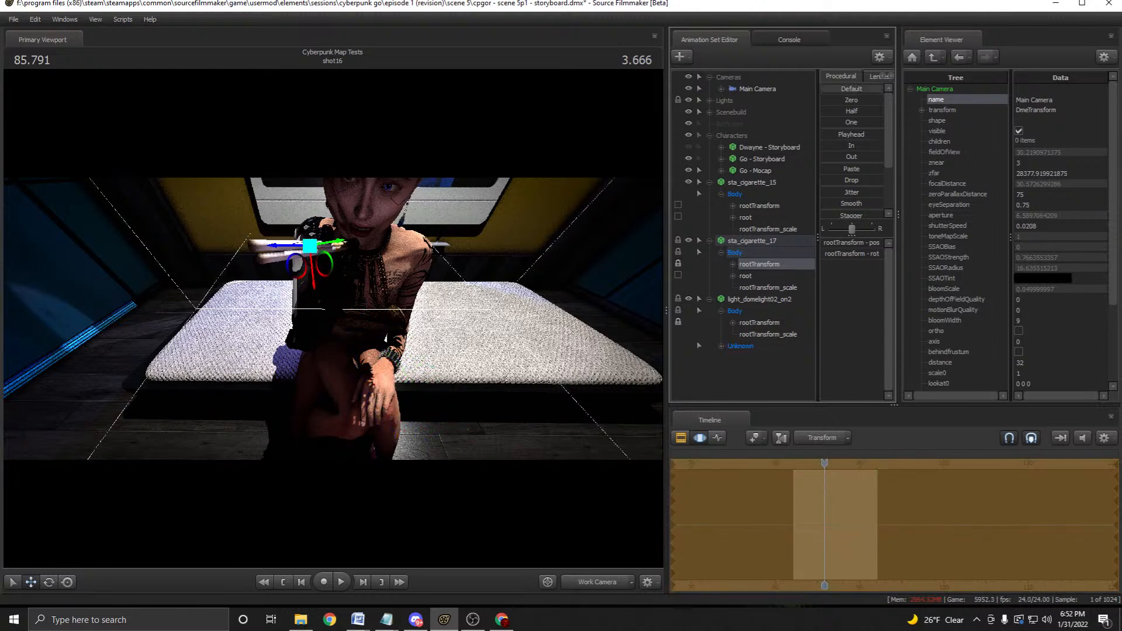
Lock light_domelight02_on2's rootTransform to sta_cigarette_17's rootTransform, and reset the cigarette's rootTransform to Default so it snaps to sta_cigarette_15.
click(759, 322)
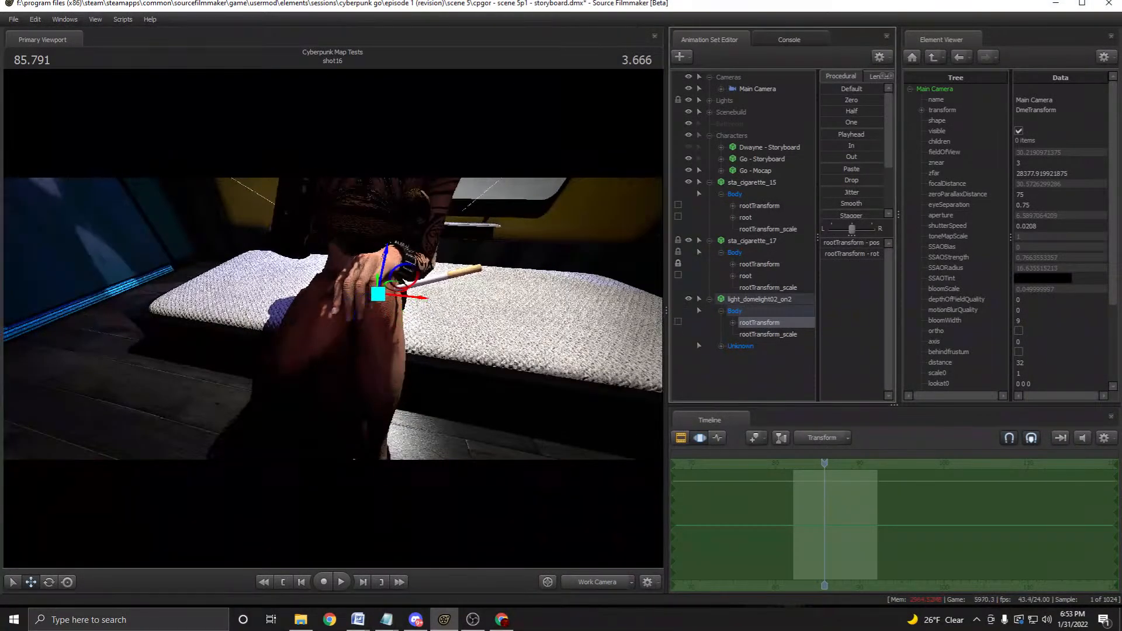
click(759, 263)
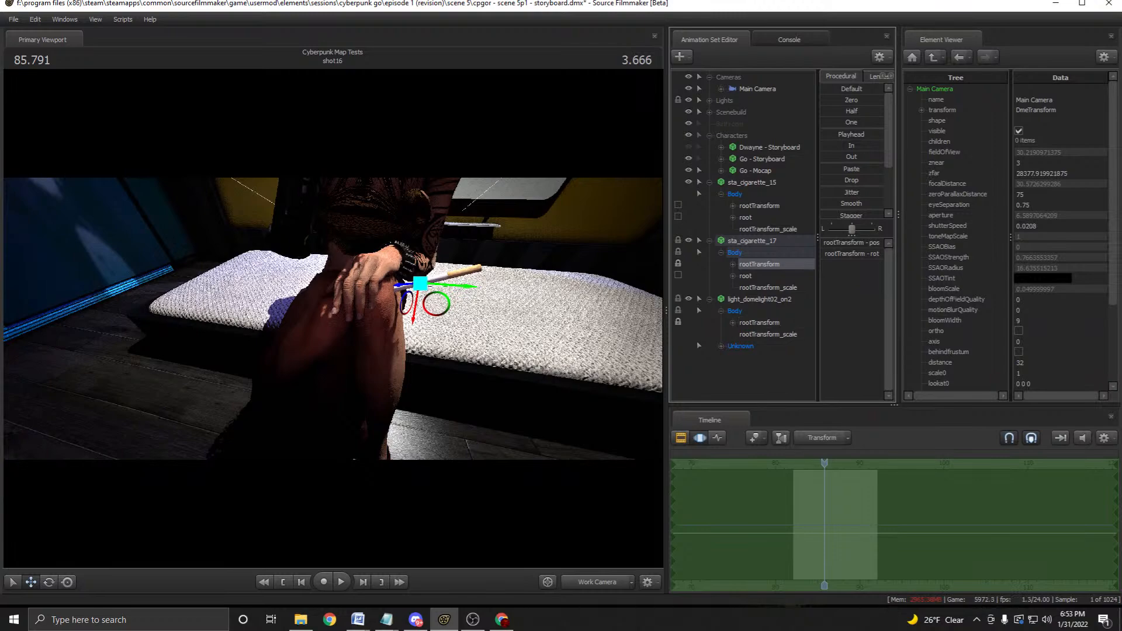
click(759, 322)
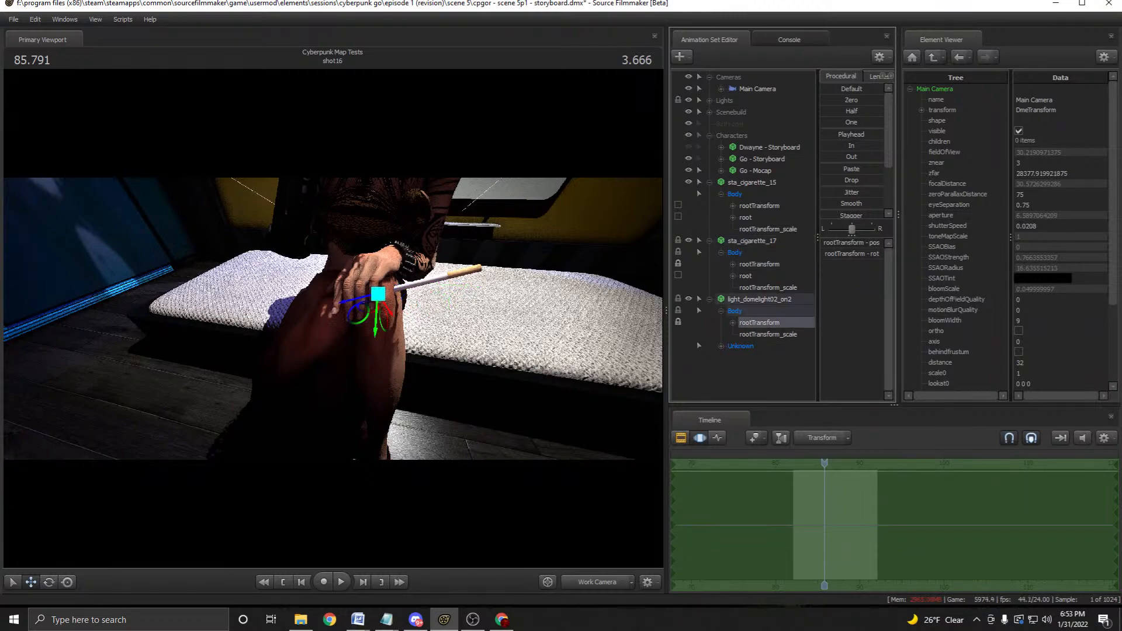
click(759, 264)
key(s)
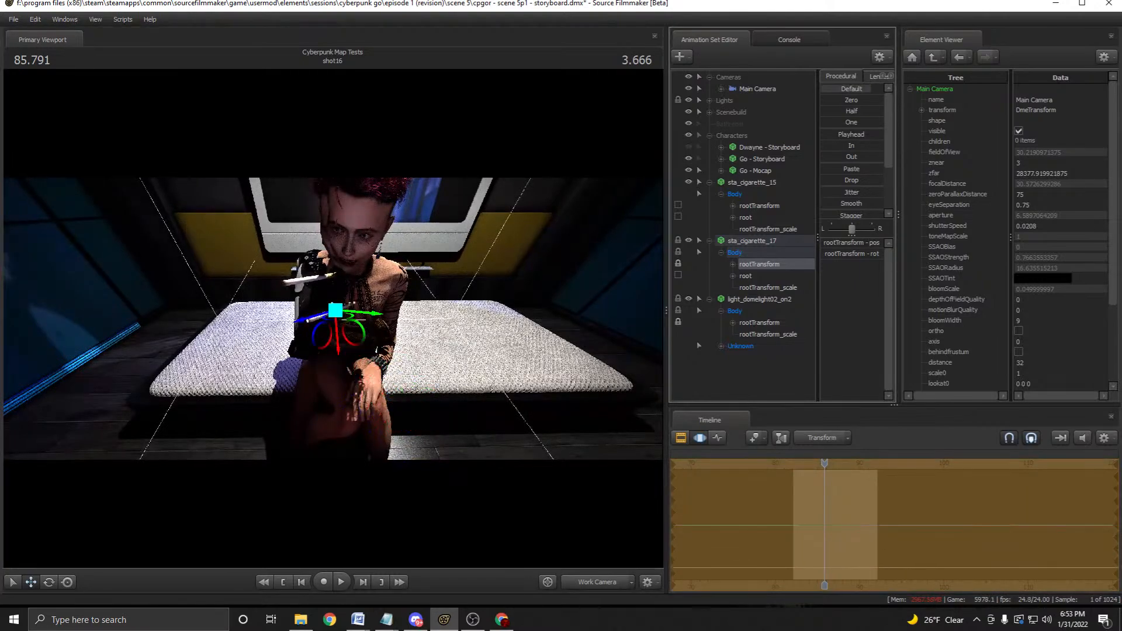
key(w)
key(w)
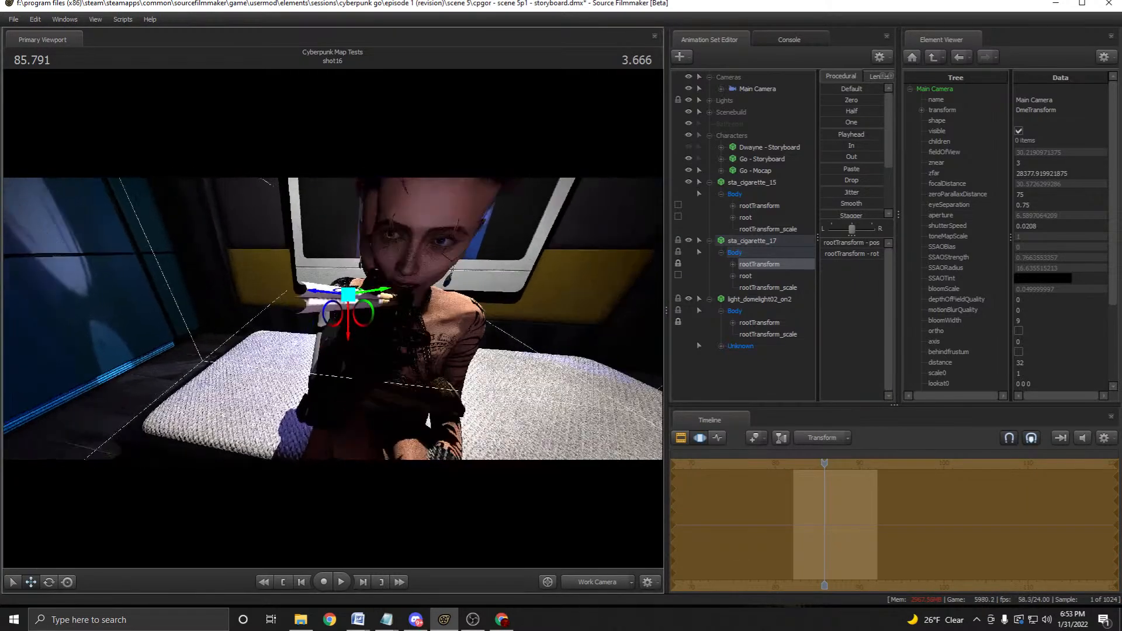
key(d)
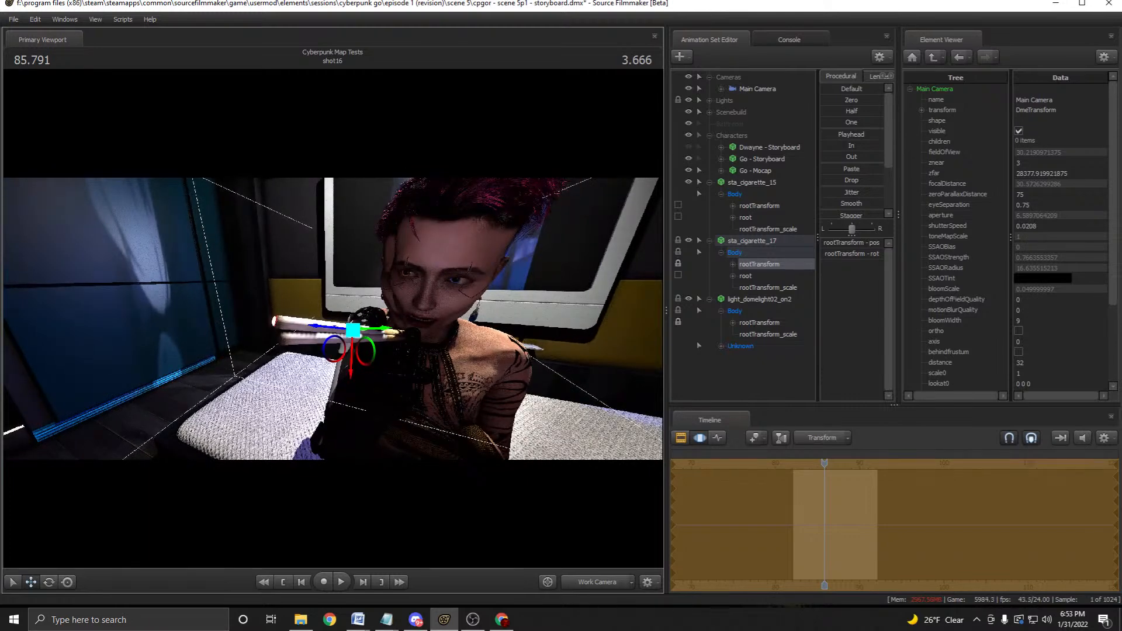
Try to unlock the remaining cigarette and light and delete sta_cigarette_15, and undo these changes.
click(752, 240)
click(752, 182)
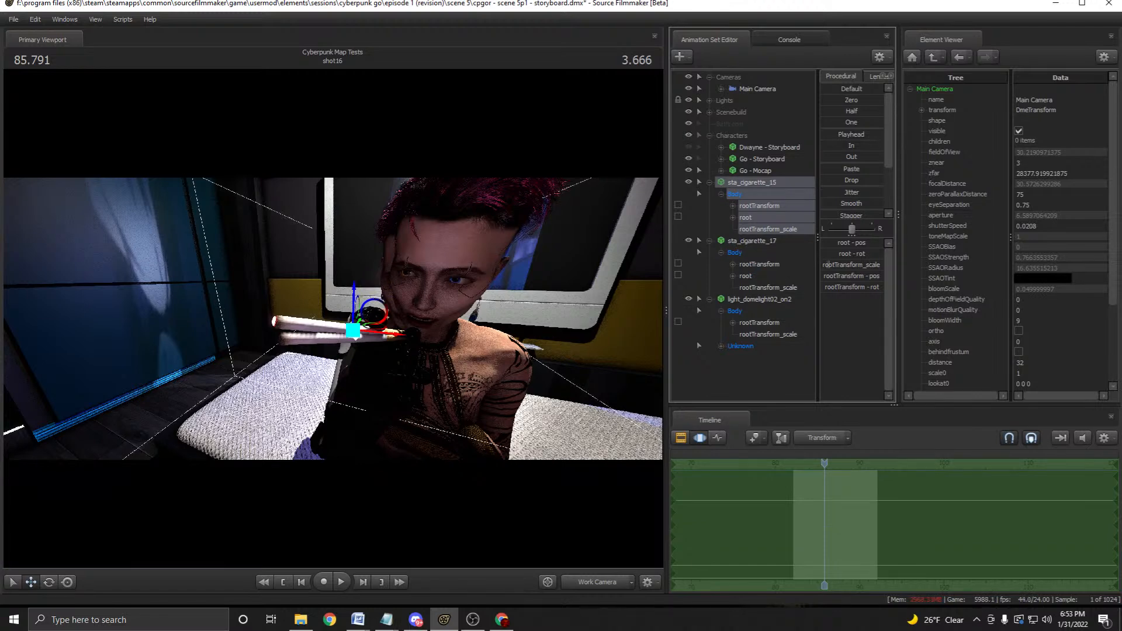
right_click(753, 185)
click(778, 208)
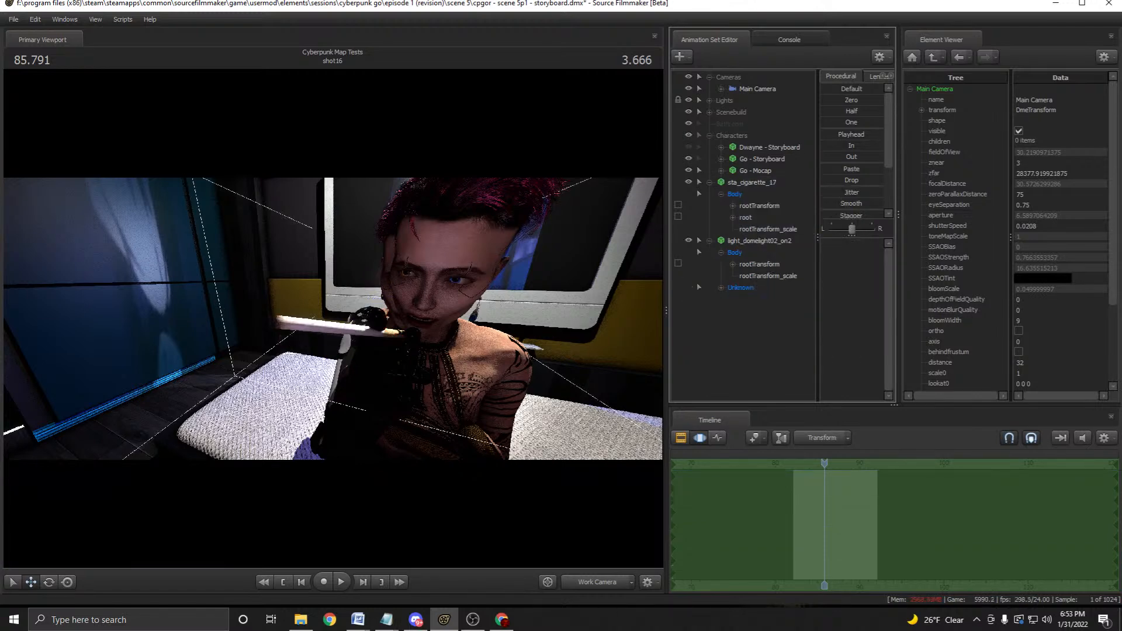
key(ctrl+z)
key(ctrl+z)
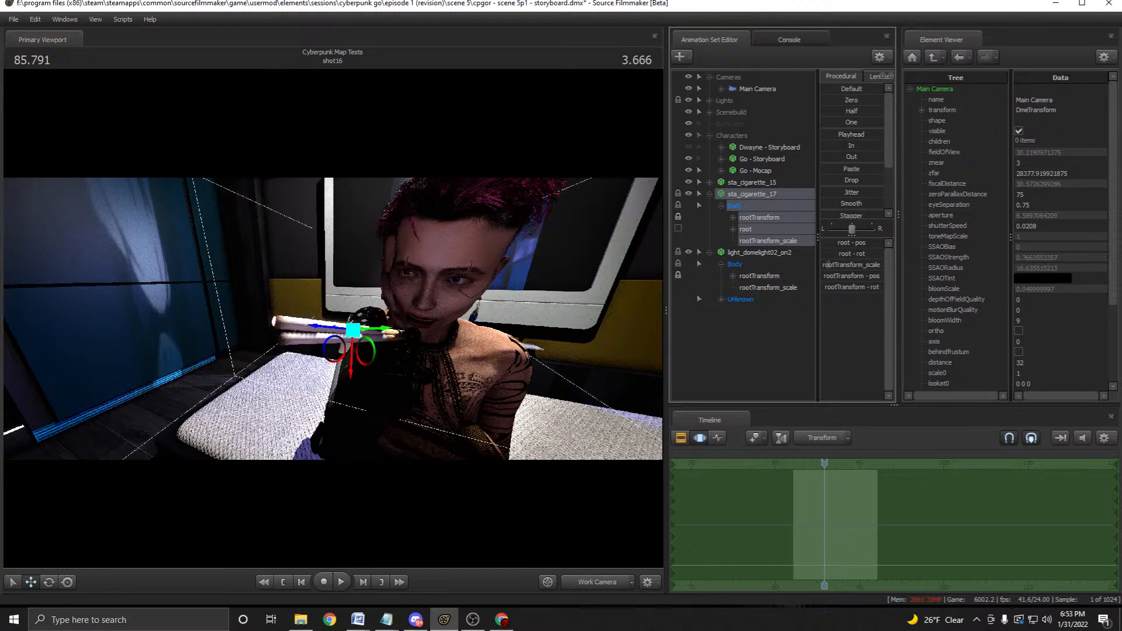
Unlock the rootTransform of light_domelight02_on2 while leaving sta_cigarette_17 locked.
click(759, 253)
click(678, 275)
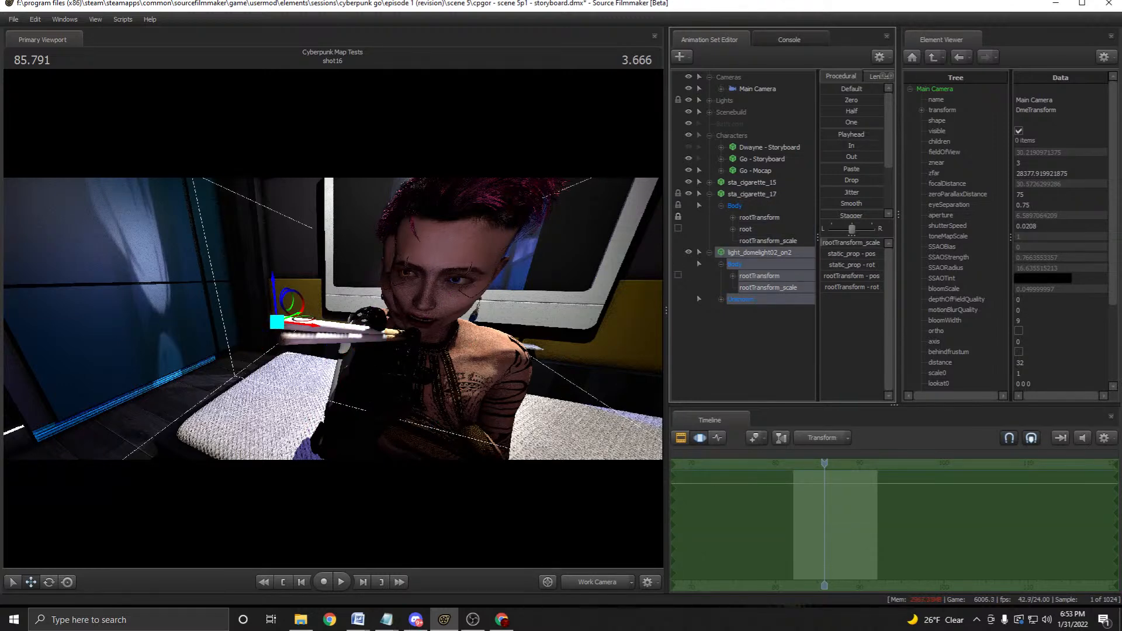
click(741, 345)
click(295, 321)
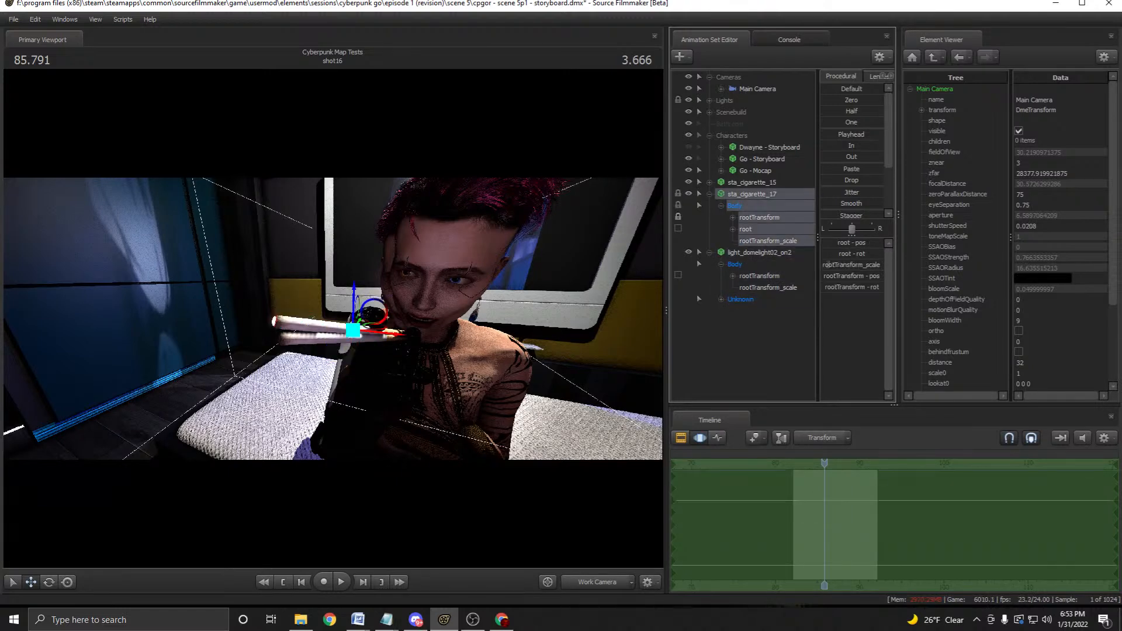
Delete the sta_cigarette_15 animation set.
click(751, 182)
right_click(751, 182)
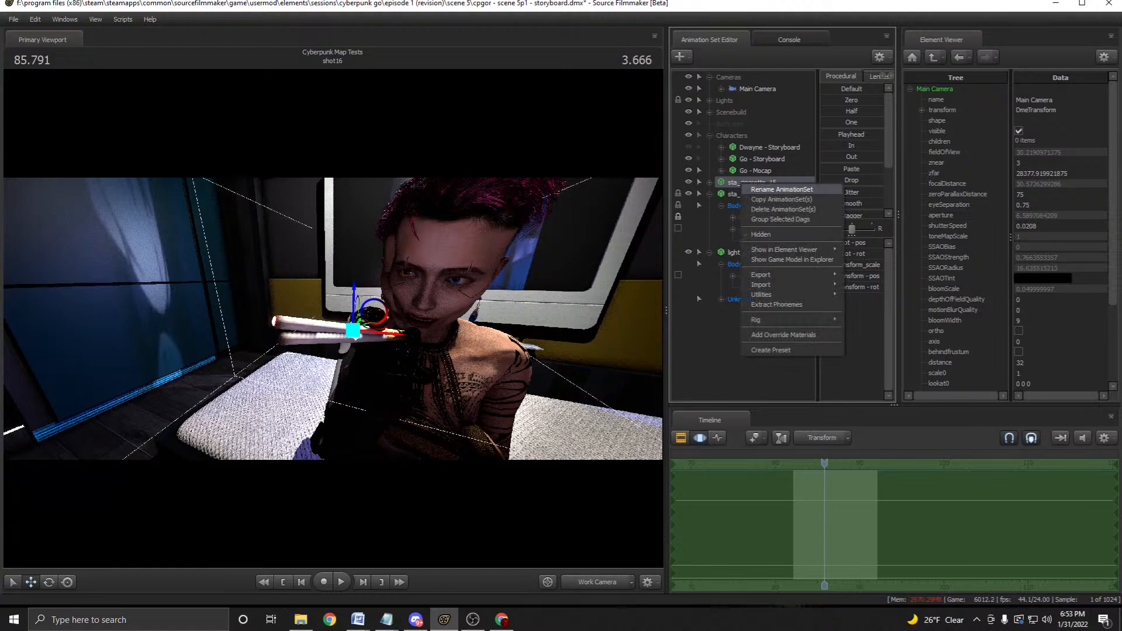
click(760, 198)
Pick the light and the remaining cigarette in the scene to check them, and collapse the control groups of both.
drag(374, 327, 241, 359)
ctrl+click(325, 322)
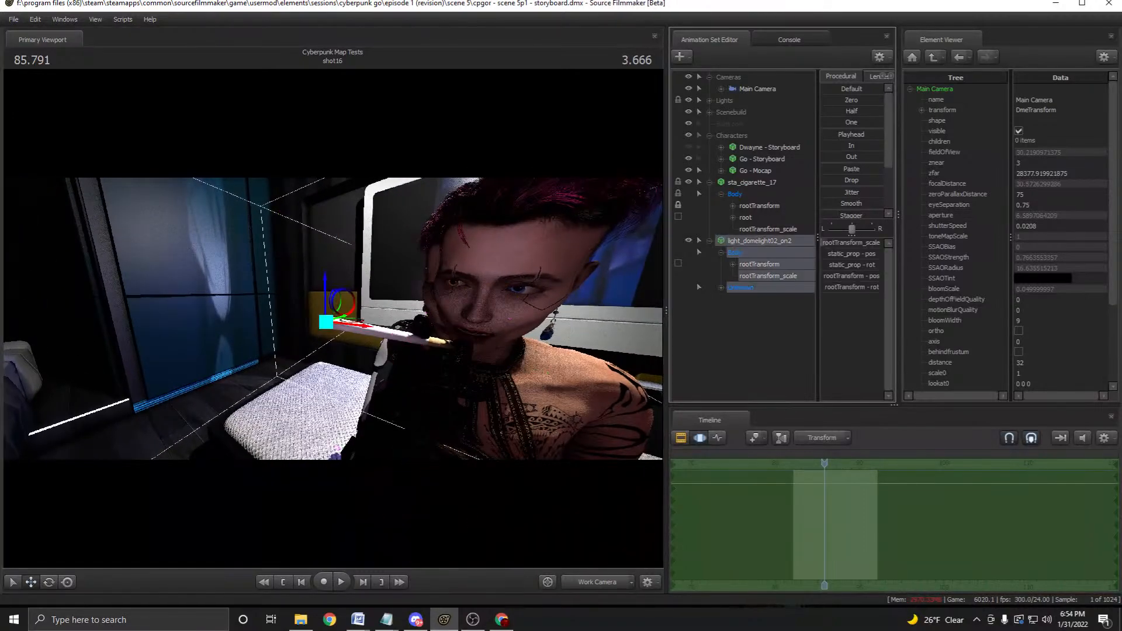
ctrl+click(395, 336)
drag(409, 362, 315, 363)
click(709, 182)
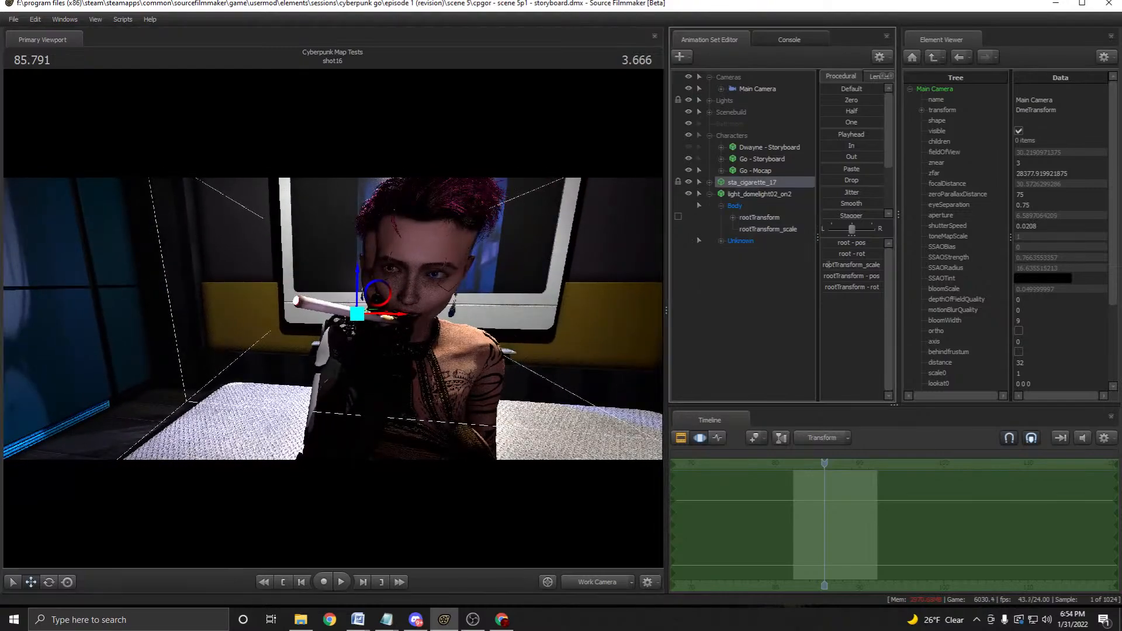
click(710, 194)
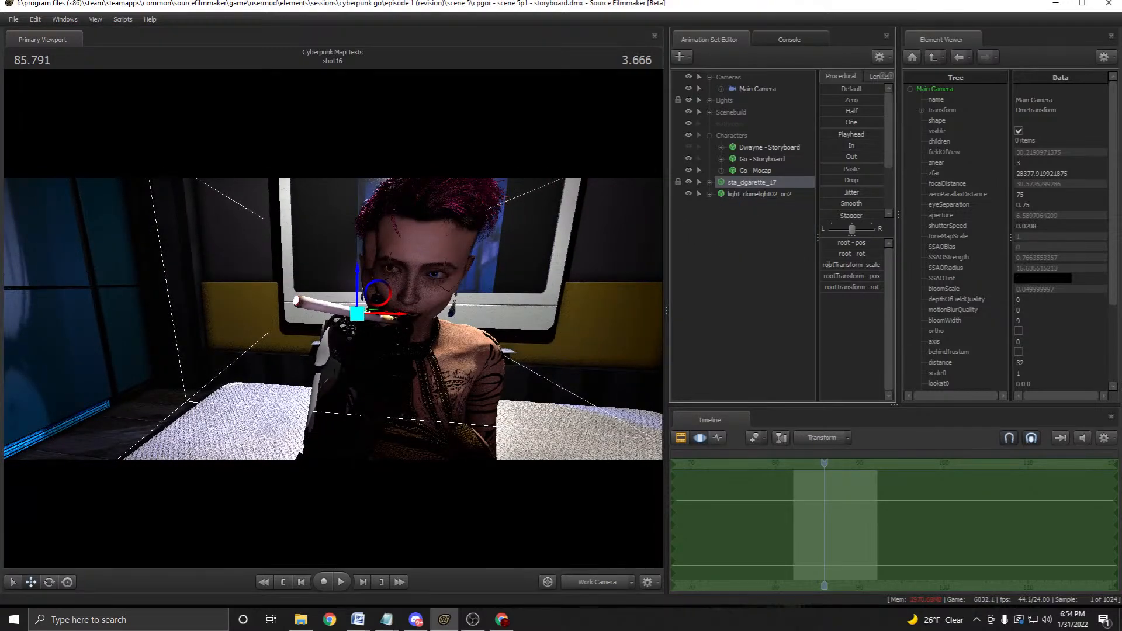
Hide the Go - Storyboard animation set and inspect the Go - Mocap character holding the cigarette.
click(689, 158)
mouse_move(333, 319)
mouse_down()
mouse_move(323, 331)
mouse_move(335, 332)
mouse_up()
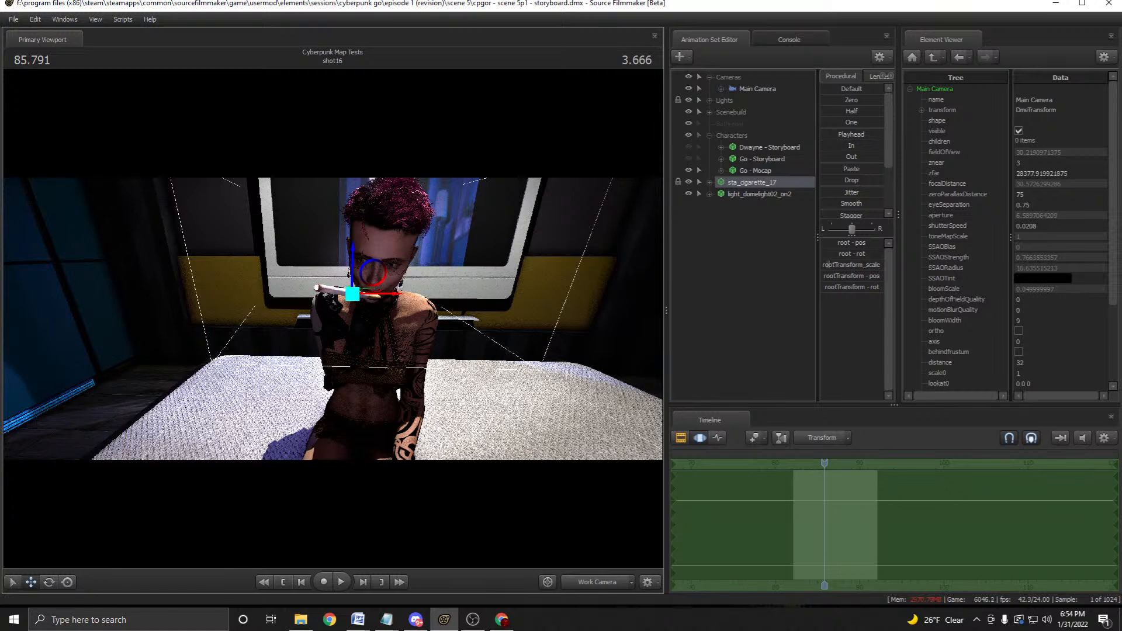
key(w)
drag(333, 319, 336, 342)
key(w)
drag(344, 297, 362, 359)
key(s)
key(ctrl)
Reveal Go - Mocap's arm controls by picking her right upper arm, and select her Body control group.
ctrl+click(348, 340)
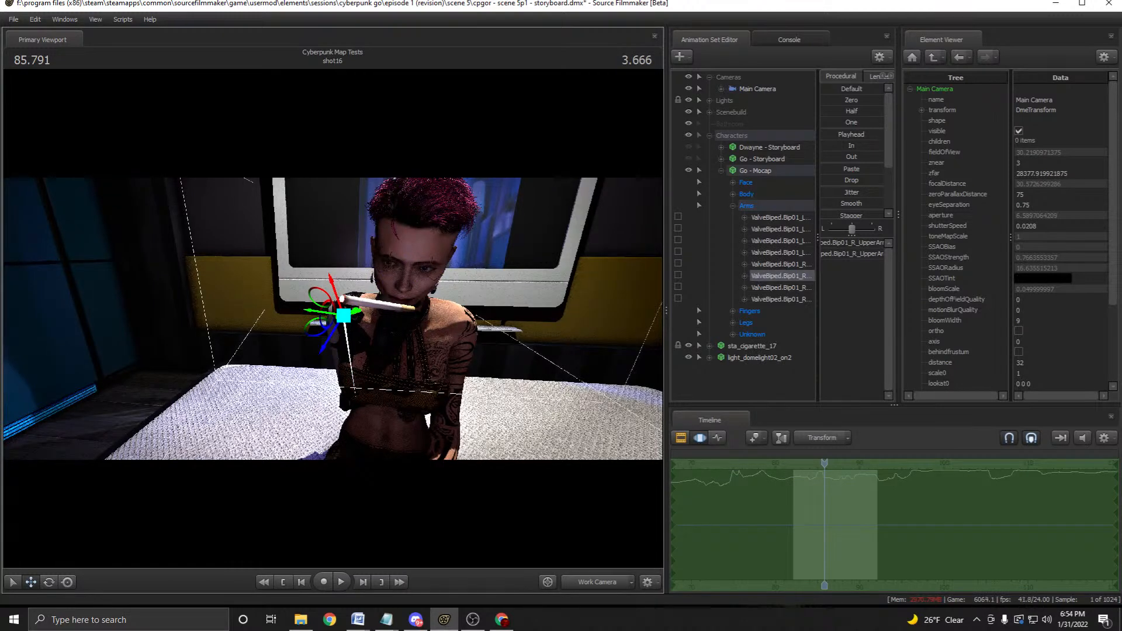
click(746, 206)
click(747, 194)
drag(374, 328, 390, 330)
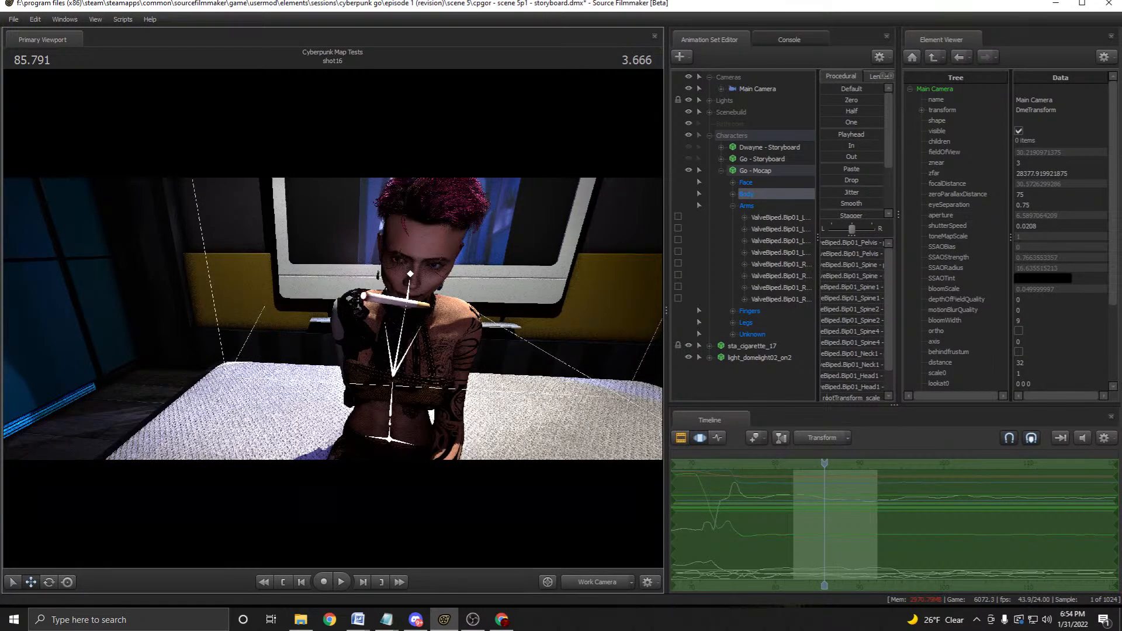
drag(390, 331, 358, 327)
key(w)
Play shot16 through the Main Camera to review Go's movement relative to the cigarette.
key(space)
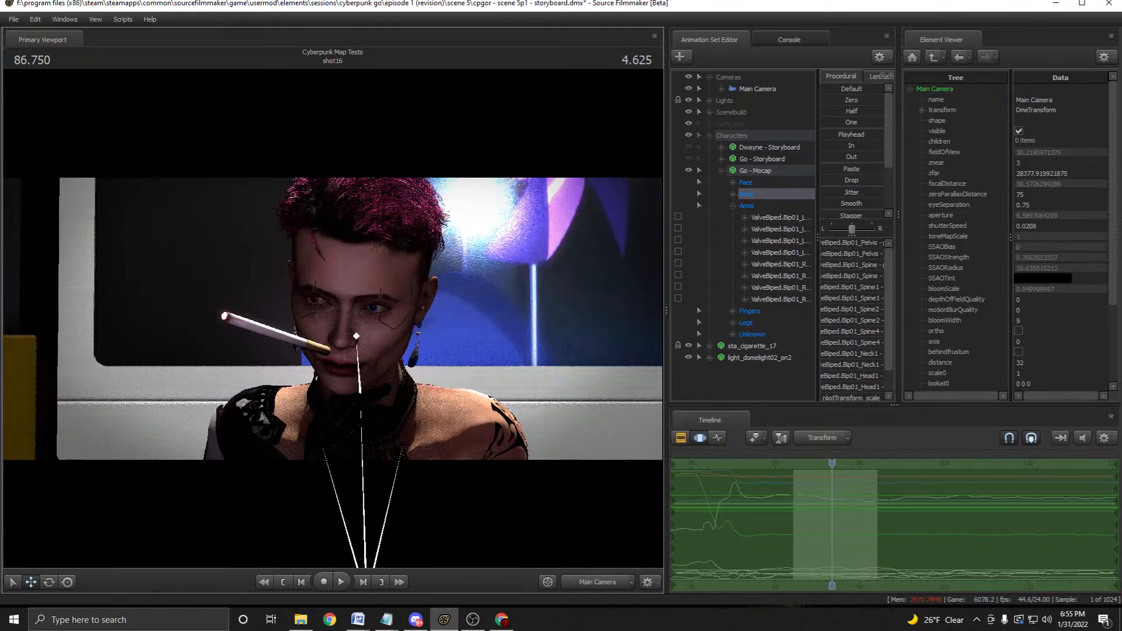
key(space)
key(space)
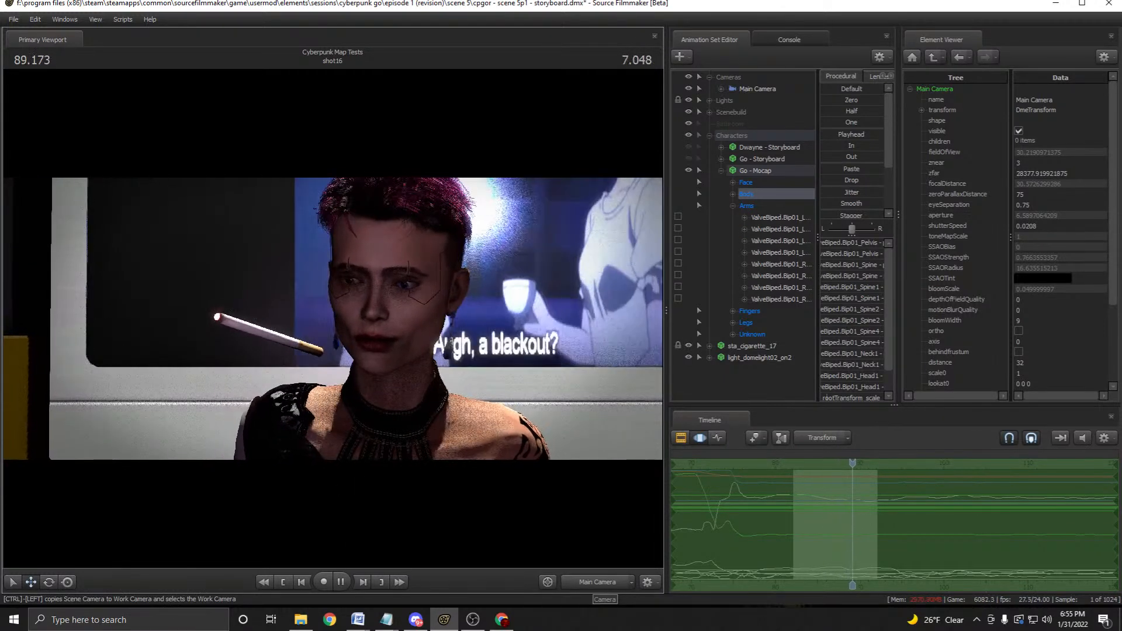
key(space)
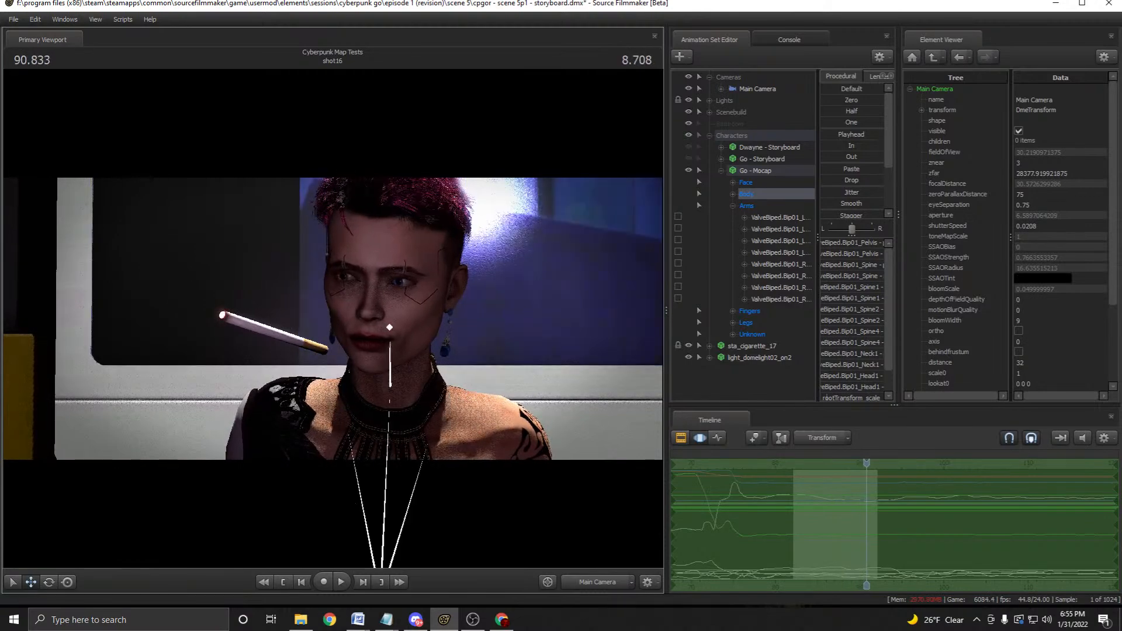
Hold the time selection from 83.875 to about 89.7 seconds, and apply the Playhead preset to Go - Mocap's Body controls.
key(s)
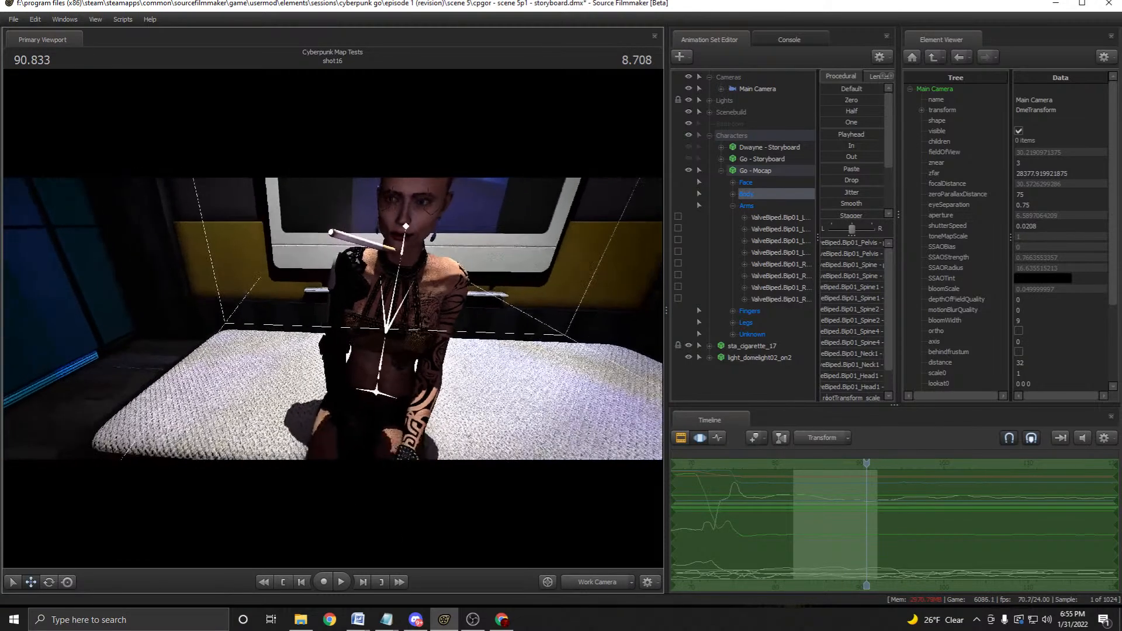
drag(867, 463, 803, 464)
scroll(804, 463, up, 2)
key(shift)
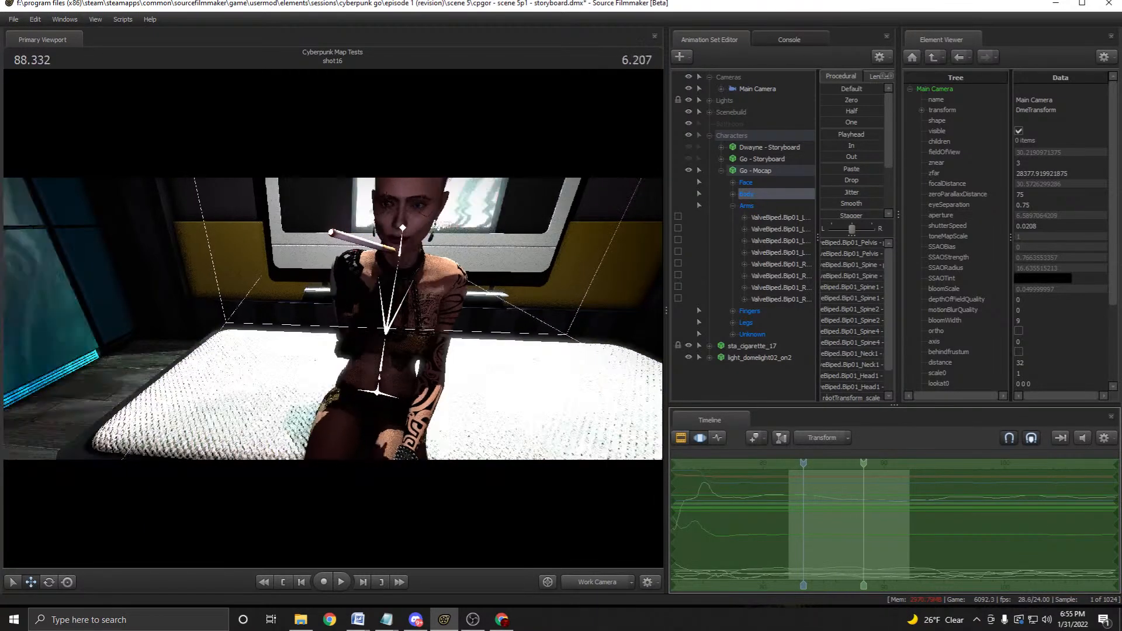
shift+drag(886, 520, 810, 520)
click(848, 463)
scroll(848, 464, up, 3)
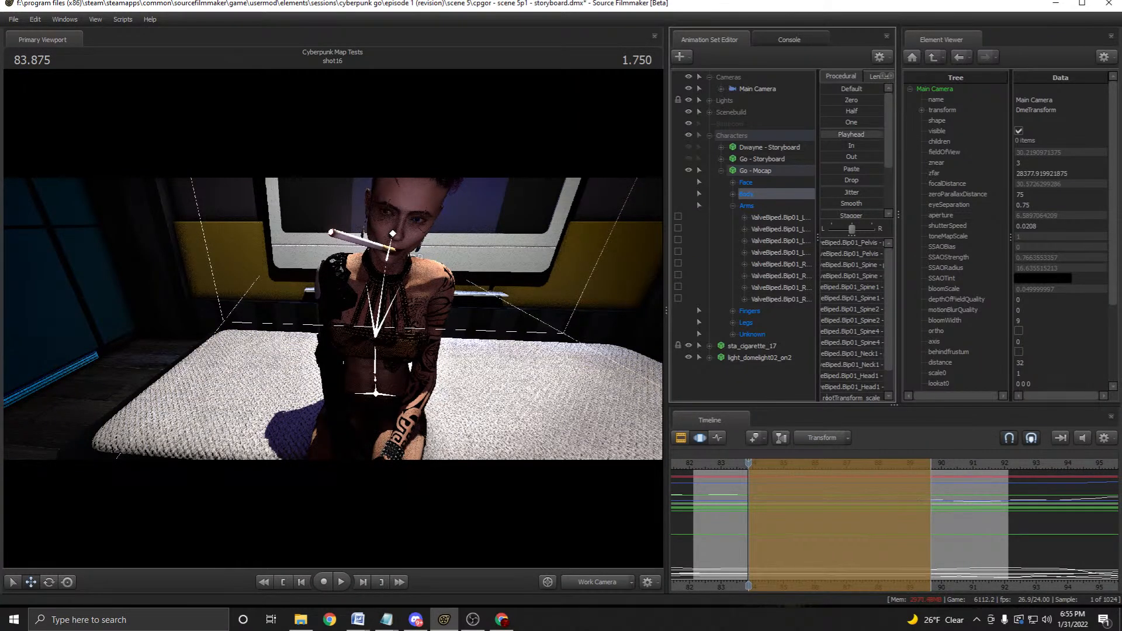
Apply the Playhead preset to Go - Mocap's right clavicle, upper arm, forearm and hand controls over the held time selection.
click(733, 206)
click(733, 206)
click(746, 206)
click(780, 217)
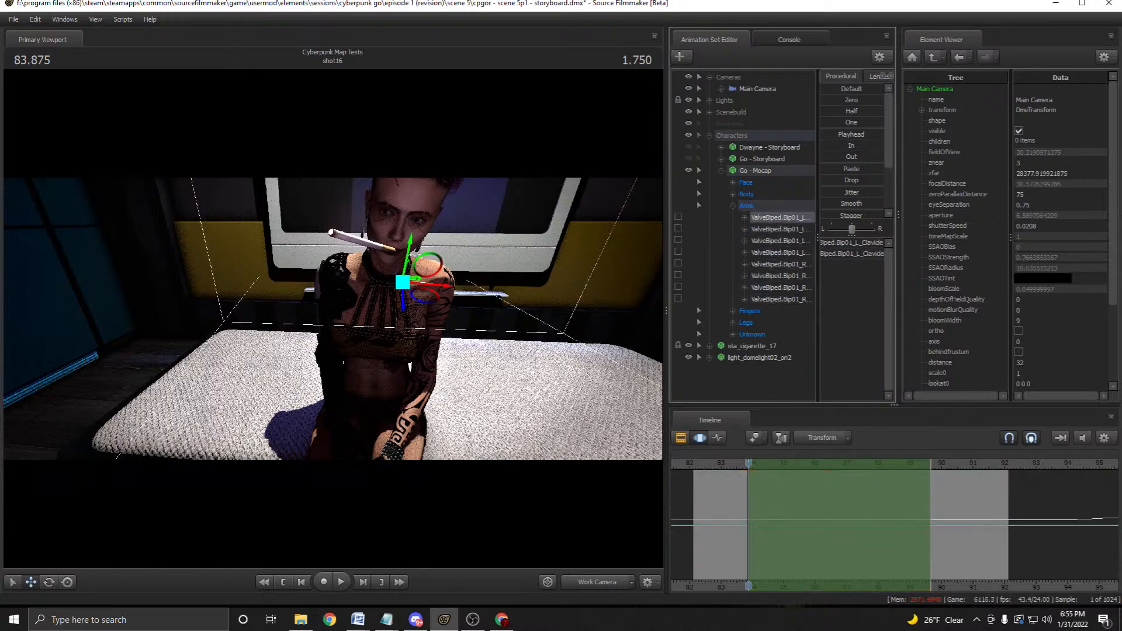
click(780, 252)
click(781, 264)
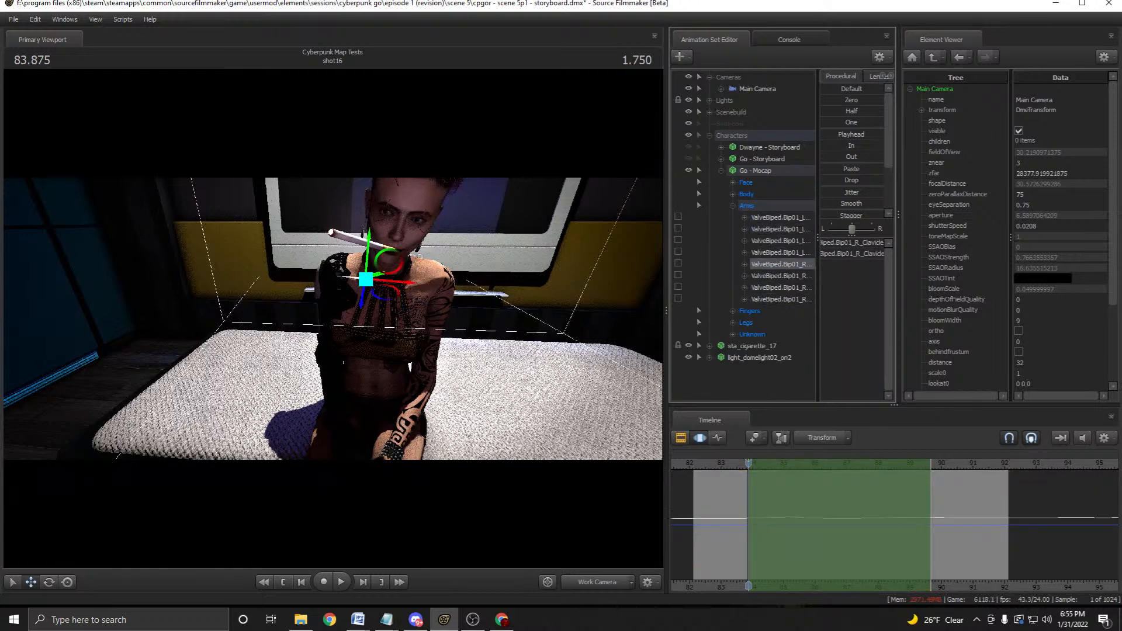
shift+click(781, 299)
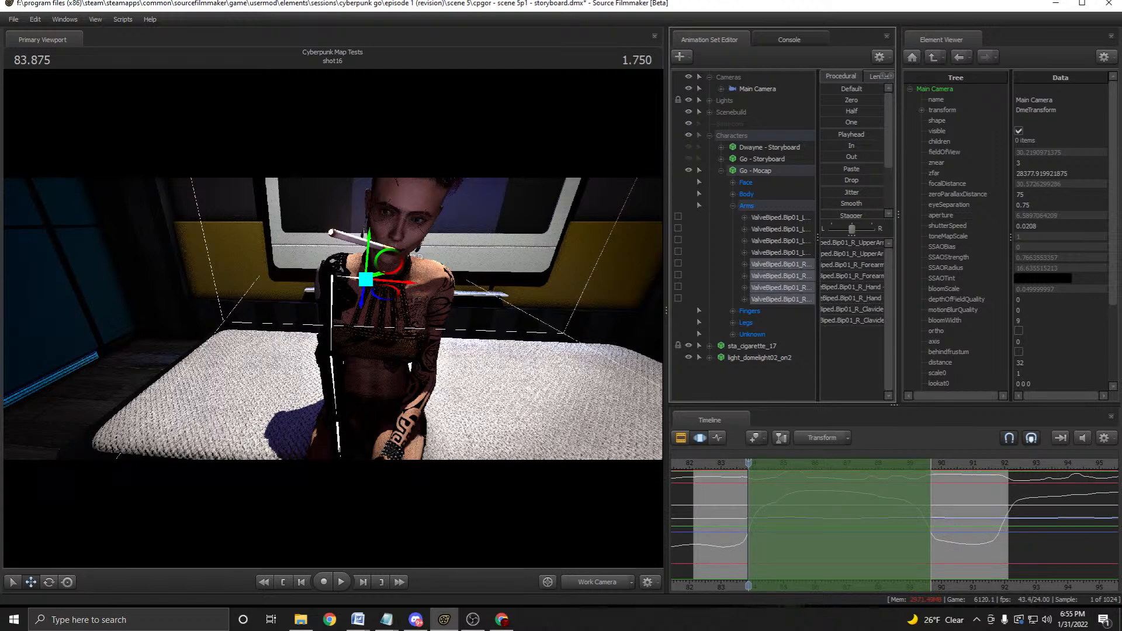
drag(825, 134, 877, 134)
Smooth Go - Mocap's right arm with the Round preset in short time selections around 83.958 and 89.708 seconds.
scroll(751, 525, up, 2)
shift+drag(745, 526, 762, 526)
shift+scroll(761, 526, up, 3)
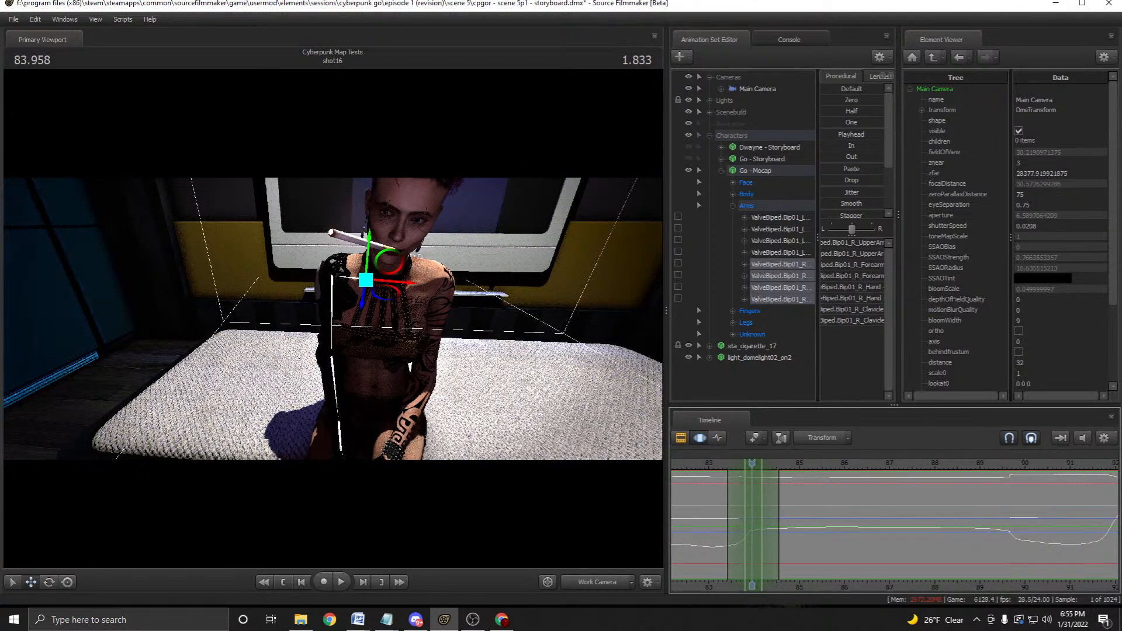
scroll(829, 204, down, 3)
drag(824, 211, 841, 212)
drag(752, 464, 956, 464)
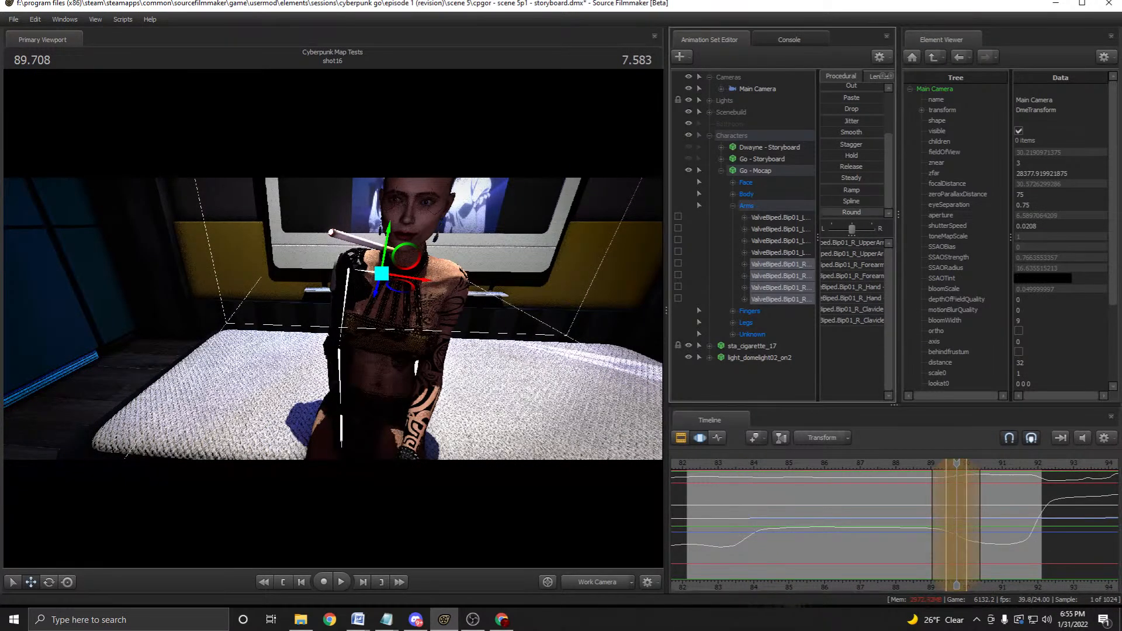
Play shot16 through the Main Camera to check Go's movement, and collapse Go - Mocap's controls.
click(730, 464)
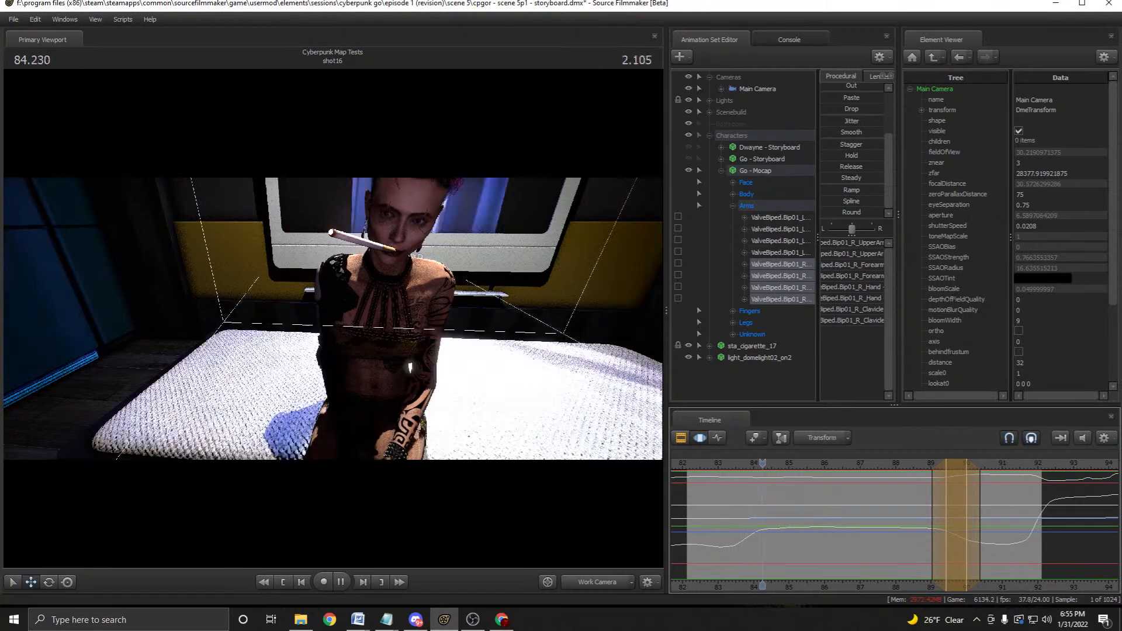
click(598, 582)
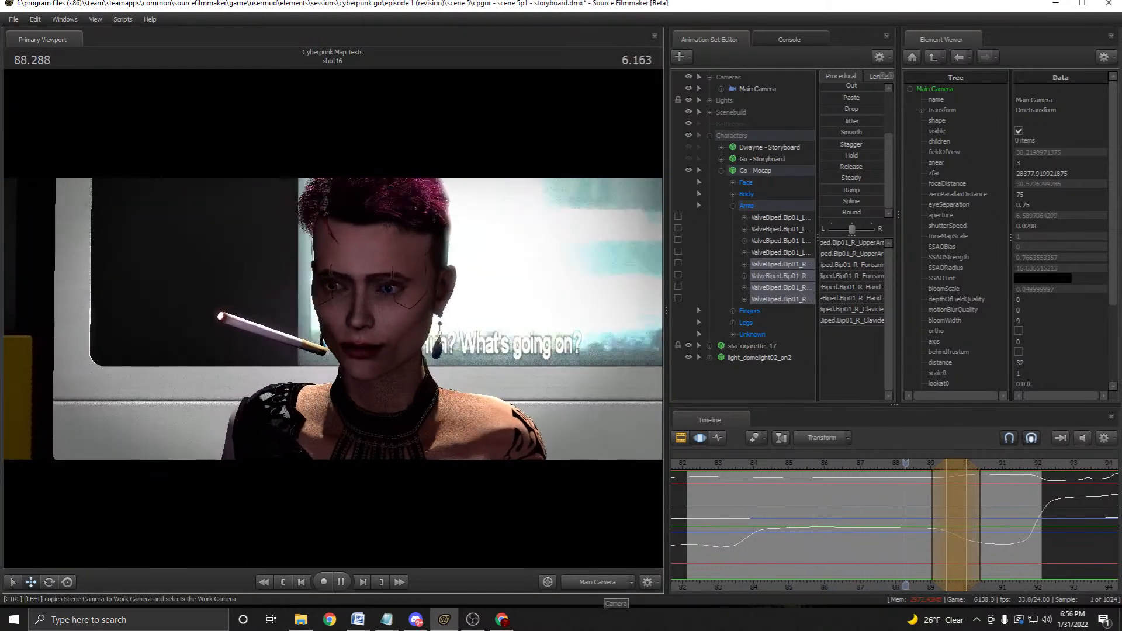
key(space)
key(F2)
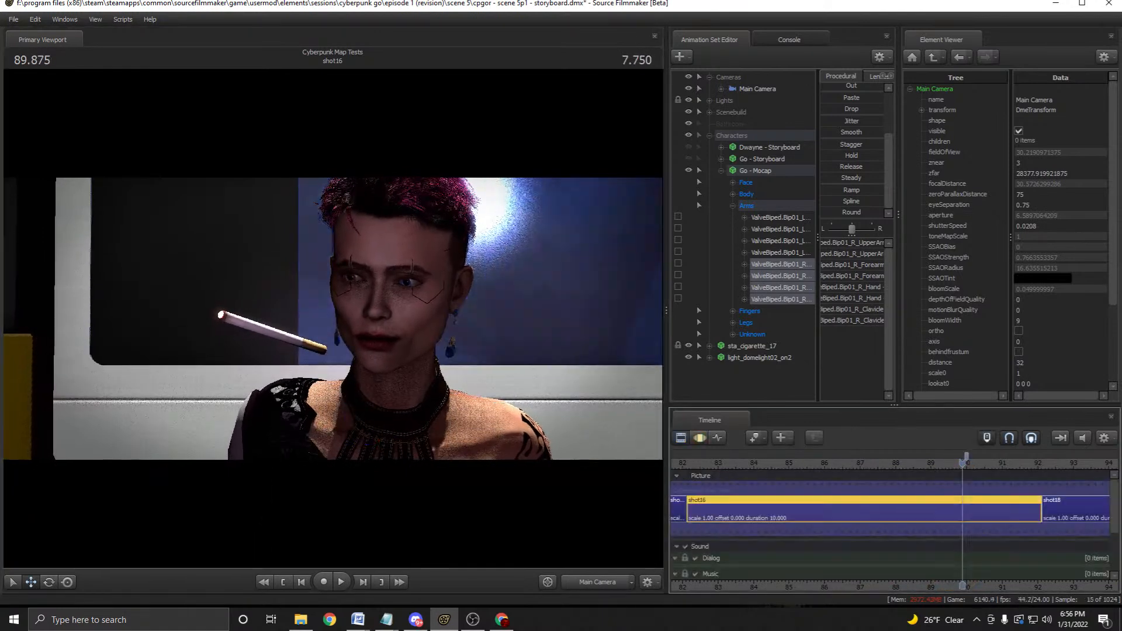
click(762, 170)
click(721, 170)
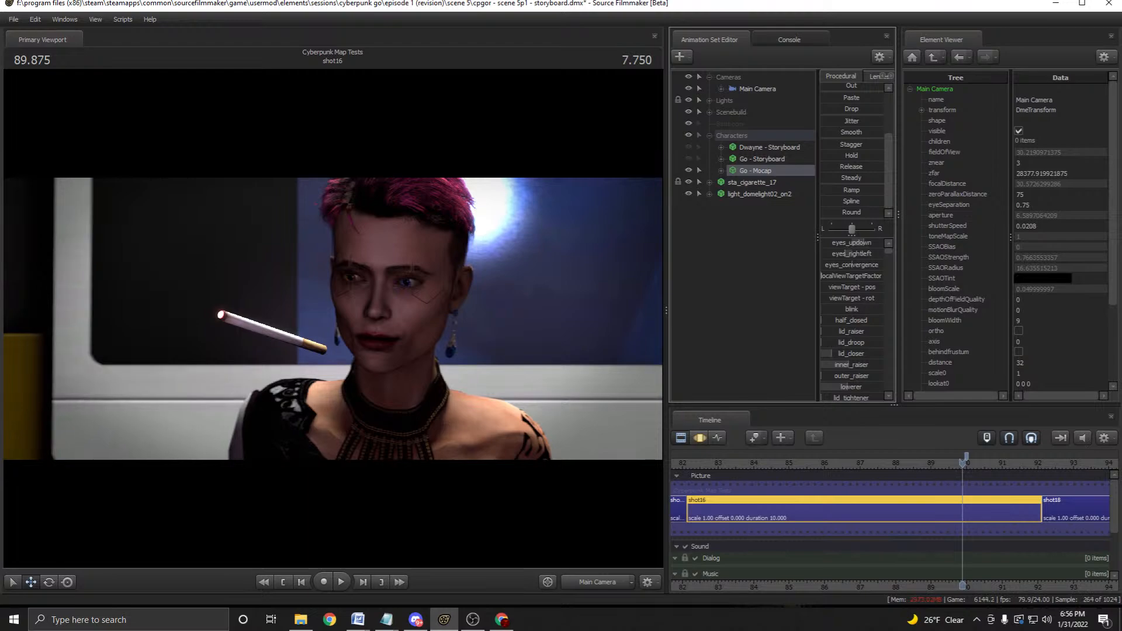
Play the sequence from shot15 through shot18 to review the cigarettes across the cuts, and return to shot16.
scroll(962, 497, down, 5)
click(783, 462)
key(space)
click(707, 462)
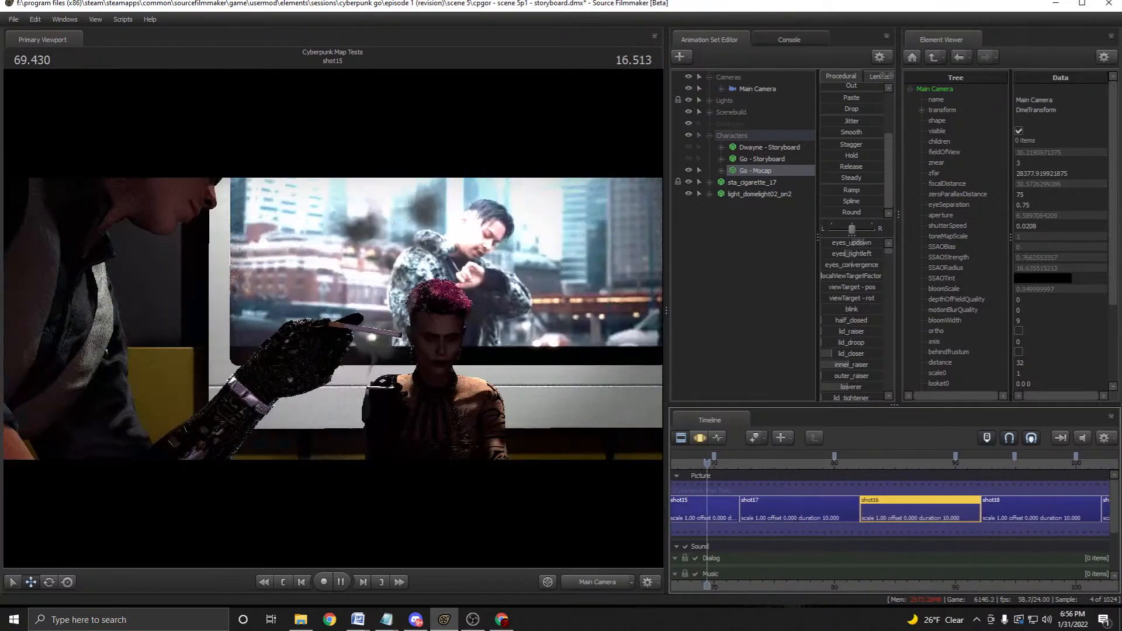
click(842, 463)
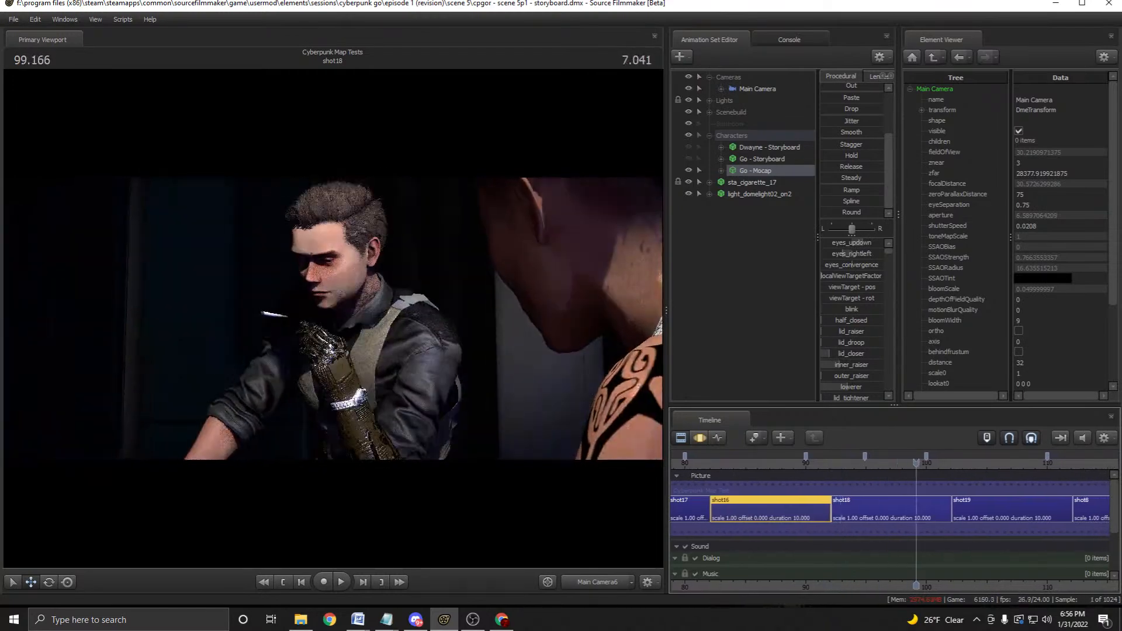
click(973, 463)
scroll(894, 497, down, 2)
click(795, 463)
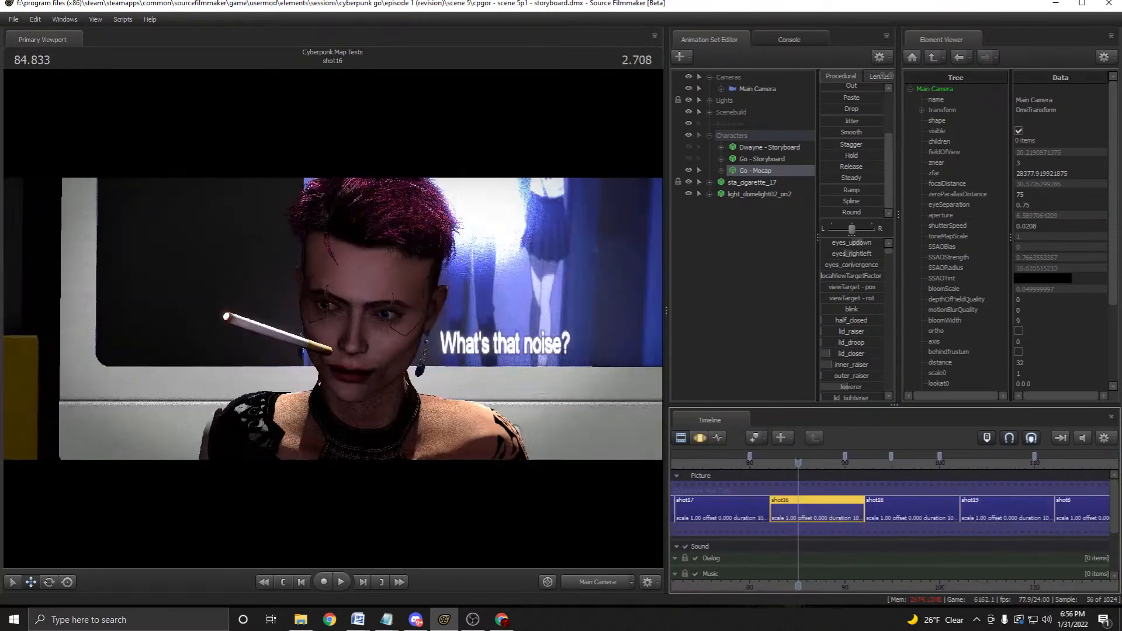
Move sta_cigarette_17 and light_domelight02_on2 together from Go's face down towards her lap at 83.291 seconds in shot16.
drag(820, 463, 773, 462)
key(F4)
drag(333, 319, 333, 275)
click(752, 182)
shift+click(759, 194)
key(F2)
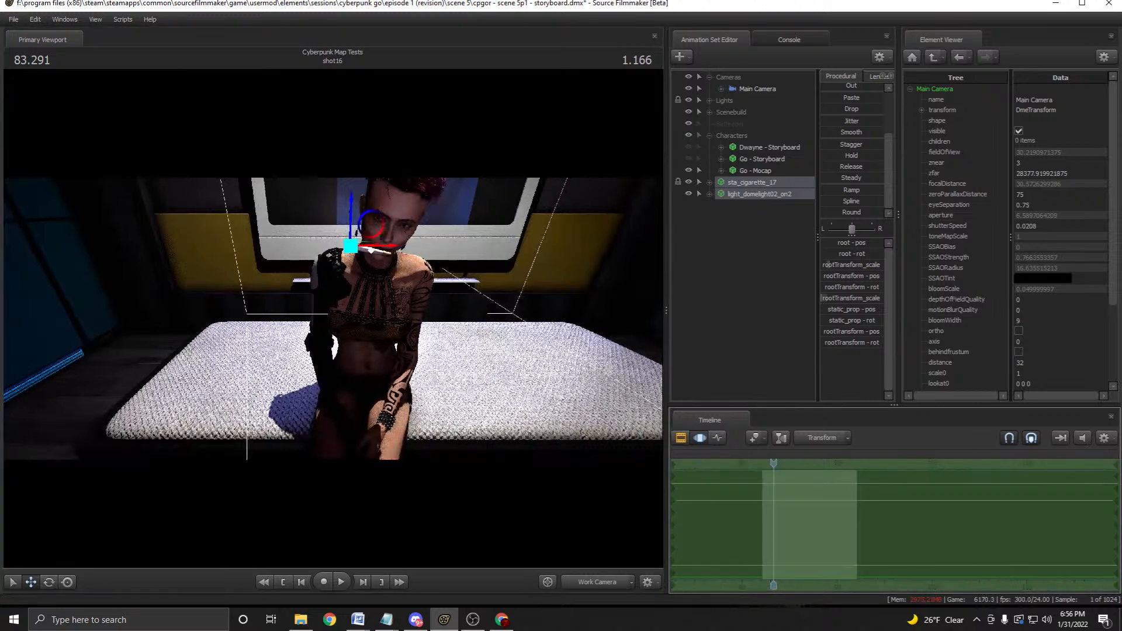
click(371, 250)
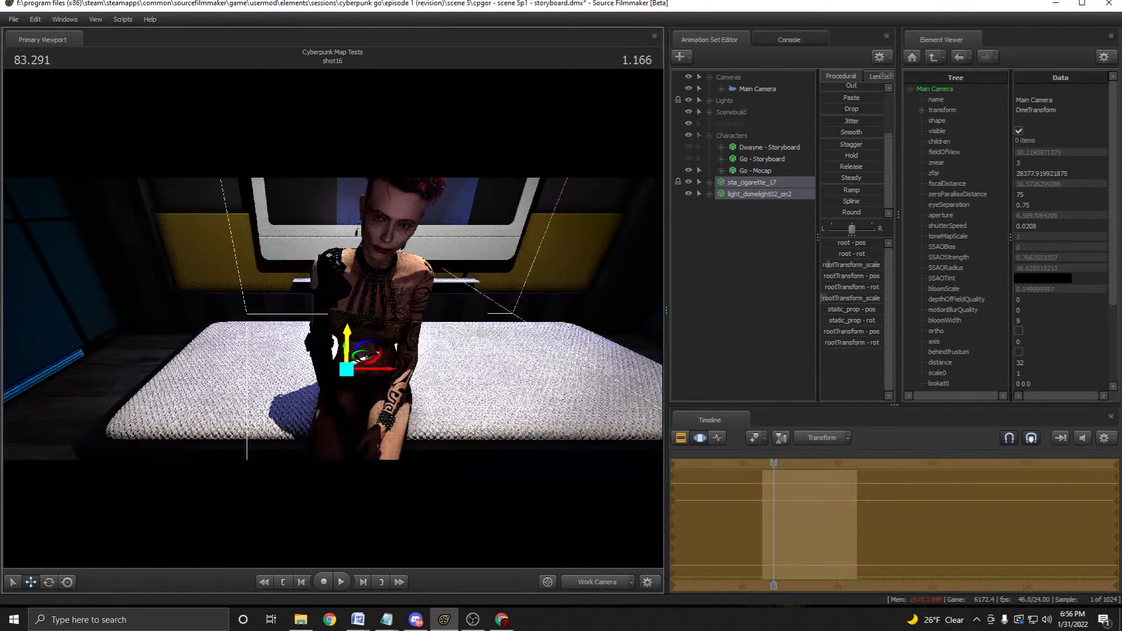
drag(345, 318, 403, 327)
Review shot16 through the Main Camera with the cigarette lowered, and go to 77 seconds in shot17.
key(space)
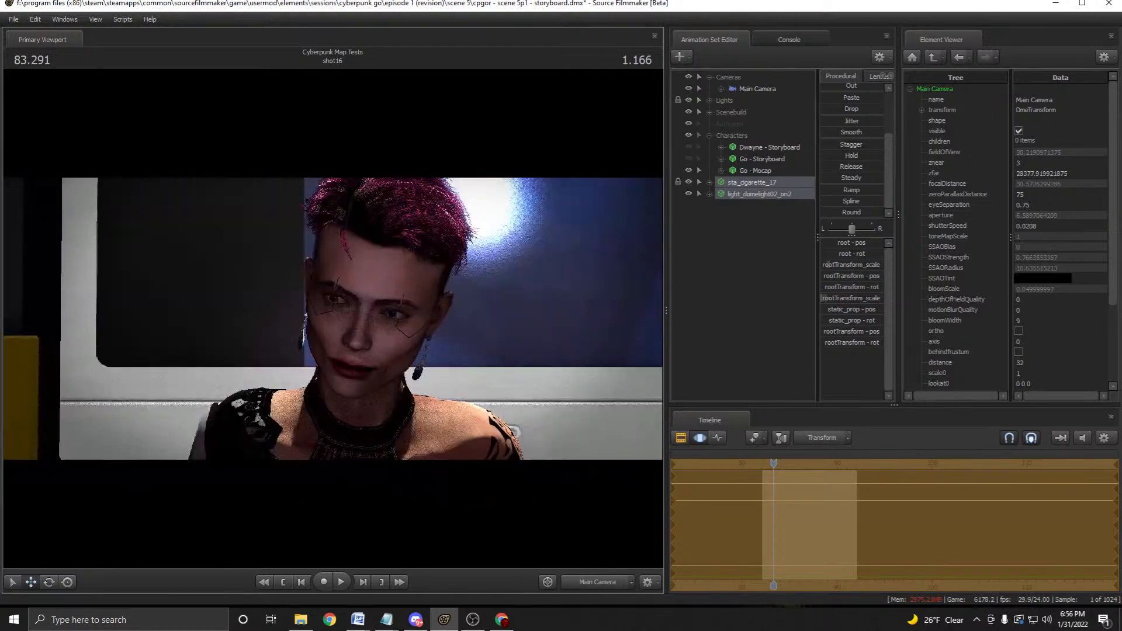
key(F3)
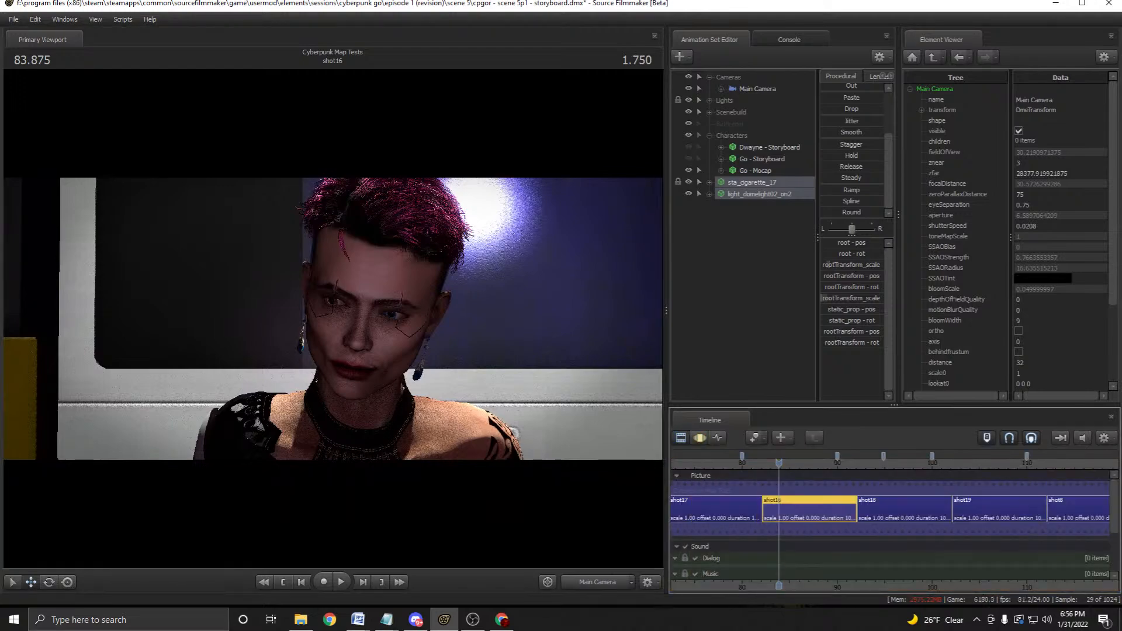
key(space)
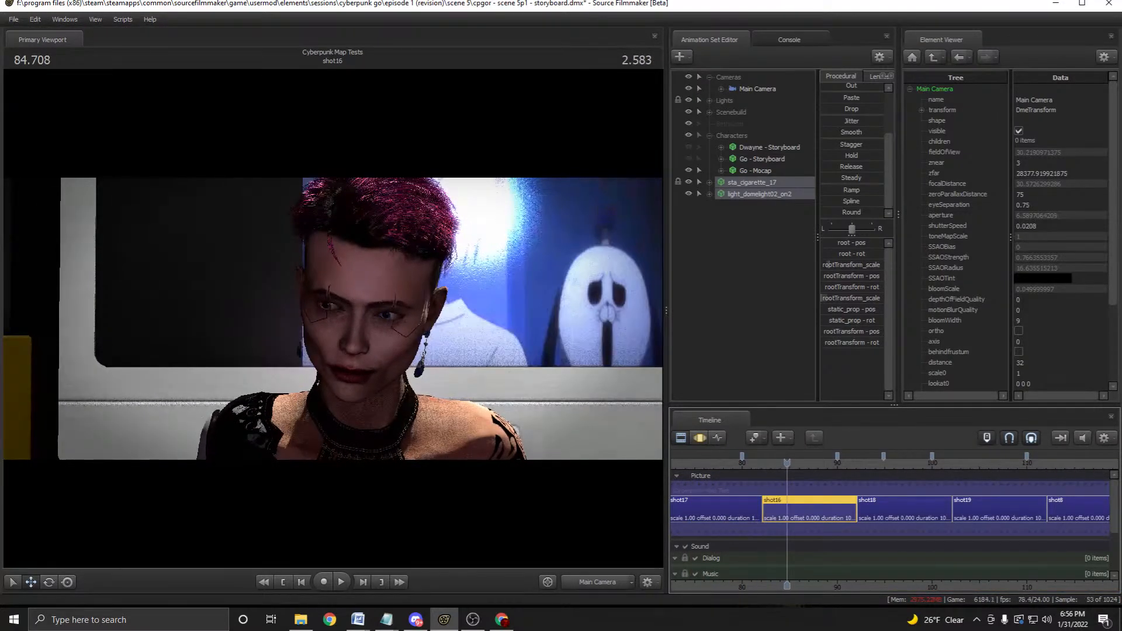
key(space)
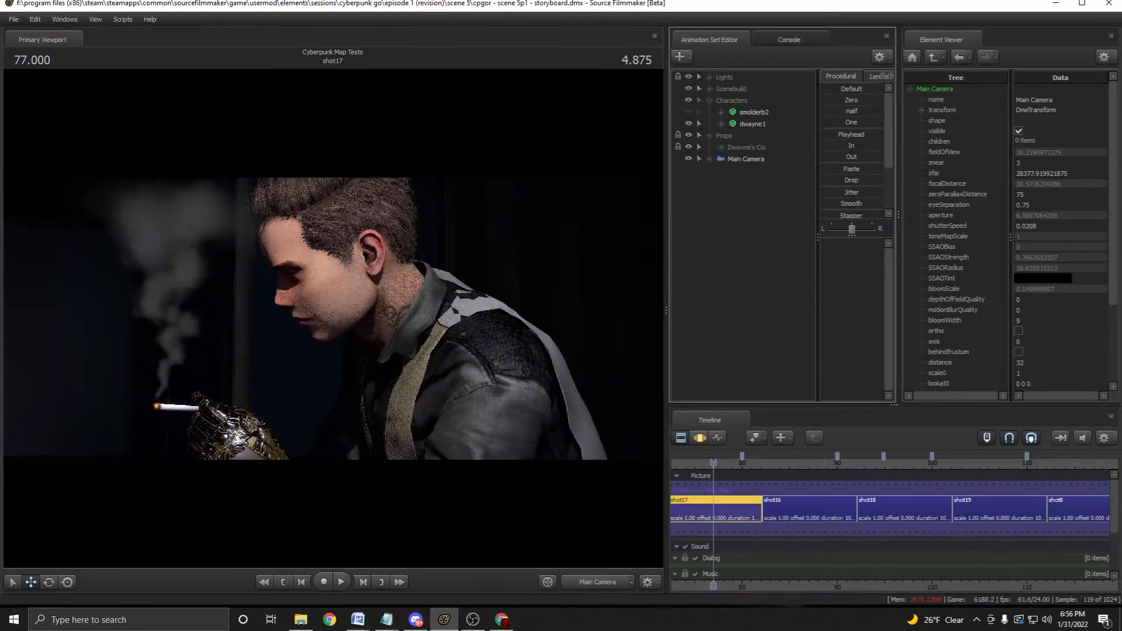
Inspect the transform and controlPoint0 controls of hd_glow1 and hd_smoke_41 in shot17's Dwayne's Cig group.
click(775, 159)
click(764, 170)
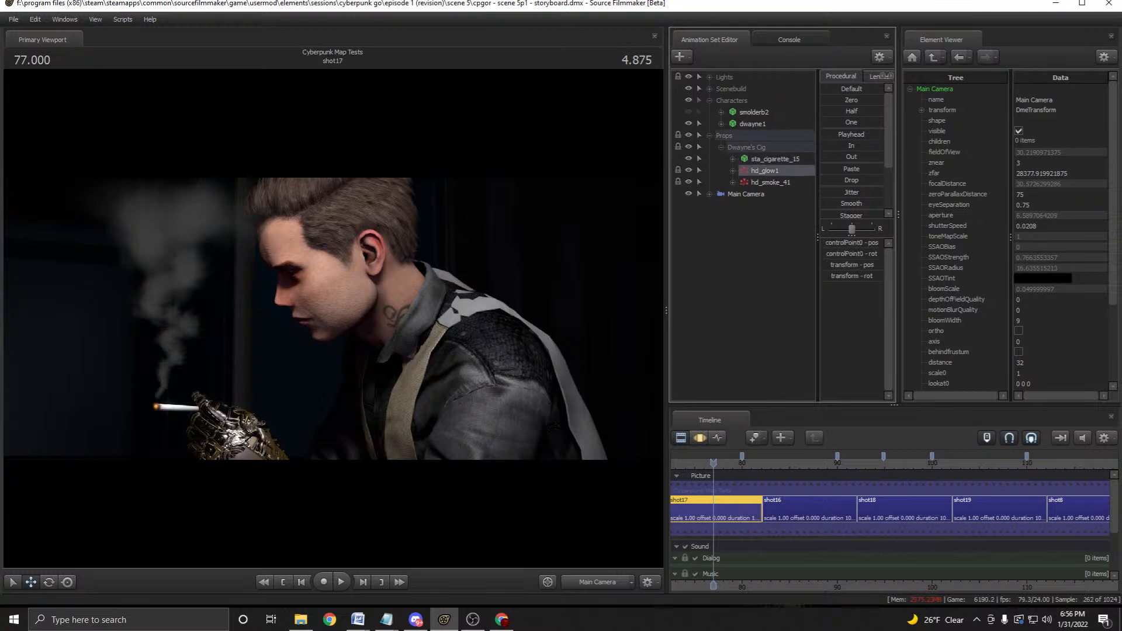
key(F3)
click(733, 170)
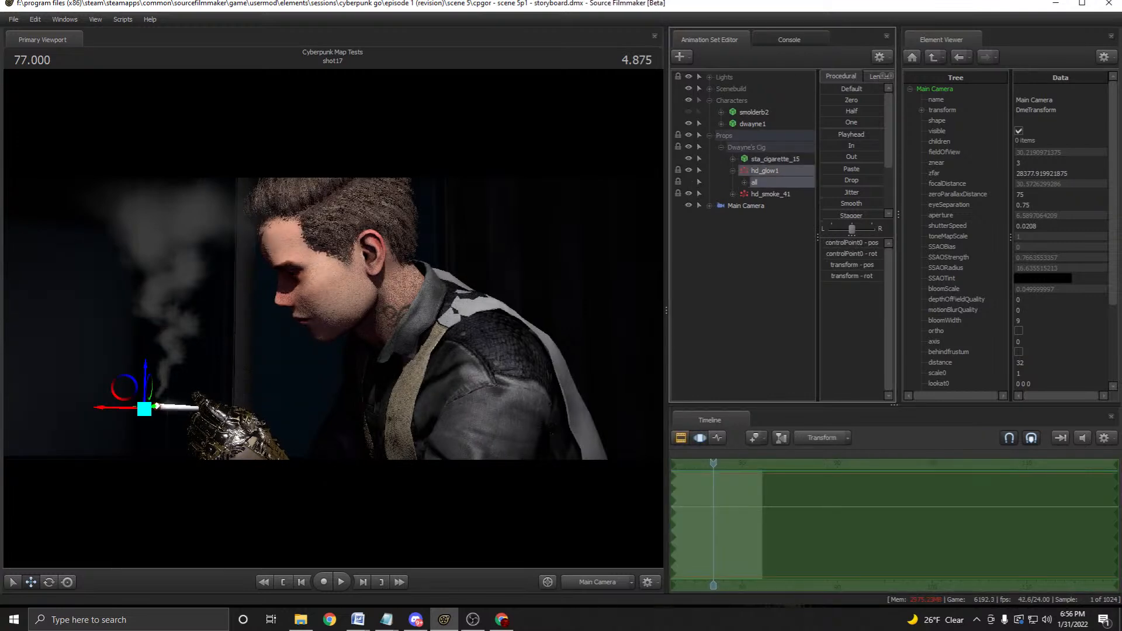
click(745, 182)
click(745, 229)
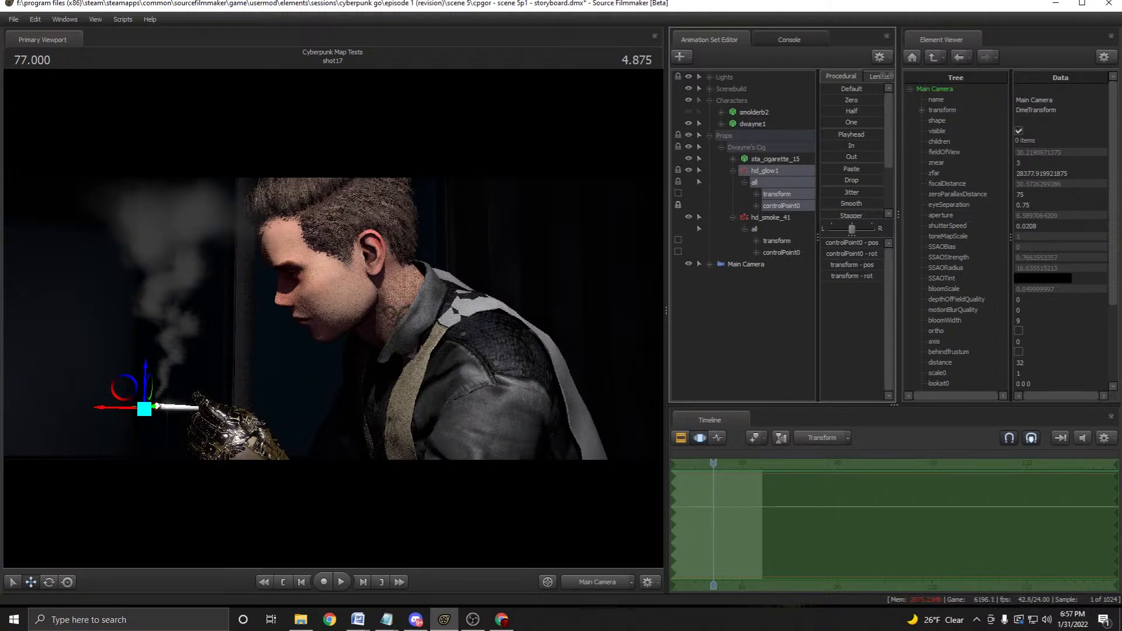
click(742, 325)
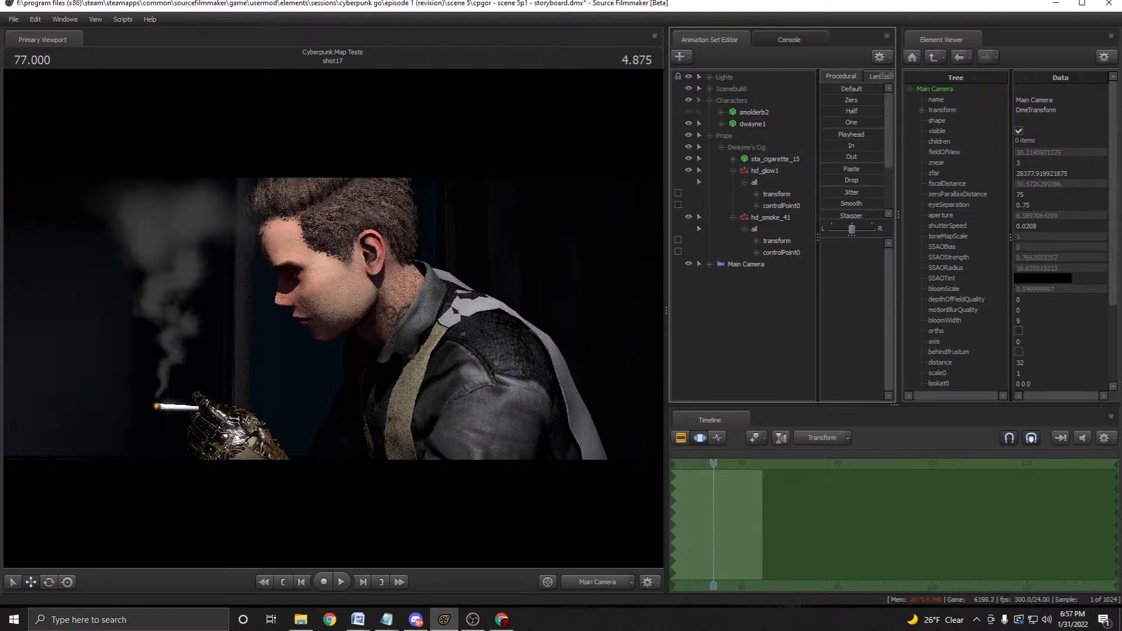
Copy hd_glow1 and hd_smoke_41 from shot17's Dwayne's Cig group and paste them into shot16.
click(780, 206)
click(765, 170)
ctrl+click(770, 217)
right_click(779, 217)
click(804, 233)
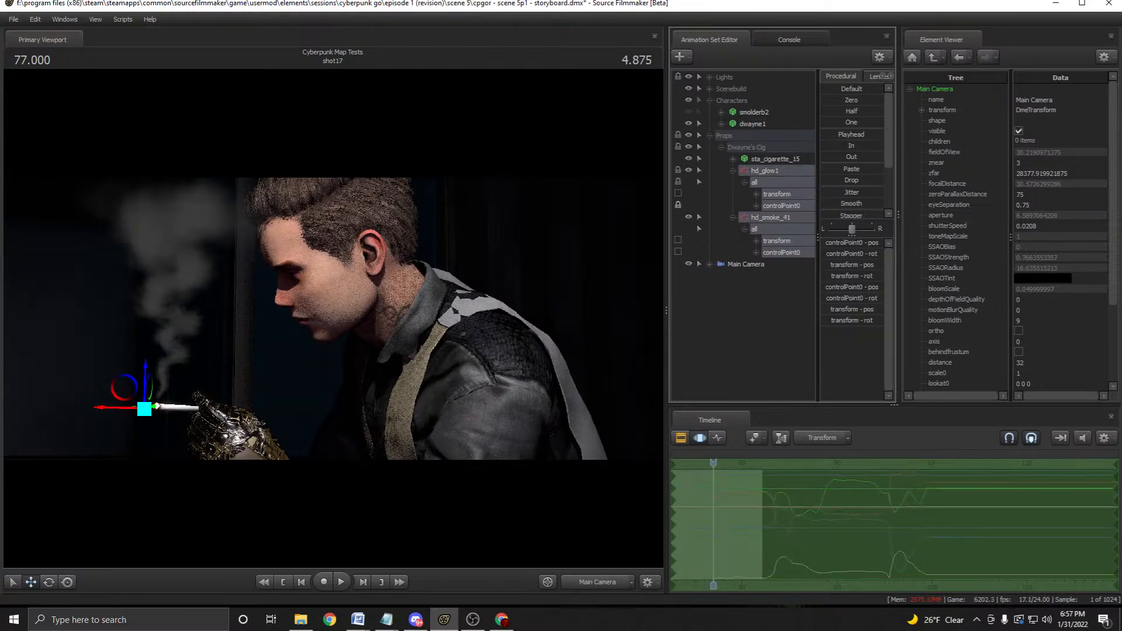
click(677, 240)
key(F2)
drag(713, 463, 798, 463)
click(804, 507)
right_click(750, 260)
click(780, 322)
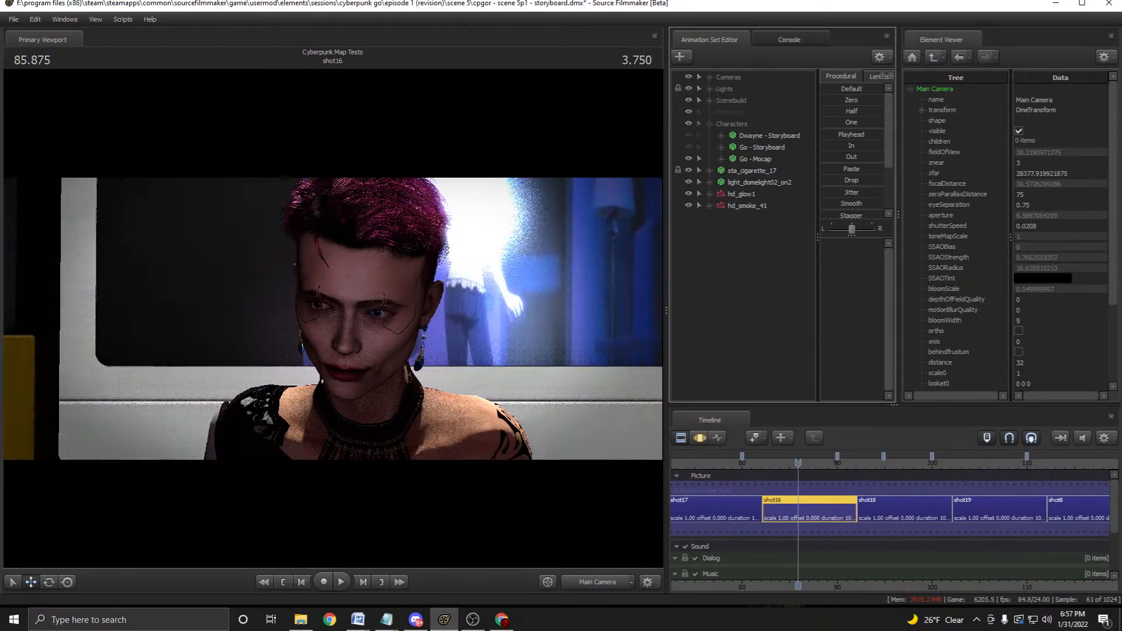
Move the pasted hd_glow1 and hd_smoke_41 together towards Go's lap, positioning them from the Work Camera.
click(741, 194)
ctrl+click(747, 206)
key(F4)
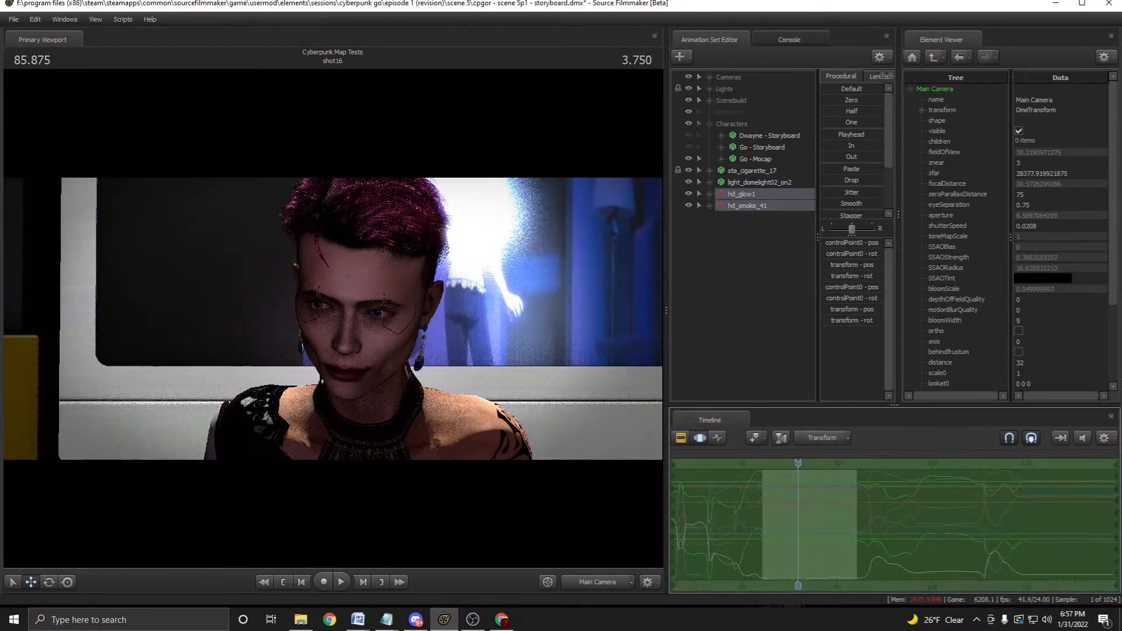
click(597, 582)
drag(543, 339, 450, 335)
key(s)
drag(229, 257, 531, 424)
click(597, 582)
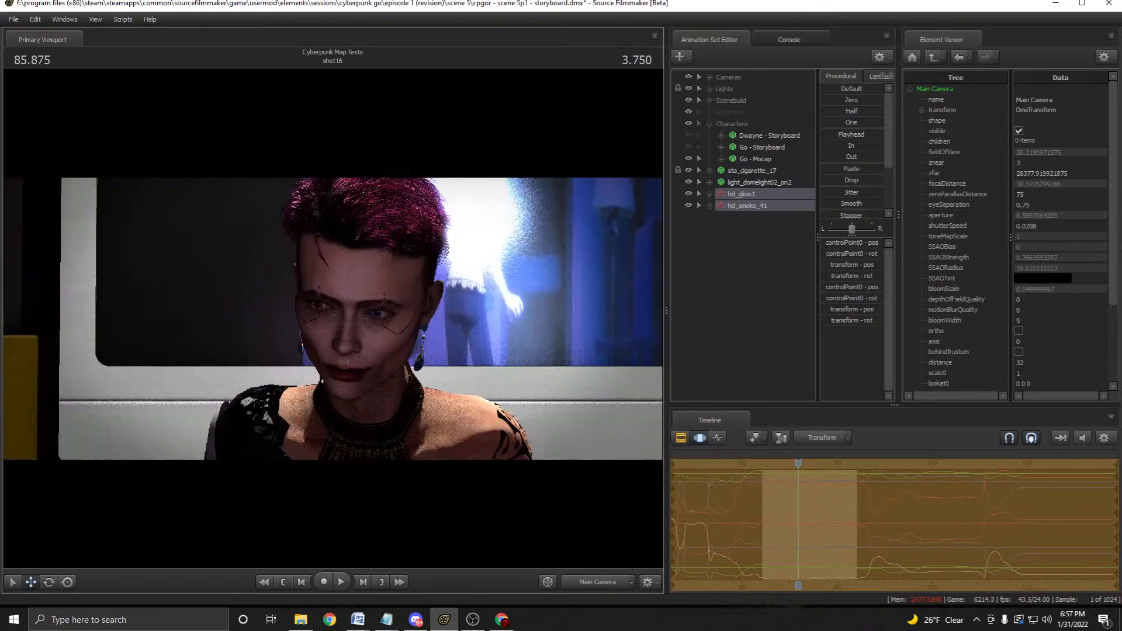
Play shot16 through the Main Camera and Work Camera to check the smoke and glow around Go.
key(space)
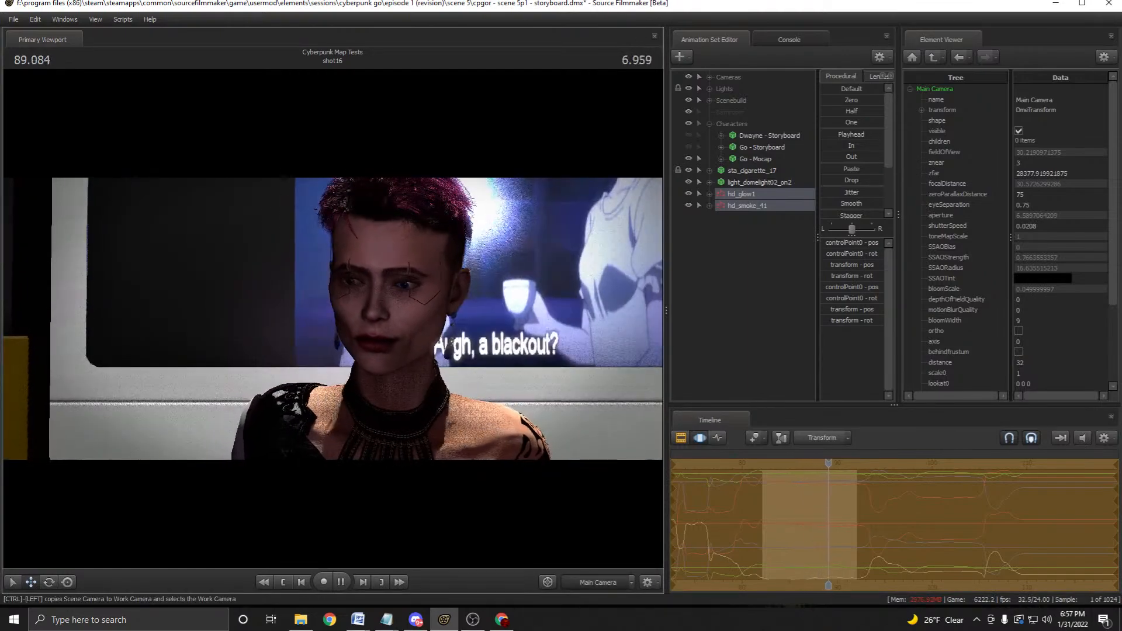
click(596, 582)
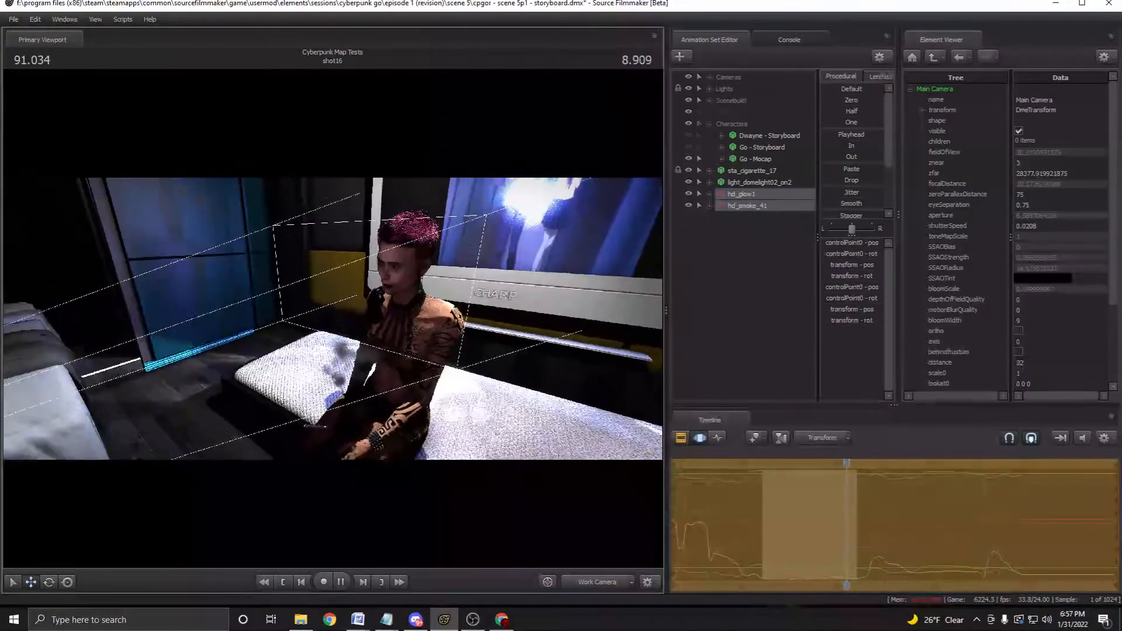
key(space)
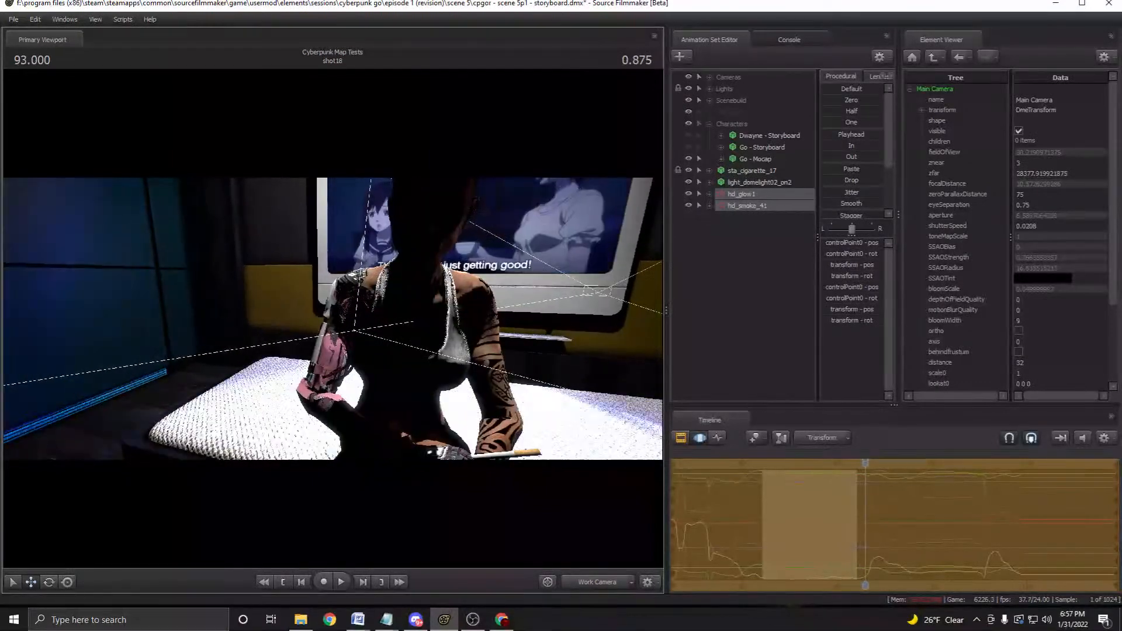
key(space)
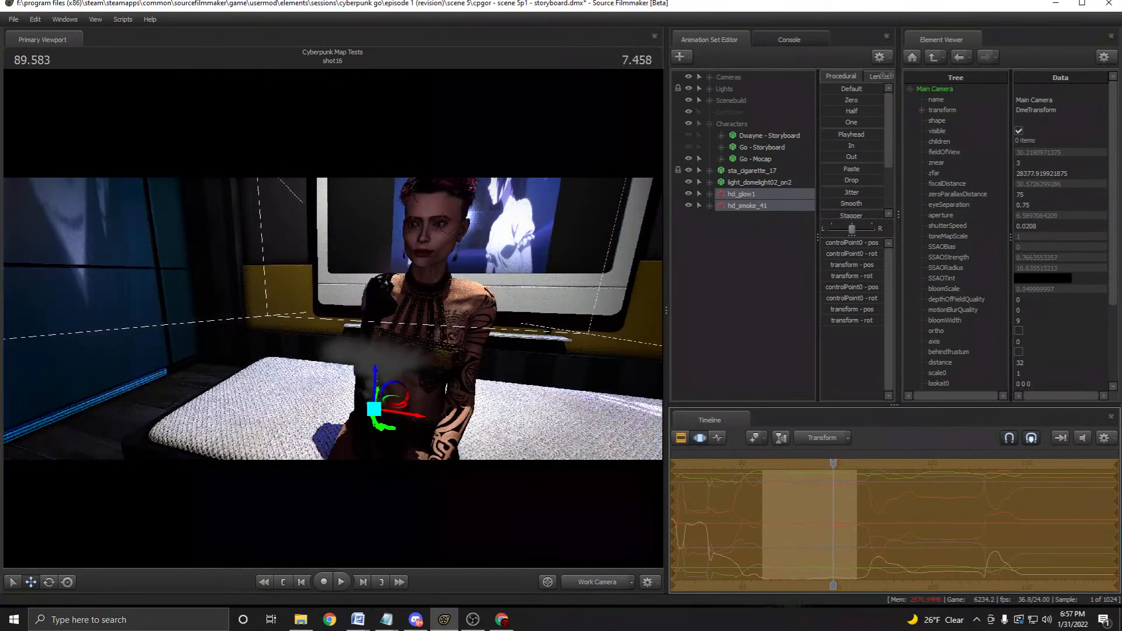
click(597, 582)
Play from shot16 on into shot19 through the scene cameras to review the continuity between shots.
key(space)
drag(843, 463, 806, 463)
key(Escape)
key(F2)
key(space)
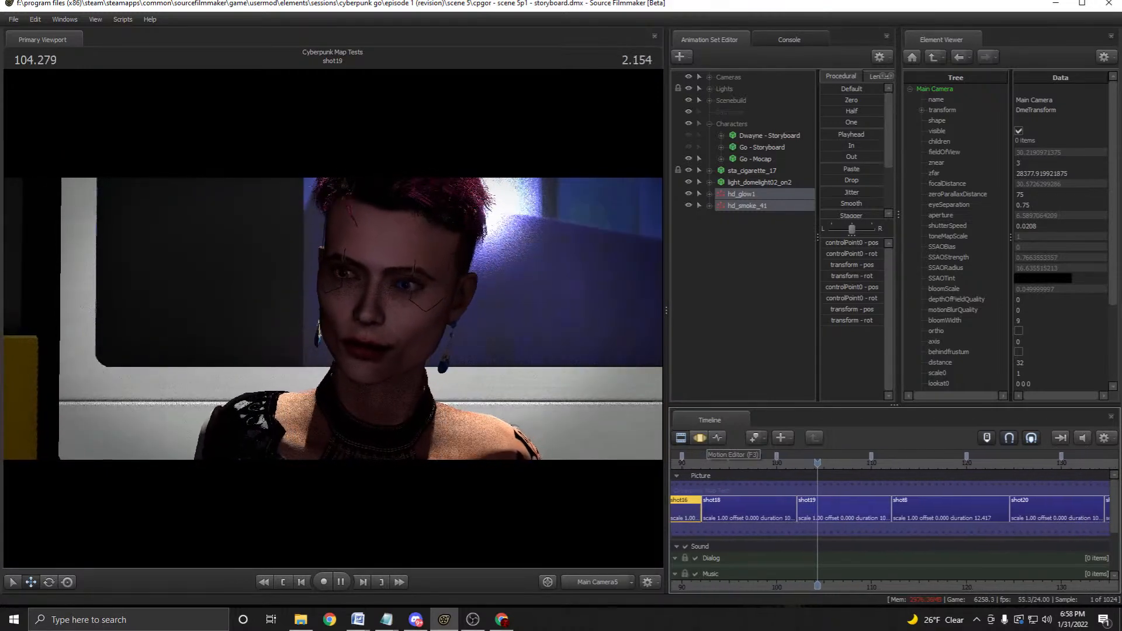
key(space)
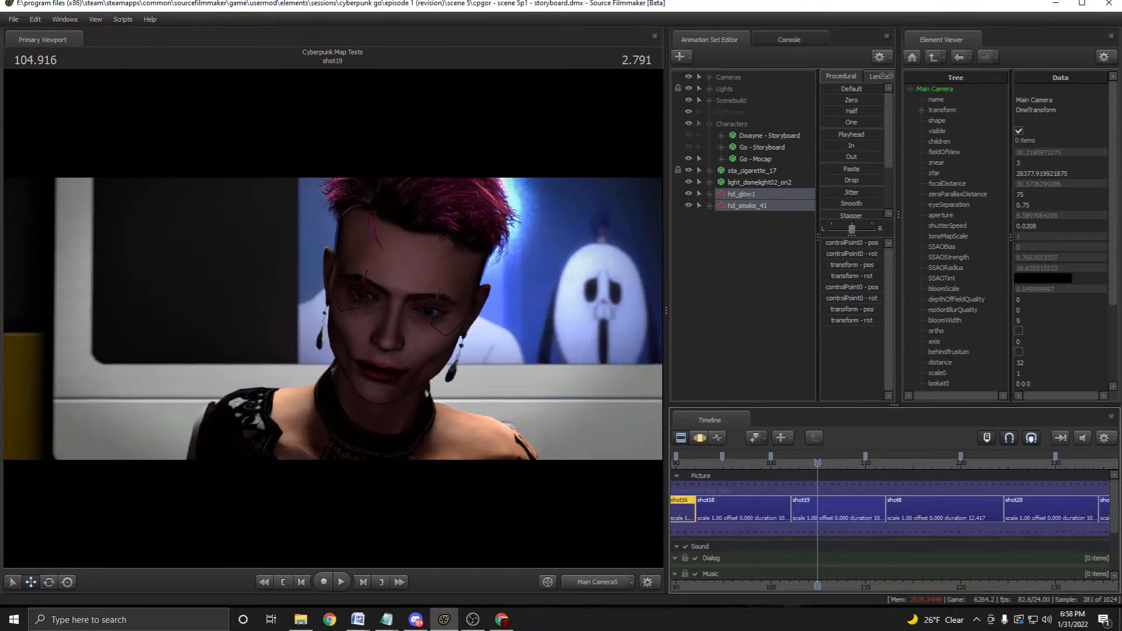
Go to 93.75 seconds in shot18 and delete three animation sets from the hidden group above Characters.
drag(817, 463, 711, 463)
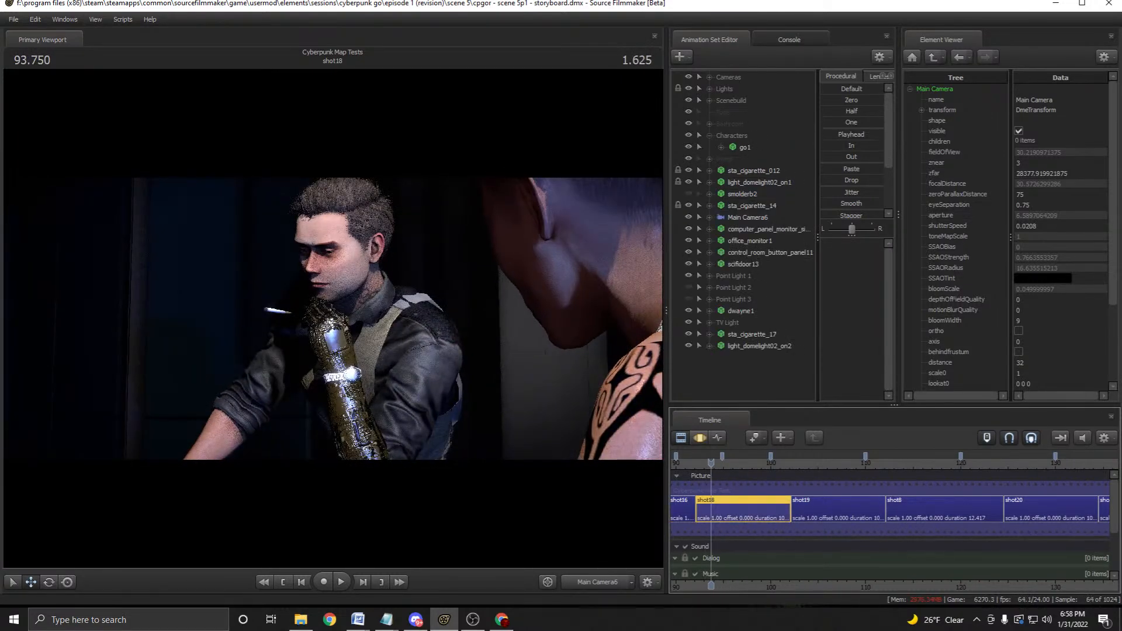
click(709, 124)
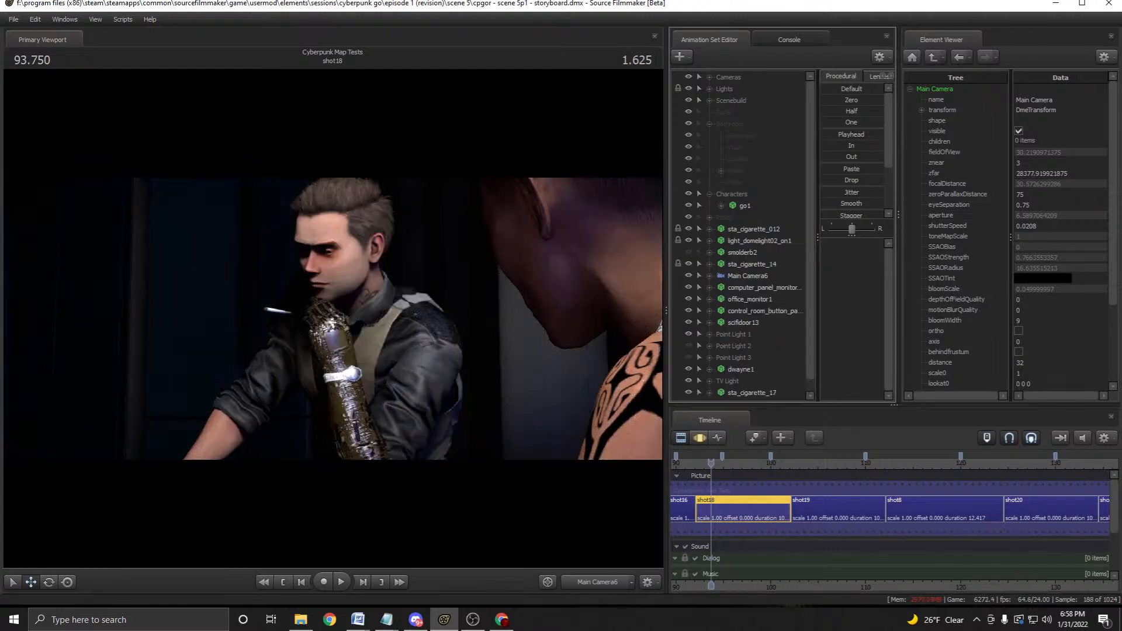
right_click(737, 137)
click(759, 154)
right_click(739, 139)
click(759, 154)
right_click(738, 139)
click(759, 155)
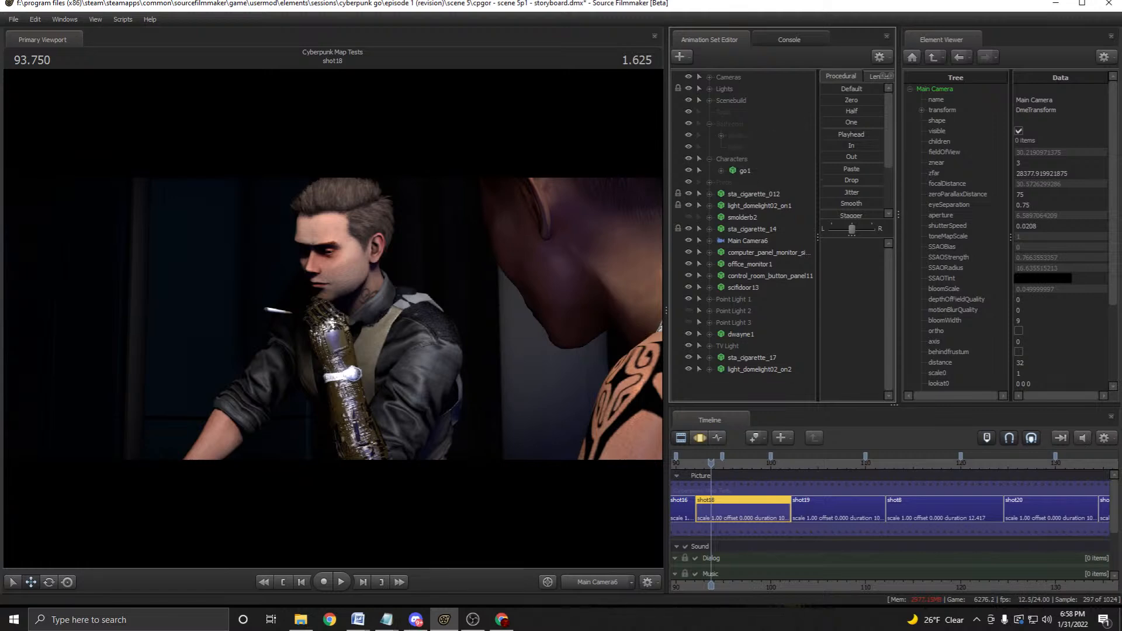
Delete the empty subgroups inside the dimmed hidden group above Characters in shot18.
right_click(750, 150)
click(765, 155)
right_click(747, 145)
click(763, 150)
right_click(748, 149)
click(763, 155)
right_click(749, 152)
click(763, 156)
right_click(750, 147)
click(765, 153)
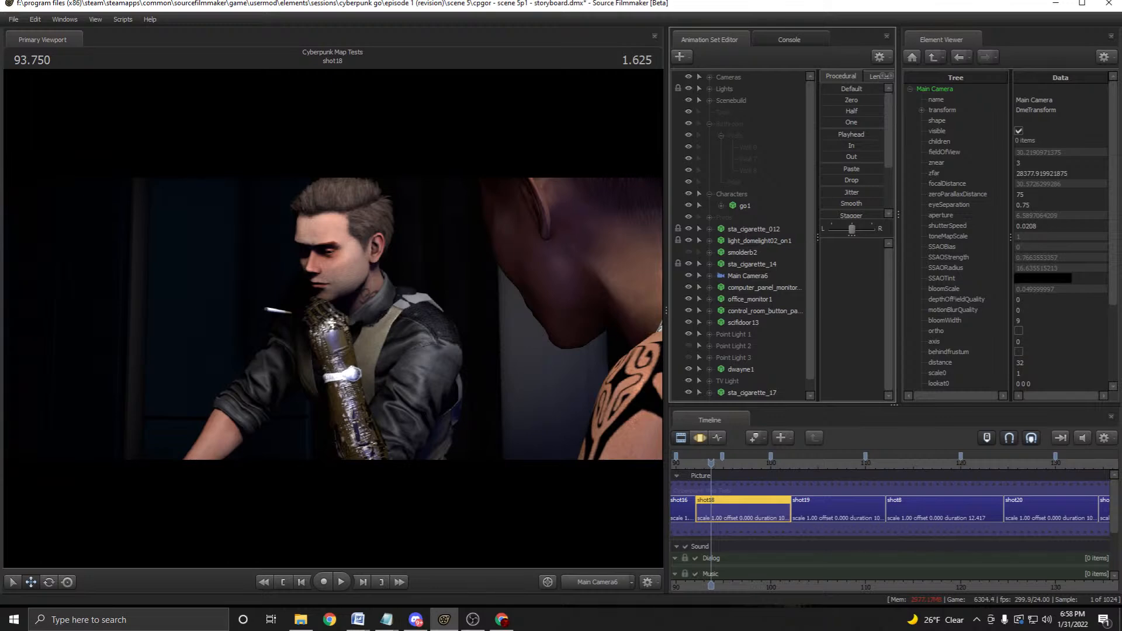
Play shot18 and scrub back across its cut from shot16 to check that the scene still looks right.
key(space)
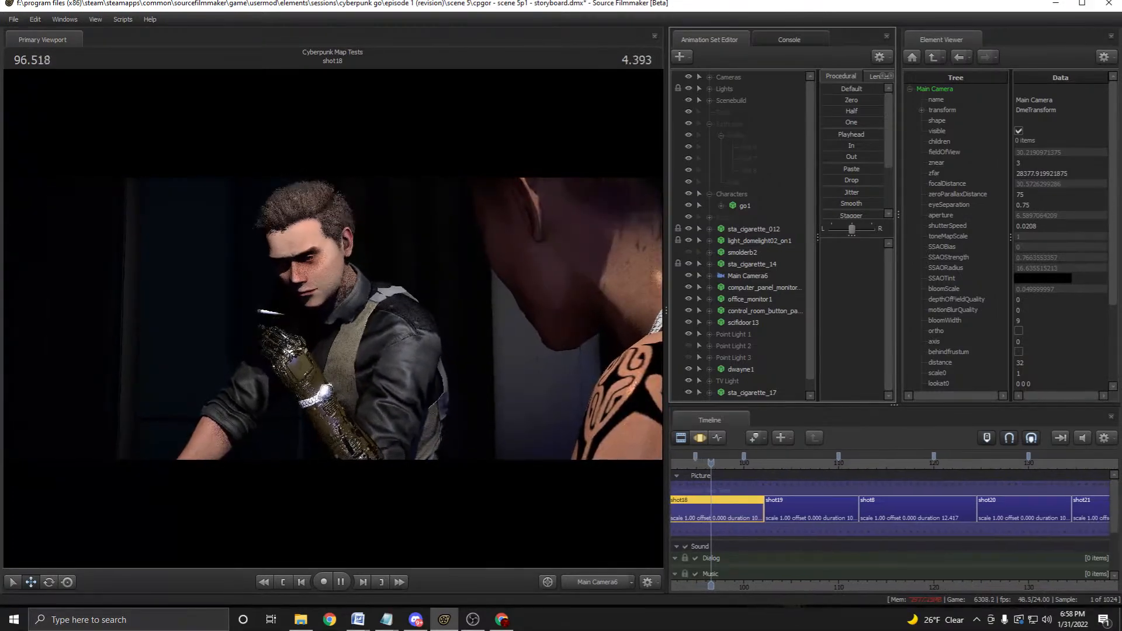
key(space)
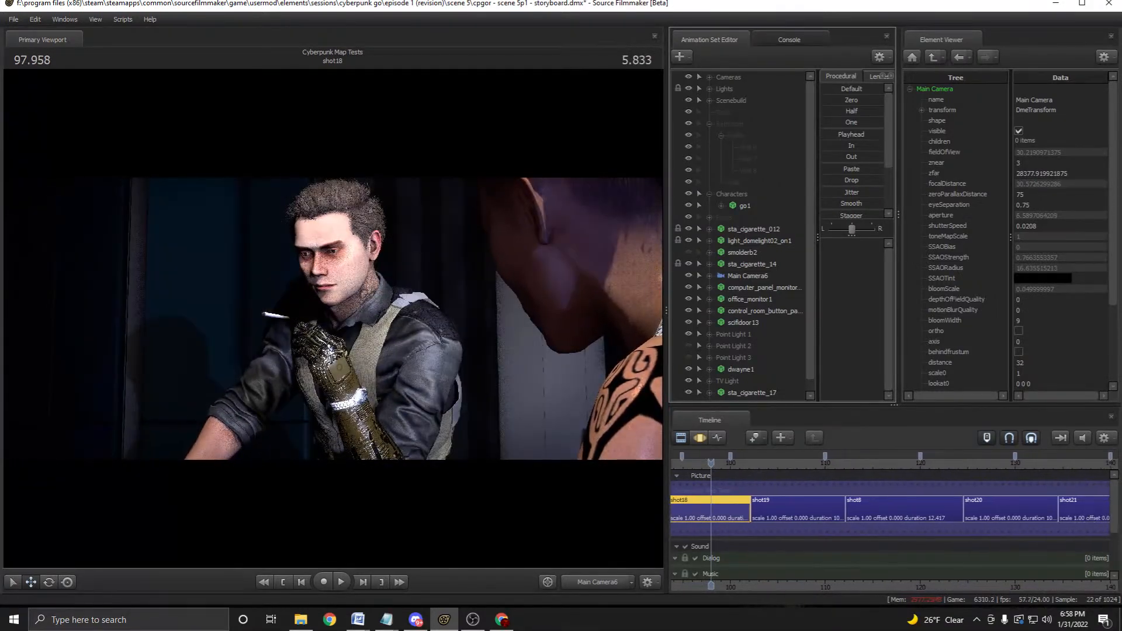
middle_drag(711, 463, 817, 462)
drag(816, 463, 759, 462)
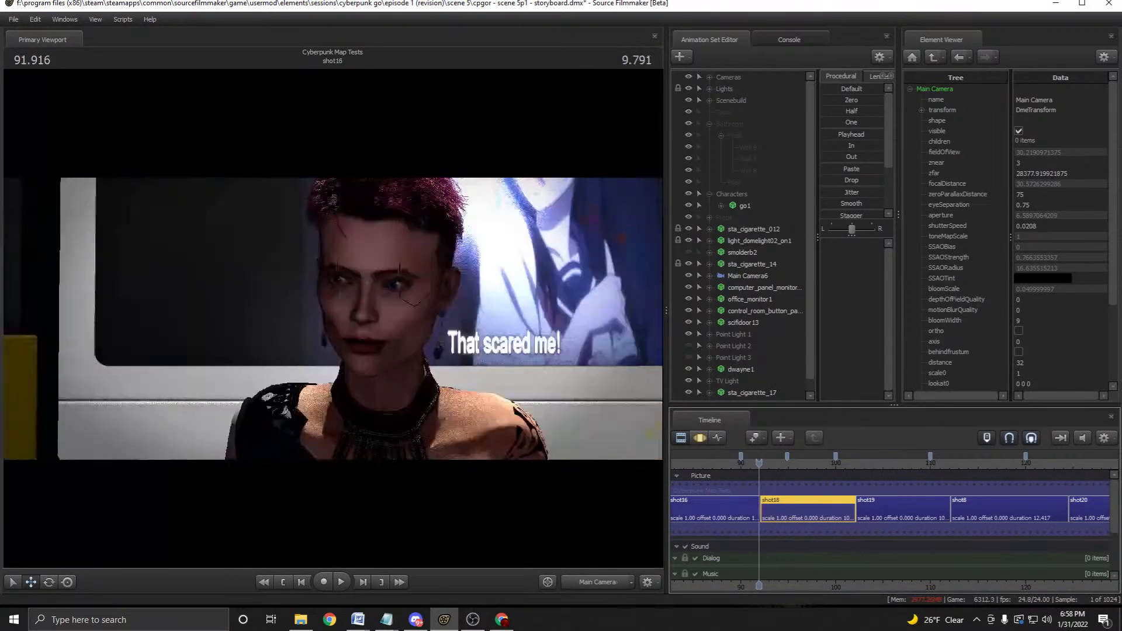
key(space)
key(space)
key(Right)
drag(759, 462, 756, 462)
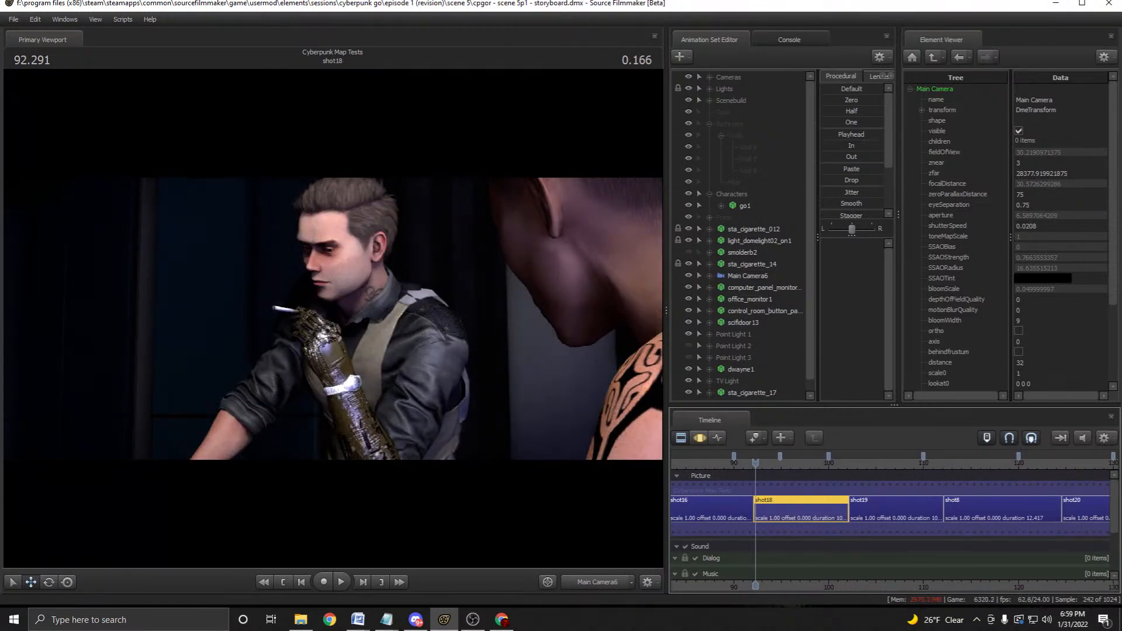
Delete the remaining empty subgroups at 93.708 seconds and their emptied parent group directly above Characters.
key(space)
scroll(742, 234, down, 1)
right_click(749, 128)
right_click(745, 136)
click(776, 153)
right_click(752, 147)
click(783, 162)
right_click(751, 147)
click(784, 163)
right_click(737, 140)
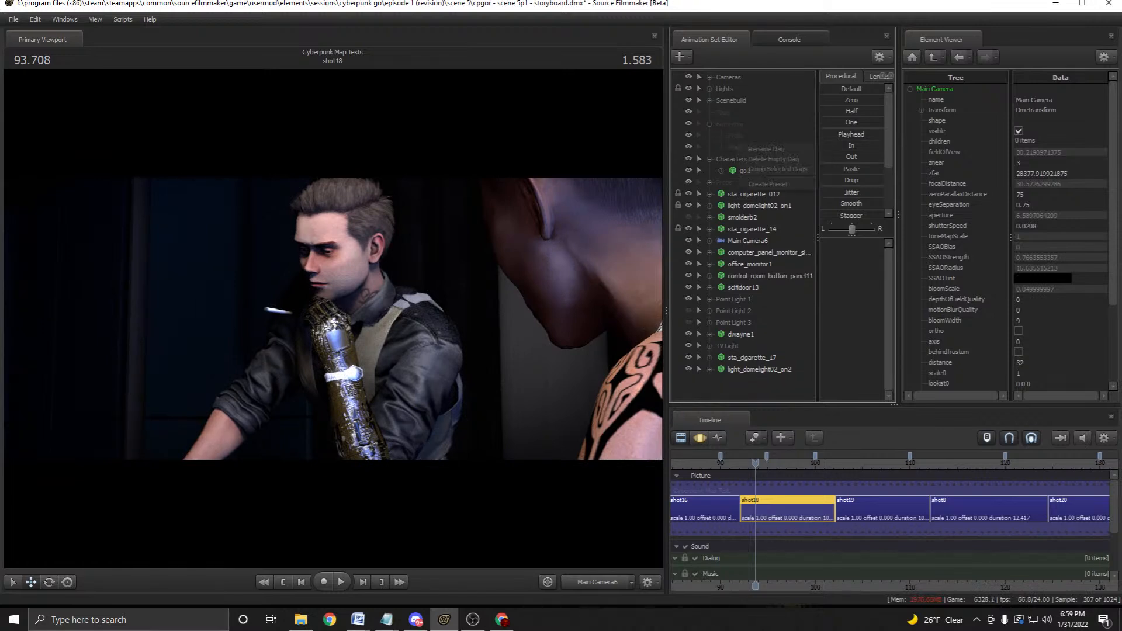
right_click(736, 147)
right_click(737, 134)
click(765, 149)
click(774, 142)
right_click(731, 114)
key(Escape)
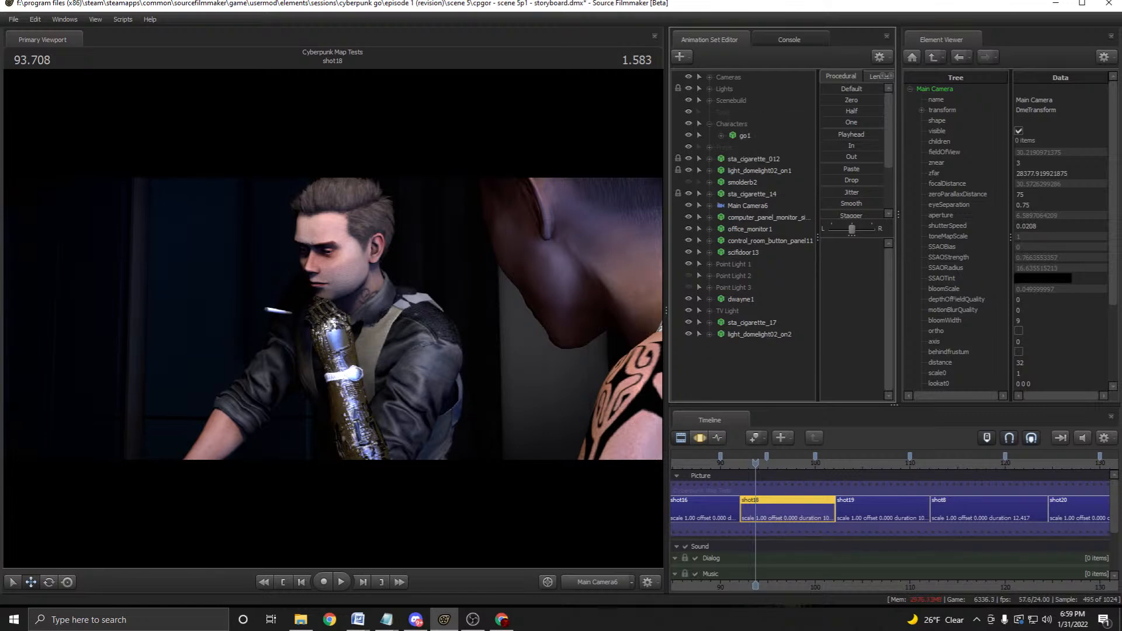
Delete the empty dag between Scenebuild and Characters in shot18.
click(740, 300)
click(748, 323)
click(759, 334)
right_click(726, 149)
click(759, 164)
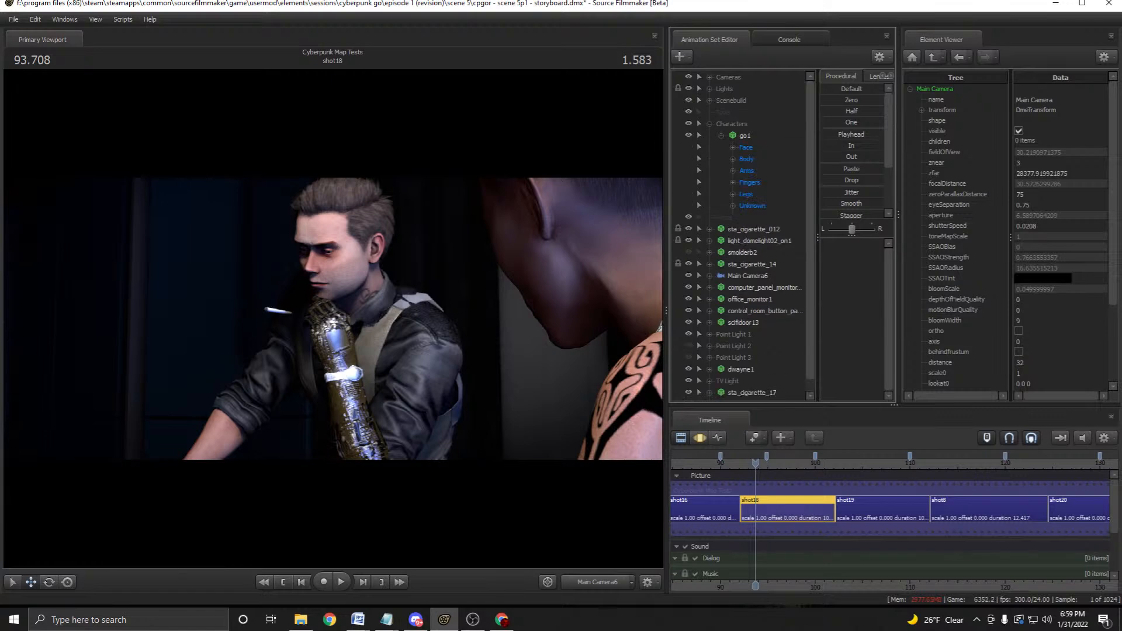
right_click(724, 114)
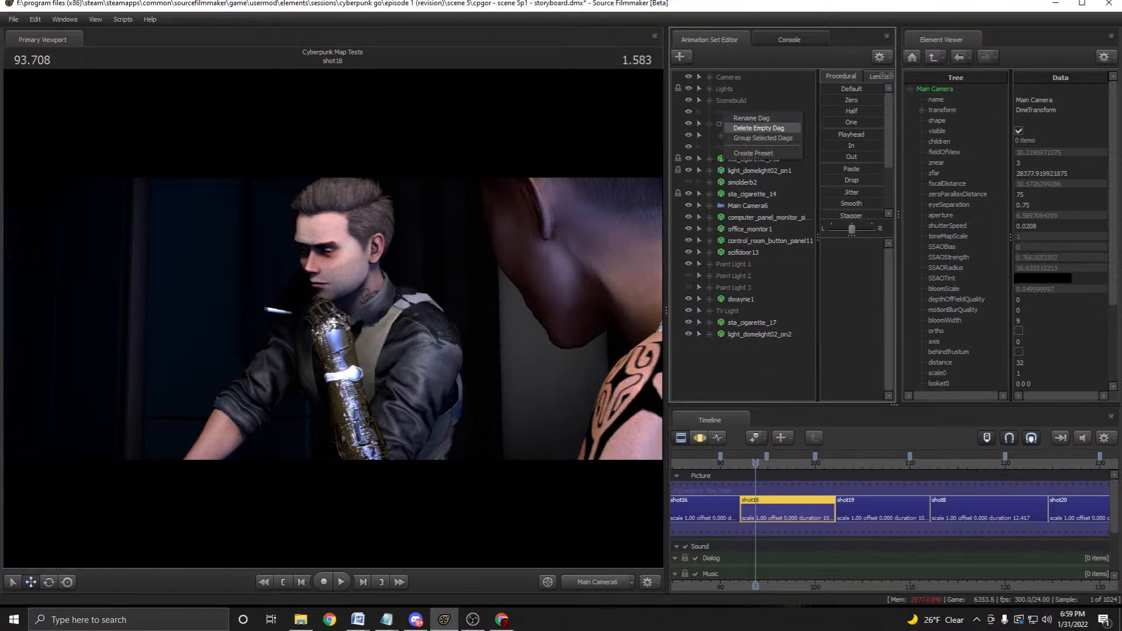
click(758, 128)
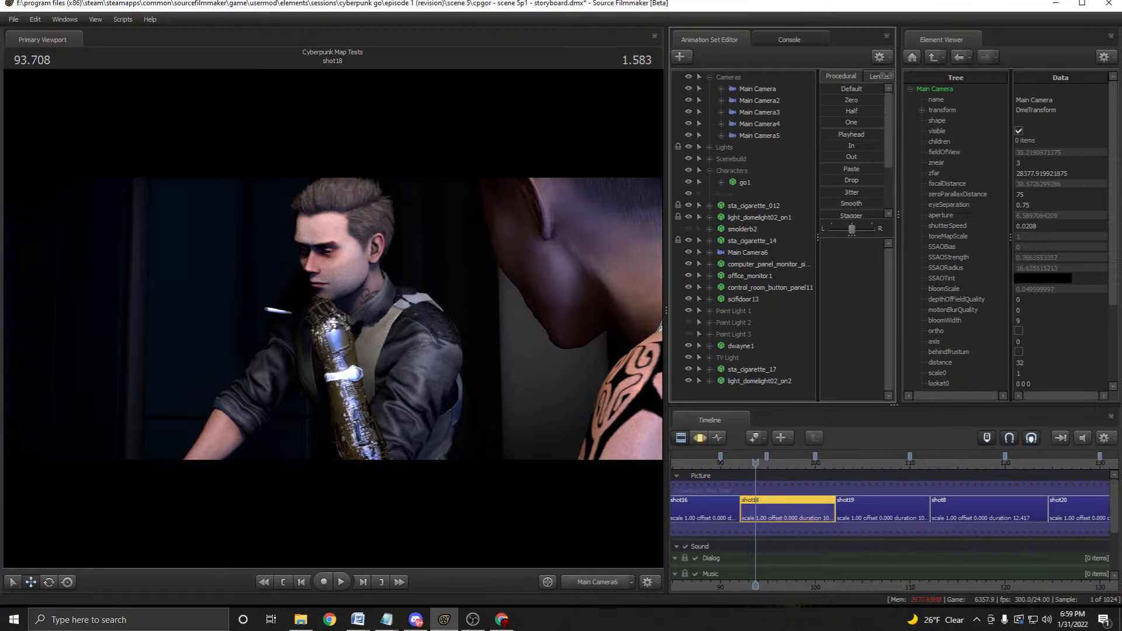
Delete Main Camera through Main Camera5 from shot18 and remove the emptied Cameras group.
click(748, 252)
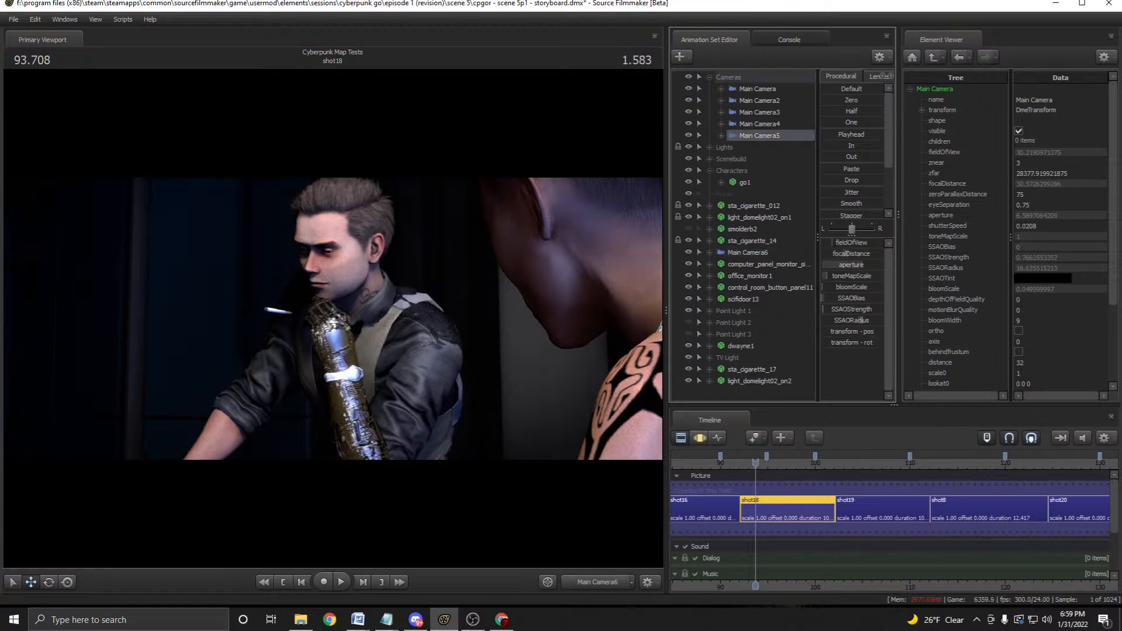
click(728, 76)
right_click(759, 89)
click(786, 175)
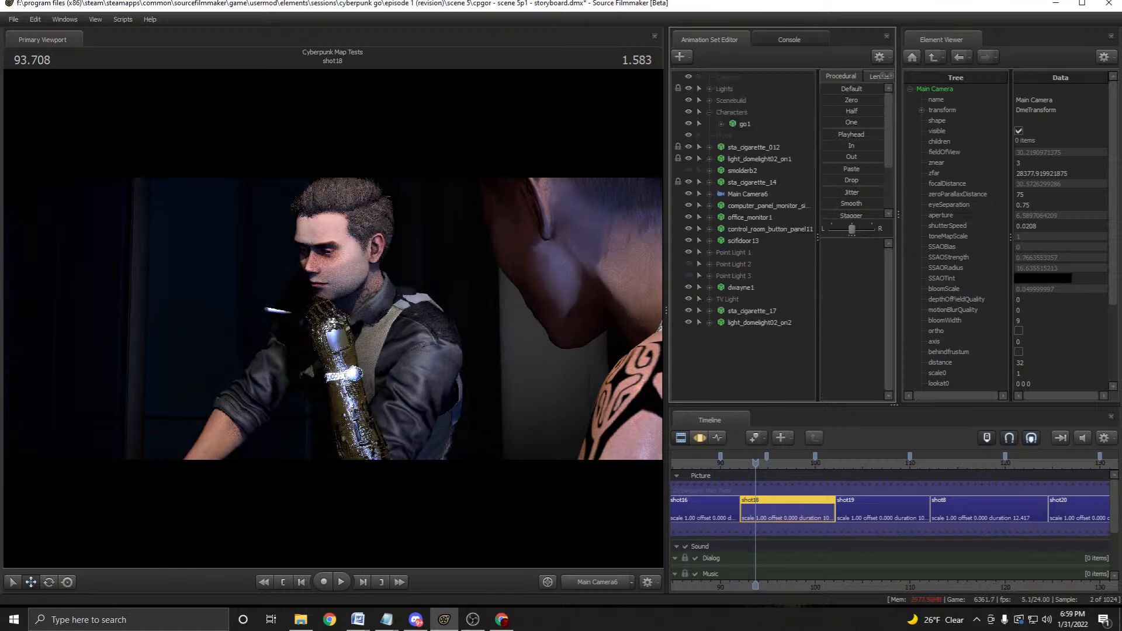
scroll(747, 193, down, 1)
Rename Main Camera6 to Main Camera, for both its animation set and its camera element.
click(748, 181)
right_click(754, 183)
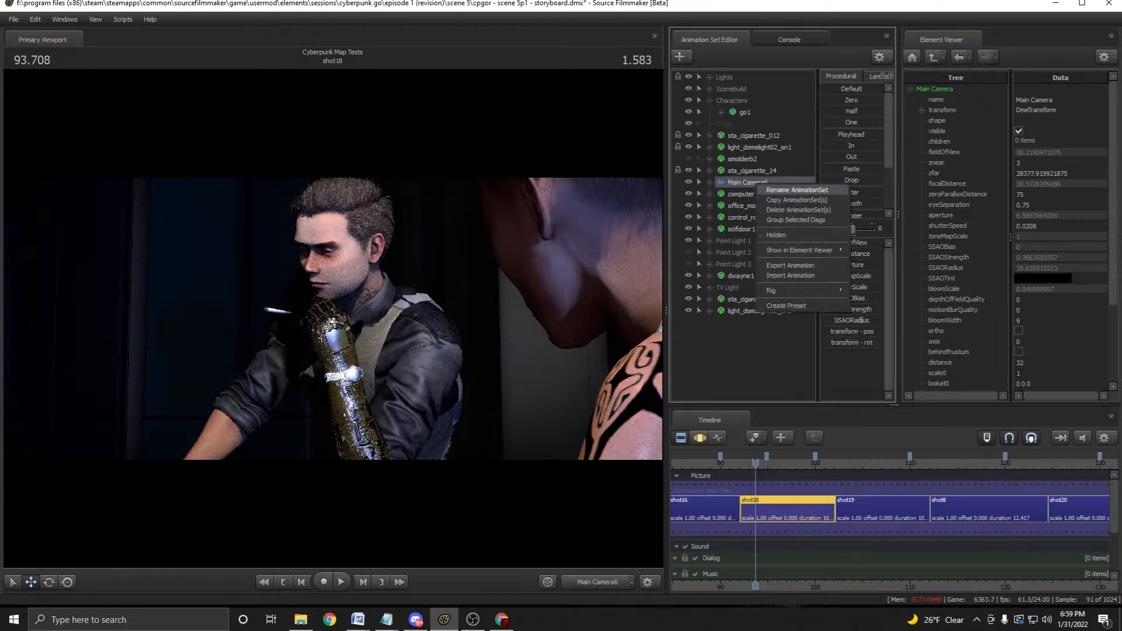
click(841, 307)
key(End)
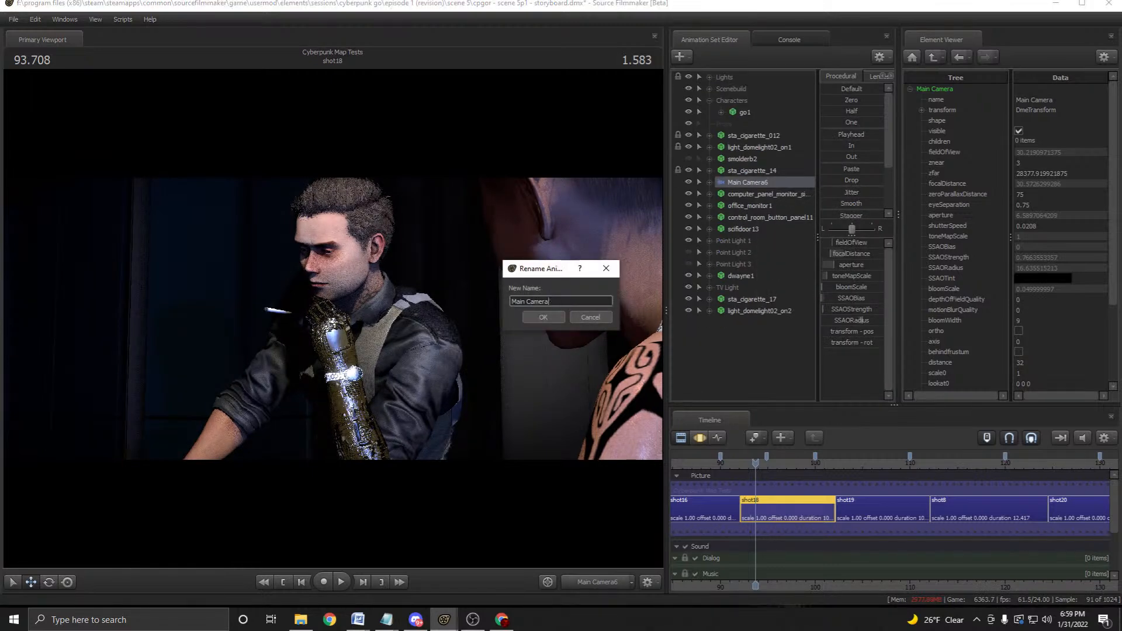
key(Return)
right_click(747, 182)
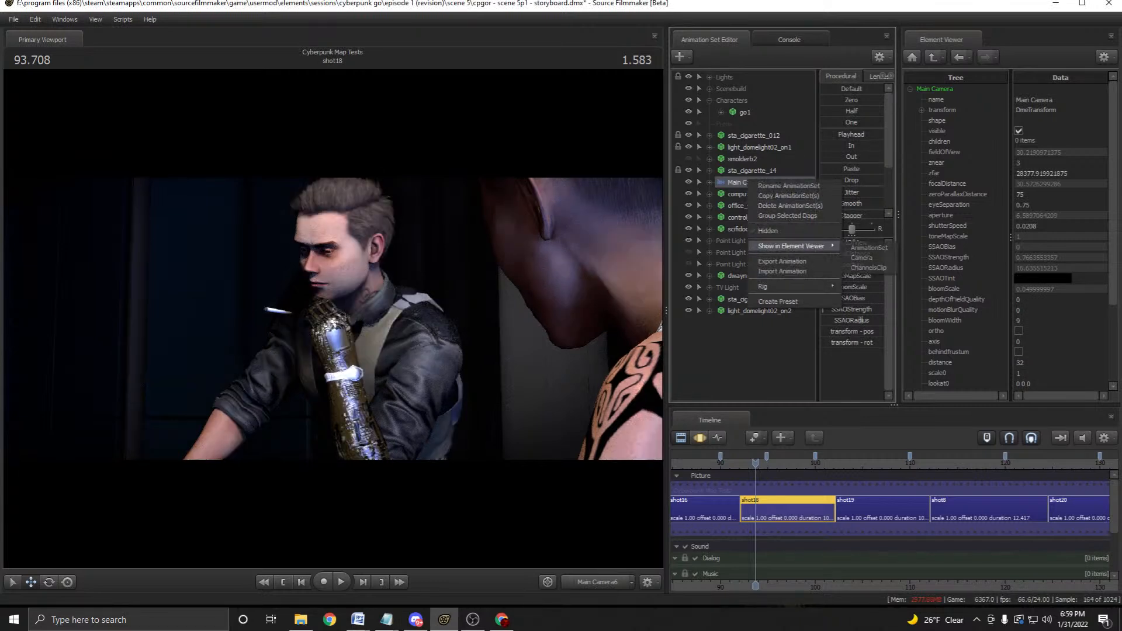
click(868, 258)
double_click(1046, 100)
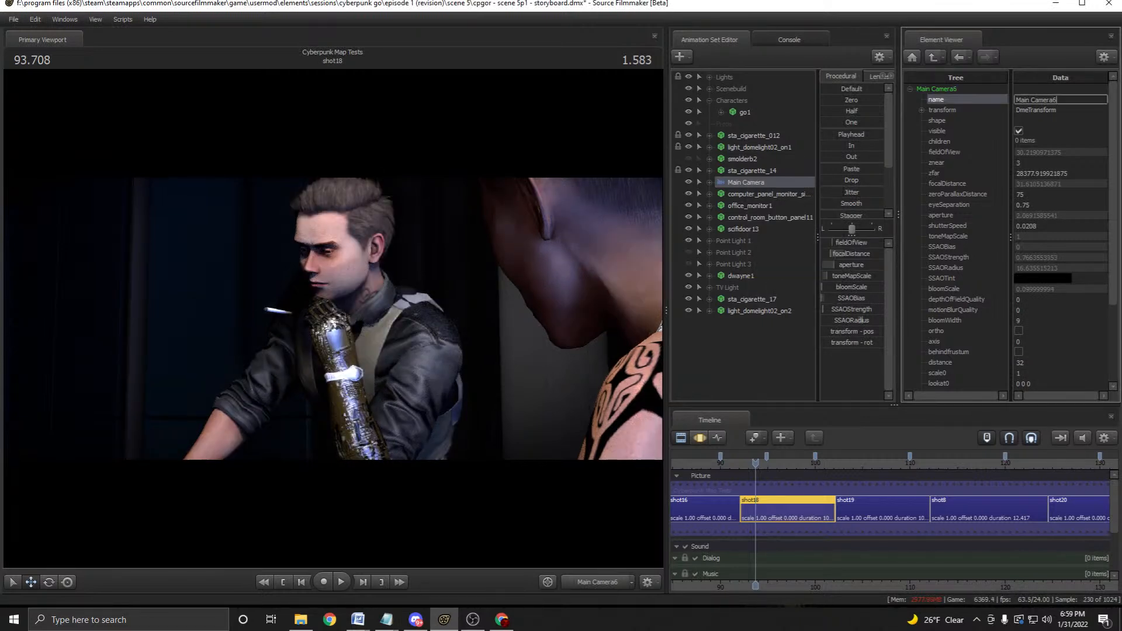
key(Return)
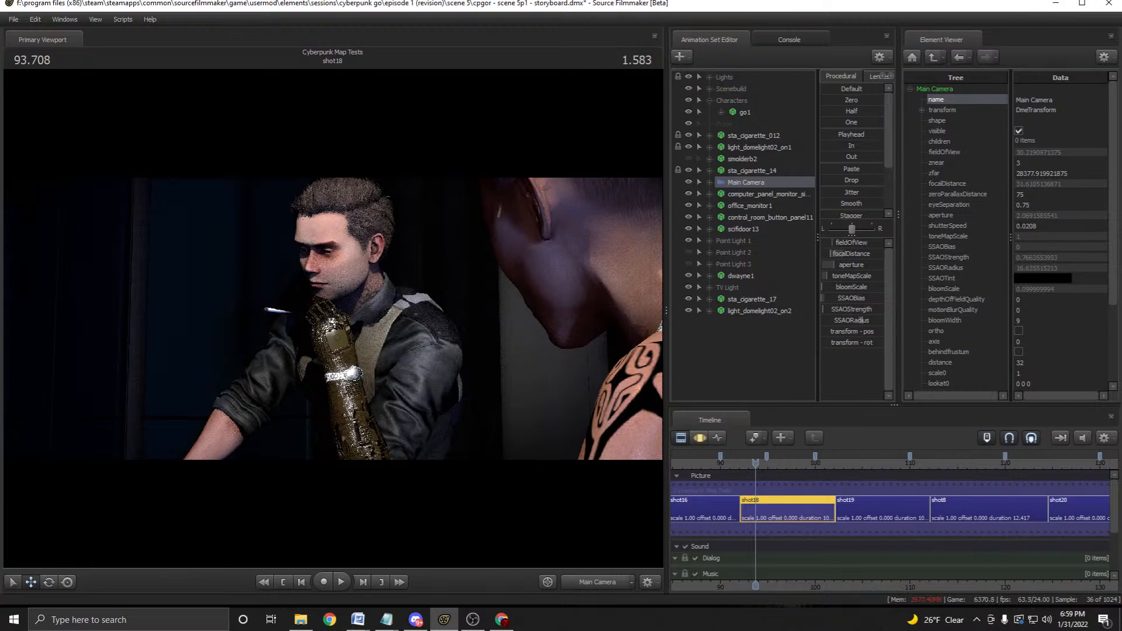
Move Point Light 1, Point Light 2, Point Light 3 and the TV Light group into the Lights group.
click(733, 252)
click(734, 240)
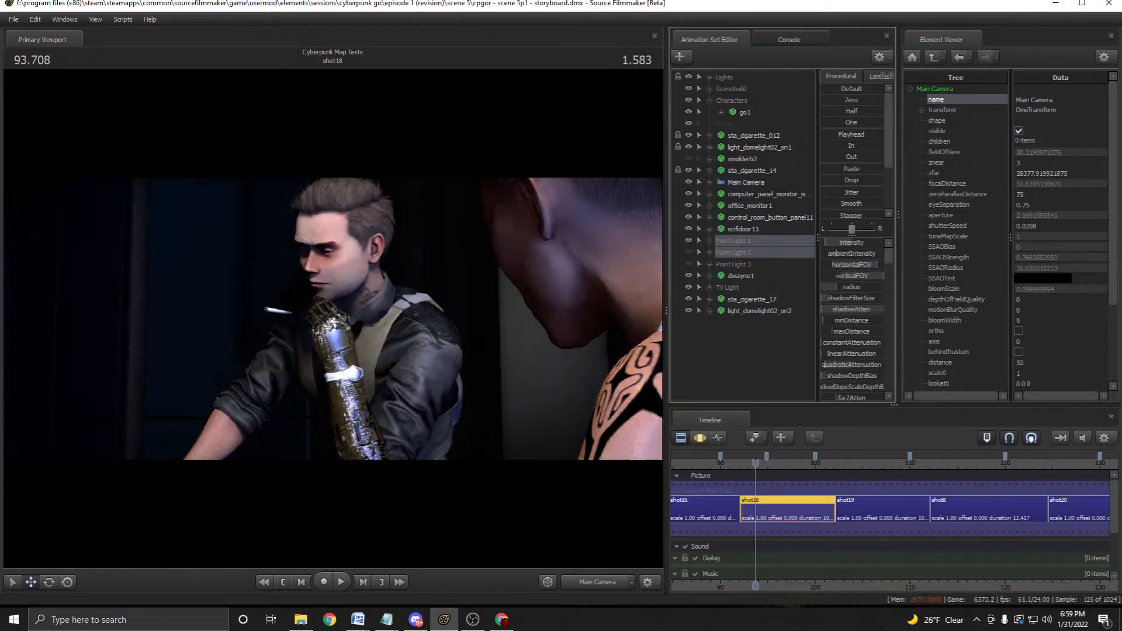
ctrl+click(733, 252)
ctrl+click(733, 263)
ctrl+click(727, 287)
drag(733, 252, 725, 76)
Play shot18 and inspect the room's lighting around both characters through the Work Camera.
key(space)
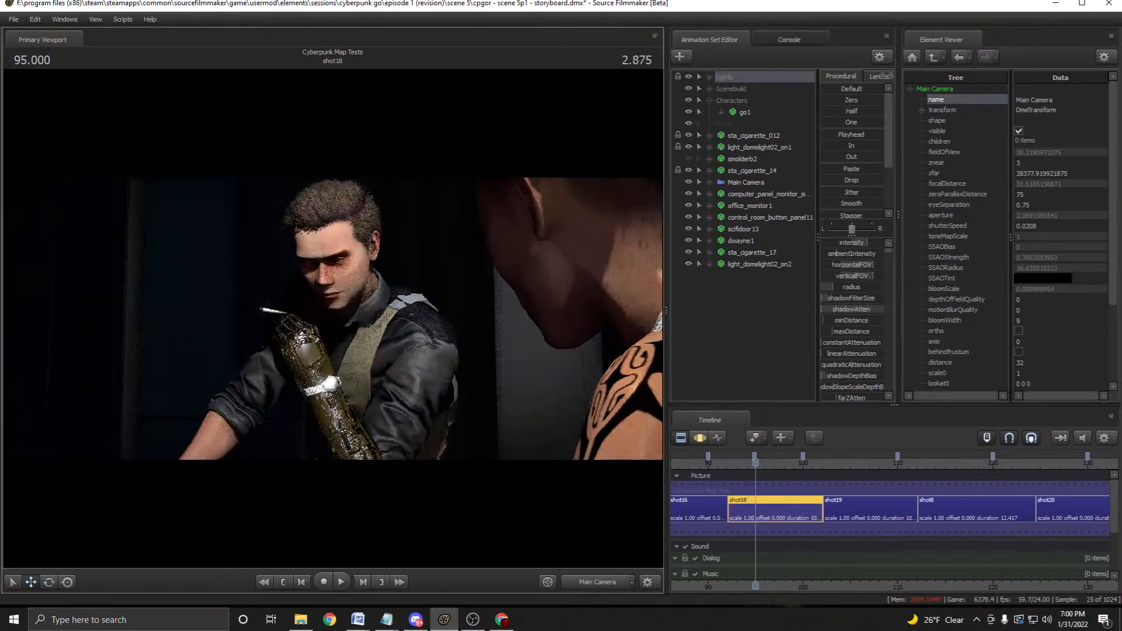
key(F3)
key(space)
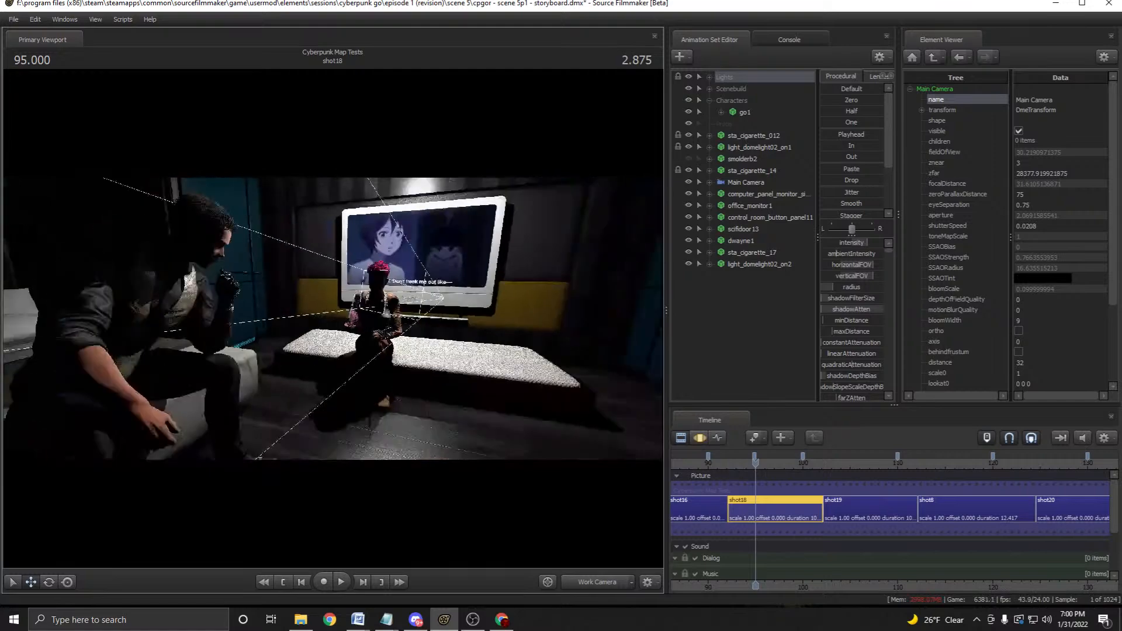
key(space)
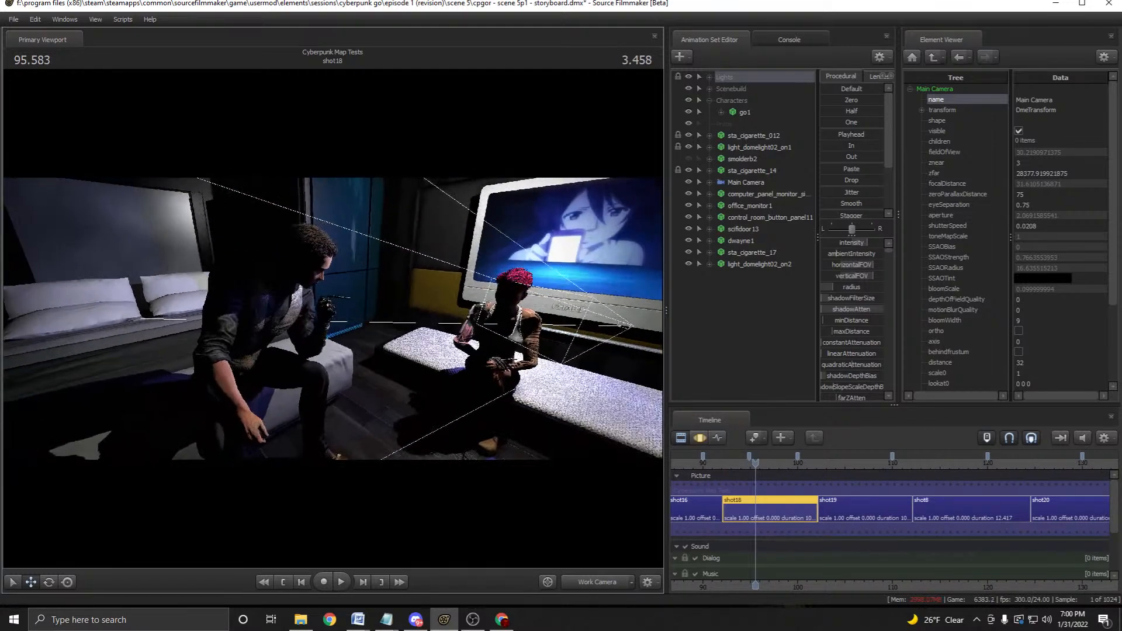
scroll(755, 508, up, 2)
scroll(755, 508, down, 2)
Go to shot15 and copy TV Light4 from the TV Light group inside Lights.
drag(755, 459, 680, 459)
middle_drag(760, 508, 867, 508)
click(729, 463)
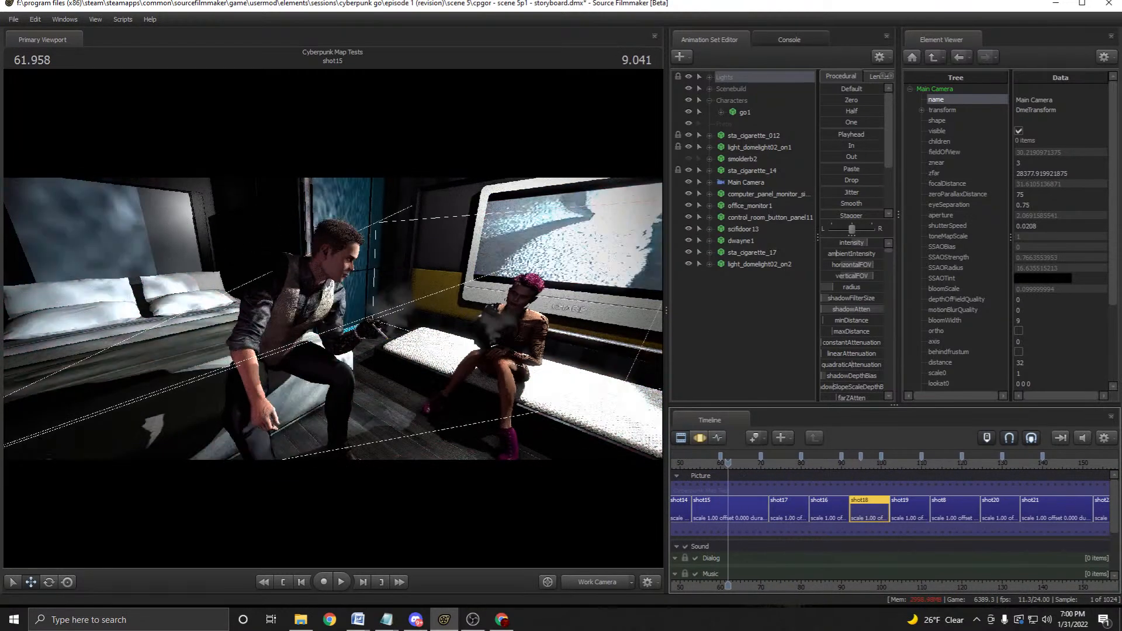
click(730, 508)
click(709, 100)
click(721, 147)
right_click(767, 159)
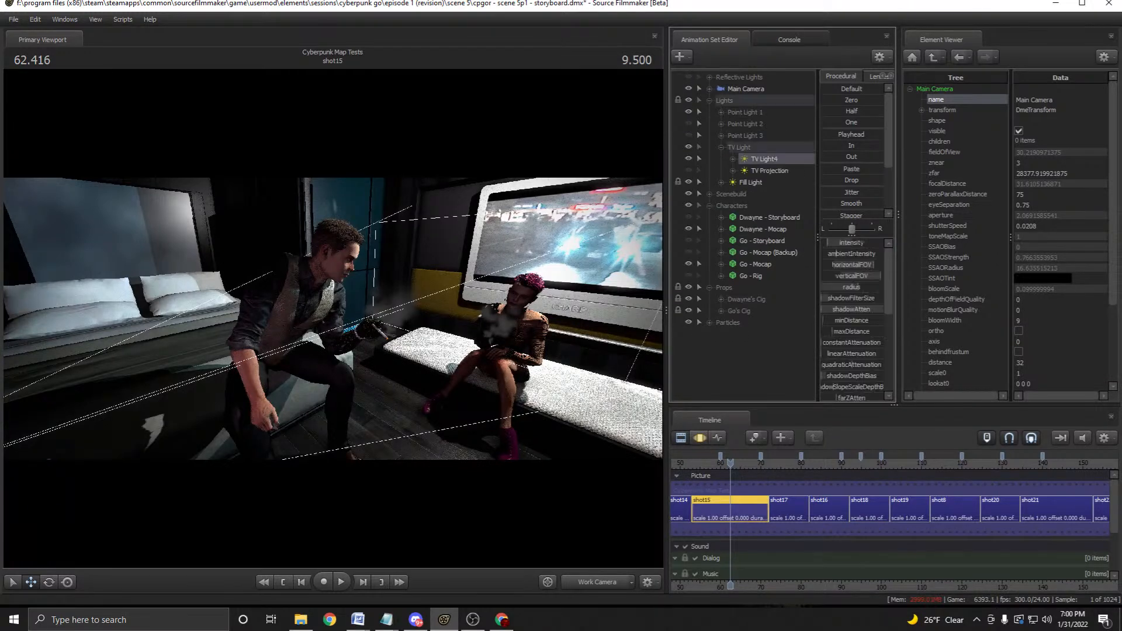
click(789, 177)
Paste the copied TV Light4 into shot17 at 76.916 seconds and view it through the Main Camera.
click(788, 463)
click(788, 509)
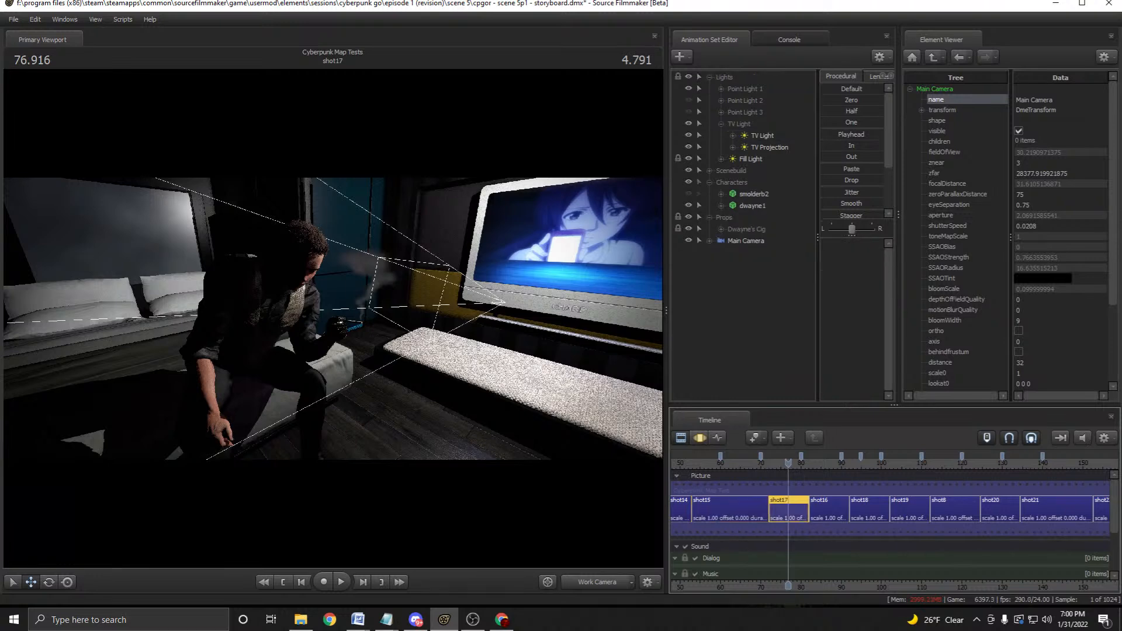
right_click(739, 296)
click(783, 356)
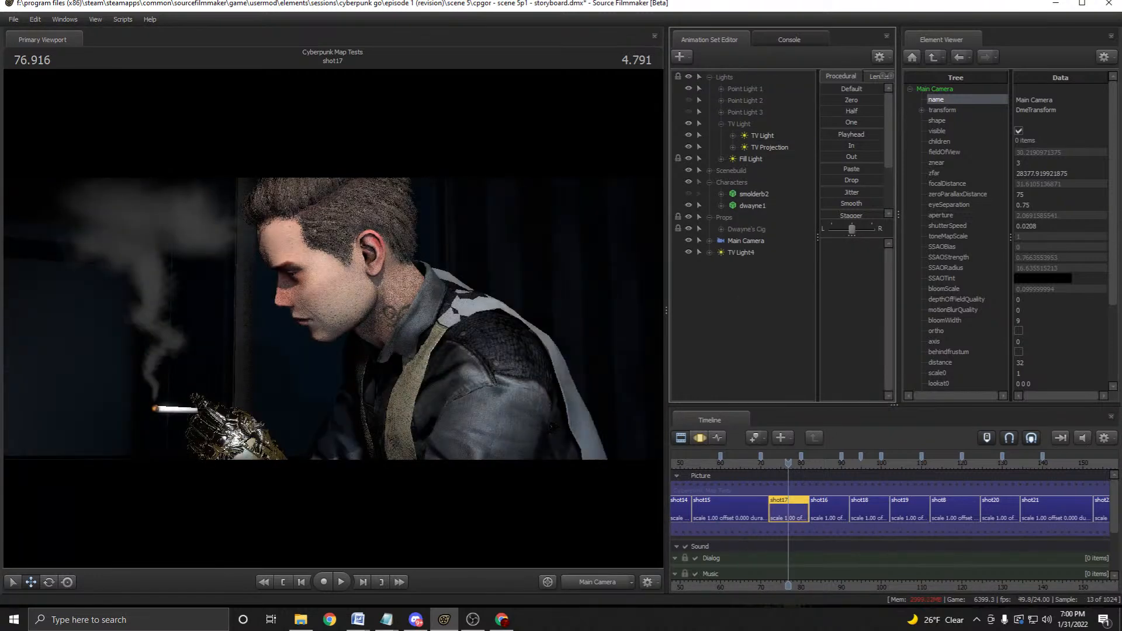
Replace shot17's TV Light and TV Projection by deleting both and moving TV Light4 into the TV Light group.
right_click(762, 135)
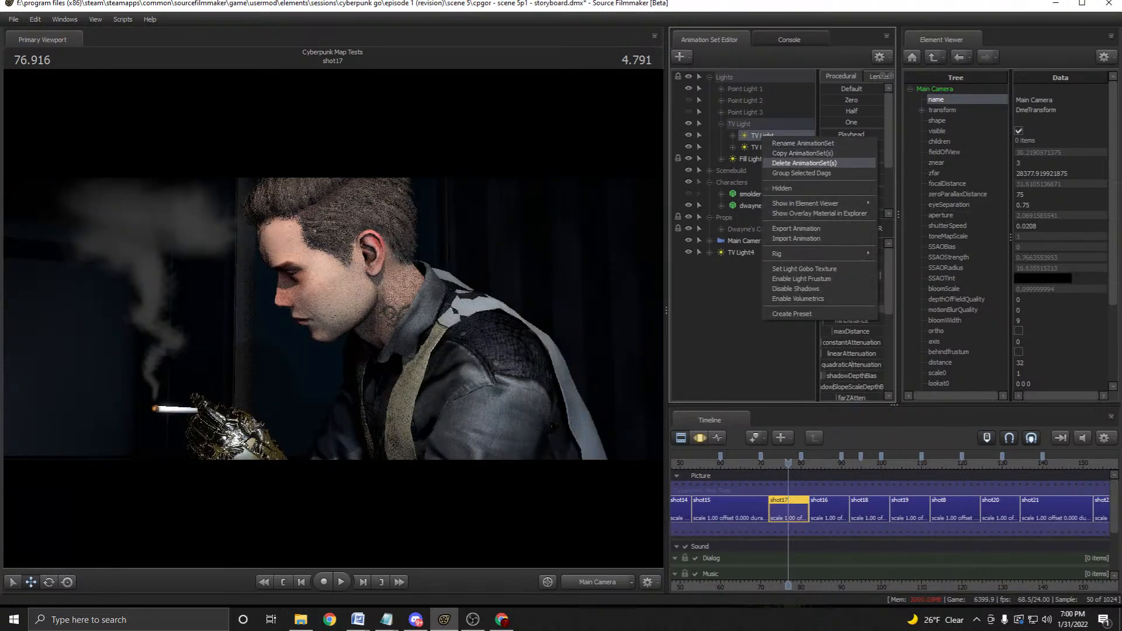
click(804, 163)
right_click(759, 135)
click(804, 158)
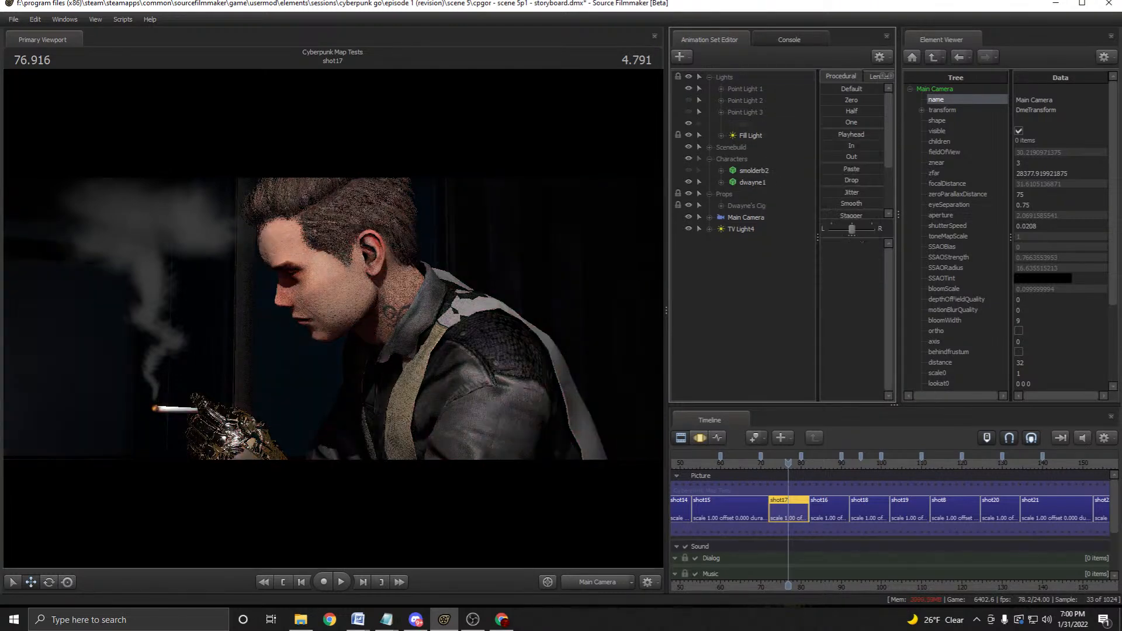
drag(741, 229, 742, 124)
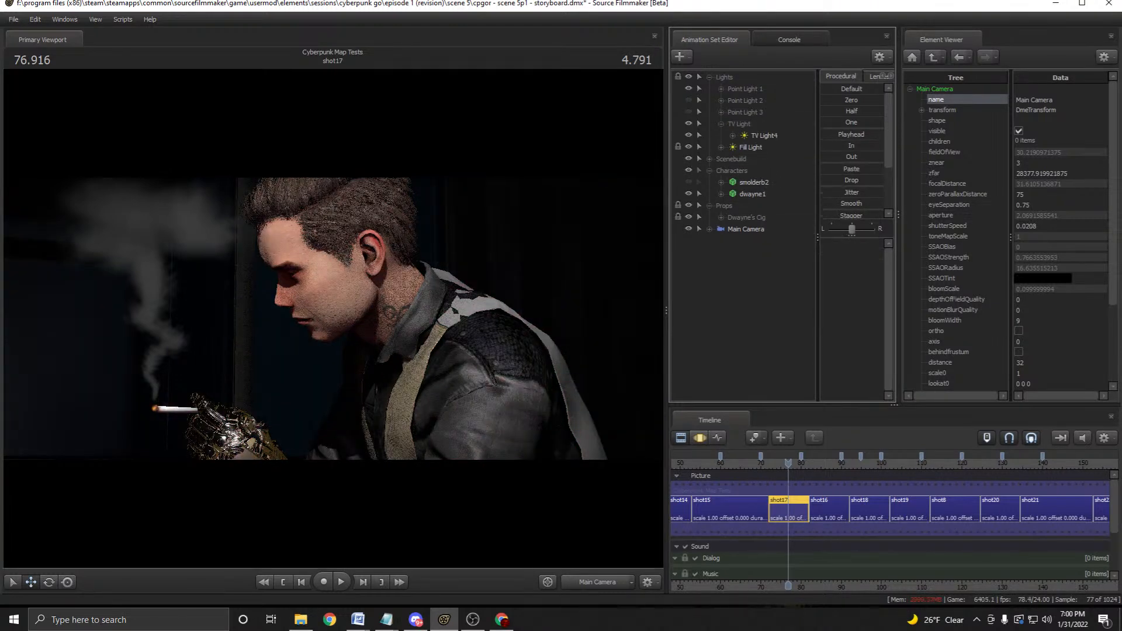
Go to 85.041 seconds in shot16 and name the second light in the TV Light group TV Projection.
drag(789, 462, 821, 463)
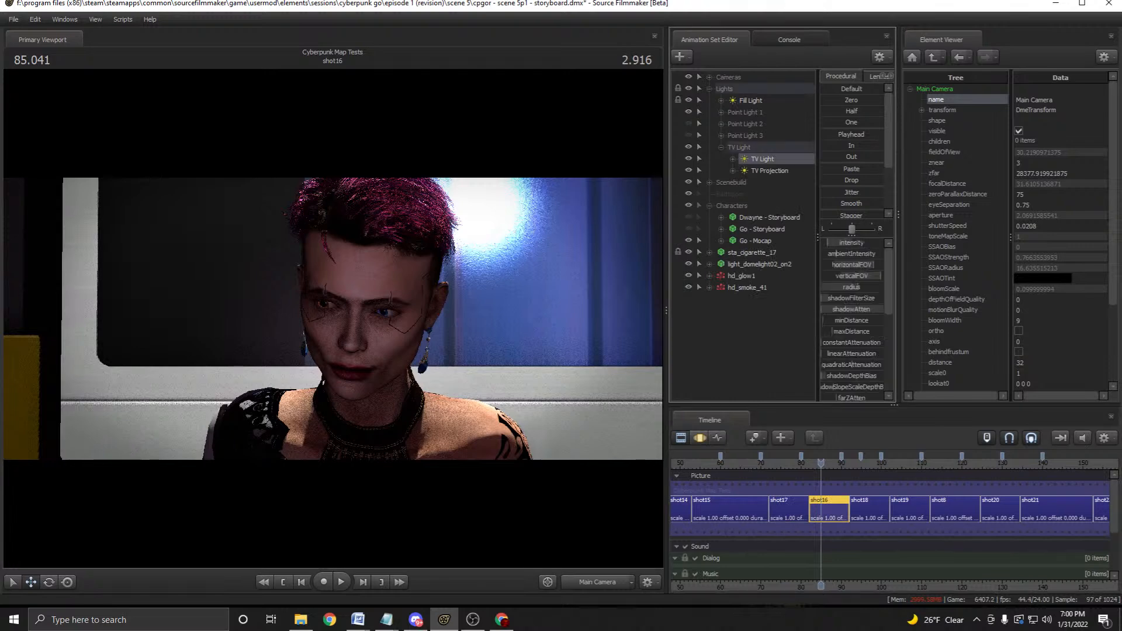
right_click(754, 170)
click(801, 173)
text(TV Projection)
key(Return)
click(769, 170)
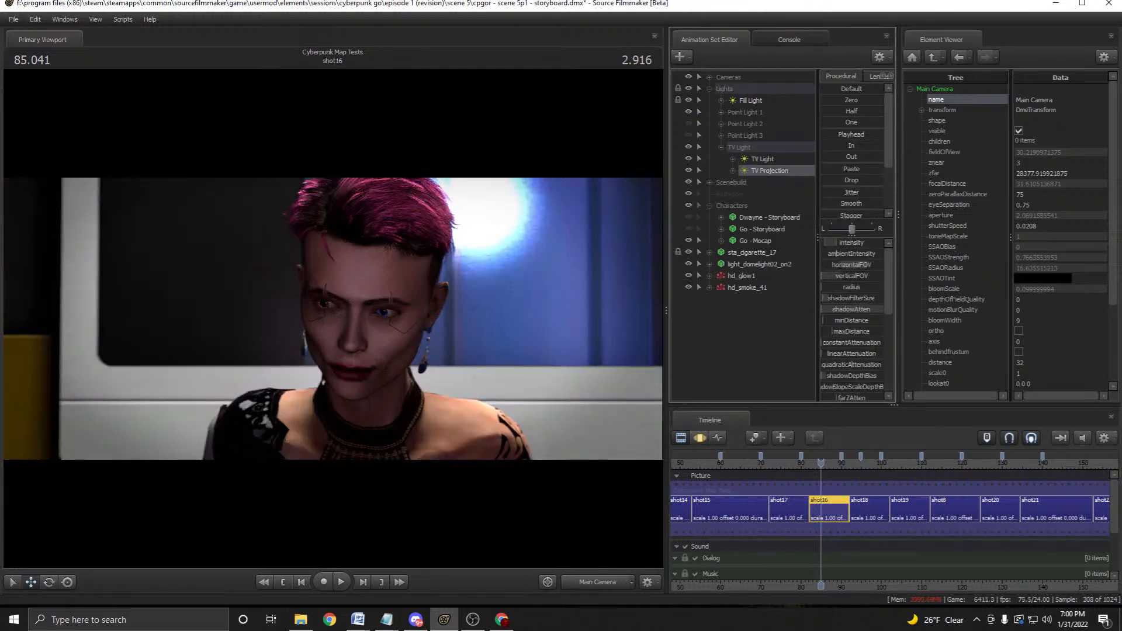
Go to 14.458 seconds on the timeline and select shot11.
scroll(821, 508, down, 5)
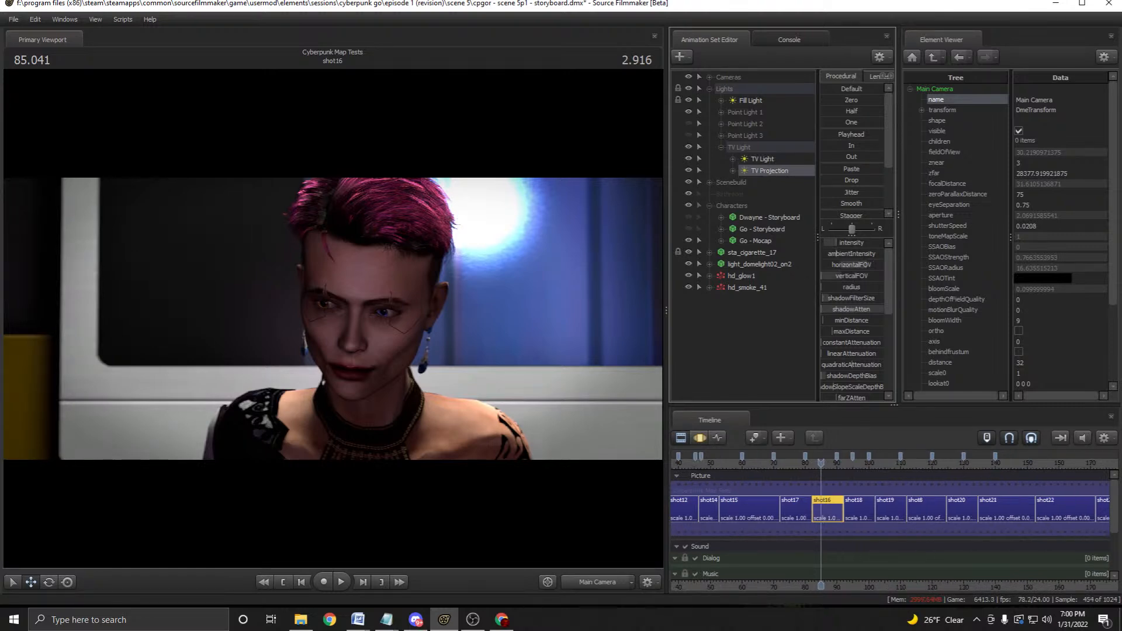
click(701, 463)
drag(701, 463, 697, 462)
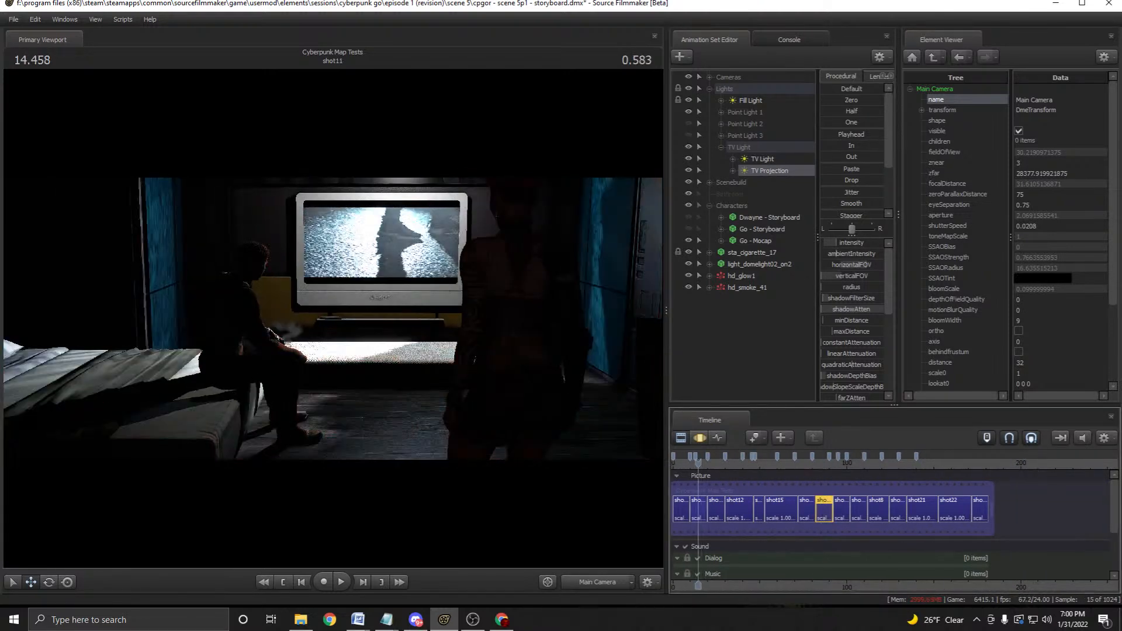
scroll(697, 507, up, 3)
click(699, 508)
Copy TV Light from the TV Light group together with tv_v11 from the Deco group in shot11's Scenebuild.
click(763, 148)
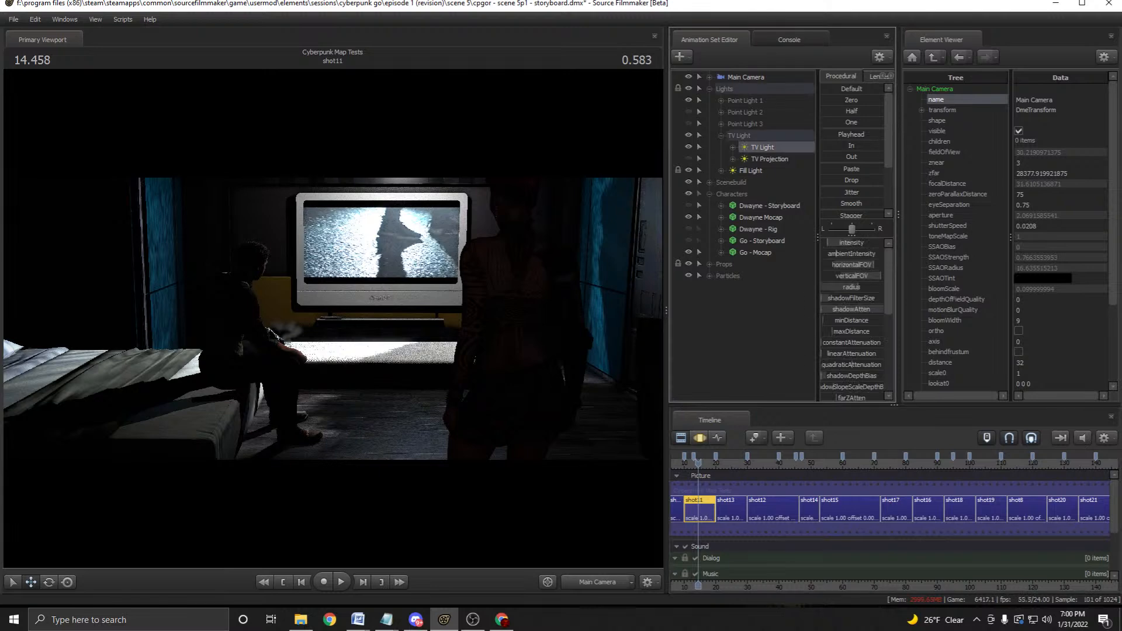
click(709, 194)
click(709, 182)
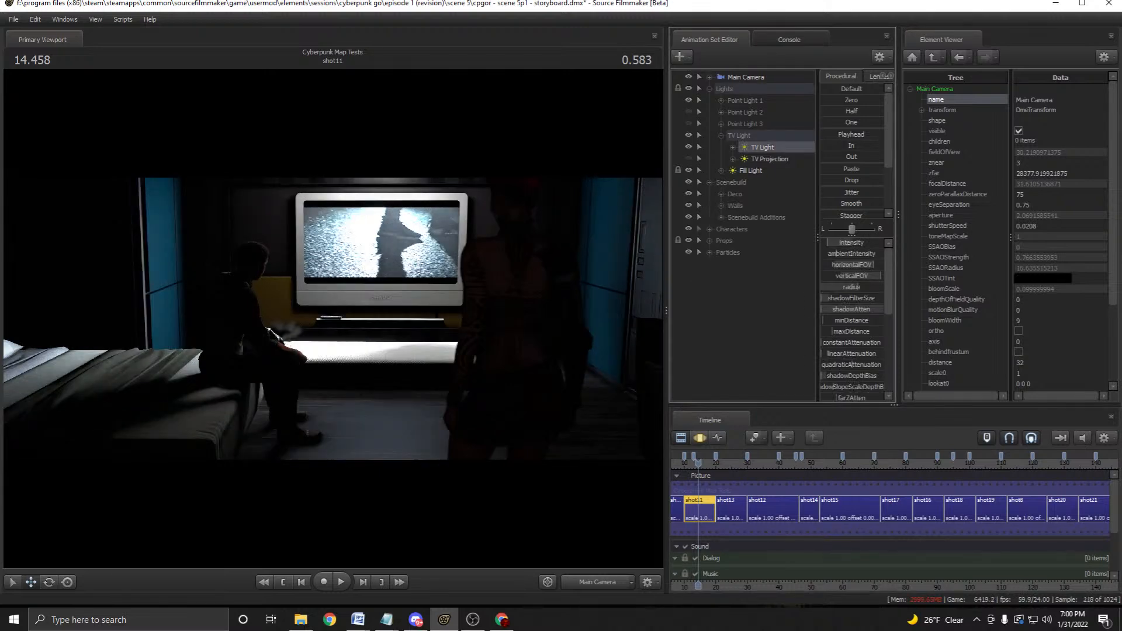
click(722, 194)
ctrl+click(764, 276)
right_click(765, 276)
click(797, 293)
Paste the copied TV model and TV Light into shot16 at 85.416 seconds.
drag(834, 463, 922, 463)
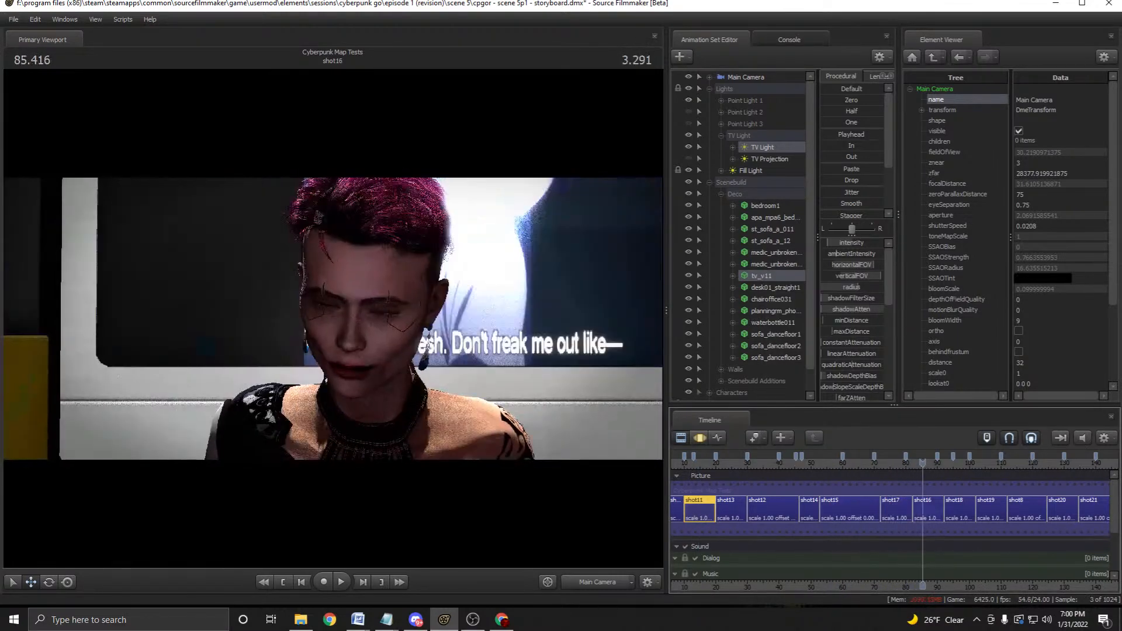
click(709, 182)
right_click(733, 287)
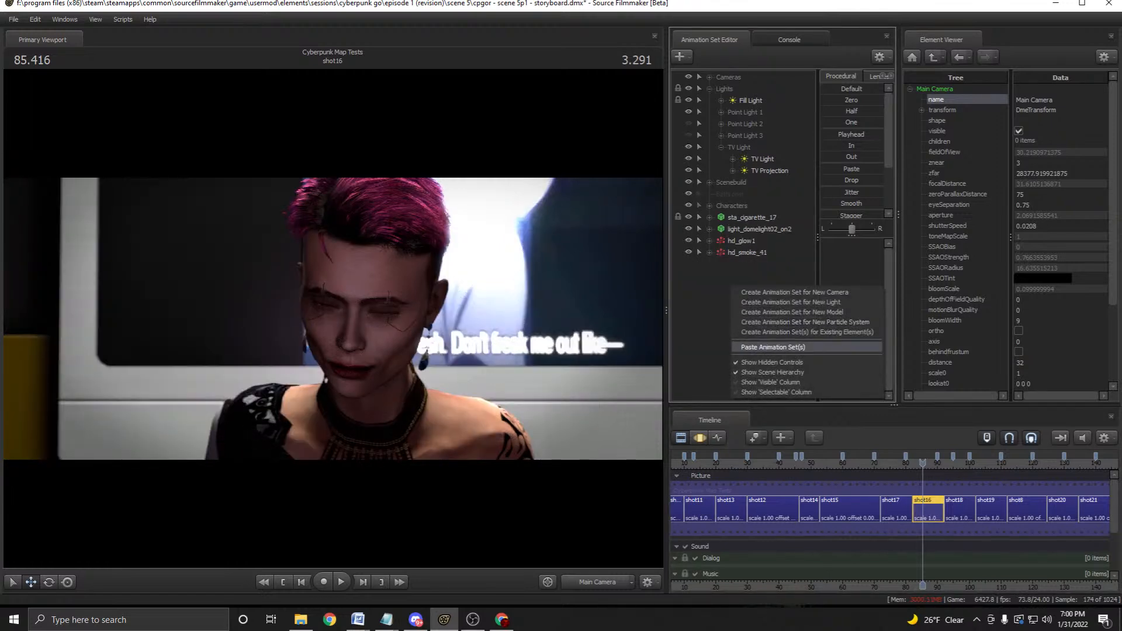
click(773, 347)
click(739, 264)
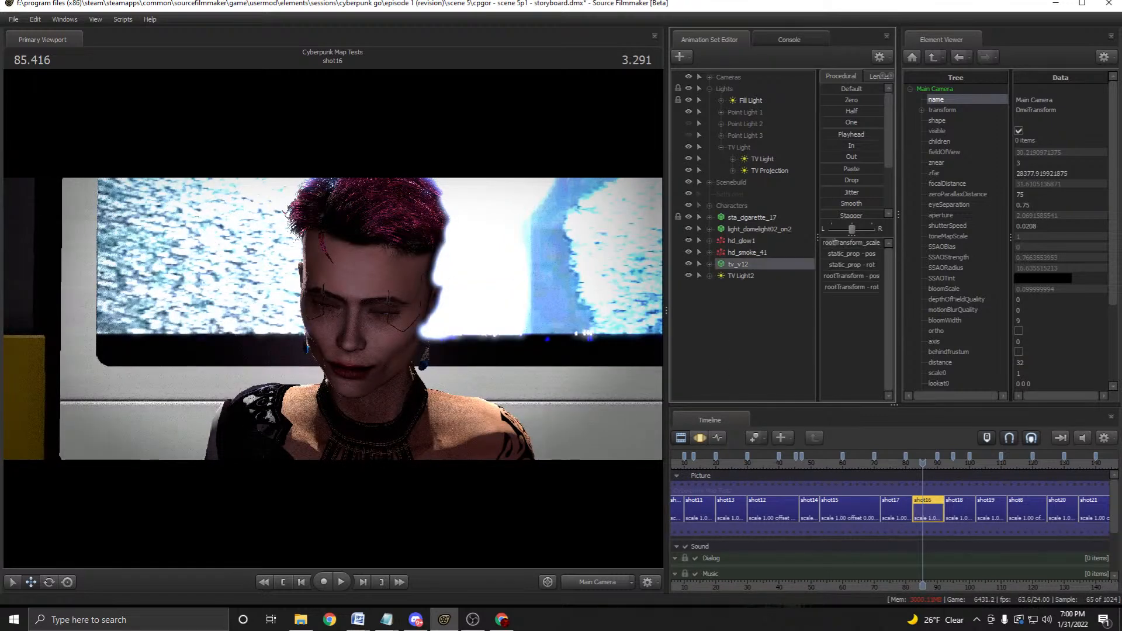
Delete the original TV model listed after medic_unbroken_wall2 in shot16's Scenebuild group.
click(709, 182)
right_click(750, 264)
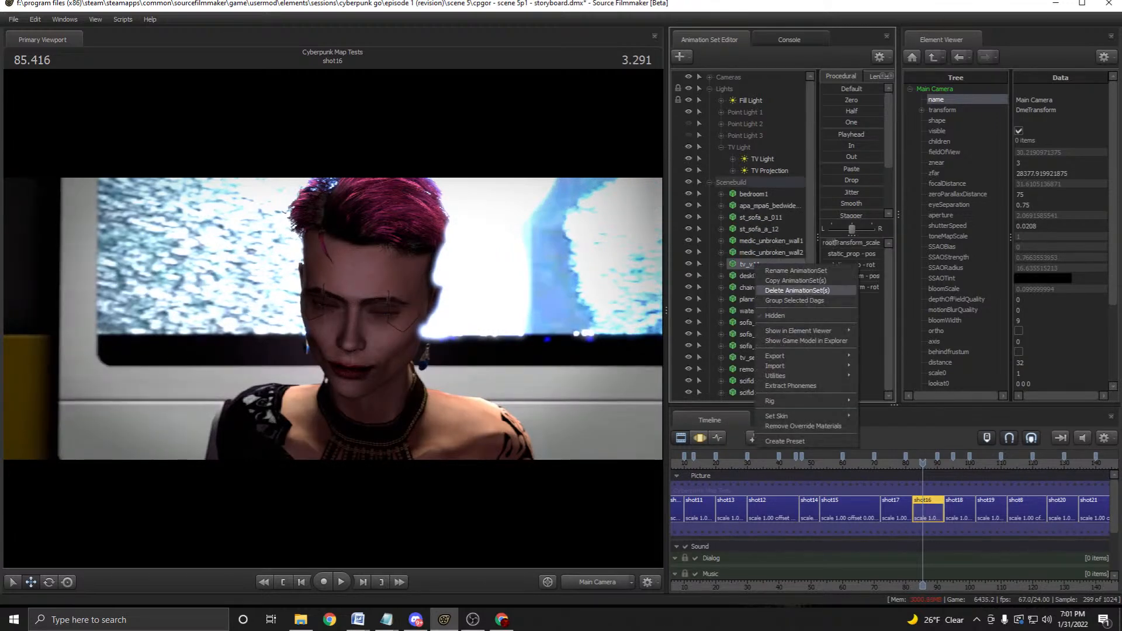
click(777, 291)
Play shot16 briefly, view it through the Work Camera at 83.041 seconds, and delete TV Projection from the TV Light group.
drag(923, 463, 913, 463)
key(space)
key(space)
click(597, 582)
drag(333, 319, 391, 289)
right_click(770, 172)
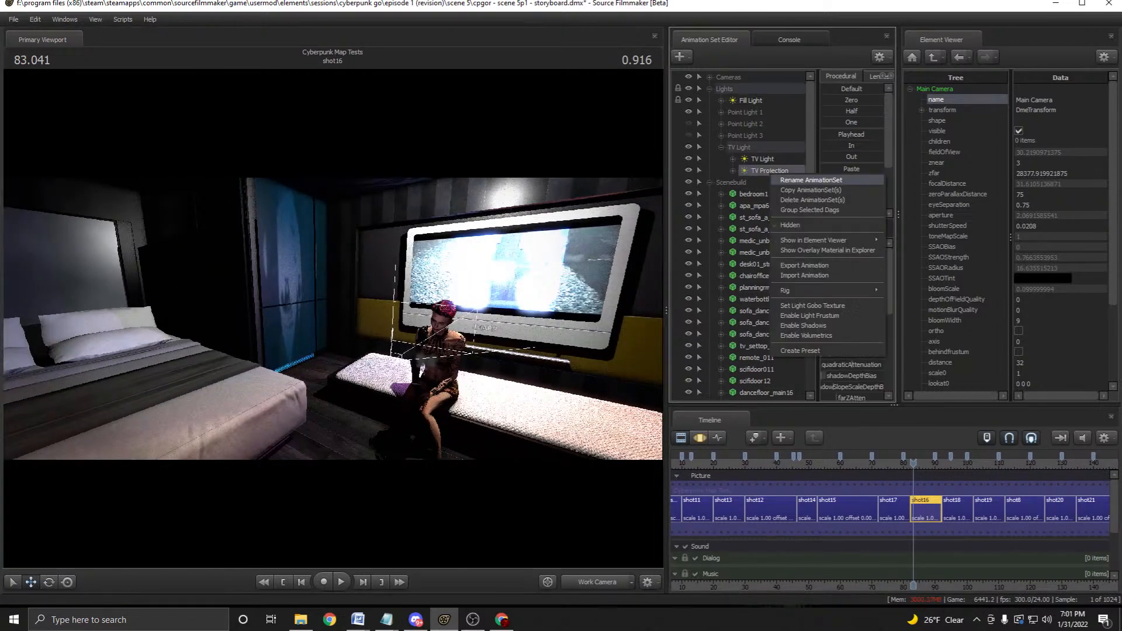
click(798, 199)
Play shot16 through the Work Camera, then examine the TV light around the seated woman from closer up at 82.791 seconds.
key(space)
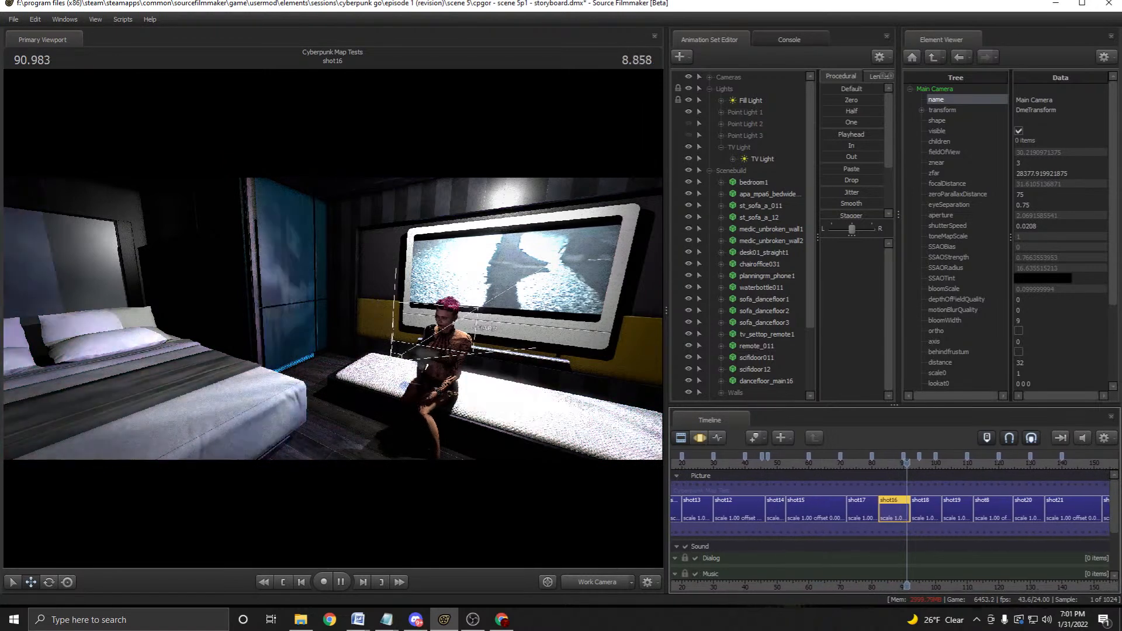
key(space)
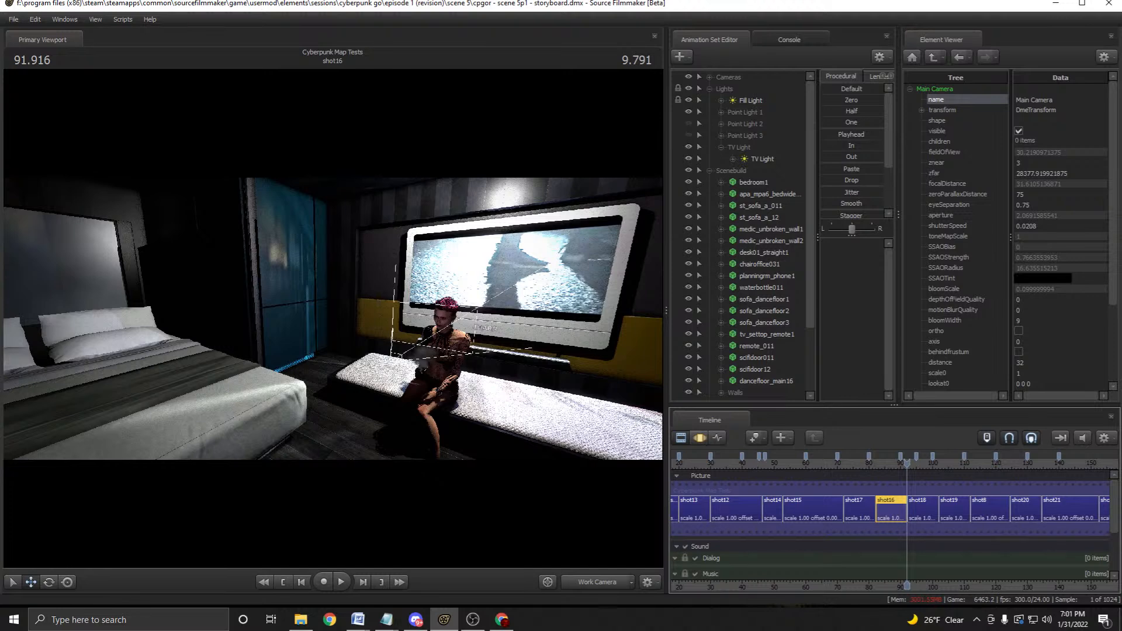
scroll(907, 463, up, 5)
drag(907, 462, 860, 463)
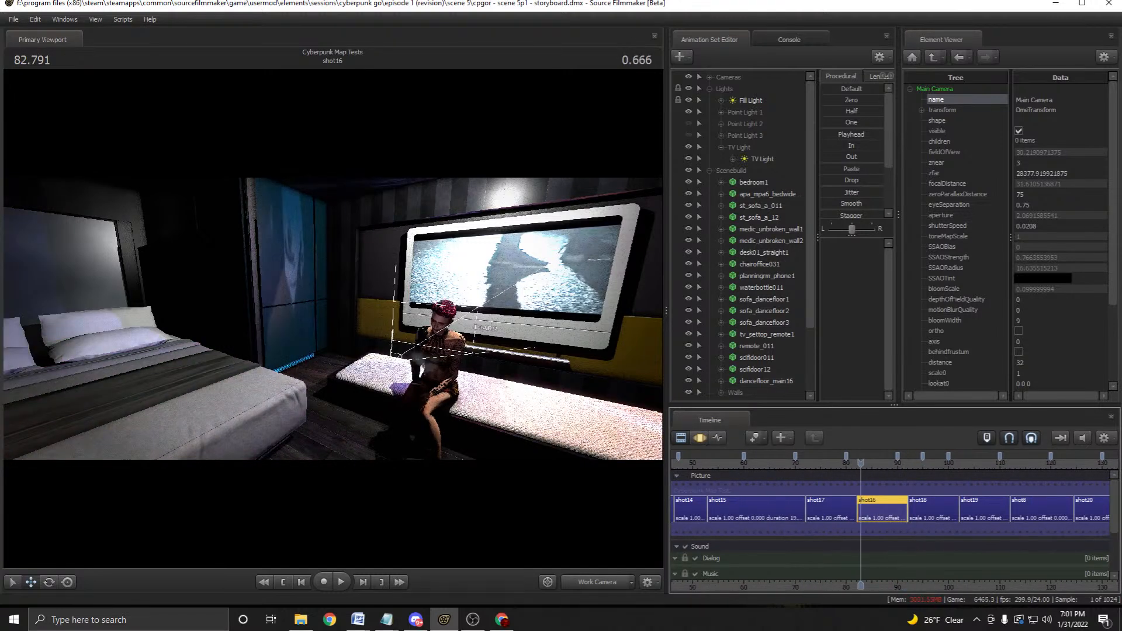
mouse_move(333, 319)
mouse_down()
mouse_move(292, 328)
mouse_move(324, 304)
mouse_move(321, 316)
mouse_up()
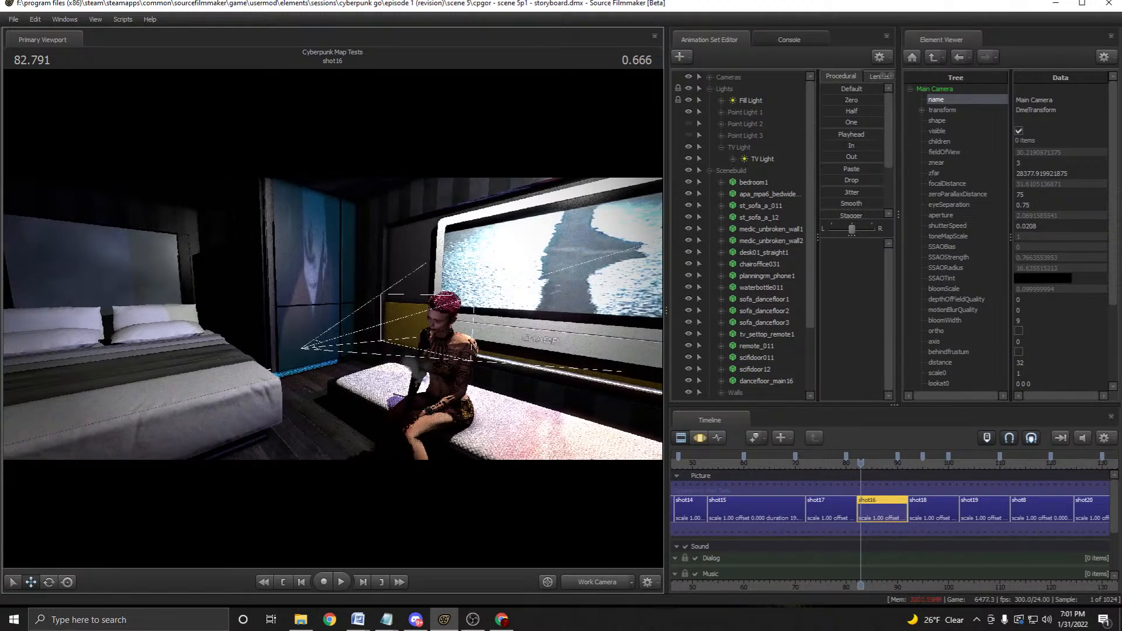
drag(333, 319, 307, 316)
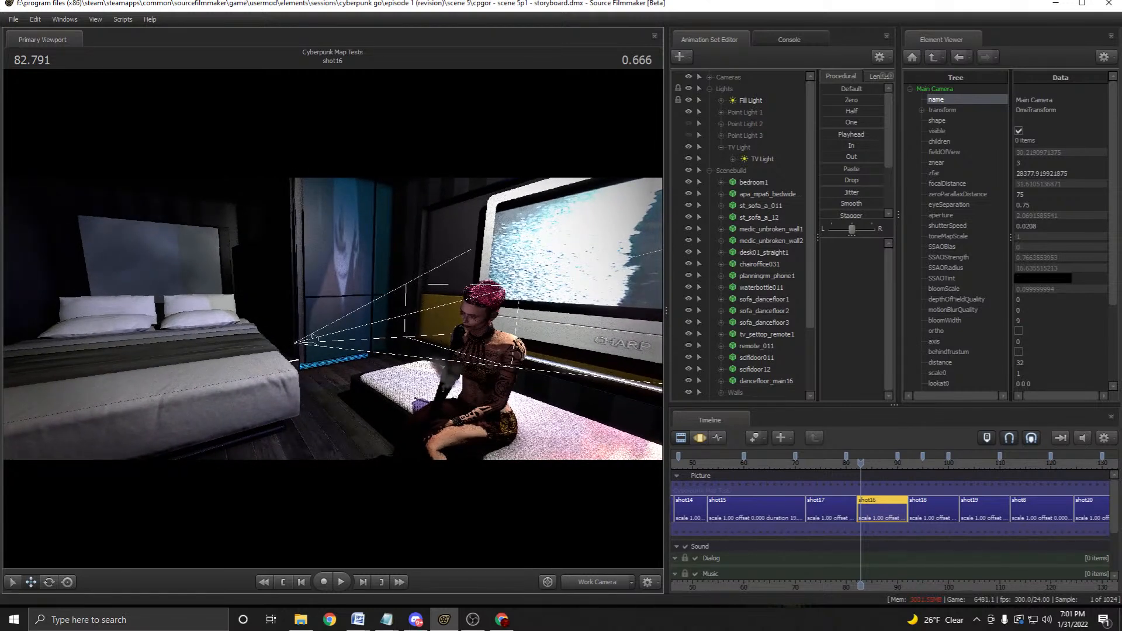
Select bedroom1 in Scenebuild and review shot16's TV screen and lighting through the Main Camera, including the cut from shot17.
click(759, 264)
click(754, 182)
mouse_move(861, 463)
mouse_down()
mouse_move(888, 462)
mouse_move(856, 463)
mouse_up()
key(space)
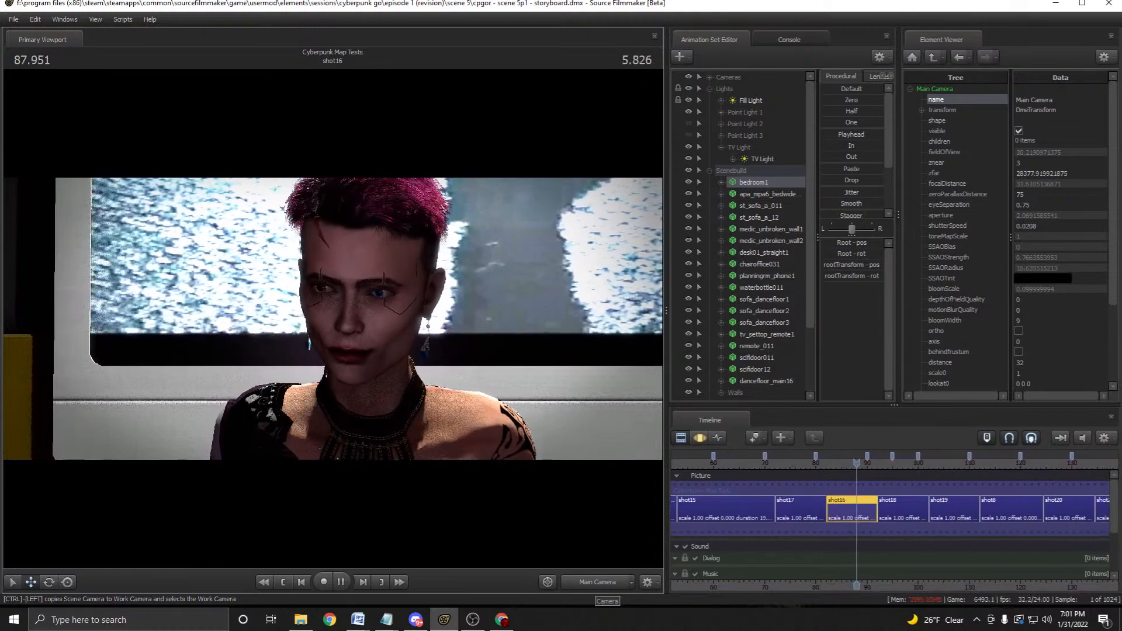
key(space)
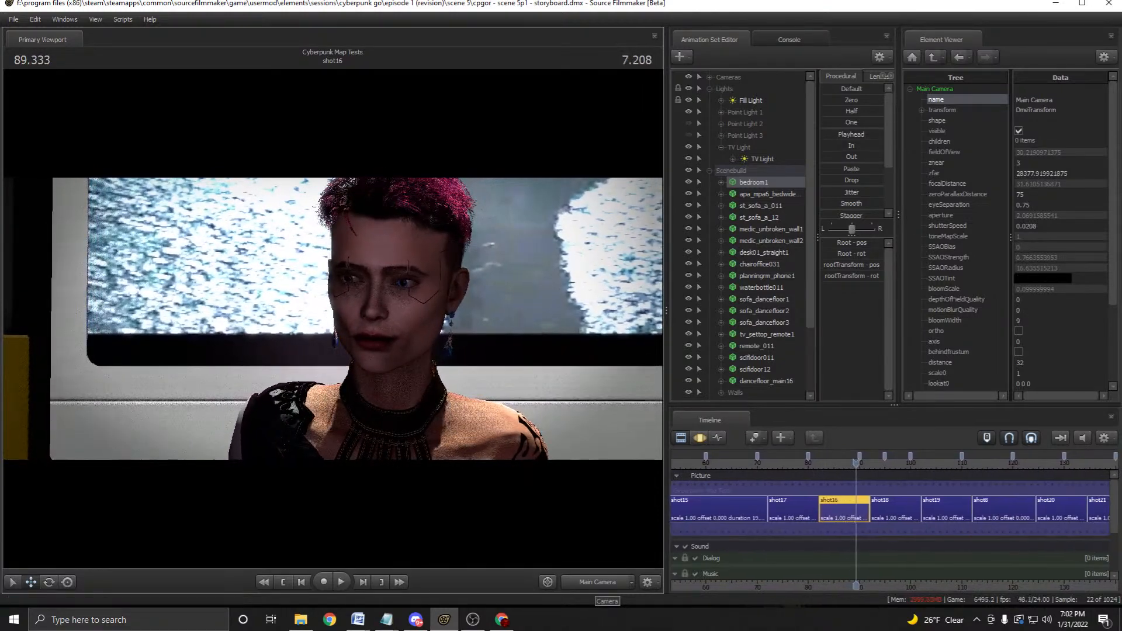
drag(856, 462, 819, 463)
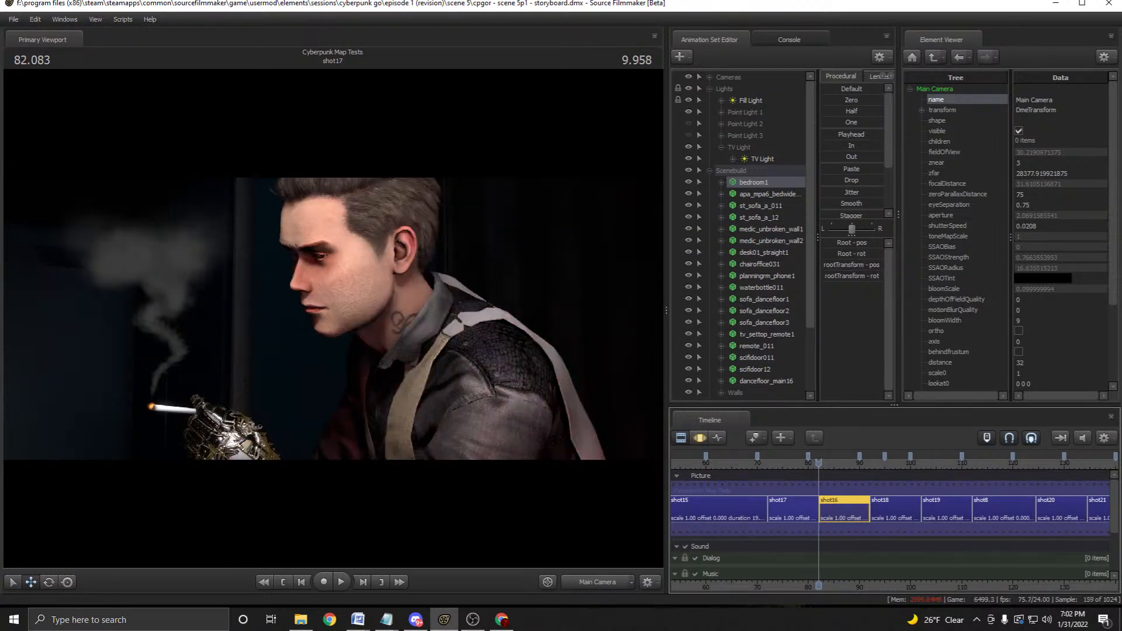
key(space)
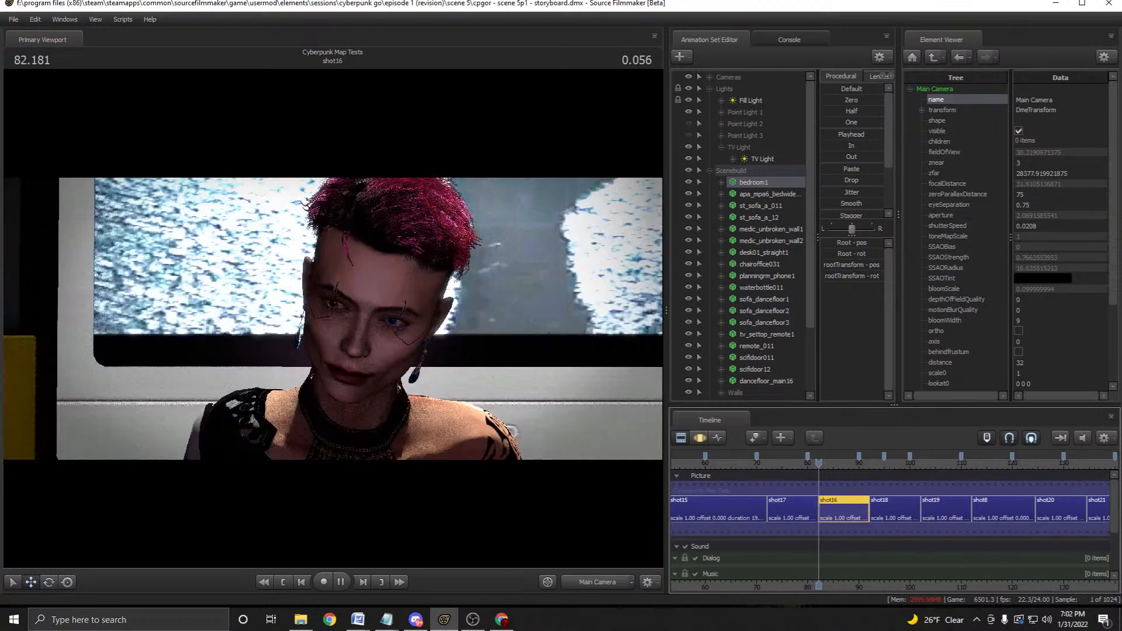
mouse_move(818, 463)
mouse_down()
mouse_move(842, 463)
mouse_move(816, 463)
mouse_up()
key(space)
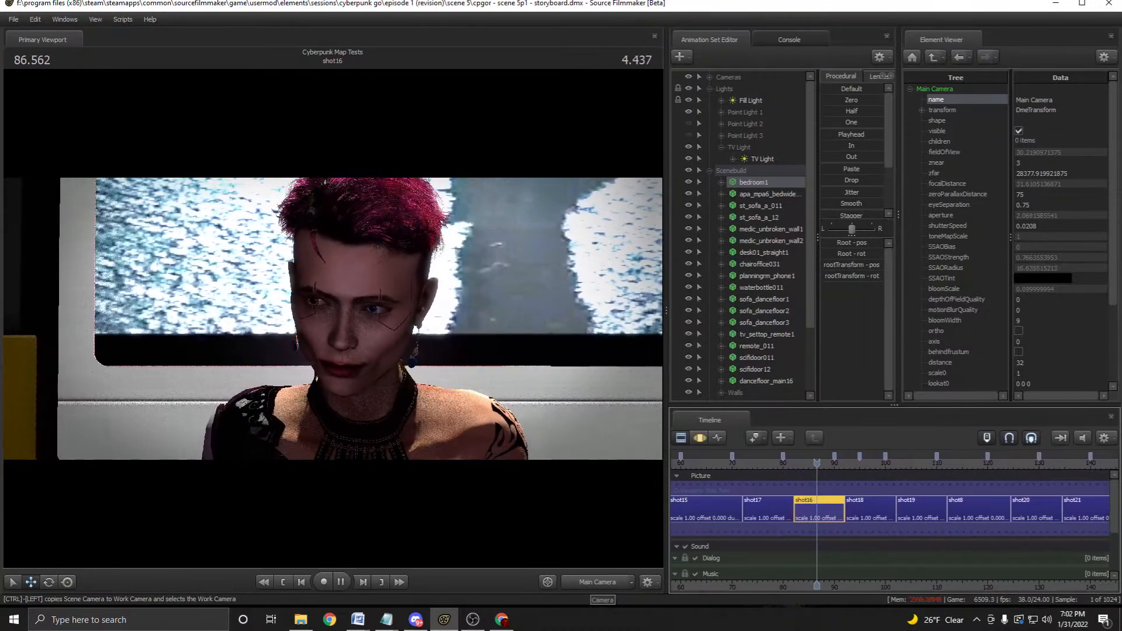
key(space)
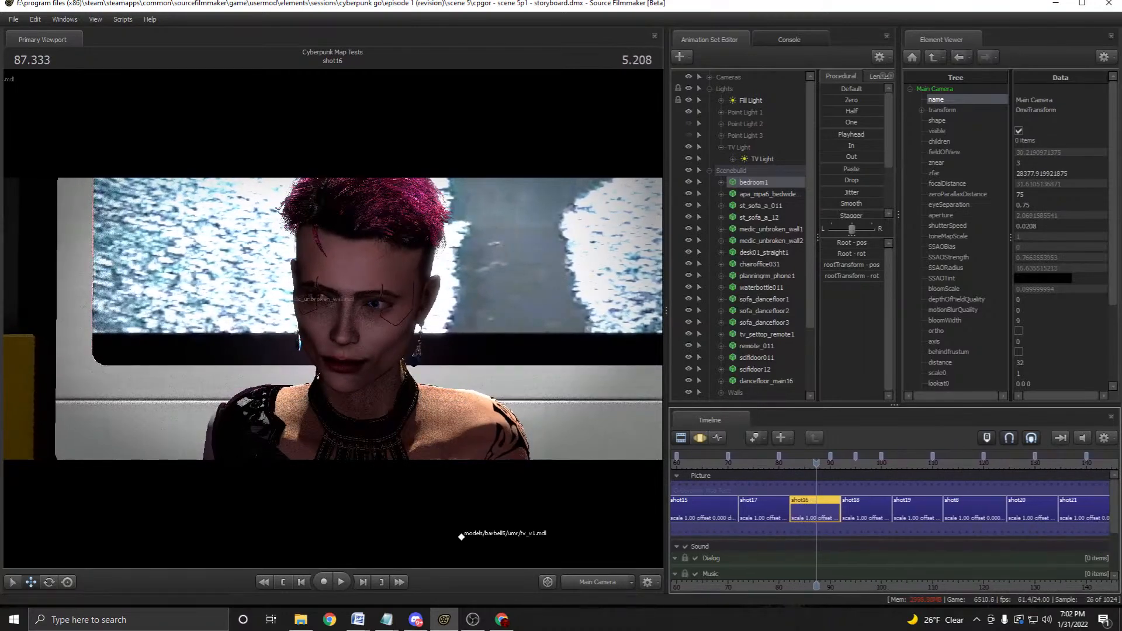
Replay and scrub shot16 through the Main Camera to check the light flicker on the woman, finishing at 82.166 seconds.
middle_drag(816, 468, 830, 468)
scroll(830, 466, up, 2)
drag(830, 463, 793, 463)
key(space)
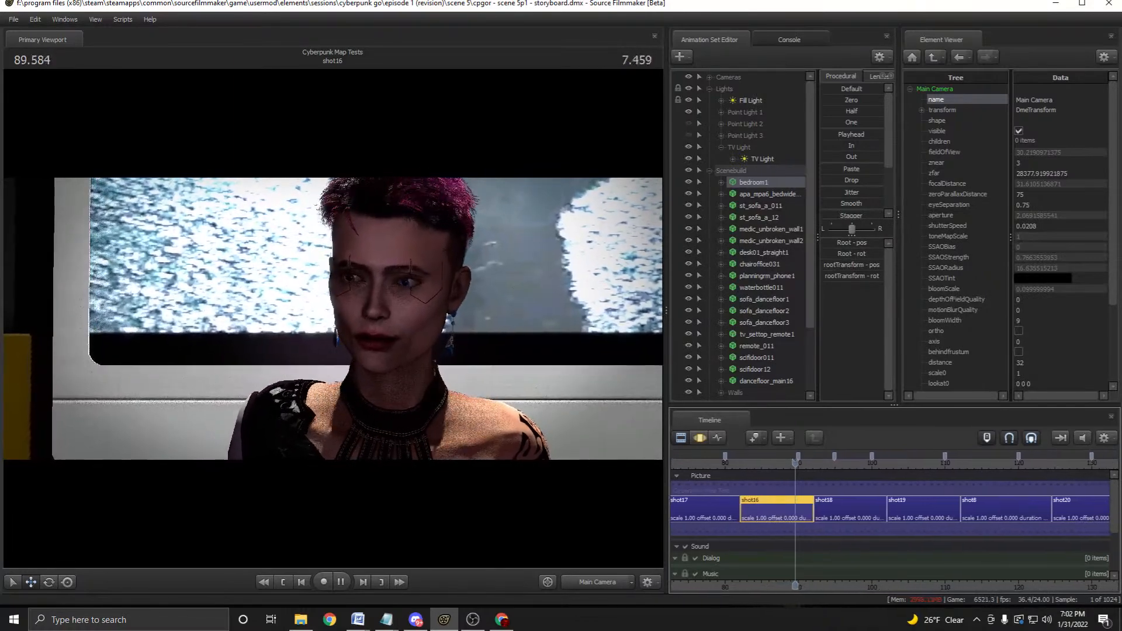
key(space)
key(space)
key(space)
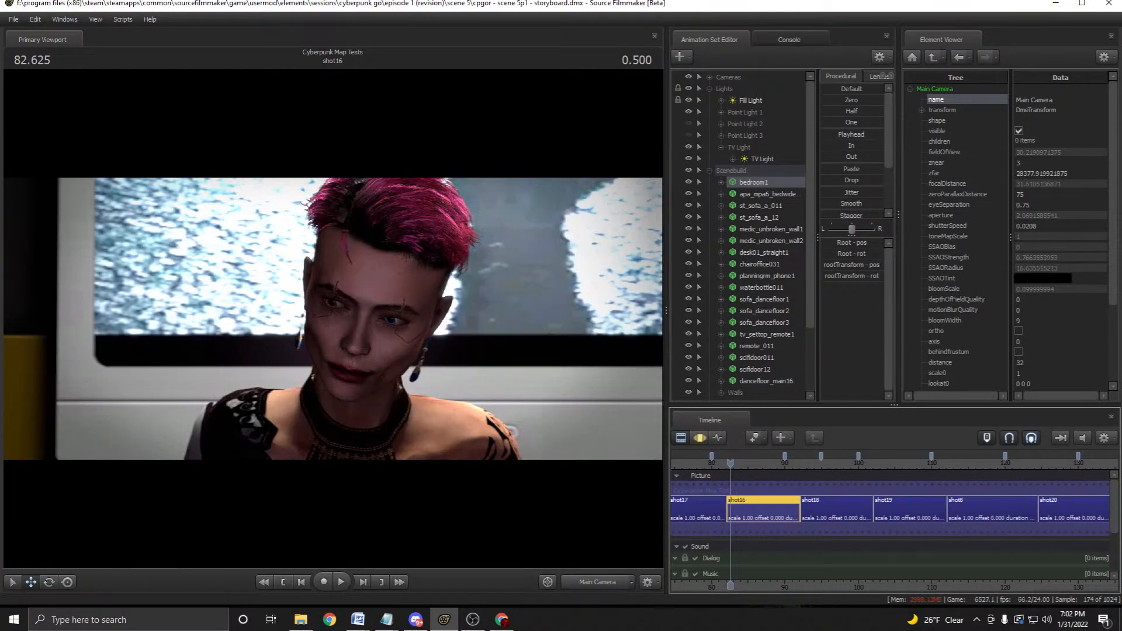
drag(730, 463, 737, 463)
drag(792, 463, 722, 463)
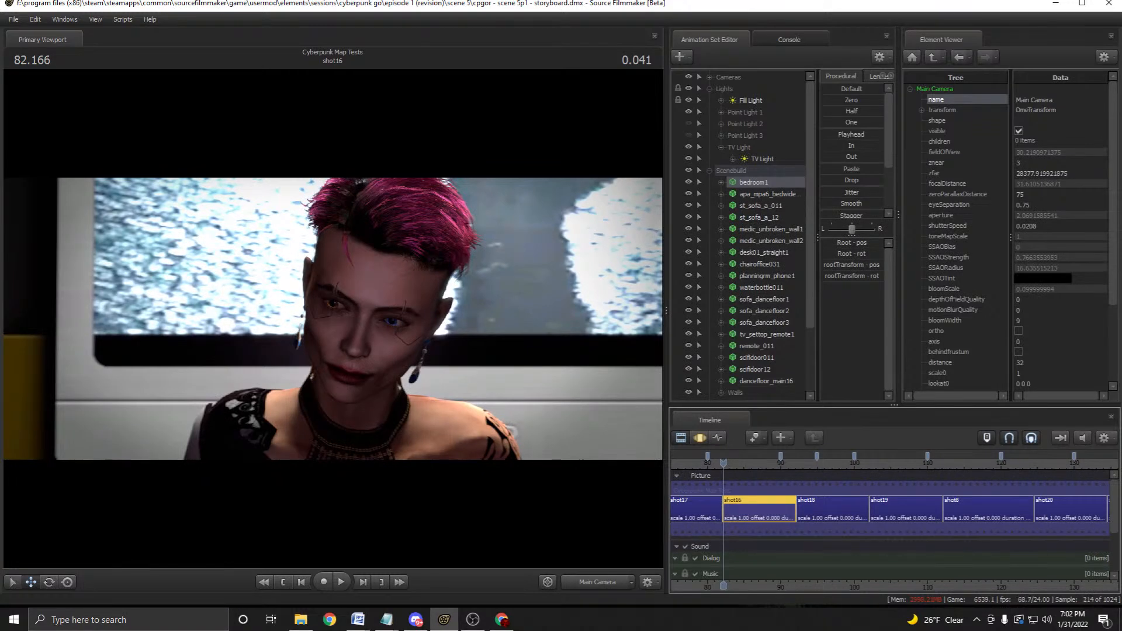
Collapse the Scenebuild group and compare shot16's opening frames at 82.458 and 82.250 seconds.
click(709, 170)
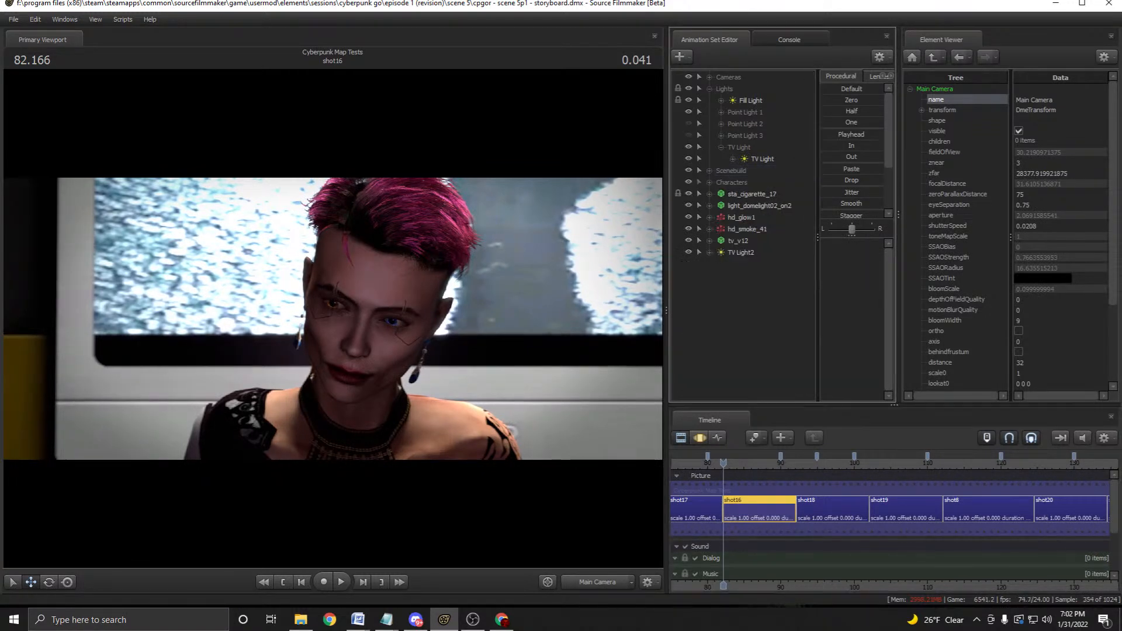
mouse_move(722, 462)
mouse_down()
mouse_move(799, 463)
mouse_move(713, 463)
mouse_move(743, 463)
mouse_move(725, 463)
mouse_up()
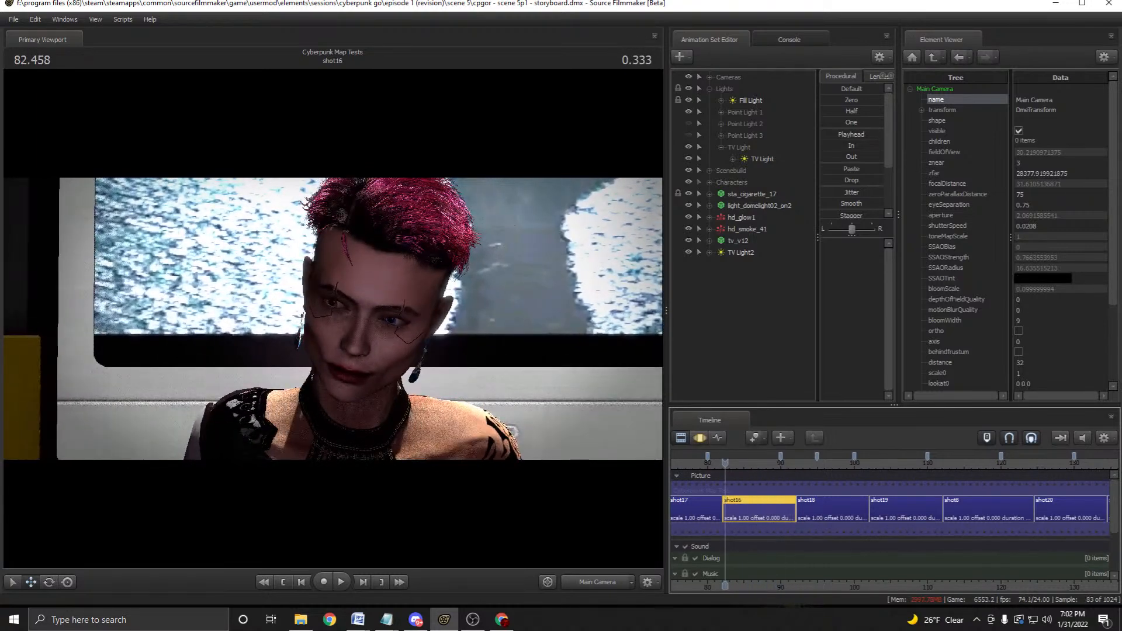
mouse_move(726, 462)
mouse_down()
mouse_move(766, 463)
mouse_move(724, 462)
mouse_up()
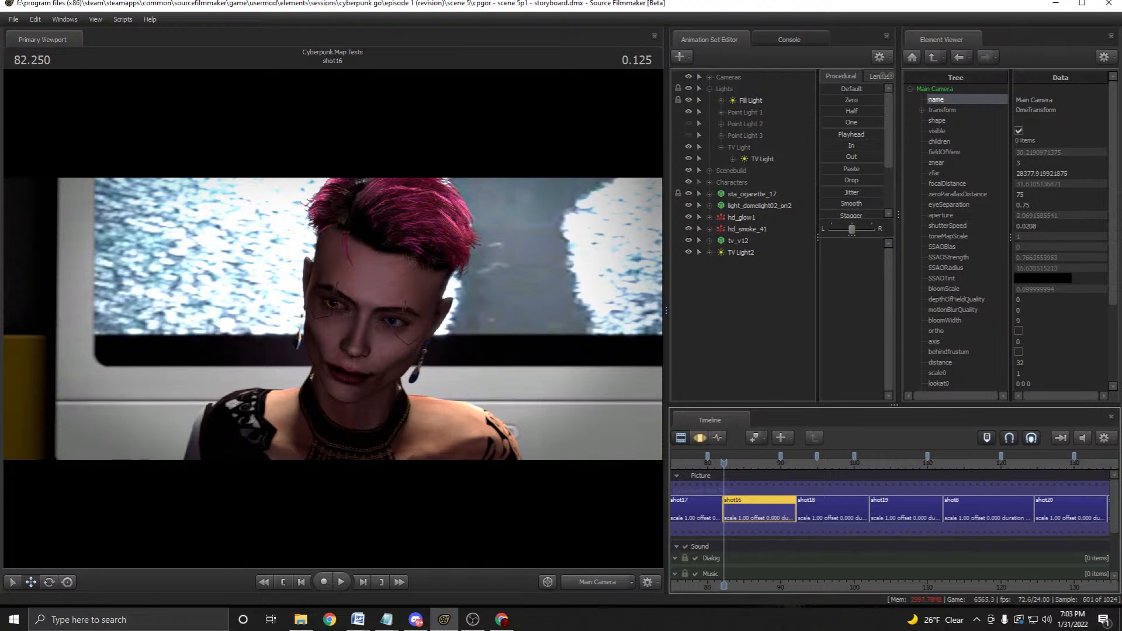
Select TV Light2 and inspect it in the Motion Editor across the shot17 to shot16 cut, then return to the Clip Editor.
click(741, 251)
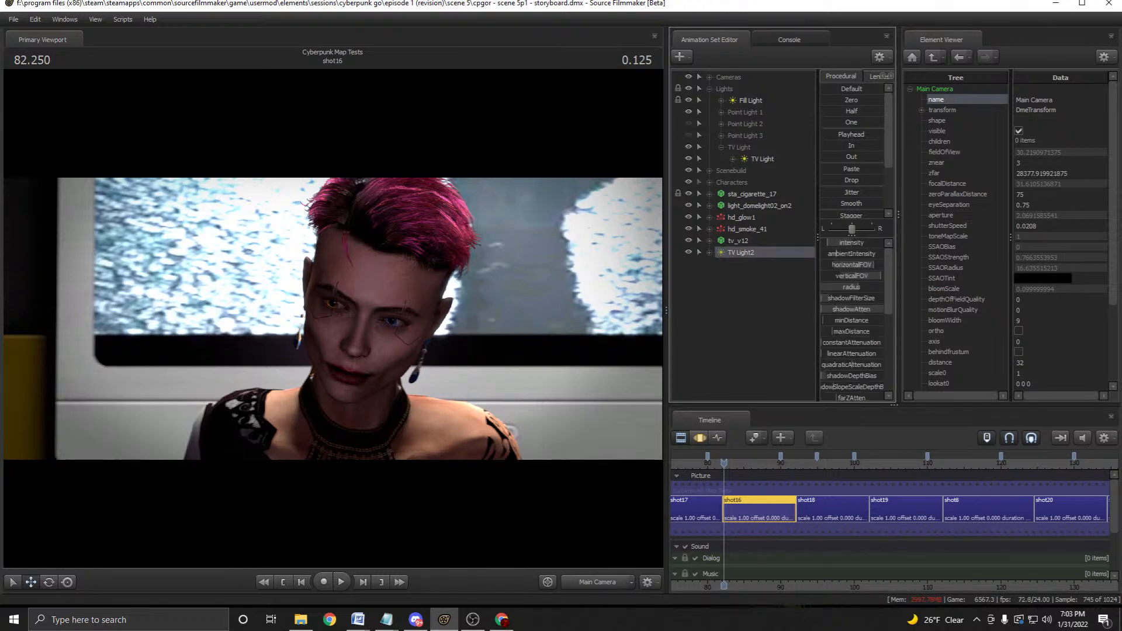
key(space)
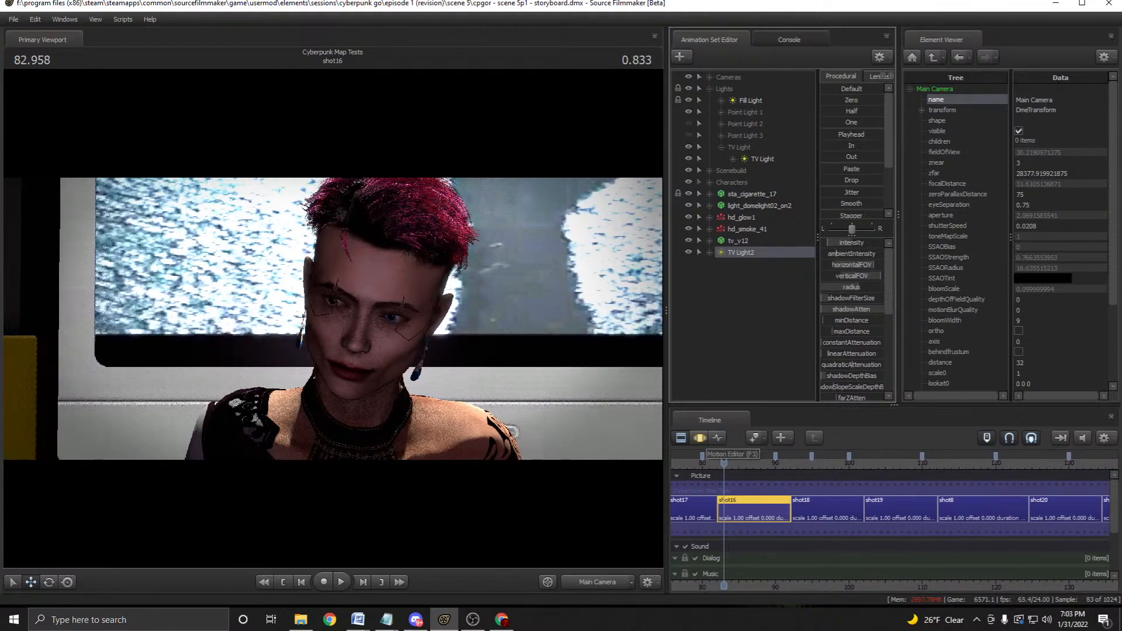
click(699, 438)
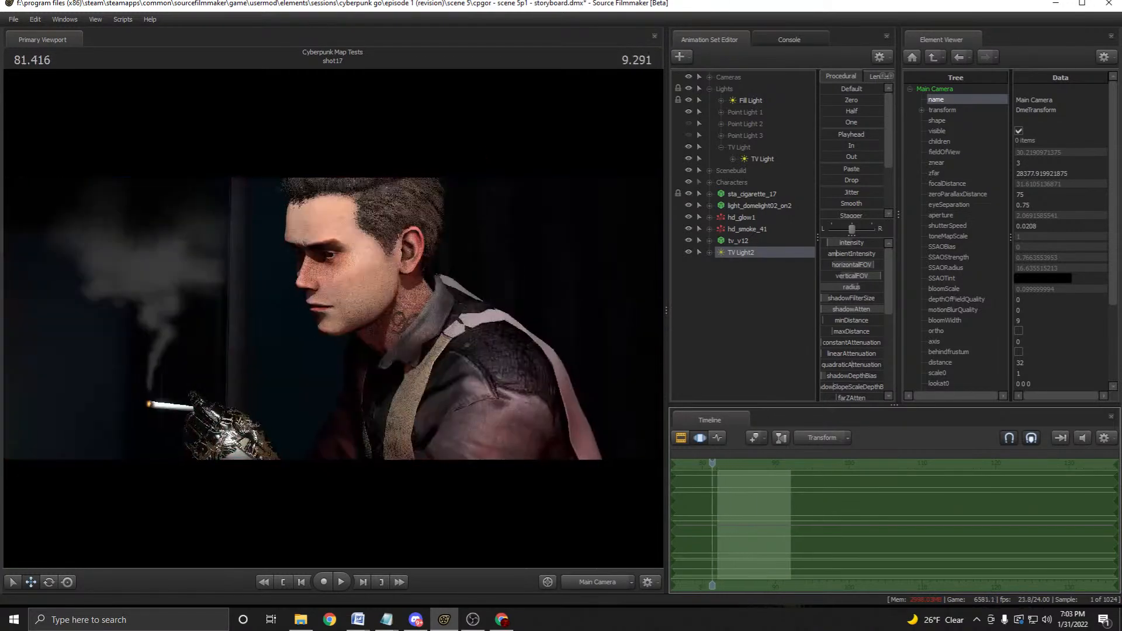
key(F2)
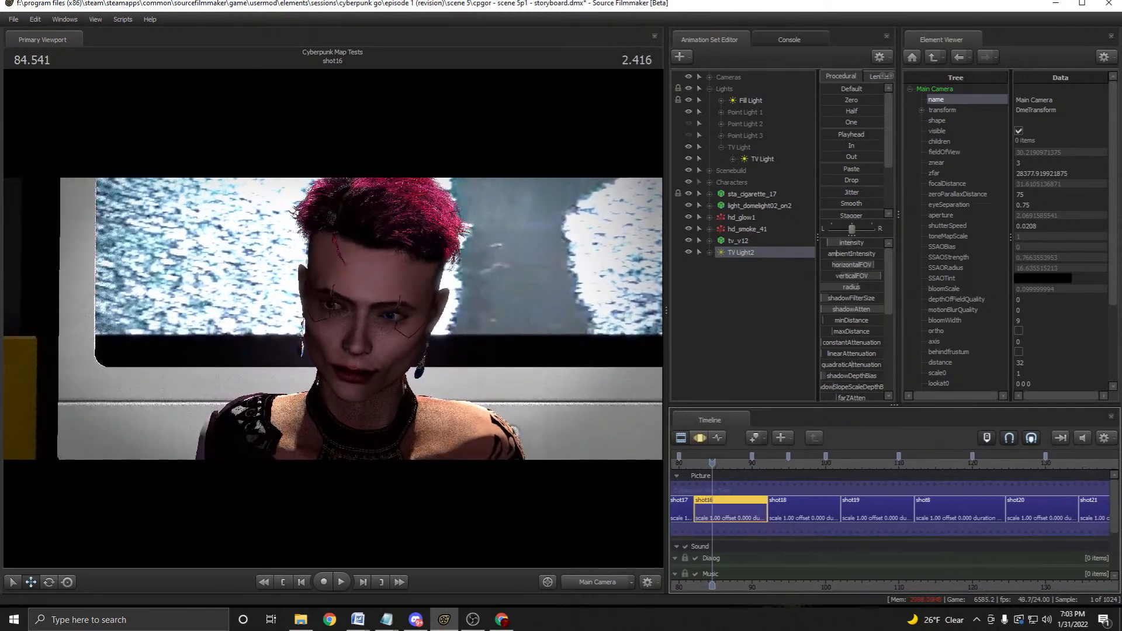
Play shot16 through the Main Camera and the Work Camera to check how the TV light falls across the bedroom.
key(space)
key(space)
key(space)
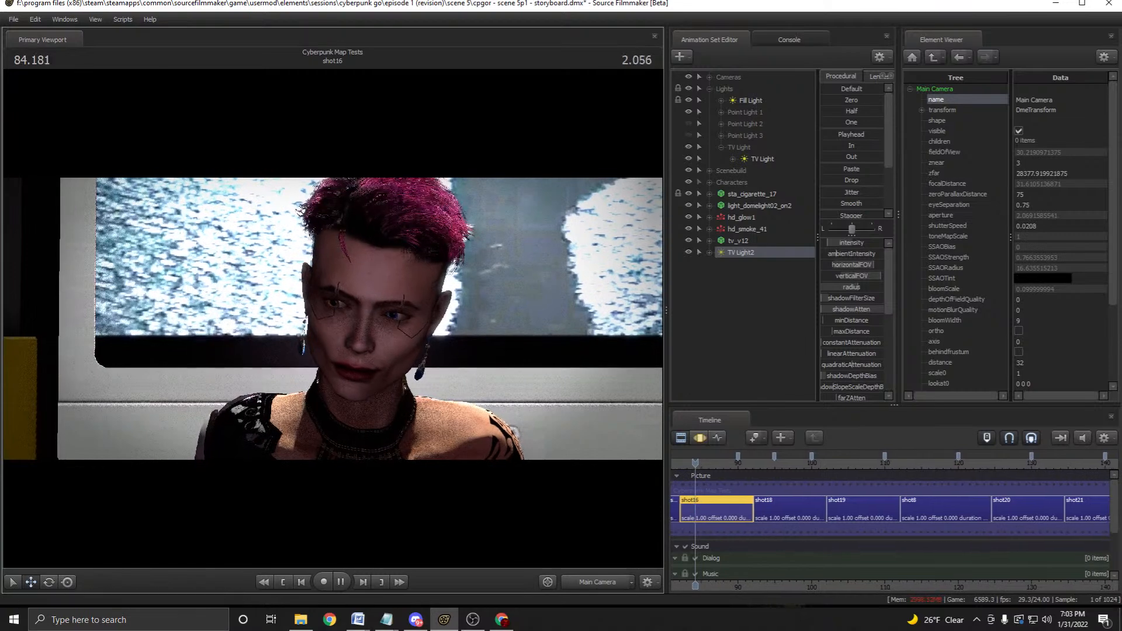
key(space)
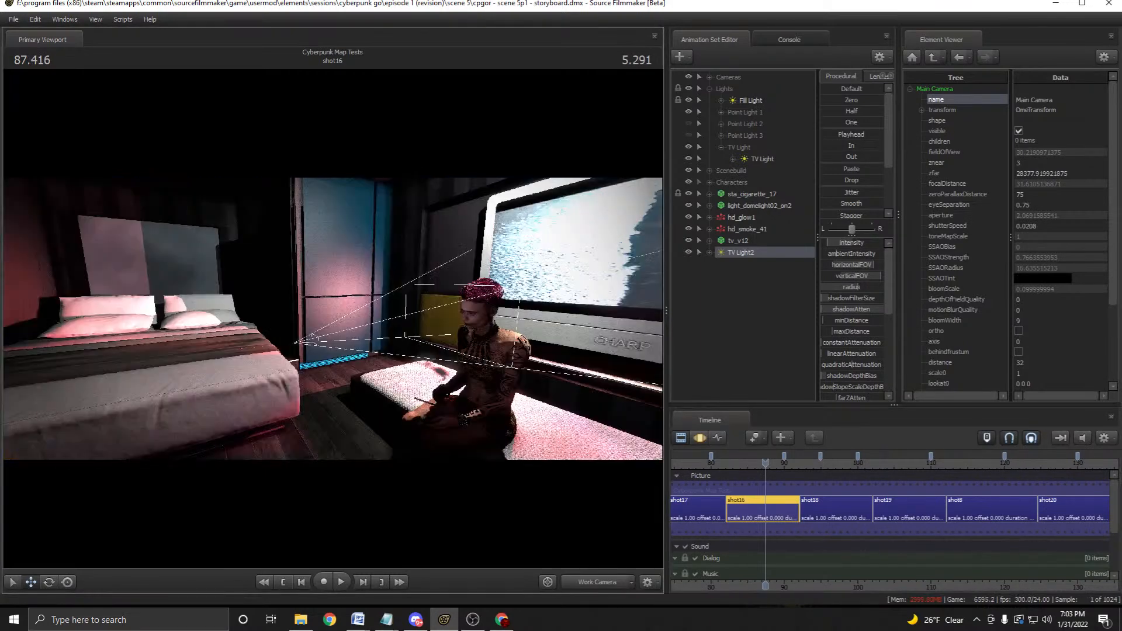
key(space)
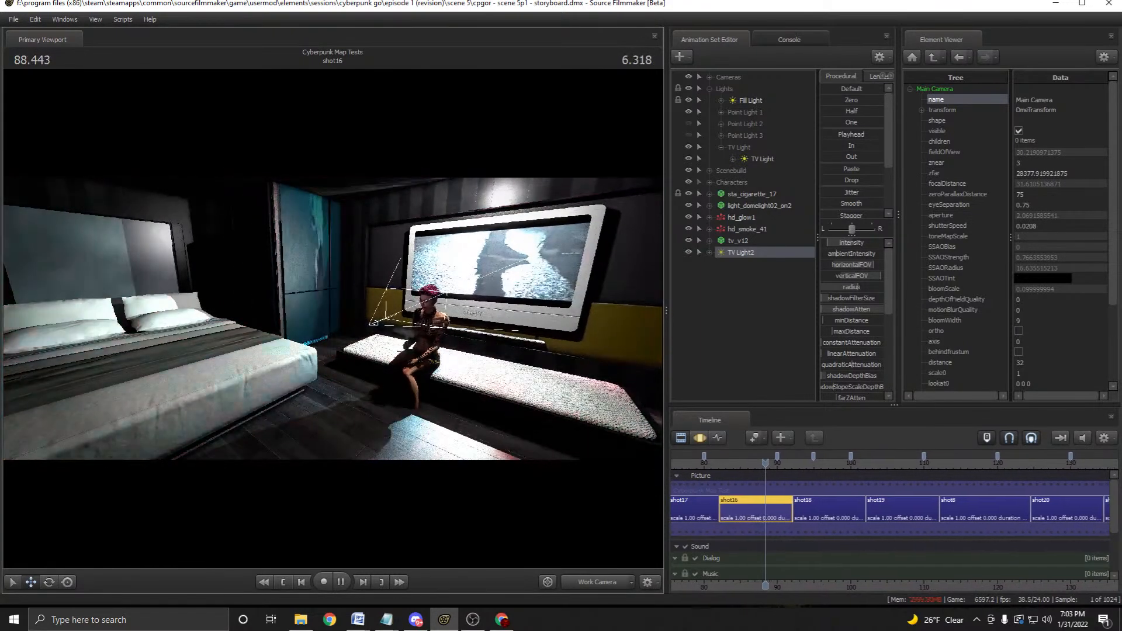
key(space)
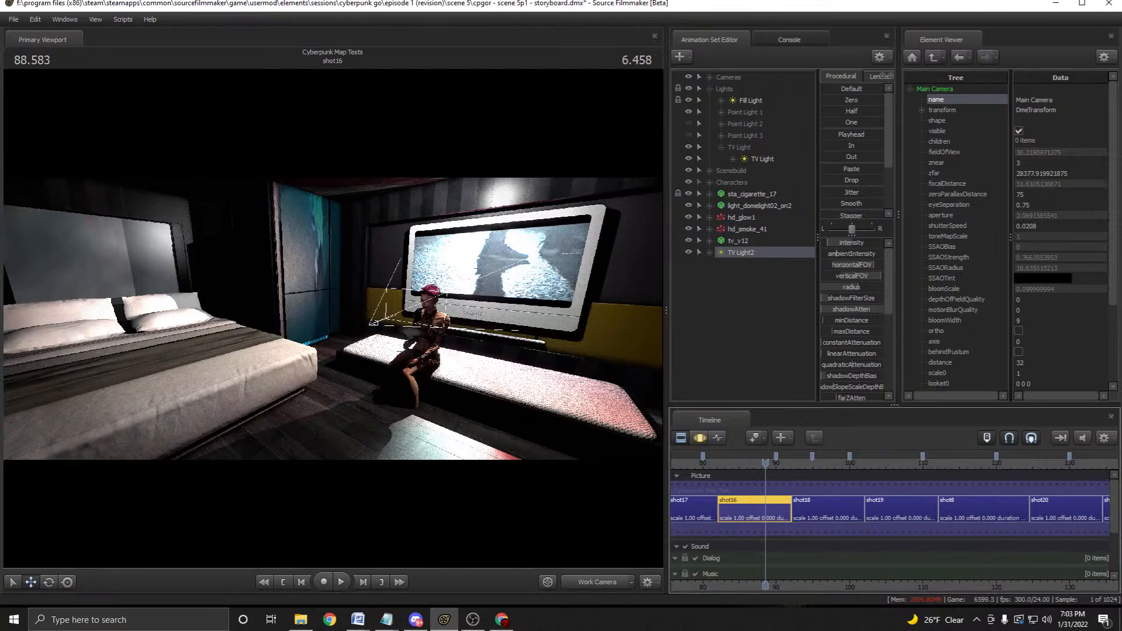
scroll(891, 514, down, 3)
scroll(891, 514, down, 2)
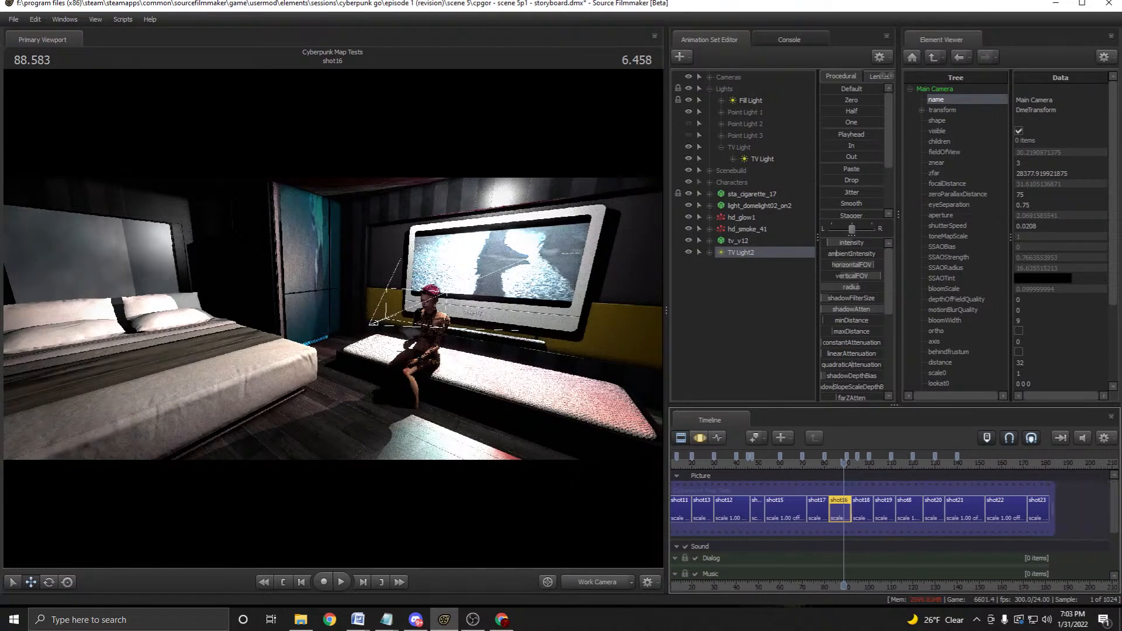
Select shot11 and inspect its TV Light in the Motion Editor.
click(680, 511)
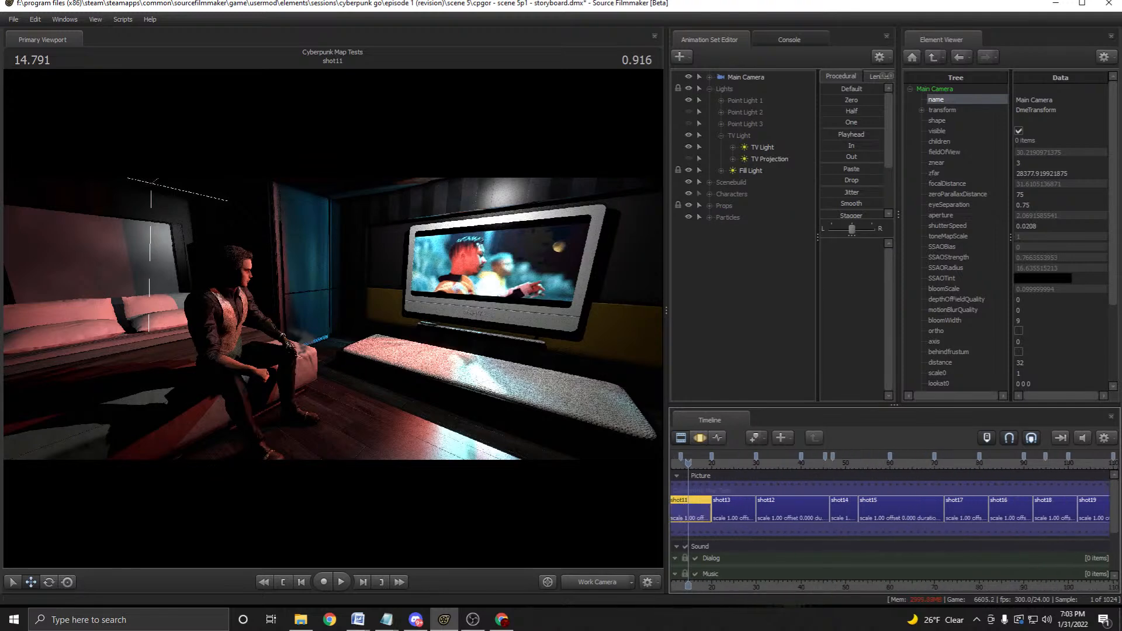
click(710, 183)
click(709, 182)
click(762, 147)
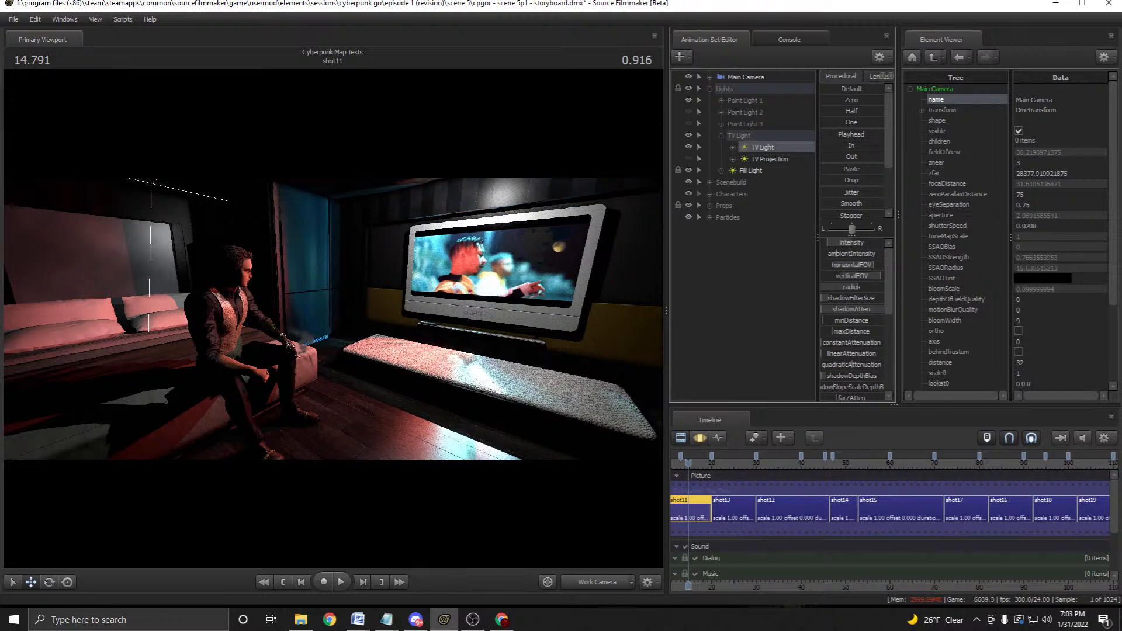
key(F3)
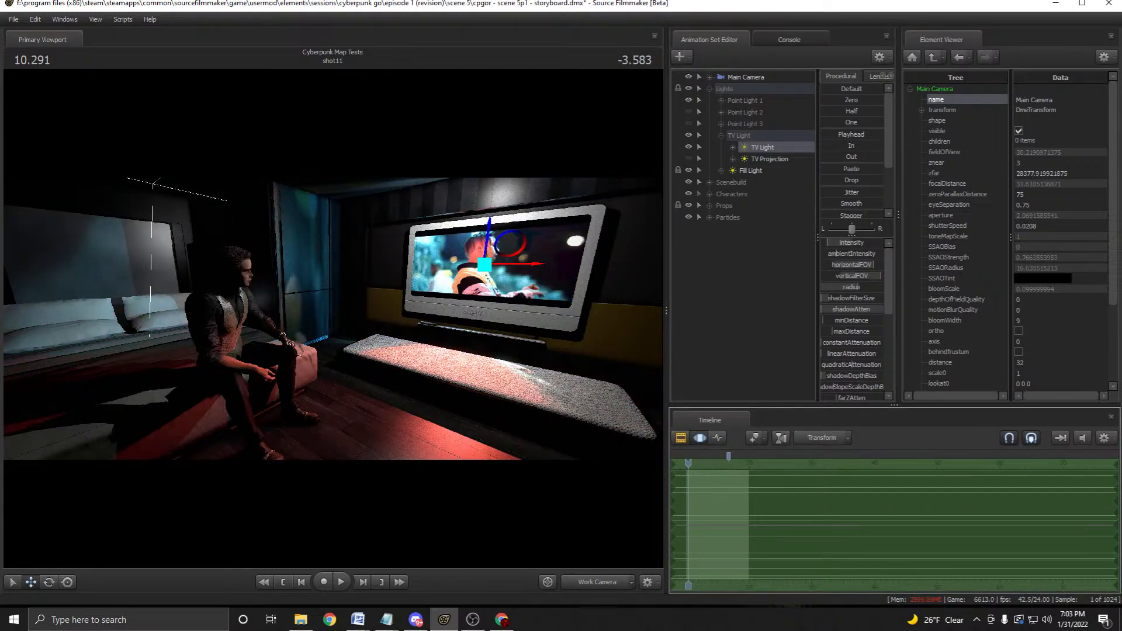
Turn off the scene hierarchy display in the Animation Set Editor and select shot11's screen0_bm1 animation set.
click(730, 269)
right_click(730, 269)
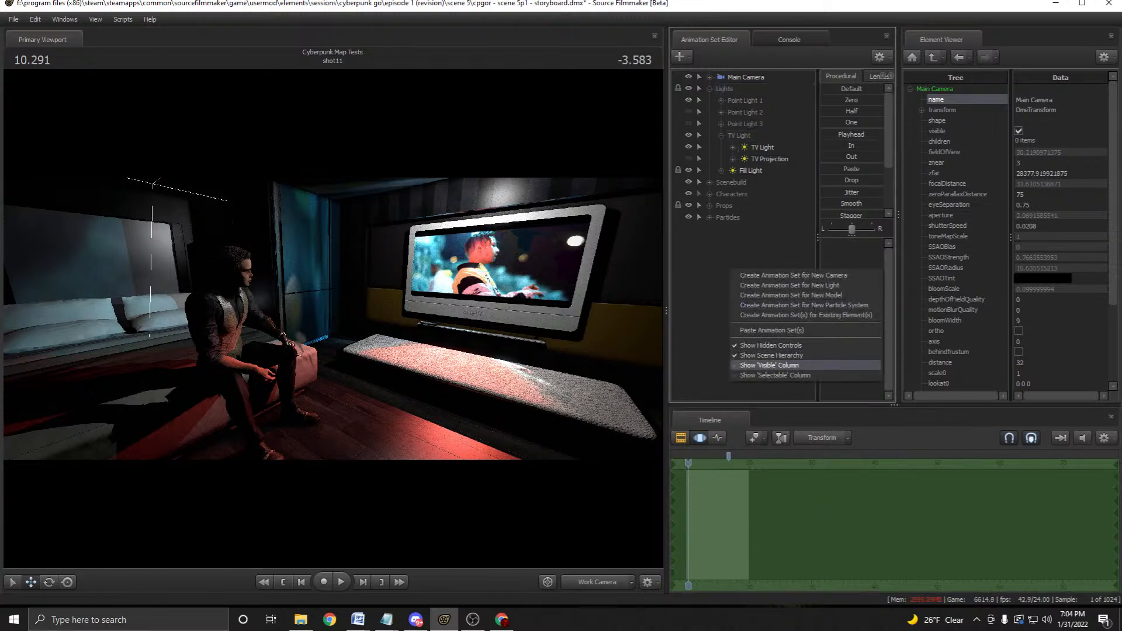
key(Escape)
right_click(727, 246)
key(Escape)
right_click(715, 261)
click(756, 346)
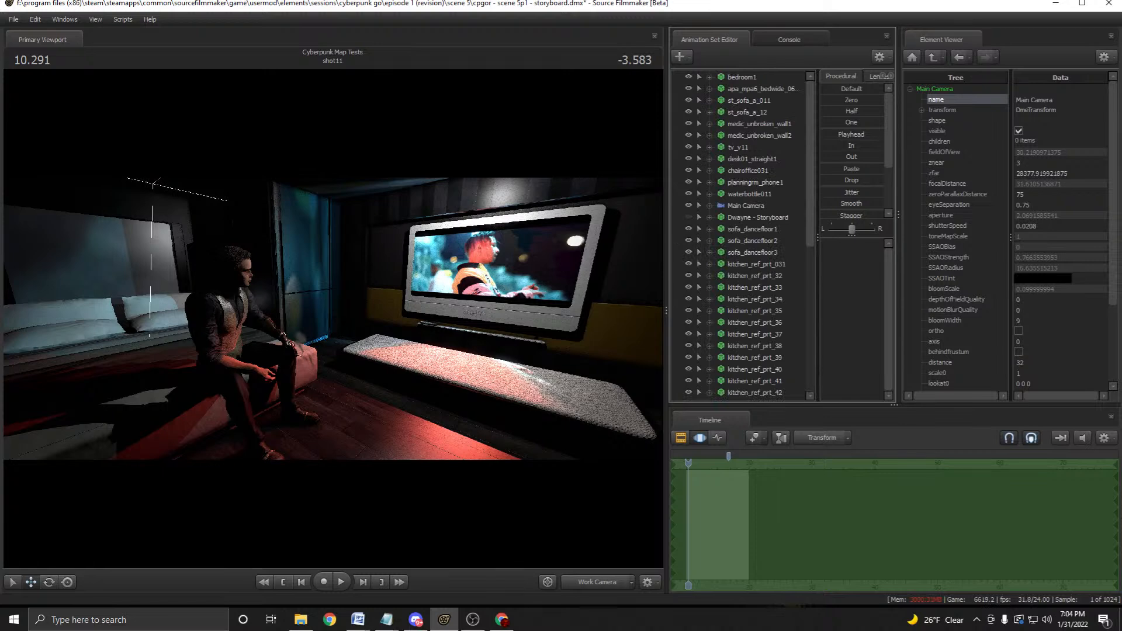
click(755, 346)
Set the time selection around screen0_bm1's $frame ramp from 16.833 to 33.708 seconds and copy its samples.
scroll(759, 523, down, 7)
scroll(759, 523, up, 12)
key(shift)
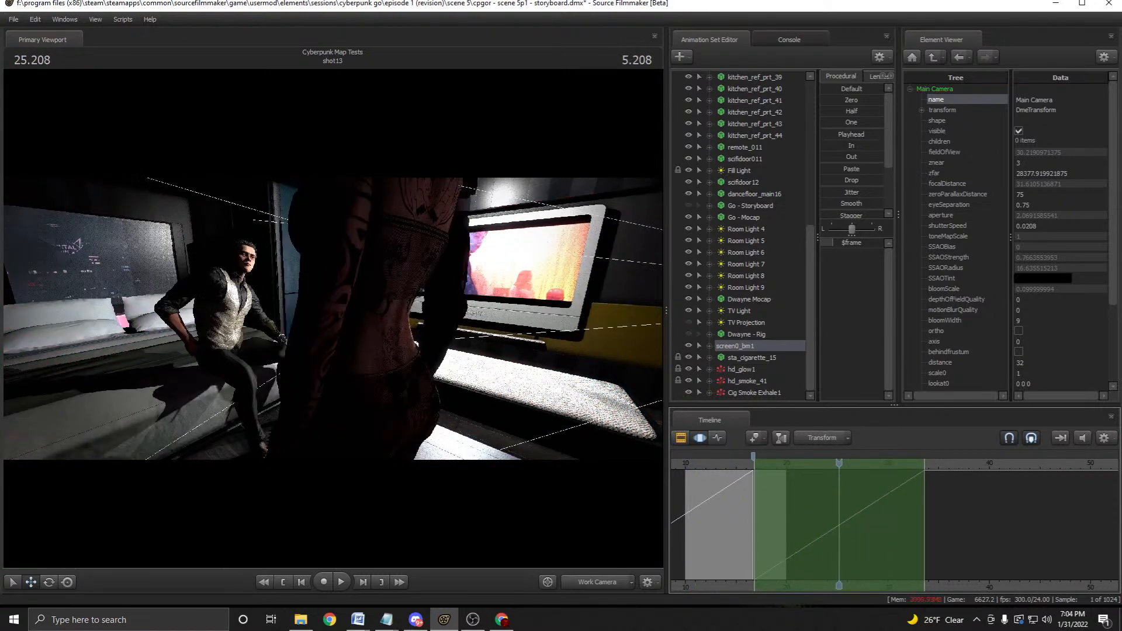
drag(839, 523, 753, 523)
scroll(754, 522, up, 12)
key(shift)
scroll(754, 523, down, 12)
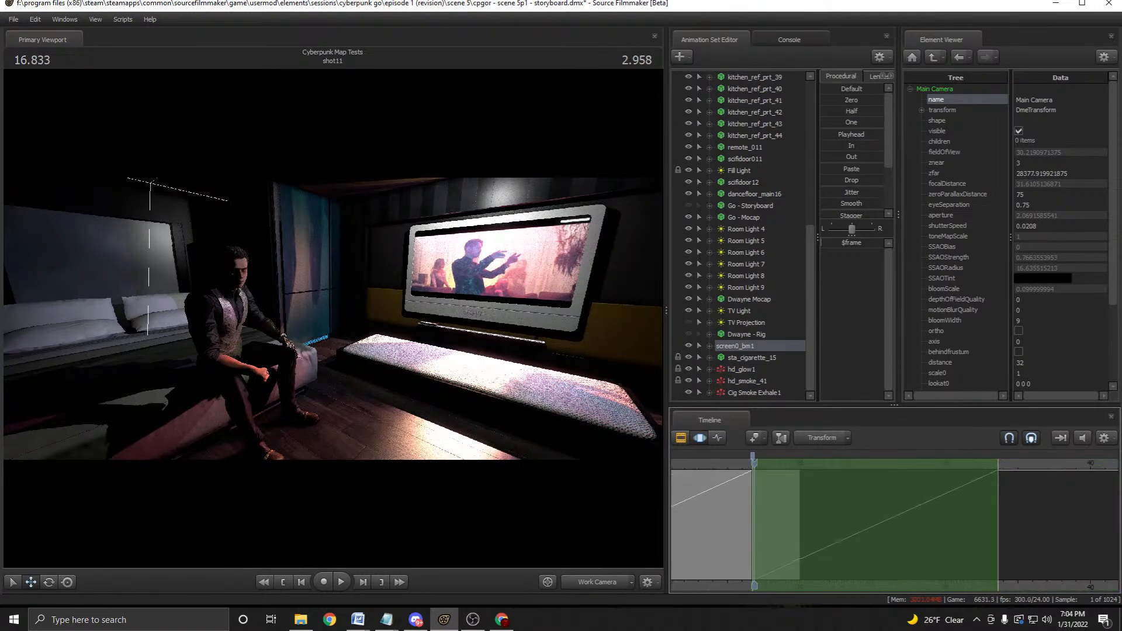
drag(754, 523, 999, 523)
scroll(999, 523, up, 12)
key(shift)
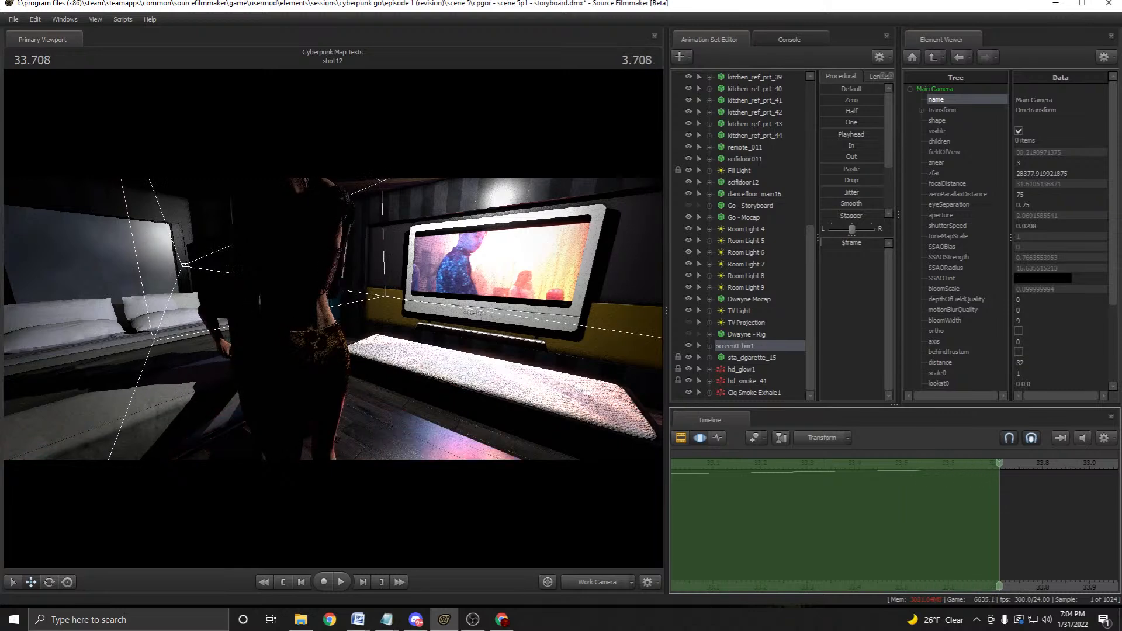
scroll(999, 523, down, 8)
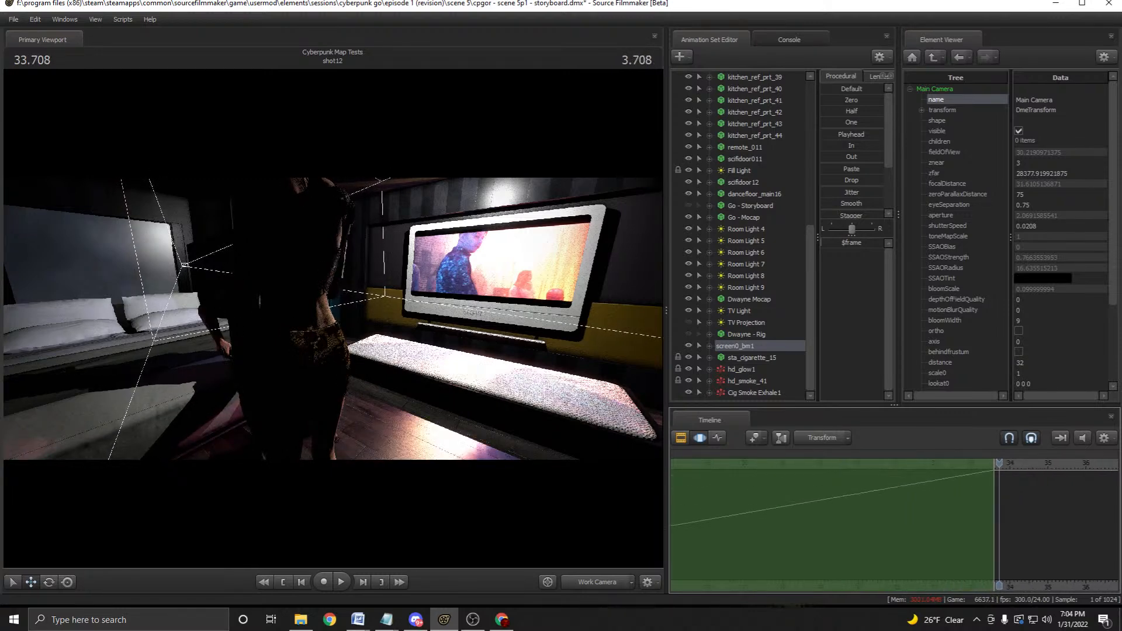
right_click(849, 501)
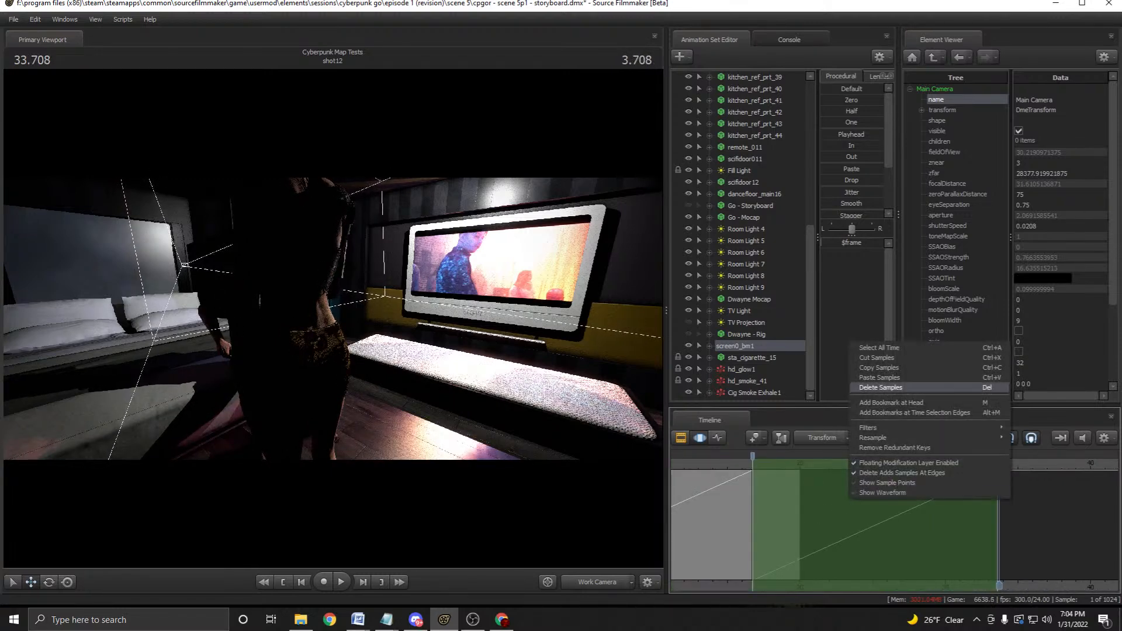
click(887, 367)
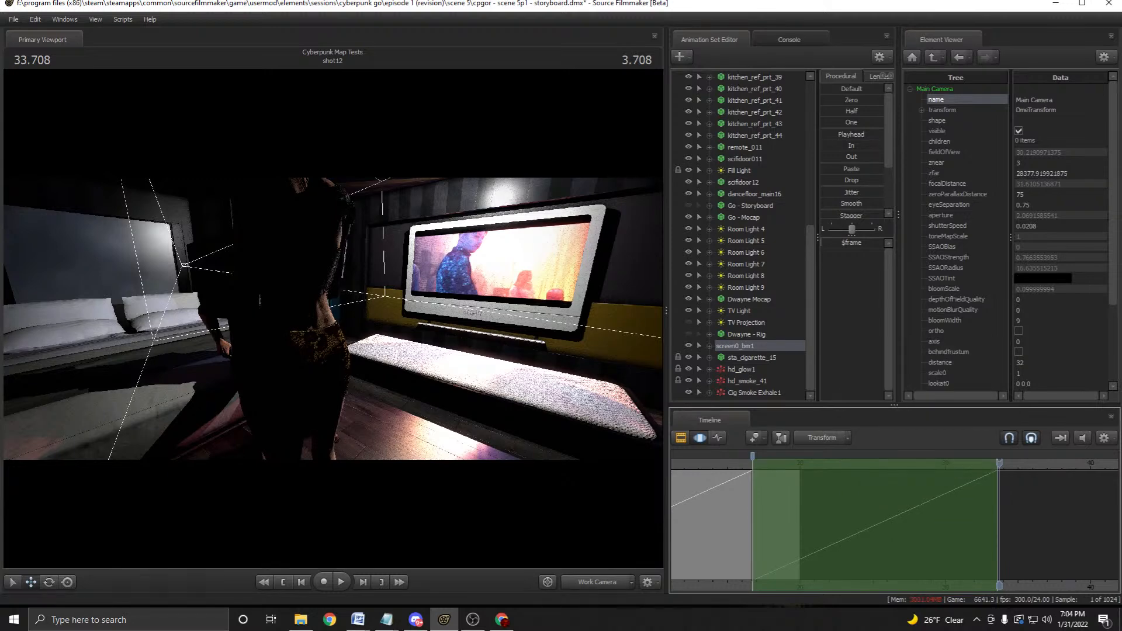
Return to the Clip Editor, move the playhead to 84.833 seconds and select shot16, viewed through the Main Camera.
click(681, 438)
scroll(998, 523, down, 6)
drag(999, 463, 1043, 463)
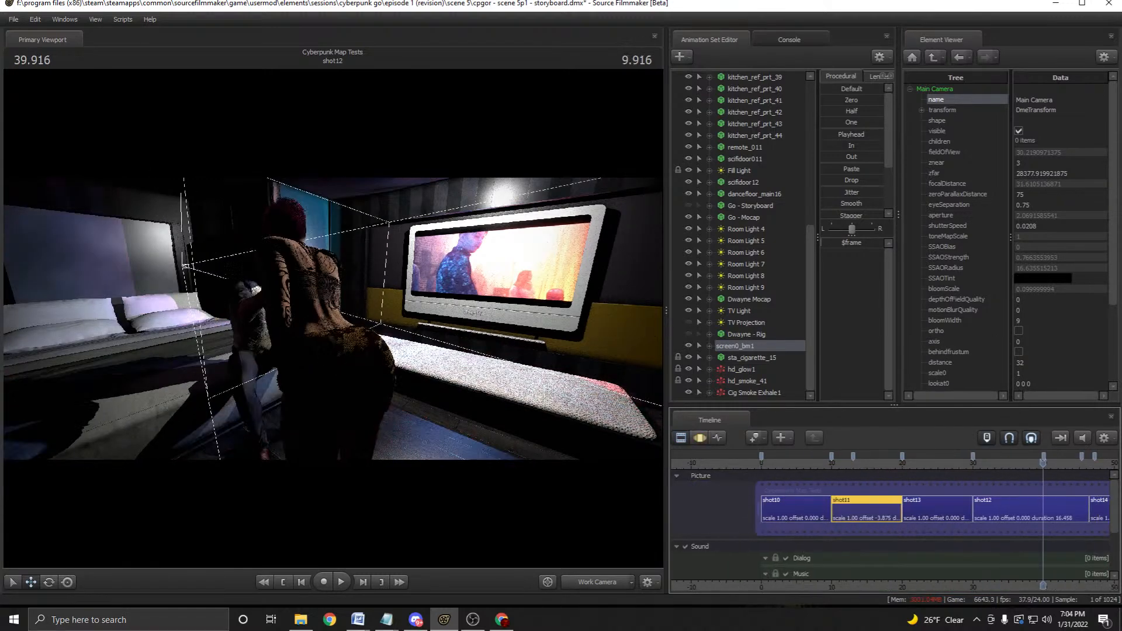
middle_drag(1043, 485, 729, 485)
drag(729, 463, 1046, 463)
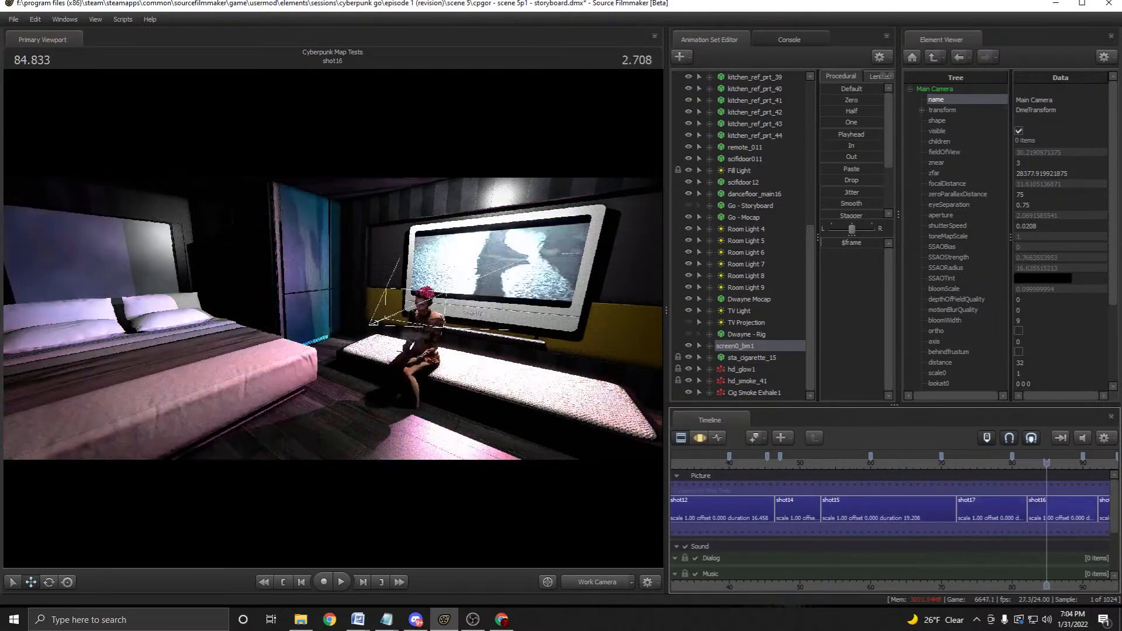
key(F4)
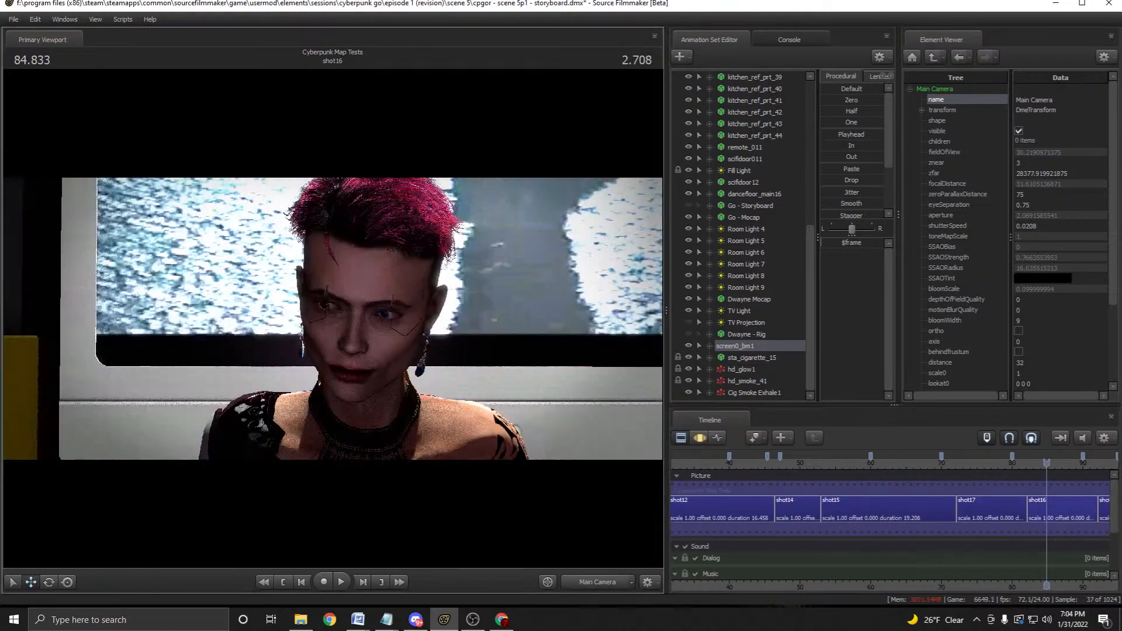
click(1062, 509)
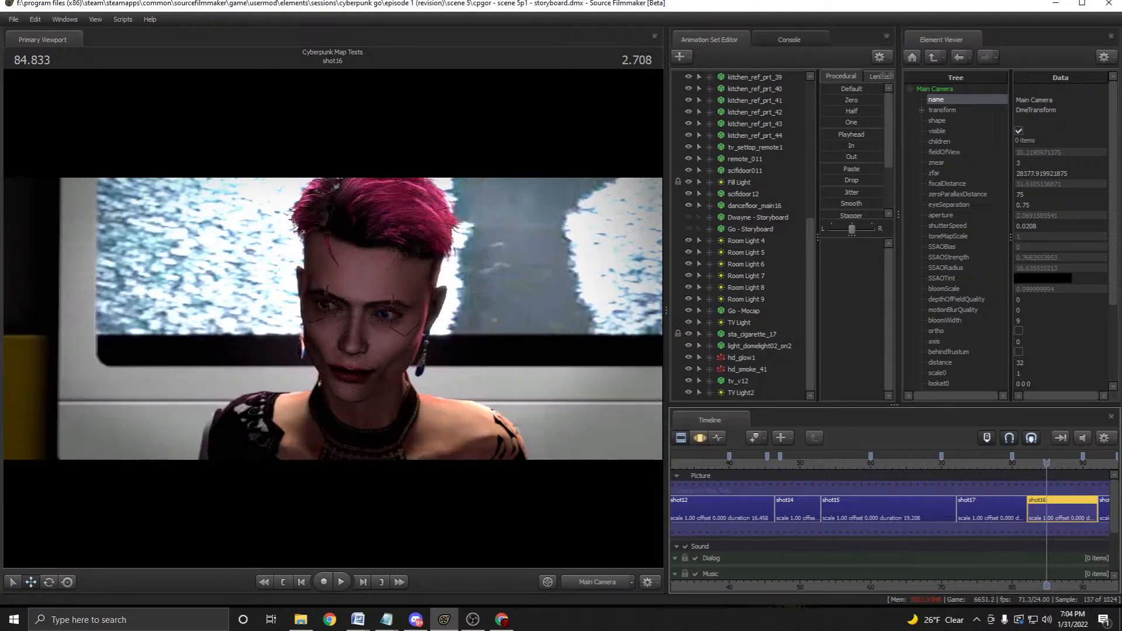
Show shot16's tv_v12 model in the Element Viewer and expand its materials down to the screen0_bm attributes.
scroll(739, 234, up, 7)
scroll(740, 234, down, 7)
scroll(740, 234, up, 6)
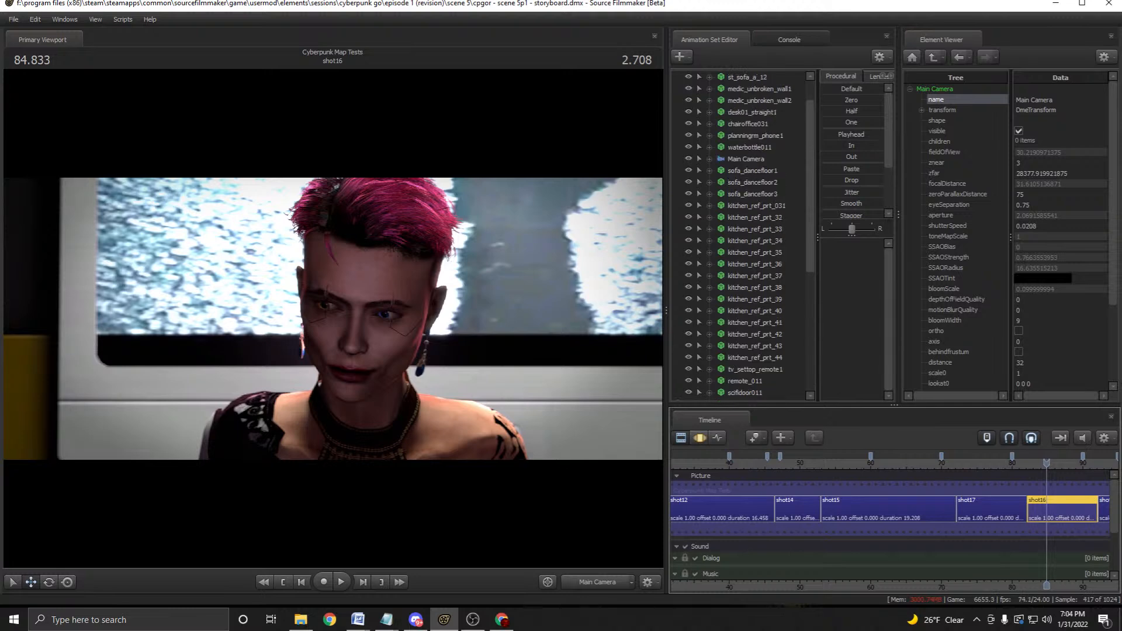
scroll(739, 234, down, 6)
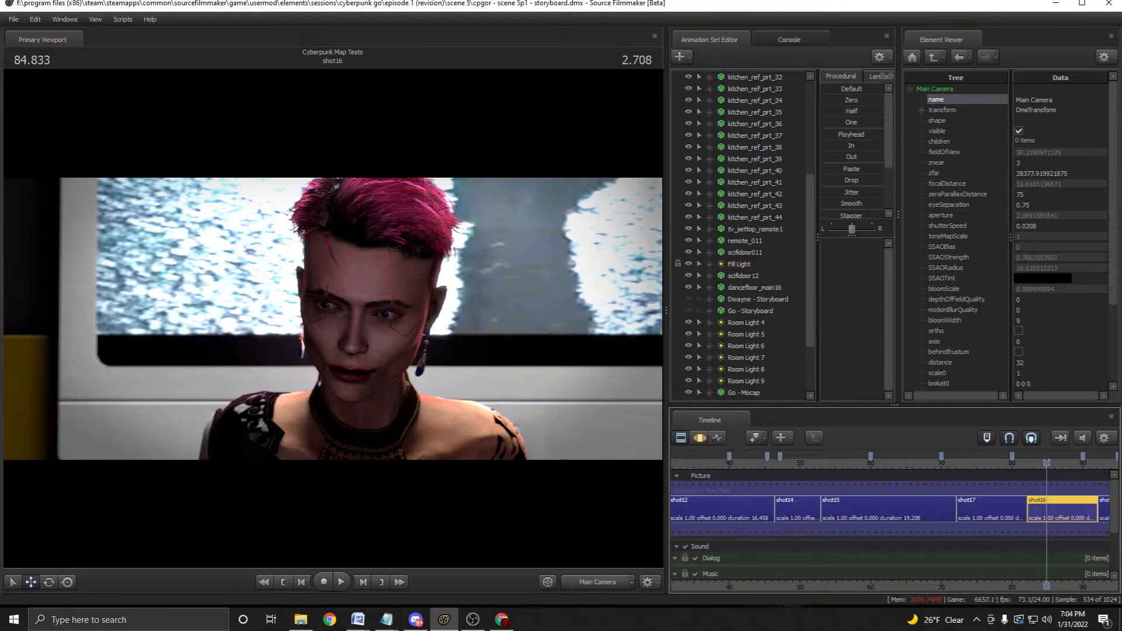
right_click(739, 381)
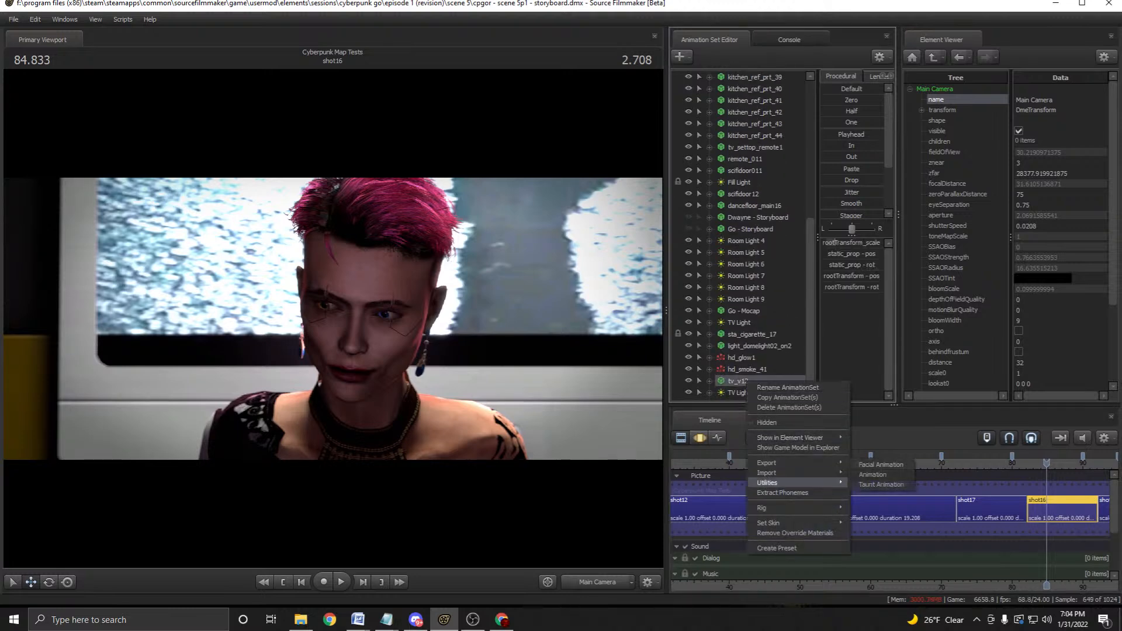
mouse_move(795, 522)
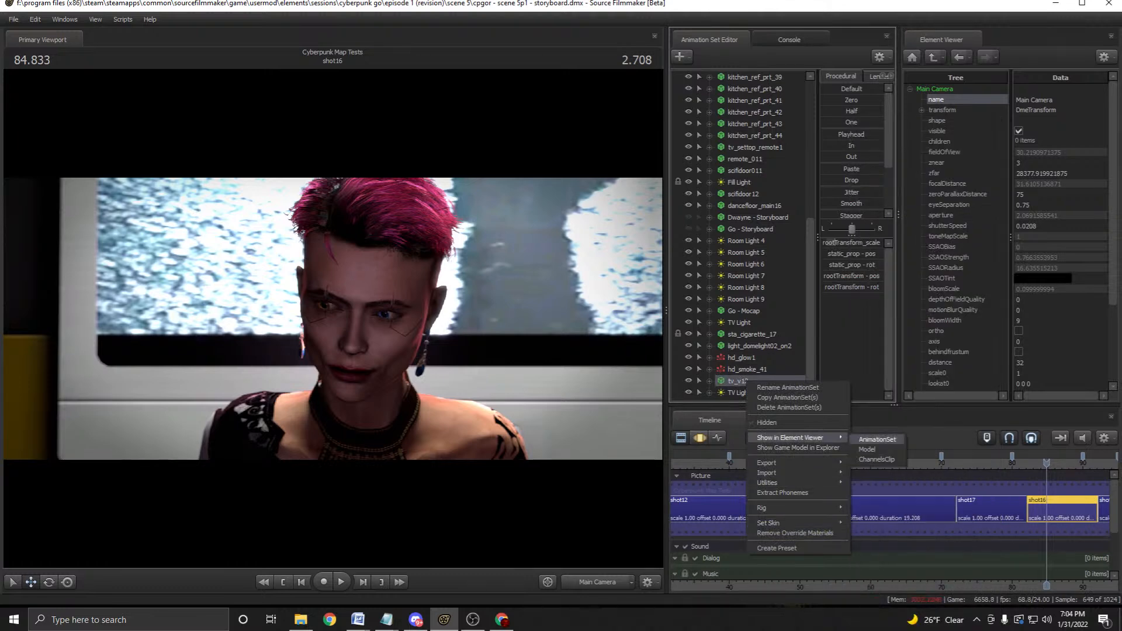
click(873, 439)
click(921, 288)
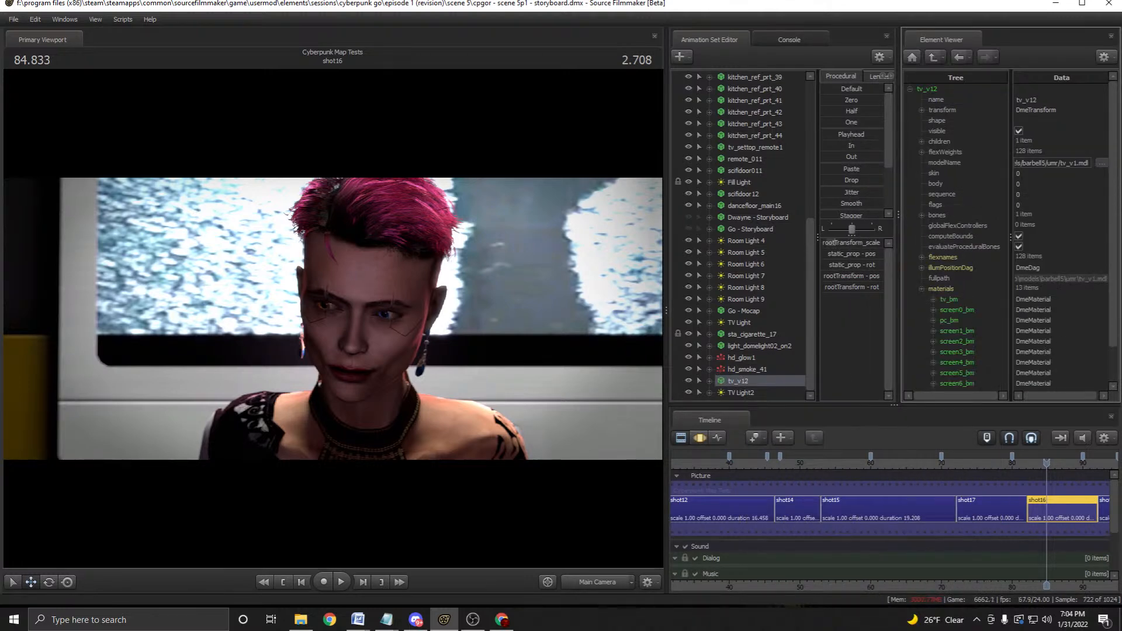
click(933, 309)
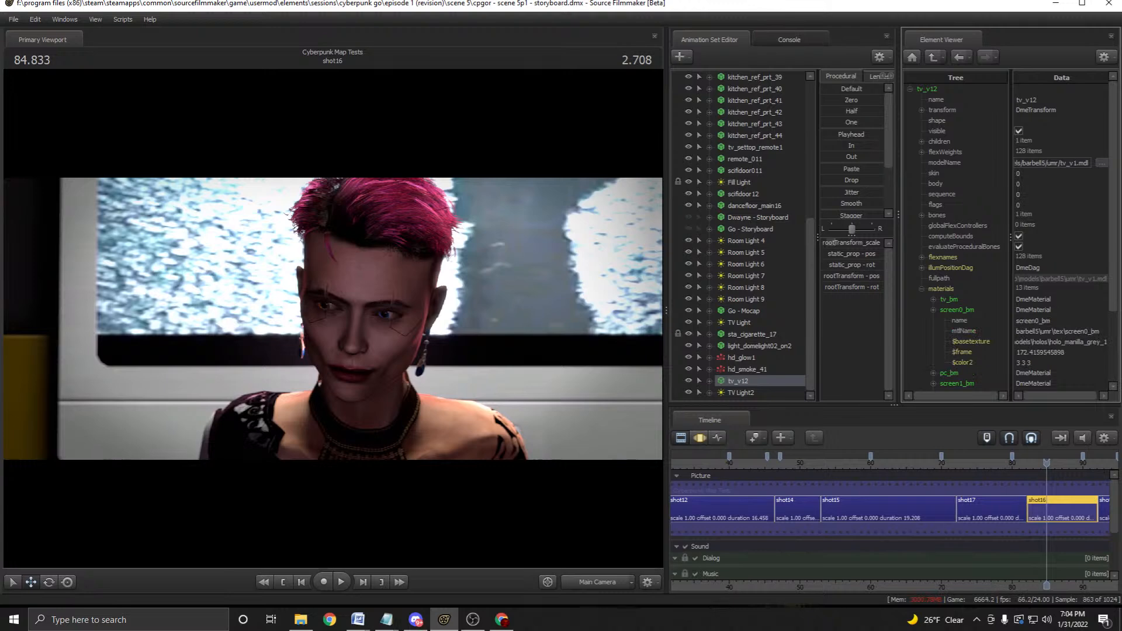
scroll(1011, 234, down, 1)
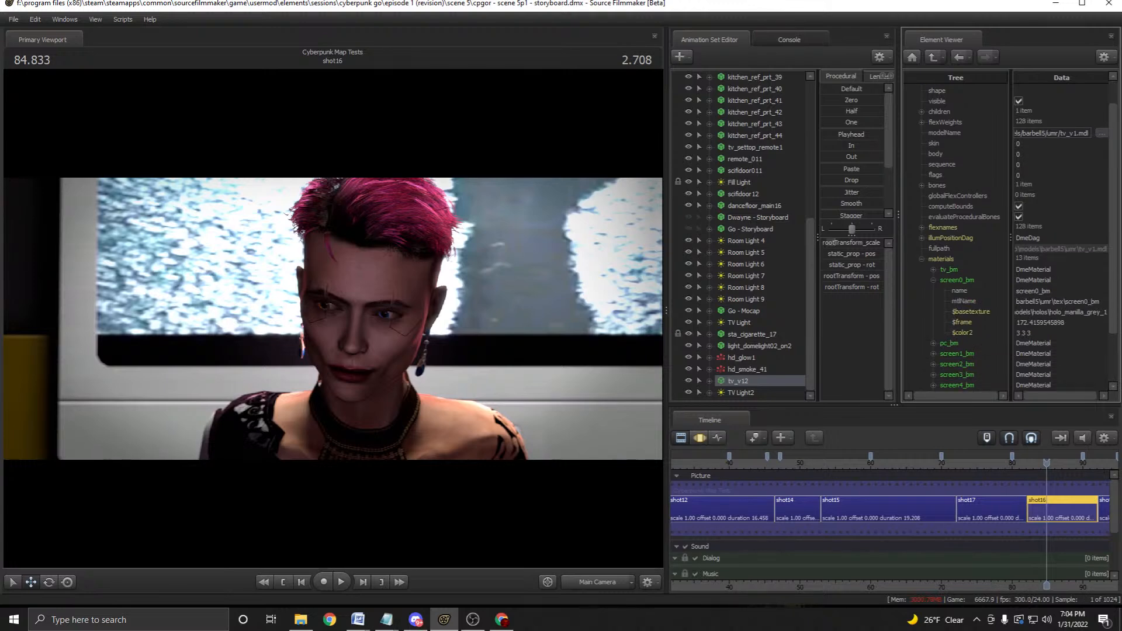
Create an animation set for tv_v12's screen0_bm material with the offered $frame control range, and select it.
right_click(949, 279)
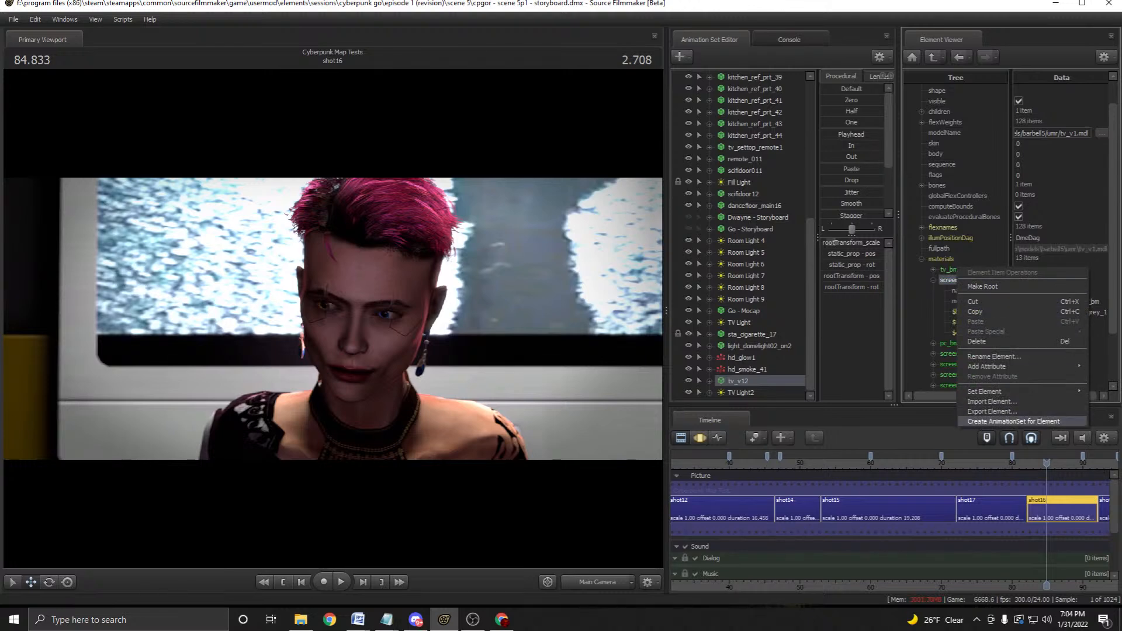
click(1014, 422)
click(562, 320)
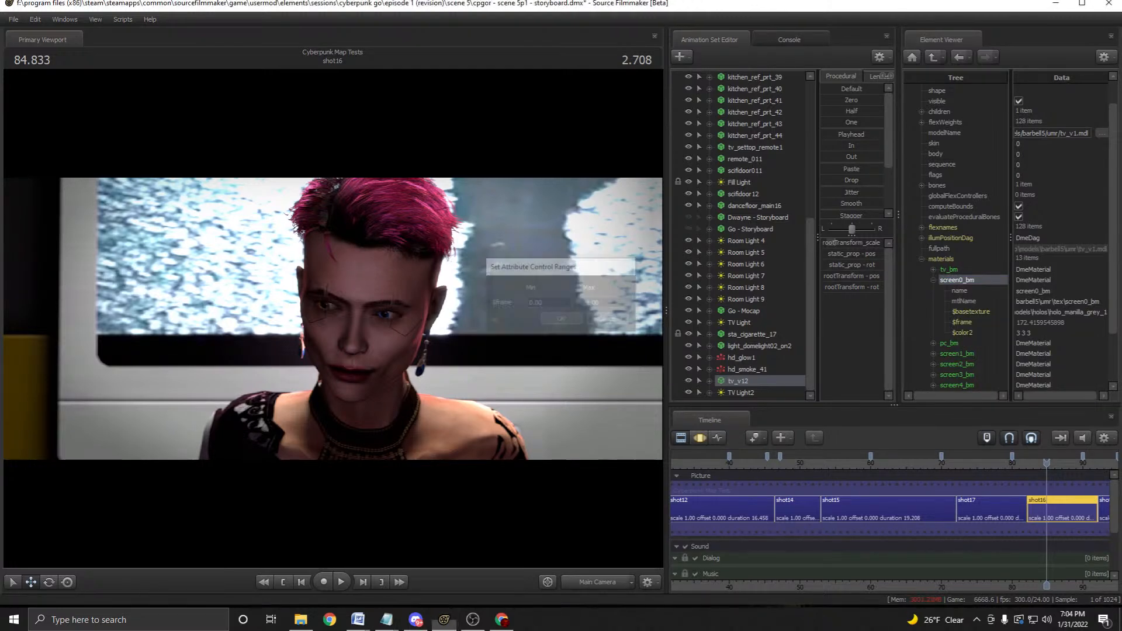
click(735, 393)
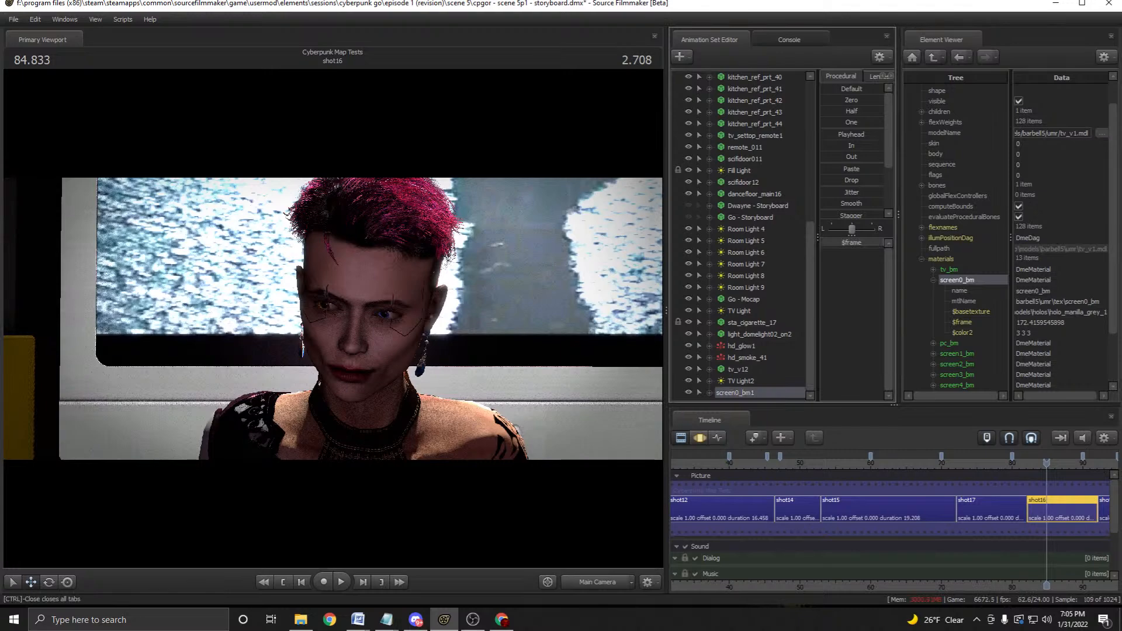
In the Motion Editor, set a time selection from about 75 to 105 seconds around shot16 and paste the copied $frame samples.
click(700, 438)
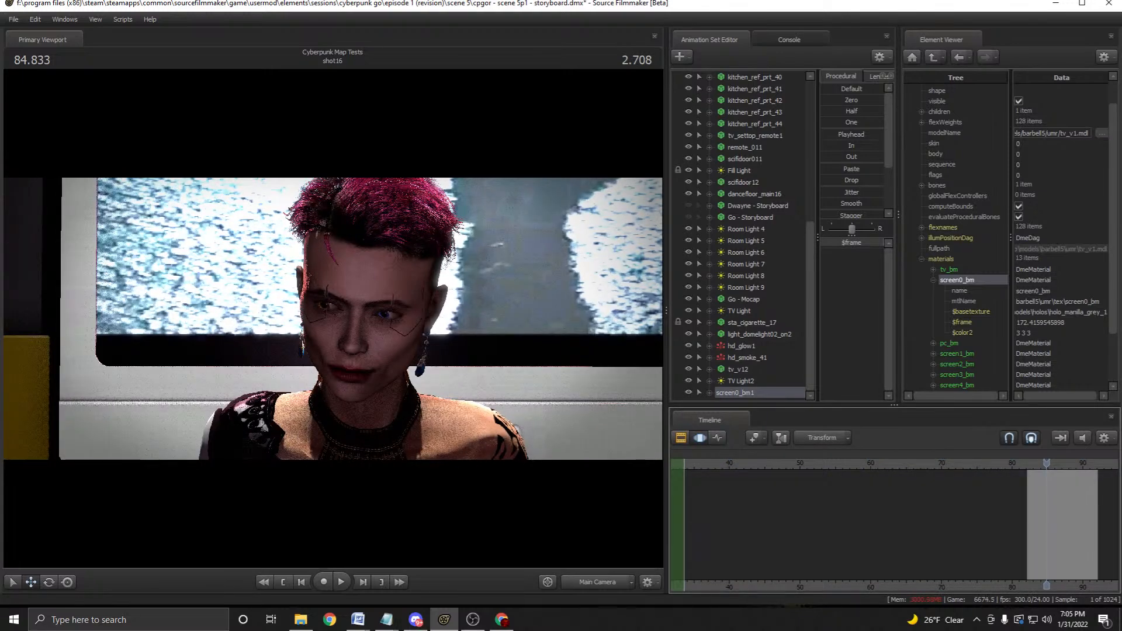
key(ctrl+a)
drag(1047, 526, 1021, 526)
shift+drag(1021, 526, 1119, 526)
middle_drag(1093, 526, 938, 526)
drag(866, 526, 822, 526)
drag(1116, 524, 1031, 525)
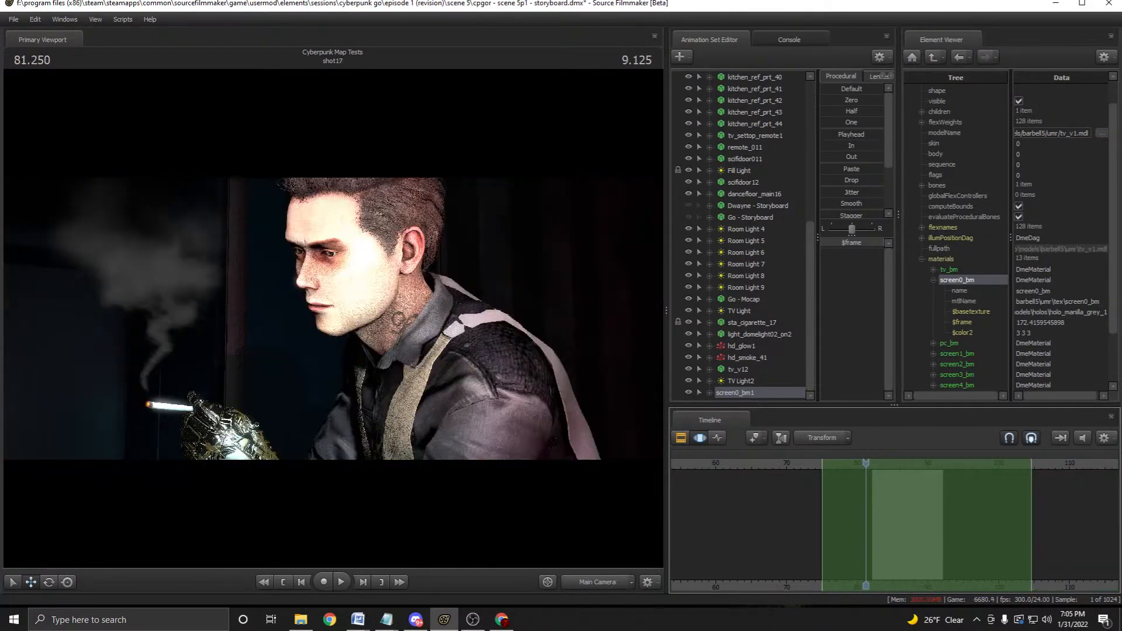
right_click(1031, 523)
click(990, 401)
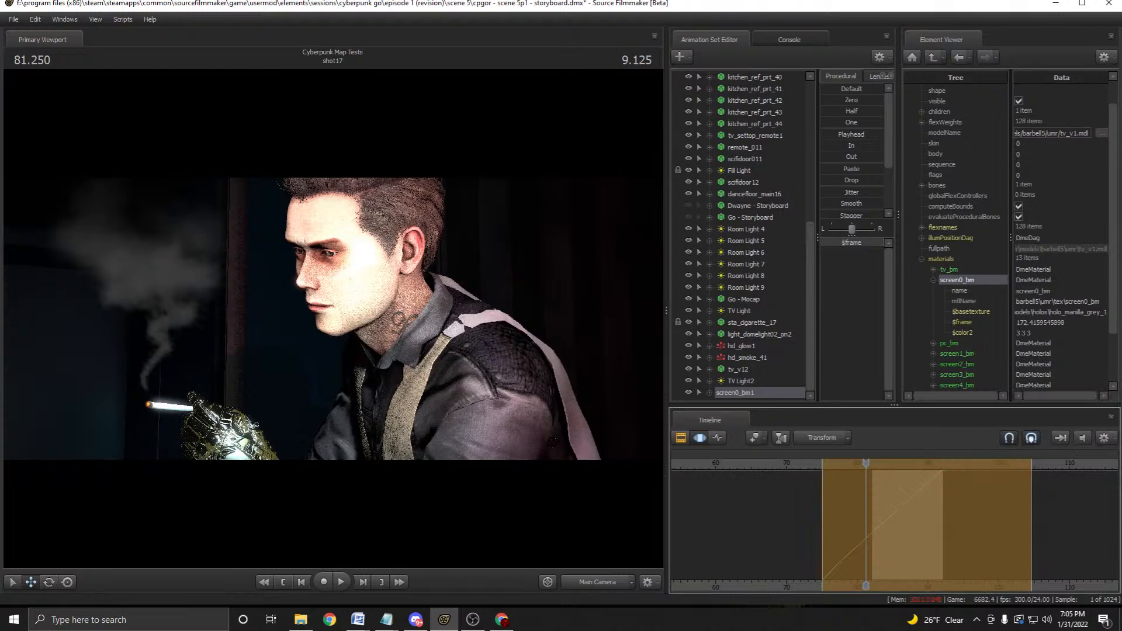
key(Return)
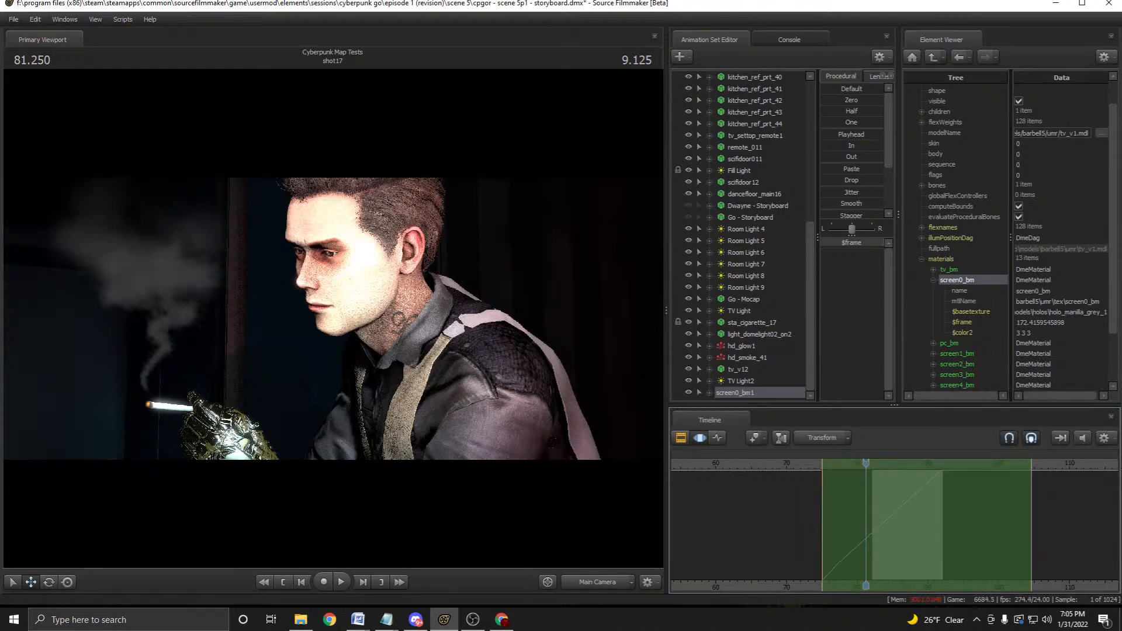
Play the cut into shot16 through the Main Camera and the Work Camera to check the TV video, finishing at 83.541 seconds.
key(space)
key(space)
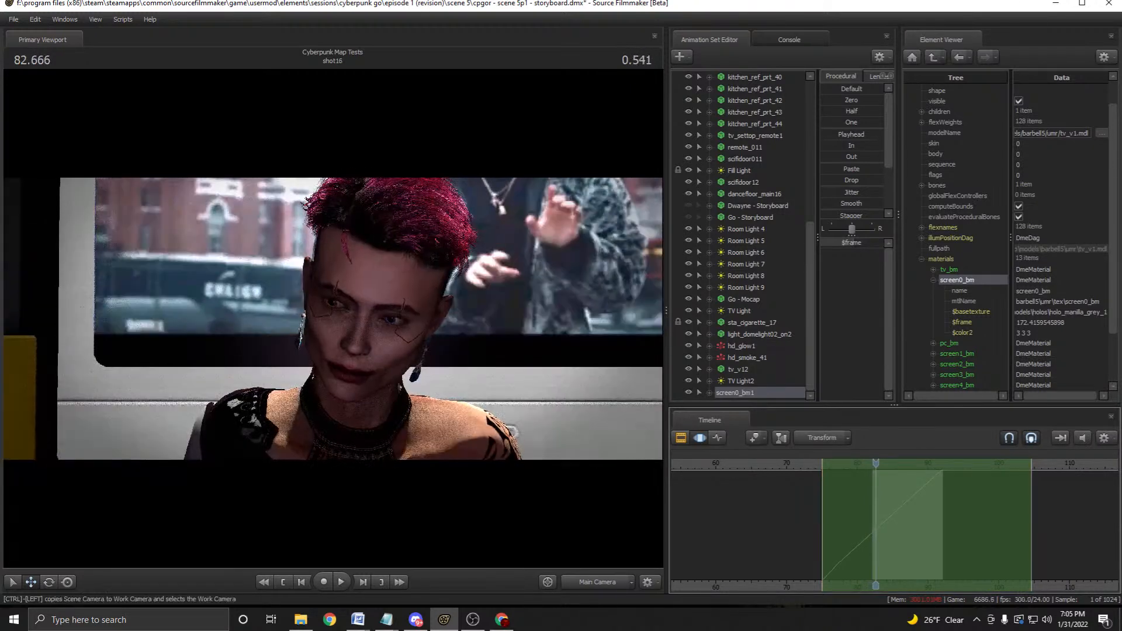
click(597, 582)
drag(456, 374, 503, 374)
key(space)
key(space)
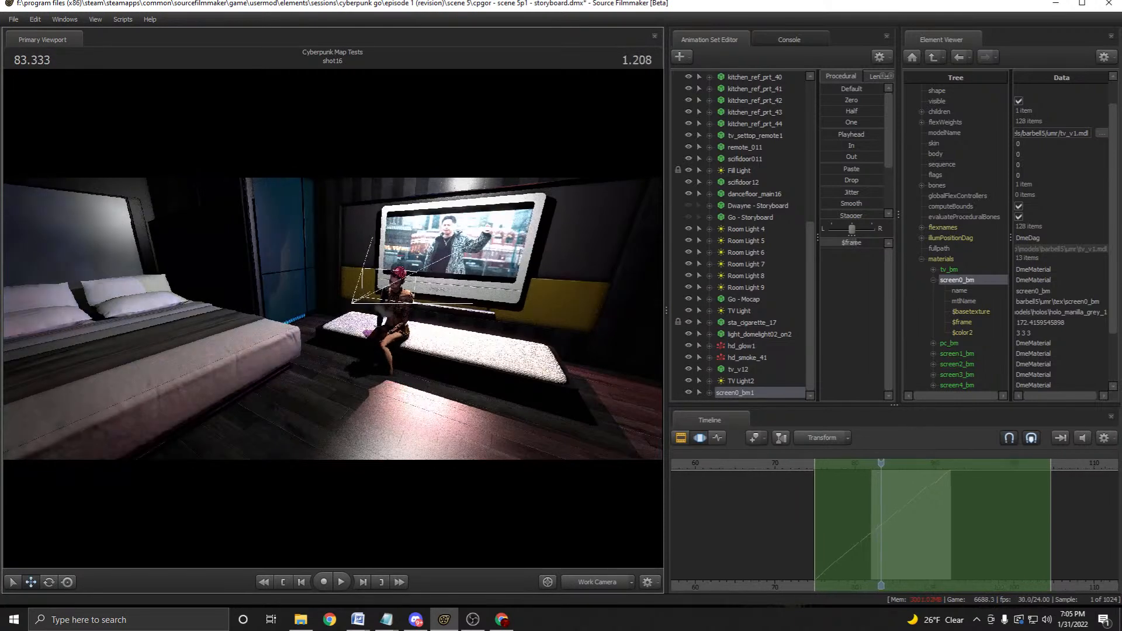
scroll(881, 464, up, 3)
mouse_move(880, 464)
mouse_down()
mouse_move(870, 464)
mouse_move(883, 464)
mouse_up()
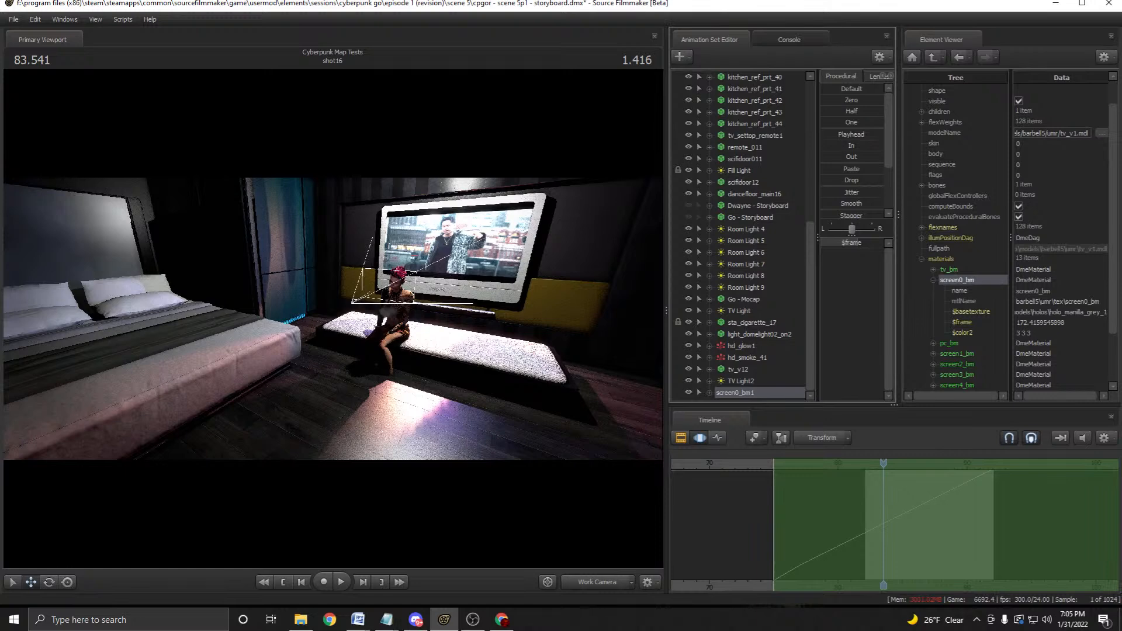
Turn on the scene hierarchy for shot16's animation sets and expand the Lights and TV Light groups.
right_click(741, 399)
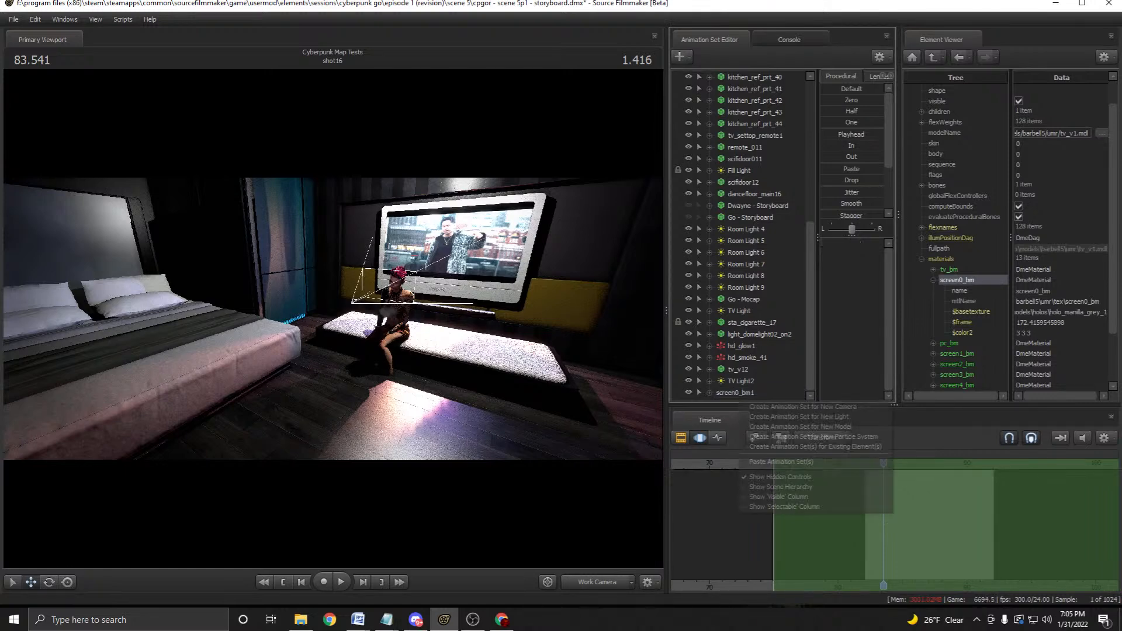
click(778, 475)
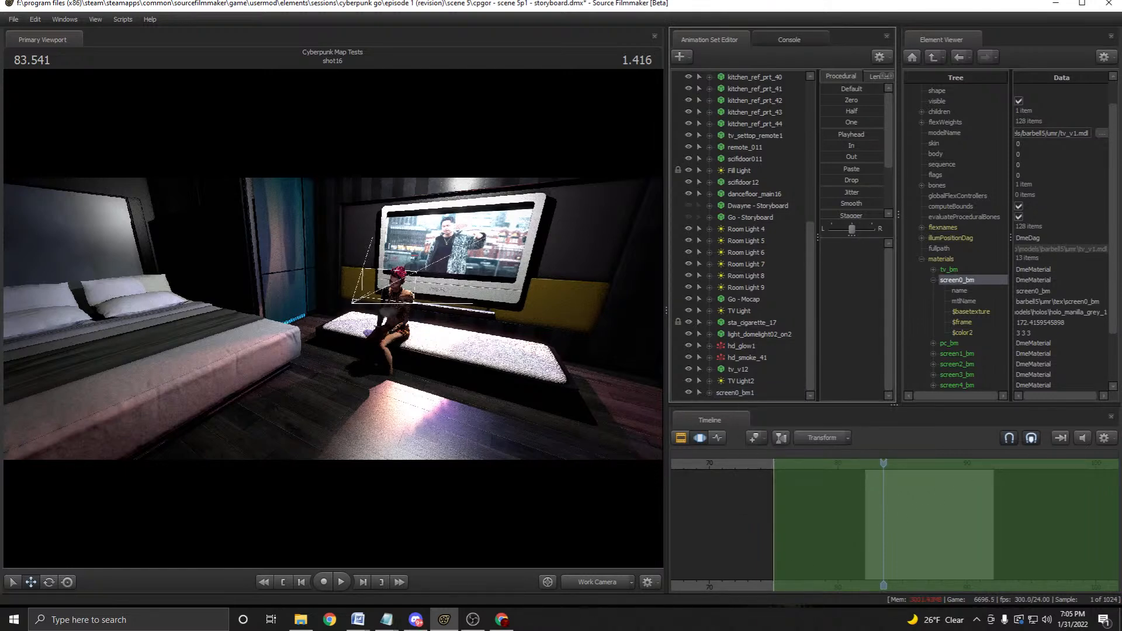
right_click(755, 397)
click(778, 405)
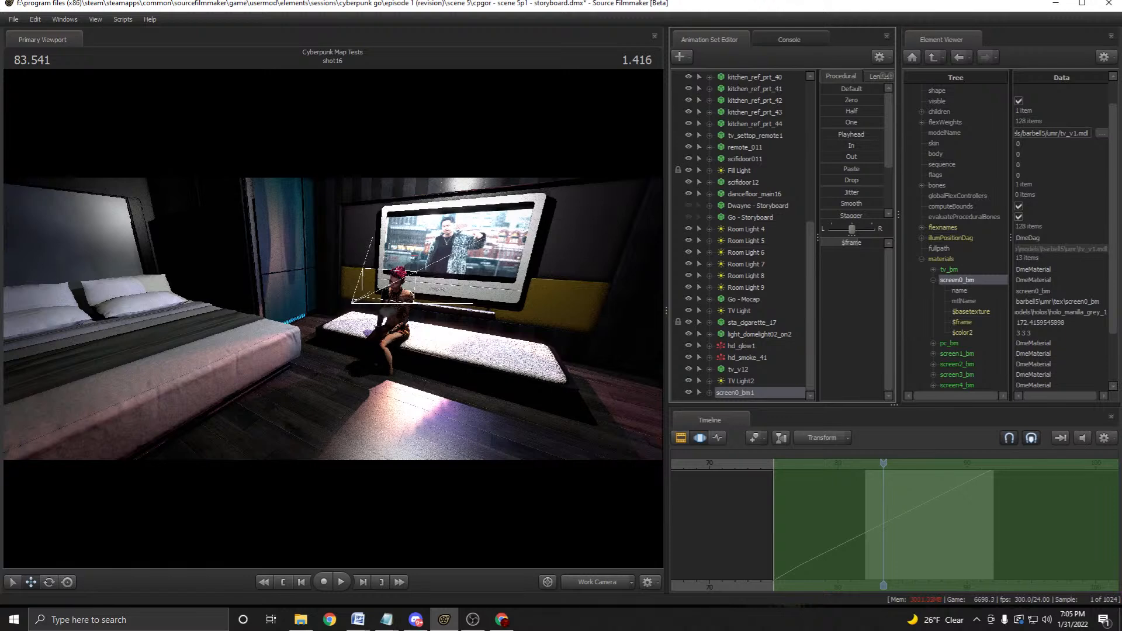
right_click(756, 399)
click(786, 486)
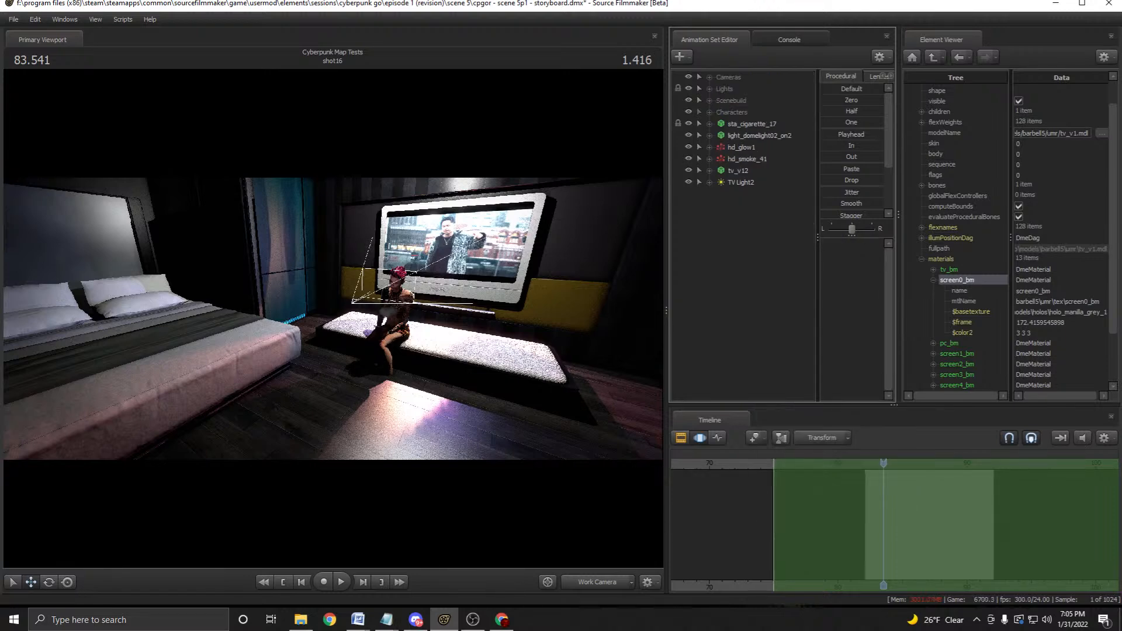
click(710, 88)
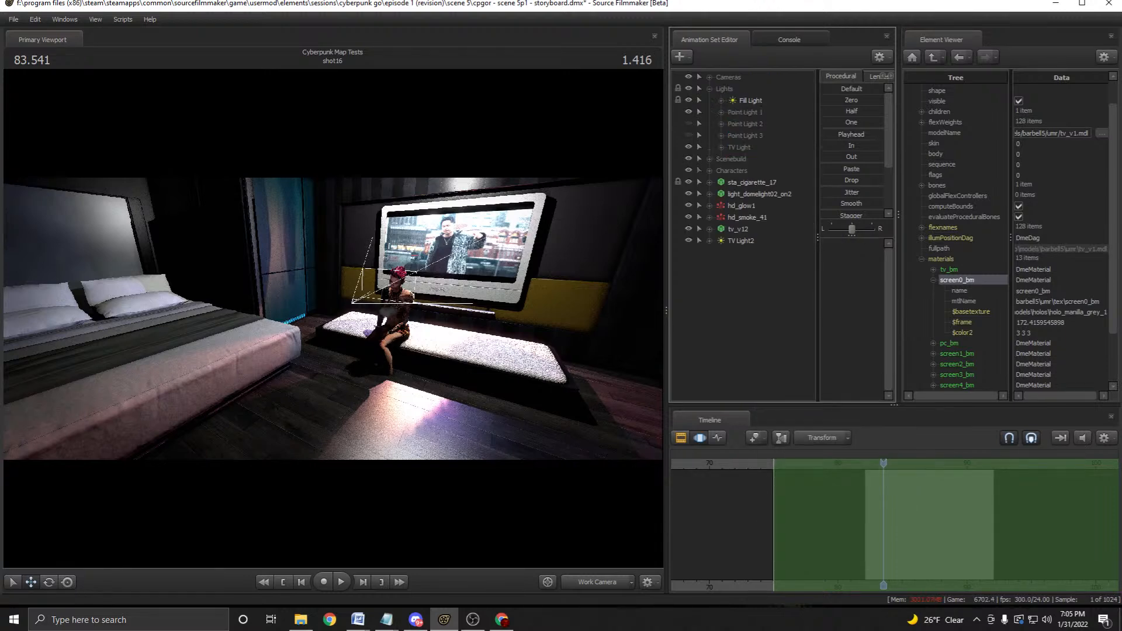
click(721, 148)
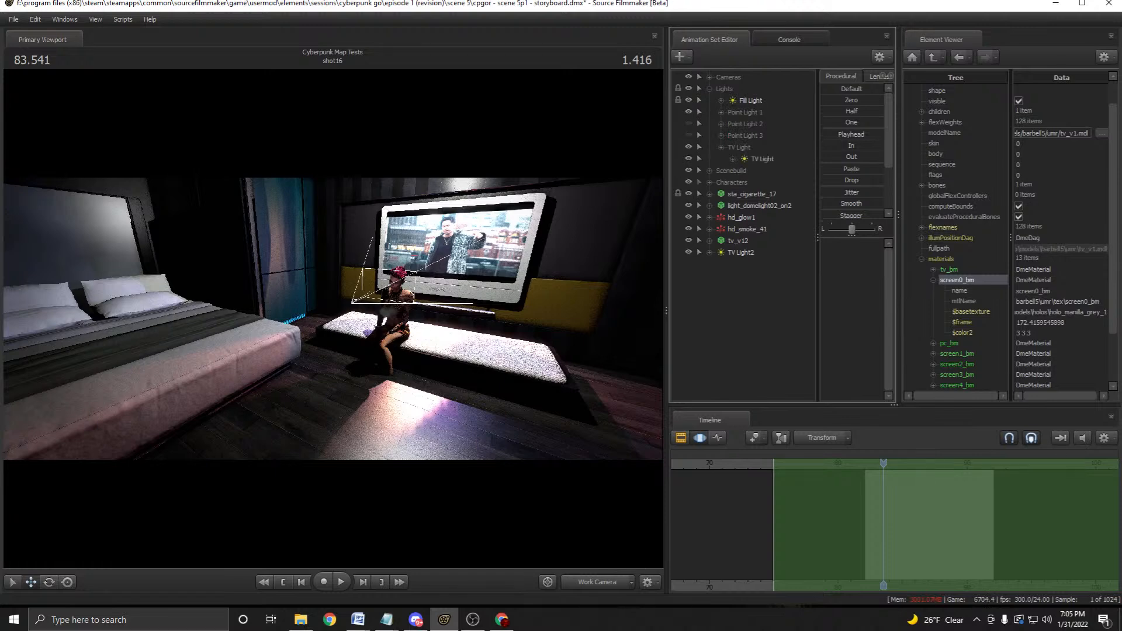
Examine the TV lights of shot17 and shot12 in the Clip Editor, briefly playing shot12.
key(F2)
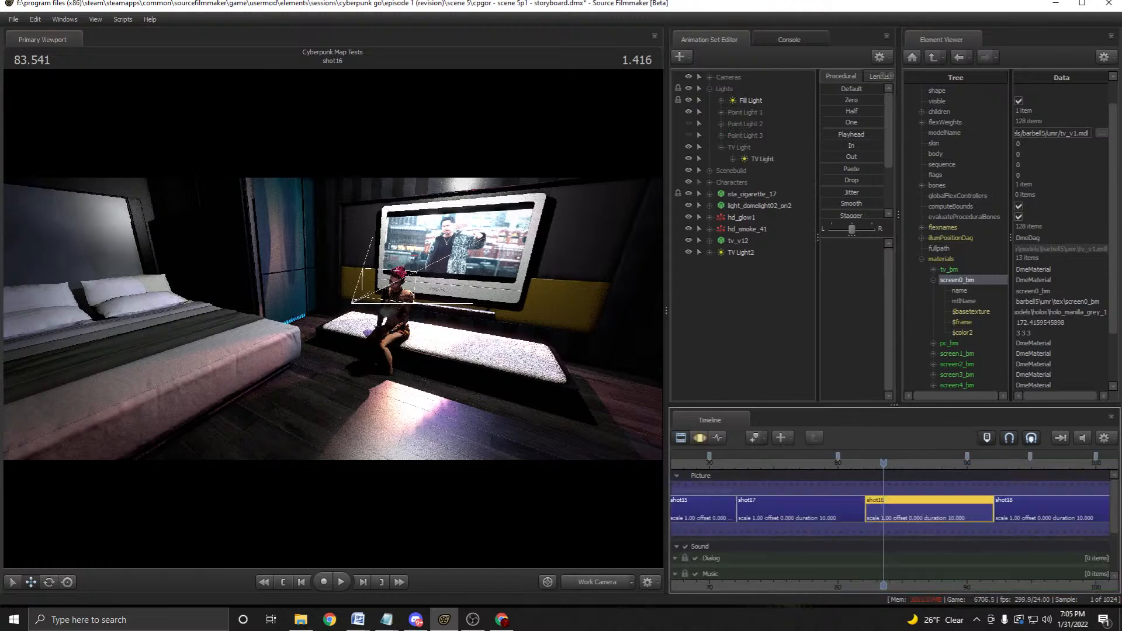
drag(883, 463, 805, 462)
click(805, 508)
scroll(805, 508, down, 6)
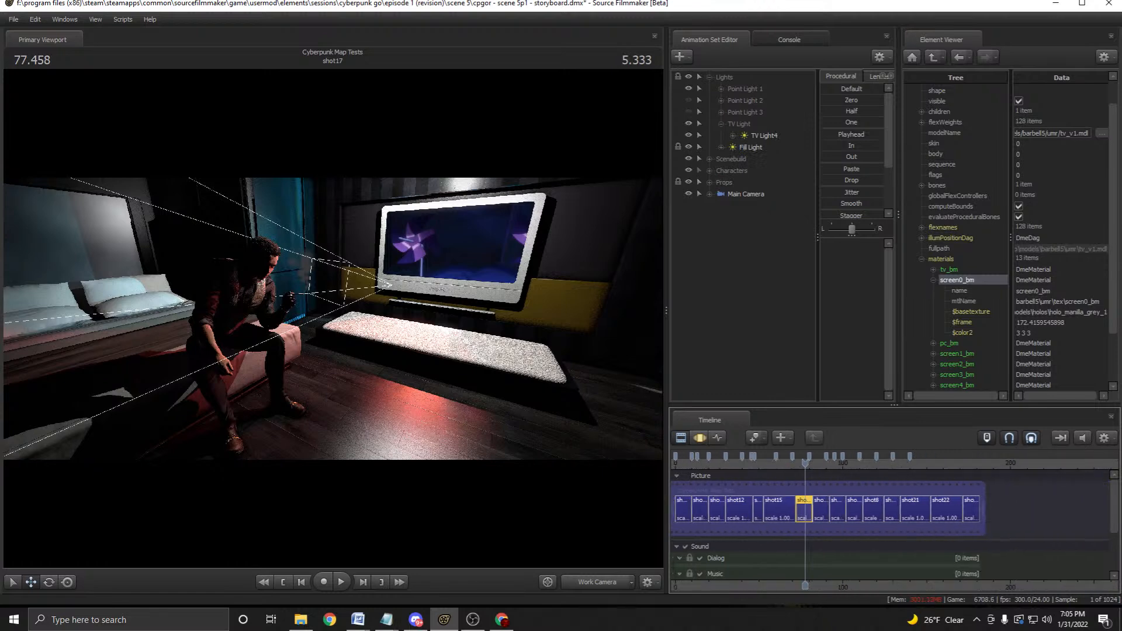
click(738, 463)
scroll(737, 463, up, 1)
click(737, 508)
key(space)
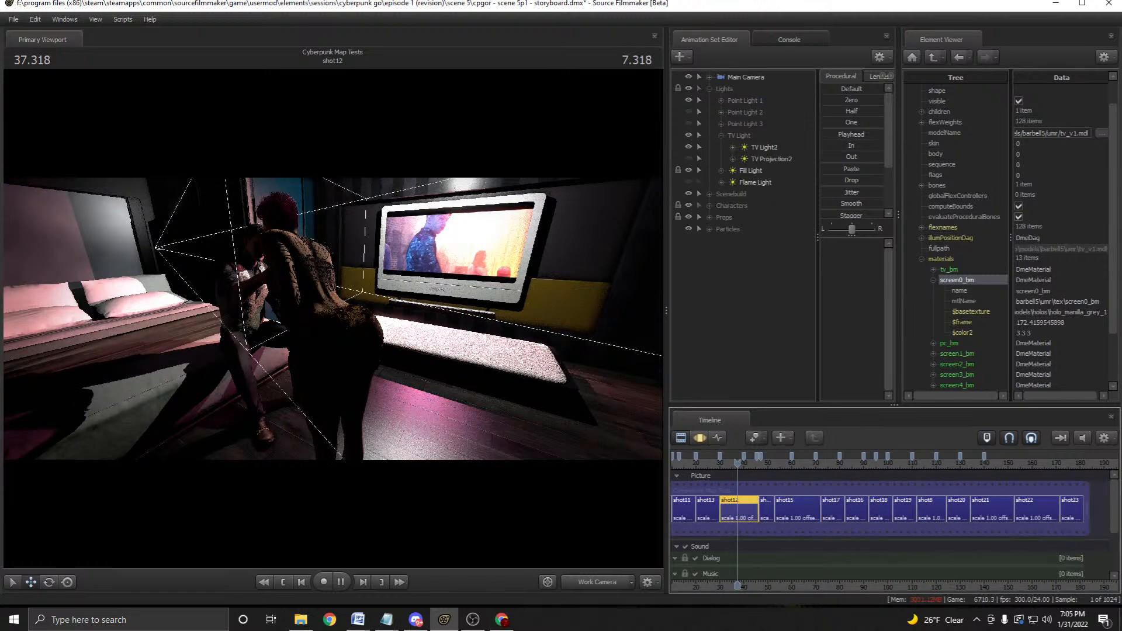
key(space)
Select shot11 at about 13 seconds and copy its TV Projection animation set.
scroll(737, 508, down, 4)
drag(737, 463, 709, 463)
scroll(708, 463, up, 2)
click(710, 508)
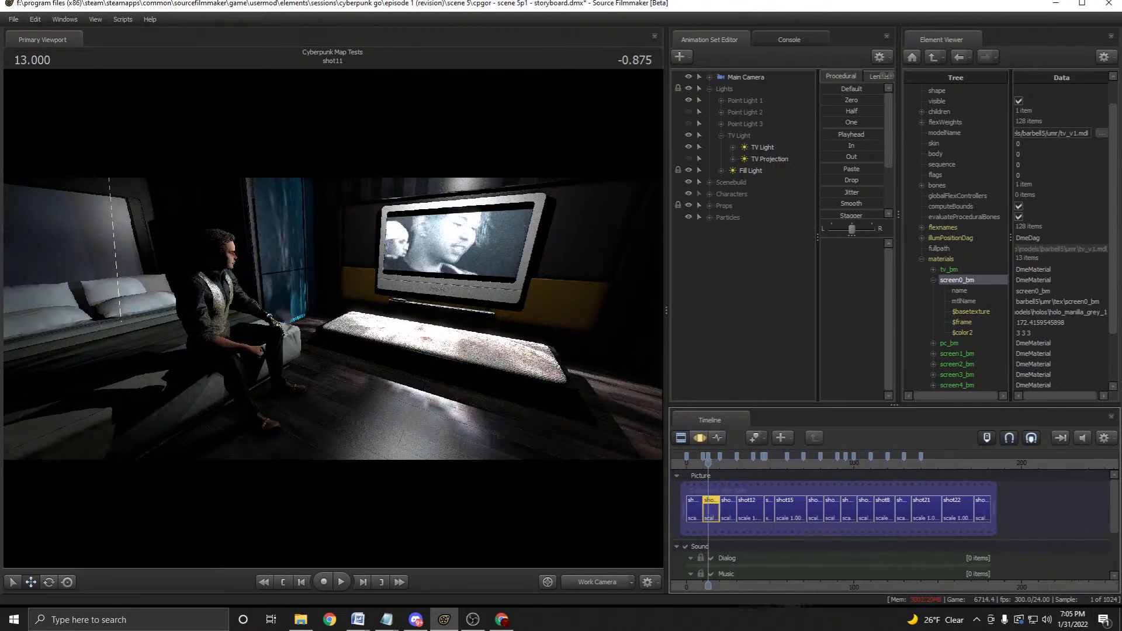
right_click(778, 157)
click(801, 172)
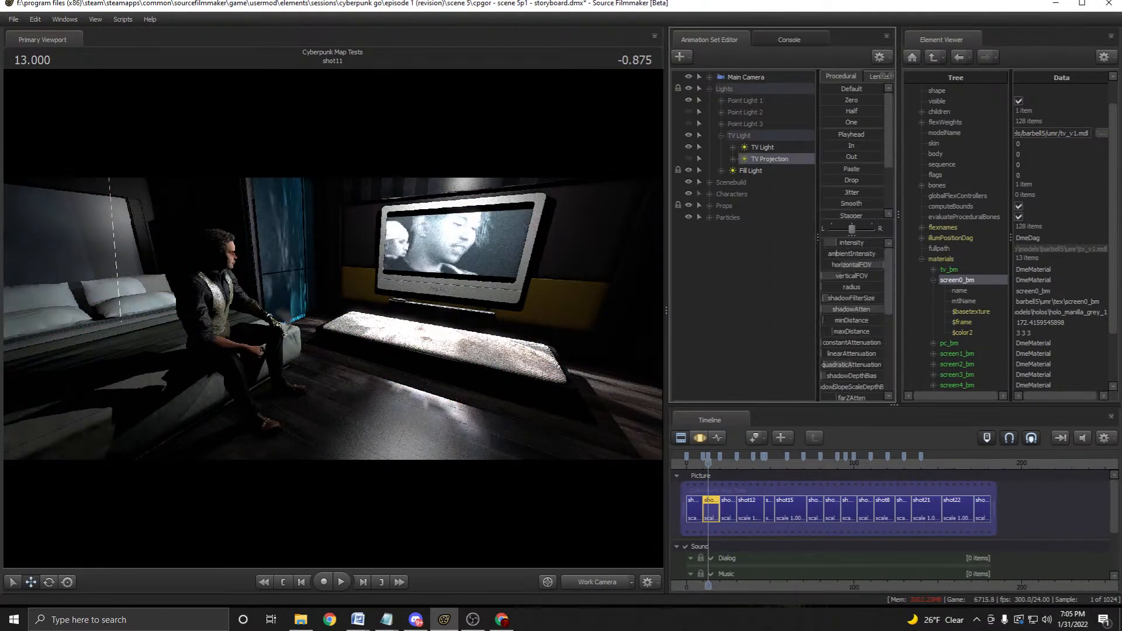
Paste the TV Projection animation set into shot16, select it for motion editing and save the session.
drag(709, 463, 829, 463)
scroll(829, 462, up, 3)
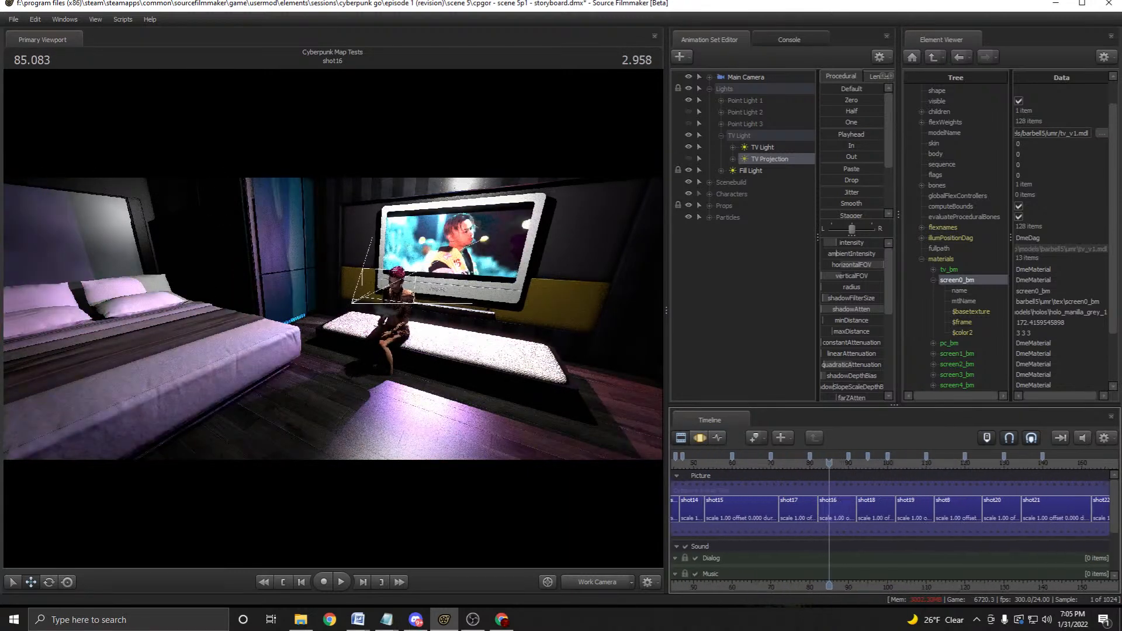
click(834, 509)
right_click(724, 287)
click(764, 347)
click(746, 264)
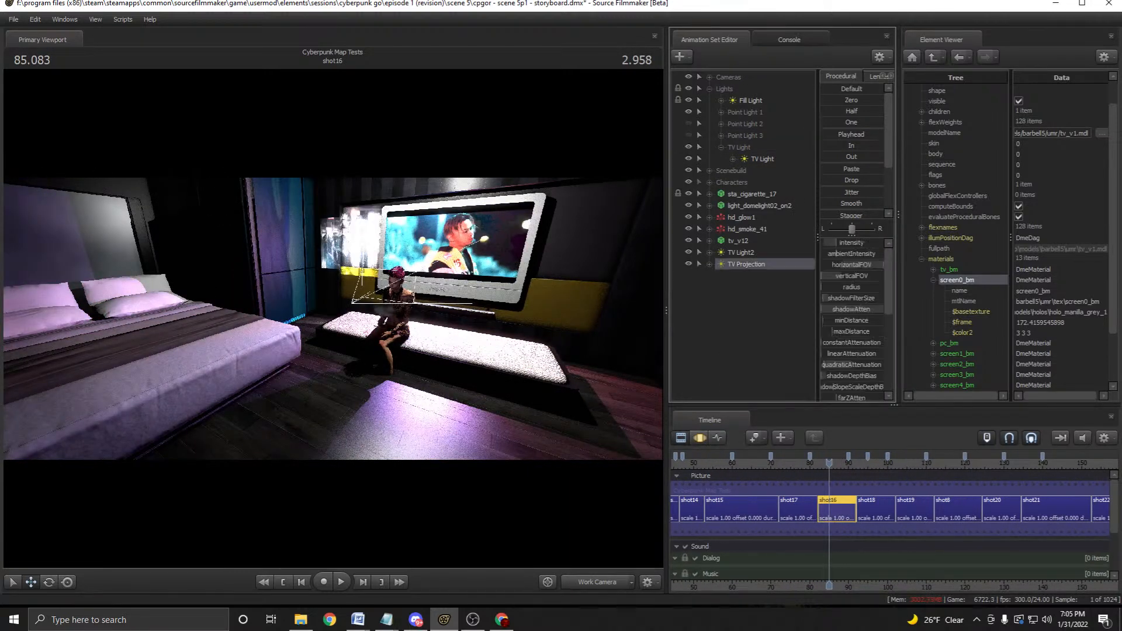
key(F3)
key(ctrl+s)
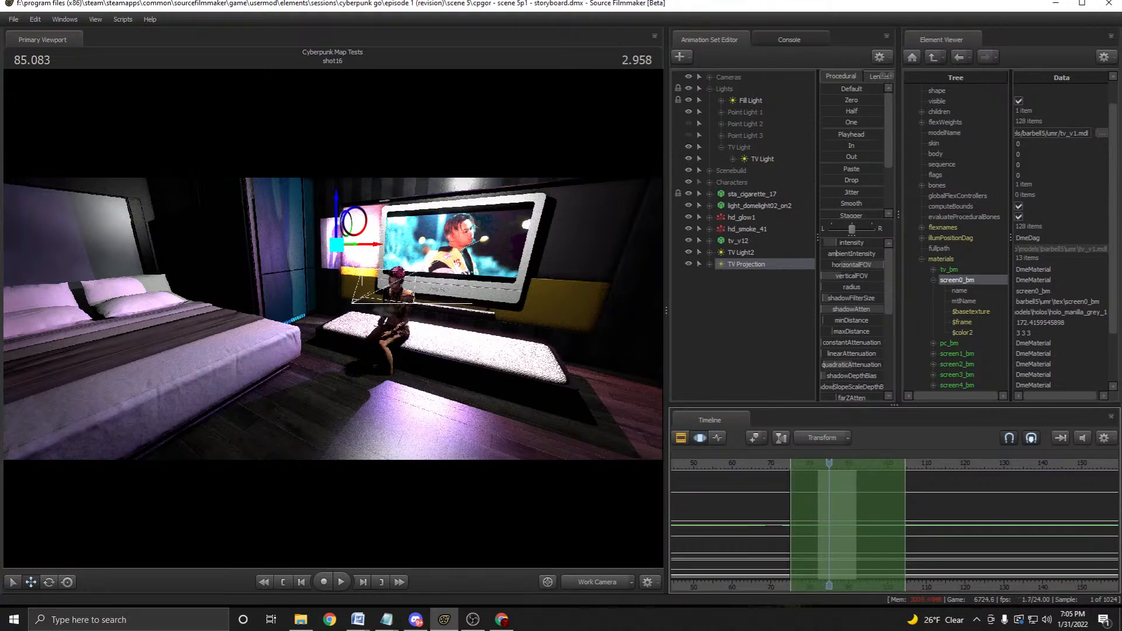
Play shot16 from a closer work camera view and inspect the placement of tv_v12, TV Light and TV Light2.
drag(333, 319, 319, 254)
key(space)
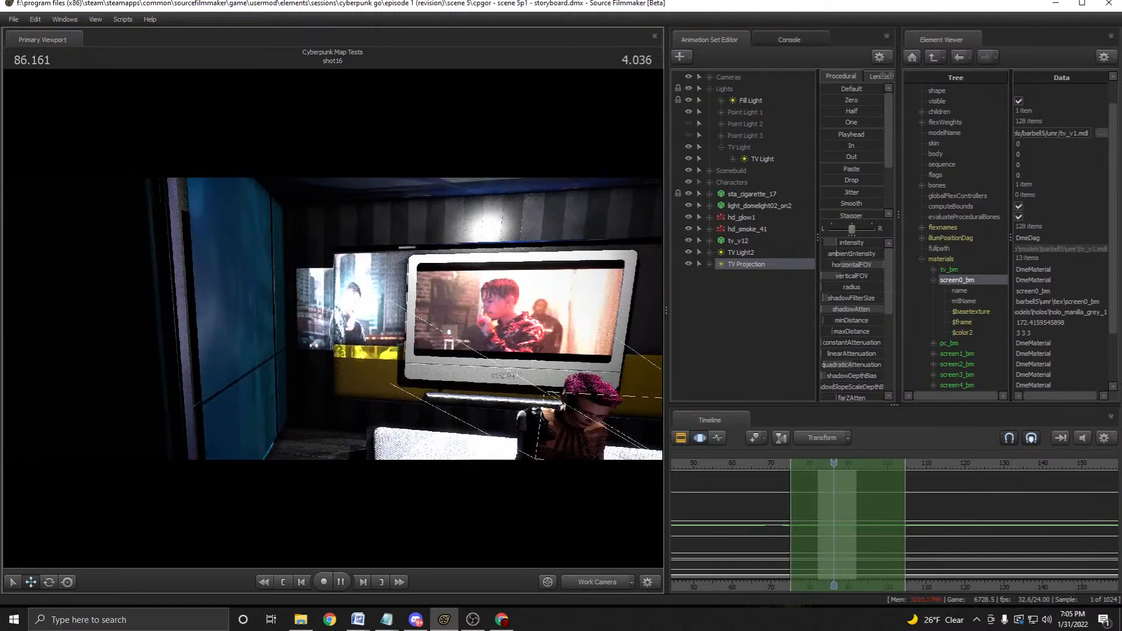
key(space)
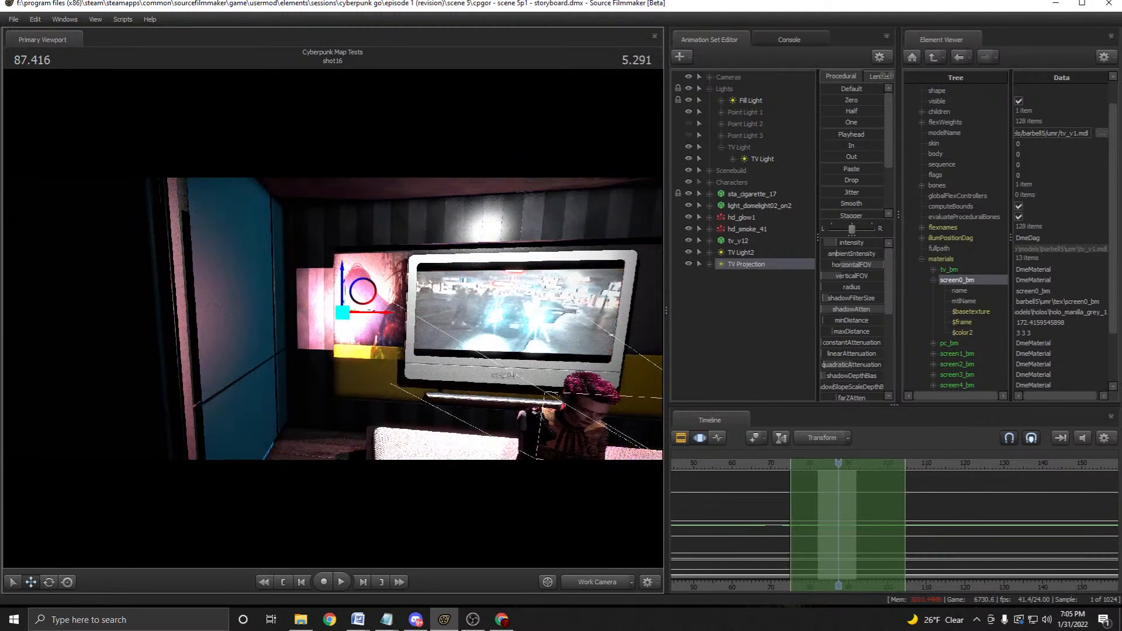
click(737, 240)
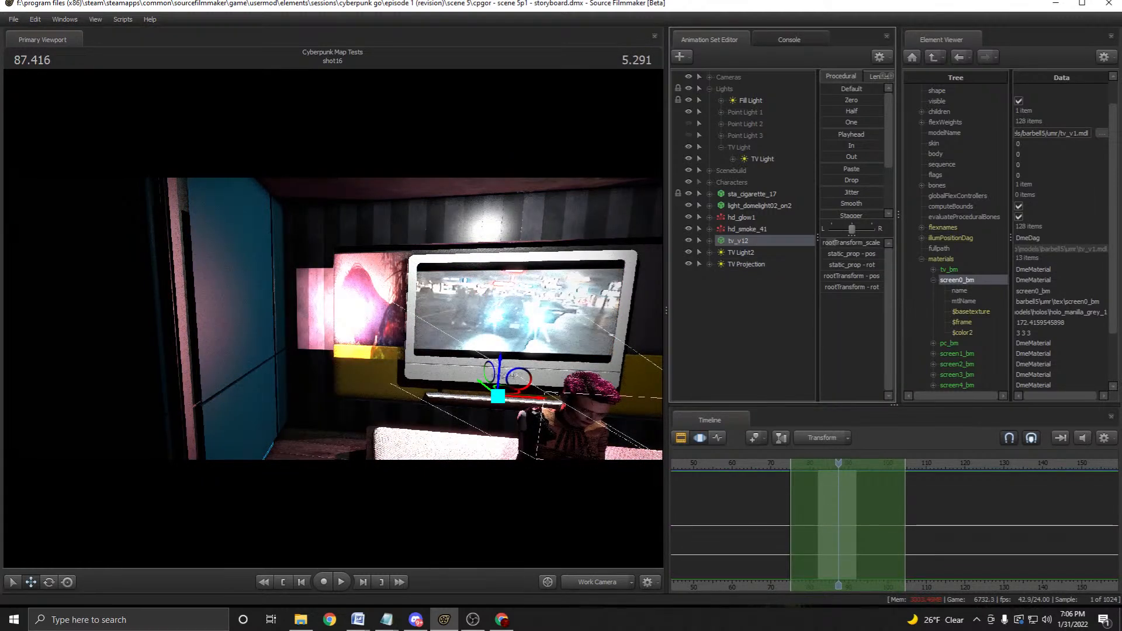
click(762, 158)
click(741, 252)
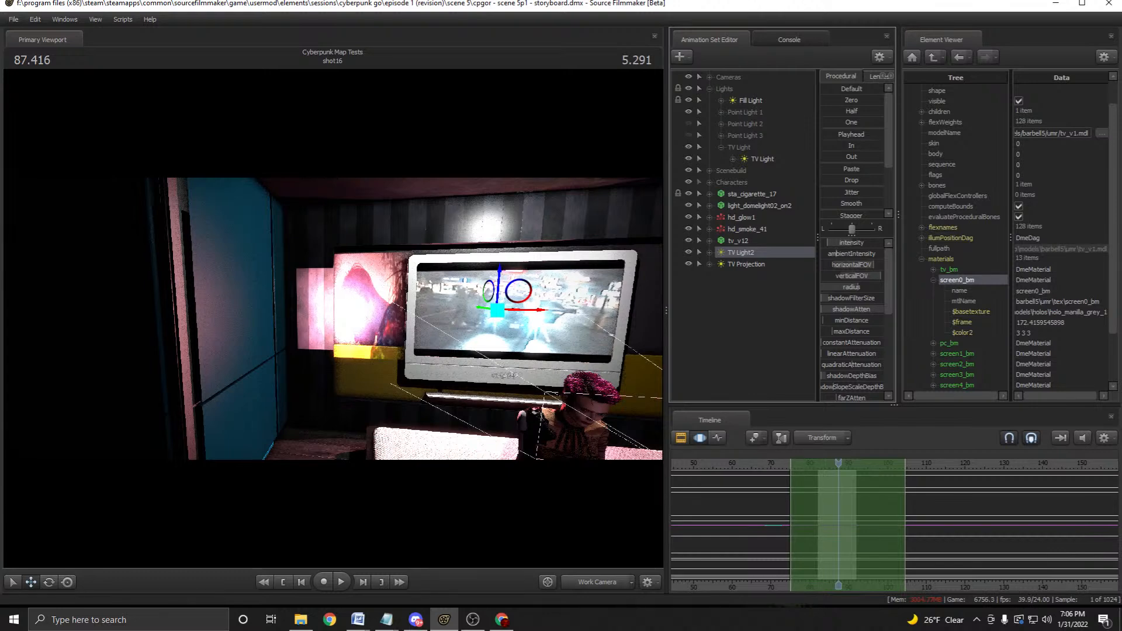
Turn off the scene hierarchy, select screen0_bm1 and shift its $frame ramp to start at about 83.4 seconds.
right_click(745, 297)
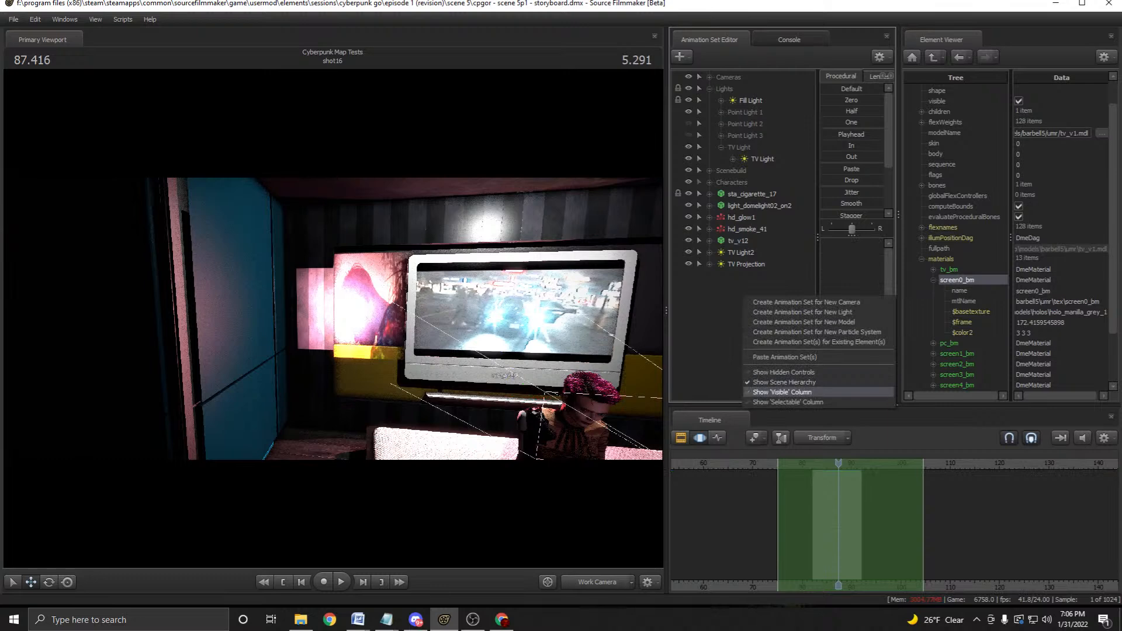
click(783, 382)
click(735, 381)
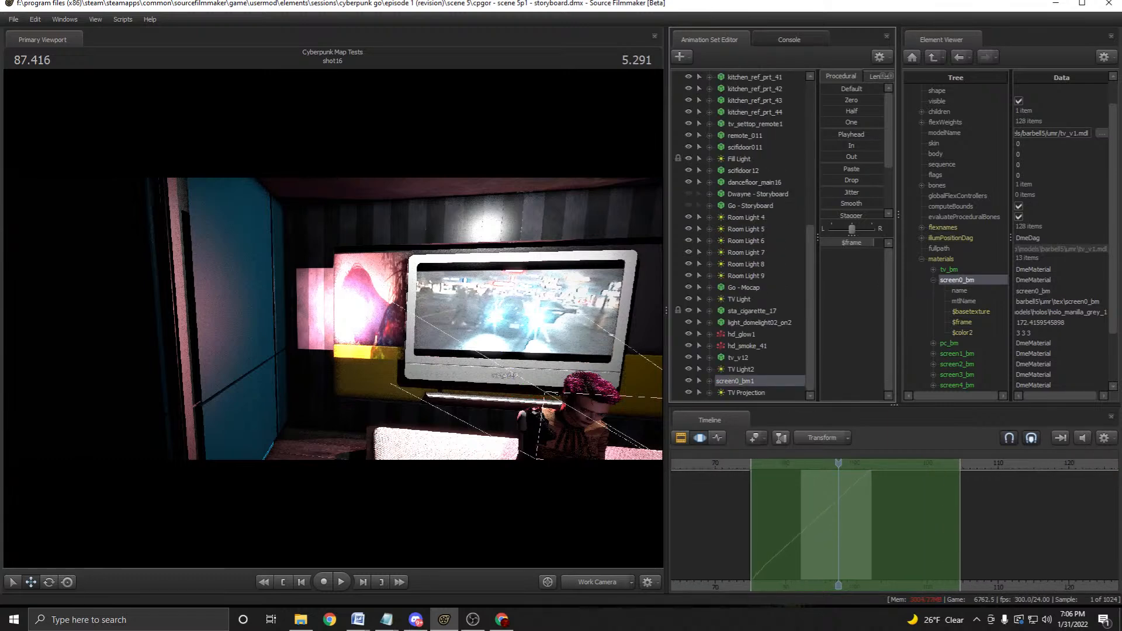
key(space)
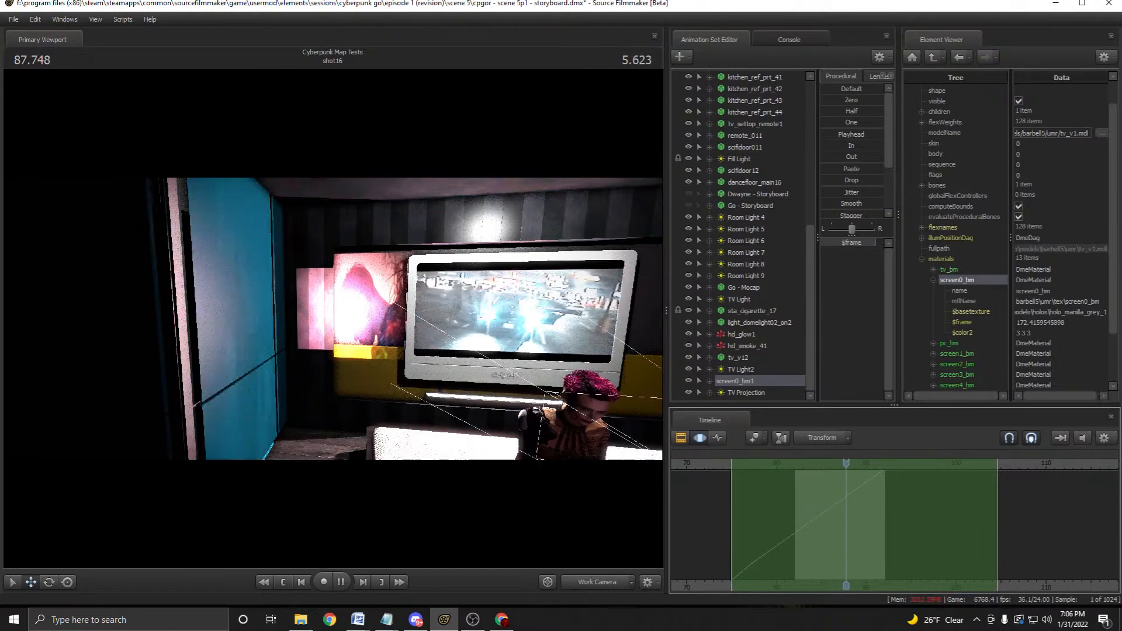
key(space)
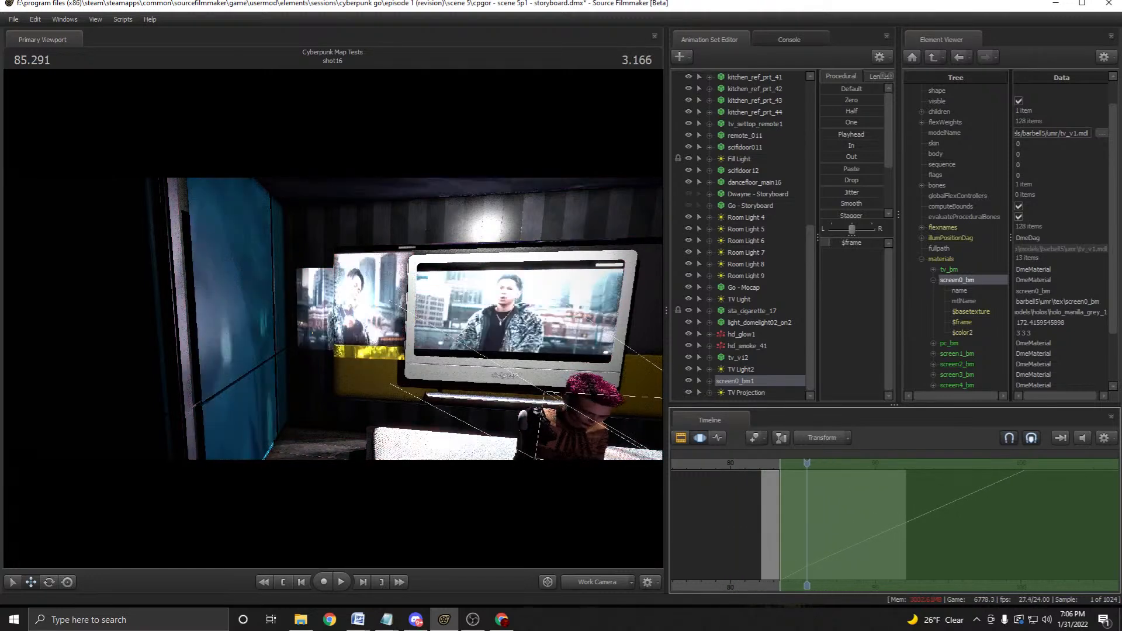
Play shot16 and go back frame by frame to compare the TV screen video with the TV projection.
key(space)
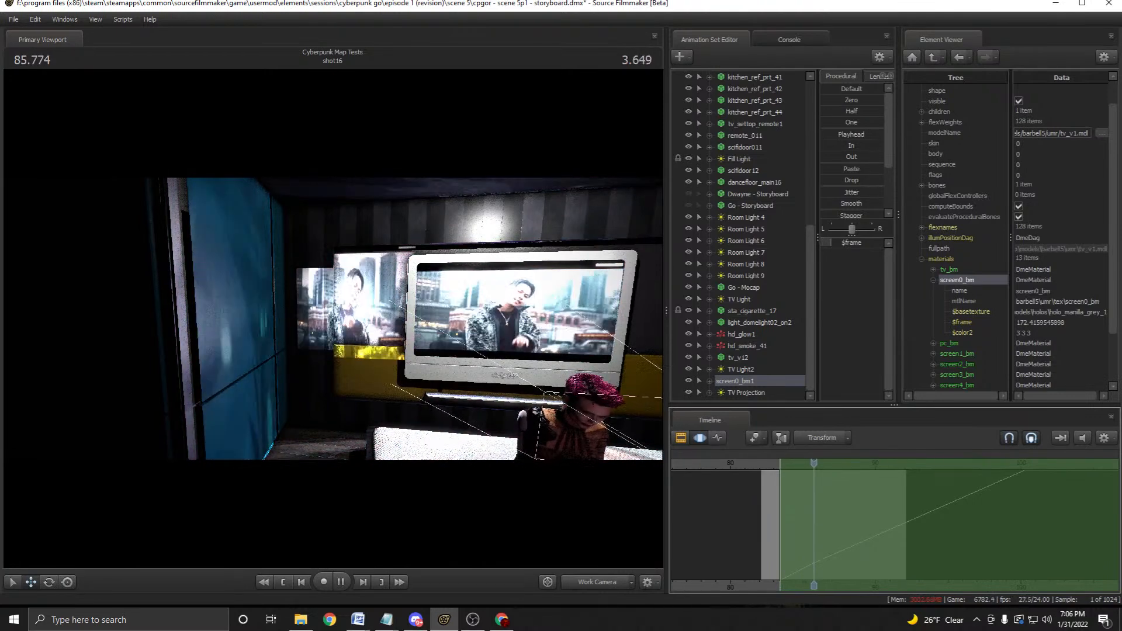
key(space)
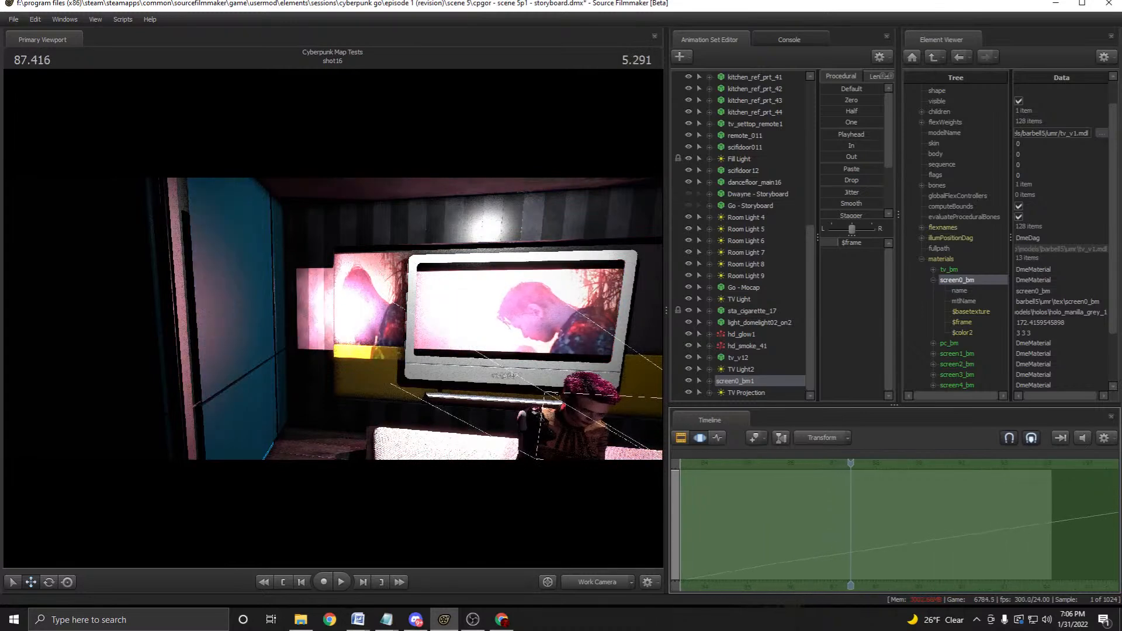
key(Left)
key(Left)
key(Left)
key(Left)
key(Left)
key(Left)
key(Left)
key(Left)
key(Left)
key(Left)
key(Left)
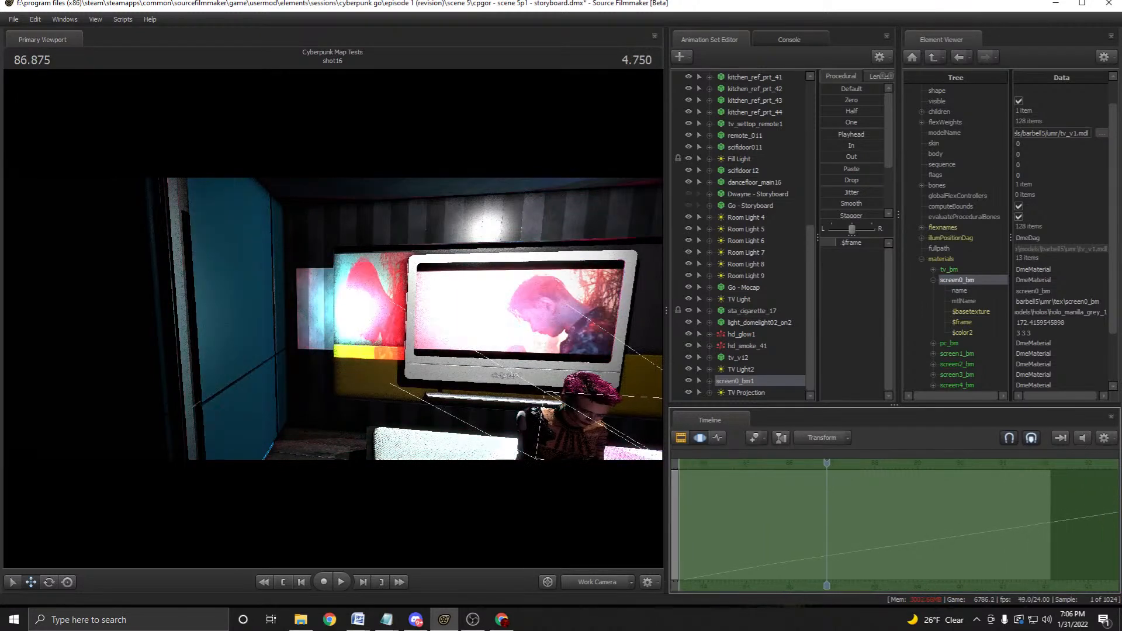
key(Left)
key(Left)
key(Left)
key(space)
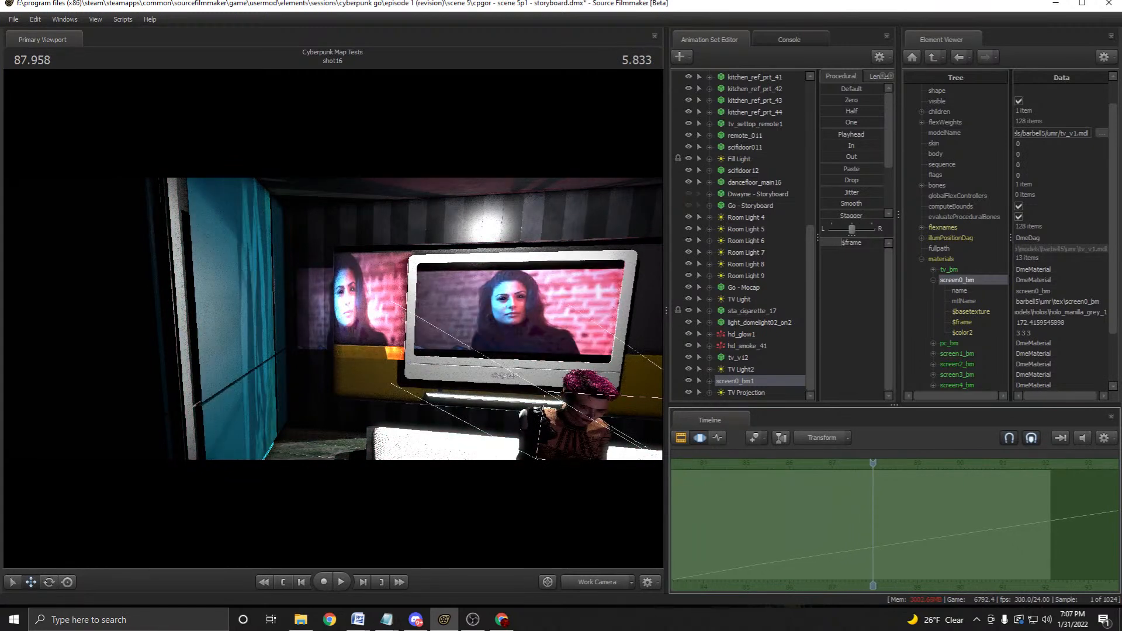
Play shot16 into shot18, then replay shot16 from about 83.3 seconds to check the TV video sync.
key(space)
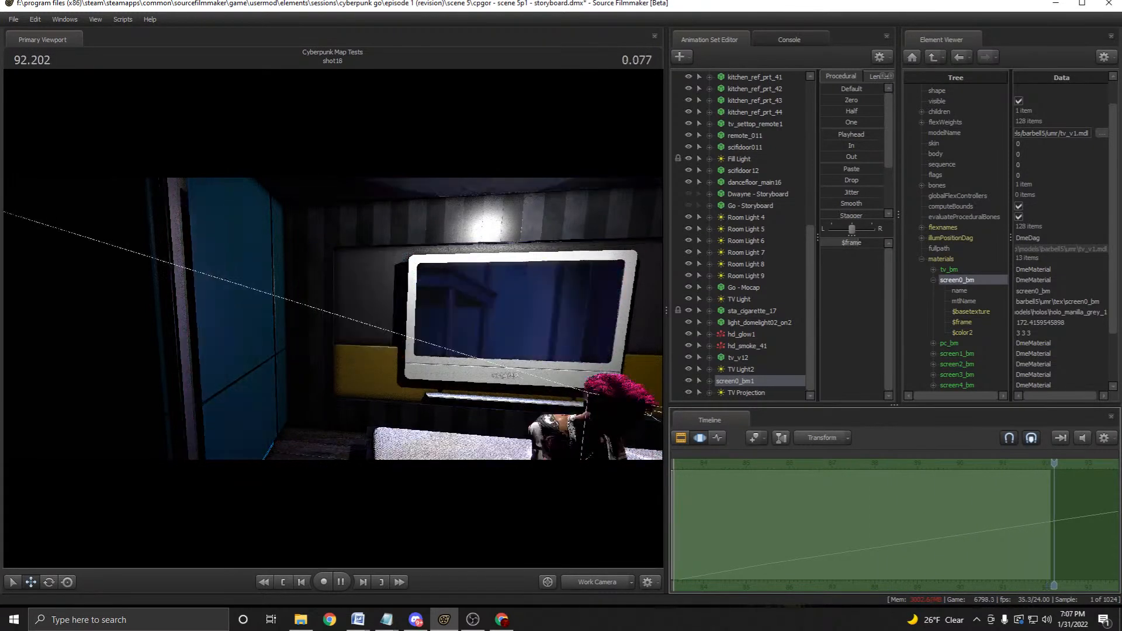
key(space)
click(720, 463)
key(space)
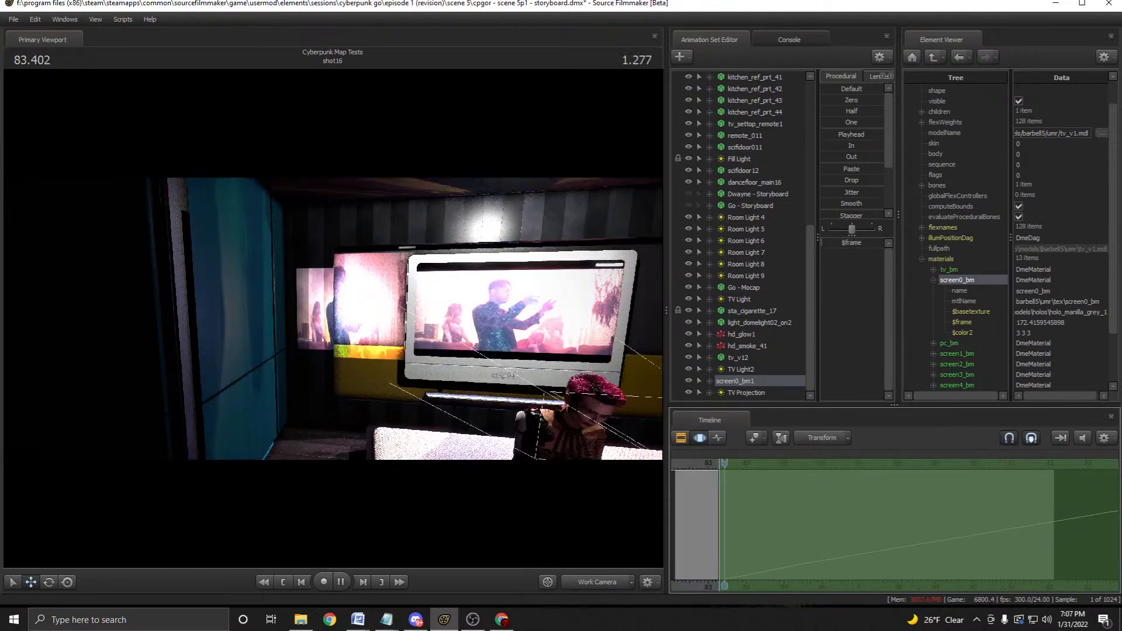
key(space)
Limit the time selection to the $frame ramp, about 83.3 to 100 seconds, and copy its samples.
scroll(762, 524, down, 3)
scroll(761, 525, down, 3)
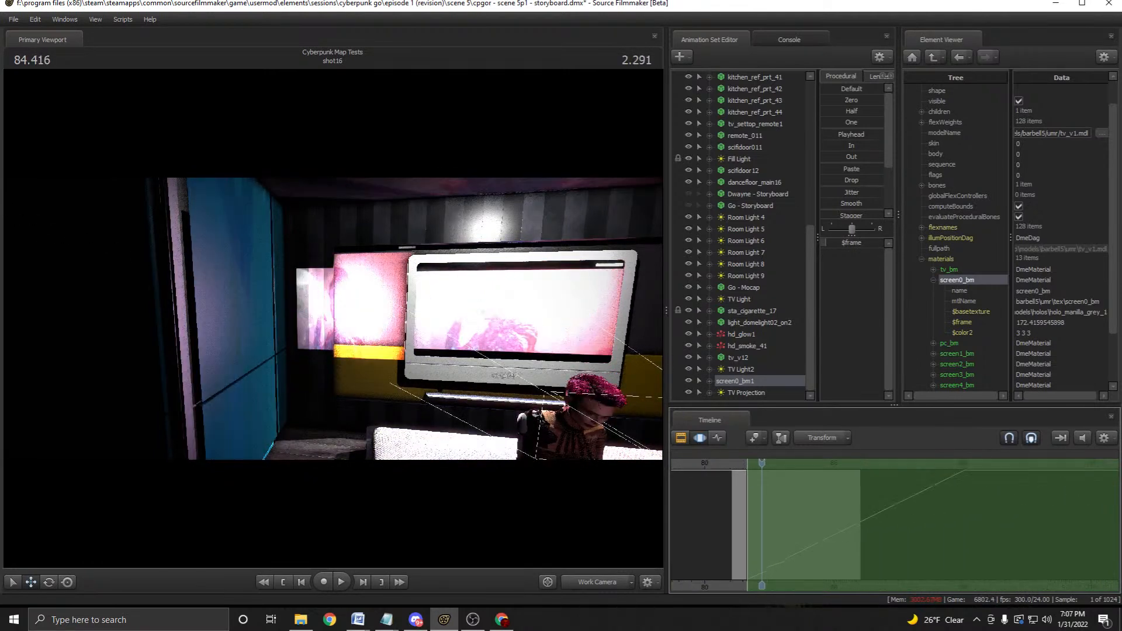
key(space)
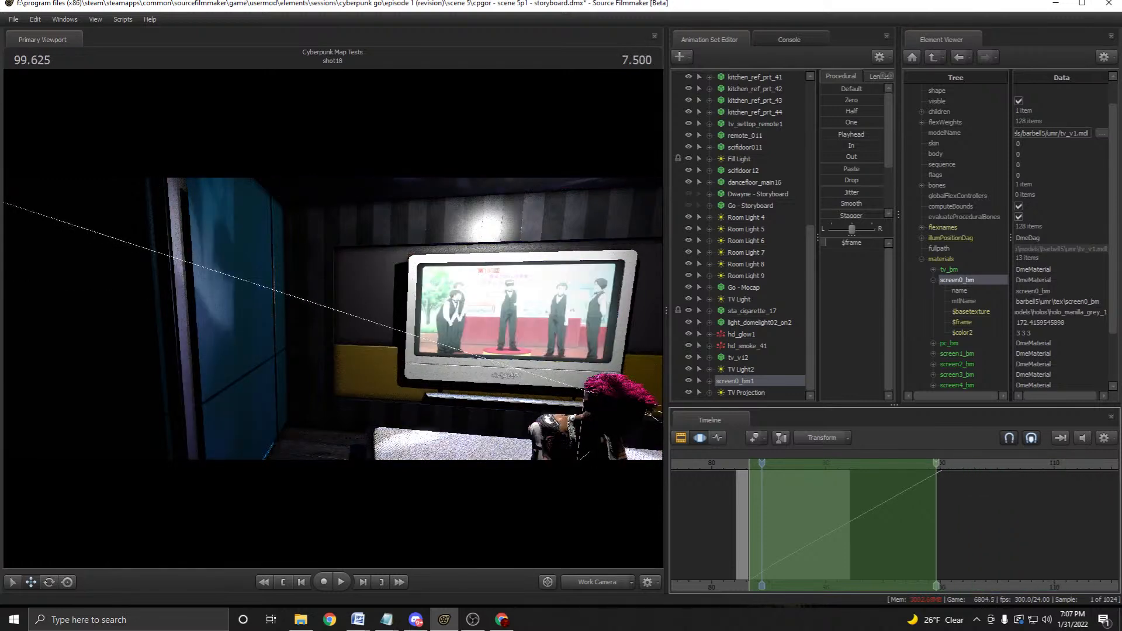
key(space)
right_click(832, 502)
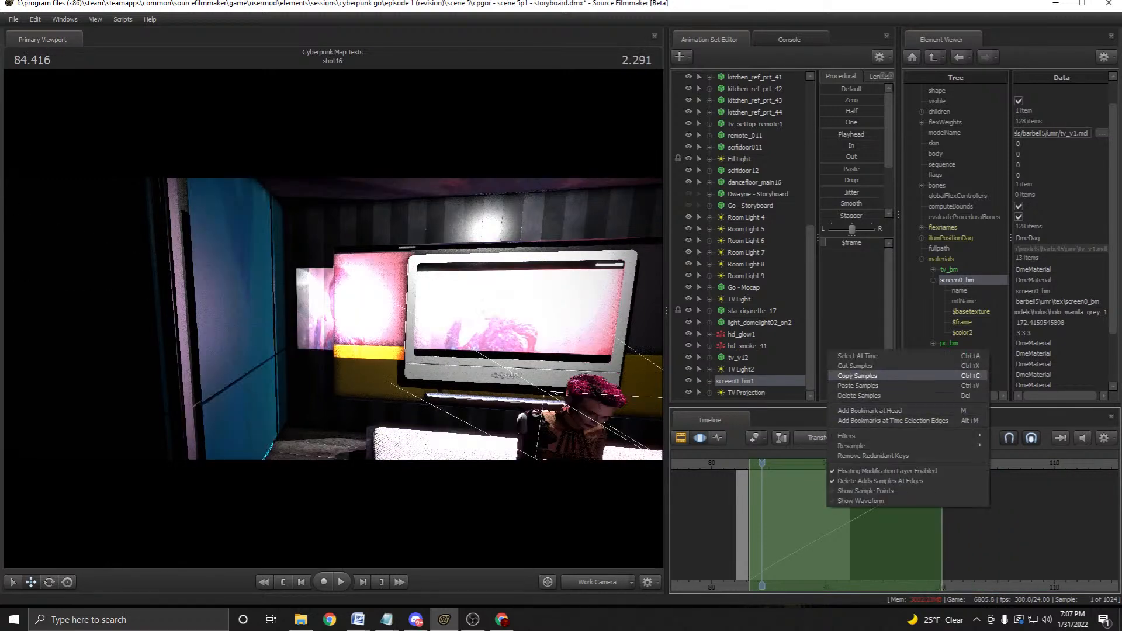
click(857, 375)
Set a time selection from about 58 to 82 seconds, ahead of the ramp, and paste the copied $frame samples.
scroll(761, 525, down, 3)
mouse_move(698, 524)
mouse_down()
mouse_move(687, 525)
mouse_move(736, 525)
mouse_move(711, 525)
mouse_up()
middle_drag(737, 525, 876, 525)
shift+drag(737, 524, 885, 525)
right_click(823, 527)
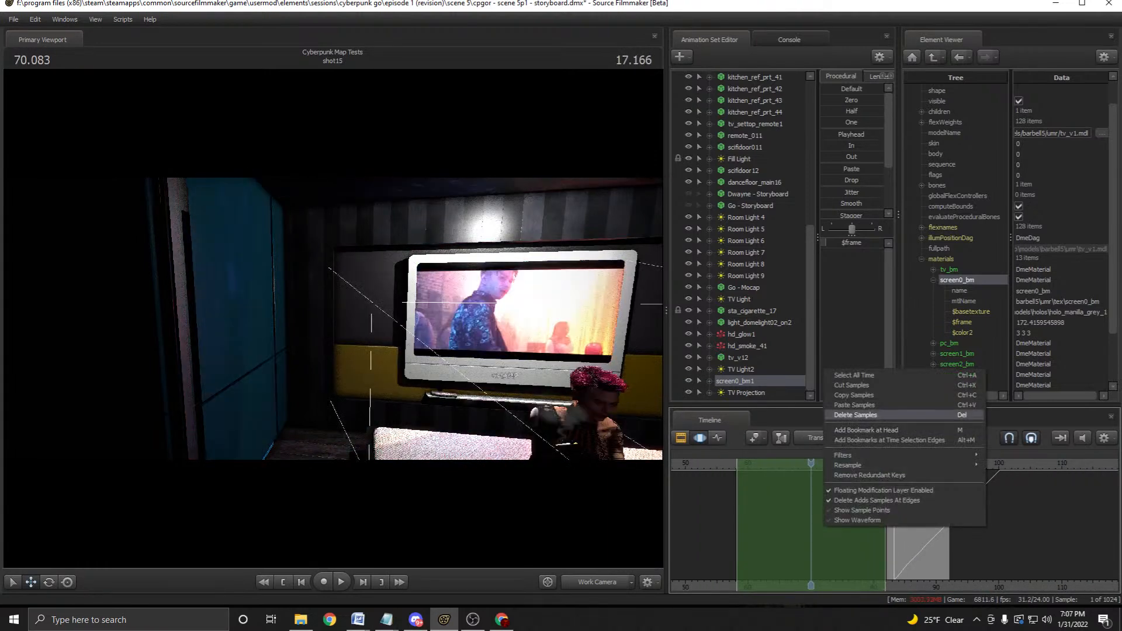
click(854, 405)
key(Return)
Shift the pasted $frame ramp across the gap from about 75 to 83.3 seconds so it ends where the following ramp begins.
scroll(859, 525, up, 3)
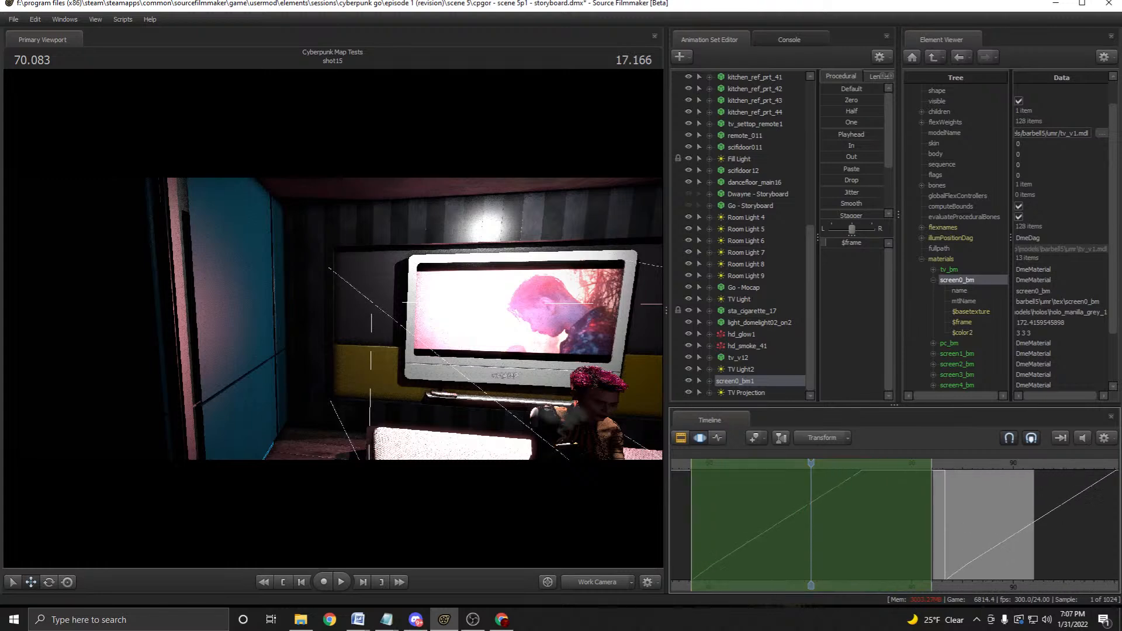
shift+drag(875, 524, 981, 525)
scroll(980, 525, up, 3)
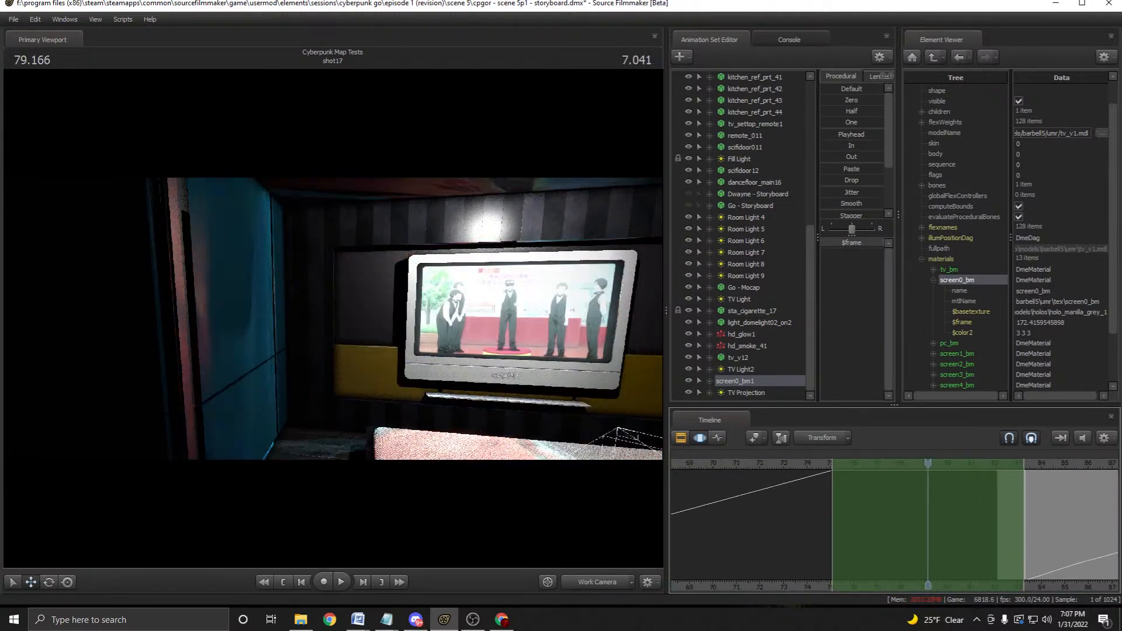
scroll(1033, 524, up, 2)
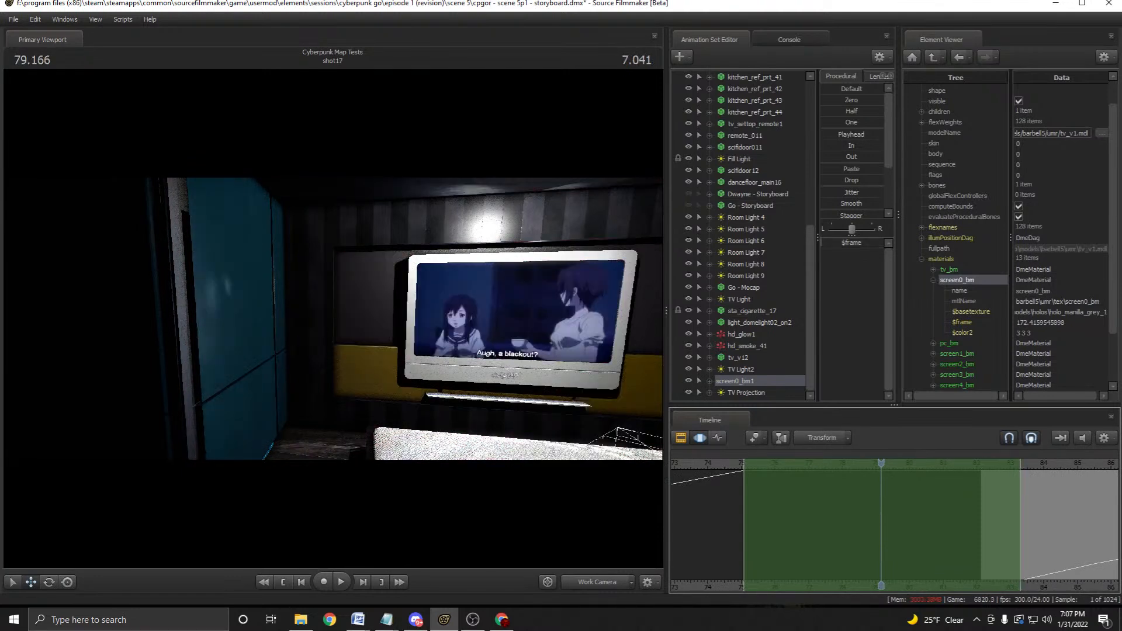
alt+drag(743, 524, 1020, 525)
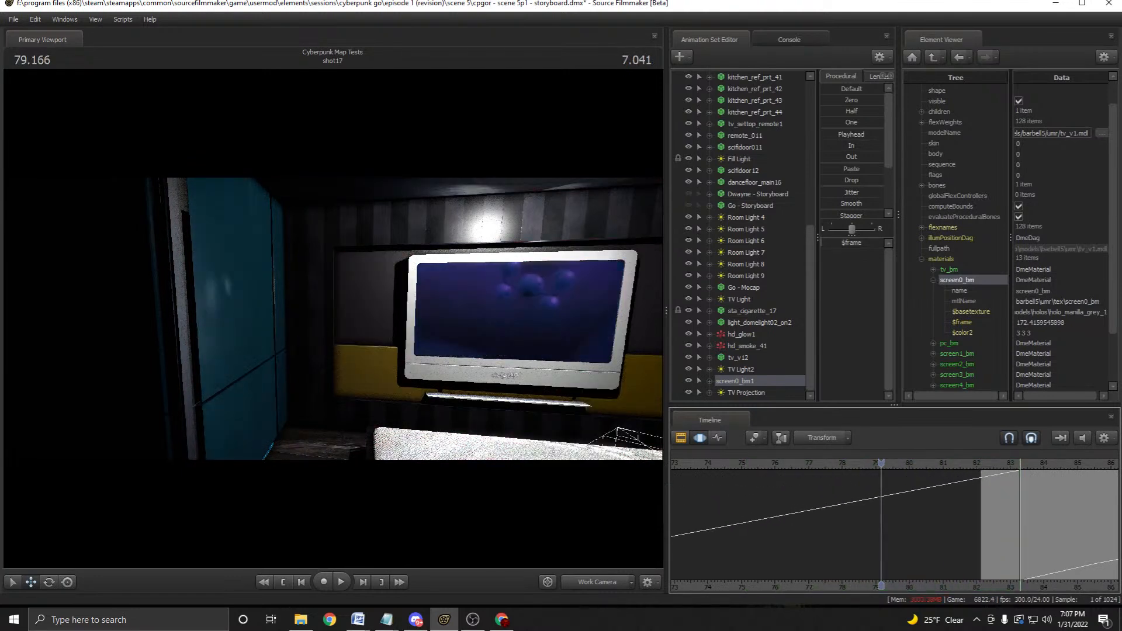
Play shot17 into shot16 through the work camera, then replay early shot16 to compare the TV video with the projection.
key(space)
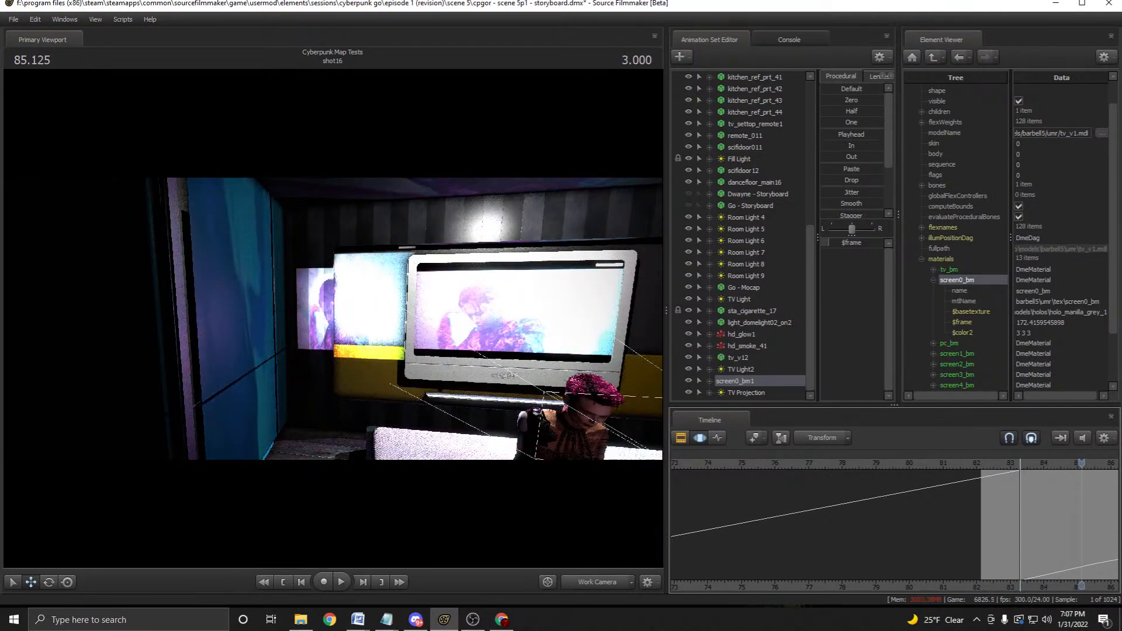
key(space)
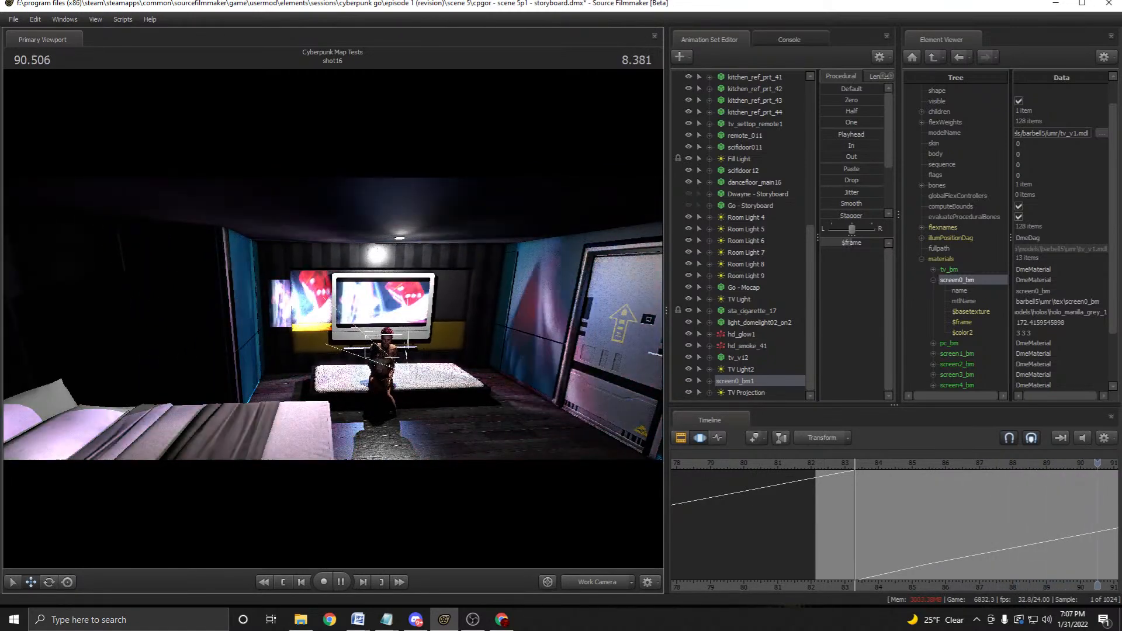
key(space)
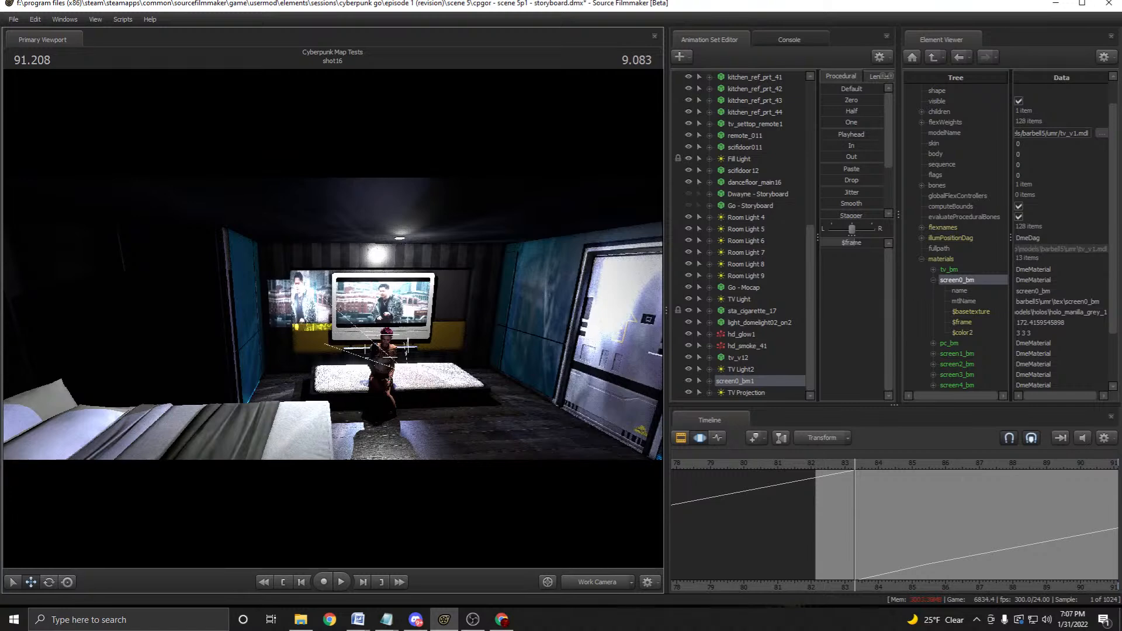
key(space)
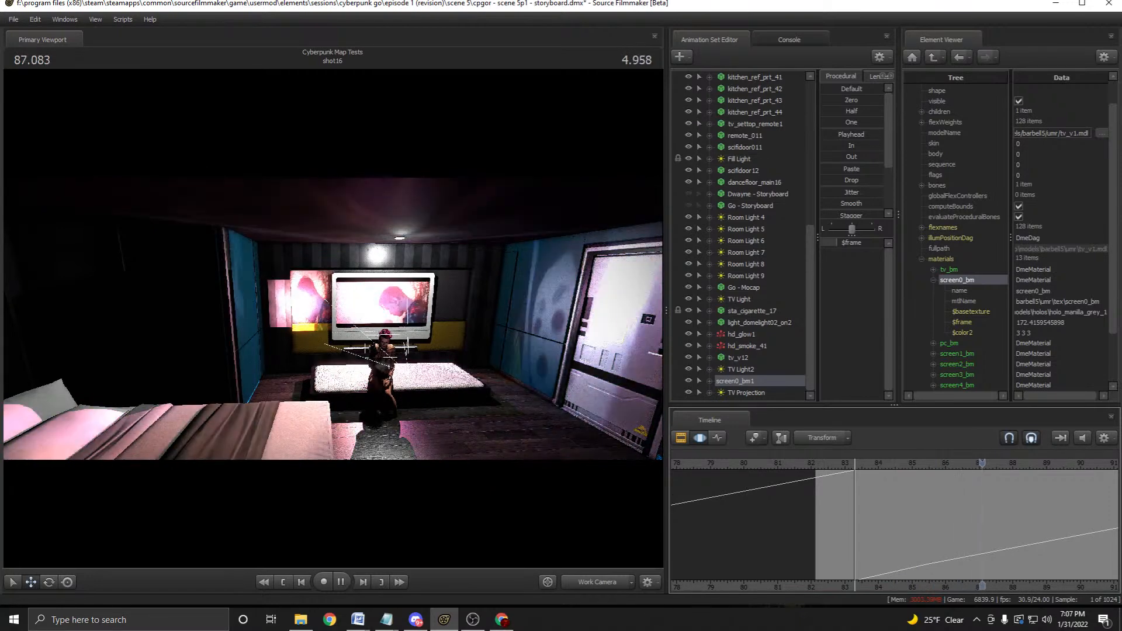
key(space)
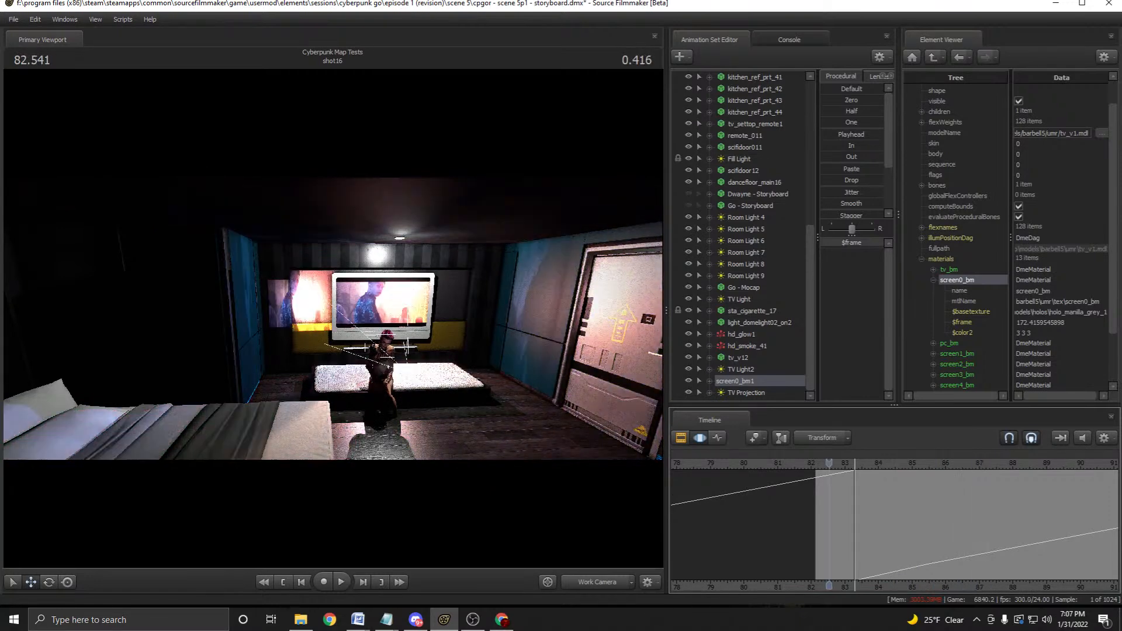
Return to the Clip Editor and play shot17 into shot16 through the main camera to check the TV video and lighting.
key(F2)
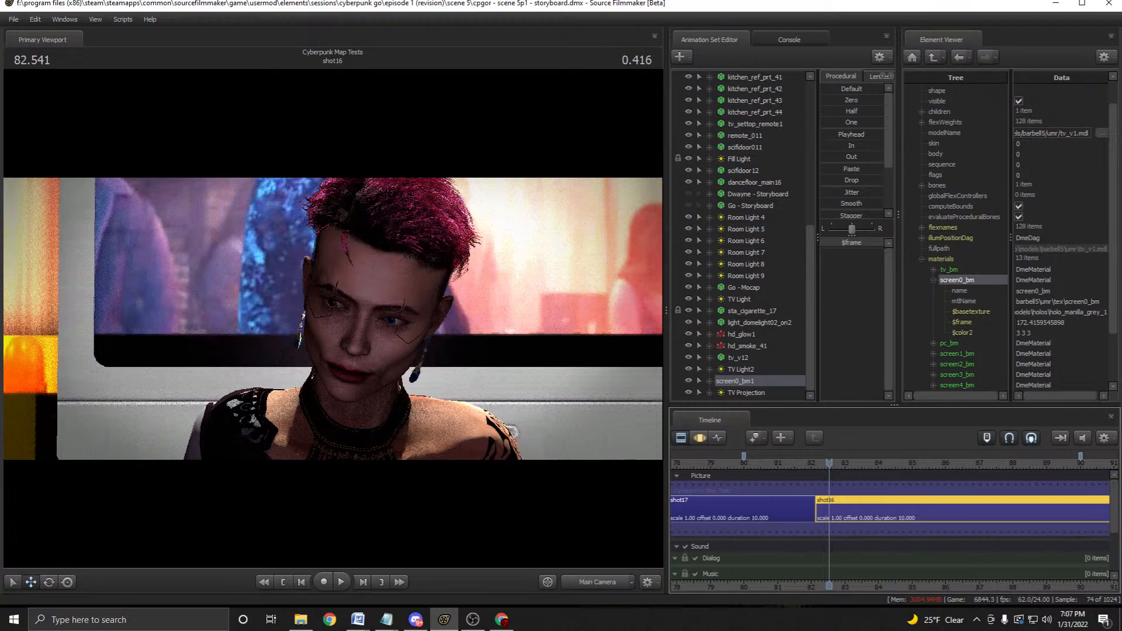
click(781, 462)
scroll(781, 463, down, 6)
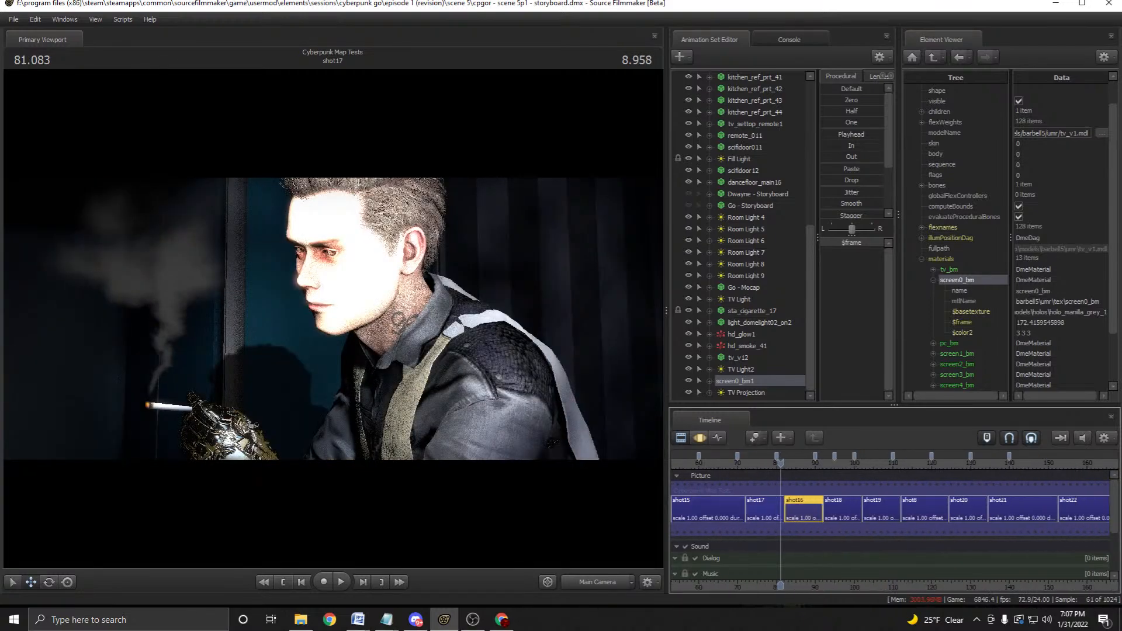
click(745, 463)
key(space)
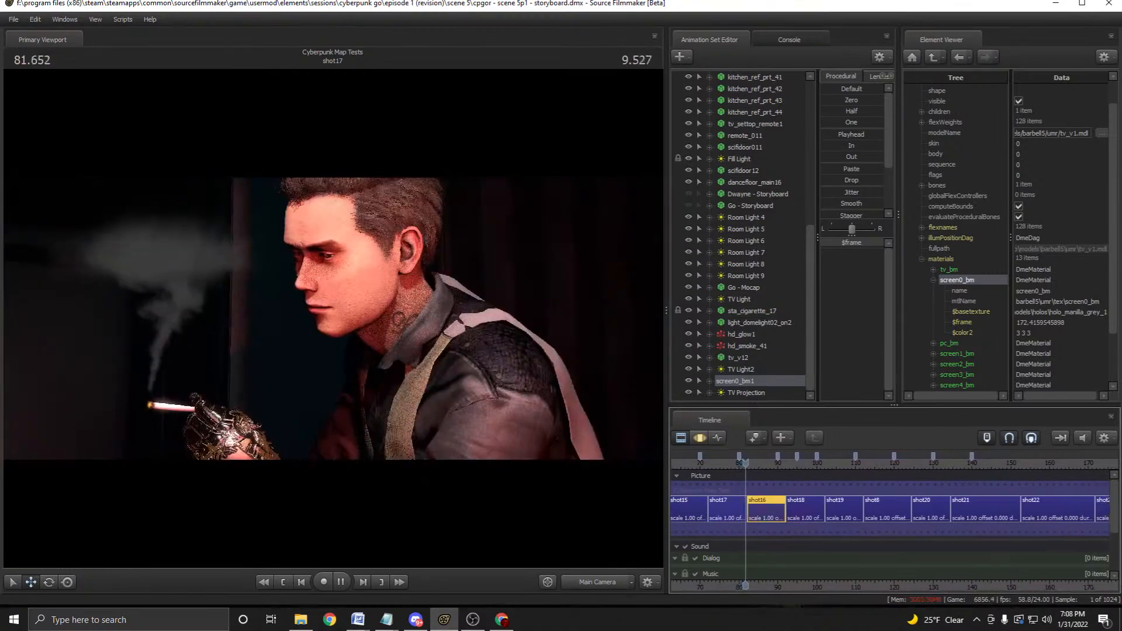
key(space)
Show the scene hierarchy in shot16's animation set list.
click(746, 393)
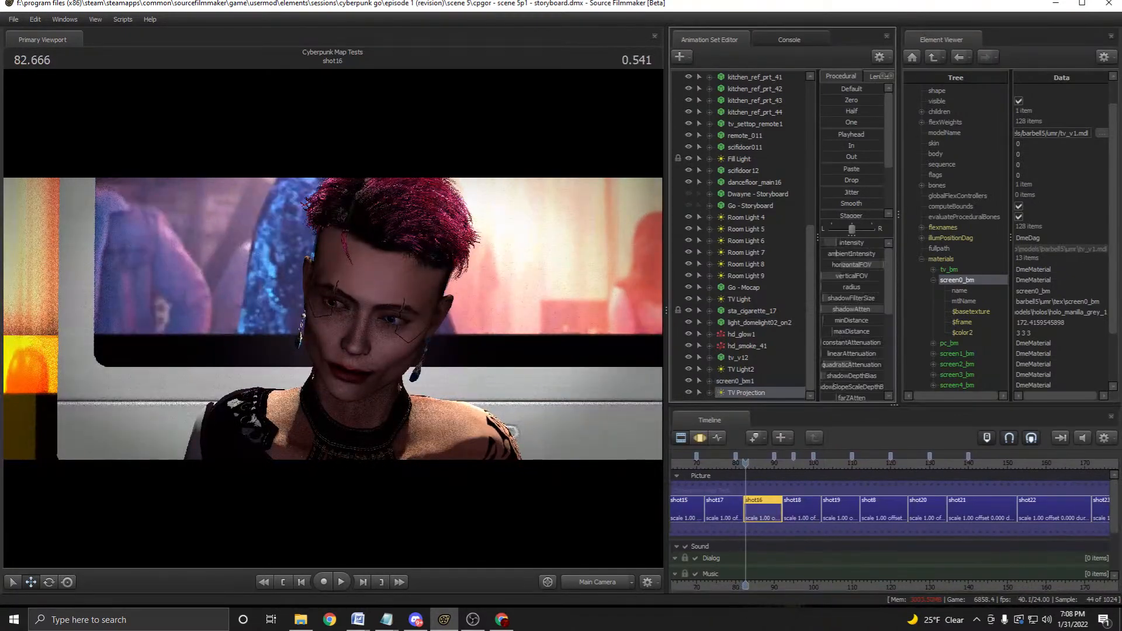
click(749, 399)
right_click(749, 399)
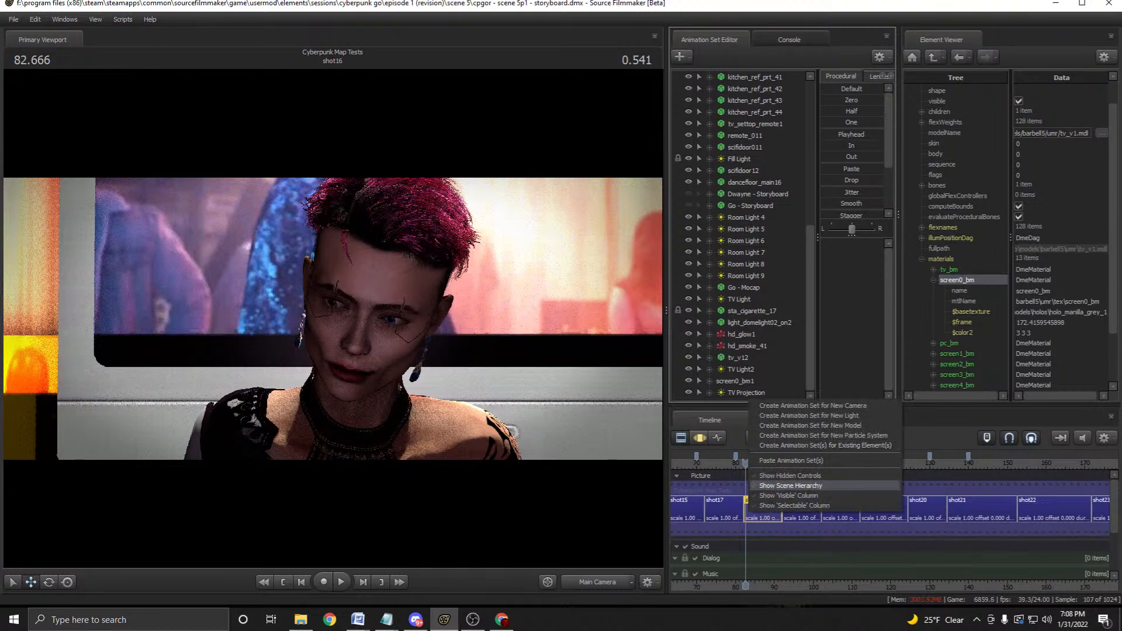
click(790, 486)
right_click(723, 256)
click(720, 255)
Check the TV Projection, TV Light2, tv_v12 and cigarette controls of shot16 in the Motion Editor with all time selected.
click(746, 194)
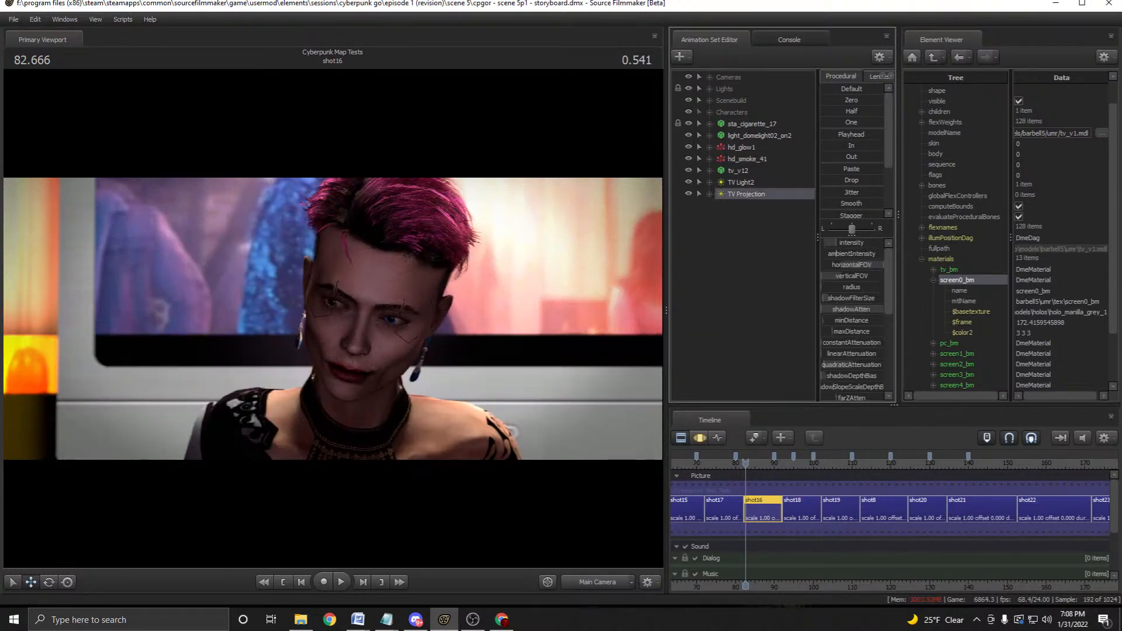
click(741, 182)
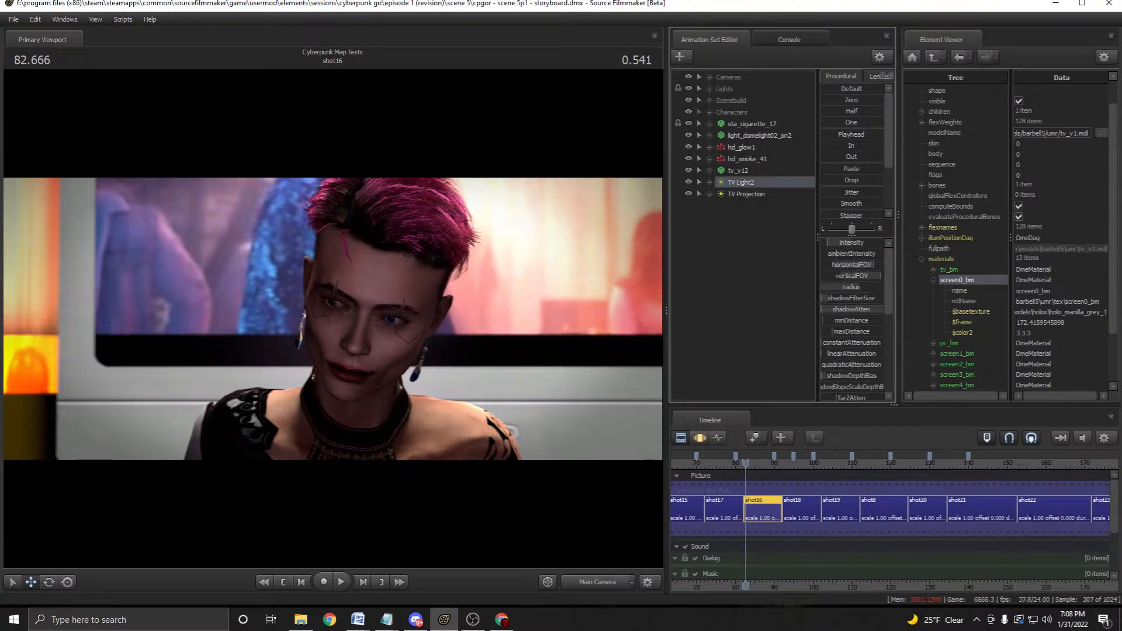
click(738, 170)
key(F4)
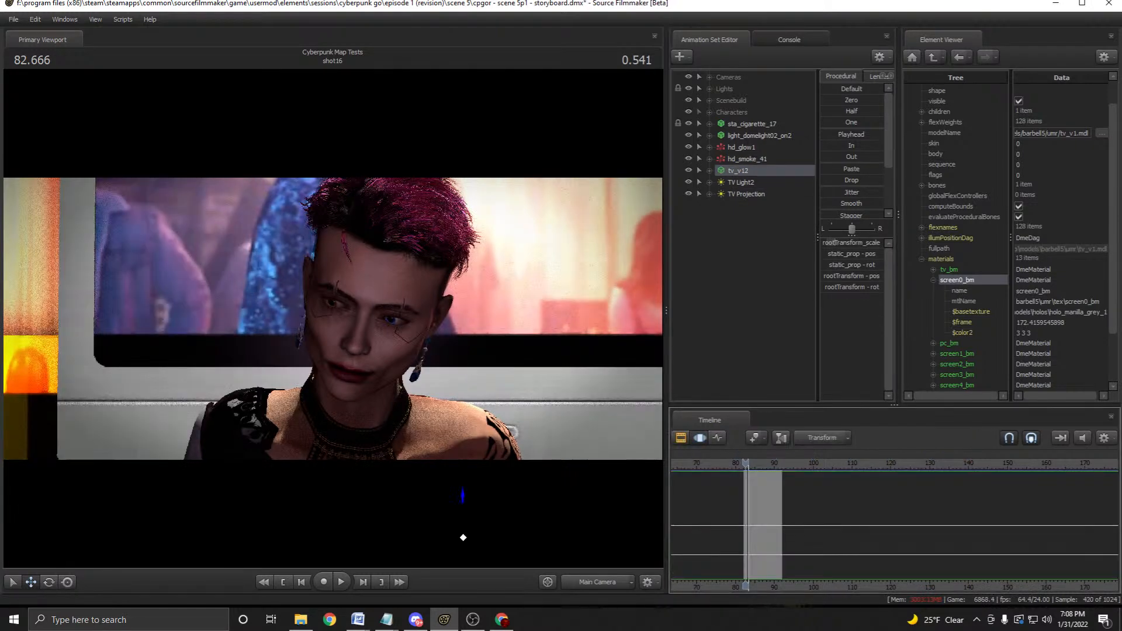
key(ctrl+a)
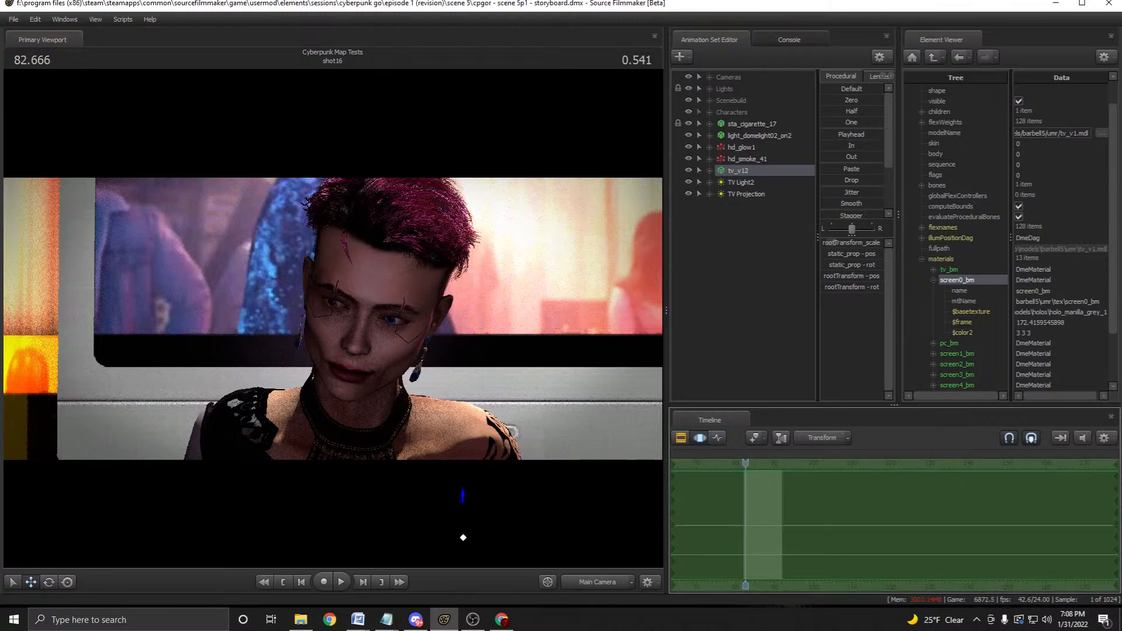
click(751, 123)
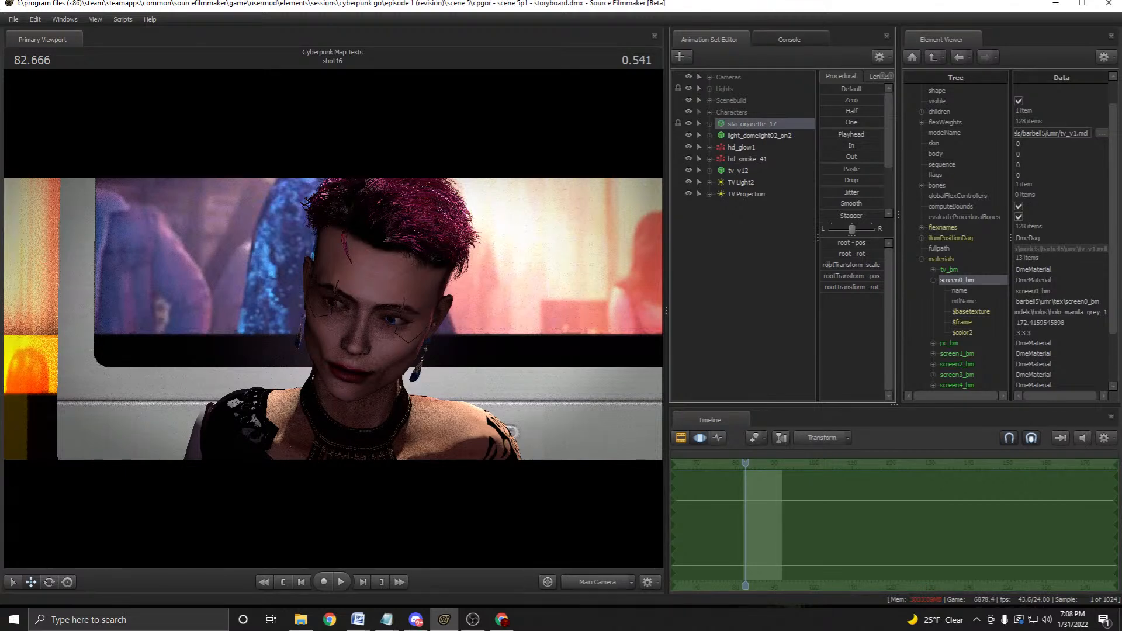
Play shot16 for a few seconds, then view the TV wall and its projection through the work camera.
key(space)
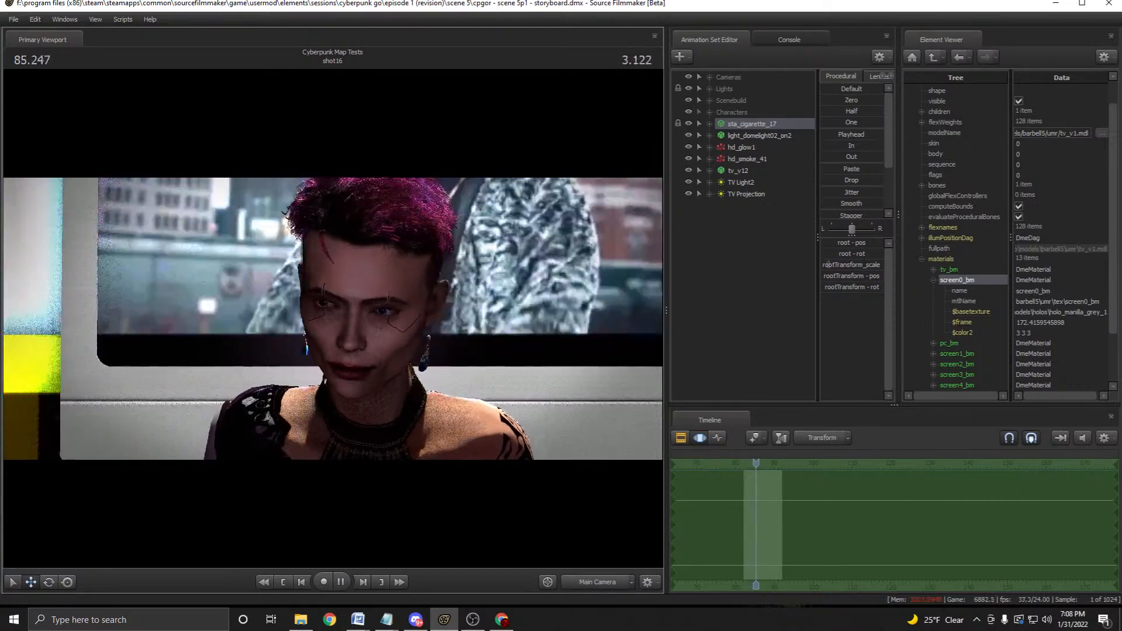
key(space)
drag(331, 319, 263, 328)
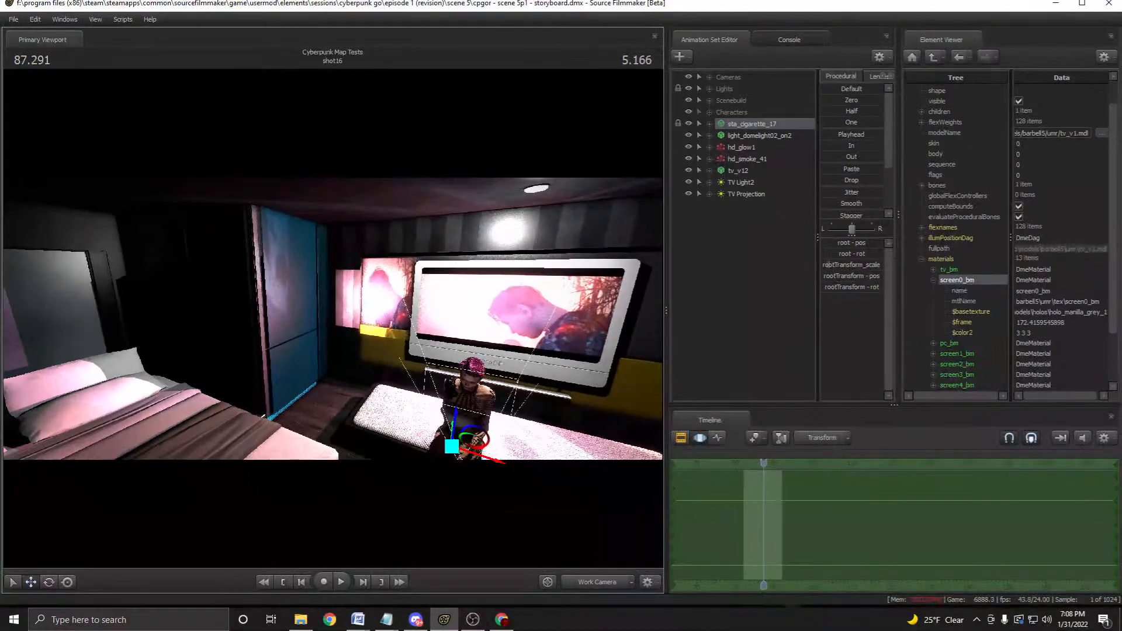
Delete the TV Projection animation set from shot16.
click(738, 171)
click(741, 182)
click(746, 194)
right_click(747, 195)
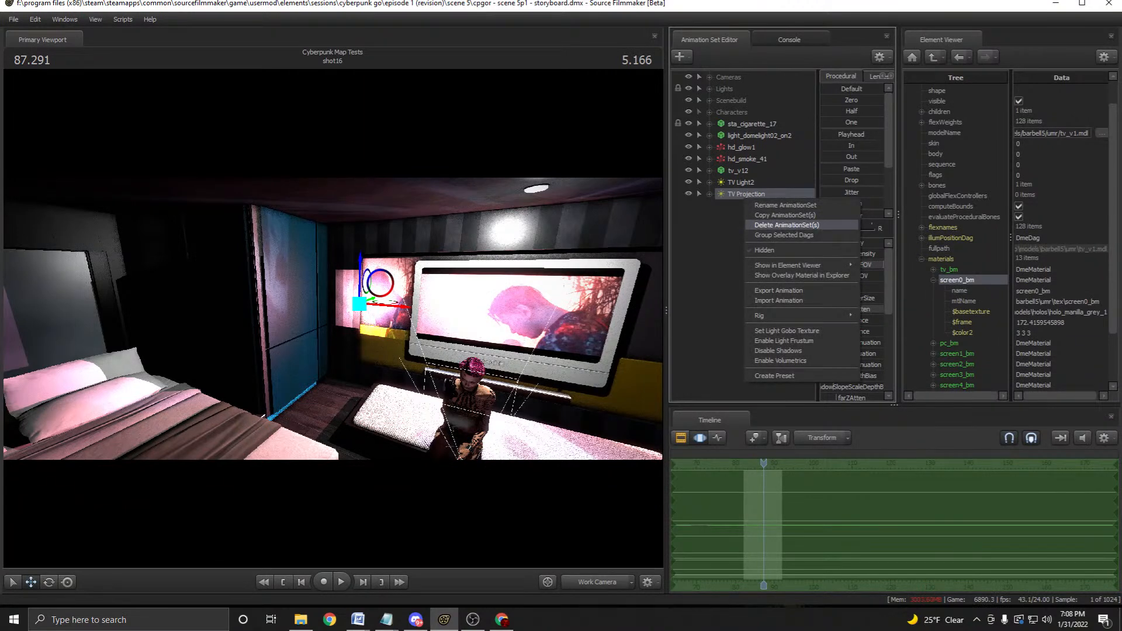
click(786, 225)
Move TV Light2 next to the existing TV Light in the Lights group.
click(740, 182)
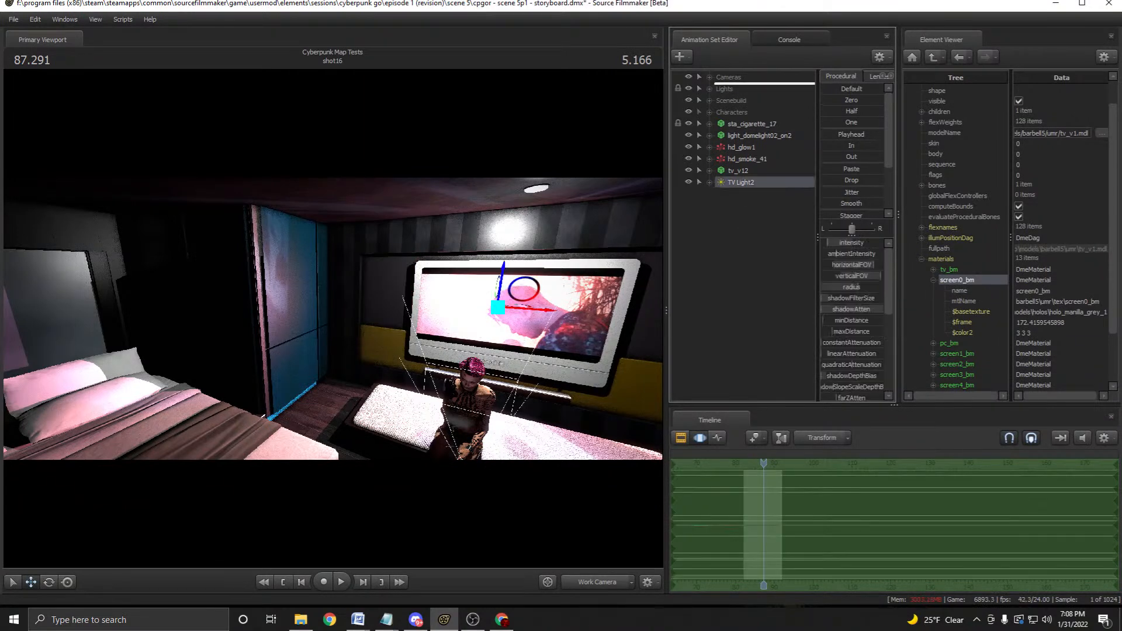
drag(737, 85, 736, 85)
click(709, 100)
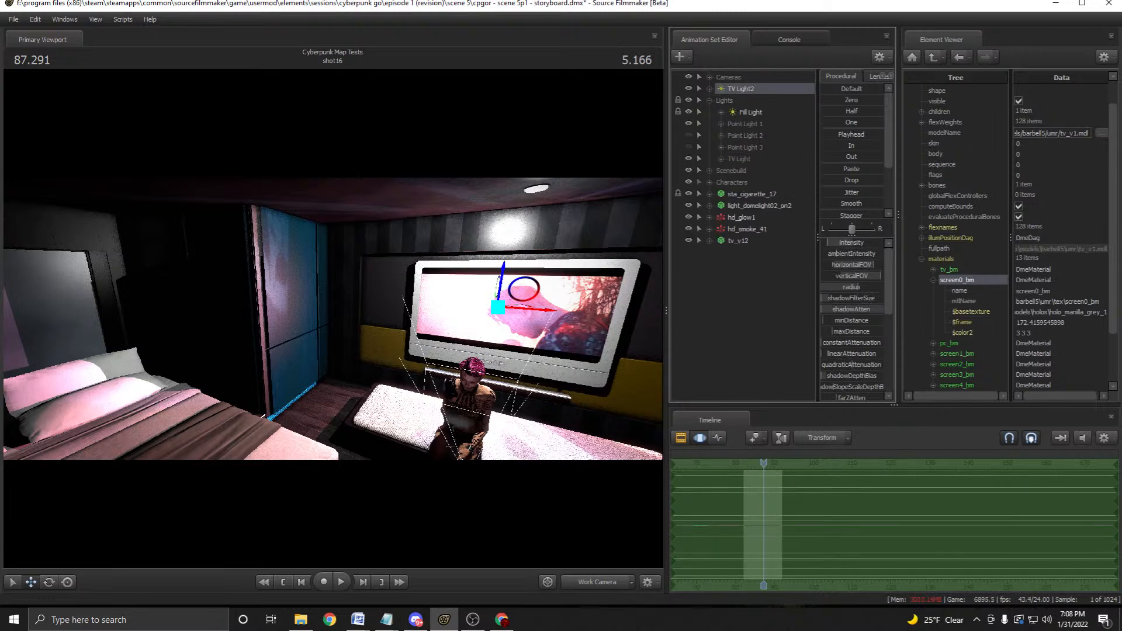
click(721, 159)
drag(741, 89, 753, 176)
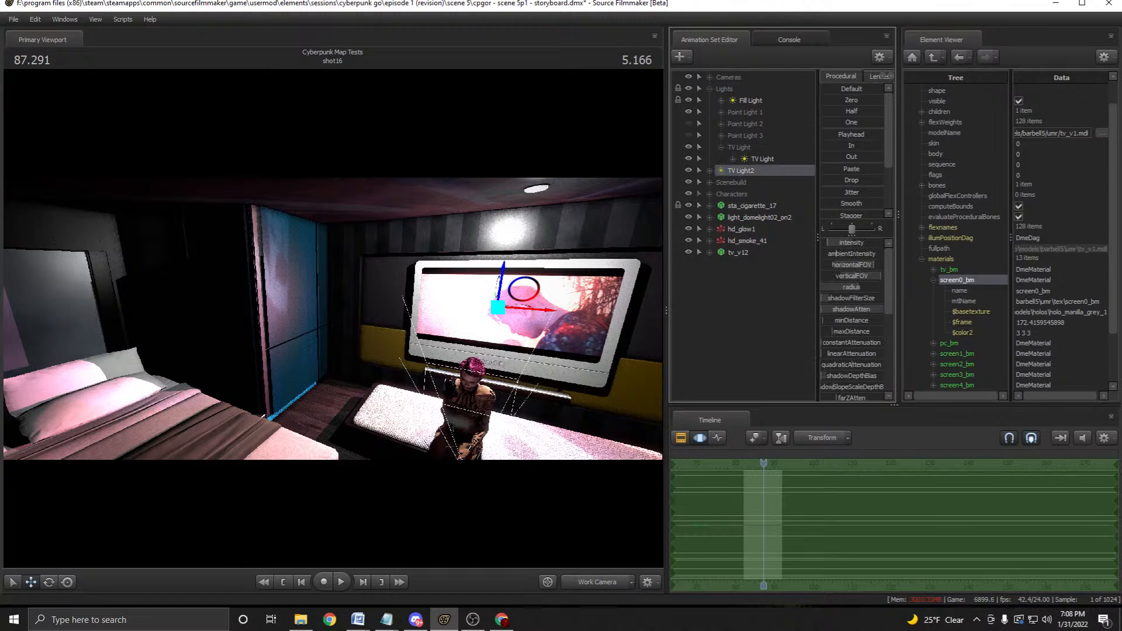
Toggle TV Light2's visibility to check its effect and delete the old TV Light animation set.
click(689, 158)
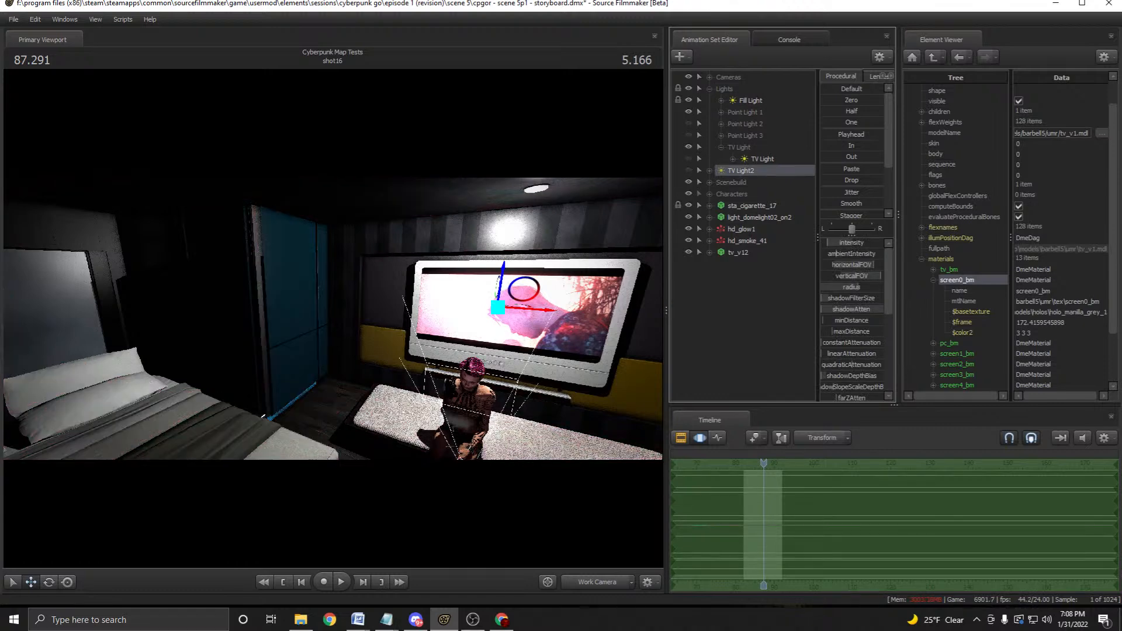
click(762, 159)
right_click(758, 158)
click(782, 183)
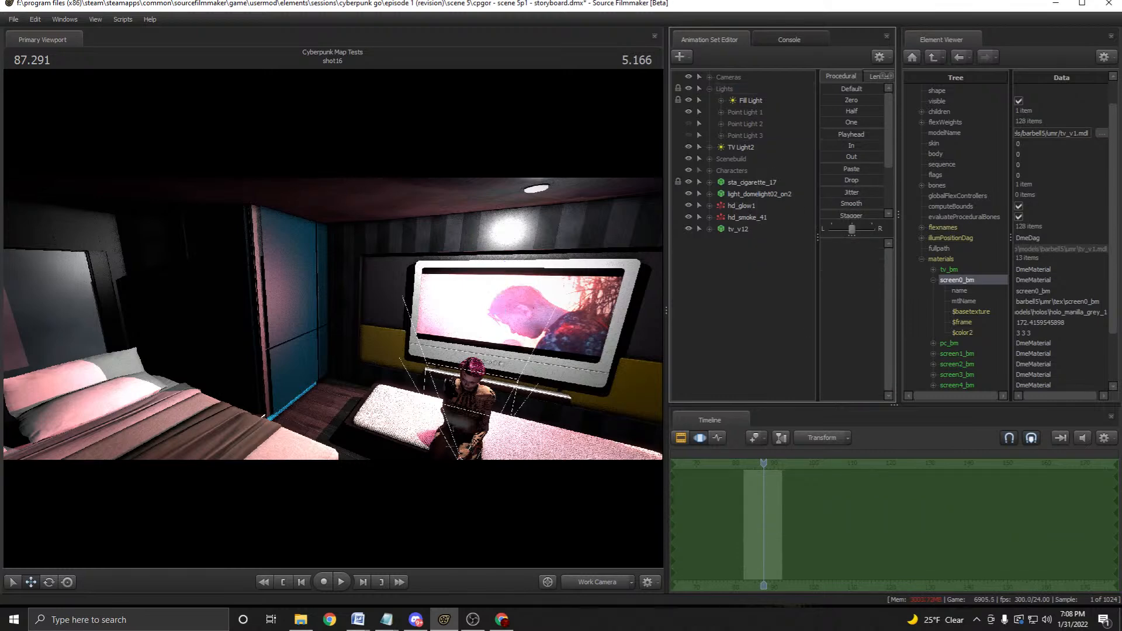
Show the hidden controls, move TV Light2 into the TV Light group, and collapse the Lights group.
right_click(732, 291)
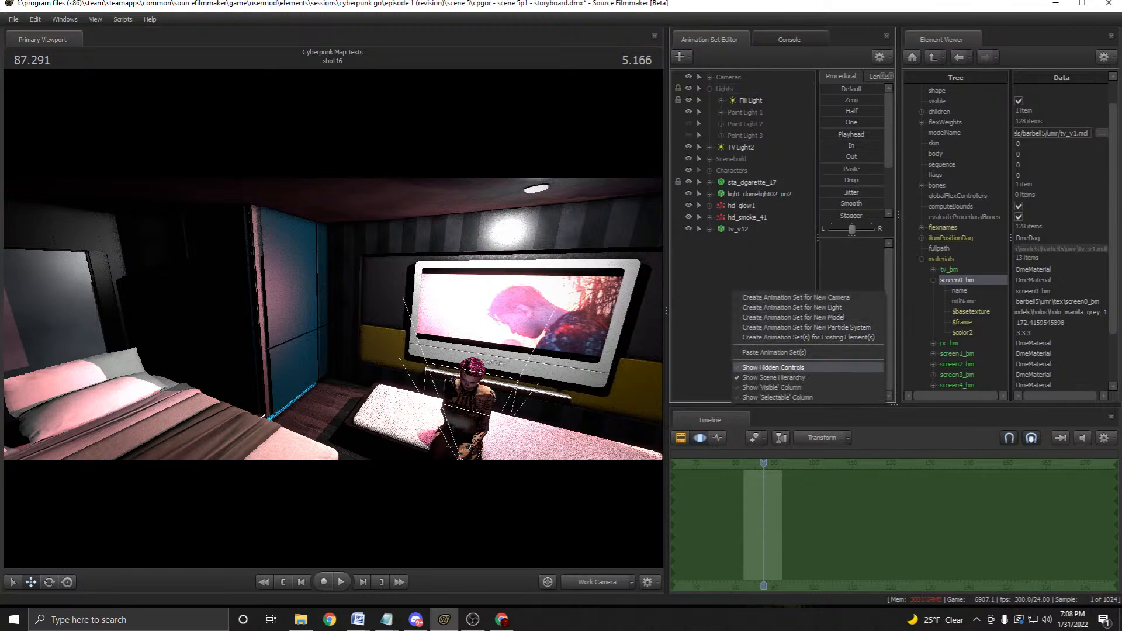
click(767, 367)
drag(745, 159, 745, 147)
click(710, 89)
Move tv_v12 into the Scenebuild group and look through the remaining ungrouped dome light, glow, smoke and cigarette sets.
click(752, 123)
click(759, 136)
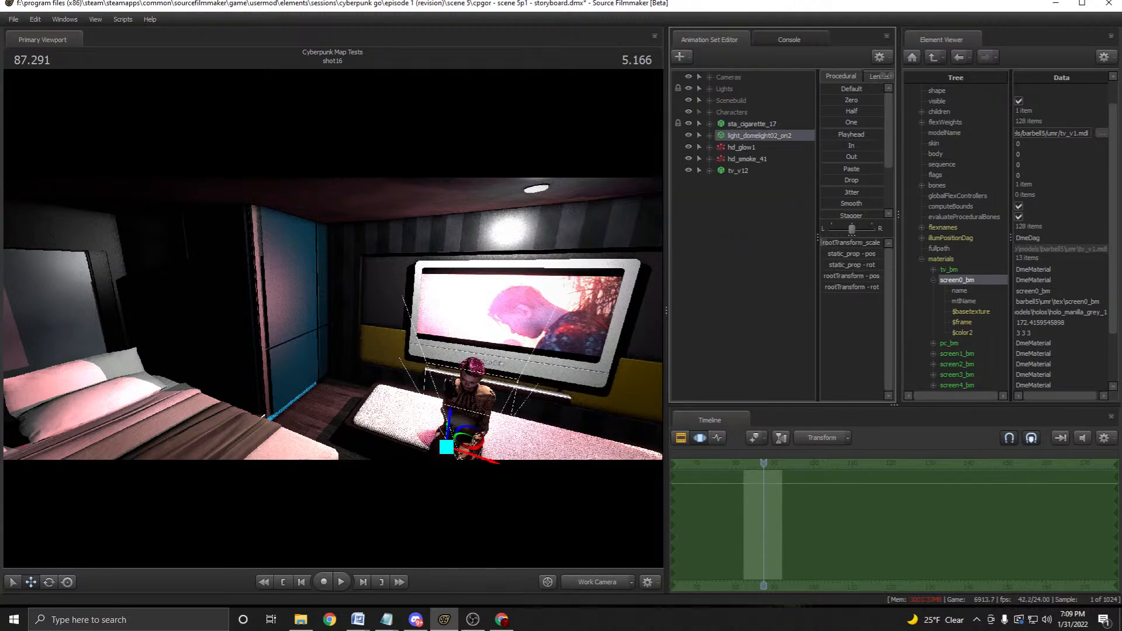
key(F4)
drag(738, 170, 733, 100)
click(741, 148)
click(747, 159)
click(758, 136)
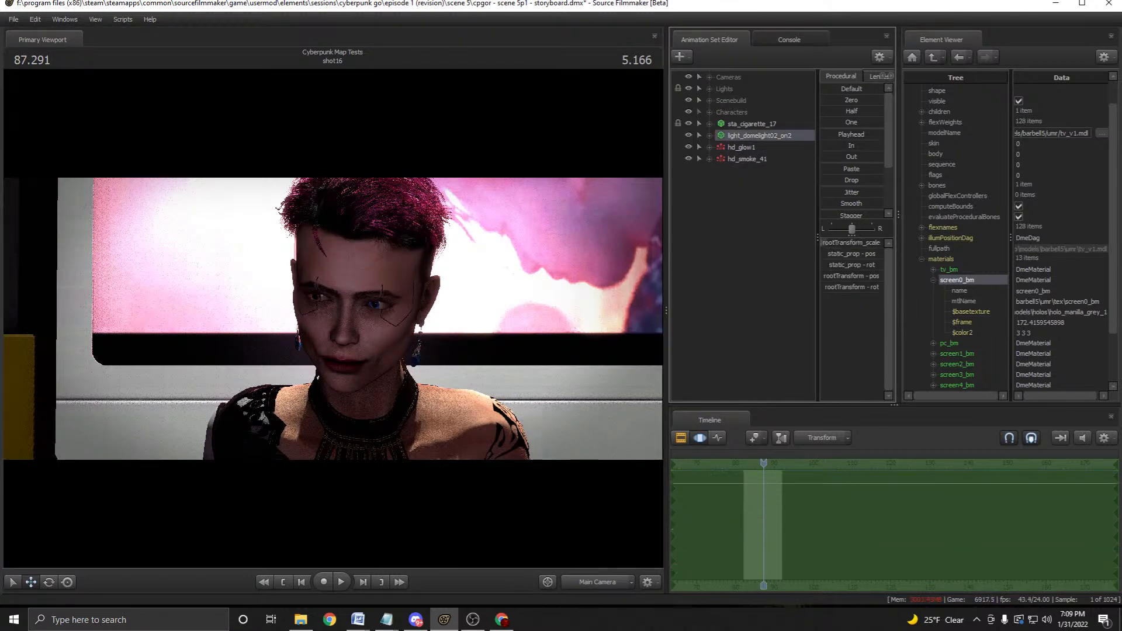
click(751, 124)
Play shot16 to its end through the main camera, then replay its beginning to check the shot without the TV projection.
key(space)
key(space)
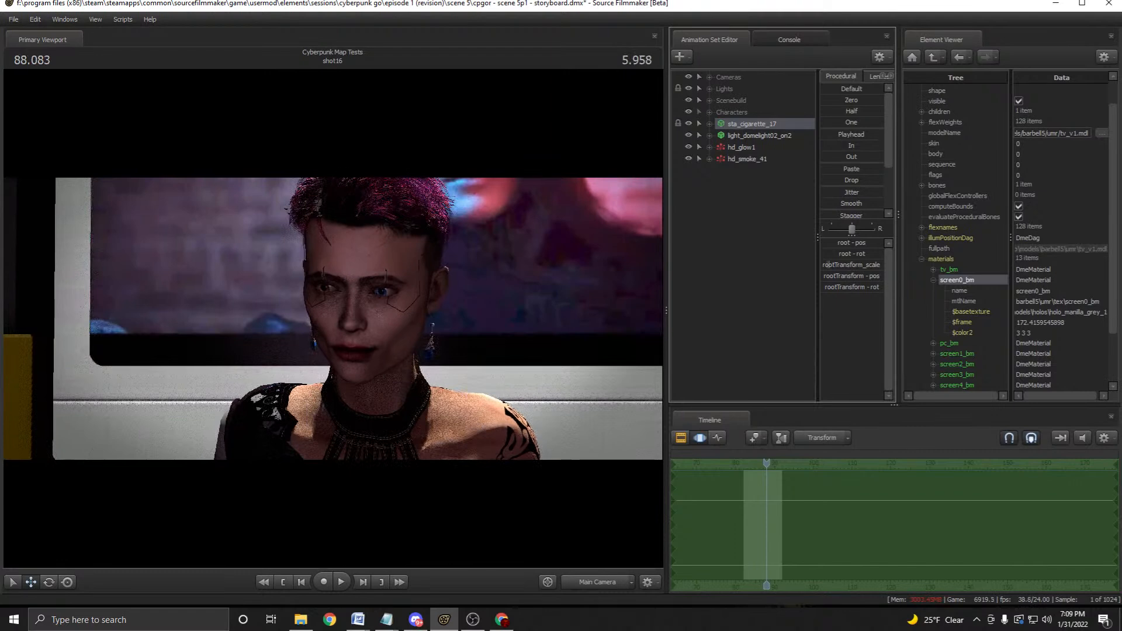
key(F2)
key(space)
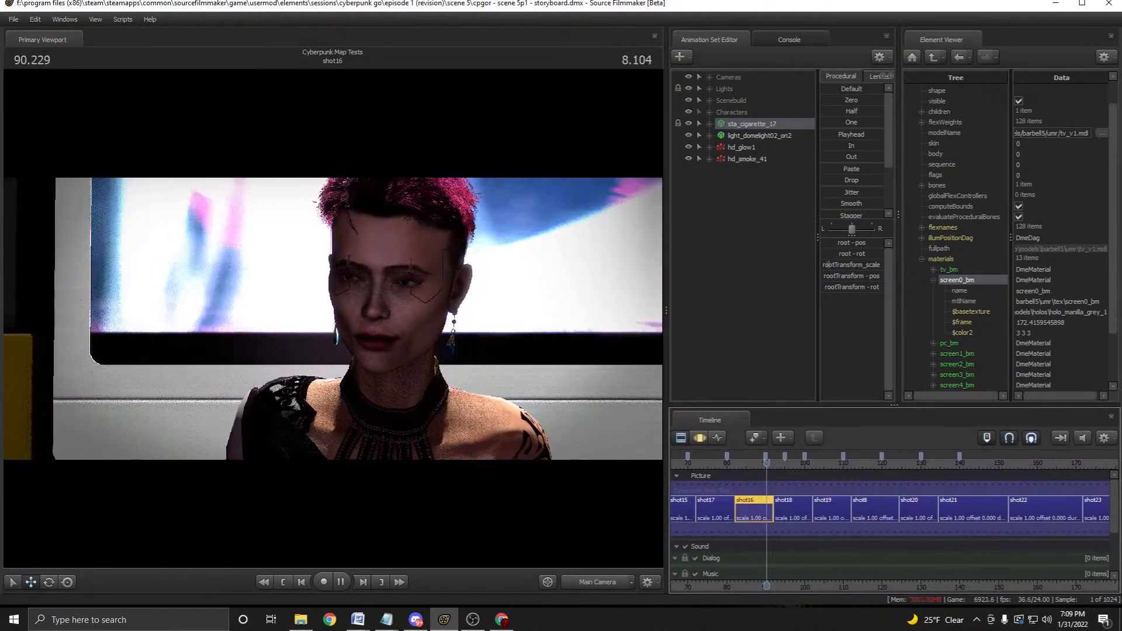
key(space)
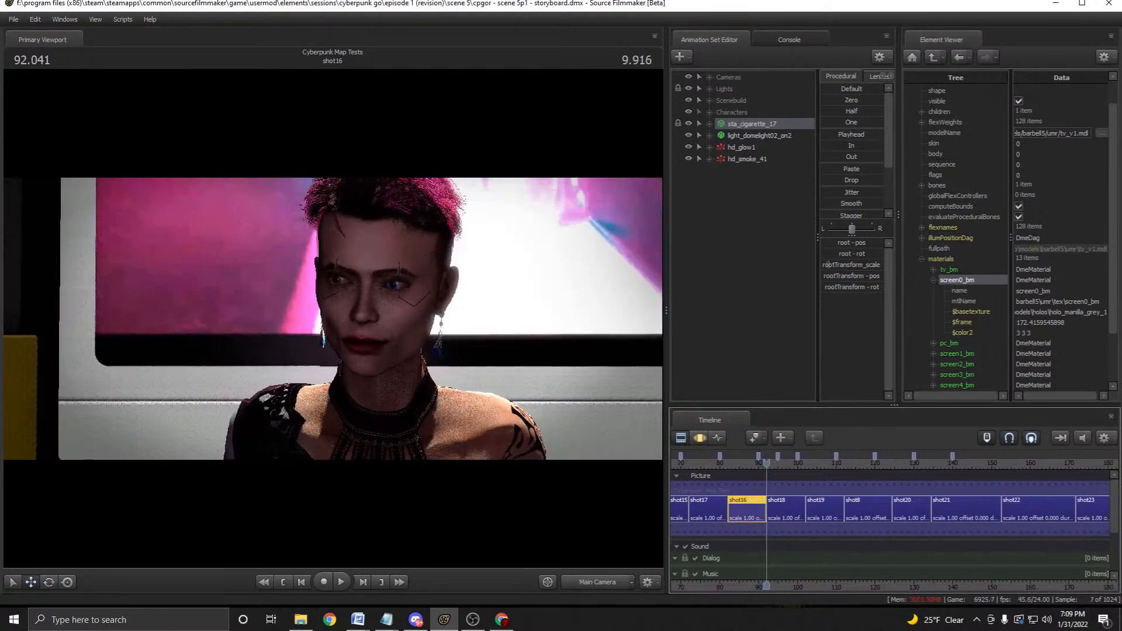
drag(767, 463, 729, 463)
key(space)
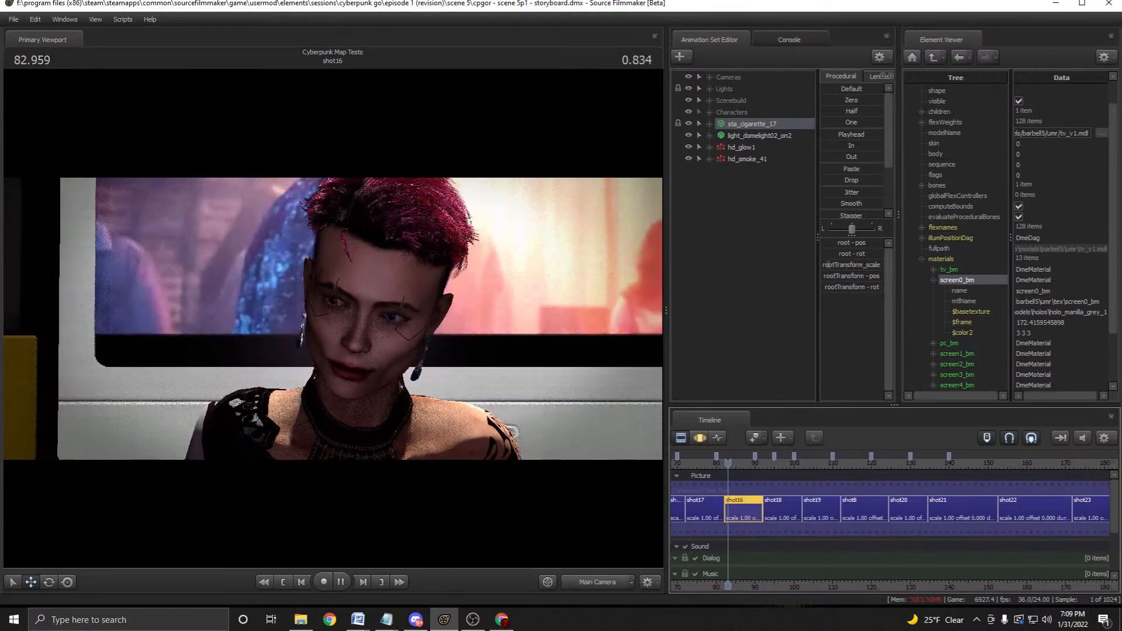
key(space)
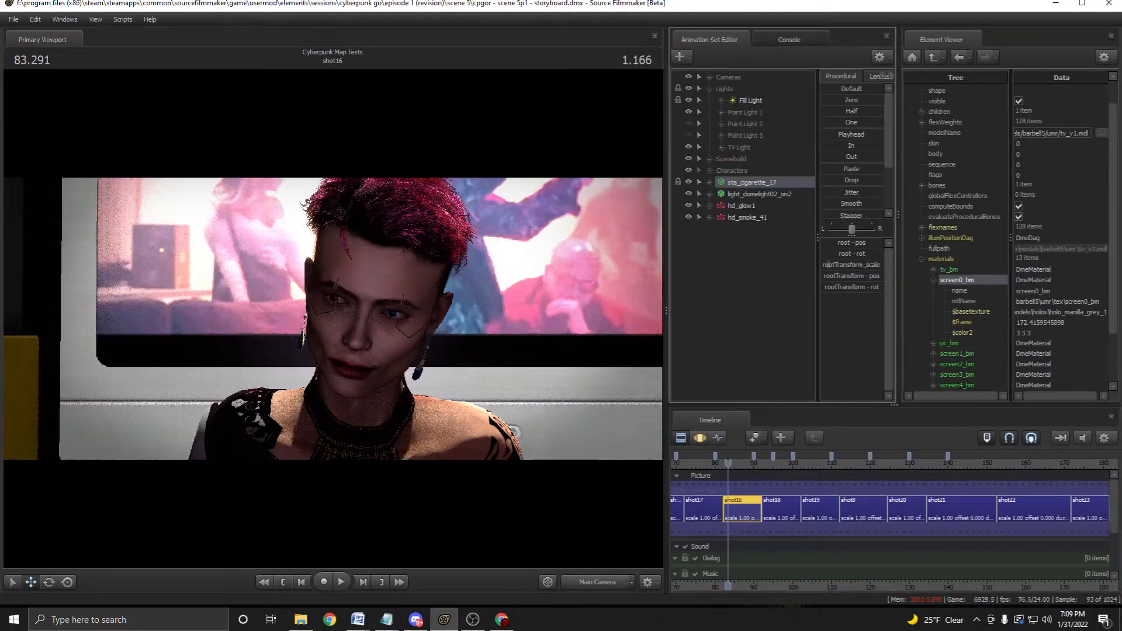
Set the Fill Light's intensity to 0.01 for the whole of shot16.
key(F3)
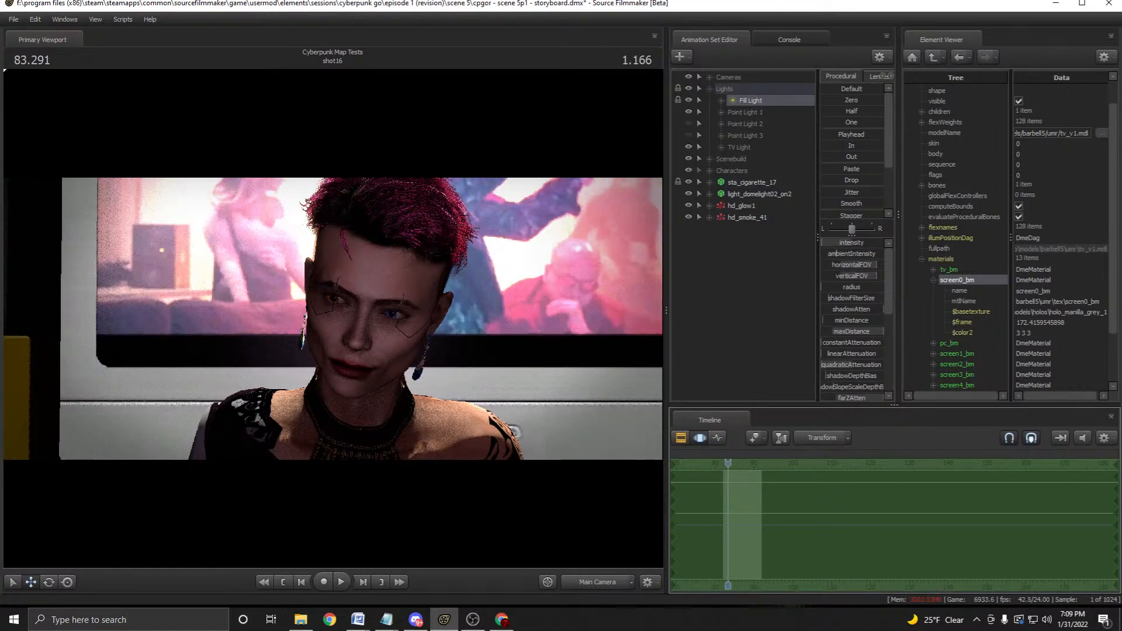
click(837, 243)
text(0.01)
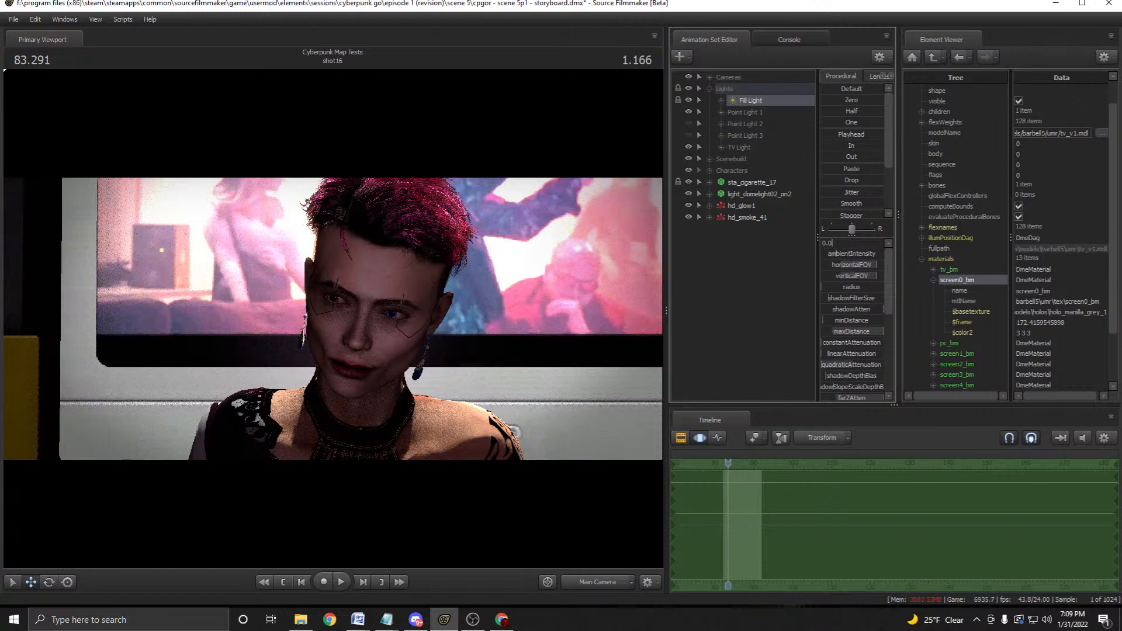
key(Return)
click(837, 243)
key(Return)
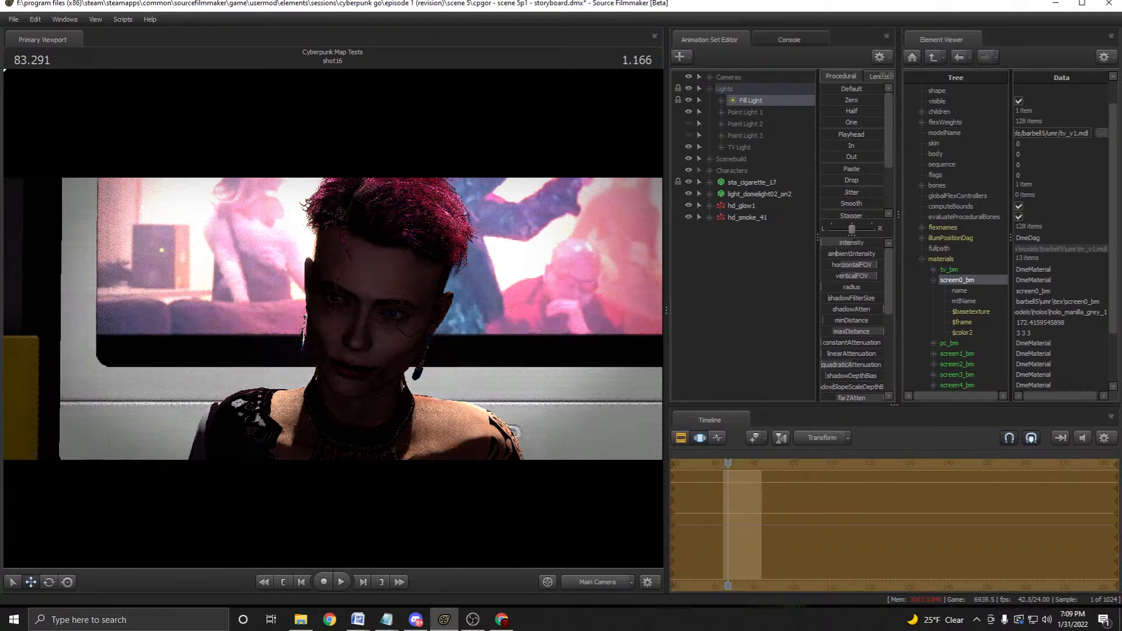
Replay the start of shot16 to judge the lighting, and enter a corrected intensity for the Fill Light.
key(F2)
scroll(888, 509, up, 4)
key(space)
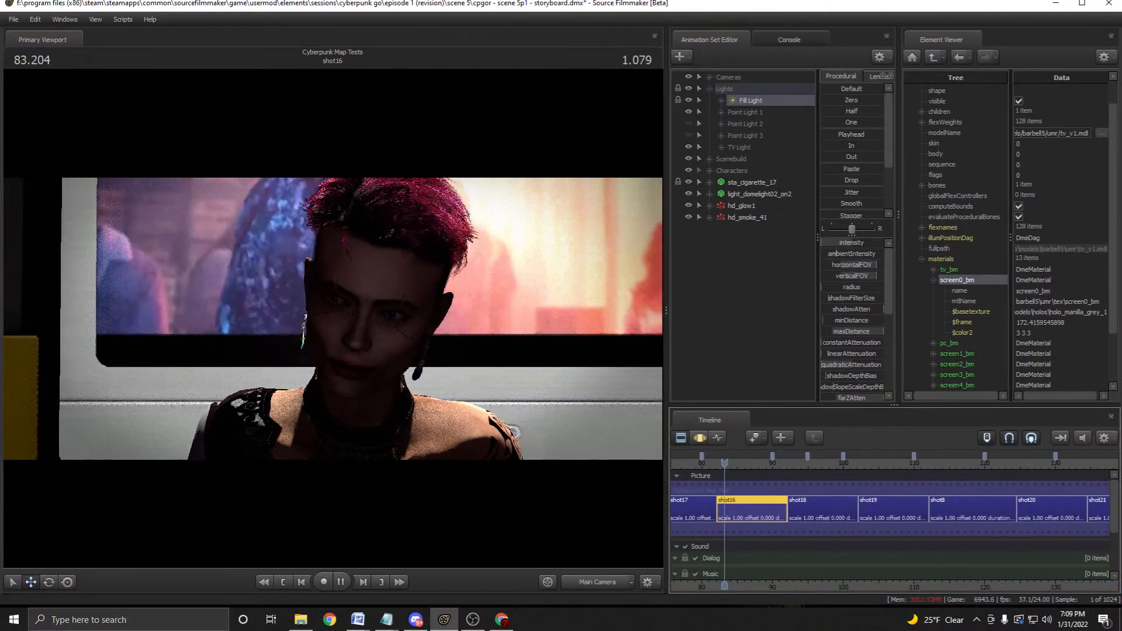
key(space)
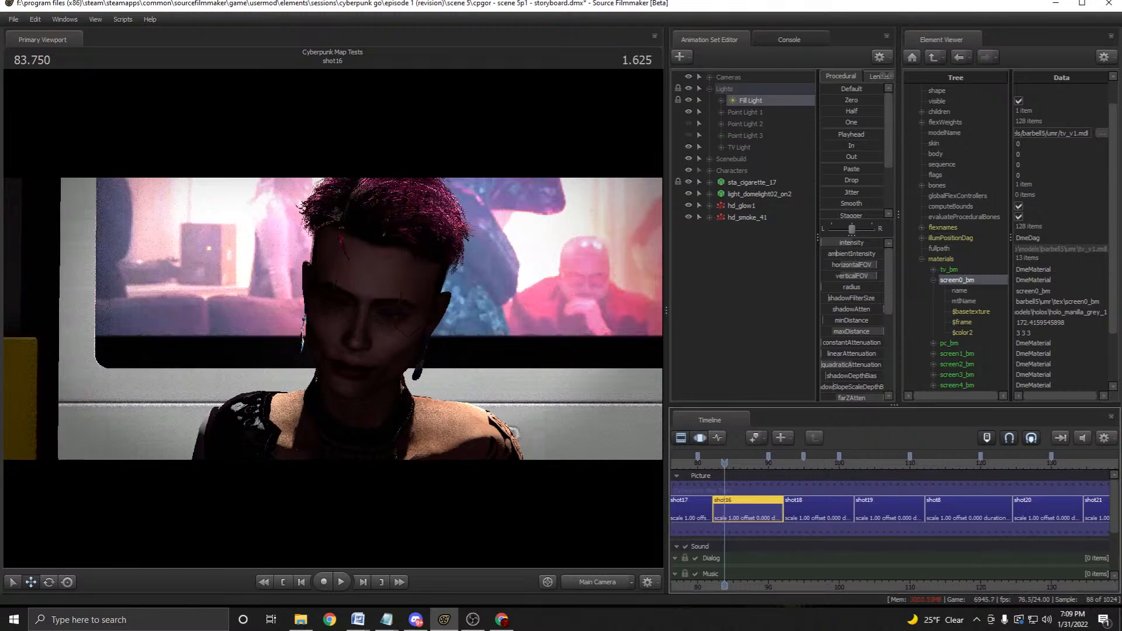
key(F4)
key(BackSpace)
key(BackSpace)
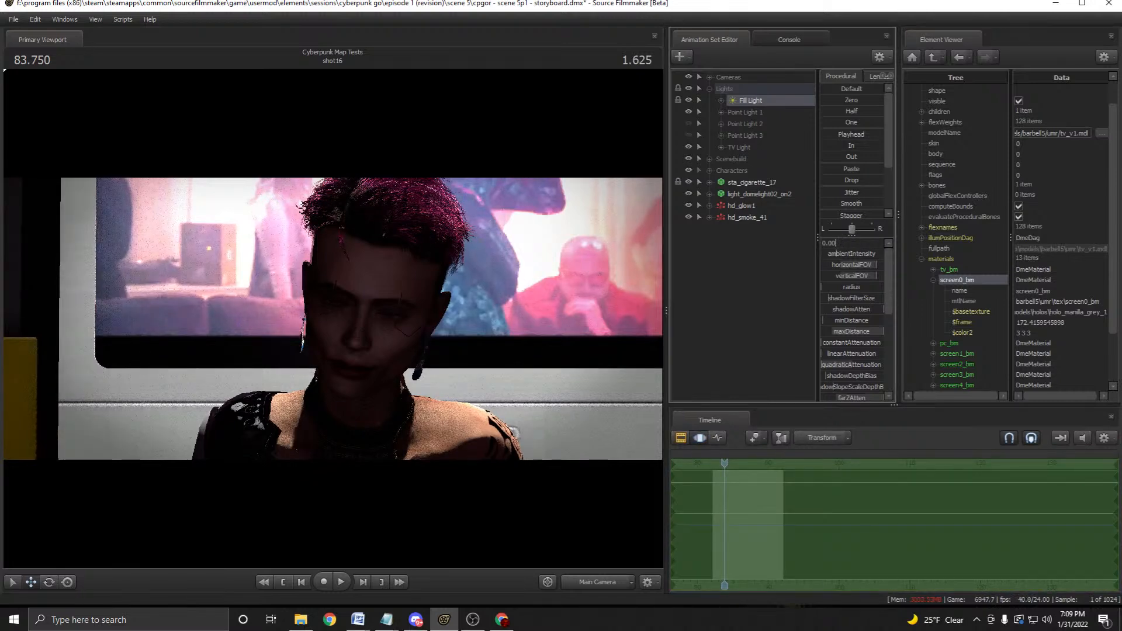
key(Return)
key(F2)
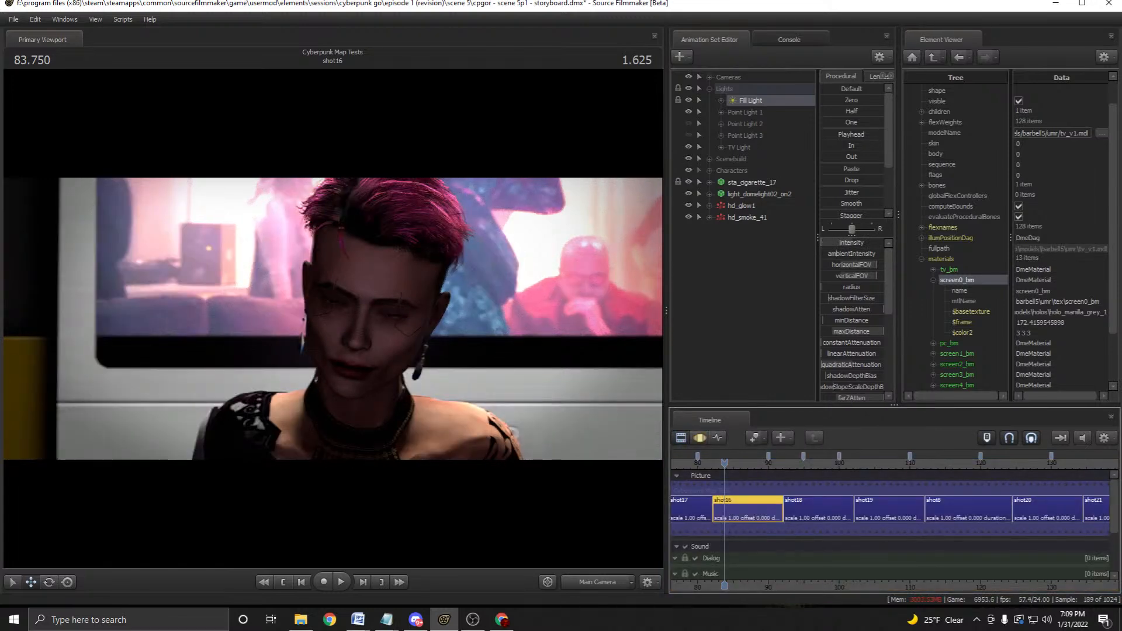
Play shot16 across the cut into shot18 and view shot18's room through the work camera.
click(341, 581)
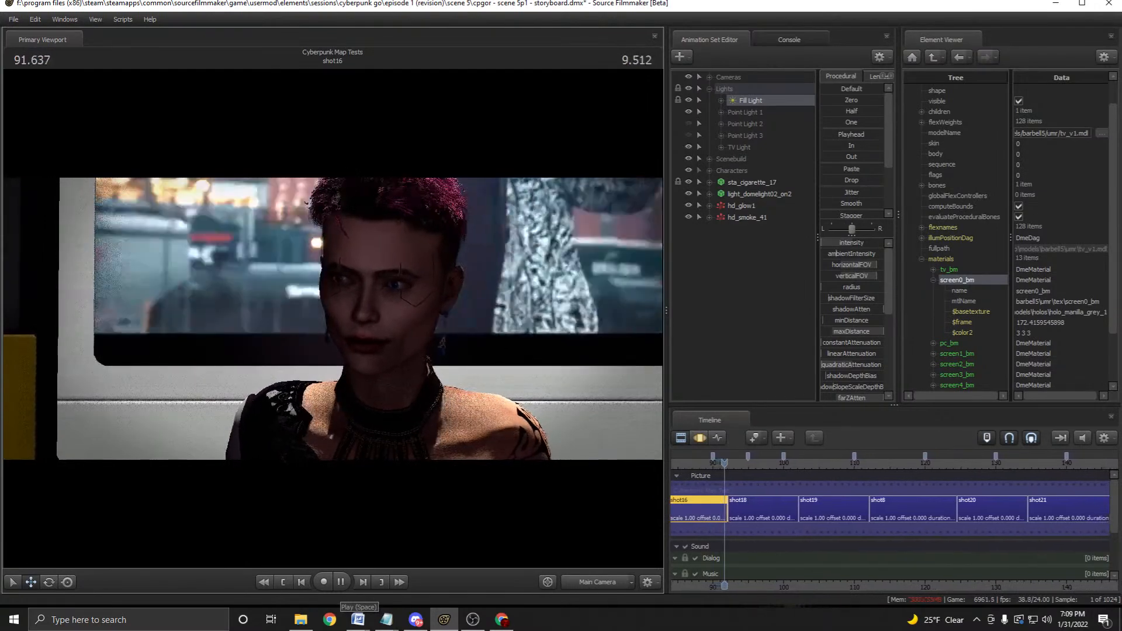
key(space)
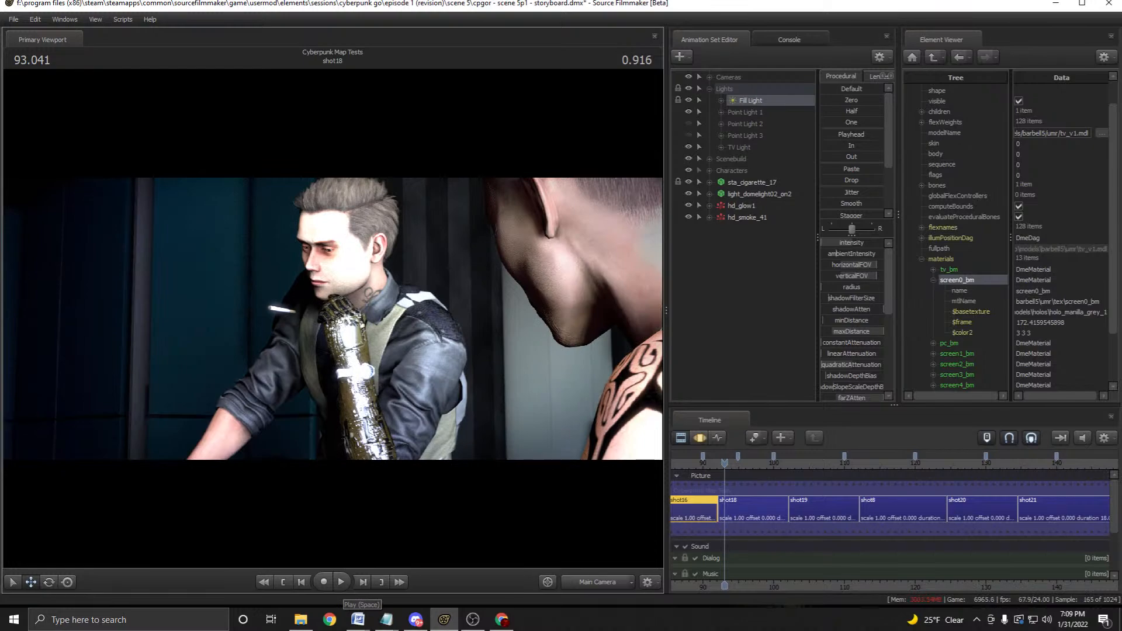
click(341, 582)
key(space)
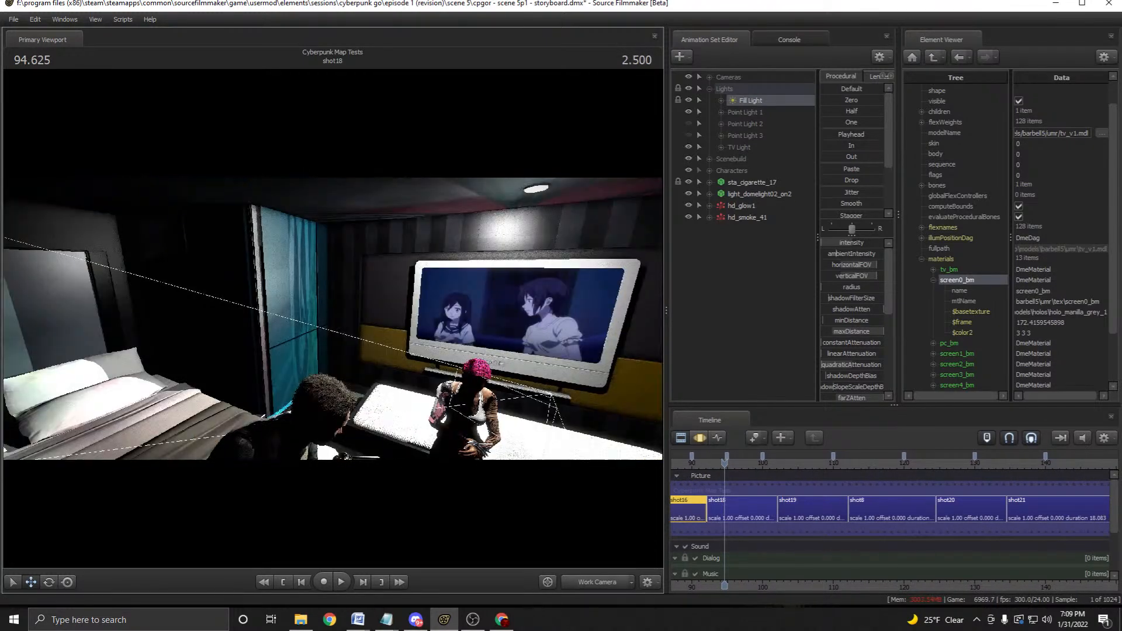
key(space)
key(space)
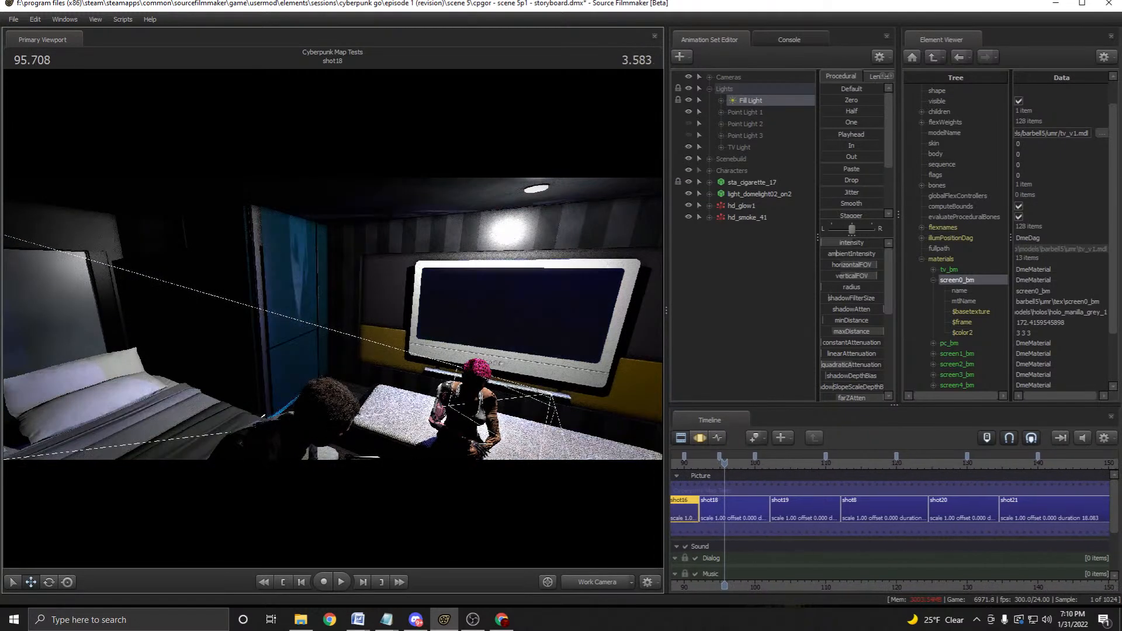
Copy TV Light2 from shot16, paste it into shot18, and move it into shot18's TV Light group.
click(690, 461)
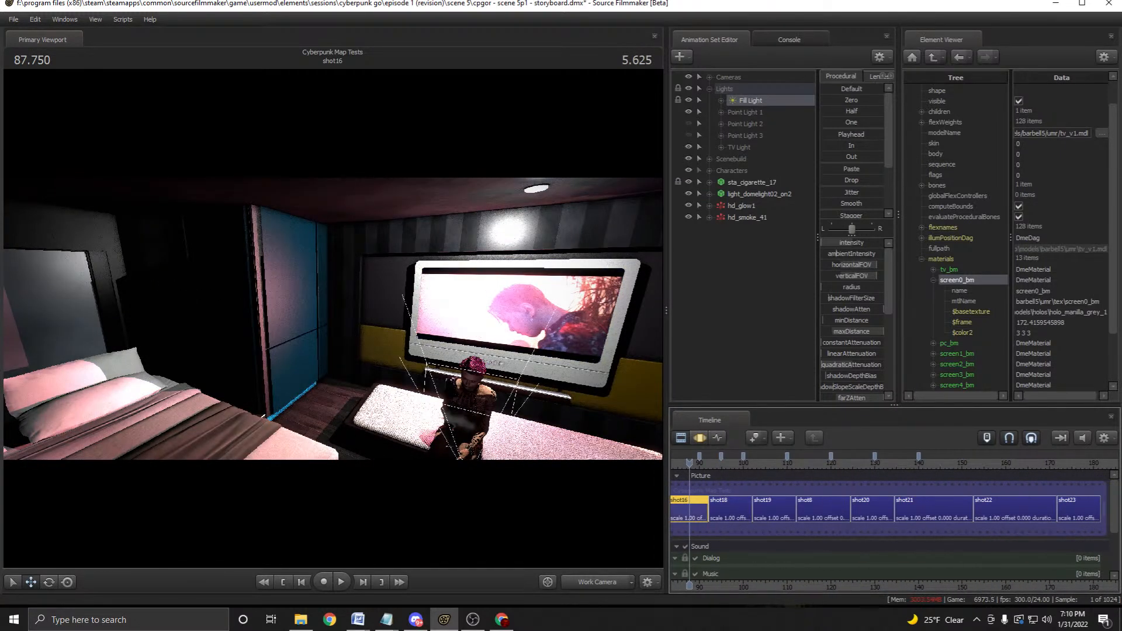
right_click(774, 159)
click(798, 170)
click(718, 461)
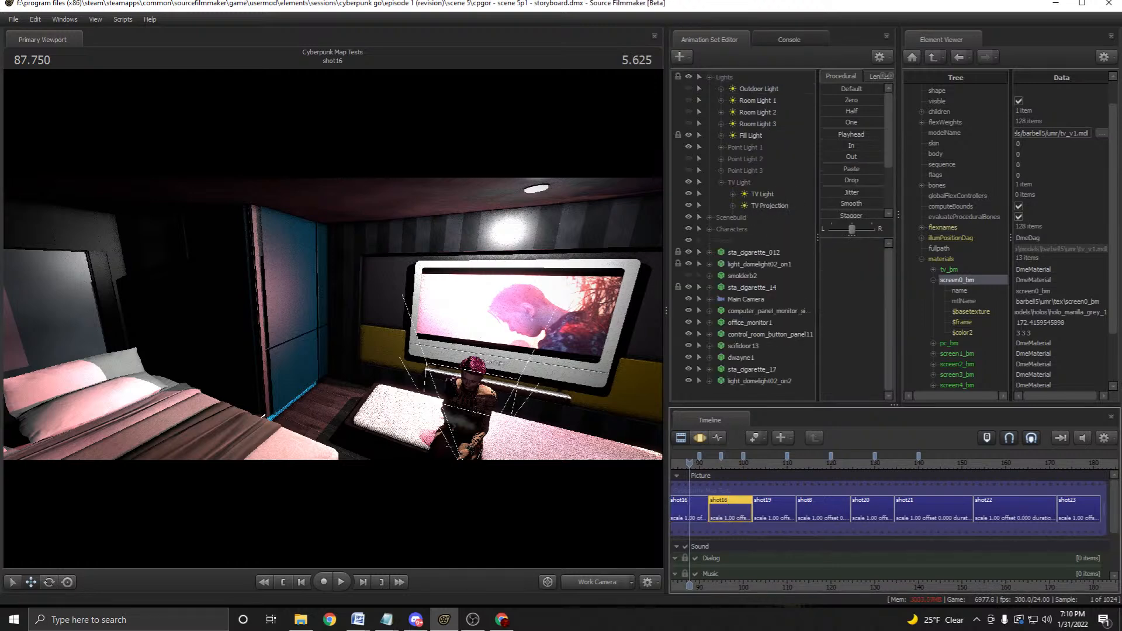
right_click(745, 395)
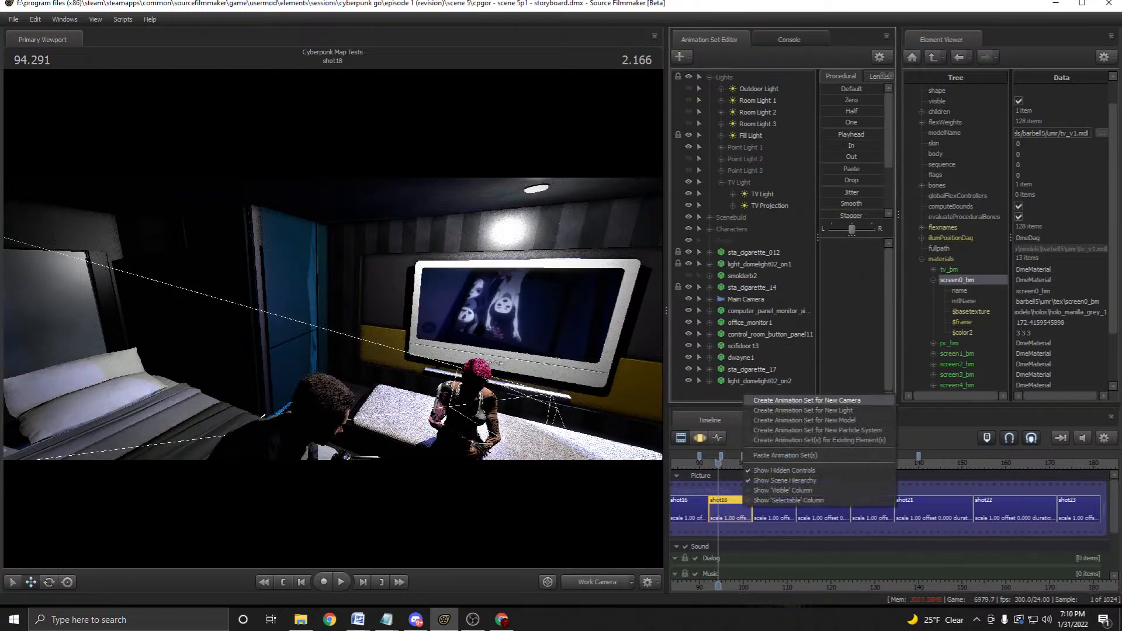
click(789, 454)
drag(741, 393, 759, 194)
Delete the old TV Light and TV Projection animation sets from shot18's TV Light group.
click(765, 206)
ctrl+click(774, 218)
right_click(777, 217)
click(802, 243)
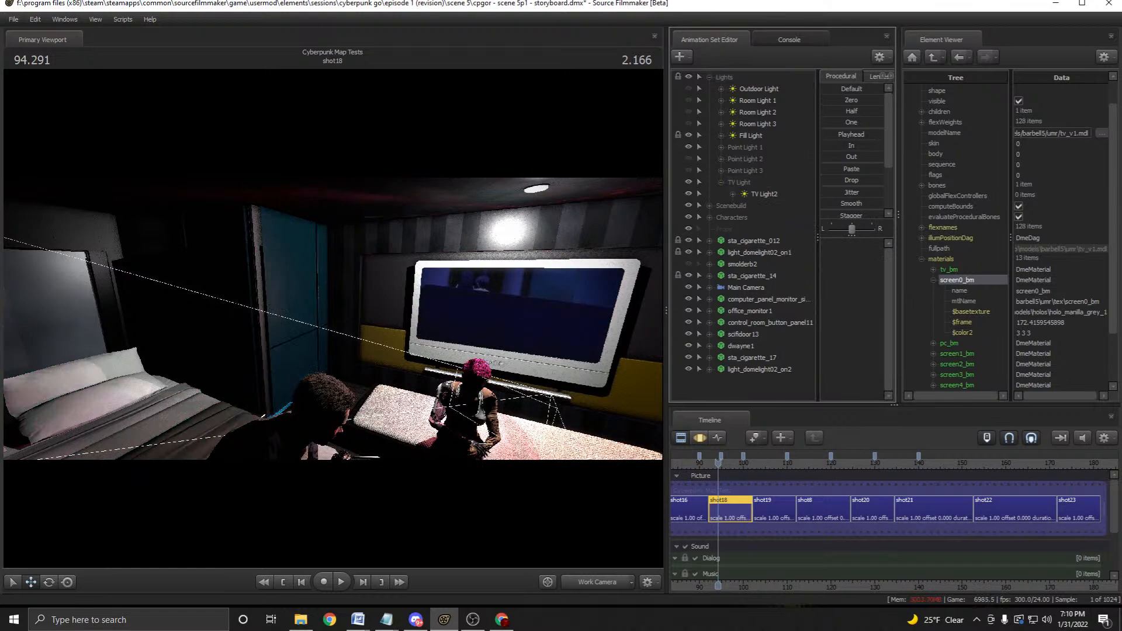
Examine the seated man and shot18's ungrouped cigarette, dome light and scifidoor13 sets through the work and main cameras.
drag(333, 318, 207, 320)
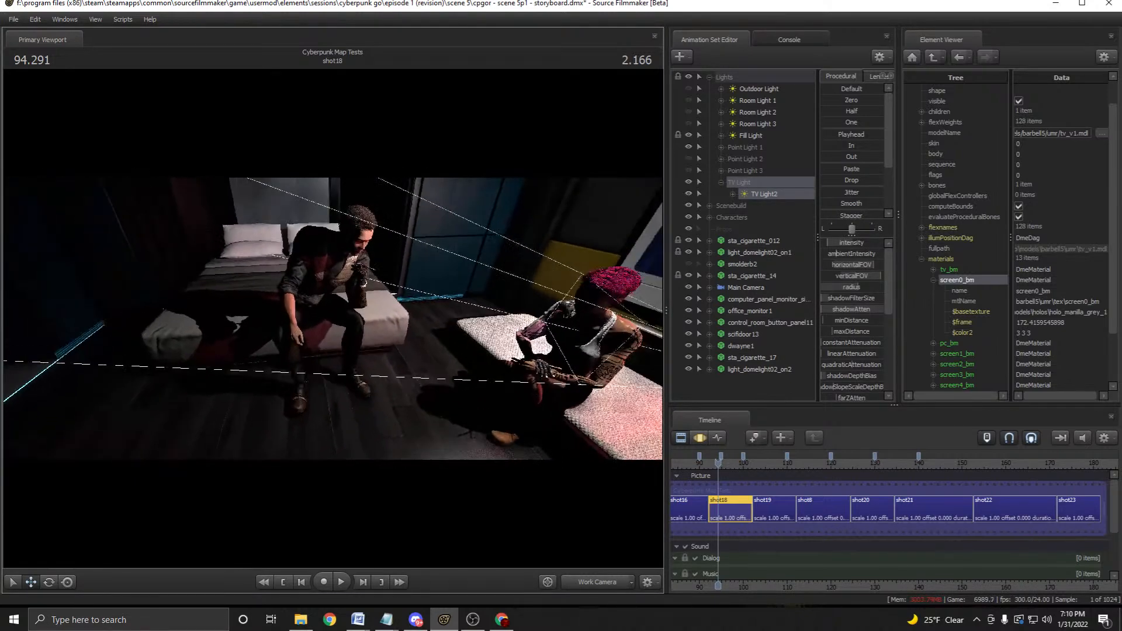
right_click(725, 229)
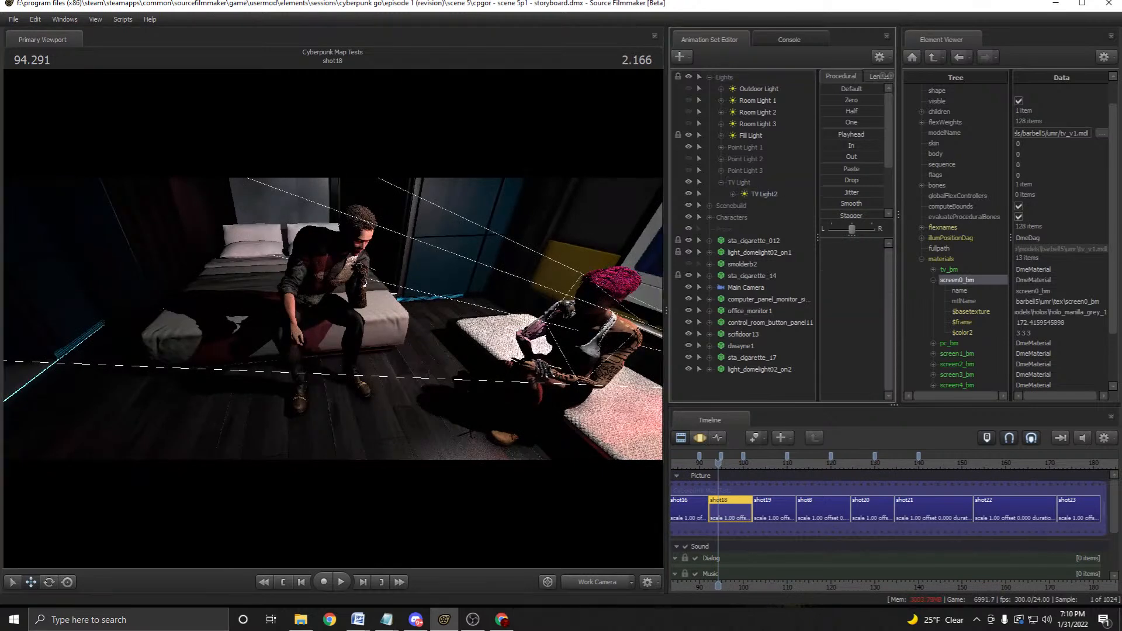
click(735, 222)
drag(333, 319, 274, 325)
key(w)
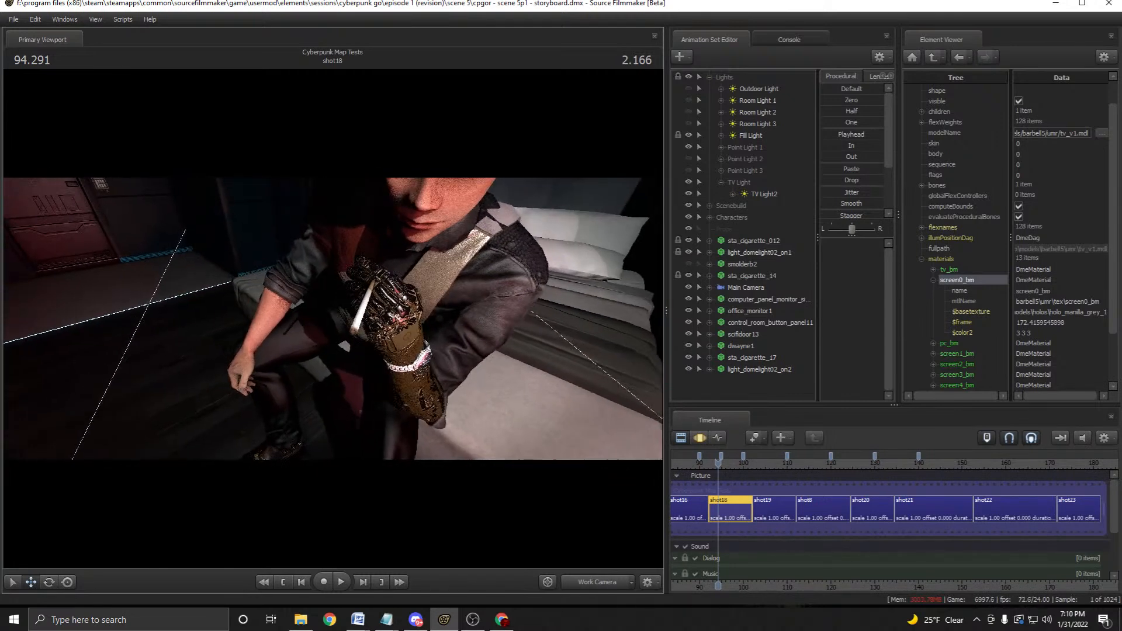
click(749, 357)
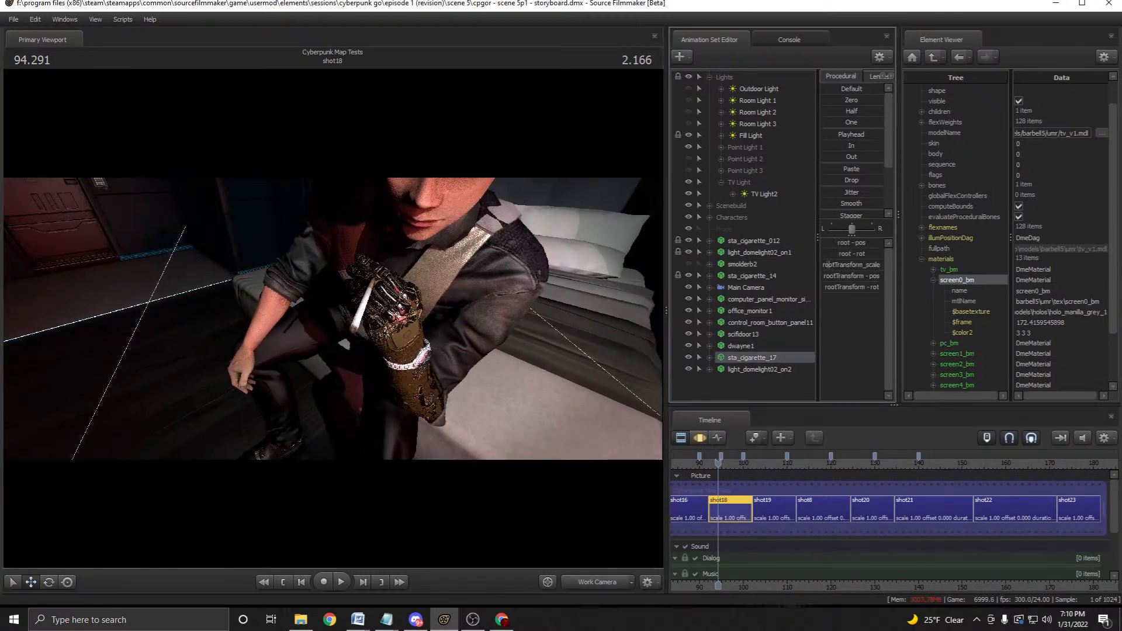
click(699, 437)
click(759, 369)
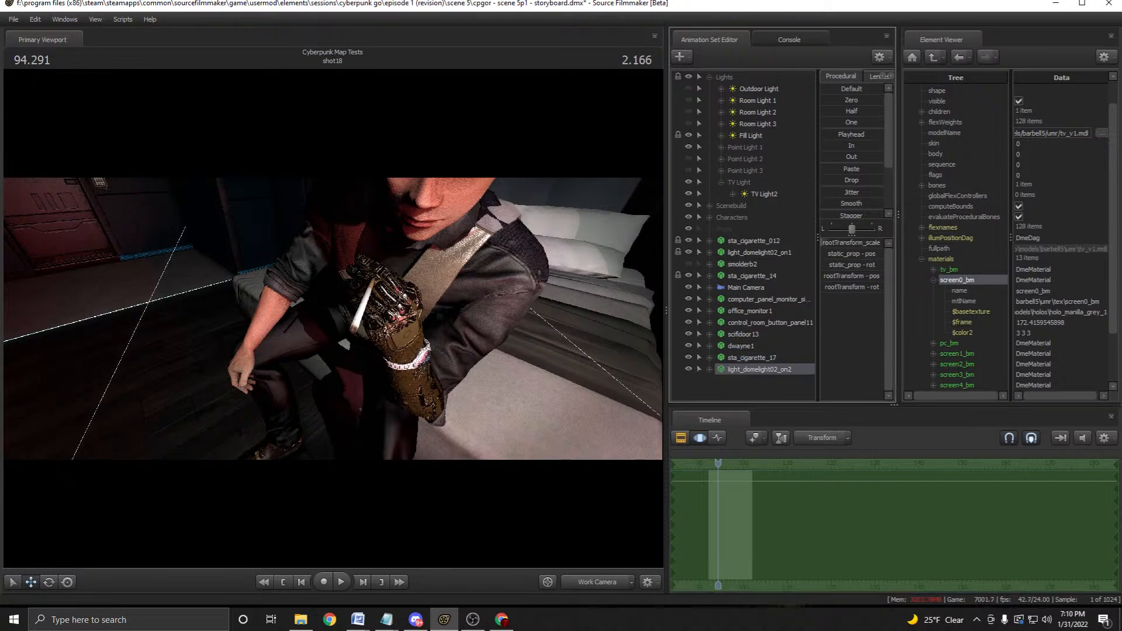
click(744, 333)
click(597, 582)
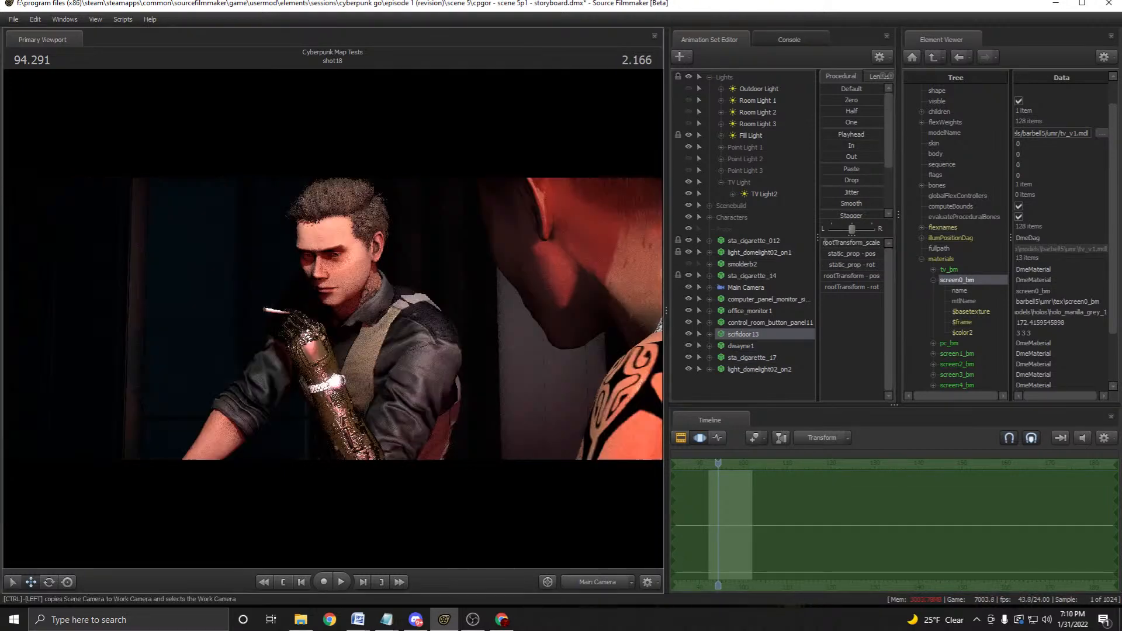
click(597, 582)
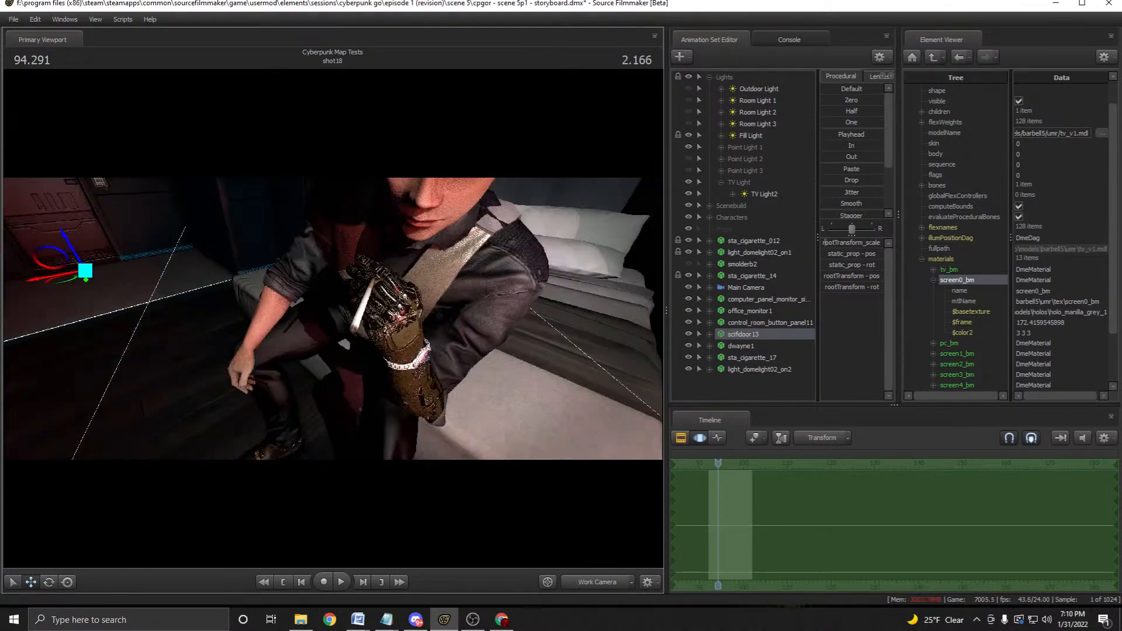
key(s)
Move smolderb2 into shot18's Characters group and rename it "Dwayne - Storyboard".
click(742, 264)
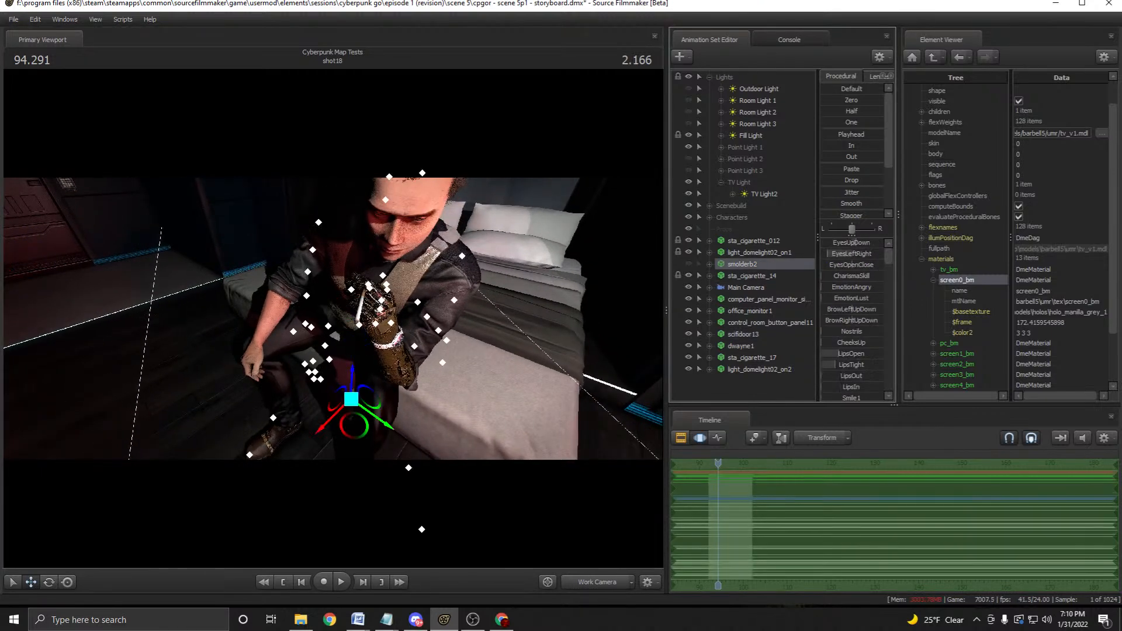
drag(742, 264, 735, 217)
click(710, 218)
click(753, 241)
right_click(753, 242)
click(778, 257)
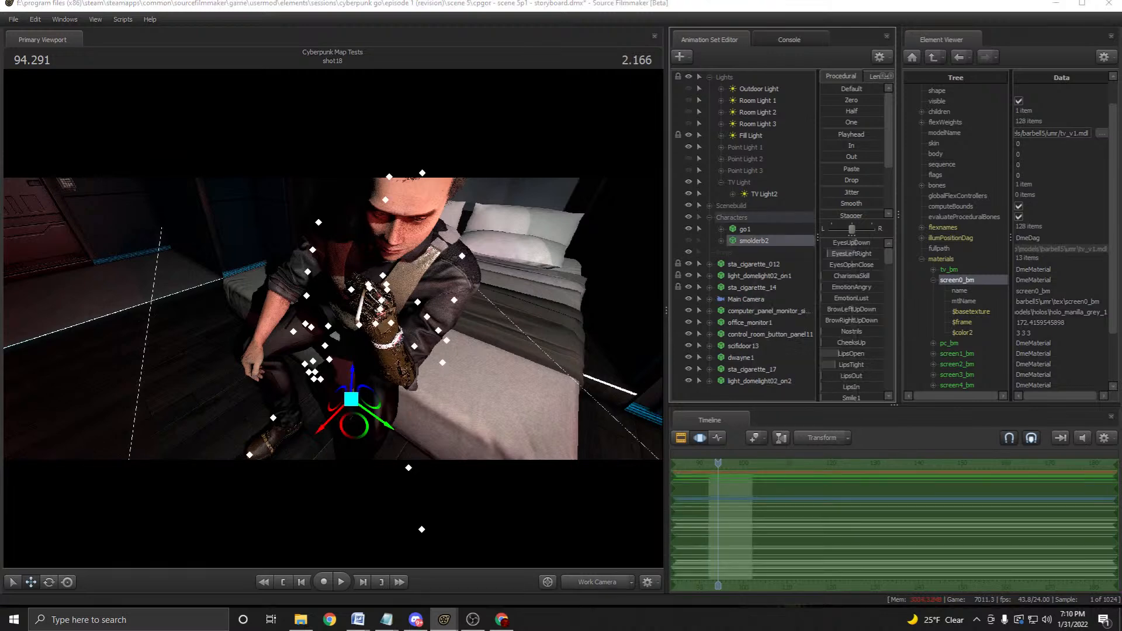
text(Dw)
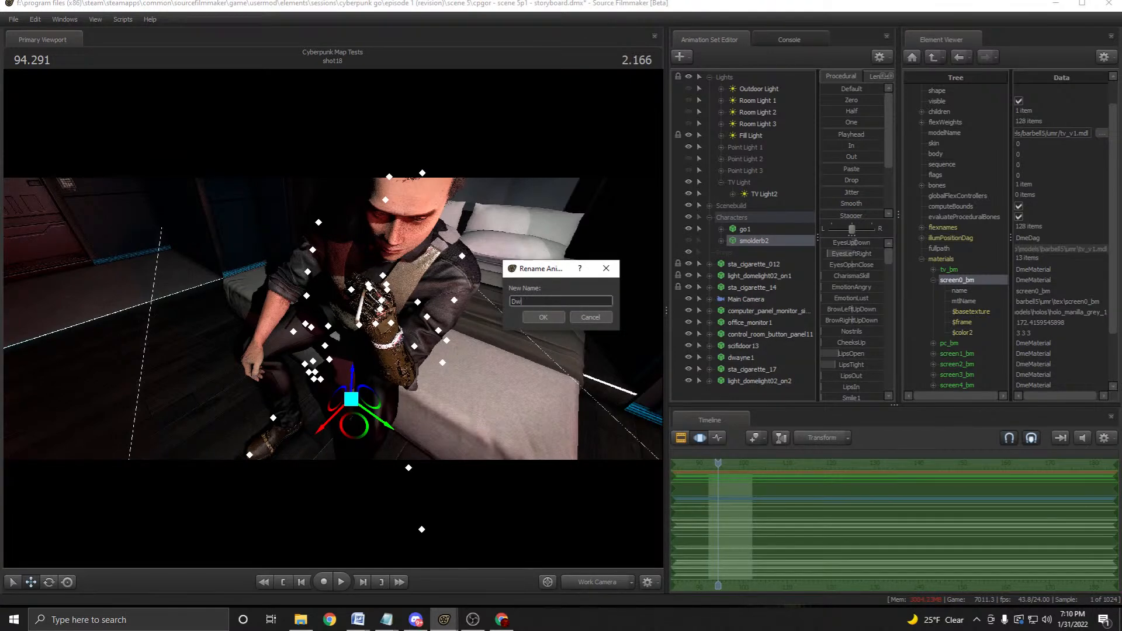
text(ayne - Storyboard)
key(Return)
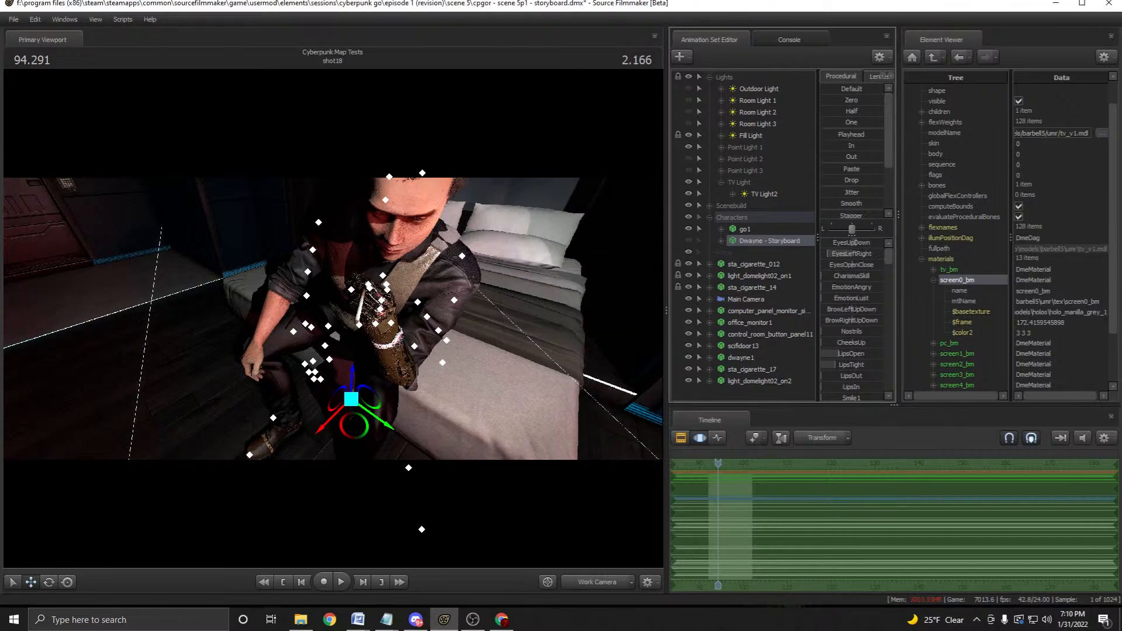
Move the work camera to view go1 on the couch in shot18, and save the session.
right_click(752, 230)
click(780, 267)
drag(409, 304, 556, 304)
drag(374, 328, 391, 298)
drag(450, 338, 419, 345)
key(ctrl+s)
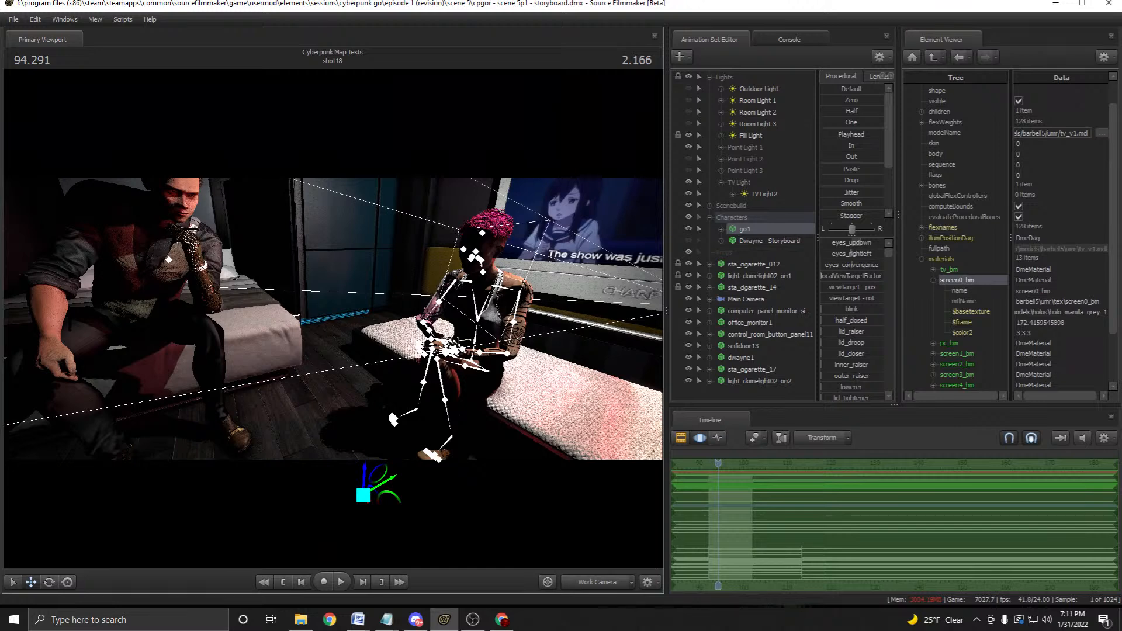
Delete go1 from shot18's Characters group and save the session.
right_click(744, 228)
click(778, 249)
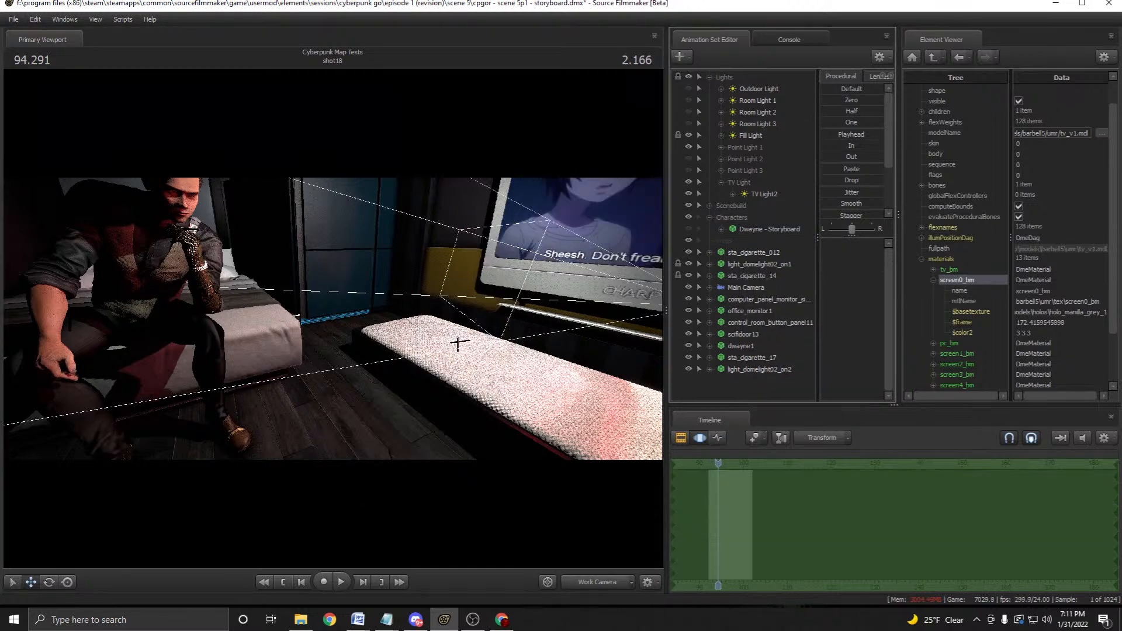
key(ctrl+s)
Inspect sta_cigarette_012 over the couch, check shot18 through the main camera, and undo the deletion of go1.
click(731, 217)
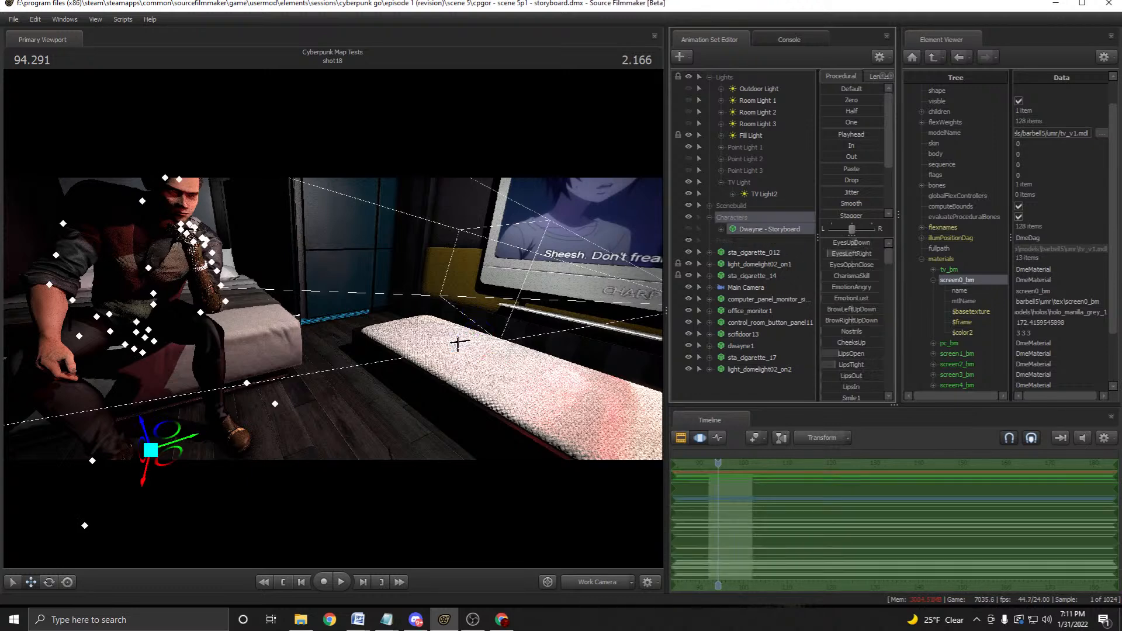
click(459, 344)
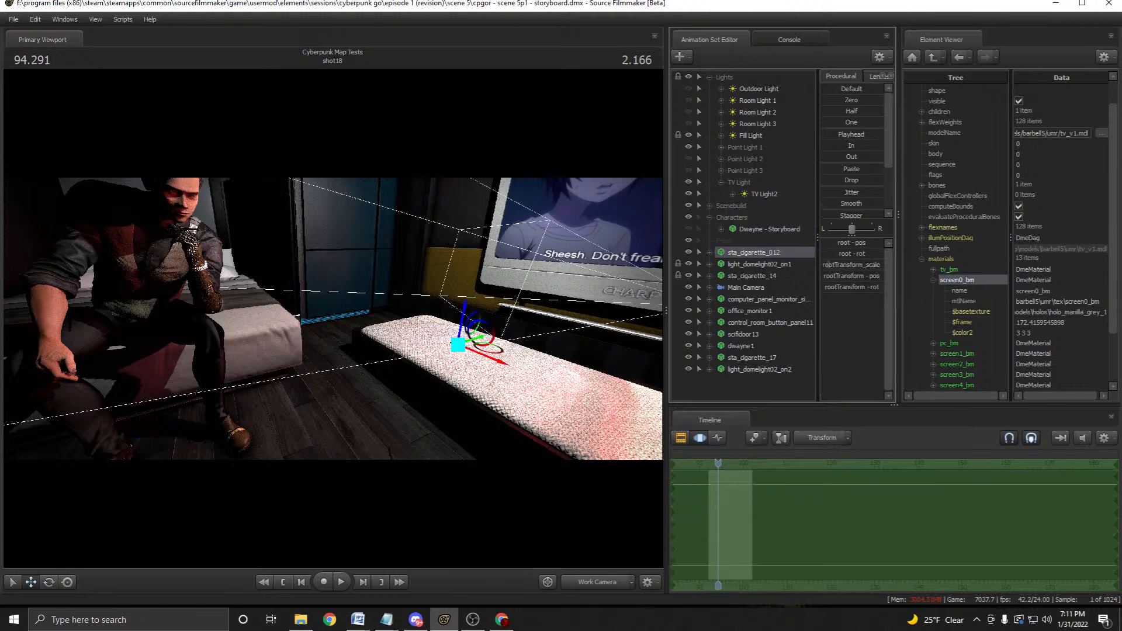
click(458, 343)
click(458, 343)
drag(458, 344, 345, 358)
key(c)
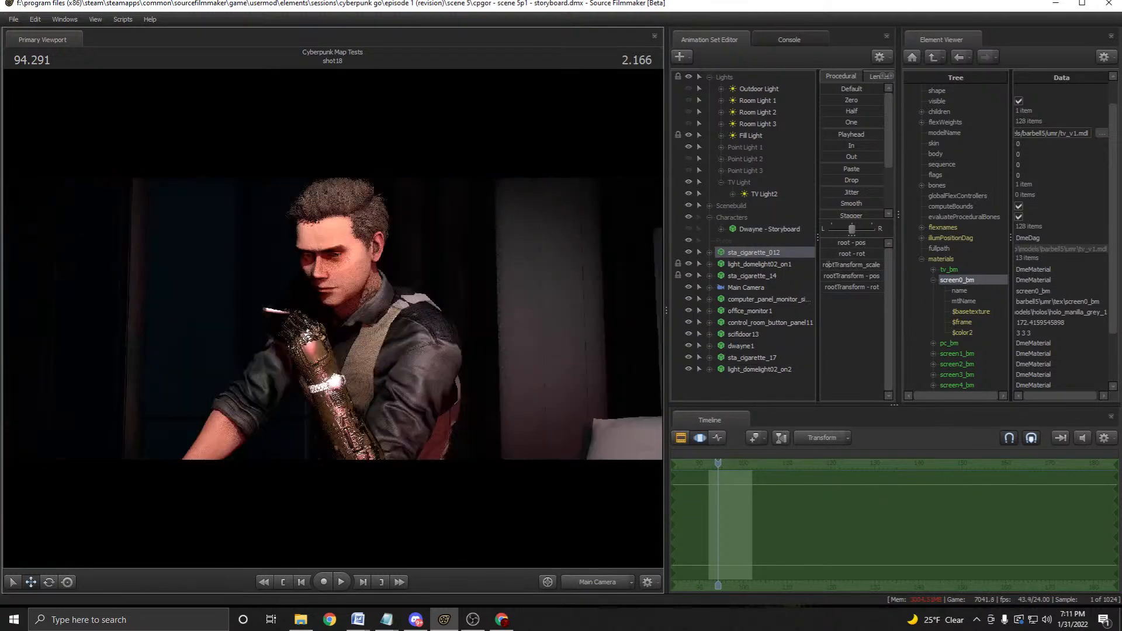
key(ctrl+z)
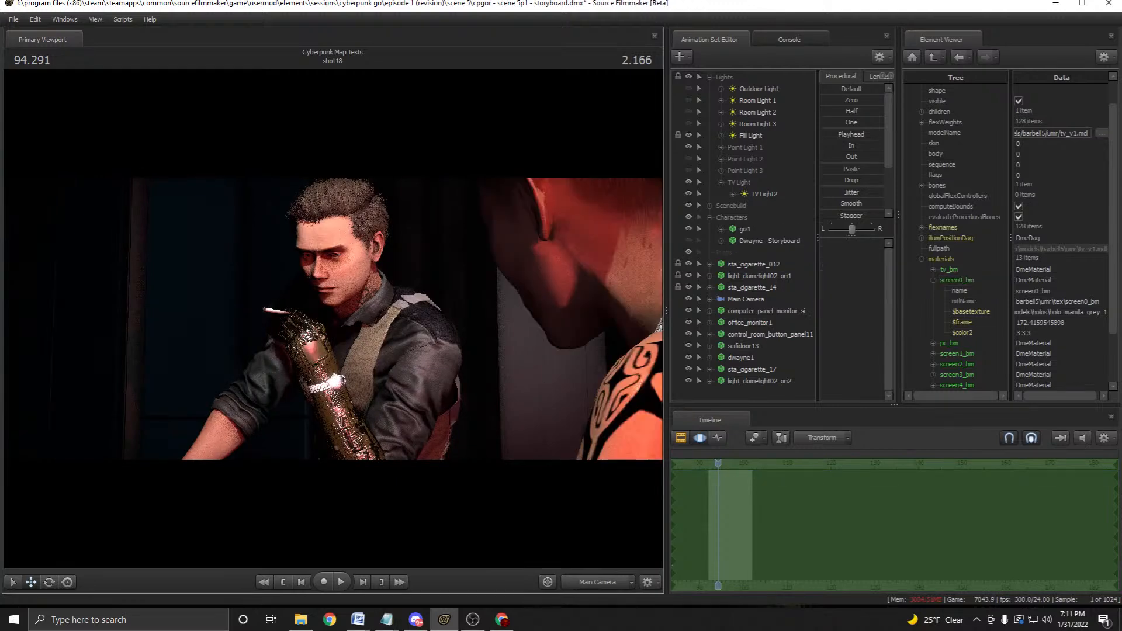
Copy the Go - Mocap animation set from shot16's Characters group.
key(c)
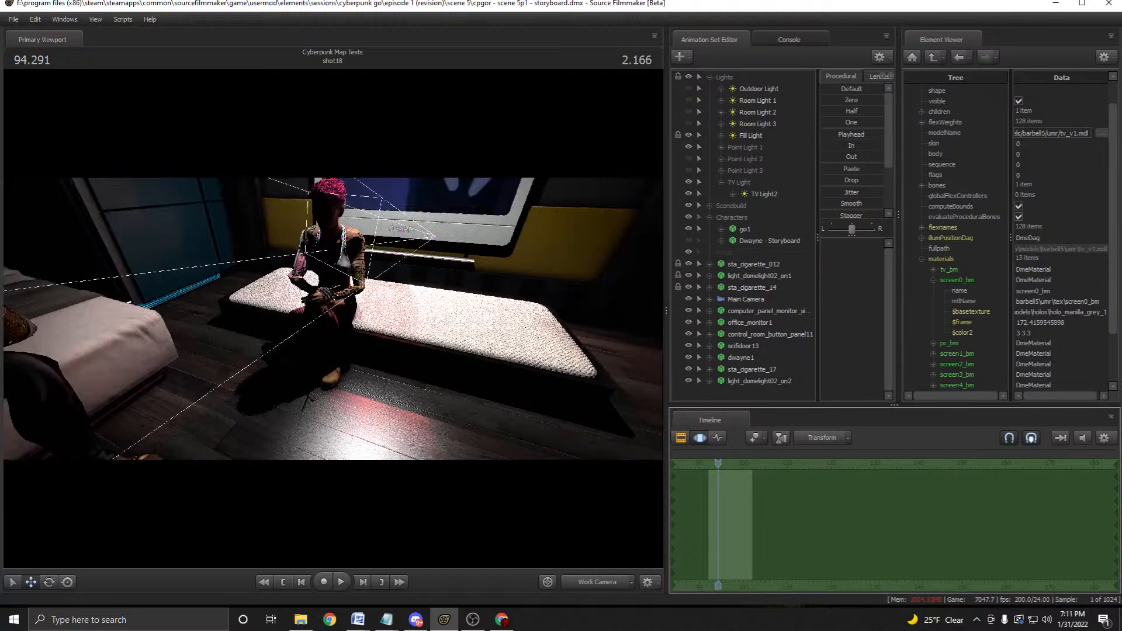
key(F2)
middle_drag(761, 508, 821, 508)
drag(822, 463, 790, 463)
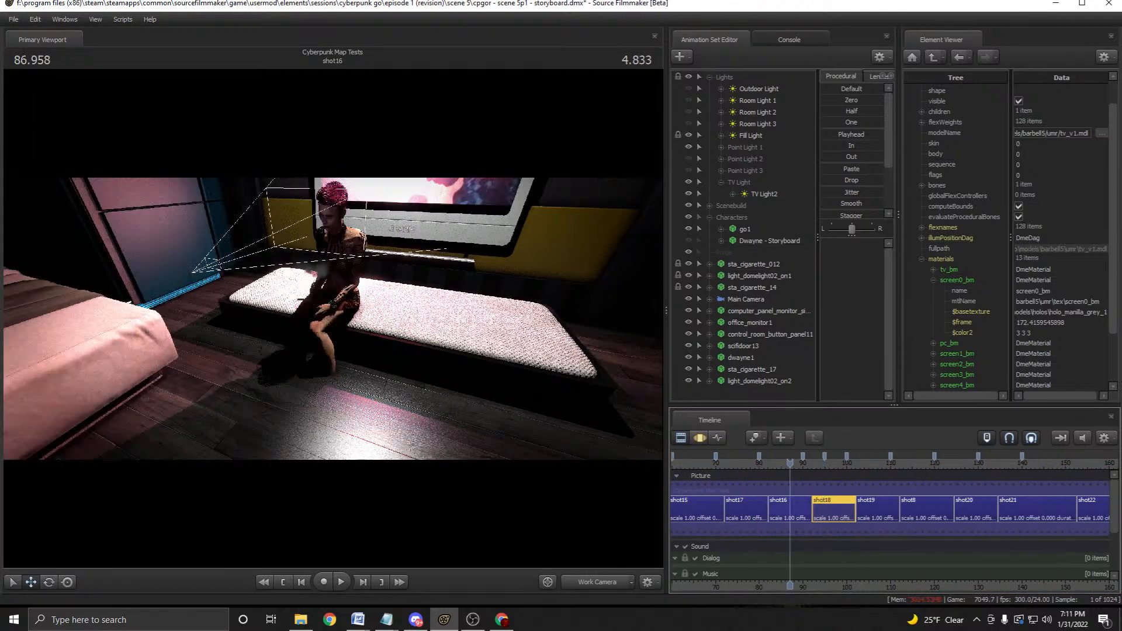
click(790, 508)
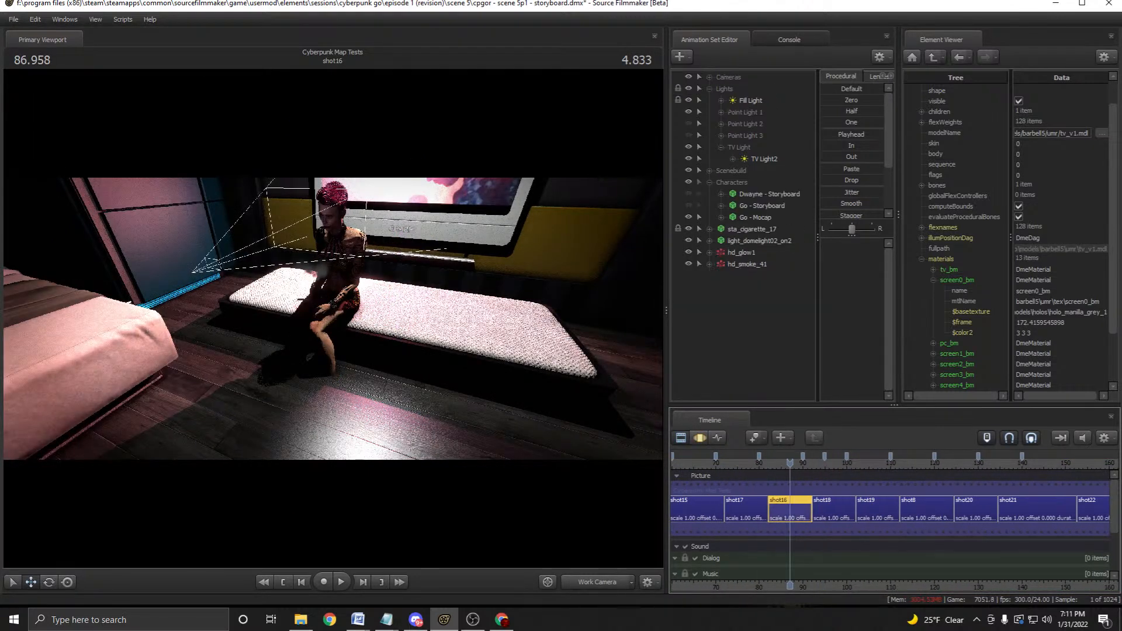
click(751, 219)
right_click(751, 218)
click(783, 236)
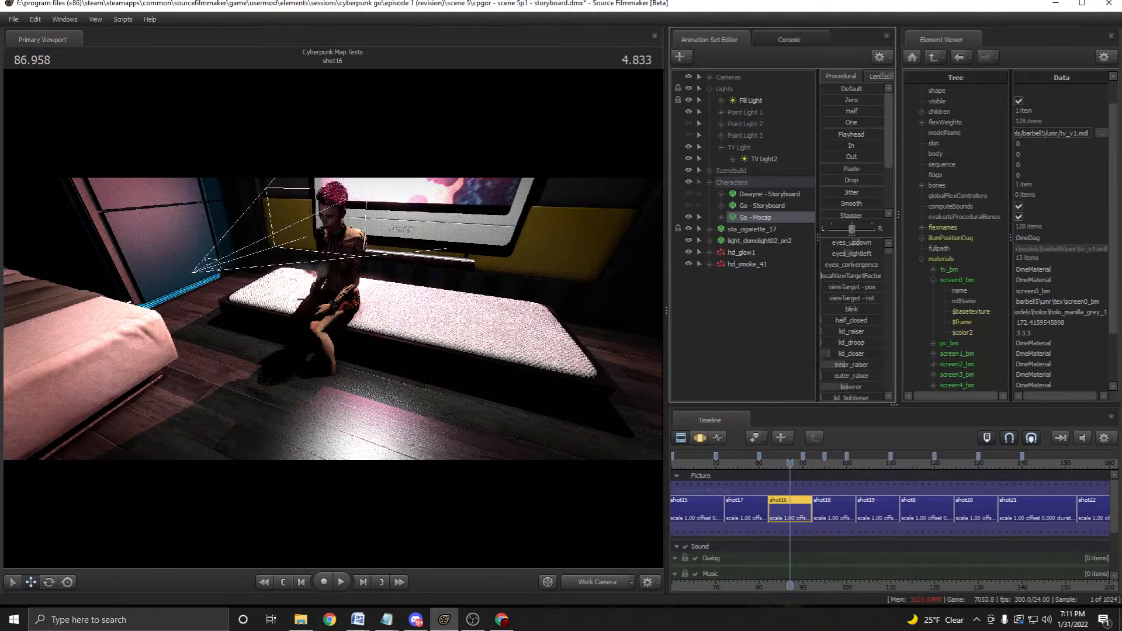
Paste the copied Go - Mocap animation set into shot18.
click(827, 462)
click(828, 509)
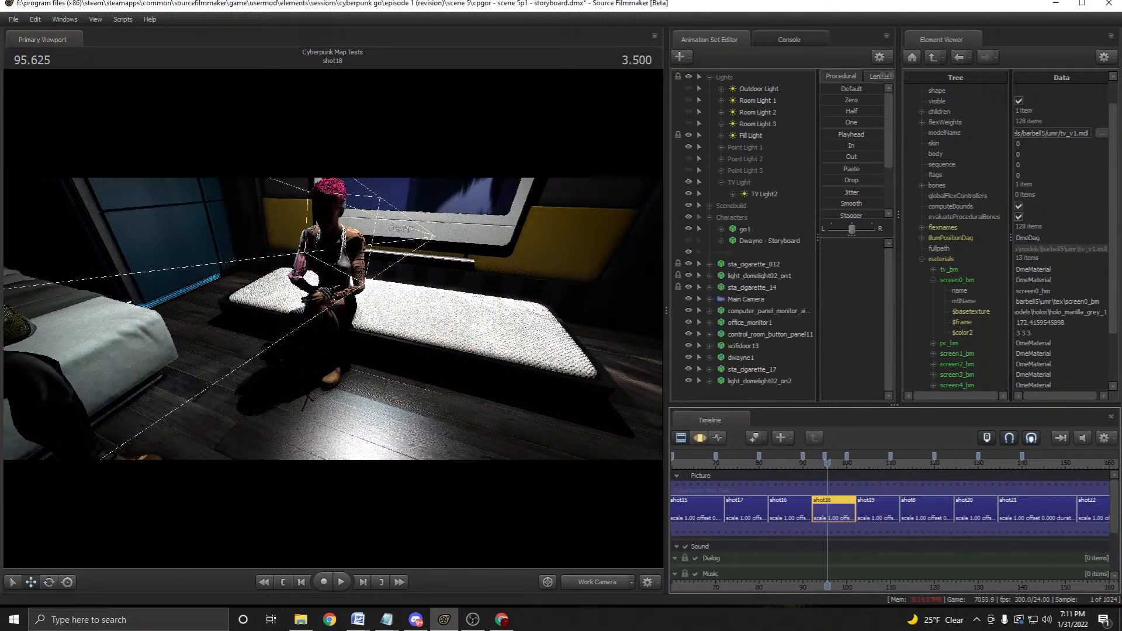
right_click(745, 392)
click(783, 453)
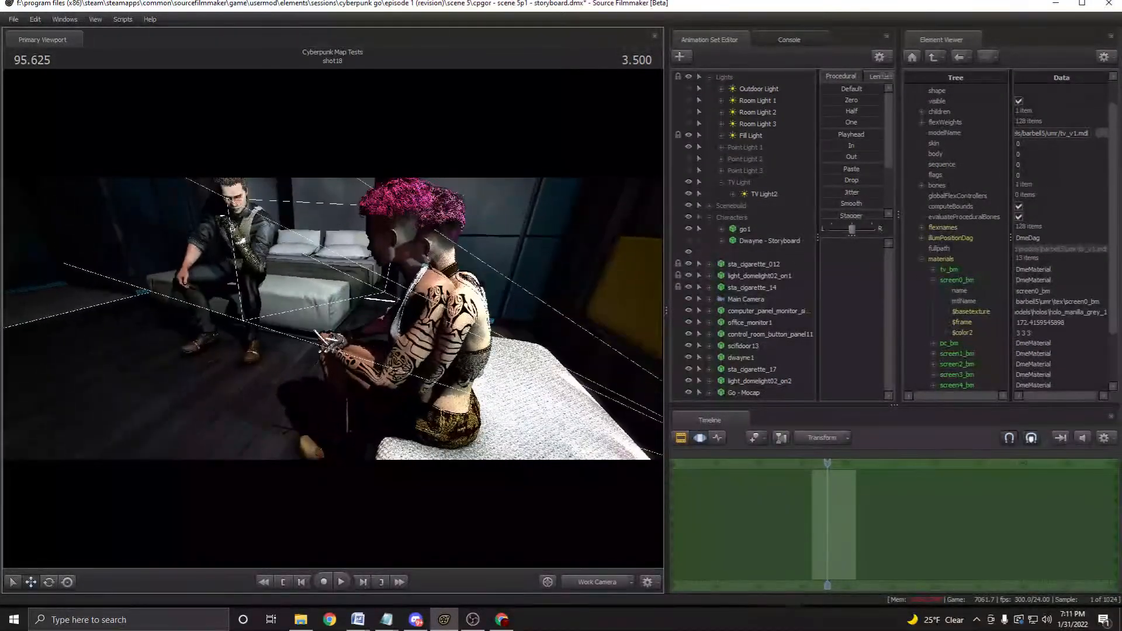
Hide go1 in shot18 and check the Go - Mocap placement through the main camera.
drag(350, 374, 381, 449)
drag(342, 405, 334, 339)
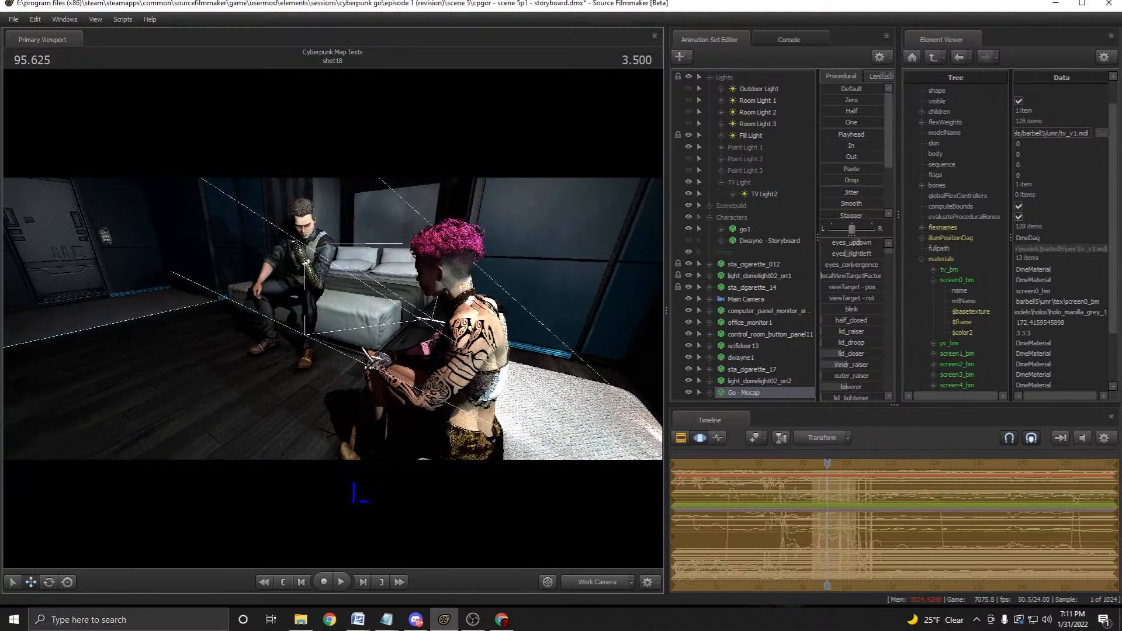
click(689, 229)
click(689, 229)
click(688, 229)
click(598, 582)
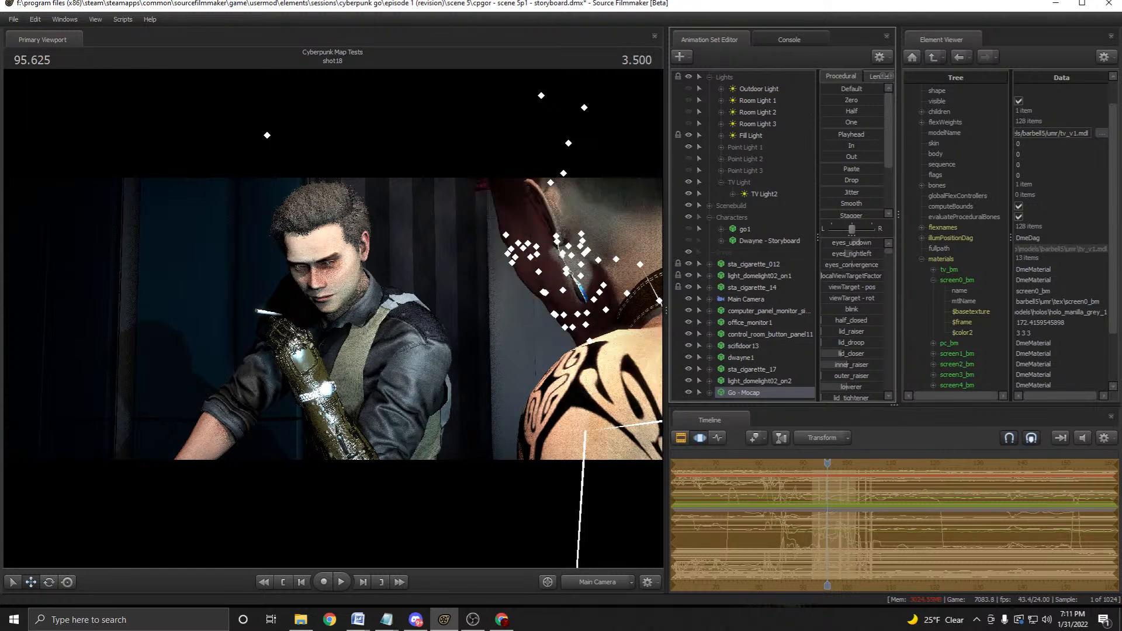
Save the session, compare go1 with Go - Mocap, and delete go1 from shot18's Characters group.
click(744, 229)
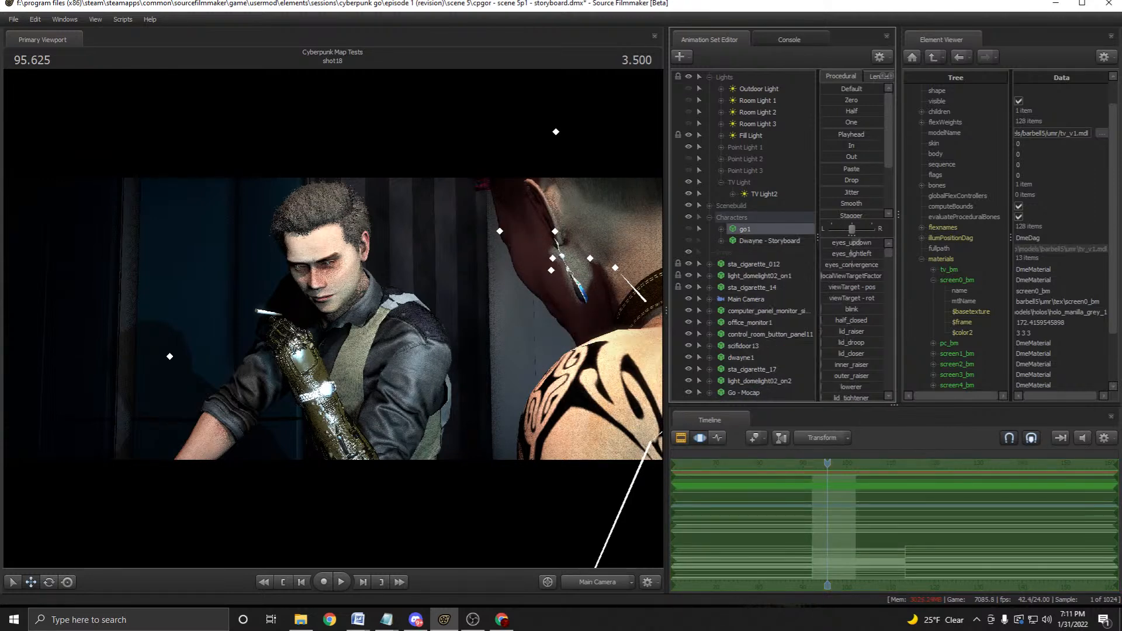
key(ctrl+s)
click(743, 393)
click(744, 229)
key(ctrl+v)
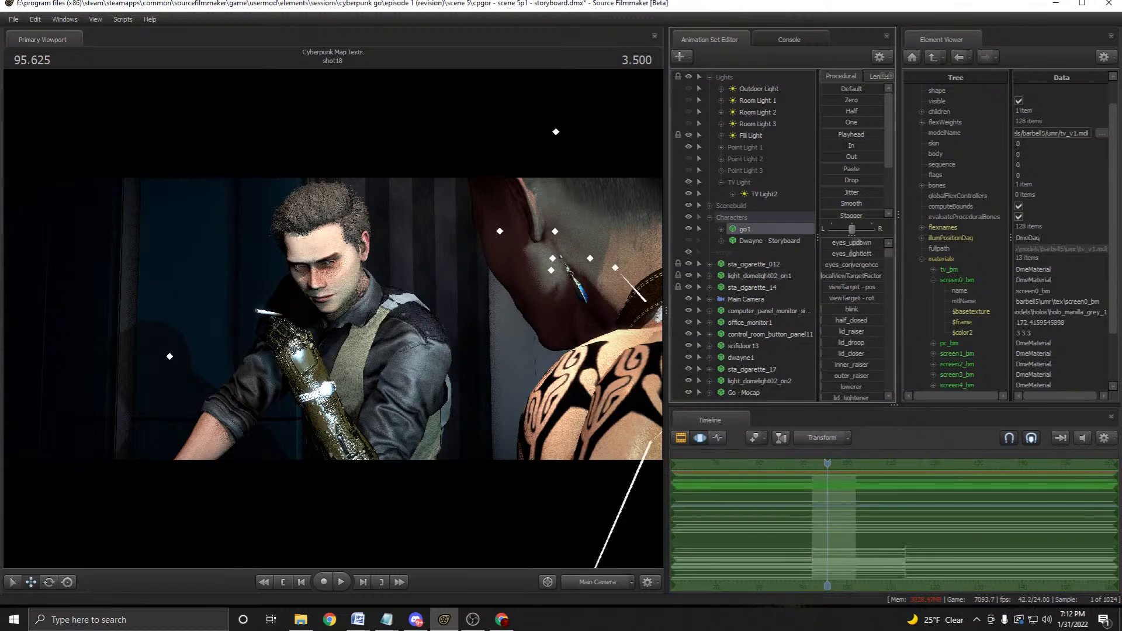
right_click(745, 229)
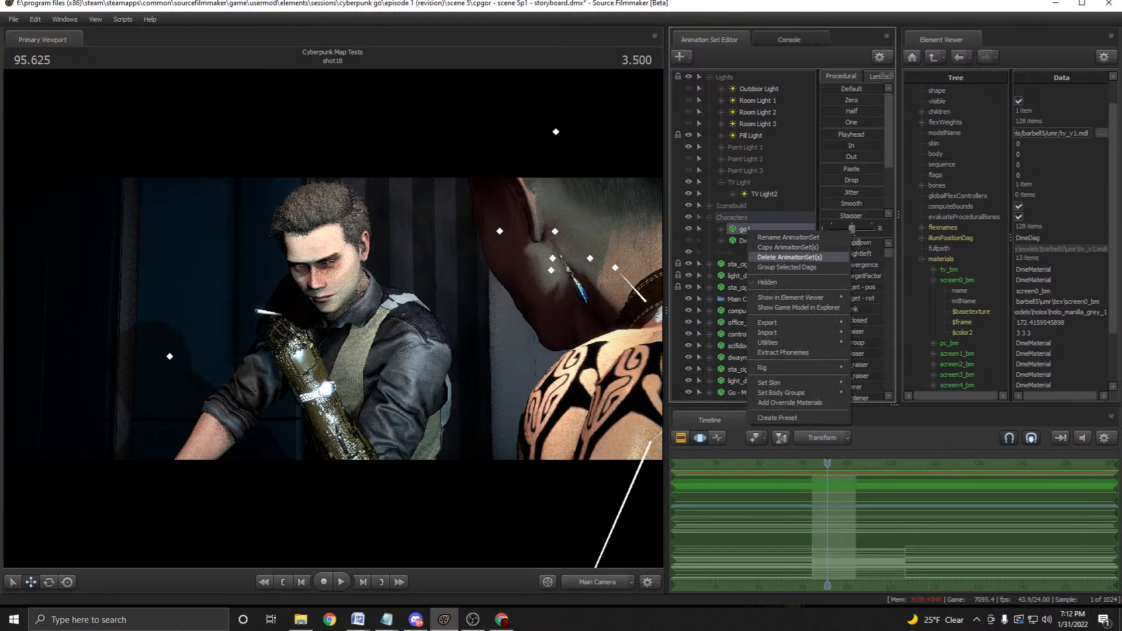
click(771, 252)
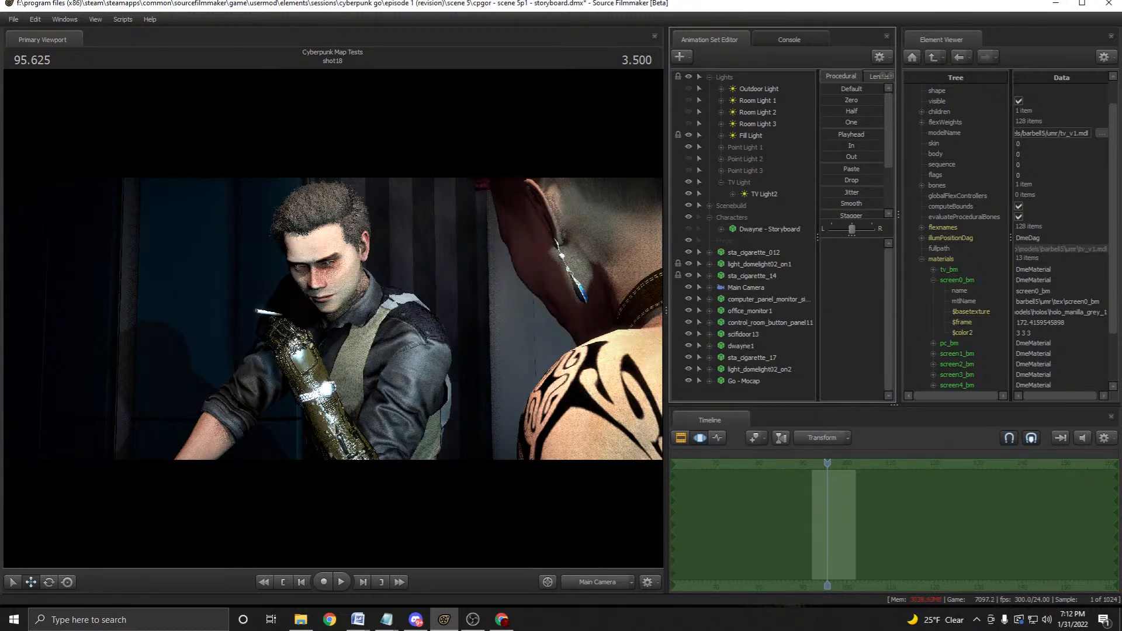
Move Go - Mocap into shot18's Characters group.
drag(744, 381, 759, 223)
click(754, 264)
key(Escape)
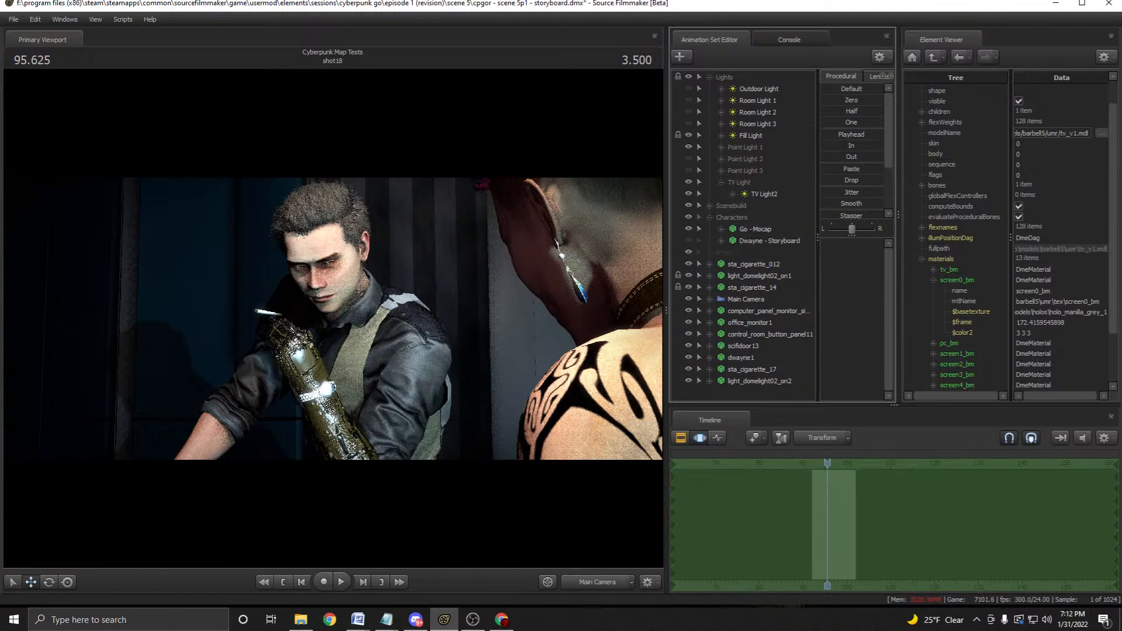
Rename dwayne1 as "Dwayne - Mocap" and move it into shot18's Characters group.
click(745, 357)
right_click(746, 357)
click(777, 374)
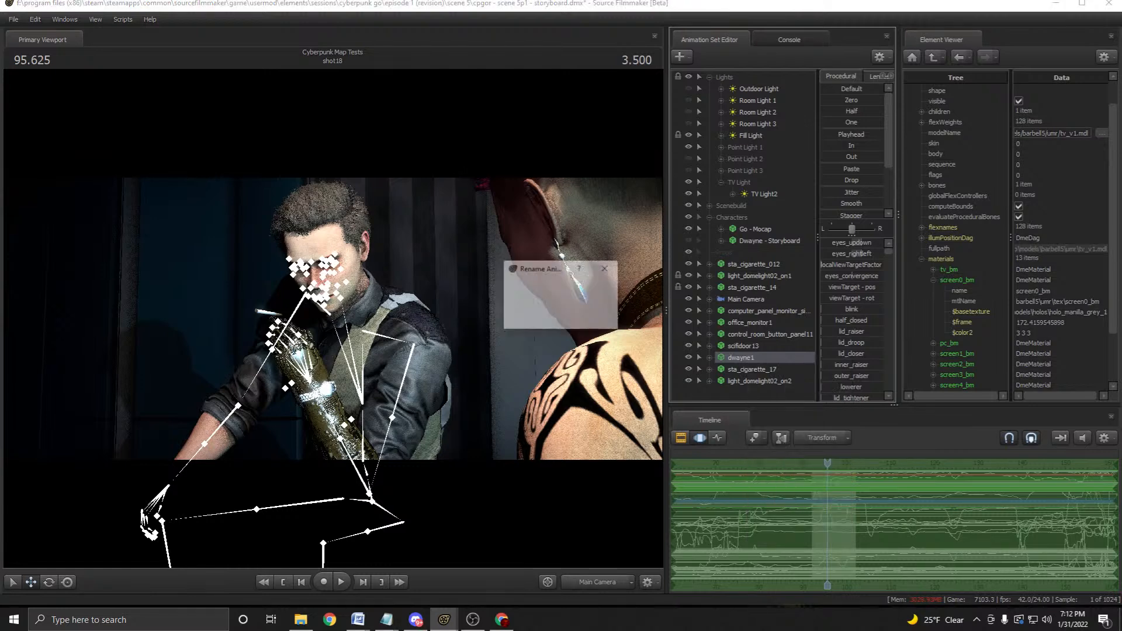
text(Dwaynre)
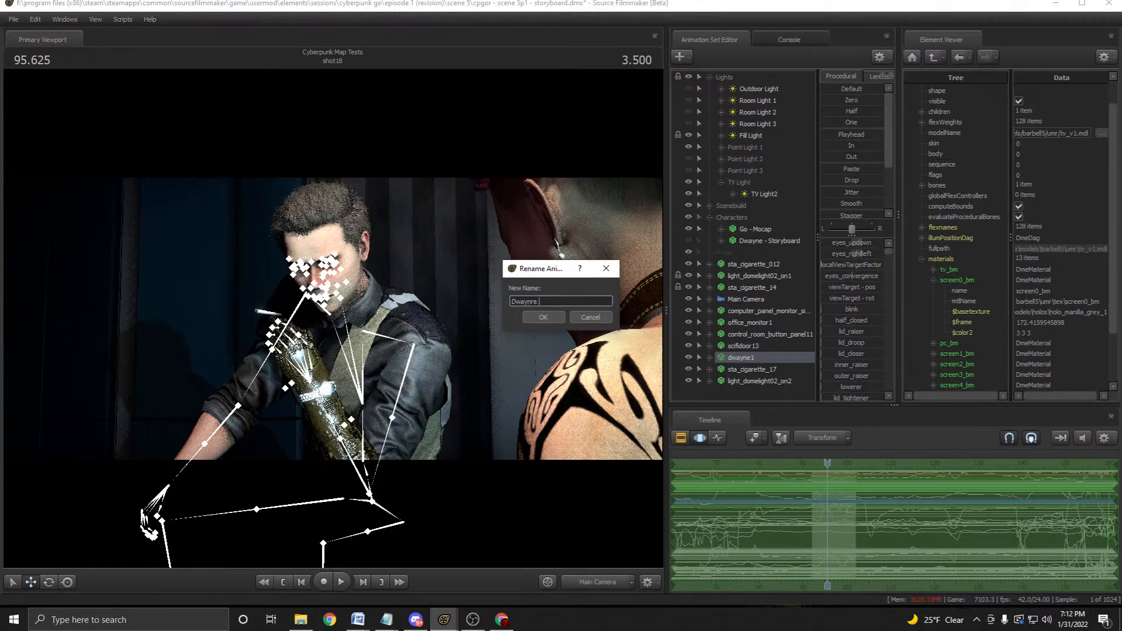
text( - Mocap)
key(Return)
click(763, 241)
click(755, 229)
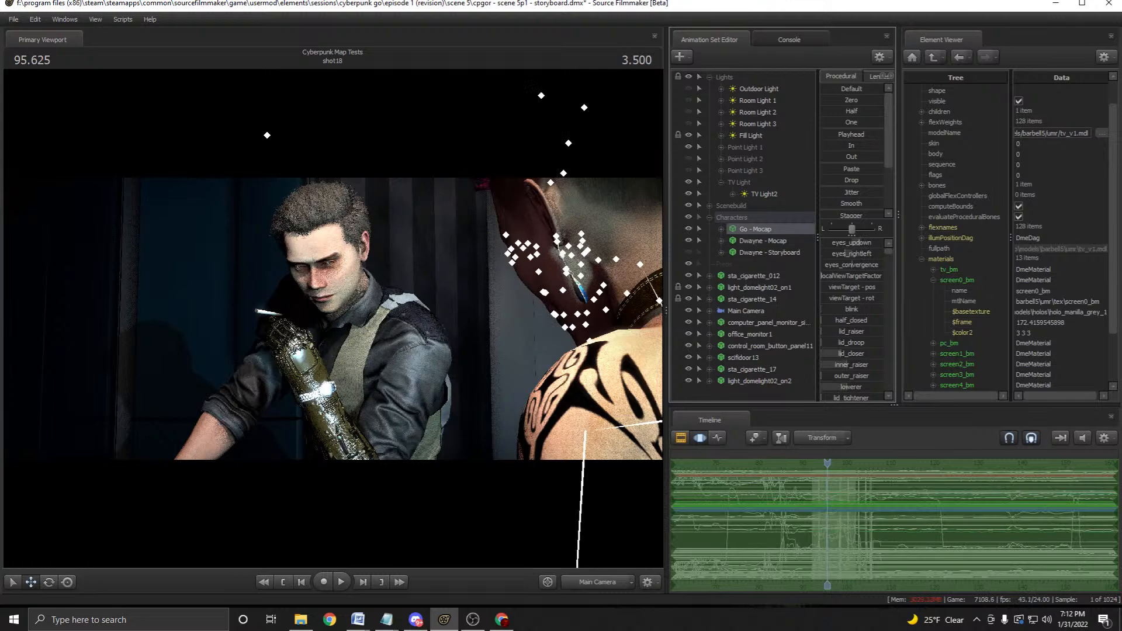
Move the computer panel monitor, office_monitor1, control_room_button_panel11 and scifidoor13 into shot18's Scenebuild group.
click(744, 358)
click(597, 582)
drag(333, 318, 222, 318)
key(w)
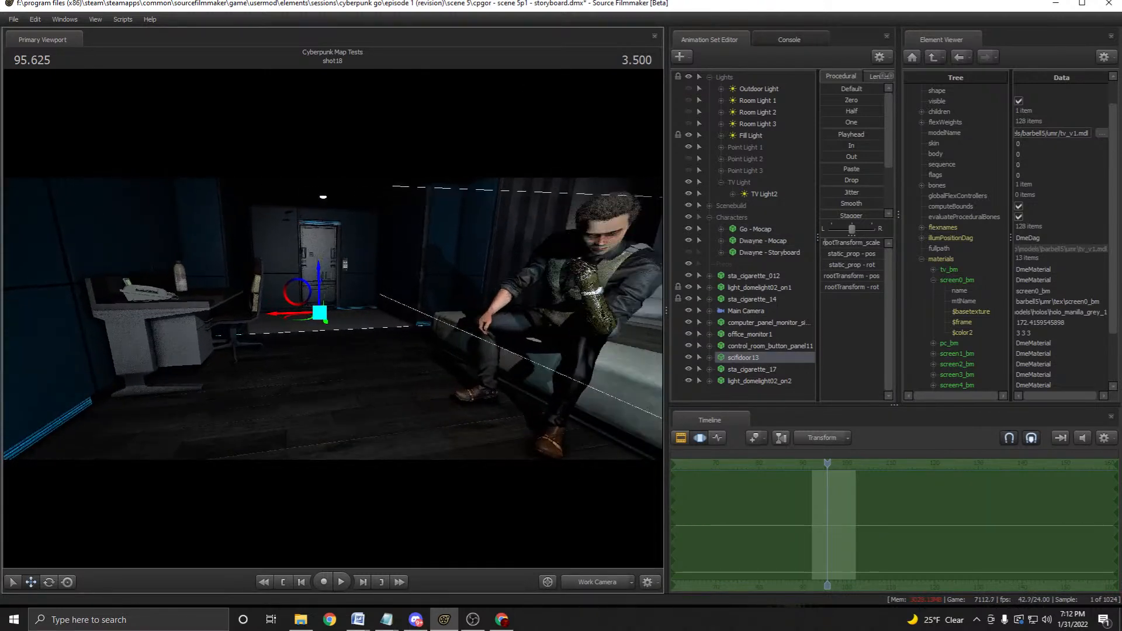
right_click(749, 358)
click(751, 346)
click(750, 335)
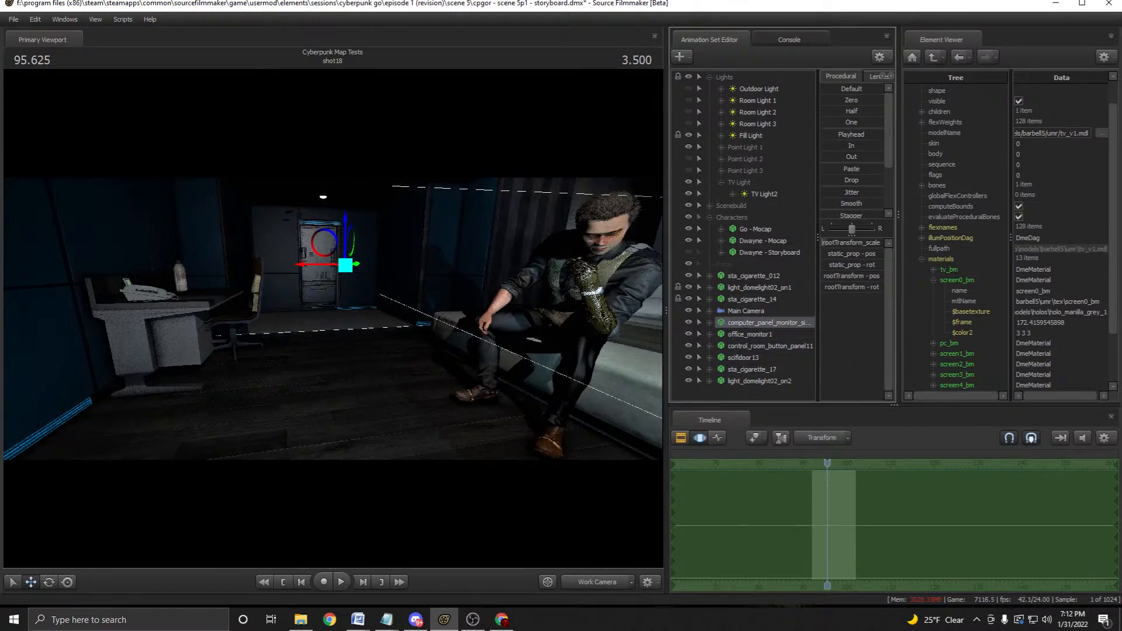
shift+click(745, 357)
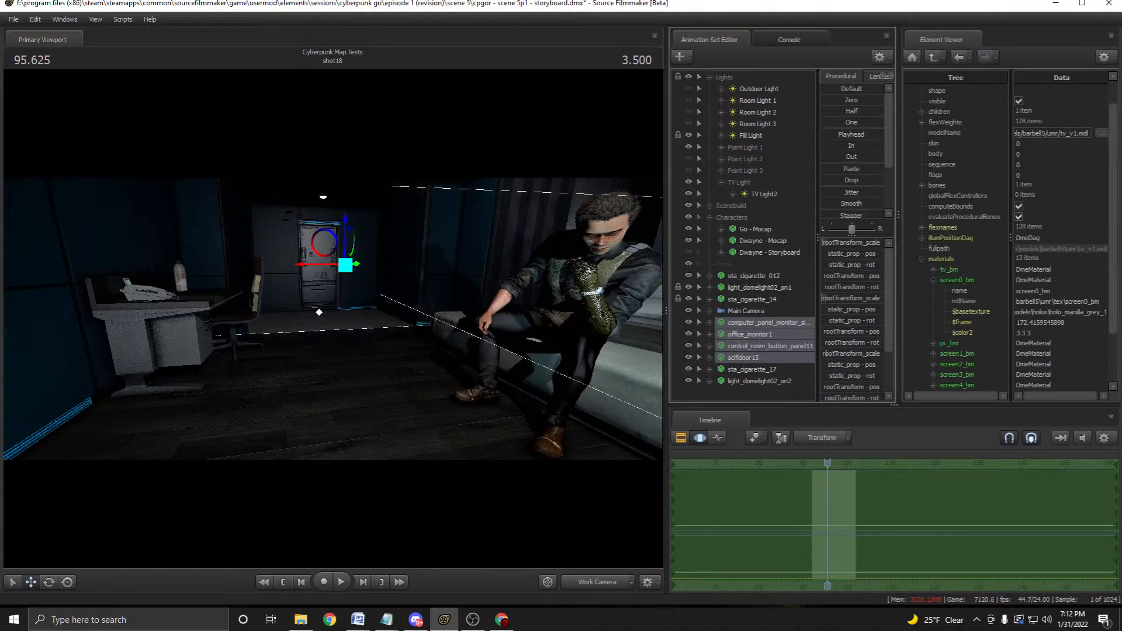
key(Delete)
Delete Outdoor Light and Room Light 1, 2 and 3 from shot18's Lights group.
click(739, 182)
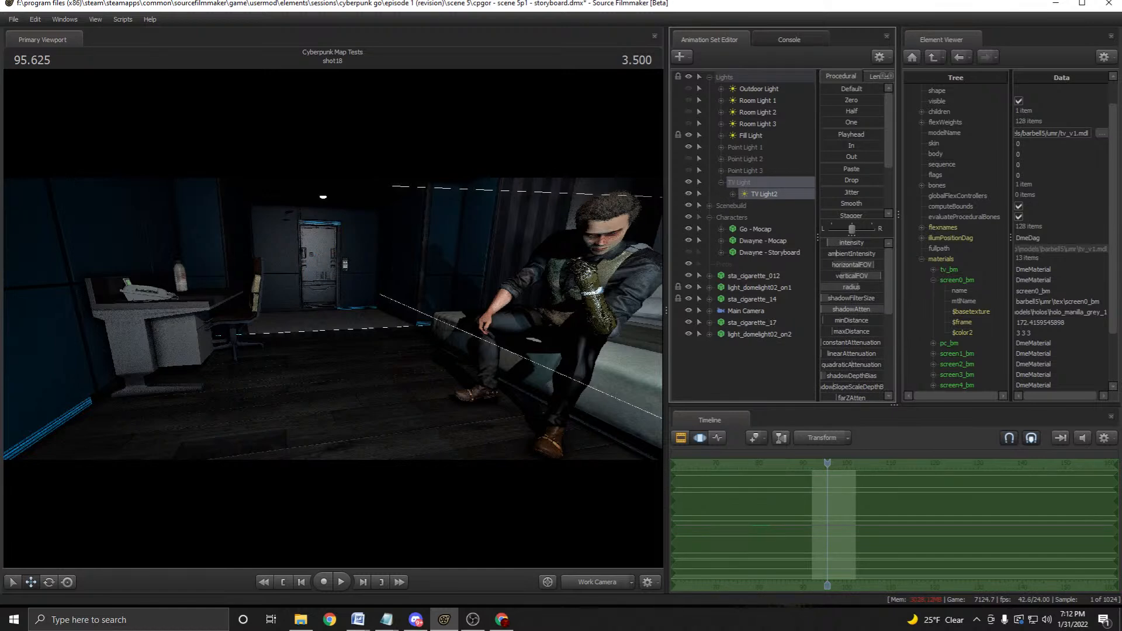
click(759, 89)
shift+click(757, 124)
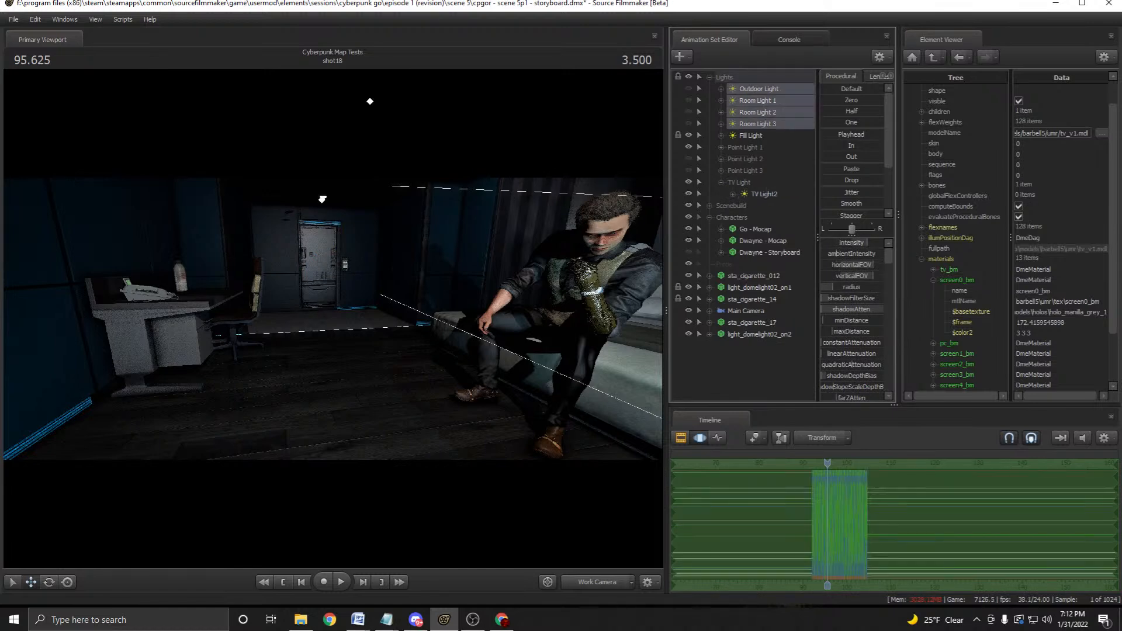
right_click(760, 94)
click(806, 117)
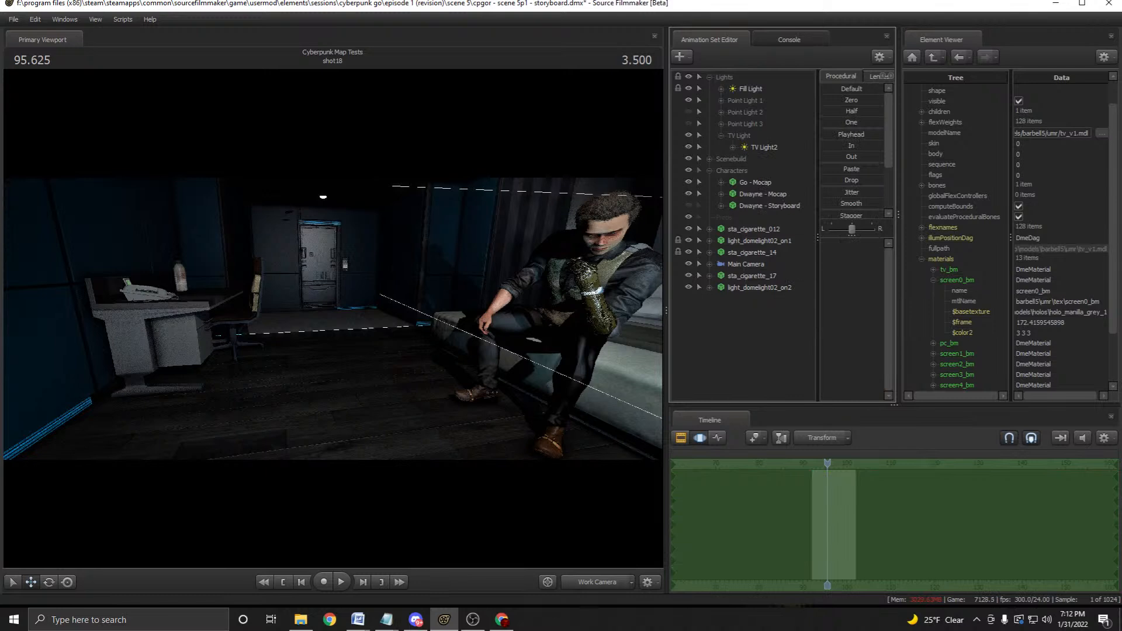
Collapse the TV Light and Lights groups in shot18's animation set list.
click(739, 136)
click(721, 135)
click(731, 147)
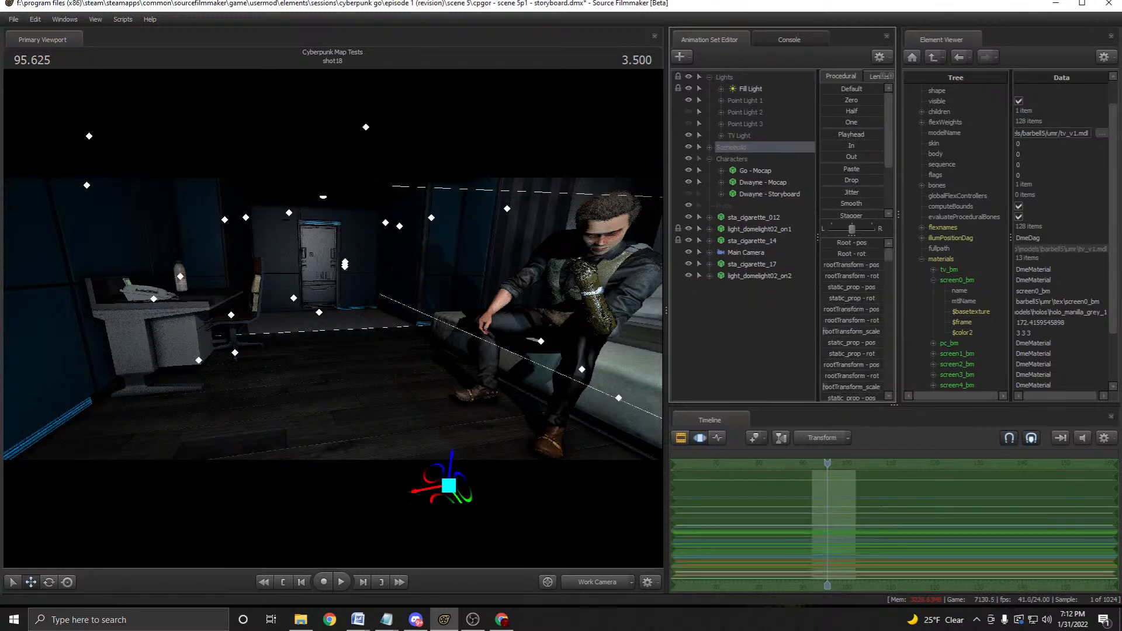
click(709, 77)
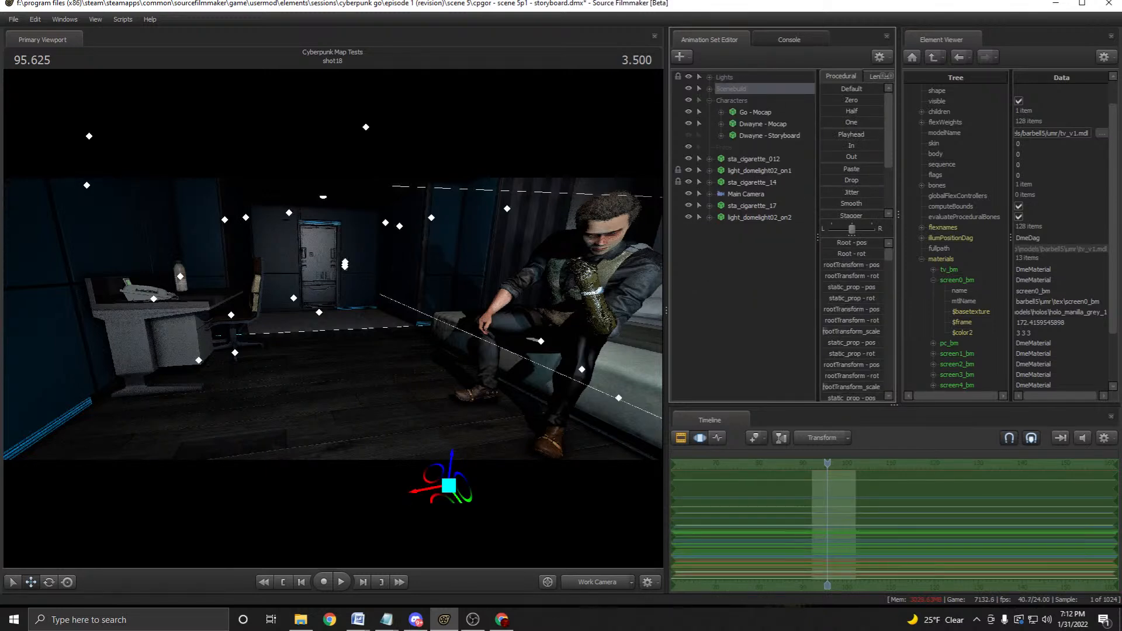
Check the cigarettes in the work camera and group sta_cigarette_17 with light_domelight02_on2.
click(754, 159)
drag(333, 316, 351, 272)
click(752, 206)
shift+click(759, 217)
click(324, 285)
click(376, 251)
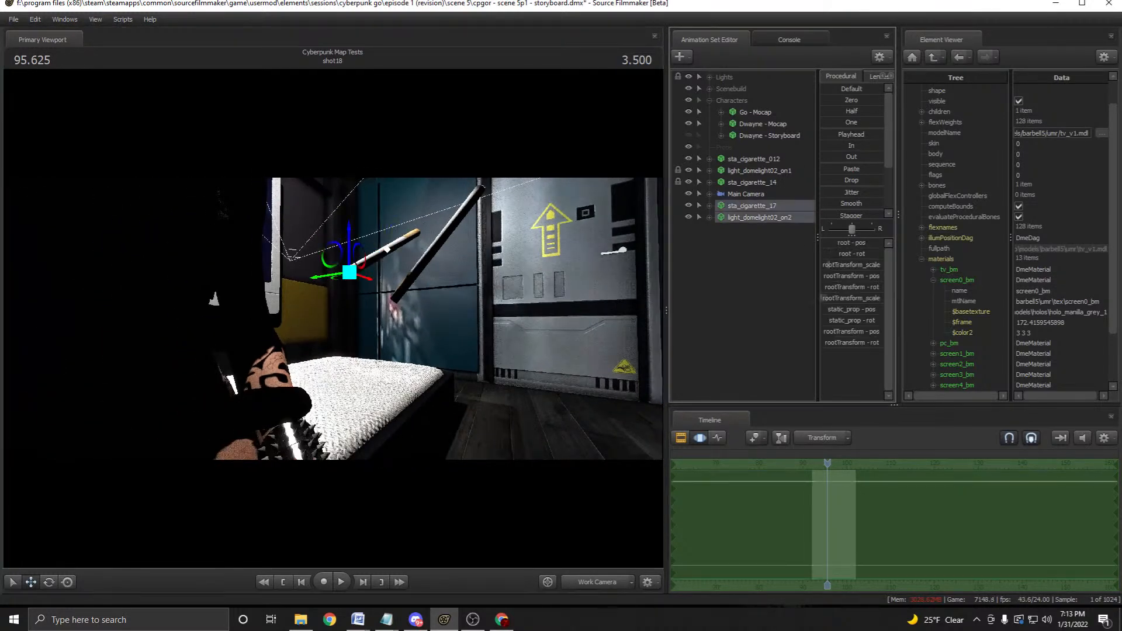
right_click(737, 206)
click(800, 237)
Rename the new cigarette group as "Go's Cig".
right_click(737, 206)
click(759, 214)
text(Go)
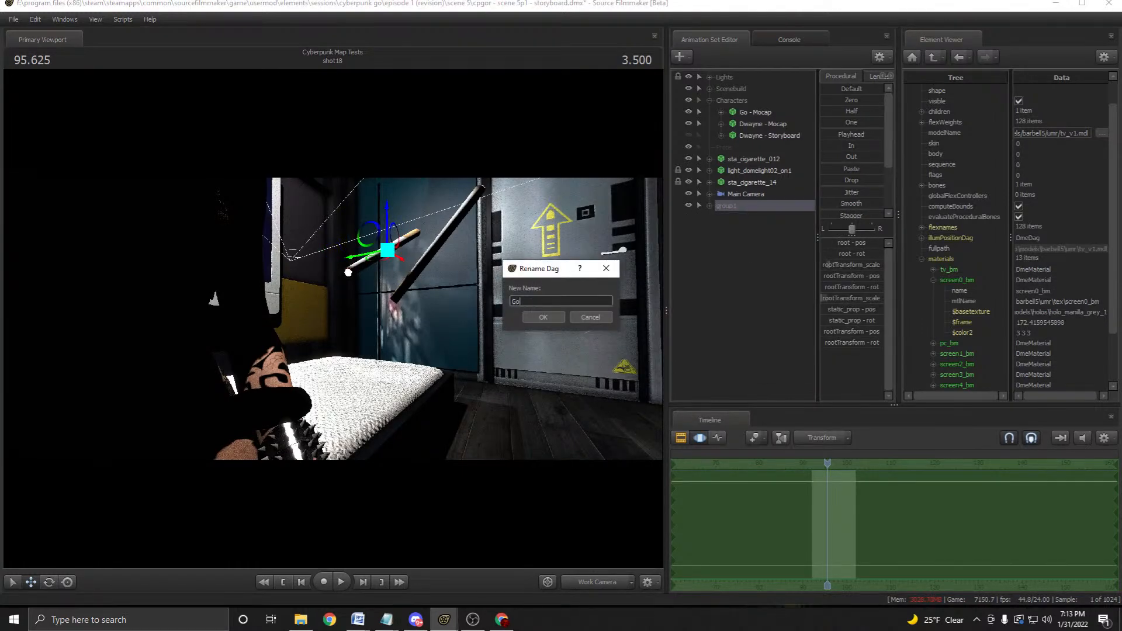
text('s Cig)
key(Return)
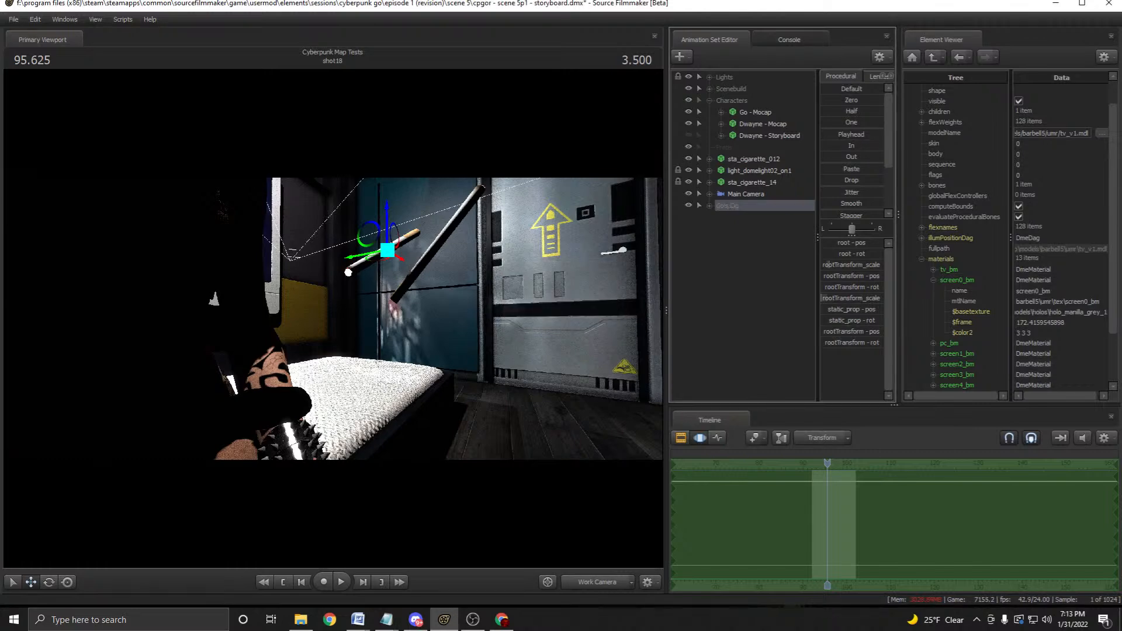
Locate sta_cigarette_14 and sta_cigarette_012 in the scene, and delete sta_cigarette_012 from shot18.
click(752, 182)
drag(333, 318, 388, 355)
click(753, 159)
key(w)
key(s)
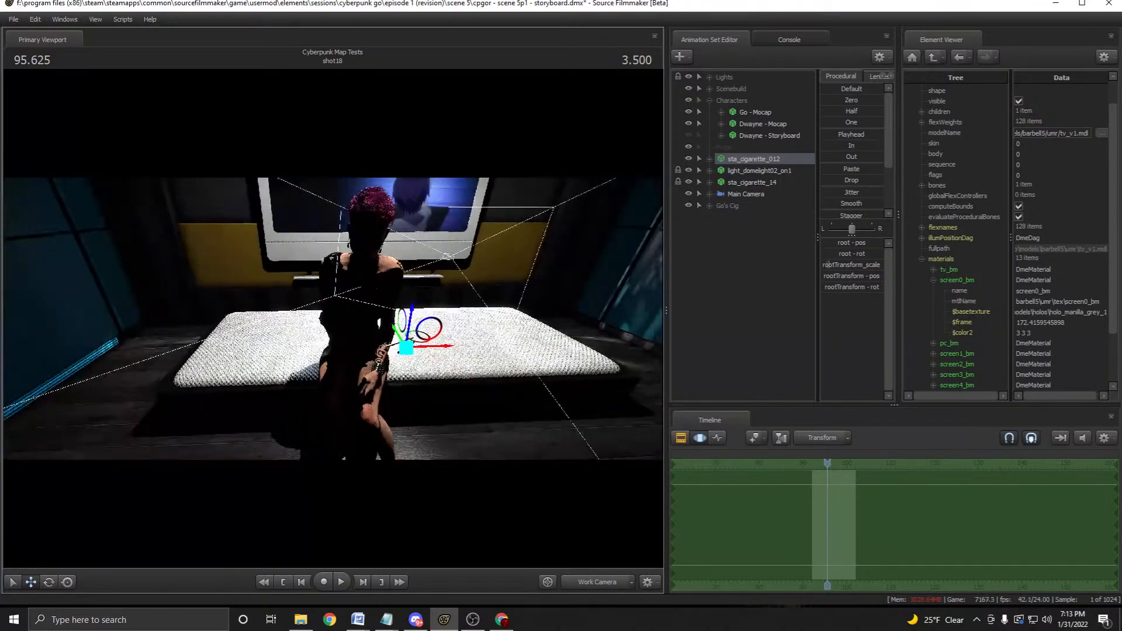
right_click(753, 159)
click(777, 182)
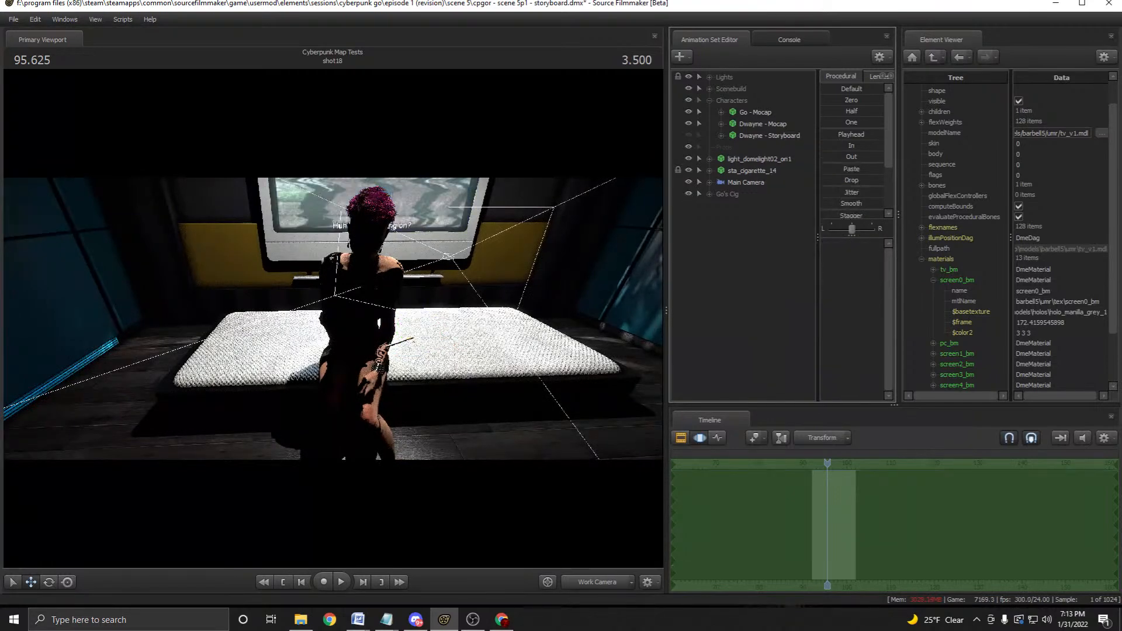
Compare sta_cigarette_14 with light_domelight02_on1, and delete light_domelight02_on1 from shot18.
drag(386, 318, 190, 330)
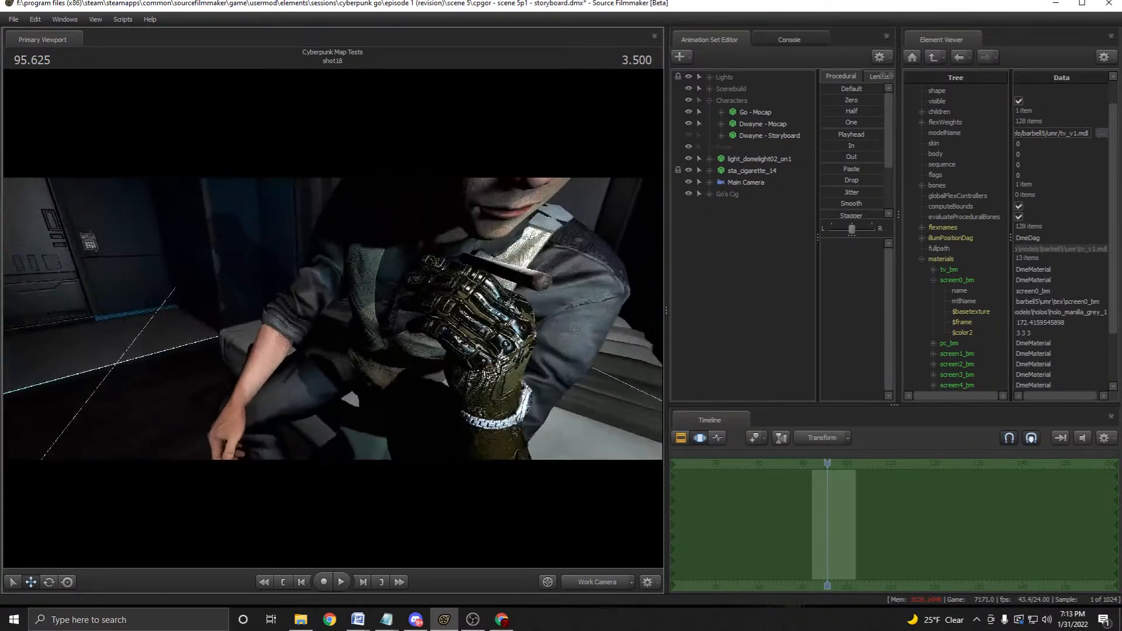
click(752, 170)
ctrl+click(759, 159)
drag(409, 292, 619, 296)
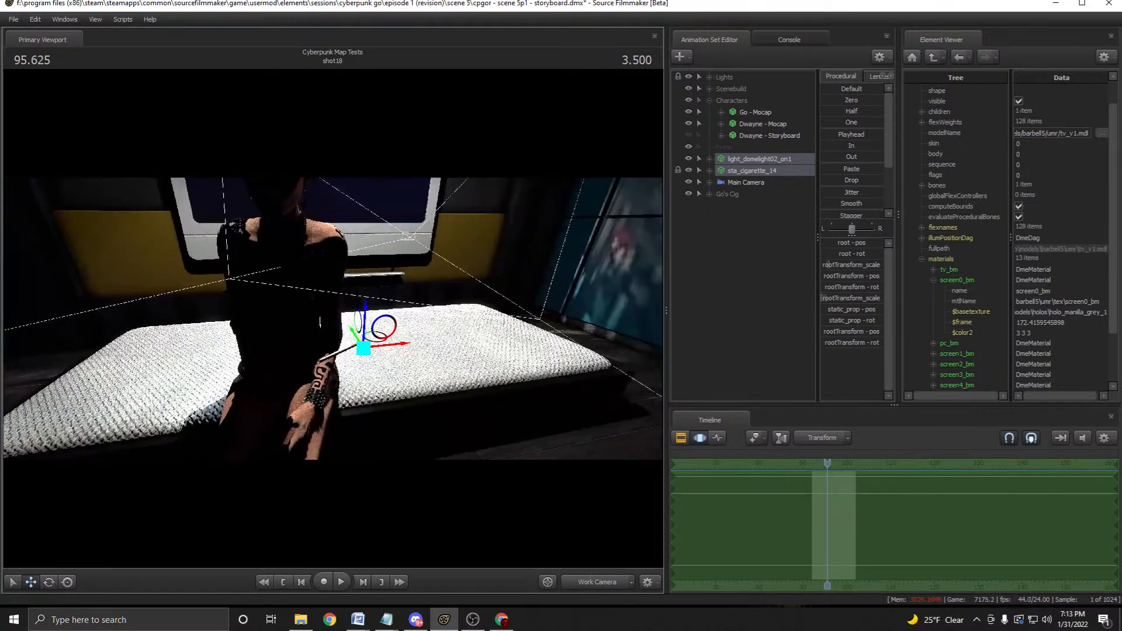
click(759, 159)
right_click(759, 160)
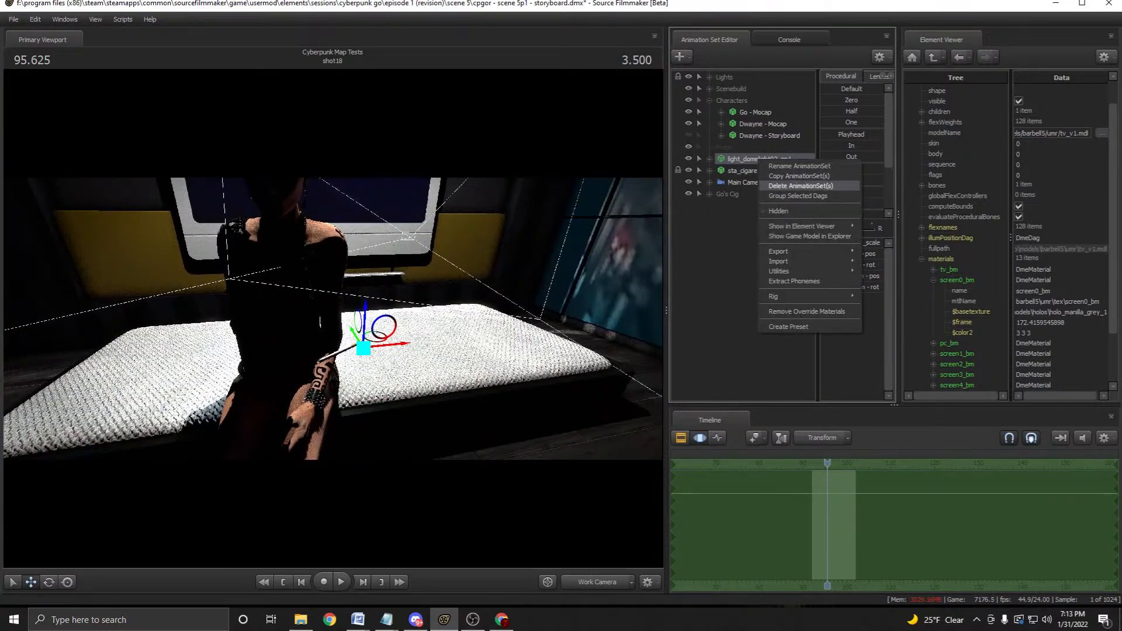
click(800, 186)
Put sta_cigarette_14, the cigarette in Dwayne's gloved hand, into its own group.
drag(351, 292, 444, 298)
drag(333, 318, 163, 301)
click(752, 159)
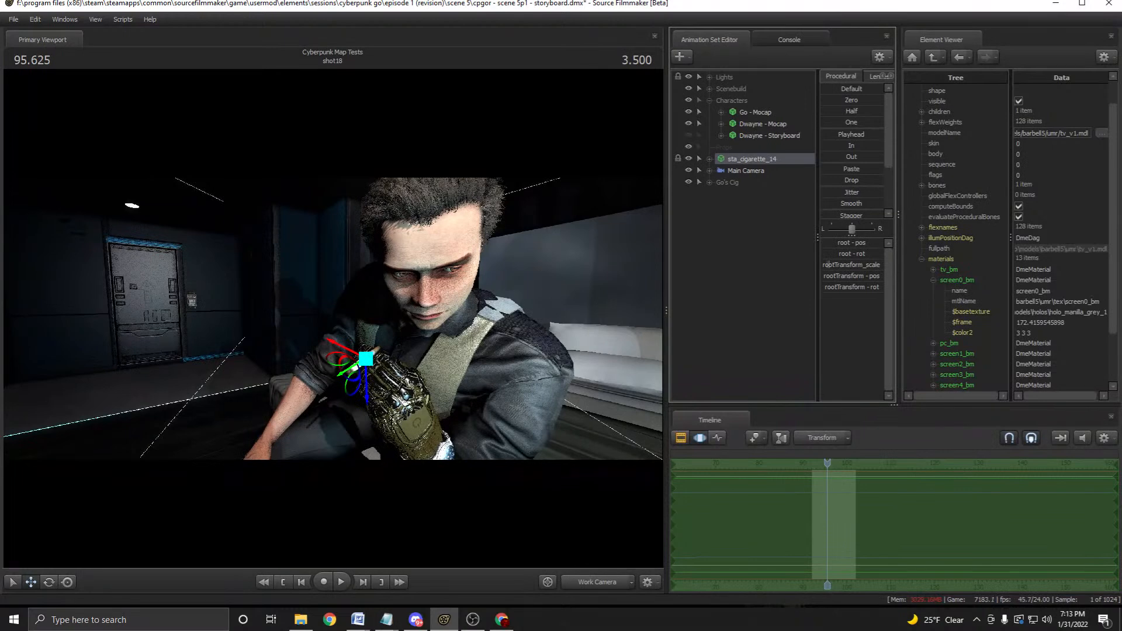
right_click(741, 160)
key(Escape)
Rename the group holding sta_cigarette_14 as "Dwayne's Cig".
right_click(722, 159)
click(748, 164)
text(Dway)
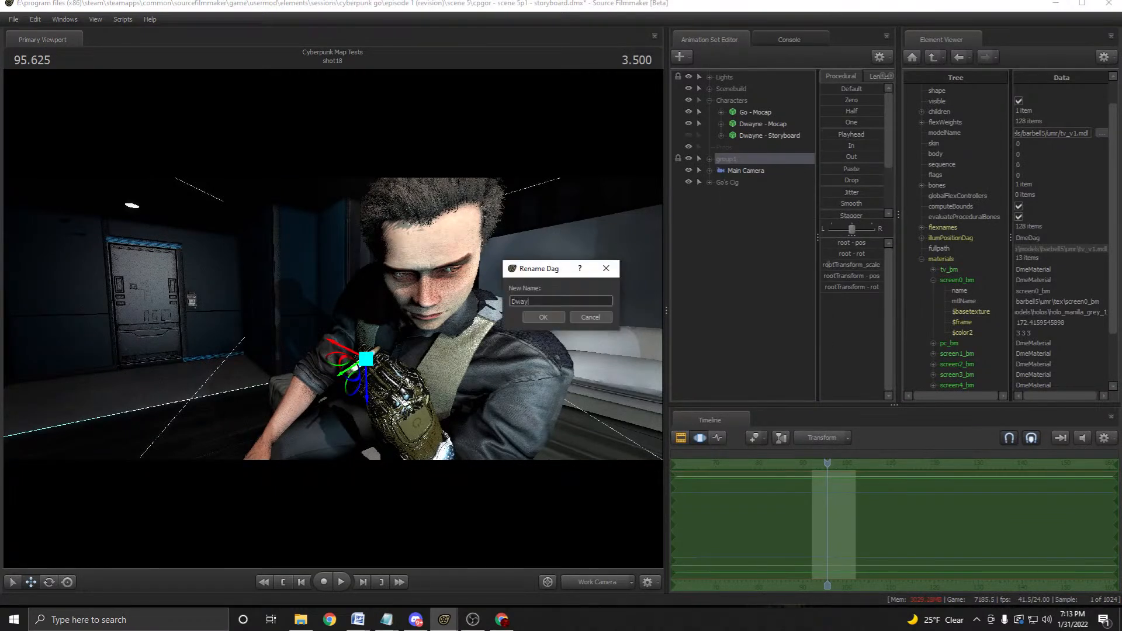
text(ne's)
key(BackSpace)
text('s Cig)
key(Return)
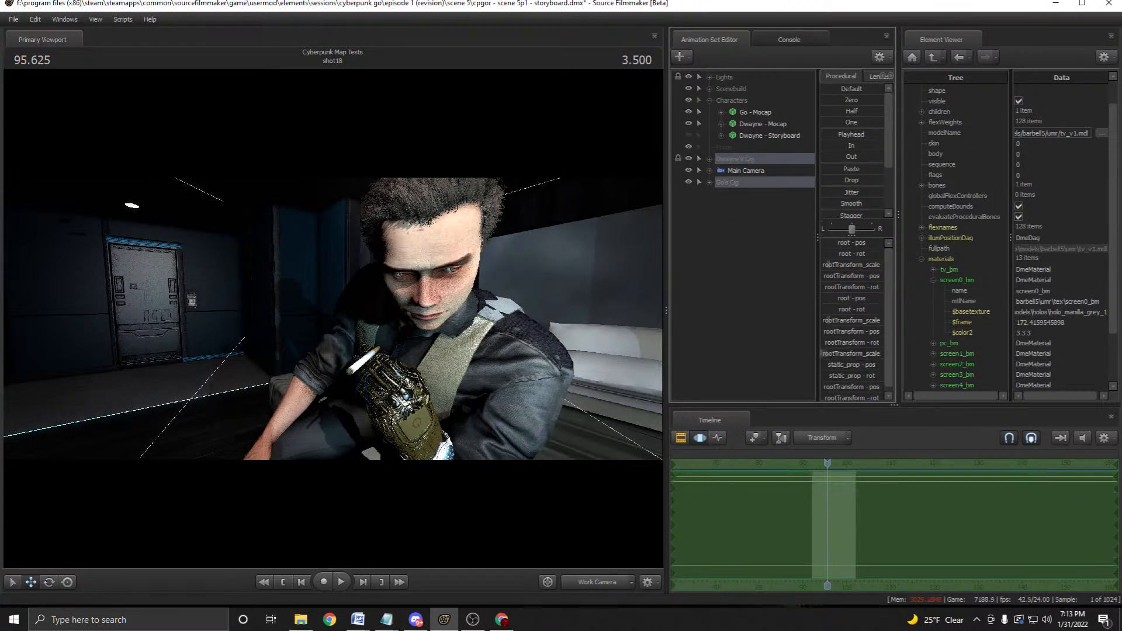
Move the Dwayne's Cig and Go's Cig groups into the Props group.
drag(737, 183, 737, 147)
click(734, 148)
click(743, 159)
Delete the empty nested groups inside Scenebuild and save the session.
click(709, 100)
click(710, 89)
click(721, 113)
right_click(755, 122)
click(786, 137)
right_click(748, 122)
click(783, 138)
right_click(740, 112)
click(777, 127)
right_click(741, 100)
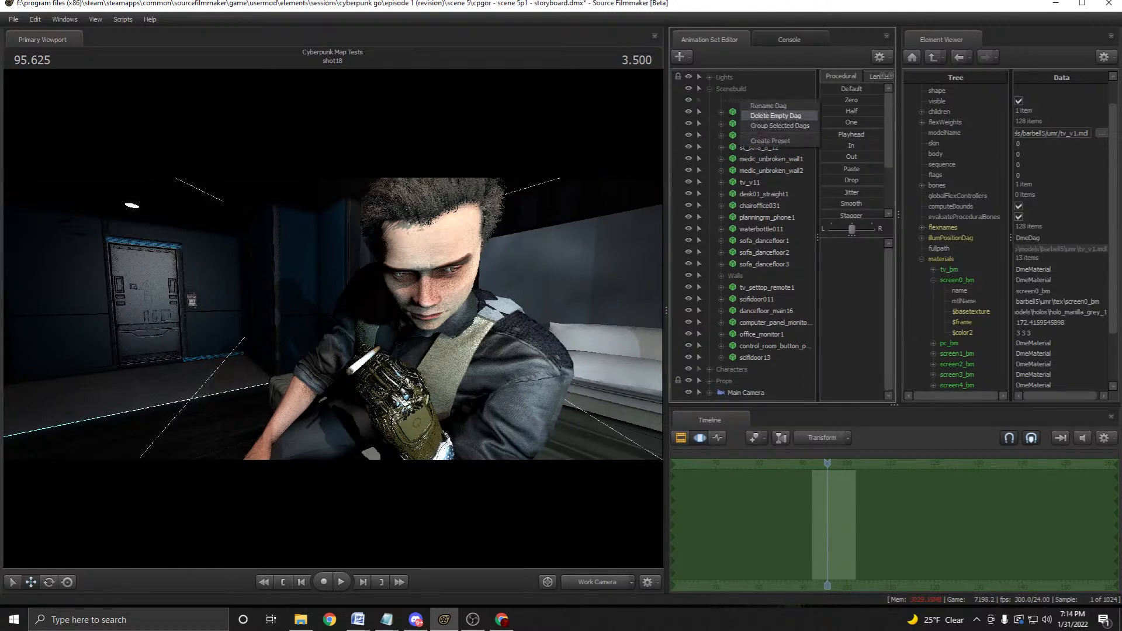
click(776, 115)
key(ctrl+s)
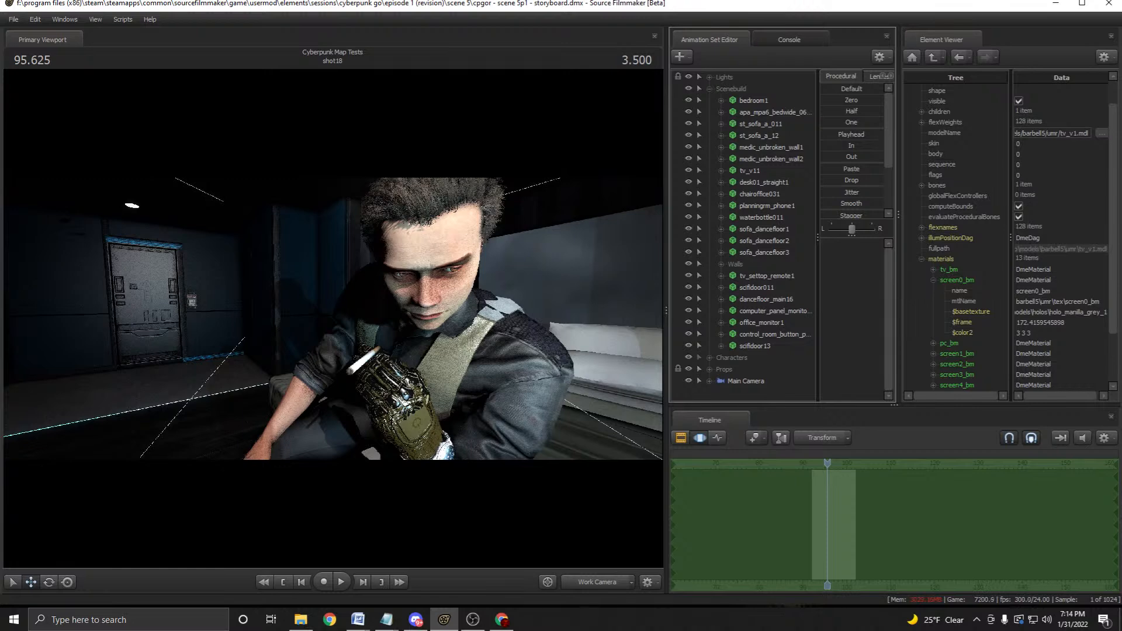
Move the animation sets from tv_settop_remote1 to scifidoor13 above the Walls group, and delete tv_settop_remote1.
click(765, 275)
shift+click(759, 345)
drag(759, 346, 760, 260)
click(766, 265)
right_click(766, 264)
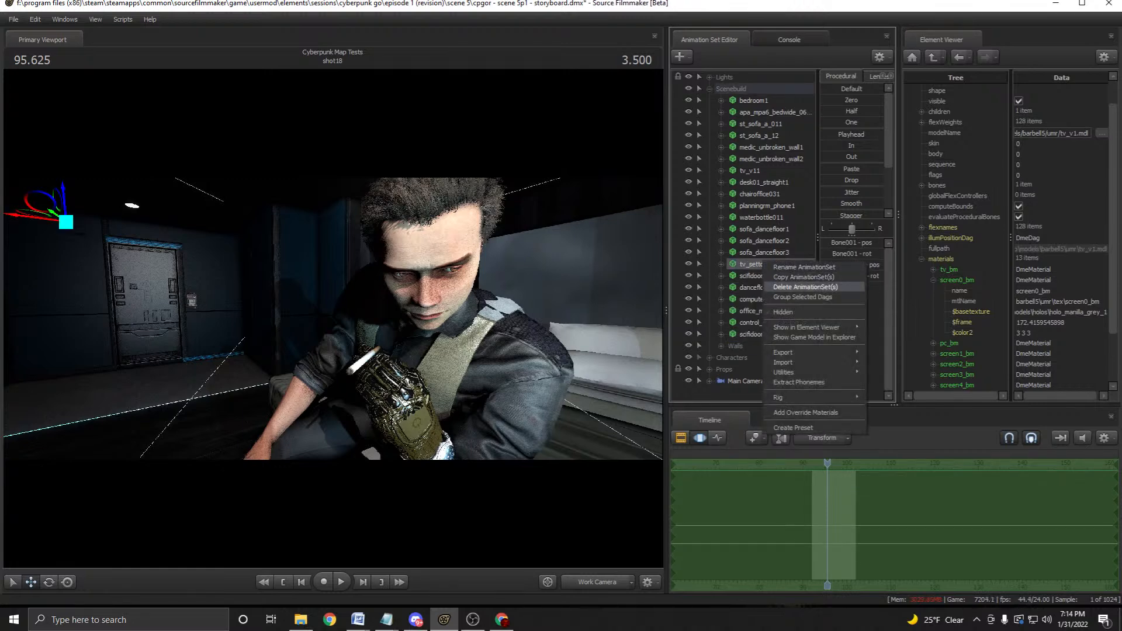
click(813, 287)
Move Main Camera to the head of the animation set list, view the shot through it and save the session.
click(710, 89)
drag(746, 123, 743, 75)
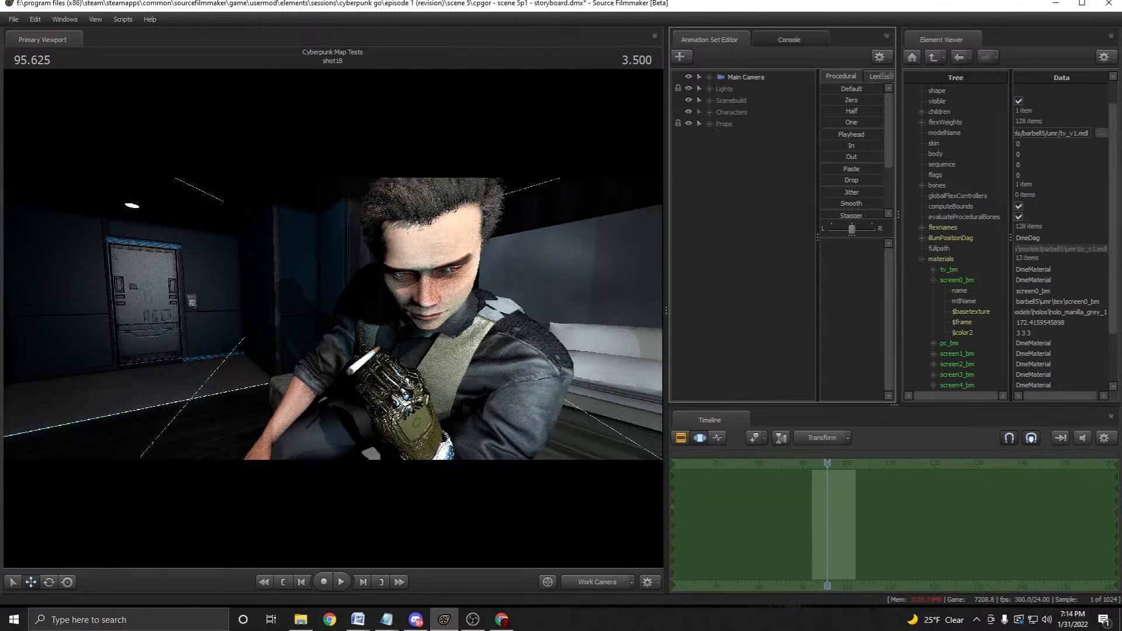
click(598, 582)
key(ctrl)
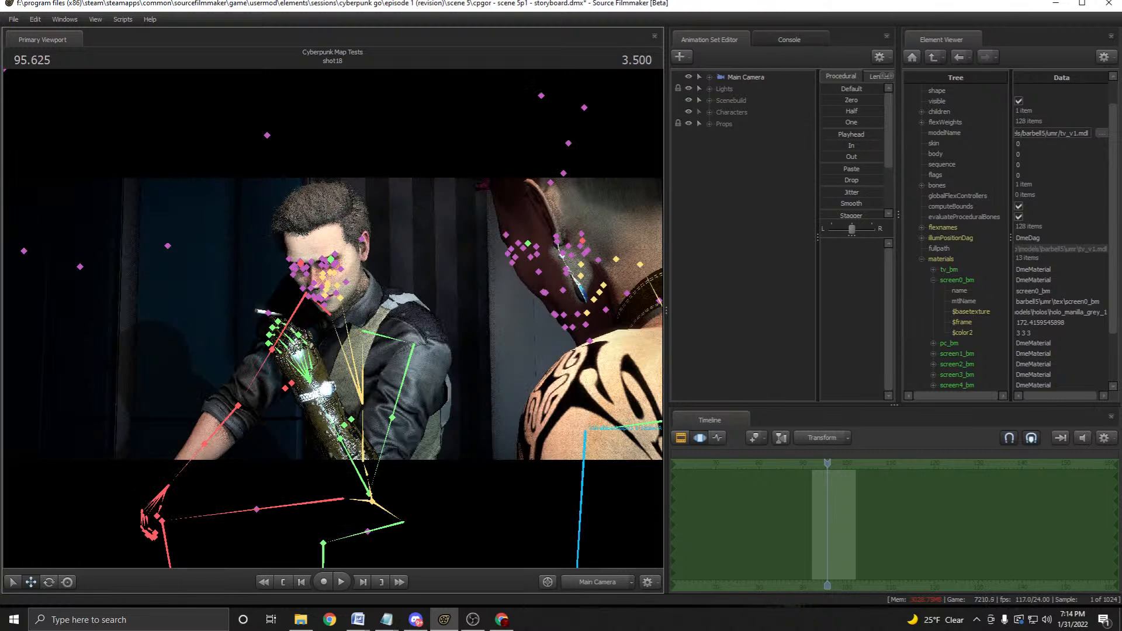
key(ctrl+s)
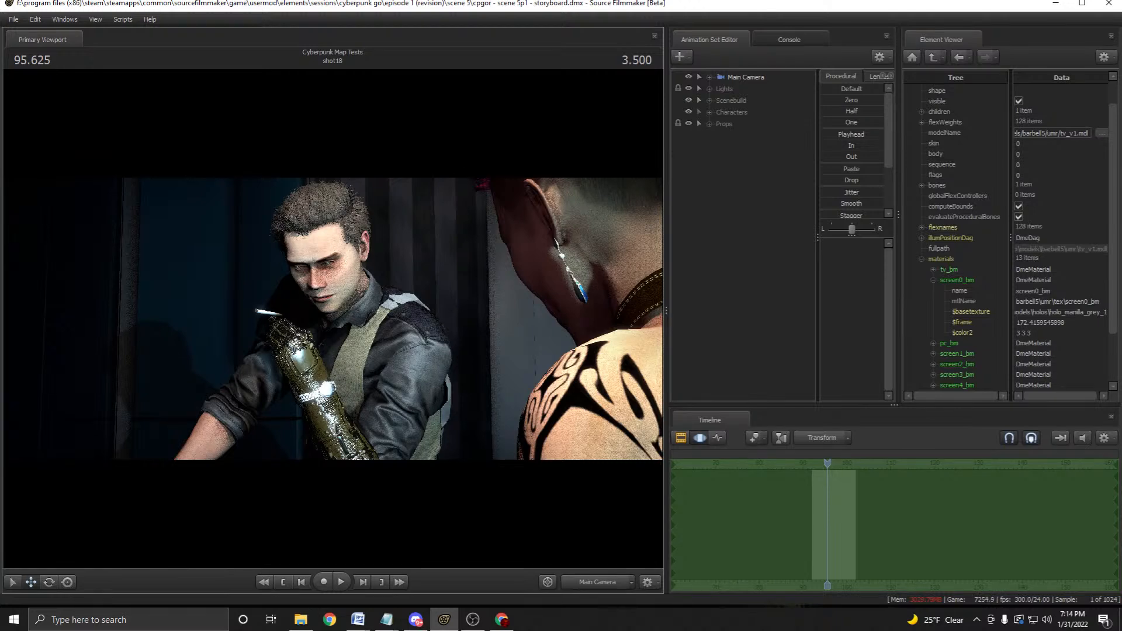
Play shot18 from its start through the Main Camera and the Work Camera, and save the session.
key(space)
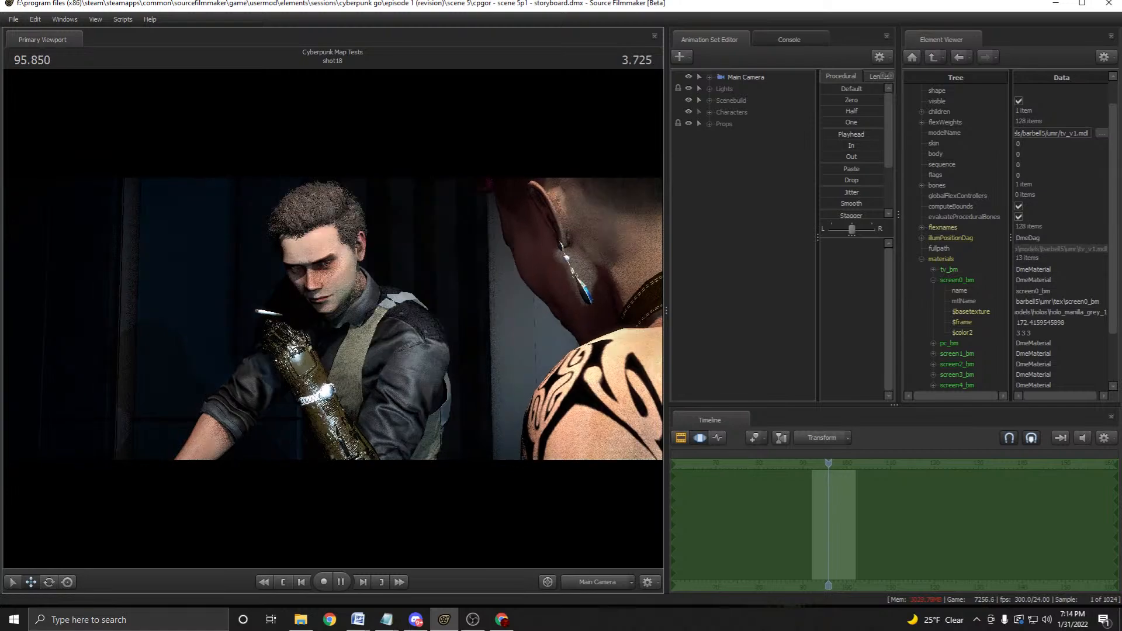
drag(830, 462, 810, 463)
key(space)
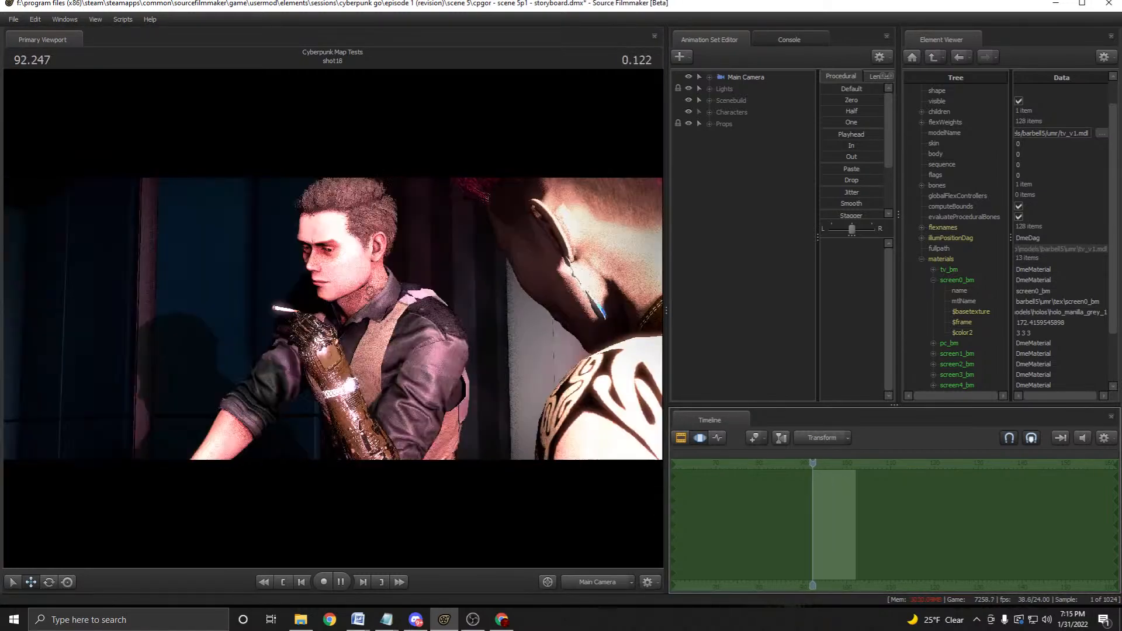
click(597, 582)
drag(333, 318, 403, 344)
key(space)
key(ctrl+s)
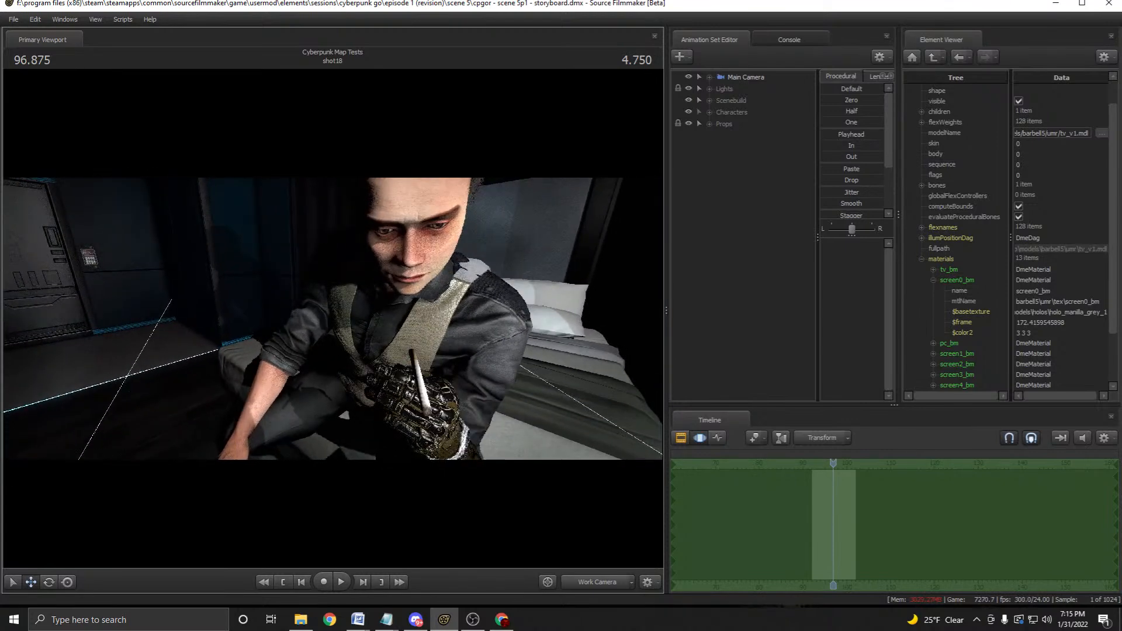
Examine Dwayne's seated pose and the cigarette in his gloved hand from several angles through the Work Camera.
drag(334, 319, 269, 316)
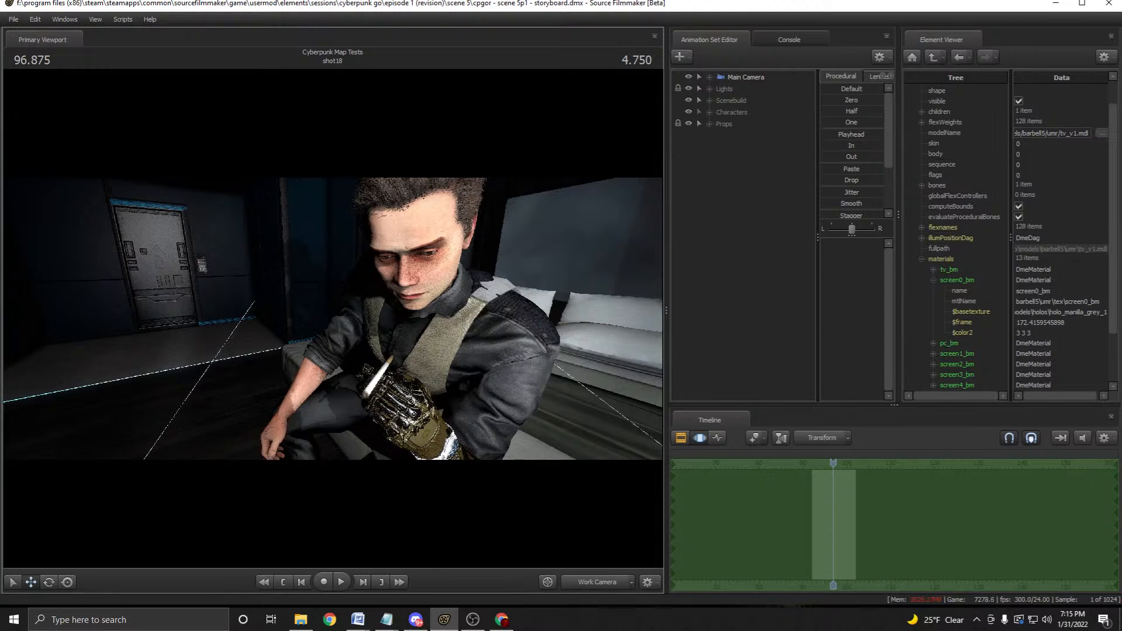
drag(333, 319, 293, 311)
key(ctrl)
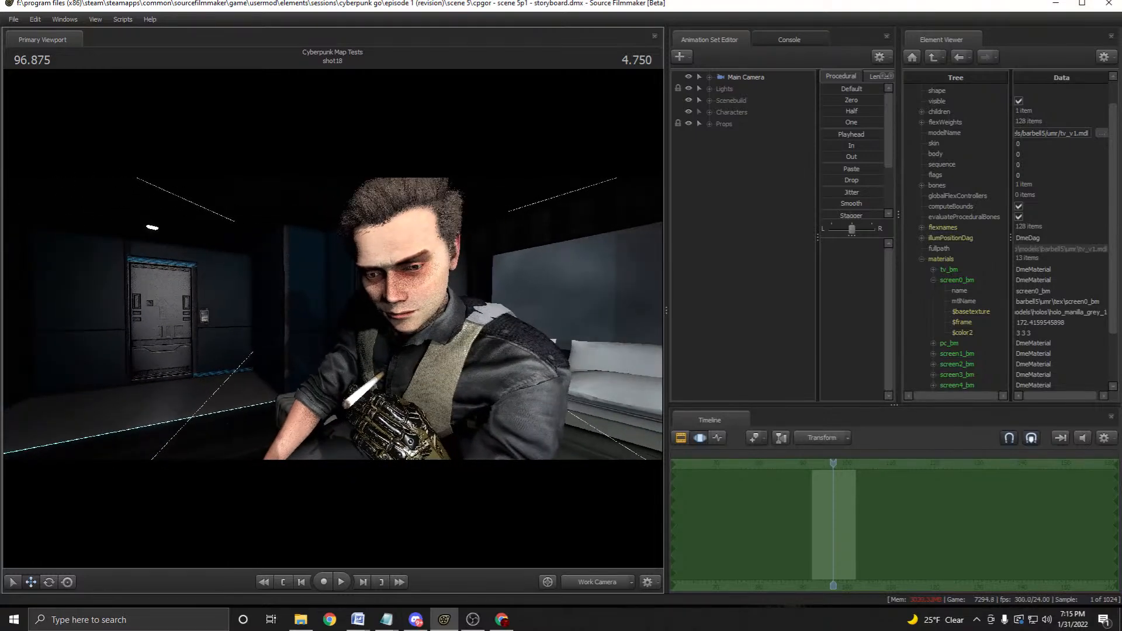
mouse_move(294, 310)
mouse_down()
mouse_move(310, 314)
mouse_move(289, 306)
mouse_up()
key(s)
key(w)
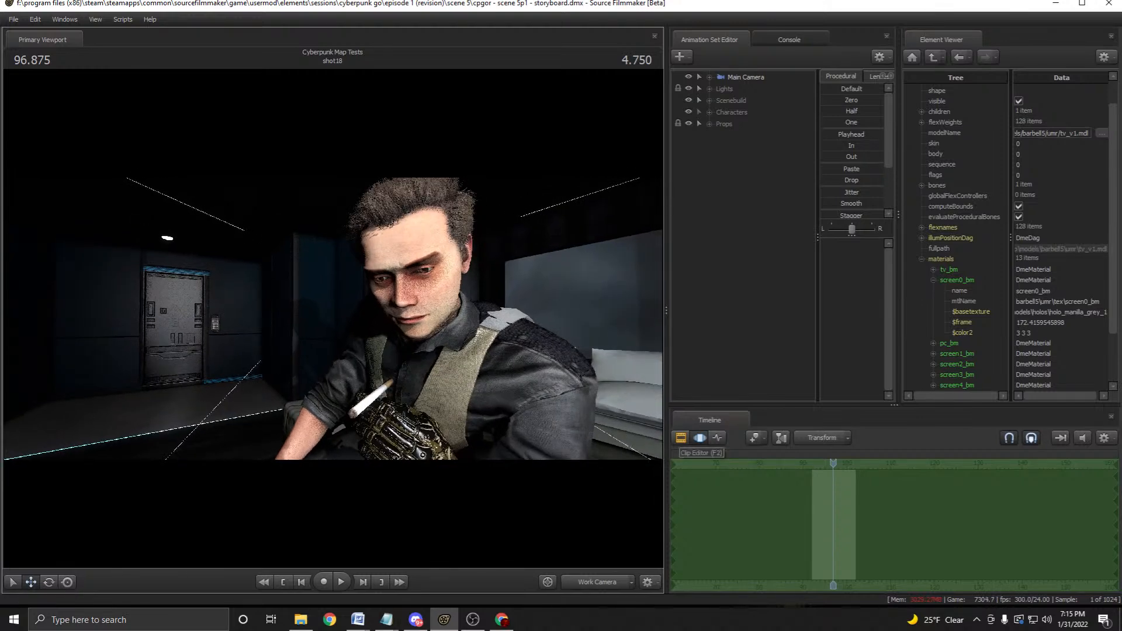
key(d)
mouse_move(333, 319)
mouse_down()
mouse_move(310, 317)
mouse_move(338, 334)
mouse_up()
key(a)
key(a)
Play shot18 through the Main Camera and on into shot19 in the Clip Editor to review the cut.
click(597, 582)
key(space)
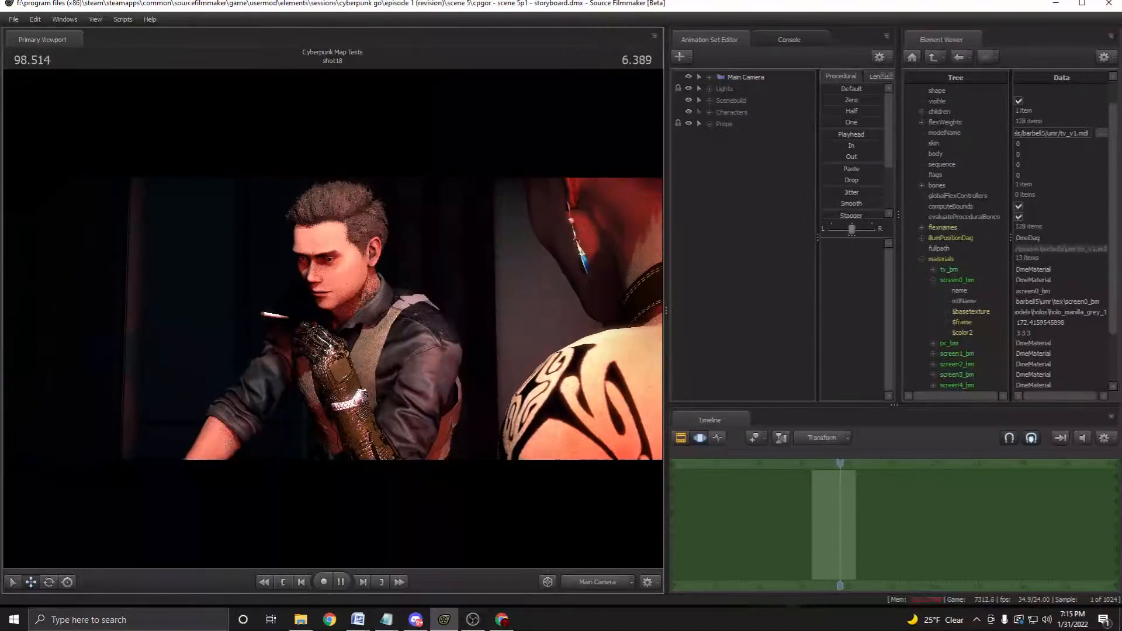
key(F2)
key(space)
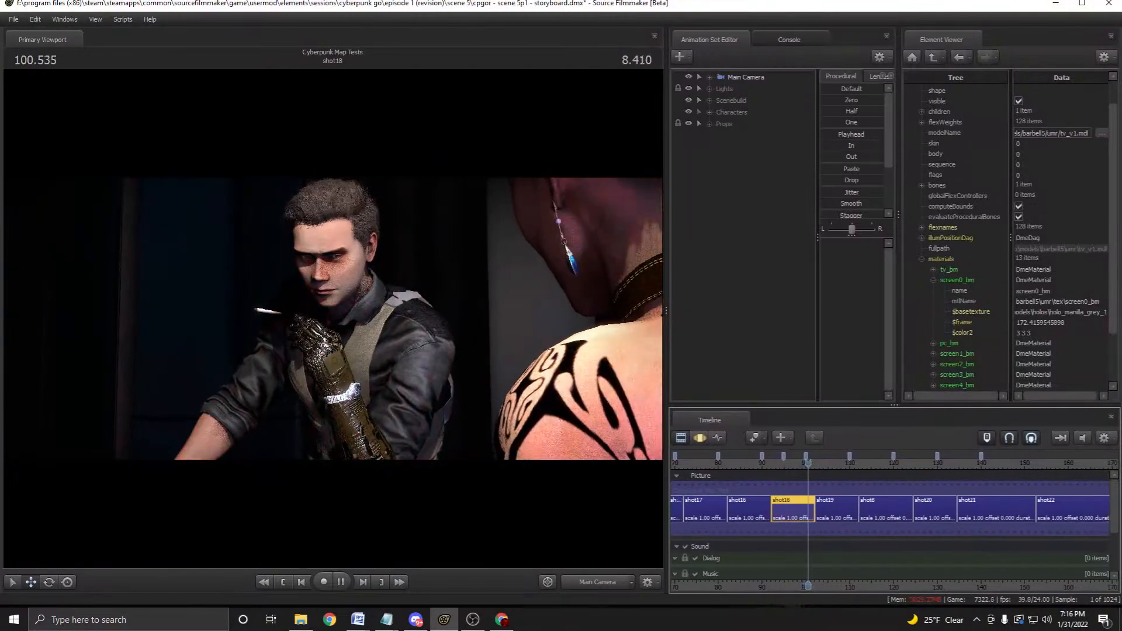
key(space)
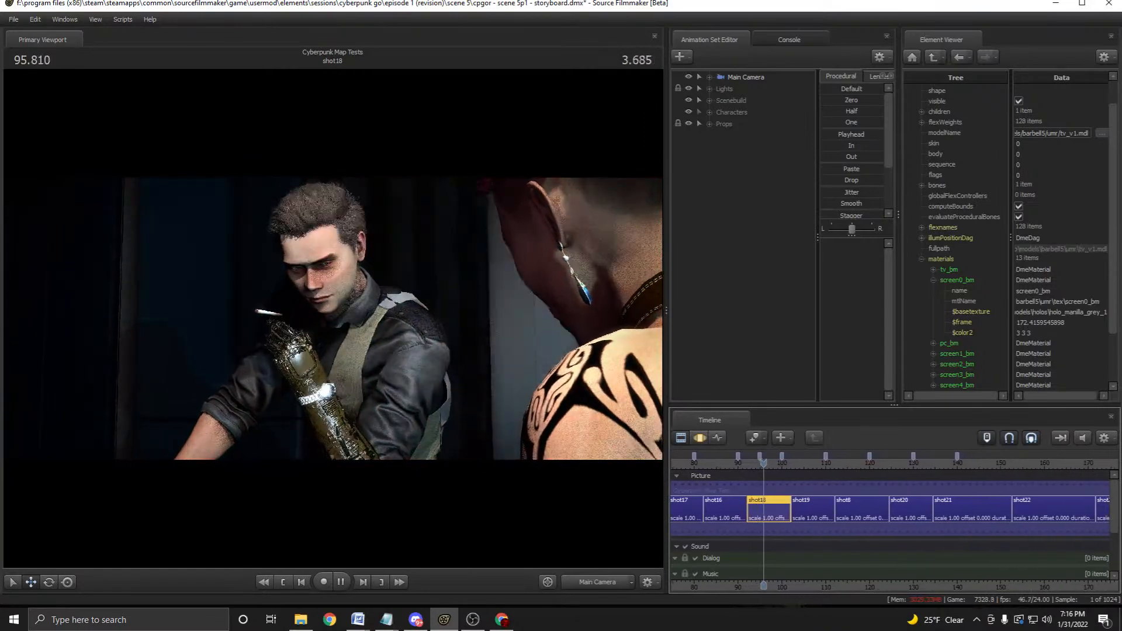
key(space)
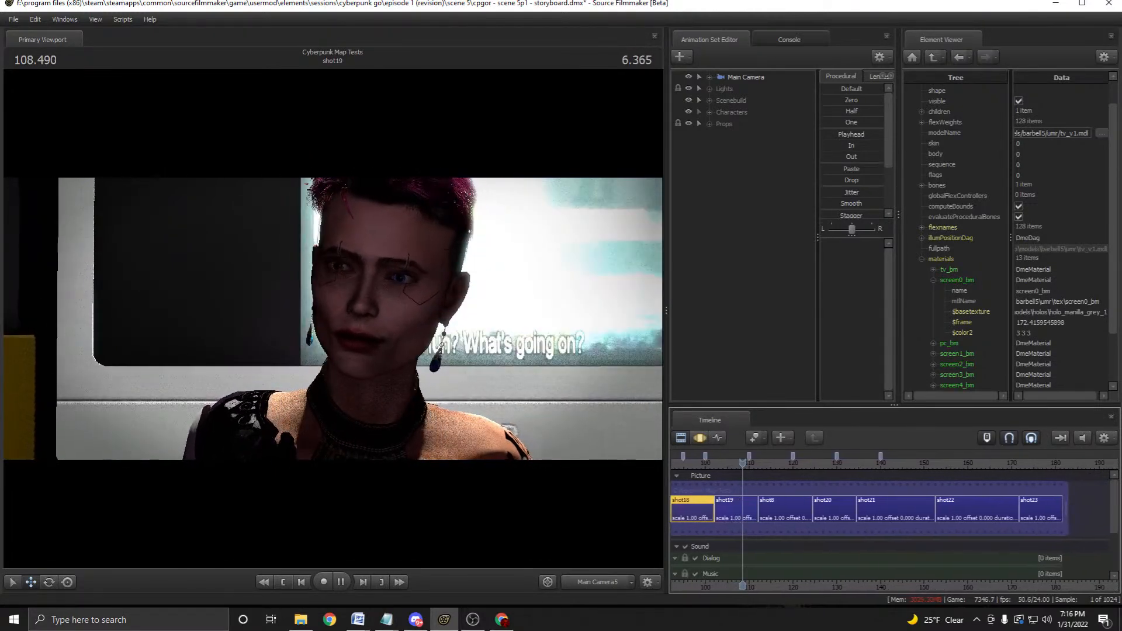
scroll(892, 509, down, 3)
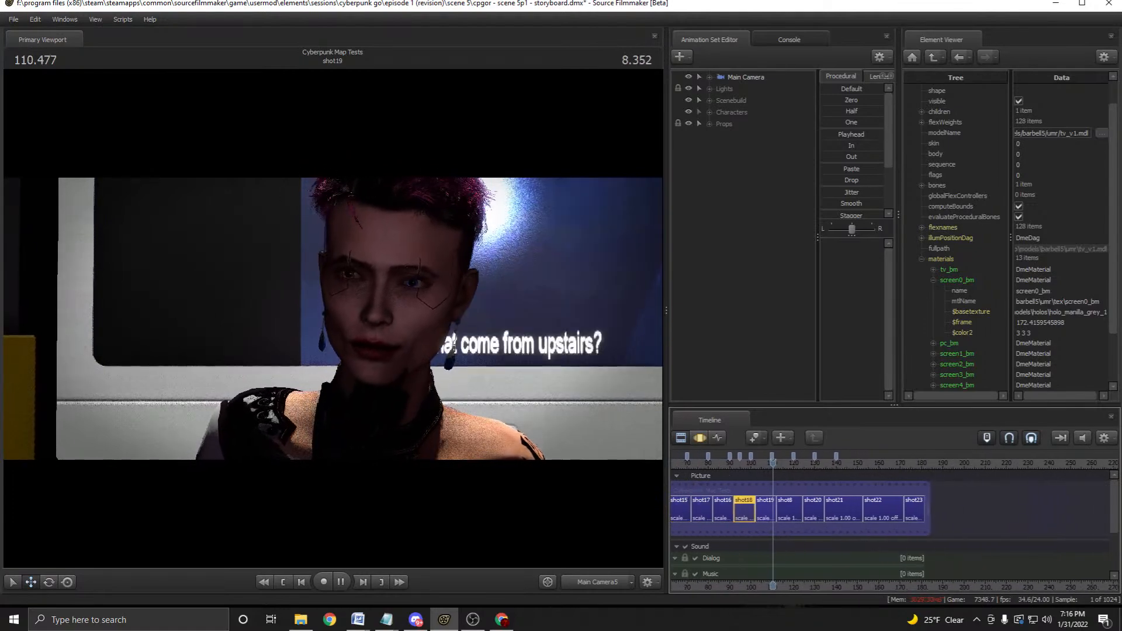
key(space)
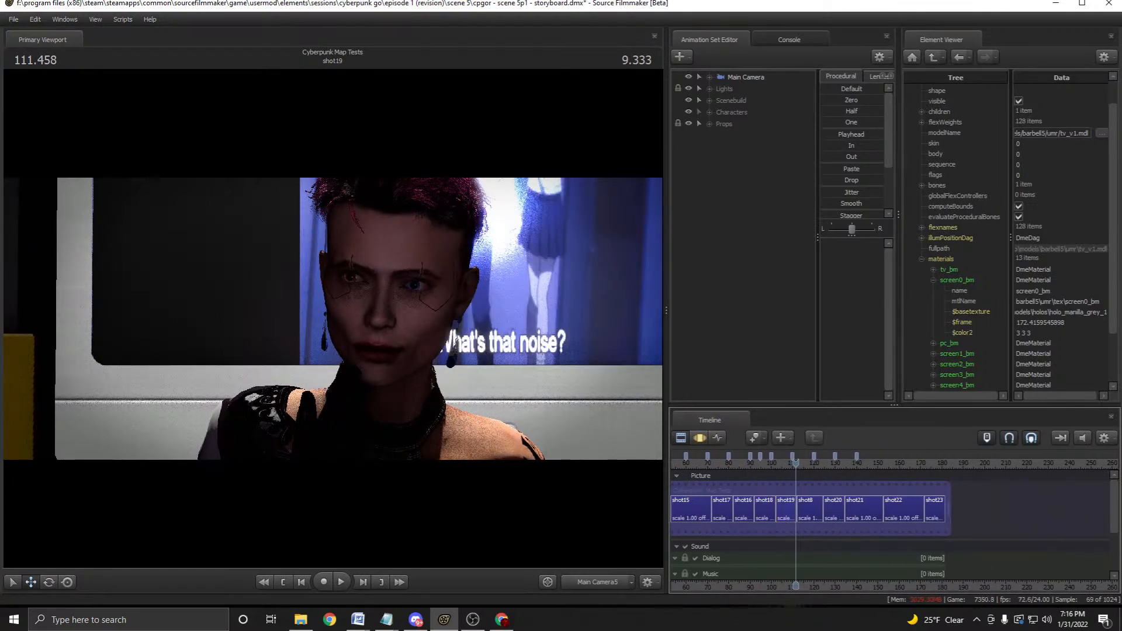
Replay shot18 repeatedly in the Clip Editor to examine Dwayne's pose and the changing TV light.
key(Up)
key(space)
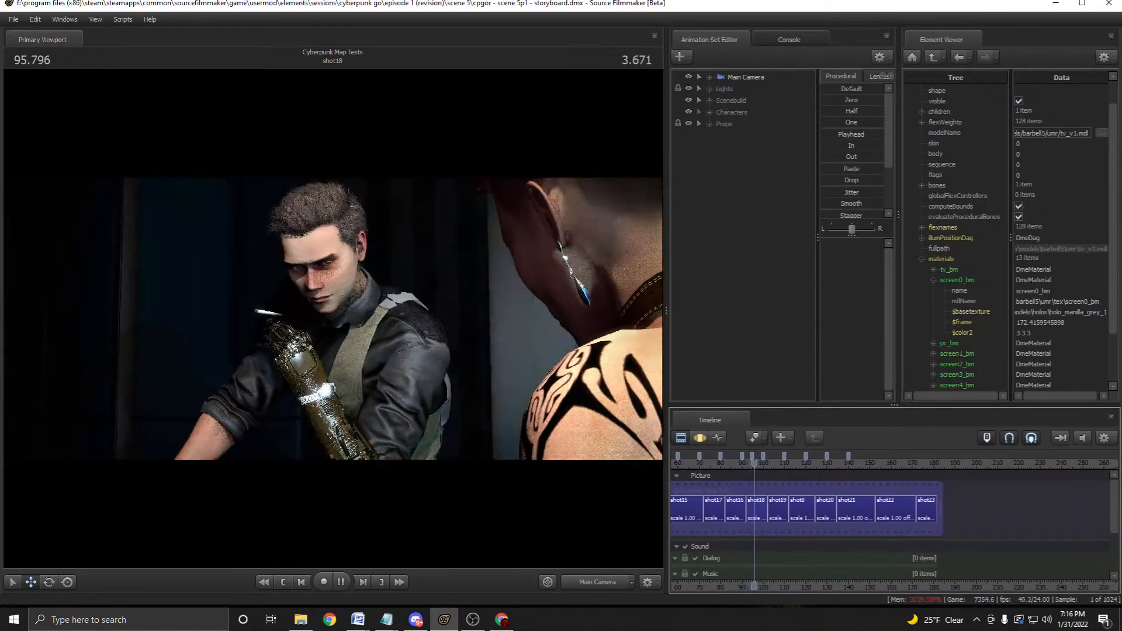
scroll(730, 509, up, 5)
key(Up)
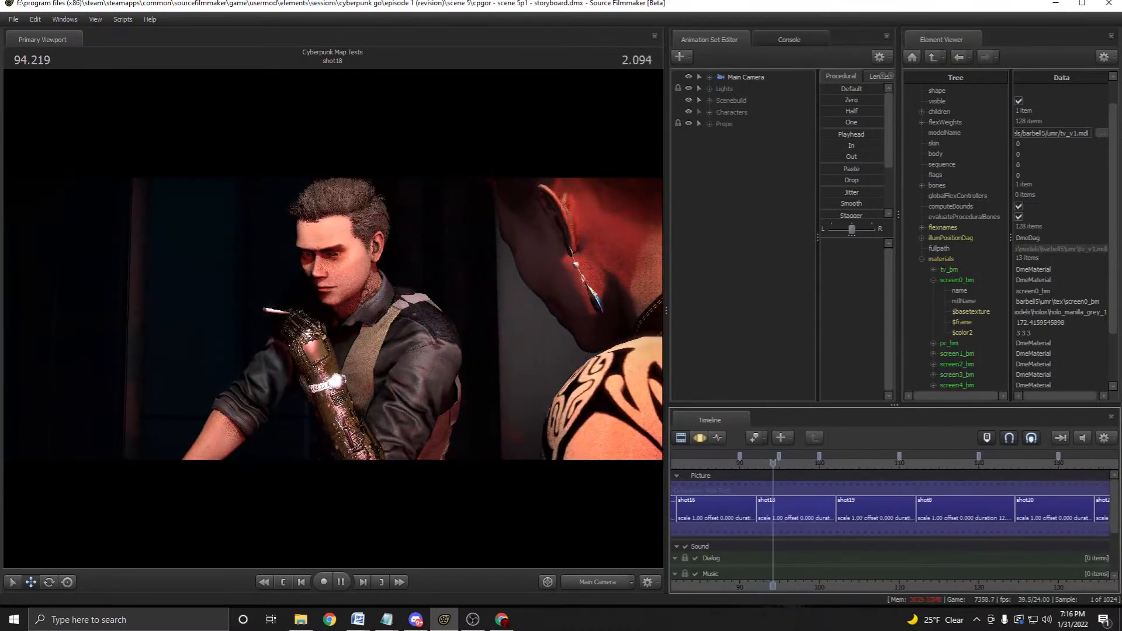
key(space)
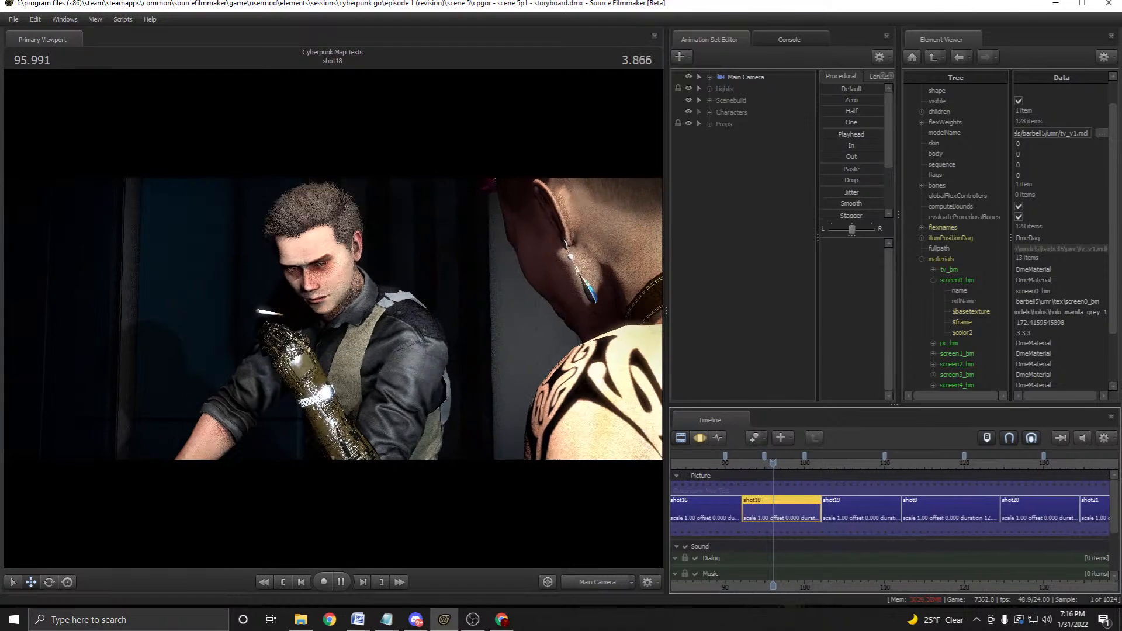
key(space)
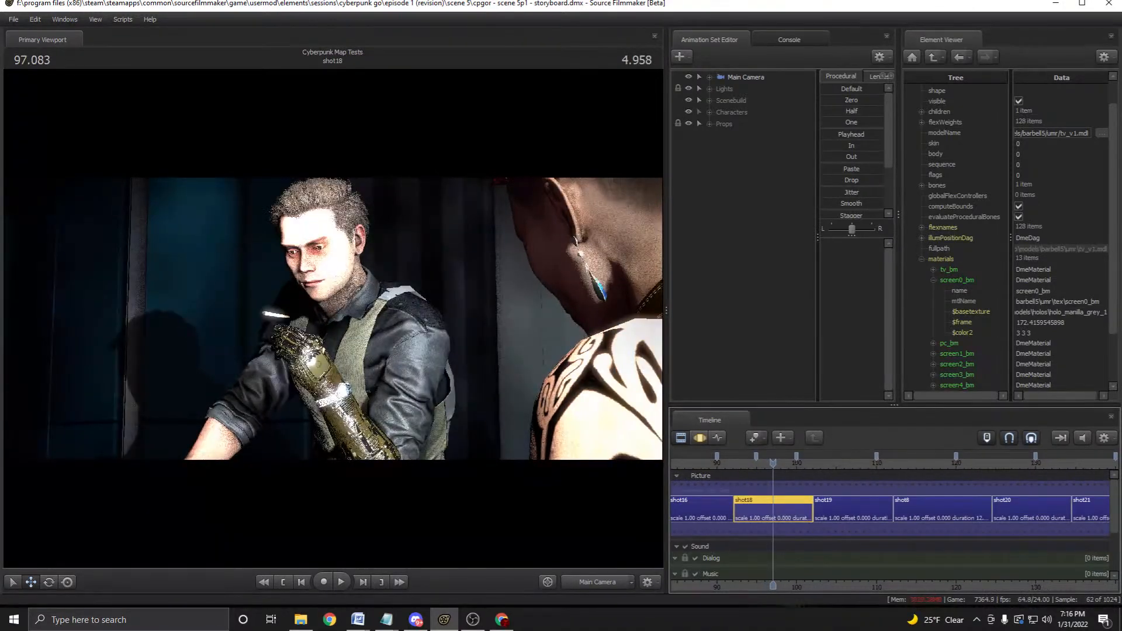
key(space)
key(Up)
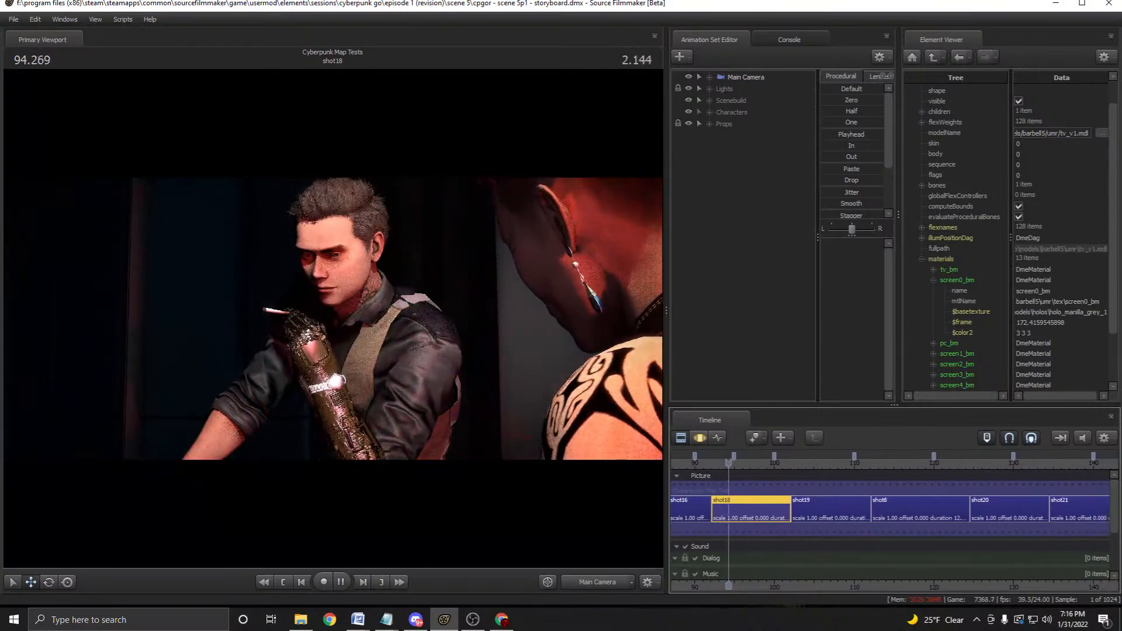
key(space)
key(space)
key(Up)
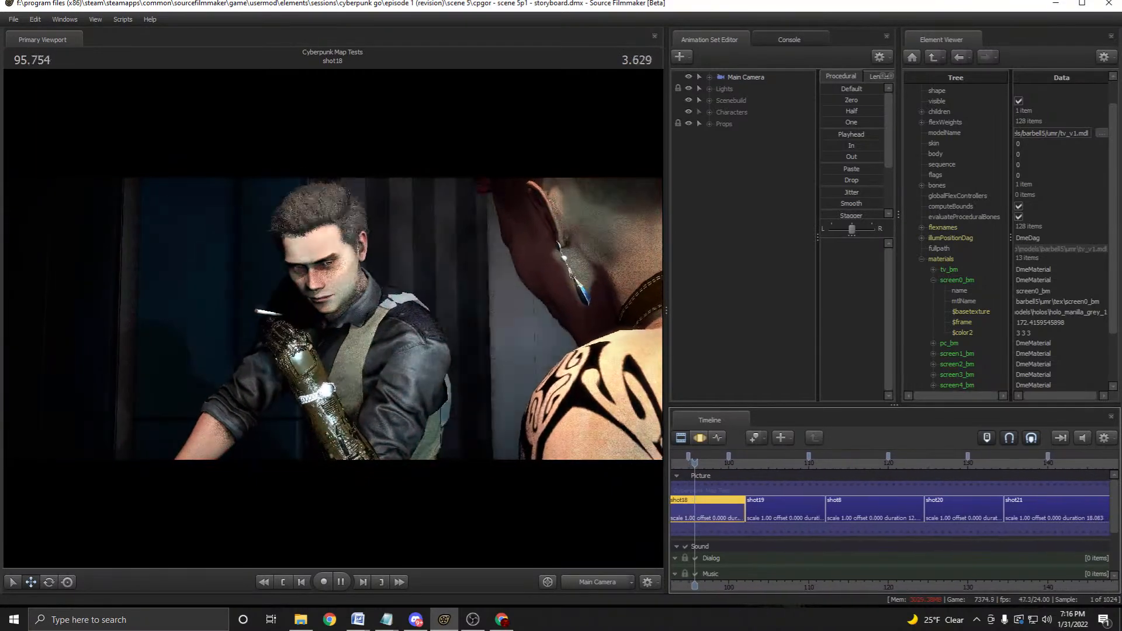
key(Up)
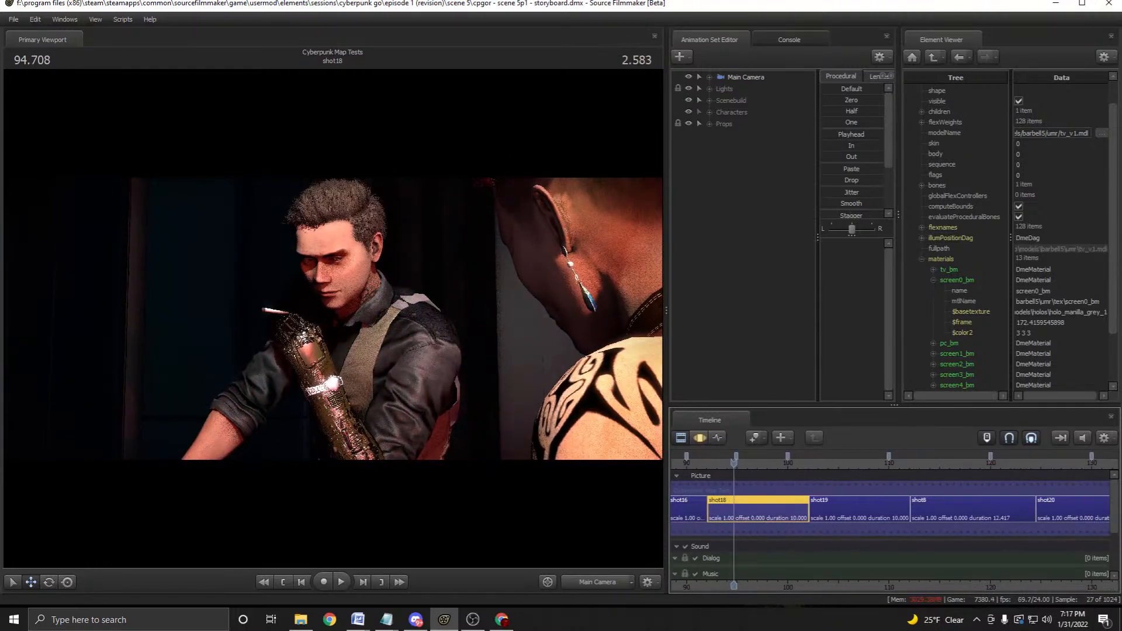
Import the animation "go - hand idle - fist.dmx" onto the LeftFingers group of Dwayne - Mocap, accepting the listed channel mapping.
click(709, 111)
click(762, 135)
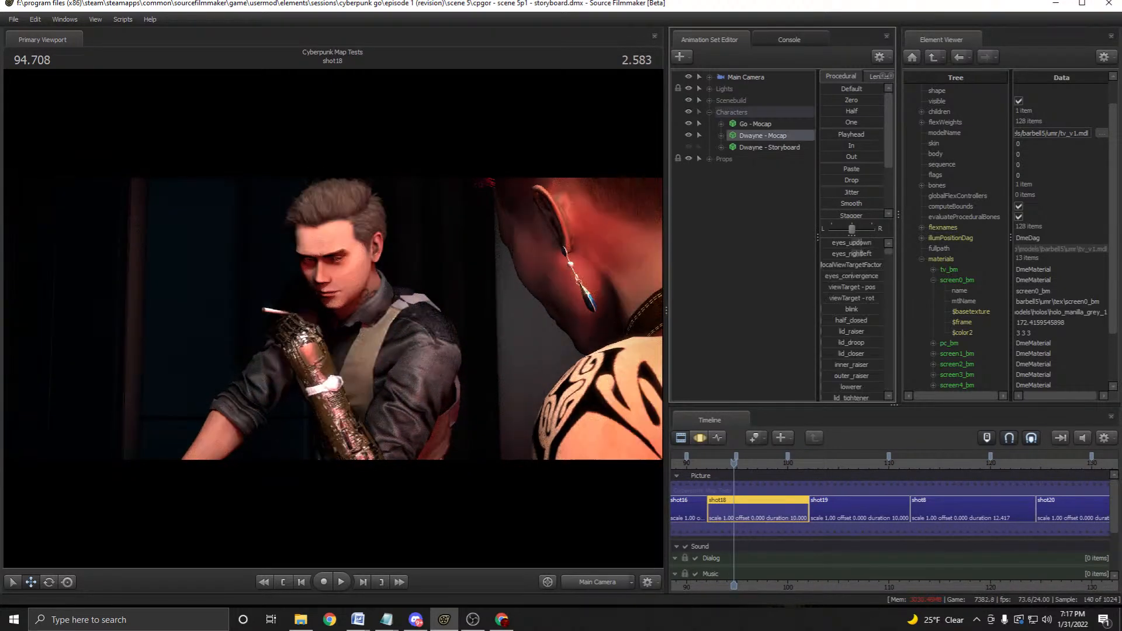
click(721, 135)
click(749, 183)
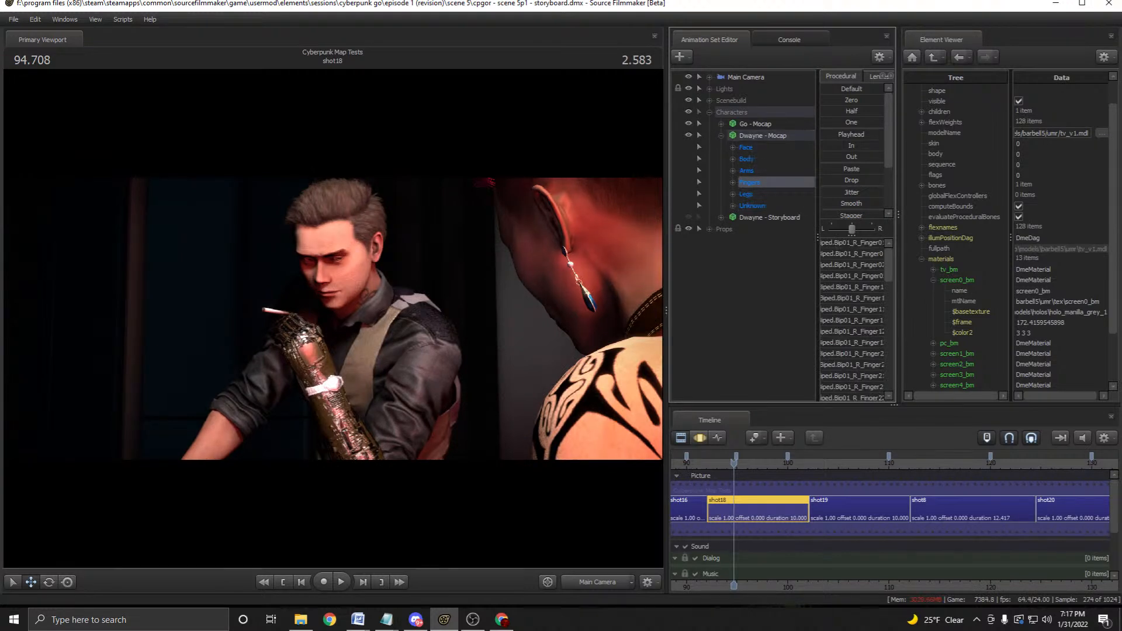
key(Right)
key(Down)
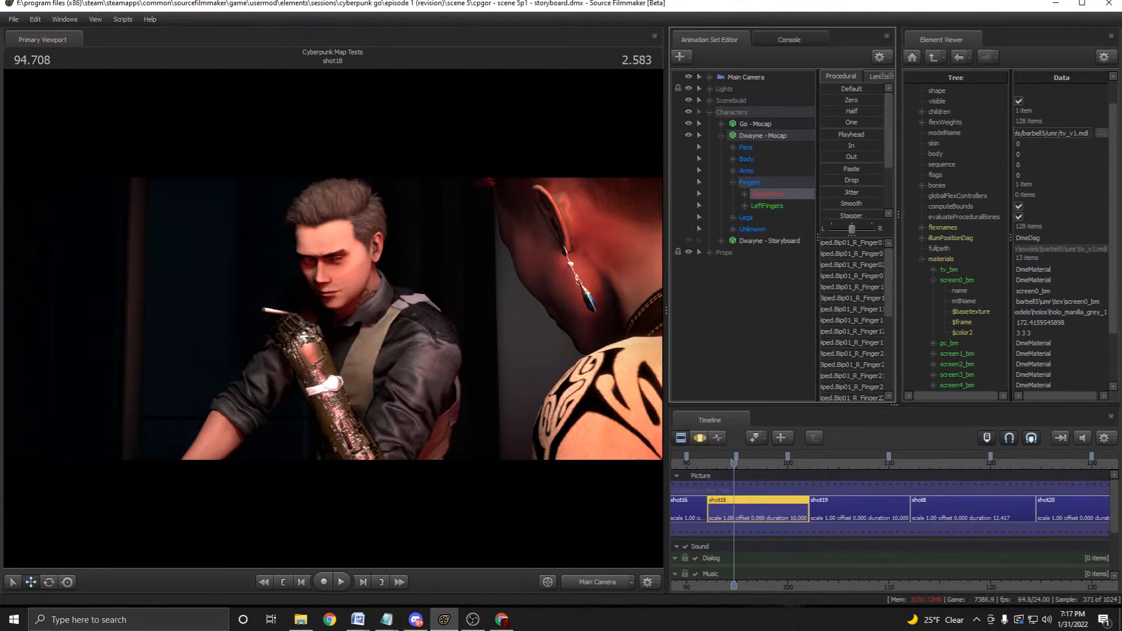
key(Down)
key(F4)
right_click(770, 207)
click(806, 263)
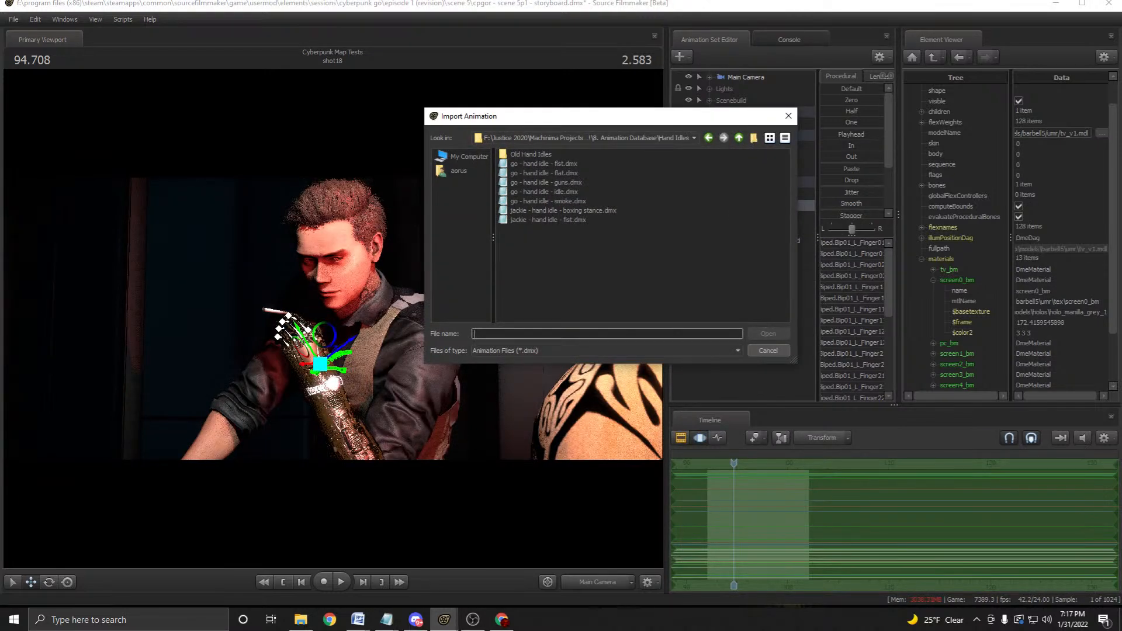
double_click(543, 163)
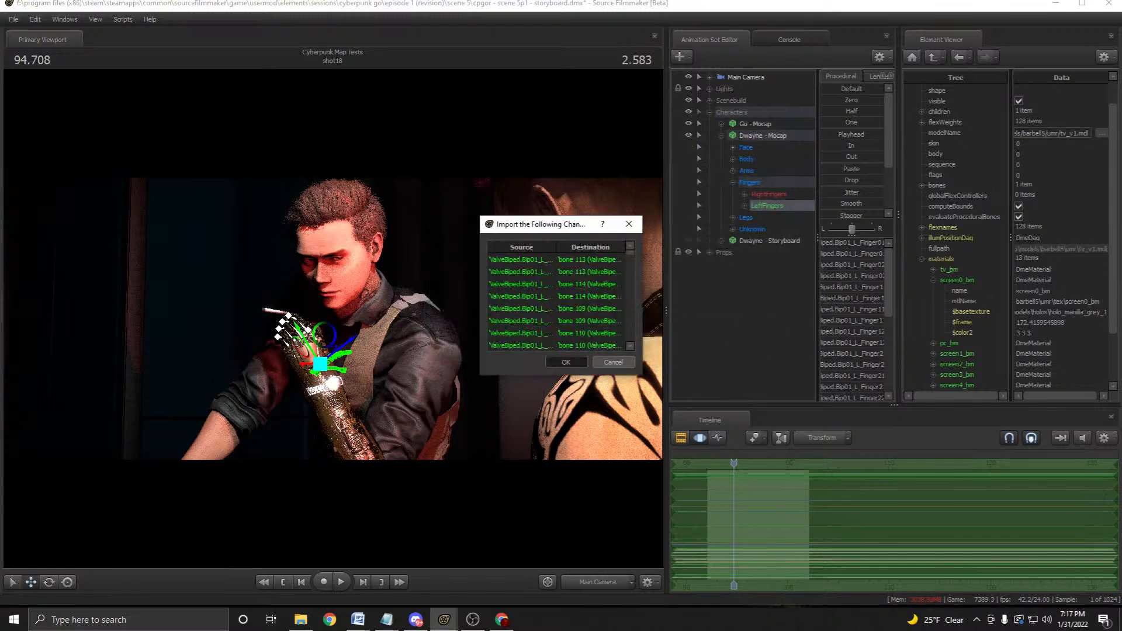
click(565, 362)
key(F2)
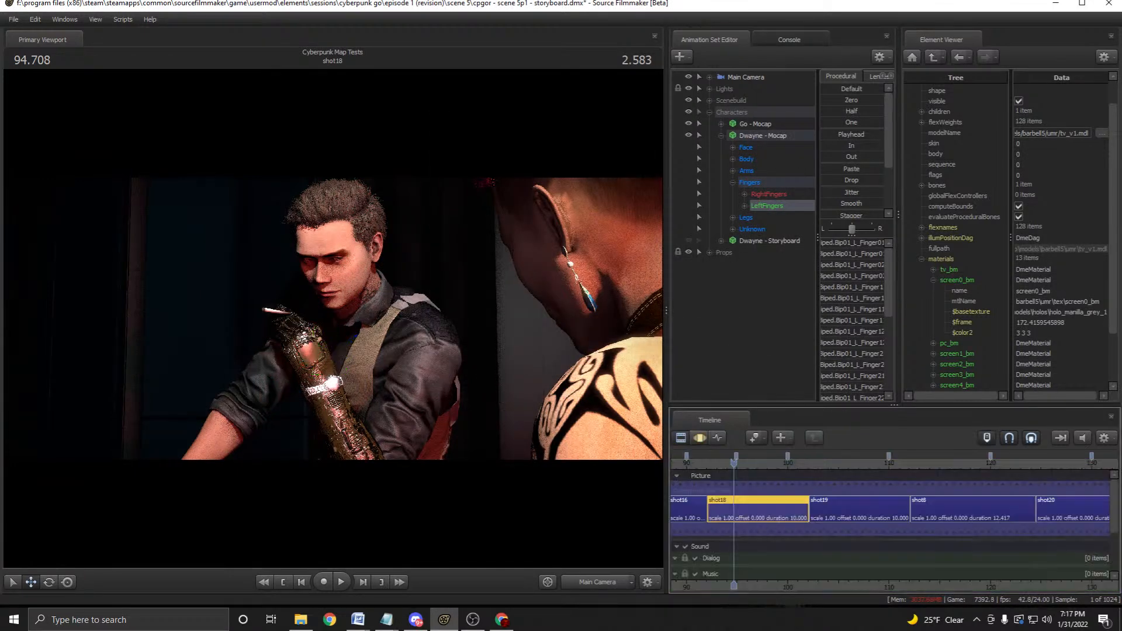
Frame Dwayne's left hand with the Work Camera, turn off viewport lighting, and select Dwayne's Cig for motion editing.
drag(333, 318, 459, 319)
drag(409, 263, 433, 281)
right_click(433, 281)
click(457, 321)
drag(456, 321, 472, 323)
key(F3)
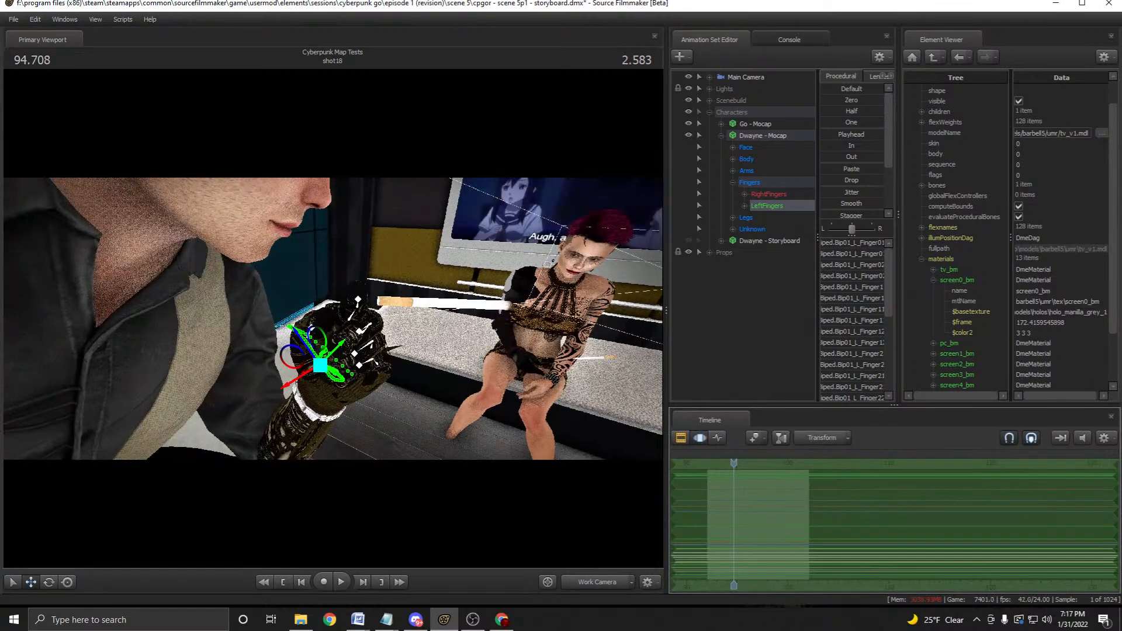
click(724, 252)
click(709, 252)
click(746, 264)
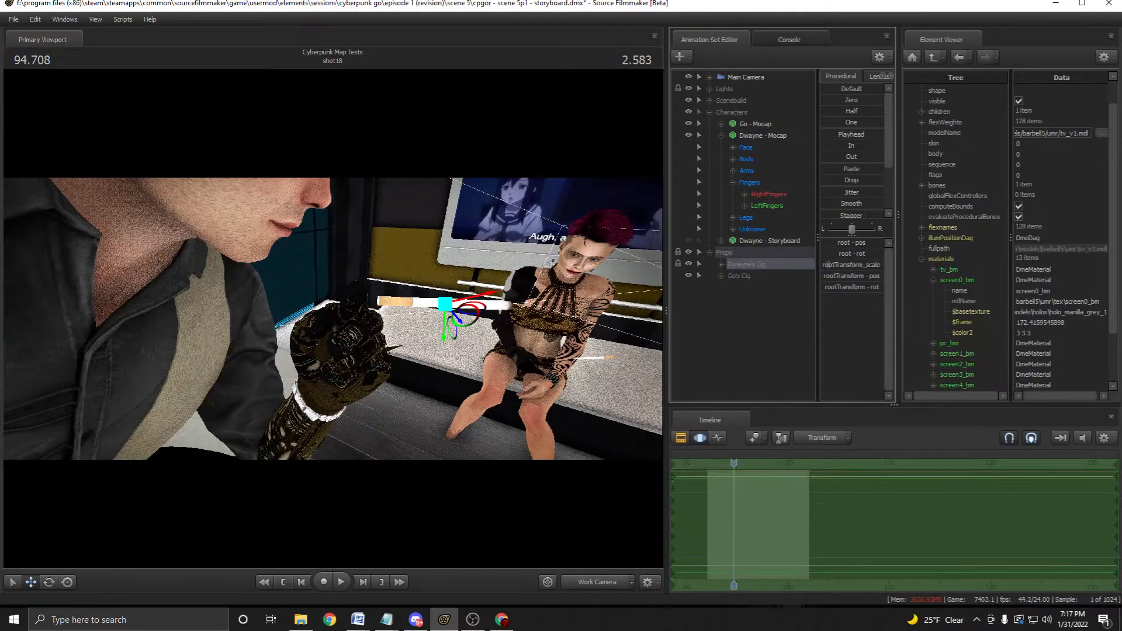
Try to move Dwayne's Cig into the fingers of his left hand.
drag(333, 318, 249, 379)
drag(333, 318, 415, 263)
drag(437, 339, 390, 351)
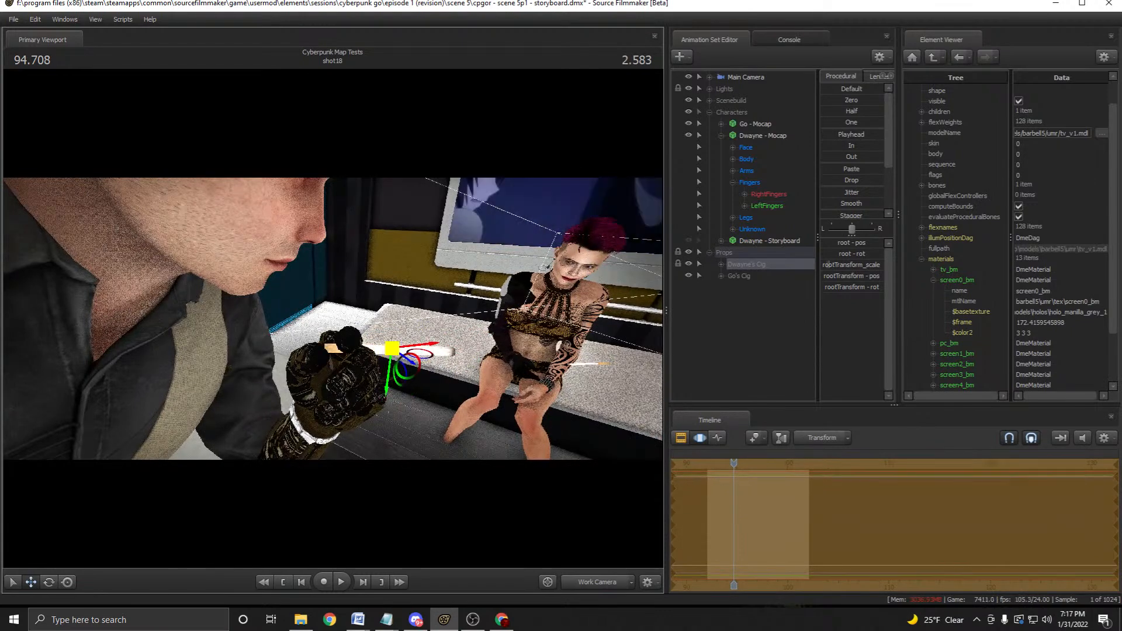
key(ctrl+z)
mouse_move(333, 318)
mouse_down()
mouse_move(257, 347)
mouse_move(318, 322)
mouse_up()
drag(497, 431, 468, 447)
key(ctrl+z)
Bring Dwayne's Cig up to the left hand's fingers and rotate it so its outer end tilts upward.
drag(526, 414, 448, 393)
drag(333, 319, 397, 325)
key(d)
key(e)
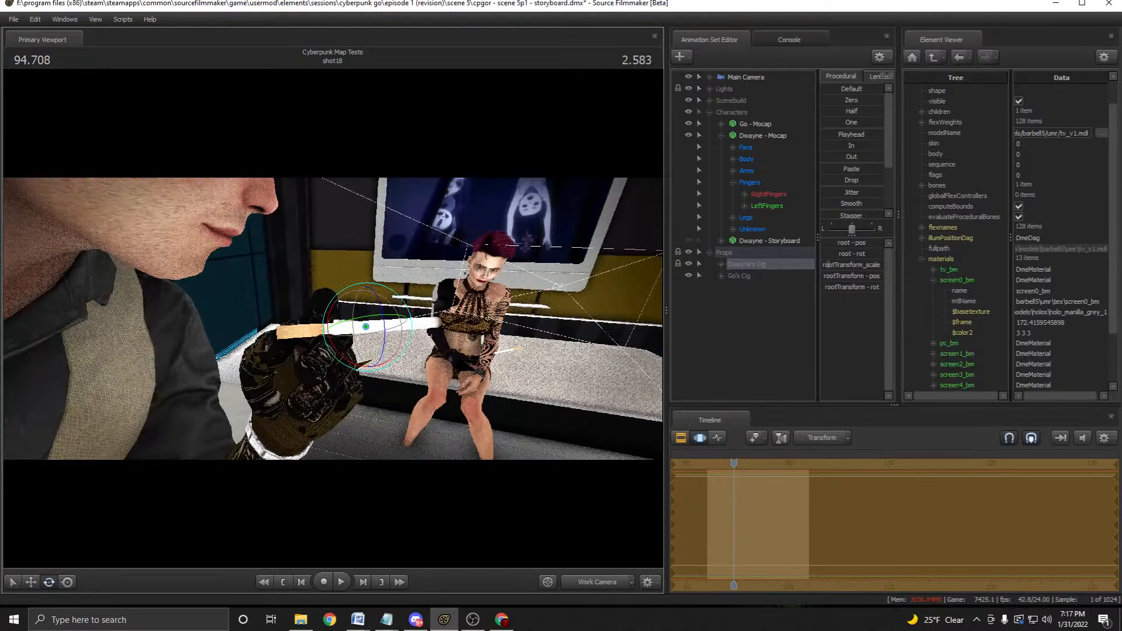
drag(374, 318, 353, 359)
mouse_move(383, 292)
mouse_down()
mouse_move(373, 296)
mouse_move(400, 302)
mouse_up()
Fine-tune the cigarette's position between the fingers of the left hand and save the session.
key(w)
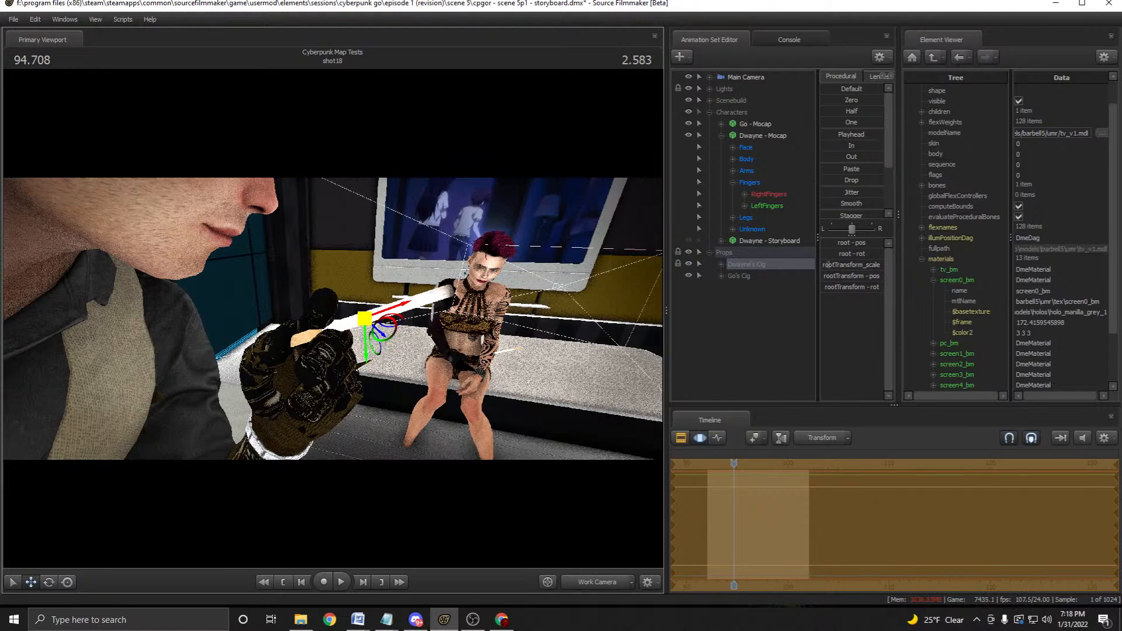
drag(374, 327, 265, 280)
drag(328, 318, 312, 346)
key(e)
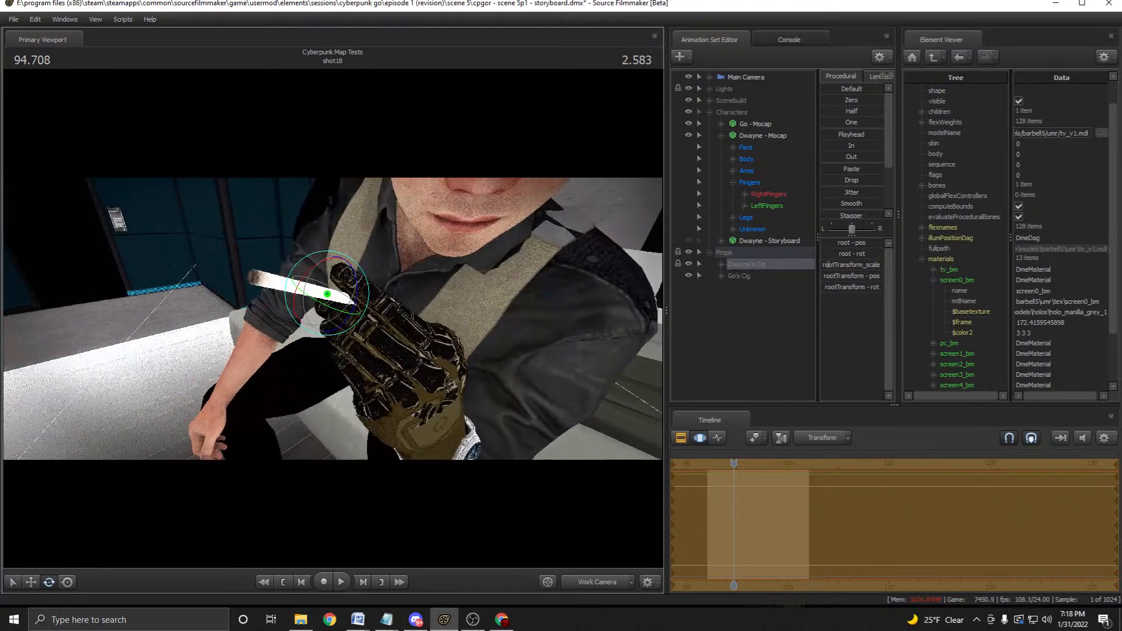
key(ctrl+s)
Expand sta_cigarette_14 down to its body controls and unlock its rootTransform.
click(724, 253)
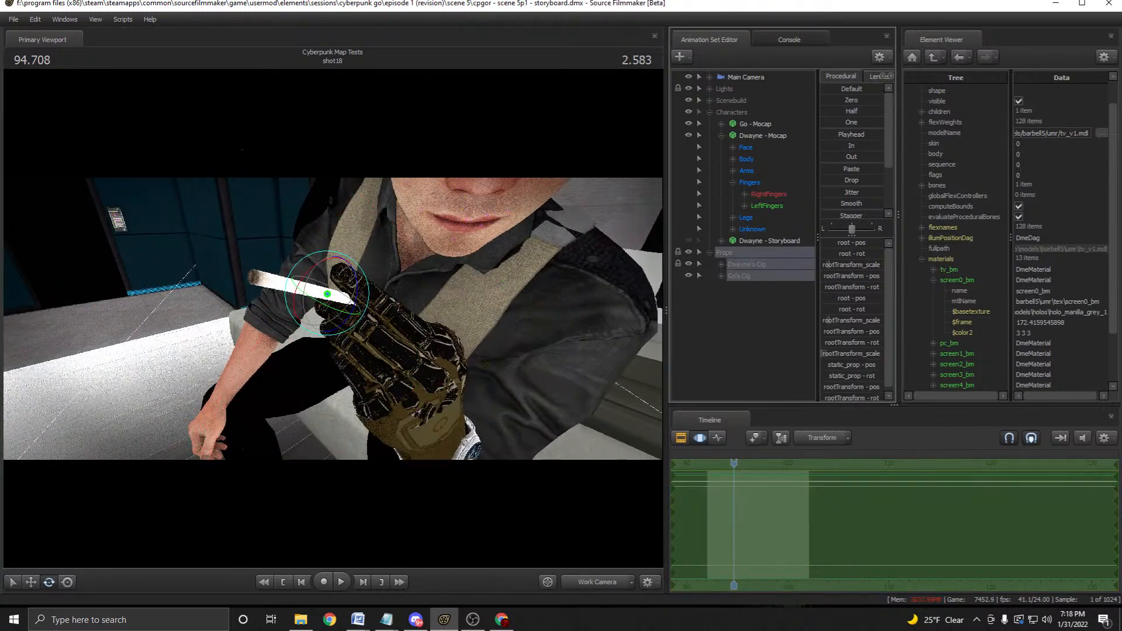
click(721, 265)
click(746, 264)
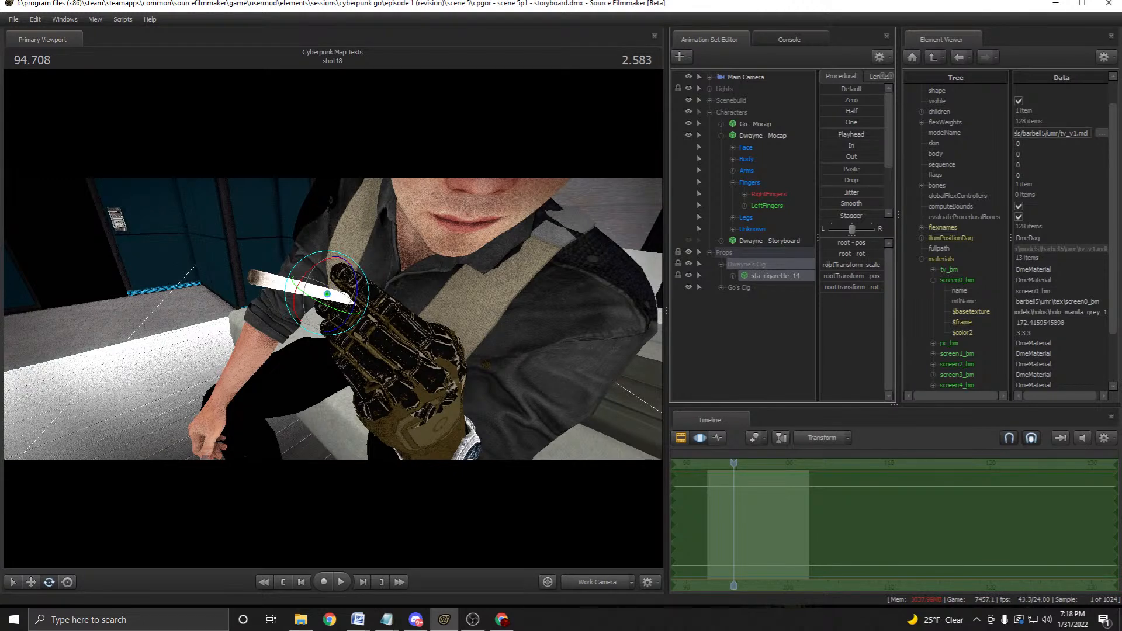
click(733, 276)
click(744, 288)
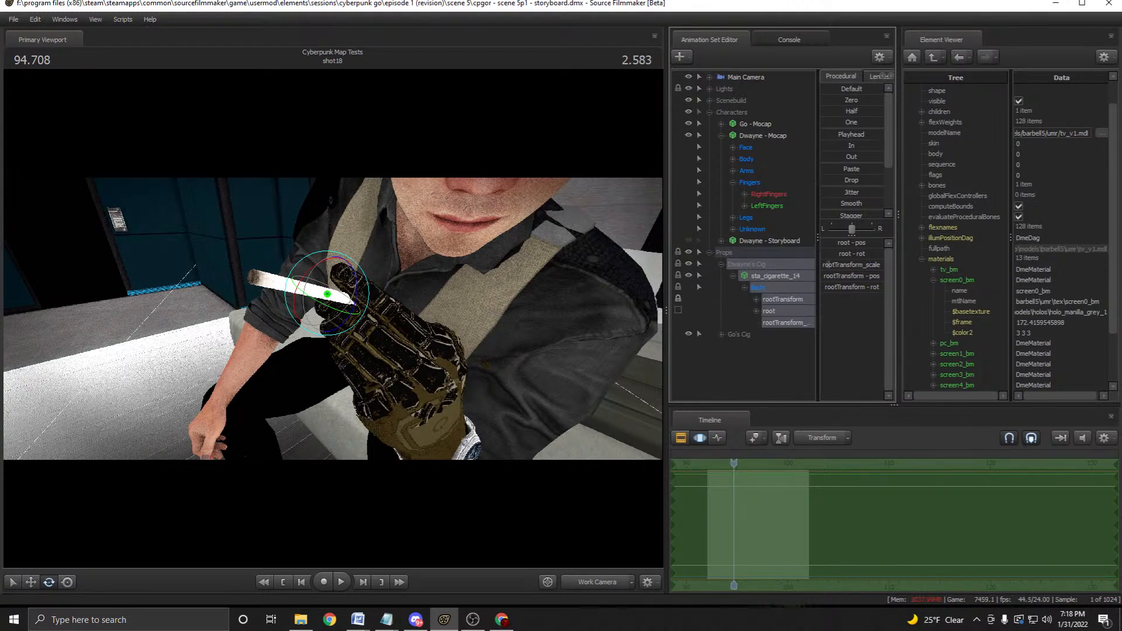
click(782, 300)
click(775, 276)
click(678, 299)
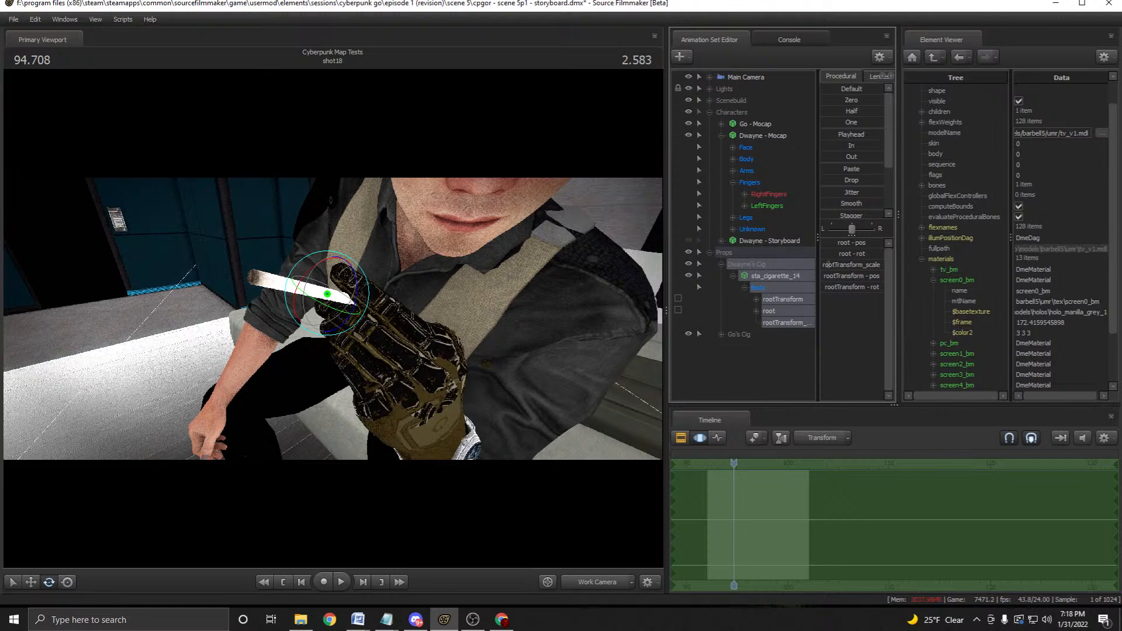
Move the hidden Dwayne - Storyboard model to the top of the Characters group.
click(769, 241)
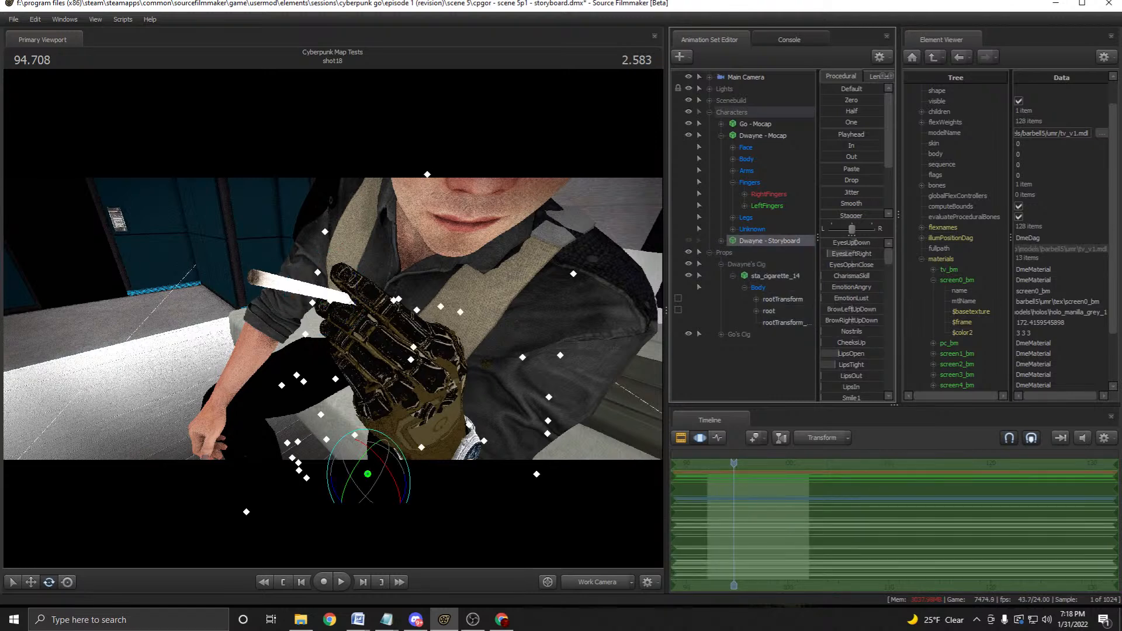
key(h)
key(h)
drag(769, 240, 765, 119)
Lock the cigarette's rootTransform to Dwayne - Mocap's left hand bone, ValveBiped.Bip01_L_Hand.
click(746, 264)
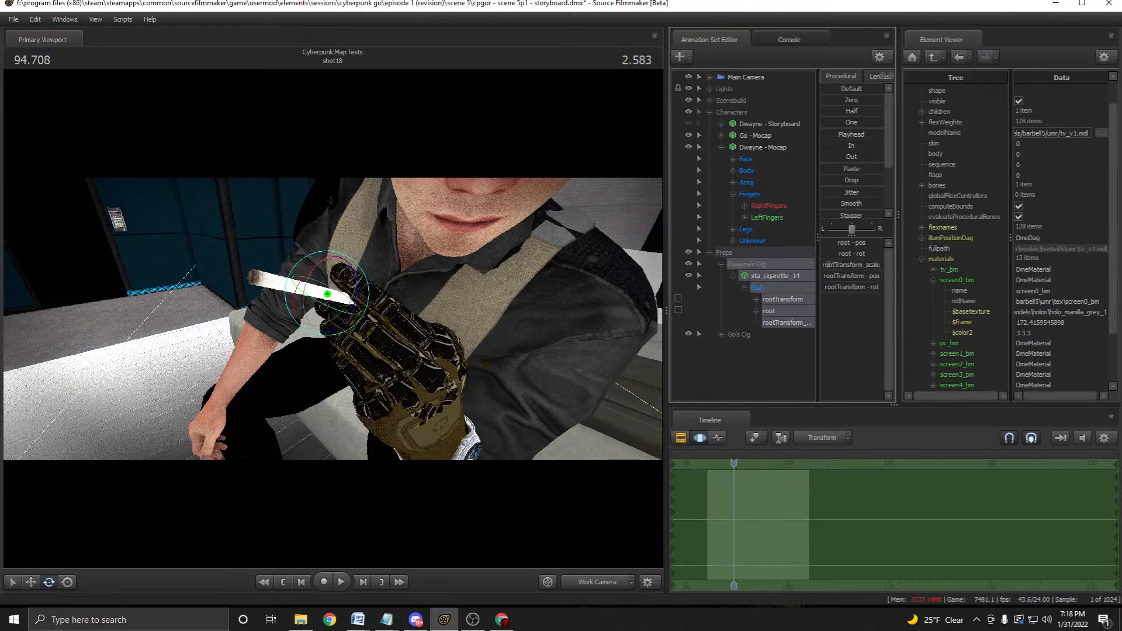
click(782, 300)
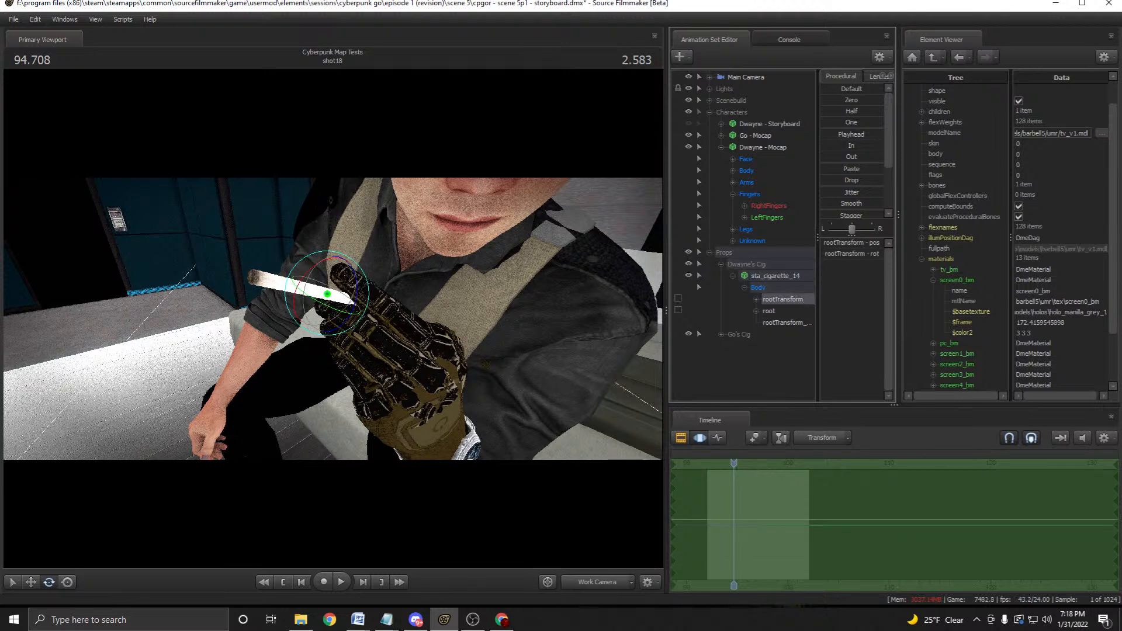
click(733, 194)
click(733, 182)
click(776, 276)
click(775, 264)
click(776, 229)
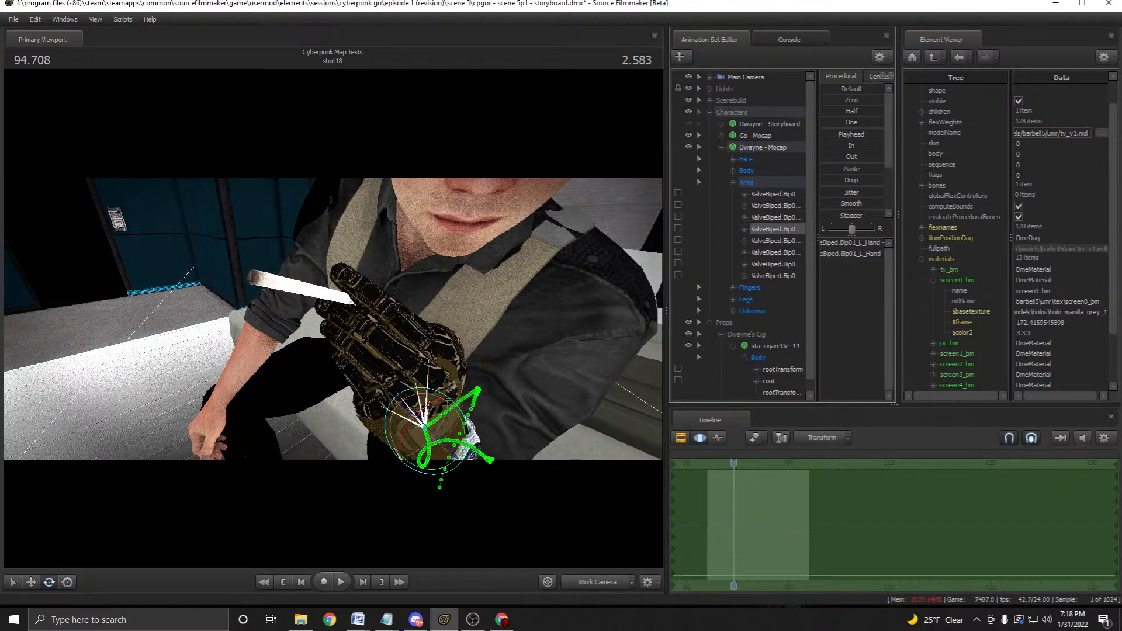
scroll(776, 229, down, 1)
drag(775, 217, 782, 357)
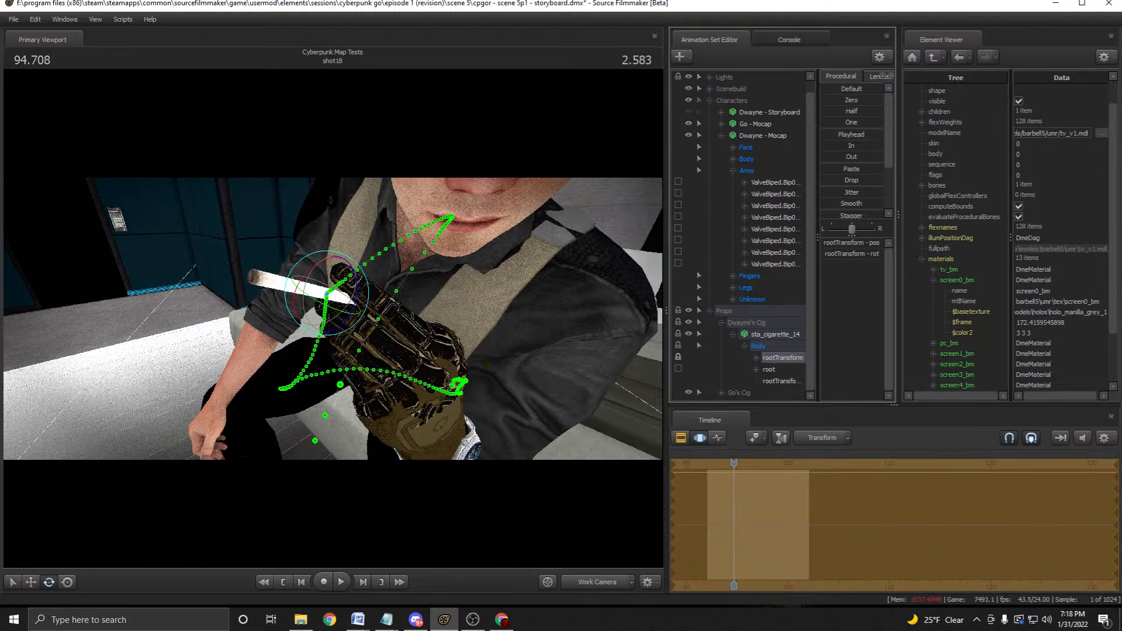
Play shot18 through the Main Camera, save the session, and turn viewport lighting back on.
key(space)
key(space)
click(597, 582)
key(space)
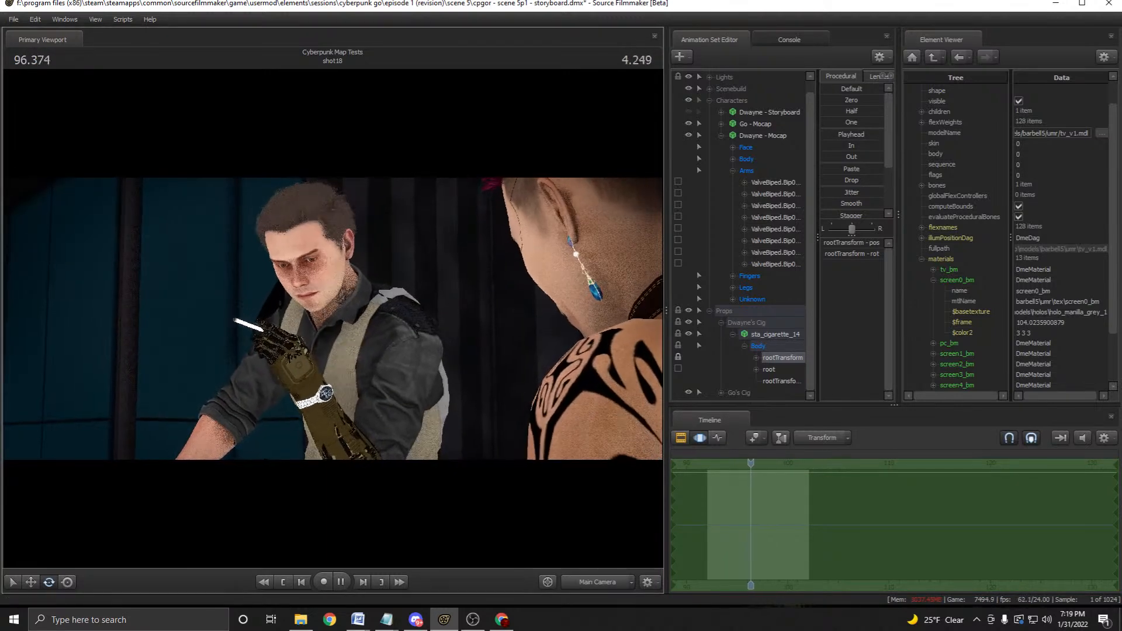
key(space)
key(ctrl+s)
key(space)
right_click(502, 361)
click(519, 391)
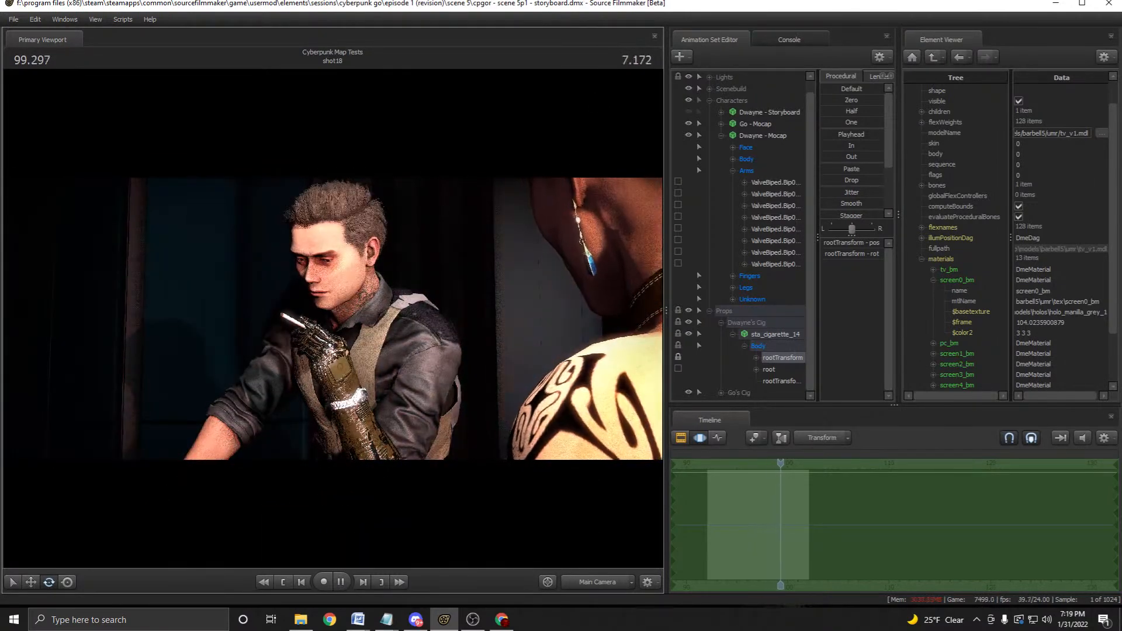
key(space)
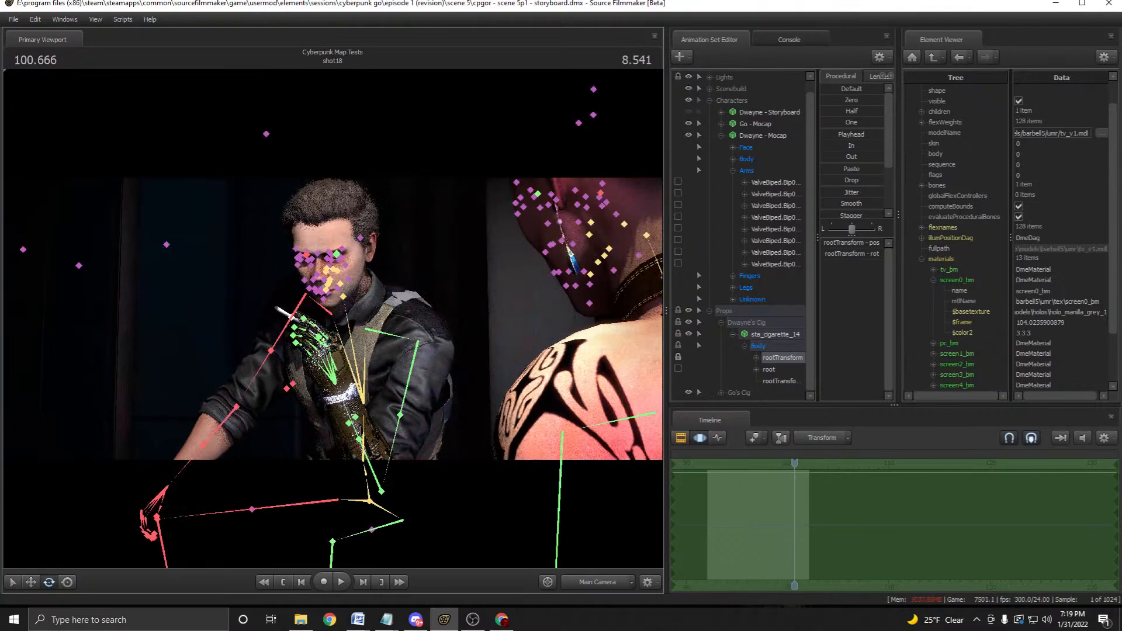
Replay shot18 from its start to check how the cigarette follows the hand, and save the session.
click(709, 464)
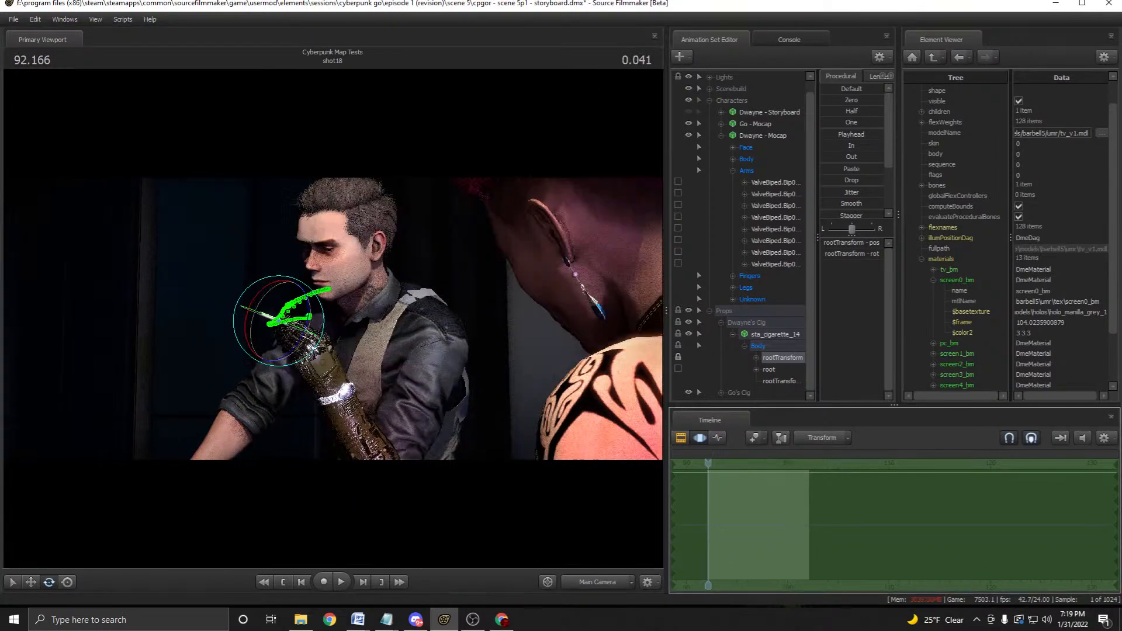
key(space)
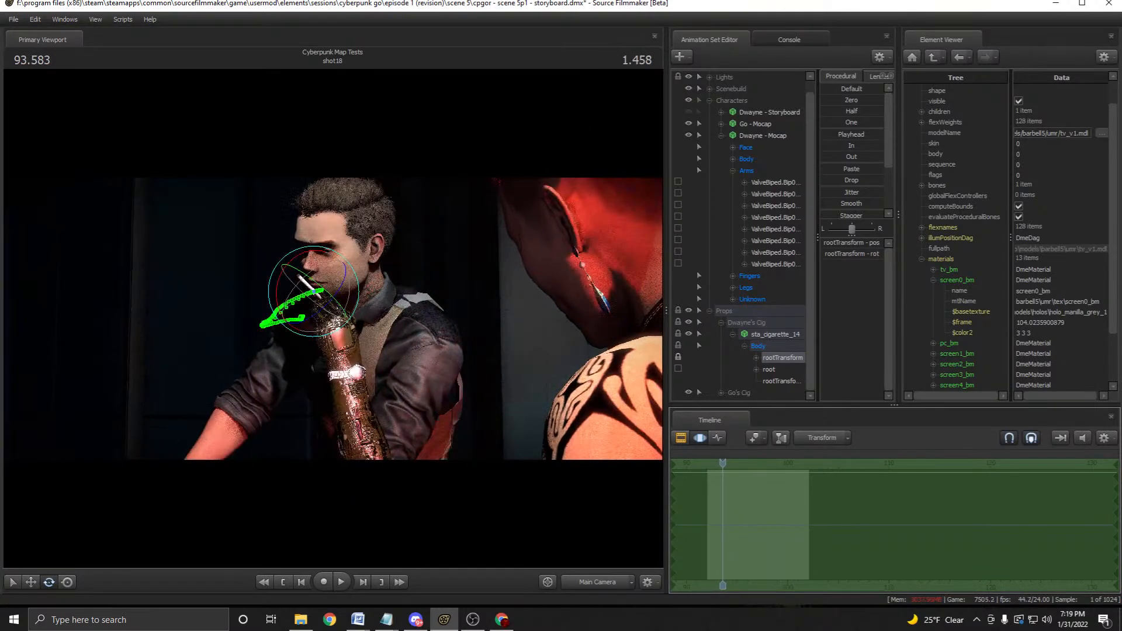
key(space)
key(space)
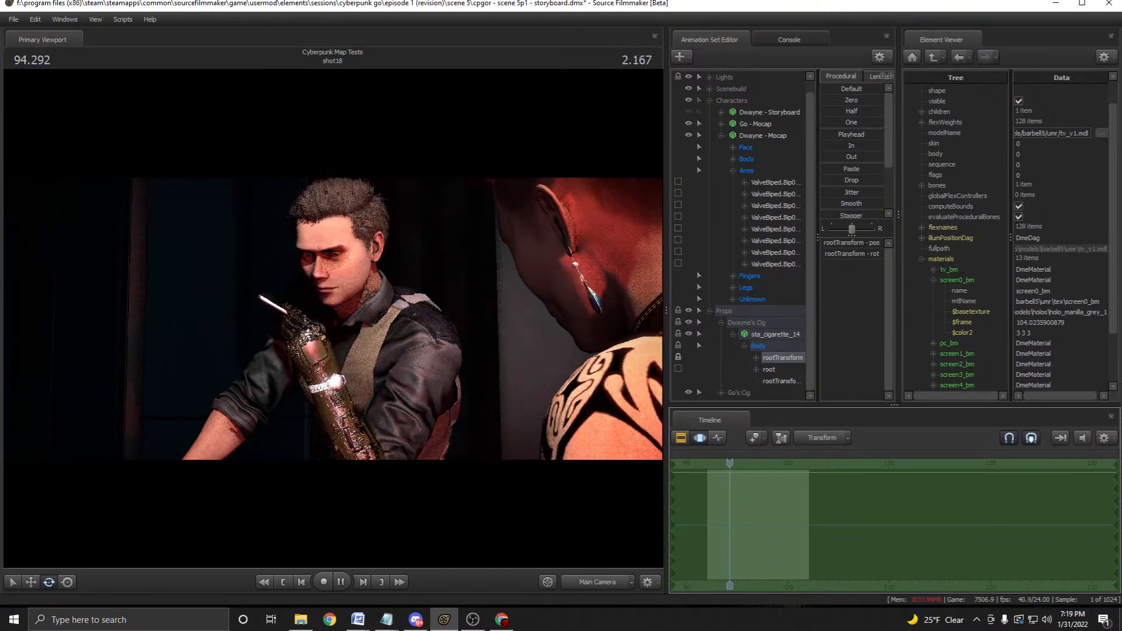
key(space)
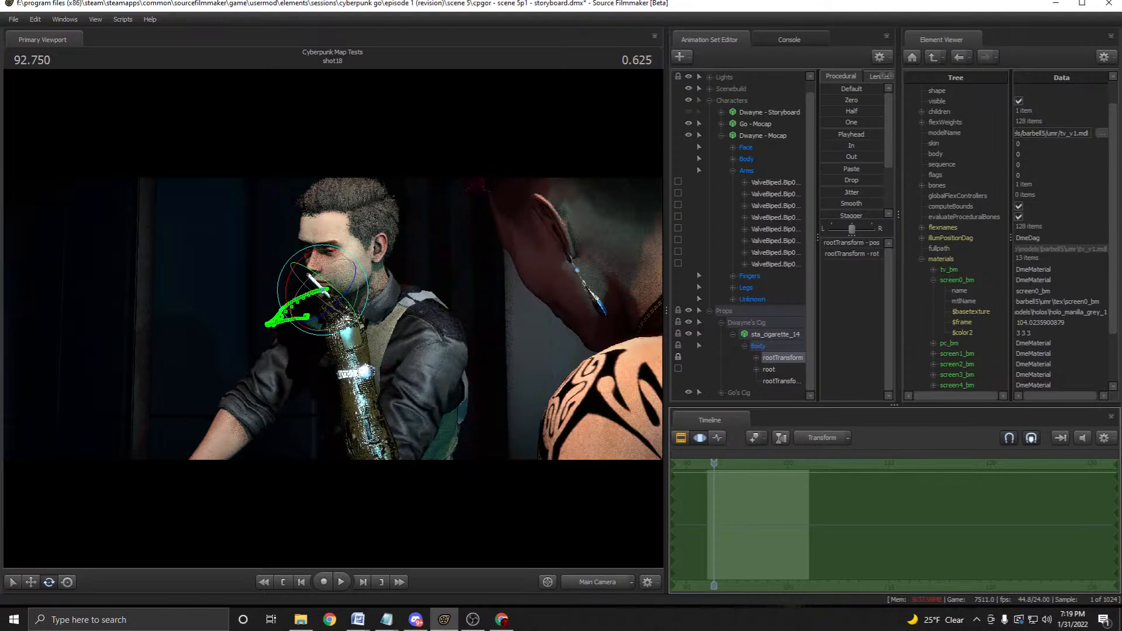
key(ctrl+s)
Frame Dwayne's upper body with the Work Camera and select the left hand bone of Dwayne - Mocap.
click(597, 582)
drag(468, 350, 433, 298)
key(s)
key(d)
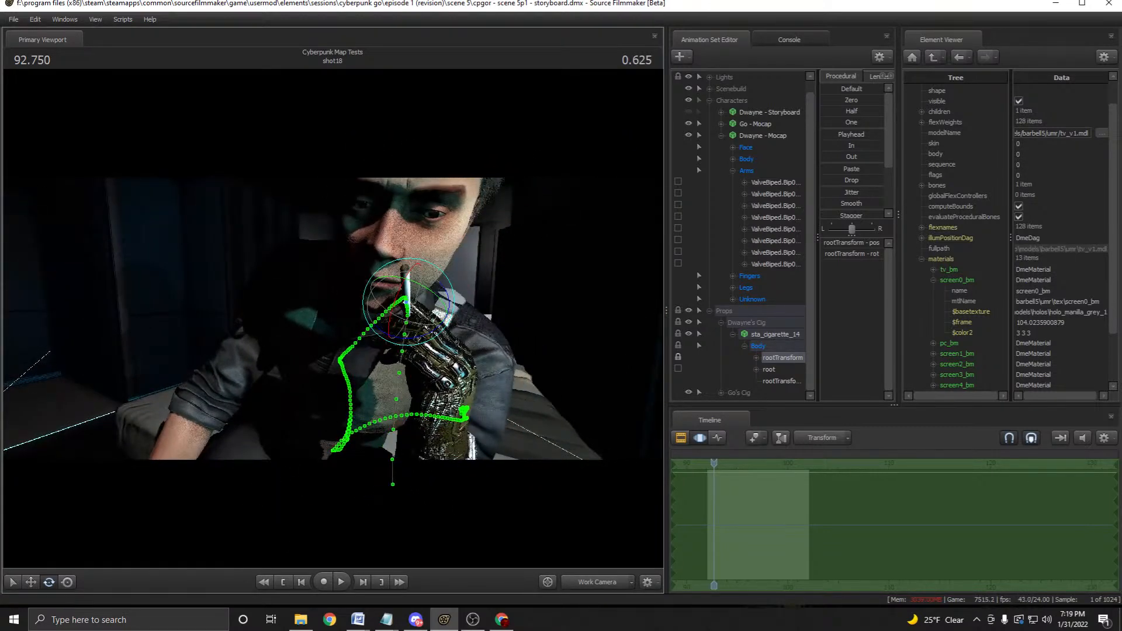
click(776, 264)
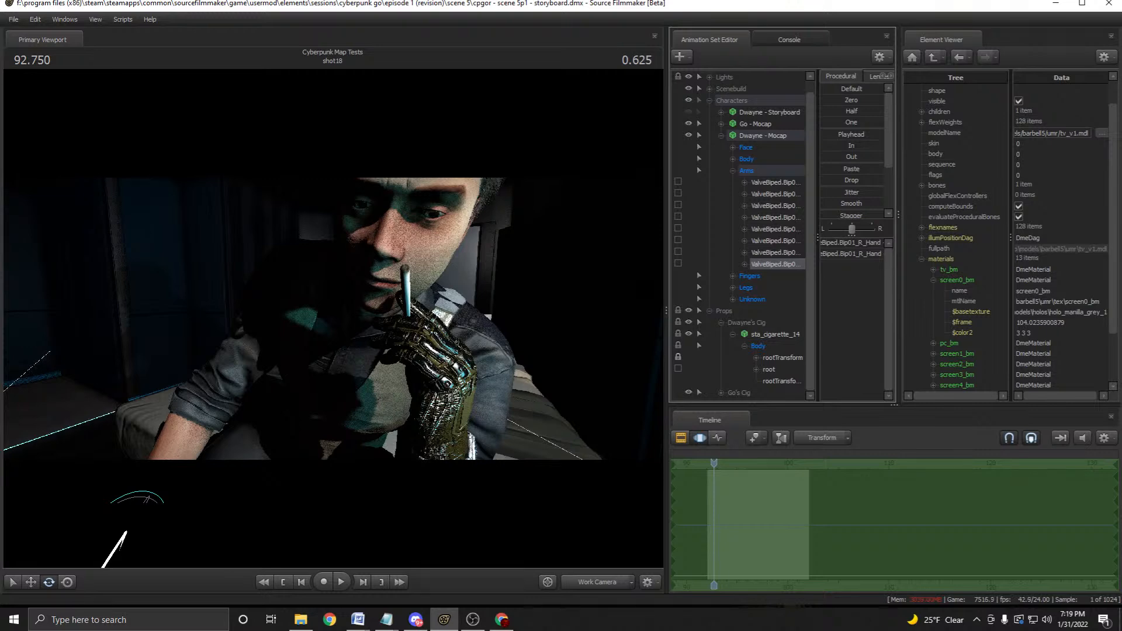
click(775, 229)
key(s)
key(d)
click(775, 217)
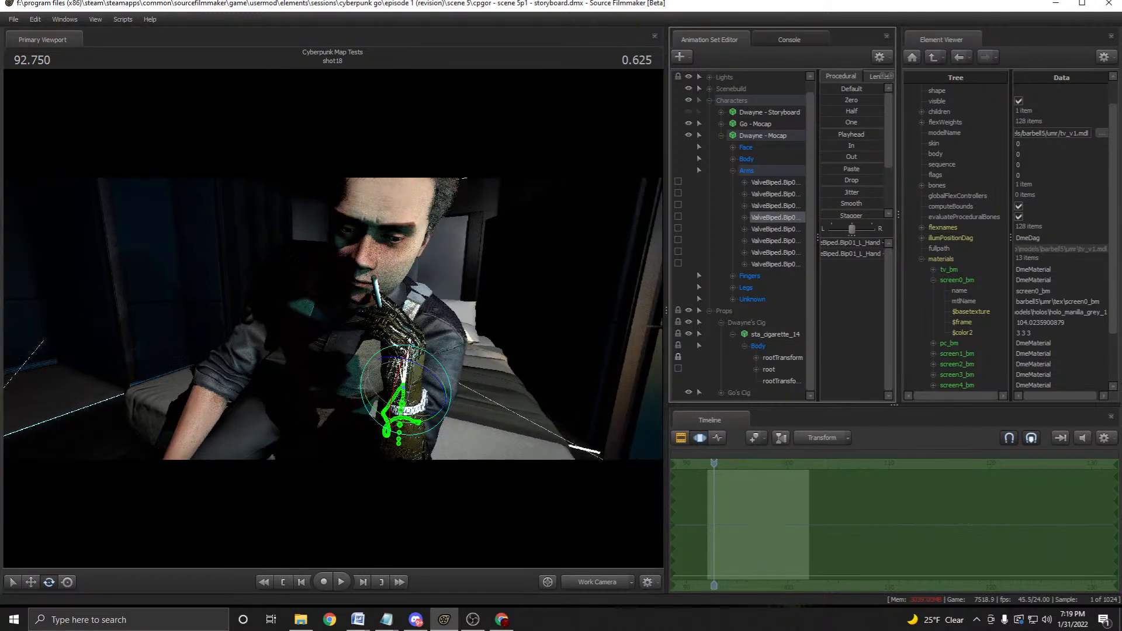
Play through the smoking gesture and set a time selection from about 94.5 to 104 seconds for the left hand.
key(space)
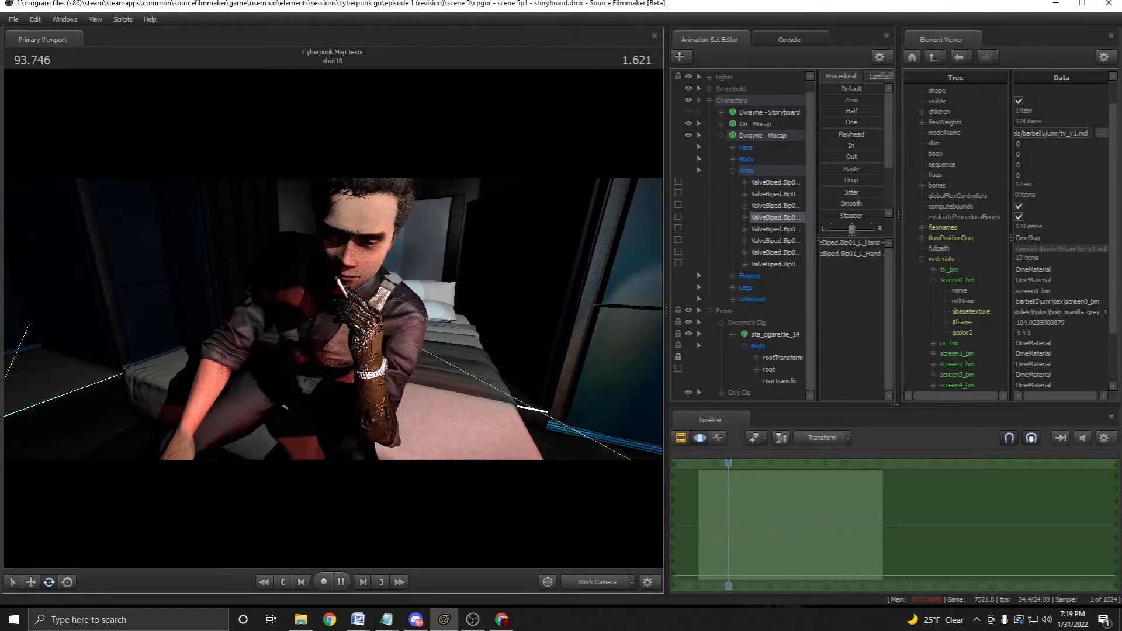
key(space)
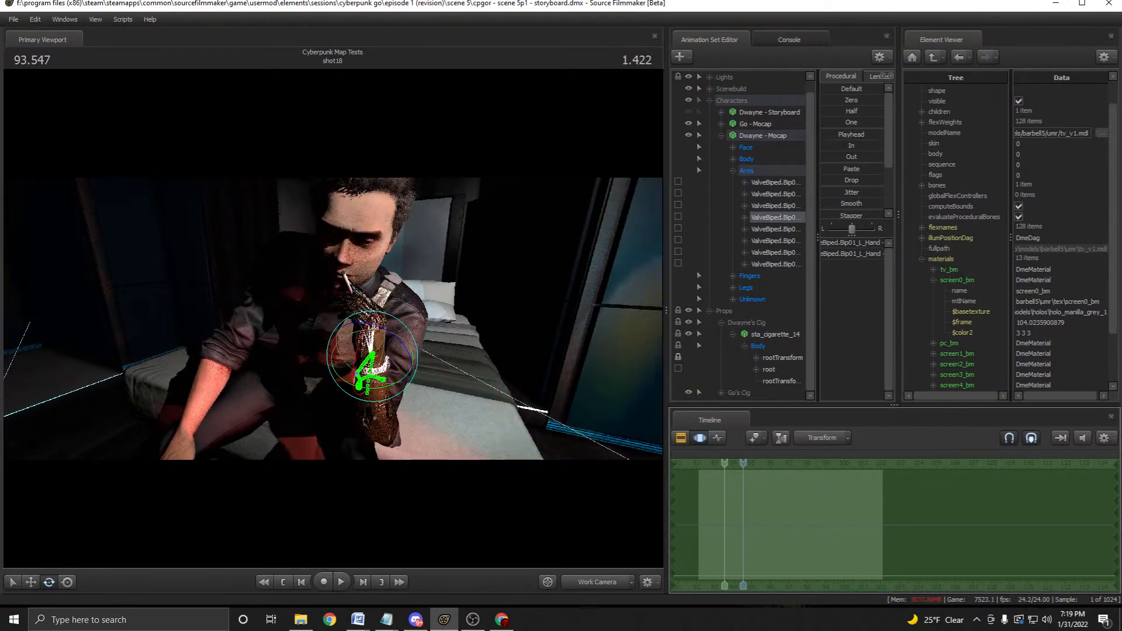
mouse_move(743, 524)
shift+mouse_down()
mouse_move(947, 525)
mouse_move(757, 525)
shift+mouse_up()
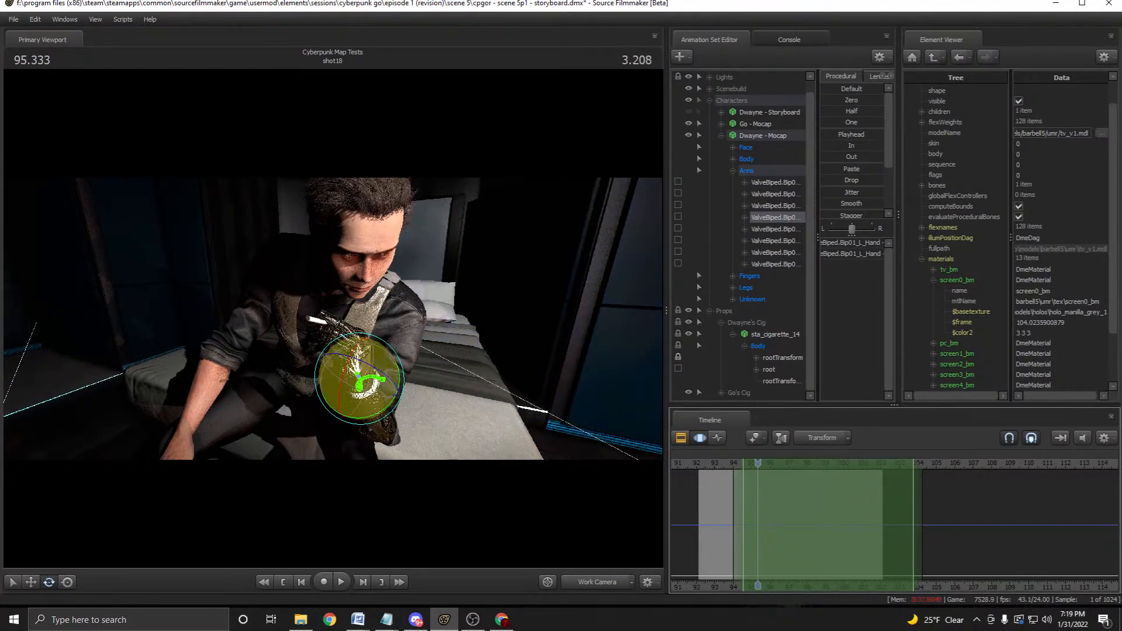
key(F3)
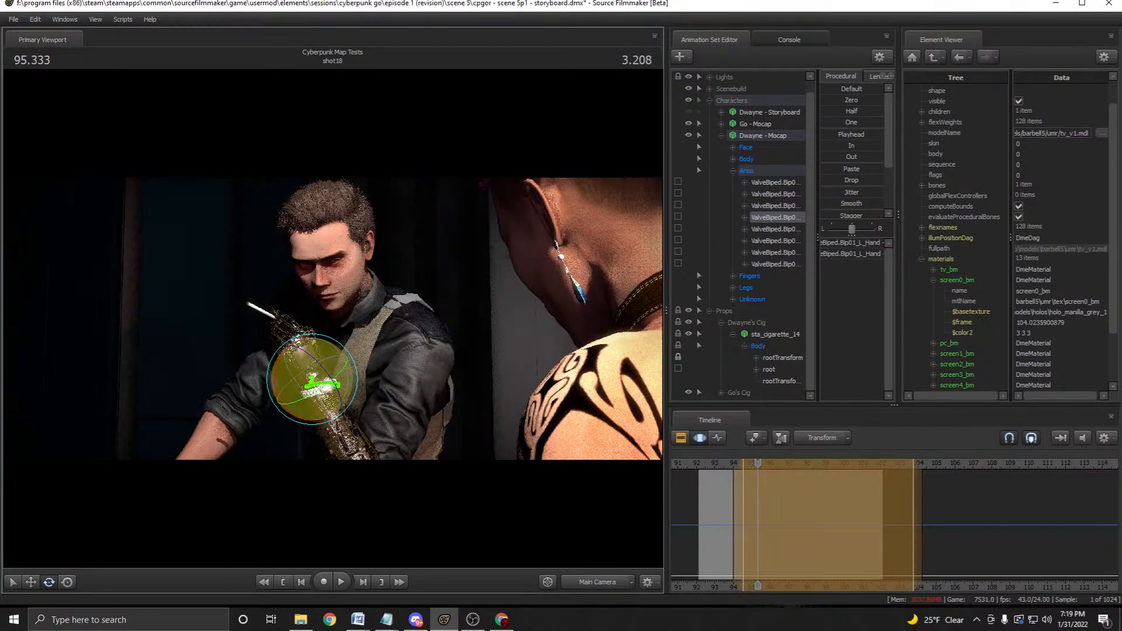
Rotate Dwayne's left hand at 95.333 seconds across the time selection, redoing the first attempt, to bring the cigarette near horizontal.
drag(327, 365, 281, 340)
key(ctrl+1)
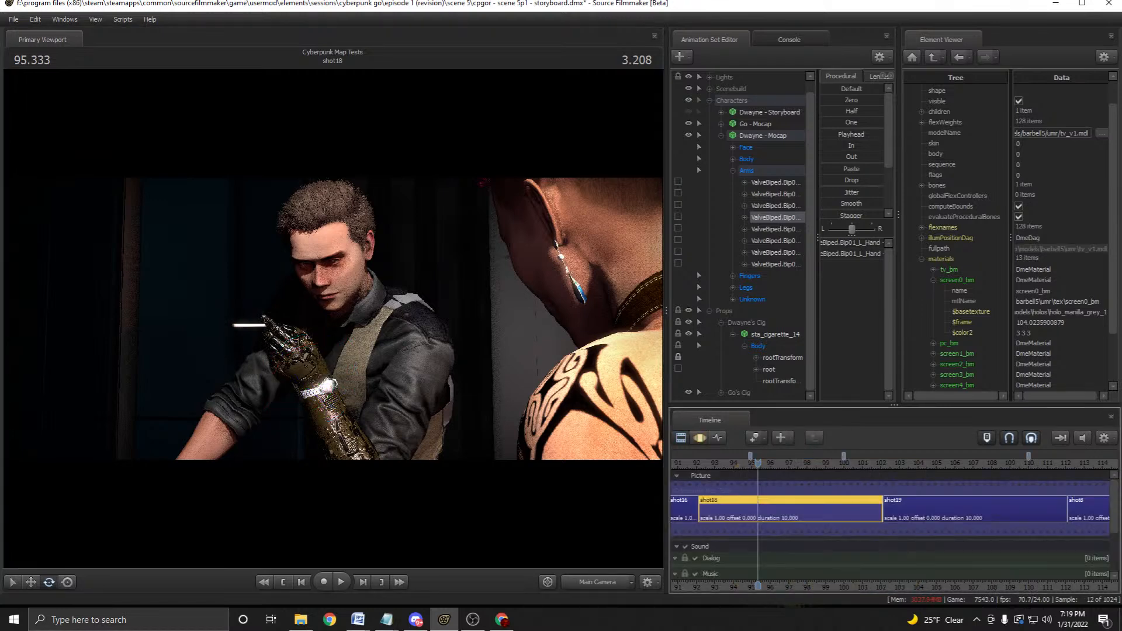
key(ctrl+2)
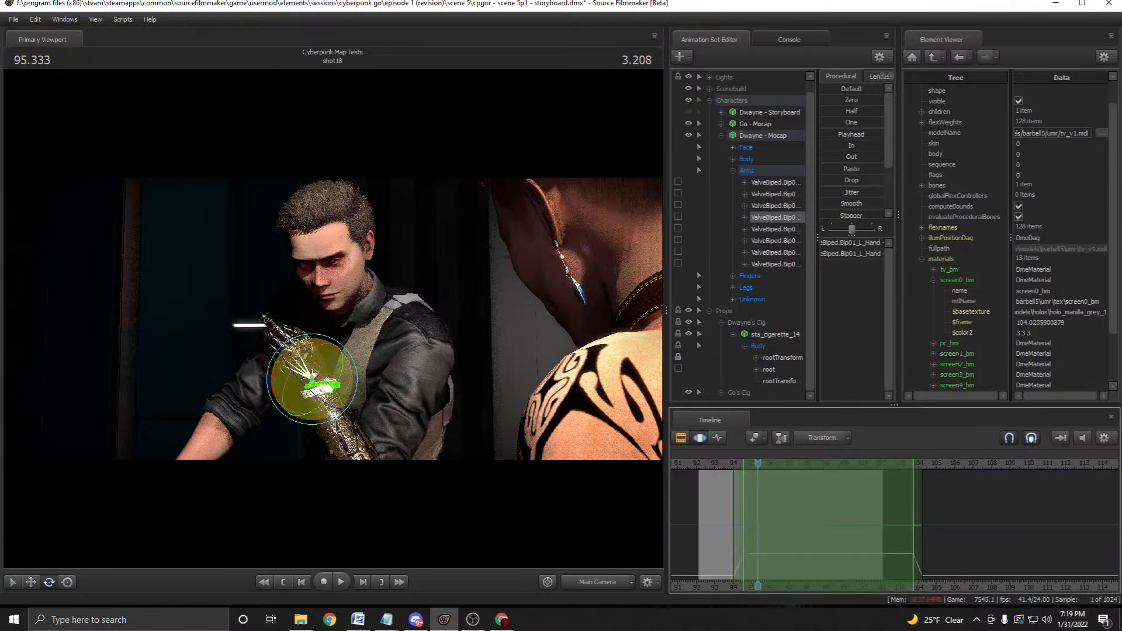
key(ctrl+z)
mouse_move(312, 377)
mouse_down()
mouse_move(298, 367)
mouse_move(315, 380)
mouse_up()
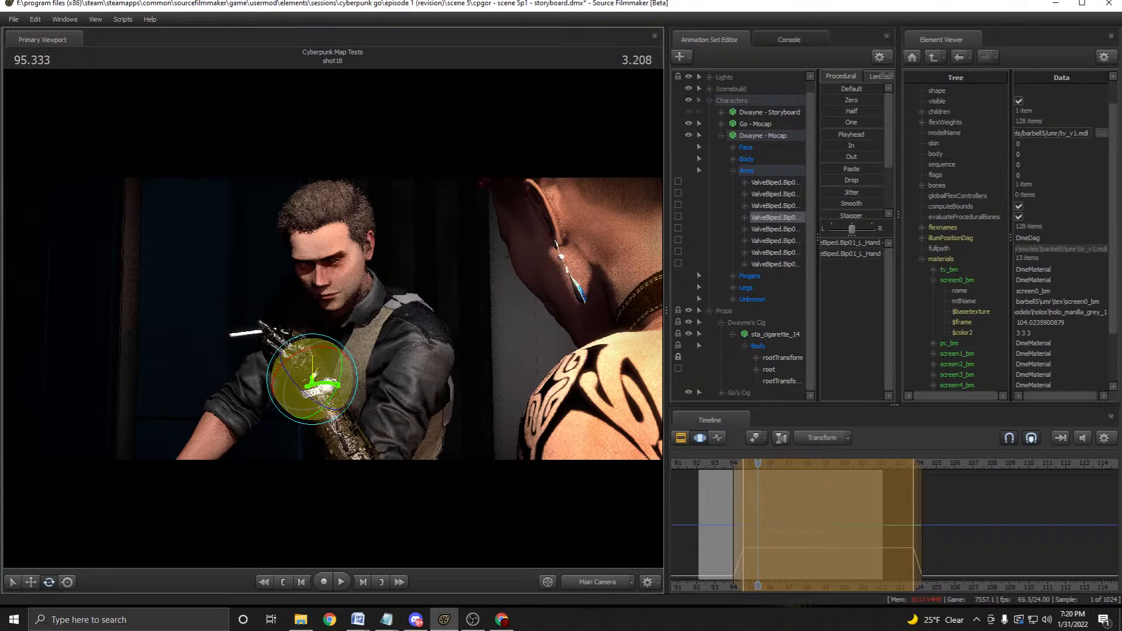
Play the smoking gesture, adjust the left hand's rotation at about 97.3 seconds, and play on to about 99 seconds.
key(F2)
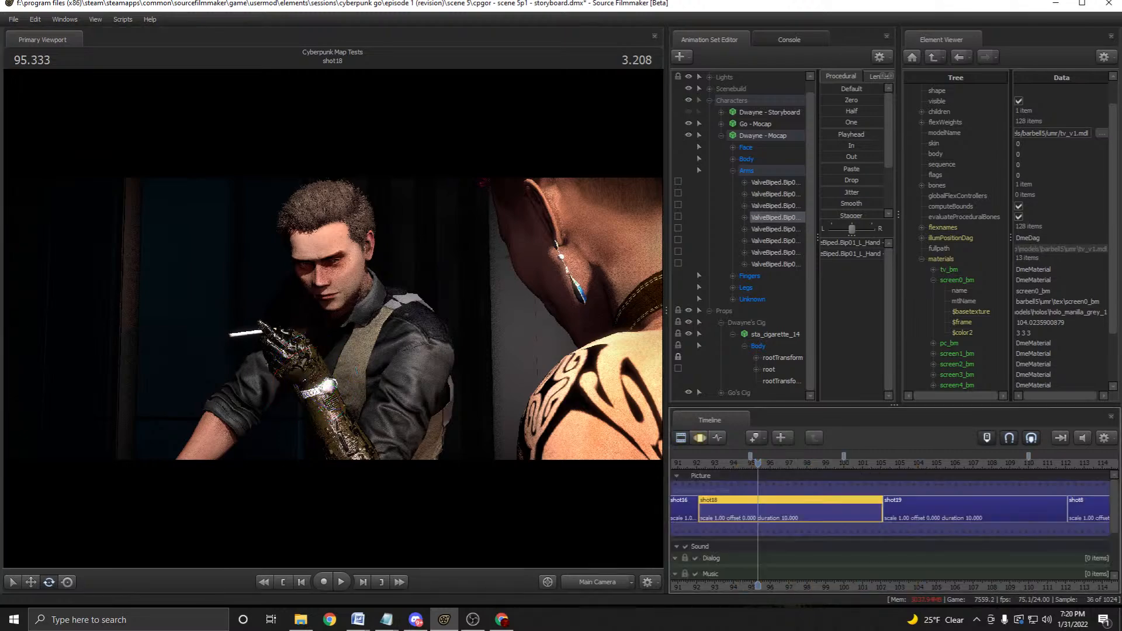
key(space)
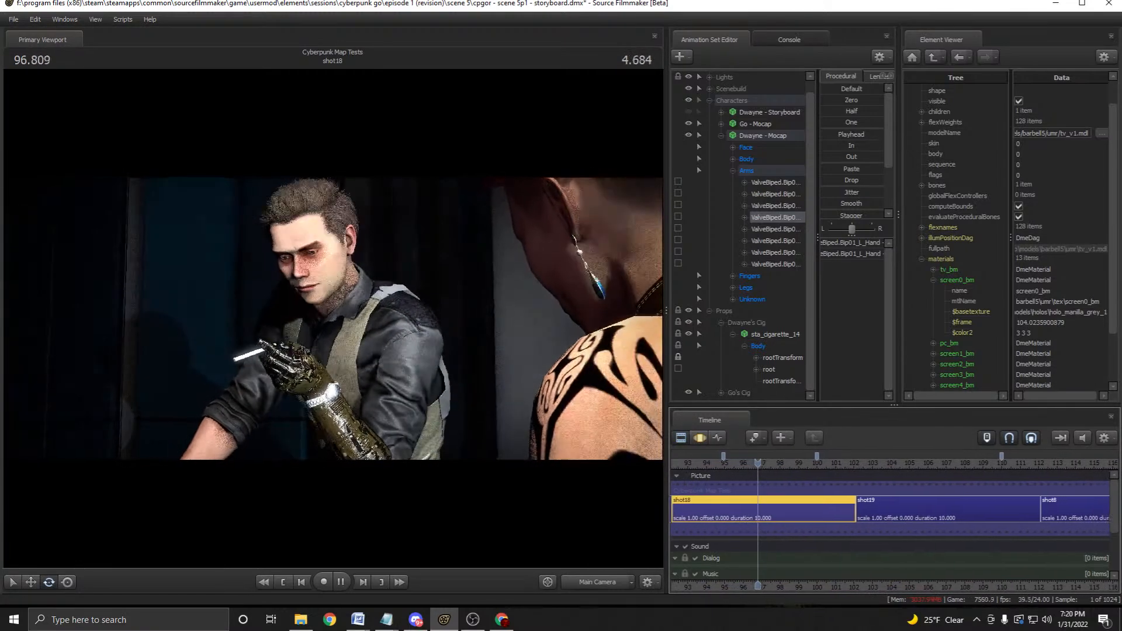
key(space)
key(F3)
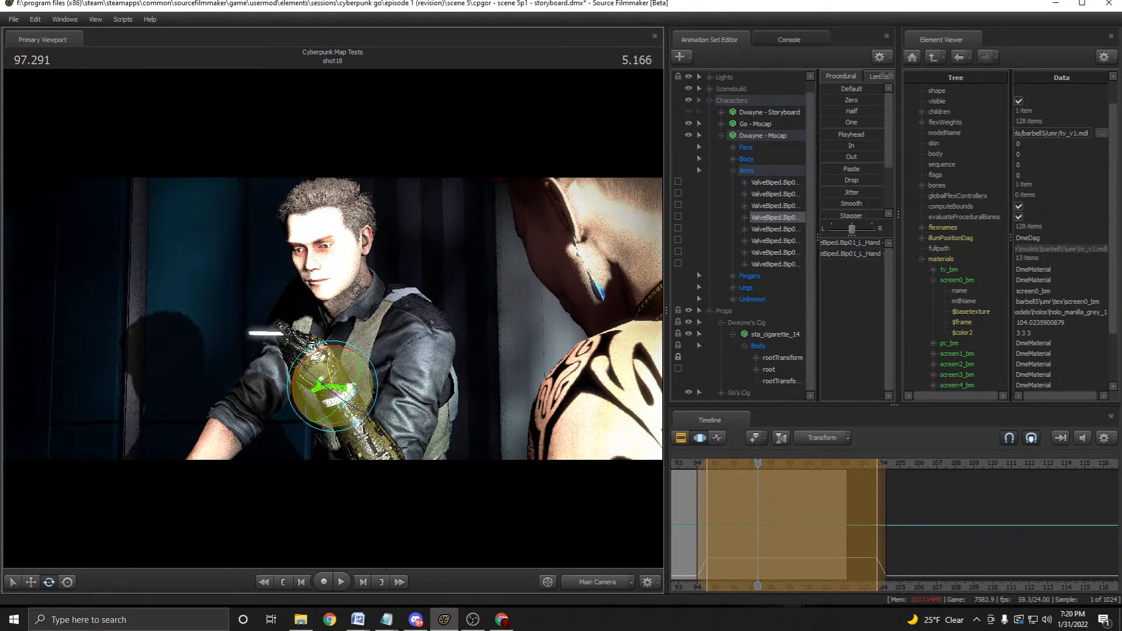
key(space)
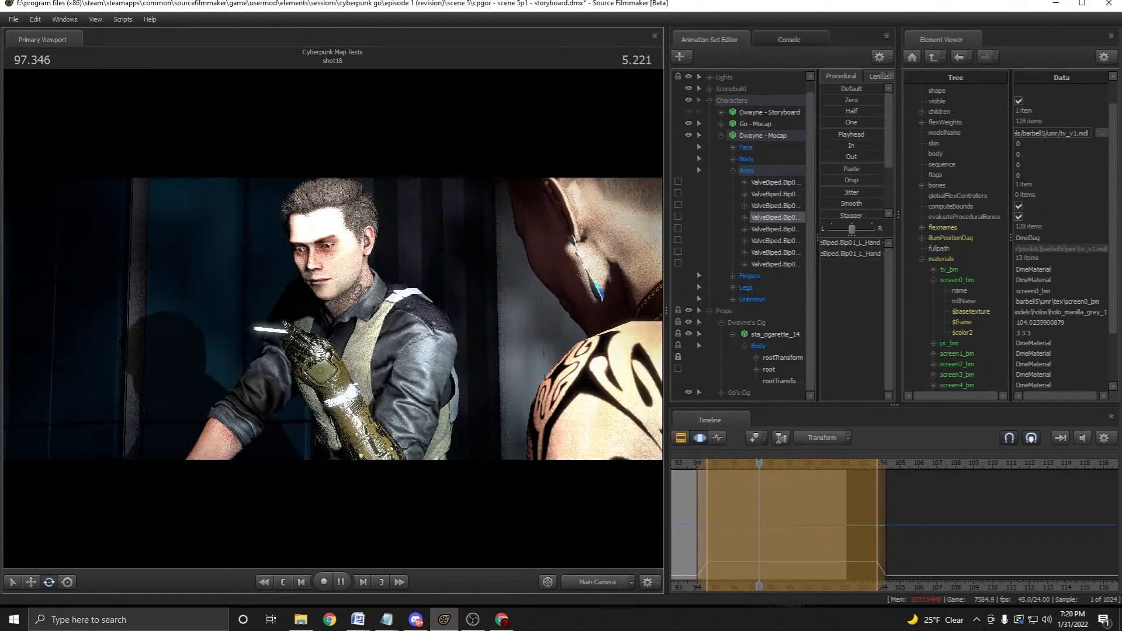
key(F2)
key(space)
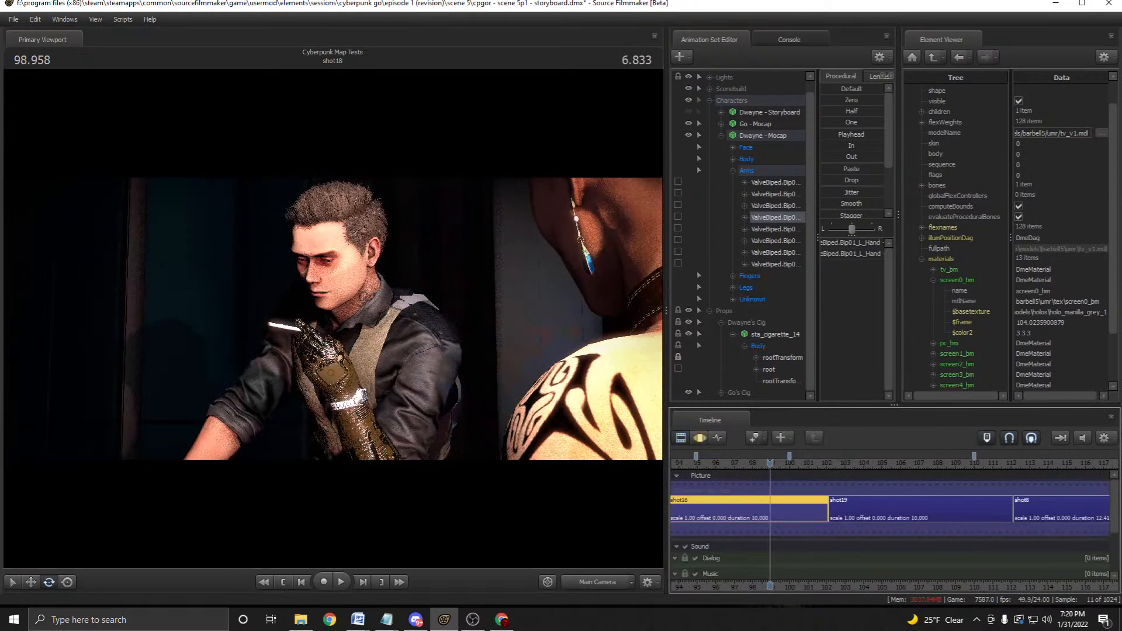
Replay the early part of shot18, reselect the left hand bone, and rotate it at 95.833 seconds to level the cigarette.
click(774, 228)
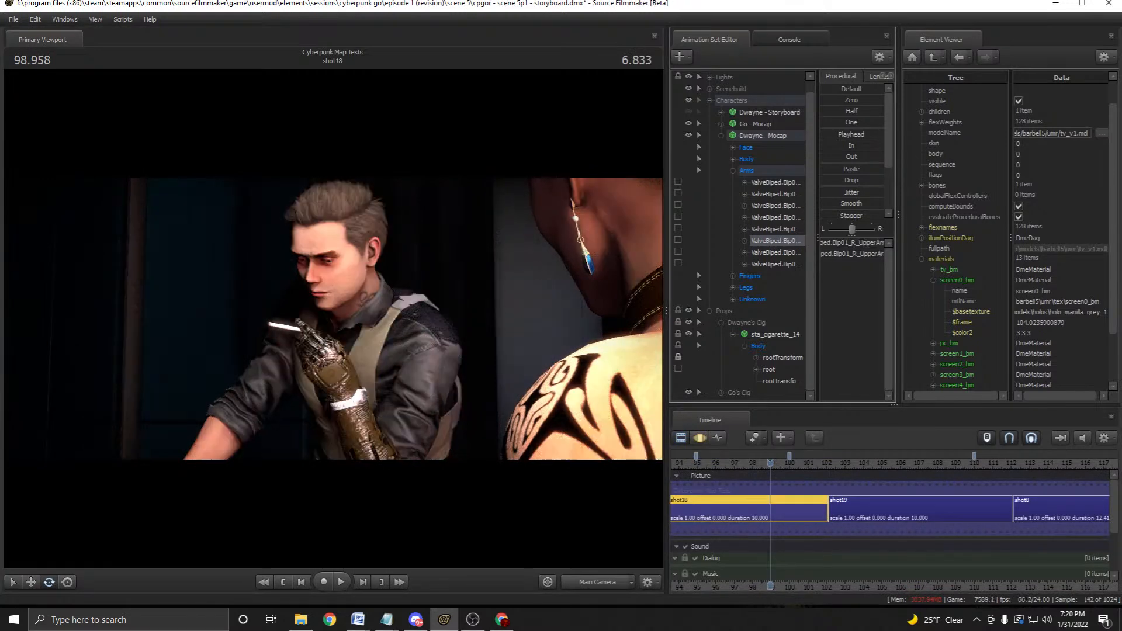
key(F3)
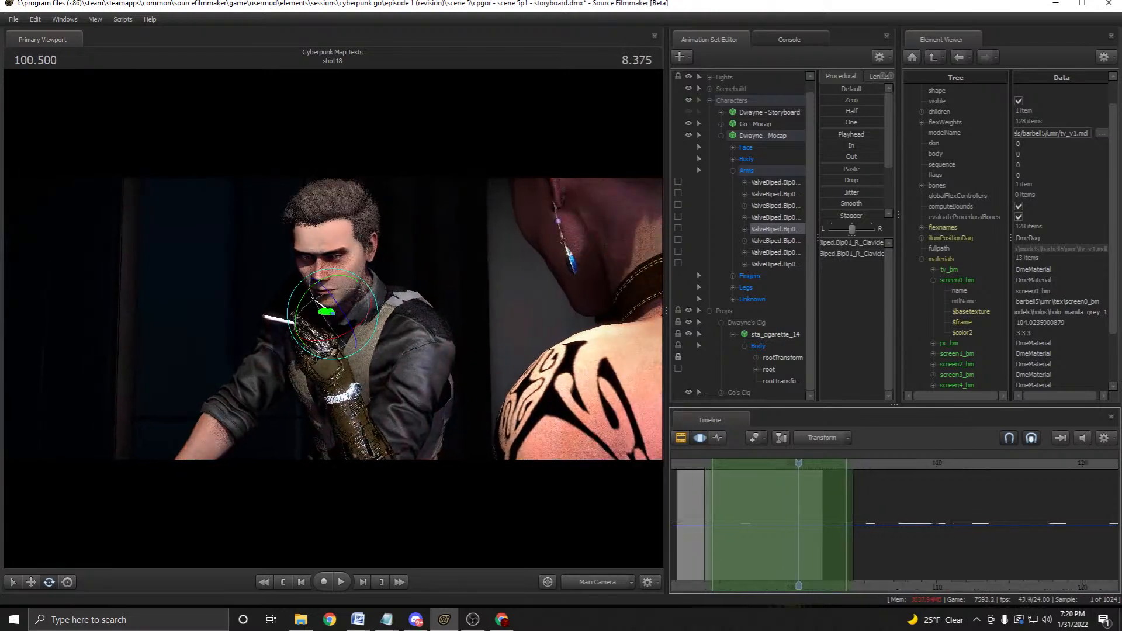
key(space)
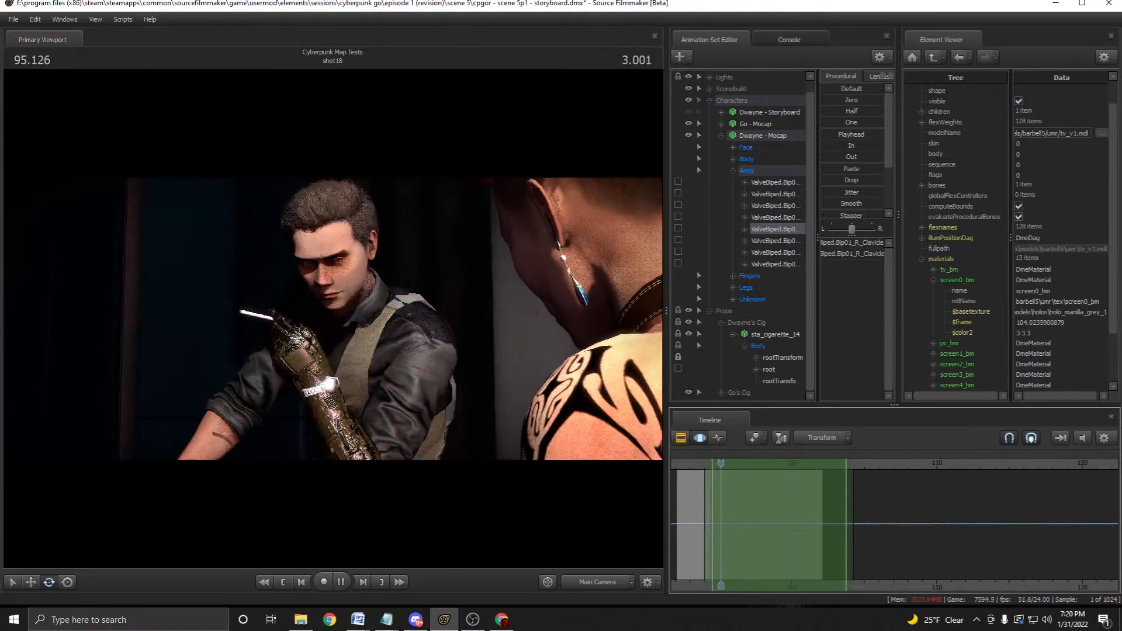
key(space)
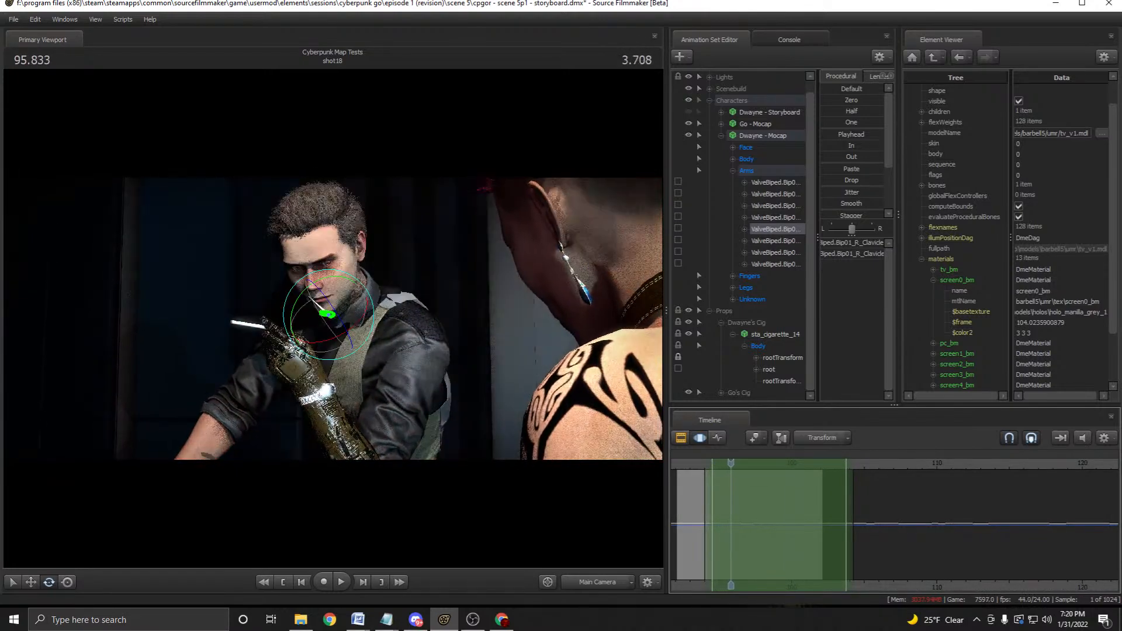
click(774, 217)
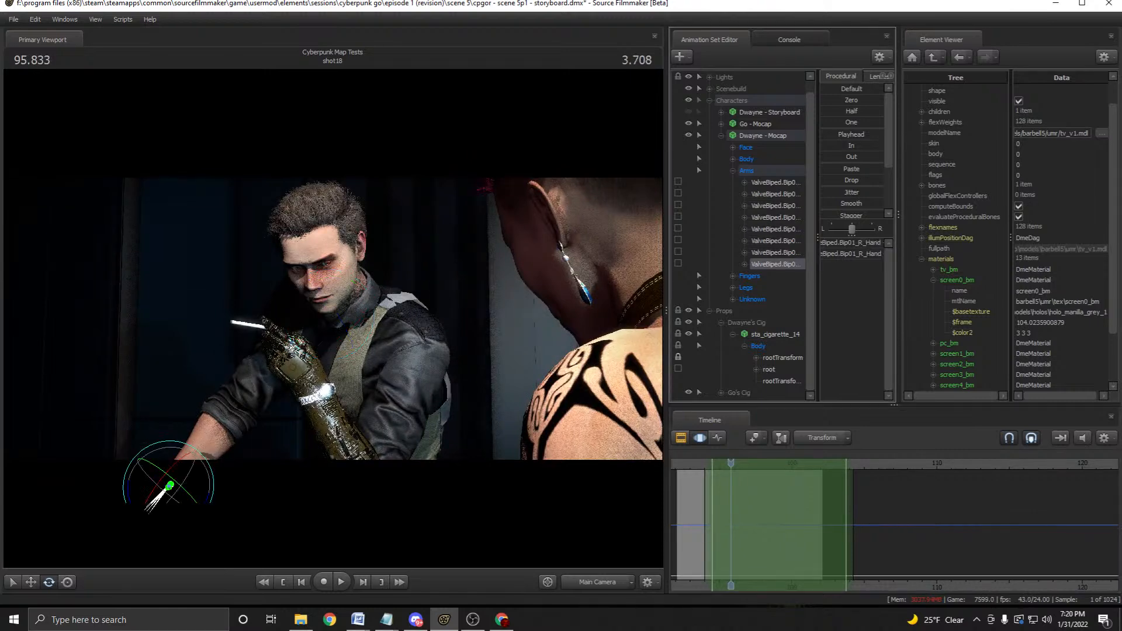
mouse_move(293, 369)
mouse_down()
mouse_move(328, 393)
mouse_move(333, 416)
mouse_move(300, 361)
mouse_up()
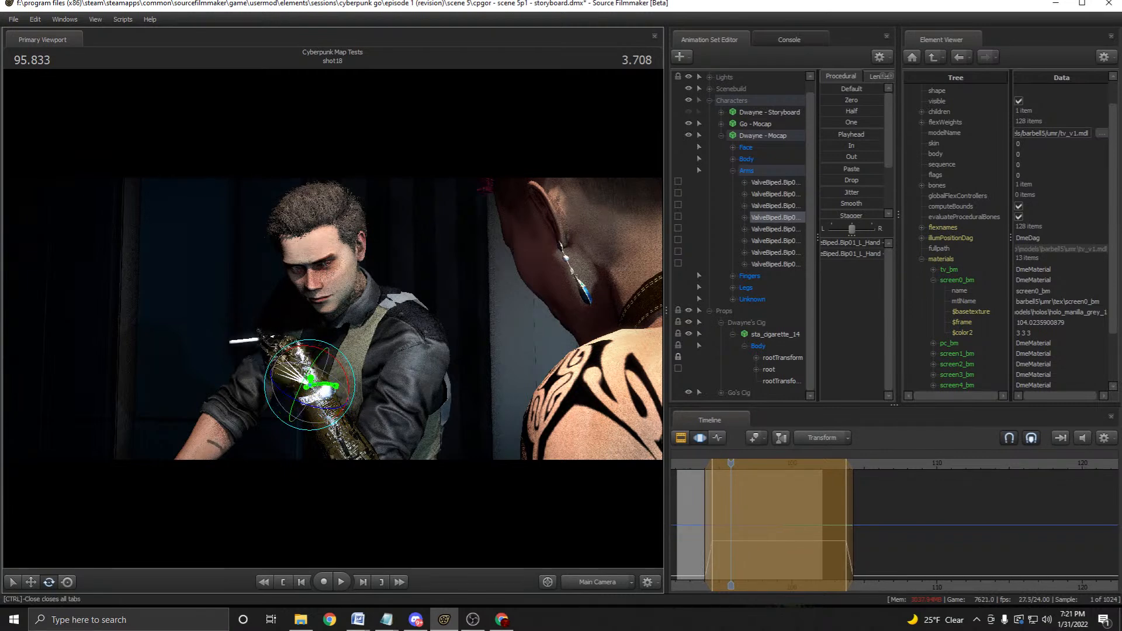
Play on to 98 seconds and re-angle the left hand so the cigarette tilts upward, checking it from the Work Camera and Main Camera.
key(F2)
key(space)
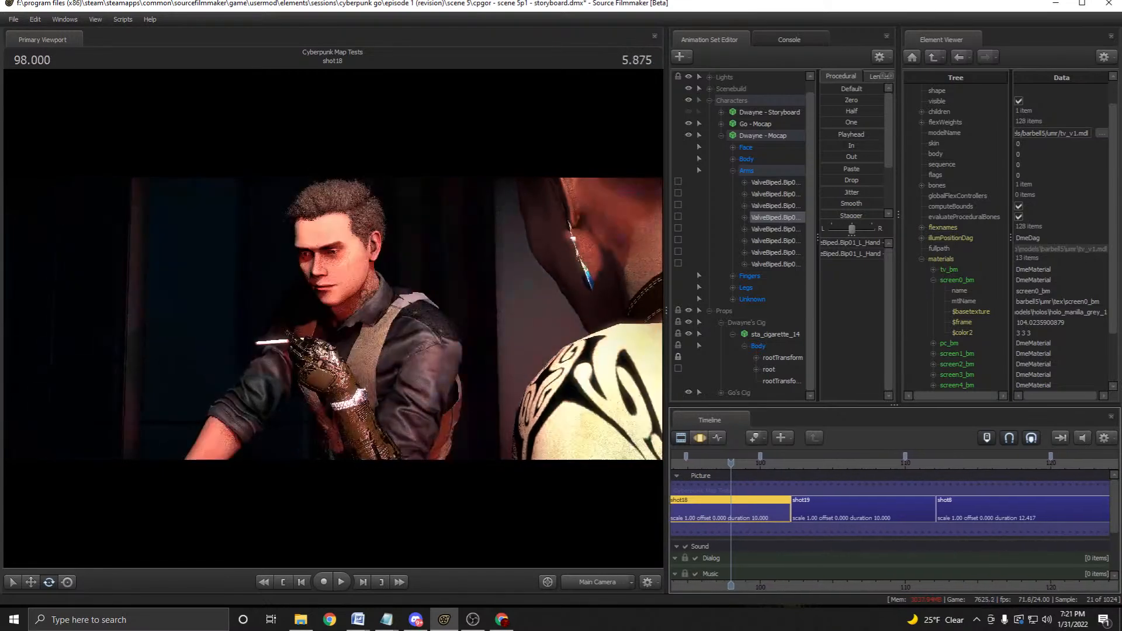
key(F3)
click(598, 582)
alt+drag(404, 389, 456, 388)
drag(389, 380, 401, 403)
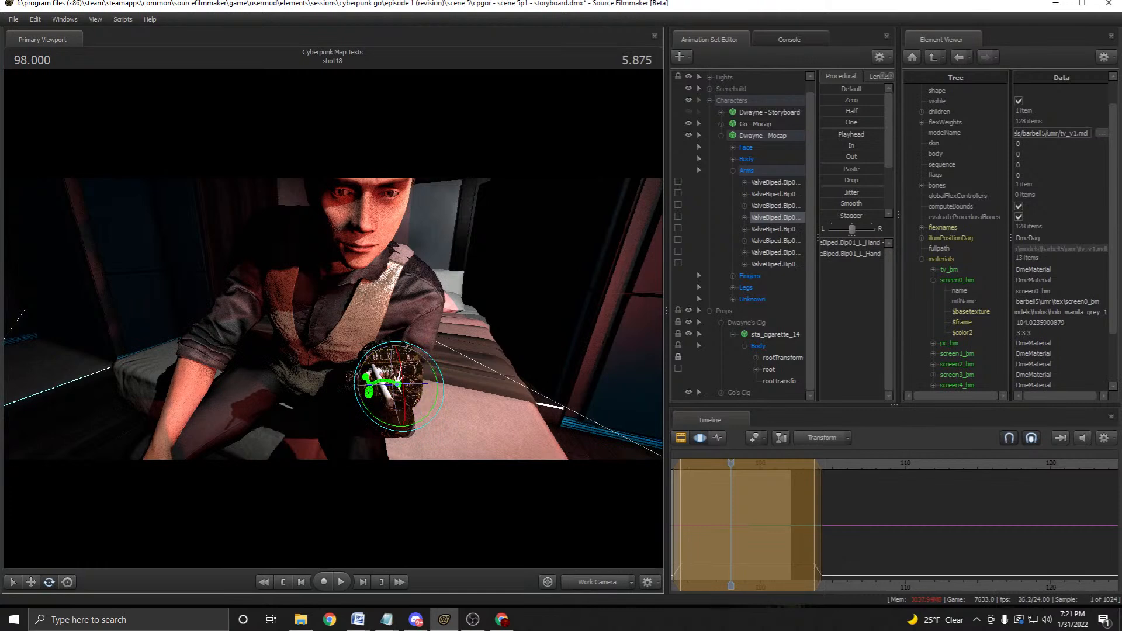
click(597, 582)
drag(350, 389, 324, 386)
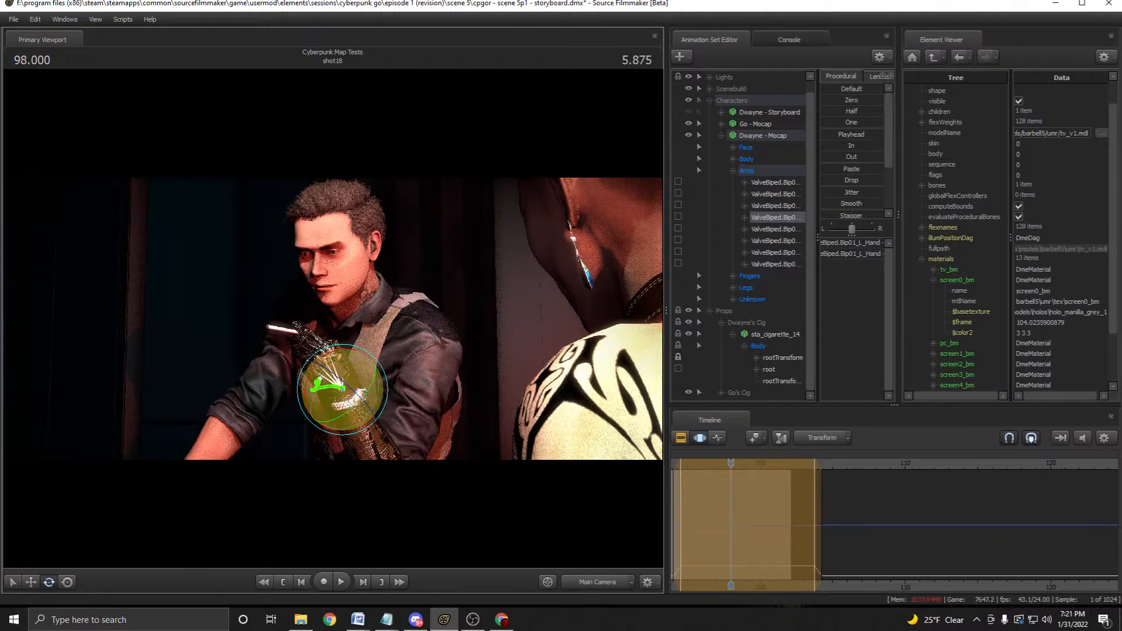
Go back to about 74 seconds in the sequence and make shot17 the active shot for motion editing.
key(F2)
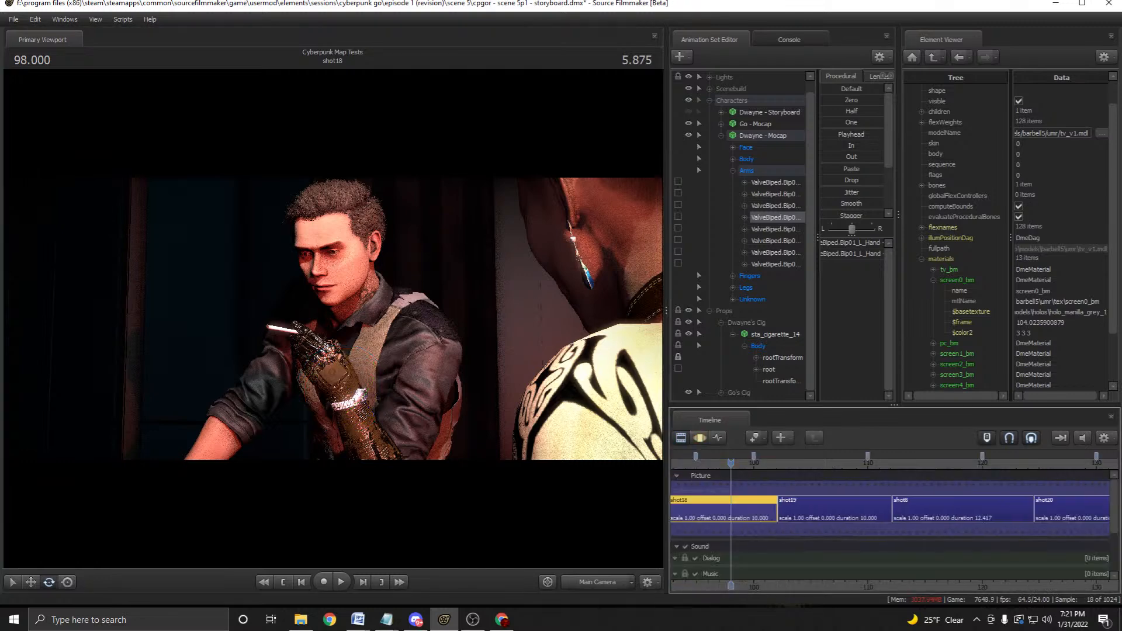
middle_drag(818, 508, 875, 509)
drag(787, 462, 715, 463)
scroll(775, 463, down, 4)
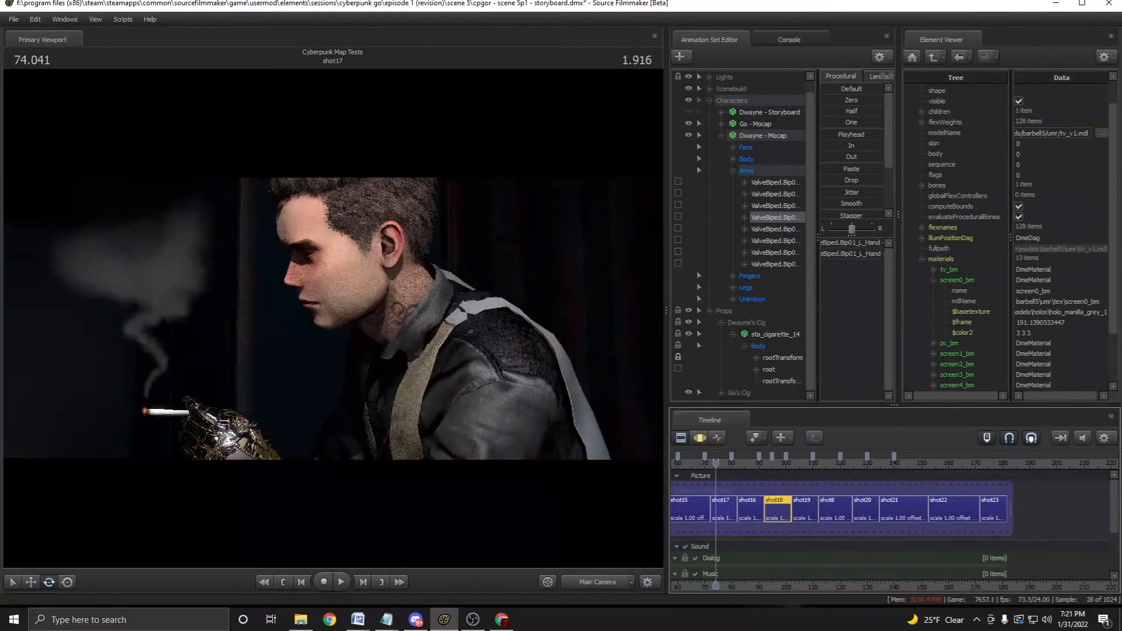
click(722, 508)
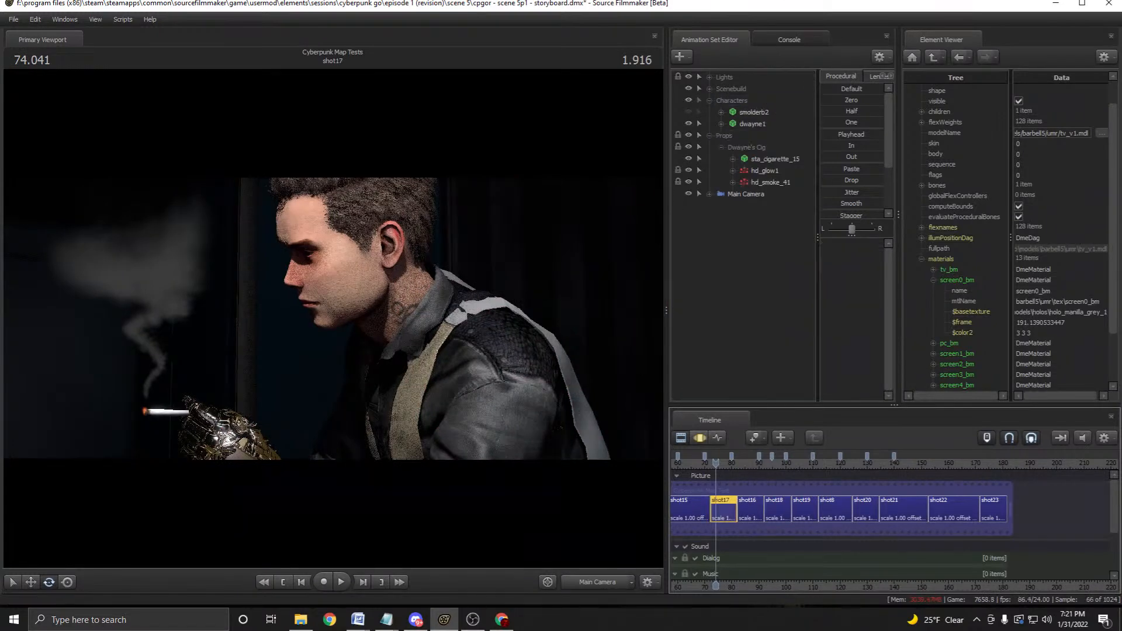
key(F3)
Copy the animation samples of dwayne1's LeftFingers group from shot17.
click(772, 158)
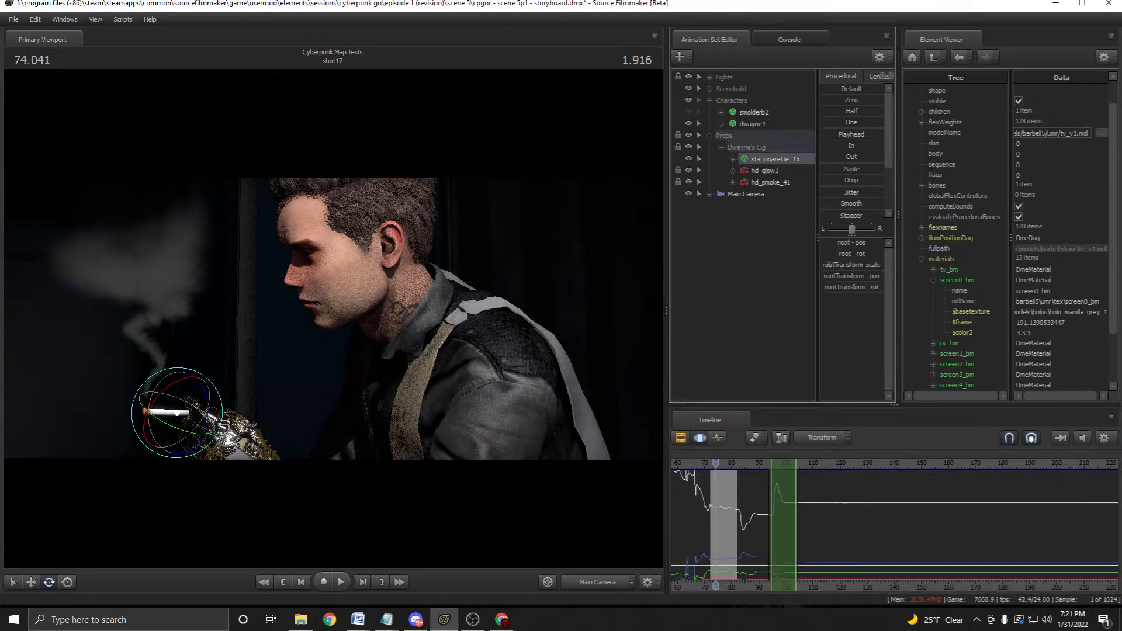
click(721, 123)
click(733, 171)
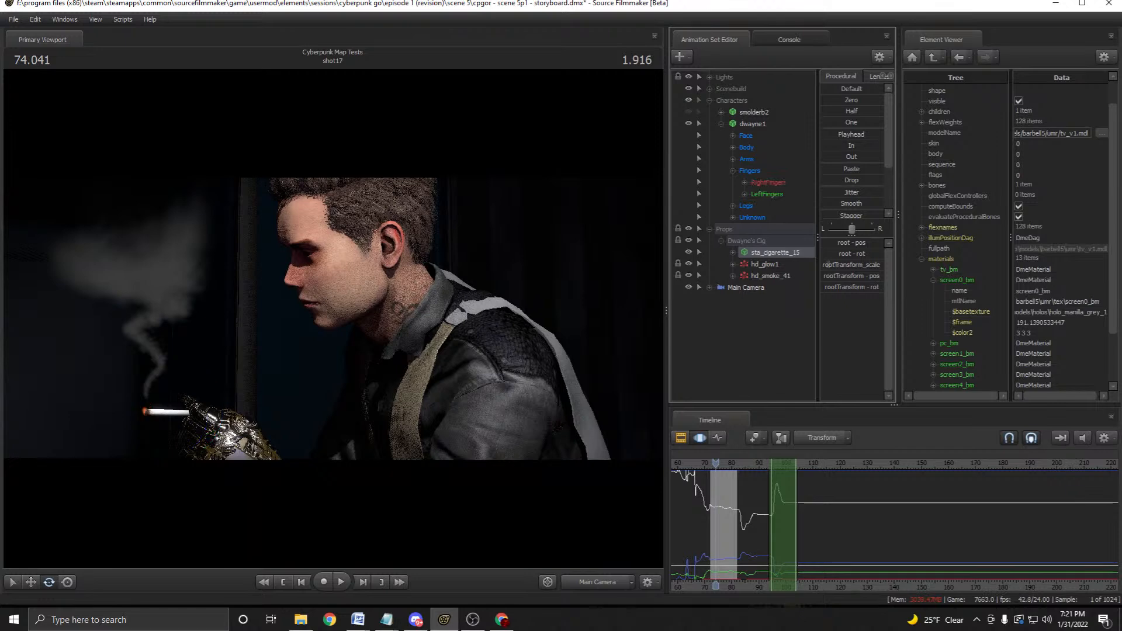
click(768, 182)
click(767, 194)
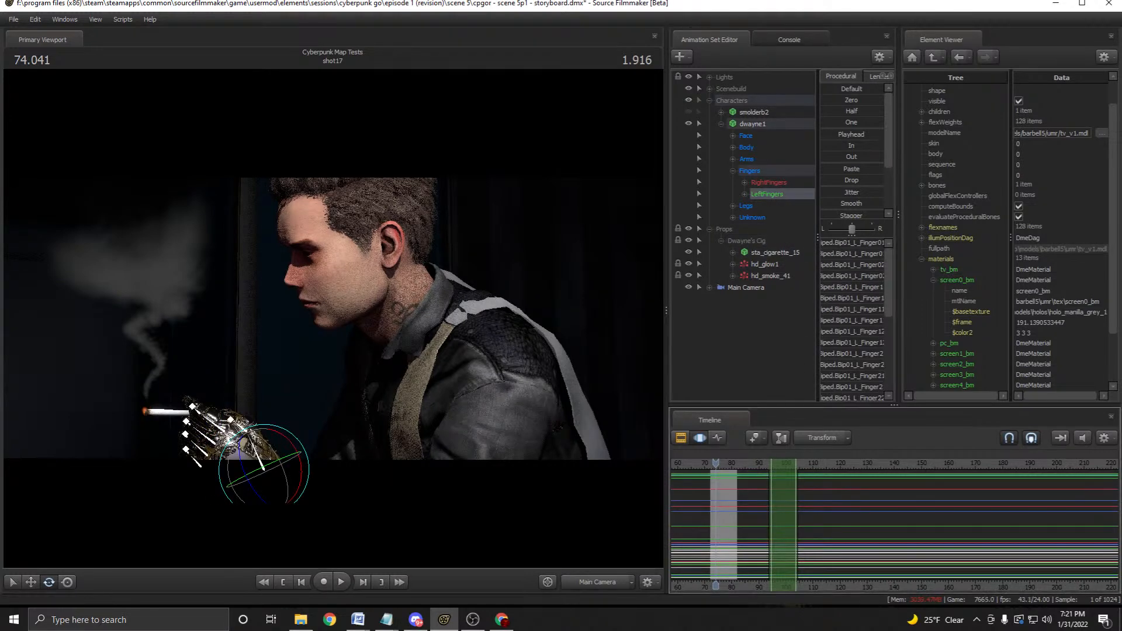
drag(718, 512, 726, 512)
right_click(726, 512)
click(751, 378)
Return to shot18 at about 93.5 seconds and select the LeftFingers group of Dwayne - Mocap.
key(F2)
click(768, 463)
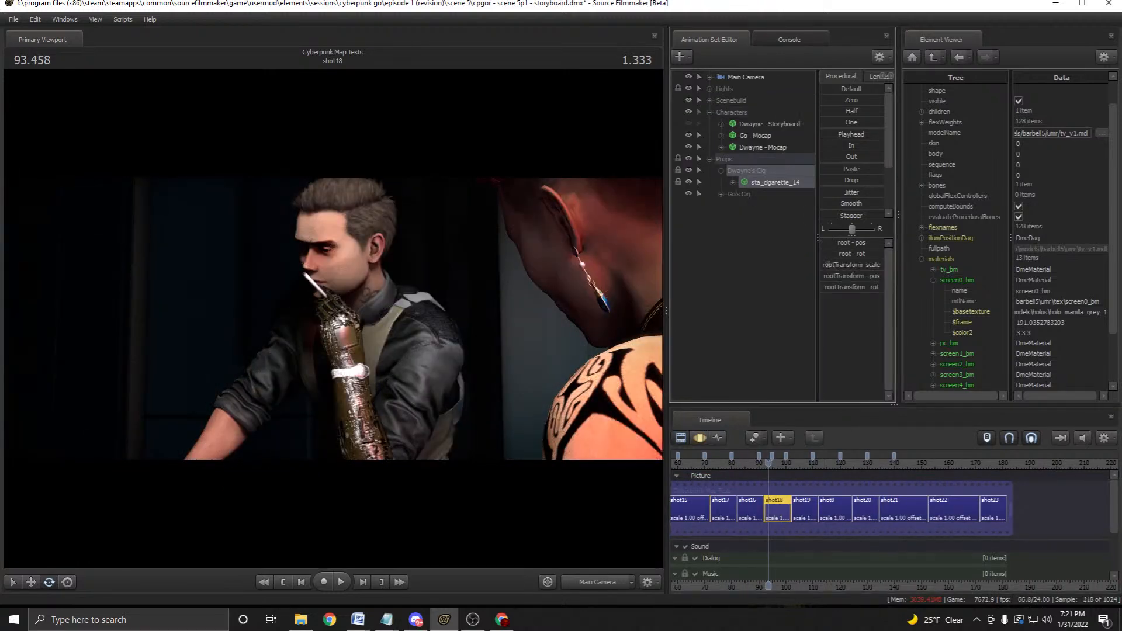
click(762, 147)
click(721, 148)
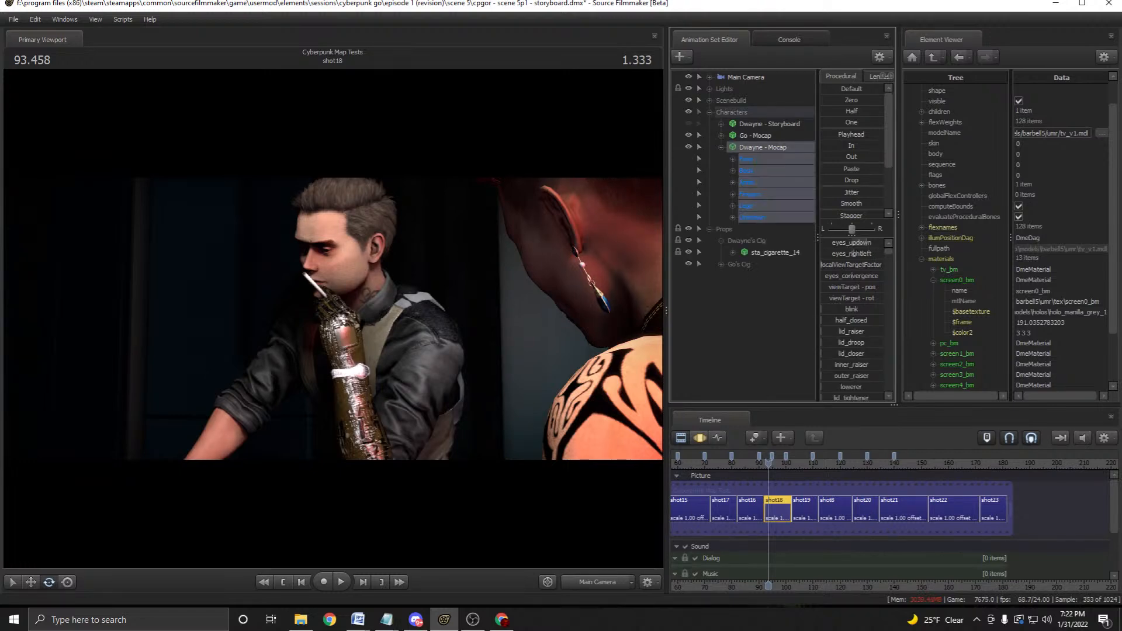
click(749, 194)
click(733, 194)
click(769, 205)
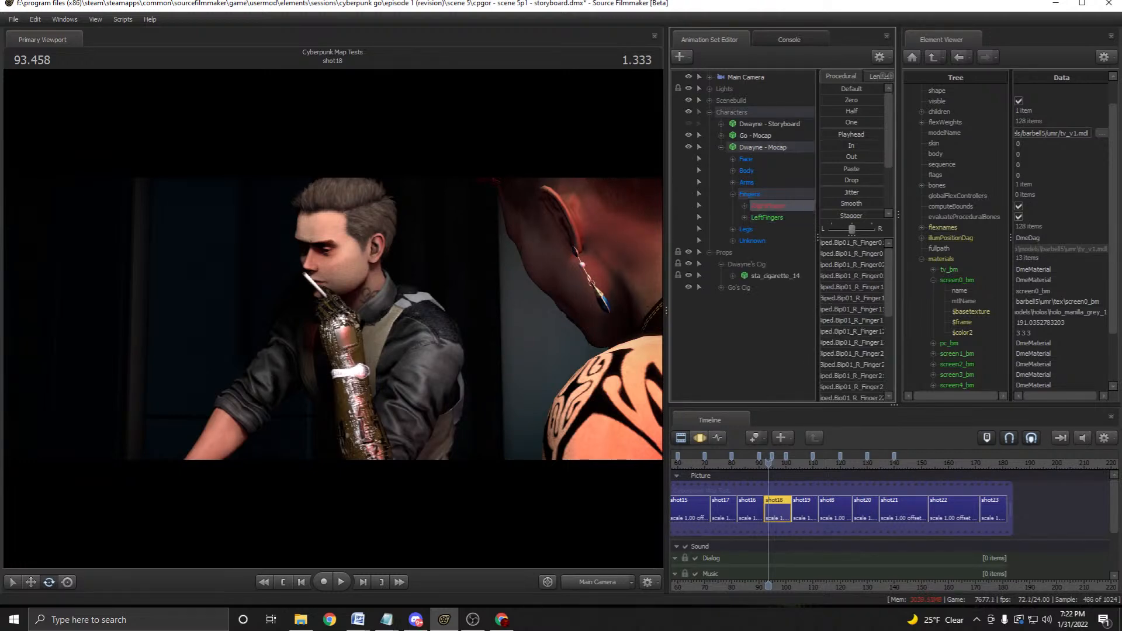
click(766, 217)
Set a time selection from about 93.5 to 105.5 seconds and paste the copied samples onto Dwayne's left fingers.
key(F3)
scroll(769, 525, up, 3)
shift+drag(769, 526, 828, 526)
right_click(790, 518)
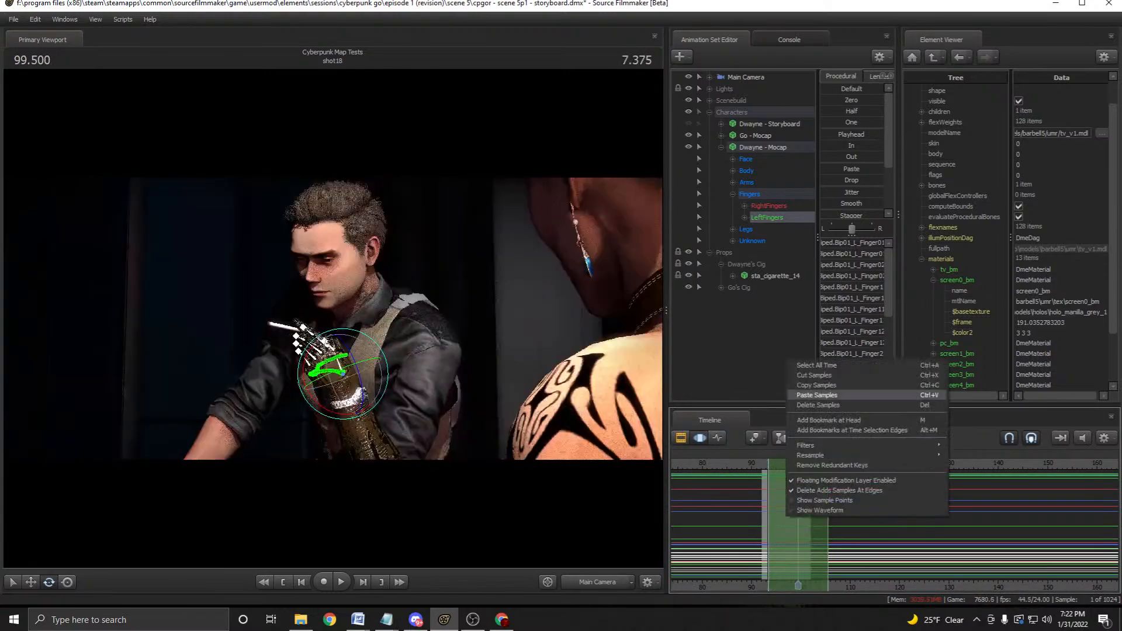
click(818, 394)
Inspect the left fingers' grip on the cigarette at 97.5 seconds up close through the Work Camera.
key(F3)
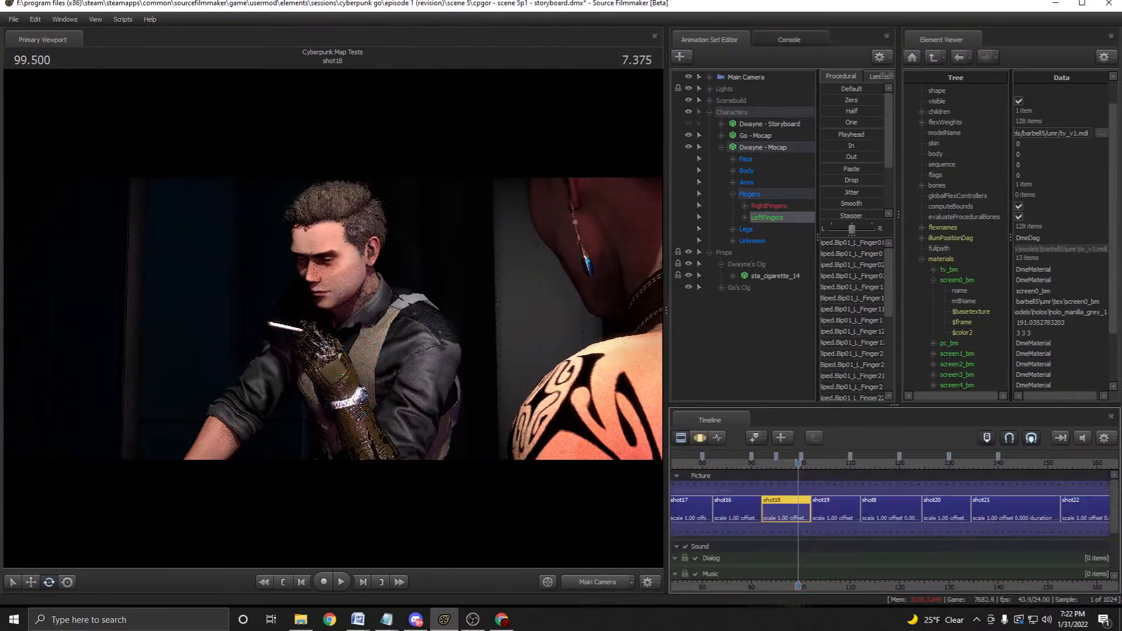
mouse_move(799, 463)
mouse_down()
mouse_move(765, 462)
mouse_move(788, 463)
mouse_up()
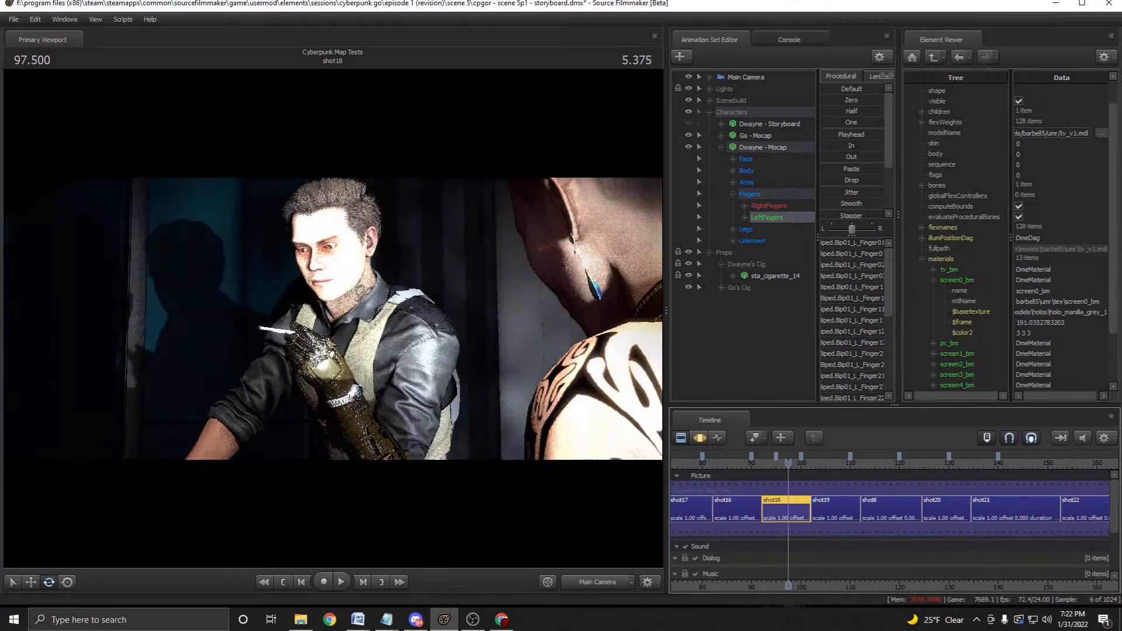
key(F3)
click(597, 582)
drag(362, 328, 292, 310)
scroll(894, 526, up, 5)
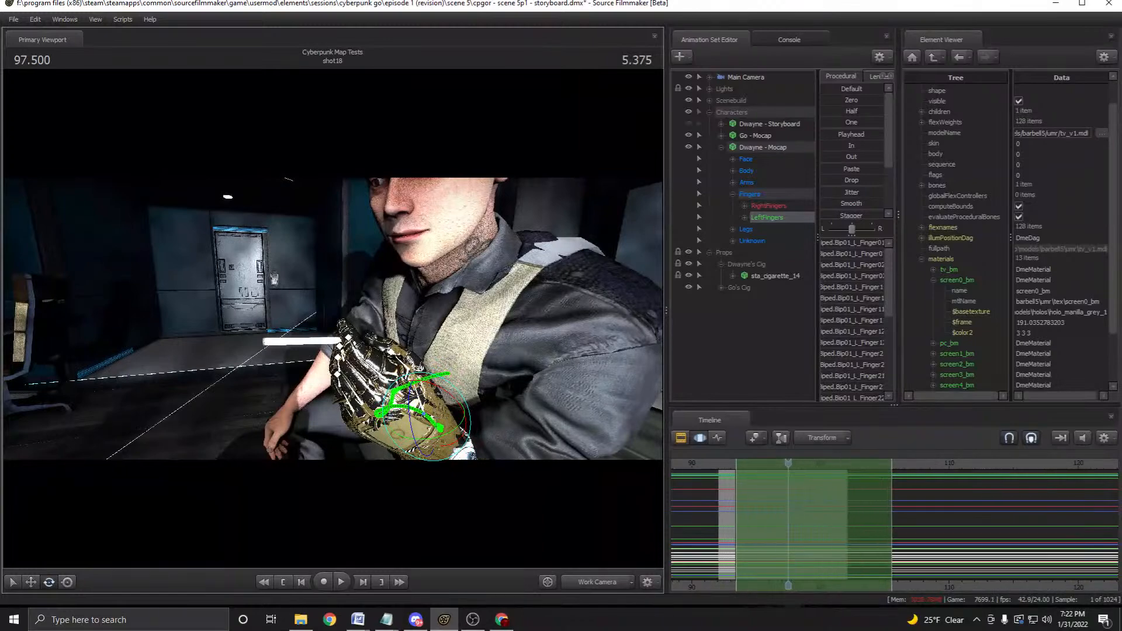
Shift the time selection about 2.7 seconds earlier and check the hand at 97.833 seconds through the Main Camera.
drag(818, 526, 783, 526)
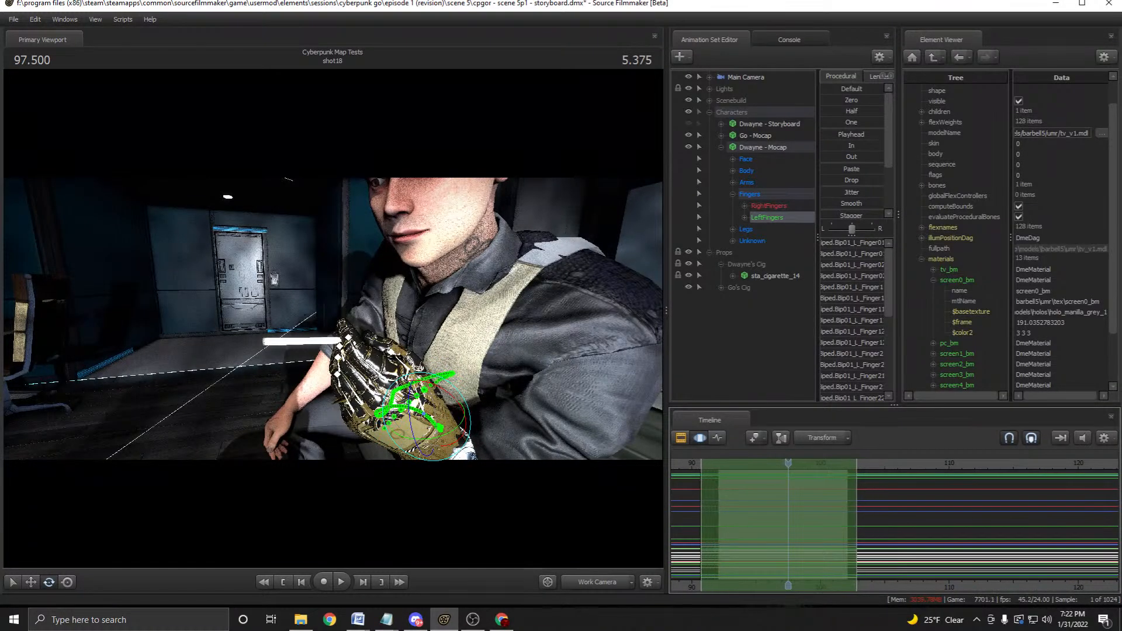
mouse_move(789, 463)
mouse_down()
mouse_move(776, 463)
mouse_move(792, 464)
mouse_up()
click(597, 582)
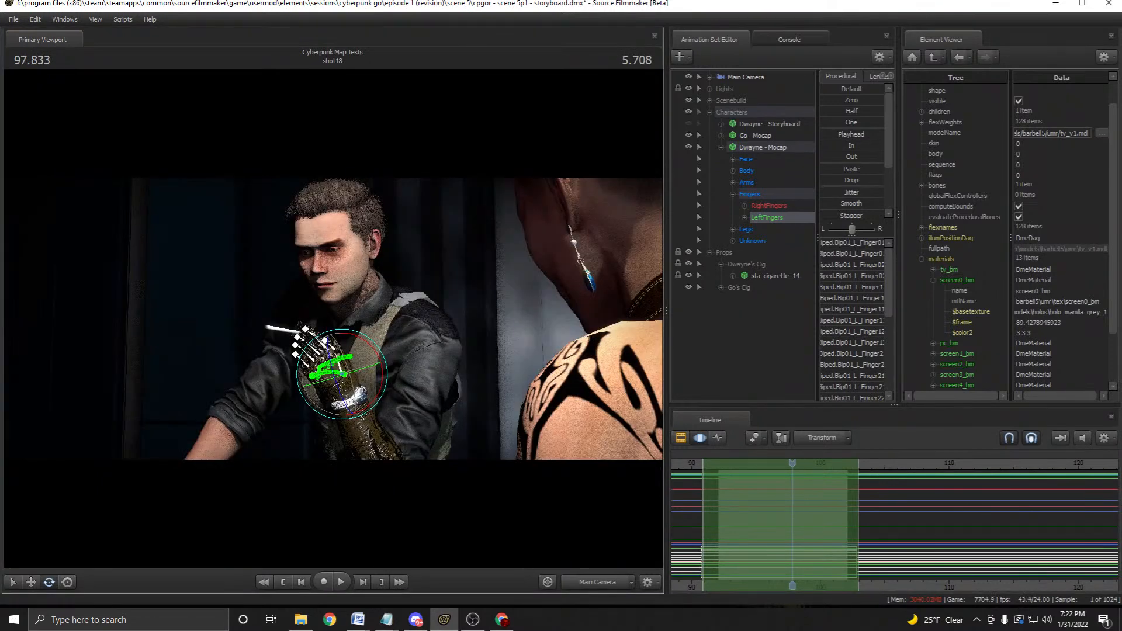
key(F2)
key(F3)
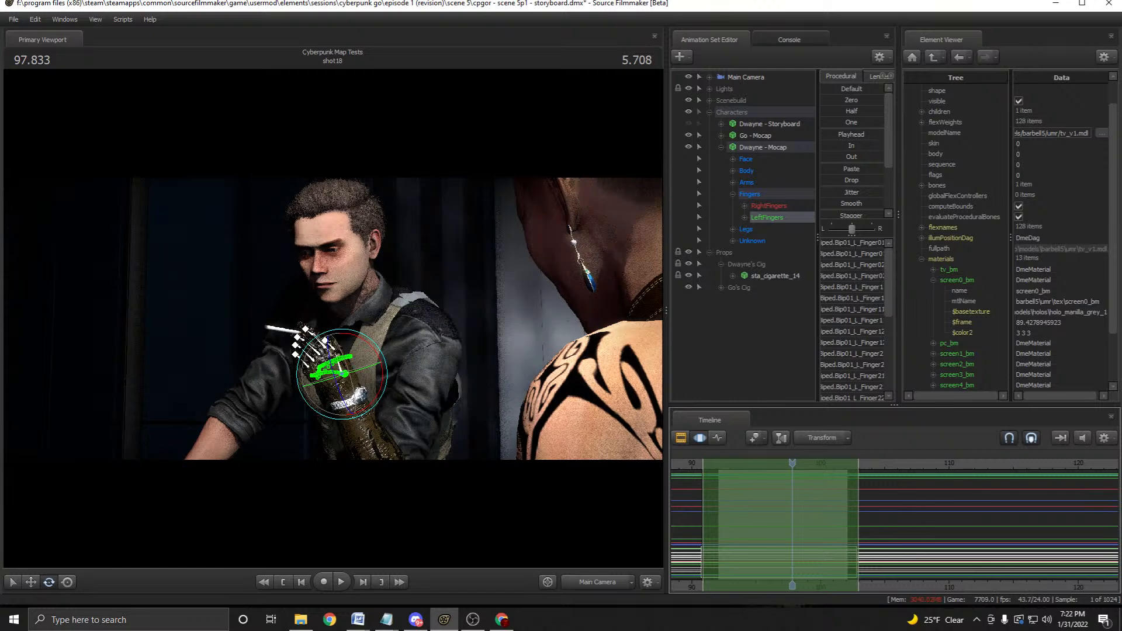
Select all time for the left hand bone of Dwayne - Mocap and frame the hand close up with the Work Camera.
key(ctrl+a)
click(733, 183)
click(781, 252)
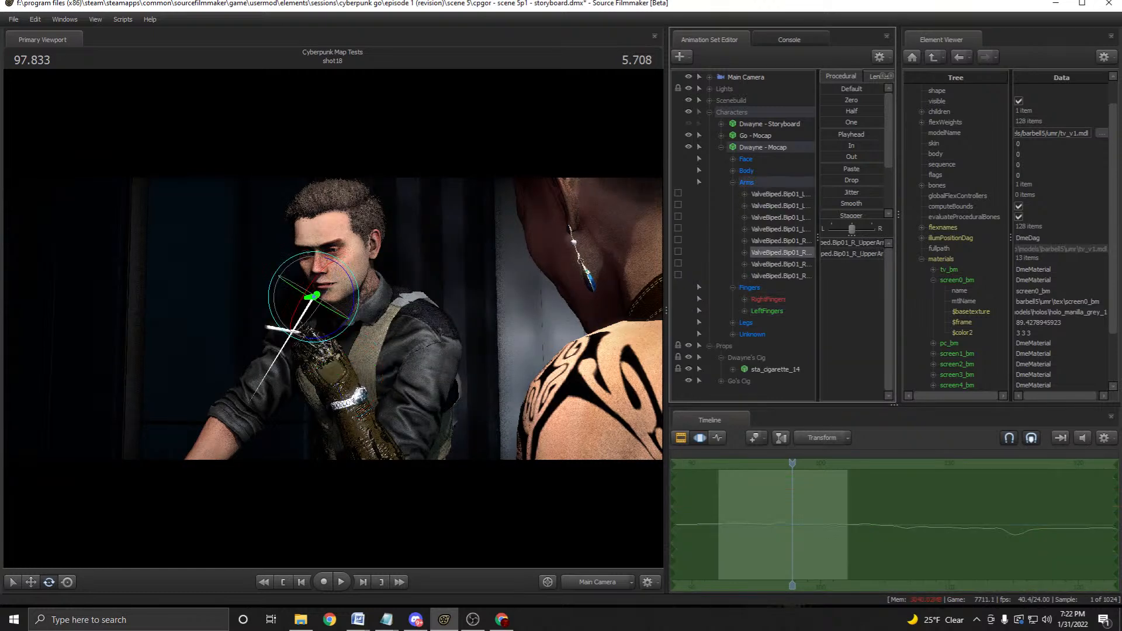
click(781, 229)
click(597, 582)
drag(374, 350, 318, 330)
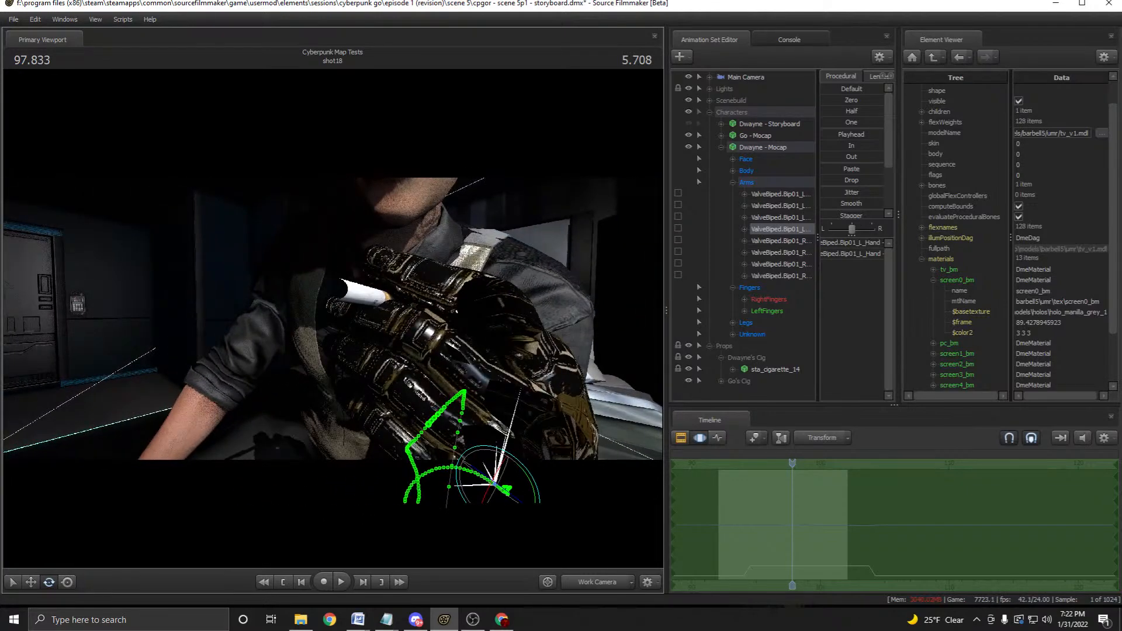
Reposition sta_cigarette_14 slightly between Dwayne's left fingers at 97.833 seconds in the Work Camera close-up.
click(360, 292)
key(w)
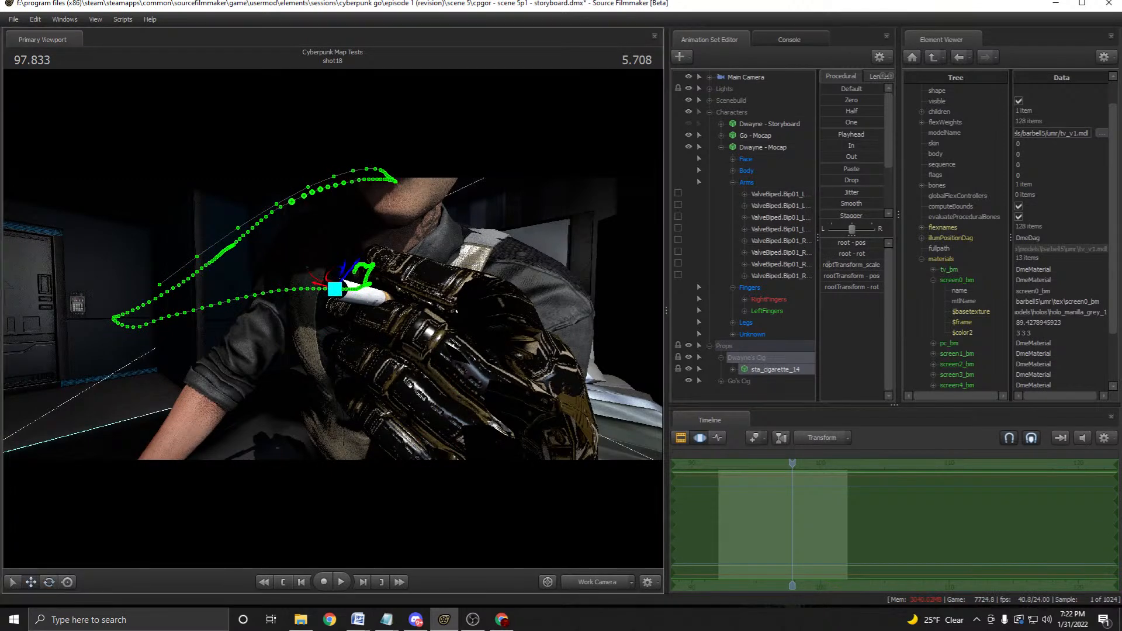
drag(335, 288, 332, 283)
drag(333, 351, 328, 429)
Play shot18 through the Main Camera and inspect the cigarette up close in the Work Camera at 99.166 seconds.
key(F2)
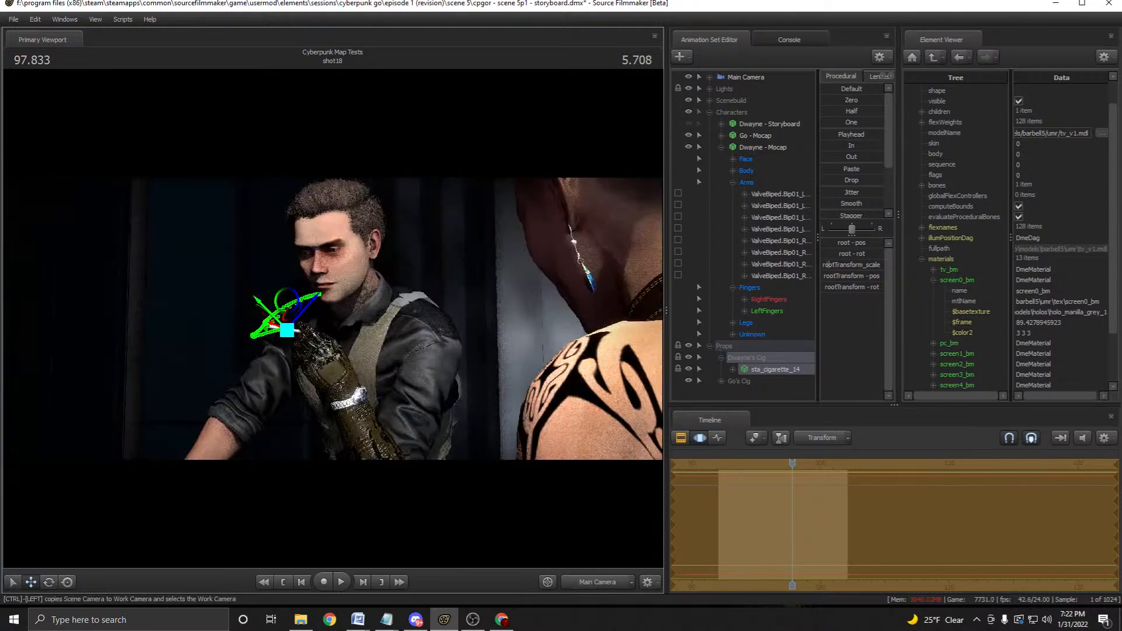
key(space)
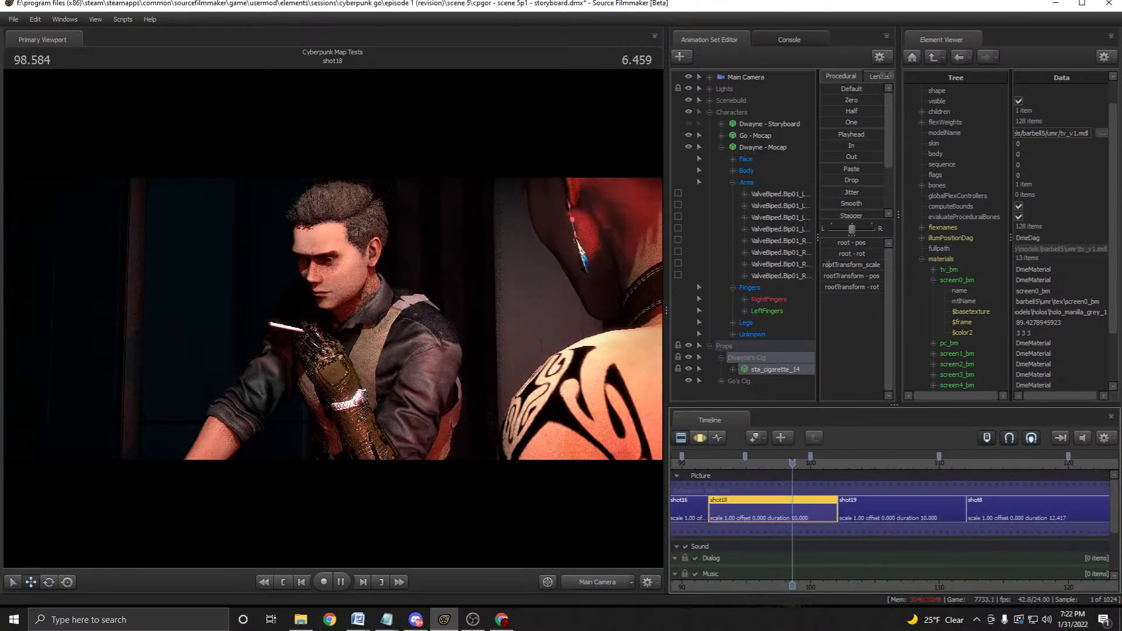
key(space)
key(F3)
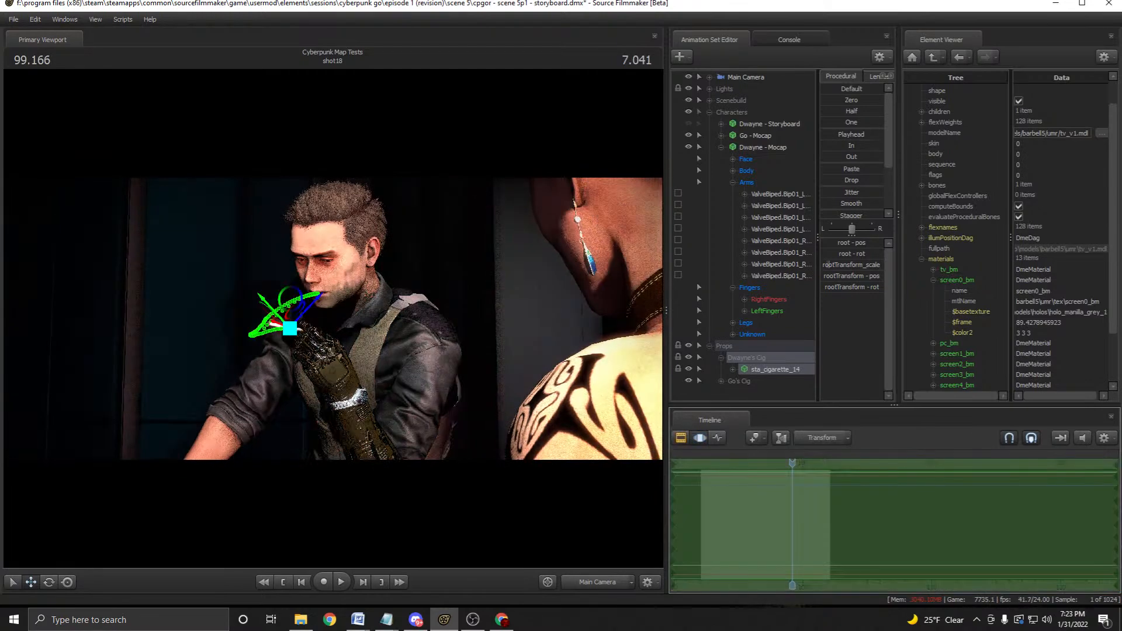
key(F4)
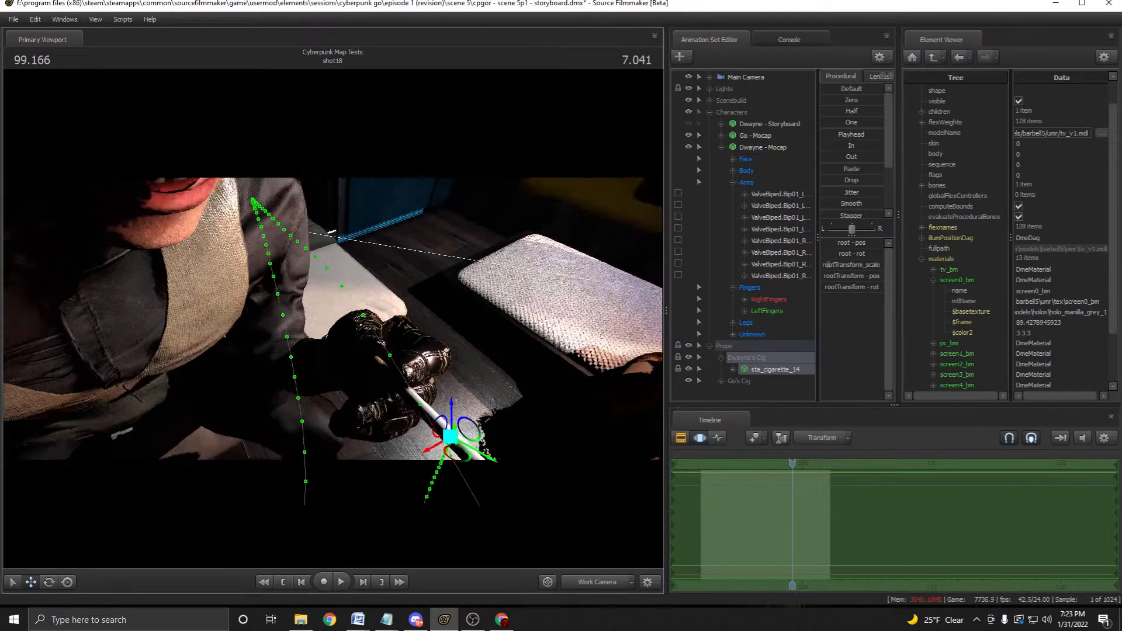
Select Dwayne's left hand bone and play the rest of shot18 through the Main Camera.
click(352, 345)
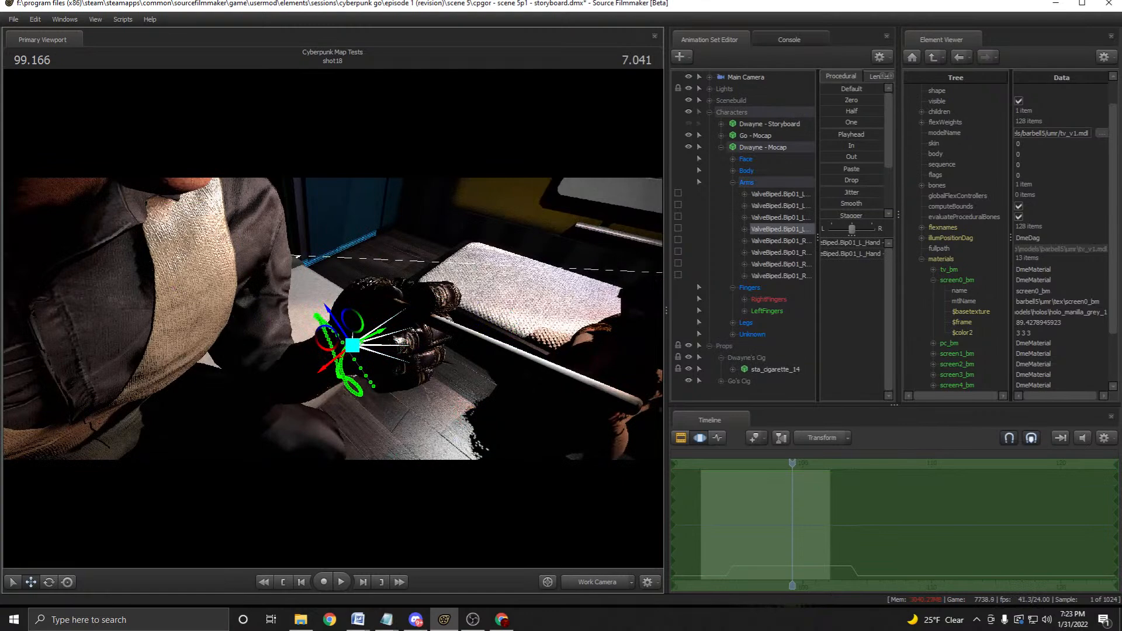
key(F4)
key(space)
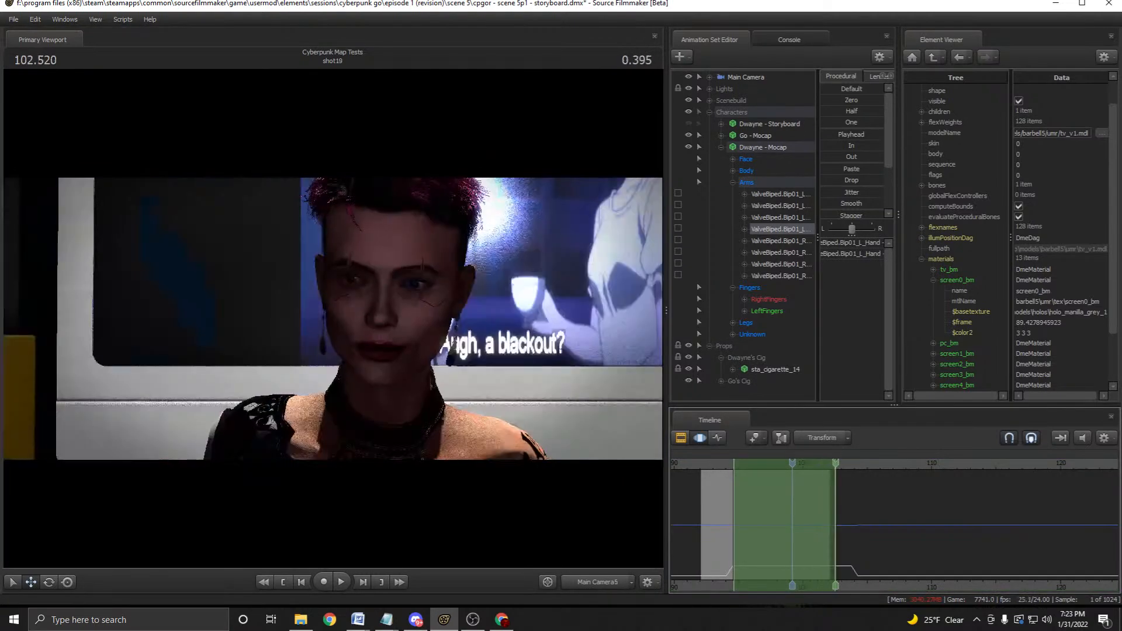
key(space)
Rotate Dwayne's left hand at 94.541 seconds and switch the viewport to flatter lighting.
scroll(785, 526, up, 3)
click(701, 526)
scroll(701, 526, up, 6)
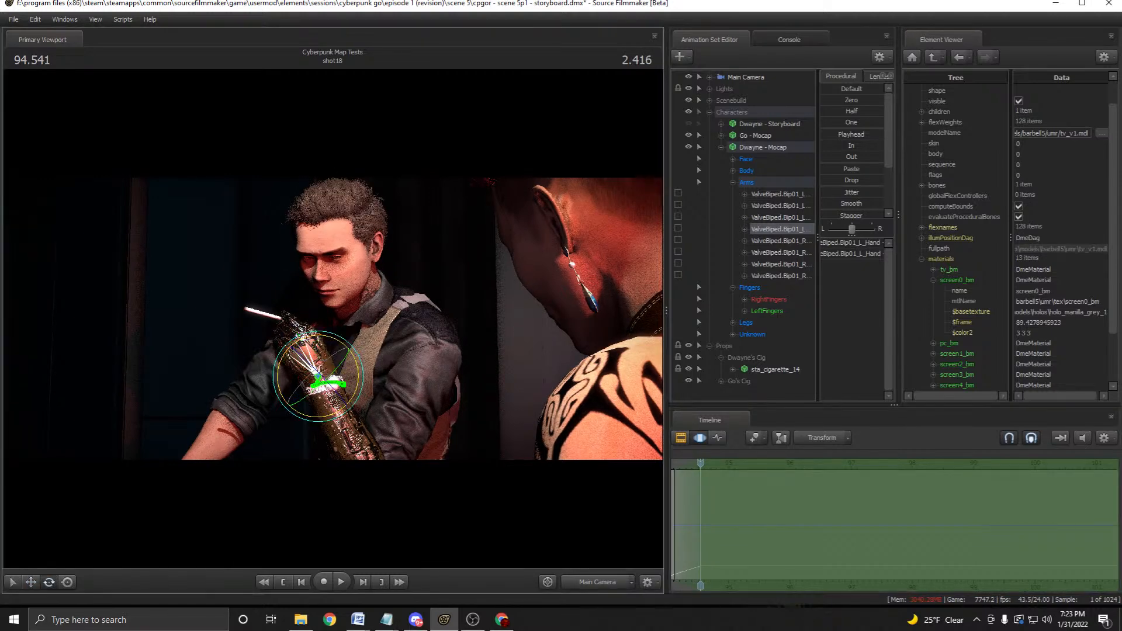
key(e)
drag(318, 376, 412, 450)
right_click(430, 329)
click(460, 359)
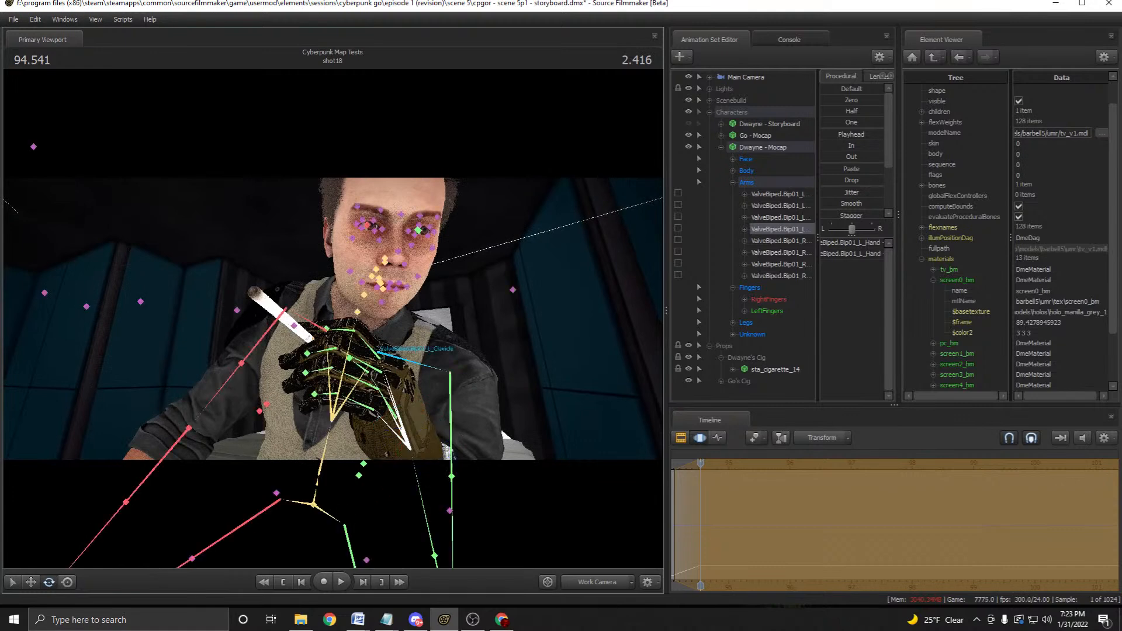
Try rotating Dwayne's ValveBiped.Bip01_L_Finger1 bone at 94.541 seconds and undo the last rotation.
ctrl+click(379, 358)
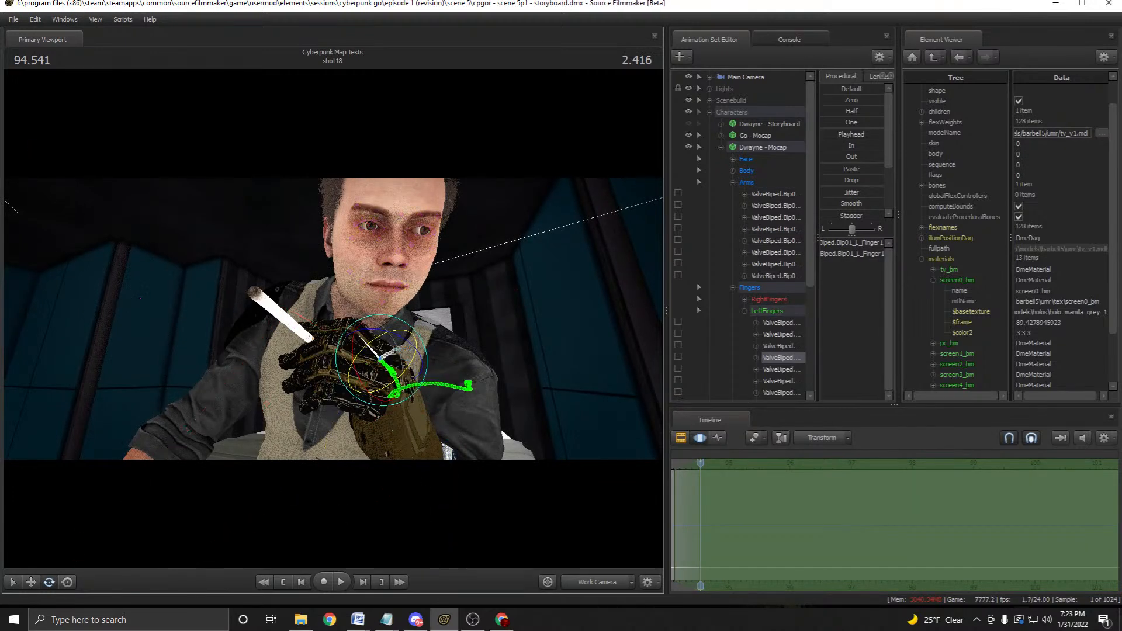
drag(409, 345, 413, 361)
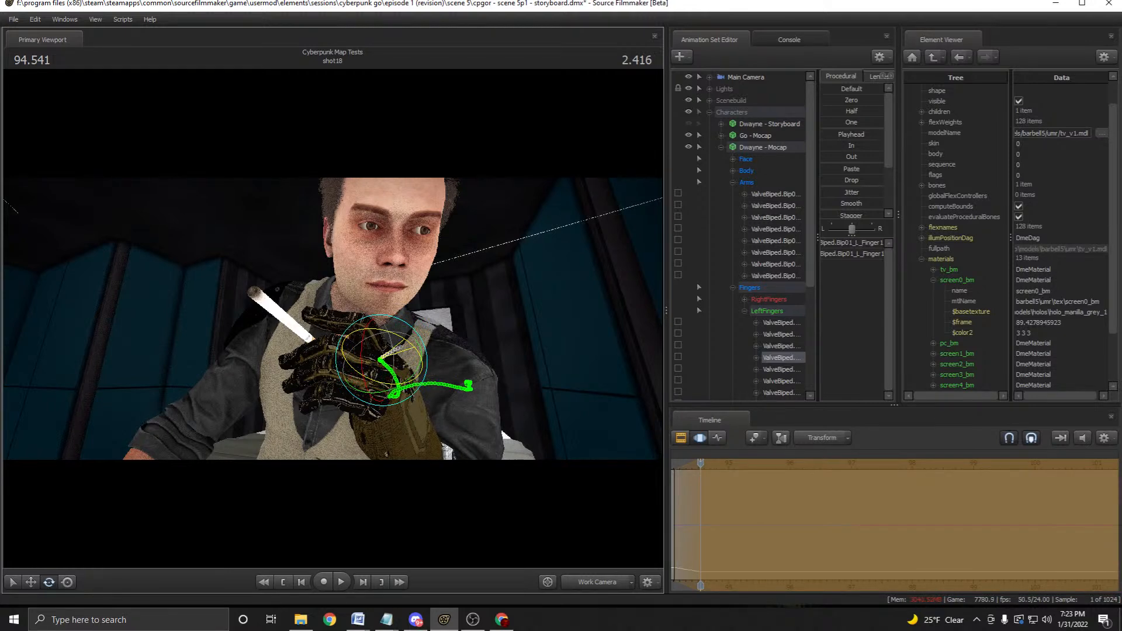
key(ctrl)
ctrl+click(353, 329)
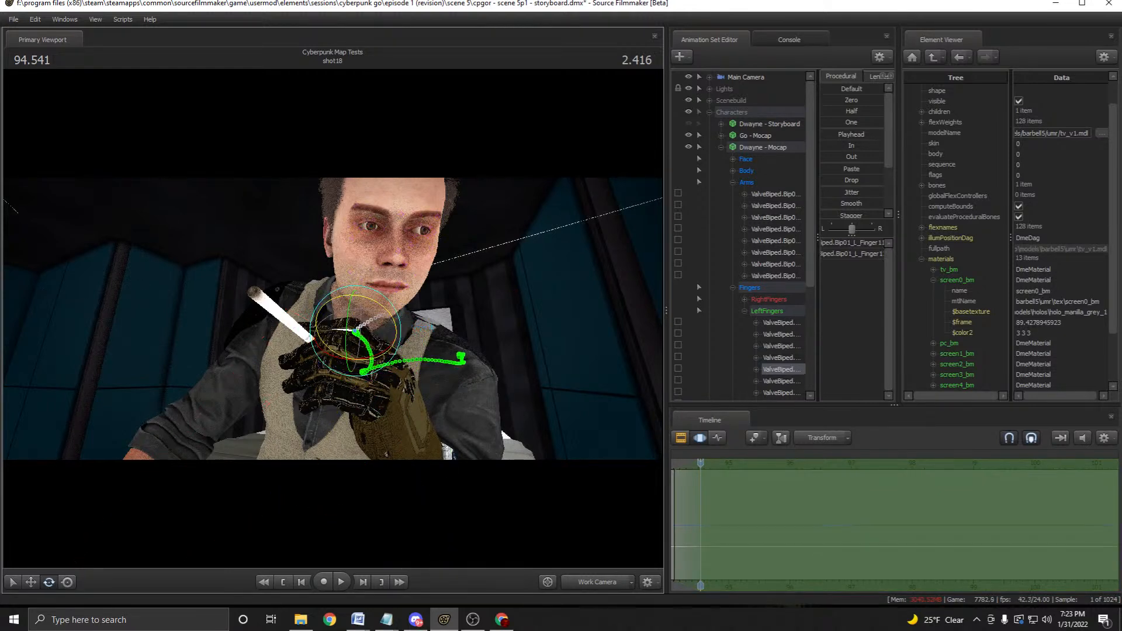
key(ctrl)
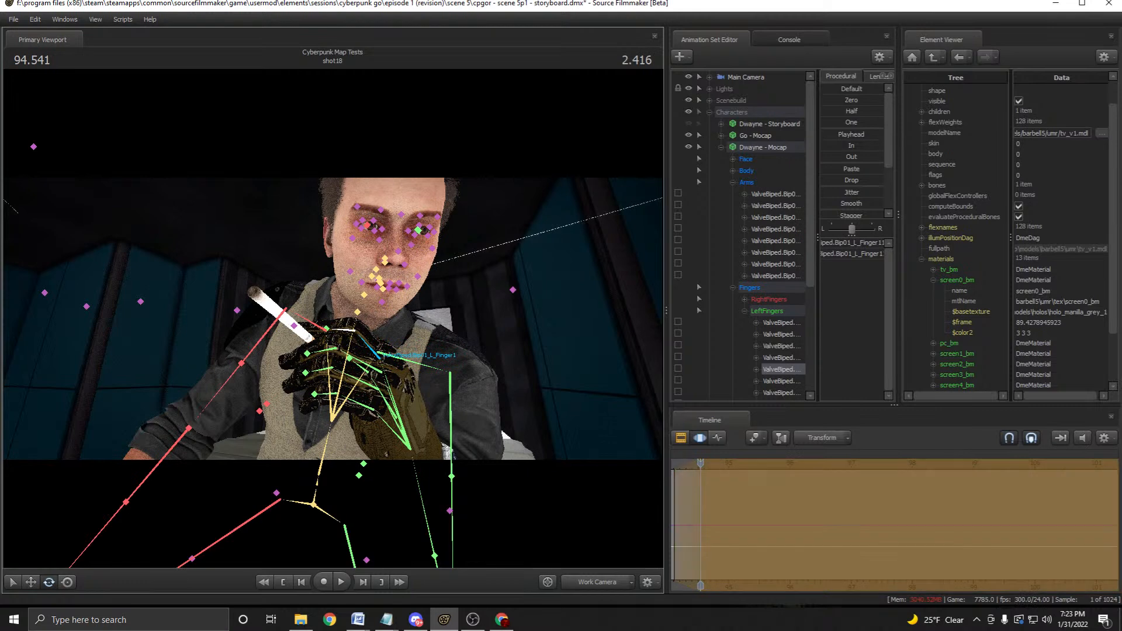
key(ctrl)
ctrl+click(380, 357)
drag(391, 332, 359, 333)
key(ctrl+z)
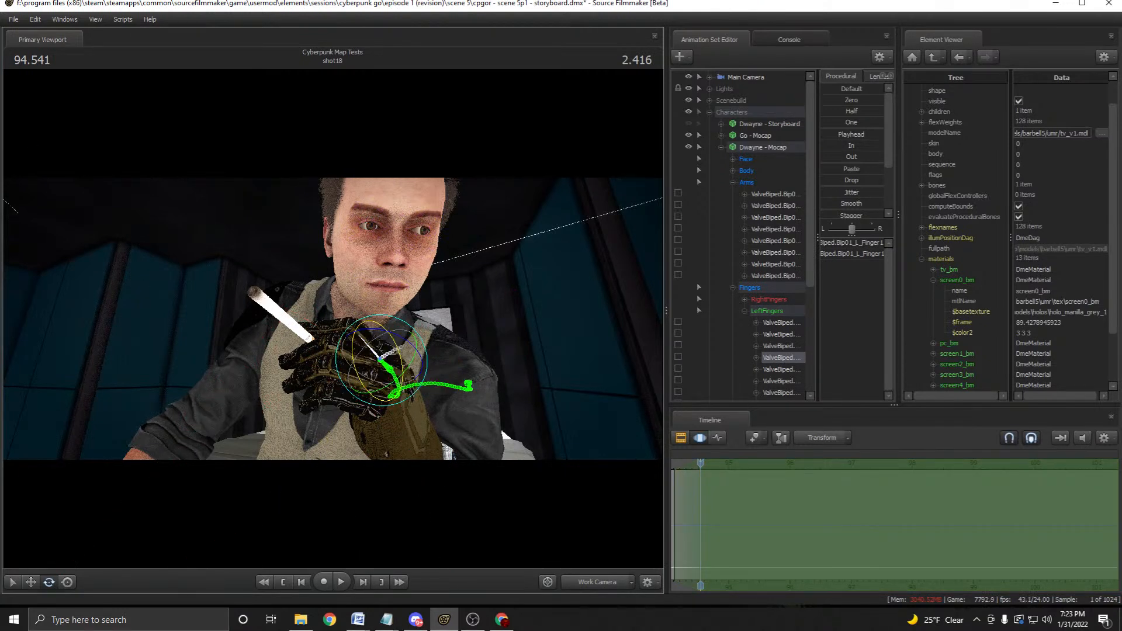
Play shot18 from 94.541 seconds through the Main Camera and return the playhead to 94.125 seconds.
click(597, 582)
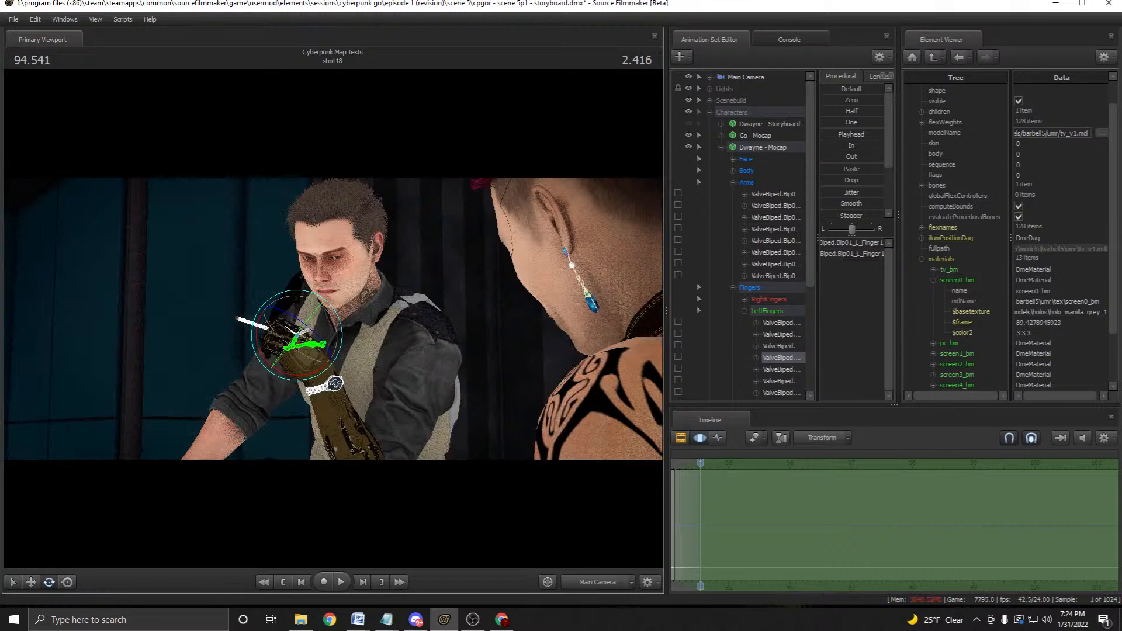
key(F2)
key(space)
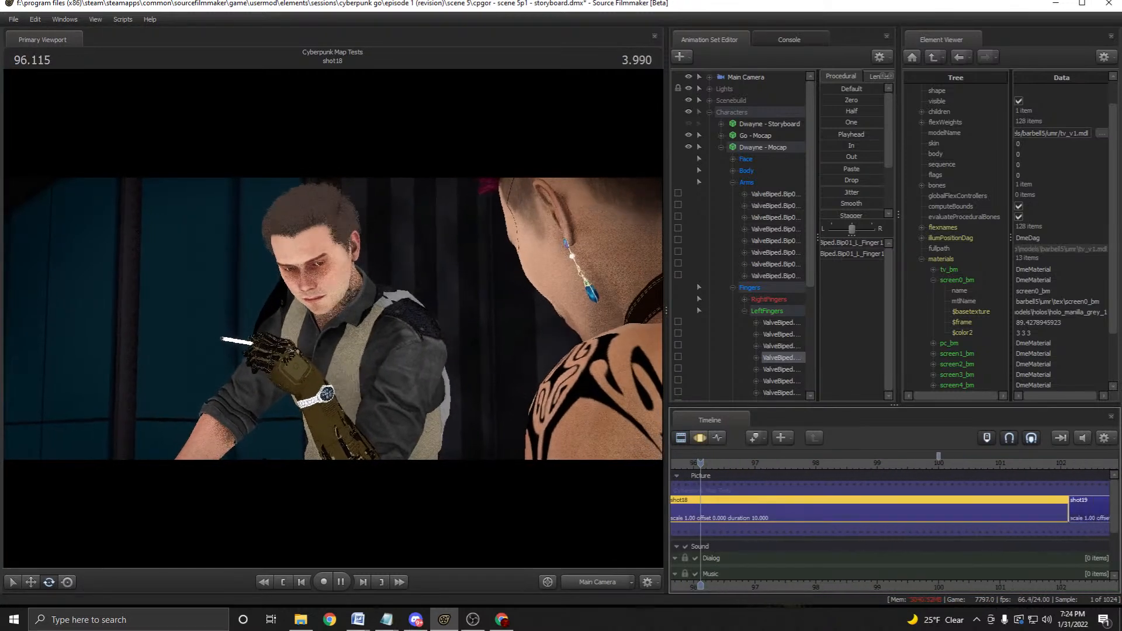
key(space)
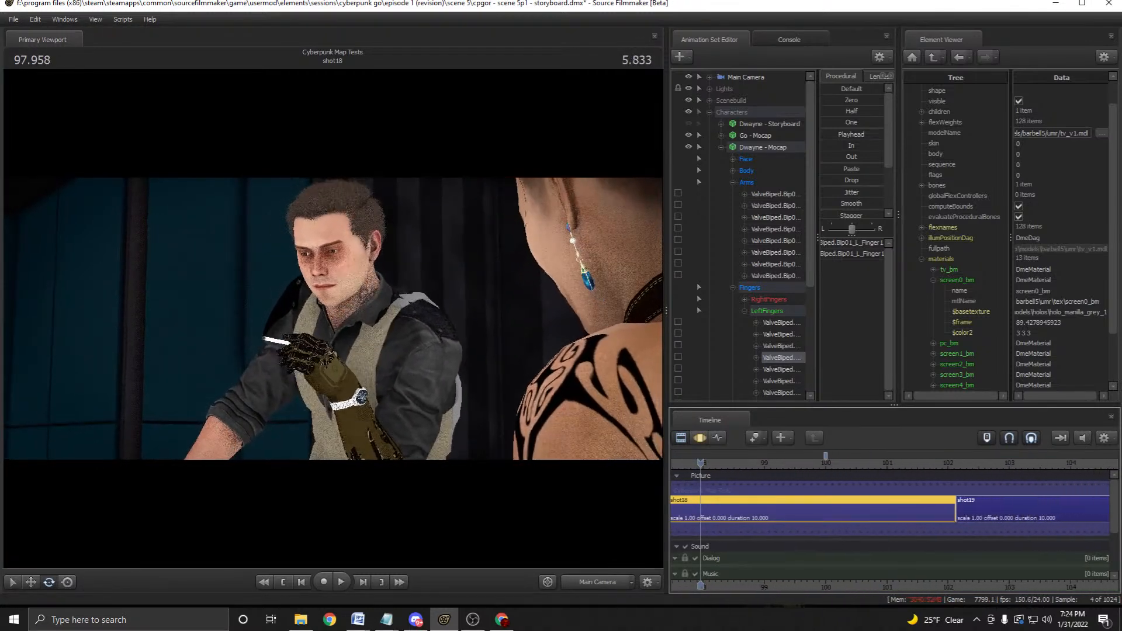
middle_drag(701, 509, 808, 508)
scroll(809, 509, down, 5)
drag(809, 463, 738, 463)
Select all time in the Motion Editor and play the hand's movement up to 95.5 seconds in the Work Camera.
key(F3)
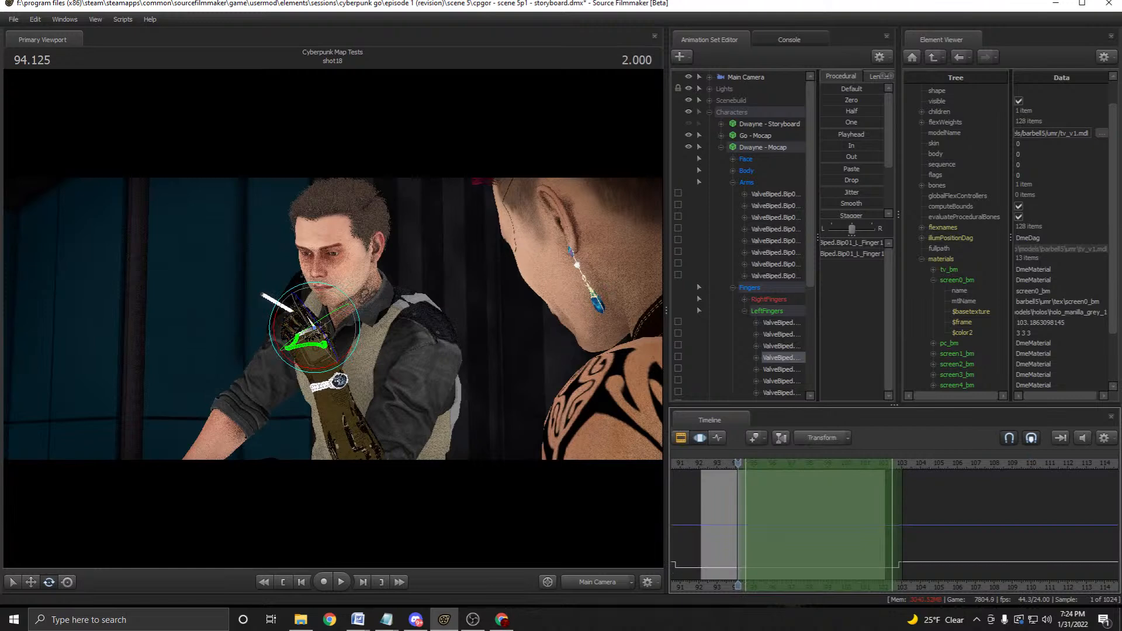
scroll(738, 508, up, 5)
key(ctrl+a)
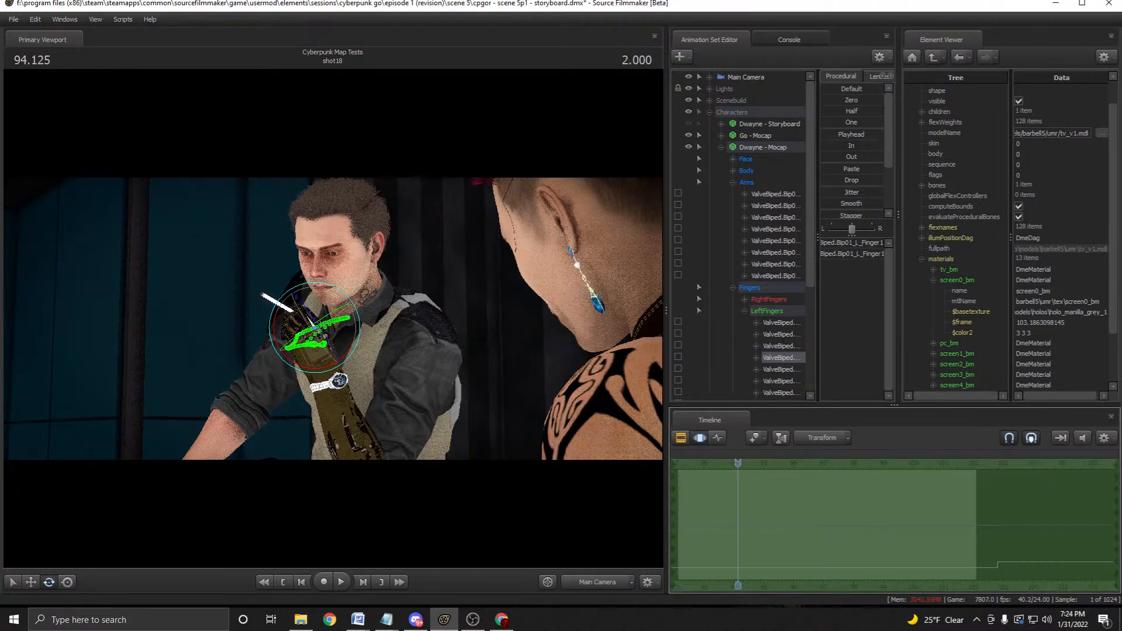
click(597, 582)
drag(397, 327, 427, 362)
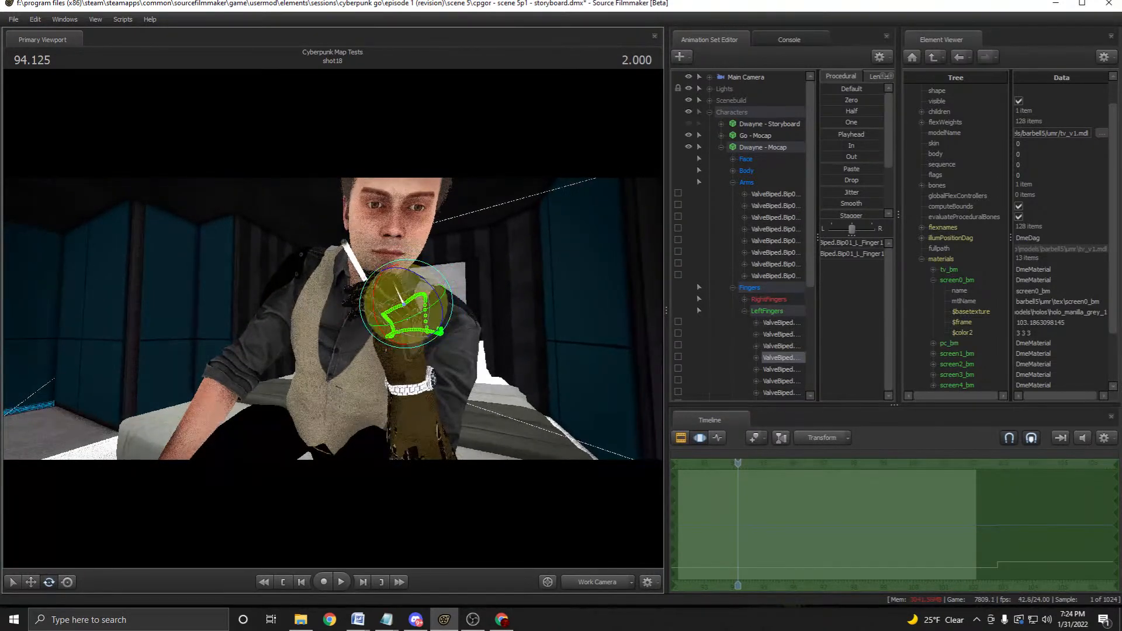
key(space)
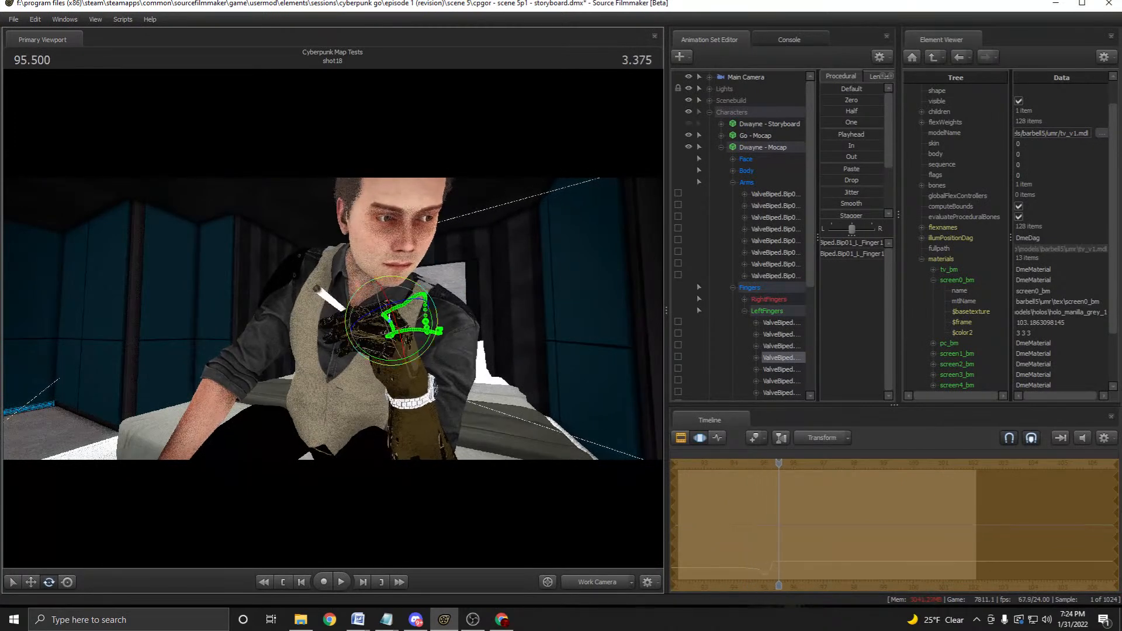
key(space)
Select the left hand bone of Dwayne - Mocap and compare its pose at 94.125 seconds in the Main and Work Cameras.
click(774, 276)
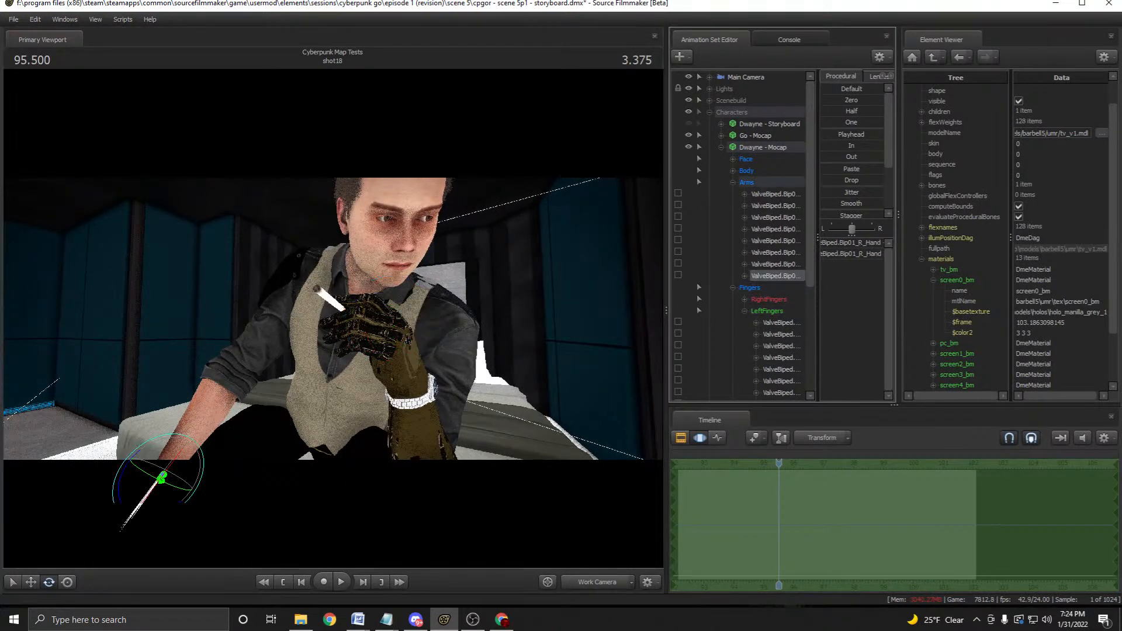
key(Up)
key(Up)
key(Up)
key(Up)
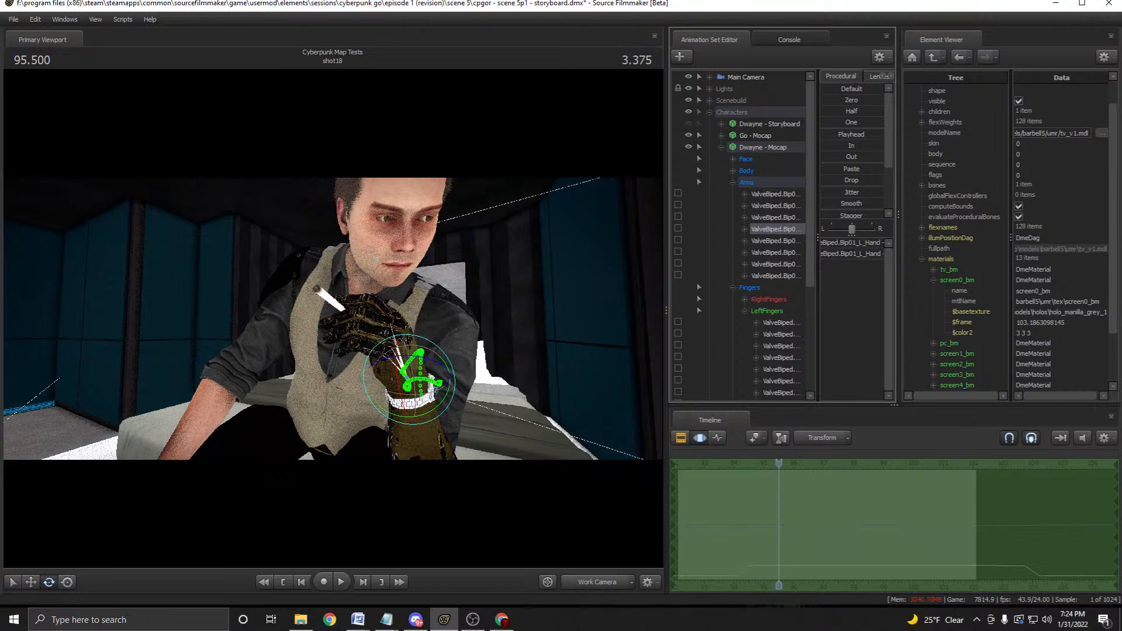
key(Left)
key(Left)
key(Left)
key(Left)
key(Left)
key(Left)
key(Left)
key(Left)
key(Left)
key(Left)
key(Left)
key(Left)
key(Left)
key(Left)
key(Left)
key(Left)
key(Left)
key(Left)
key(Left)
key(Left)
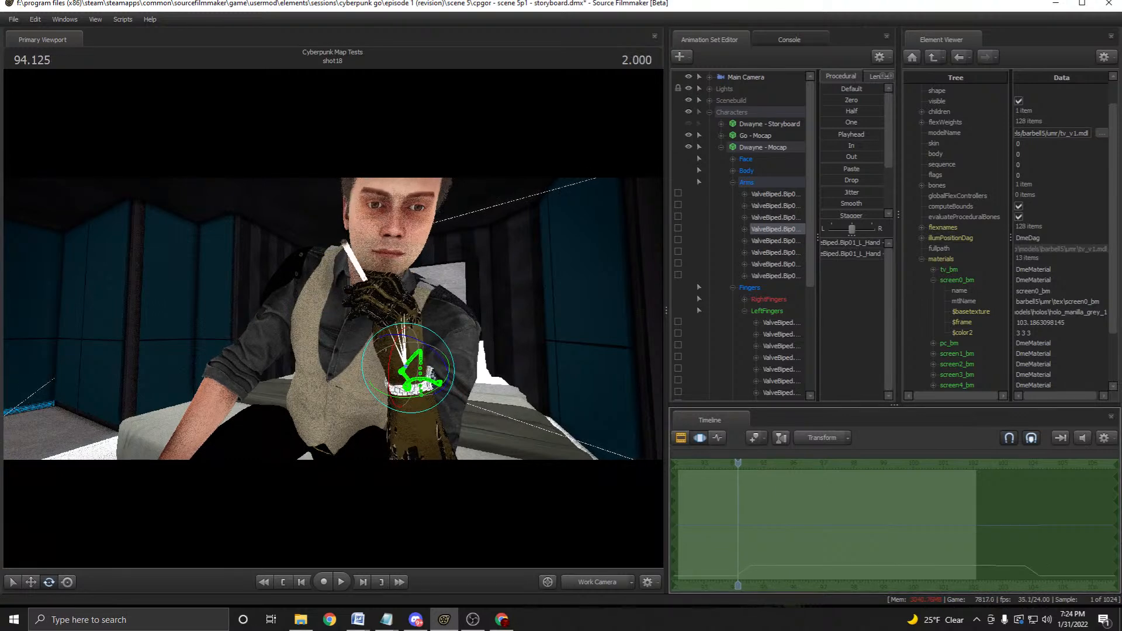
key(F4)
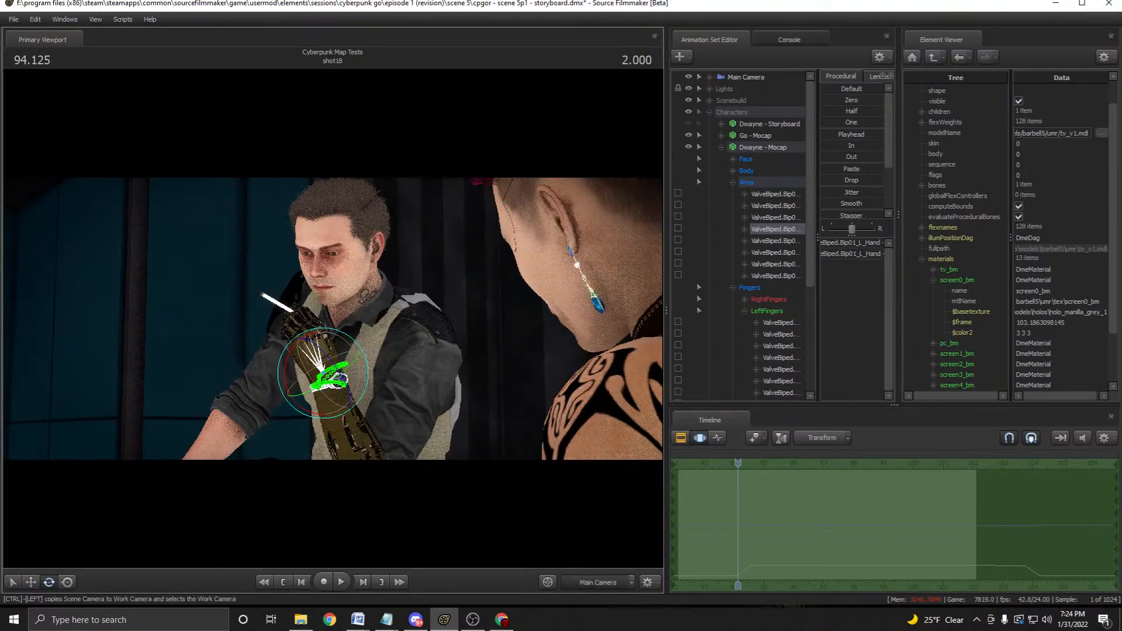
key(F4)
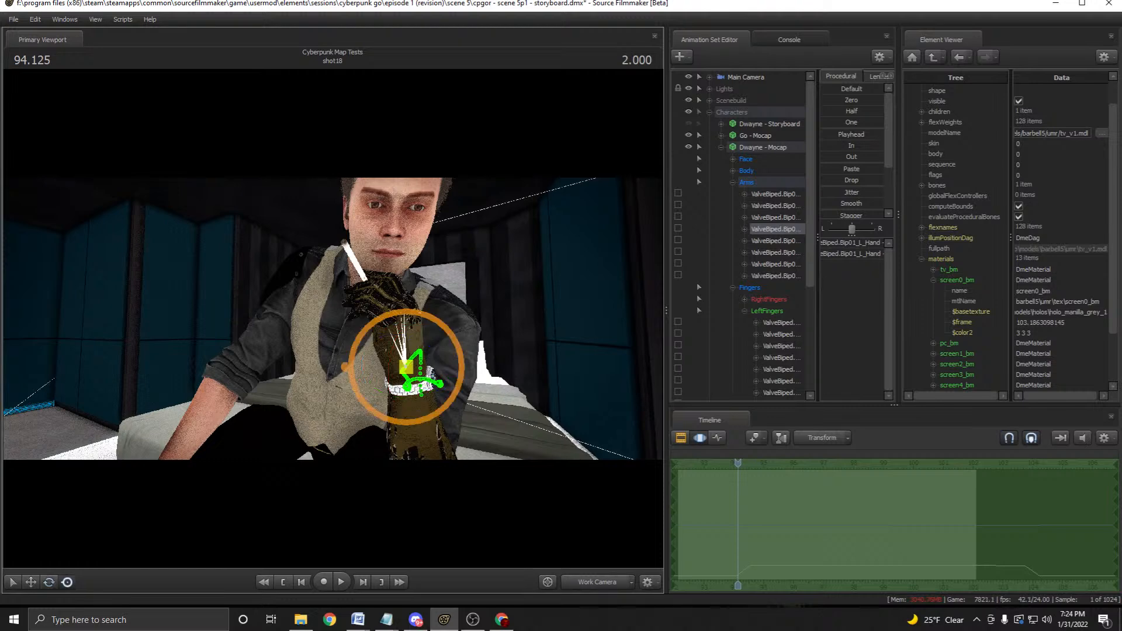
Move the playhead to 92.875 seconds and play shot18 through the Work Camera and the Main Camera to check the hand motion.
drag(403, 286, 404, 327)
key(s)
drag(705, 520, 700, 521)
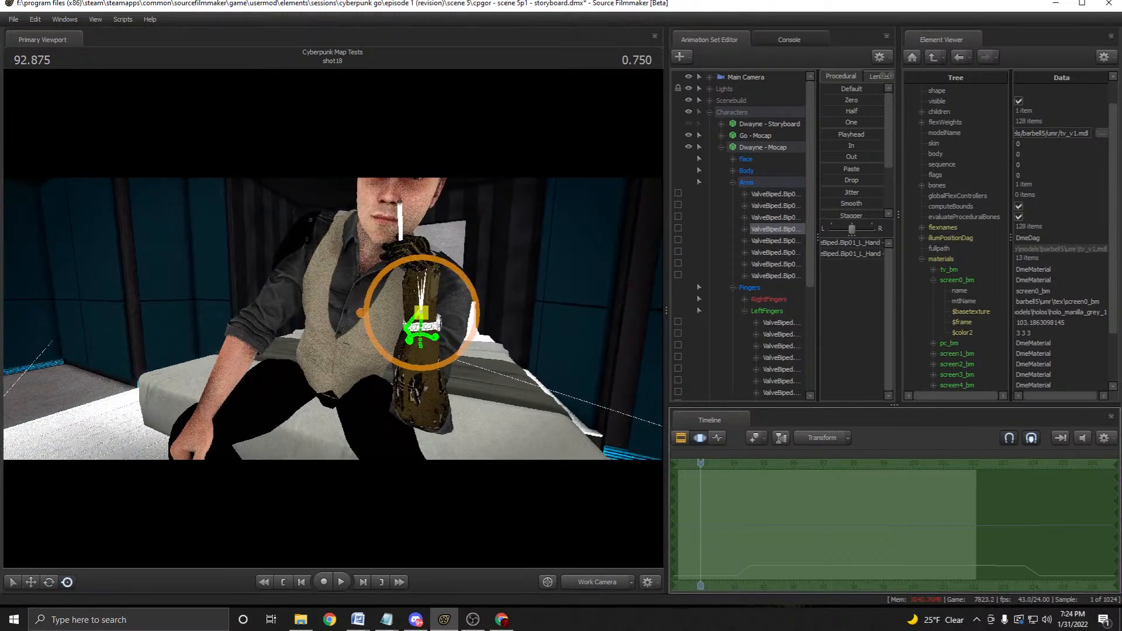
key(space)
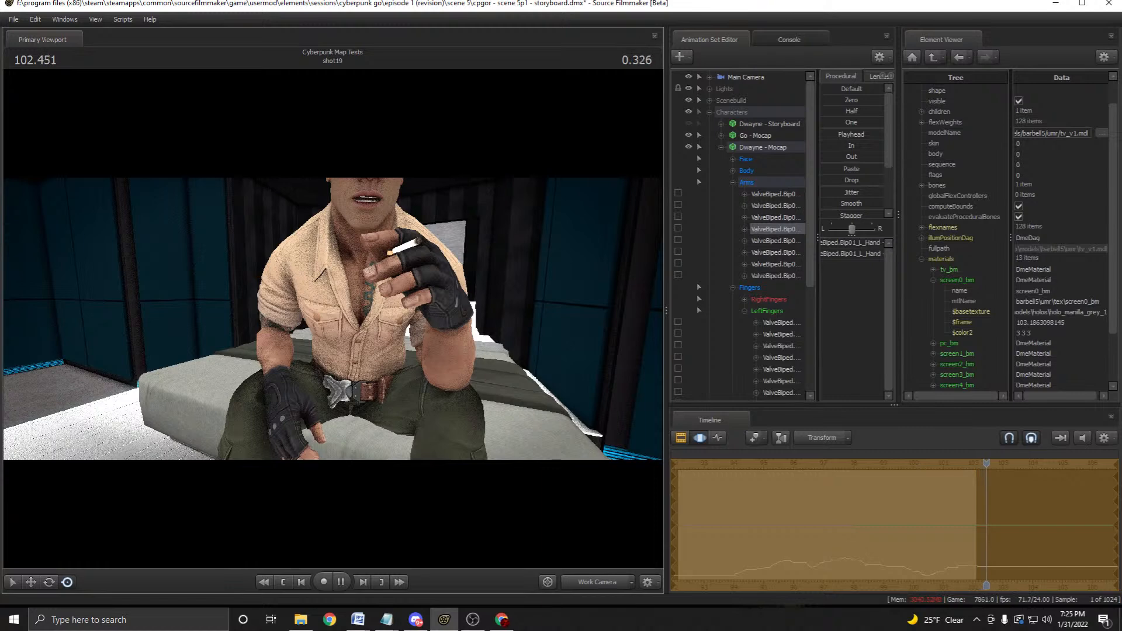
key(space)
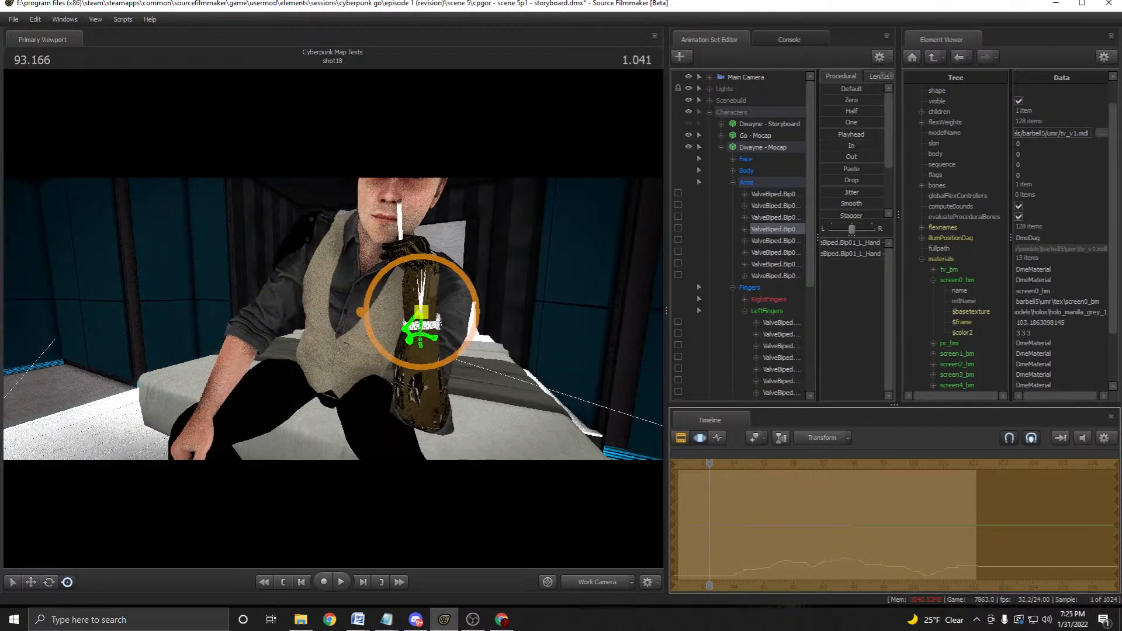
key(space)
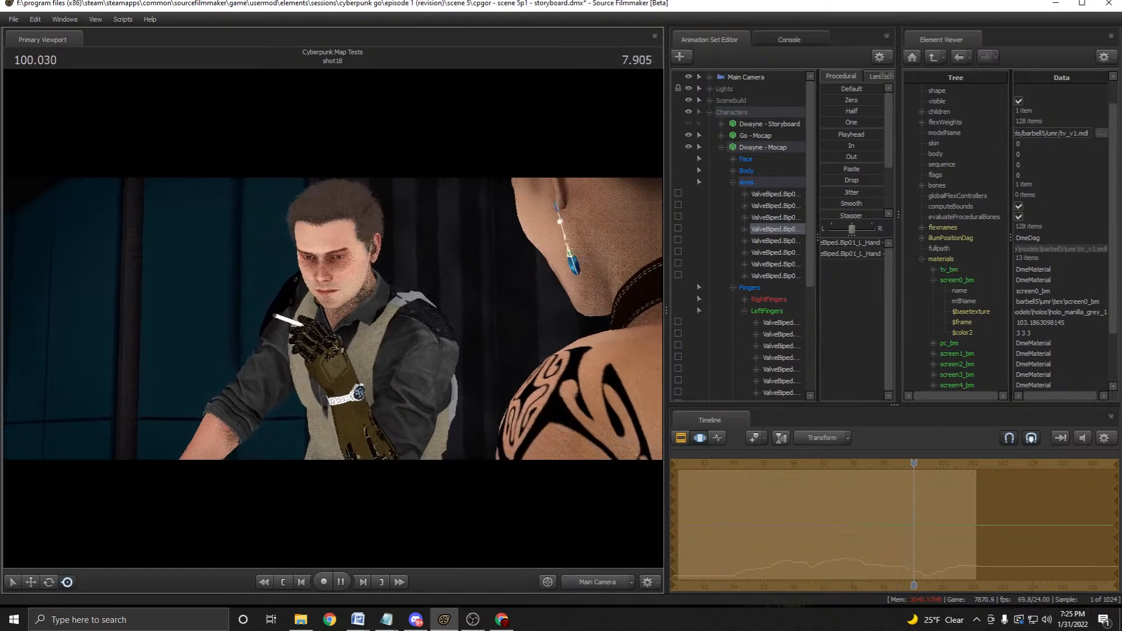
key(space)
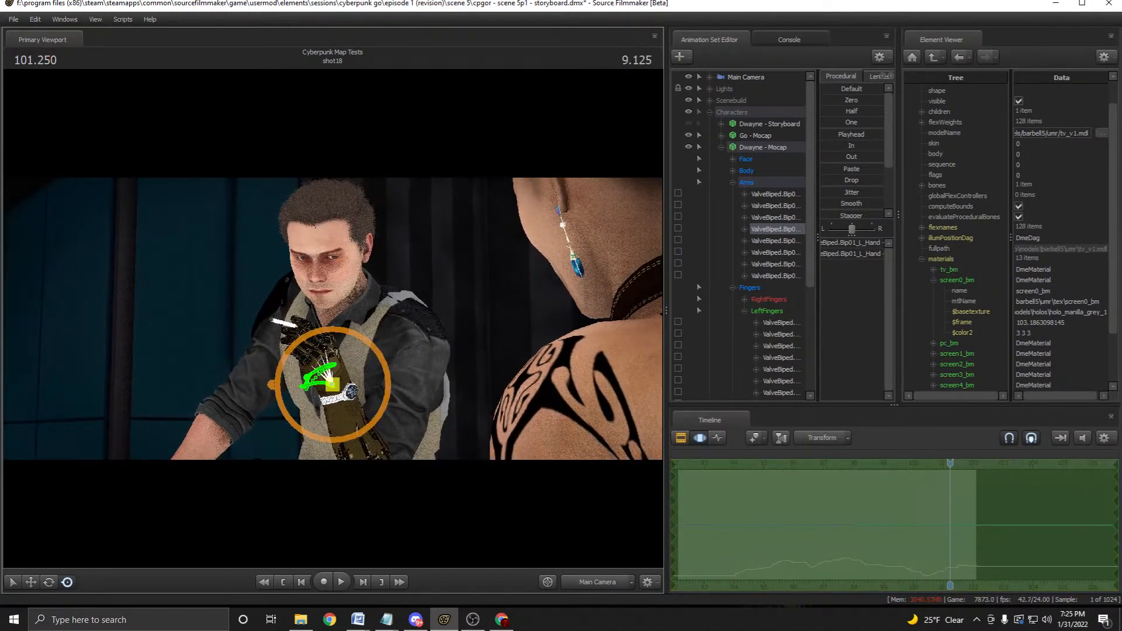
Apply a slight Smooth to the left hand bone's motion over all time and reselect the bone.
drag(848, 203, 859, 203)
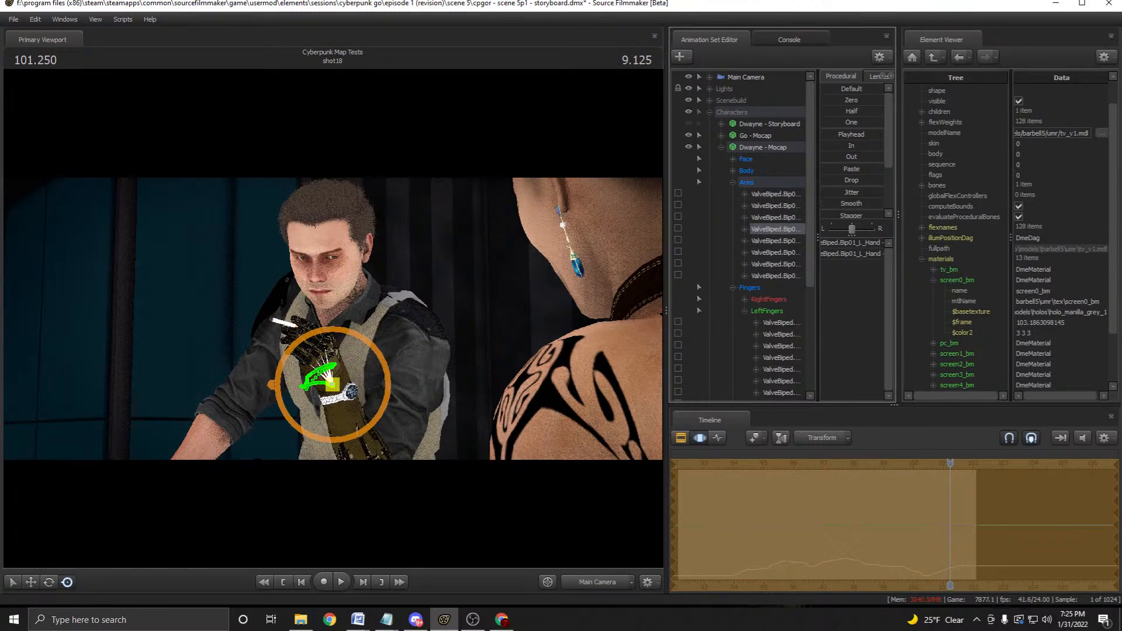
key(Return)
click(776, 240)
click(775, 229)
Compare the motion curves of Dwayne's arm bones, select the left forearm and play shot18 through the Main Camera.
click(776, 252)
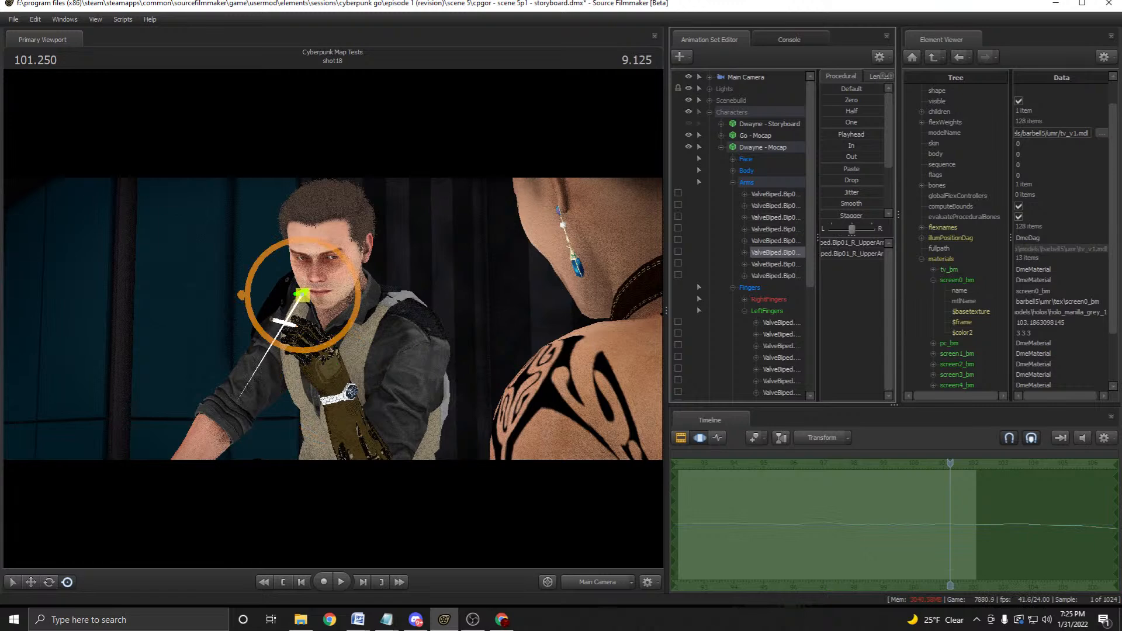
click(776, 218)
click(775, 206)
click(775, 229)
click(775, 217)
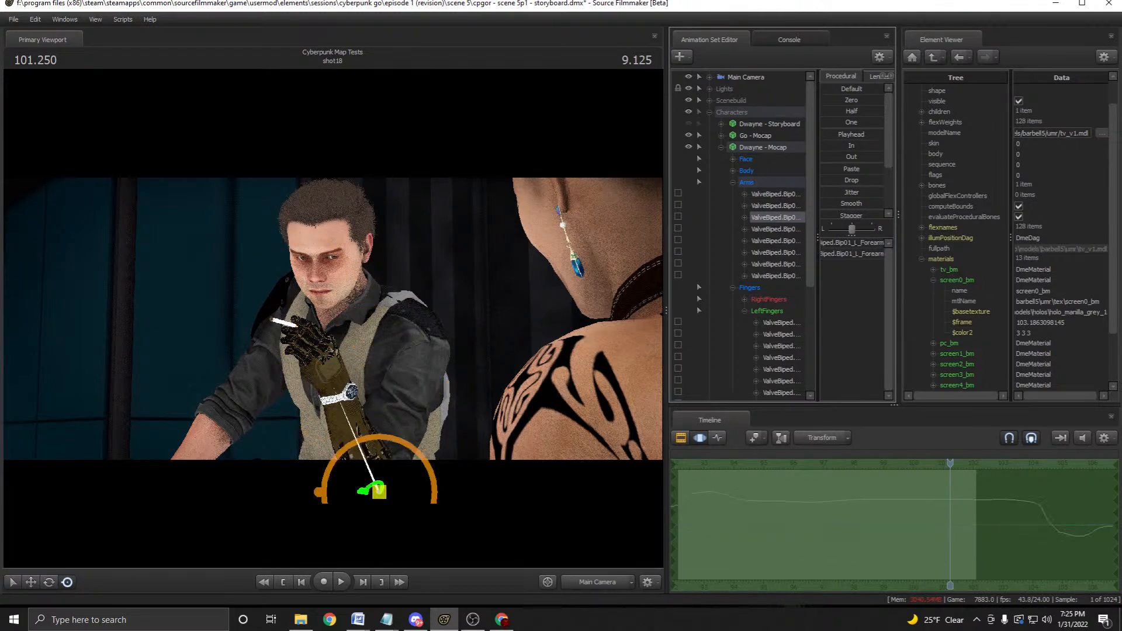
key(space)
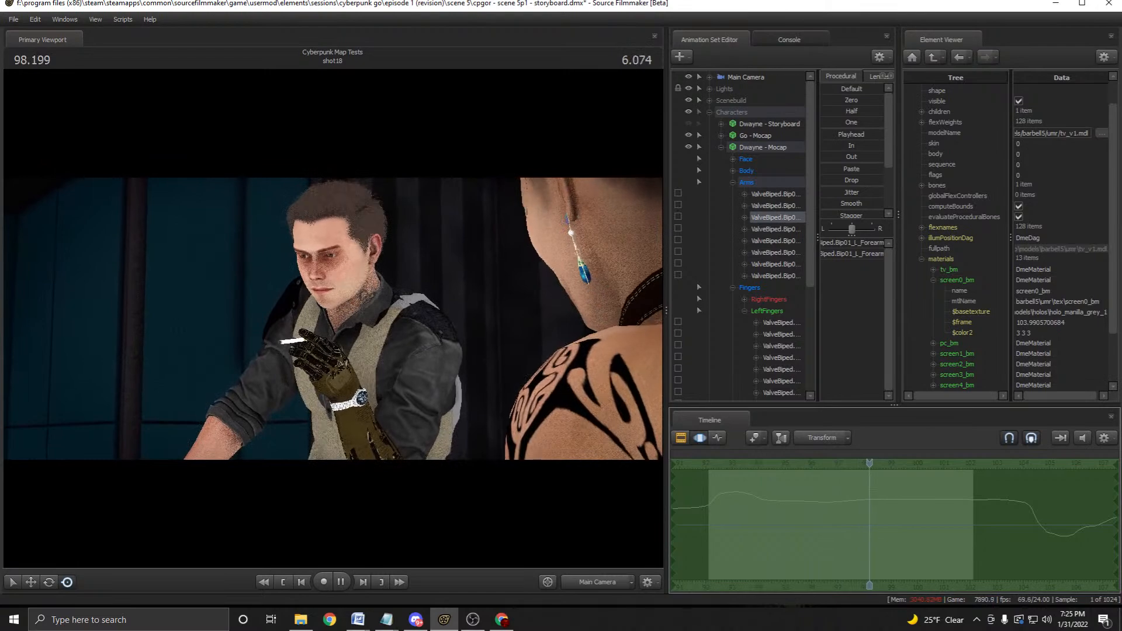
Compare the left forearm's pose at 93.875 seconds in the Main and Work Cameras and replay shot18 from about 93.25 seconds.
drag(765, 462, 755, 463)
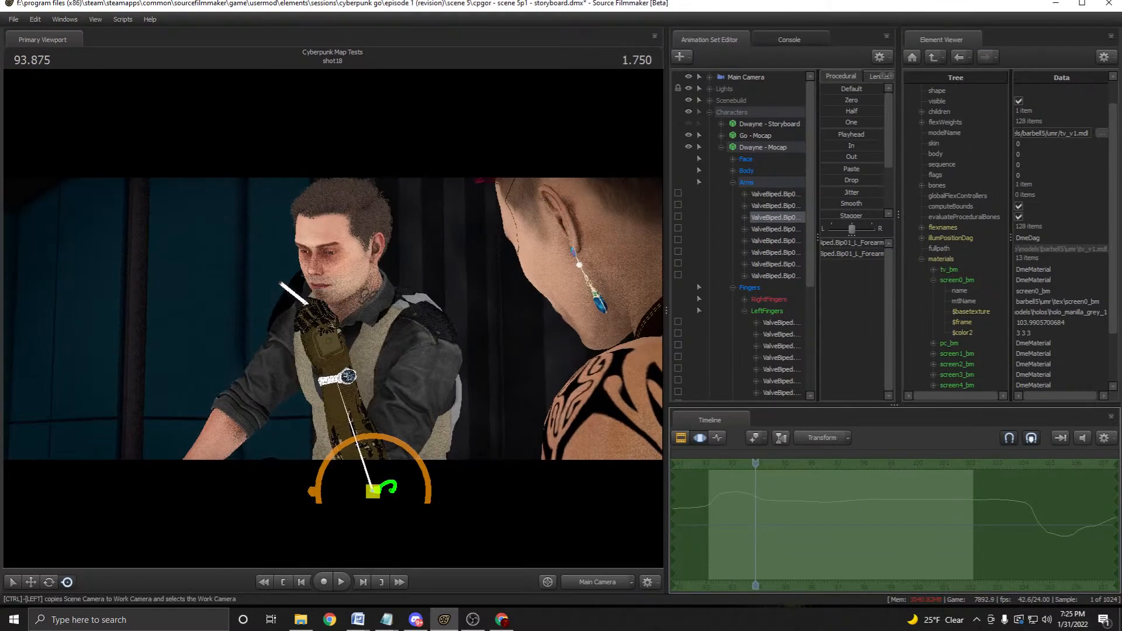
click(597, 582)
drag(333, 318, 263, 331)
click(738, 463)
key(space)
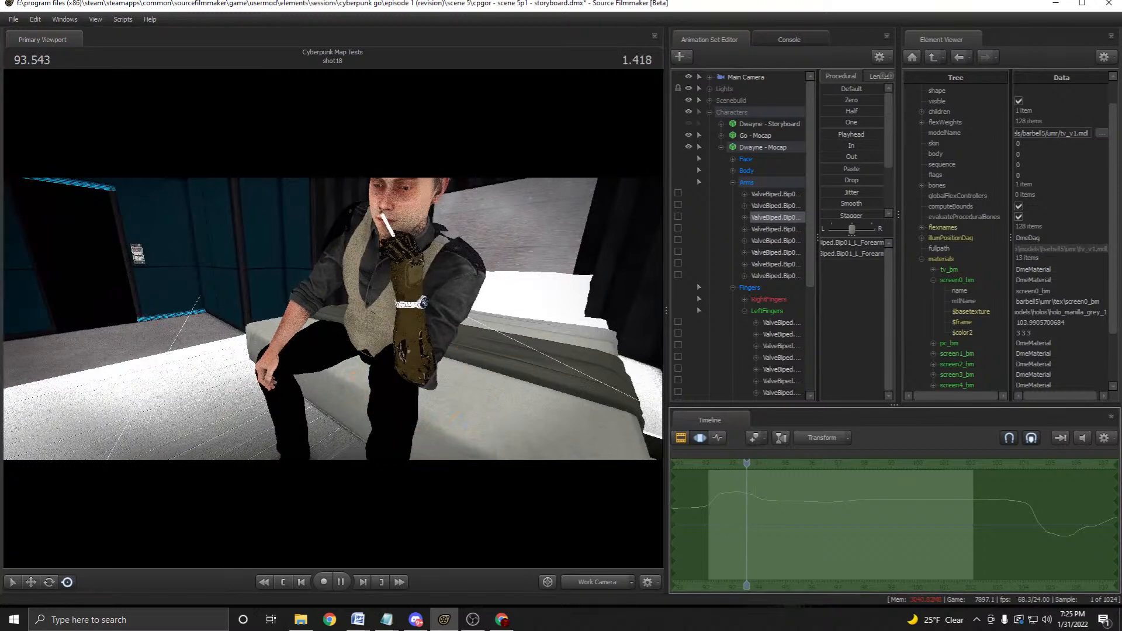
key(space)
mouse_move(754, 463)
mouse_down()
mouse_move(726, 463)
mouse_move(739, 462)
mouse_up()
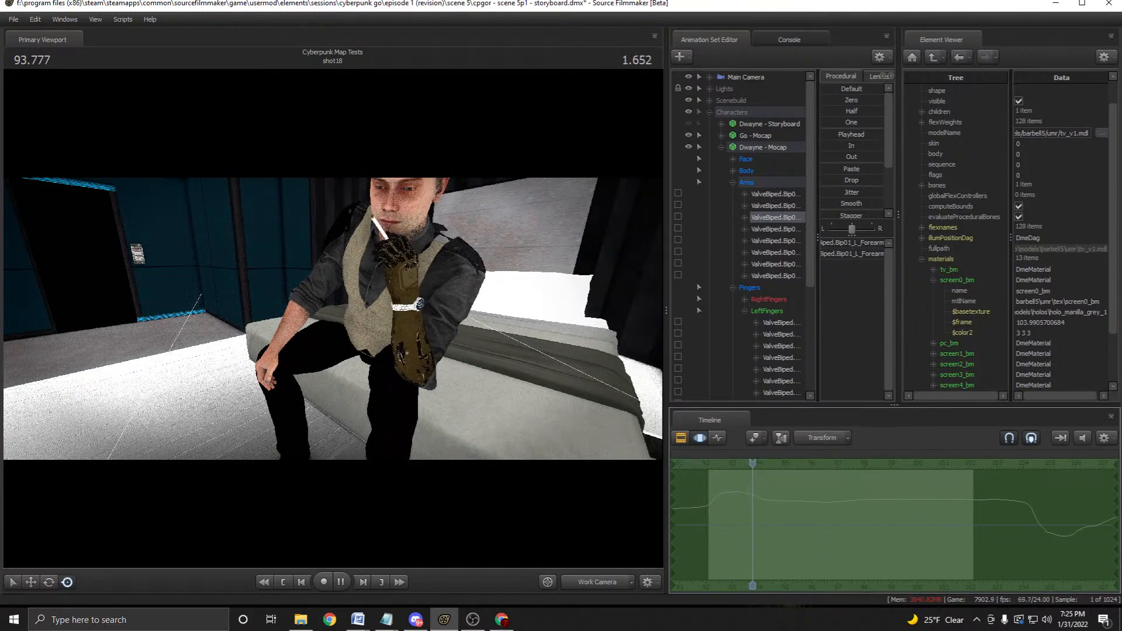
Rework the left forearm's motion during playback in the Work Camera, then review shot18 through the Main Camera.
drag(393, 304, 397, 307)
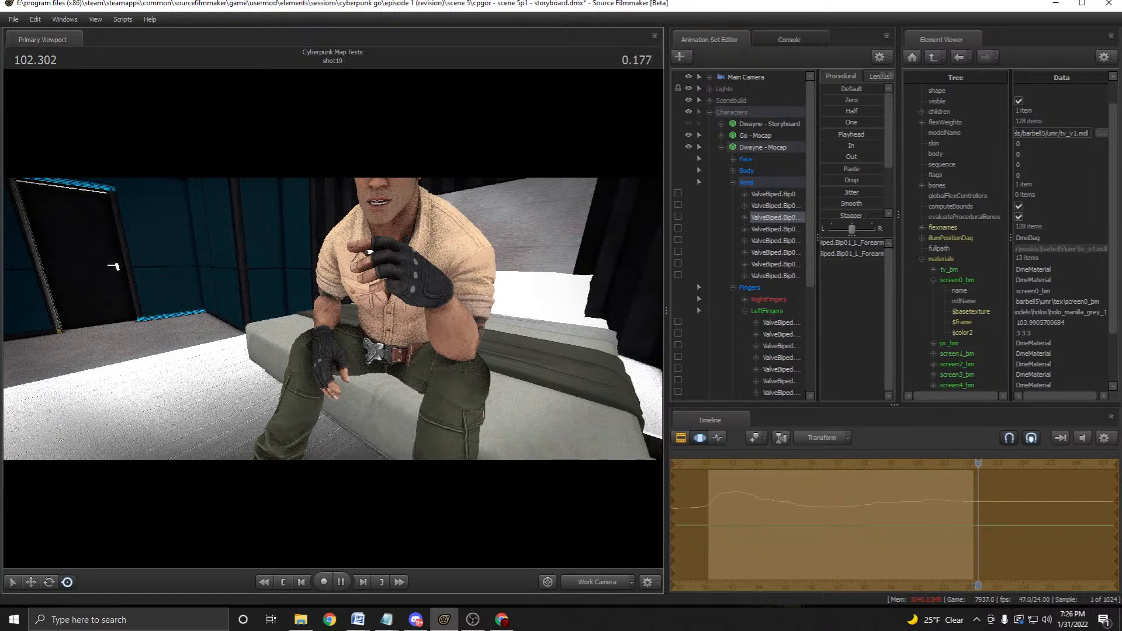
drag(982, 462, 720, 463)
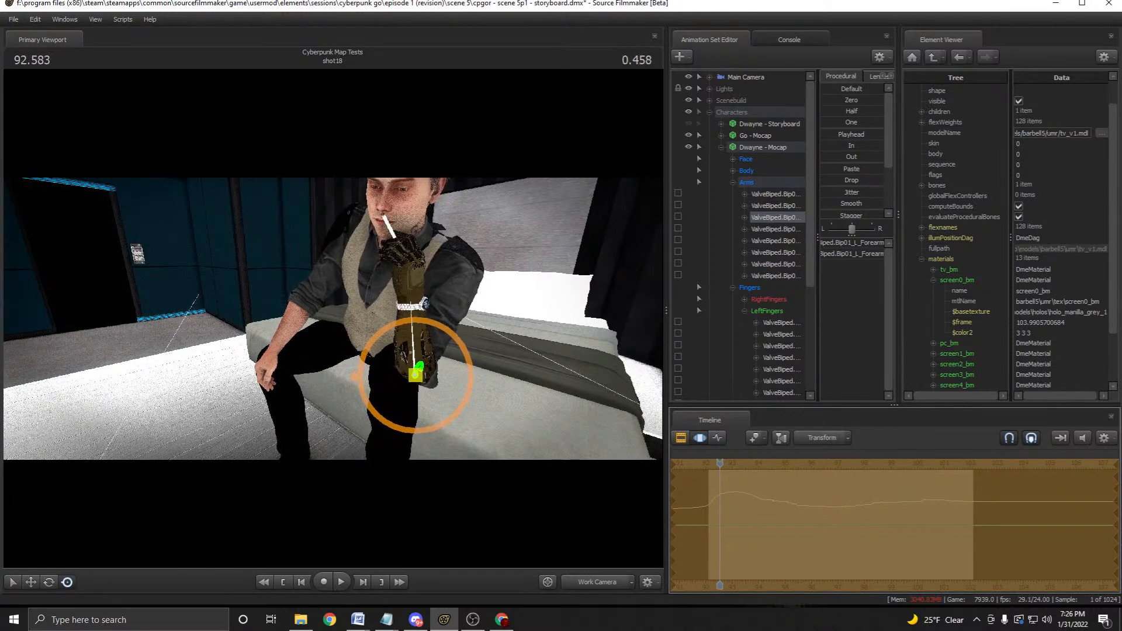
key(F4)
click(340, 582)
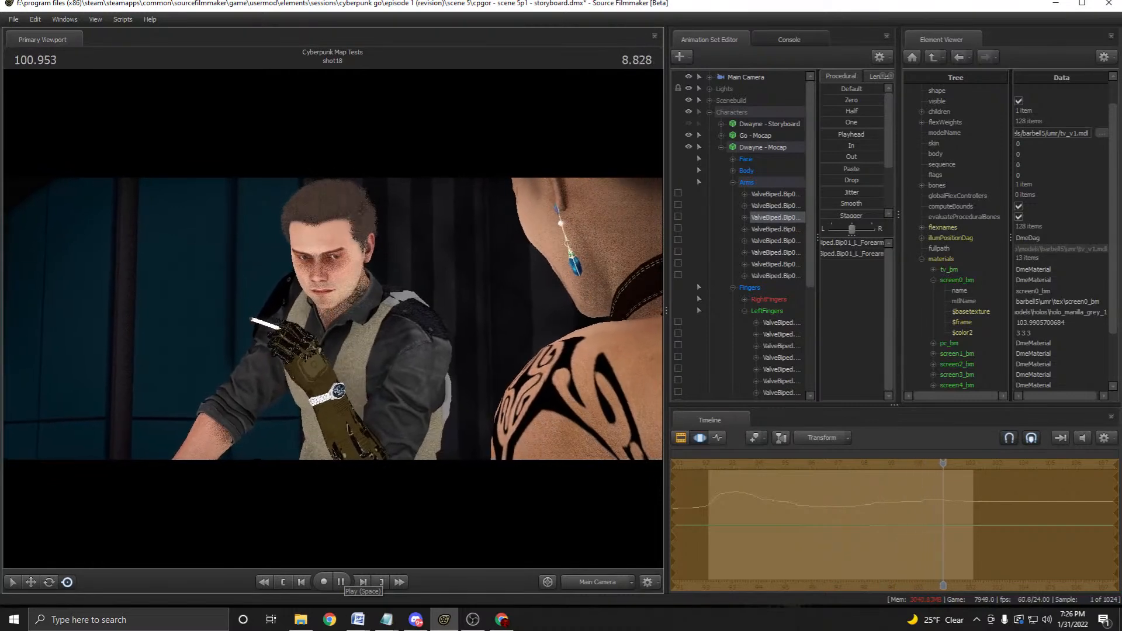
key(space)
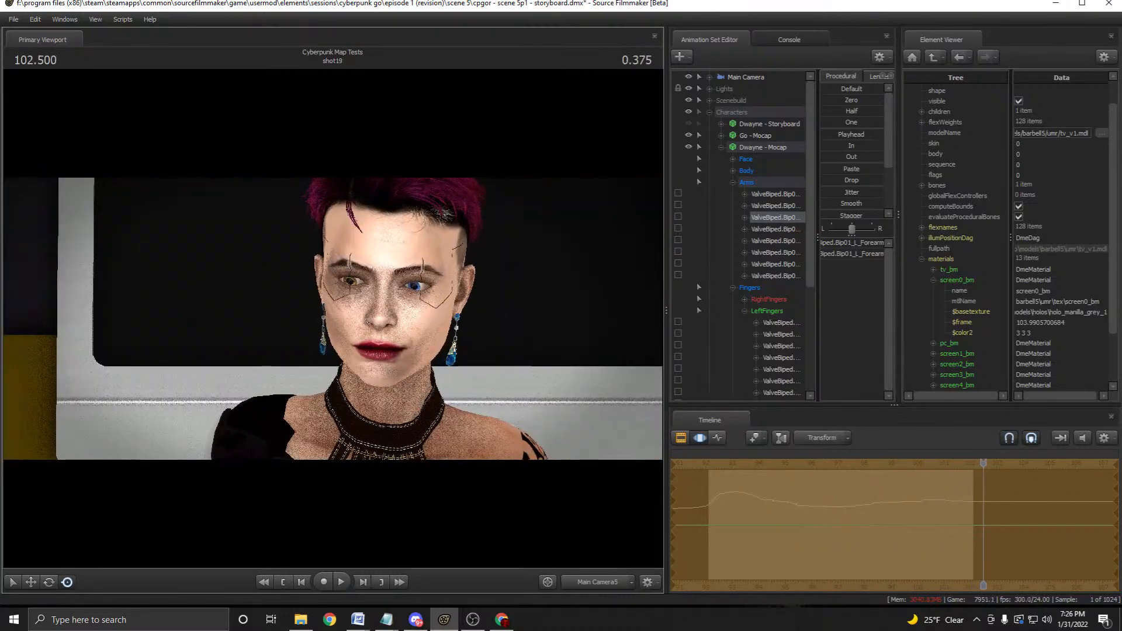
Limit the left forearm's change to about 93.9 to 103.4 seconds and play shot18 through the Main Camera to check it.
drag(673, 545, 761, 545)
click(758, 463)
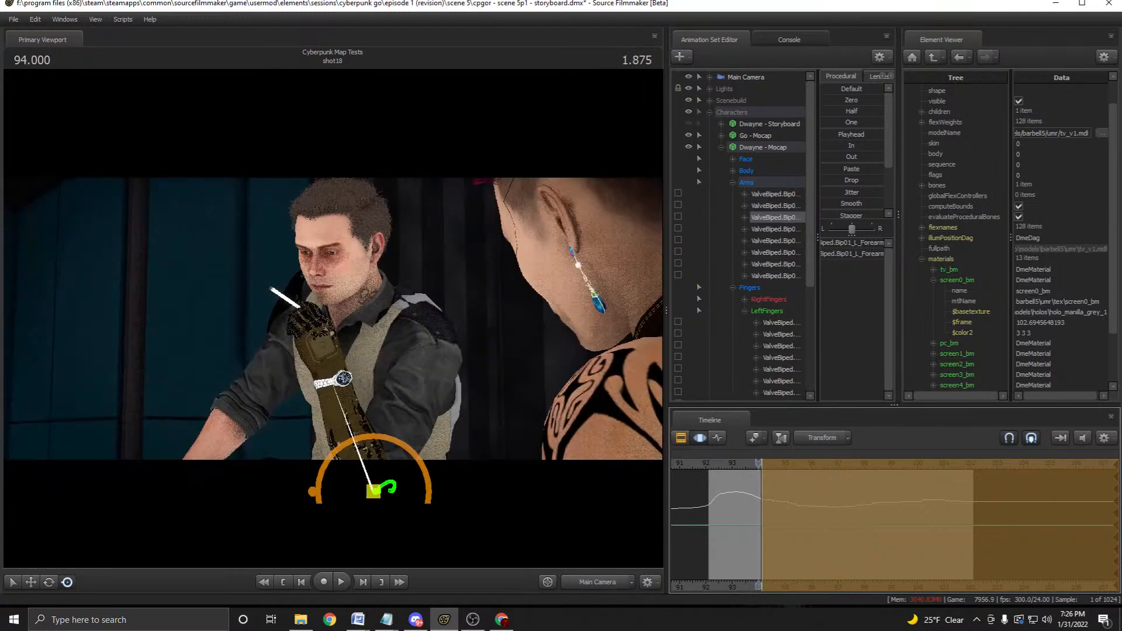
drag(761, 545, 755, 544)
mouse_move(758, 464)
mouse_down()
mouse_move(900, 463)
mouse_move(734, 463)
mouse_move(1007, 463)
mouse_up()
key(space)
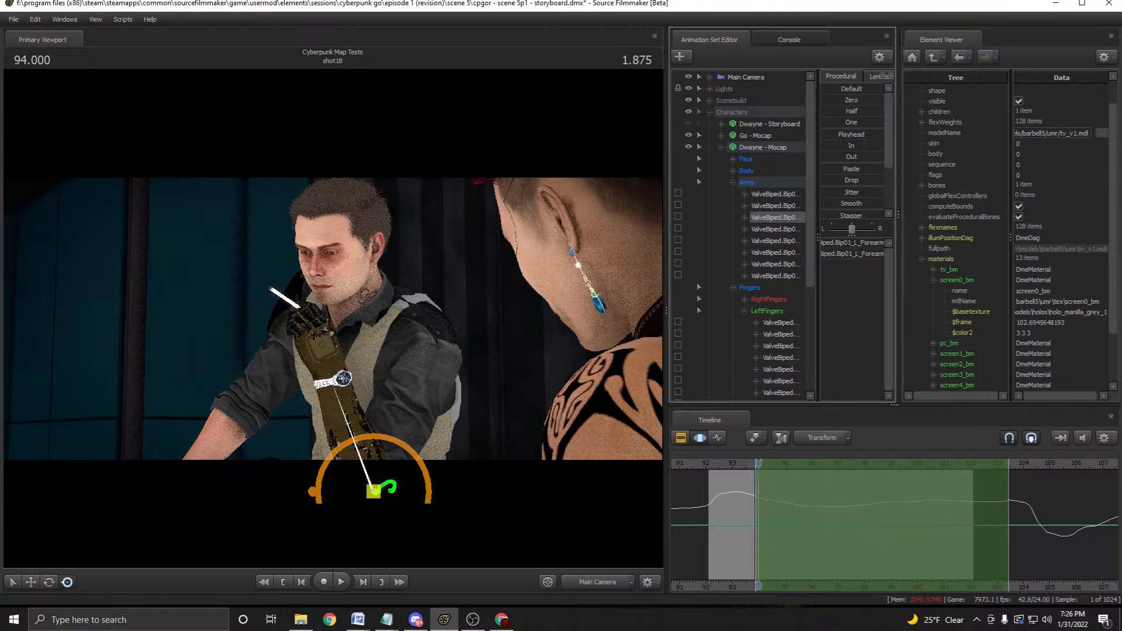
key(space)
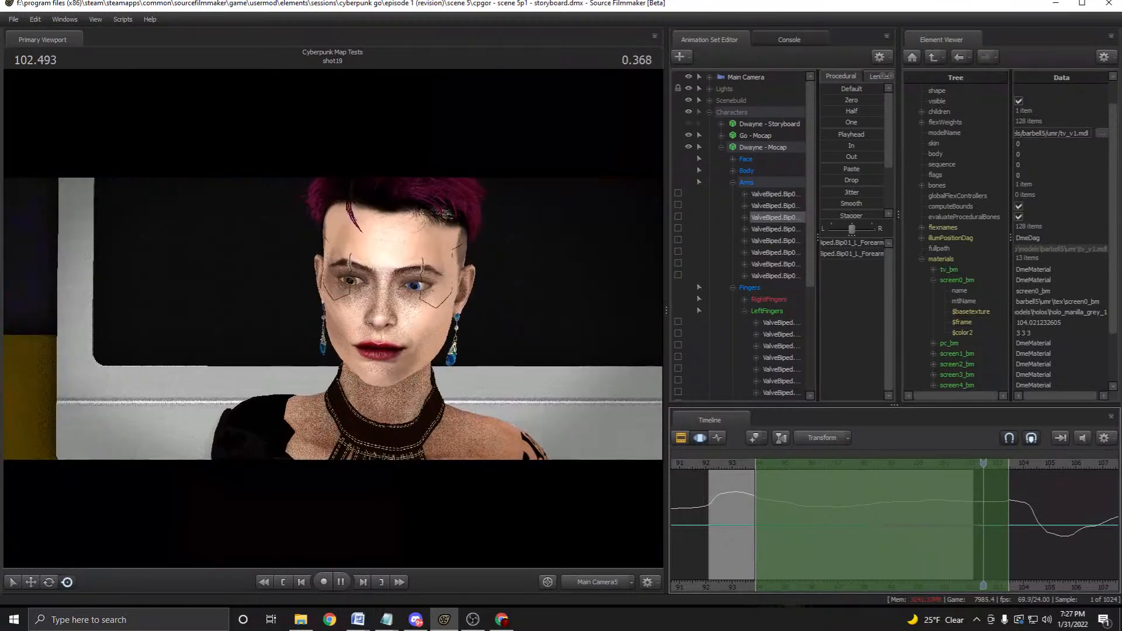
key(space)
Compare the motion curves of Dwayne's arm bones near 94 seconds and select the left hand bone.
click(773, 275)
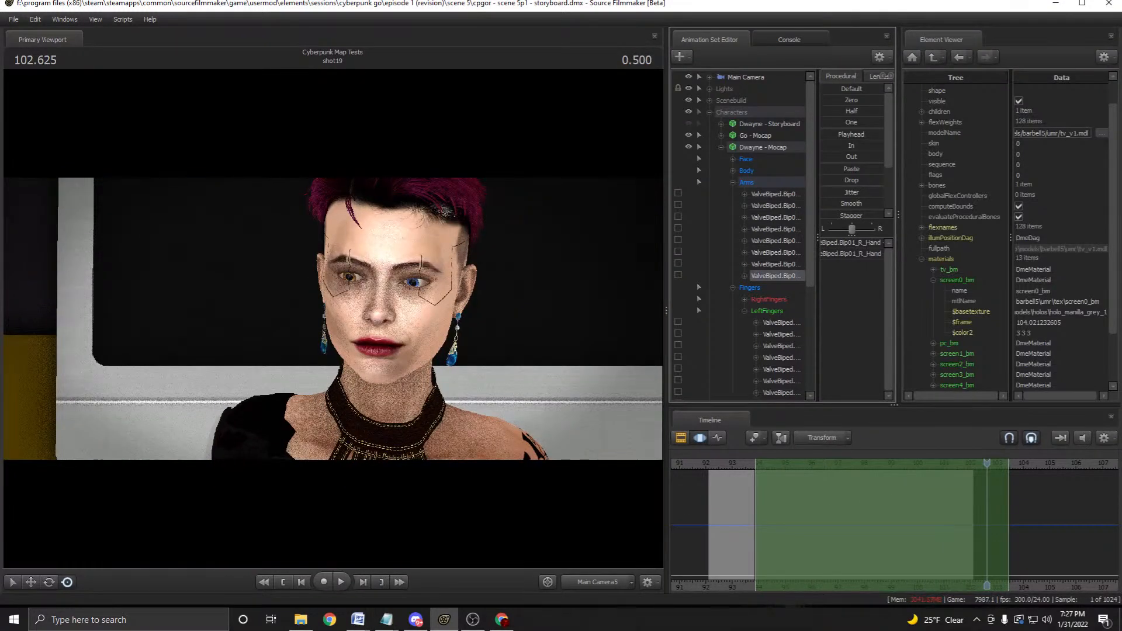
click(772, 240)
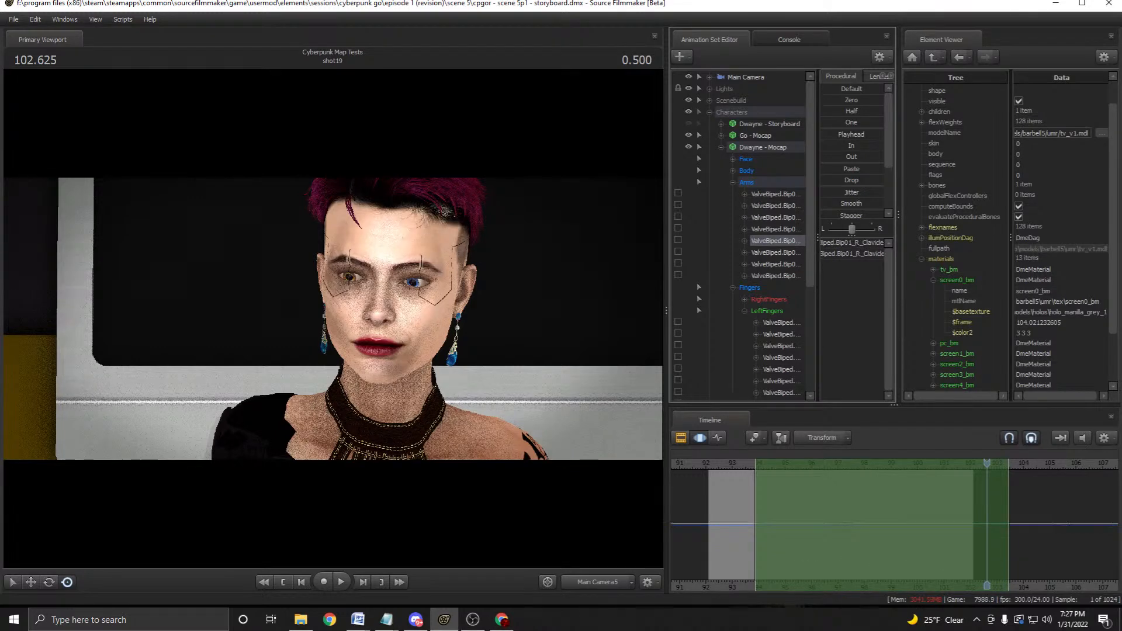
click(759, 520)
click(775, 229)
click(775, 217)
click(775, 241)
click(775, 229)
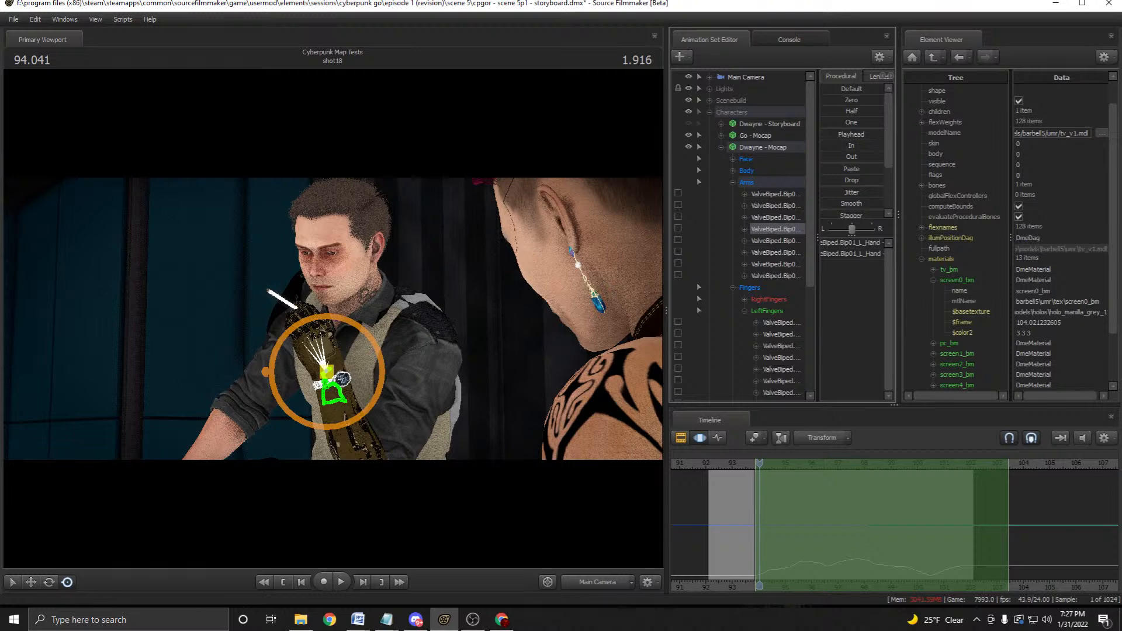
Play the left hand motion, then flatten it from about 95.1 to 98.6 seconds to its 95.125-second pose with Playhead.
key(space)
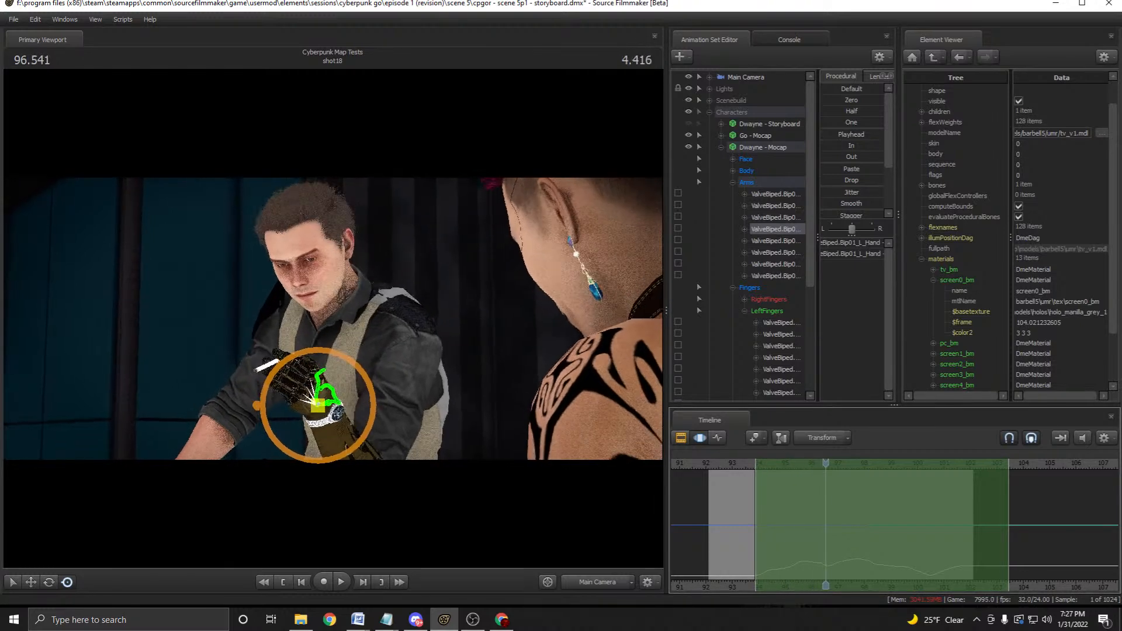
key(space)
key(space)
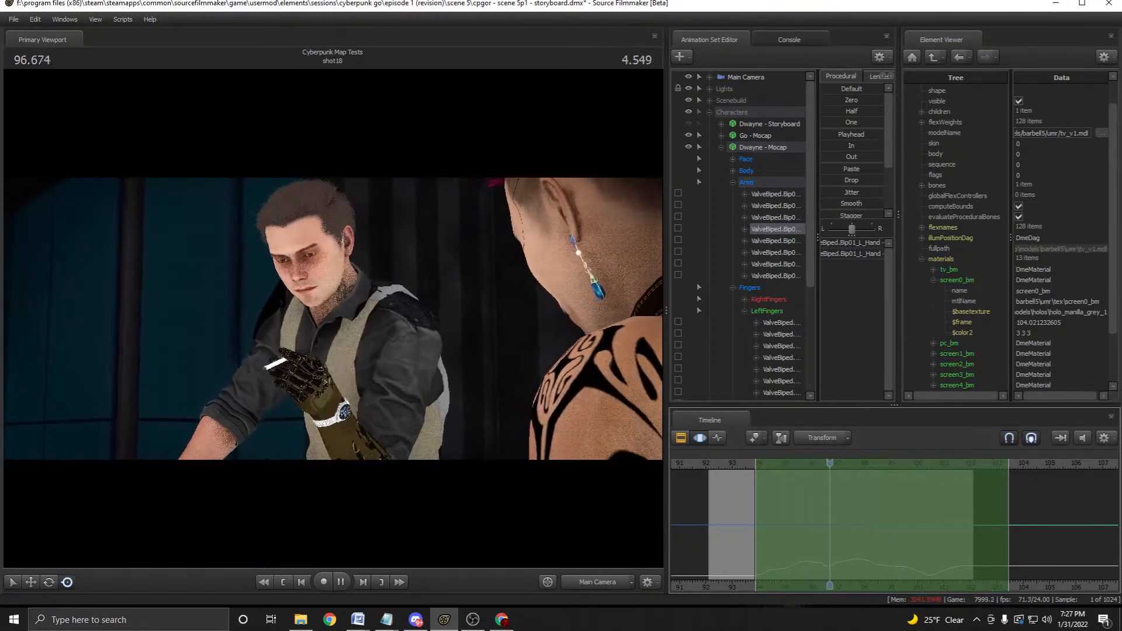
key(space)
drag(848, 526, 786, 520)
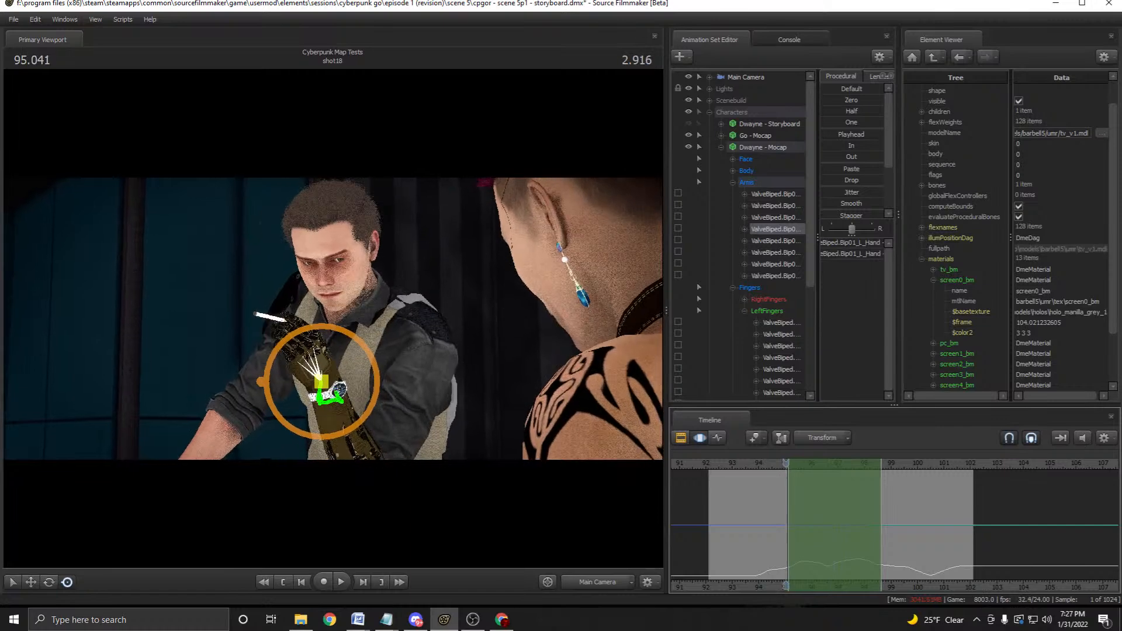
click(851, 134)
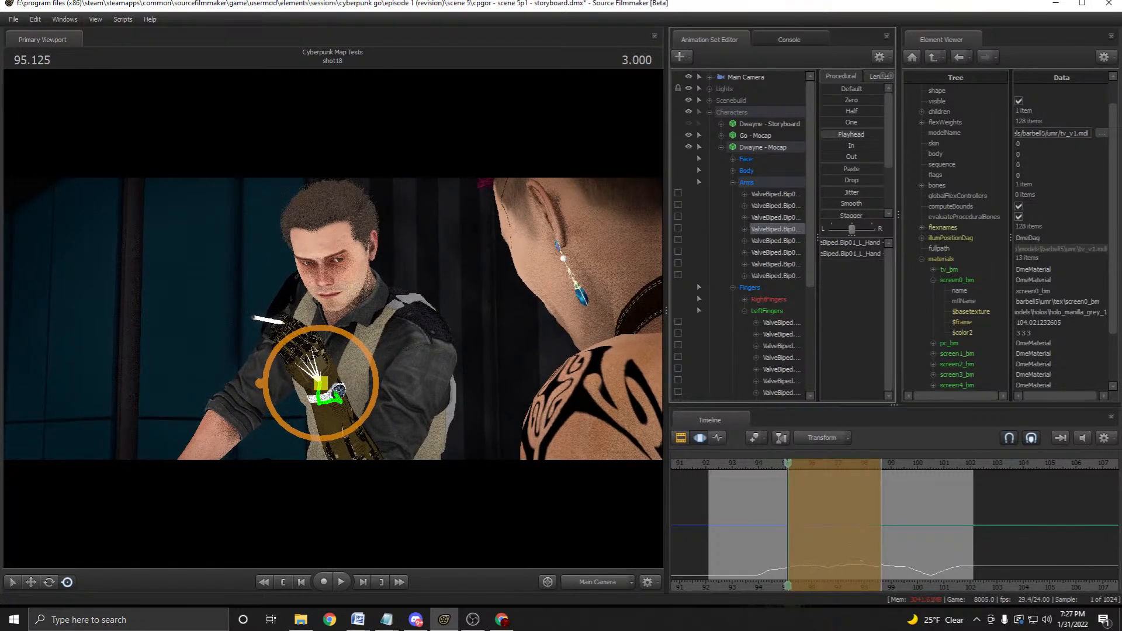
Apply a slight Round to the left hand's motion around 98.75 seconds and replay shot18 to check it.
drag(788, 520, 891, 520)
shift+scroll(891, 520, up, 4)
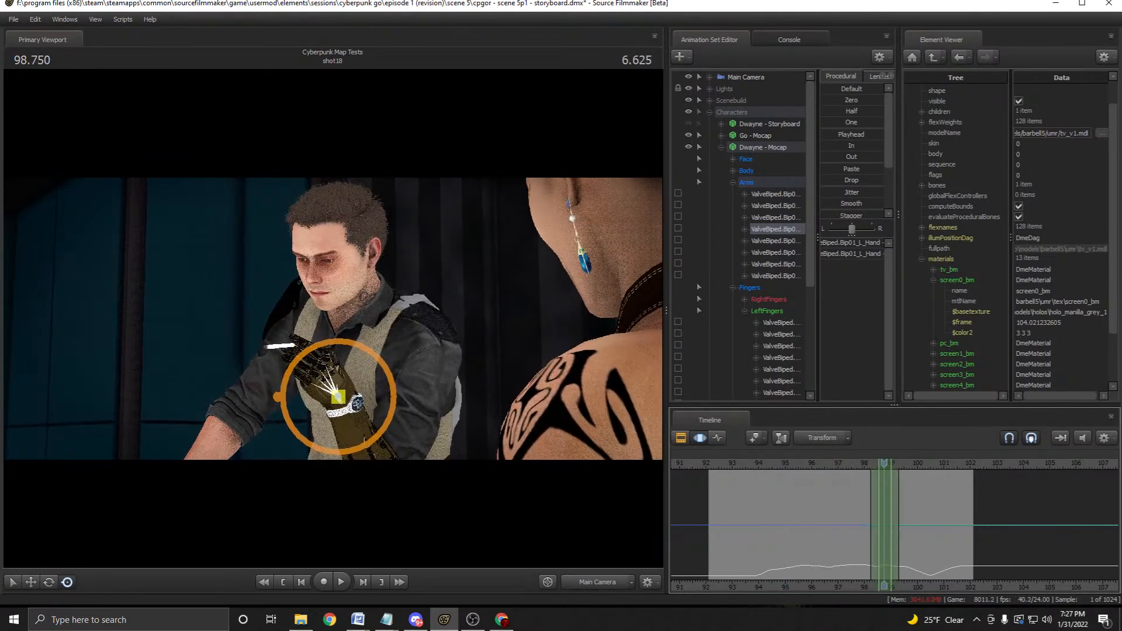
scroll(844, 193, down, 3)
drag(824, 212, 843, 212)
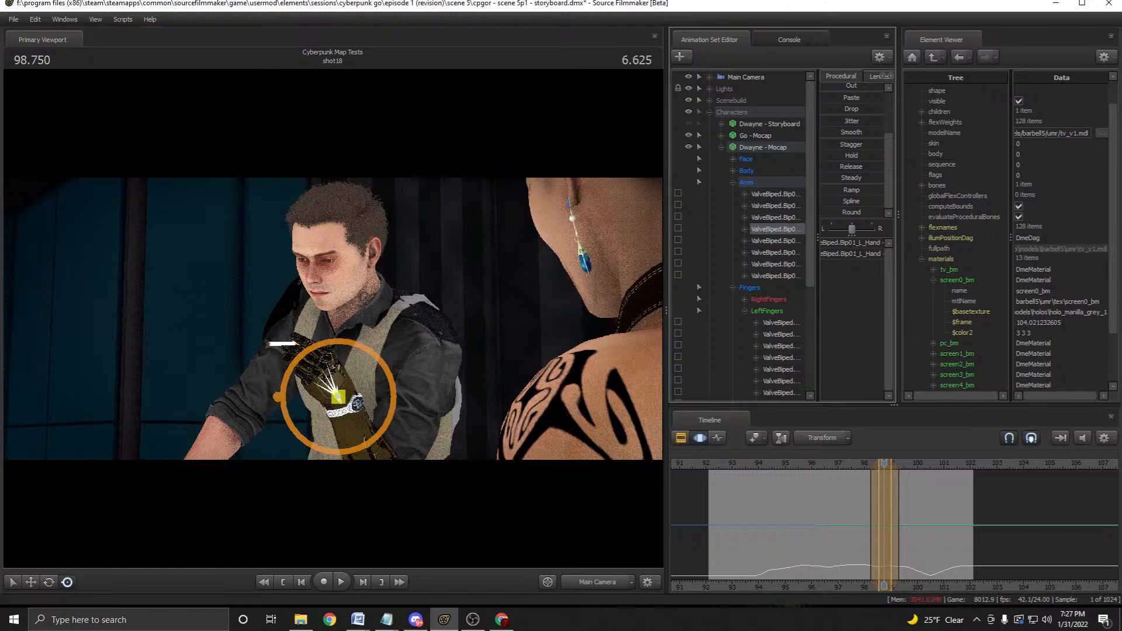
key(space)
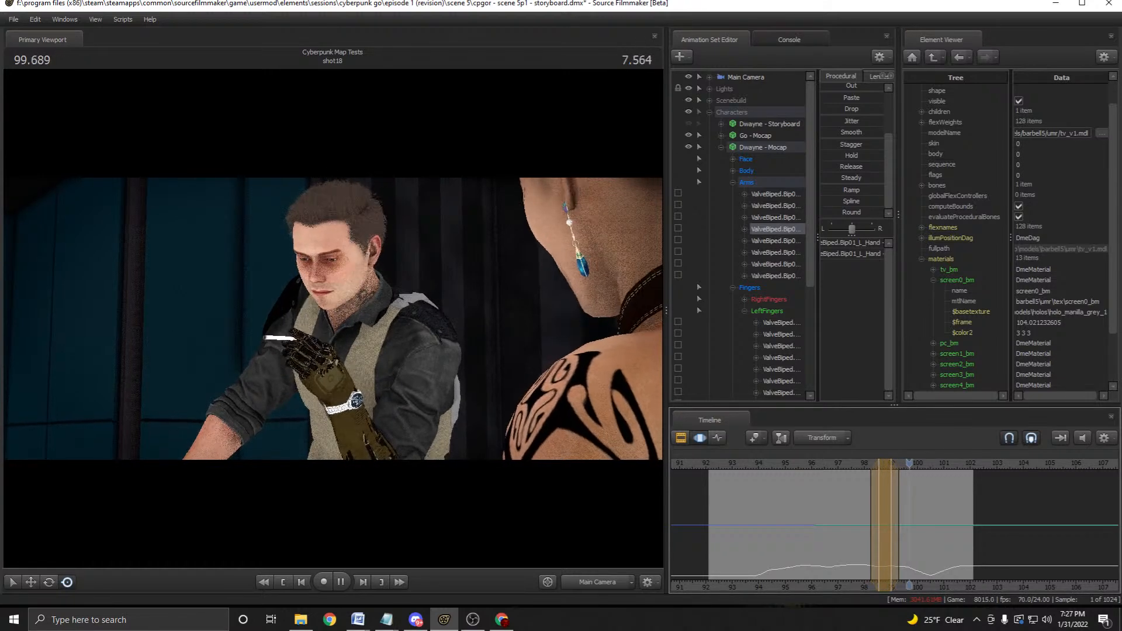
key(space)
key(space)
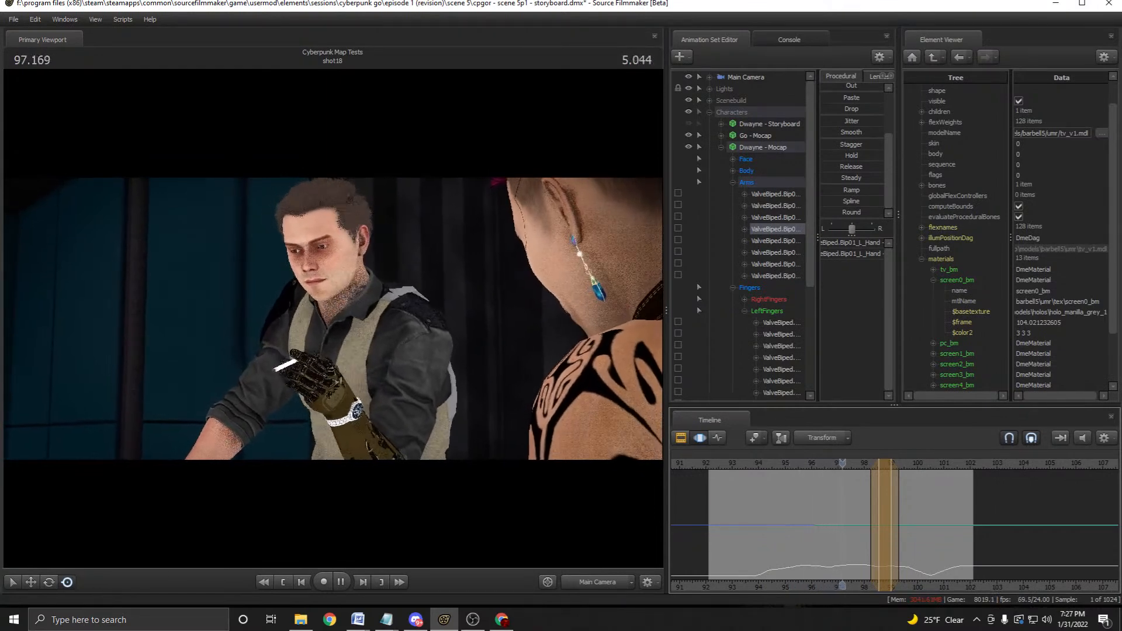
key(space)
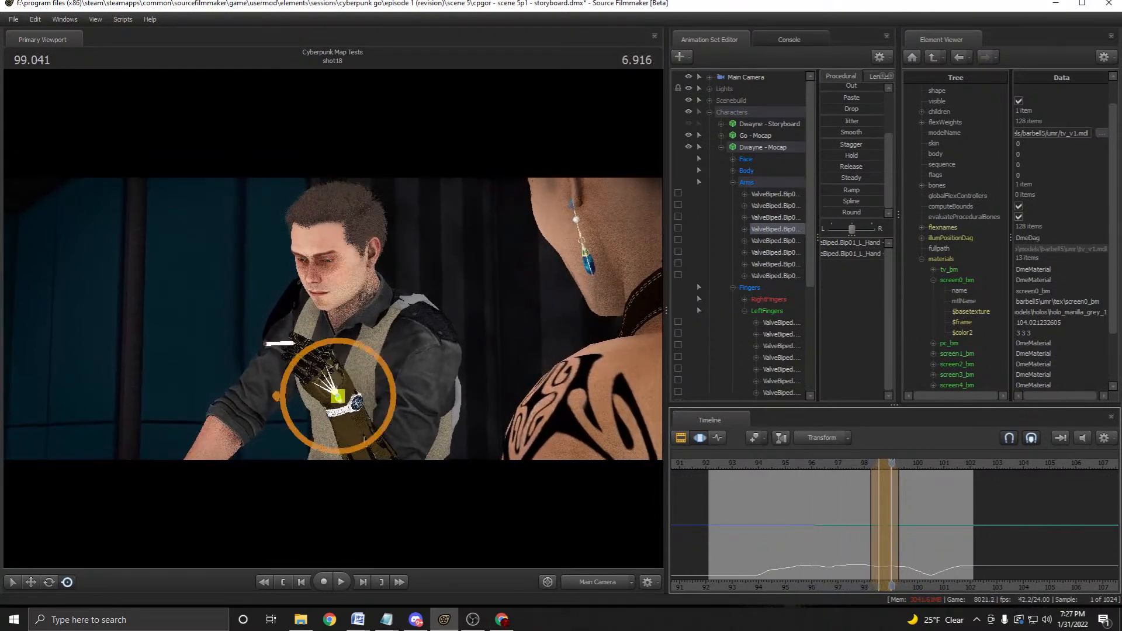
key(space)
key(space)
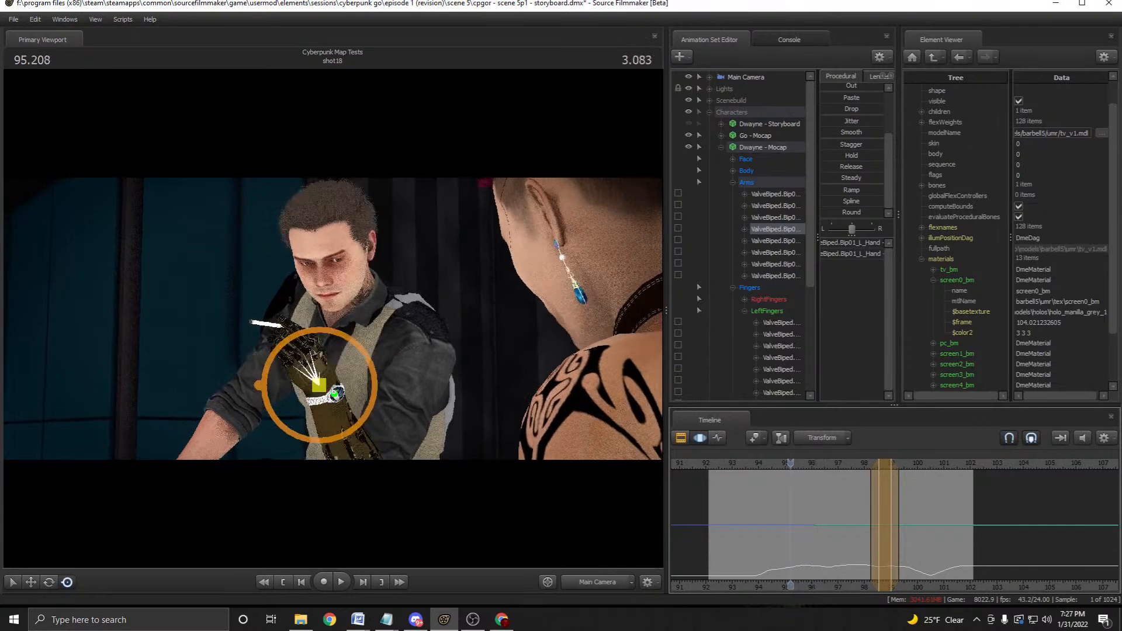
Clear the time selection and set the playhead to 95.000 seconds in the Work Camera.
key(Escape)
key(Escape)
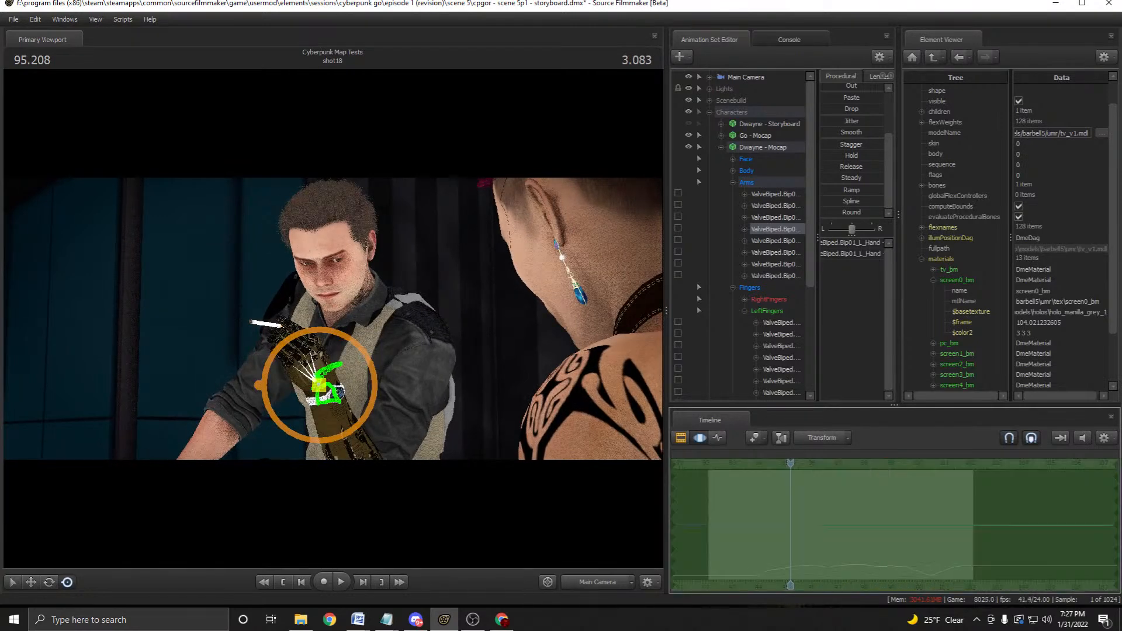
key(Right)
key(Right)
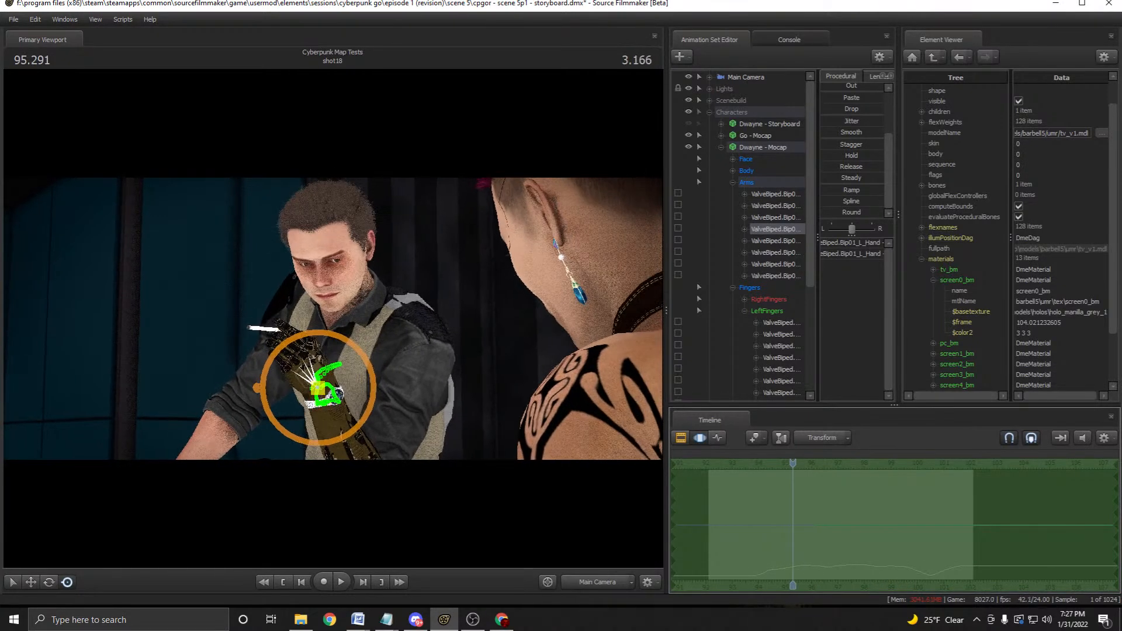
click(597, 582)
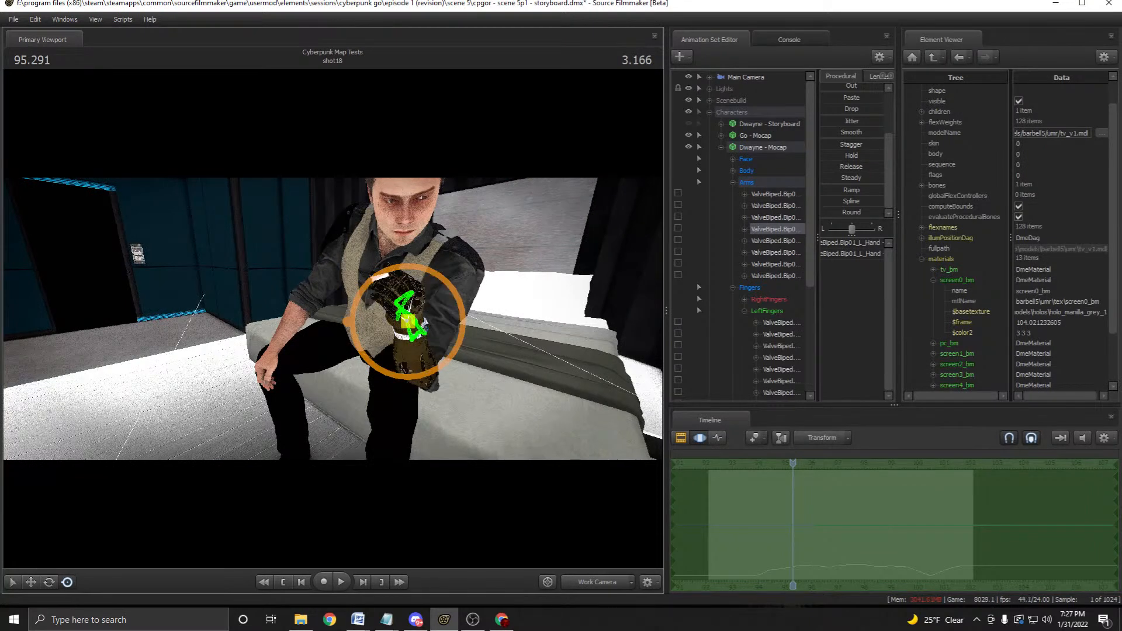
key(Left)
key(Left)
key(Left)
key(Left)
key(Left)
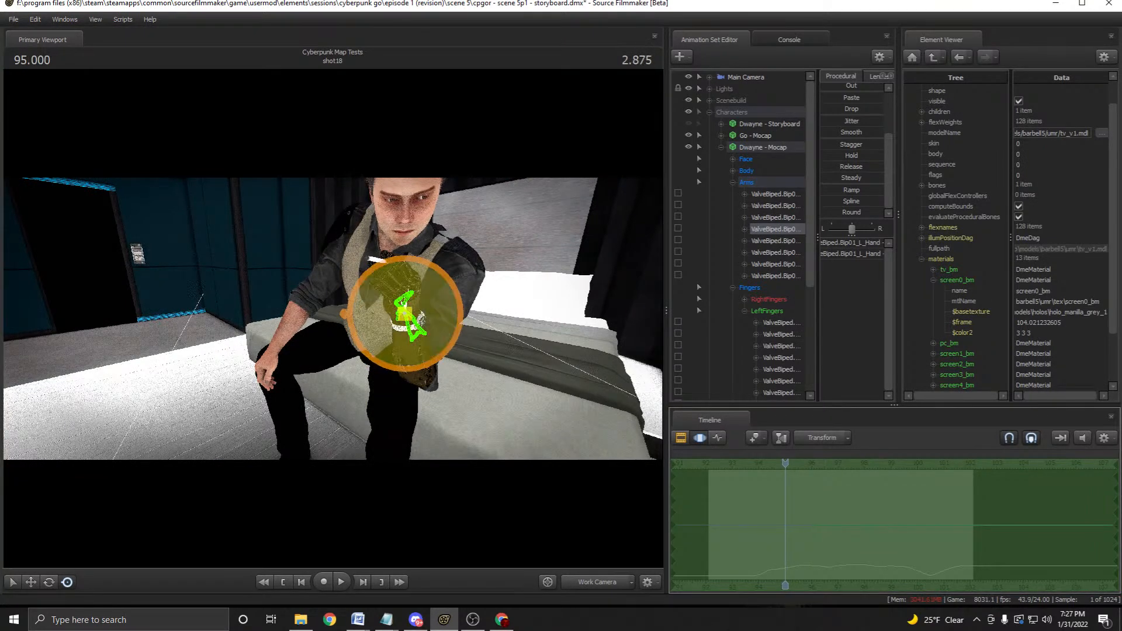
Record a new left hand rotation during playback from 95 seconds in the Work Camera and review it through the Main Camera.
key(space)
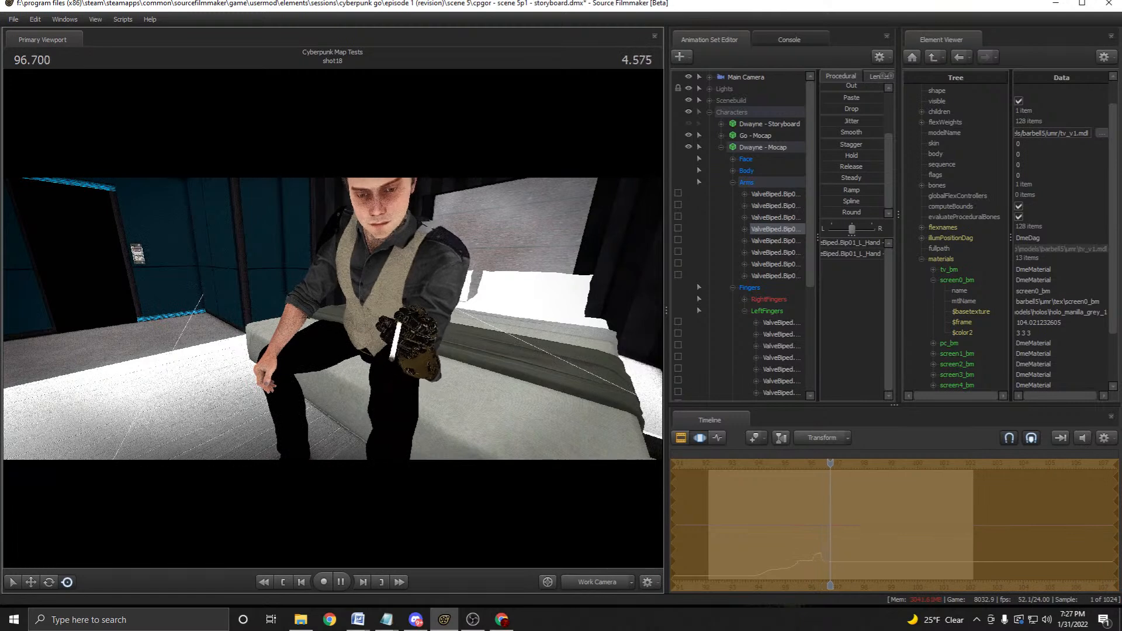
key(space)
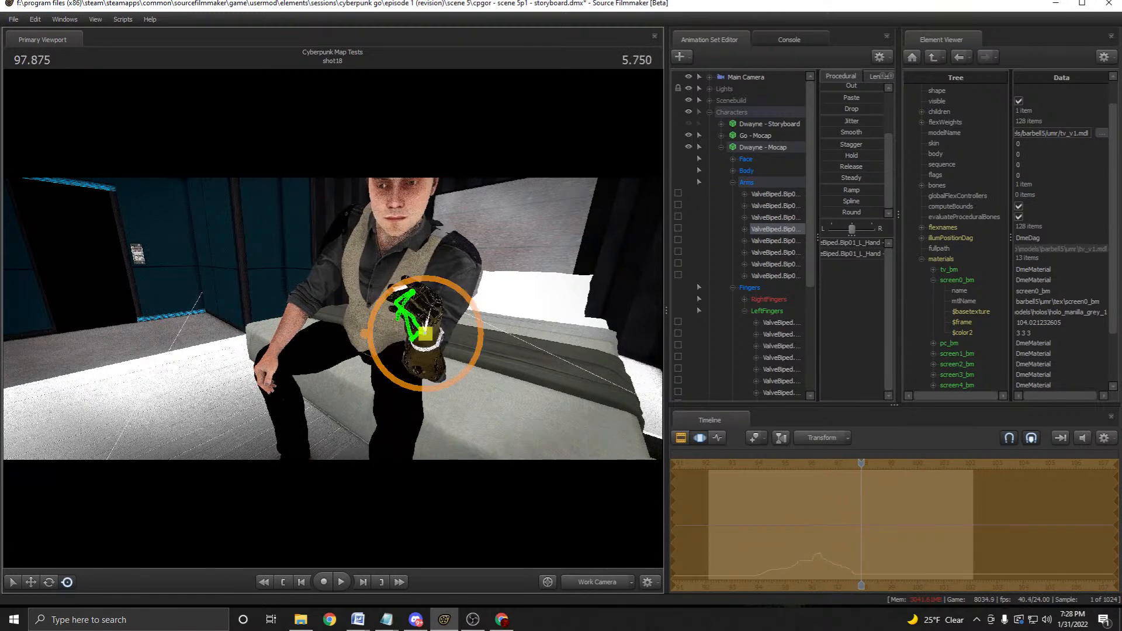
key(F4)
key(space)
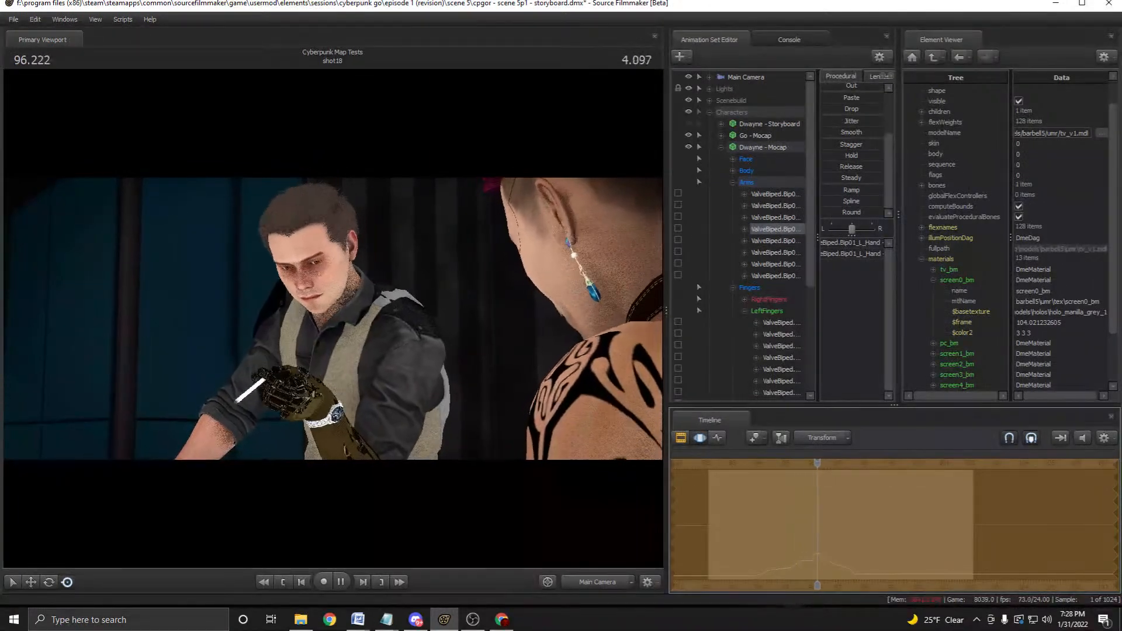
key(space)
Round off the left hand's motion around 96.25 seconds, then across about 93.6 to 98.4 seconds.
mouse_move(854, 464)
mouse_down()
mouse_move(755, 463)
mouse_move(885, 464)
mouse_move(769, 463)
mouse_move(850, 464)
mouse_move(772, 463)
mouse_move(818, 463)
mouse_up()
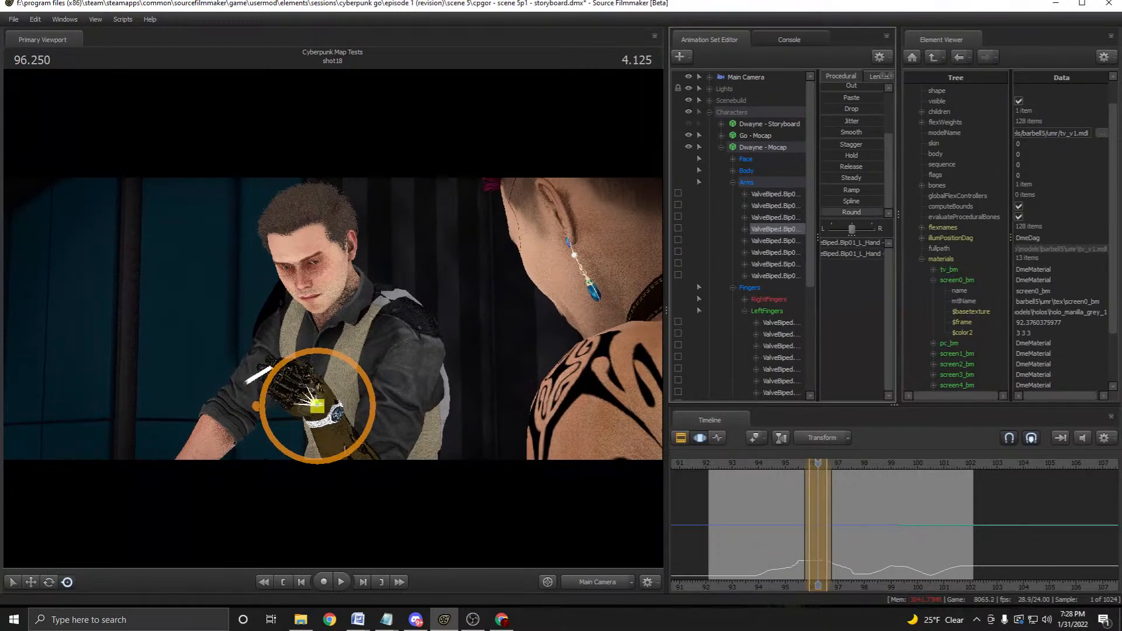
shift+scroll(822, 526, up, 1)
shift+drag(747, 526, 874, 526)
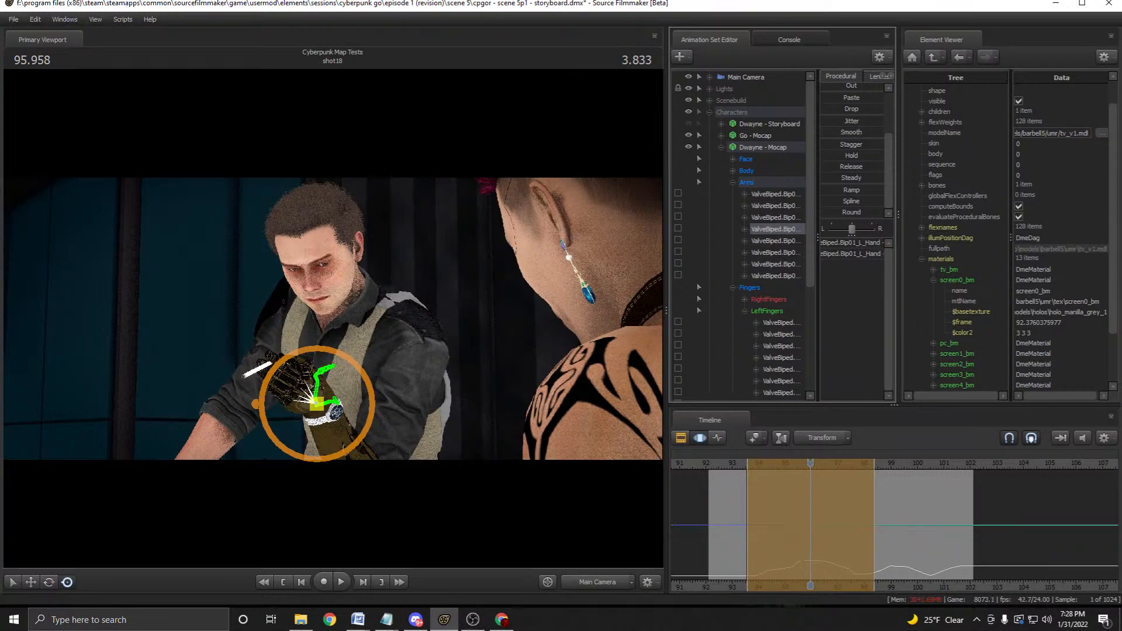
Round off the left hand's motion around 97.75 seconds and play shot18 through the Main Camera to check it.
shift+drag(852, 525, 864, 526)
shift+scroll(864, 526, up, 2)
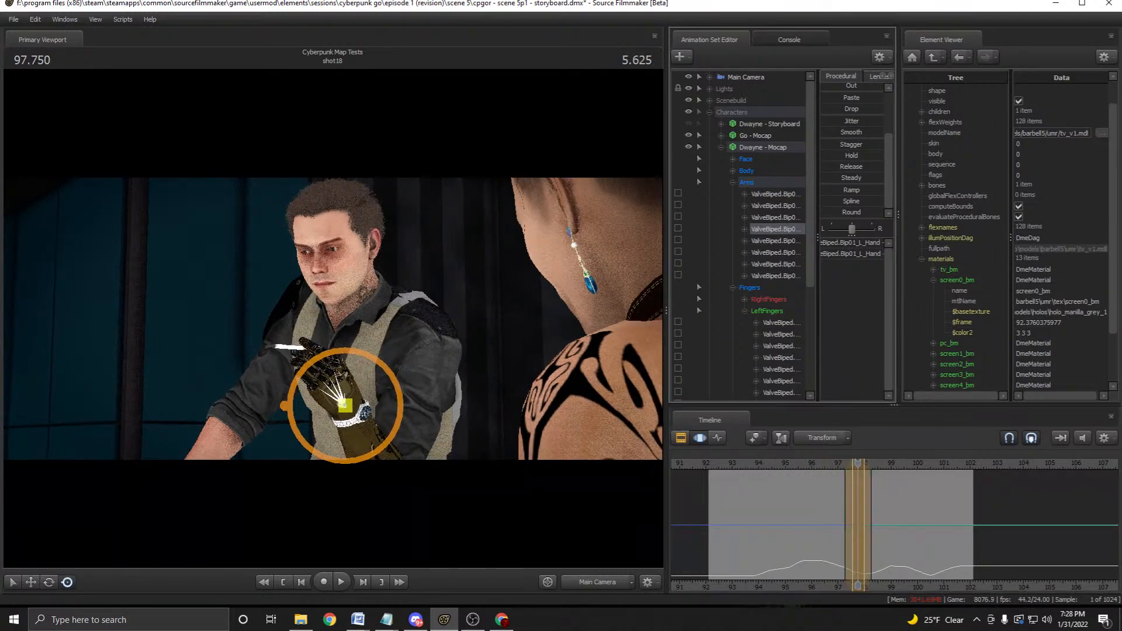
key(space)
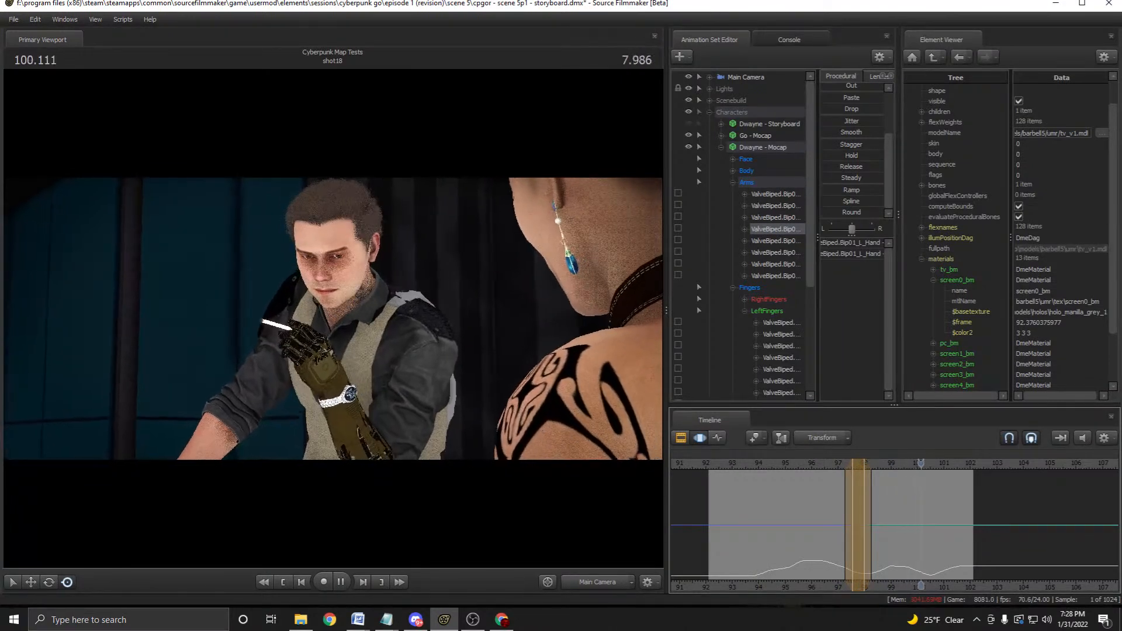
key(space)
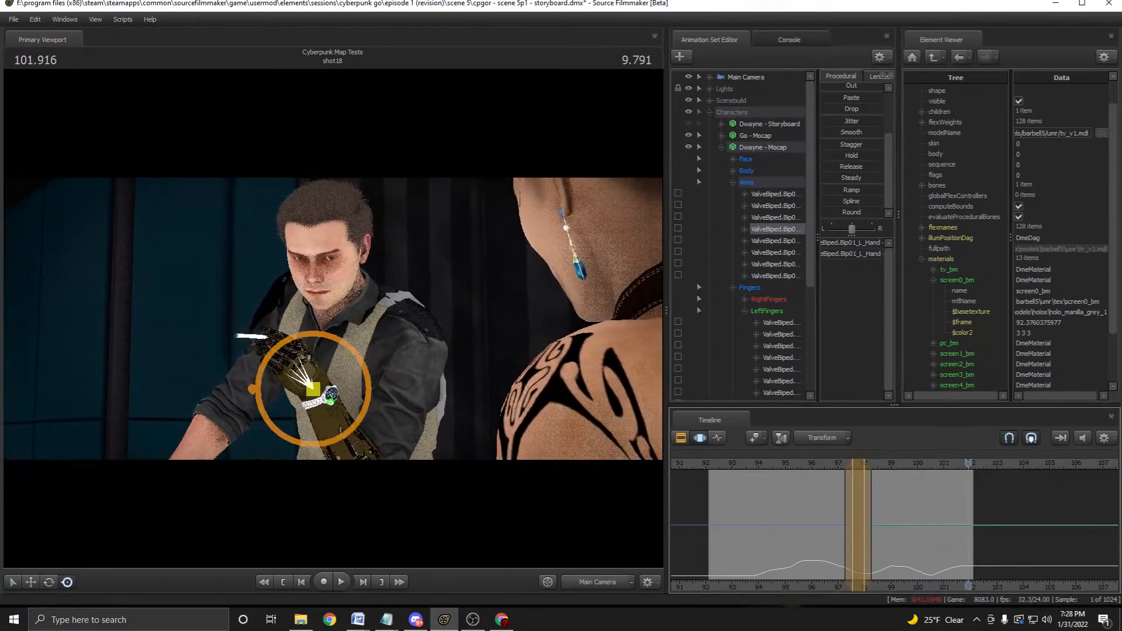
Blend the left hand's motion from about 97.9 seconds to the end of shot18 toward its 97.916-second pose with the Playhead preset and play it.
click(748, 514)
key(space)
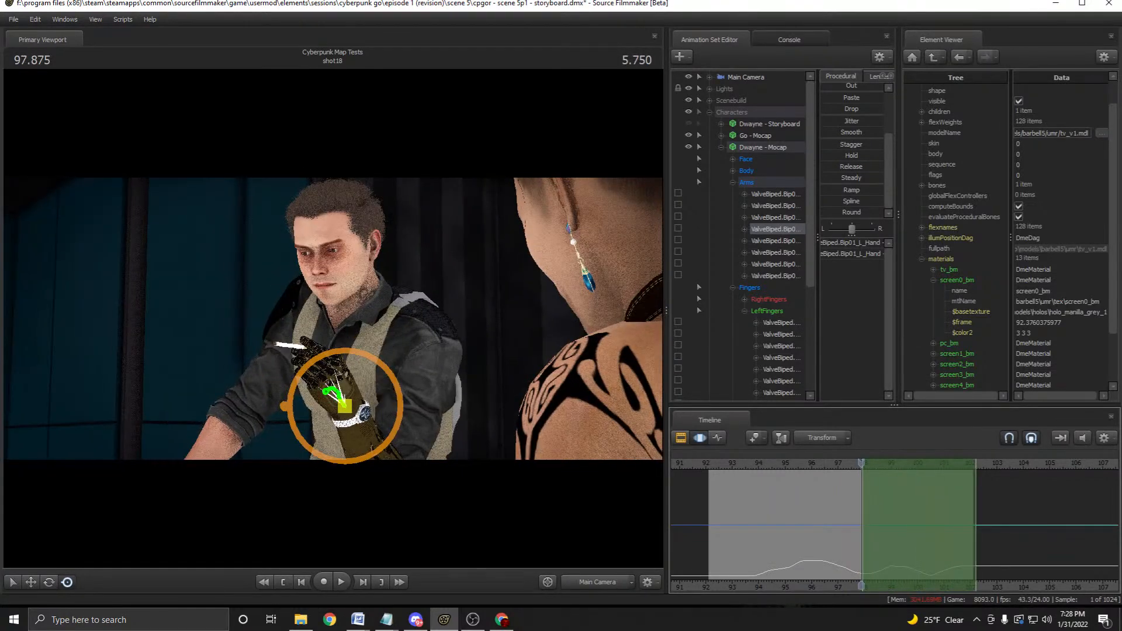
scroll(861, 524, up, 8)
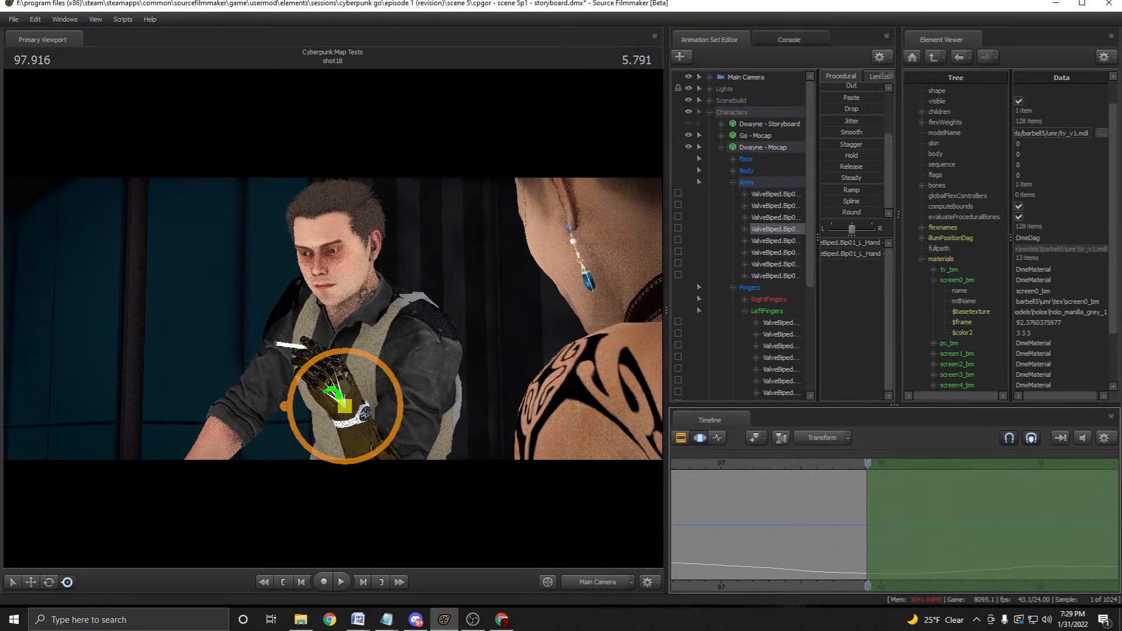
scroll(852, 151, up, 2)
drag(850, 134, 877, 134)
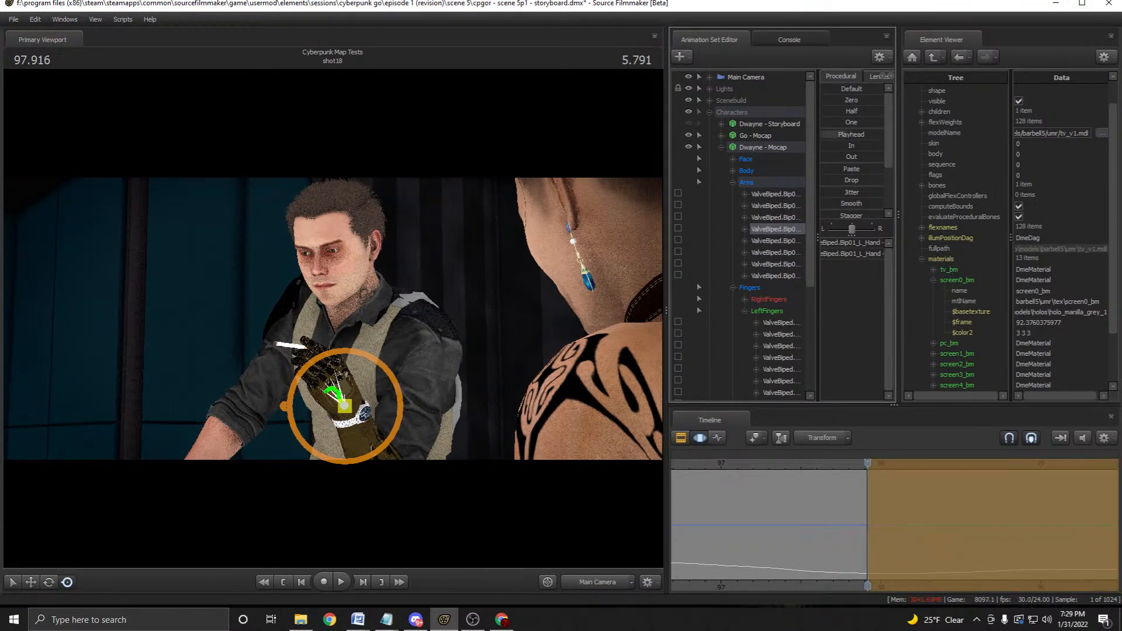
scroll(894, 525, down, 7)
key(space)
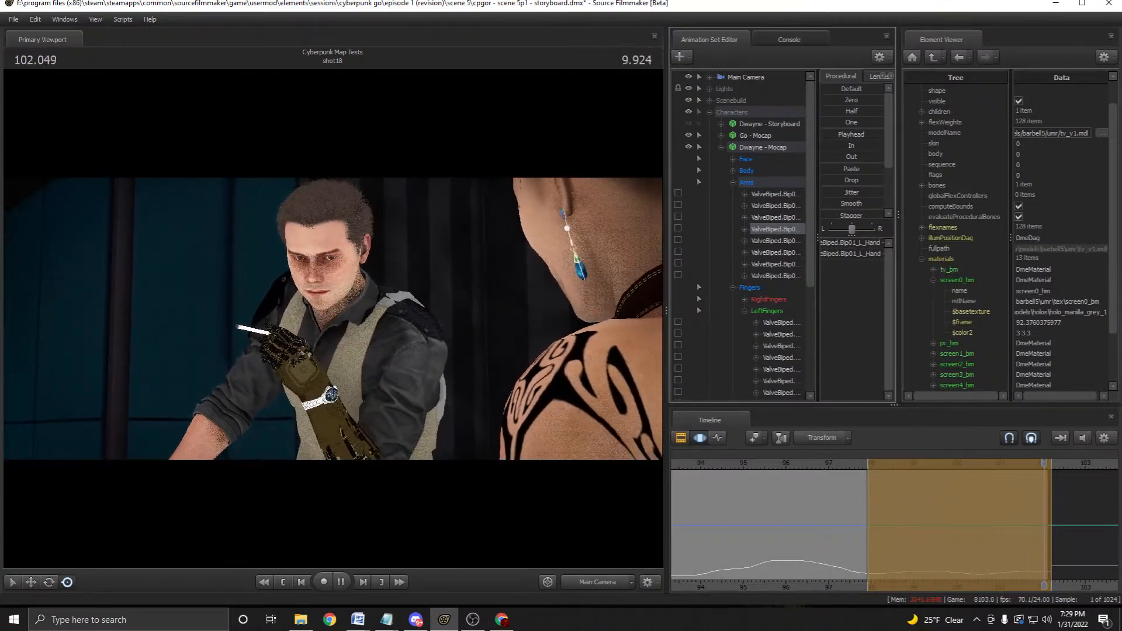
key(space)
Play shot18 again through the Main Camera and clear the time selection.
click(828, 463)
key(space)
key(space)
key(ctrl+a)
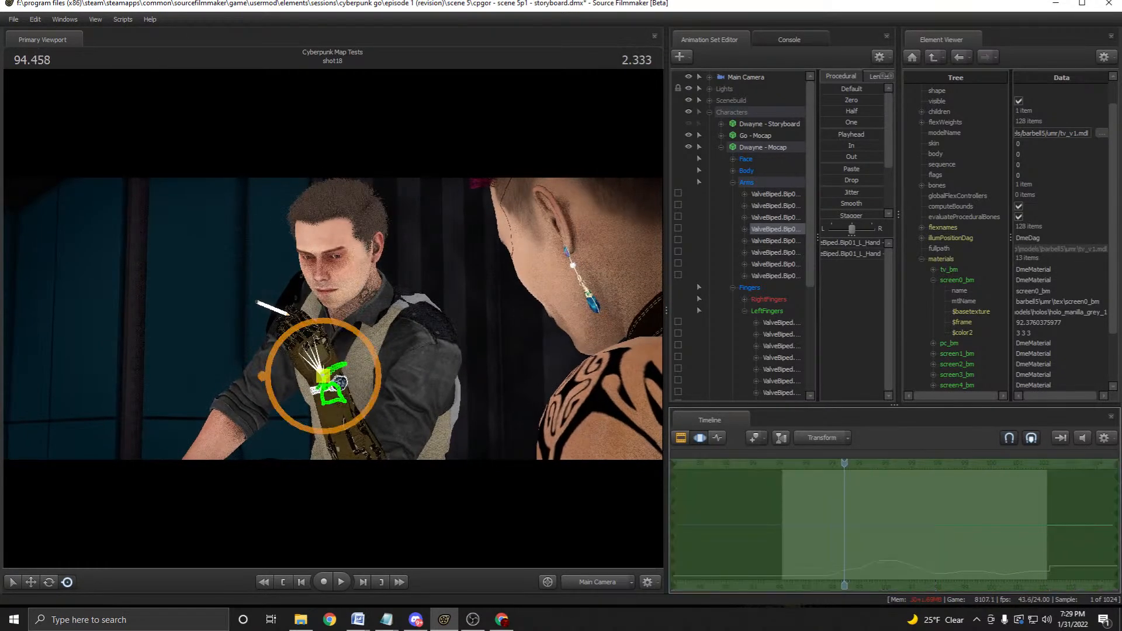
key(ctrl+s)
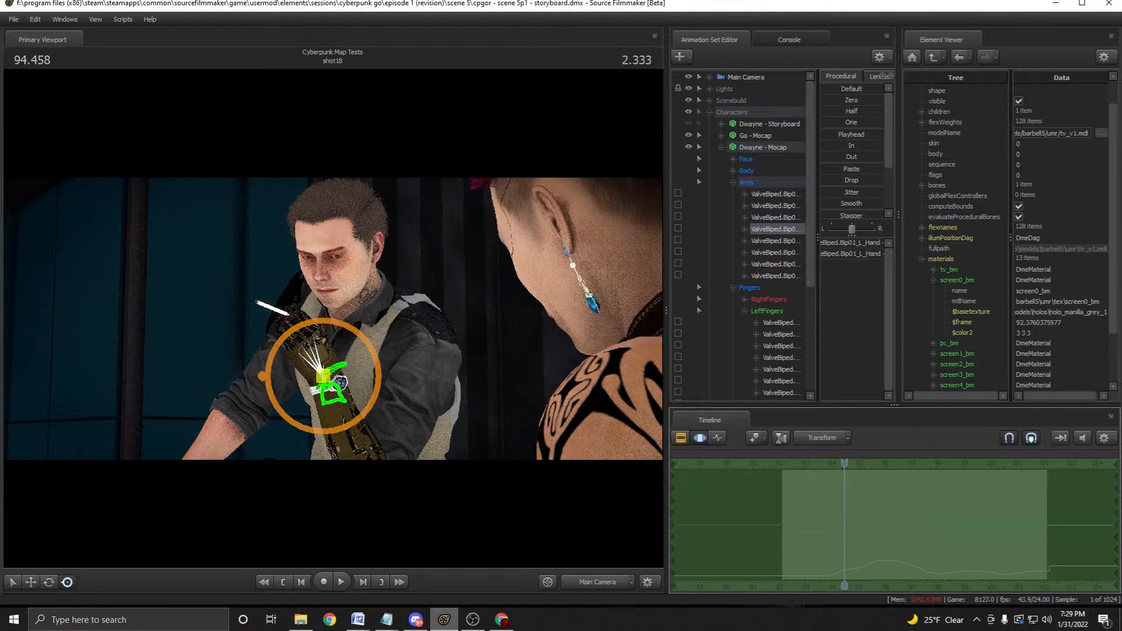
Switch to Discord and join the Misc. Livestreams voice channel of the Fluid Script Productions server.
key(super+d)
click(416, 619)
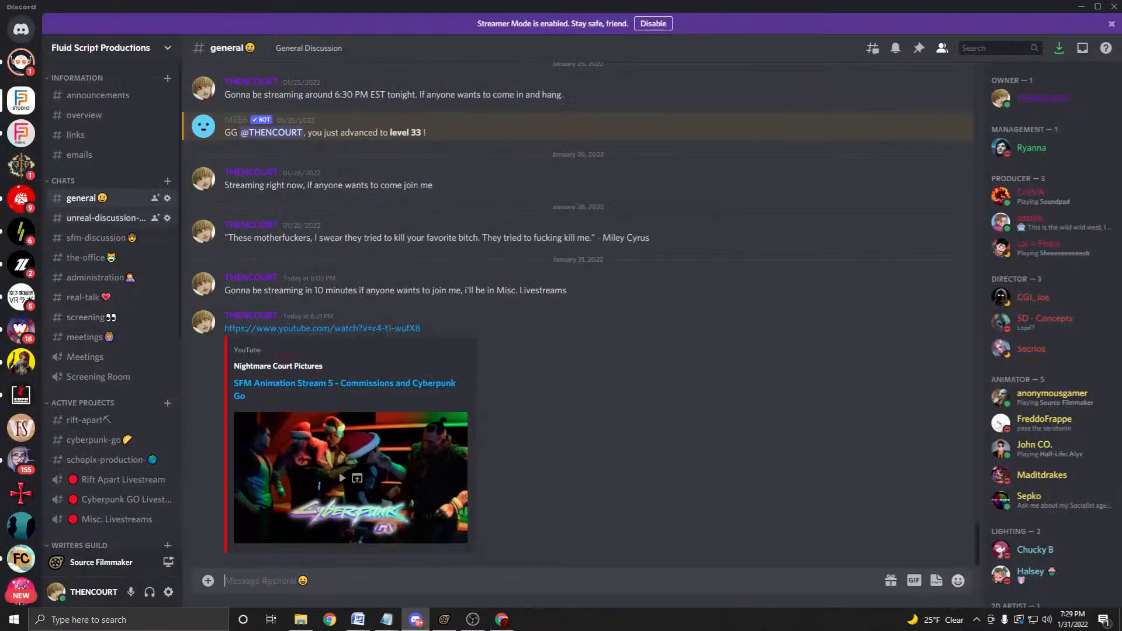
scroll(117, 461, down, 2)
click(114, 402)
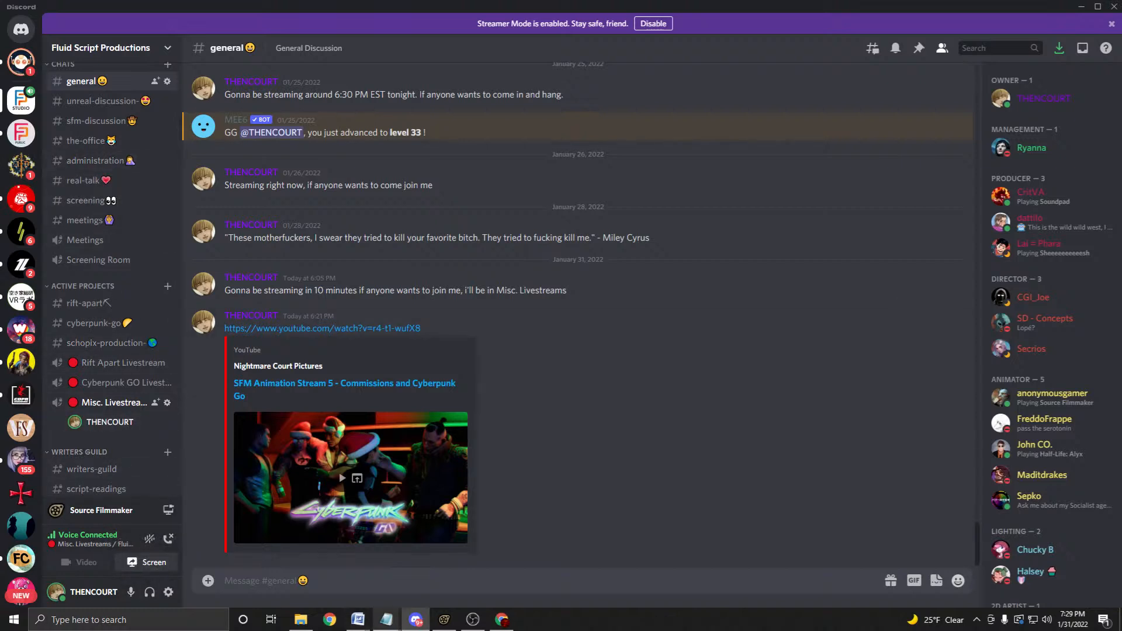
Look through the Discord channels, open the Source Filmmaker server's sfm-central channel, and return to the Source Filmmaker session.
scroll(111, 281, down, 5)
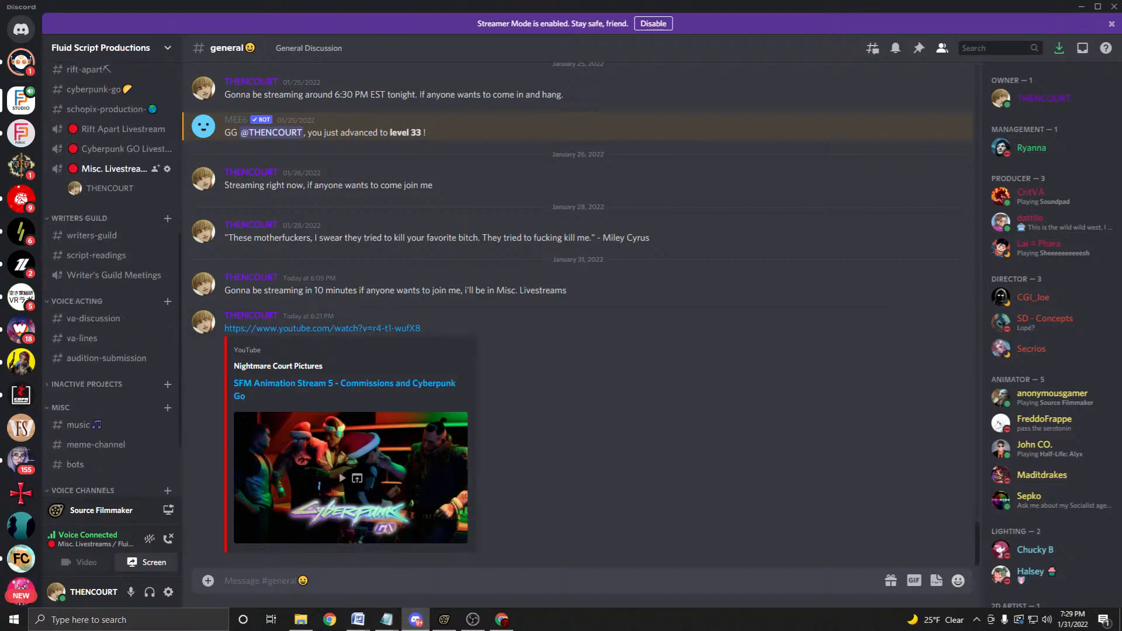
scroll(111, 281, up, 5)
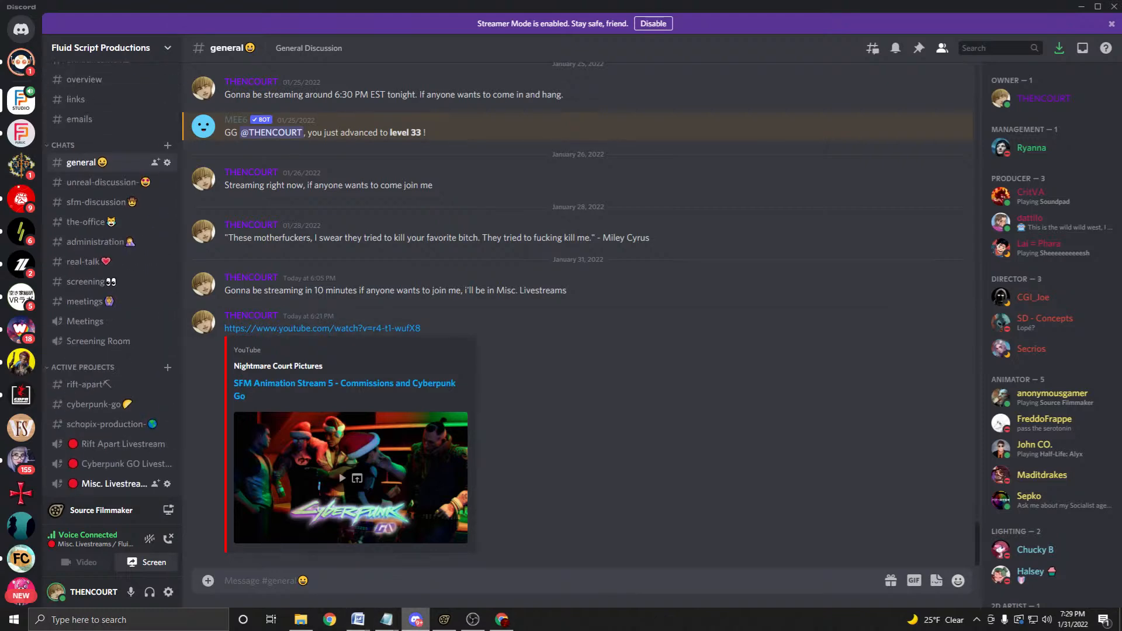
click(416, 619)
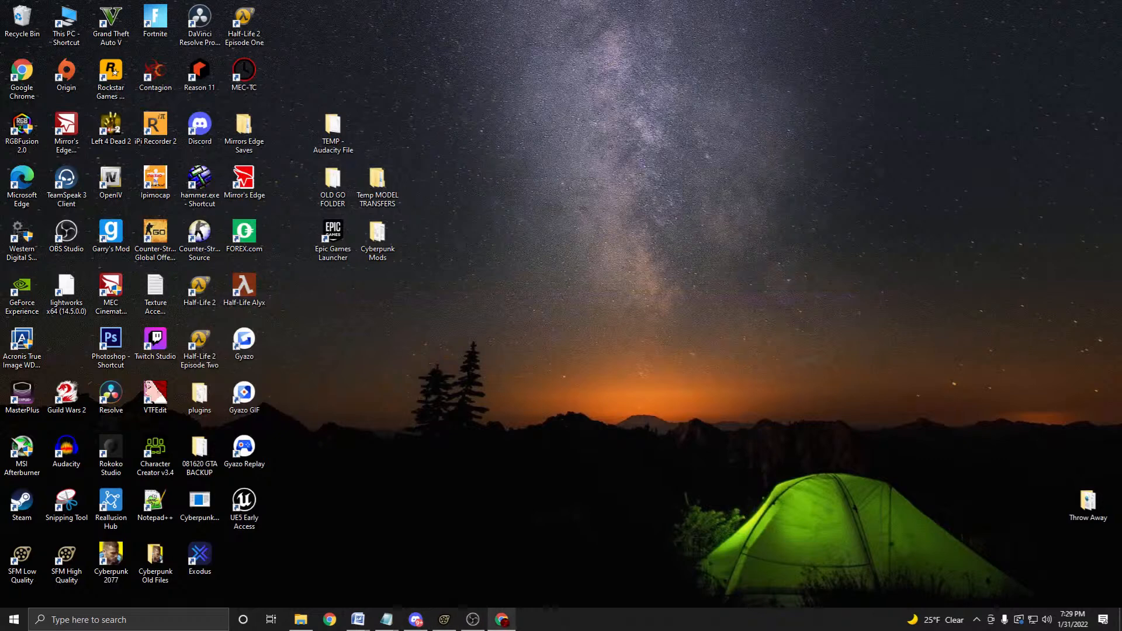
click(416, 620)
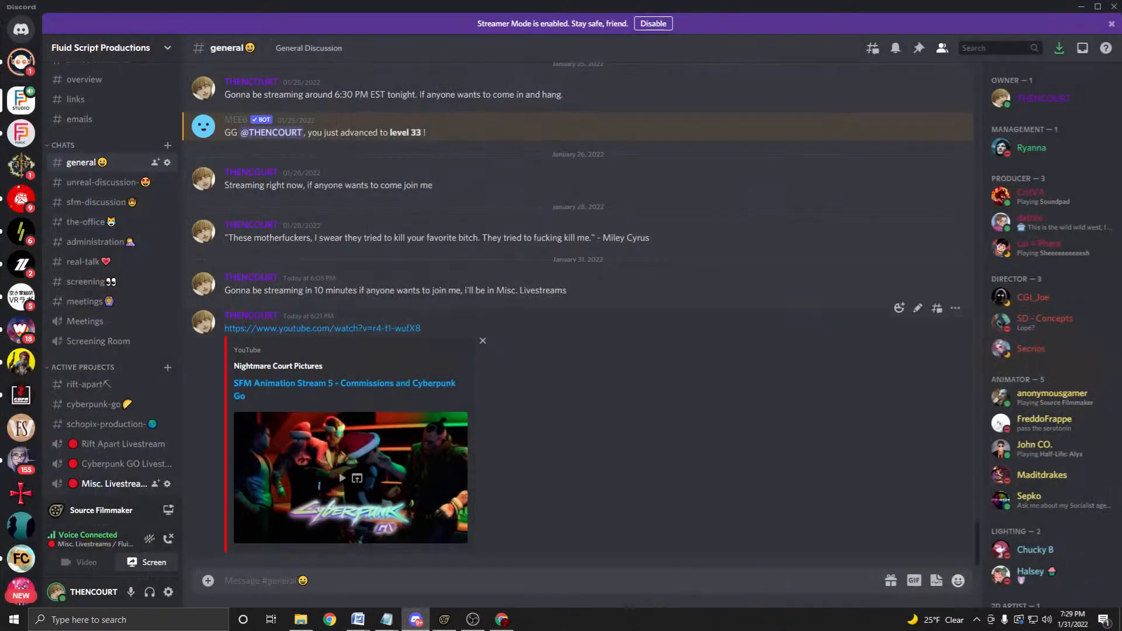
scroll(21, 325, down, 4)
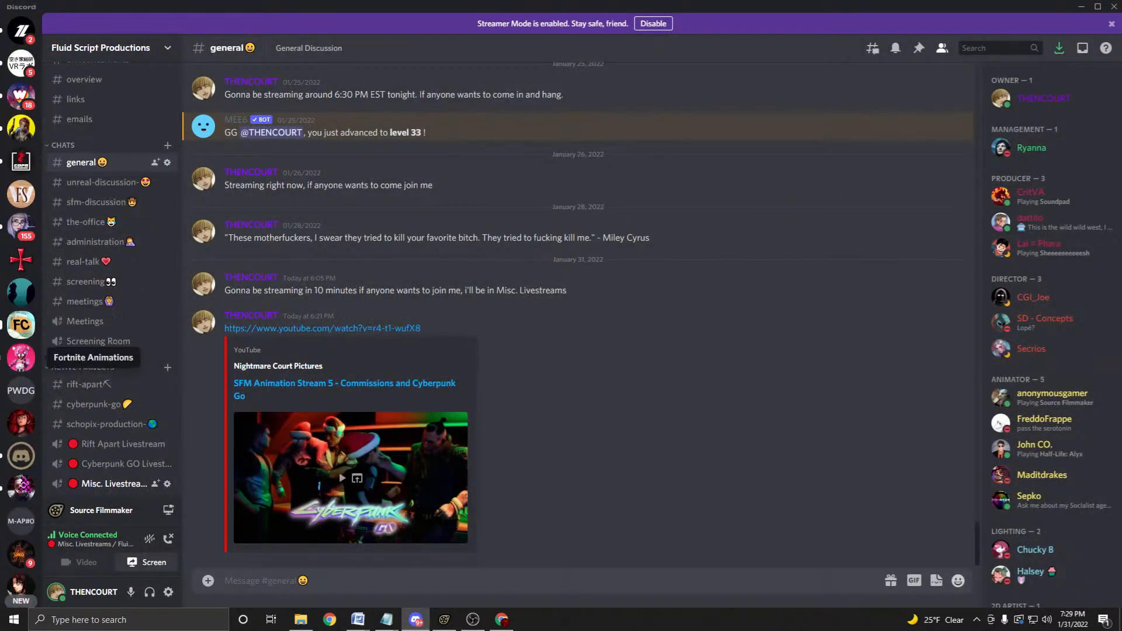
click(21, 455)
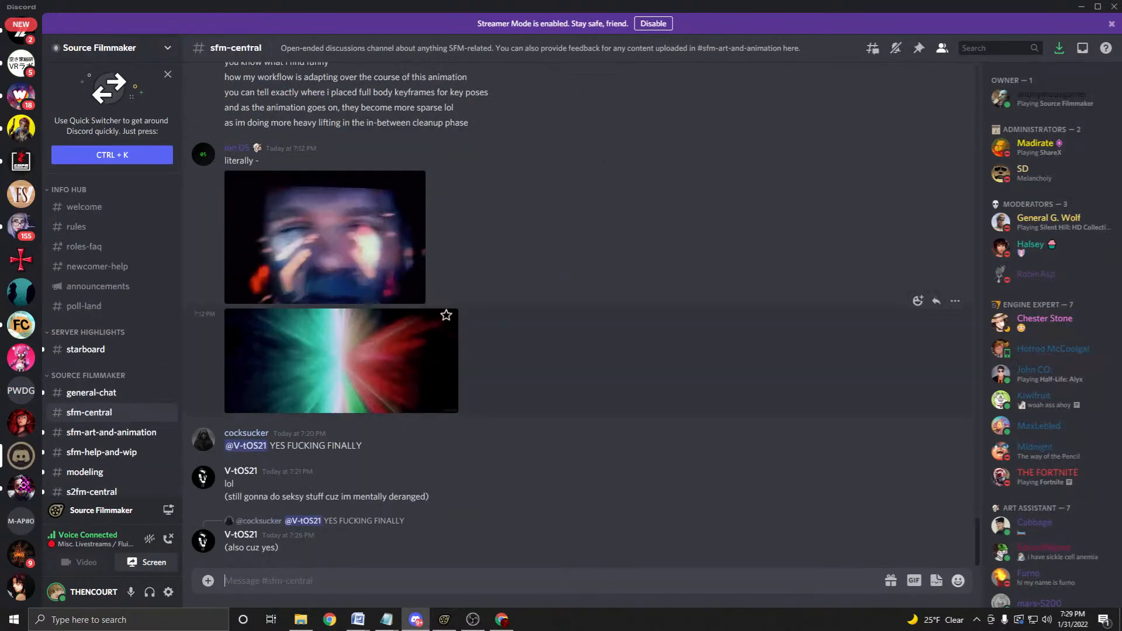
click(416, 620)
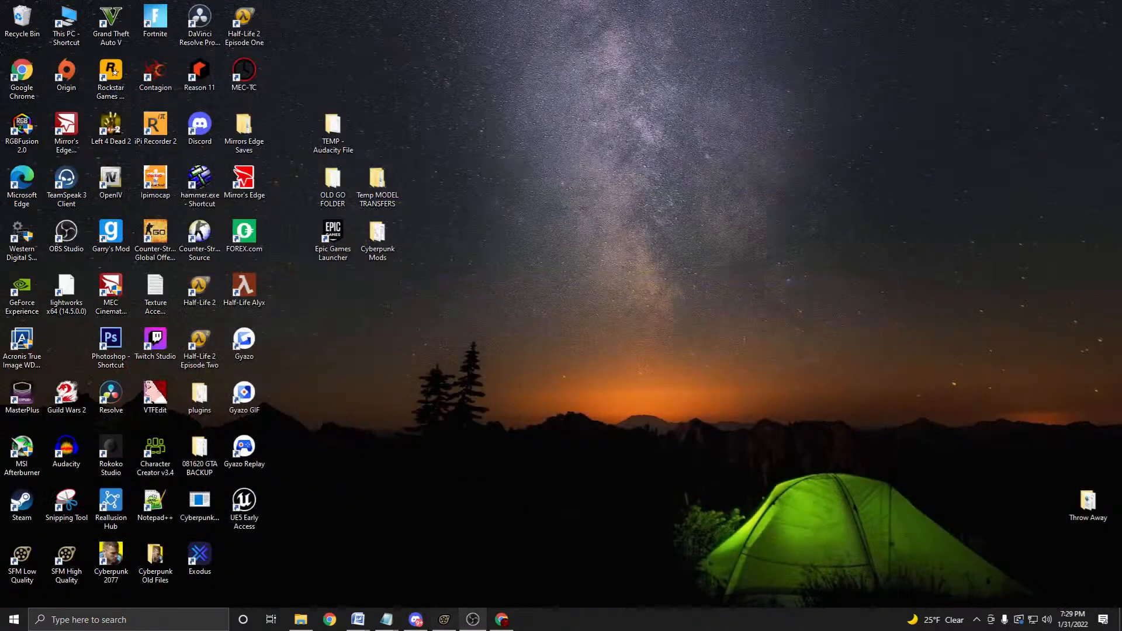
click(444, 619)
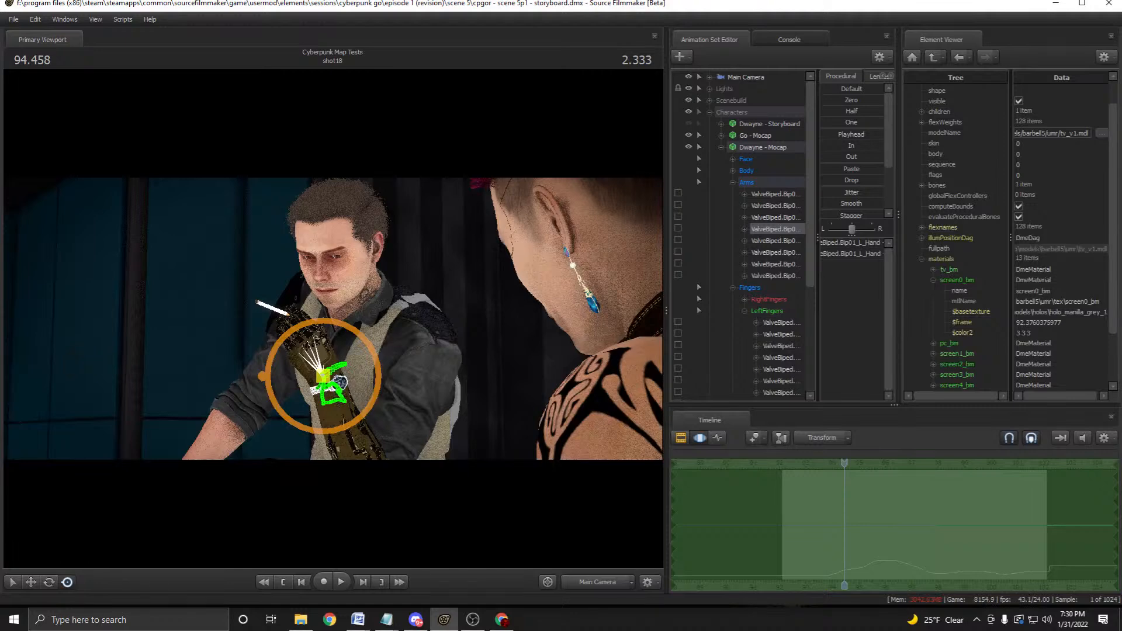
Play shot18 in the Work Camera from 93.458 seconds and examine the left hand's motion from different angles.
key(Left)
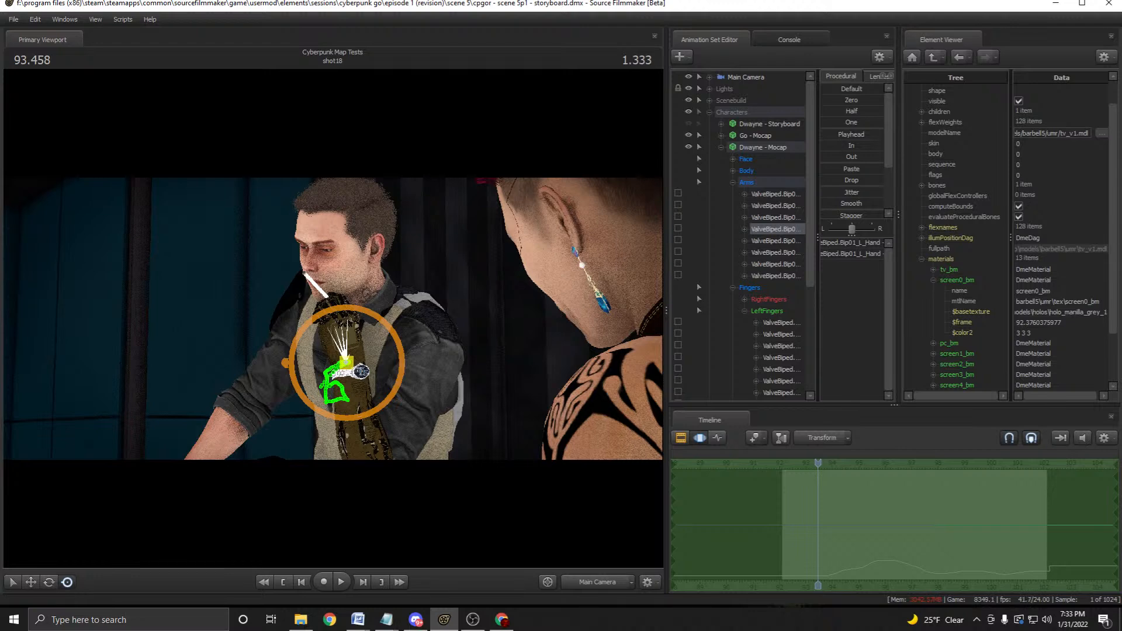
click(597, 582)
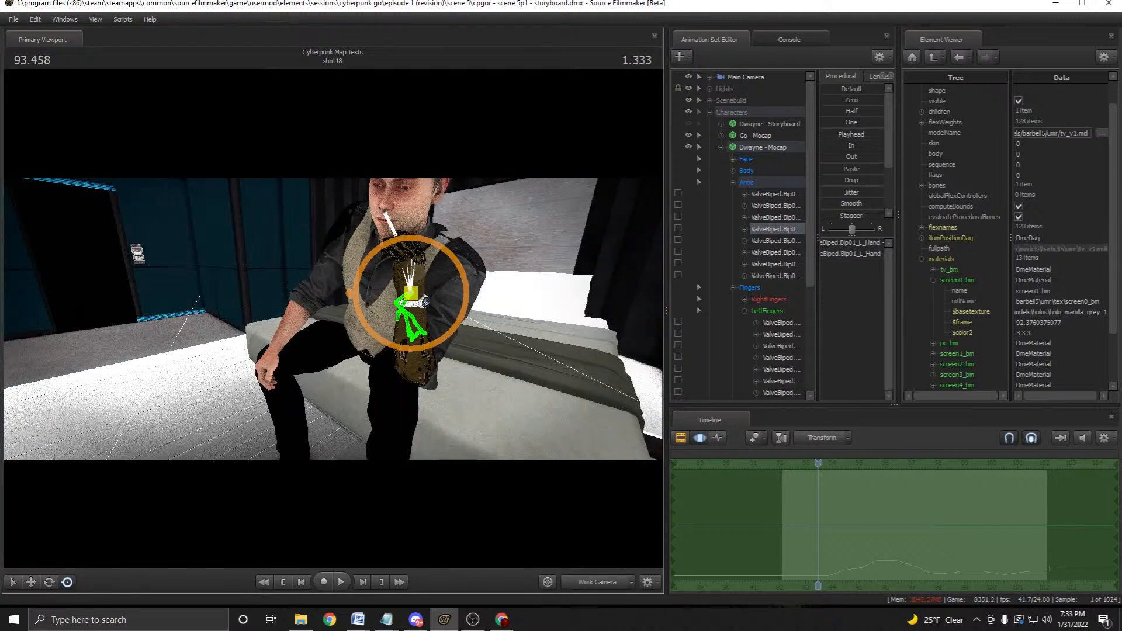
key(space)
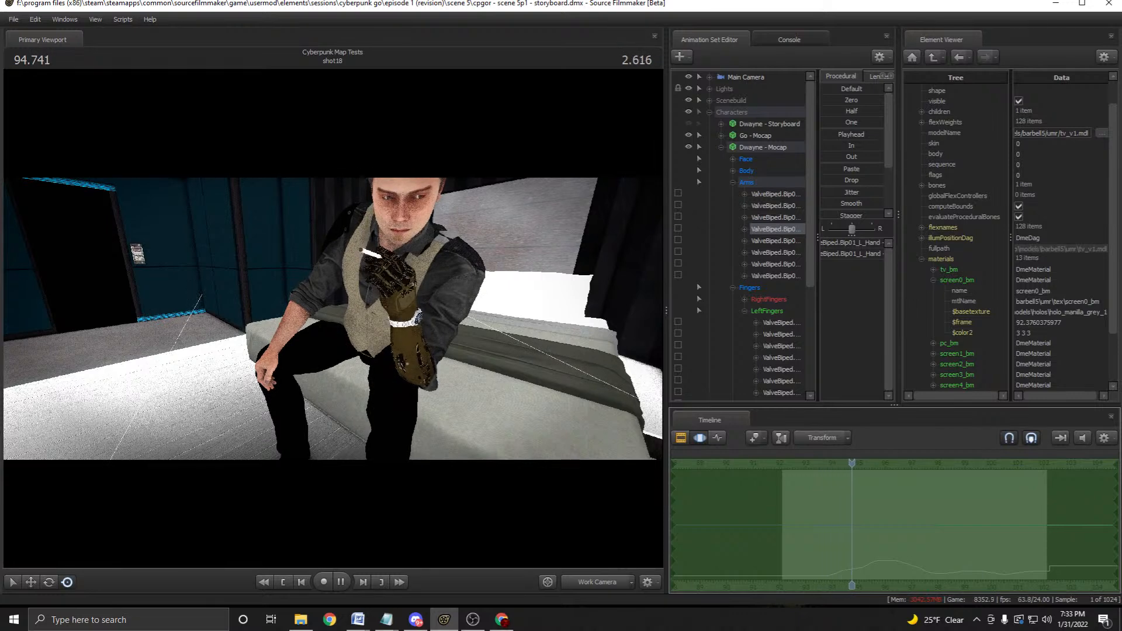
key(space)
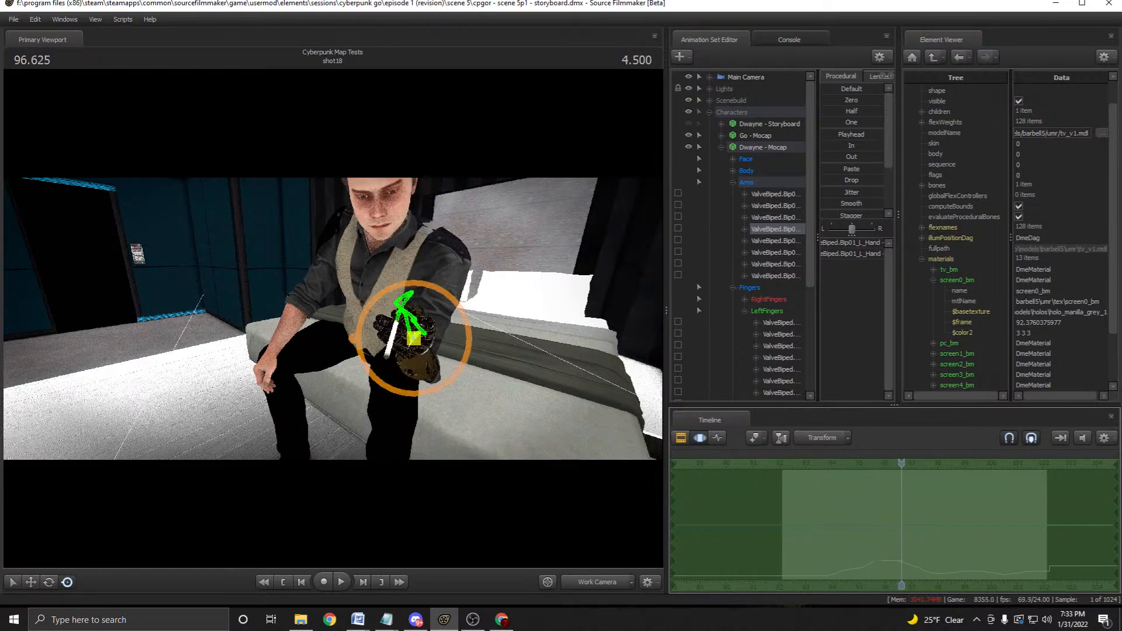
key(e)
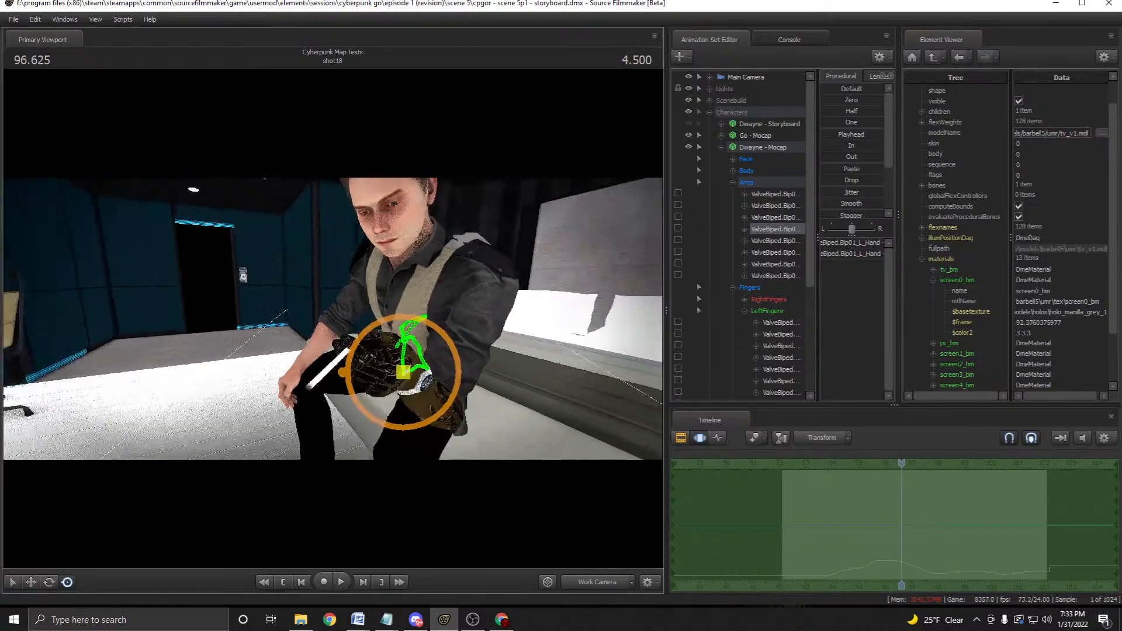
key(space)
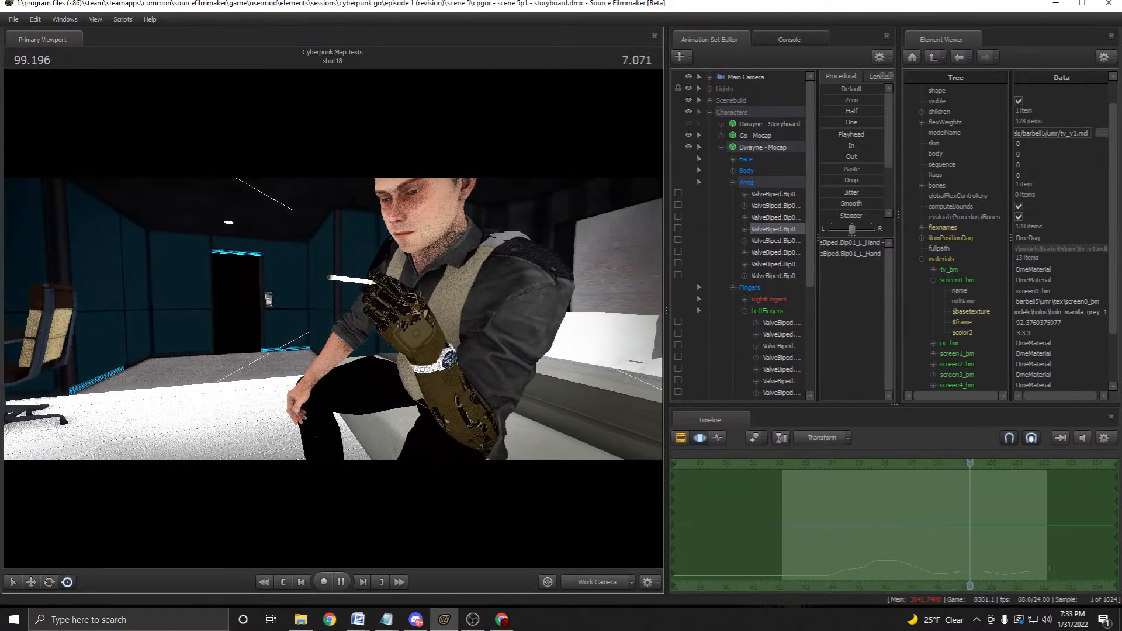
key(space)
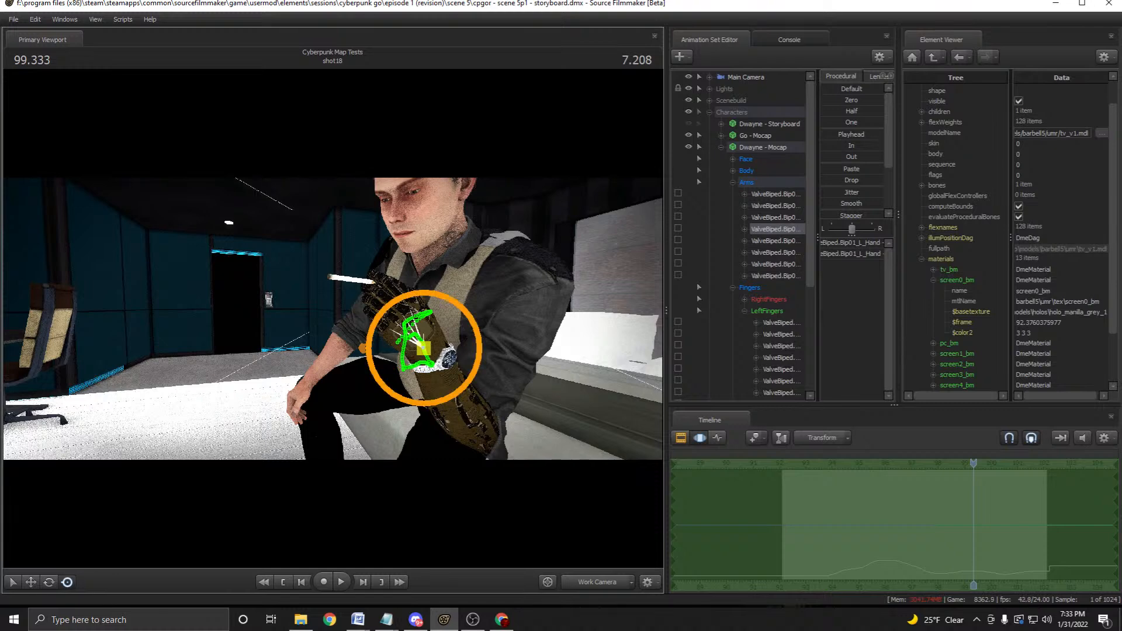
key(space)
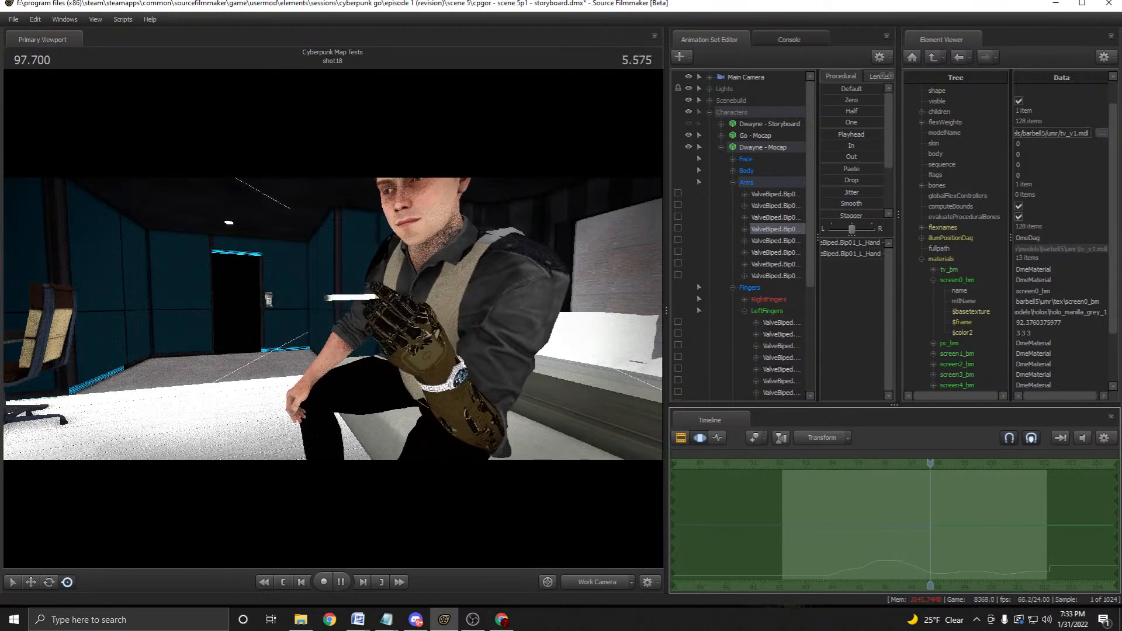
key(space)
Play shot18 through the Main Camera and return the playhead to 92.541 seconds.
click(597, 582)
key(space)
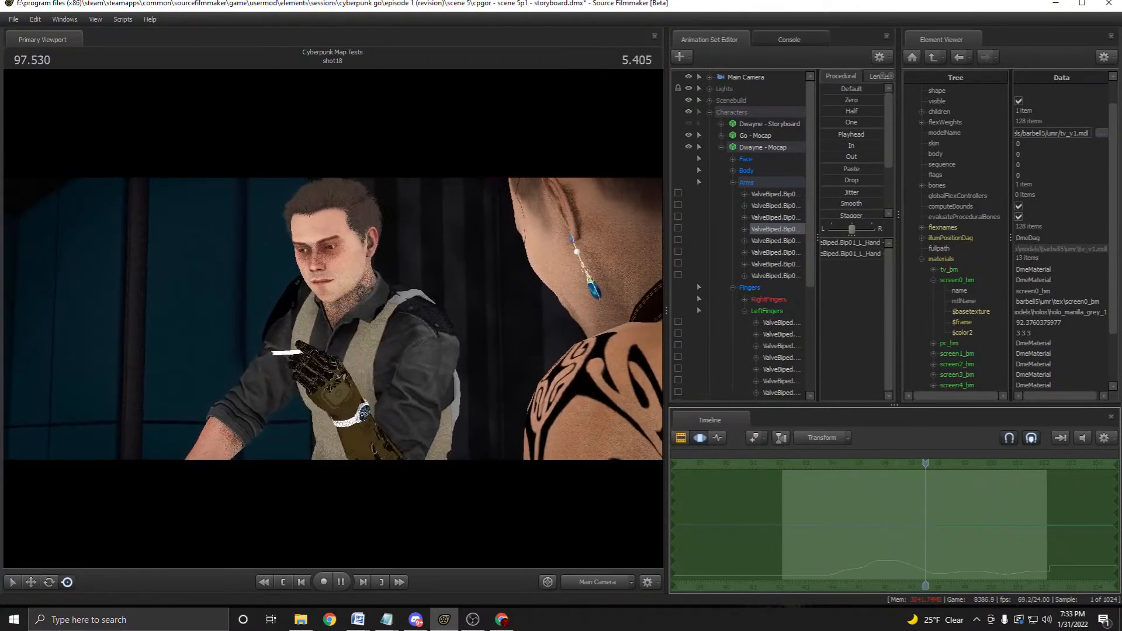
key(space)
drag(947, 463, 793, 463)
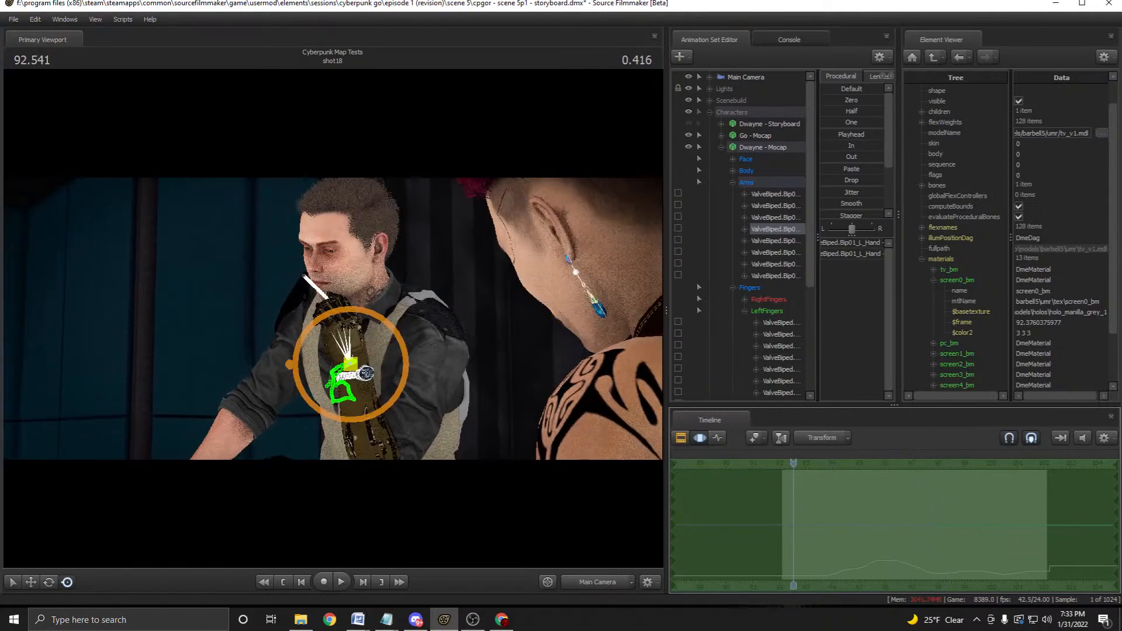
Examine the left hand and cigarette from the front in the Work Camera between about 92.2 and 94.75 seconds.
right_drag(351, 362, 453, 461)
key(space)
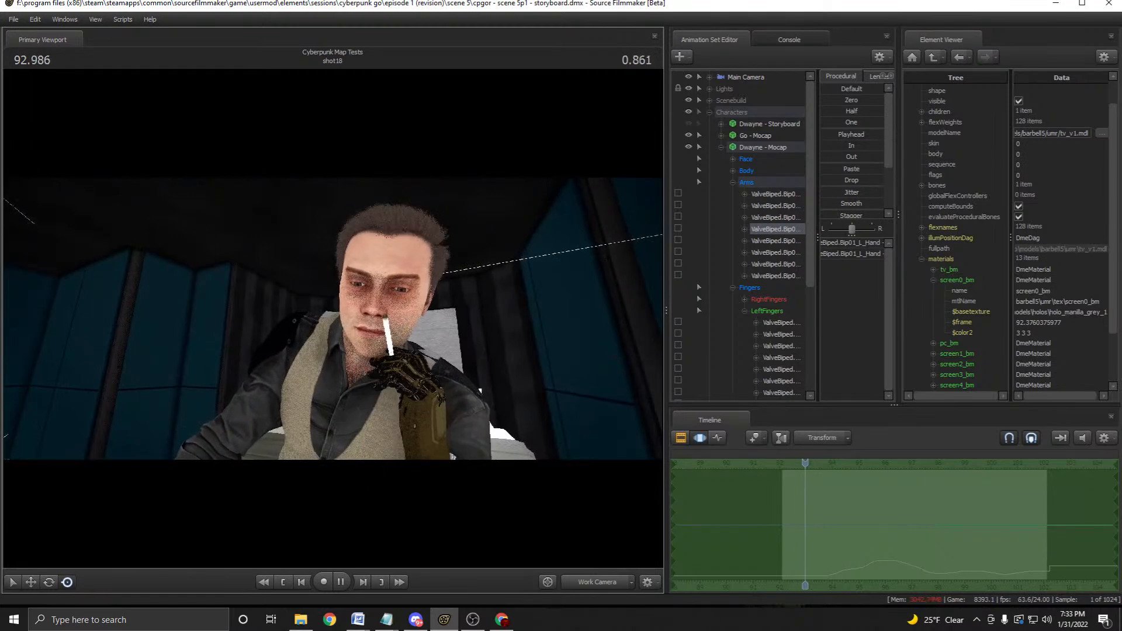
key(space)
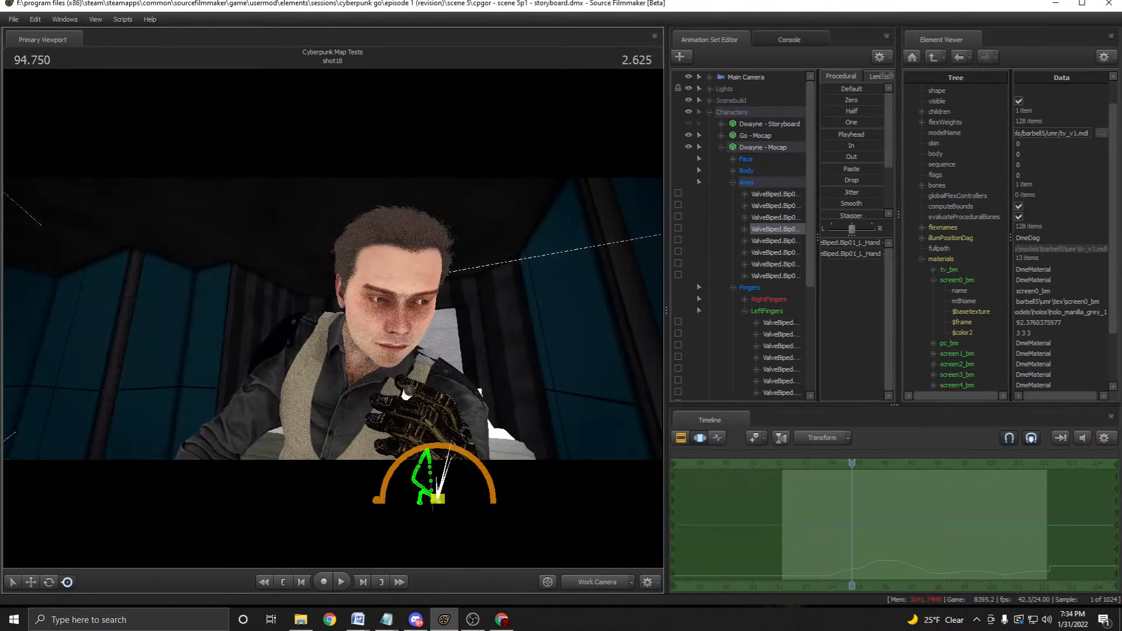
drag(852, 462, 798, 463)
drag(461, 292, 459, 345)
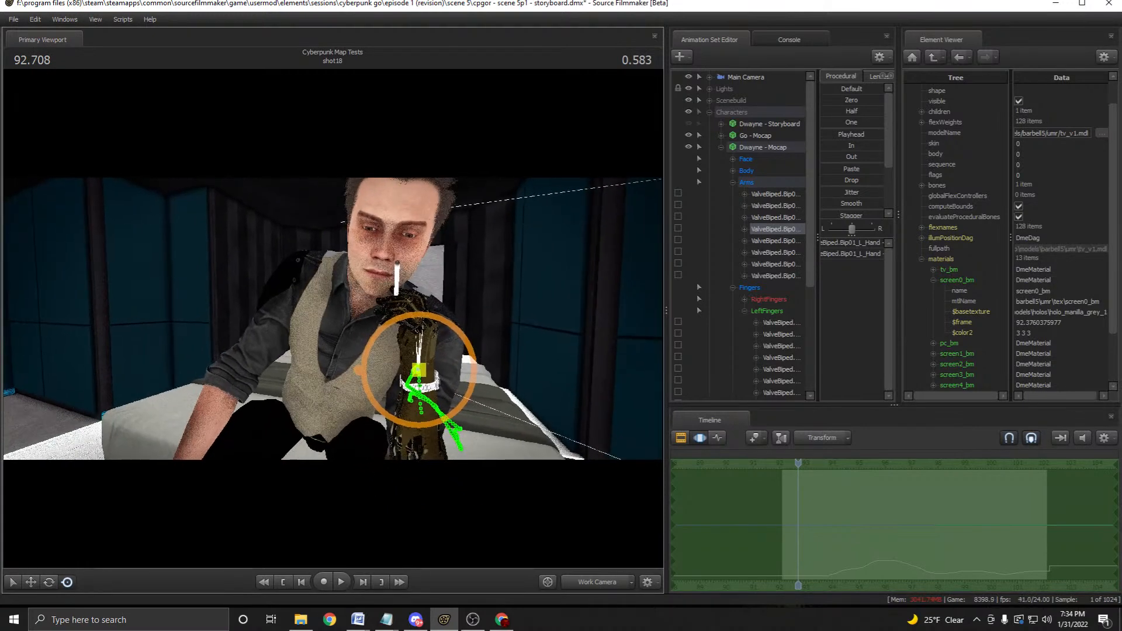
scroll(798, 525, up, 5)
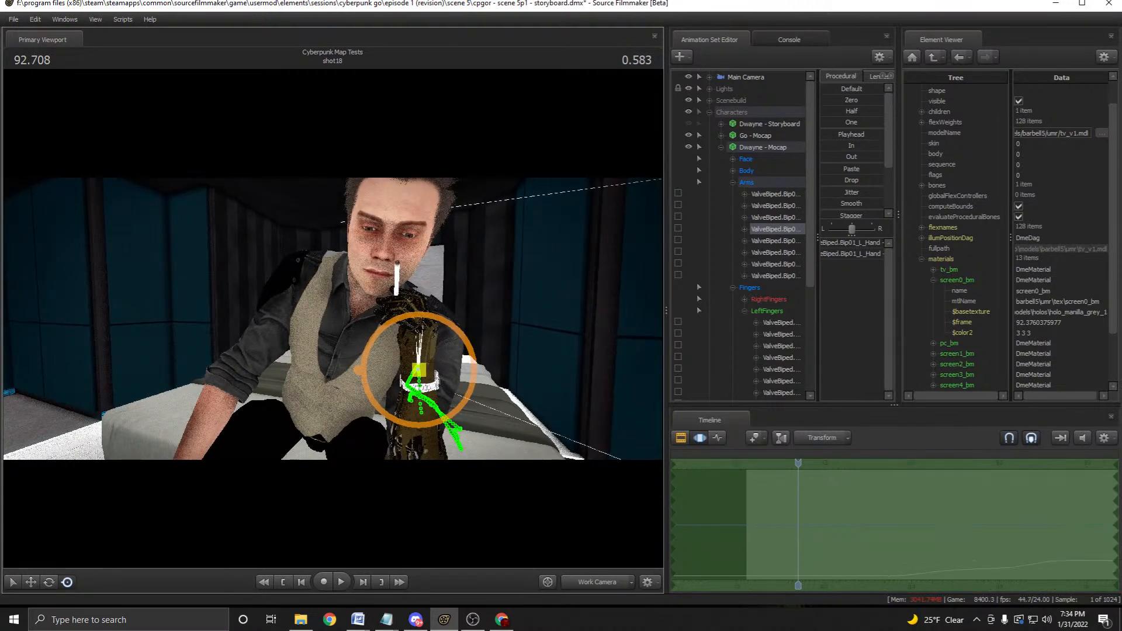
drag(798, 462, 754, 462)
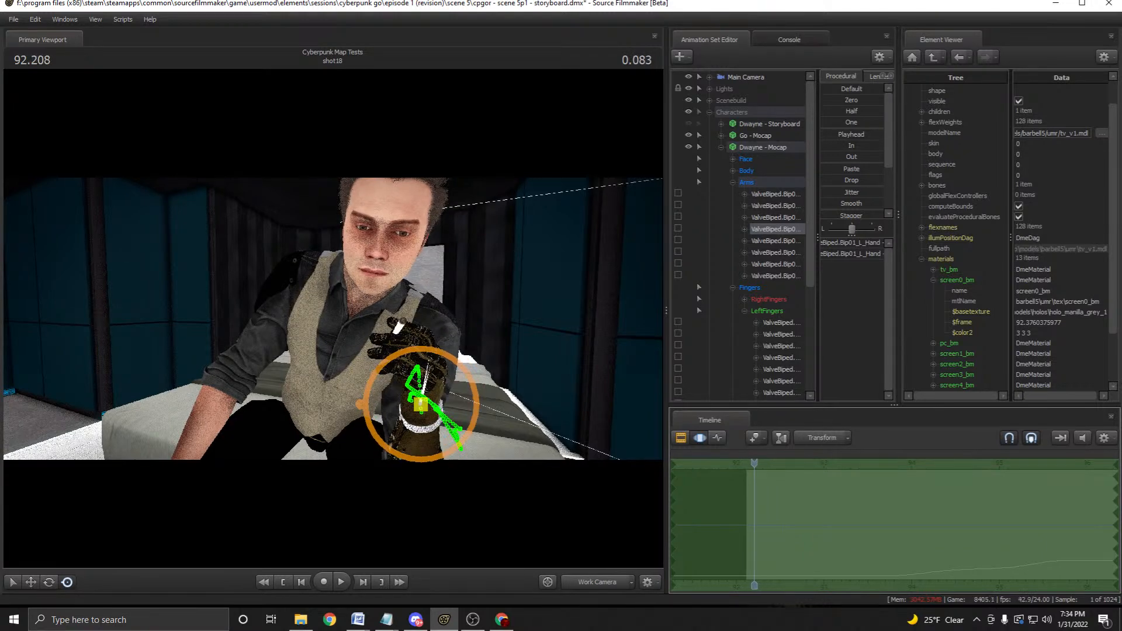
key(space)
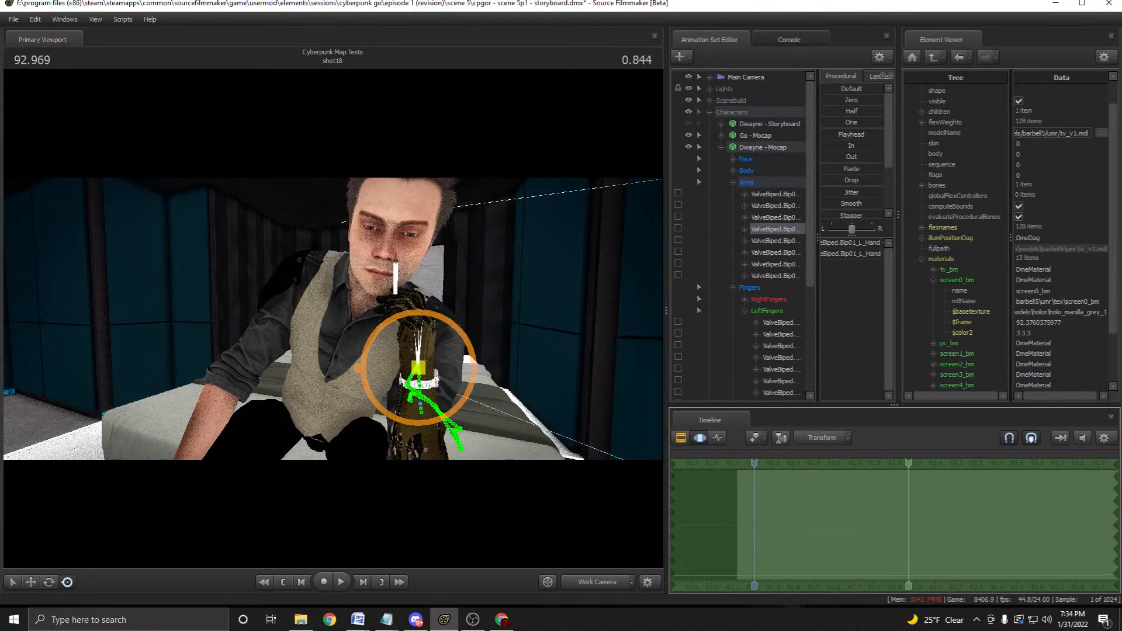
key(space)
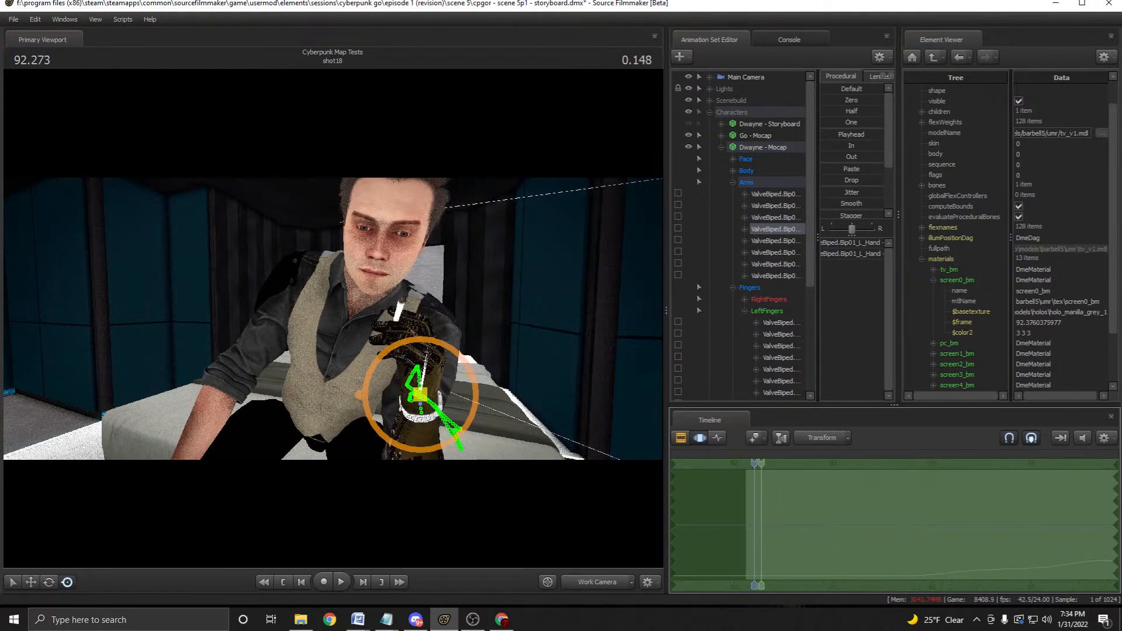
Play shot18 in the Work Camera, return to 92.916 seconds, and examine the raised left hand and cigarette from the front.
key(space)
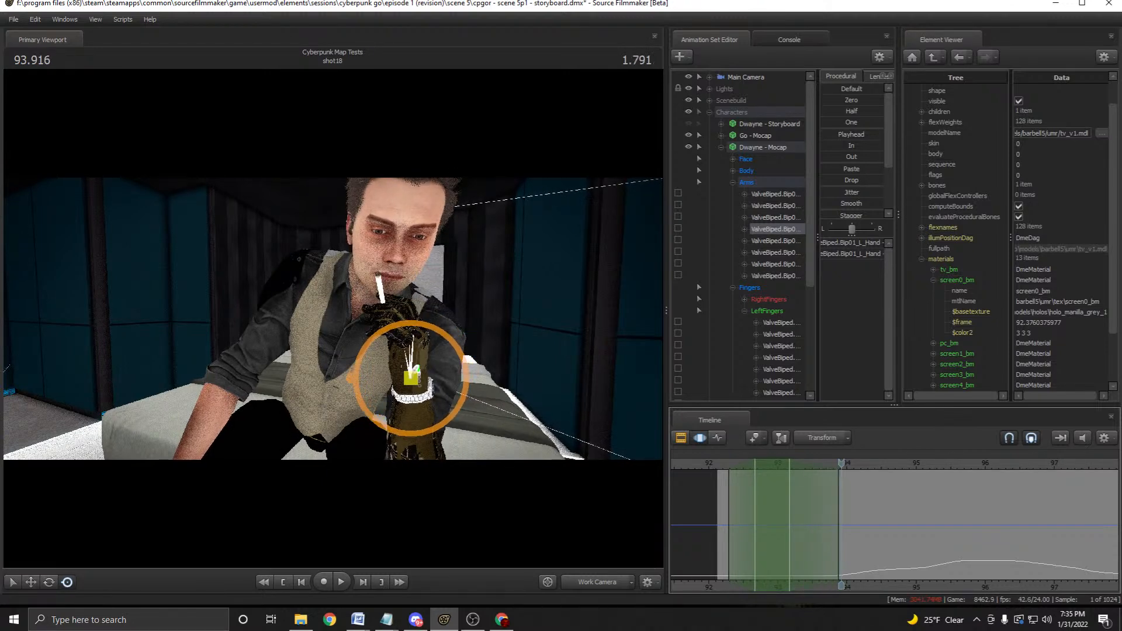
drag(841, 463, 772, 463)
drag(333, 319, 366, 380)
drag(336, 345, 315, 374)
drag(385, 374, 356, 374)
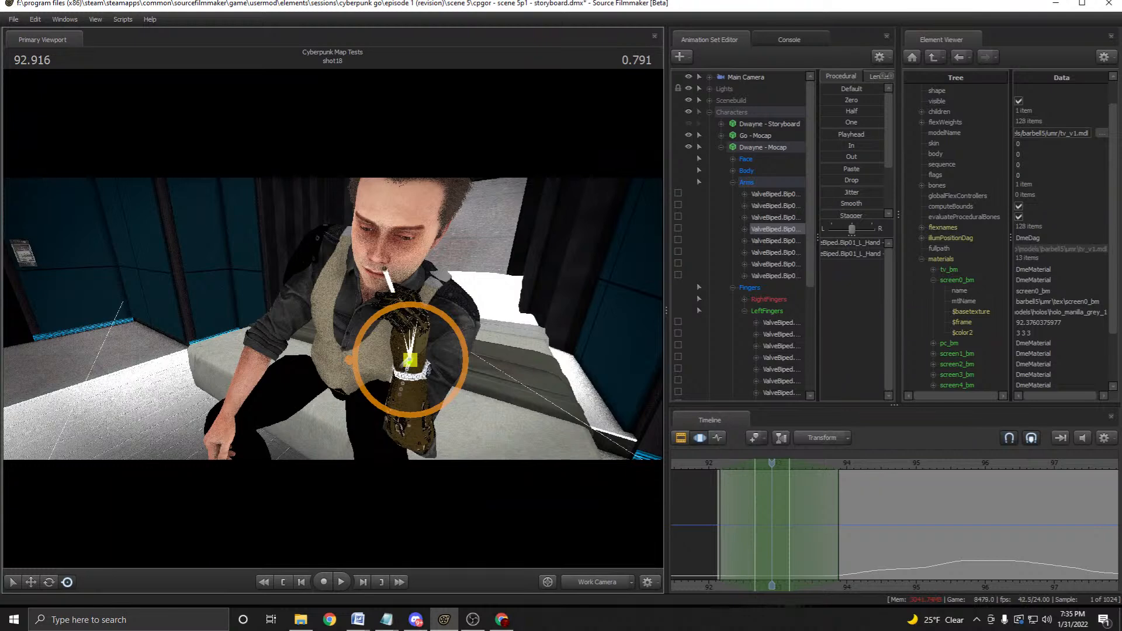
drag(386, 362, 394, 370)
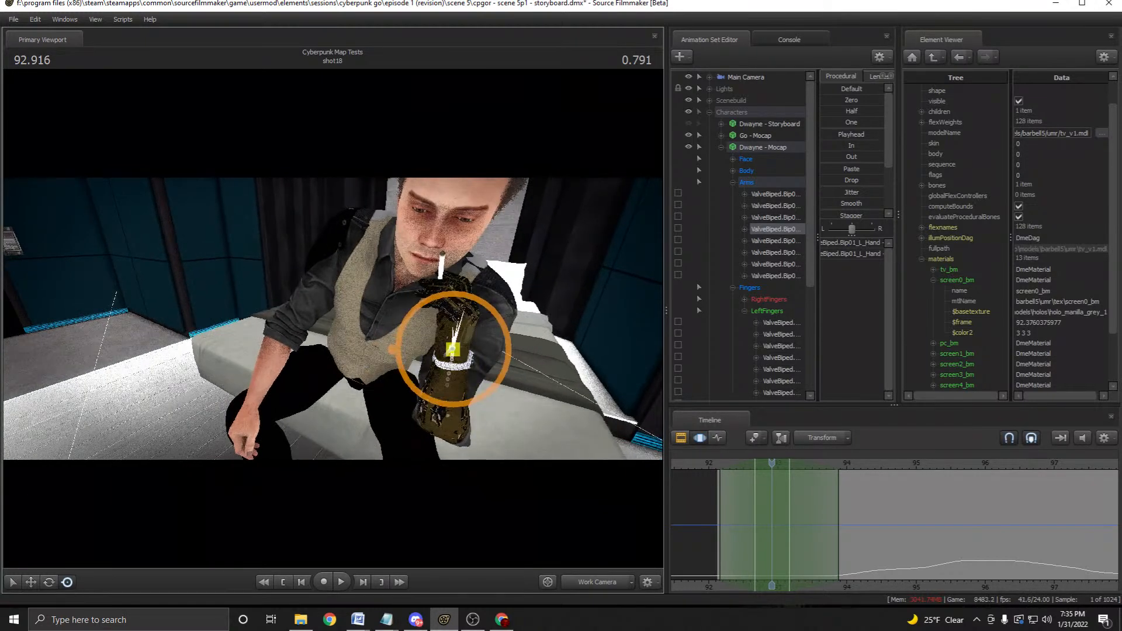
Try to raise Dwayne's left upper arm at 92.875 seconds, and undo the change.
ctrl+click(479, 303)
drag(771, 526, 769, 526)
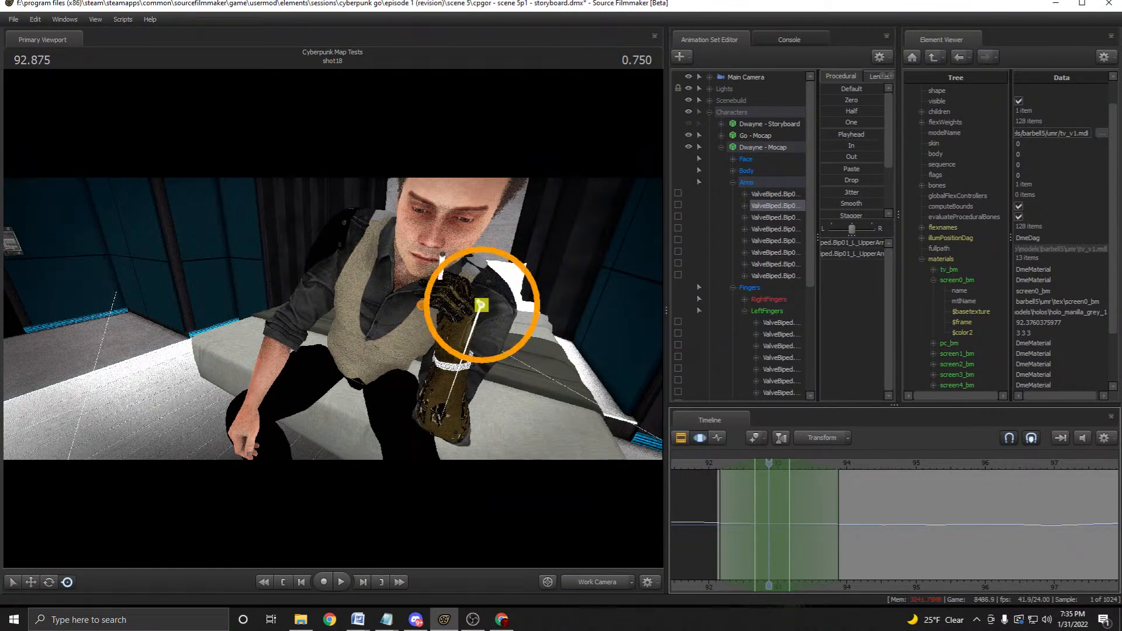
drag(480, 304, 476, 271)
key(ctrl+z)
Adjust the left forearm and the left hand at 92.875 seconds while checking the cigarette against the face from the side.
ctrl+click(444, 437)
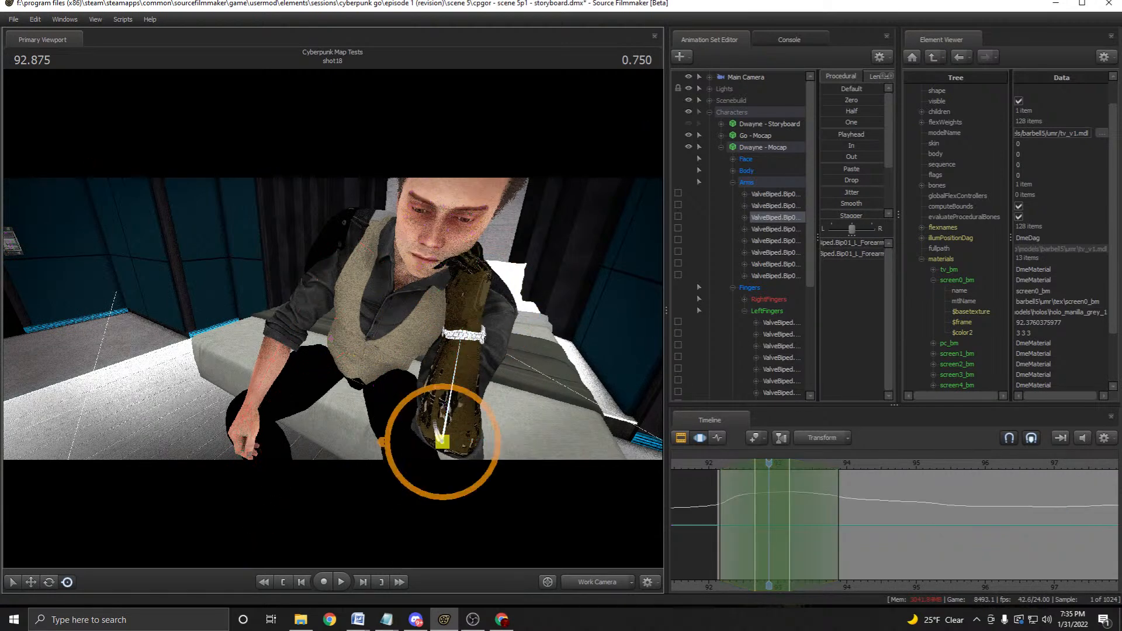
drag(429, 407, 555, 438)
key(a)
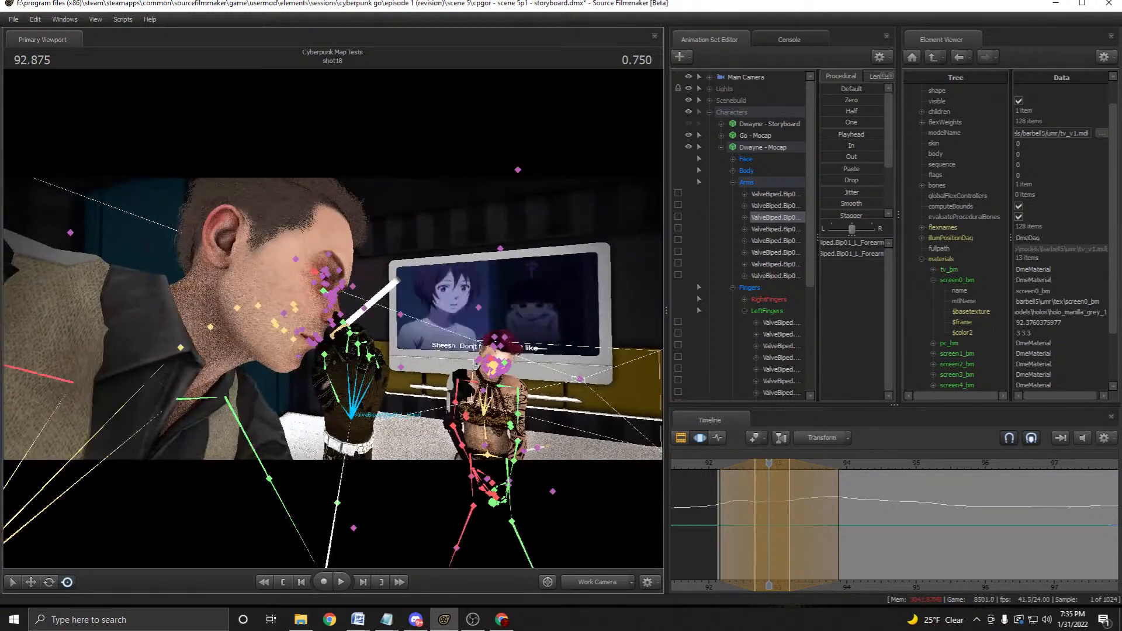
ctrl+click(352, 419)
drag(408, 412, 341, 403)
key(d)
drag(444, 380, 315, 418)
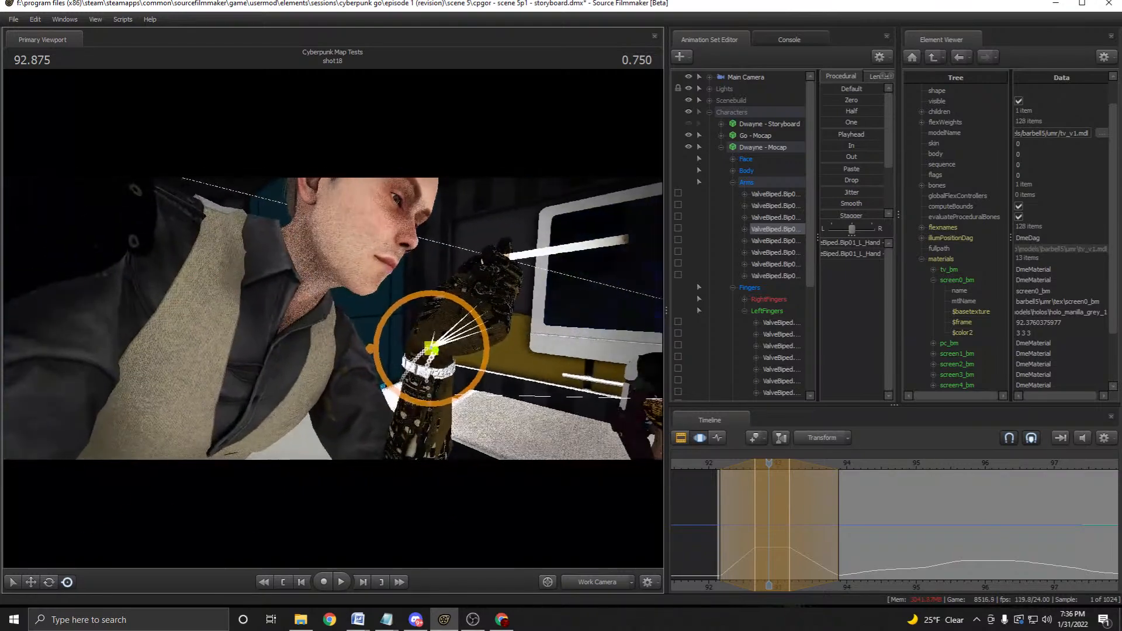
Rotate the left forearm toward the face at 92.875 seconds so the cigarette's filter end reaches the lips.
click(402, 491)
drag(403, 479, 365, 474)
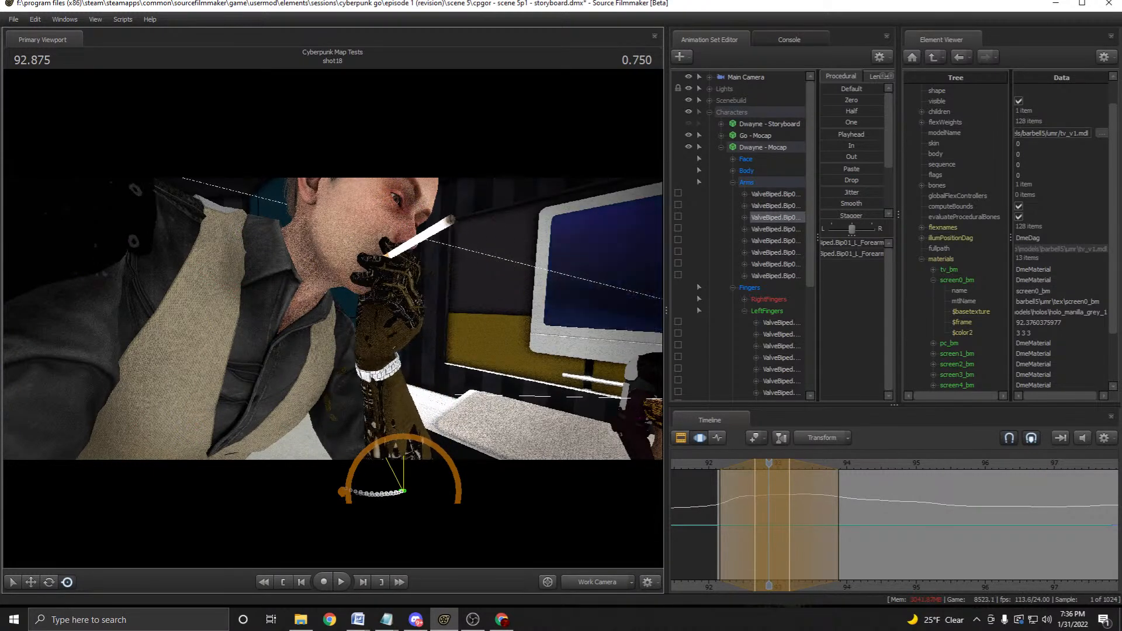
drag(365, 474, 211, 468)
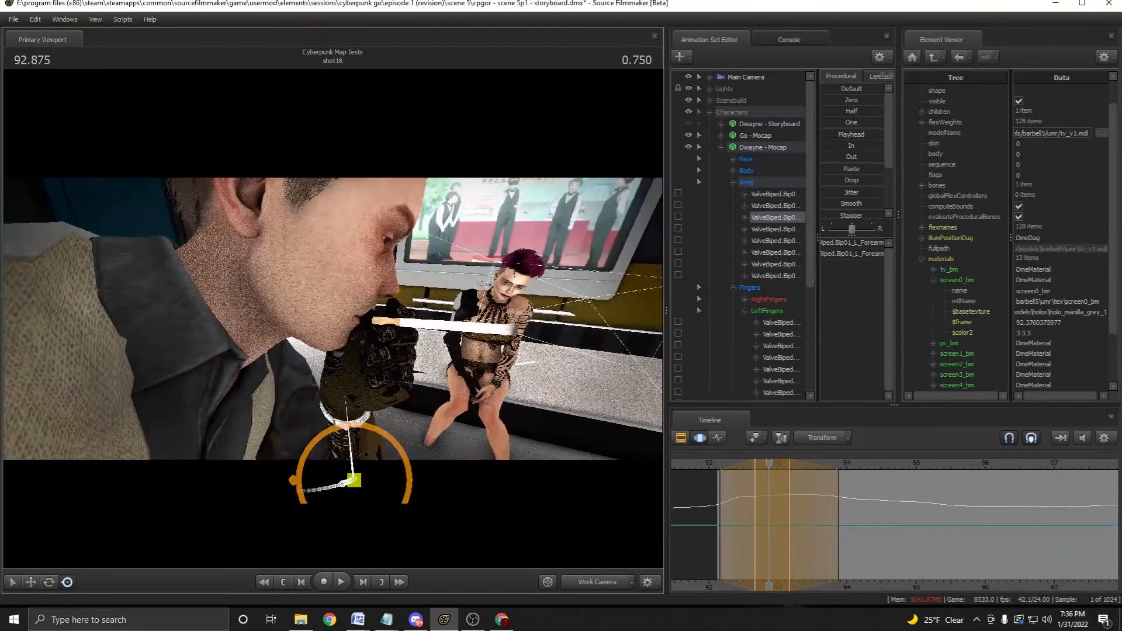
Rotate Dwayne's head up and toward the camera at 92.958 seconds, using the Head1 bone.
mouse_move(769, 463)
mouse_down()
mouse_move(732, 462)
mouse_move(783, 463)
mouse_up()
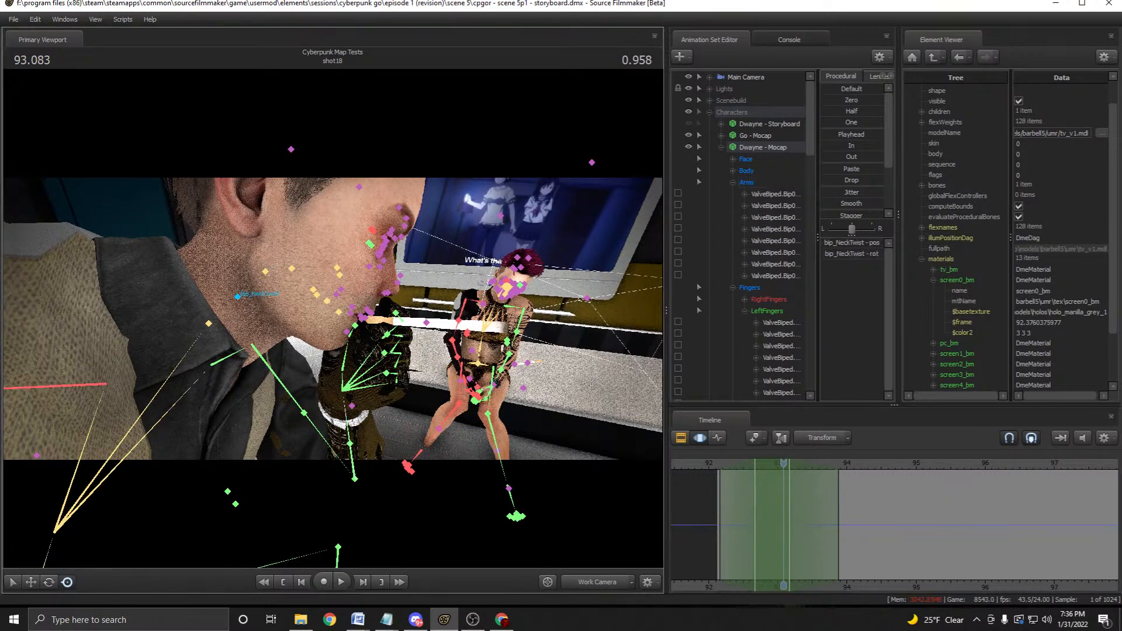
ctrl+click(237, 296)
click(774, 275)
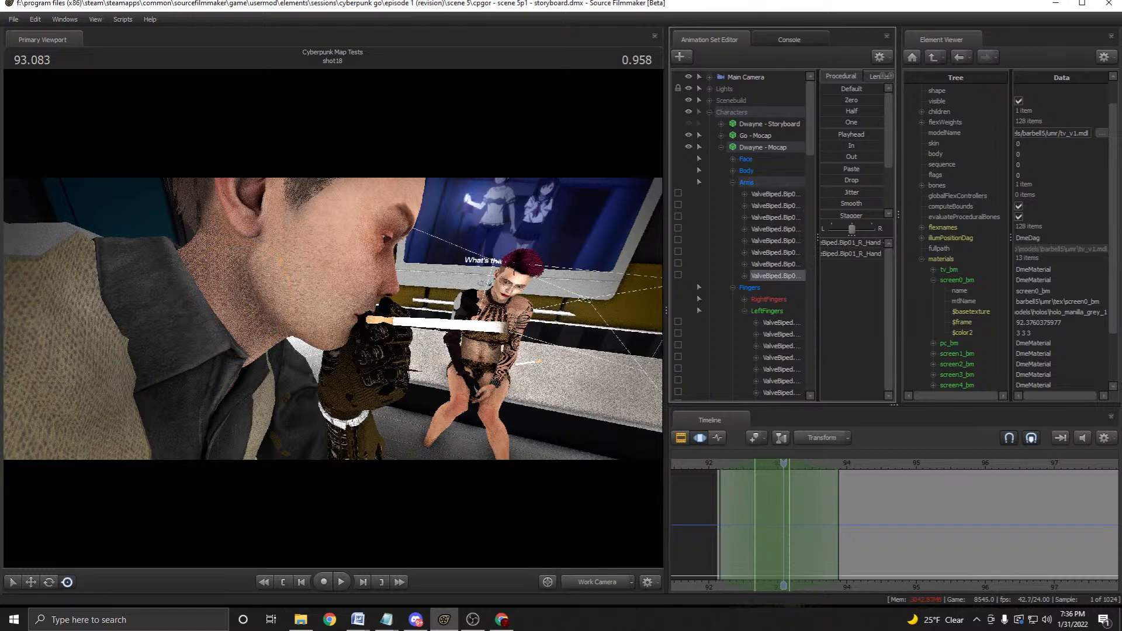
ctrl+click(265, 272)
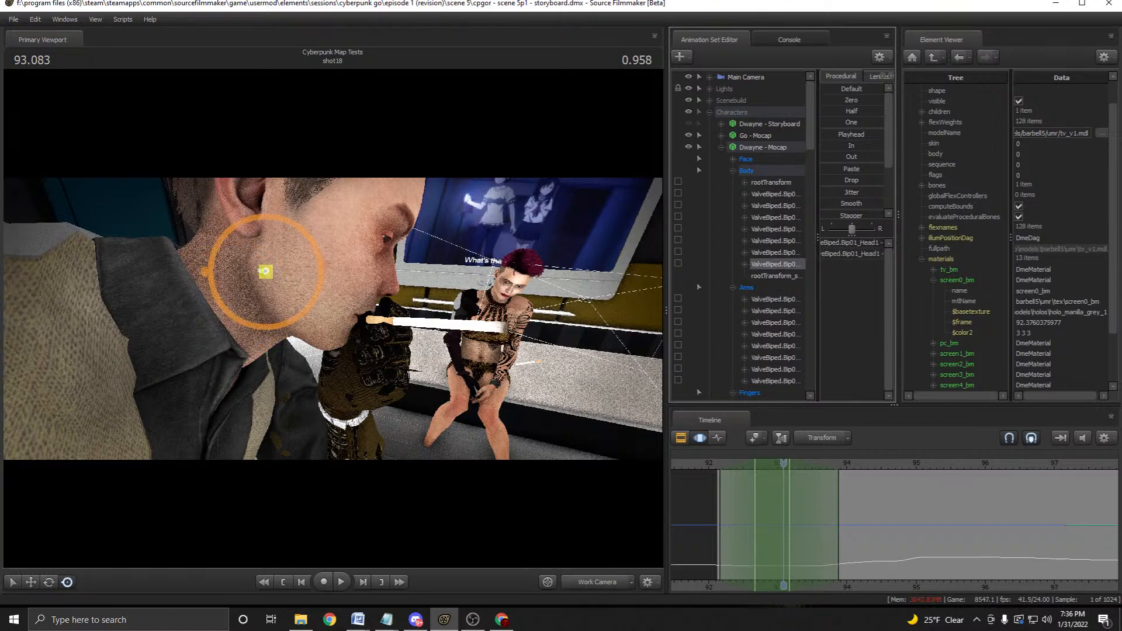
key(space)
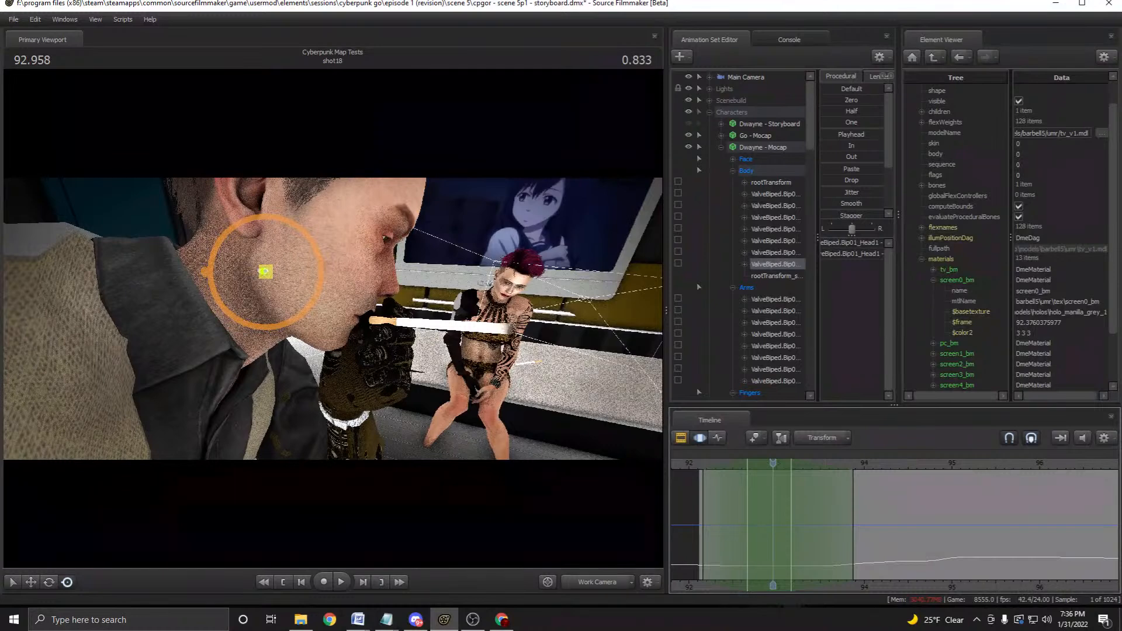
key(space)
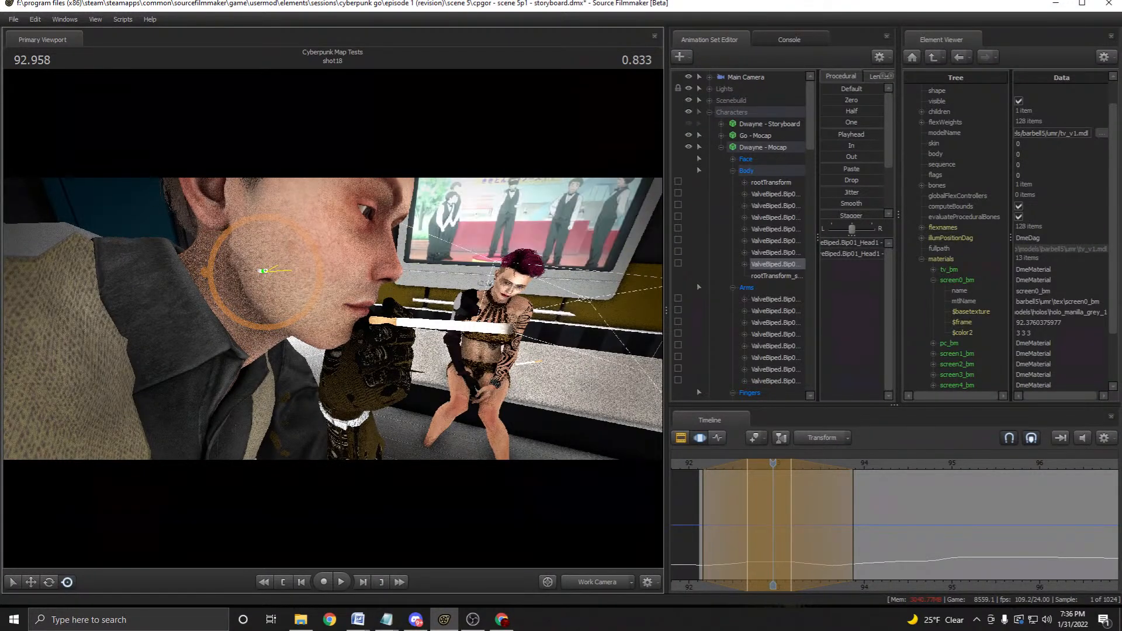
Play the new head pose from 92.166 seconds and scrub between 92.791 and 93.000 seconds to check it against the cigarette.
key(space)
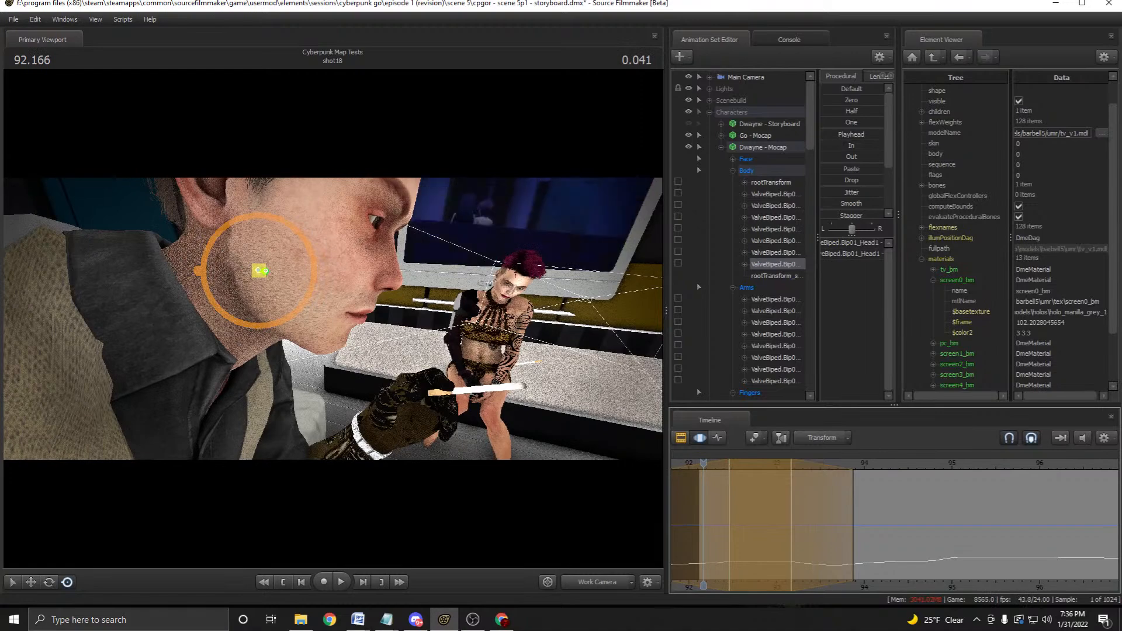
key(space)
key(space)
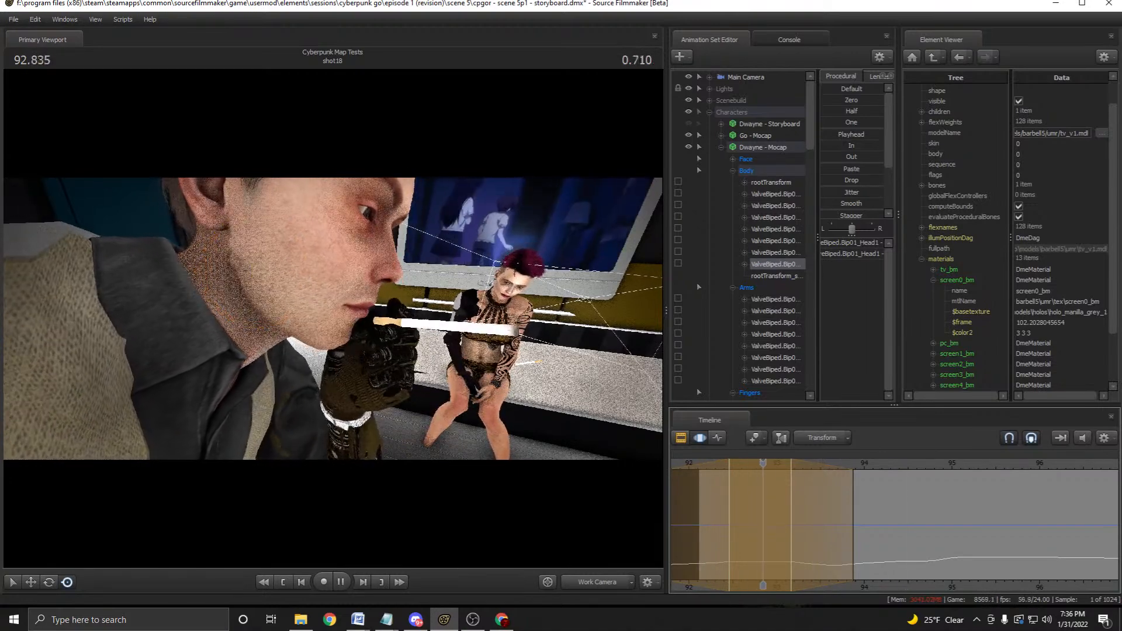
drag(802, 463, 758, 463)
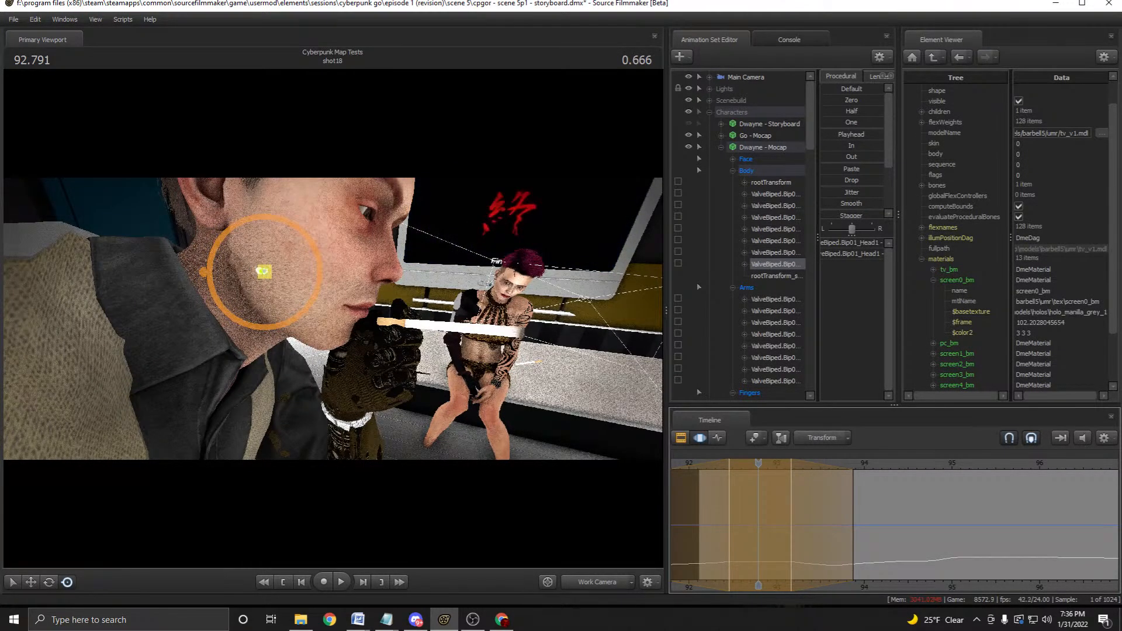
mouse_move(759, 463)
mouse_down()
mouse_move(715, 463)
mouse_move(842, 463)
mouse_move(729, 463)
mouse_move(791, 463)
mouse_move(740, 463)
mouse_move(777, 463)
mouse_up()
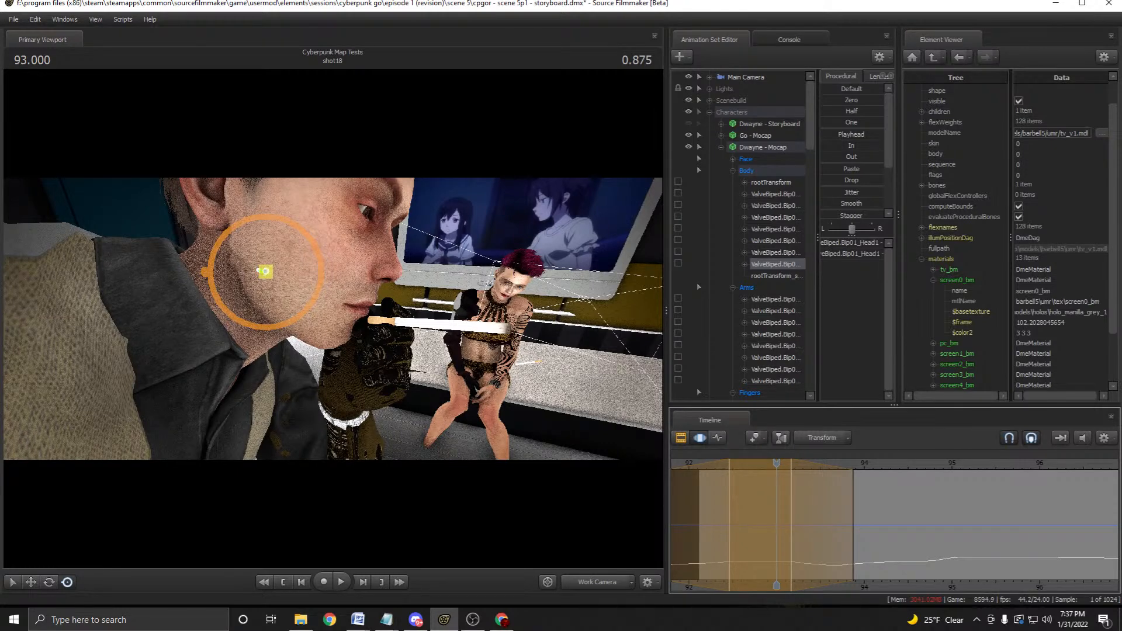
Rotate the left upper arm slightly at 93.000 seconds to bring the gloved hand closer to the mouth.
drag(261, 271, 313, 291)
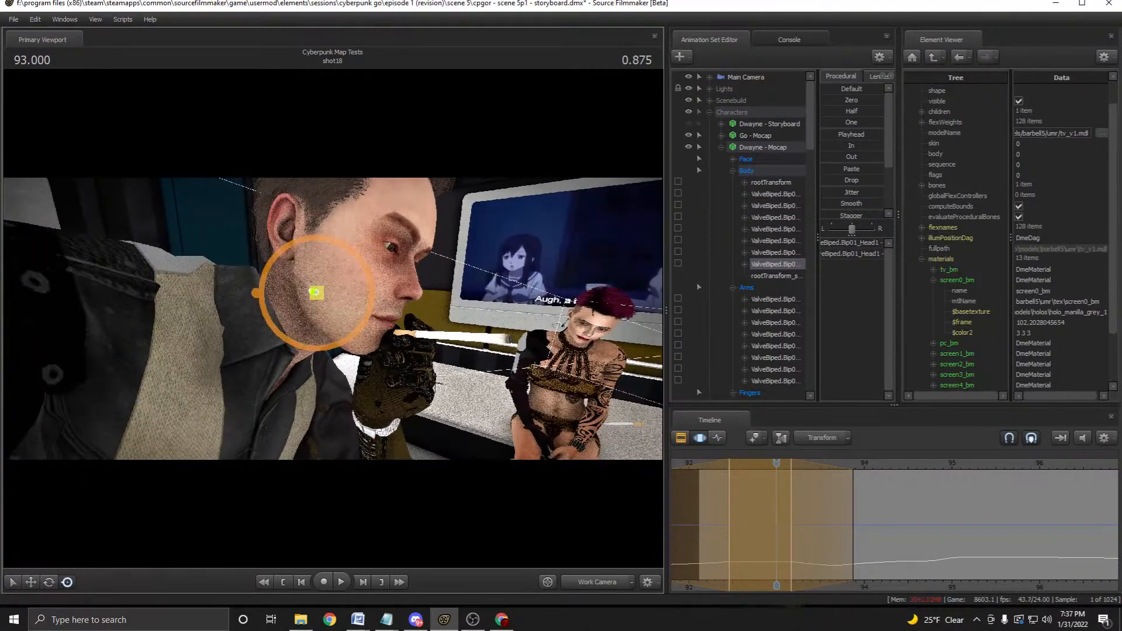
ctrl+click(301, 359)
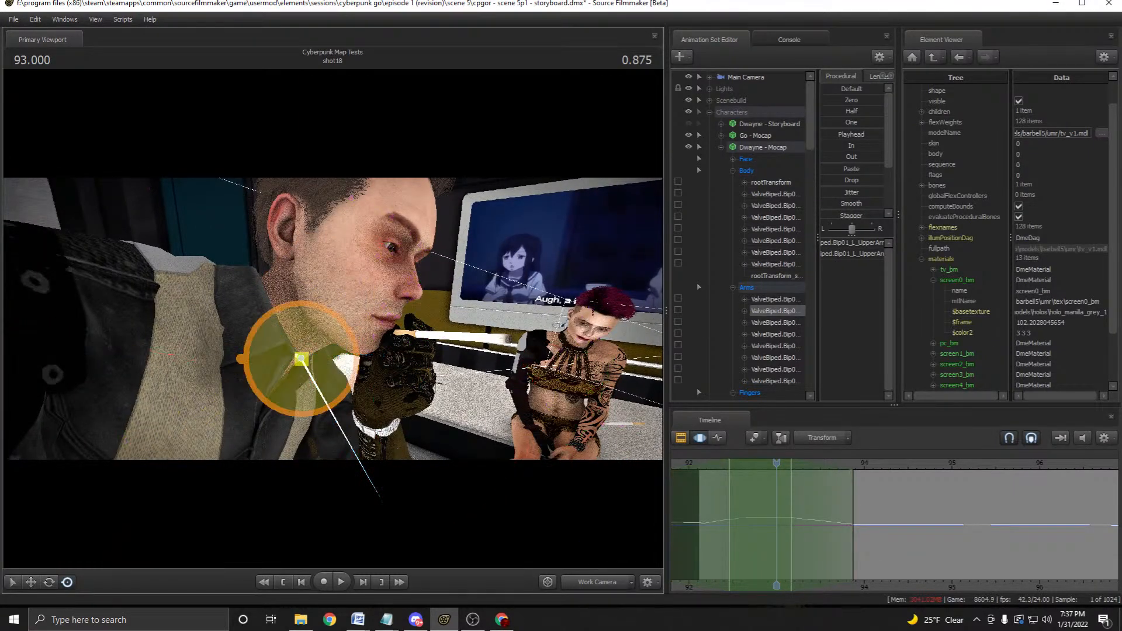
drag(301, 358, 298, 357)
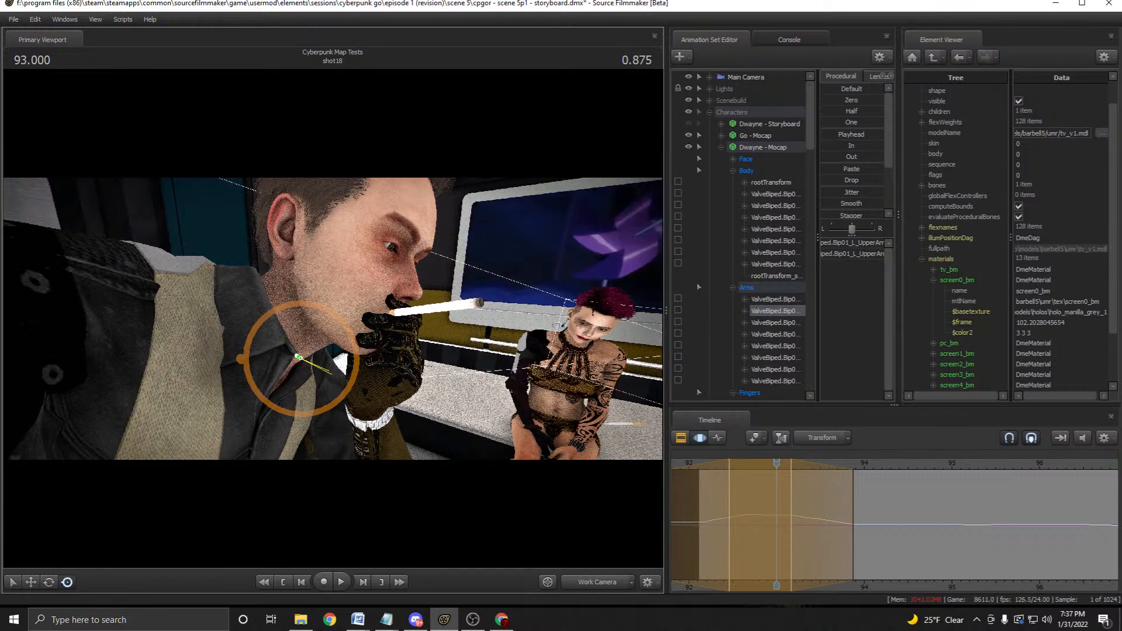
drag(298, 357, 298, 357)
Adjust the left hand's rotation at 93.000 seconds, checking the cigarette at the lips from the side and front.
ctrl+click(367, 400)
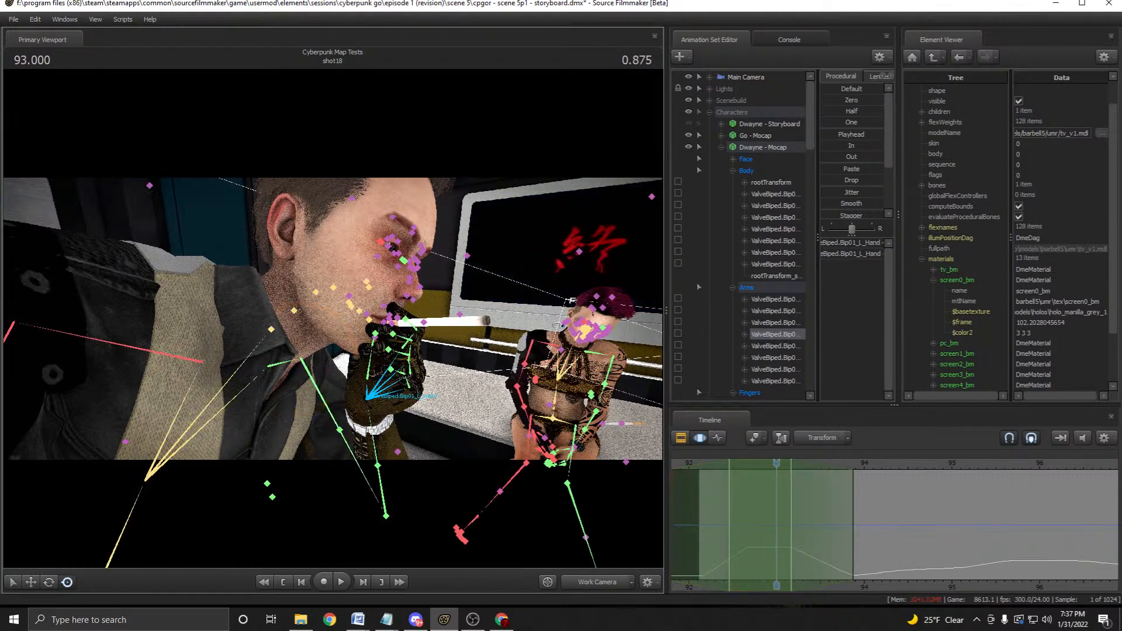
drag(367, 400, 240, 437)
key(ctrl+z)
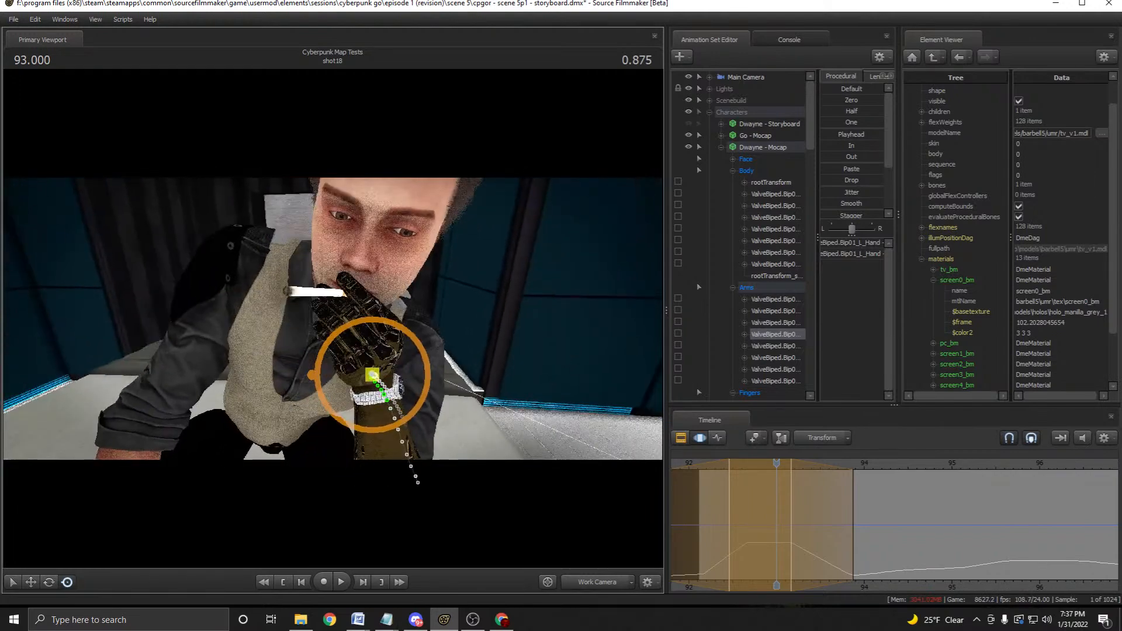
mouse_move(373, 374)
alt+mouse_down()
mouse_move(490, 377)
mouse_move(374, 380)
mouse_move(385, 372)
alt+mouse_up()
Select all controls of Dwayne - Mocap and play shot18 from its start in the Work Camera to about 94.291 seconds.
click(762, 148)
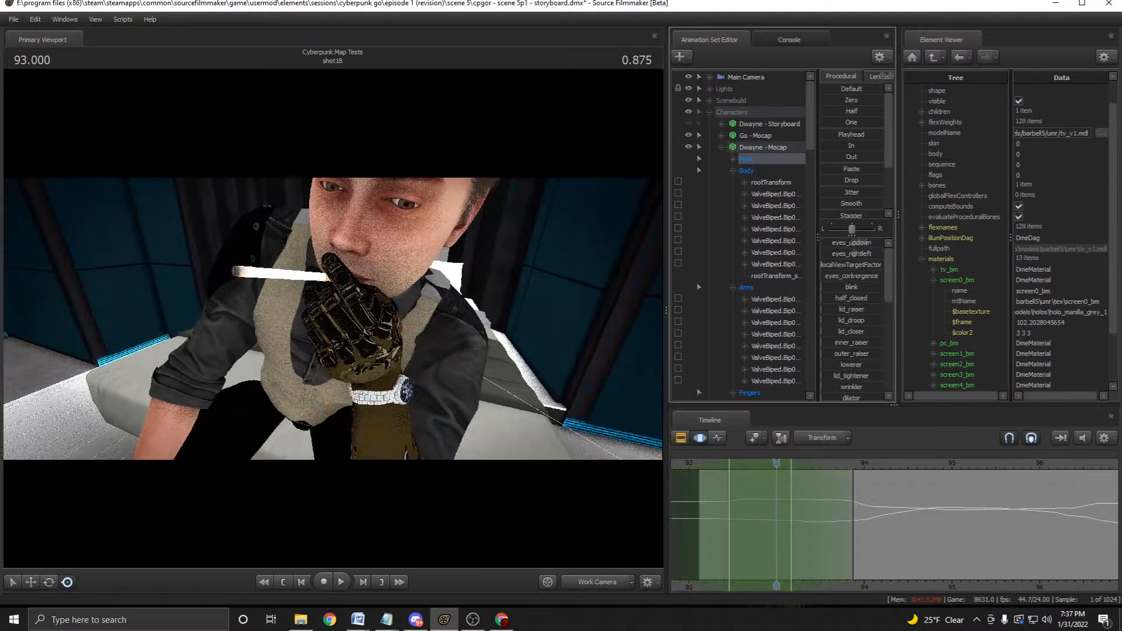
scroll(829, 526, up, 4)
drag(776, 463, 683, 463)
scroll(894, 526, down, 3)
scroll(894, 526, up, 3)
key(space)
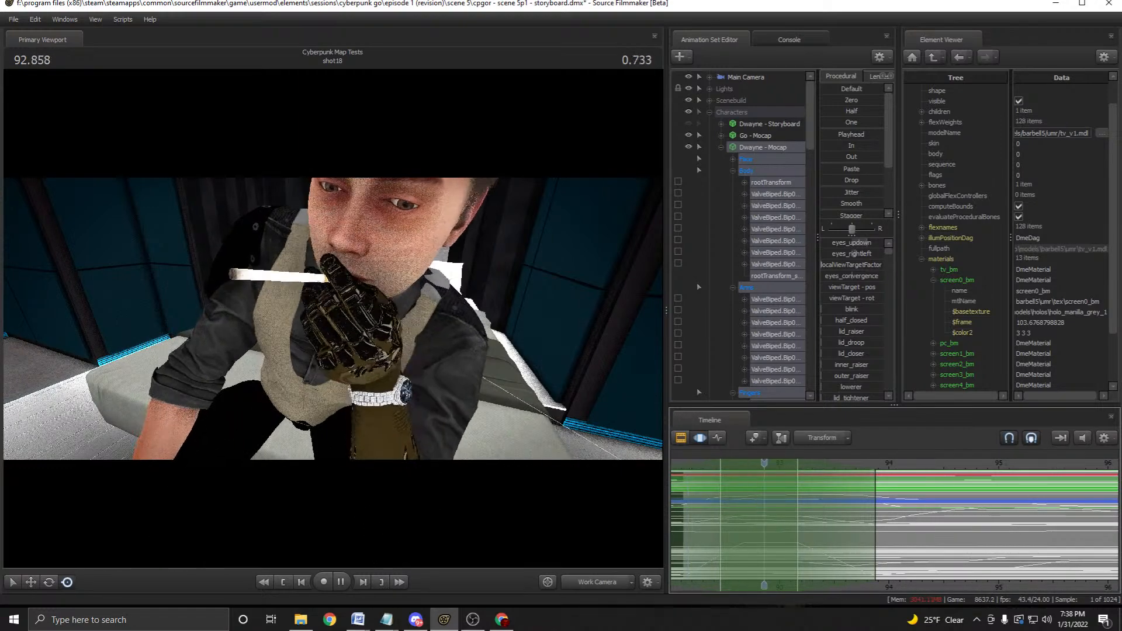
key(space)
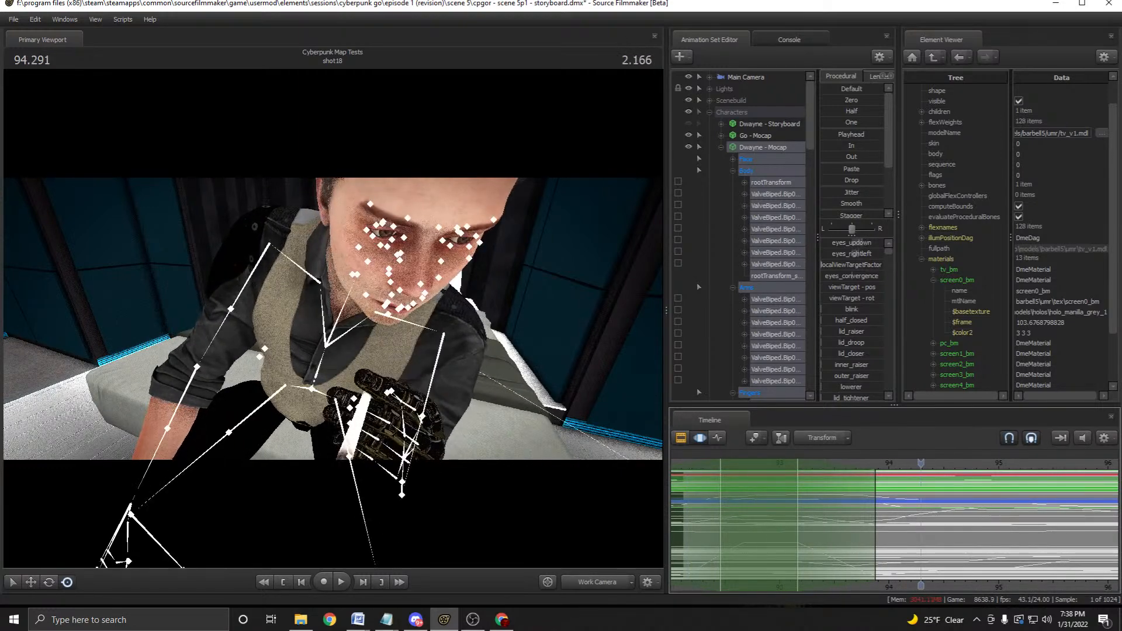
Play shot18 through the Main Camera and compare the raised-hand pose in both cameras between 92.916 and 92.500 seconds.
key(space)
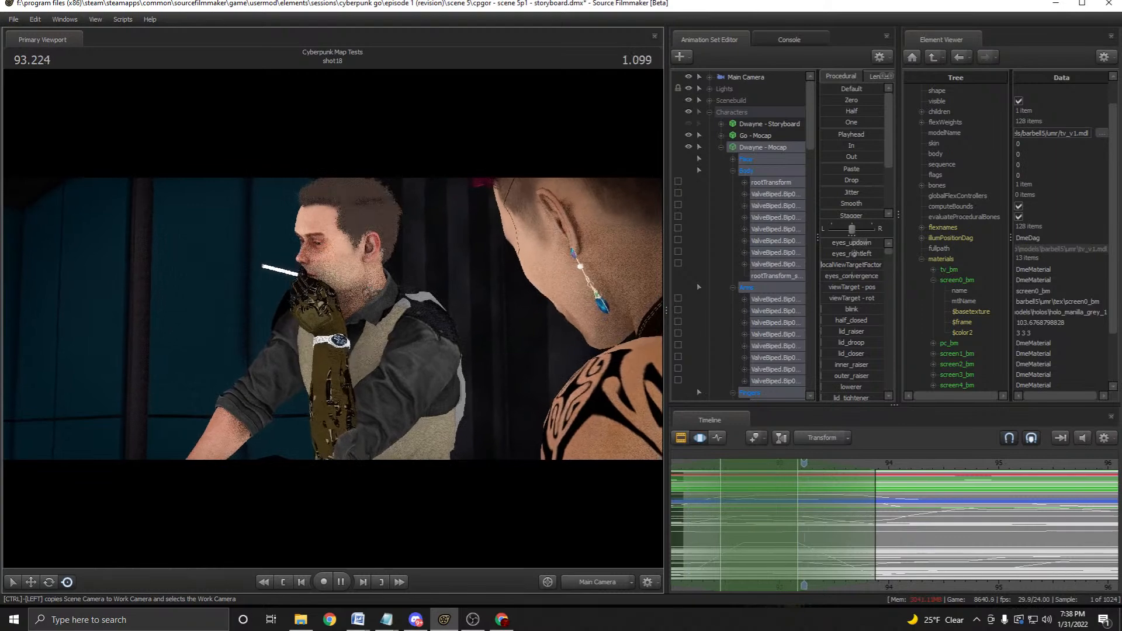
key(space)
drag(716, 520, 770, 520)
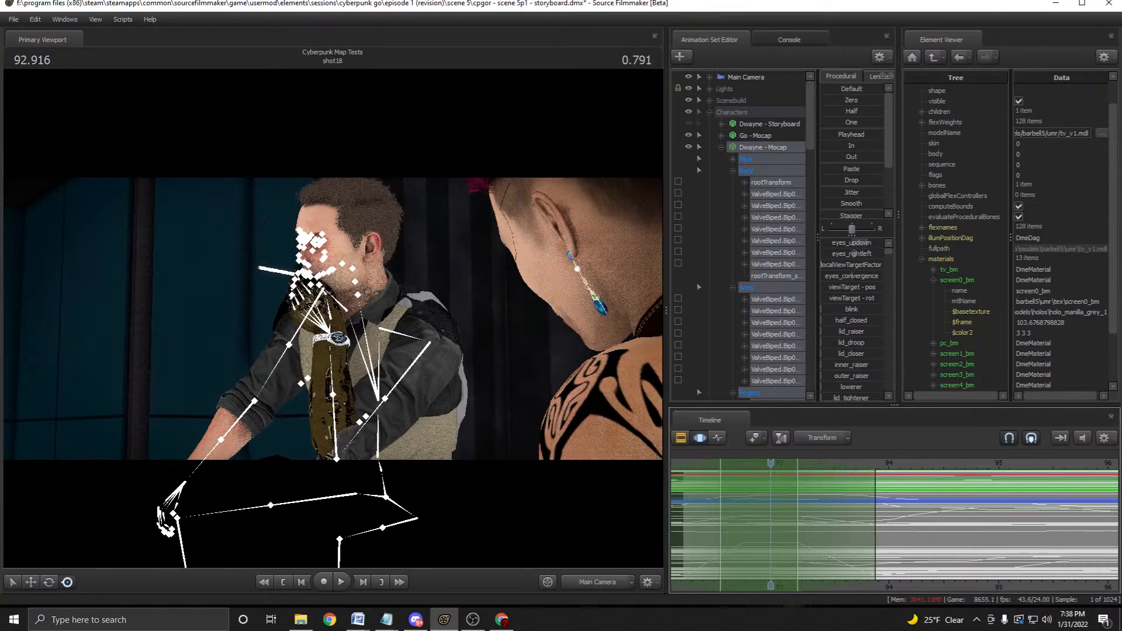
click(597, 582)
drag(333, 319, 327, 301)
drag(770, 463, 743, 463)
click(597, 582)
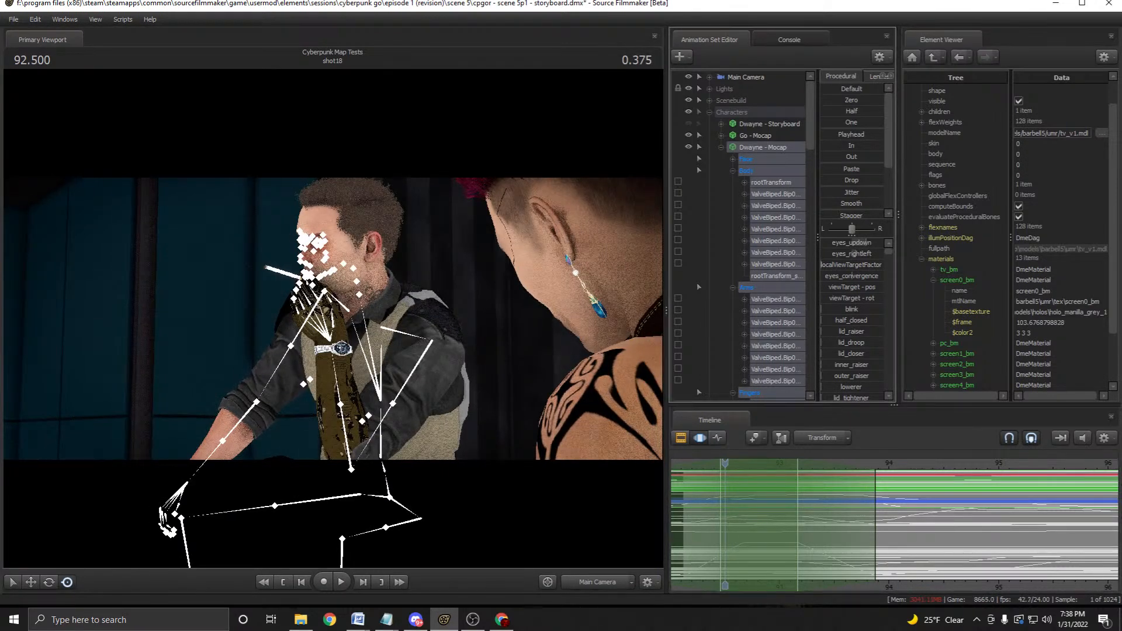
Retime all of Dwayne's selected motion so the part starting near 92.5 seconds begins at about 92.0 seconds, and play it.
scroll(894, 526, down, 3)
drag(720, 525, 692, 526)
key(space)
key(space)
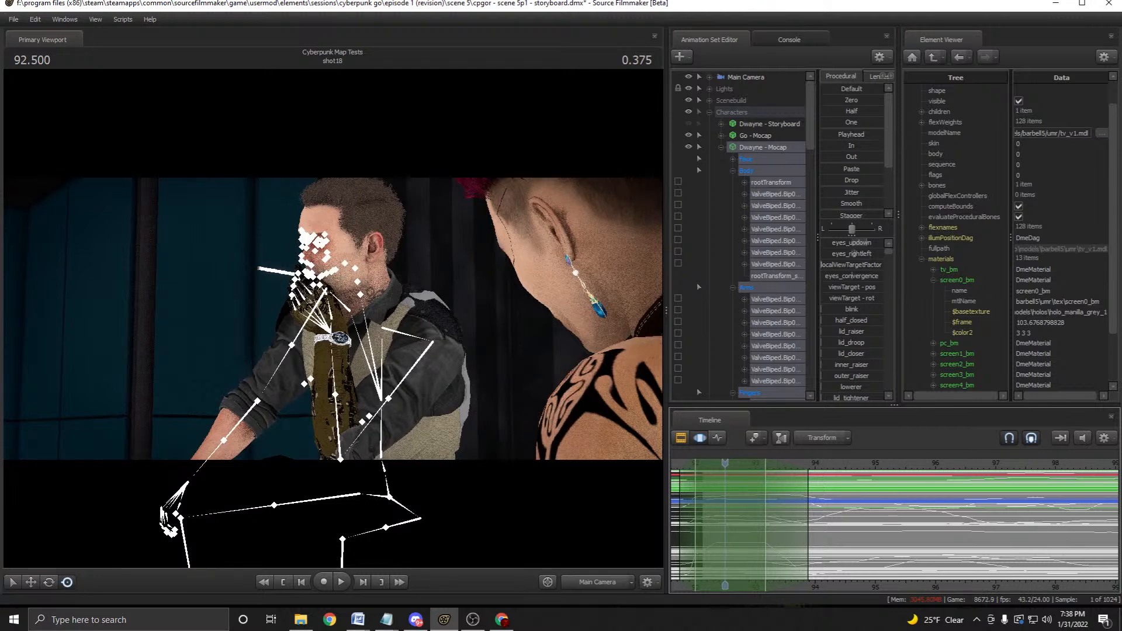
Retime only the Arms group by pulling its motion from about 92.5 back to about 92.0 seconds.
click(747, 287)
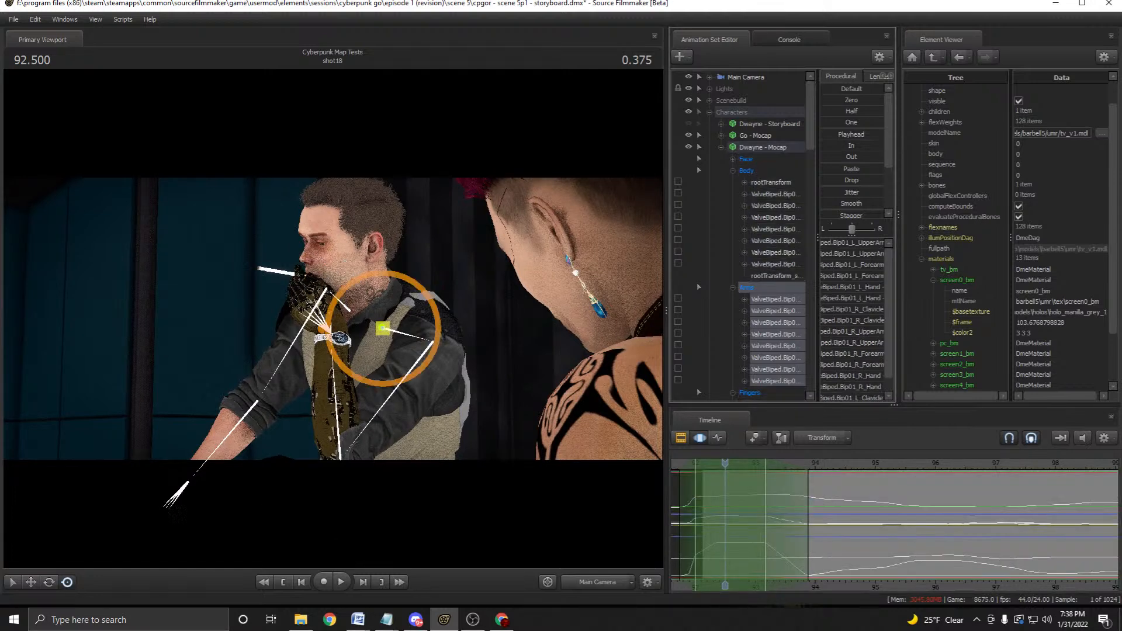
drag(696, 526, 726, 526)
alt+drag(725, 526, 695, 526)
Replay the arm motion through the Main Camera, stop at 92.916 seconds, and examine the hand and cigarette up close in the Work Camera.
key(space)
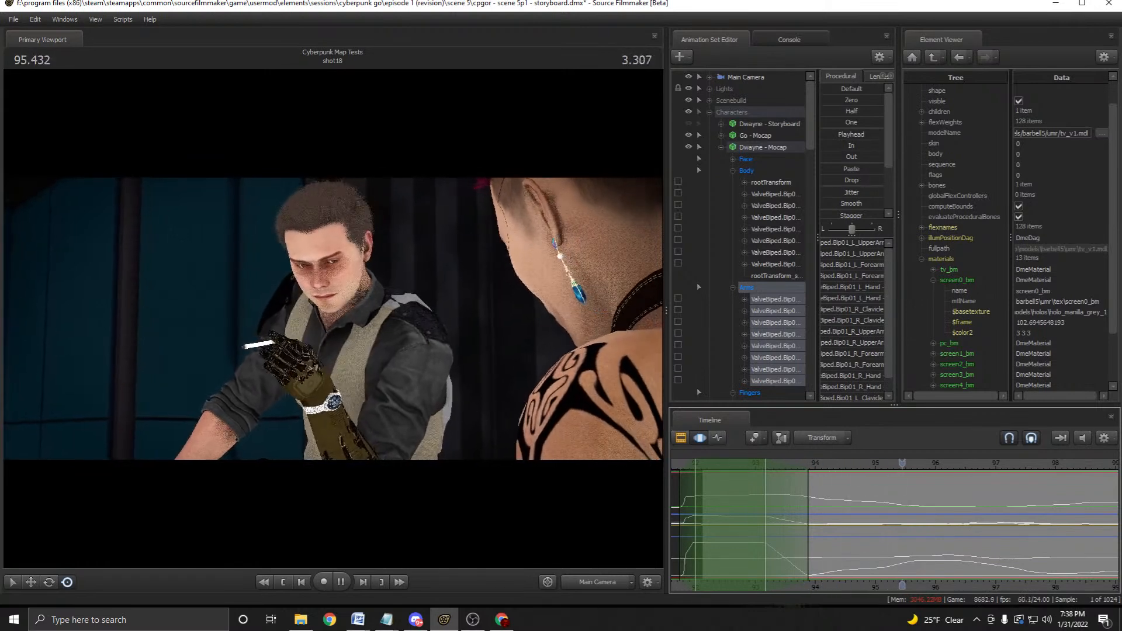
key(space)
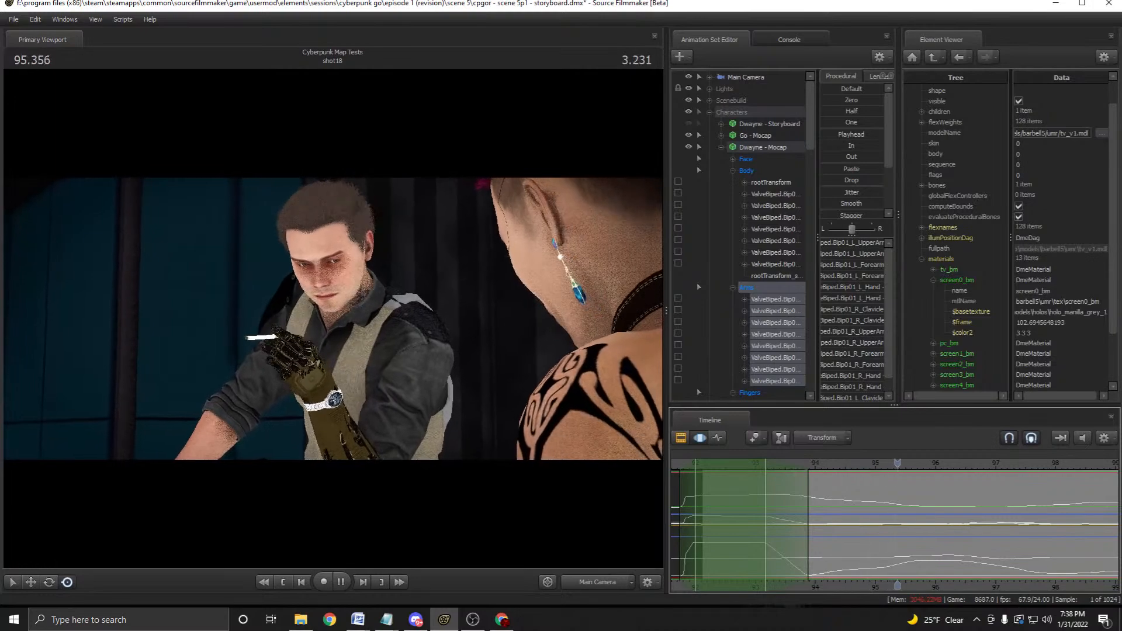
key(space)
click(706, 586)
key(space)
key(space)
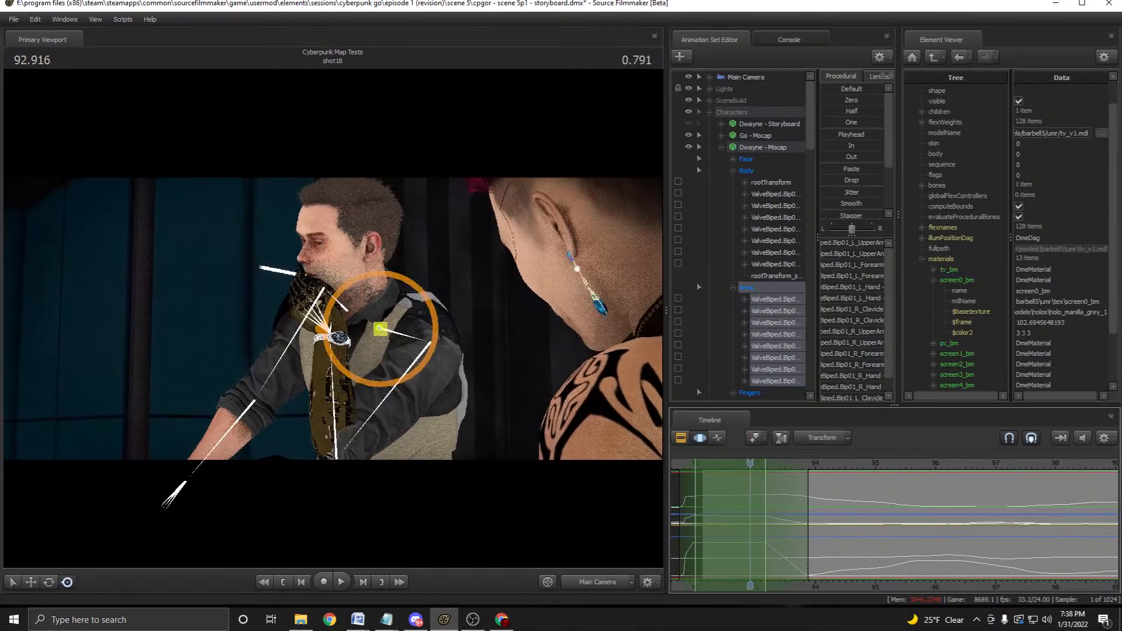
click(597, 582)
drag(333, 319, 394, 301)
key(d)
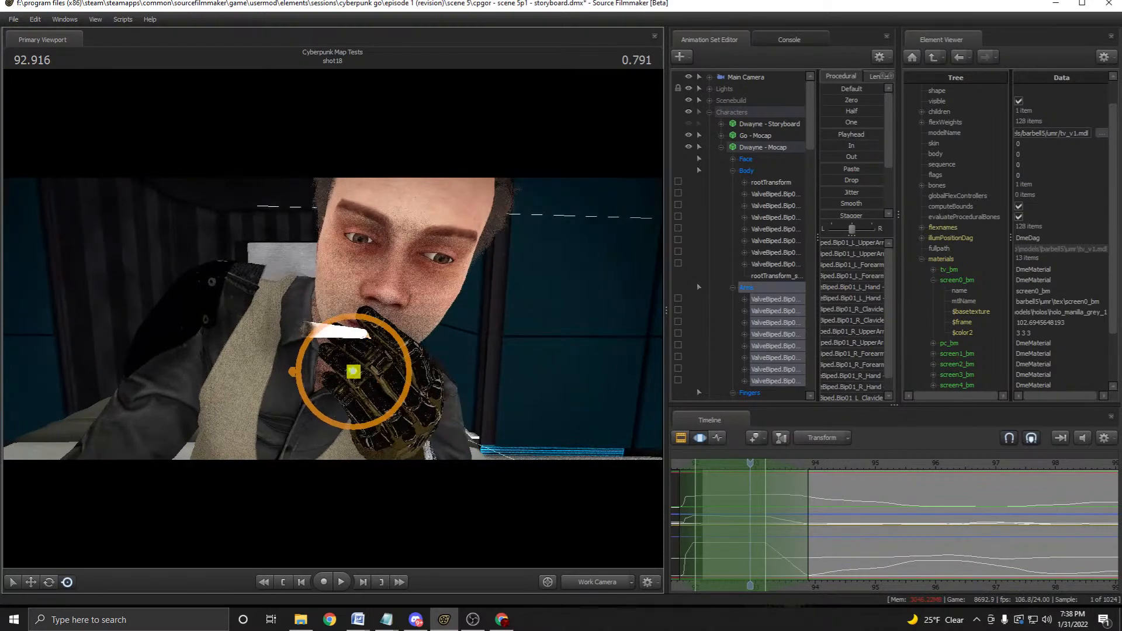
Examine Dwayne's raised hand and cigarette at 92.916 seconds from the front and side in the Work Camera.
key(a)
drag(333, 319, 415, 315)
key(s)
key(a)
key(ctrl)
key(ctrl+s)
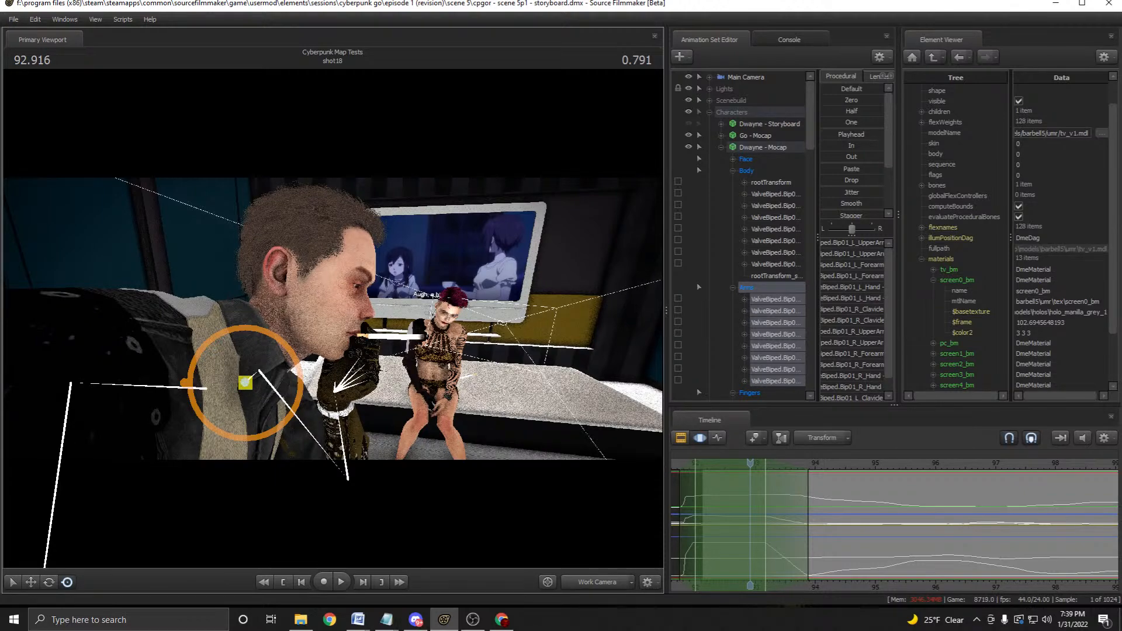
key(w)
drag(334, 319, 154, 305)
key(d)
key(e)
Play the smoking motion in shot18 repeatedly through the Main Camera and check the hand as it leaves the mouth.
key(space)
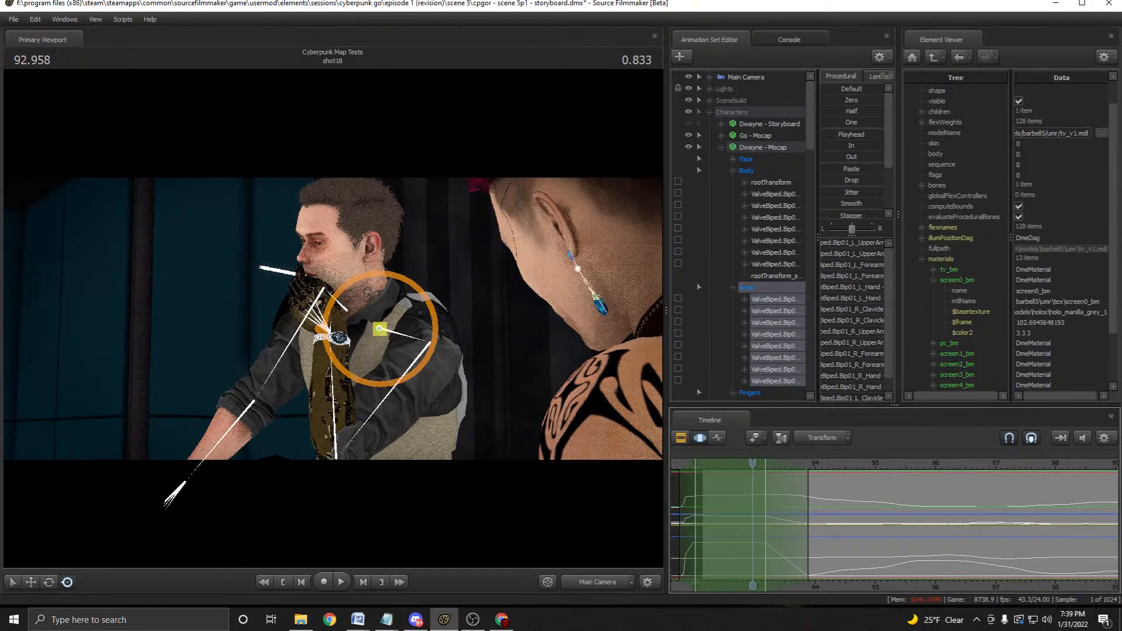
key(space)
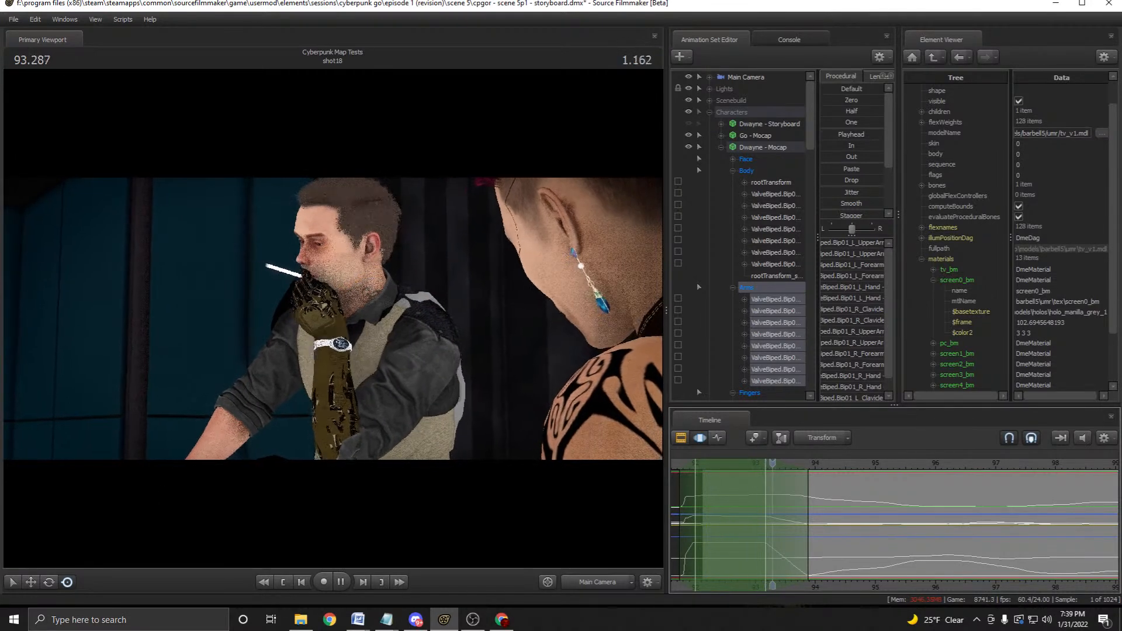
key(space)
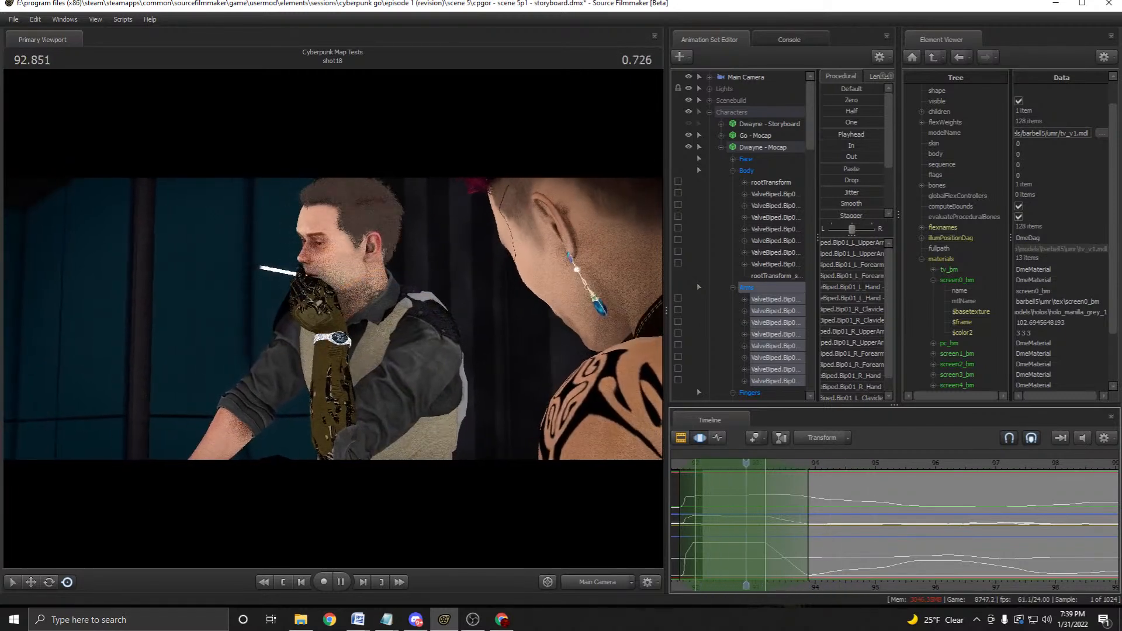
key(space)
key(space)
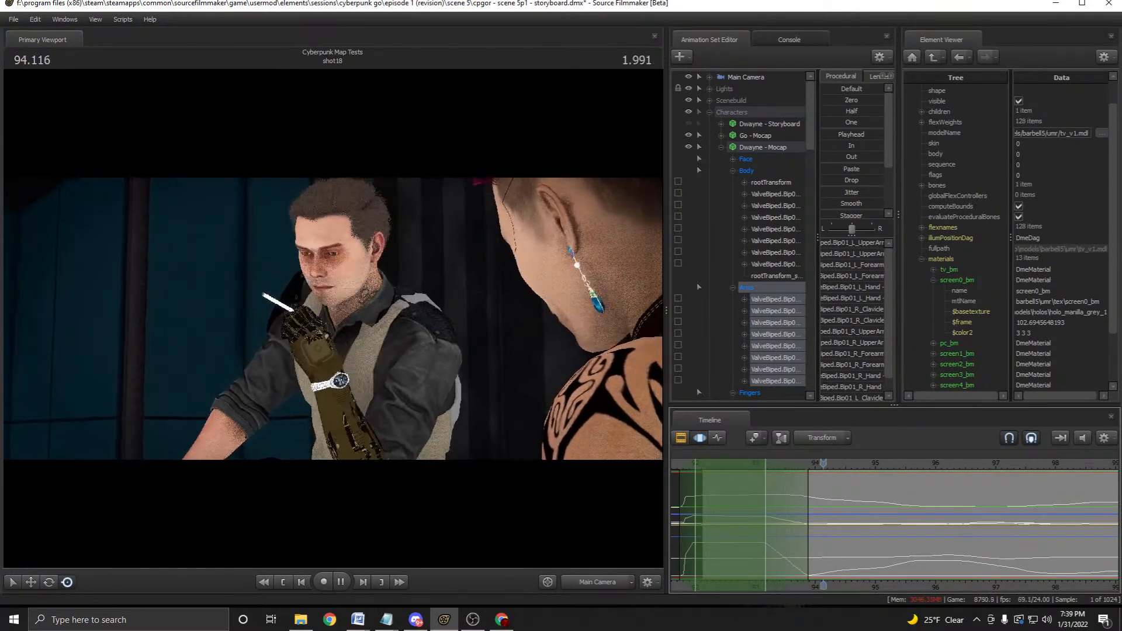
key(space)
Apply the Round preset to the Arms group over a short time selection with falloff around 93.916 seconds.
drag(845, 463, 771, 462)
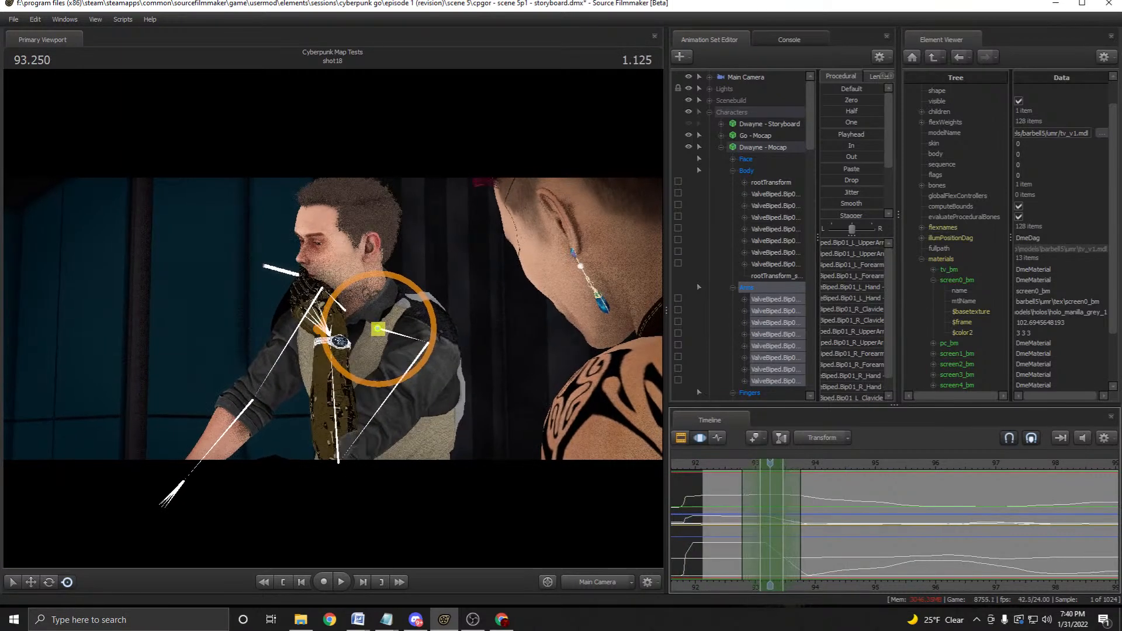
scroll(894, 526, down, 2)
scroll(853, 151, down, 2)
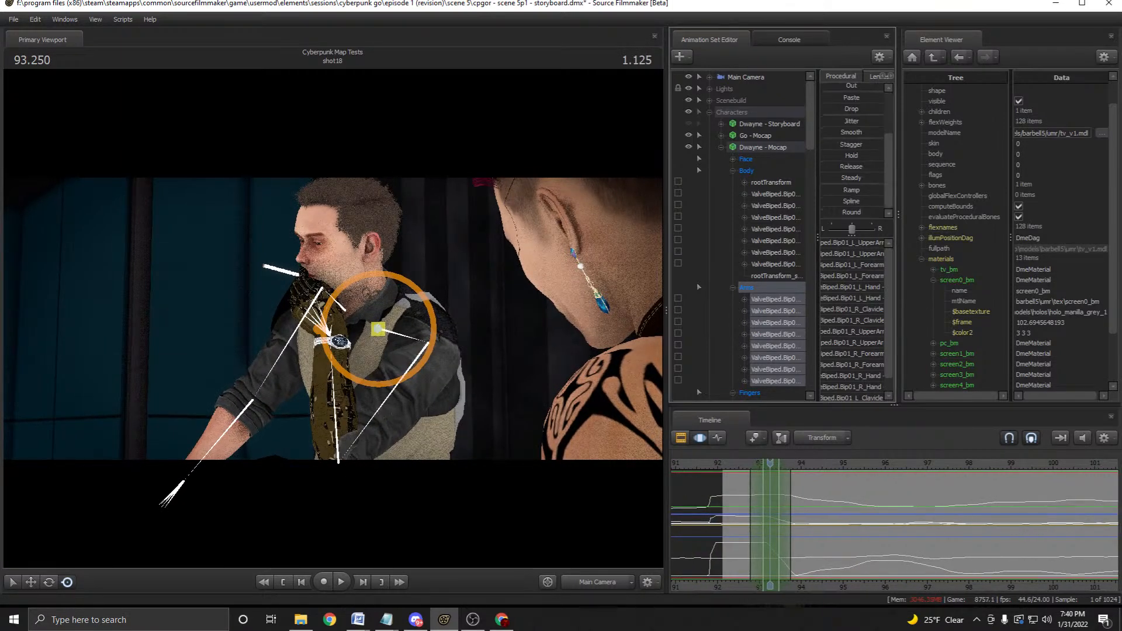
drag(770, 463, 798, 463)
shift+scroll(798, 526, up, 5)
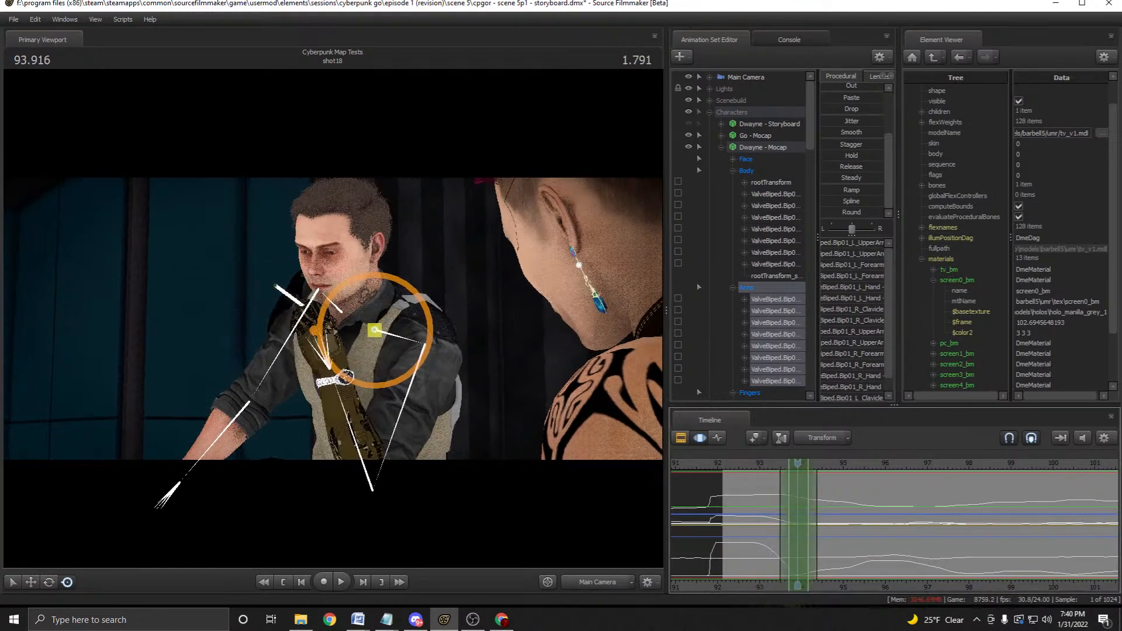
scroll(798, 526, up, 1)
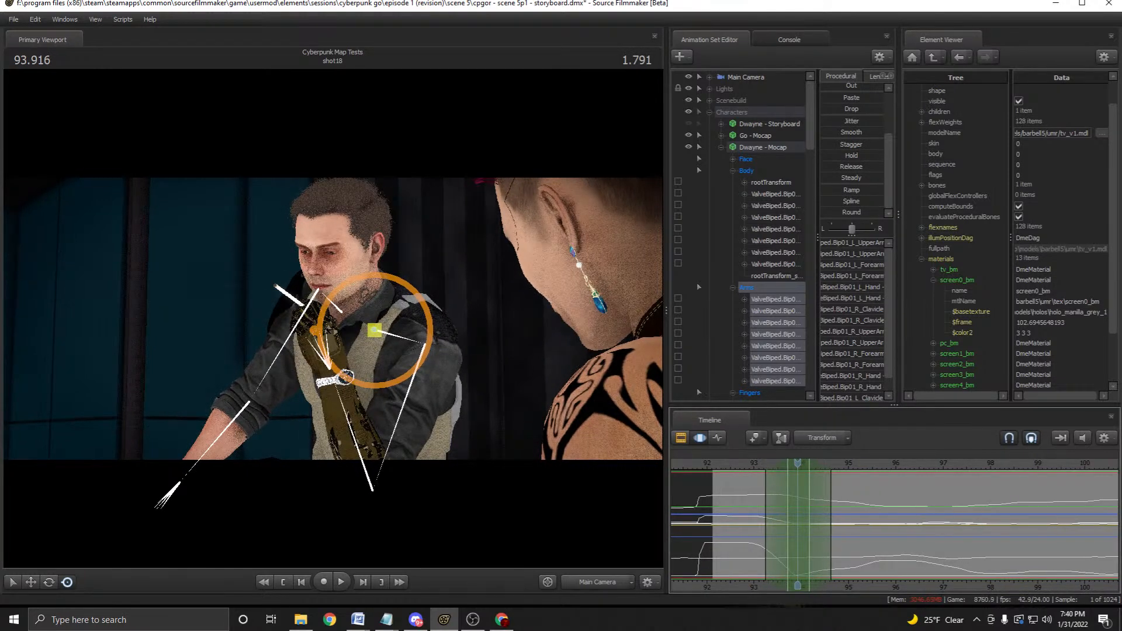
click(851, 212)
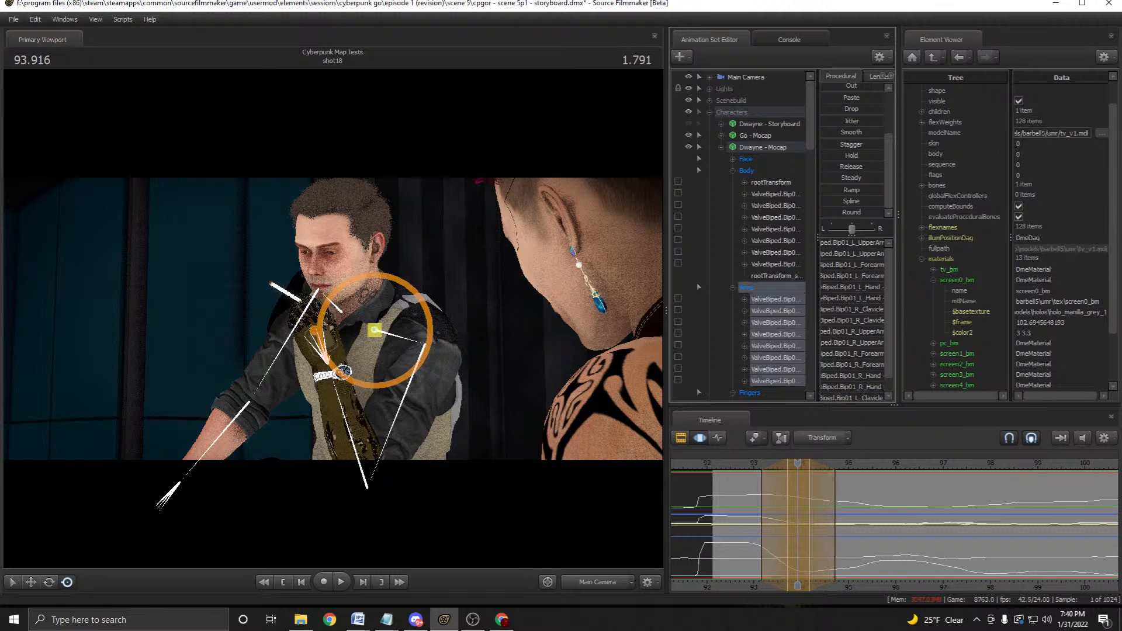
Scrub to the start of shot18 at 92.166 seconds, compare neighbouring frames, and replay the arm motion through the Main Camera.
drag(797, 463, 715, 462)
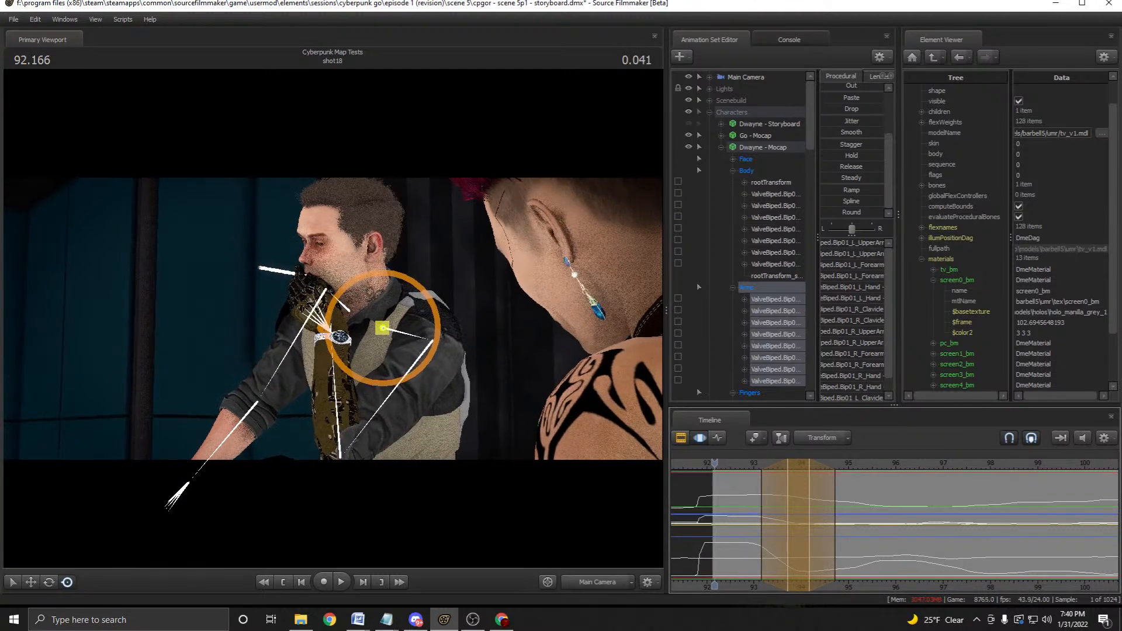
key(Left)
key(Left)
key(Right)
key(Right)
drag(714, 463, 758, 463)
key(space)
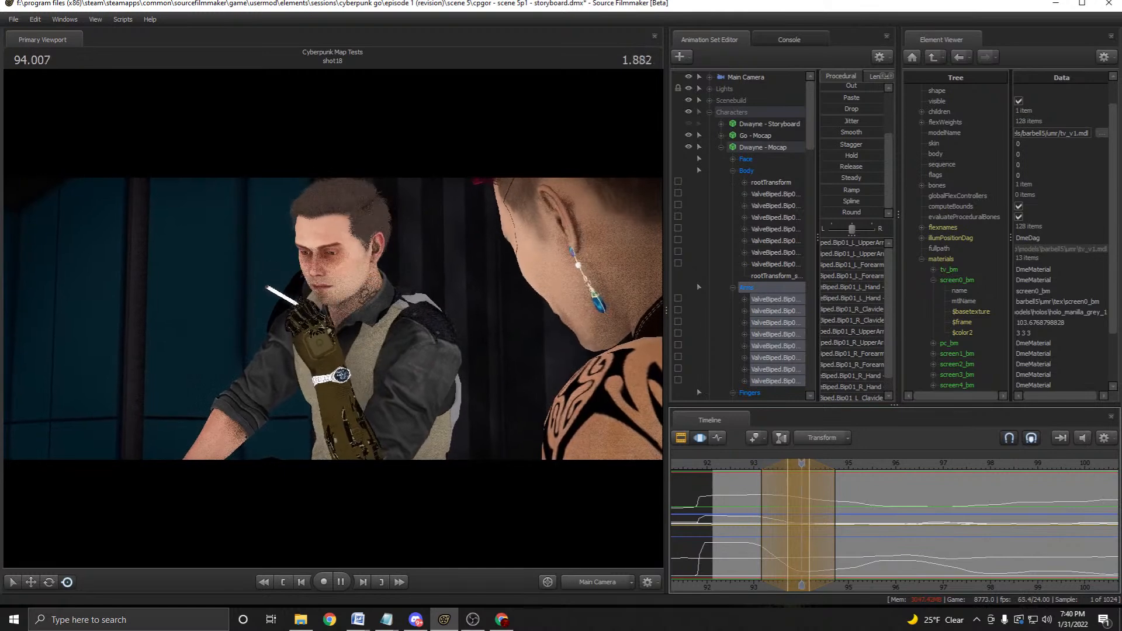
Apply the Round preset to the Arms group over a time selection centred near 93.083 seconds.
click(740, 462)
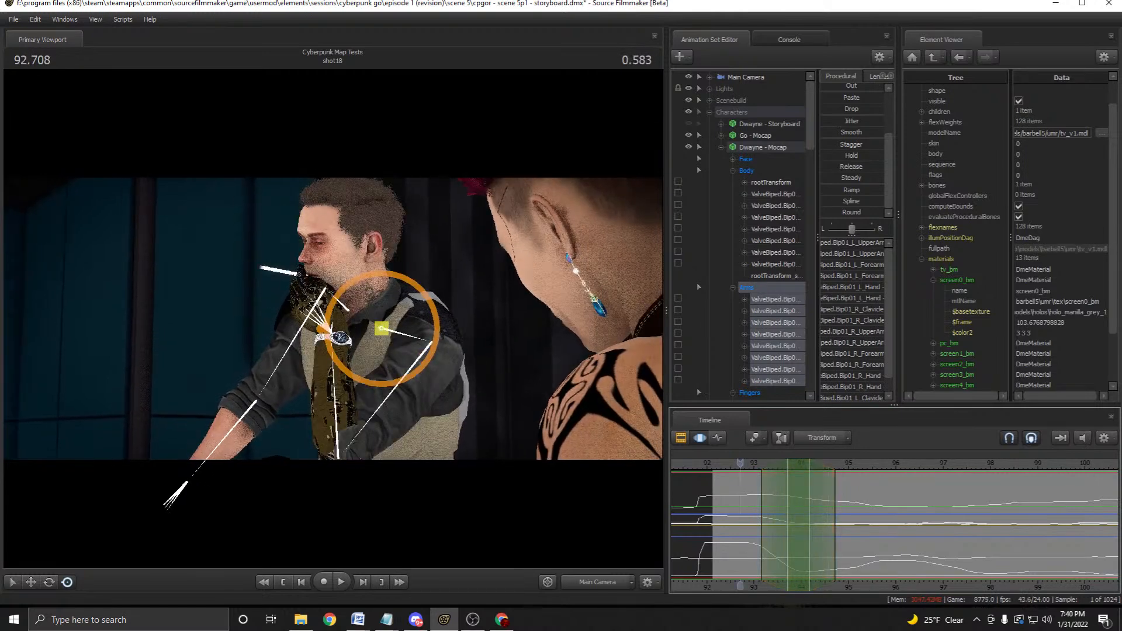
mouse_move(740, 463)
mouse_down()
mouse_move(716, 462)
mouse_move(789, 463)
mouse_move(758, 463)
mouse_up()
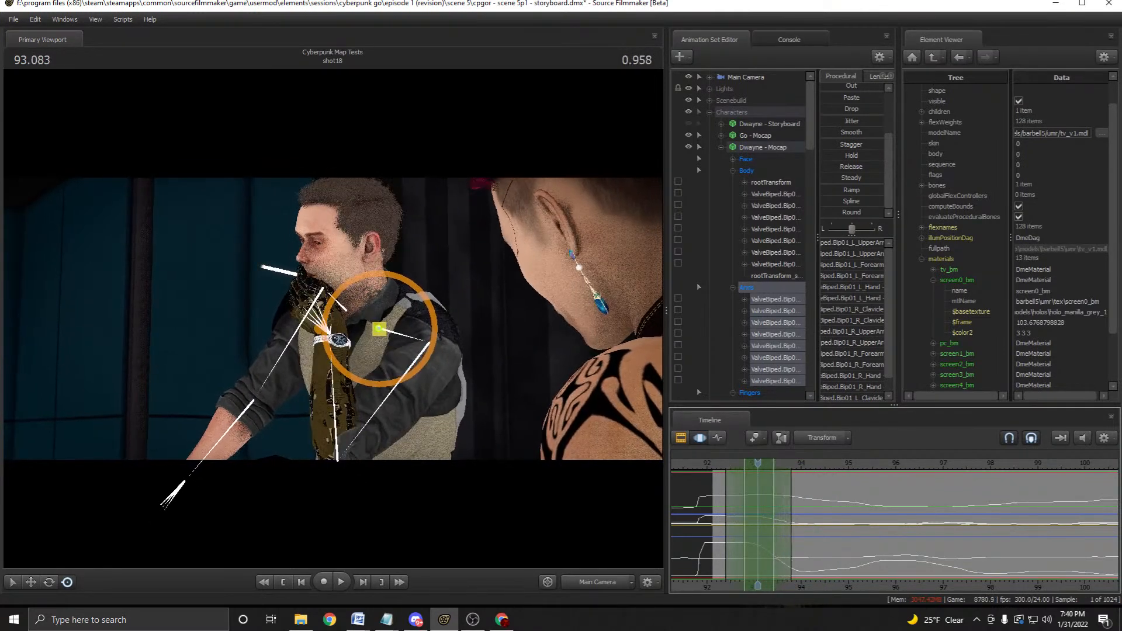
drag(825, 212, 882, 212)
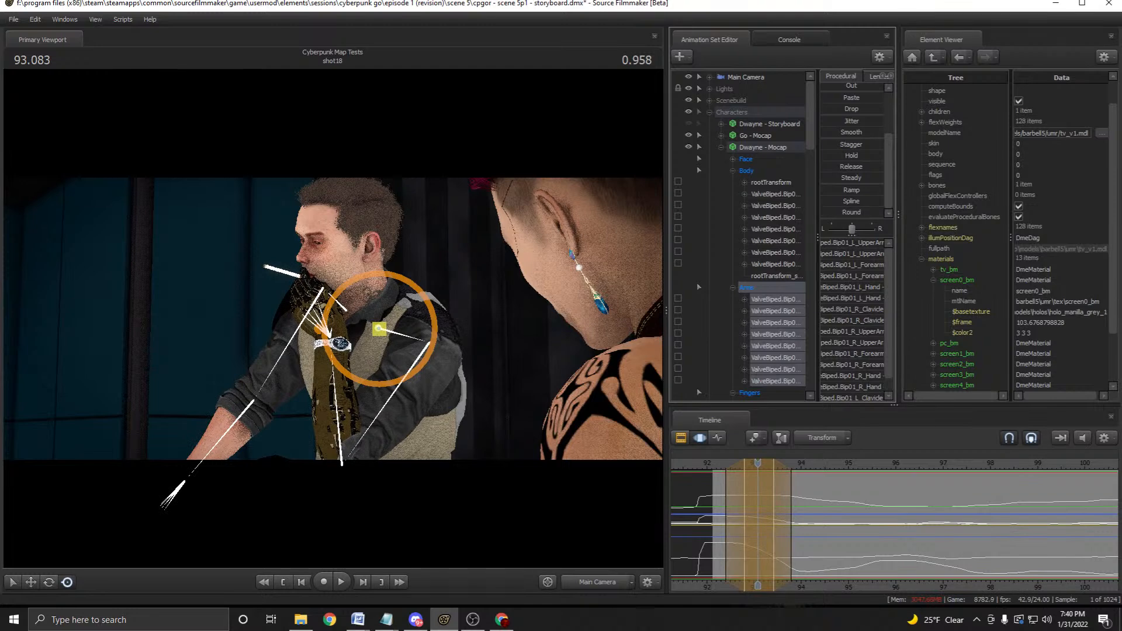
Replay the arm motion from the start of shot18 and inspect the lowering hand through the Main and Work Cameras.
drag(758, 463, 717, 462)
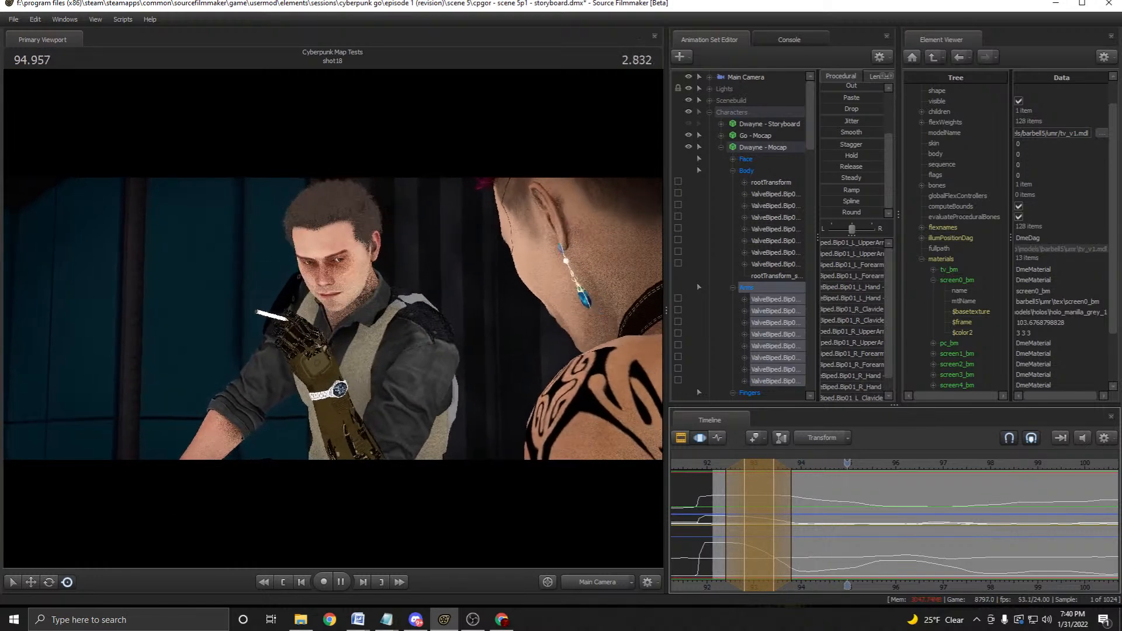
key(space)
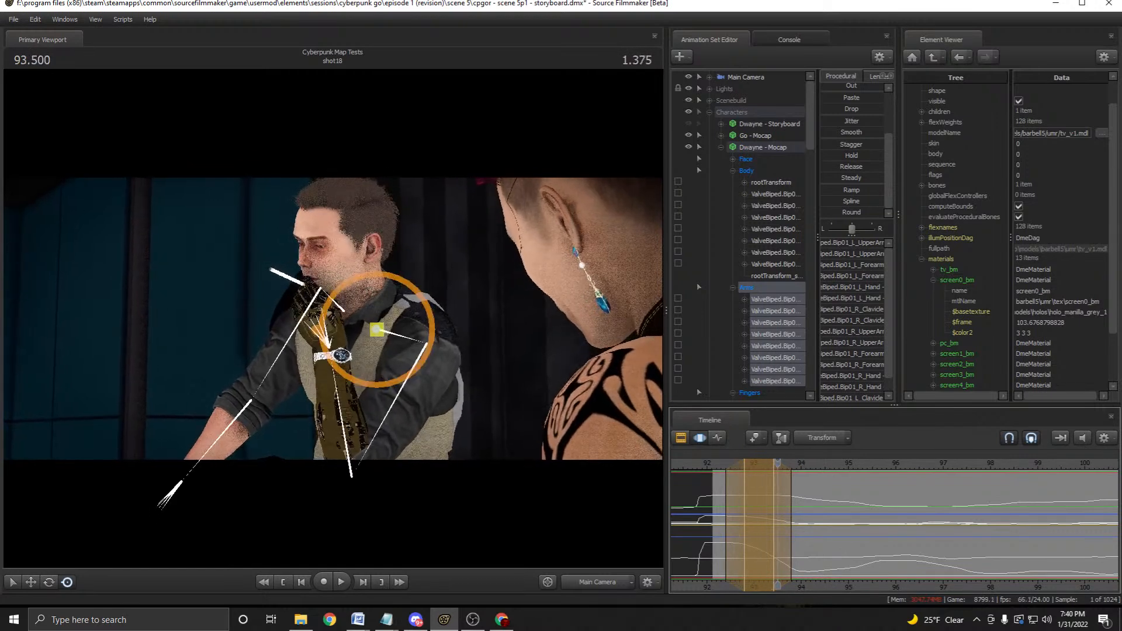
key(space)
key(space)
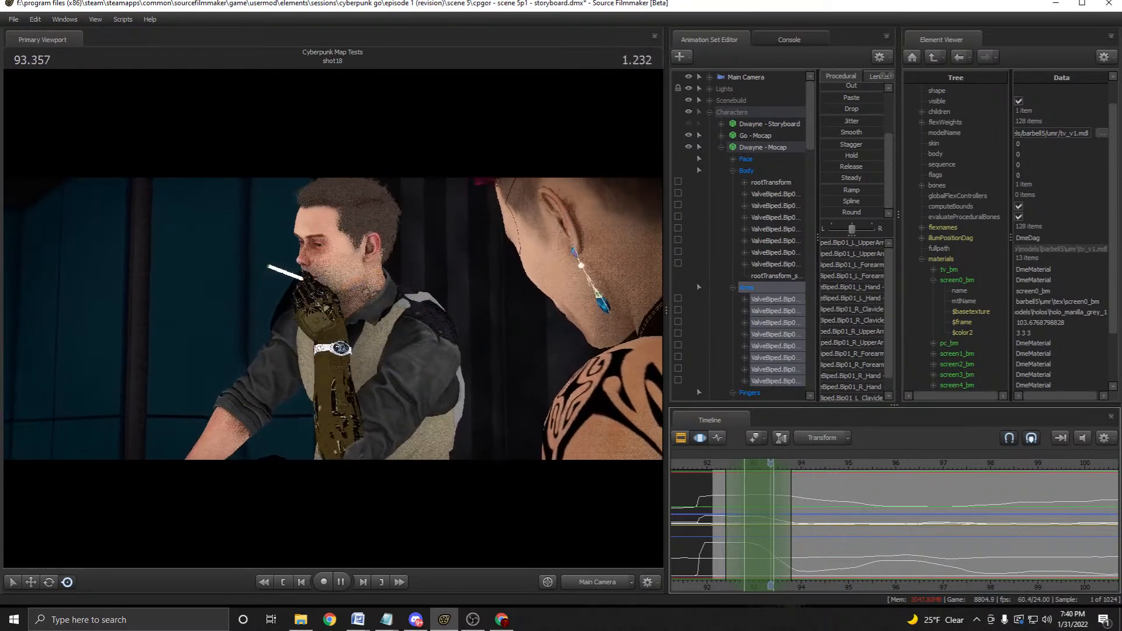
key(space)
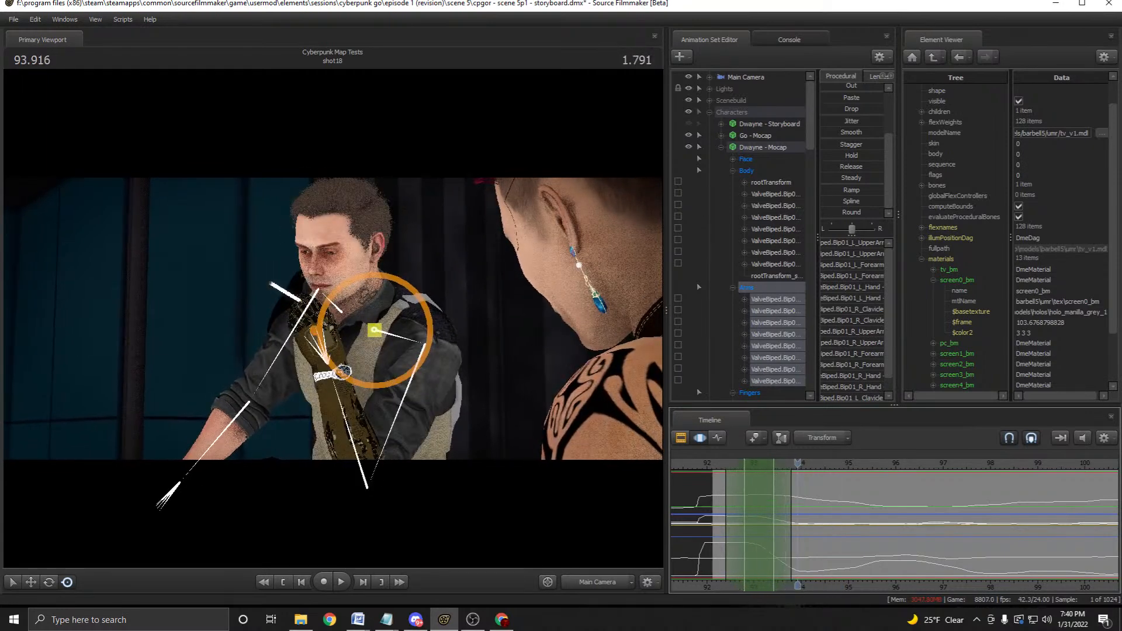
key(space)
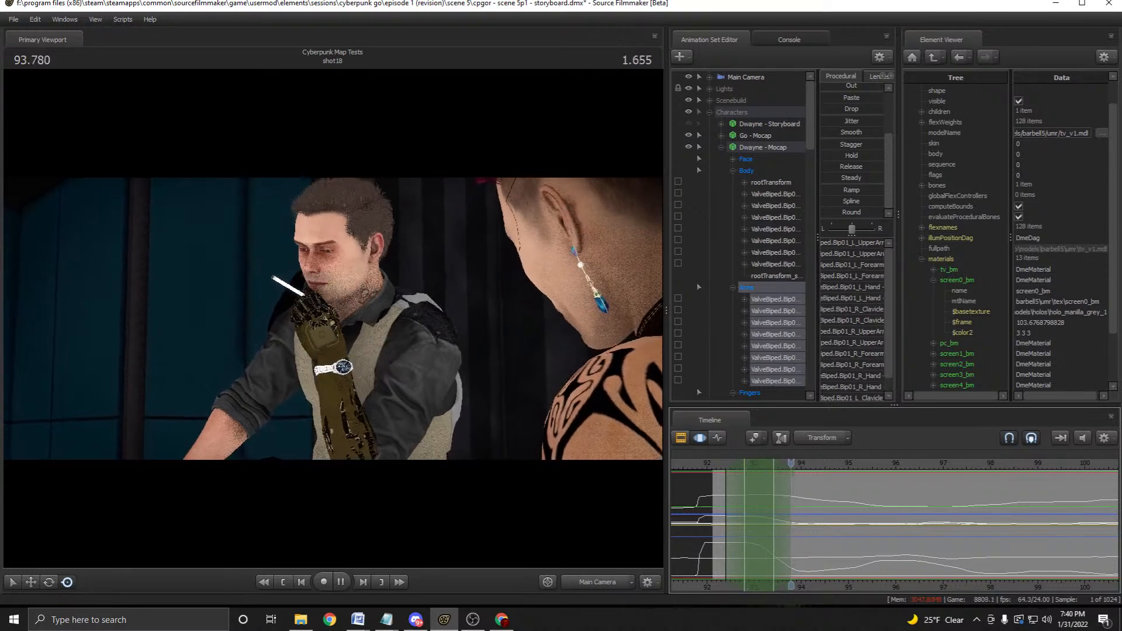
key(space)
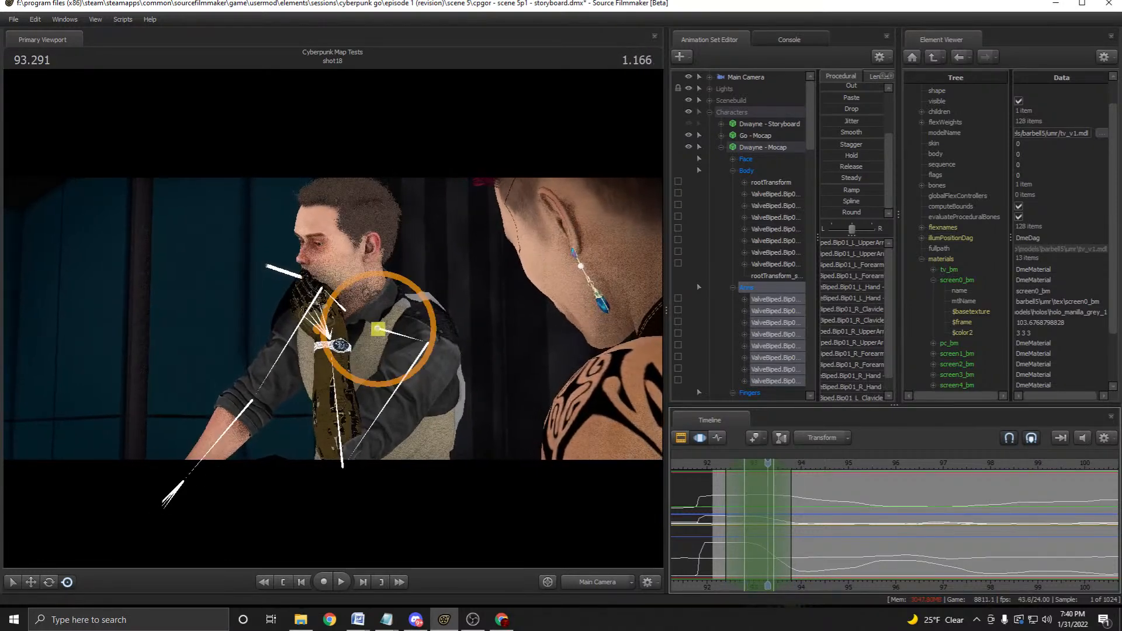
key(F4)
key(space)
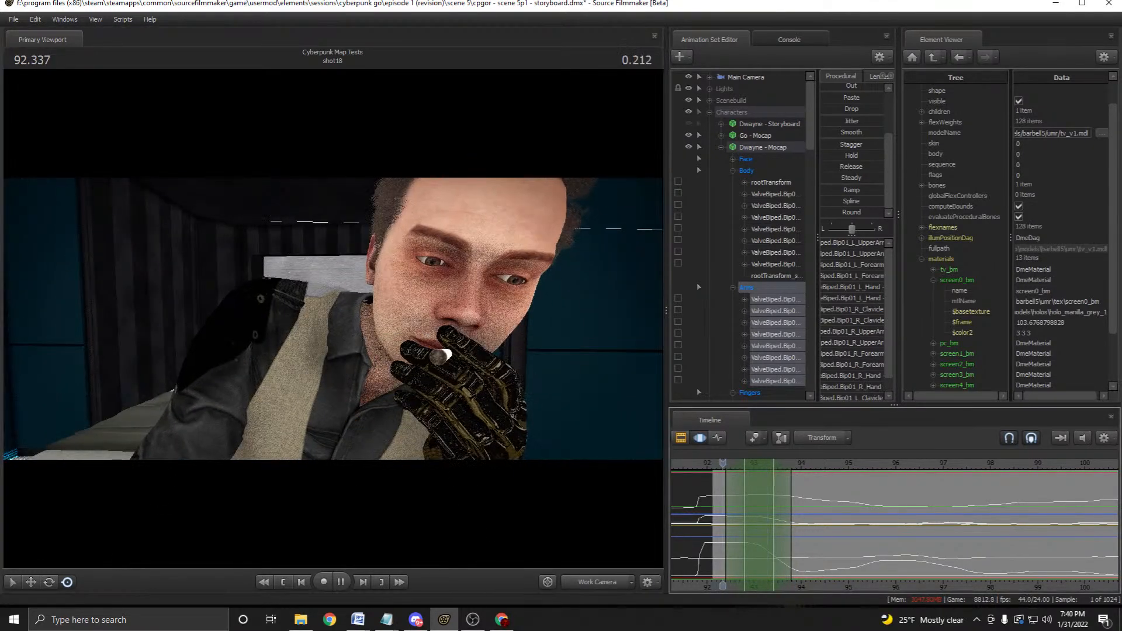
key(space)
Hold the Arms group's 92.166-second pose from about 92.2 to 93.0 seconds with the Playhead preset.
drag(717, 463, 728, 463)
shift+drag(713, 526, 756, 526)
scroll(756, 525, up, 2)
drag(734, 463, 715, 463)
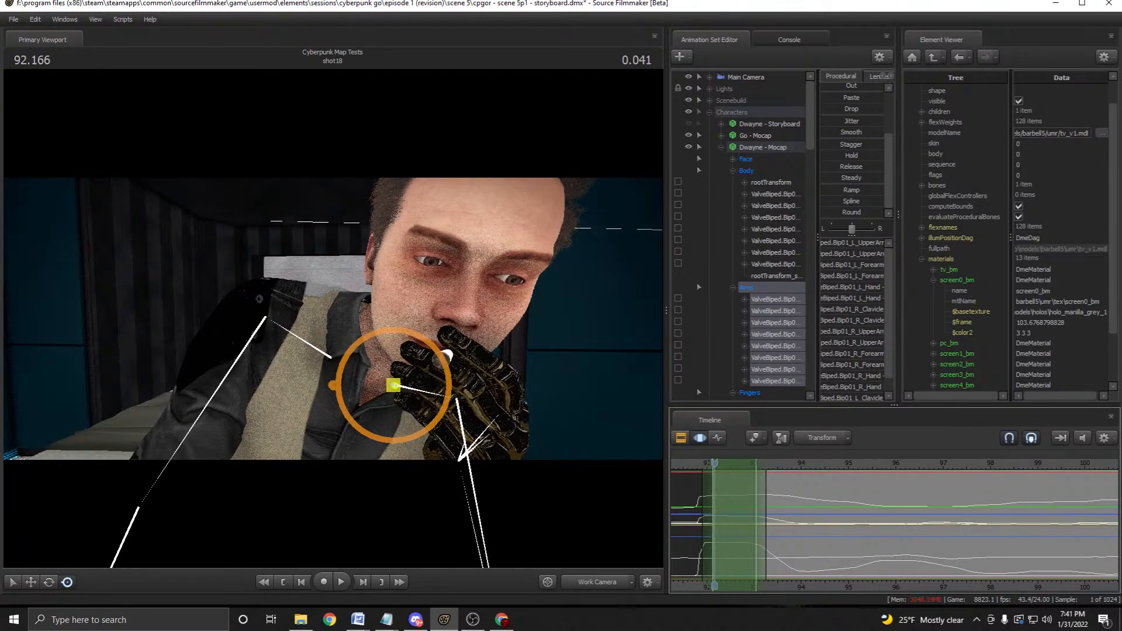
scroll(851, 149, up, 2)
drag(825, 133, 860, 134)
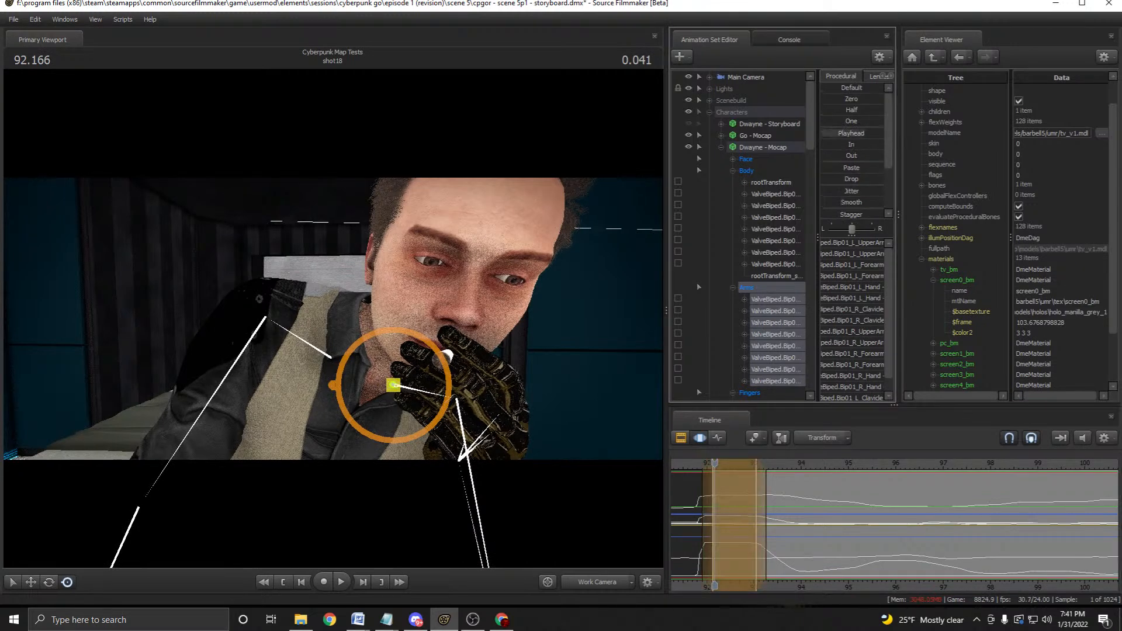
Play the held arm pose through both the Work Camera and the Main Camera, stopping at 93.791 seconds.
key(space)
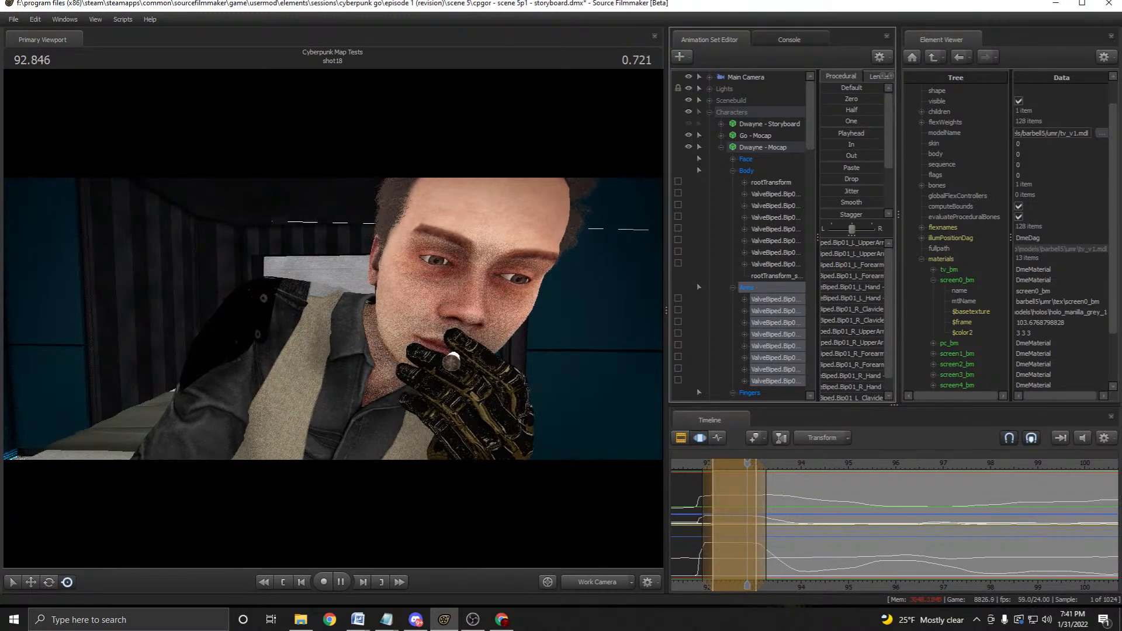
key(space)
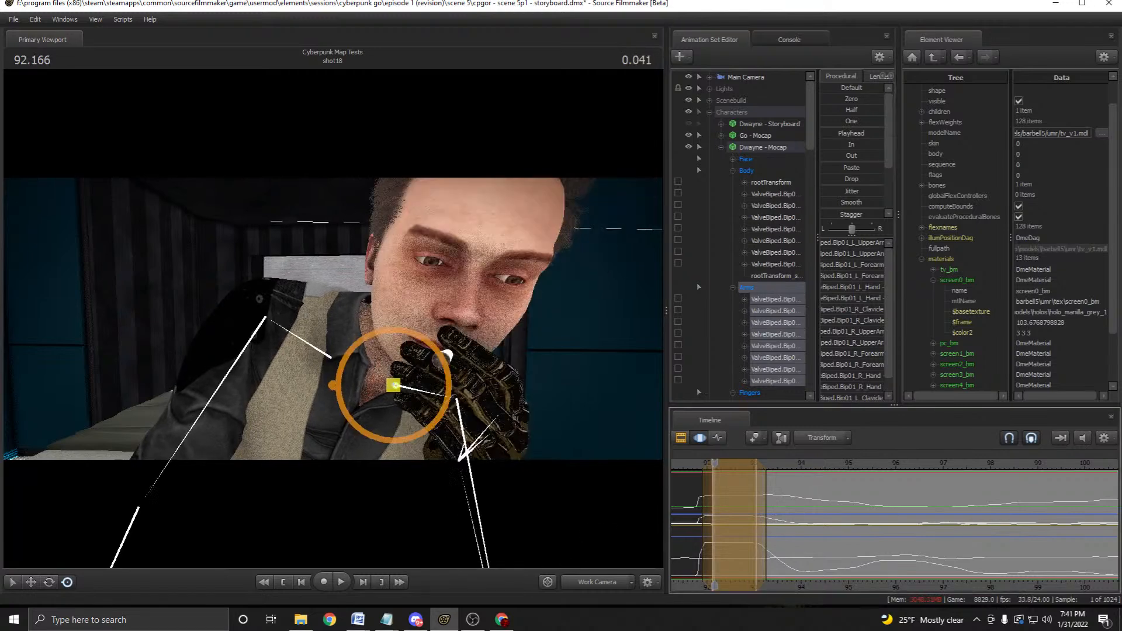
key(space)
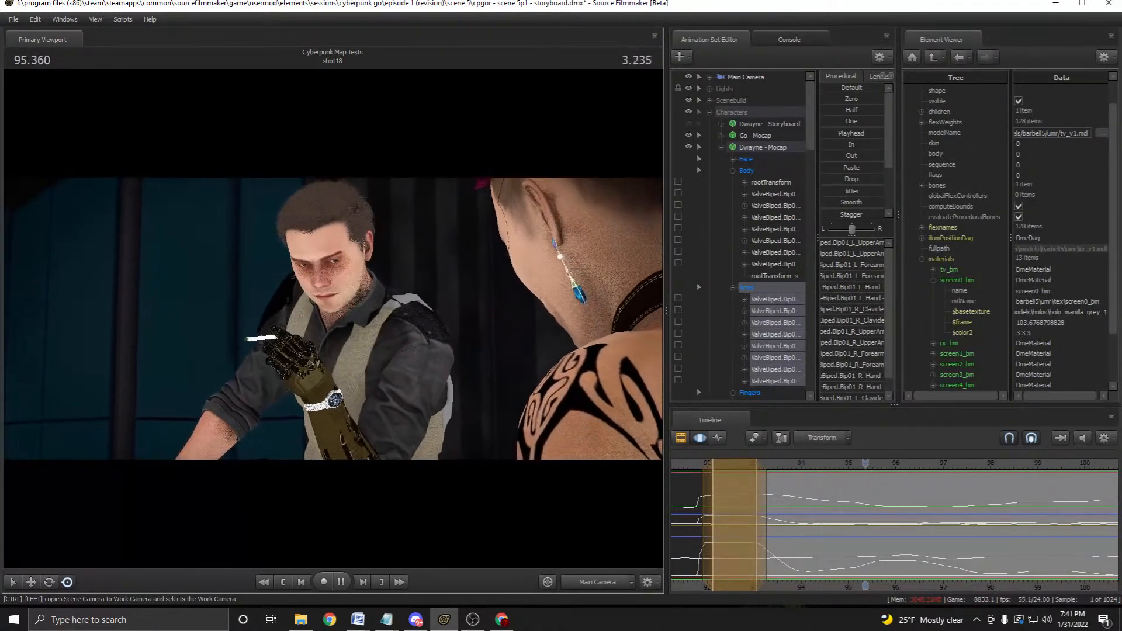
key(space)
key(space)
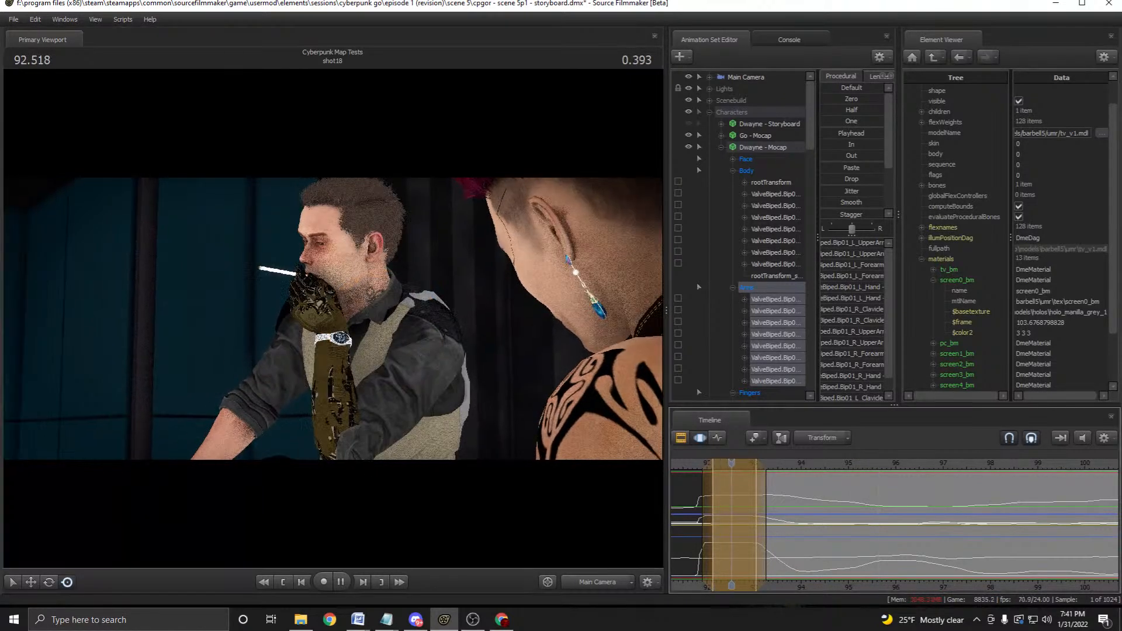
key(space)
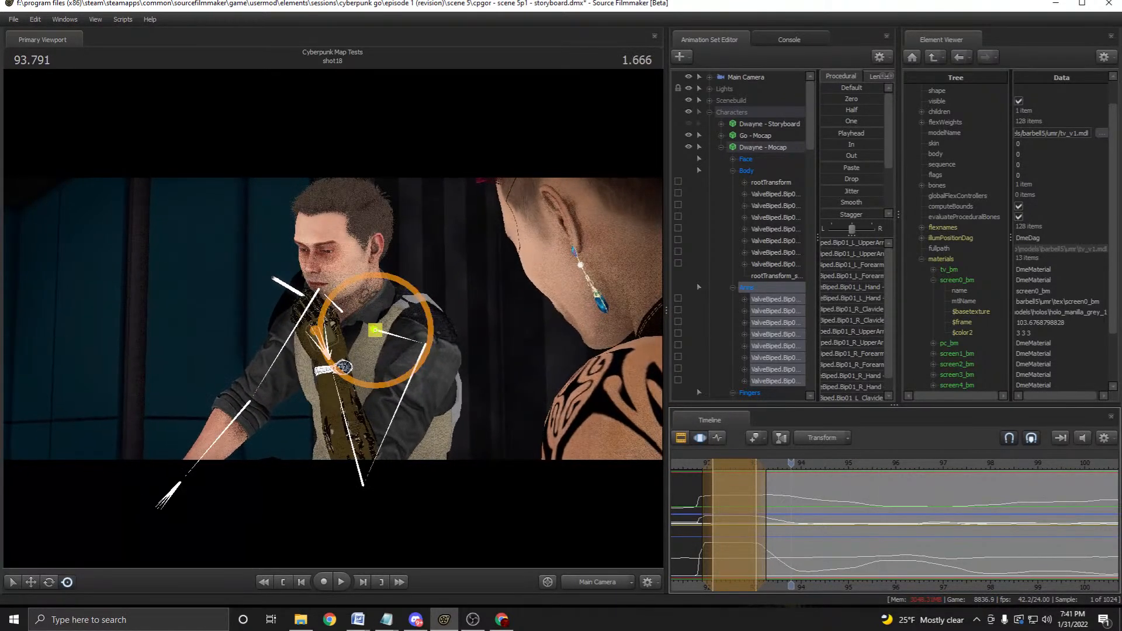
Set the time selection to about 93.3 to 93.75 seconds with falloff on both sides, and play through it.
drag(791, 463, 746, 464)
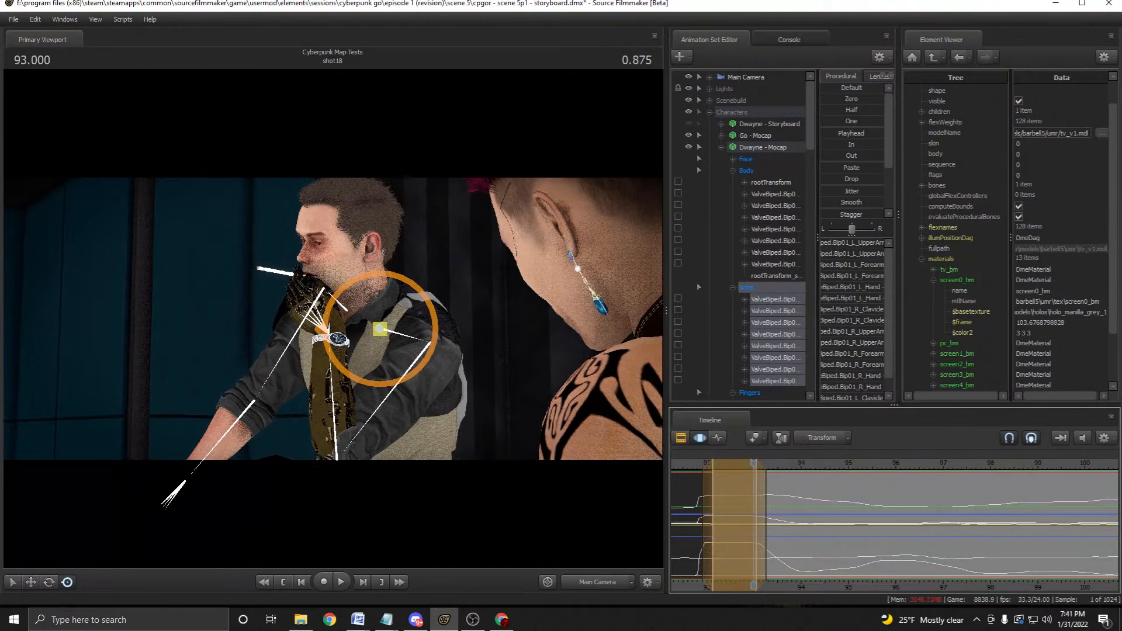
shift+drag(760, 526, 789, 526)
shift+scroll(788, 526, up, 5)
key(space)
key(space)
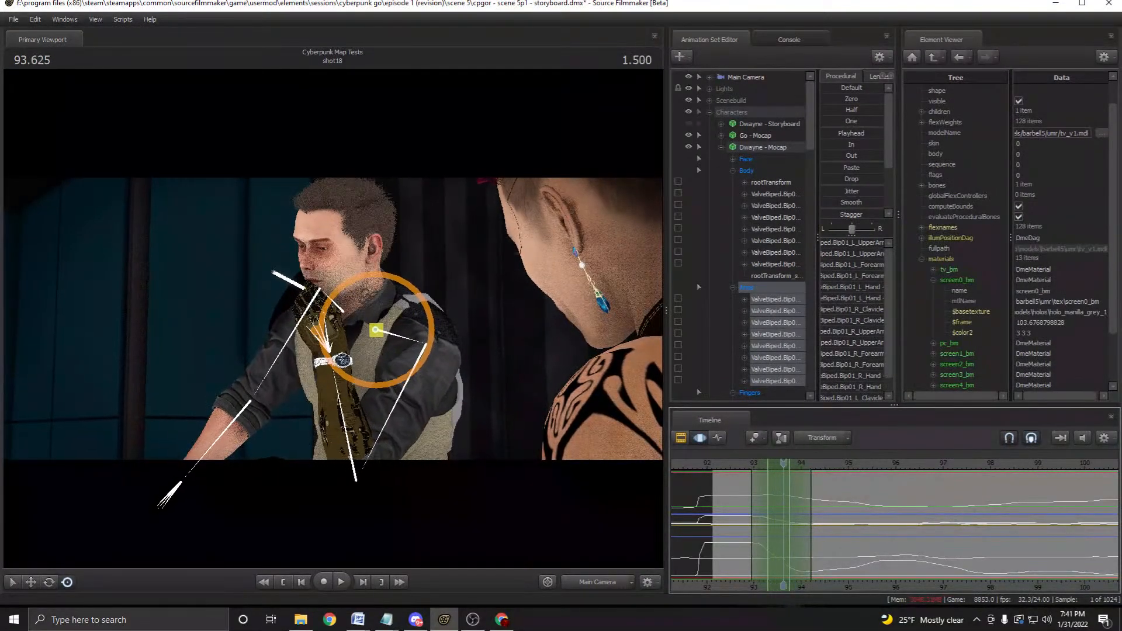
Rotate Dwayne's left forearm bone at 93.666 seconds within the current time selection, tilting the hand away from his face in the Work Camera.
key(ctrl)
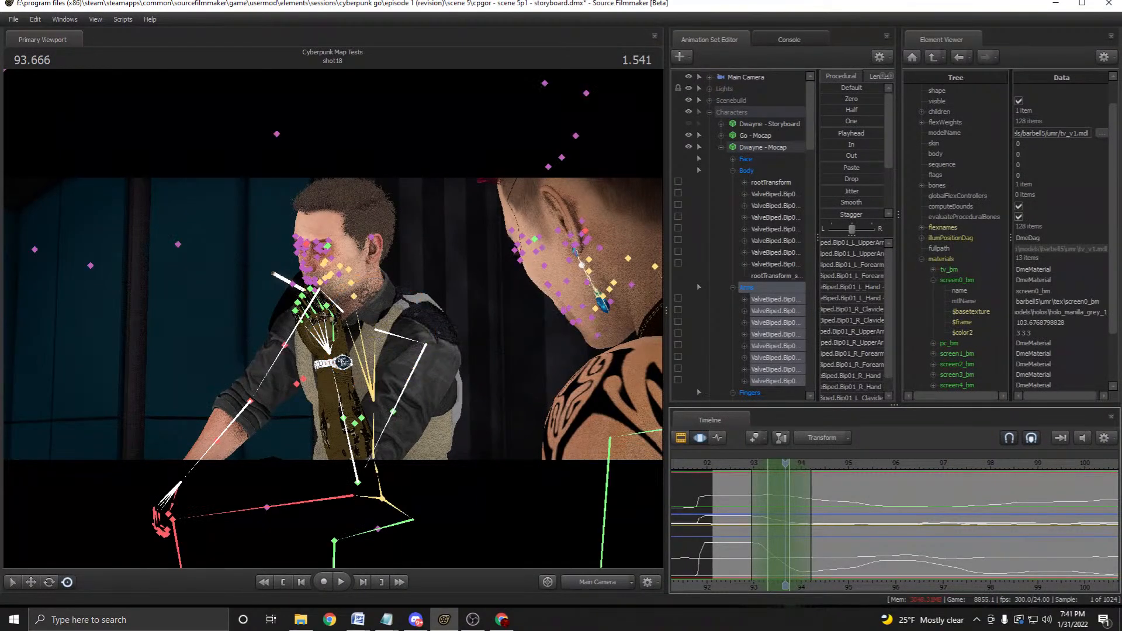
ctrl+click(357, 482)
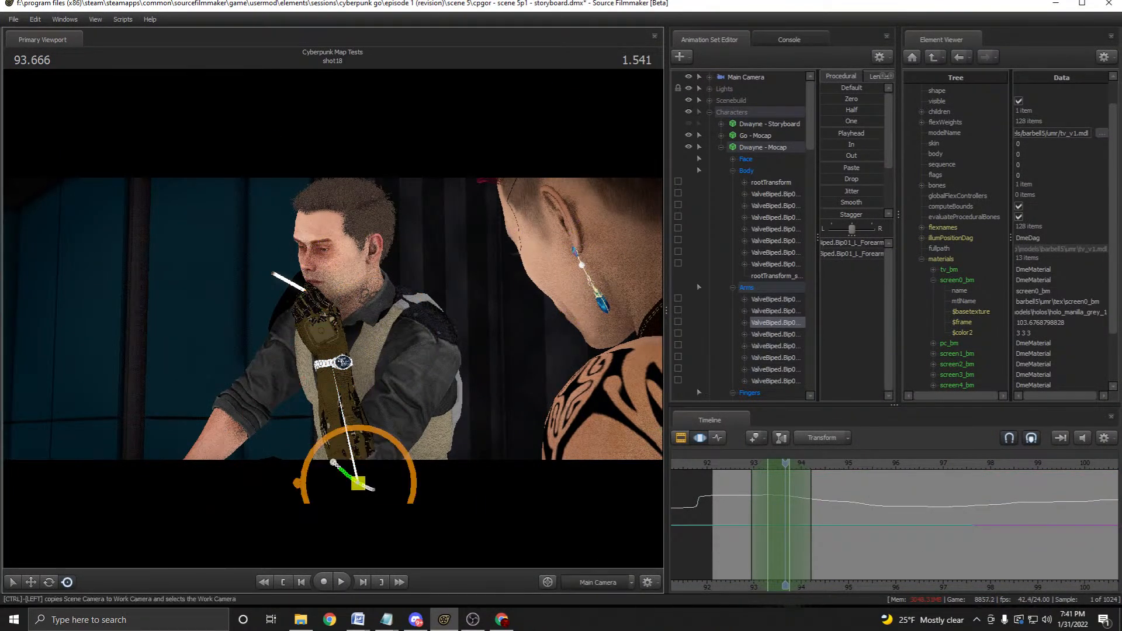
click(598, 582)
key(s)
drag(333, 318, 366, 377)
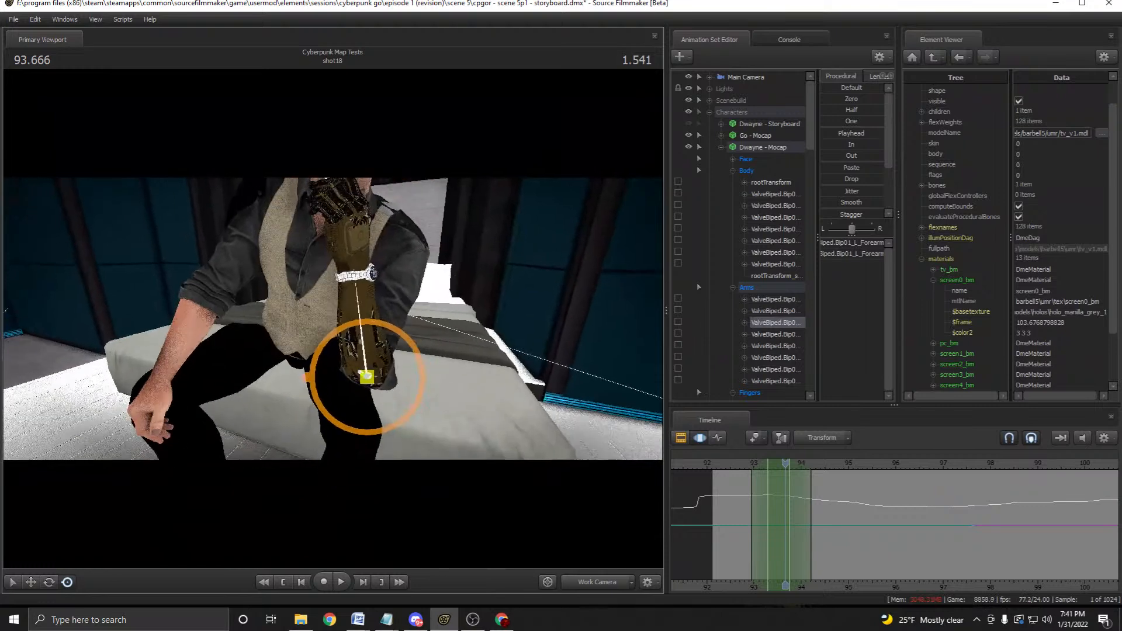
key(e)
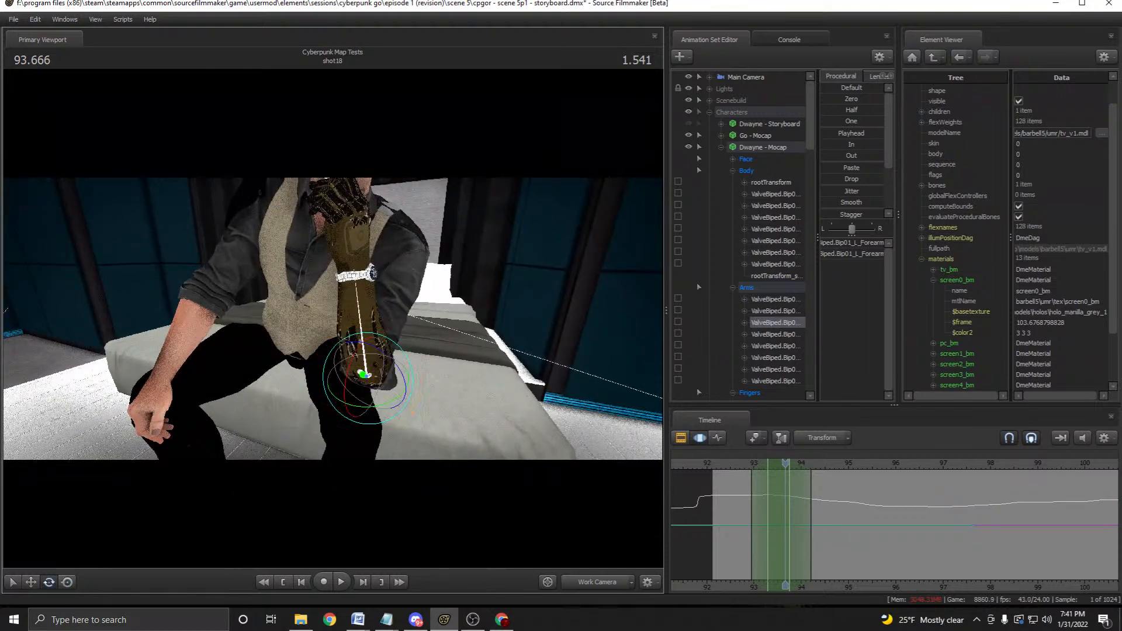
drag(367, 376, 365, 374)
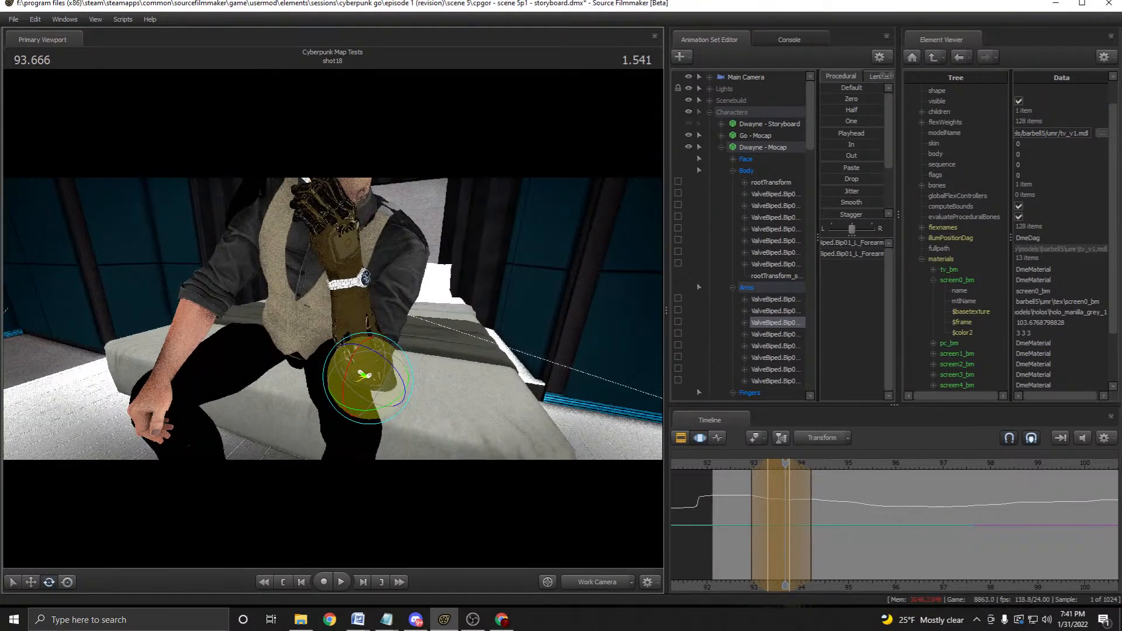
Play the adjusted forearm motion through the Main Camera.
click(597, 582)
drag(785, 585, 814, 586)
key(space)
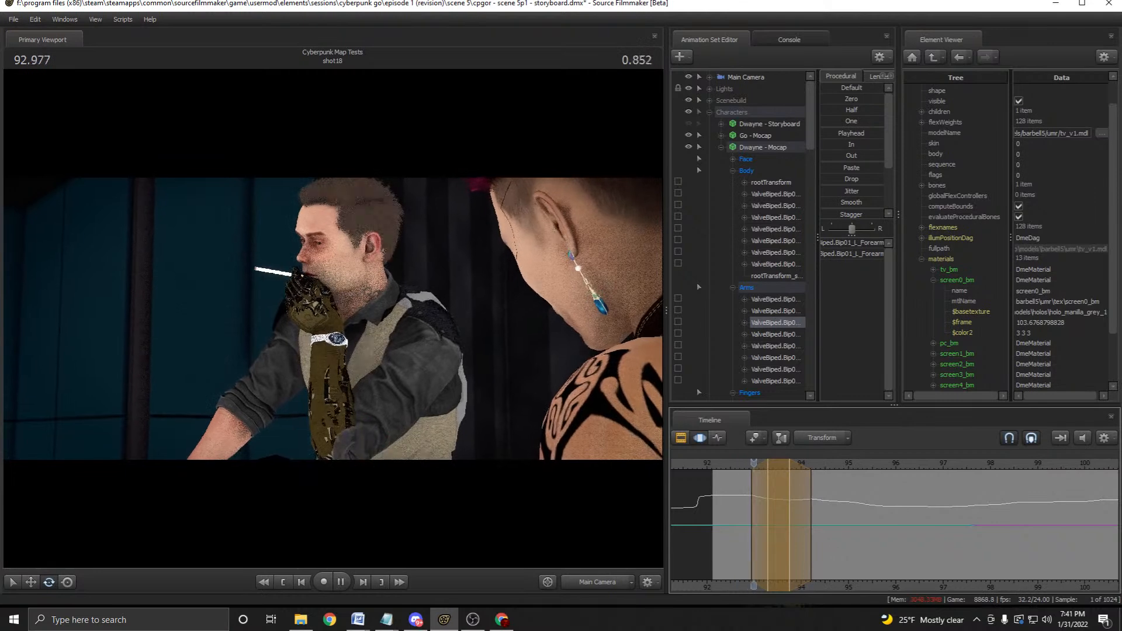
key(space)
Apply the Spline preset to the left forearm around 94.15 to 94.4 seconds, and Smooth from about 92.8 to 94.85 seconds.
shift+drag(807, 526, 821, 526)
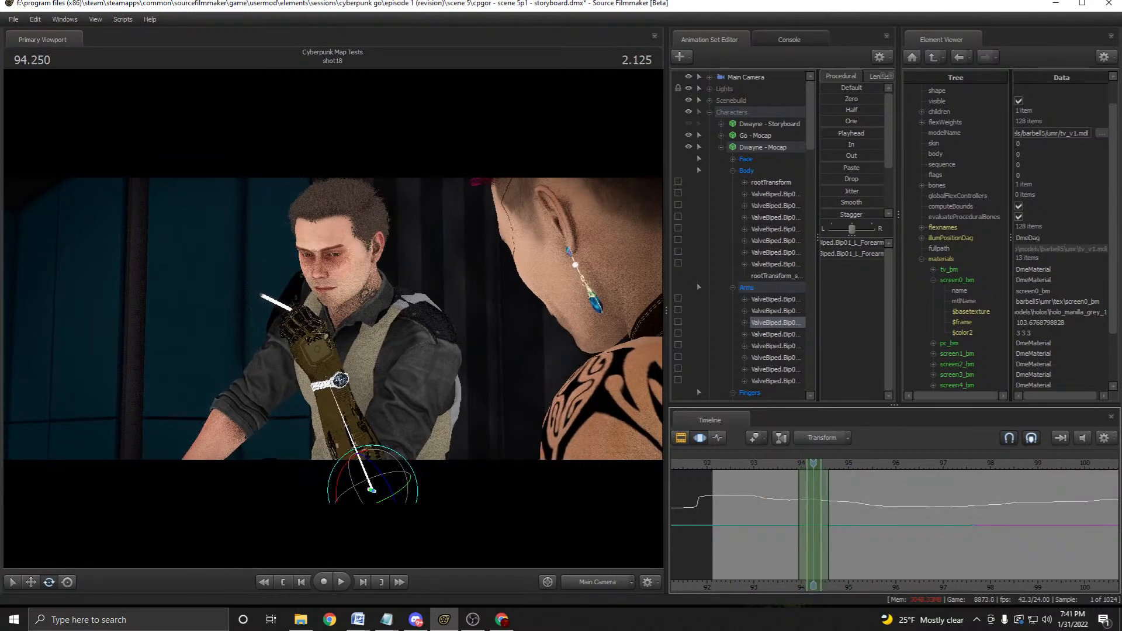
scroll(851, 175, down, 3)
click(852, 201)
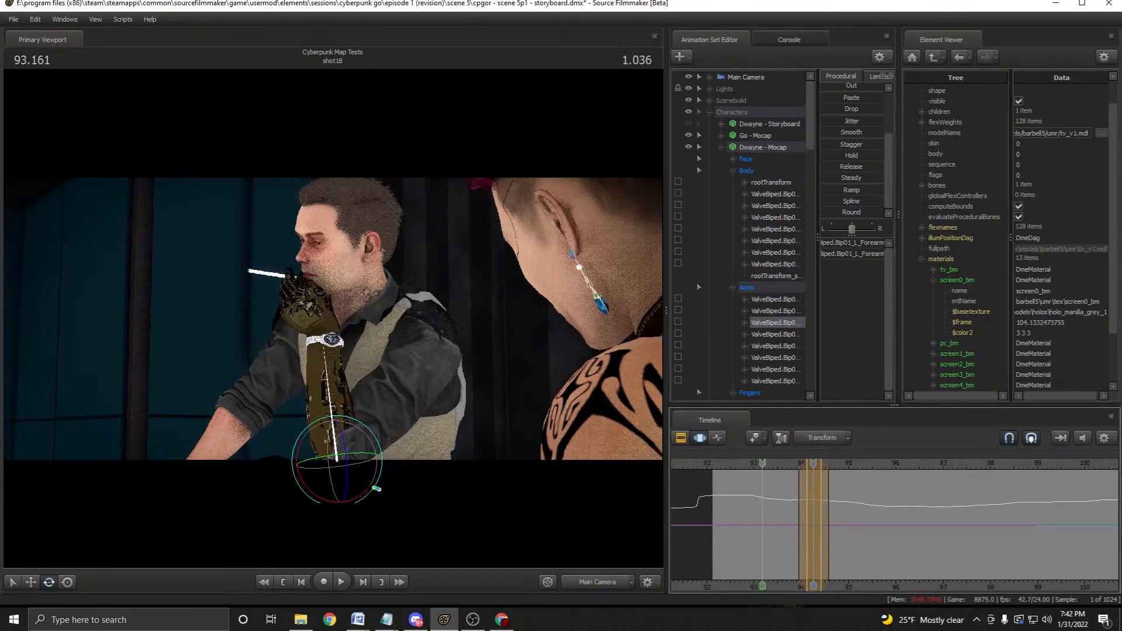
shift+drag(745, 526, 841, 526)
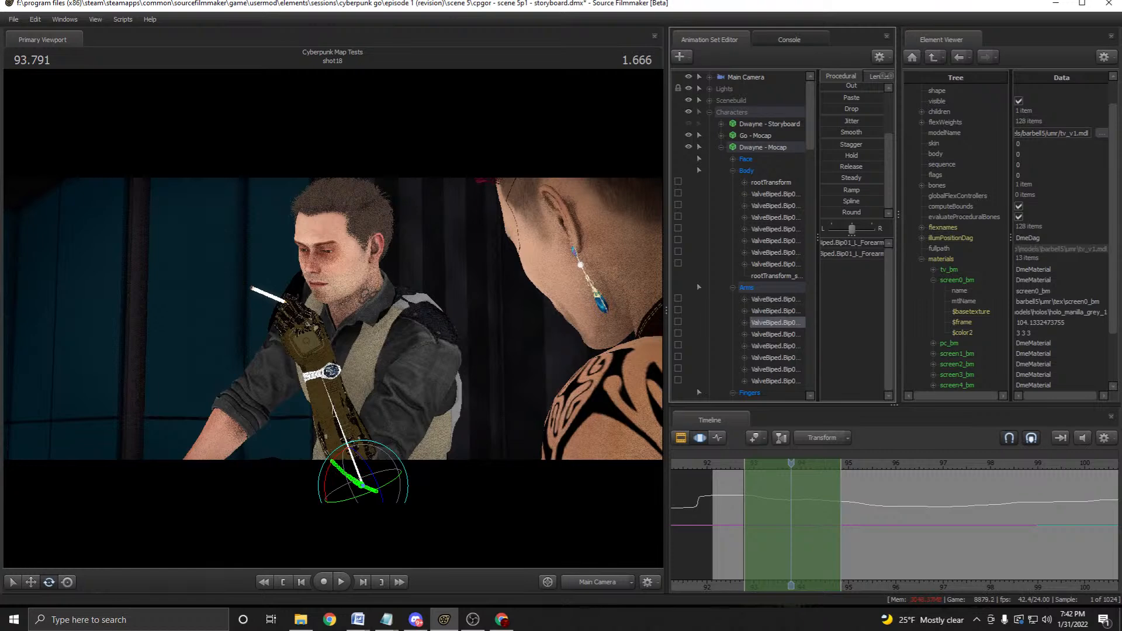
drag(851, 132, 877, 132)
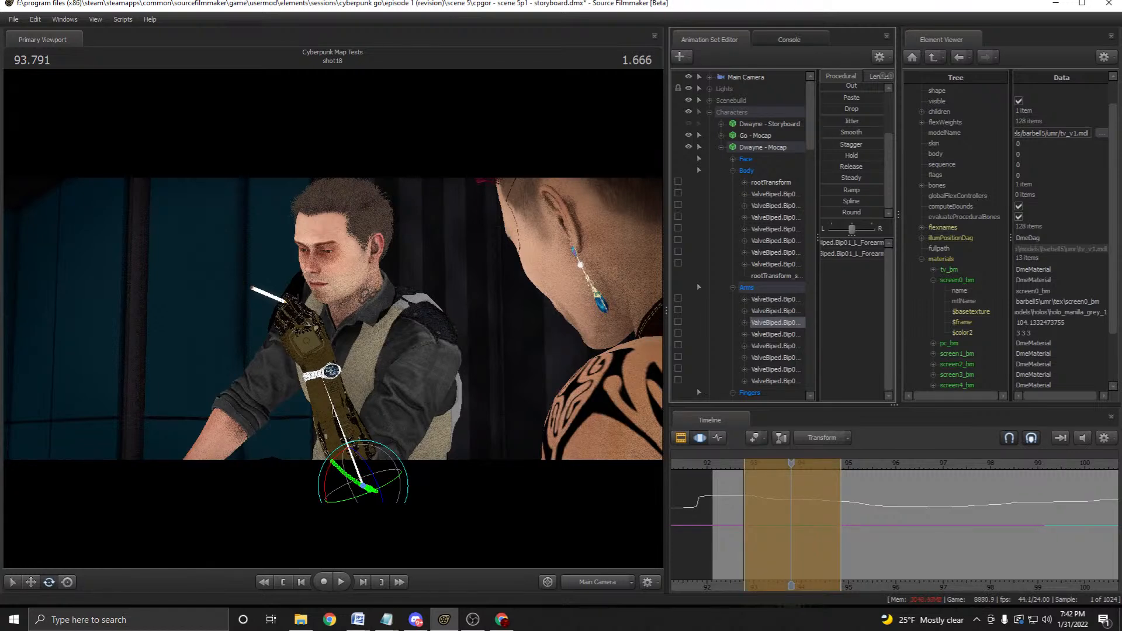
Replay the smoothed forearm motion from the start of shot18 through the Main Camera.
key(space)
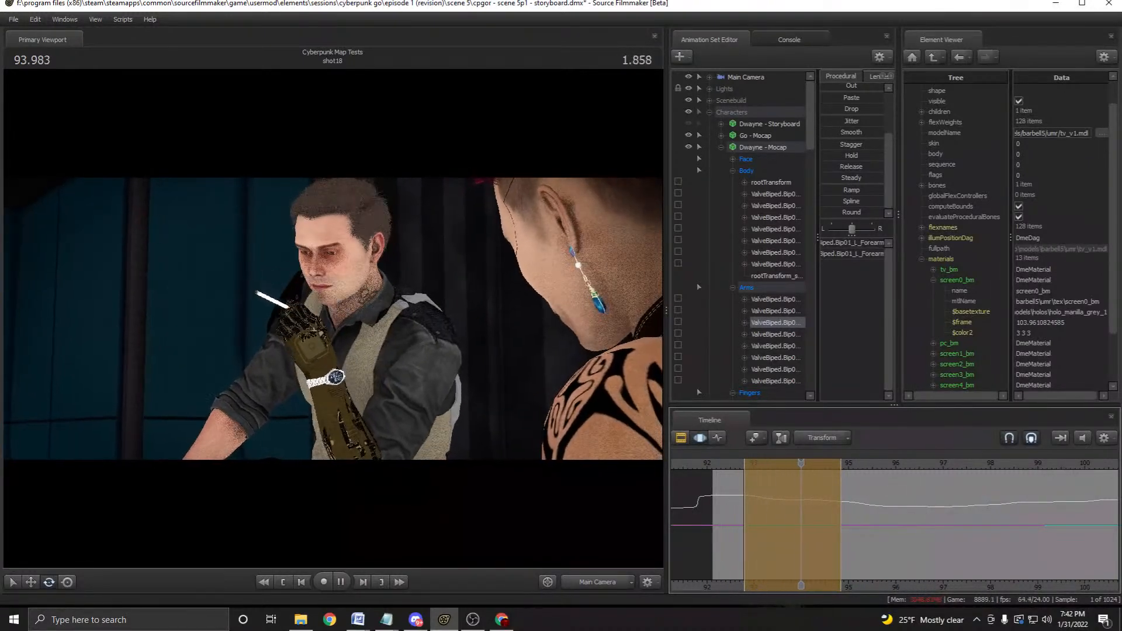
key(space)
key(space)
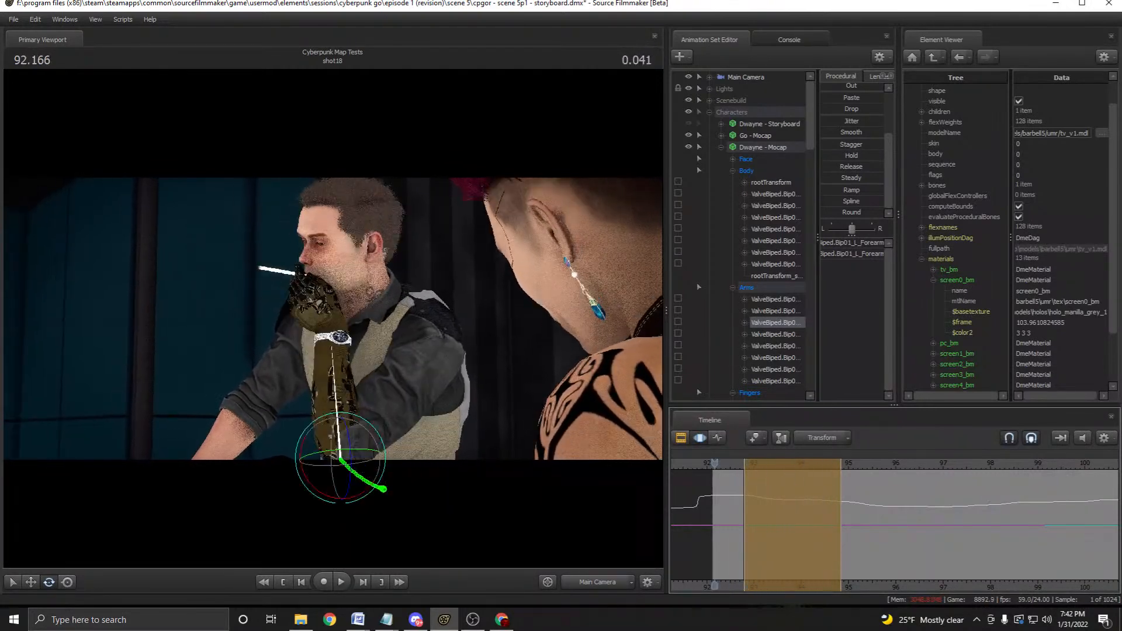
key(space)
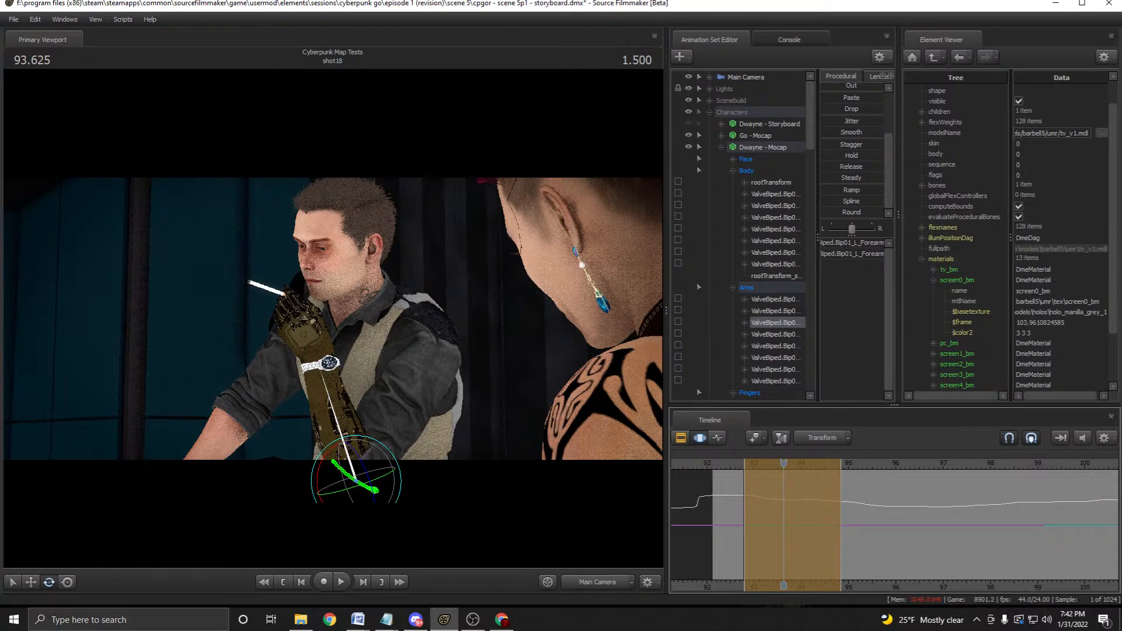
key(Up)
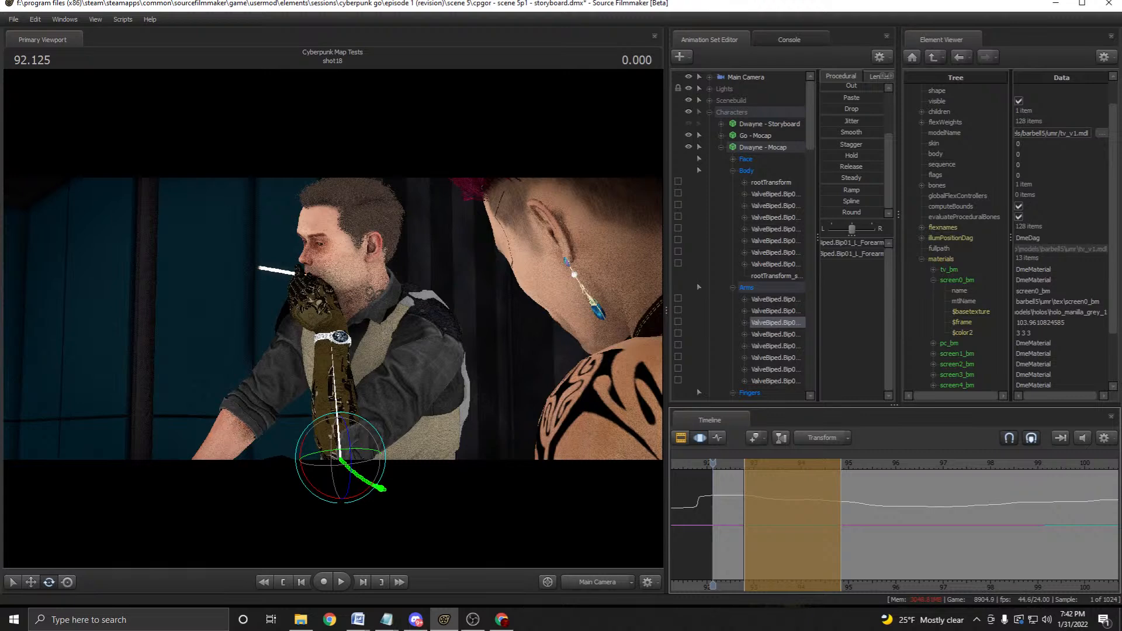
key(space)
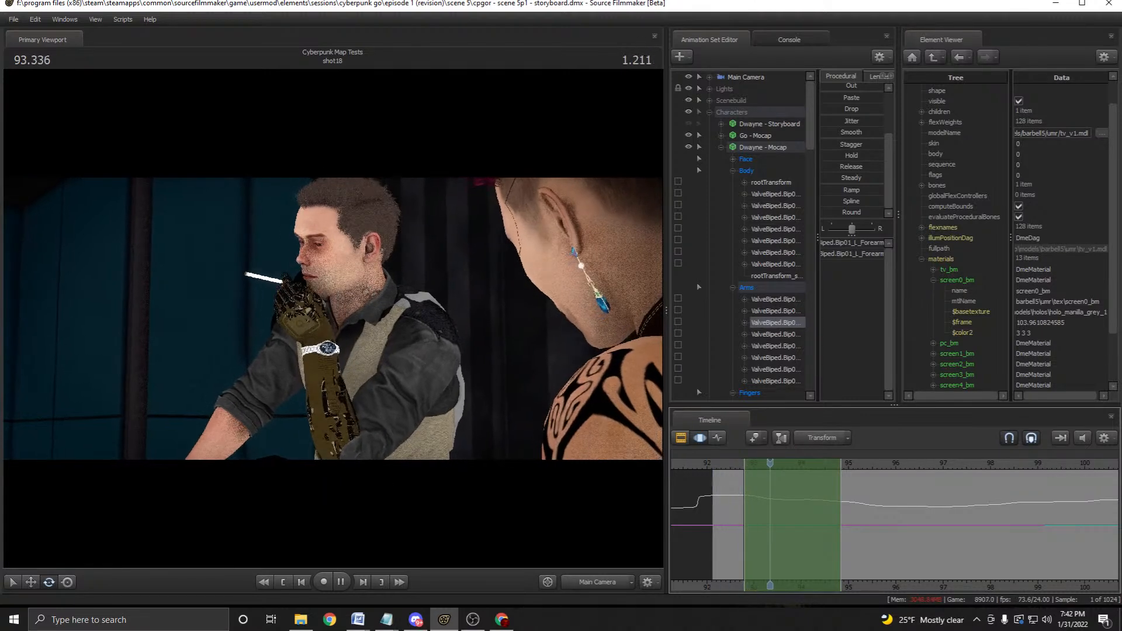
key(space)
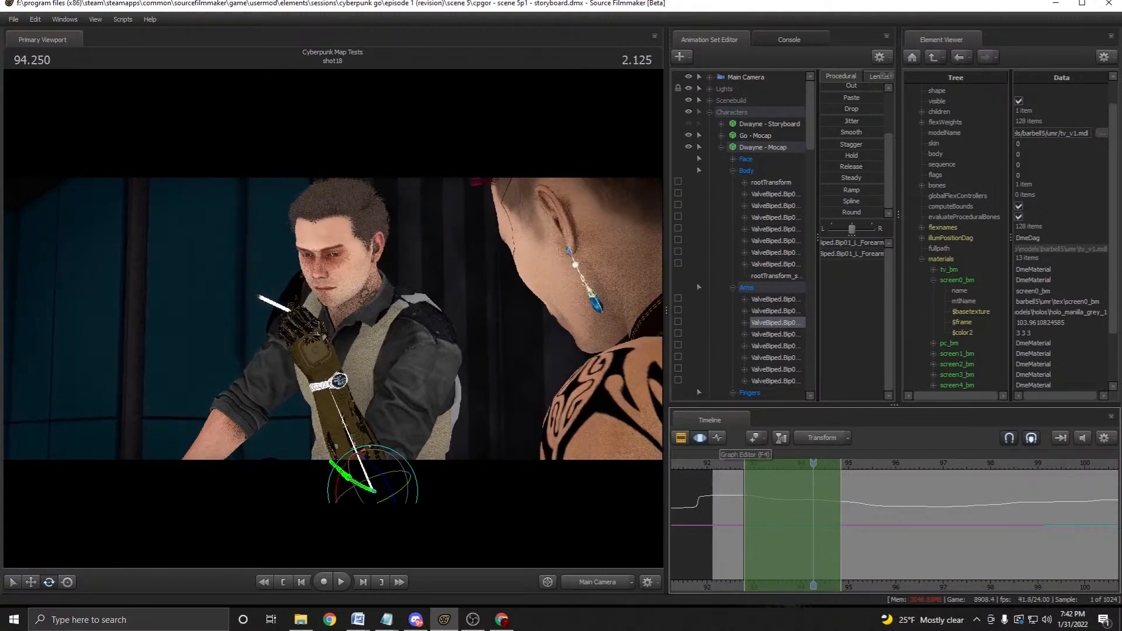
Collapse the Dwayne - Mocap controls, clear the time selection, and play the drag close up on his face in the Work Camera.
click(721, 147)
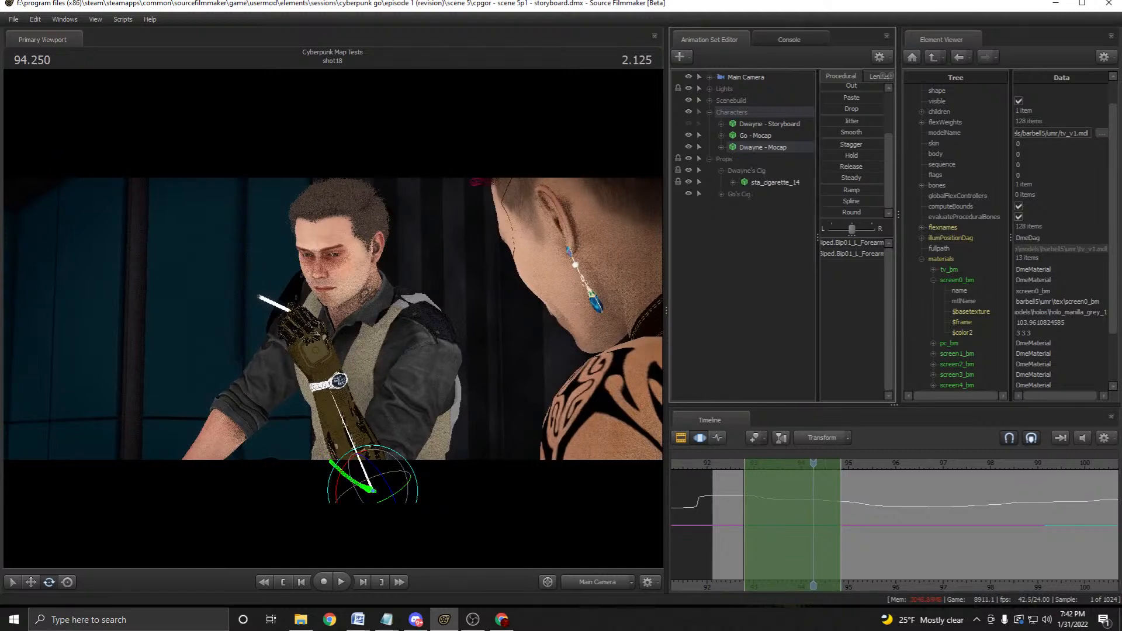
key(F4)
key(Up)
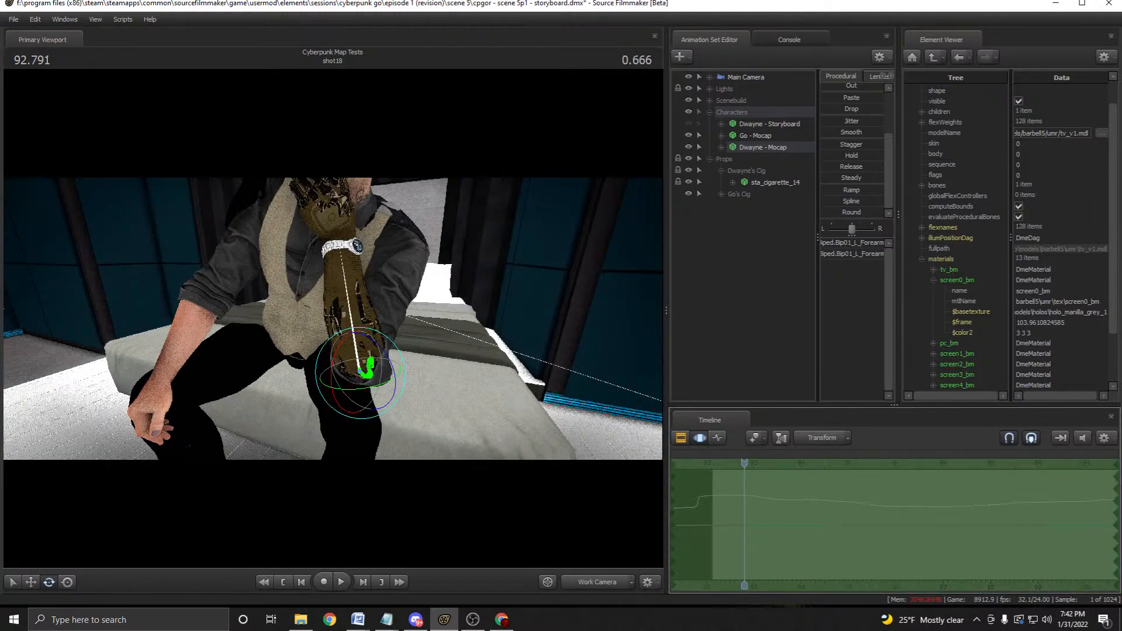
drag(333, 319, 274, 295)
key(space)
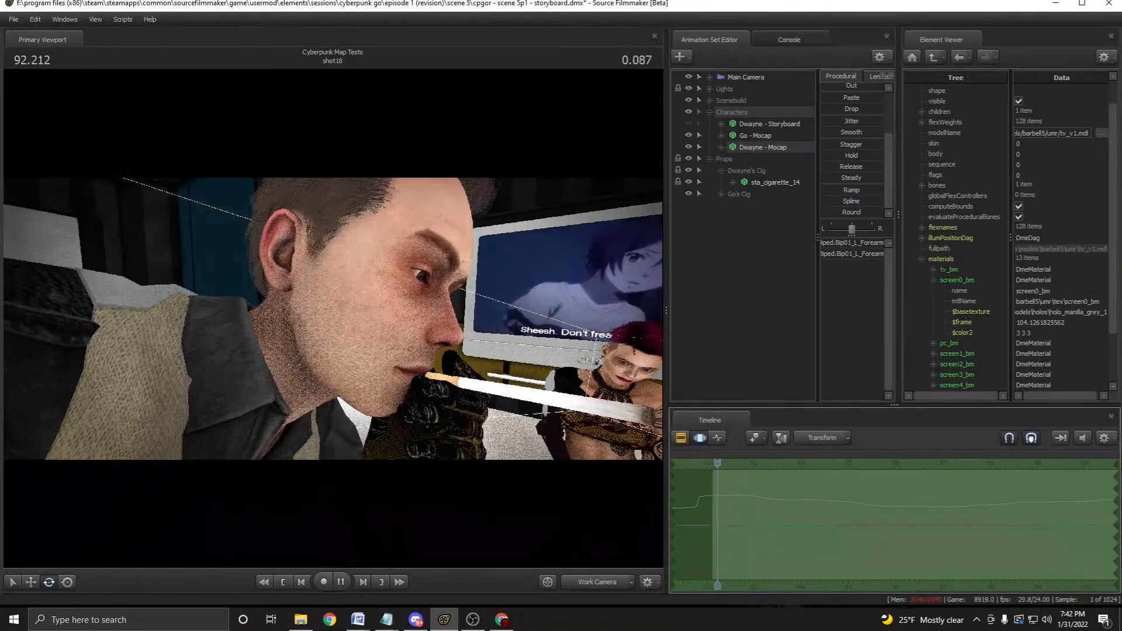
key(space)
drag(274, 295, 251, 284)
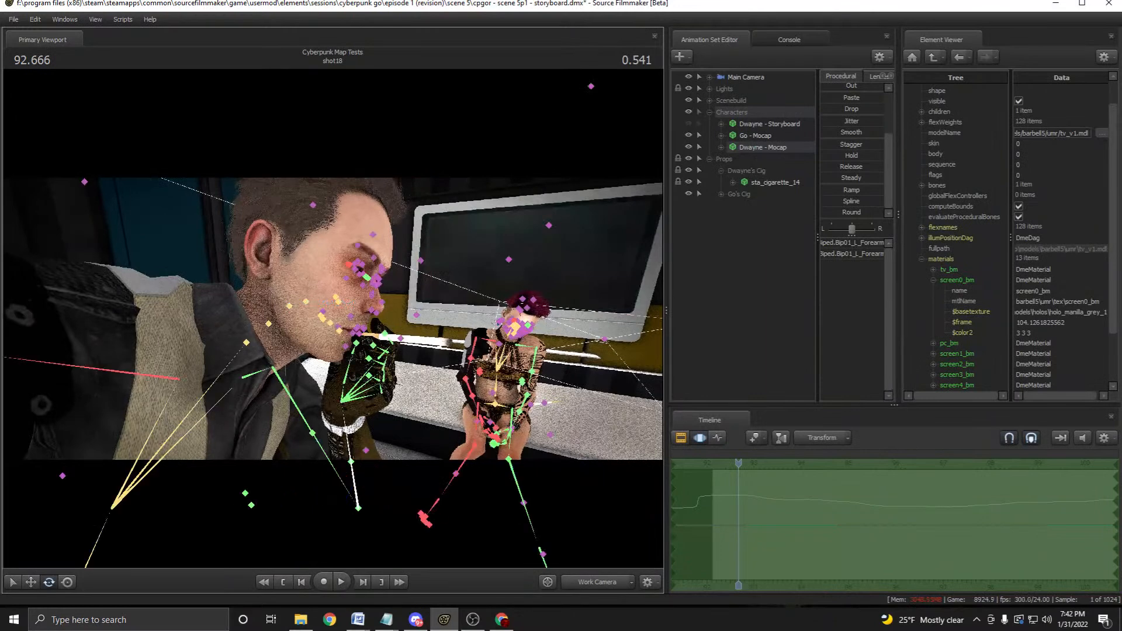
Set the time selection to about 92.0 to 92.9 seconds with falloff, and slightly rotate Dwayne's head bone at 92.458 seconds.
click(289, 305)
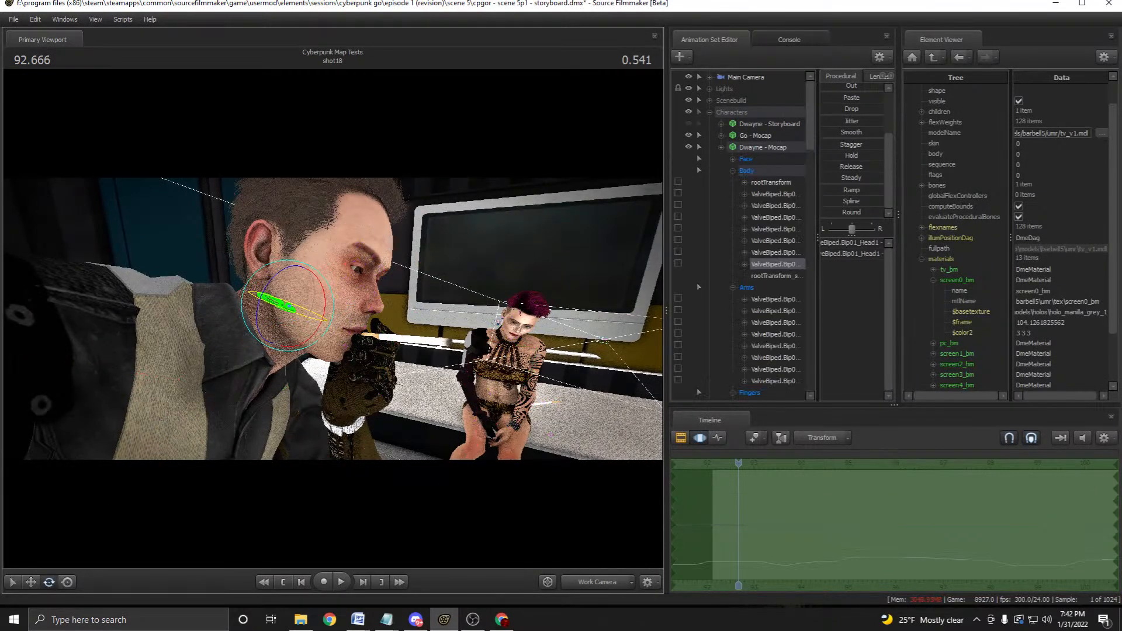
scroll(724, 525, up, 3)
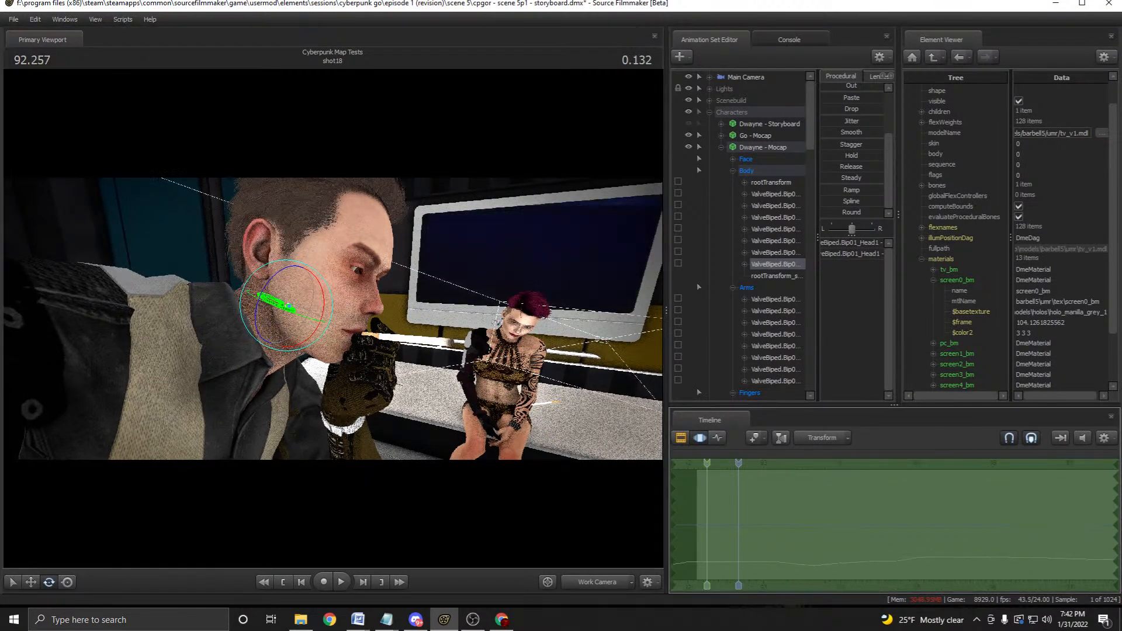
mouse_move(698, 526)
shift+mouse_down()
mouse_move(760, 526)
mouse_move(723, 526)
shift+mouse_up()
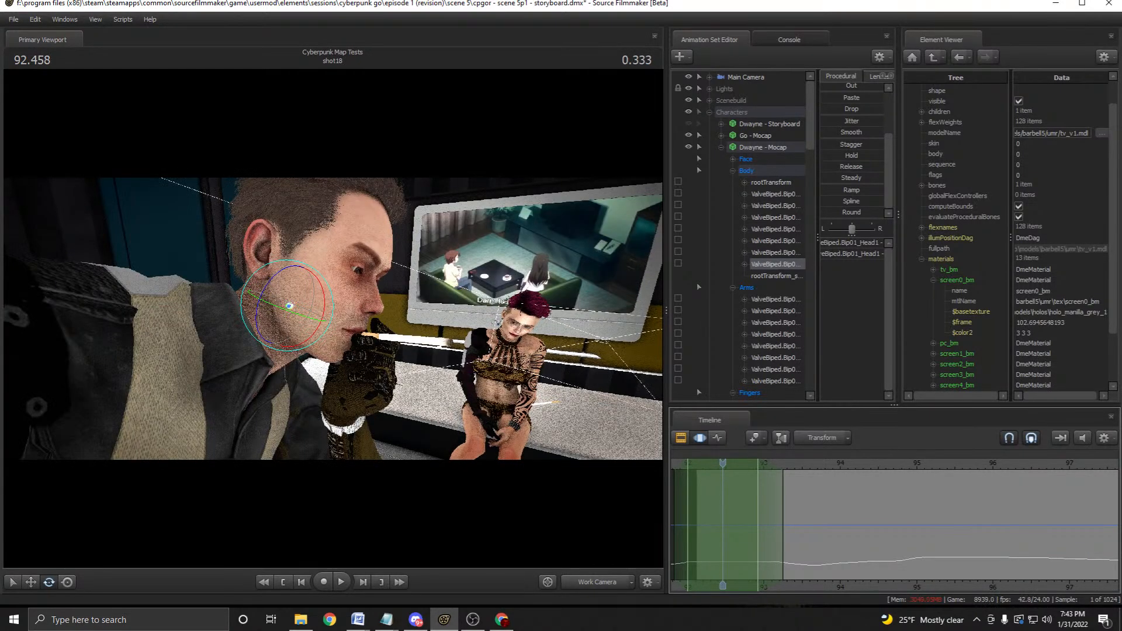
right_drag(289, 306, 281, 308)
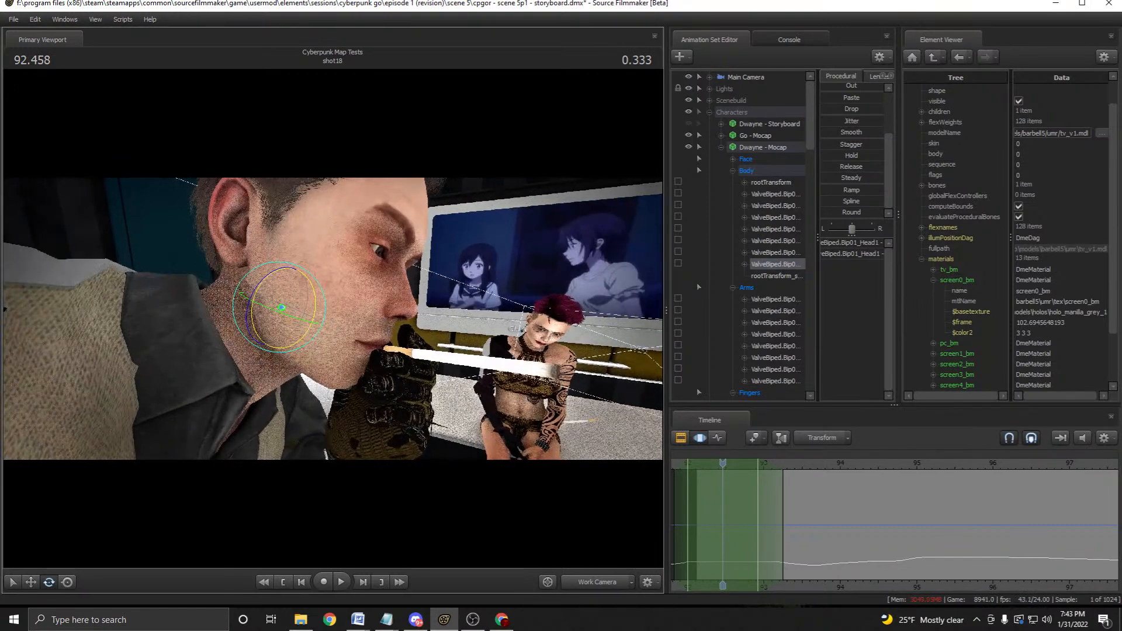
click(282, 307)
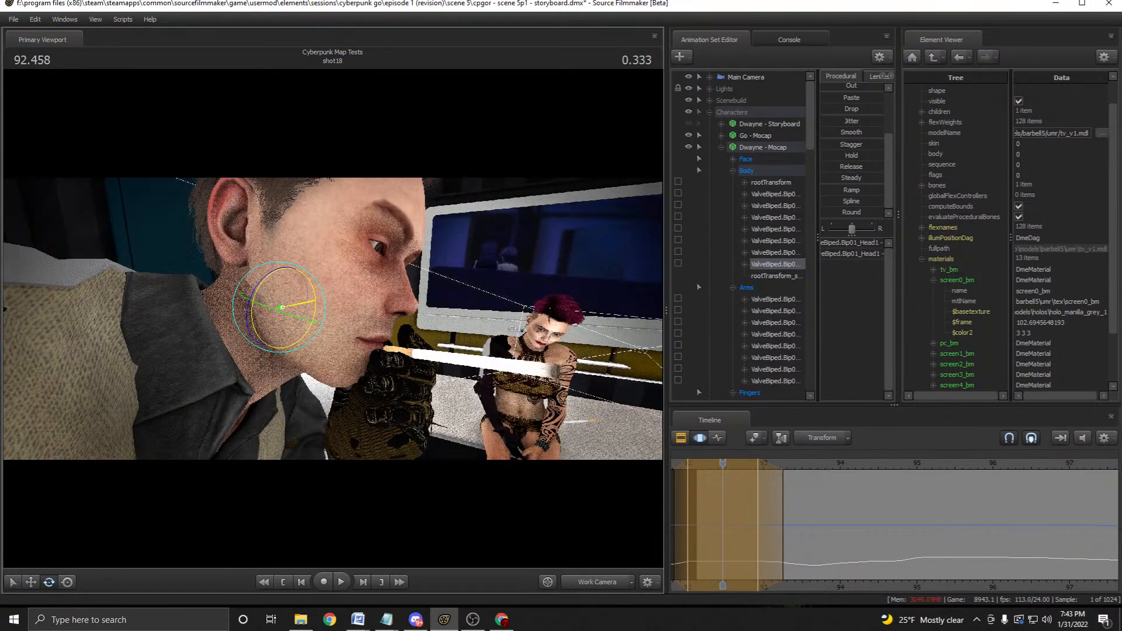
Rotate Dwayne's neck bone slightly at 92.458 seconds to bring his mouth toward the cigarette.
click(699, 392)
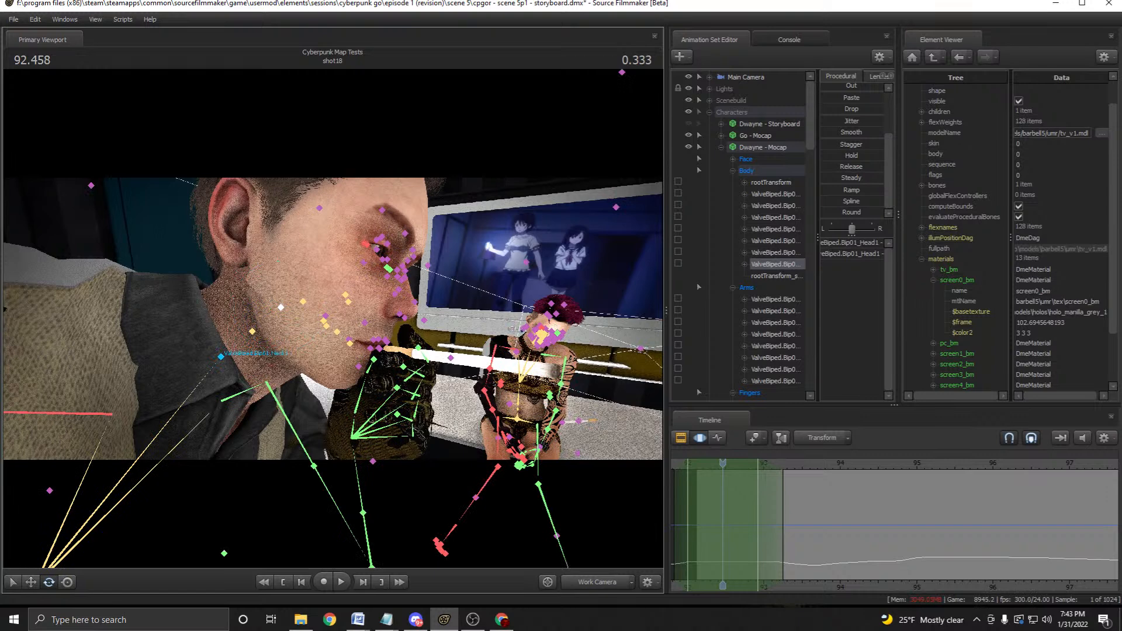
click(774, 253)
drag(221, 356, 257, 354)
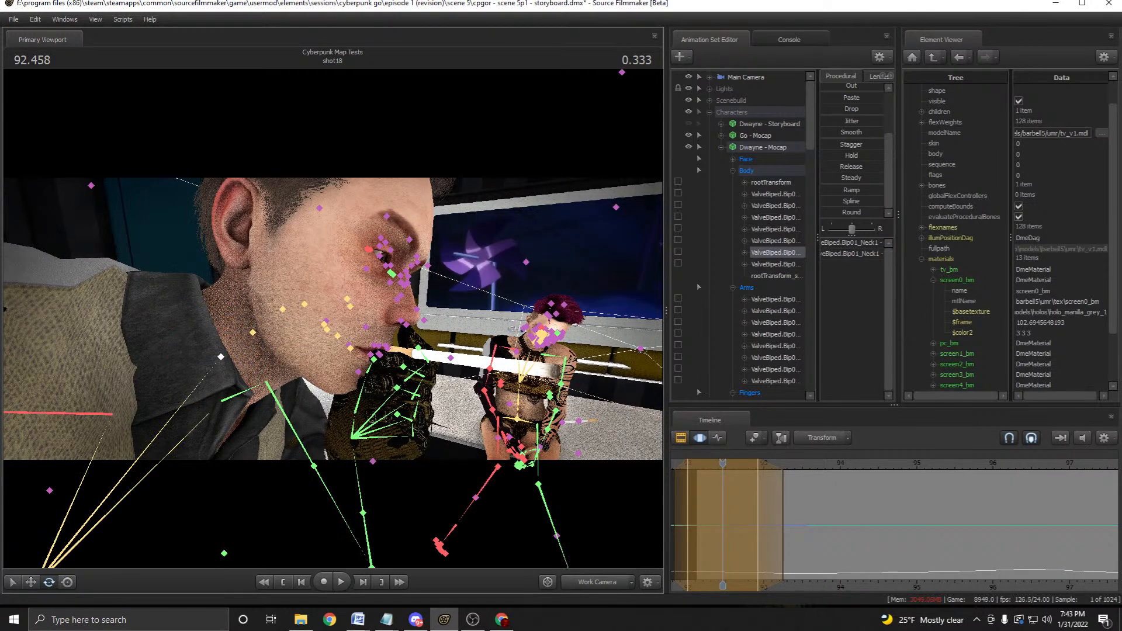
Rotate Dwayne's head bone at 92.458 seconds to align his lips with the cigarette, checking from his other side.
click(252, 332)
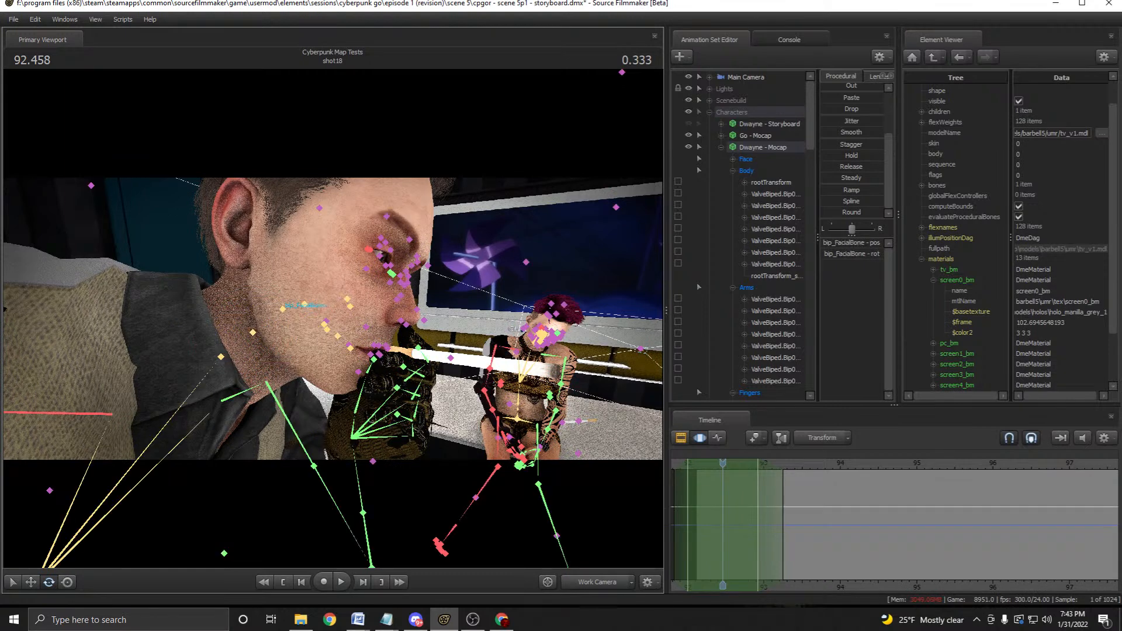
click(281, 308)
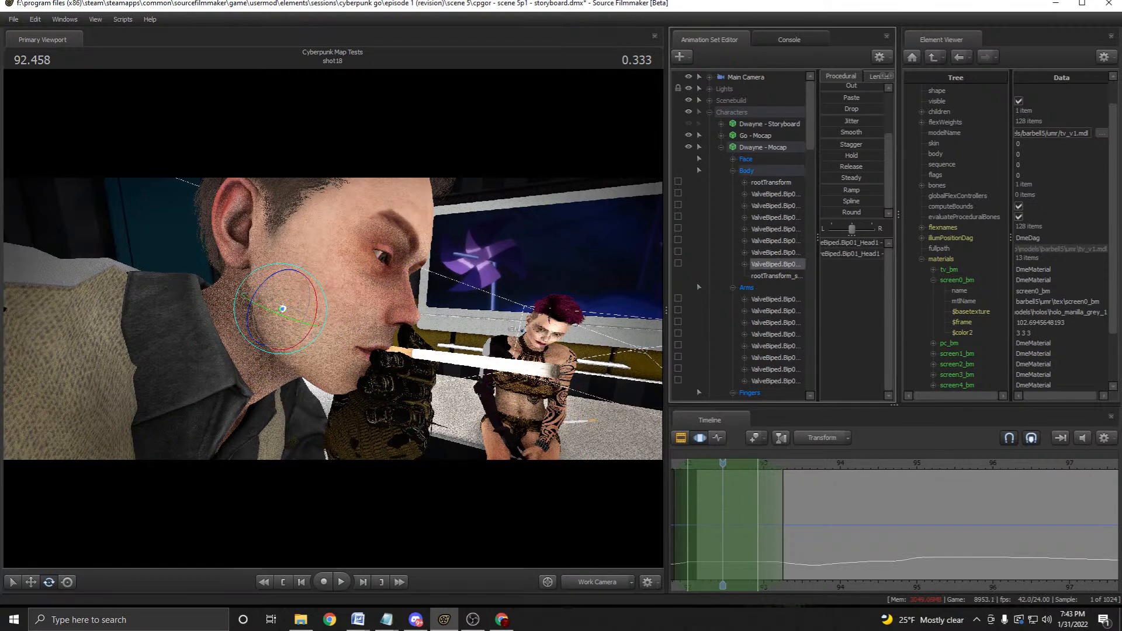
drag(316, 308, 421, 318)
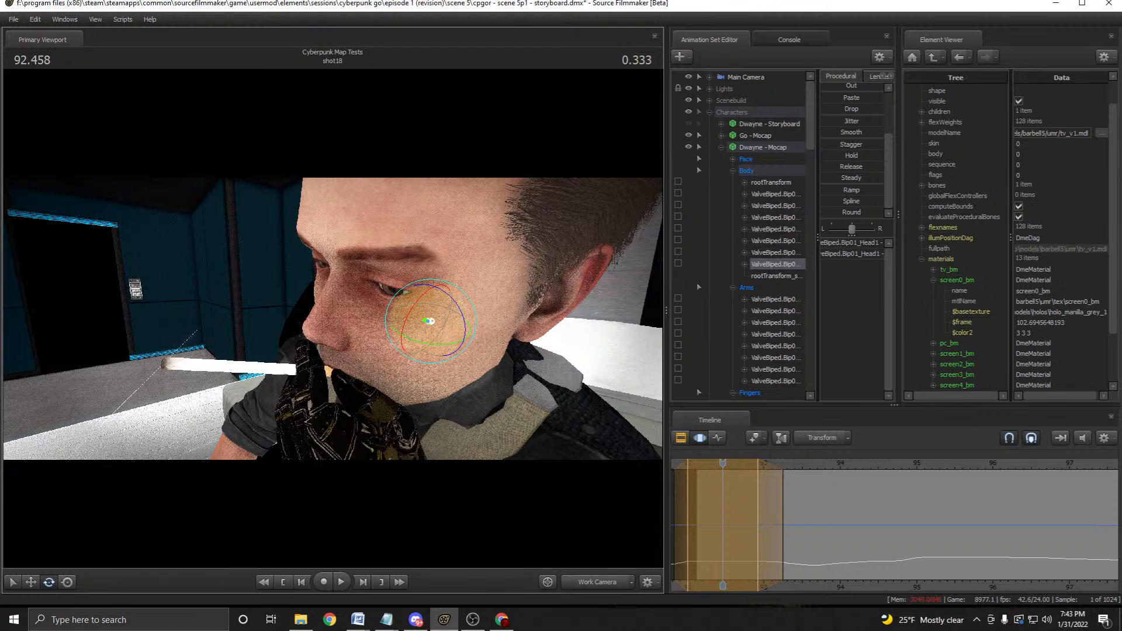
Play the adjusted head and neck motion several times from a close side view in the Work Camera.
drag(374, 338, 535, 322)
key(space)
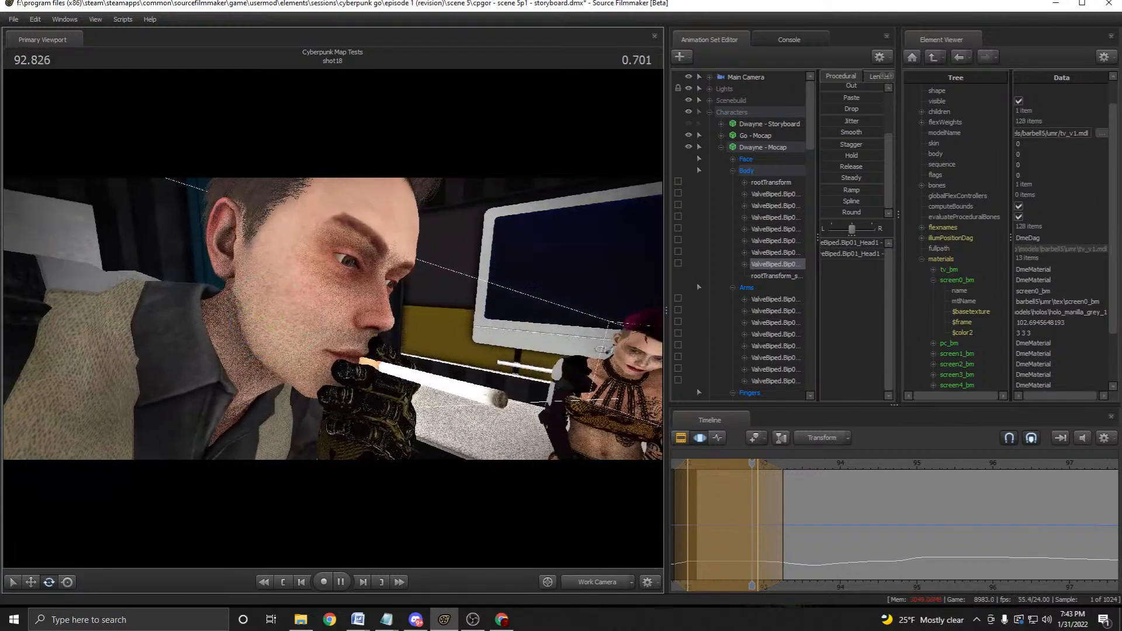
key(space)
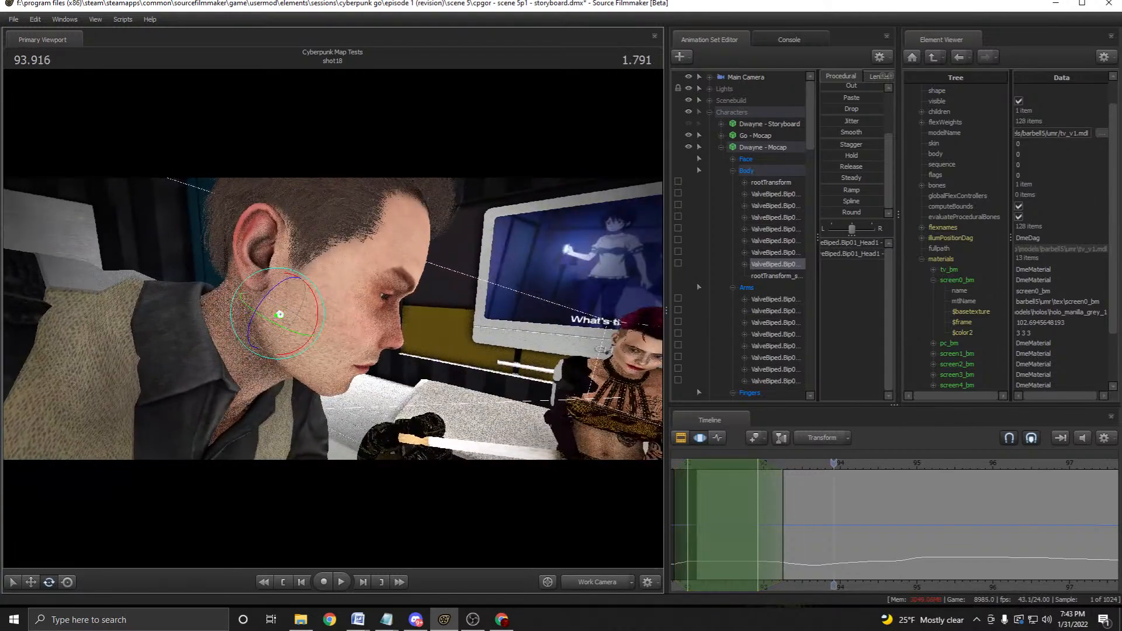
key(space)
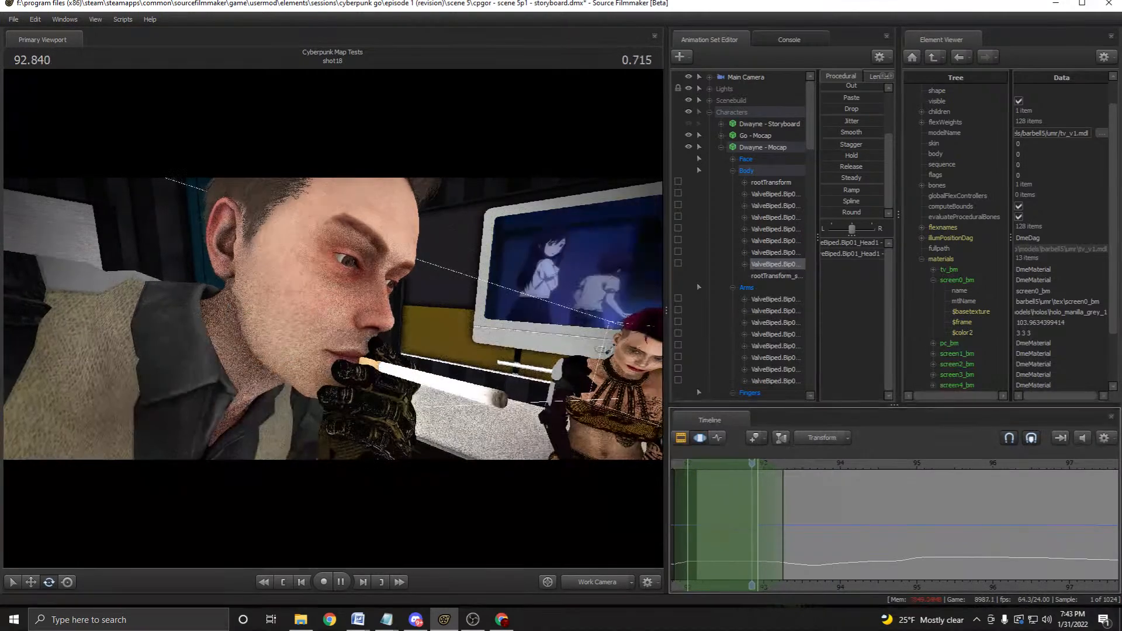
key(space)
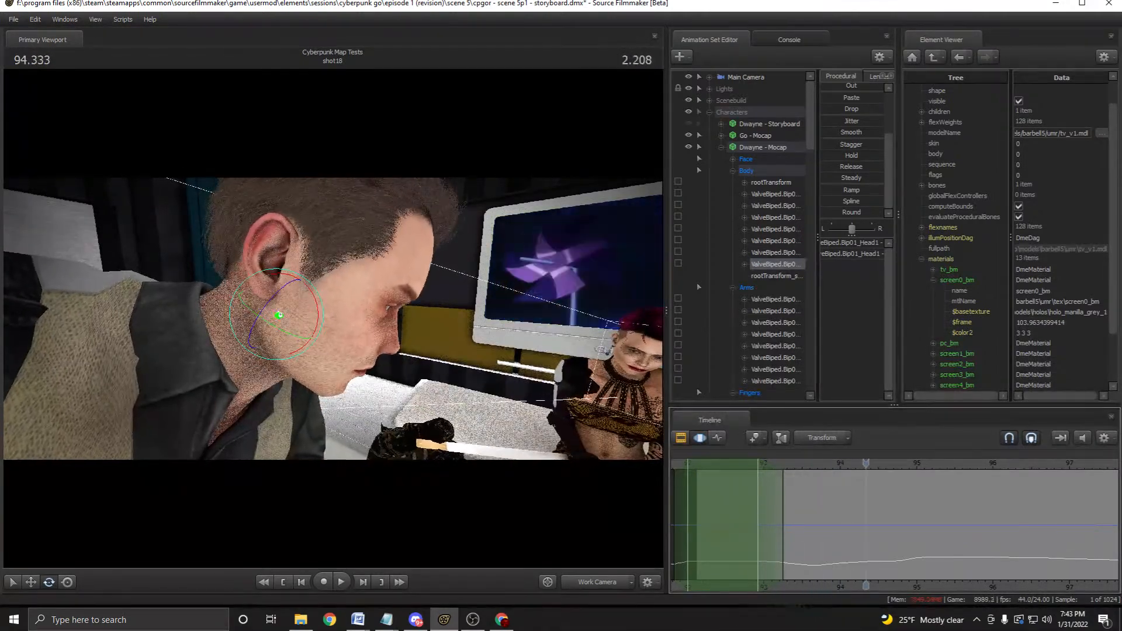
key(space)
key(space)
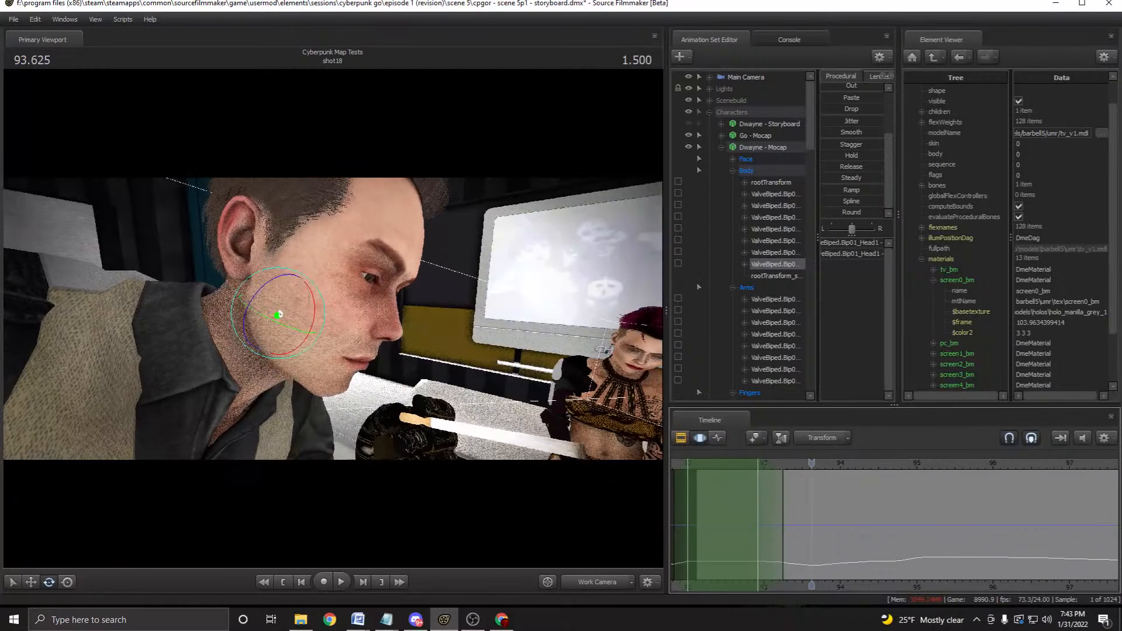
Raise the presser slider in Dwayne's Face controls over the 92.0 to 92.9 second selection to tighten his lips around the cigarette.
key(space)
key(space)
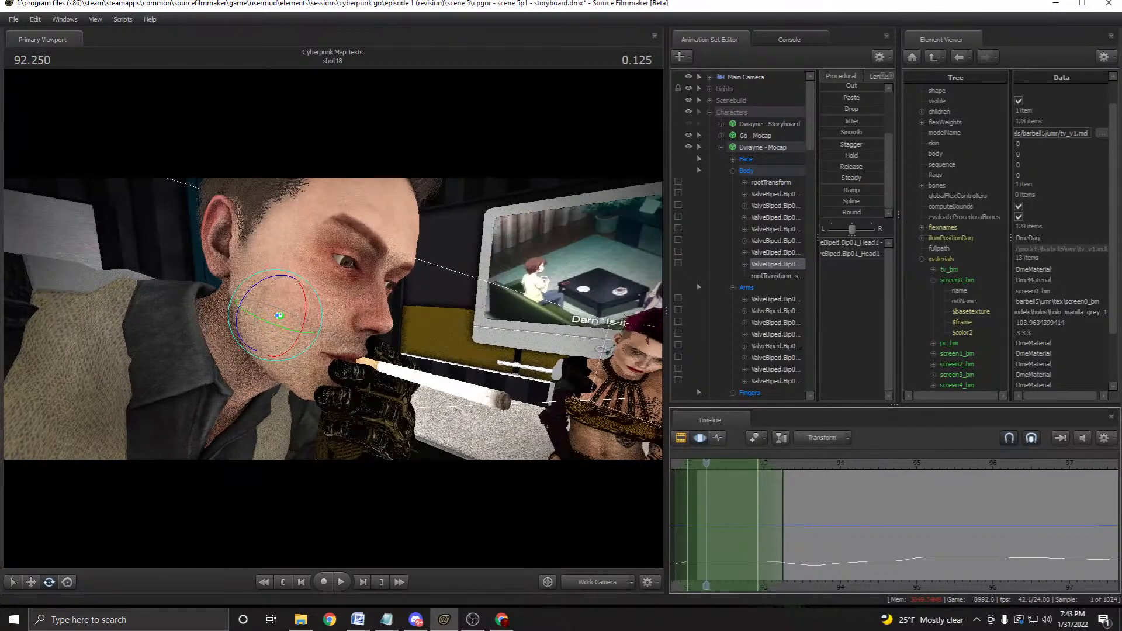
click(745, 159)
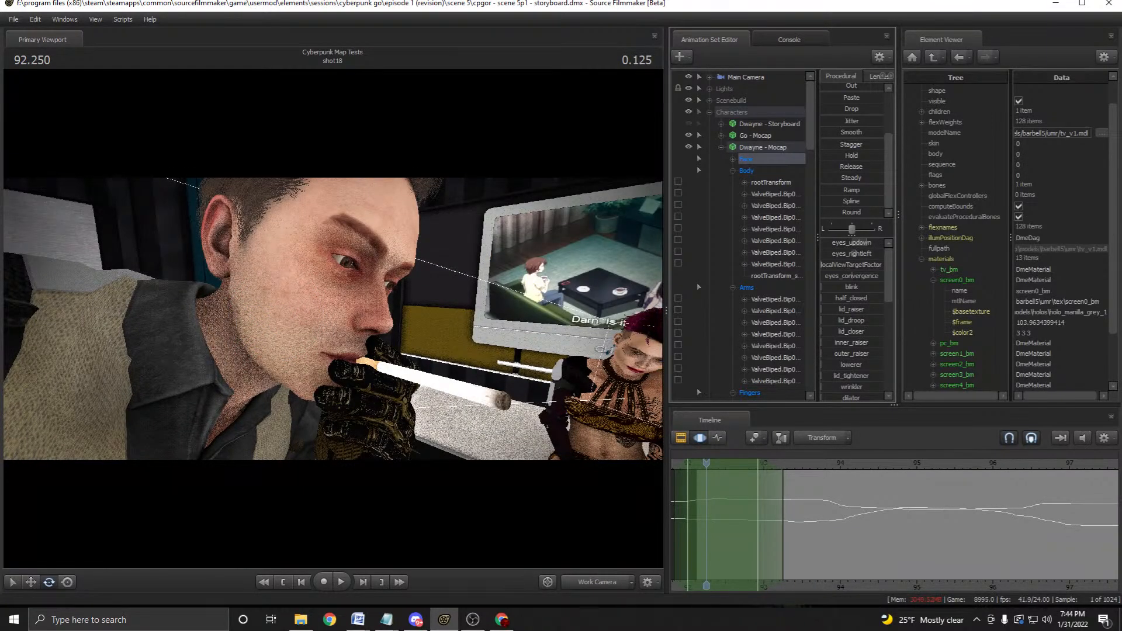
click(733, 217)
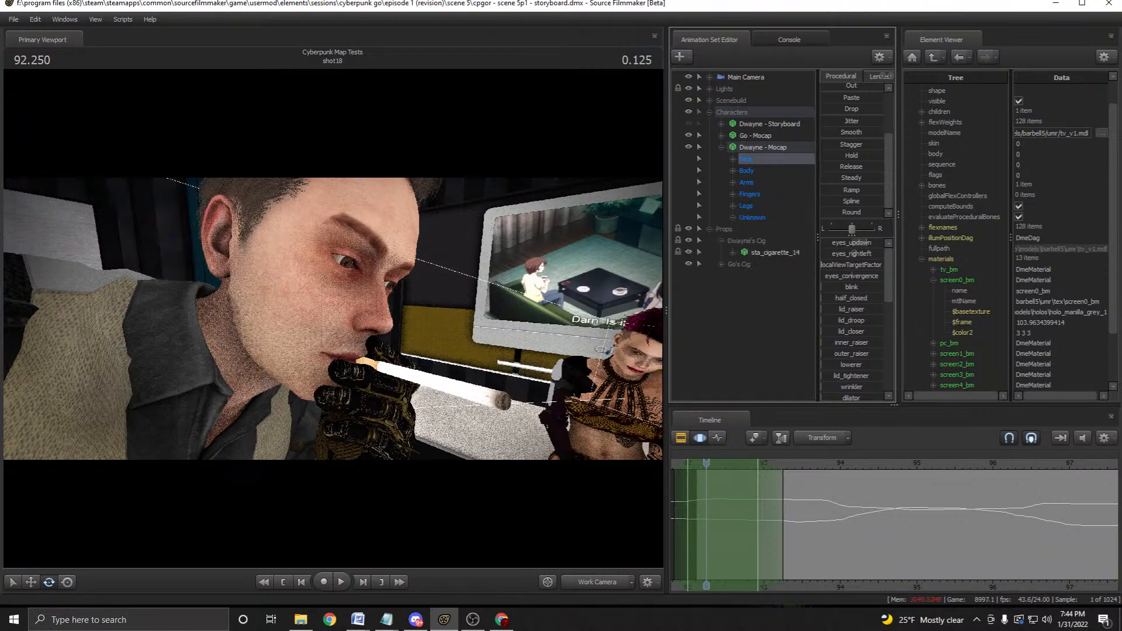
scroll(851, 315, down, 4)
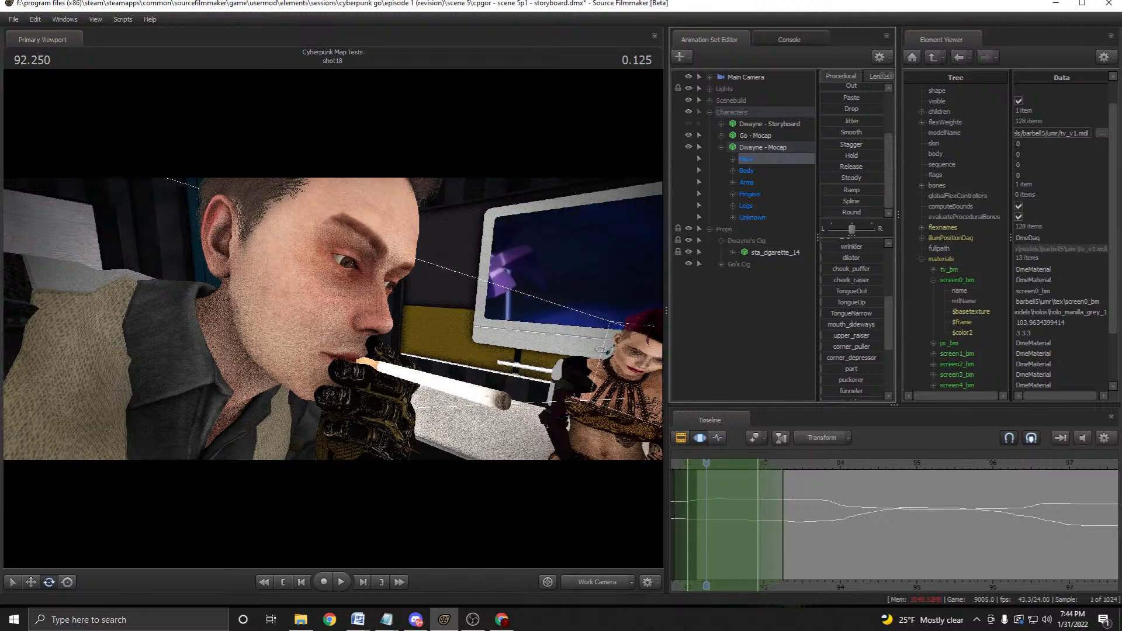
scroll(852, 316, down, 3)
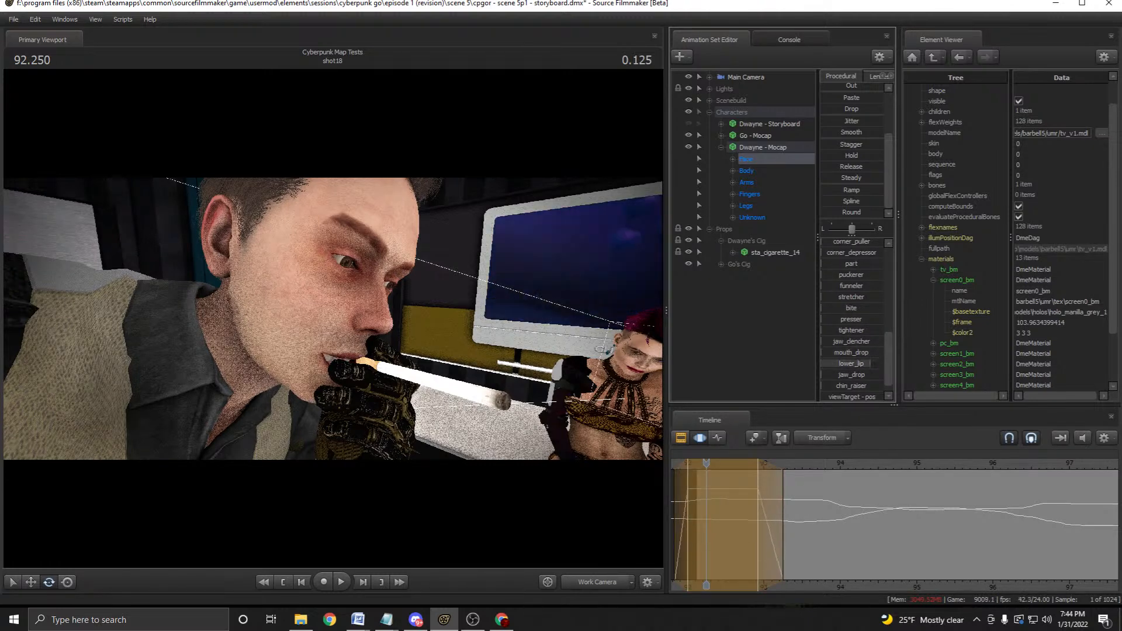
drag(603, 350, 631, 348)
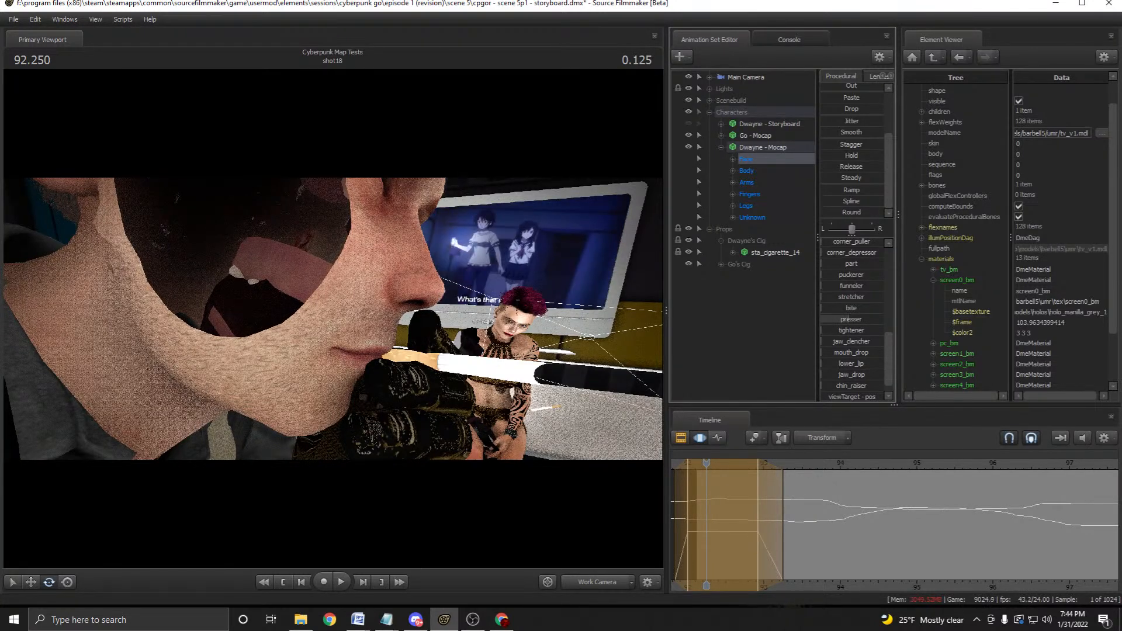
Step through the frames and play the motion around 92.2 to 93.2 seconds to check Dwayne's pressed lips against the cigarette.
key(Left)
key(Left)
key(Right)
key(Right)
key(Right)
key(Right)
key(Right)
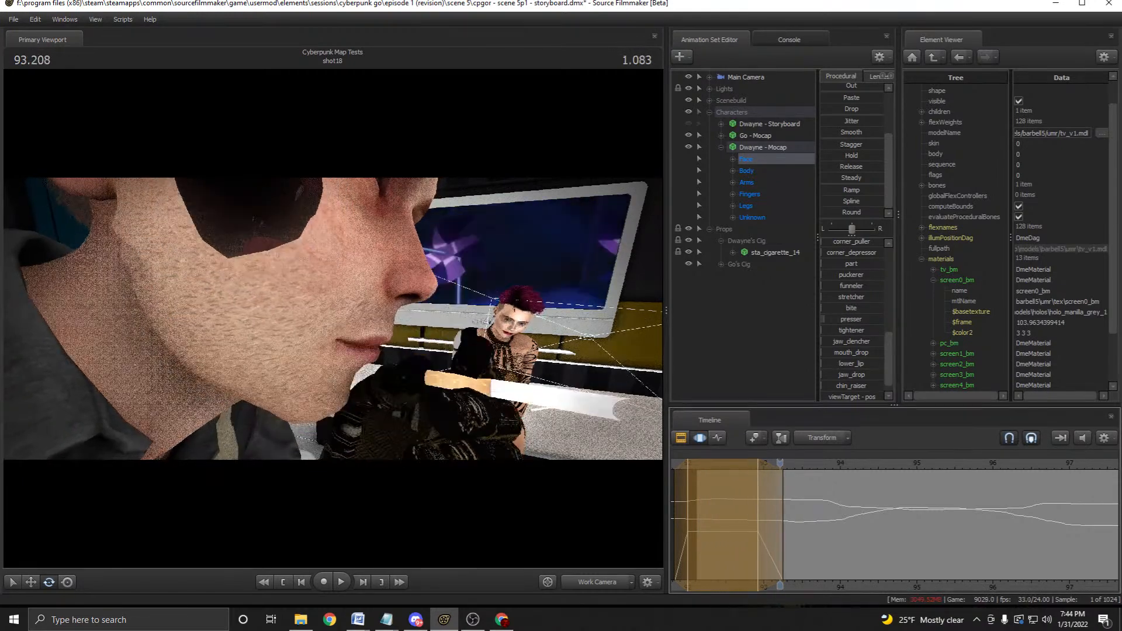
key(Left)
key(Left)
key(Left)
key(Left)
key(Left)
key(Left)
key(Left)
key(Left)
key(Left)
key(Left)
key(Left)
key(Left)
key(Left)
key(Left)
key(Left)
key(Left)
key(Left)
key(Left)
key(Left)
key(Left)
key(Left)
key(Left)
key(Left)
key(Left)
key(Left)
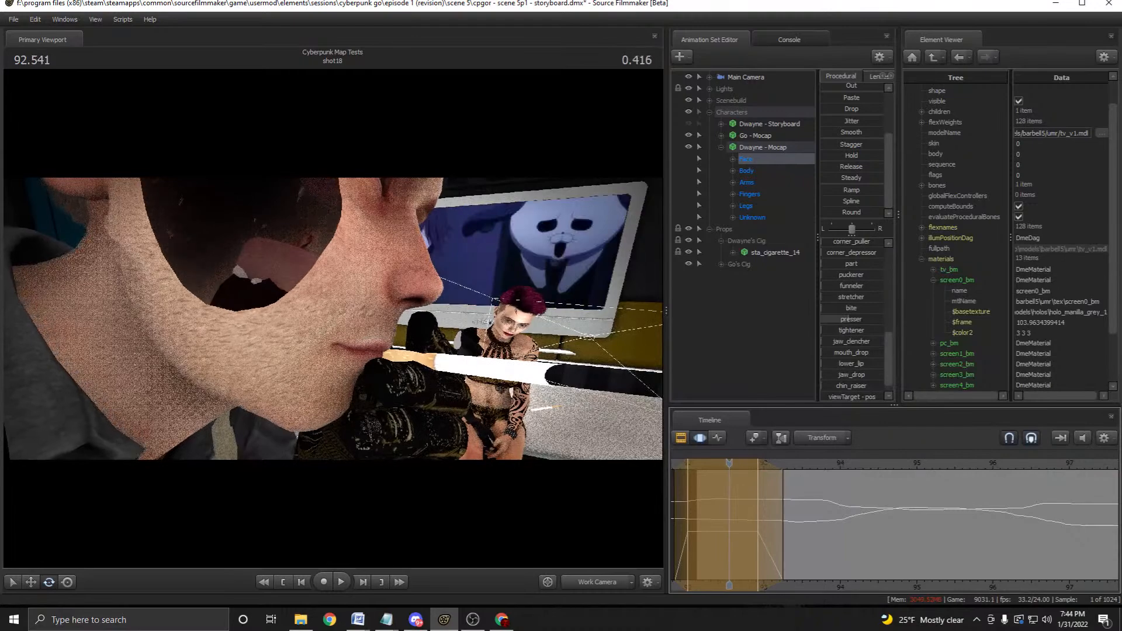
key(space)
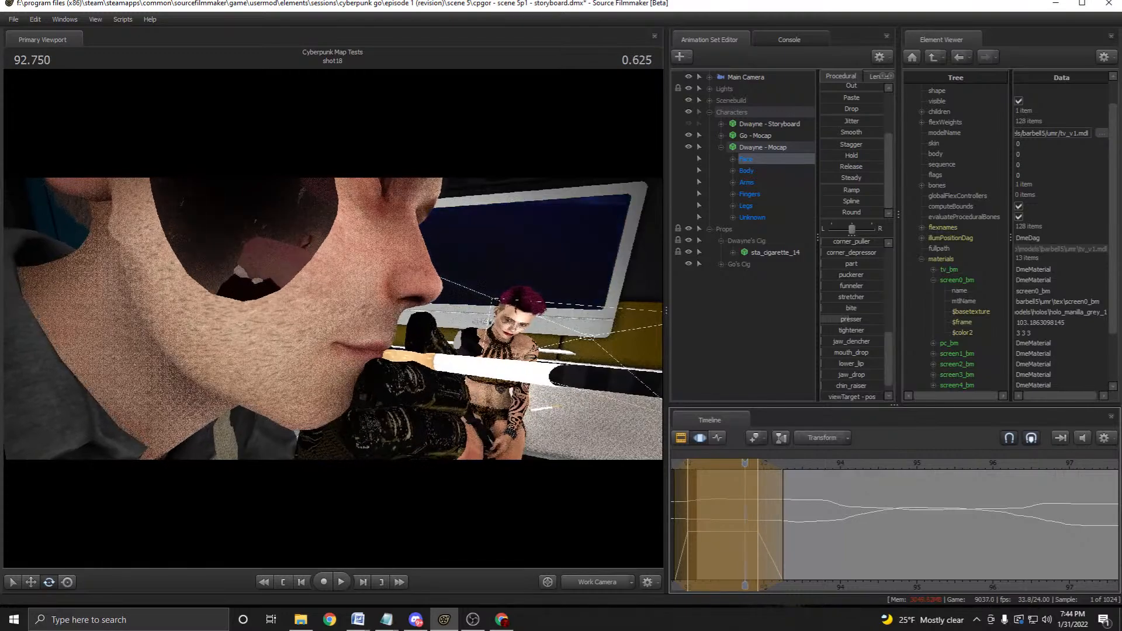
Shift the facial balance fully to L and raise Dwayne's lower_lip slider at 92.291 seconds, checking his mouth from several angles.
drag(333, 318, 251, 319)
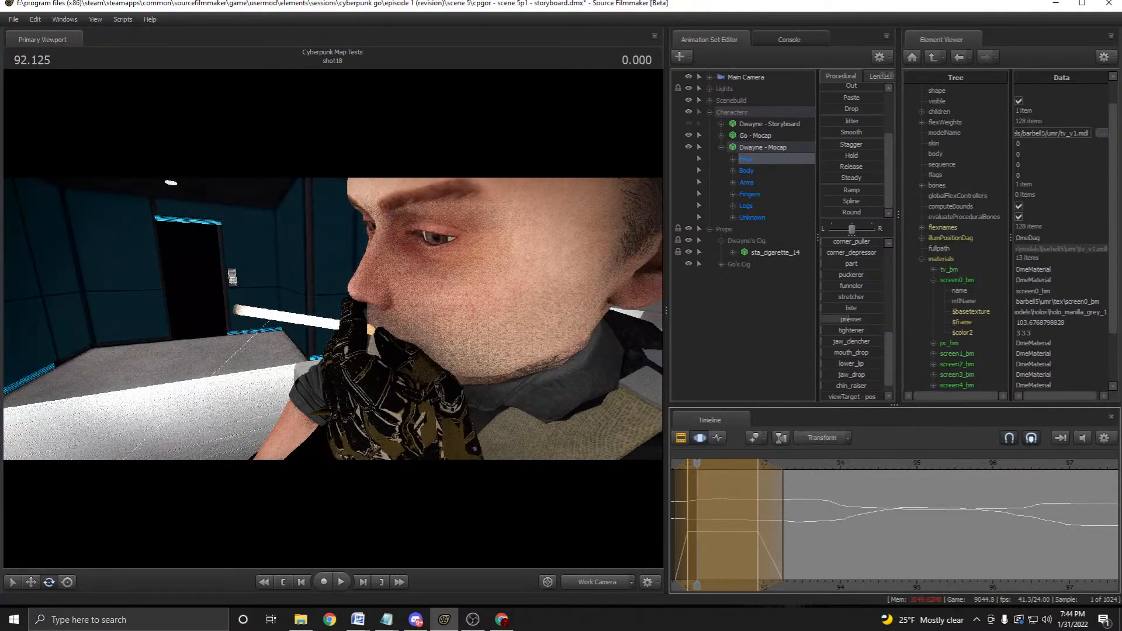
drag(333, 318, 435, 320)
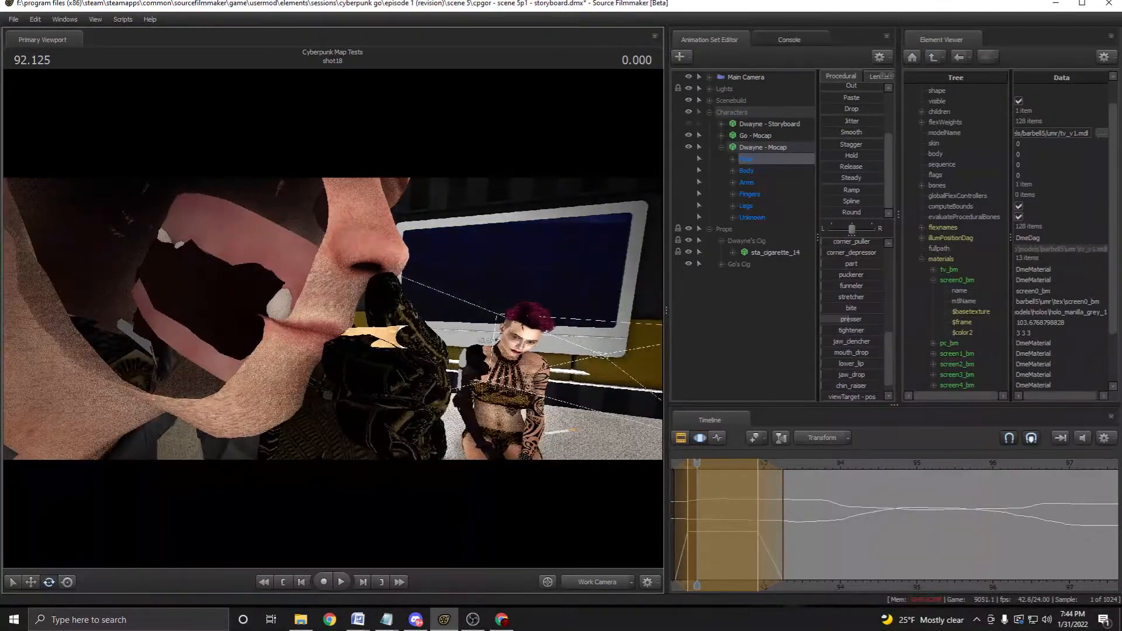
click(775, 253)
click(747, 206)
click(746, 170)
click(746, 159)
scroll(851, 318, down, 3)
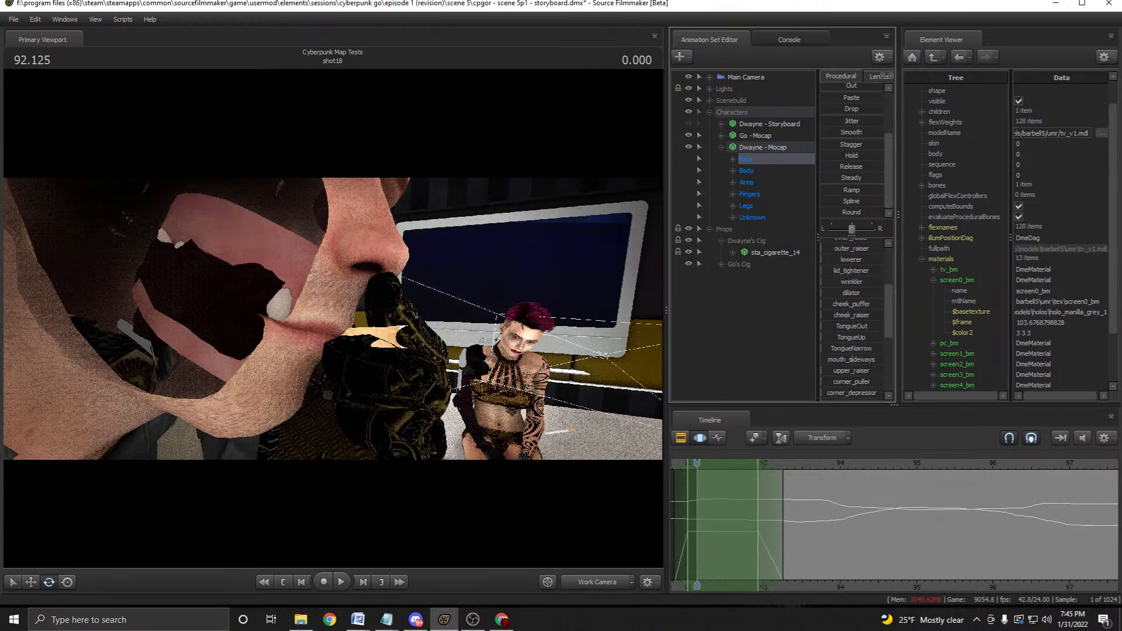
scroll(851, 359, down, 4)
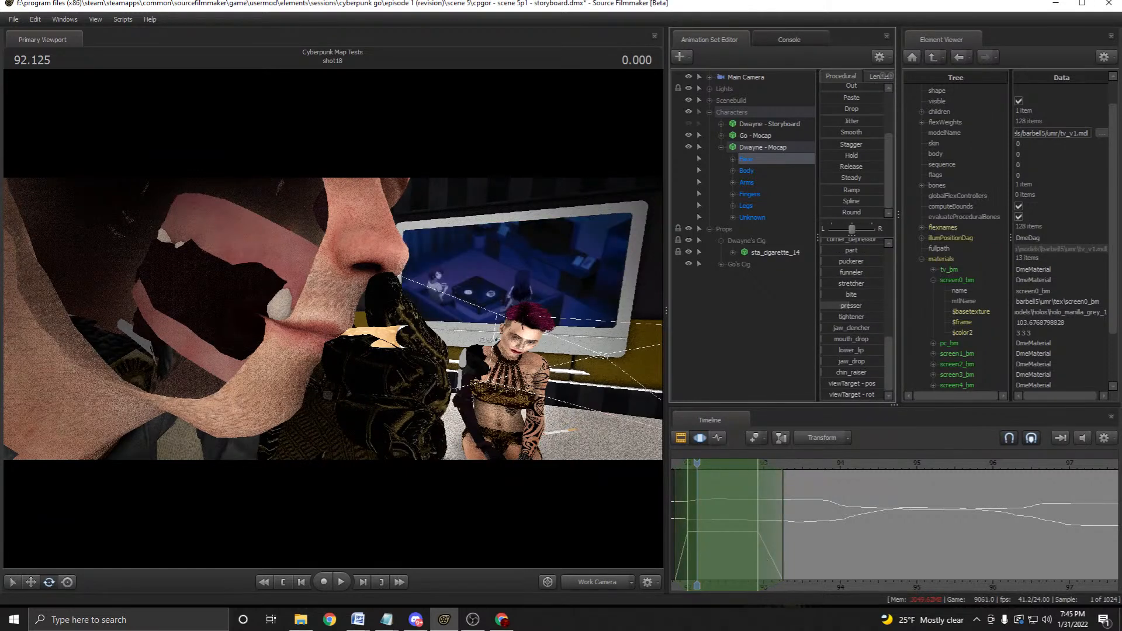
drag(697, 462, 709, 463)
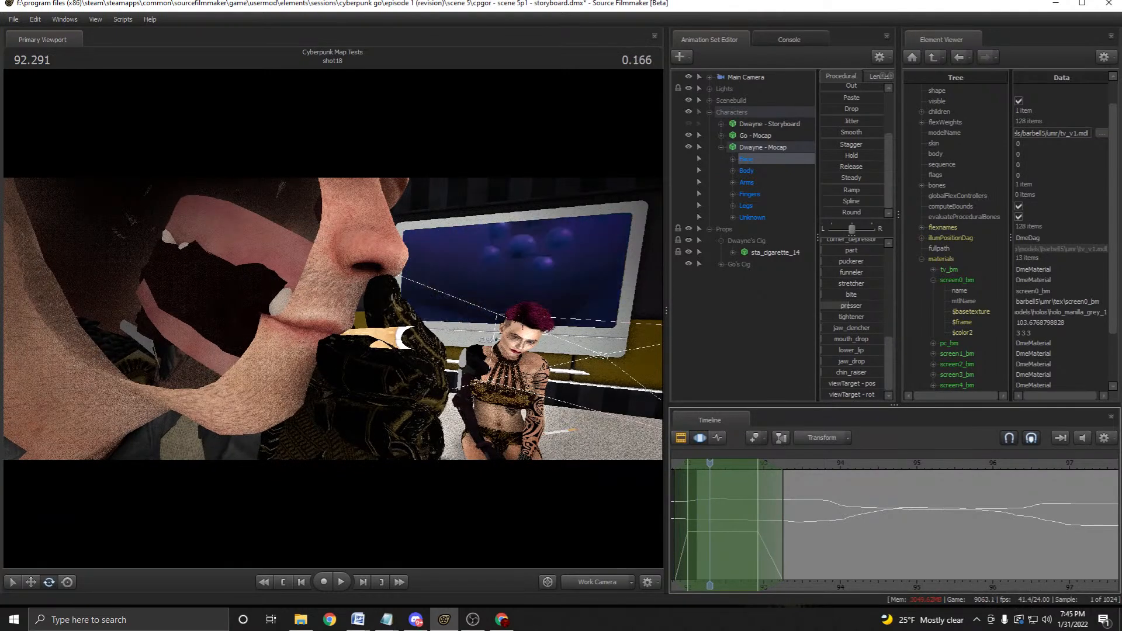
click(851, 306)
drag(822, 350, 848, 350)
drag(333, 318, 409, 318)
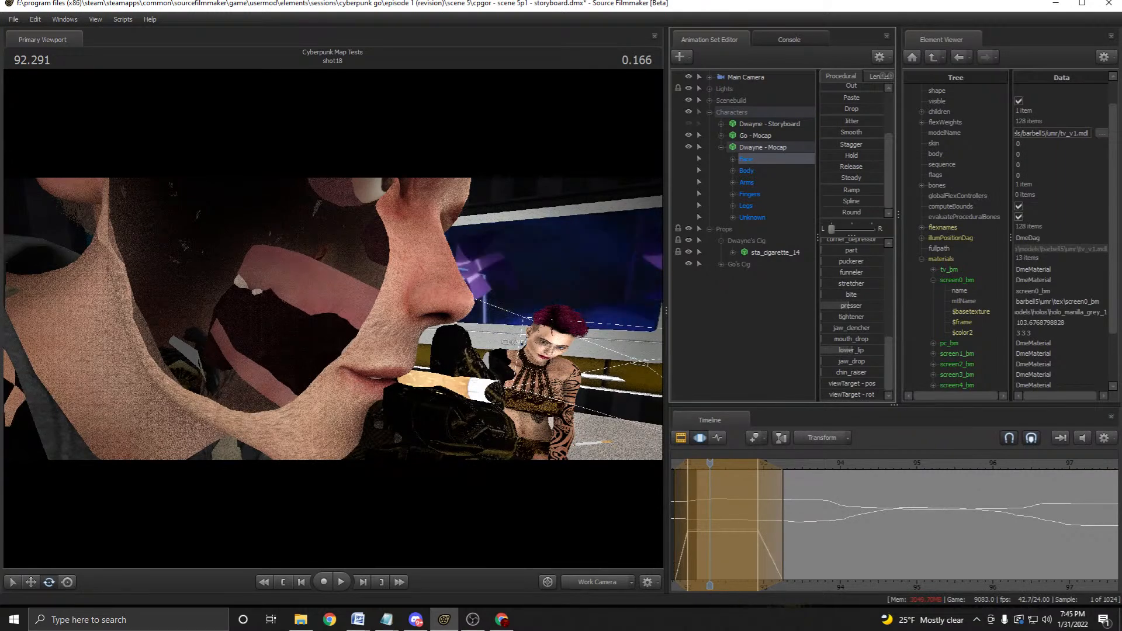
drag(333, 318, 455, 321)
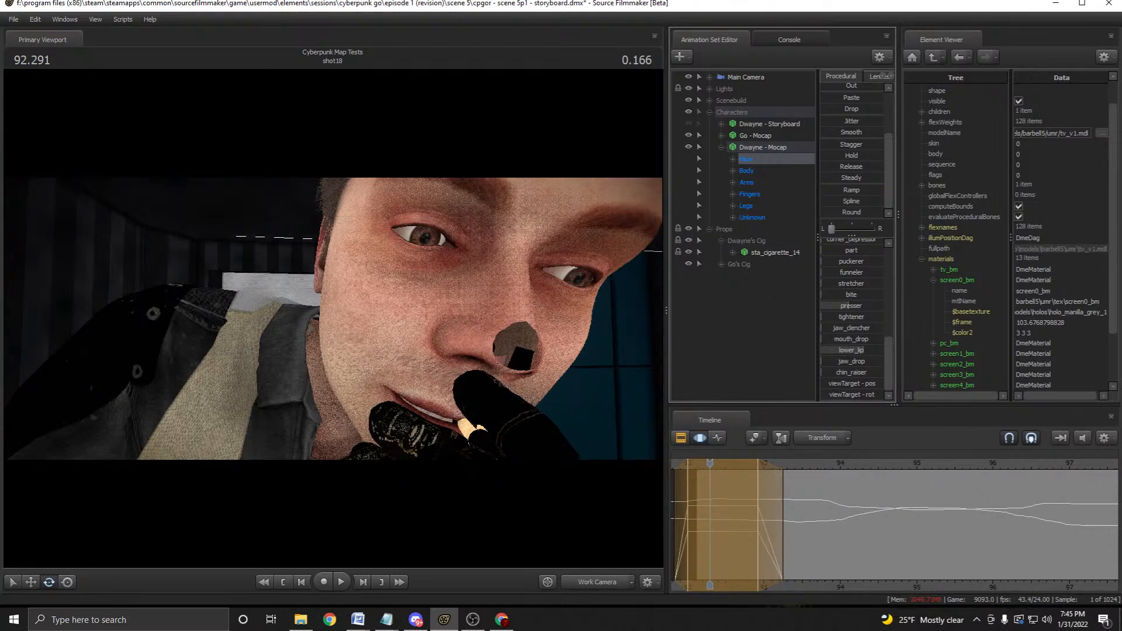
Play the adjusted mouth motion from a close front view and from the Main Camera.
key(space)
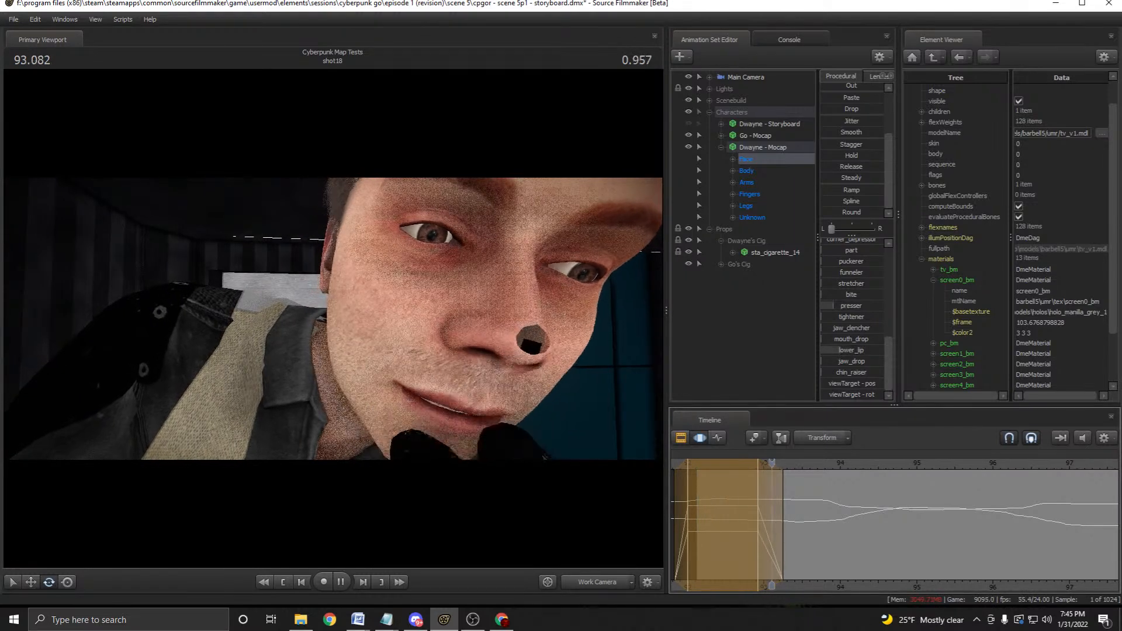
key(space)
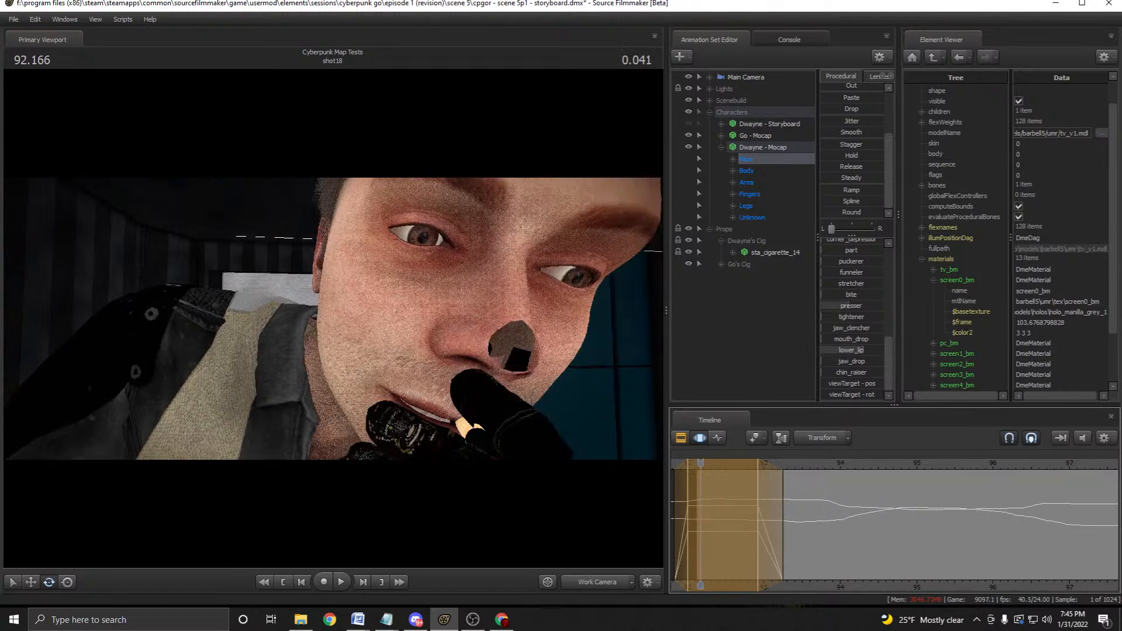
key(space)
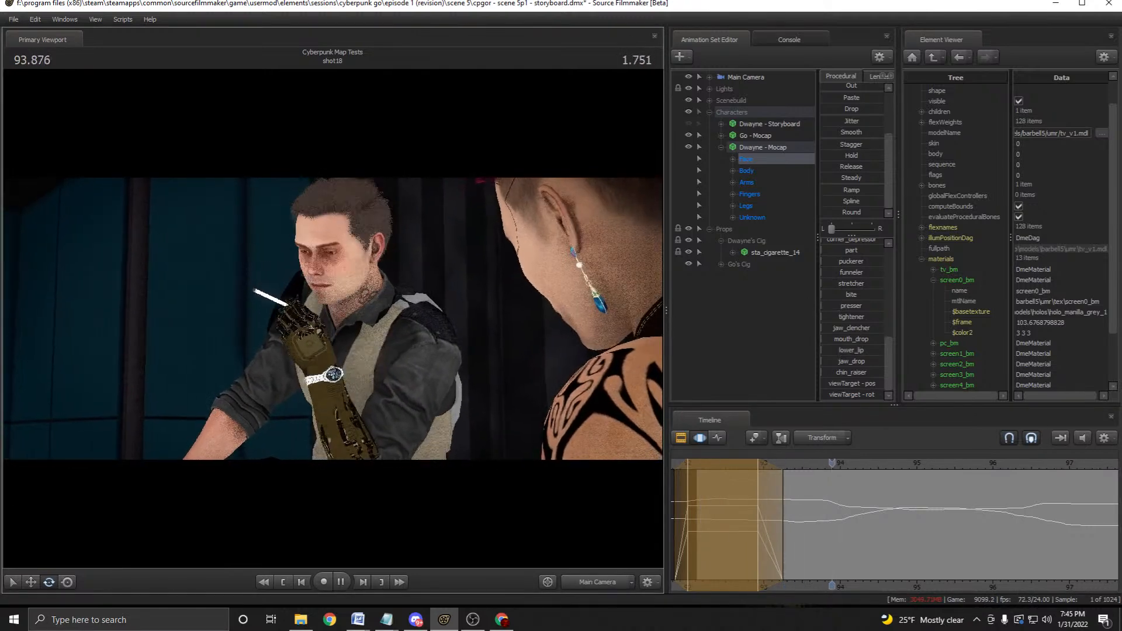
key(space)
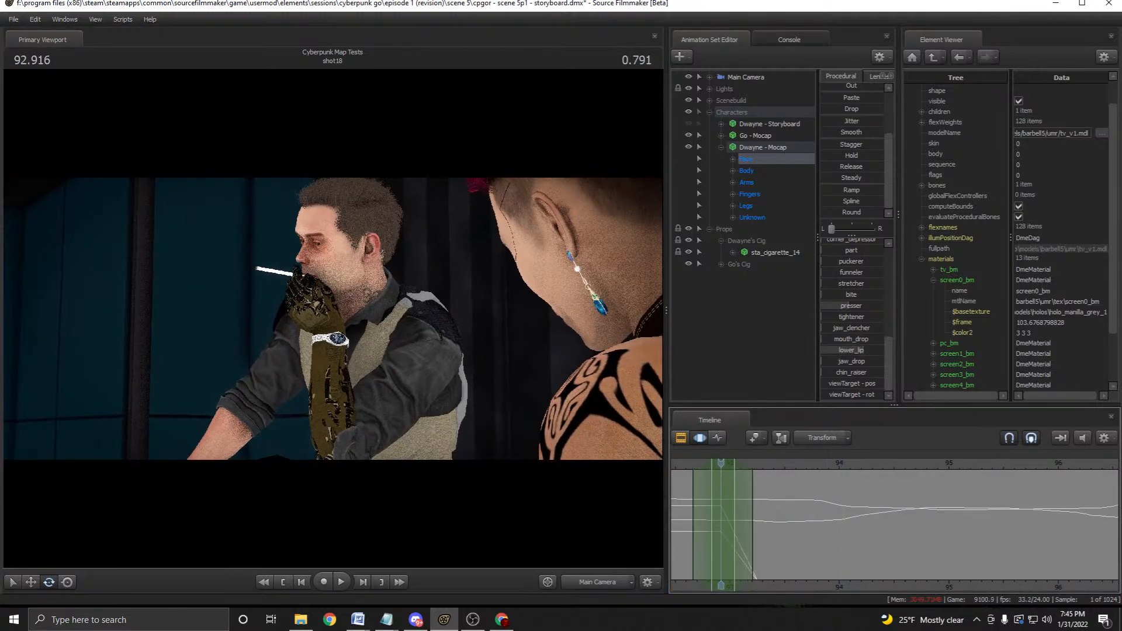
Apply the Round preset to Dwayne's face curves around 92.916 seconds and again around 93.291 seconds.
drag(832, 213, 882, 212)
drag(720, 526, 776, 526)
shift+scroll(775, 526, up, 6)
drag(832, 212, 882, 212)
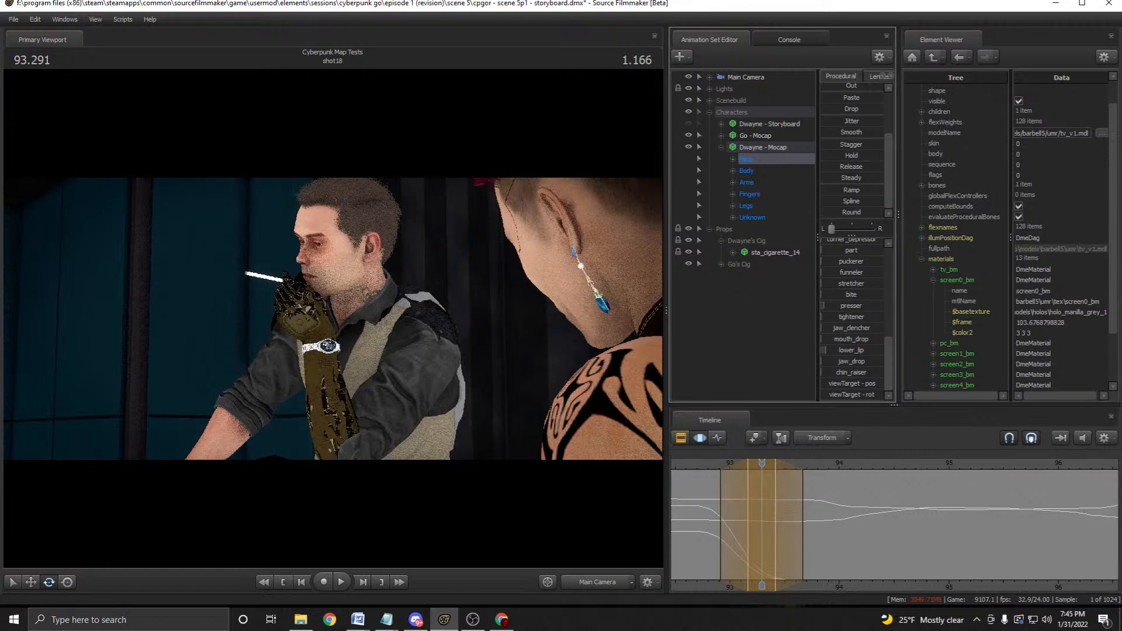
key(Escape)
scroll(762, 526, down, 3)
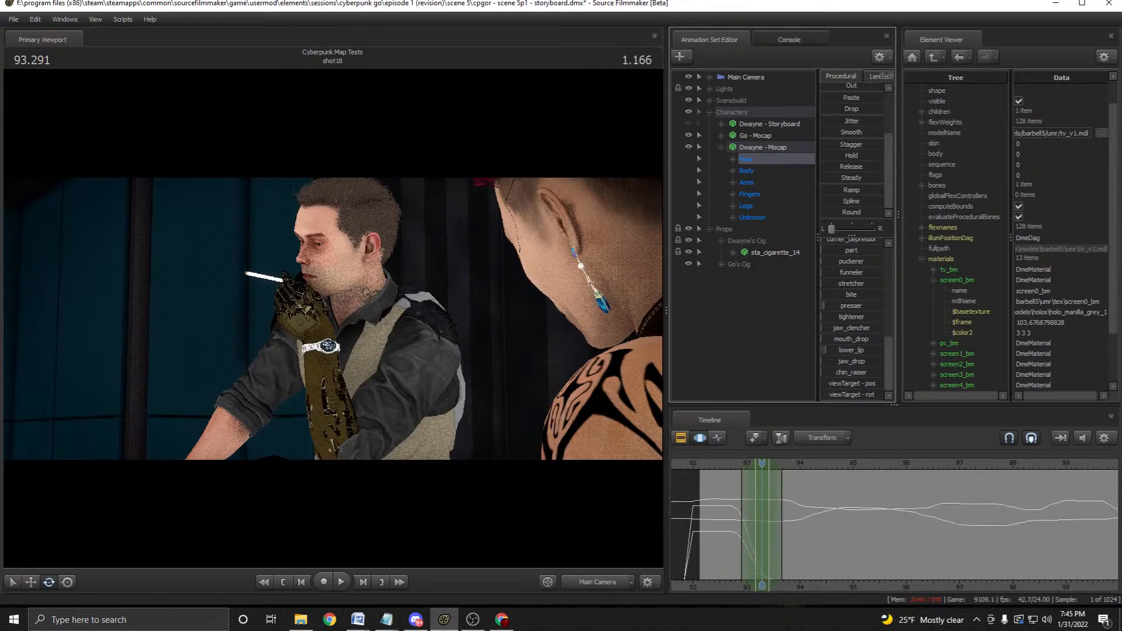
Apply the Round preset to Dwayne's face curves around 92.75 seconds and play the result in the Main Camera.
key(space)
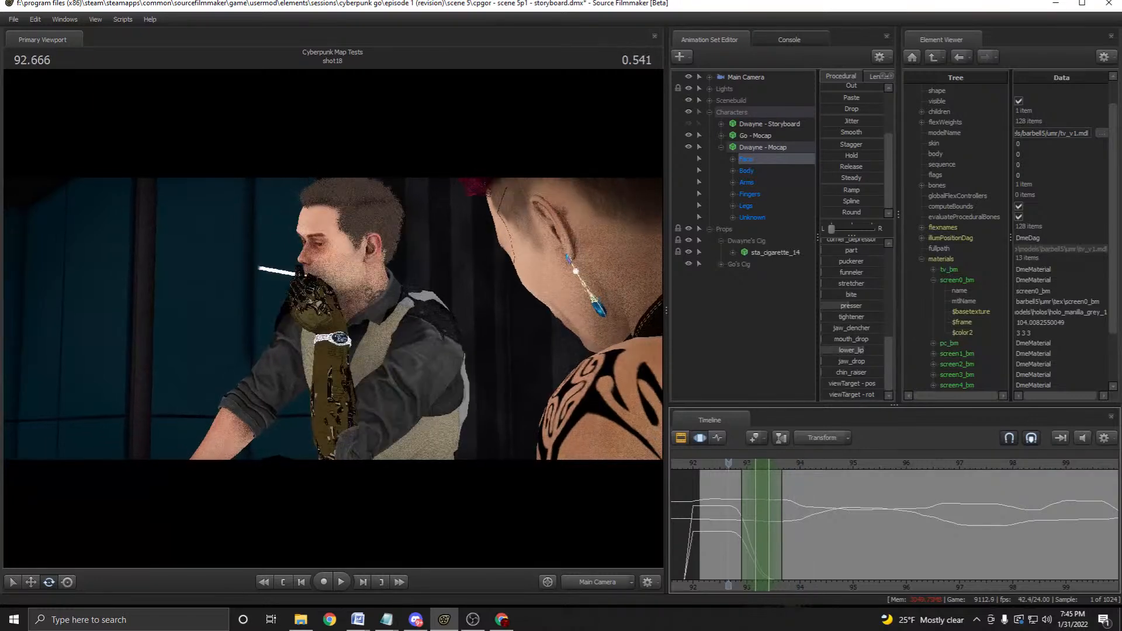
key(space)
scroll(894, 526, up, 3)
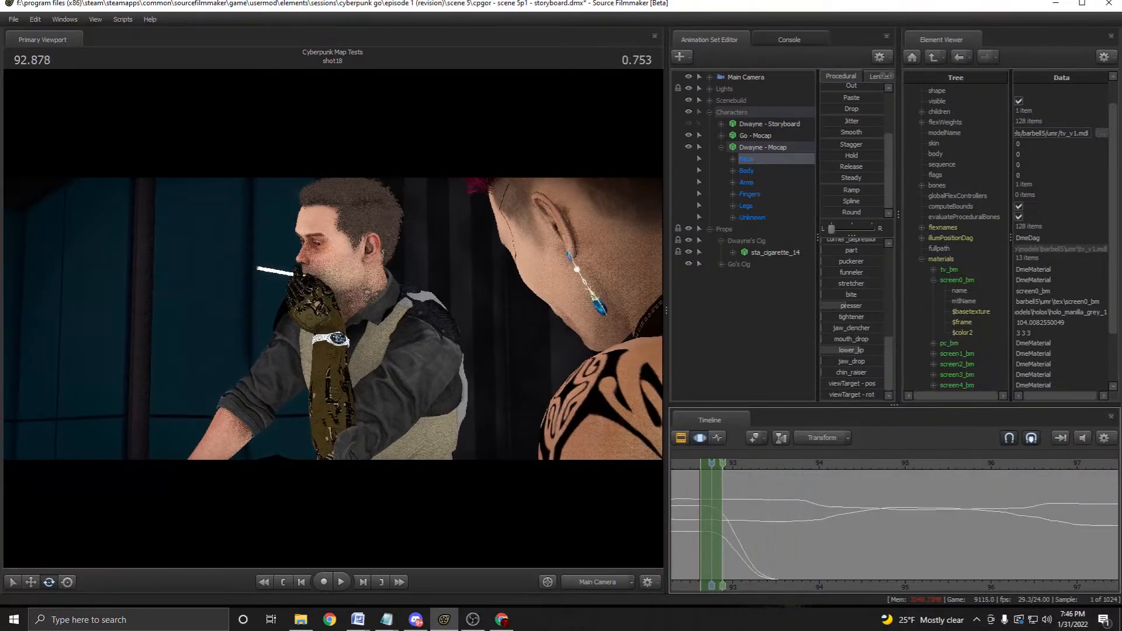
key(space)
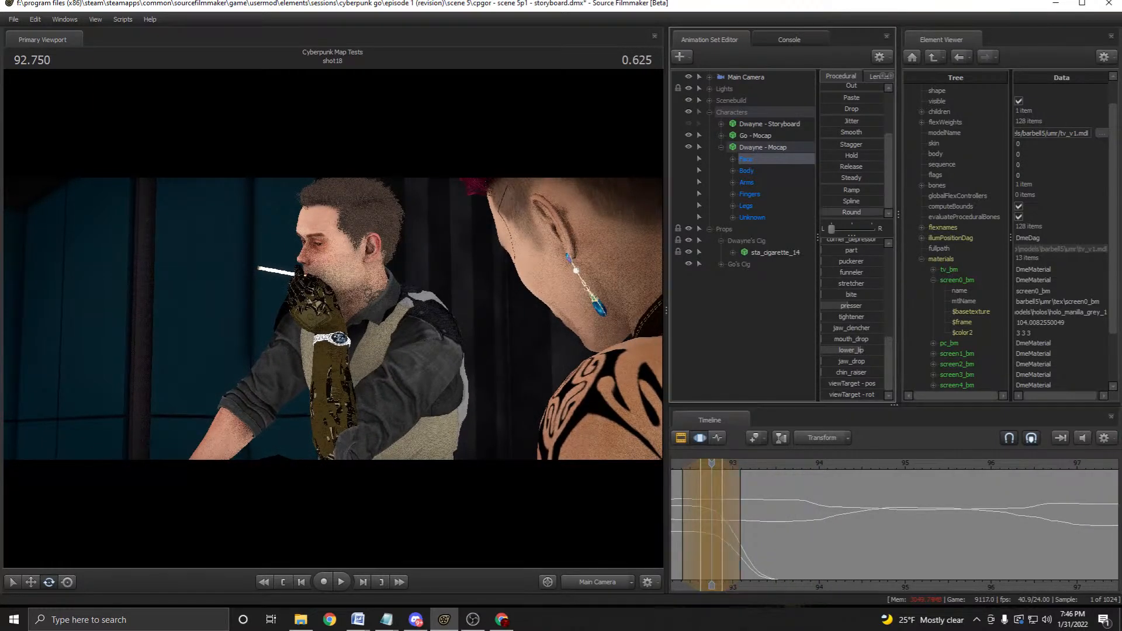
scroll(894, 526, down, 3)
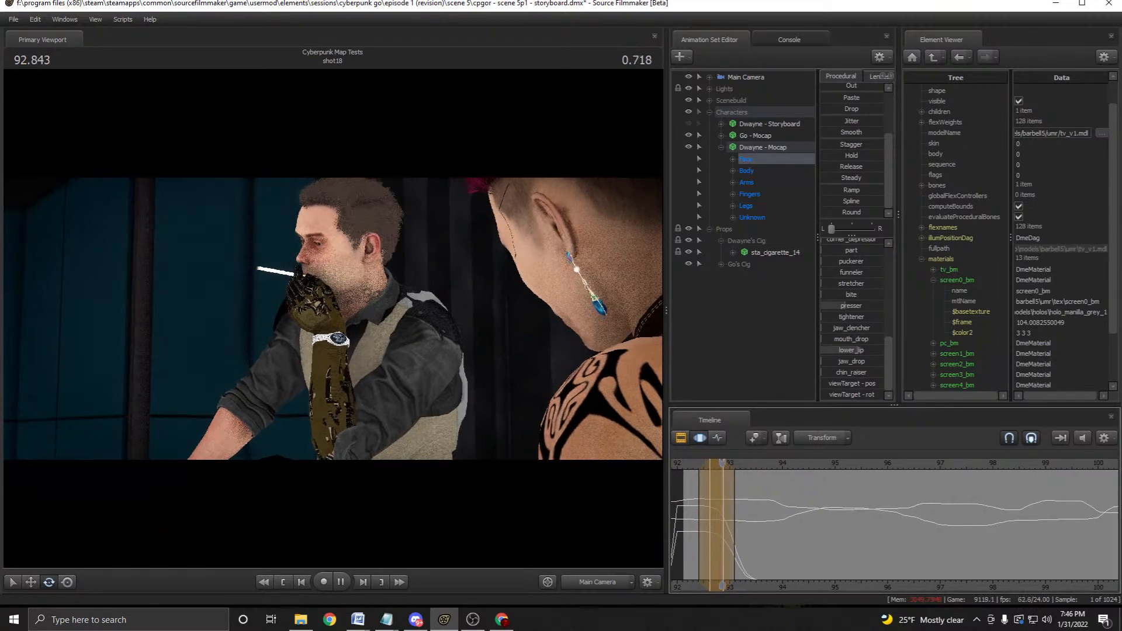
key(space)
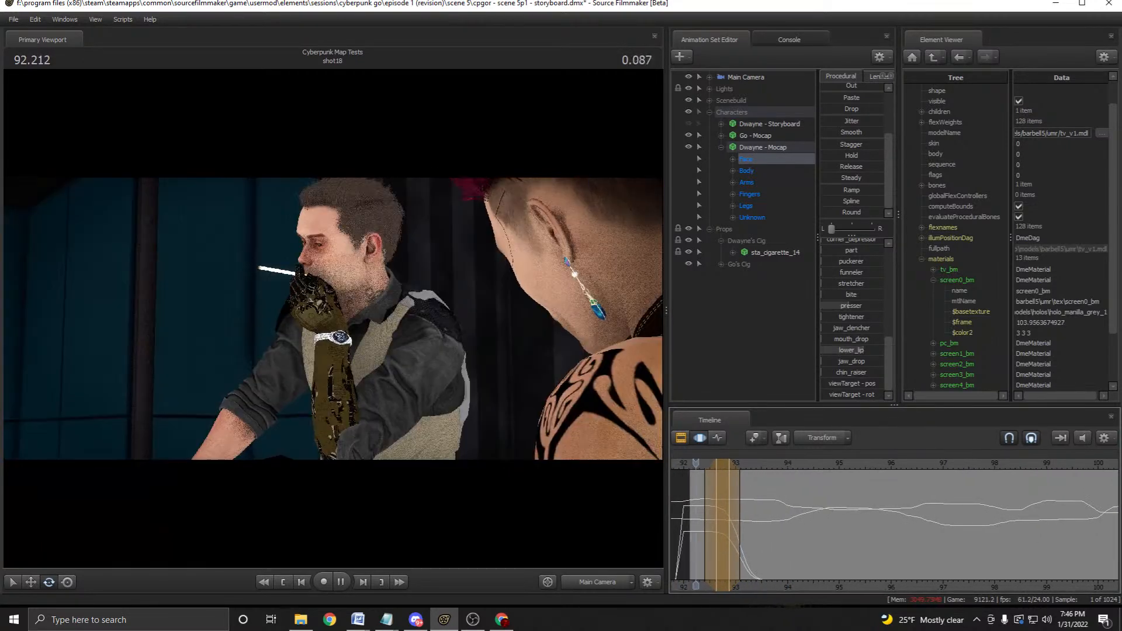
key(space)
Examine Dwayne's mouth frame by frame through about 93.375 seconds in a close Work Camera view.
ctrl+drag(333, 319, 310, 311)
key(Right)
key(Right)
key(Right)
key(Right)
key(Right)
key(Right)
key(Right)
key(Right)
key(Right)
key(Right)
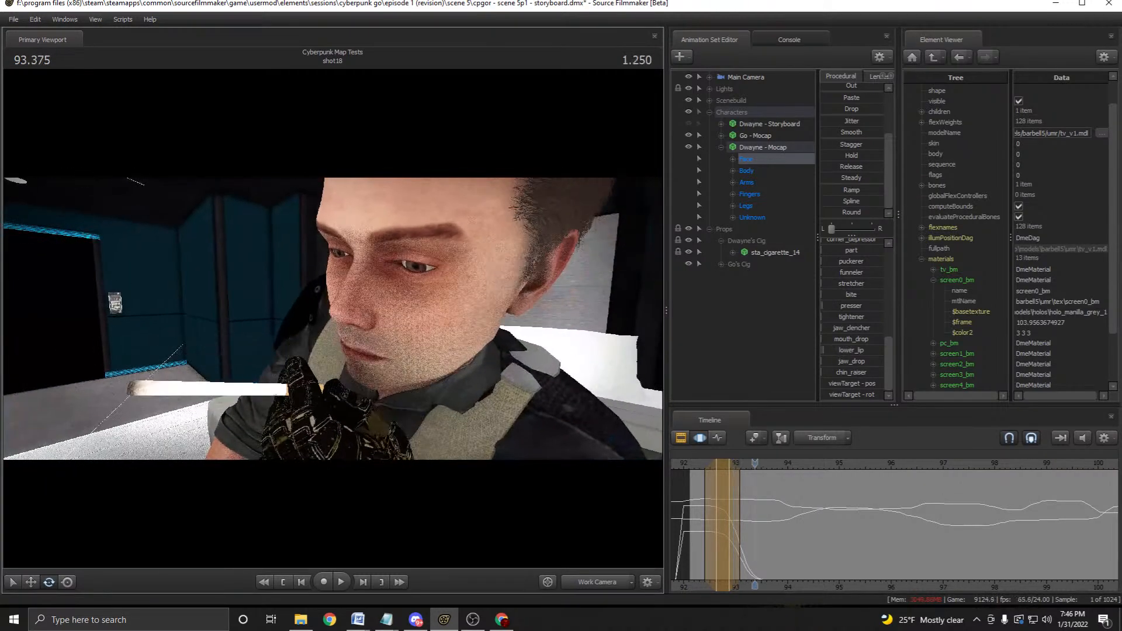
key(Up)
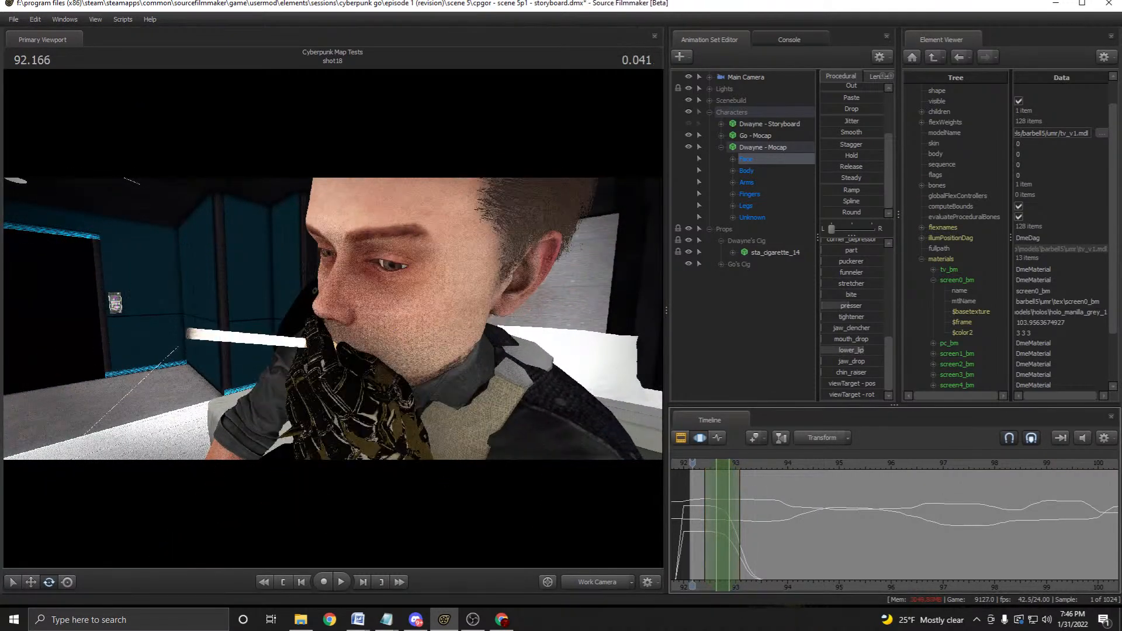
With the whole timeline selected and facial balance centered, record a live mouth movement for Dwayne from about 93.3 to 94.8 seconds.
drag(333, 319, 318, 315)
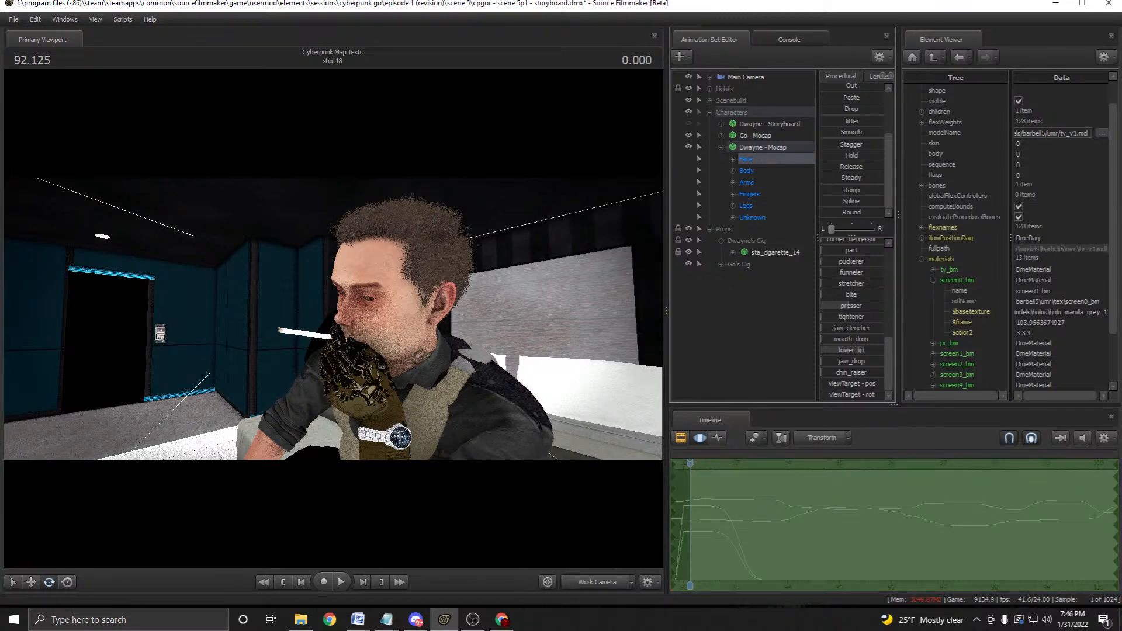
key(space)
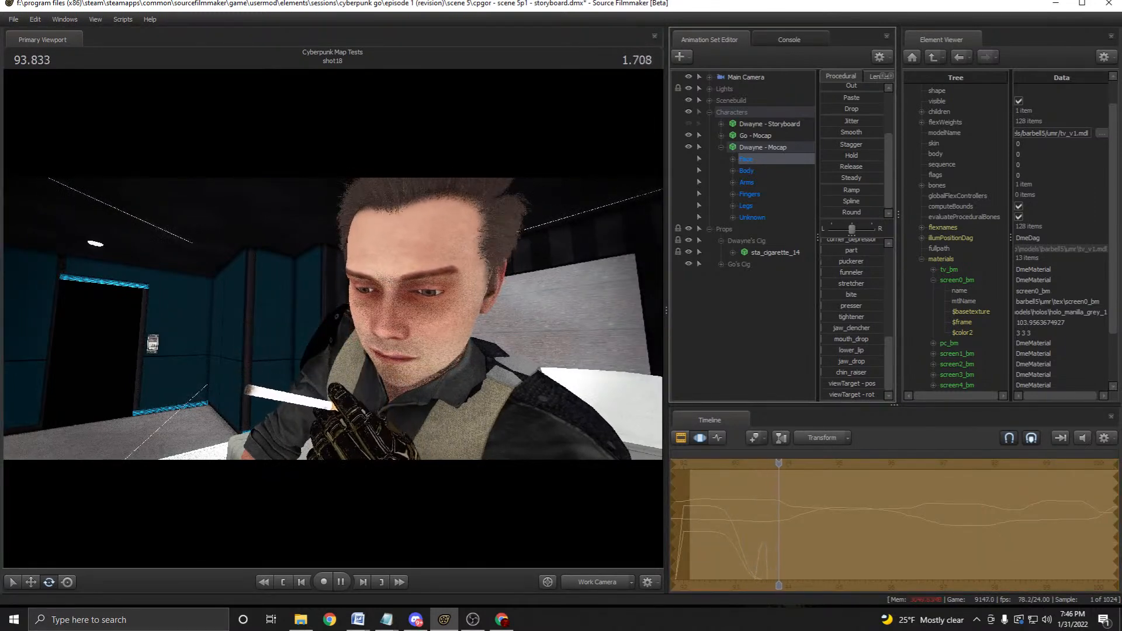
key(space)
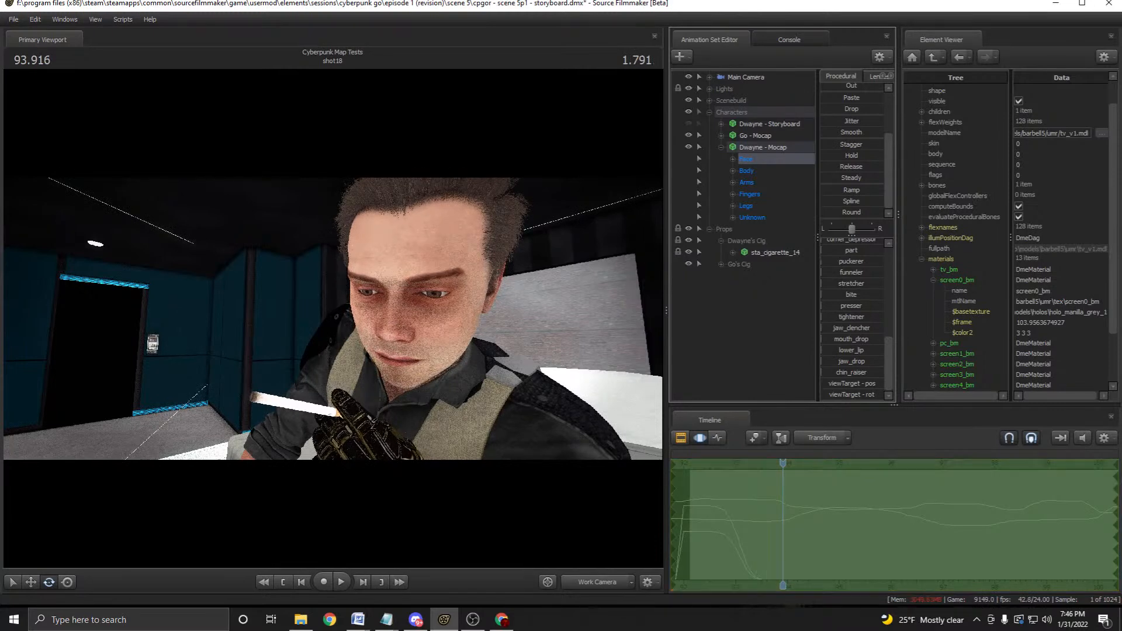
drag(783, 463, 713, 462)
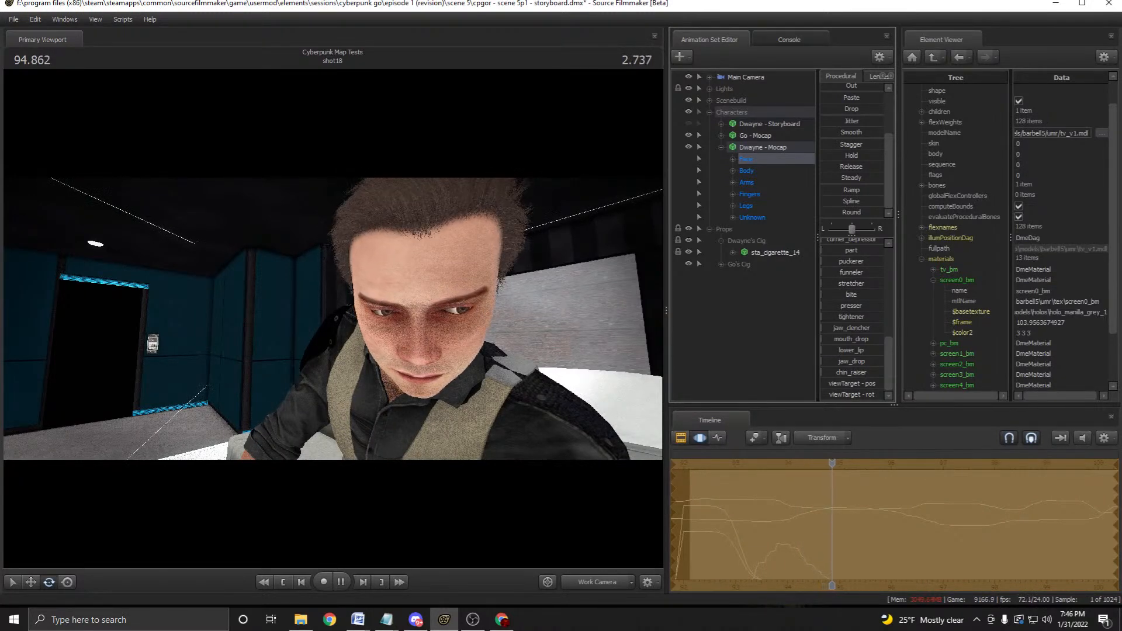
key(space)
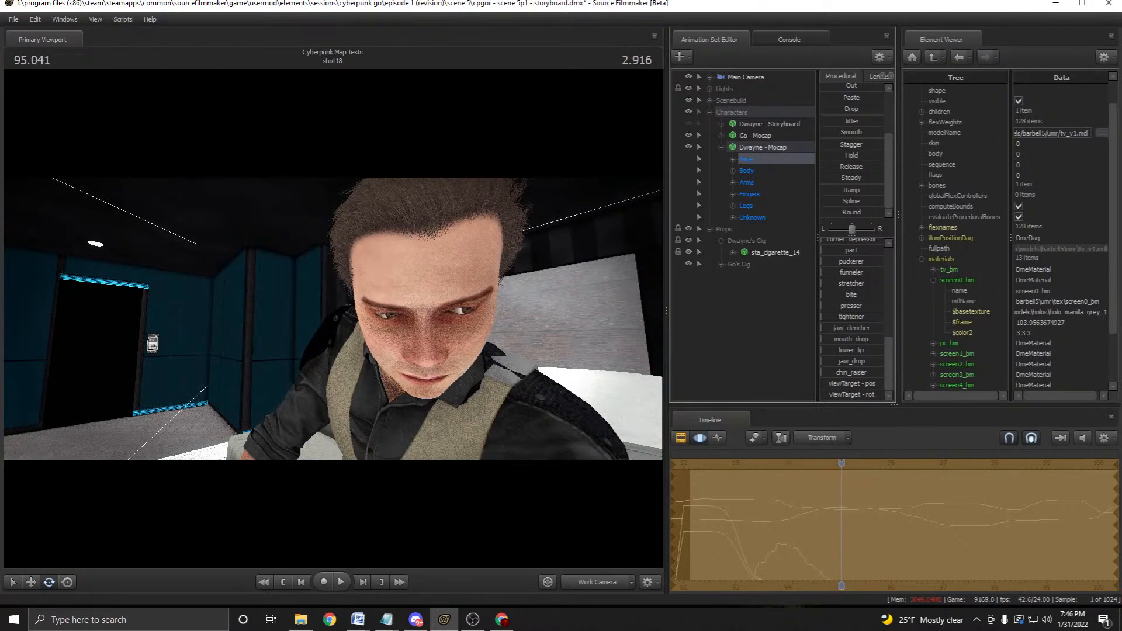
mouse_move(750, 526)
mouse_down()
mouse_move(811, 526)
mouse_move(751, 526)
mouse_up()
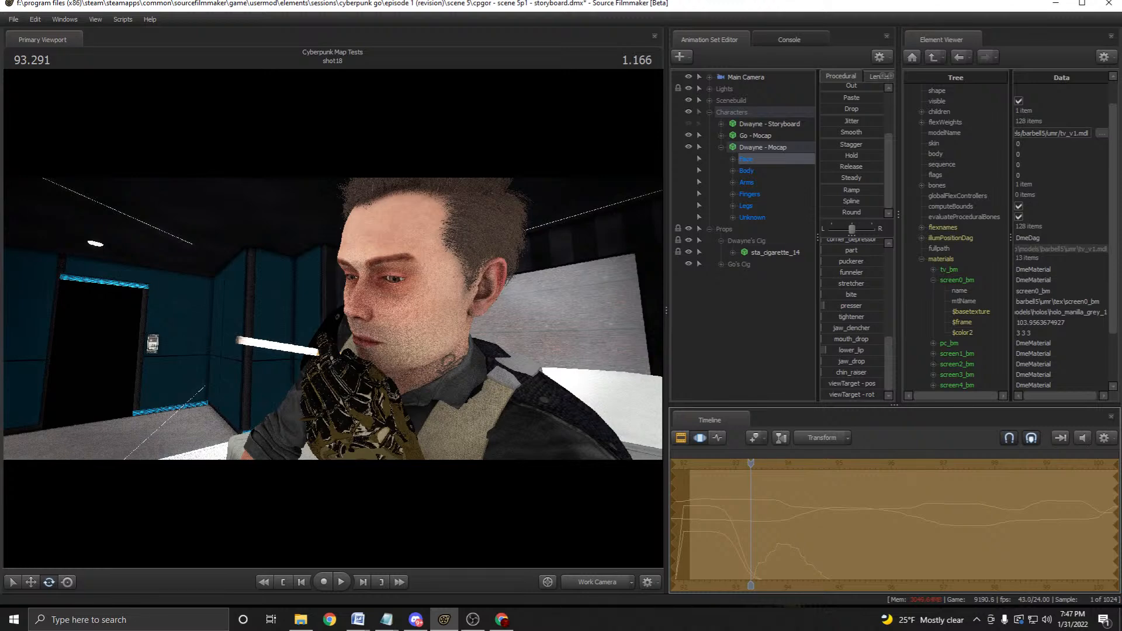
Save the session and select the timeline range from about 93 to 95.2 seconds on Dwayne's face curves.
key(ctrl+s)
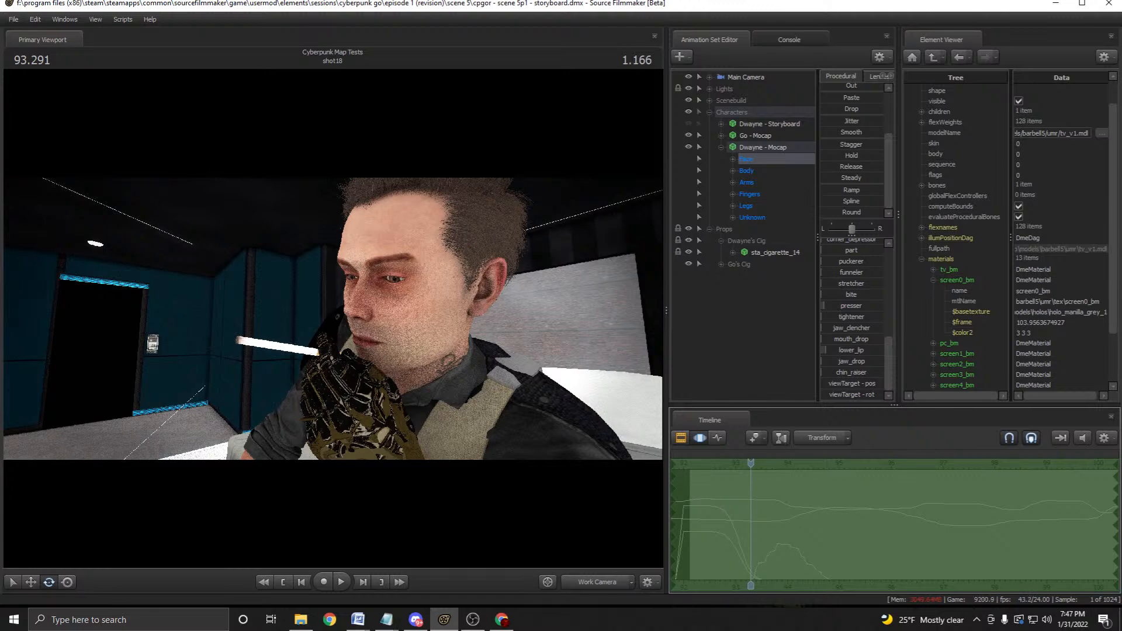
shift+drag(737, 526, 852, 526)
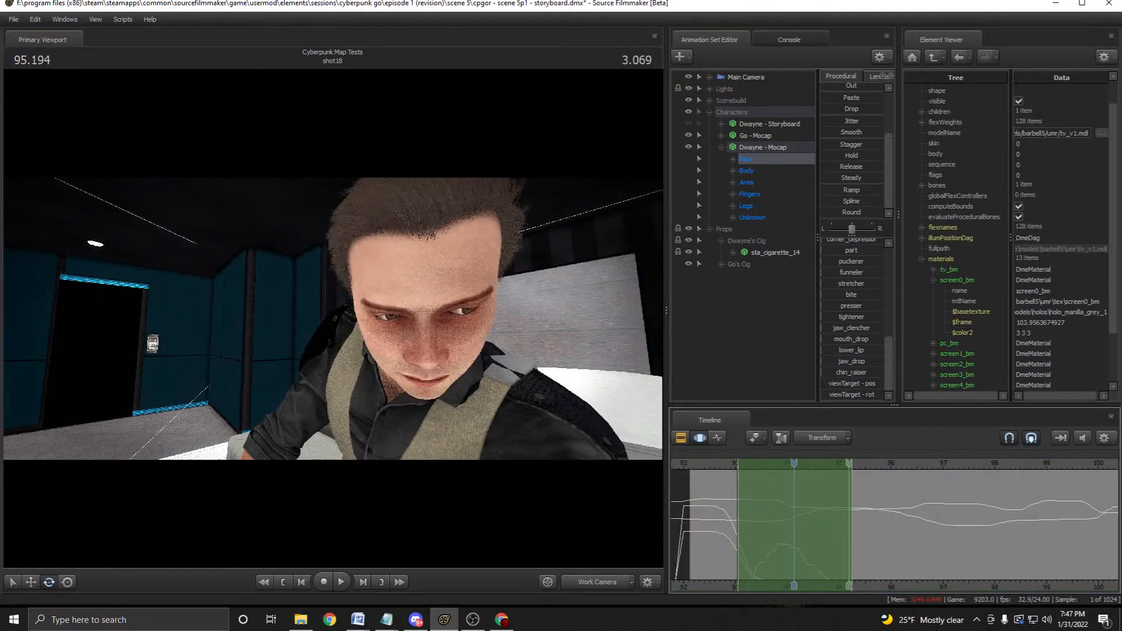
scroll(851, 319, up, 4)
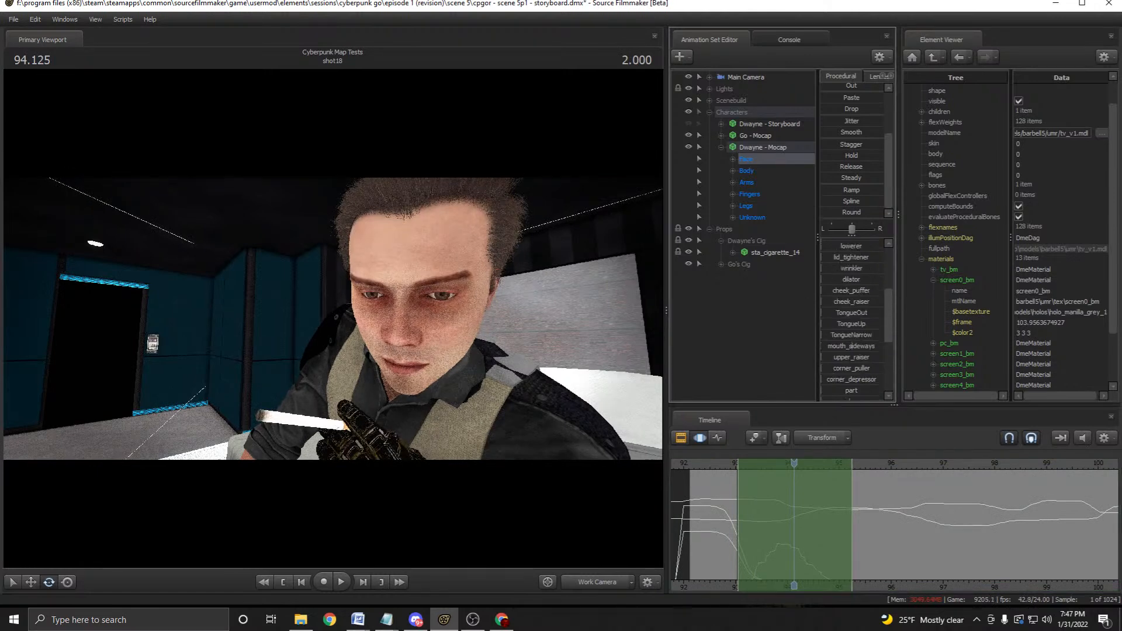
scroll(852, 318, up, 4)
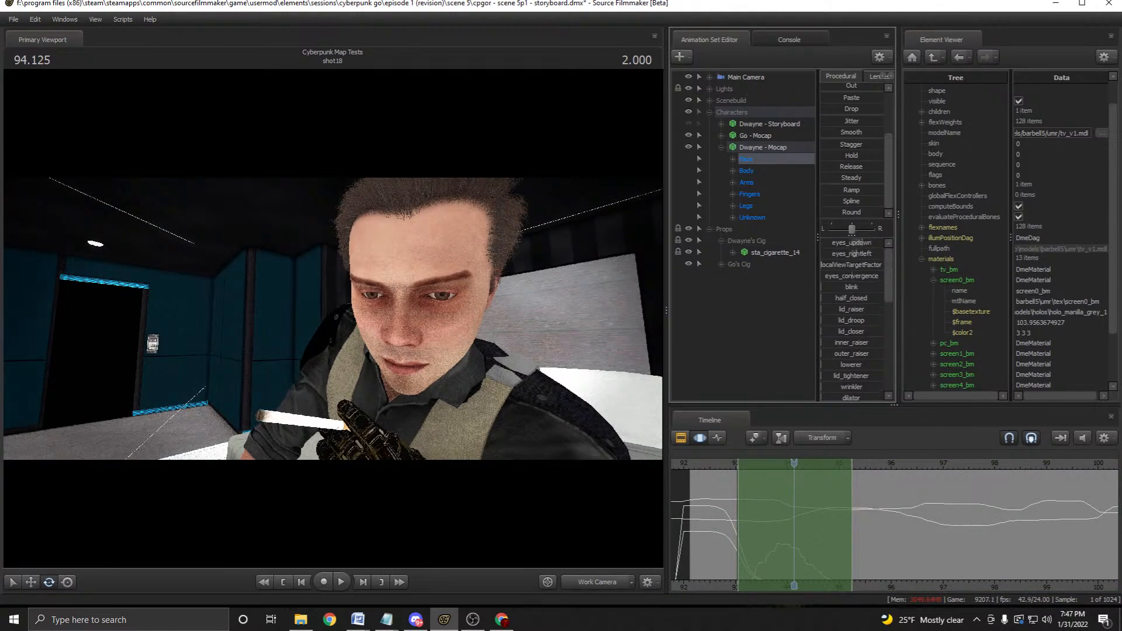
scroll(851, 319, down, 2)
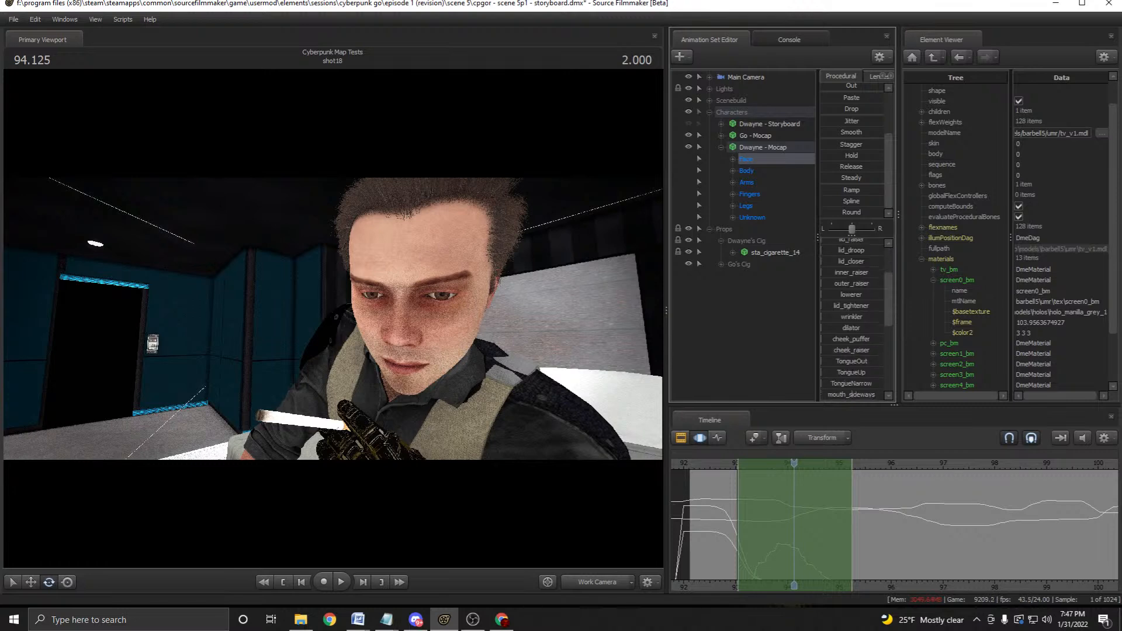
scroll(852, 319, up, 2)
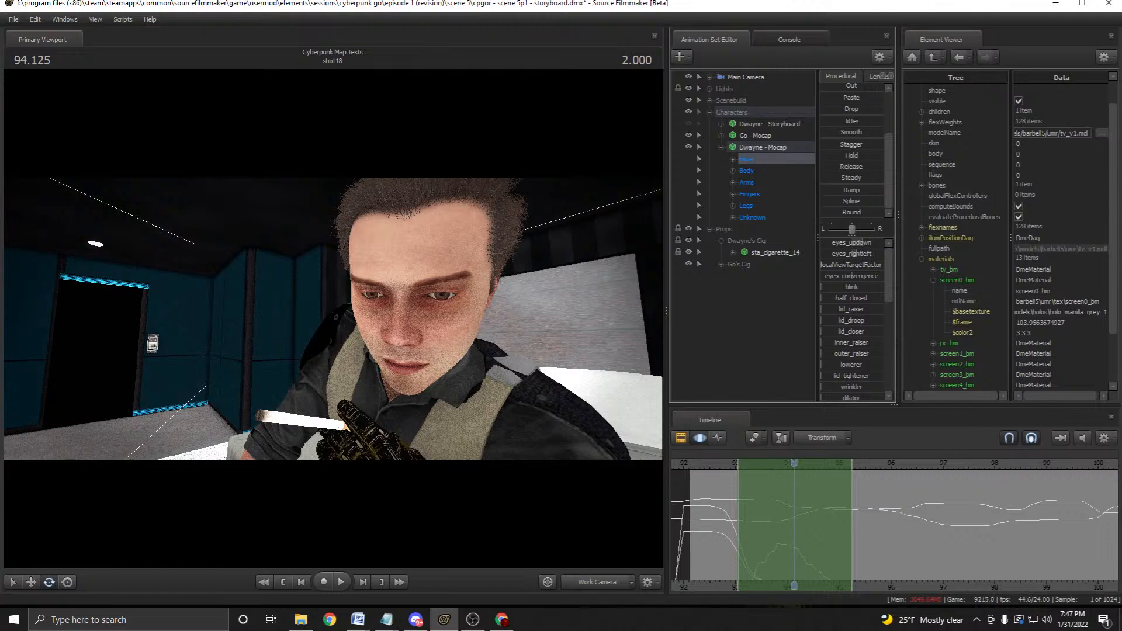
View Dwayne's smoking pose at 94.125 seconds from progressively wider Work Camera angles that include Go.
key(s)
drag(333, 318, 424, 319)
key(s)
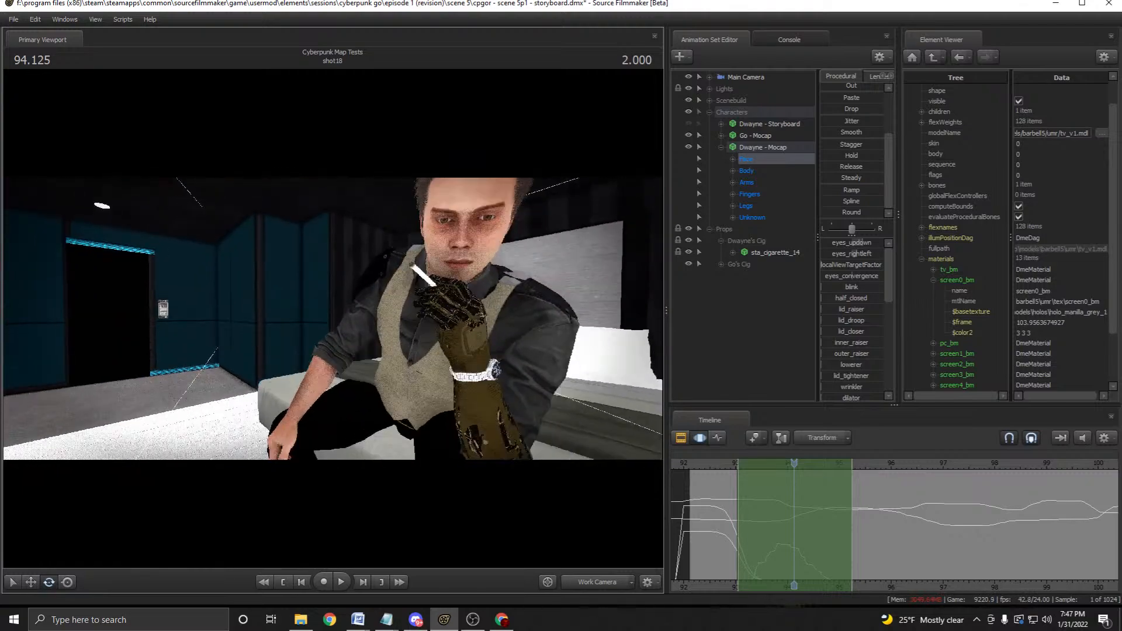
key(s)
drag(333, 318, 444, 322)
key(a)
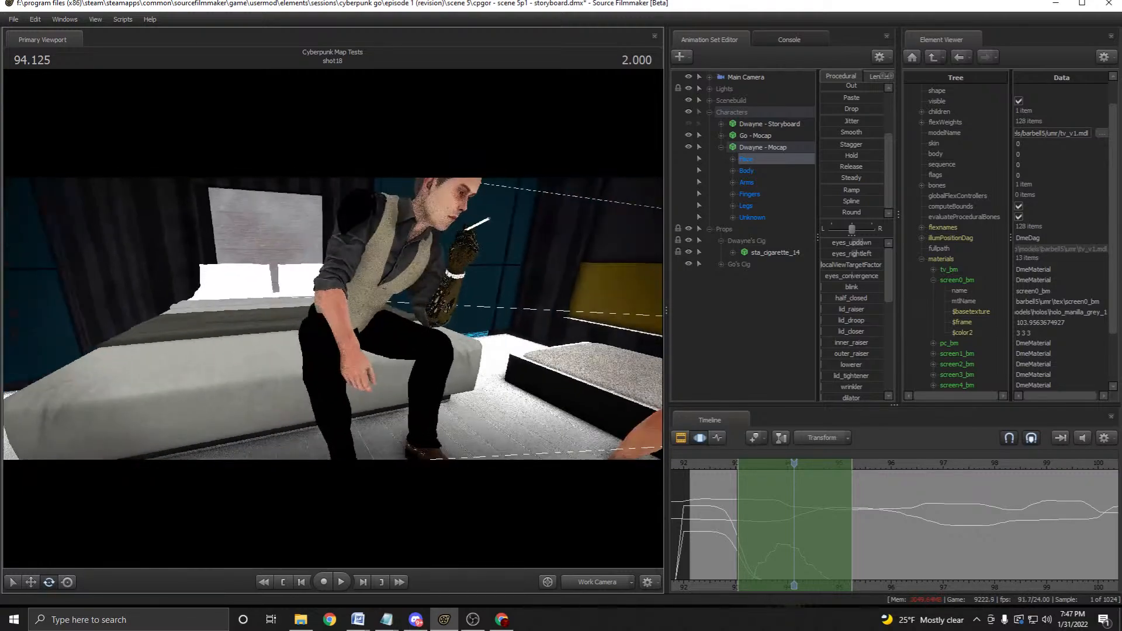
drag(333, 319, 409, 322)
key(s)
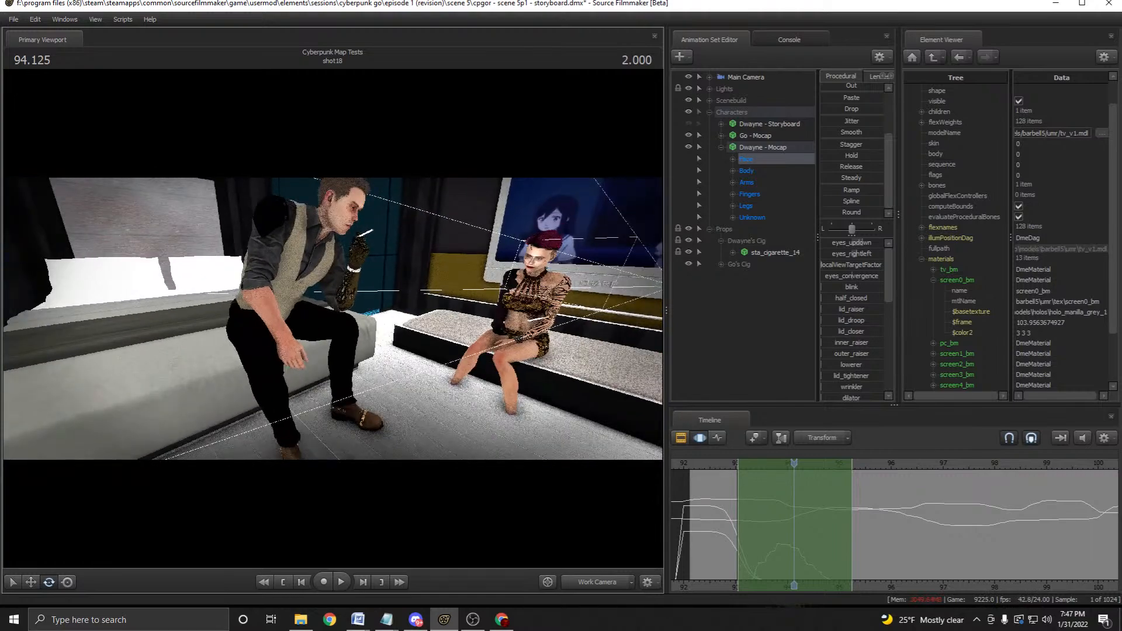
Compare Dwayne's face at 94.125 seconds between the Main Camera and a close Work Camera view, and save the session.
click(597, 582)
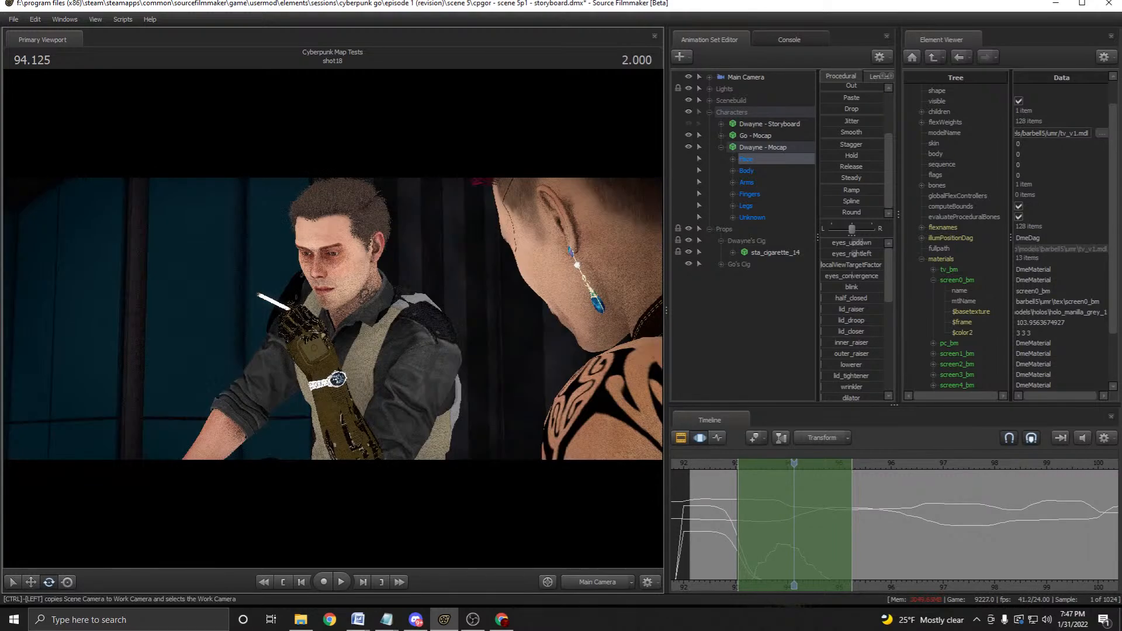
click(597, 582)
key(w)
drag(333, 319, 122, 313)
key(d)
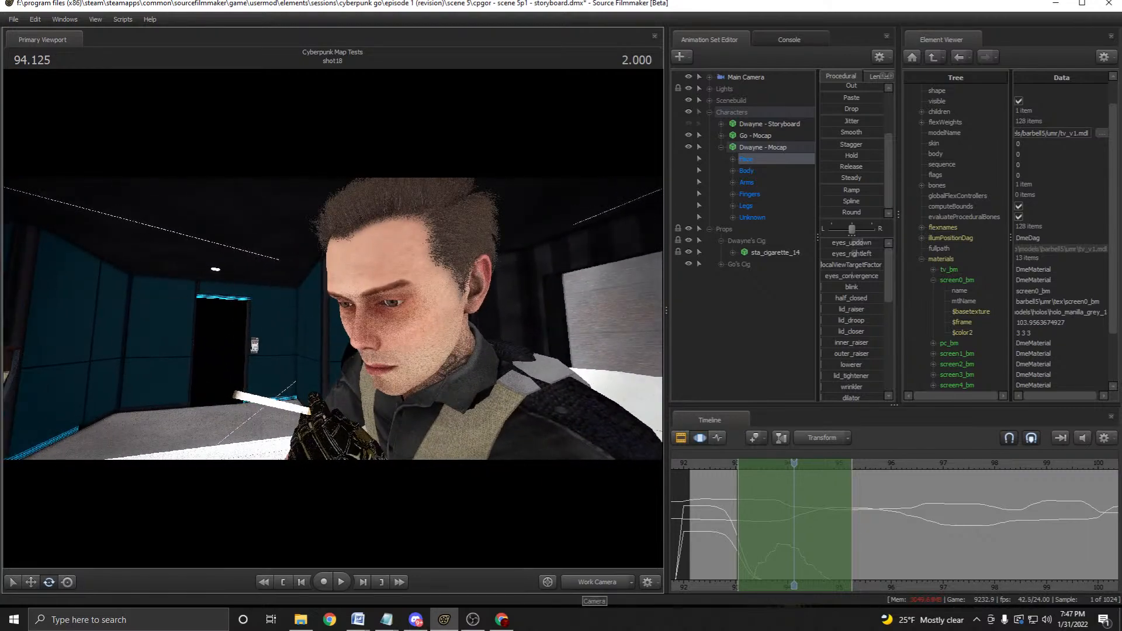
click(596, 583)
click(596, 582)
key(w)
drag(374, 327, 381, 321)
click(595, 583)
key(ctrl+s)
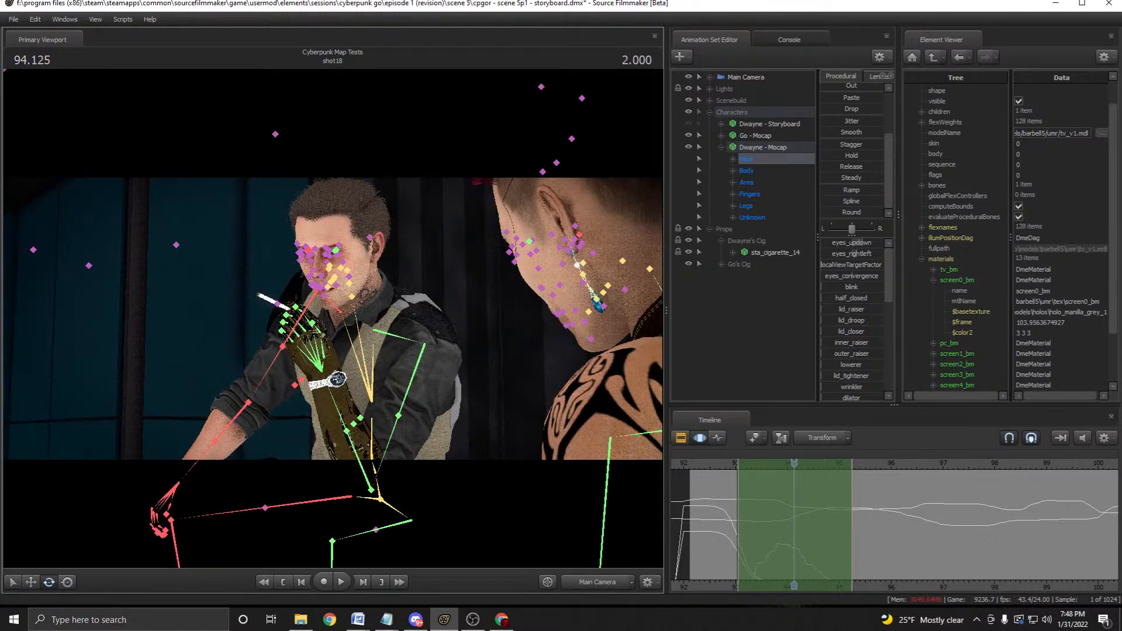
click(596, 583)
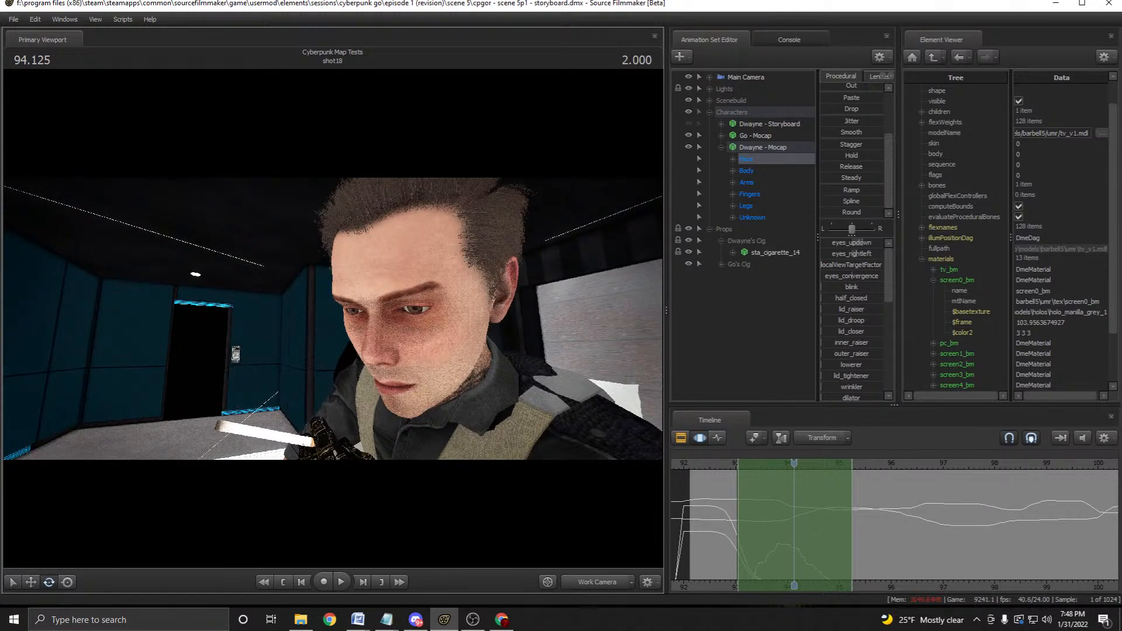
Choose Dwayne's Unknown controls with the whole timeline selected and play the shot from 92.166 seconds in a close view.
click(753, 217)
key(w)
drag(401, 332, 425, 319)
drag(793, 463, 692, 464)
key(ctrl+a)
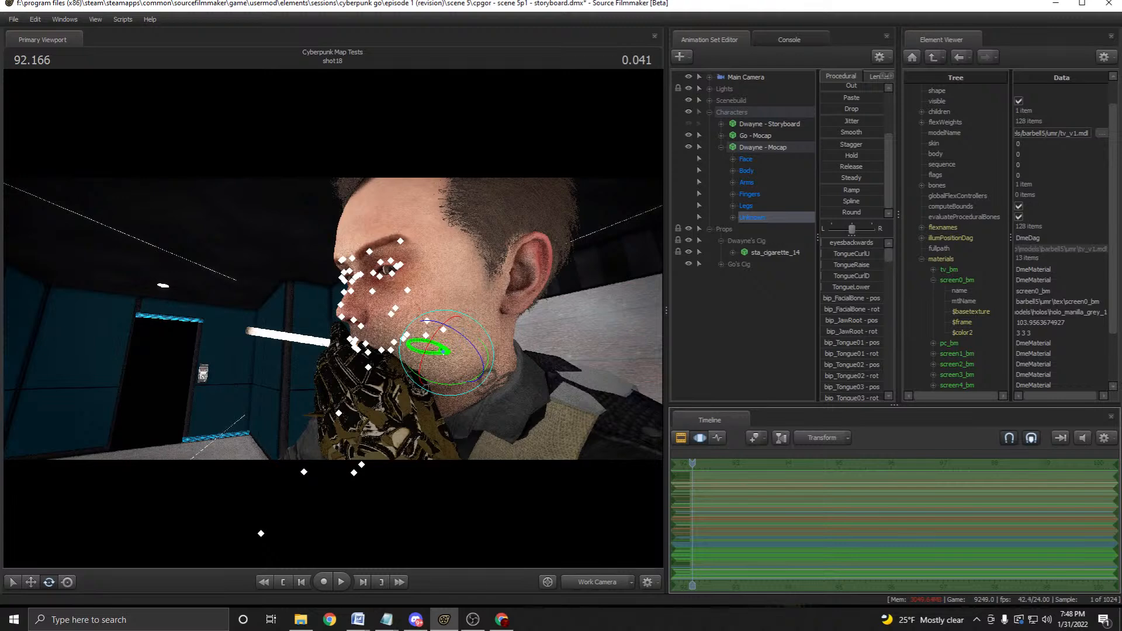
key(space)
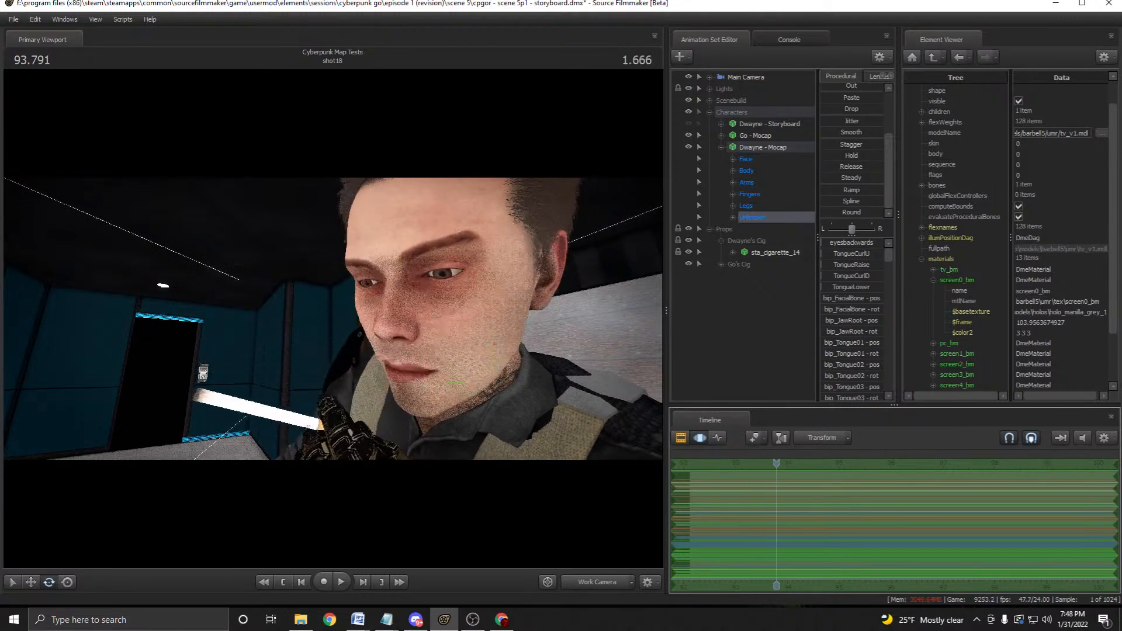
key(space)
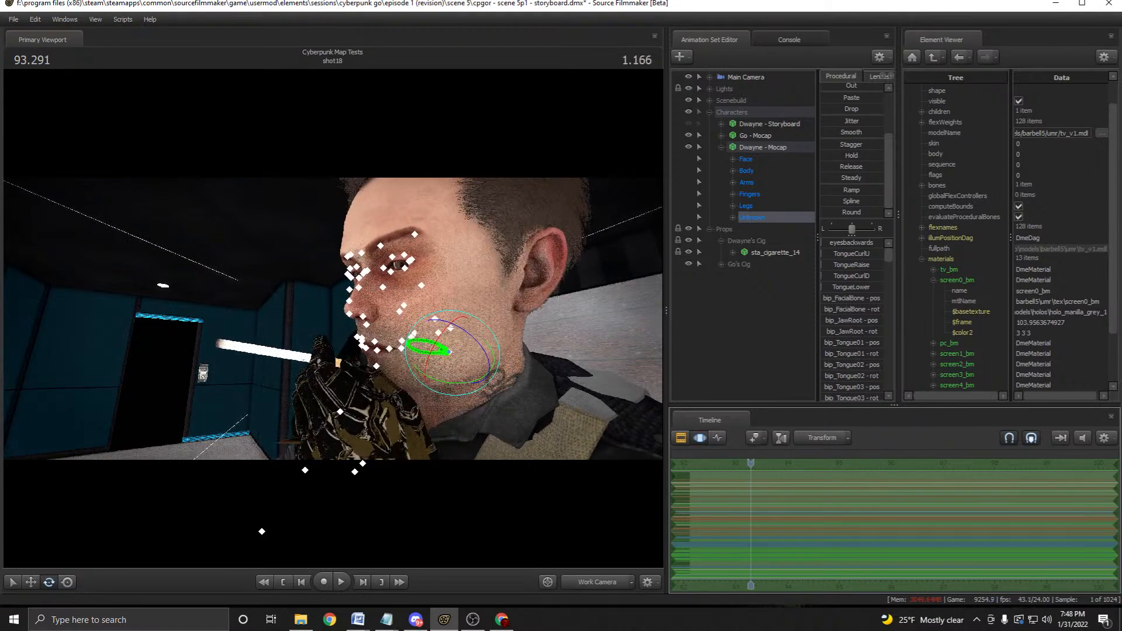
Advance frame by frame to 93.416 seconds and examine Dwayne's mouth and cigarette up close in the Work Camera.
key(Right)
key(Right)
key(Right)
key(Right)
key(s)
mouse_move(333, 318)
mouse_down()
mouse_move(503, 331)
mouse_move(362, 325)
mouse_move(336, 345)
mouse_move(335, 322)
mouse_move(467, 327)
mouse_move(315, 326)
mouse_up()
key(a)
key(w)
key(d)
key(d)
key(a)
key(d)
key(d)
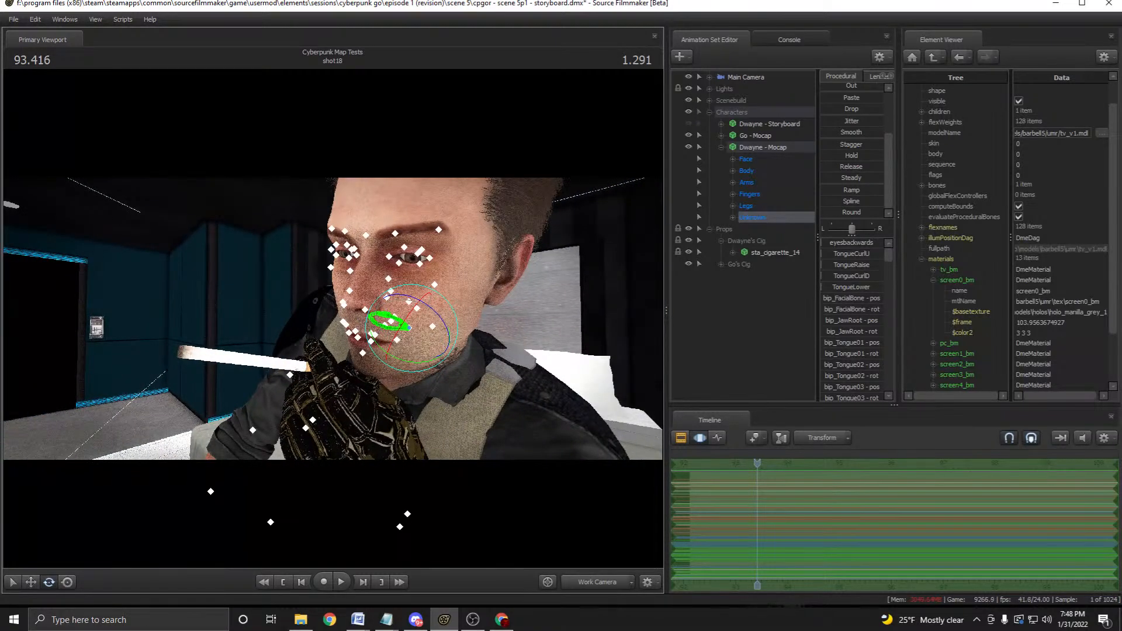
Select Dwayne's arm controls, try an adjustment on them at 93.416 seconds and undo it.
click(746, 206)
click(749, 194)
click(746, 171)
click(750, 194)
click(746, 183)
key(s)
drag(356, 304, 316, 315)
key(ctrl)
drag(432, 353, 464, 358)
key(ctrl+z)
key(w)
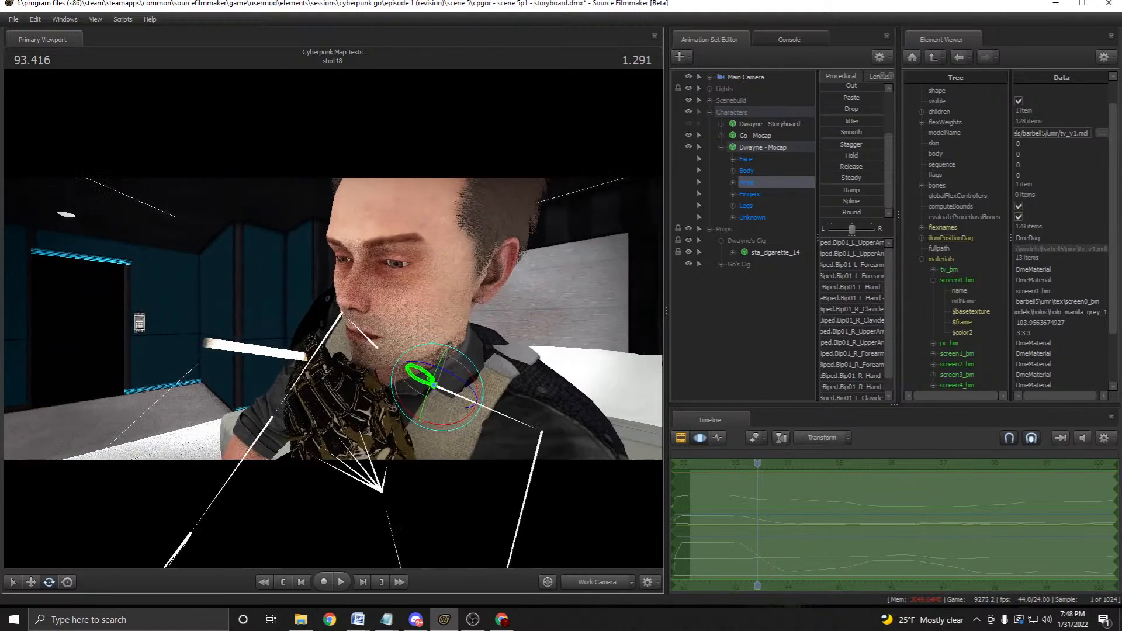
Play Dwayne's drag repeatedly between about 92.2 and 94.5 seconds in the close Work Camera view.
key(space)
key(space)
click(735, 511)
drag(736, 511, 718, 511)
key(space)
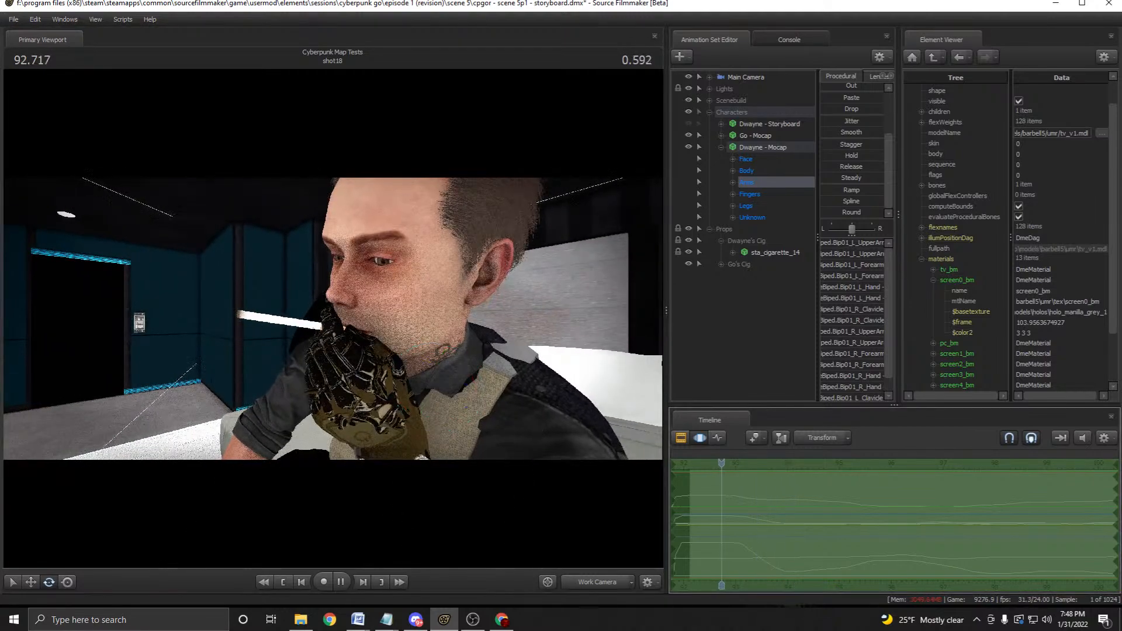
key(space)
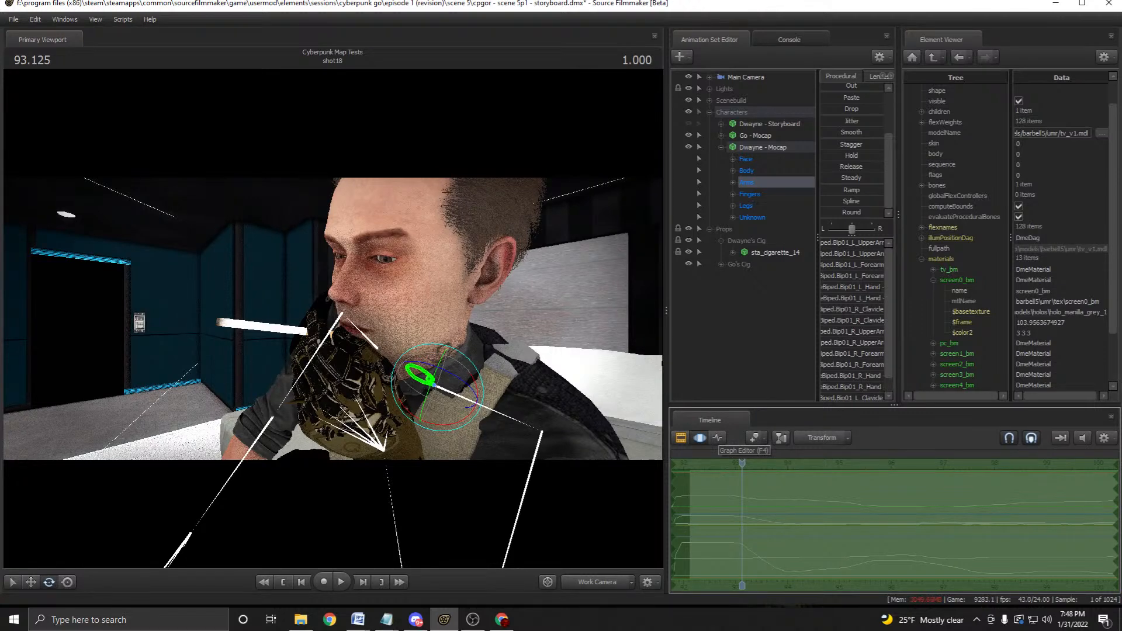
mouse_move(453, 362)
mouse_down()
mouse_move(385, 344)
mouse_move(444, 362)
mouse_up()
key(space)
key(space)
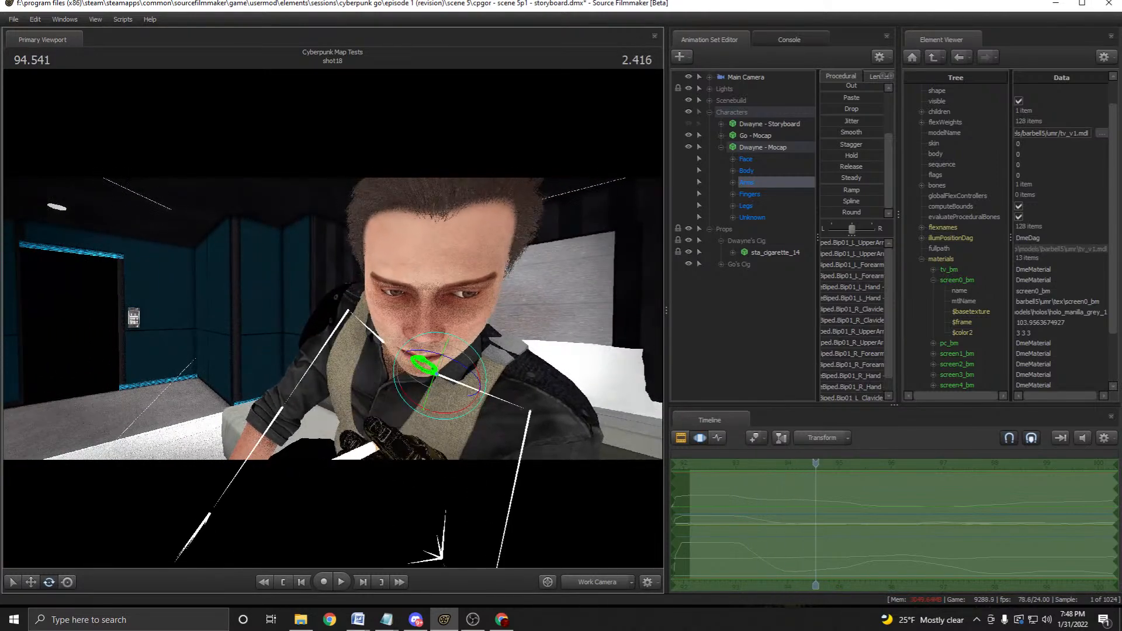
key(space)
click(720, 463)
drag(720, 463, 695, 464)
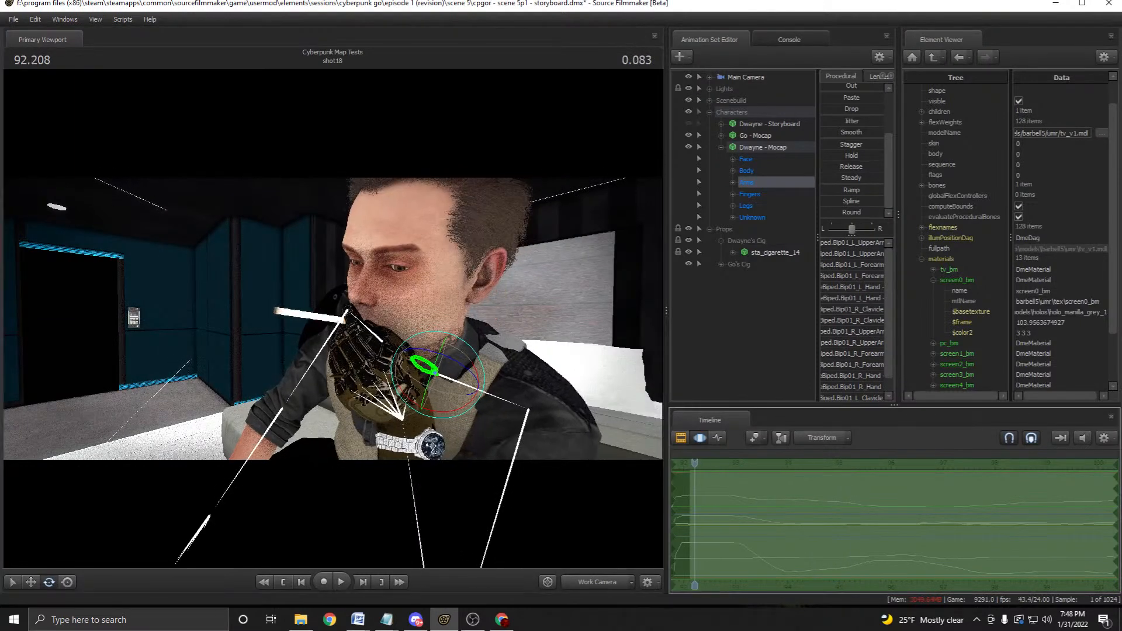
key(space)
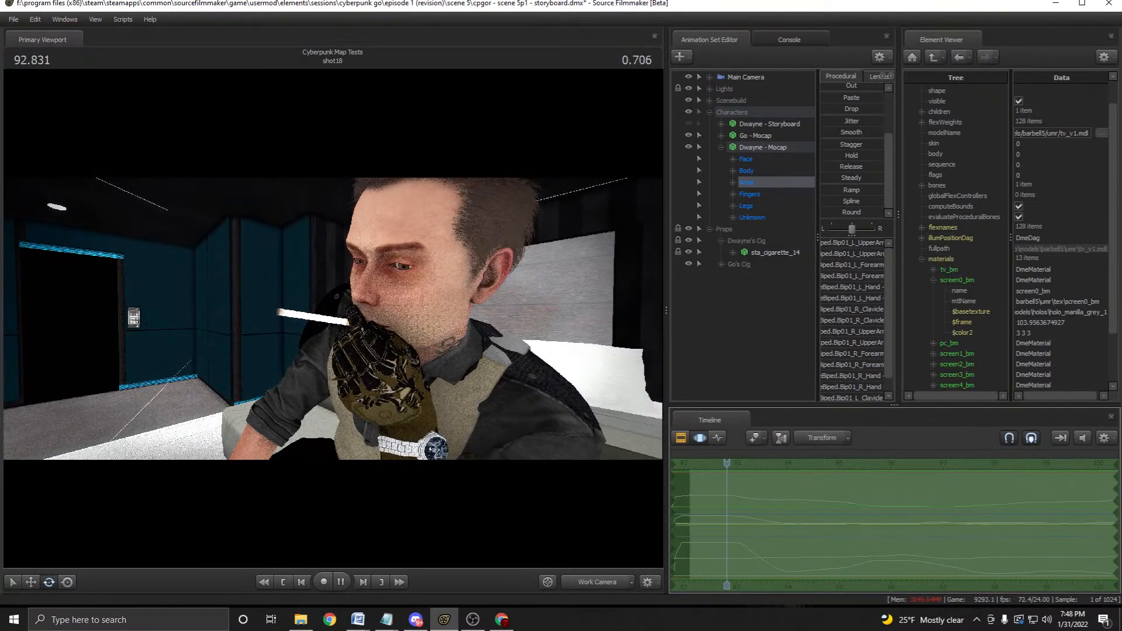
Select Dwayne's face controls and check his expression at 92.875 and 93.416 seconds while looking through the facial sliders.
click(746, 159)
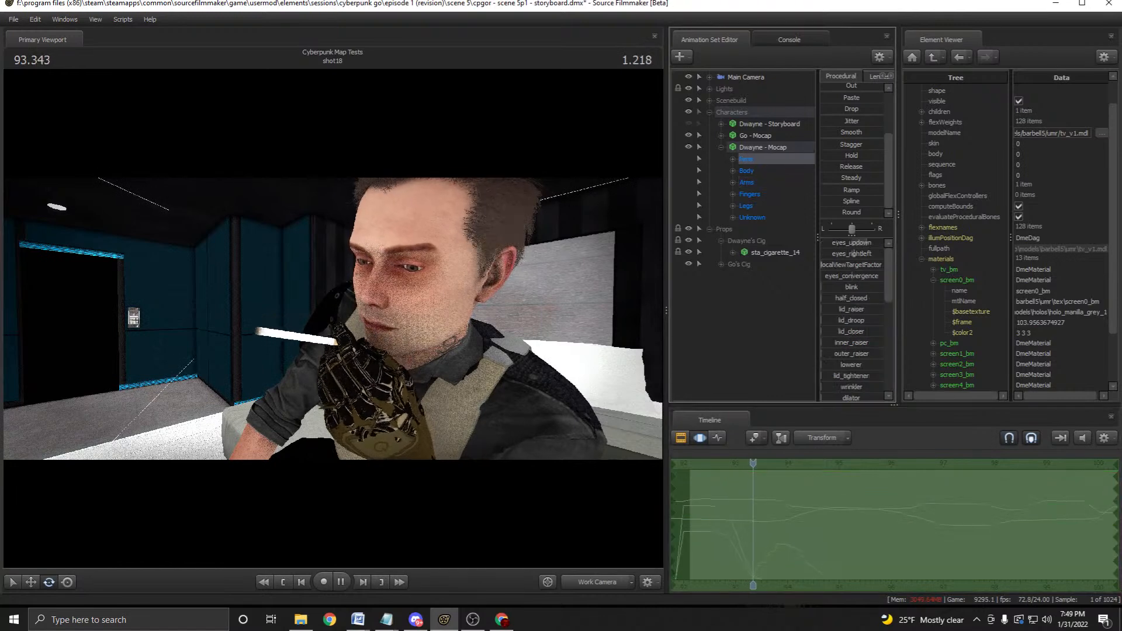
scroll(851, 253, down, 2)
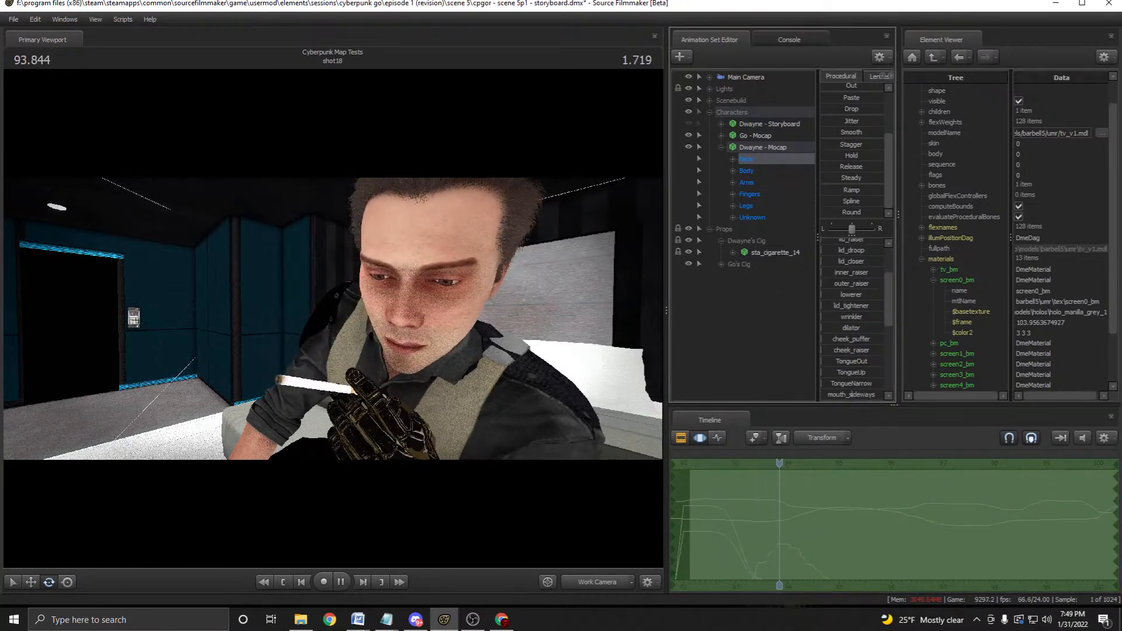
scroll(852, 316, up, 1)
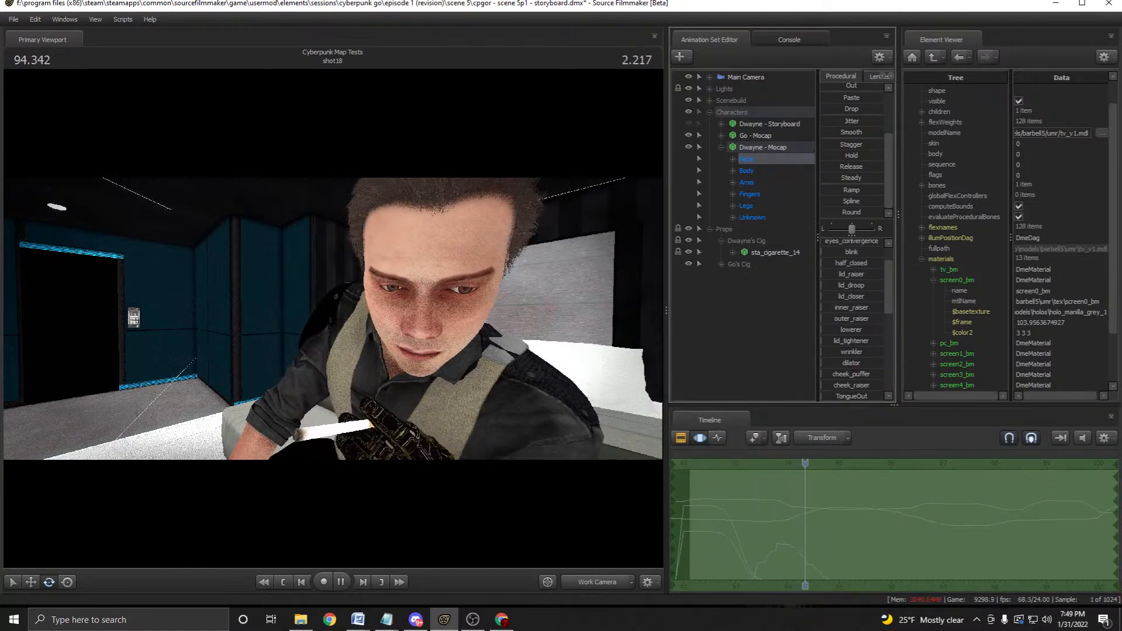
drag(692, 526, 729, 526)
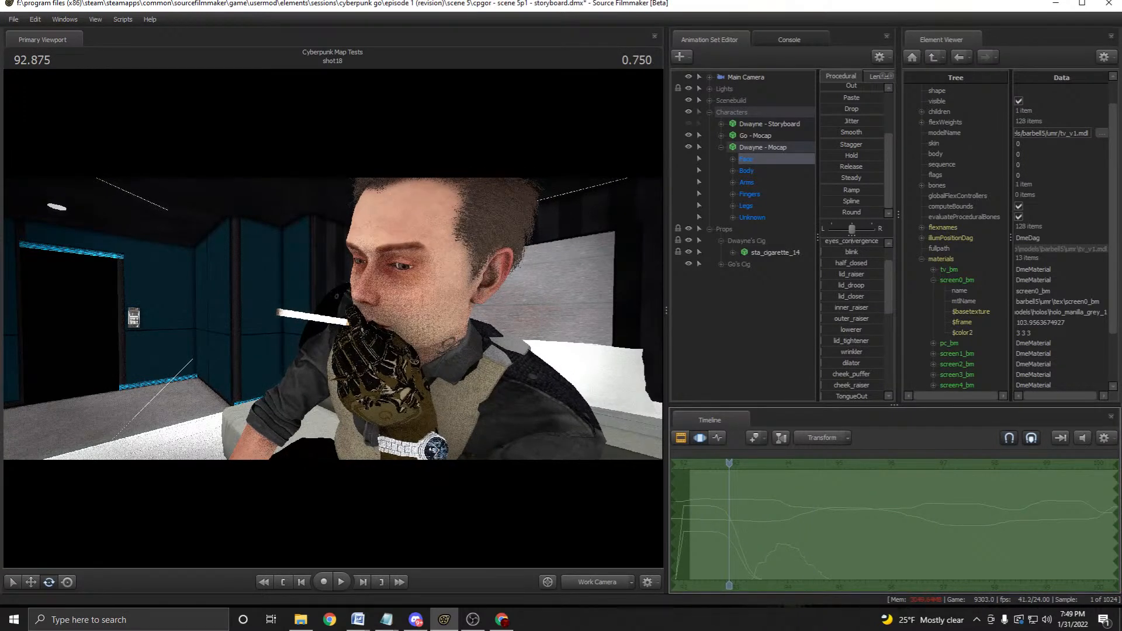
scroll(852, 315, down, 1)
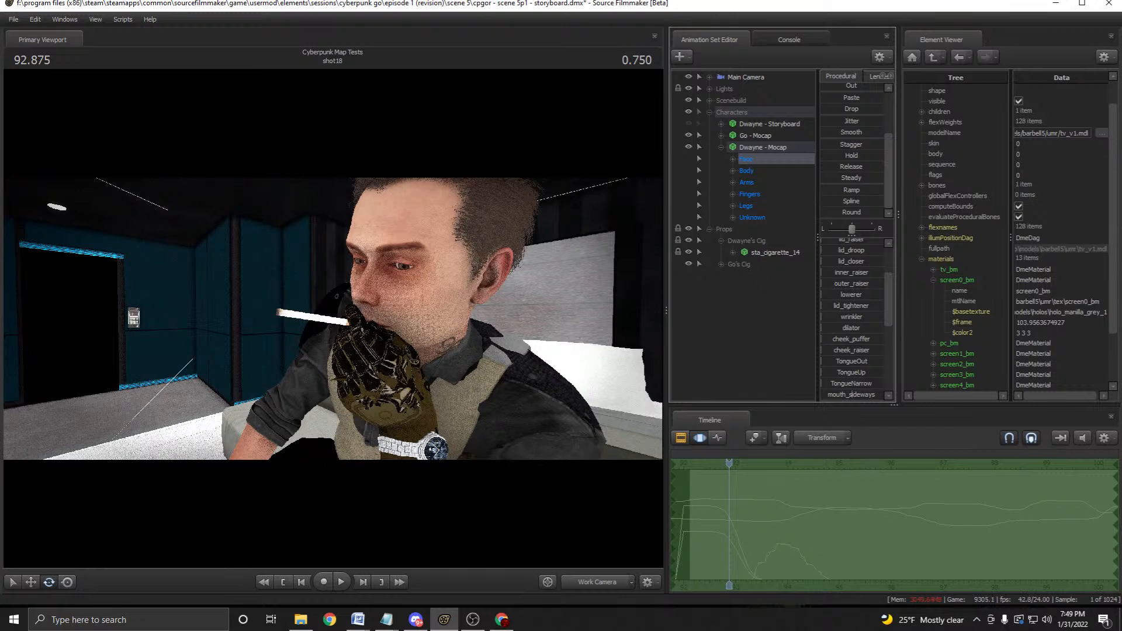
drag(728, 525, 756, 526)
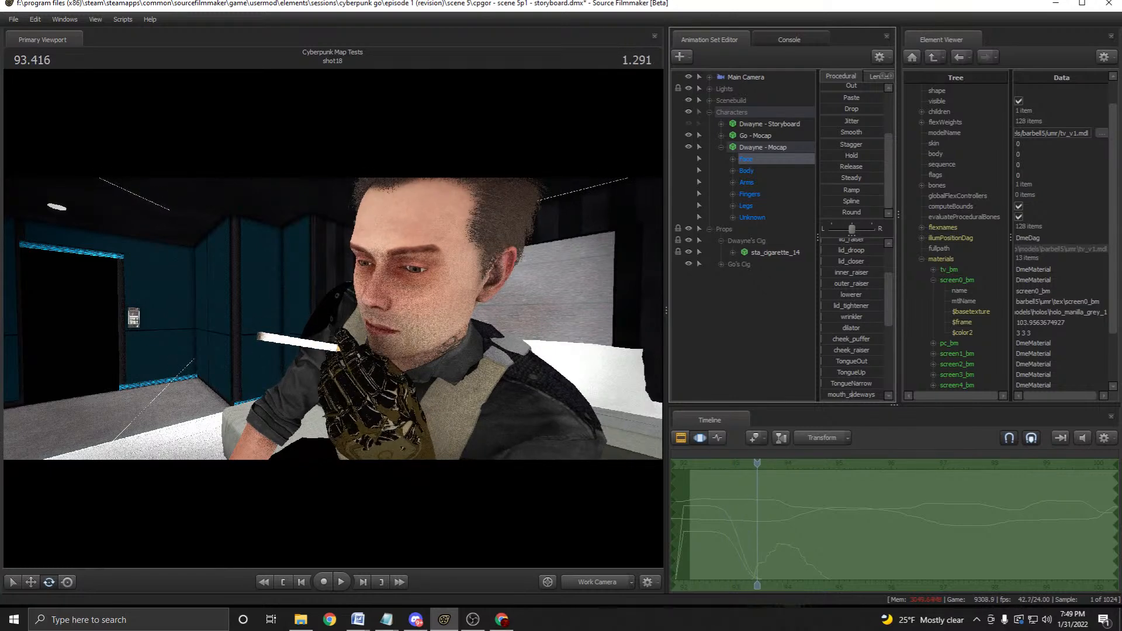
scroll(853, 316, up, 1)
scroll(850, 394, down, 1)
Examine the inside of Go's mouth in profile at 93.416 seconds and select Go's cigarette prop, sta_cigarette_17.
drag(333, 318, 441, 318)
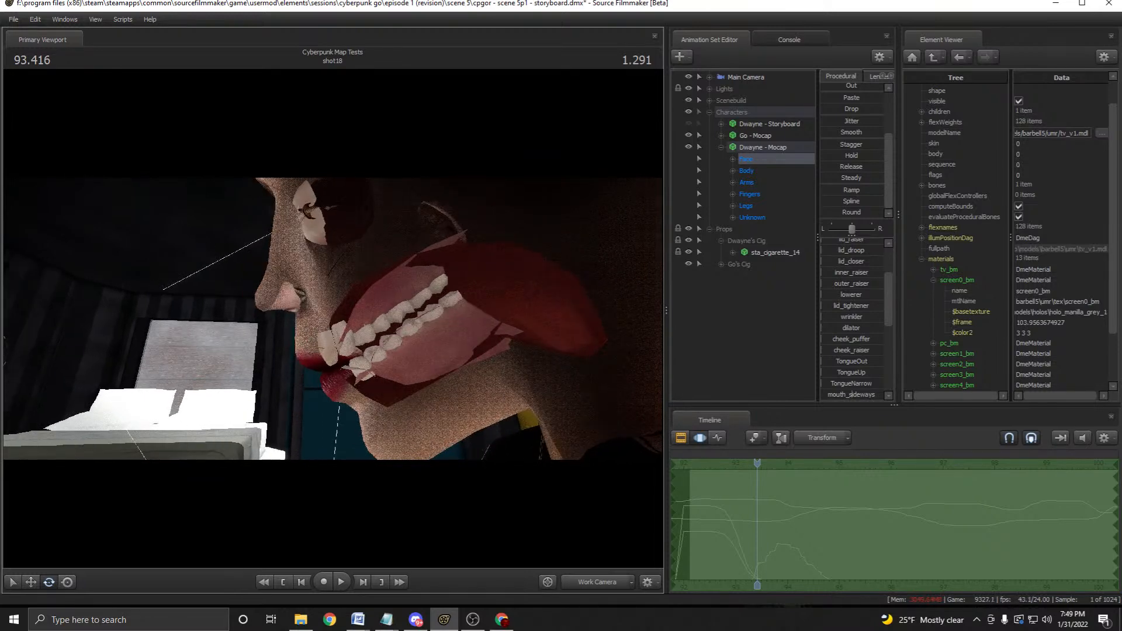
scroll(853, 318, down, 5)
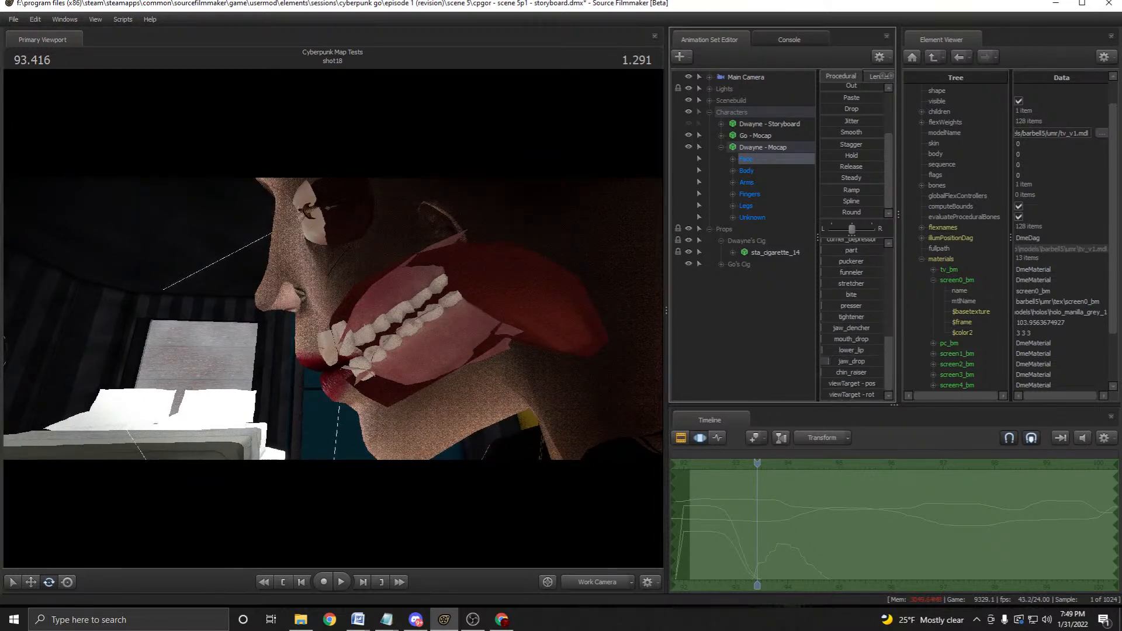
mouse_move(850, 372)
mouse_down()
mouse_move(861, 373)
mouse_move(851, 372)
mouse_up()
click(721, 264)
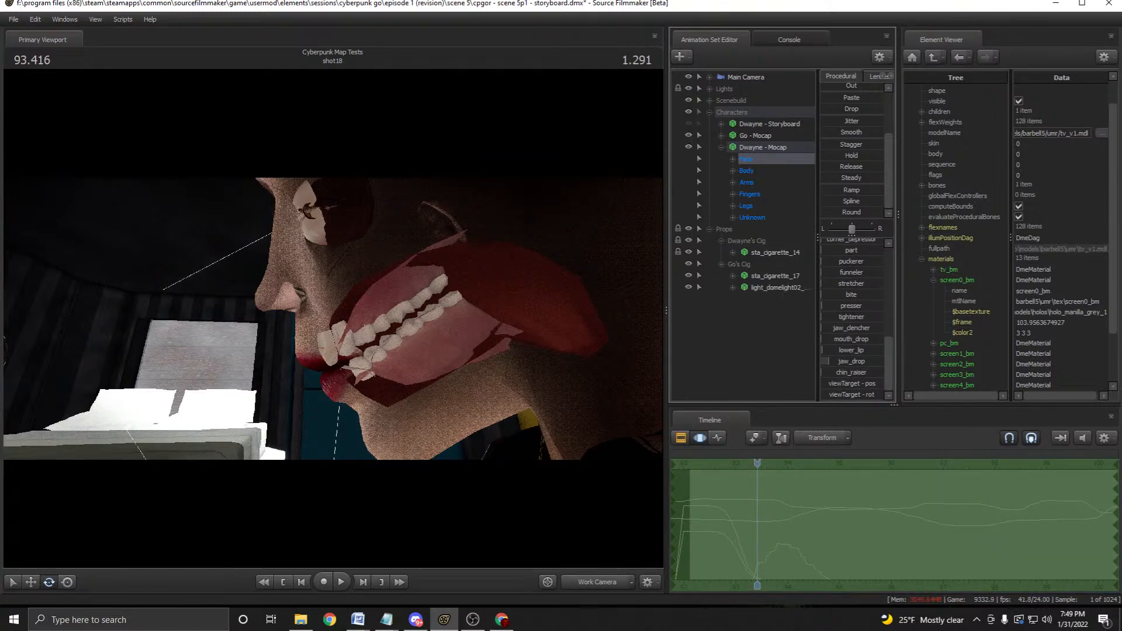
click(771, 275)
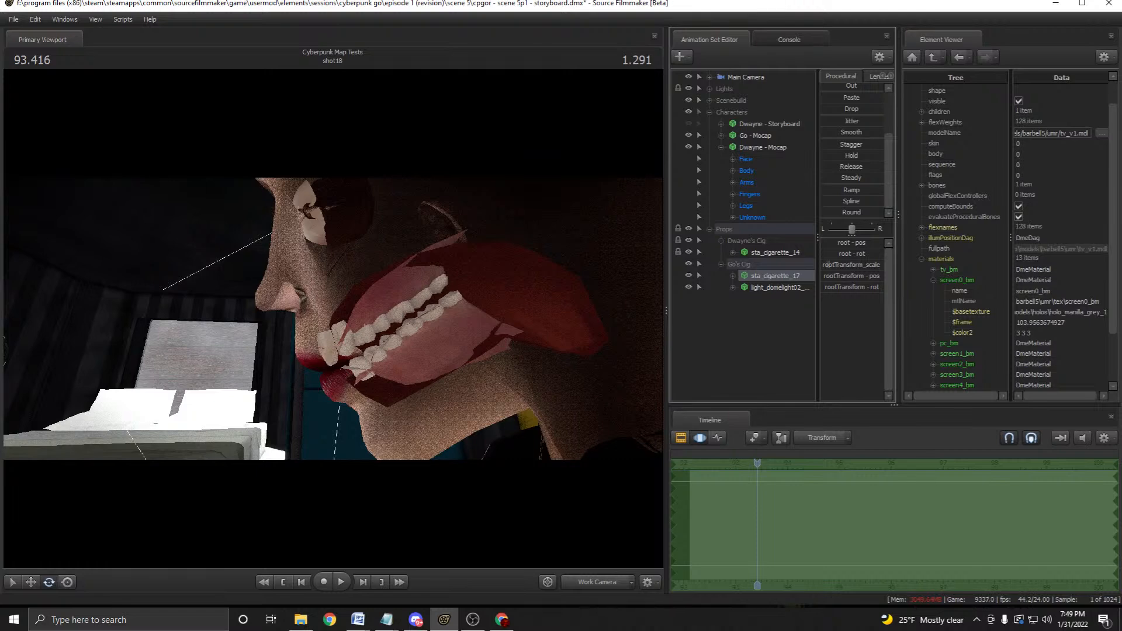
Select the face controls of Go - Mocap and preview mouth sliders such as puckerer and TongueNarrow in profile at 93.416 seconds.
click(721, 136)
click(747, 147)
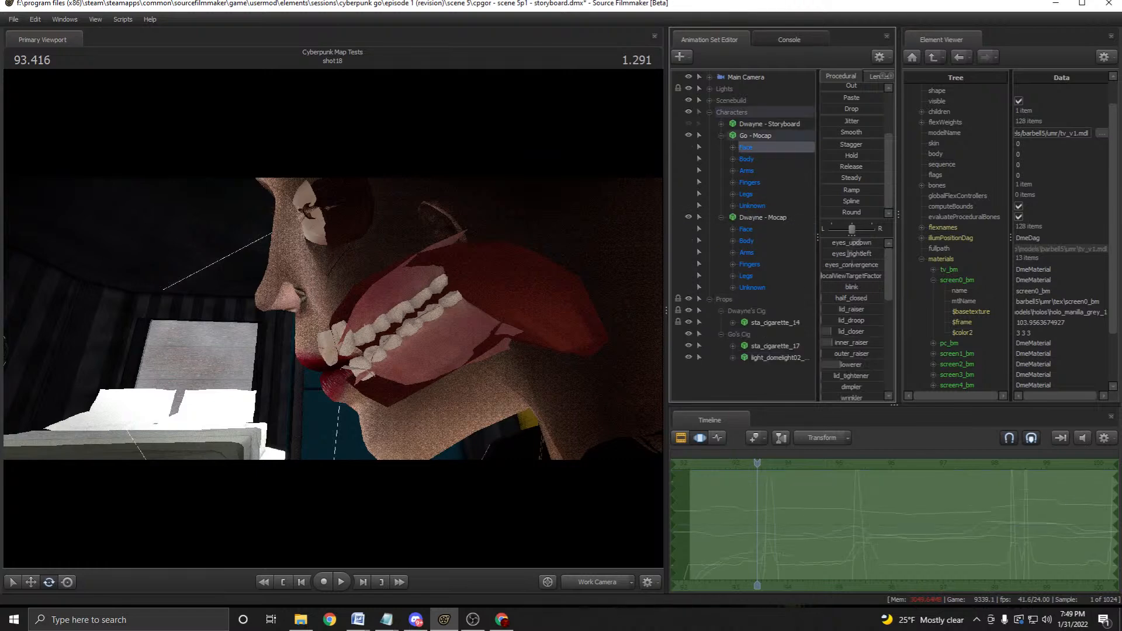
scroll(852, 318, down, 5)
scroll(852, 318, down, 1)
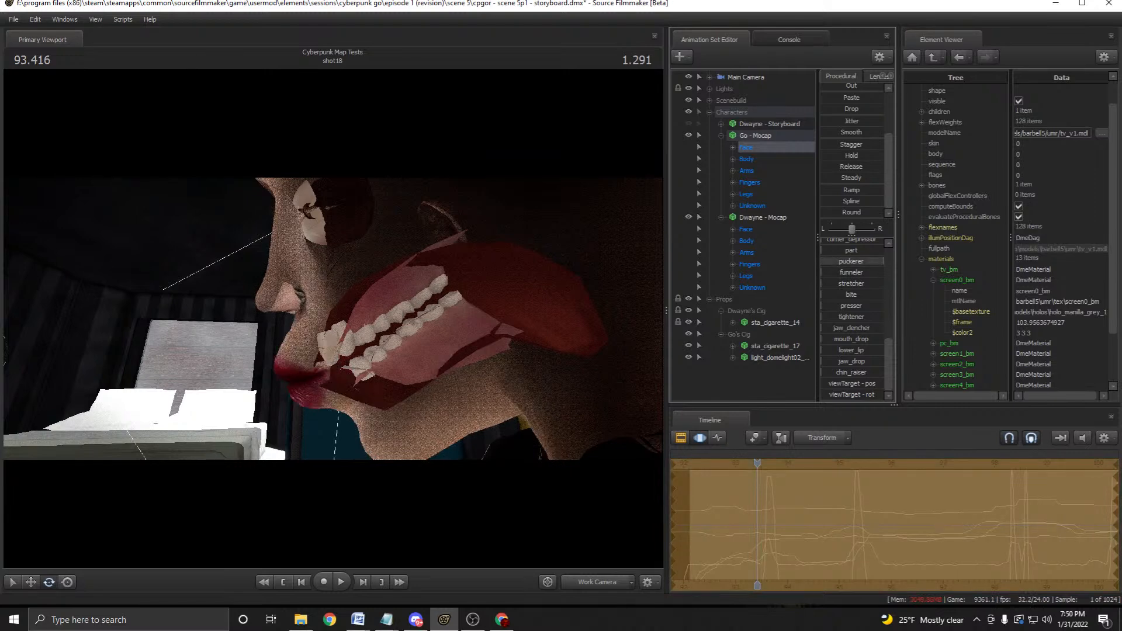
scroll(851, 315, up, 2)
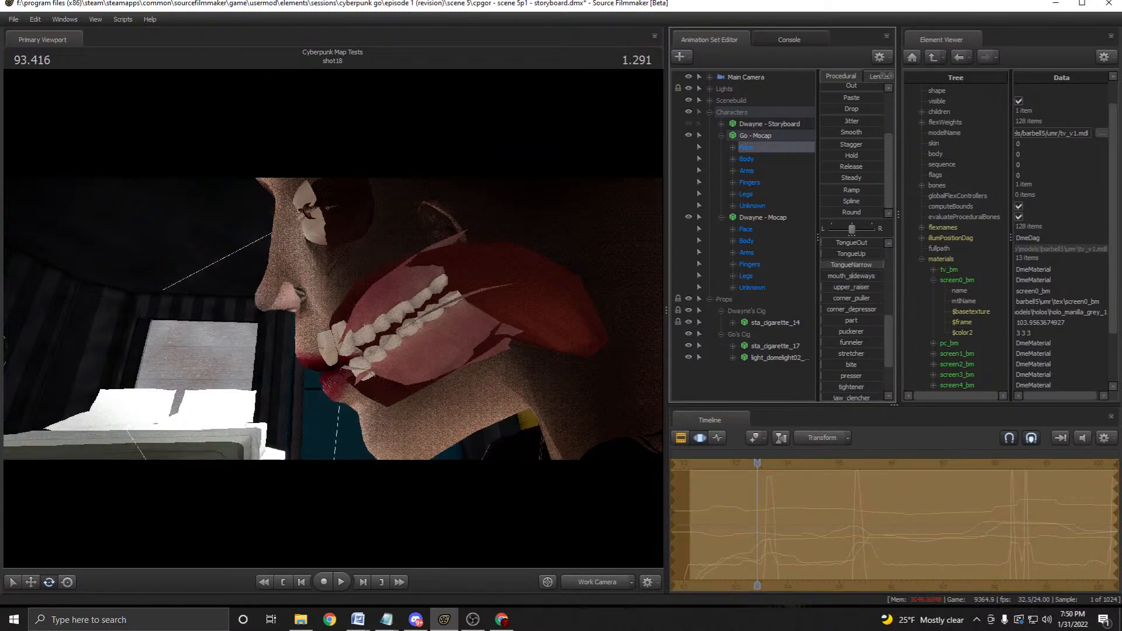
scroll(852, 315, up, 2)
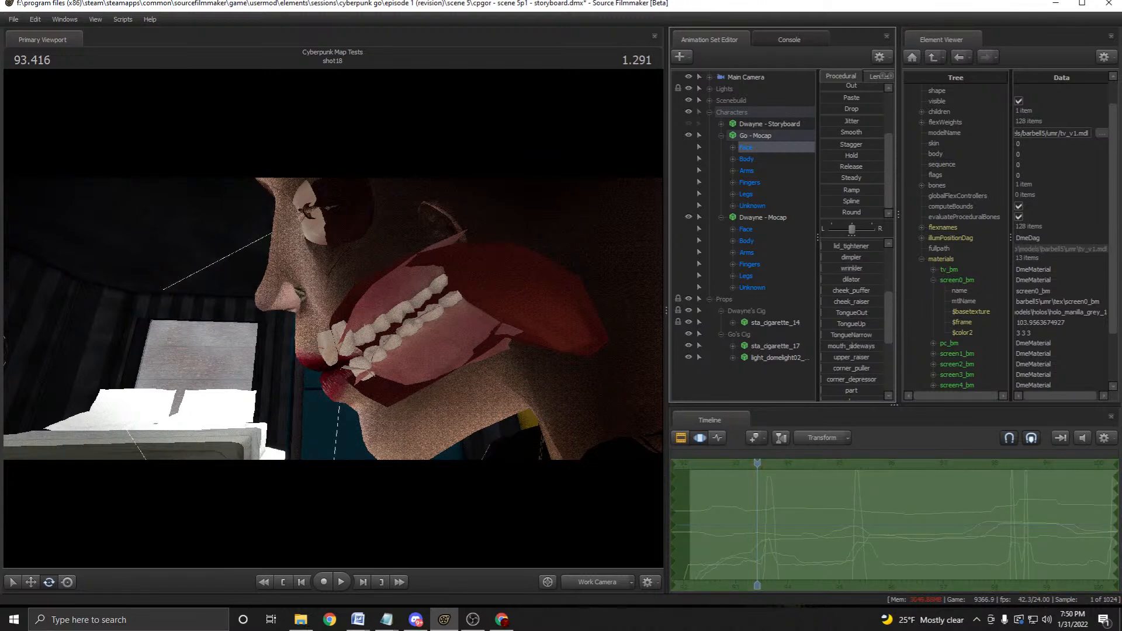
scroll(851, 280, up, 2)
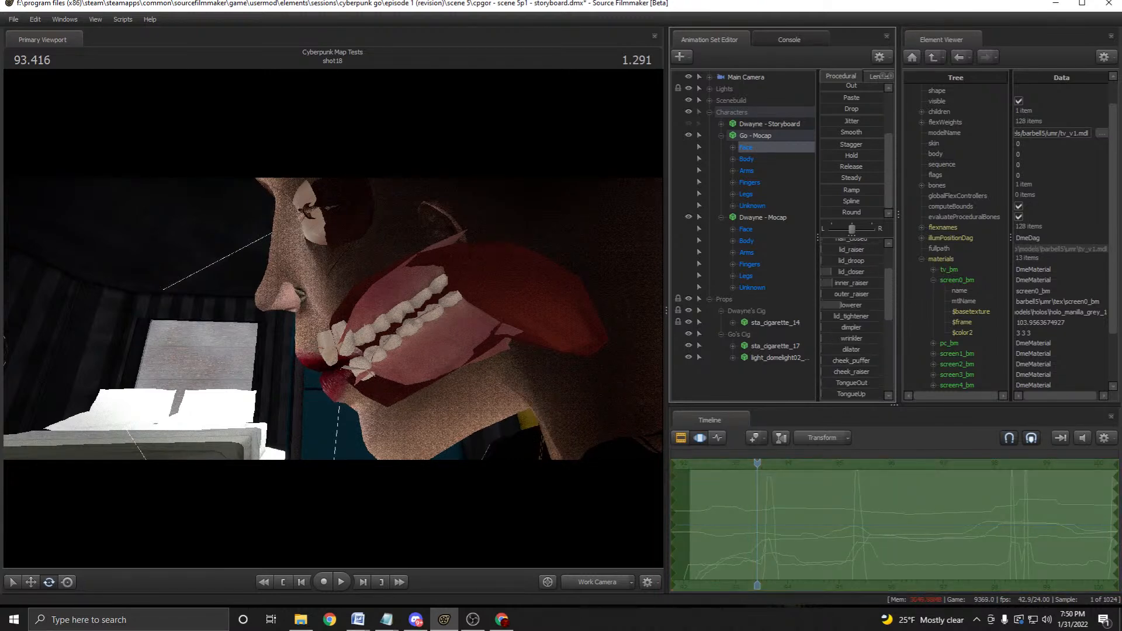
scroll(853, 245, up, 2)
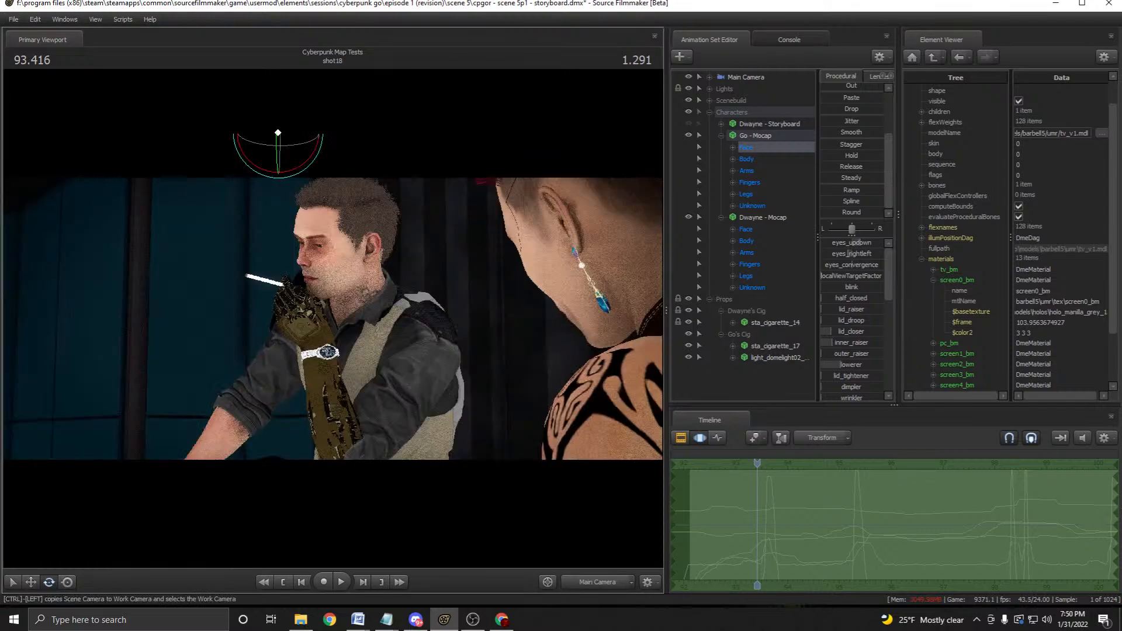
Frame Dwayne in the Work Camera and play his drag from 92.625 seconds.
mouse_move(333, 319)
mouse_down()
mouse_move(351, 292)
mouse_move(336, 310)
mouse_move(350, 315)
mouse_move(342, 313)
mouse_up()
key(s)
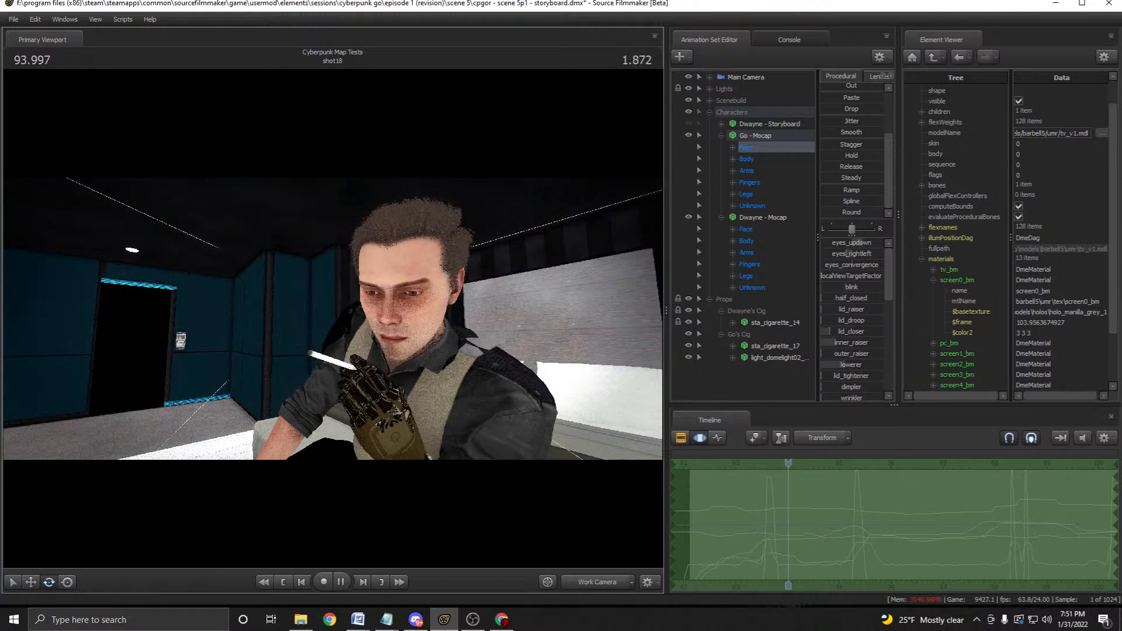
drag(811, 462, 716, 462)
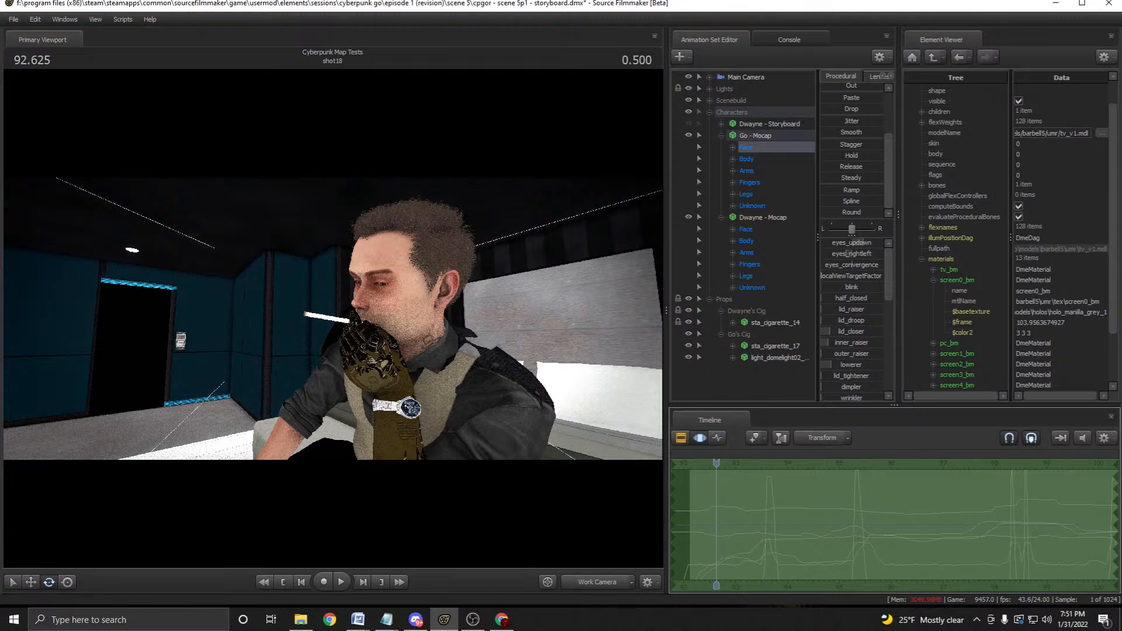
key(space)
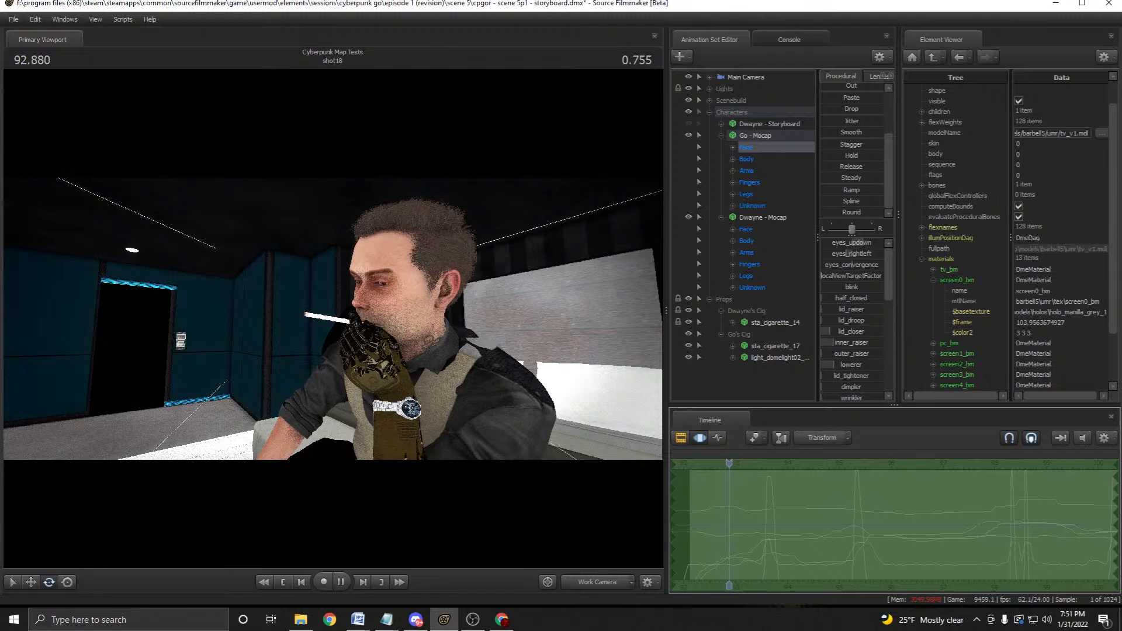
key(space)
Look through Go's facial sliders down to lower_lip at 93.416 seconds in a closer view of Dwayne's face, and play on to 93.791 seconds.
scroll(851, 318, down, 1)
scroll(852, 318, down, 1)
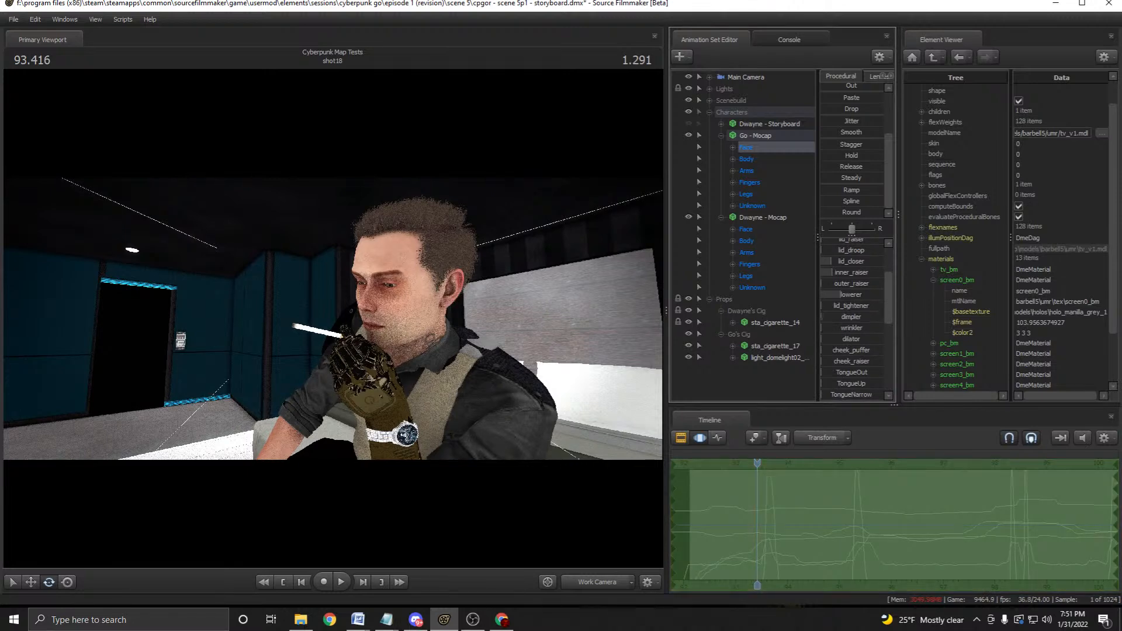
scroll(851, 316, down, 2)
drag(333, 319, 353, 329)
key(w)
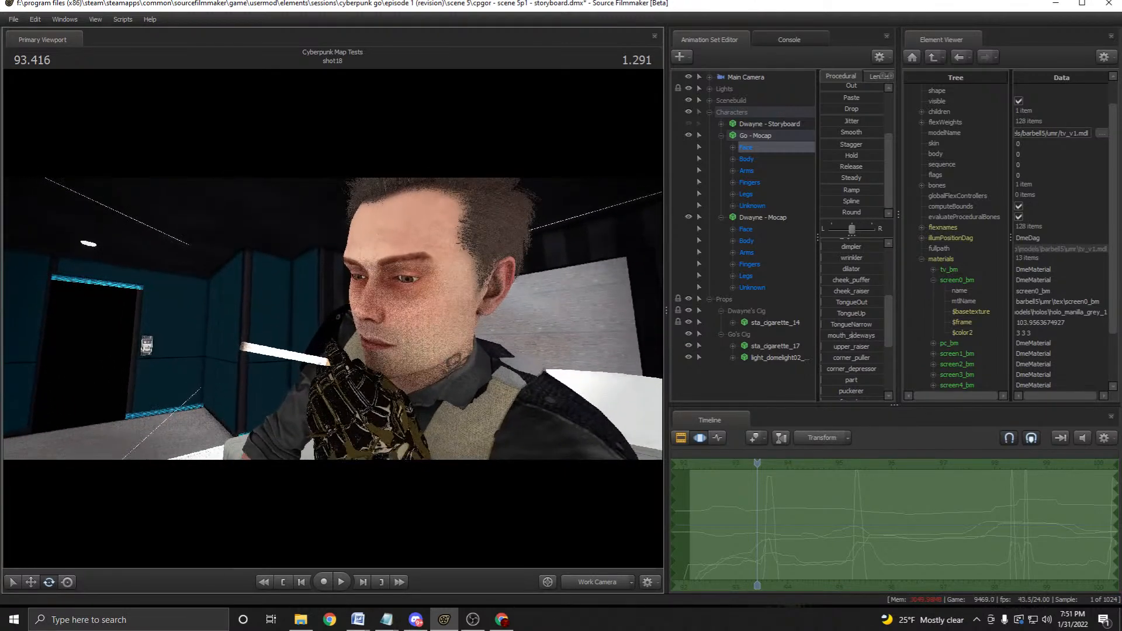
scroll(851, 380, down, 4)
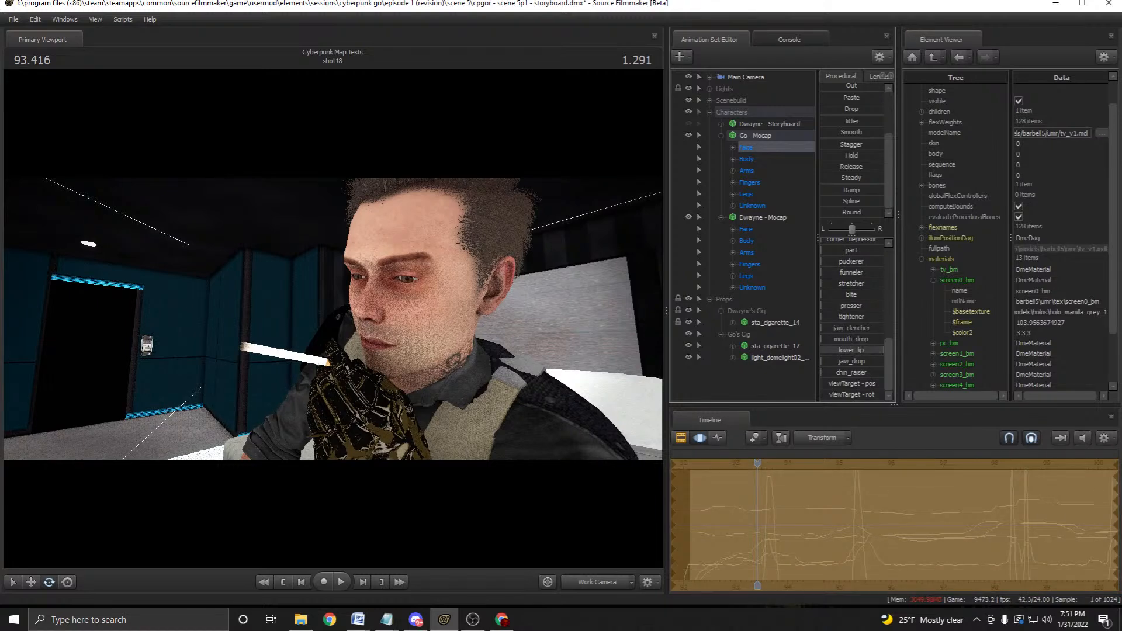
key(space)
key(space)
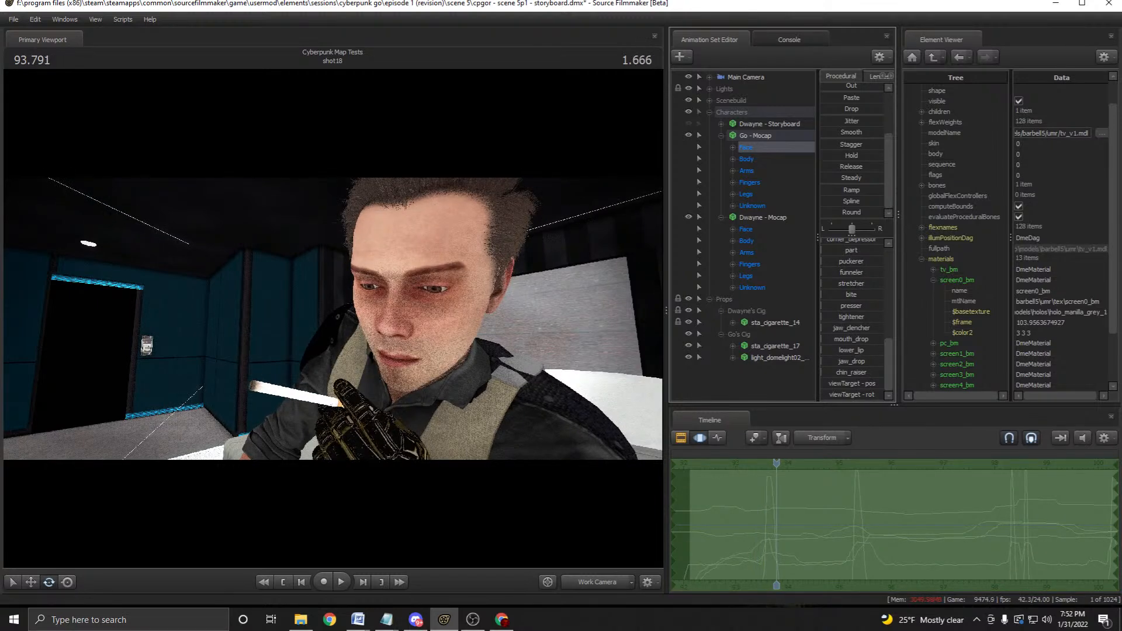
Expand Go's Face group down to the Lower Face controls and isolate jaw_drop.
click(733, 147)
click(745, 194)
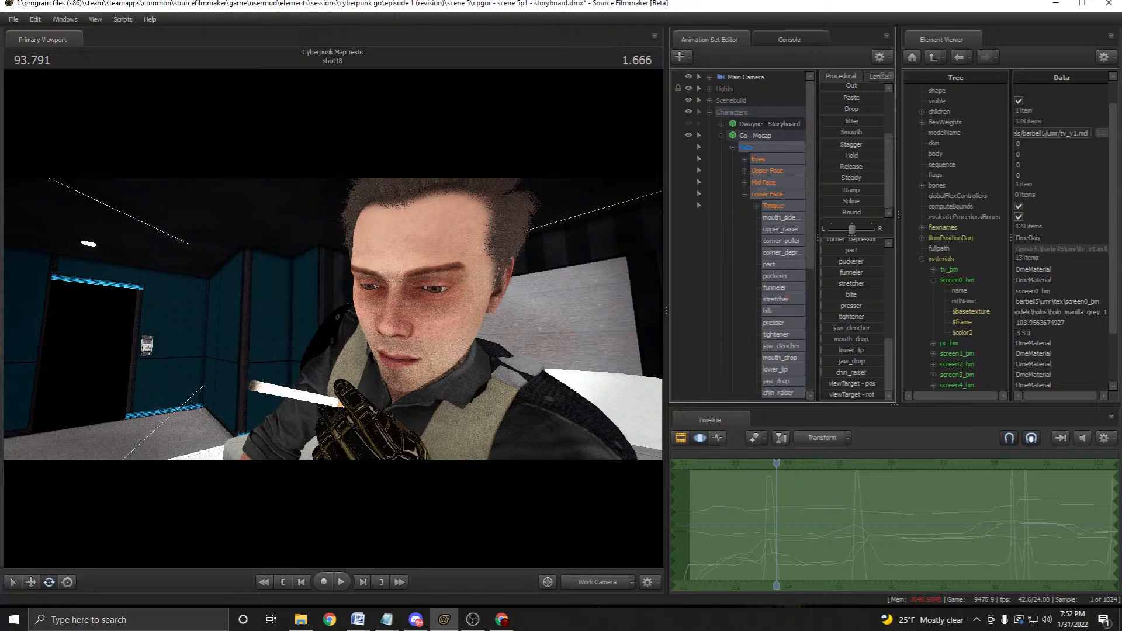
click(767, 194)
scroll(774, 268, down, 3)
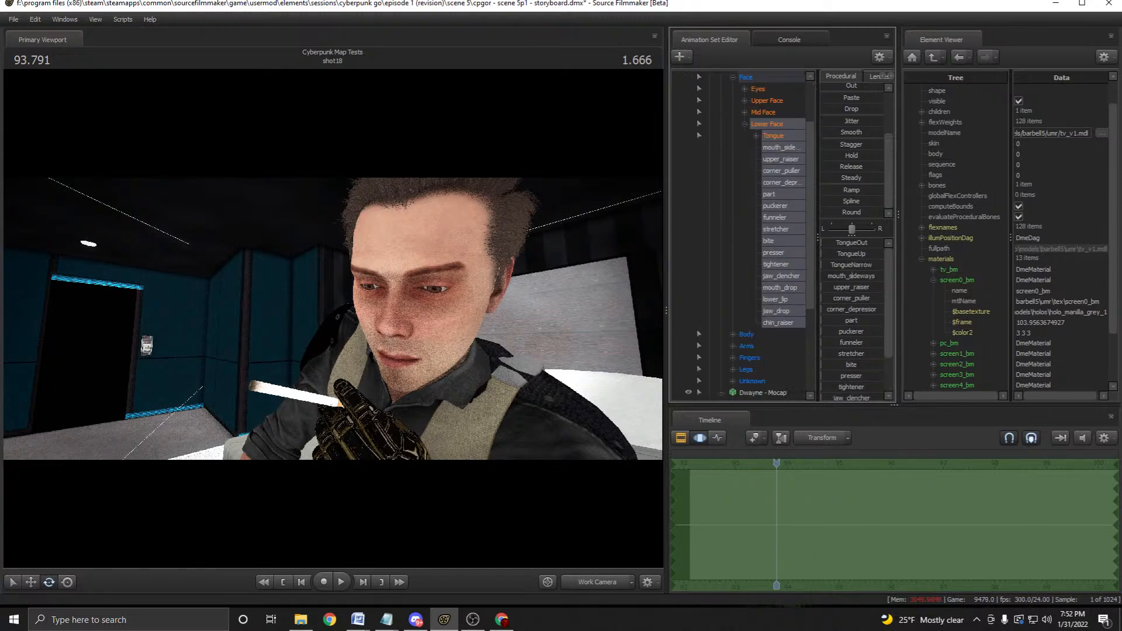
click(777, 288)
click(776, 276)
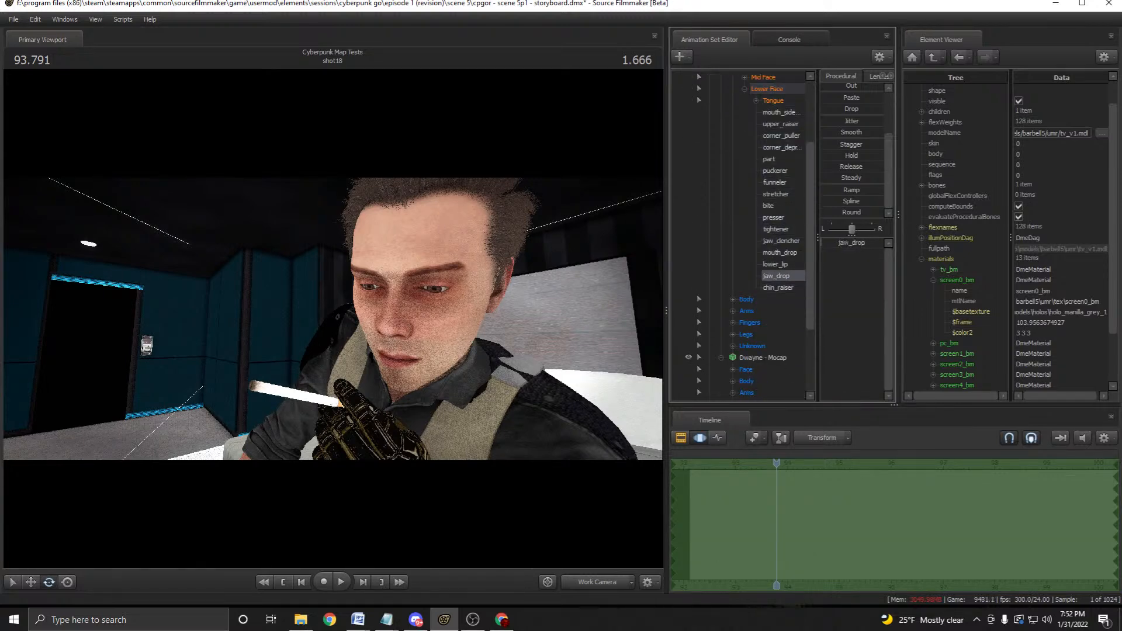
Collapse the controls of Go - Mocap and select the Dwayne - Storyboard animation set.
scroll(740, 234, up, 3)
click(721, 136)
click(769, 124)
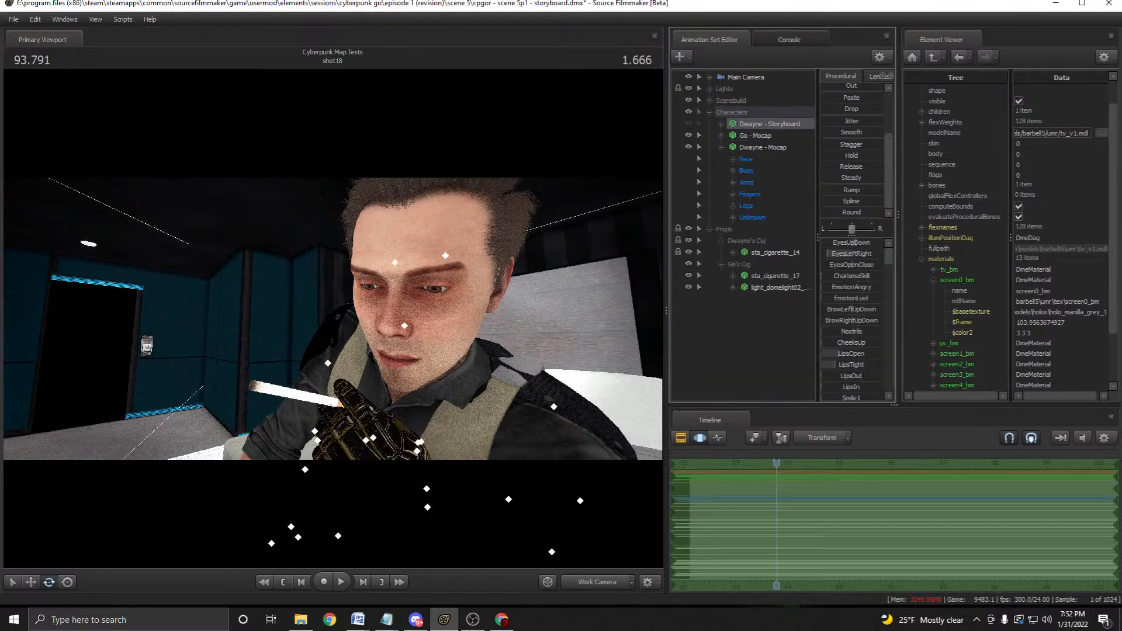
Select the Lower Face controls within the Face group of the Dwayne - Mocap animation set.
click(763, 147)
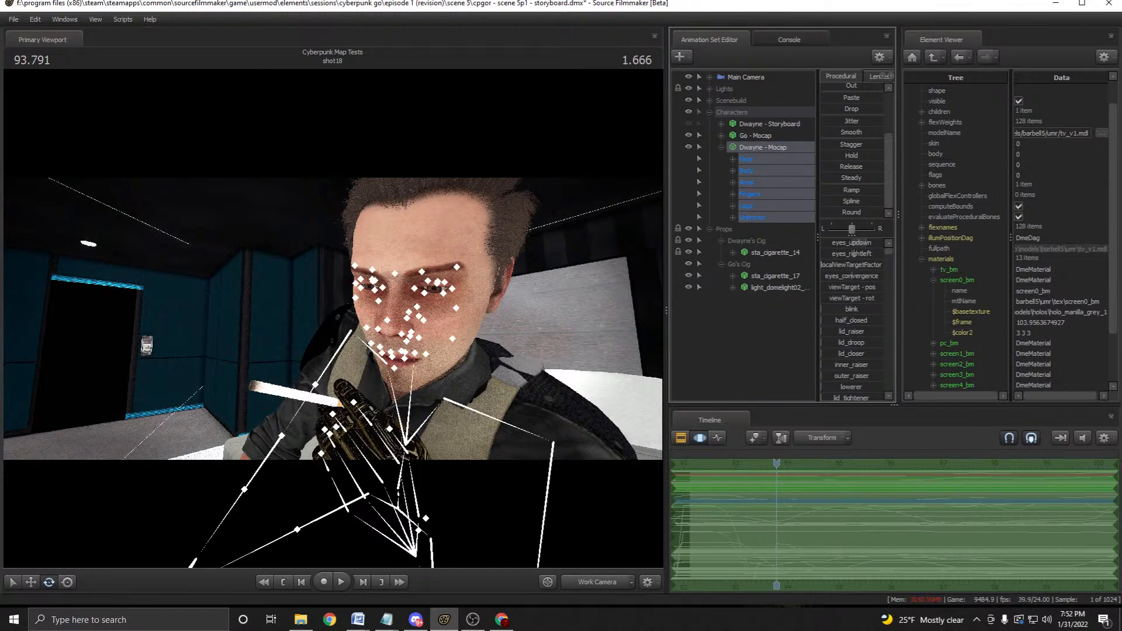
click(747, 159)
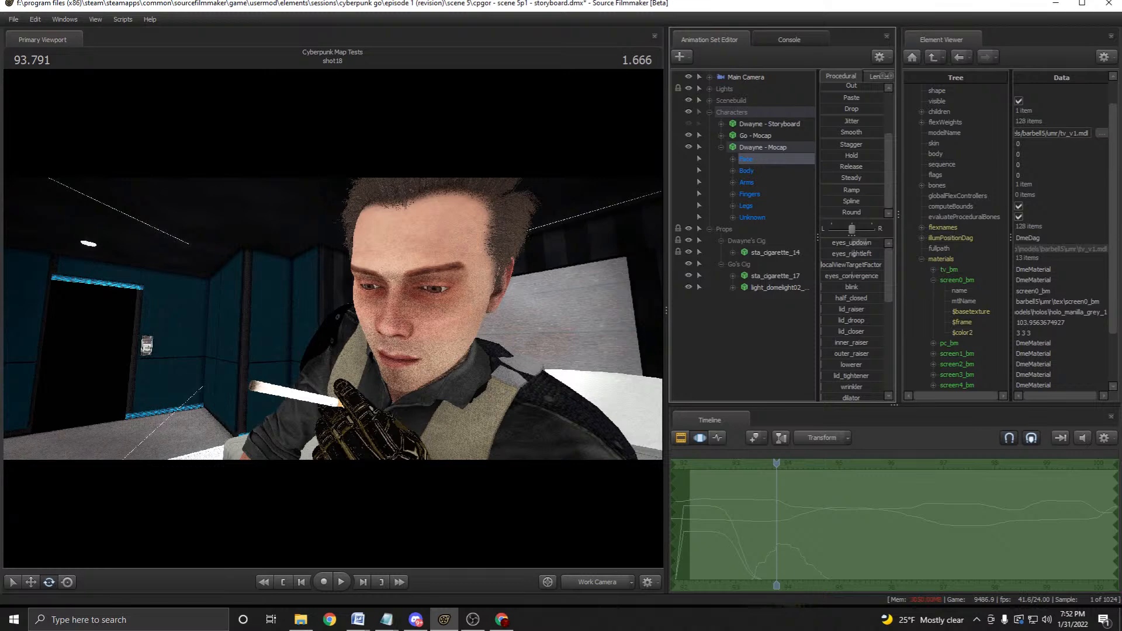
click(732, 159)
click(767, 206)
Try raising the lower_lip value across the whole timeline with the playhead at 93.708, and undo the change.
mouse_move(776, 463)
mouse_down()
mouse_move(753, 463)
mouse_move(772, 463)
mouse_up()
scroll(852, 315, down, 2)
drag(839, 373, 865, 372)
drag(273, 365, 273, 365)
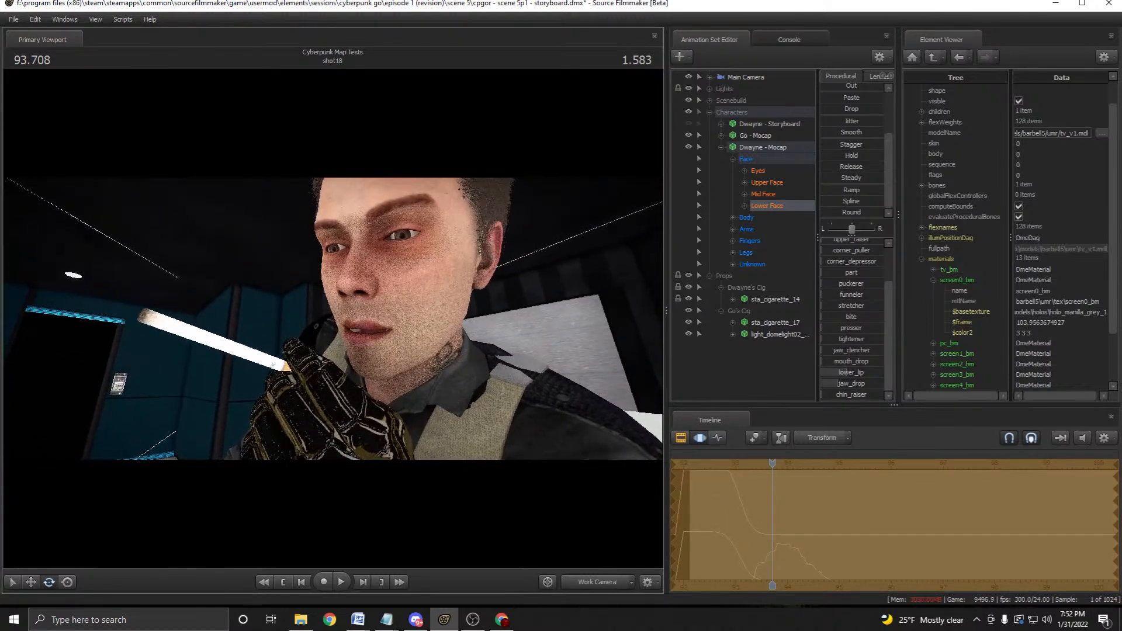
key(ctrl+z)
key(ctrl+y)
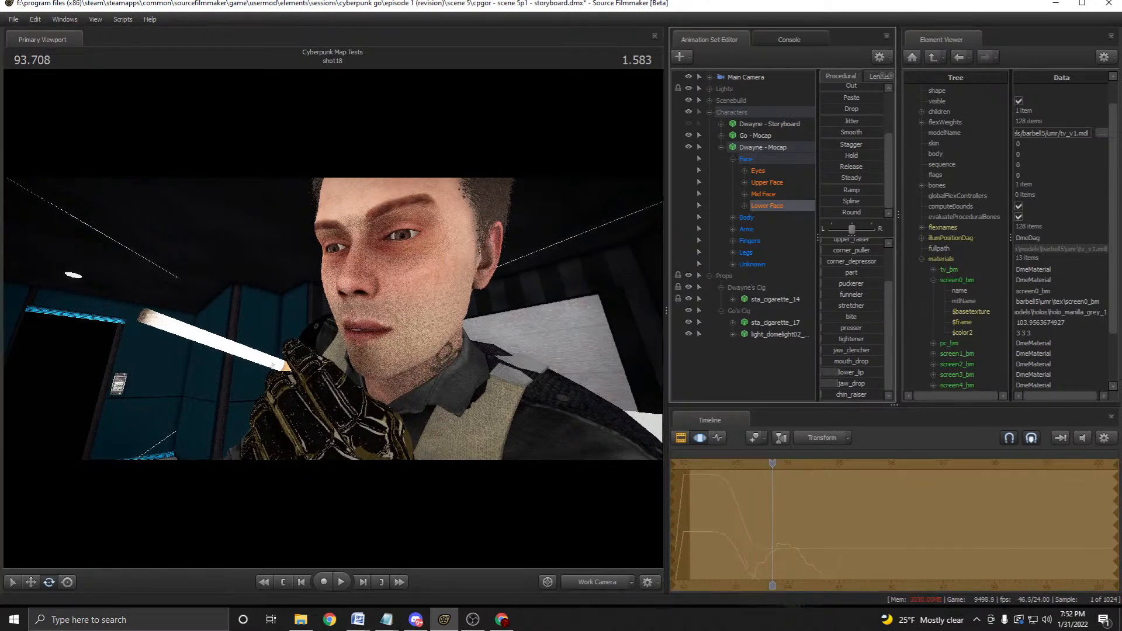
key(ctrl+z)
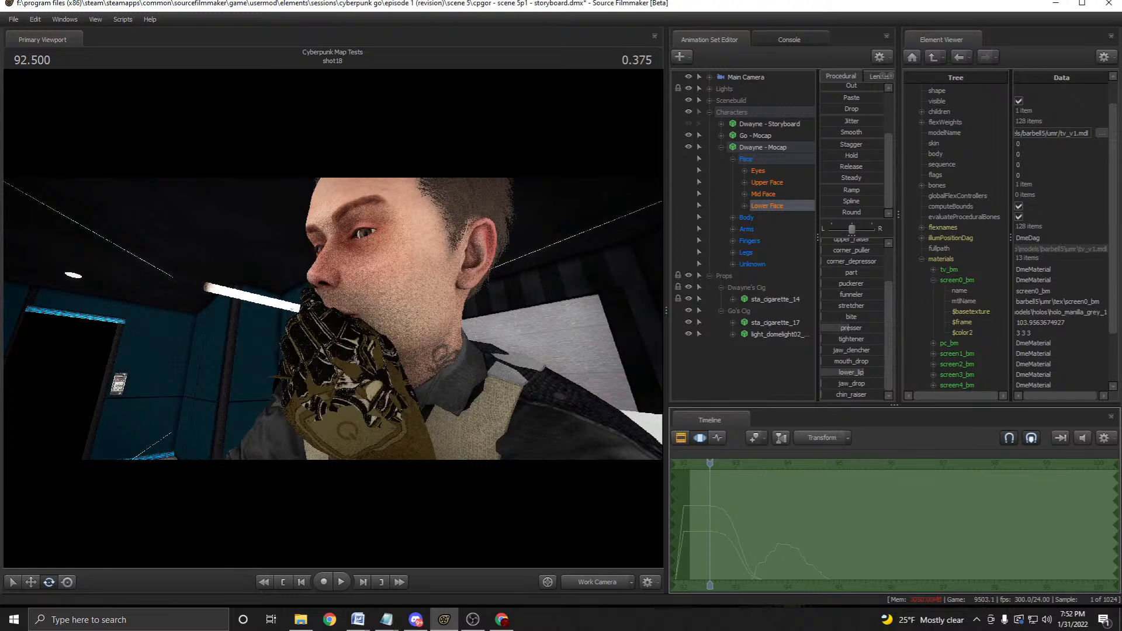
Play back the shot to review the lower-face movement, stopping at 95.125.
key(space)
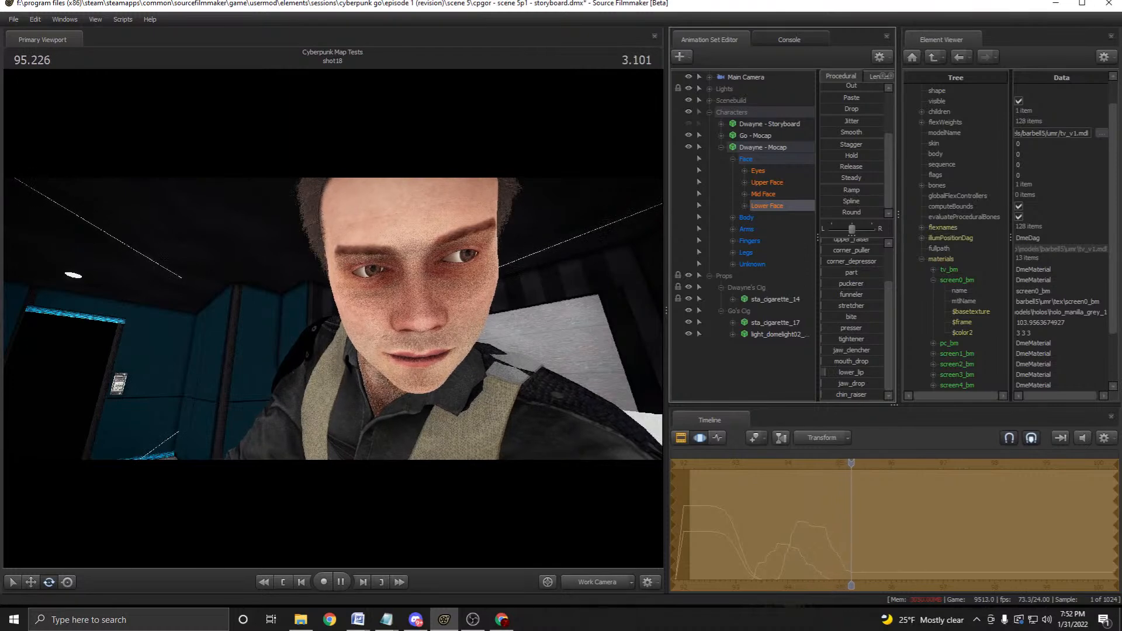
click(754, 463)
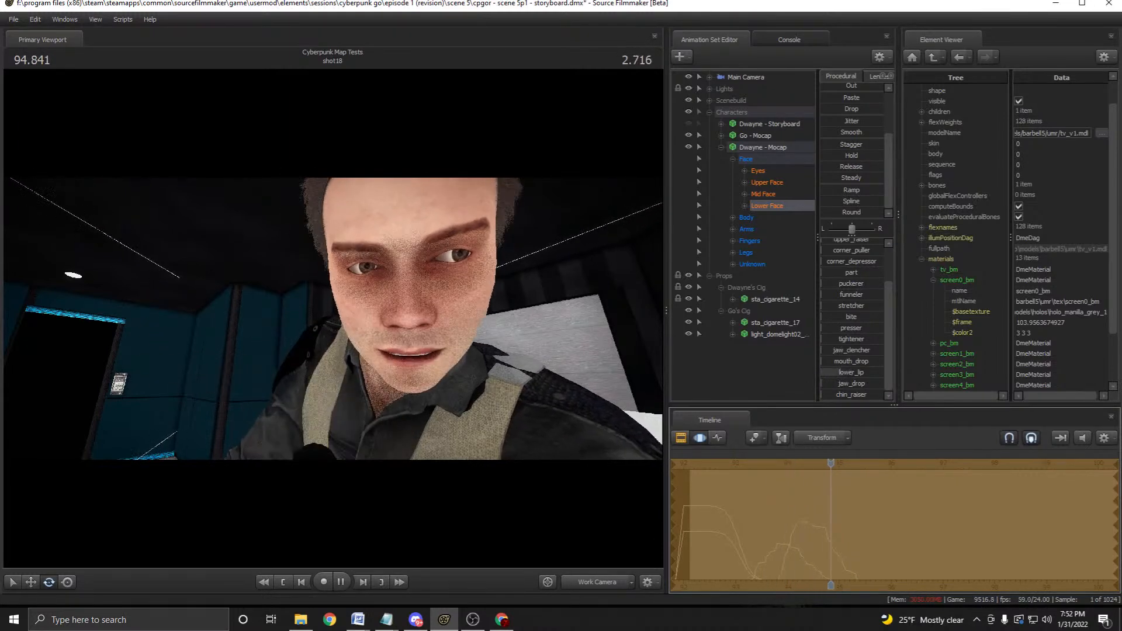
key(space)
key(shift)
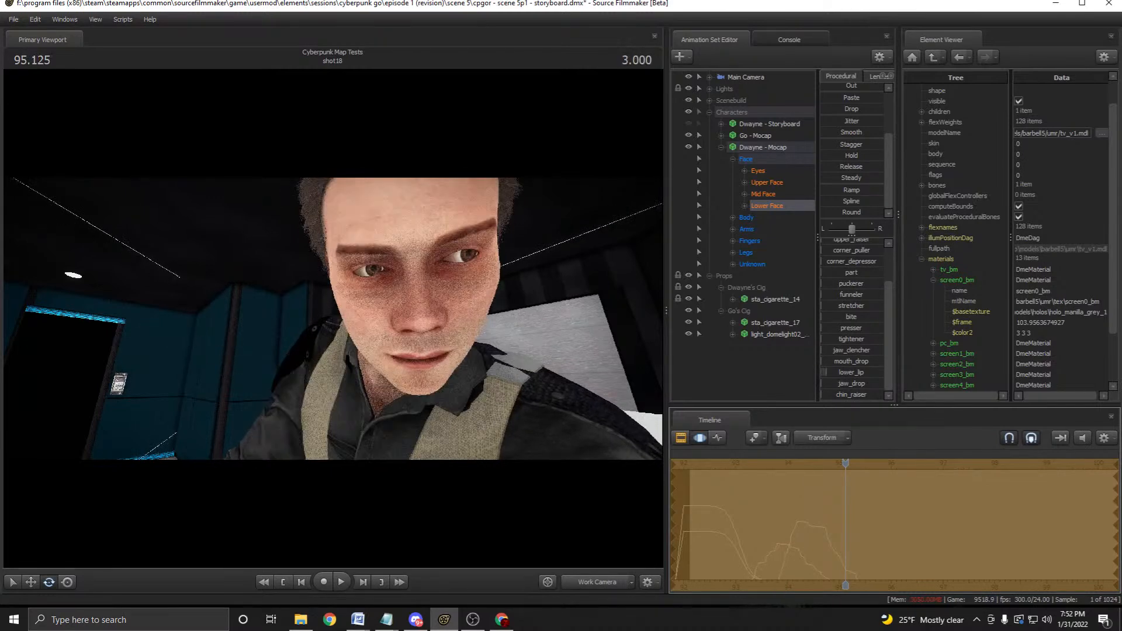
Isolate the lower_lip control and smooth its curve over a time selection from about 93.6 to 95.7.
click(745, 206)
scroll(742, 234, down, 4)
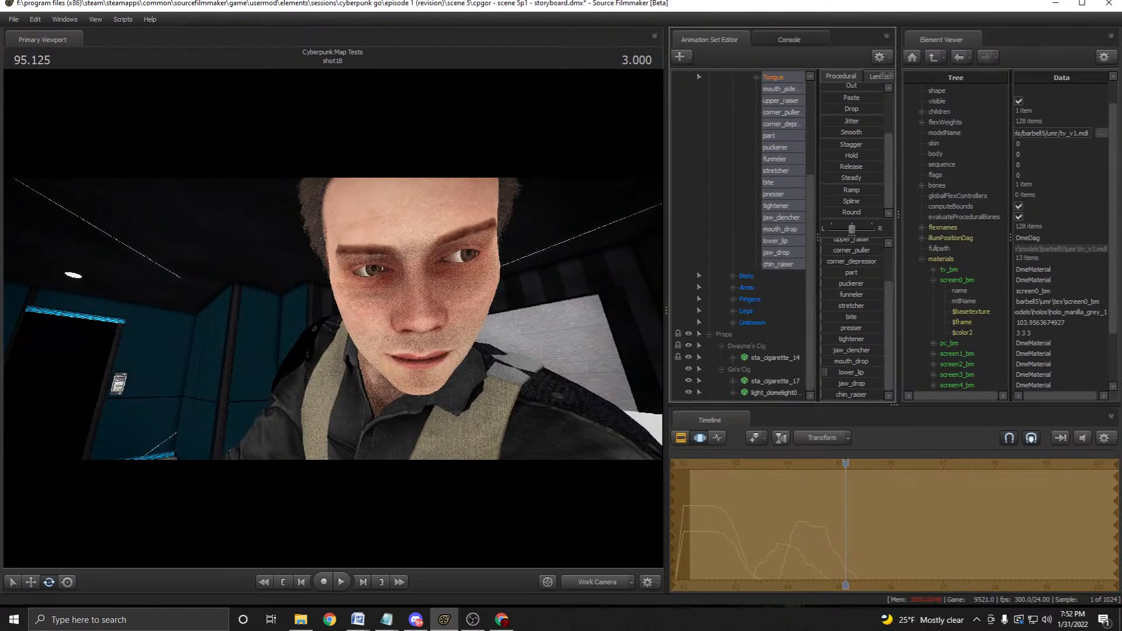
click(774, 241)
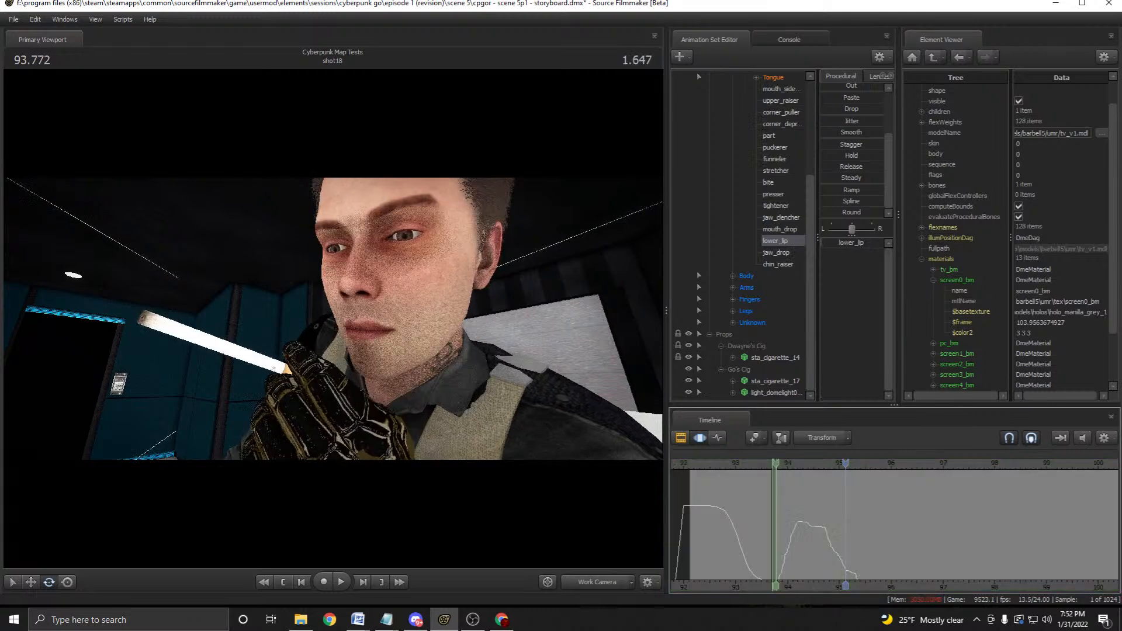
mouse_move(805, 463)
mouse_down()
mouse_move(759, 463)
mouse_move(856, 463)
mouse_move(777, 464)
mouse_move(820, 463)
mouse_up()
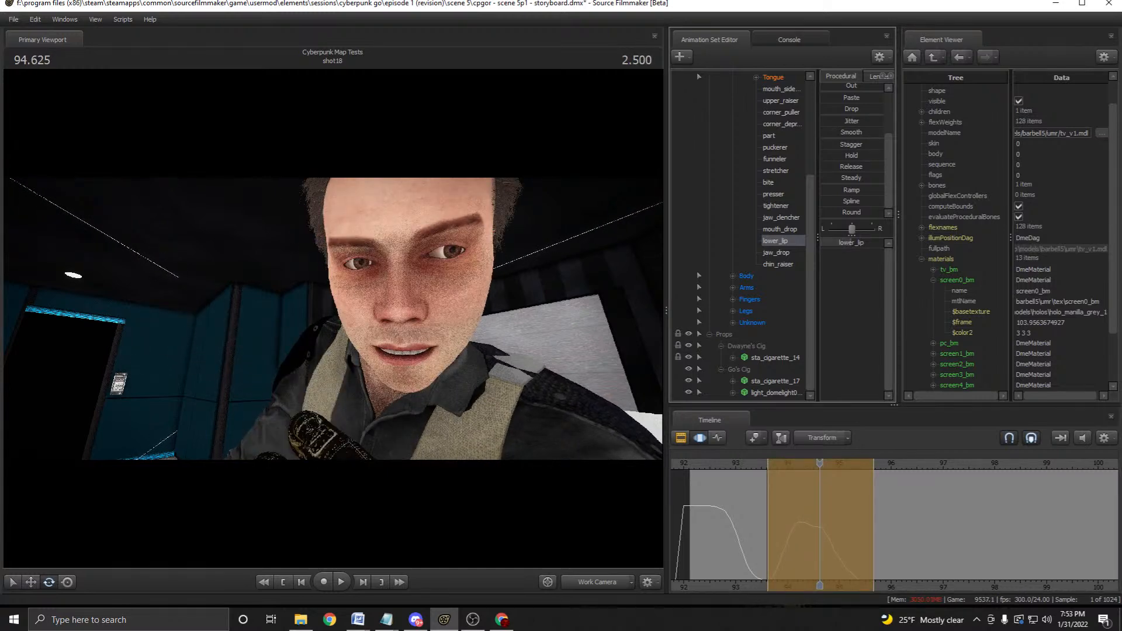
Play back the lip movement from the shot's start, and save the session with the viewport on the Main Camera.
key(Home)
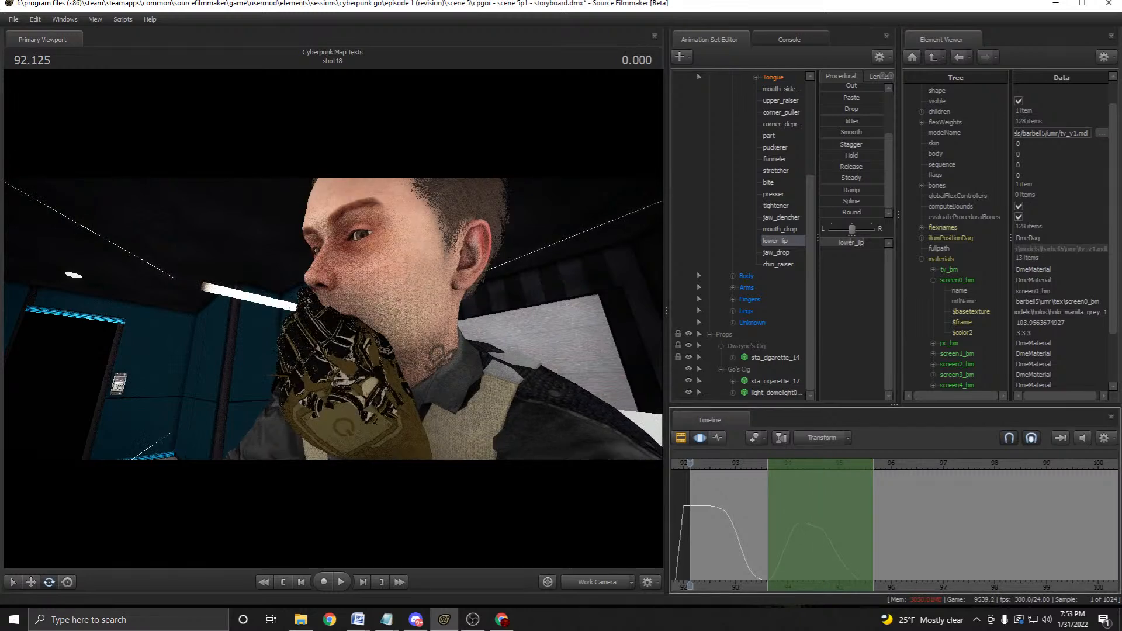
key(space)
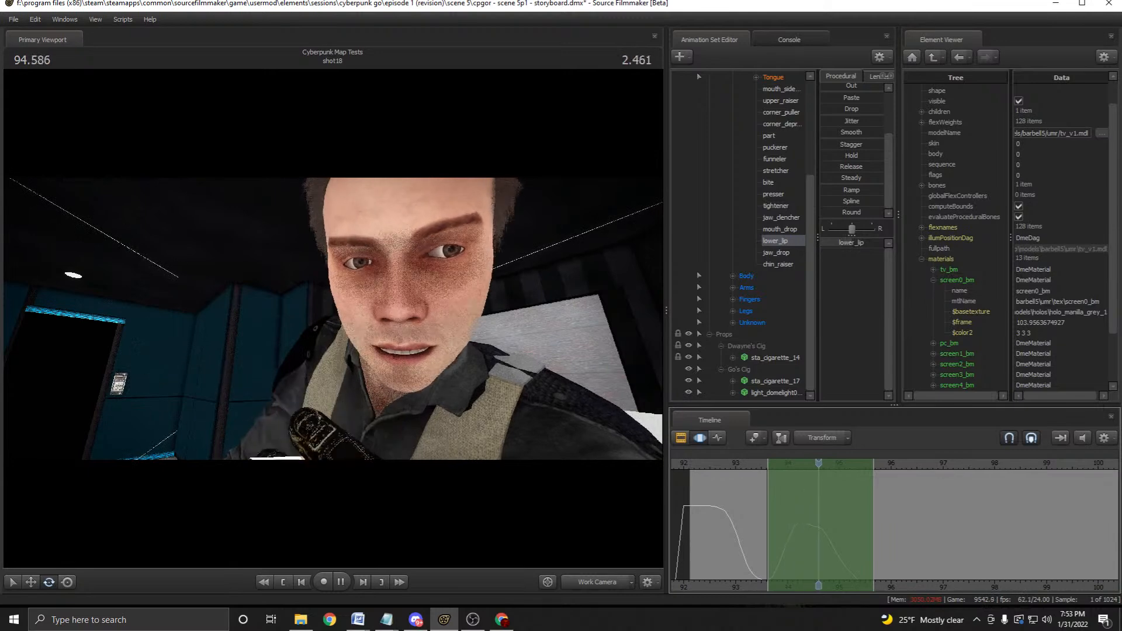
key(space)
click(598, 582)
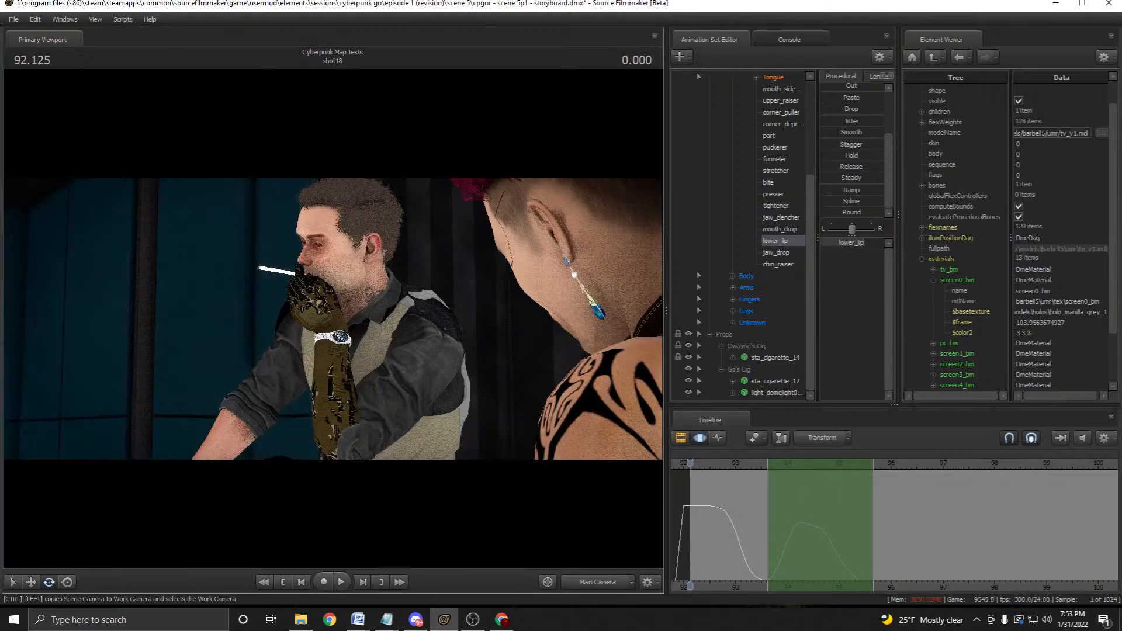
key(ctrl+s)
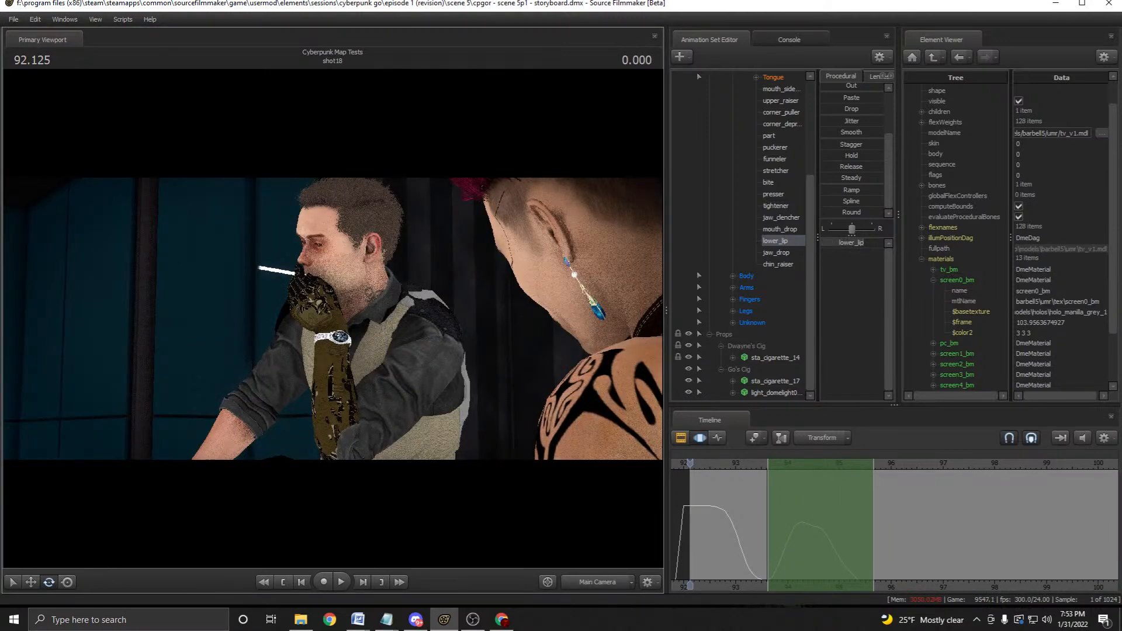
Smooth the jaw_drop curve over a time selection from about 93 to 95.2.
scroll(745, 234, up, 1)
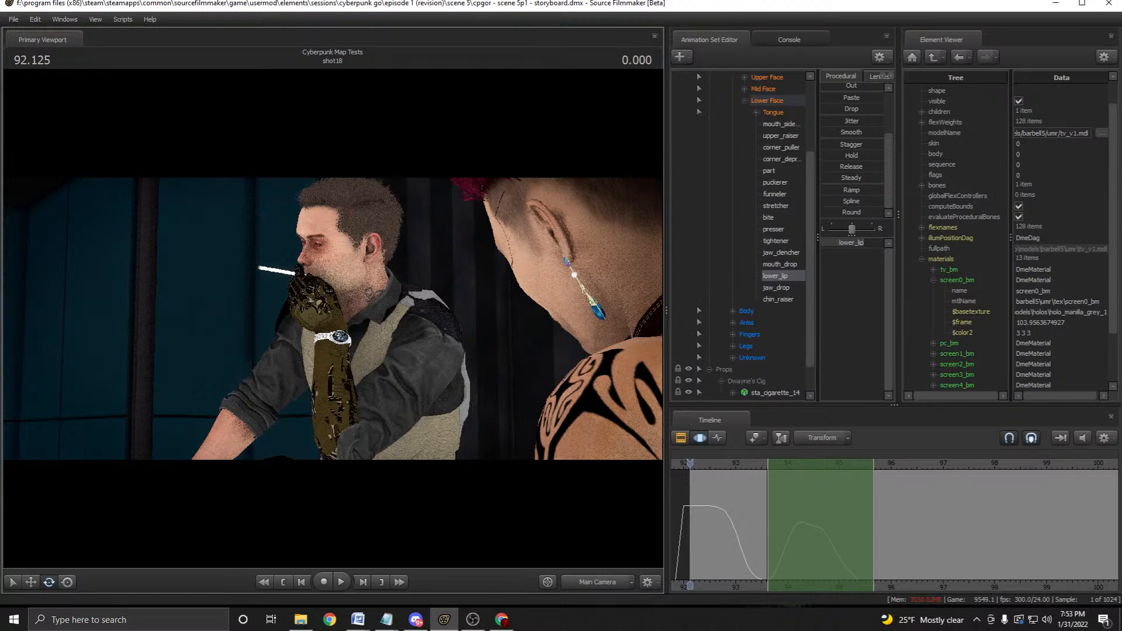
click(775, 287)
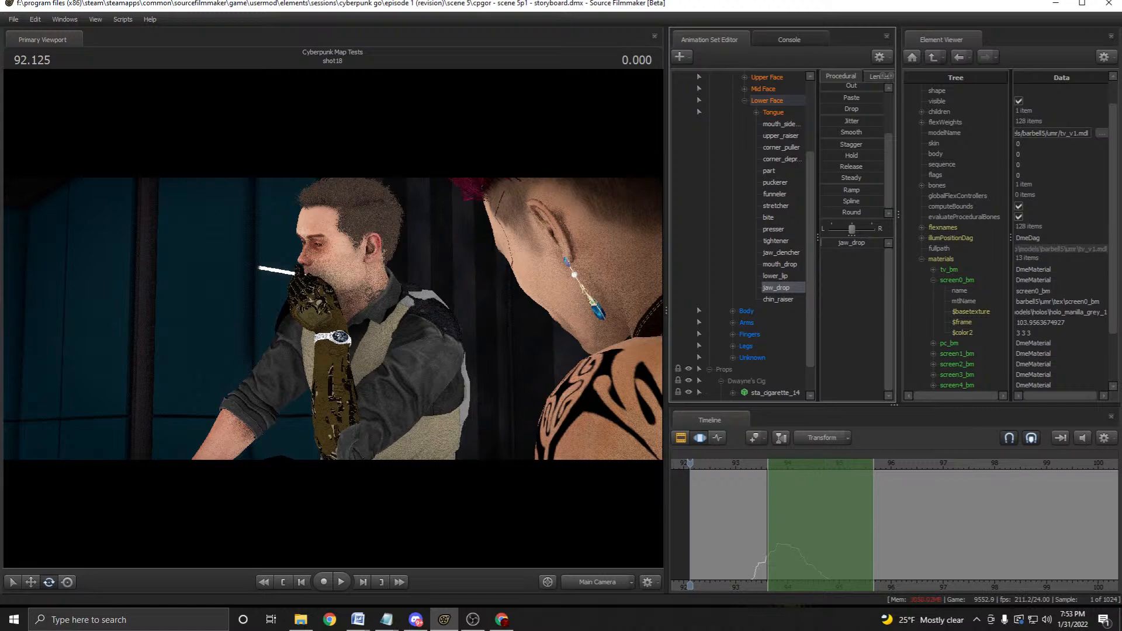
drag(690, 463, 793, 464)
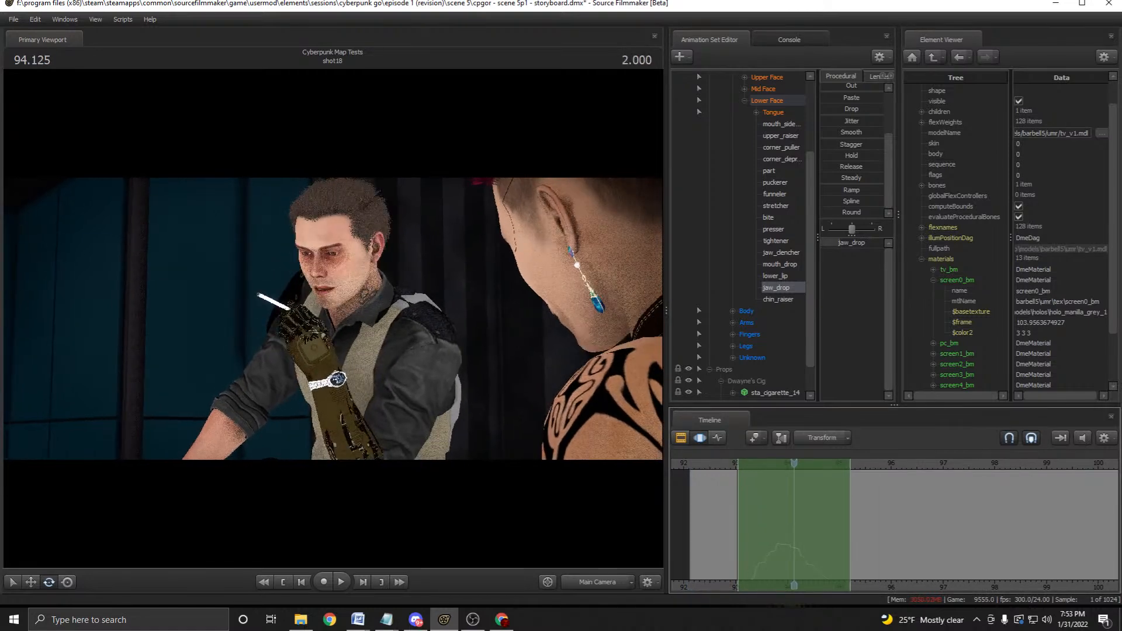
drag(841, 133, 871, 133)
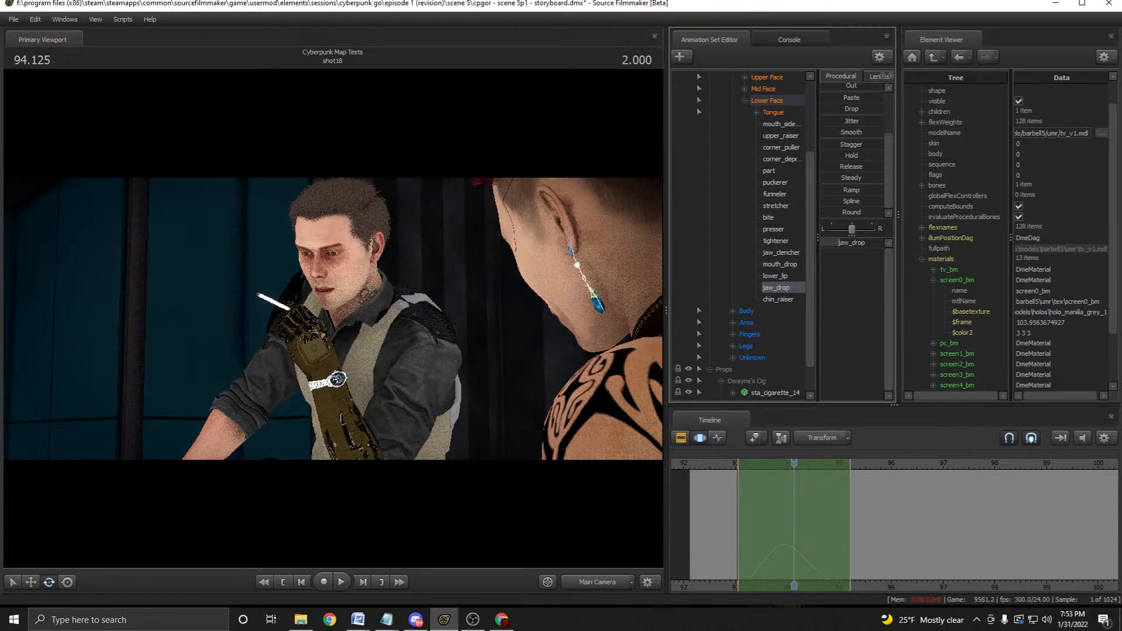
Check the lower_lip and jaw_drop curves near 93.000, and switch the viewport to the Work Camera.
drag(793, 464, 742, 463)
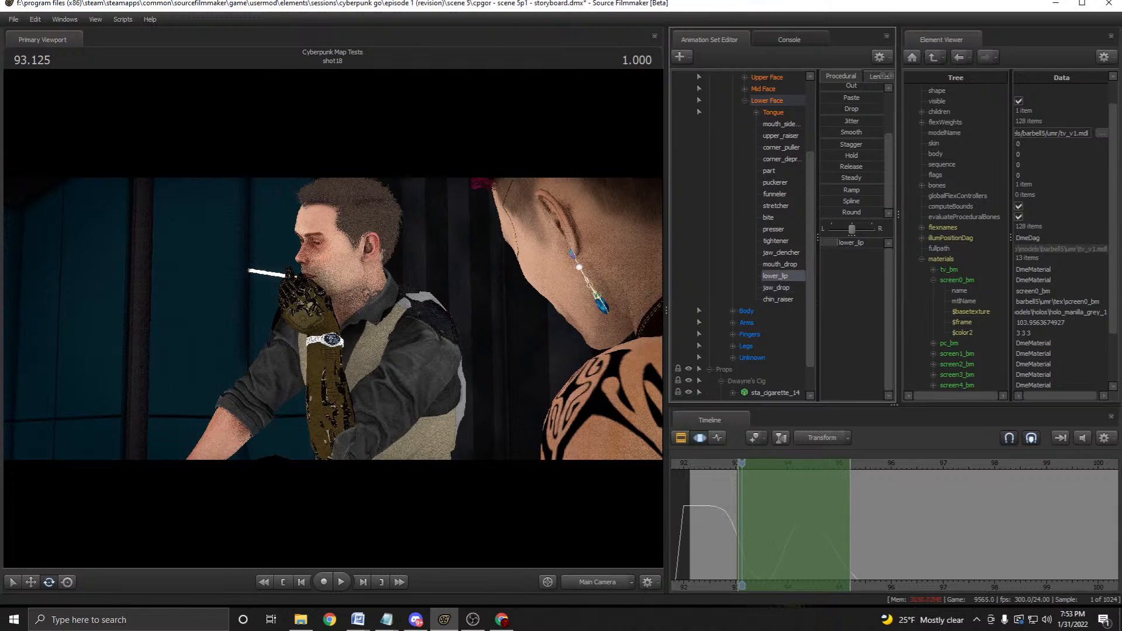
scroll(742, 234, down, 1)
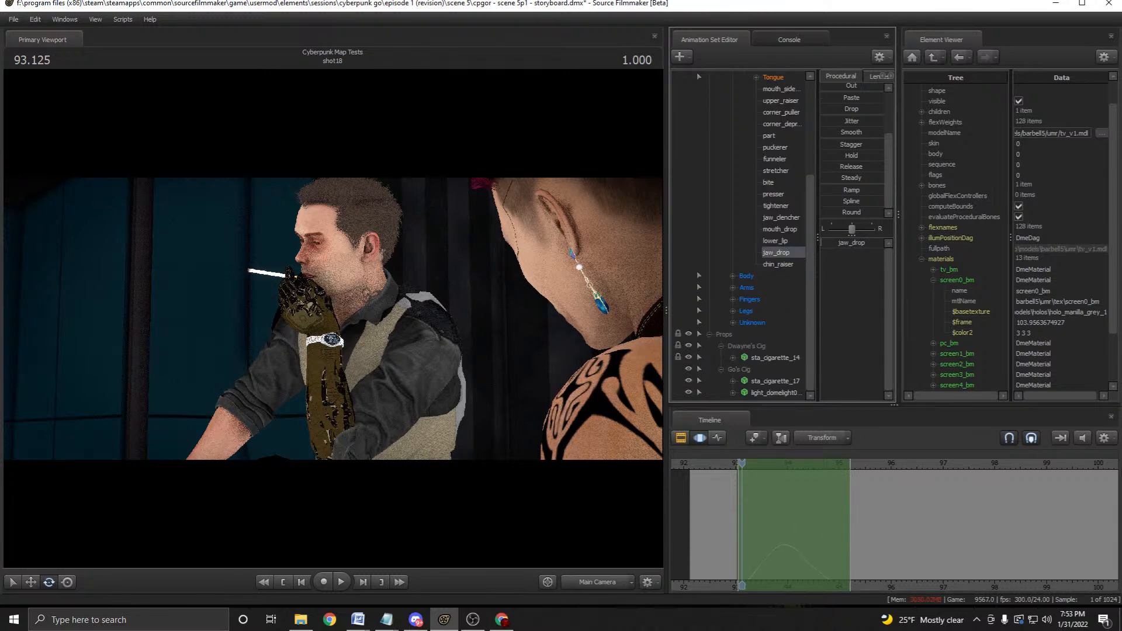
key(Left)
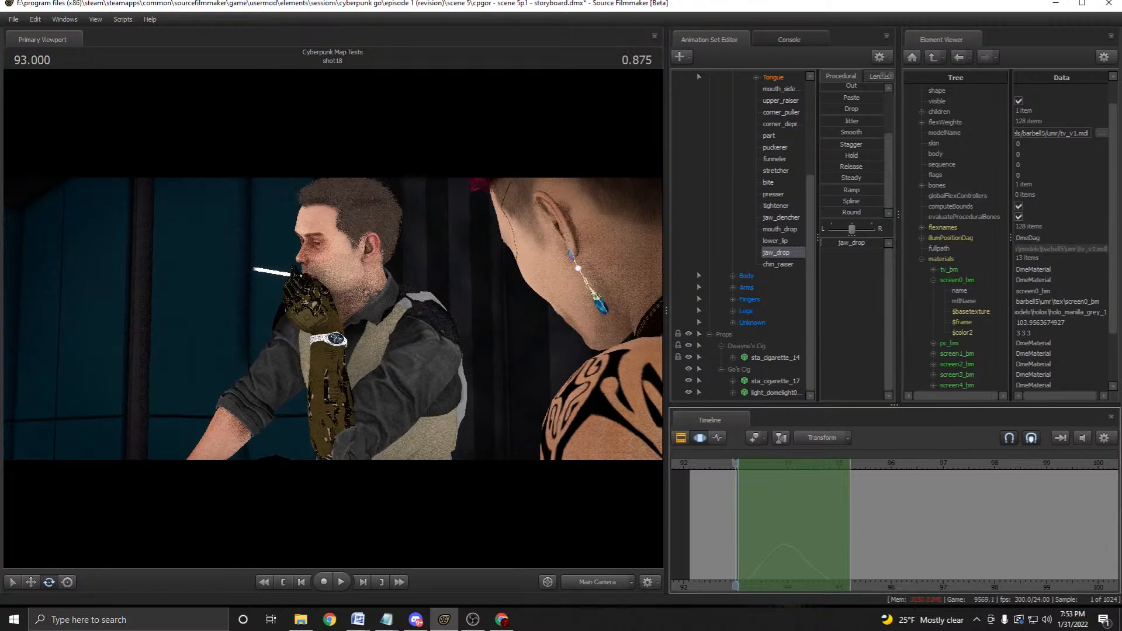
drag(333, 318, 333, 318)
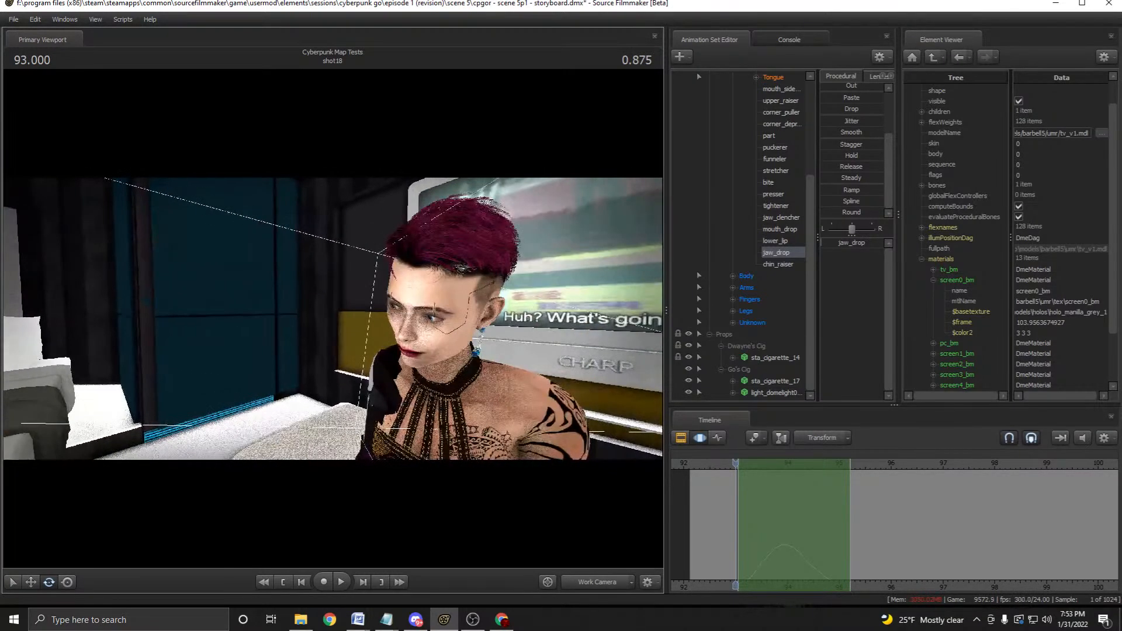
Expand the Unknown group of Dwayne - Mocap and look through its facial and body bones.
scroll(739, 234, up, 3)
click(745, 170)
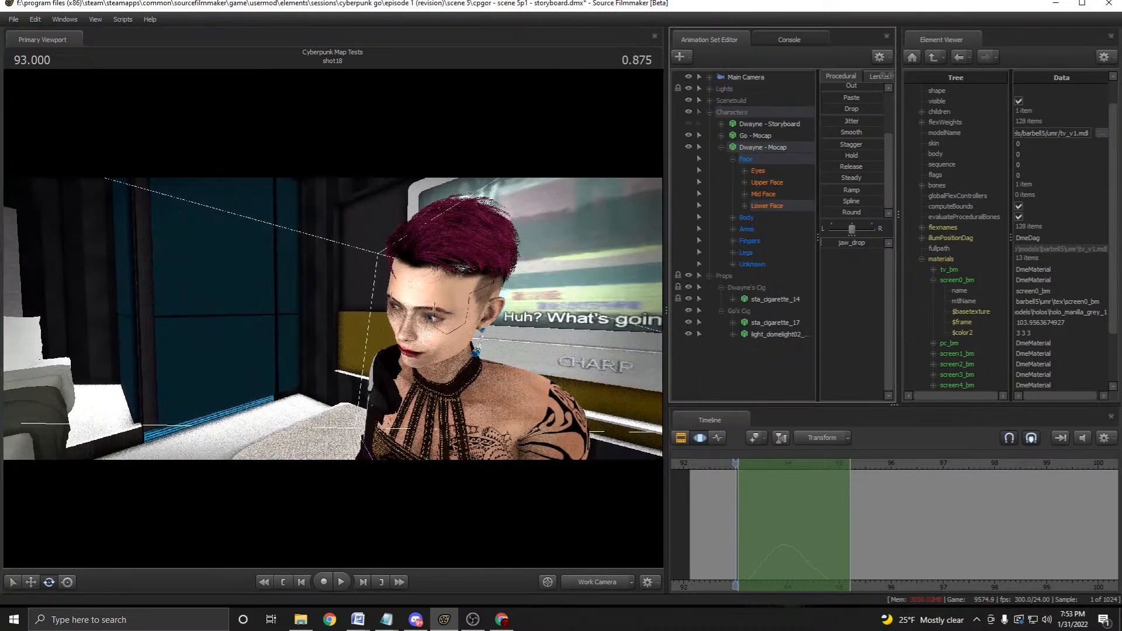
click(733, 264)
scroll(739, 234, down, 6)
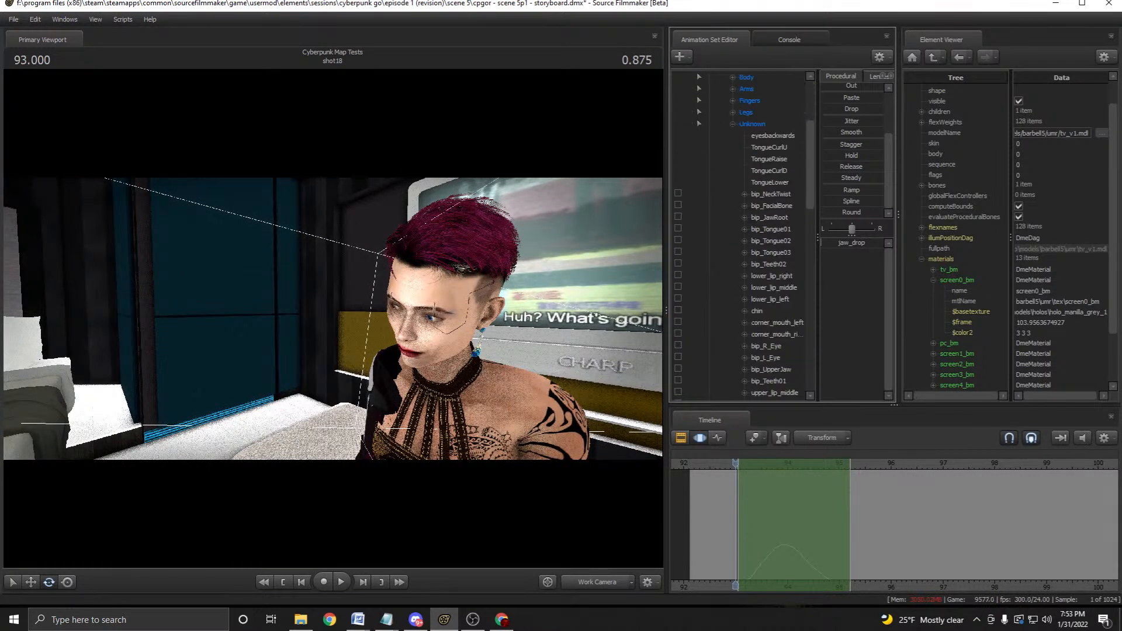
scroll(739, 234, down, 9)
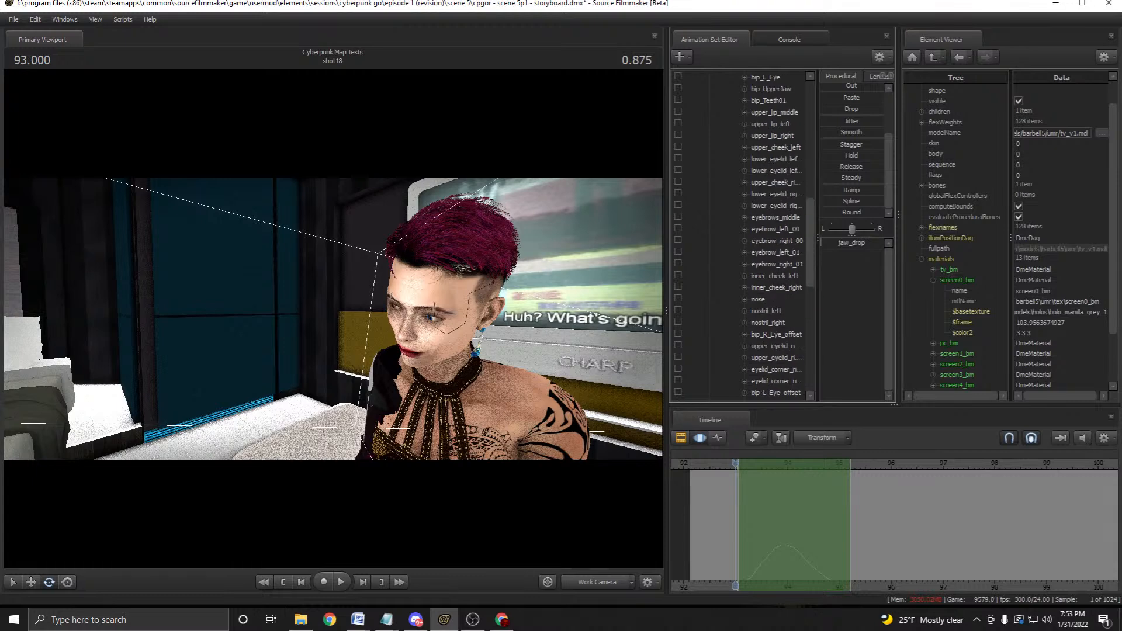
scroll(739, 234, down, 5)
scroll(739, 233, down, 1)
scroll(742, 234, up, 6)
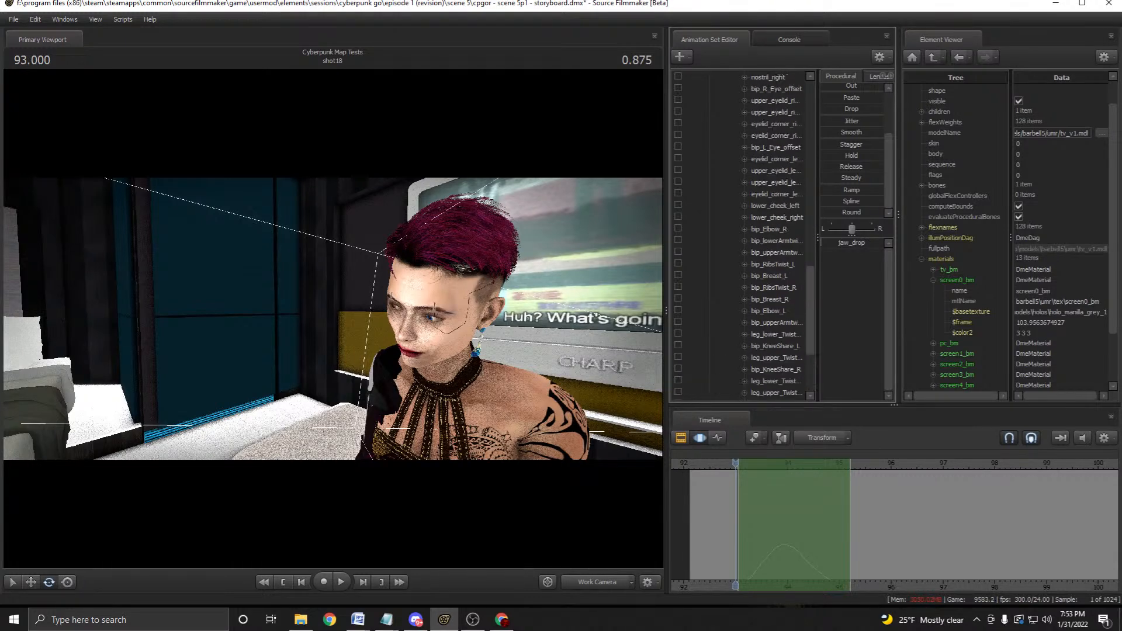
scroll(742, 233, up, 7)
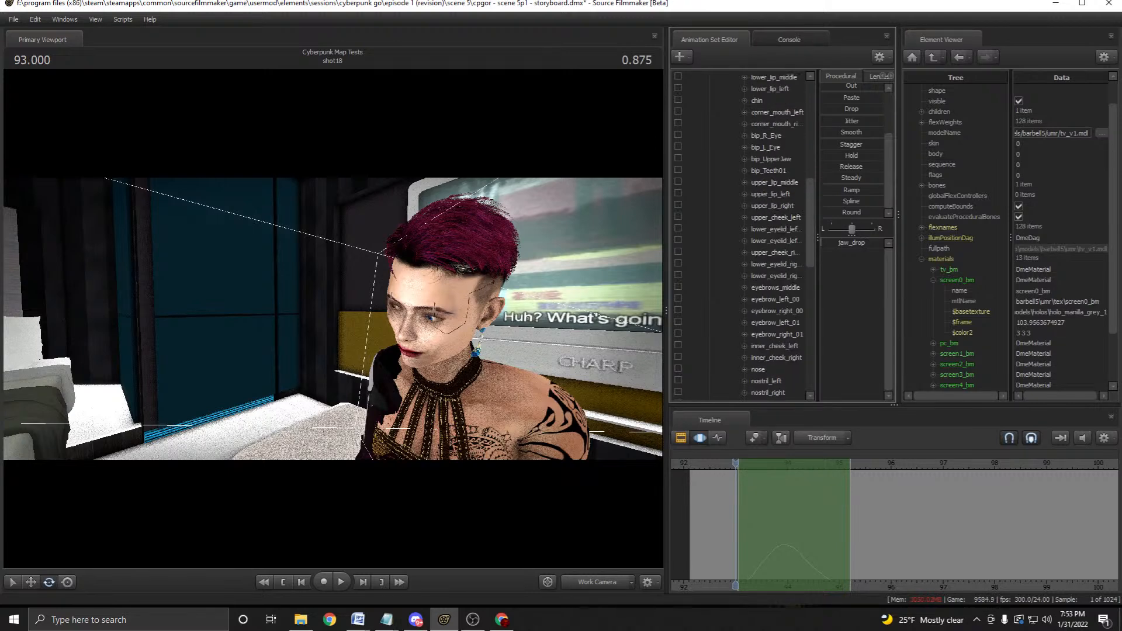
scroll(742, 234, up, 2)
scroll(742, 234, down, 7)
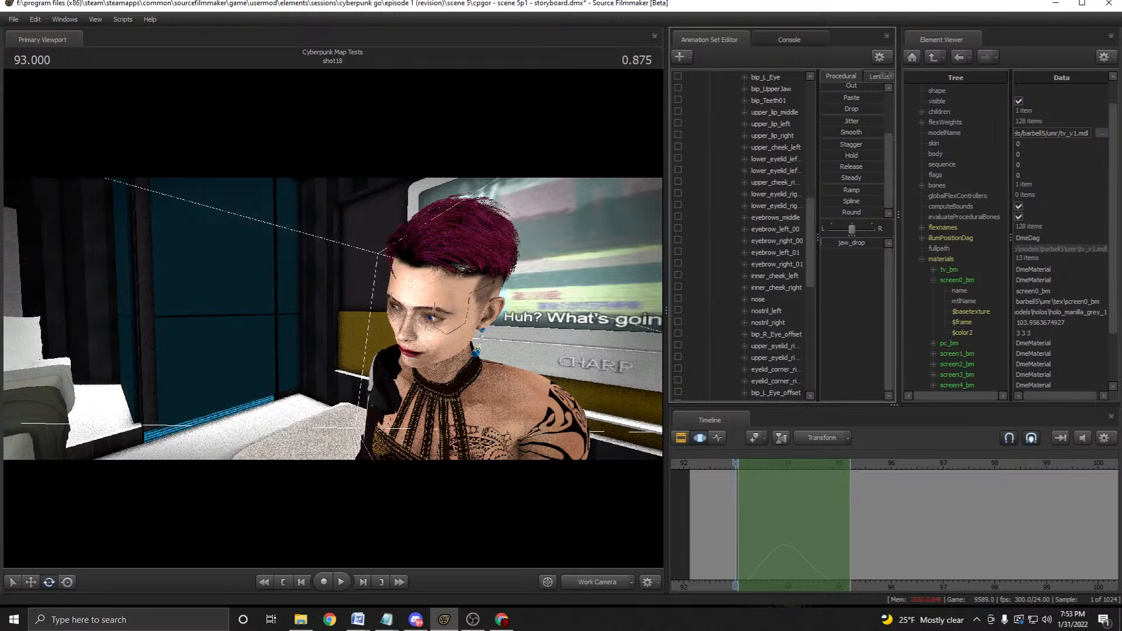
scroll(742, 234, down, 2)
scroll(742, 233, down, 5)
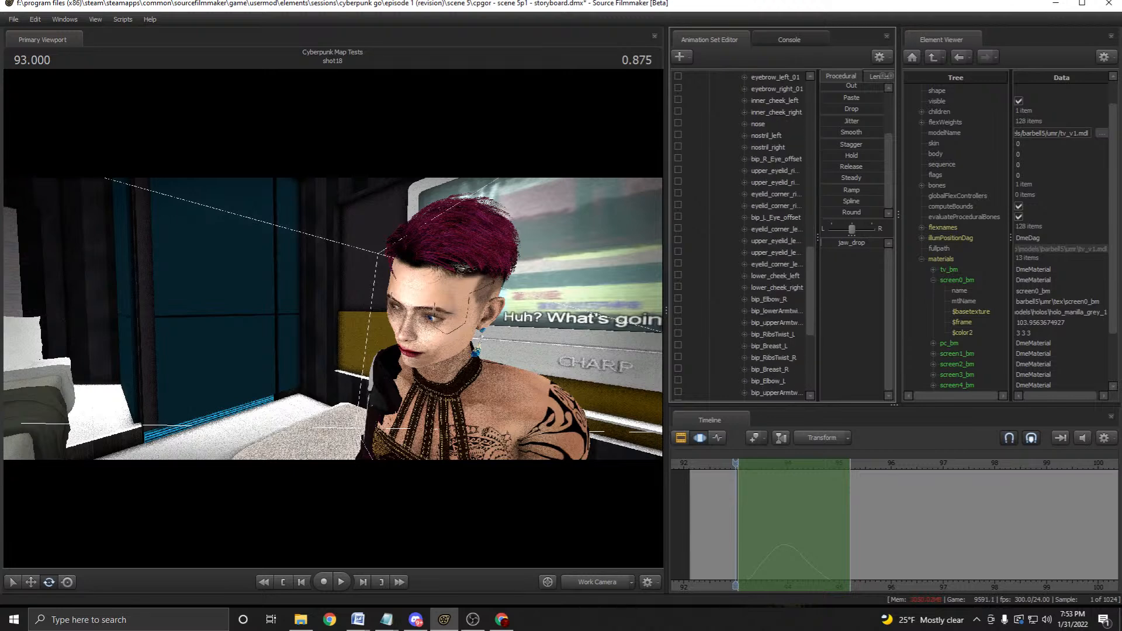
scroll(742, 234, down, 3)
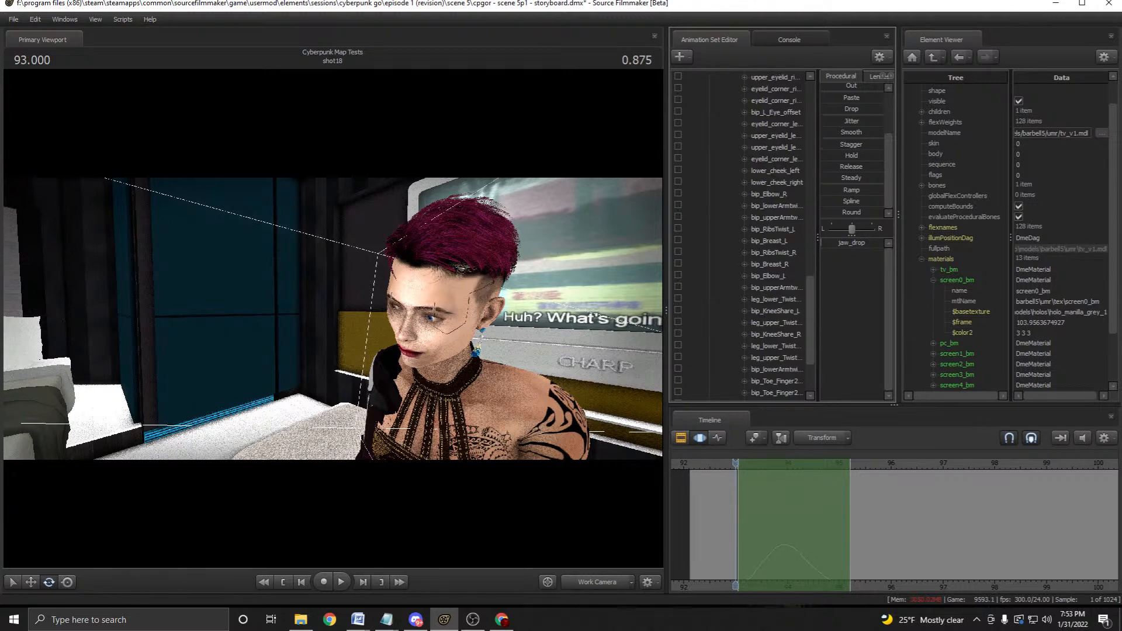
scroll(742, 233, up, 5)
scroll(742, 233, up, 3)
scroll(742, 234, up, 7)
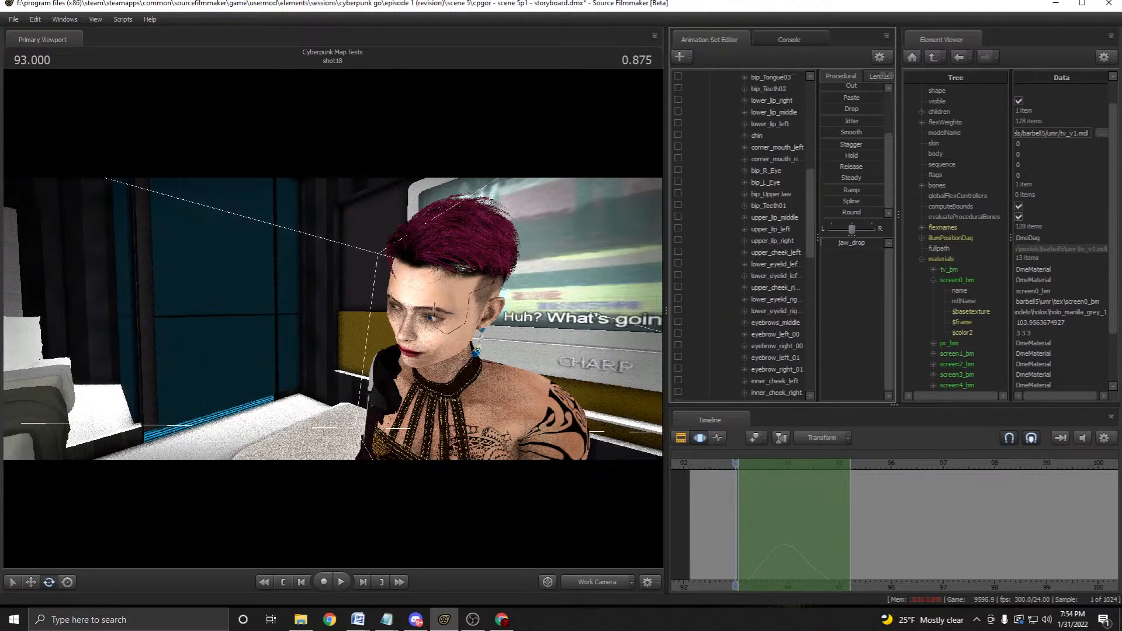
scroll(742, 234, up, 1)
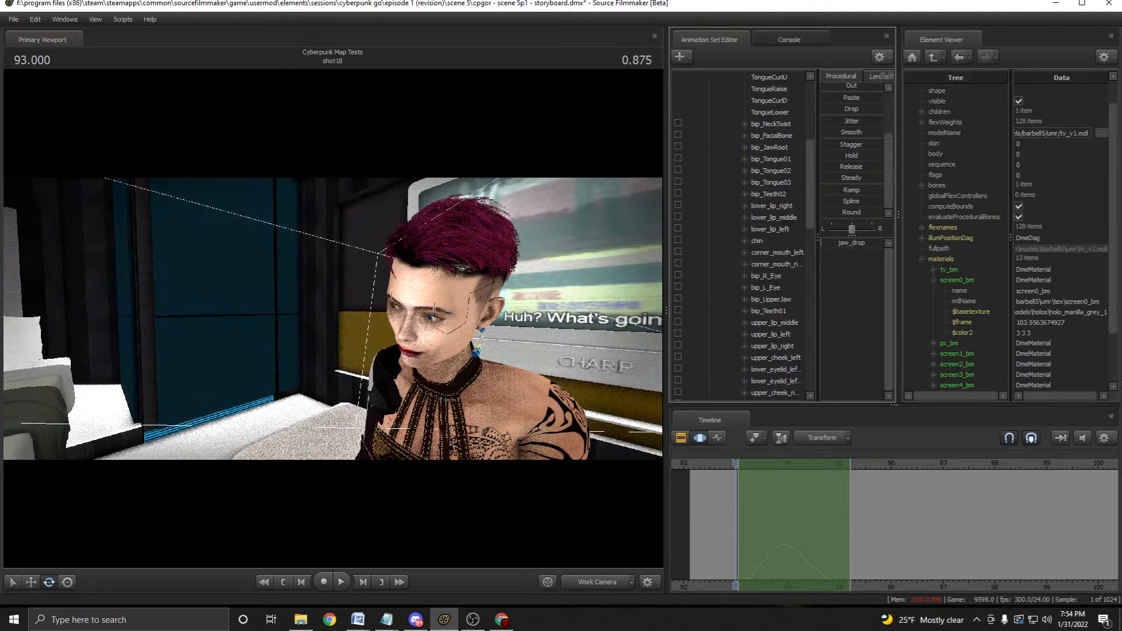
scroll(742, 234, up, 1)
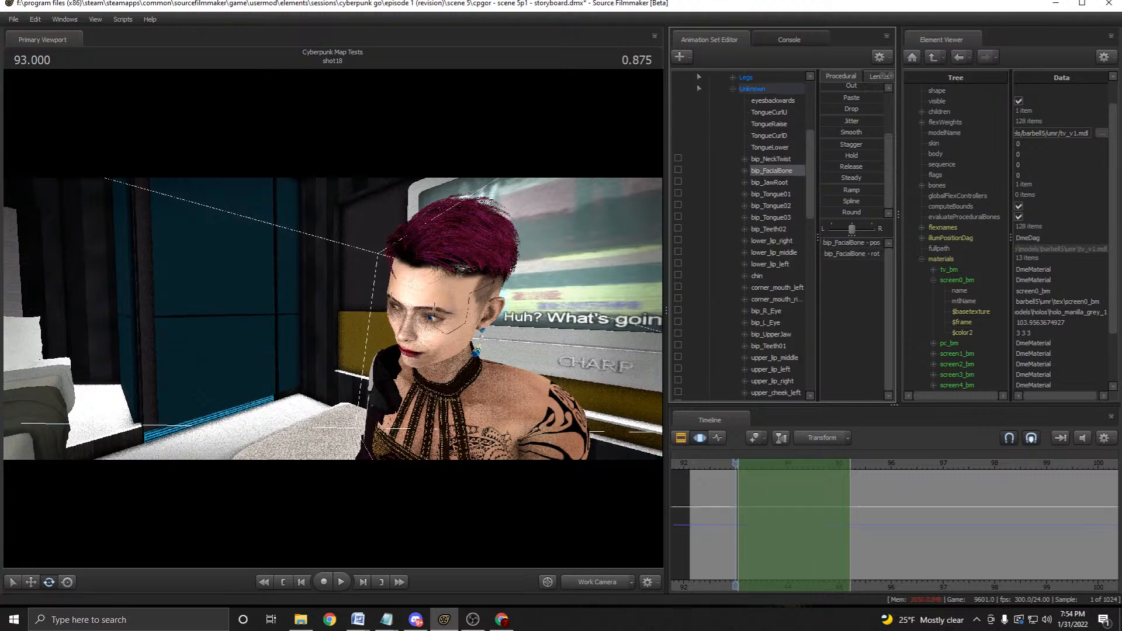
Try rotating Dwayne's bip_JawRoot bone over the whole timeline, and undo the rotation.
click(769, 183)
key(ctrl+a)
scroll(894, 525, down, 1)
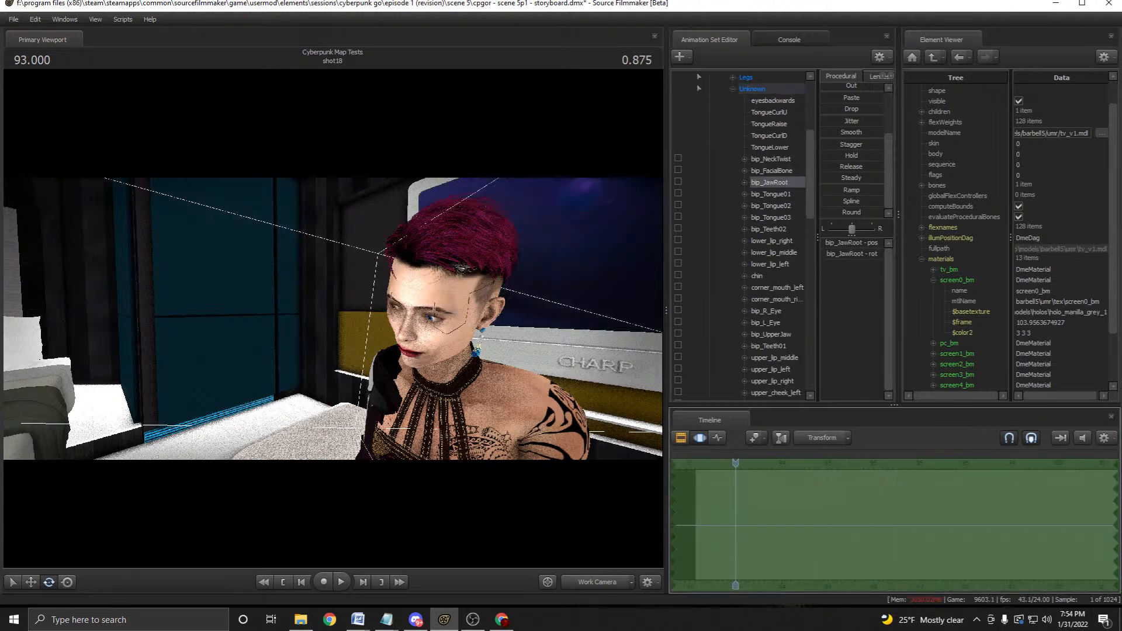
scroll(742, 233, up, 5)
key(f)
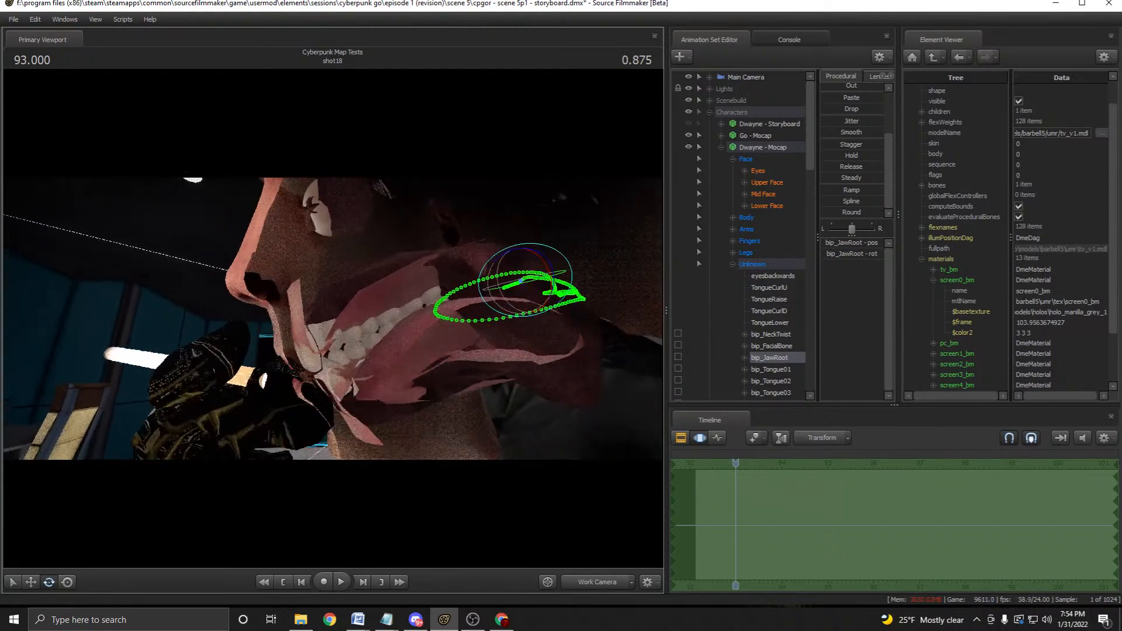
drag(457, 296, 471, 329)
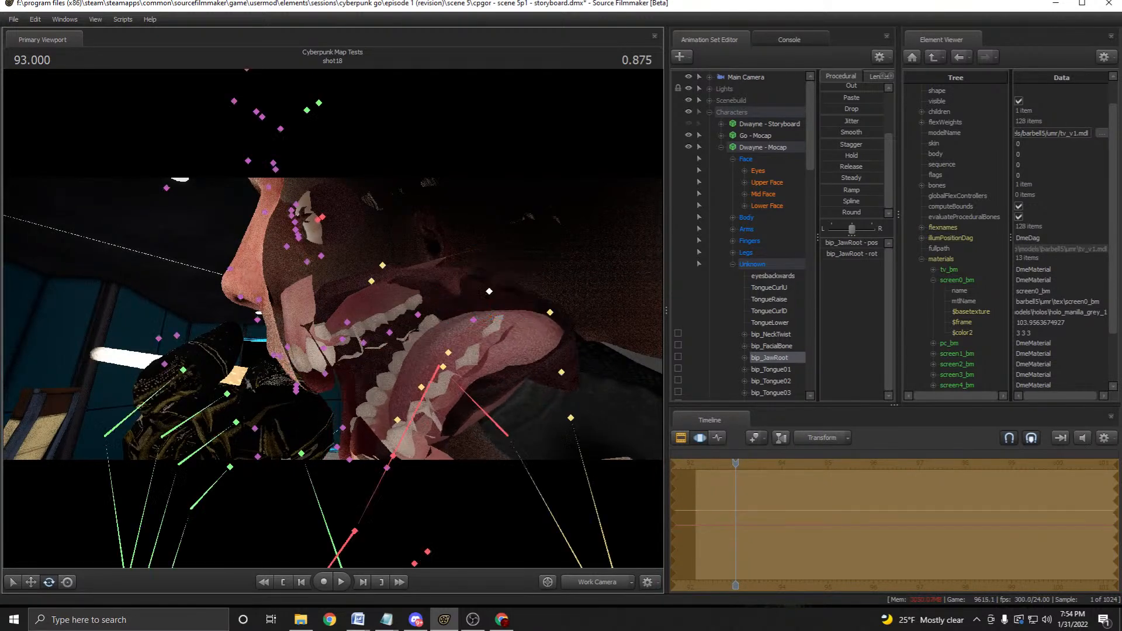
key(ctrl+z)
Examine the teeth, tongue and jaw inside the heads of Dwayne and Go at 93.000, and compare the two models.
key(w)
key(s)
key(d)
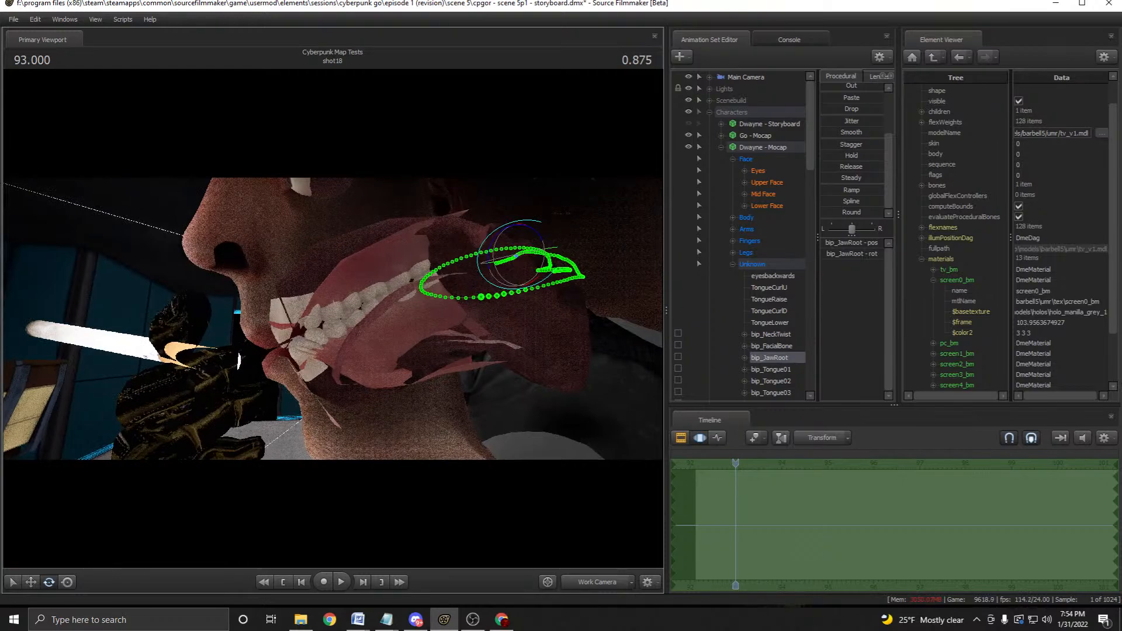
key(w)
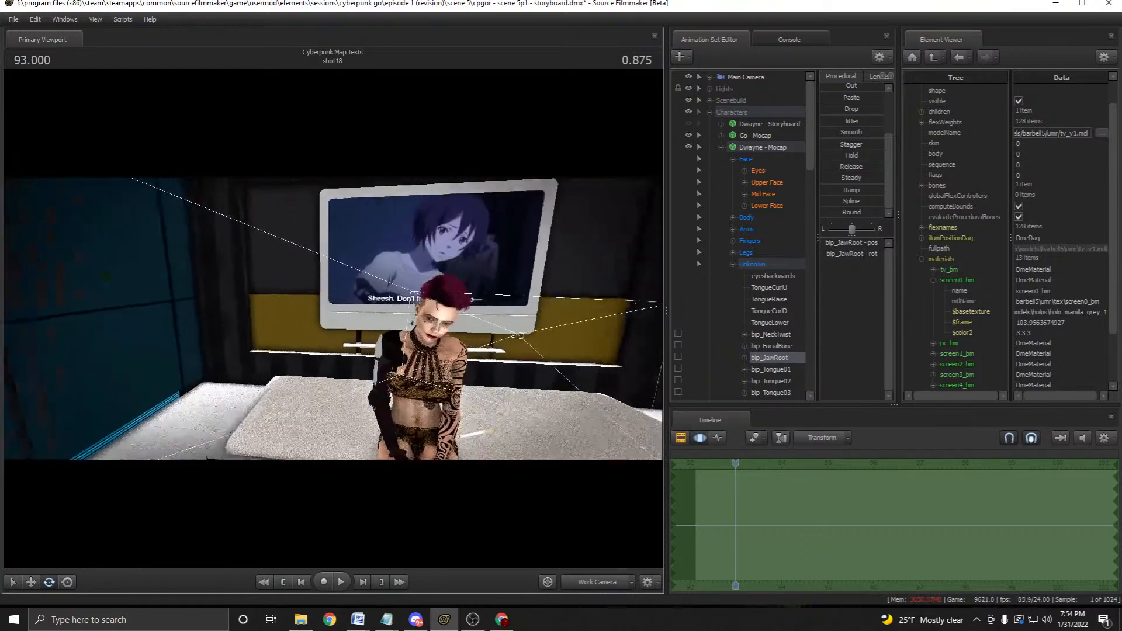
key(s)
key(d)
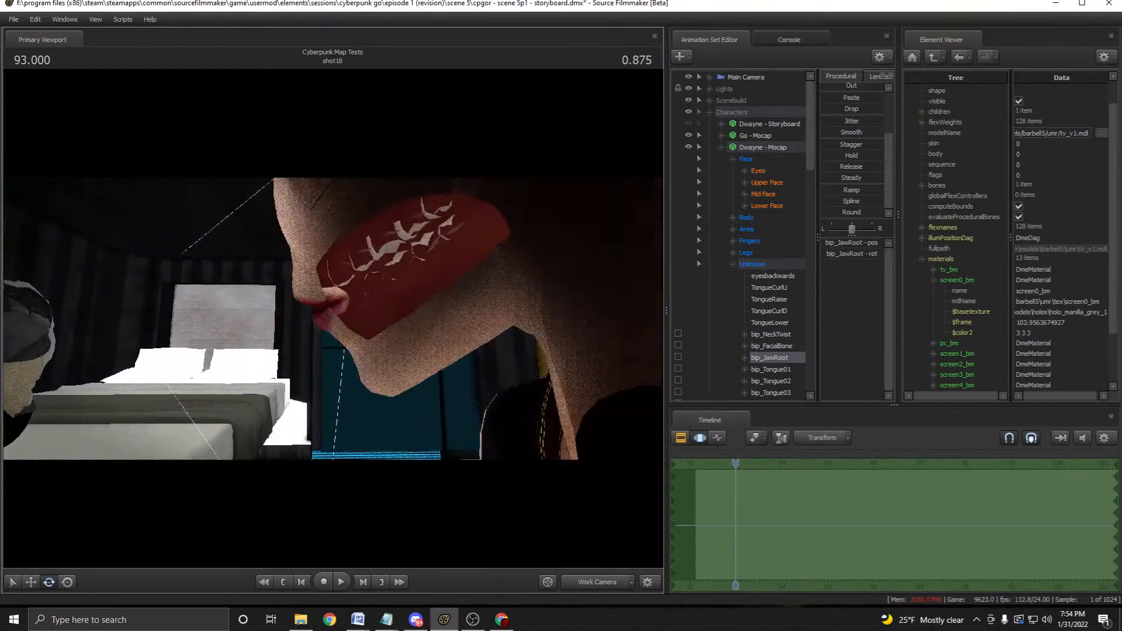
key(z)
key(x)
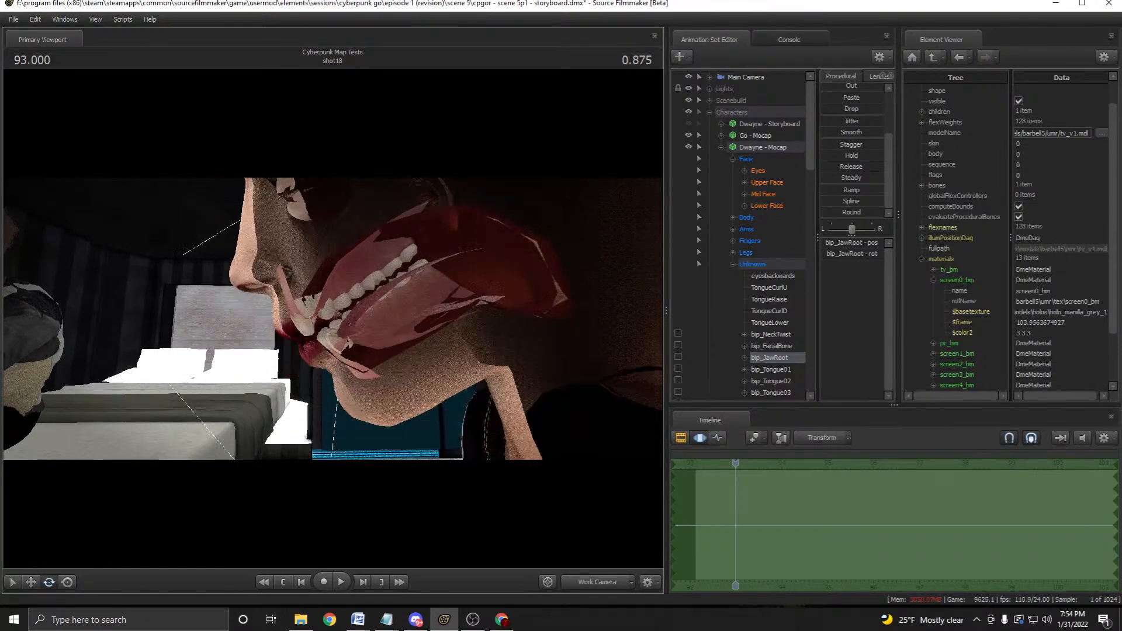
key(a)
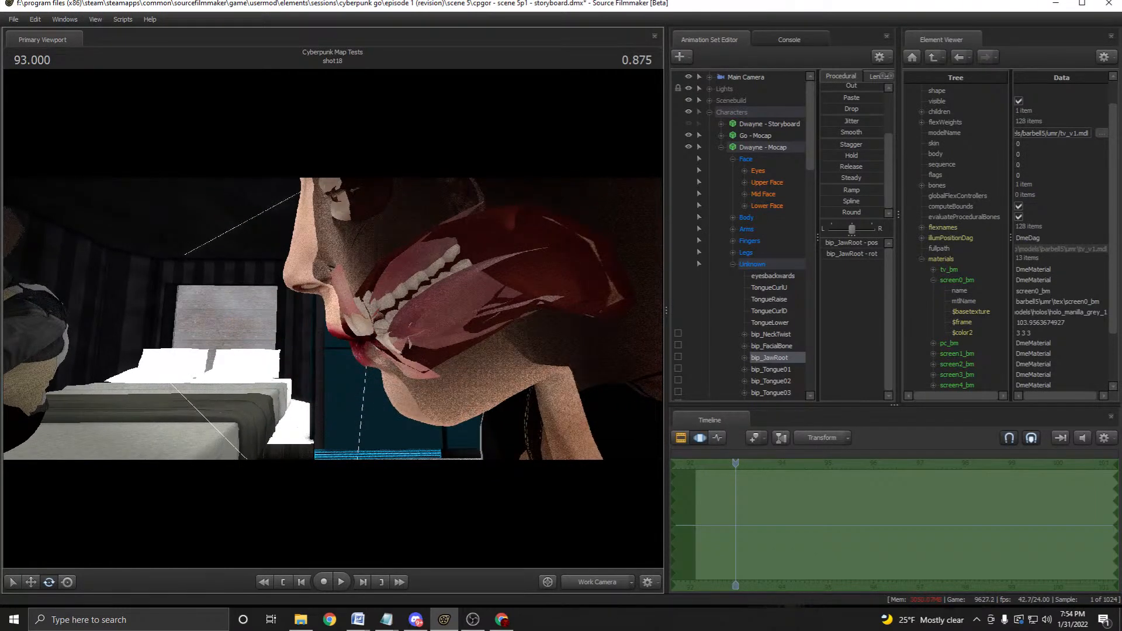
key(s)
key(w)
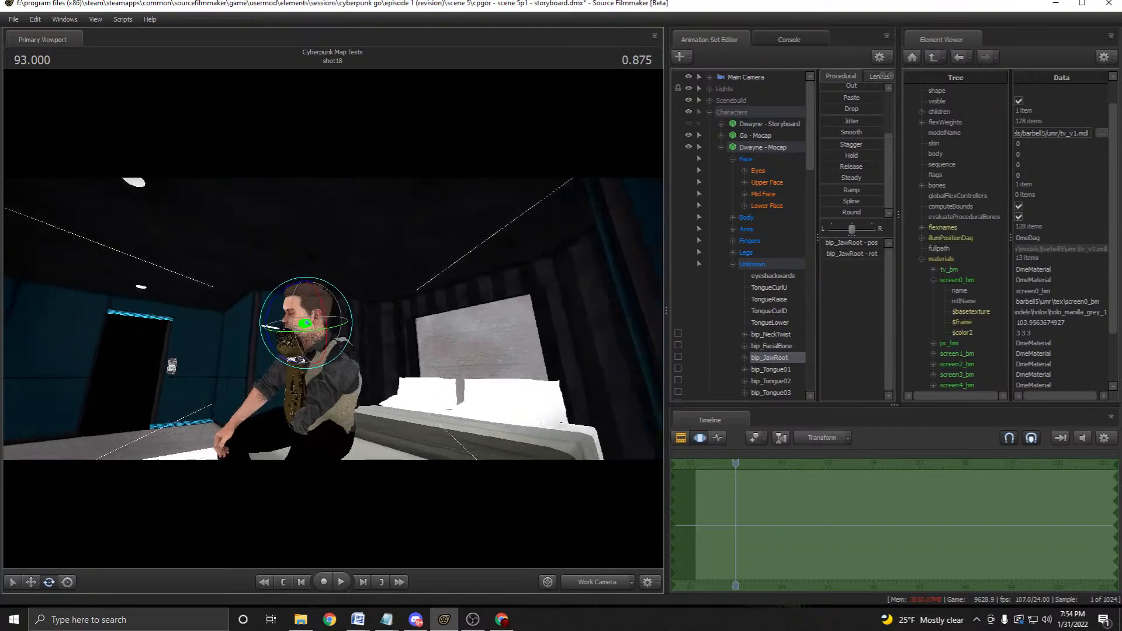
key(w)
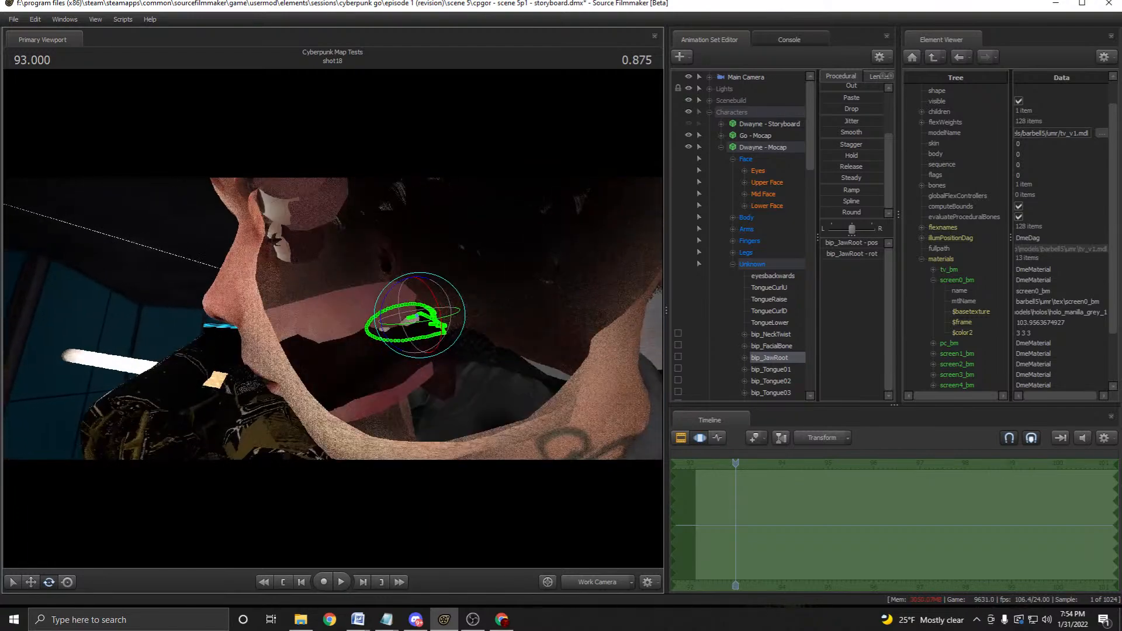
key(x)
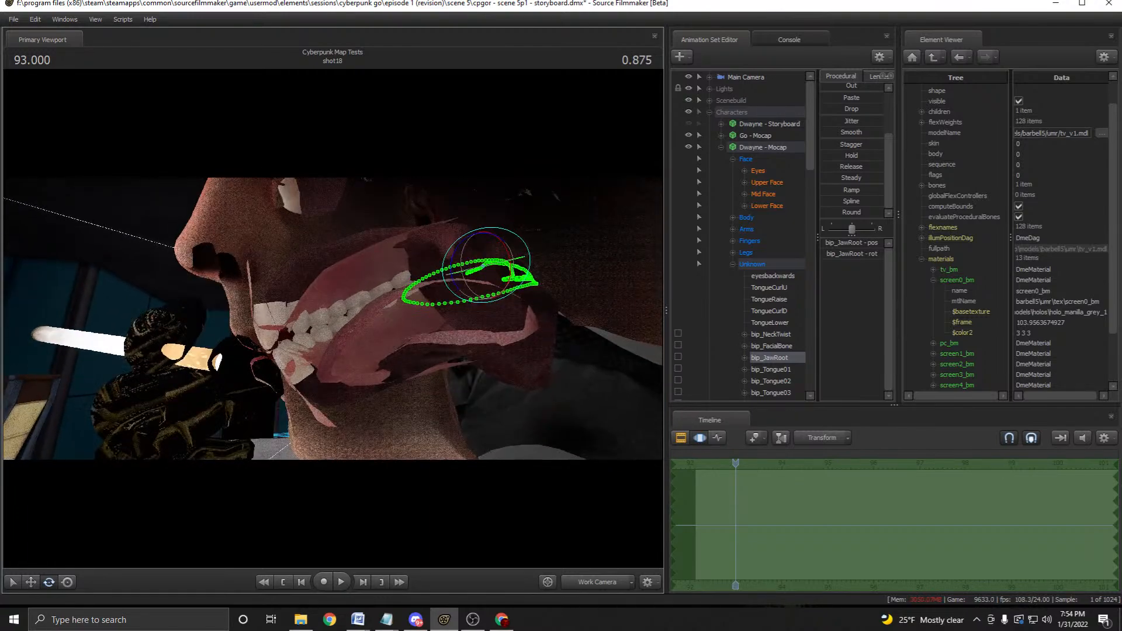
key(a)
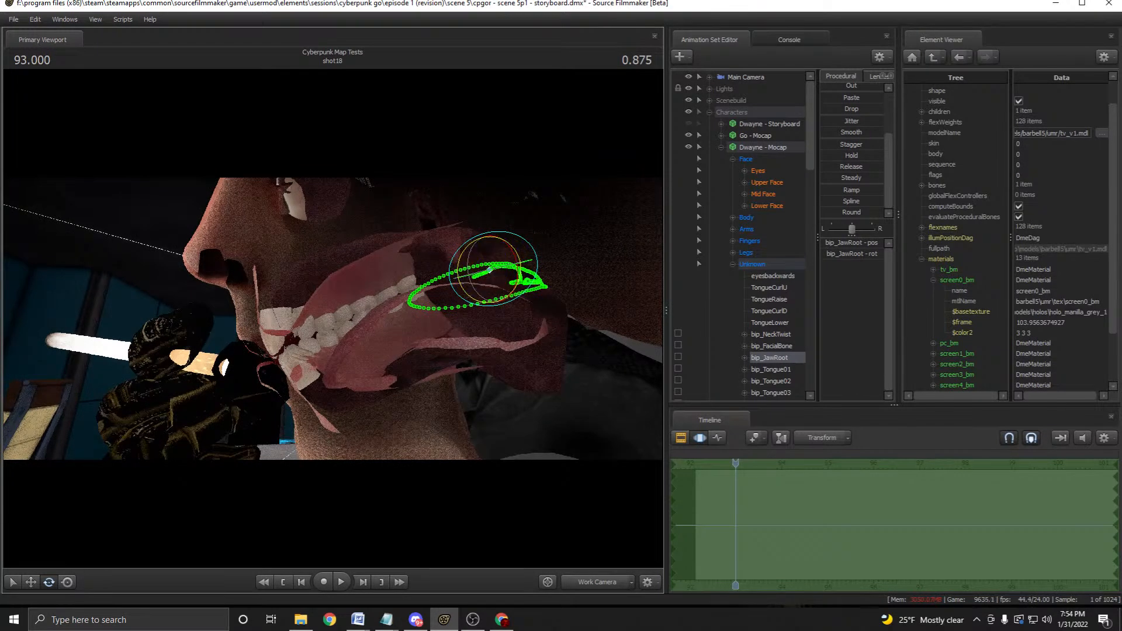
key(d)
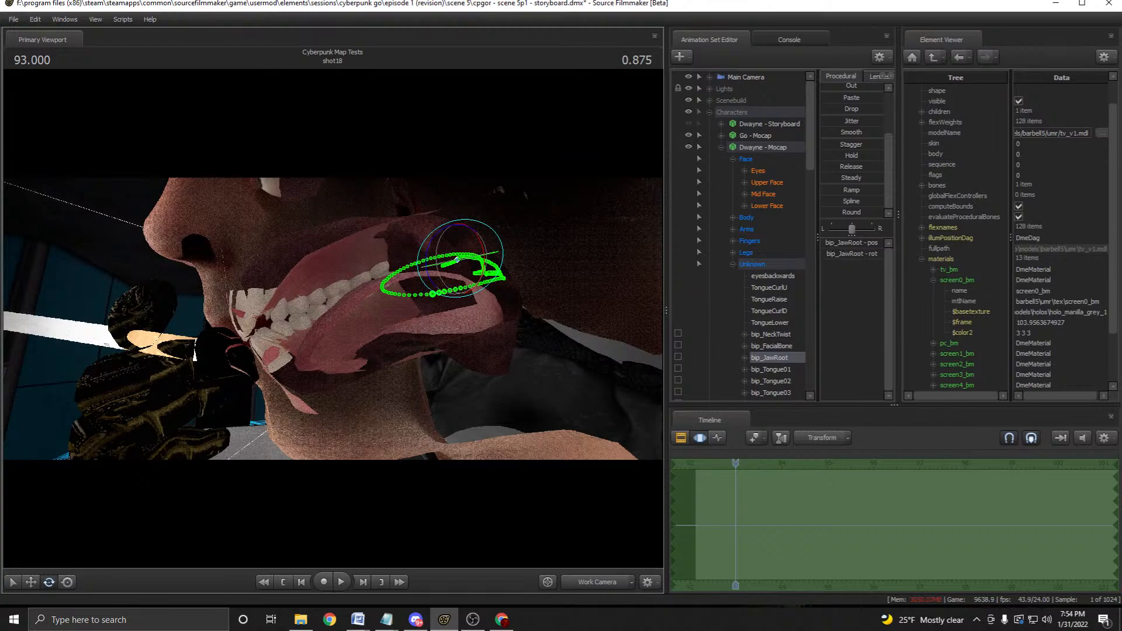
key(s)
key(w)
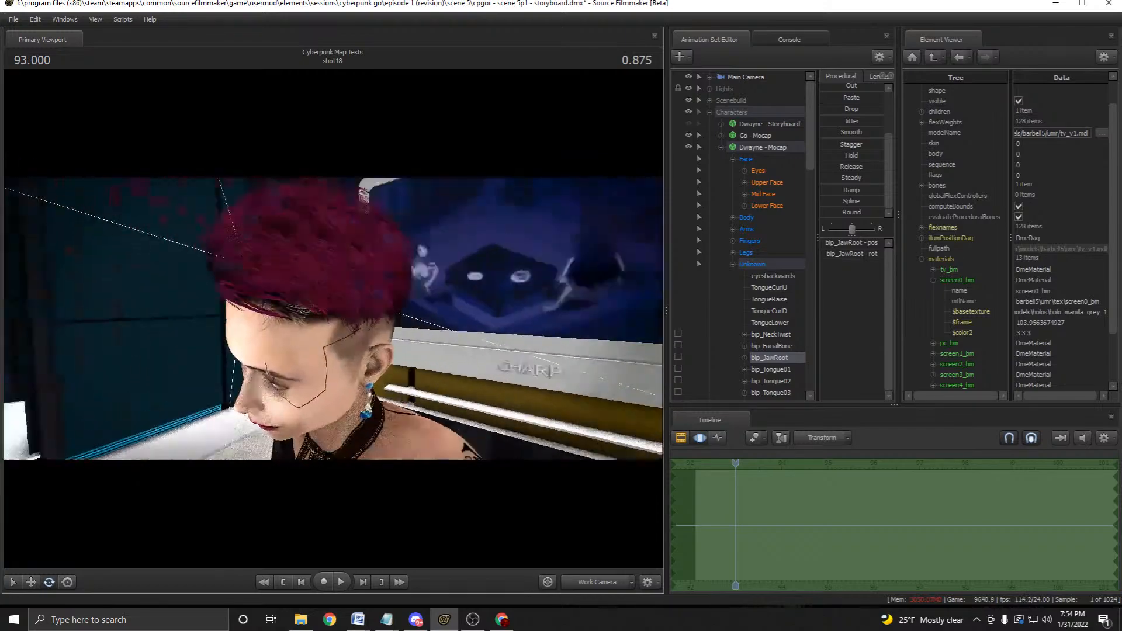
key(x)
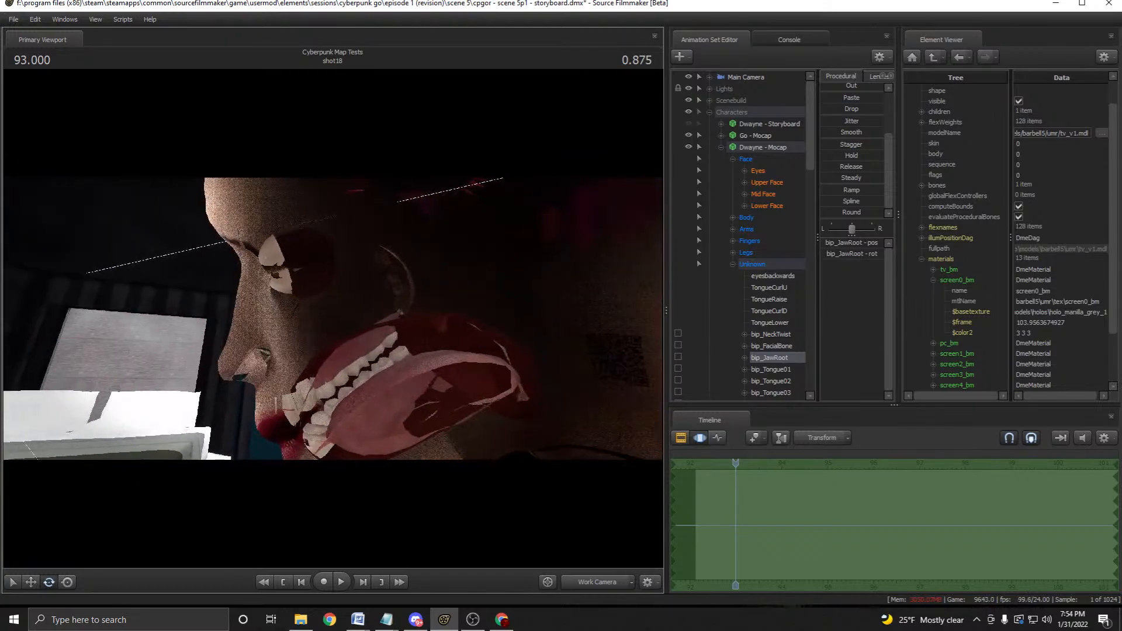
key(z)
key(z)
key(s)
key(w)
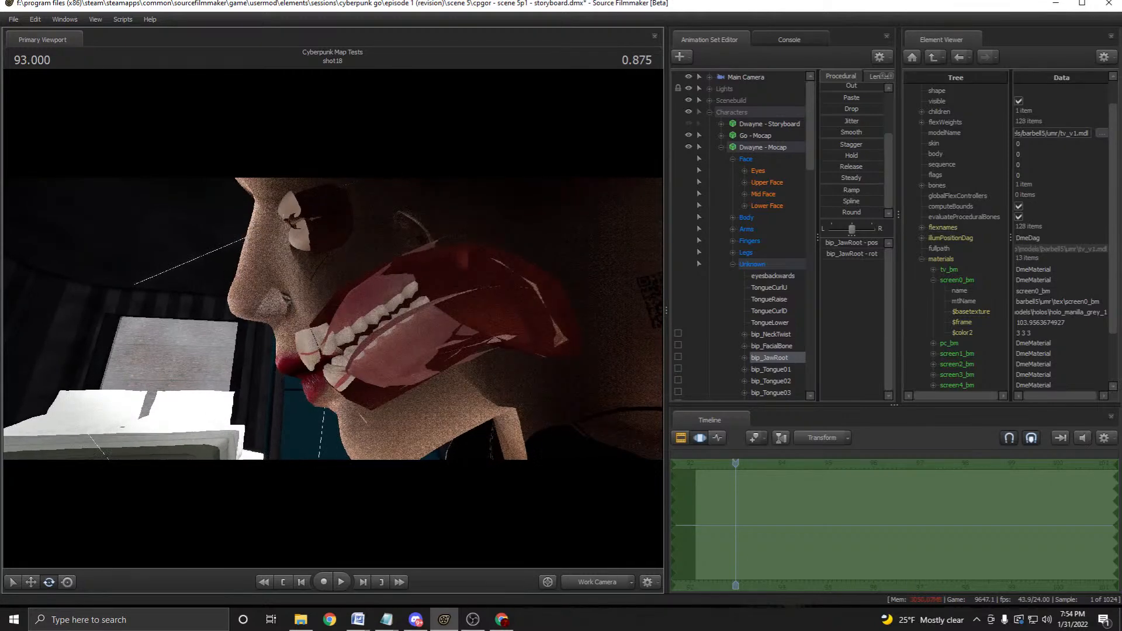
Collapse Dwayne - Mocap, and show the bones in the Unknown group of Go - Mocap with its Lower Face group collapsed.
click(721, 147)
click(721, 136)
click(766, 194)
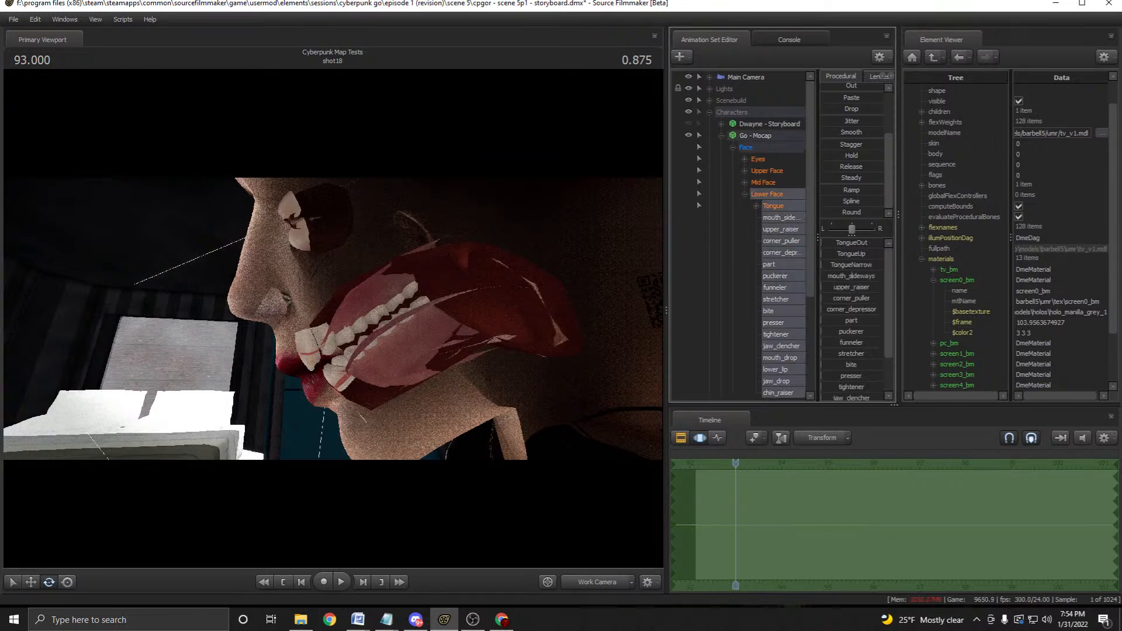
scroll(767, 194, down, 1)
click(745, 159)
click(732, 252)
scroll(772, 263, down, 3)
click(774, 264)
scroll(774, 264, down, 3)
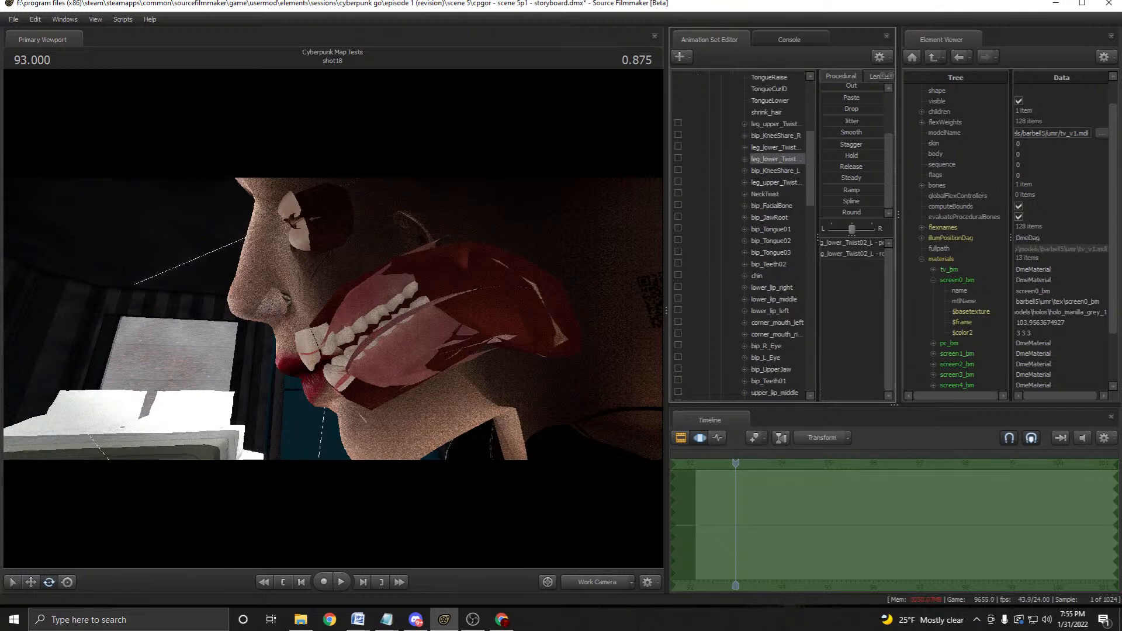
Look through Go's Unknown controls, checking corner_mouth_right, bip_UpperJaw, eyesbackwards, TongueLower and shrink_hair.
click(777, 334)
scroll(776, 334, down, 1)
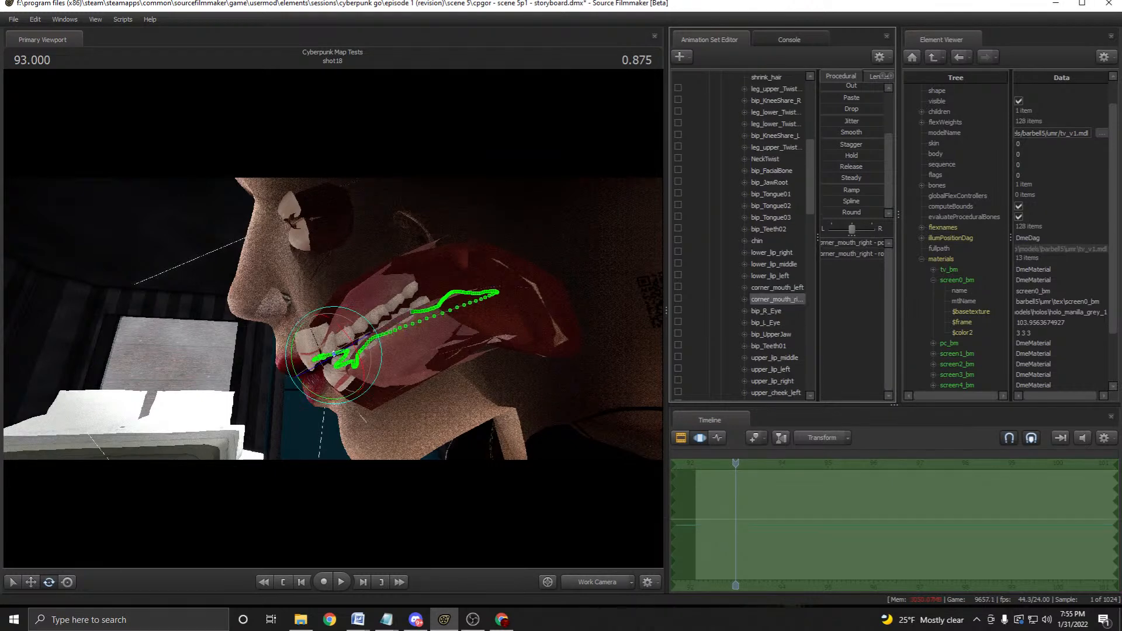
click(773, 334)
scroll(773, 335, down, 5)
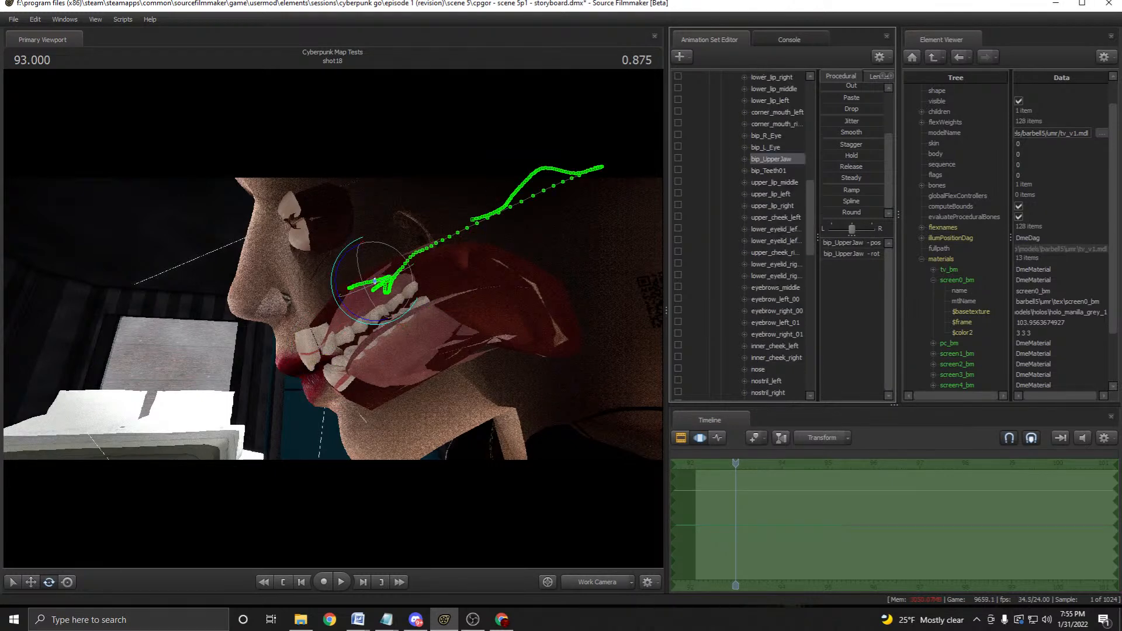
scroll(760, 236, down, 7)
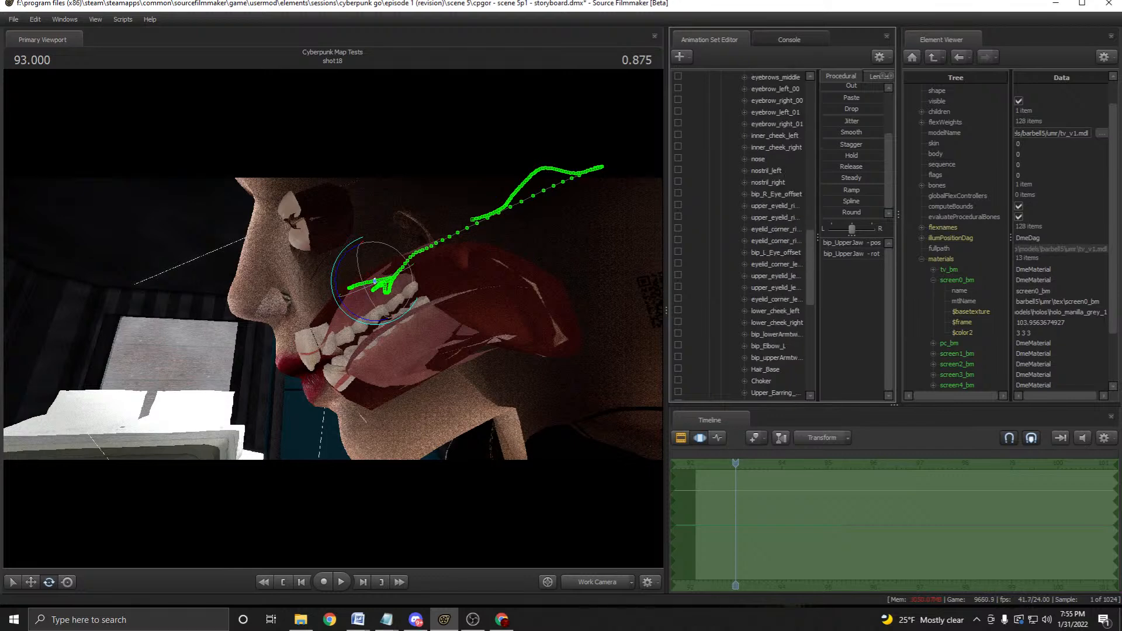
scroll(759, 237, down, 10)
scroll(759, 237, up, 18)
scroll(759, 237, up, 7)
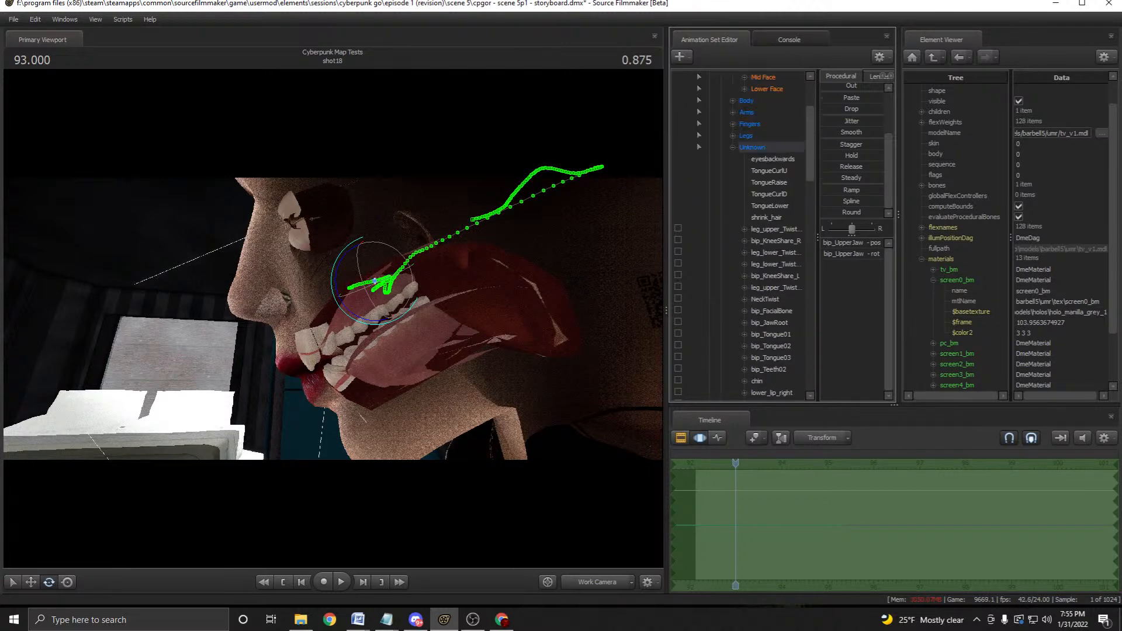
click(773, 159)
click(770, 206)
click(766, 218)
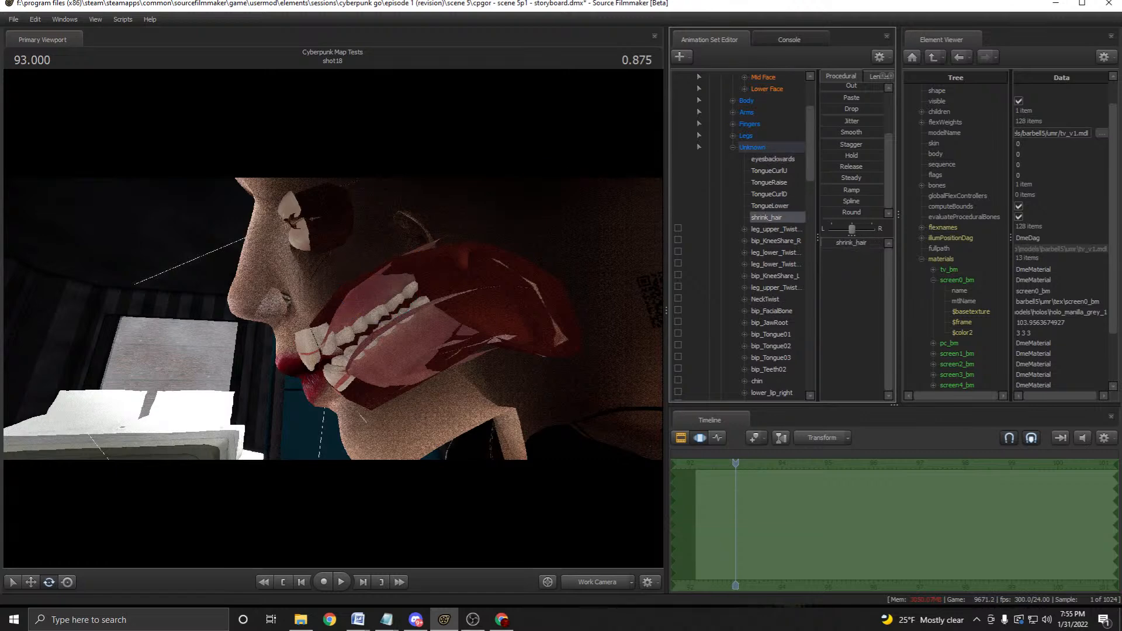
Try rotating Go's bip_JawRoot bone at 93.000 over the whole timeline, and undo it.
click(770, 322)
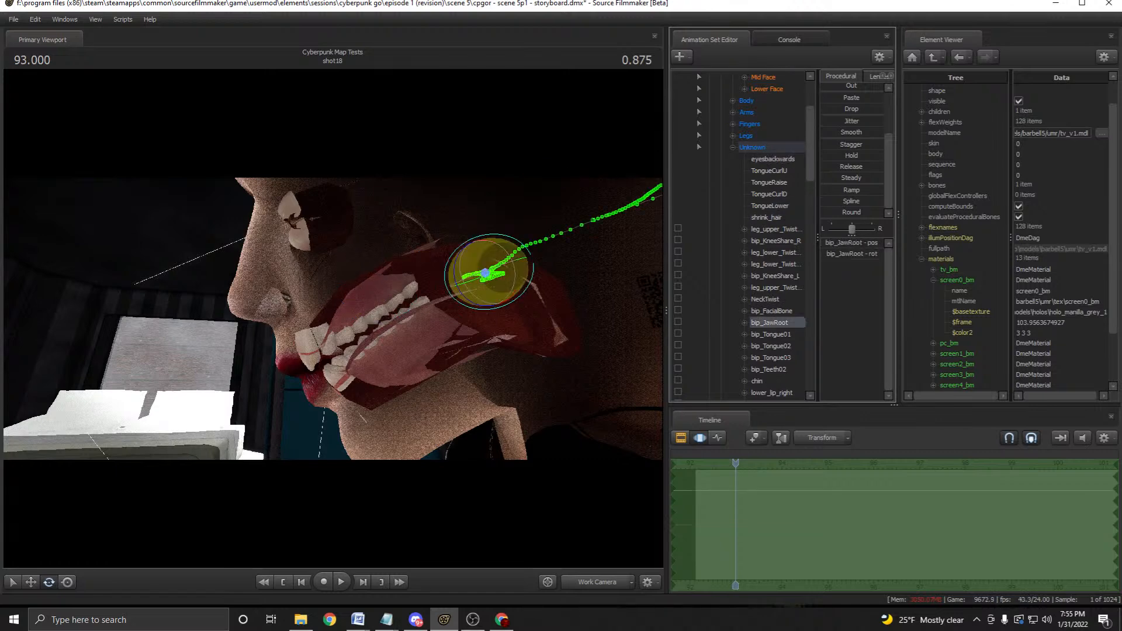
drag(463, 293, 602, 306)
key(ctrl+z)
key(ctrl+z)
Play the shot forward to 93.666, try rotating Go's bip_JawRoot bone there, and undo the rotation.
key(a)
key(space)
key(space)
drag(468, 294, 561, 321)
key(a)
key(w)
key(s)
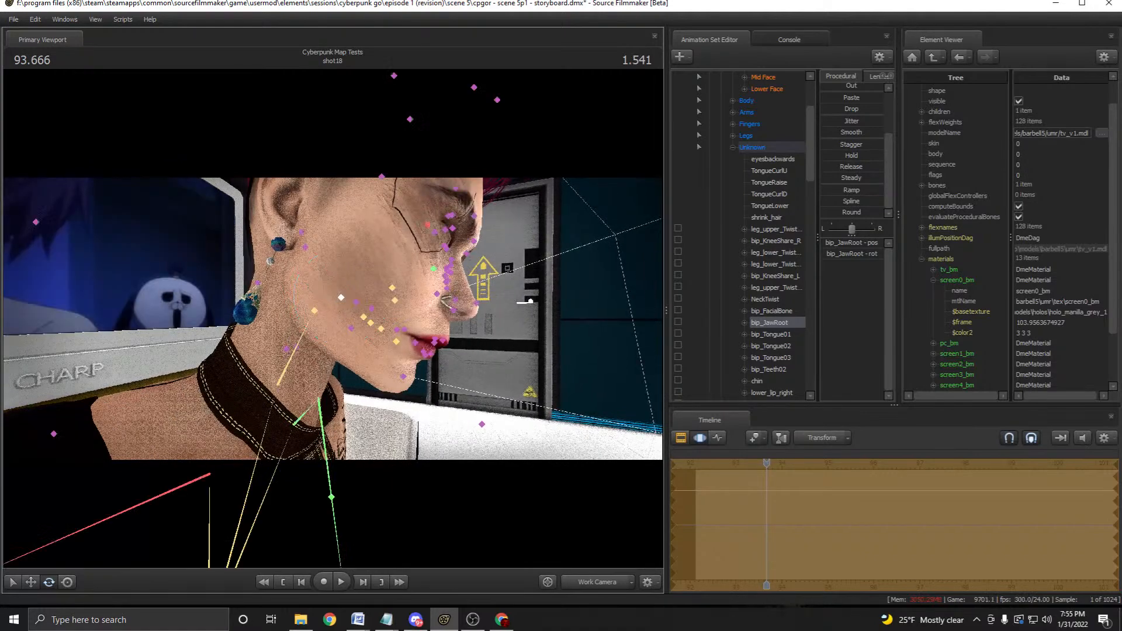
key(ctrl+z)
Inspect Go's teeth from inside the head at 93.666, try another bip_JawRoot rotation, and undo it.
key(d)
drag(333, 318, 106, 298)
key(w)
key(s)
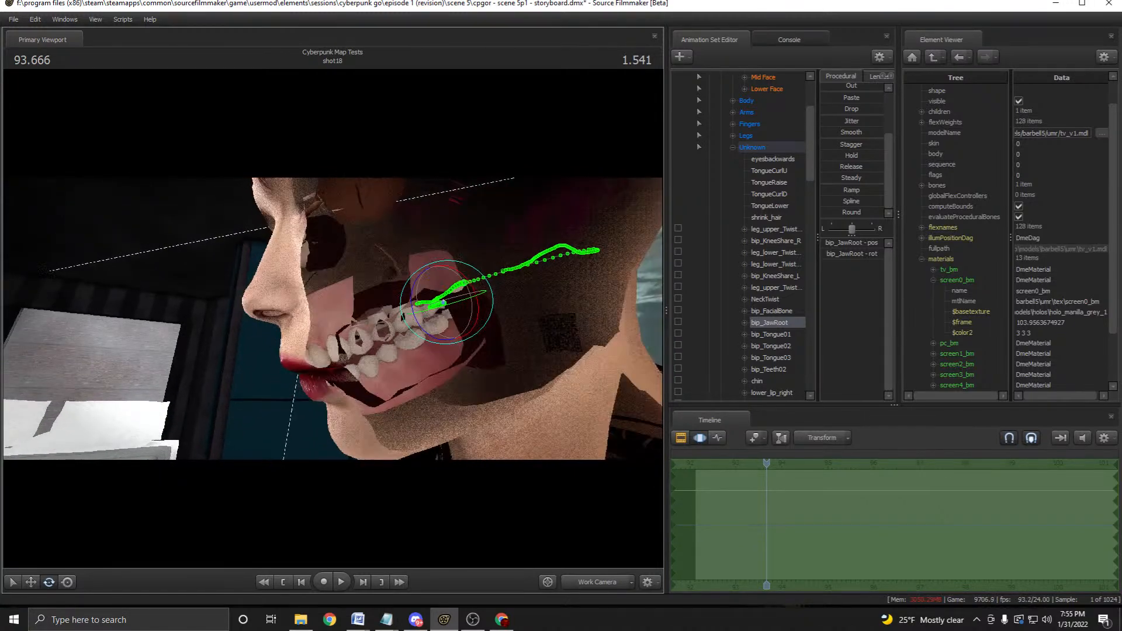
key(w)
drag(431, 315, 293, 281)
key(ctrl+z)
Play back the shot through the Main Camera from 93.666, and return to the Motion Editor with the playhead at 93.291.
key(F1)
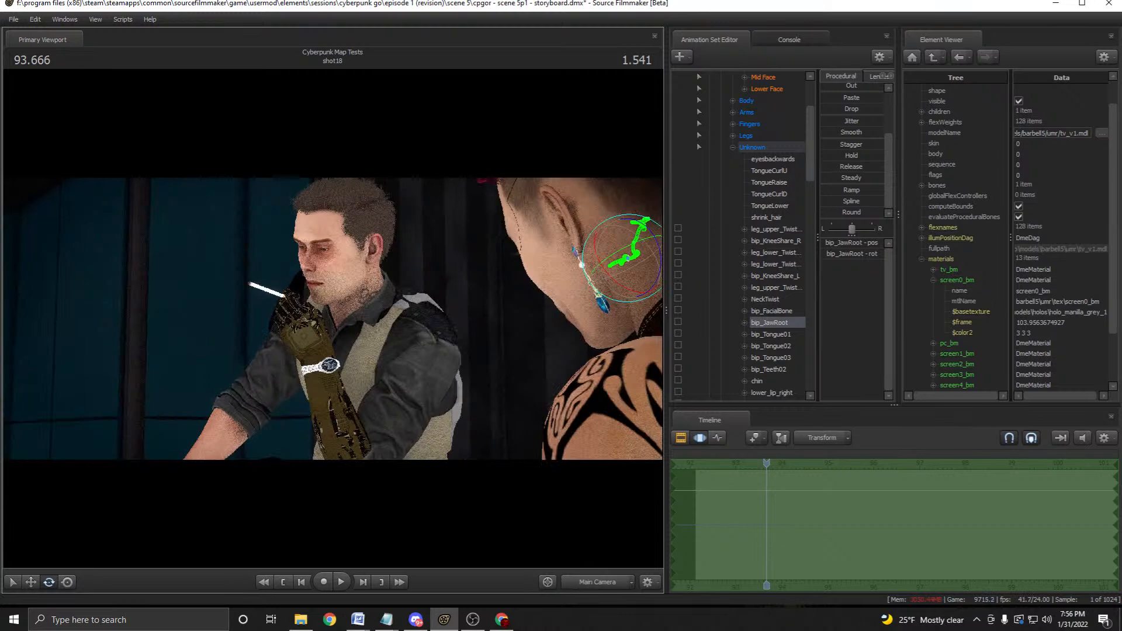
key(space)
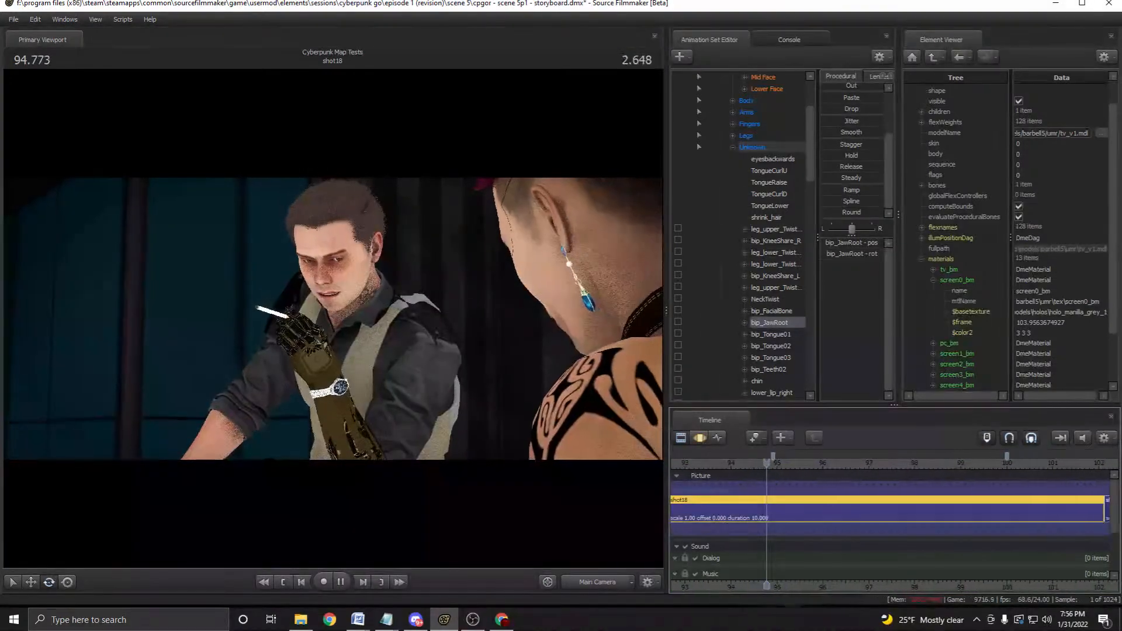
key(space)
key(Down)
key(Right)
key(F2)
Collapse the Unknown group of Go - Mocap, and expand her Lower Face controls.
click(765, 299)
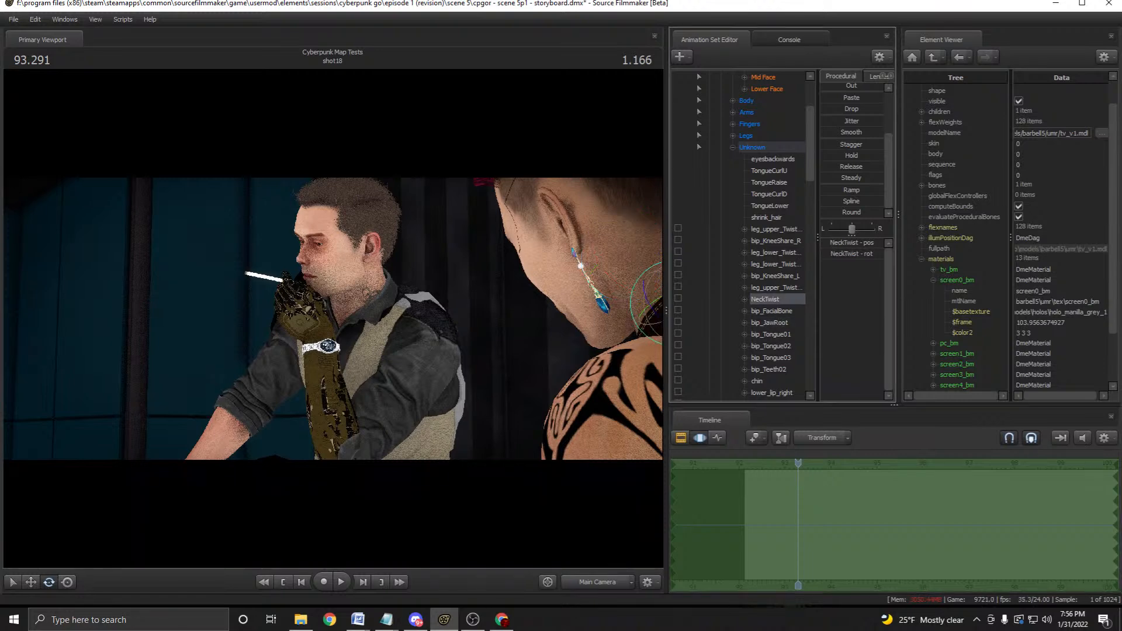
key(Left)
key(Left)
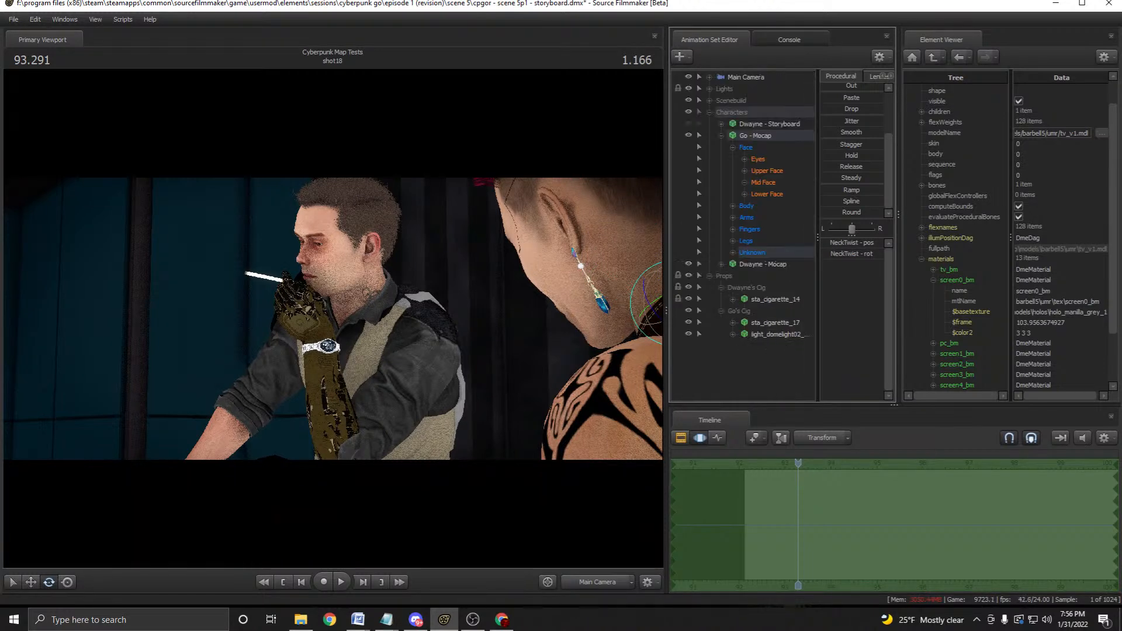
click(767, 193)
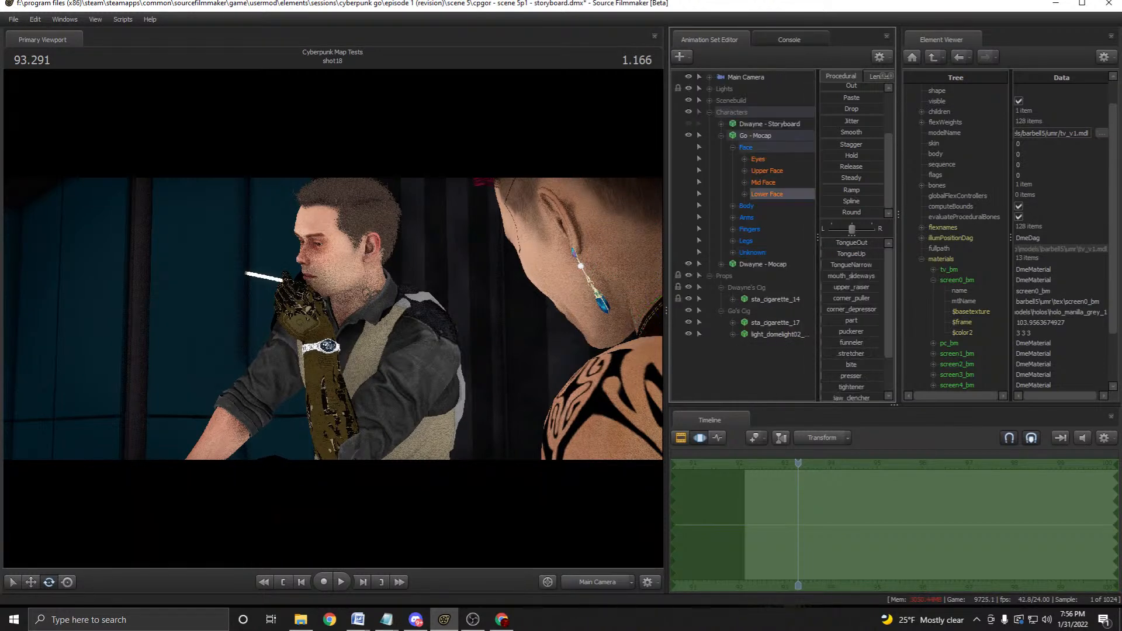
key(Right)
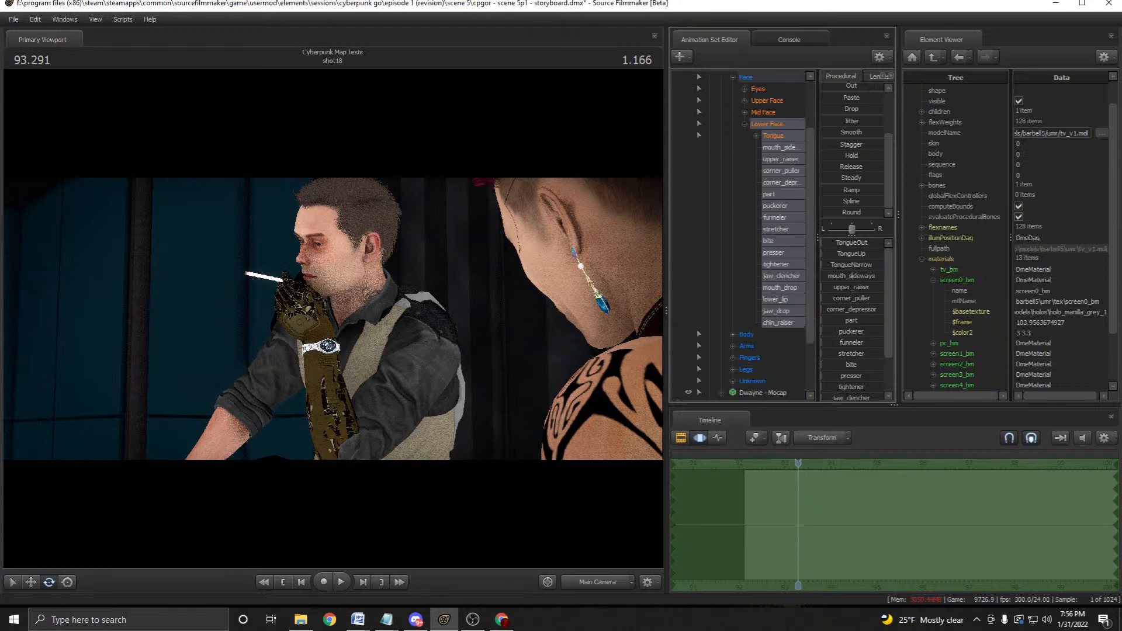
Check the curves of Go's jaw_clencher, part, Tongue and jaw_drop controls.
click(780, 276)
click(769, 194)
click(773, 135)
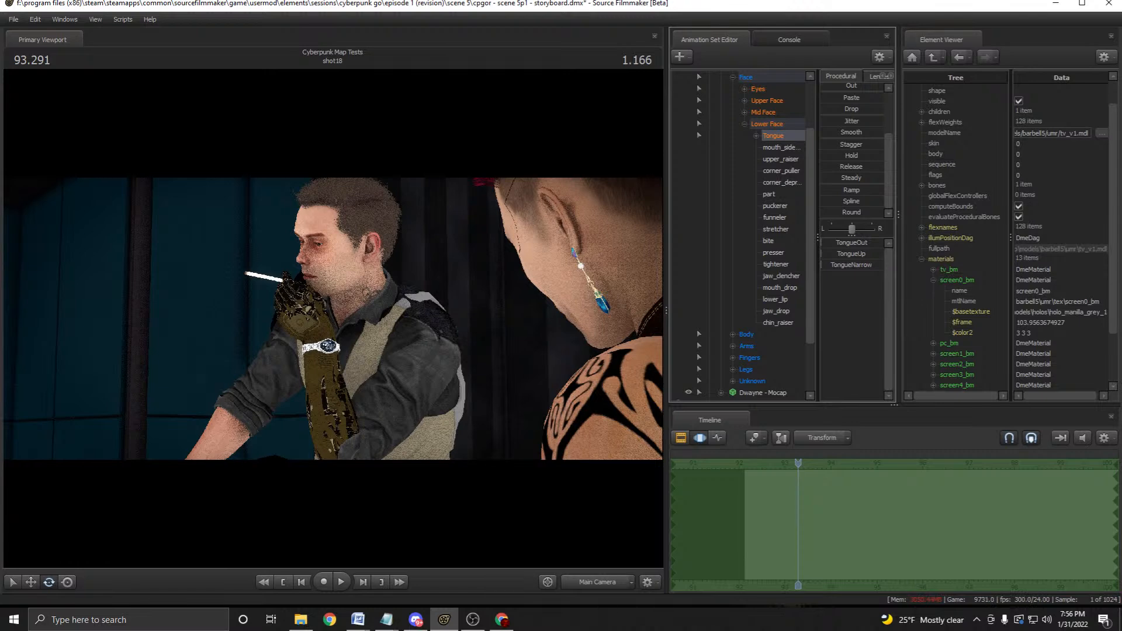
scroll(742, 234, down, 1)
click(776, 276)
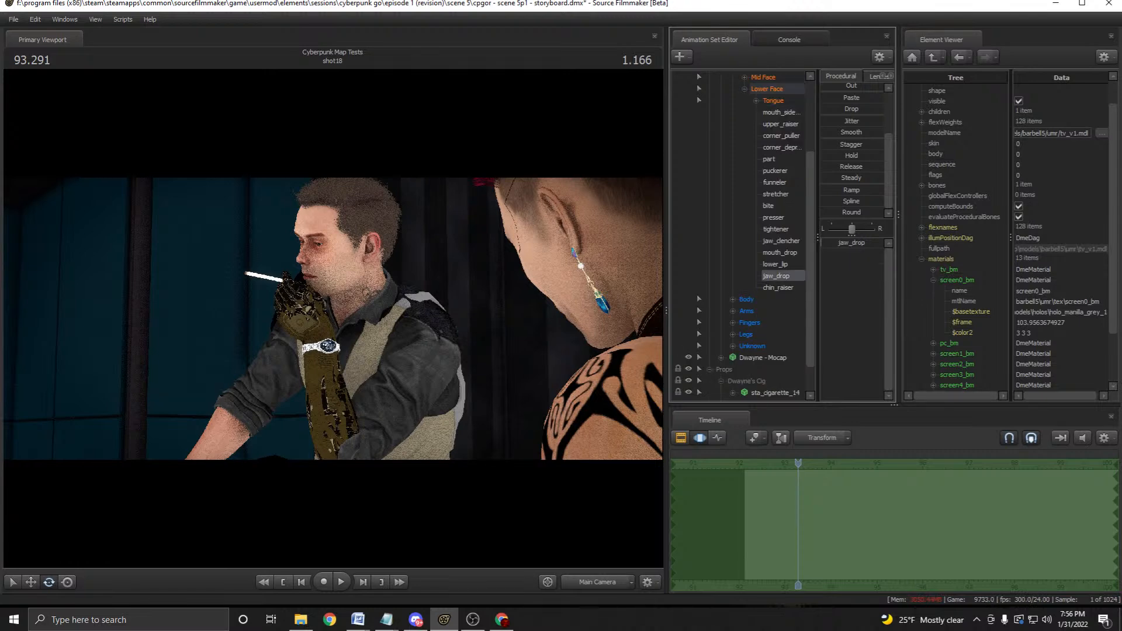
scroll(739, 234, up, 3)
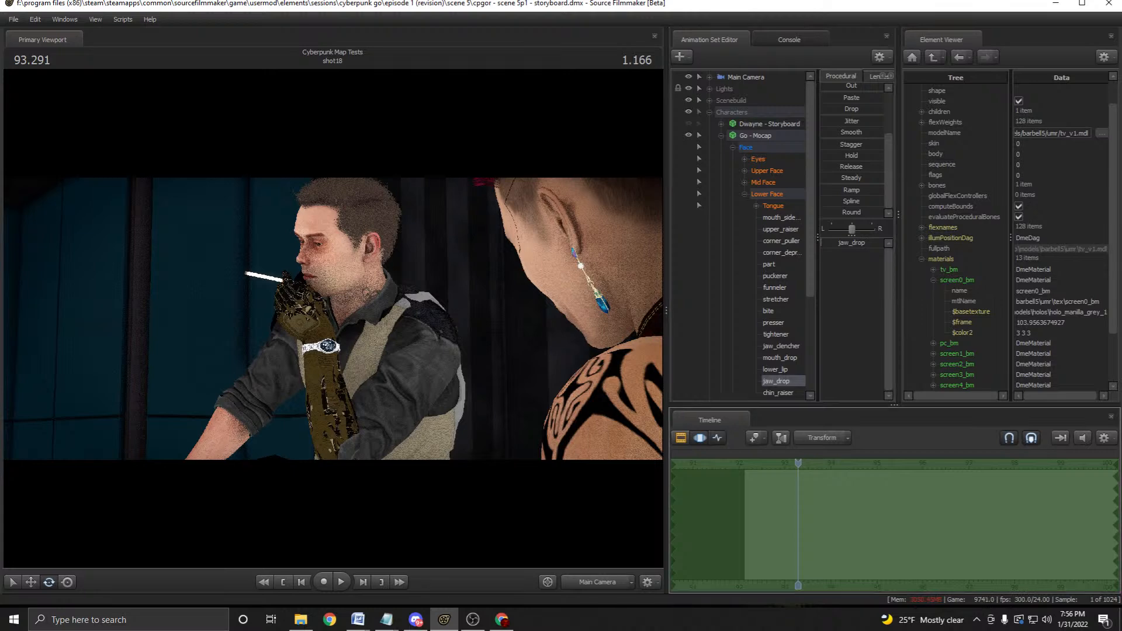
Switch the timeline to the Graph Editor and scrub back to the start of shot18 at 92.166.
key(F4)
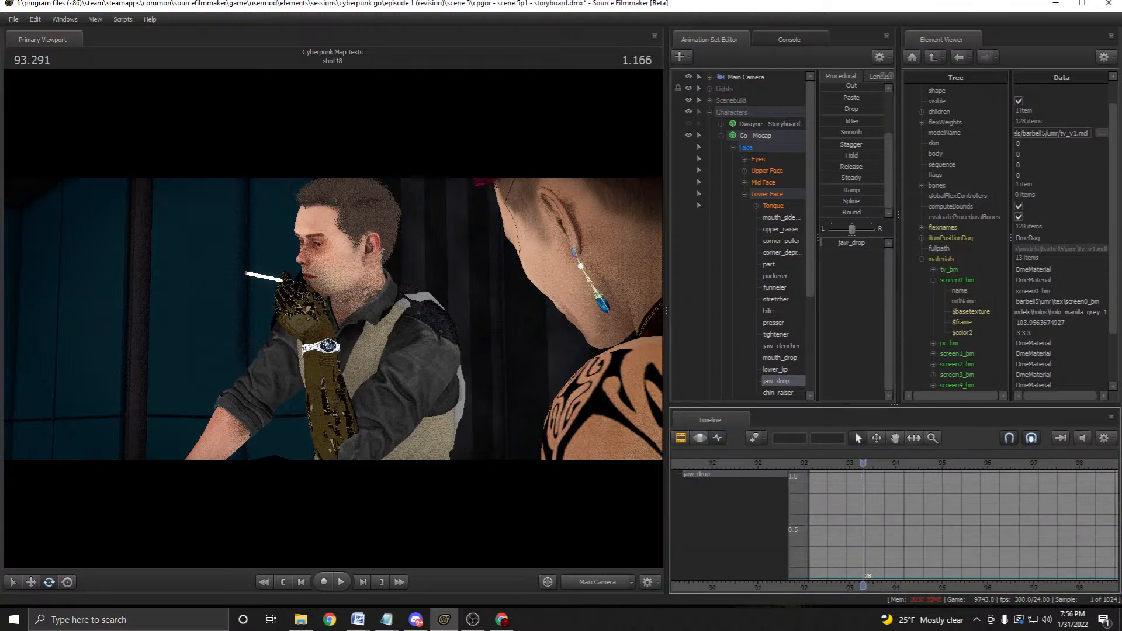
key(Left)
key(Right)
key(Right)
key(Left)
key(Left)
key(Left)
key(Right)
key(Right)
key(Right)
key(Left)
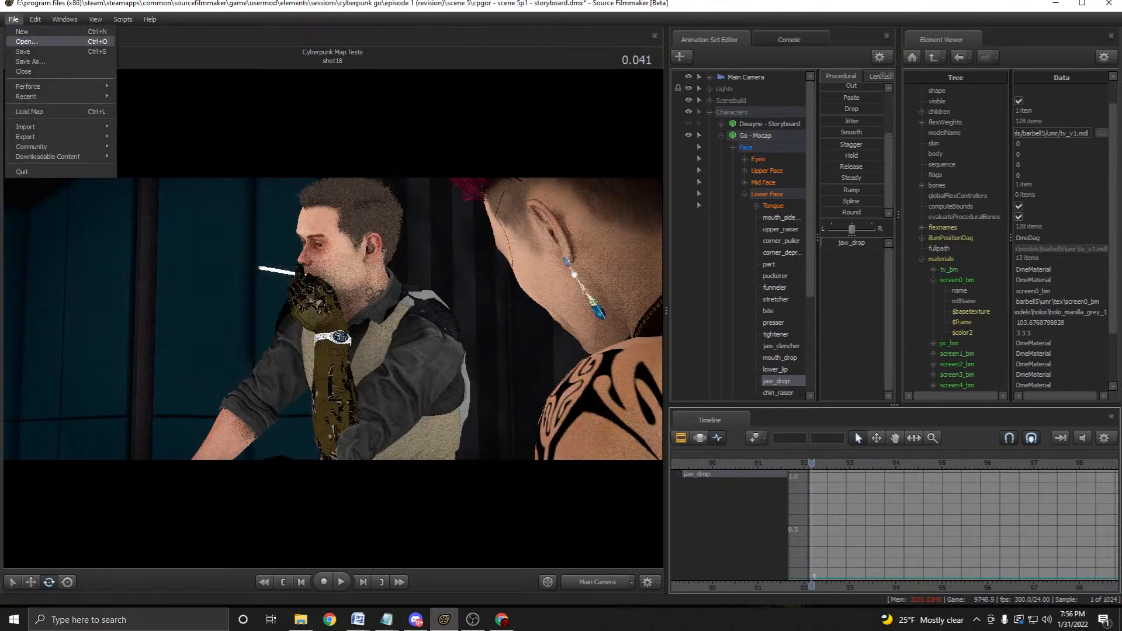
Collapse Go's Lower Face controls, expand her Unknown group, and select the bip_JawRoot bone.
scroll(739, 234, down, 4)
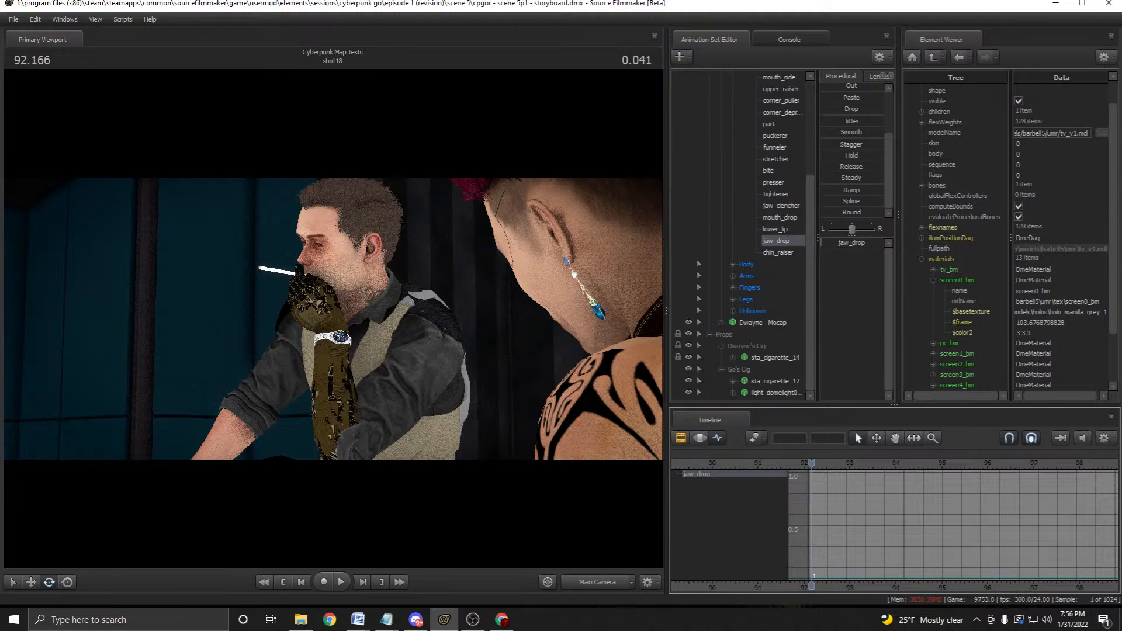
scroll(740, 234, up, 4)
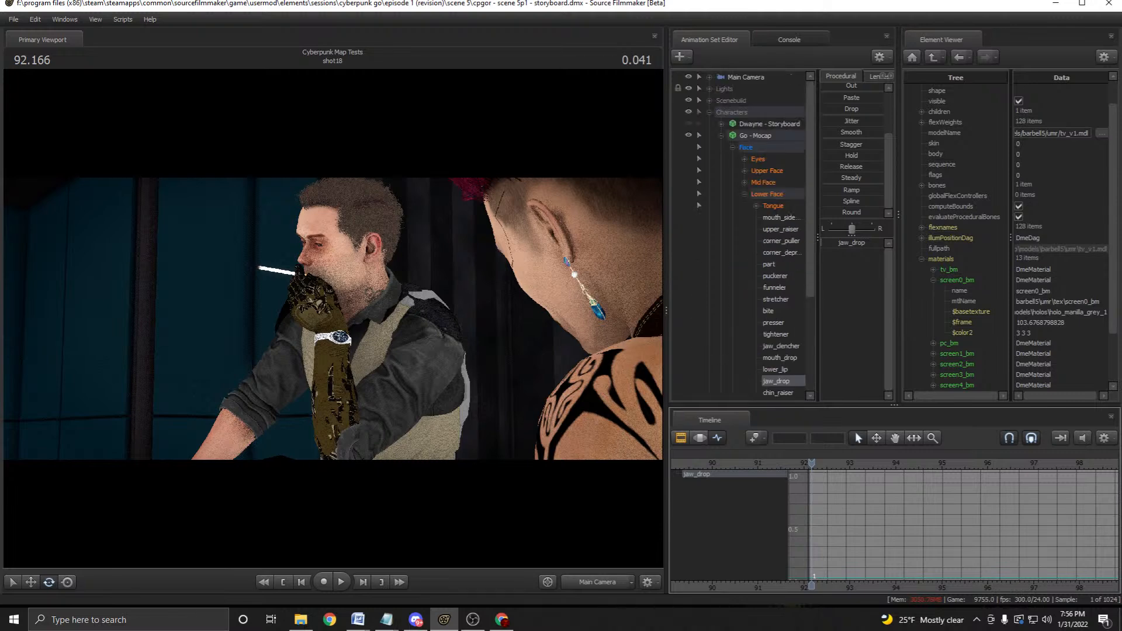
key(Left)
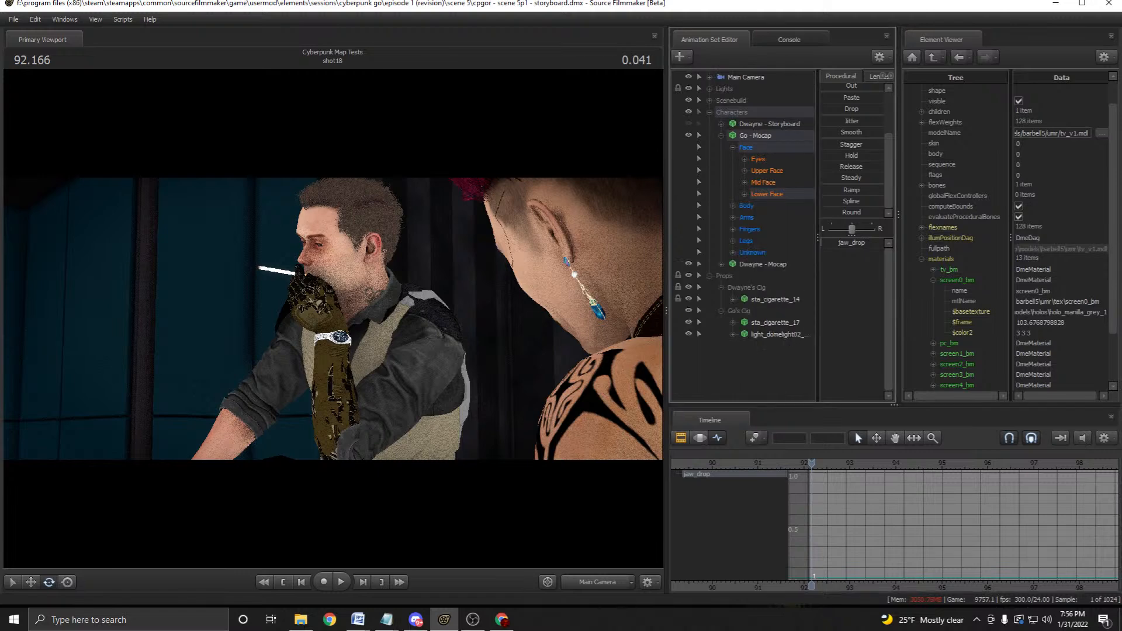
key(Right)
scroll(742, 233, down, 5)
click(769, 182)
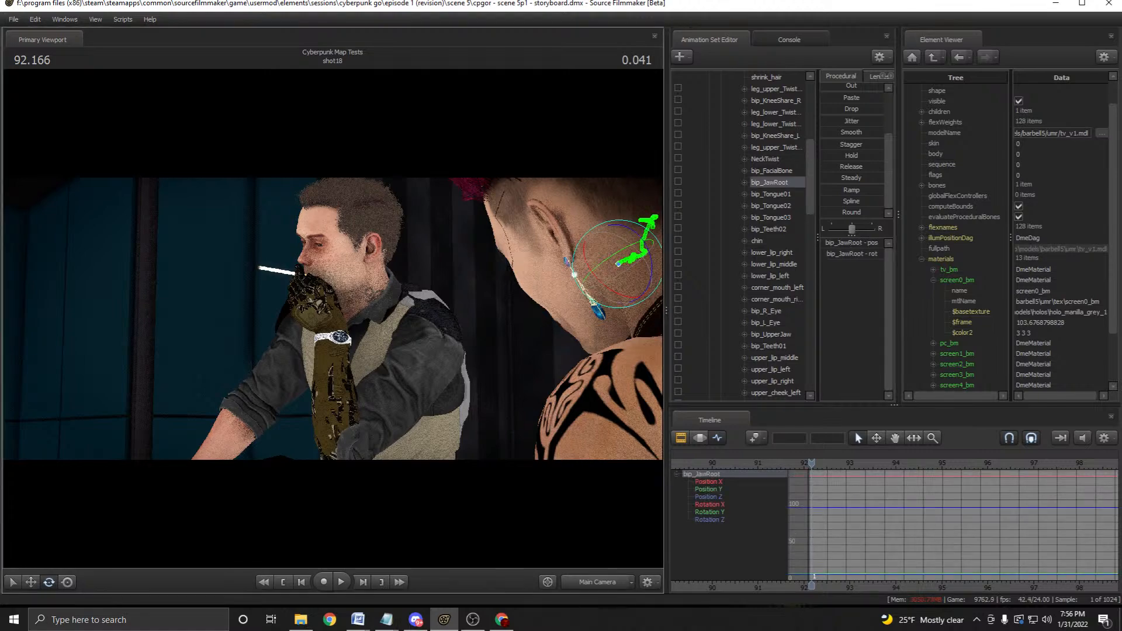
In the Work Camera with a view inside Go's head, key bip_JawRoot at 92.125, 93.000 and 94.000.
key(F4)
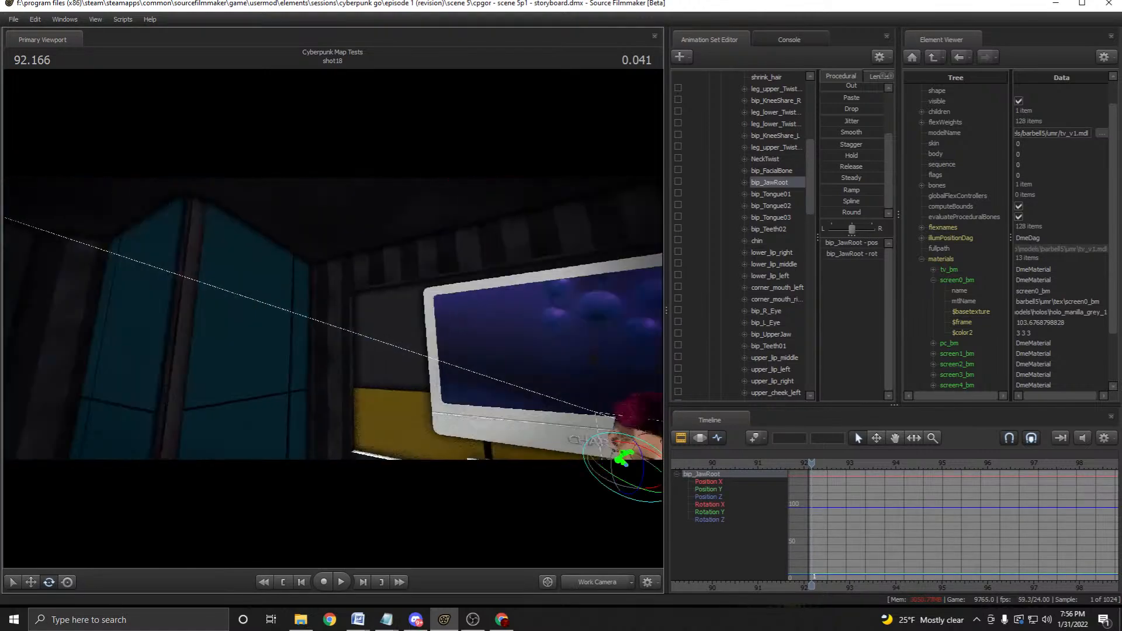
drag(333, 315, 333, 315)
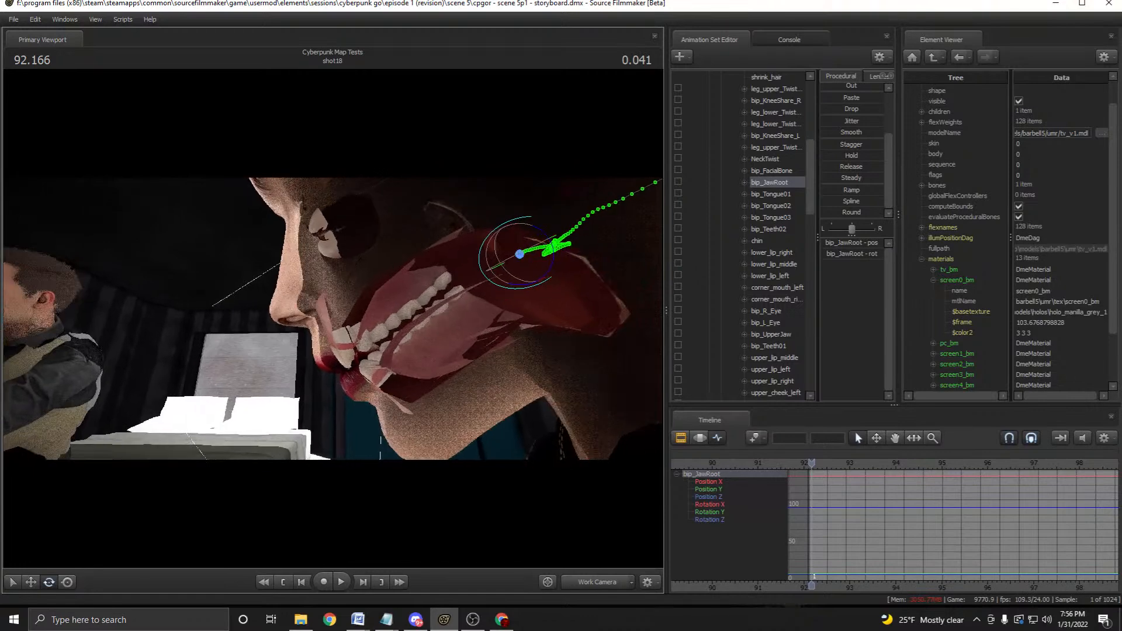
scroll(952, 526, up, 3)
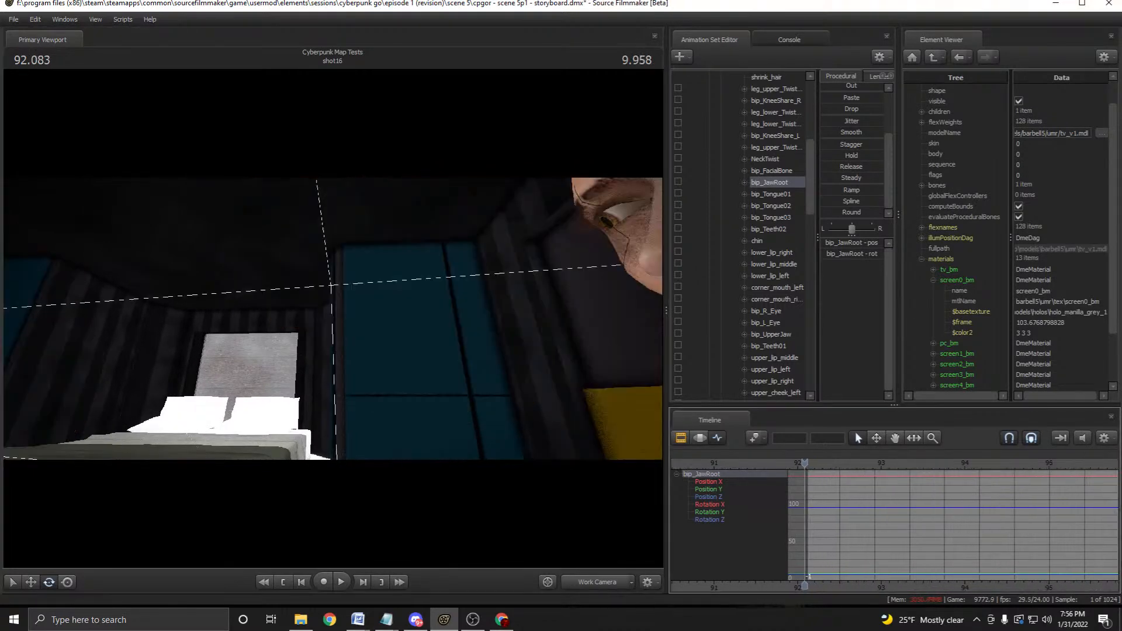
key(Left)
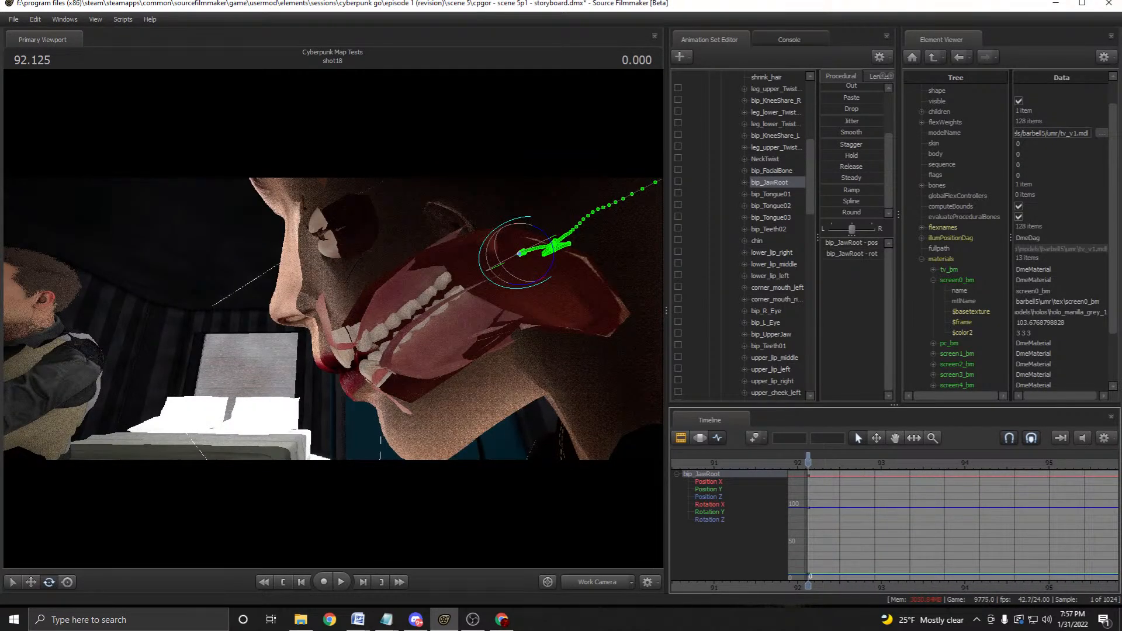
key(space)
key(space)
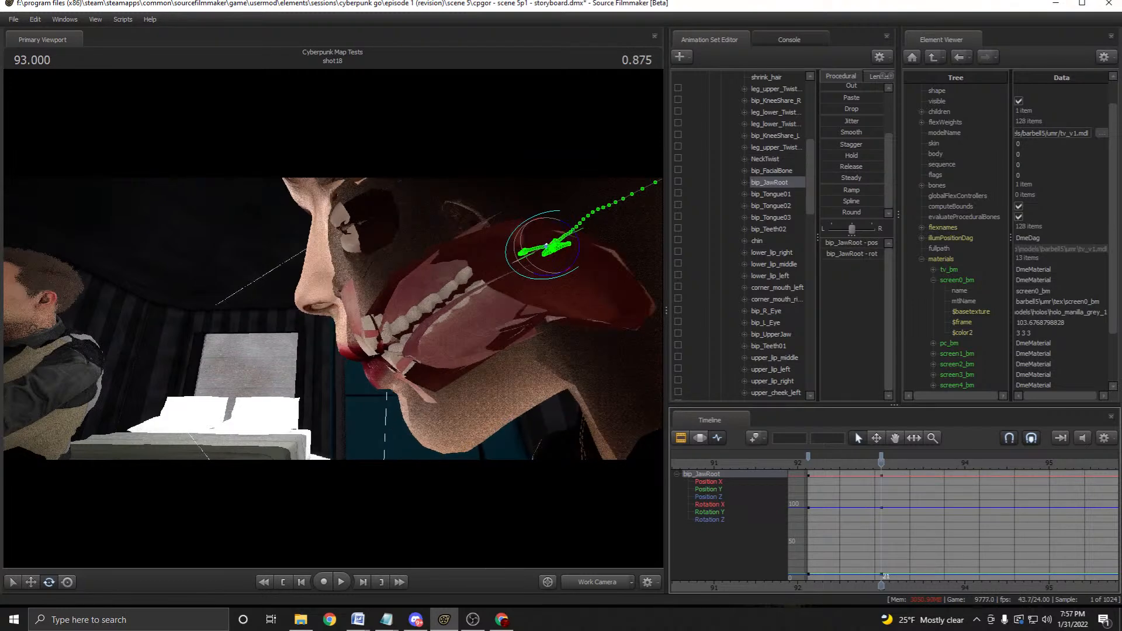
key(Up)
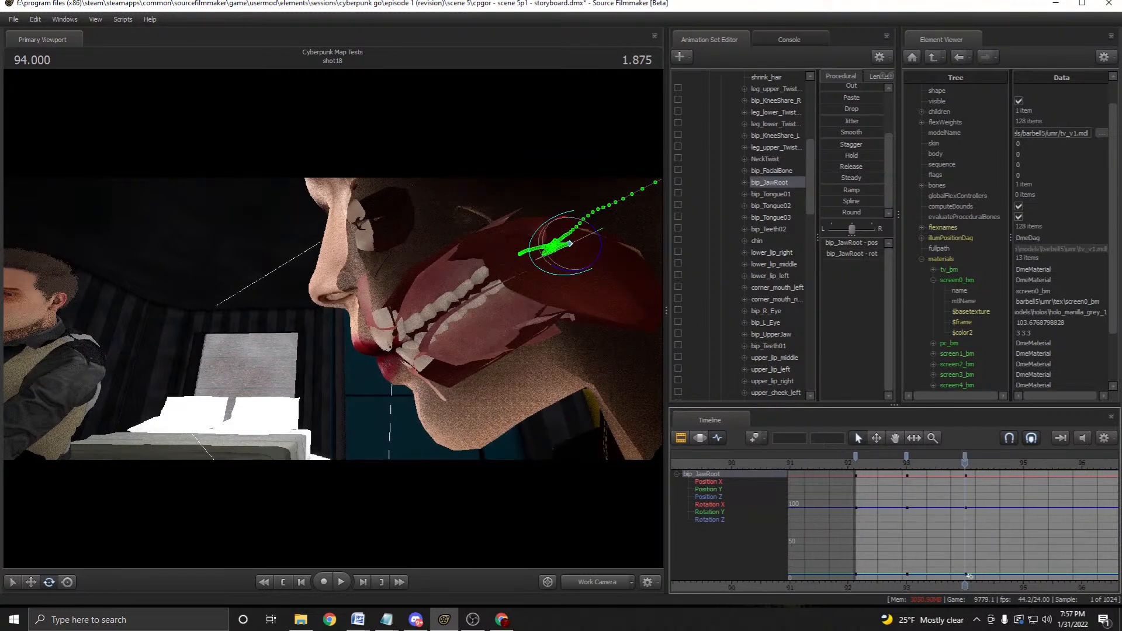
Scrub through the keyed range, return to 93.000, and rotate bip_JawRoot down to open Go's mouth.
key(Left)
key(Left)
key(Left)
key(Left)
key(Left)
key(Left)
key(Left)
key(Left)
key(Left)
key(Left)
key(Left)
key(Left)
key(Left)
key(Left)
key(Left)
key(Left)
key(Left)
key(Left)
key(Left)
key(Left)
key(Right)
key(Right)
key(Right)
key(Right)
key(Right)
key(Right)
key(Right)
key(Right)
key(Right)
key(Right)
key(Right)
key(Right)
key(Right)
key(Right)
key(Right)
key(Right)
key(Right)
key(Right)
key(Right)
key(Right)
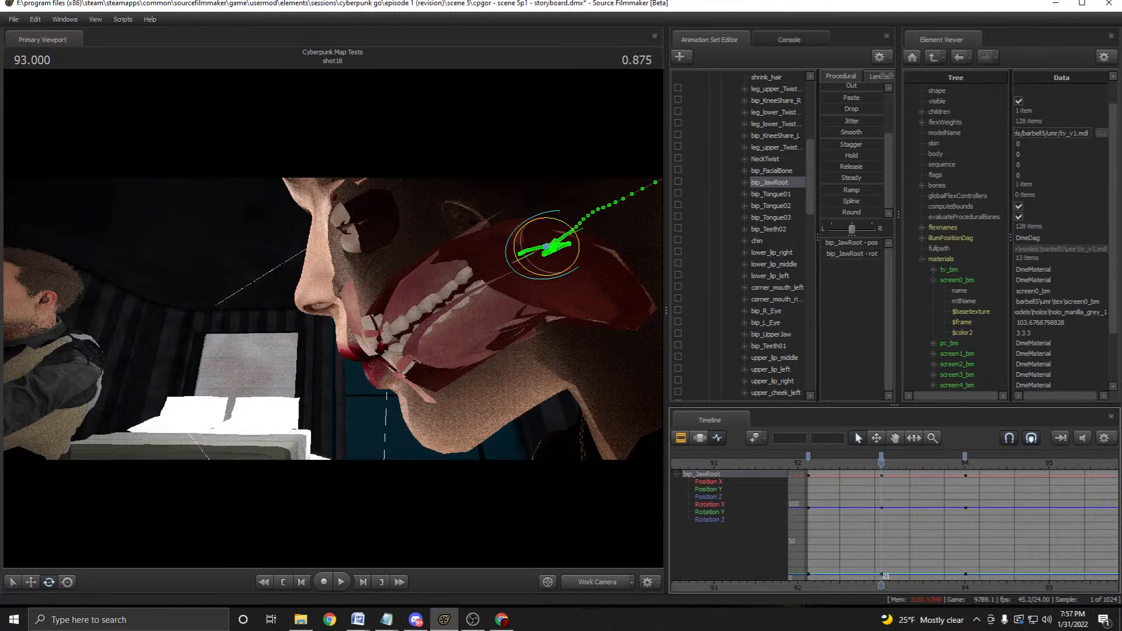
drag(544, 278, 537, 275)
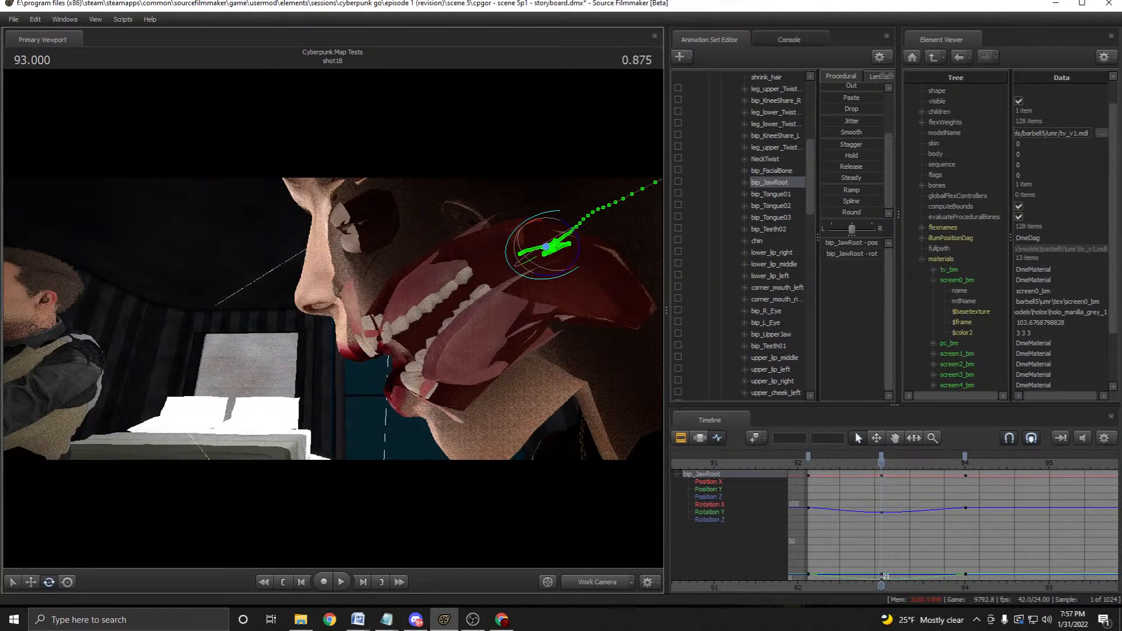
Play back the new jaw opening from inside Go's head, and return to the 93.000 key.
key(space)
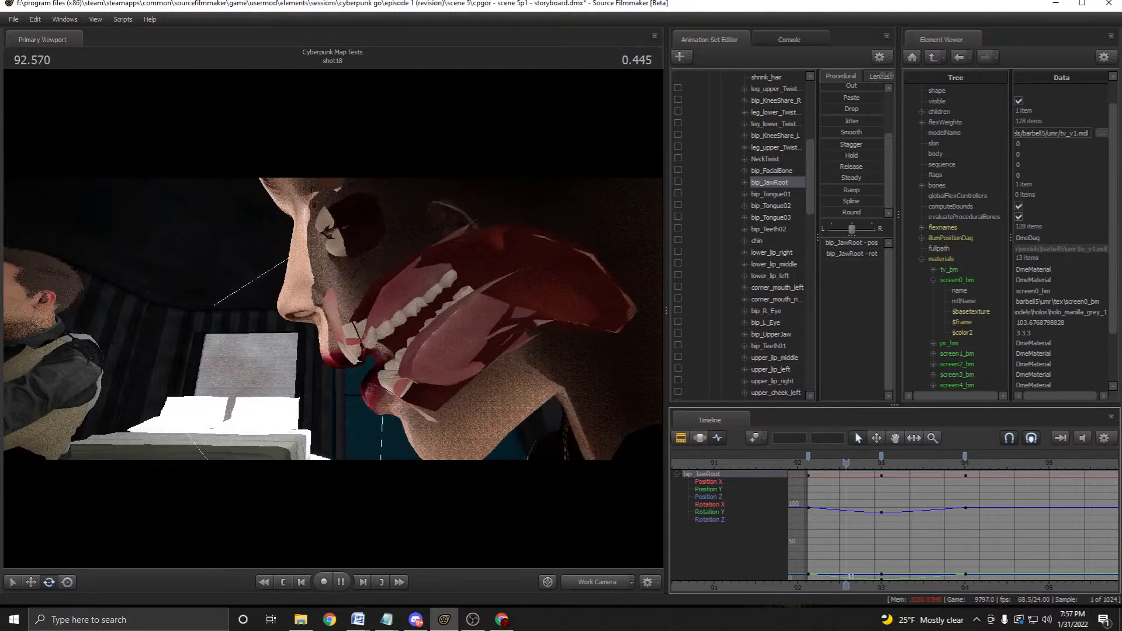
key(space)
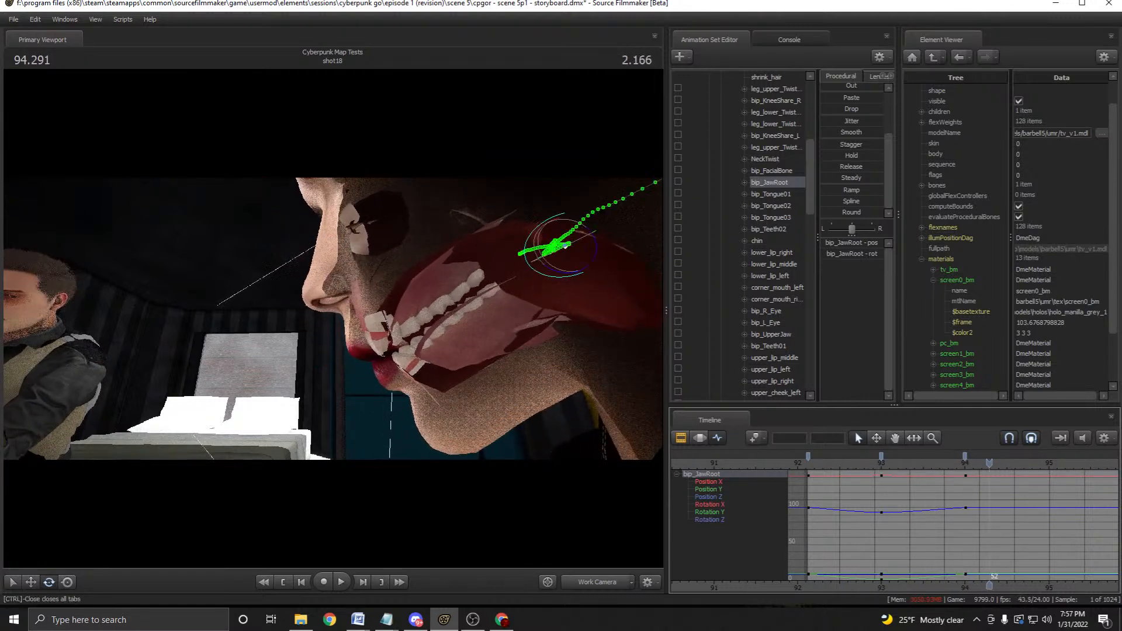
key(space)
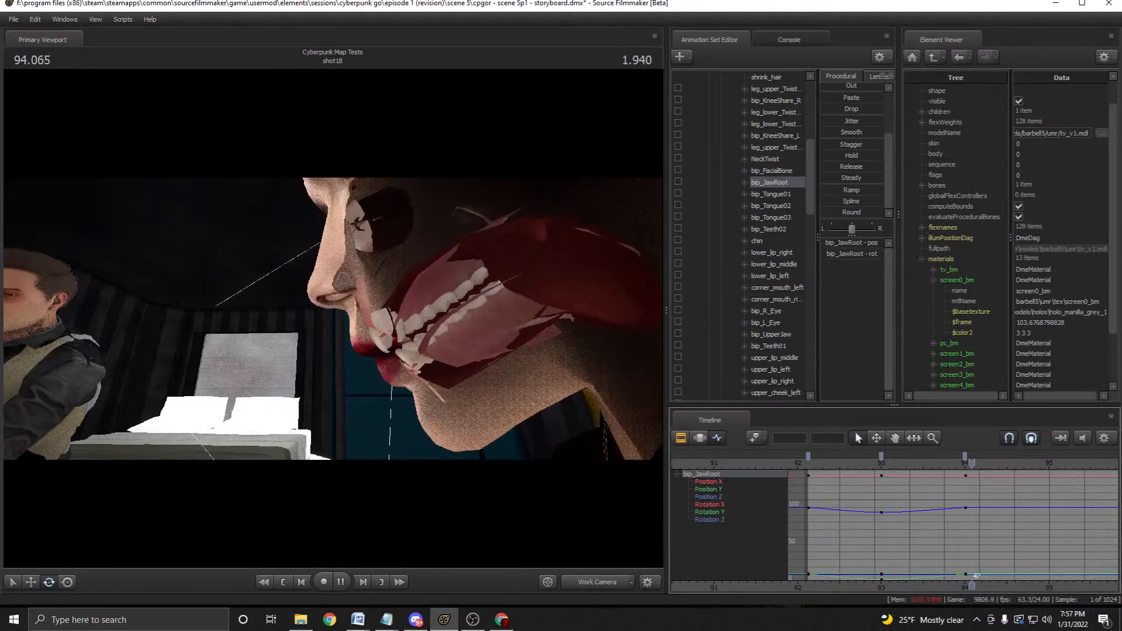
key(space)
key(space)
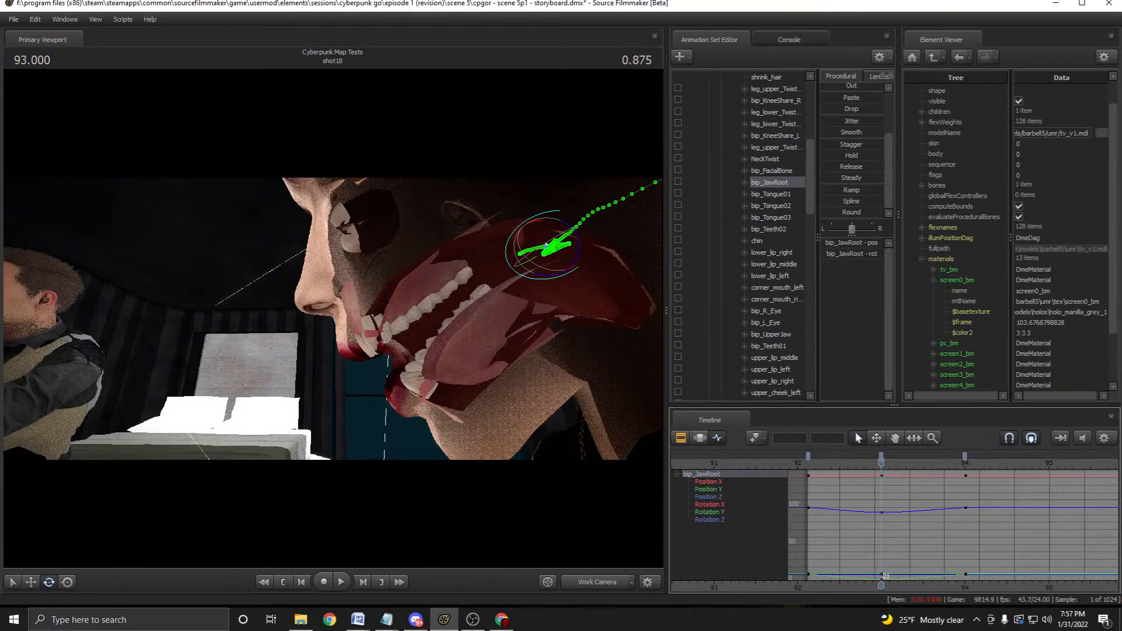
Compare bip_JawRoot's Position Y, Rotation Y and Rotation Z curves, leaving Rotation Y isolated.
scroll(881, 526, down, 1)
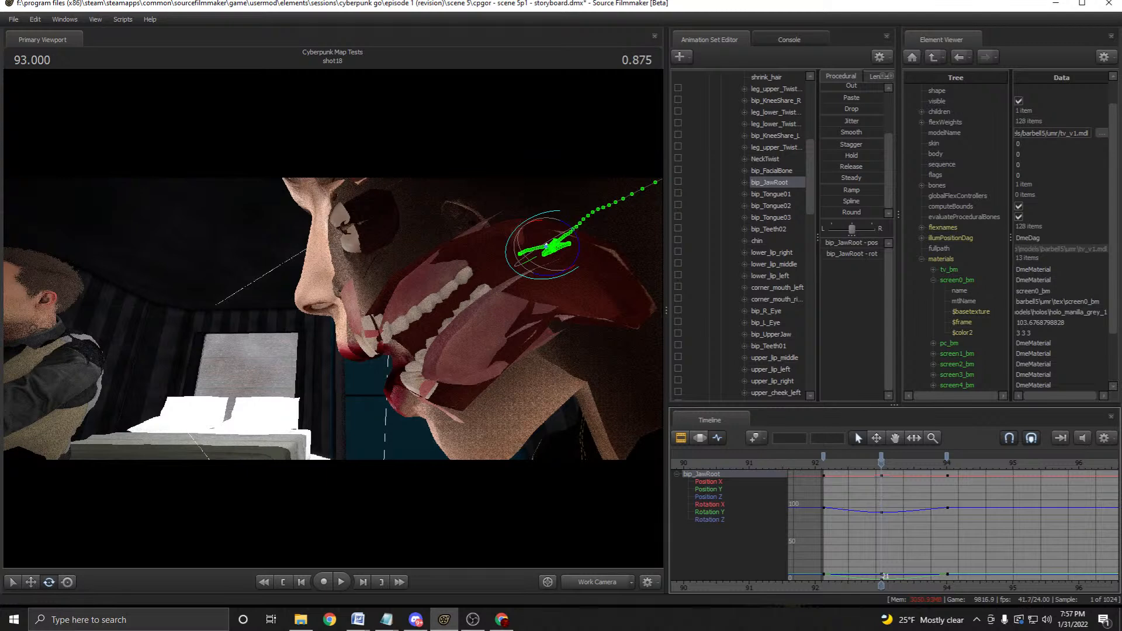
click(709, 489)
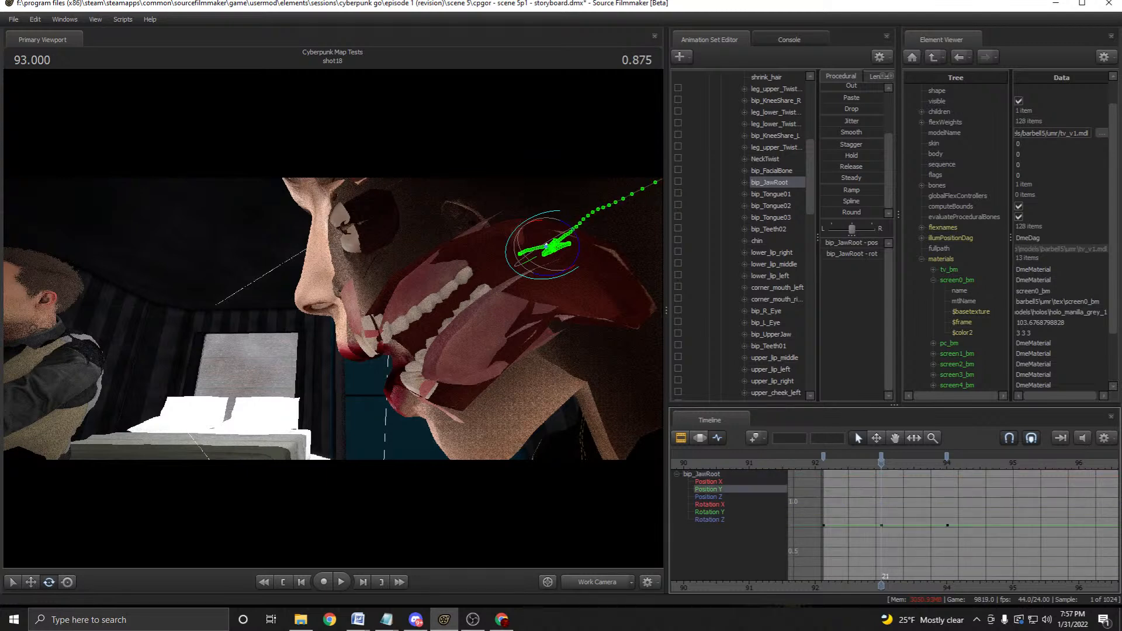
click(710, 512)
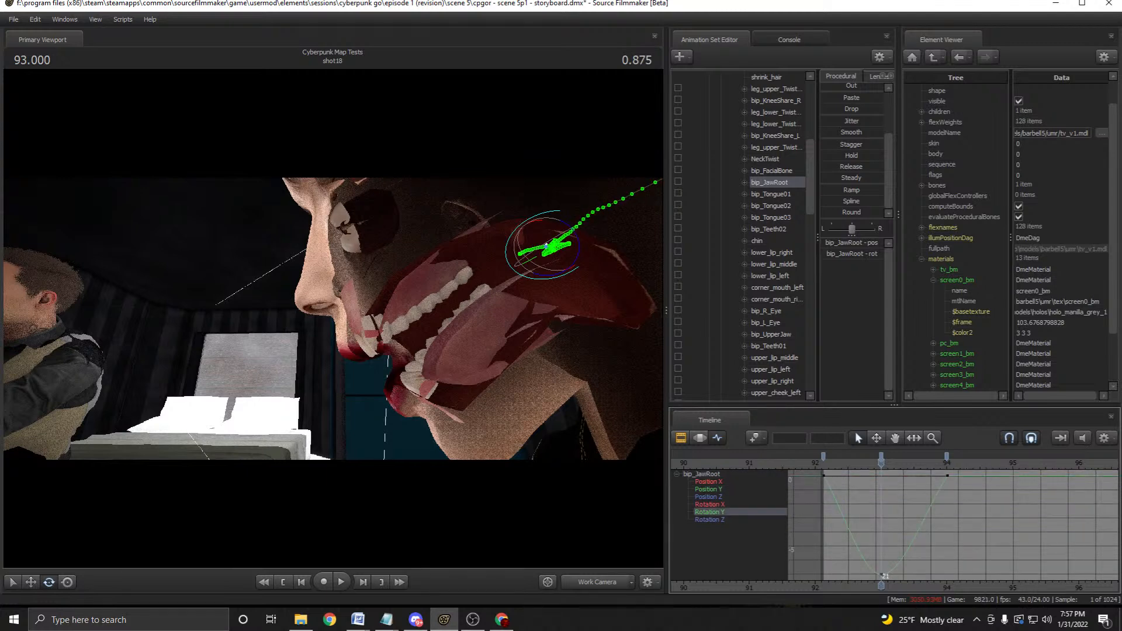
click(709, 519)
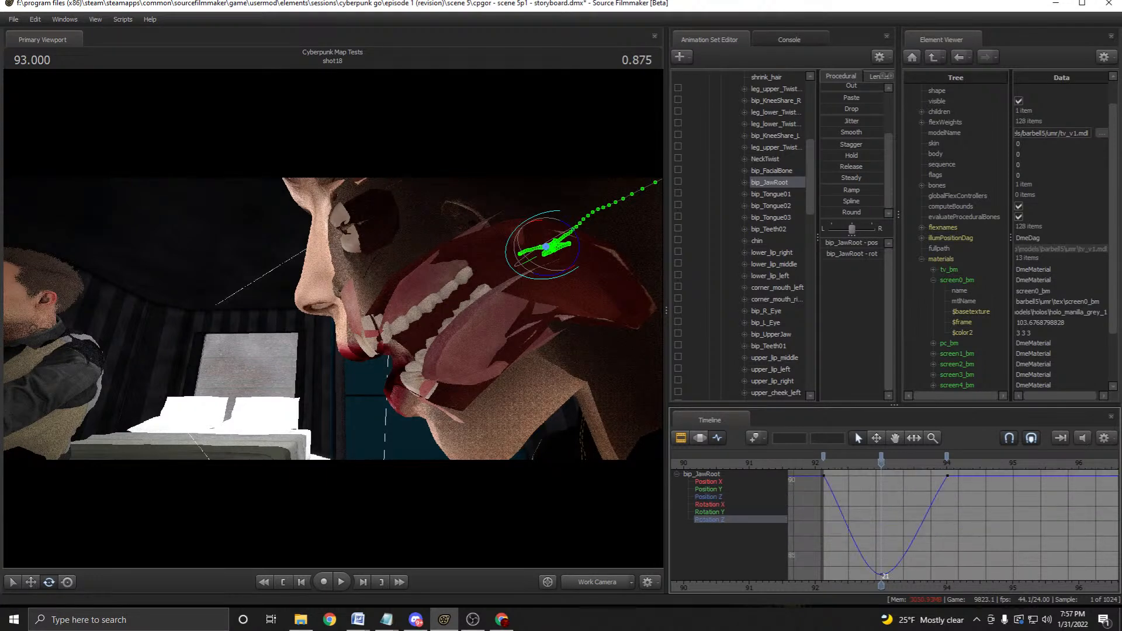
click(709, 512)
click(710, 519)
click(709, 512)
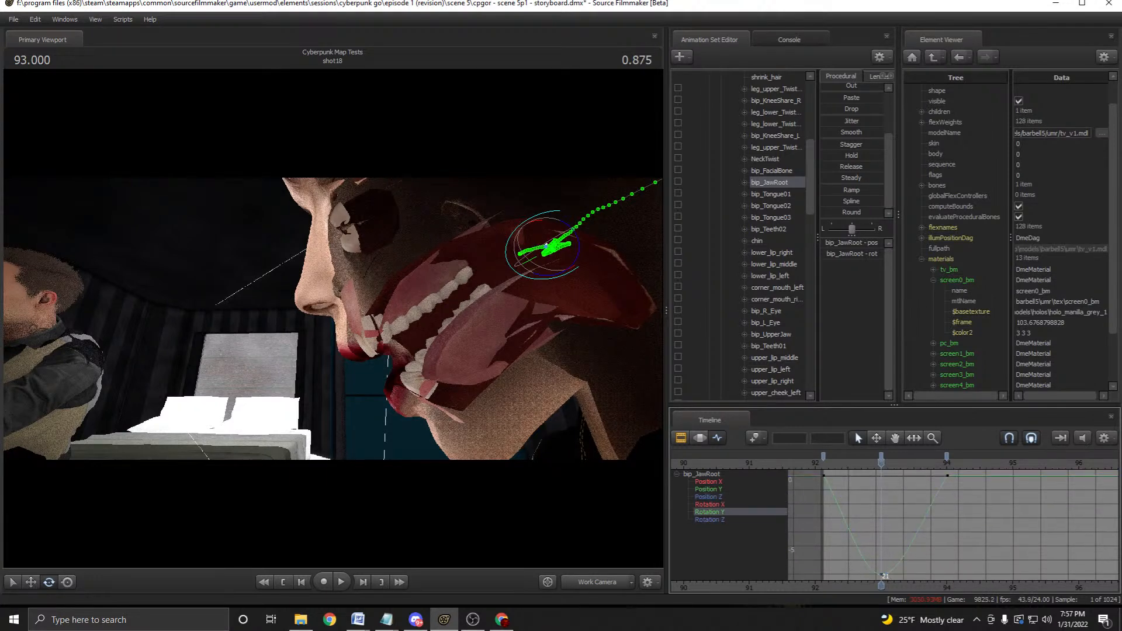
Play back the jaw motion between 92.125 and 94.000 from the front of Go's face.
key(space)
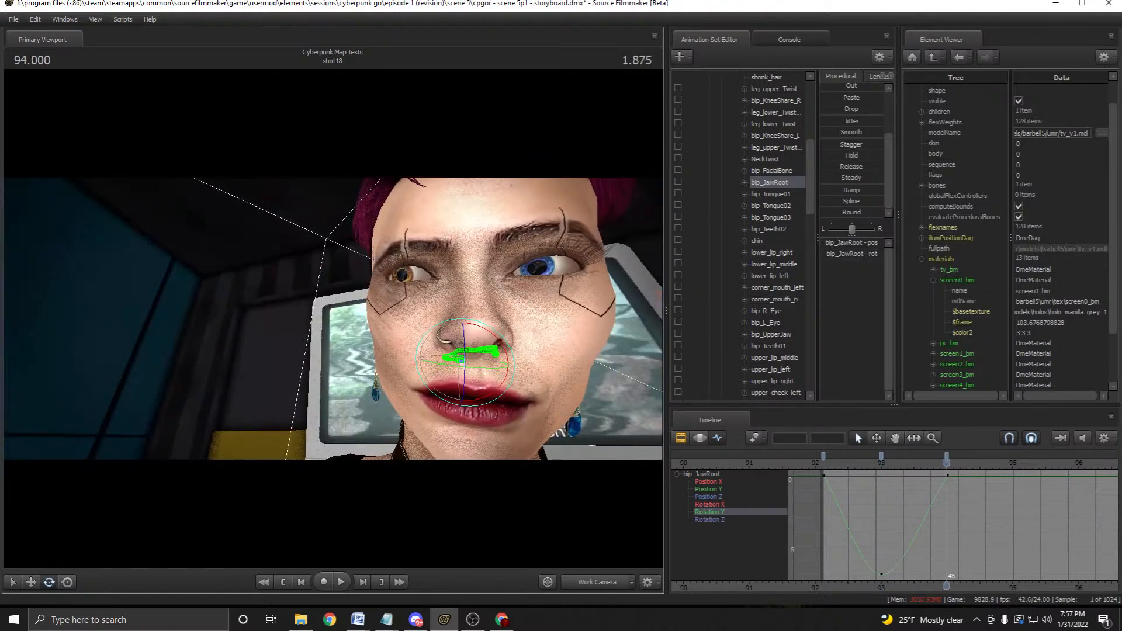
key(space)
key(space)
key(space)
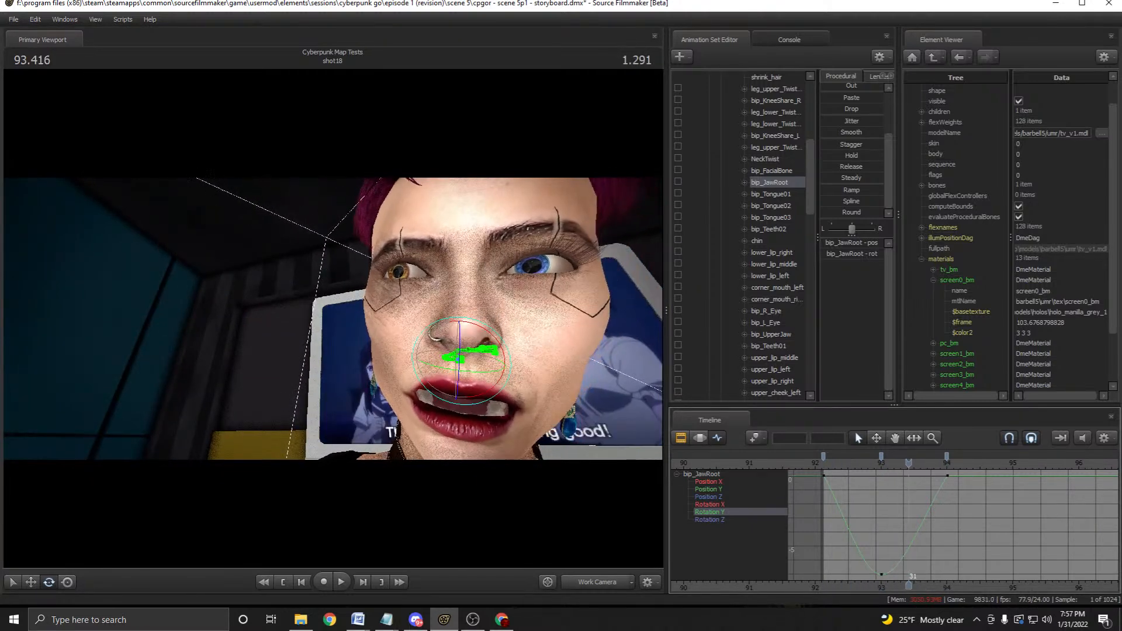
key(space)
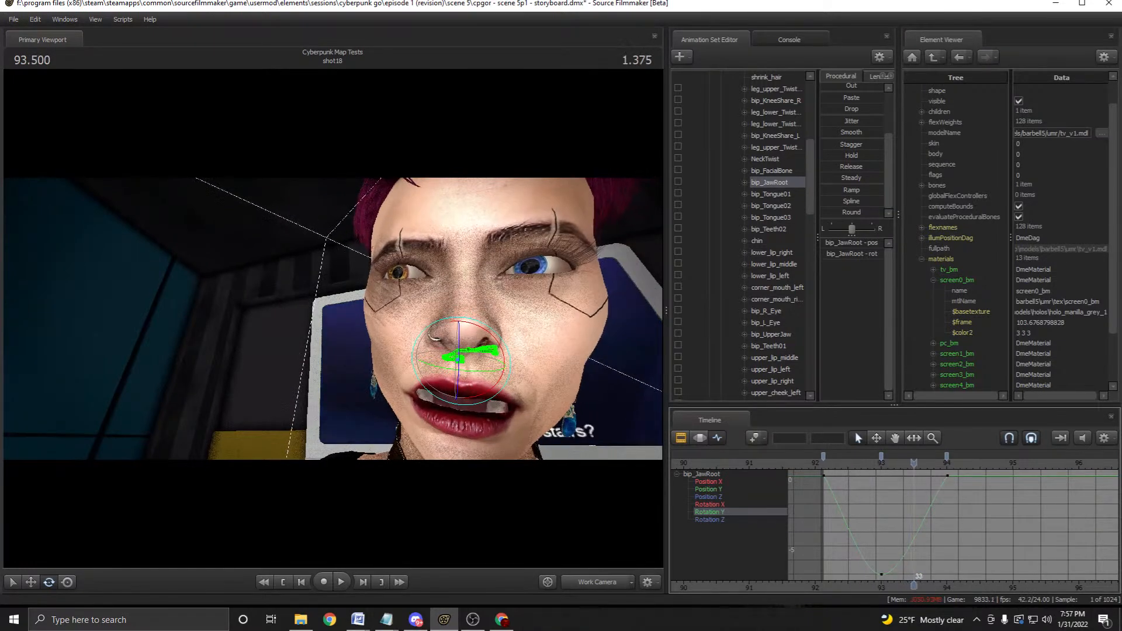
key(space)
key(space)
key(space)
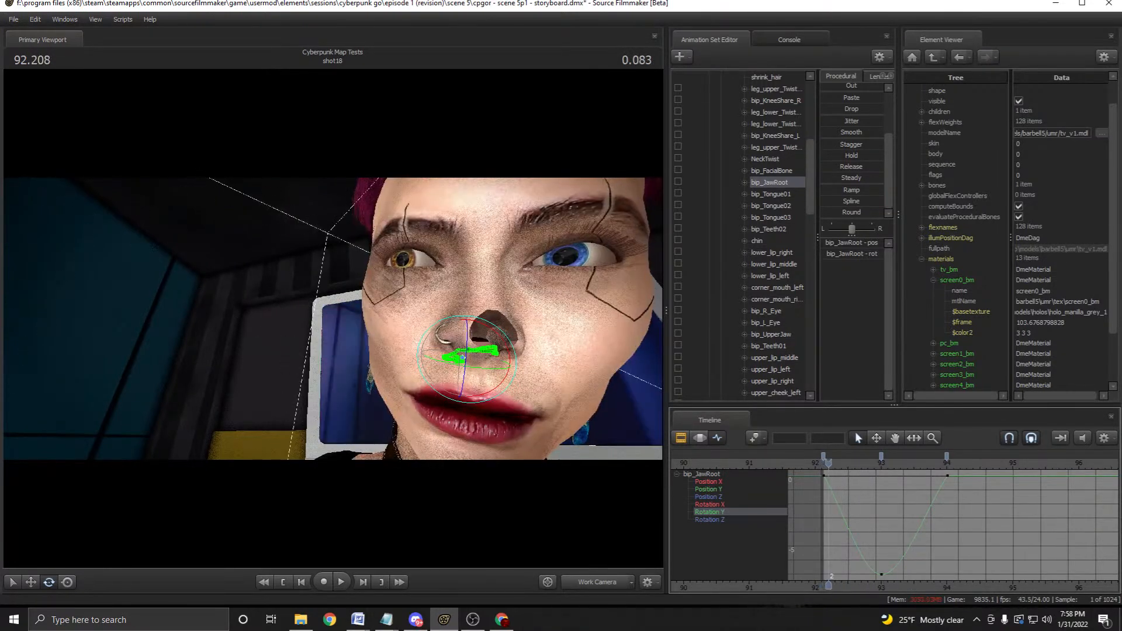
key(space)
click(1104, 438)
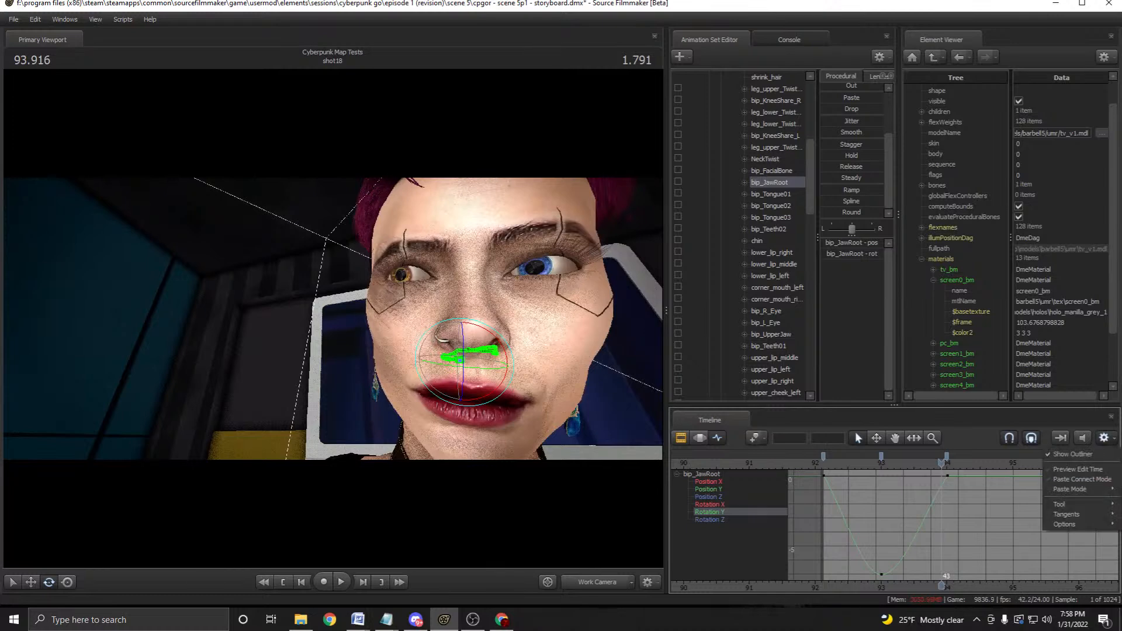
mouse_move(1075, 504)
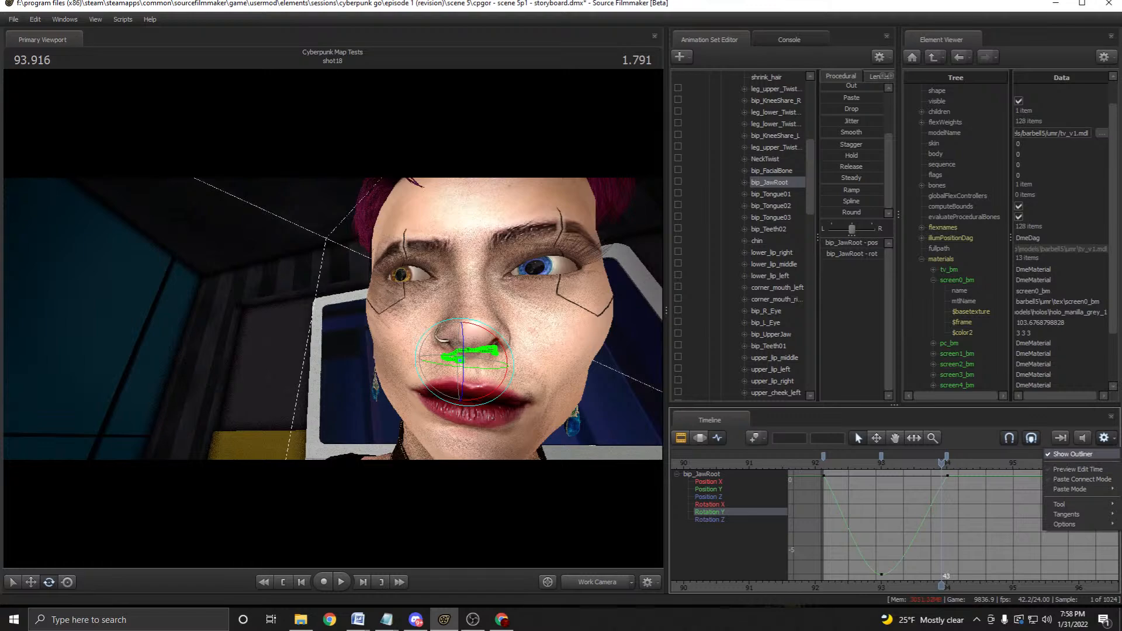
Viewing Go's face from the side, delete the 93.000 key from bip_JawRoot's Rotation Y curve.
drag(374, 319, 212, 320)
key(d)
key(s)
click(701, 475)
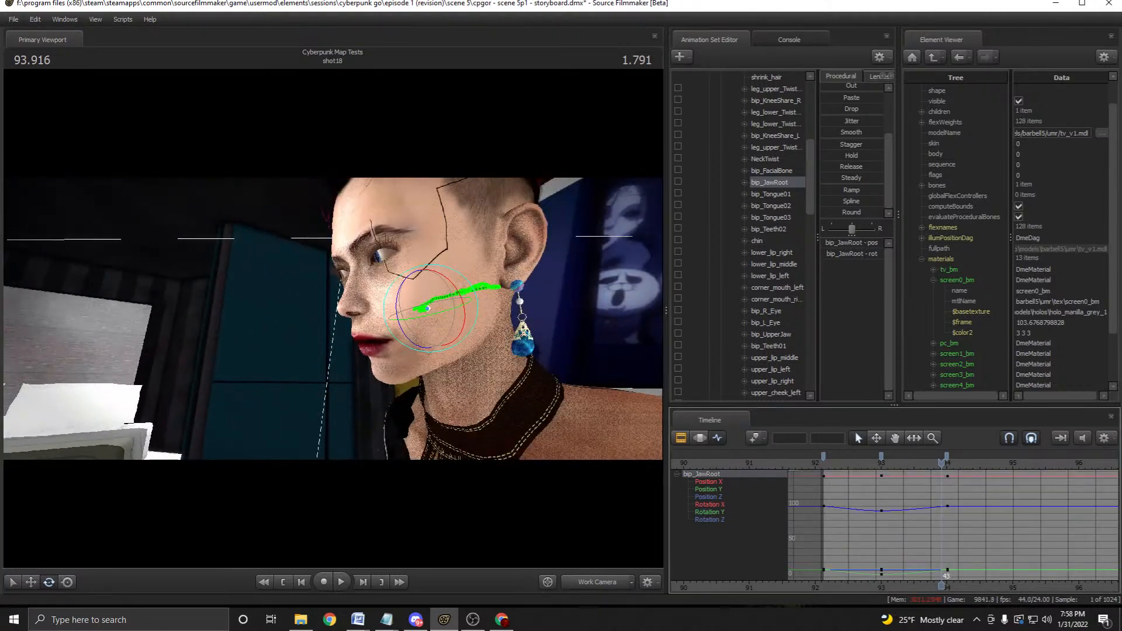
click(709, 512)
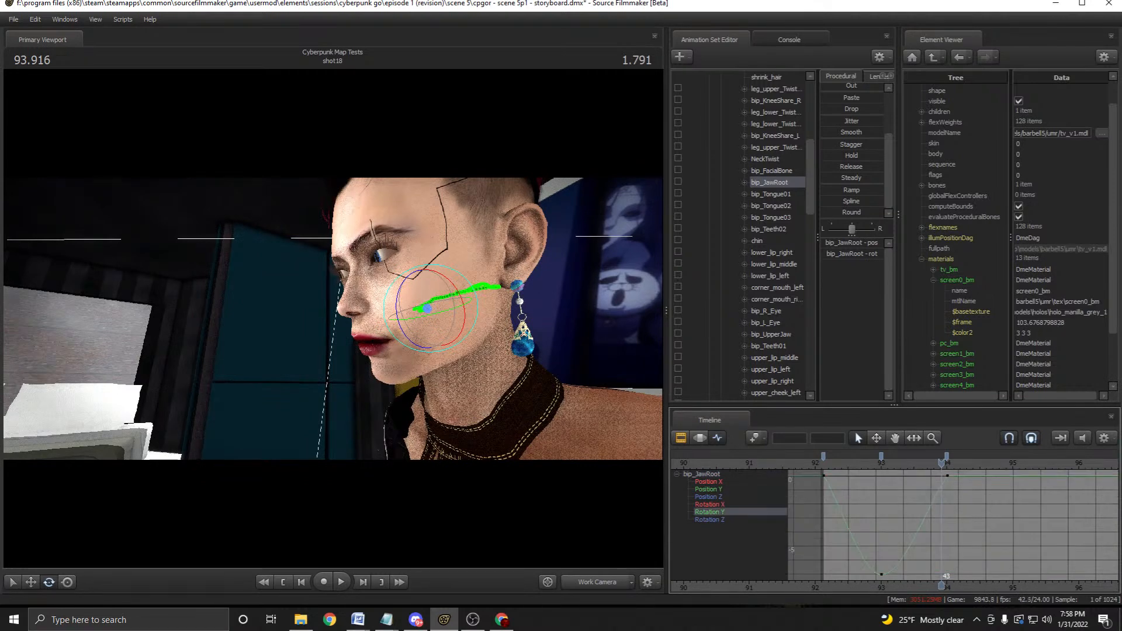
click(824, 475)
key(ctrl+a)
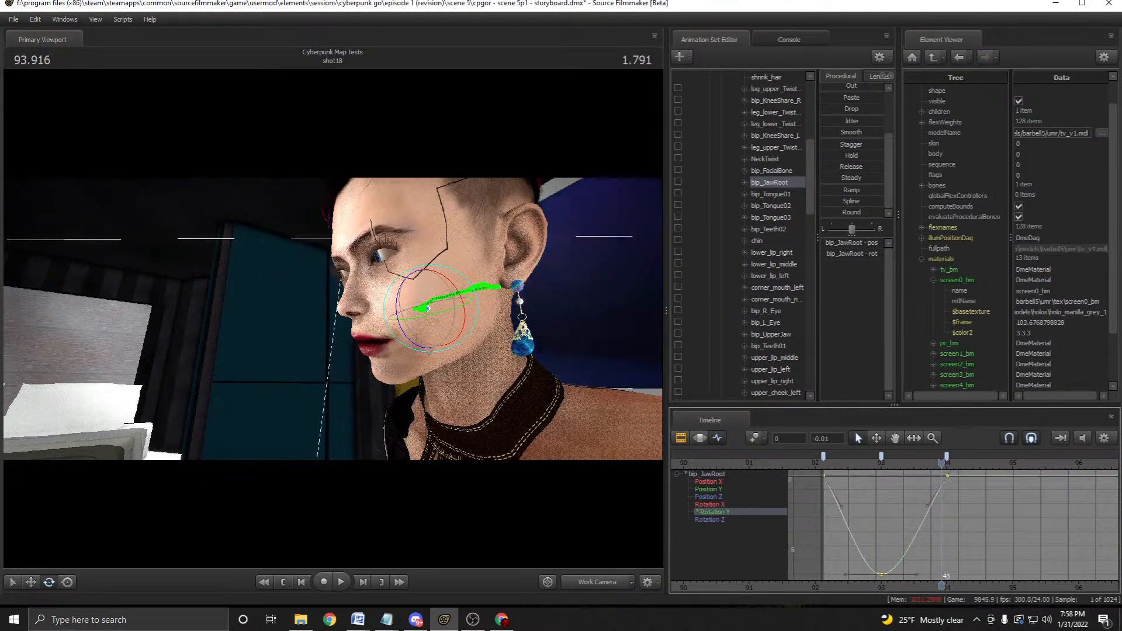
key(Escape)
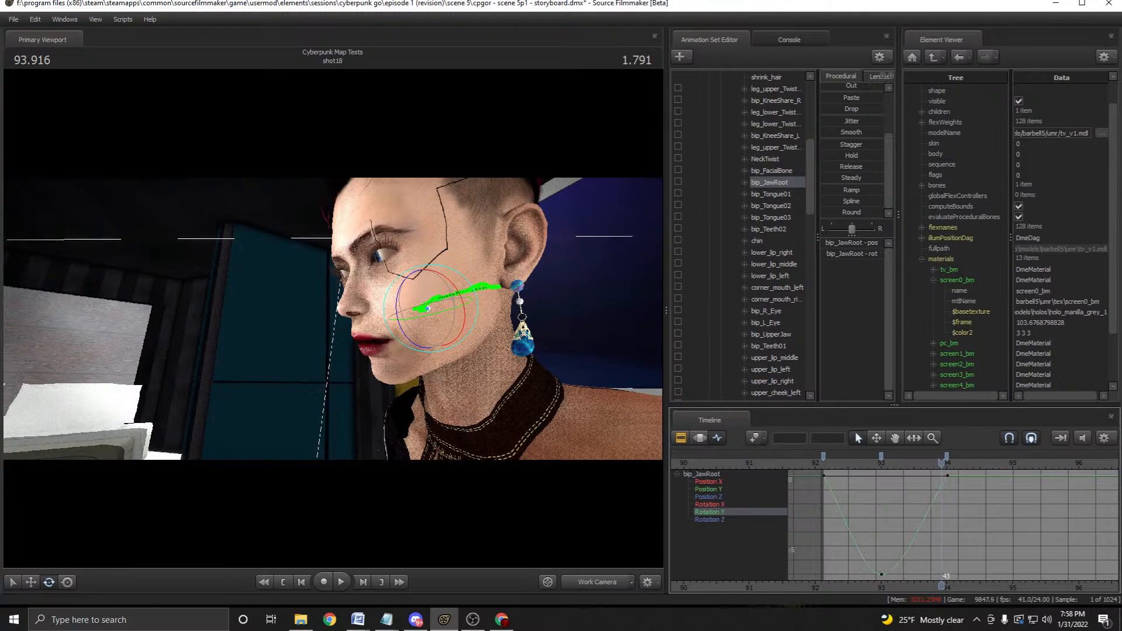
click(881, 574)
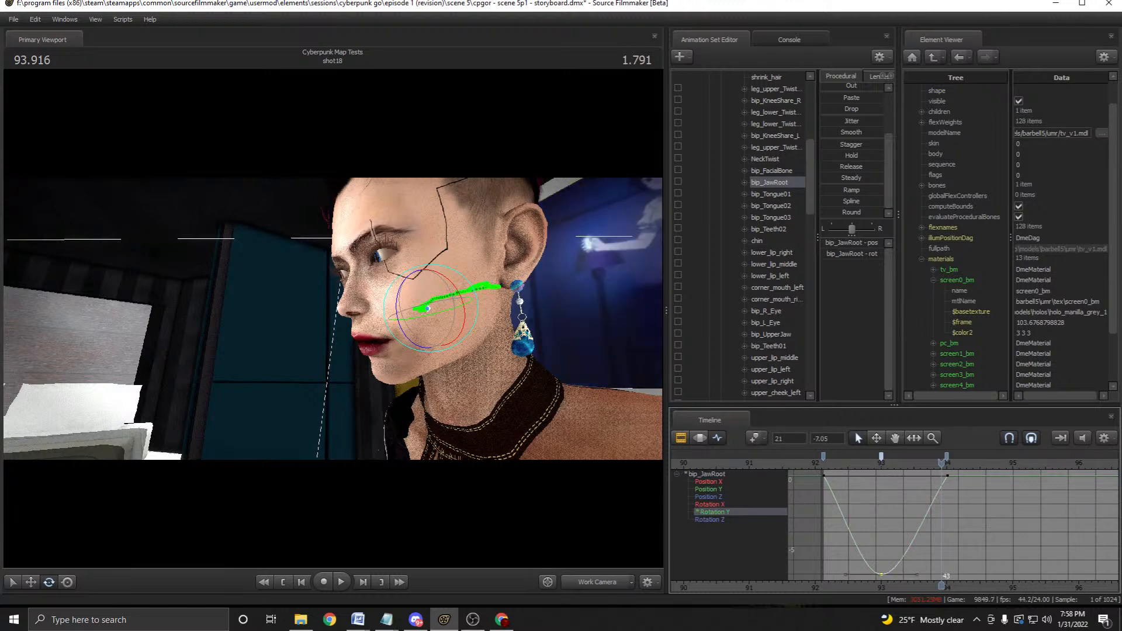
key(Delete)
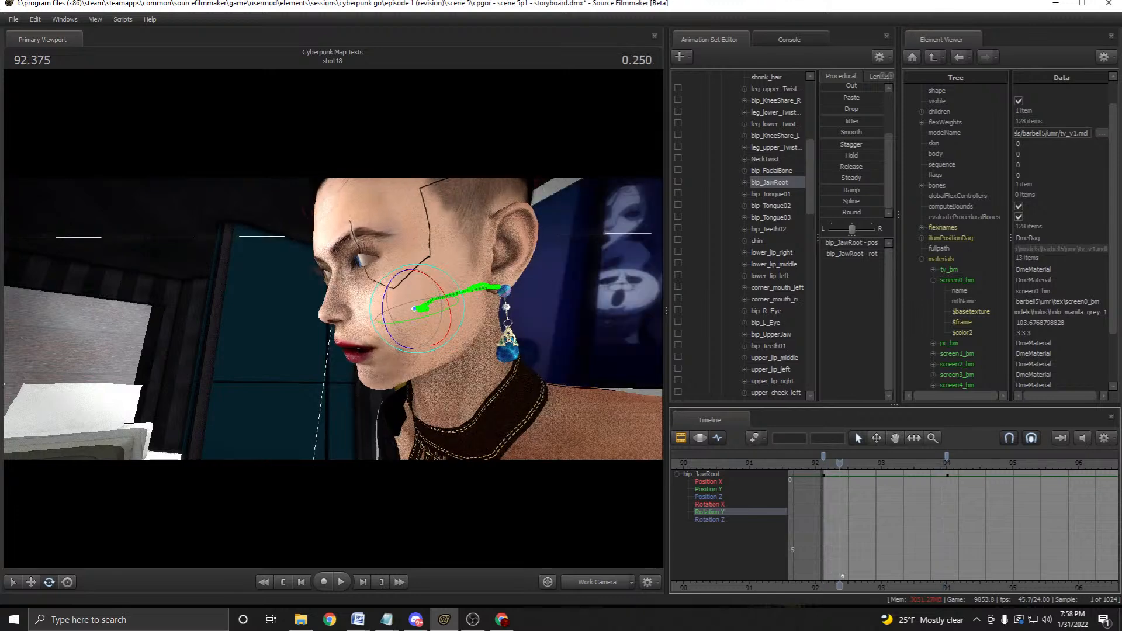
Compare bip_JawRoot's Position Z, Rotation X and Rotation Z curves, and delete the 93.000 key from the Rotation X curve.
drag(856, 463, 826, 463)
click(708, 497)
click(709, 505)
click(709, 519)
click(709, 504)
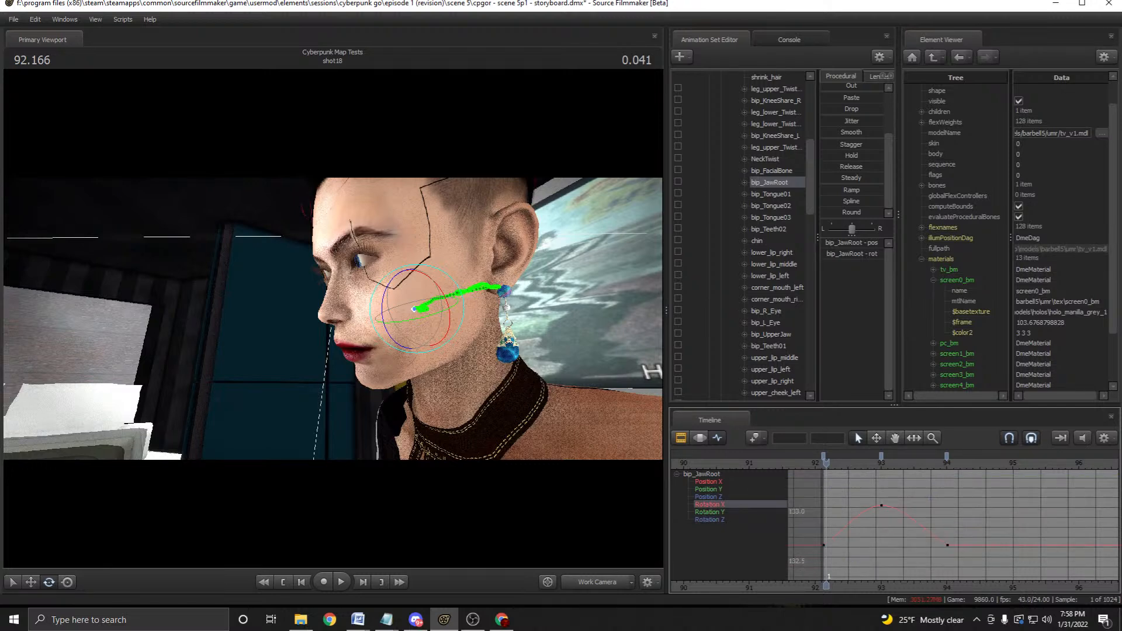
click(881, 505)
key(Delete)
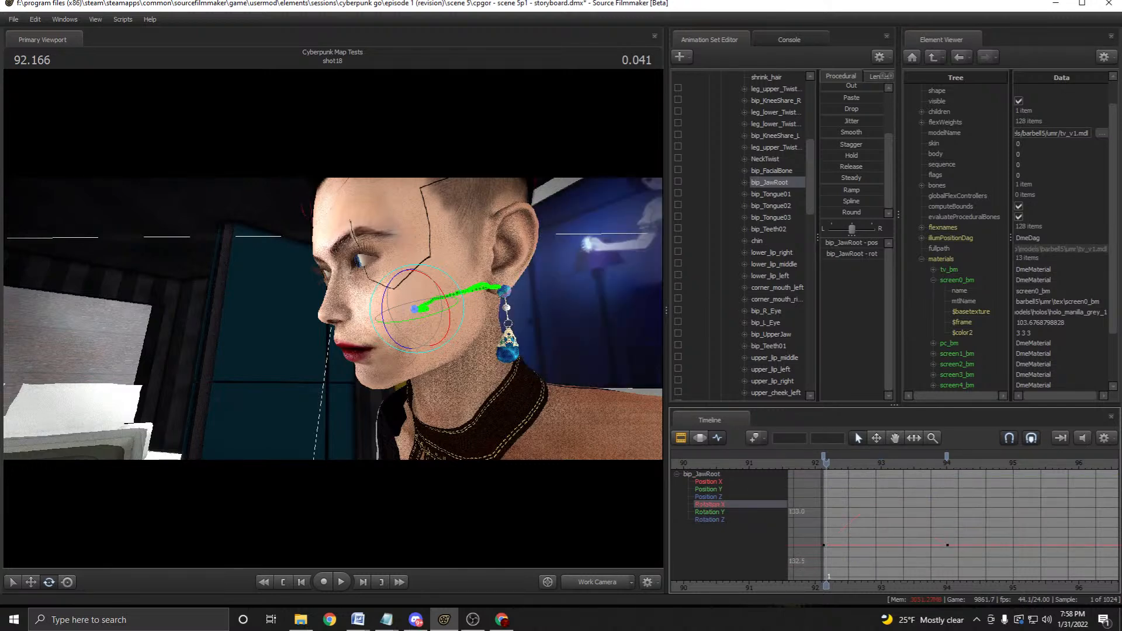
Go through bip_JawRoot's Rotation Y, Rotation Z and position curves, leaving Position X isolated.
click(710, 512)
click(710, 520)
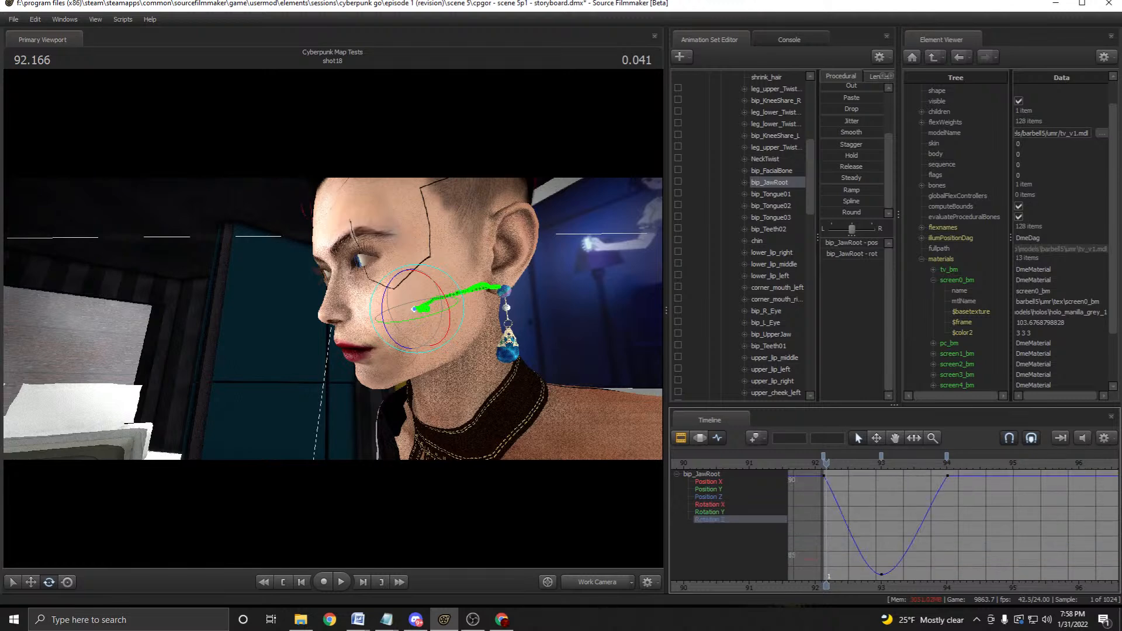
click(709, 496)
click(708, 489)
click(709, 481)
Play back the jaw motion repeatedly from the start of shot18, viewing Go's face from the front.
alt+drag(333, 318, 467, 319)
key(space)
key(space)
alt+drag(334, 319, 304, 318)
key(space)
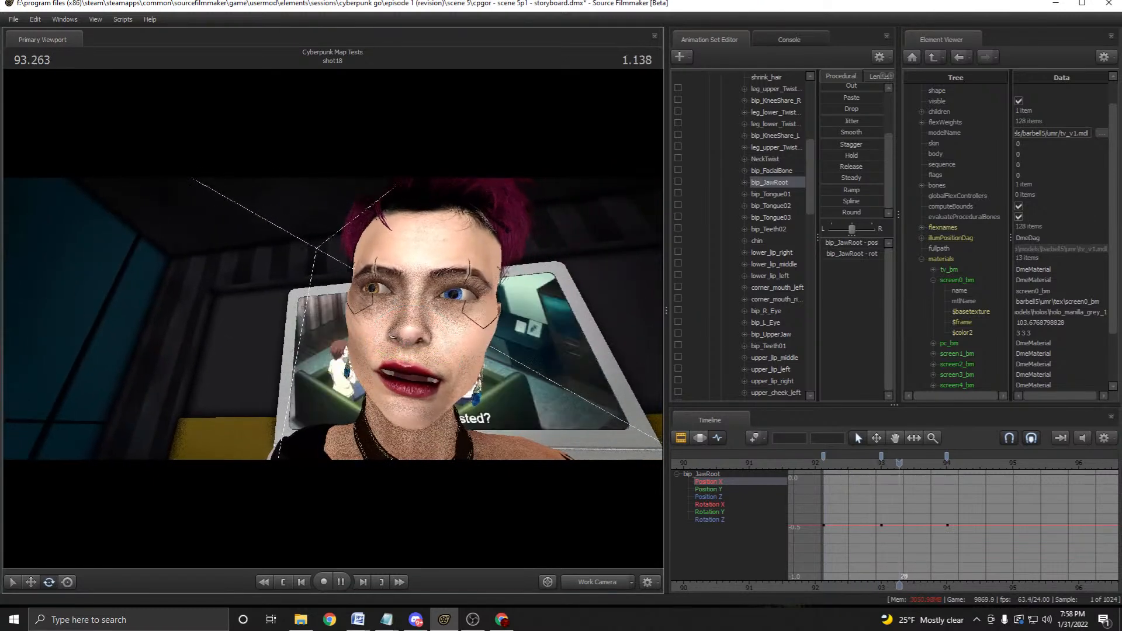
key(space)
key(space)
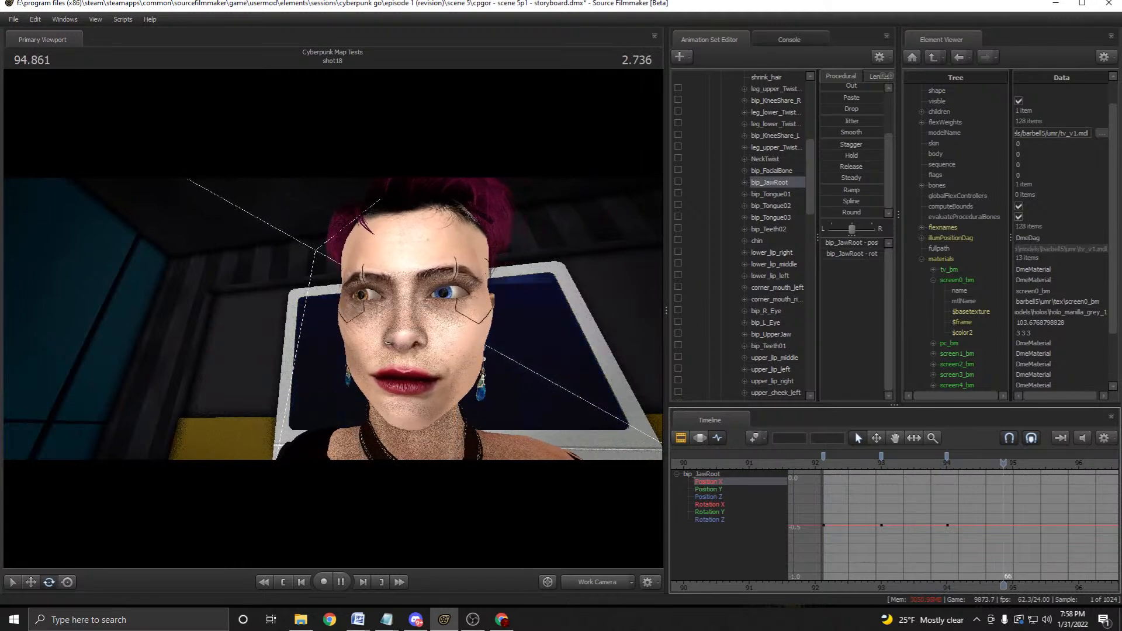
key(space)
key(space)
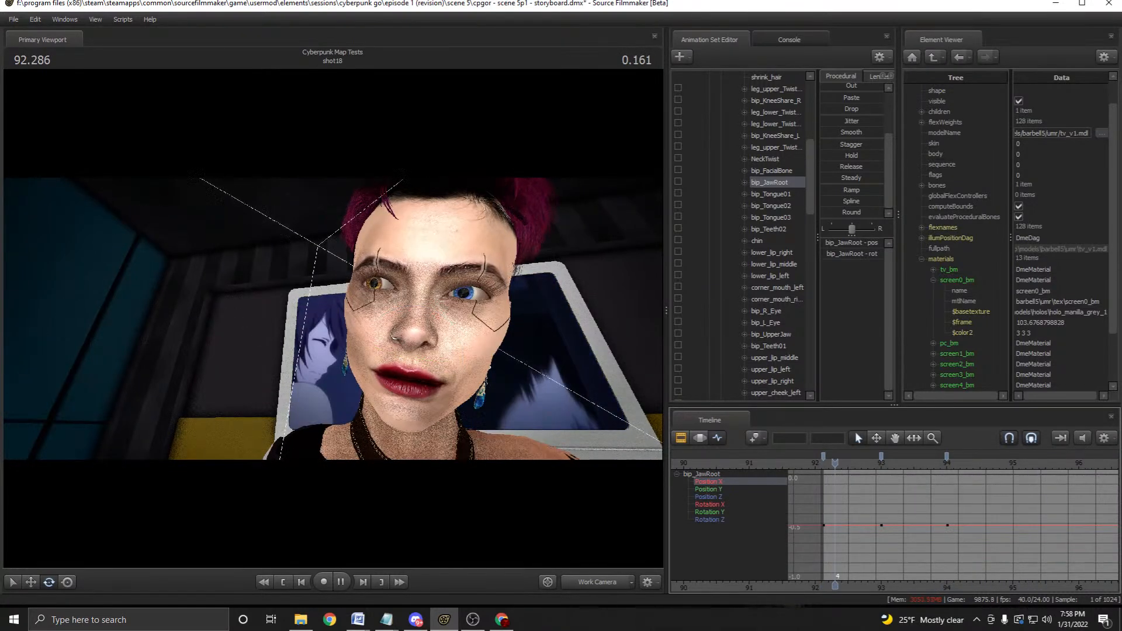
key(space)
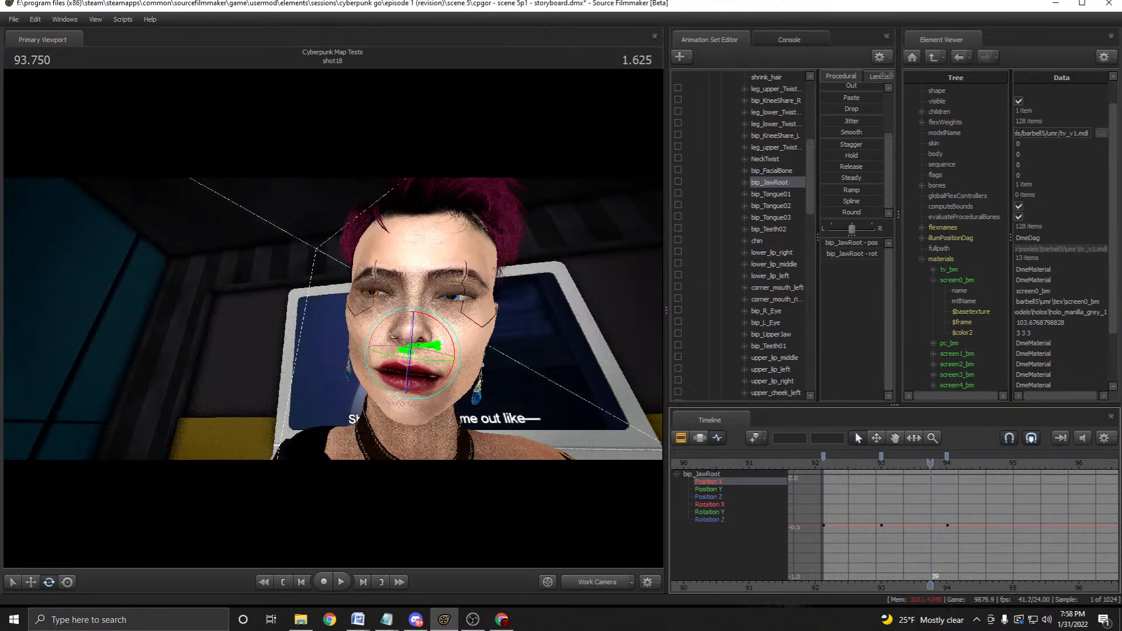
Delete all keys from bip_JawRoot's Position X curve.
scroll(930, 523, up, 1)
click(949, 525)
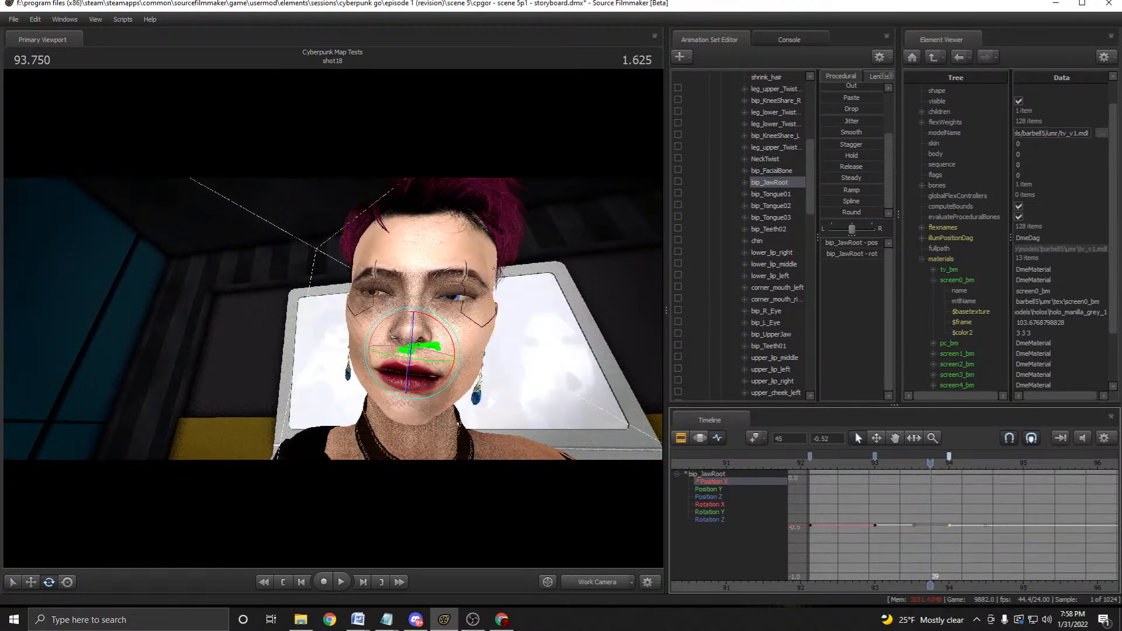
key(ctrl+a)
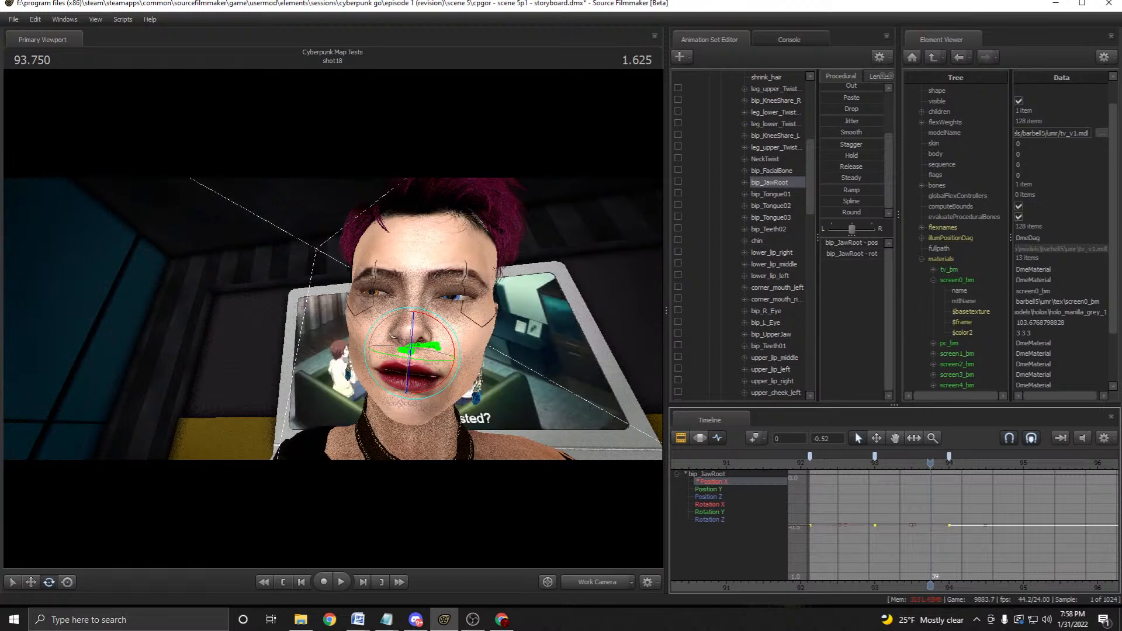
key(Delete)
Delete every remaining key from bip_JawRoot's position and rotation curves, and play back Go's mouth motion.
key(F3)
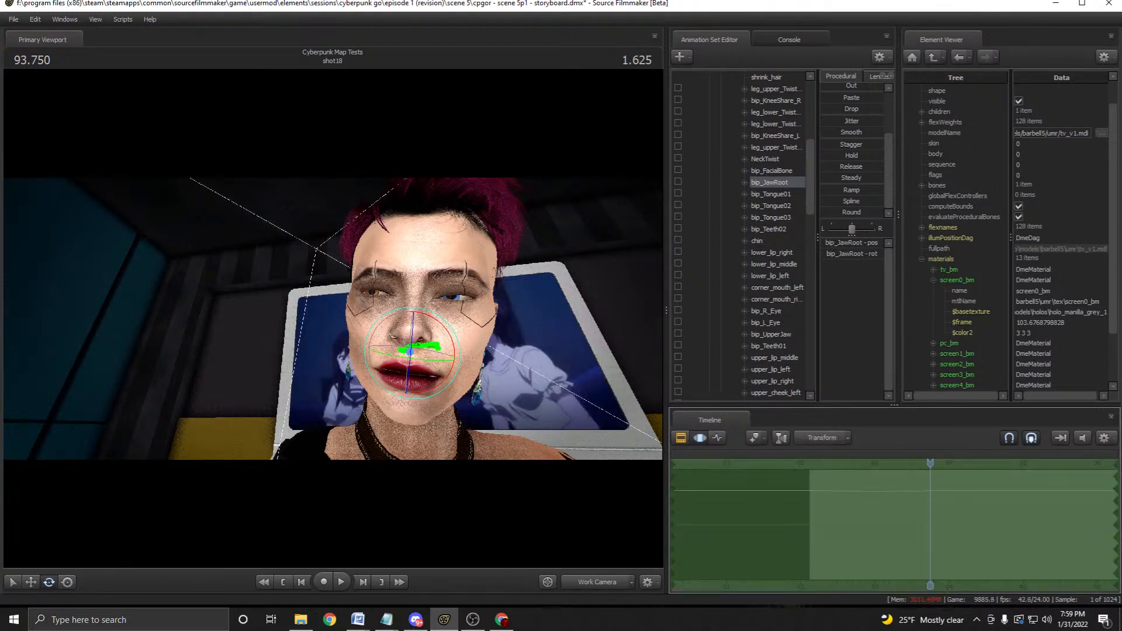
key(space)
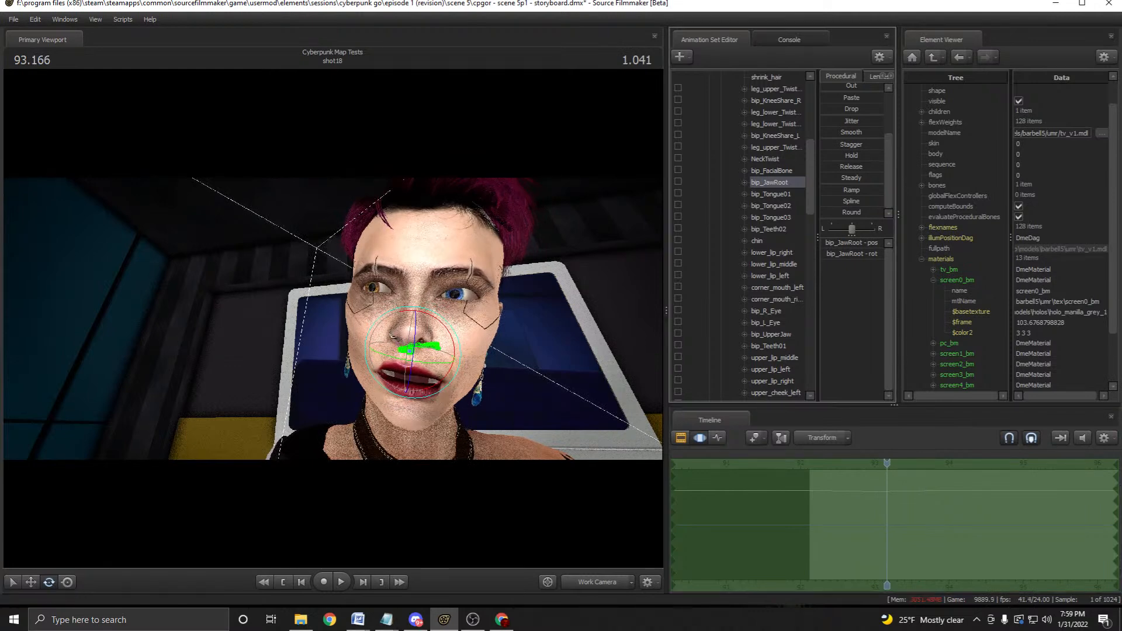
scroll(894, 525, up, 1)
key(F4)
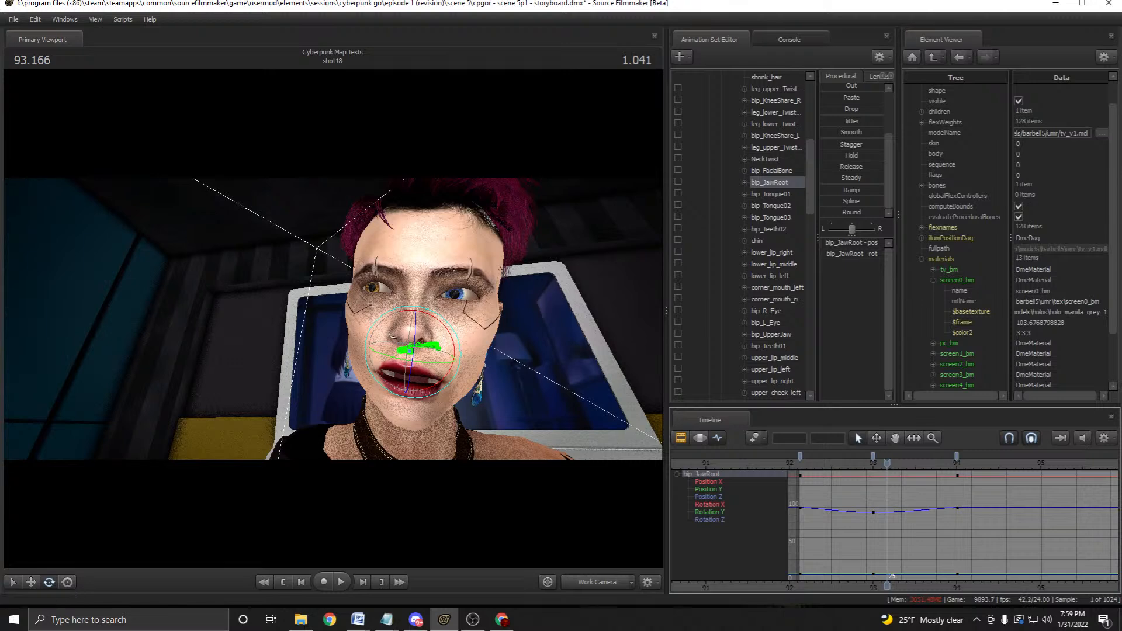
click(799, 457)
key(ctrl+a)
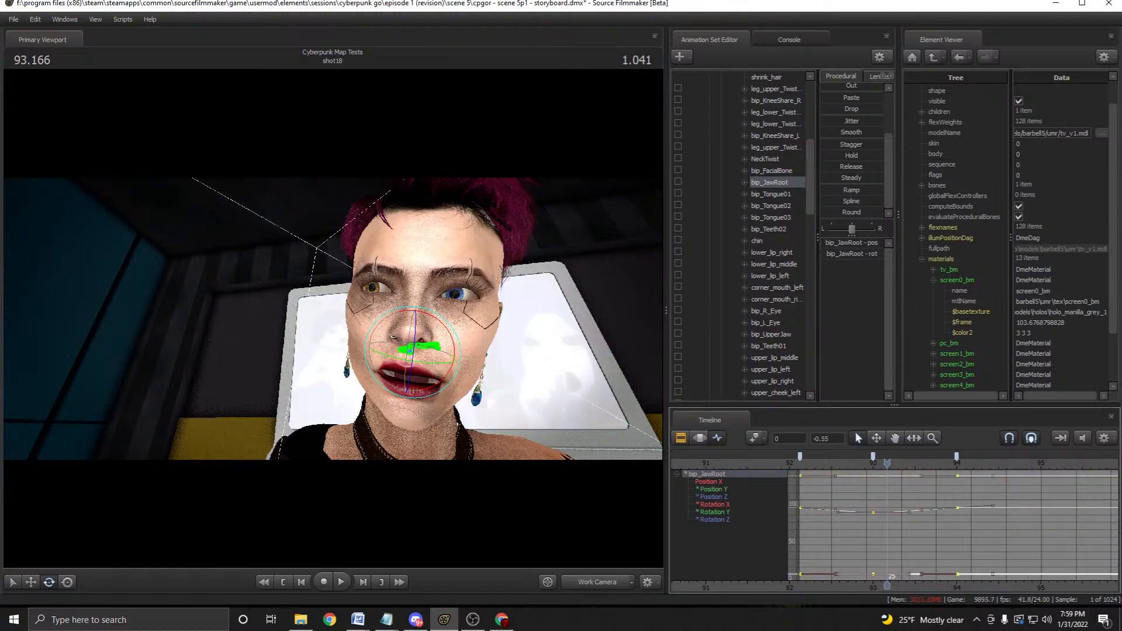
key(Delete)
key(space)
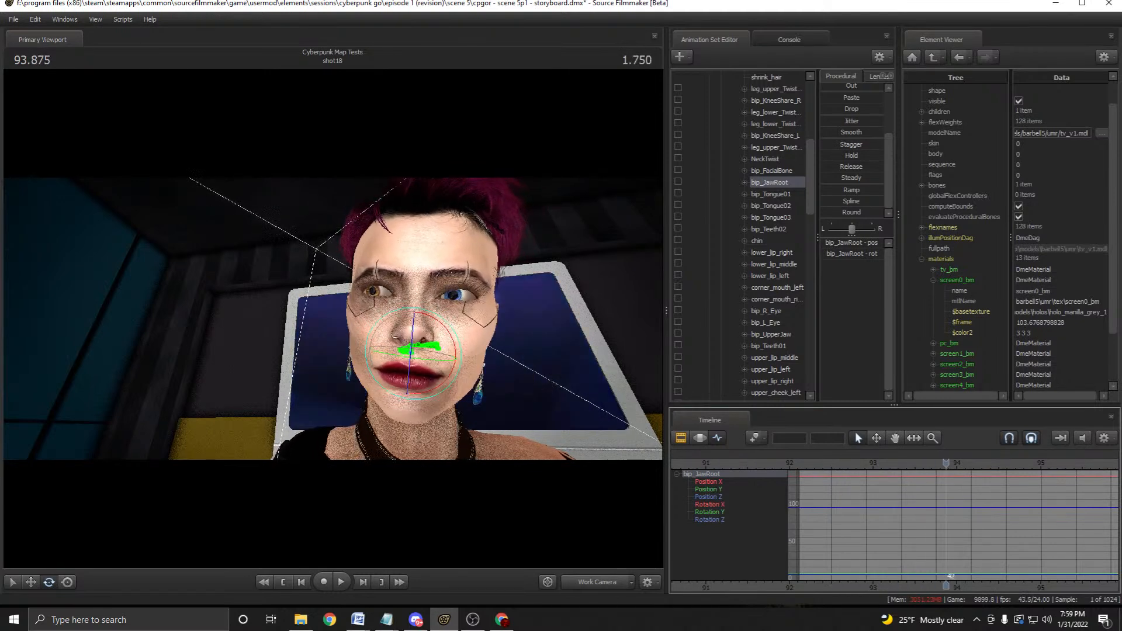
key(space)
Switch to the Clip Editor and view shot18 through the Main Camera.
key(F3)
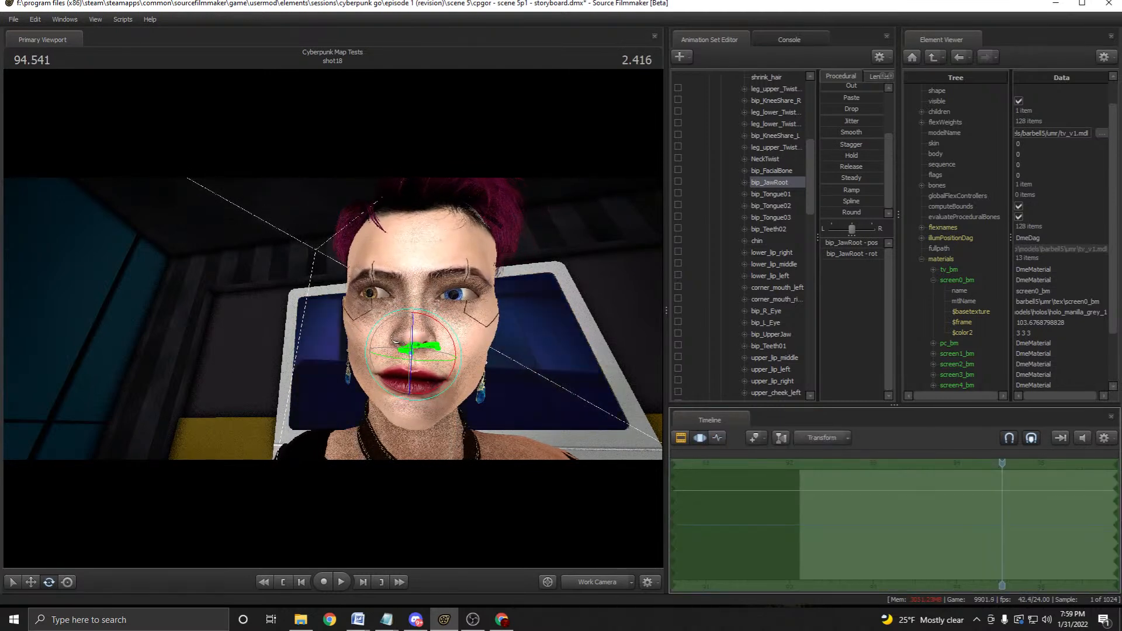
key(F2)
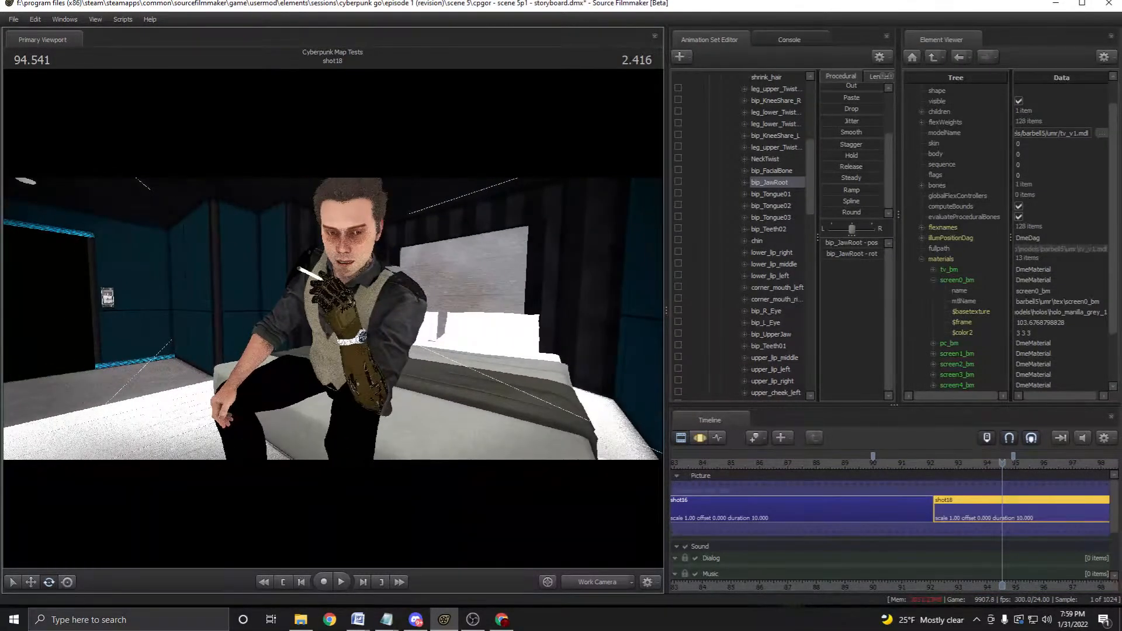
click(597, 582)
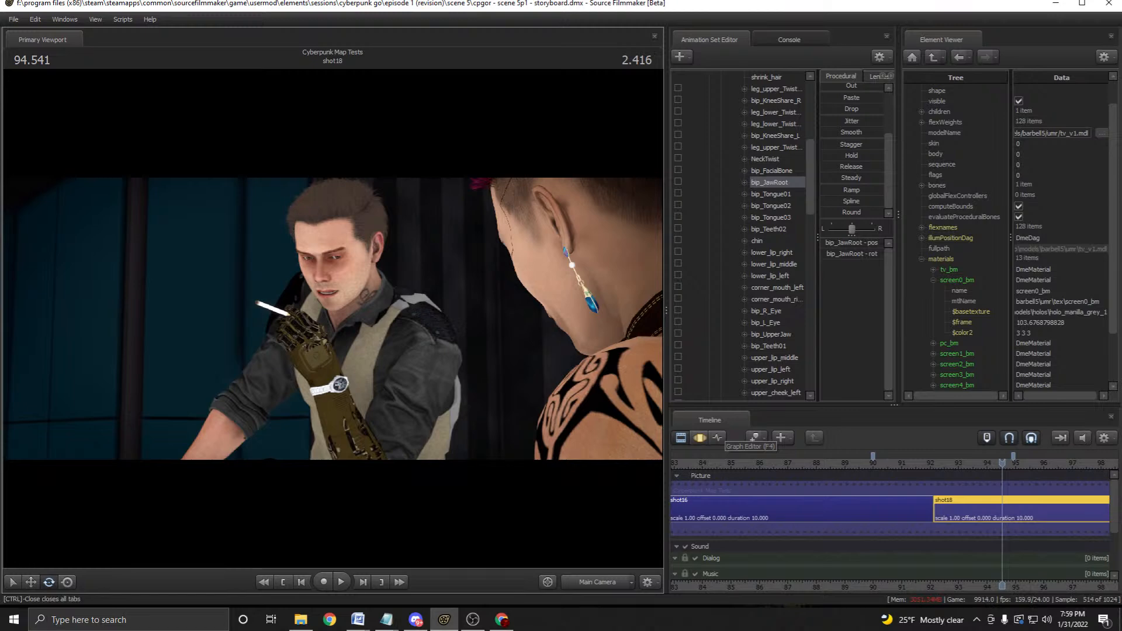
Examine the cut between shot16 and shot18 frame by frame, ending at 92.166 in shot18.
scroll(888, 467, down, 3)
drag(866, 463, 833, 462)
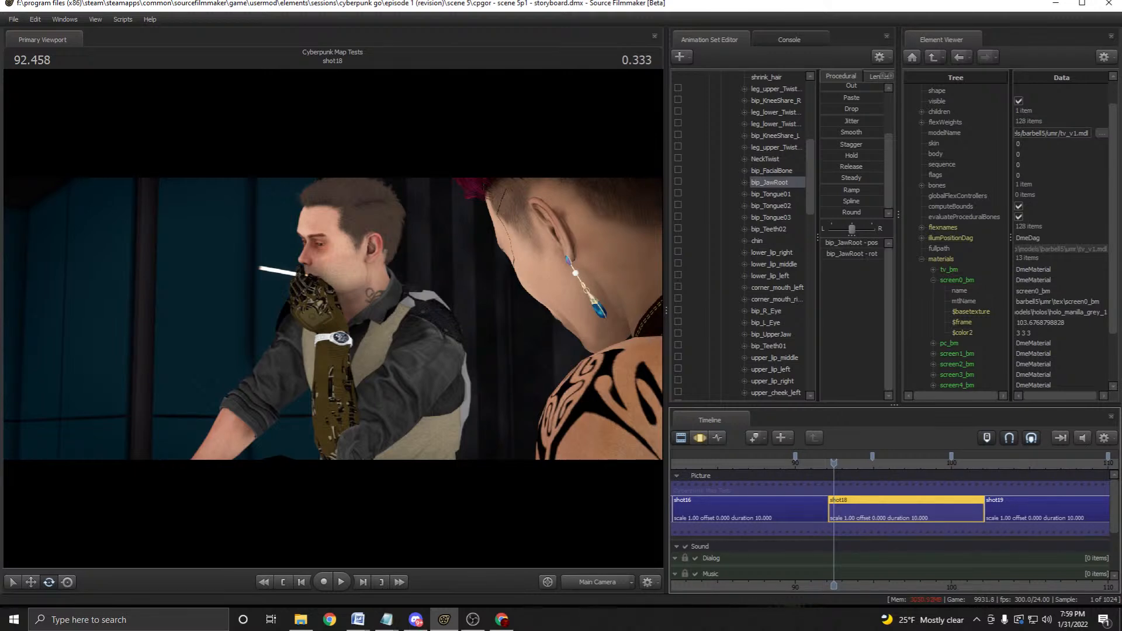
key(Left)
key(Left)
key(Left)
key(Left)
key(Left)
key(Left)
key(Left)
key(Left)
key(Left)
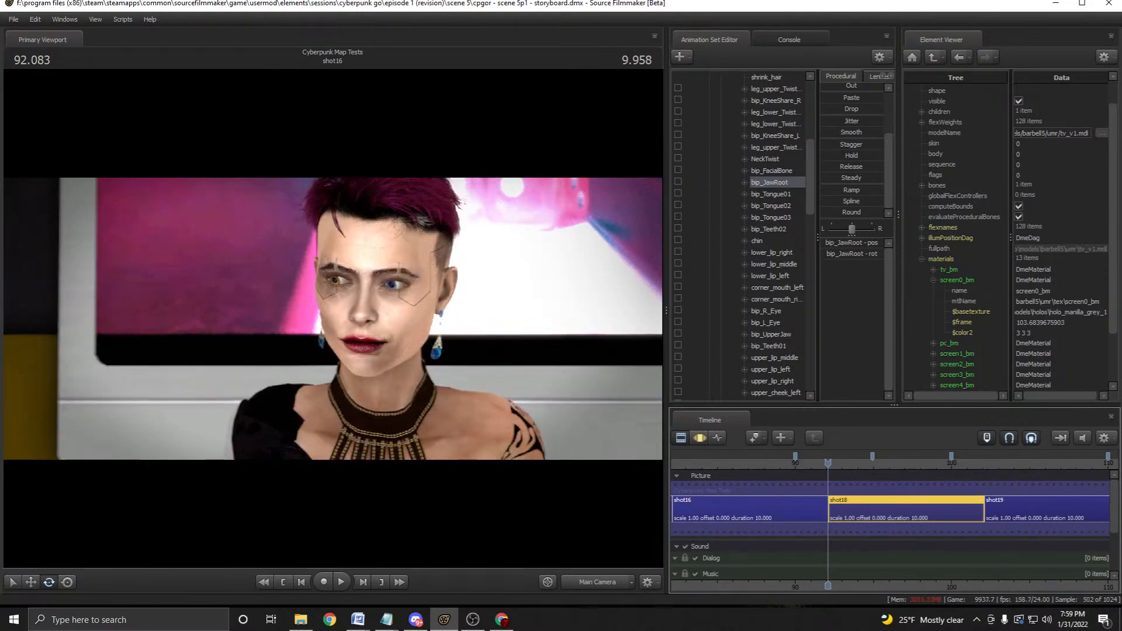
key(Right)
key(Right)
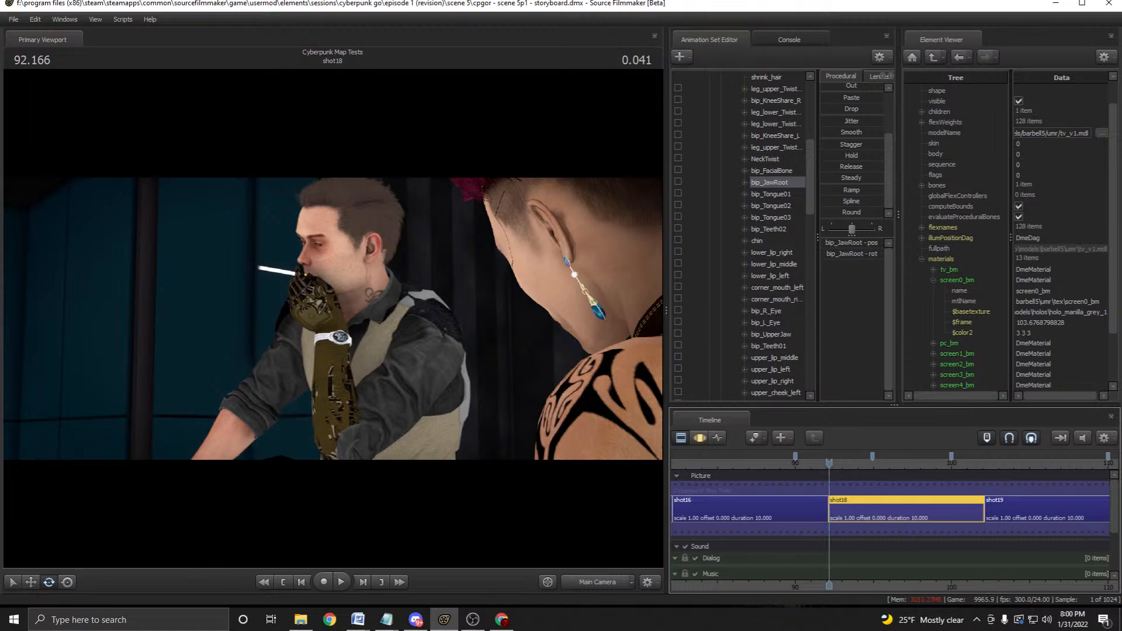
Play back shot18 through the Main Camera several times from its start.
key(space)
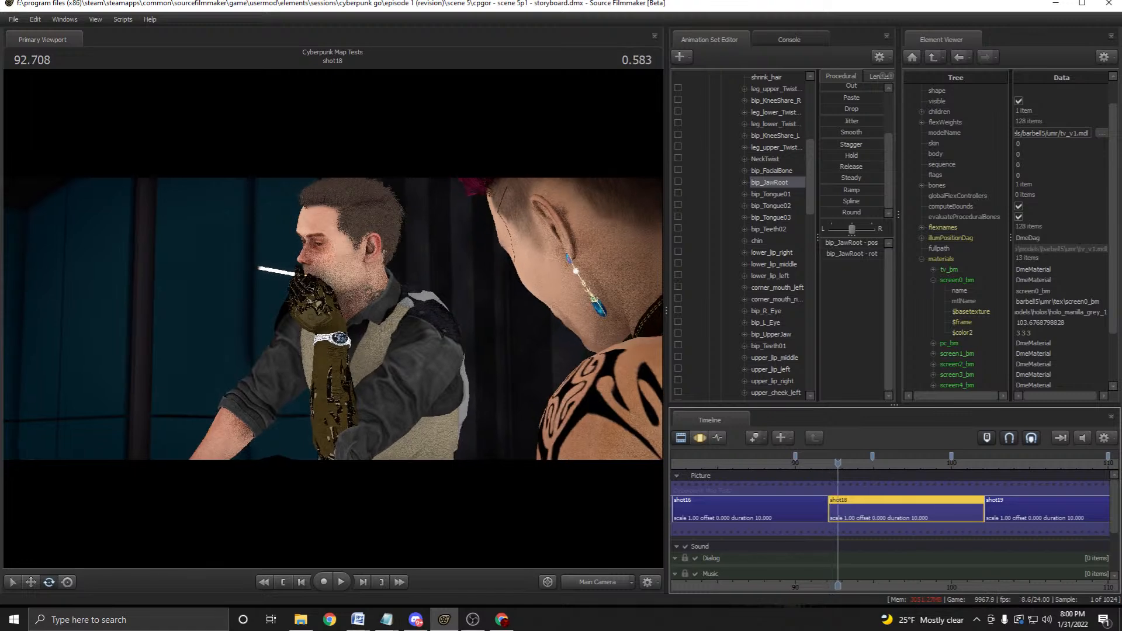
key(space)
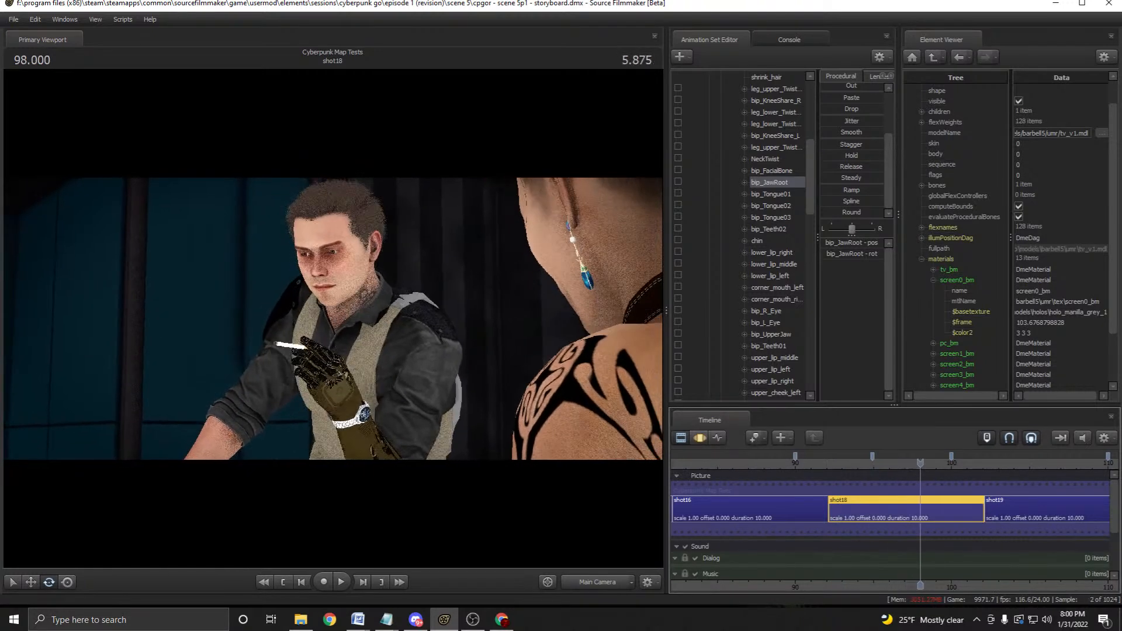
drag(920, 463, 829, 463)
click(340, 582)
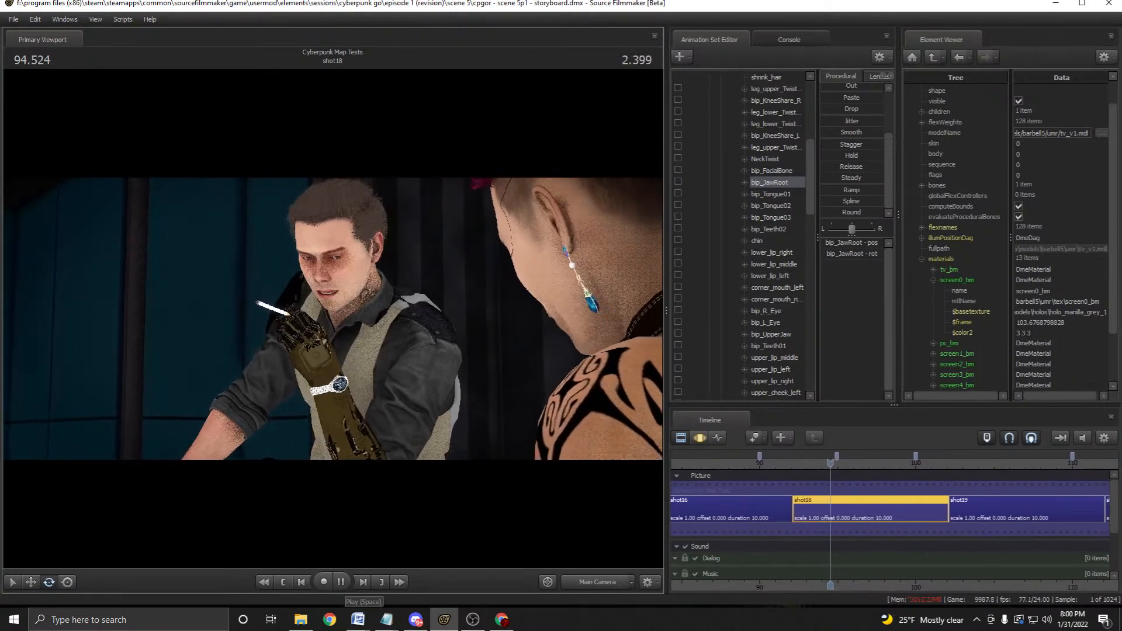
click(340, 582)
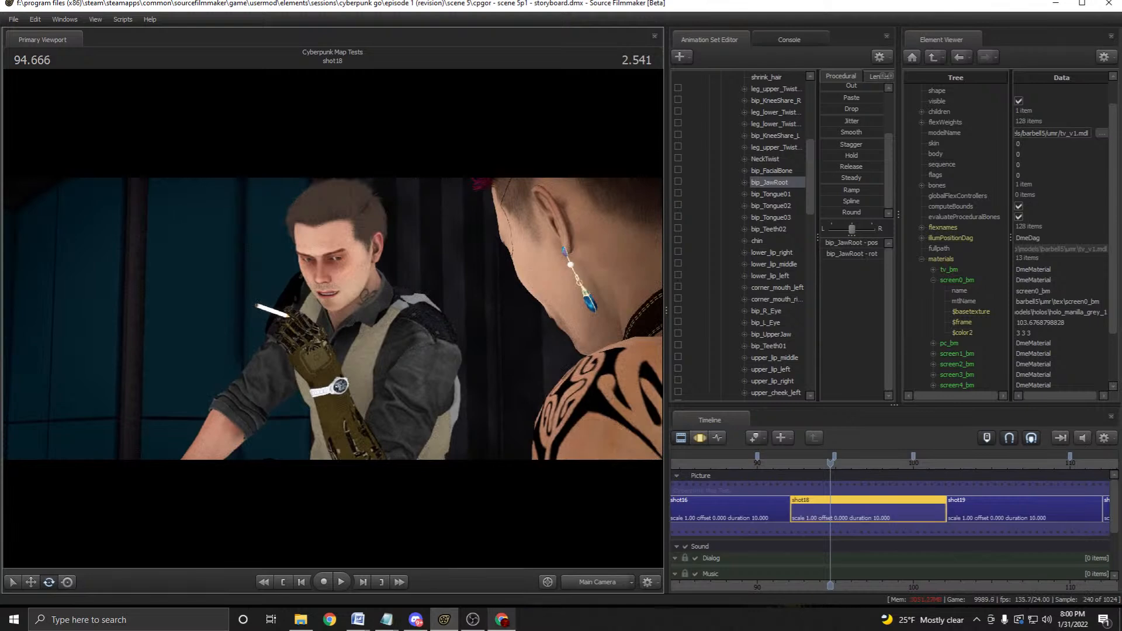
mouse_move(416, 619)
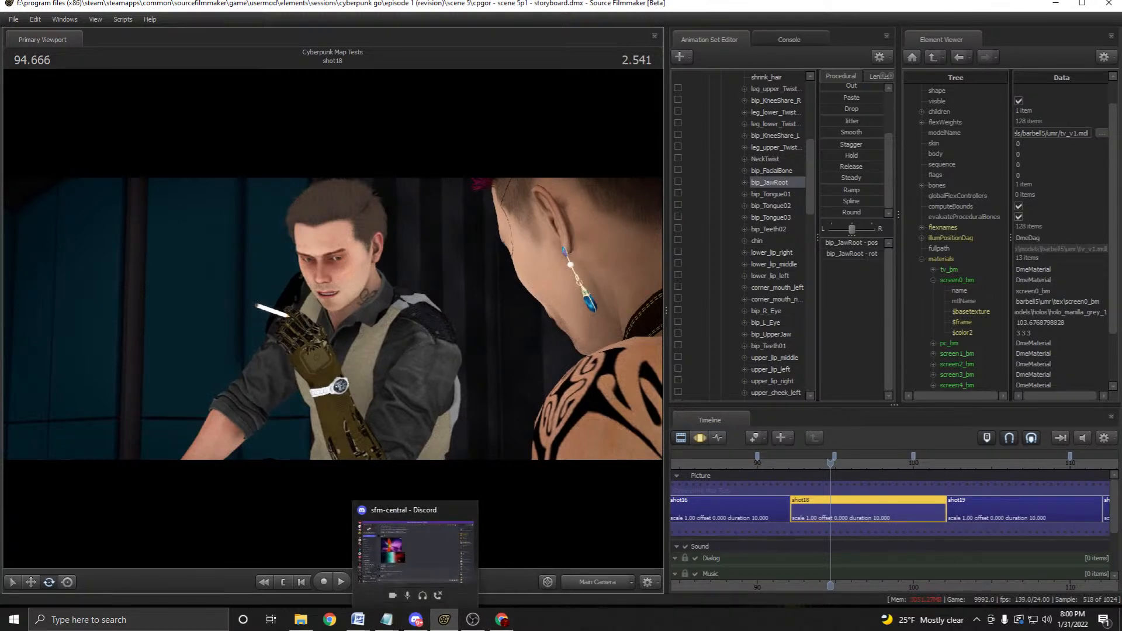
drag(830, 463, 791, 463)
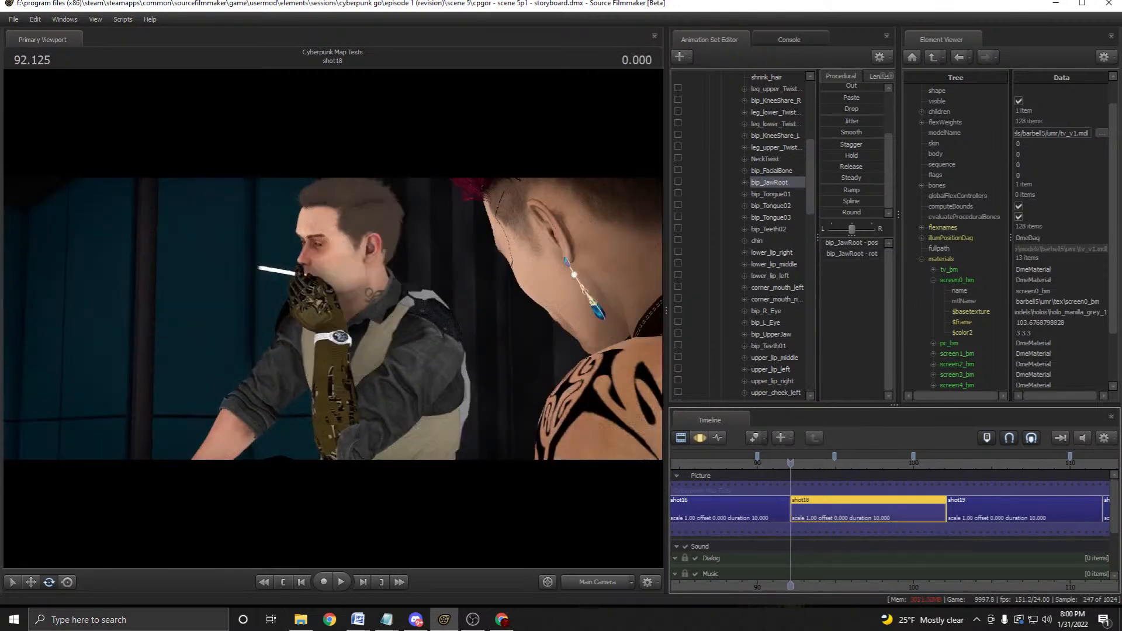
key(space)
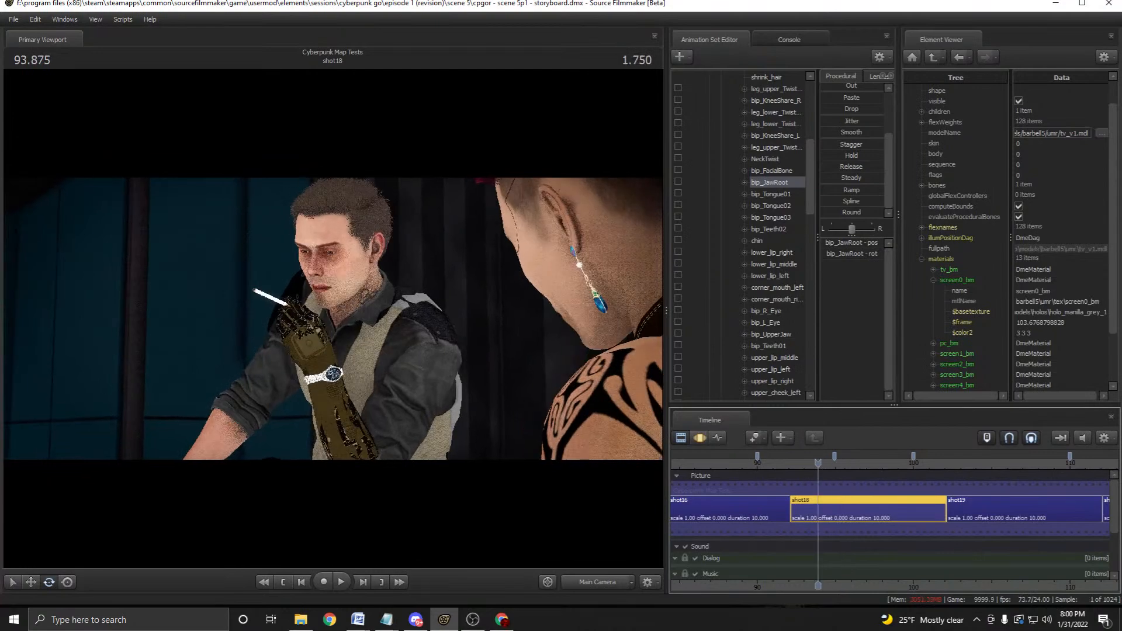
Examine bip_JawRoot's curves in the Graph Editor around the start of shot18, and return the playhead to 92.125.
drag(845, 463, 795, 464)
key(F4)
middle_drag(795, 463, 935, 463)
scroll(936, 463, up, 7)
drag(936, 463, 911, 463)
scroll(910, 464, up, 3)
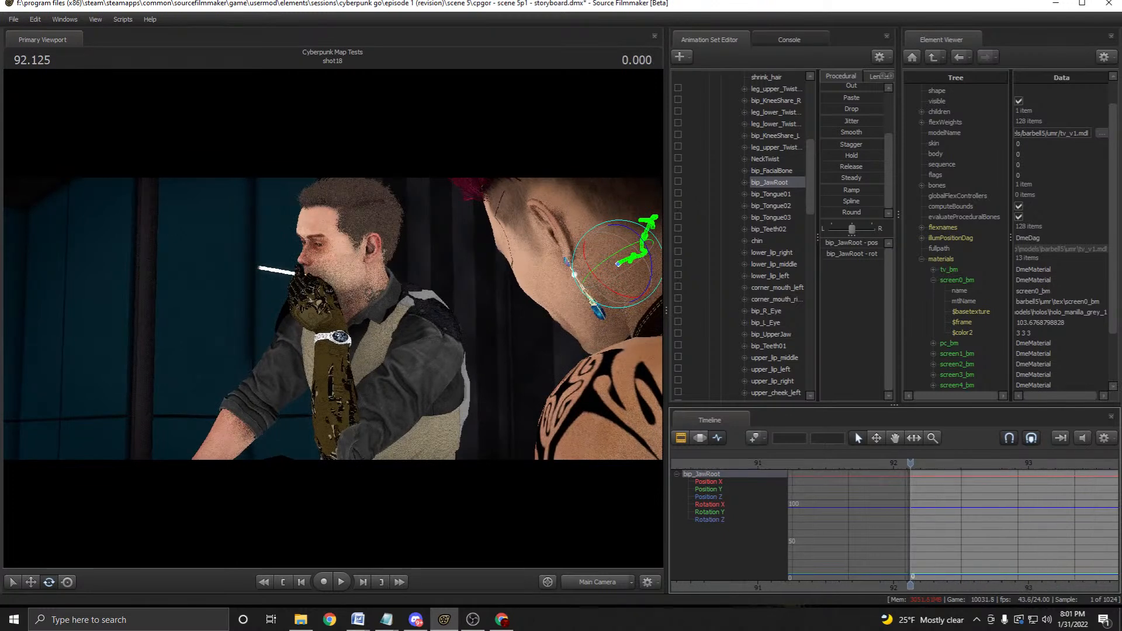
middle_drag(911, 464, 822, 464)
scroll(821, 463, down, 3)
mouse_move(822, 463)
mouse_down()
mouse_move(926, 463)
mouse_move(822, 463)
mouse_up()
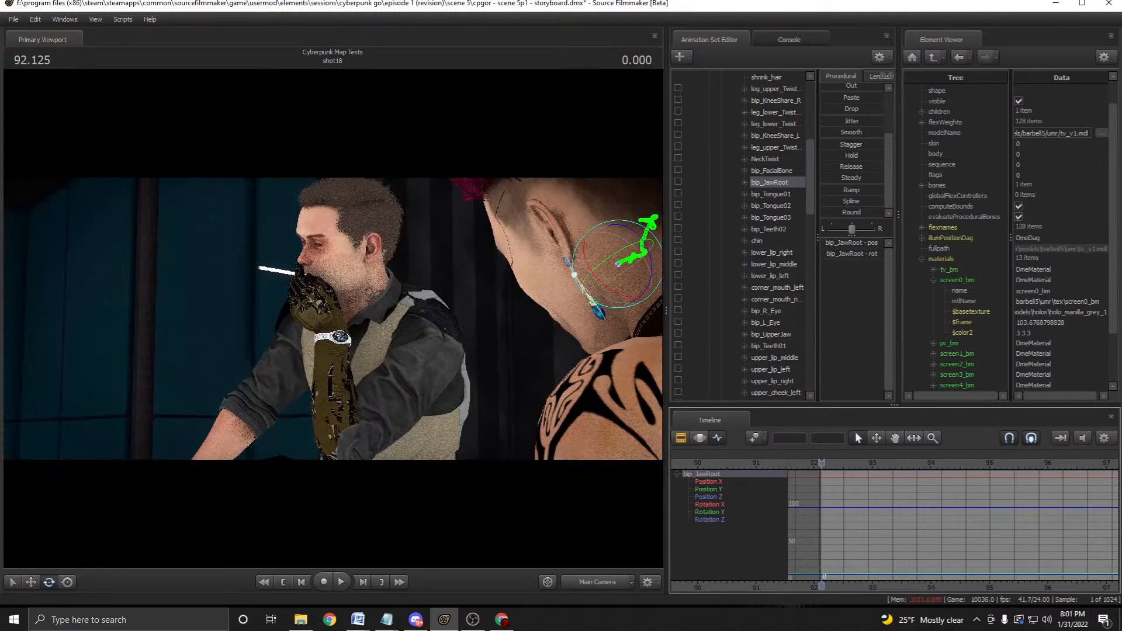
key(space)
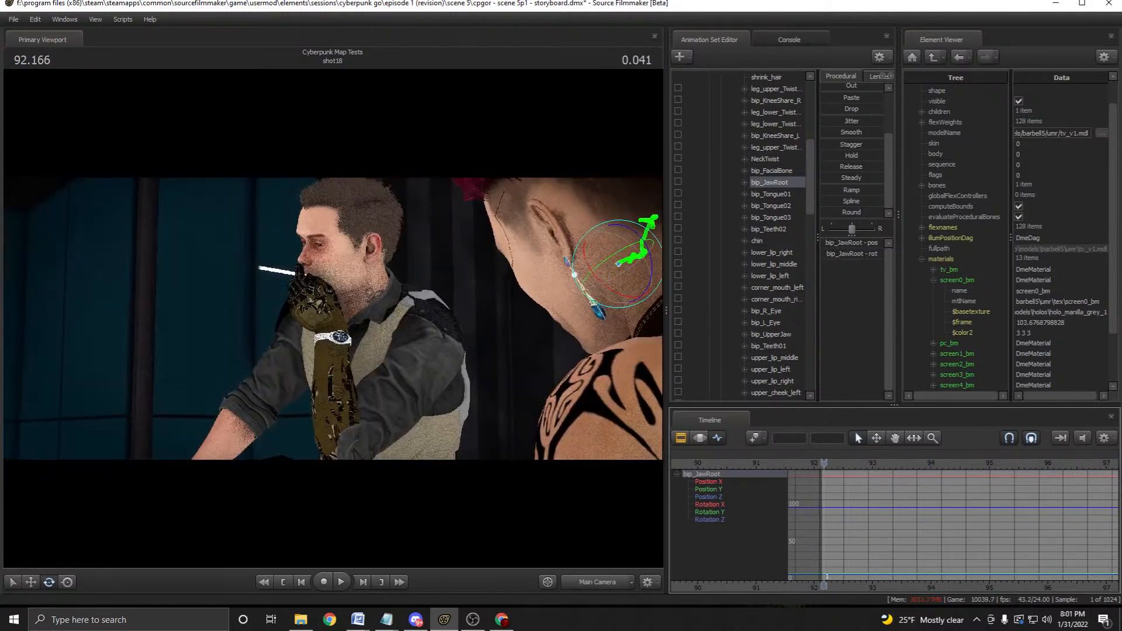
drag(930, 463, 821, 463)
Return to the Clip Editor and play back shot18 through the Main Camera from 92.125.
key(F3)
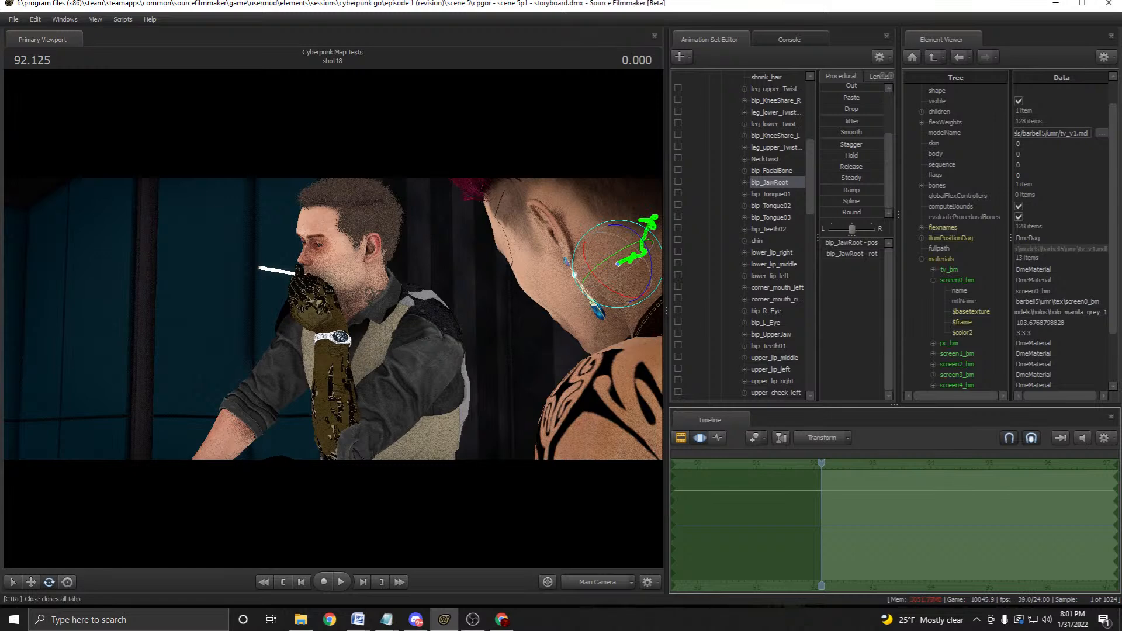
key(F2)
scroll(891, 514, down, 3)
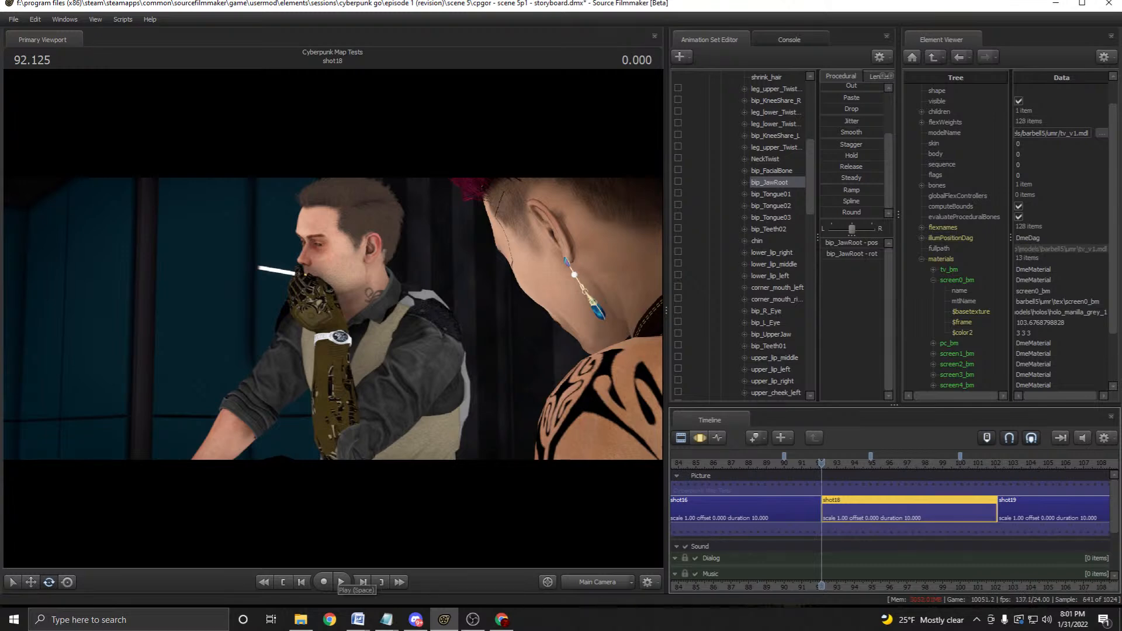
click(341, 582)
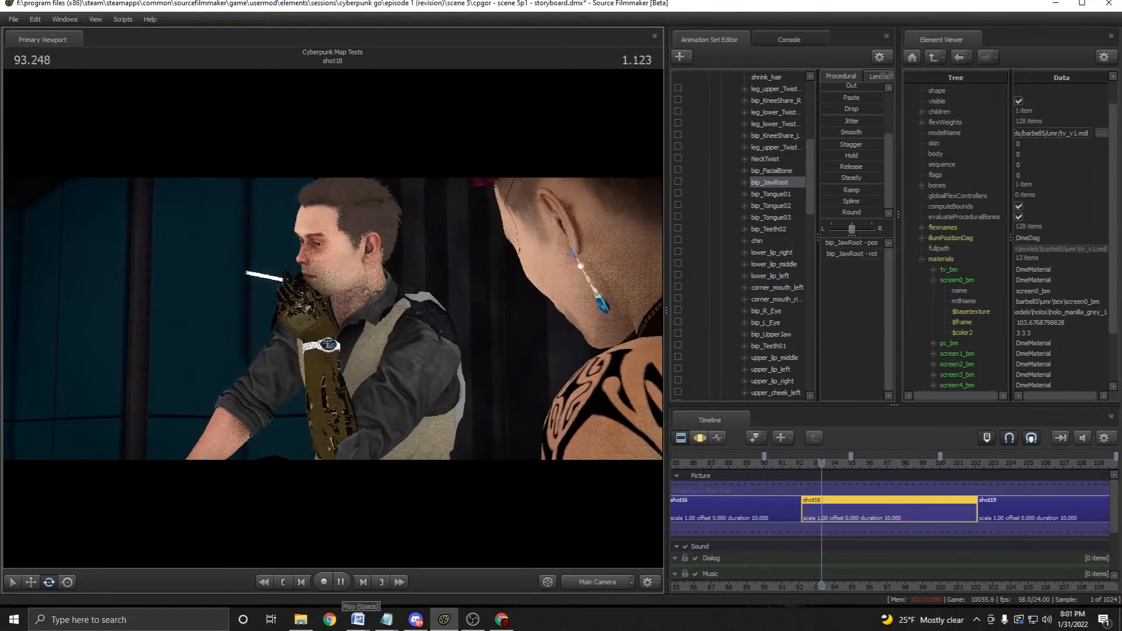
click(341, 582)
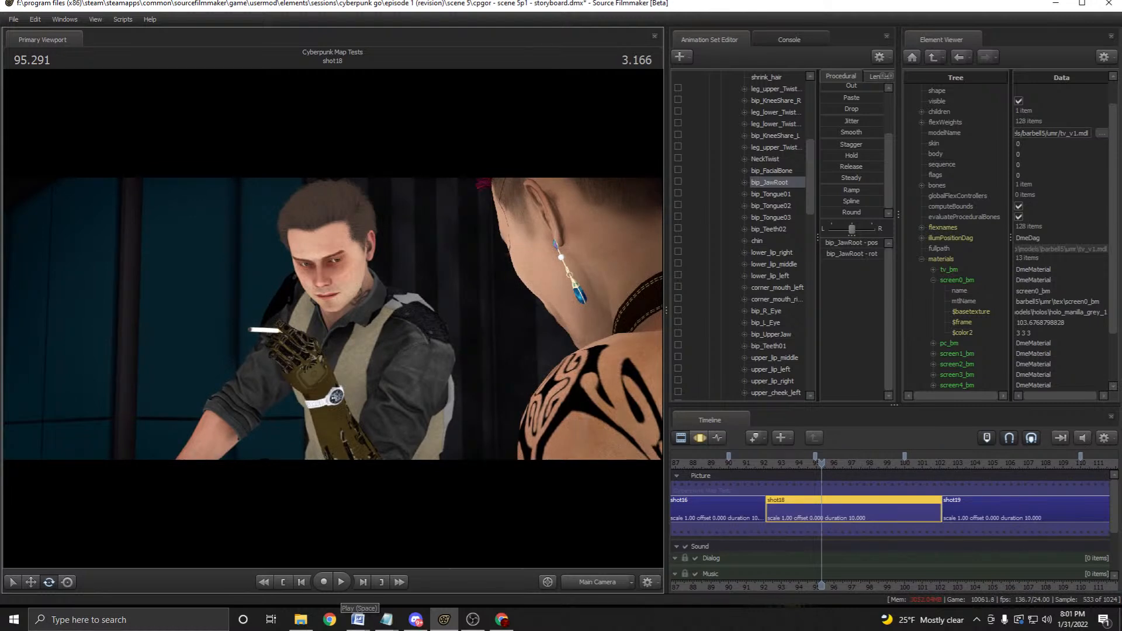
click(340, 582)
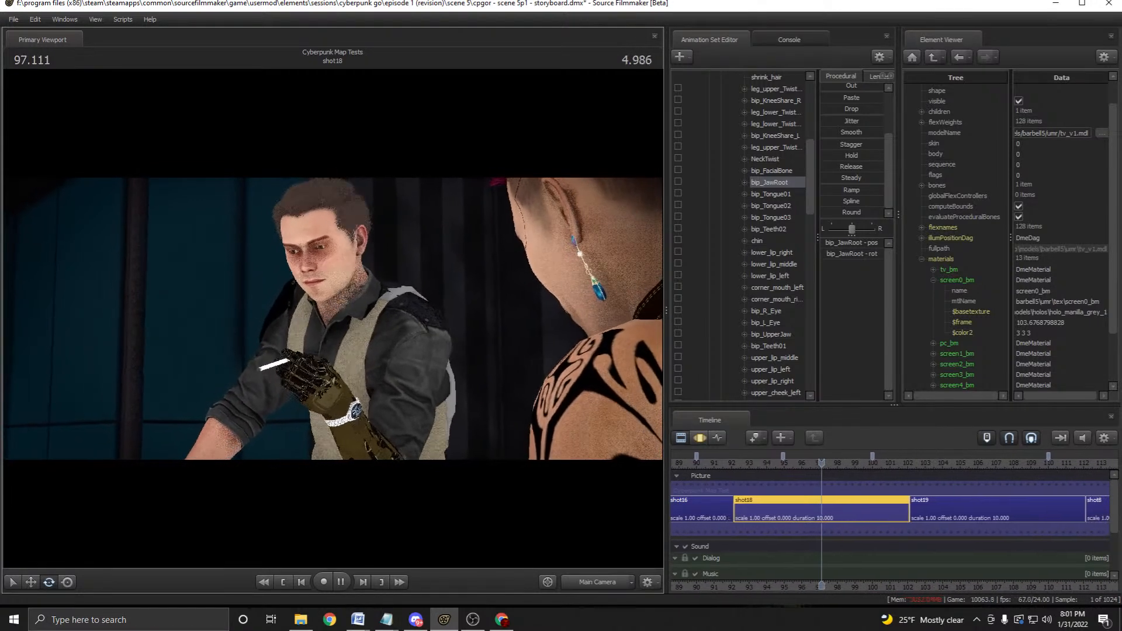
Stop playback at 94.958, open the Motion Editor and examine Go's NeckTwist, bip_FacialBone, bip_JawRoot and Lower Face controls.
click(341, 582)
click(283, 582)
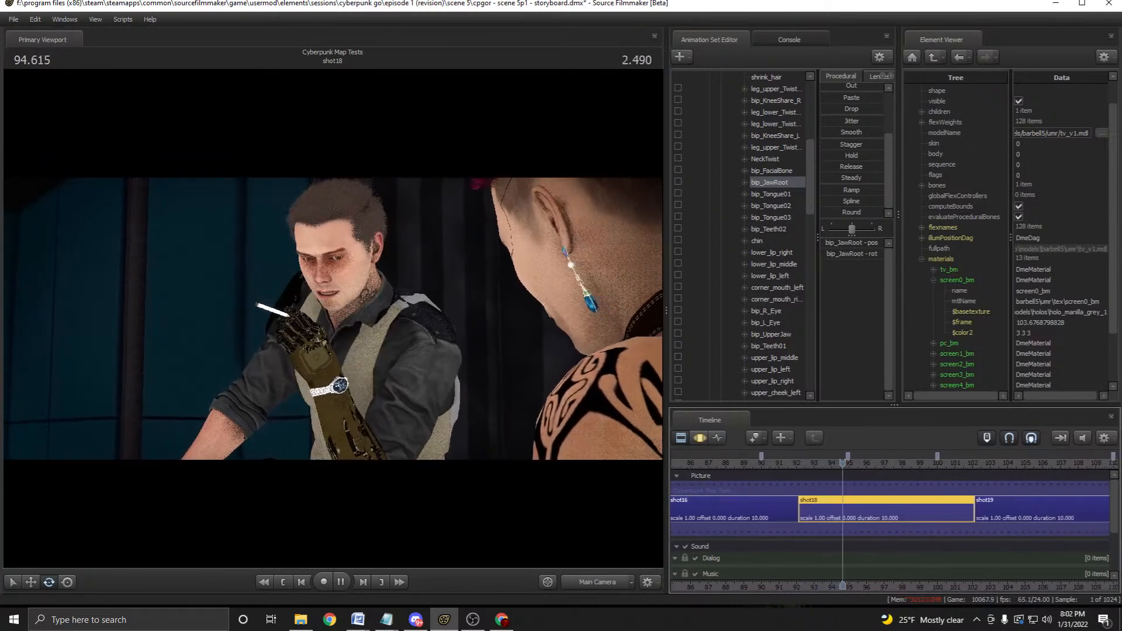
key(space)
key(F3)
click(768, 346)
scroll(768, 346, up, 3)
click(765, 264)
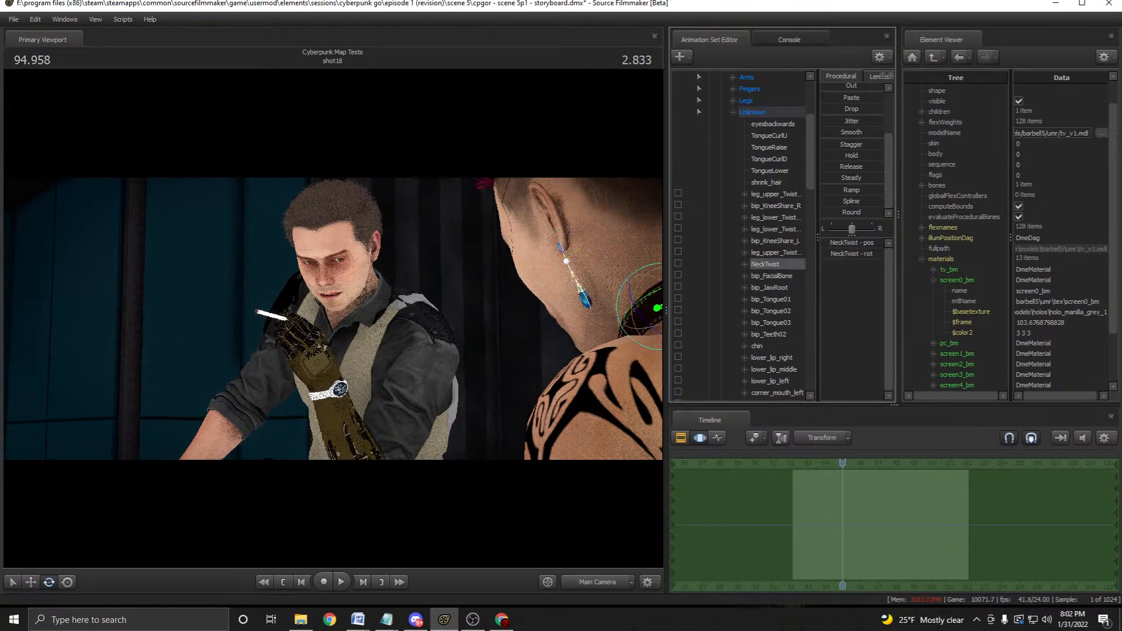
click(770, 275)
click(770, 287)
scroll(742, 233, up, 4)
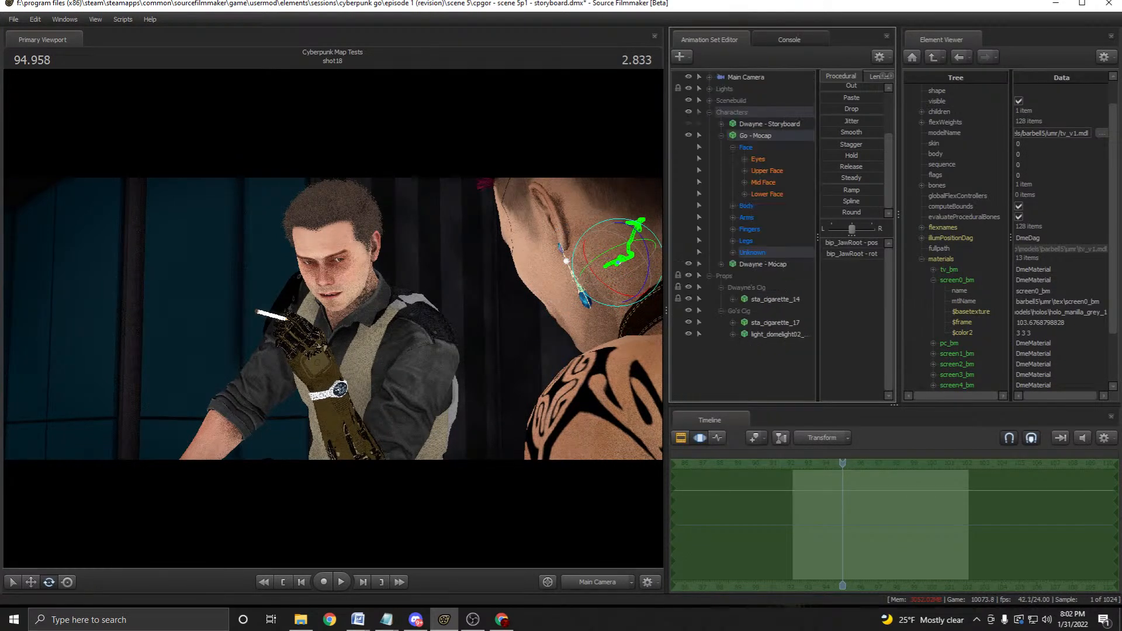
click(766, 194)
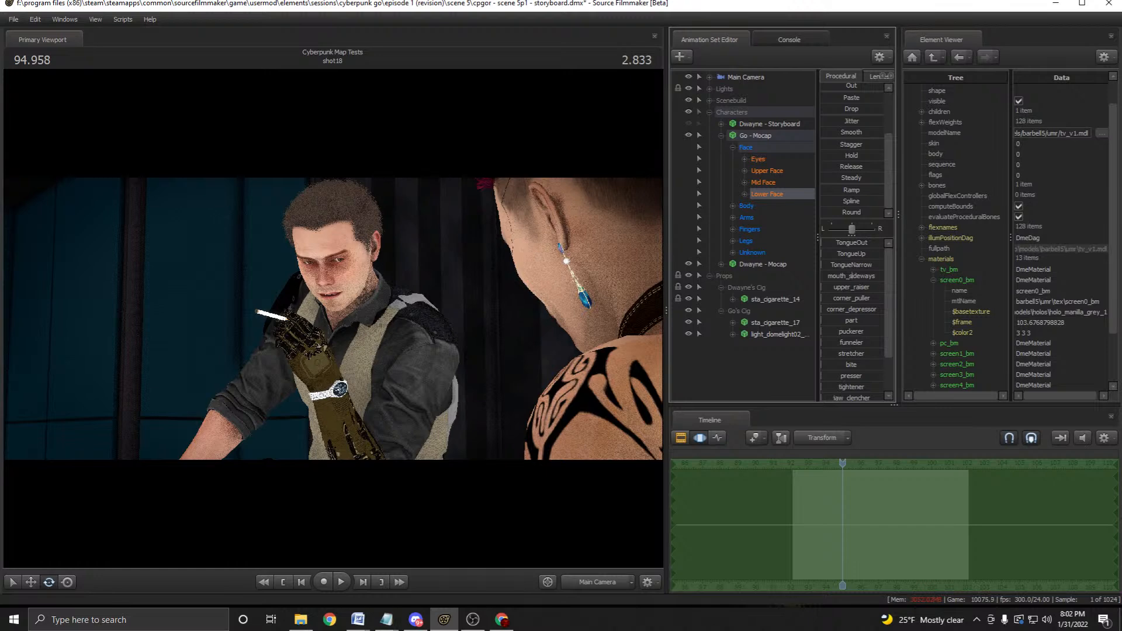
Examine Dwayne - Mocap's Lower Face curves, checking jaw_drop, lower_lip and mouth_drop individually and the whole group together.
click(721, 135)
click(721, 147)
click(767, 206)
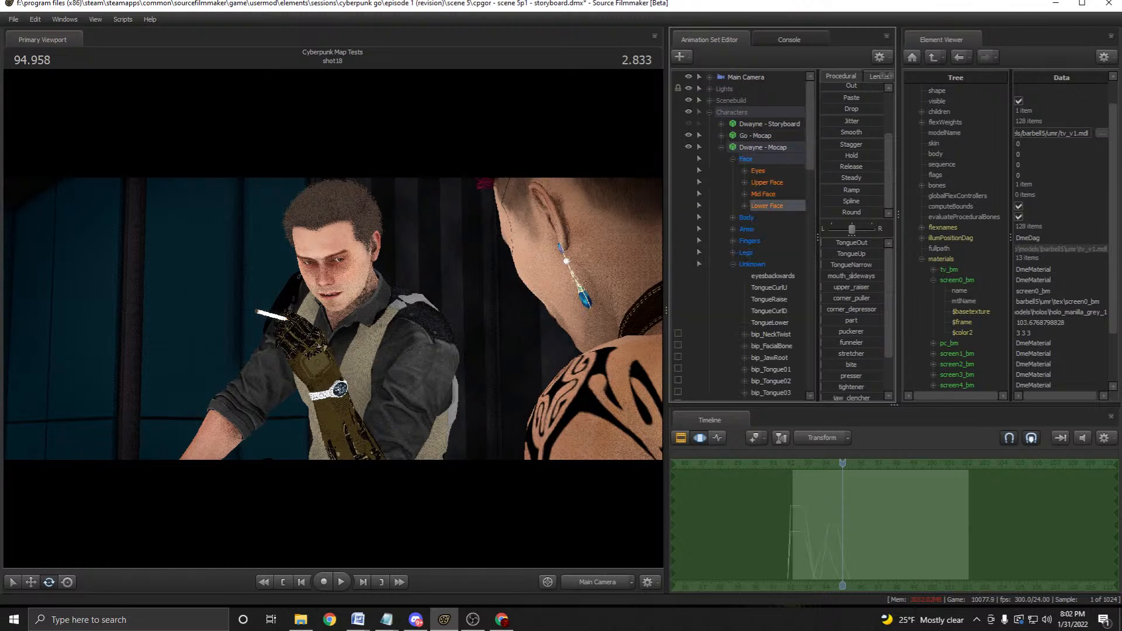
click(745, 205)
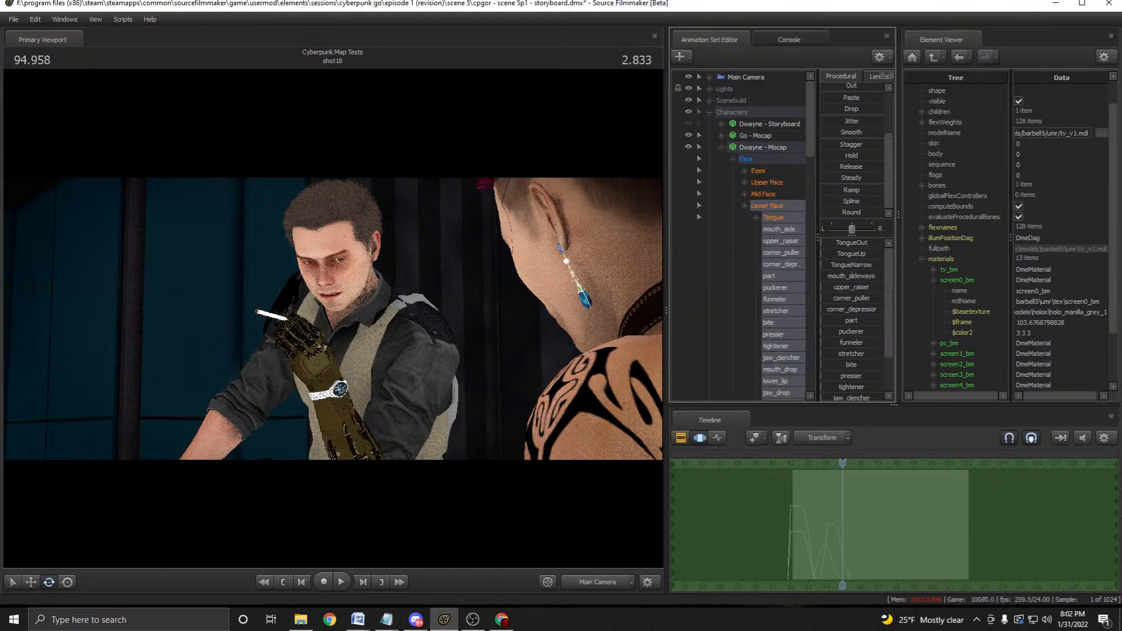
scroll(742, 234, down, 2)
click(776, 323)
click(776, 311)
click(779, 300)
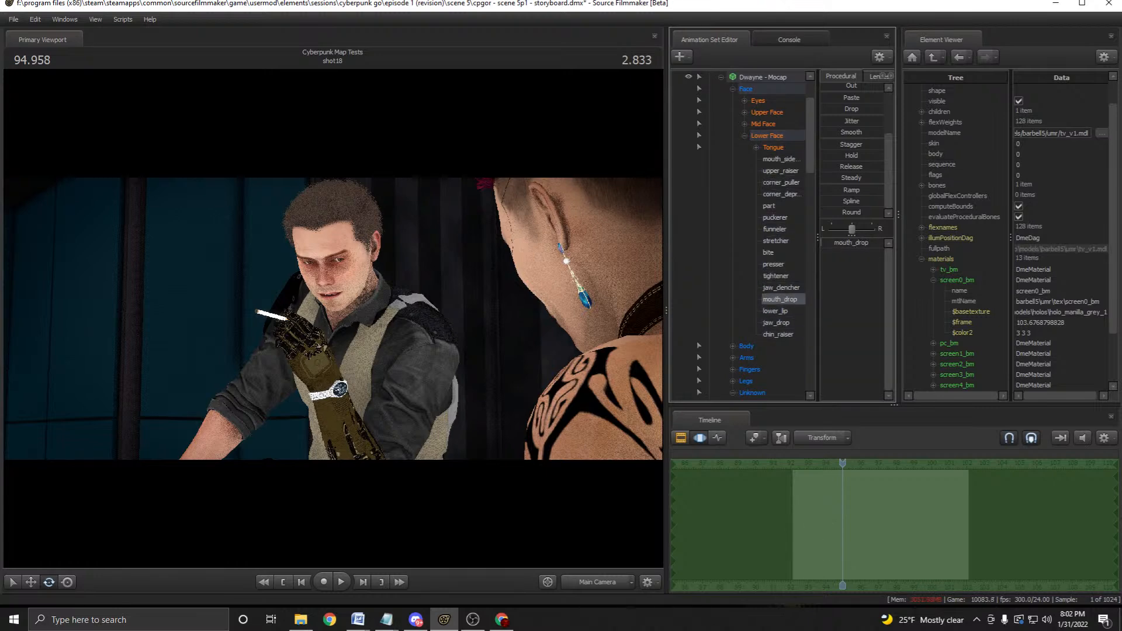
scroll(765, 233, up, 1)
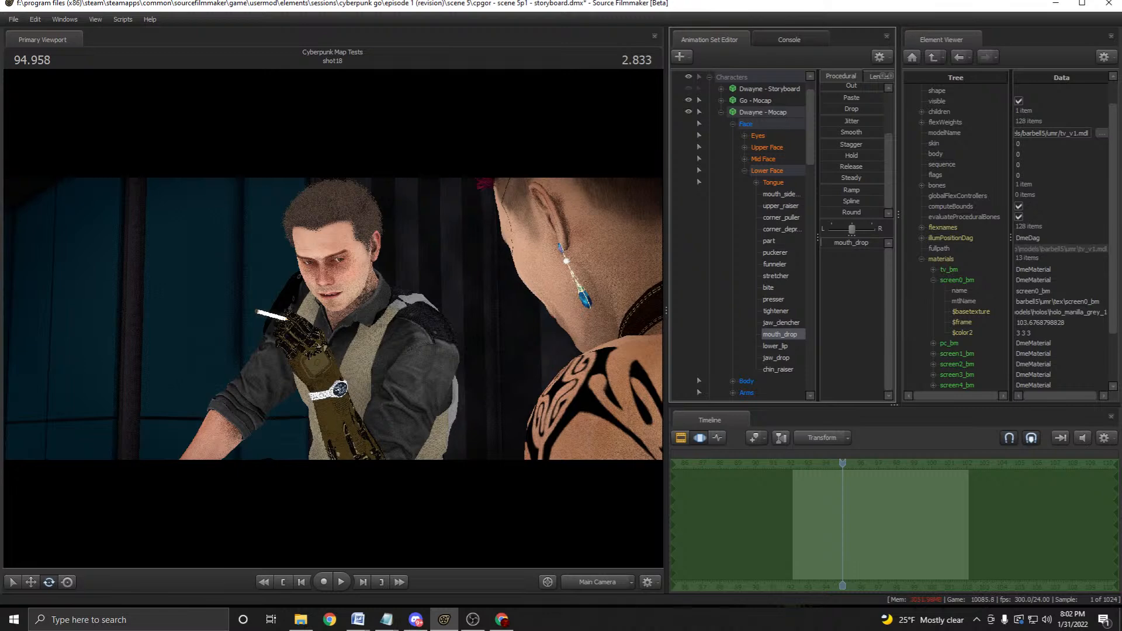
click(767, 171)
scroll(851, 318, down, 1)
scroll(842, 525, up, 4)
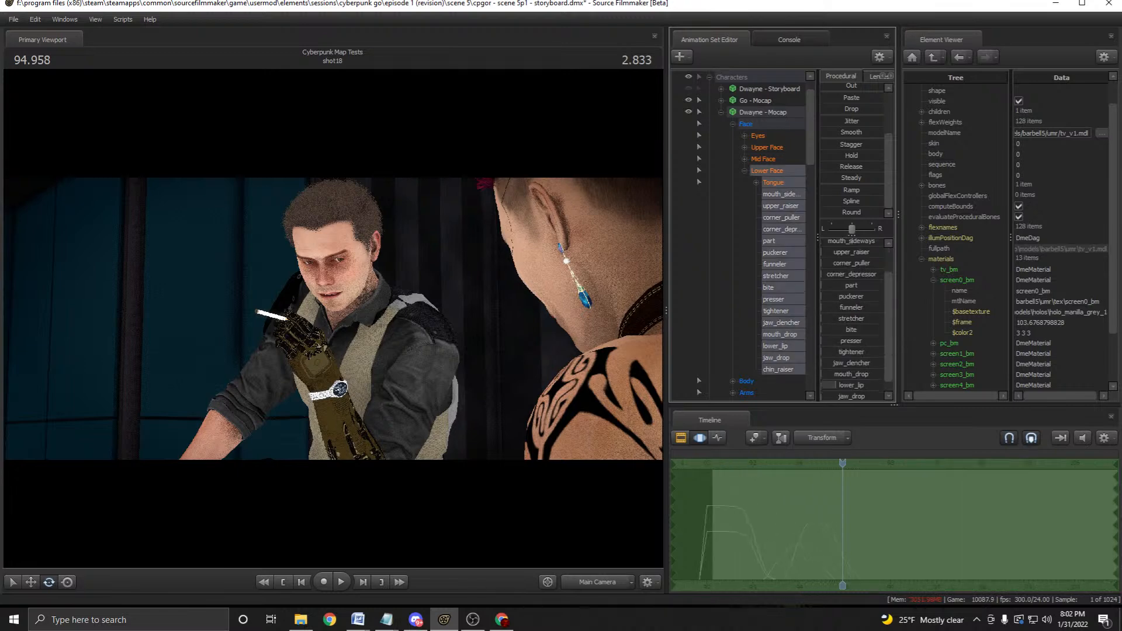
Reduce Dwayne's jaw_drop animation with the playhead at 93.166, and play back the result.
click(776, 358)
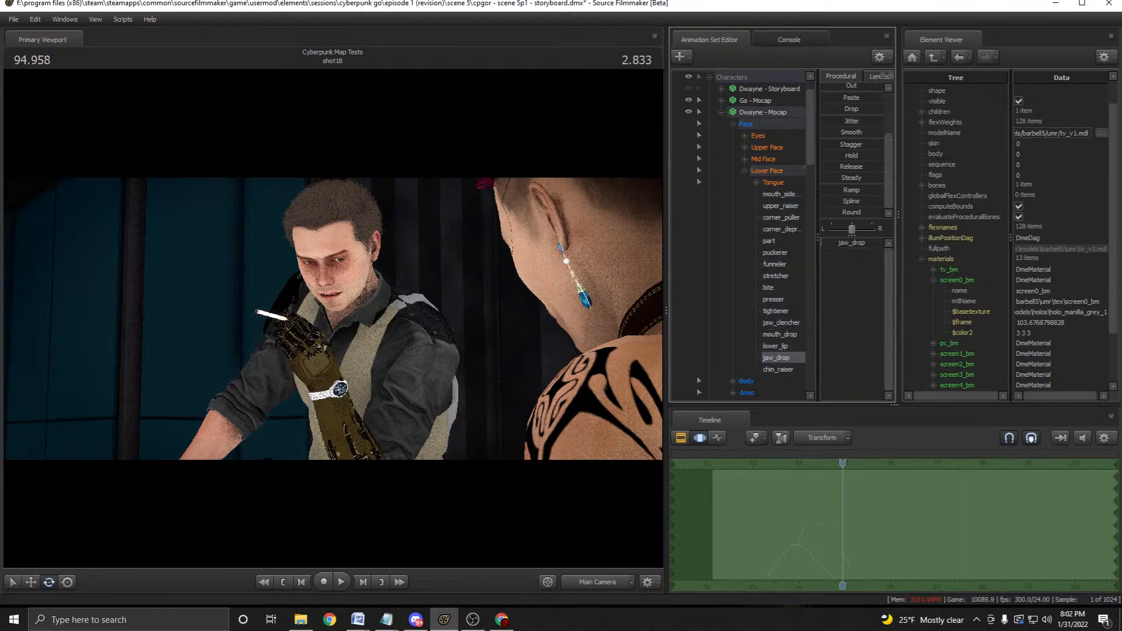
drag(843, 526, 760, 526)
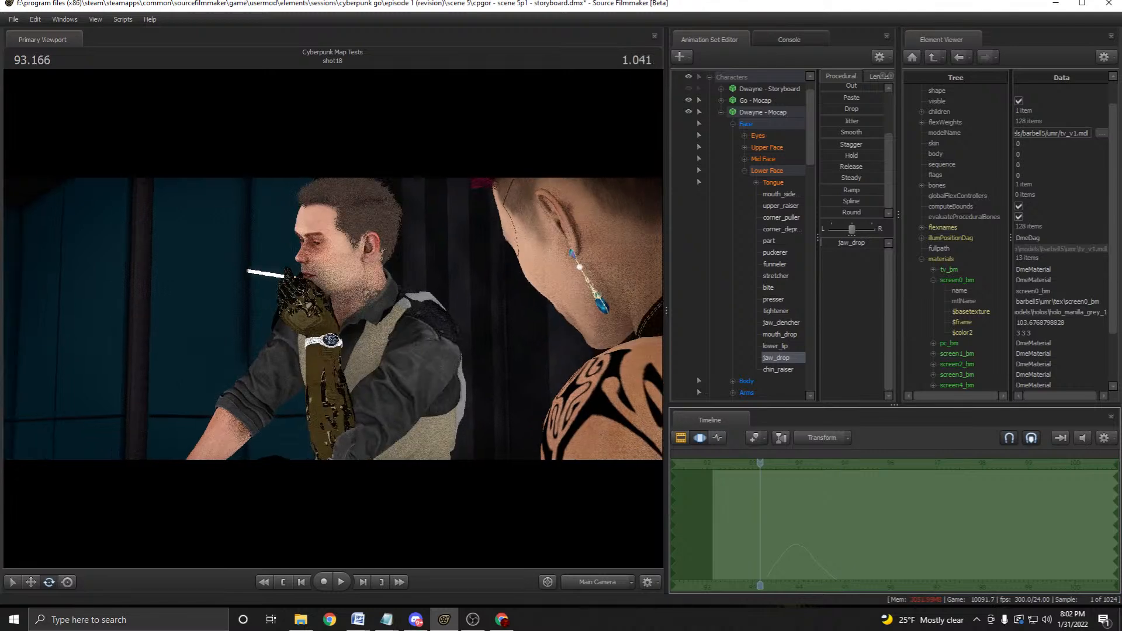
scroll(852, 149, up, 2)
key(space)
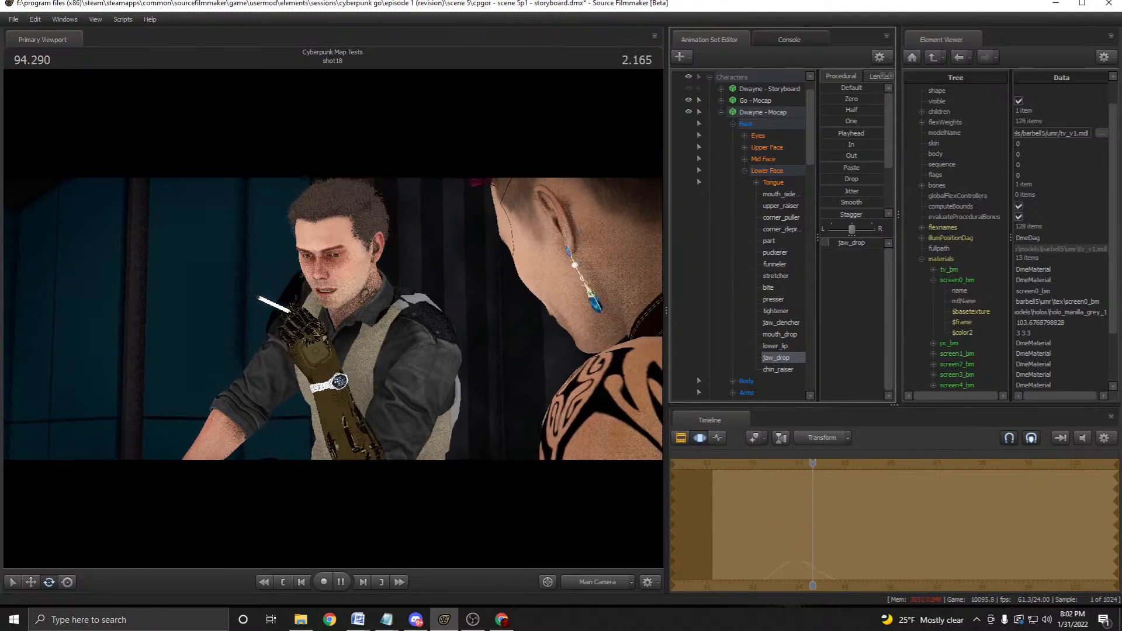
key(space)
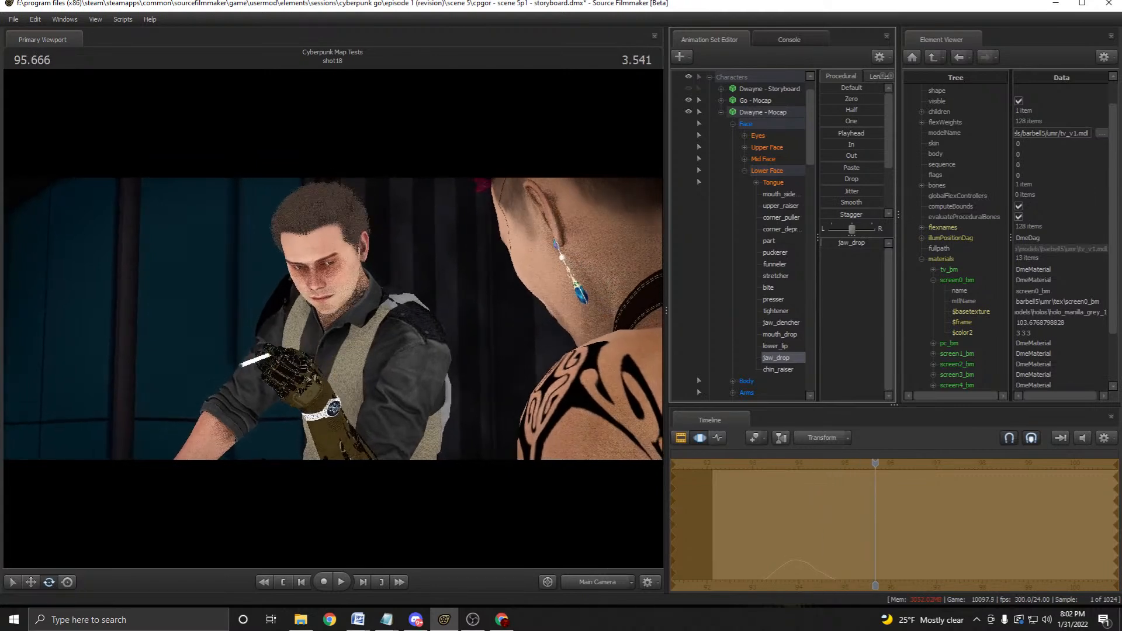
key(space)
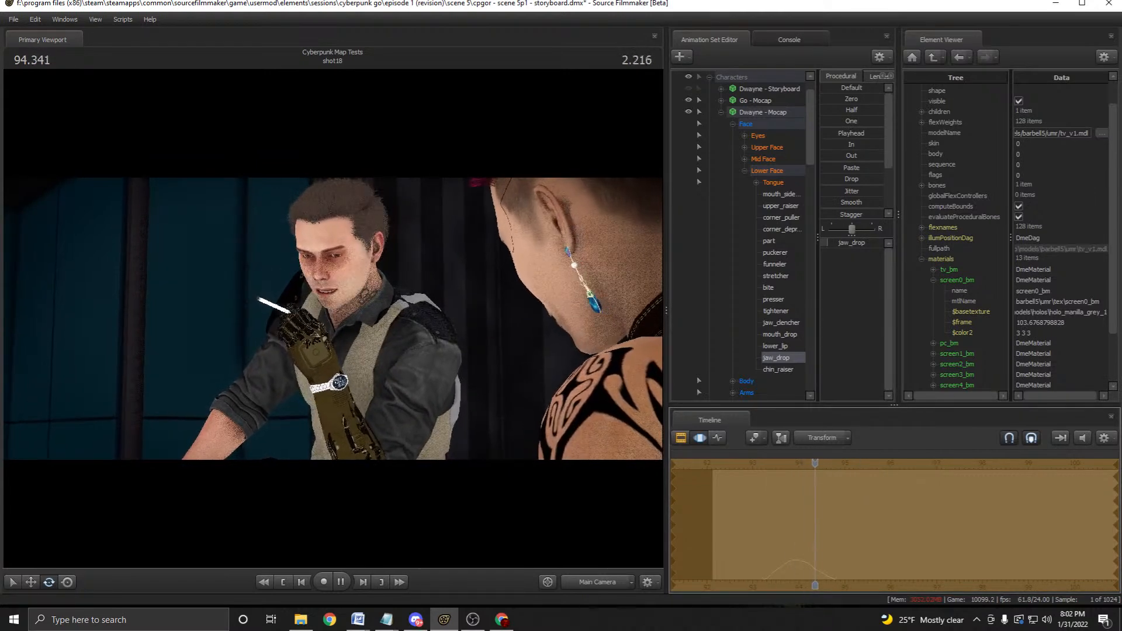
key(space)
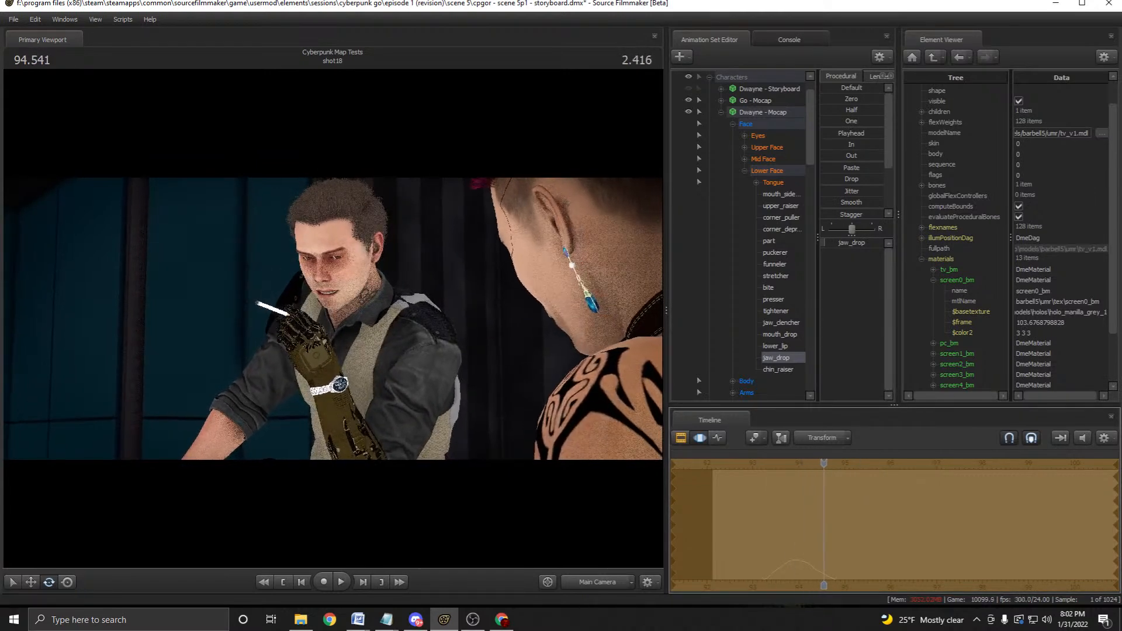
Examine Dwayne's lower_lip curve and play back shot18 between about 93.8 and 94.6 with a limited time selection.
click(775, 346)
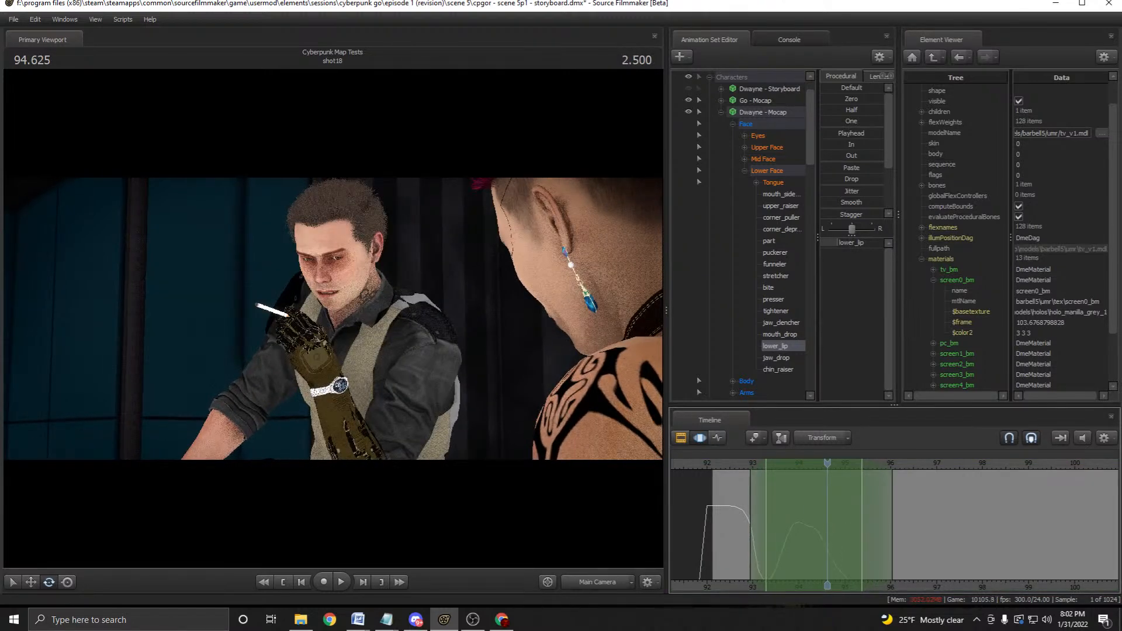
key(space)
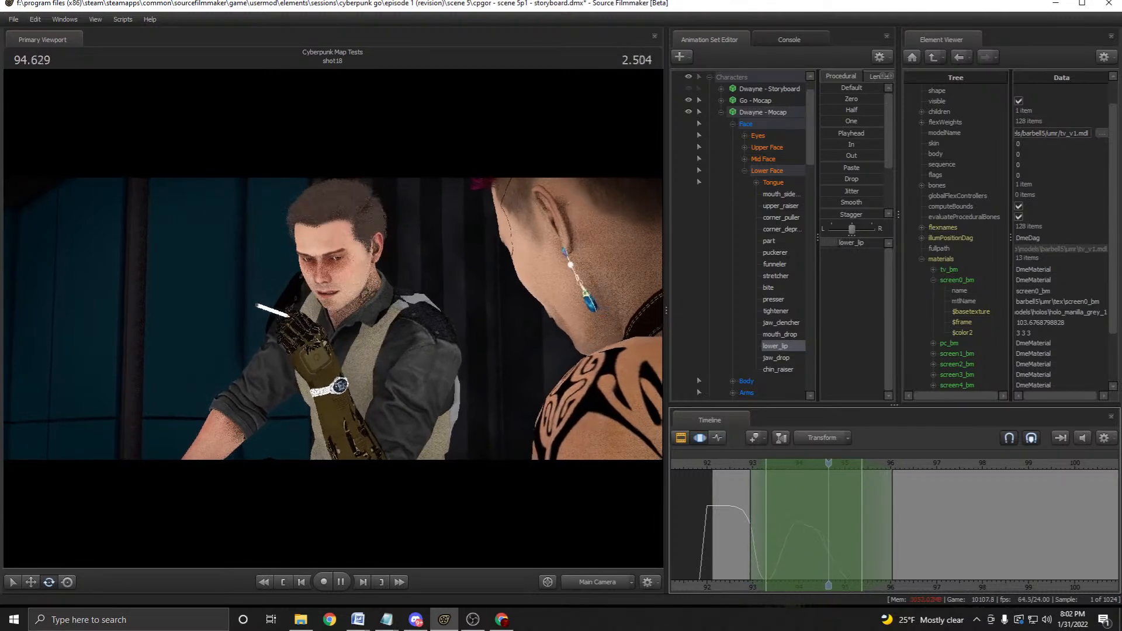
key(space)
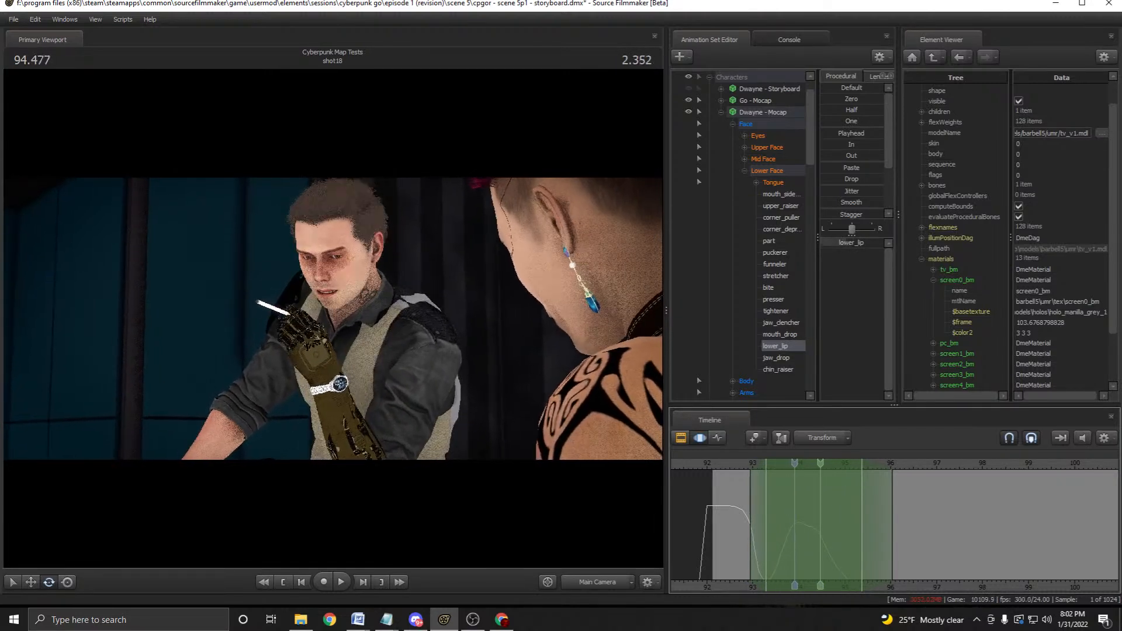
key(space)
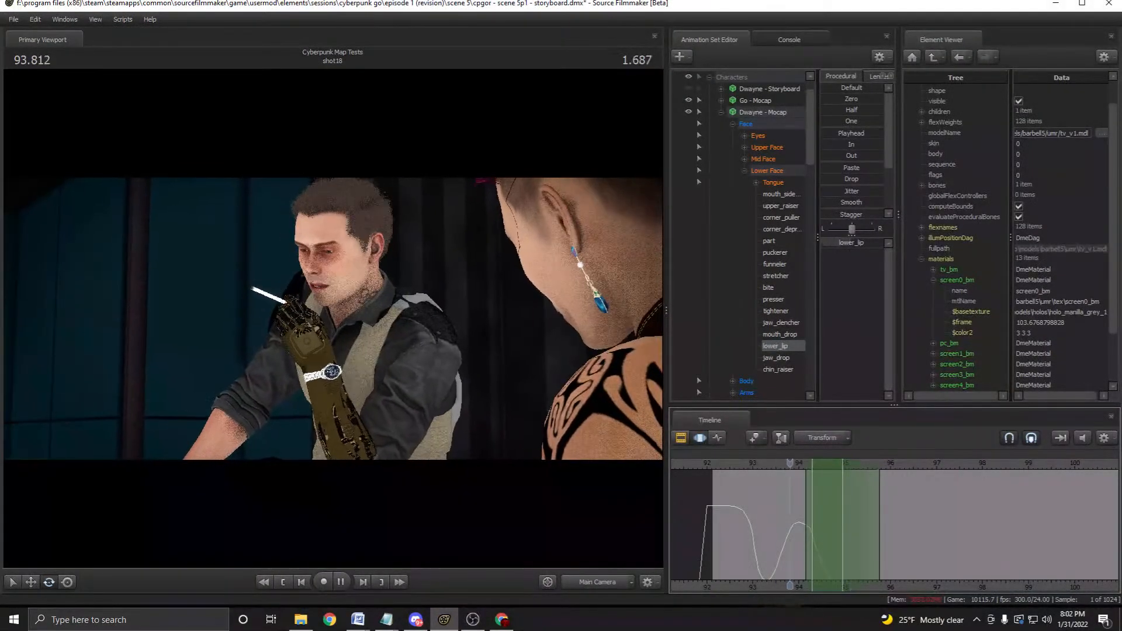
key(space)
Blend Dwayne's lower_lip toward its playhead value at 93.250 between about 93.25 and 95, check the playback and save the session.
drag(812, 526, 764, 526)
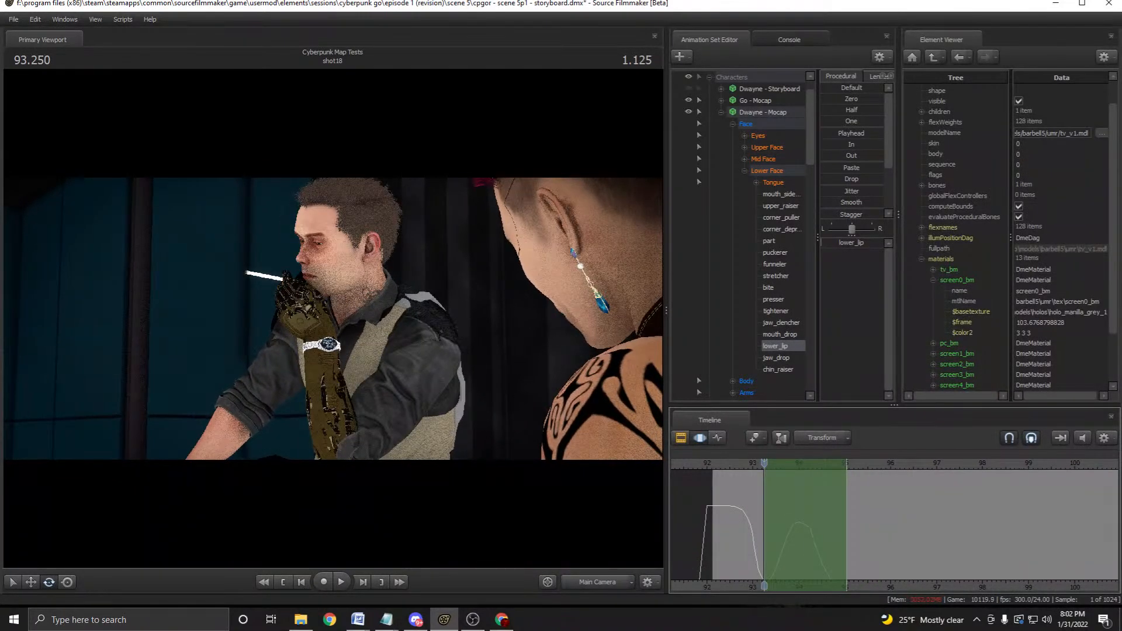
click(851, 134)
key(space)
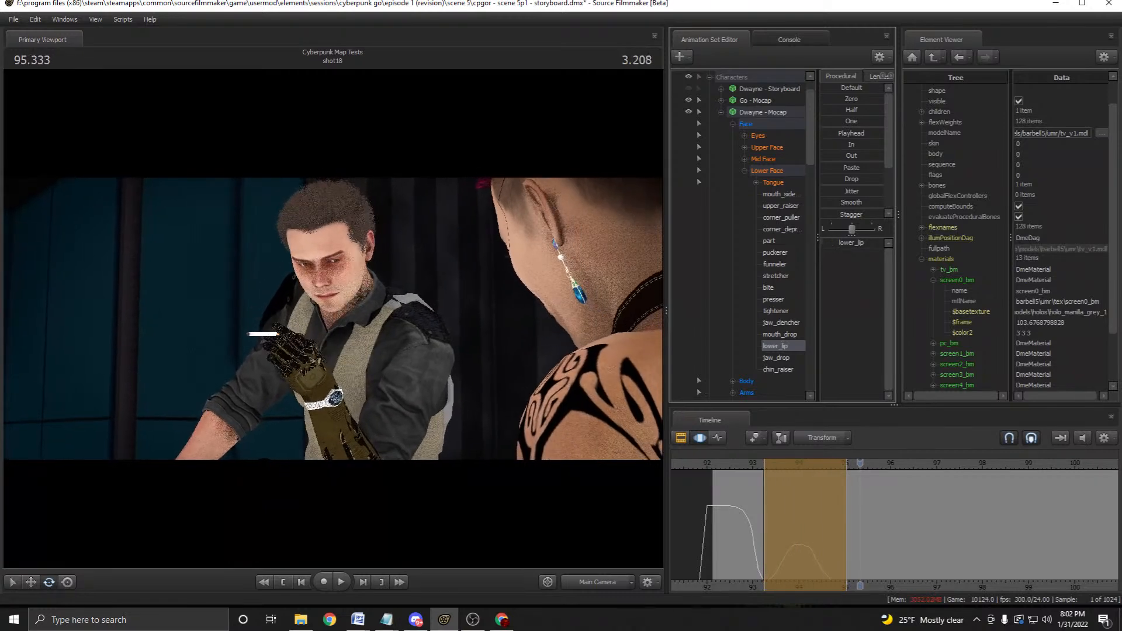
key(space)
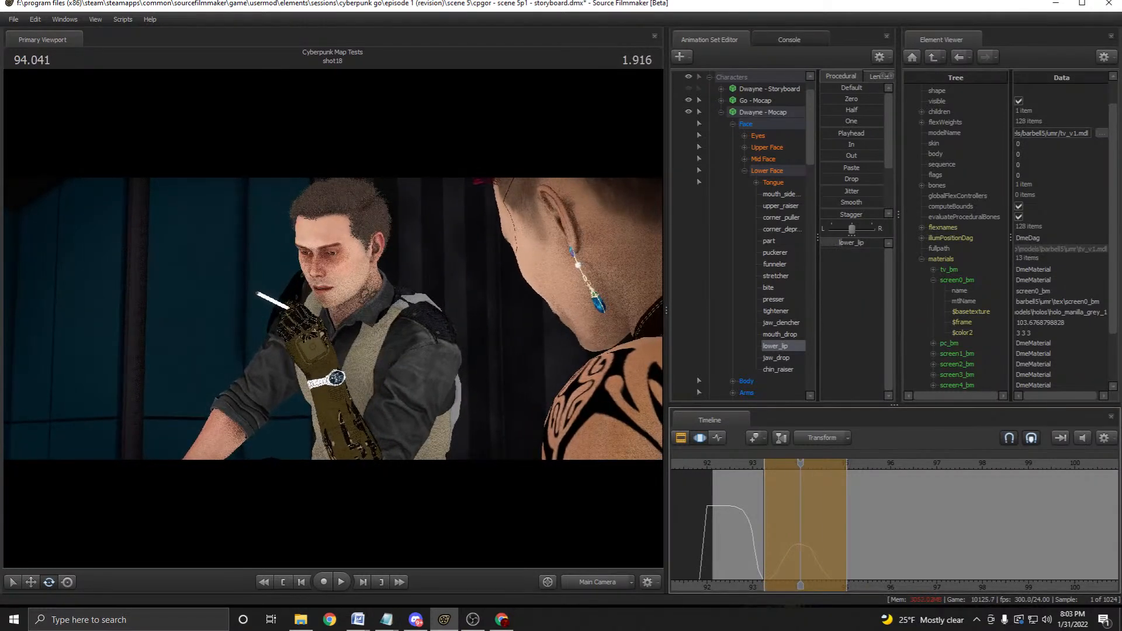
key(Return)
key(ctrl+a)
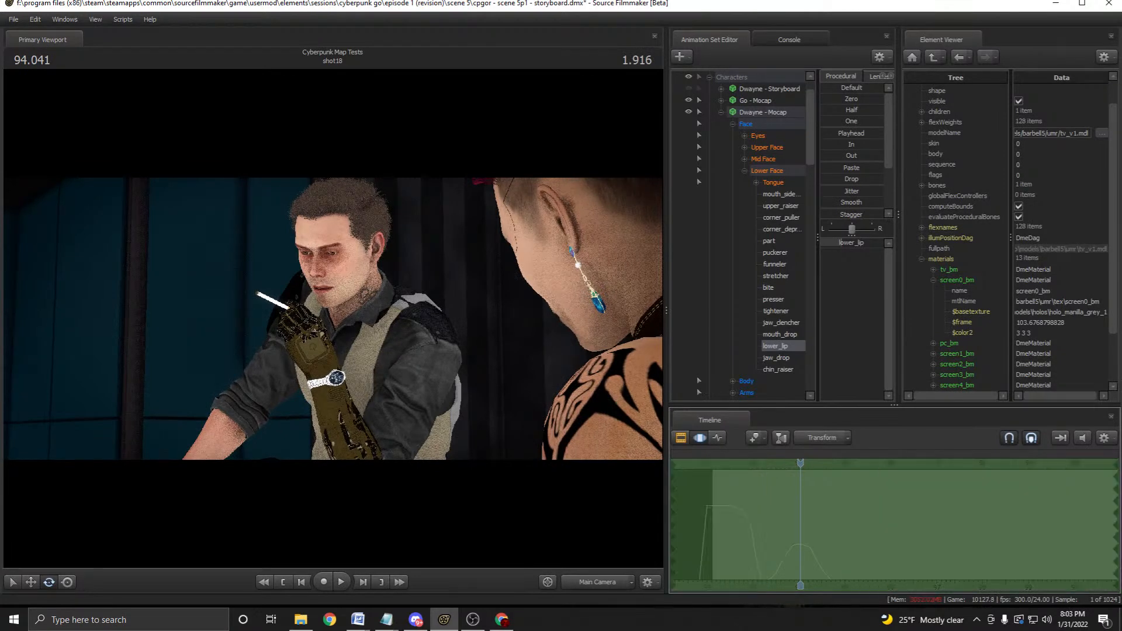
key(ctrl+s)
Examine Dwayne's Eyes and Upper Face controls and play back shot18 repeatedly from about 93.2.
click(758, 136)
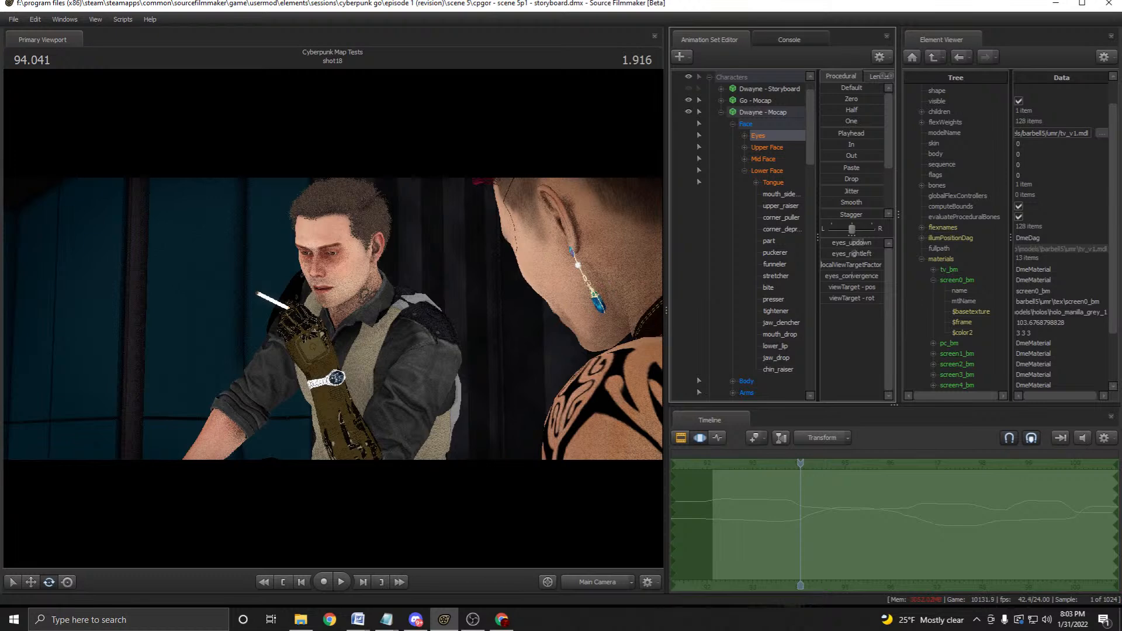
click(766, 147)
drag(801, 462, 757, 463)
key(space)
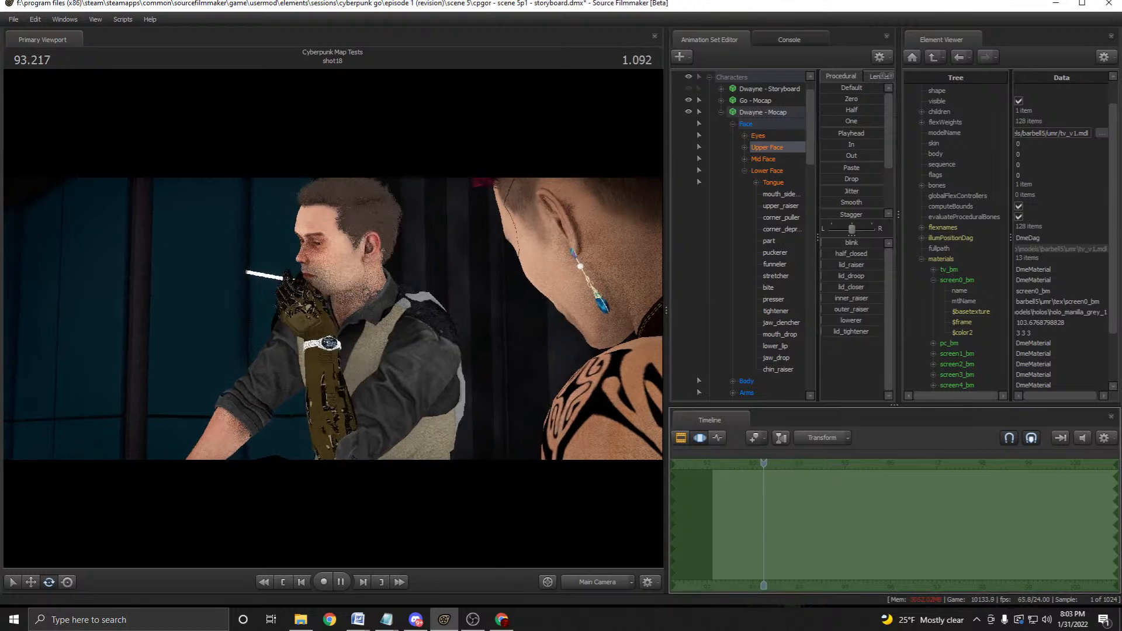
key(space)
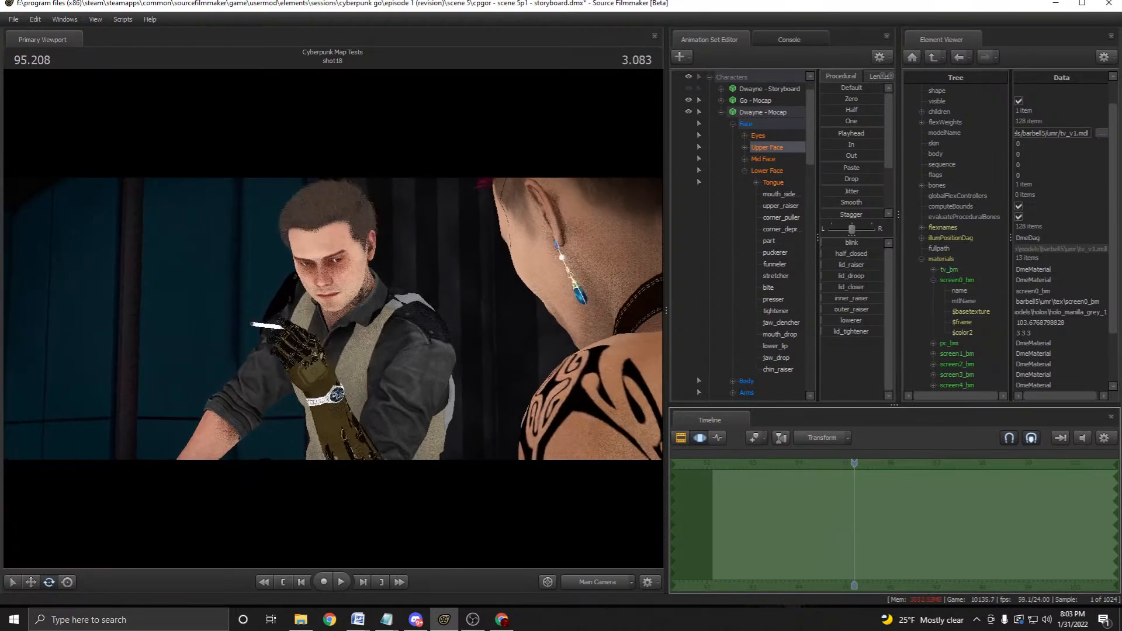
key(space)
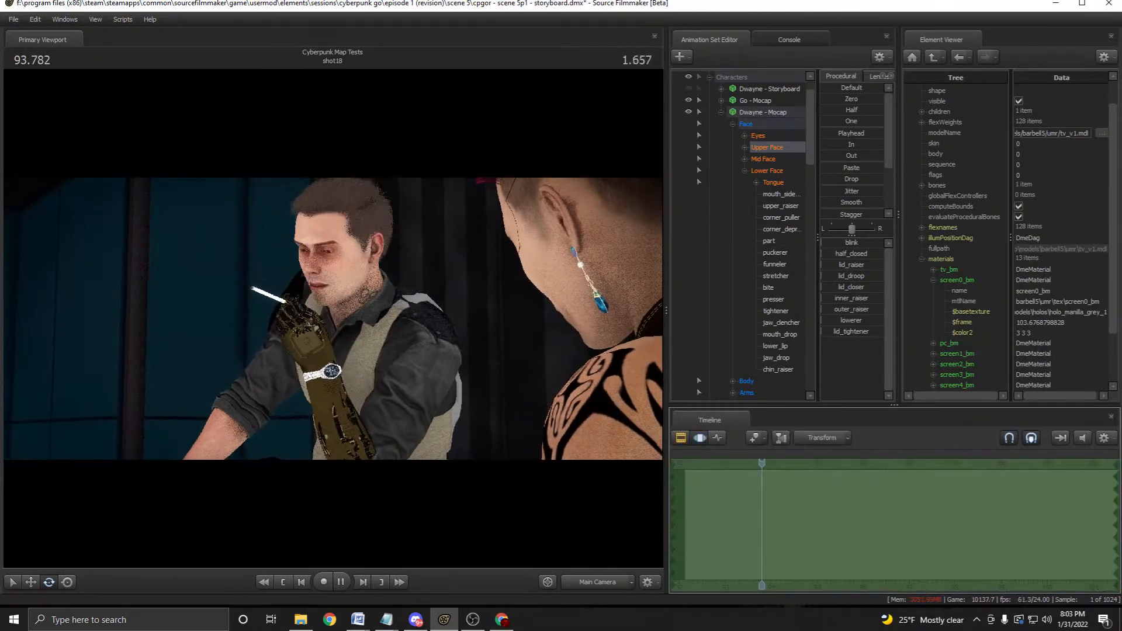
key(space)
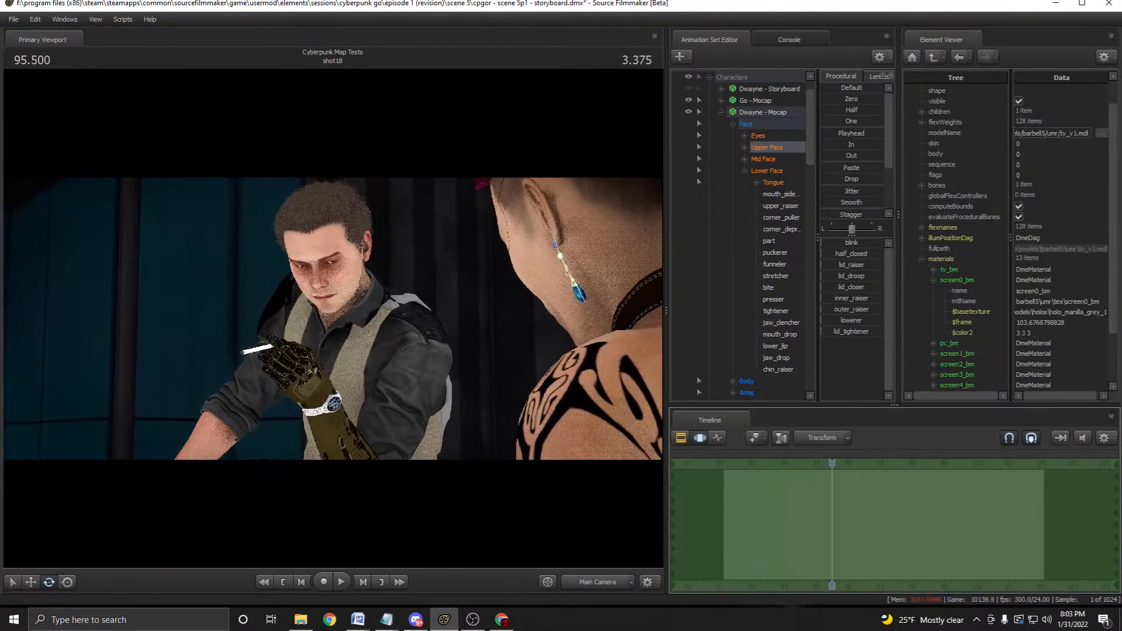
key(space)
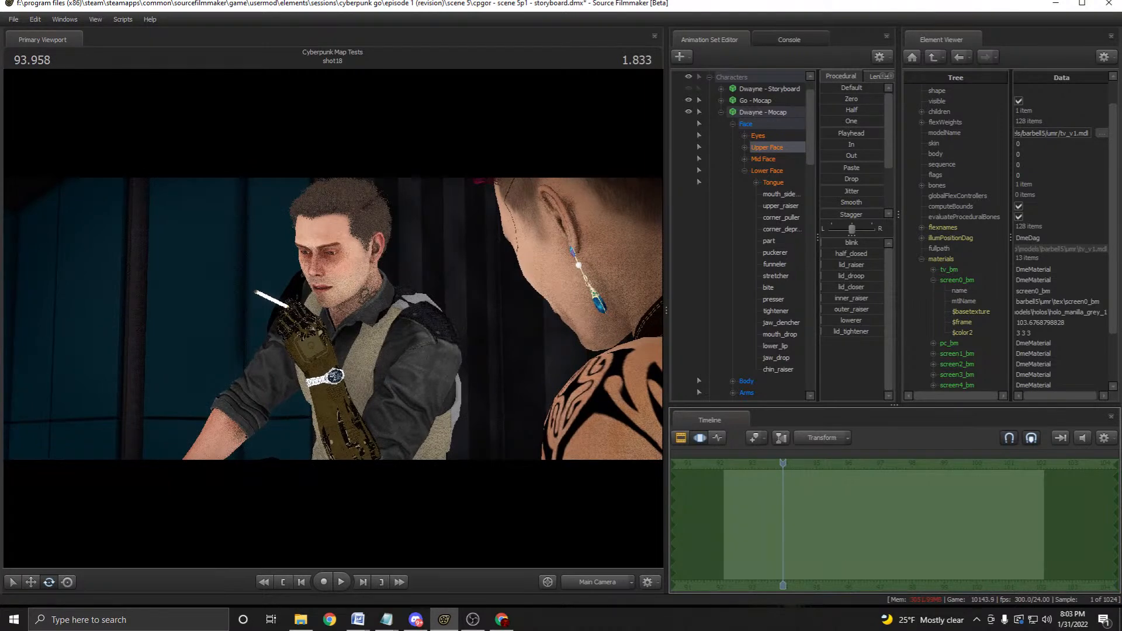
Try adjusting Dwayne's mouth_sideways across the whole shot and play back the result.
click(781, 194)
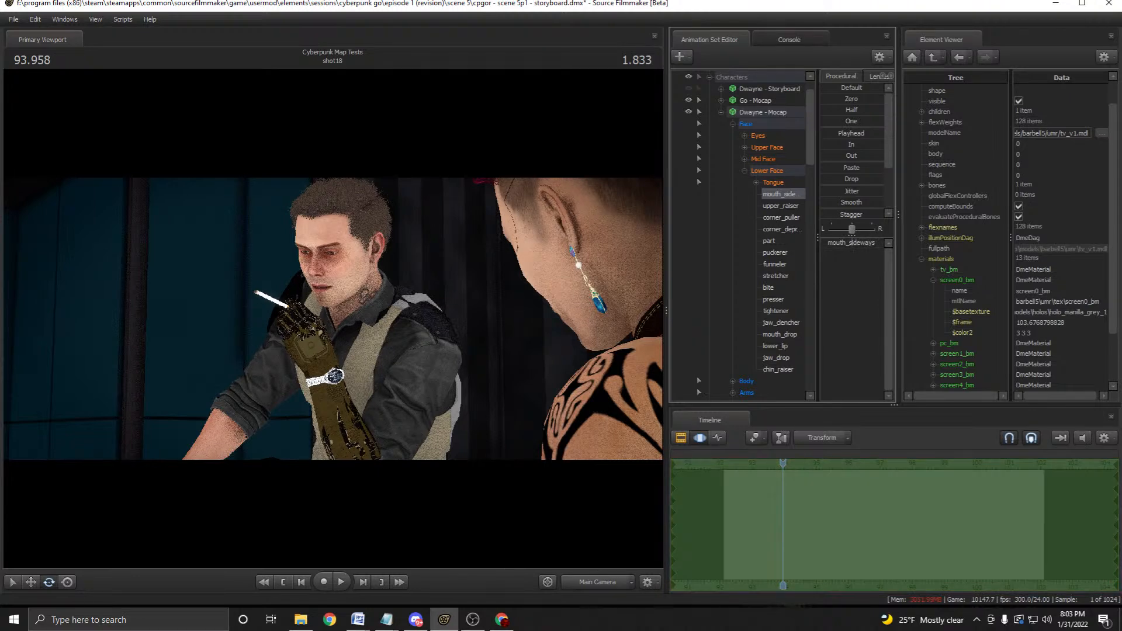
click(738, 463)
key(space)
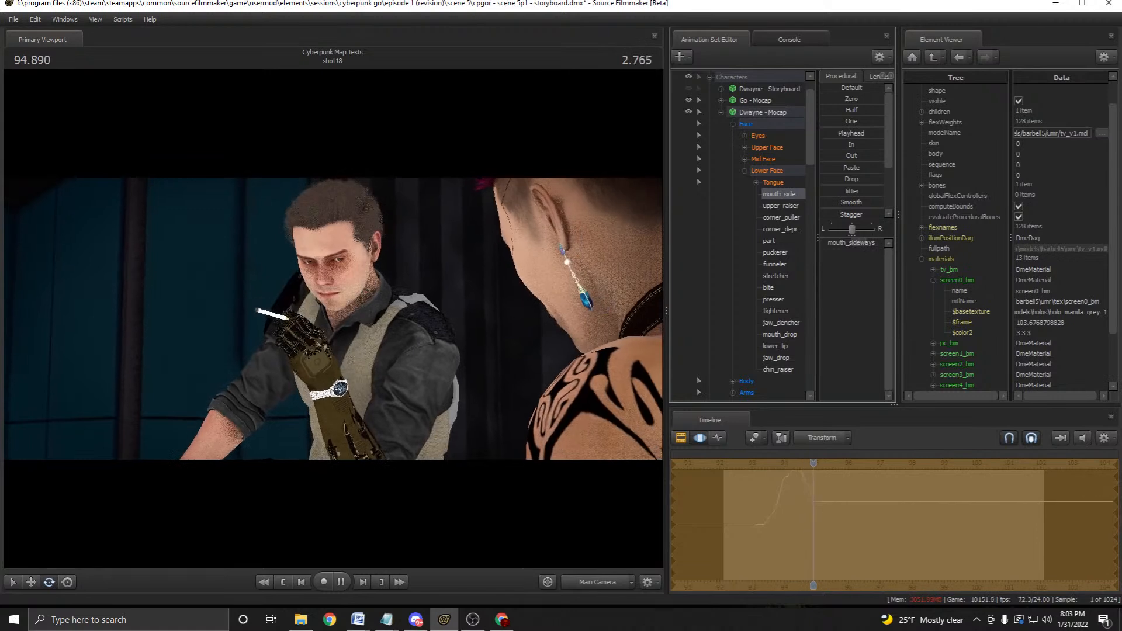
key(space)
Smooth Dwayne's mouth_sideways curve within a feathered time selection from about 93.2 to 95.4, and play back the result.
mouse_move(832, 463)
mouse_down()
mouse_move(764, 463)
mouse_move(828, 464)
mouse_up()
shift+scroll(828, 520, up, 1)
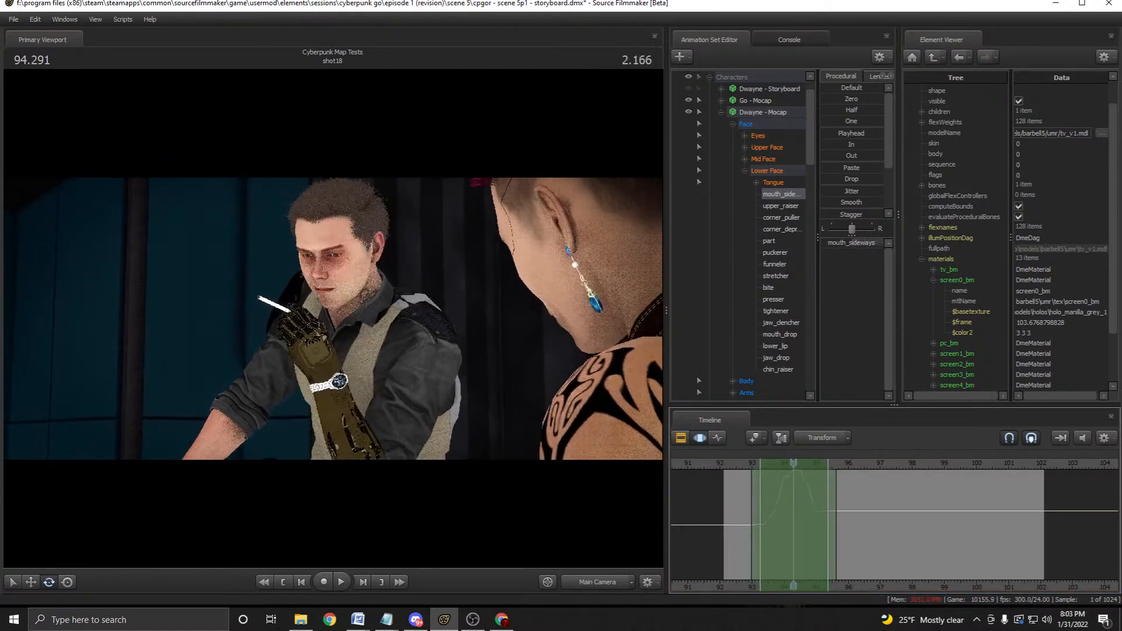
scroll(828, 520, up, 2)
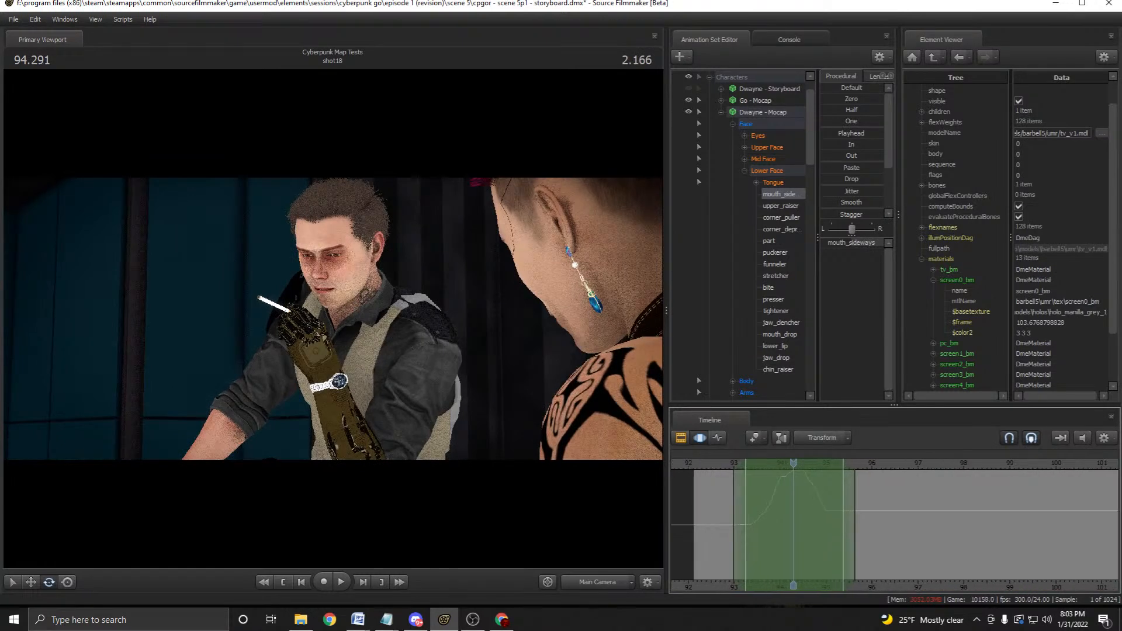
double_click(851, 202)
drag(793, 514, 747, 514)
key(space)
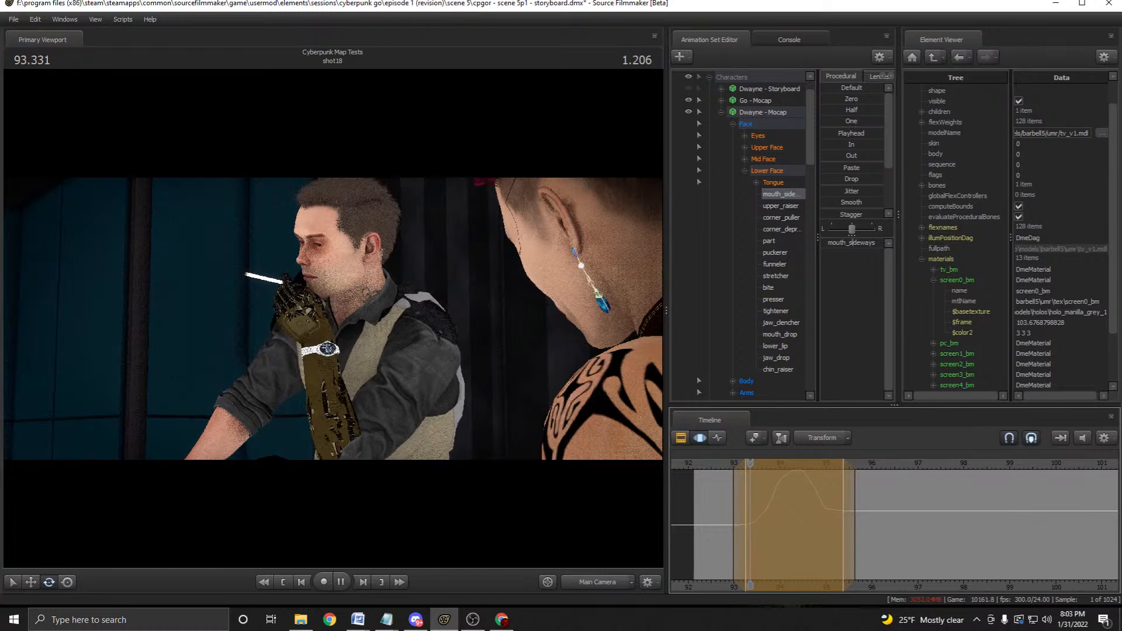
key(space)
Spline Dwayne's mouth_sideways curve within a narrow feathered time selection around 94.7 and play back the result.
shift+drag(793, 514, 820, 514)
shift+scroll(841, 514, up, 3)
shift+click(807, 514)
shift+scroll(820, 514, up, 2)
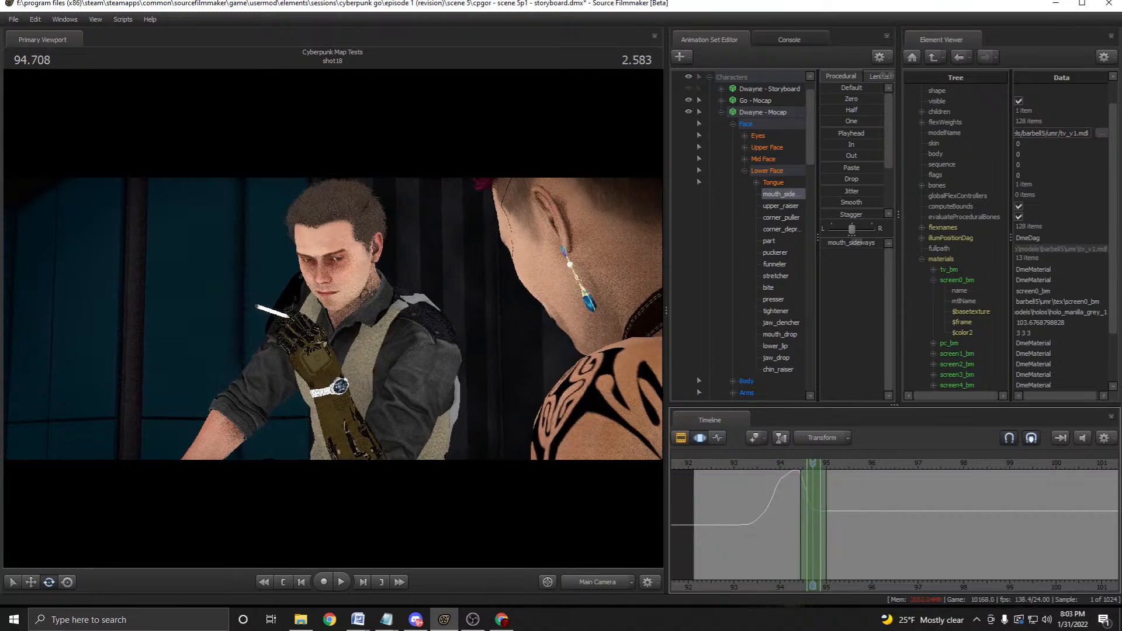
scroll(851, 175, down, 3)
click(851, 201)
shift+scroll(820, 514, up, 2)
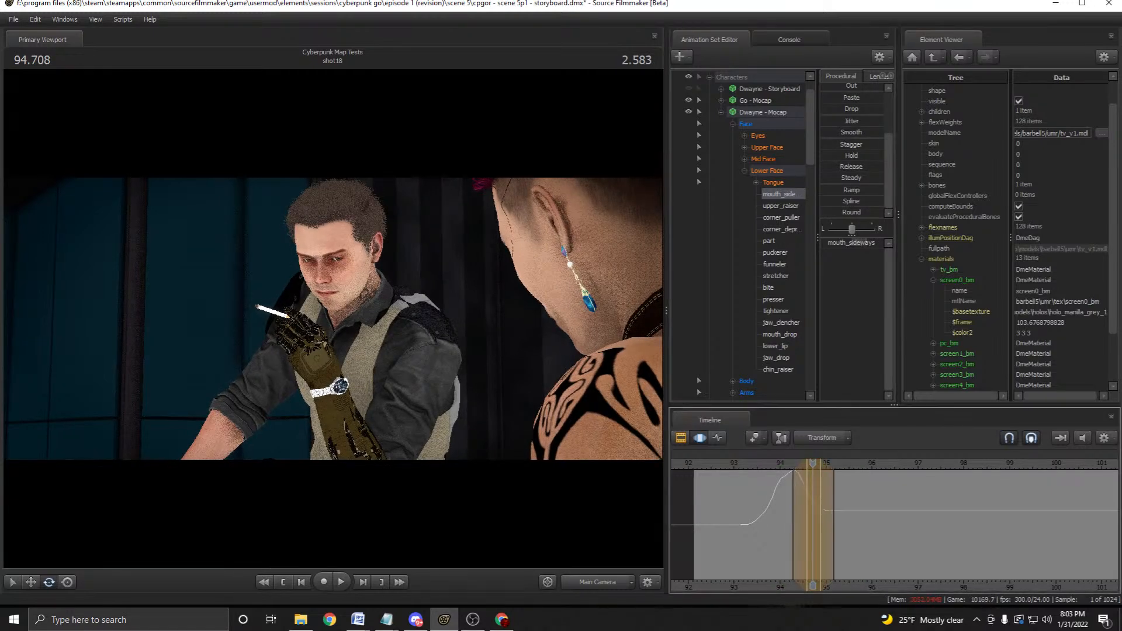
key(space)
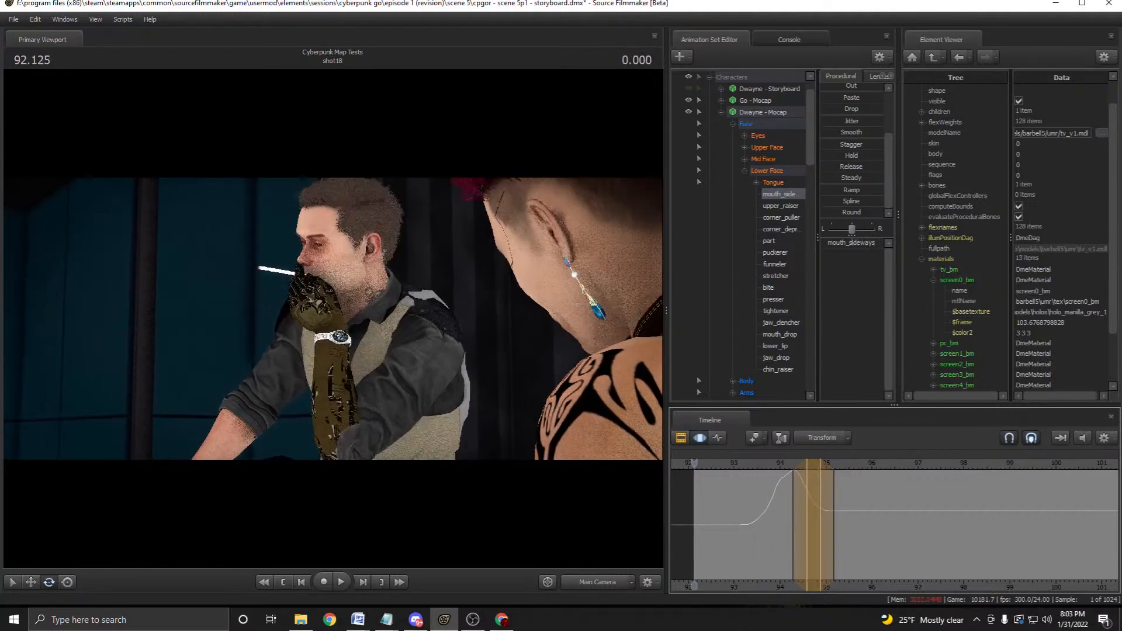
Return to the Clip Editor, play back shot18, set the playhead to 92.208 and save the session.
key(F3)
key(space)
middle_drag(754, 506, 850, 506)
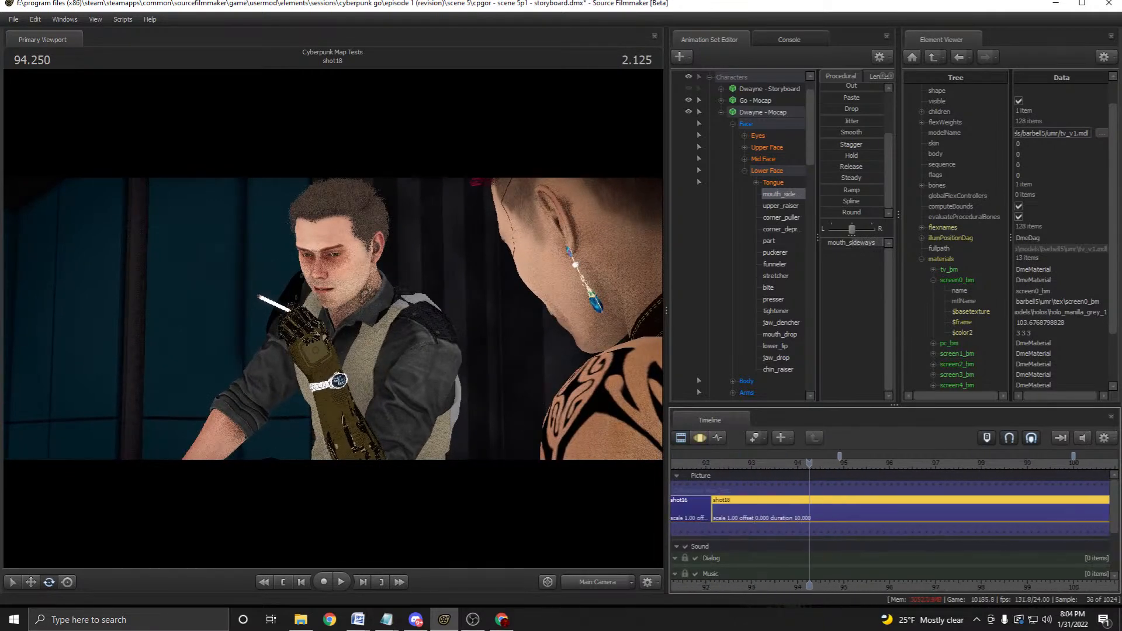
drag(809, 463, 715, 462)
key(ctrl+s)
Switch the viewport to the Work Camera and frame a close-up of Dwayne's face with the cigarette.
click(597, 582)
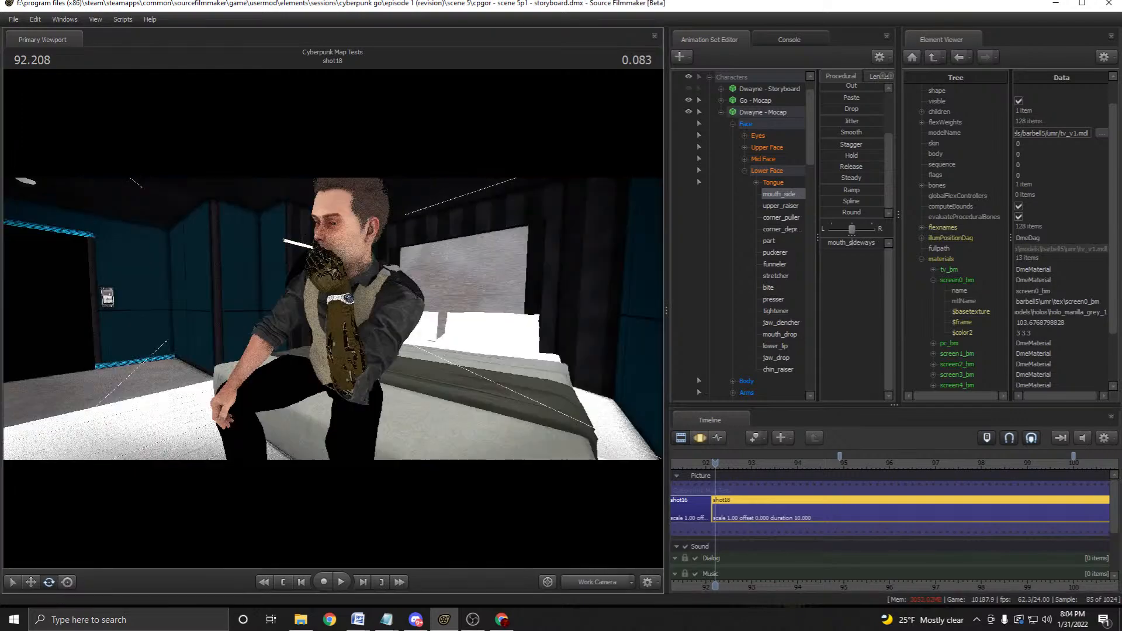
drag(362, 327, 555, 321)
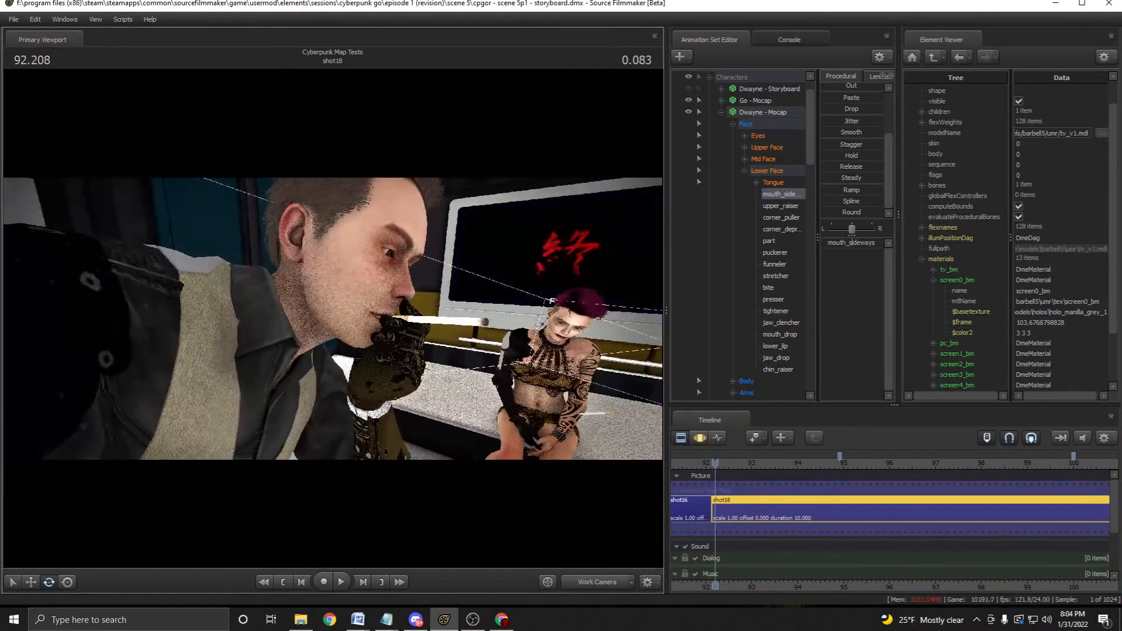
drag(333, 319, 298, 318)
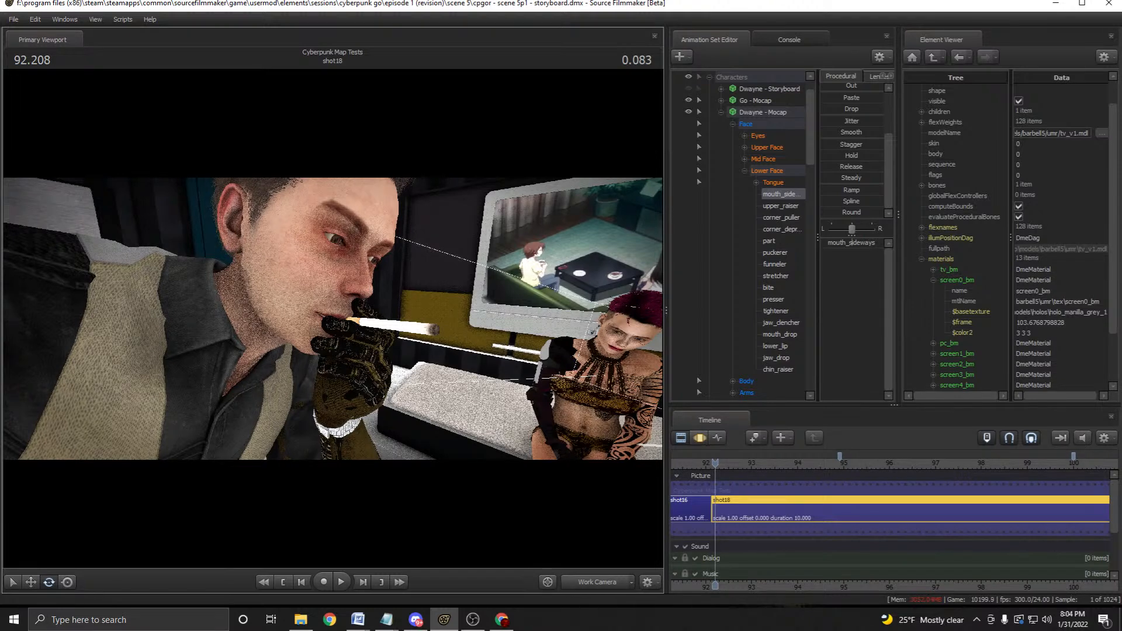
click(13, 19)
click(24, 51)
click(721, 112)
right_click(778, 284)
click(818, 310)
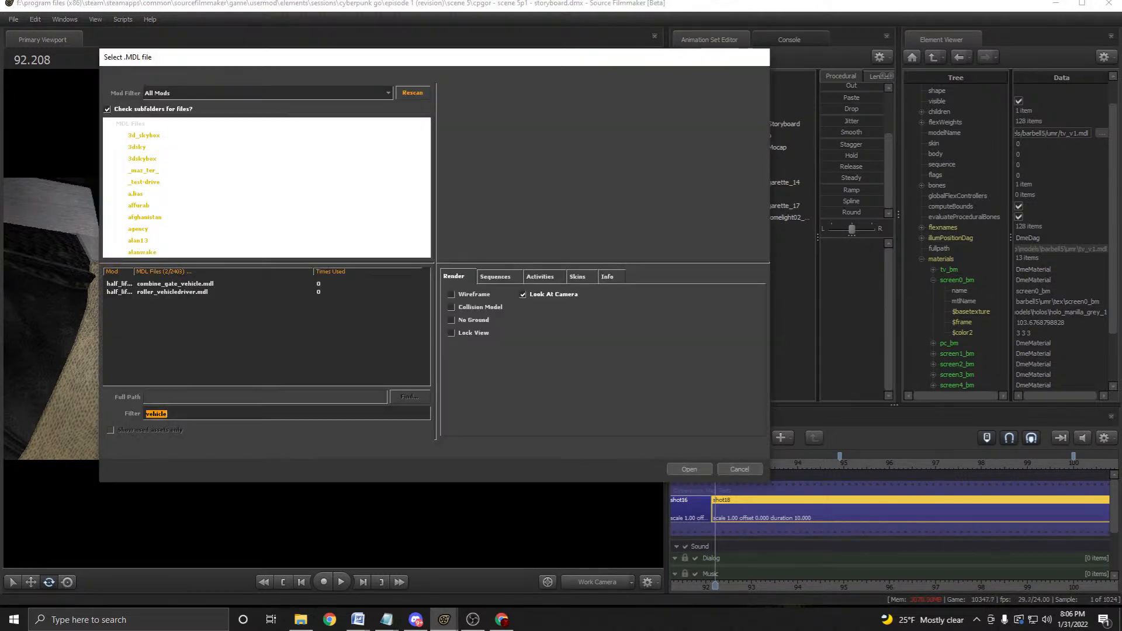
key(BackSpace)
key(Escape)
key(alt+f)
key(Escape)
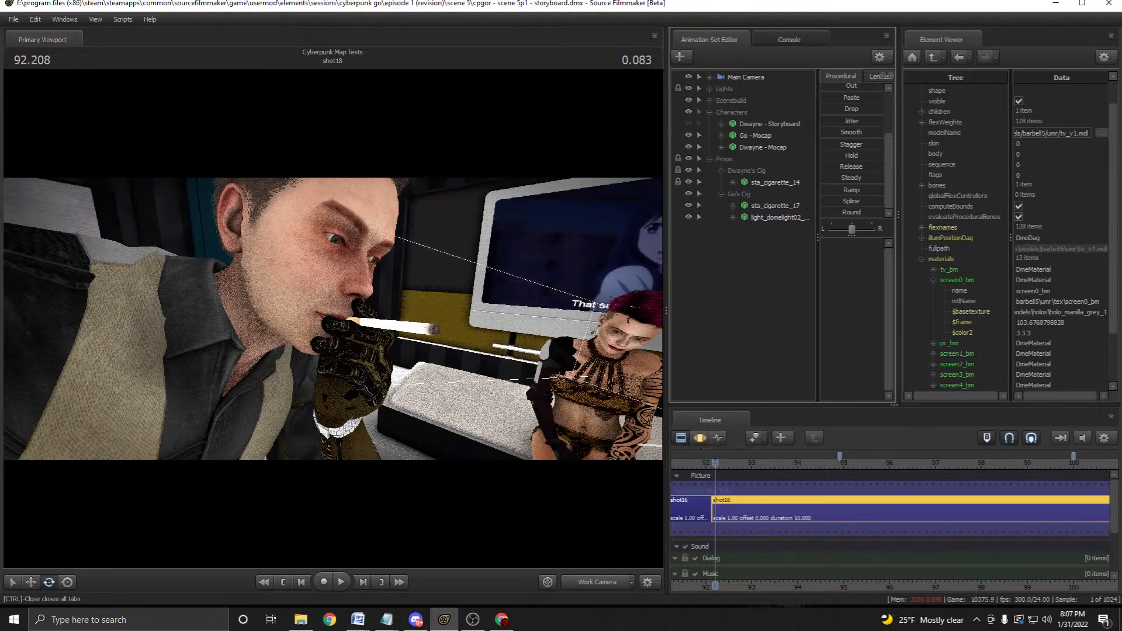
Play back Dwayne's cigarette drag repeatedly from 92.208 in the Work Camera close-up.
key(space)
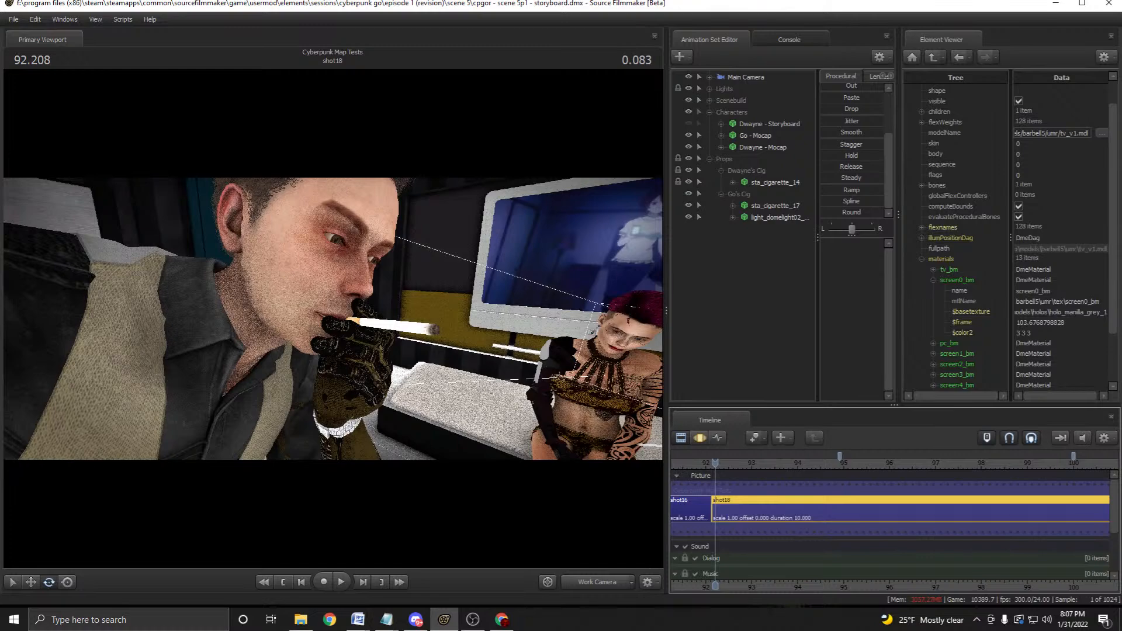
key(space)
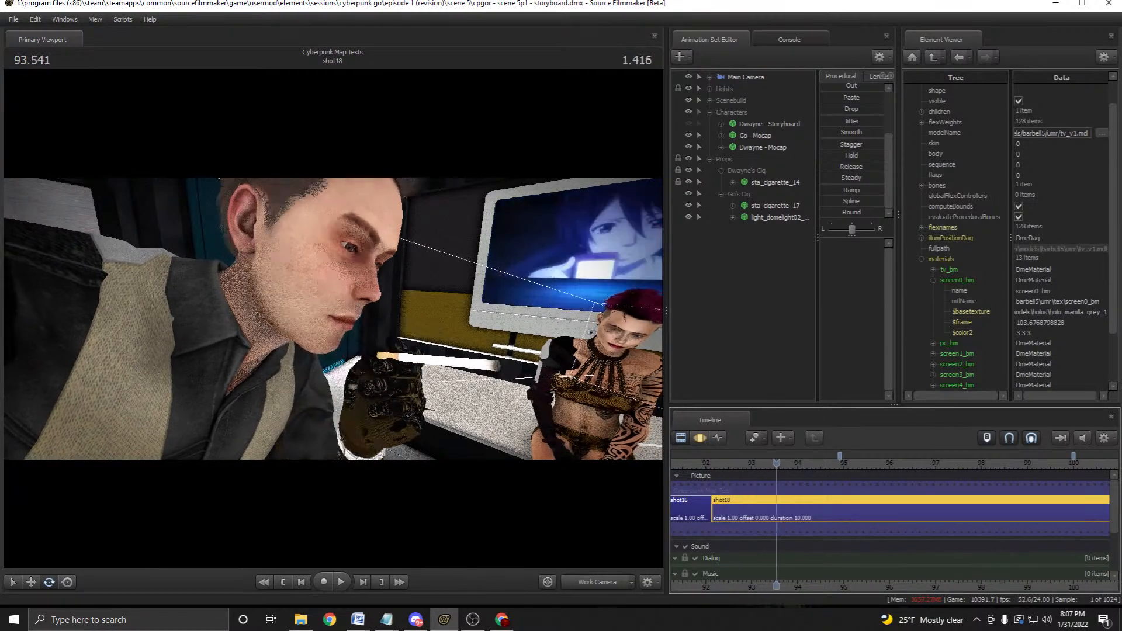
key(space)
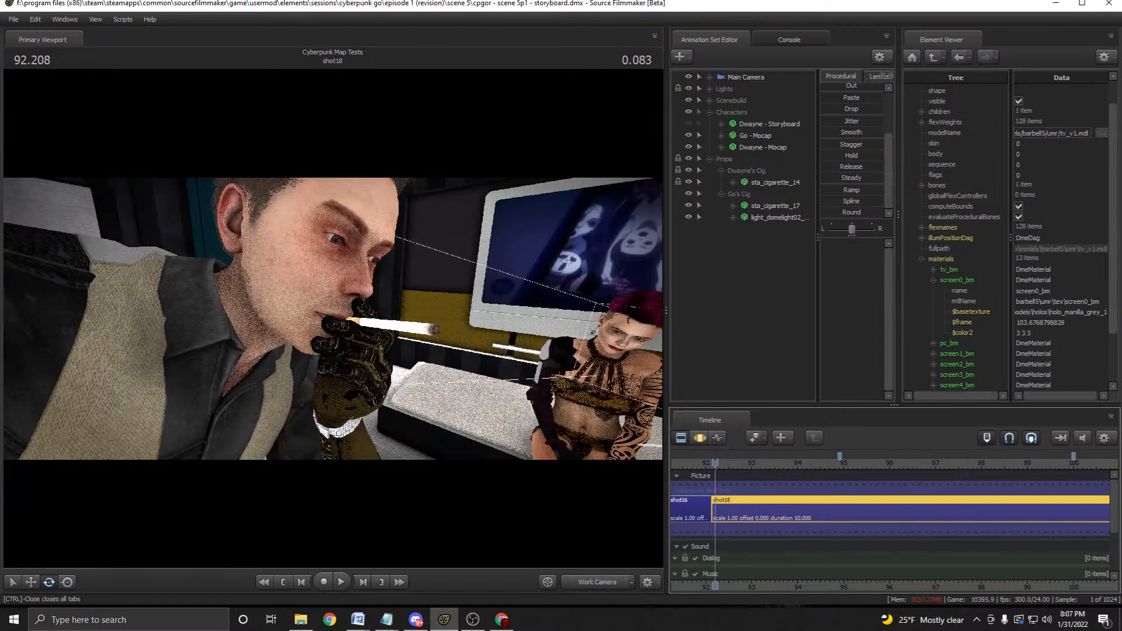
key(space)
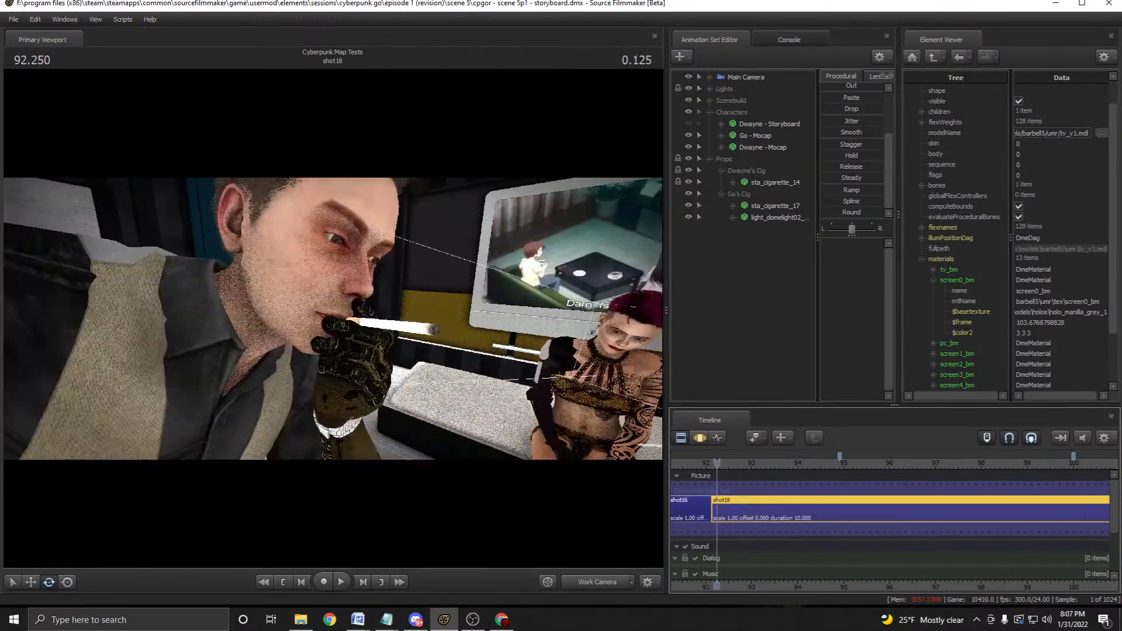
Switch the viewport back to the Main Camera and play back shot18 from 92.250.
key(c)
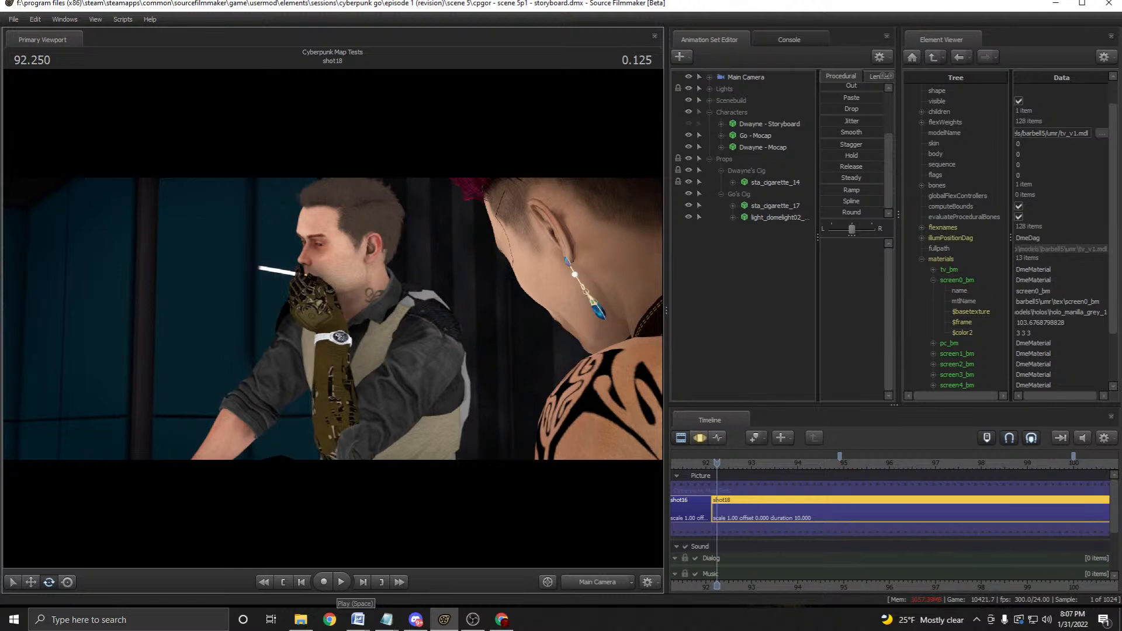
key(space)
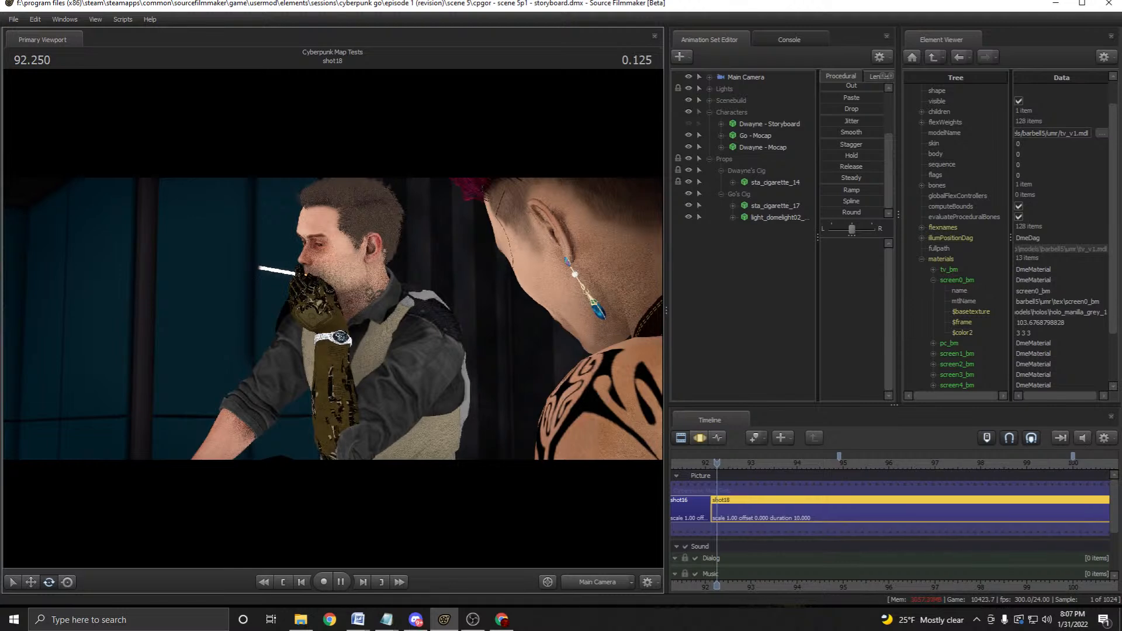
scroll(893, 502, down, 6)
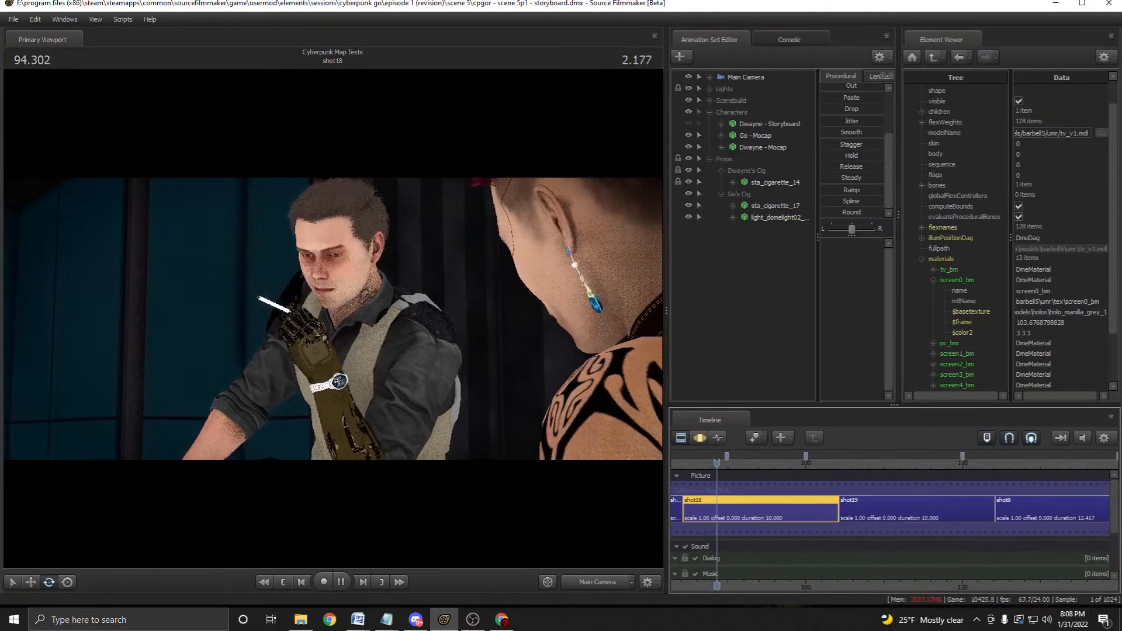
key(space)
Review the cut from shot16 to shot18 by playing back the end of shot16 into the start of shot18.
scroll(777, 503, down, 5)
scroll(777, 503, up, 1)
drag(774, 463, 725, 463)
key(space)
scroll(893, 503, up, 2)
key(space)
middle_drag(874, 503, 911, 503)
key(space)
key(space)
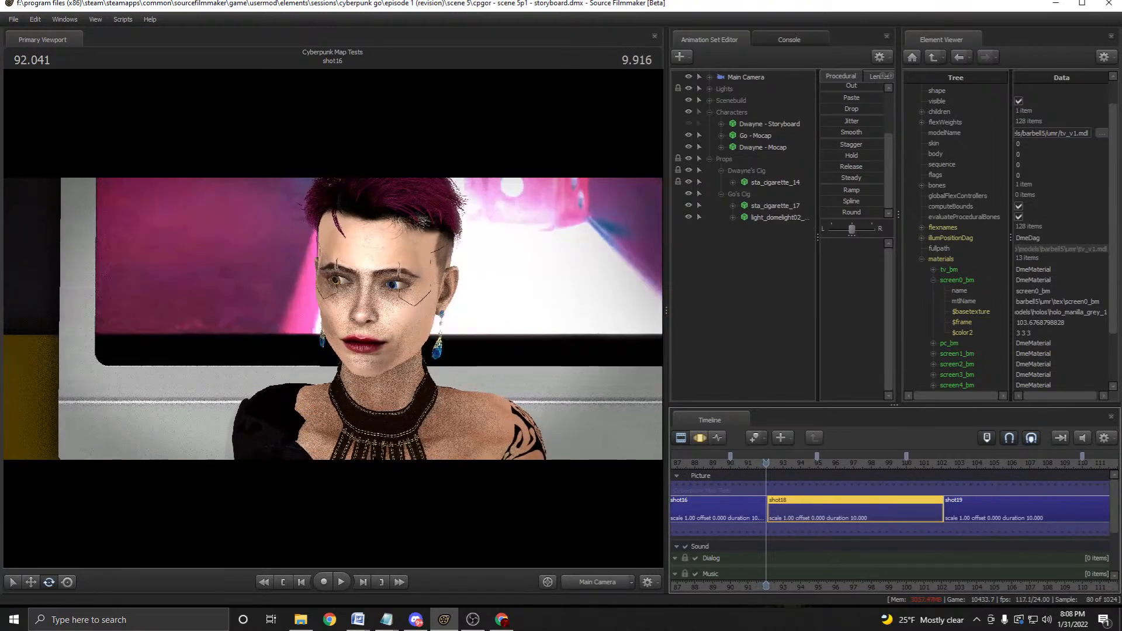
scroll(890, 502, up, 2)
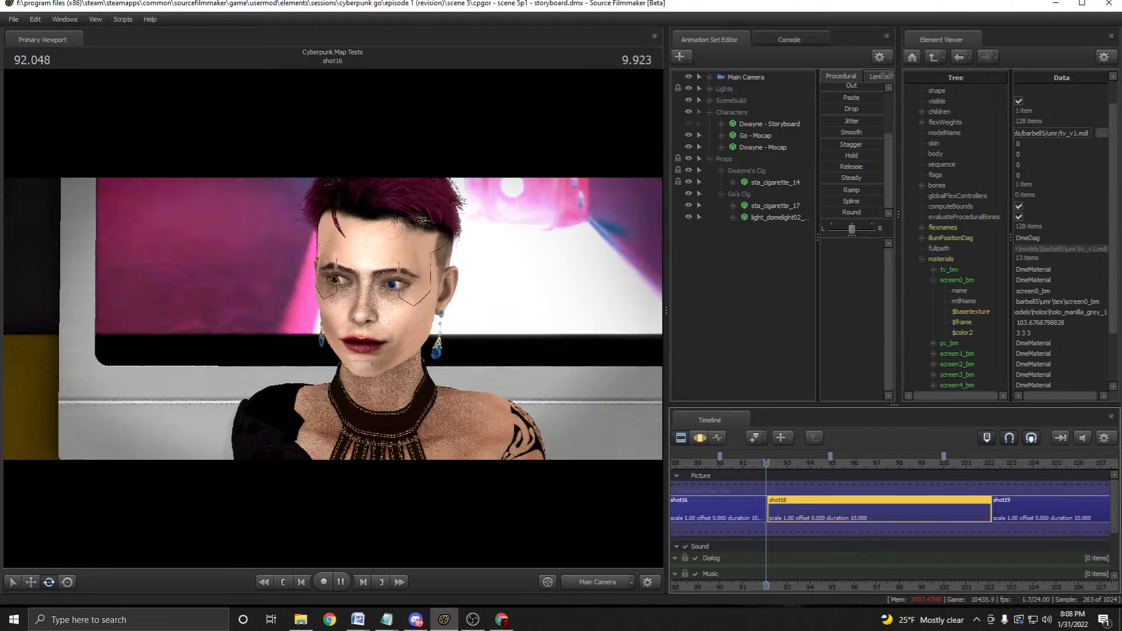
key(space)
scroll(890, 502, down, 2)
key(space)
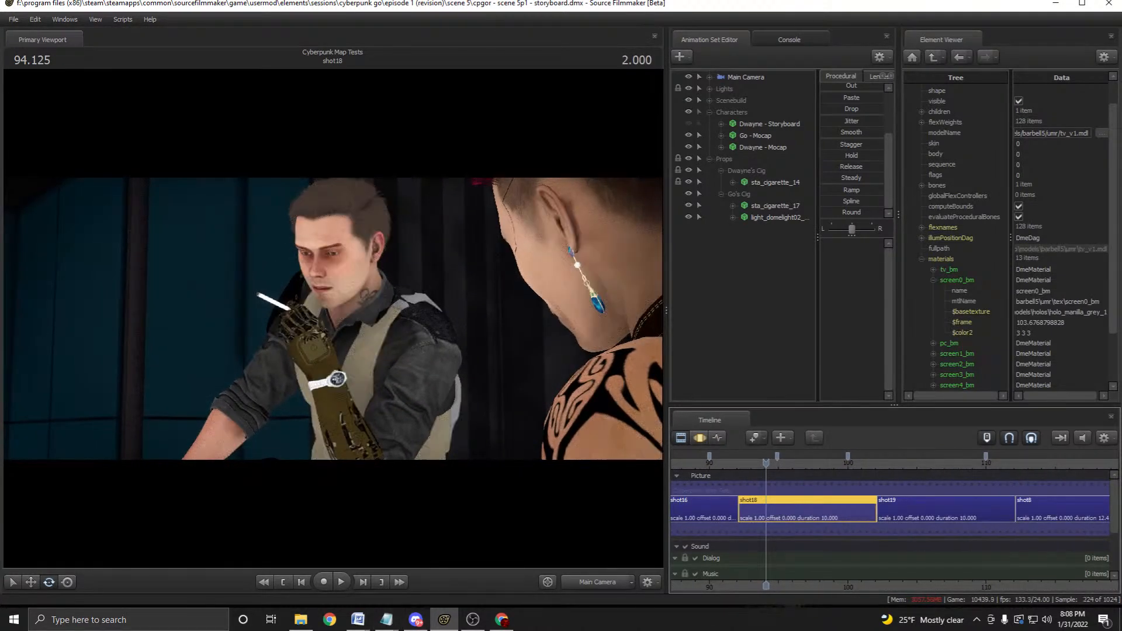
Switch to the YouTube page in Chrome and search for "sfm tutorial".
mouse_move(501, 620)
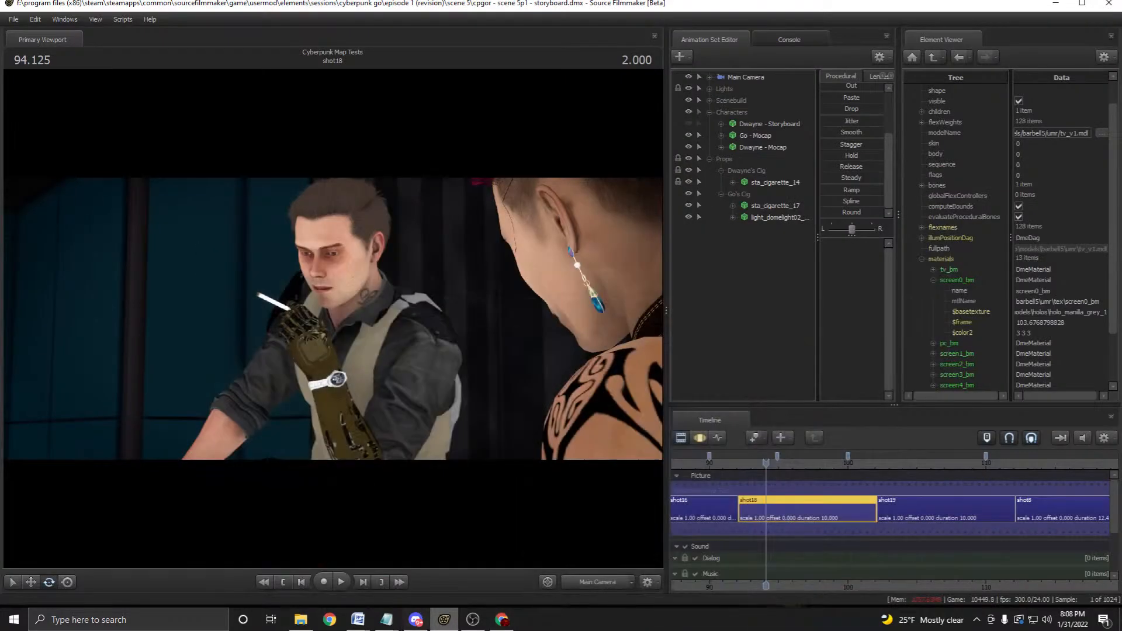
mouse_move(444, 619)
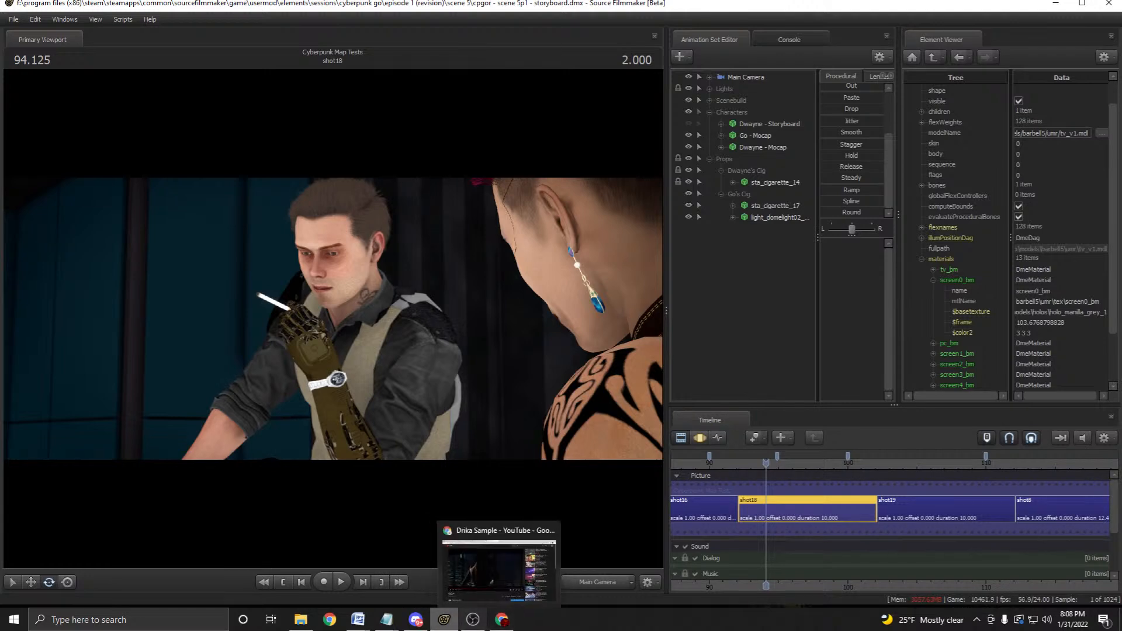
click(501, 570)
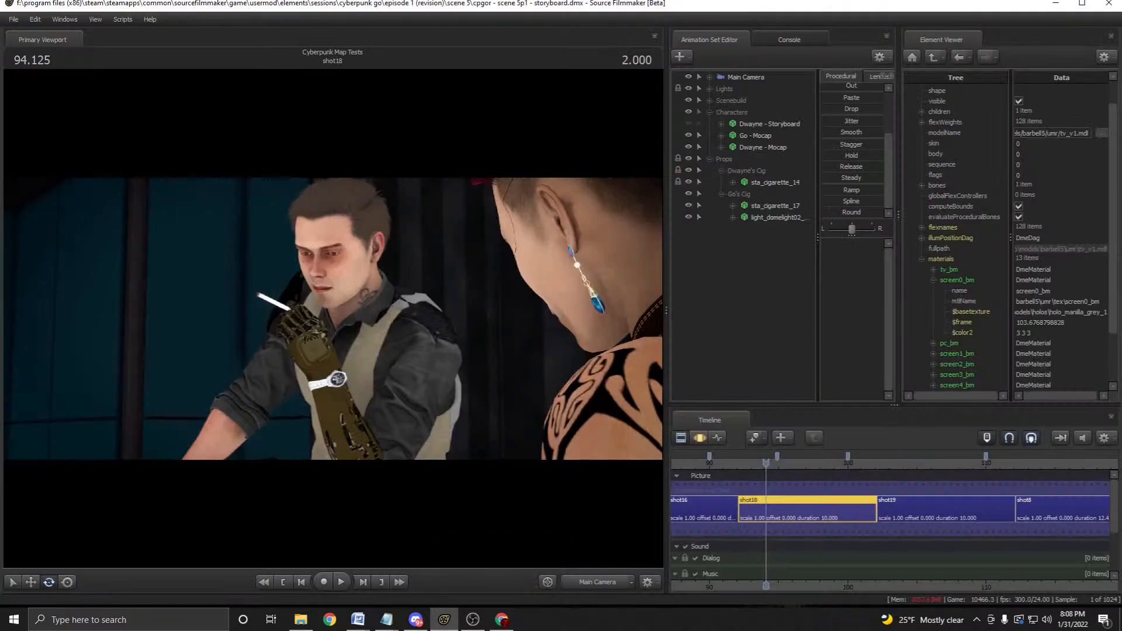
click(501, 619)
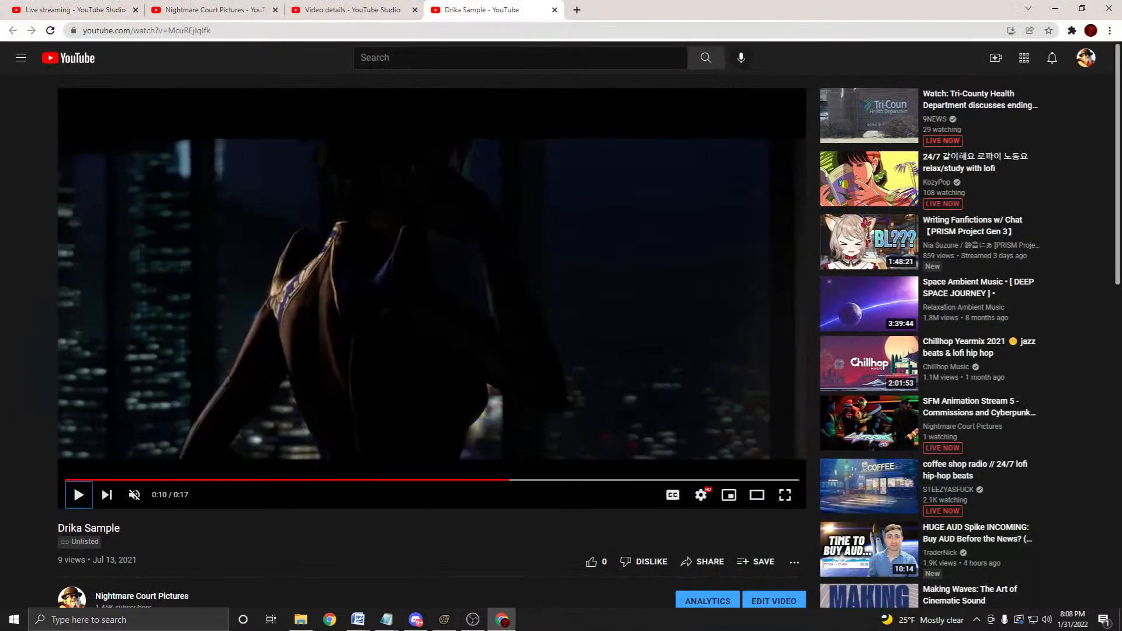
text(/sf)
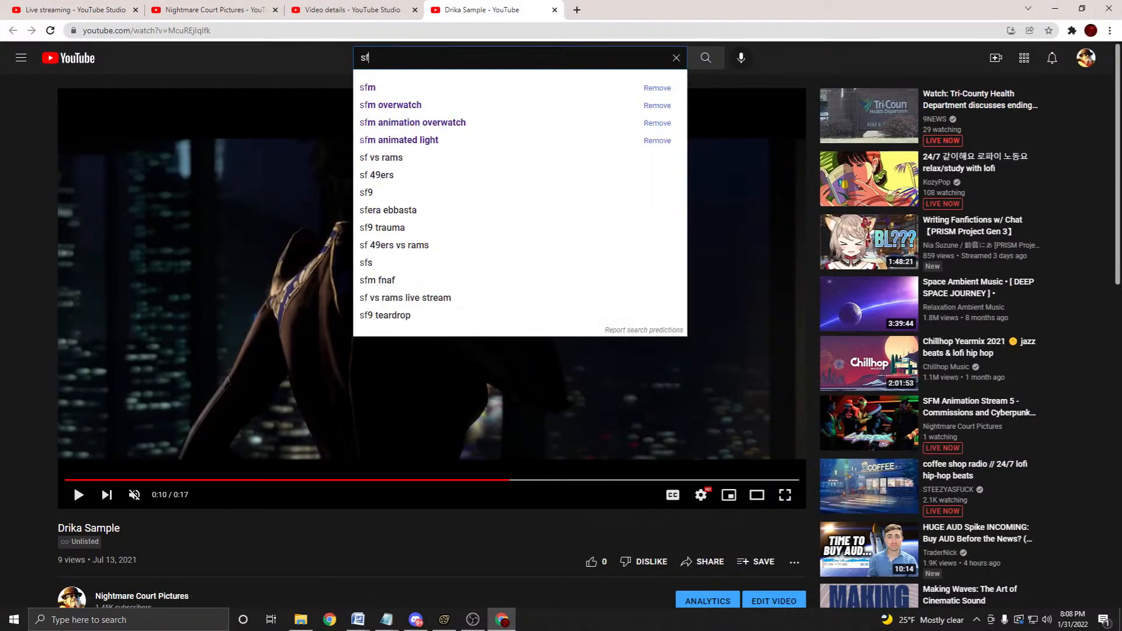
text(m tu)
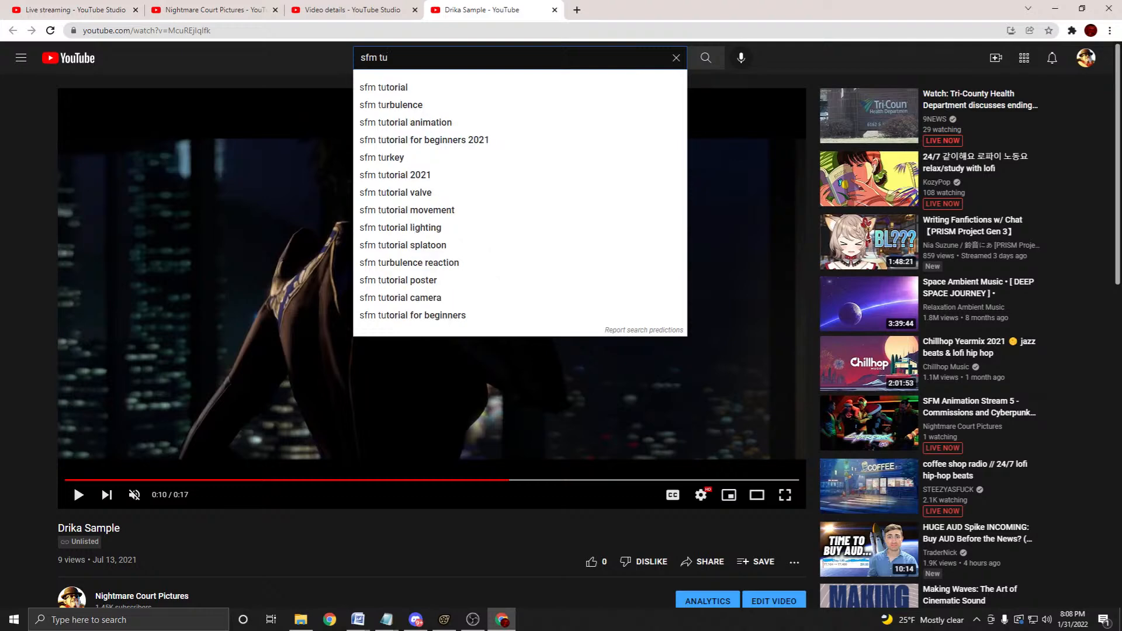
key(Up)
key(Down)
key(Down)
key(Return)
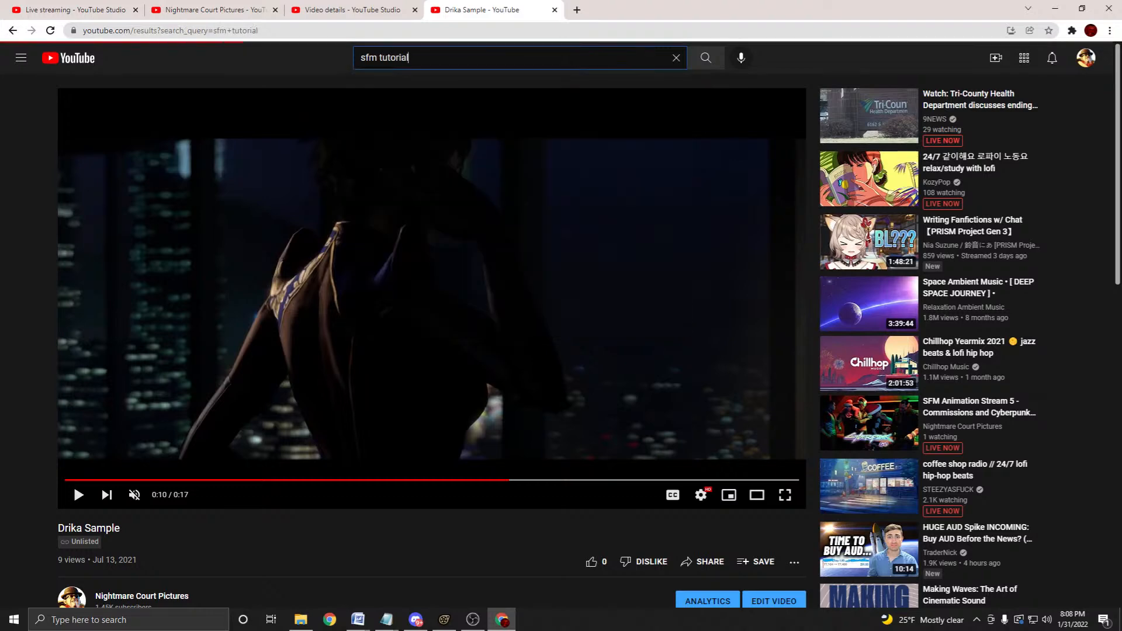
Look through the "sfm tutorial" search results for Source Filmmaker tutorial videos.
scroll(713, 340, down, 12)
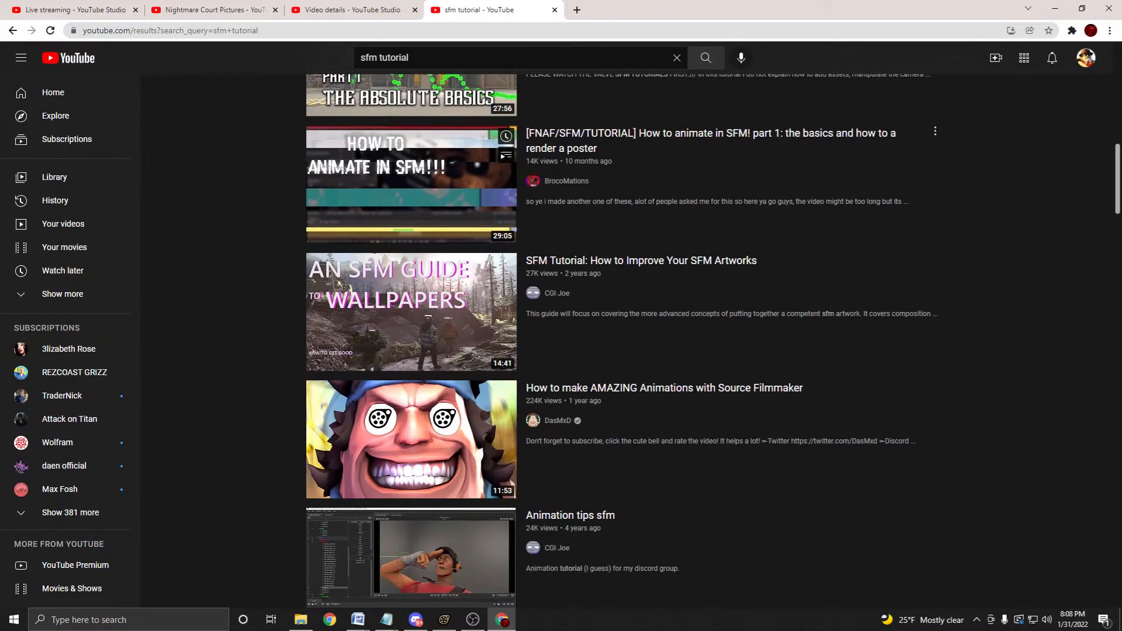
scroll(411, 175, down, 14)
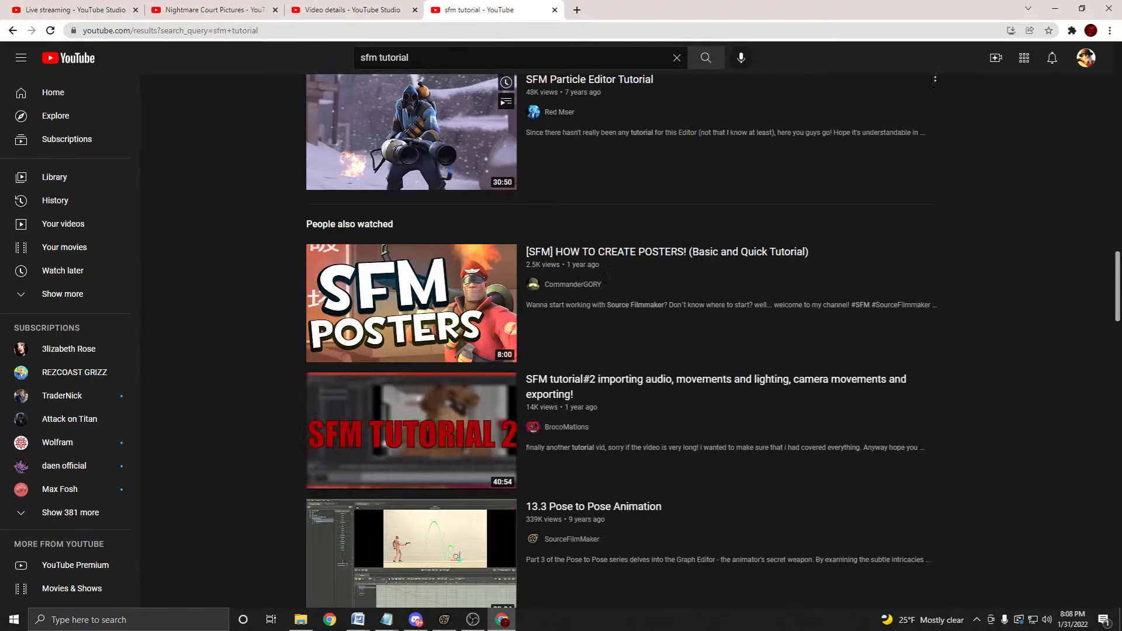
scroll(411, 216, down, 8)
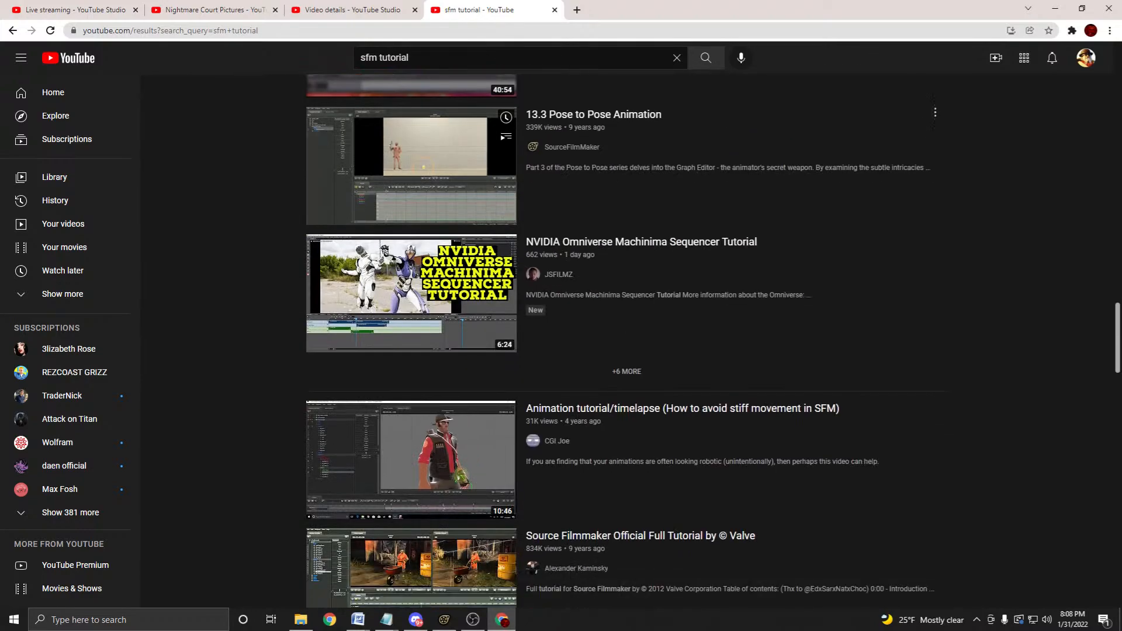
scroll(411, 234, down, 15)
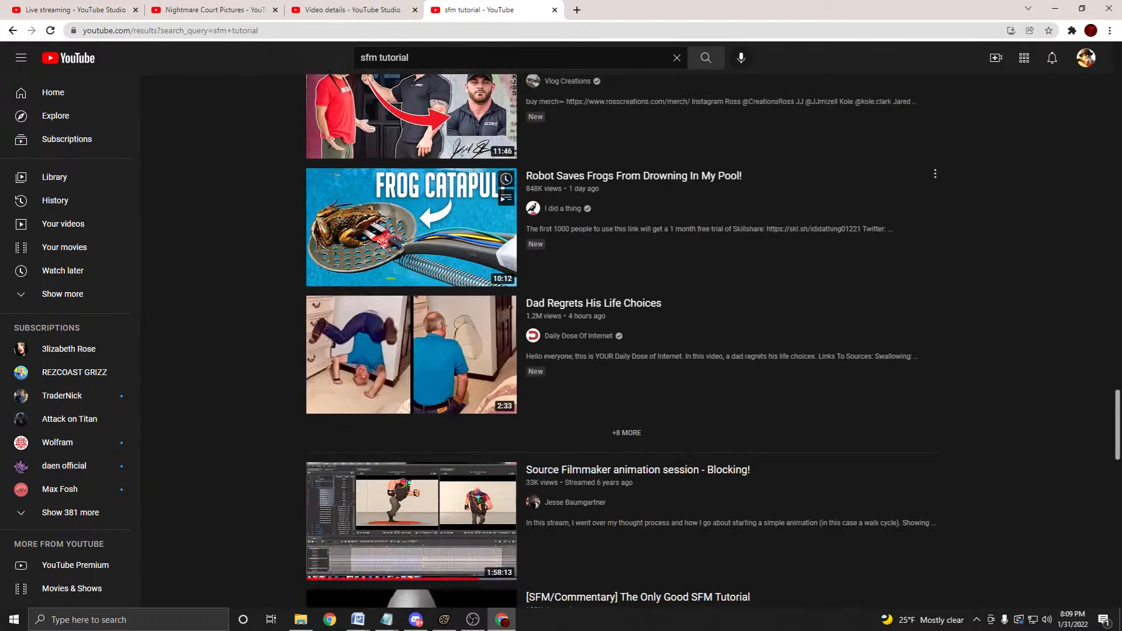
scroll(412, 338, down, 5)
scroll(753, 198, down, 10)
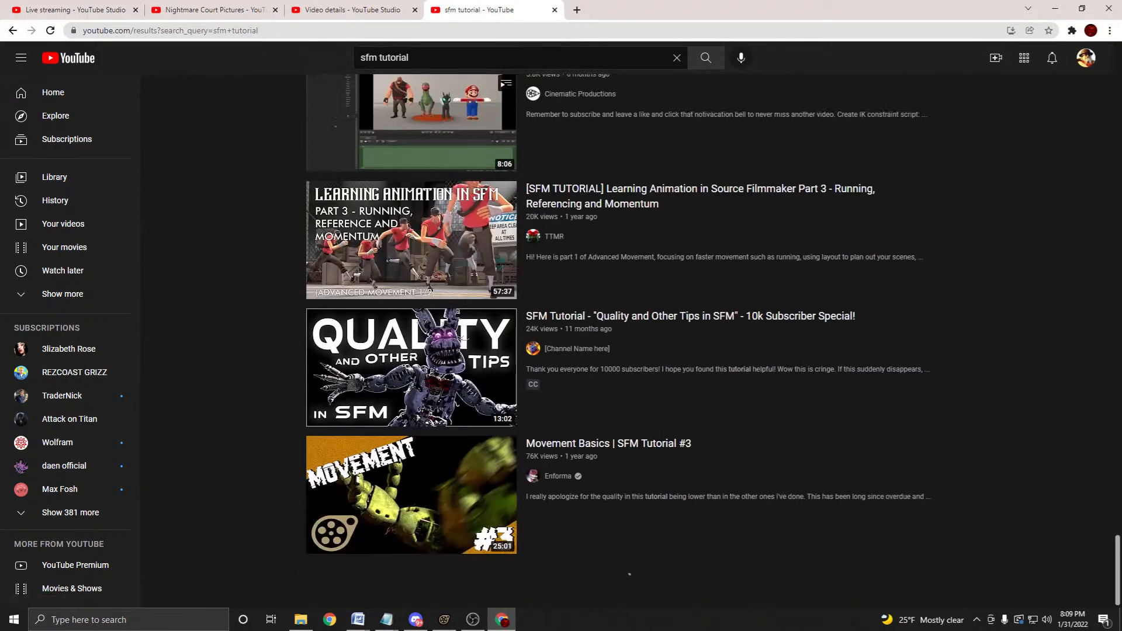
scroll(754, 175, down, 5)
scroll(754, 175, down, 3)
scroll(409, 202, down, 5)
scroll(409, 201, down, 4)
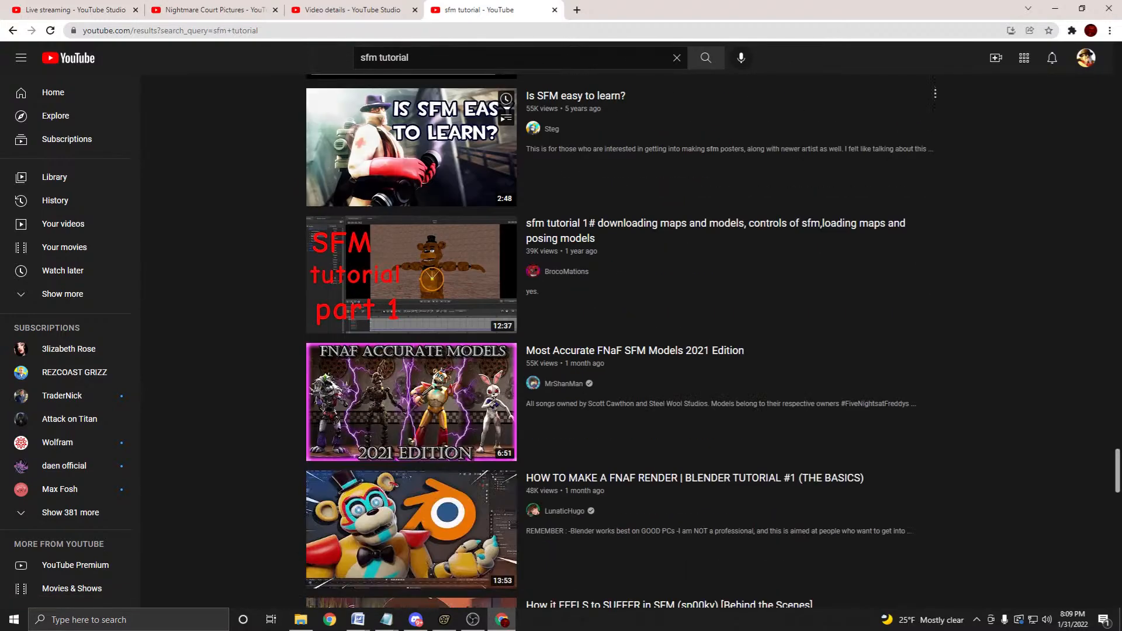
scroll(409, 202, down, 6)
scroll(409, 201, down, 7)
scroll(409, 201, down, 10)
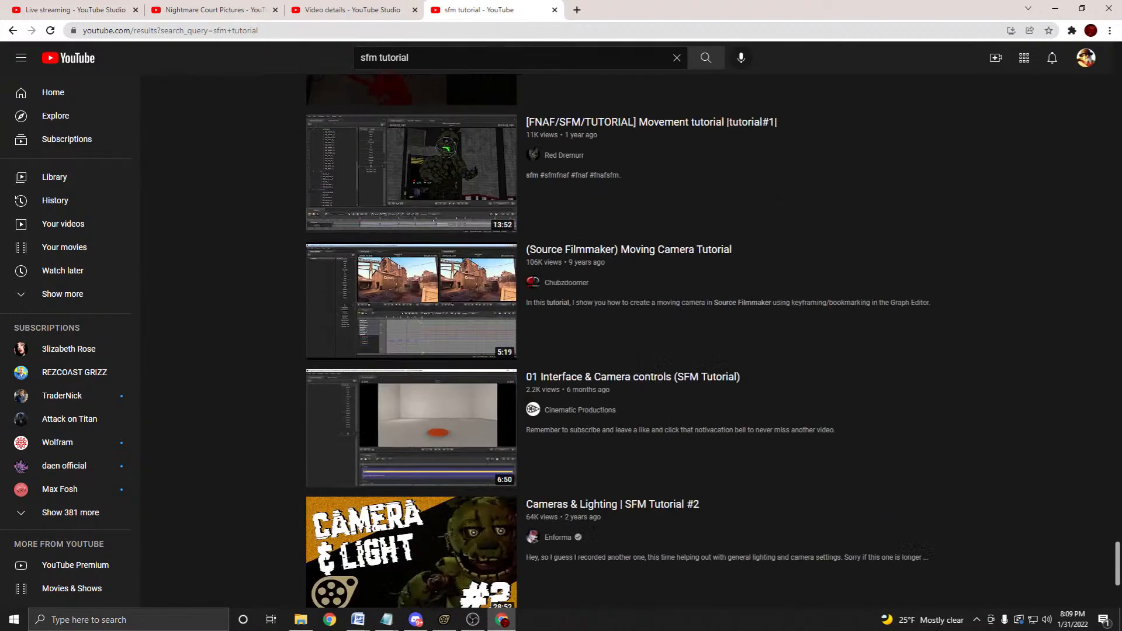
scroll(701, 338, down, 6)
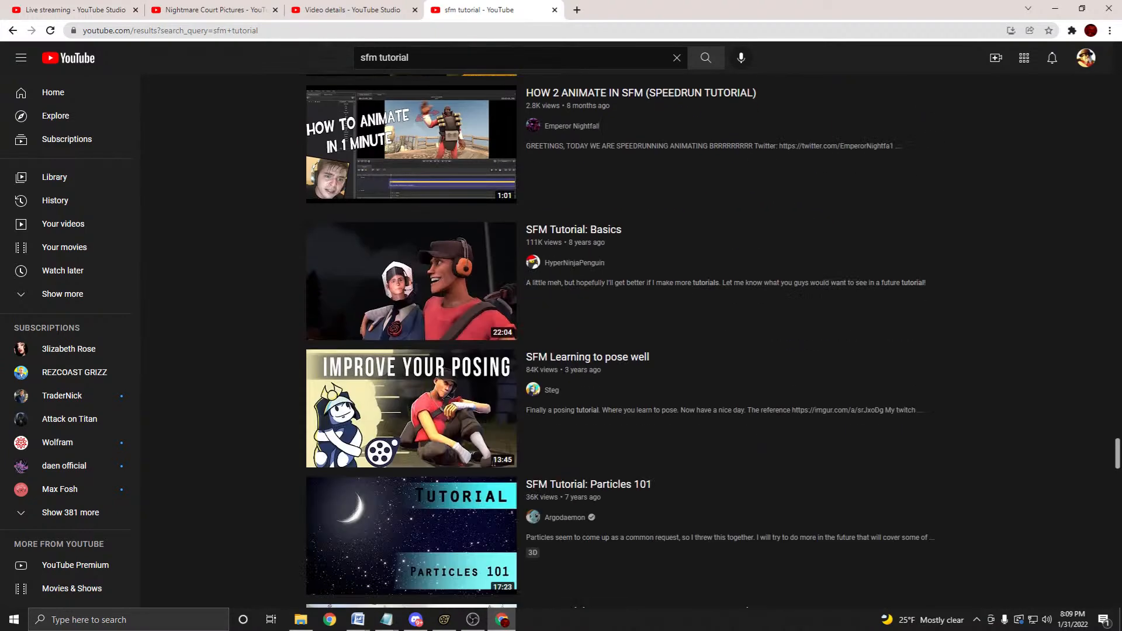
scroll(701, 187, down, 6)
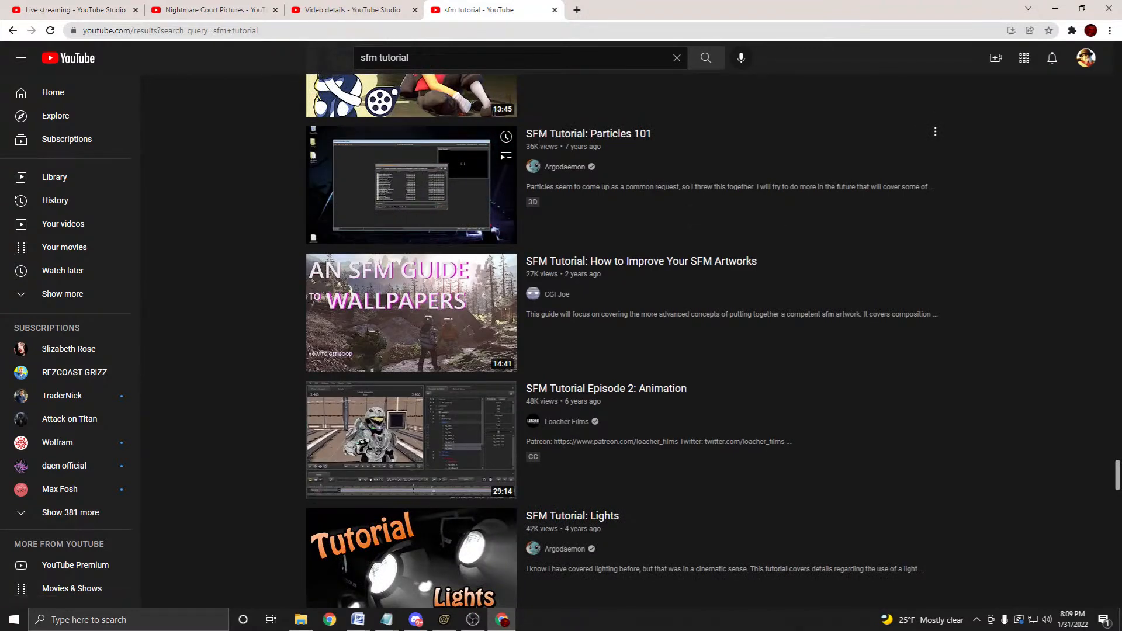
Open the Argodaemon channel from the Particles 101 result in a new tab and return to the "sfm tutorial" results.
right_click(574, 168)
click(619, 176)
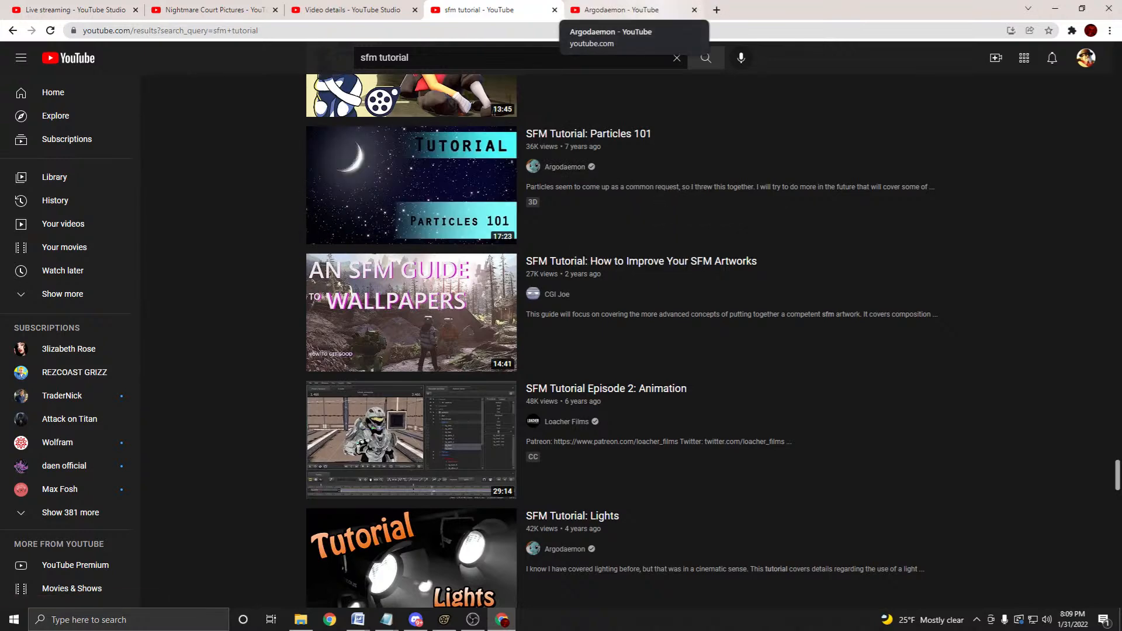
click(621, 10)
click(490, 10)
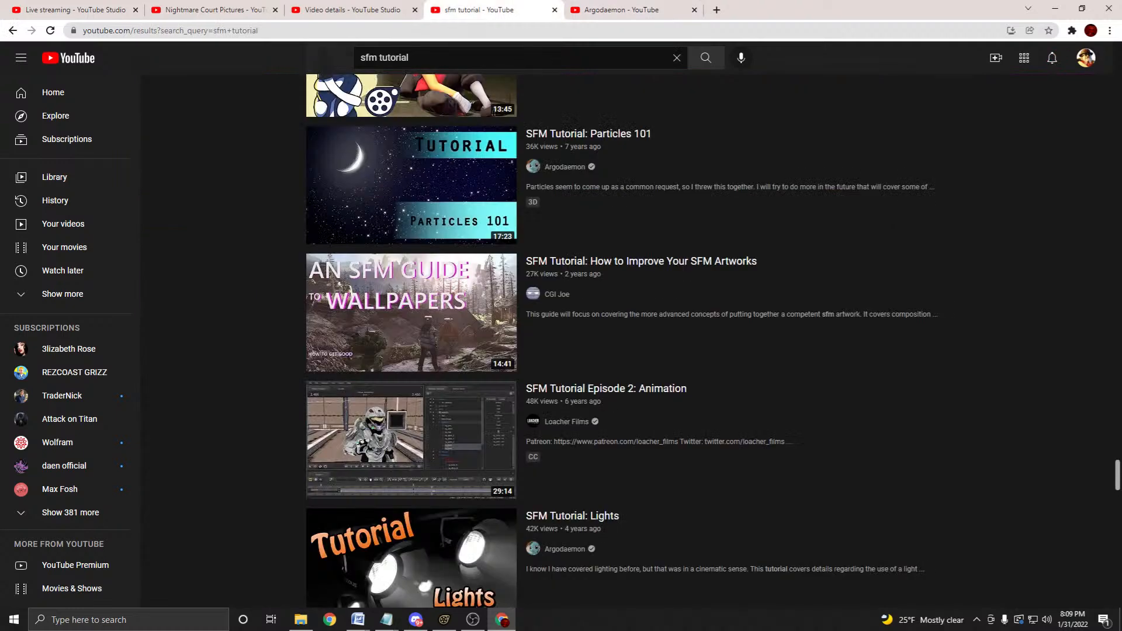
Browse further down the "sfm tutorial" results, examining the titles and channels of additional Source Filmmaker tutorials.
mouse_move(409, 184)
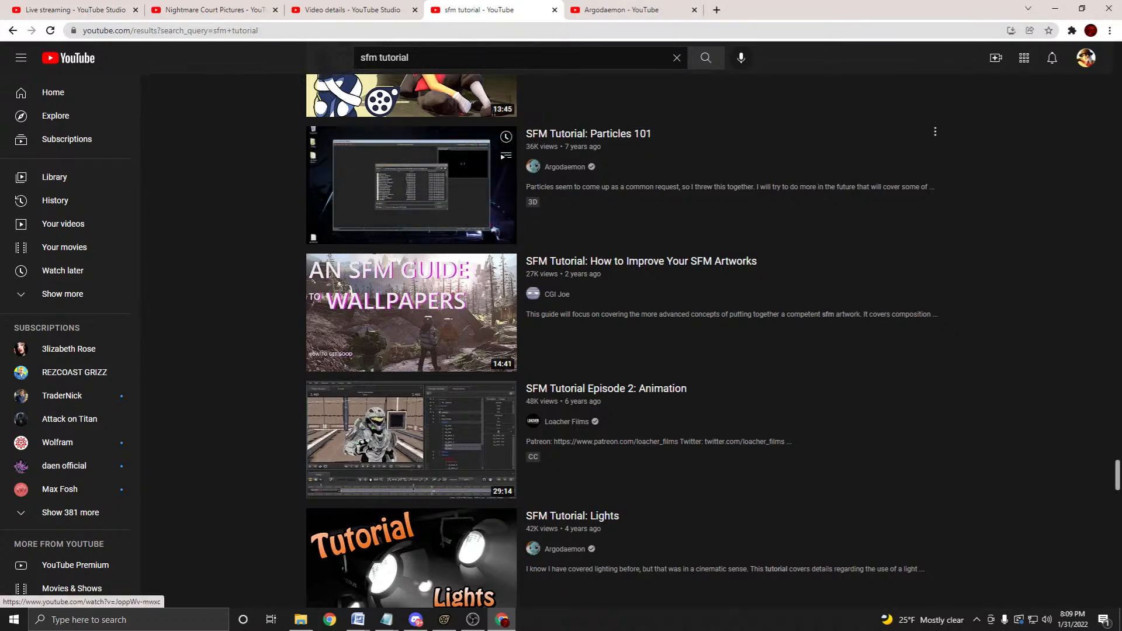
scroll(412, 274, down, 5)
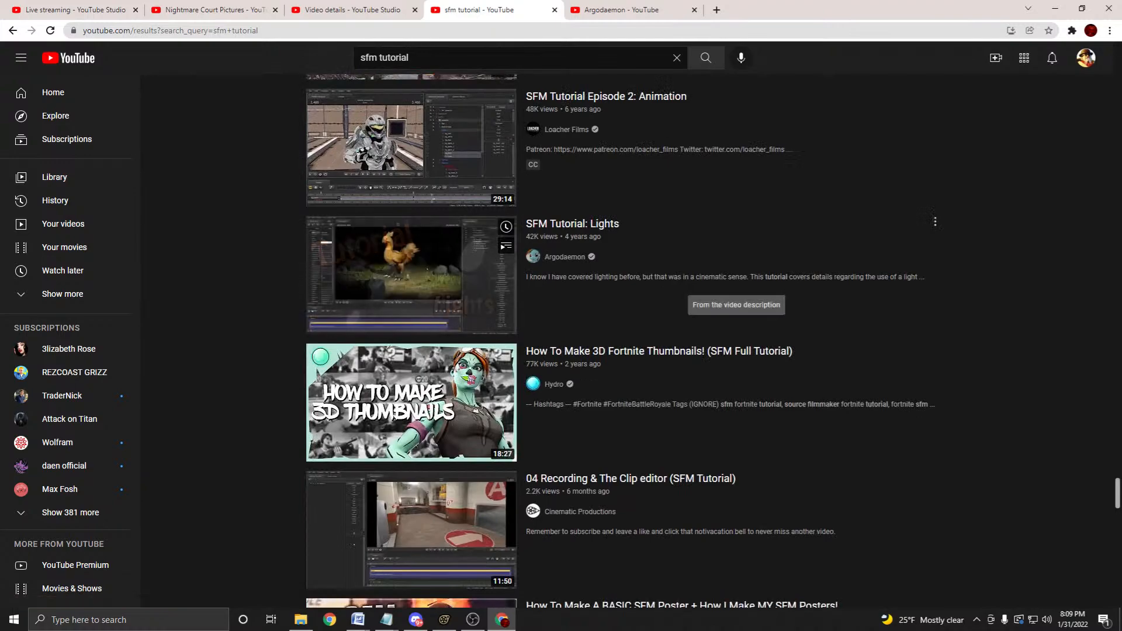
scroll(411, 275, down, 7)
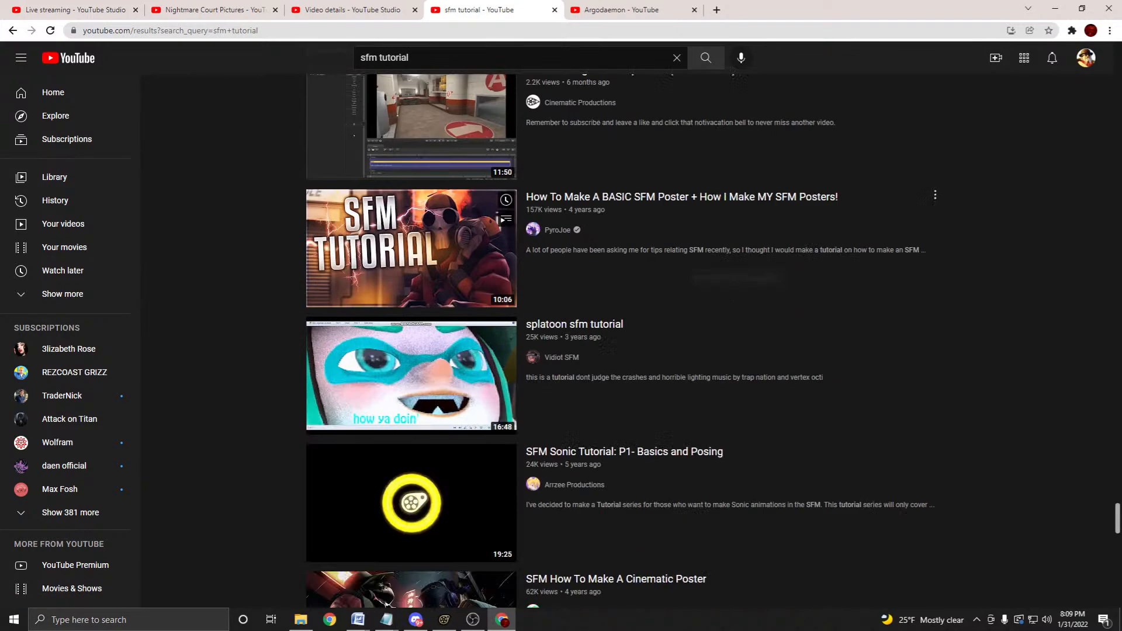
scroll(412, 266, down, 5)
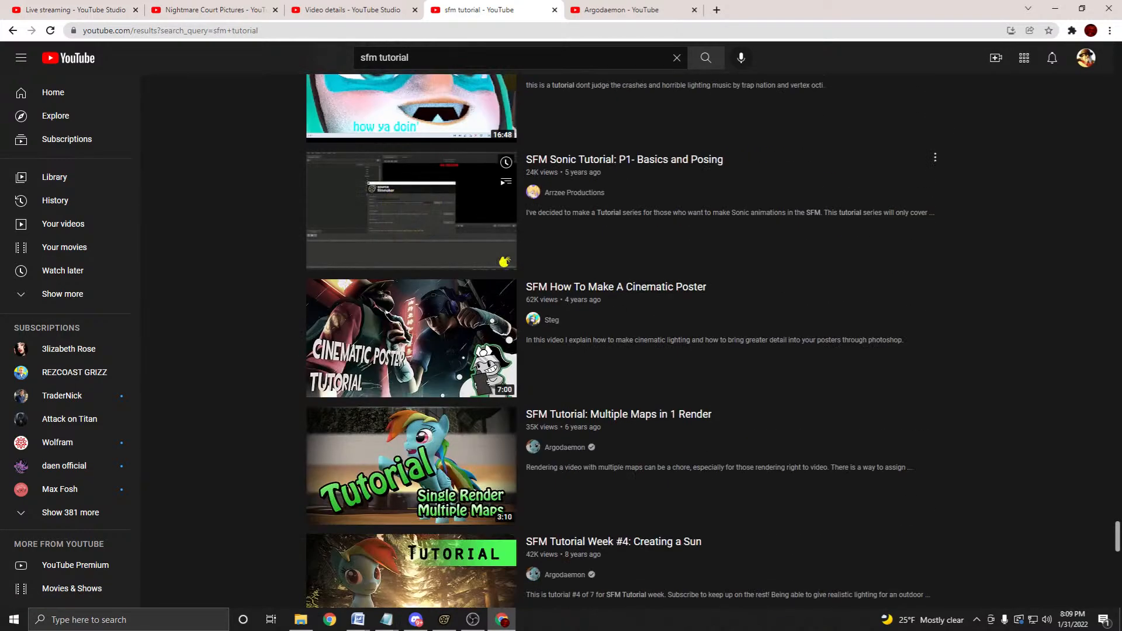
scroll(412, 266, down, 8)
scroll(412, 266, down, 6)
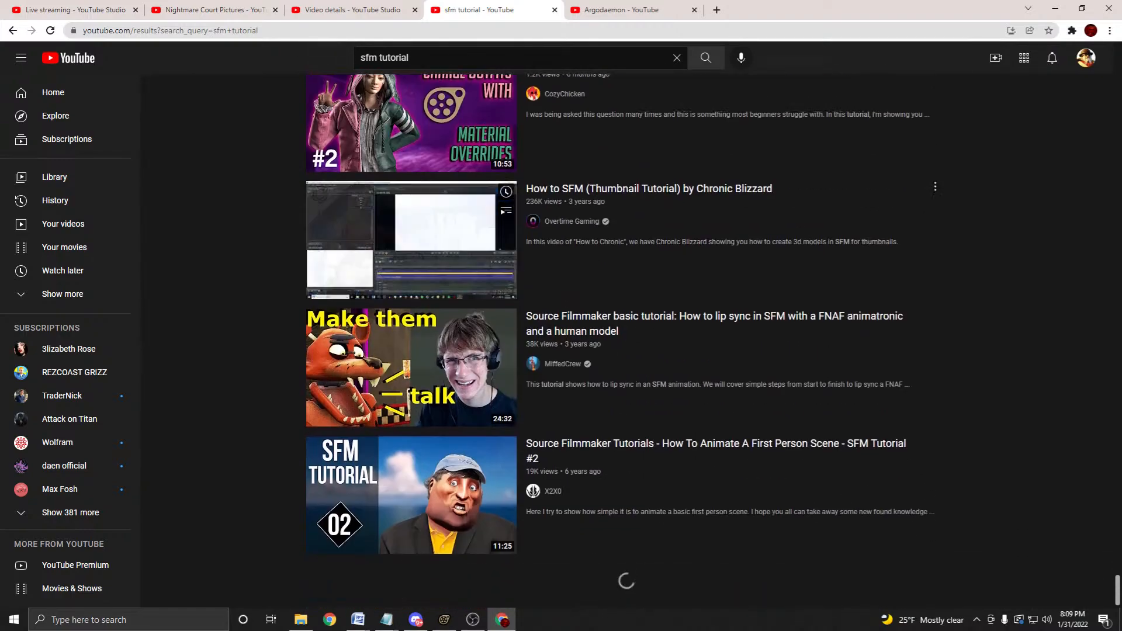
scroll(412, 266, down, 10)
scroll(411, 176, down, 9)
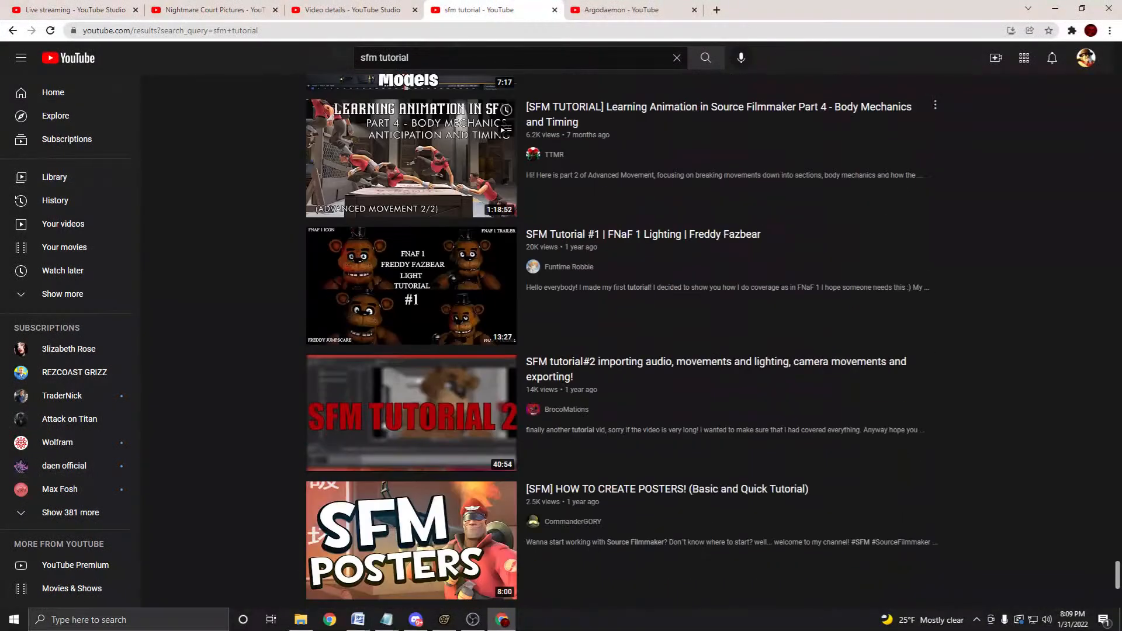
scroll(412, 199, down, 5)
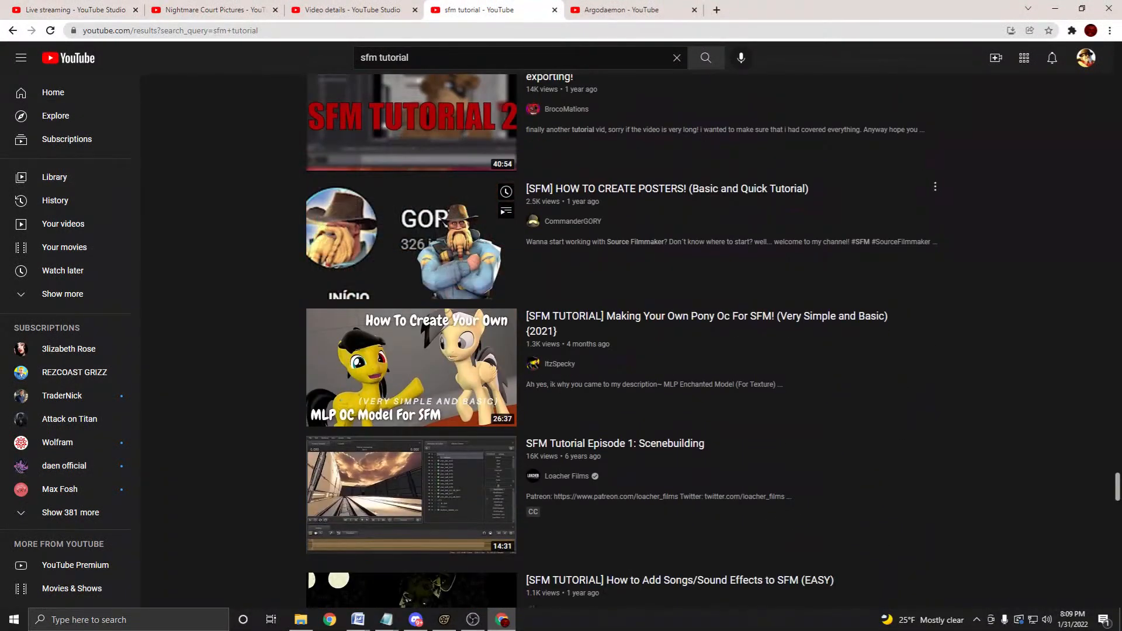
scroll(412, 192, down, 10)
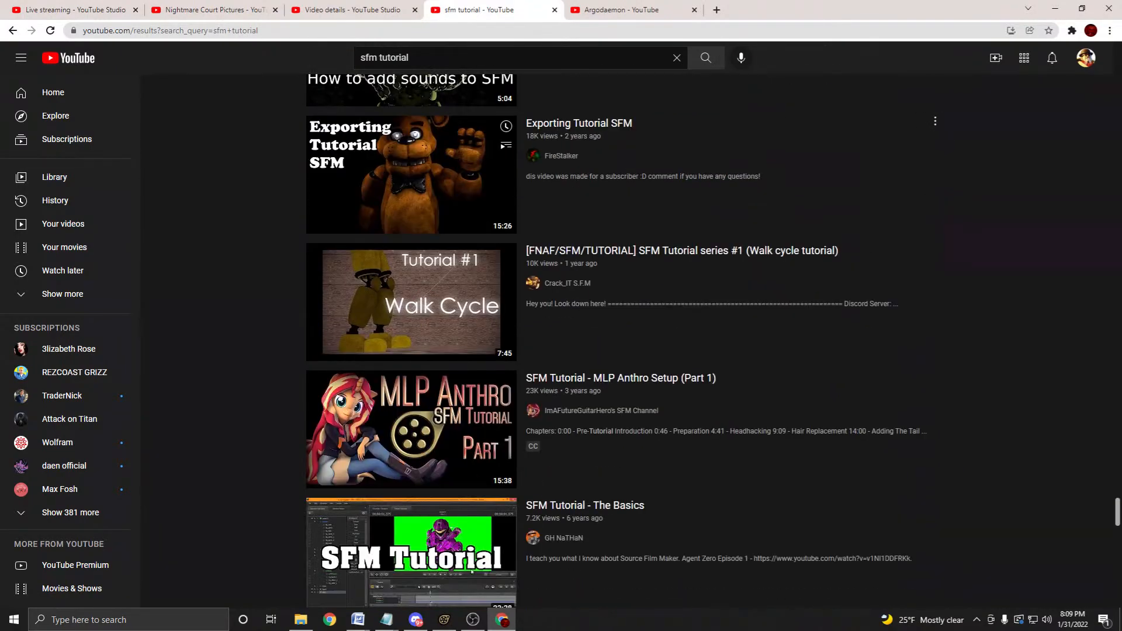
scroll(471, 572, down, 15)
scroll(411, 199, down, 10)
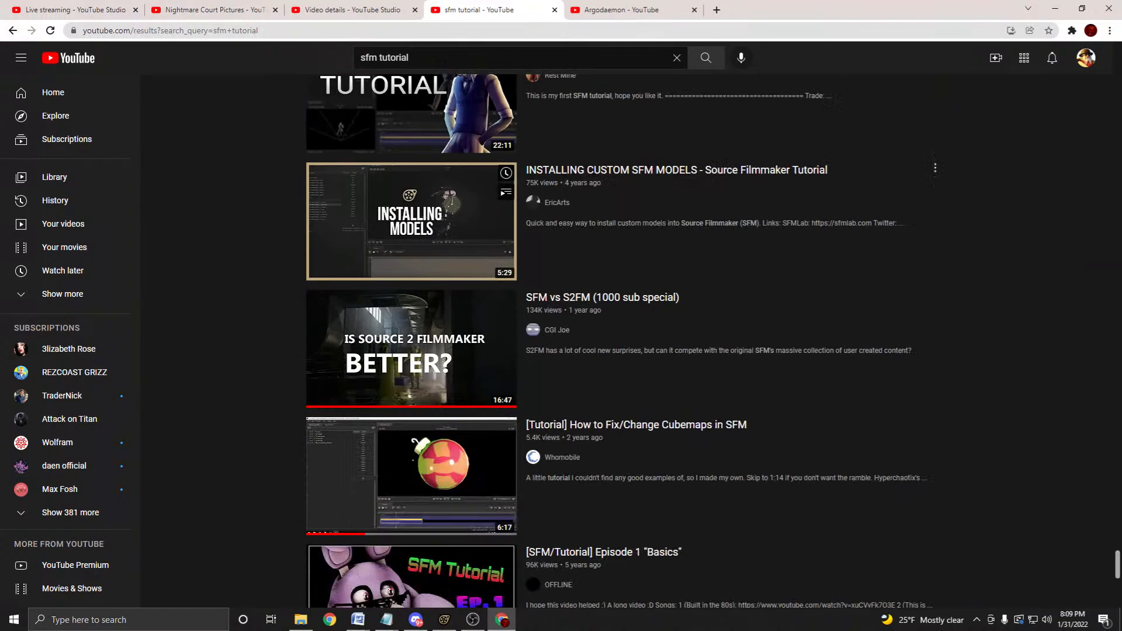
scroll(411, 199, down, 7)
scroll(412, 199, down, 9)
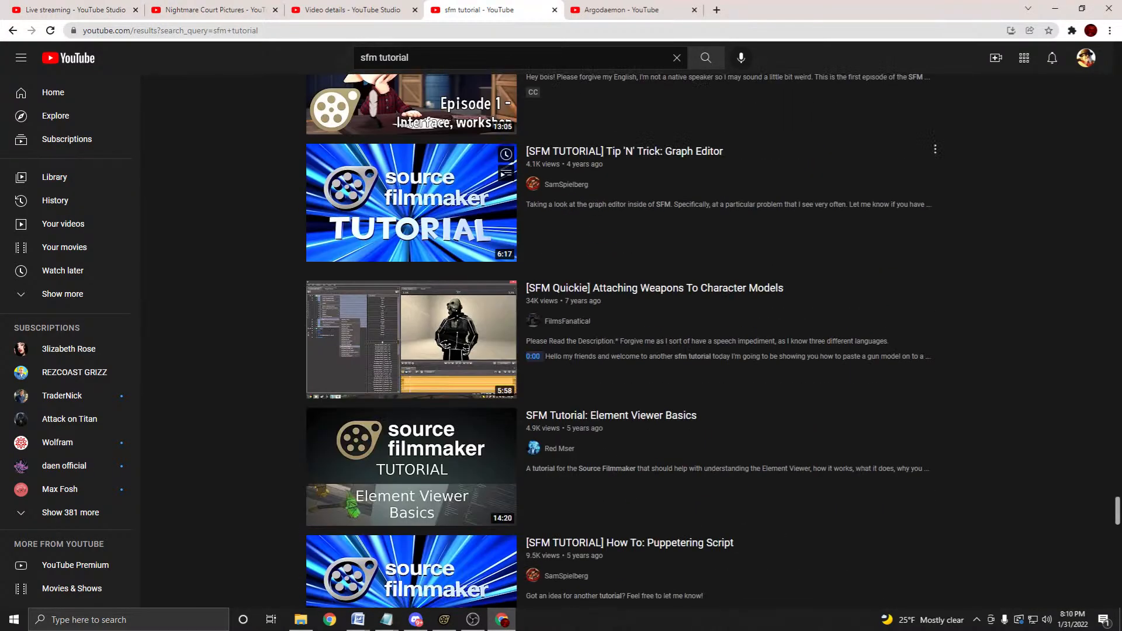
scroll(411, 199, down, 7)
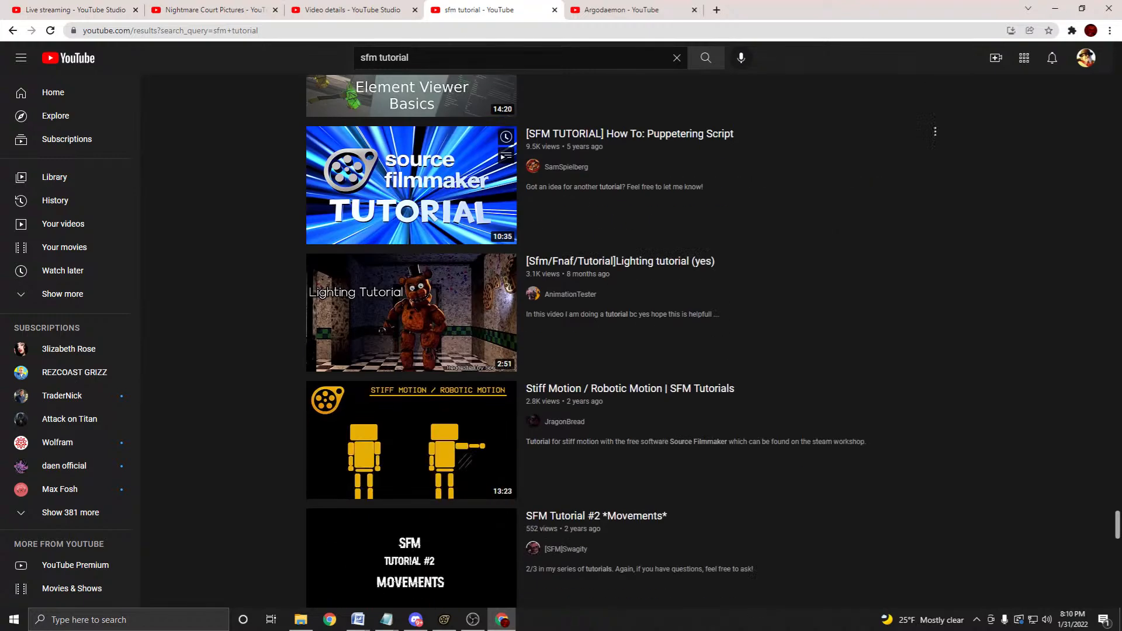
scroll(412, 198, down, 7)
scroll(421, 413, down, 5)
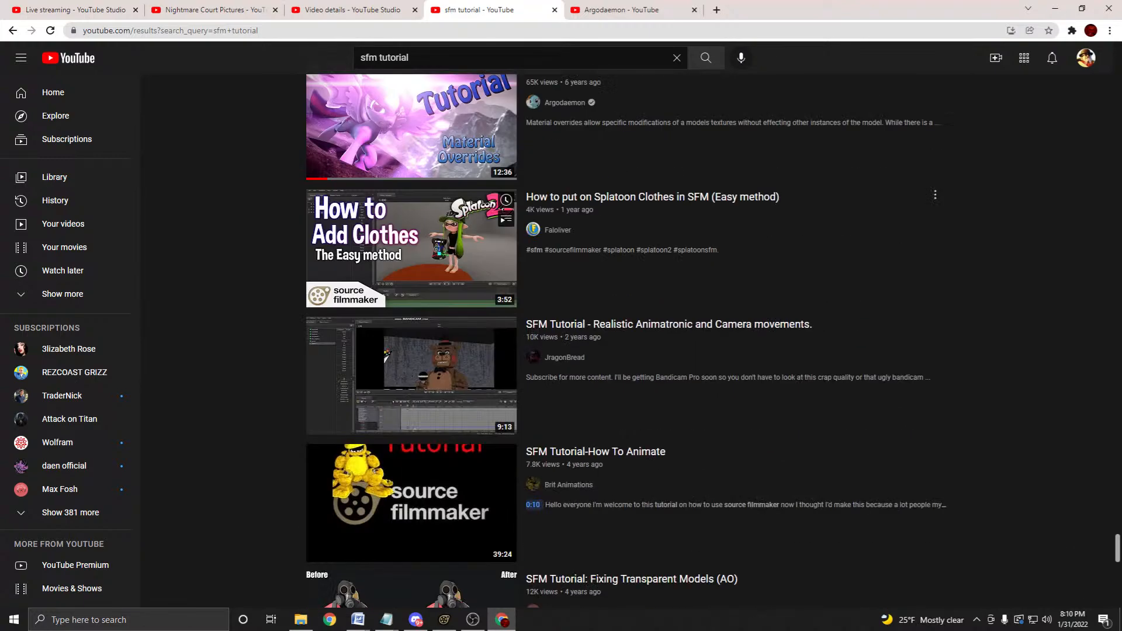
scroll(421, 413, down, 5)
scroll(420, 414, down, 6)
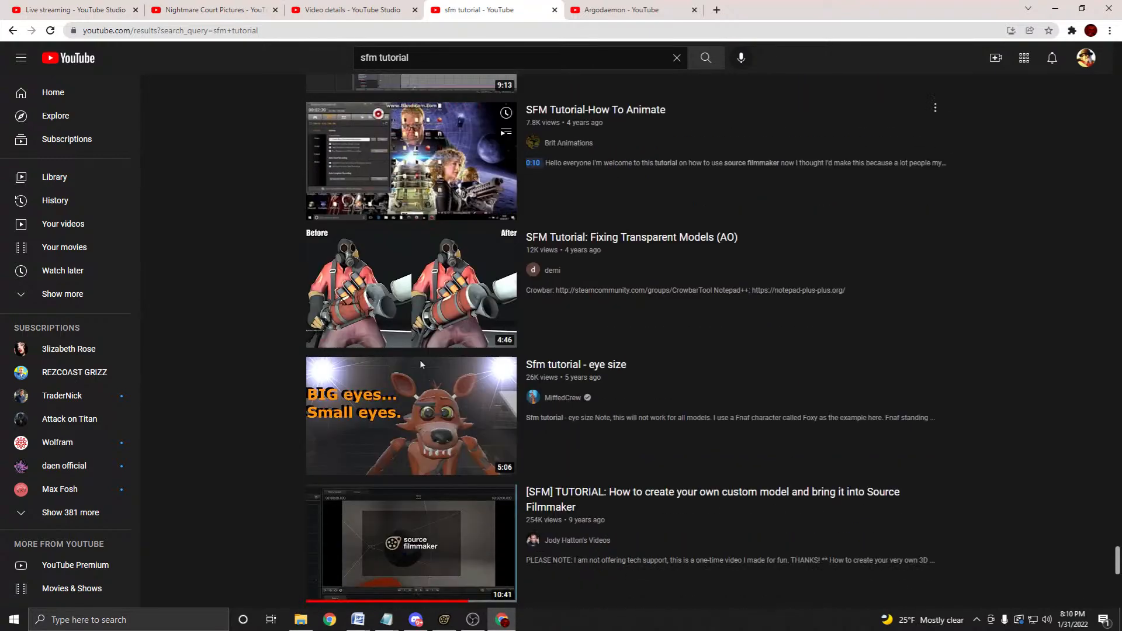
scroll(411, 281, down, 8)
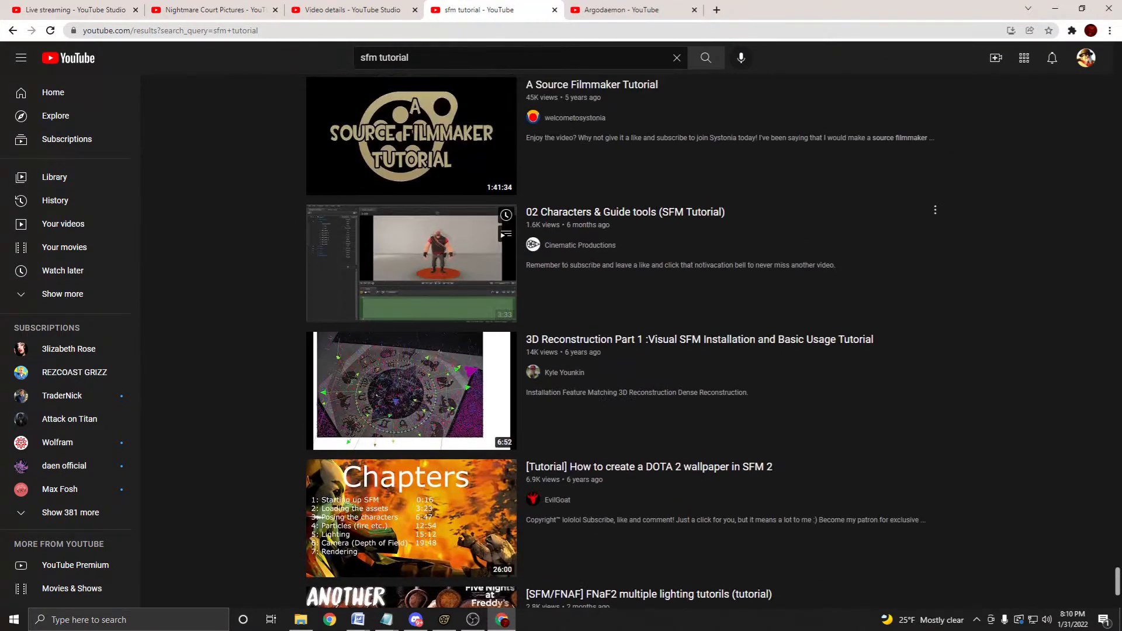
scroll(411, 281, down, 1)
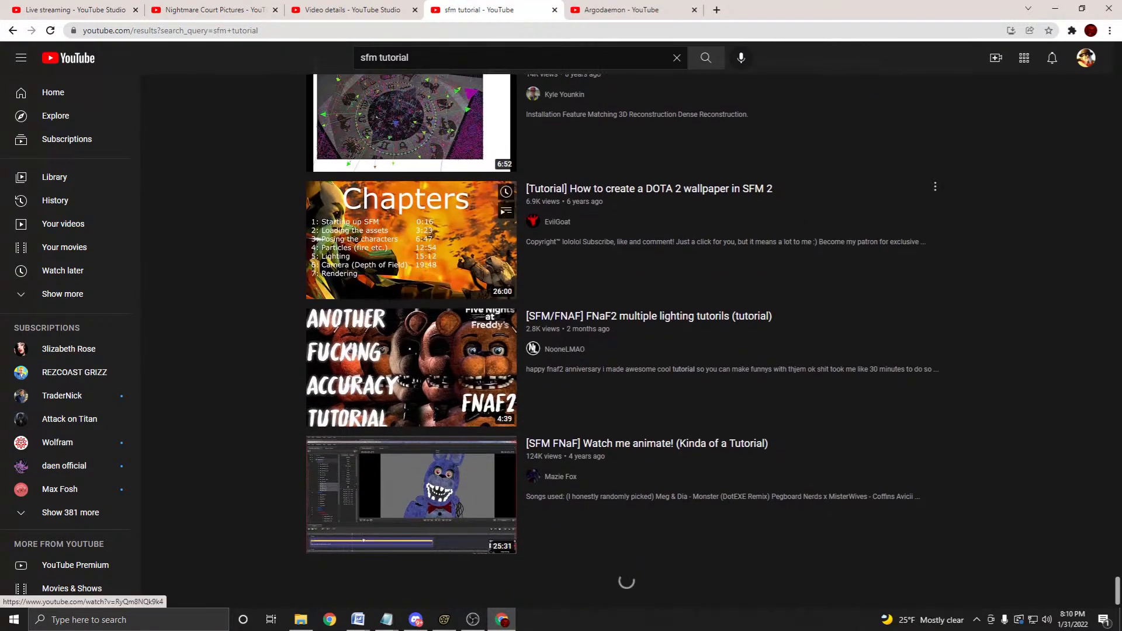
scroll(412, 257, down, 4)
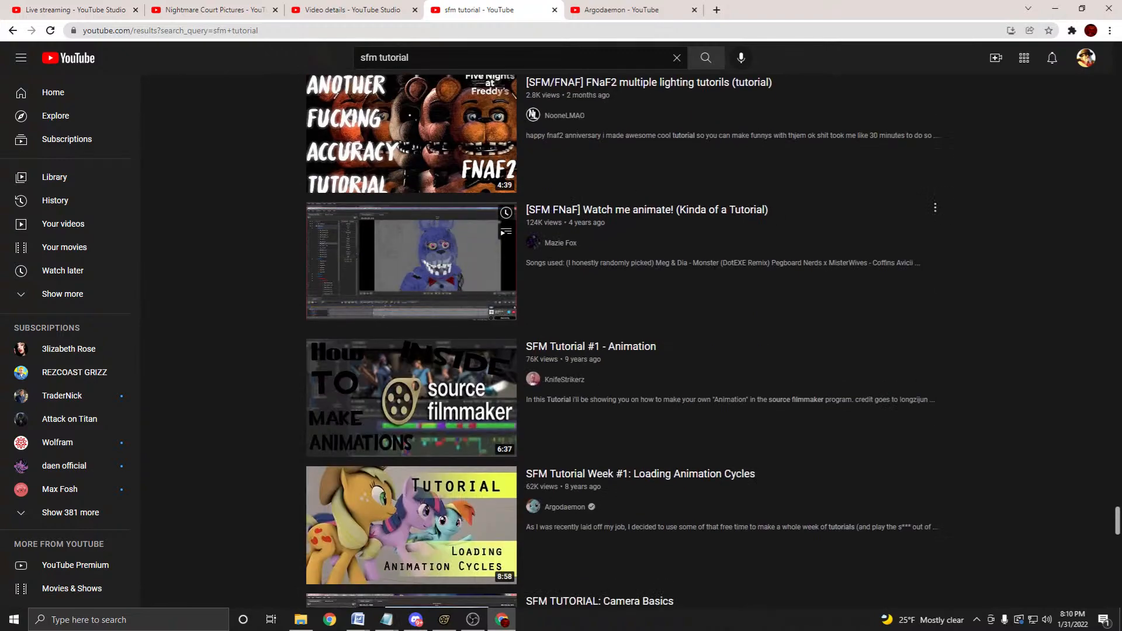
scroll(411, 257, down, 3)
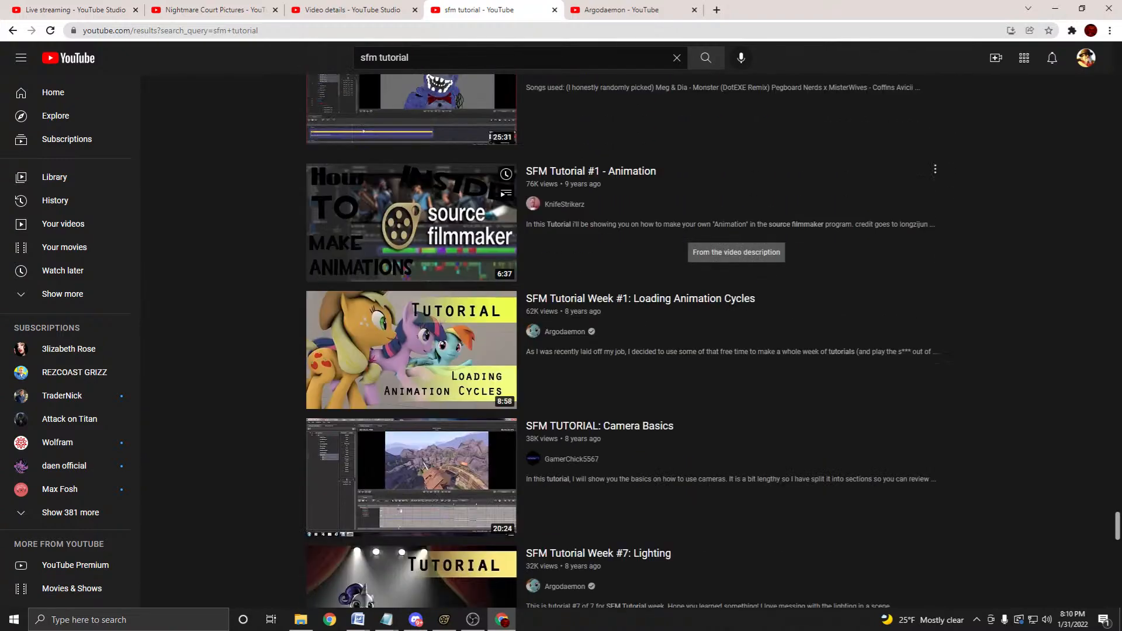
scroll(411, 257, down, 4)
scroll(411, 257, down, 9)
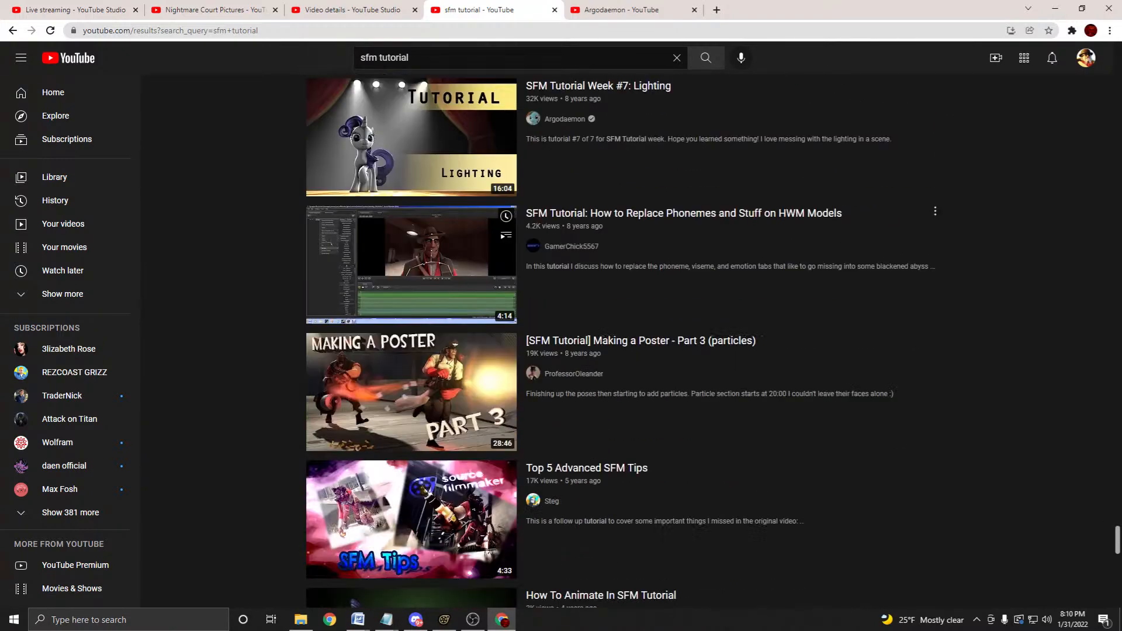
scroll(411, 257, down, 5)
scroll(412, 257, up, 1)
scroll(411, 257, down, 7)
scroll(411, 257, down, 10)
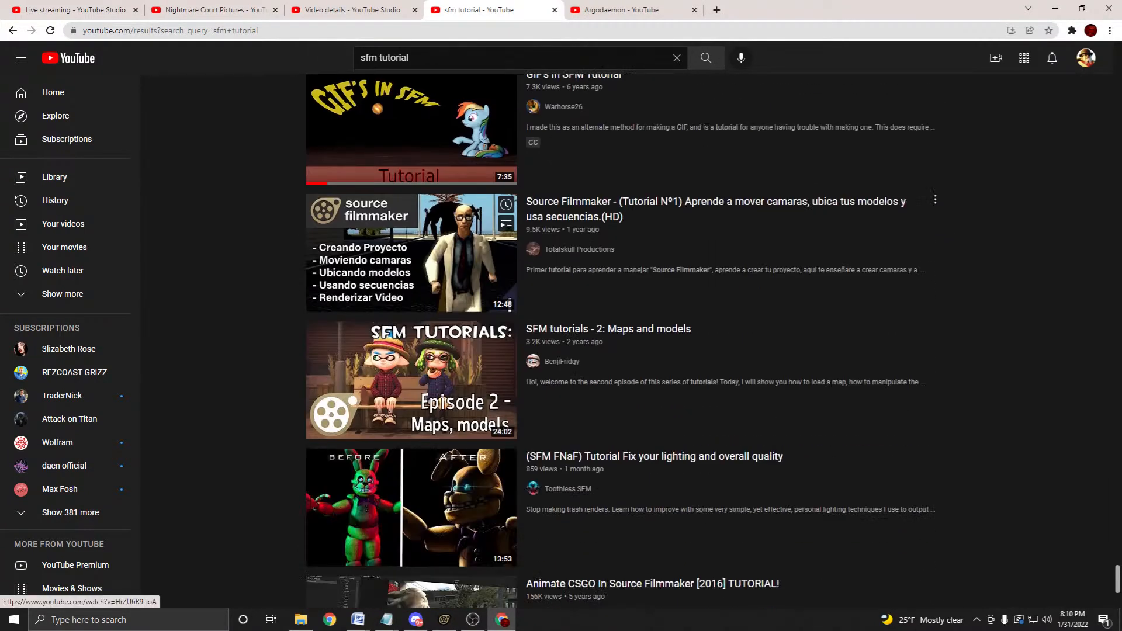
scroll(412, 257, down, 3)
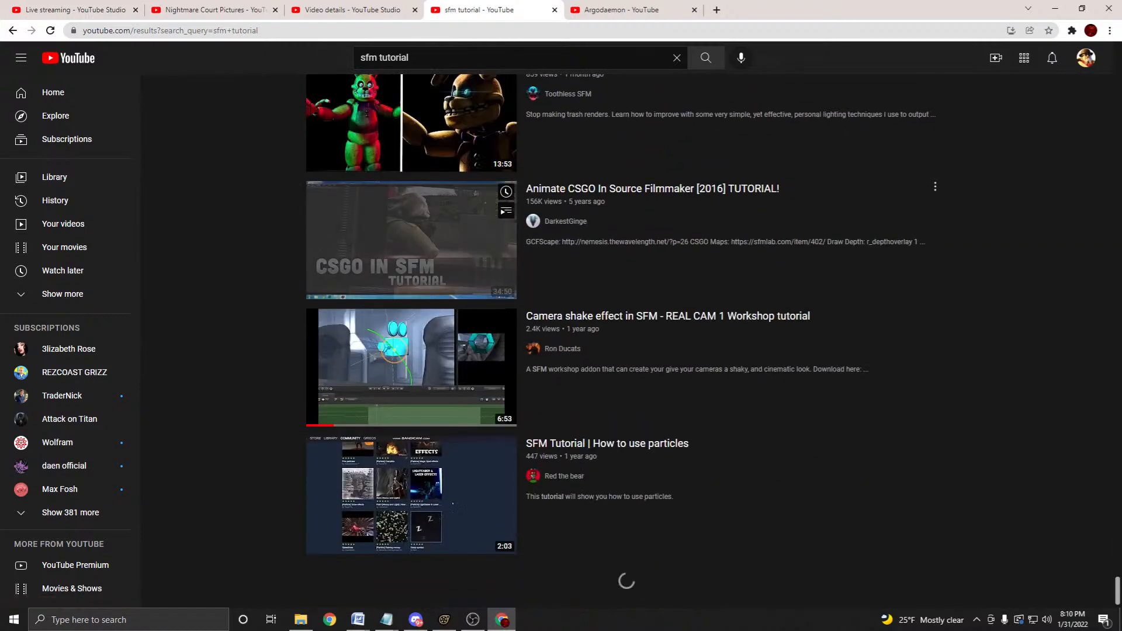
scroll(411, 327, down, 8)
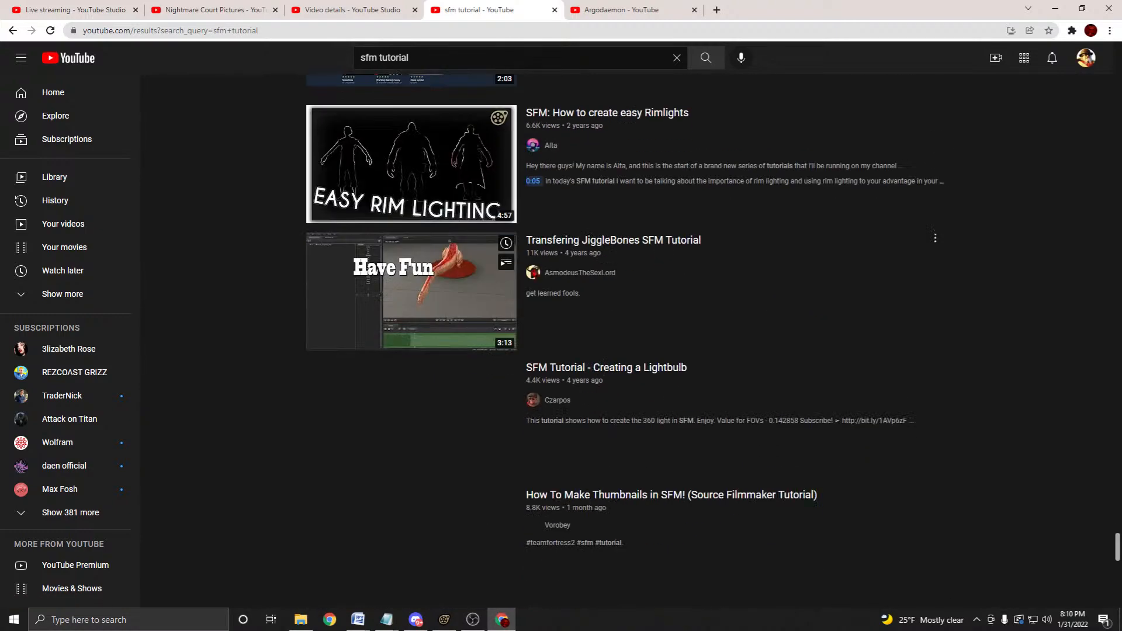
scroll(411, 336, down, 5)
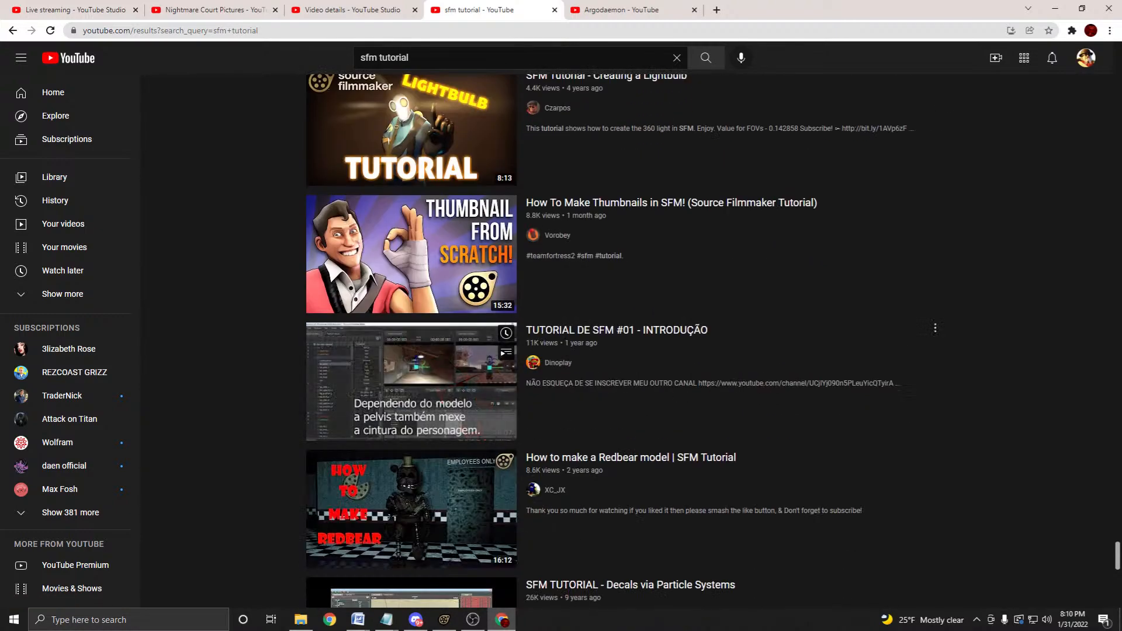
scroll(411, 380, down, 6)
scroll(411, 328, down, 3)
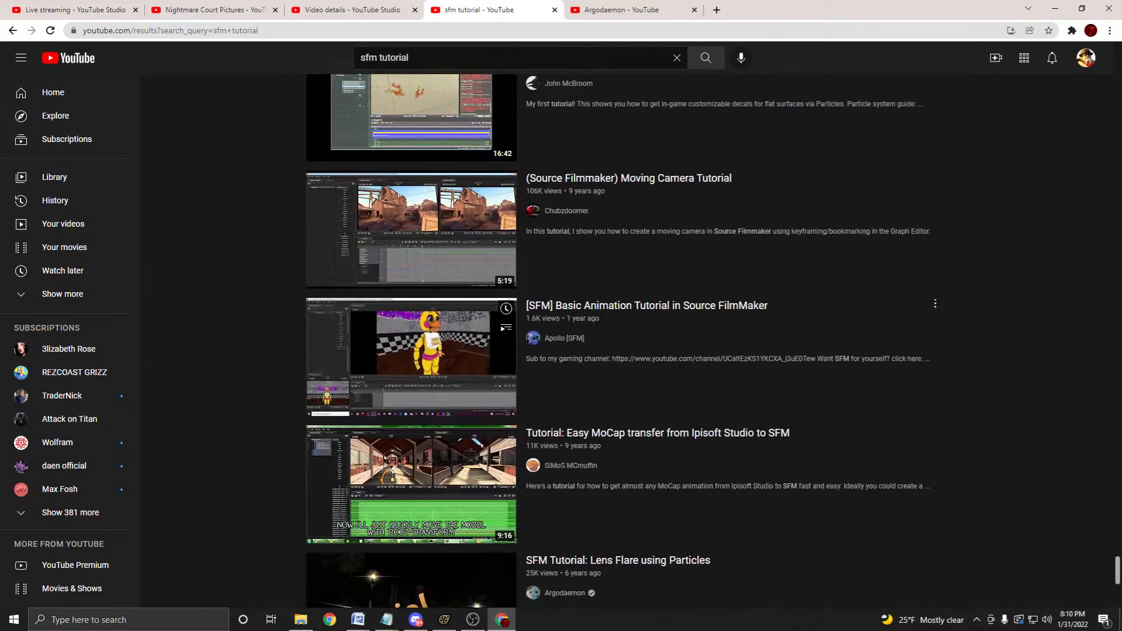
scroll(411, 327, down, 5)
scroll(411, 351, down, 8)
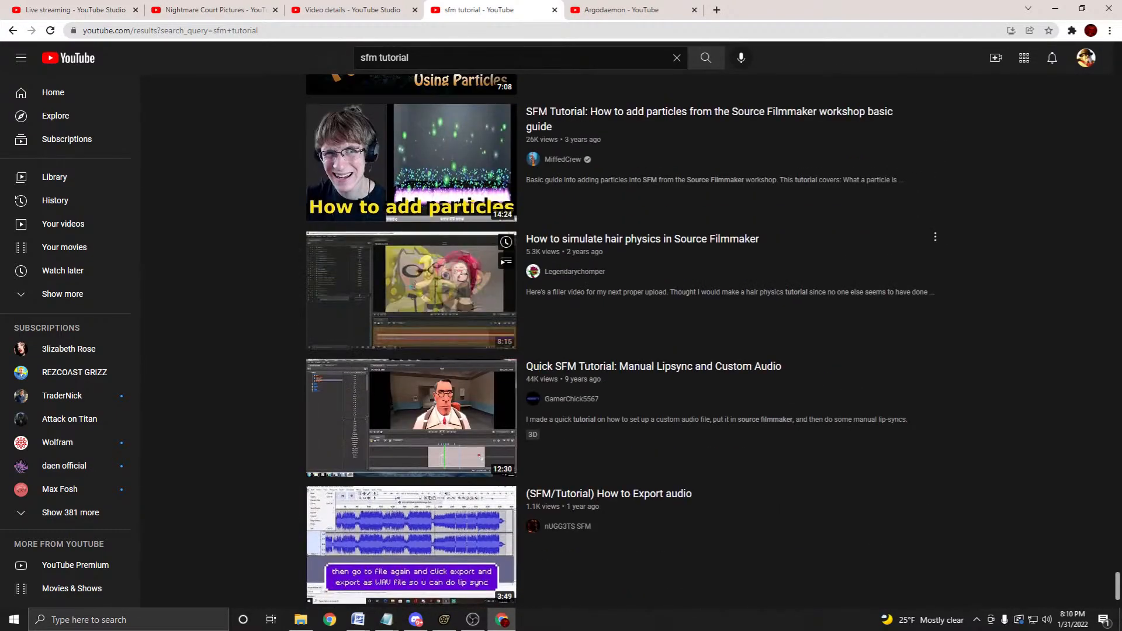
scroll(412, 330, down, 8)
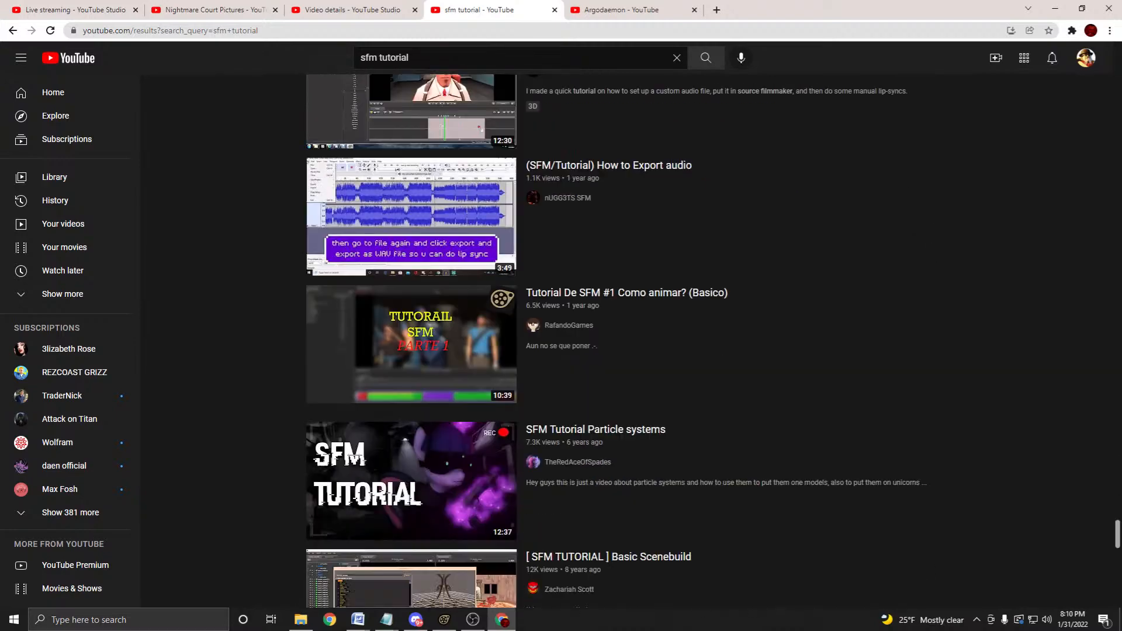
scroll(412, 330, down, 16)
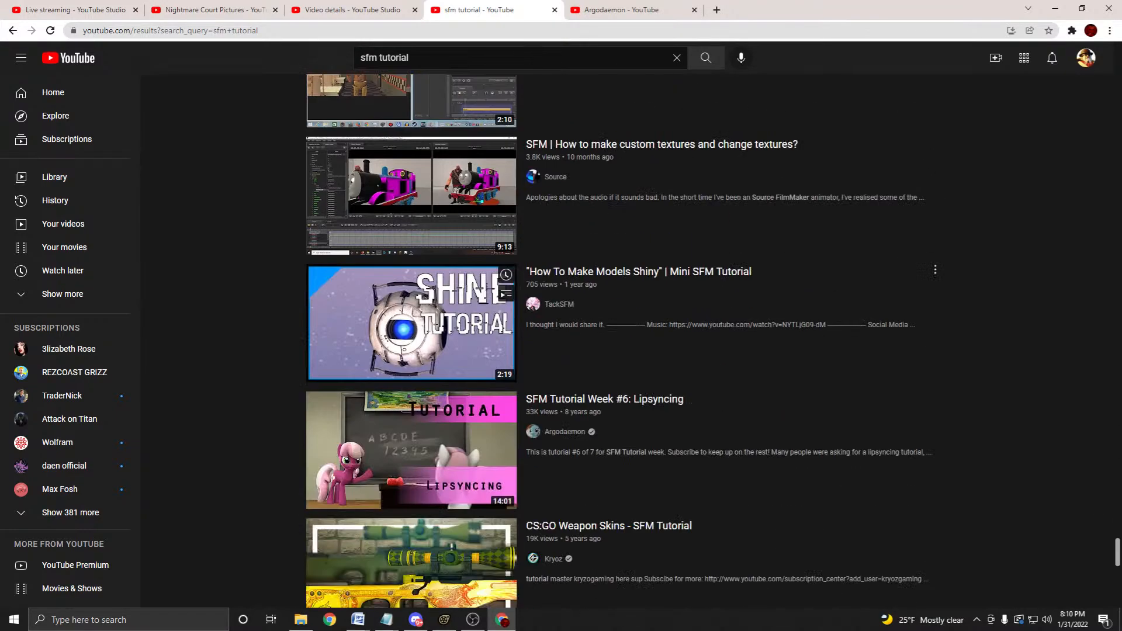
scroll(411, 330, down, 10)
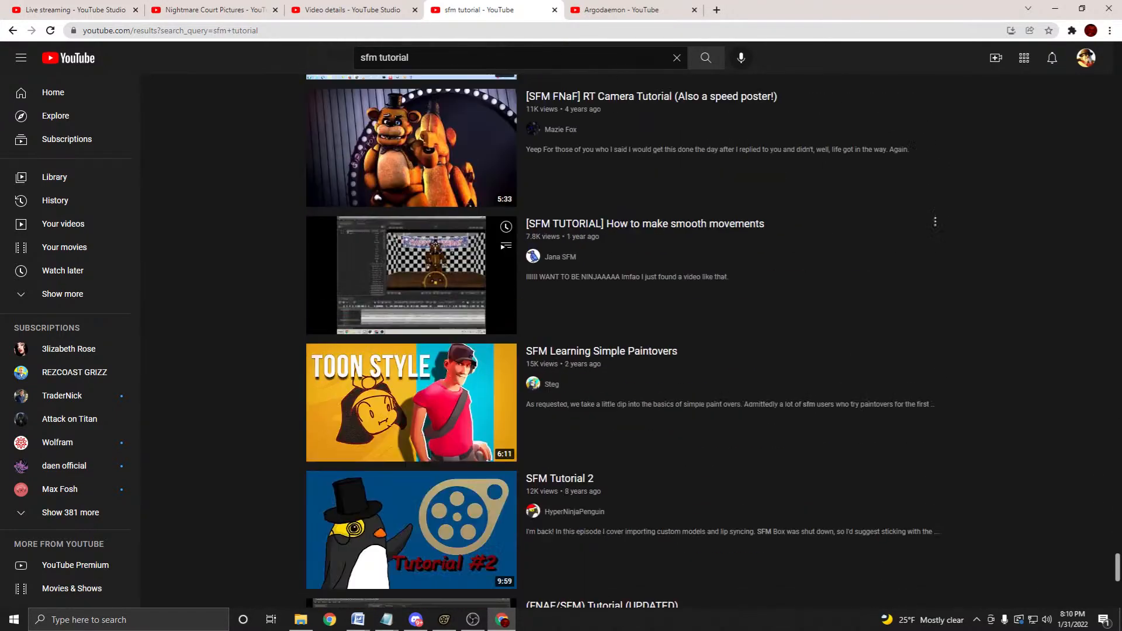
scroll(411, 304, down, 7)
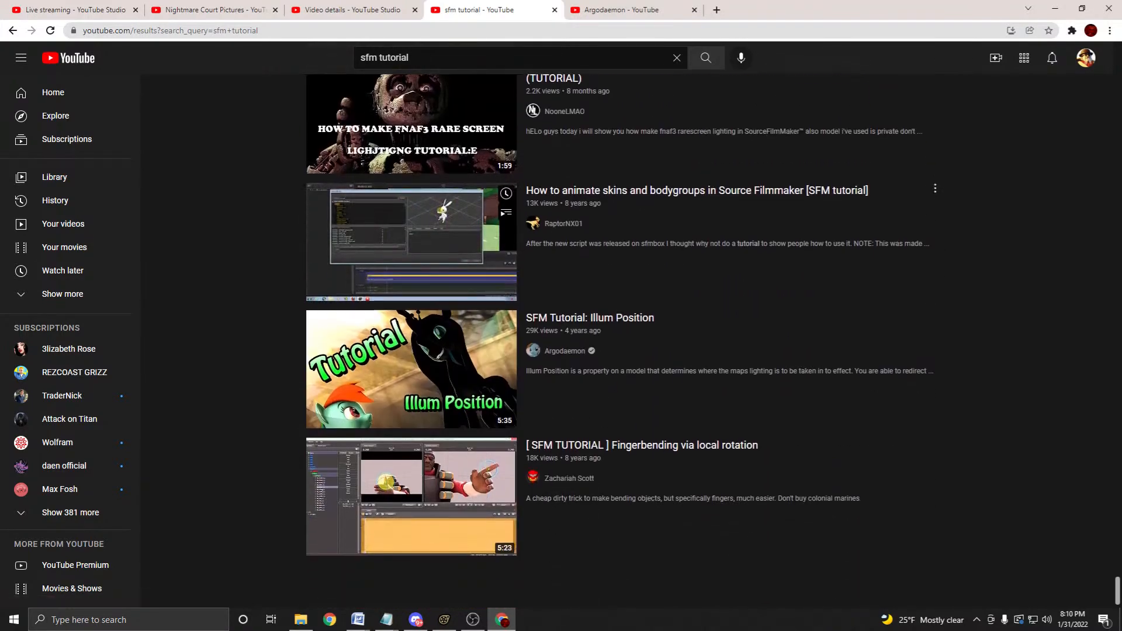
scroll(411, 327, down, 5)
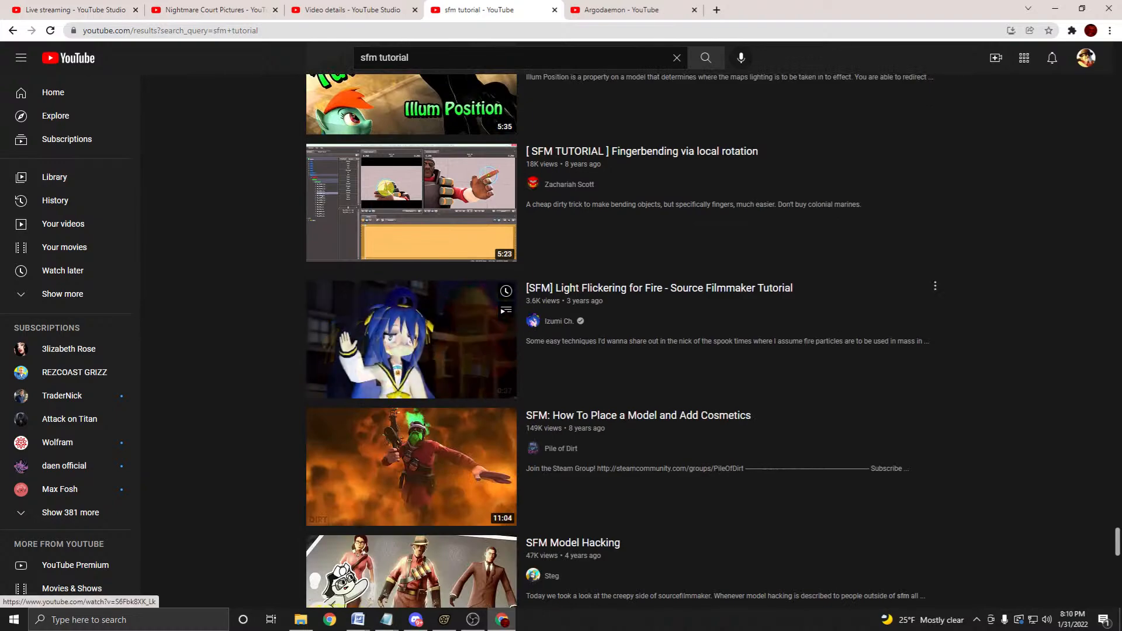
scroll(412, 339, down, 15)
scroll(412, 263, down, 10)
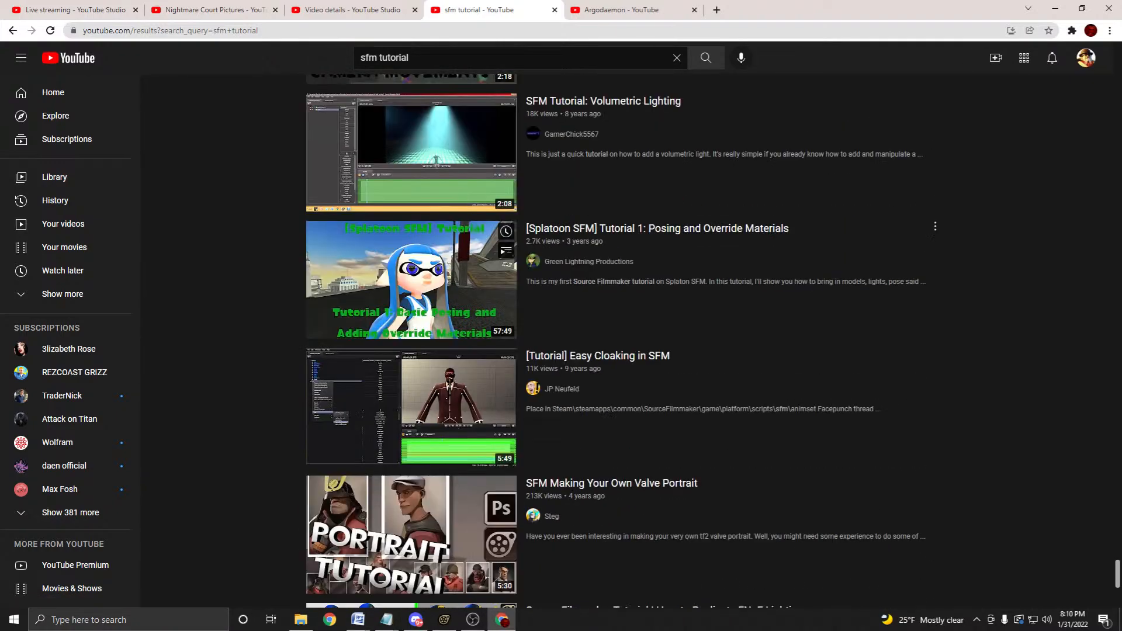
scroll(411, 304, down, 10)
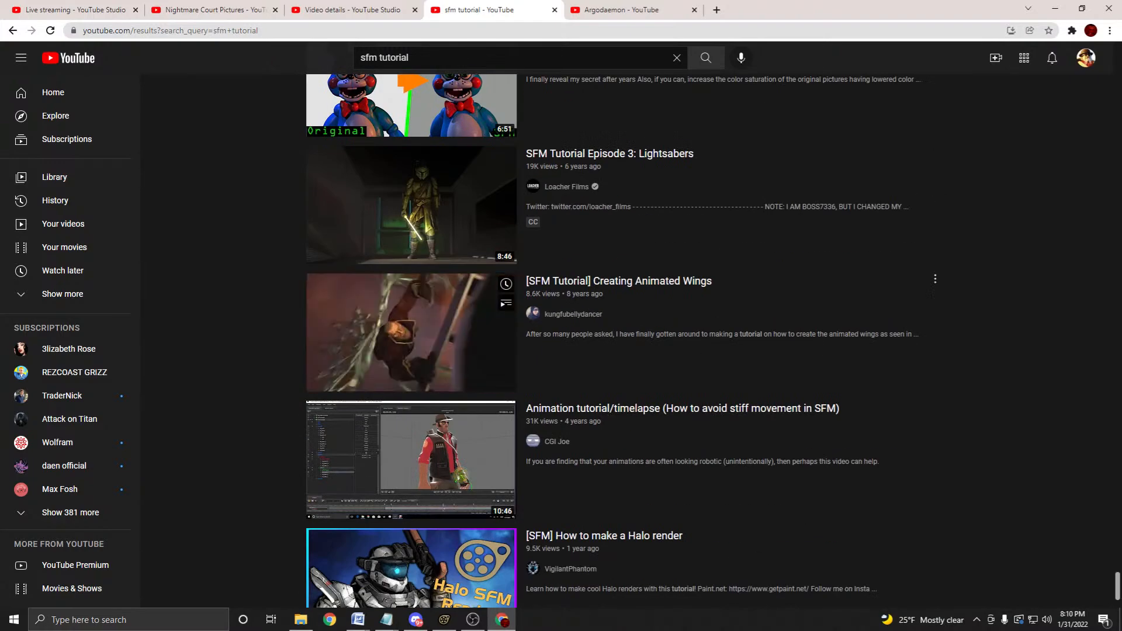
scroll(412, 327, down, 4)
scroll(411, 368, down, 9)
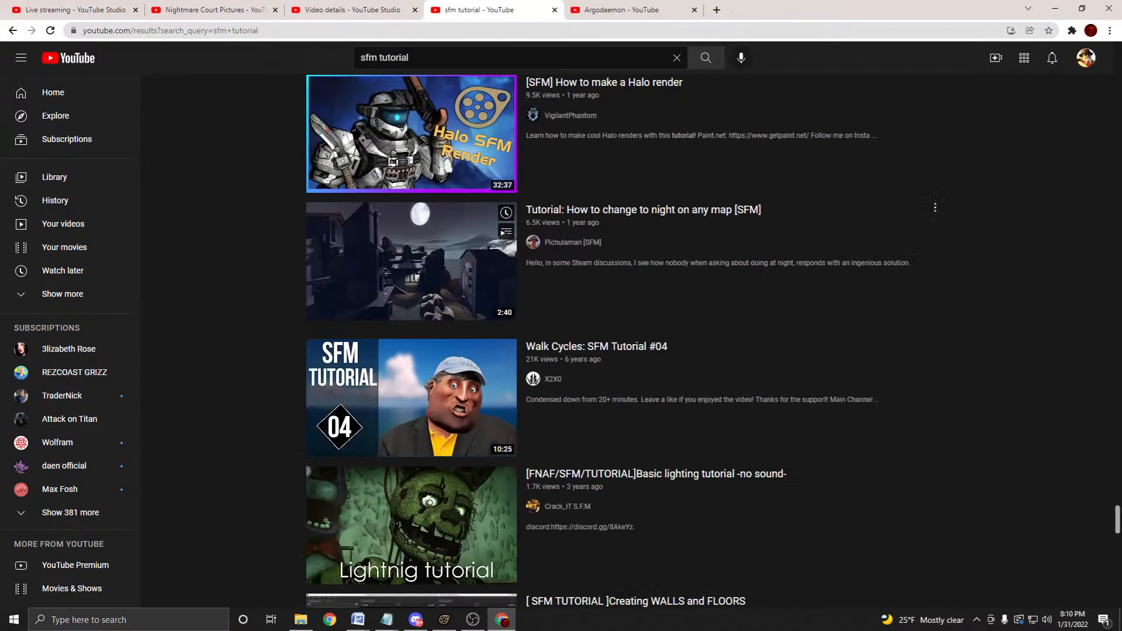
scroll(561, 409, down, 3)
scroll(561, 409, up, 3)
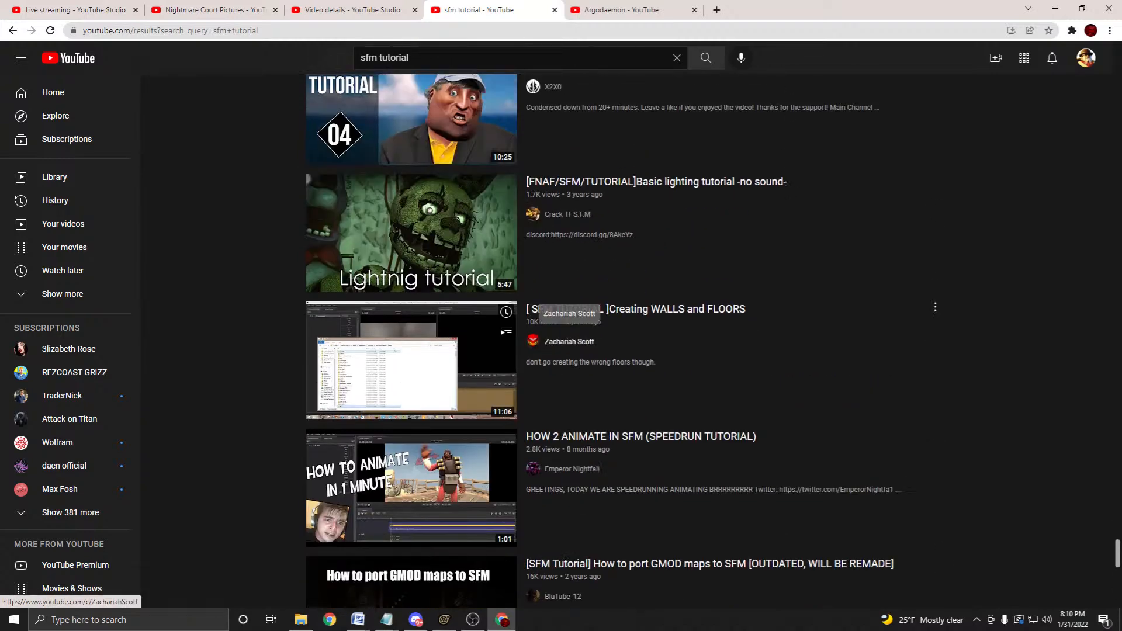
Open the channel behind the "Creating WALLS and FLOORS" result, then open and pause its video "[scrapped] wrong floor,assembly cut, abandoned" to read its description.
click(569, 341)
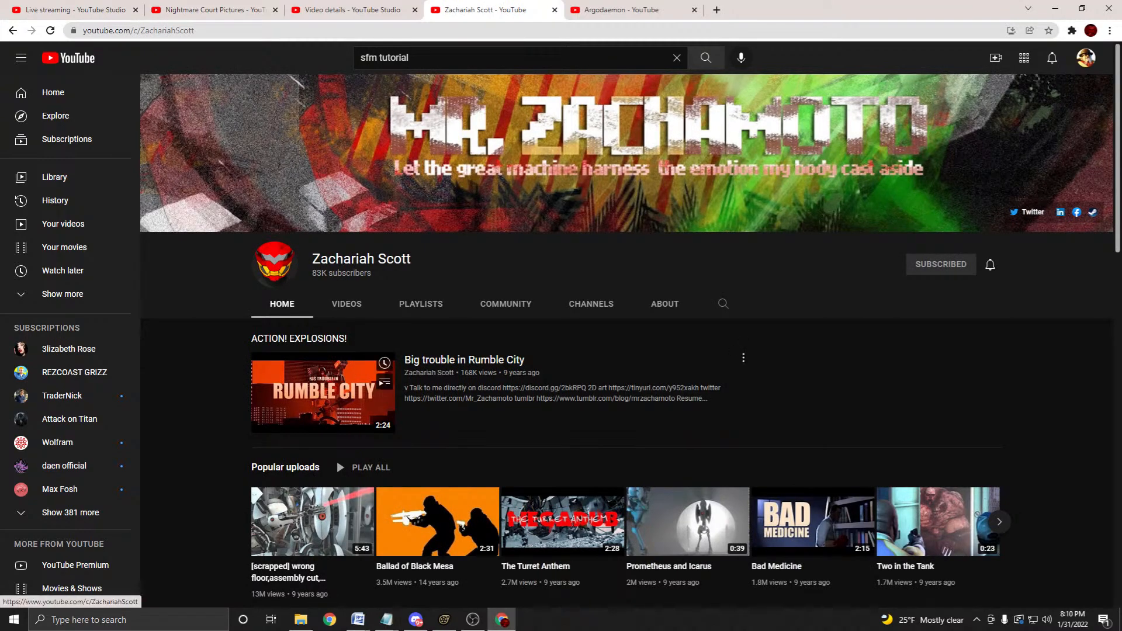
click(311, 520)
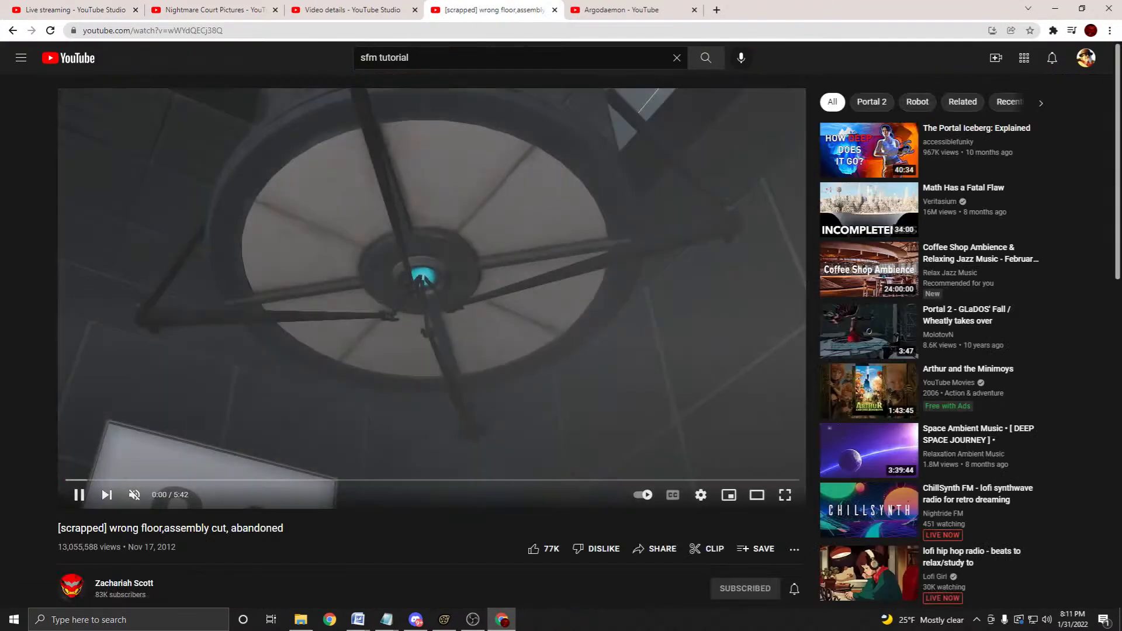
click(74, 484)
scroll(870, 275, down, 5)
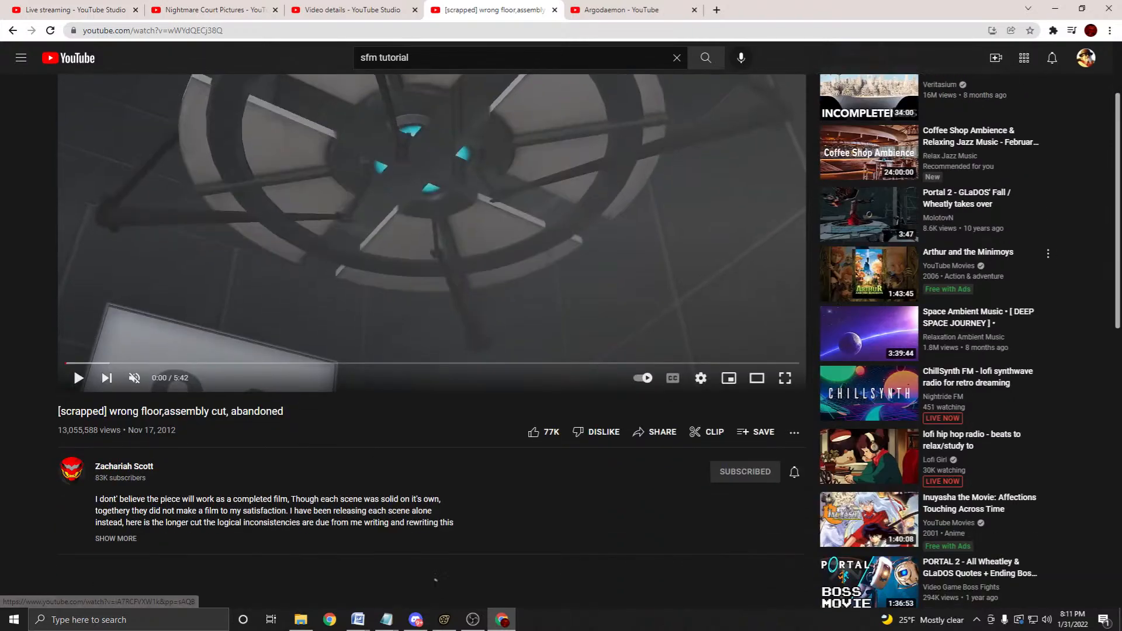
scroll(871, 275, up, 5)
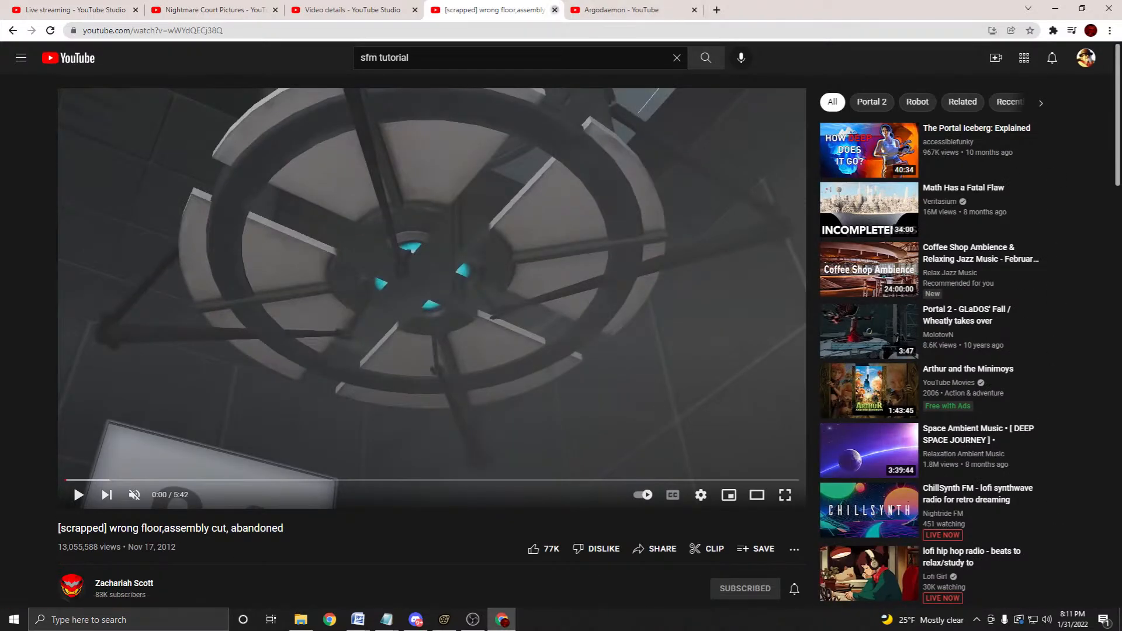
Close the "wrong floor" video tab and the Argodaemon channel tab.
click(555, 10)
click(555, 10)
click(475, 9)
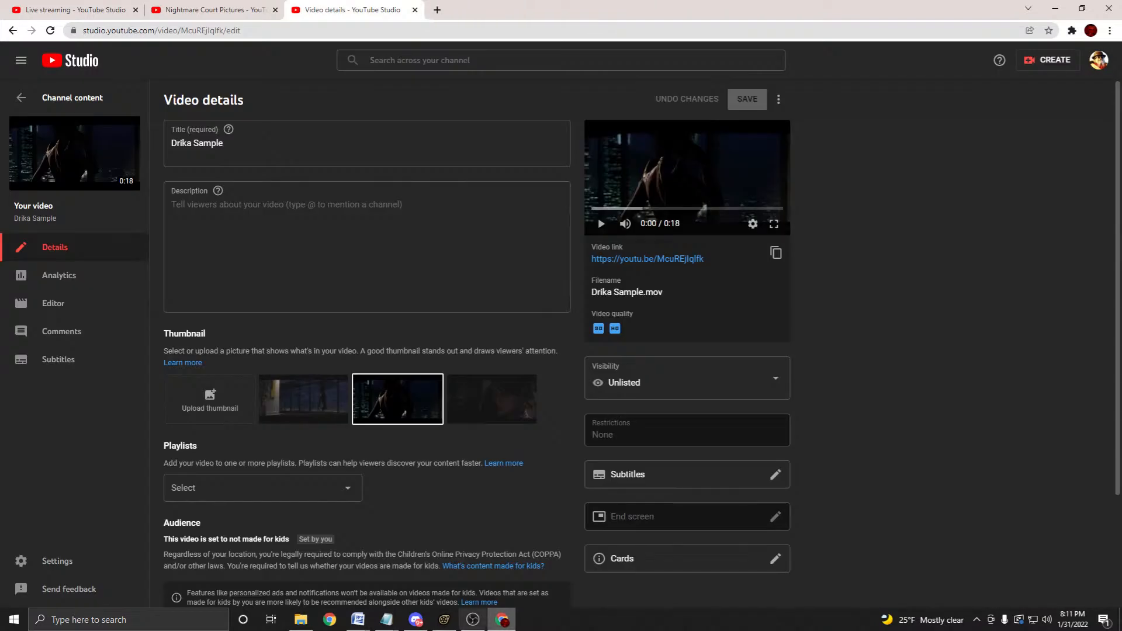
Switch to Source Filmmaker and play shot18 in short stretches, examining Dwayne's movement with the cigarette through the main camera.
key(alt+Tab)
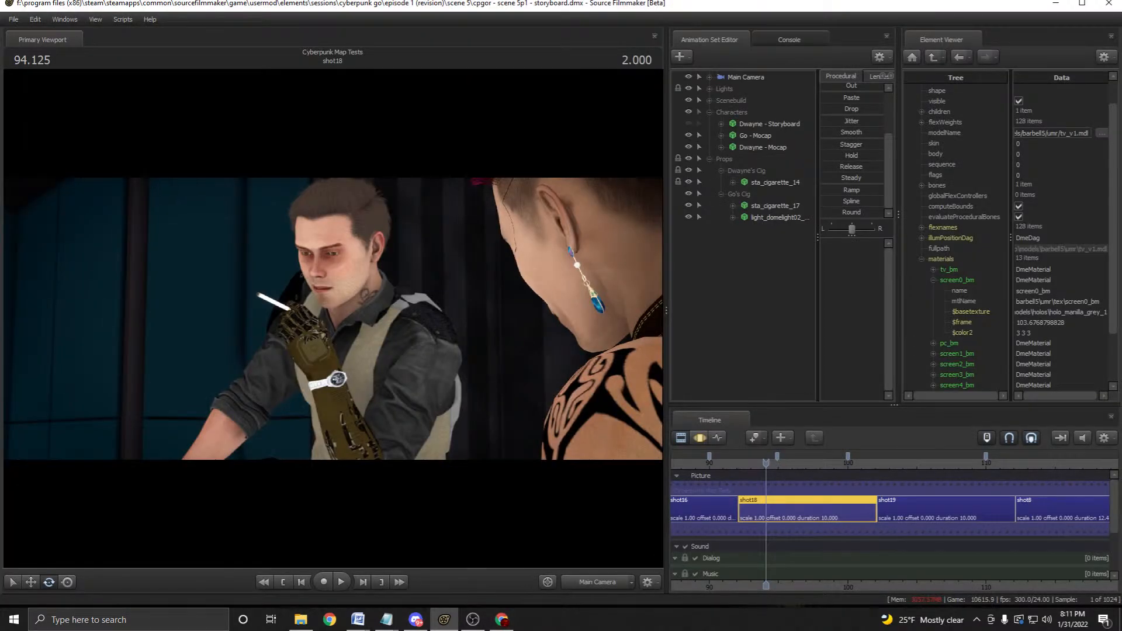
key(space)
key(space)
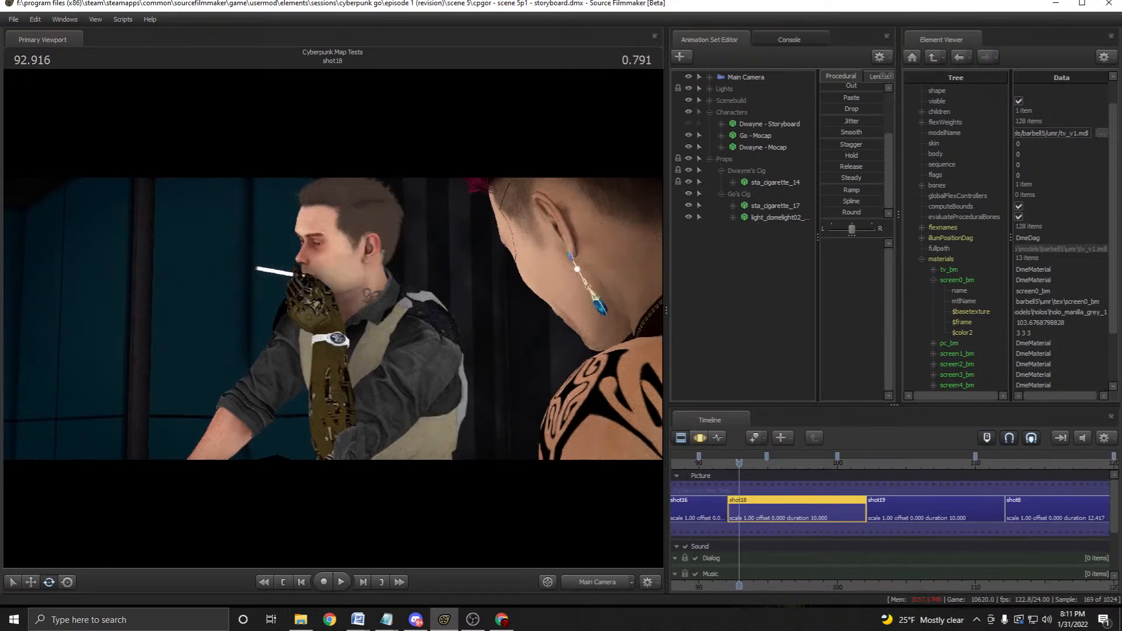
key(space)
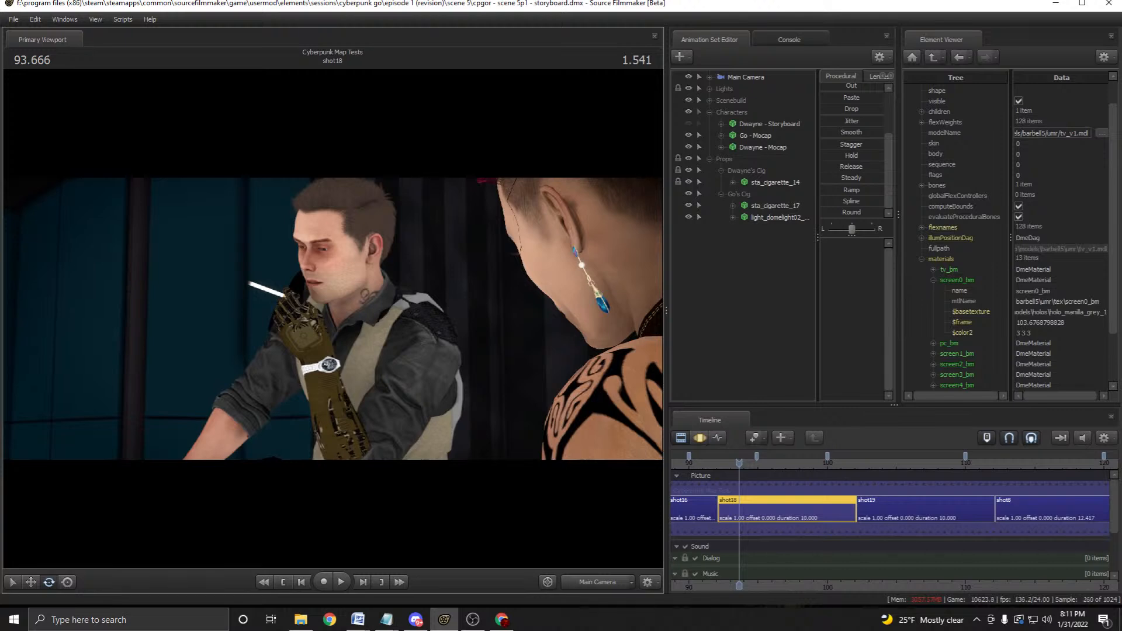
key(space)
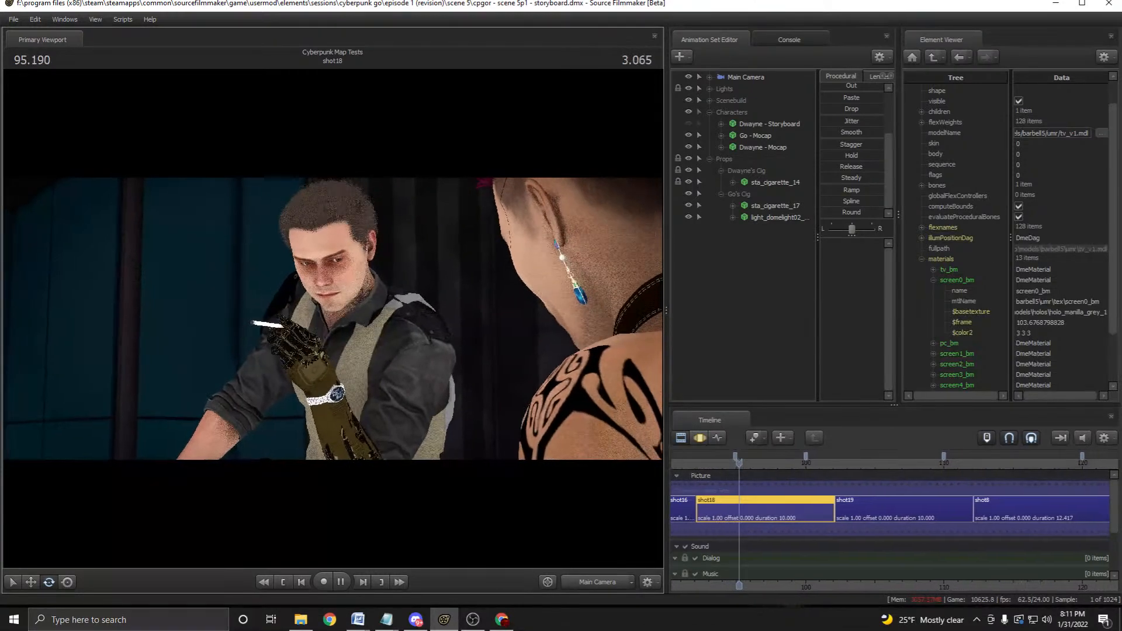
key(space)
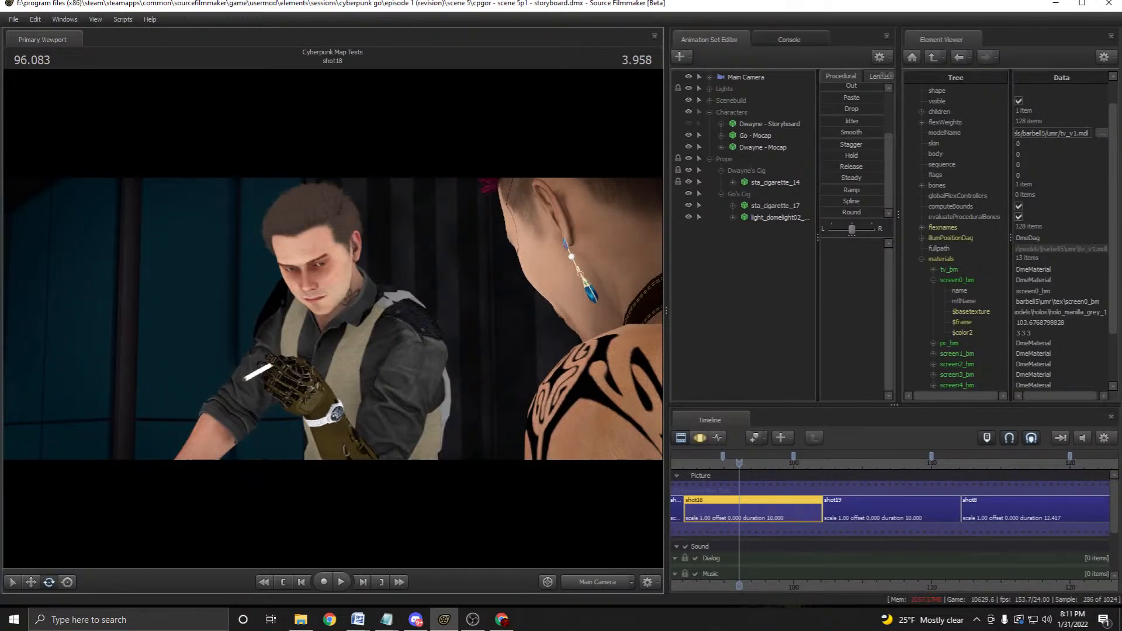
Rewind shot18 towards its start and replay it, examining Dwayne's face up close through the work camera.
drag(739, 462, 685, 463)
key(space)
key(space)
middle_click(333, 318)
drag(333, 318, 193, 312)
key(space)
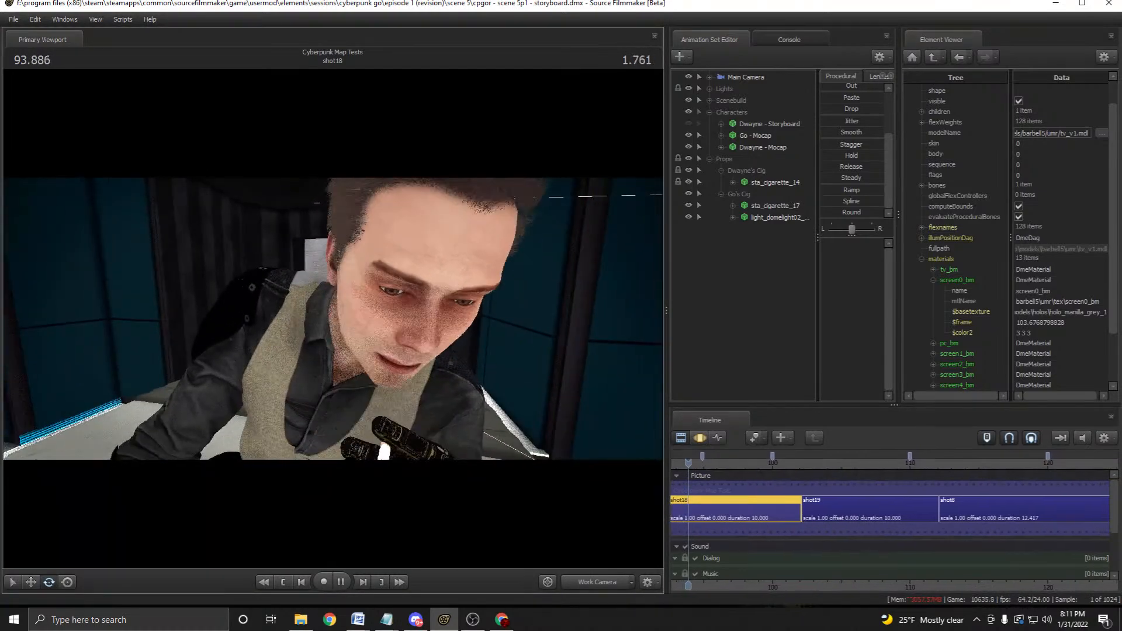
key(space)
click(502, 620)
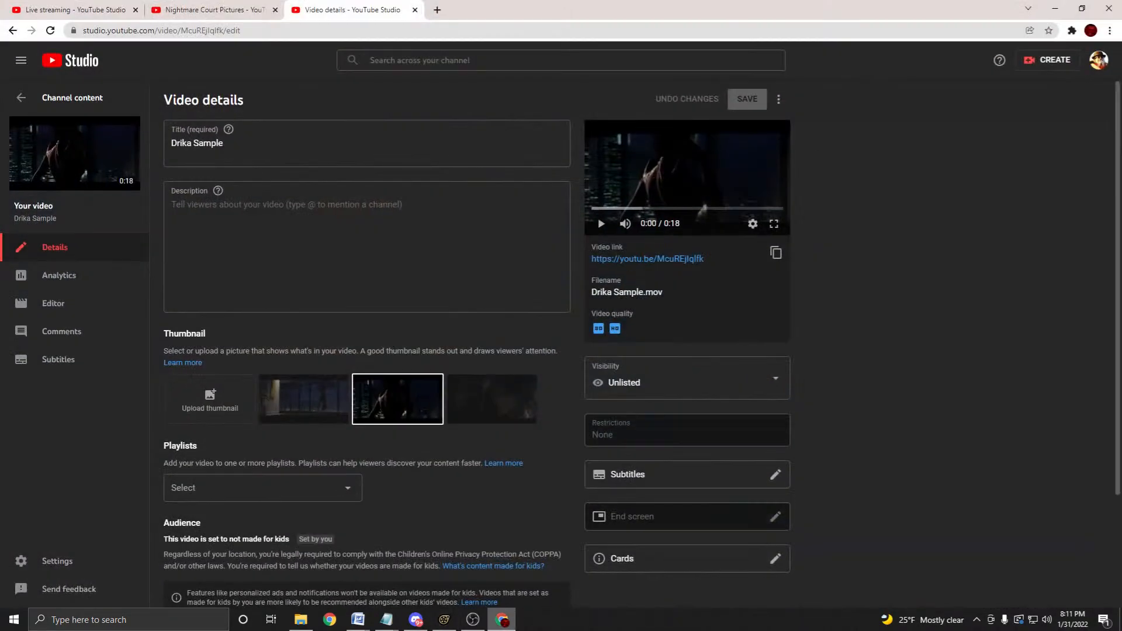
key(ctrl+t)
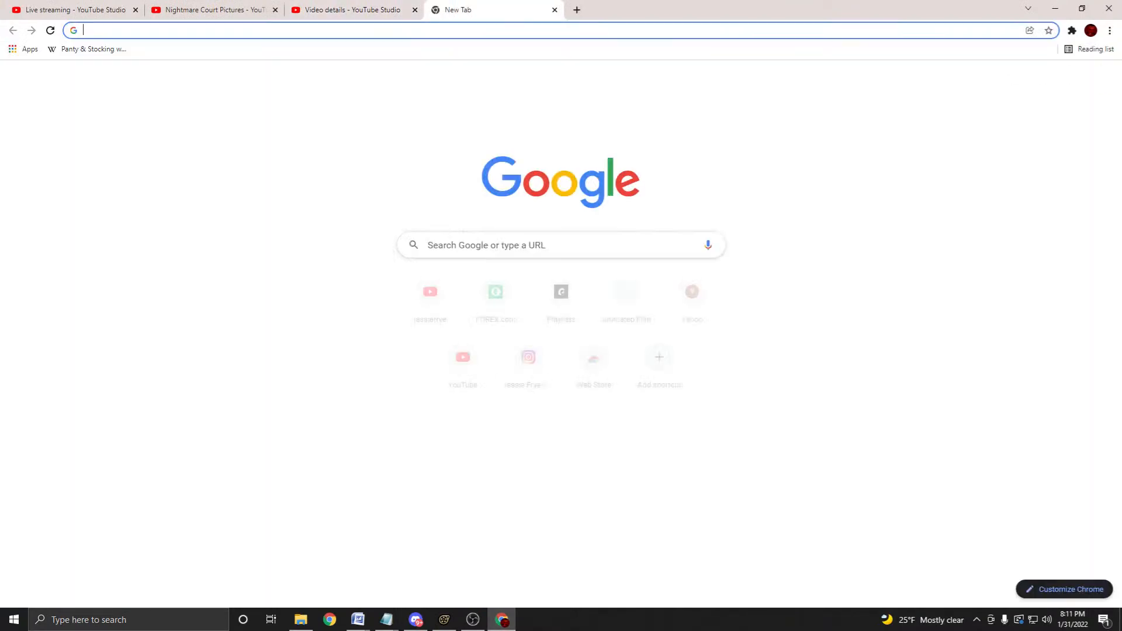
text(yo)
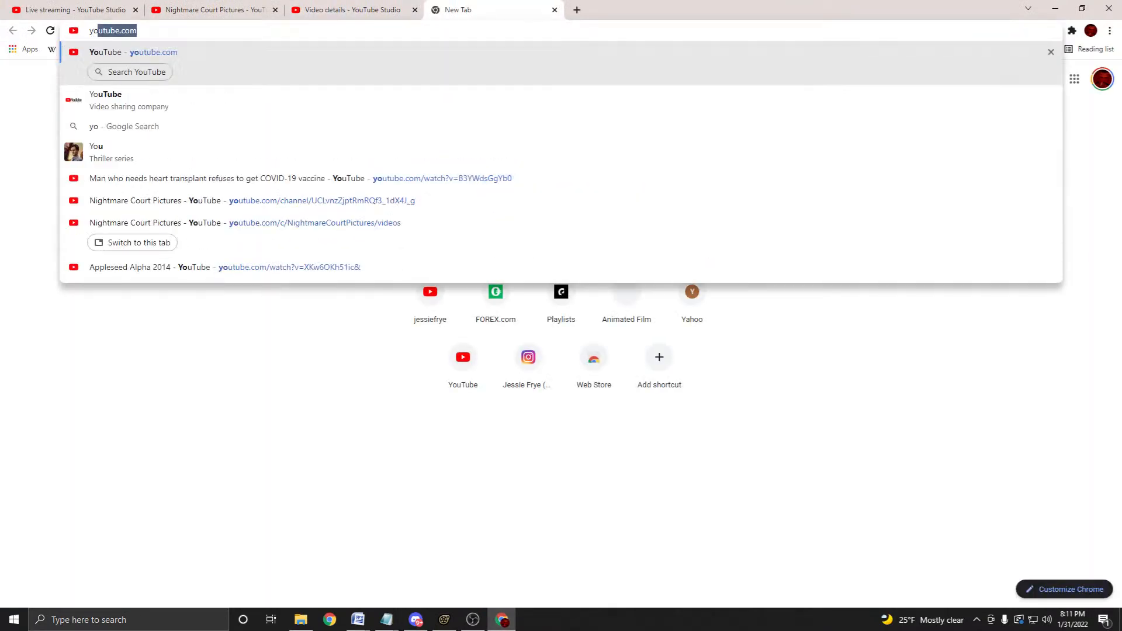
key(Return)
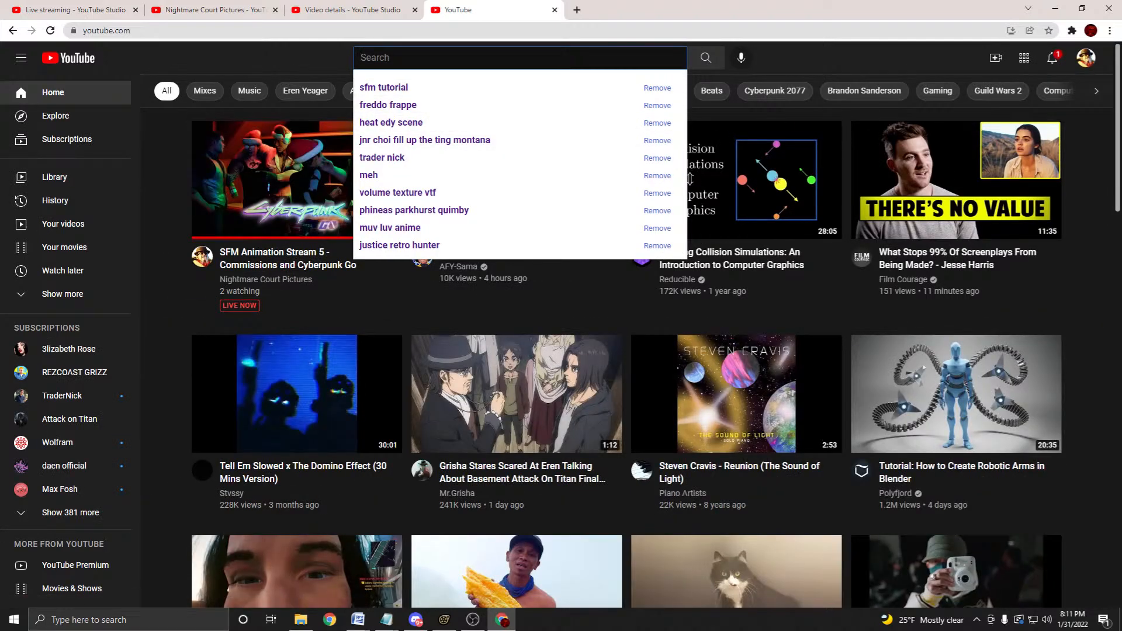
key(Escape)
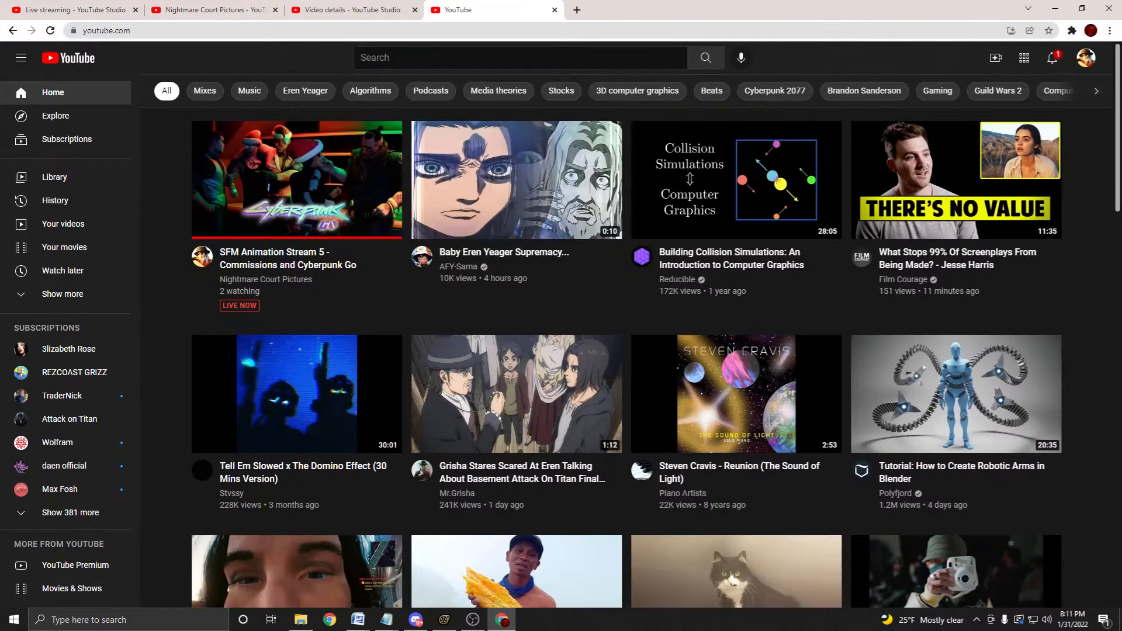
key(ctrl+w)
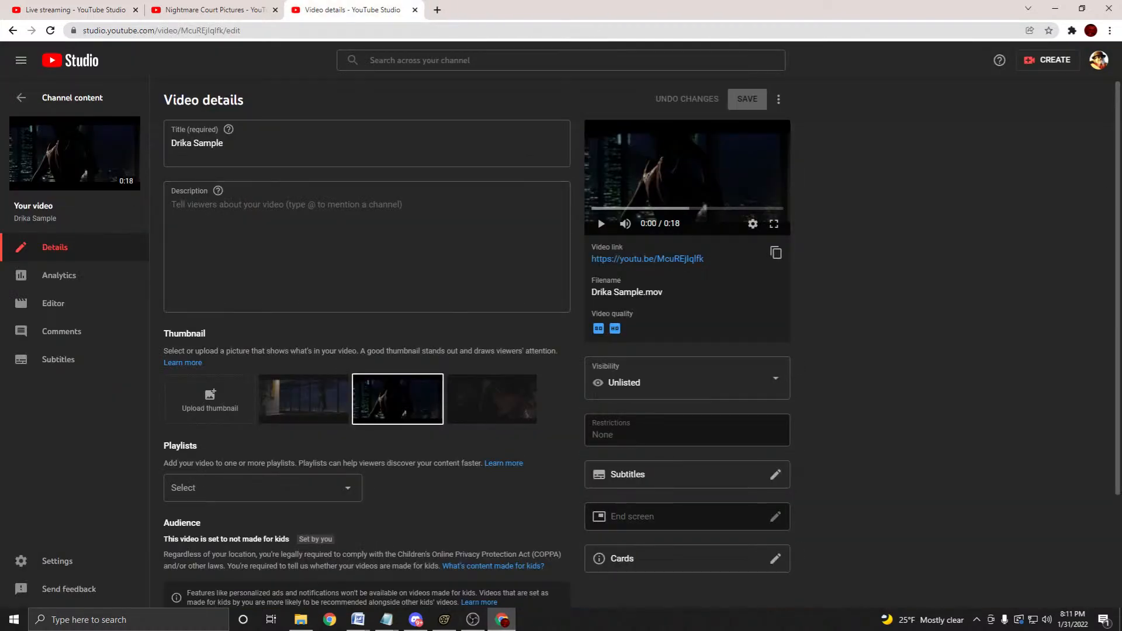
click(444, 619)
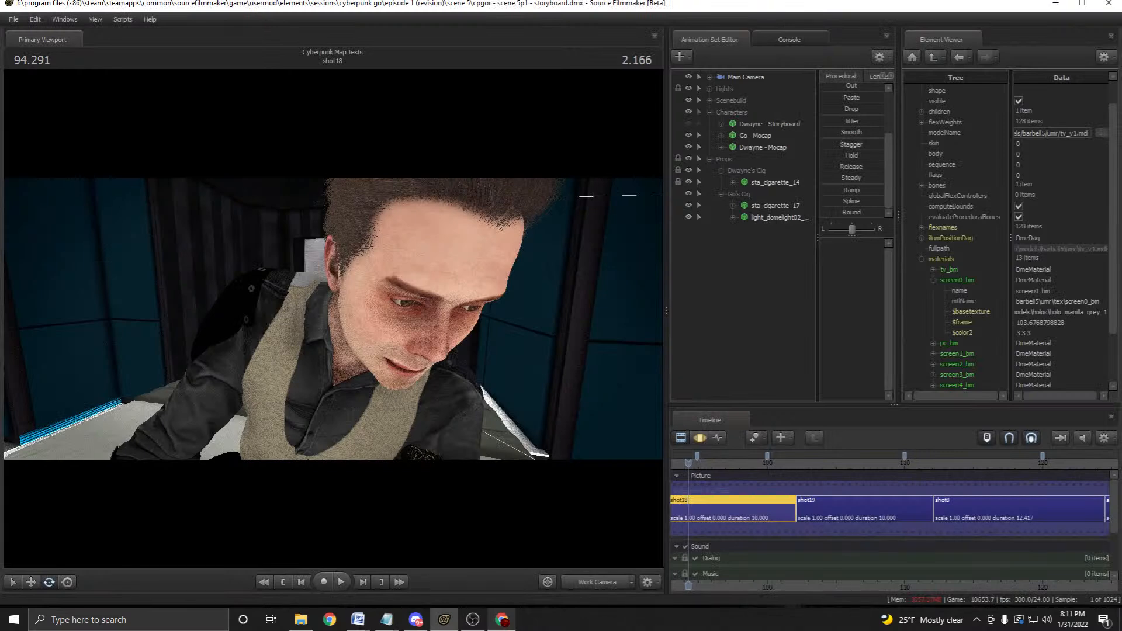
Switch to Chrome, load YouTube in place of the Video details page, and search for "argodaemon".
click(502, 620)
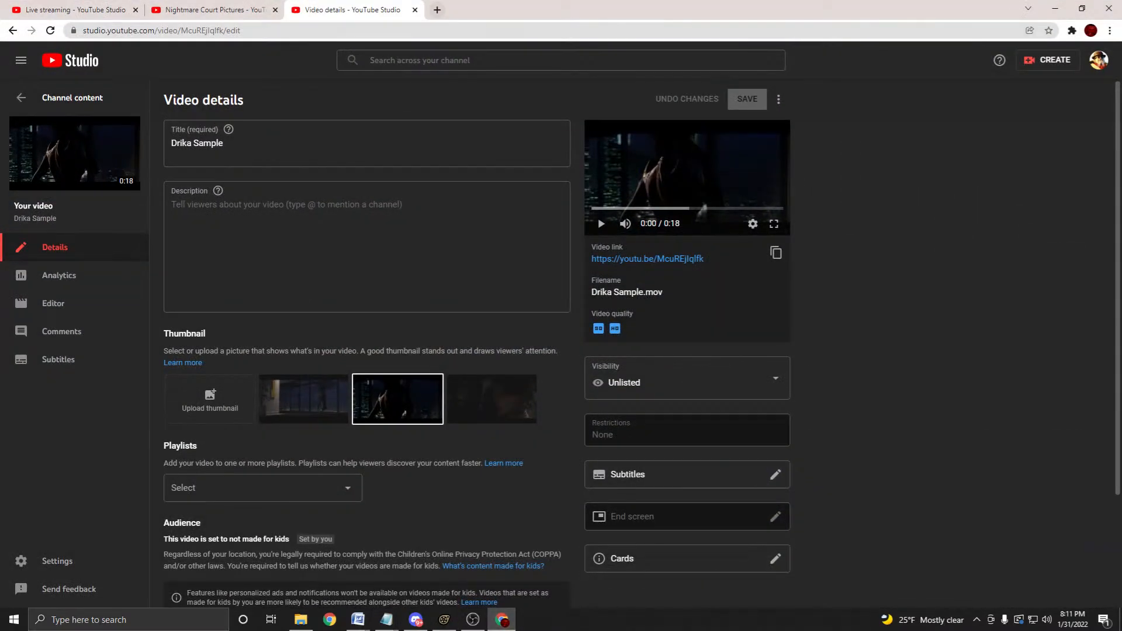
key(ctrl+l)
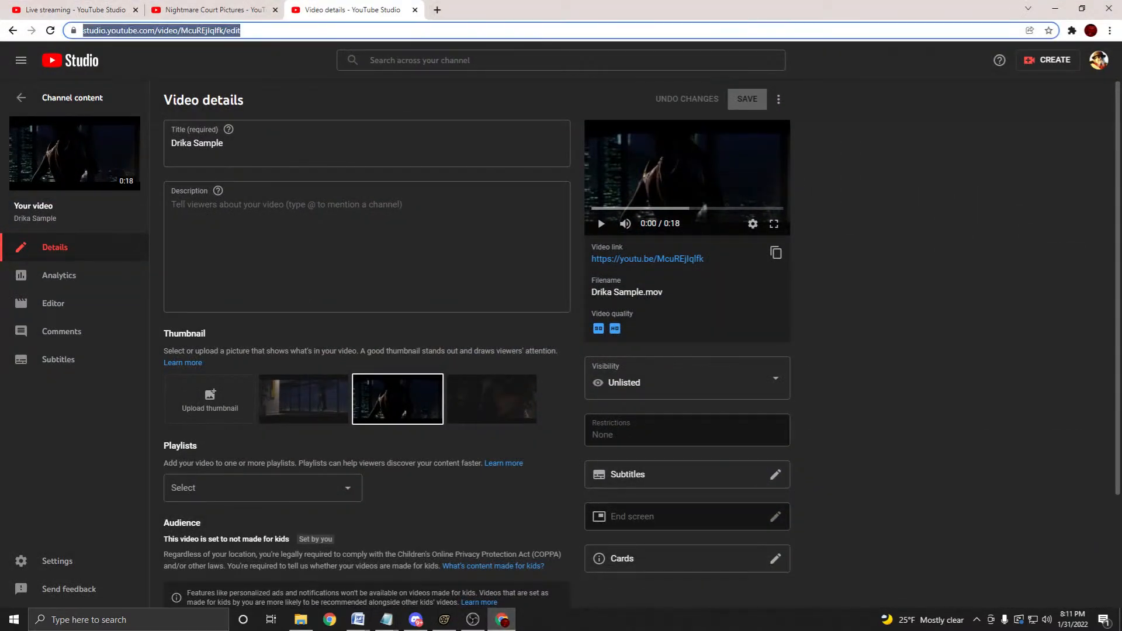
text(yo)
key(Return)
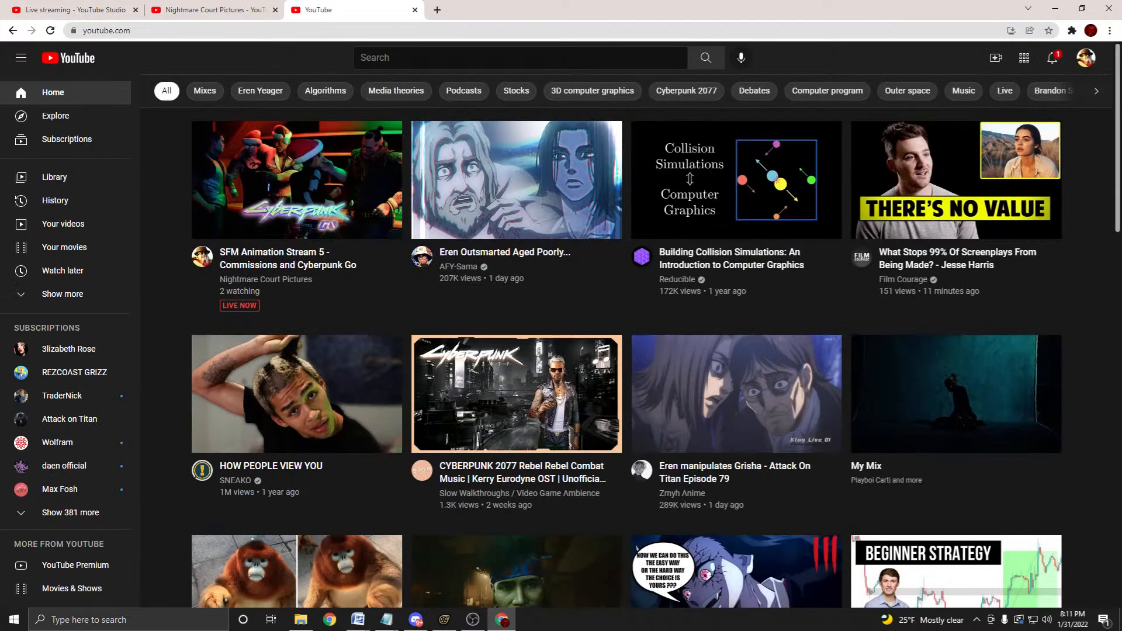
click(520, 58)
text(argo)
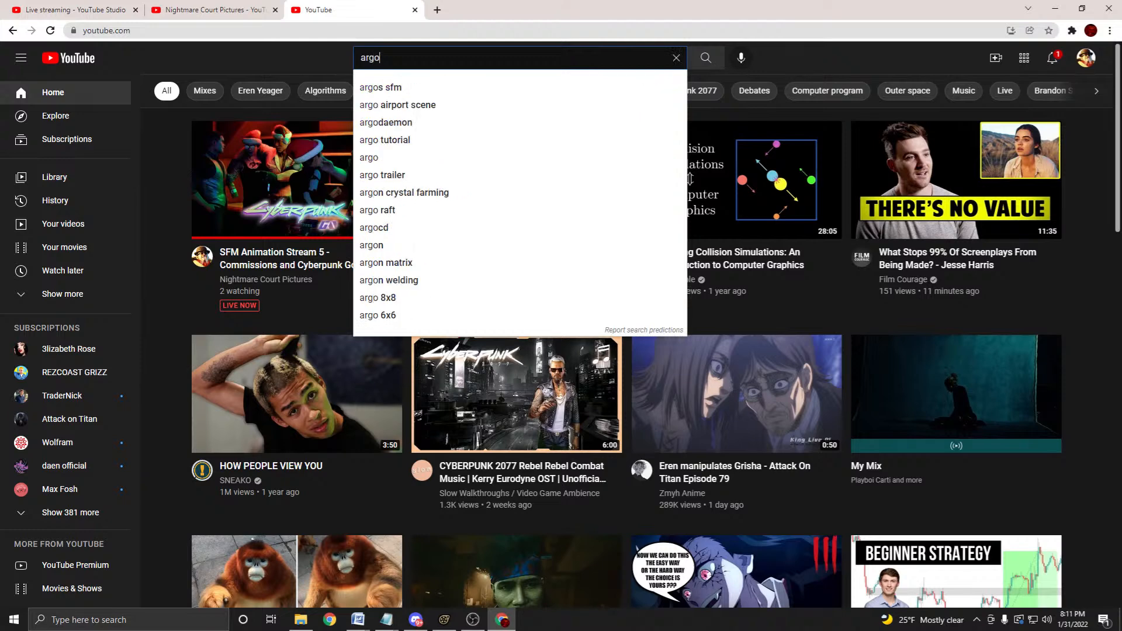
click(386, 122)
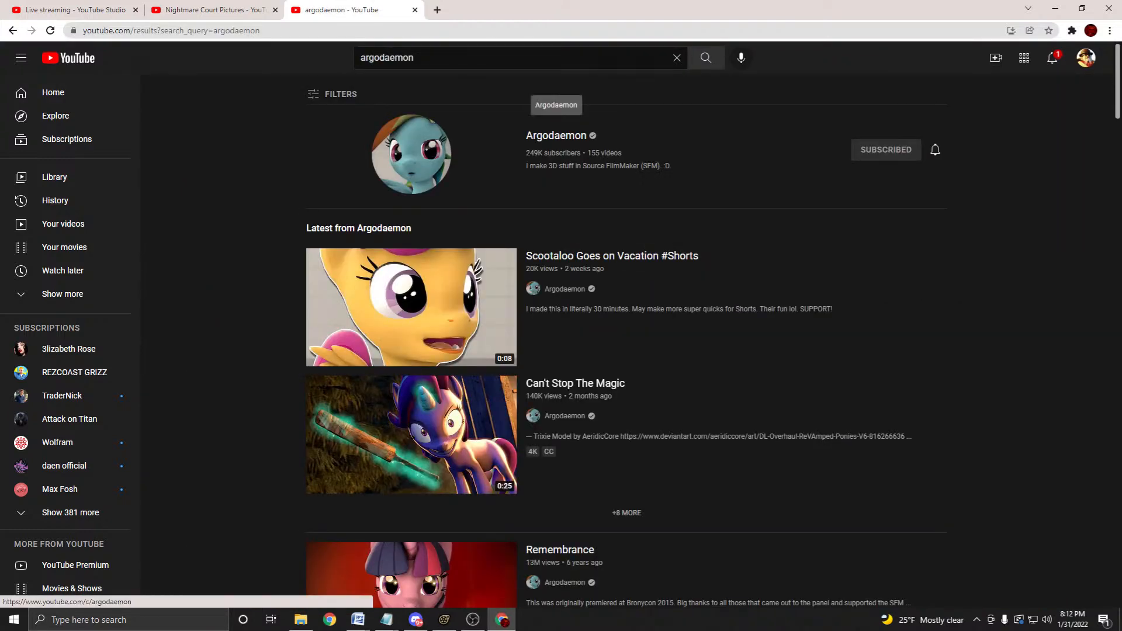
Open the Argodaemon channel's video list and browse down to its oldest uploads.
click(556, 135)
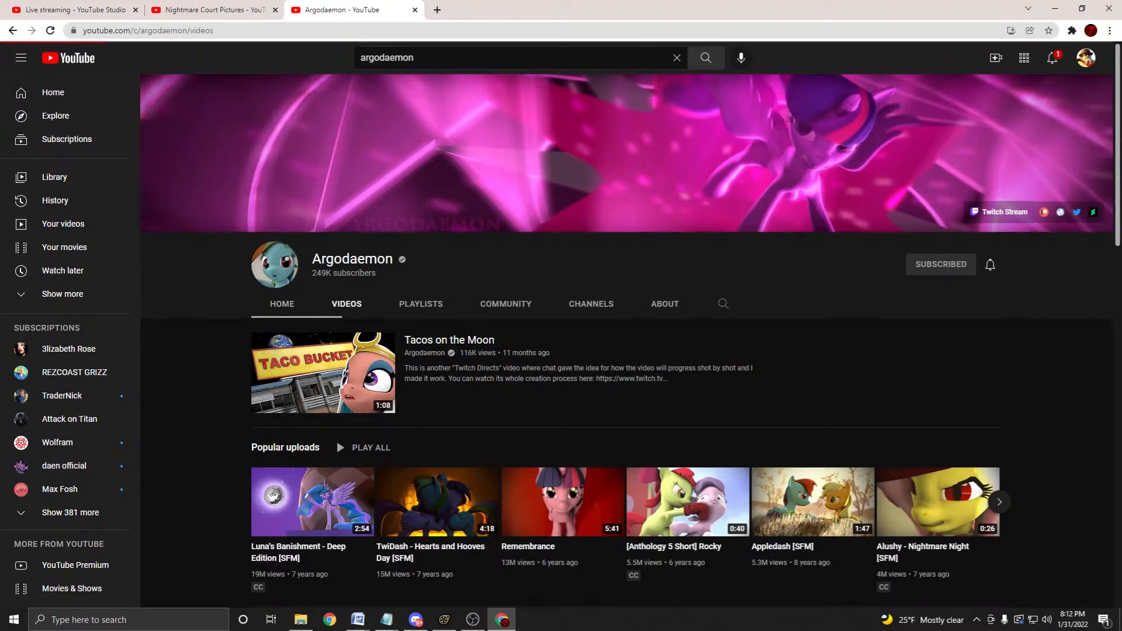
scroll(561, 263, down, 9)
scroll(561, 293, down, 10)
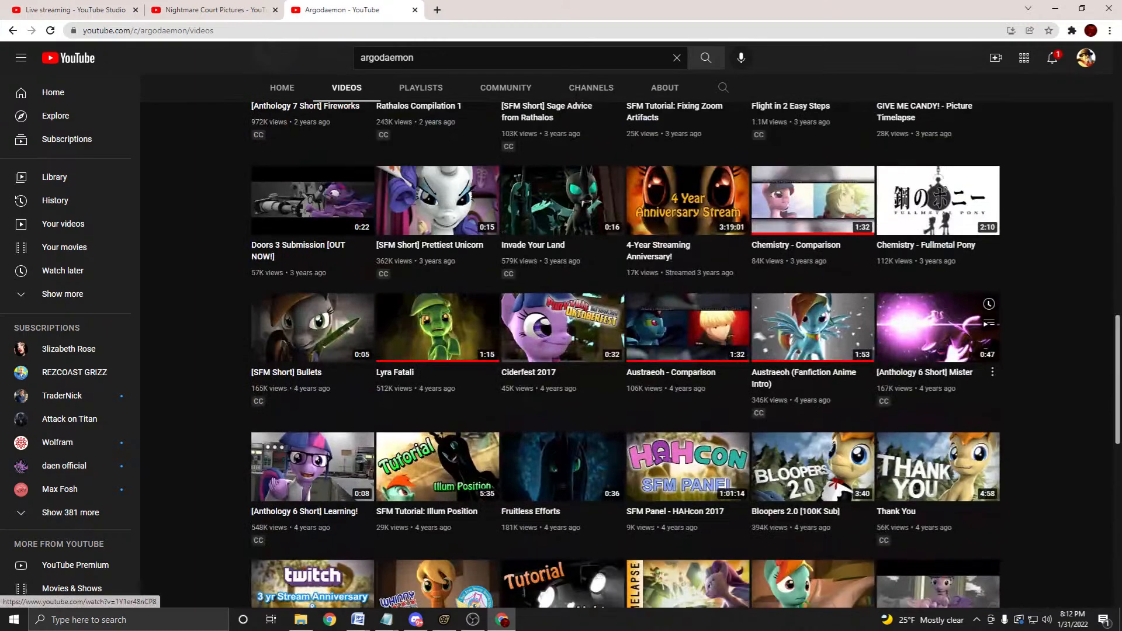
scroll(561, 292, down, 20)
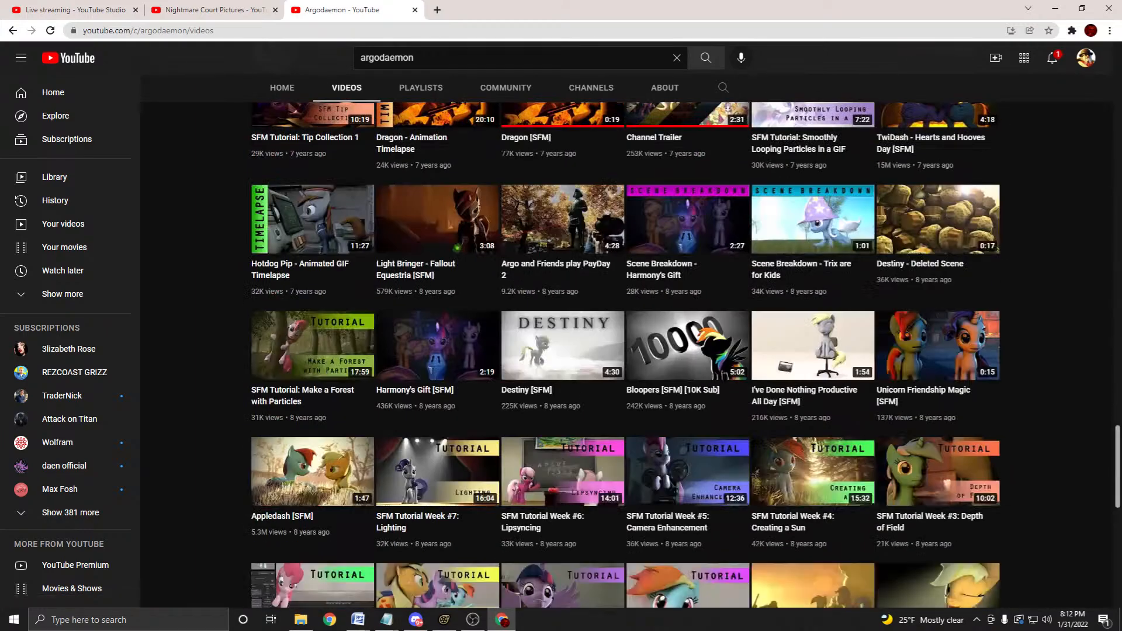
scroll(561, 292, down, 15)
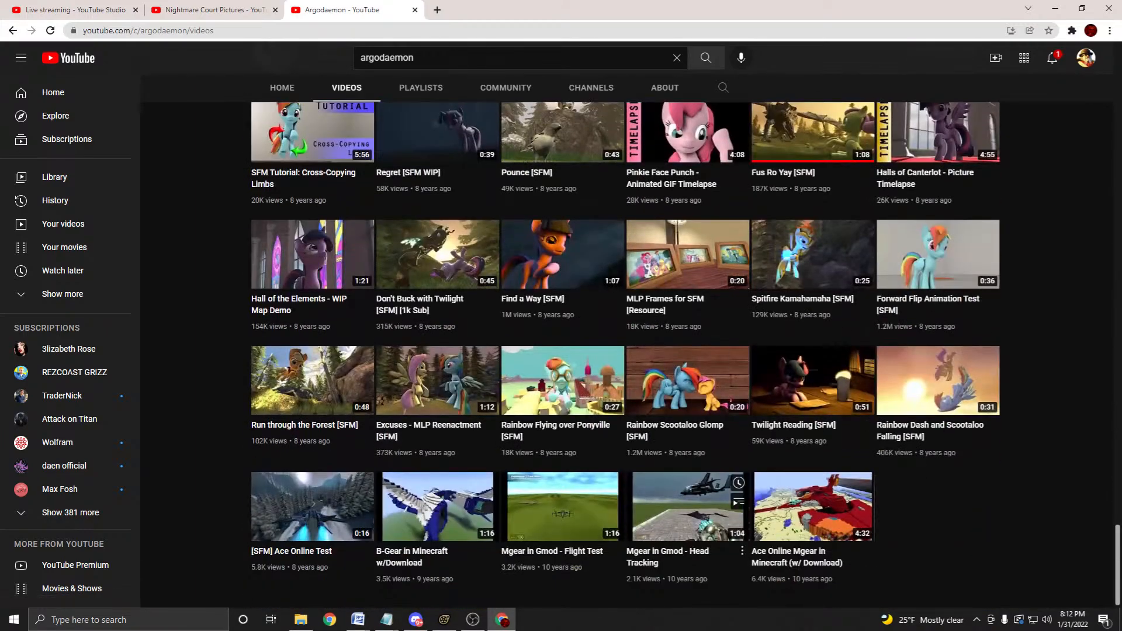
Look back up through Argodaemon's uploads, examining the titles of the SFM tutorials among them.
scroll(438, 409, up, 7)
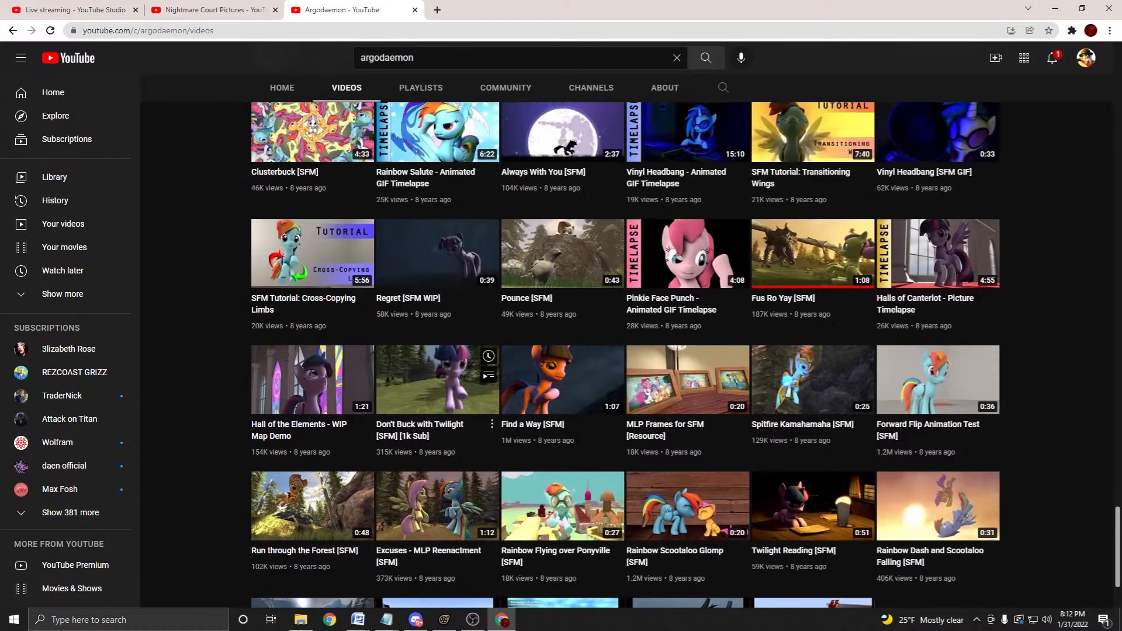
scroll(439, 350, up, 5)
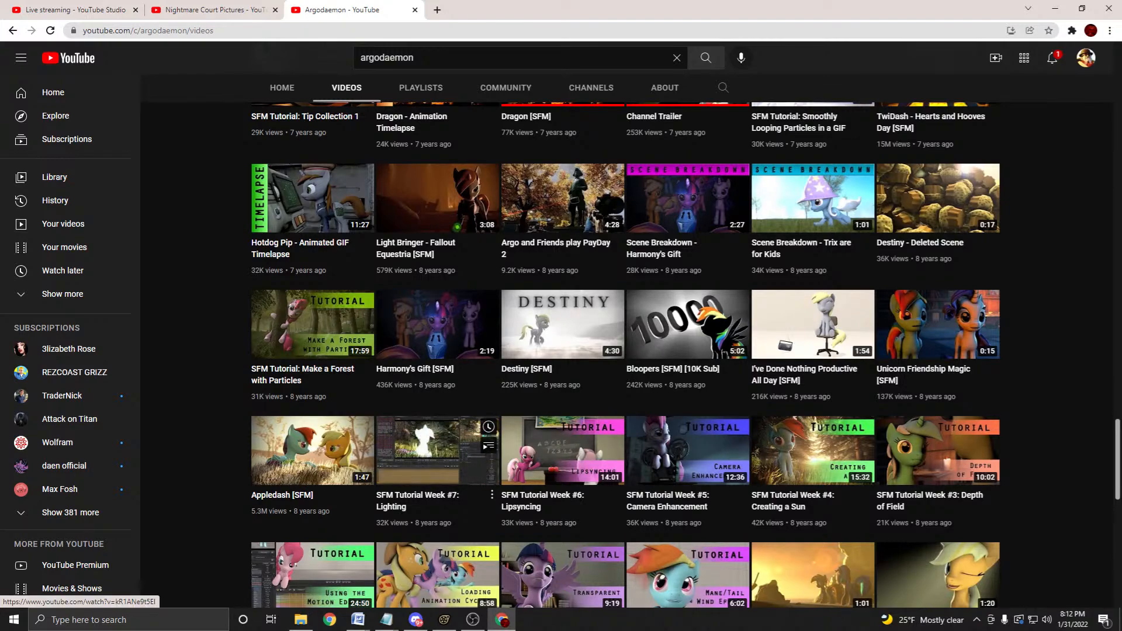
scroll(438, 316, up, 4)
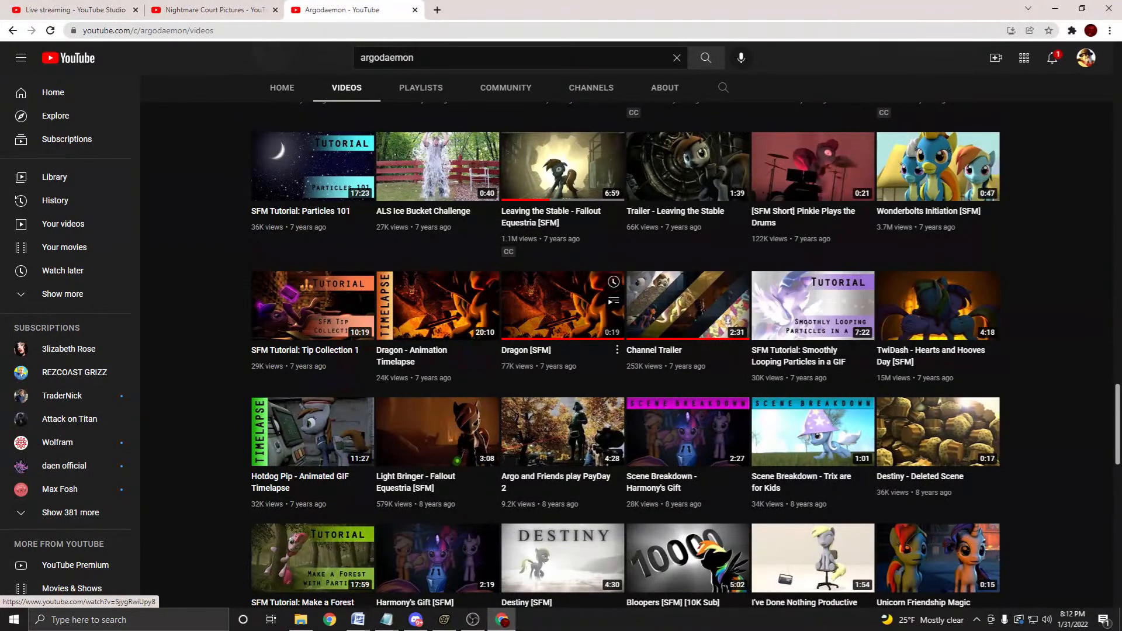
scroll(625, 350, up, 3)
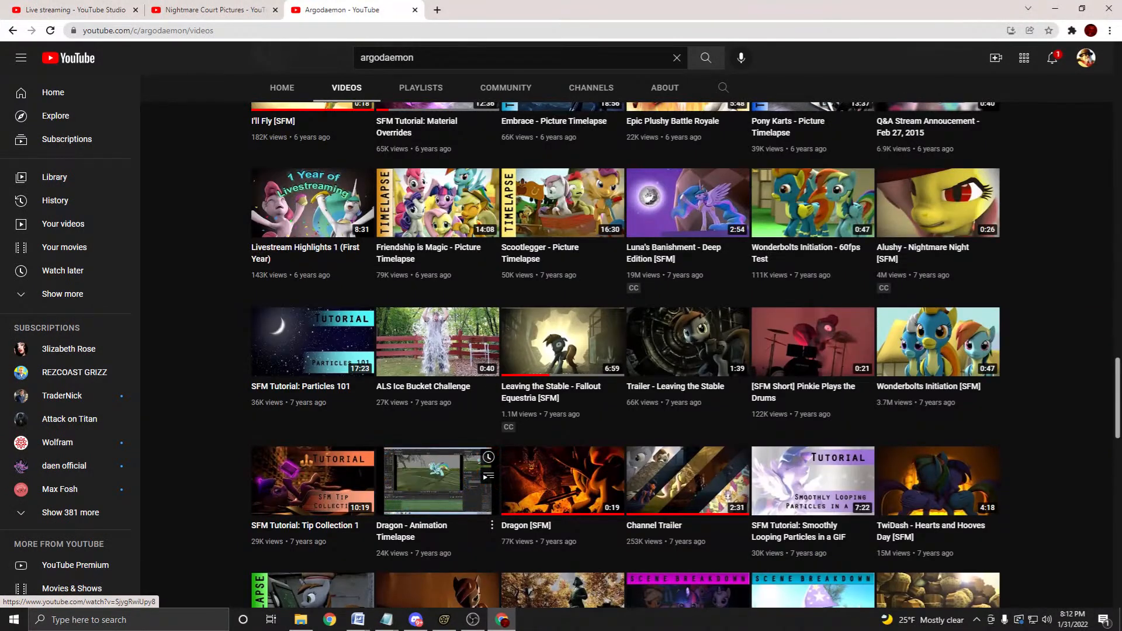
scroll(625, 350, down, 20)
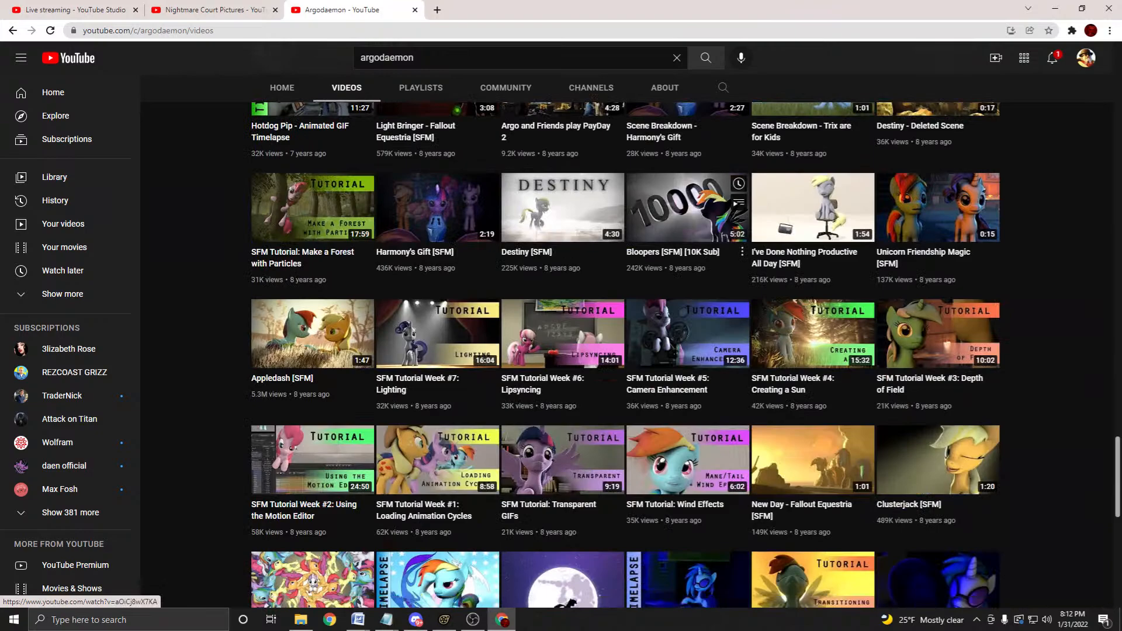
scroll(686, 254, up, 15)
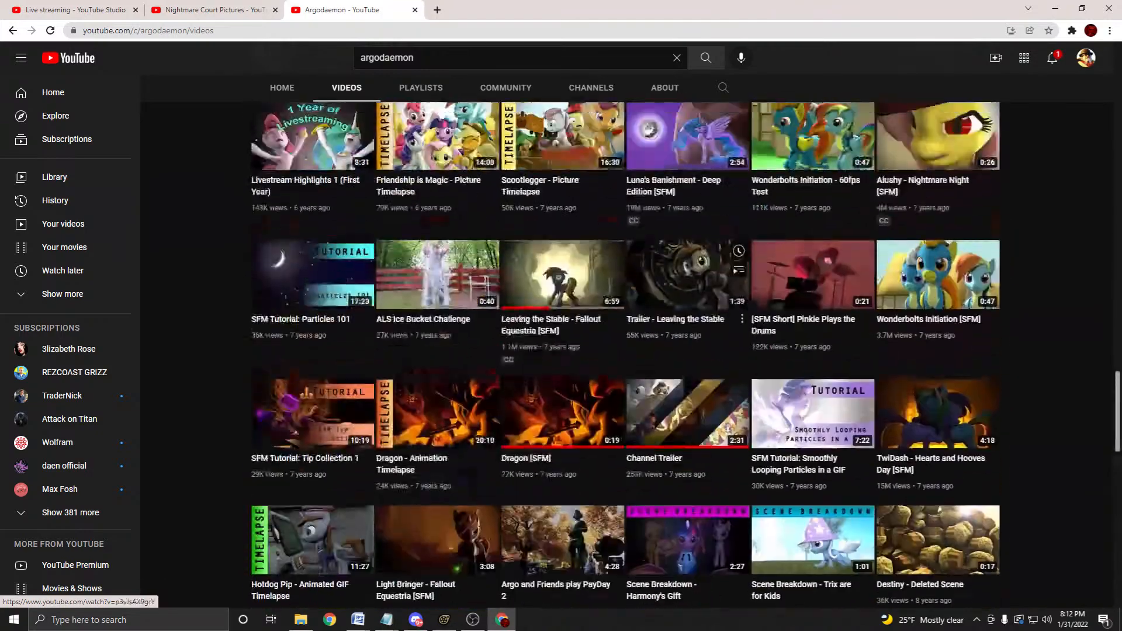
scroll(313, 403, up, 6)
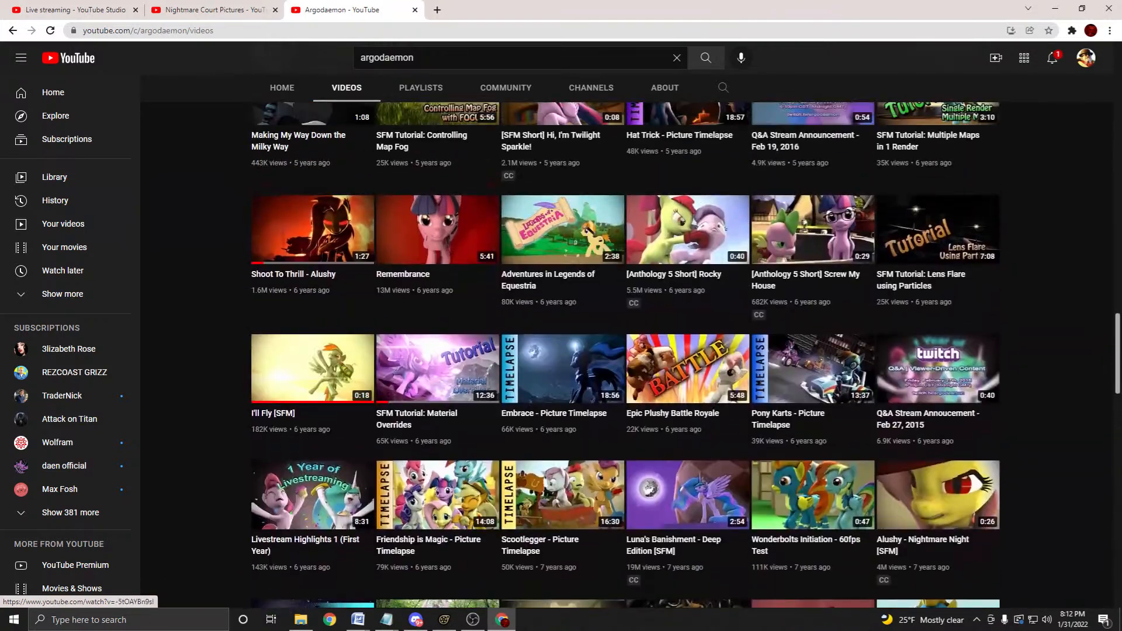
scroll(686, 269, up, 10)
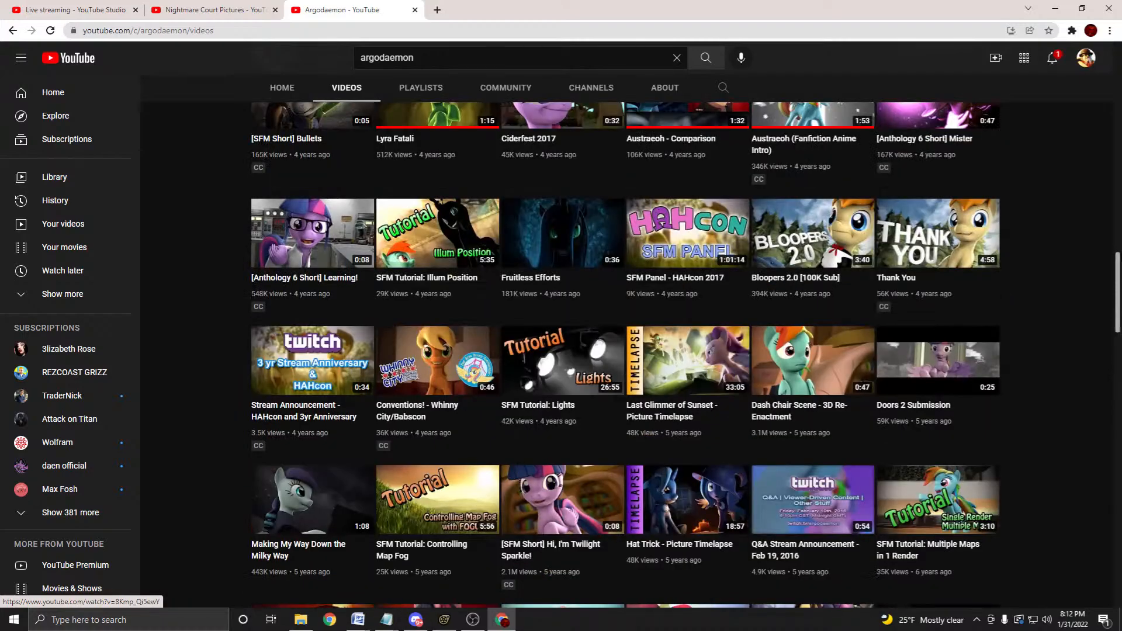
Close the Argodaemon channel page, open a blank browser tab, and return to the Nightmare Court Pictures channel.
scroll(584, 403, up, 20)
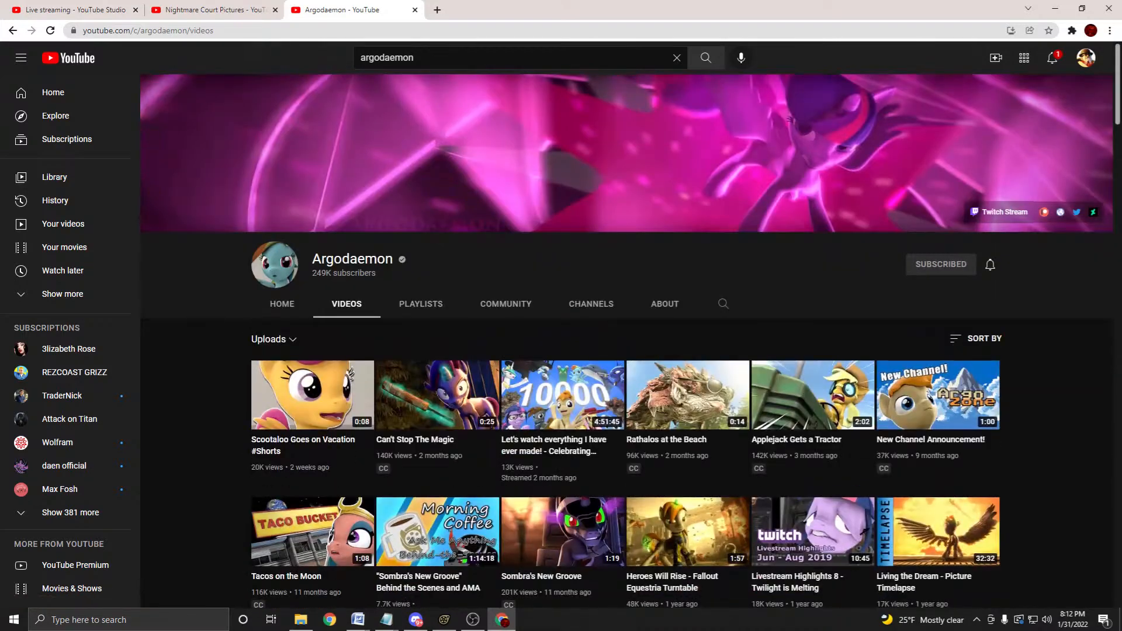
key(ctrl+w)
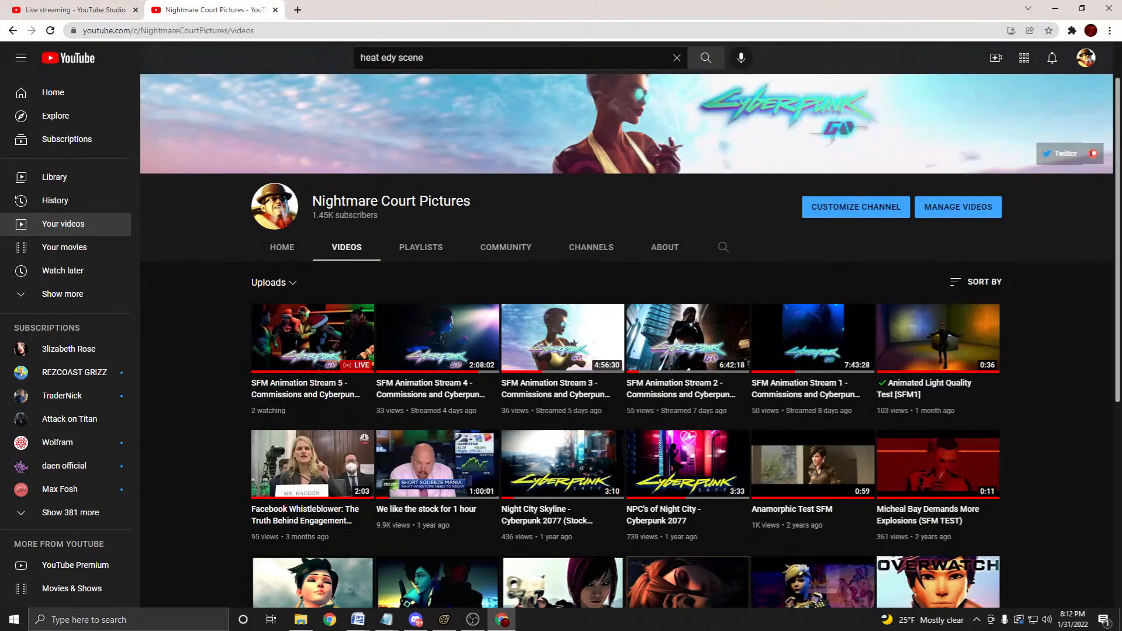
click(391, 57)
key(ctrl+t)
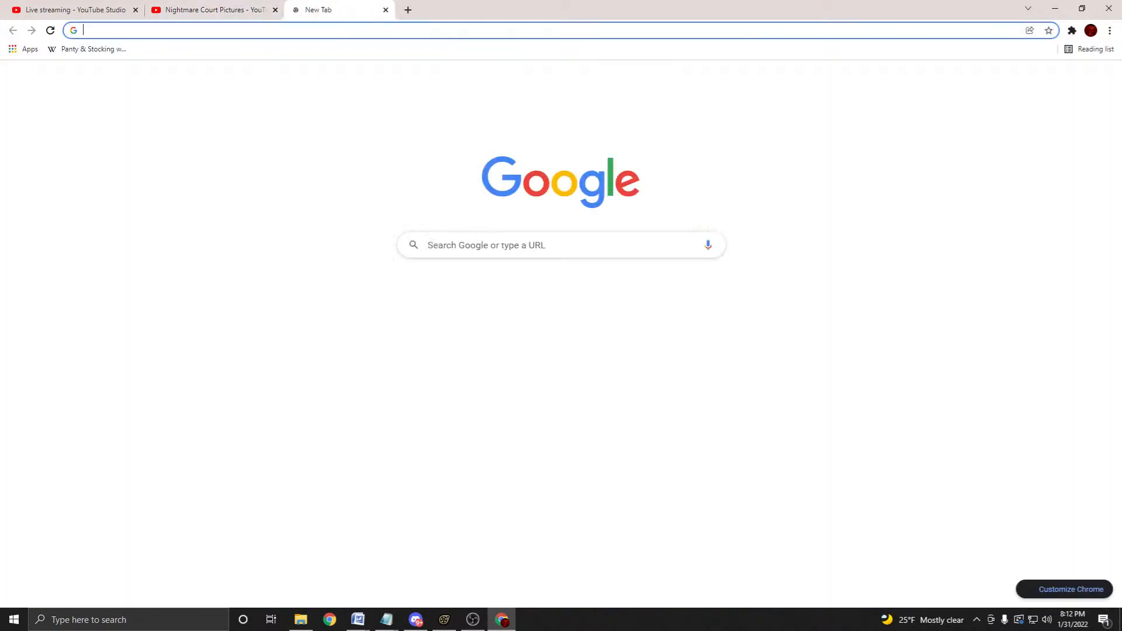
key(ctrl+shift+Tab)
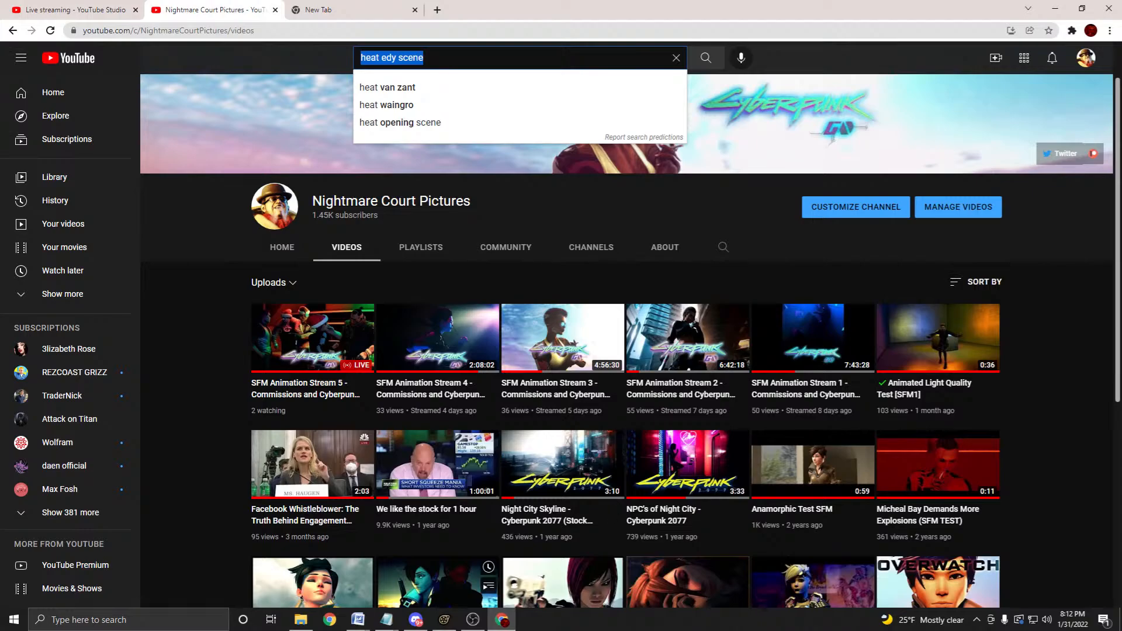
Switch to Source Filmmaker, rewind shot18 towards its start, and replay it through the work camera to examine Dwayne's movement.
key(alt+Tab)
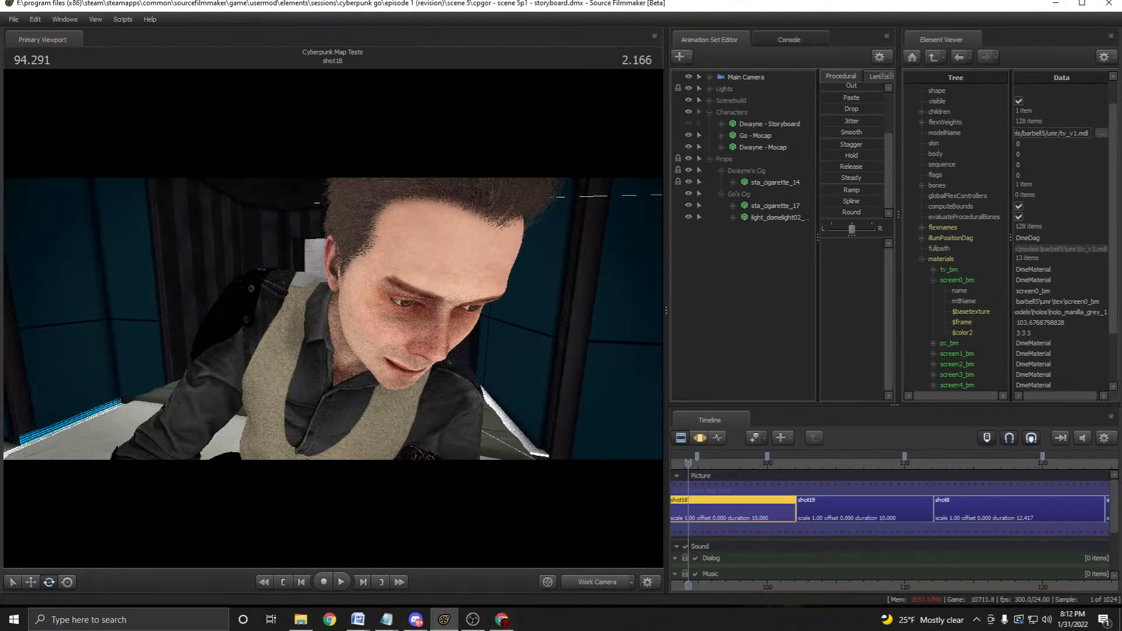
key(Left)
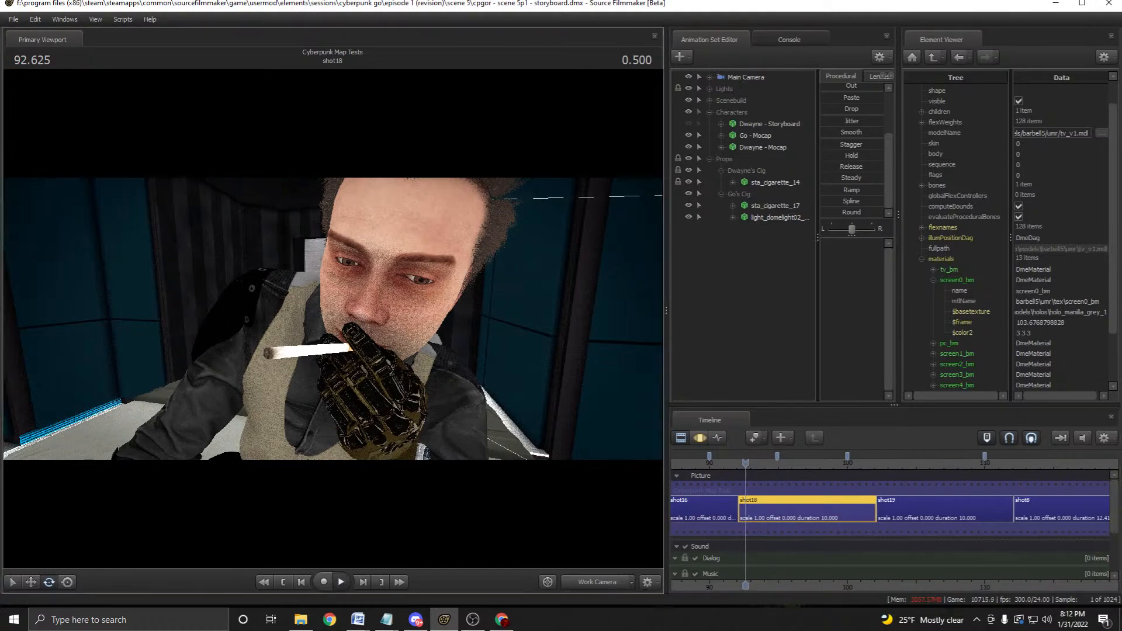
click(341, 582)
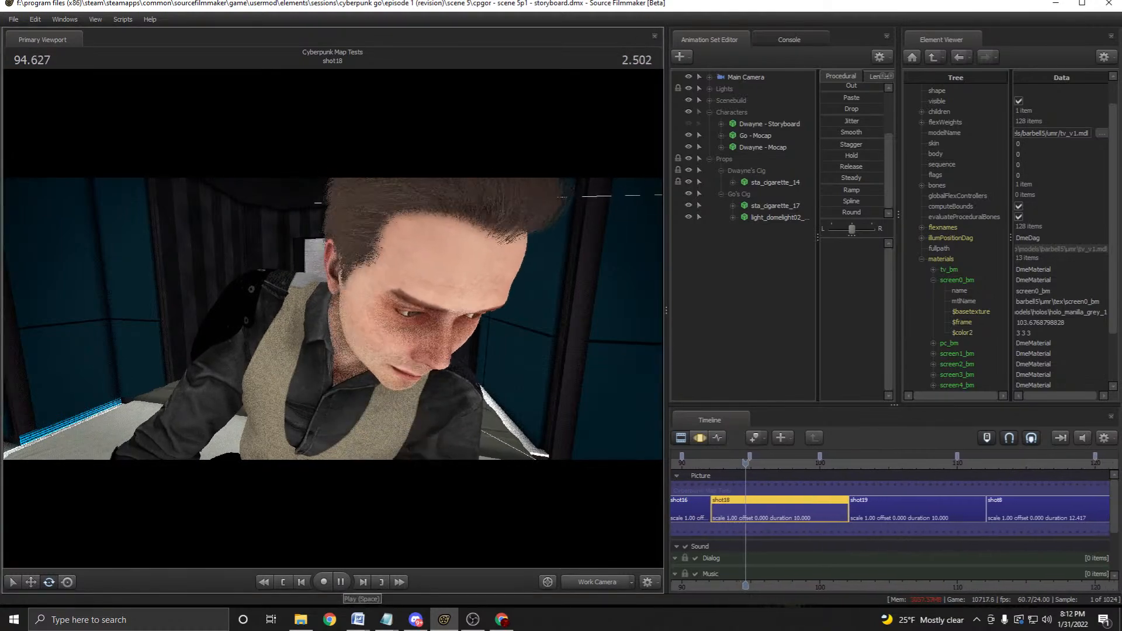
key(space)
key(space)
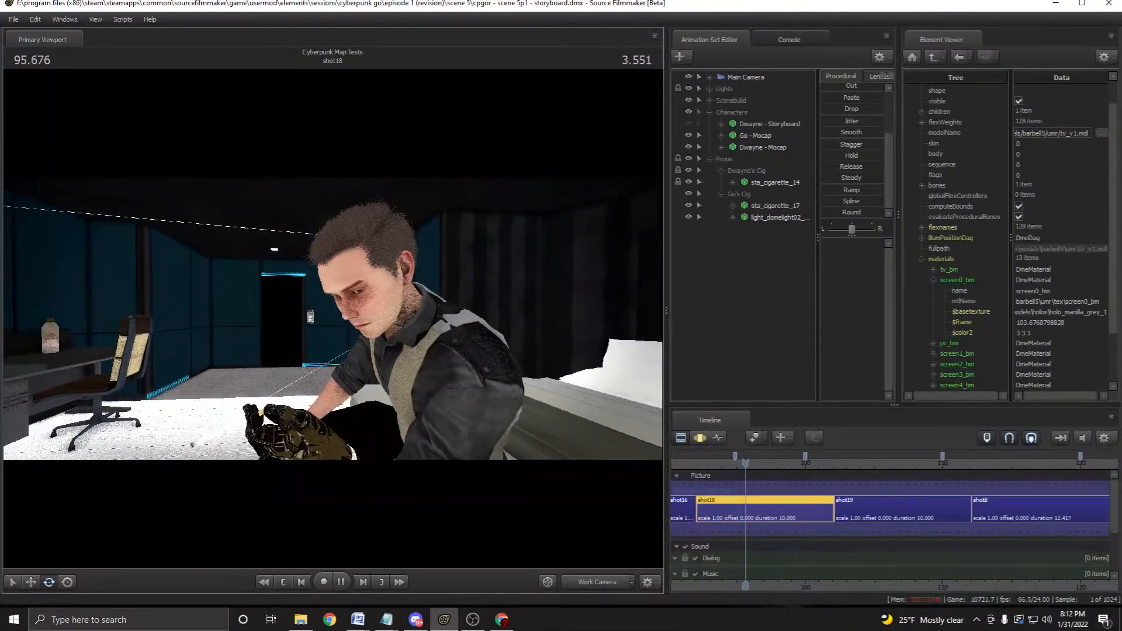
key(space)
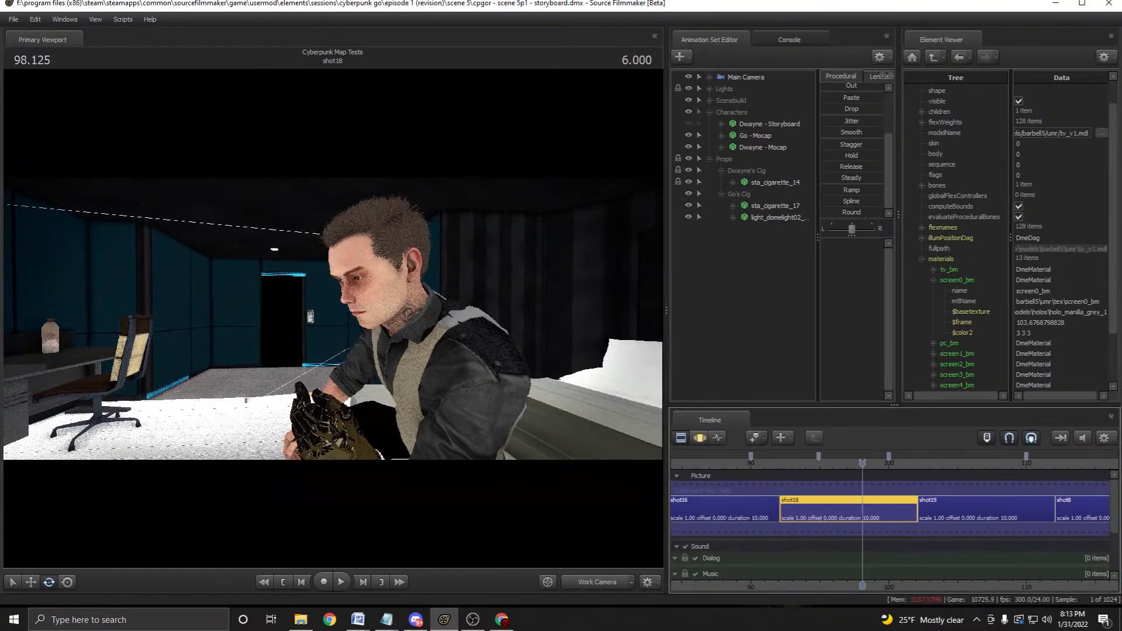
Replay shot18 from near its start through the main camera, pausing along the way to examine Dwayne's acting.
click(784, 462)
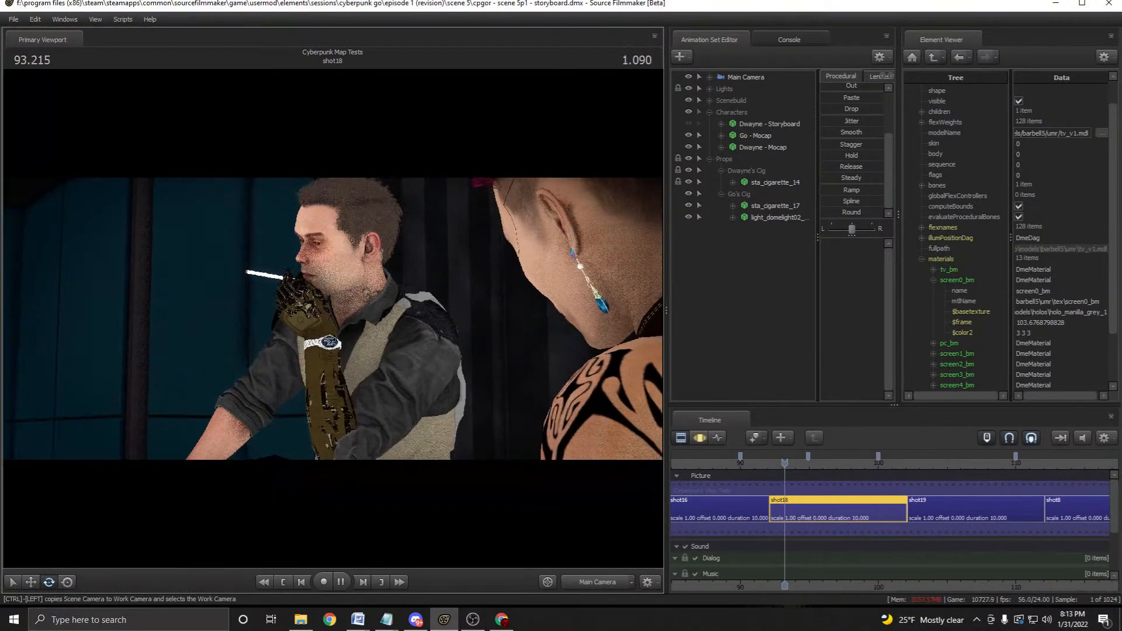
key(space)
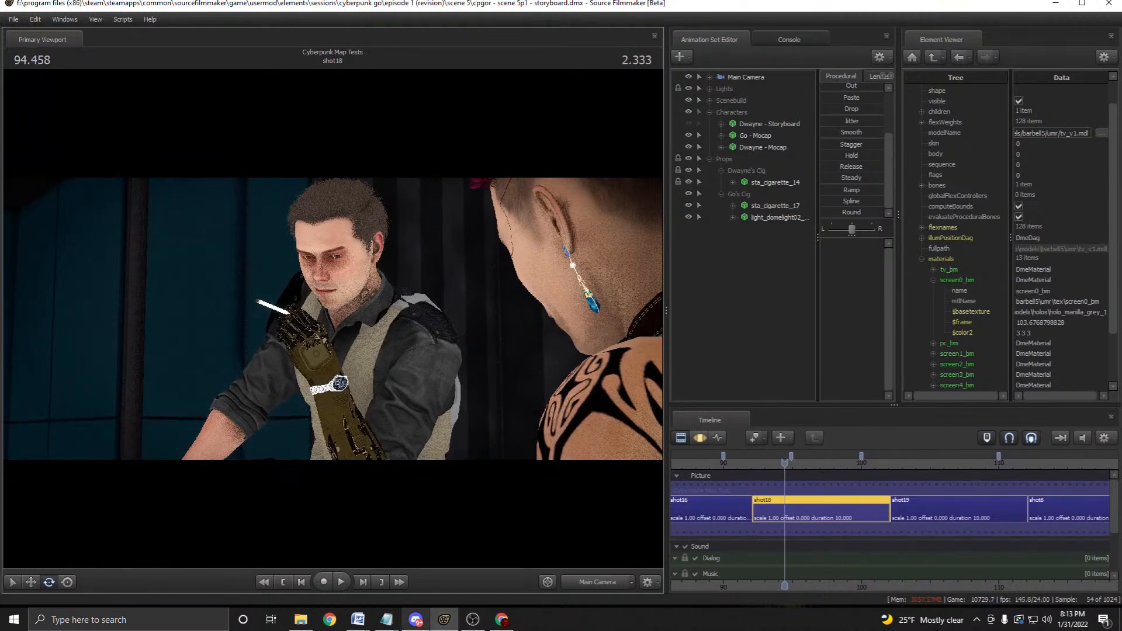
key(space)
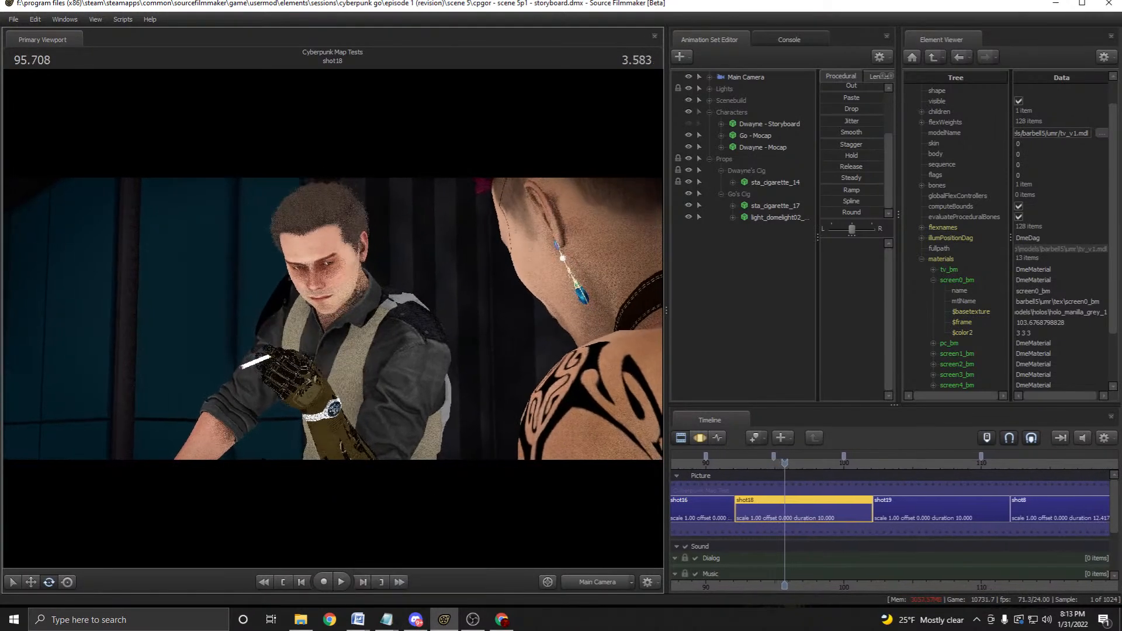
key(space)
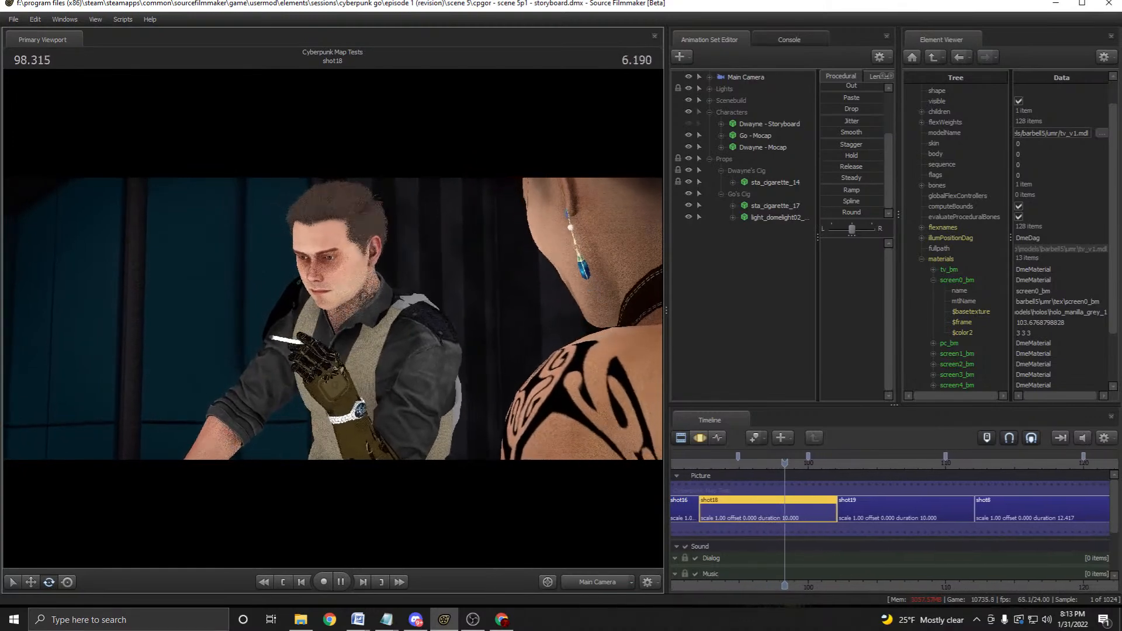
key(space)
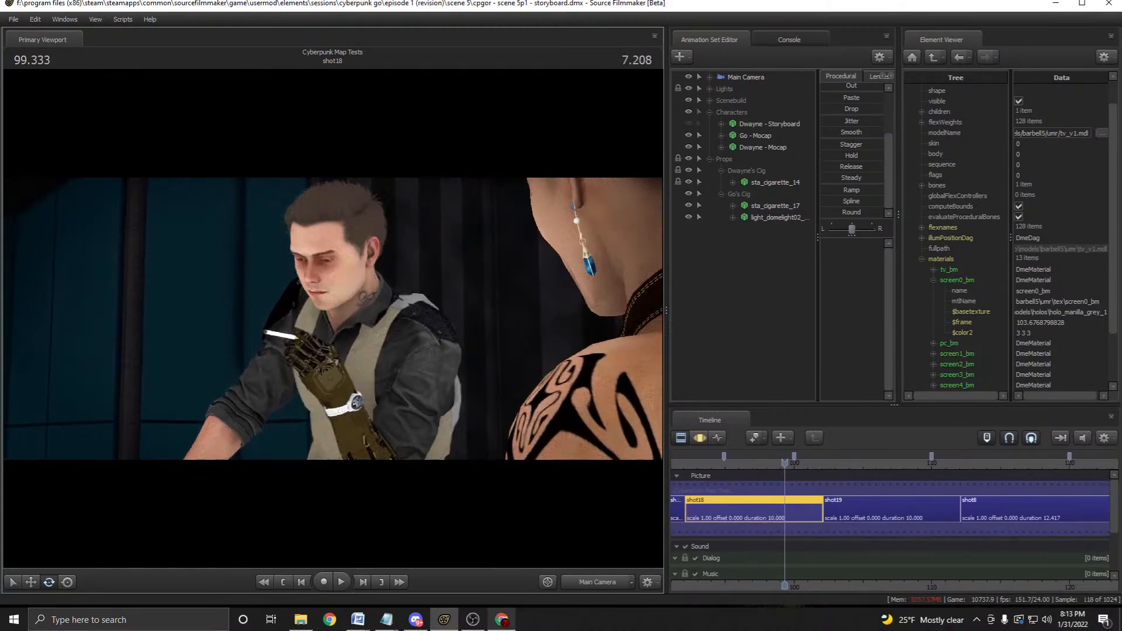
key(alt+Tab)
key(alt+Tab)
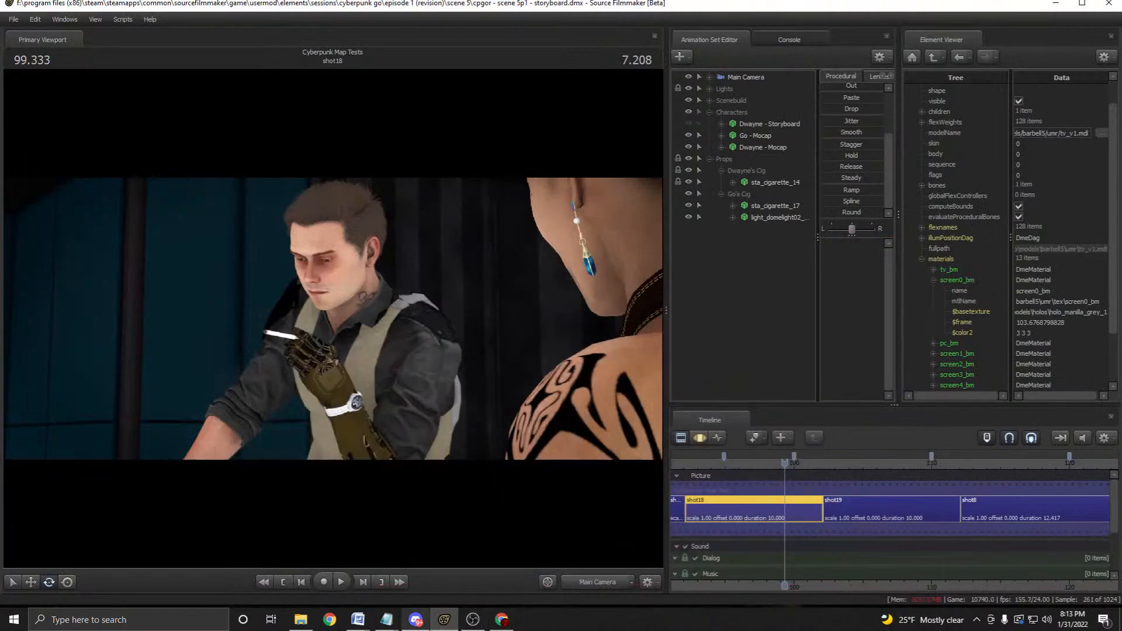
Switch to Chrome and load the YouTube home page in place of the Nightmare Court Pictures channel.
mouse_move(416, 620)
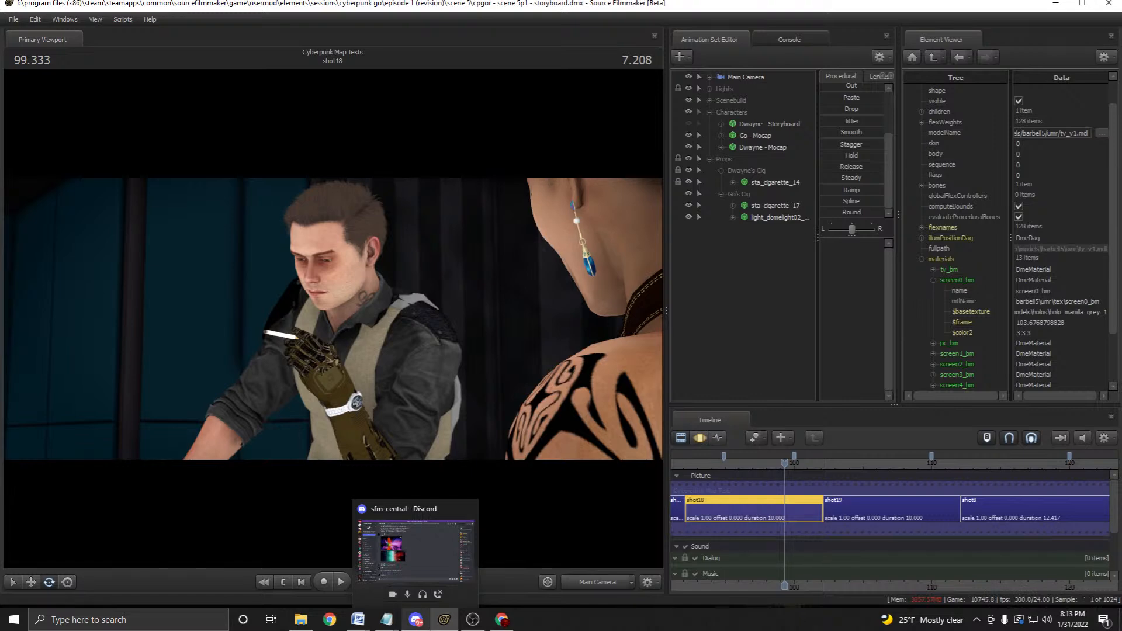
mouse_move(501, 620)
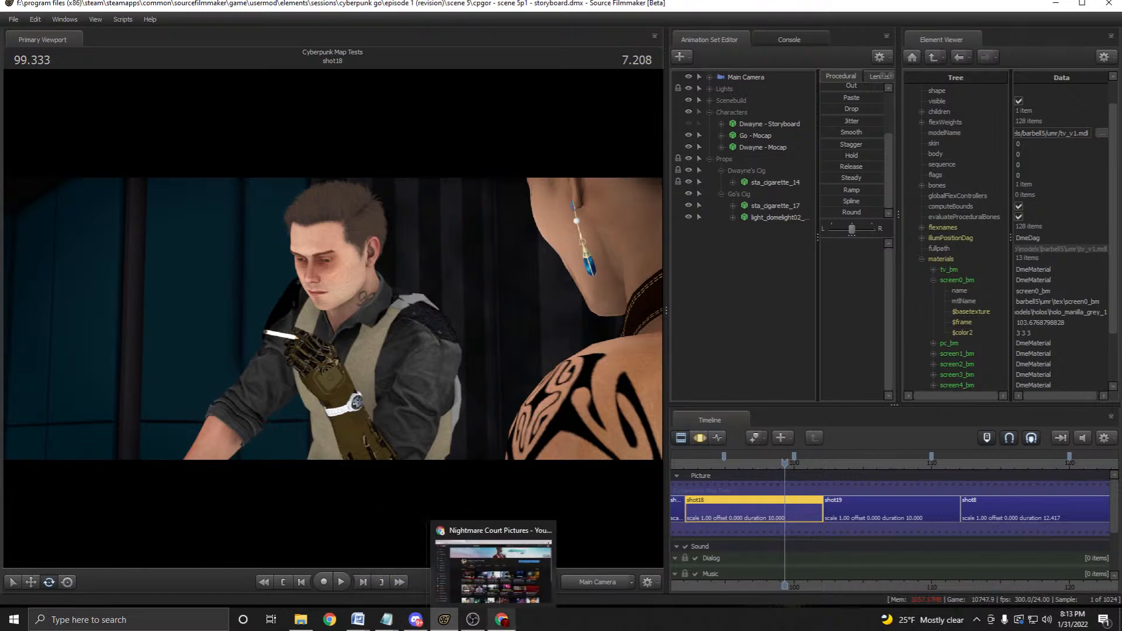
click(501, 570)
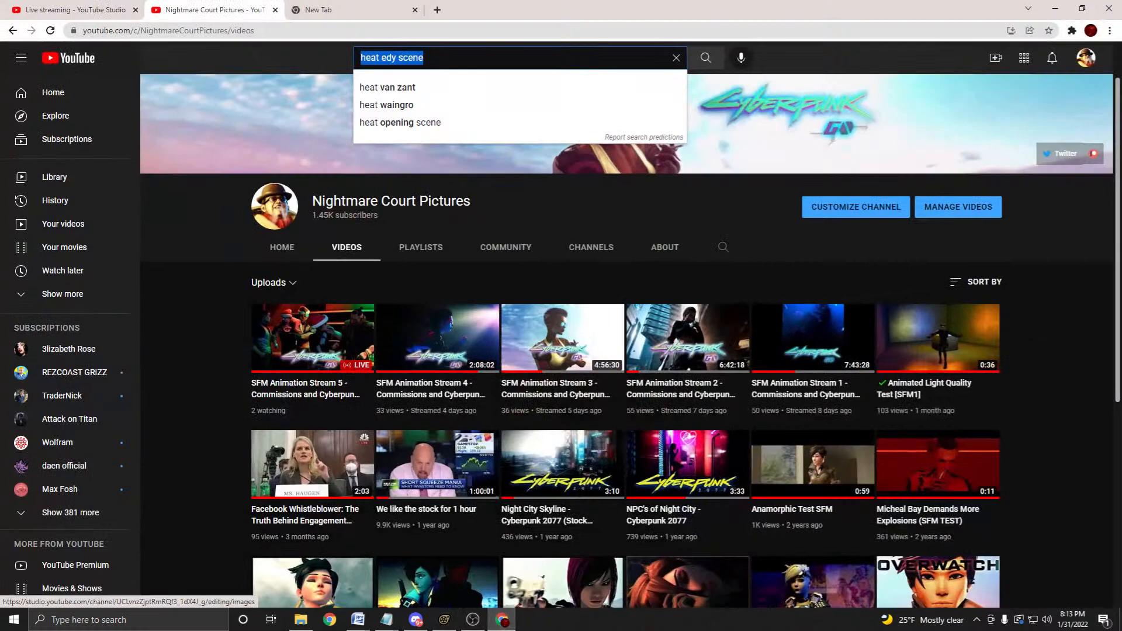
click(424, 57)
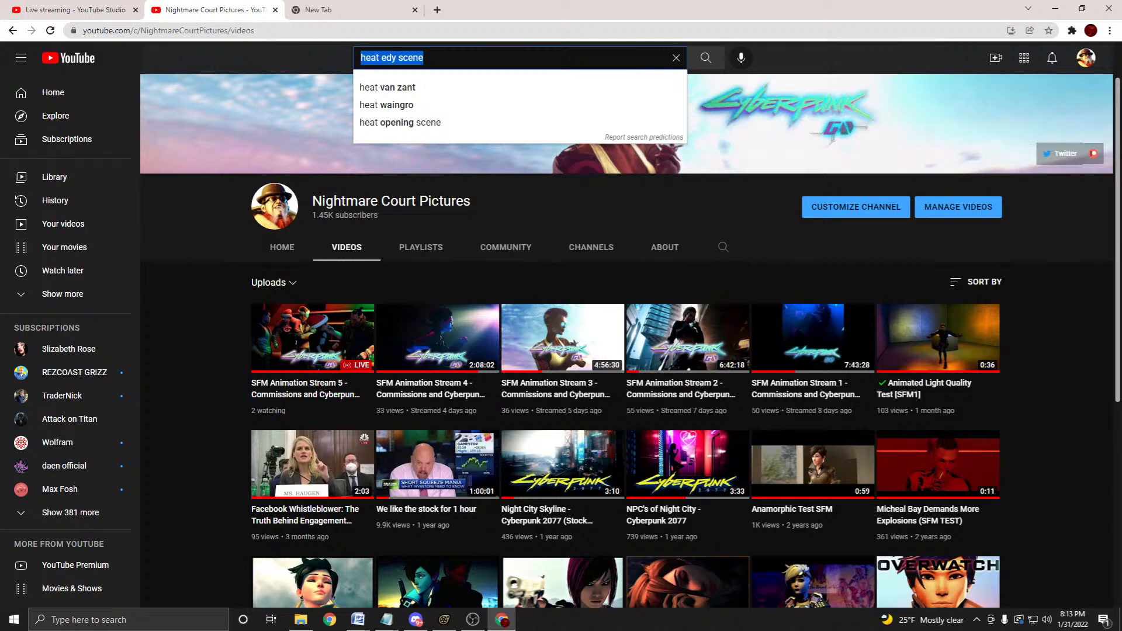
key(Return)
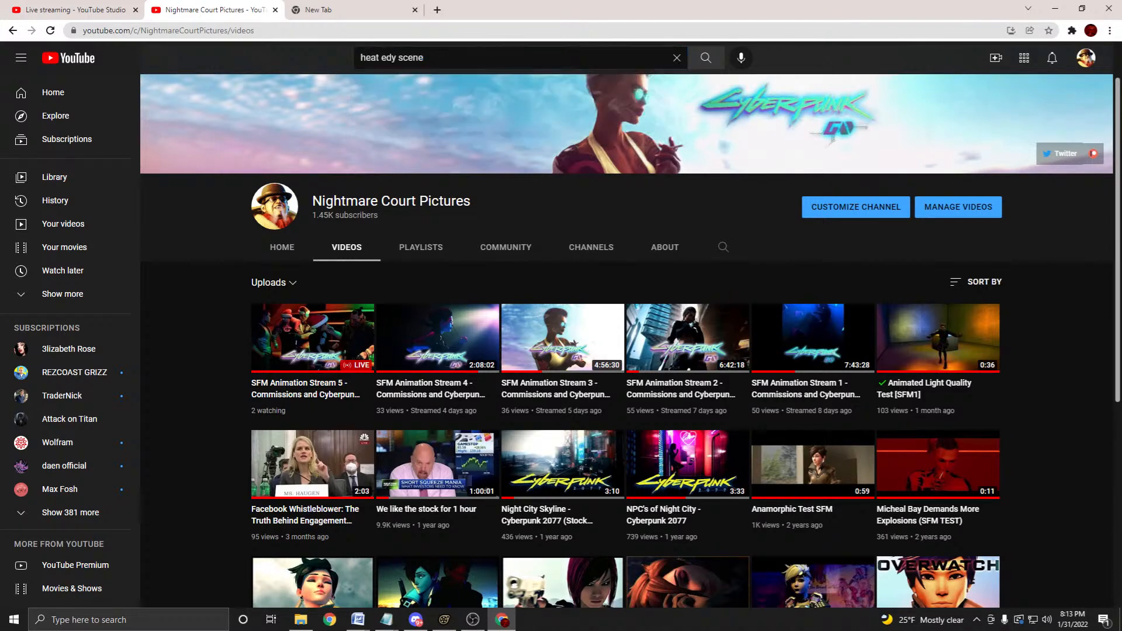
key(/)
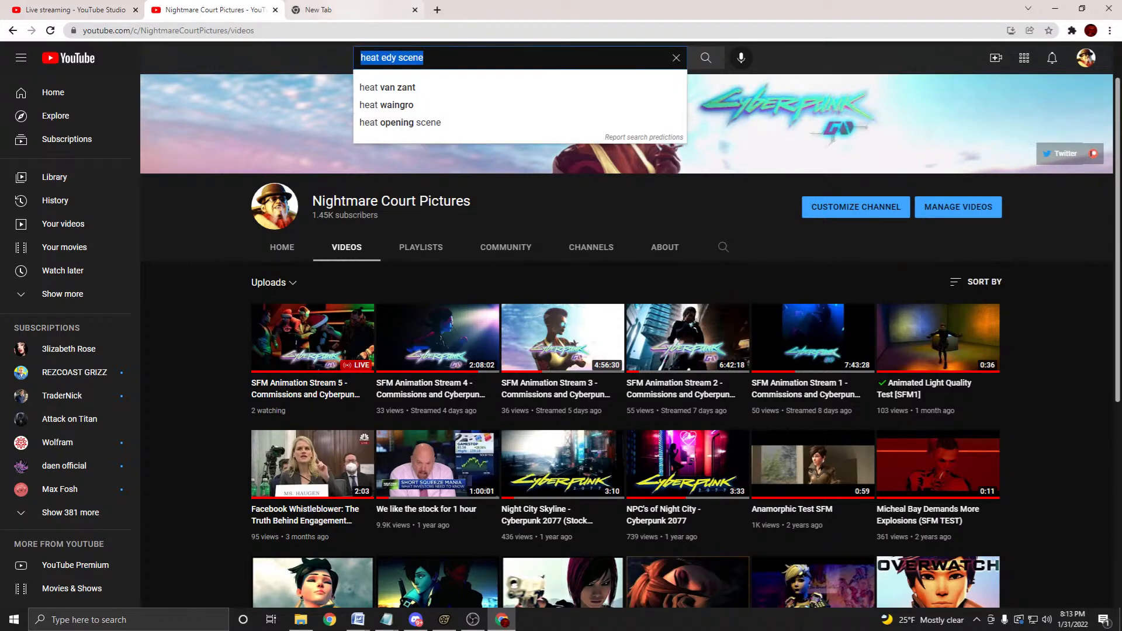
key(ctrl+l)
text(youtube.com)
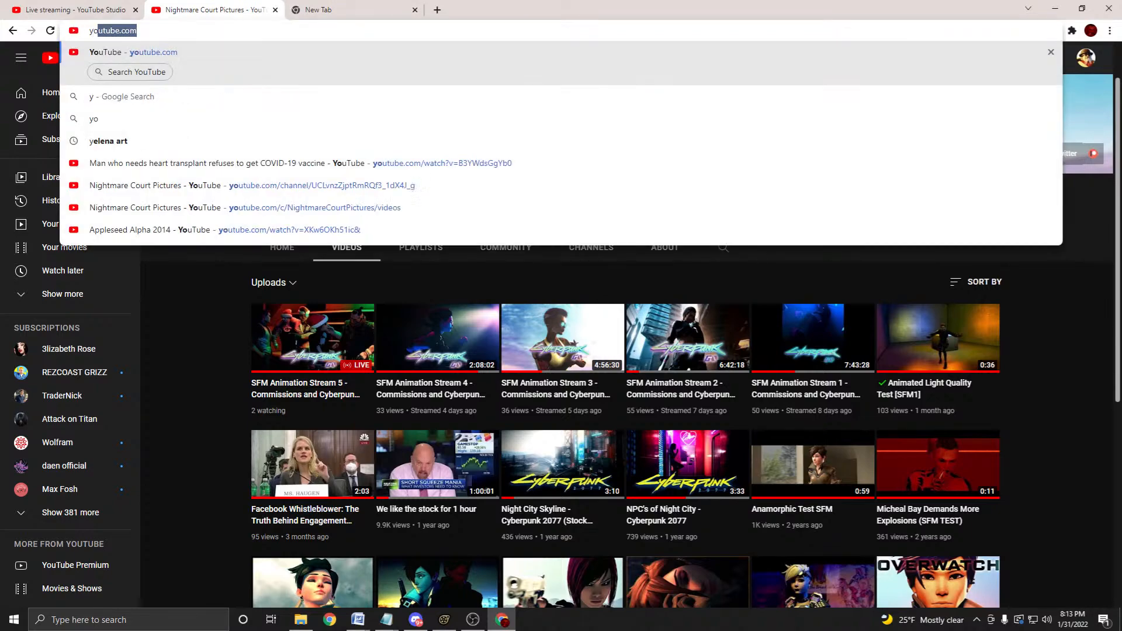
key(Return)
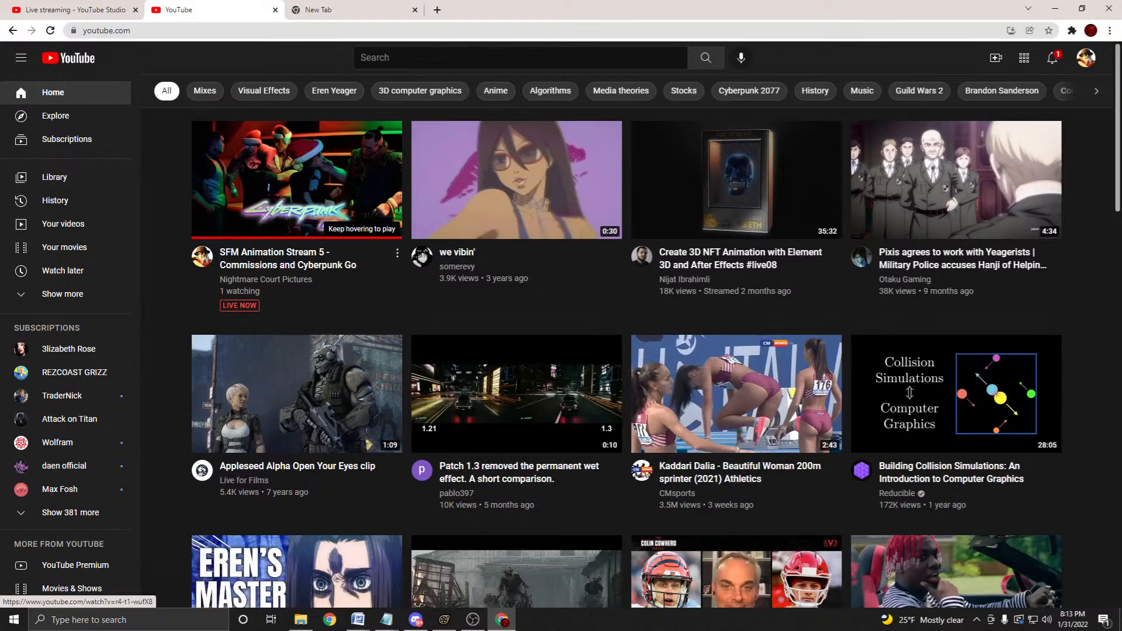
Look over YouTube's recommendations and recent searches, and close the YouTube and blank tabs, leaving only the live stream dashboard.
scroll(654, 351, down, 4)
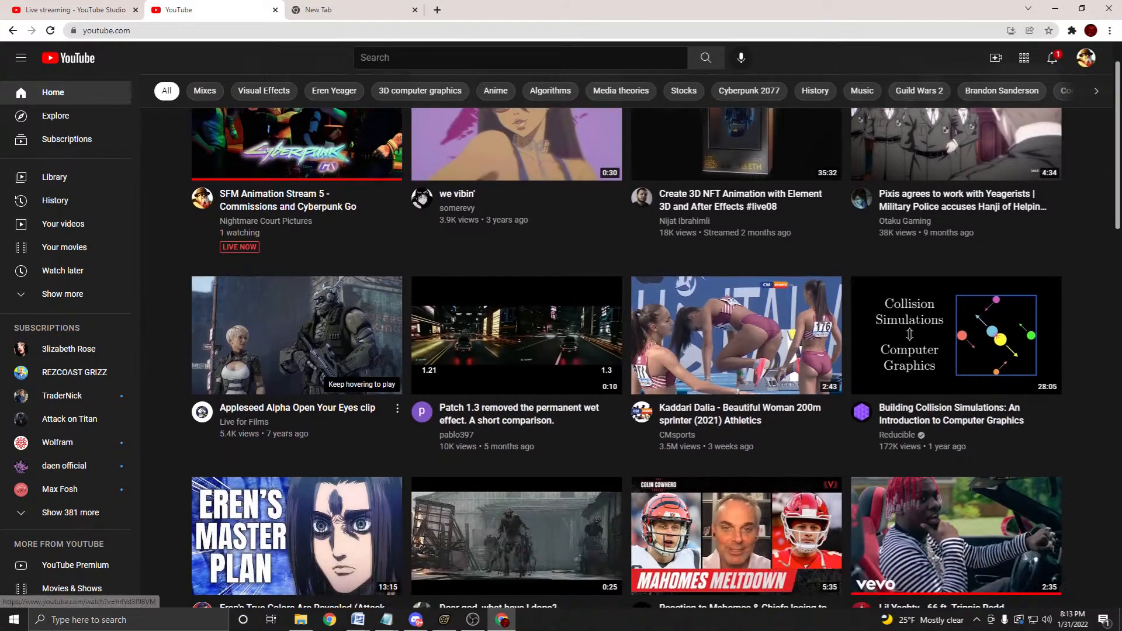
click(520, 58)
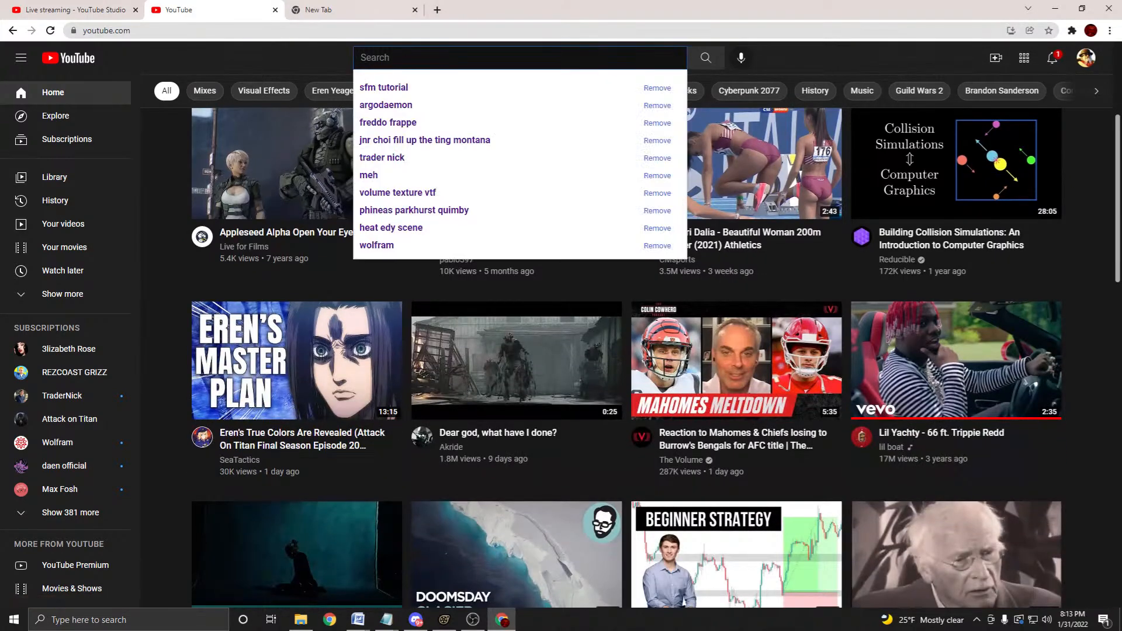
key(ctrl+w)
key(ctrl+w)
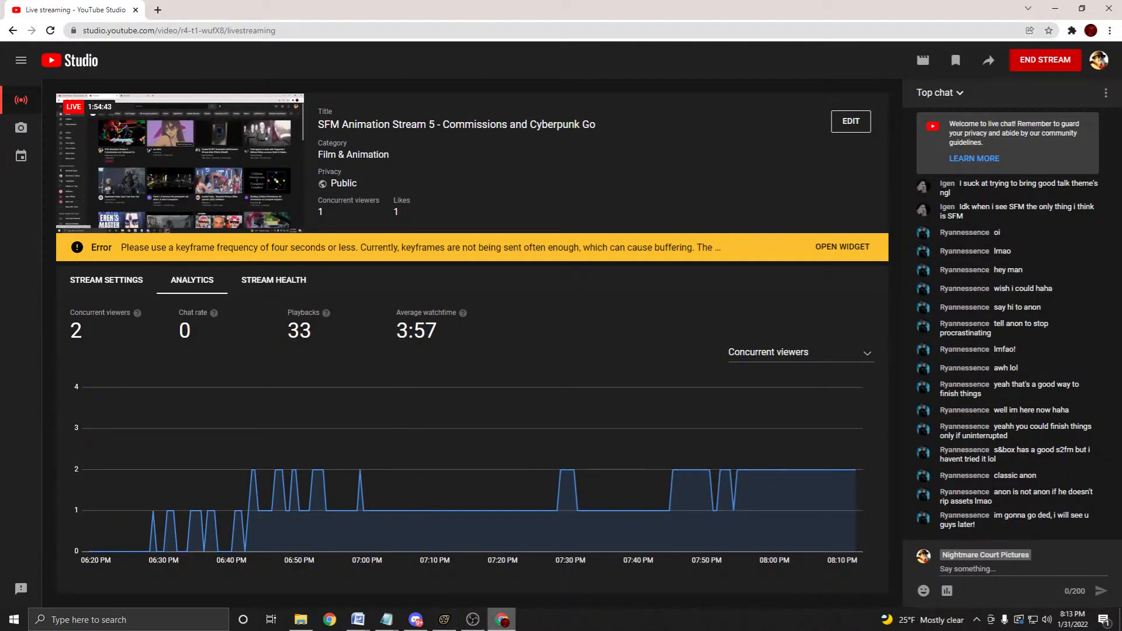
Switch to Source Filmmaker and replay the beginning of shot18 through the main camera.
key(alt+Tab)
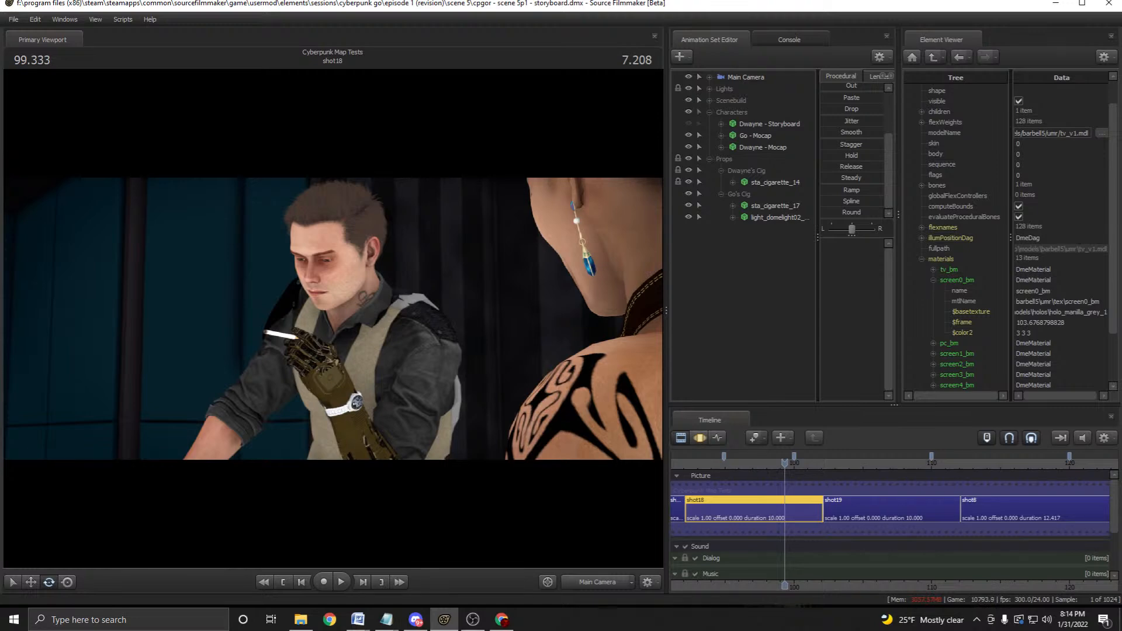
key(space)
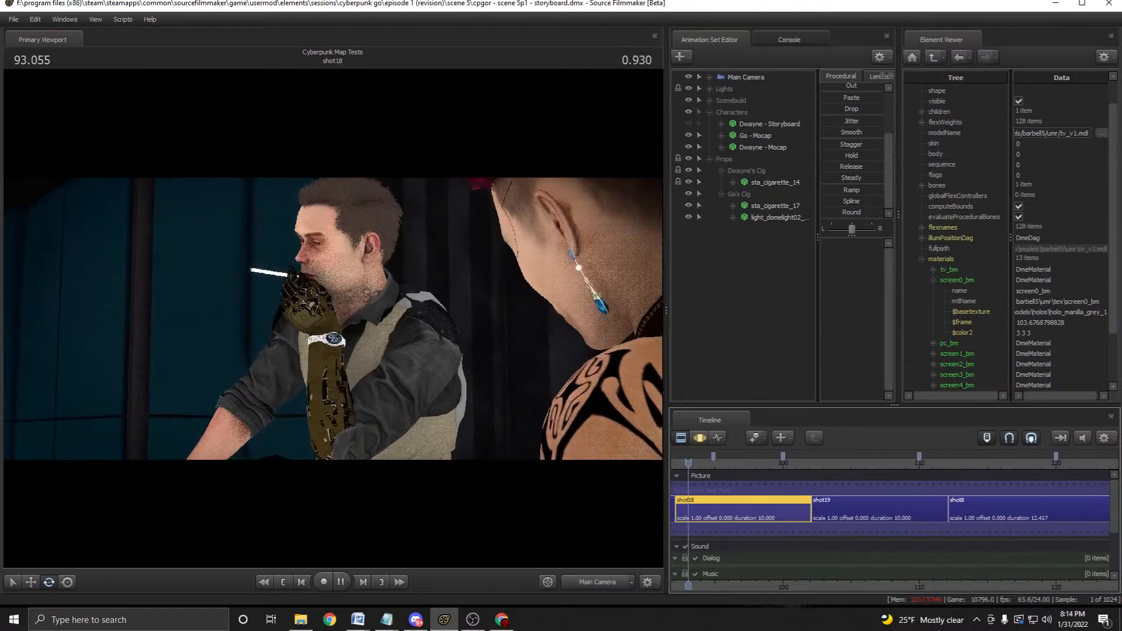
key(space)
Change to the work camera and the Motion Editor, and examine Dwayne's face and cigarette hand from the front and side.
click(597, 582)
alt+drag(333, 350, 508, 350)
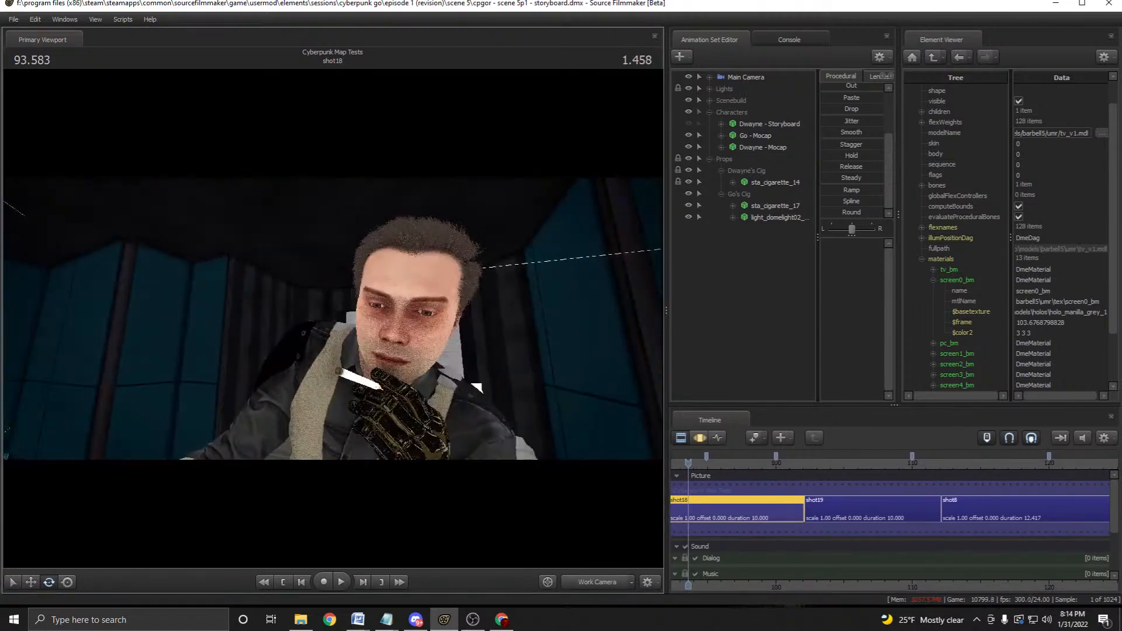
key(F3)
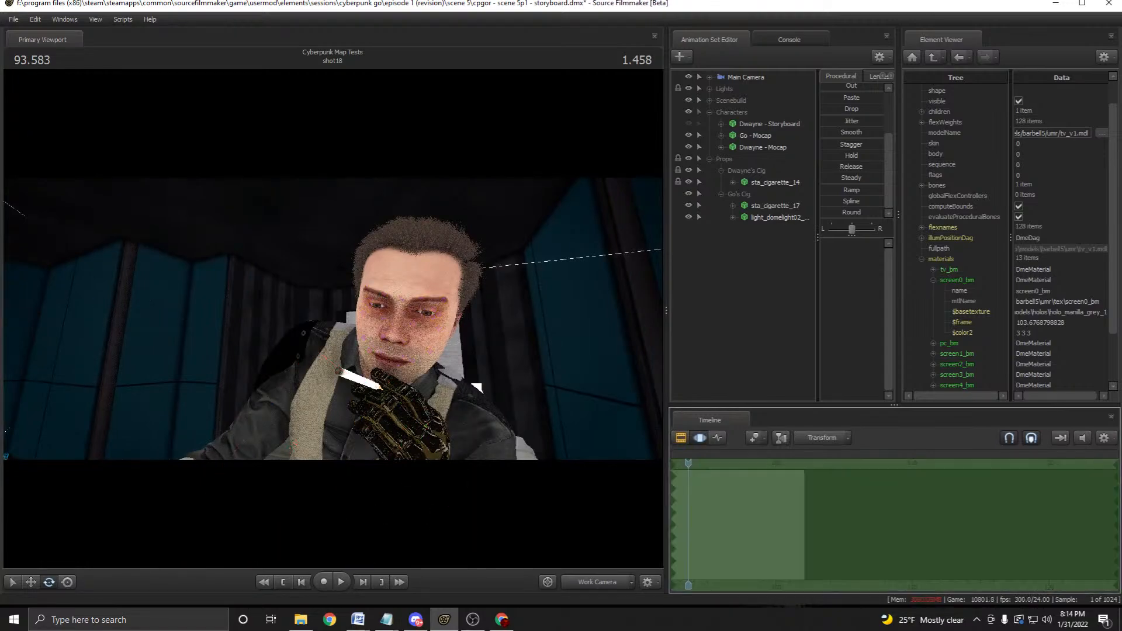
alt+drag(476, 387, 292, 378)
key(space)
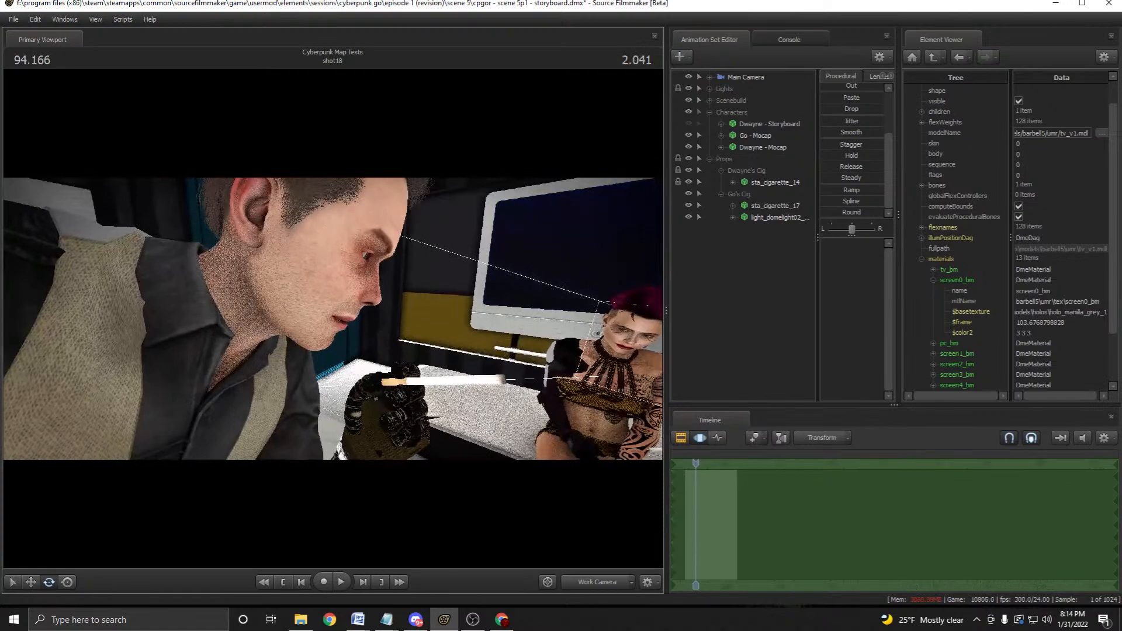
key(space)
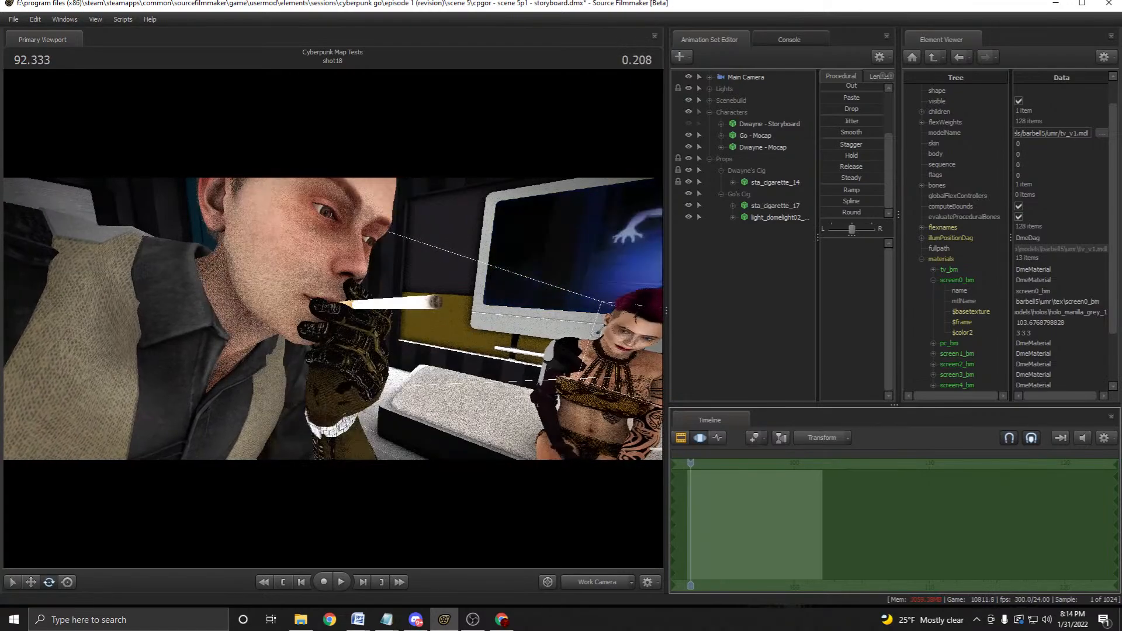
Replay the opening of shot18 with the work camera close to Dwayne's face, checking the cigarette drag in profile and from the front.
key(space)
drag(333, 318, 403, 312)
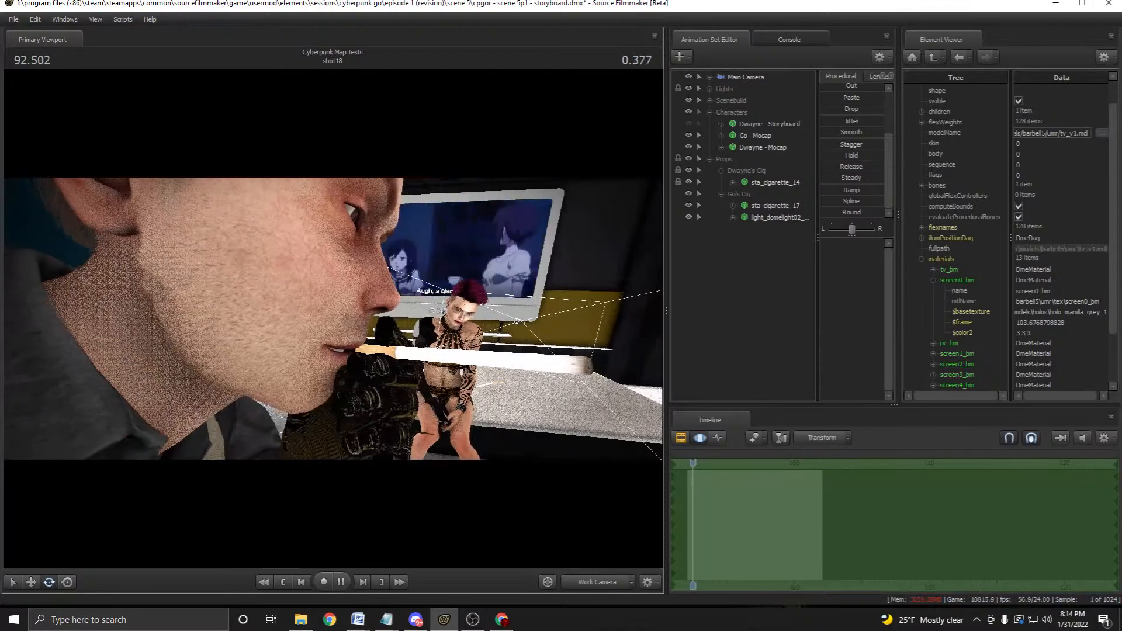
key(space)
drag(695, 464, 689, 463)
drag(333, 319, 210, 316)
key(space)
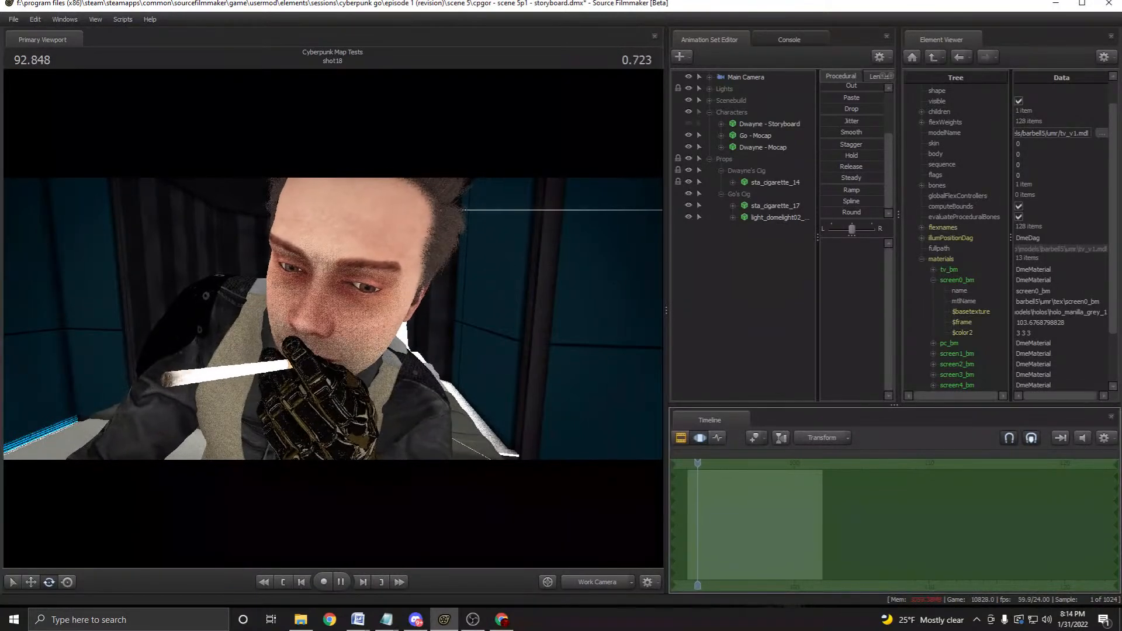
key(space)
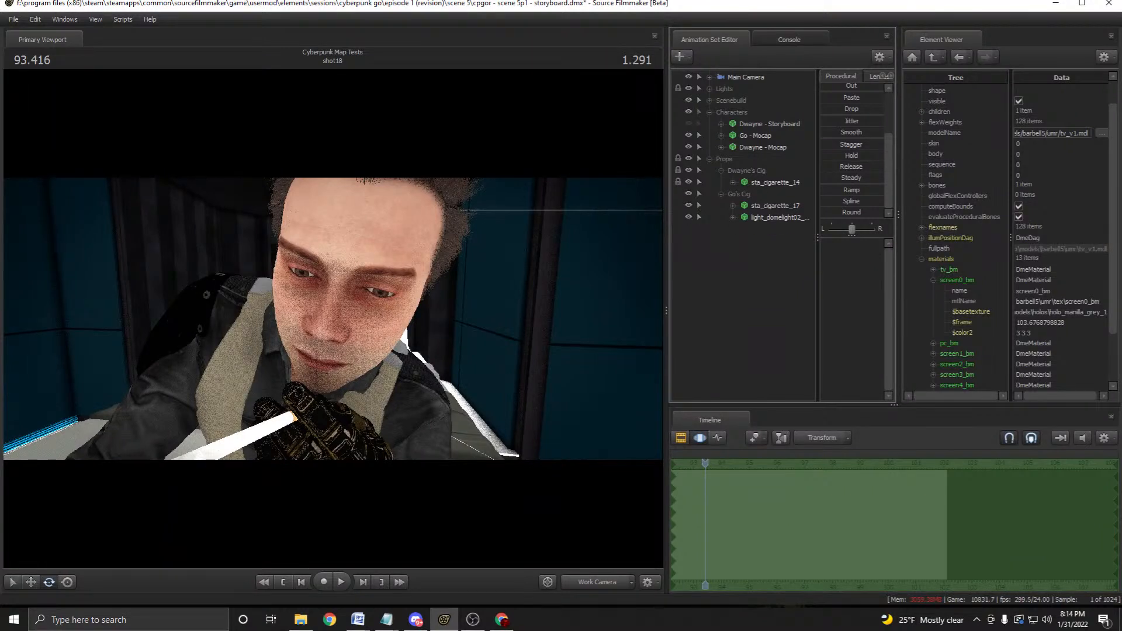
Select the head and neck bones in Dwayne - Mocap's Body group and check his cigarette pose early in shot18.
click(721, 148)
click(744, 206)
click(732, 158)
click(732, 171)
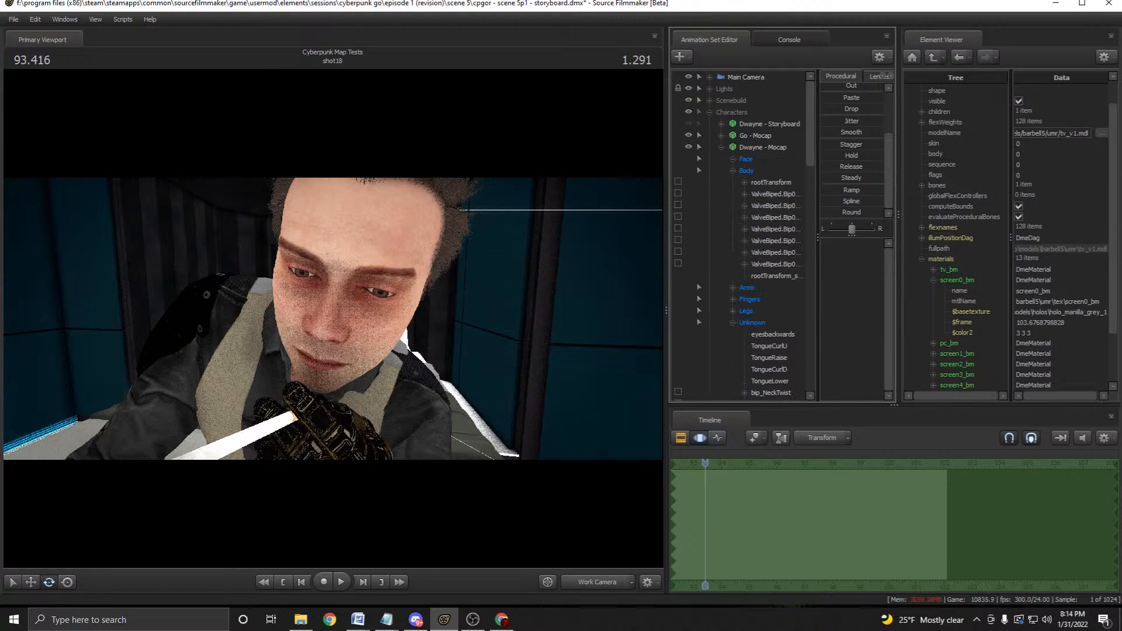
click(775, 265)
scroll(703, 520, down, 2)
drag(703, 520, 695, 520)
scroll(696, 520, up, 5)
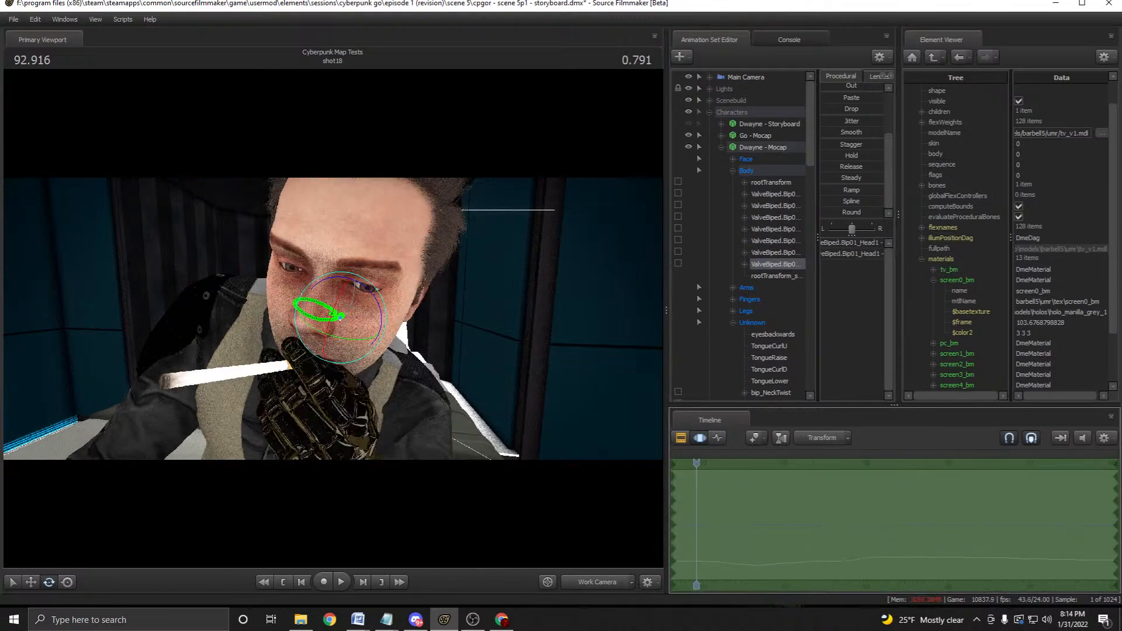
ctrl+click(775, 253)
scroll(696, 520, down, 7)
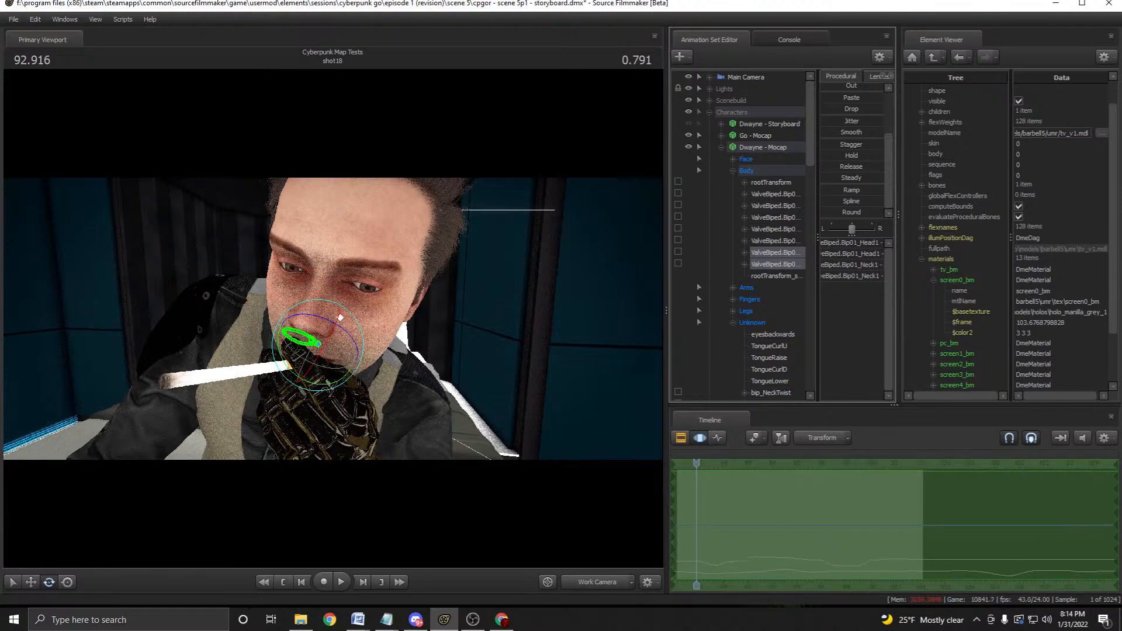
Select only Dwayne's head bone and apply the Round procedural preset to a short time range around 93.166.
click(776, 264)
drag(696, 520, 702, 520)
scroll(705, 520, up, 2)
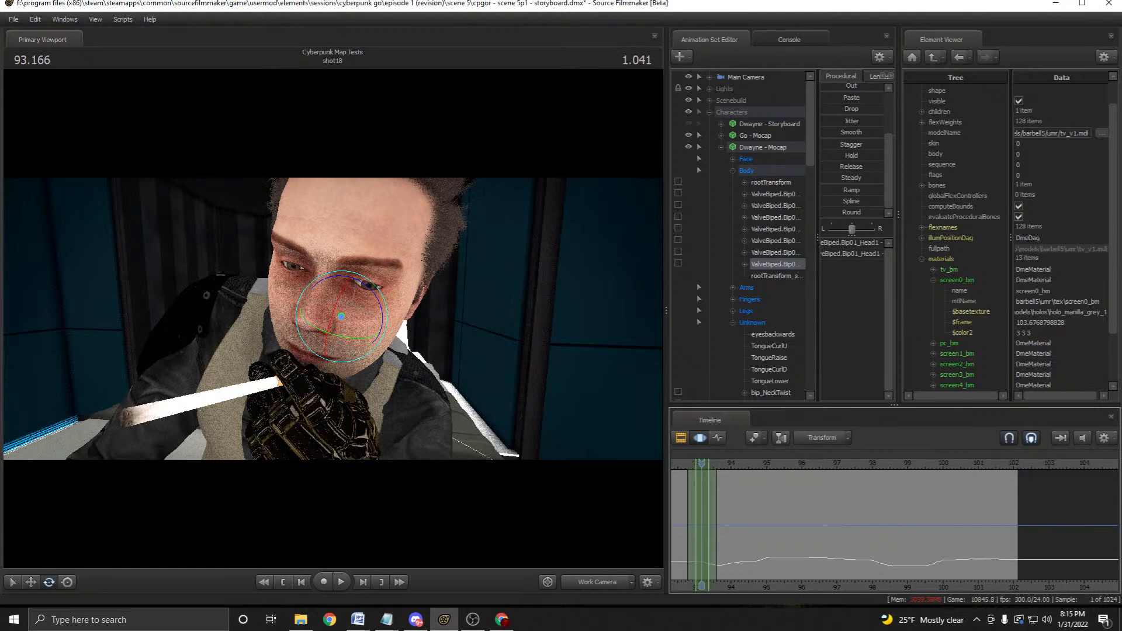
drag(836, 212, 871, 212)
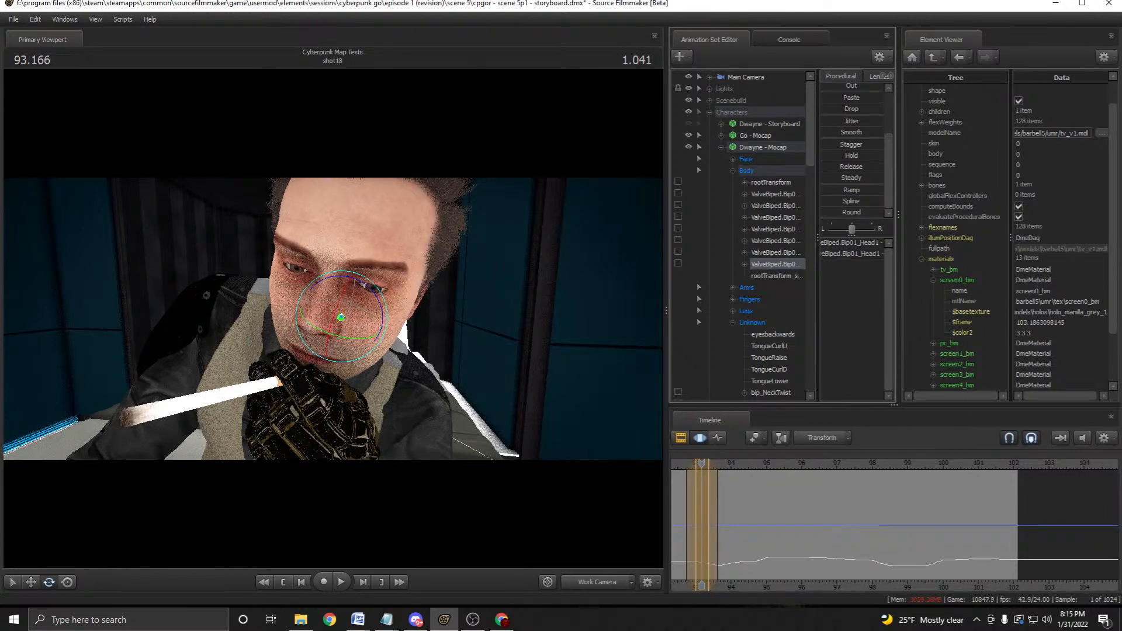
Replay the opening of shot18 from several work camera angles and through the main camera, checking Dwayne's head motion.
key(space)
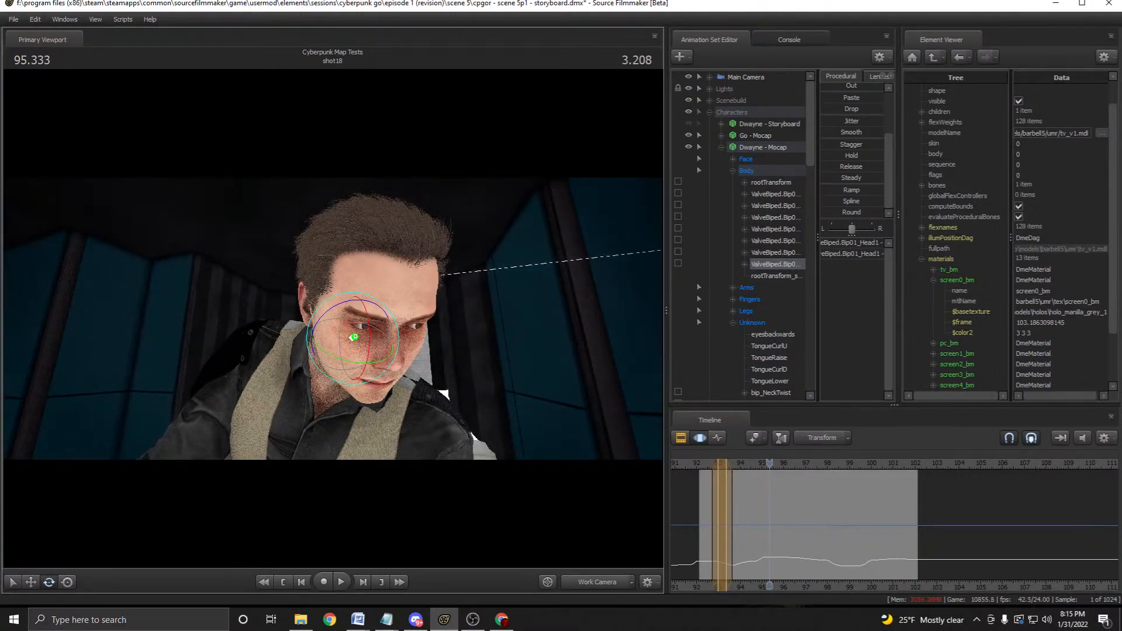
scroll(894, 525, up, 4)
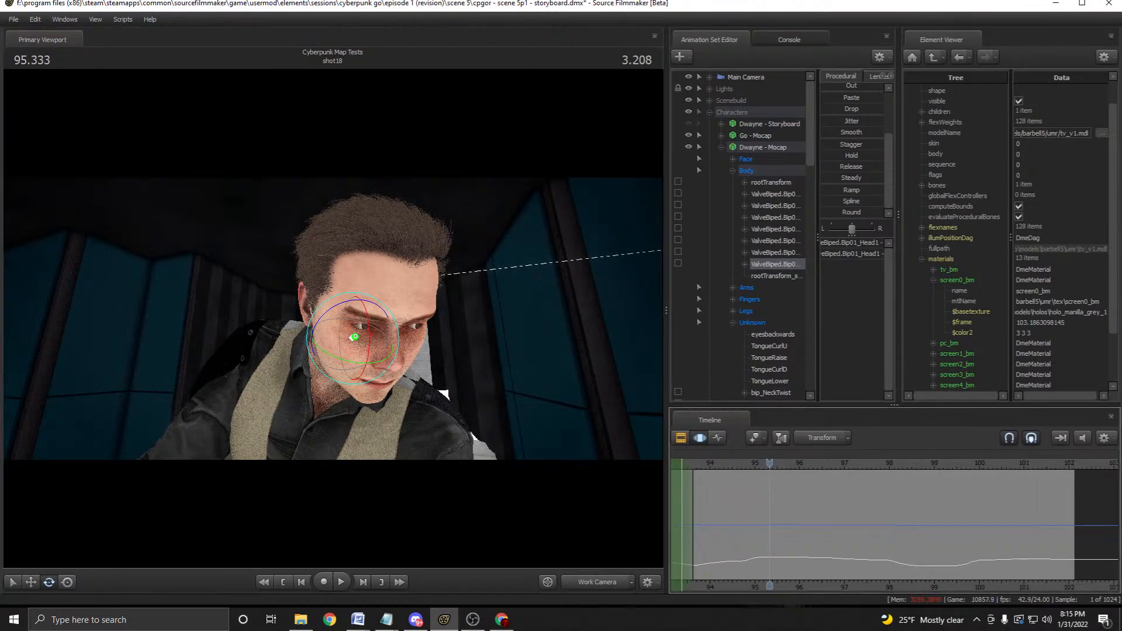
key(space)
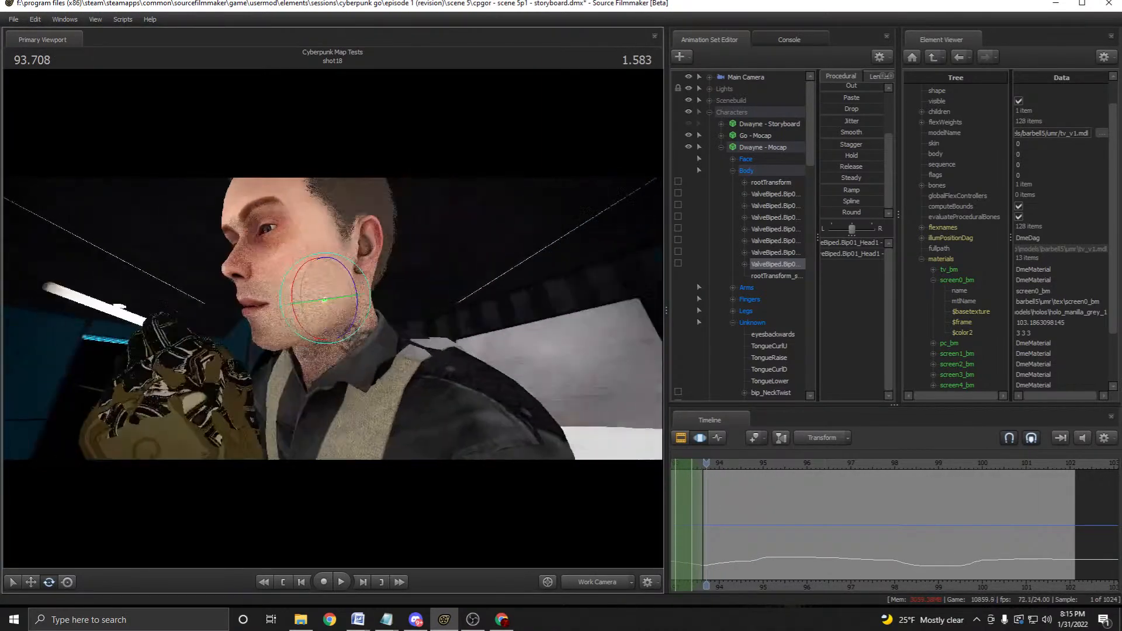
key(space)
key(a)
key(space)
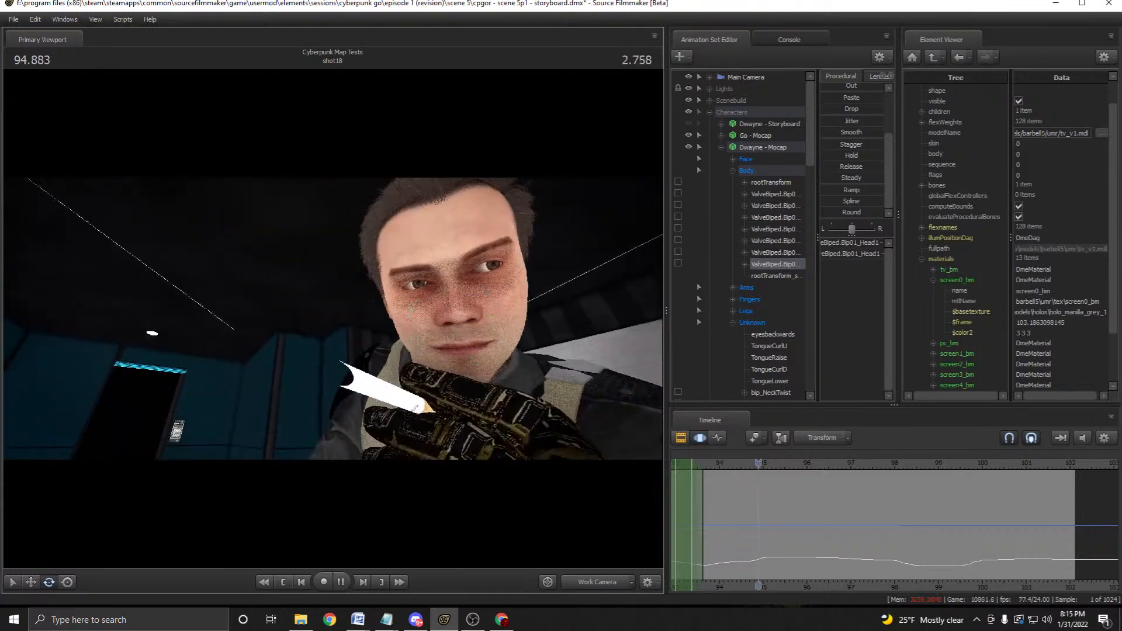
key(space)
key(space)
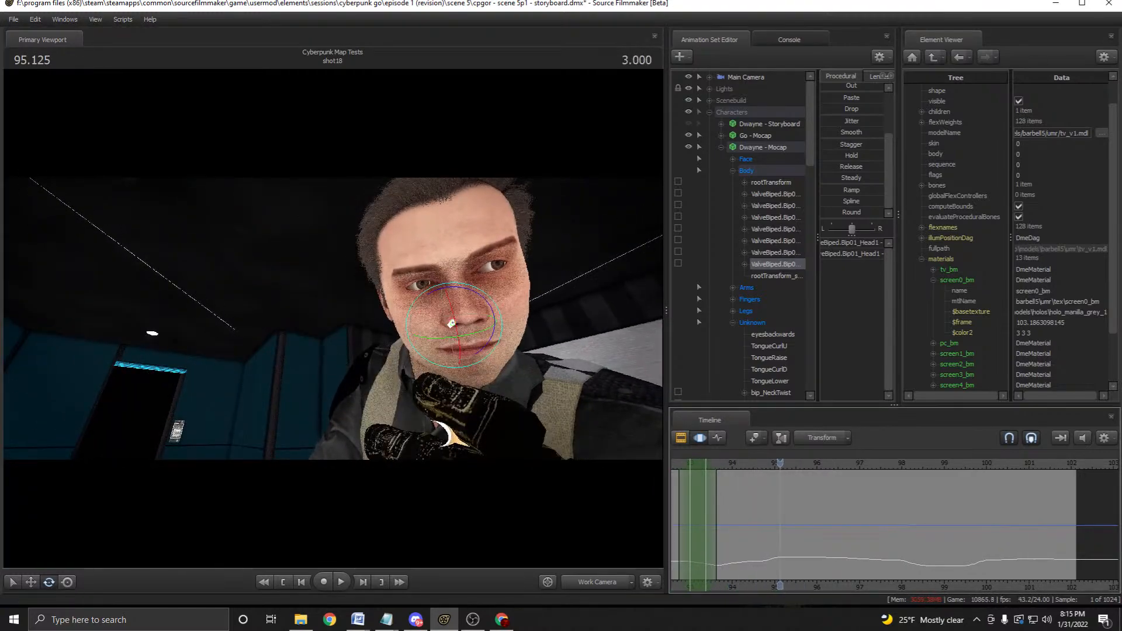
scroll(894, 525, down, 4)
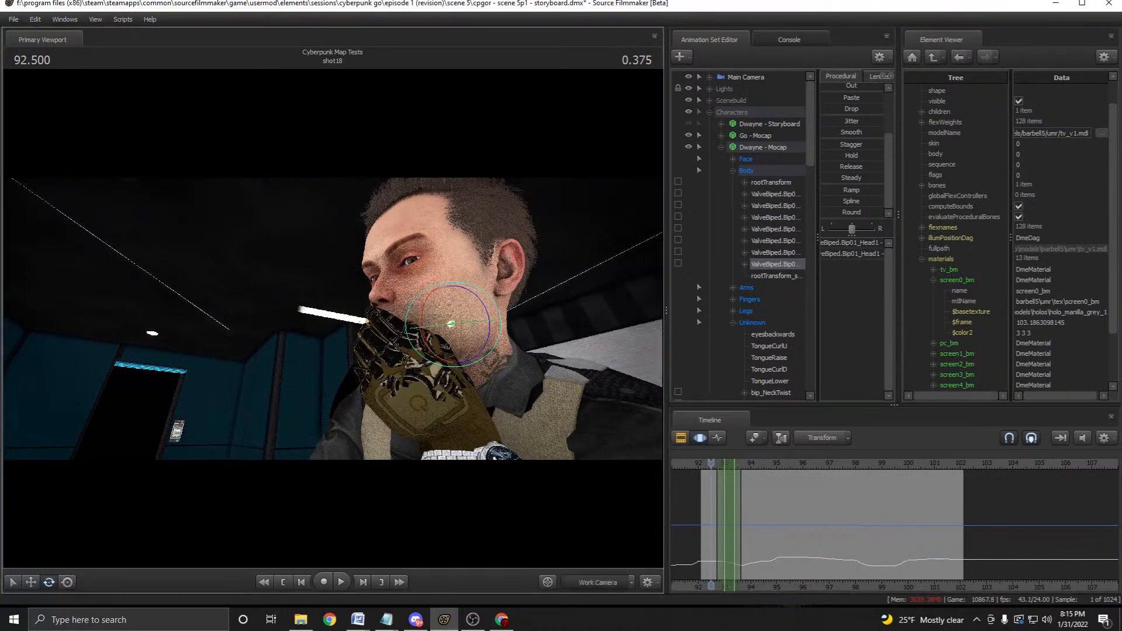
key(space)
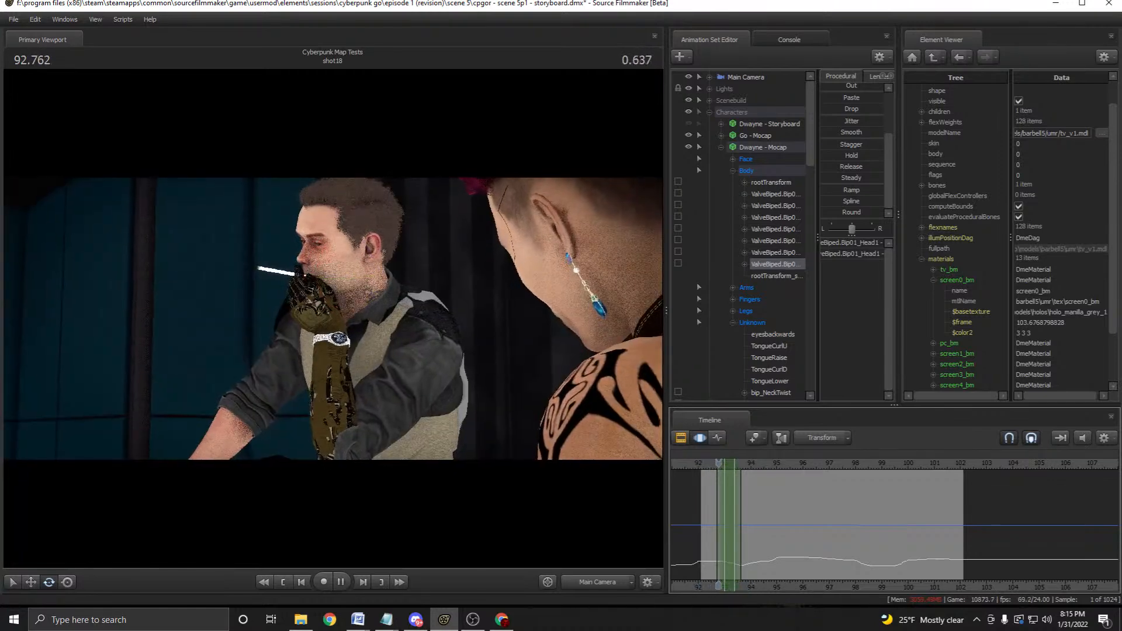
key(space)
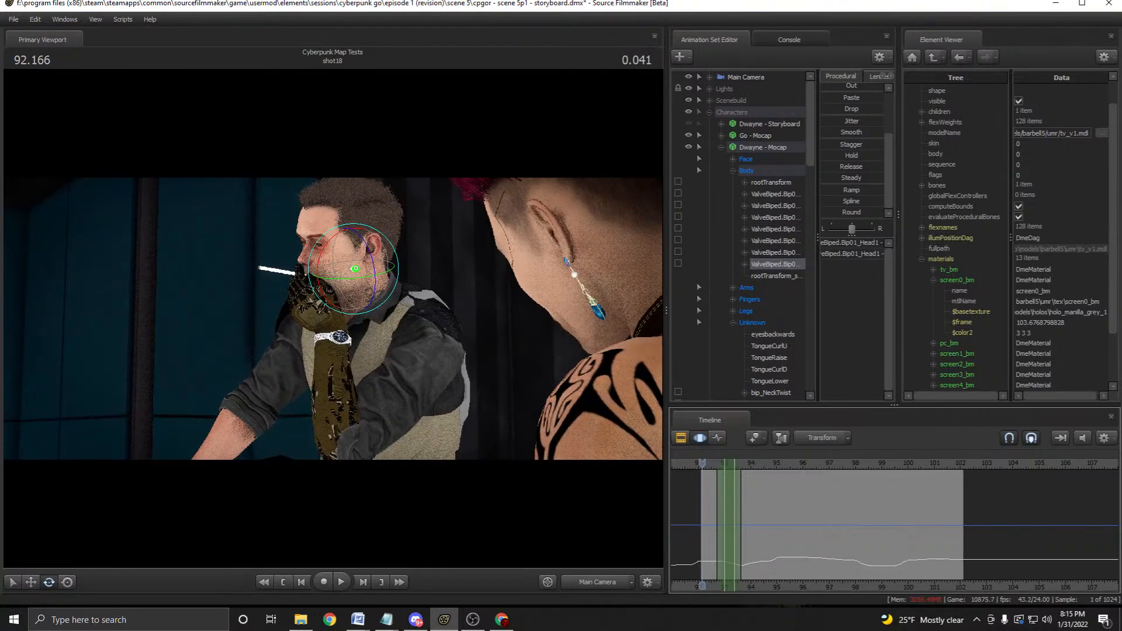
click(597, 582)
drag(409, 328, 602, 356)
key(ctrl)
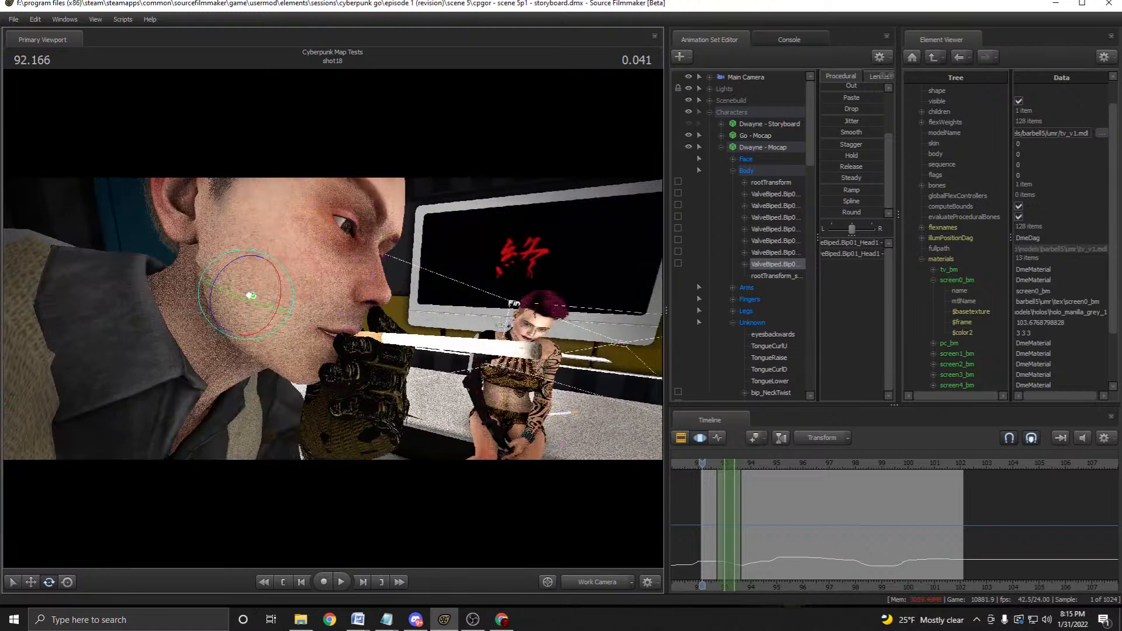
key(ctrl+a)
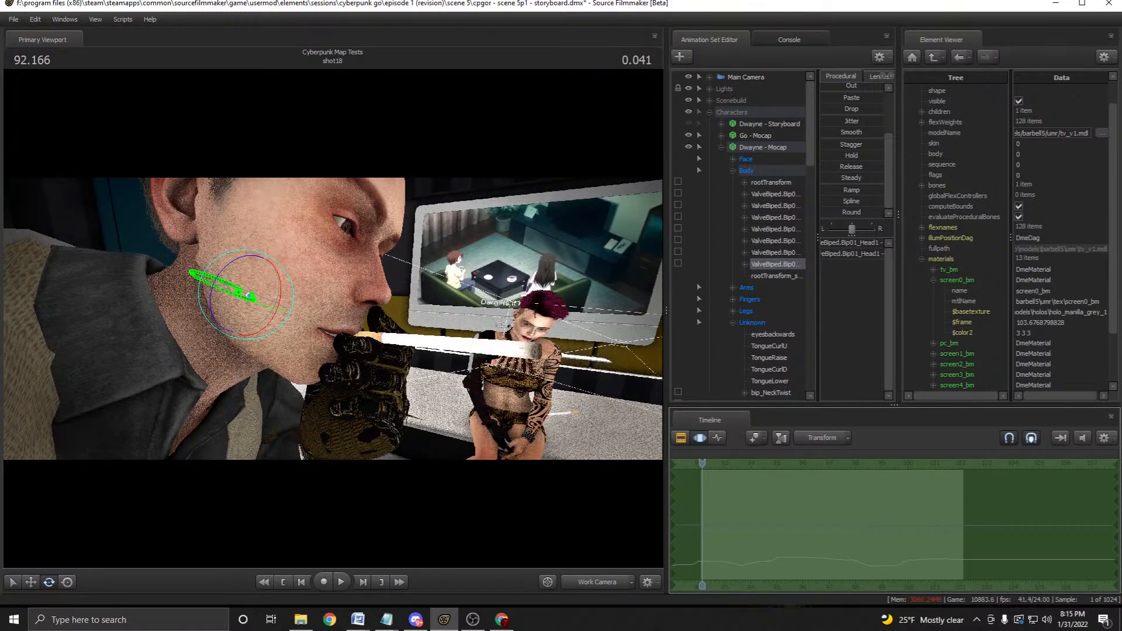
Collapse Dwayne - Mocap's Body and Unknown groups and select sta_cigarette_14 to examine its fit at his mouth.
click(732, 171)
click(733, 217)
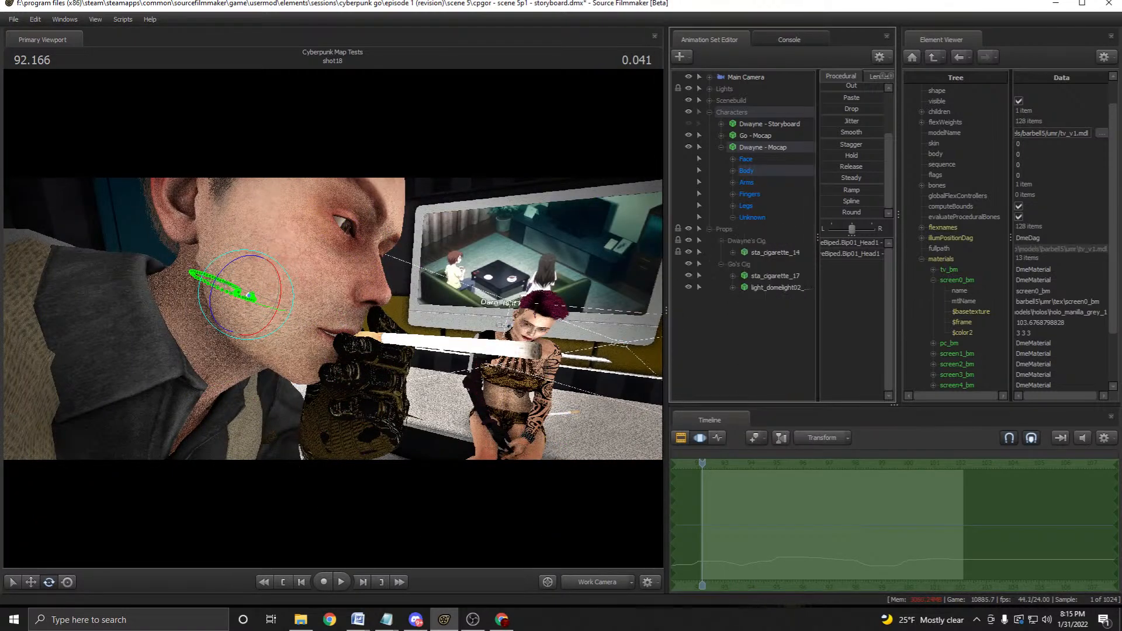
click(775, 276)
click(775, 252)
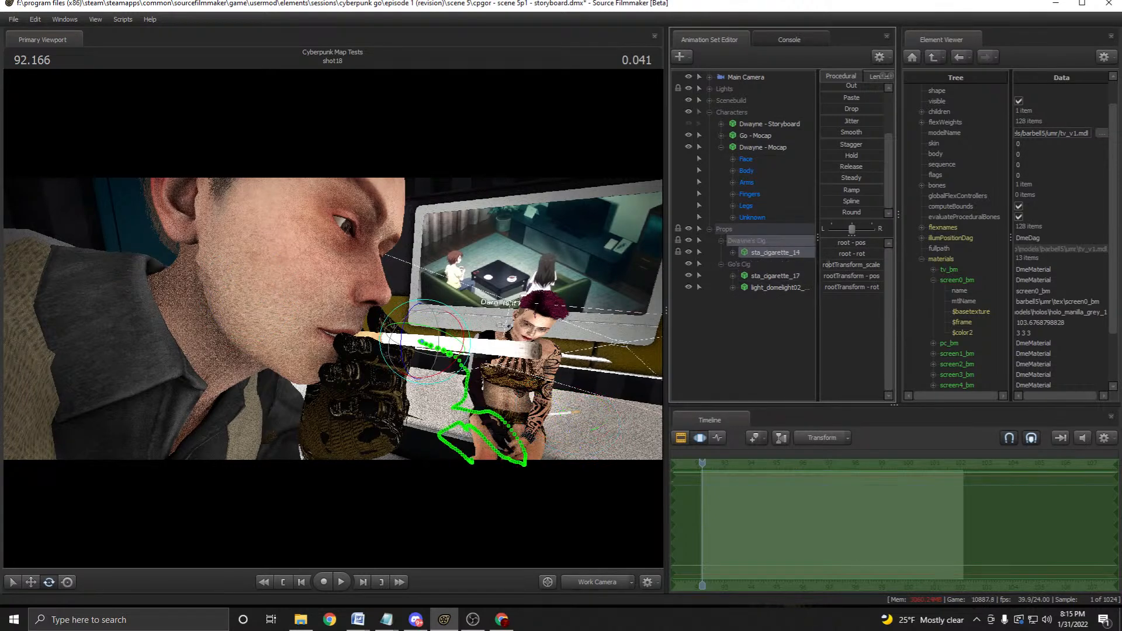
mouse_move(333, 318)
mouse_down()
mouse_move(344, 313)
mouse_move(336, 321)
mouse_up()
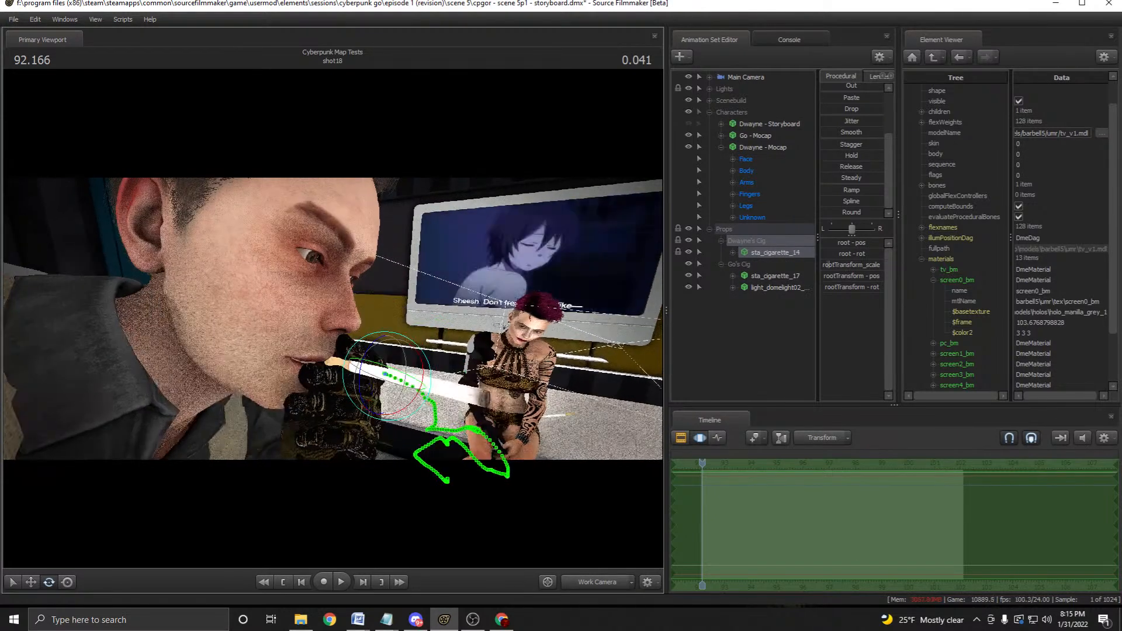
Limit the time selection to the shot's opening, about 92.1 to 93, and rotate Dwayne's left Finger2 bone.
key(ctrl)
ctrl+click(363, 408)
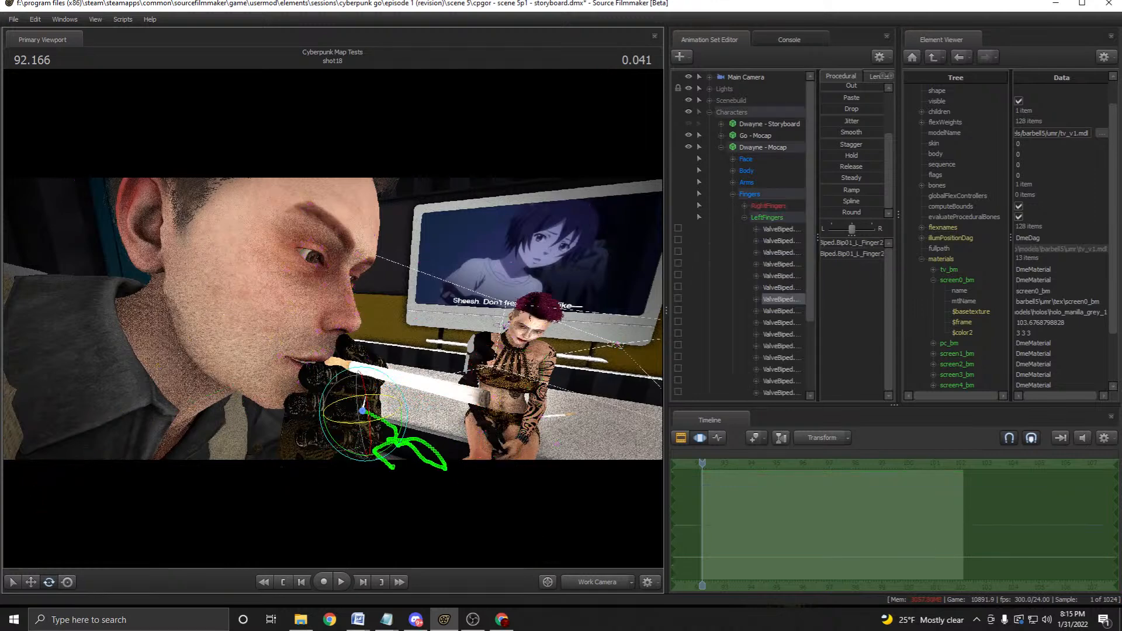
drag(374, 422, 363, 411)
shift+drag(702, 520, 724, 520)
shift+drag(737, 526, 748, 525)
shift+scroll(748, 525, up, 4)
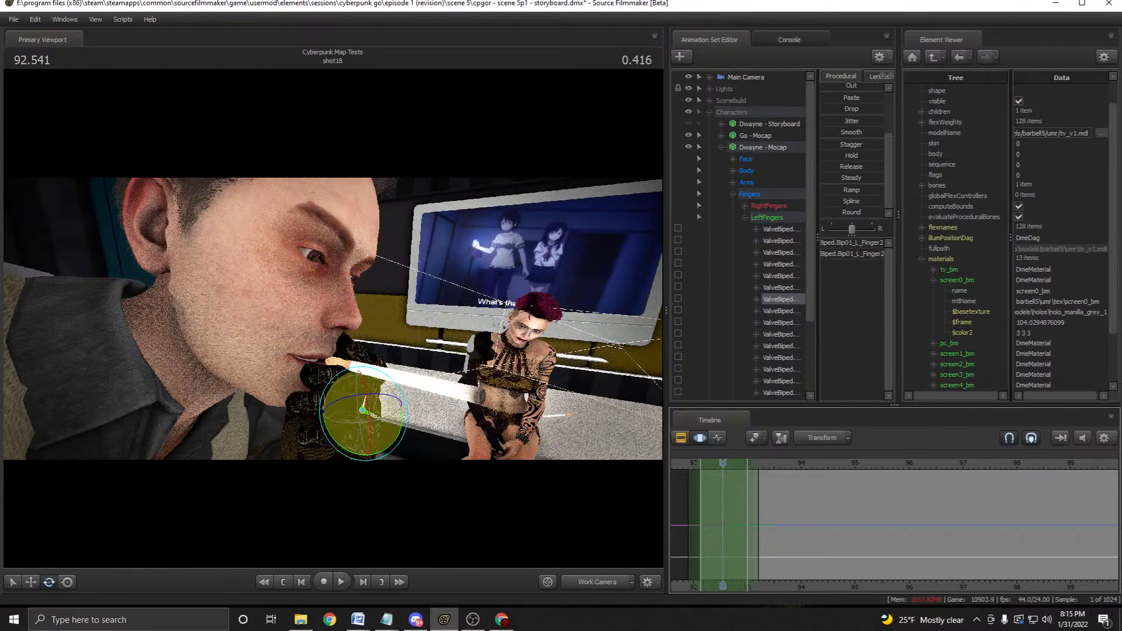
drag(364, 398, 370, 430)
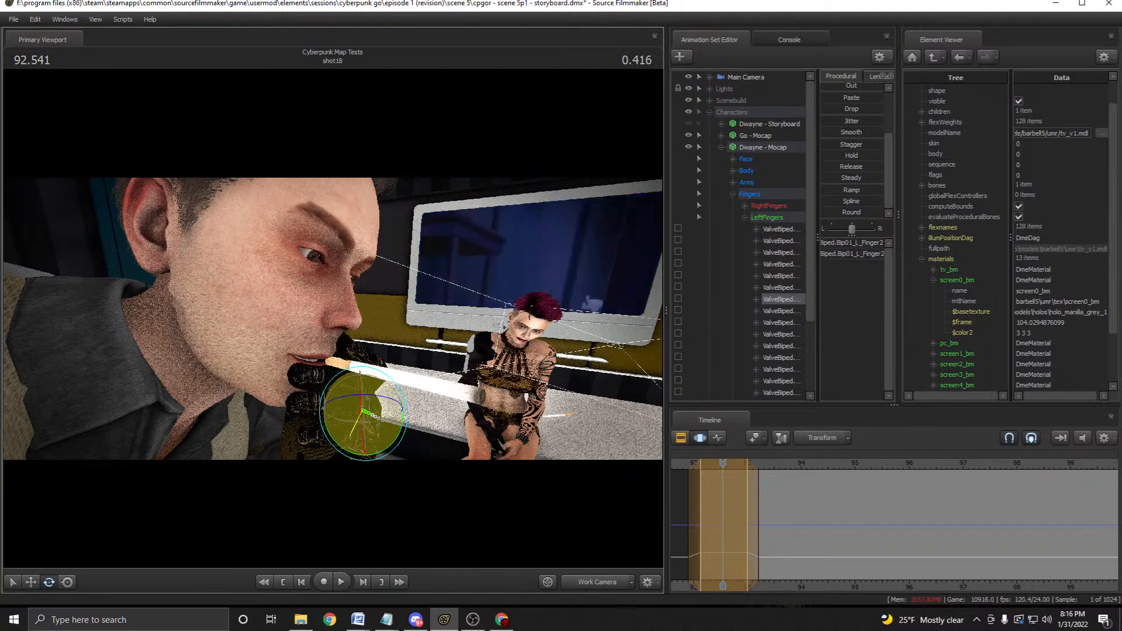
Fine-tune the rotation of Dwayne's left Finger2 bone beneath the cigarette.
click(362, 412)
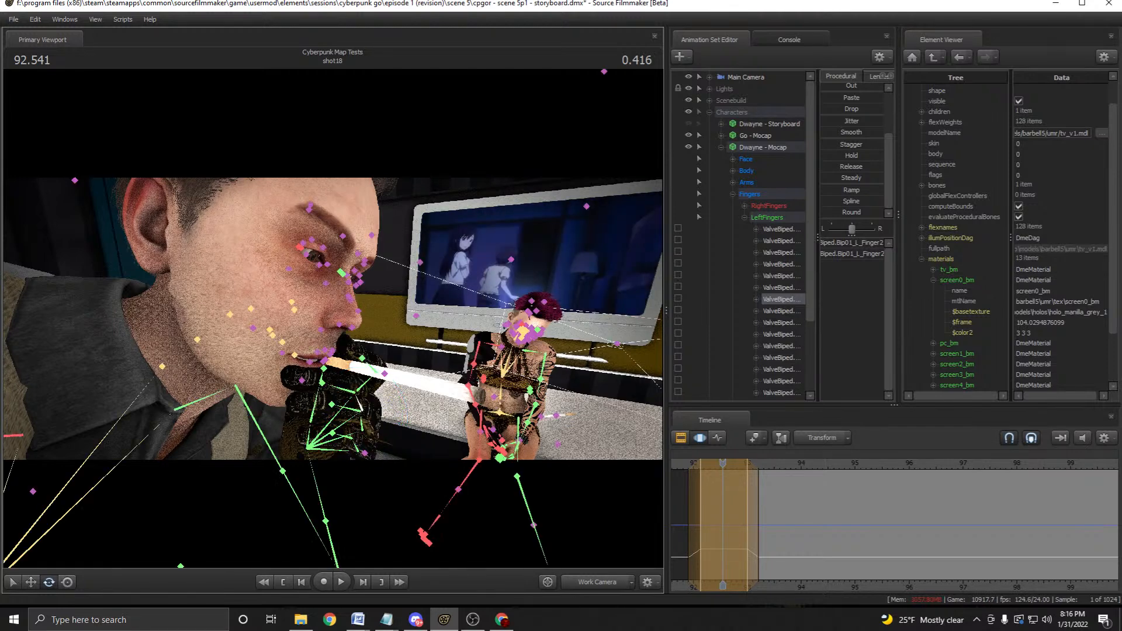
click(367, 412)
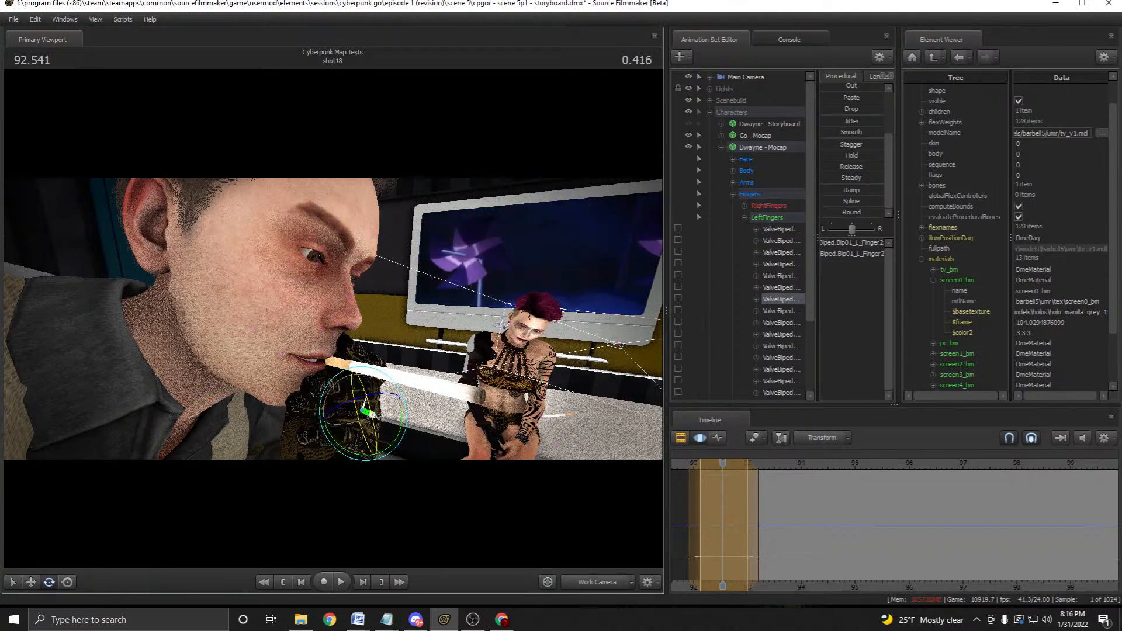
click(364, 411)
click(364, 411)
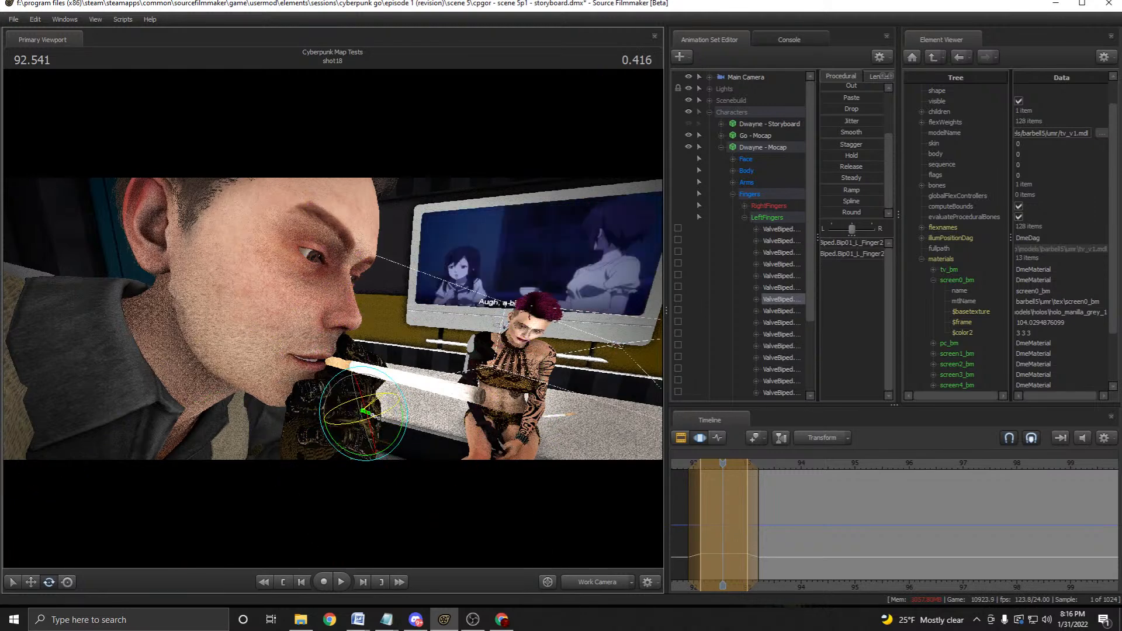
click(364, 410)
click(363, 411)
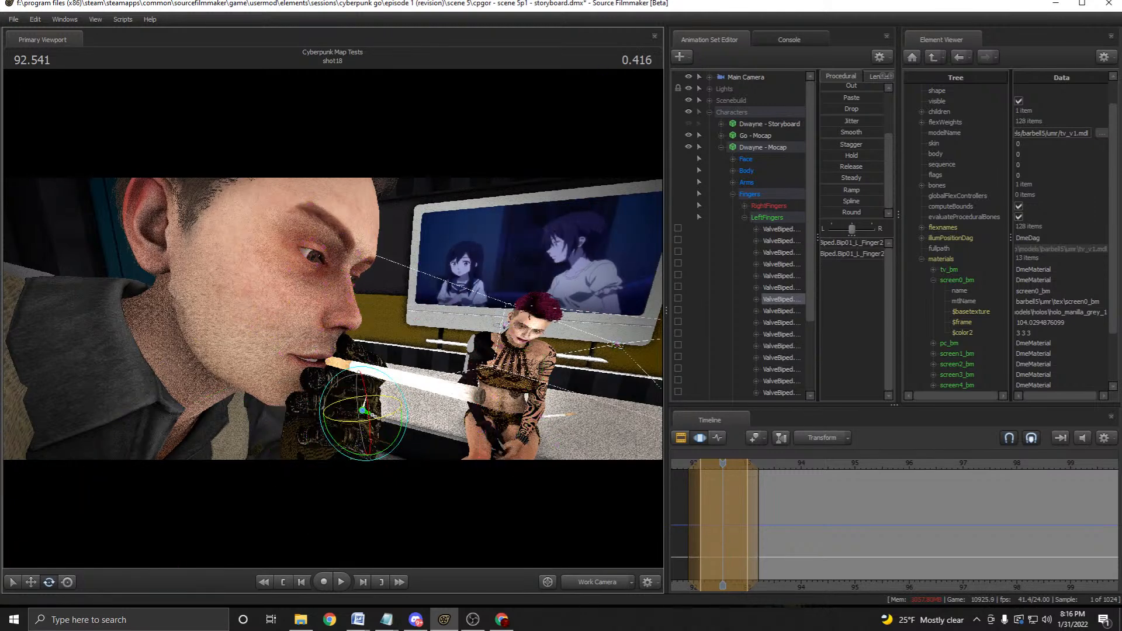
click(363, 411)
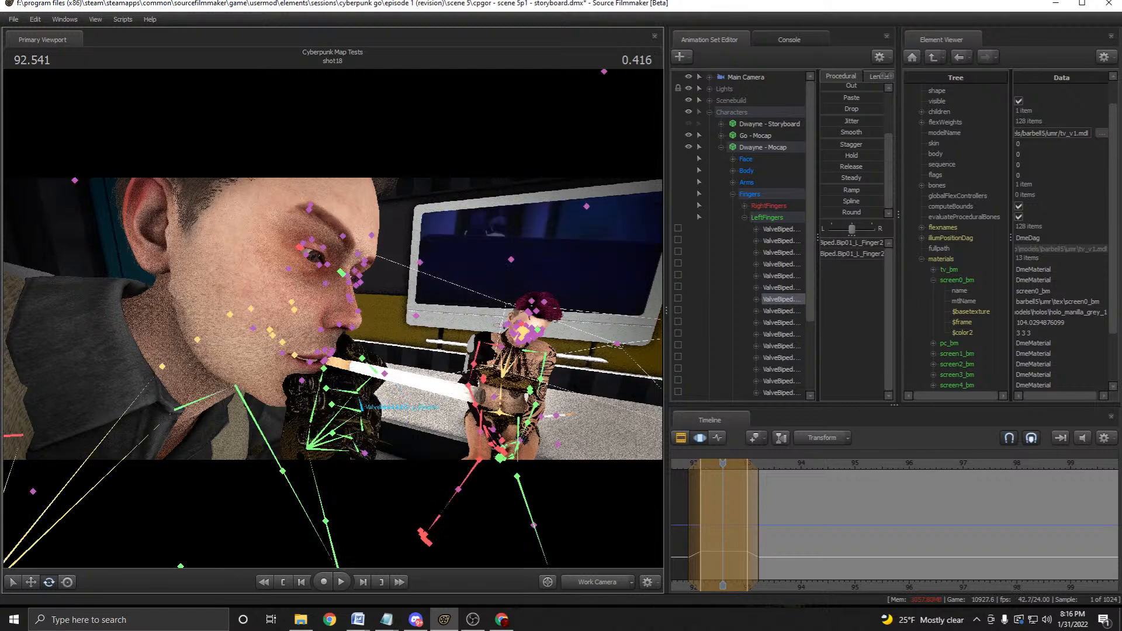
Rotate Dwayne's left Finger3 and Finger4 bones to reshape the fingers below the cigarette.
click(368, 433)
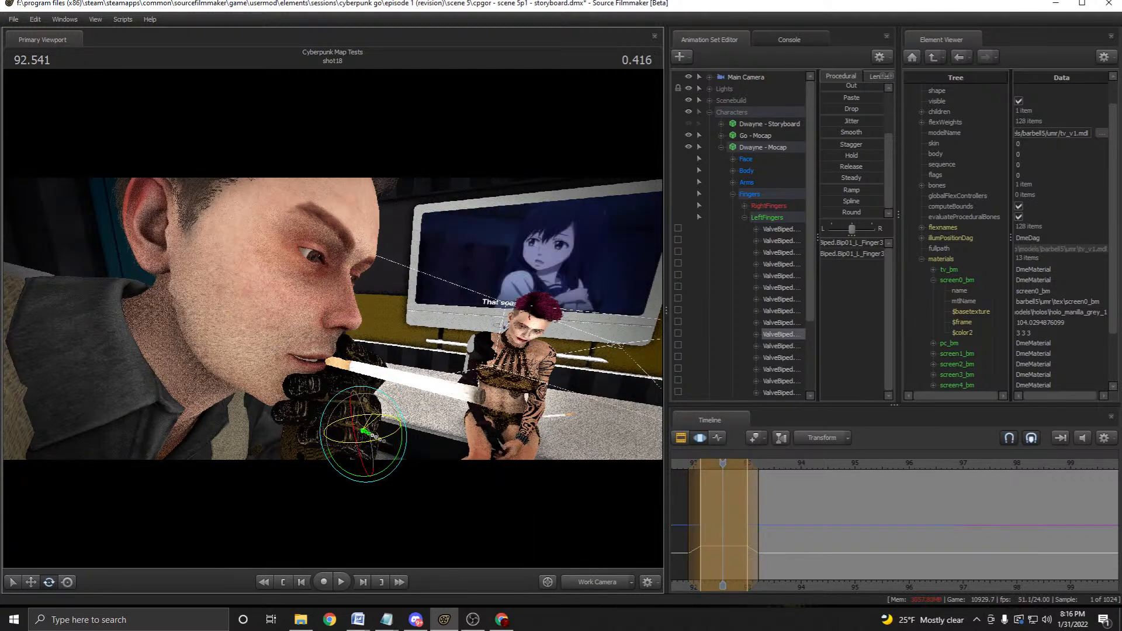
click(364, 425)
click(357, 452)
drag(357, 452, 372, 458)
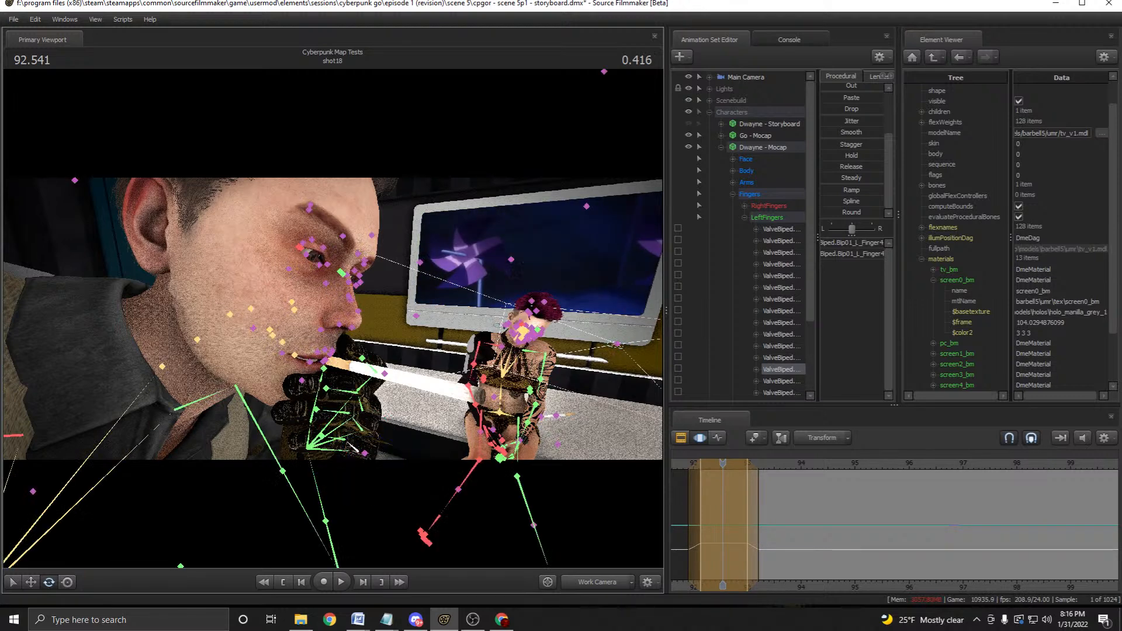
Select Dwayne's sta_cigarette_14 and reposition it between his lips and fingers over the opening time range.
click(385, 374)
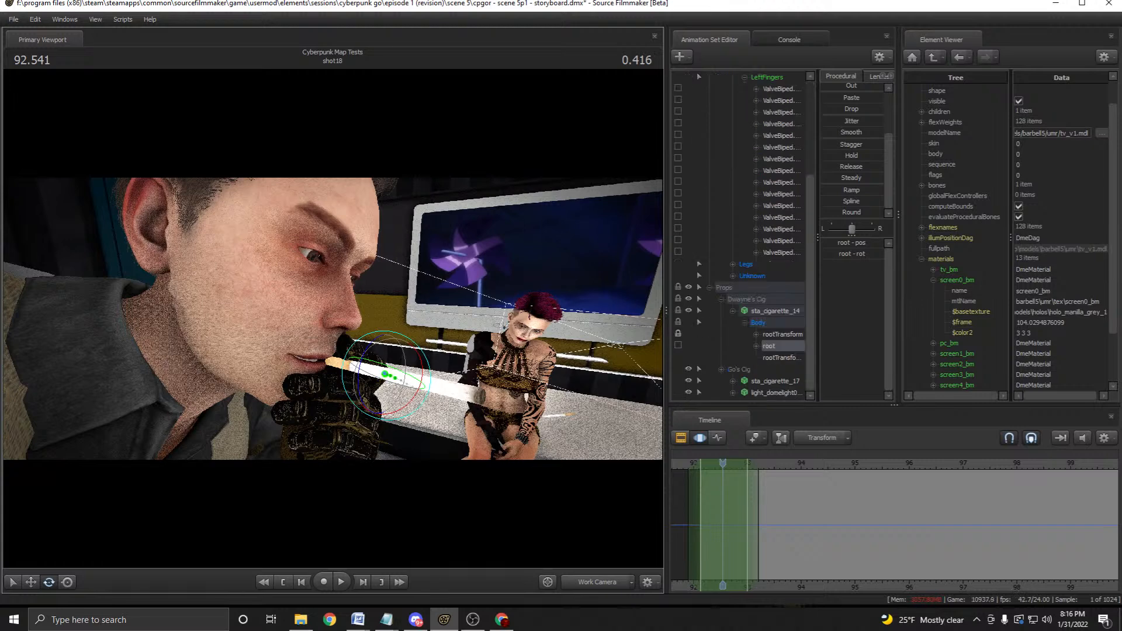
click(774, 381)
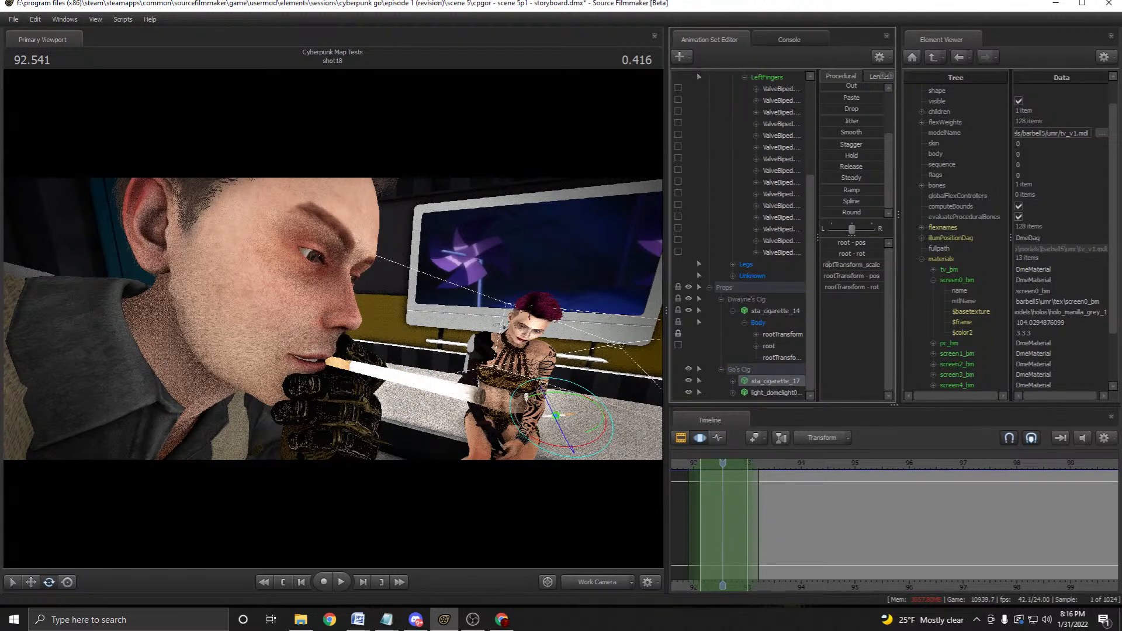
click(746, 299)
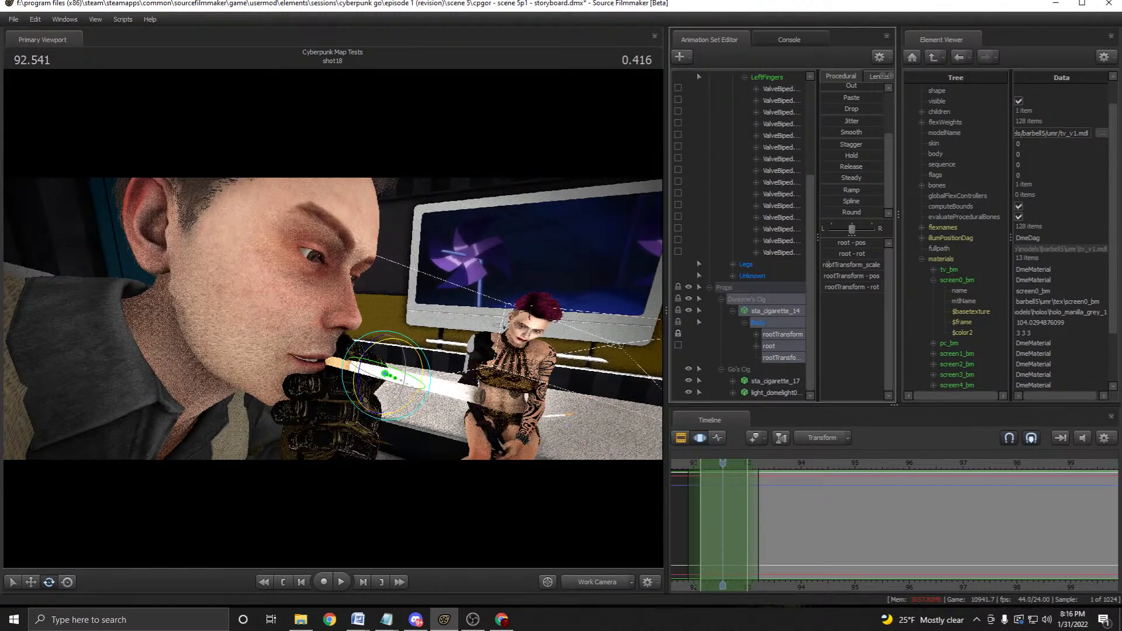
key(w)
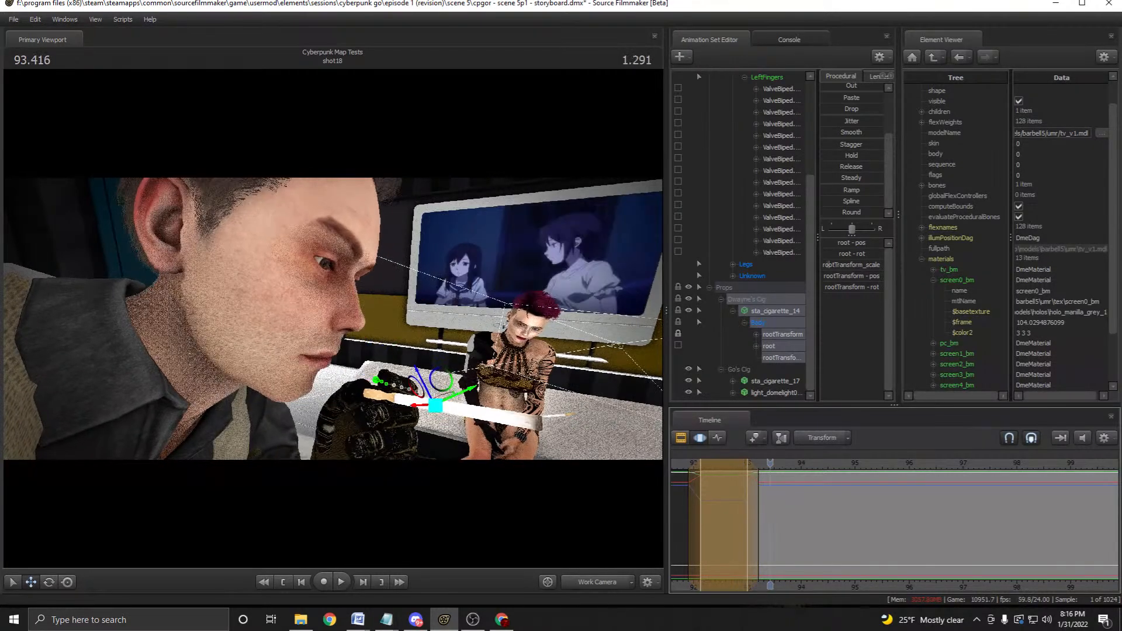
Replay the start of shot18 through the work camera and the main camera to check the cigarette and fingers.
key(space)
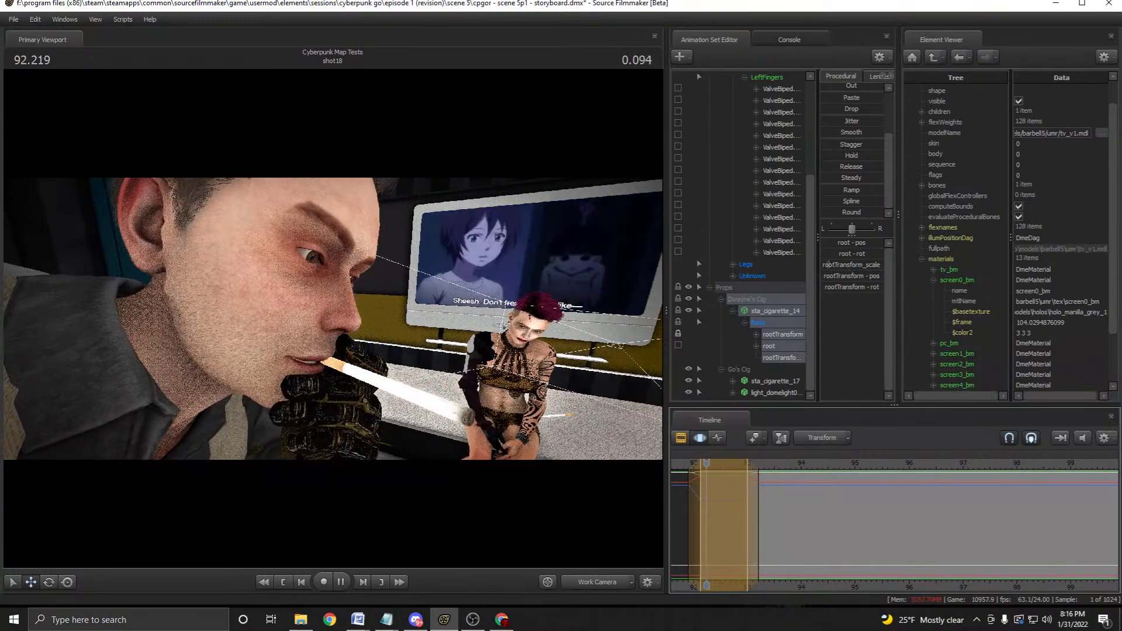
key(space)
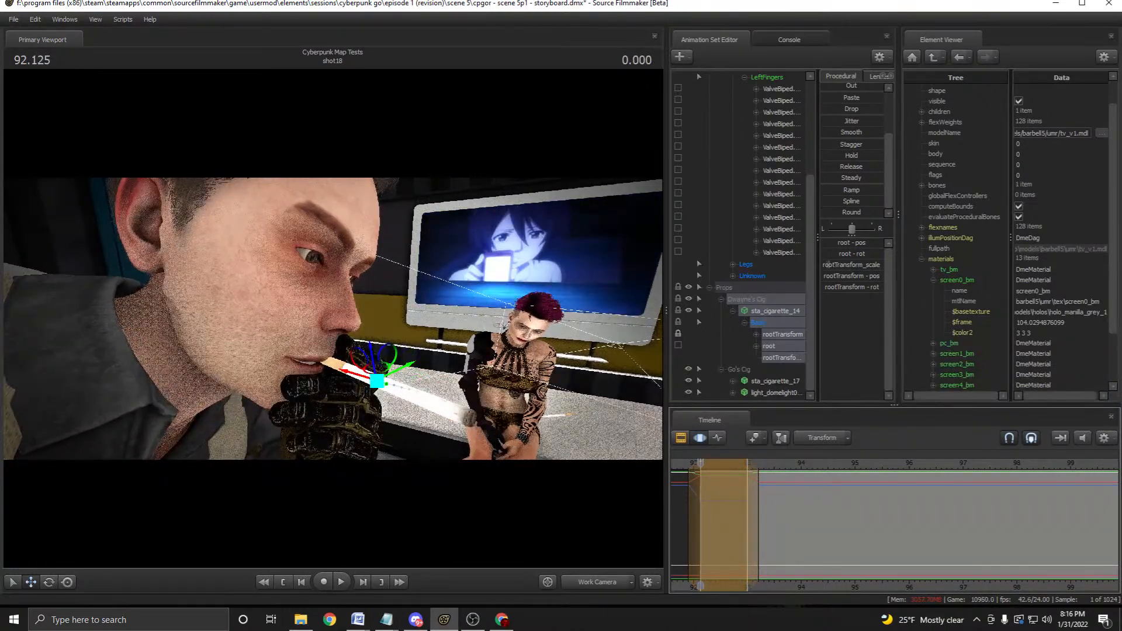
key(space)
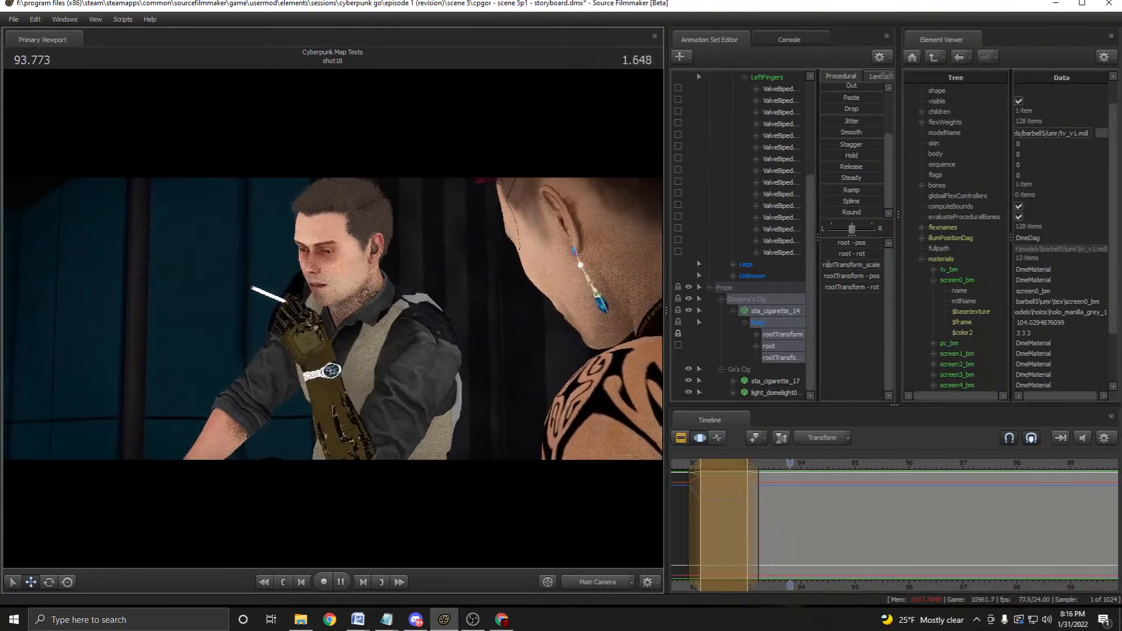
Play the start of shot18 through the main camera and step through its opening frames to examine the cigarette at Dwayne's lips.
key(space)
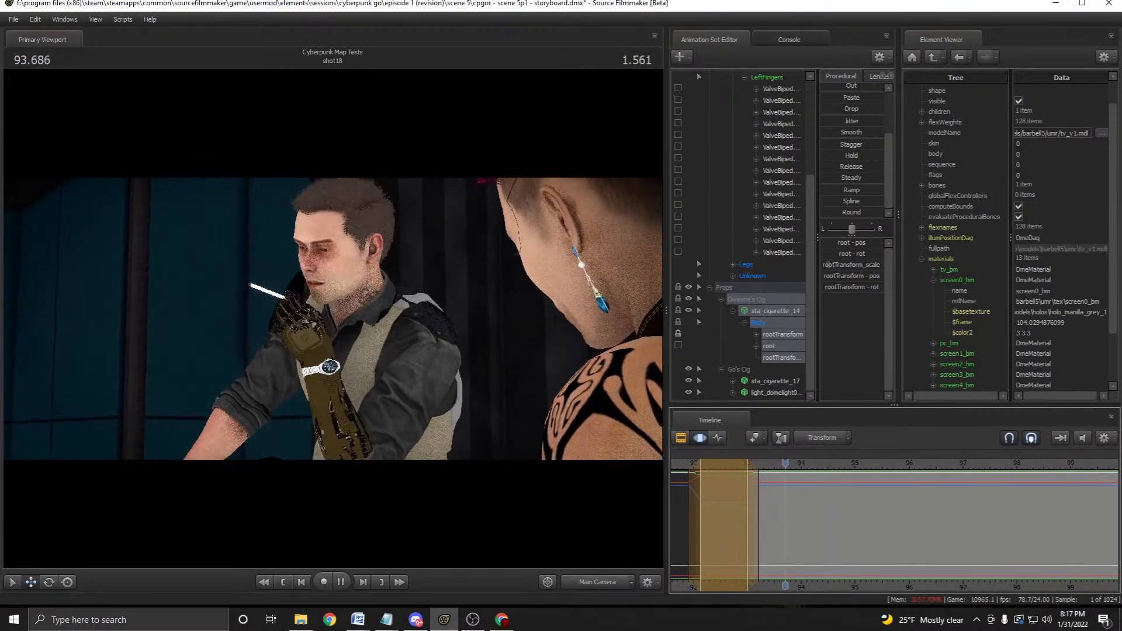
key(space)
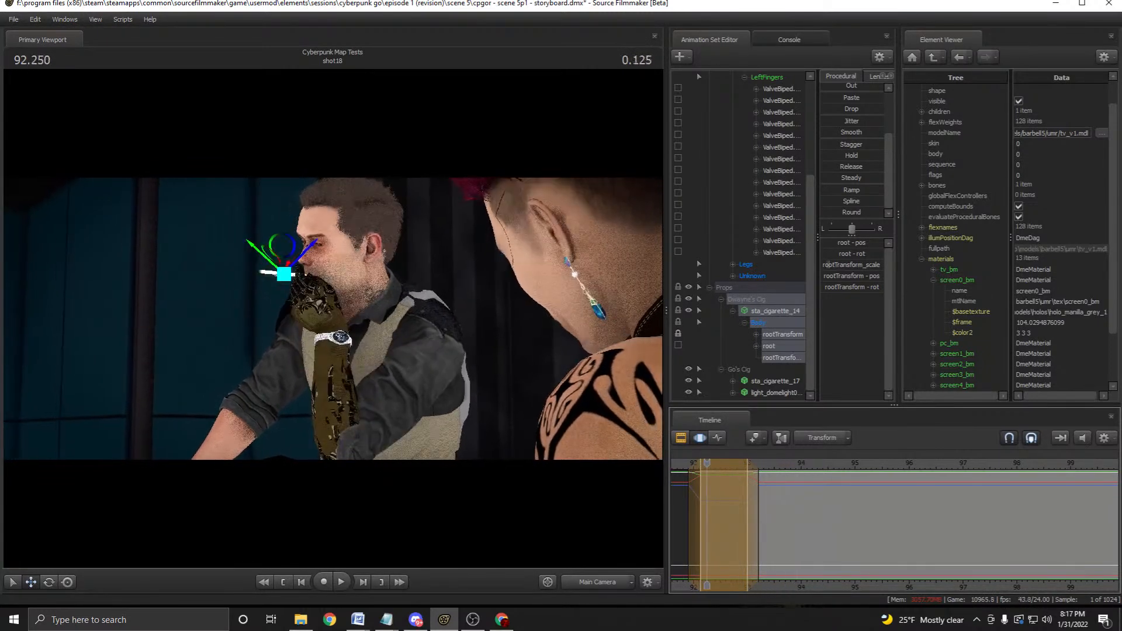
key(Right)
key(Right)
key(Right)
key(Right)
key(Right)
key(Right)
key(Right)
key(Right)
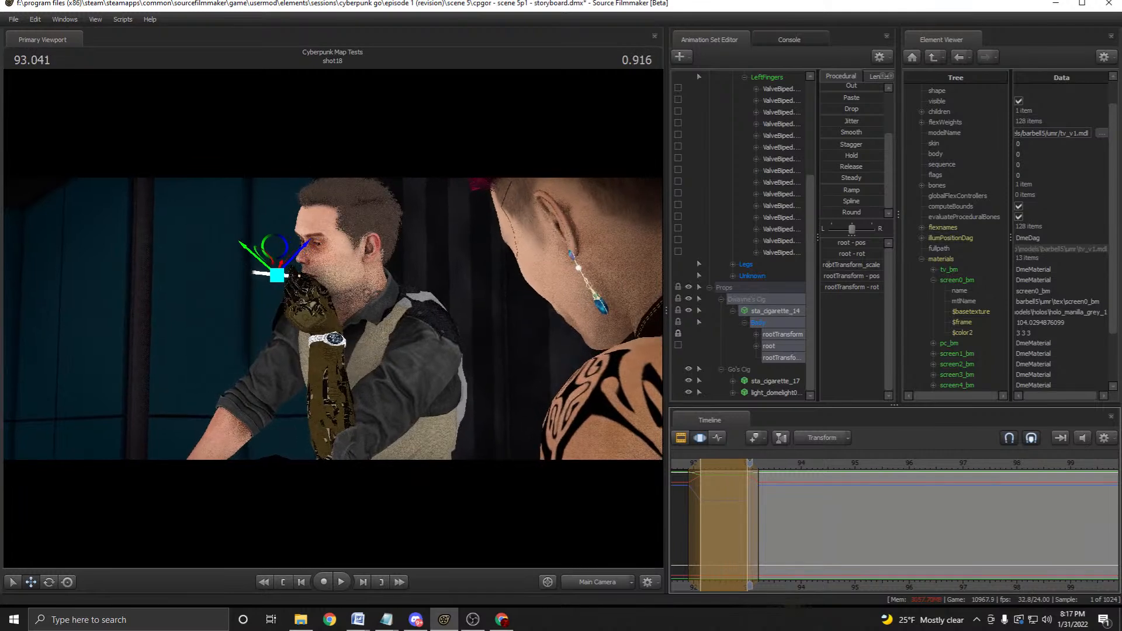
key(Left)
key(Left)
key(Left)
key(Left)
key(Left)
key(Left)
key(Left)
key(Left)
key(Left)
key(Left)
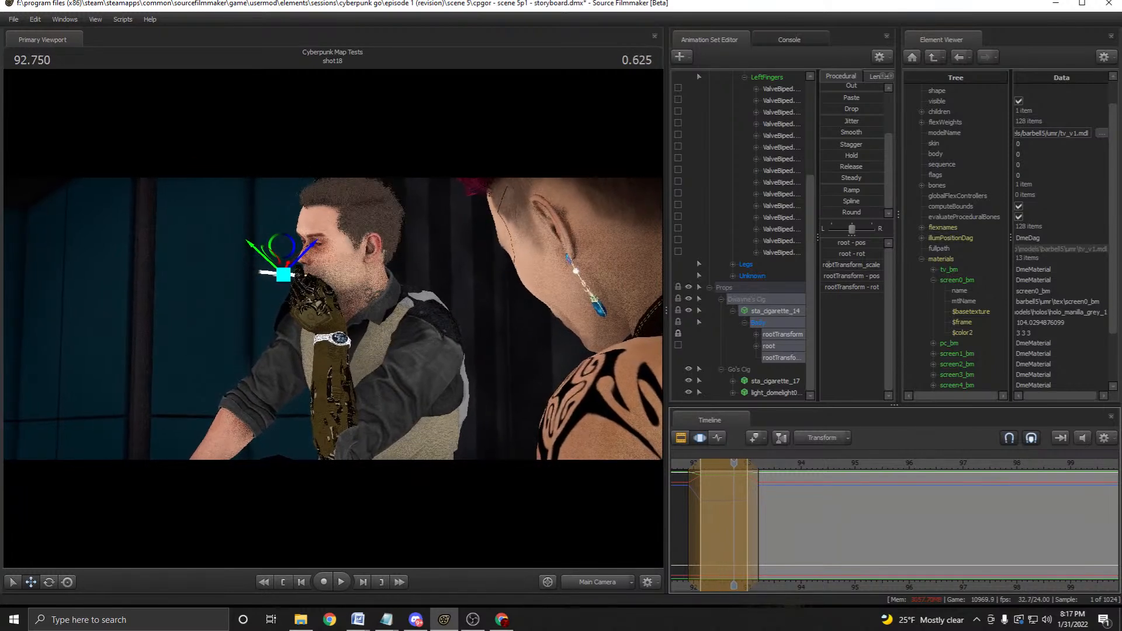
Step forward and back through the frames where Dwayne lowers his left hand, examining how the cigarette follows his fingers.
key(Right)
key(Right)
key(Right)
key(Right)
key(Right)
key(Right)
key(Right)
key(Right)
key(Right)
key(Right)
key(Right)
key(Right)
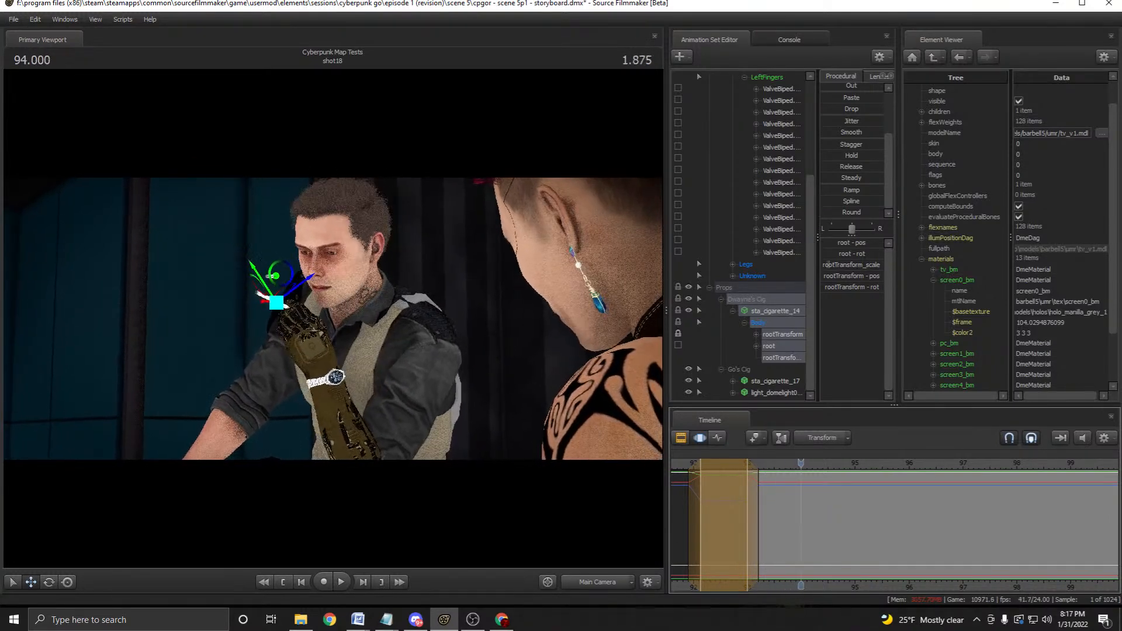
key(Left)
key(Left)
key(Left)
key(Left)
key(Left)
key(Left)
key(Left)
key(Left)
key(Left)
key(Left)
key(Left)
key(Left)
key(Left)
key(Left)
key(Left)
key(Left)
key(Left)
key(Left)
key(Left)
key(Left)
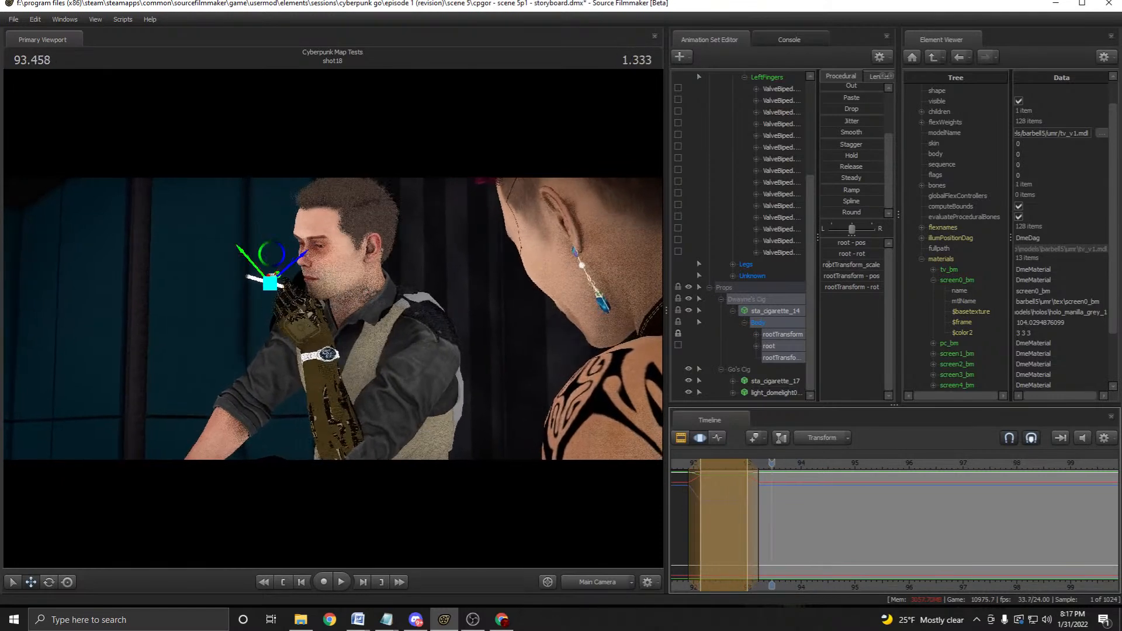
Play shot18 again through the main camera and step back to its opening frames to review the drag on the cigarette.
key(space)
key(Right)
key(Right)
key(Right)
key(Left)
key(Left)
key(Left)
key(Left)
key(Left)
key(Left)
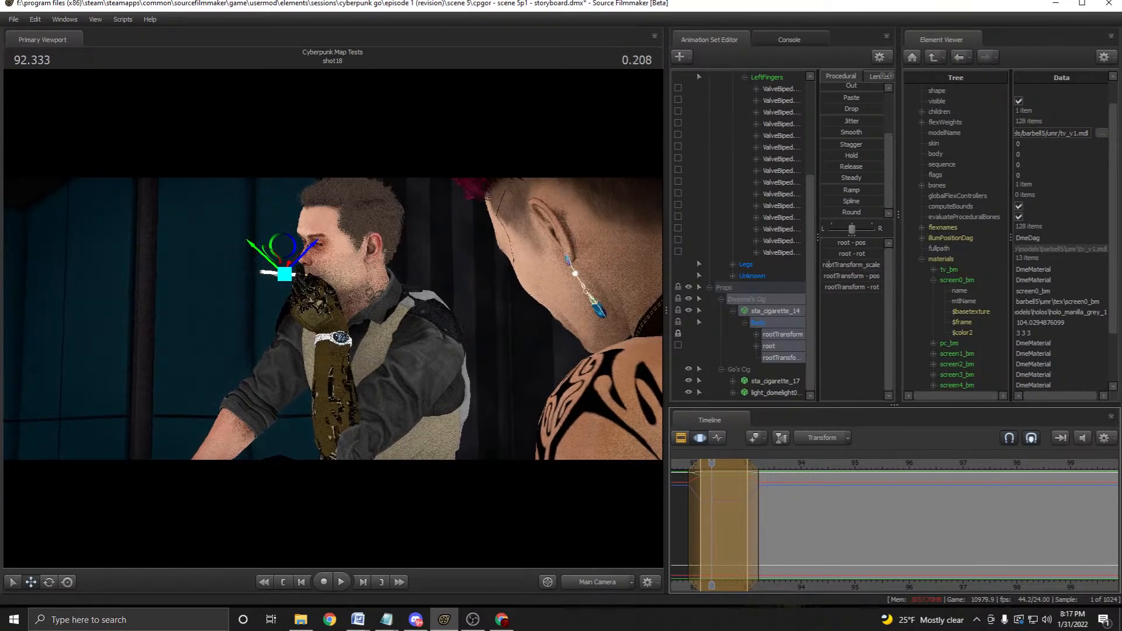
Switch to the work camera, replay Dwayne's smoking motion from beside his head, and return to the start of shot18.
key(F4)
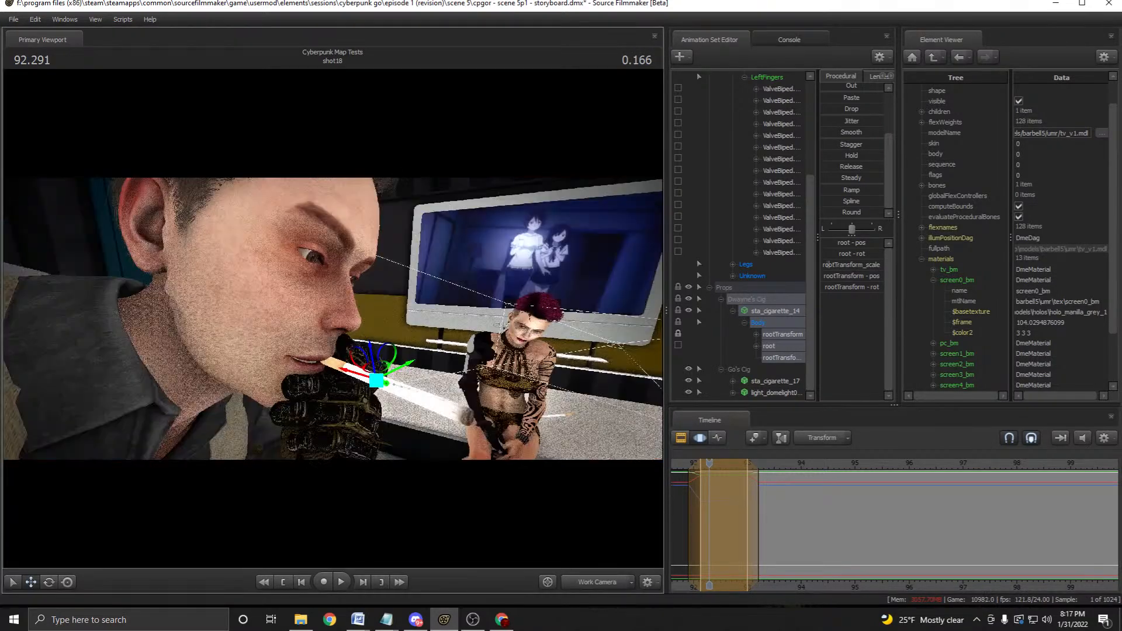
key(space)
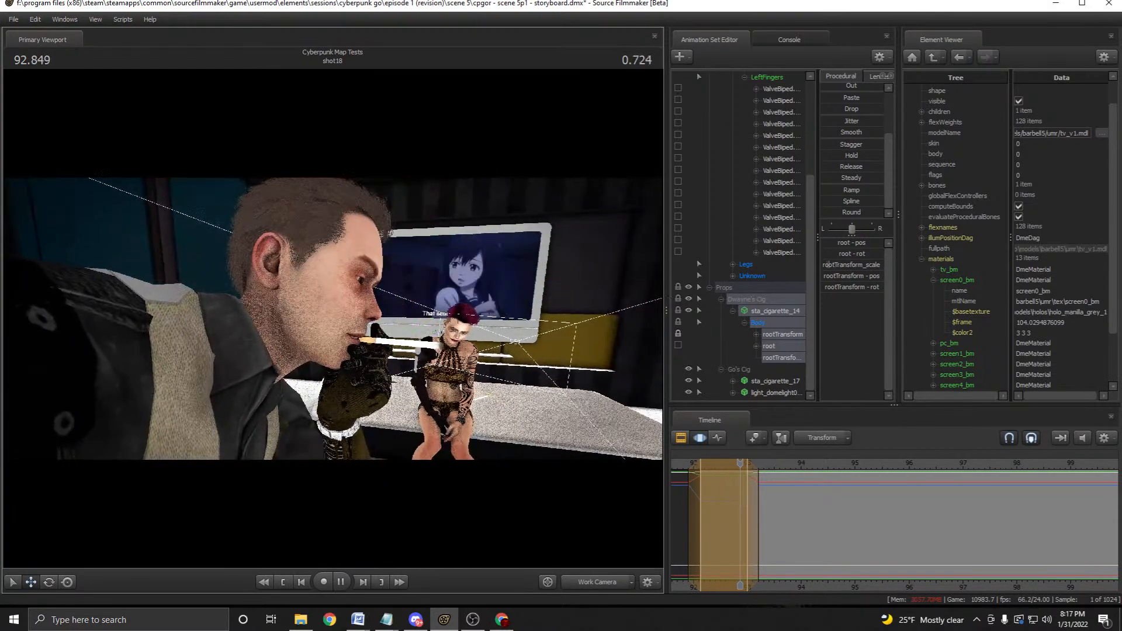
key(space)
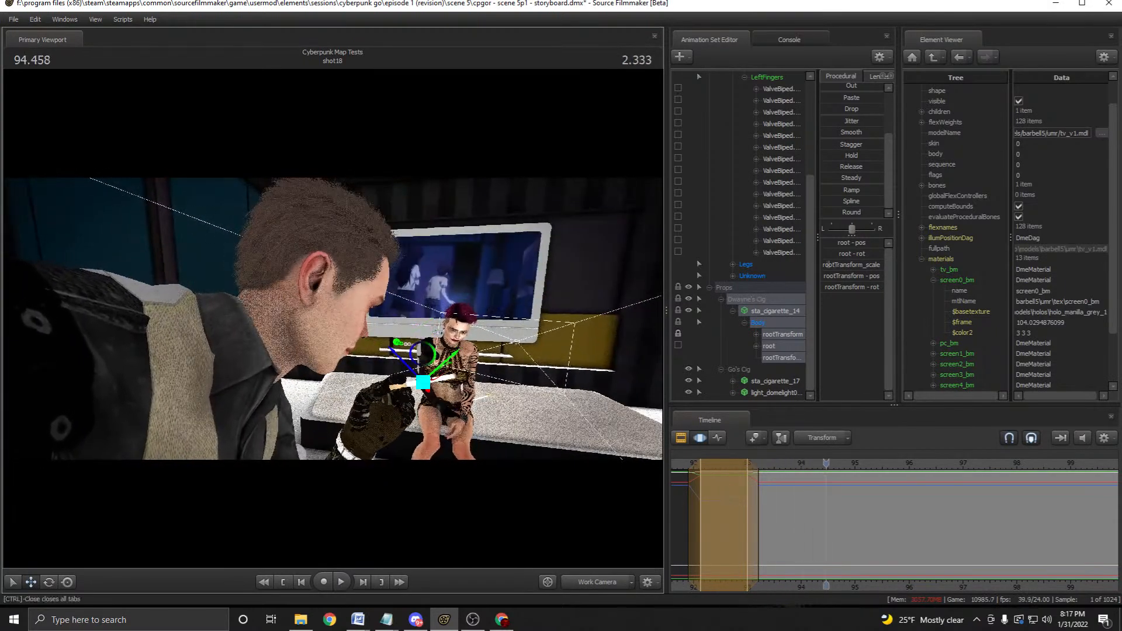
key(Home)
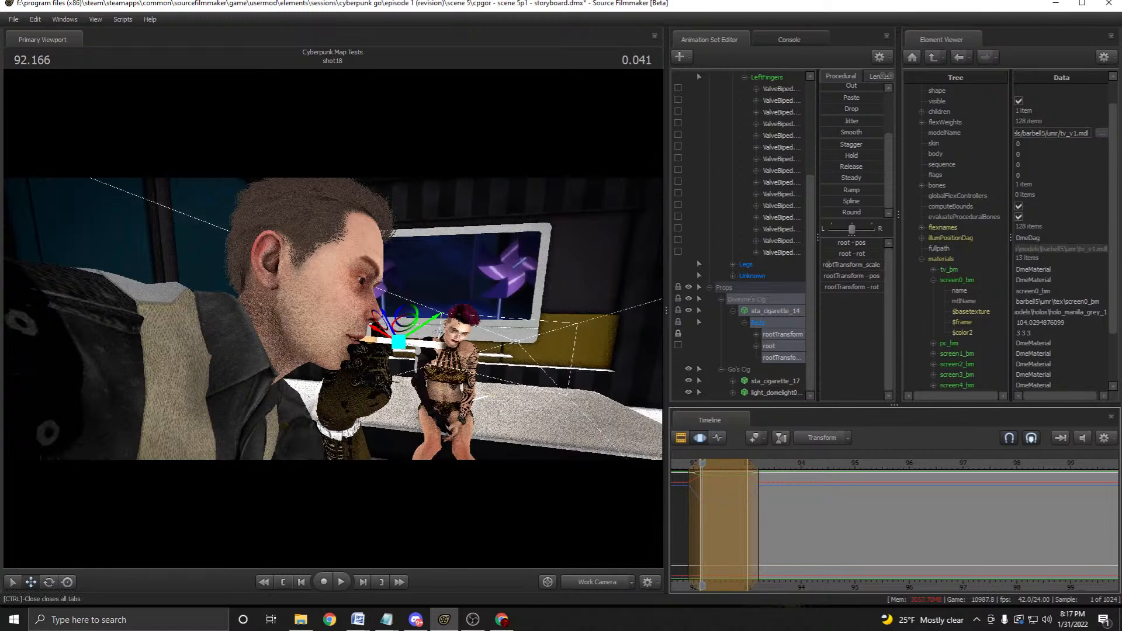
Save the session and play back the opening of shot18 through the Work Camera.
key(ctrl+s)
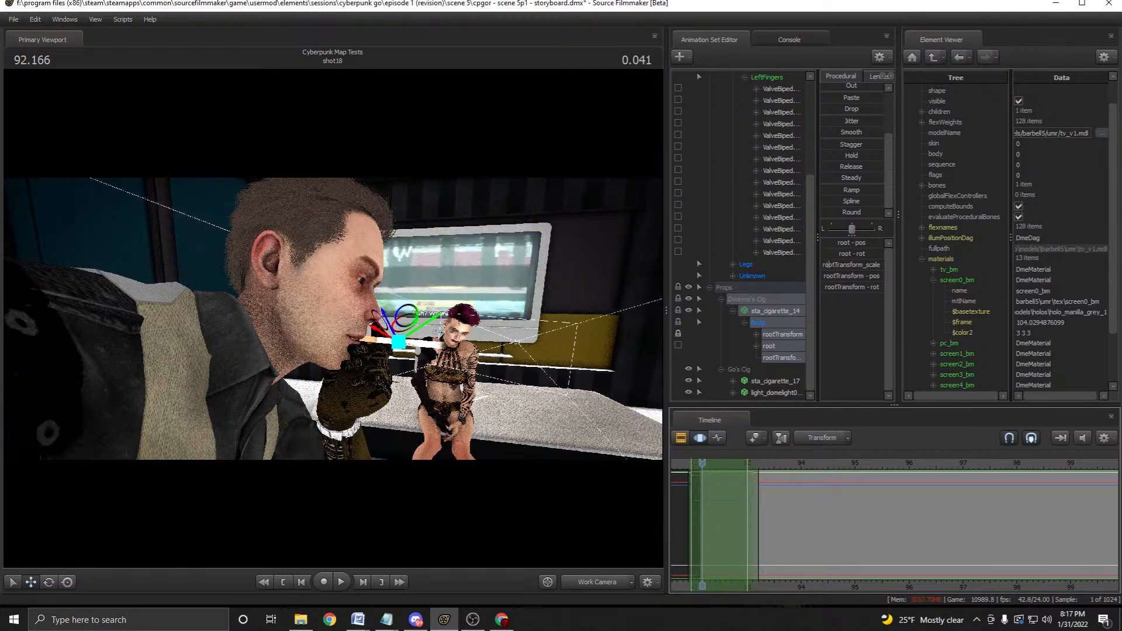
key(space)
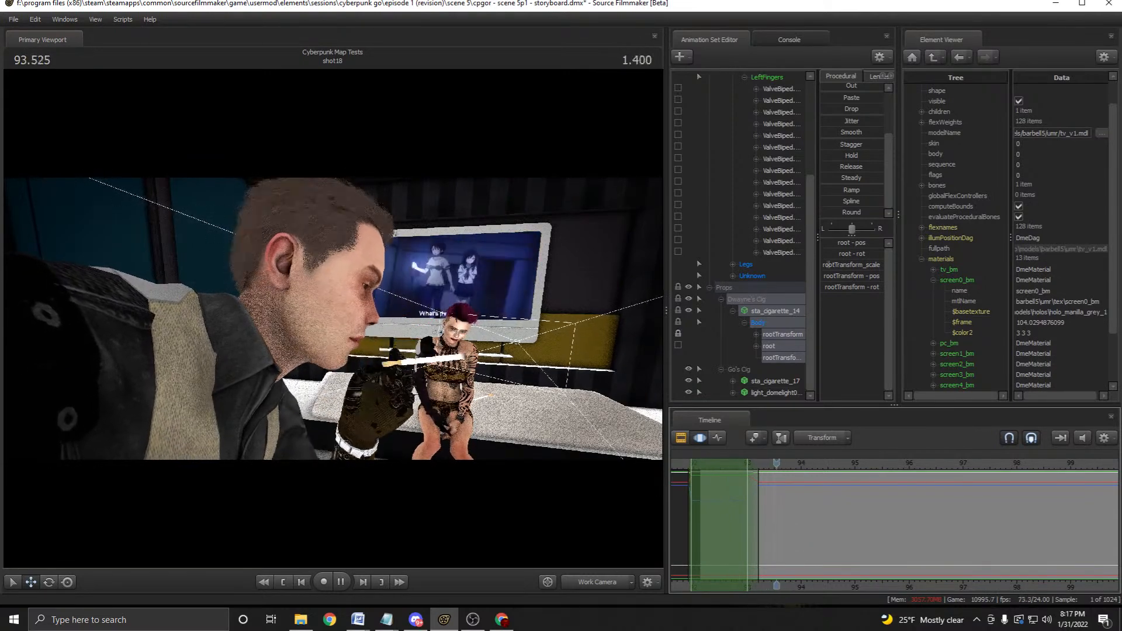
key(space)
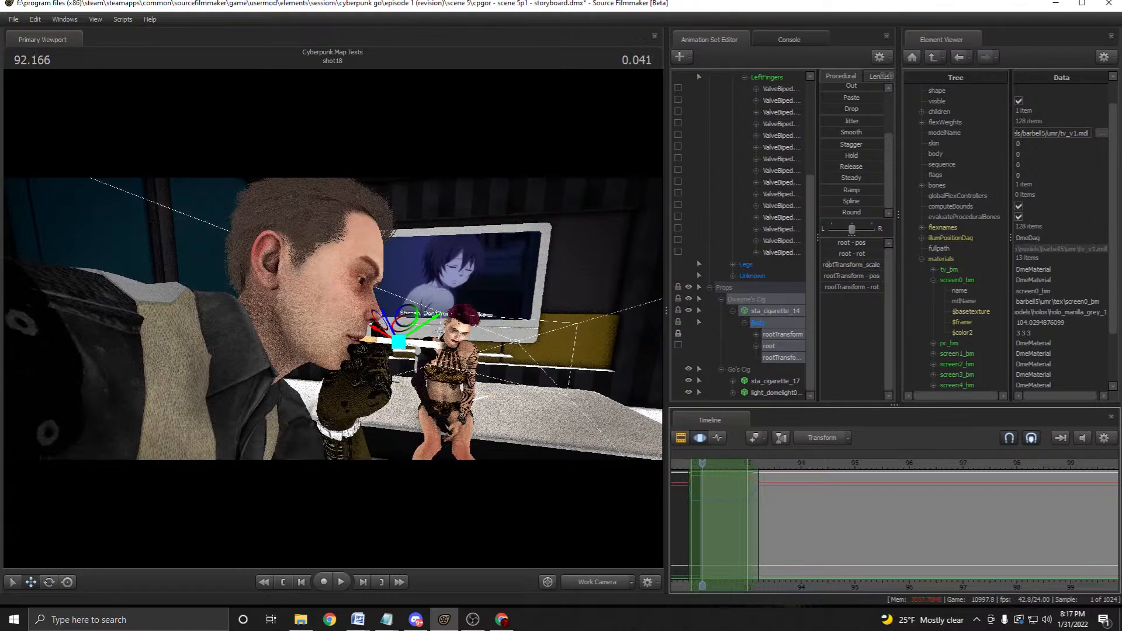
Reposition Dwayne's cigarette at the start of shot18 so its filter end sits between his lips.
drag(333, 319, 356, 297)
key(e)
key(ctrl+z)
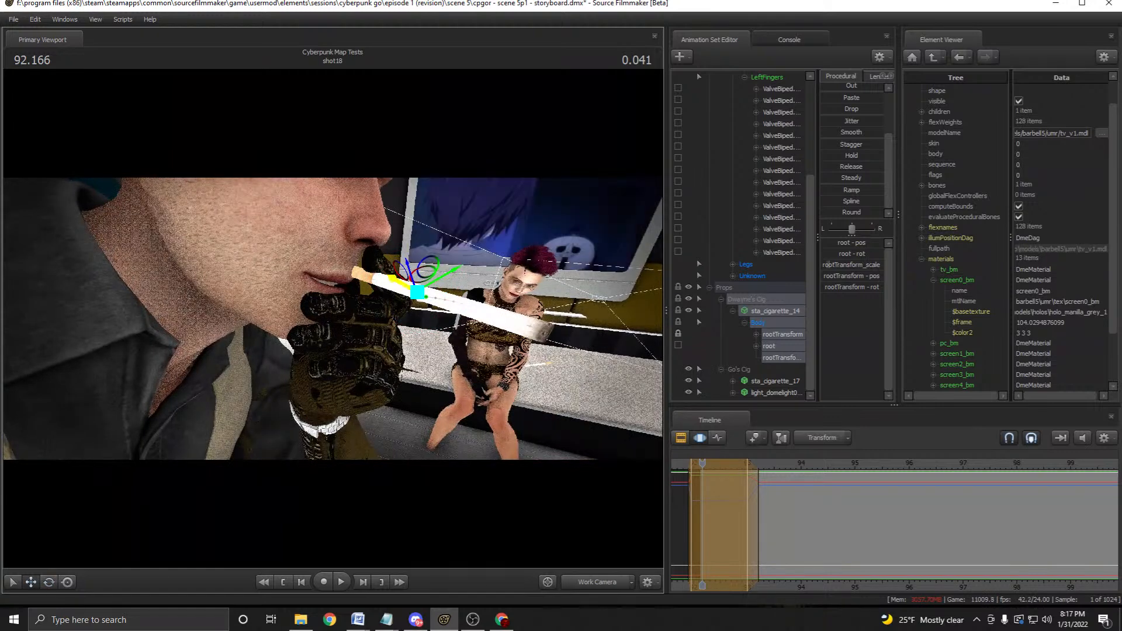
drag(416, 292, 407, 313)
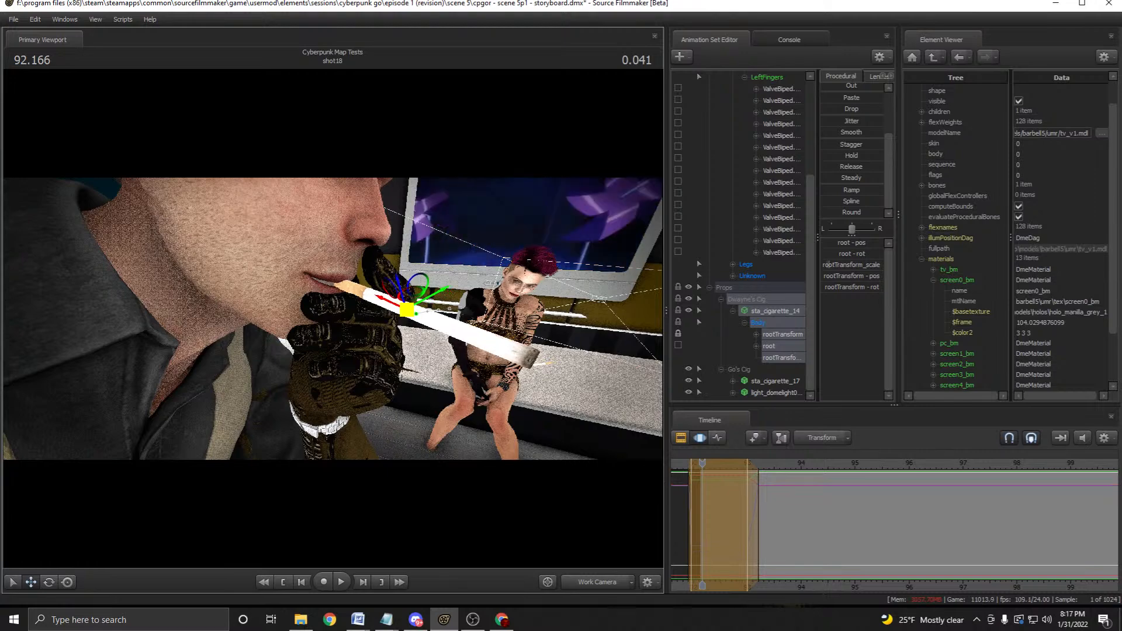
Play back the start of shot18 through the Main Camera to check how the cigarette follows the hand.
key(space)
key(space)
click(705, 586)
click(597, 582)
key(space)
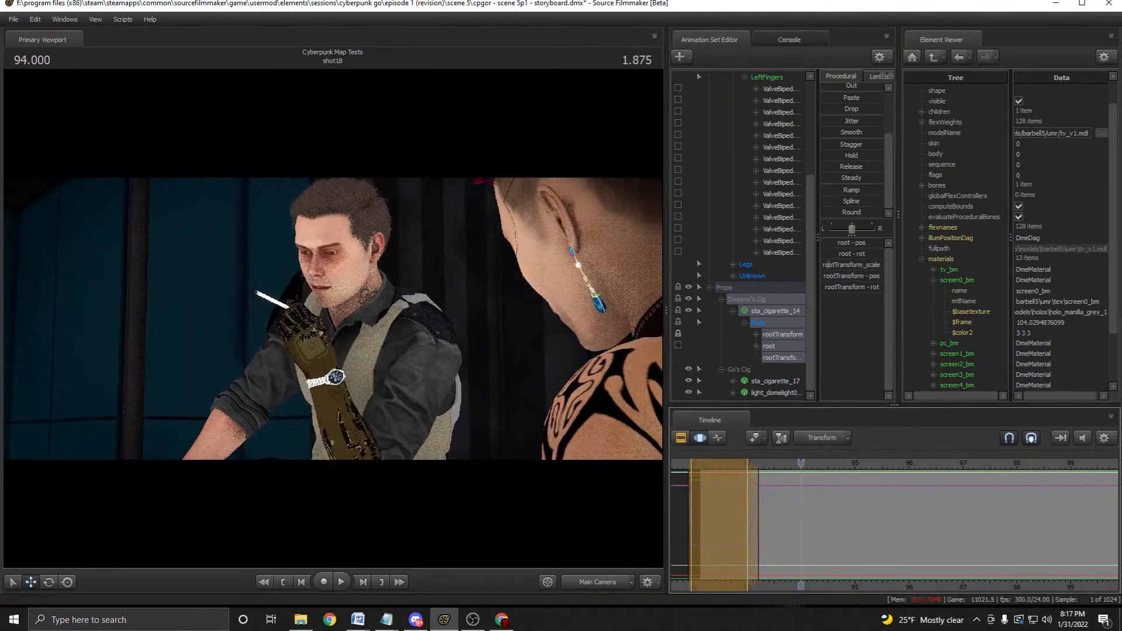
key(space)
key(space)
Apply the Round preset to the cigarette's motion over short time selections around 93.0 and 93.2 seconds.
scroll(750, 526, up, 4)
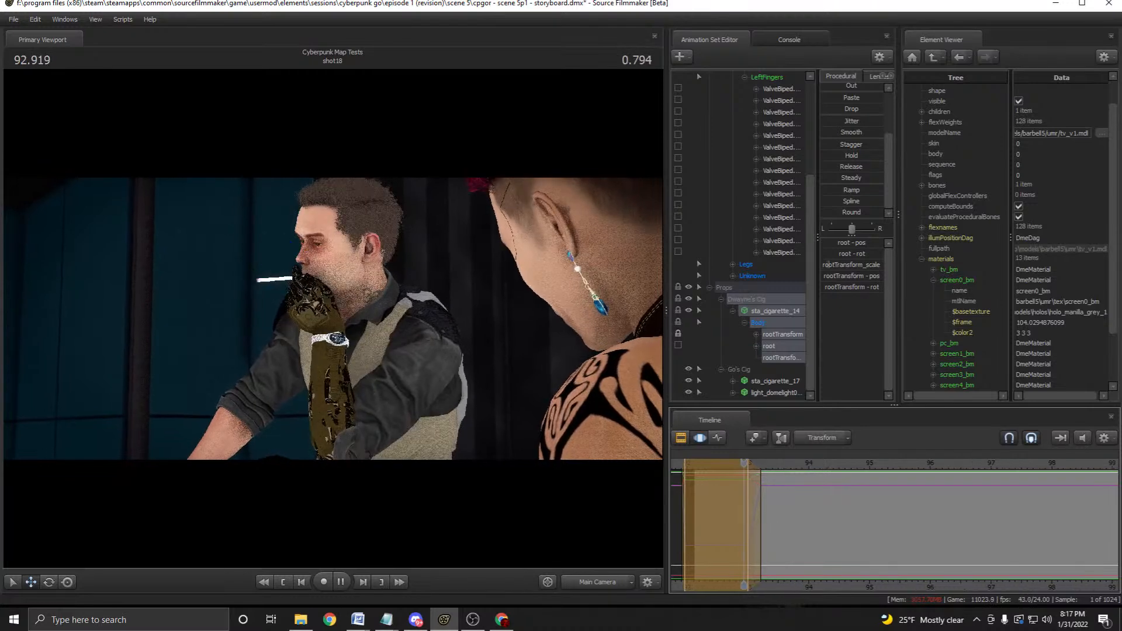
key(space)
drag(826, 526, 741, 526)
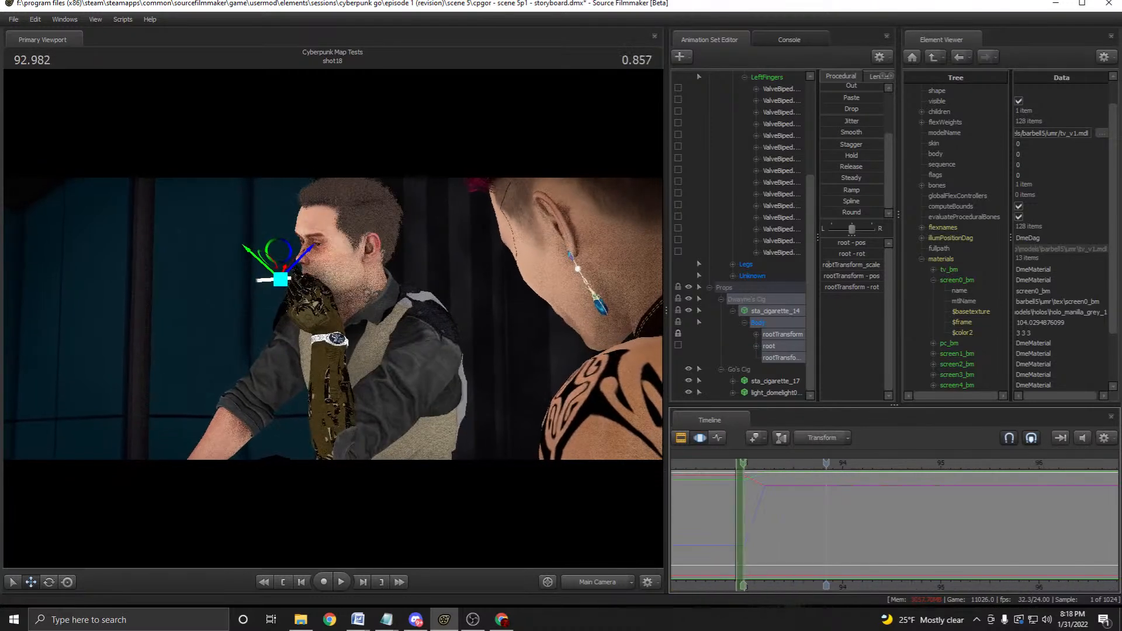
shift+scroll(745, 526, up, 4)
double_click(851, 212)
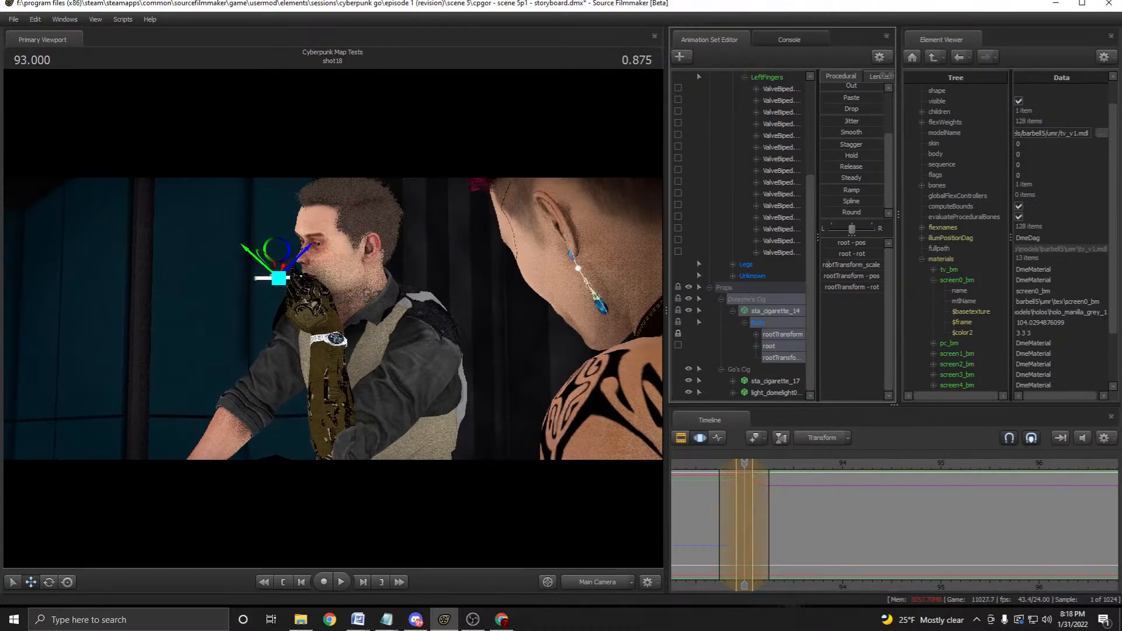
drag(777, 525, 765, 526)
shift+scroll(764, 526, up, 4)
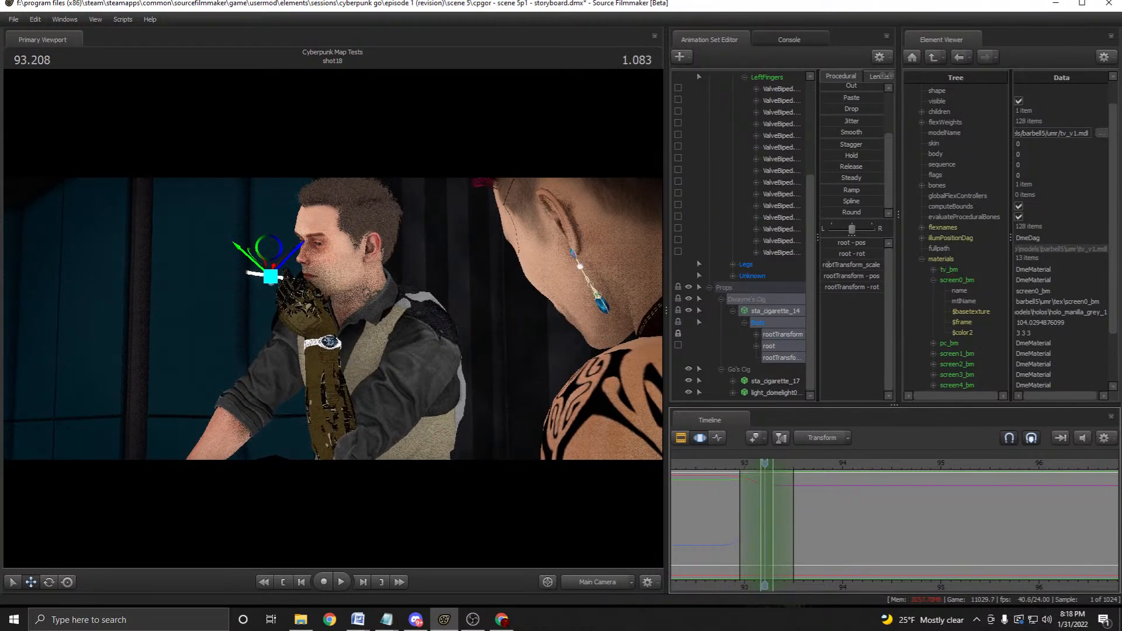
drag(842, 212, 856, 213)
Inspect the cigarette's motion around 93 to 94 seconds through the Work Camera.
key(space)
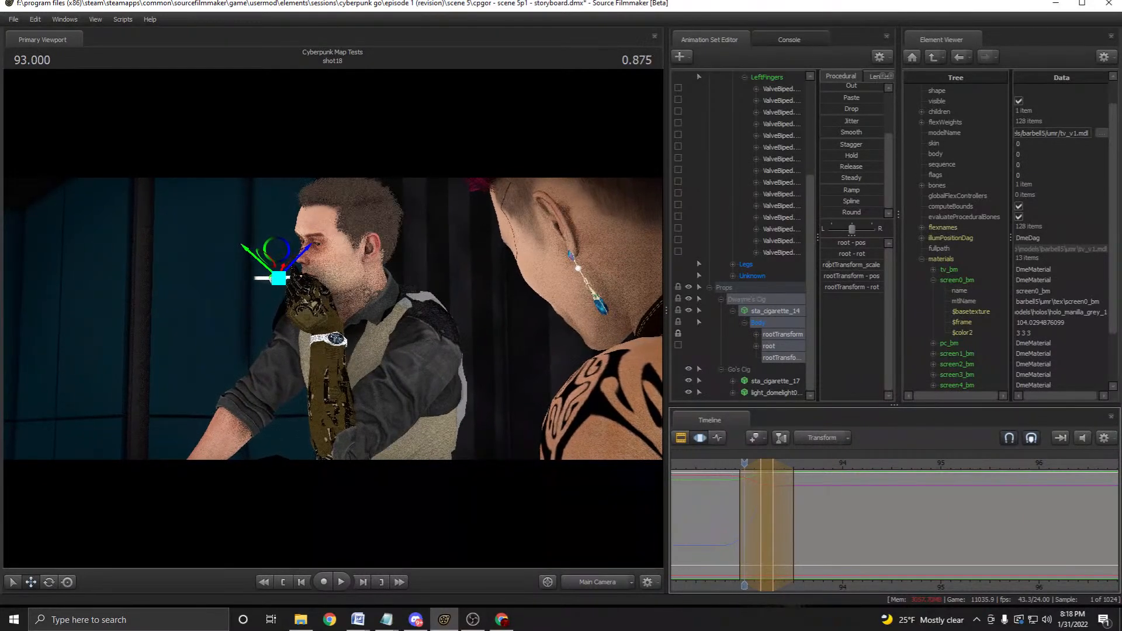
mouse_move(768, 463)
mouse_down()
mouse_move(735, 464)
mouse_move(797, 463)
mouse_move(728, 464)
mouse_up()
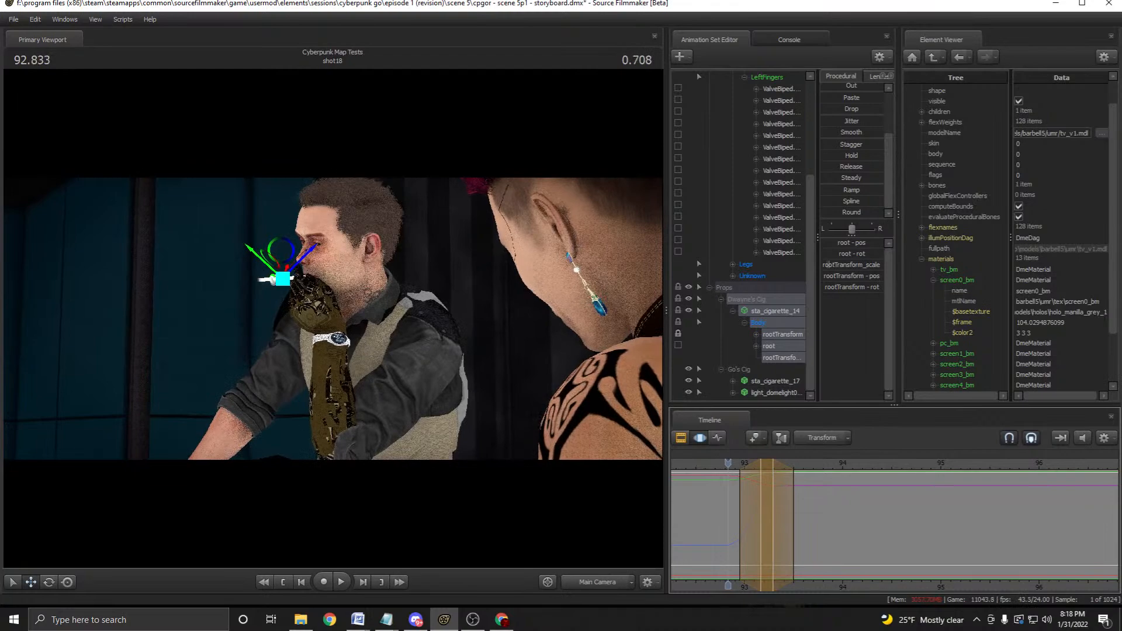
click(597, 582)
key(space)
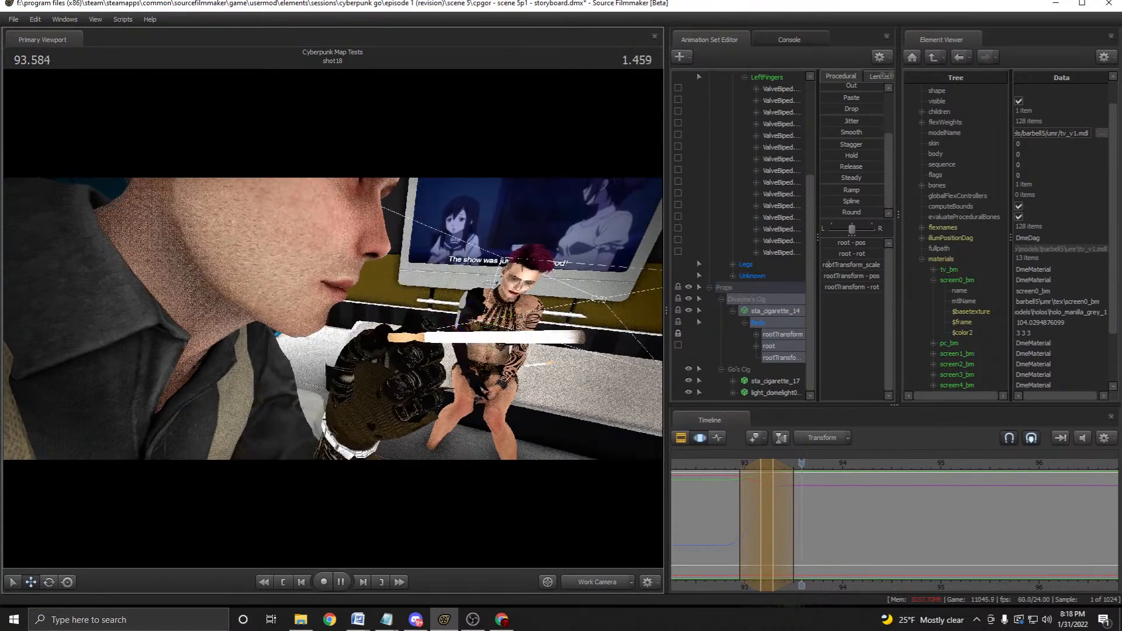
mouse_move(801, 463)
mouse_down()
mouse_move(699, 464)
mouse_move(802, 464)
mouse_up()
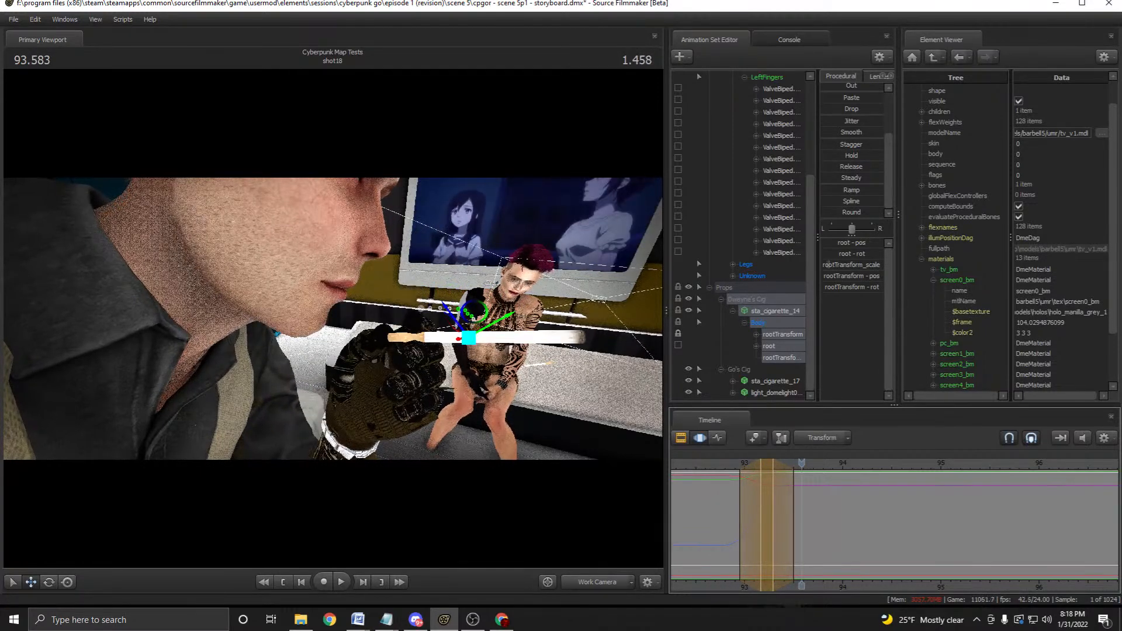
scroll(802, 464, down, 3)
drag(801, 464, 752, 463)
key(space)
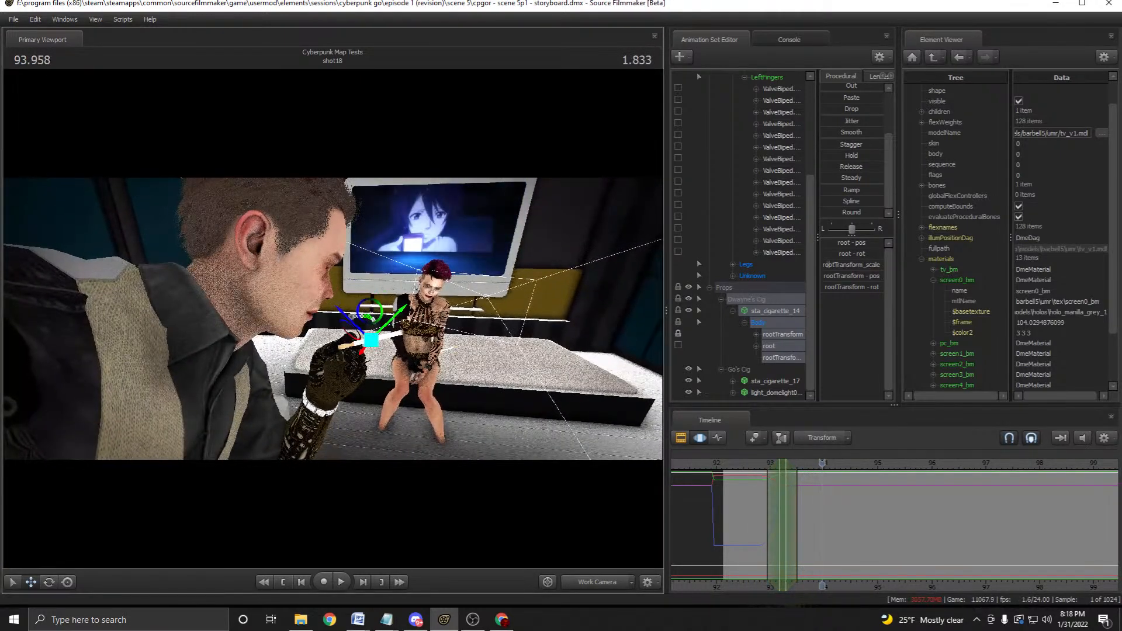
Play back shot18 through the Main Camera to review the cigarette movement.
key(space)
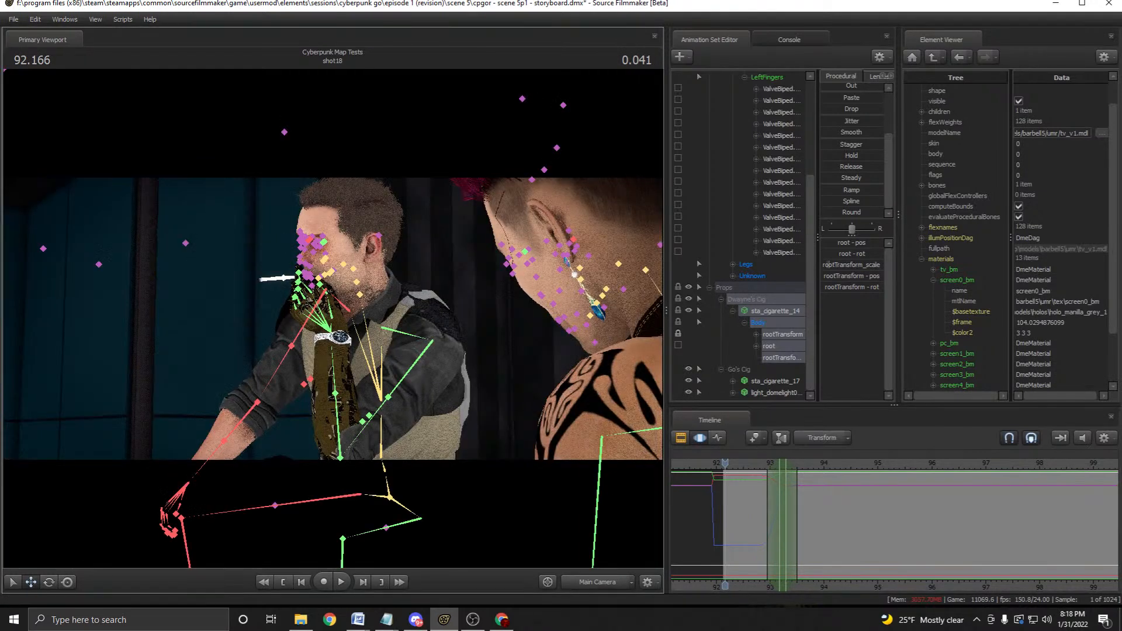
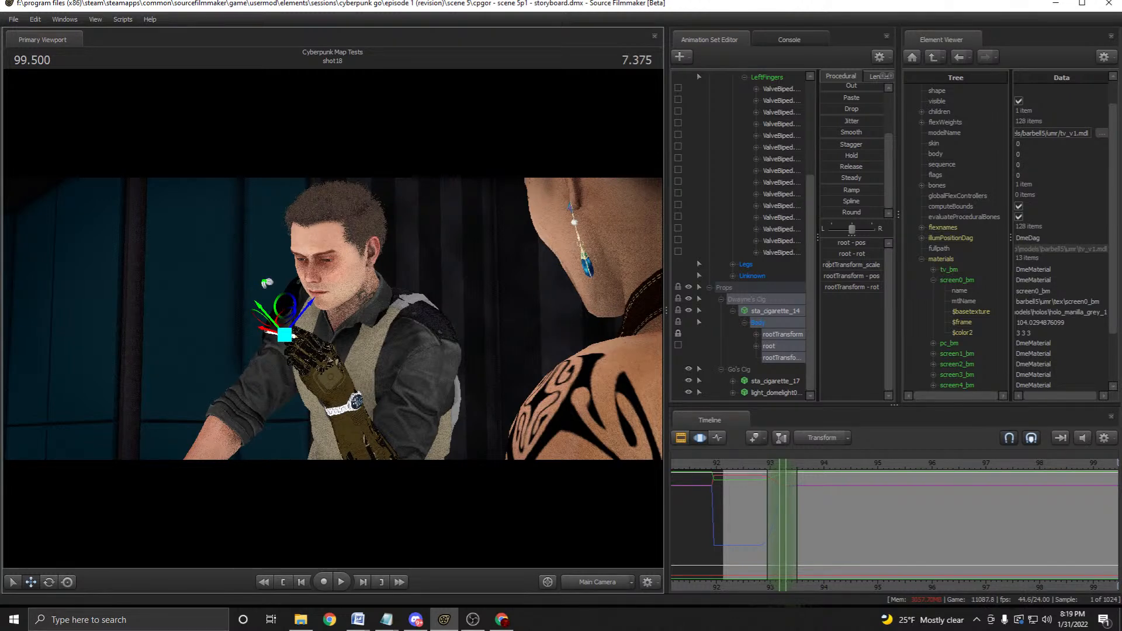
scroll(741, 467, down, 1)
drag(730, 464, 726, 463)
click(340, 582)
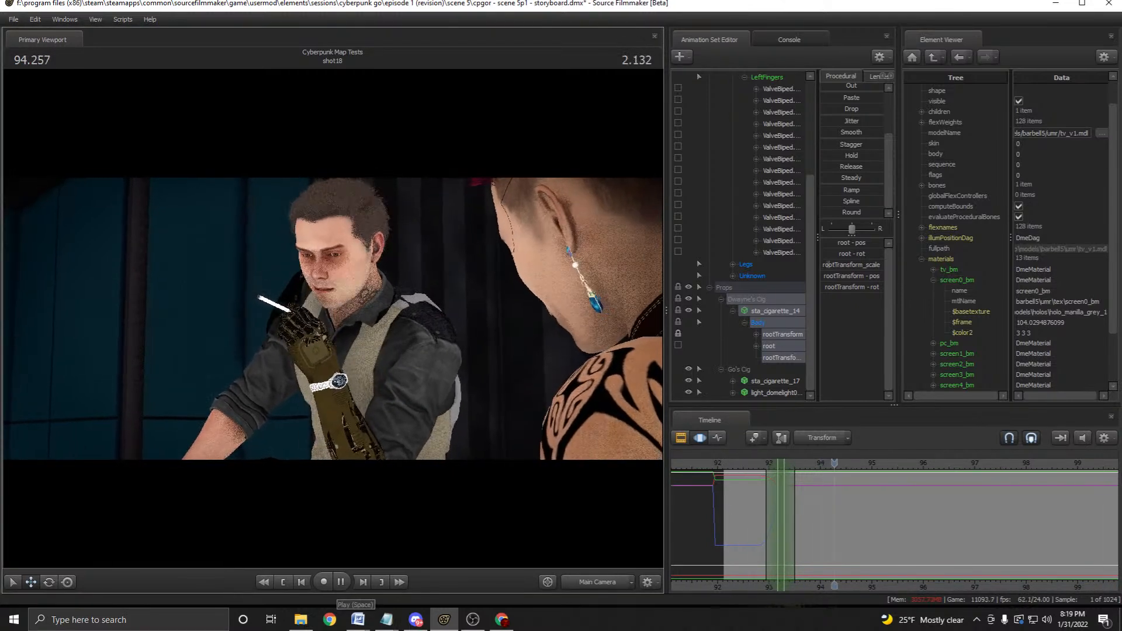
click(340, 582)
Collapse the Dwayne - Mocap, Go's Cig and Dwayne's Cig entries in the animation set list and save the session.
click(721, 147)
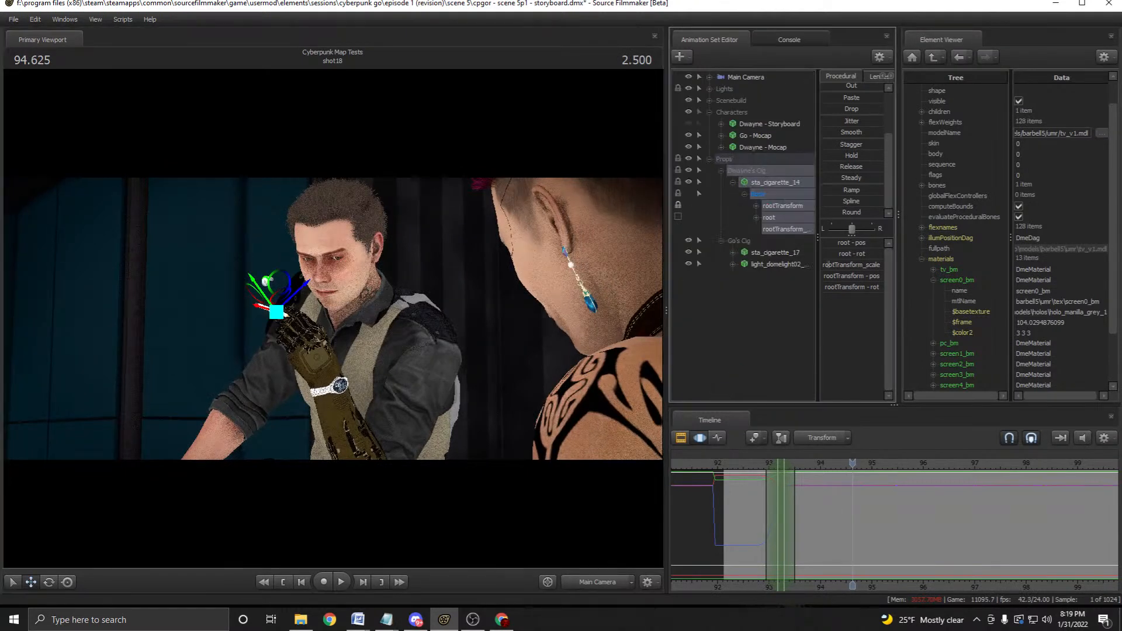
click(721, 241)
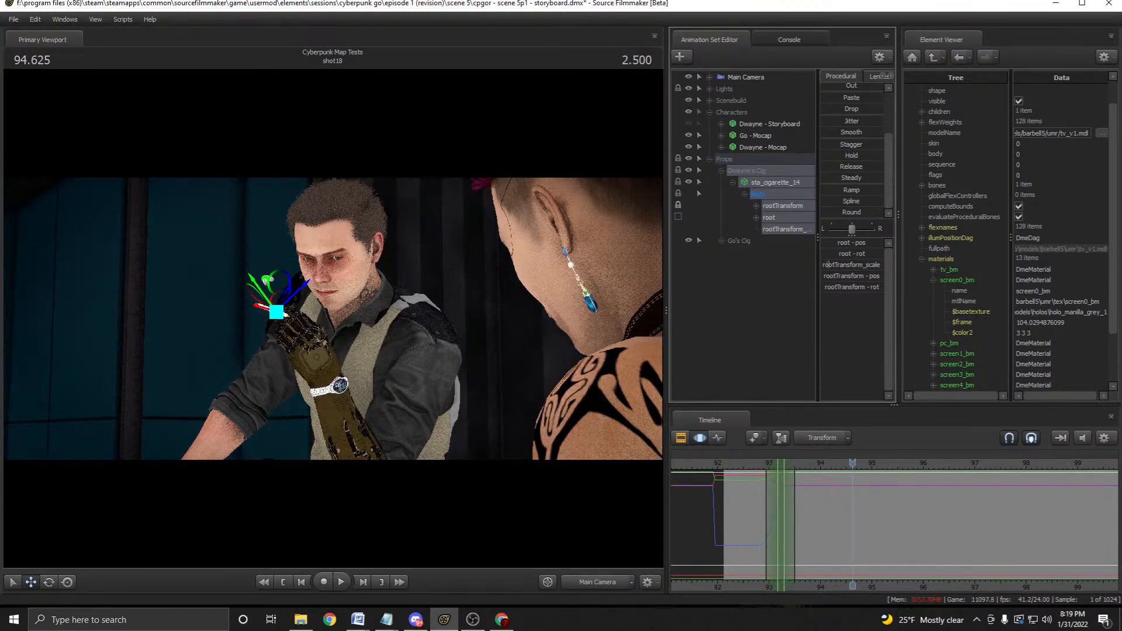
click(721, 171)
key(ctrl+s)
Play back shot18 from its start to its end, reviewing the hand and cigarette animation and the cut to shot19.
drag(852, 463, 721, 463)
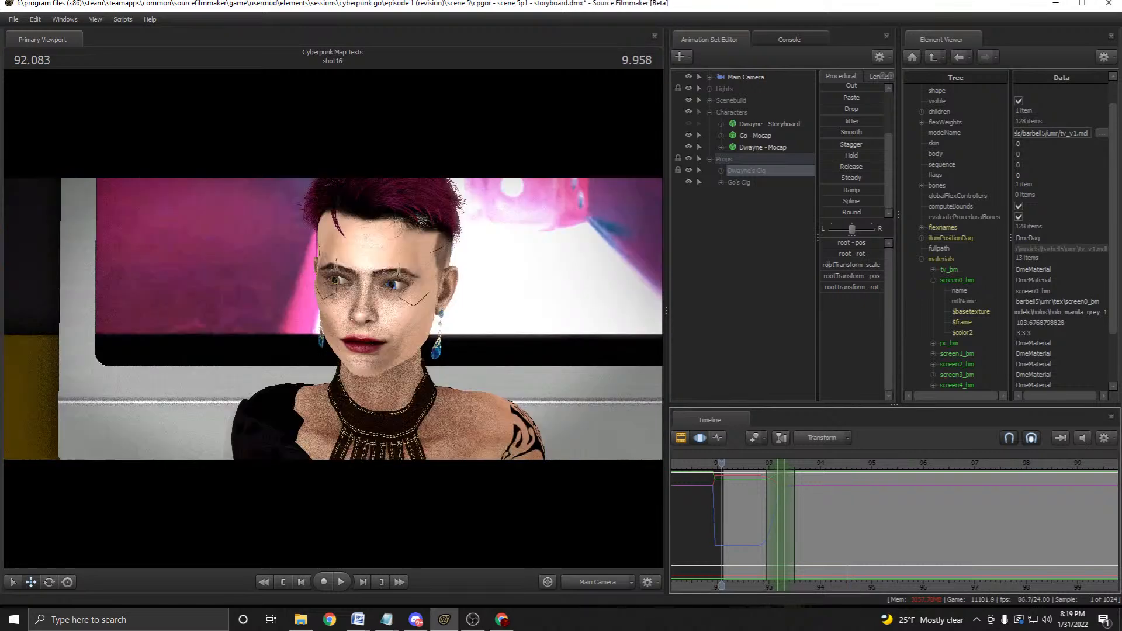
click(341, 582)
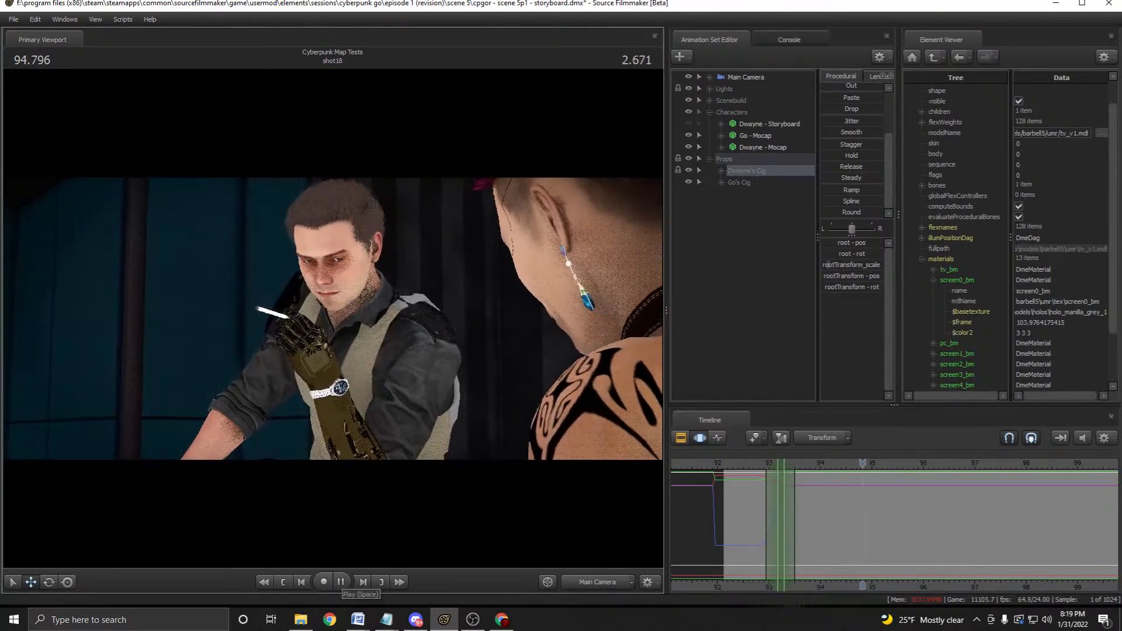
click(340, 582)
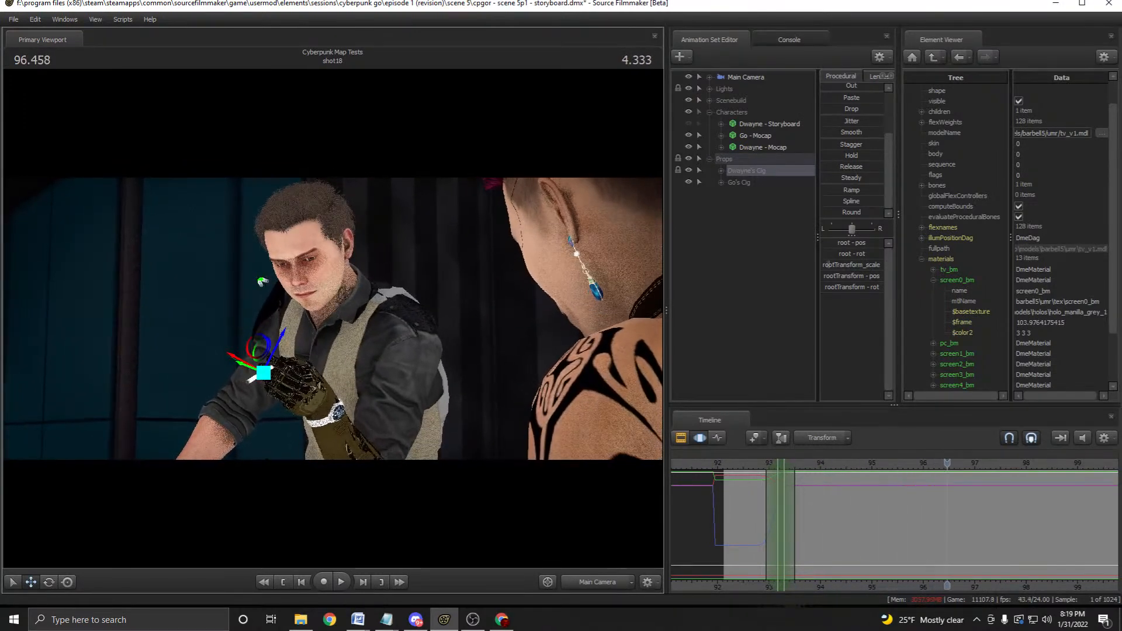
key(f)
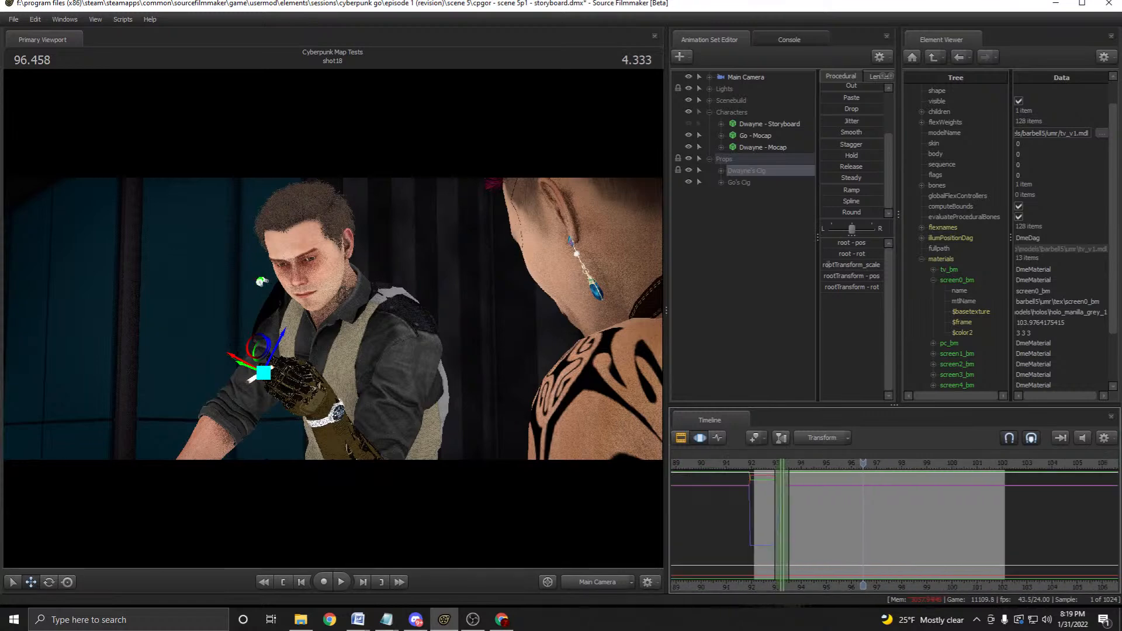
key(space)
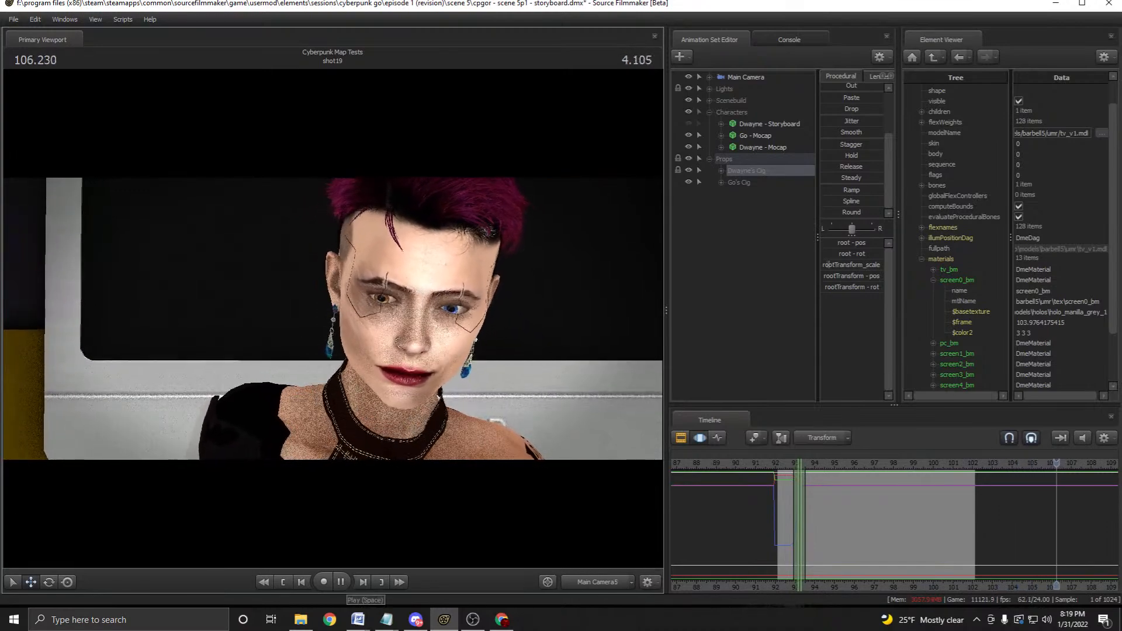
key(space)
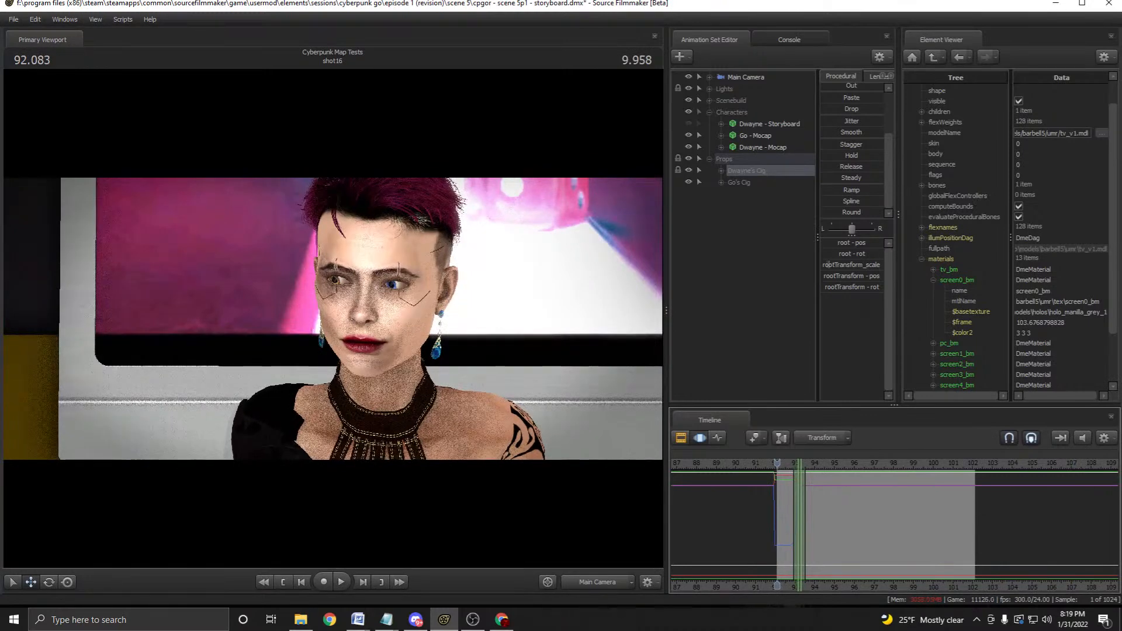
click(341, 582)
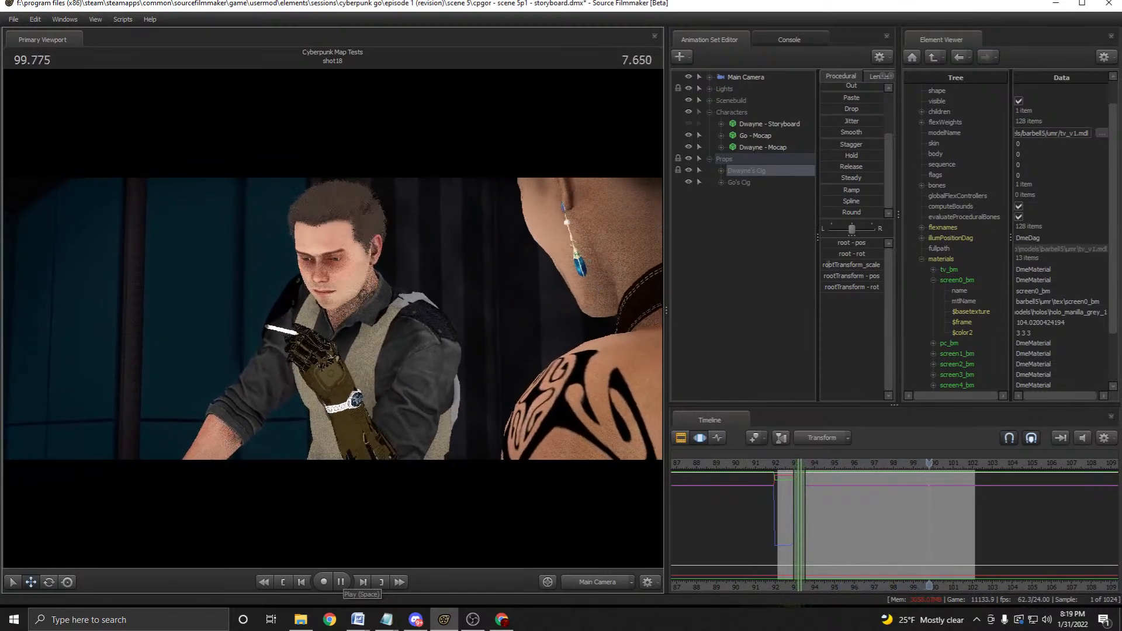
click(341, 582)
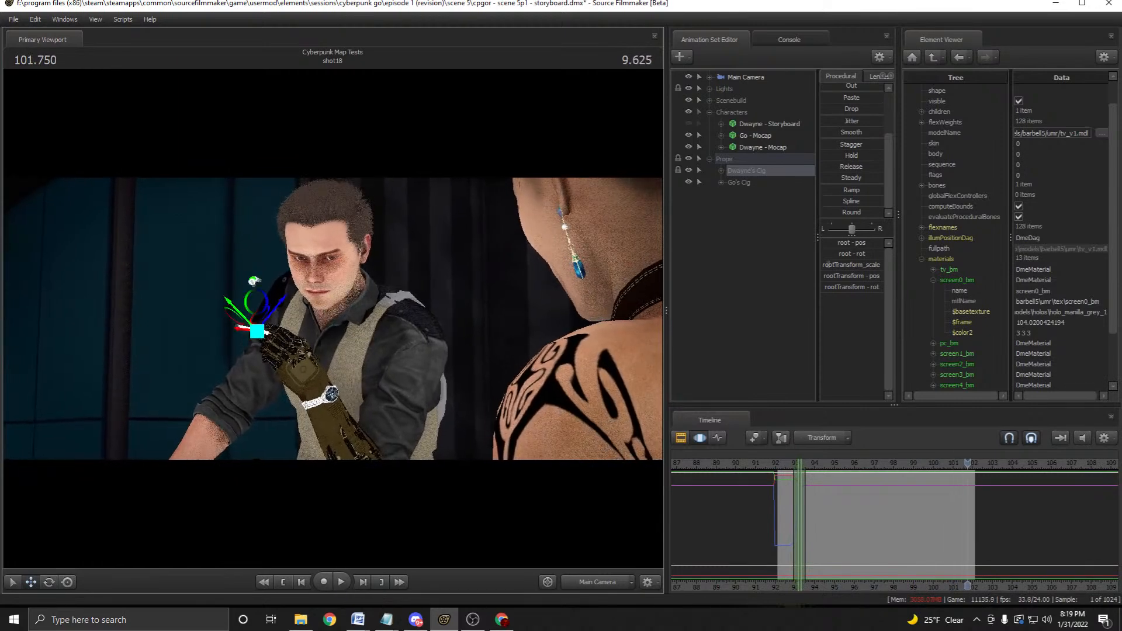
key(space)
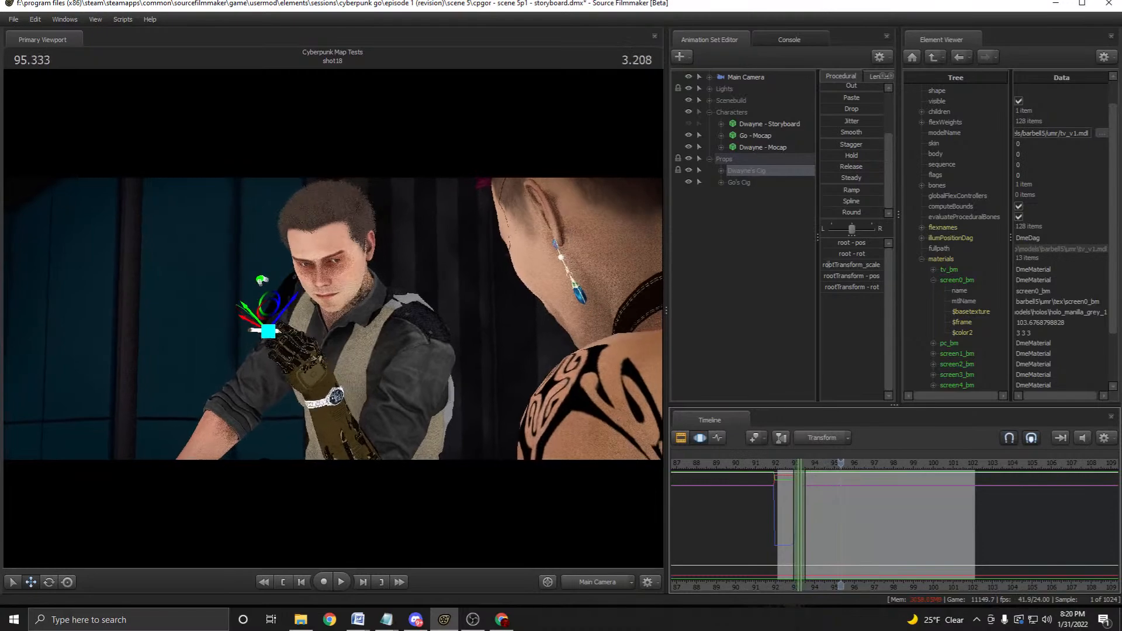
Turn on lighting in the viewport and play back shot18 in the Clip Editor.
right_click(474, 363)
key(Escape)
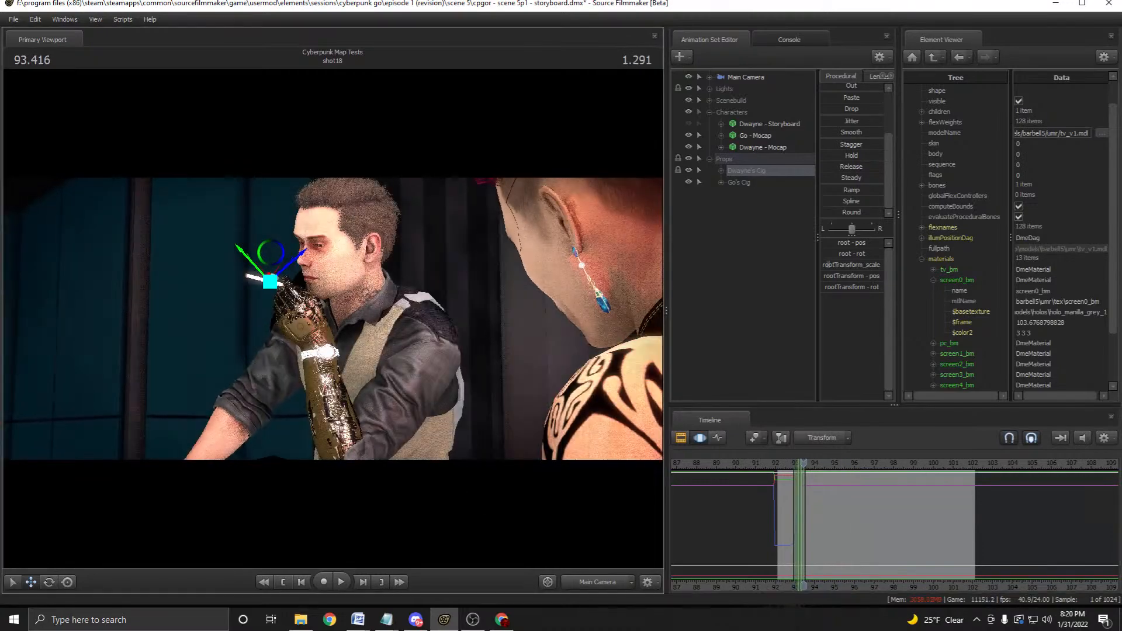
key(F2)
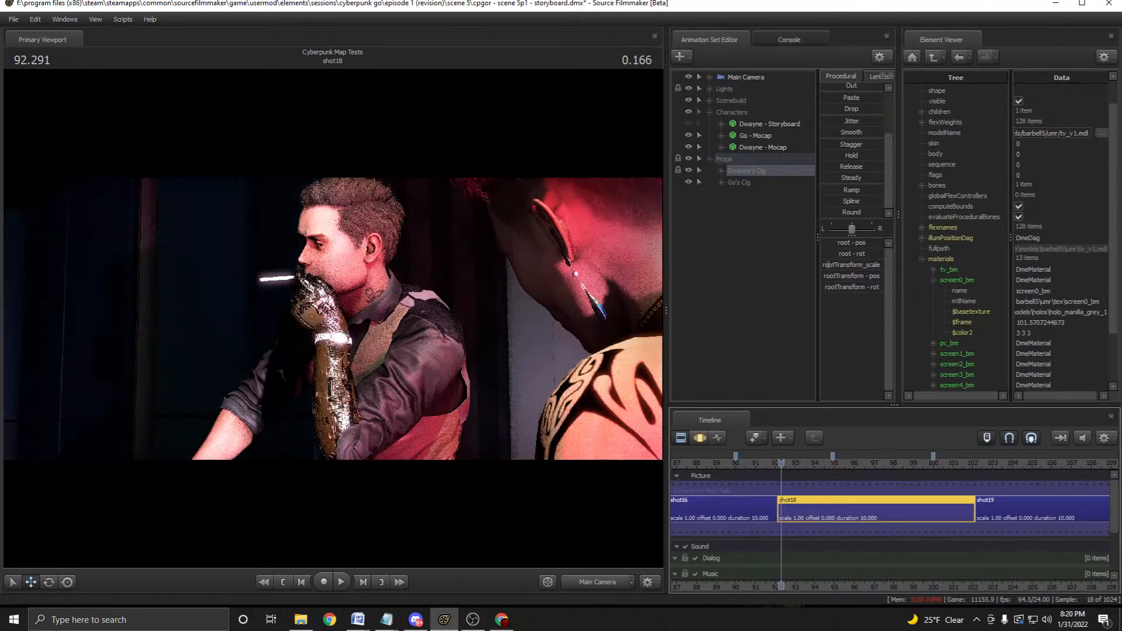
click(341, 582)
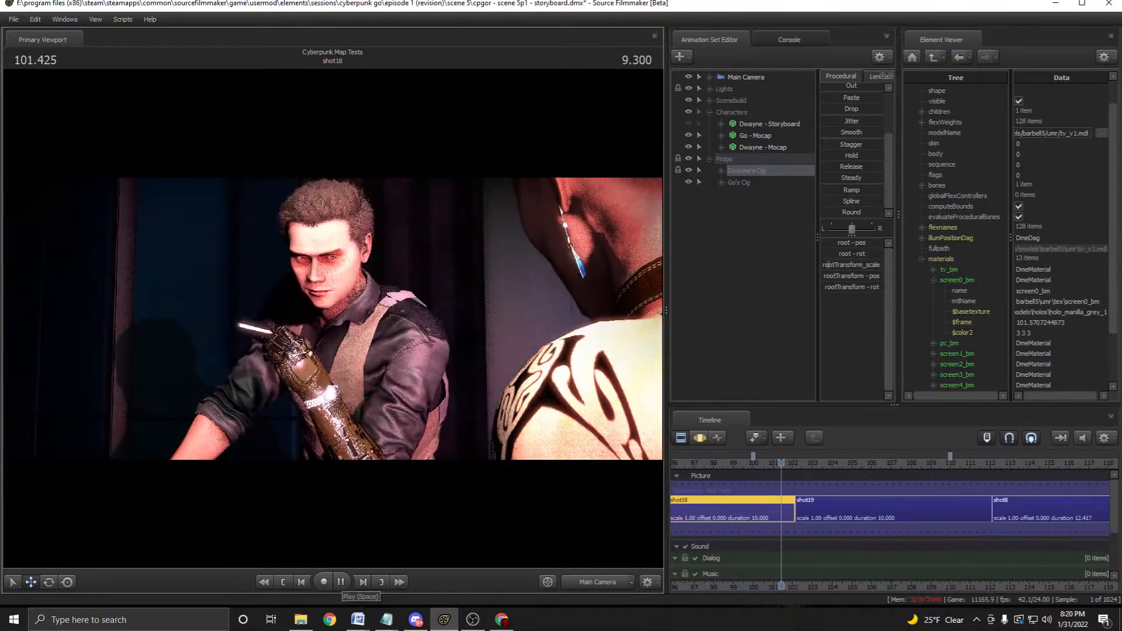
click(341, 581)
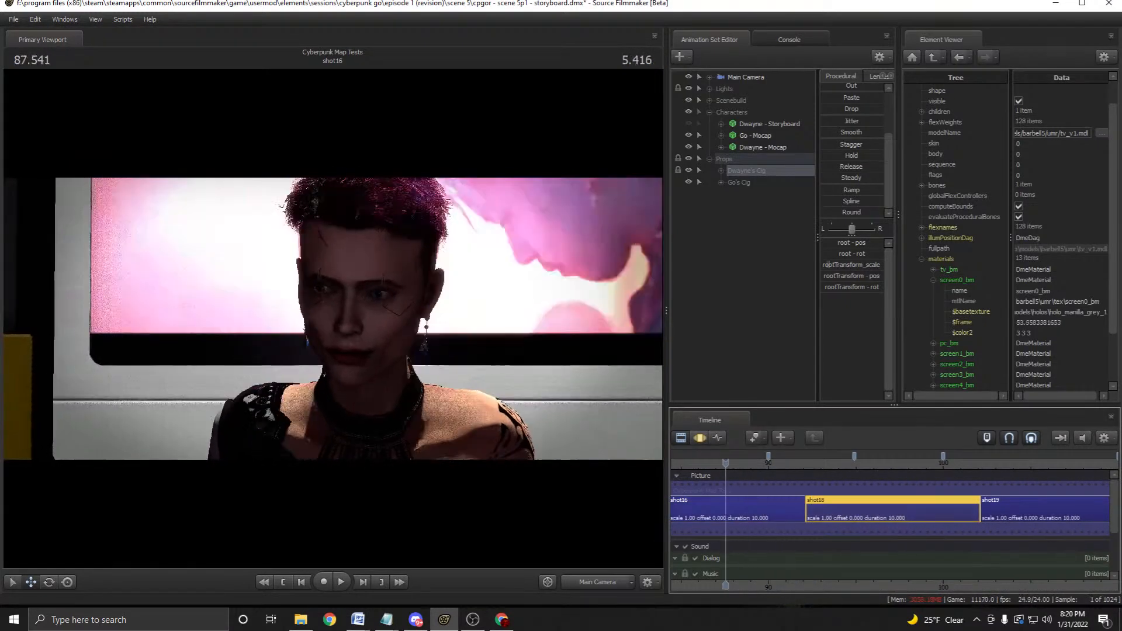
Select shot16 near its start and open it in the Motion Editor.
drag(696, 464, 694, 464)
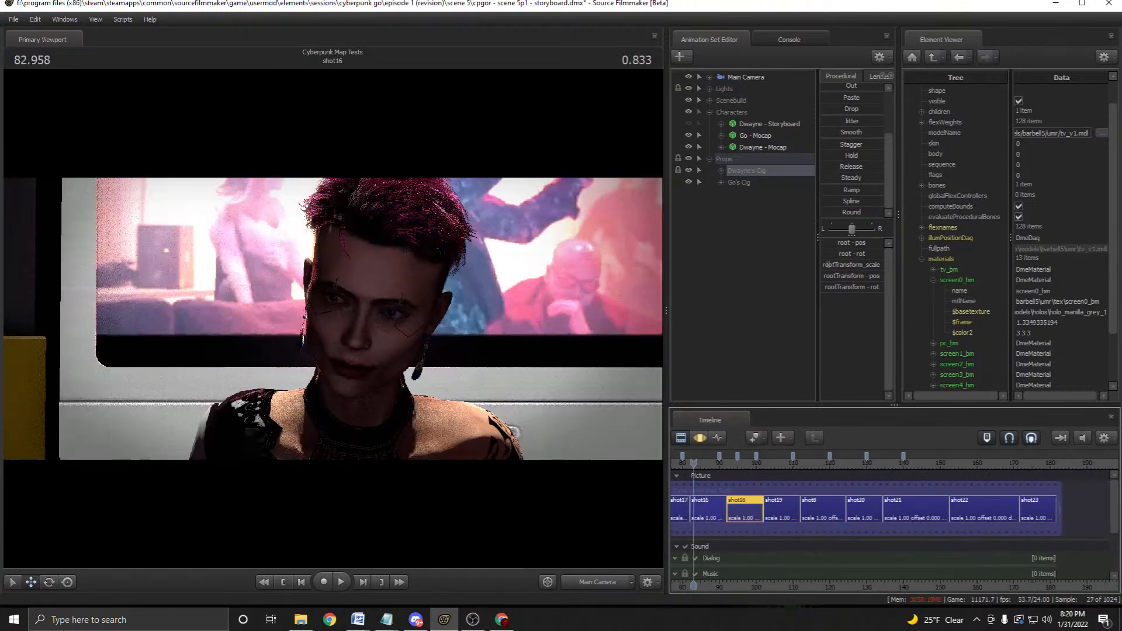
click(708, 509)
key(F3)
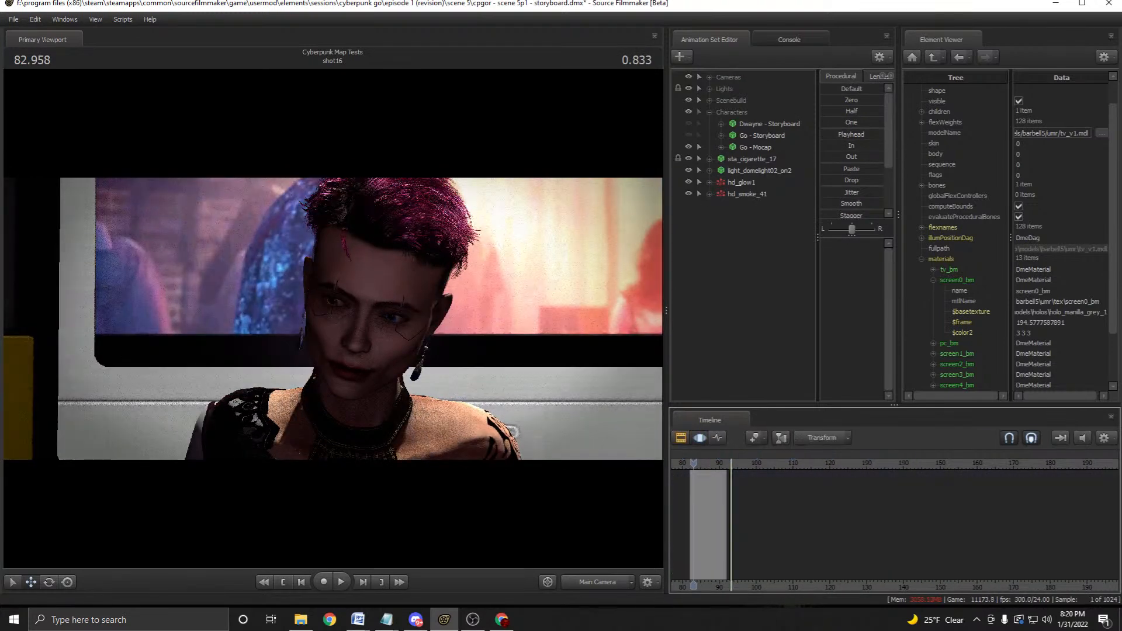
Copy the hd_glow1 and hd_smoke_41 particle animation sets from shot16.
click(741, 182)
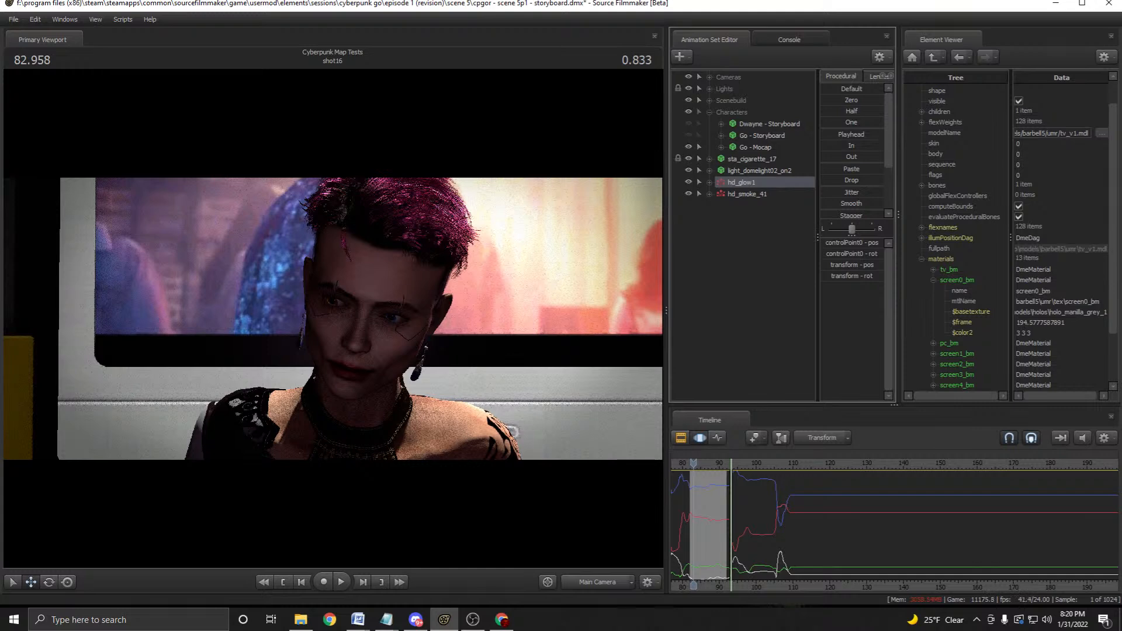
ctrl+click(748, 194)
right_click(753, 195)
click(783, 212)
Paste the copied particle sets into shot18 near 94.541 seconds, view through the Work Camera, and select both hd_glow1 and hd_smoke_41.
key(F2)
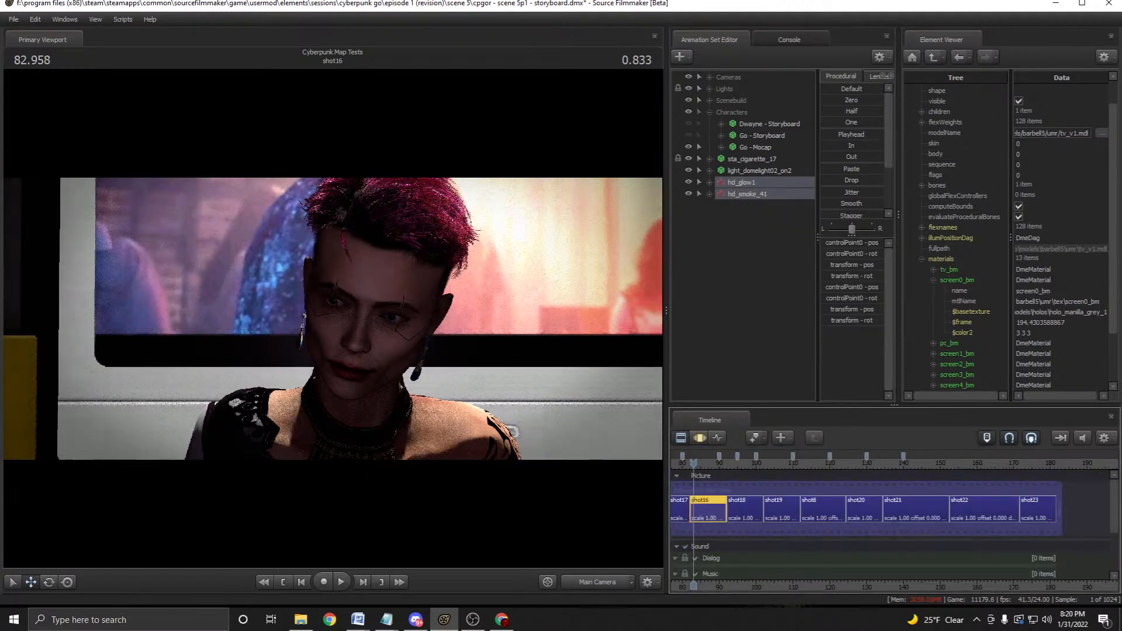
drag(694, 463, 737, 463)
scroll(736, 465, up, 2)
click(746, 507)
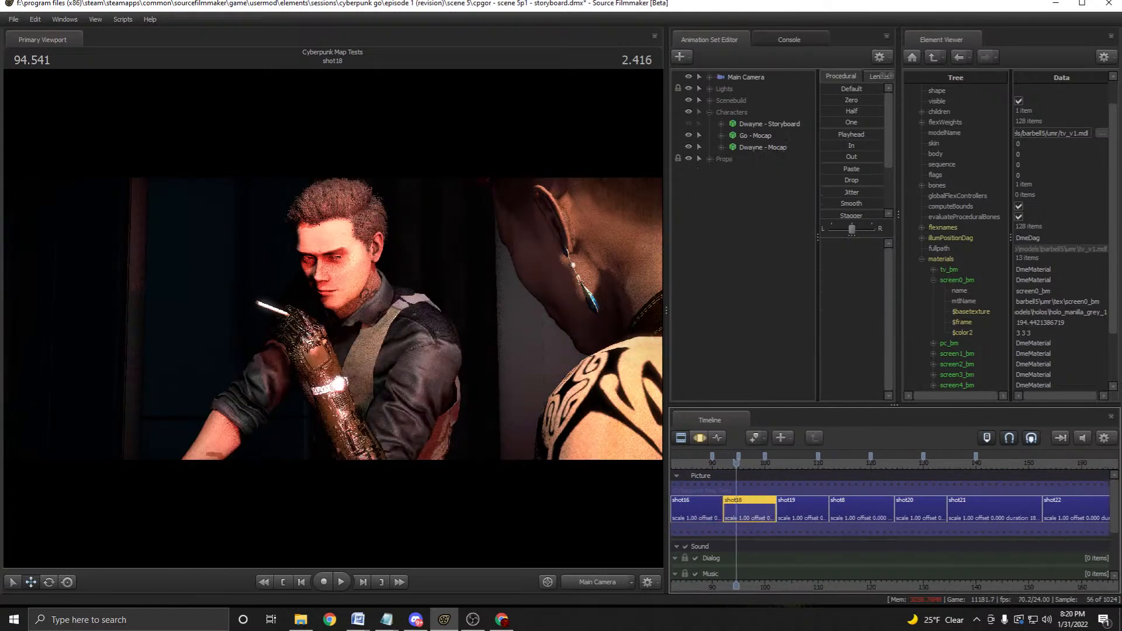
click(597, 582)
right_click(741, 201)
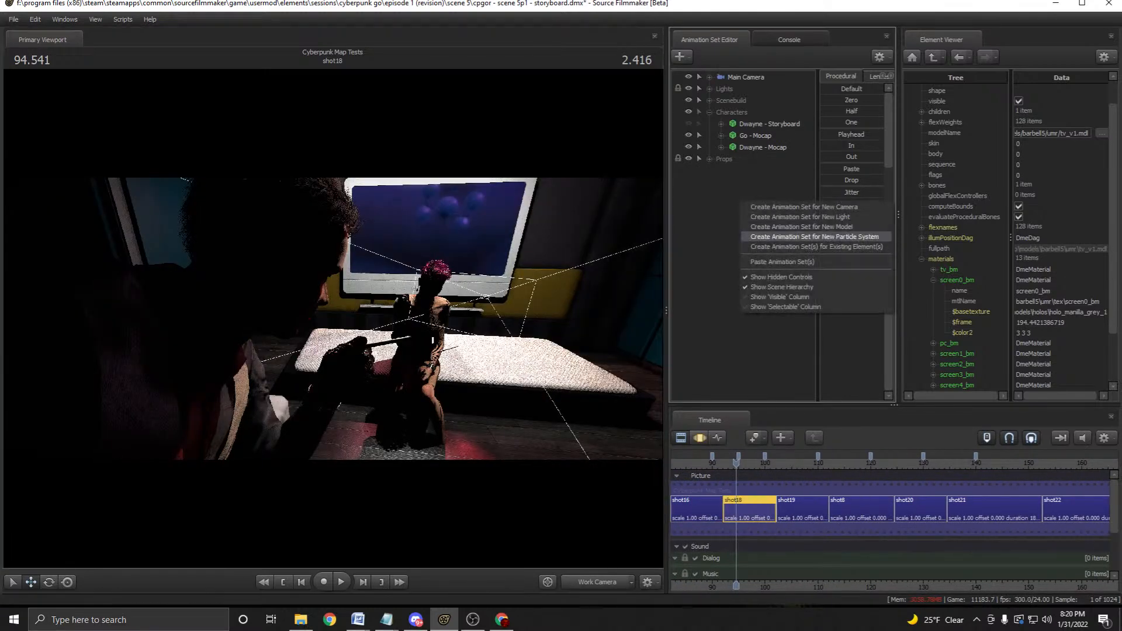
click(777, 261)
ctrl+click(747, 182)
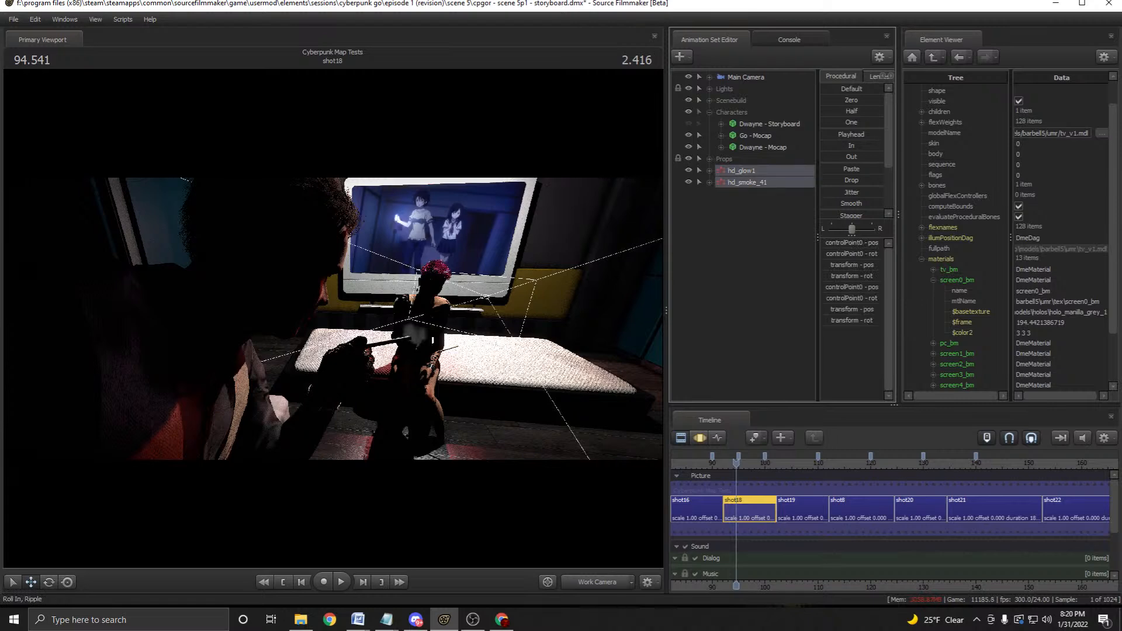
Select all time in the Motion Editor and apply the Playhead preset to hd_glow1 and hd_smoke_41.
click(700, 437)
key(ctrl+a)
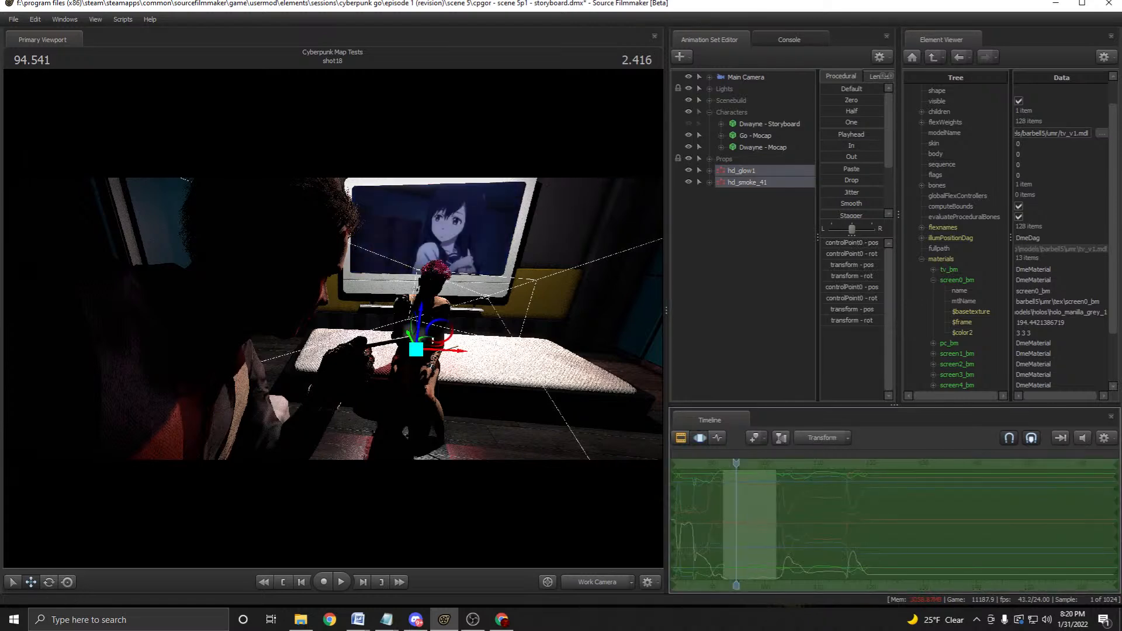
double_click(851, 134)
Move the glow and smoke particles onto the tip of Dwayne's cigarette, and return to the Main Camera in the Clip Editor.
drag(333, 319, 222, 315)
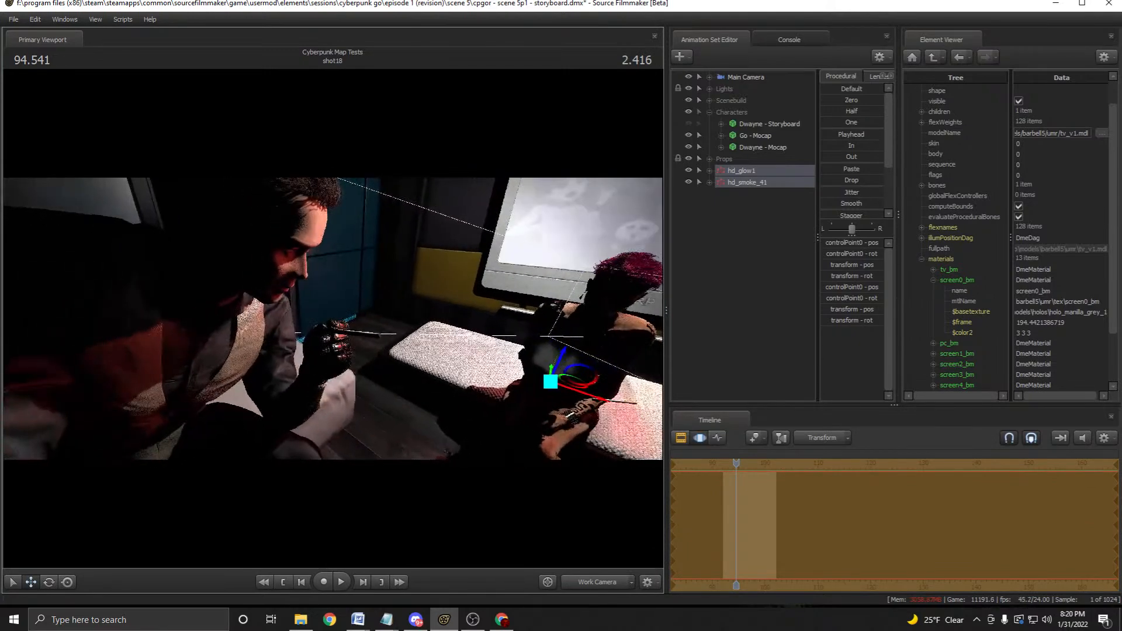
drag(550, 381, 217, 312)
key(w)
drag(469, 405, 295, 379)
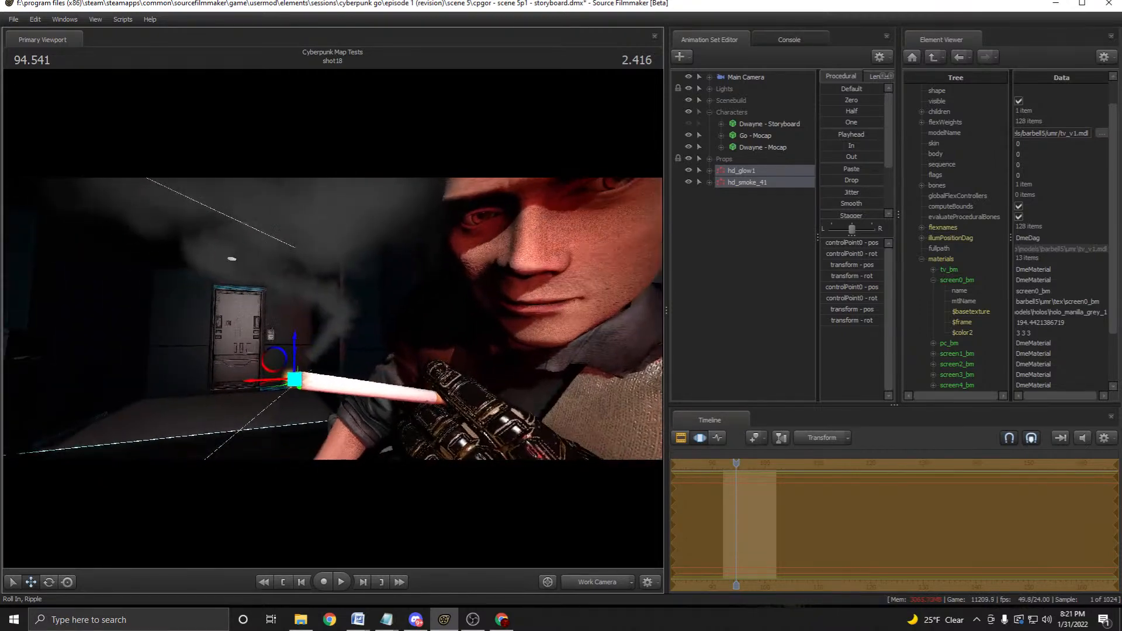
key(w)
key(s)
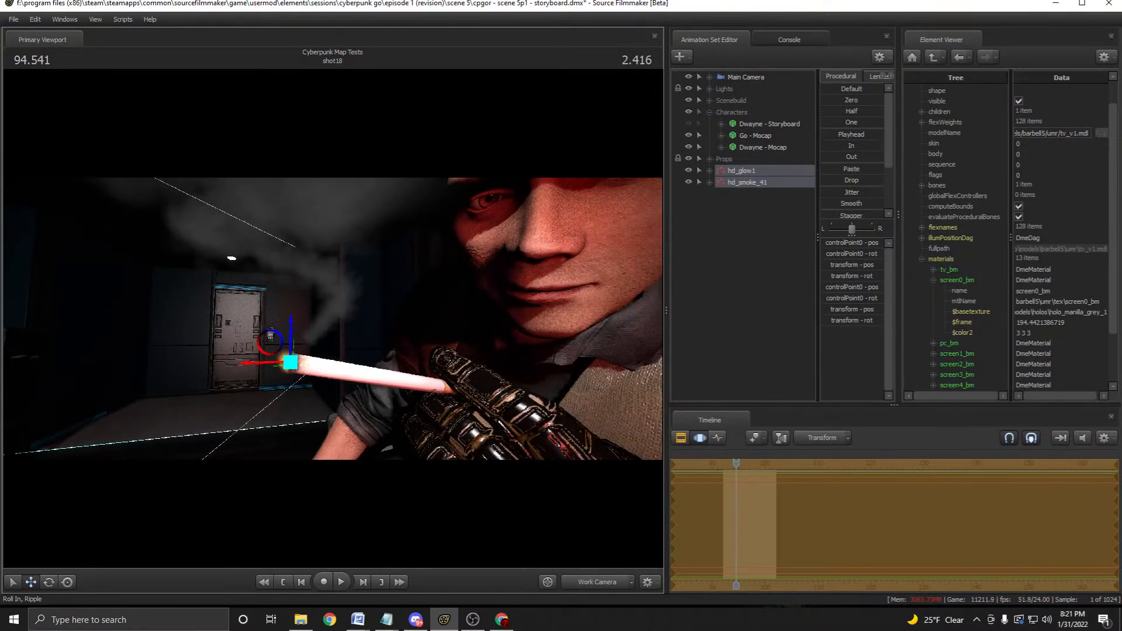
key(F2)
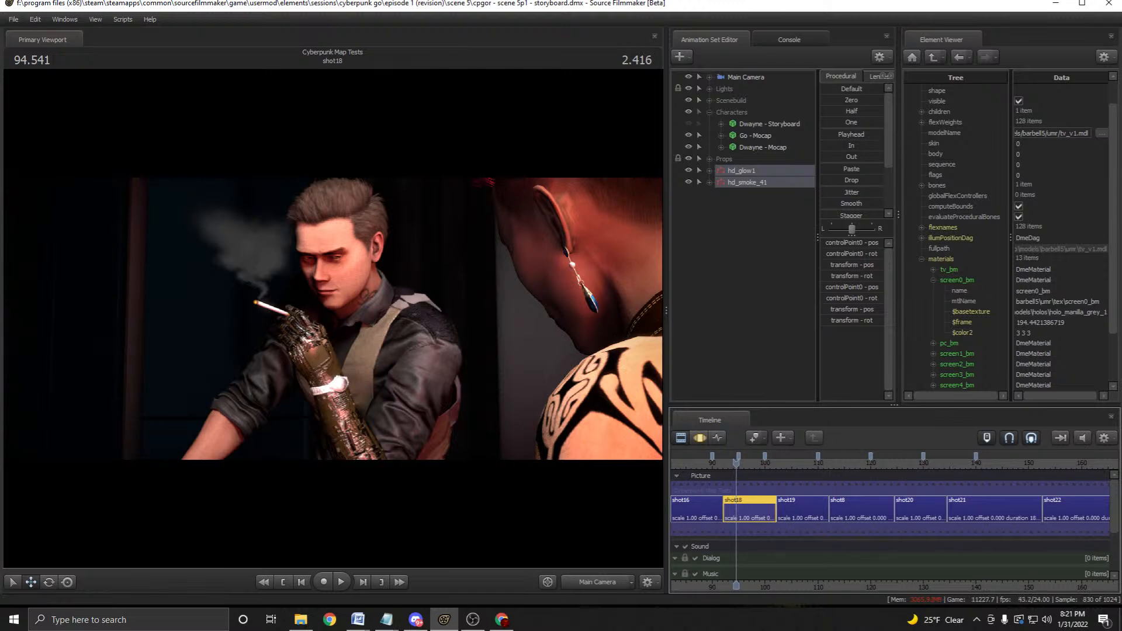
Switch to Discord to check the sfm-central channel and the server list, and return to Source Filmmaker.
mouse_move(416, 619)
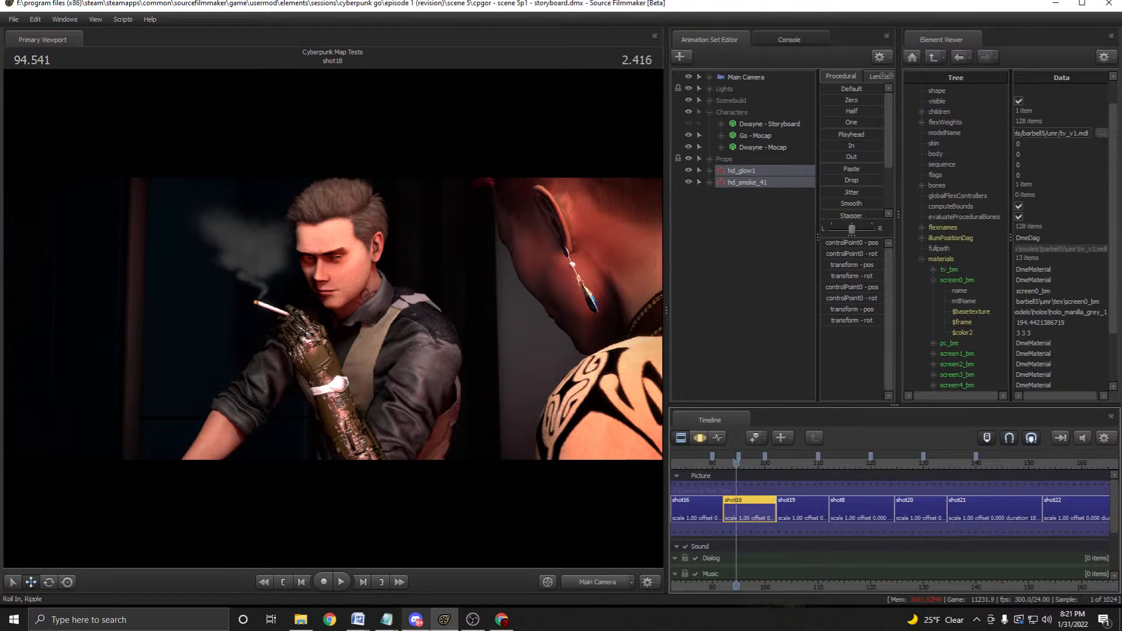
click(416, 619)
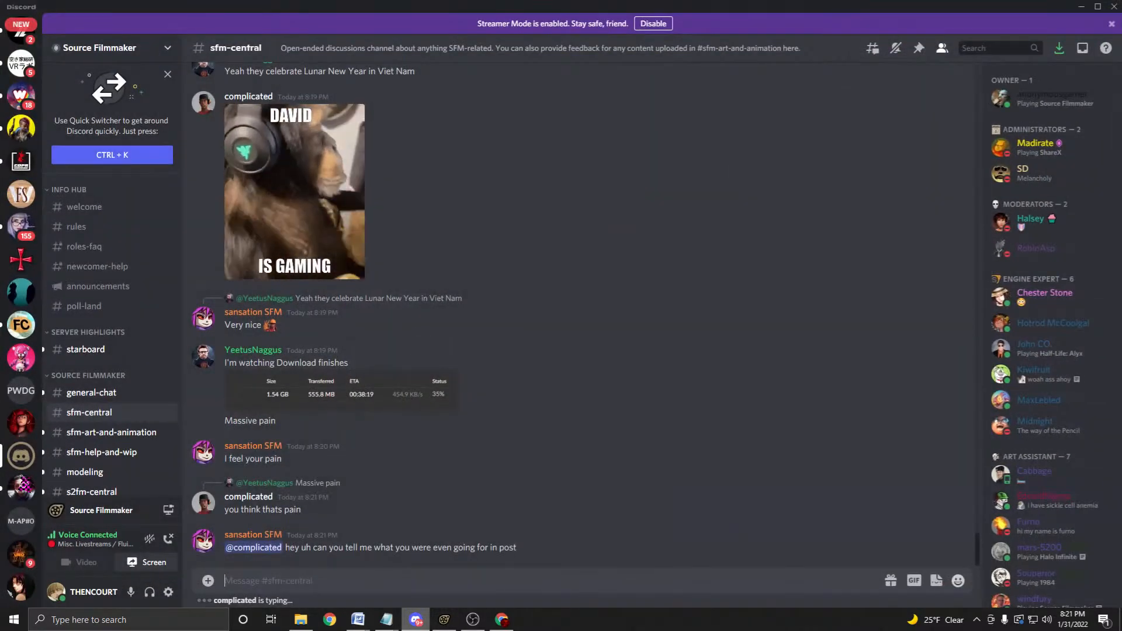
scroll(21, 100, up, 4)
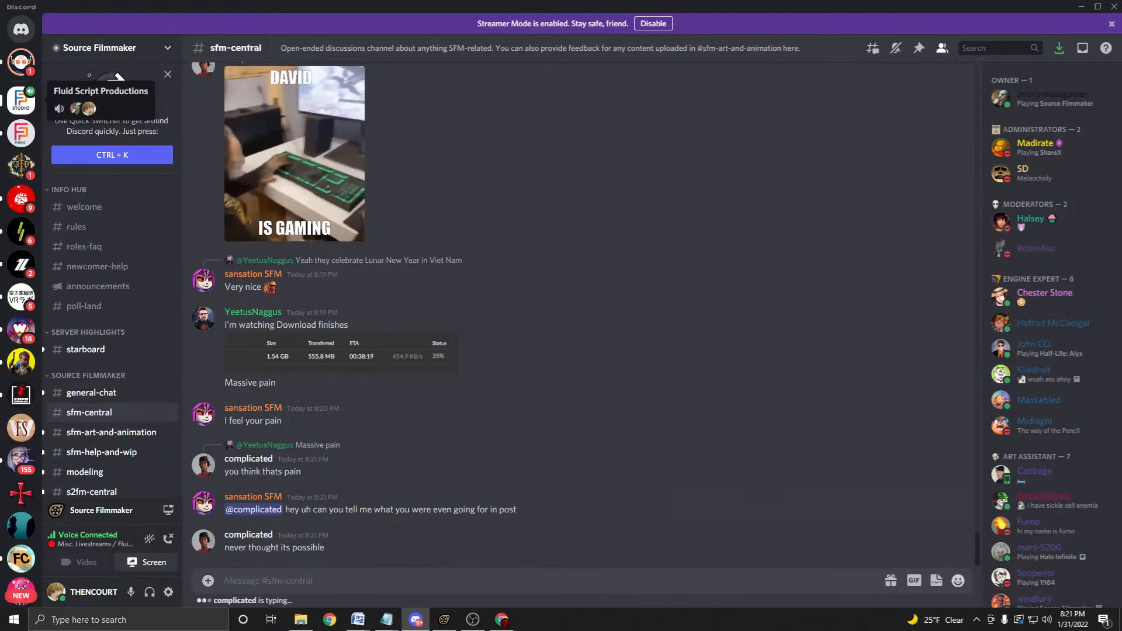
click(444, 619)
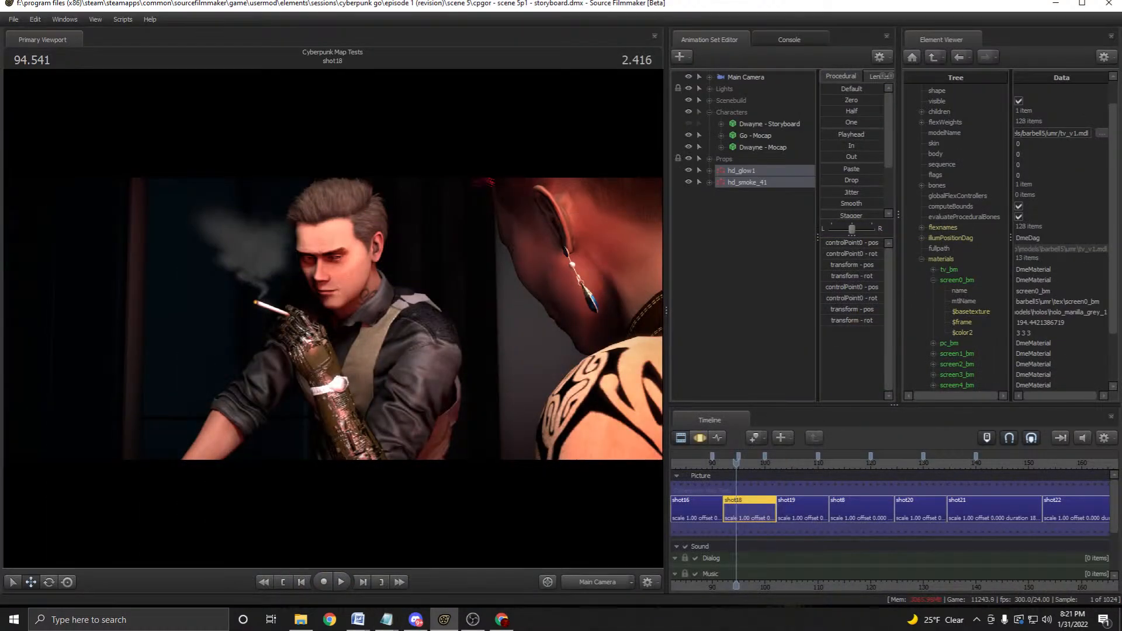
Play back part of shot18 to check the smoke, and step the playhead back to 94.541 seconds.
key(space)
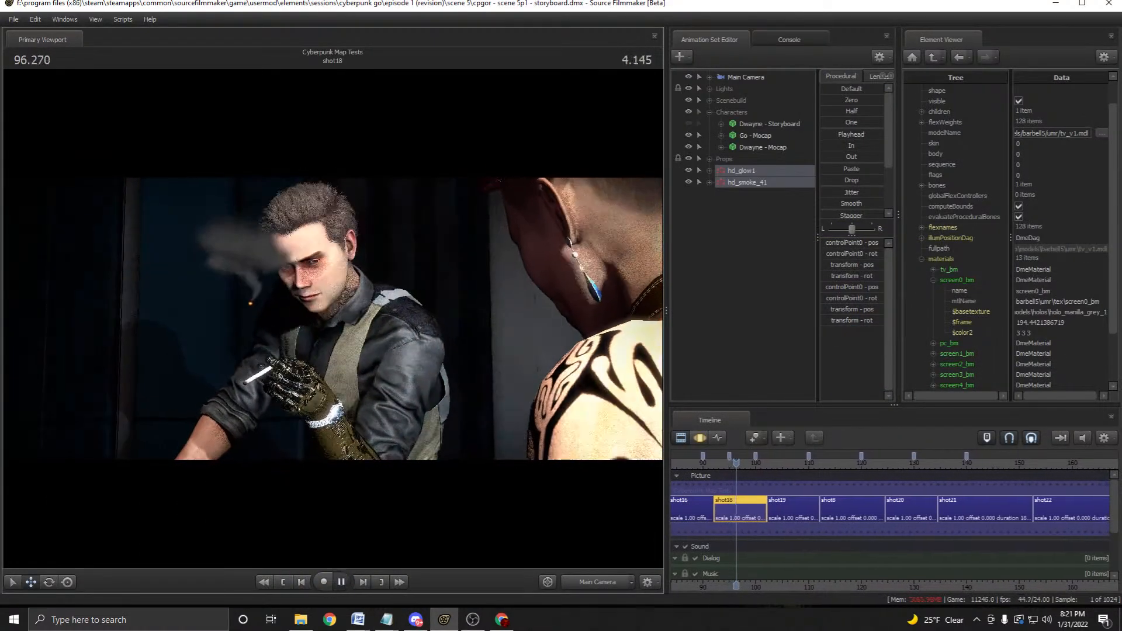
key(space)
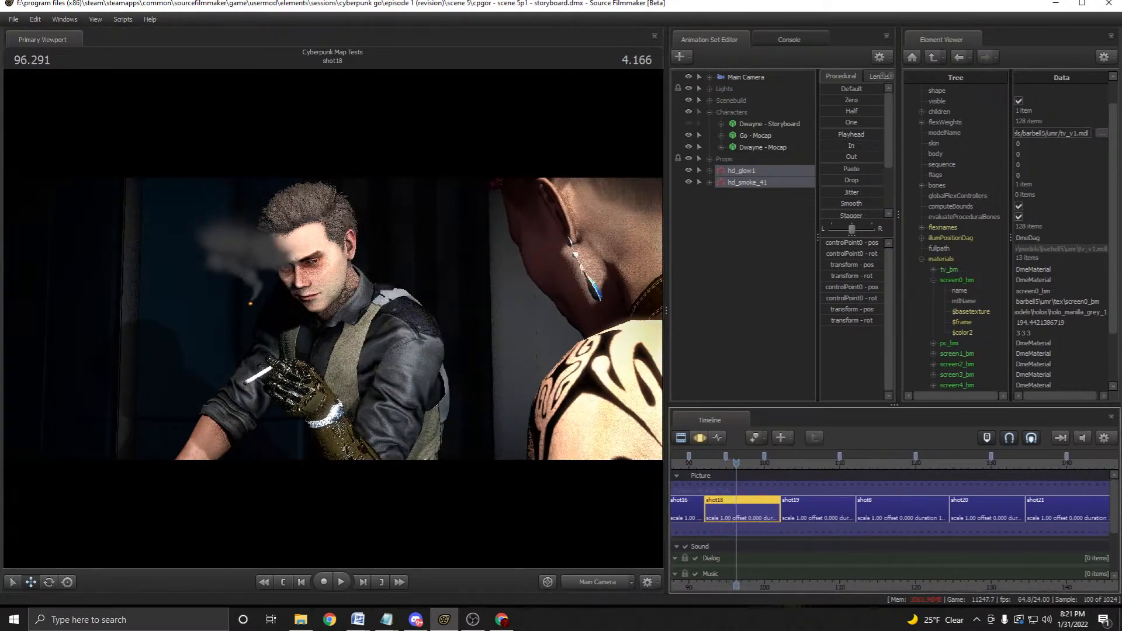
drag(736, 463, 721, 462)
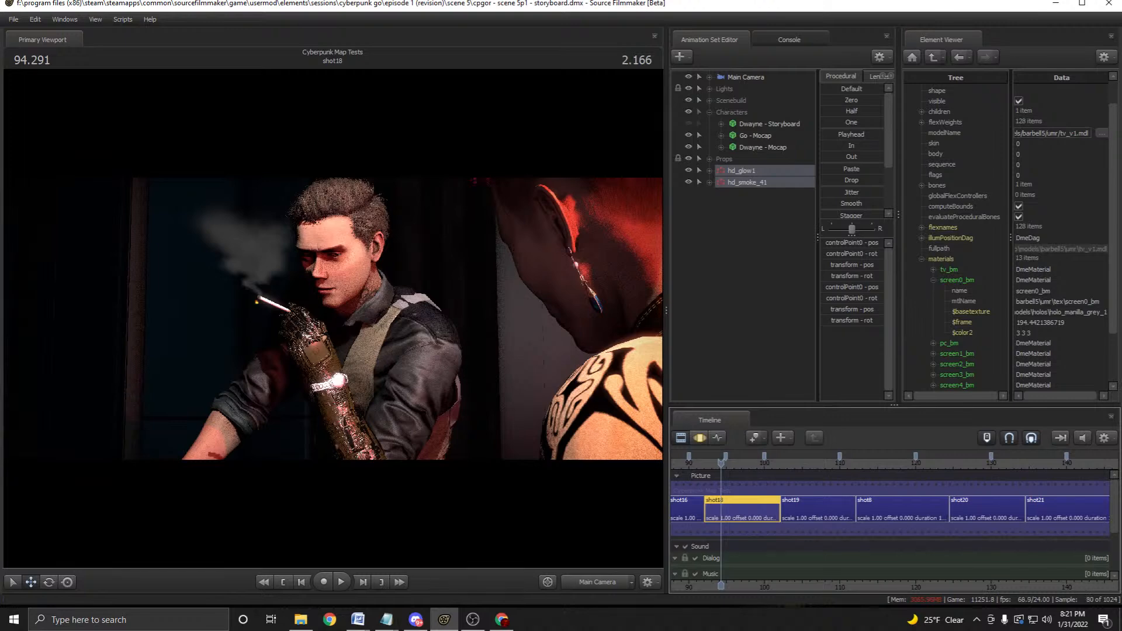
key(Right)
key(Right)
key(Right)
key(Right)
key(Right)
key(Right)
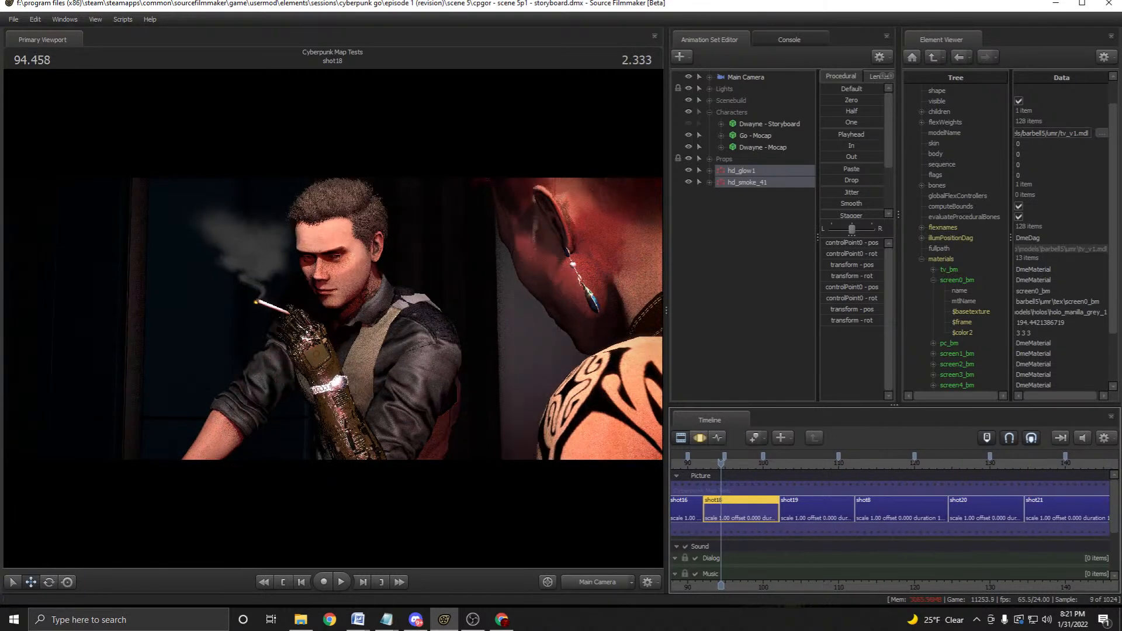
key(Right)
key(Left)
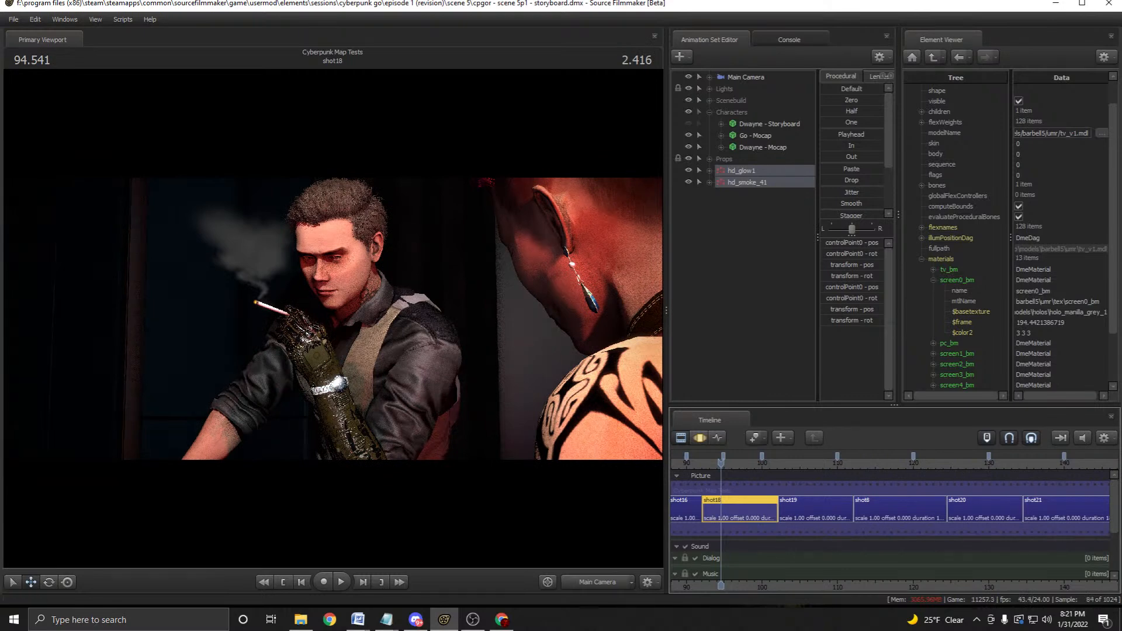
Zoom the timeline in on shot18, open it in the Motion Editor, and save the session.
scroll(891, 508, up, 7)
key(F2)
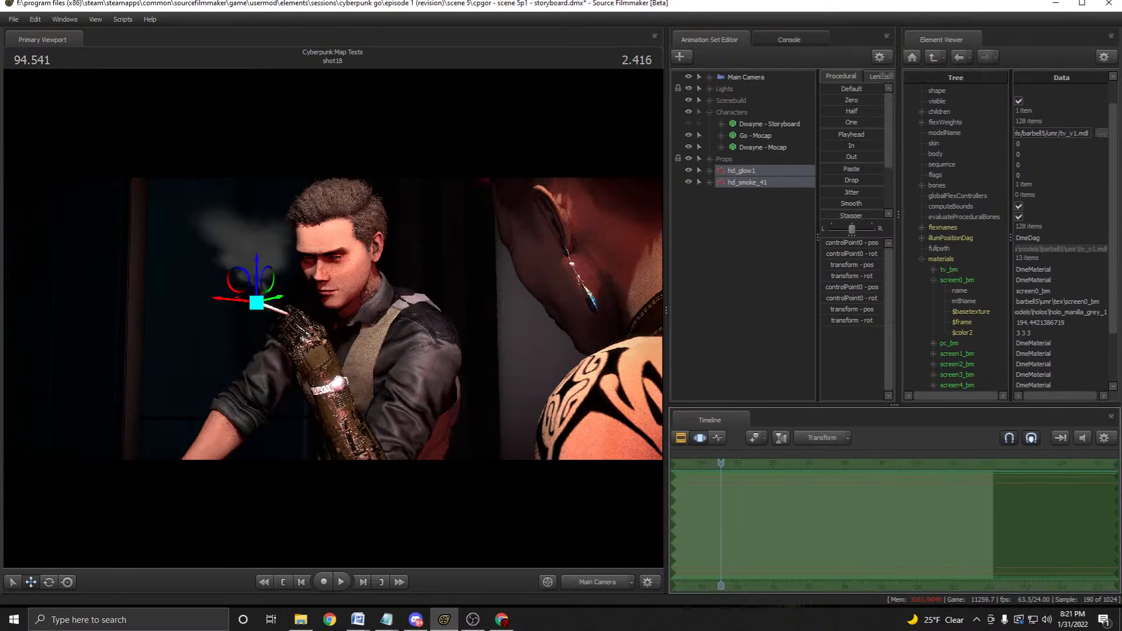
key(ctrl+s)
Try locking hd_glow1's controlPoint0 to the left hand bone of Dwayne - Mocap, and apply the Playhead preset.
click(721, 147)
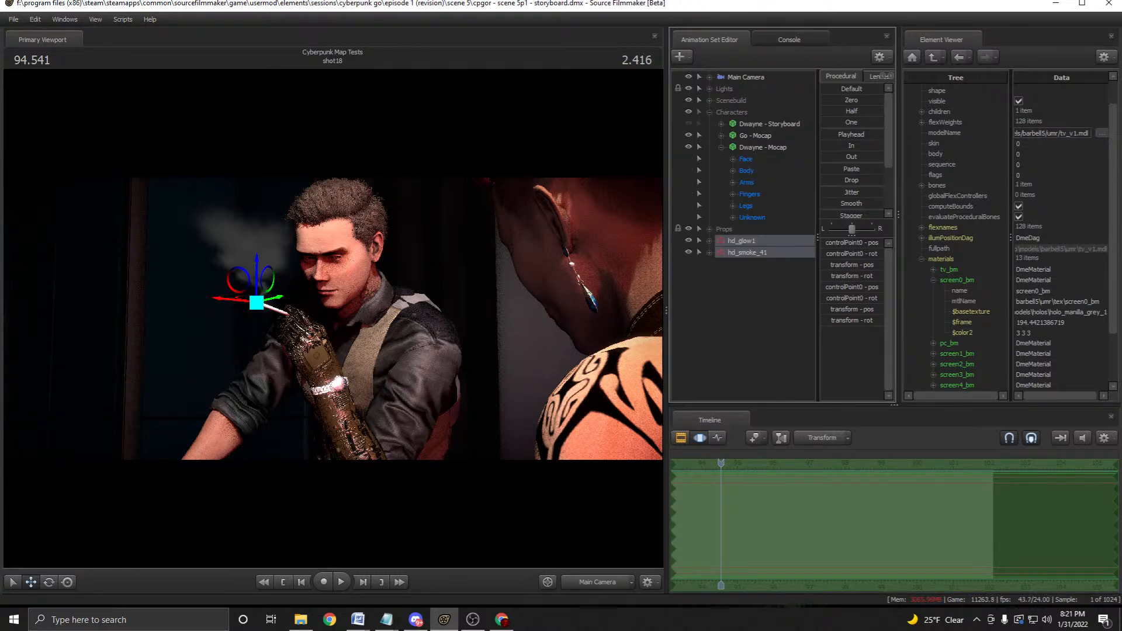
click(733, 183)
click(780, 276)
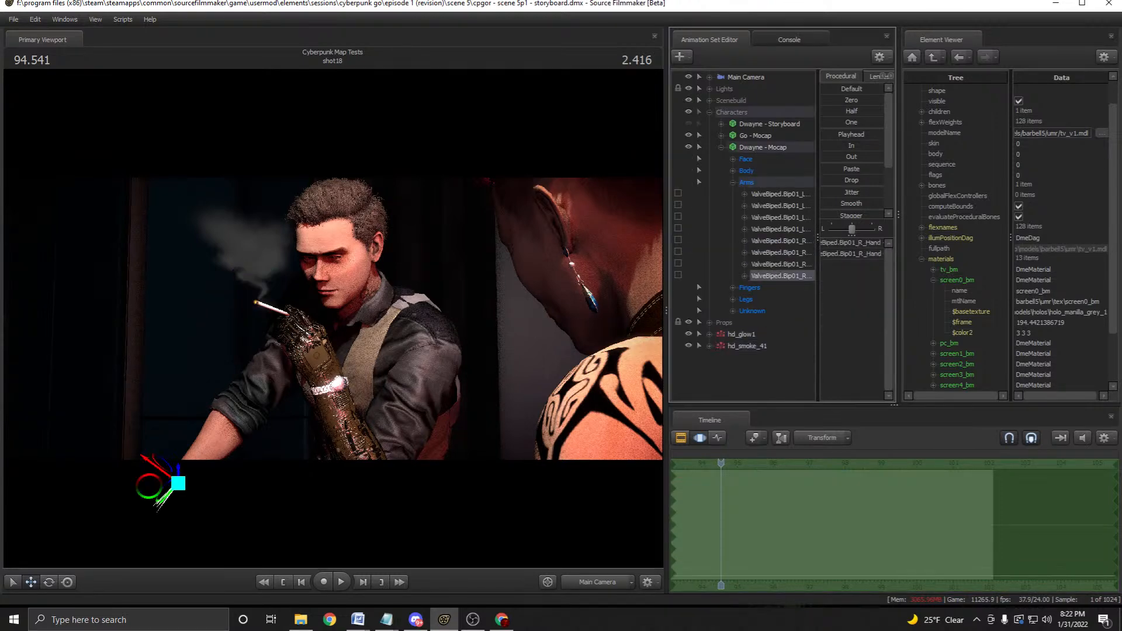
click(781, 241)
click(781, 229)
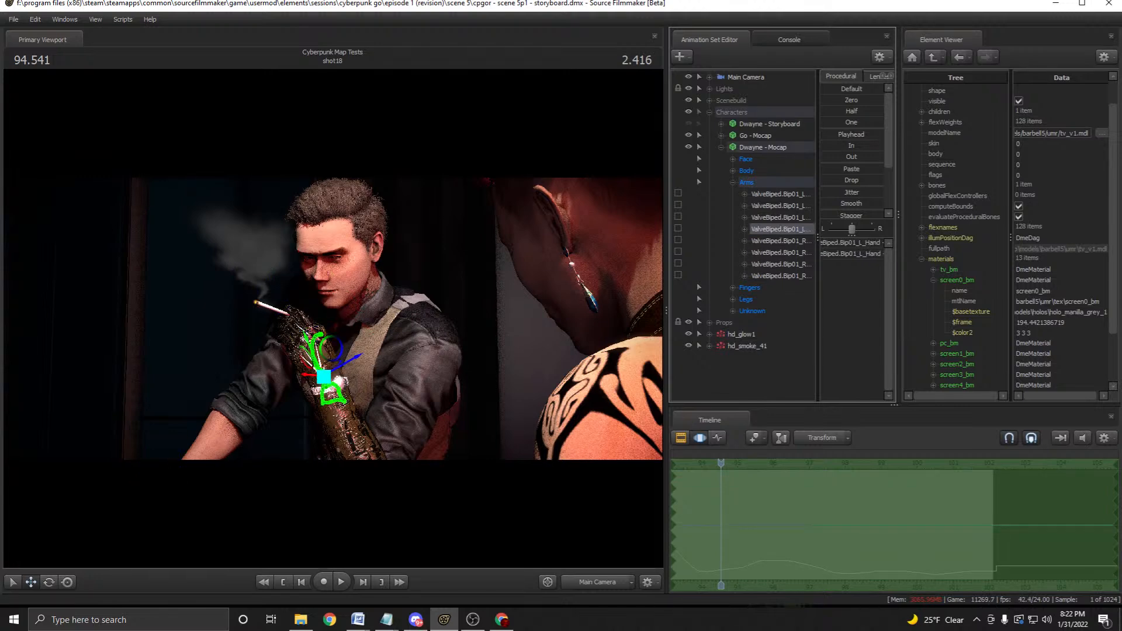
click(710, 334)
click(721, 346)
click(721, 393)
scroll(721, 392, down, 1)
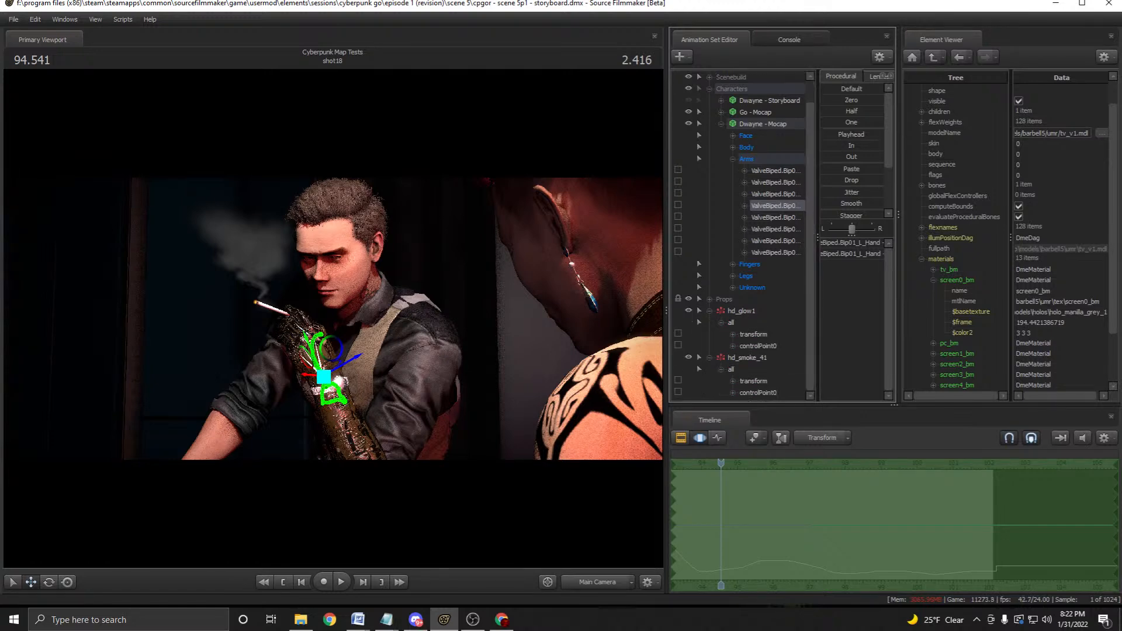
drag(776, 205, 758, 346)
click(758, 345)
double_click(851, 134)
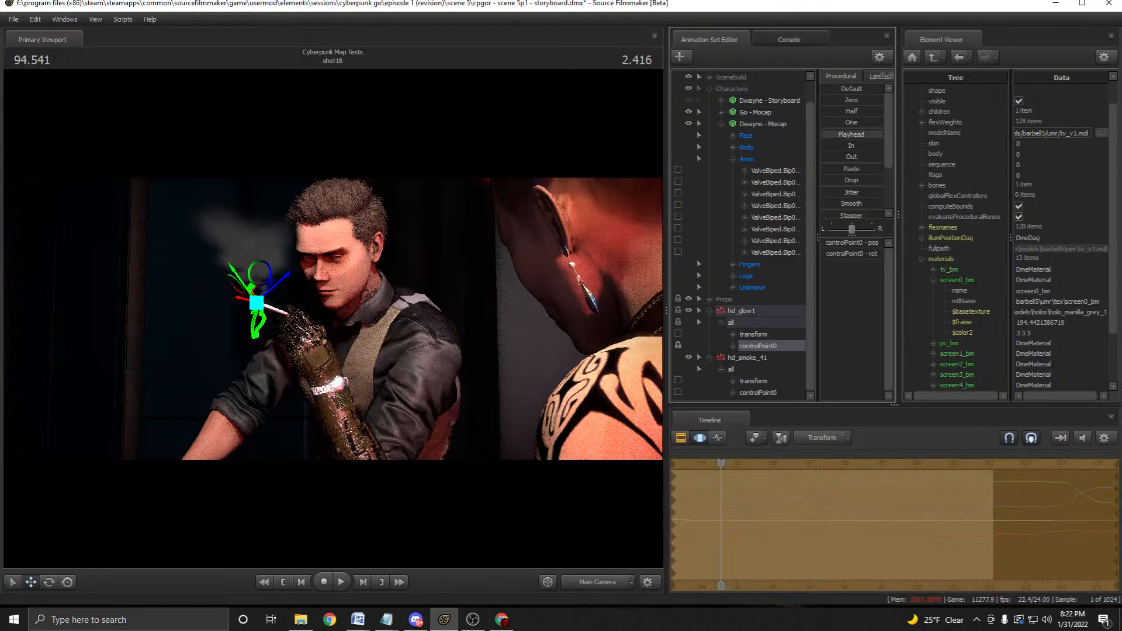
Try locking hd_smoke_41's controlPoint0 to the left hand bone of Dwayne - Mocap.
click(776, 252)
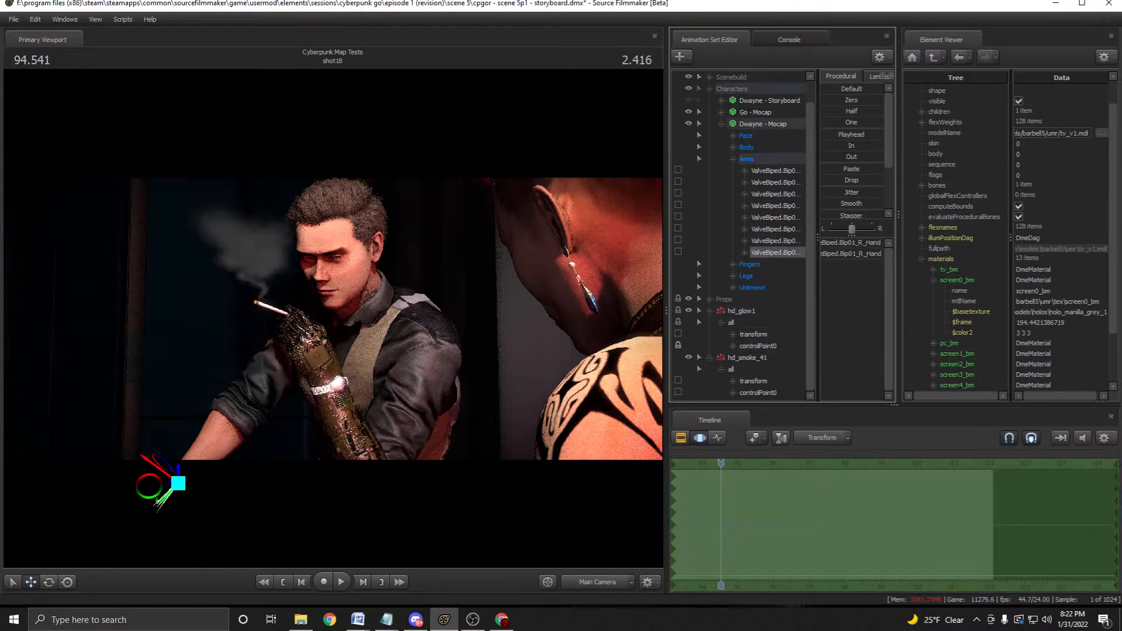
click(776, 206)
drag(776, 206, 766, 393)
click(766, 393)
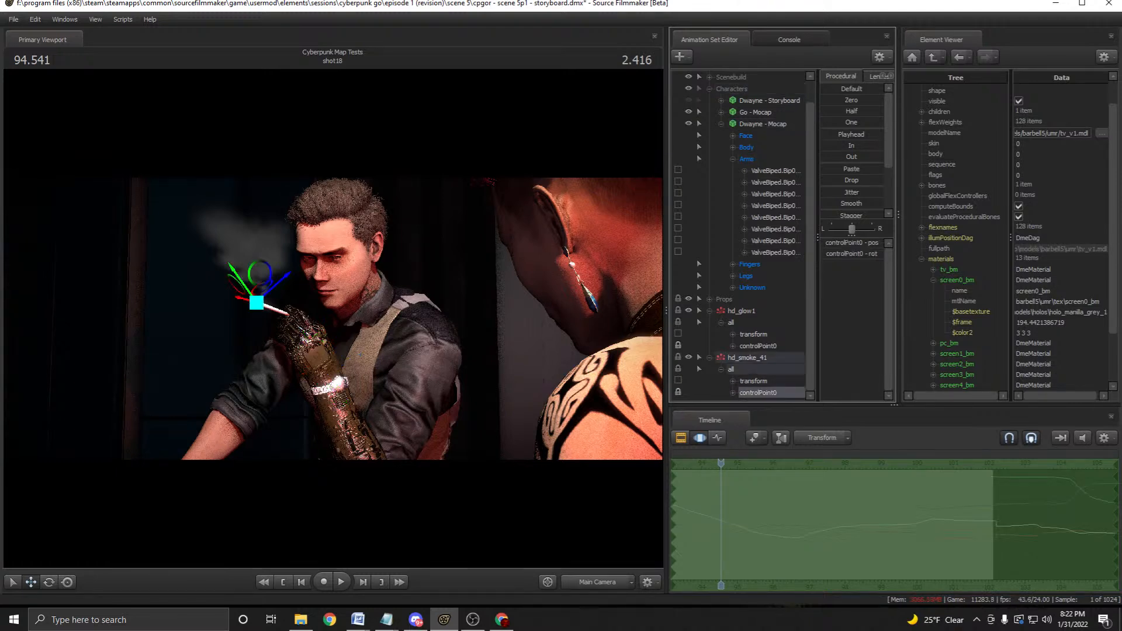
Undo the locks that tie the glow and smoke control points to Dwayne's left hand.
key(ctrl+z)
key(ctrl+z)
key(ctrl+z)
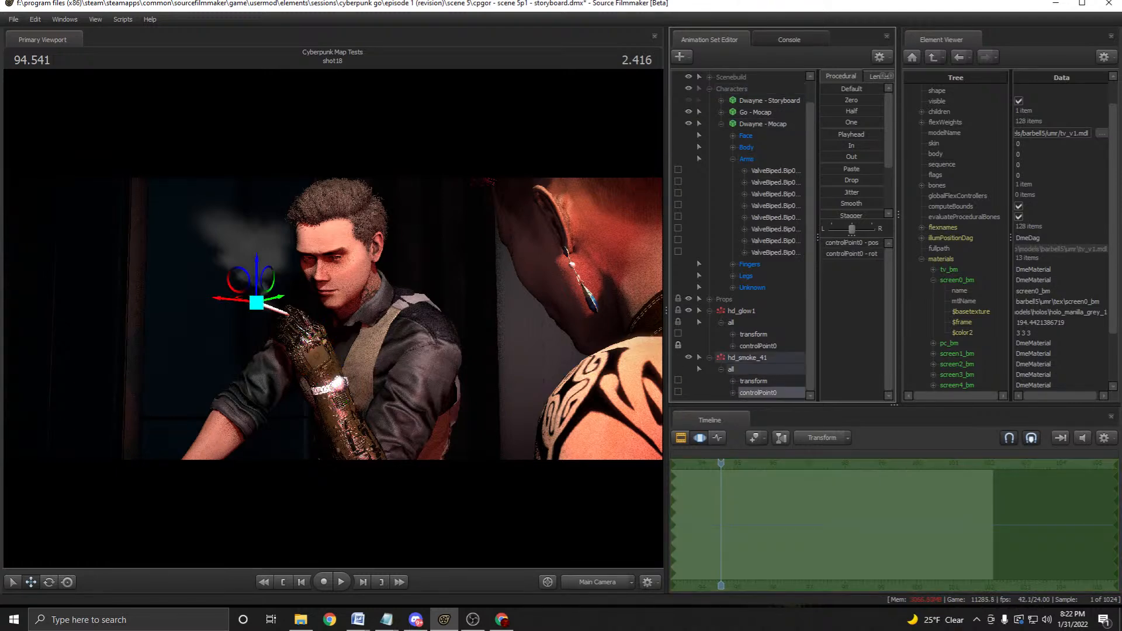
Collapse Dwayne - Mocap, expand Props, and move sta_cigarette_14 out of the Dwayne's Cig group.
click(721, 124)
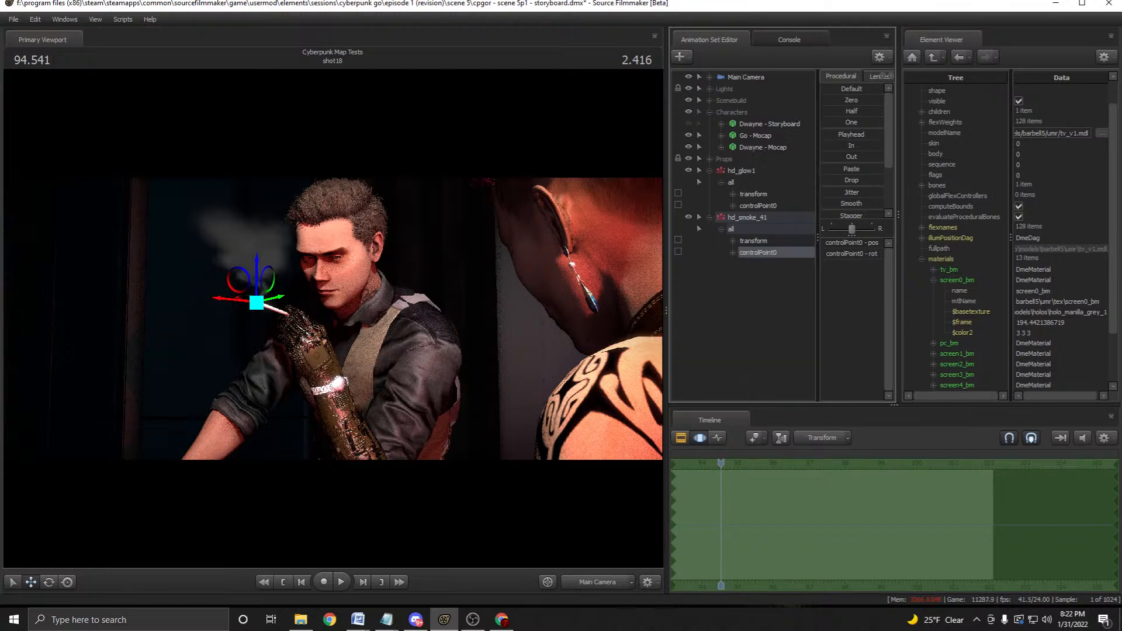
click(709, 159)
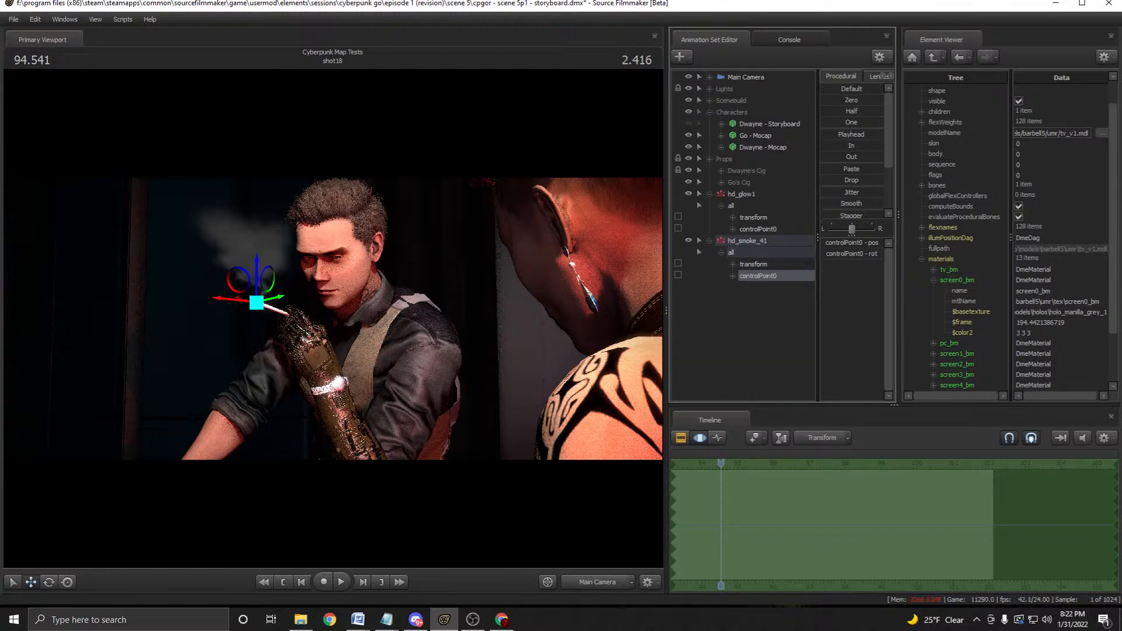
click(721, 170)
drag(771, 182, 764, 200)
click(709, 194)
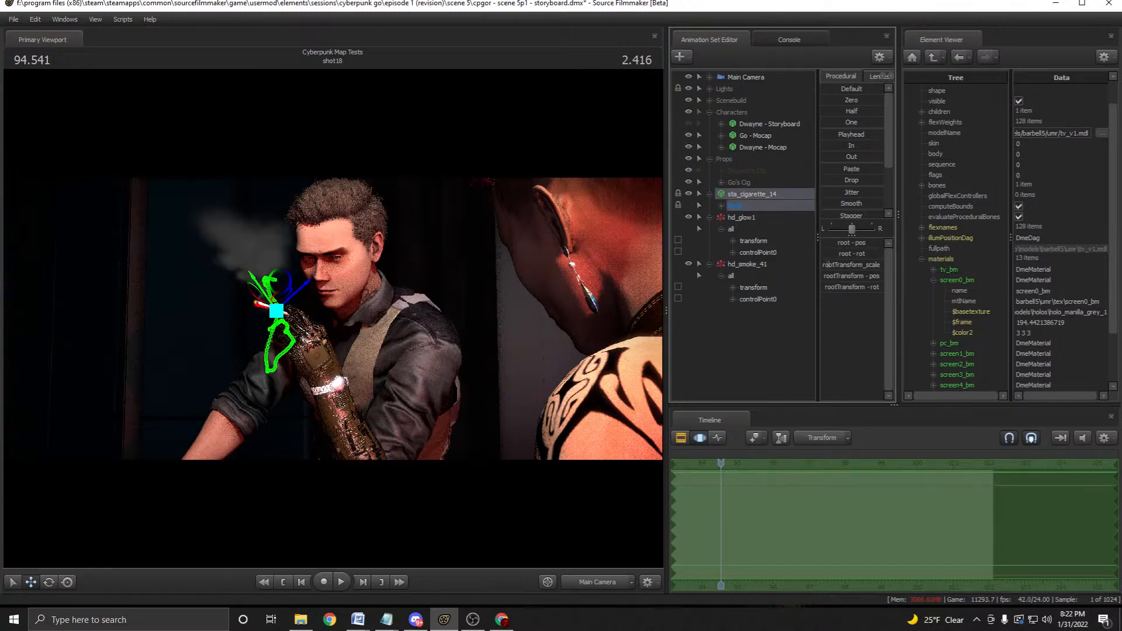
Lock hd_glow1's controlPoint0 to the rootTransform of sta_cigarette_14.
click(721, 206)
click(759, 218)
drag(759, 218, 759, 287)
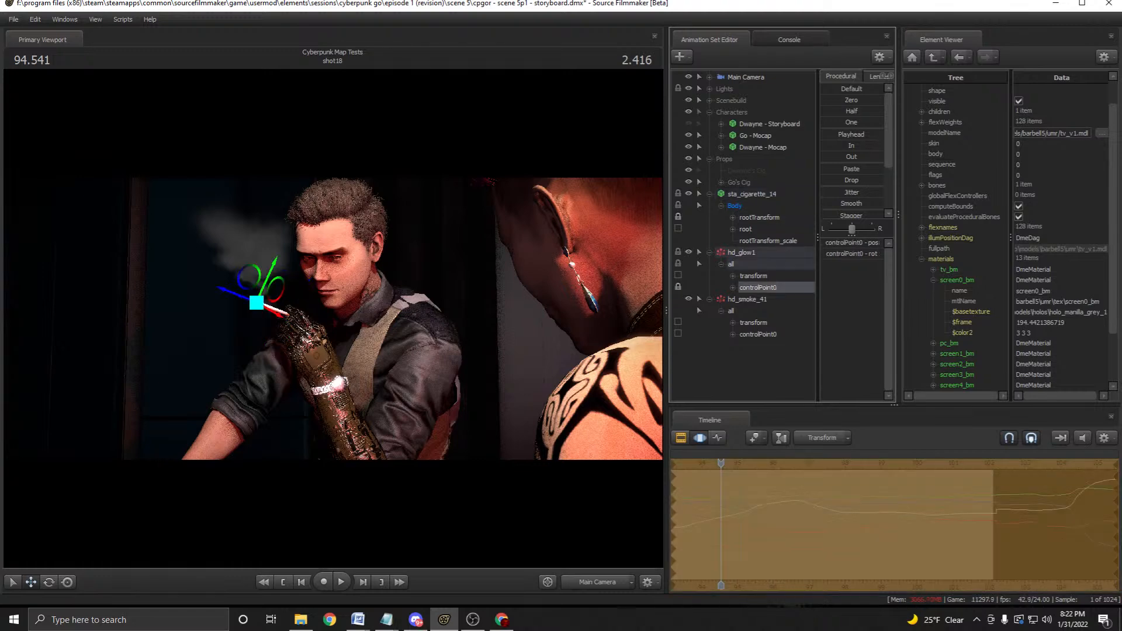
Lock hd_smoke_41's controlPoint0 to the rootTransform of sta_cigarette_14.
click(752, 194)
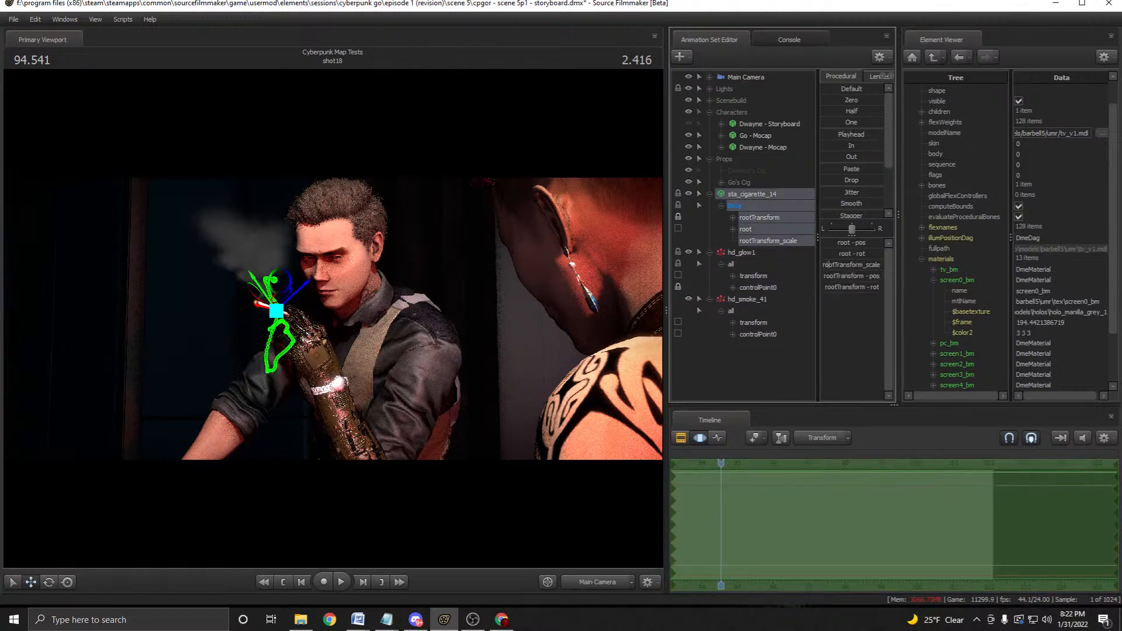
click(759, 217)
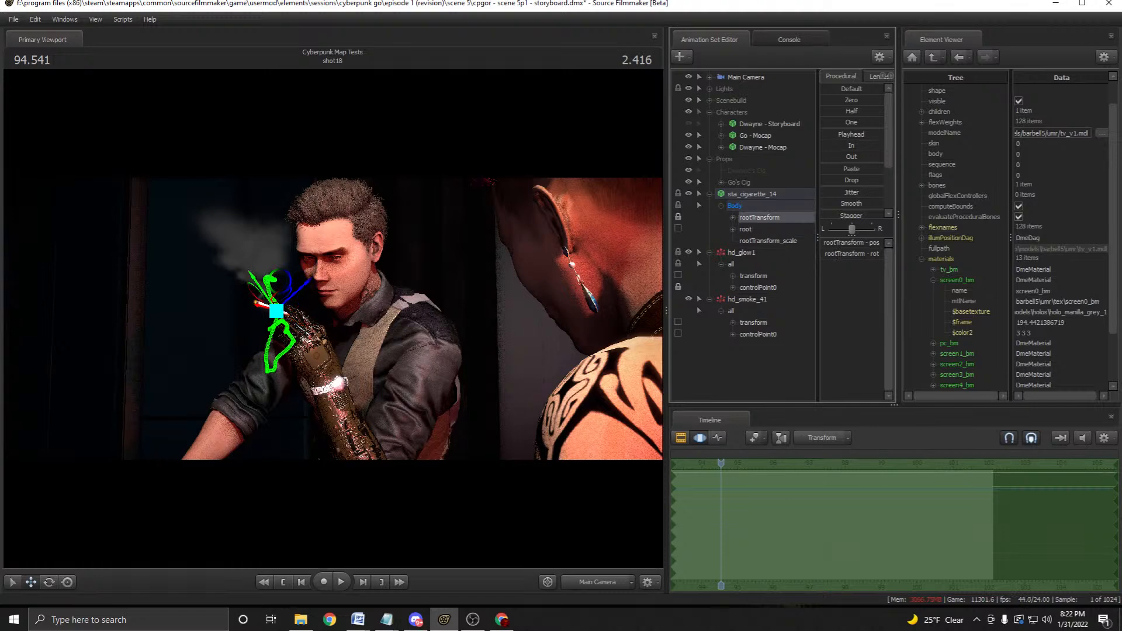
click(758, 334)
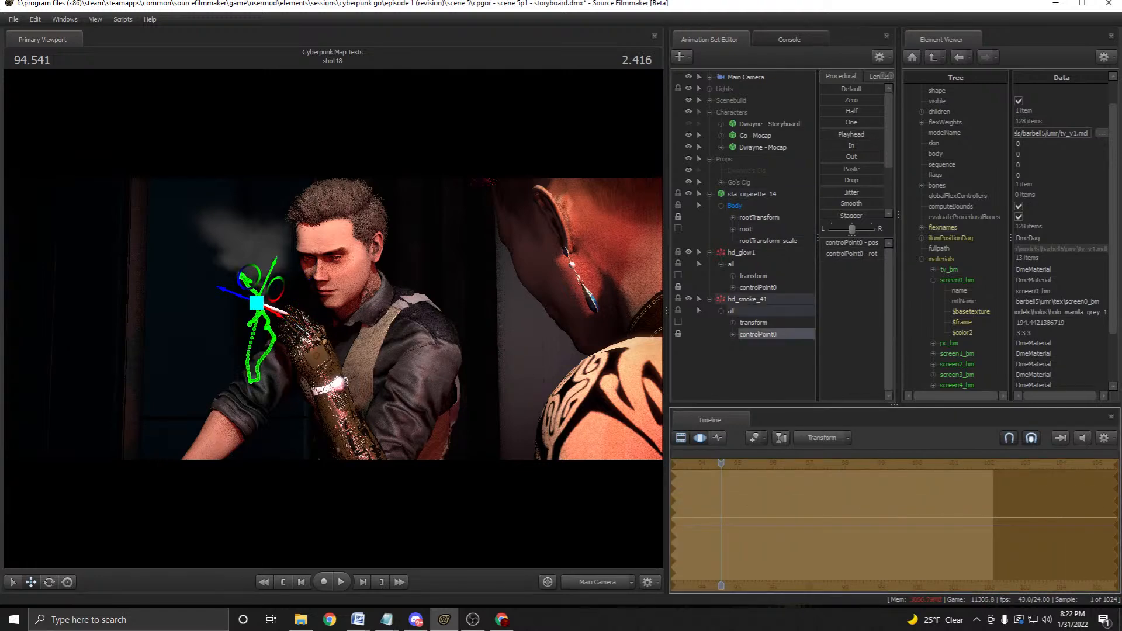
Move sta_cigarette_14, hd_glow1 and hd_smoke_41 back into the Dwayne's Cig group.
key(F2)
drag(752, 193, 745, 170)
key(Left)
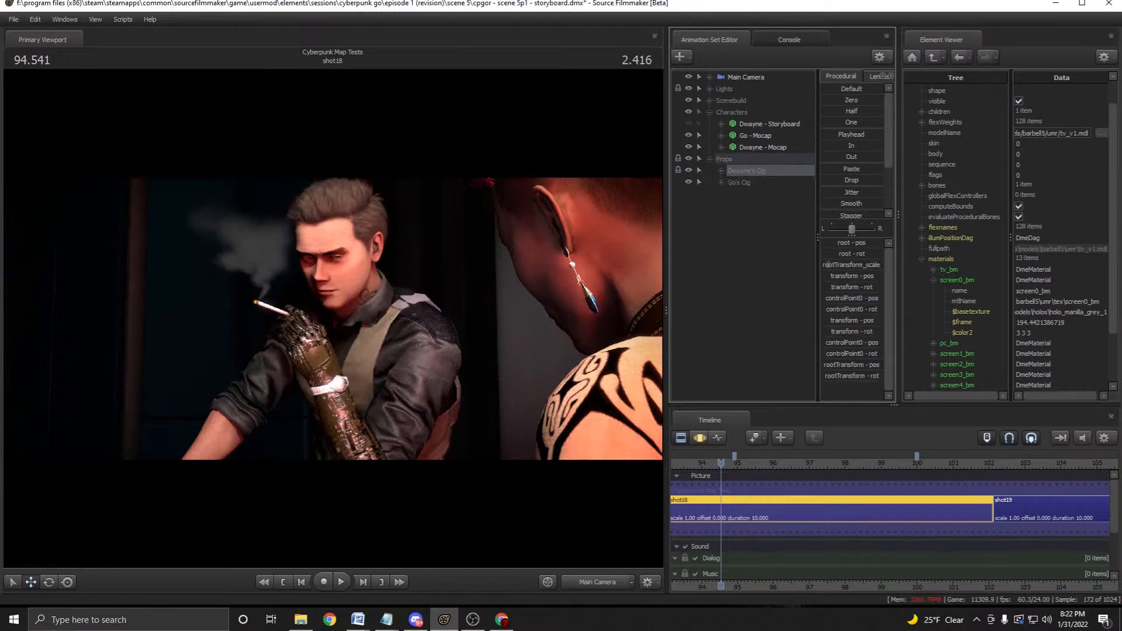
Play back shot18 to check how the glow and smoke follow the cigarette as Dwayne lowers his hand.
key(space)
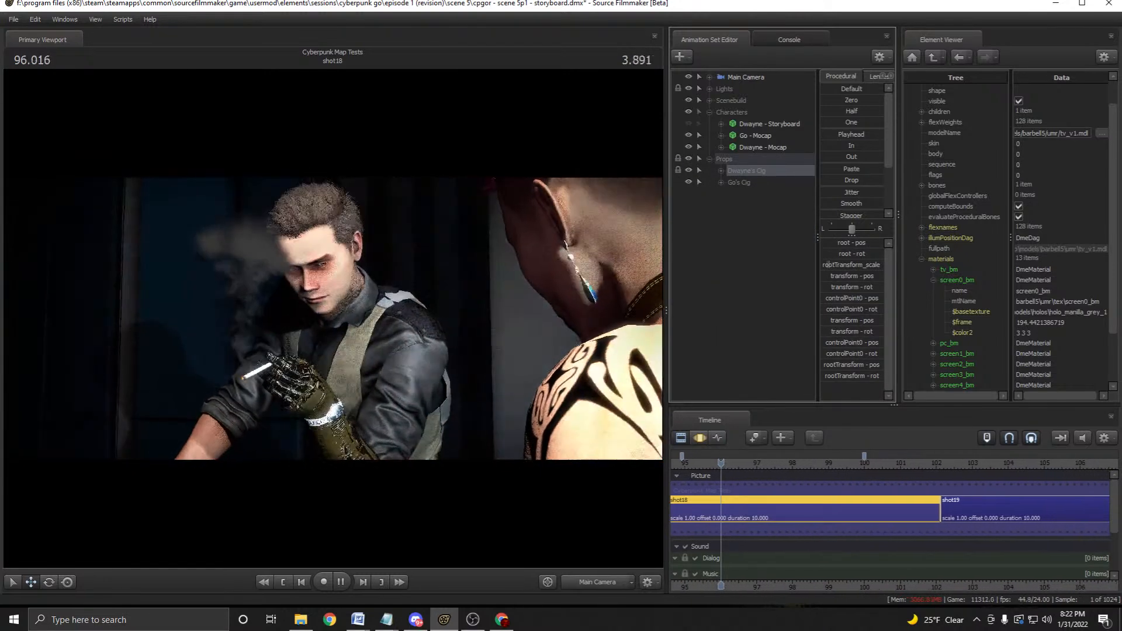
key(space)
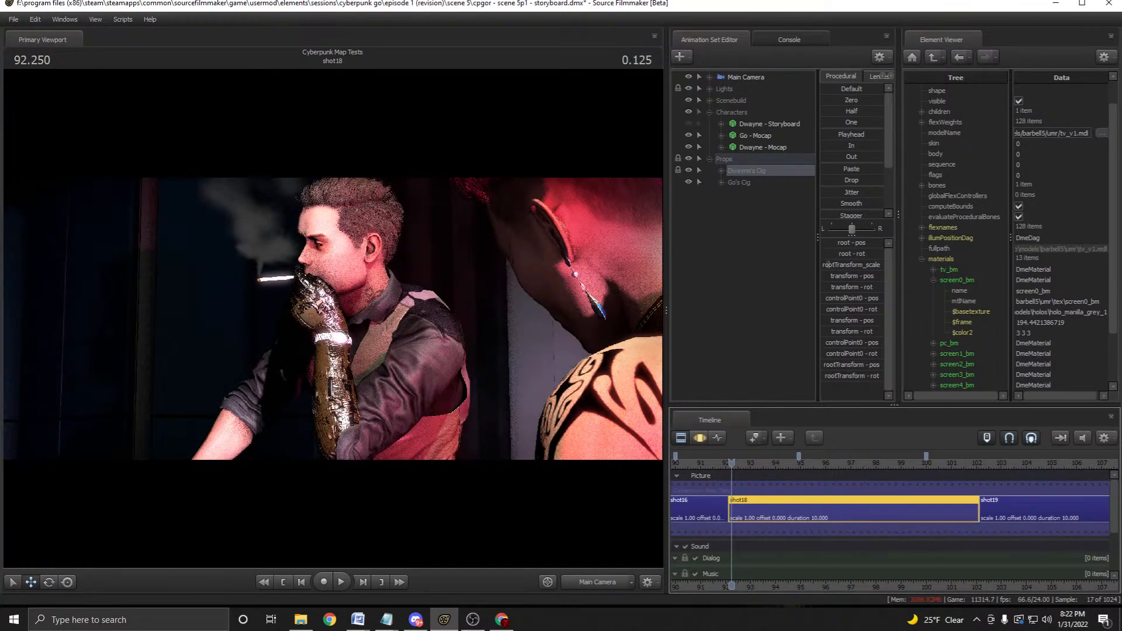
key(space)
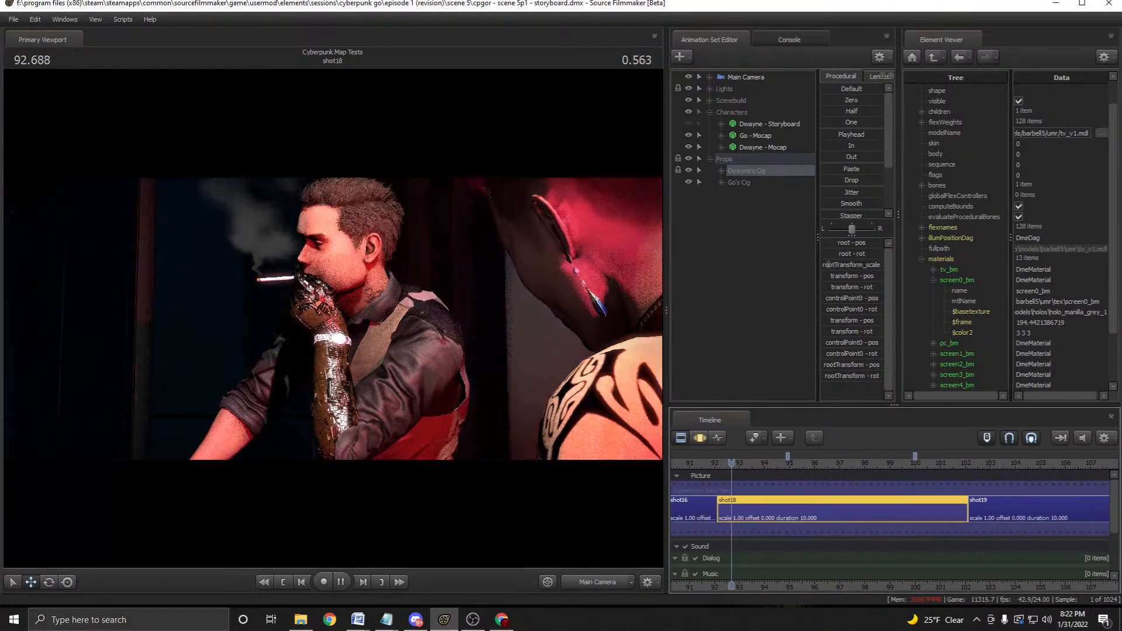
key(space)
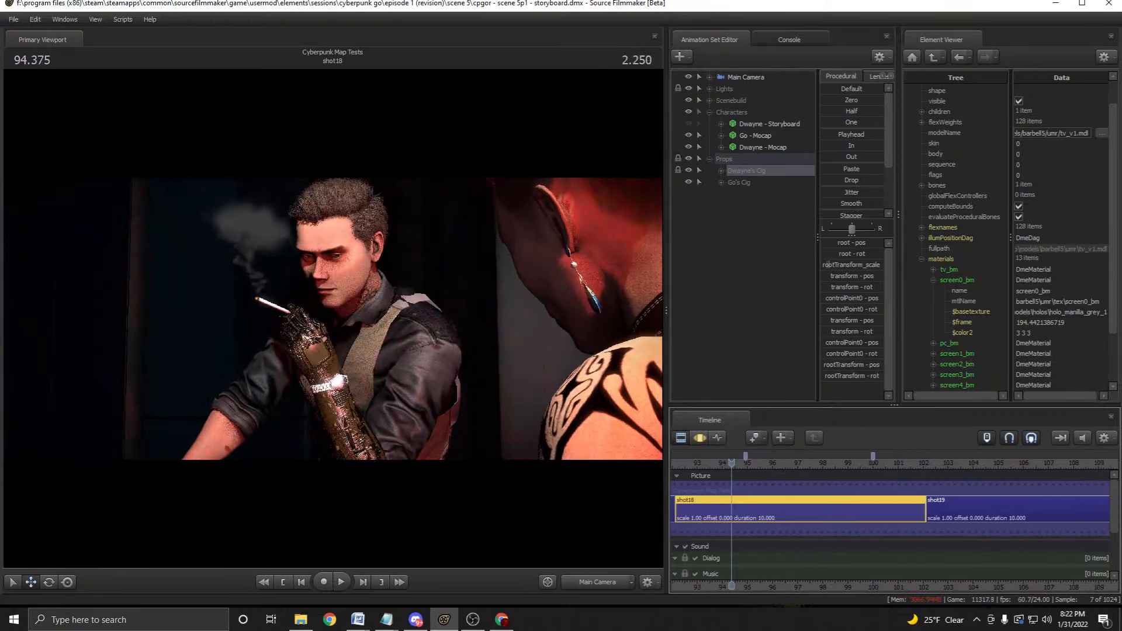
key(space)
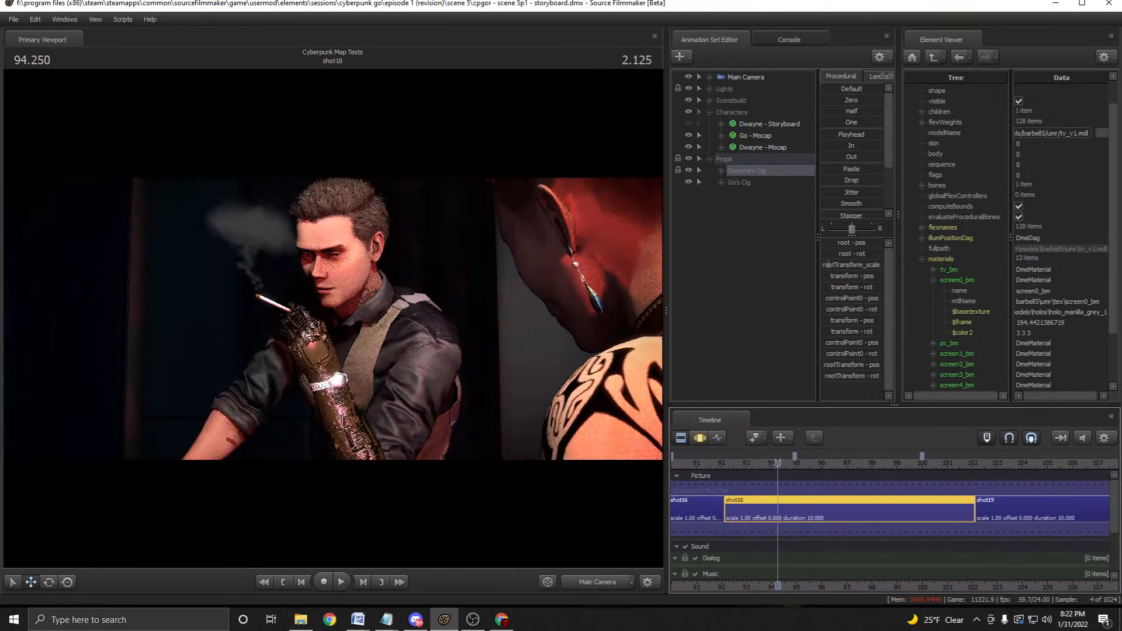
key(space)
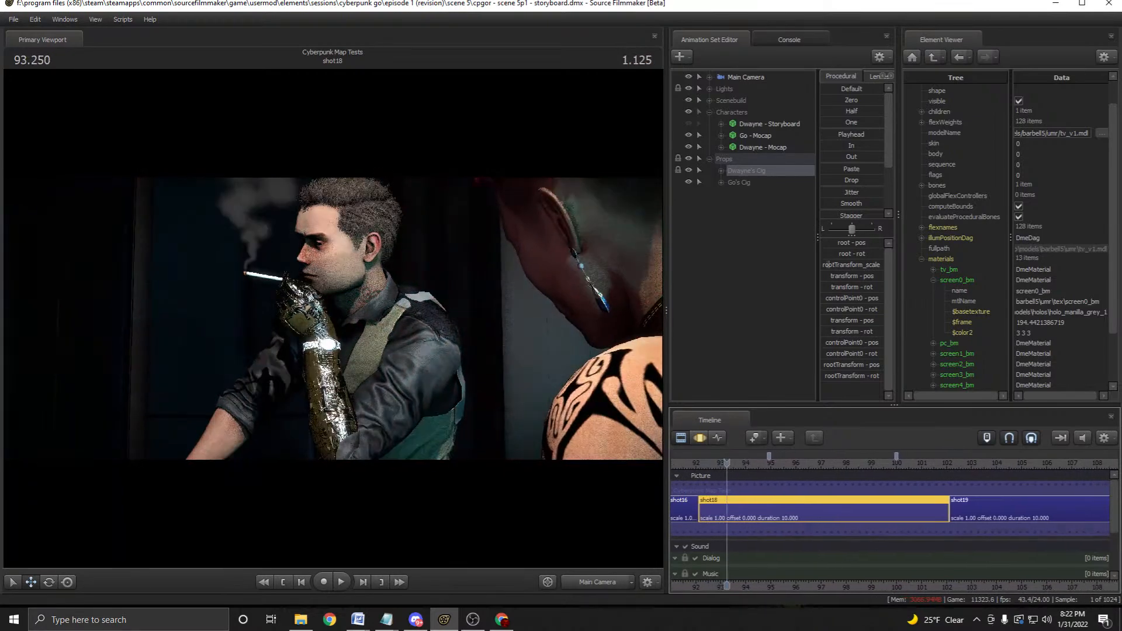
Step the playhead back frame by frame to 93.000 in shot18 to find where the smoke should start.
scroll(894, 503, up, 3)
scroll(894, 503, up, 2)
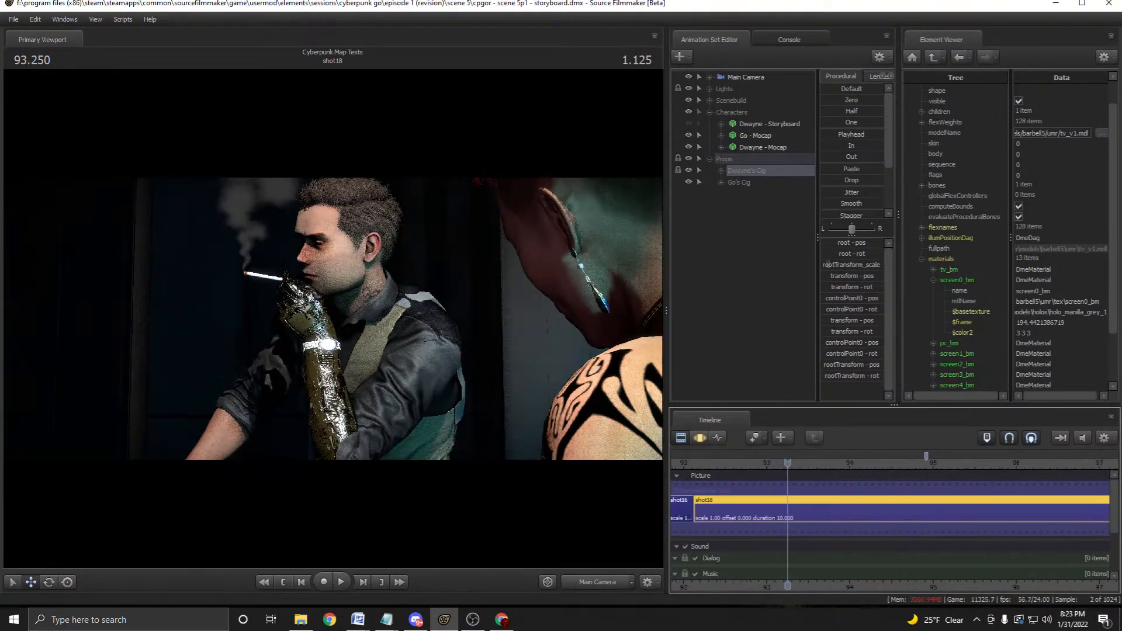
key(Left)
key(Left)
key(Left)
key(Left)
key(Left)
key(Left)
key(Left)
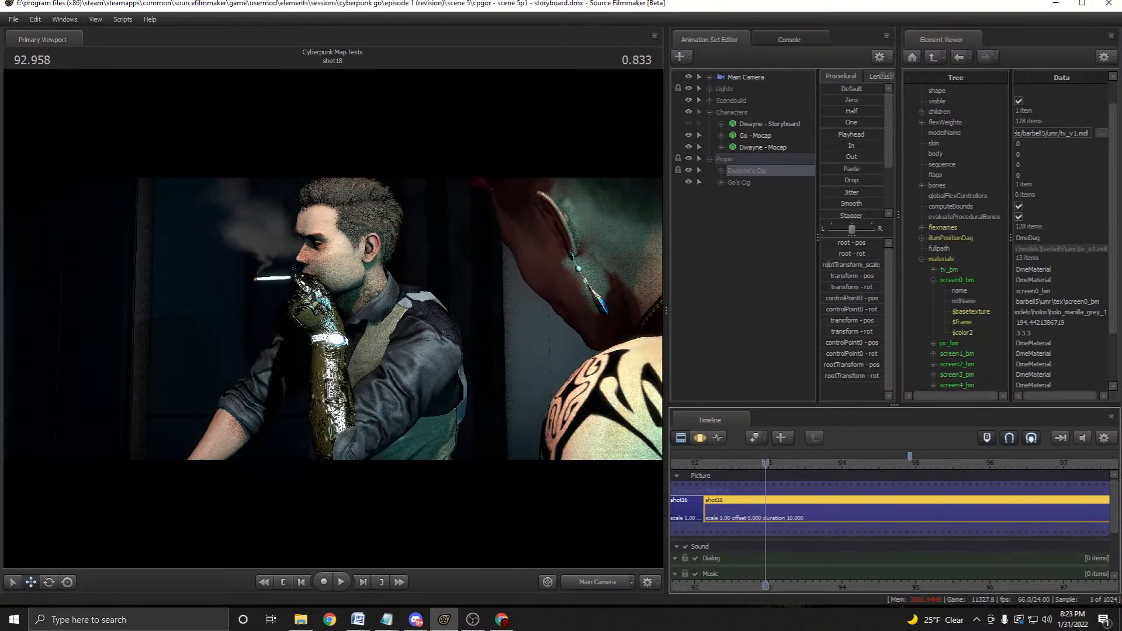
key(Right)
scroll(894, 502, up, 4)
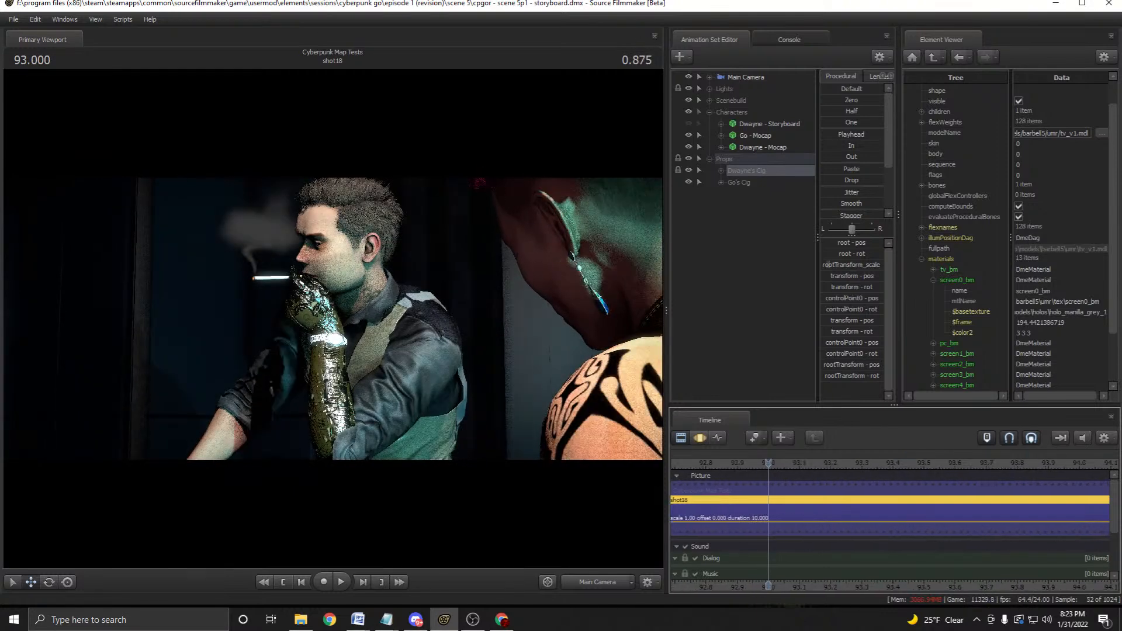
Expand Dwayne's Cig and set the particle start time of hd_smoke_41 to 93.
key(F2)
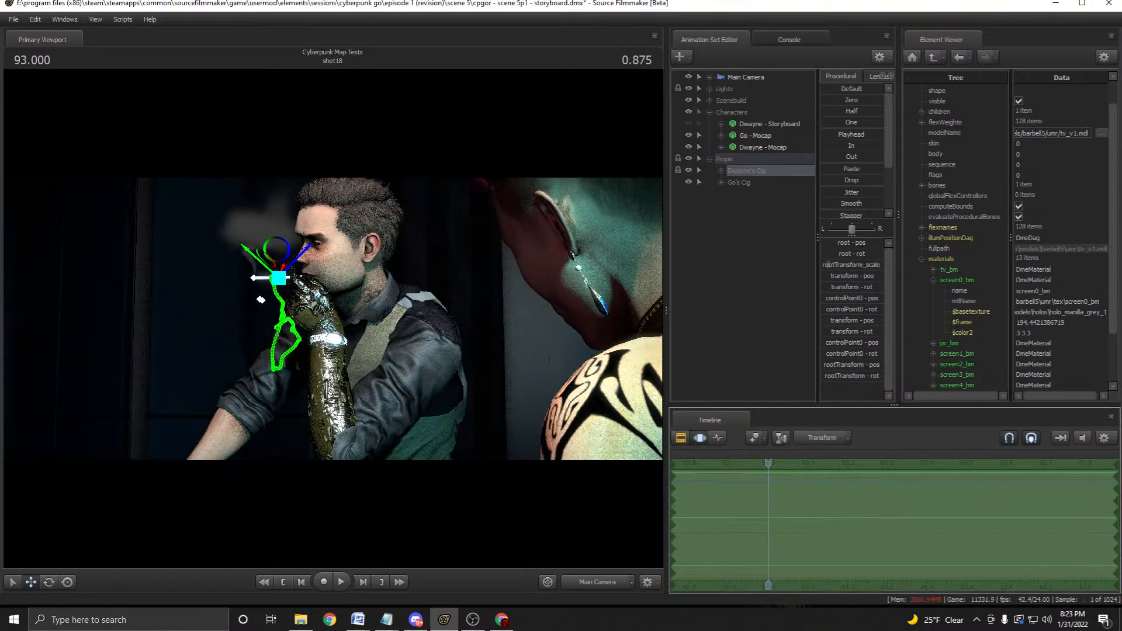
click(762, 287)
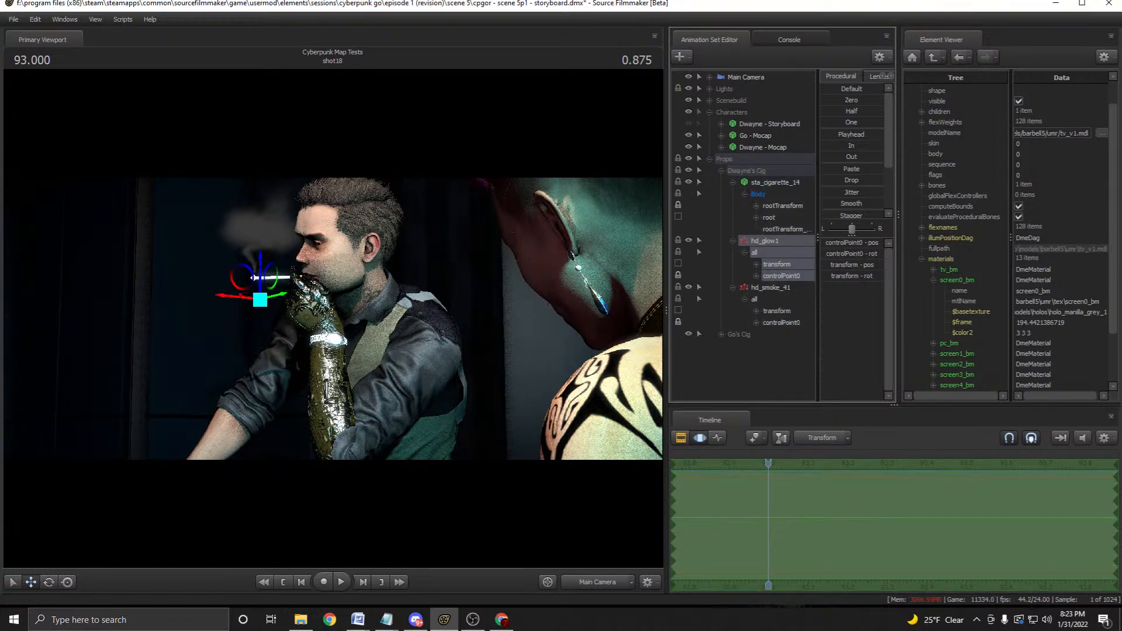
right_click(762, 287)
click(830, 418)
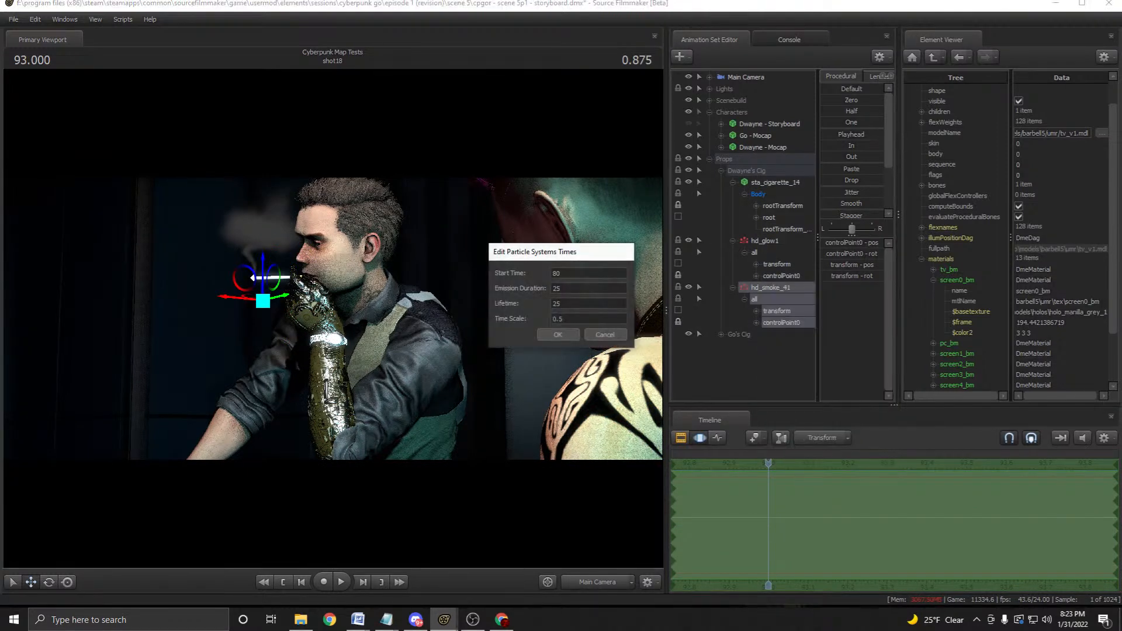
double_click(556, 273)
text(93)
key(Return)
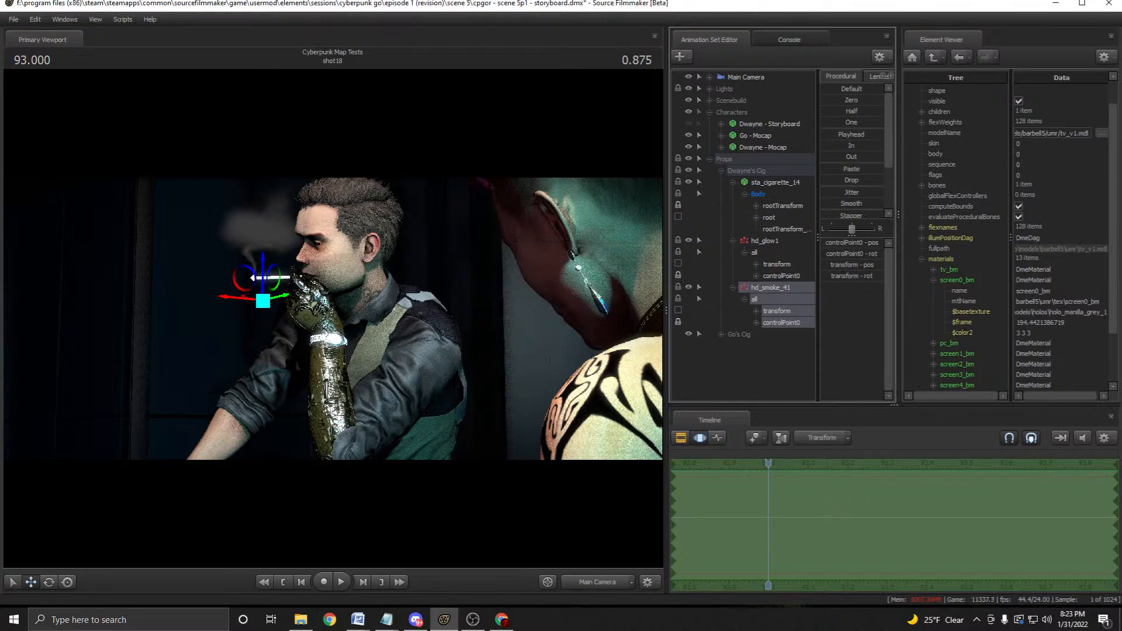
Play back shot18 to review the cigarette smoke with its new start time.
key(F2)
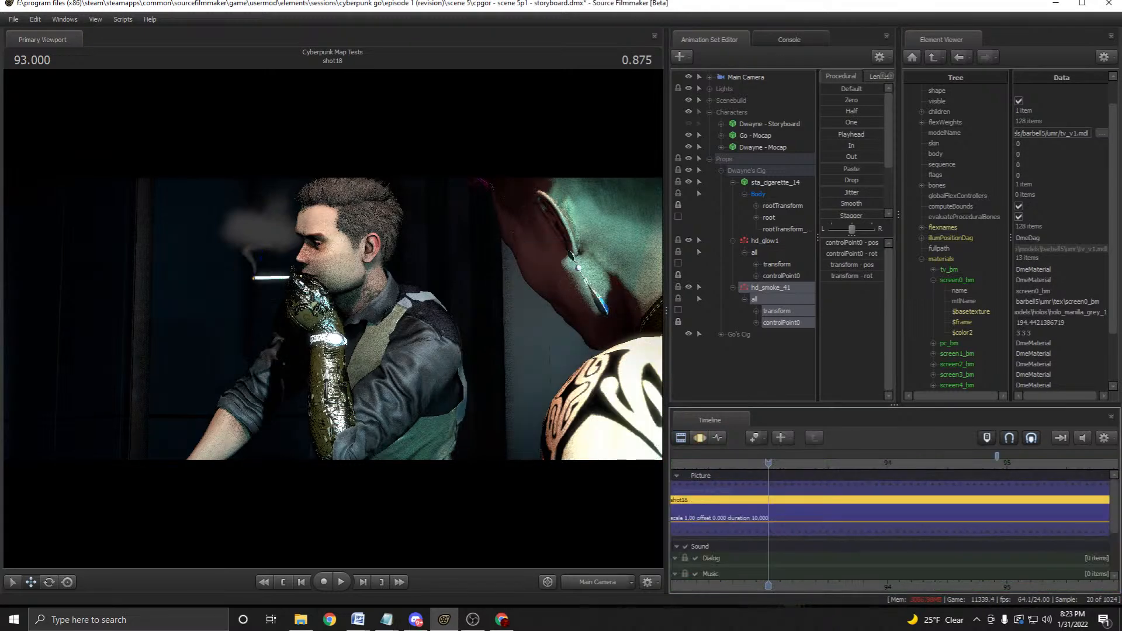
key(space)
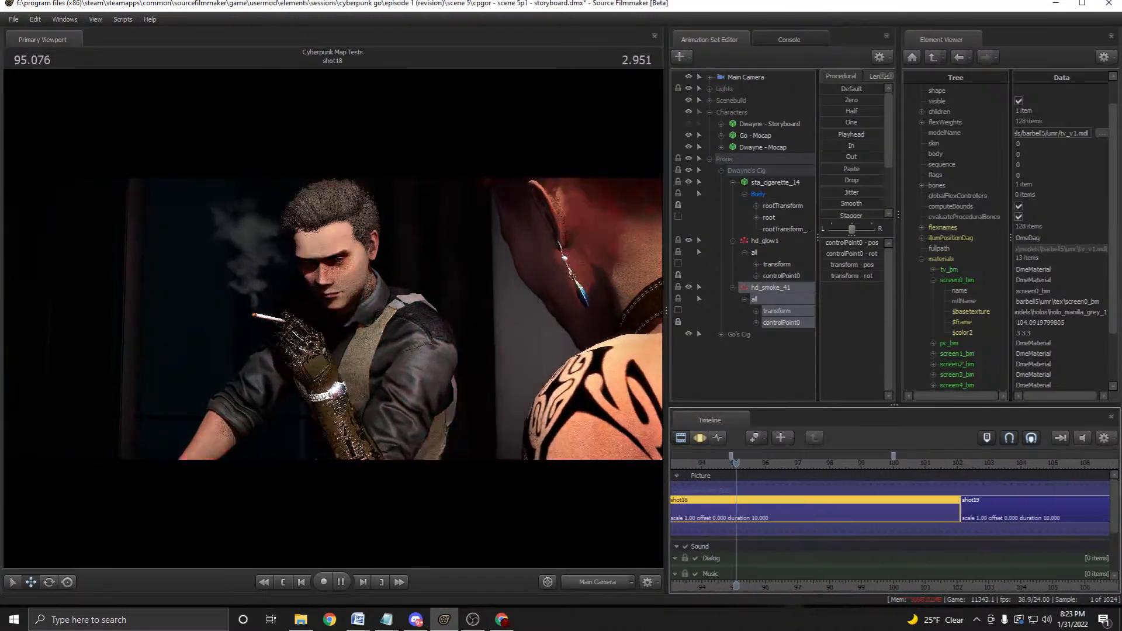
key(space)
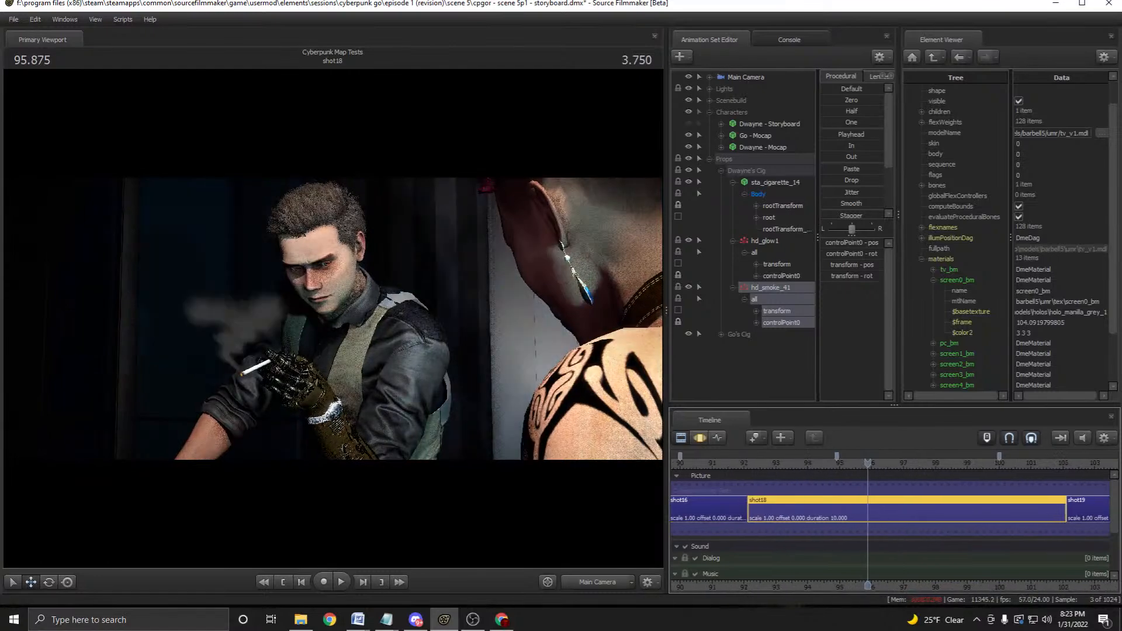
key(space)
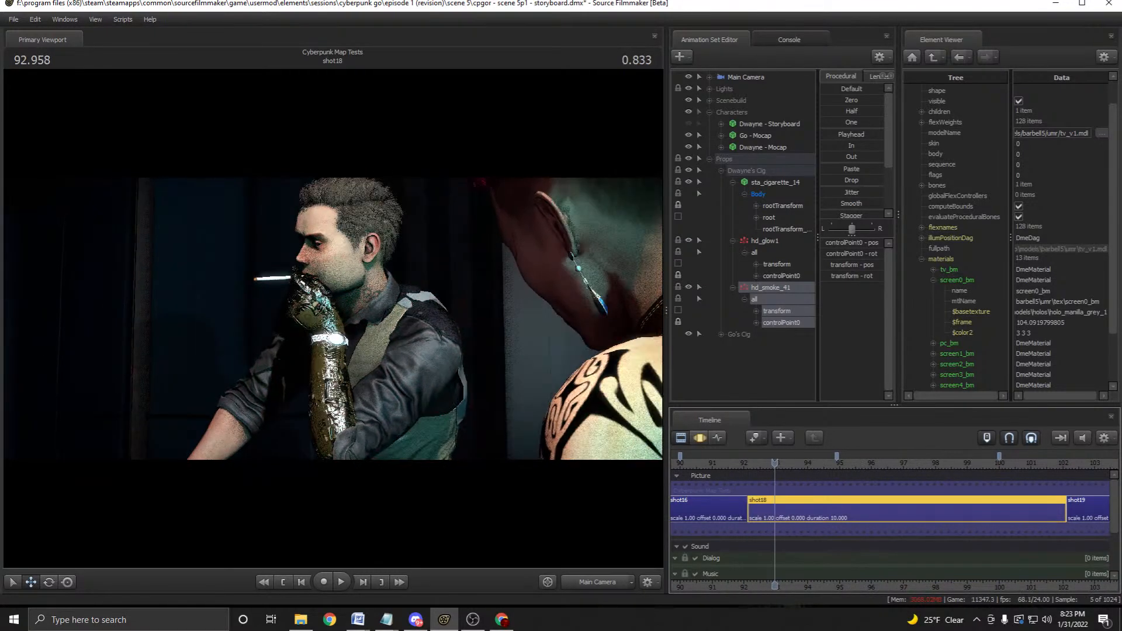
key(space)
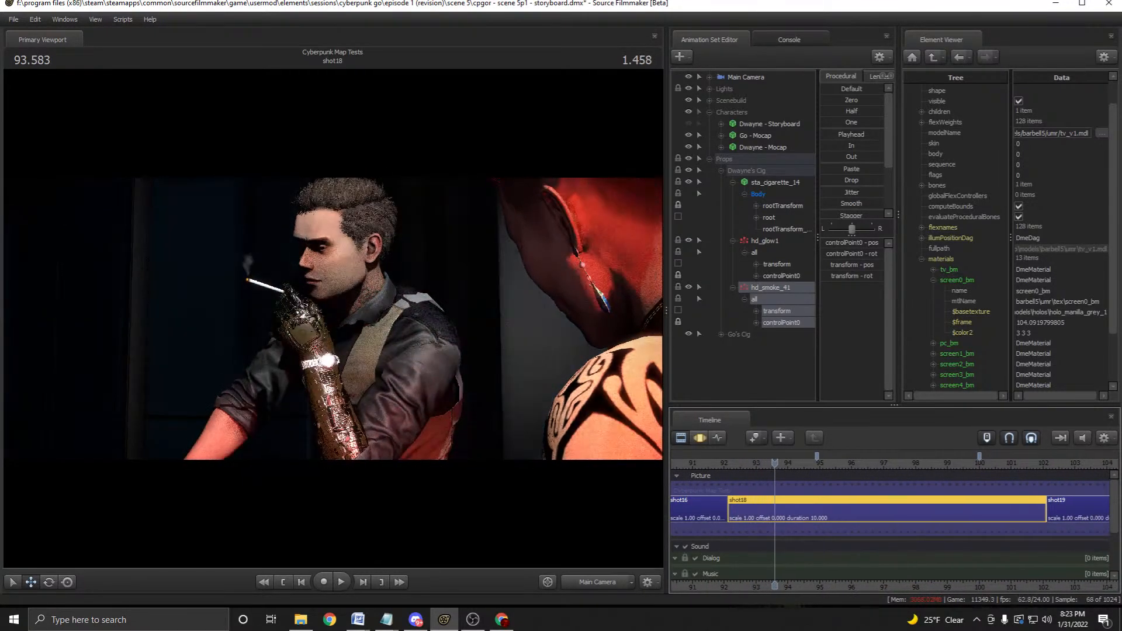
Duplicate the hd_smoke_41 particle system by copying and pasting its animation set in shot18.
right_click(759, 287)
click(780, 306)
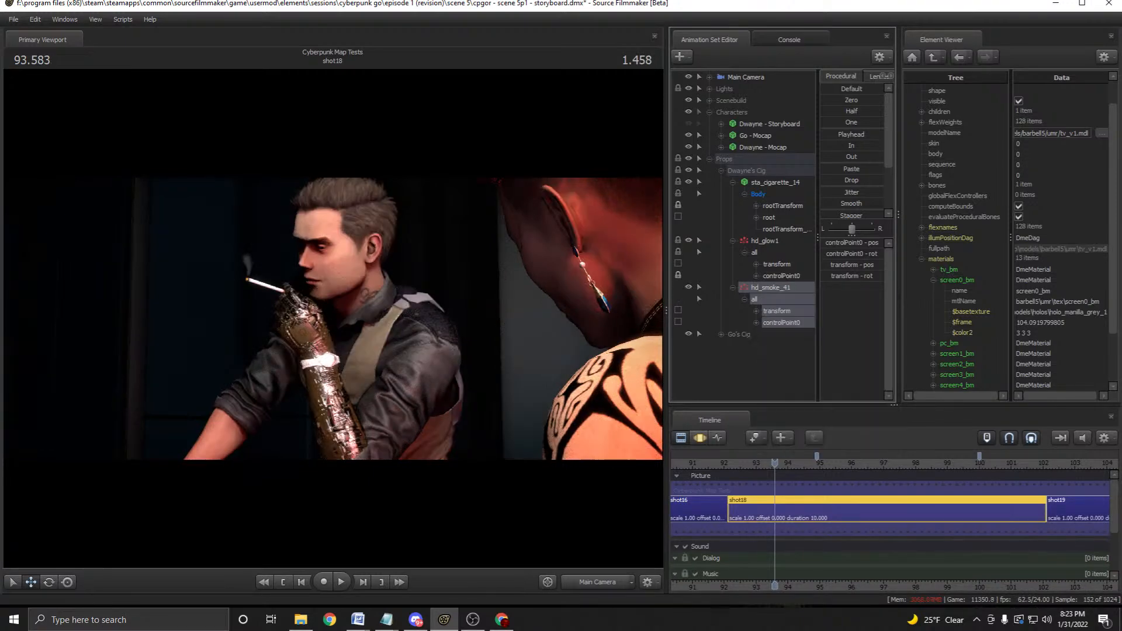
right_click(764, 352)
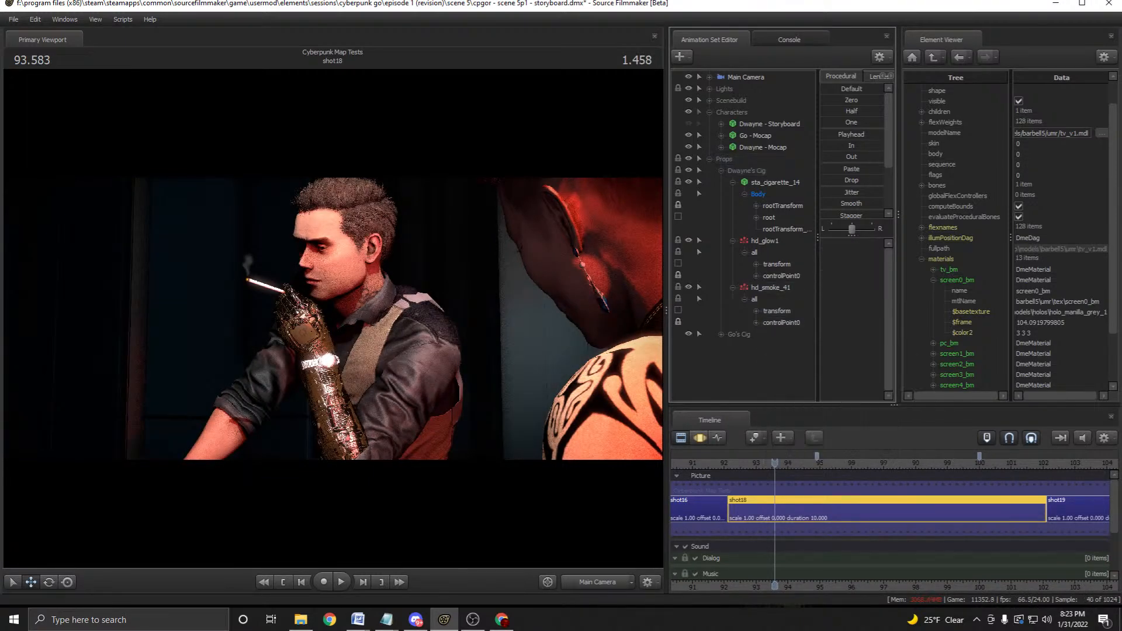
click(812, 418)
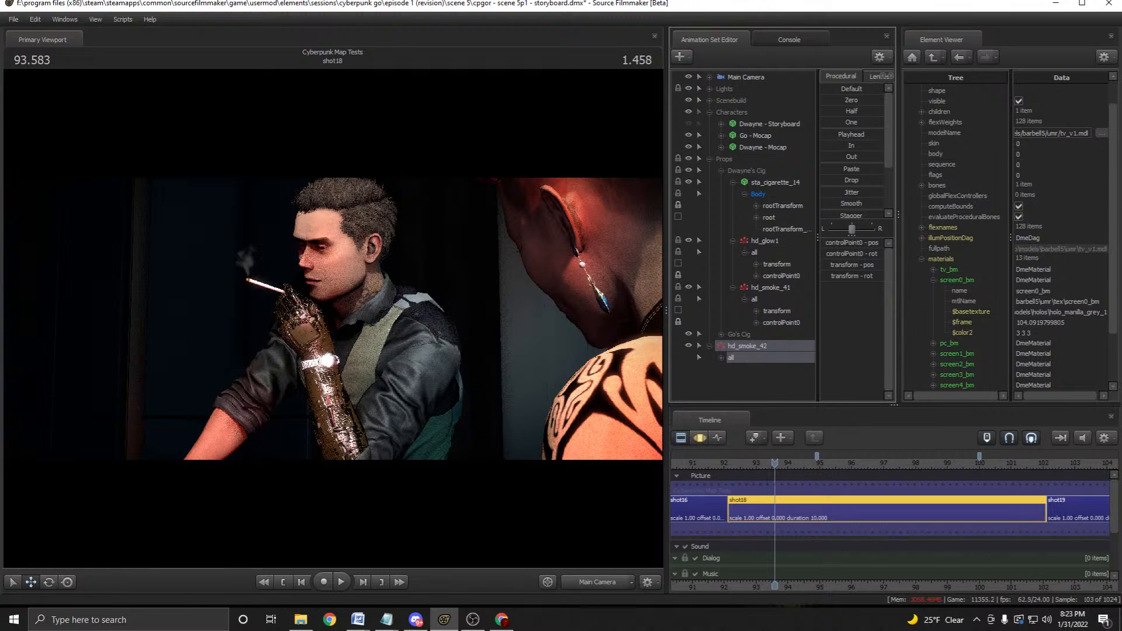
Expand the duplicated smoke, hd_smoke_42, and edit its particle system start time.
click(721, 358)
click(700, 437)
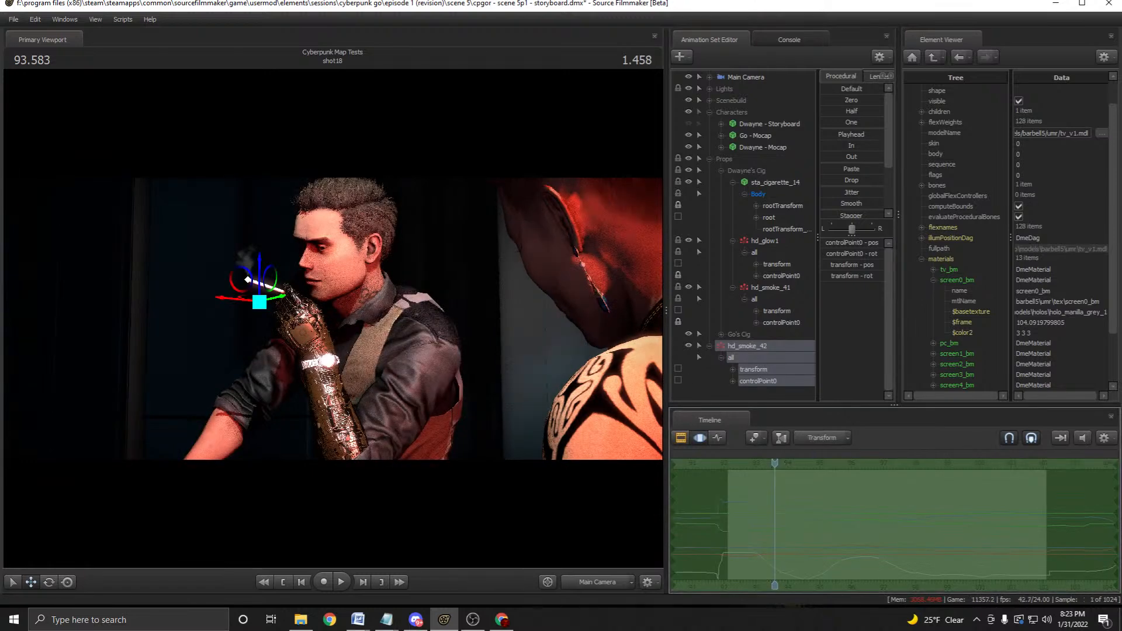
right_click(745, 346)
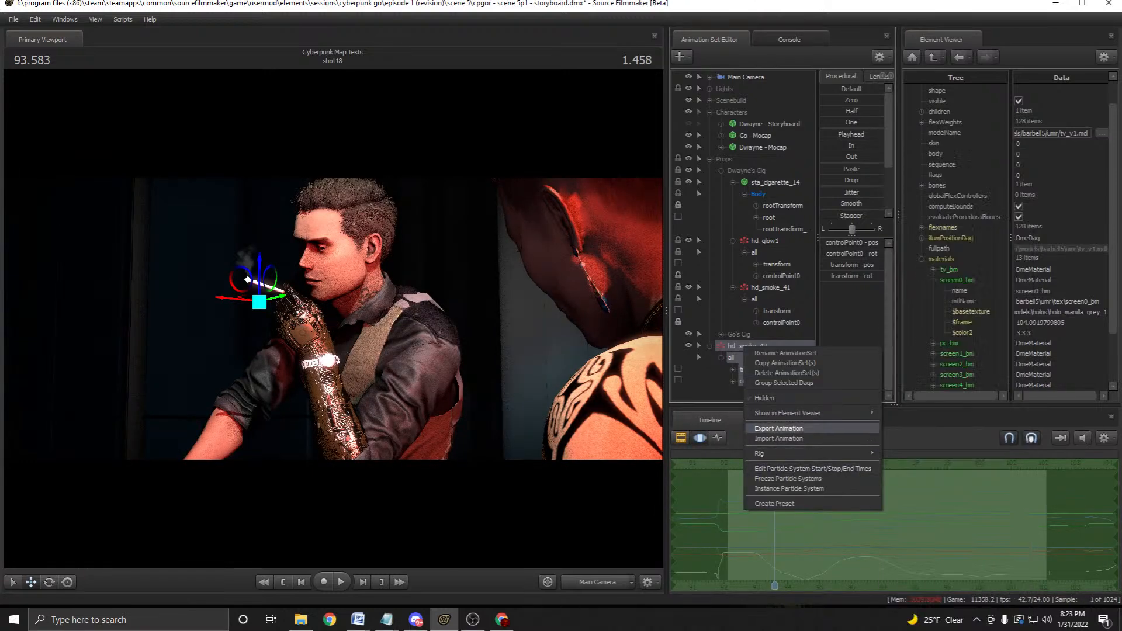
click(812, 469)
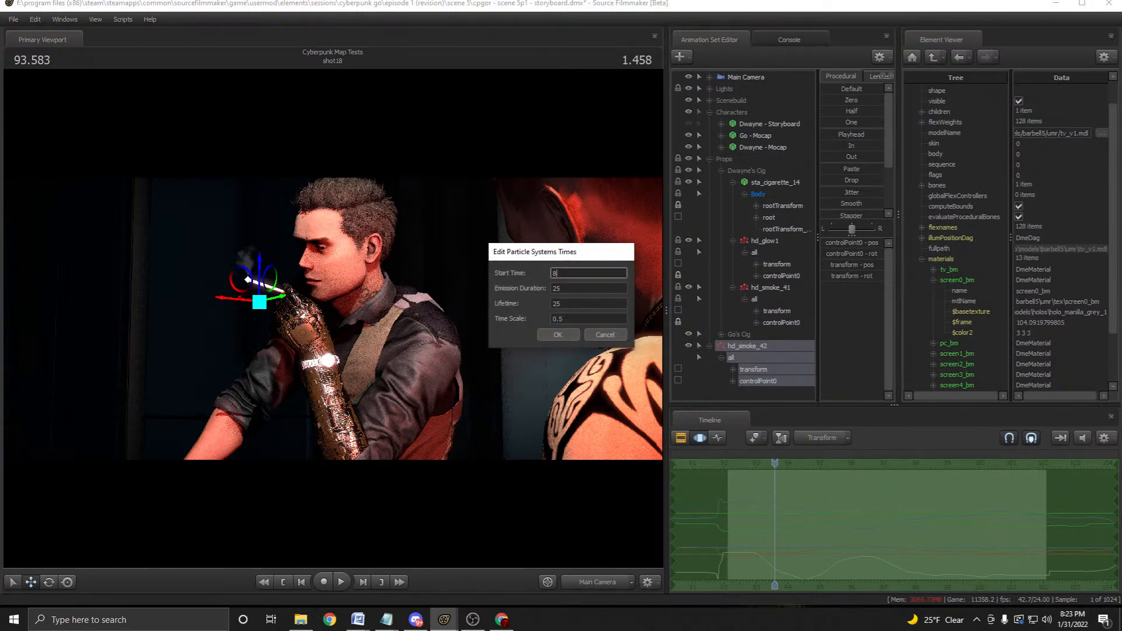
click(558, 335)
key(Return)
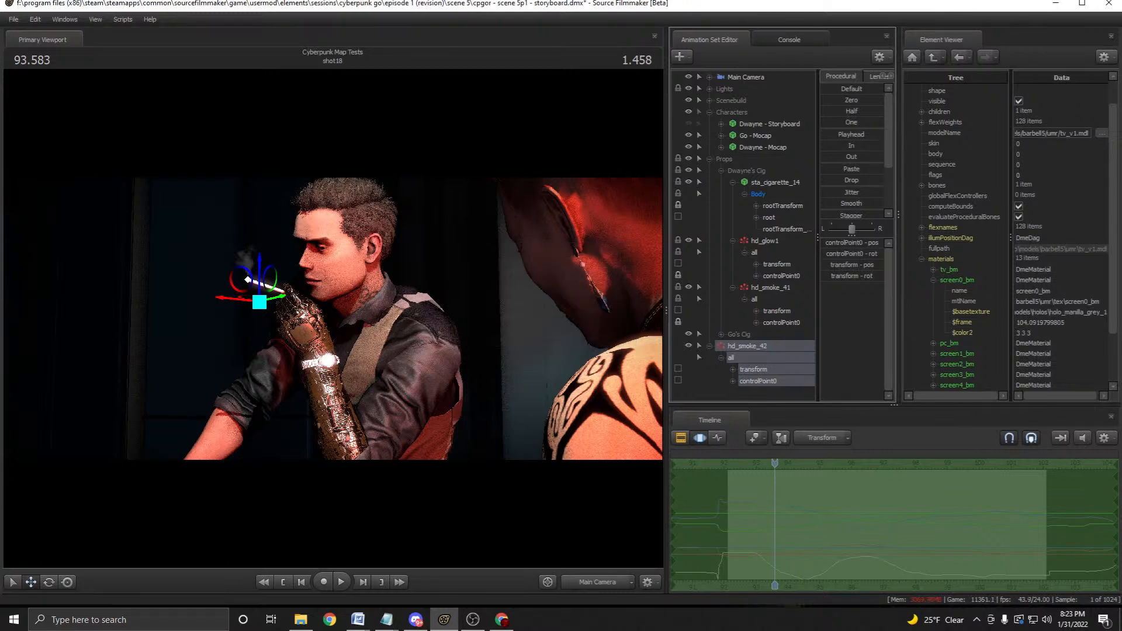
Play back shot18 to check how the two smoke particle systems look together.
key(space)
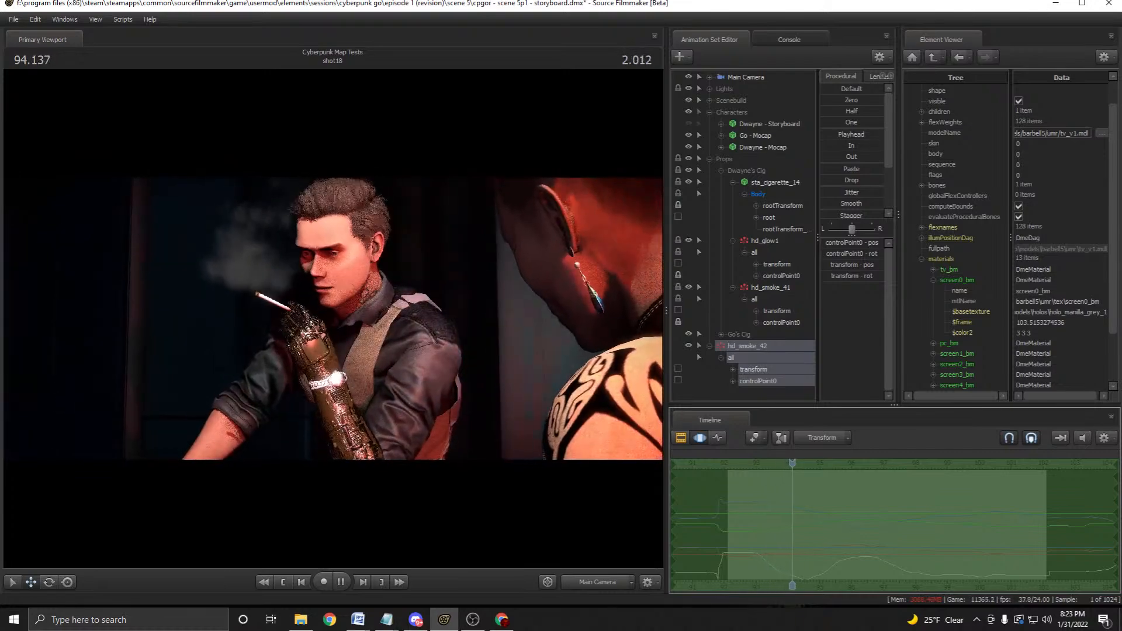
key(space)
key(space)
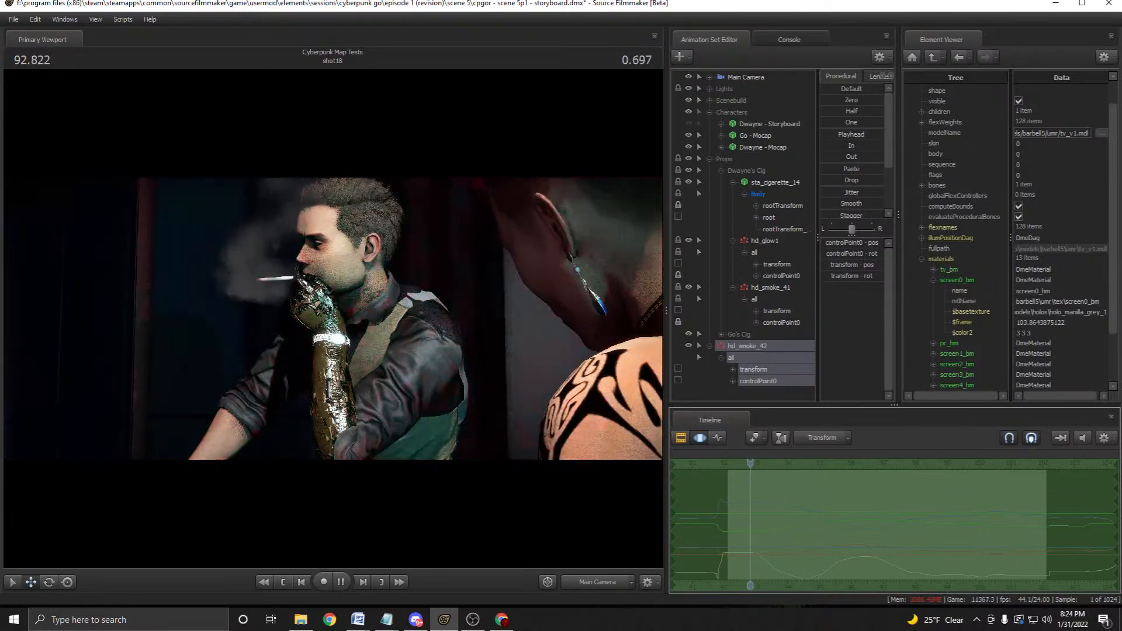
key(space)
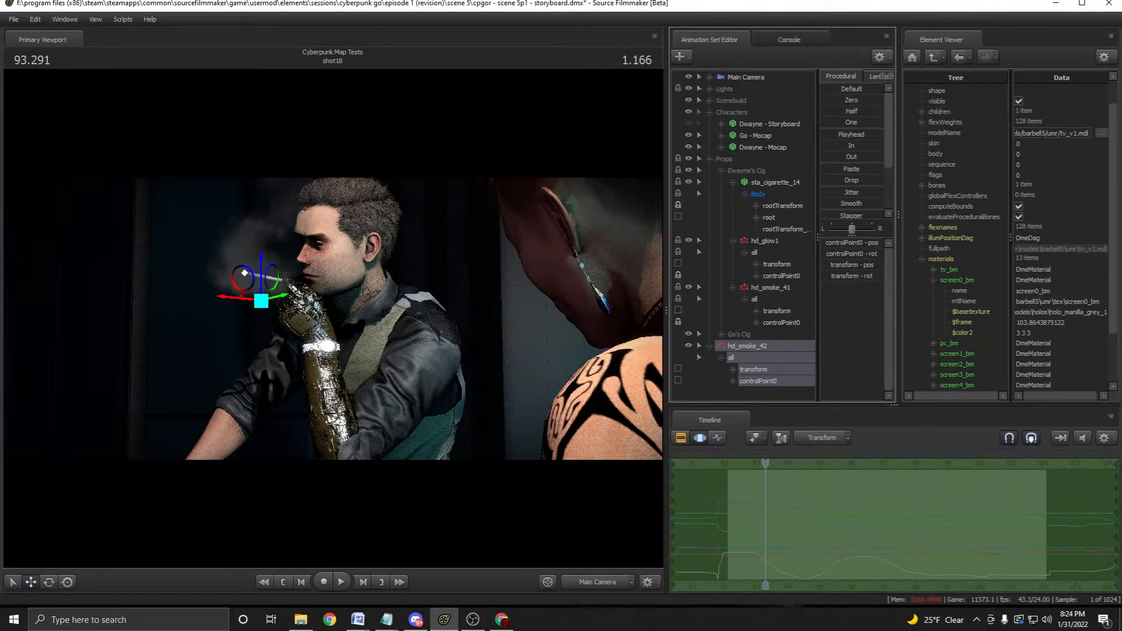
Reposition hd_smoke_42's control point at the cigarette using the Work Camera, then lock its controlPoint0 to the rootTransform of sta_cigarette_14.
click(597, 582)
key(a)
drag(333, 318, 477, 325)
key(a)
drag(476, 418, 318, 330)
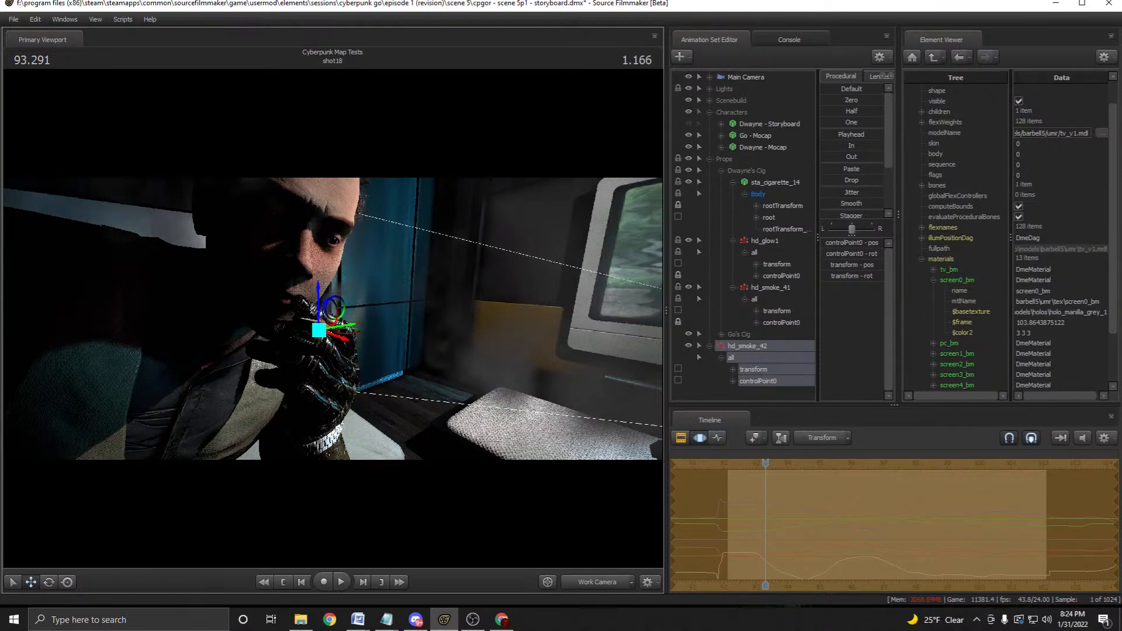
click(319, 330)
drag(782, 206, 760, 381)
click(760, 381)
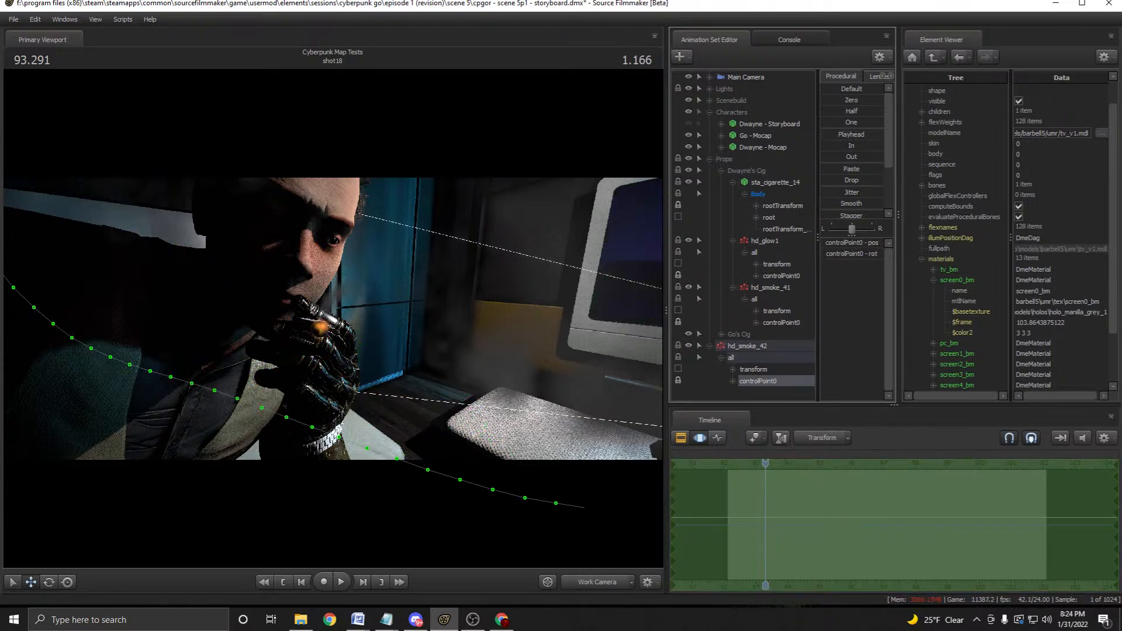
Replay shot18 through the Main Camera to check that both smoke particle systems follow the cigarette.
key(space)
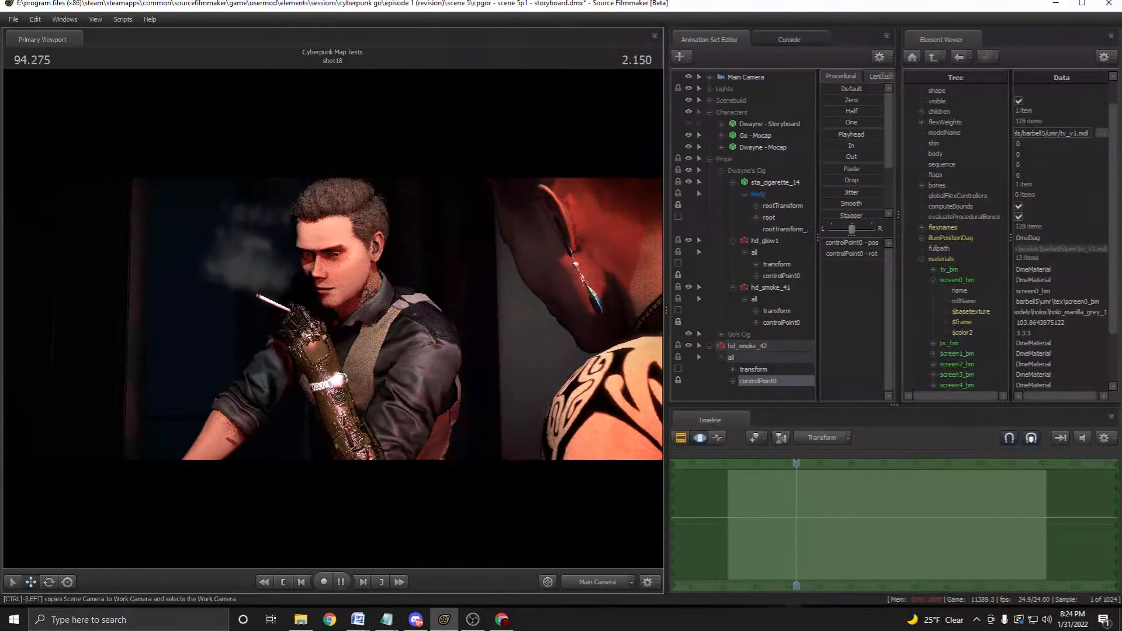
key(space)
key(space)
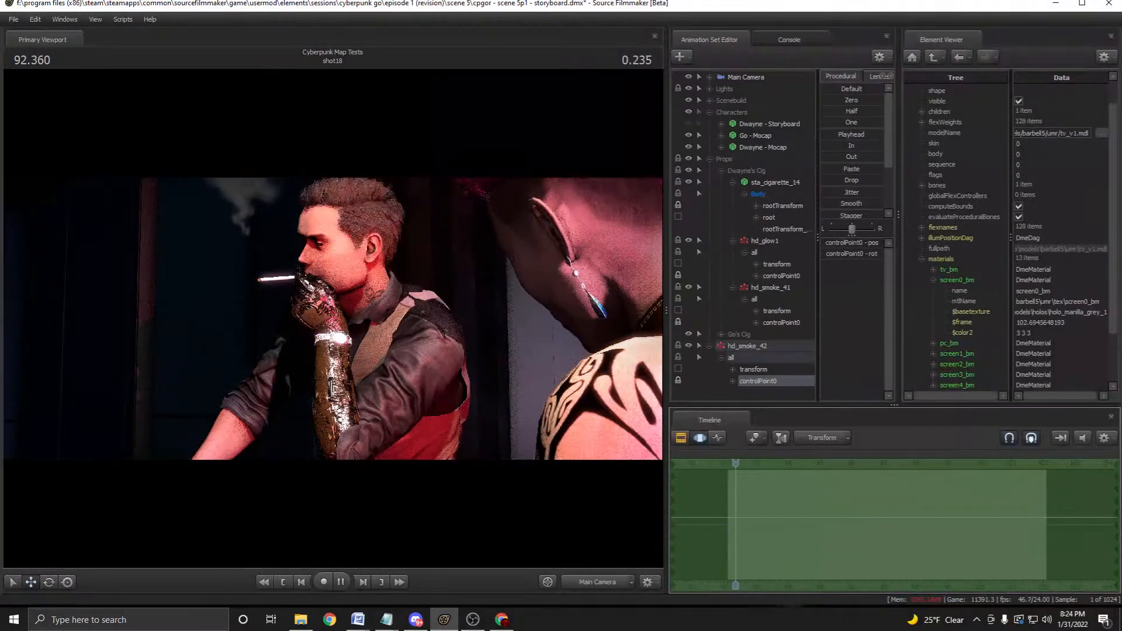
key(space)
key(space)
click(725, 463)
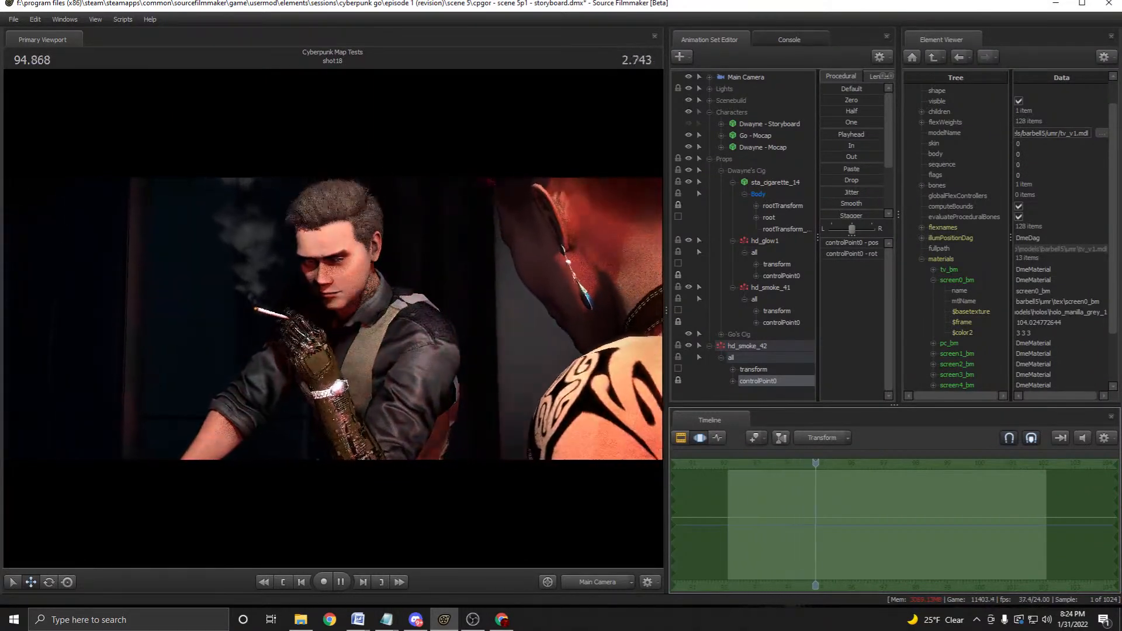
key(F2)
key(space)
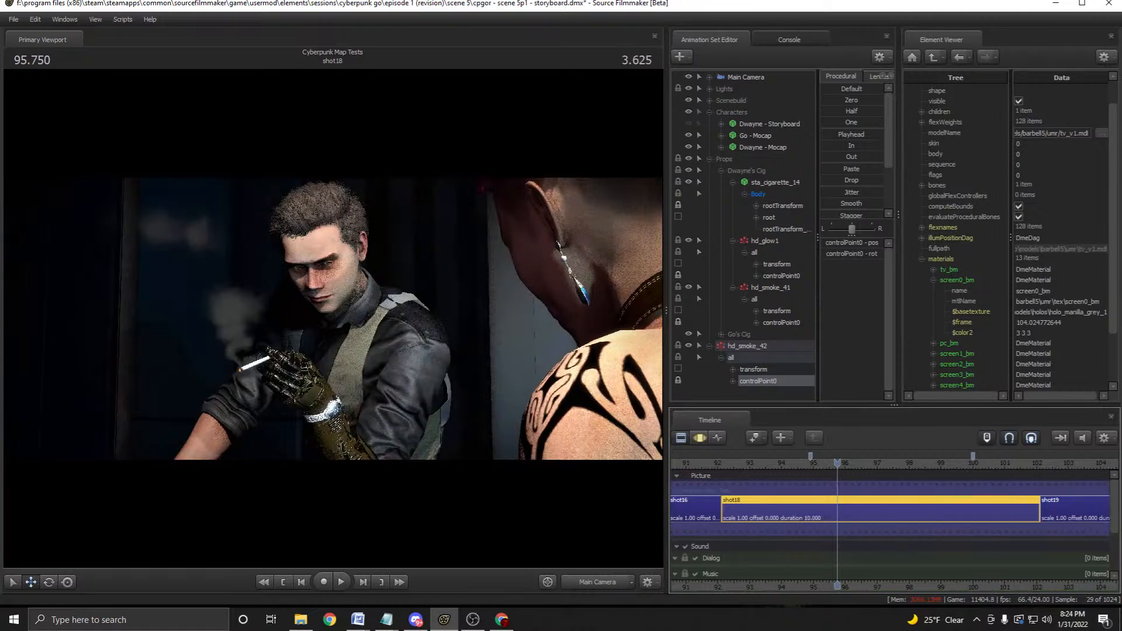
Save the session, then move hd_smoke_42 into the Dwayne's Cig group and collapse the group.
key(ctrl+s)
scroll(838, 509, down, 7)
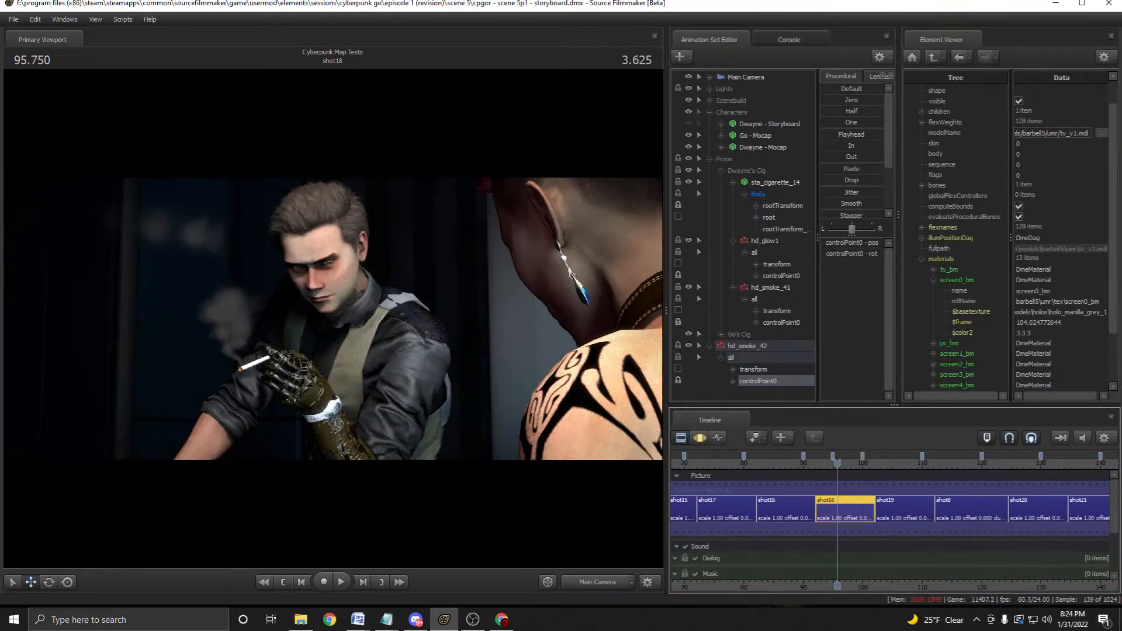
drag(747, 346, 753, 328)
click(721, 170)
drag(759, 182, 750, 171)
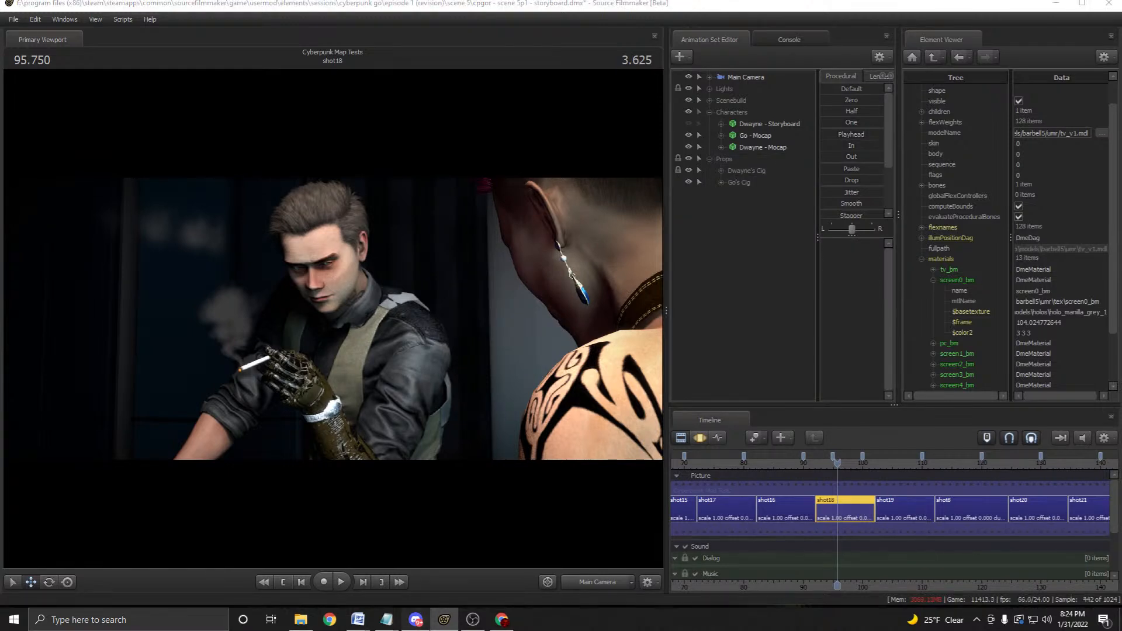
Switch to Discord, look over the Fluid Script Productions general channel, and return to Source Filmmaker.
click(416, 619)
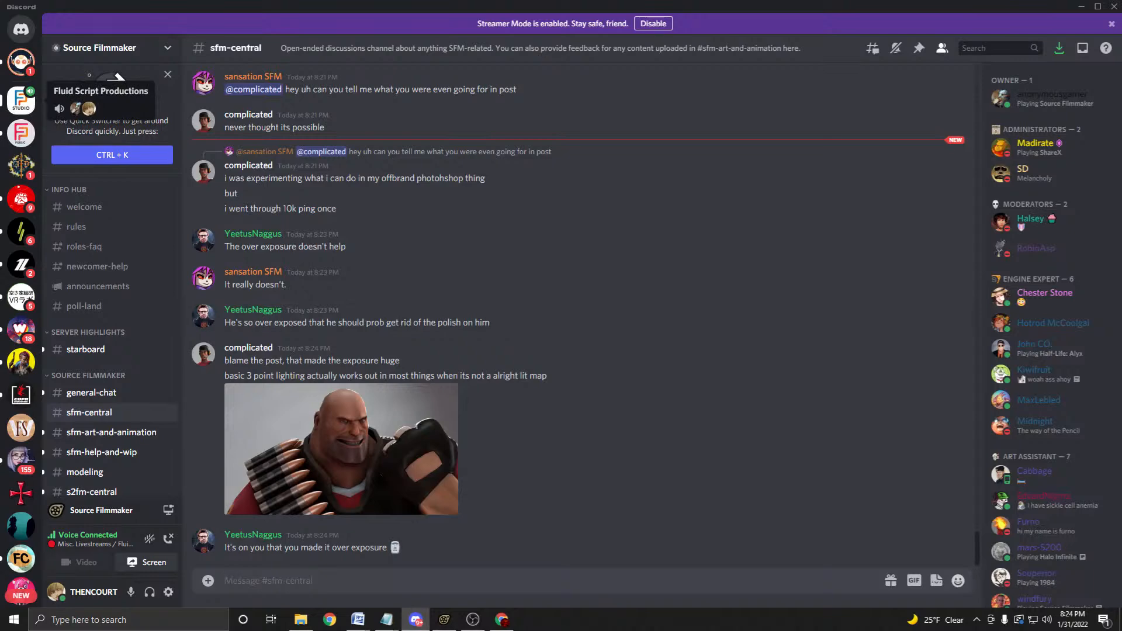
click(21, 100)
scroll(88, 261, down, 3)
scroll(111, 316, down, 2)
scroll(141, 432, up, 5)
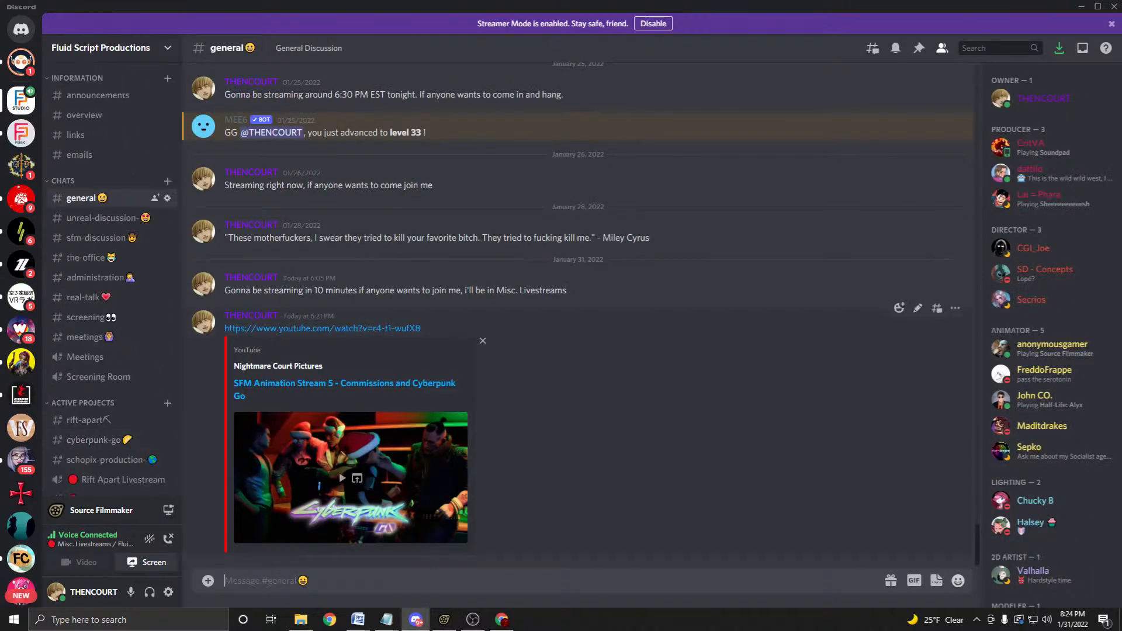
click(416, 619)
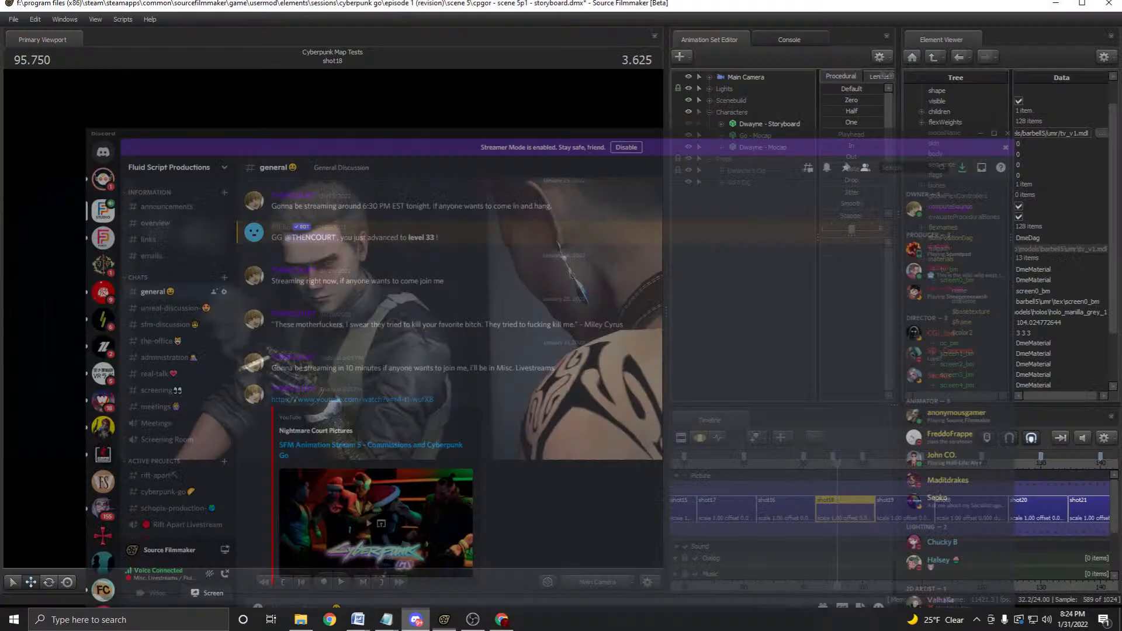
Save the session and play back shot18 from near its start to check the cigarette smoke.
key(ctrl+s)
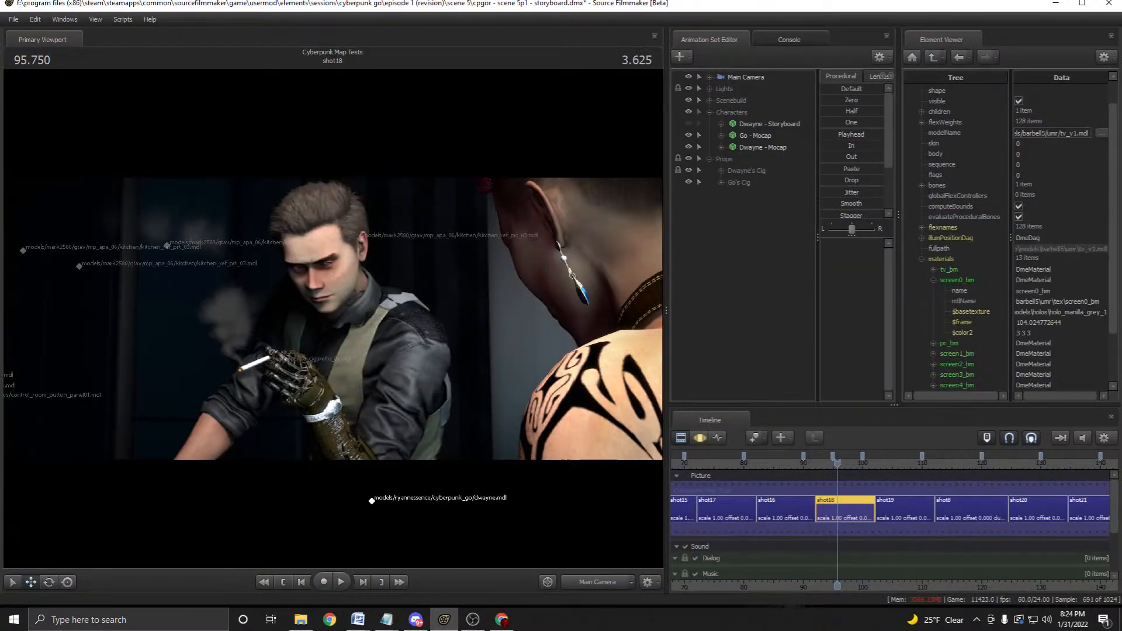
click(822, 462)
key(space)
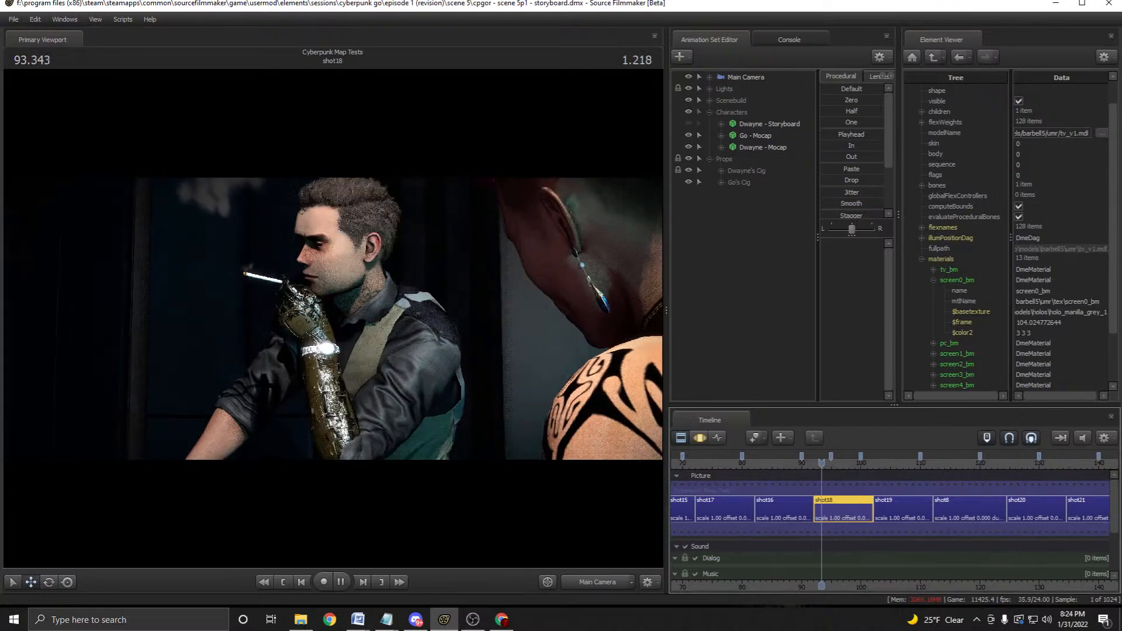
key(space)
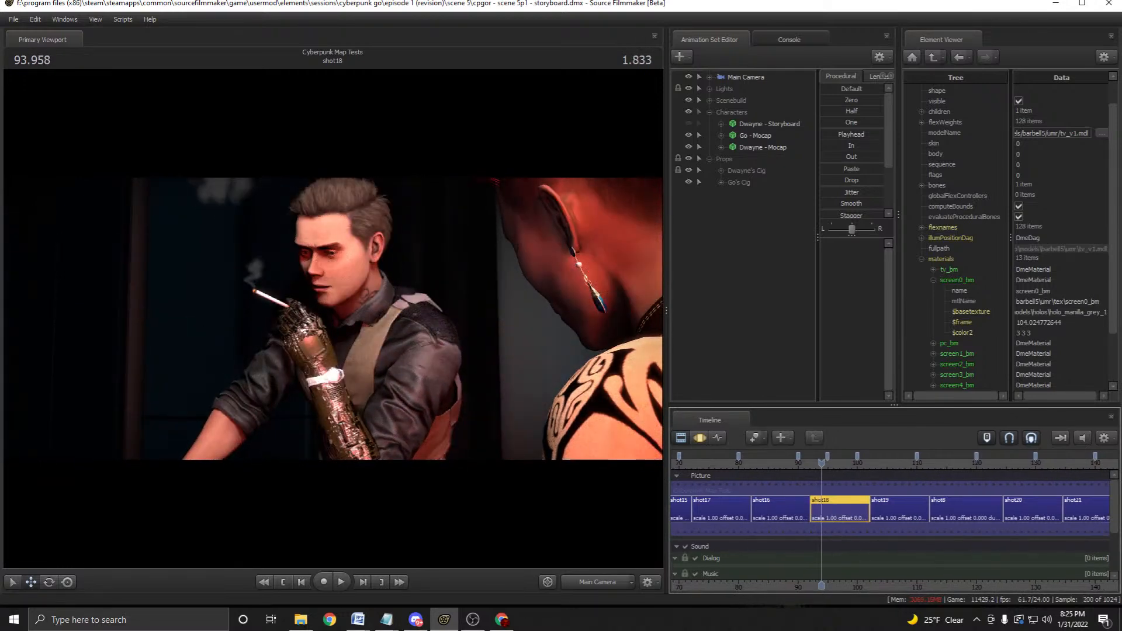
key(space)
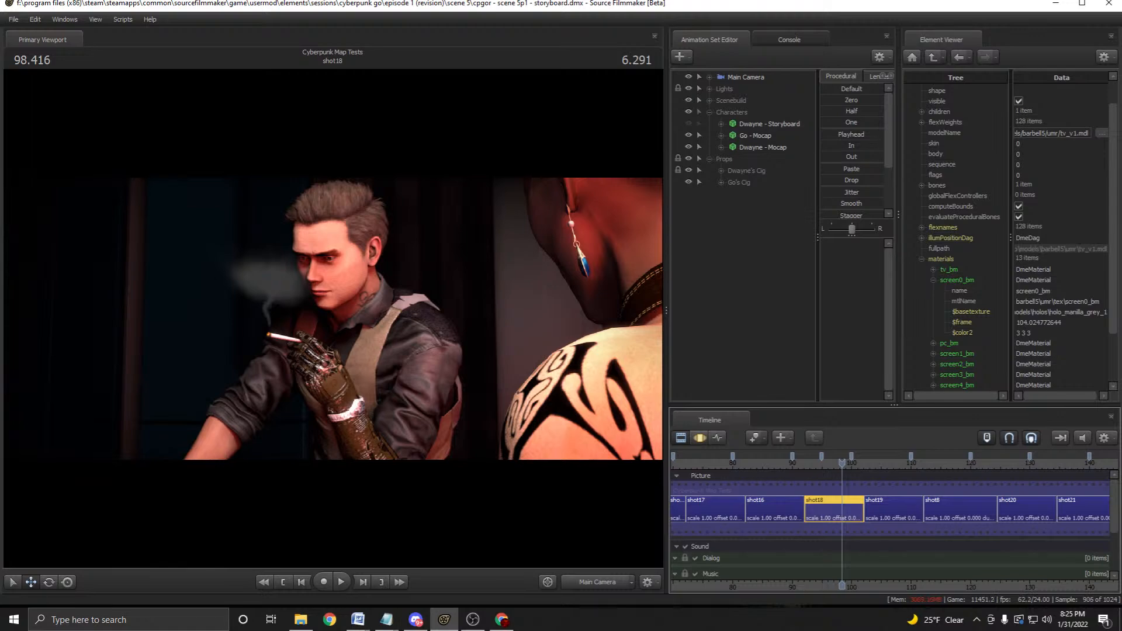
Replay shot18 from its beginning through the cut to shot19 to review the overlapping smoke.
drag(842, 463, 806, 462)
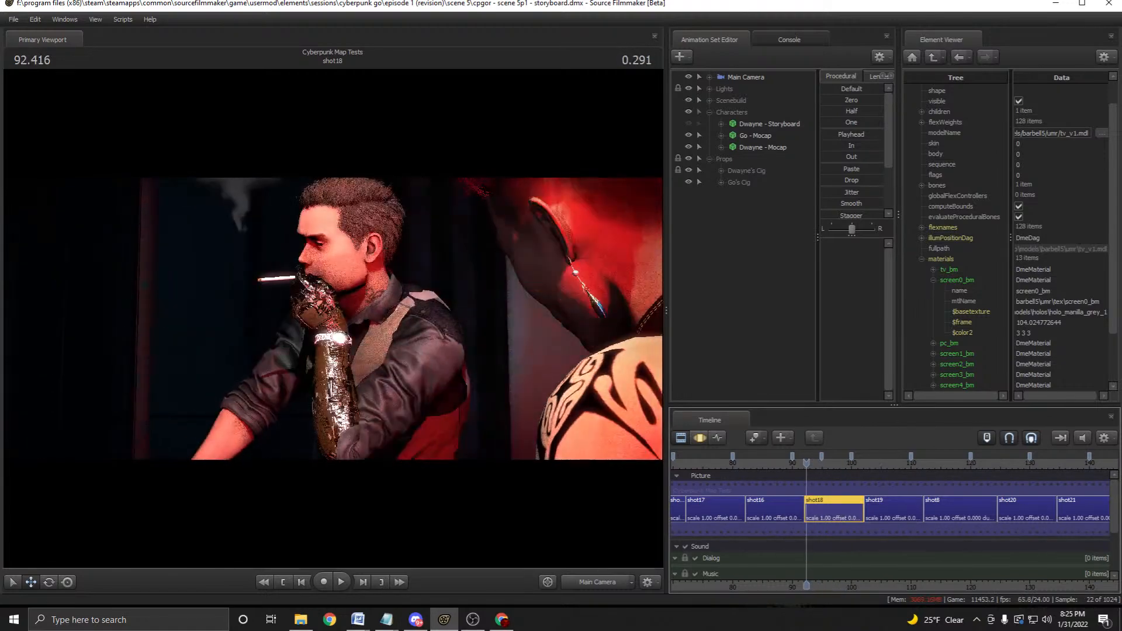
click(341, 582)
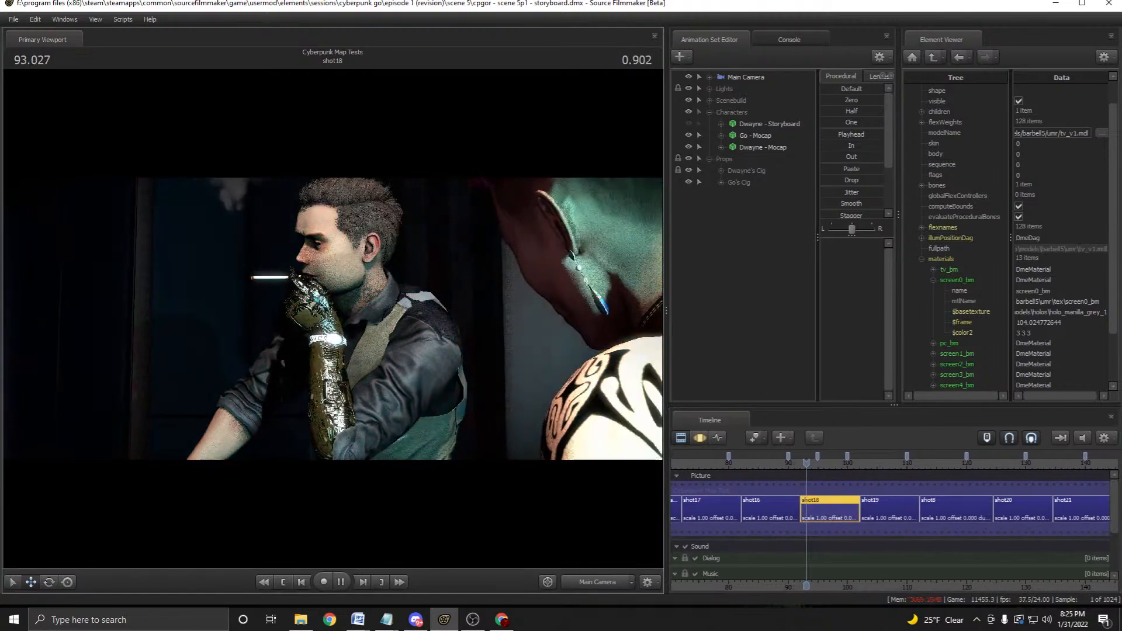
key(space)
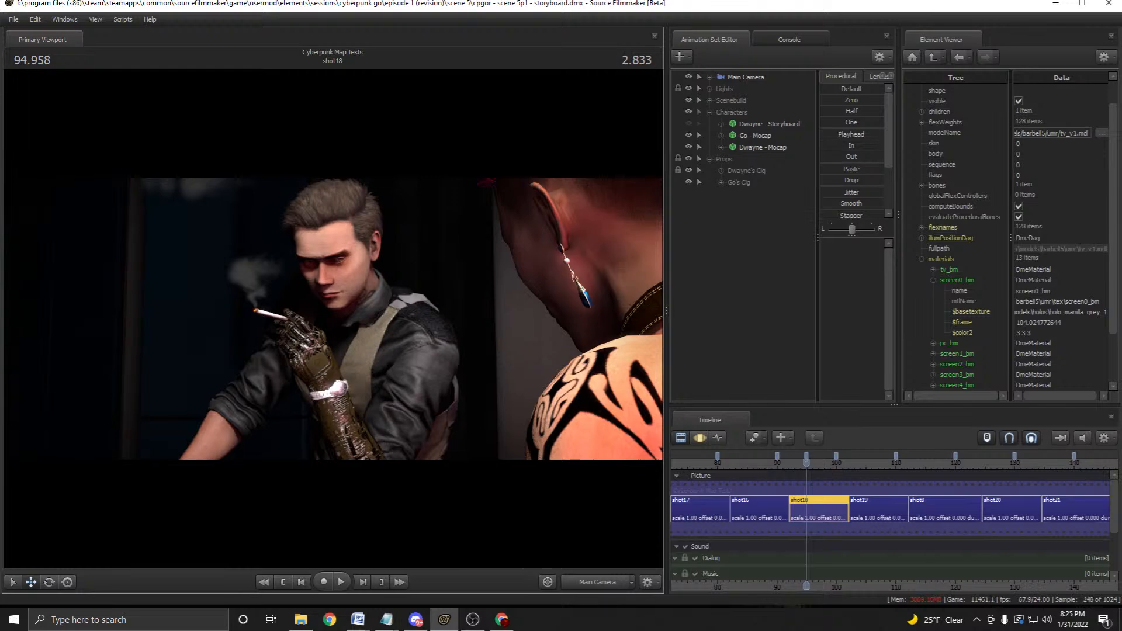
key(space)
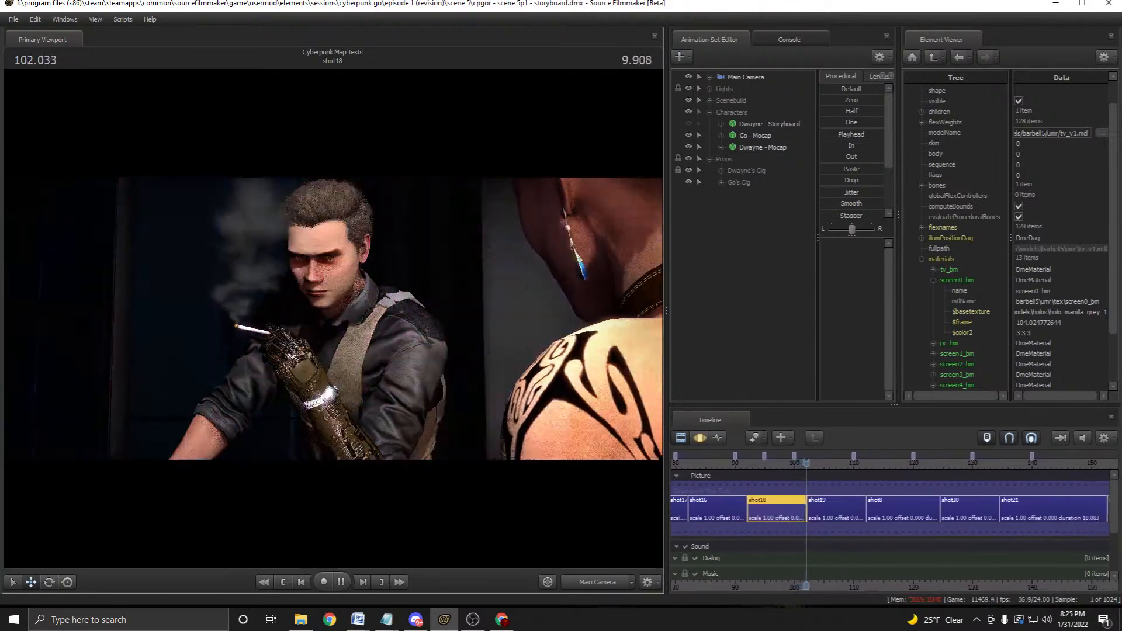
key(space)
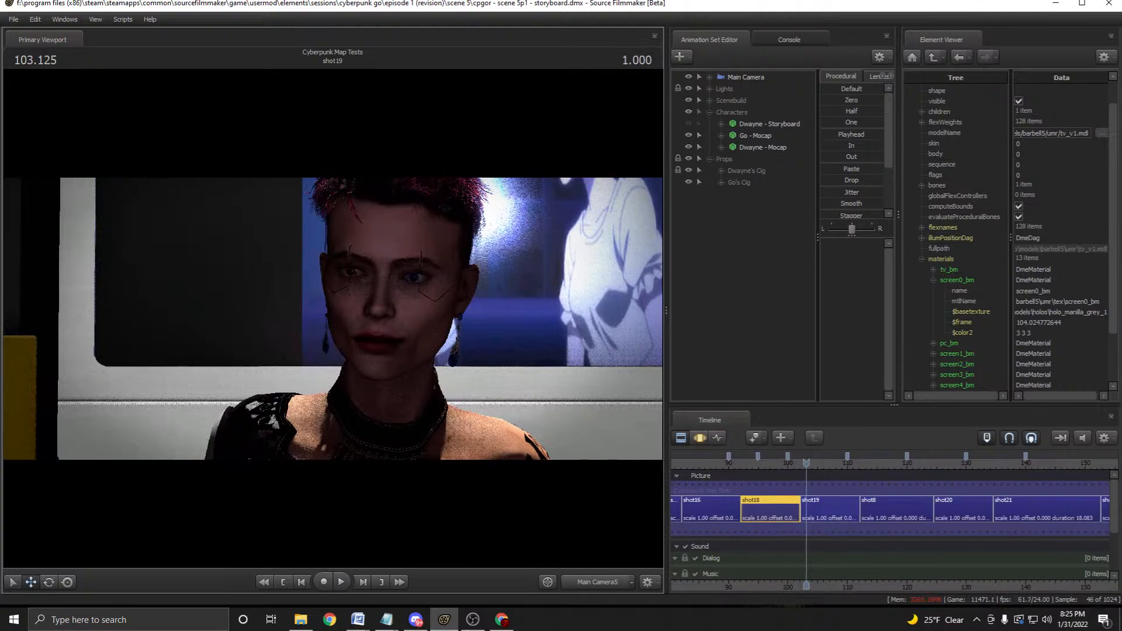
key(space)
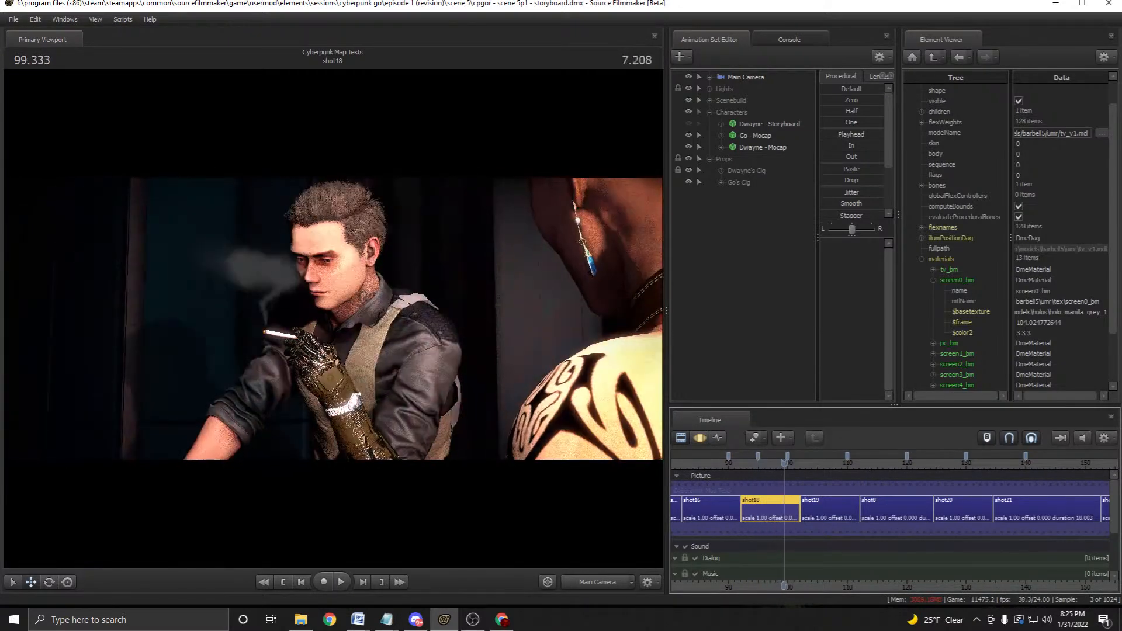
Review shot18 again from its start and from the end of shot16, examining the smoke as the cigarette moves.
drag(768, 463, 742, 462)
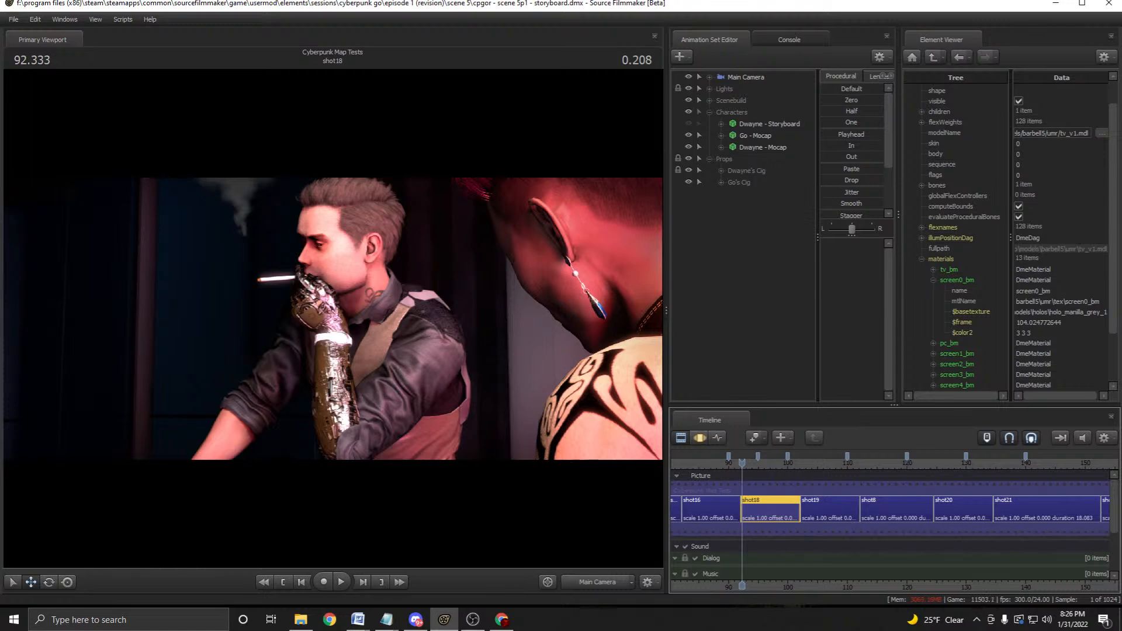
key(space)
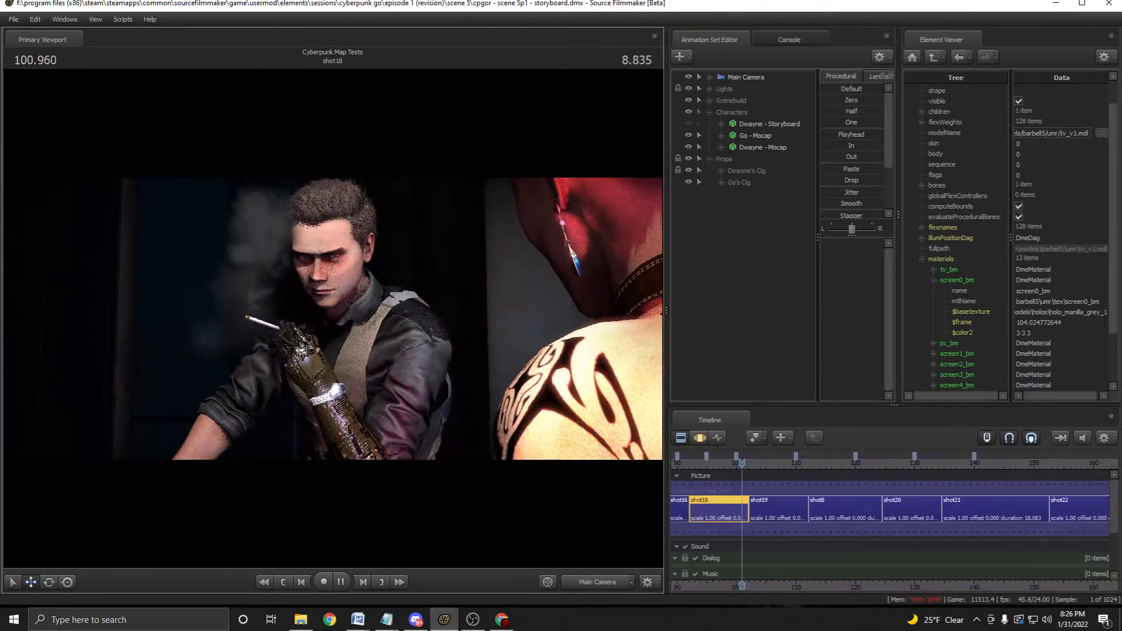
key(space)
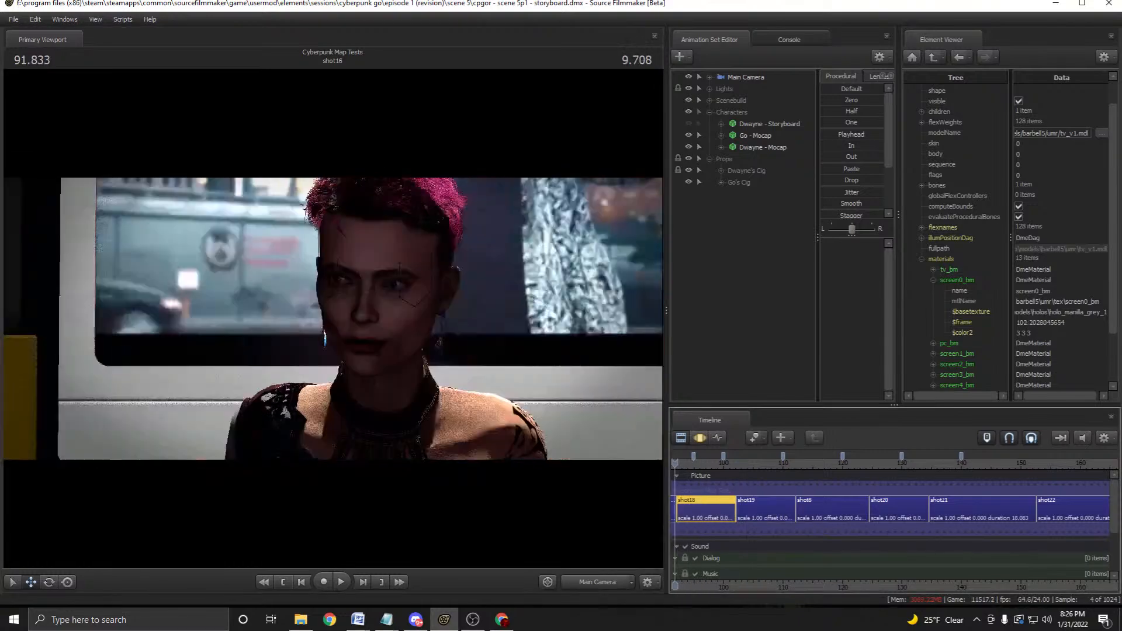
click(340, 582)
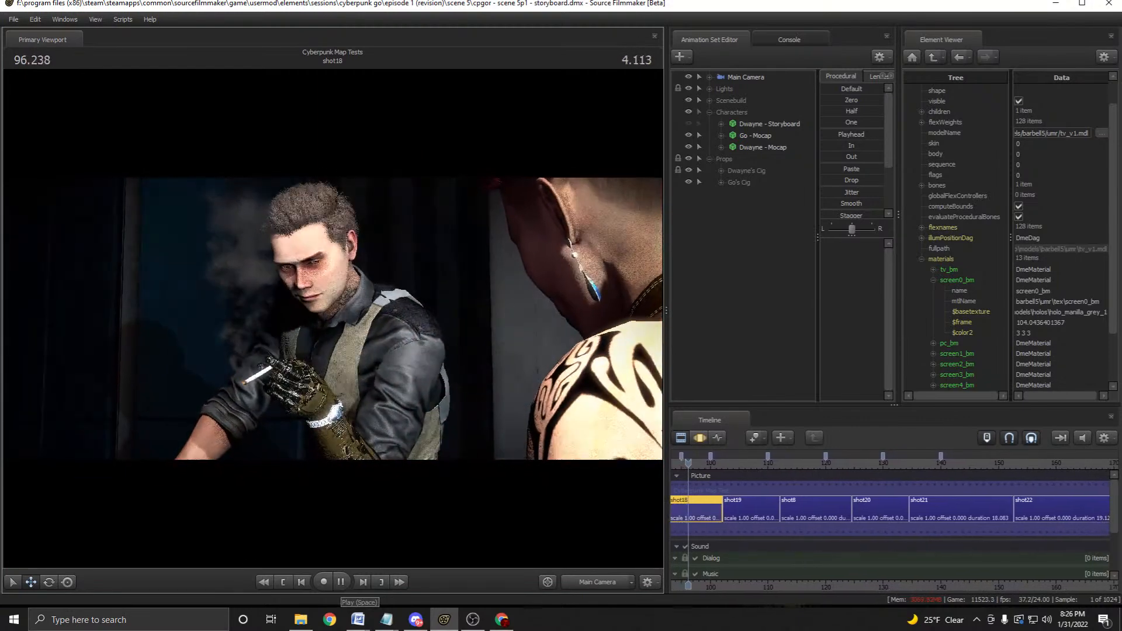
click(341, 582)
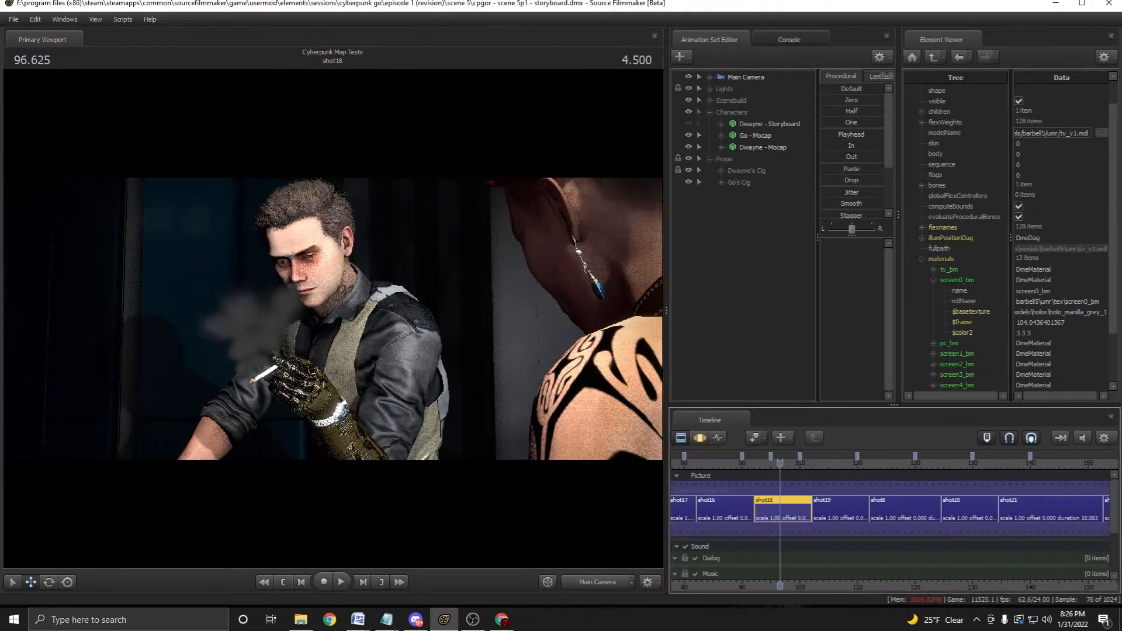
key(Left)
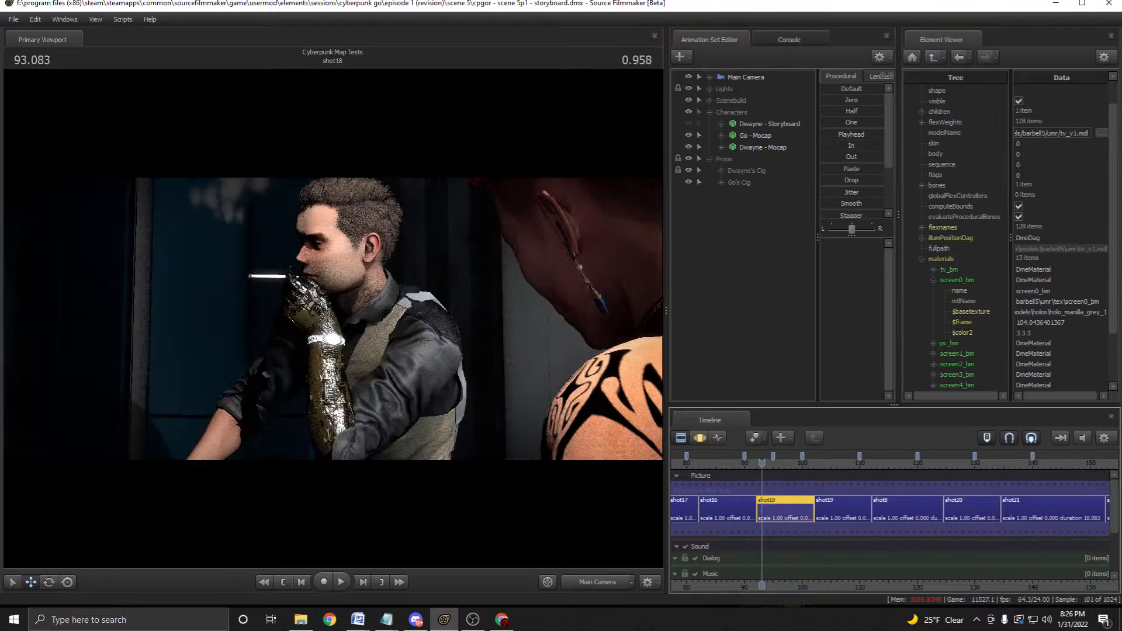
key(space)
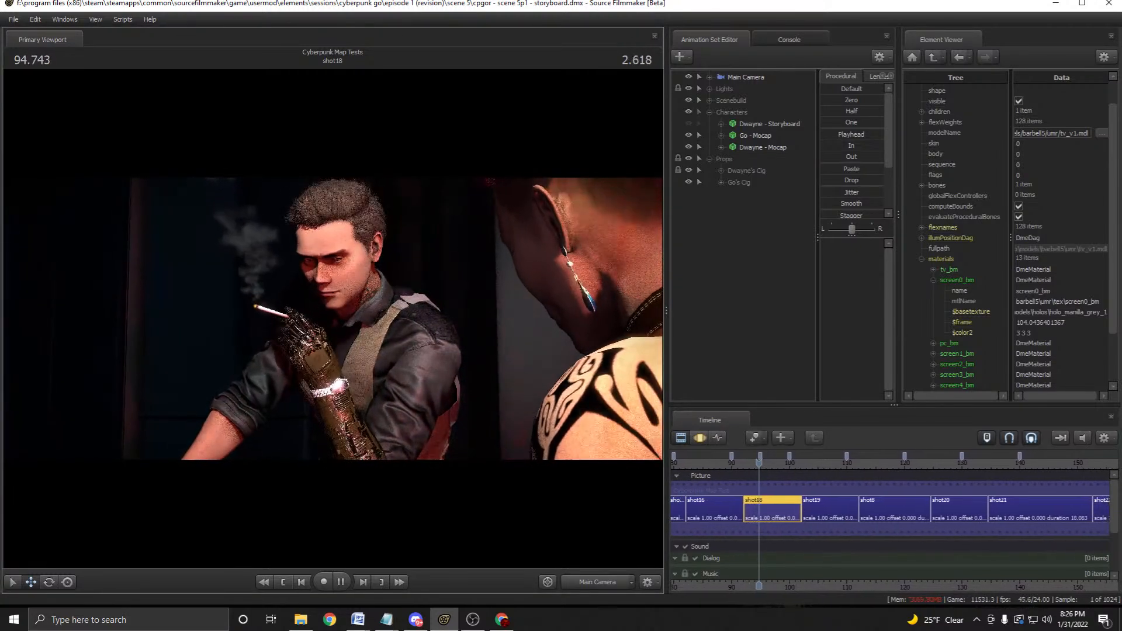
key(space)
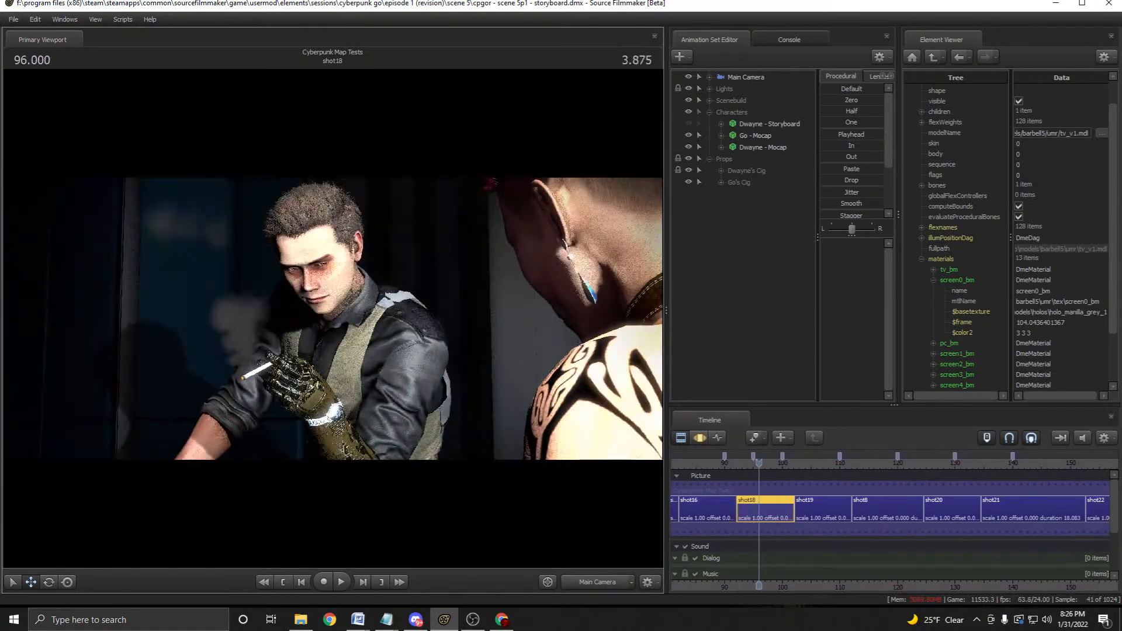
Go back to shot15, expand its Particles group and copy the Cig Smoke Exhale1 animation set.
key(Left)
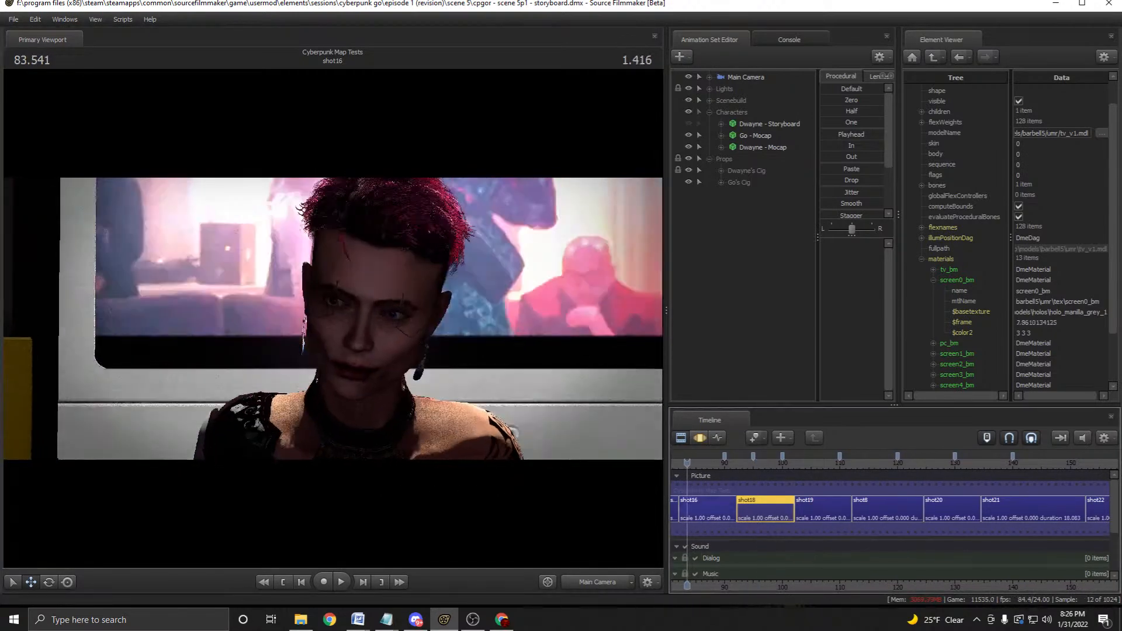
key(Left)
scroll(891, 508, down, 3)
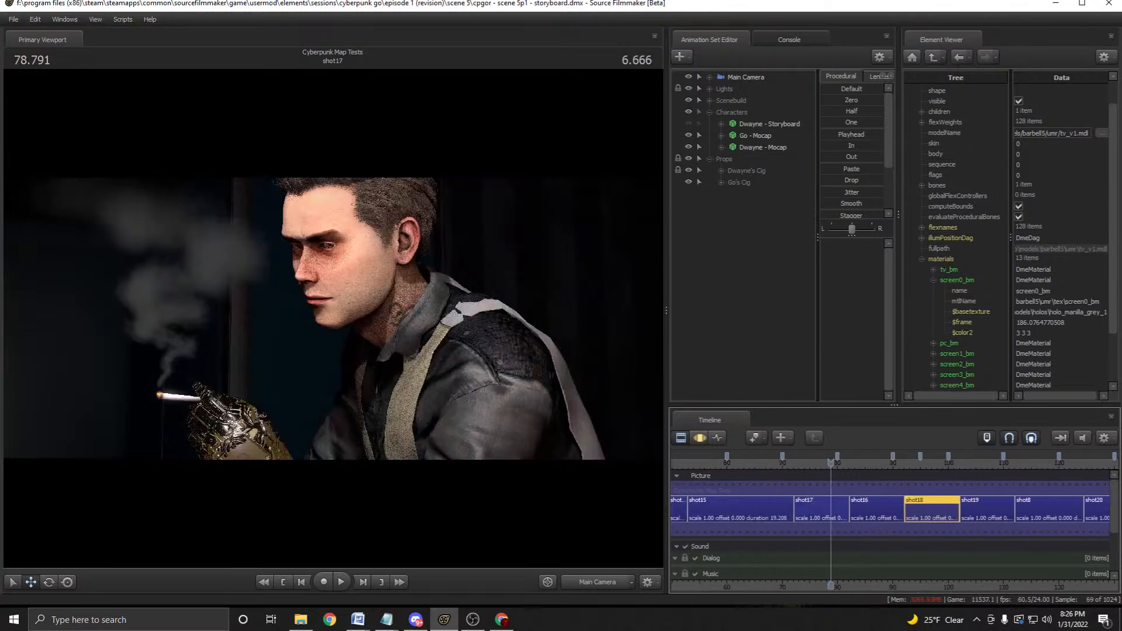
key(Left)
drag(775, 463, 784, 463)
click(784, 508)
scroll(784, 509, up, 1)
click(709, 241)
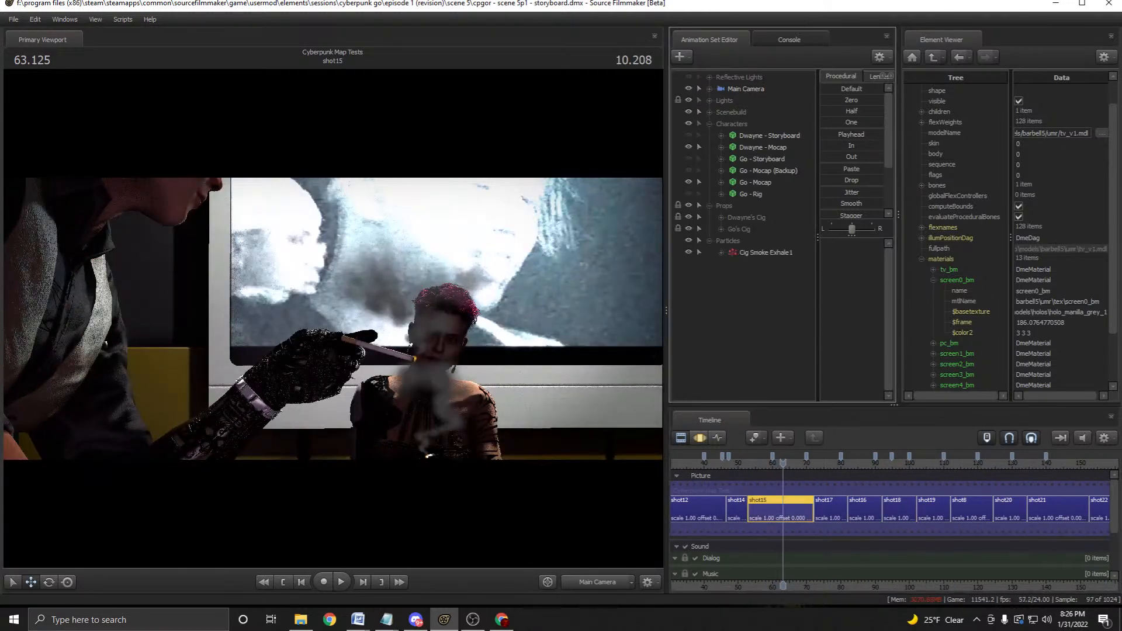
right_click(770, 252)
click(810, 266)
Select shot18 and paste the Cig Smoke Exhale1 animation set into it.
click(898, 463)
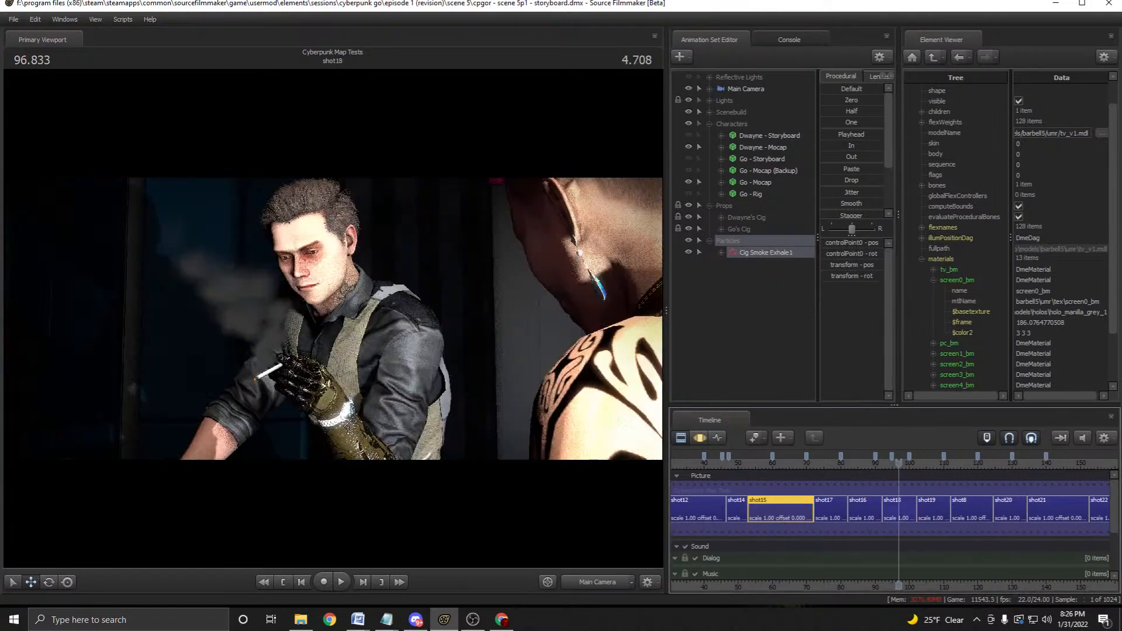
drag(898, 463, 900, 463)
click(898, 509)
right_click(789, 273)
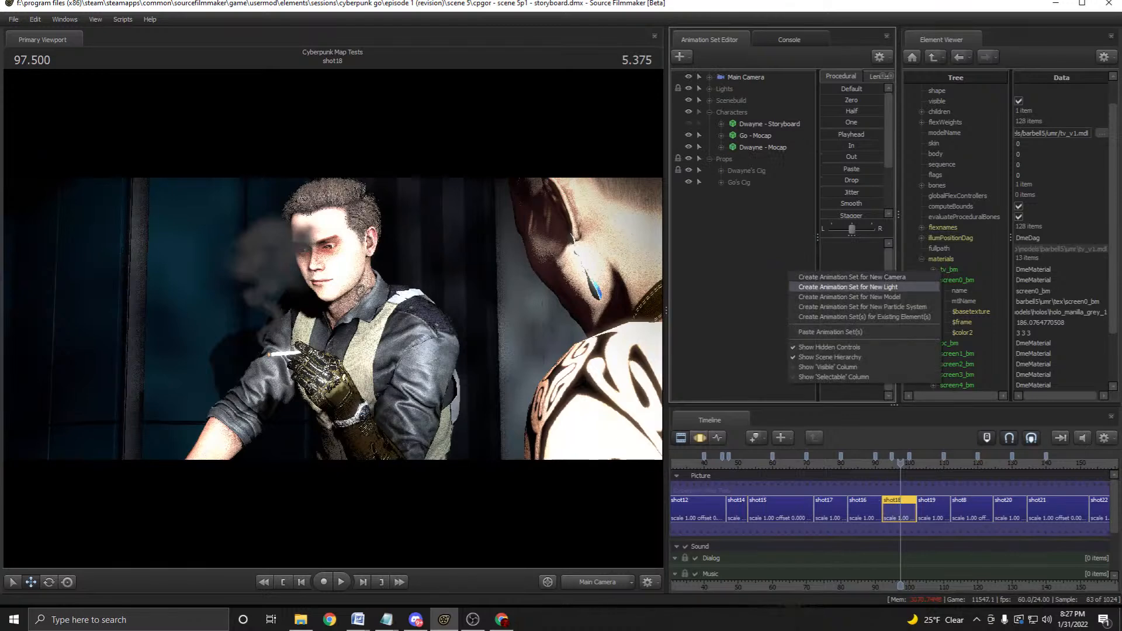
click(830, 331)
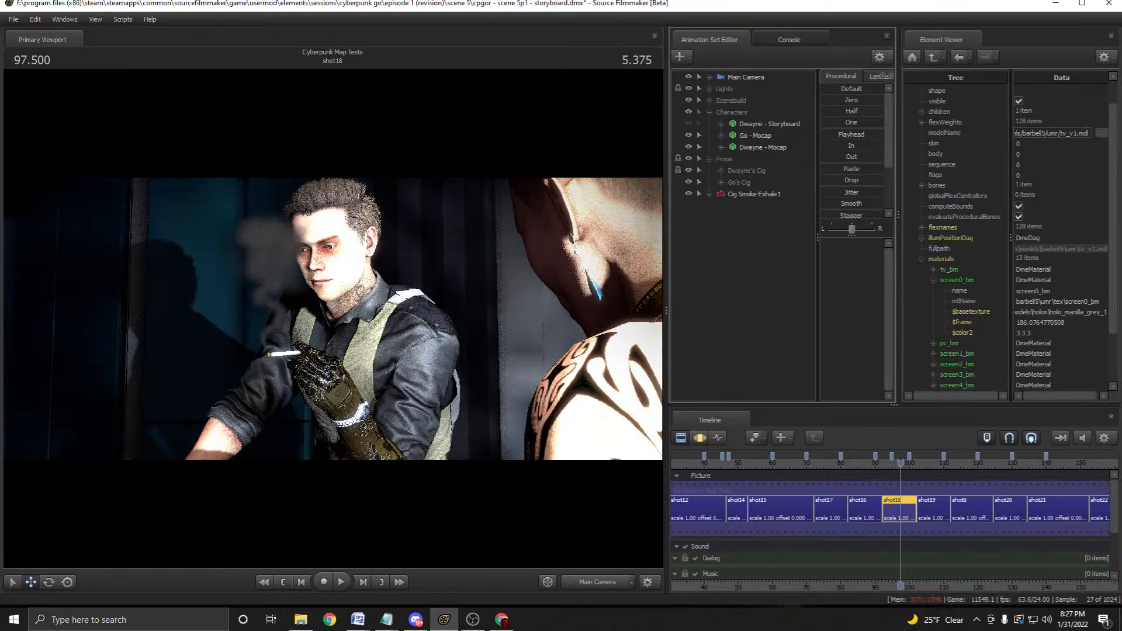
Move Cig Smoke Exhale1 to Dwayne's face using the Work Camera in shot18.
click(754, 193)
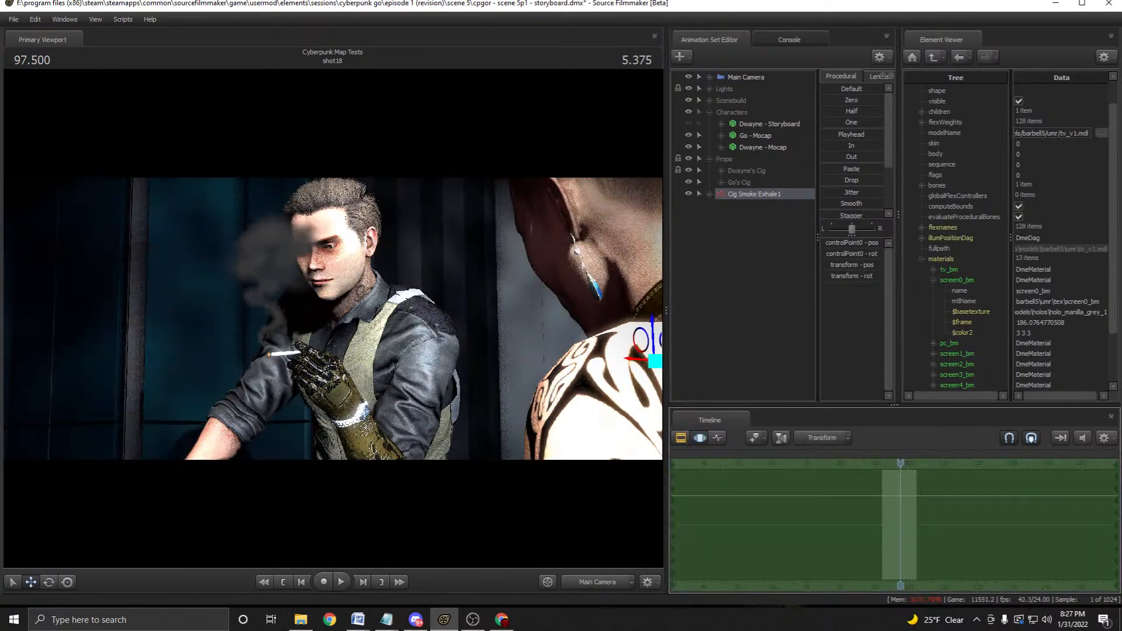
click(597, 582)
drag(444, 362, 473, 350)
drag(588, 332, 441, 381)
drag(333, 318, 332, 310)
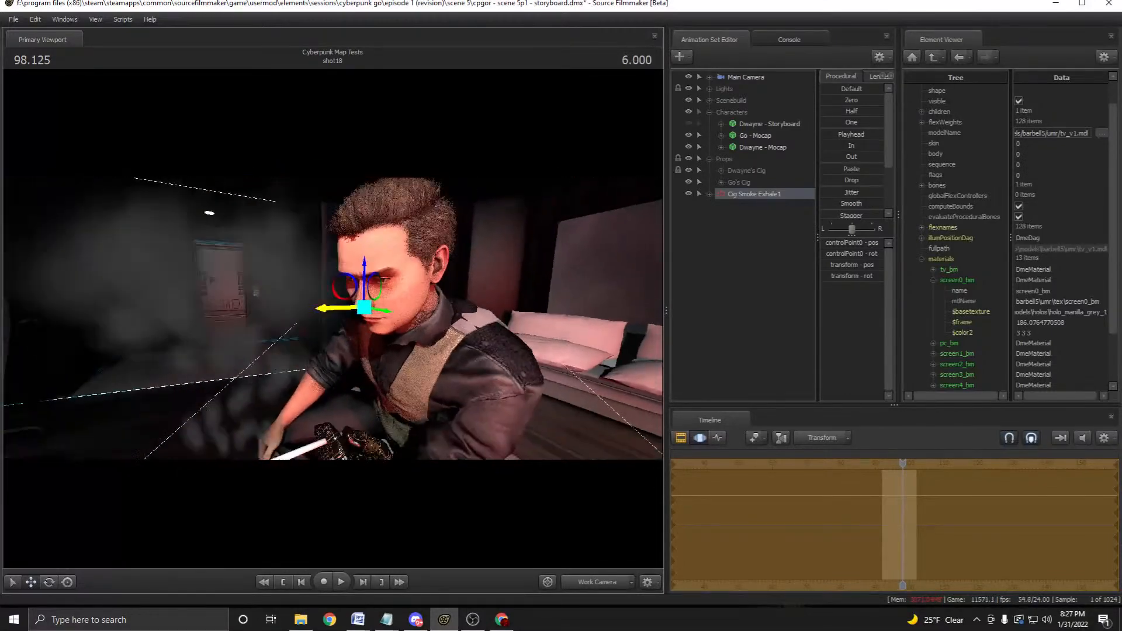
Preview the smoke placement, return to the start of shot18 and refine Cig Smoke Exhale1's position at Dwayne's mouth.
key(space)
key(space)
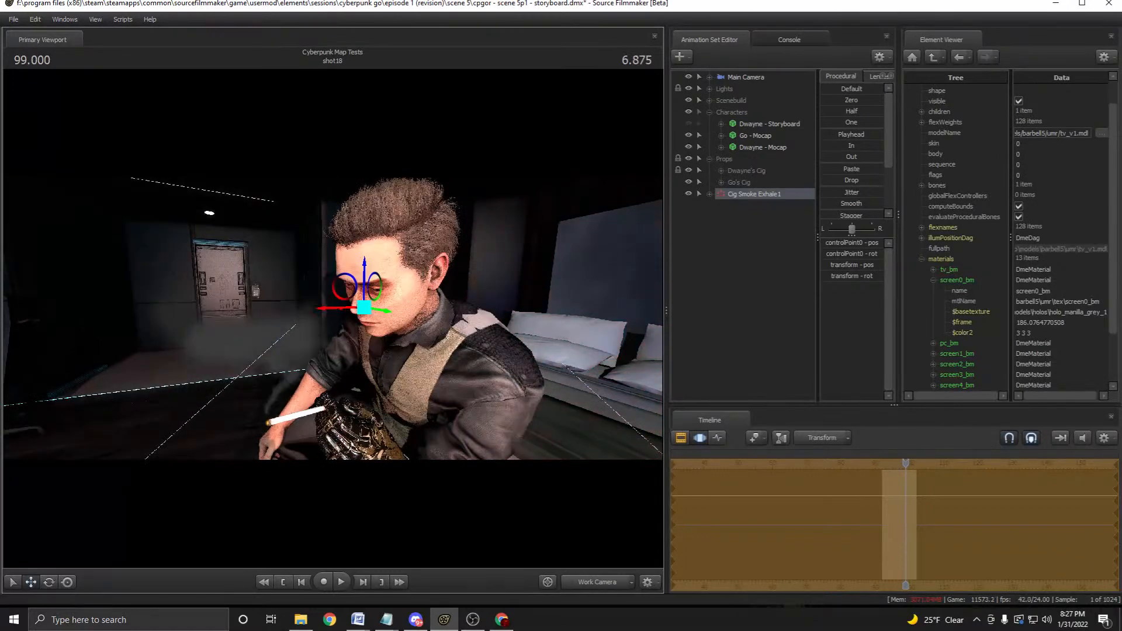
drag(905, 463, 884, 464)
drag(333, 319, 351, 315)
key(w)
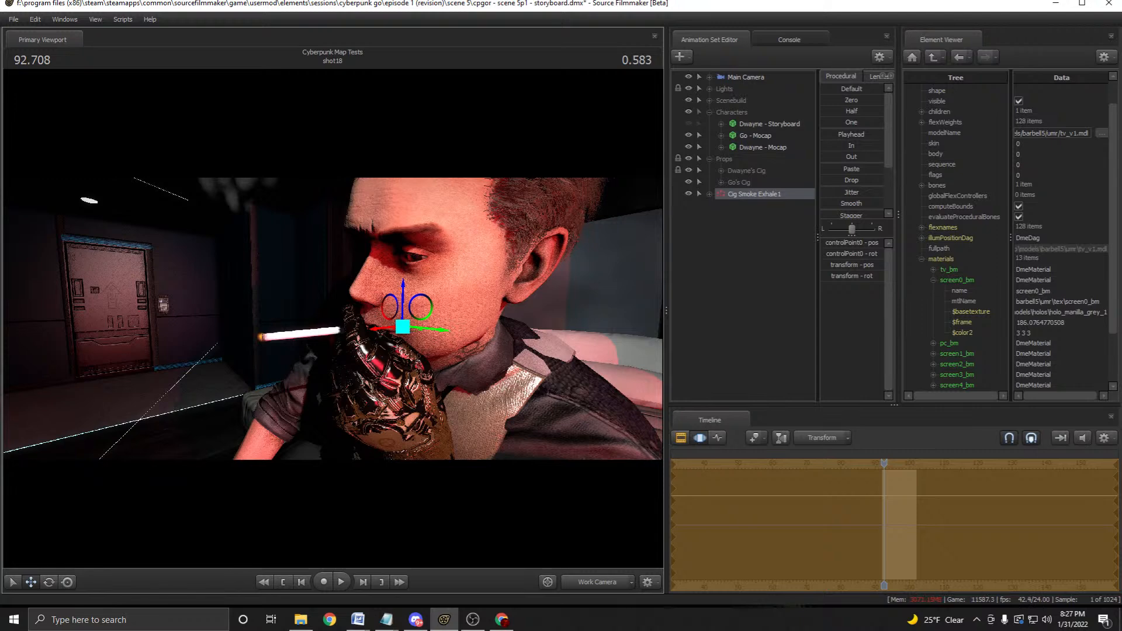
Find the frame in shot18 where Dwayne's exhale should begin and set Cig Smoke Exhale1's particle start time to 93.2.
key(space)
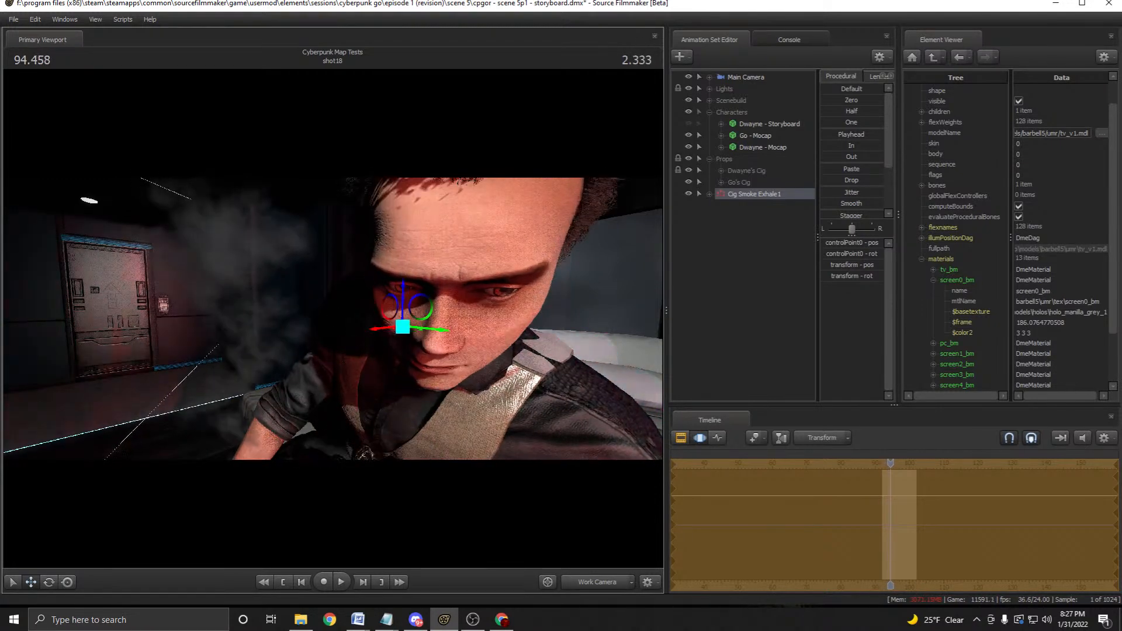
scroll(891, 514, up, 8)
drag(892, 464, 850, 463)
scroll(874, 514, up, 4)
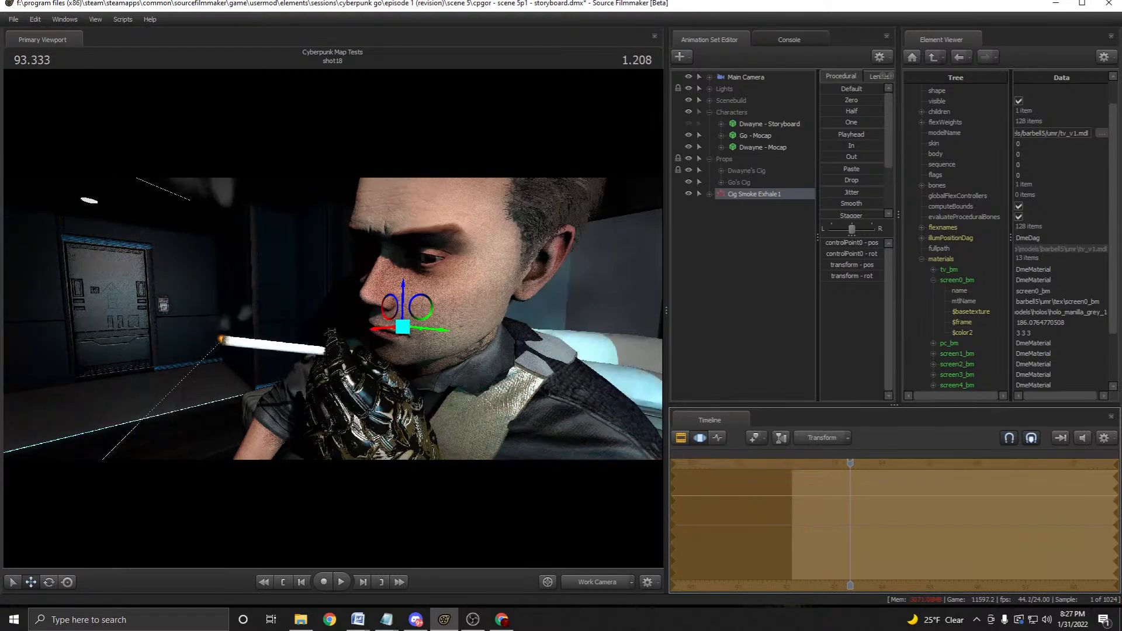
scroll(851, 514, up, 4)
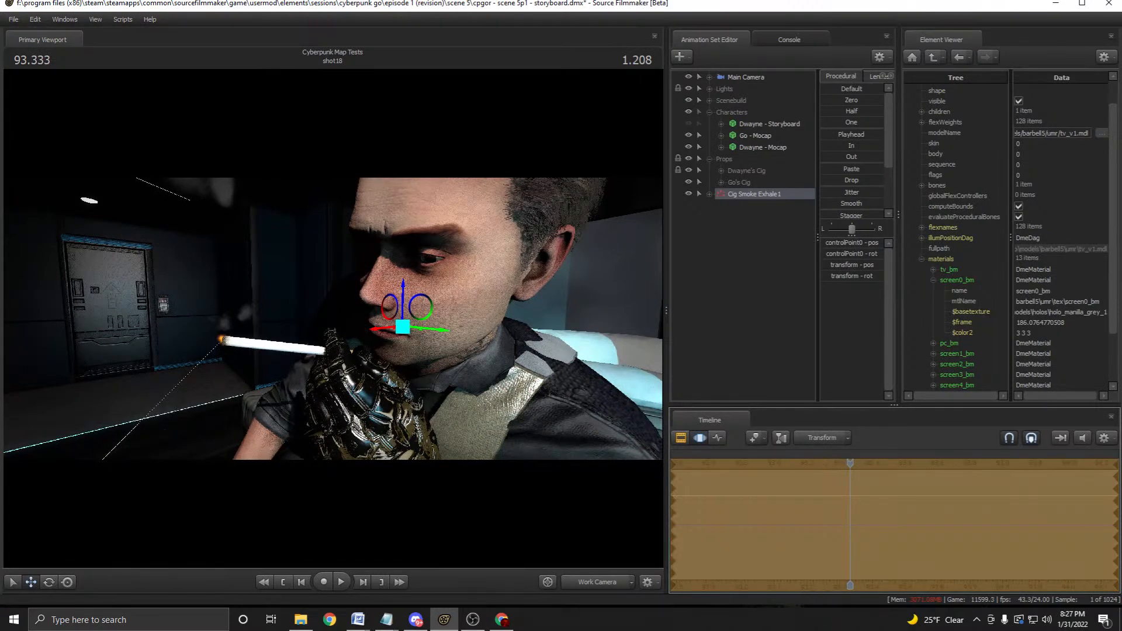
key(Left)
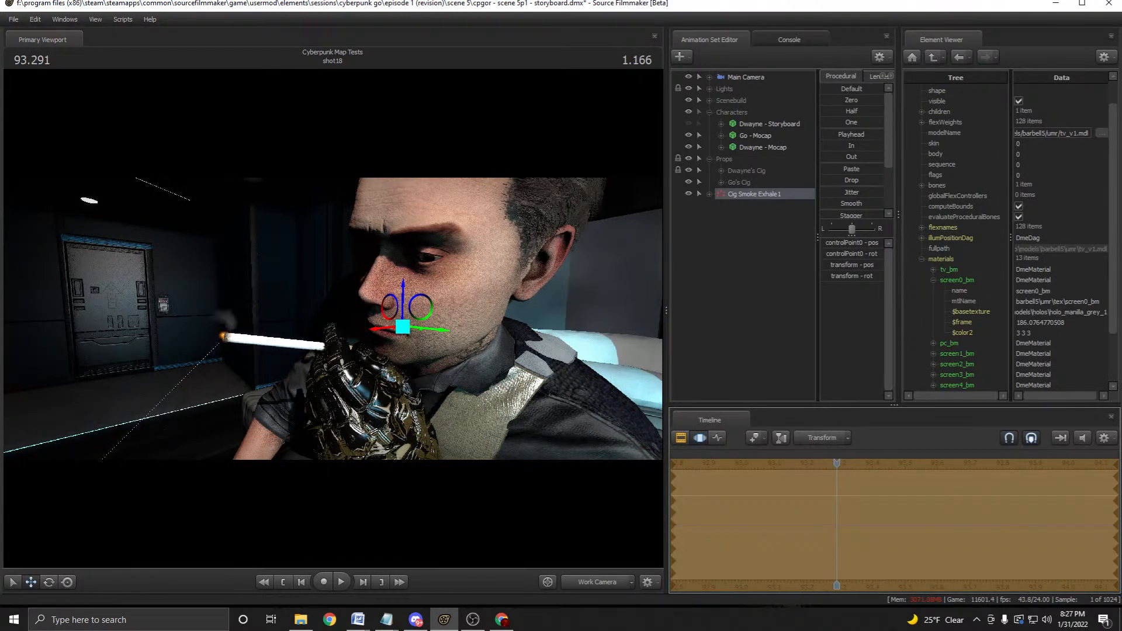
right_click(749, 193)
click(818, 314)
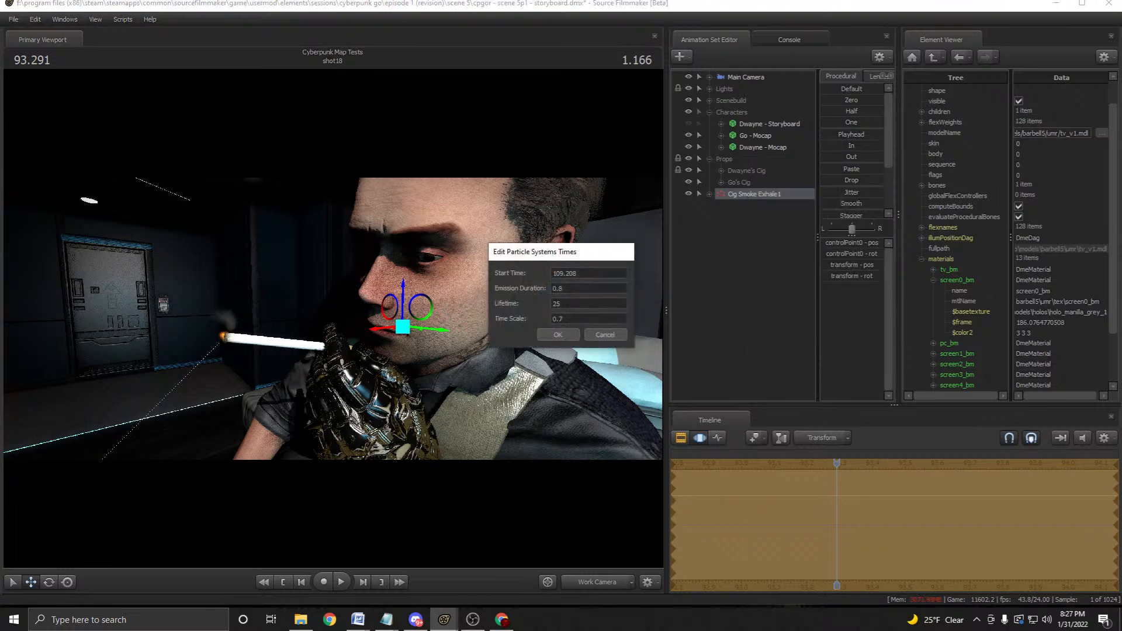
key(Tab)
text(9)
key(Return)
Set Cig Smoke Exhale1's emission duration to 1 in its particle system times.
right_click(741, 194)
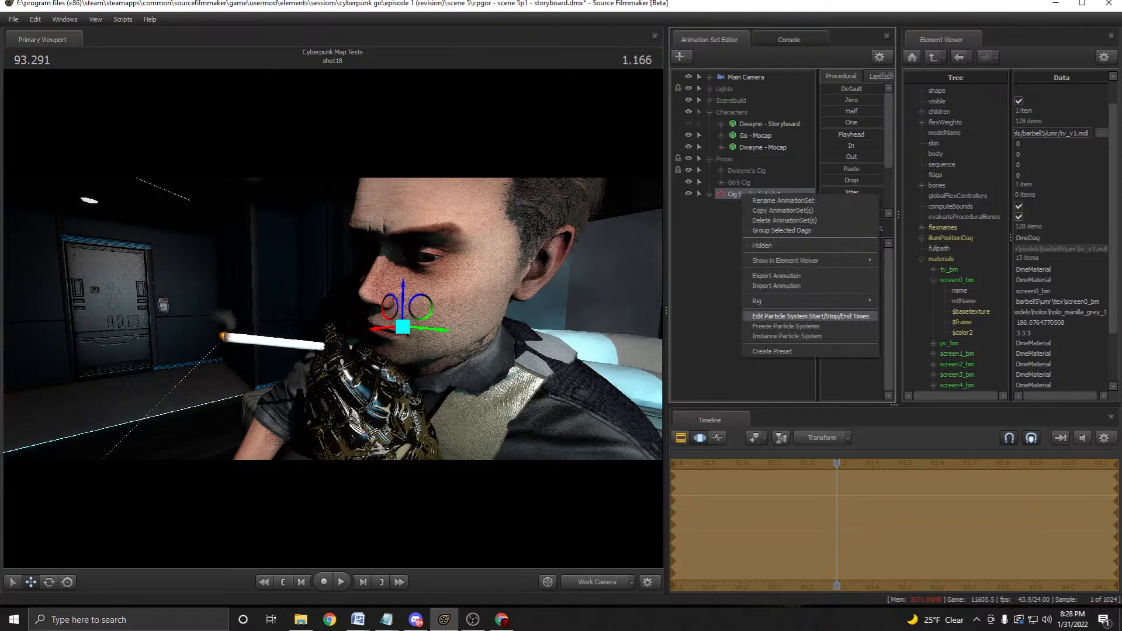
click(799, 315)
drag(572, 288, 551, 288)
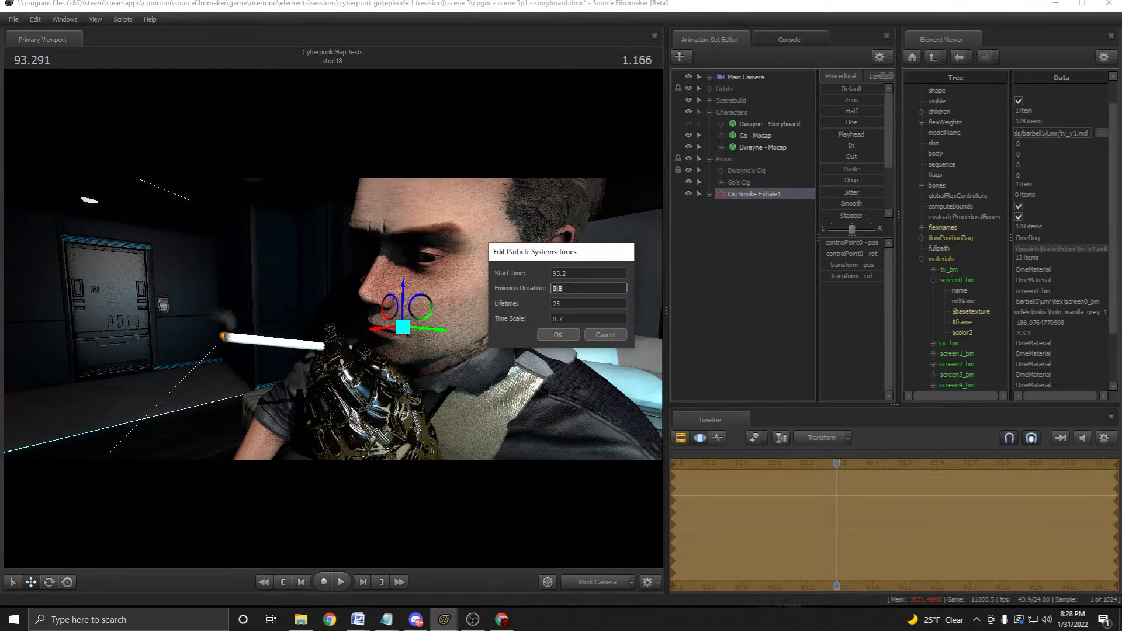
text(1)
key(Tab)
key(Tab)
key(Tab)
key(Return)
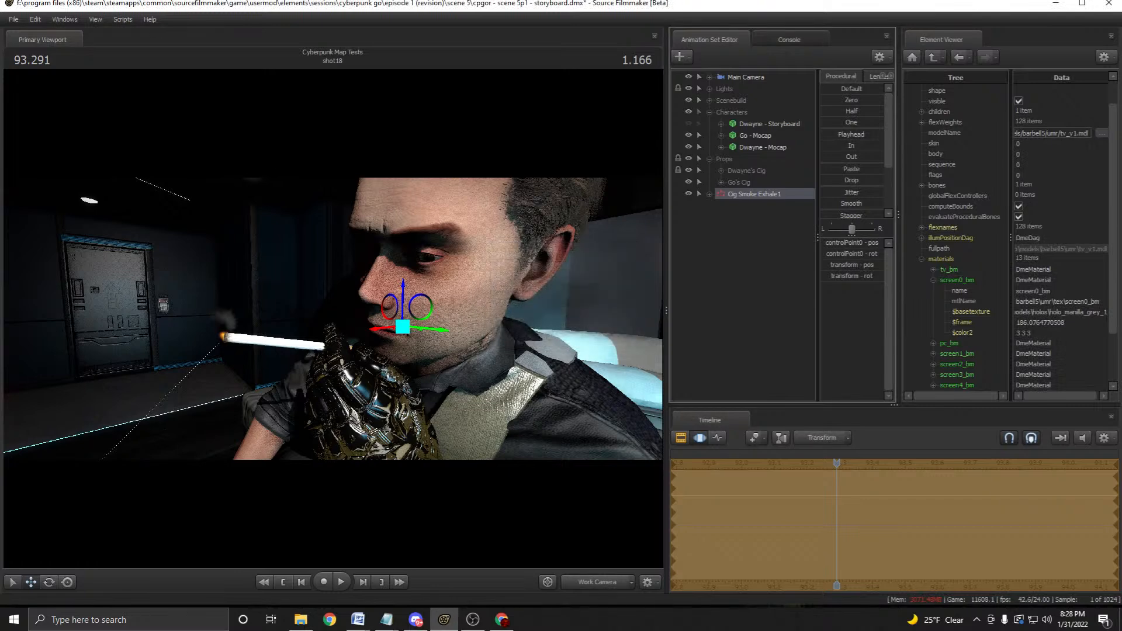
Advance to about 93.416 and move Cig Smoke Exhale1 forward and down in front of Dwayne's mouth.
key(Right)
drag(850, 463, 878, 463)
drag(333, 318, 374, 351)
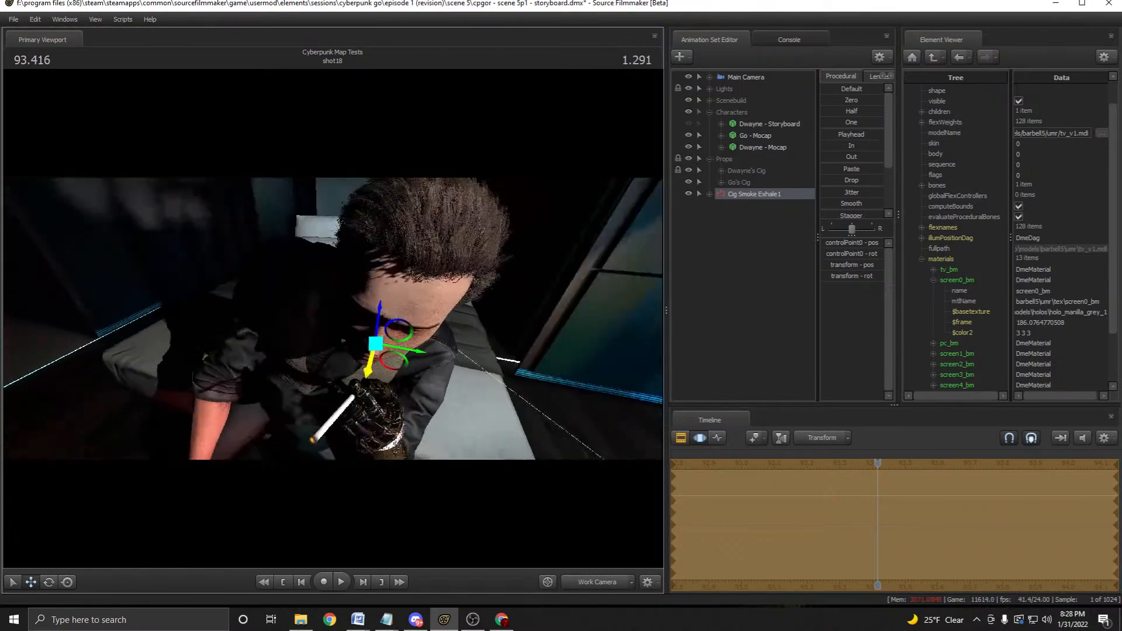
key(space)
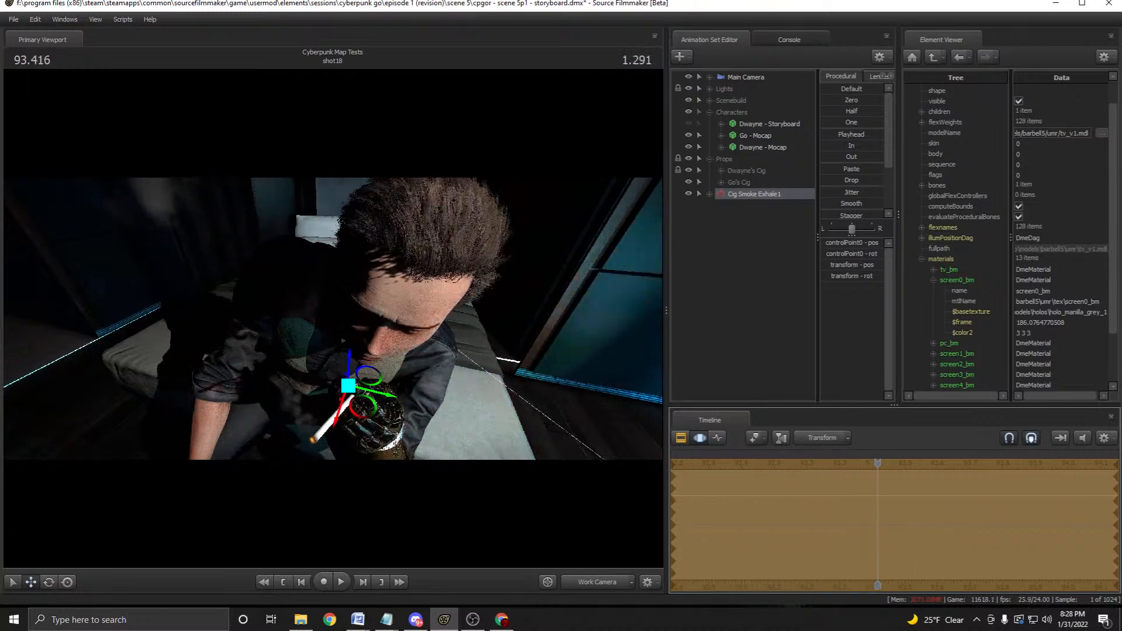
Overwrite Cig Smoke Exhale1's transform rotation values to level its tilt, setting the last angle to 0.
key(e)
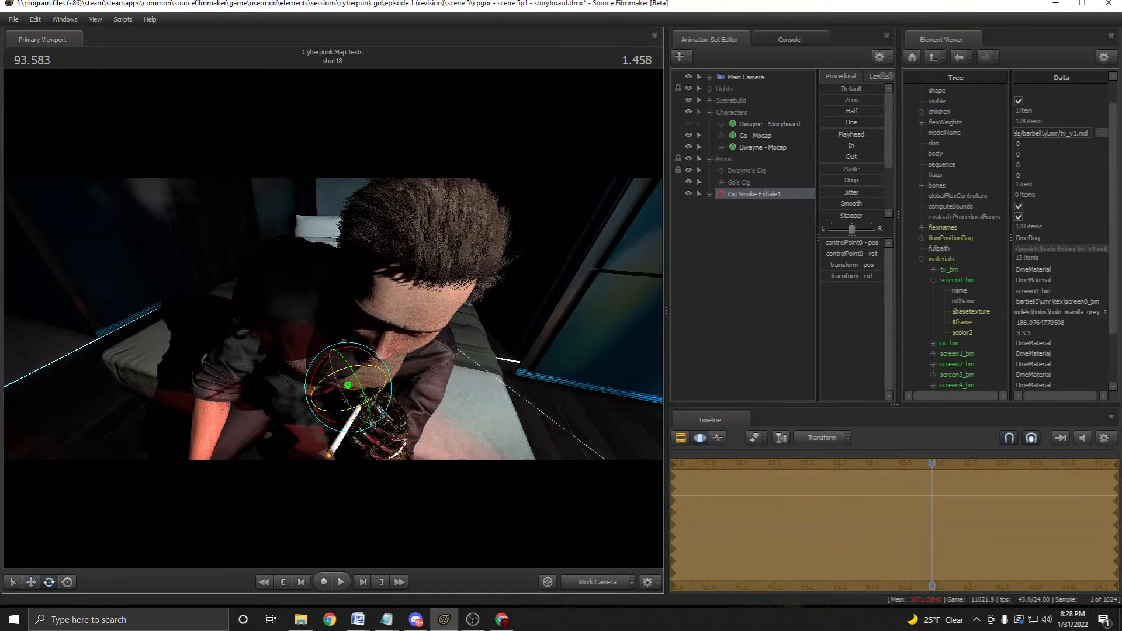
click(878, 275)
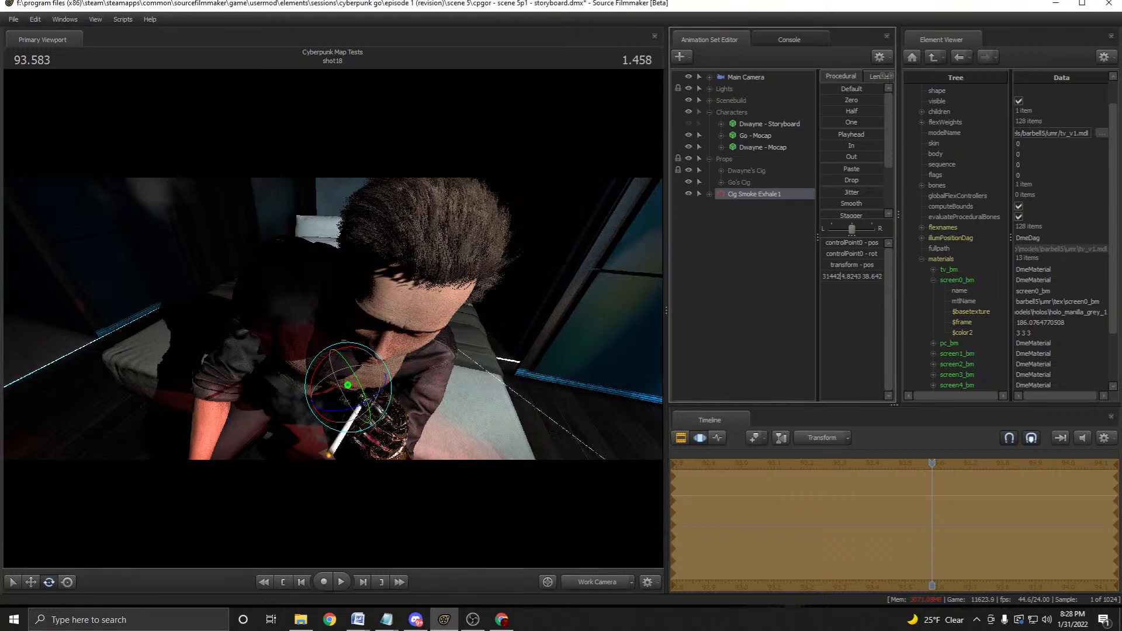
double_click(878, 276)
text(0)
drag(862, 277, 820, 277)
text(050)
key(Return)
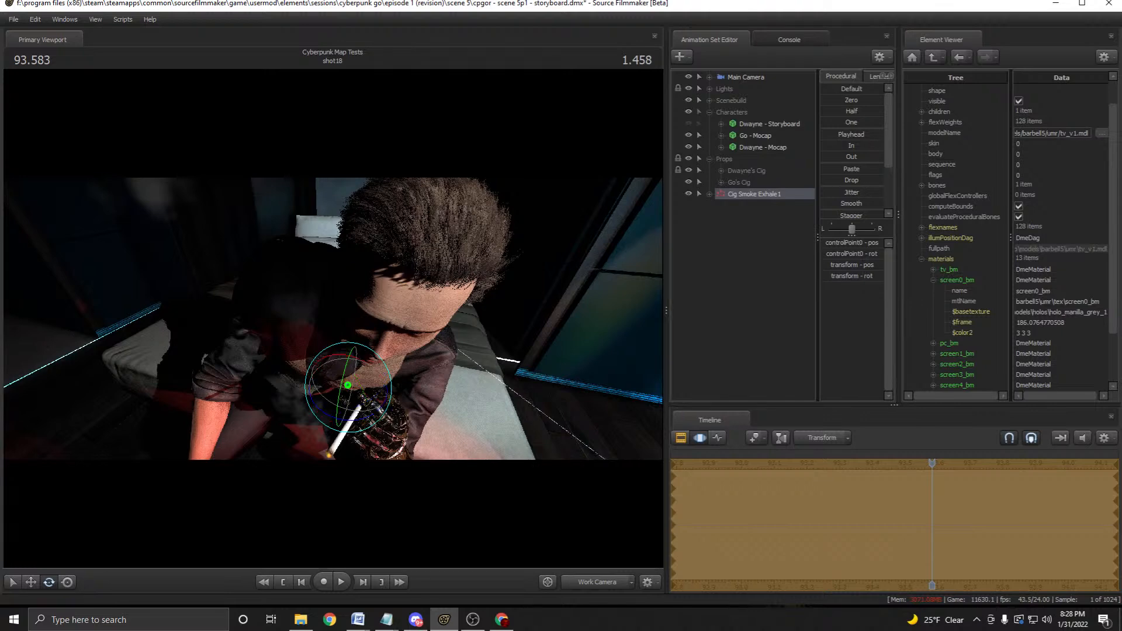
Check the emitter from several angles near 93.958 and lower Cig Smoke Exhale1 below Dwayne's mouth level.
drag(767, 525, 1055, 526)
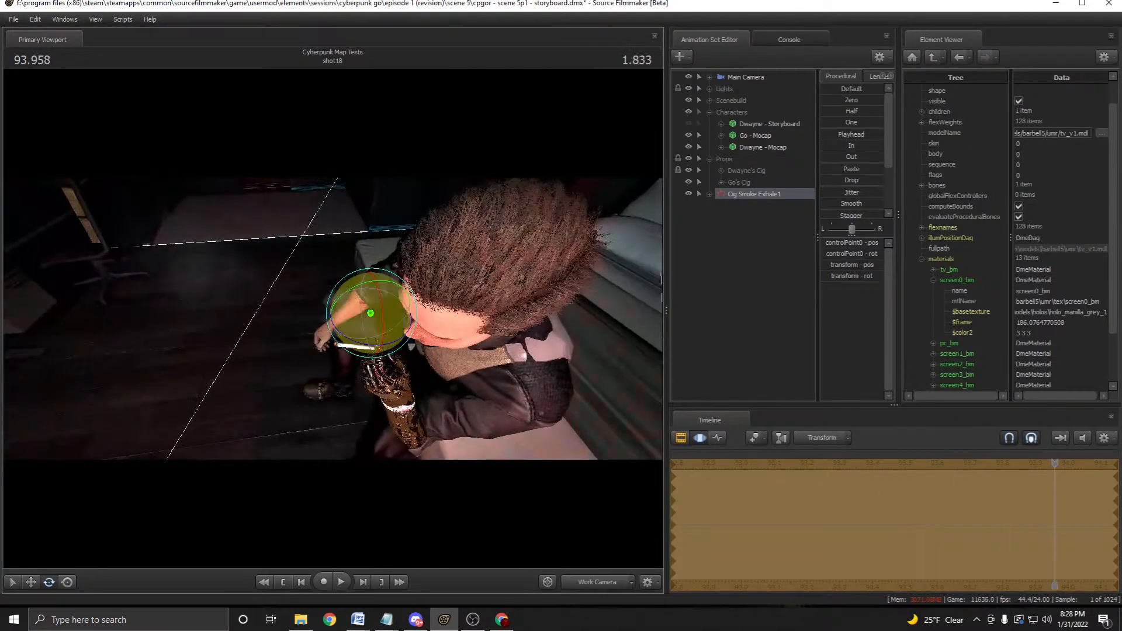
drag(333, 318, 353, 257)
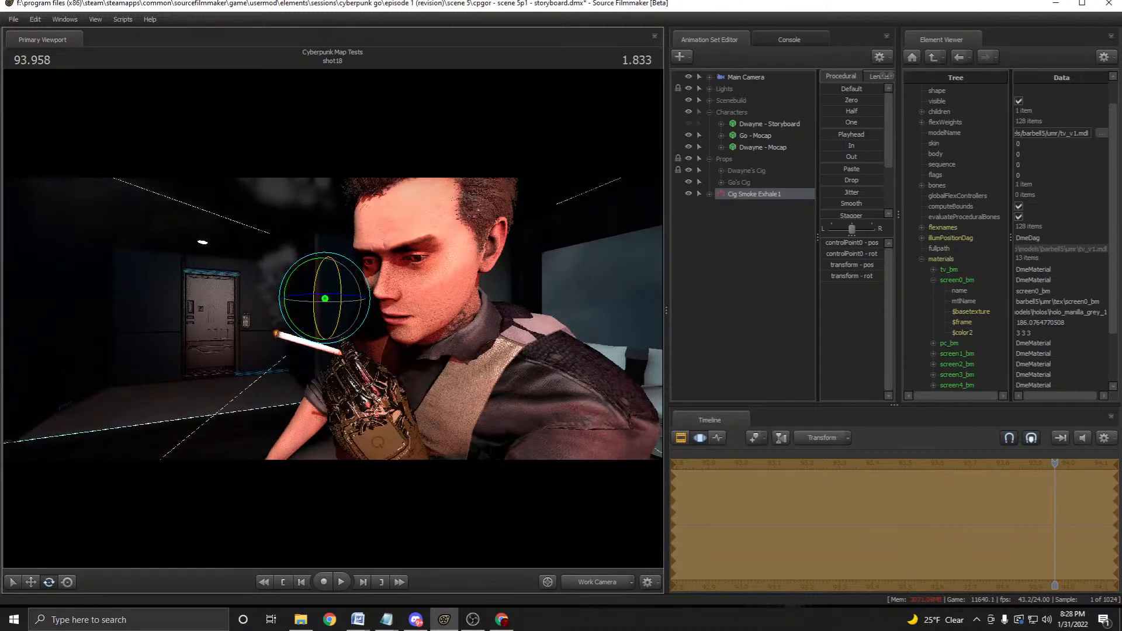
key(w)
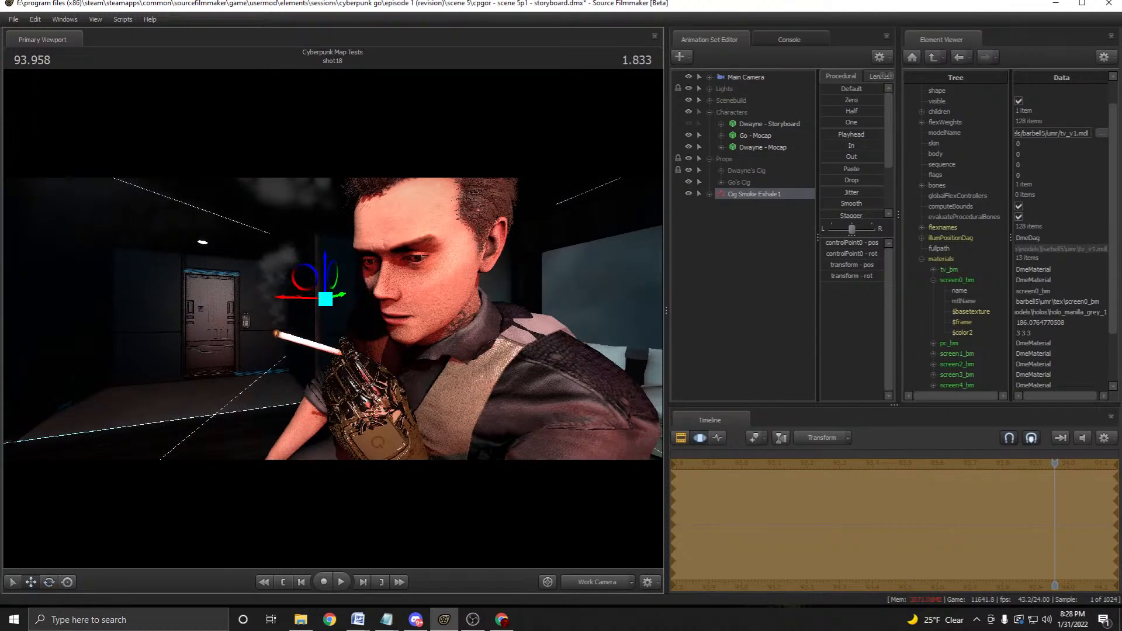
drag(325, 266, 332, 374)
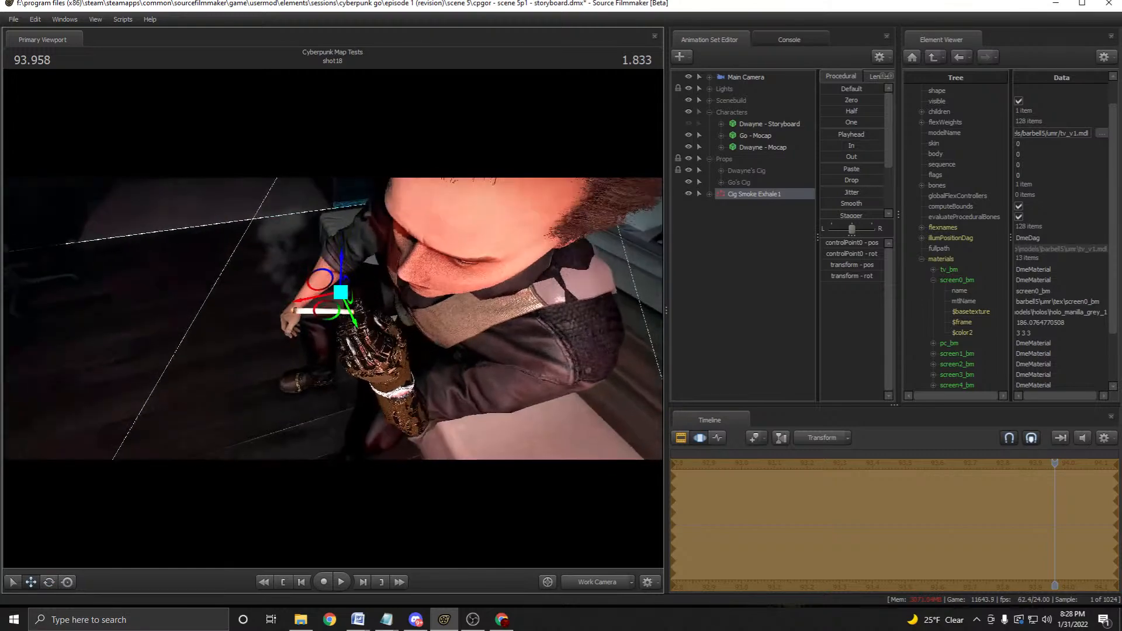
alt+drag(440, 290, 446, 225)
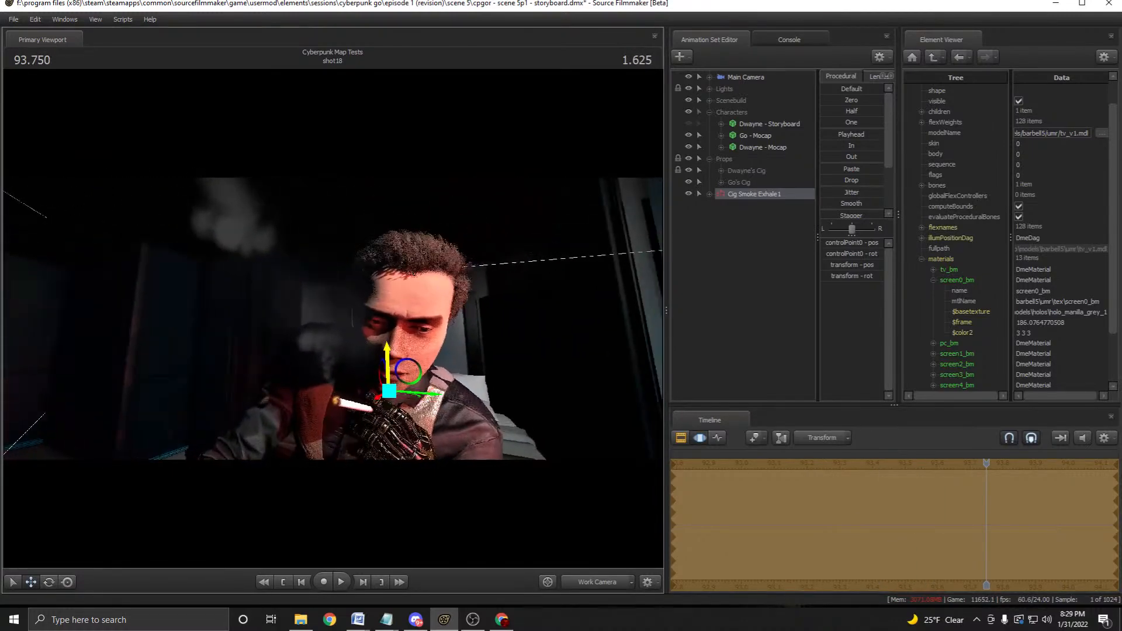
Play back the exhale repeatedly in shot18 and nudge Cig Smoke Exhale1 forward beneath Dwayne's mouth between previews.
key(space)
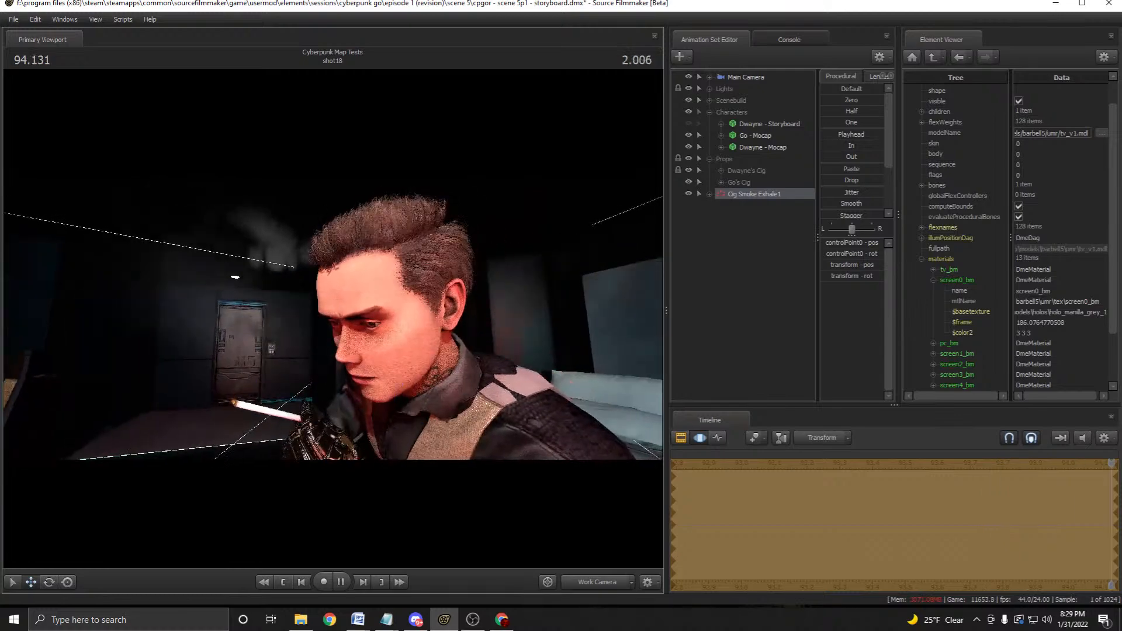
key(space)
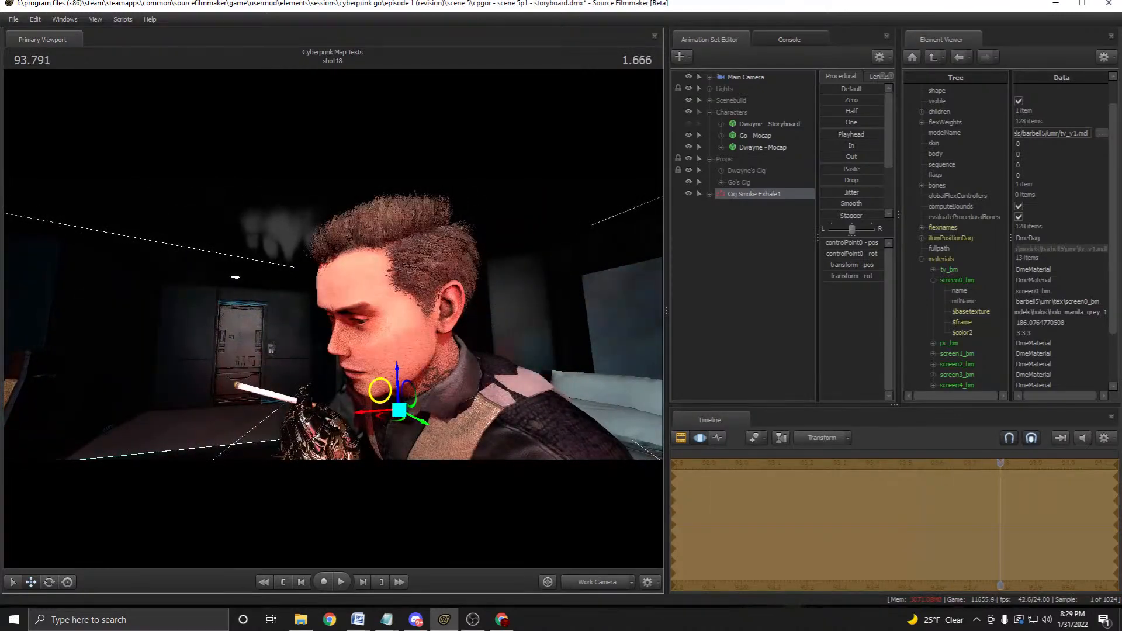
key(space)
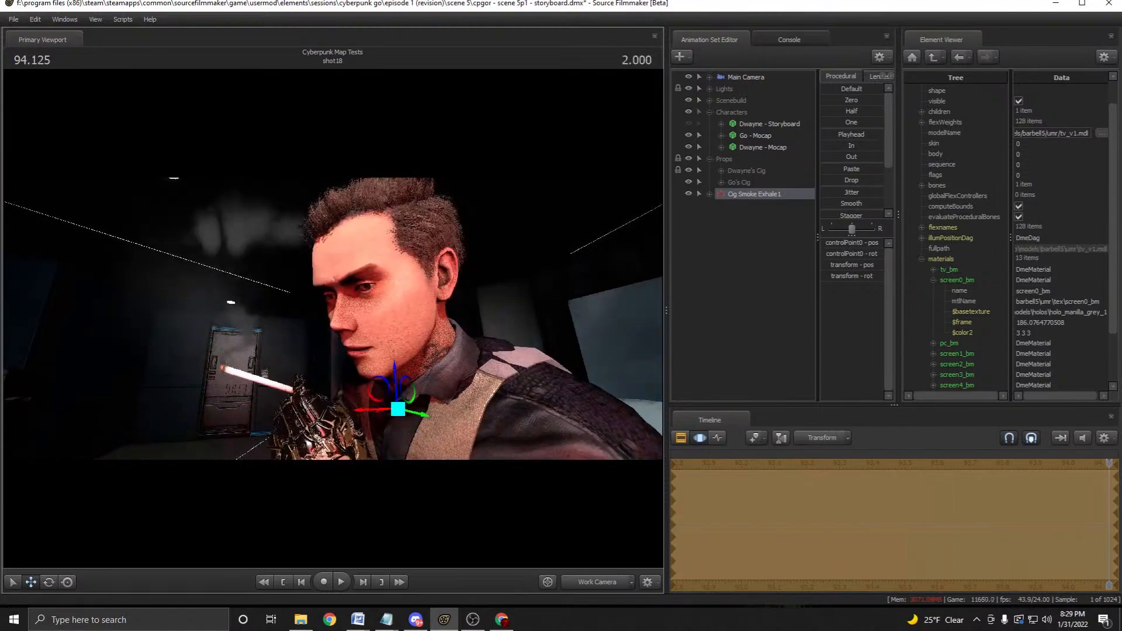
key(space)
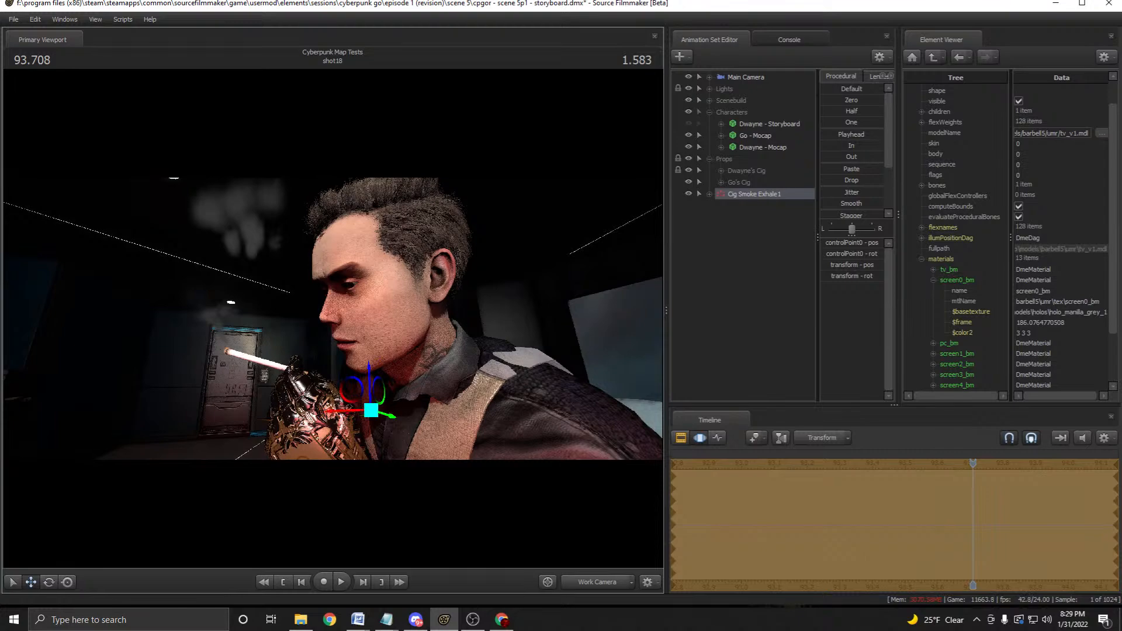
key(space)
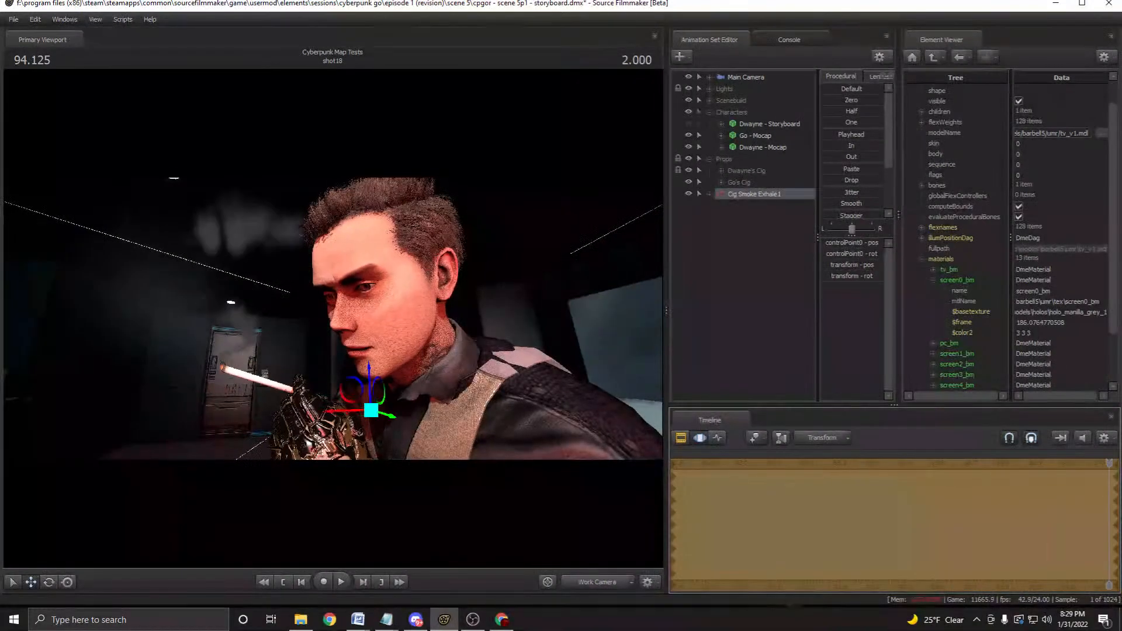
key(space)
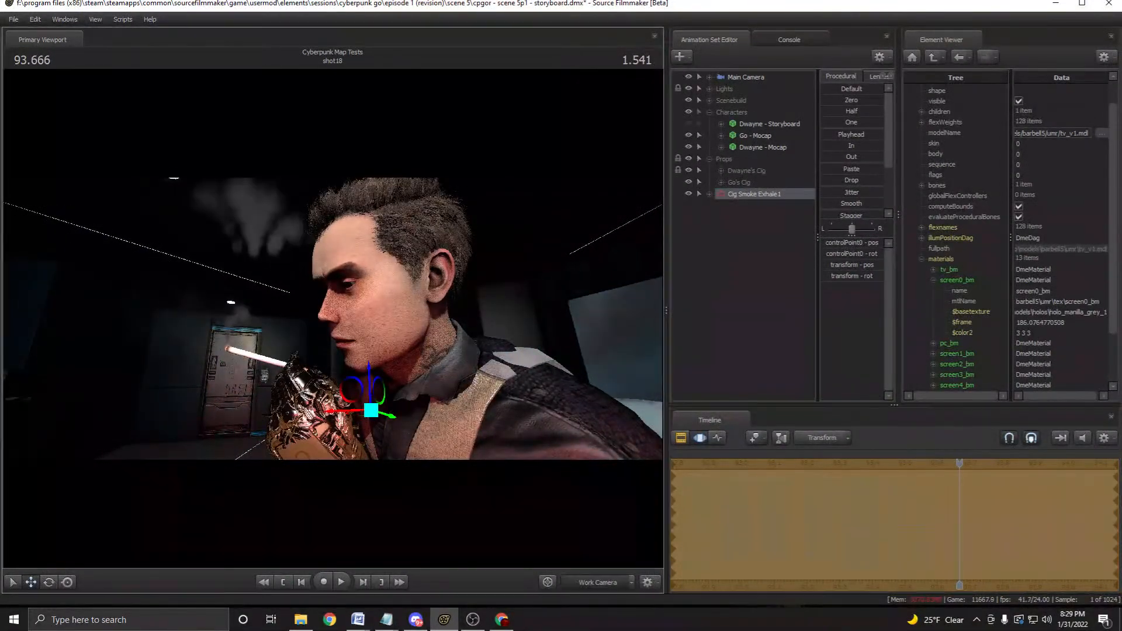
key(space)
key(space)
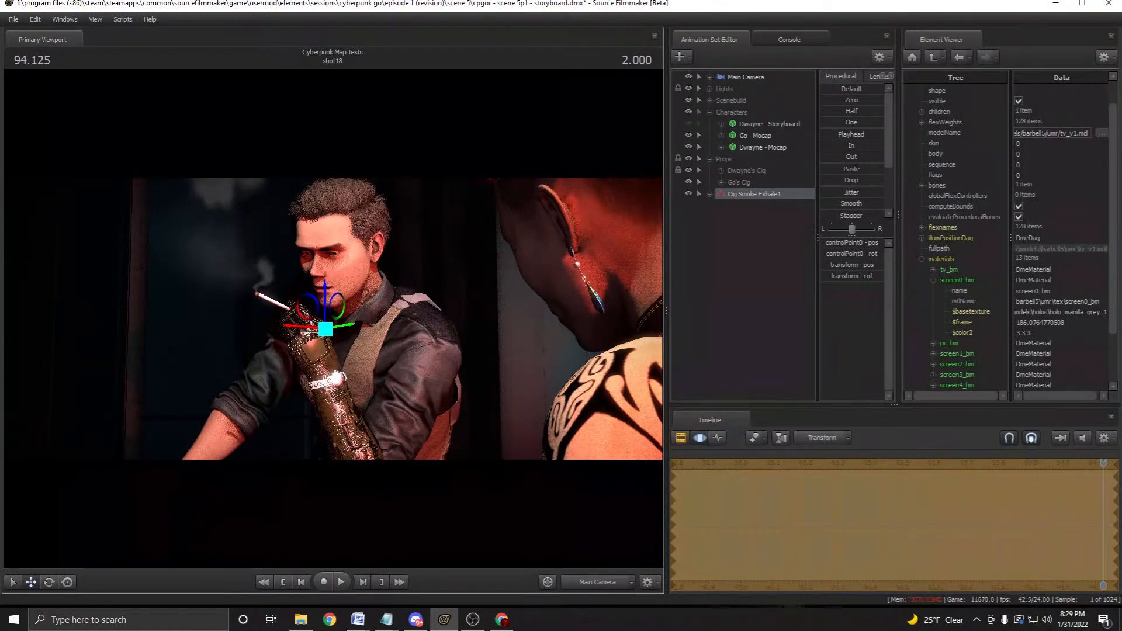
Switch to the Clip Editor and play shot18 through the Main Camera to review the exhale smoke.
key(F2)
scroll(894, 508, down, 3)
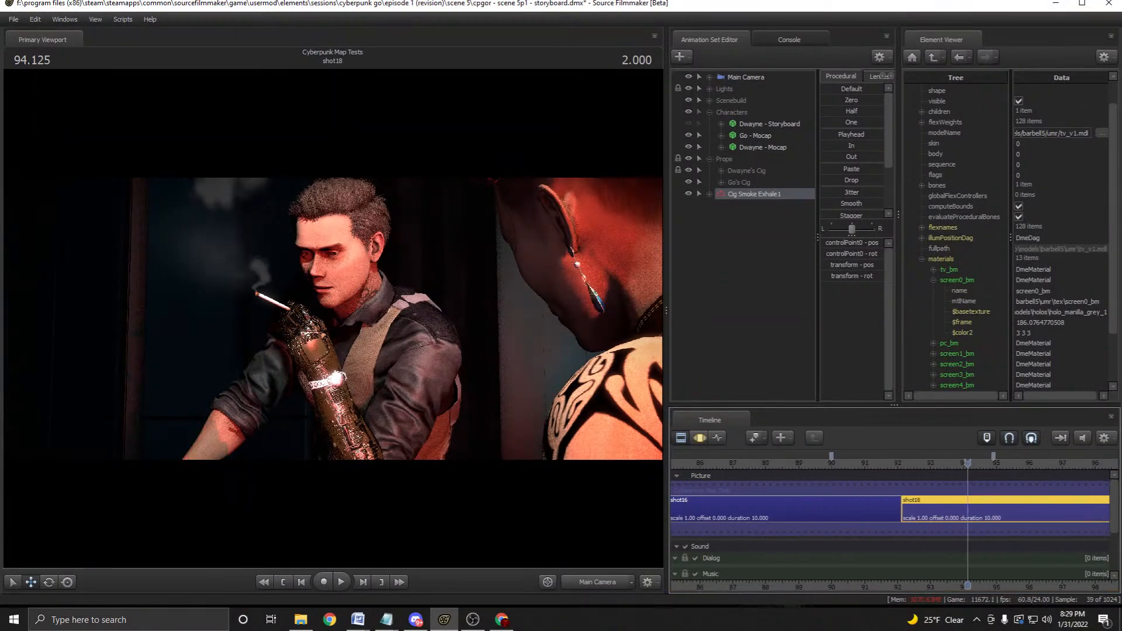
key(space)
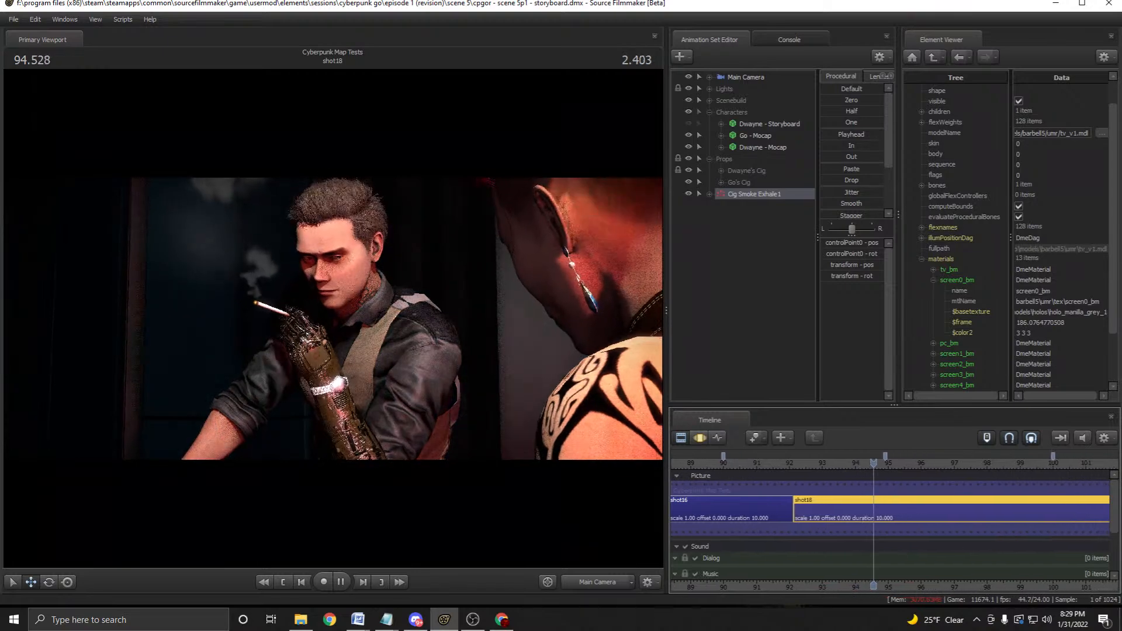
key(Up)
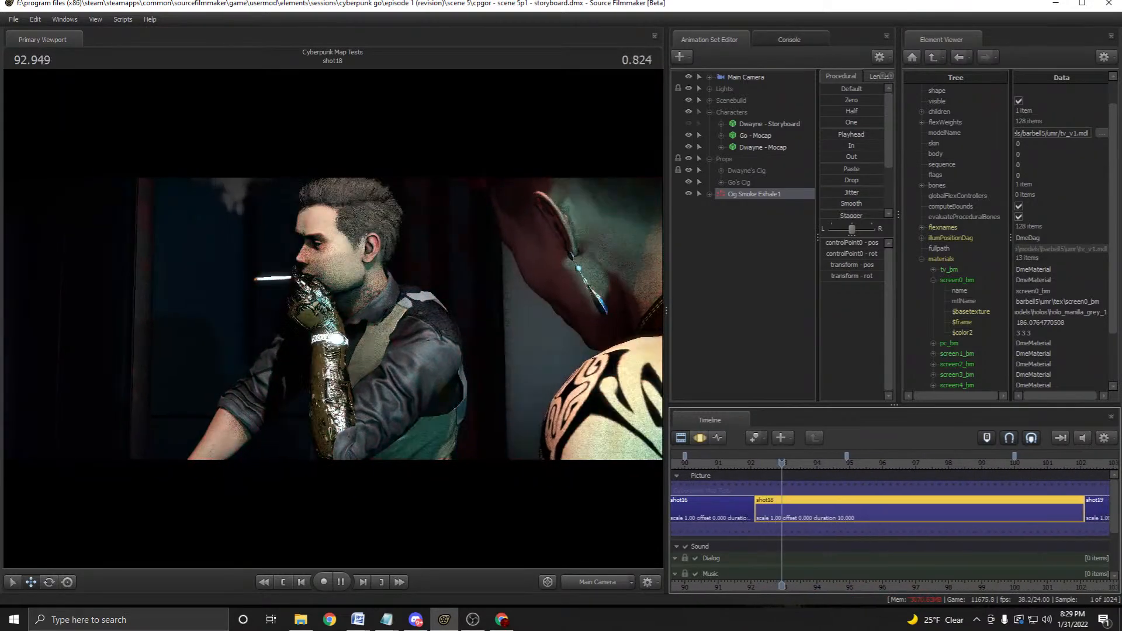
key(space)
key(space)
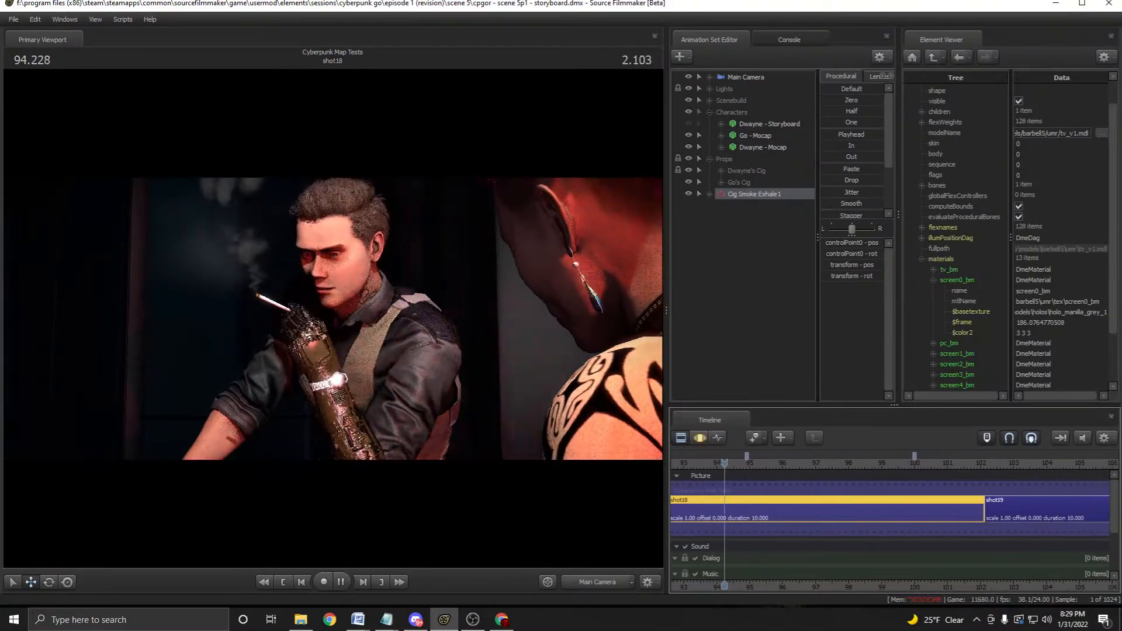
key(space)
scroll(891, 503, down, 2)
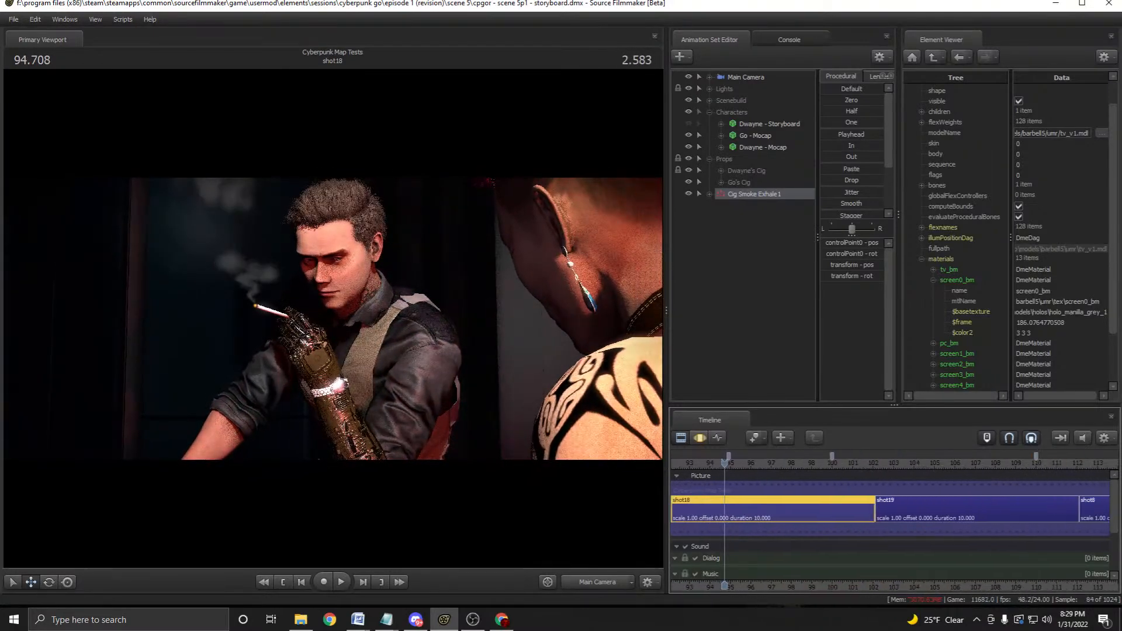
key(space)
scroll(891, 503, up, 3)
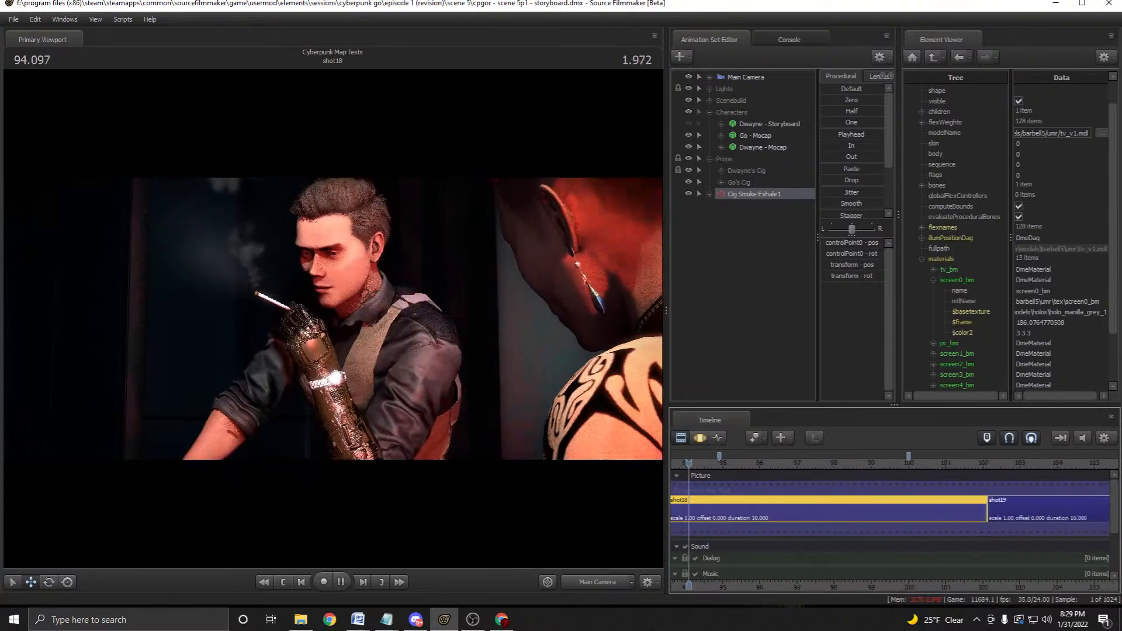
key(space)
scroll(891, 502, up, 2)
Step frame by frame through shot18 between about 93.6 and 94 to check the exhale's timing against Dwayne's mouth.
key(Left)
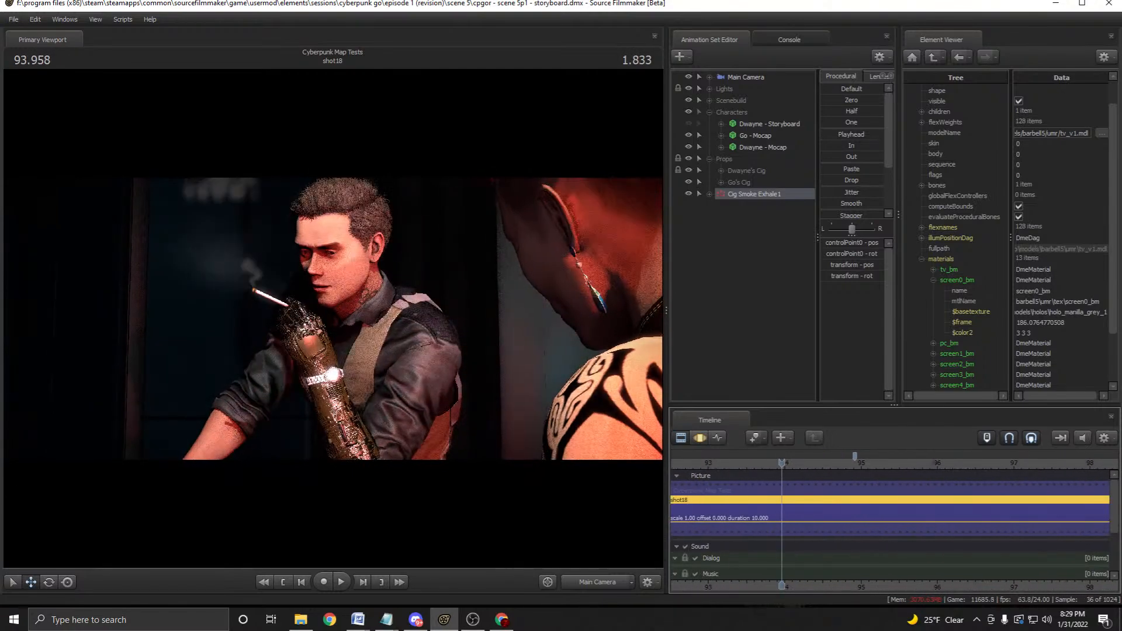
key(space)
key(space)
key(Left)
key(Left)
key(Left)
key(Left)
key(Left)
key(Left)
key(Left)
key(Left)
key(Left)
key(Left)
key(Left)
key(Left)
key(Left)
key(Left)
key(Left)
key(Left)
key(Left)
key(Left)
key(Left)
key(Left)
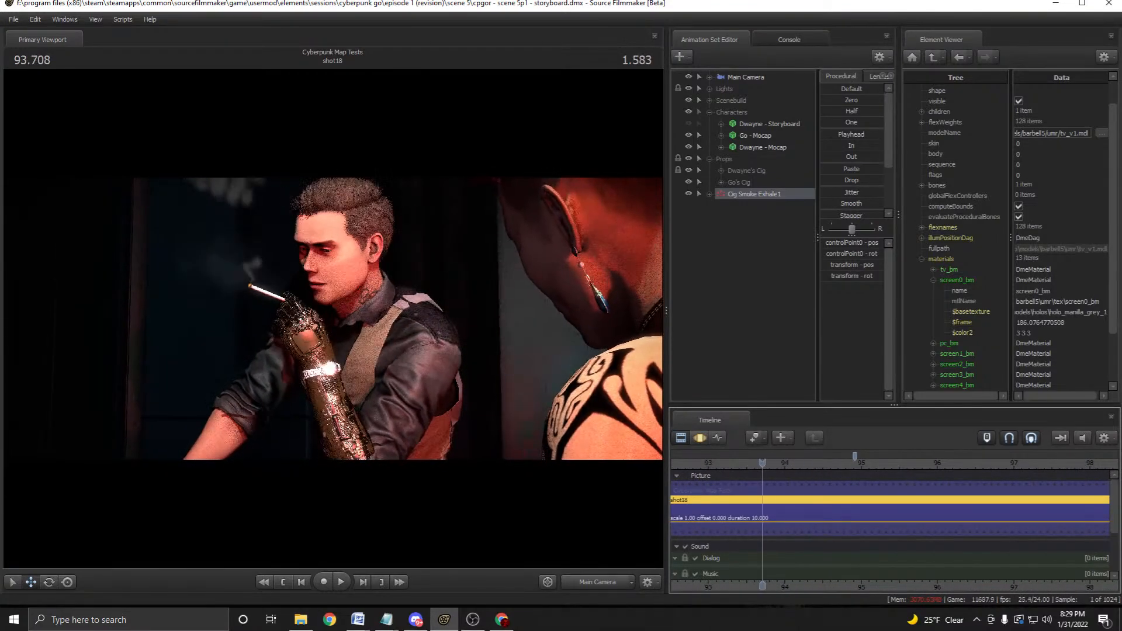
key(space)
key(space)
key(Right)
key(Right)
key(Right)
key(Right)
key(Right)
scroll(891, 502, up, 1)
scroll(900, 462, up, 2)
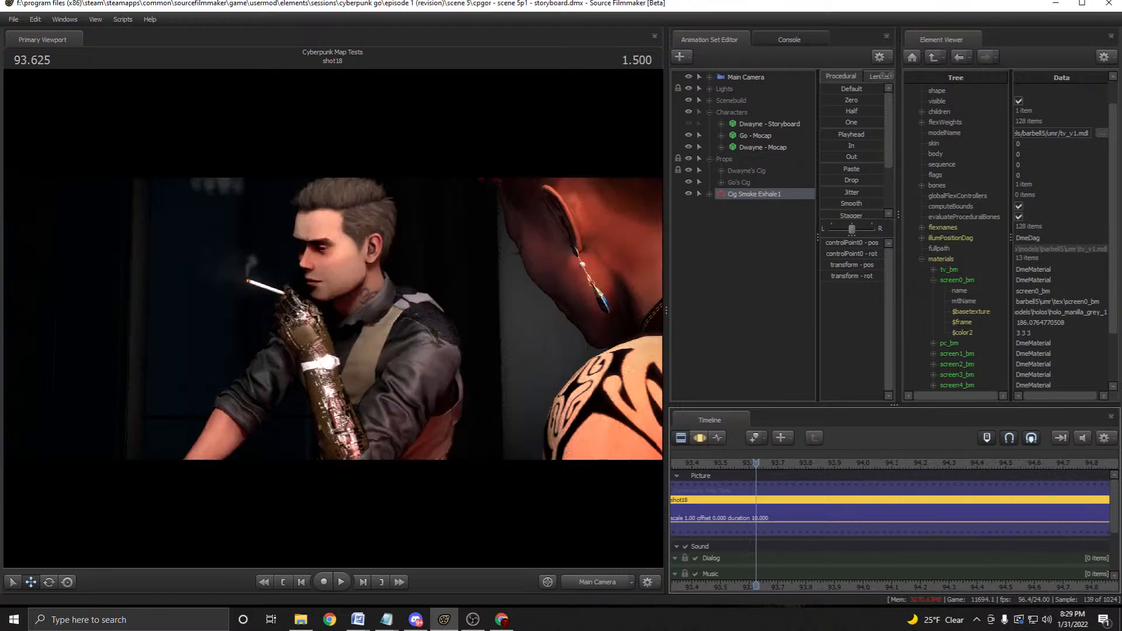
key(Right)
key(Right)
key(Right)
key(Right)
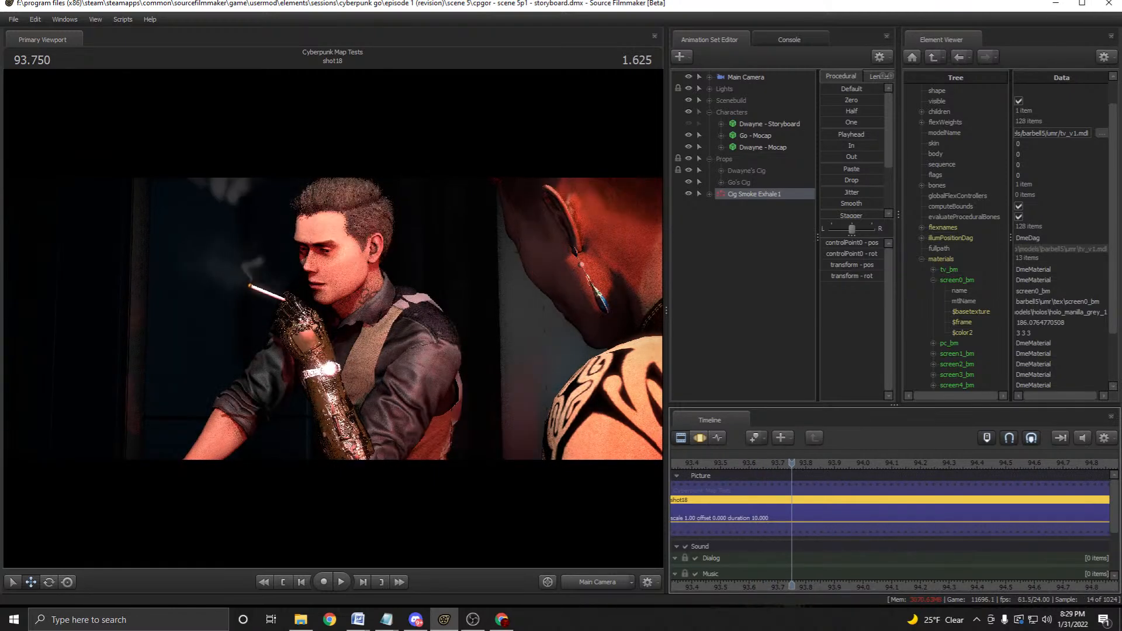
Compare the frames around 93.75 in shot18 and set Cig Smoke Exhale1's particle start time to 93.2.
key(Right)
key(Right)
key(Left)
key(Left)
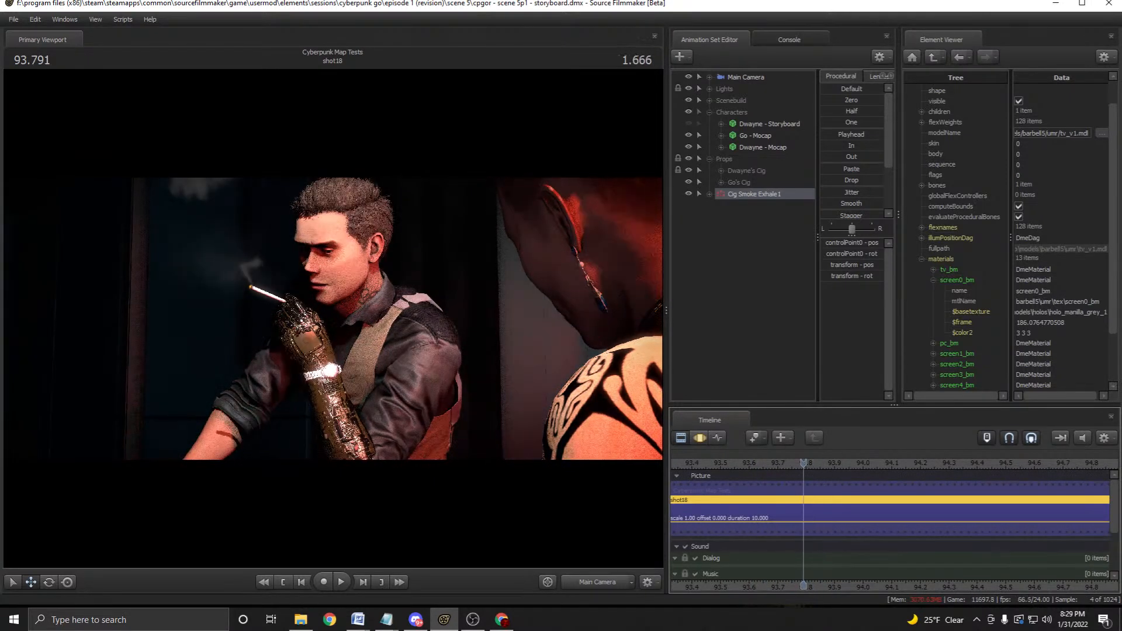
right_click(740, 193)
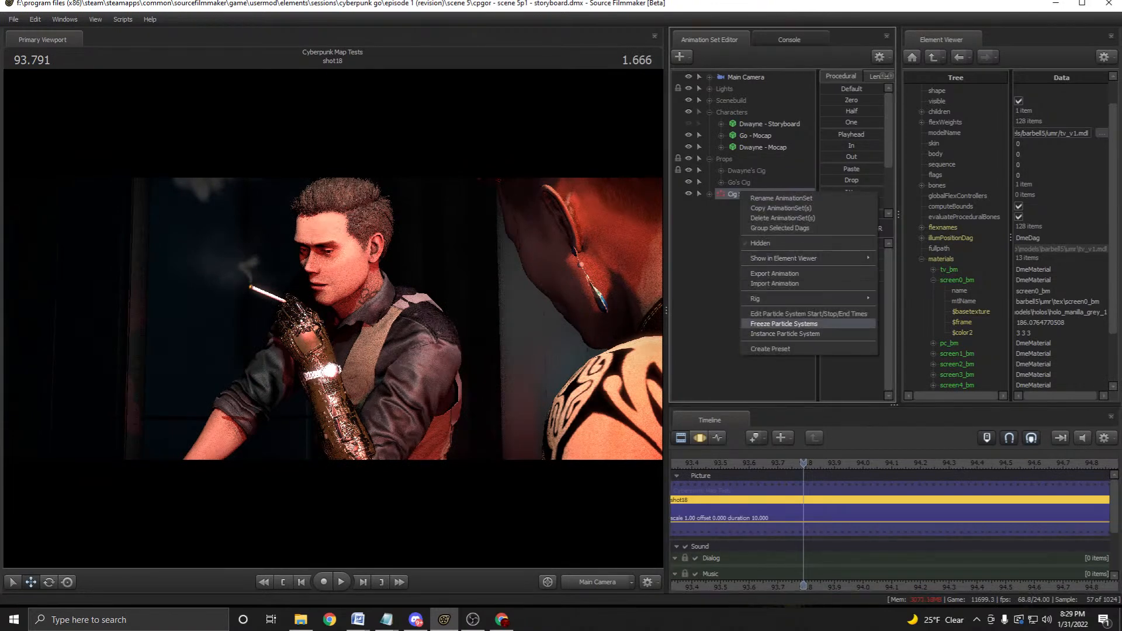
click(777, 319)
click(565, 272)
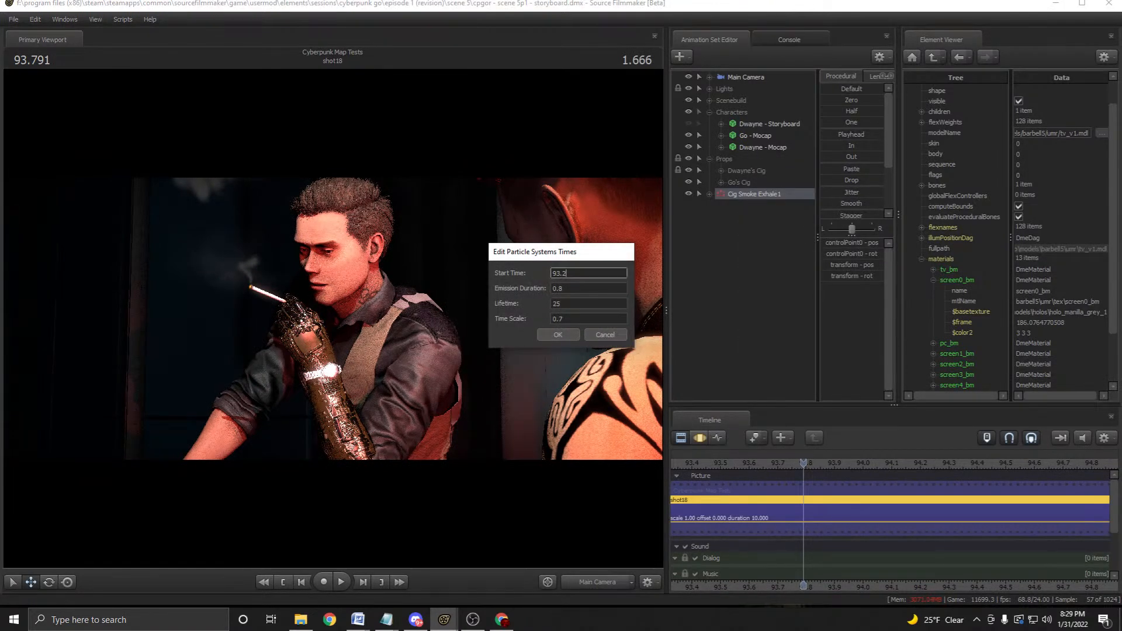
key(Return)
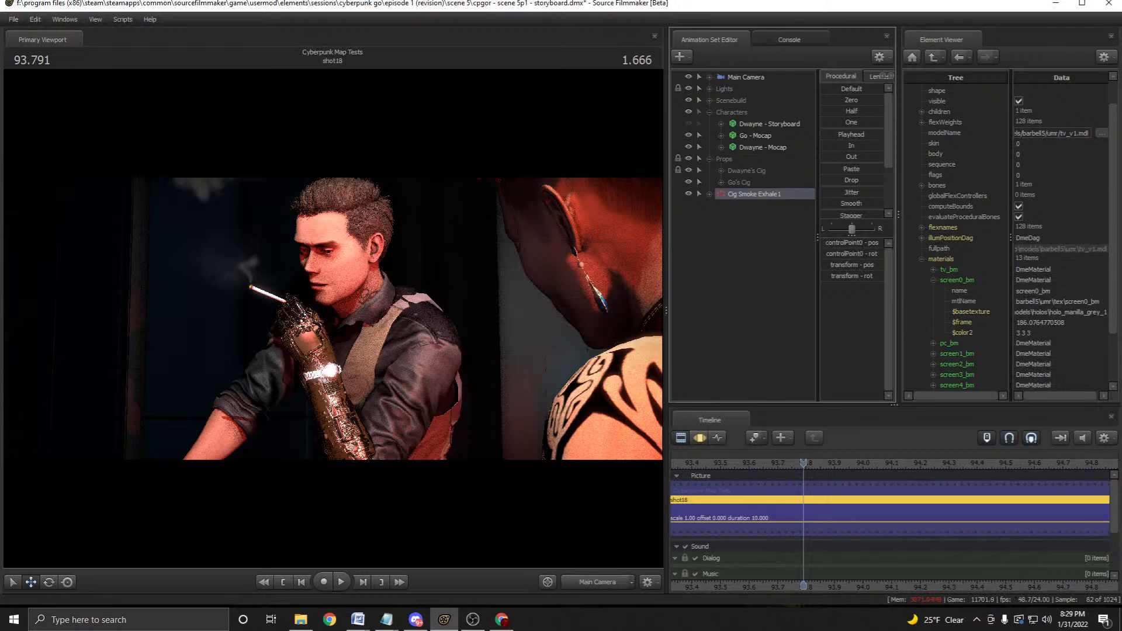
Play back the opening seconds of shot18 repeatedly to review the retimed exhale smoke against Dwayne's mouth.
key(space)
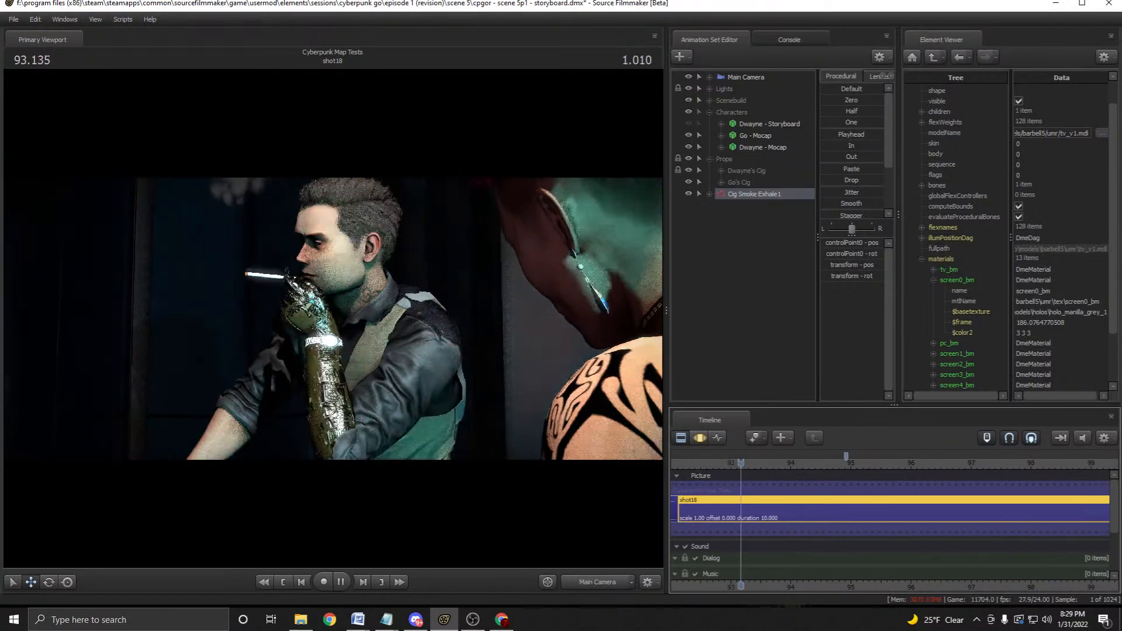
key(space)
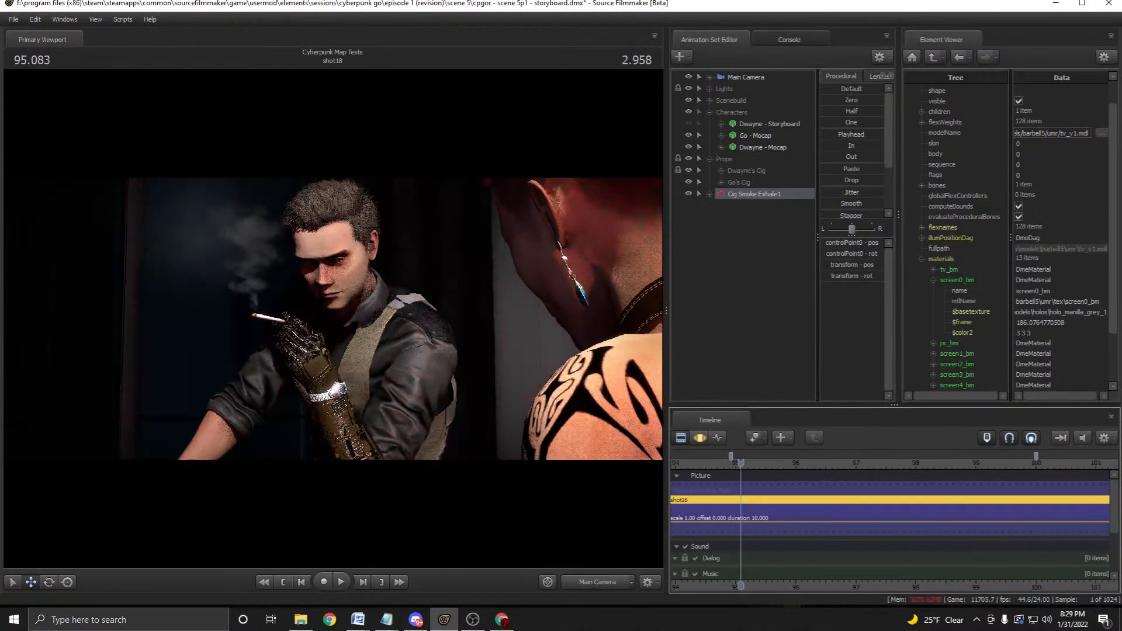
key(space)
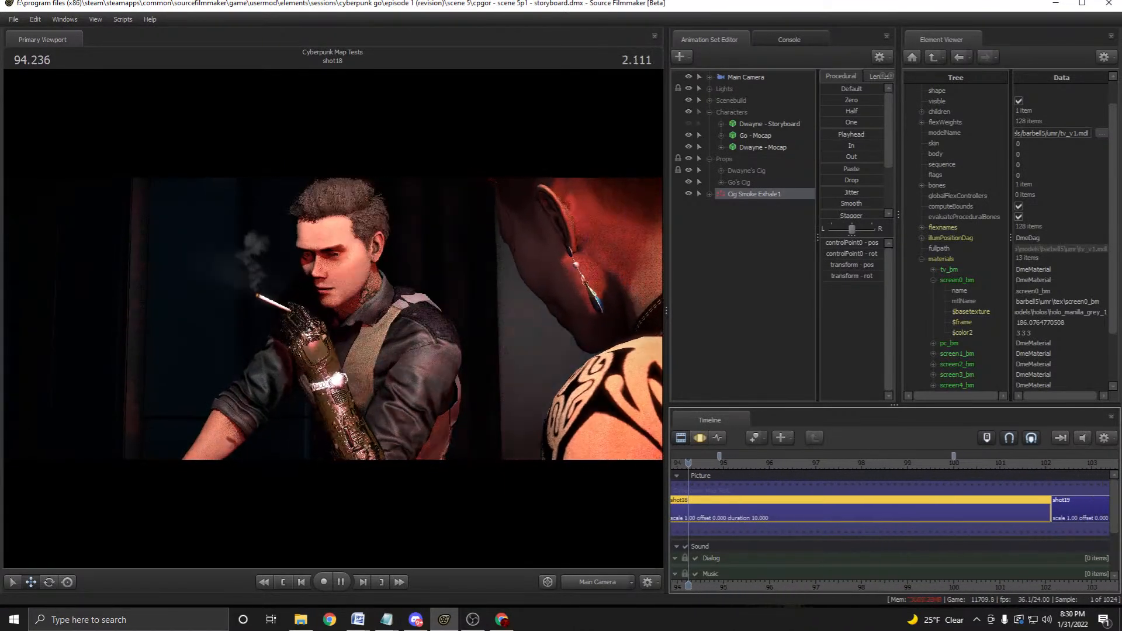
key(space)
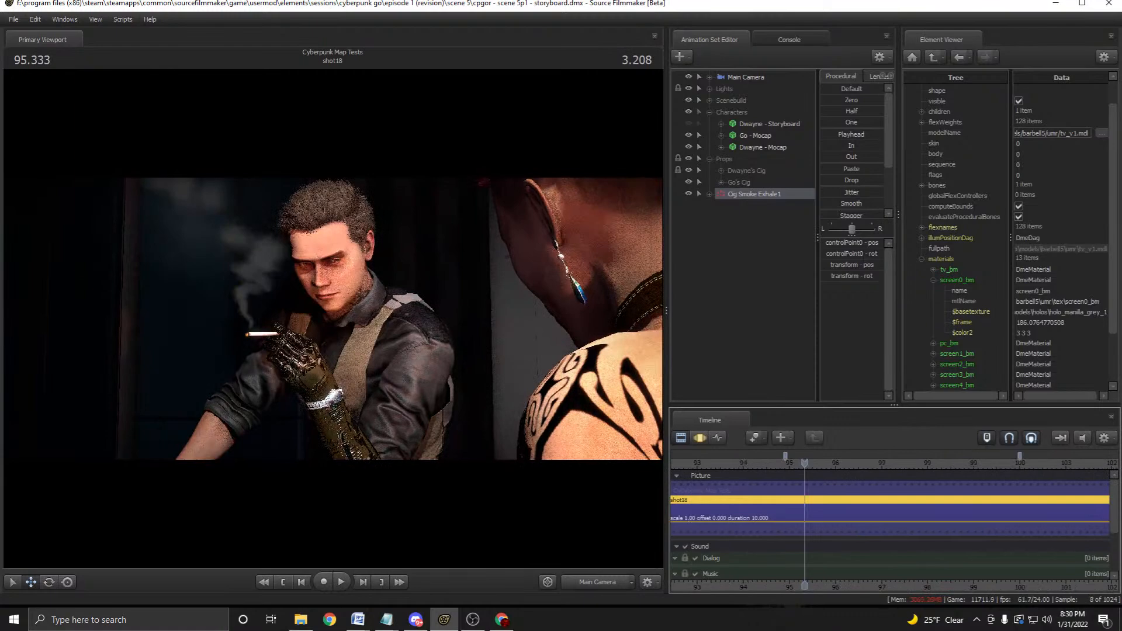
scroll(804, 509, down, 3)
click(740, 463)
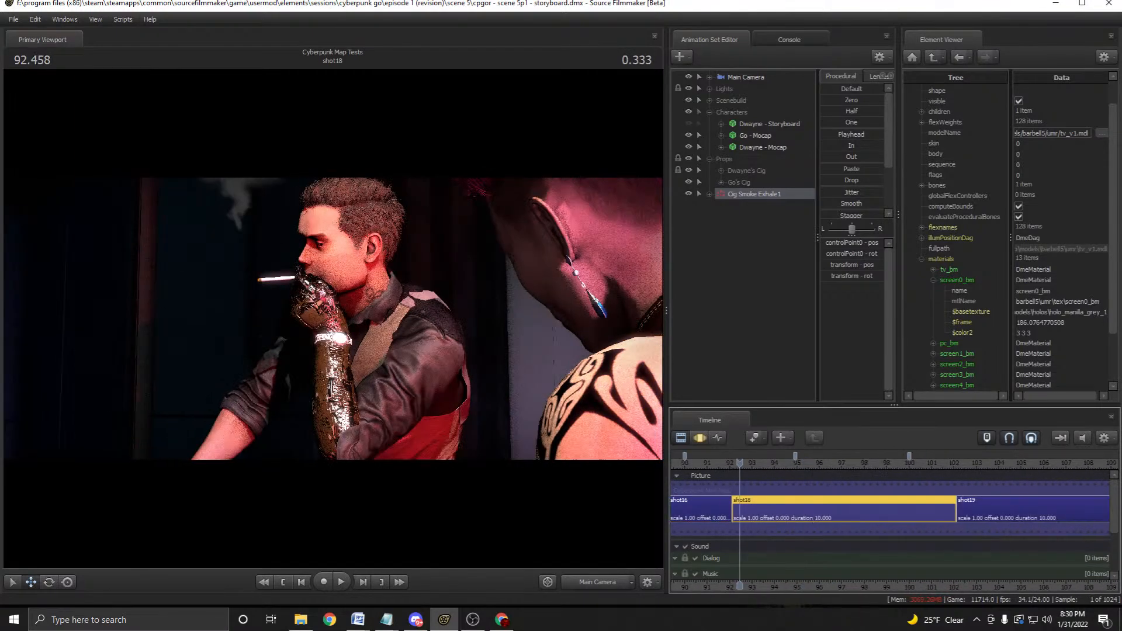
key(space)
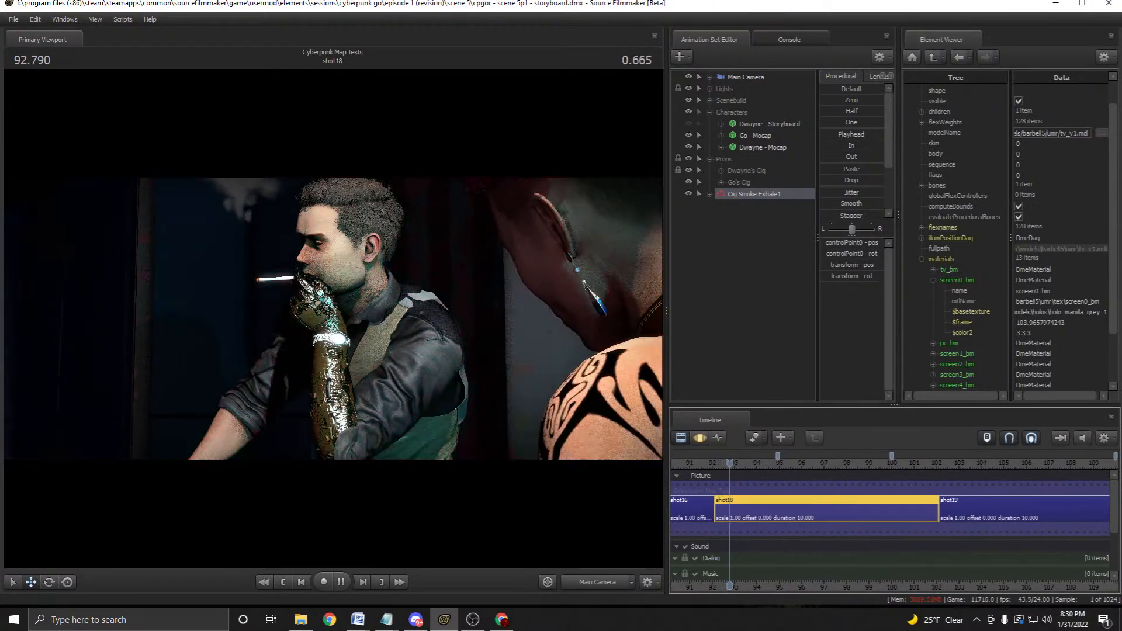
key(space)
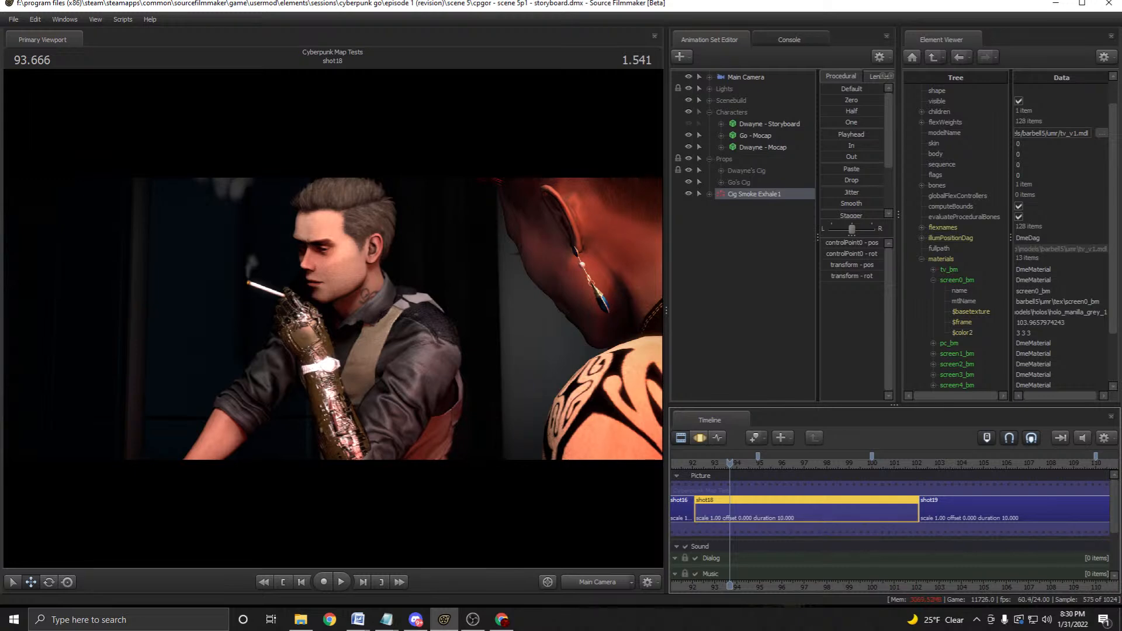
Move back before shot18 and play across the cut from shot16 to check how the shots join.
drag(729, 462, 696, 463)
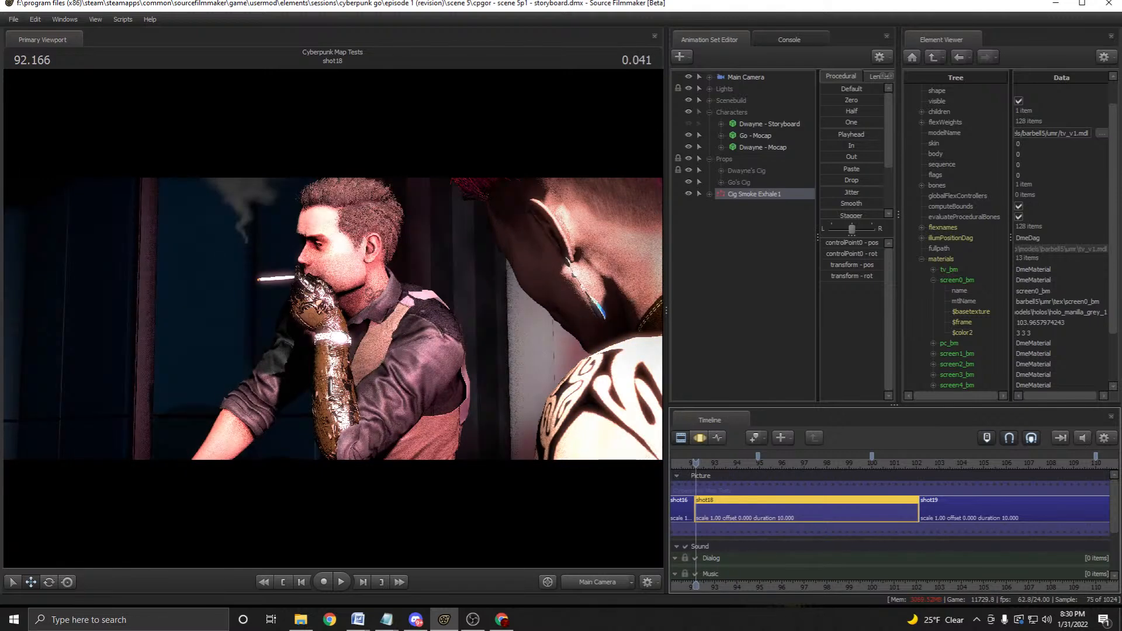
drag(695, 463, 674, 463)
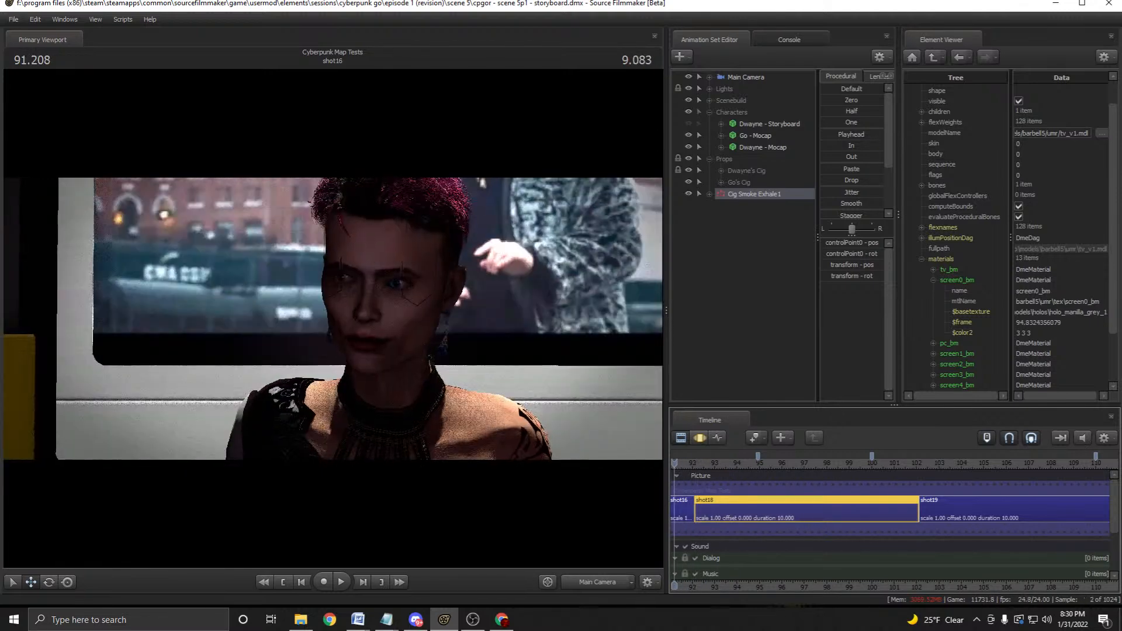
key(space)
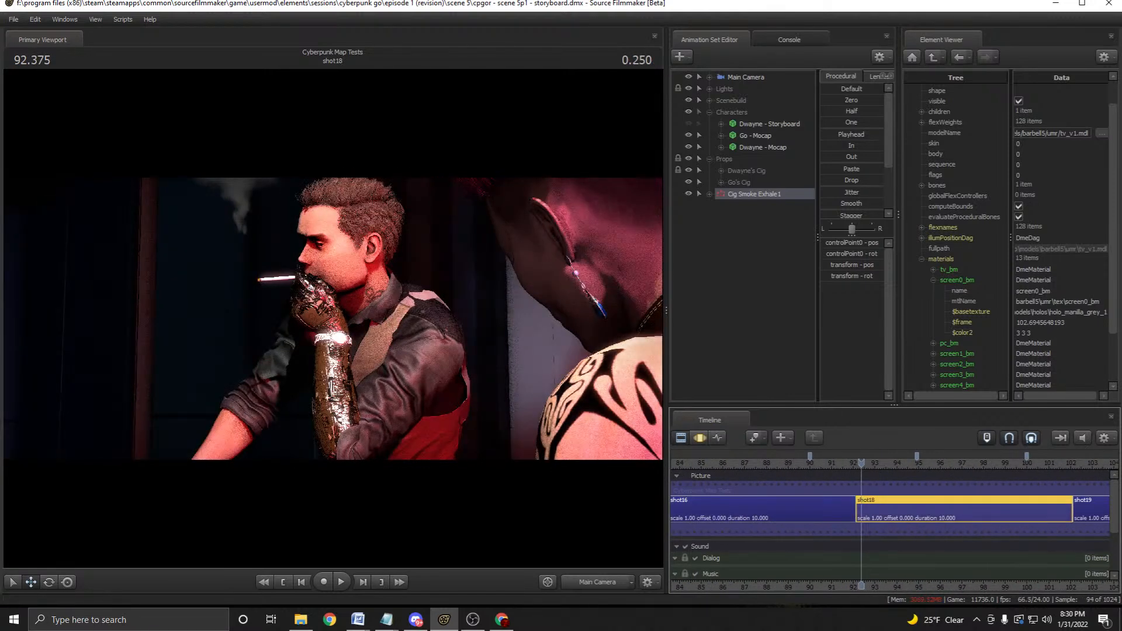
key(space)
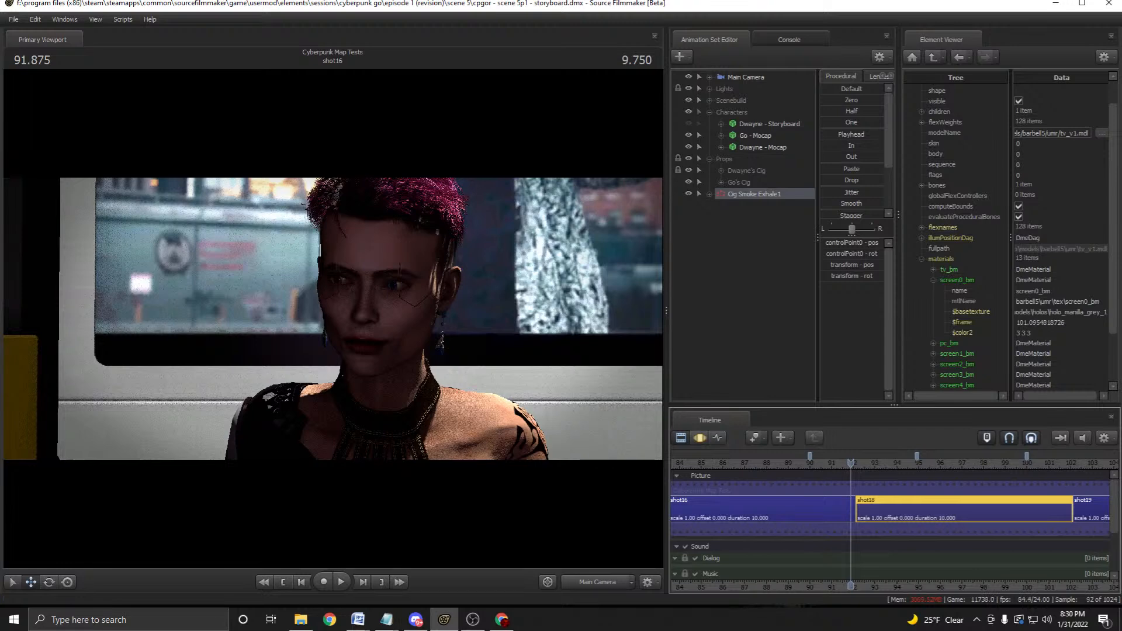
key(space)
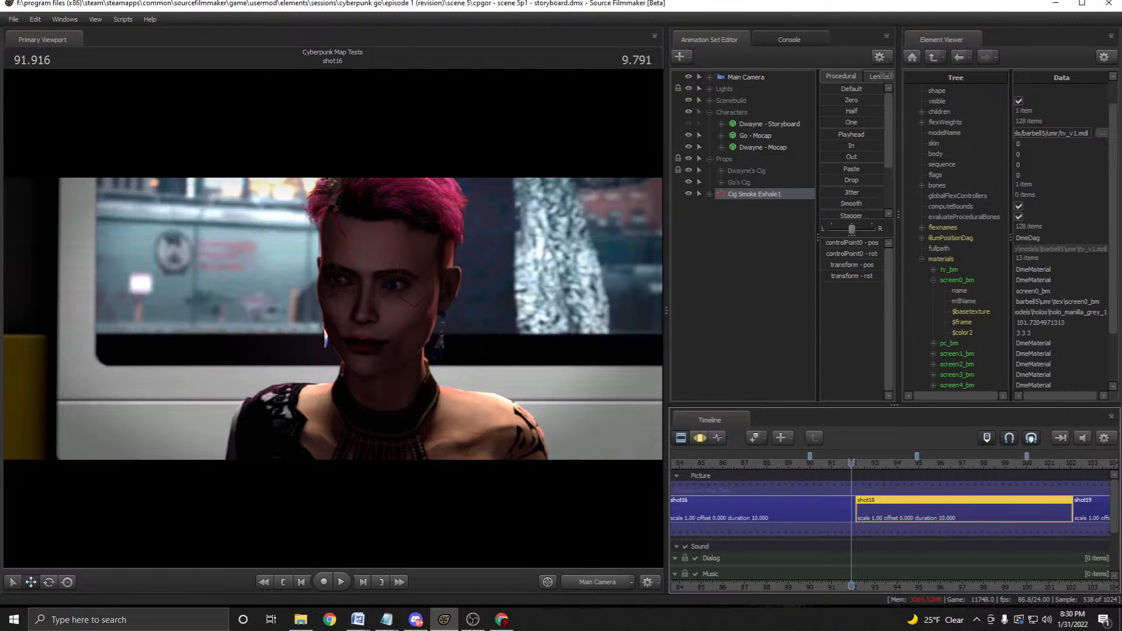
Replay shot18 from its first frame to about 95 to review the exhale and cigarette smoke.
drag(851, 463, 872, 463)
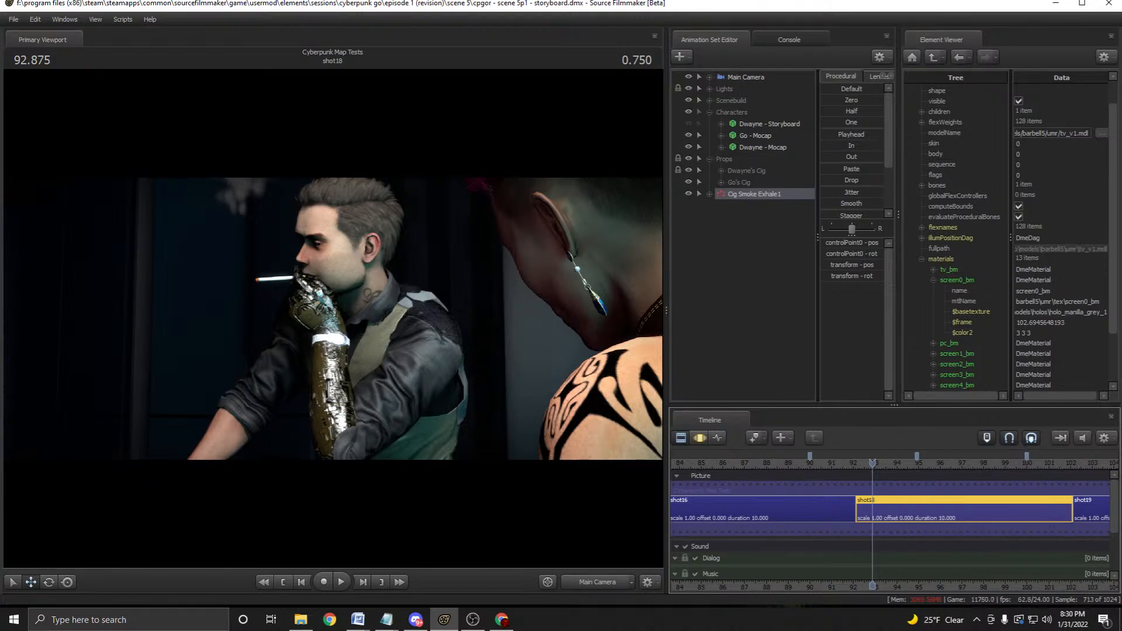
scroll(872, 508, down, 6)
scroll(872, 508, up, 5)
key(Up)
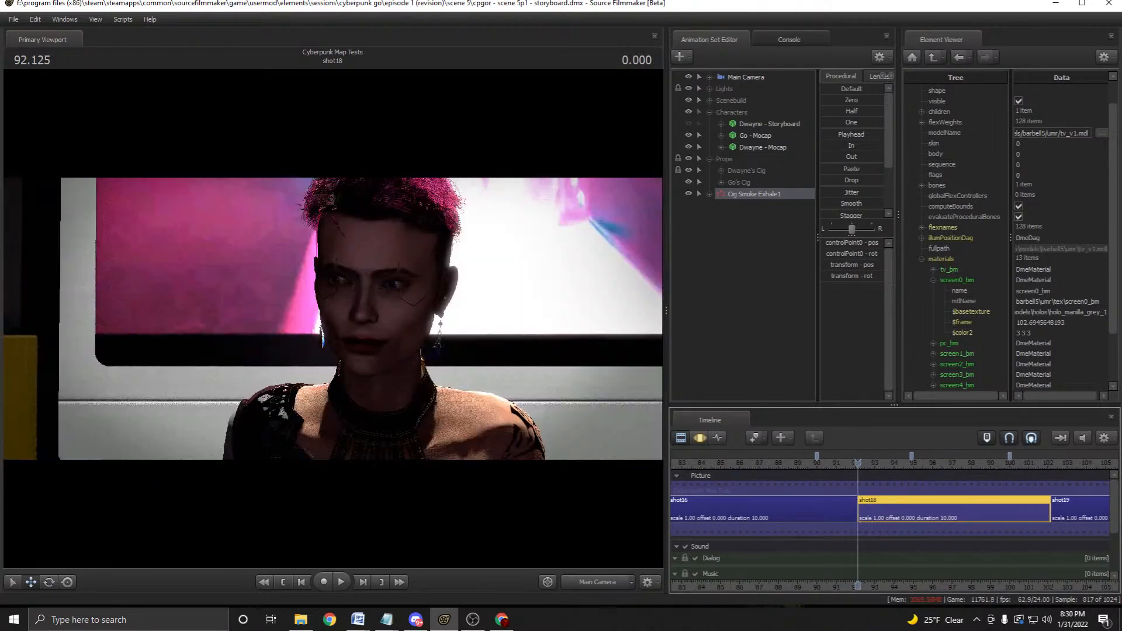
key(space)
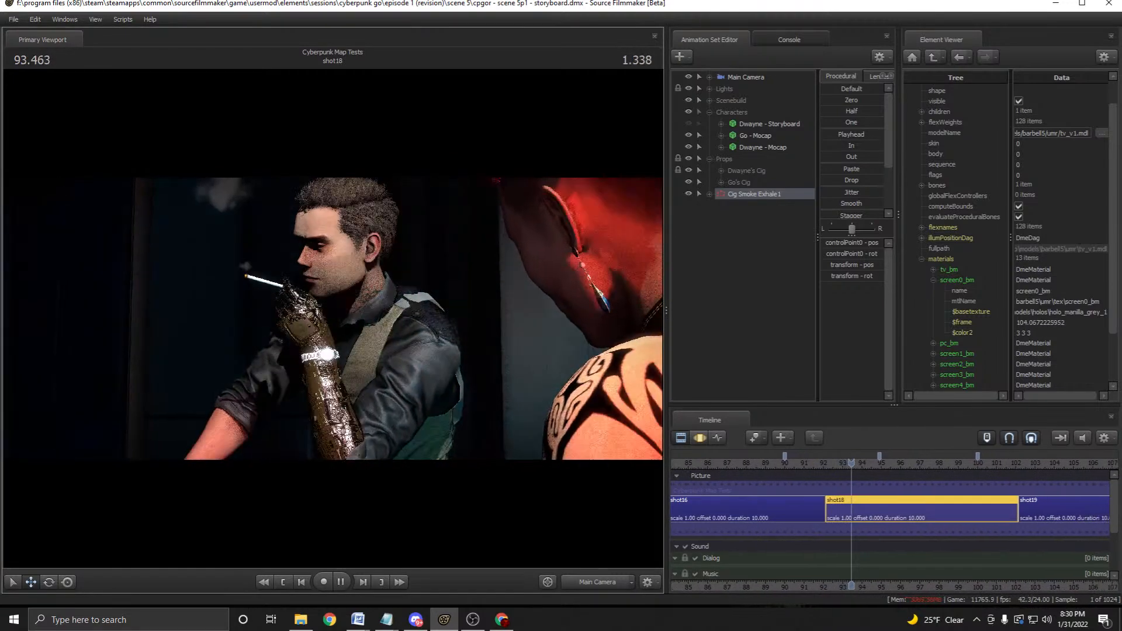
key(space)
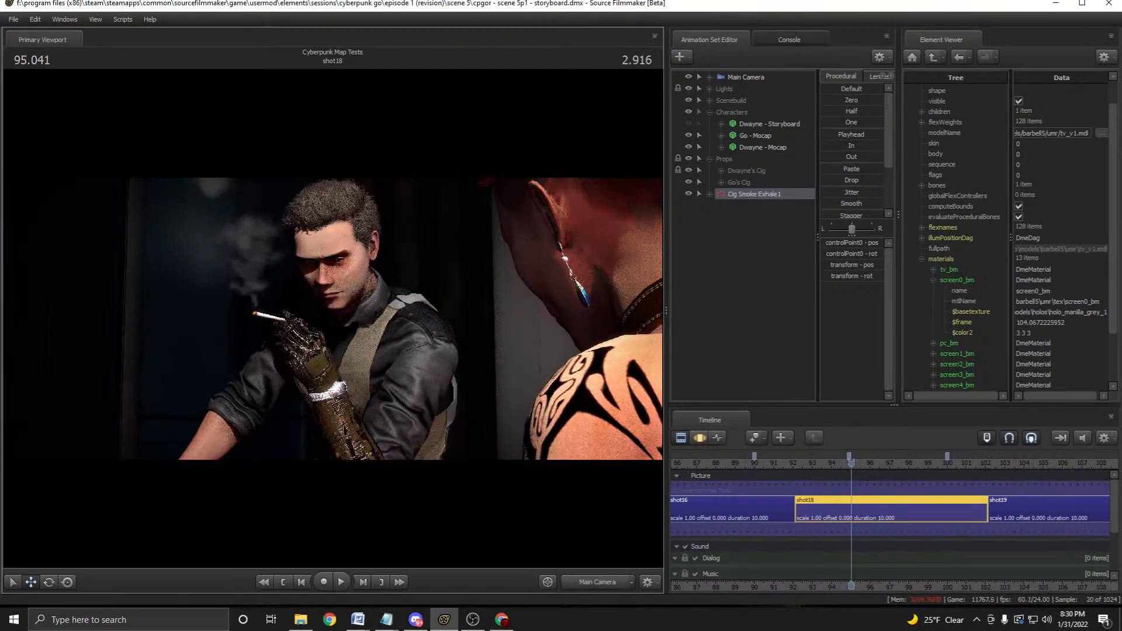
Select shot16 and play from about 88.3 through the cut into the start of shot18.
drag(851, 463, 737, 463)
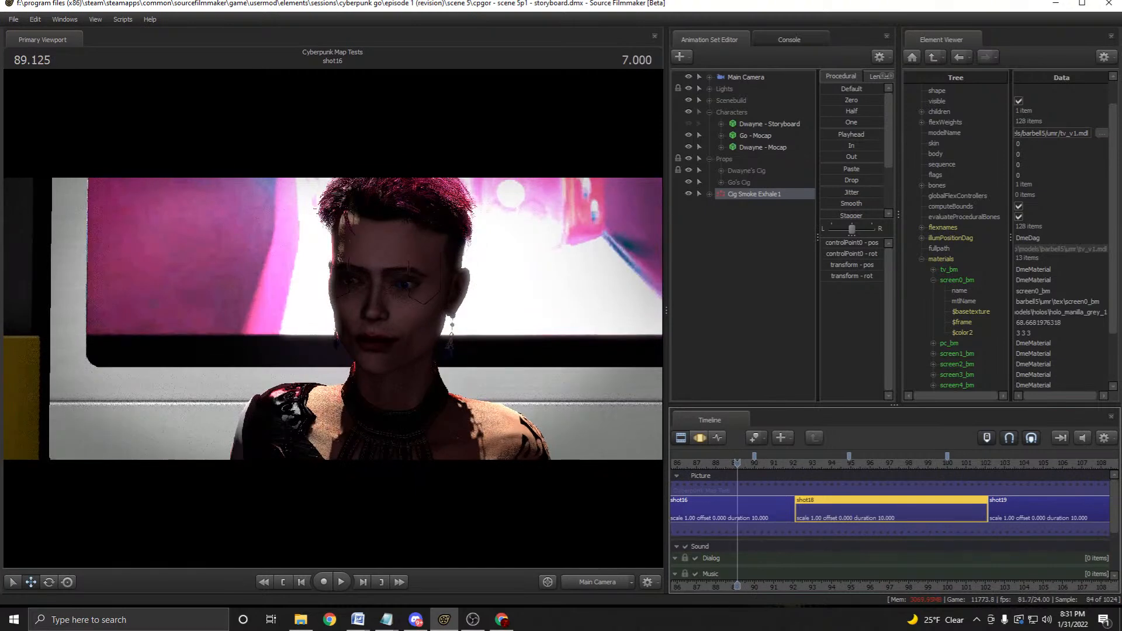
mouse_move(737, 463)
mouse_down()
mouse_move(696, 463)
mouse_move(791, 462)
mouse_move(721, 463)
mouse_up()
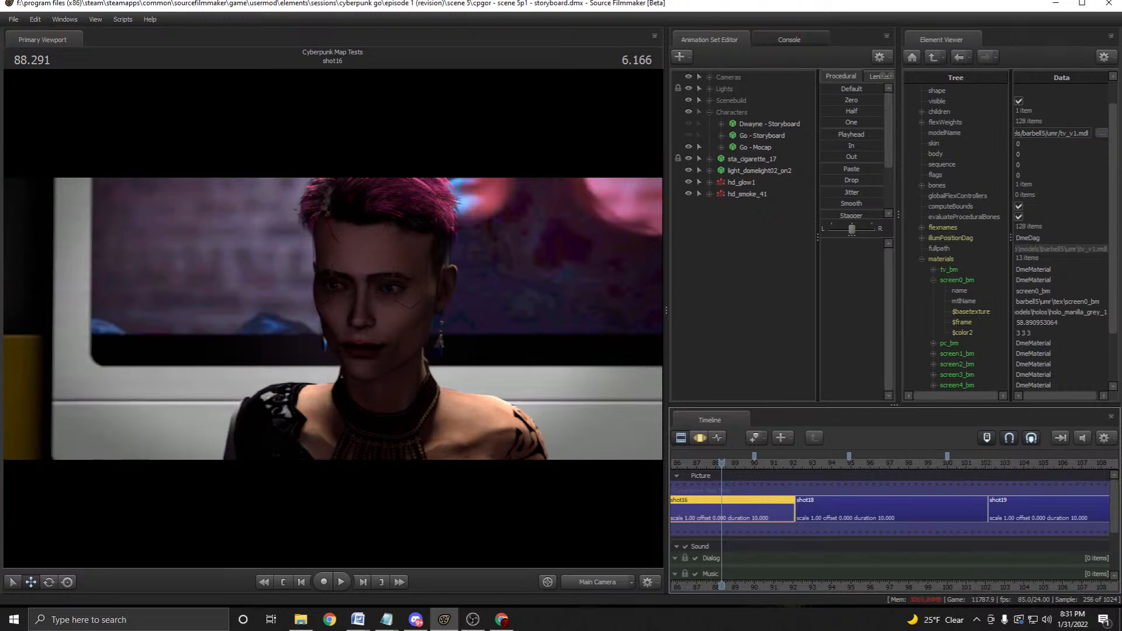
key(space)
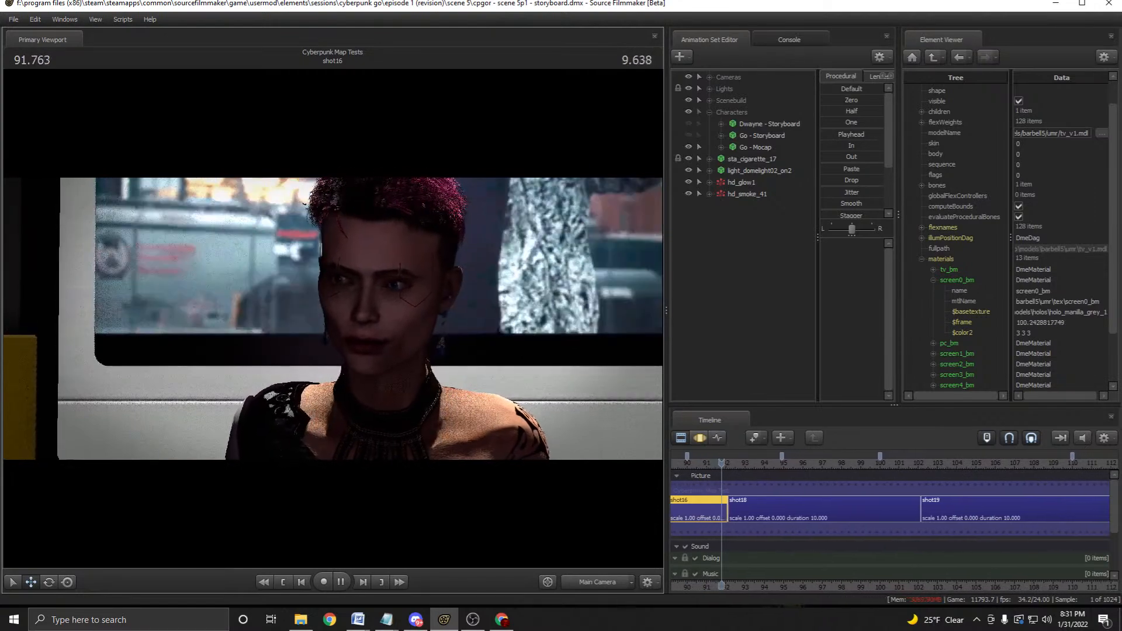
key(space)
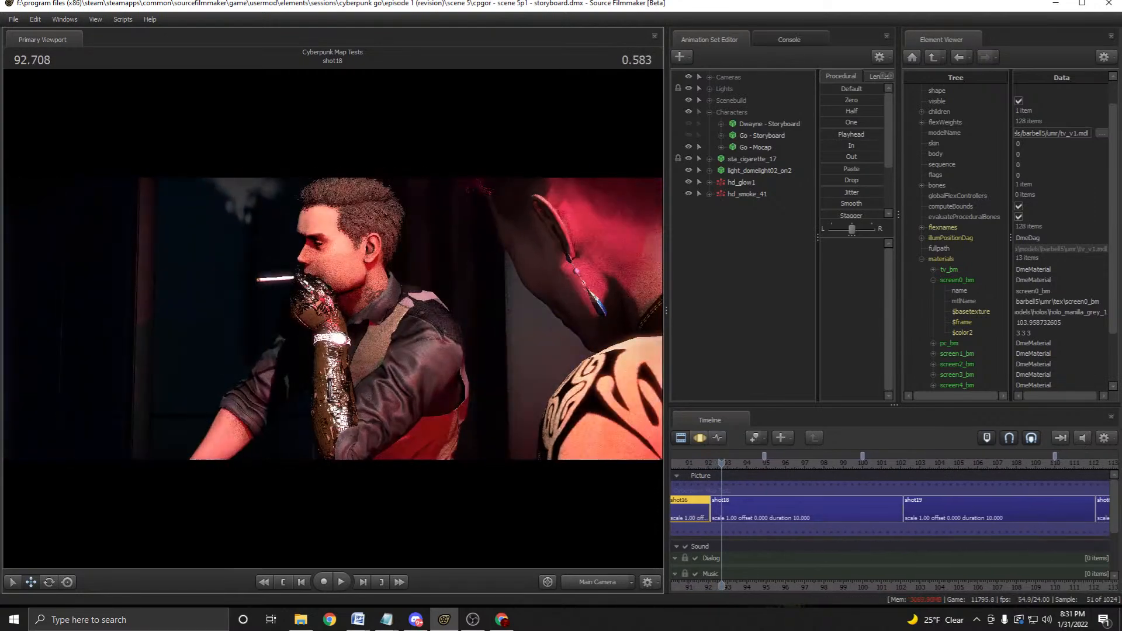
Go back to shot17 and play it to about 81.2 to review Dwayne's cigarette smoke.
middle_drag(722, 509, 806, 509)
scroll(806, 508, down, 3)
drag(806, 462, 771, 463)
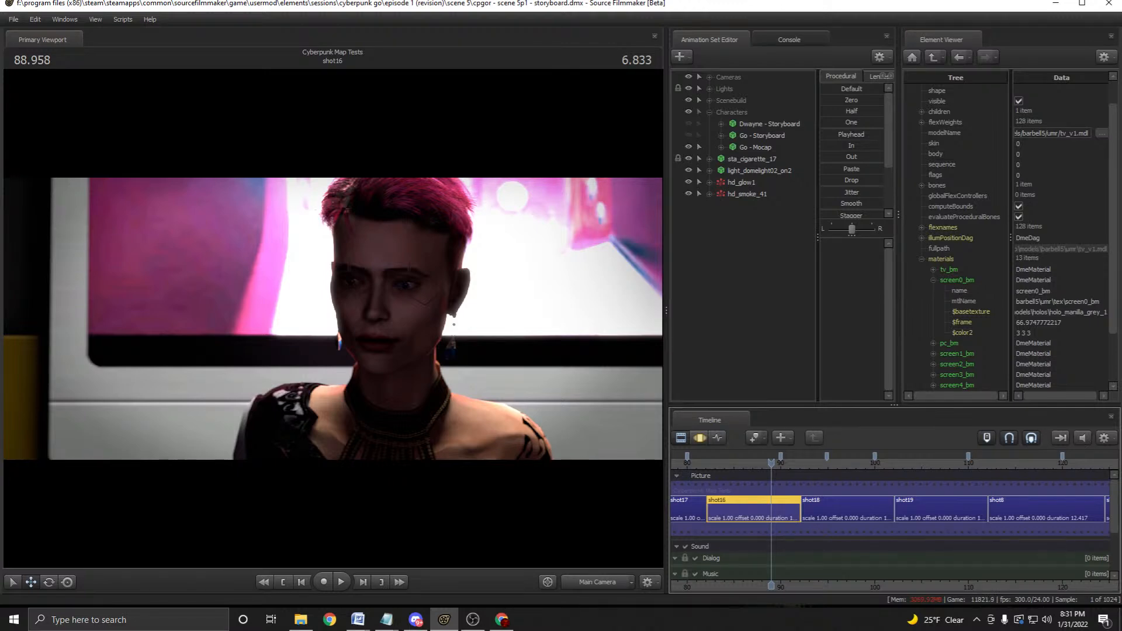
scroll(890, 508, down, 1)
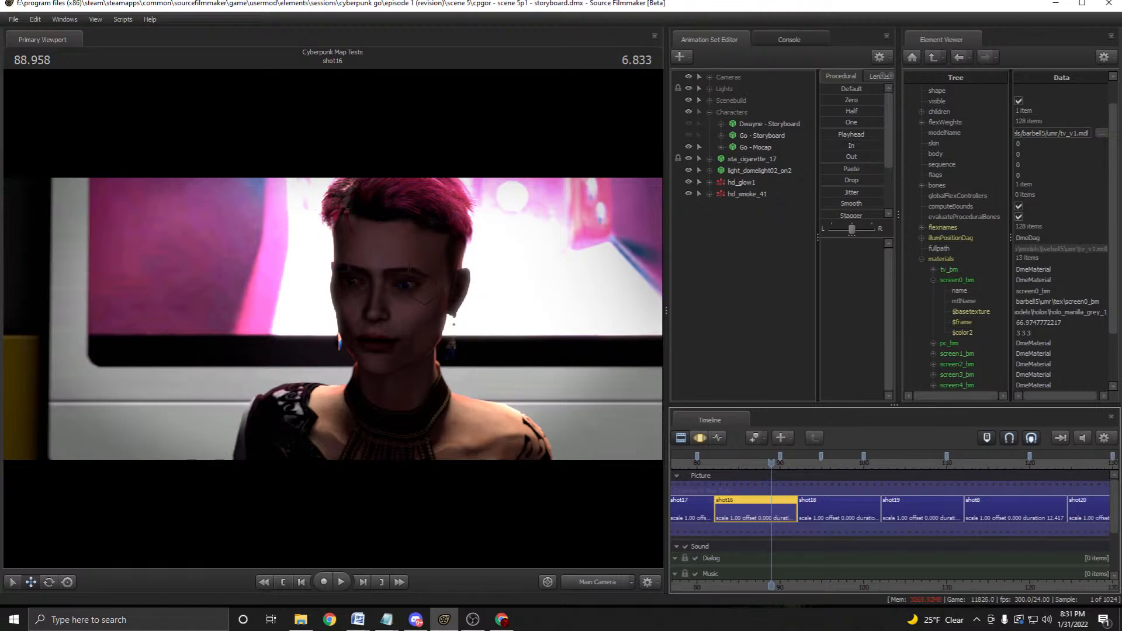
scroll(776, 467, down, 3)
click(714, 462)
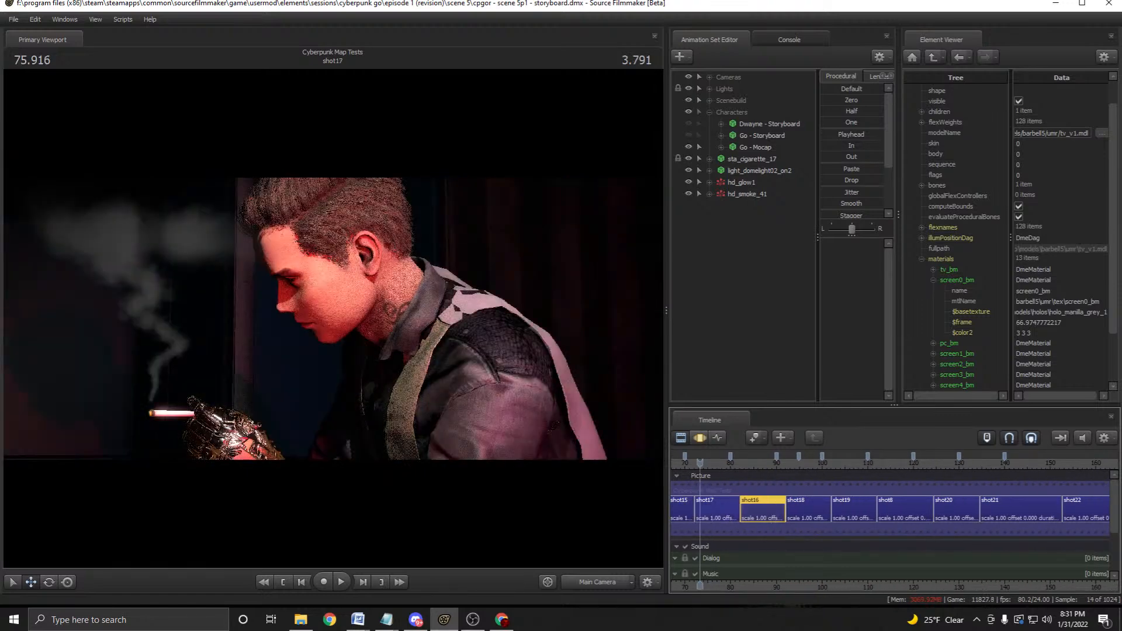
click(688, 463)
click(340, 582)
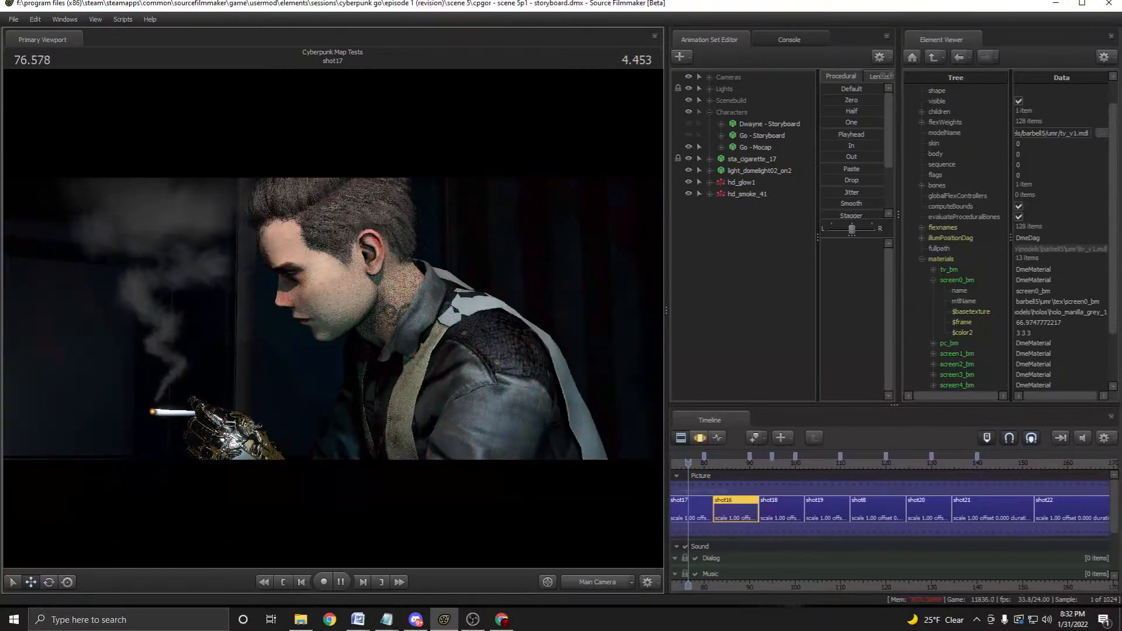
key(space)
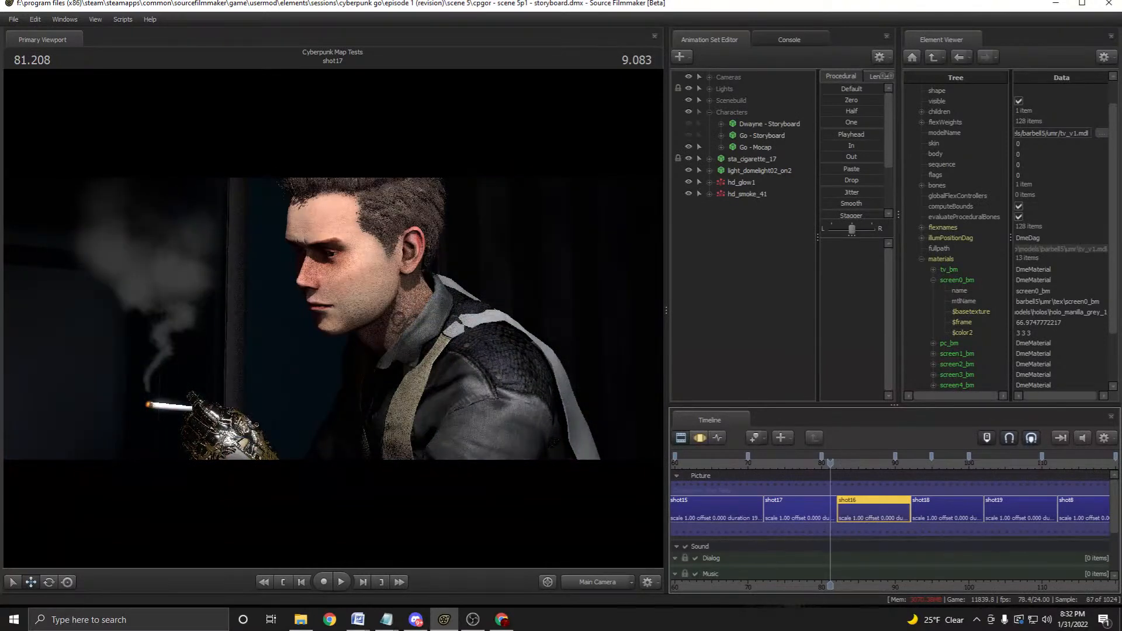
Move back to about 71 in shot15 and play across the cut into shot17 to compare the cigarette smoke.
drag(831, 463, 741, 463)
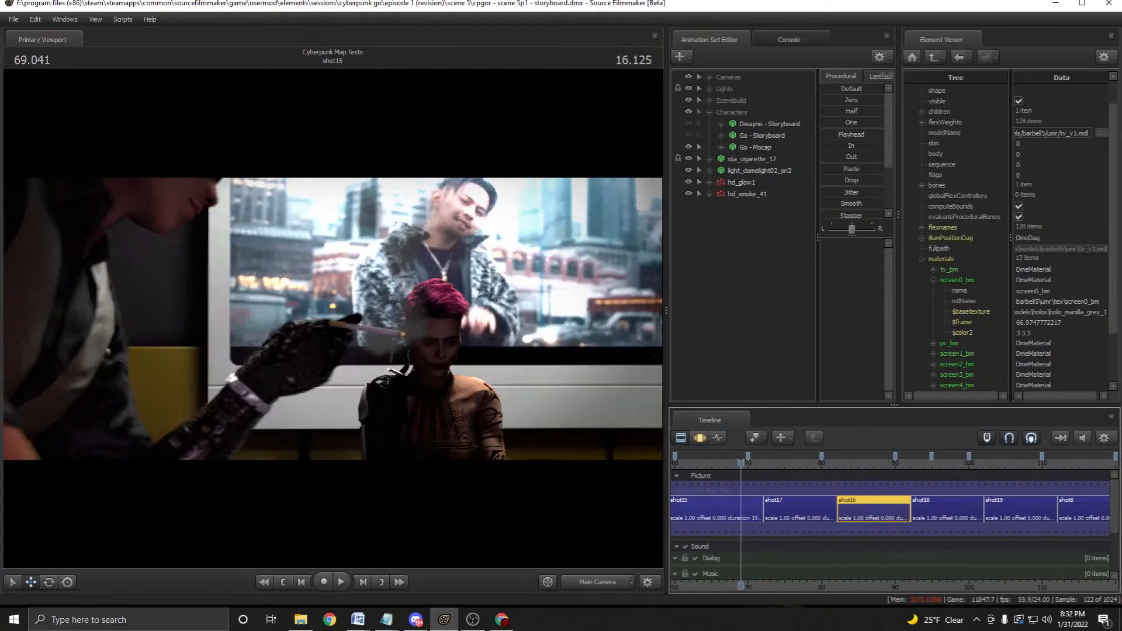
mouse_move(741, 462)
mouse_down()
mouse_move(804, 463)
mouse_move(756, 463)
mouse_up()
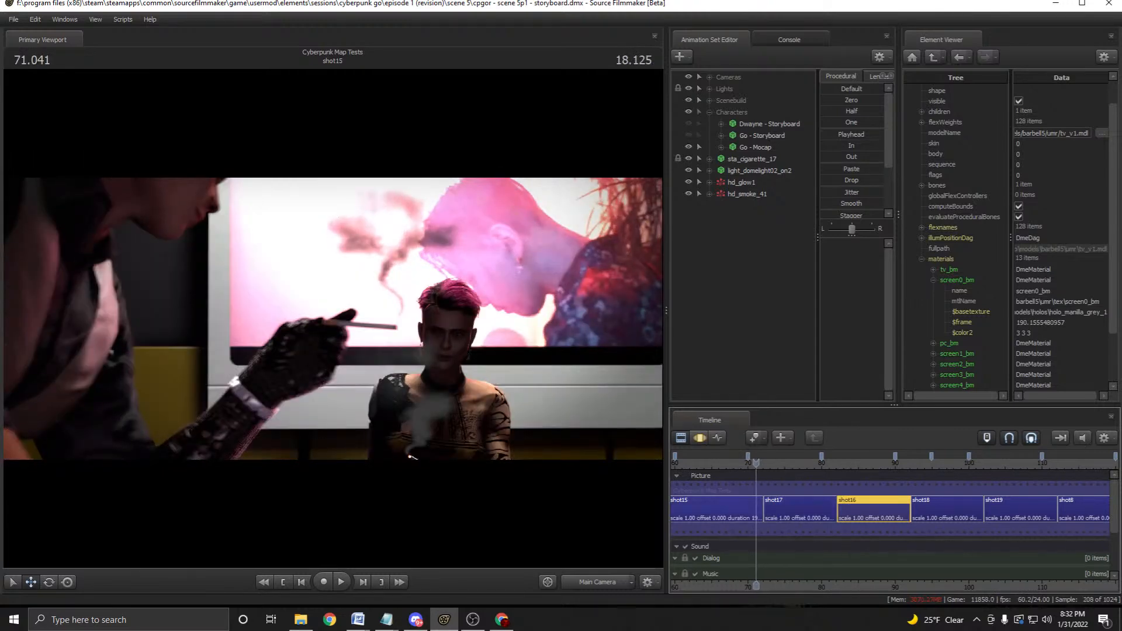
click(341, 582)
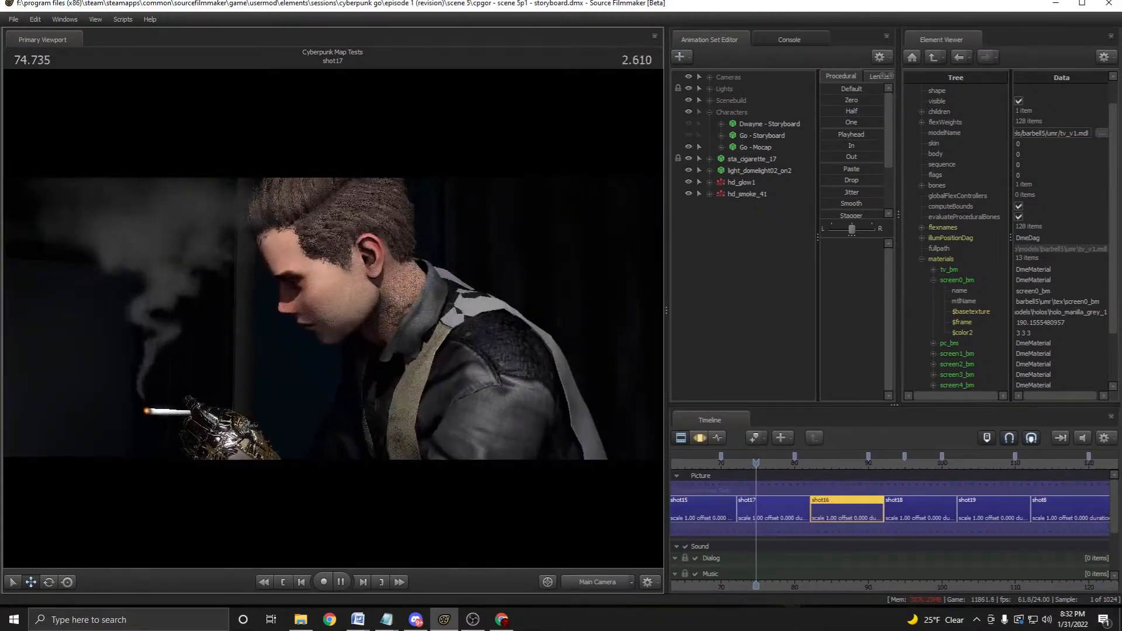
key(space)
Return to about 69.2 in shot15 and play through the cut to about 77 in shot17 to review smoke continuity.
drag(804, 462, 709, 461)
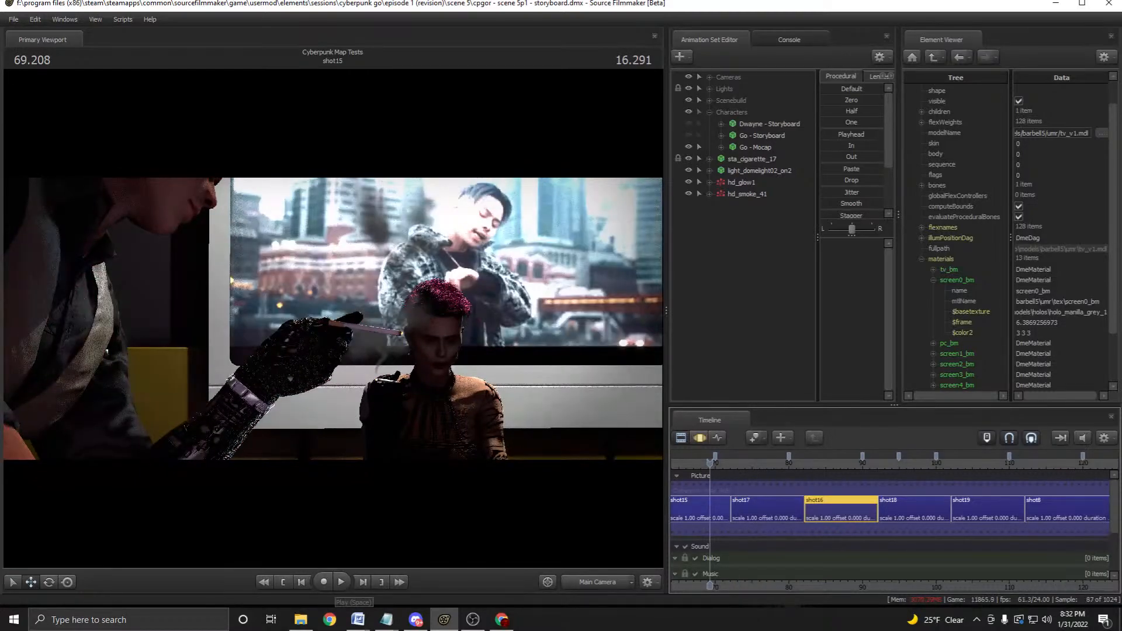
click(341, 581)
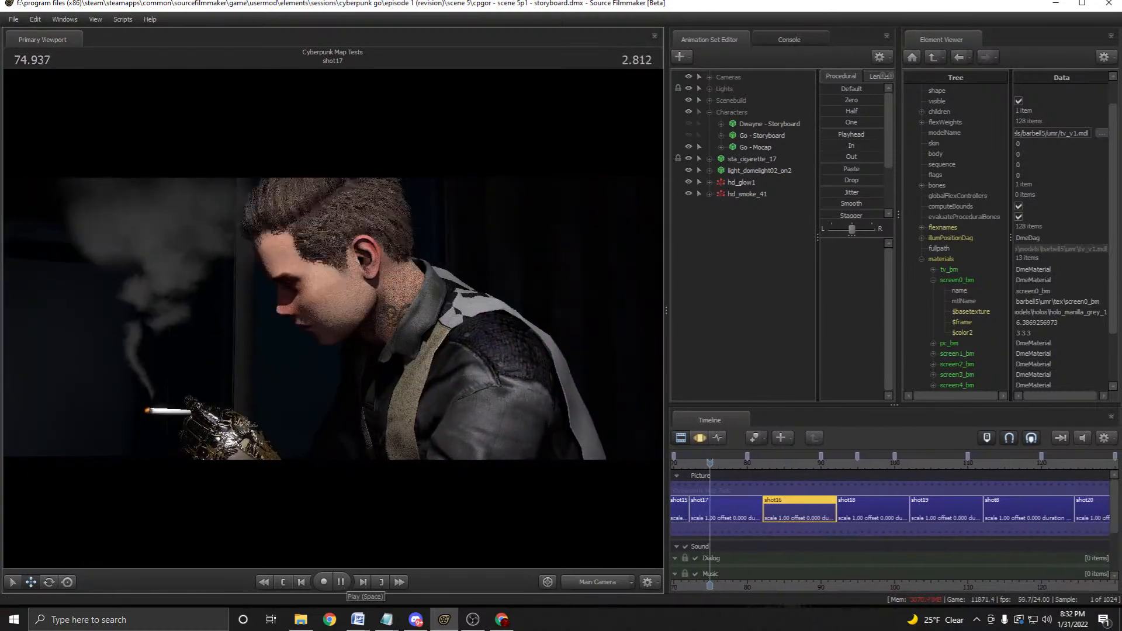
scroll(892, 503, up, 2)
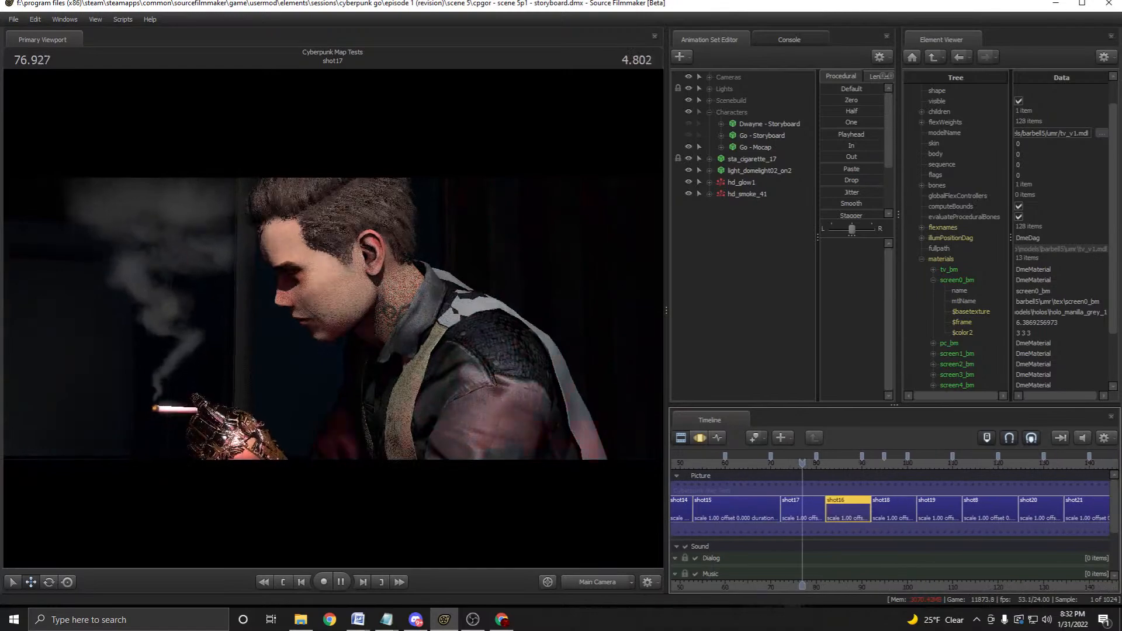
scroll(891, 503, up, 3)
scroll(891, 503, down, 3)
Replay the end of shot15 into the first moments of shot17, starting from about 69.7 and again from about 67.1.
drag(743, 462, 715, 463)
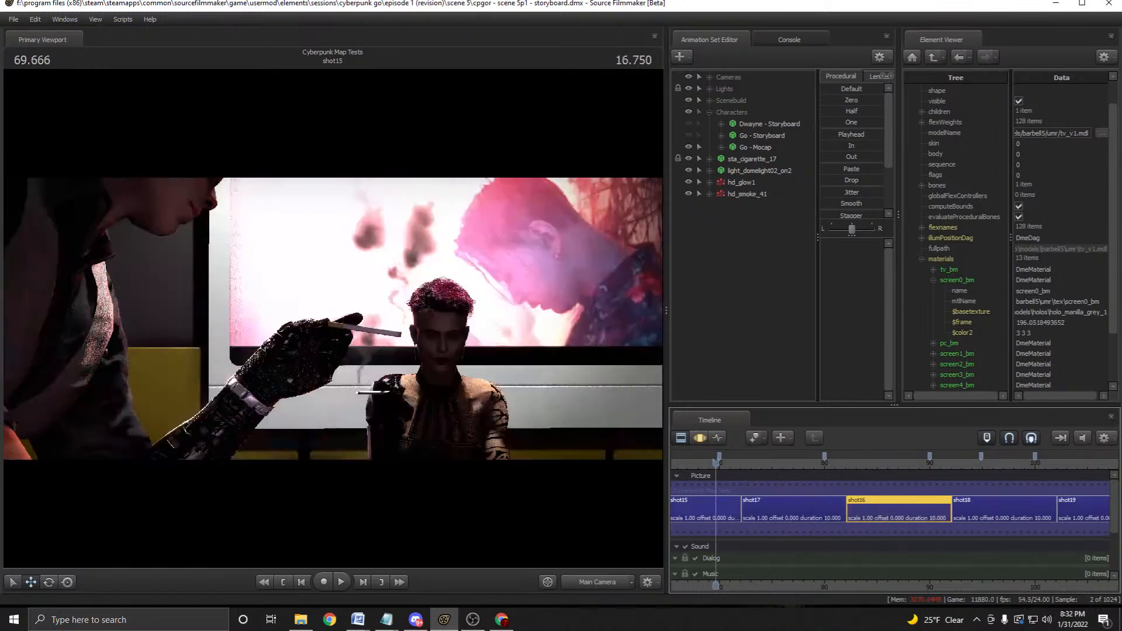
click(341, 582)
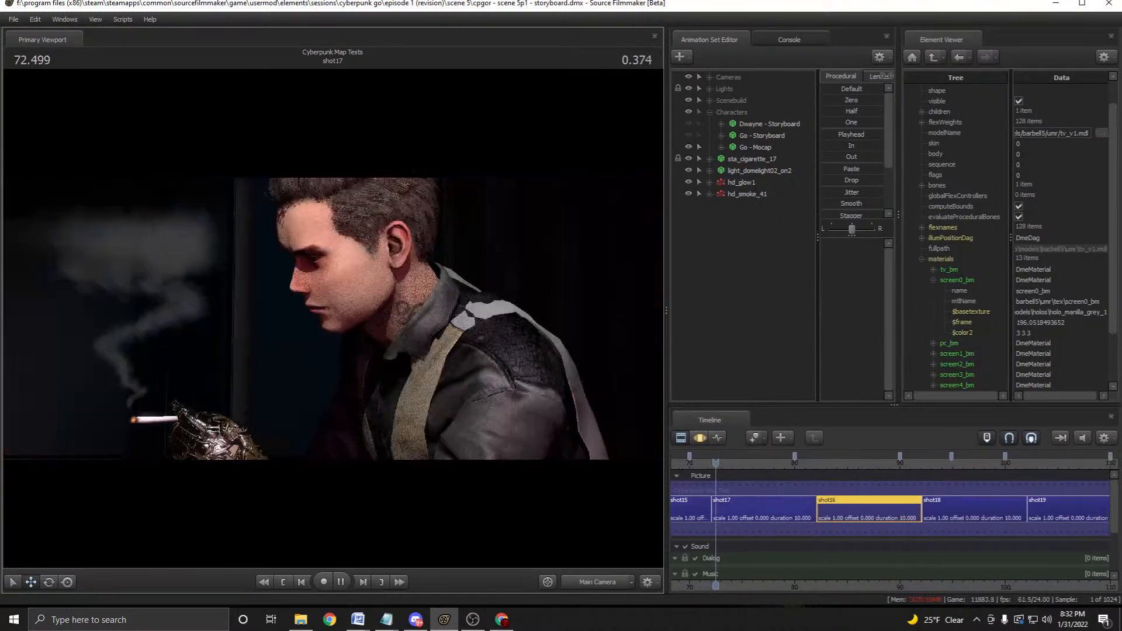
click(341, 582)
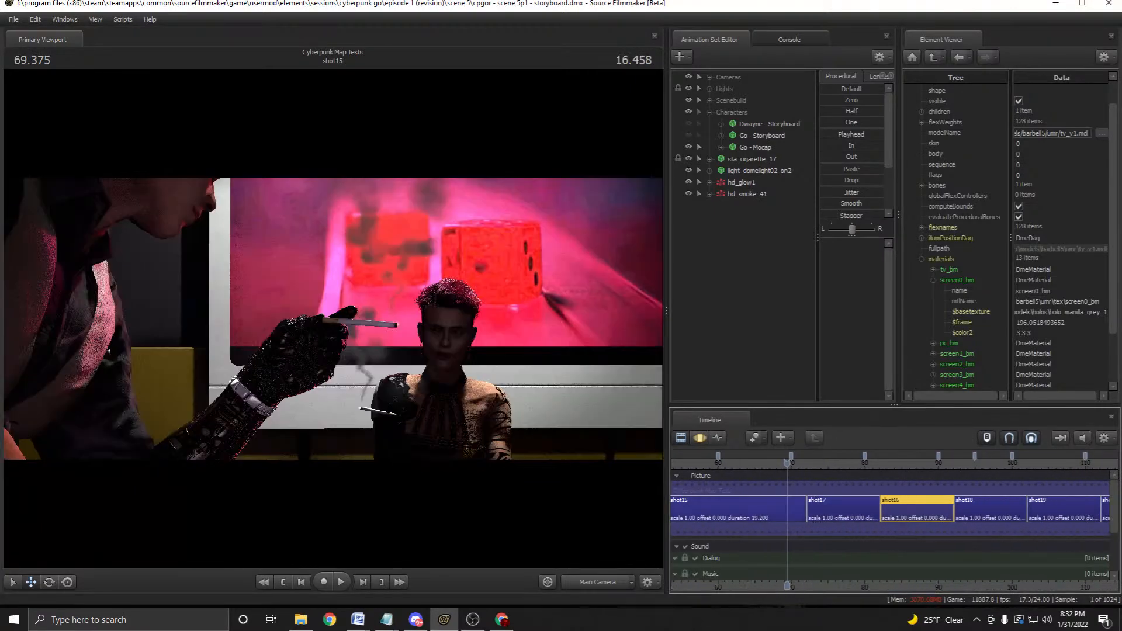
scroll(894, 508, up, 1)
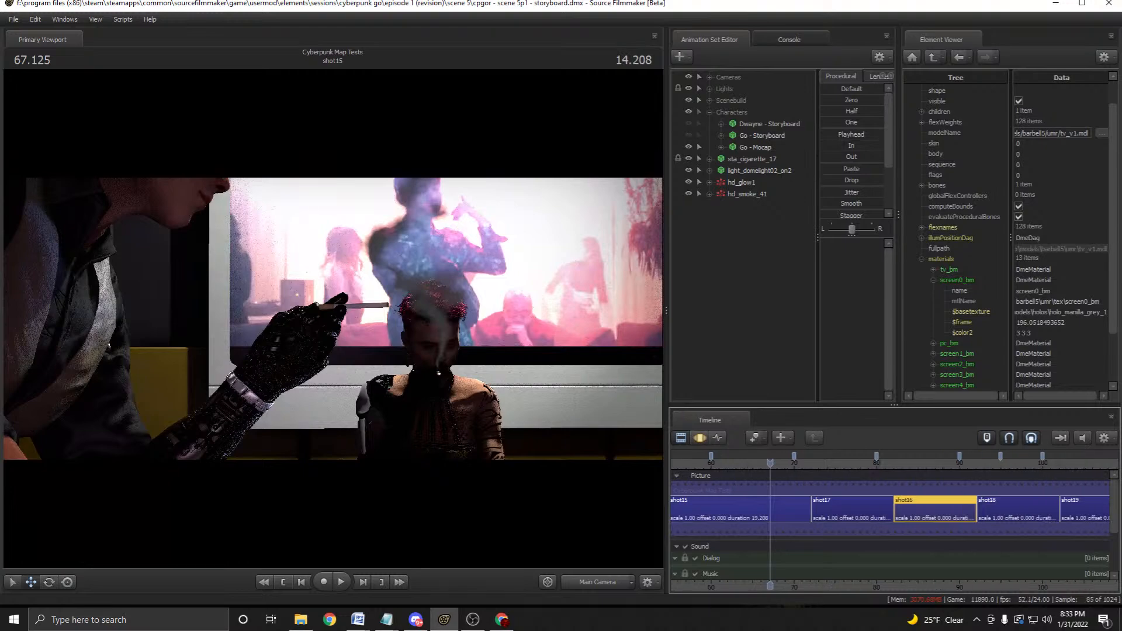
key(space)
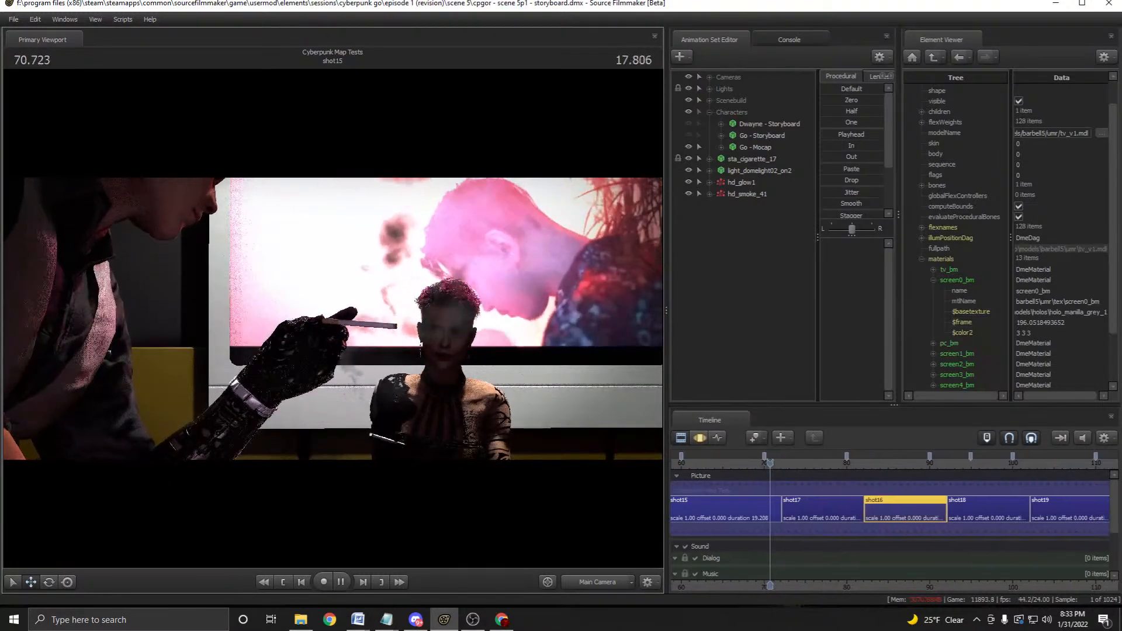
key(space)
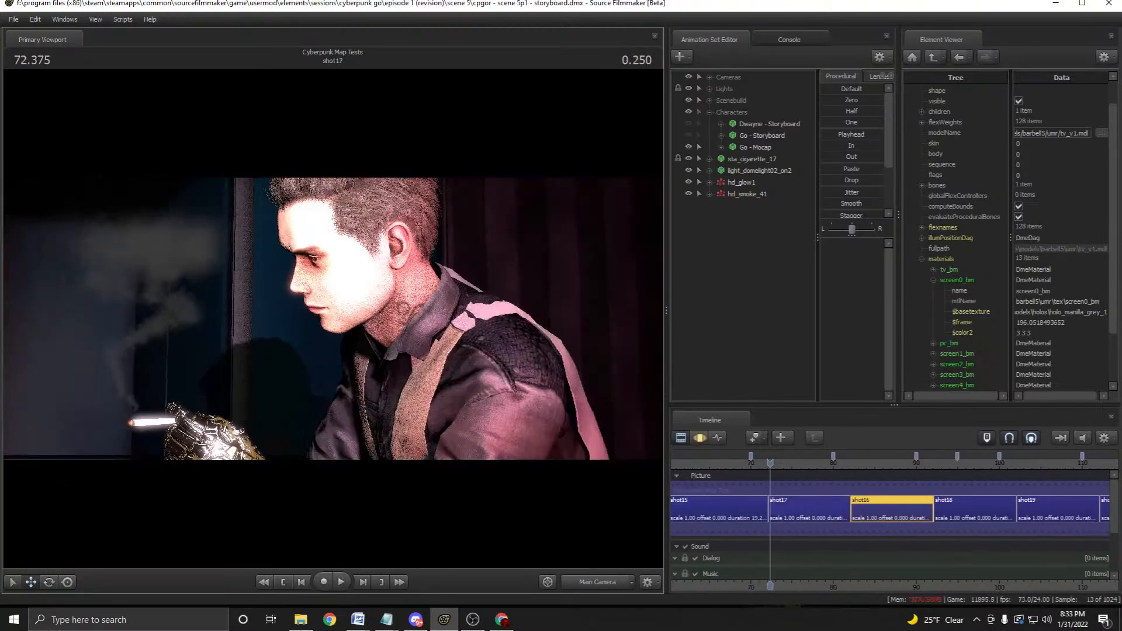
Go back to the middle of shot15 and play in stages to about 72.9 in shot17, checking the smoke.
drag(771, 463, 680, 463)
click(341, 582)
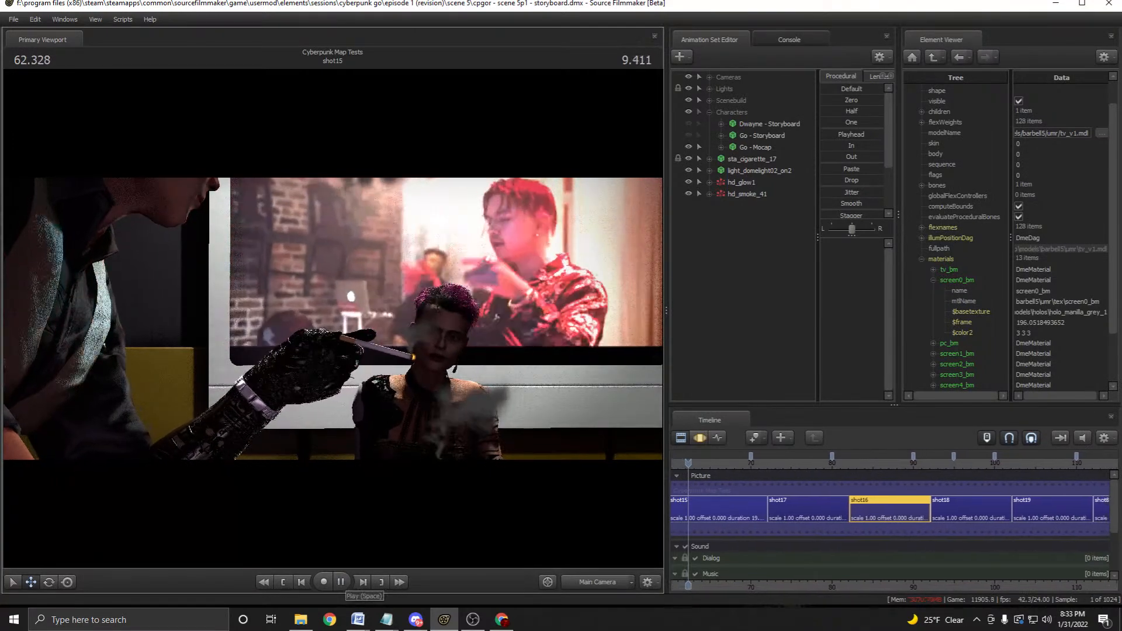
click(340, 582)
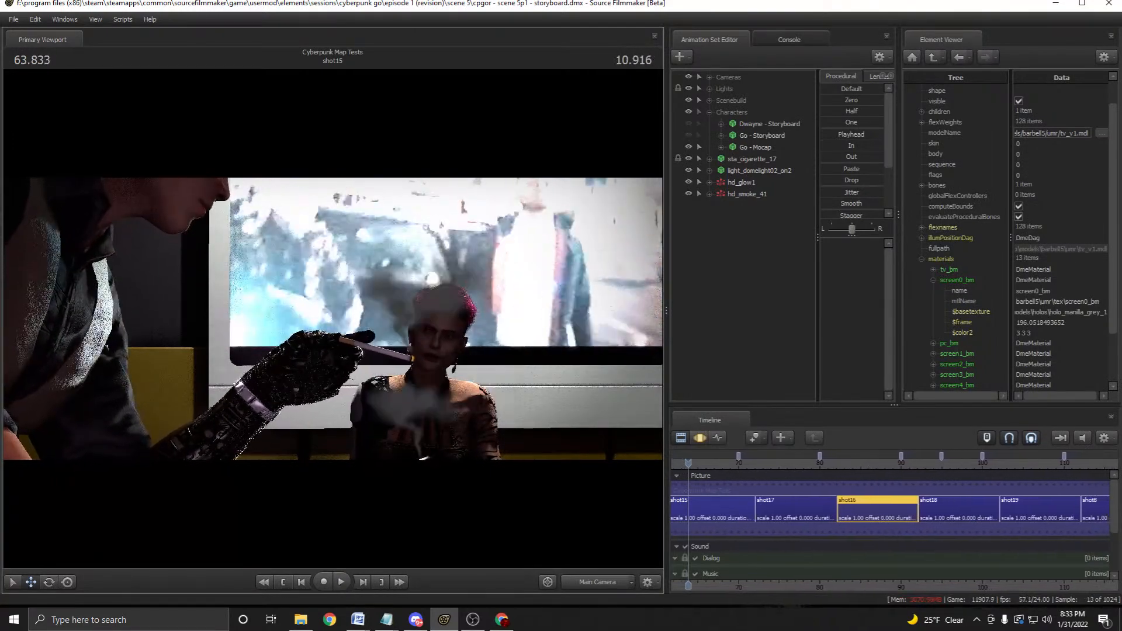
key(space)
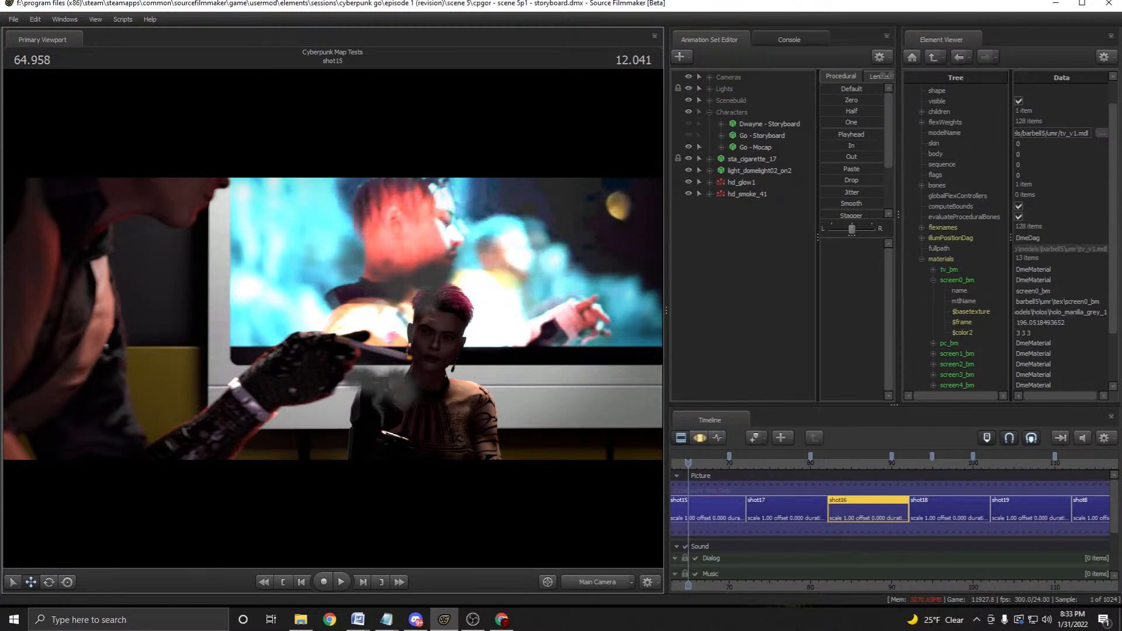
click(341, 581)
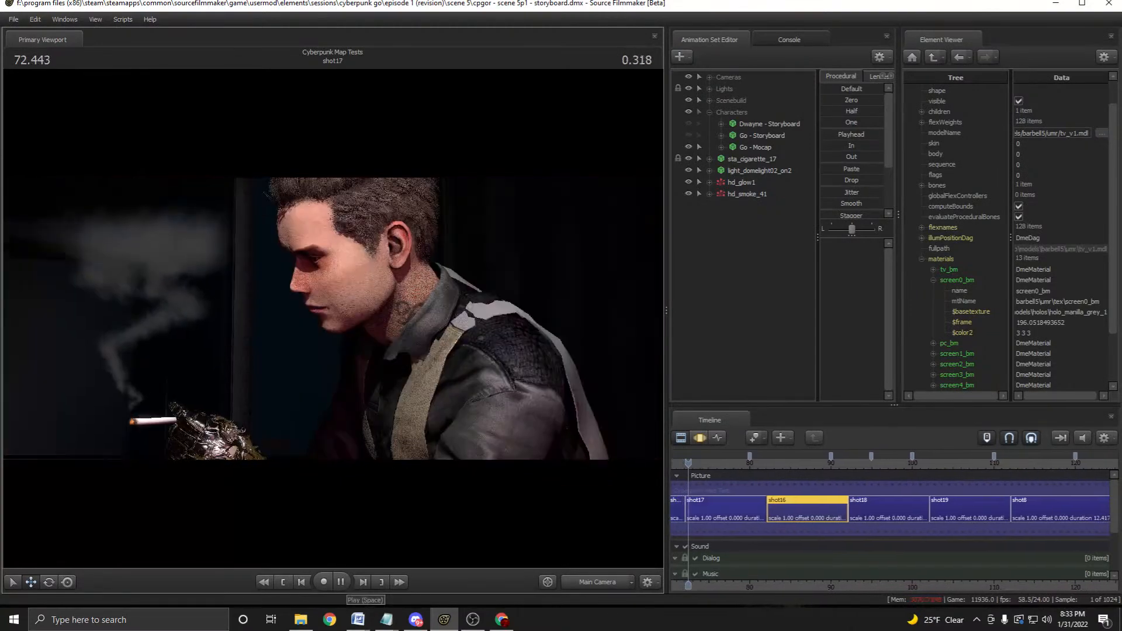
click(340, 582)
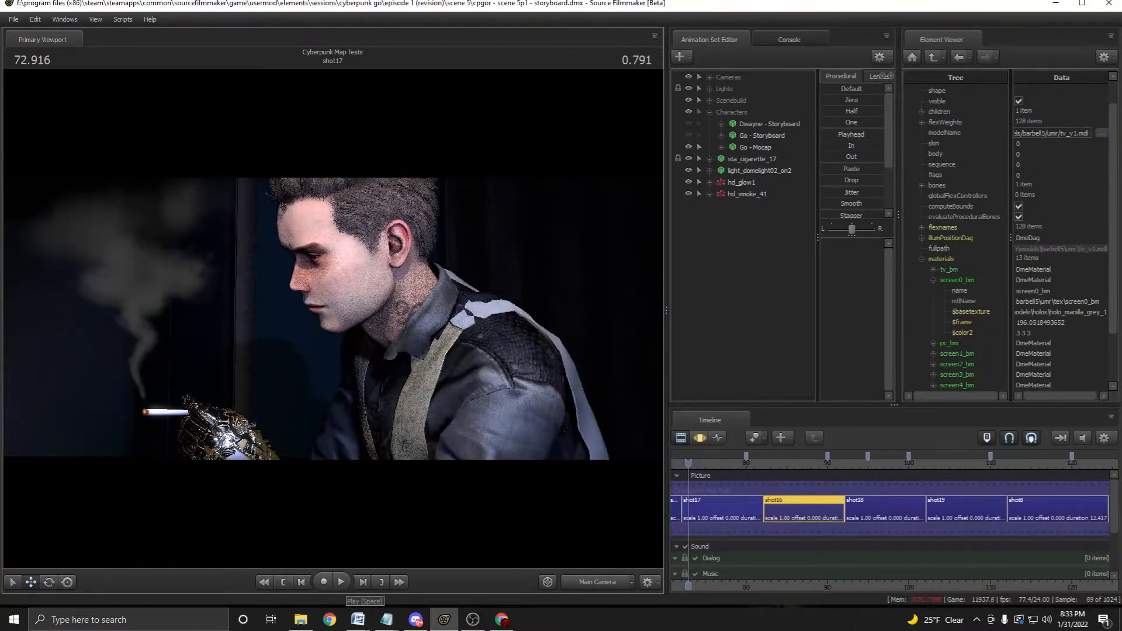
Move back to 58.75 in shot15 and play to about 72.75 at the start of shot17 to review the smoke.
middle_drag(818, 508, 954, 509)
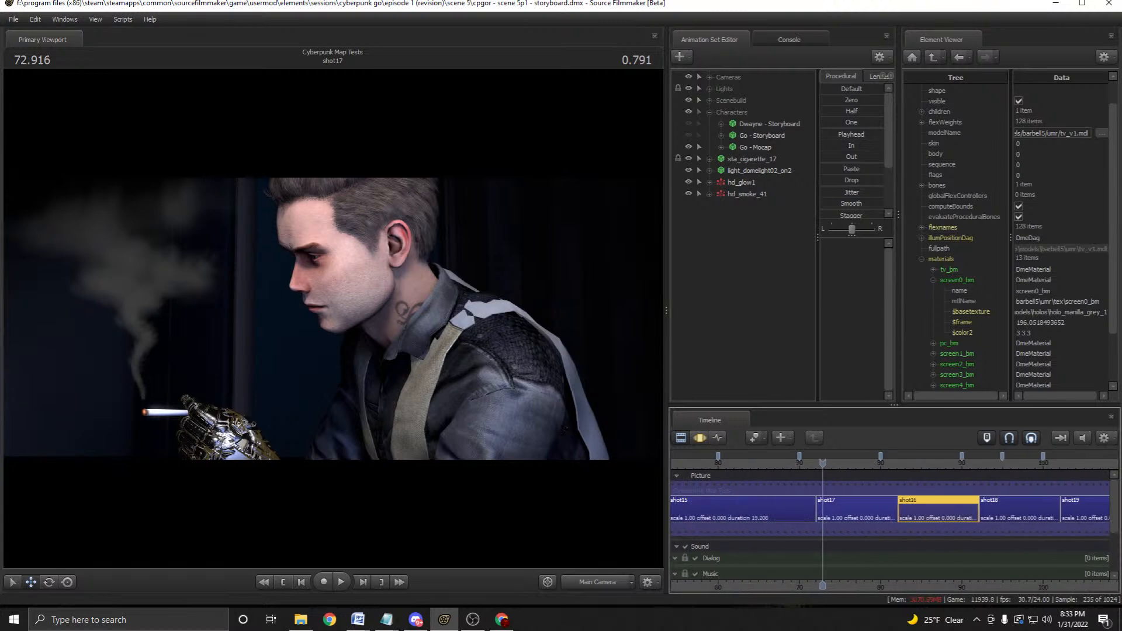
drag(824, 462, 798, 463)
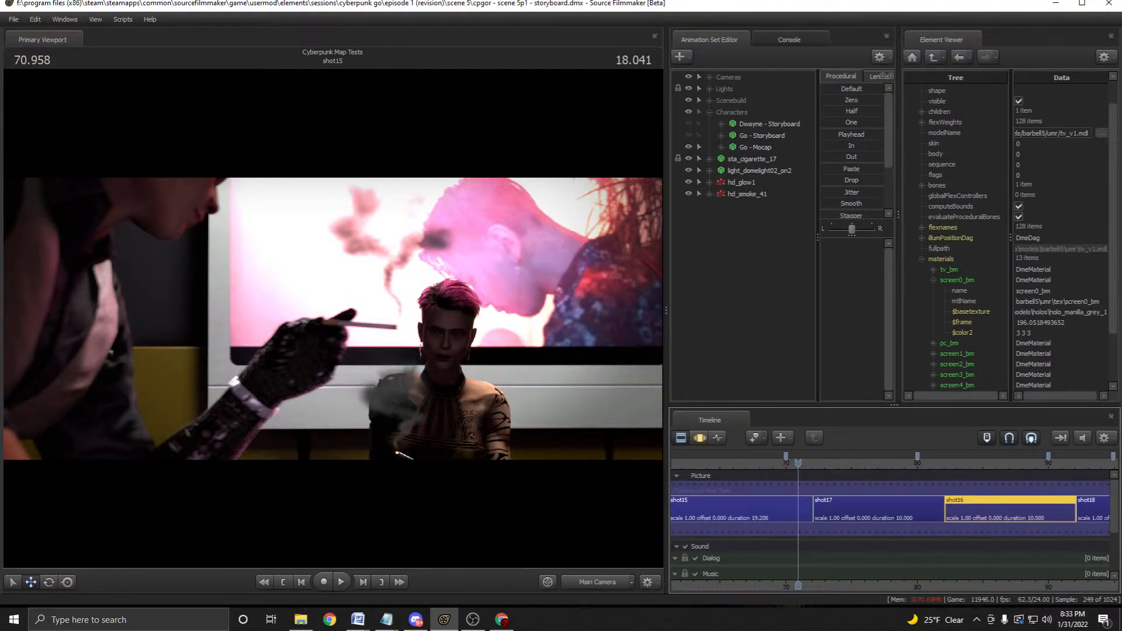
drag(799, 463, 688, 463)
scroll(688, 463, down, 5)
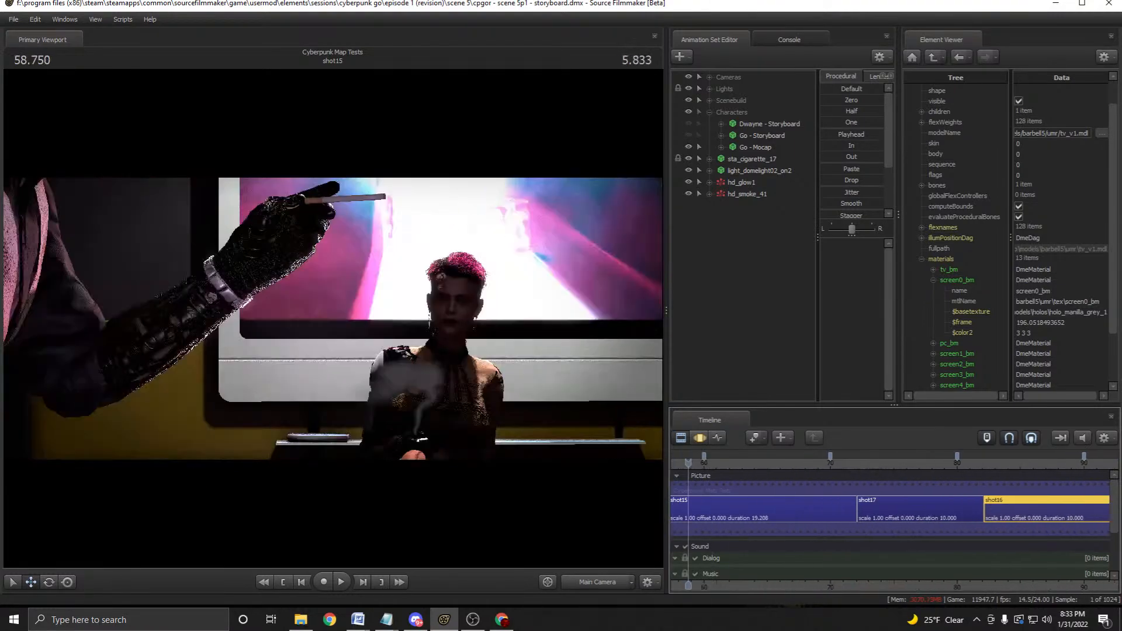
key(space)
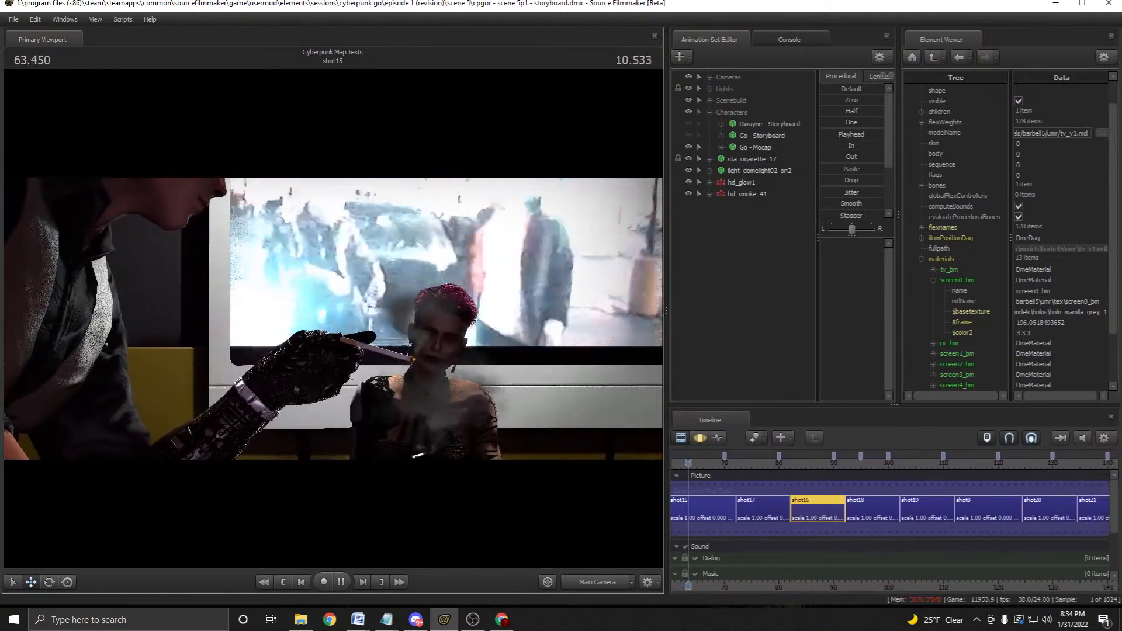
key(space)
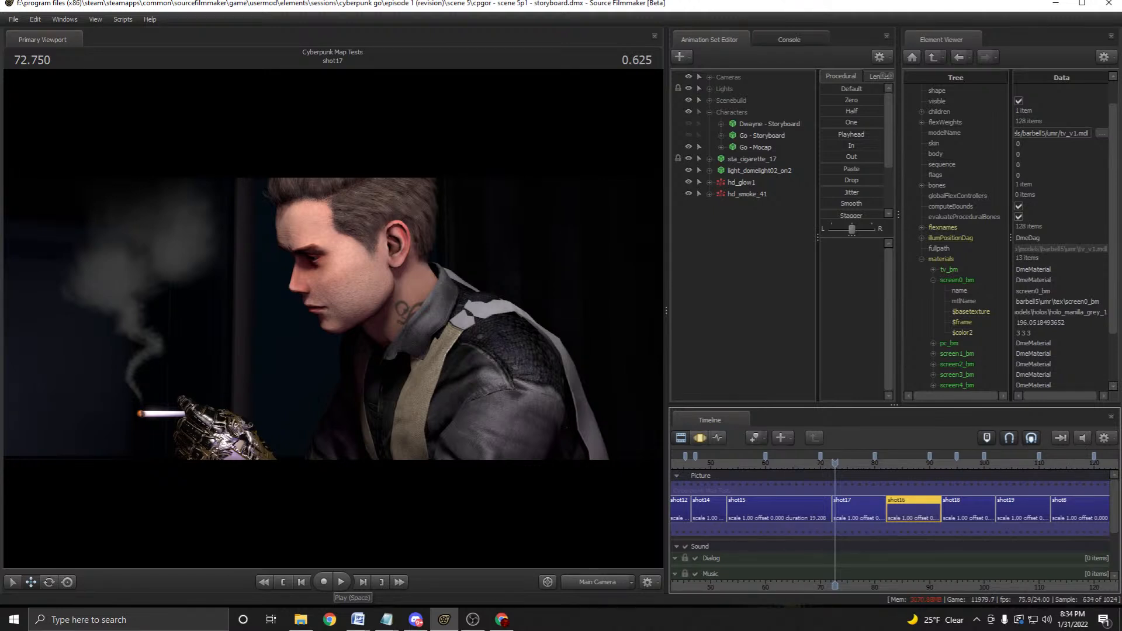
Play shot17 from 72.75 to about 77.6, and return to about 68.8 in shot15.
key(space)
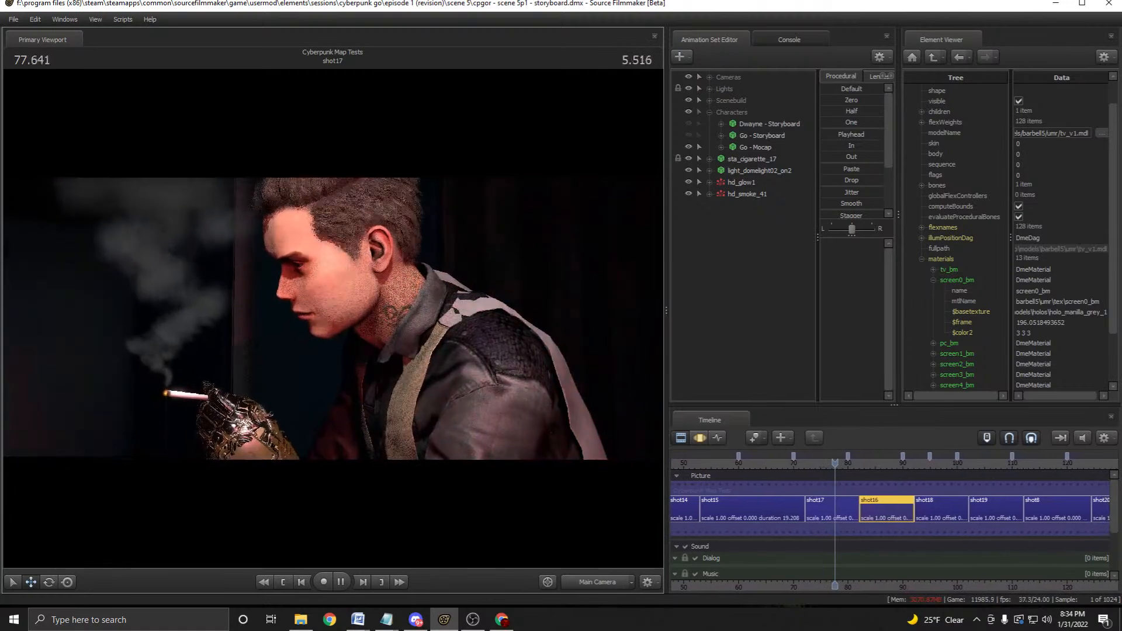
key(space)
drag(834, 463, 783, 463)
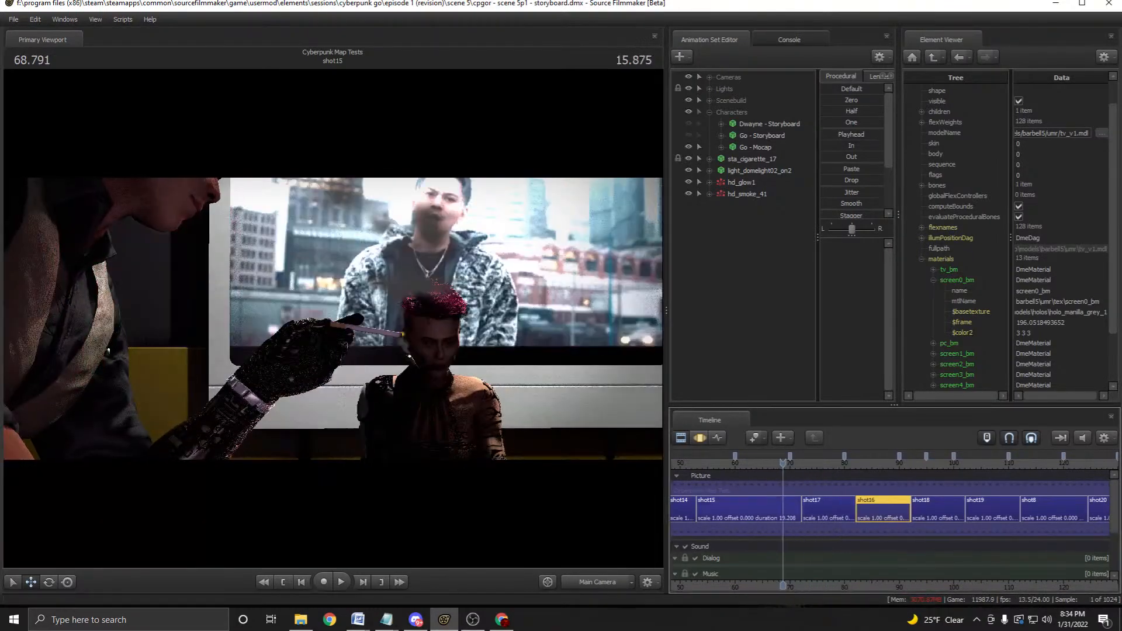
Switch to Discord and look through the announcements channel of the Fluid Script Productions server.
click(416, 619)
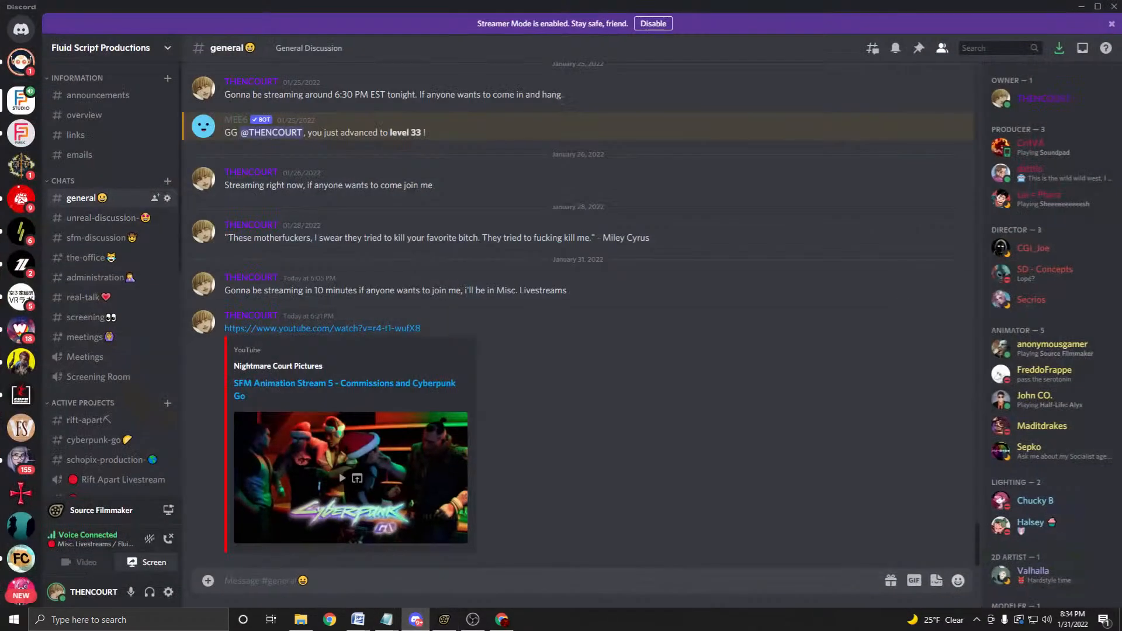
click(21, 29)
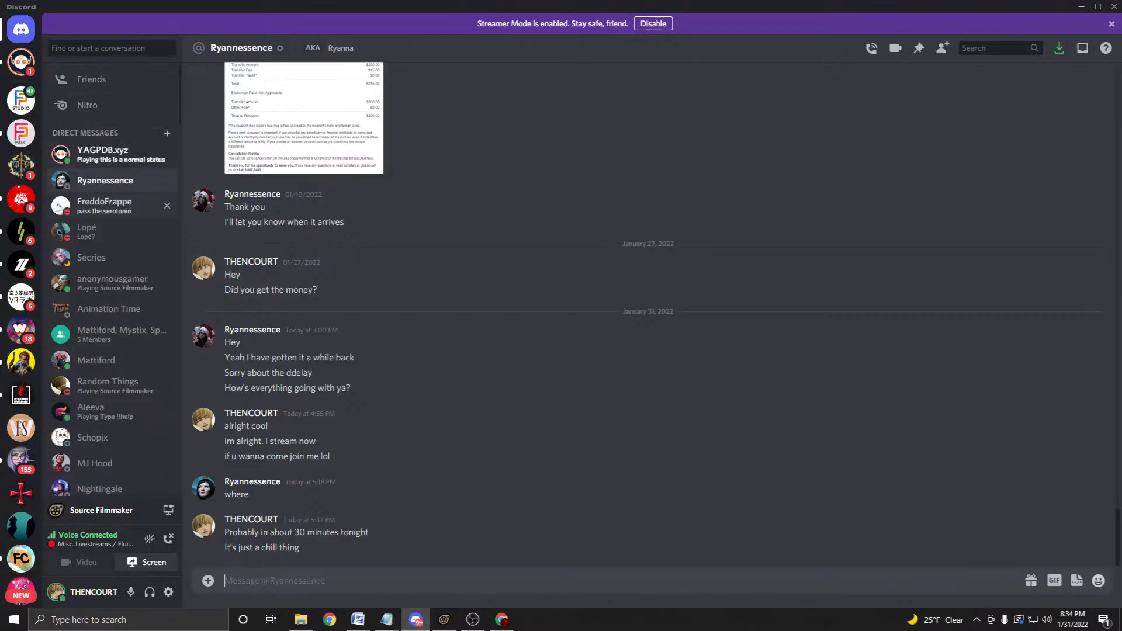
click(21, 100)
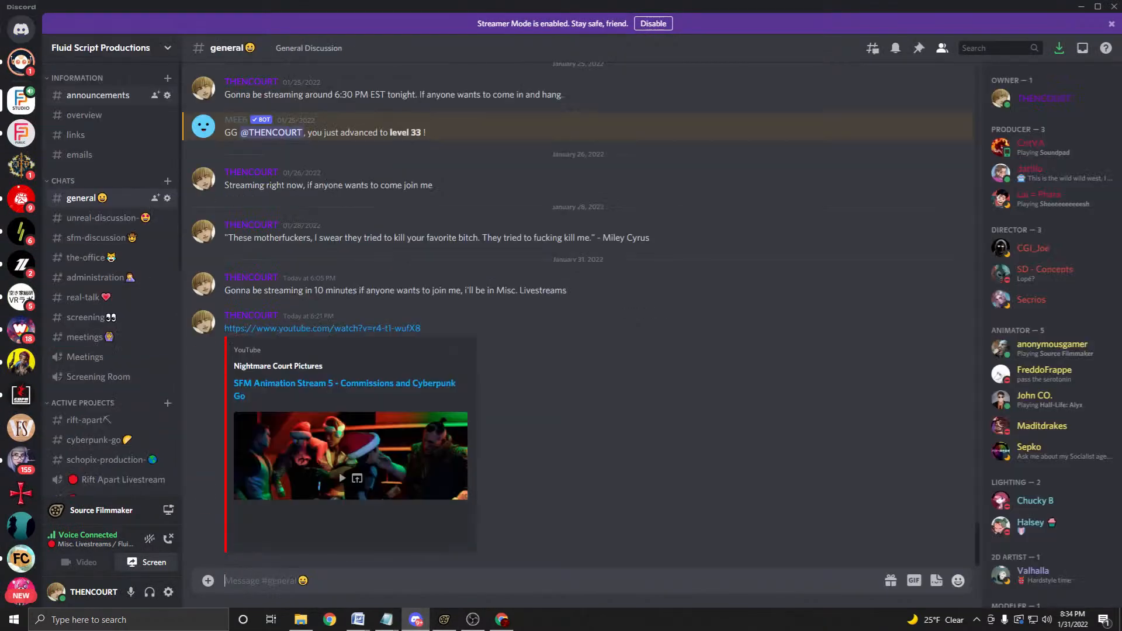
click(98, 95)
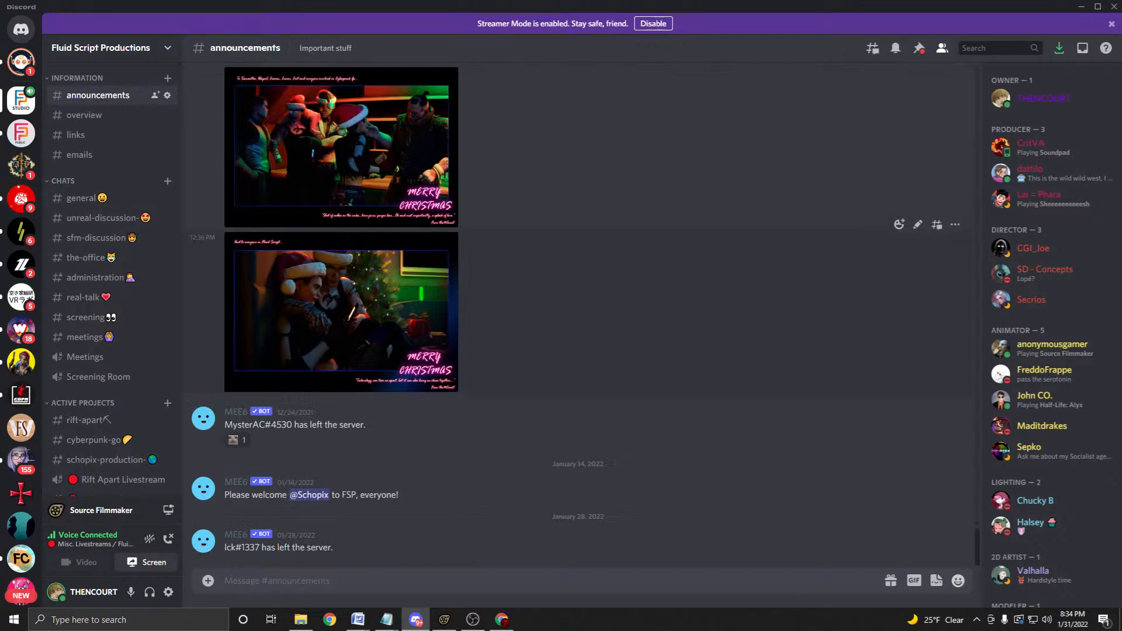
scroll(388, 391, up, 3)
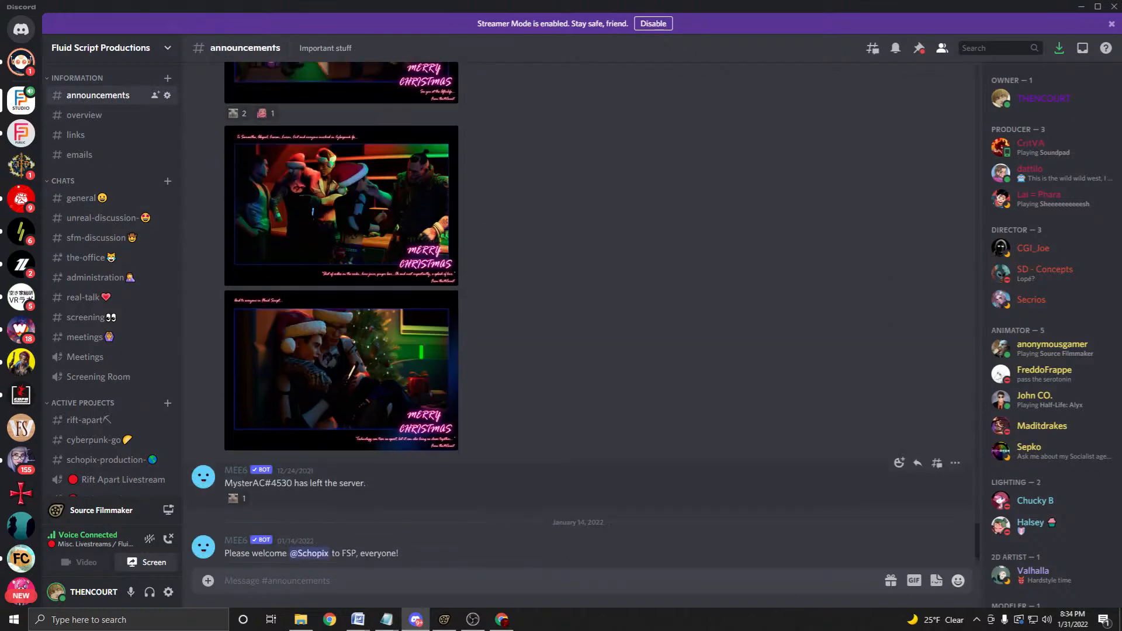
scroll(94, 338, down, 2)
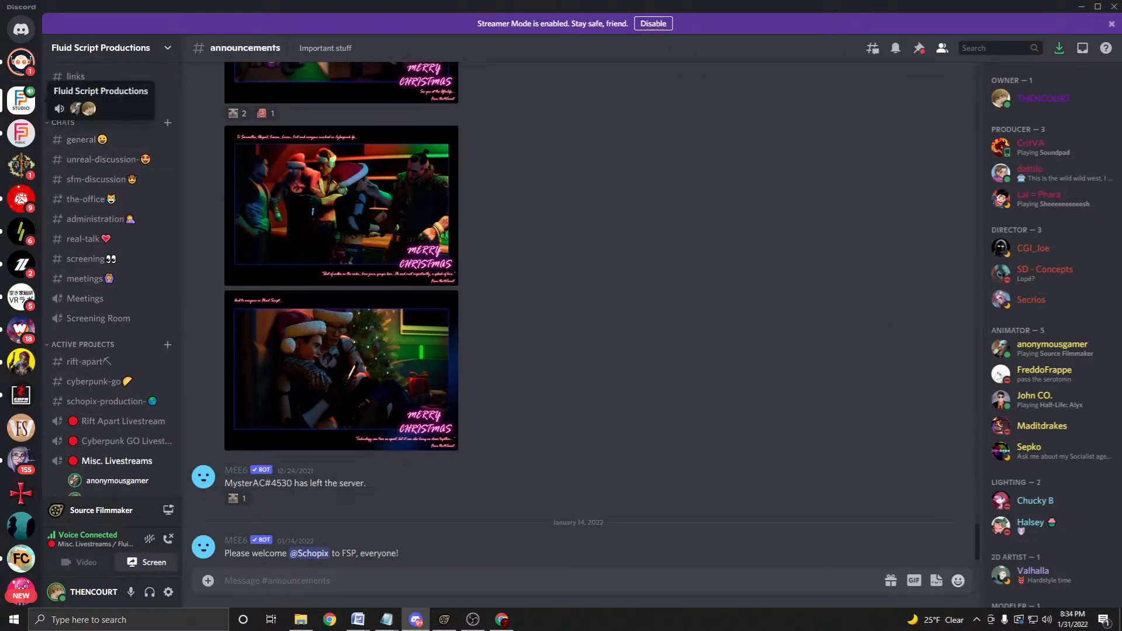
scroll(112, 293, down, 5)
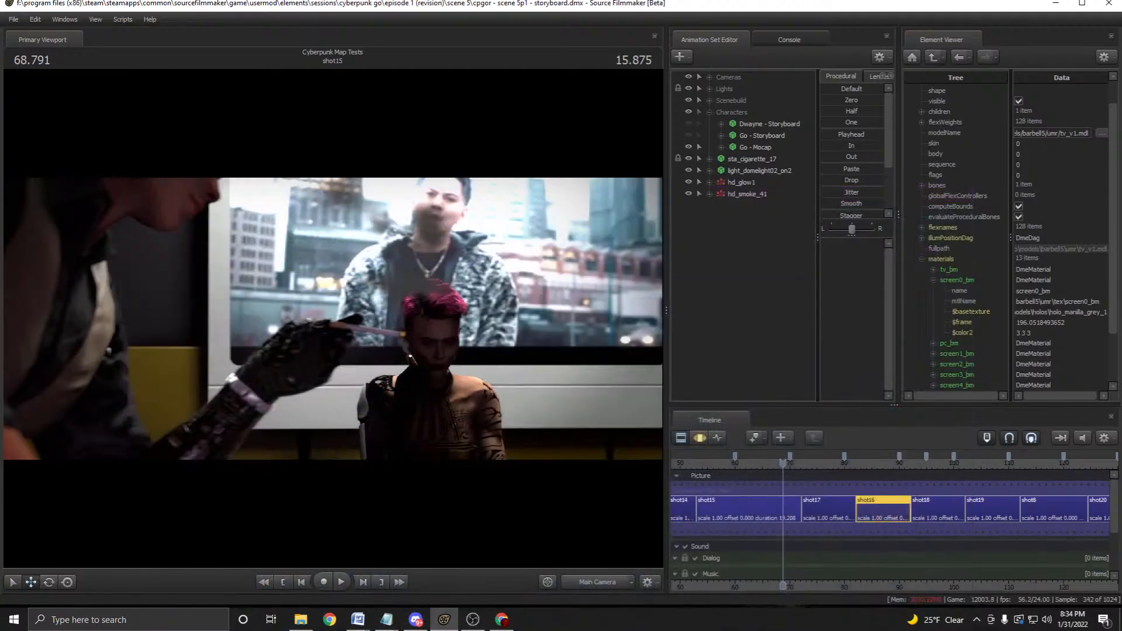
Back in Source Filmmaker, play the sequence from about 47.3 in shot14 through to about 113.9 in shot8.
scroll(783, 463, down, 3)
drag(783, 463, 718, 463)
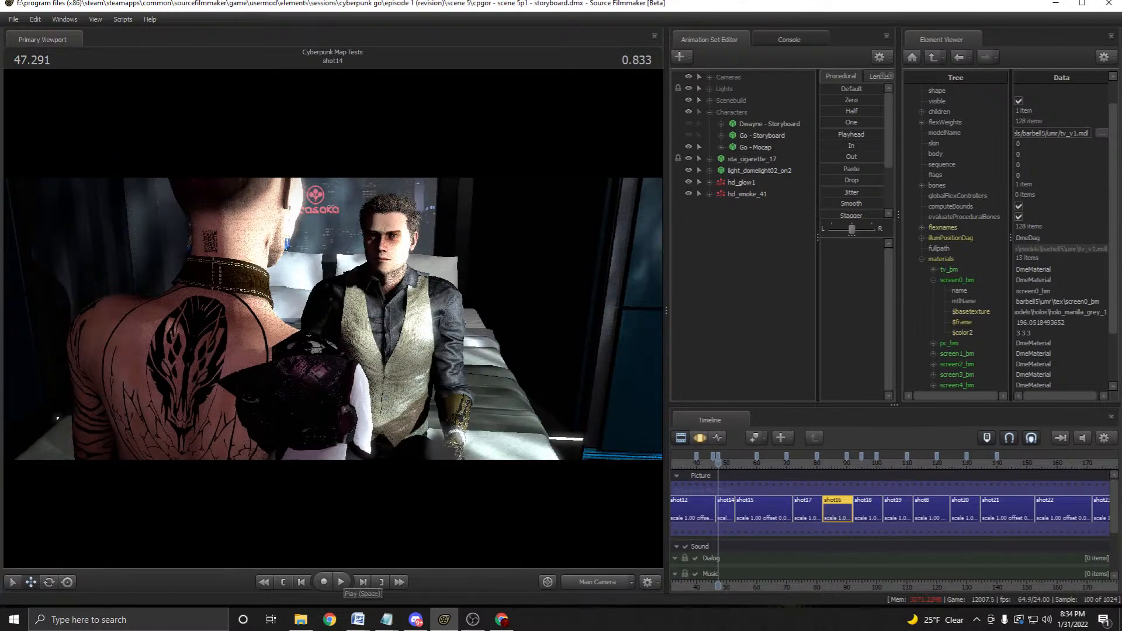
key(space)
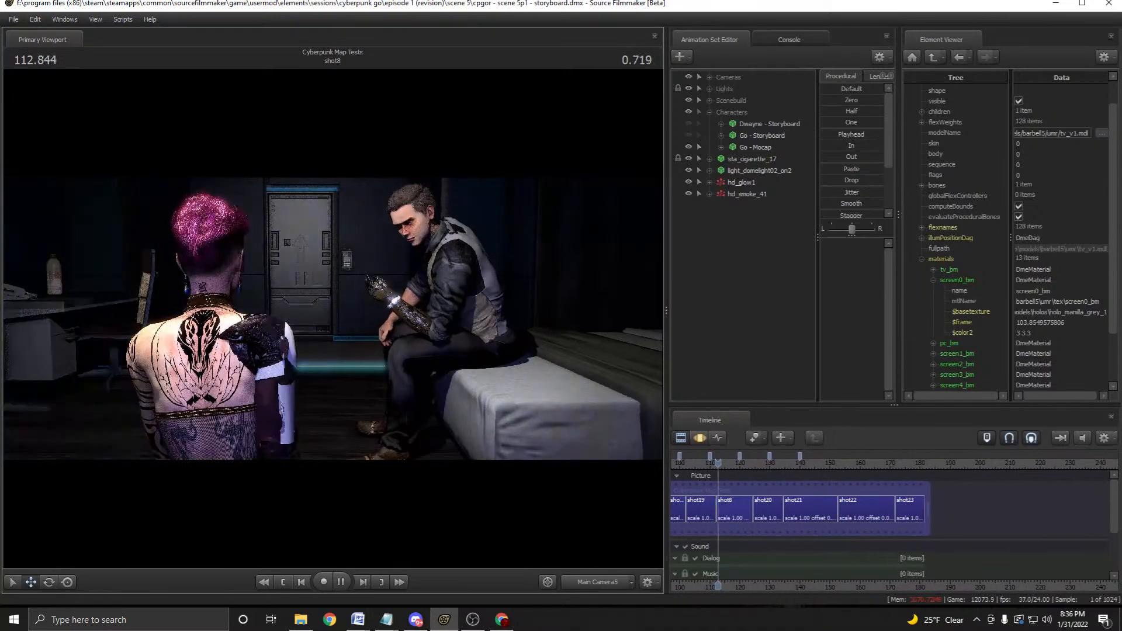
key(space)
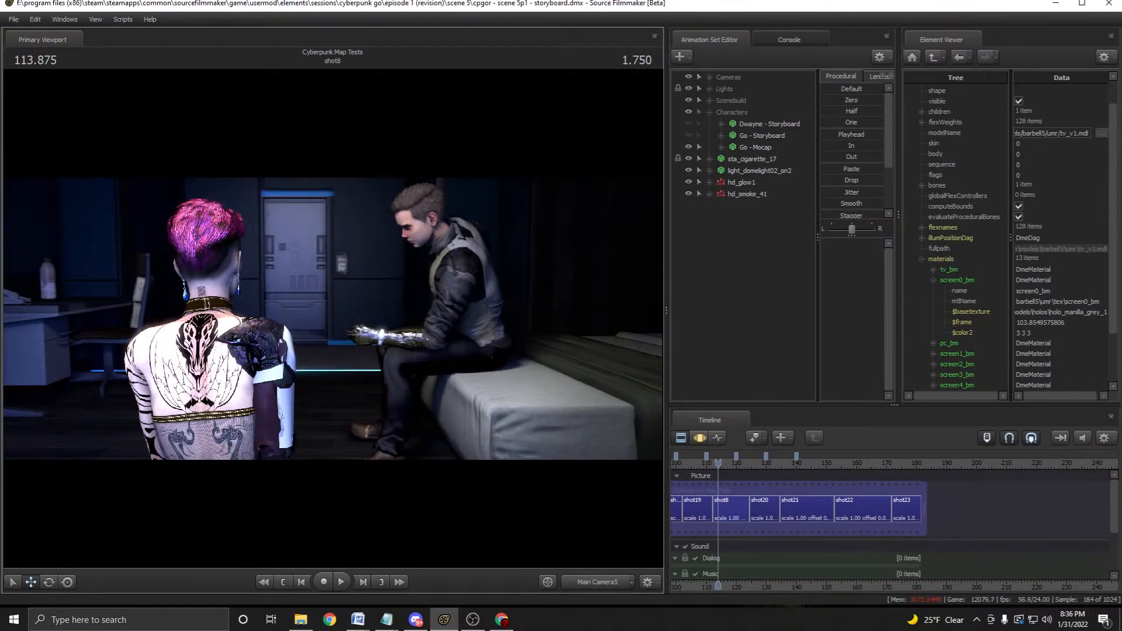
Return to about 82 at the start of shot16 and play the sequence through to about 114 in shot8.
scroll(894, 509, up, 3)
drag(718, 462, 758, 462)
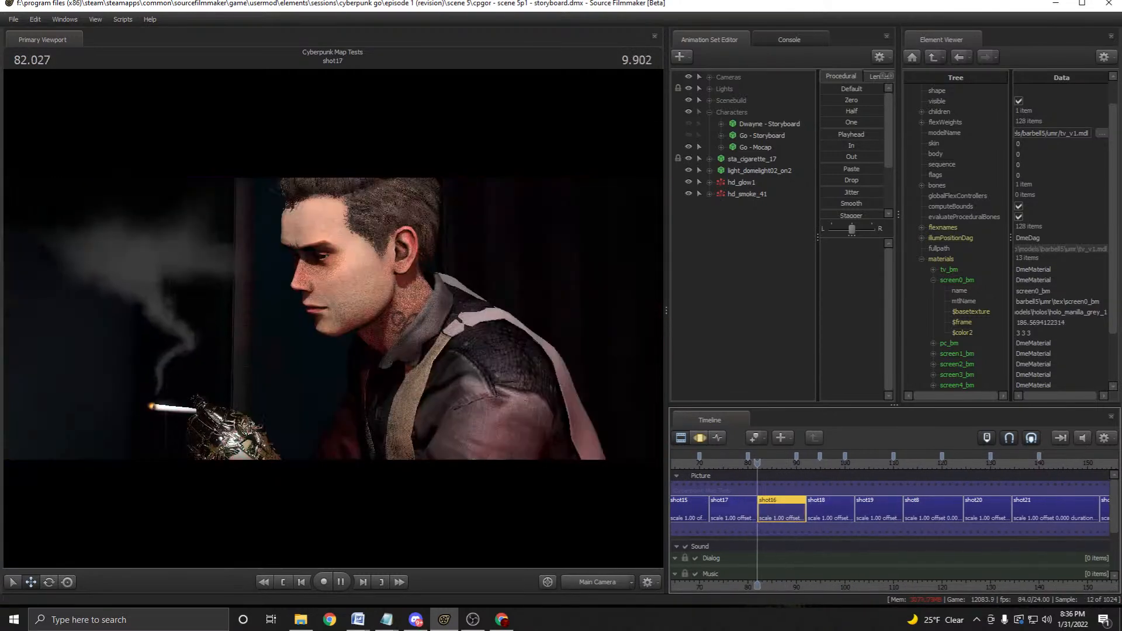
key(space)
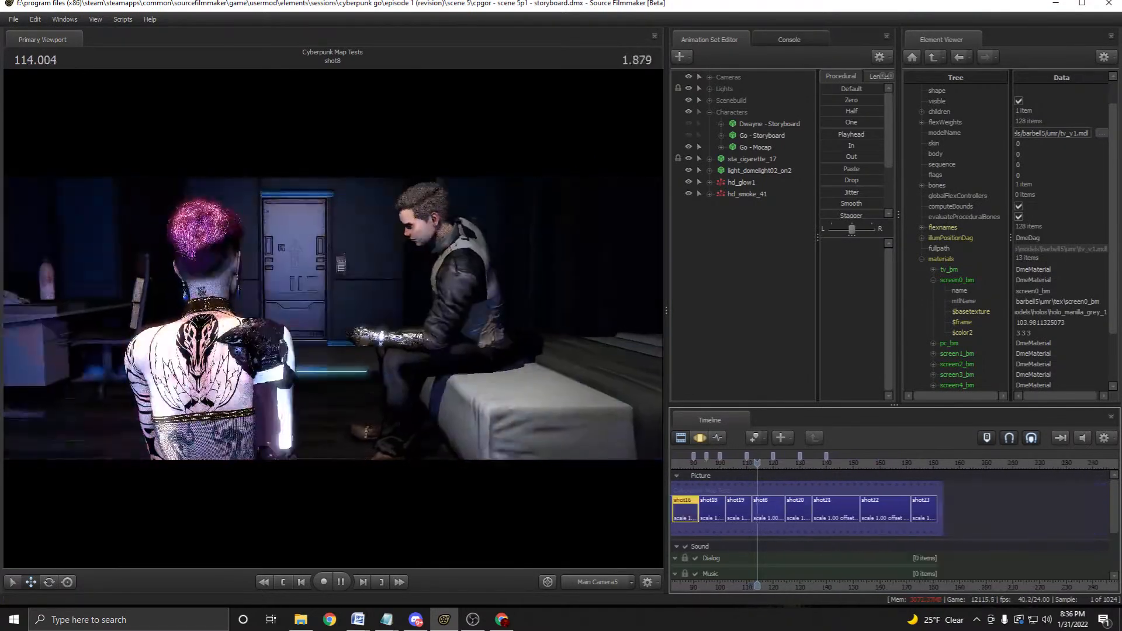
key(space)
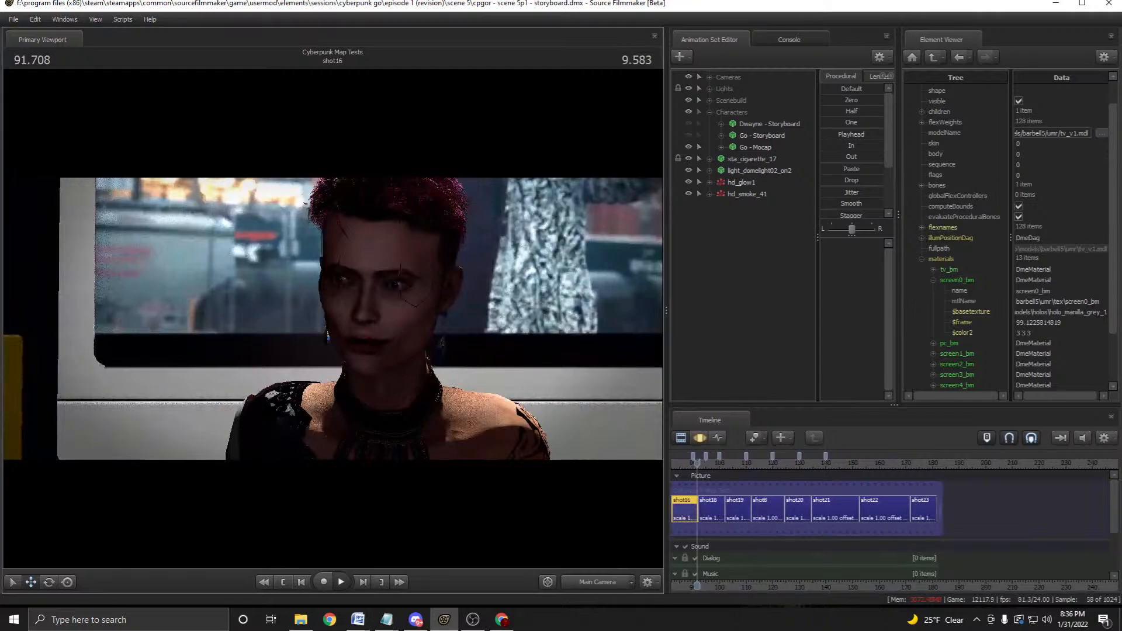
Play from about 91.7 in shot16 through shot18 and shot19 to about 108.9, pausing at about 98 and 107.9.
click(341, 582)
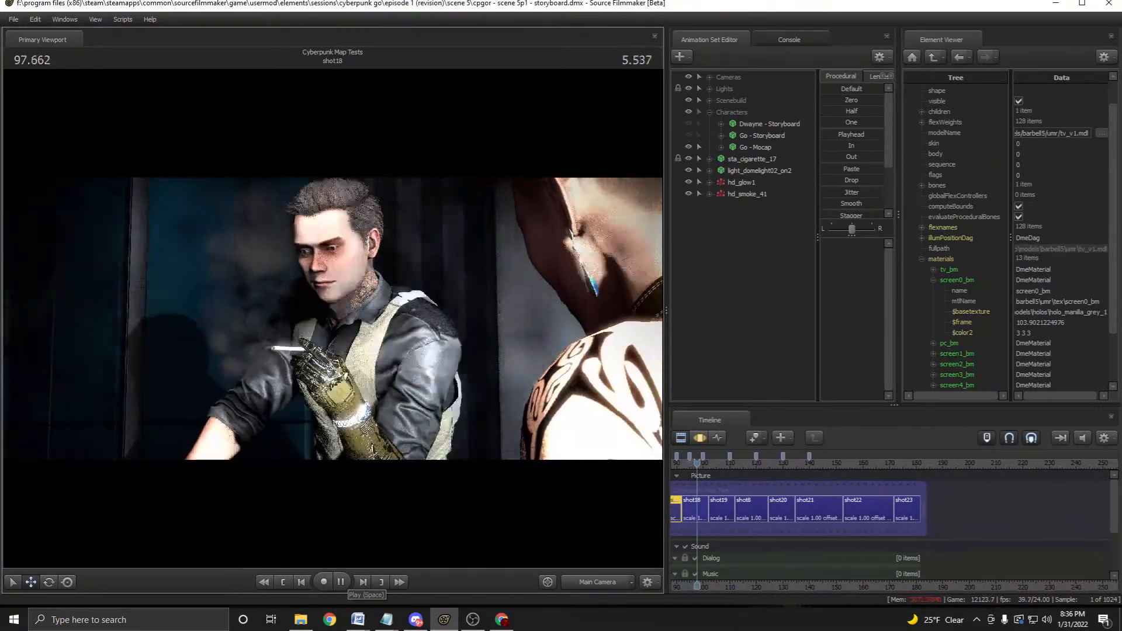
click(341, 582)
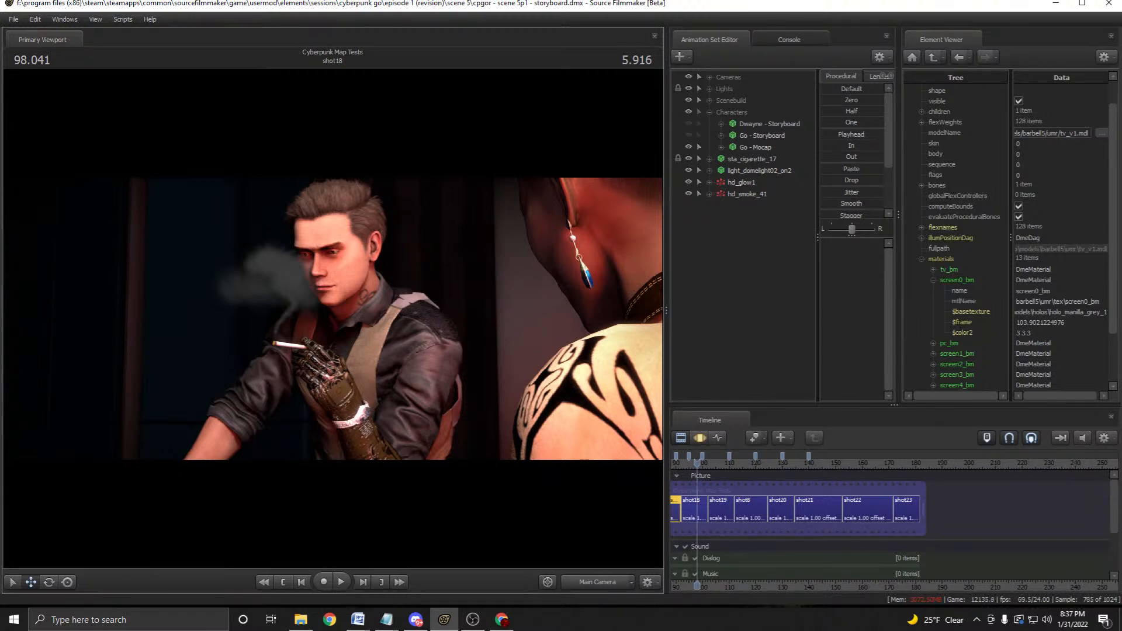
click(340, 582)
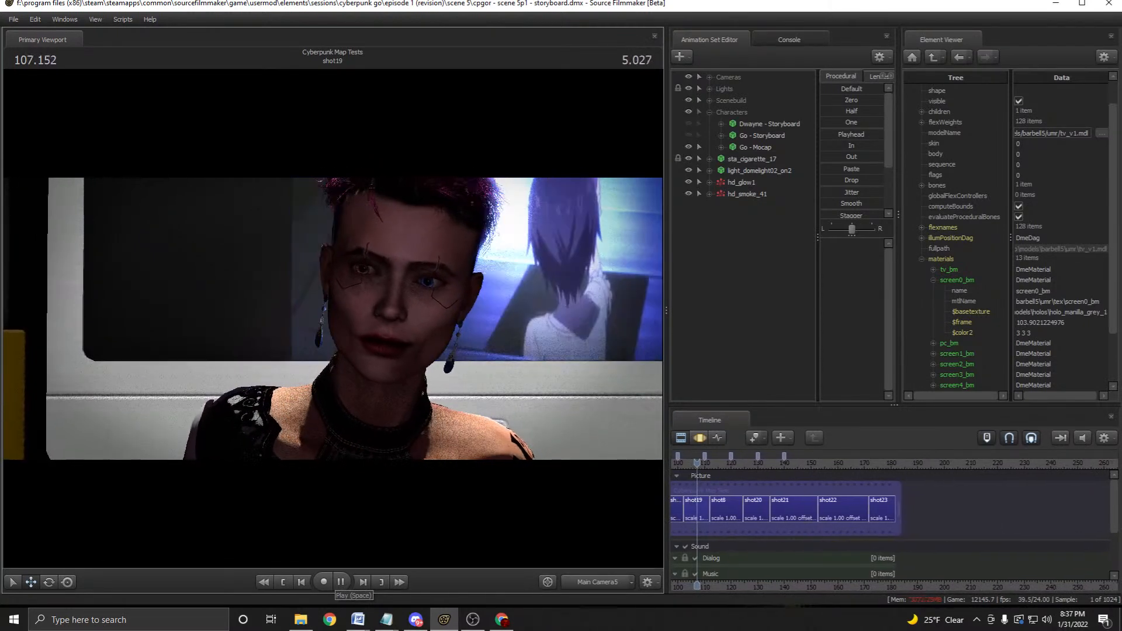
click(341, 582)
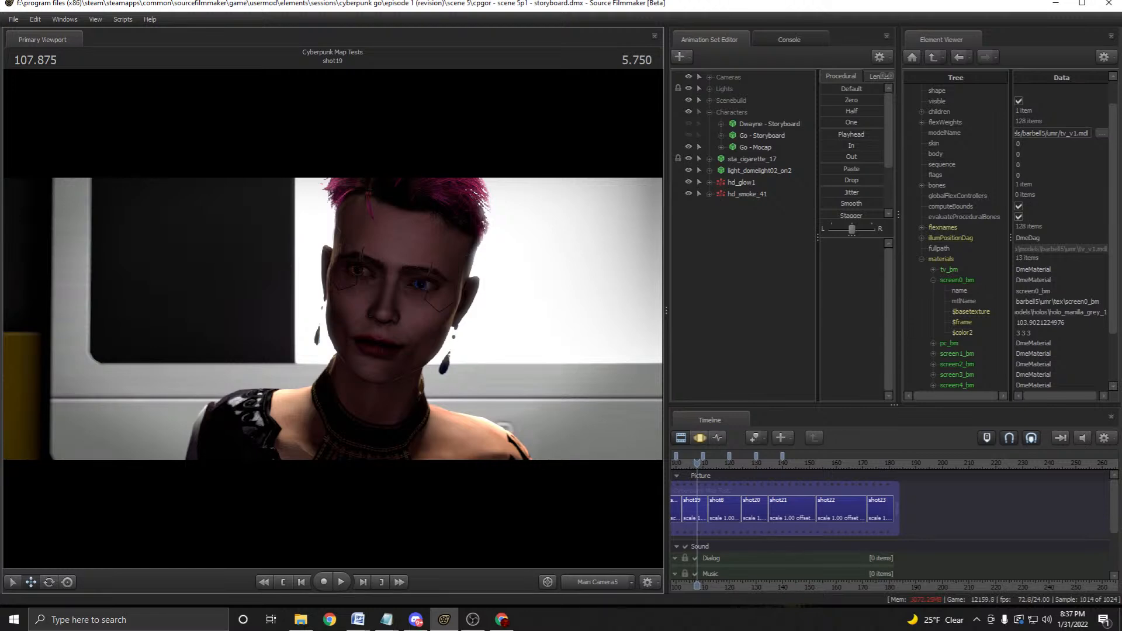
click(341, 581)
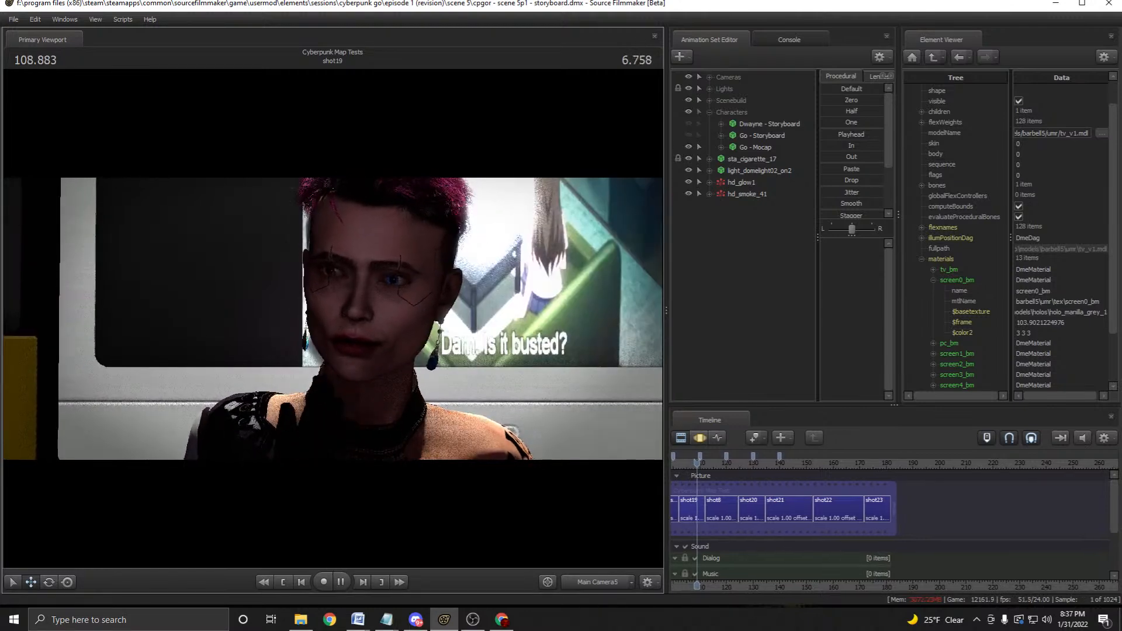
key(space)
Move back to 84.708 in shot16 and look at the particle system start/stop/end times option of hd_smoke_41.
middle_drag(812, 508, 976, 509)
click(793, 463)
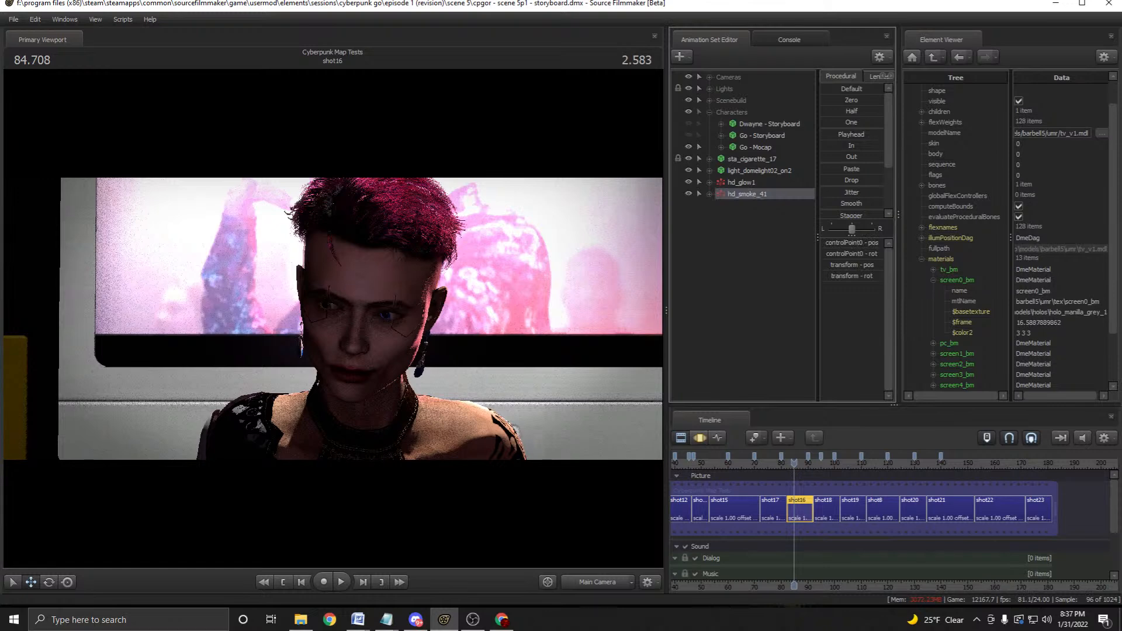
right_click(730, 208)
right_click(753, 194)
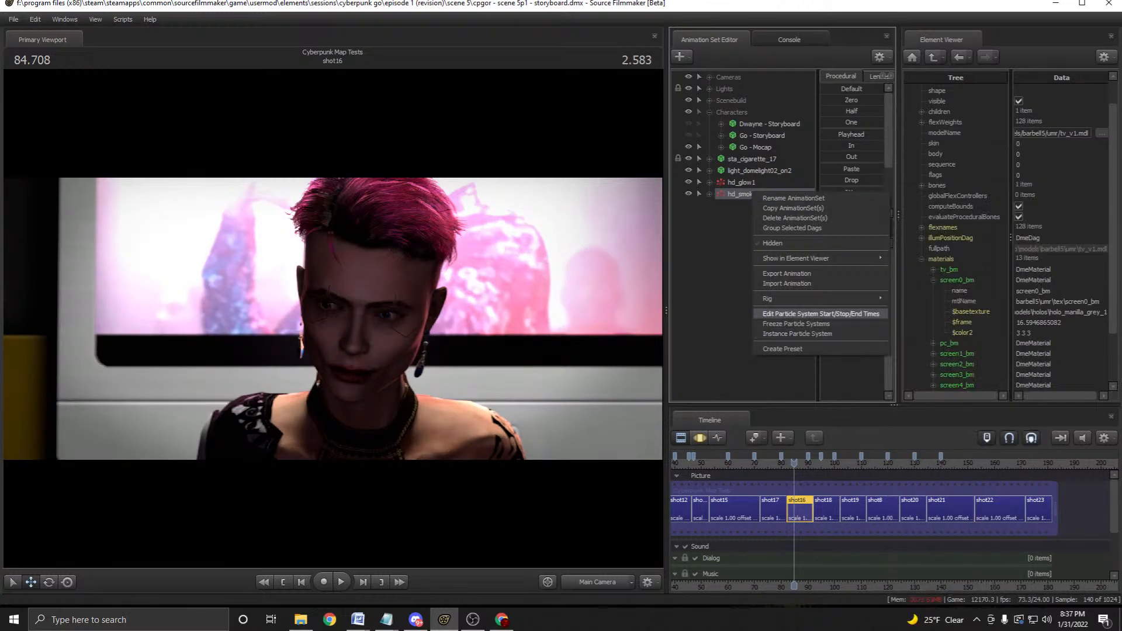
click(745, 196)
right_click(746, 198)
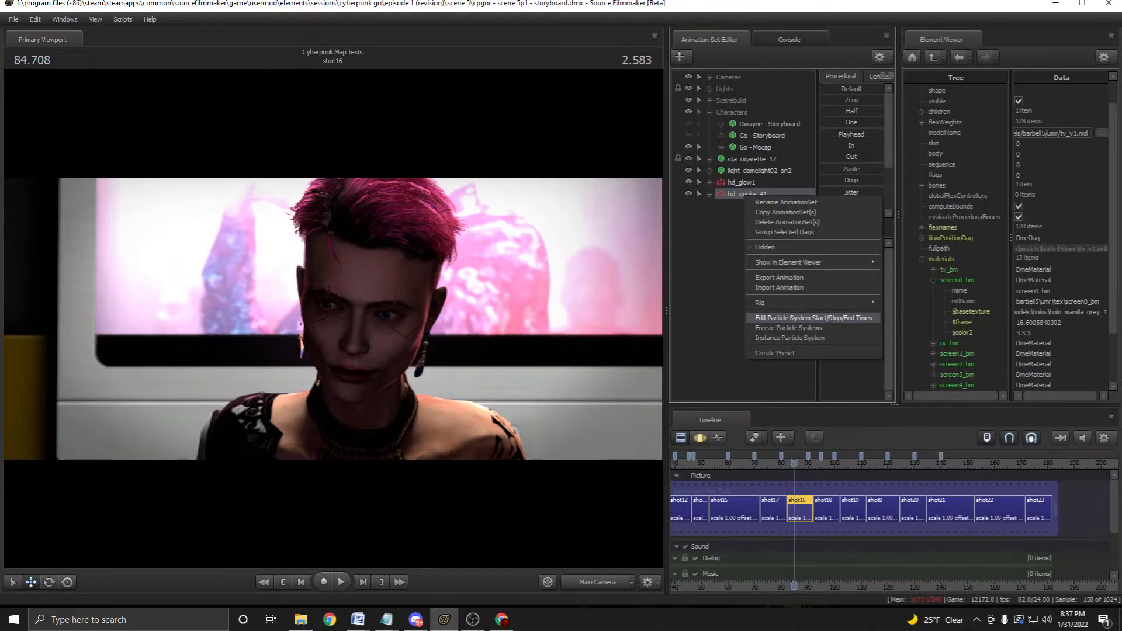
click(812, 318)
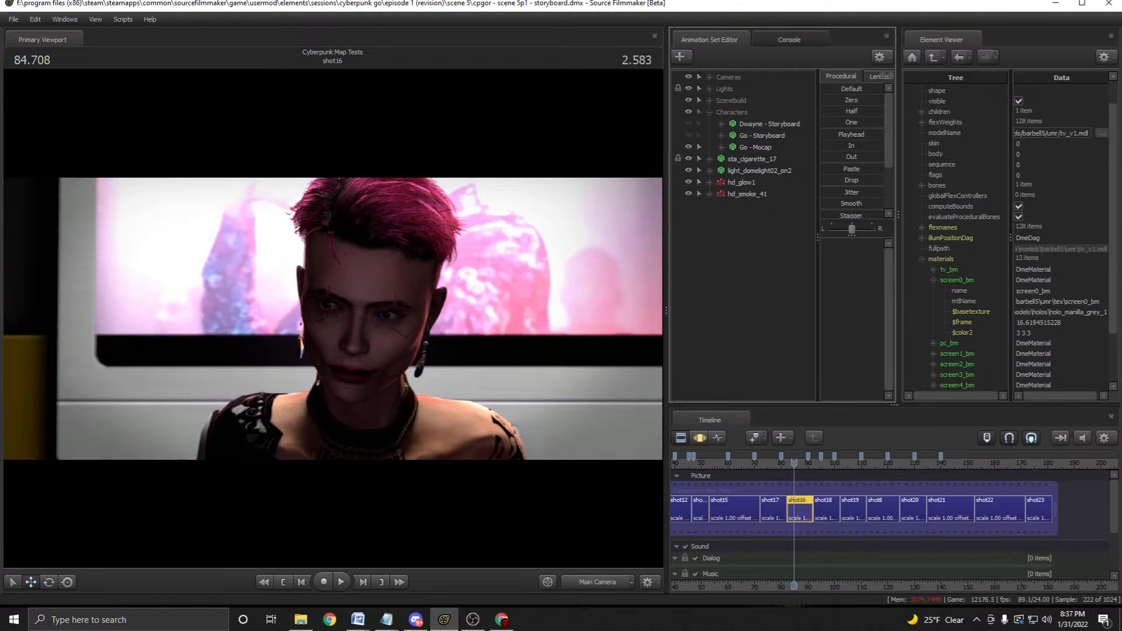
right_click(754, 195)
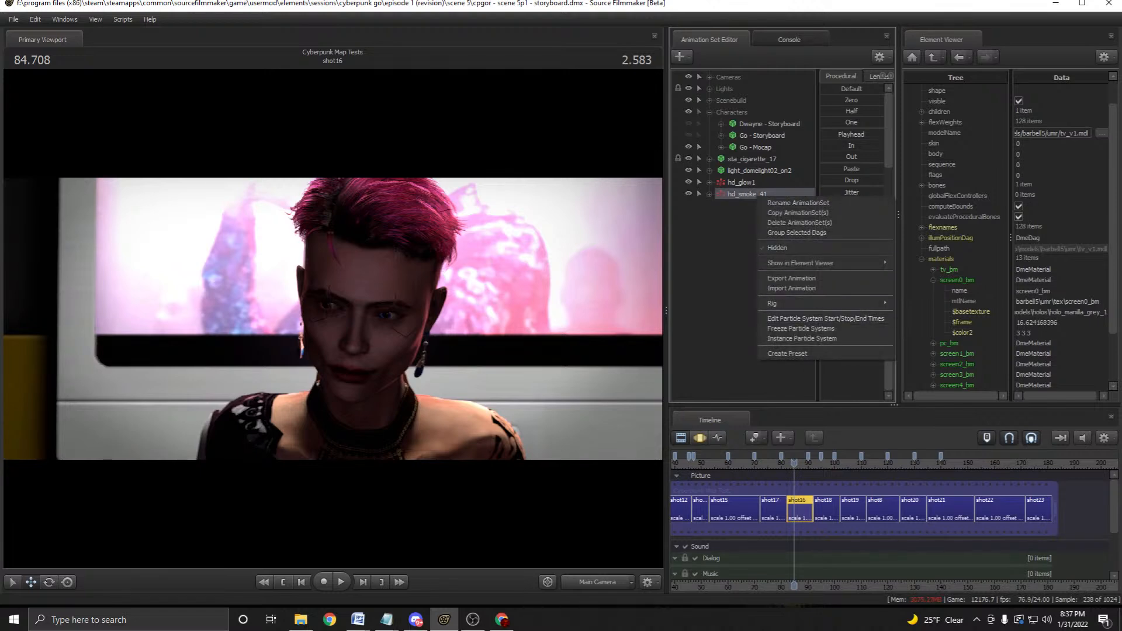
Look over the Particle Editor Tool and its particle configuration file chooser, and return to Source Filmmaker without opening a file.
click(95, 20)
click(95, 20)
click(64, 19)
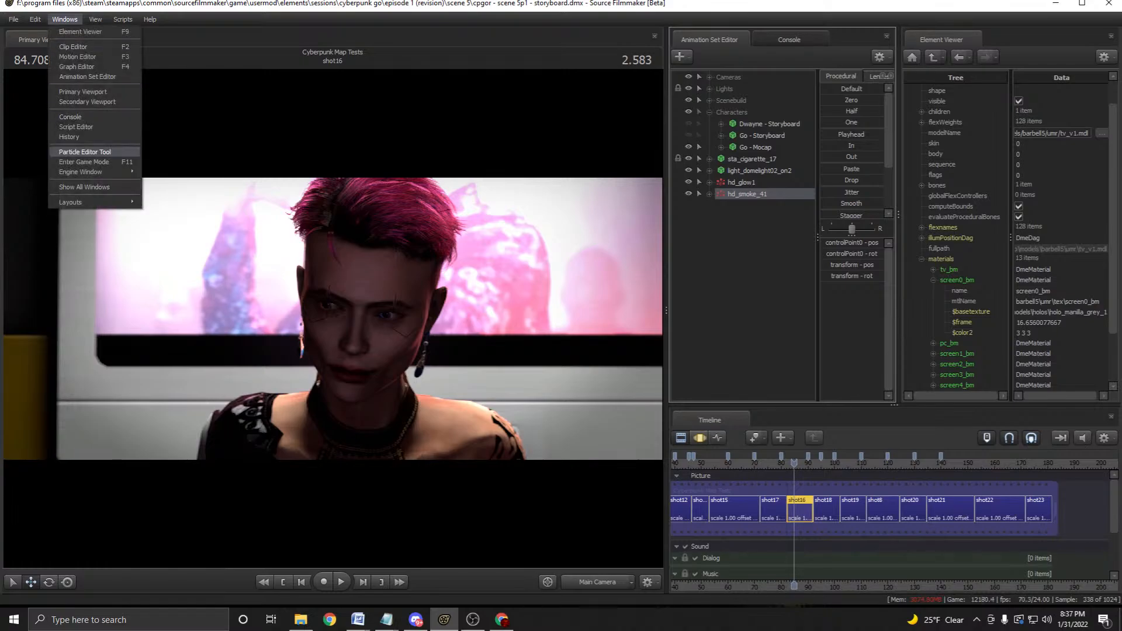
click(88, 151)
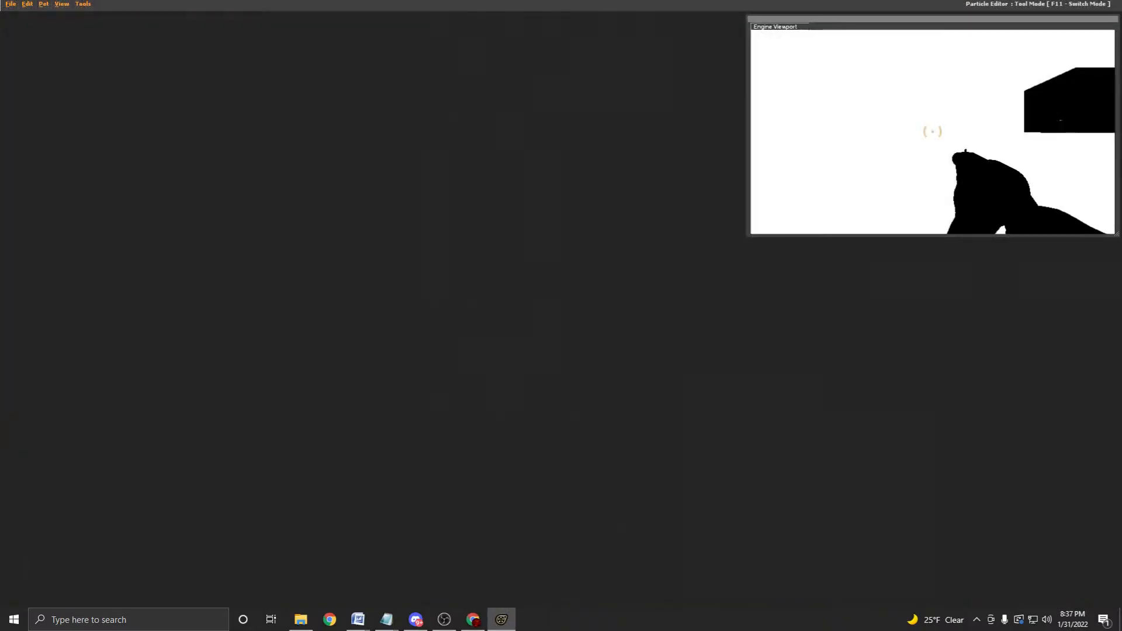
click(83, 4)
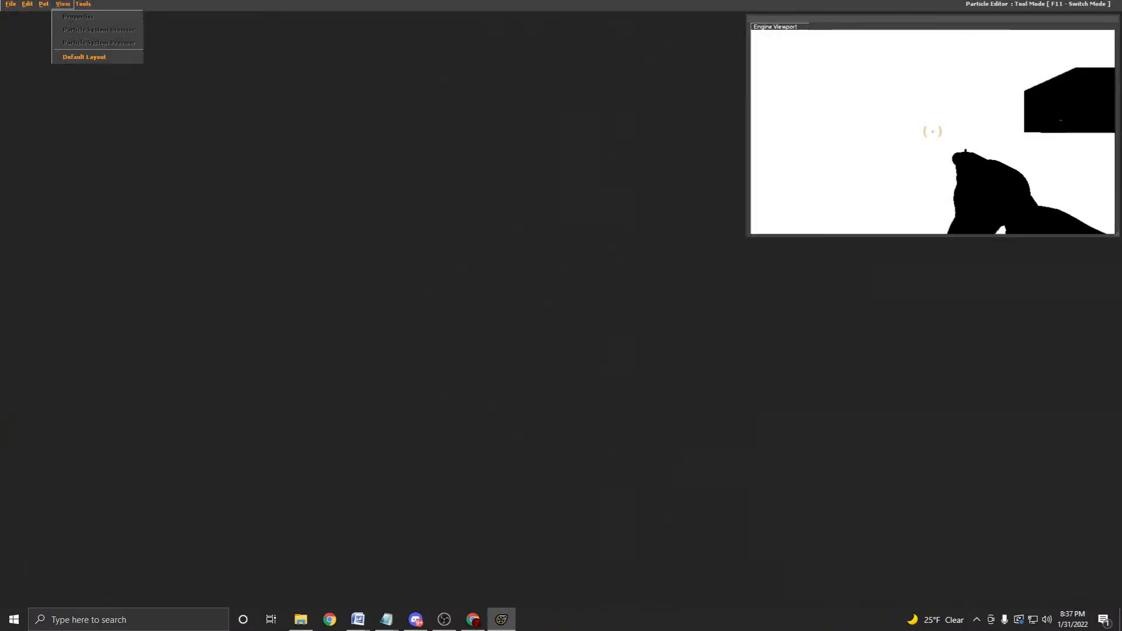
mouse_move(11, 4)
click(15, 29)
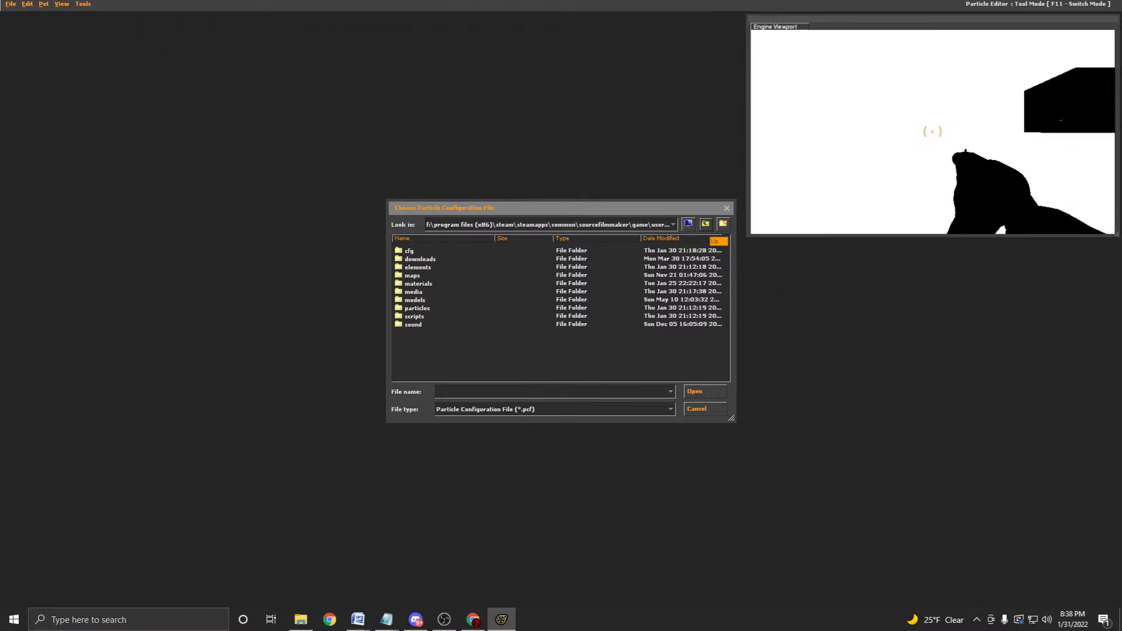
click(705, 409)
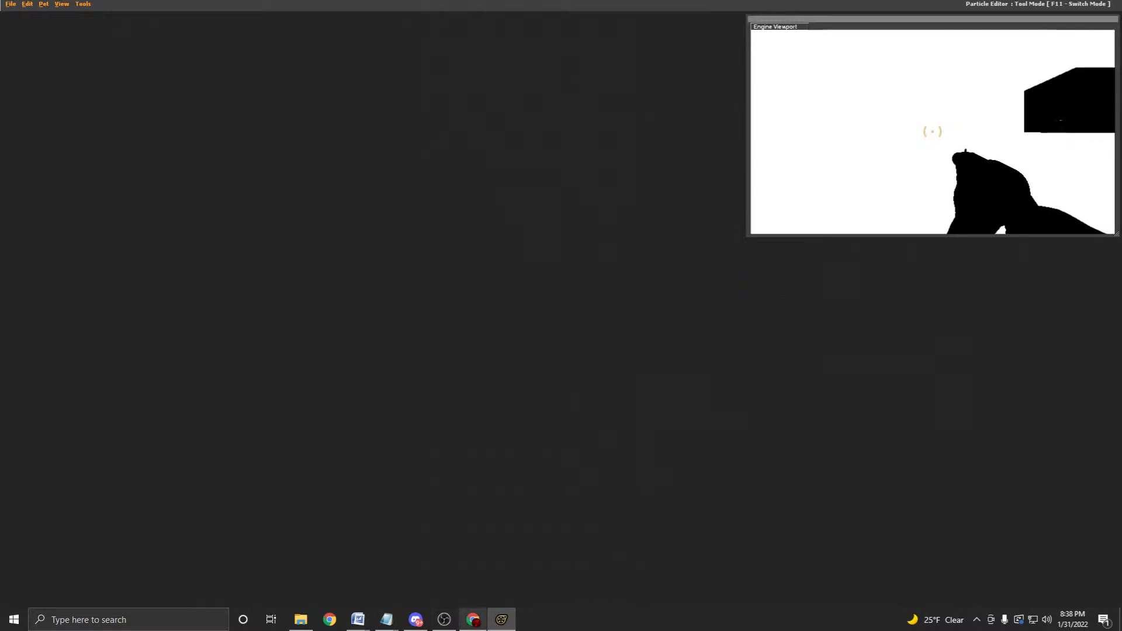
click(83, 3)
click(95, 16)
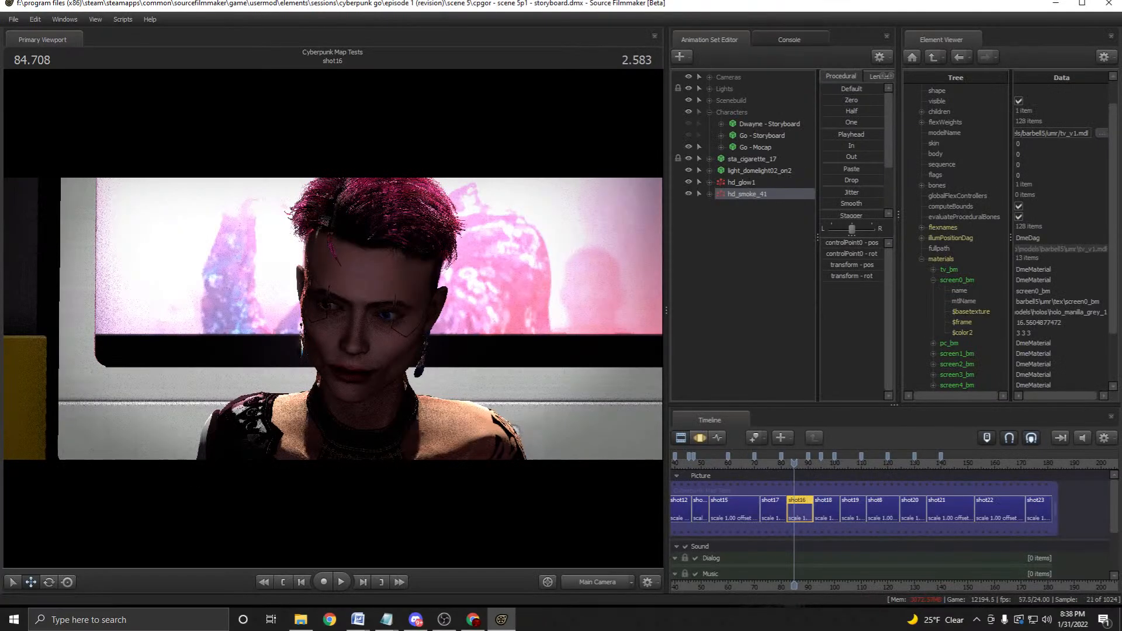
Switch to Chrome, search Google for "sfm workshop" in a new tab, and open the Source Filmmaker Steam Community result.
mouse_move(474, 620)
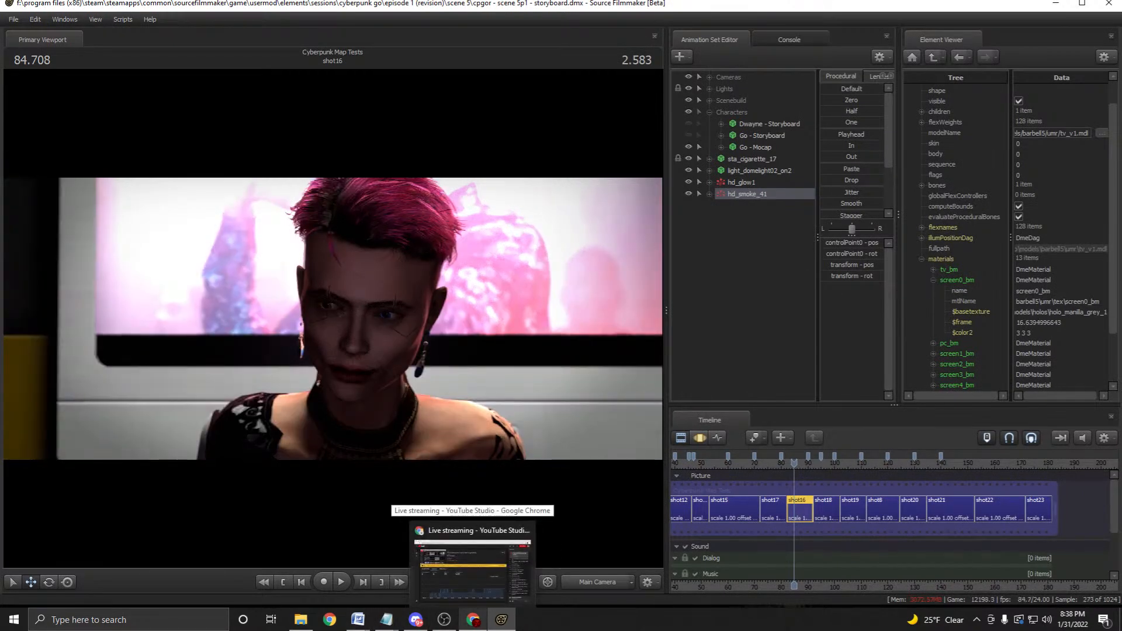
click(473, 561)
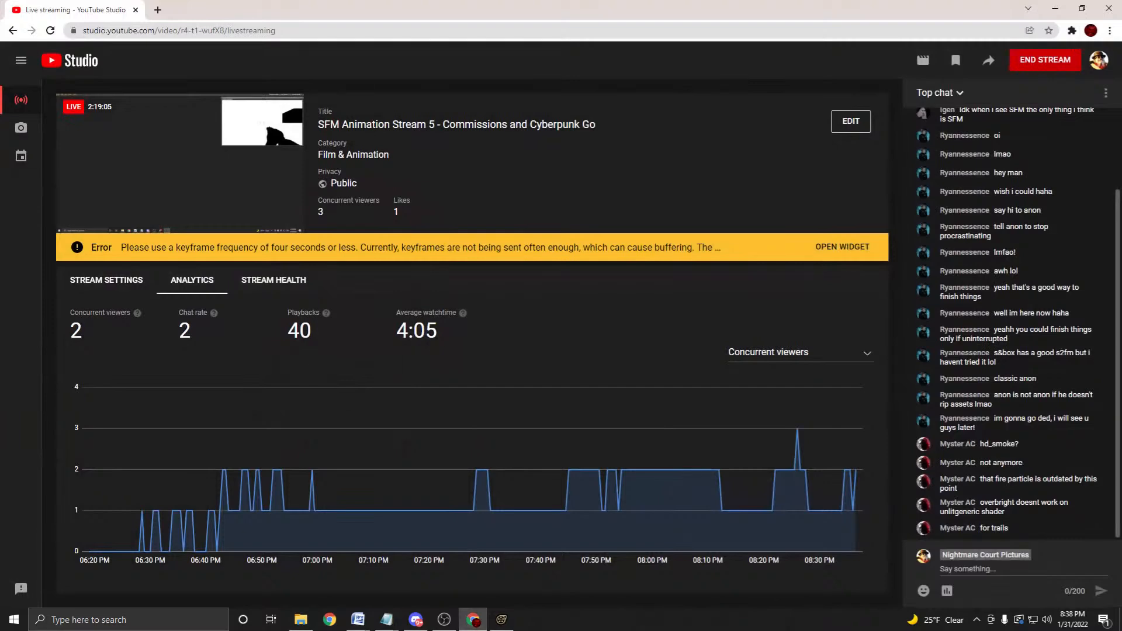
key(ctrl+t)
text(sfm workshop)
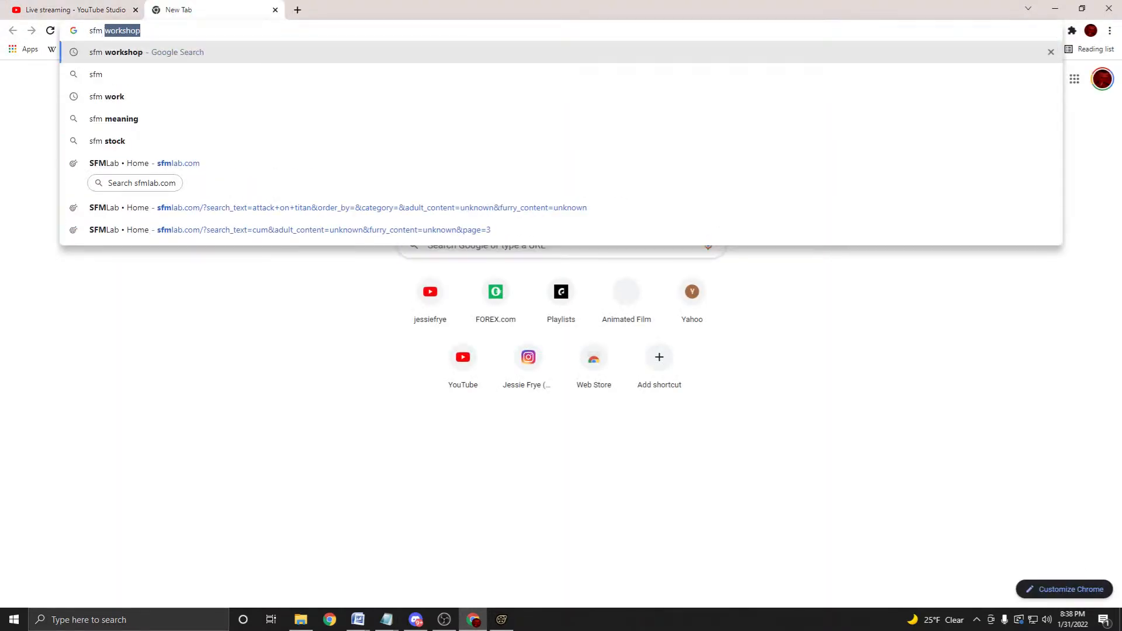
key(Return)
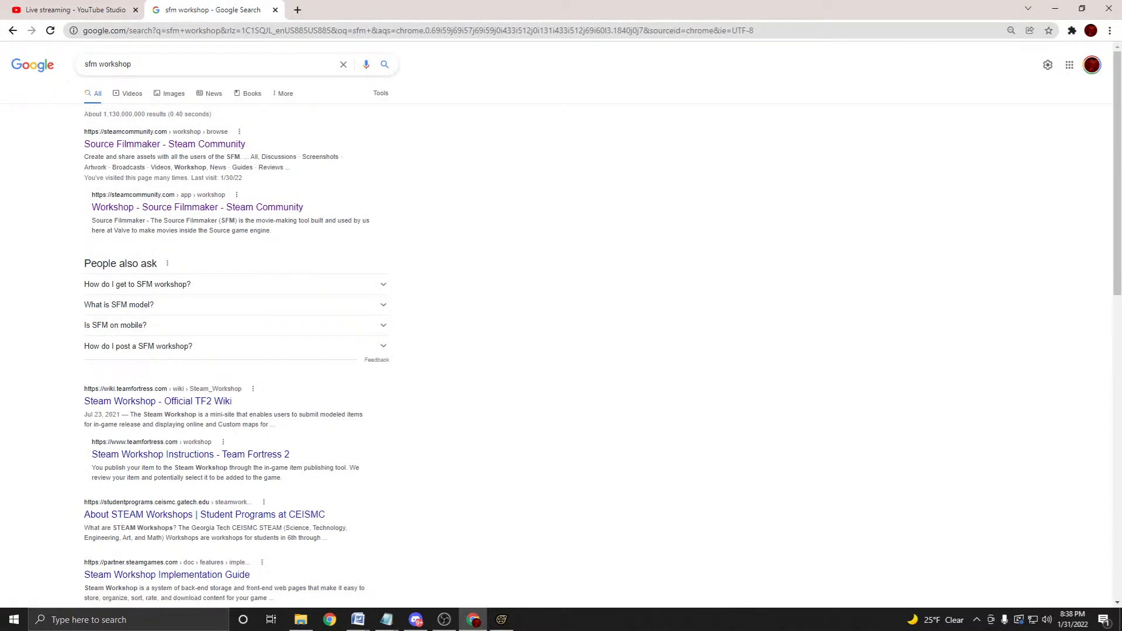
click(164, 144)
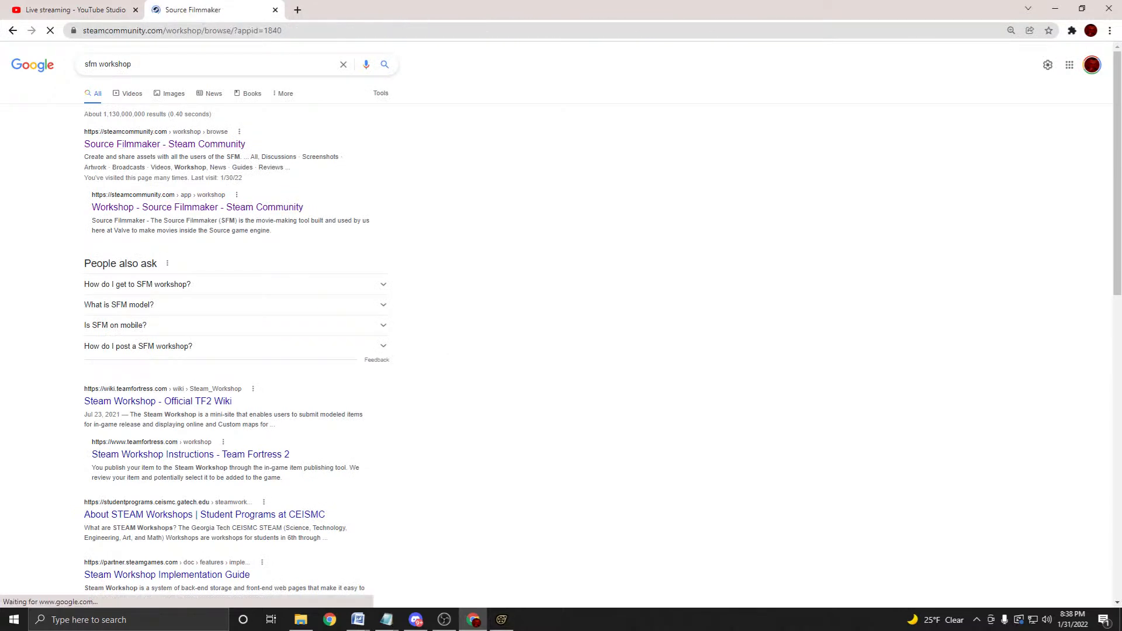
Browse the Source Filmmaker workshop items and search the workshop for "smoke".
scroll(315, 438, down, 2)
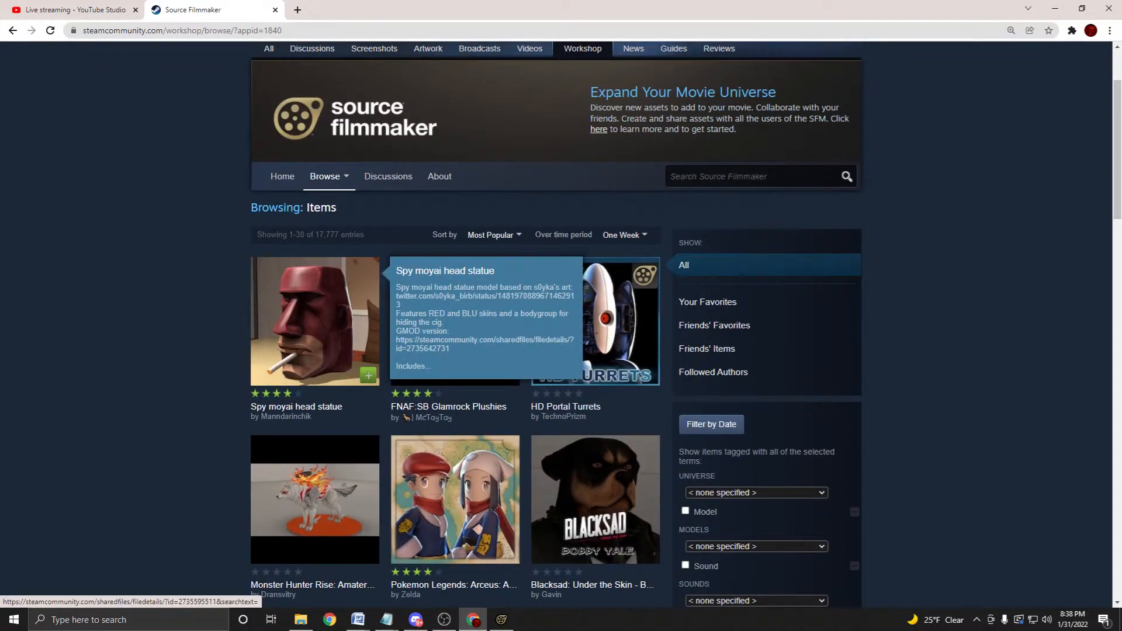
scroll(759, 299, down, 6)
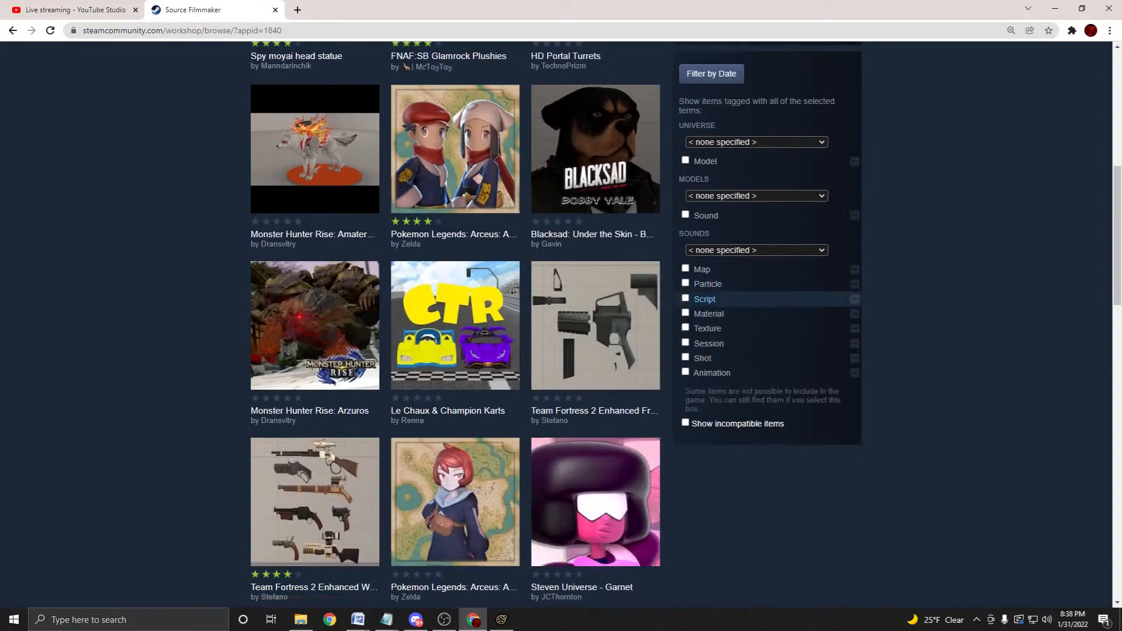
scroll(760, 299, up, 7)
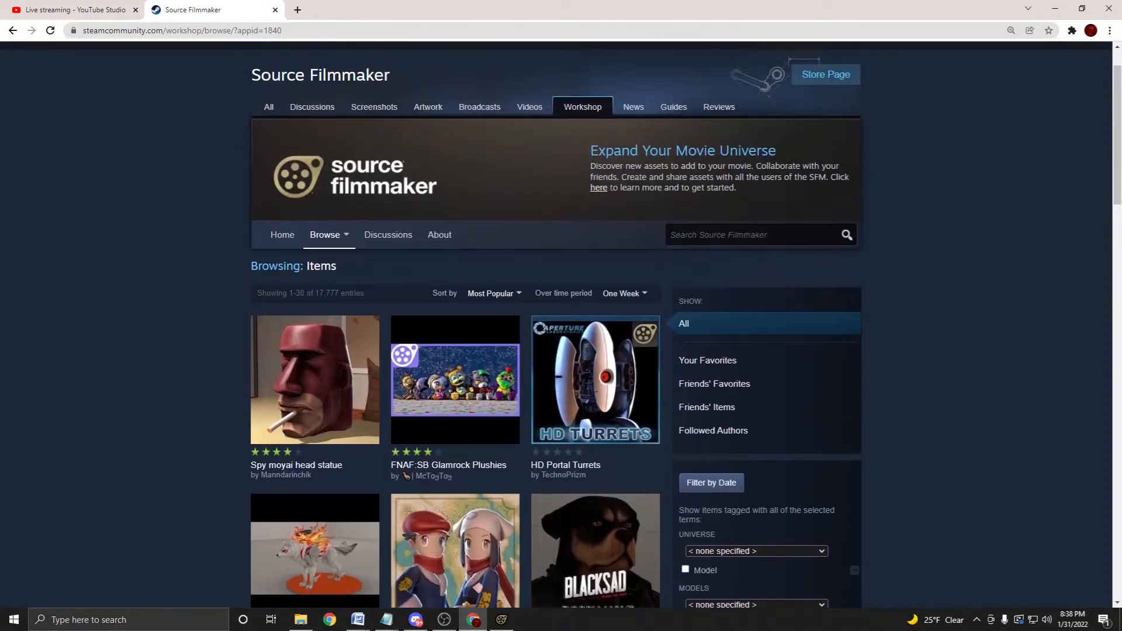
scroll(480, 166, up, 1)
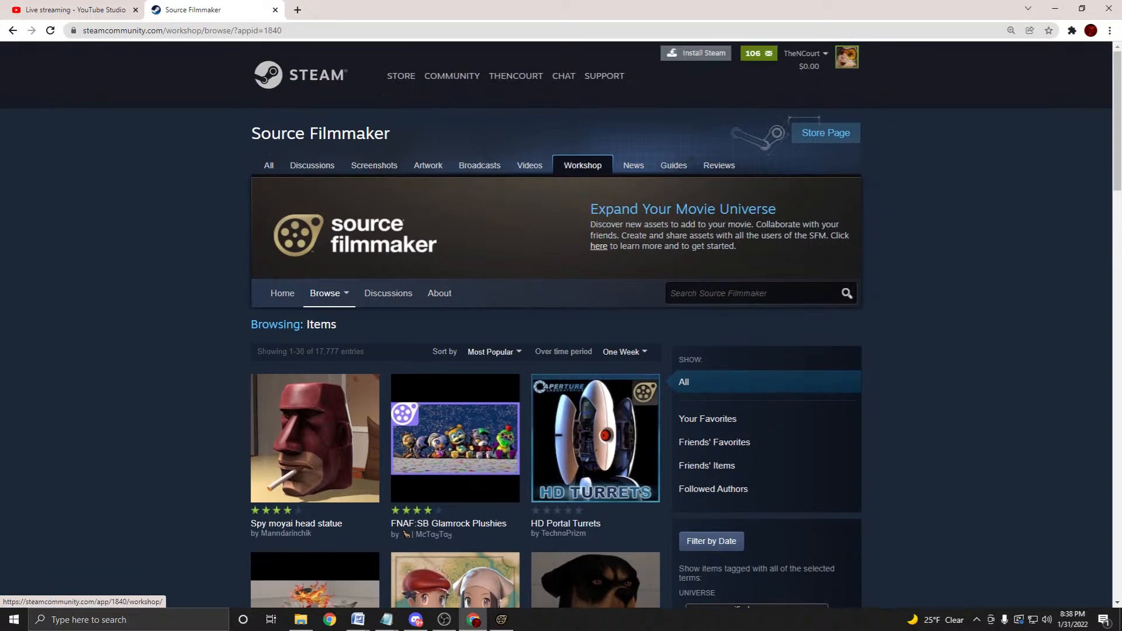
click(748, 293)
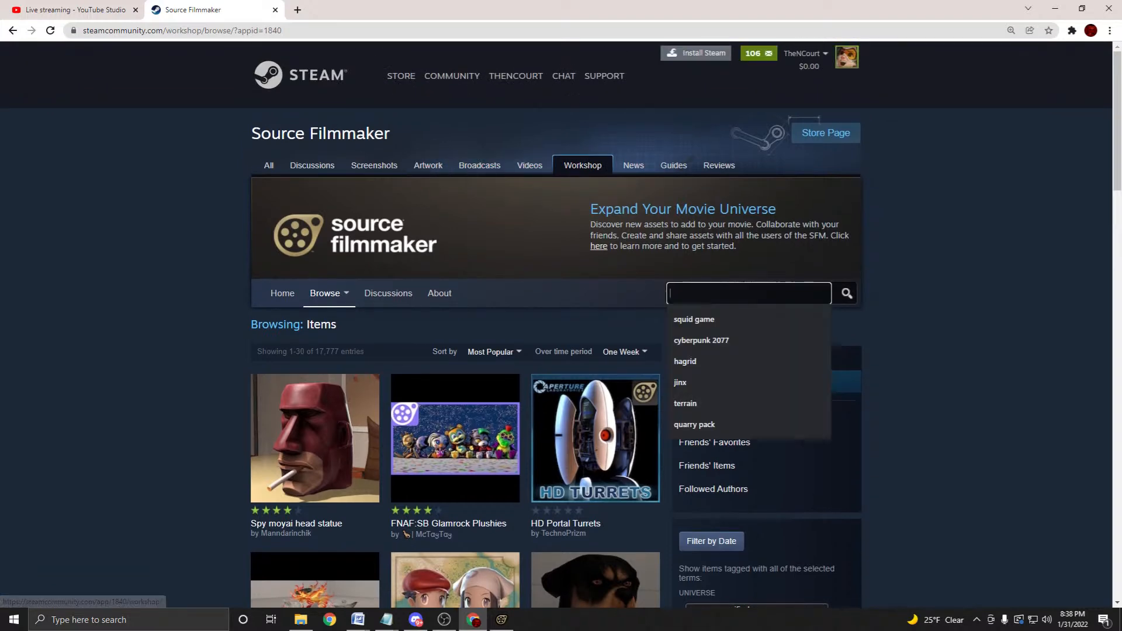
text(smoke)
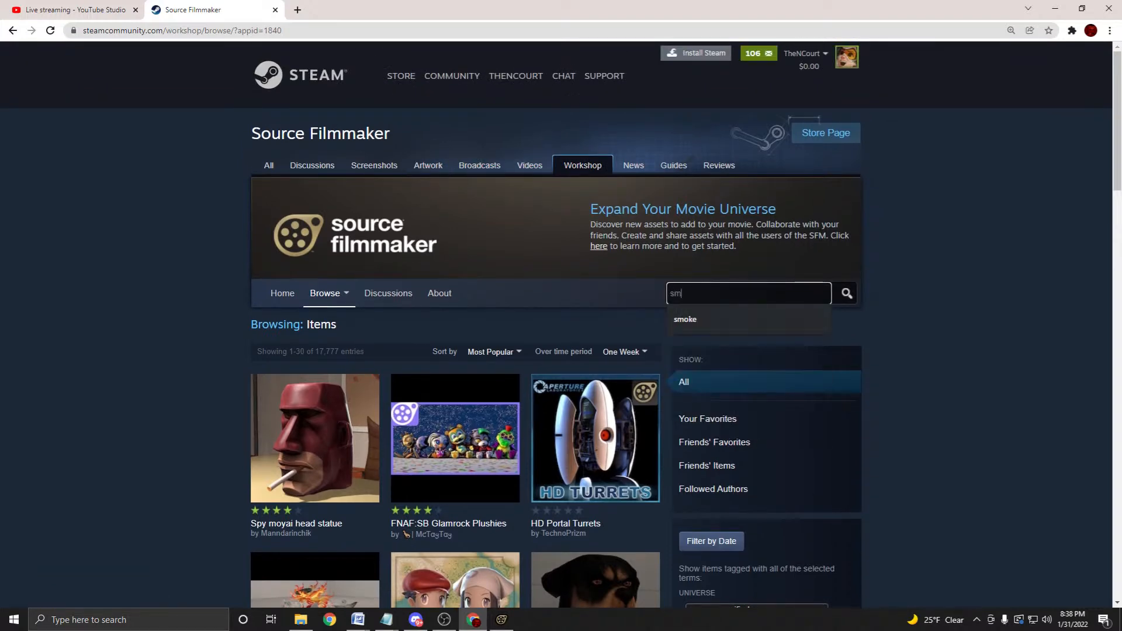
key(Return)
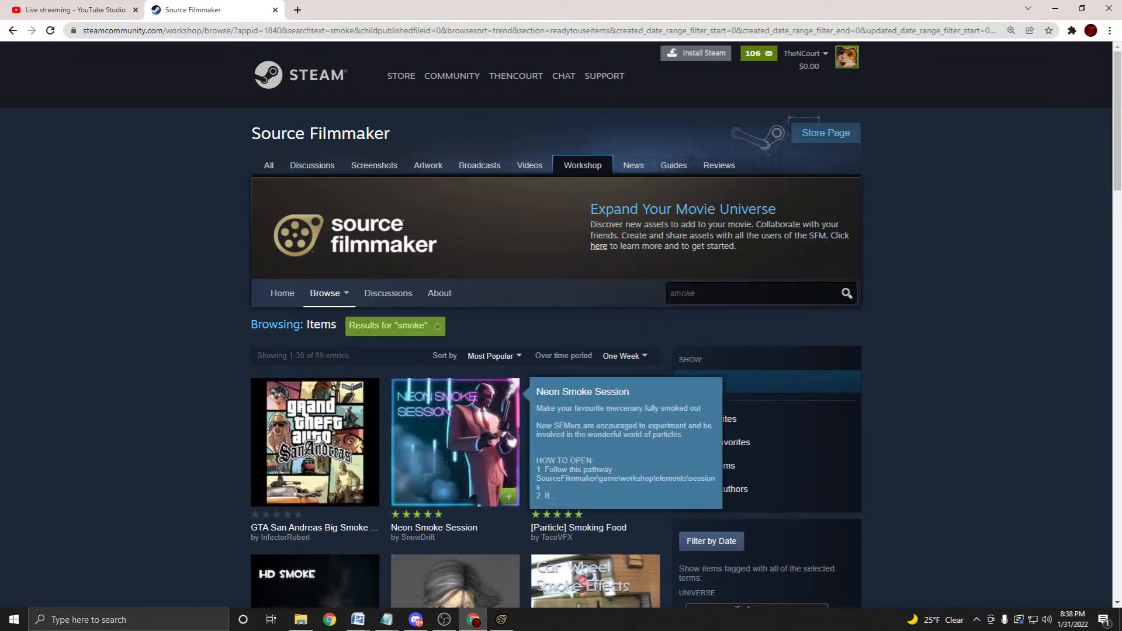
Open the "[Particle] Improved Cigar Smoke" workshop item and read through its description and preview images.
scroll(596, 281, down, 6)
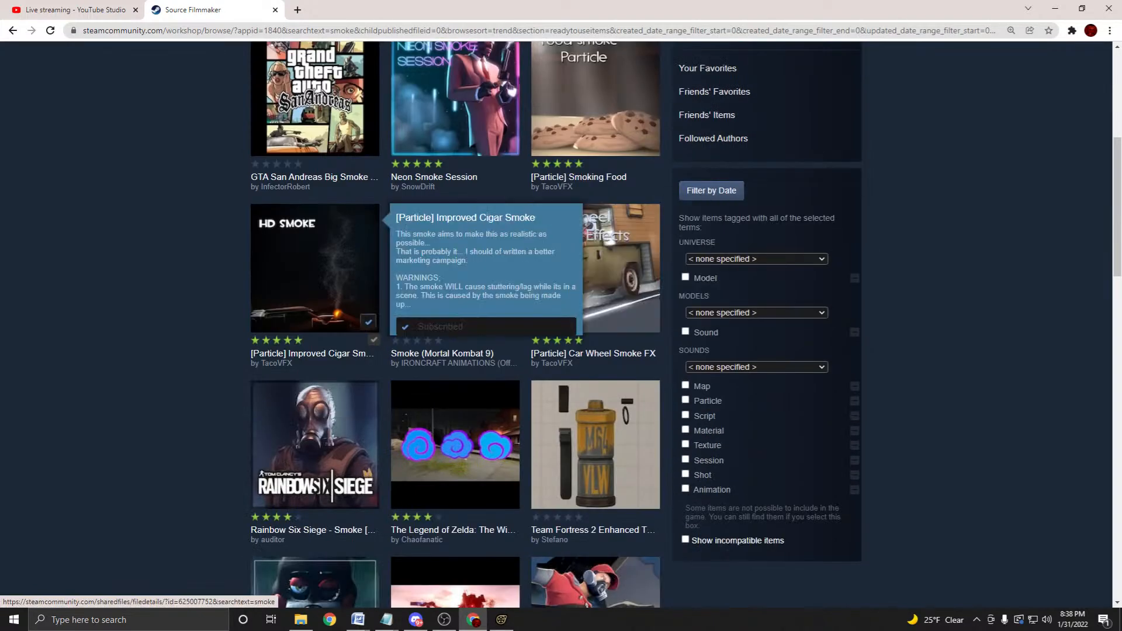
click(351, 257)
scroll(298, 519, down, 2)
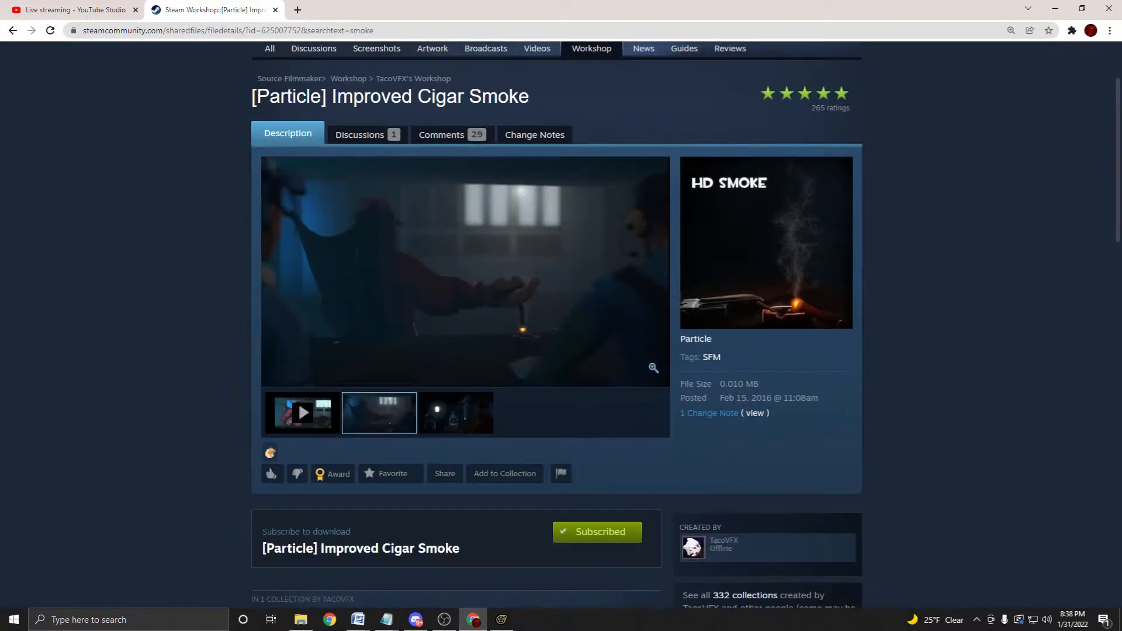
scroll(754, 304, down, 5)
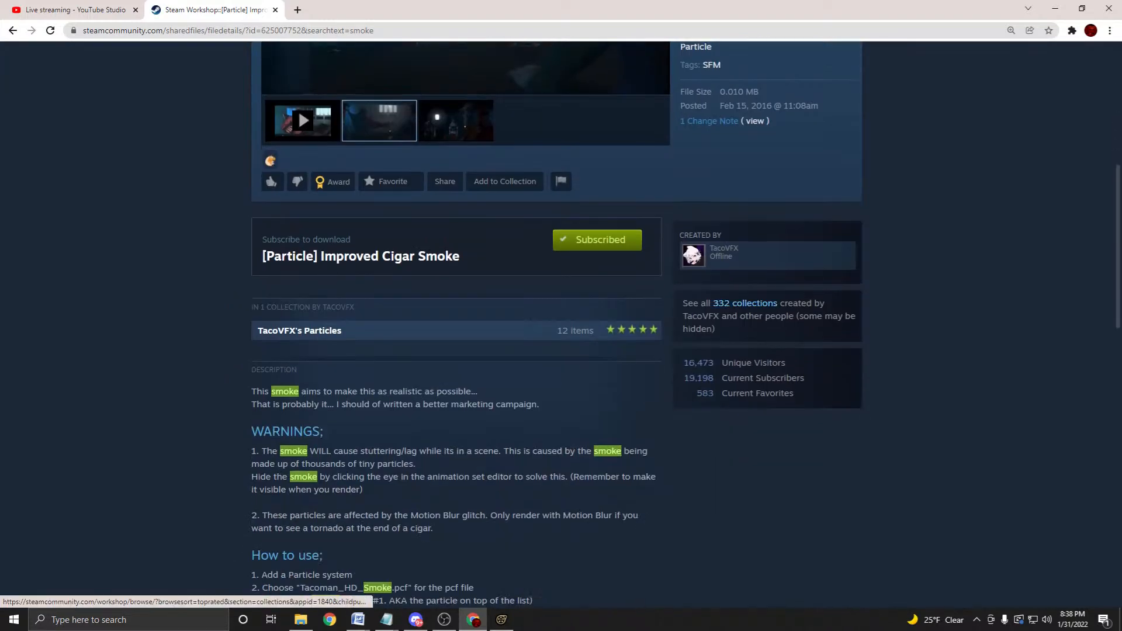
scroll(753, 304, up, 5)
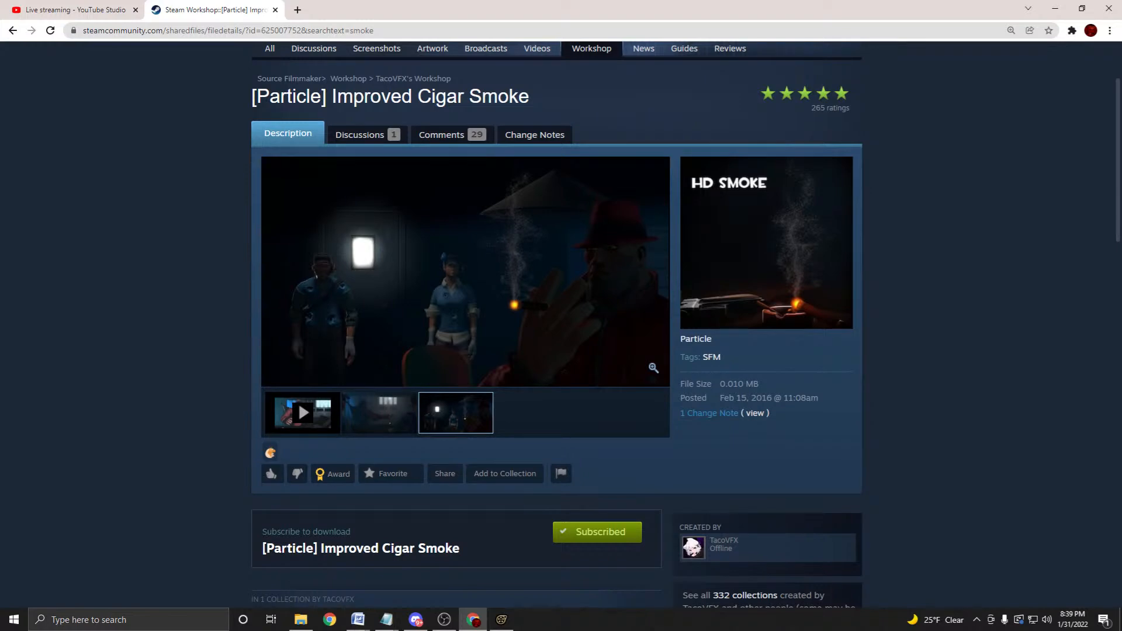
Return to Source Filmmaker and play the sequence from shot17 through shot8 to review the cigarette smoke.
click(473, 619)
click(415, 620)
click(416, 620)
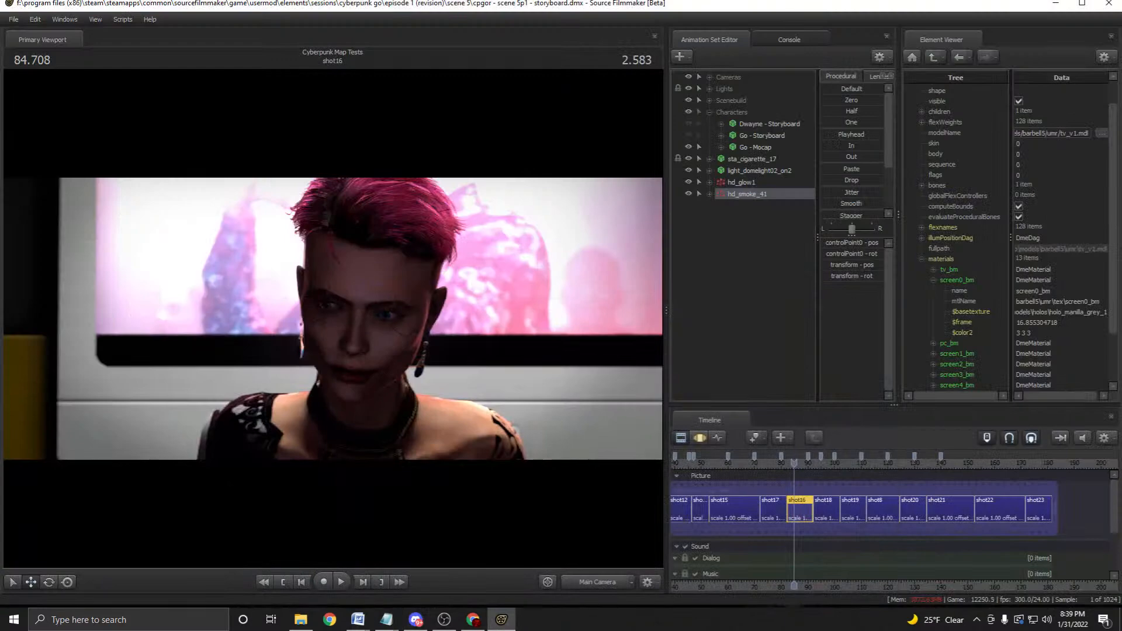
key(space)
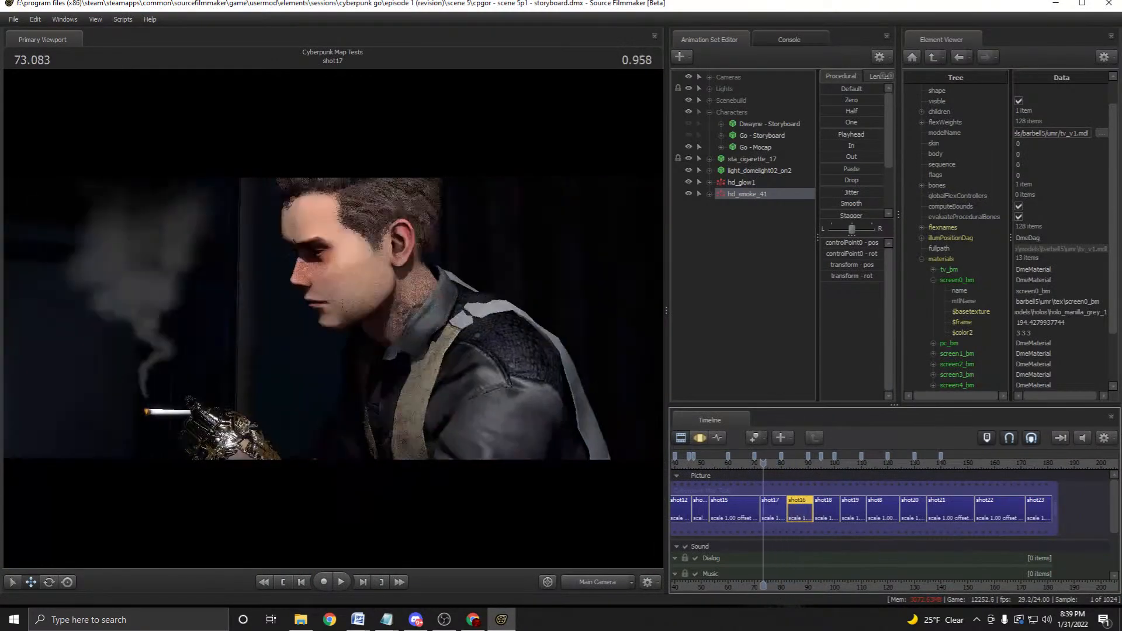
key(space)
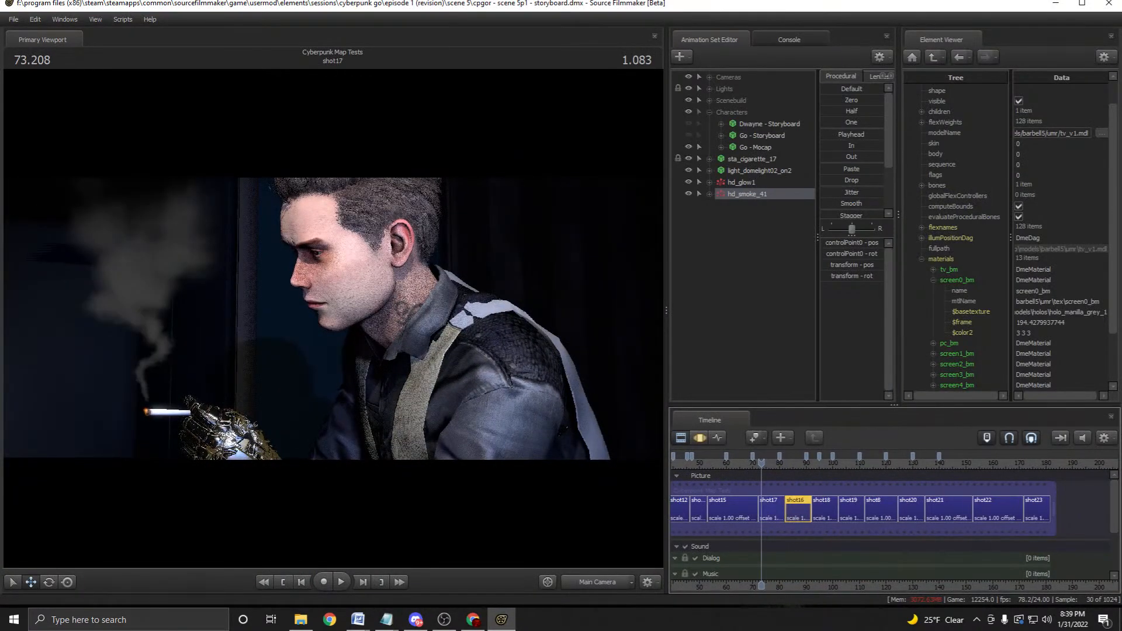
key(space)
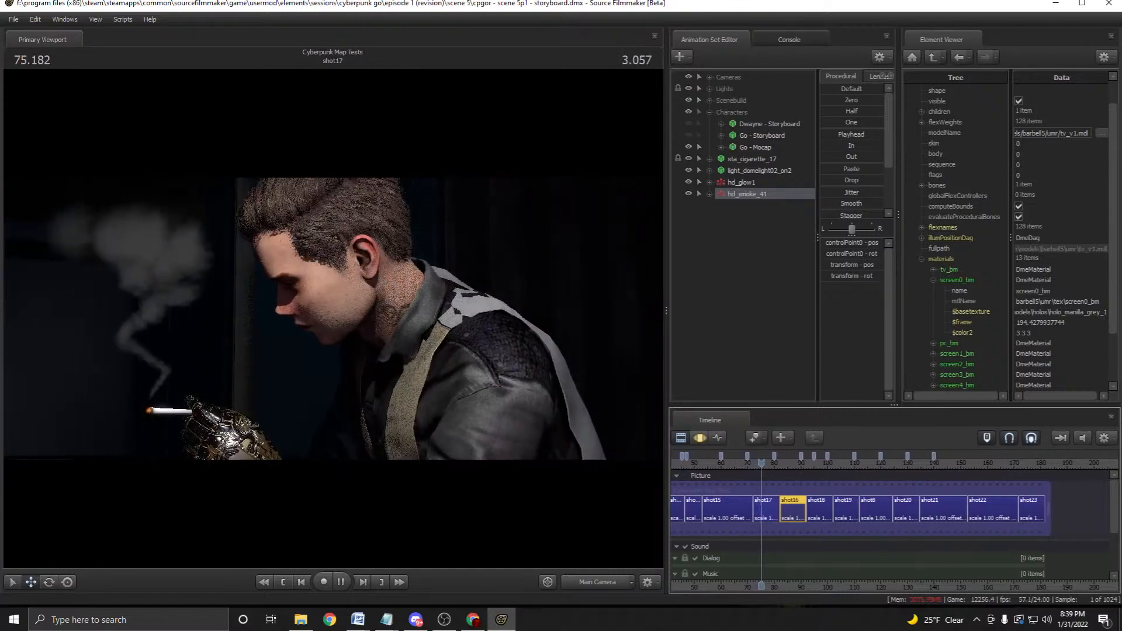
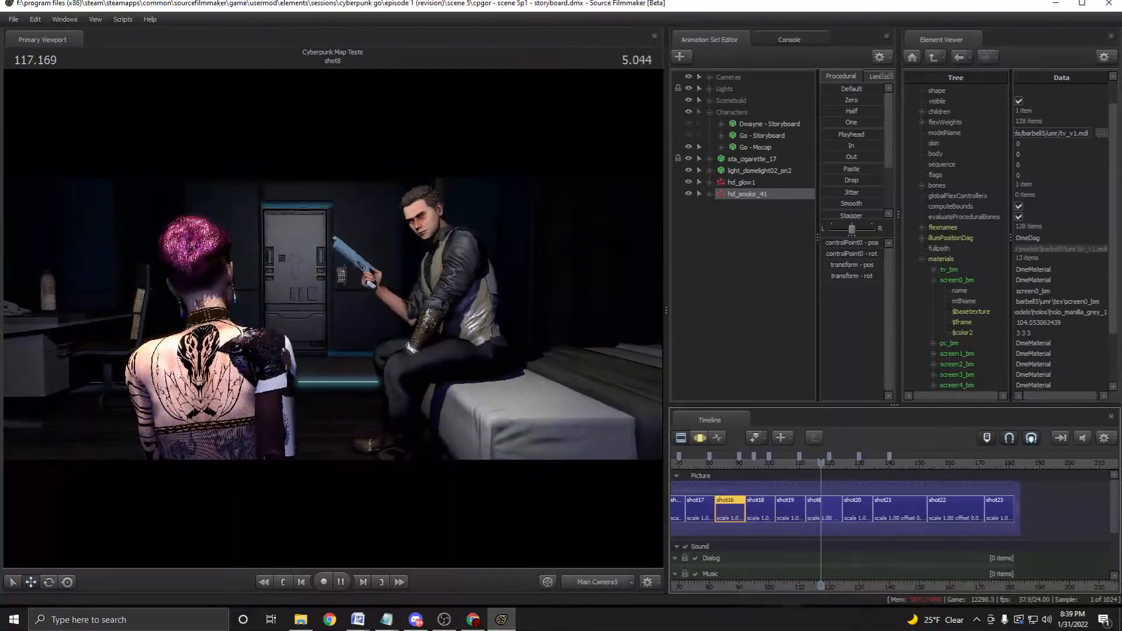
key(space)
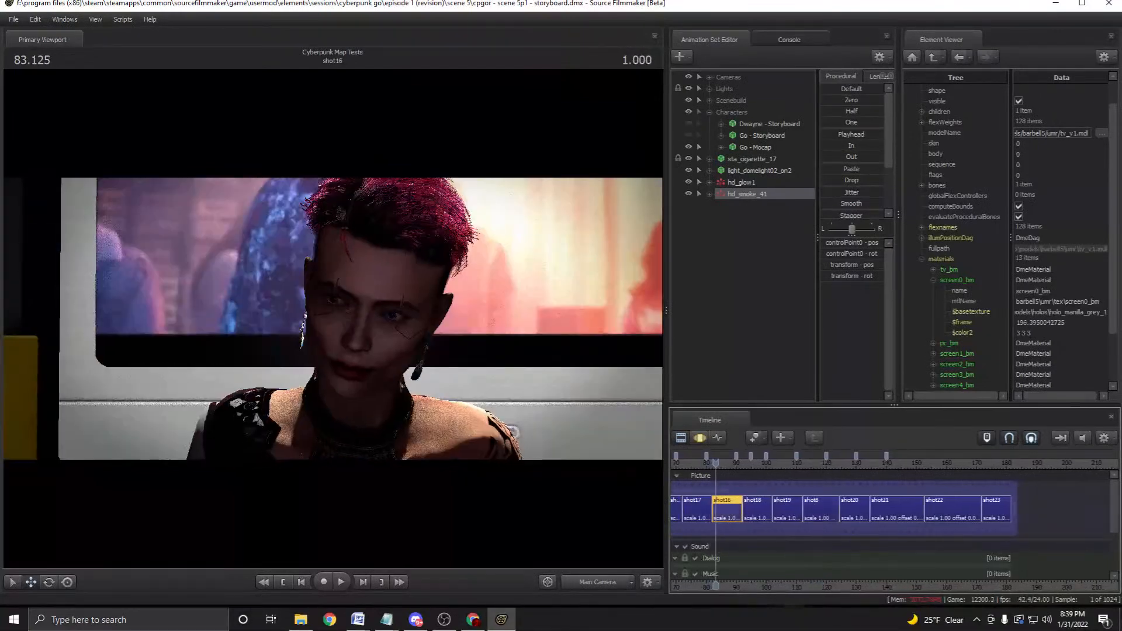
Replay the opening of shot17 to check the cigarette smoke, and save the session.
key(space)
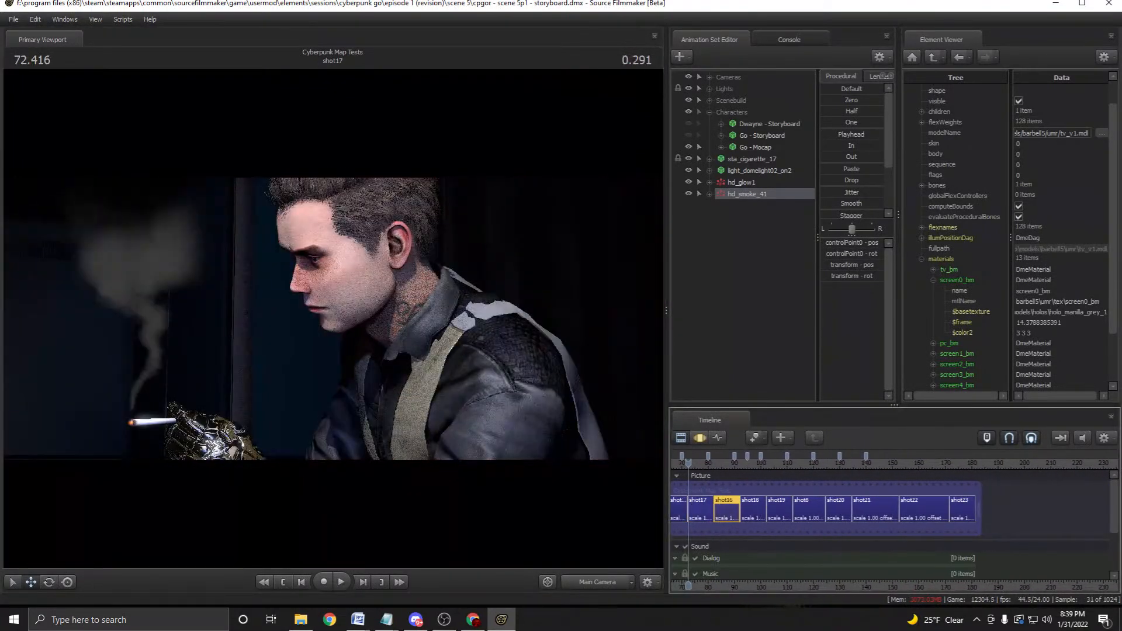
click(341, 582)
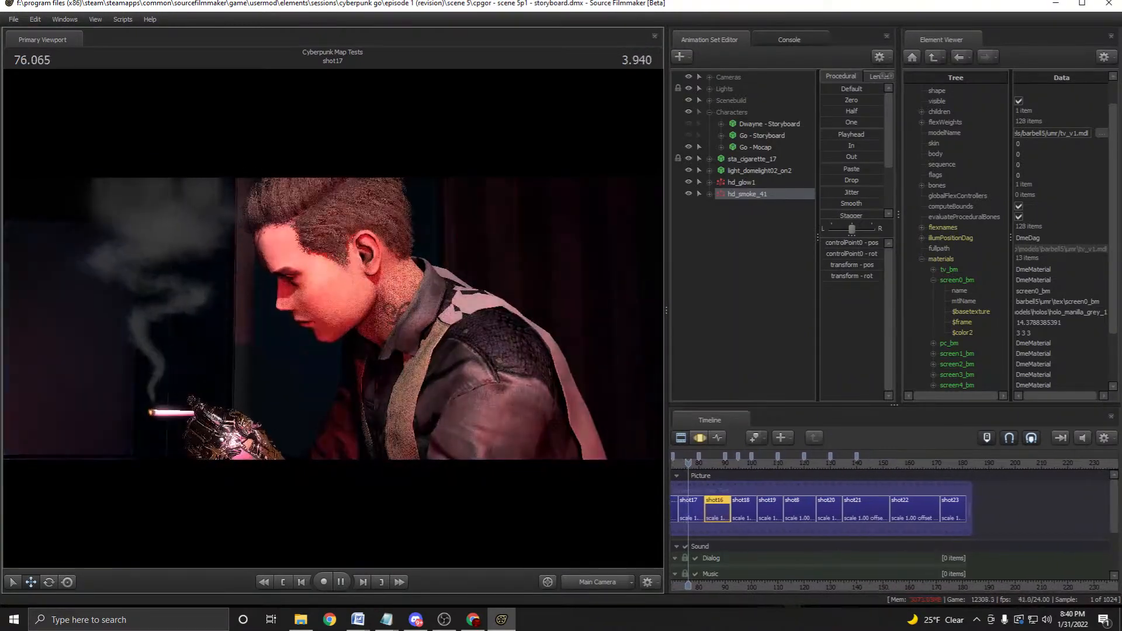
key(space)
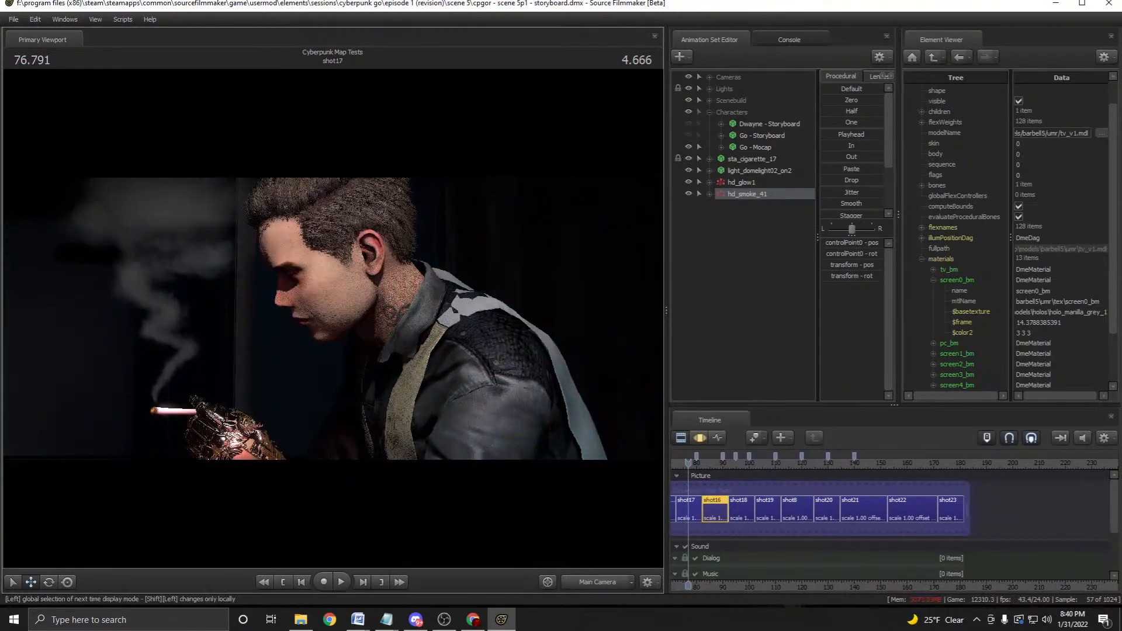
click(13, 20)
click(25, 50)
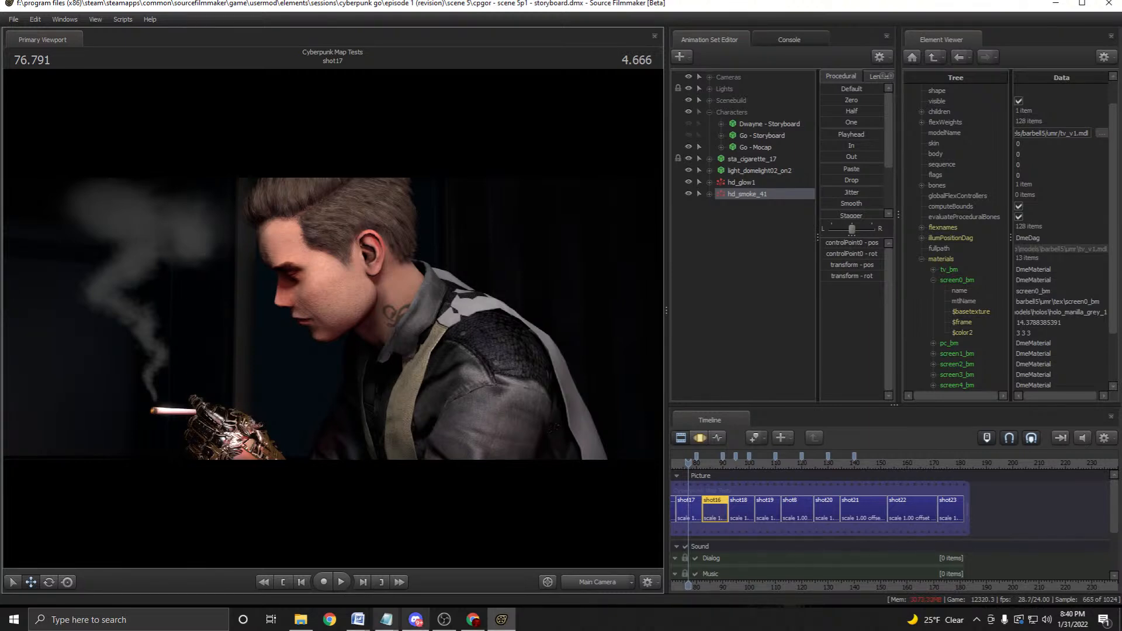
Replay the cut from shot17 to shot16 and the start of shot17 to examine the smoke's movement and speed.
click(341, 582)
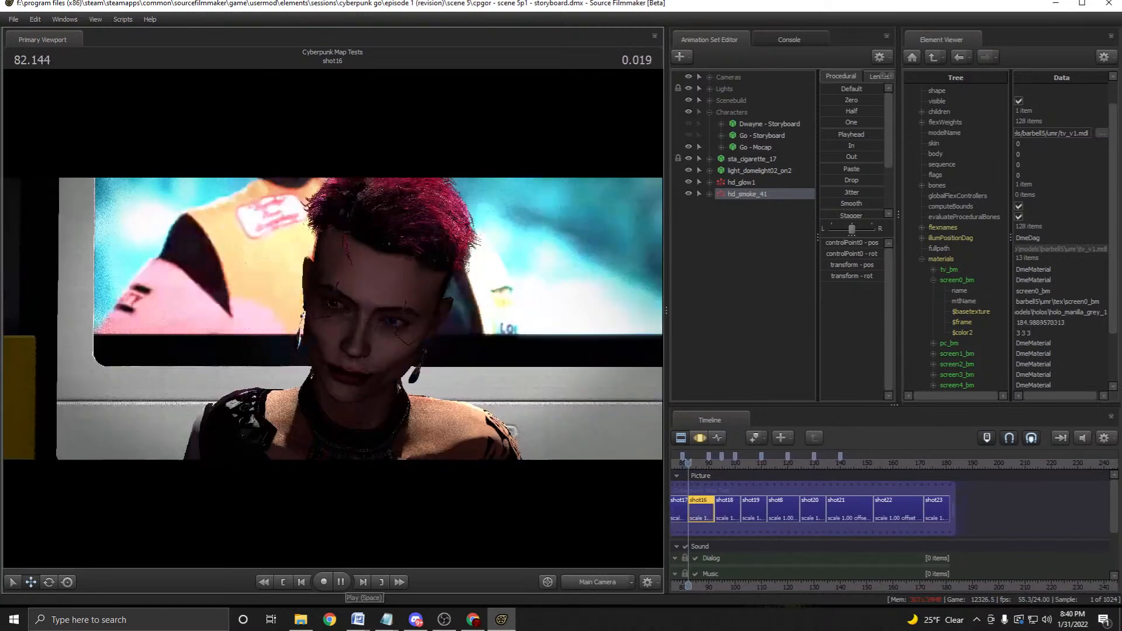
click(341, 582)
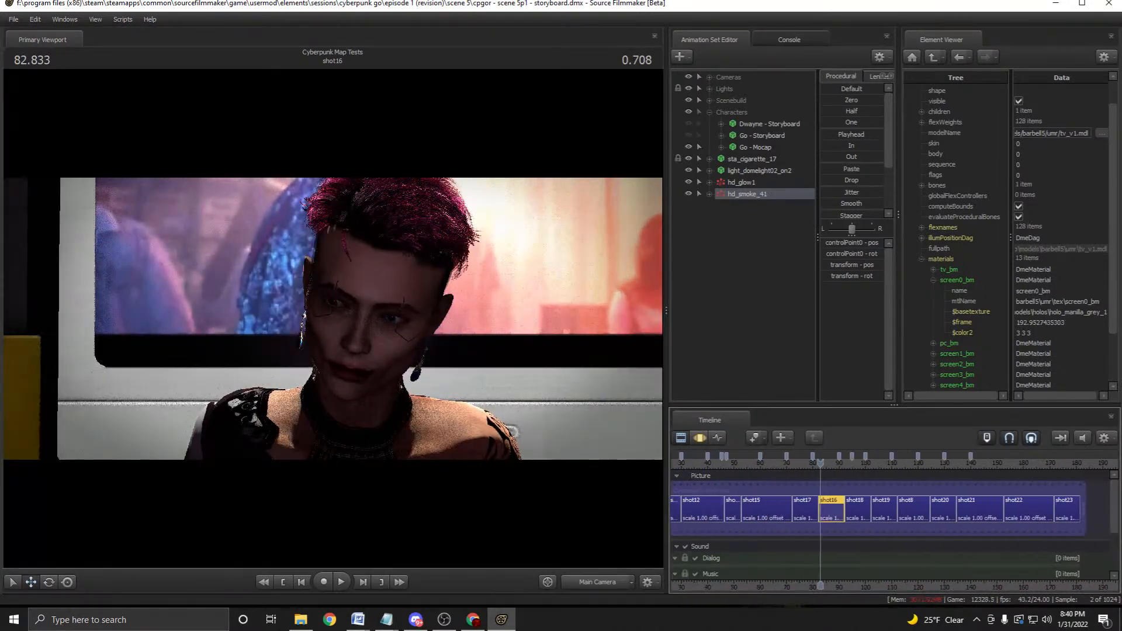
mouse_move(820, 463)
mouse_down()
mouse_move(788, 463)
mouse_move(804, 463)
mouse_up()
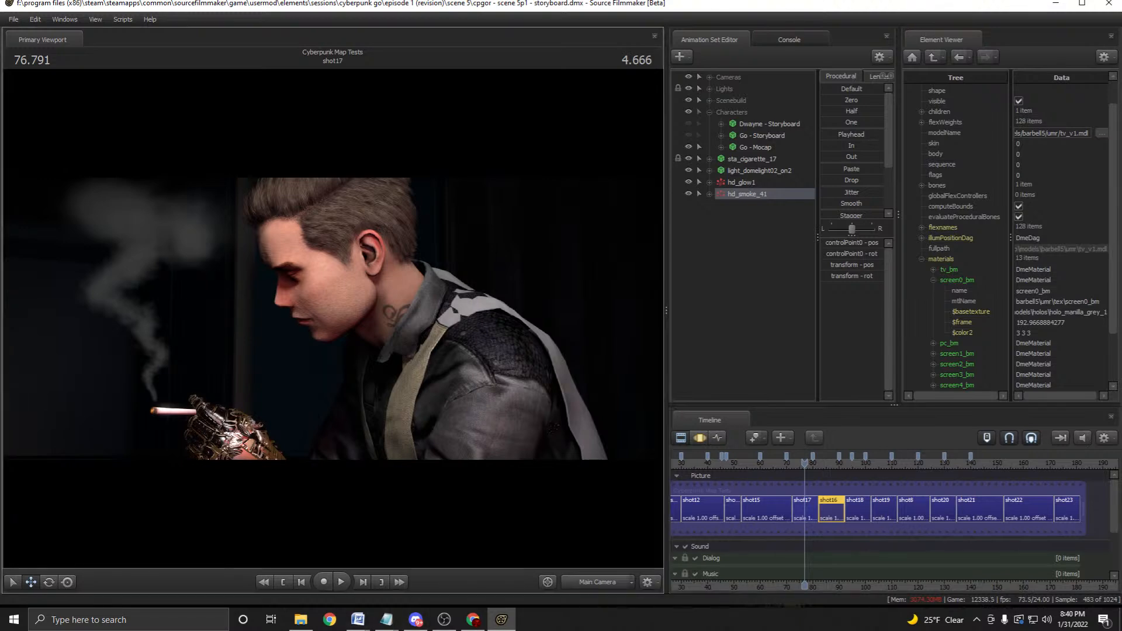
click(341, 582)
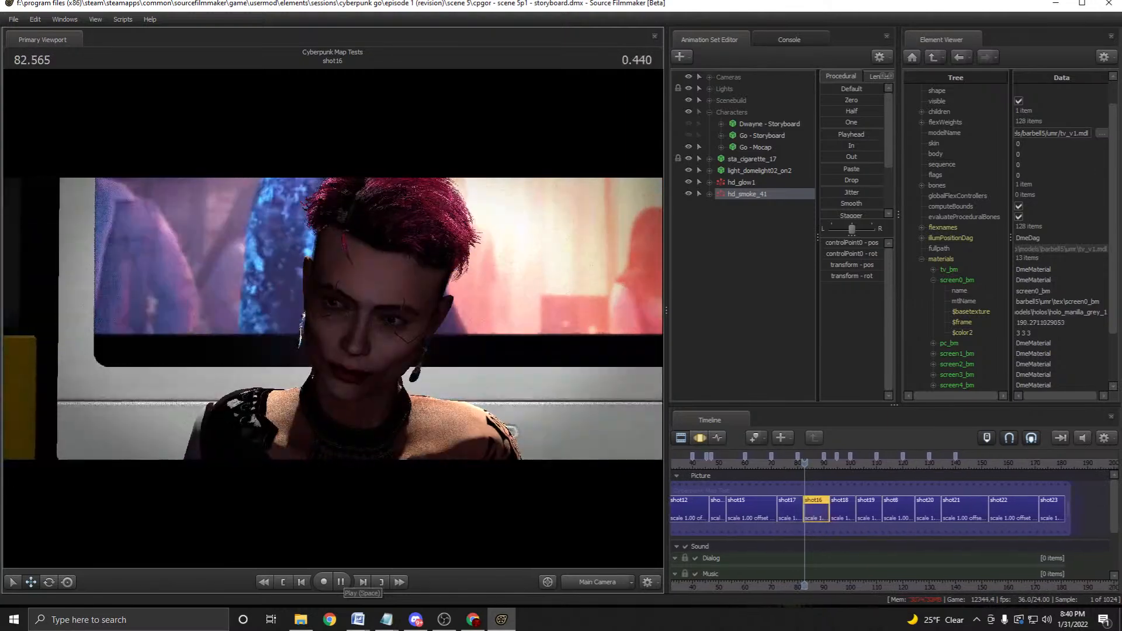
click(341, 582)
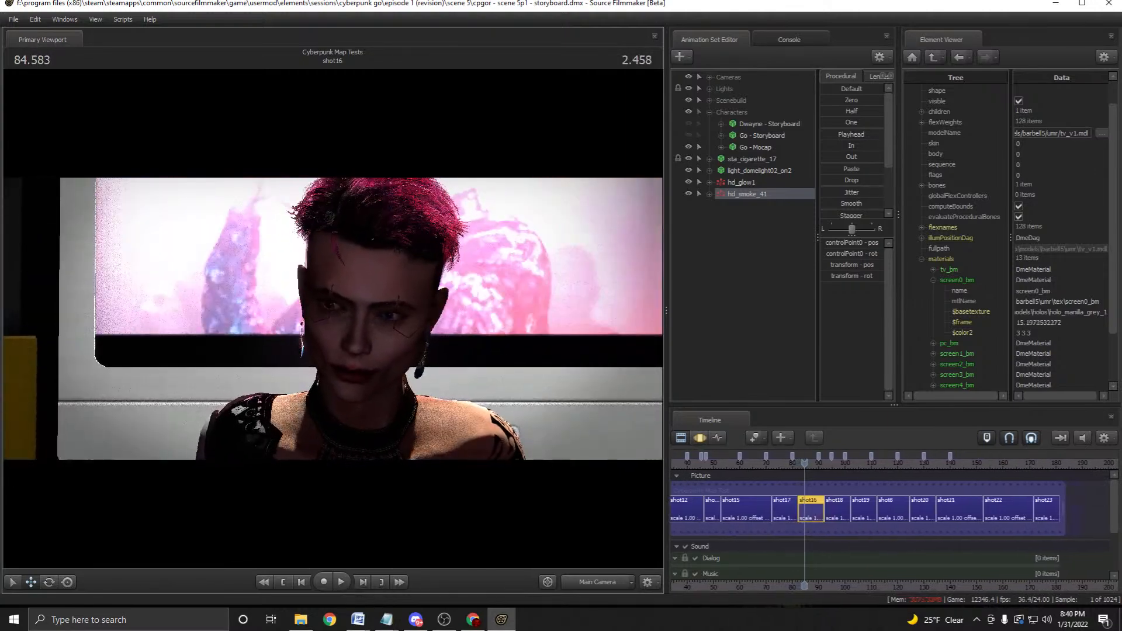
click(340, 582)
drag(804, 586, 772, 586)
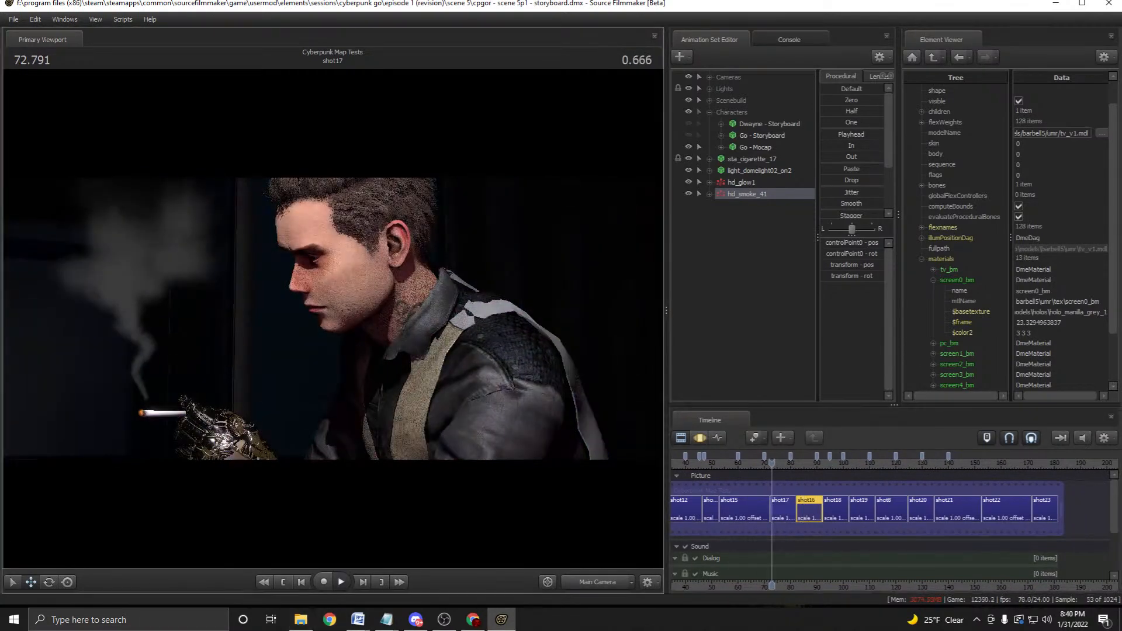
key(space)
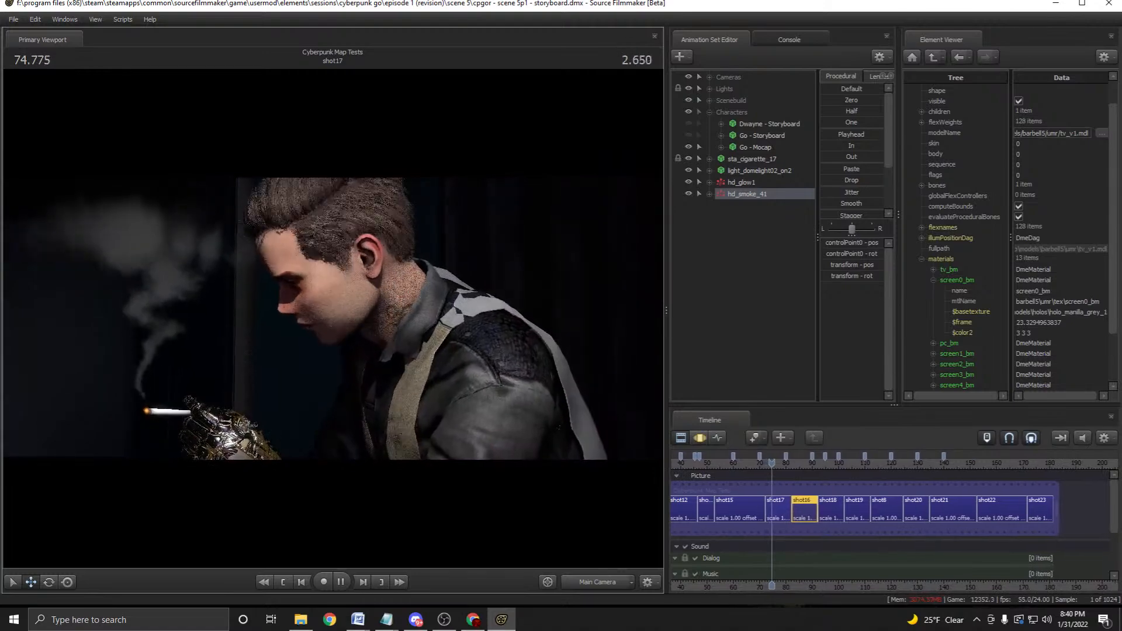
key(space)
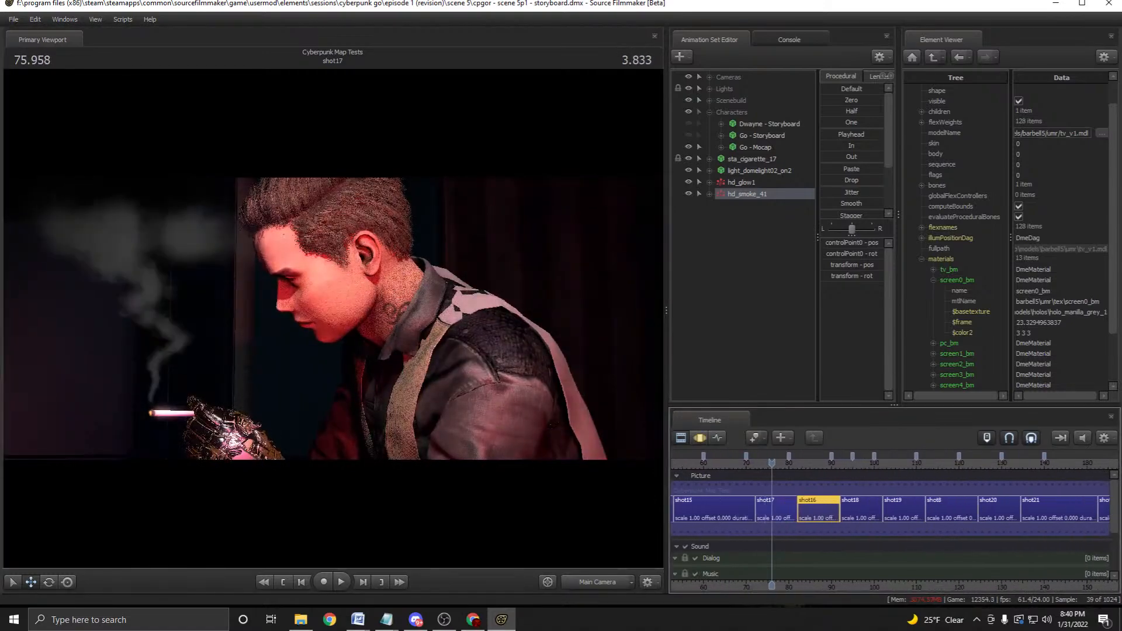
Try changing the particle time scale of hd_smoke_41 in shot17's Dwayne's Cig group, and play back the shot to judge the smoke.
drag(772, 462, 780, 463)
click(709, 136)
click(721, 147)
click(765, 171)
click(770, 183)
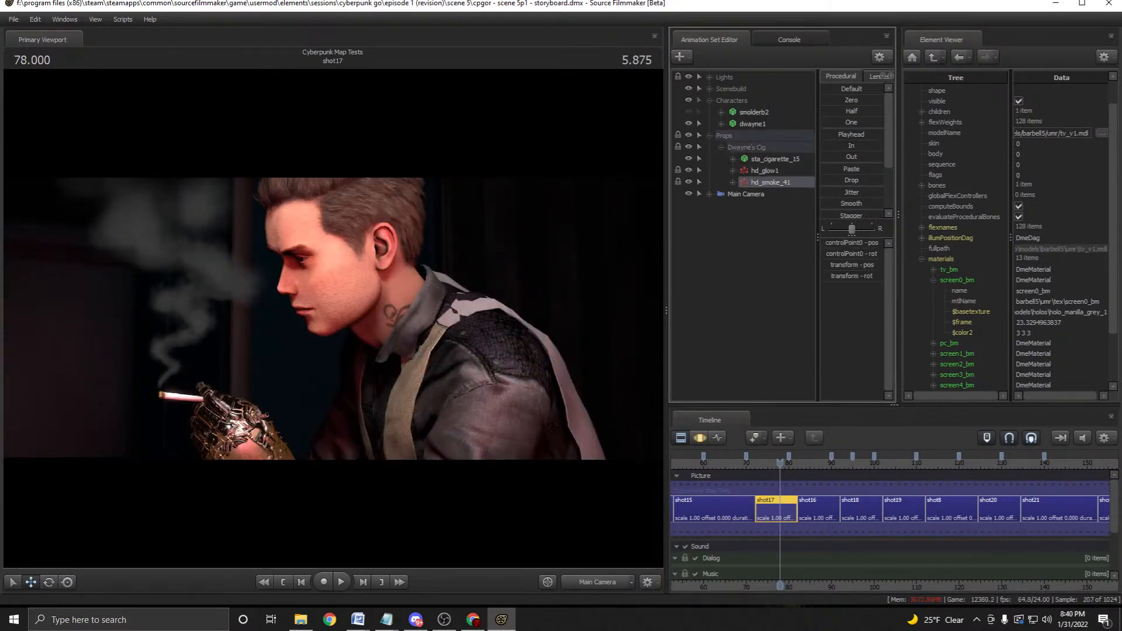
key(F3)
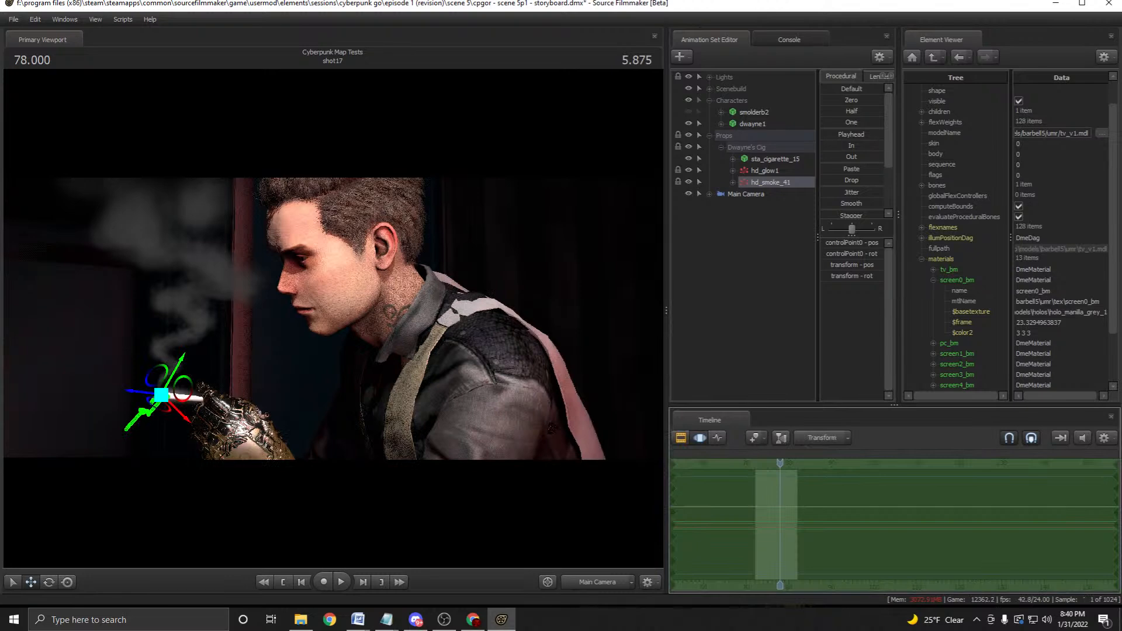
right_click(772, 182)
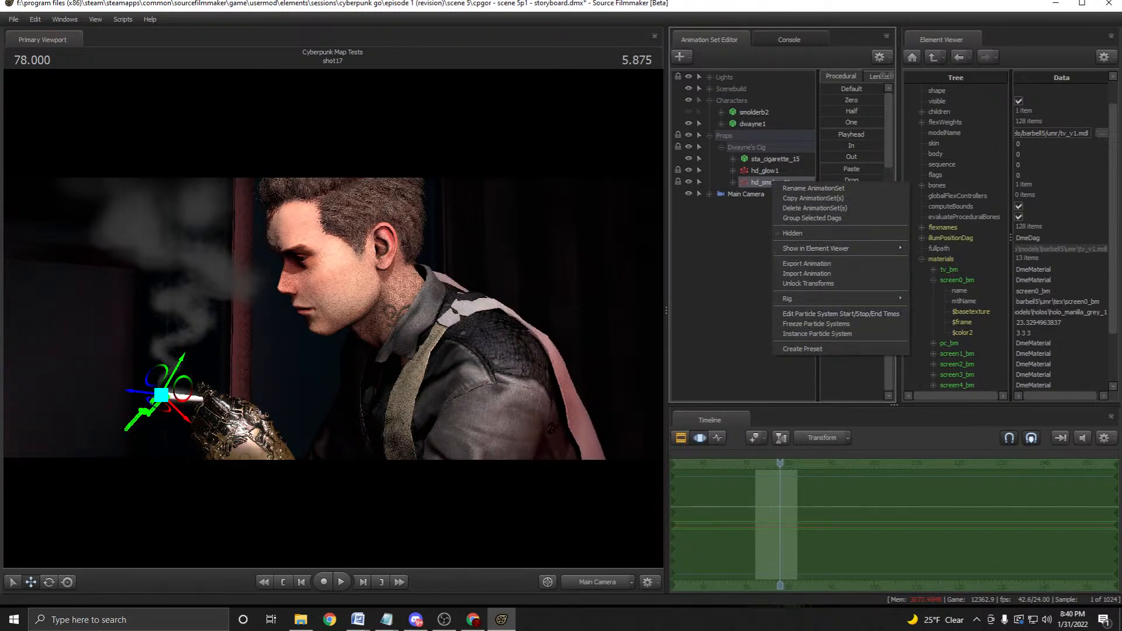
click(841, 314)
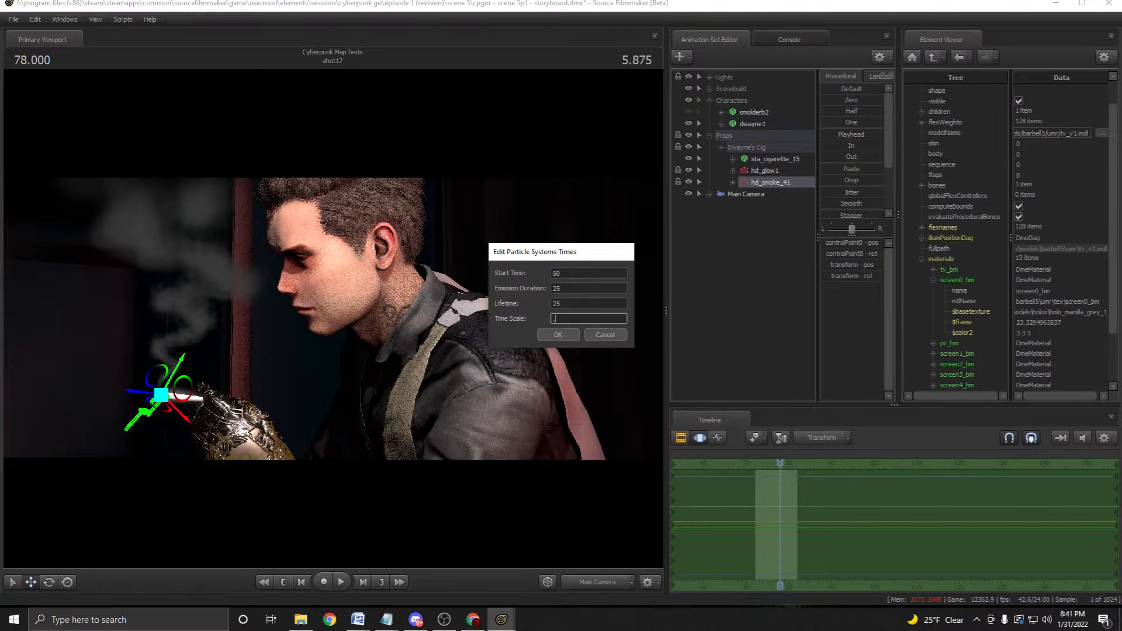
key(Return)
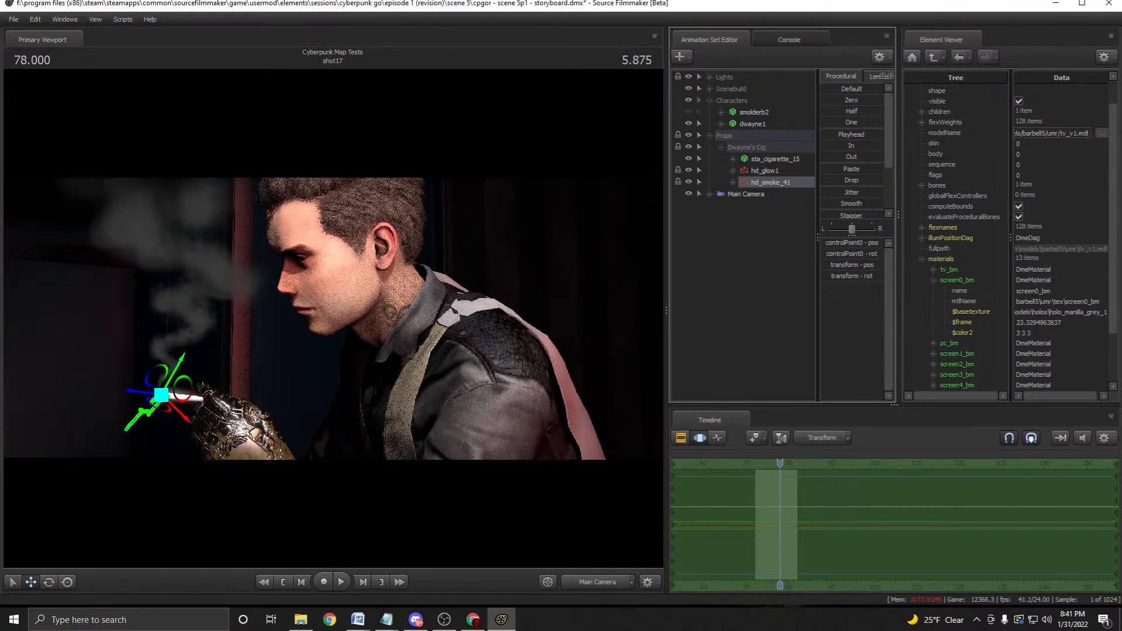
key(F1)
key(space)
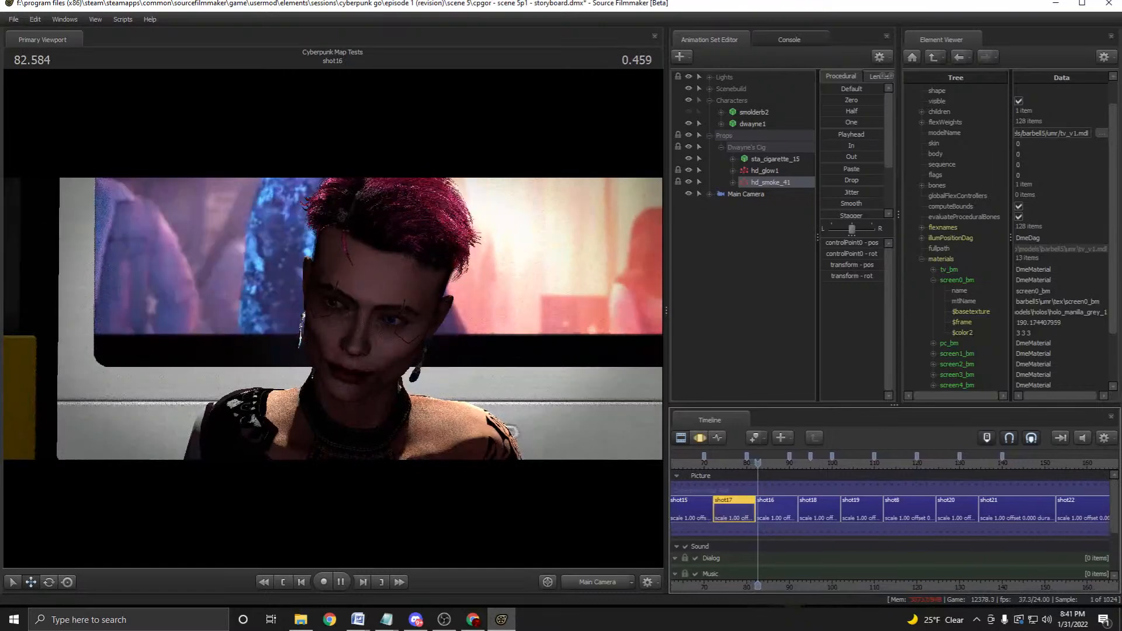
click(719, 463)
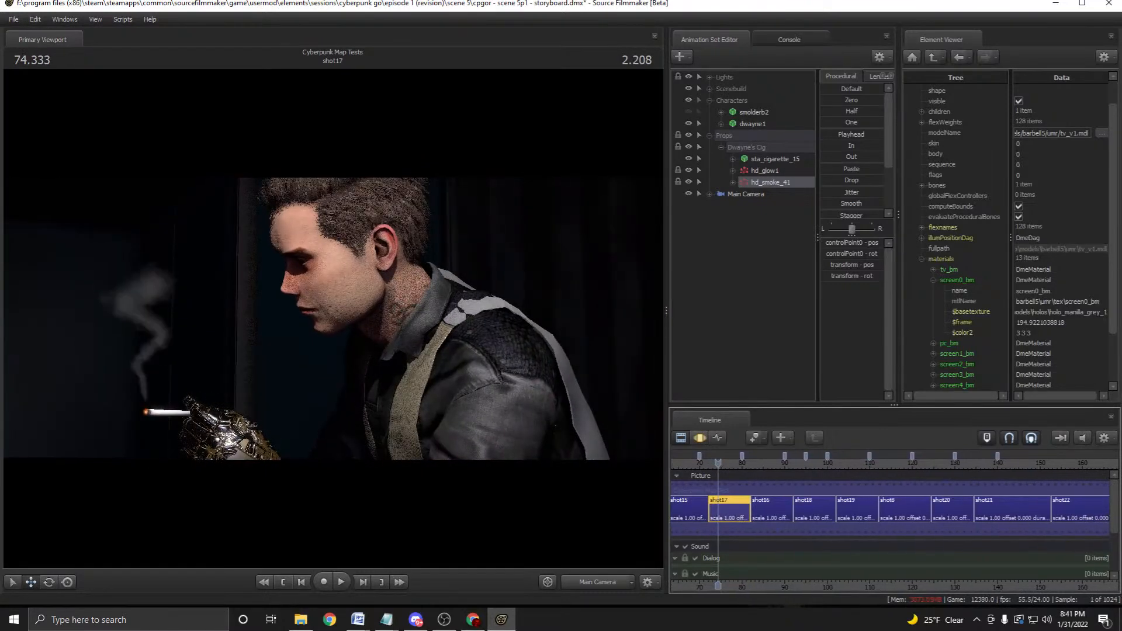
Undo the particle system times change on shot17's hd_smoke_41, and return to the Clip Editor.
right_click(774, 183)
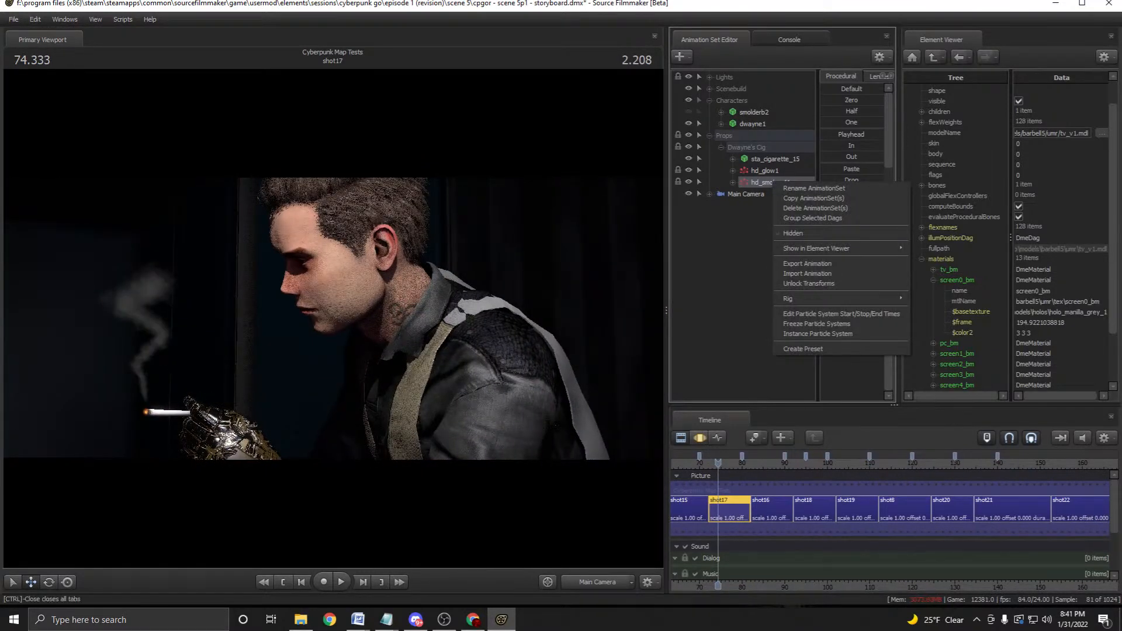
click(35, 19)
click(59, 32)
click(35, 19)
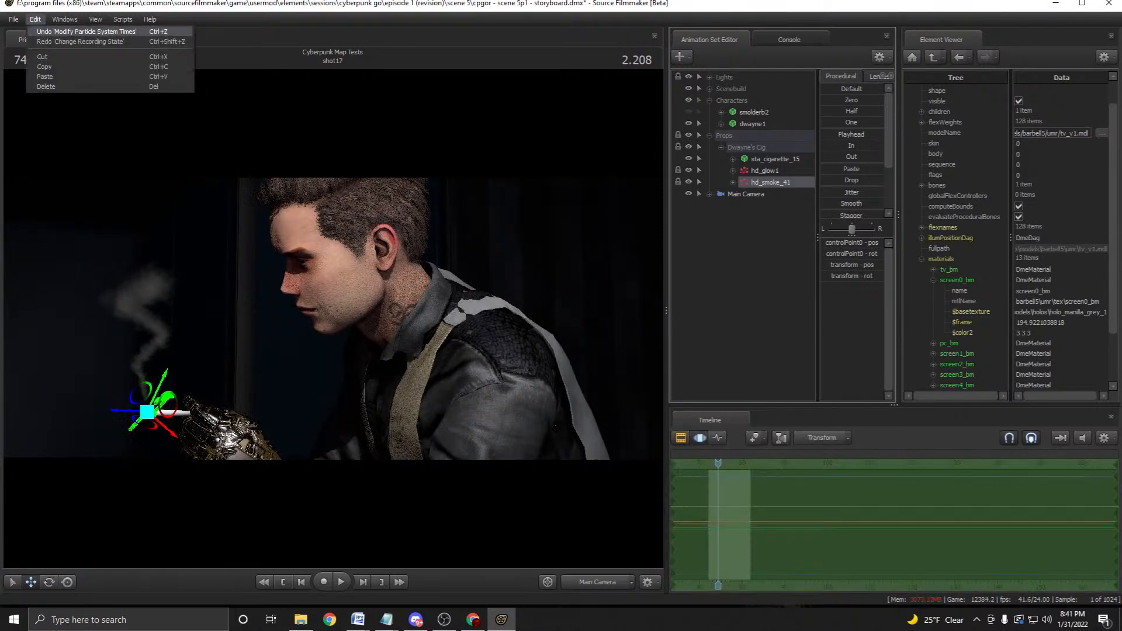
click(58, 31)
click(35, 19)
click(59, 31)
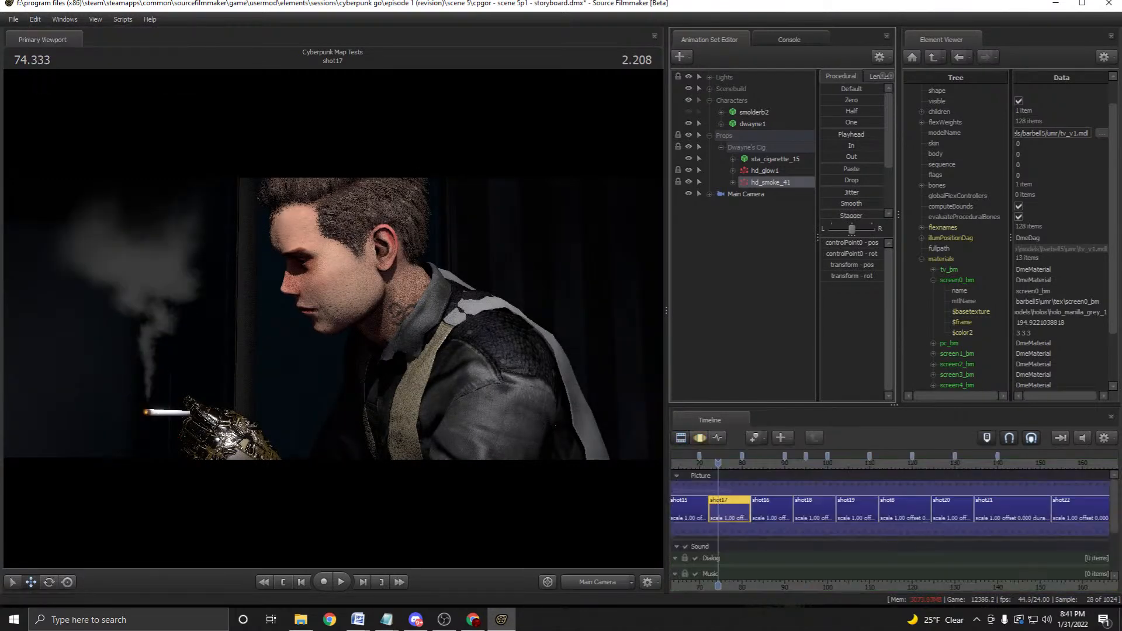
Play shot17 through into shot16 again to review the smoke with its original timing.
key(space)
key(space)
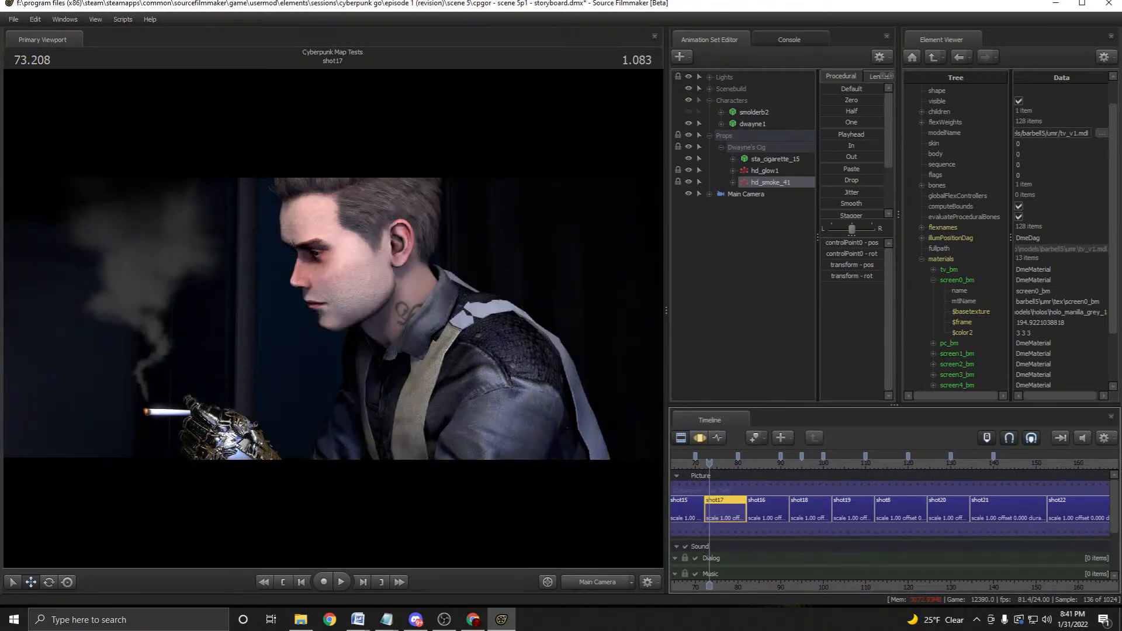
key(space)
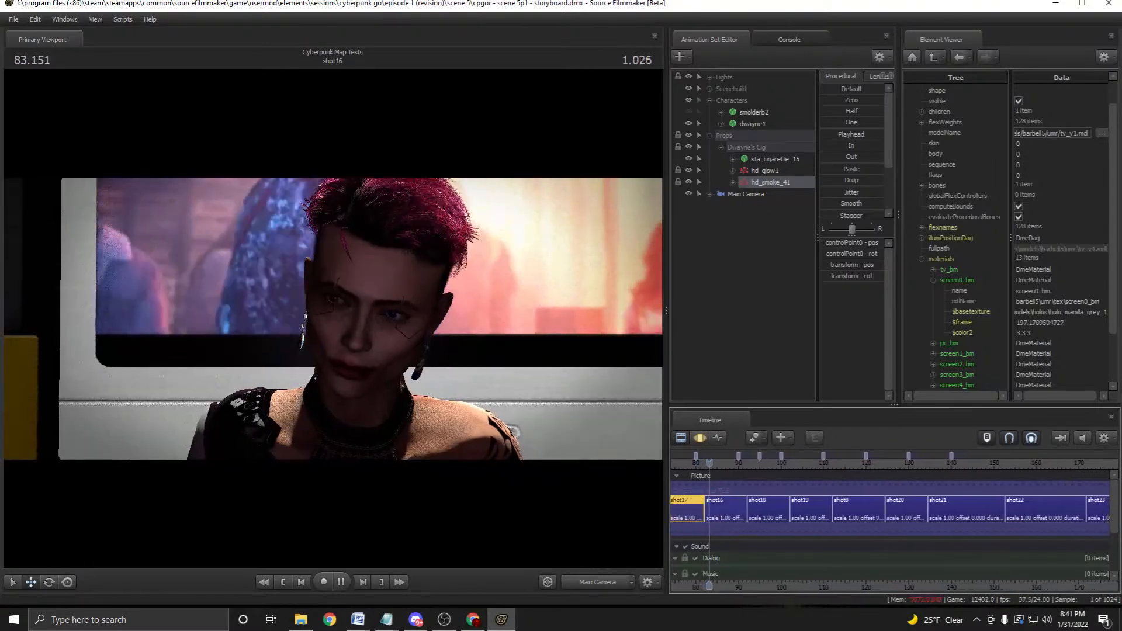
key(space)
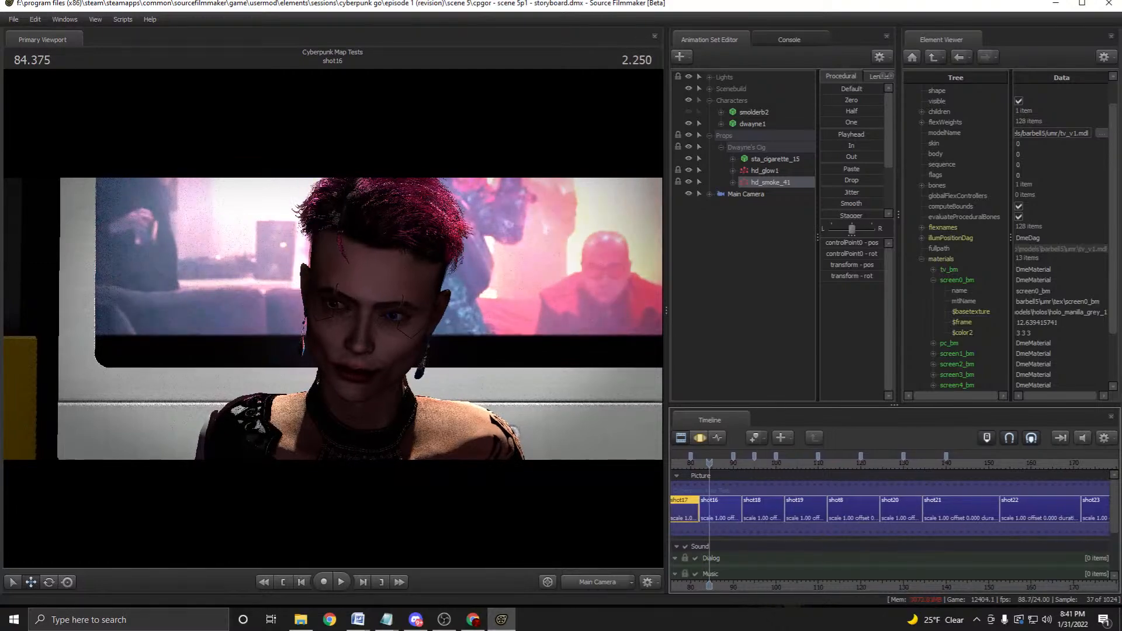
click(692, 463)
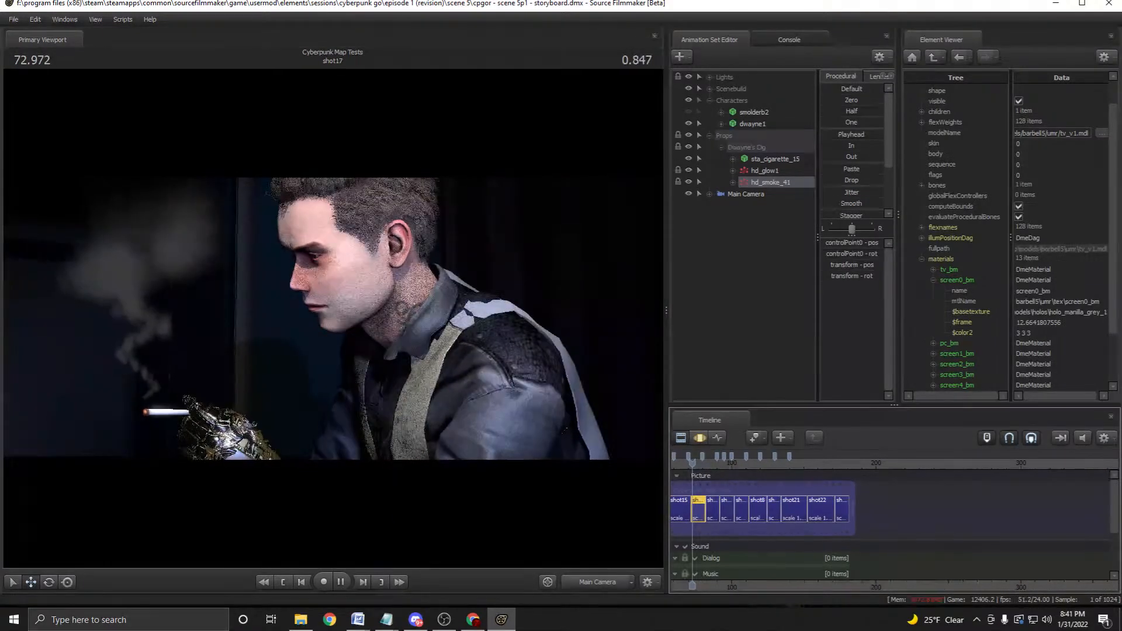
scroll(894, 509, up, 2)
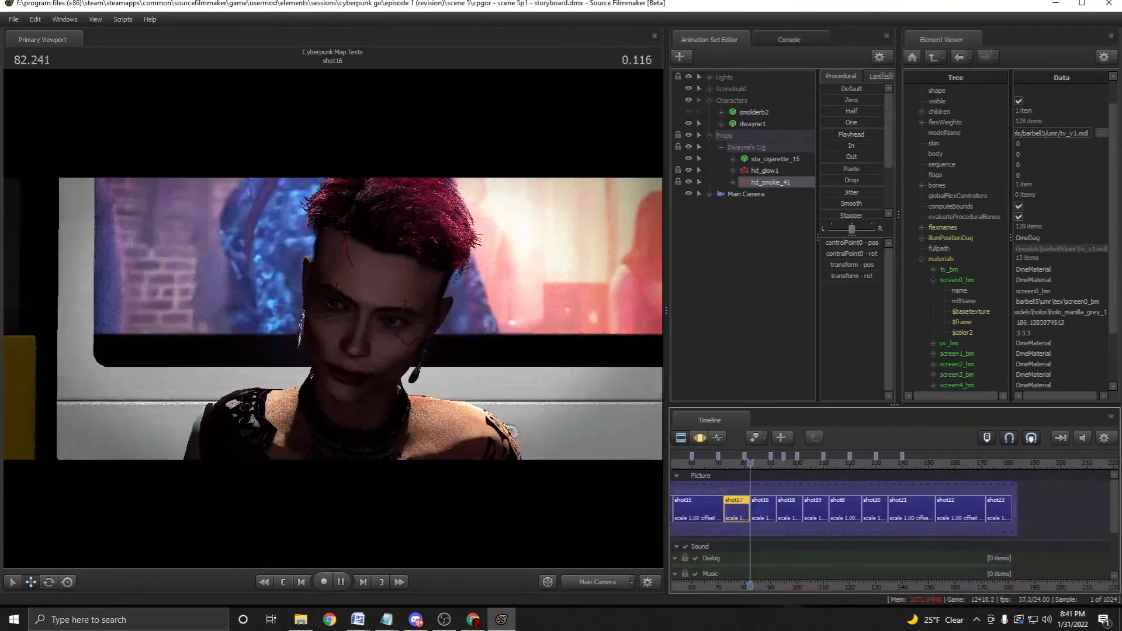
key(space)
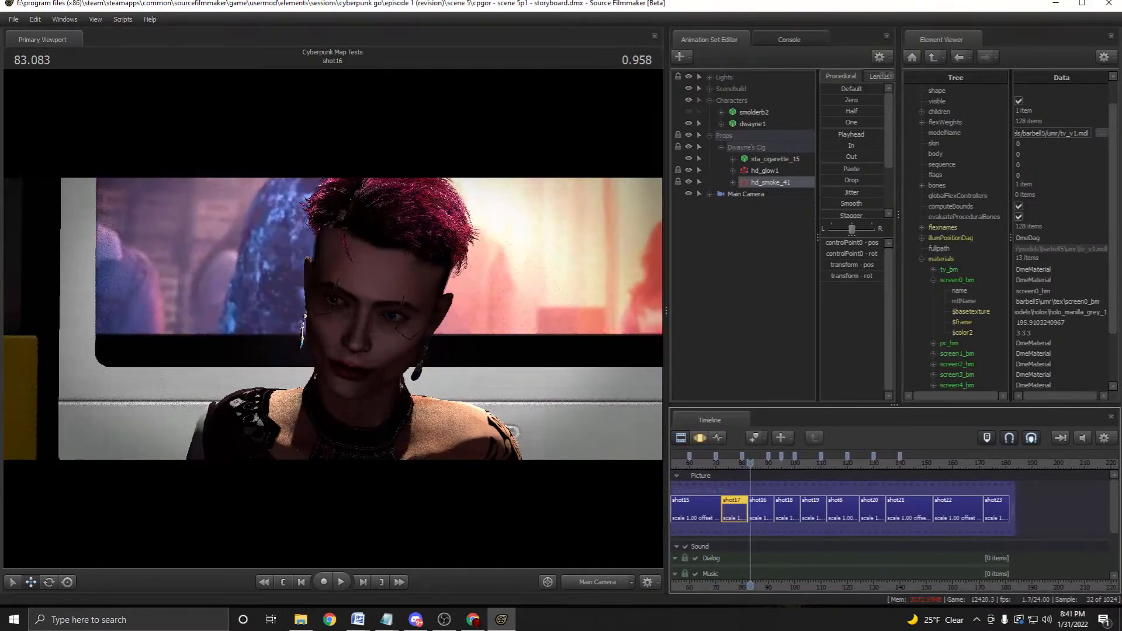
key(space)
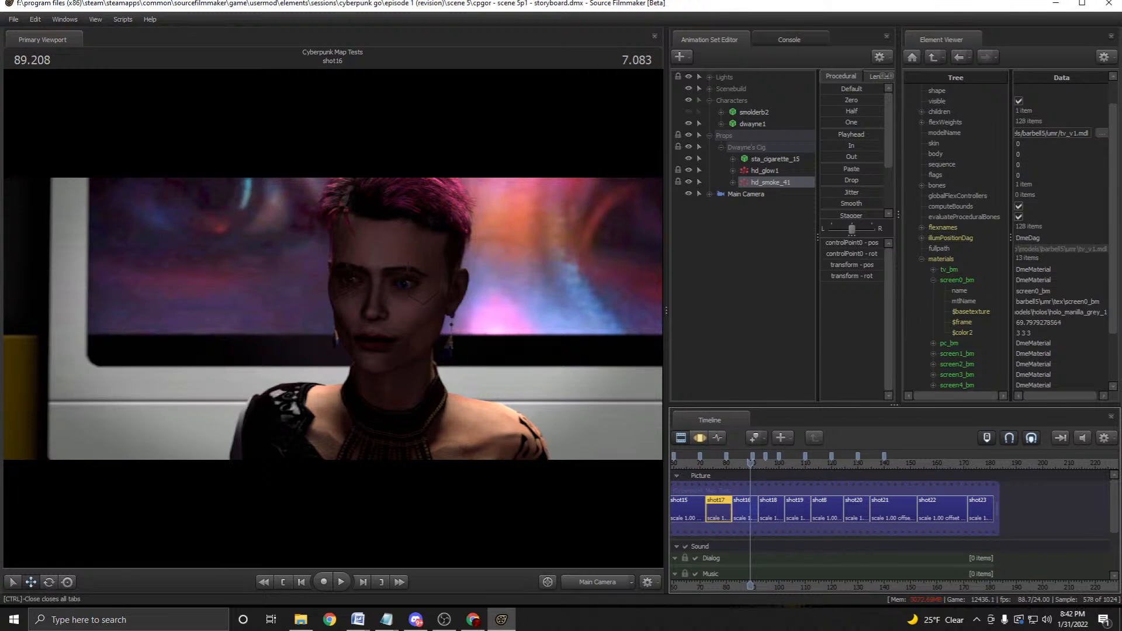
Play from shot16 into shot19, and replay shot18 to examine the movement and continuity of Dwayne's cigarette smoke.
key(space)
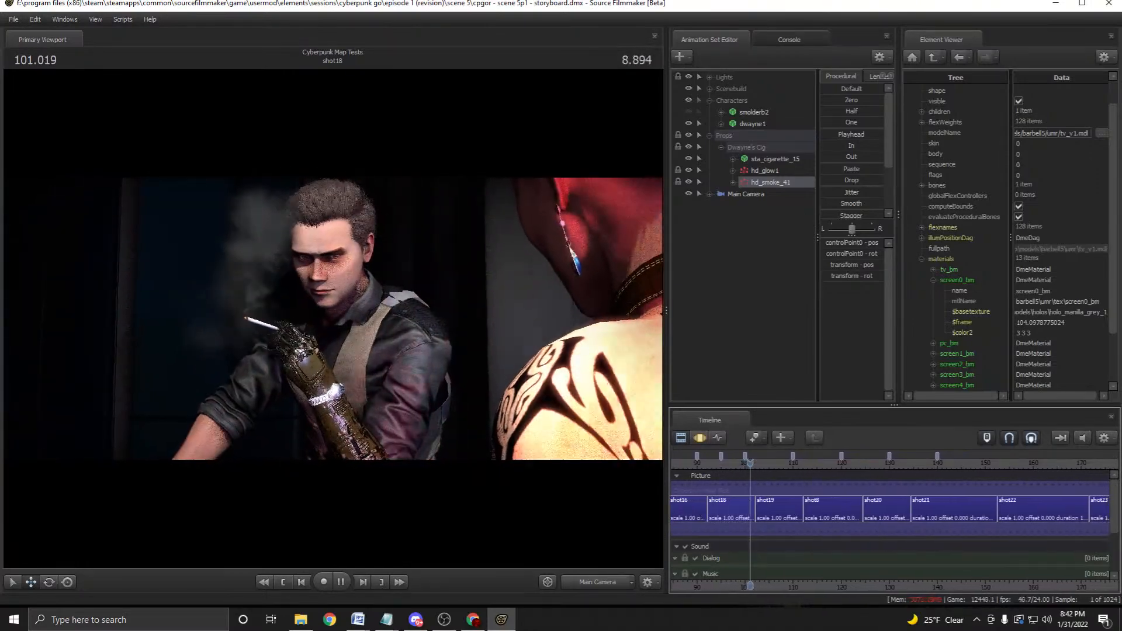
key(space)
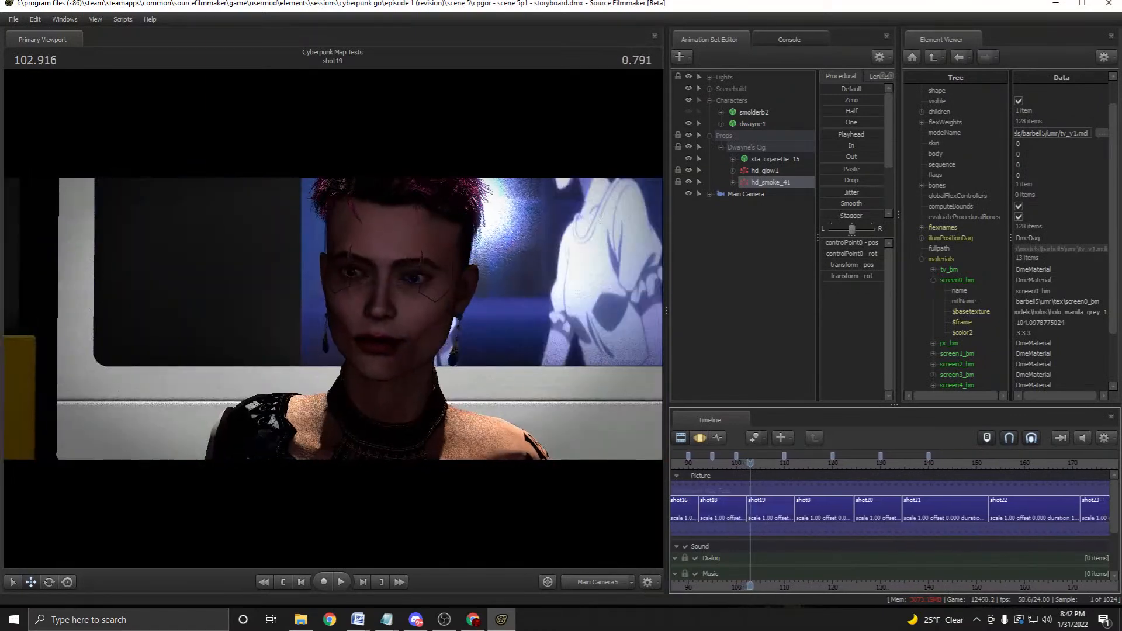
drag(750, 463, 718, 463)
key(space)
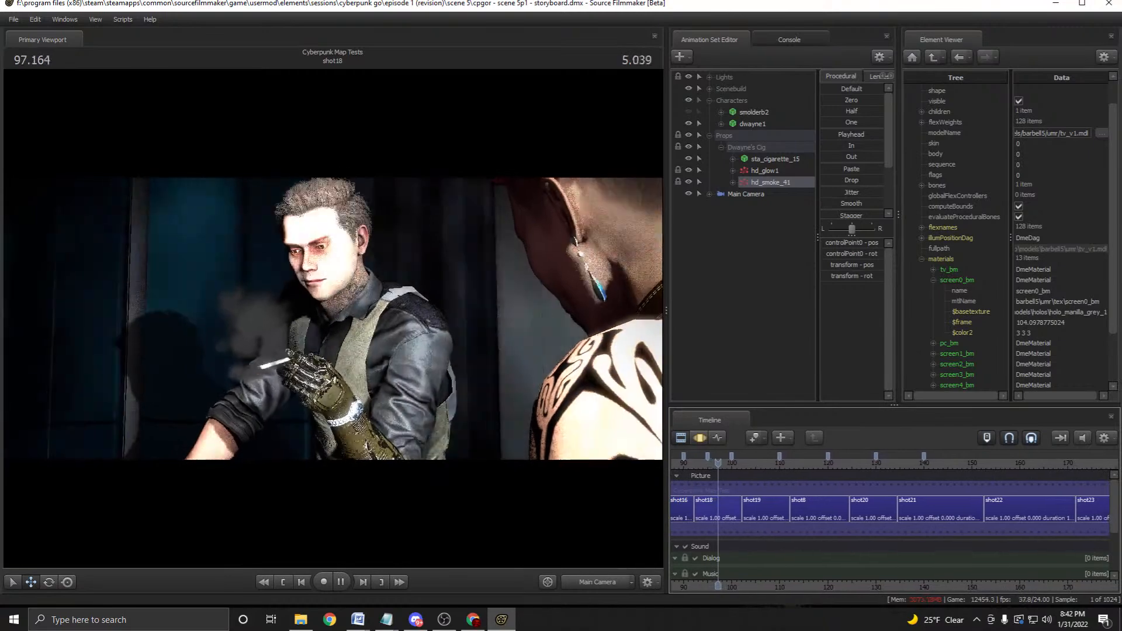
key(space)
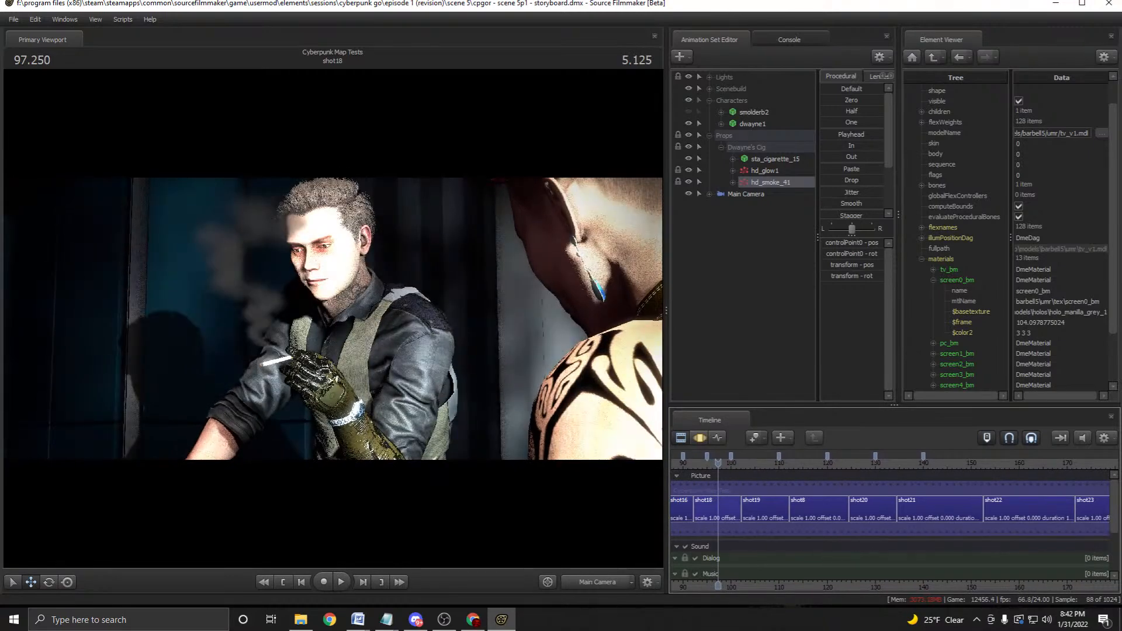
key(space)
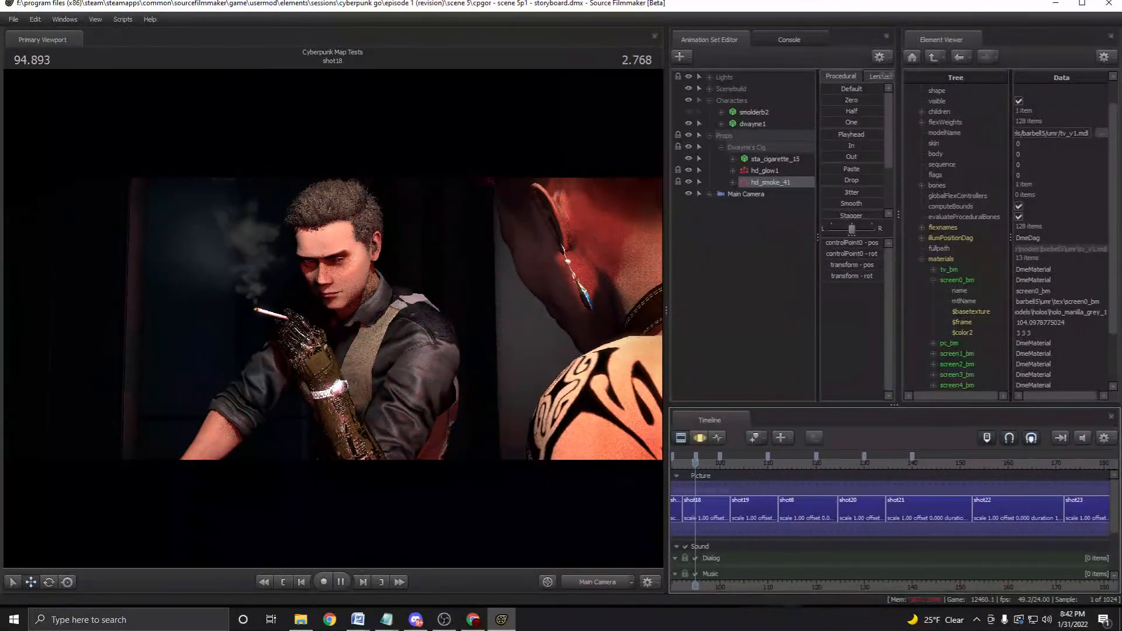
key(space)
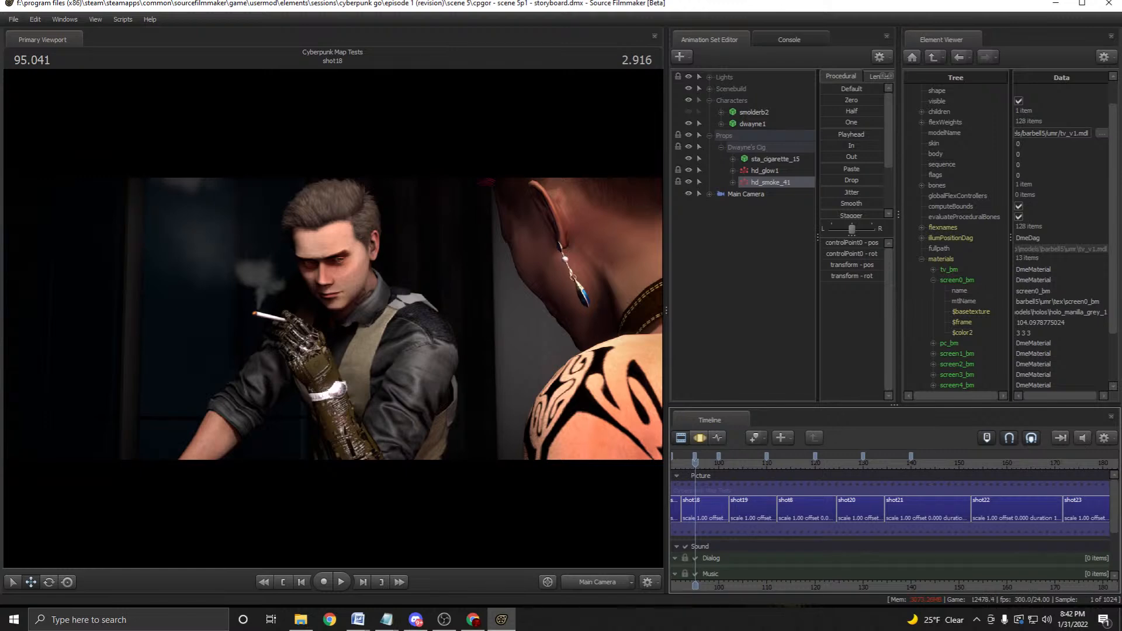
key(space)
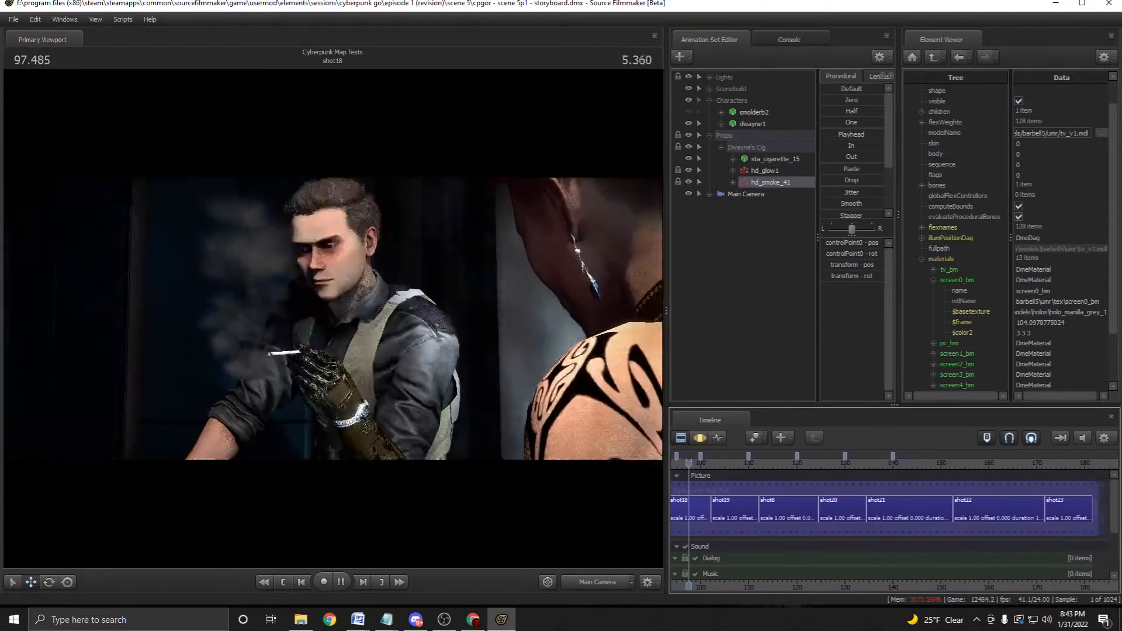
scroll(889, 508, up, 3)
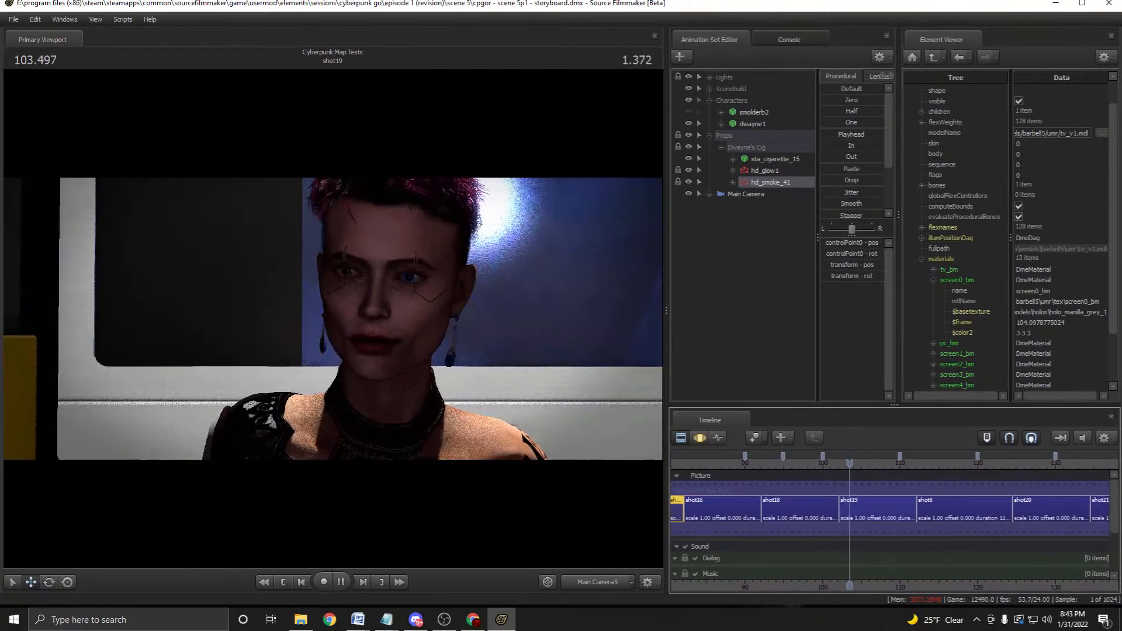
key(space)
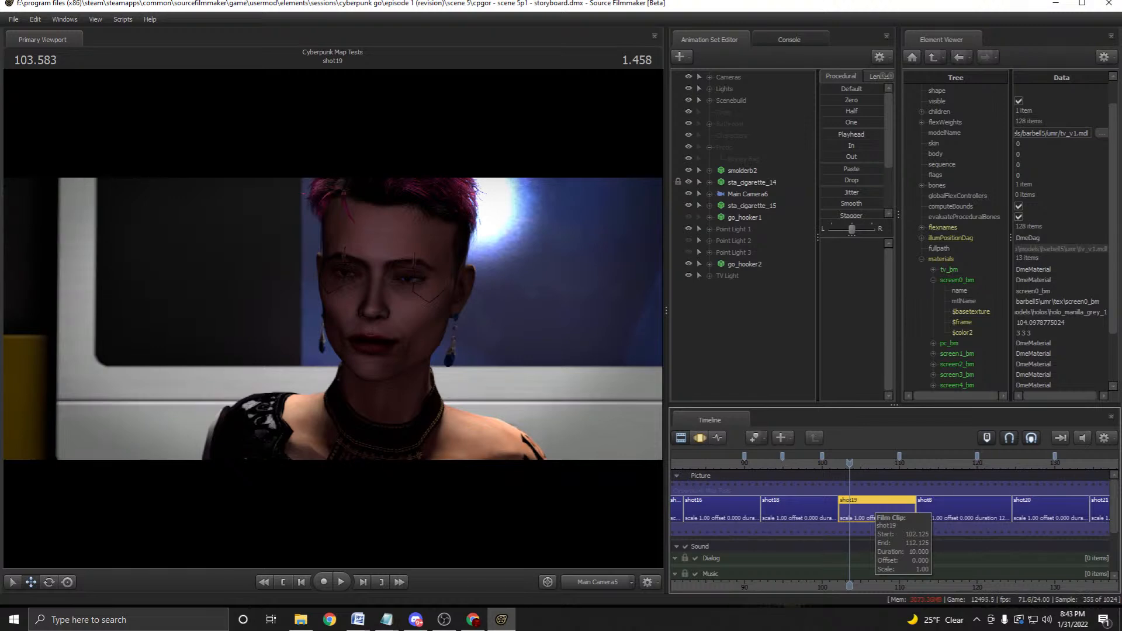
Play back shot19 from near its start to about its middle to review it.
key(space)
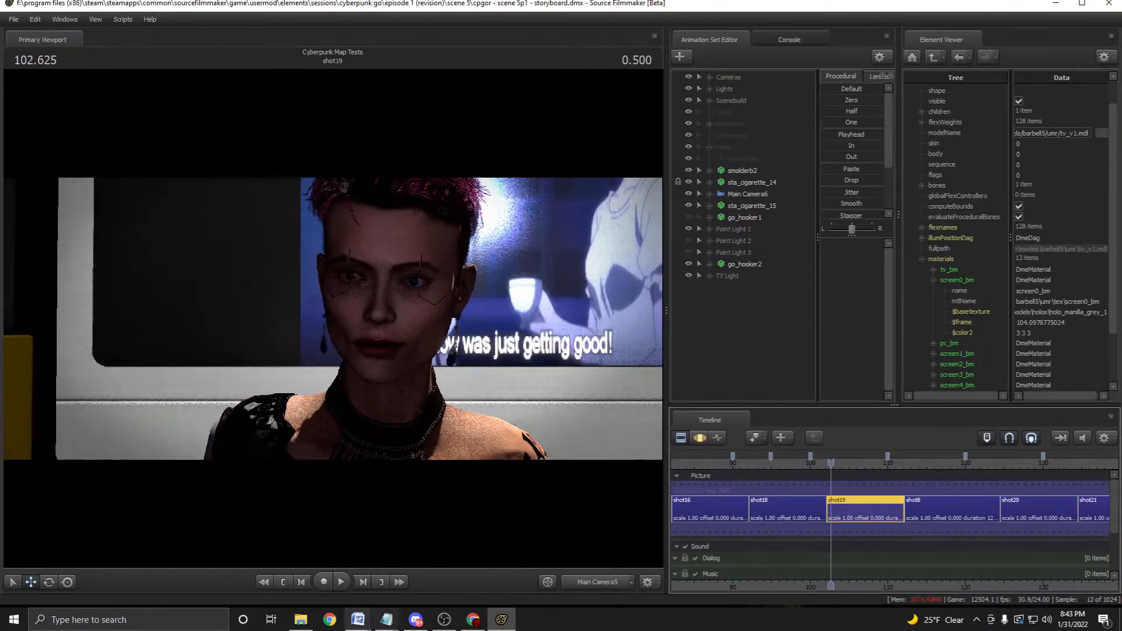
click(341, 582)
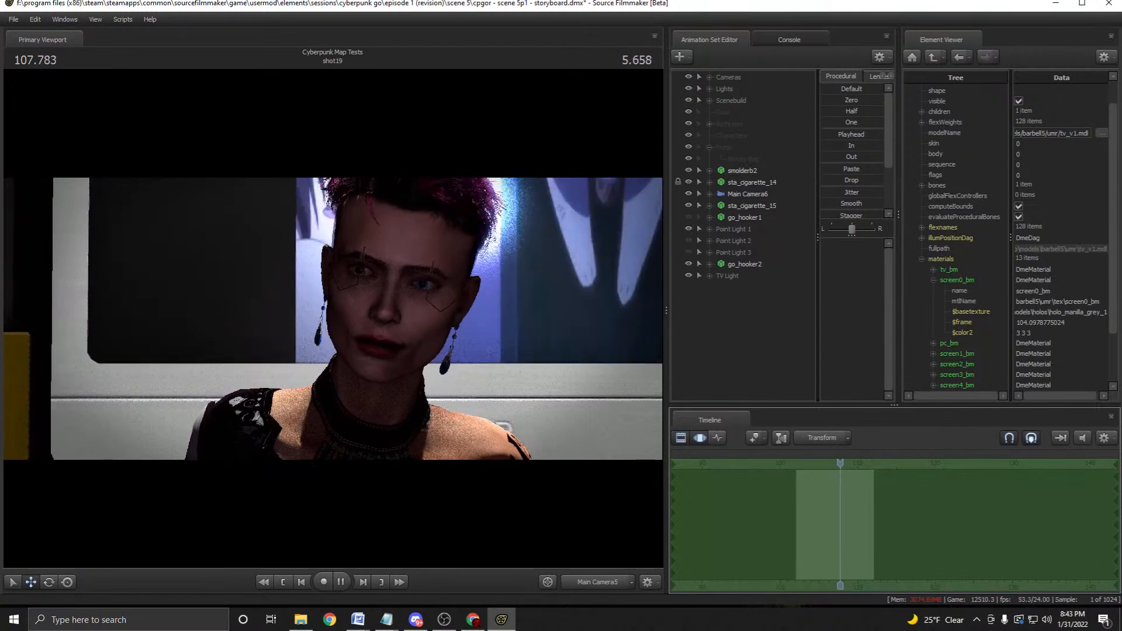
key(space)
Delete an empty group below Scenebuild in shot19's animation sets, and clear empty subgroups from the neighbouring unused group.
click(745, 264)
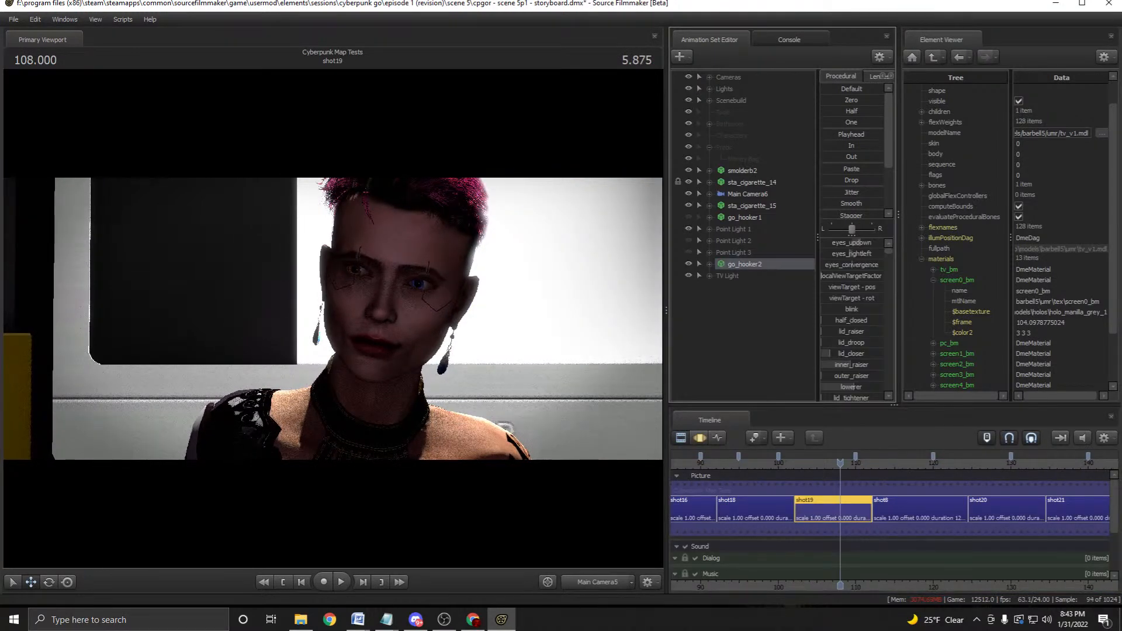
right_click(733, 157)
click(753, 173)
right_click(729, 138)
click(709, 124)
right_click(733, 135)
click(754, 152)
right_click(733, 136)
click(753, 152)
right_click(733, 136)
click(753, 152)
Delete the empty groups nested one level deeper inside the unused group of shot19.
click(721, 136)
right_click(745, 146)
click(766, 163)
right_click(745, 147)
click(766, 163)
right_click(747, 148)
click(766, 163)
right_click(748, 146)
click(766, 162)
right_click(752, 147)
click(777, 165)
right_click(754, 148)
click(777, 165)
right_click(754, 148)
click(777, 165)
right_click(754, 149)
click(778, 165)
right_click(754, 148)
click(778, 165)
right_click(754, 148)
click(777, 164)
right_click(753, 149)
click(777, 165)
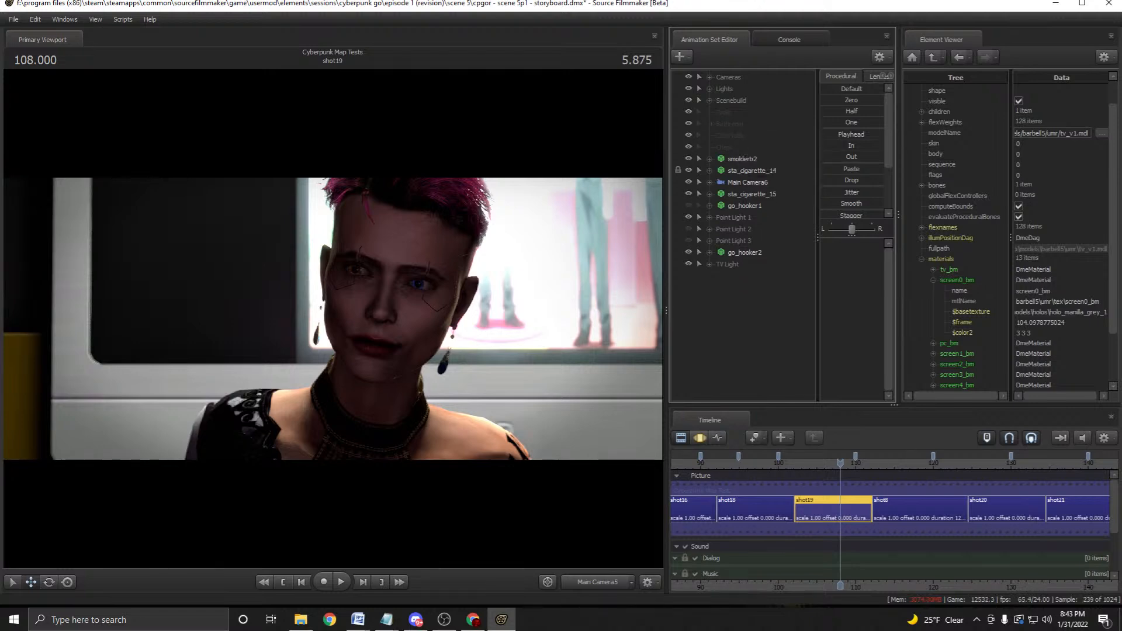
Delete the leftover empty groups between Scenebuild and smolderb2, keeping Characters and undoing one mistaken deletion.
right_click(722, 129)
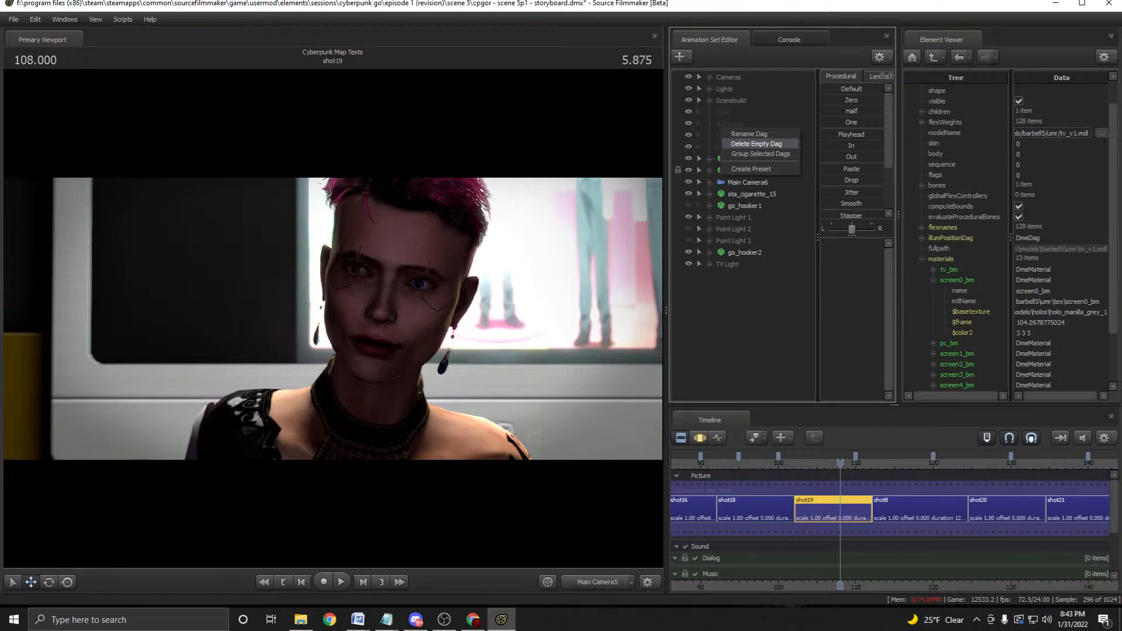
click(756, 143)
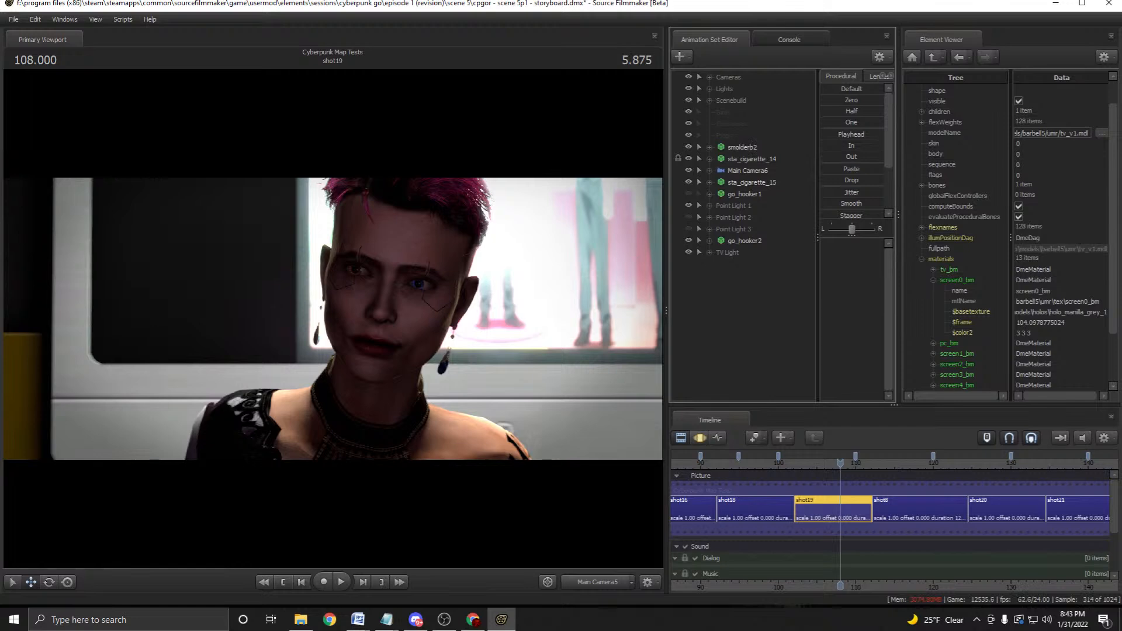
key(ctrl+z)
right_click(737, 125)
click(759, 140)
right_click(728, 109)
click(763, 124)
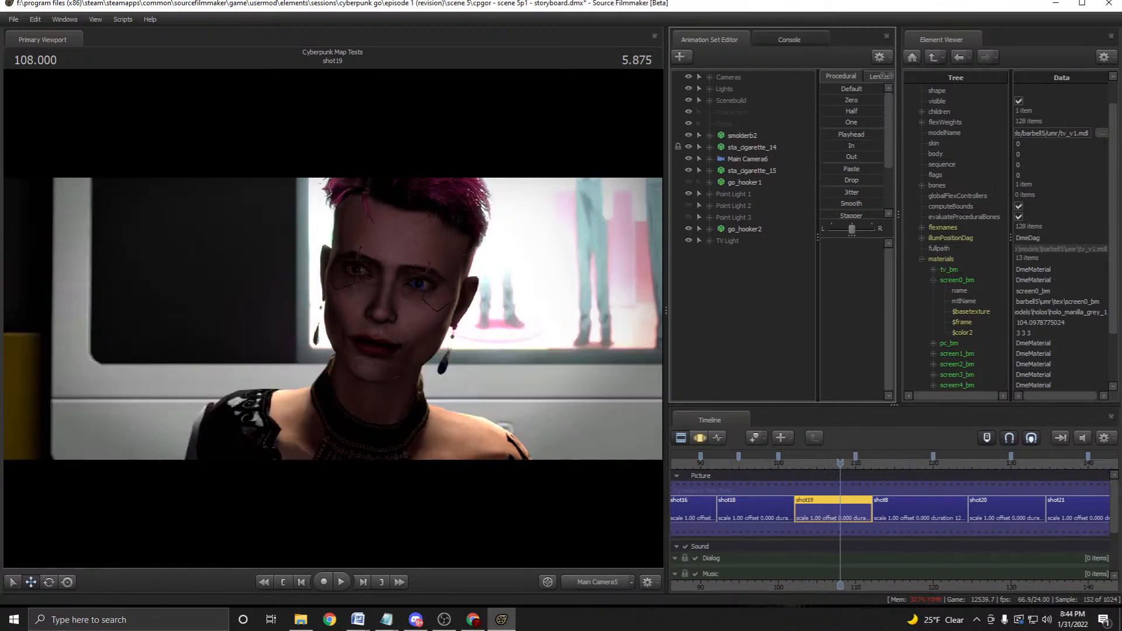
Rename the go_hooker2 animation set to Go - Mocap and move it into the Characters group.
right_click(740, 228)
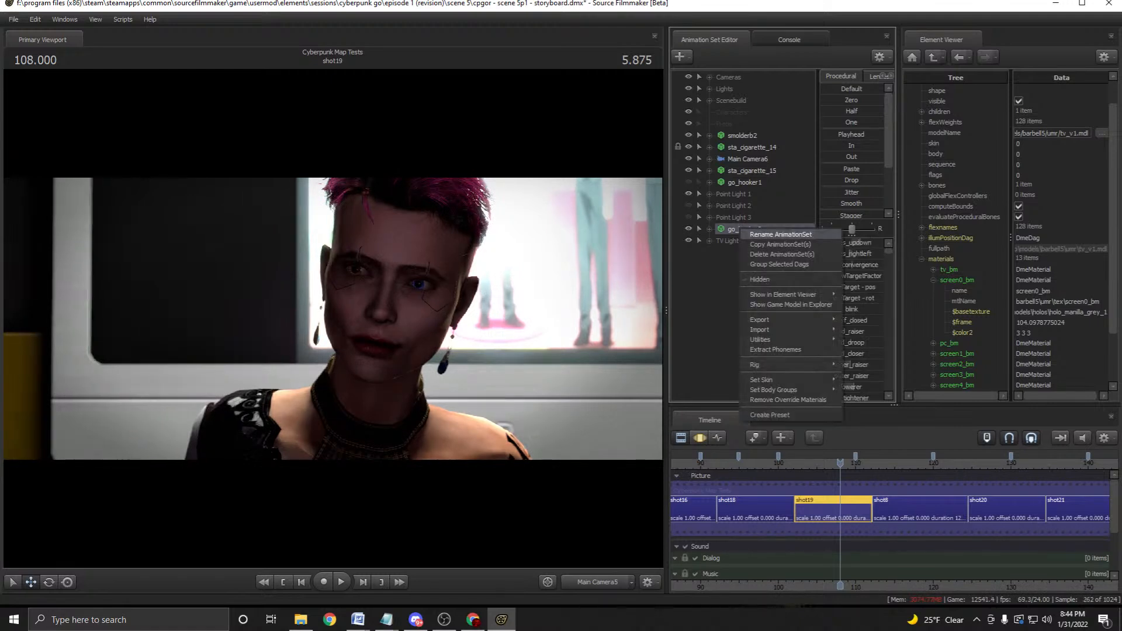
click(725, 292)
click(699, 438)
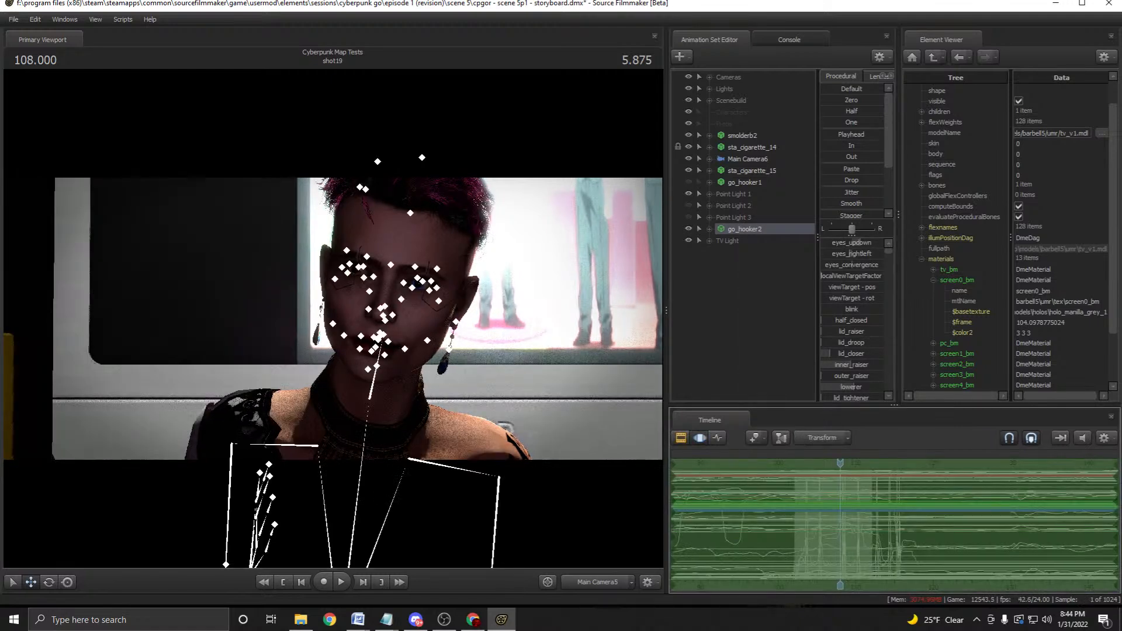
right_click(737, 229)
click(763, 280)
text(G)
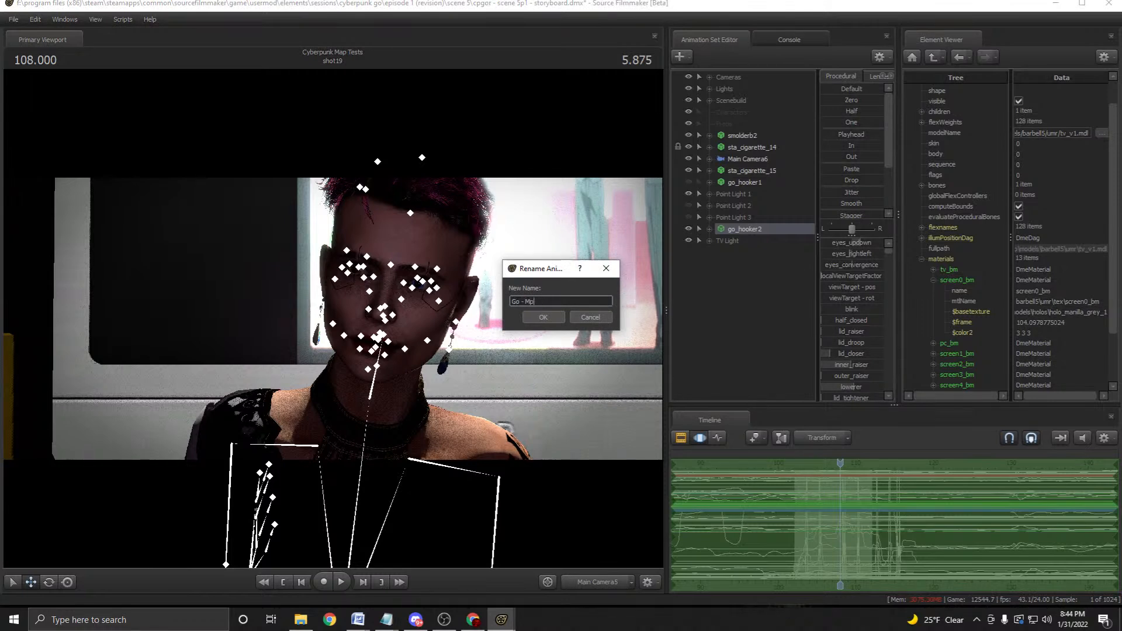
text(o - Mocap)
key(Return)
drag(743, 229, 735, 117)
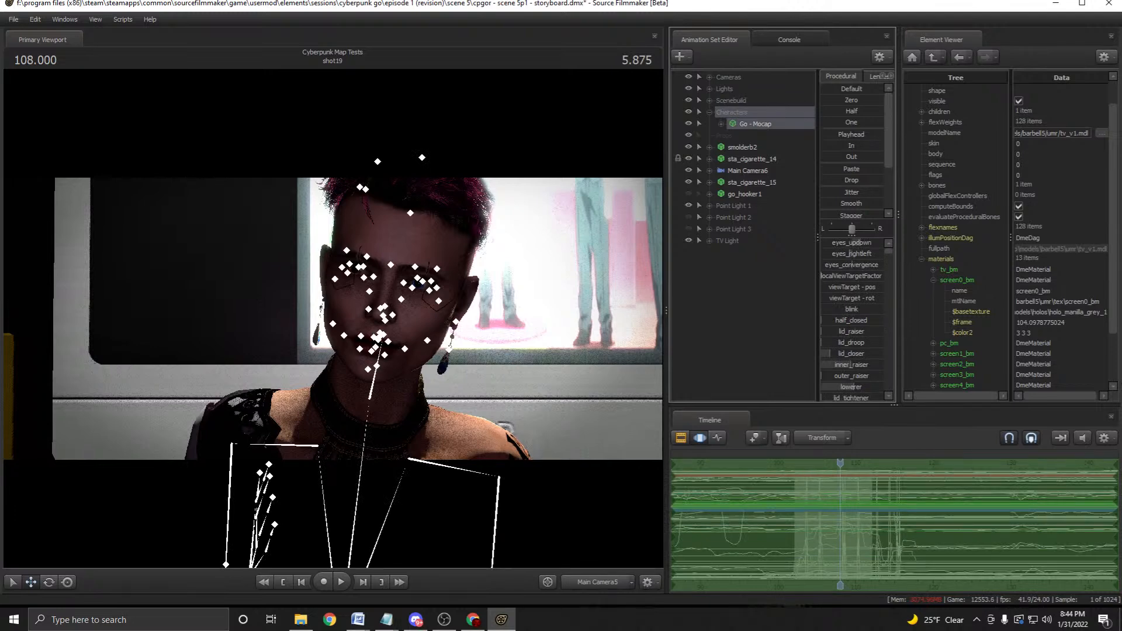
Delete the empty subgroups nested inside the Scenebuild group.
click(709, 101)
right_click(739, 104)
right_click(738, 110)
click(751, 125)
click(721, 113)
right_click(746, 119)
click(761, 135)
right_click(746, 122)
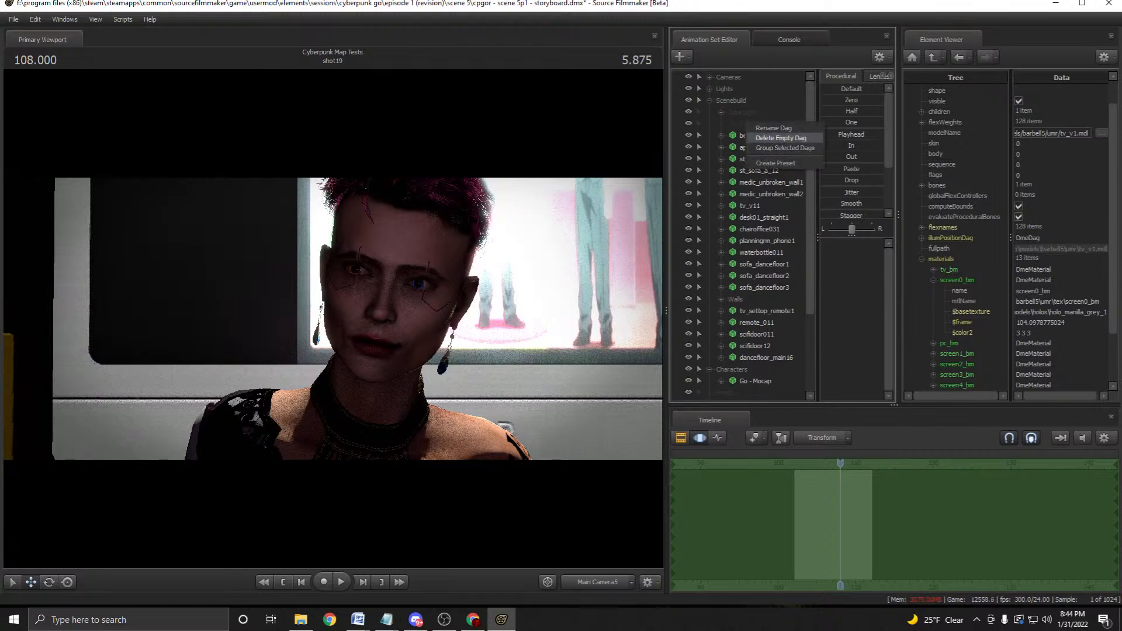
click(777, 138)
right_click(745, 112)
click(779, 128)
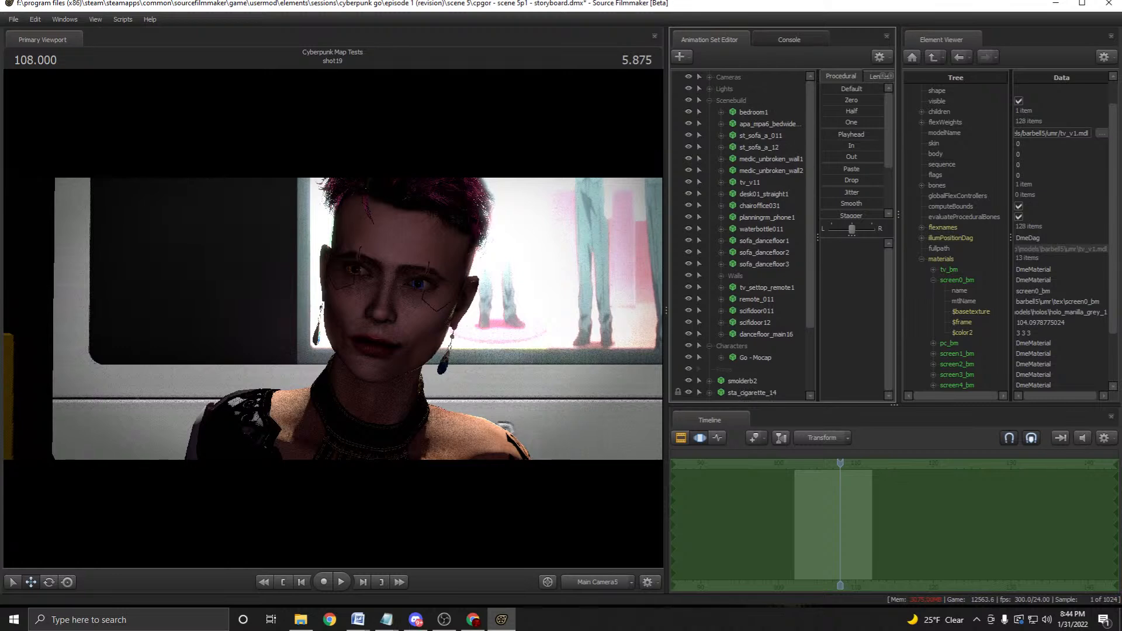
Look through the remaining Scenebuild and Characters contents of shot19, and collapse Scenebuild.
click(766, 334)
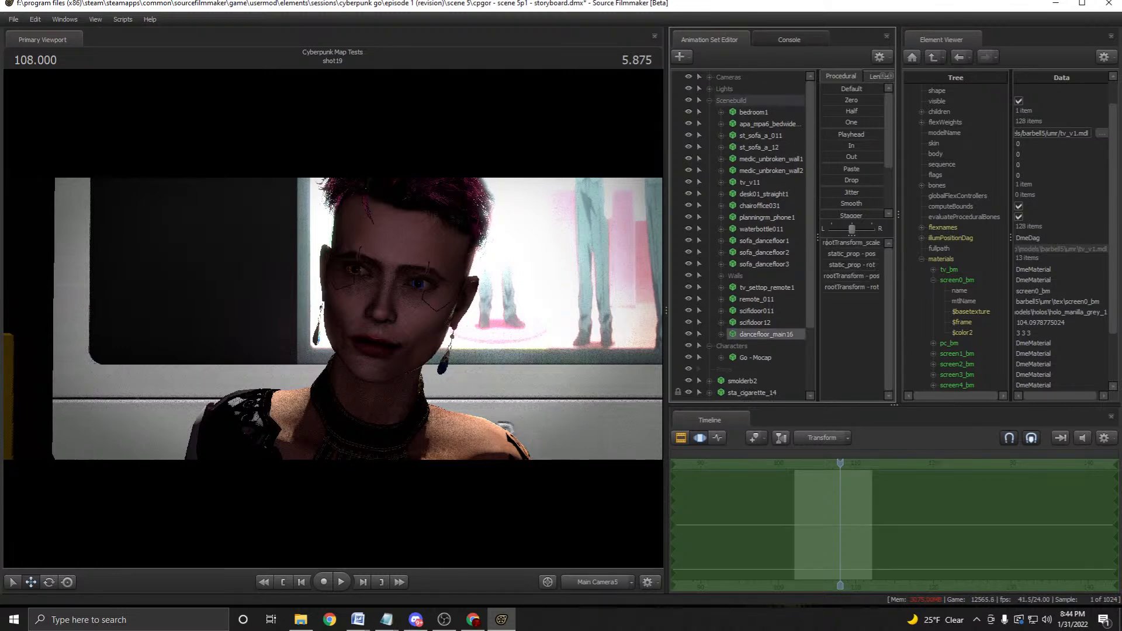
scroll(739, 233, down, 3)
right_click(728, 287)
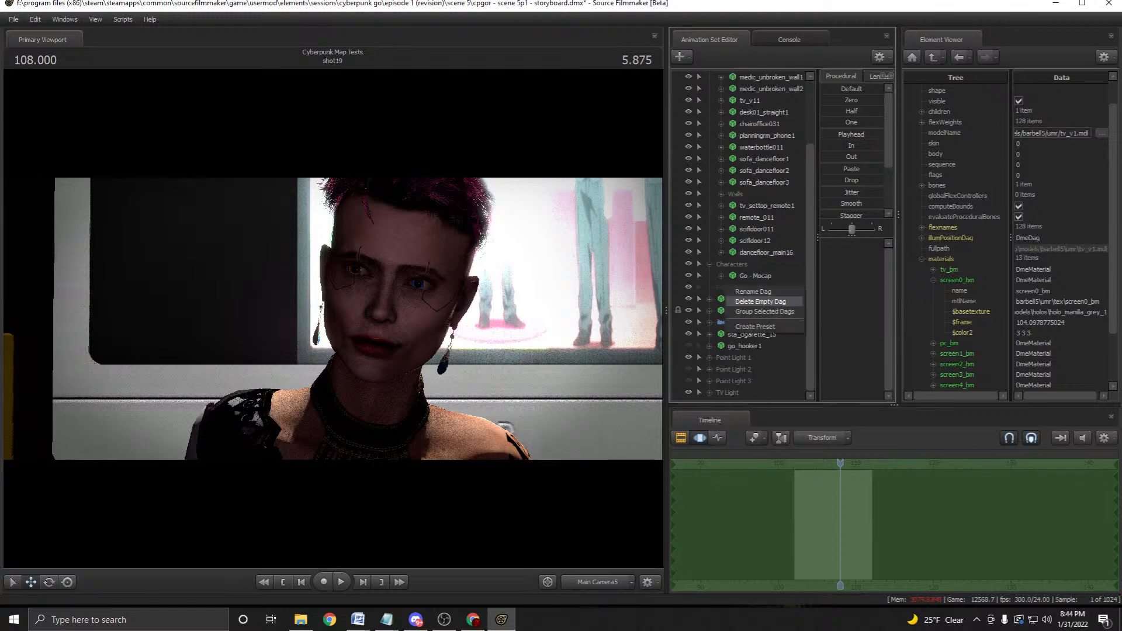
click(732, 264)
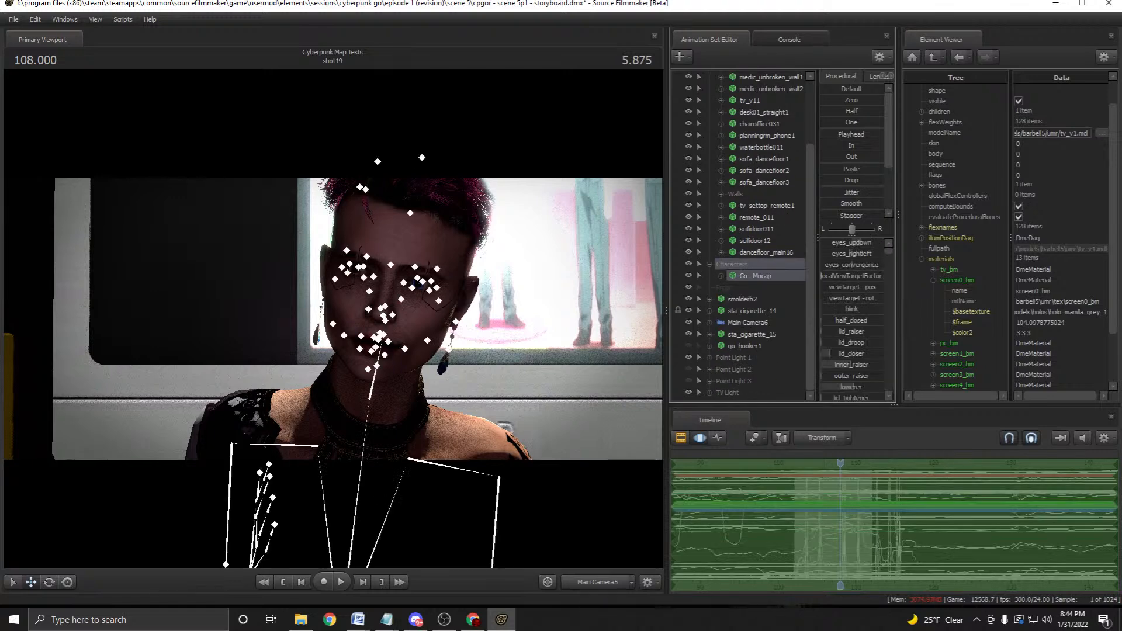
scroll(733, 264, up, 3)
scroll(739, 234, down, 5)
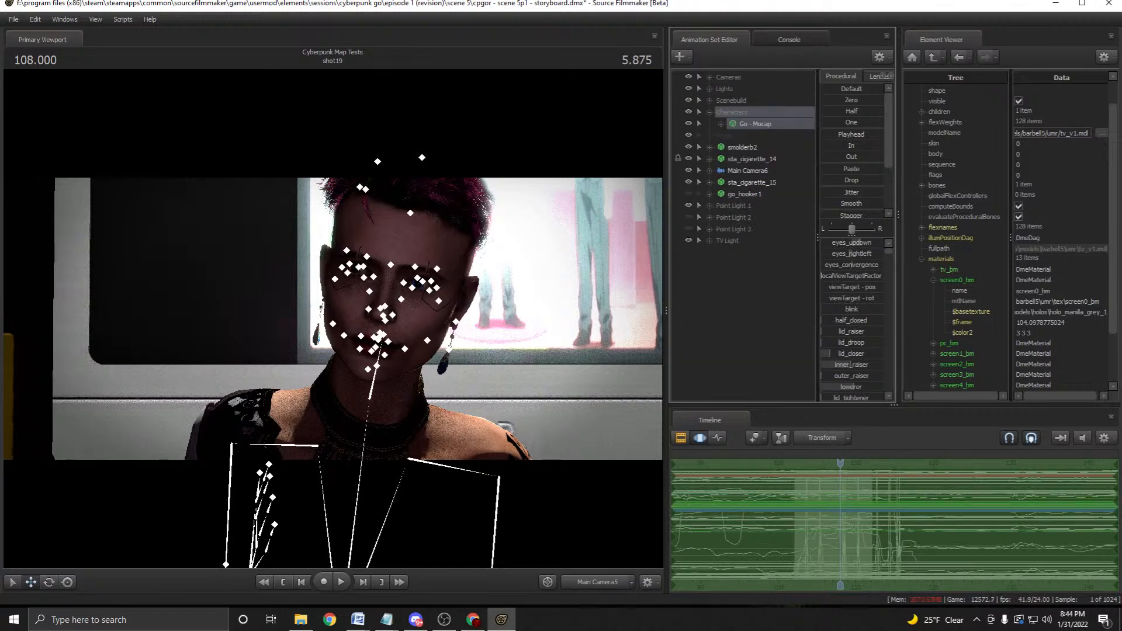
Delete Outdoor Light and Room Light 1 to 3 from shot19's Lights group, and save the session.
click(734, 229)
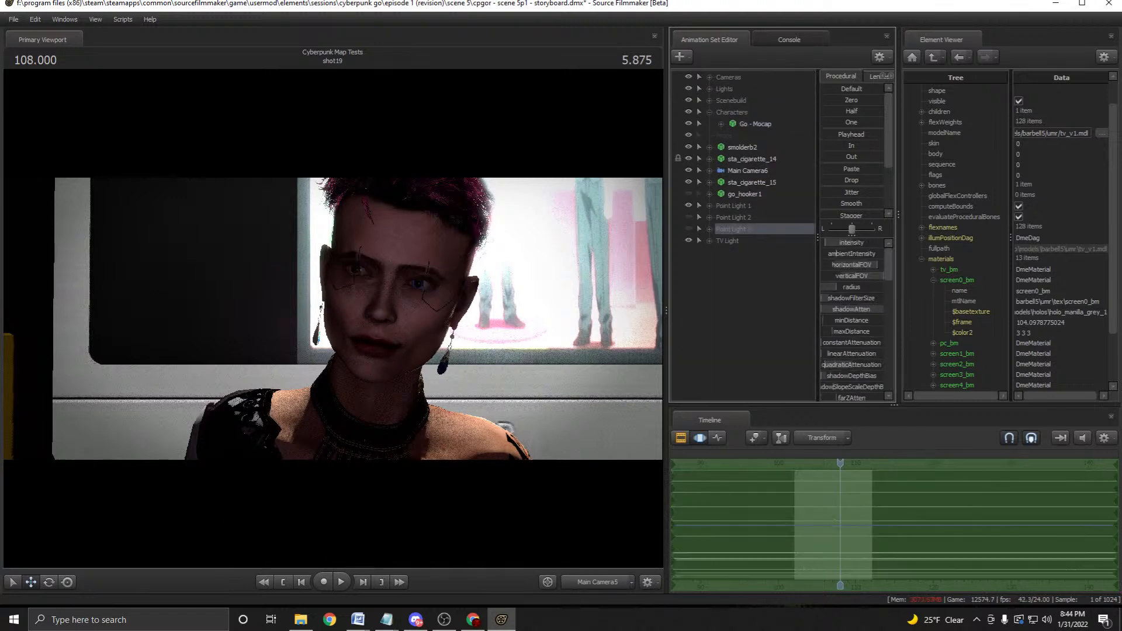
click(734, 206)
scroll(742, 198, up, 2)
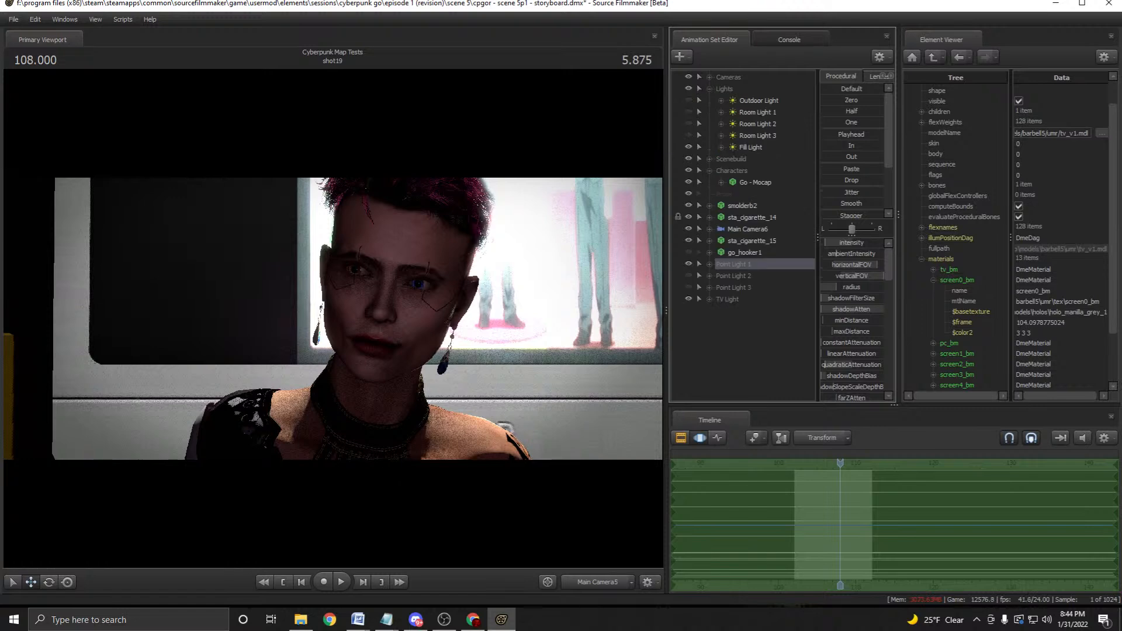
click(754, 101)
shift+click(752, 134)
right_click(752, 133)
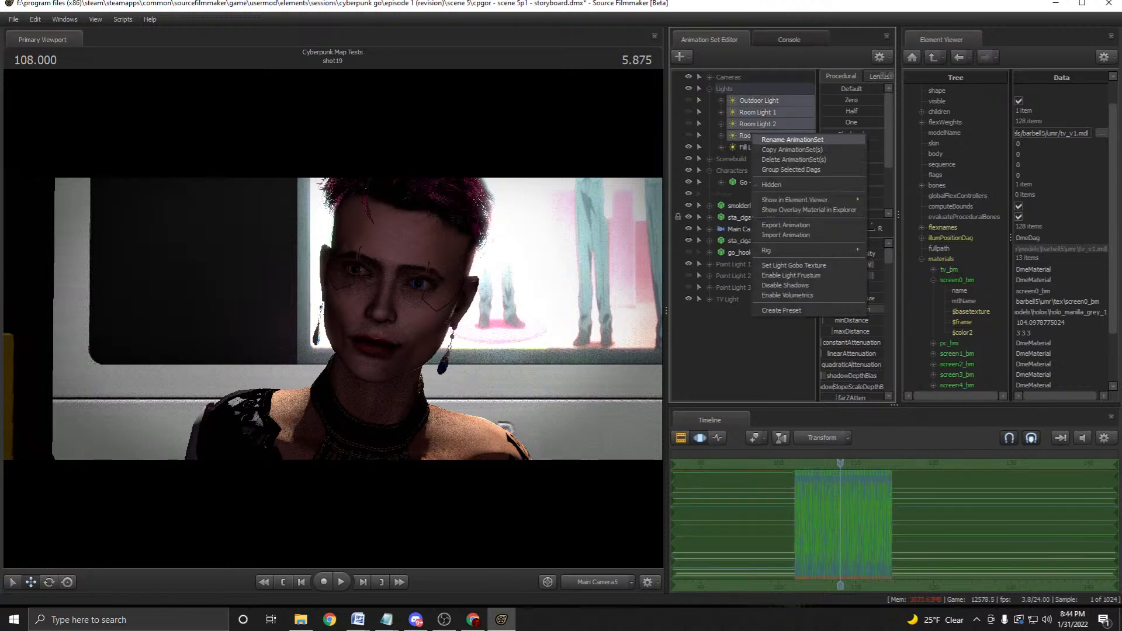
click(780, 160)
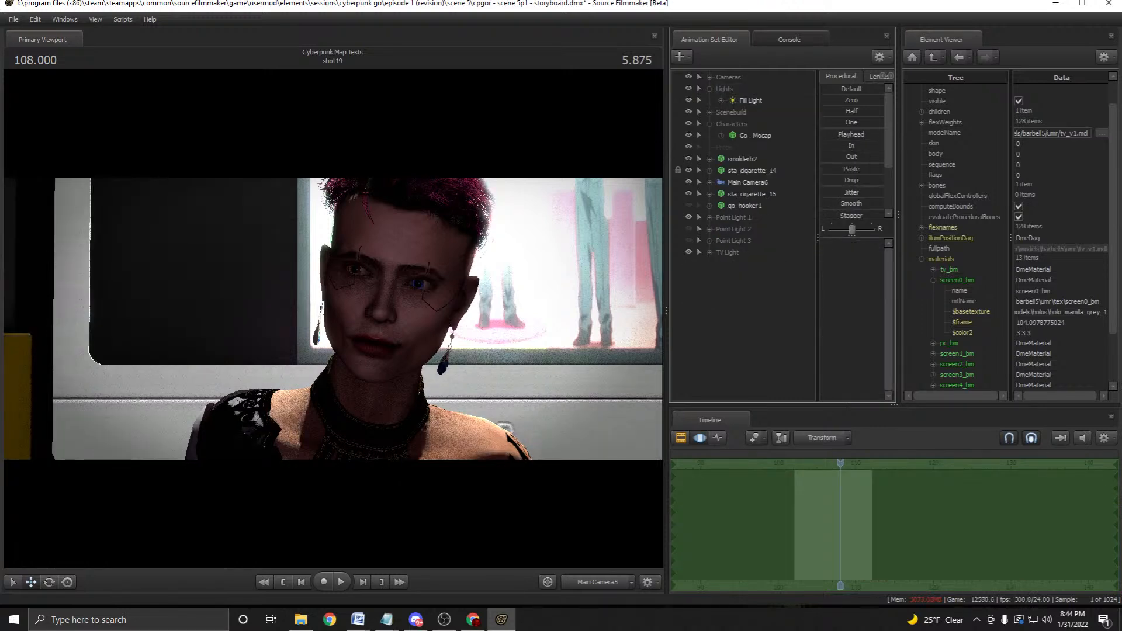
key(ctrl+s)
Move Point Light 1, Point Light 2, Point Light 3 and TV Light into the Lights group.
click(751, 101)
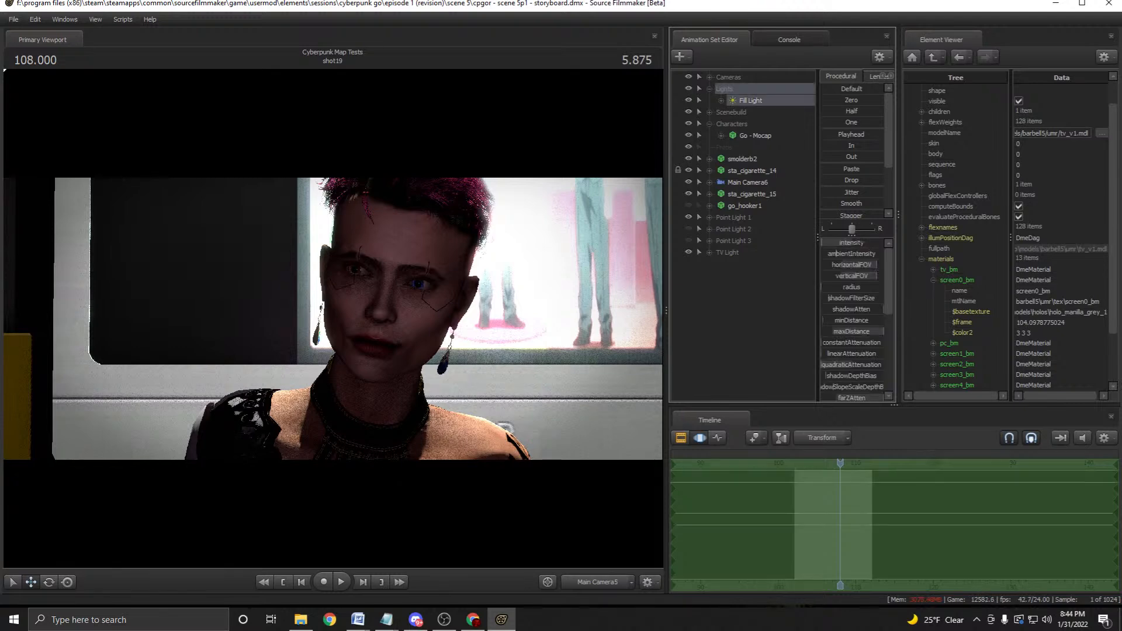
click(728, 252)
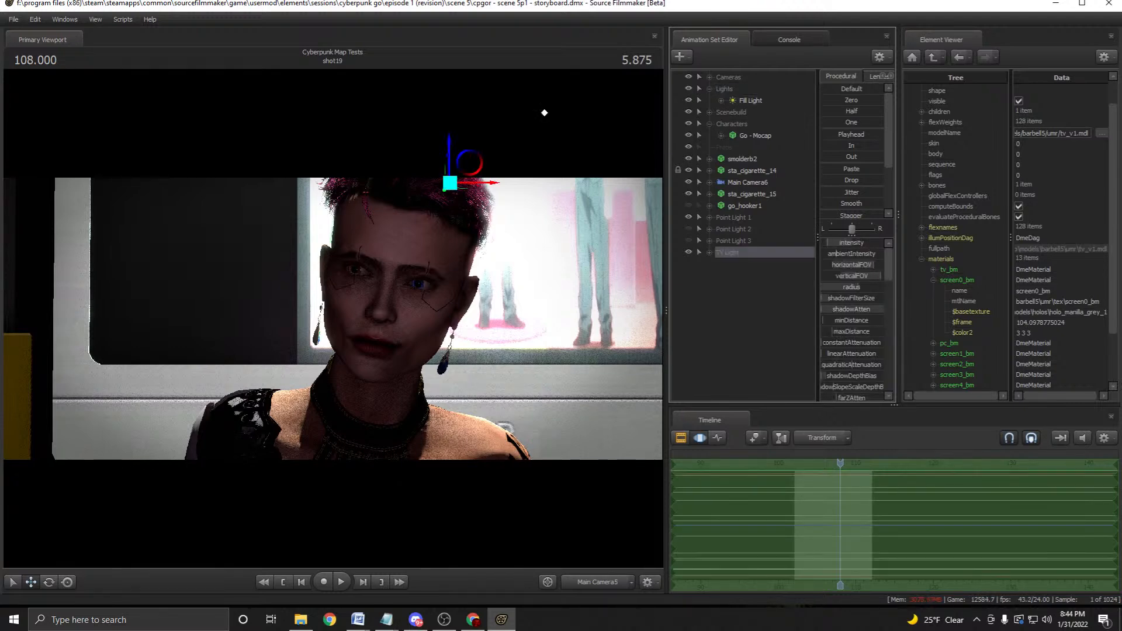
shift+click(734, 217)
drag(734, 218, 736, 89)
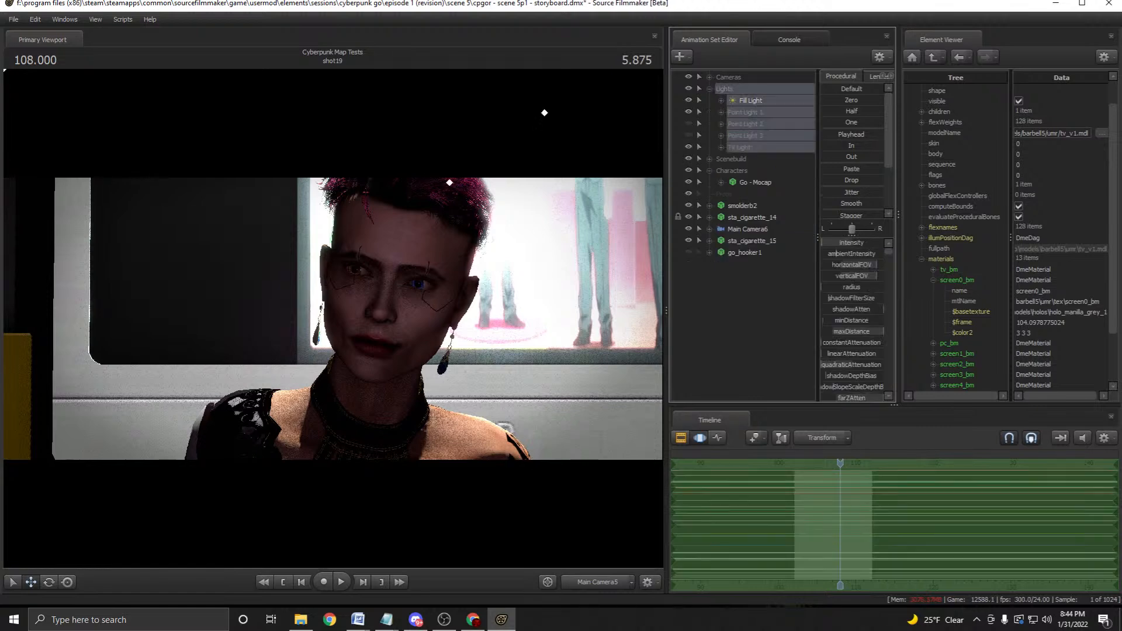
click(745, 124)
Look through shot19's Scenebuild and Characters groups and the ungrouped smolderb2, sta_cigarette_14, sta_cigarette_15 and go_hooker1 animation sets.
click(734, 159)
click(734, 171)
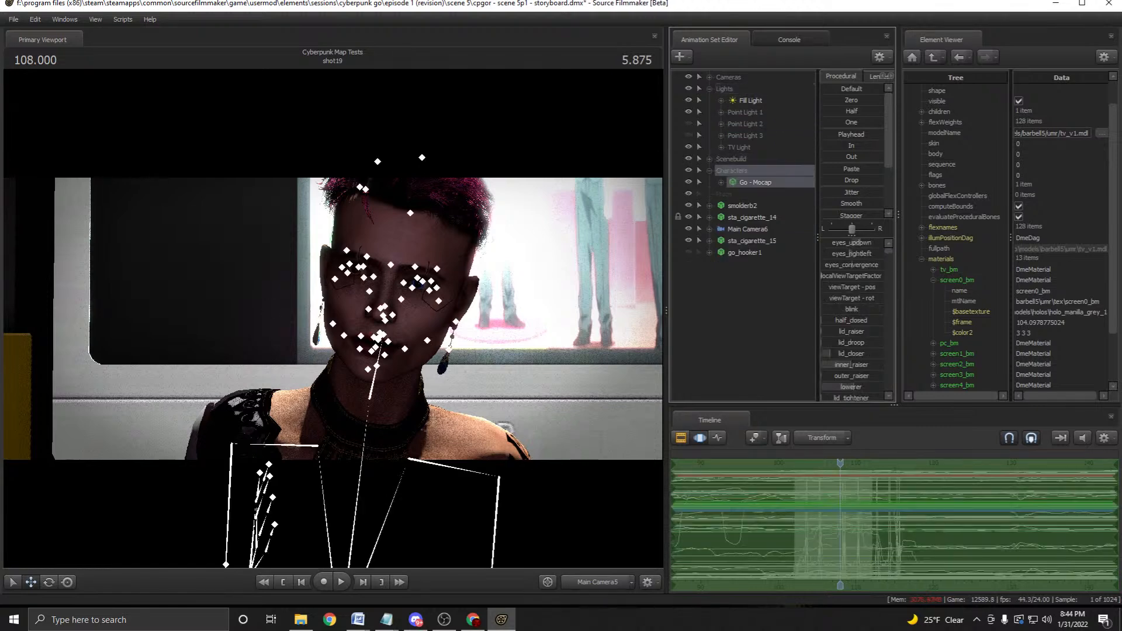
click(725, 194)
click(742, 206)
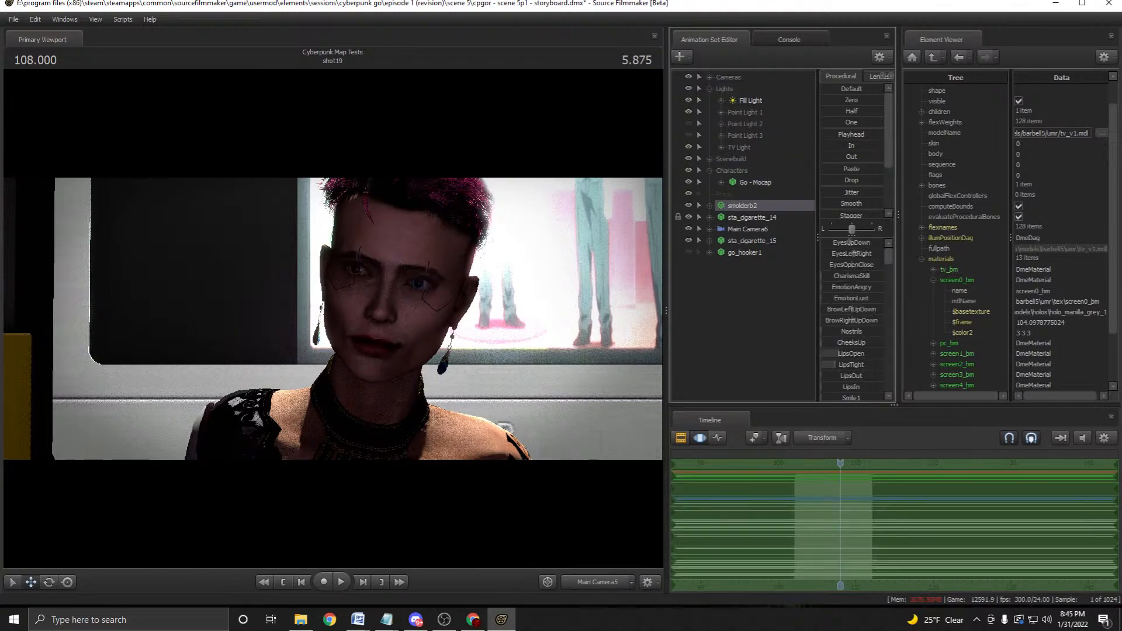
ctrl+click(751, 217)
ctrl+click(751, 241)
ctrl+click(744, 252)
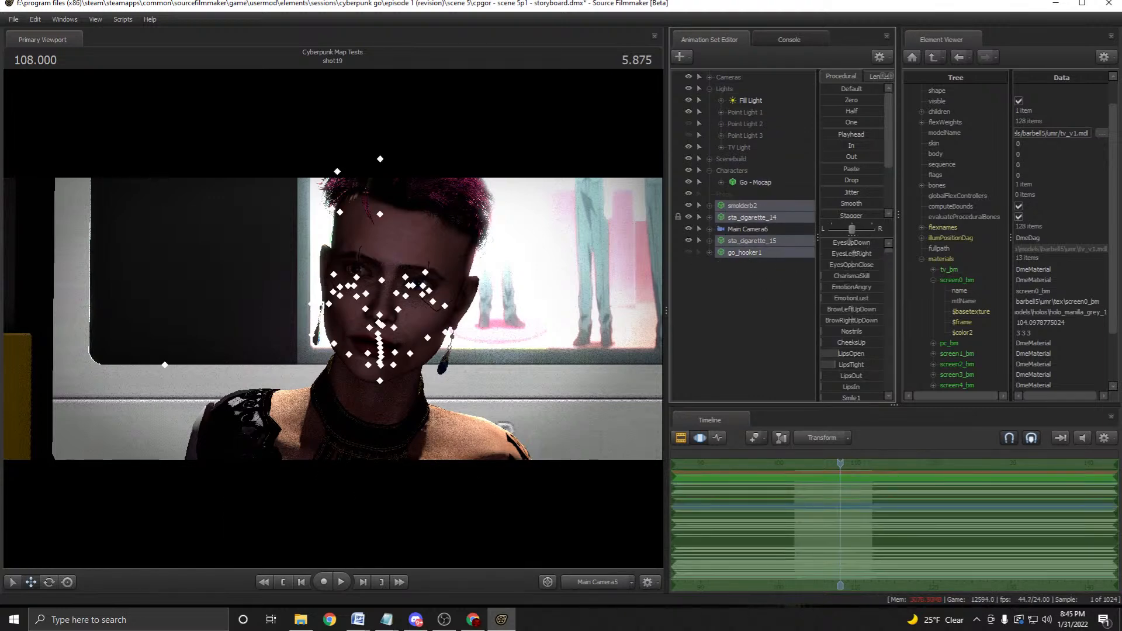
click(748, 295)
Toggle the visibility of go_hooker1 on and back off to compare it with the other character.
click(744, 252)
right_click(737, 254)
click(688, 252)
click(689, 253)
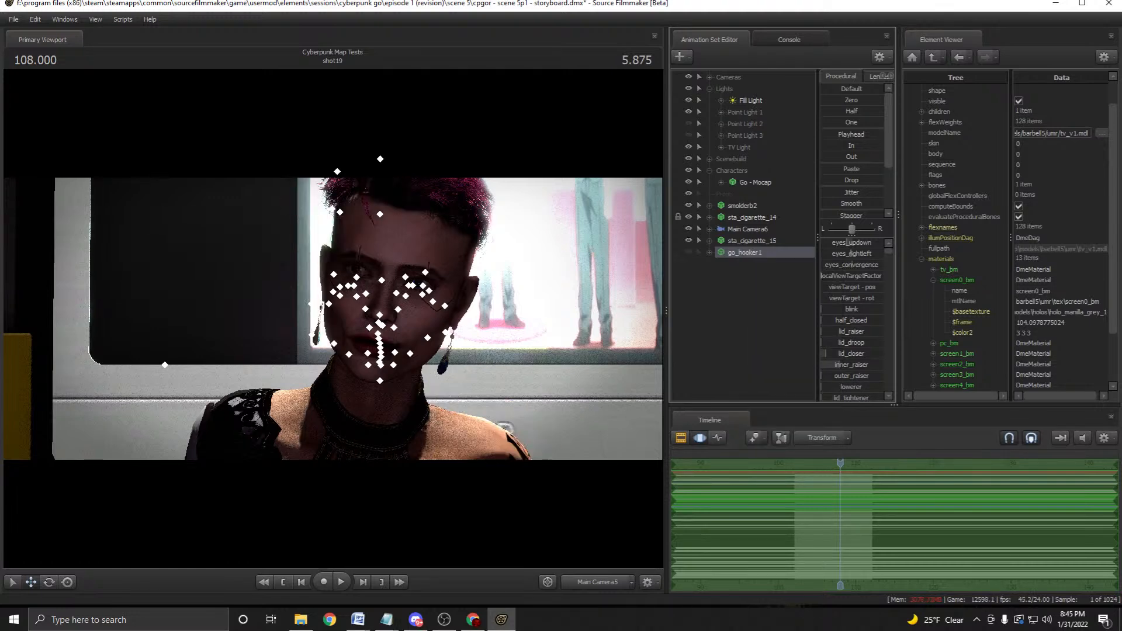
Play back the early part of shot19 and inspect the character through both the work camera and Main Camera5.
mouse_move(840, 463)
mouse_down()
mouse_move(799, 464)
mouse_move(822, 463)
mouse_up()
key(space)
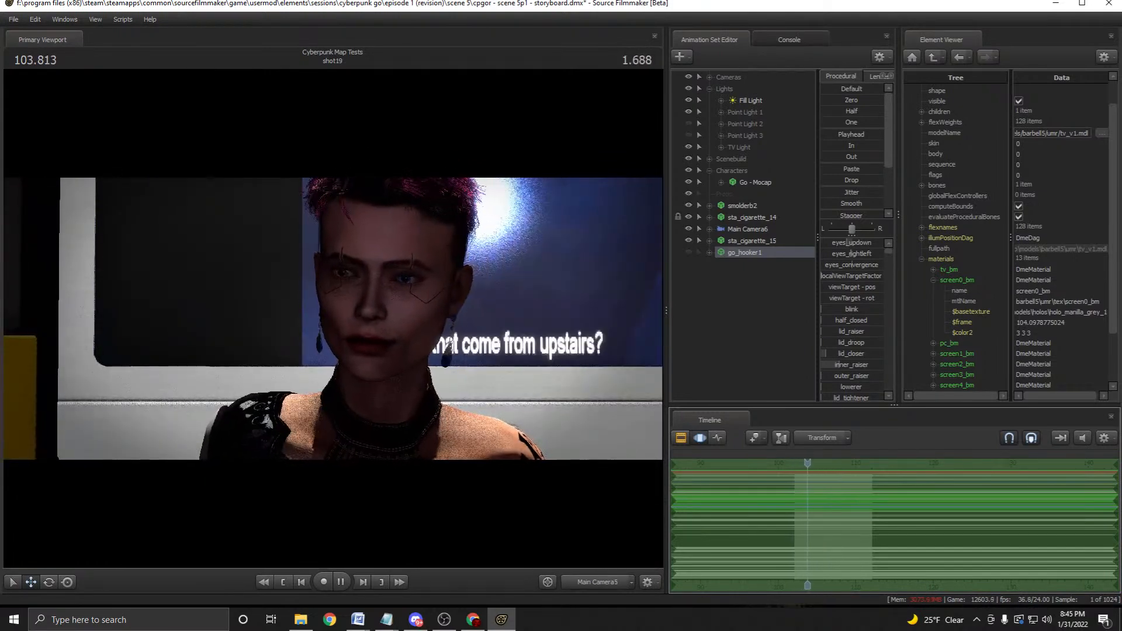
key(space)
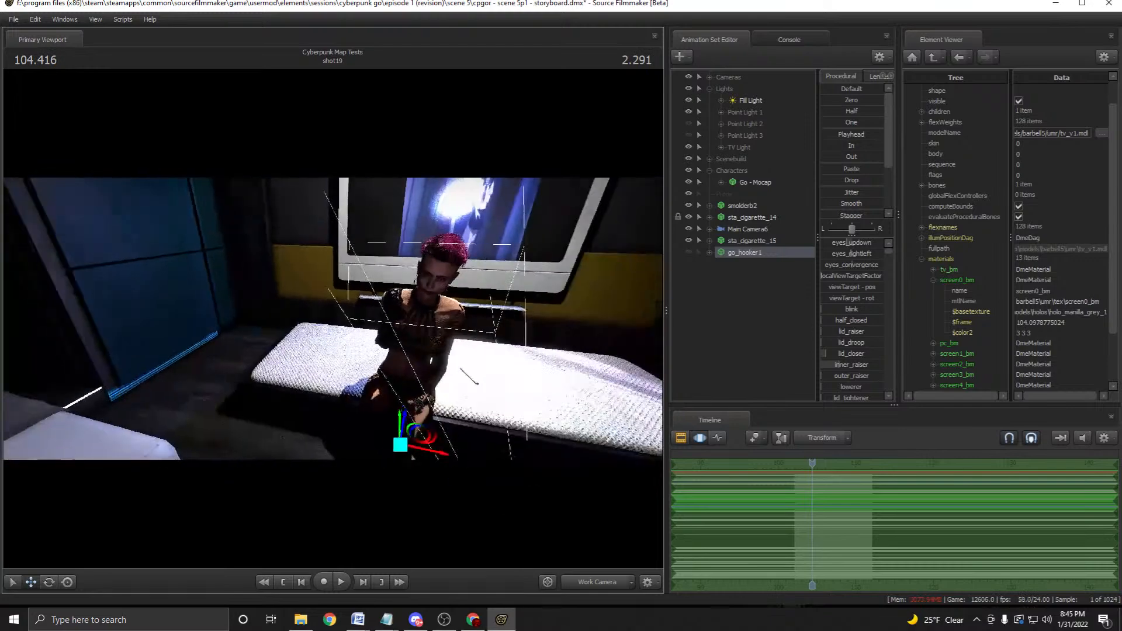
key(w)
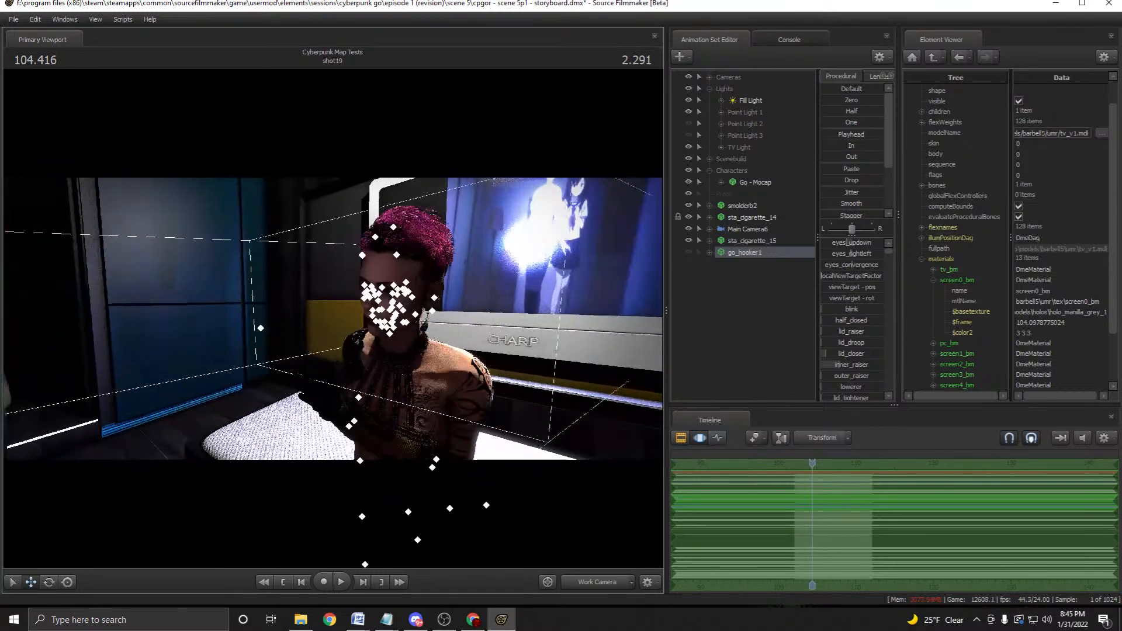
key(space)
key(space)
click(596, 582)
key(space)
key(space)
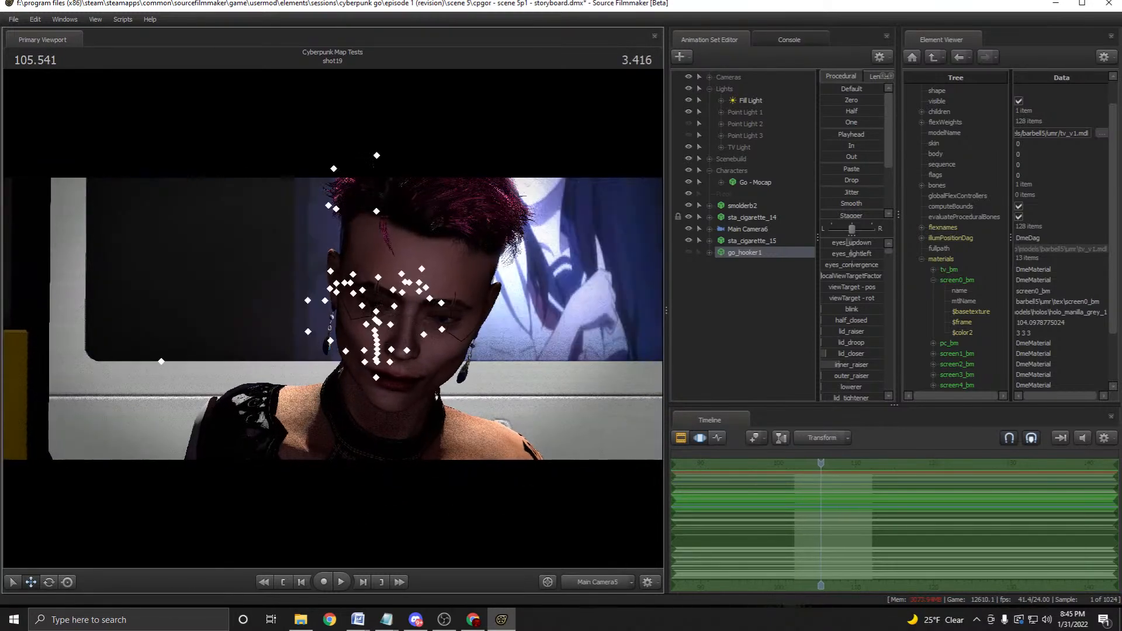
Switch the timeline to the Clip Editor and review the character's performance in shot19.
key(F2)
click(800, 462)
key(space)
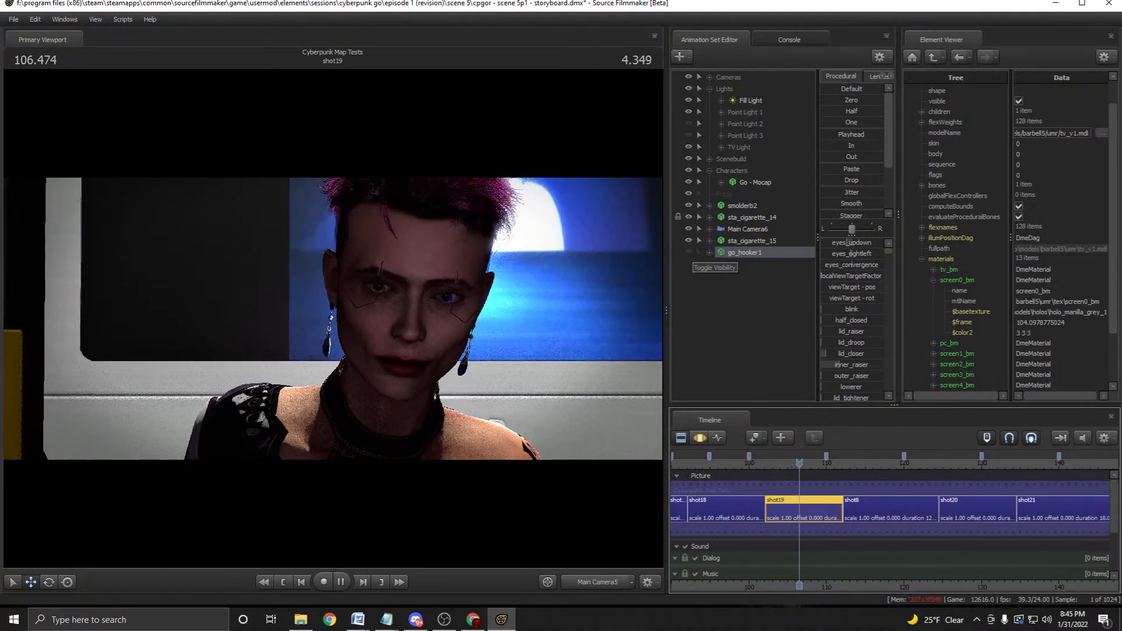
key(space)
drag(799, 463, 764, 462)
key(space)
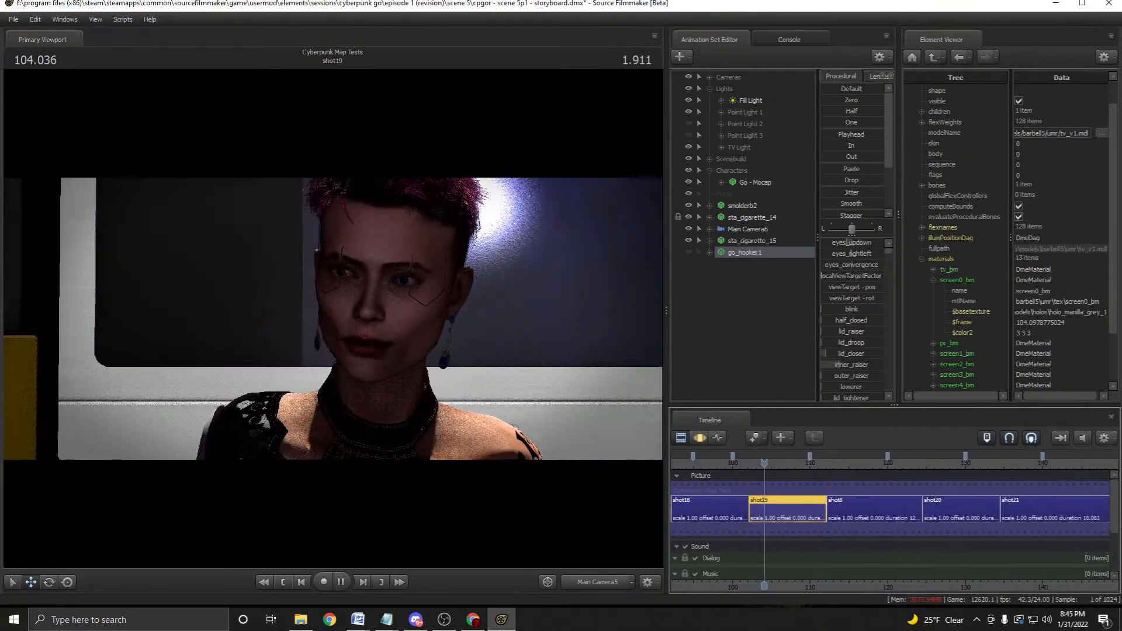
key(space)
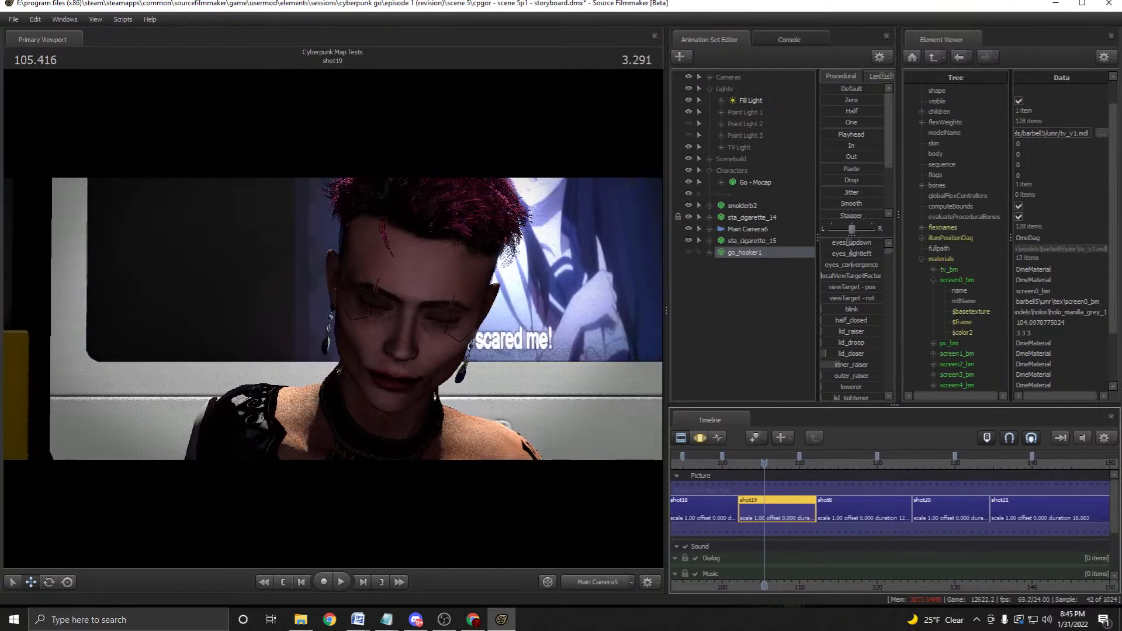
Replay shot19 from near its start, return to the Motion Editor, and stop playback at 1.708 s in the shot.
drag(764, 462, 742, 462)
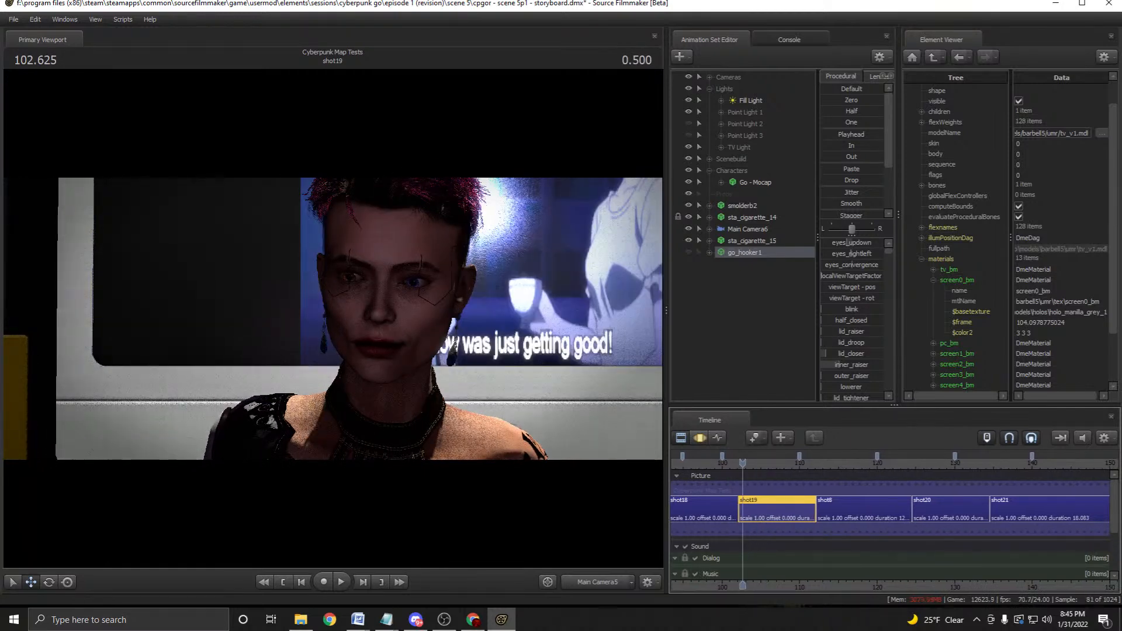
key(space)
key(F3)
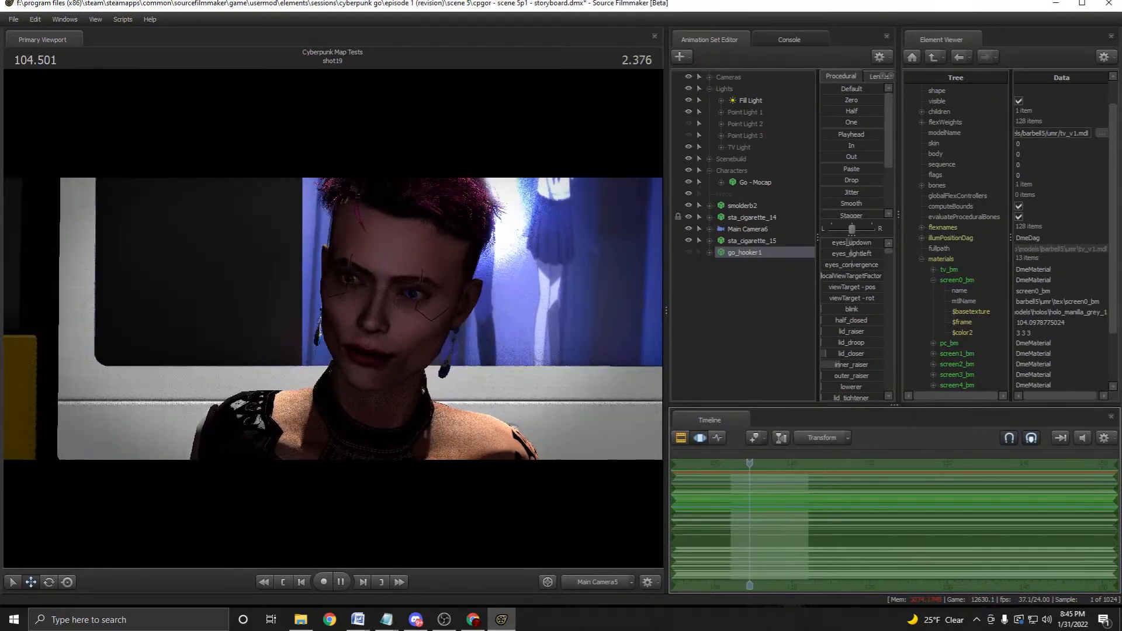
key(space)
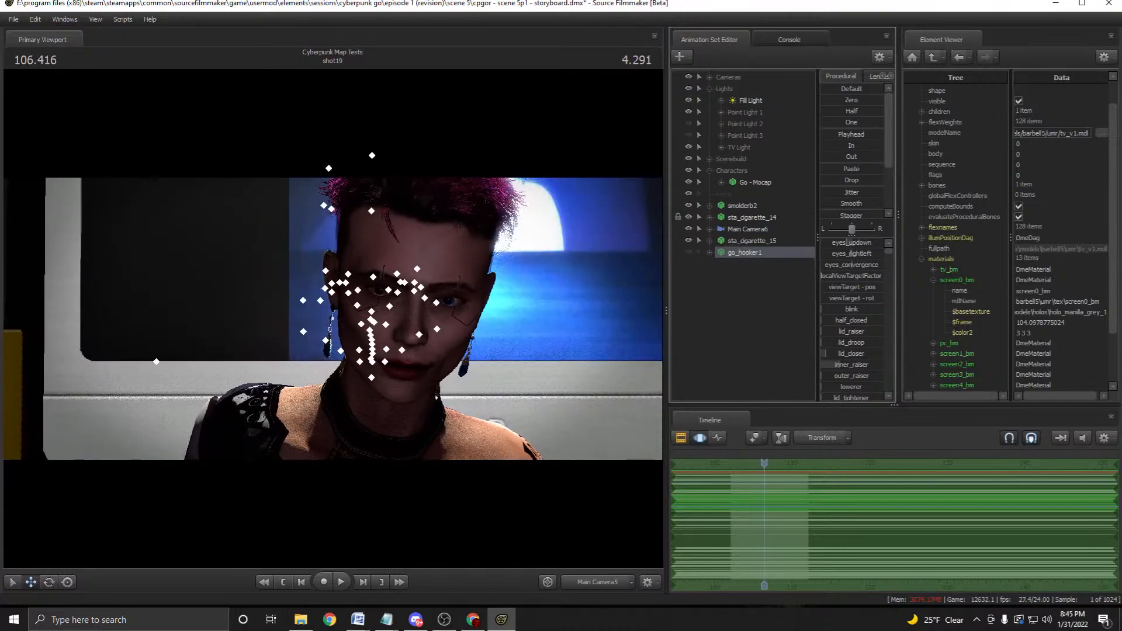
drag(764, 463, 729, 464)
key(space)
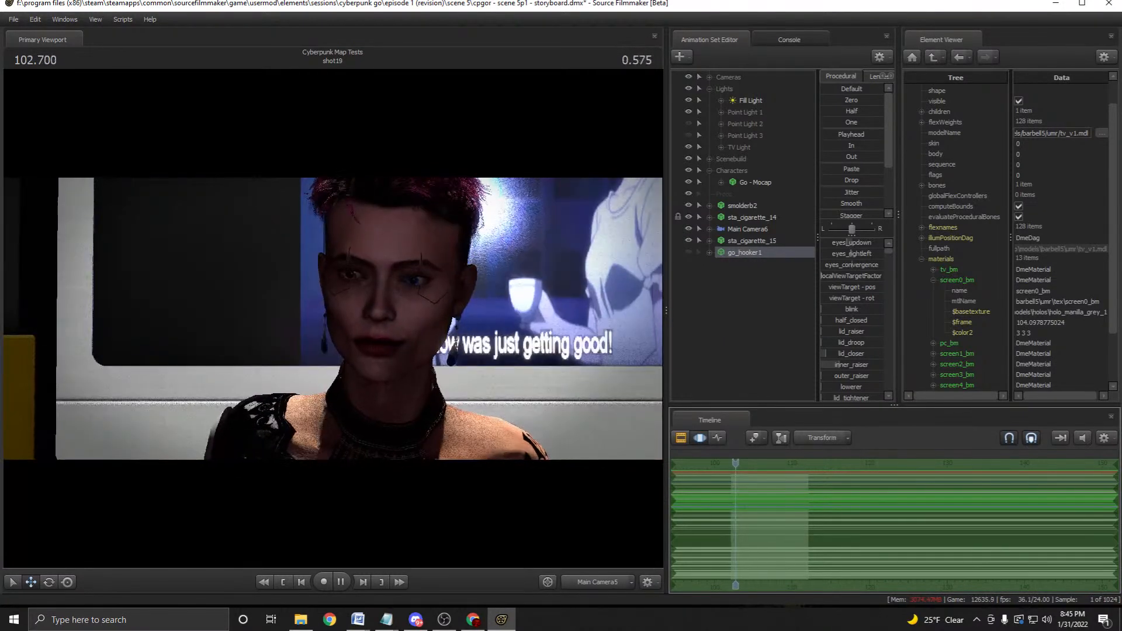
key(space)
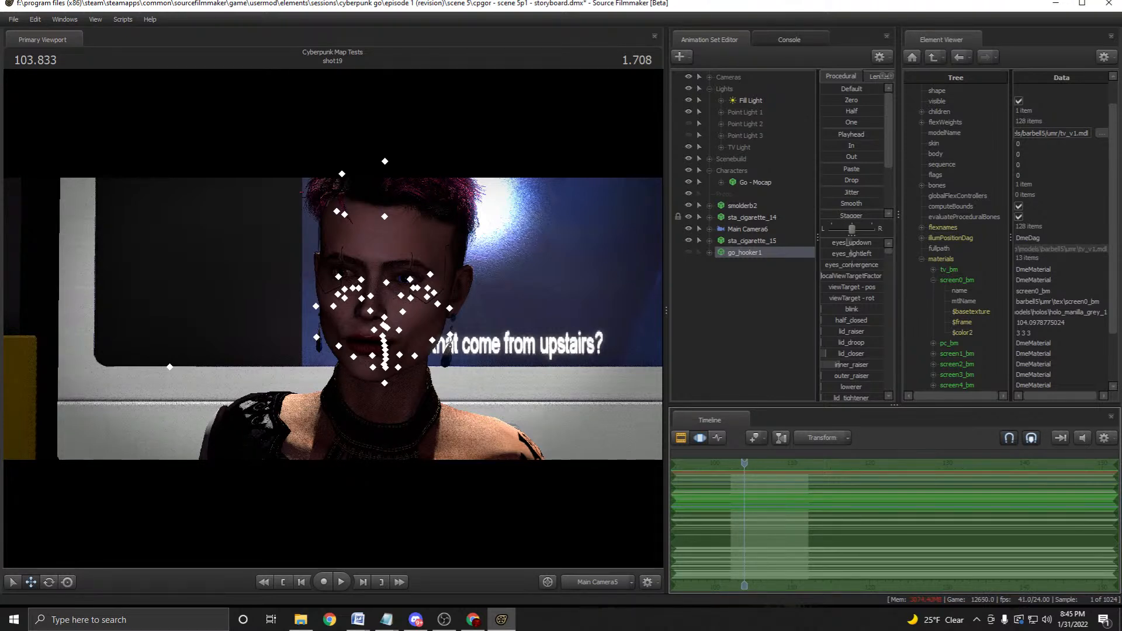
right_click(747, 253)
click(777, 321)
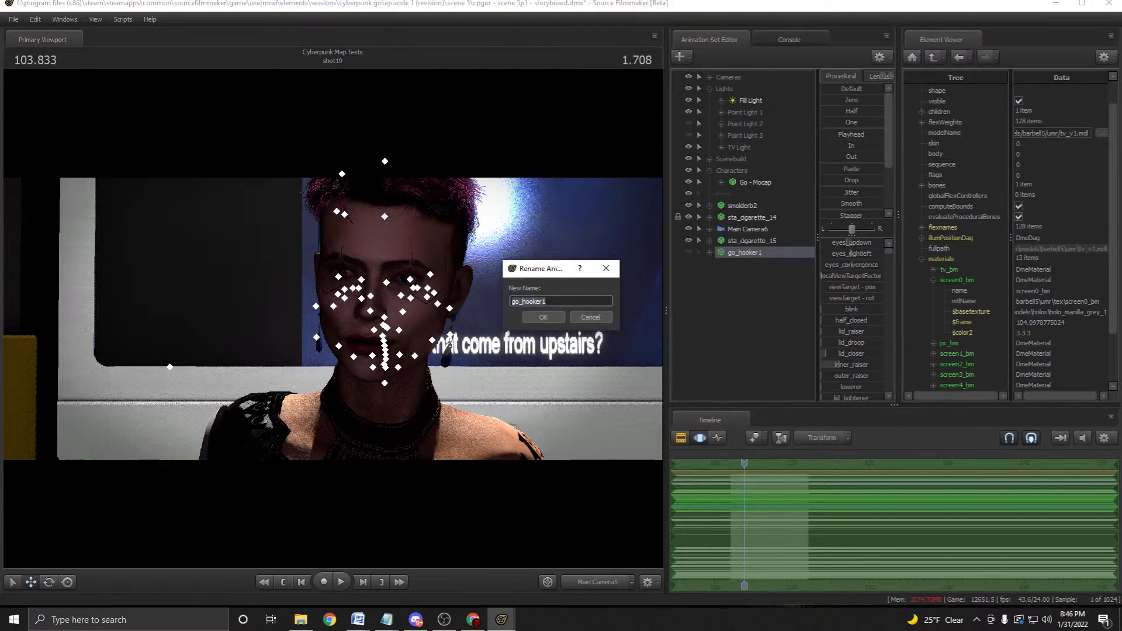
text(GO)
key(BackSpace)
text(o -)
key(Escape)
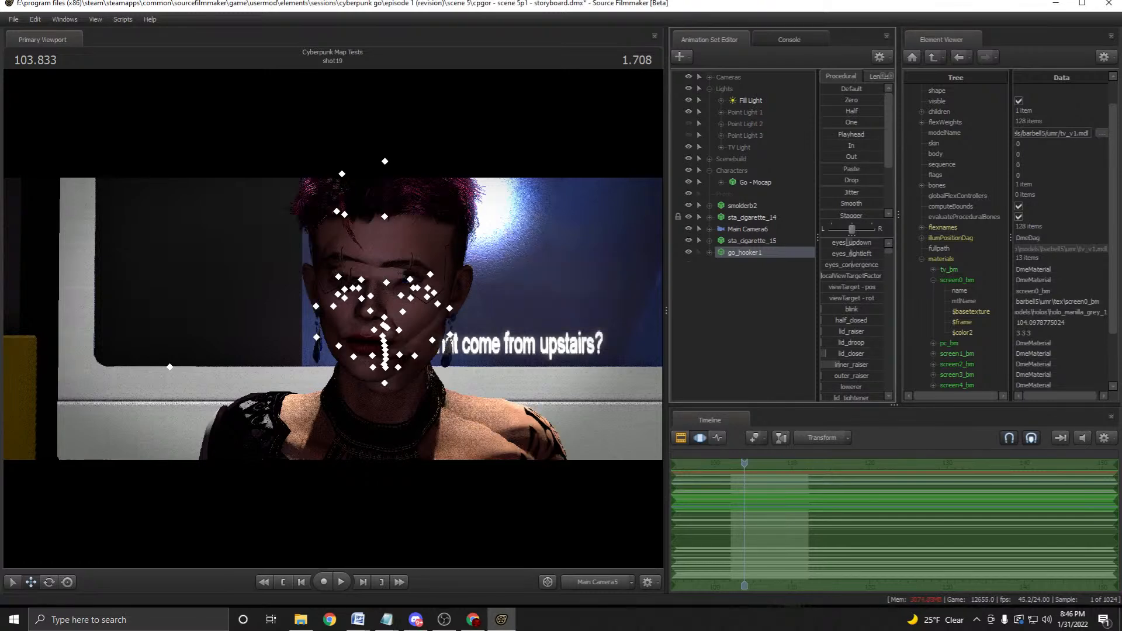
Rename the go_hooker1 animation set, entering a new name that starts with "Go - STory".
right_click(734, 252)
click(777, 280)
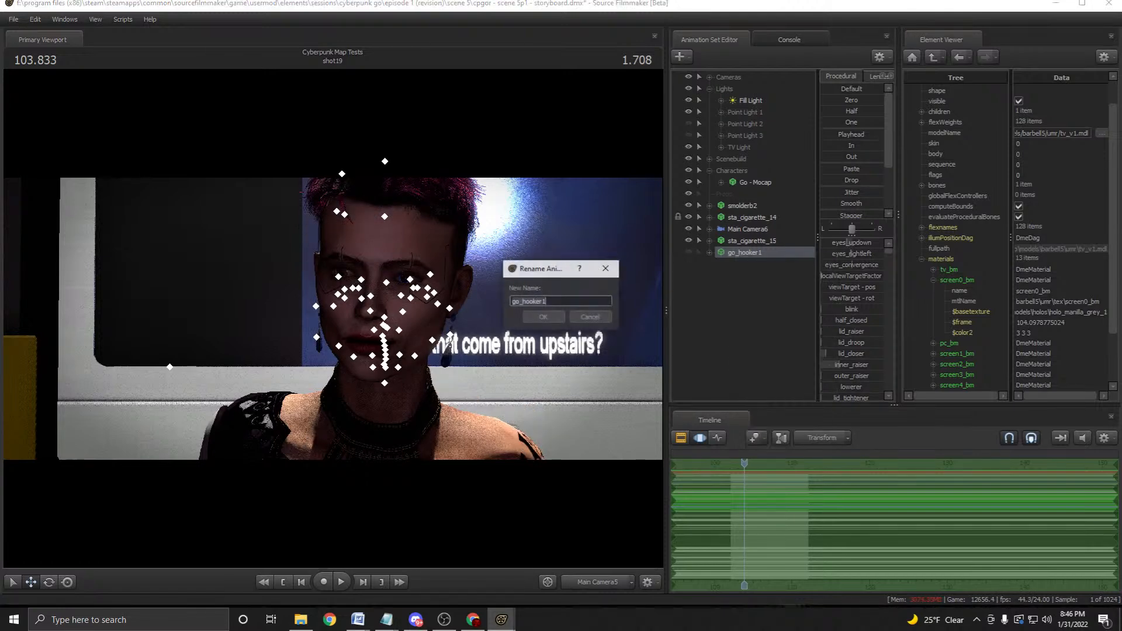
text(Go - STory)
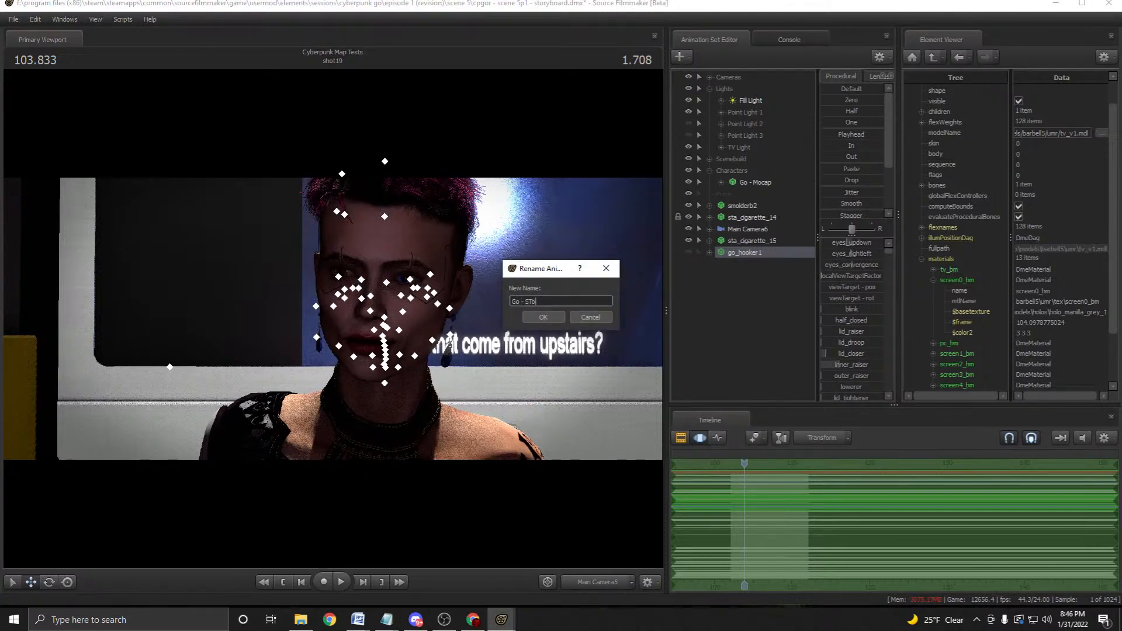
Rename the go_hooker1 animation set as "Go - Storyboard" and move it into the Characters group.
key(BackSpace)
key(BackSpace)
key(BackSpace)
key(BackSpace)
text(toryboard)
key(Return)
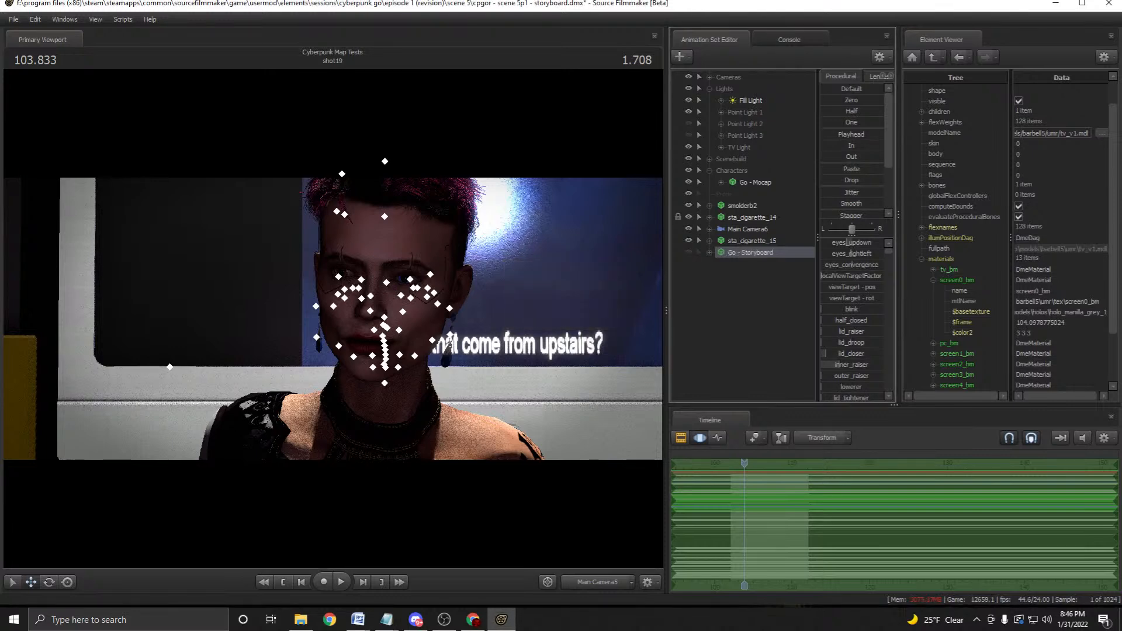
drag(756, 252, 754, 188)
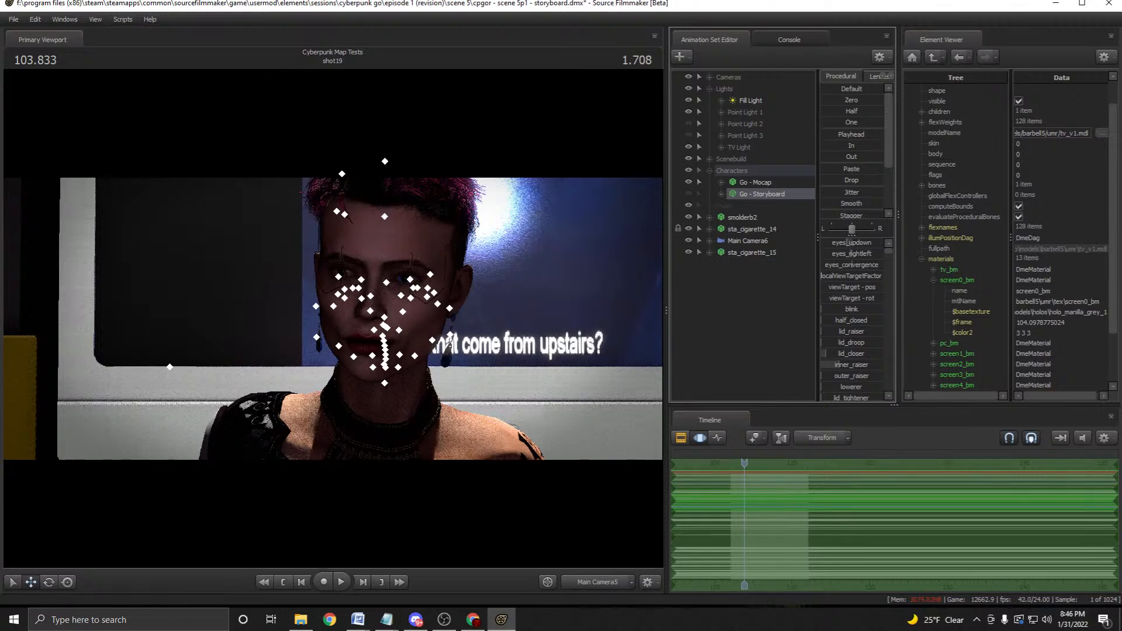
click(449, 342)
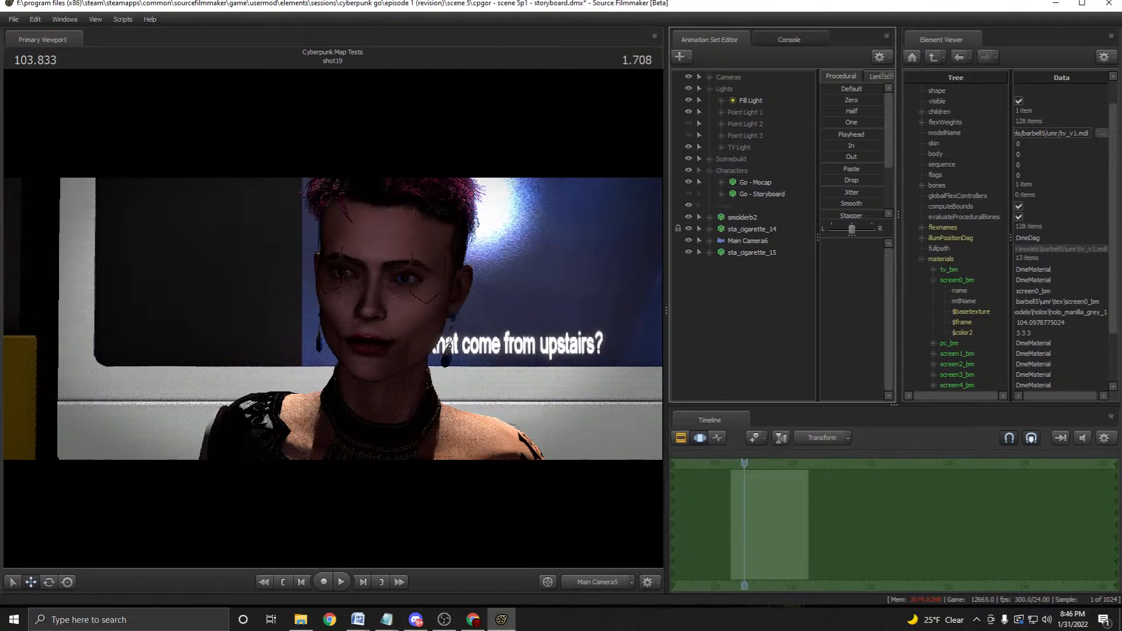
click(448, 344)
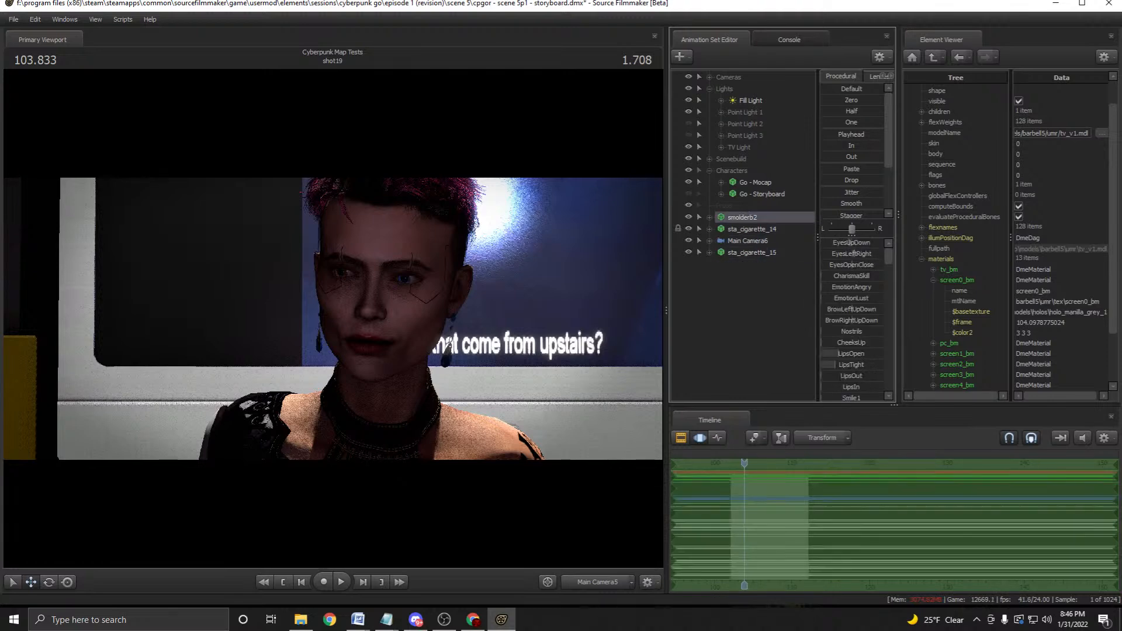
click(448, 345)
right_click(726, 208)
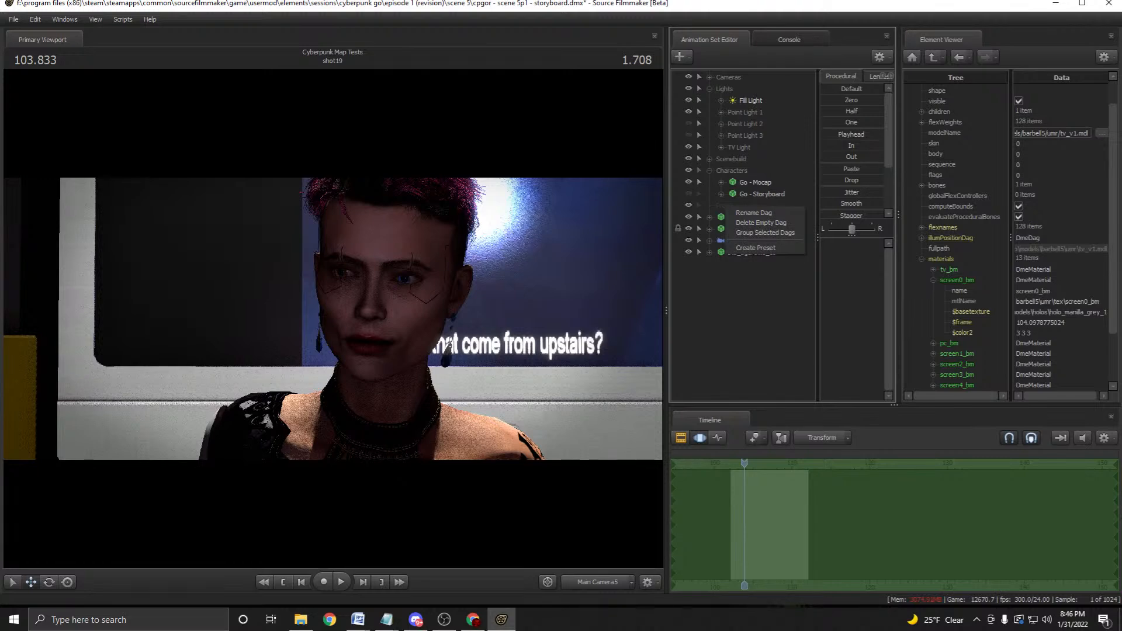
Play back shot19 to review the character's performance and save the session.
key(F3)
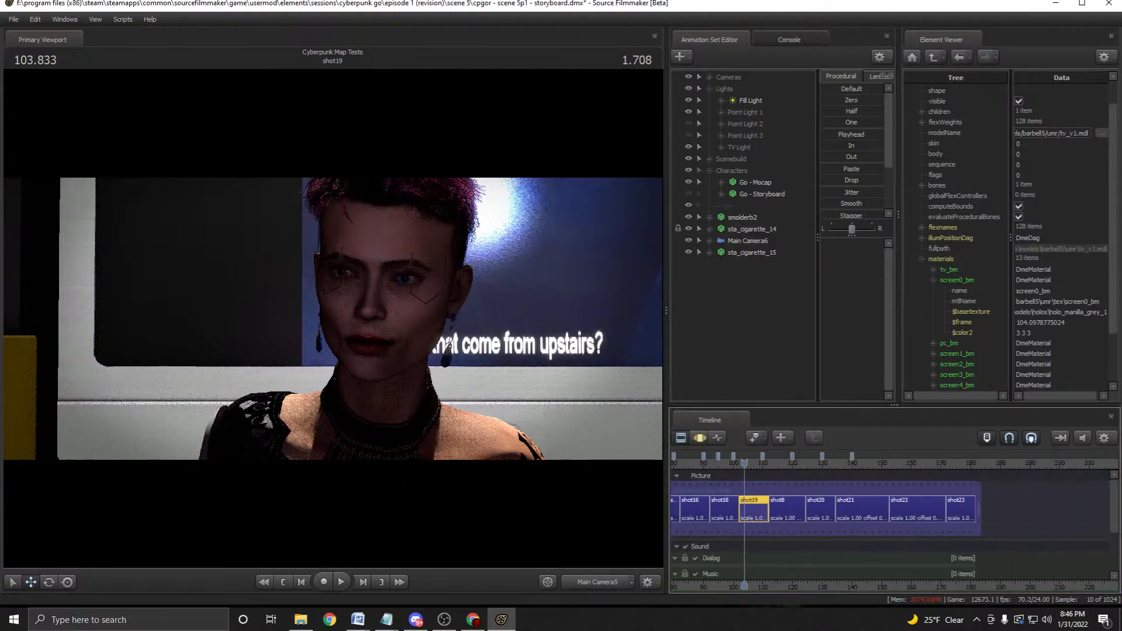
mouse_move(744, 463)
mouse_down()
mouse_move(890, 462)
mouse_move(741, 463)
mouse_up()
key(space)
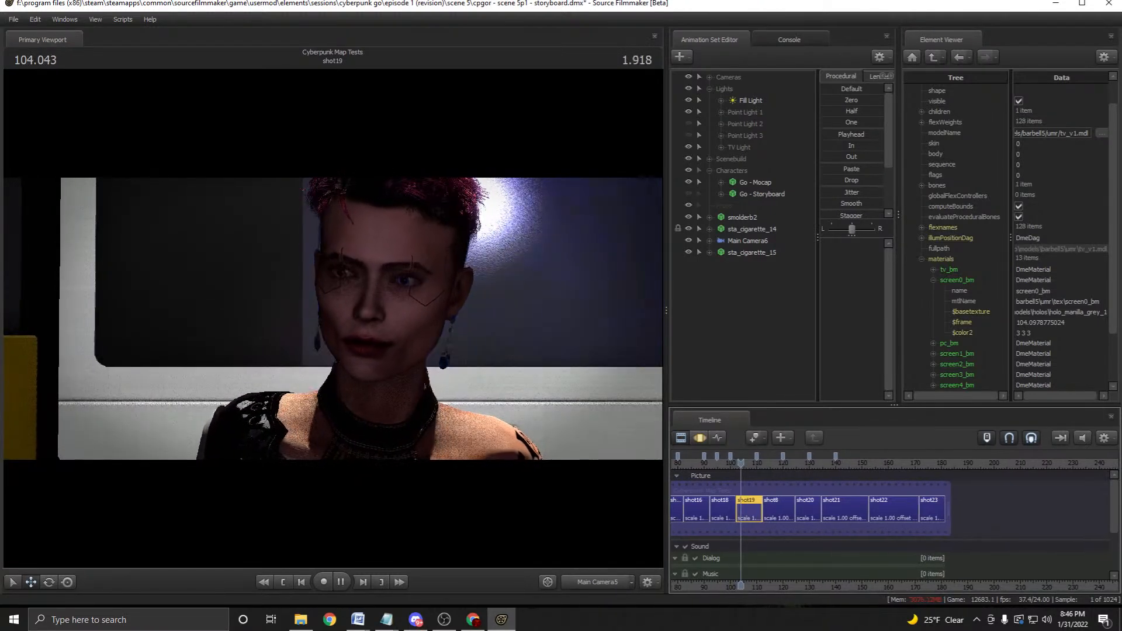
scroll(740, 463, up, 3)
key(space)
key(F3)
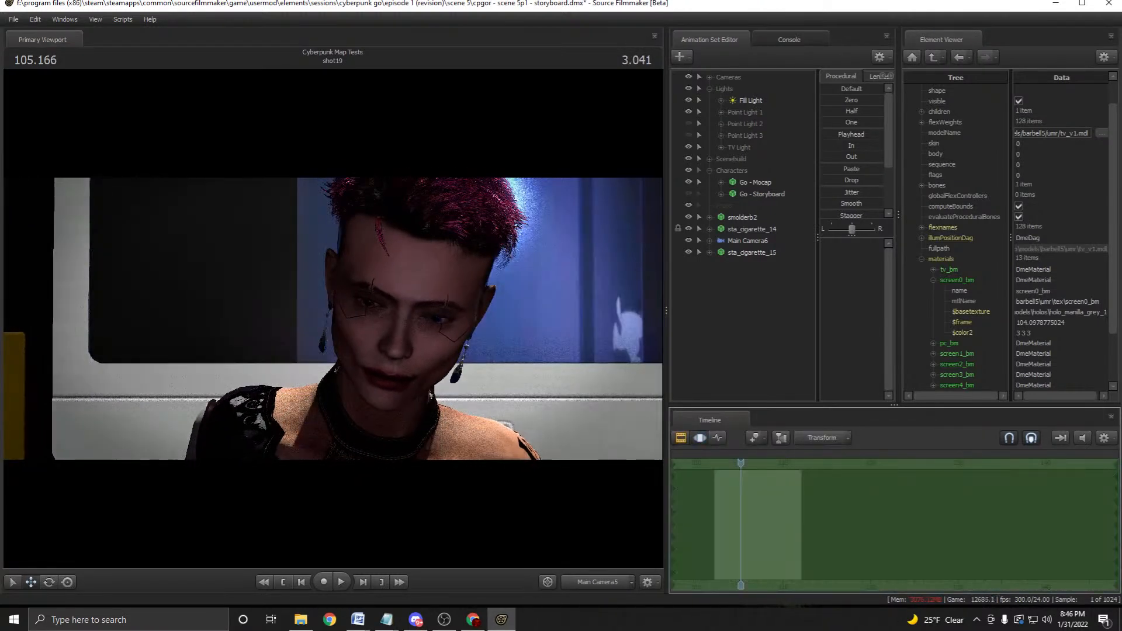
key(ctrl+s)
key(space)
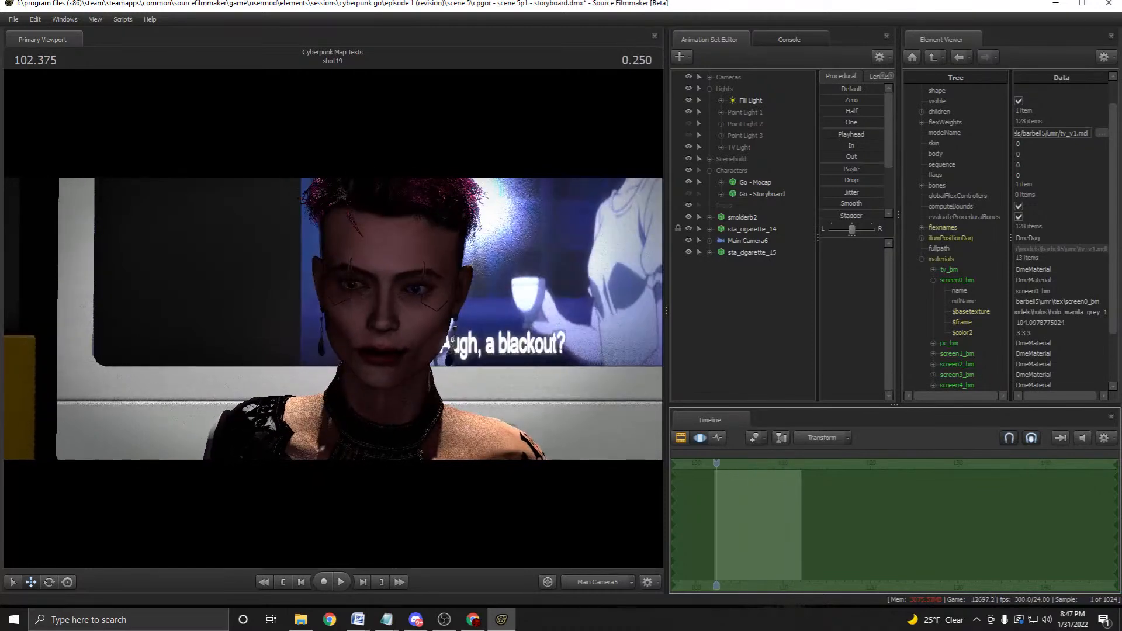
Move the smolderb2 animation set into the Characters group and rename it as "Dwayne - Storyboard".
click(742, 217)
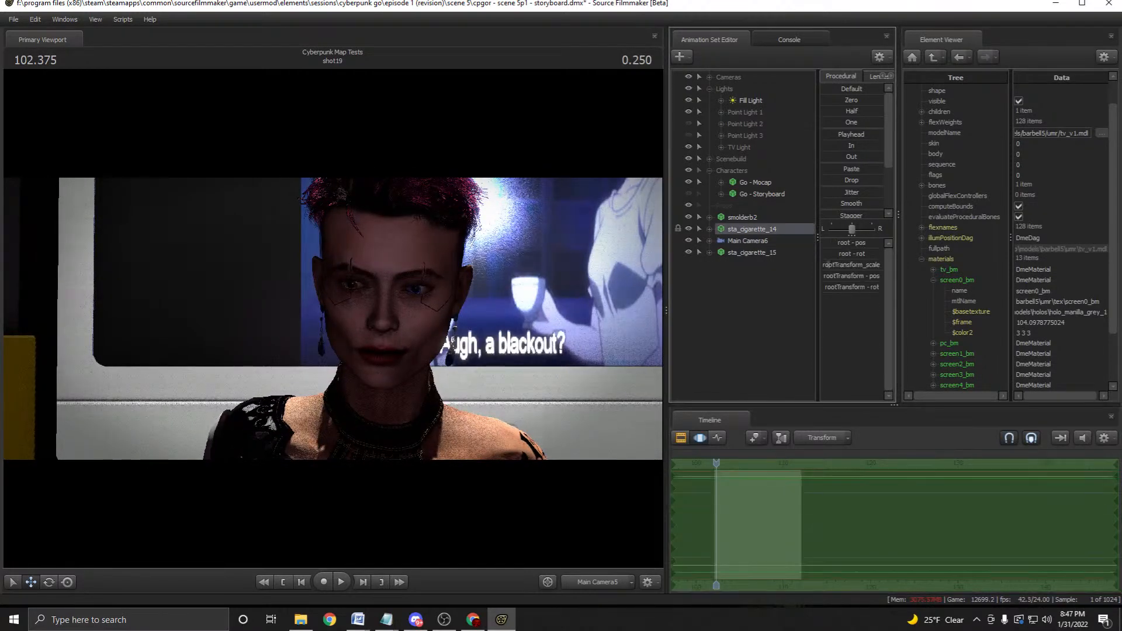
drag(742, 216, 732, 170)
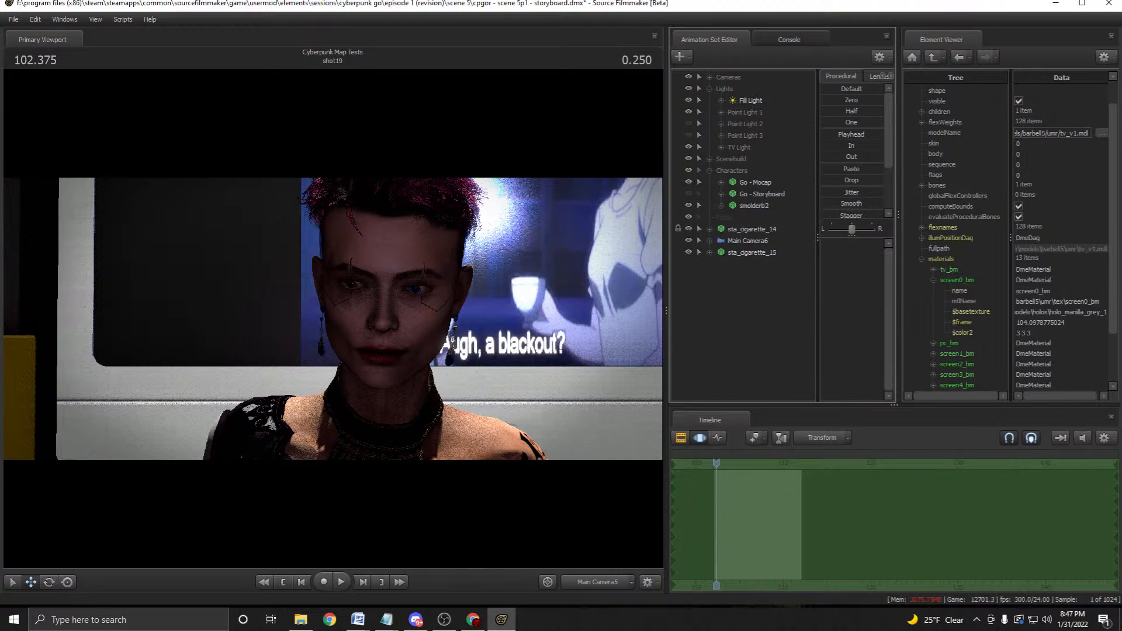
right_click(728, 202)
click(766, 253)
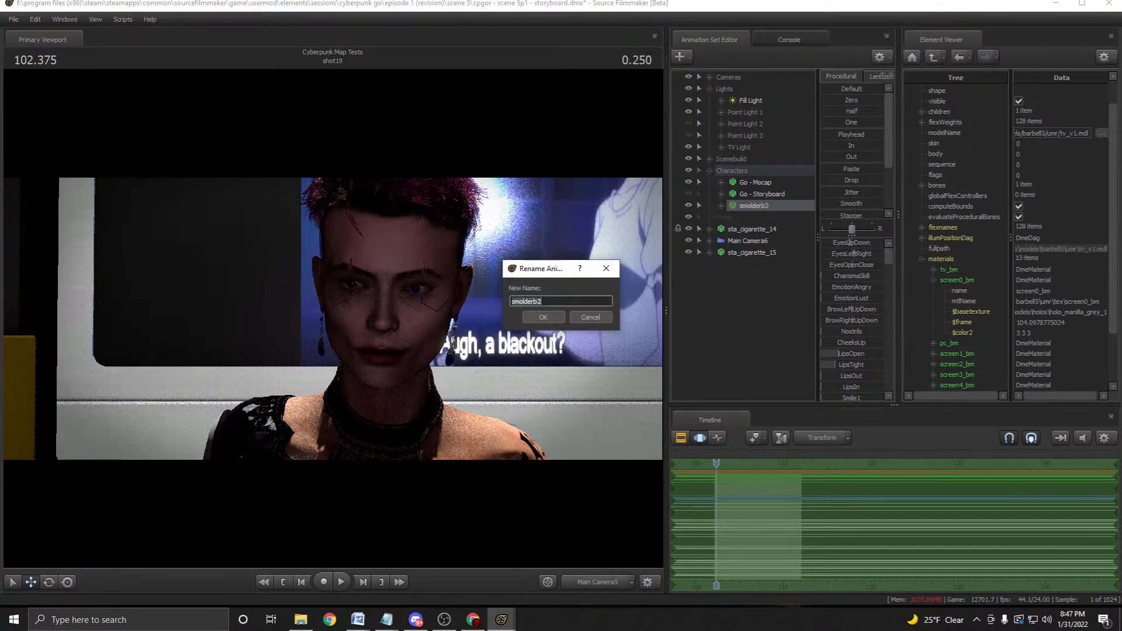
key(BackSpace)
text(Dwayne - Mo)
key(BackSpace)
key(BackSpace)
text(Storyboard)
key(Return)
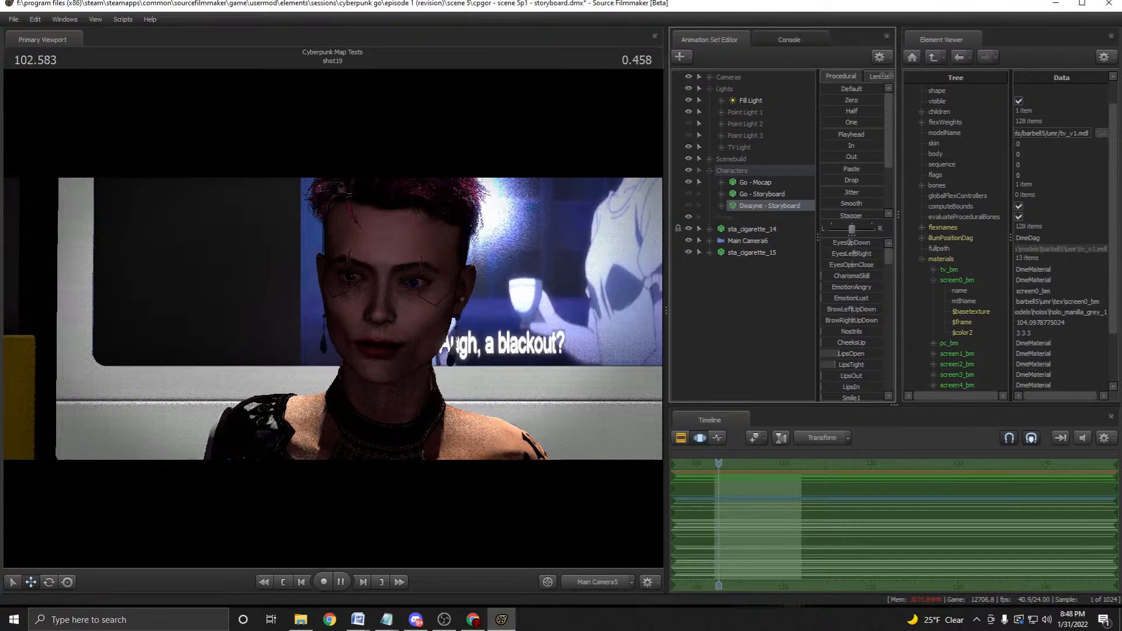
Play back part of shot19 with nothing selected to check the character's movement.
key(F2)
key(space)
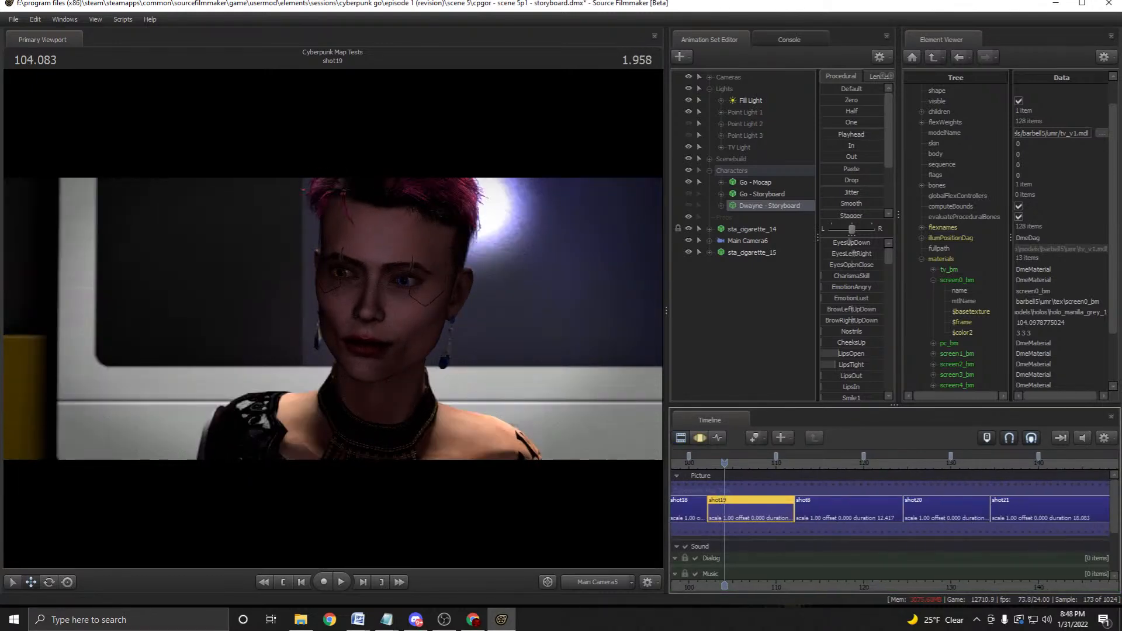
click(742, 315)
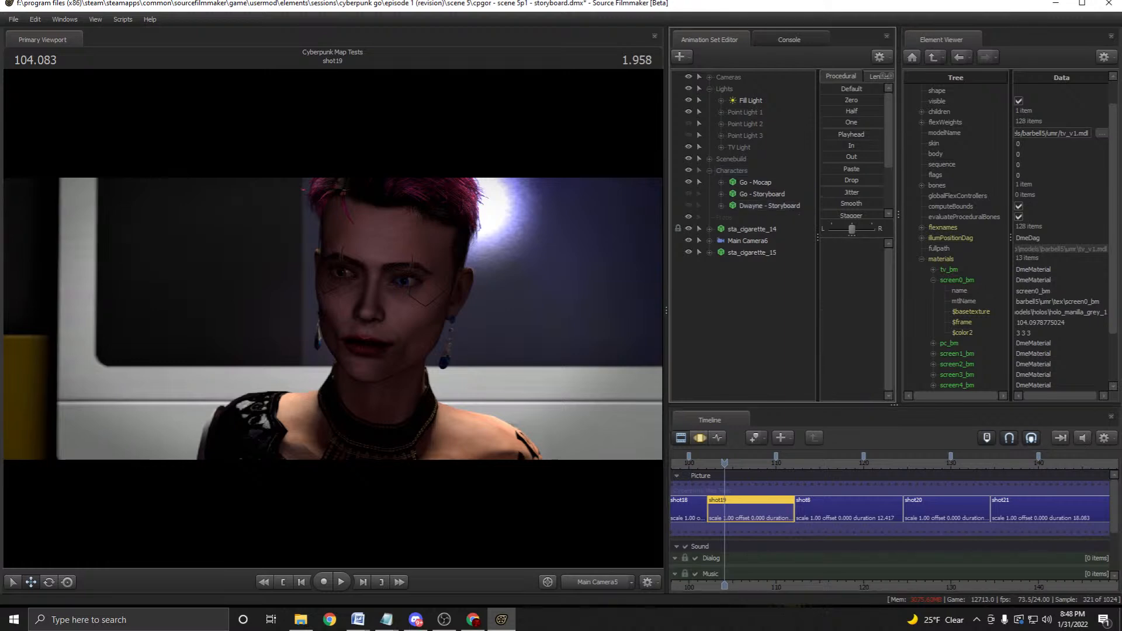
key(space)
key(space)
Expand the sta_cigarette_14 animation set and unlock its rootTransform while playing through the end of shot19.
click(752, 229)
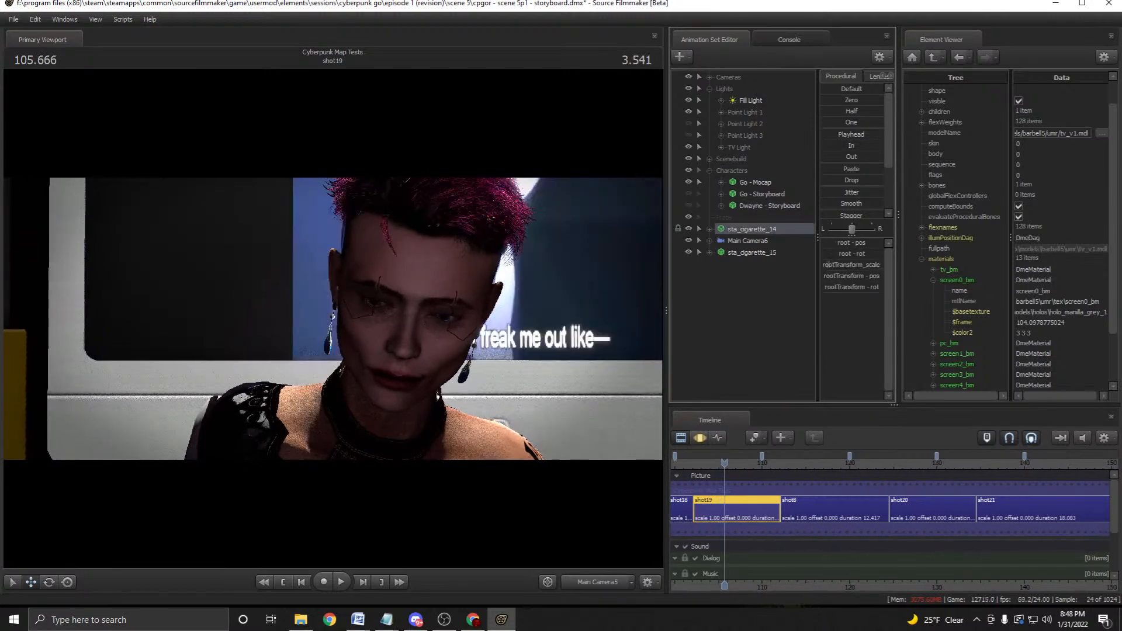
key(space)
key(F2)
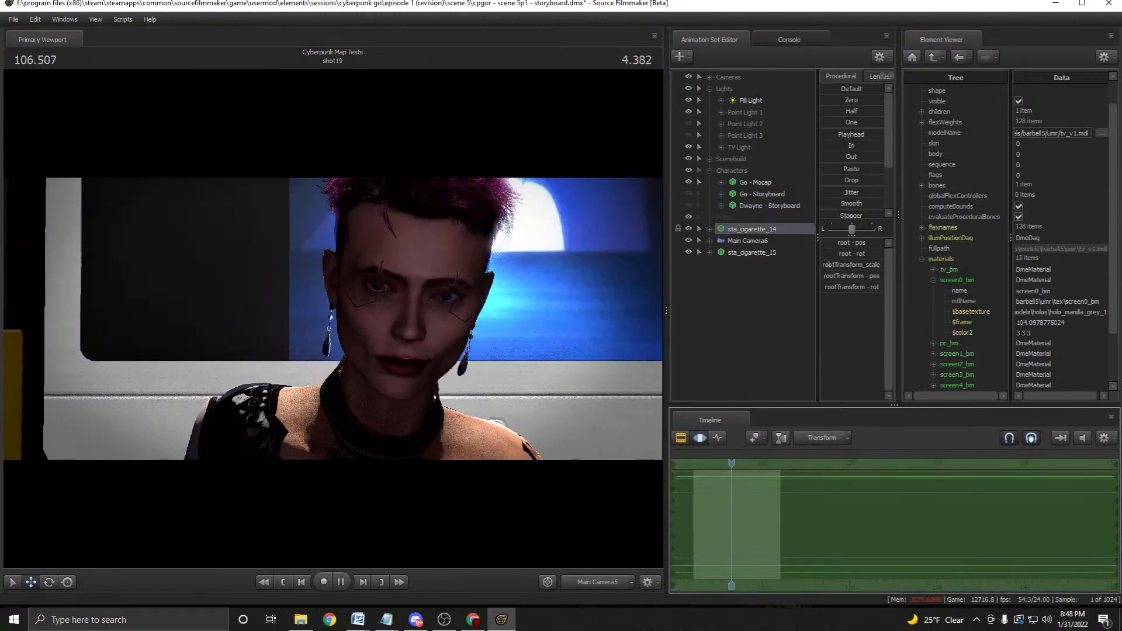
click(709, 229)
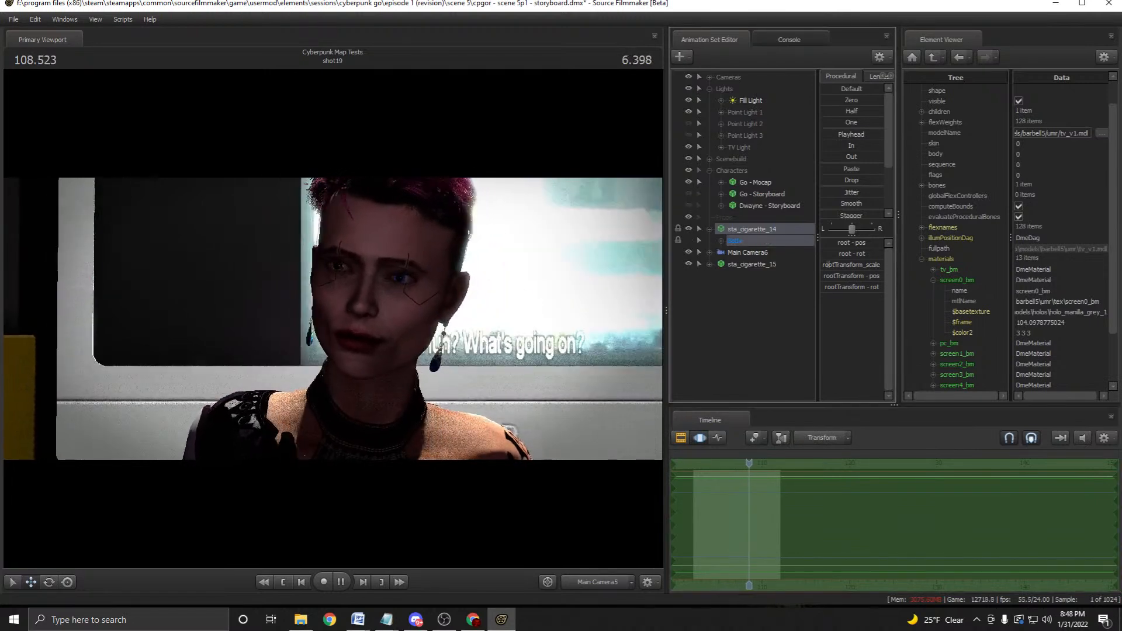
click(721, 241)
key(space)
click(678, 252)
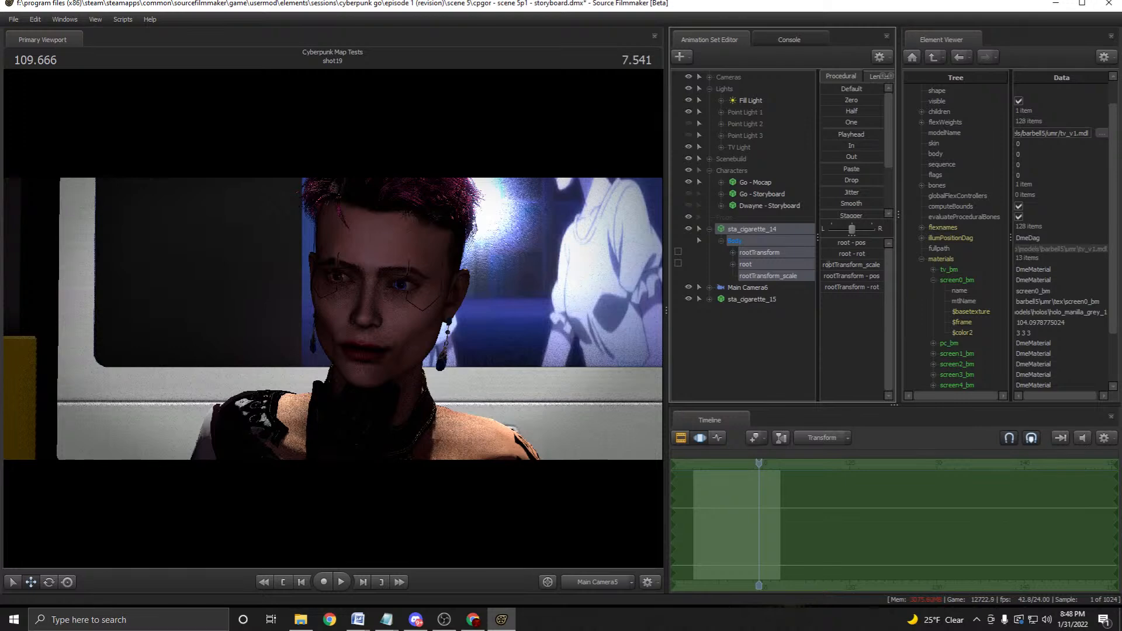
key(space)
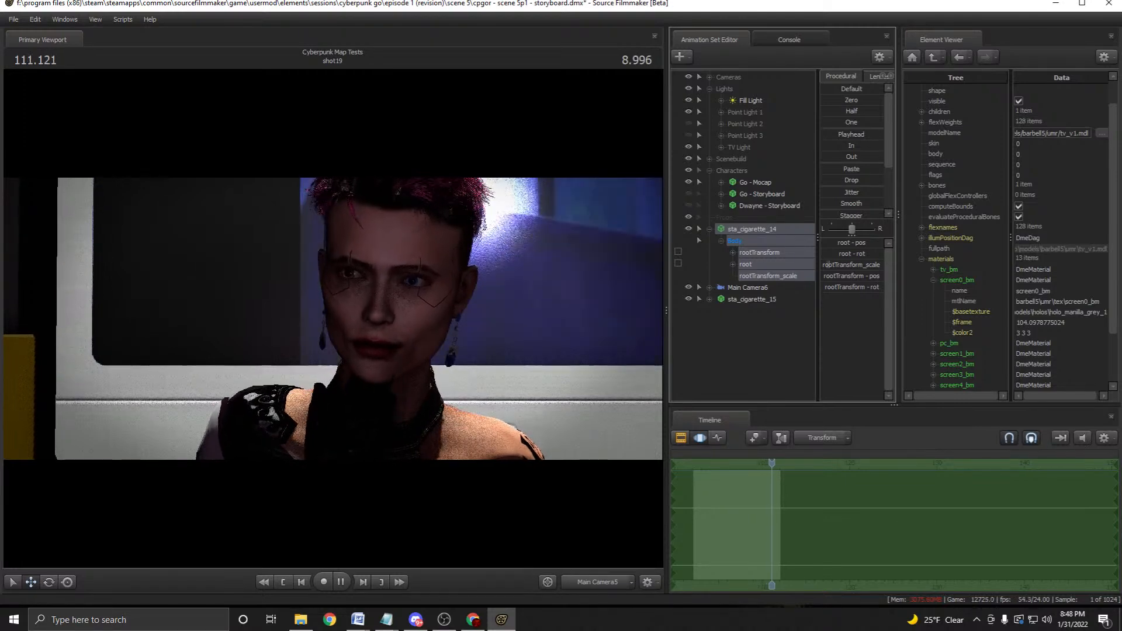
key(space)
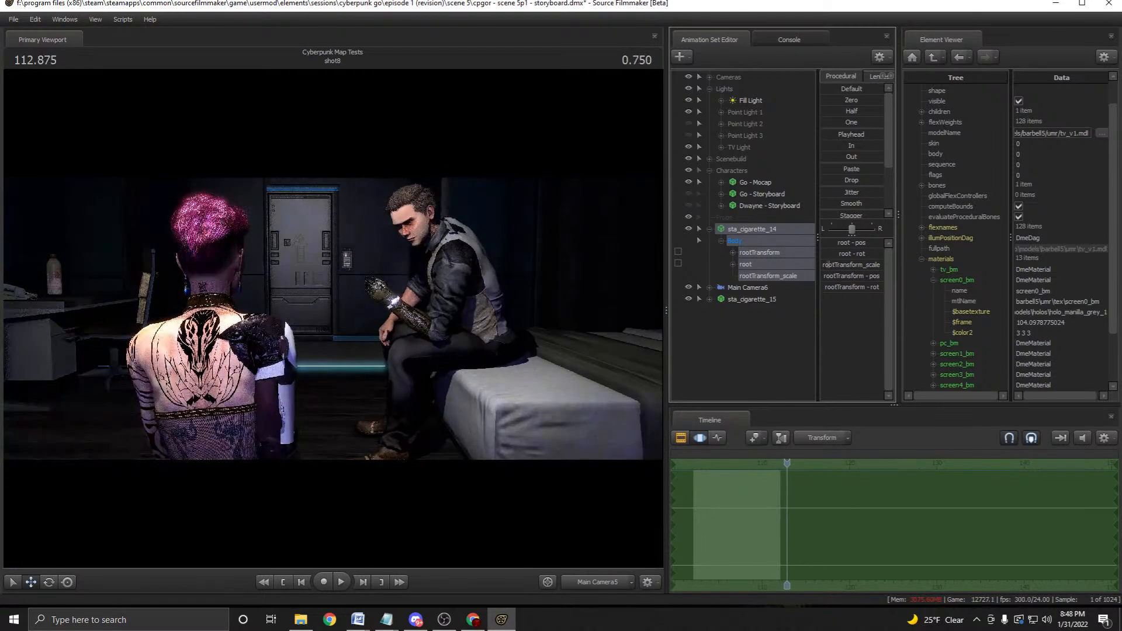
Delete the sta_cigarette_14 and sta_cigarette_15 animation sets and return the playhead to near the start of shot19.
right_click(752, 299)
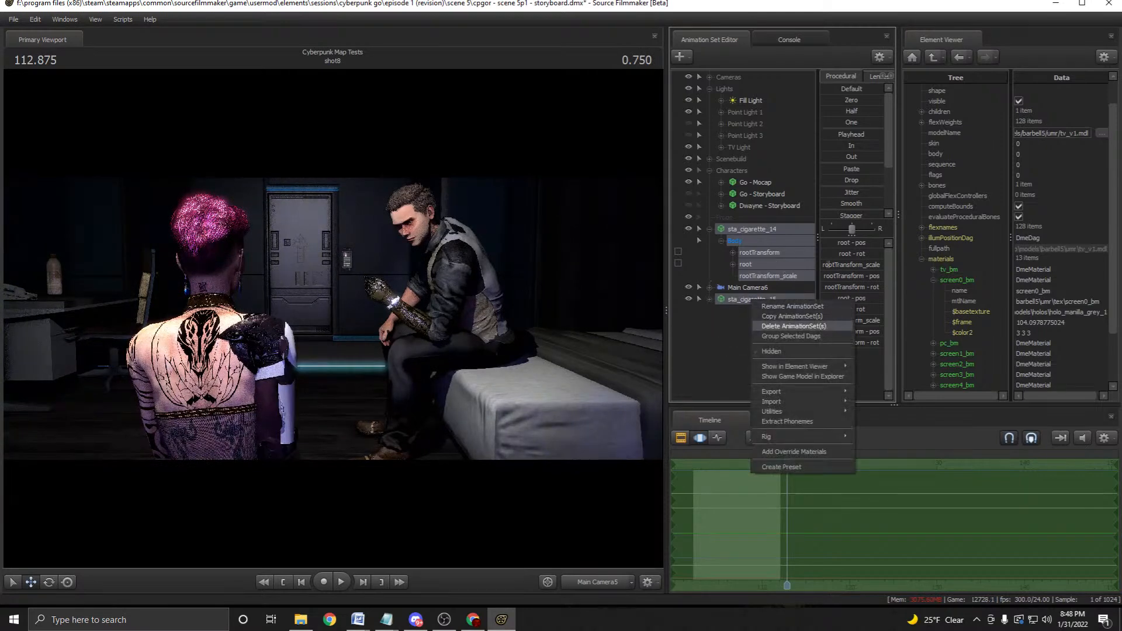
click(793, 325)
drag(735, 462, 704, 462)
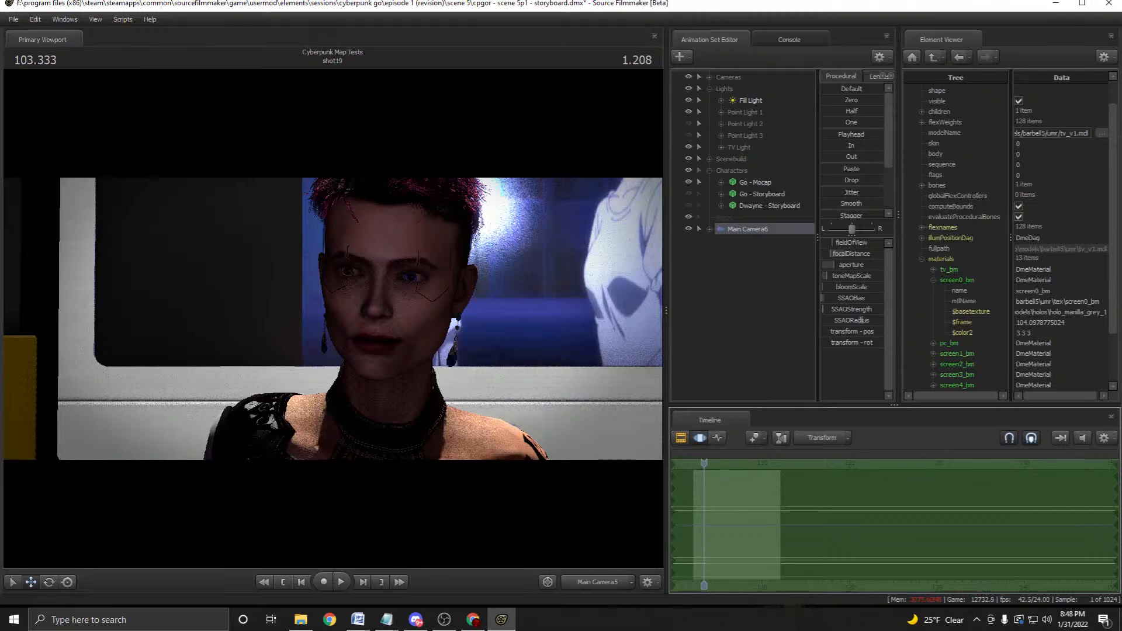
Delete the Main Camera, Main Camera2, Main Camera3, Main Camera4 and Main Camera6 animation sets, keeping only Main Camera5.
click(710, 77)
click(766, 135)
right_click(770, 138)
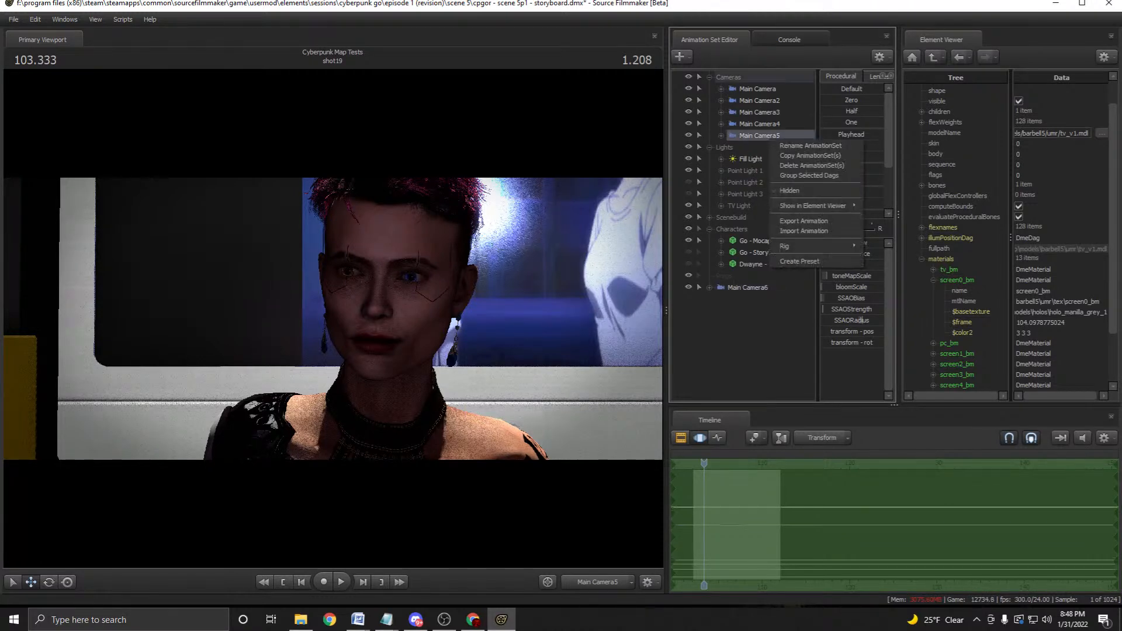
click(747, 287)
ctrl+click(759, 124)
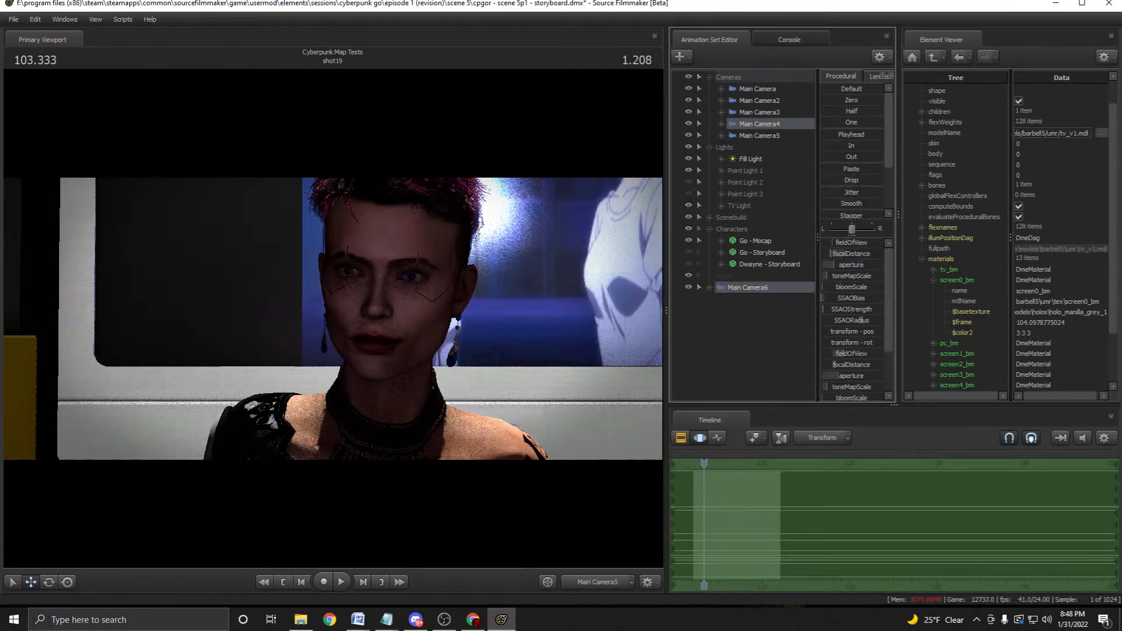
ctrl+click(760, 112)
ctrl+click(759, 100)
ctrl+click(758, 89)
right_click(749, 114)
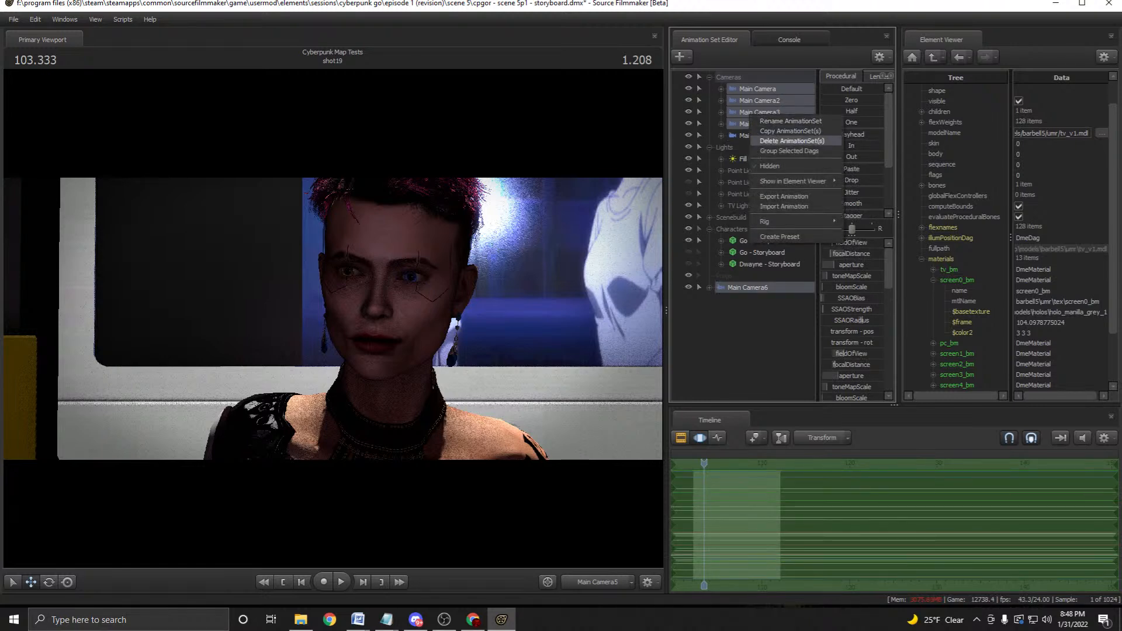
click(770, 140)
Rename the remaining Main Camera5 animation set as "Main Camera".
right_click(772, 89)
click(809, 96)
key(End)
key(BackSpace)
key(Return)
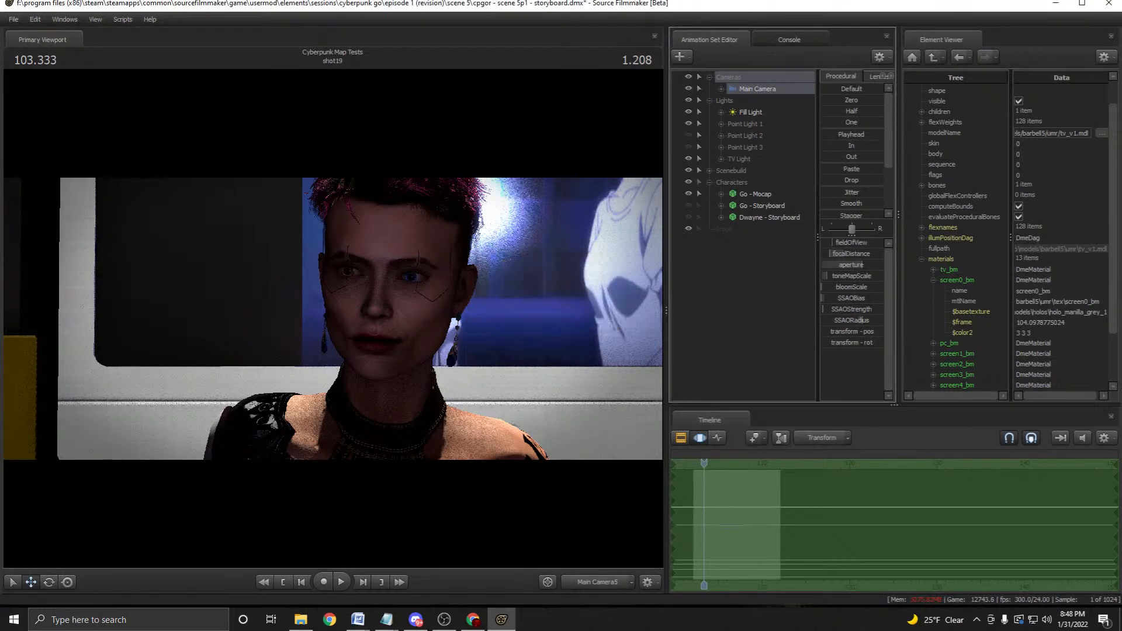
Show the camera's element in the Element Viewer and change its name to "Main Camera".
right_click(773, 87)
mouse_move(818, 151)
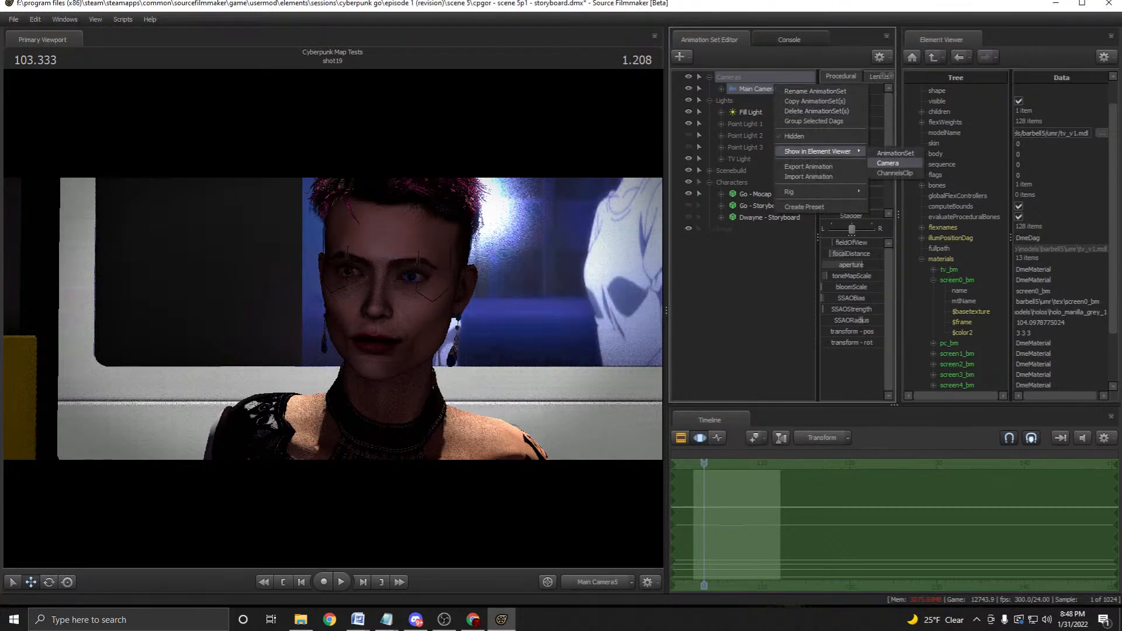
click(888, 163)
scroll(959, 175, up, 1)
click(936, 89)
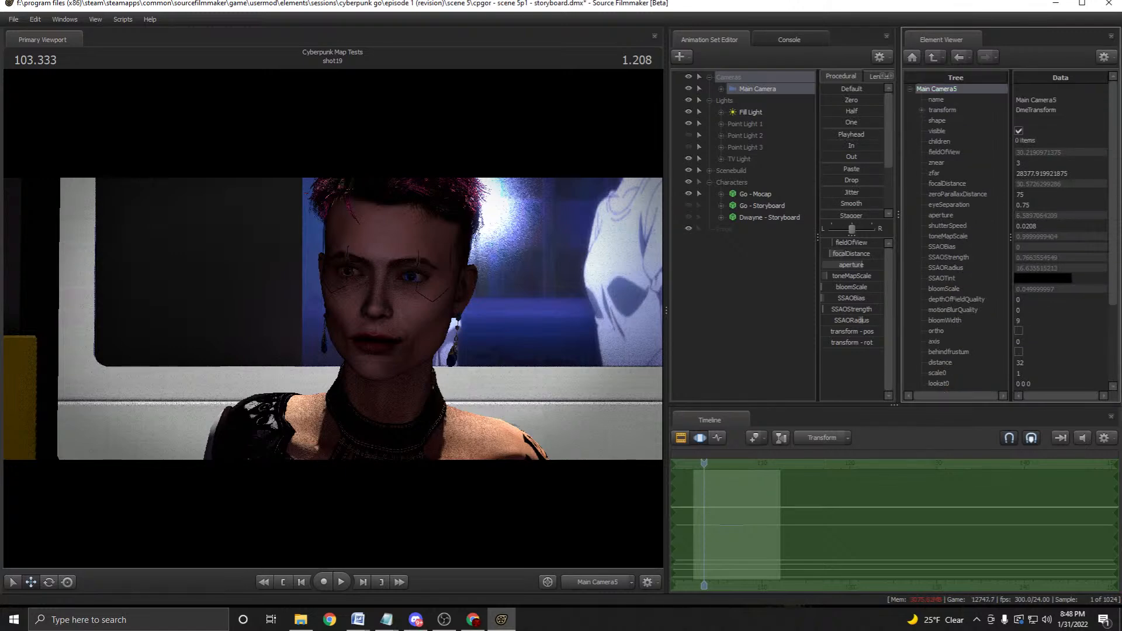
click(1058, 100)
key(BackSpace)
key(Return)
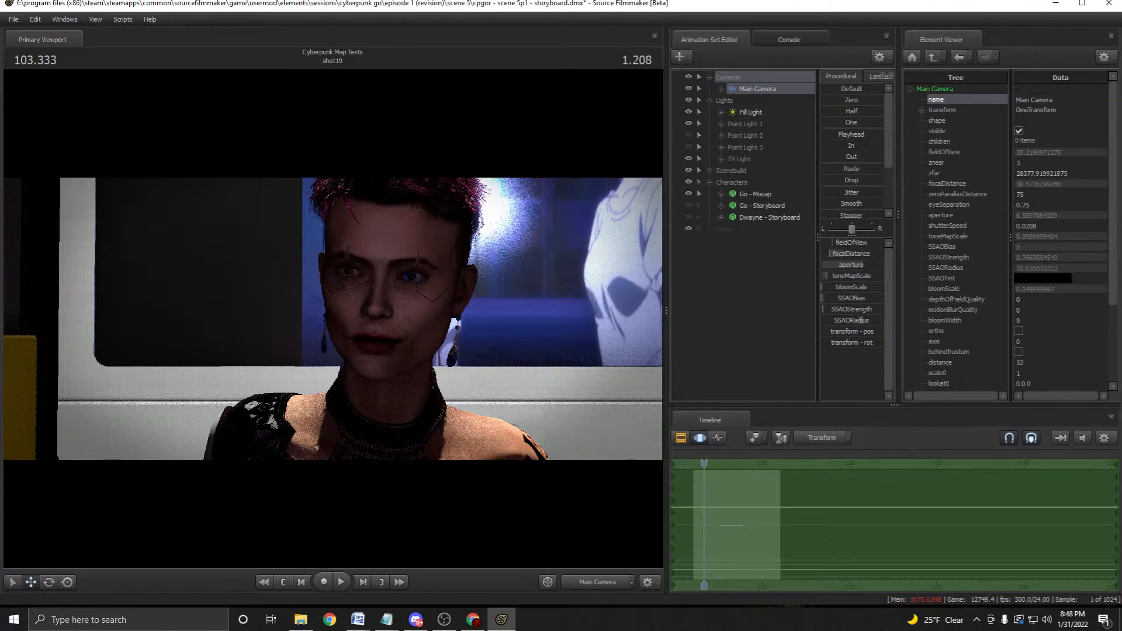
Select the Scenebuild group and play back shot19 and shot8 to review the sequence.
click(731, 171)
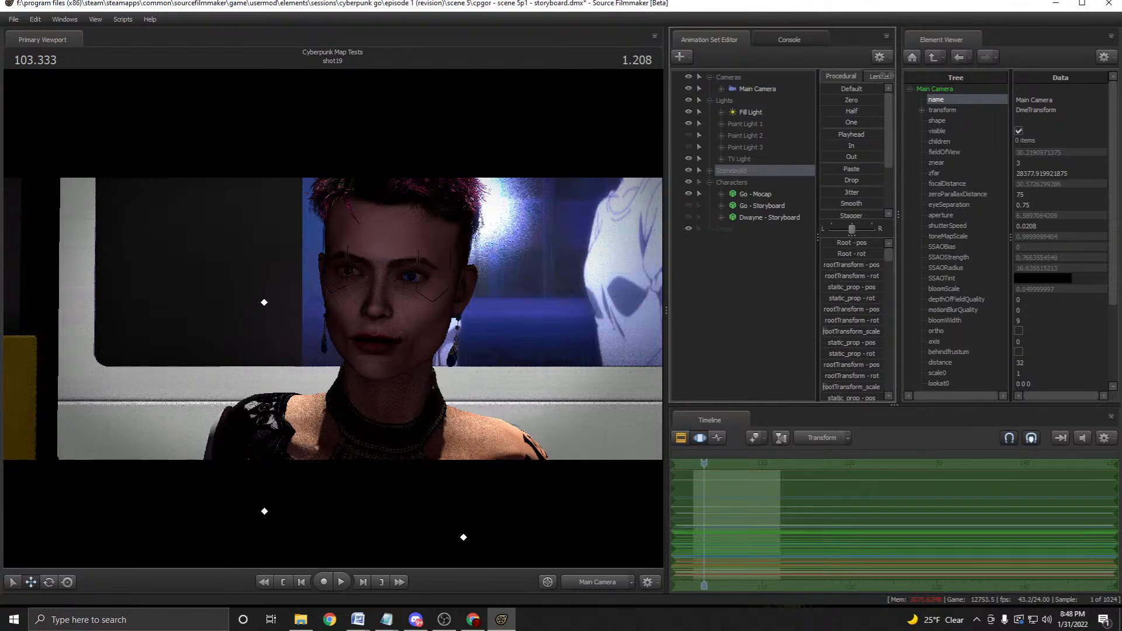
key(F3)
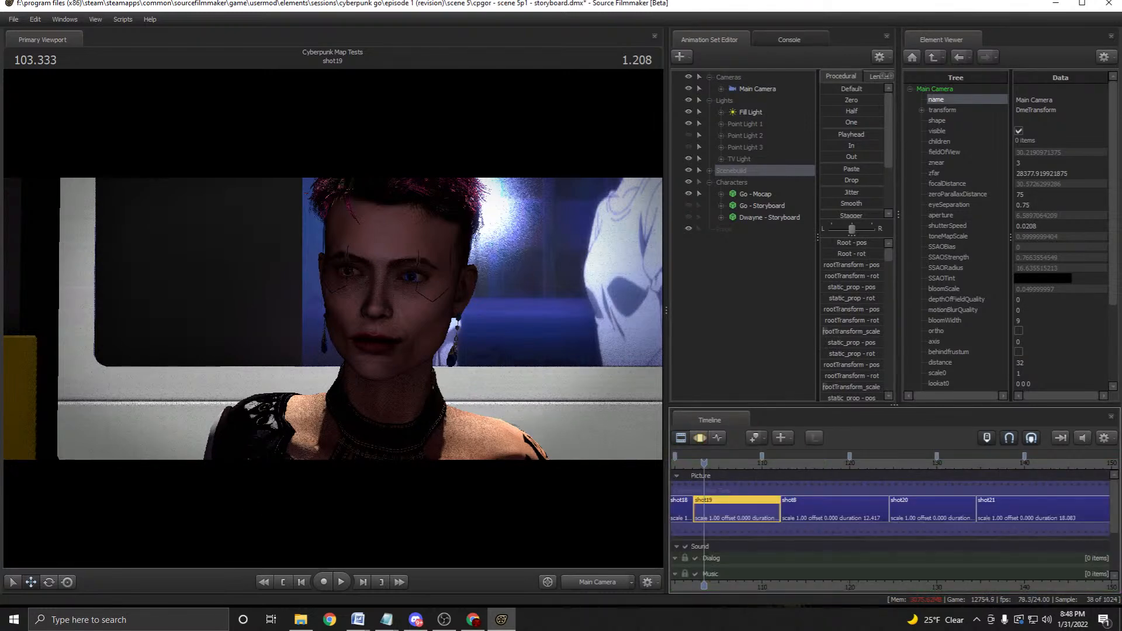
key(space)
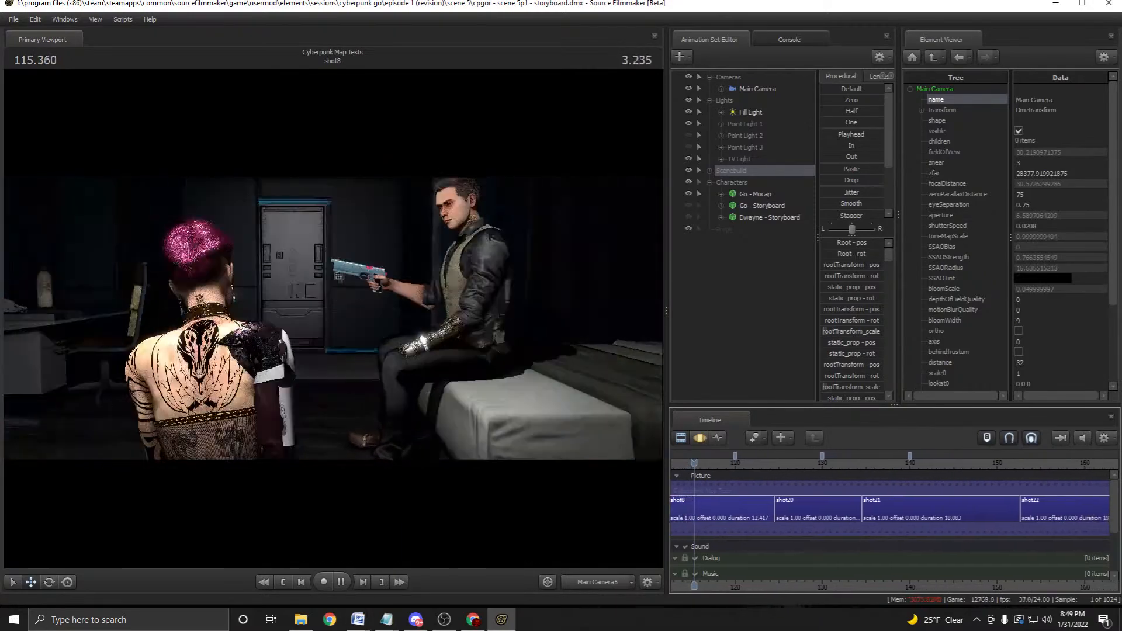
middle_drag(818, 508, 943, 508)
scroll(942, 509, down, 5)
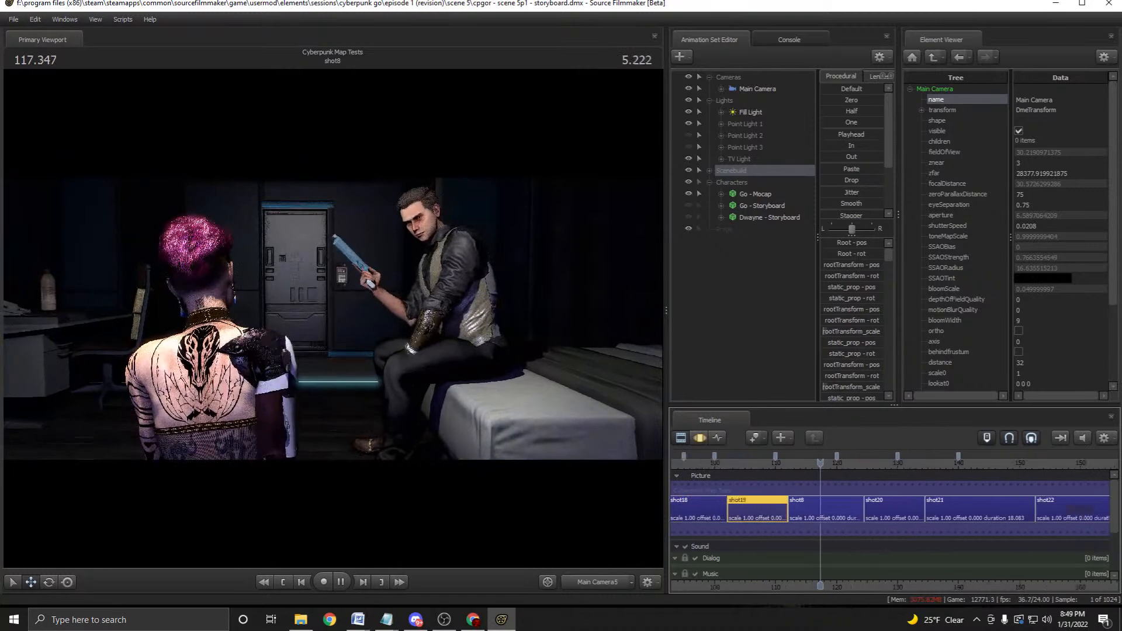
key(space)
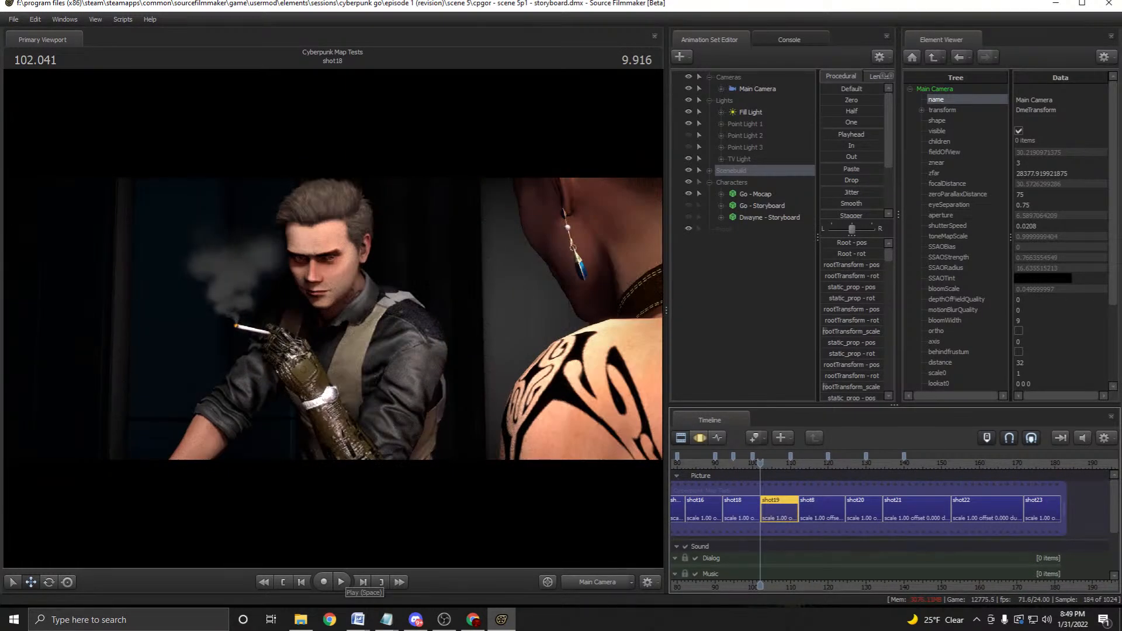
Play back shot19 repeatedly through the Main Camera to review the Go character's movement.
click(340, 581)
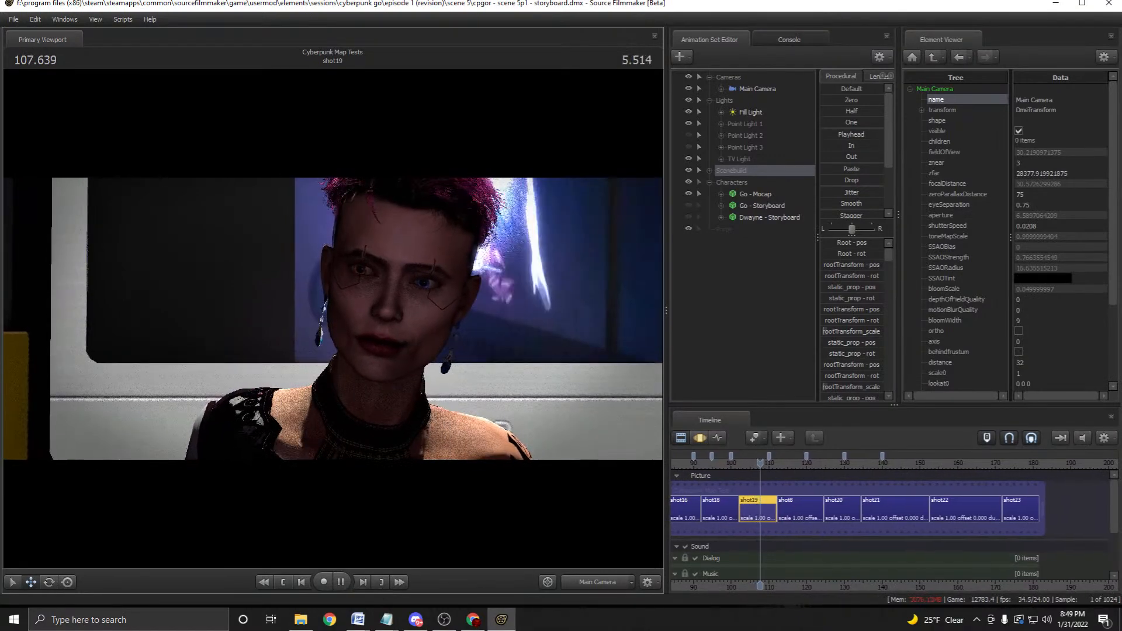
key(space)
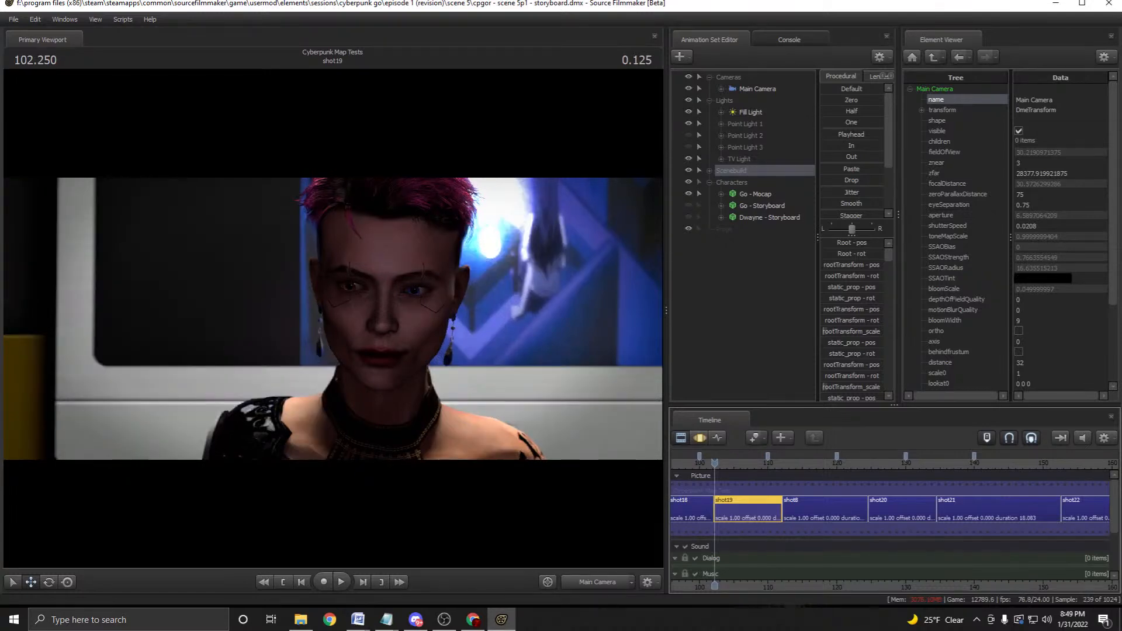
key(space)
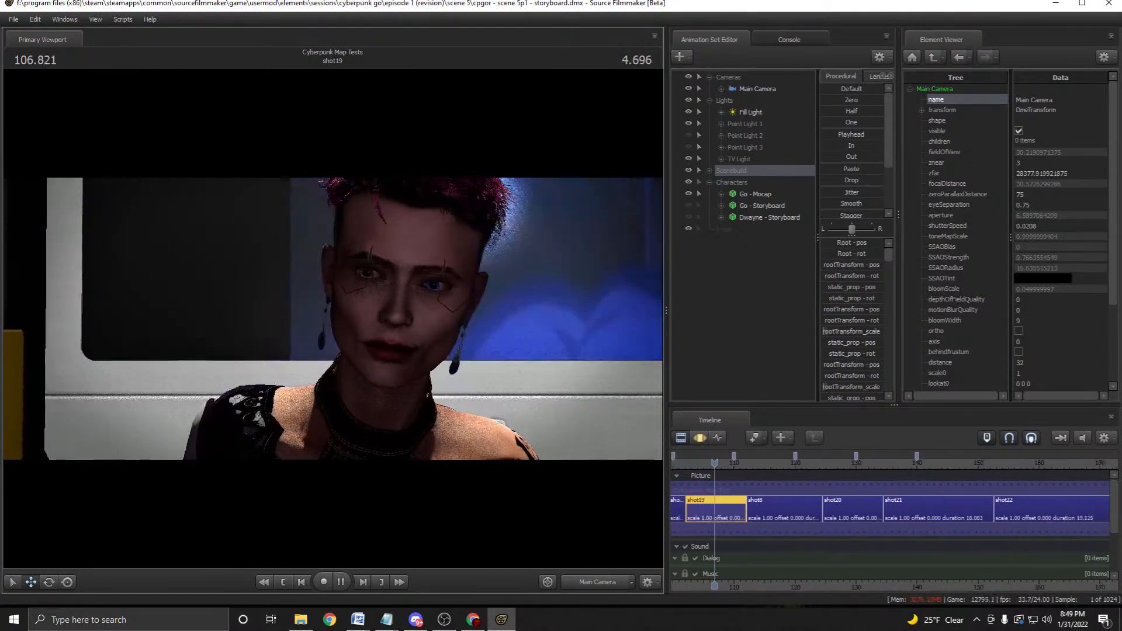
scroll(888, 508, down, 3)
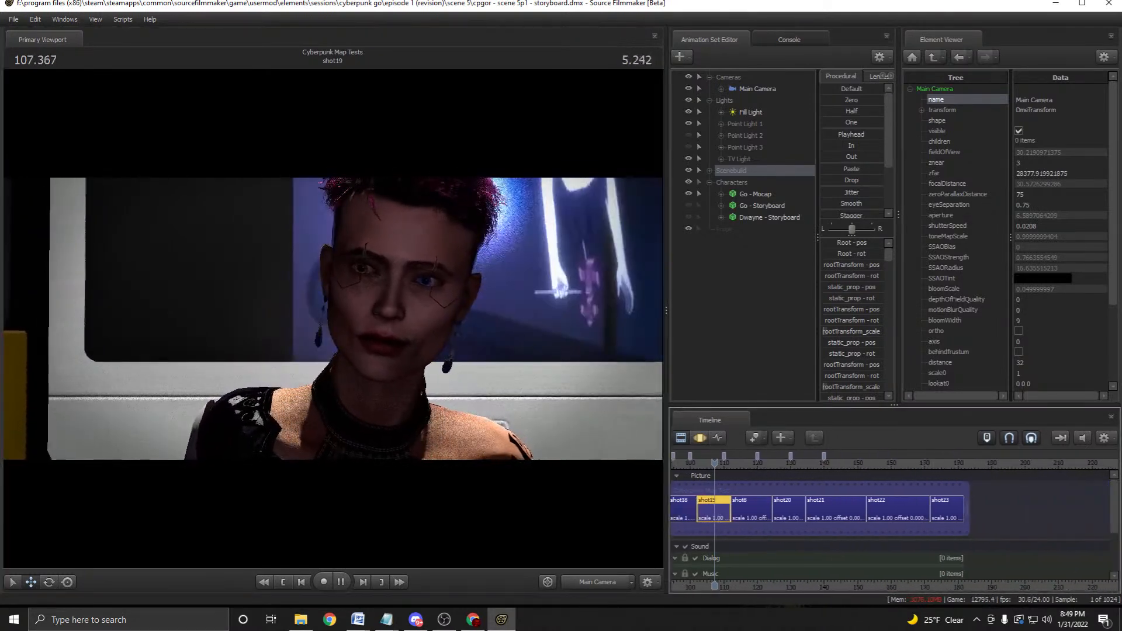
key(space)
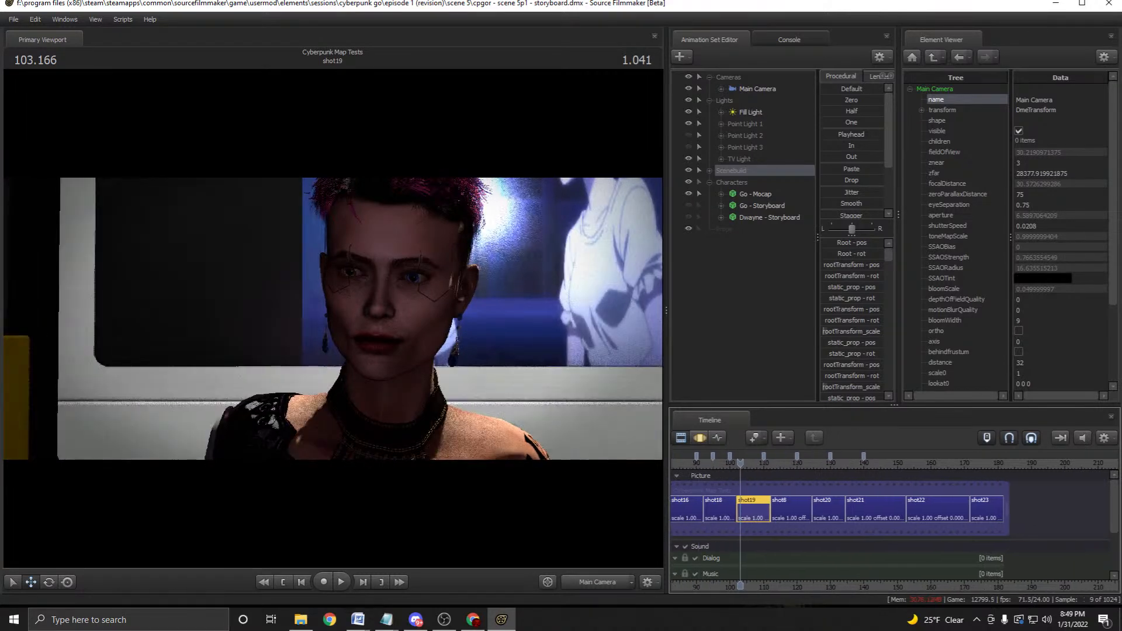
key(space)
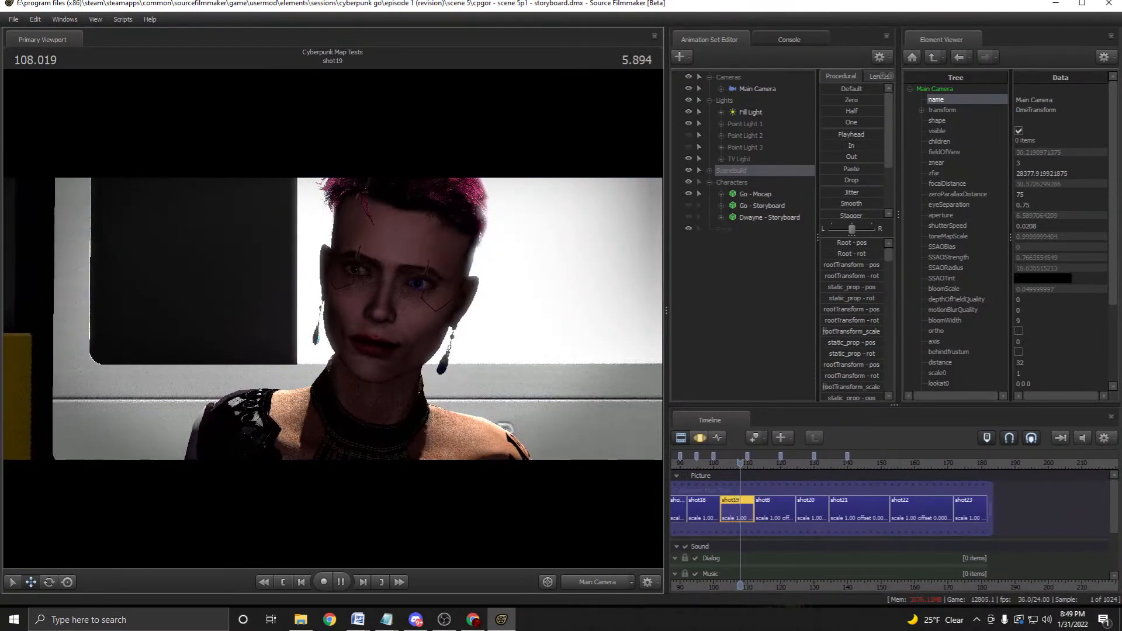
key(space)
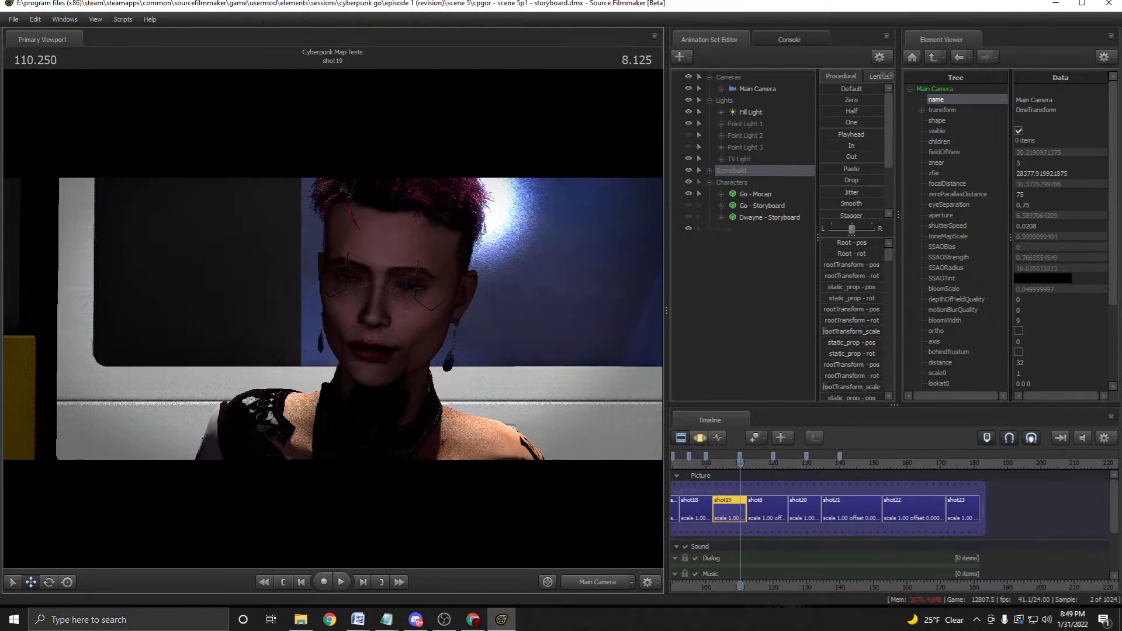
Rotate the right upper arm and right forearm of Go - Mocap in shot19, working from the Work Camera.
drag(333, 318, 432, 363)
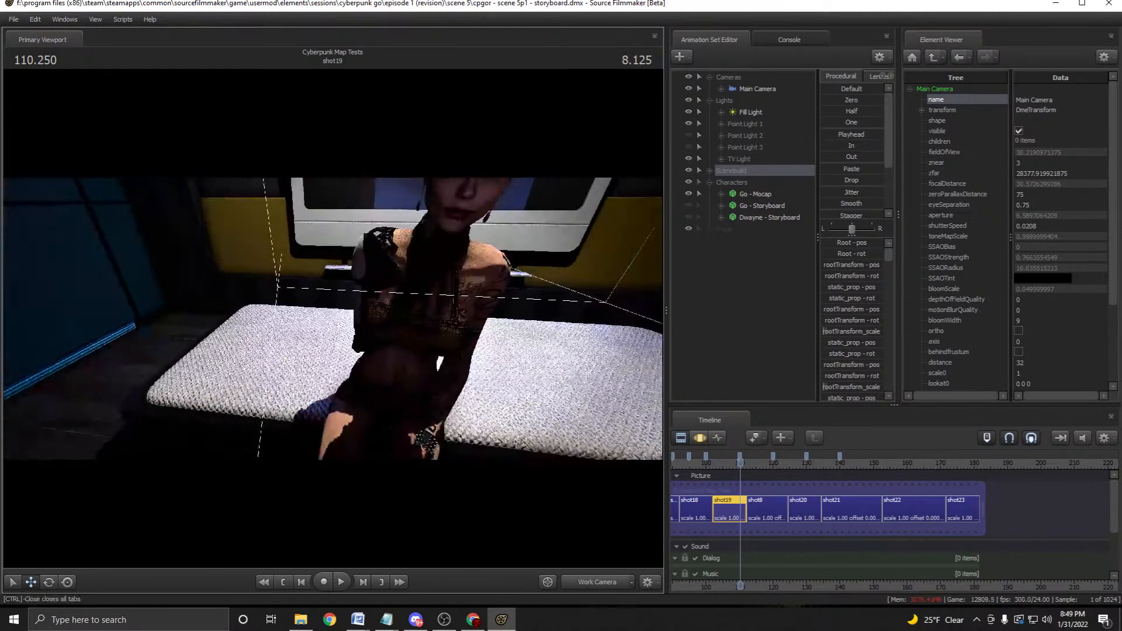
key(F2)
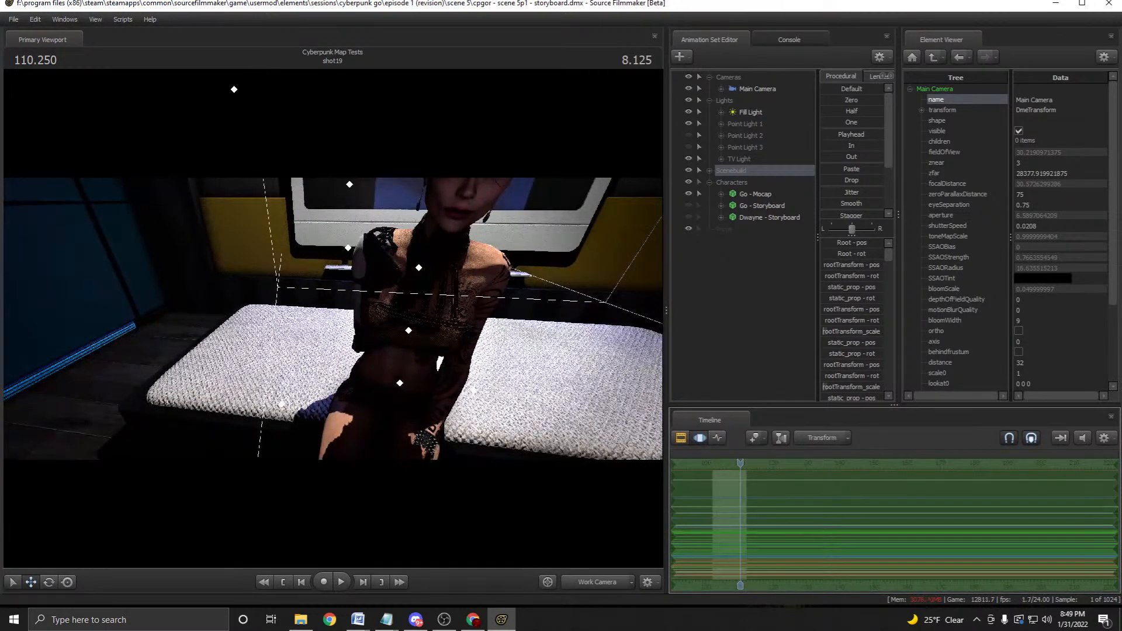
key(F1)
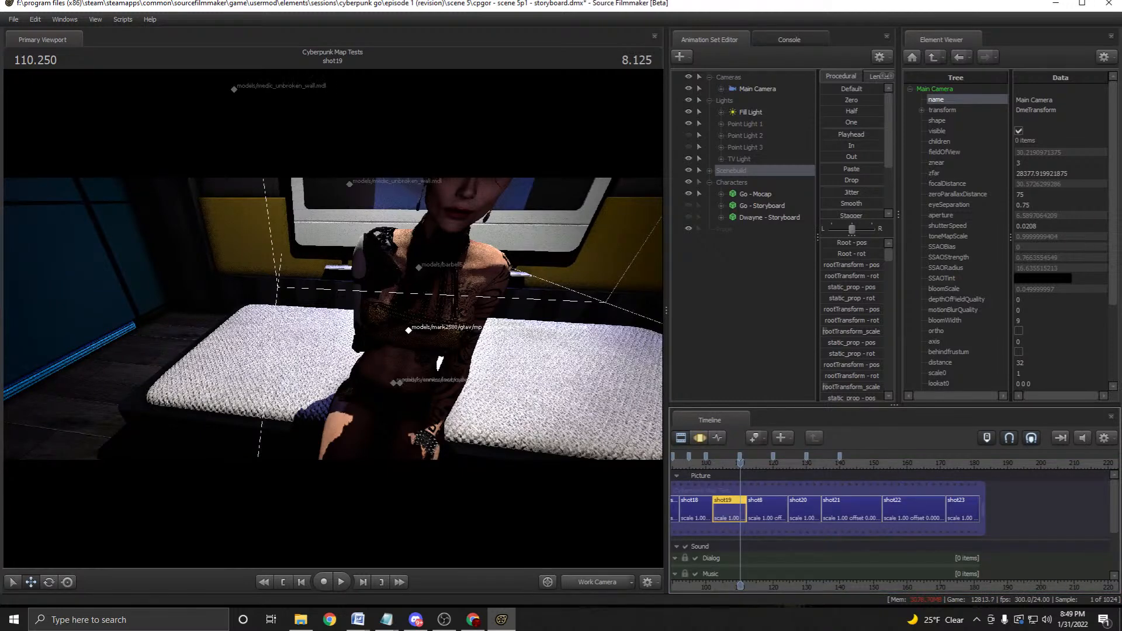
key(F2)
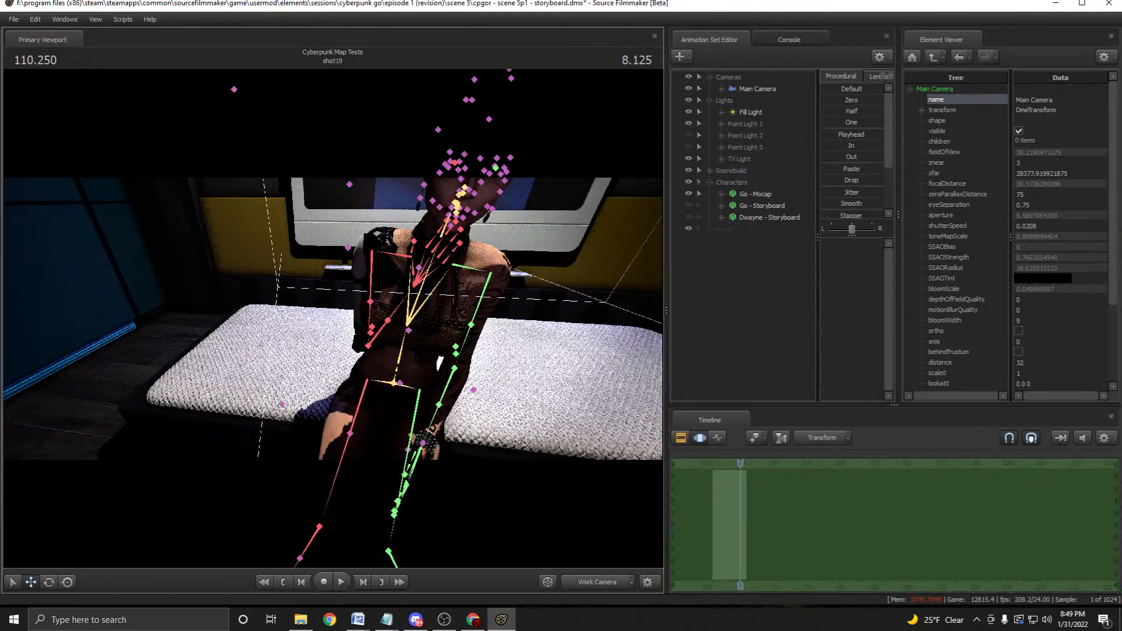
click(368, 344)
drag(722, 526, 695, 526)
click(370, 260)
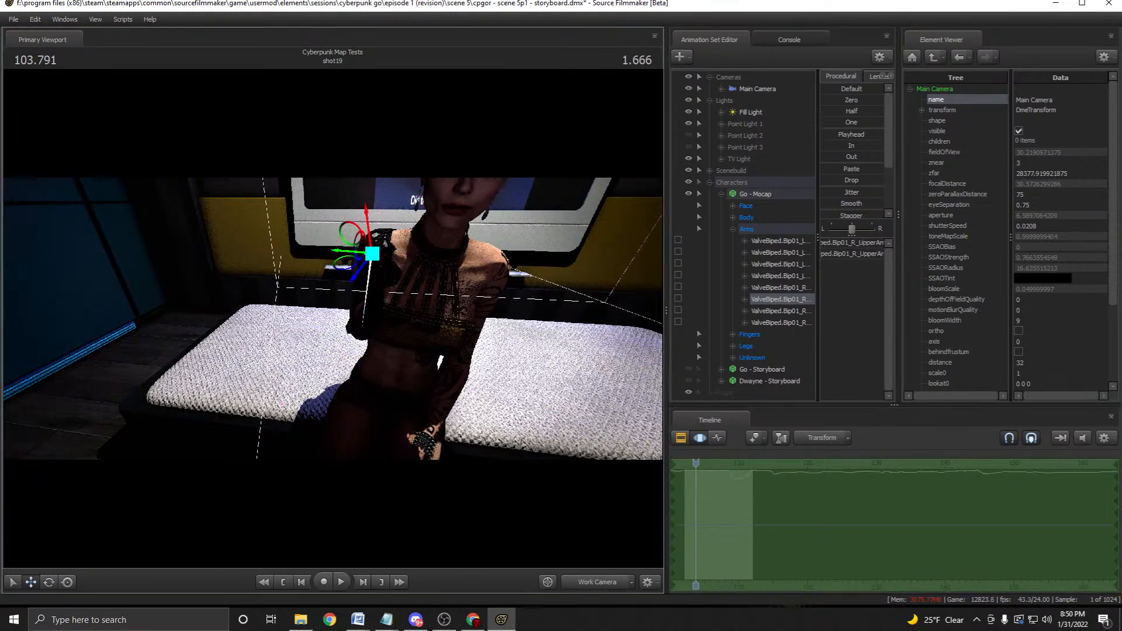
key(e)
drag(403, 312, 397, 269)
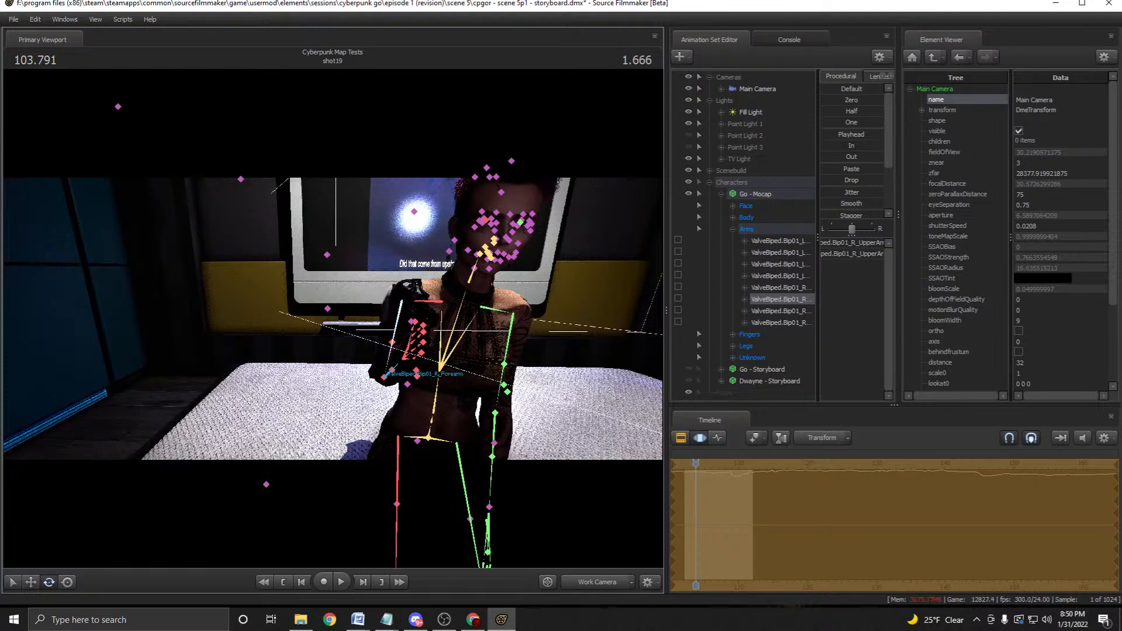
click(386, 379)
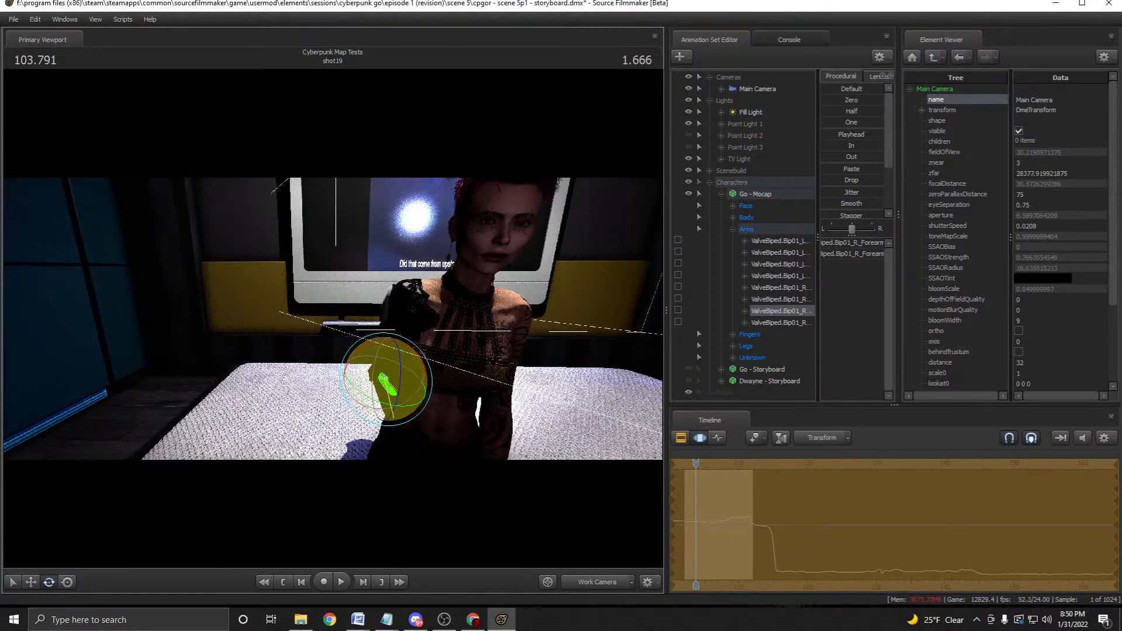
drag(412, 410, 386, 420)
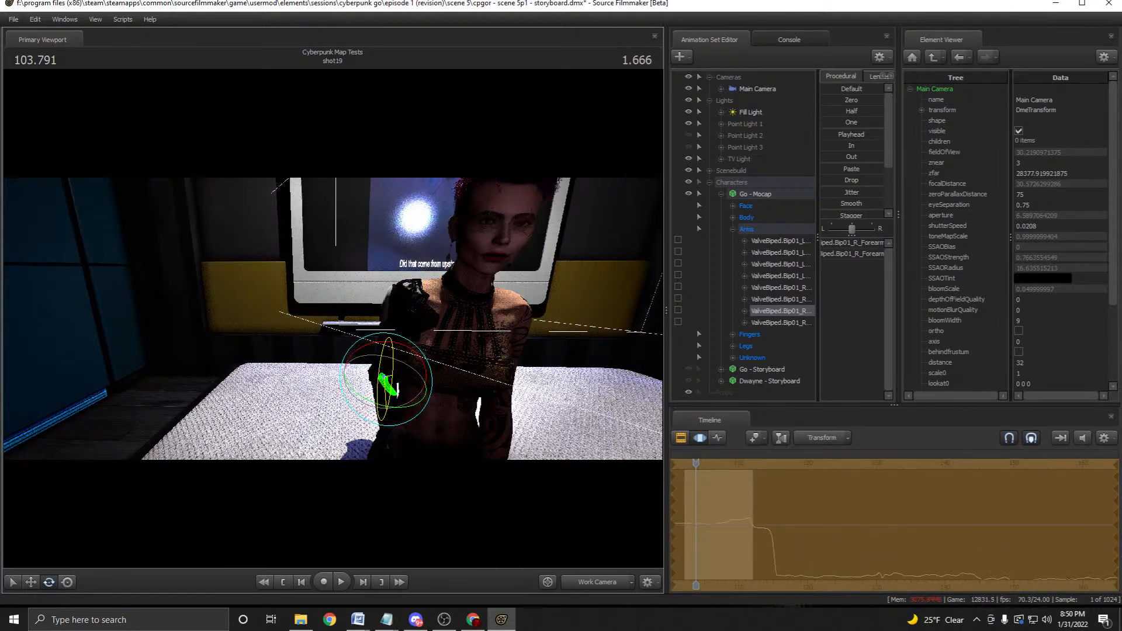
Play back shot19 and shot8 through the Main Camera to check the adjusted arm, and return to shot19.
key(space)
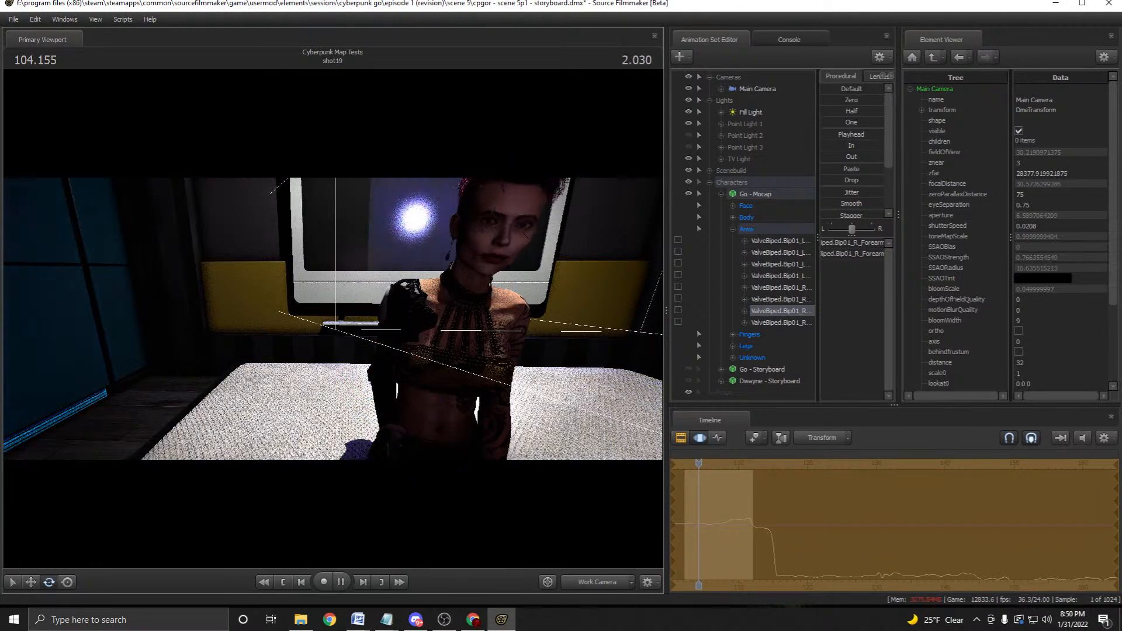
click(597, 582)
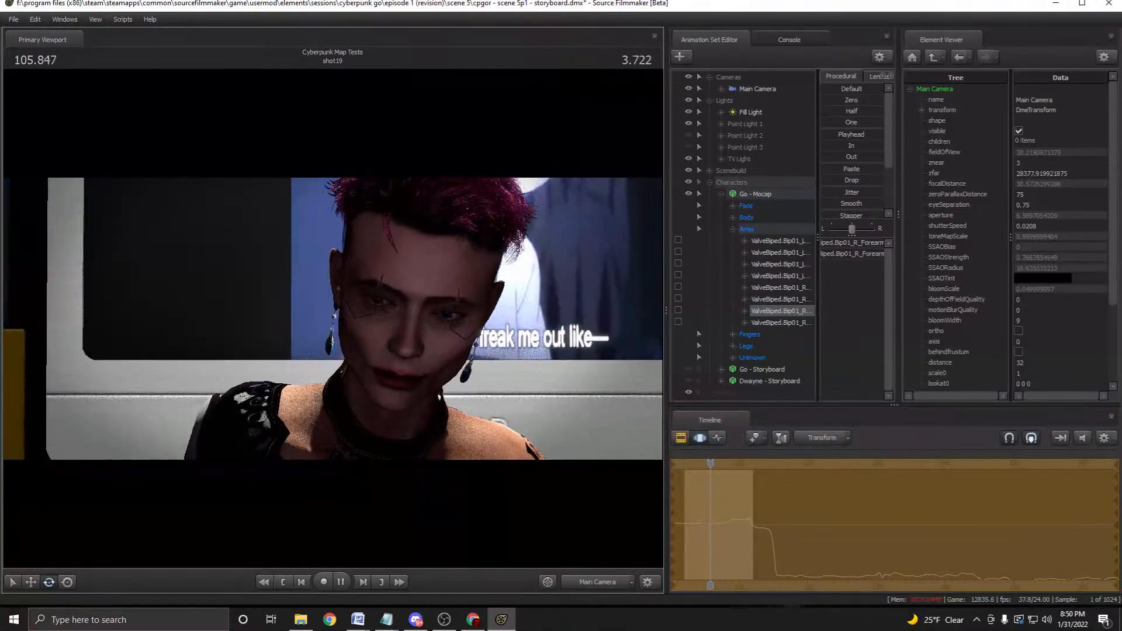
key(F2)
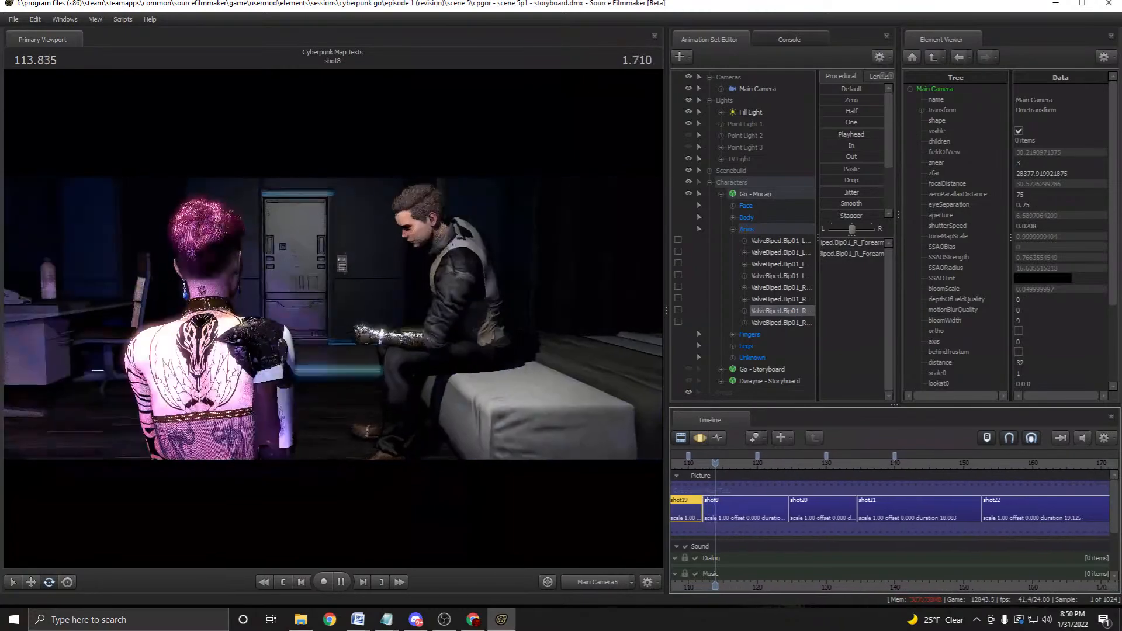
scroll(889, 508, down, 4)
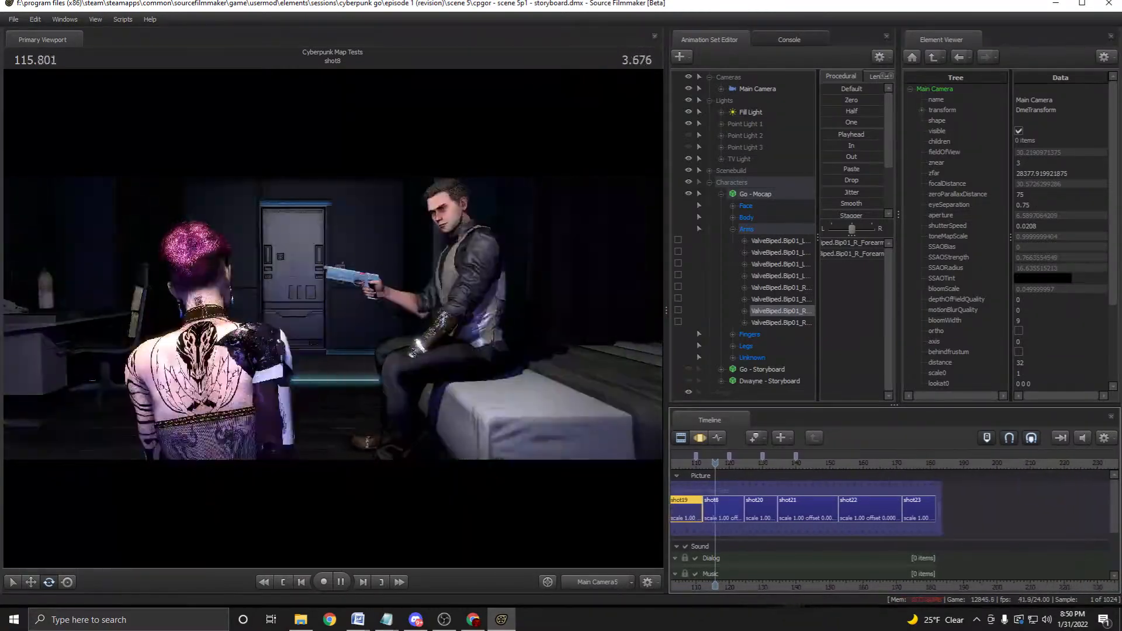
middle_drag(777, 509, 891, 509)
drag(830, 463, 781, 463)
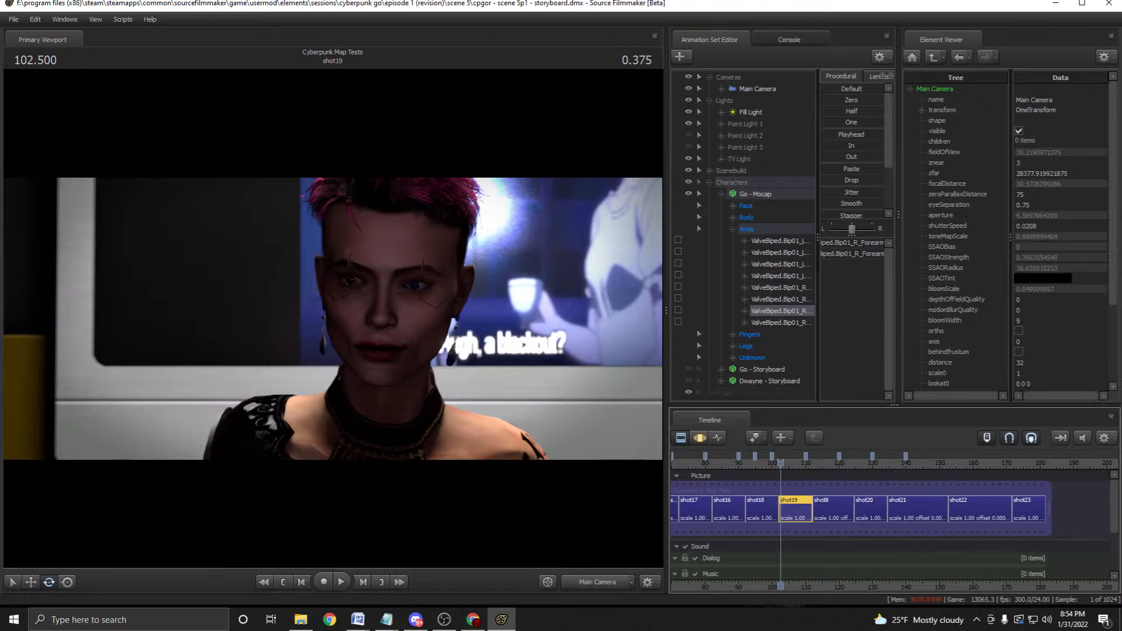
Inspect the Go character's pose on the bed at the start of shot19 through the Work Camera.
scroll(780, 463, up, 3)
drag(781, 463, 779, 462)
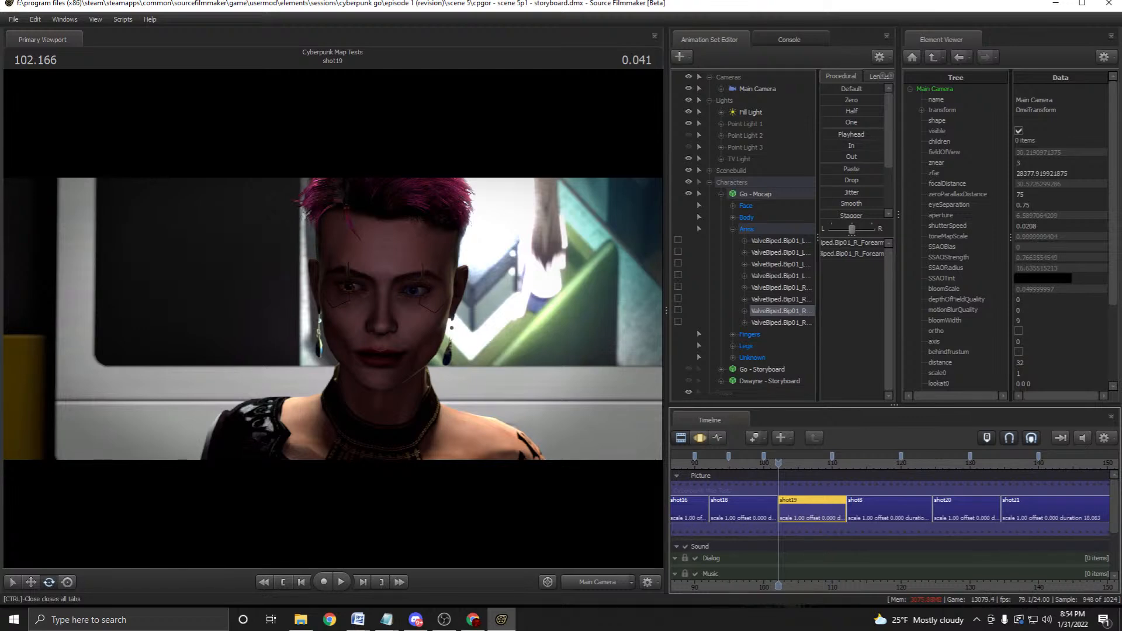
middle_click(451, 327)
drag(452, 328, 479, 339)
key(s)
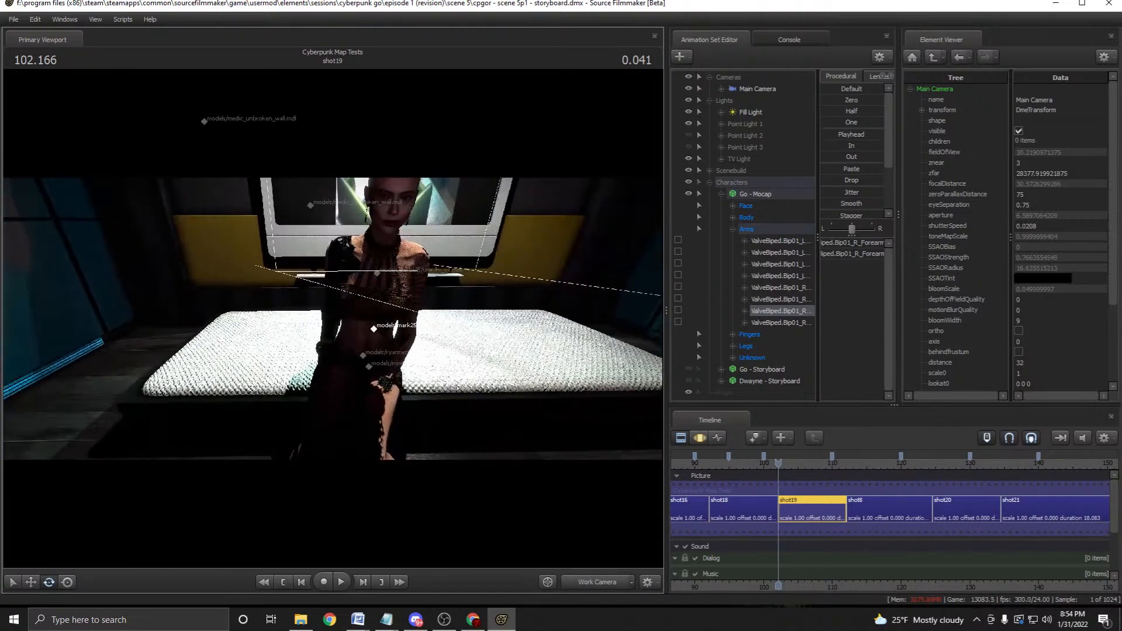
key(w)
drag(386, 327, 379, 336)
key(w)
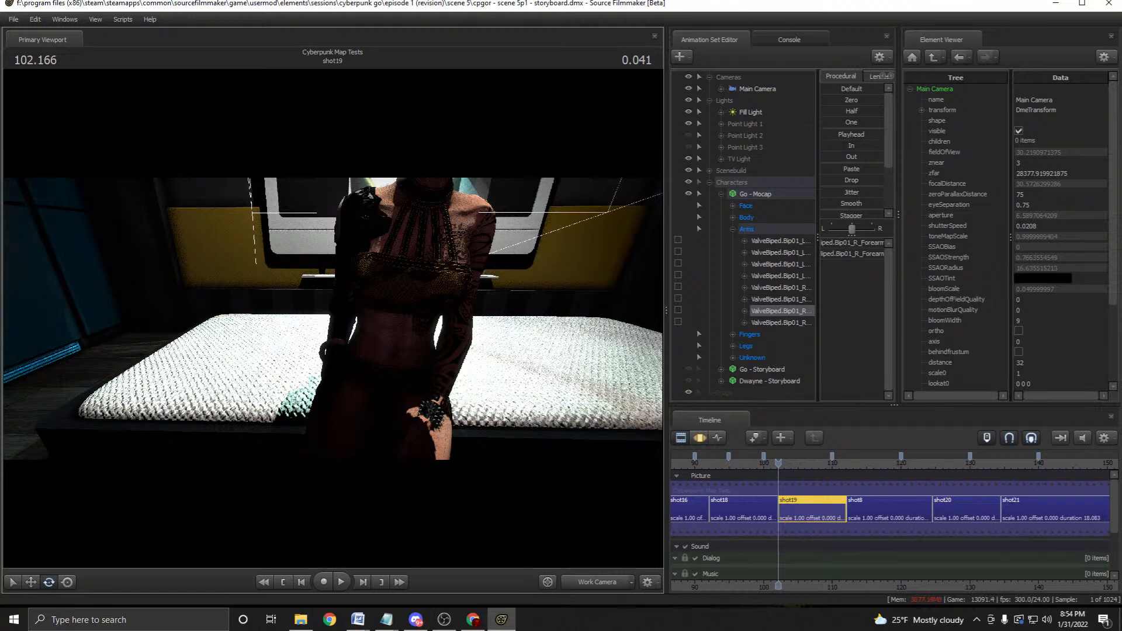
Replay shot19 from its opening frames through the Main Camera to examine the character's performance.
key(space)
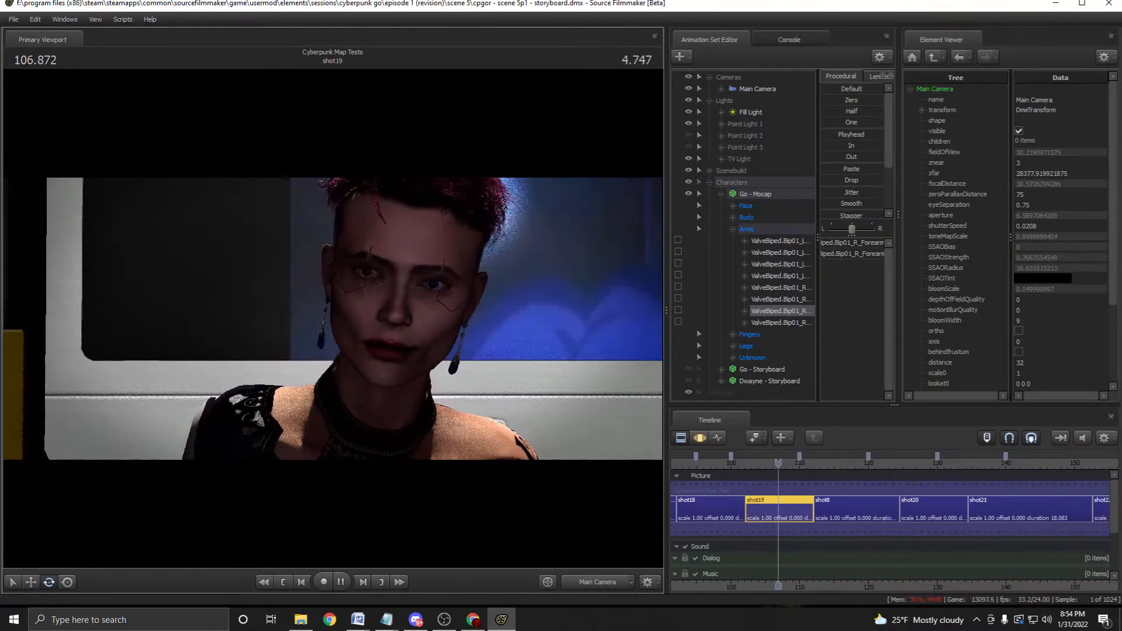
key(space)
key(space)
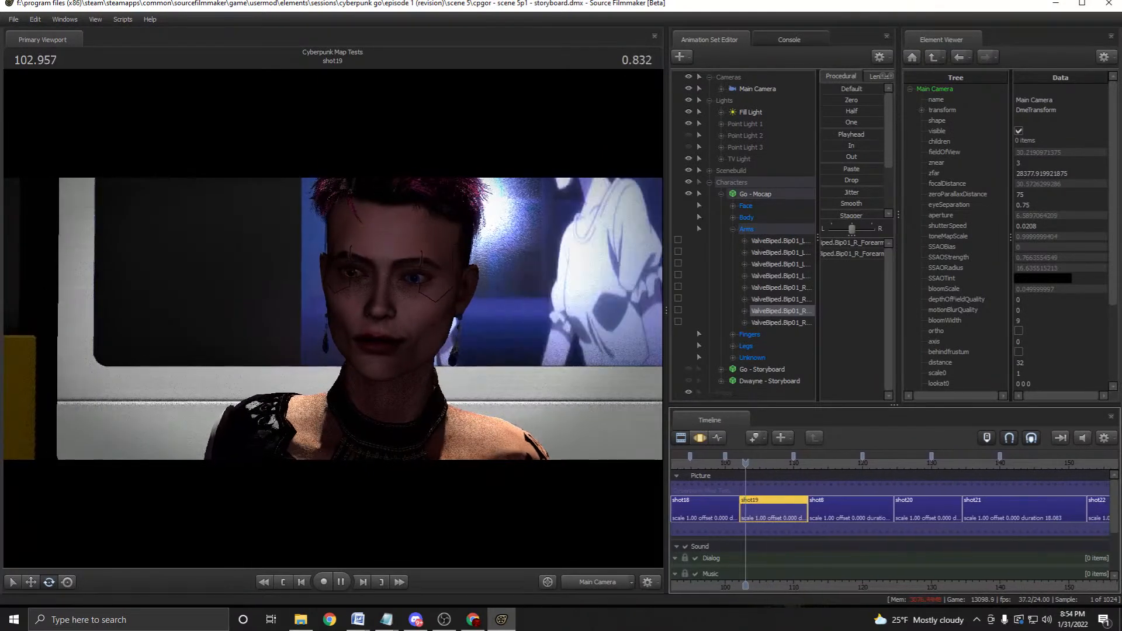
key(space)
scroll(753, 503, up, 1)
key(space)
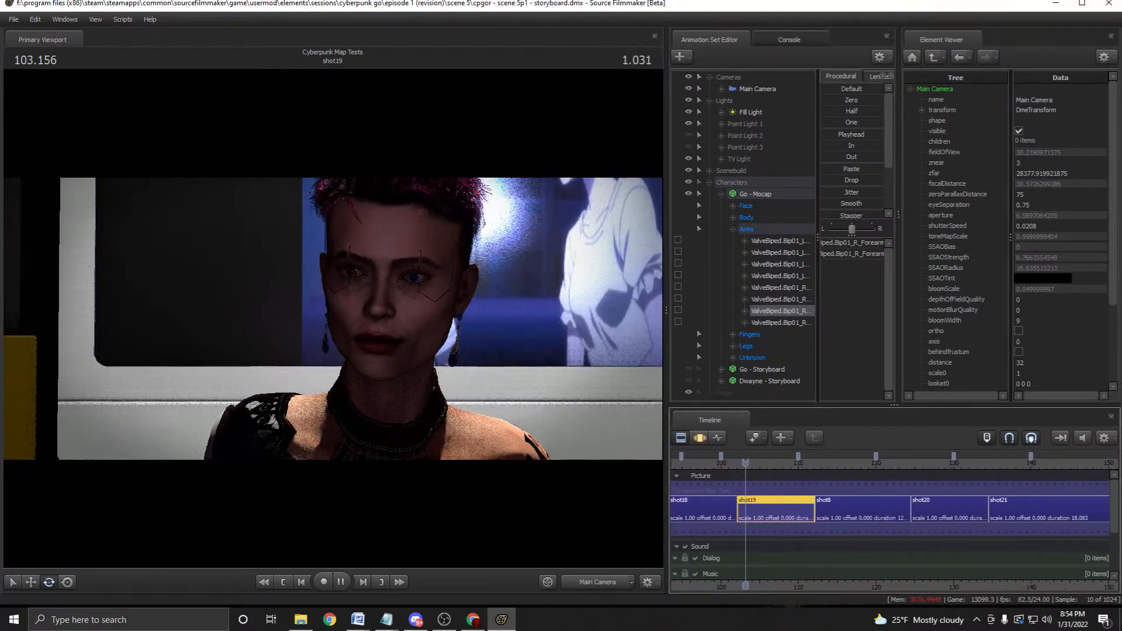
key(space)
click(730, 463)
key(space)
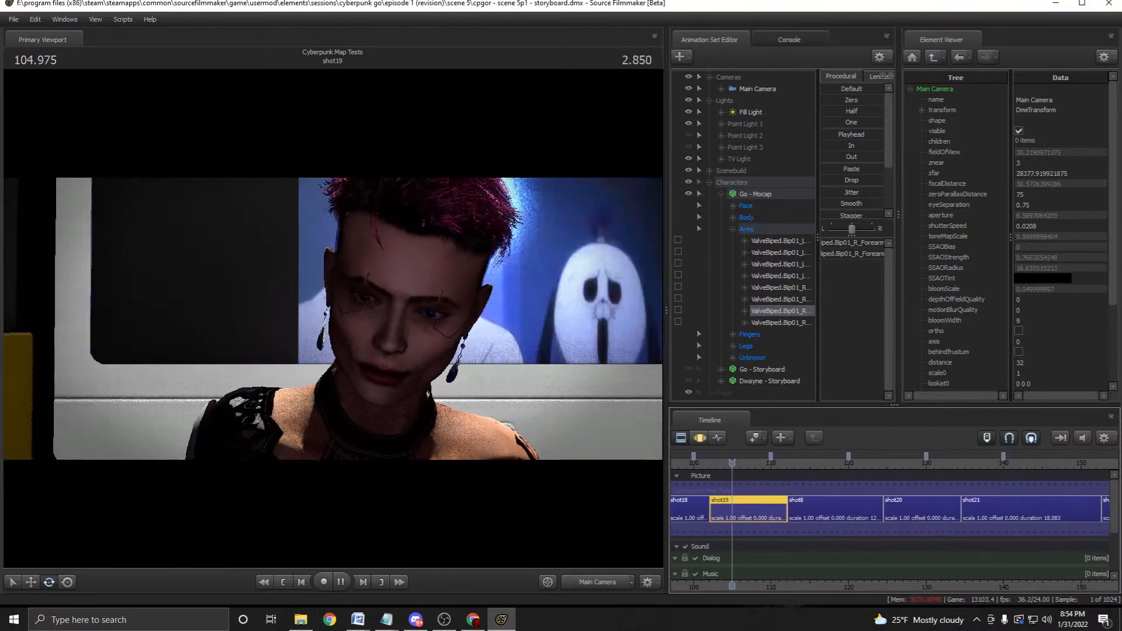
key(space)
drag(732, 463, 694, 463)
key(space)
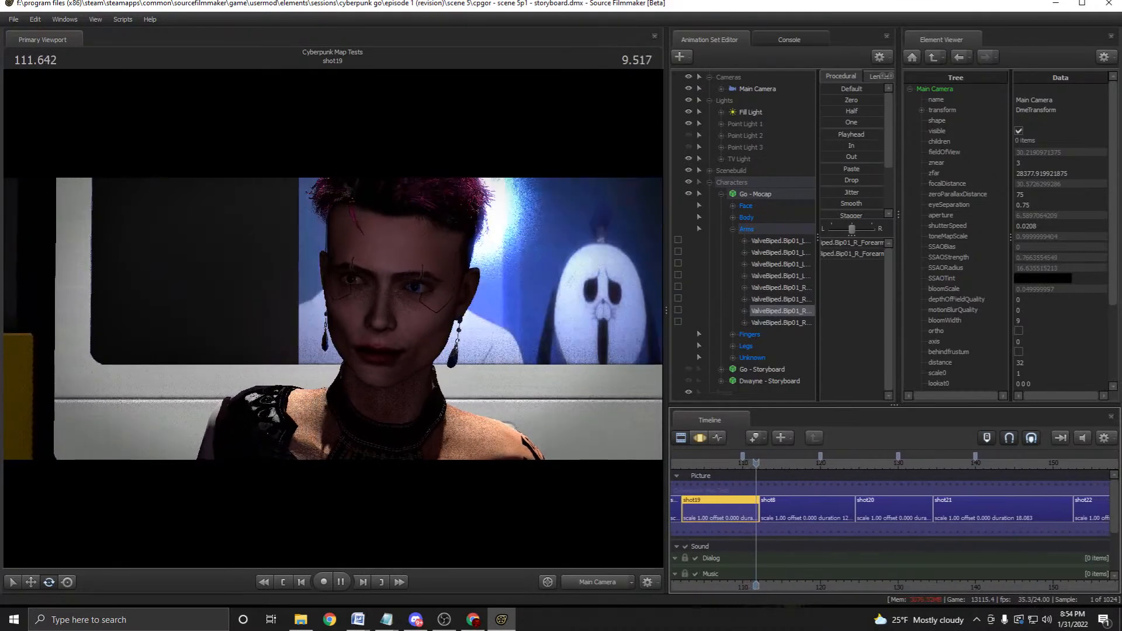
Switch to Discord, look through the Fluid Script Productions channel list, and return to Source Filmmaker.
click(415, 619)
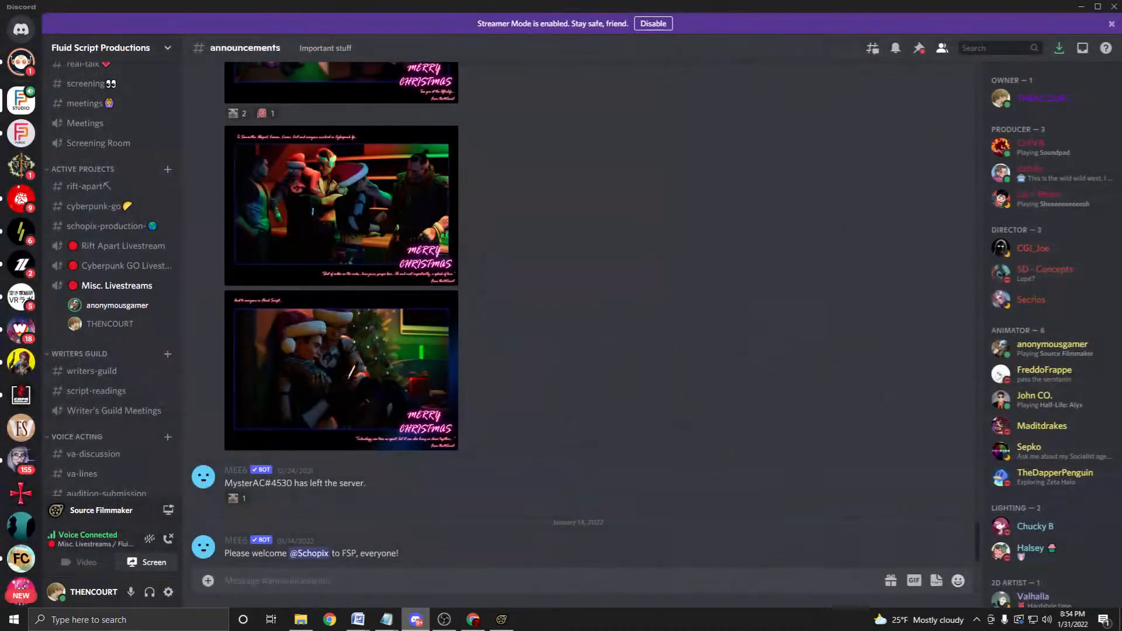
scroll(117, 391, up, 4)
scroll(578, 315, up, 1)
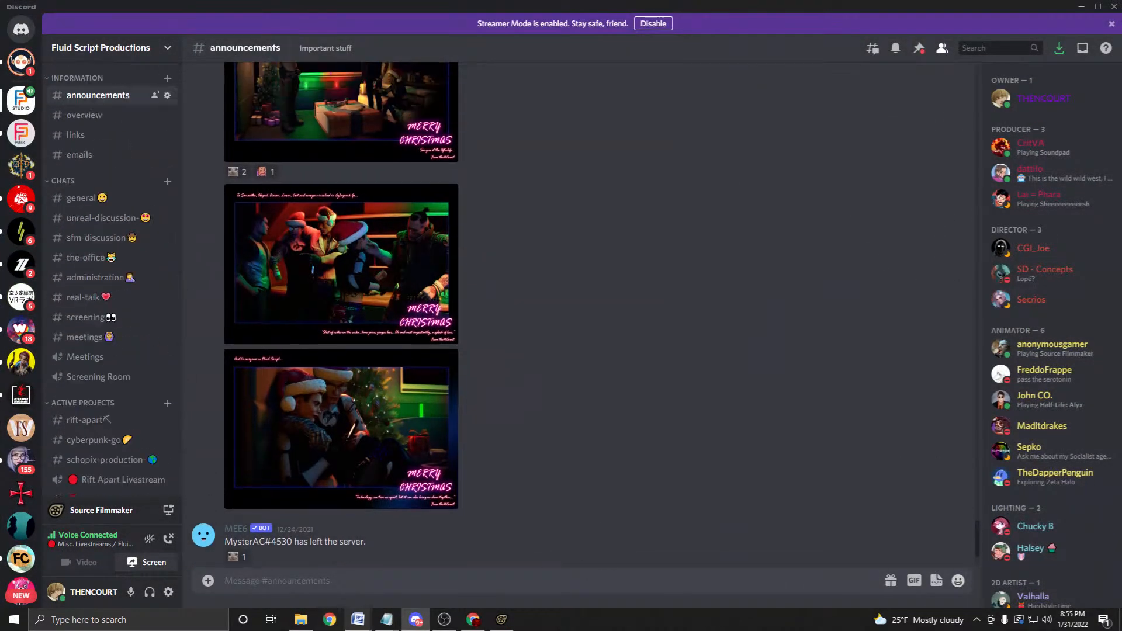
key(alt+Tab)
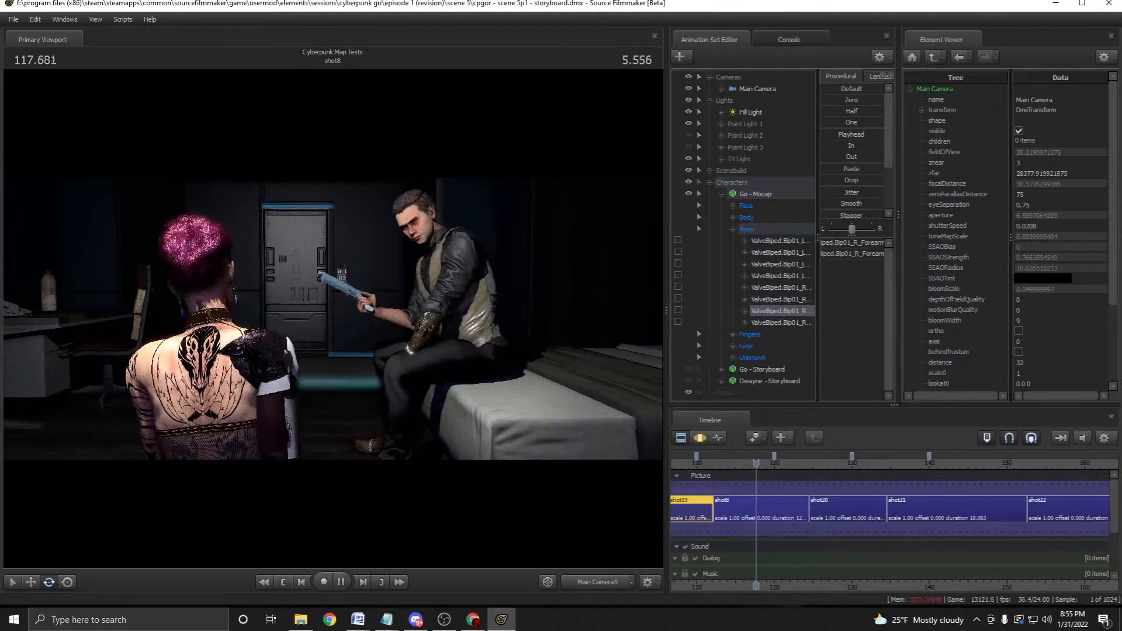
Return the playhead to the start of shot19 and play the sequence through into shot8.
key(space)
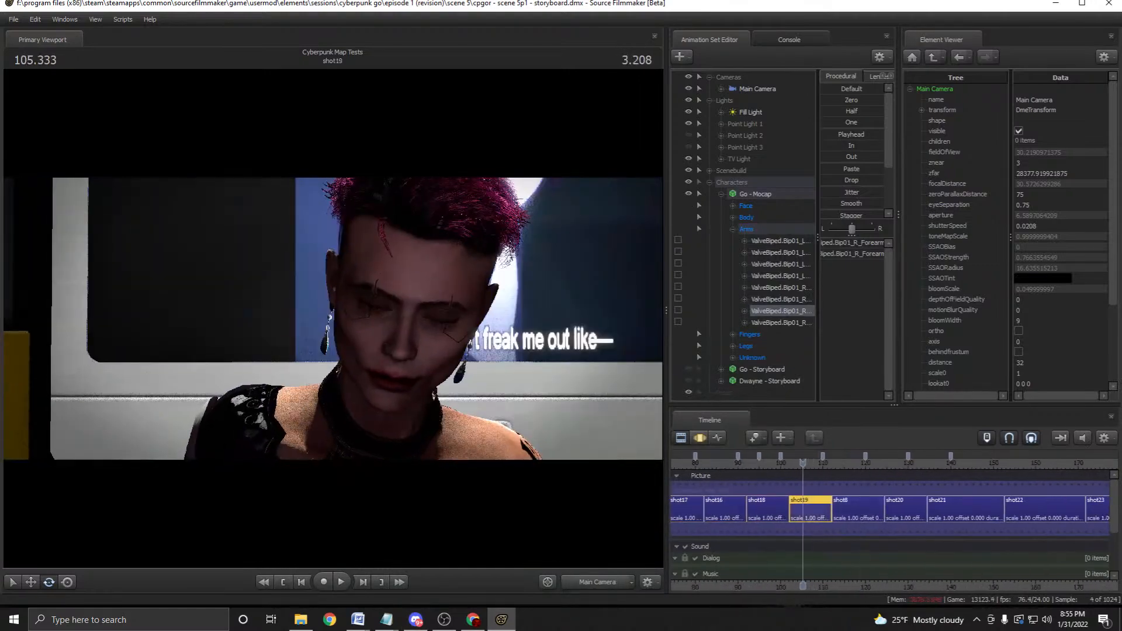
drag(802, 463, 790, 463)
key(space)
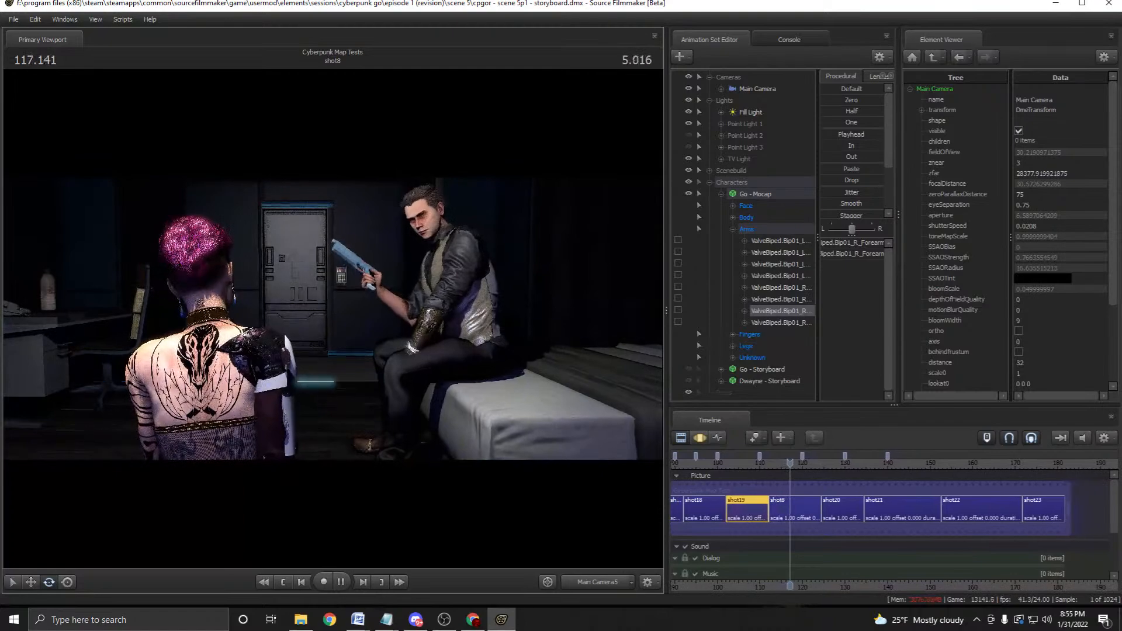
key(space)
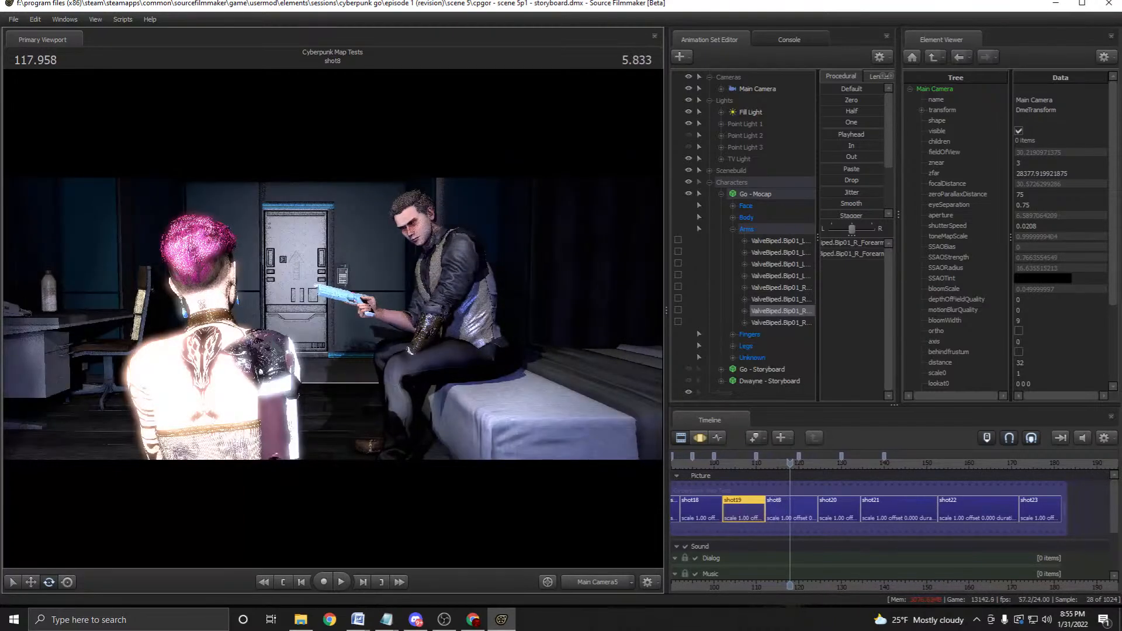
View shot8 from the Work Camera with the playhead near the start of the shot.
click(597, 582)
drag(333, 318, 143, 300)
drag(833, 463, 766, 463)
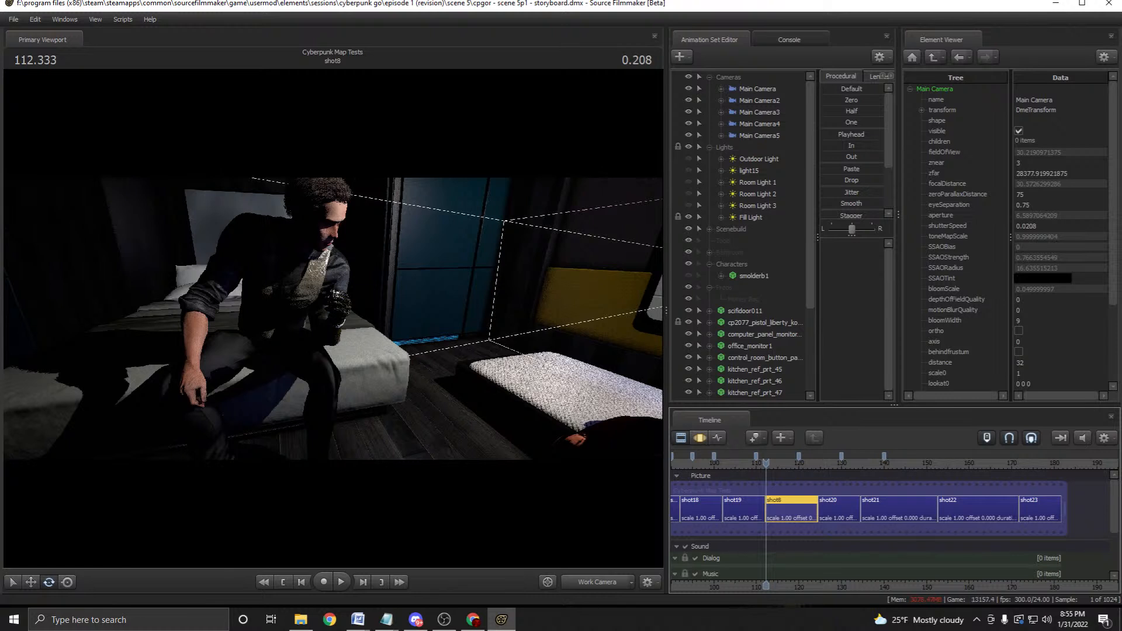
Play shot8 from the Work Camera and through Main Camera5, running on into the start of shot20.
scroll(765, 502, down, 5)
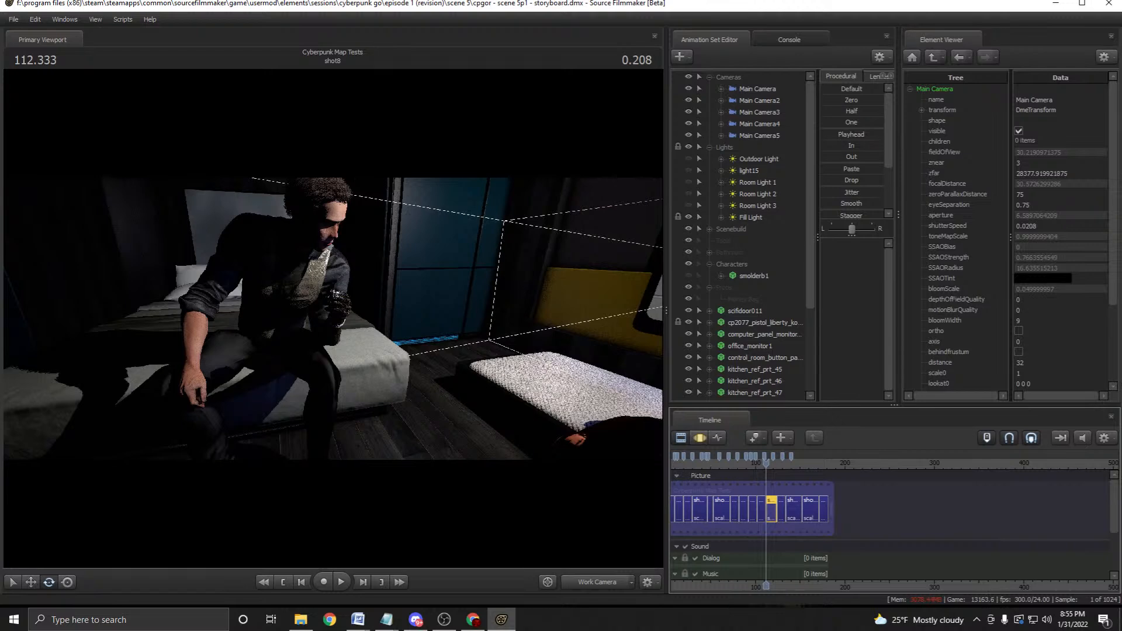
scroll(765, 503, up, 5)
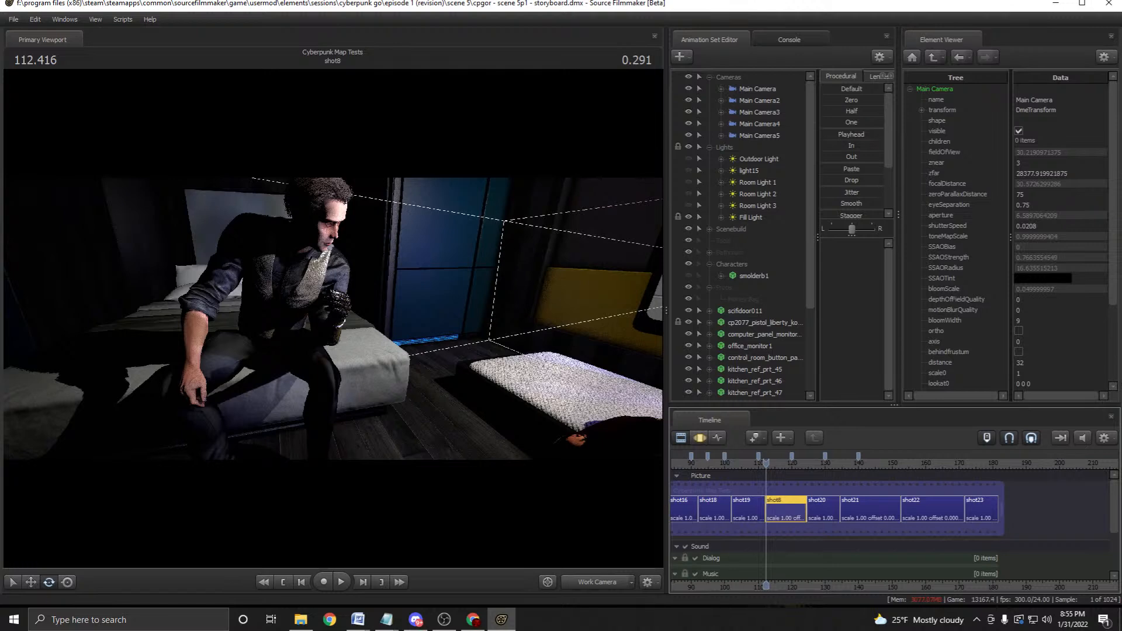
key(space)
key(space)
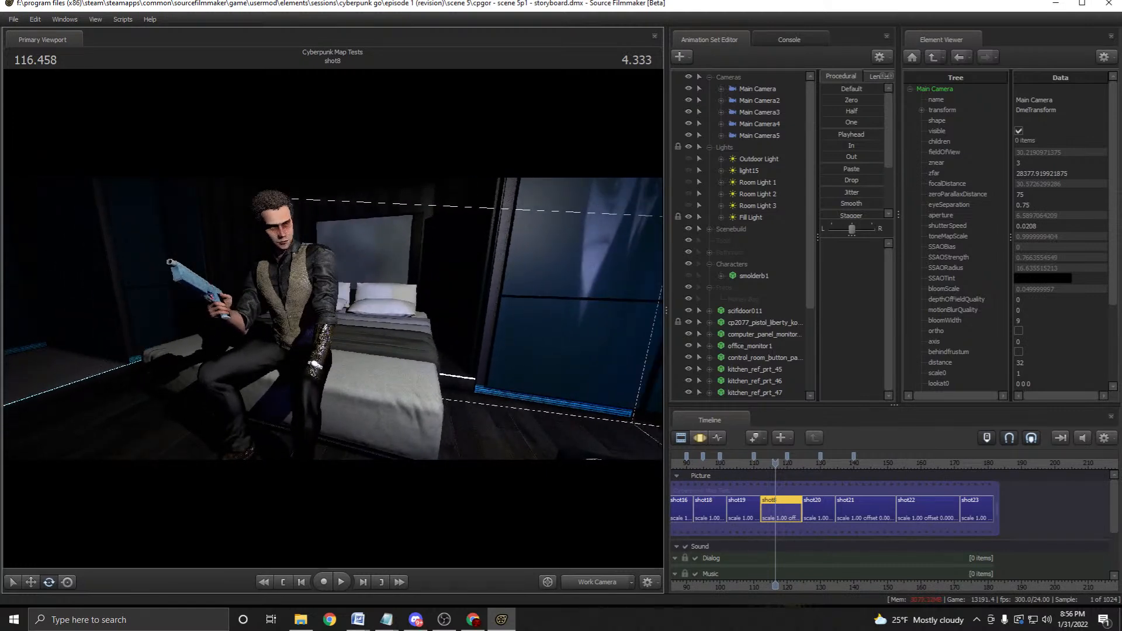
key(space)
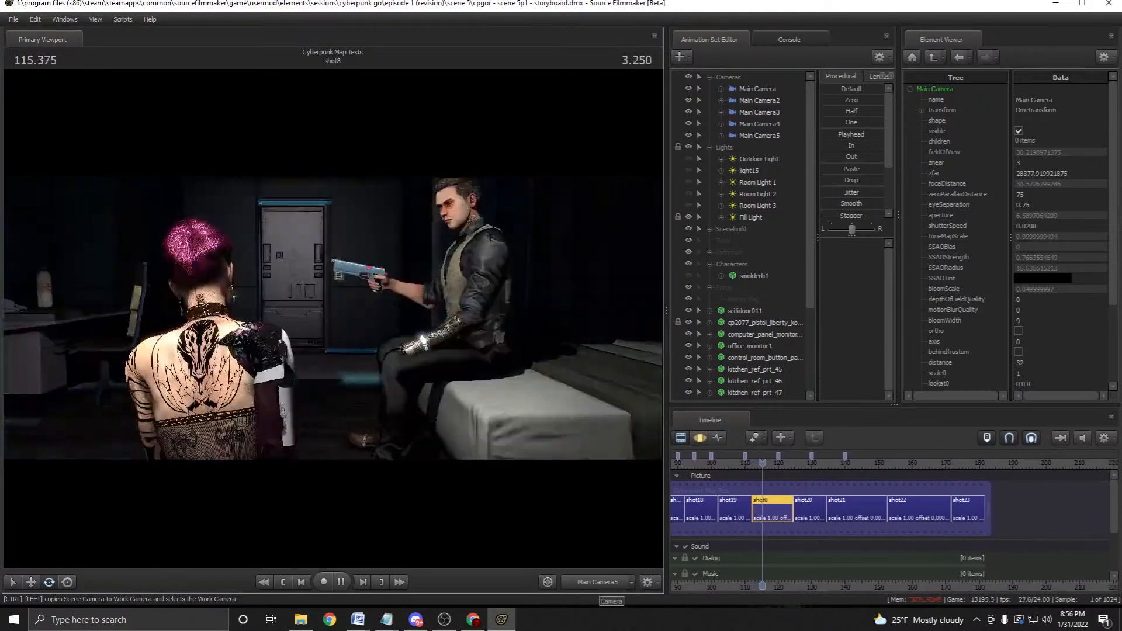
key(space)
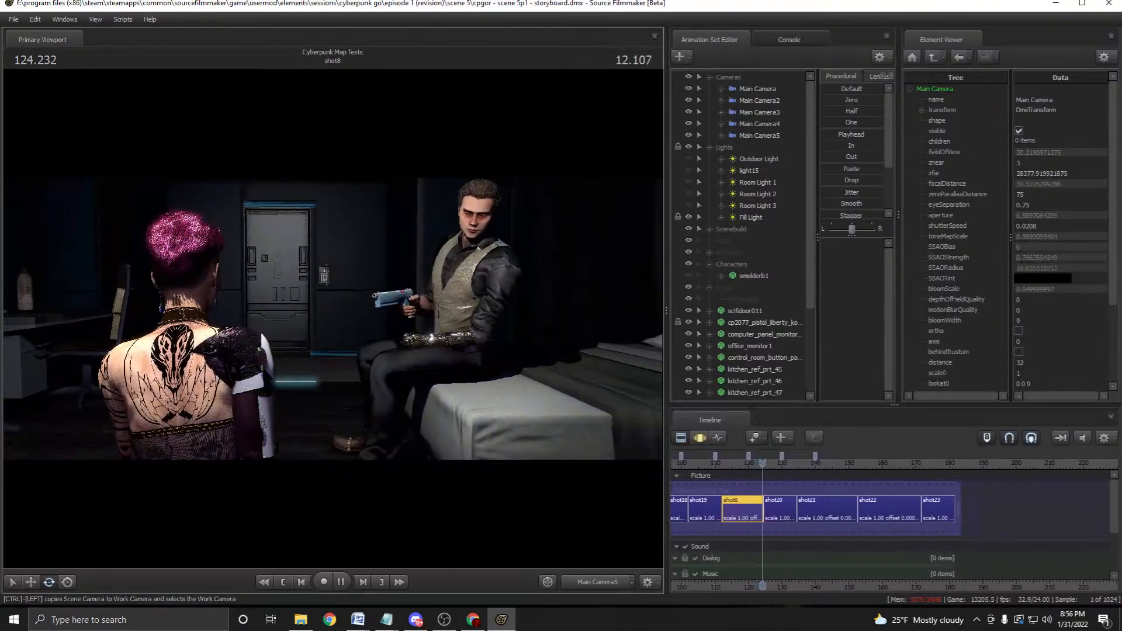
key(space)
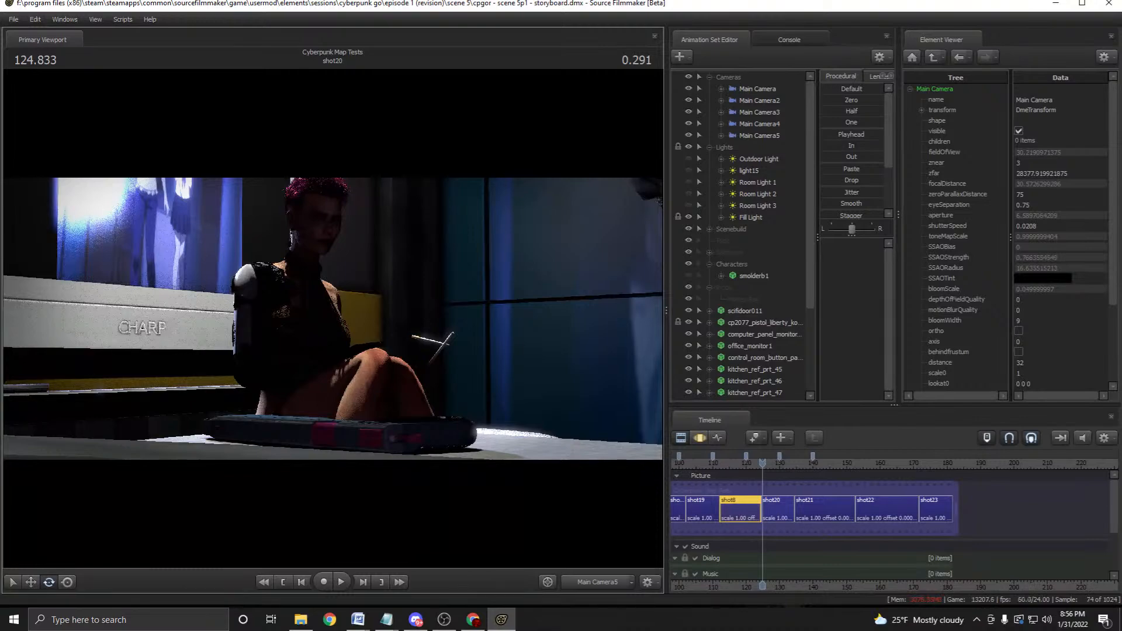
Step the playhead back from shot20 to the closing frames of shot18.
key(Up)
key(Up)
key(Left)
key(Left)
key(Left)
key(Left)
key(Left)
key(Left)
key(Left)
key(Left)
key(Left)
key(Left)
key(Left)
key(Left)
key(Left)
key(Left)
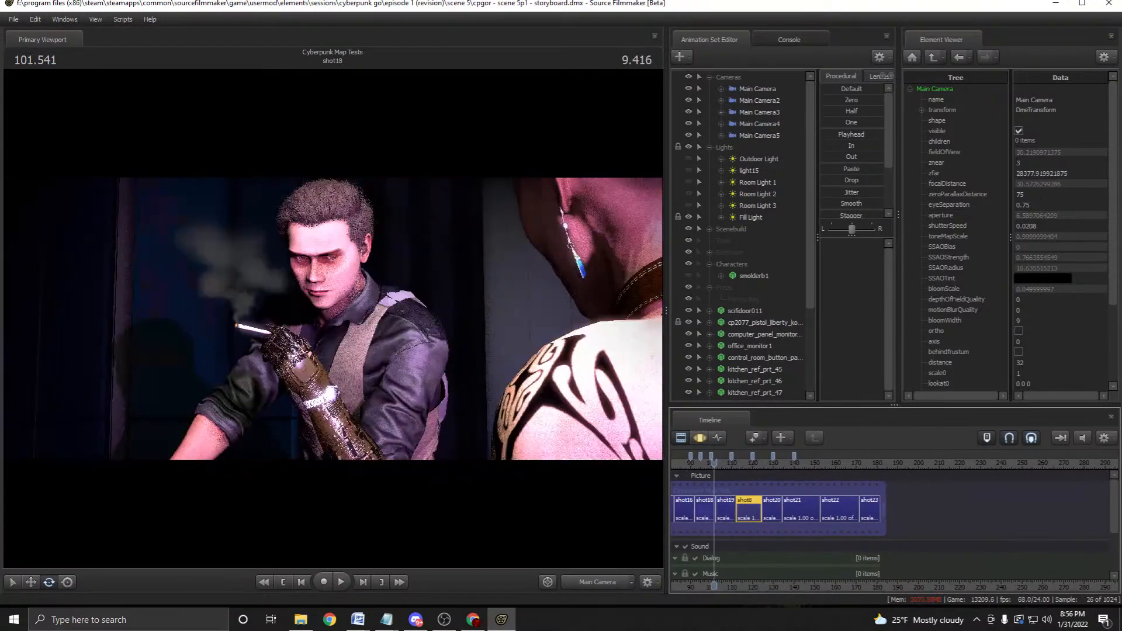
Return the playhead to the early part of shot8 and inspect the man seated on the bed from the Work Camera.
key(Down)
key(F4)
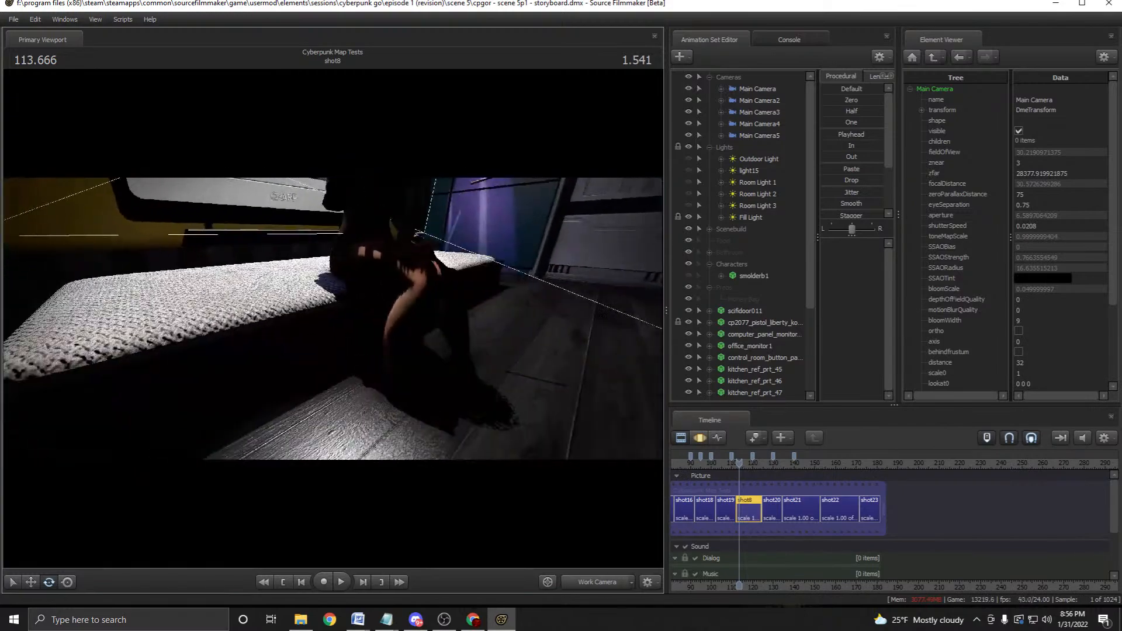
key(d)
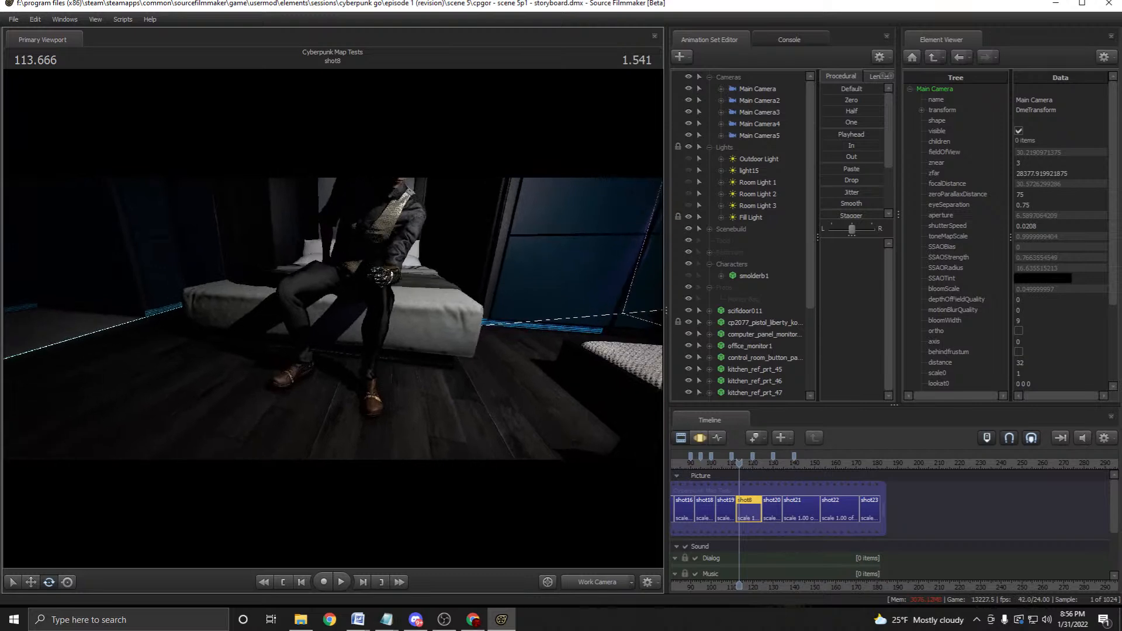
scroll(894, 509, down, 5)
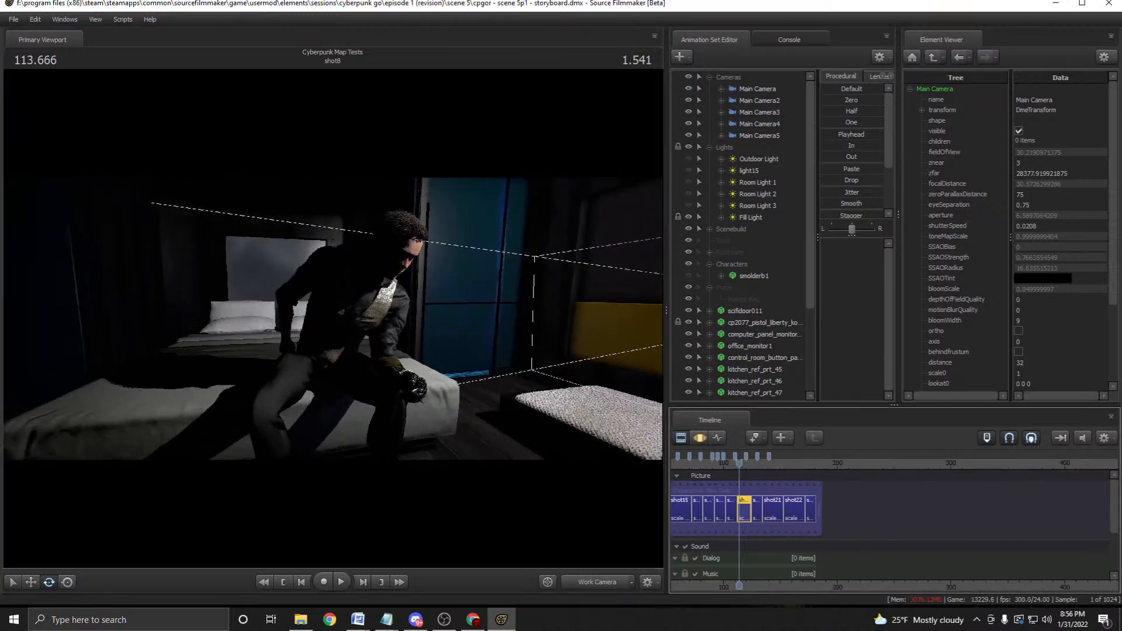
Go back to shot15 and play it from the Work Camera, examining both seated characters from several angles.
drag(814, 462, 728, 463)
key(d)
drag(333, 319, 397, 351)
key(space)
key(space)
key(space)
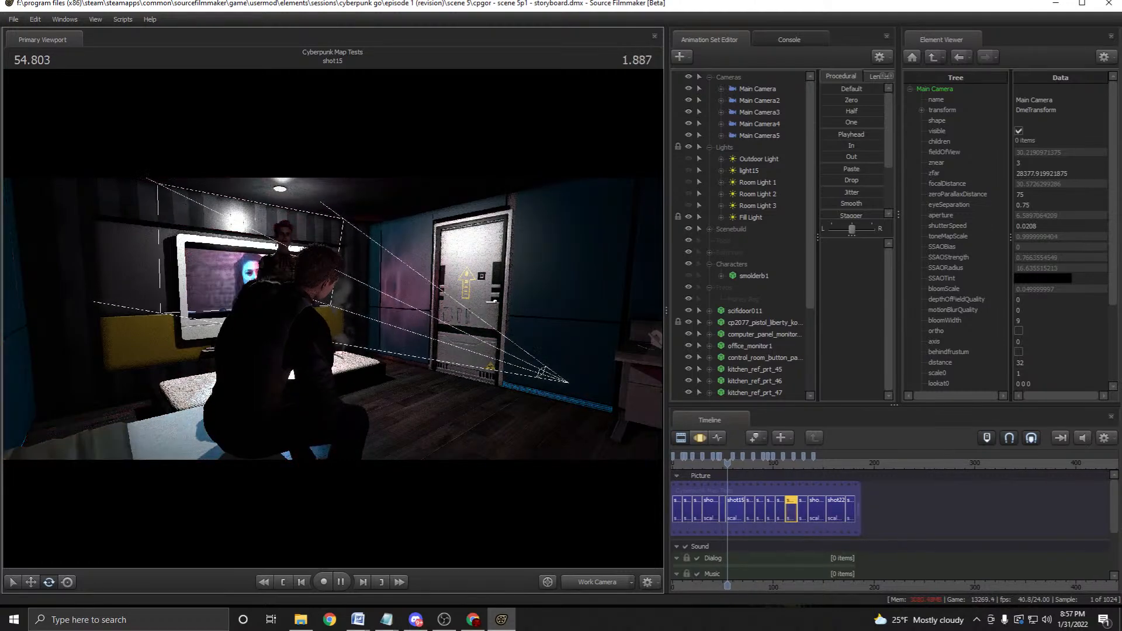
key(space)
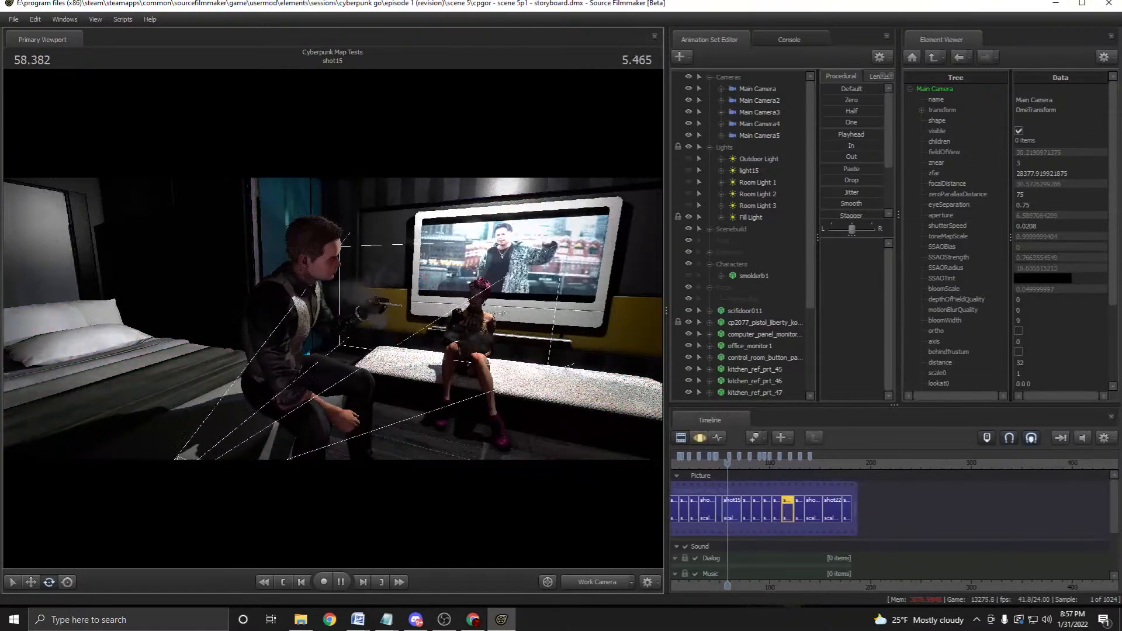
key(space)
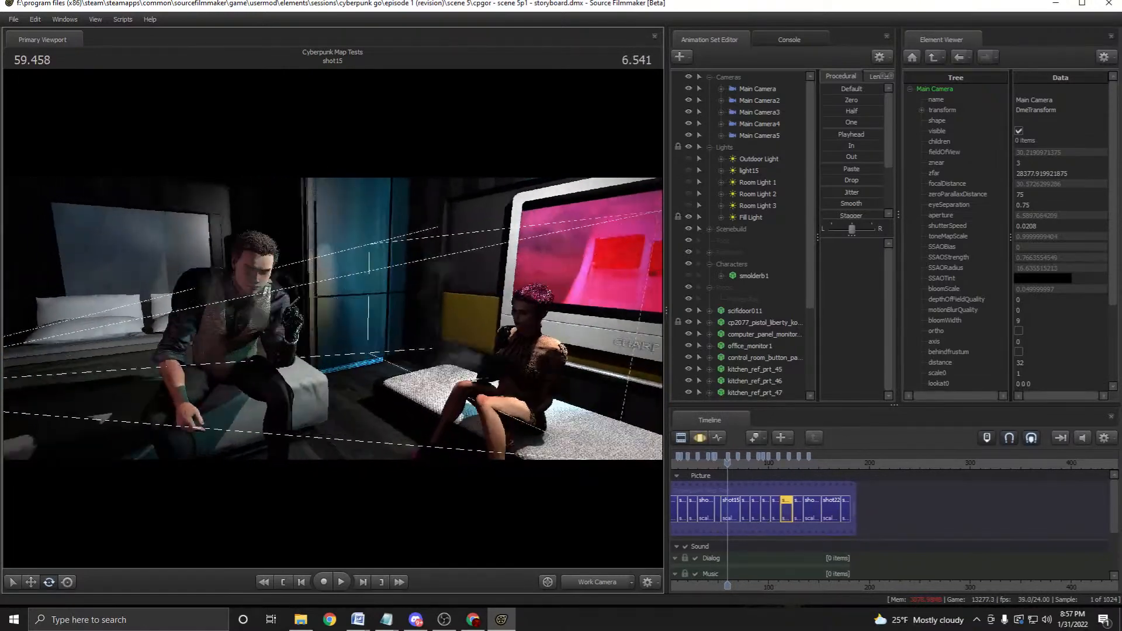
key(space)
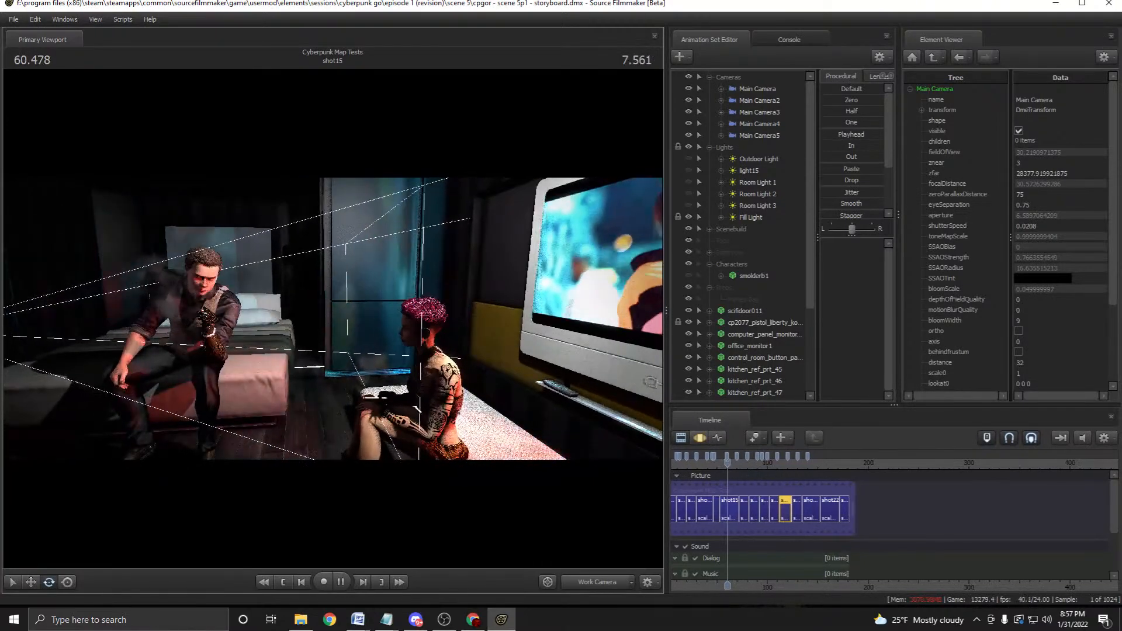
key(space)
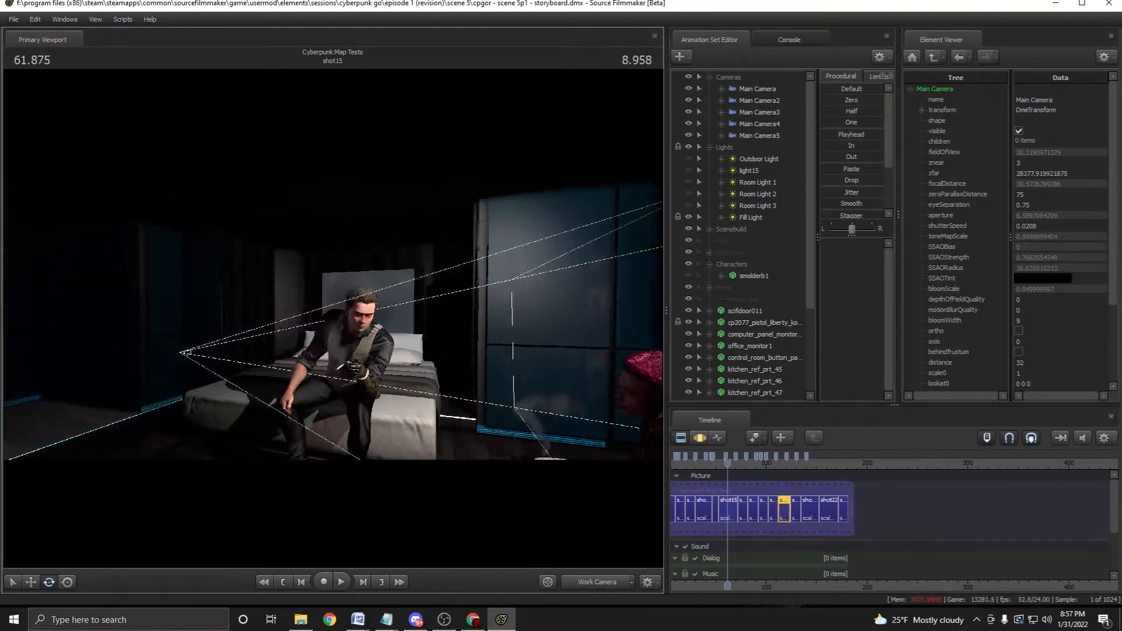
Replay the cut from the end of shot19 into shot8 through the scene cameras, then park the playhead 2.500 seconds into shot8.
key(space)
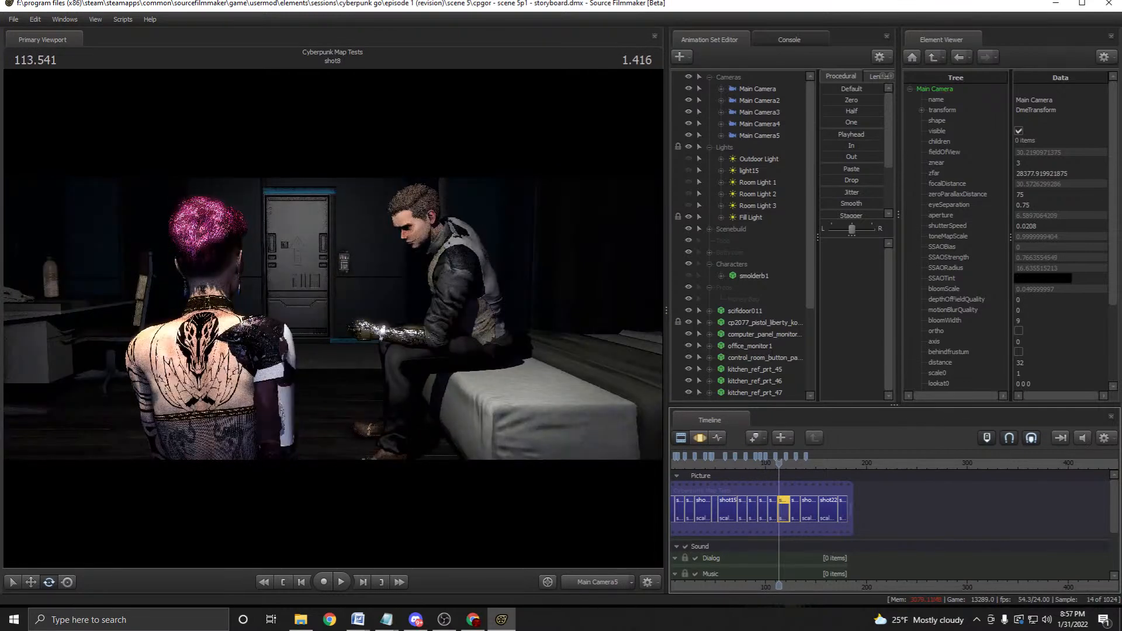
scroll(778, 463, up, 3)
drag(778, 464, 795, 463)
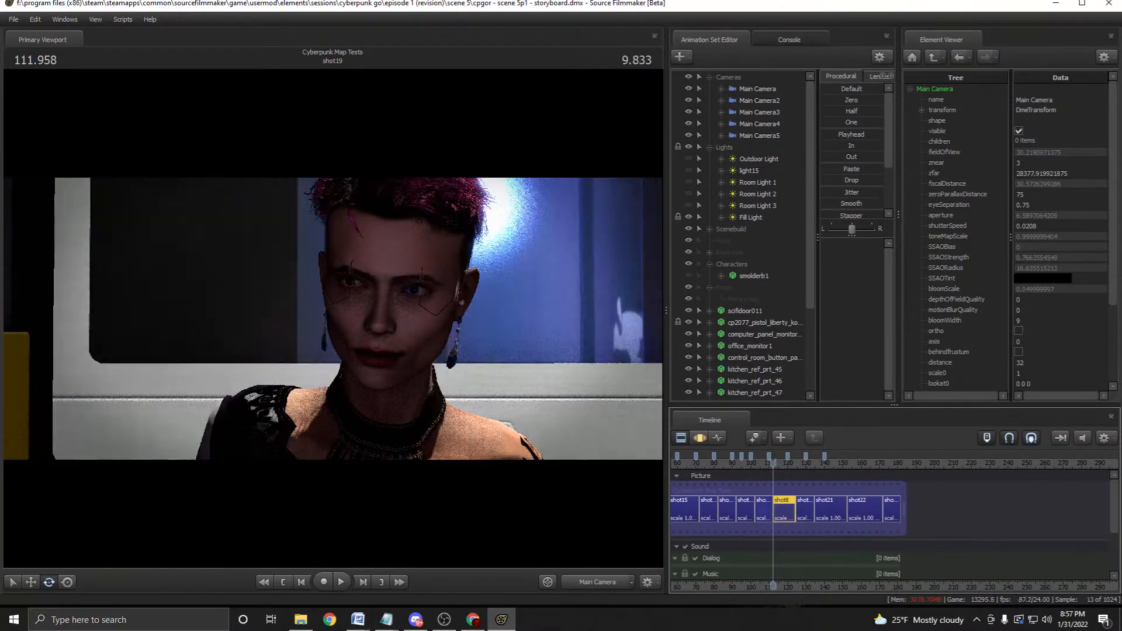
key(space)
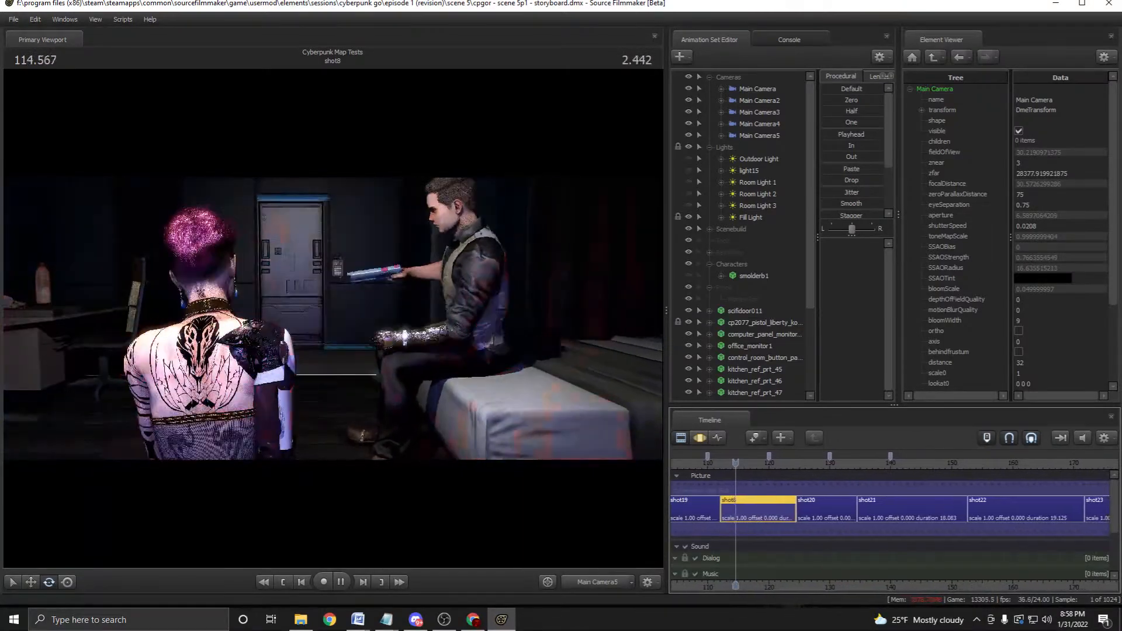
scroll(891, 508, up, 4)
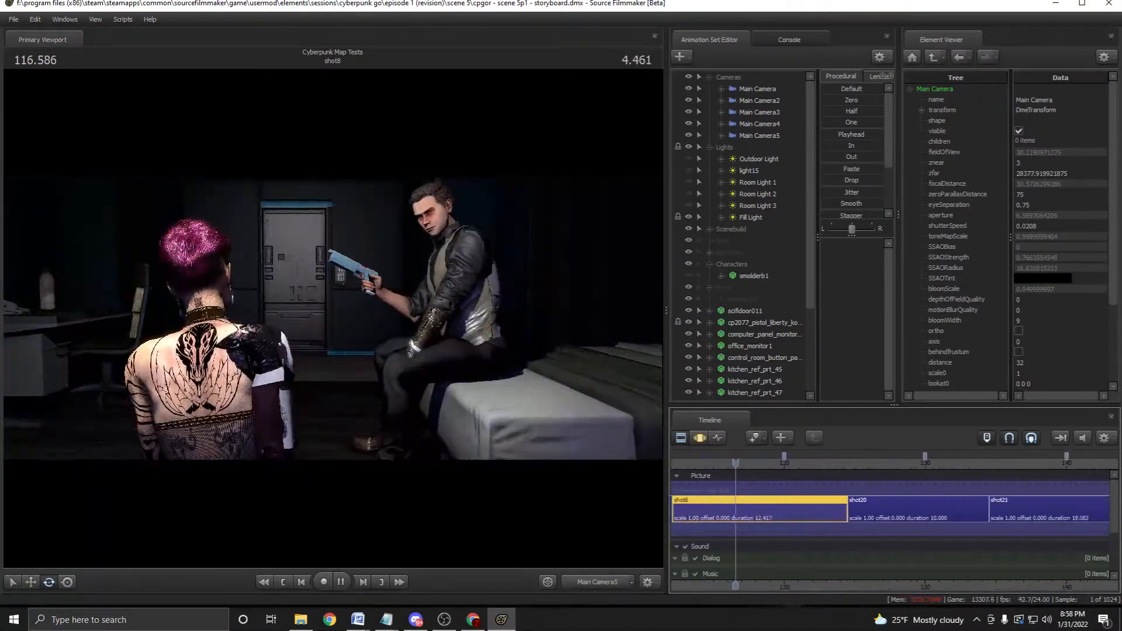
scroll(891, 508, down, 4)
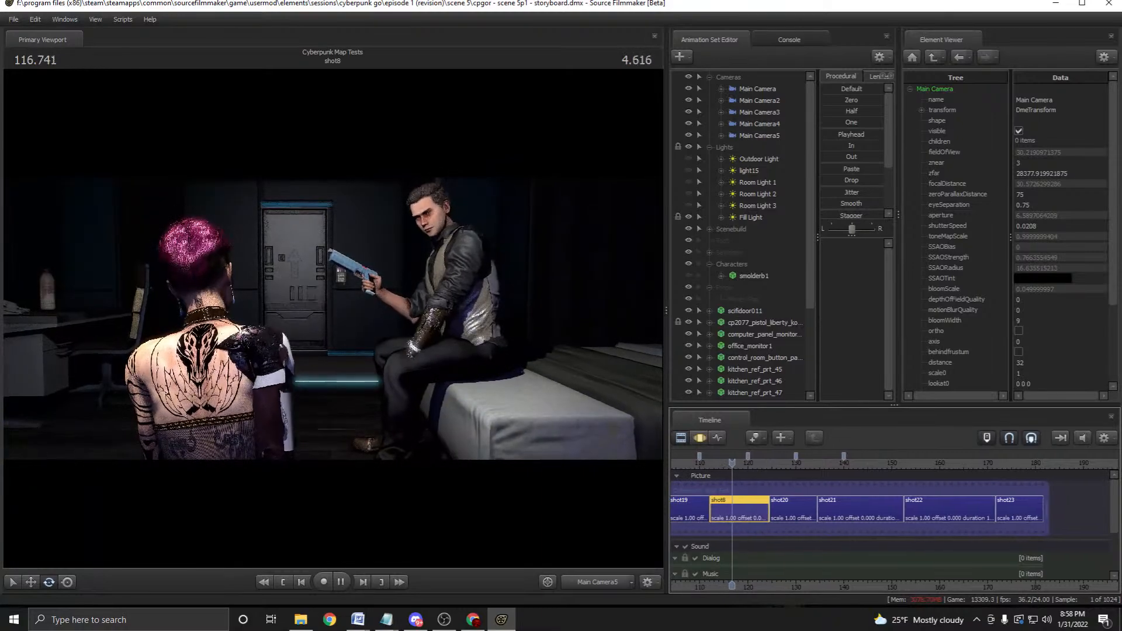
scroll(891, 508, up, 2)
key(space)
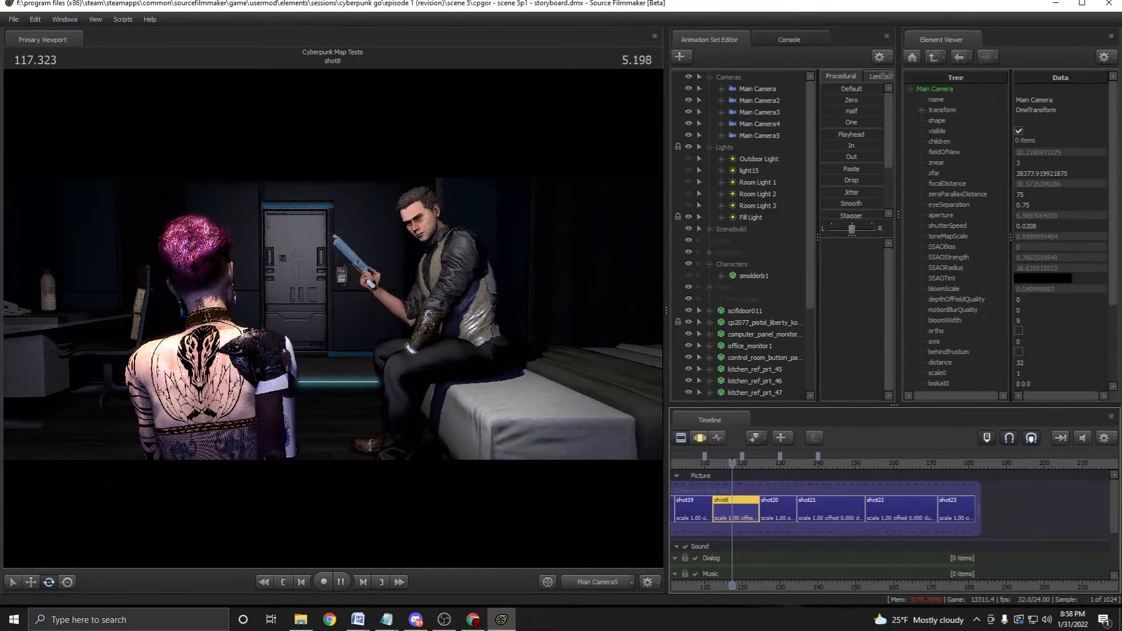
scroll(891, 509, up, 1)
key(space)
drag(732, 463, 699, 463)
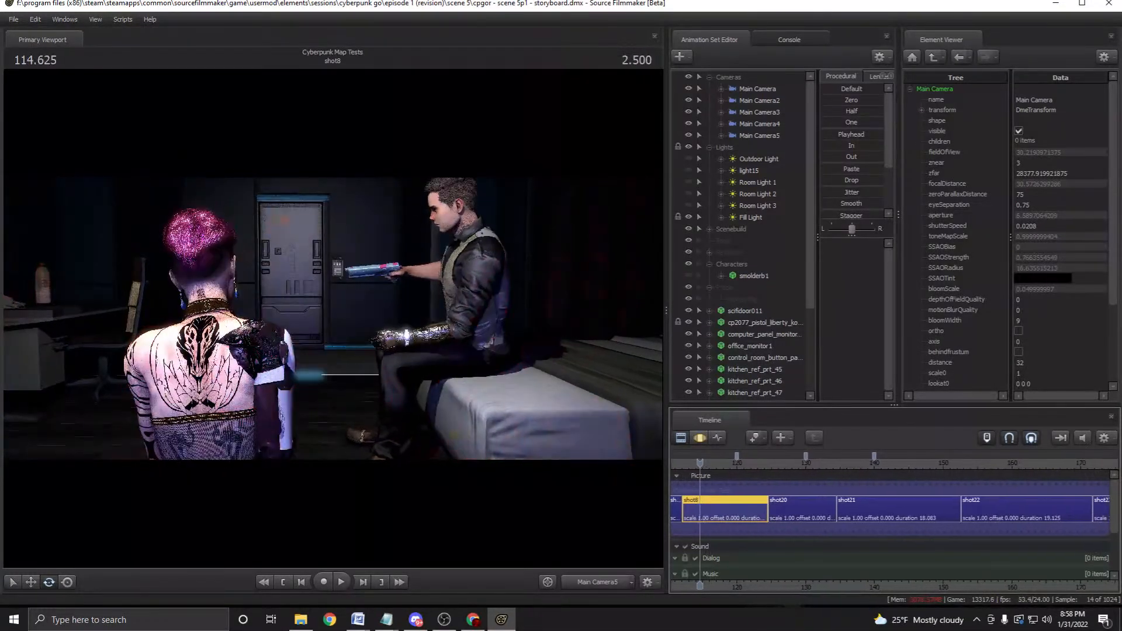
Make shot19 the active shot with the playhead near its middle and remove the leftover group listed below Characters.
key(F3)
key(F2)
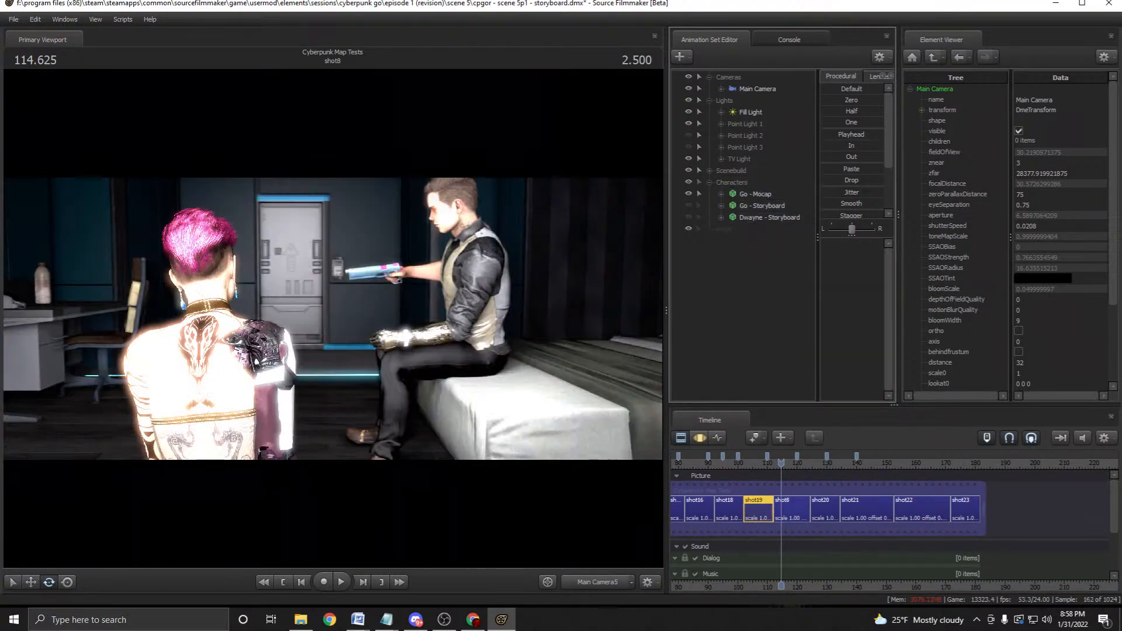
click(757, 463)
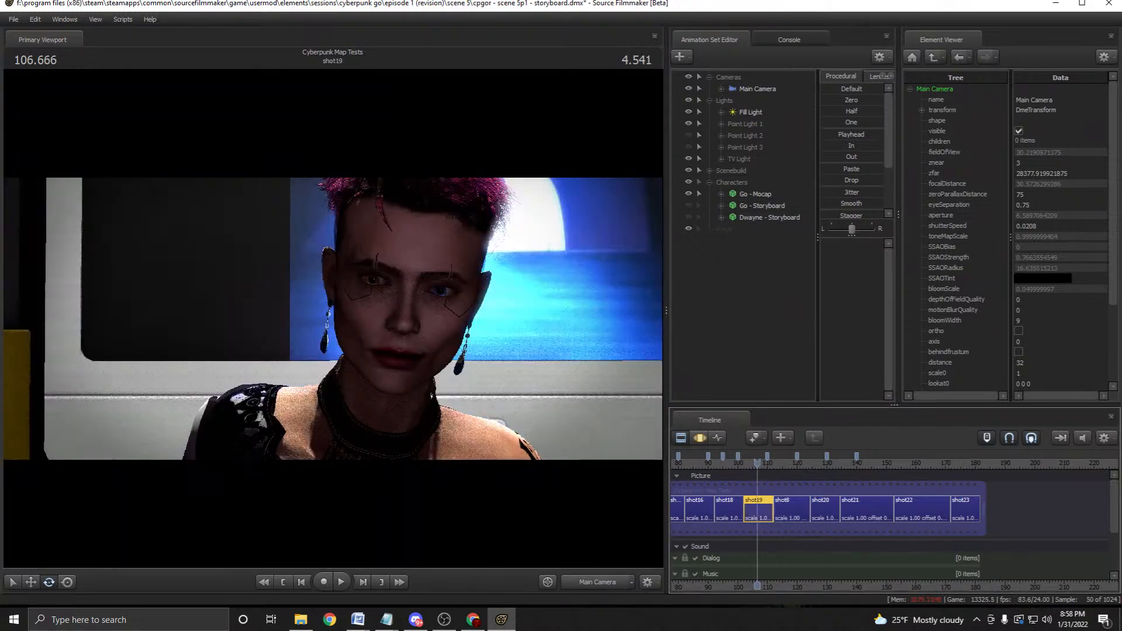
right_click(721, 230)
click(754, 246)
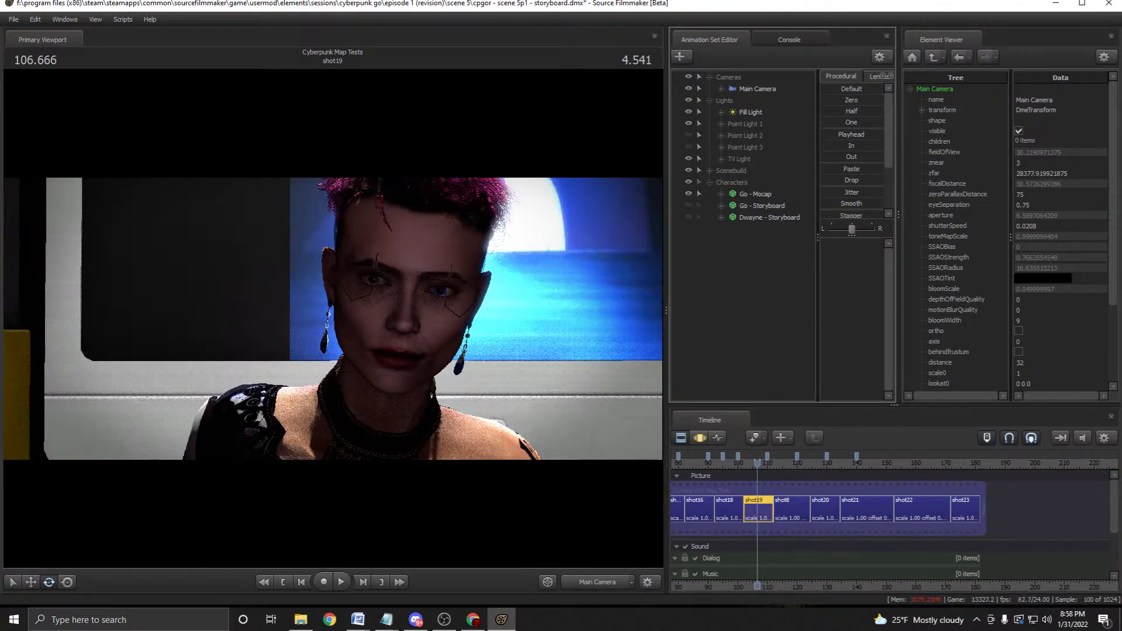
Check shot19's Characters group by selecting Go - Mocap, Go - Storyboard and Dwayne - Storyboard individually.
click(732, 183)
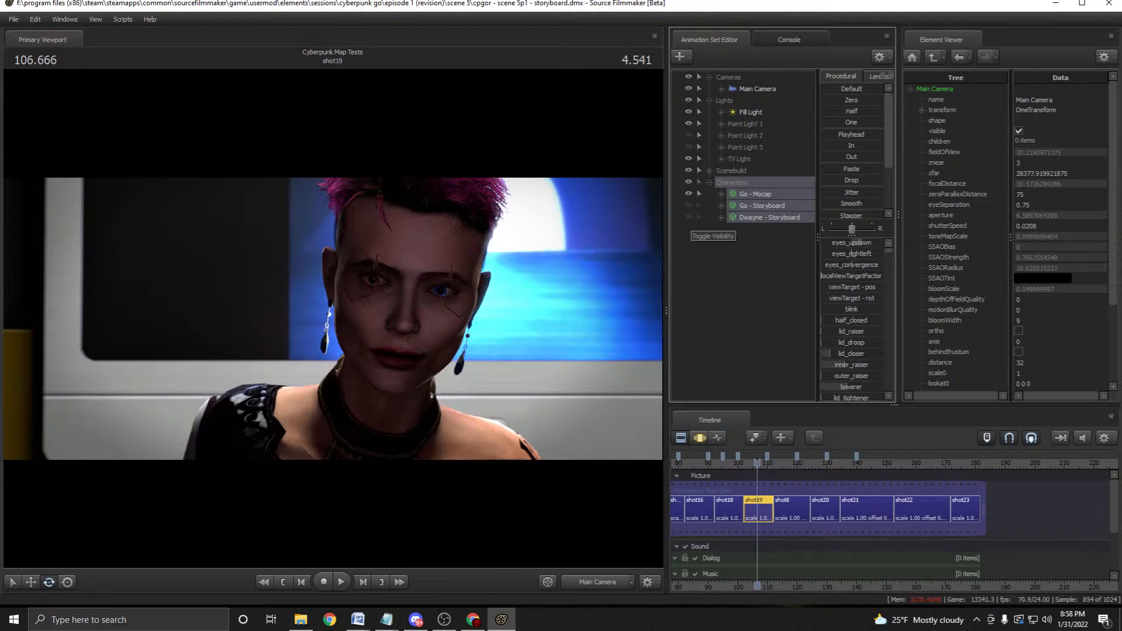
click(762, 206)
click(755, 194)
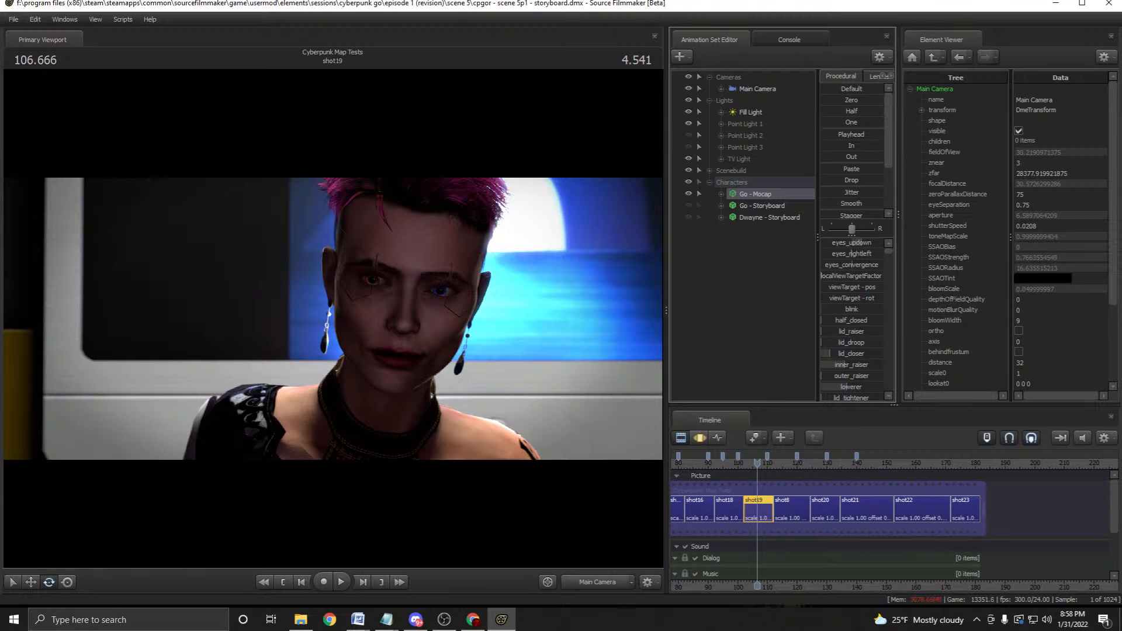
click(762, 206)
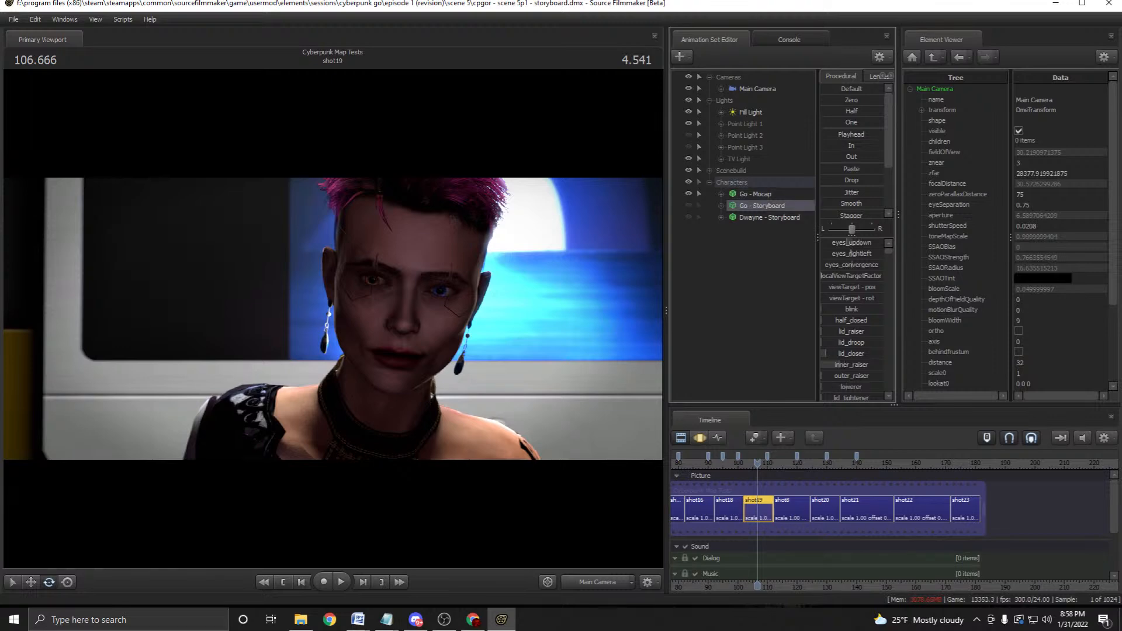
click(769, 218)
Set the playhead 0.125 seconds into shot19 and select the Go - Mocap animation set.
scroll(758, 496, up, 5)
drag(757, 463, 724, 464)
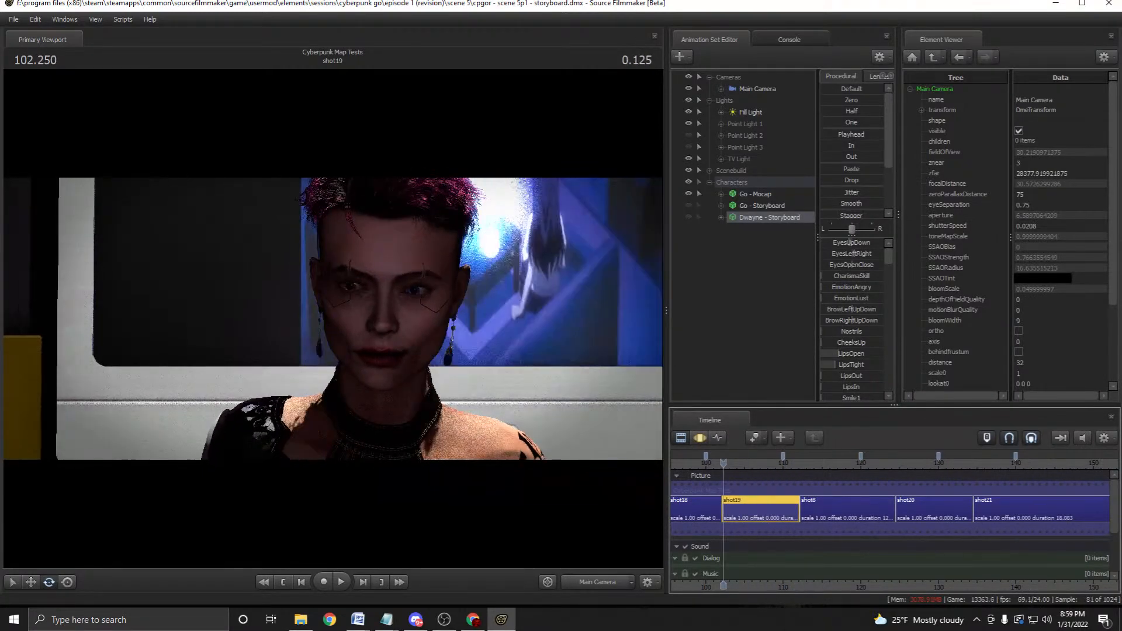
click(755, 194)
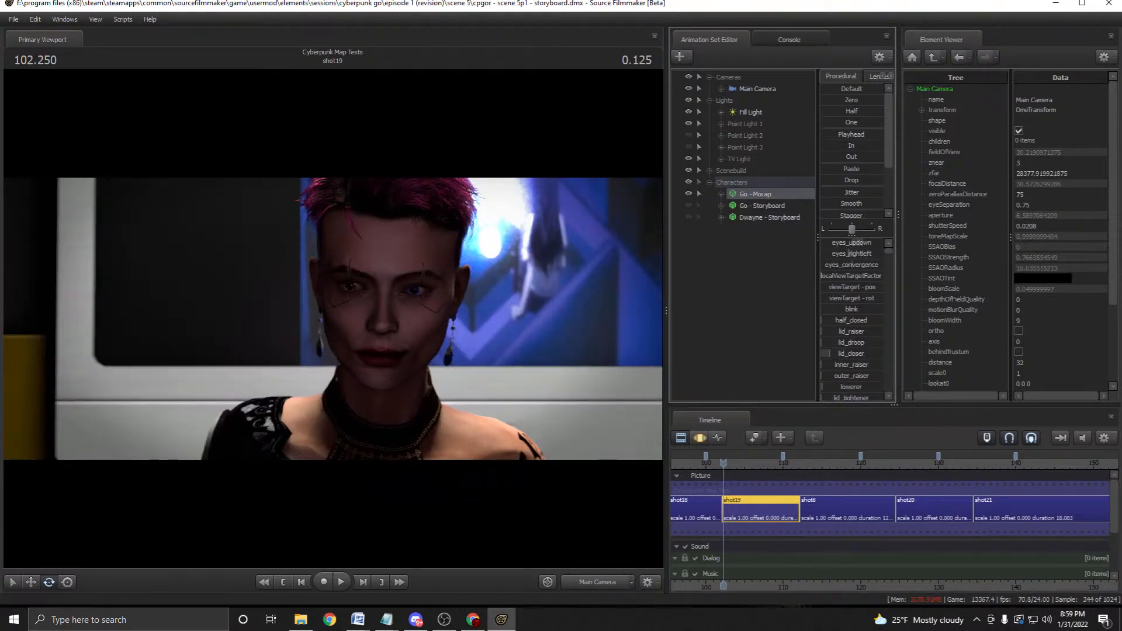
key(F3)
key(F2)
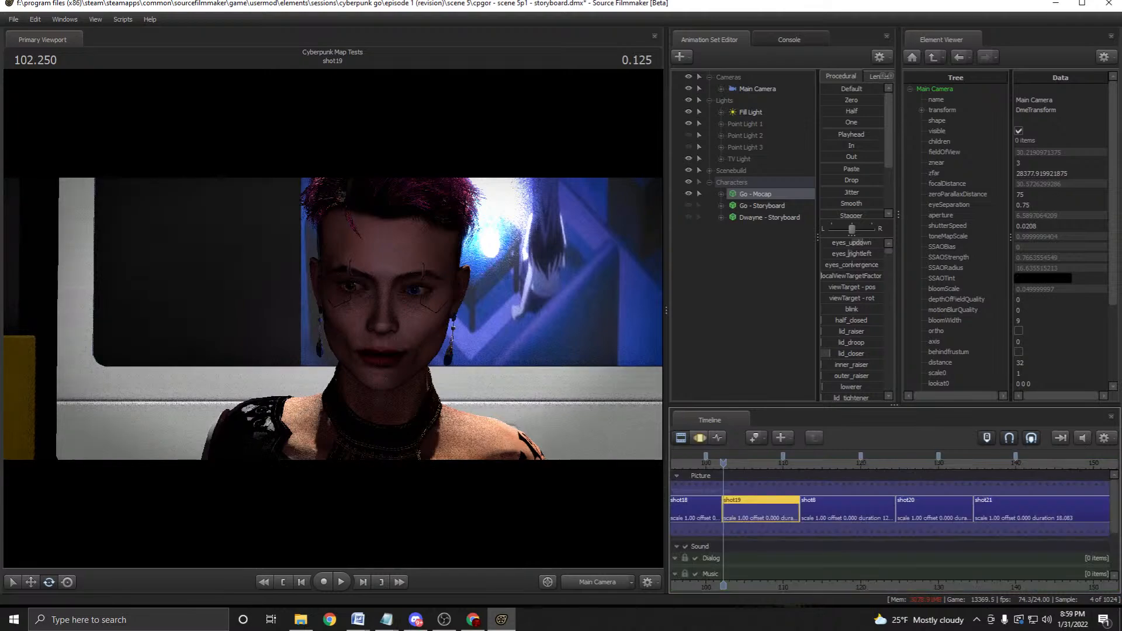
Play the opening of shot19 through the Main Camera and step forward frame by frame to examine Go's performance.
key(space)
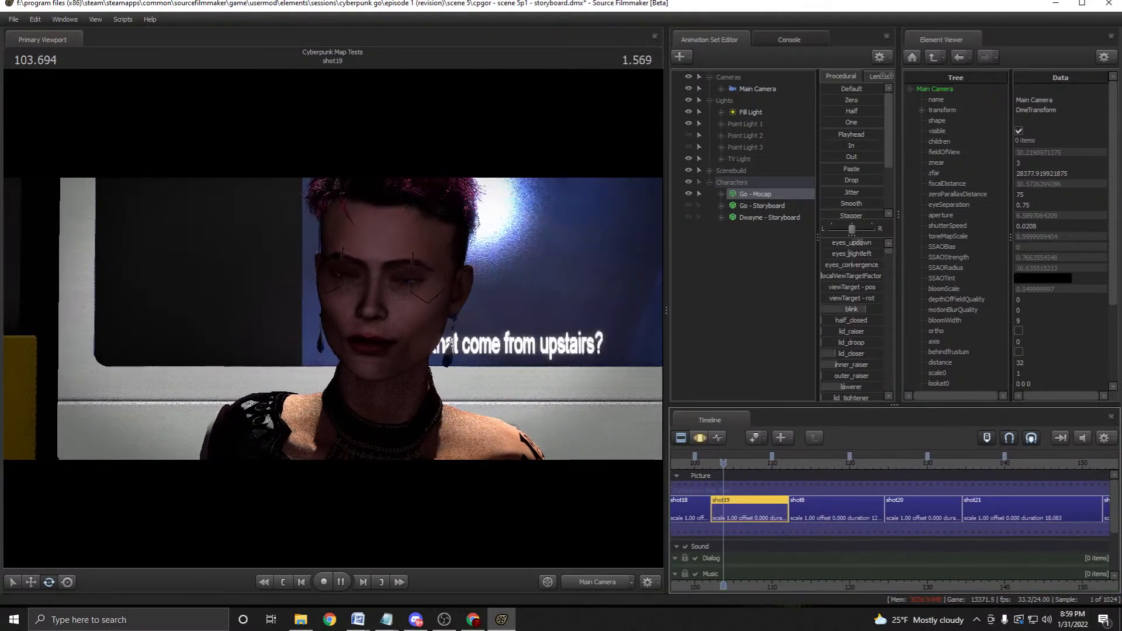
key(space)
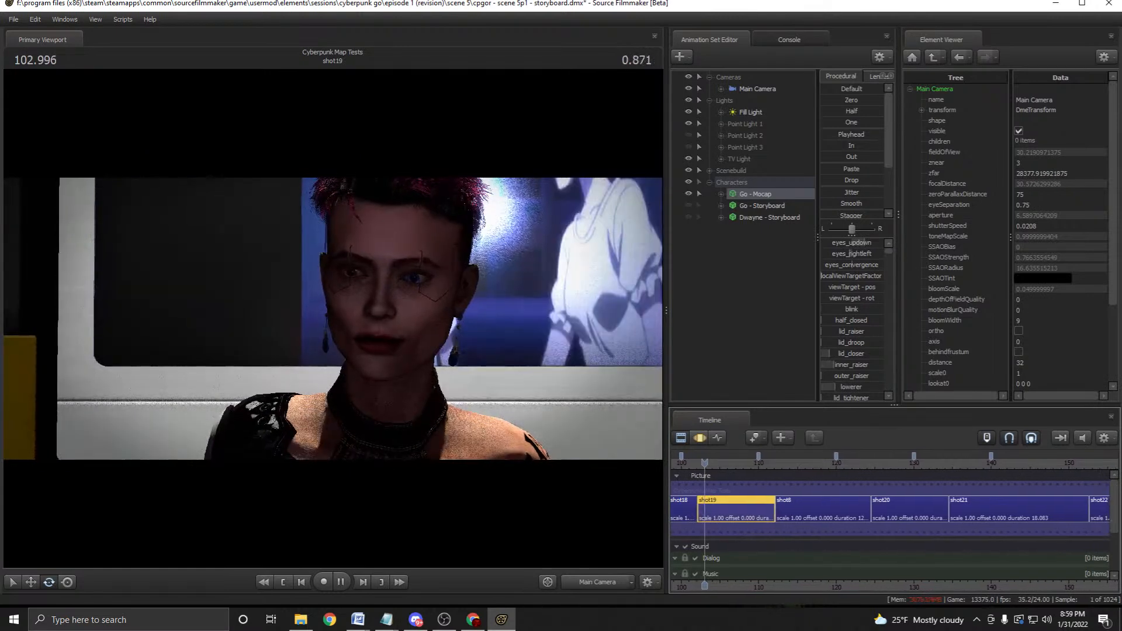
key(space)
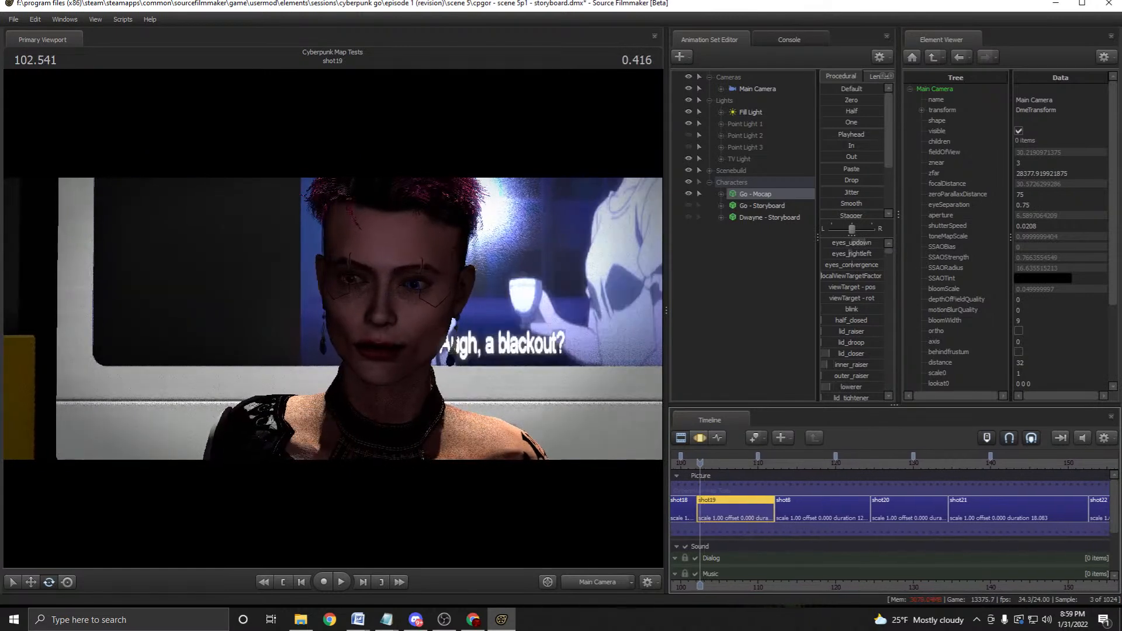
key(Right)
key(Right)
key(Right)
key(Right)
key(Right)
key(Right)
key(Right)
key(Right)
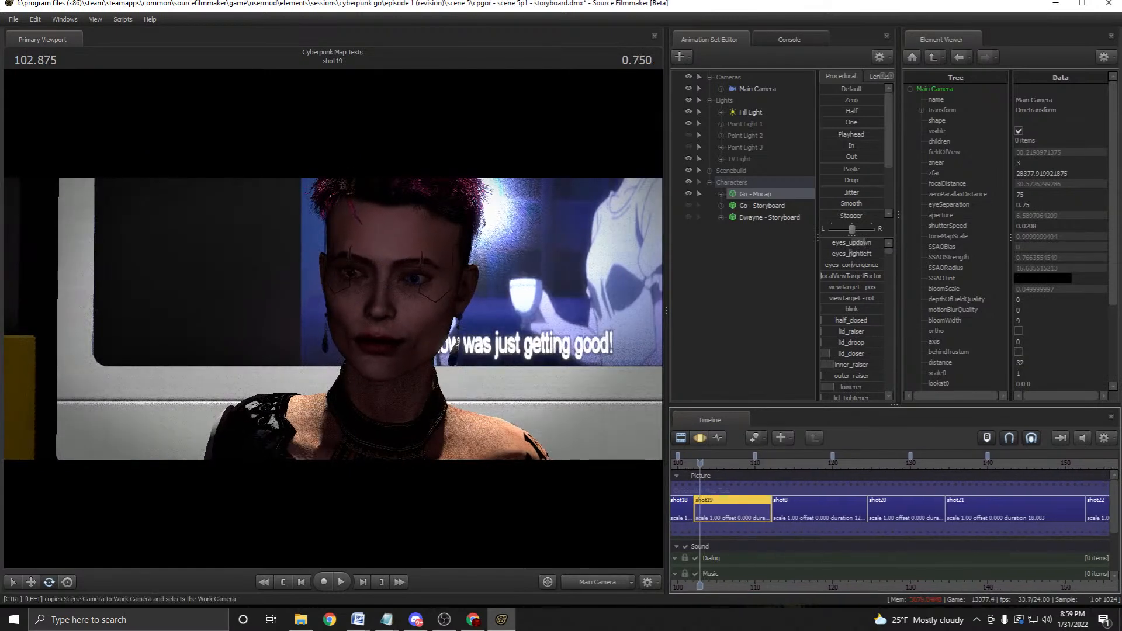
Play shot19's opening, view the scene around Go from the Work Camera, and return to the Main Camera.
key(space)
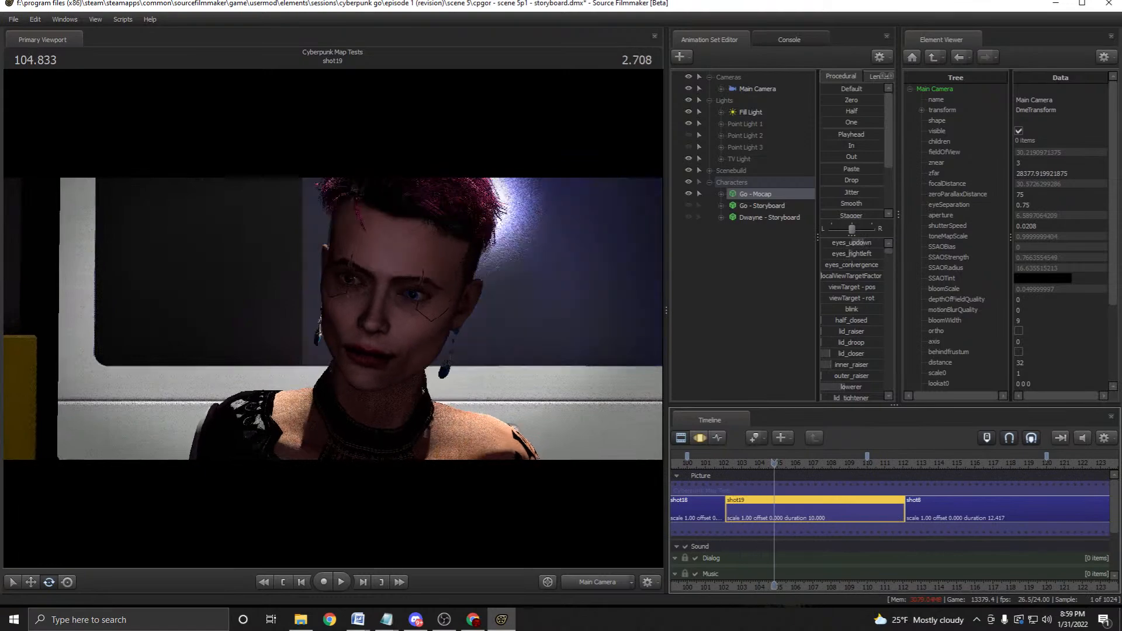
key(space)
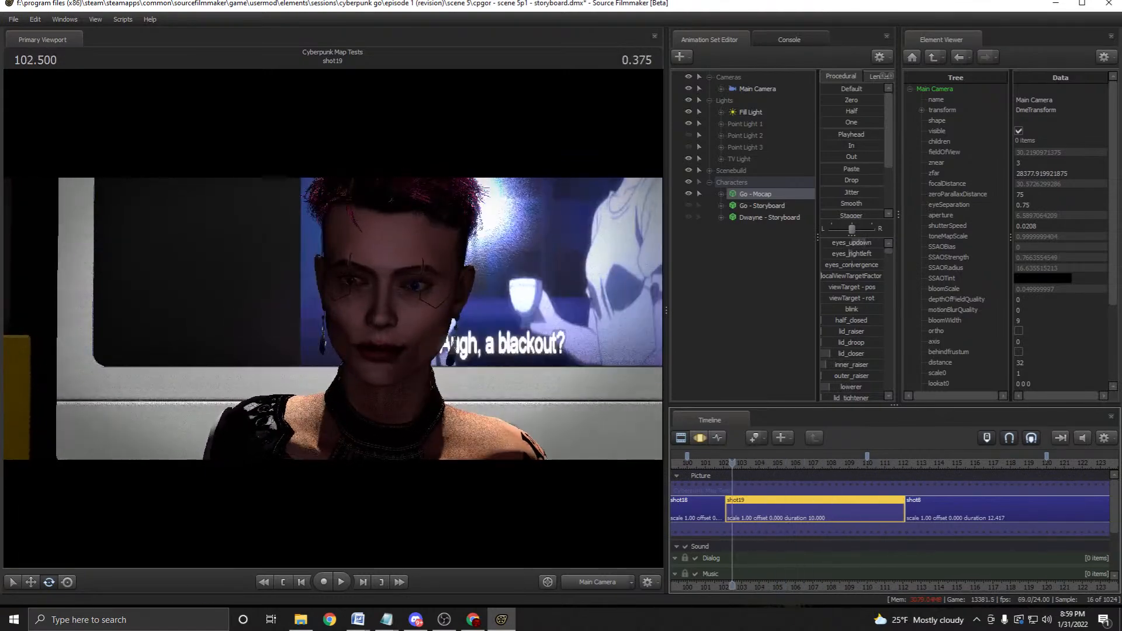
key(F4)
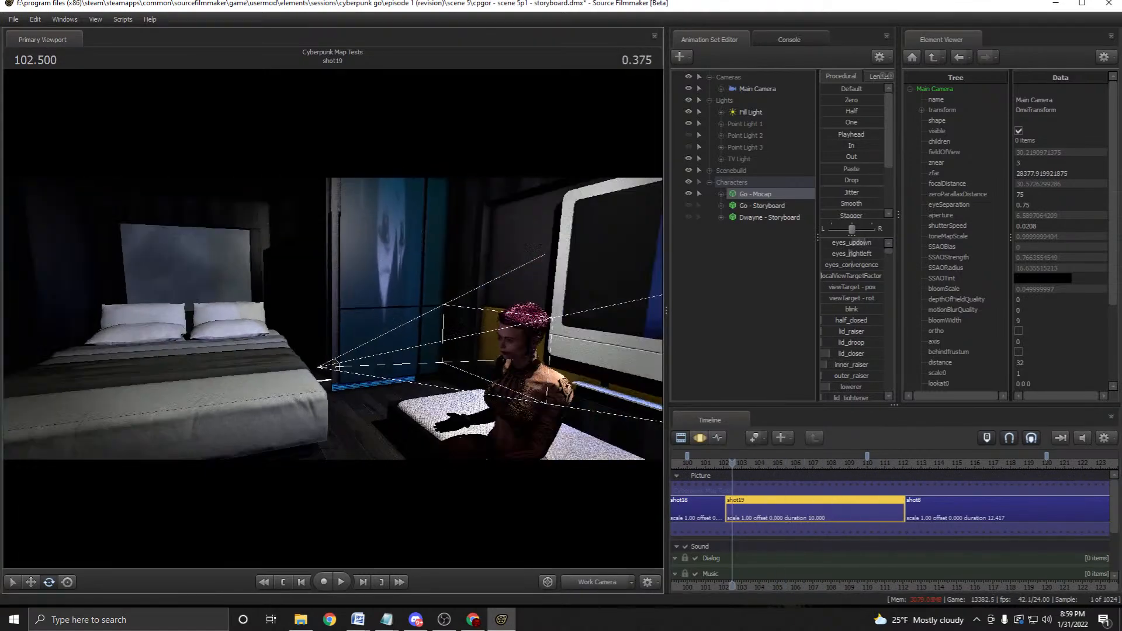
drag(333, 315, 388, 351)
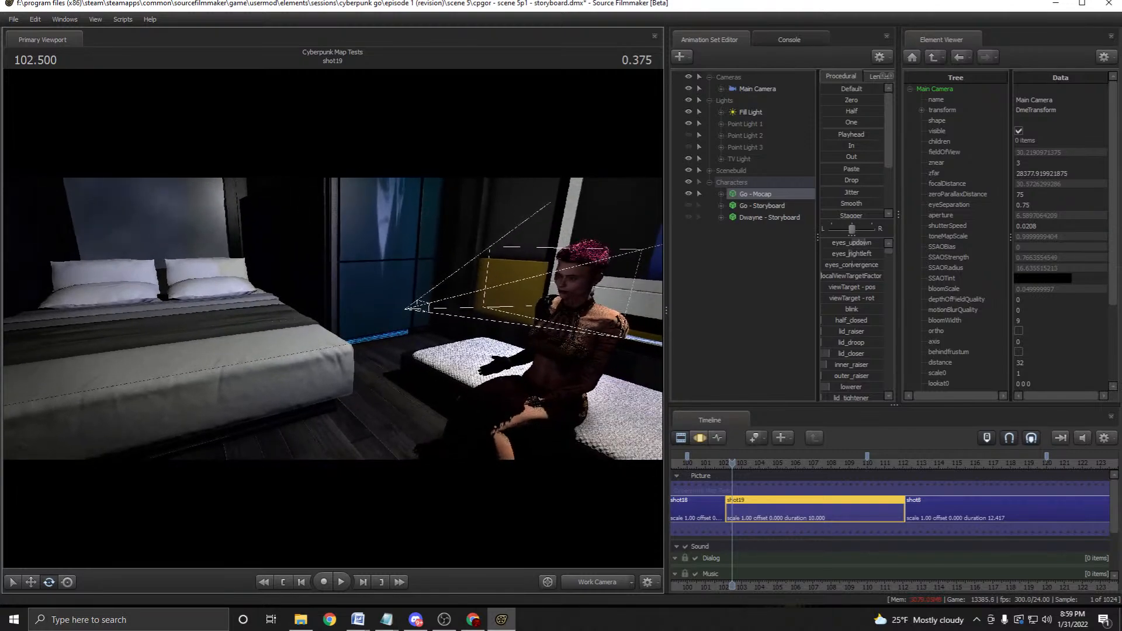
key(space)
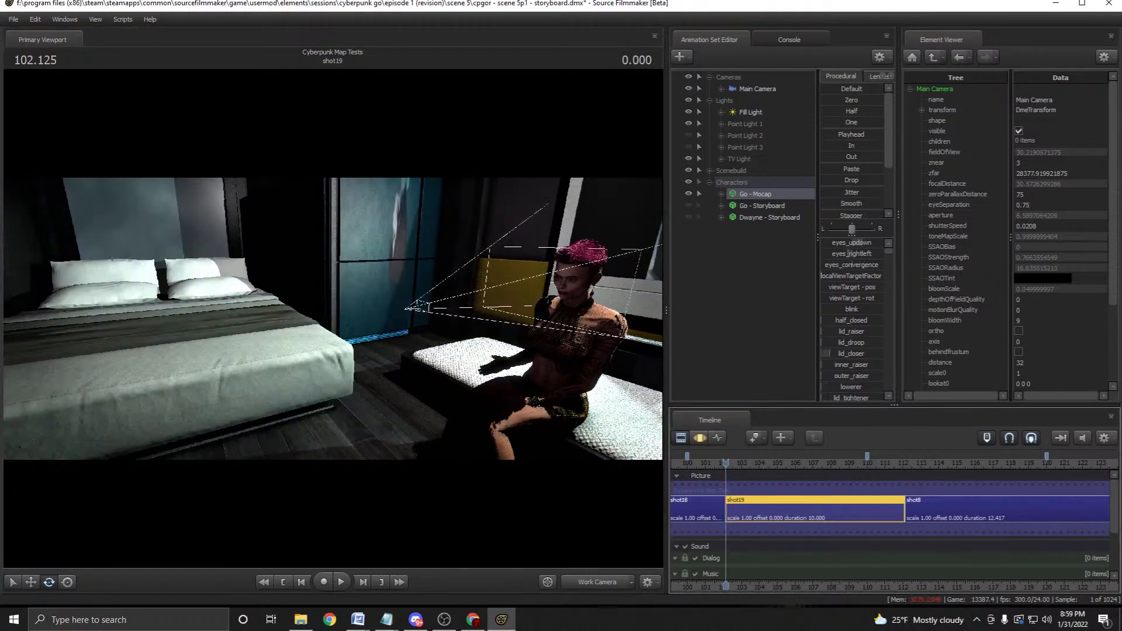
key(space)
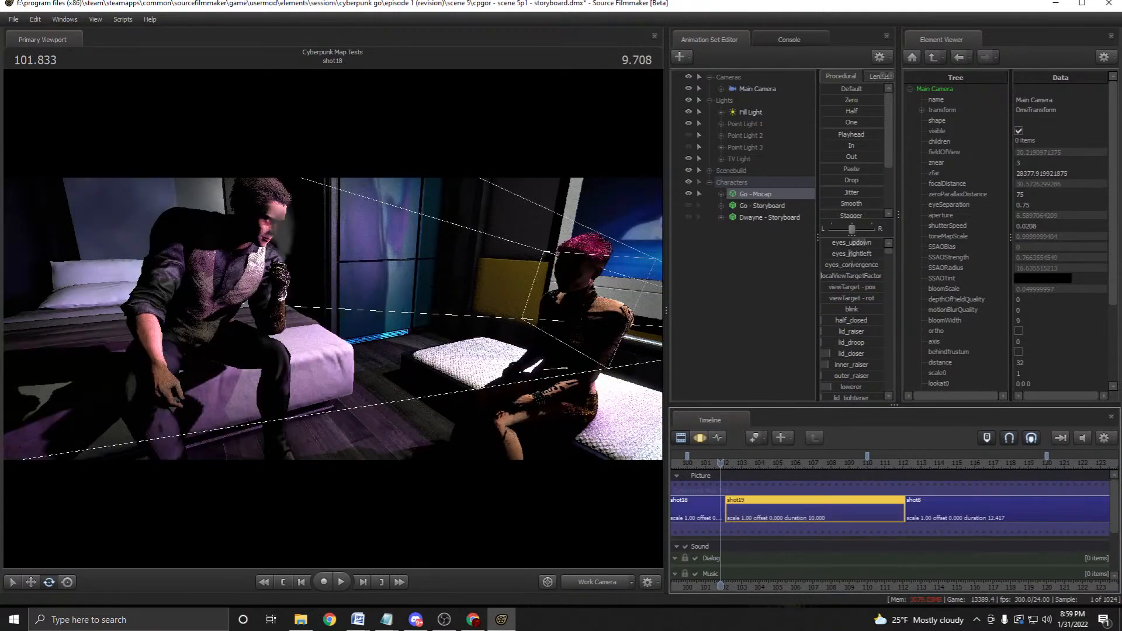
key(F4)
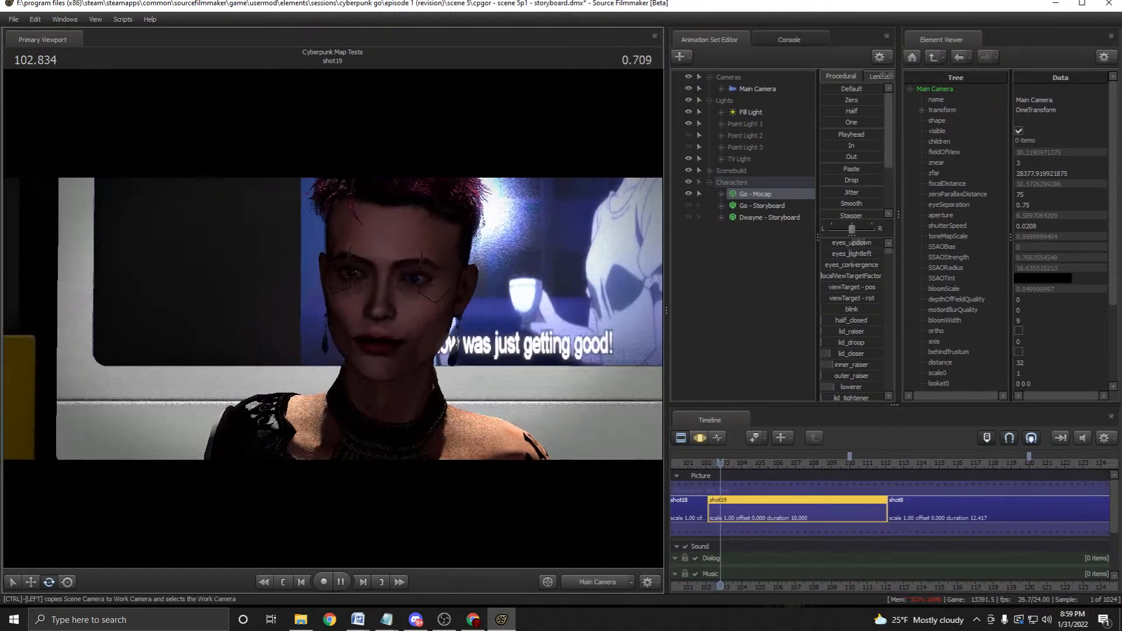
Play through shot19 and step back over its opening frames to examine Go's performance and the TV behind her.
key(space)
key(space)
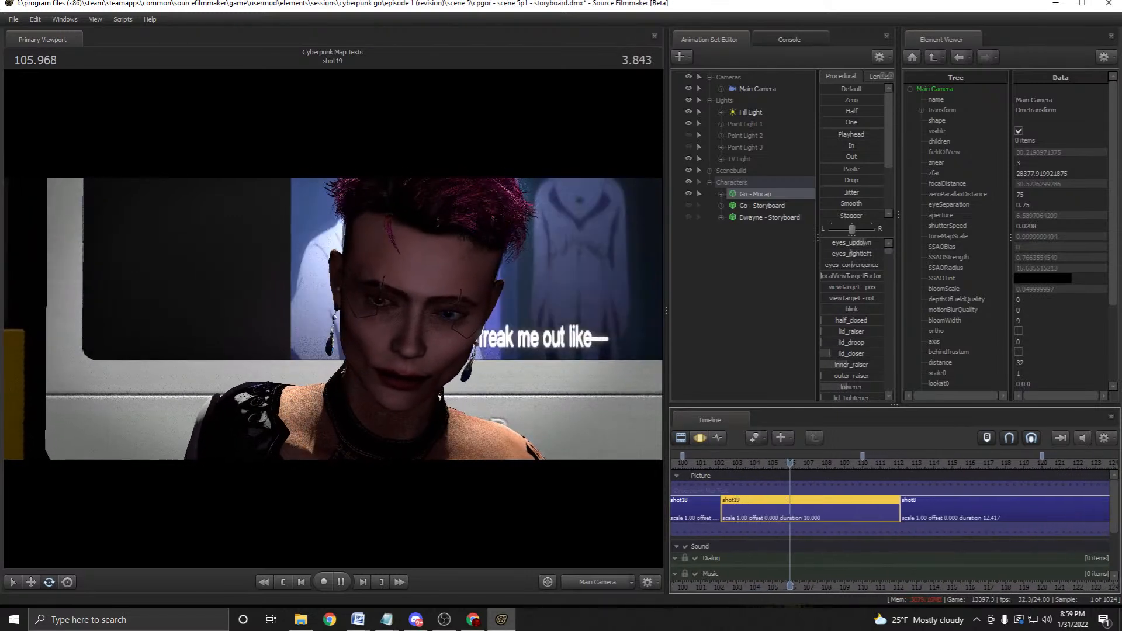
key(space)
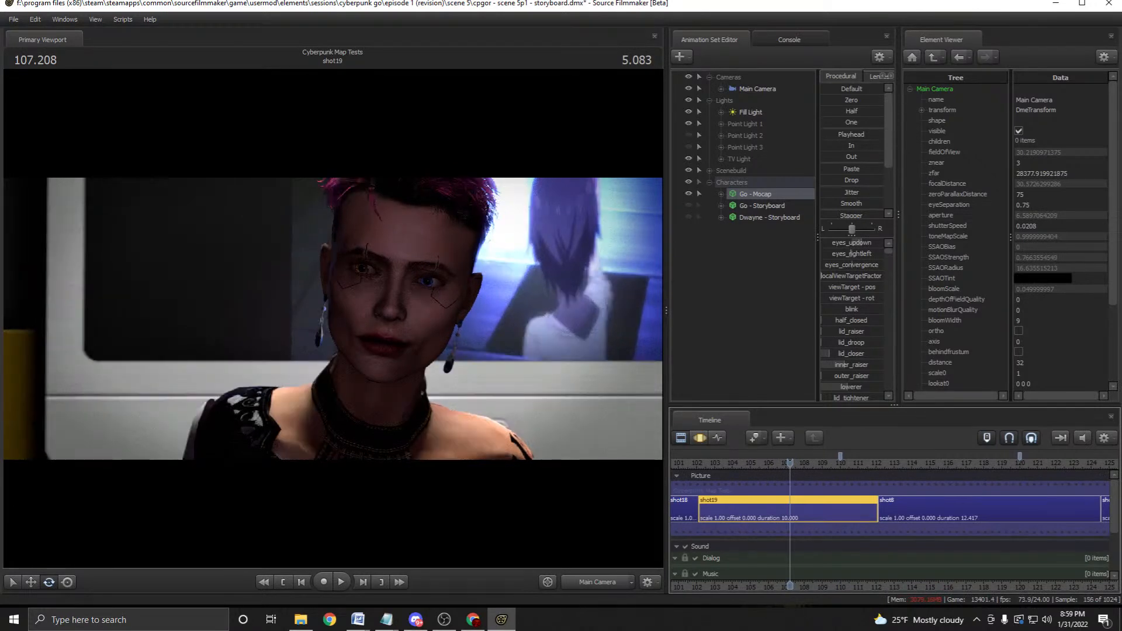
key(Home)
key(Left)
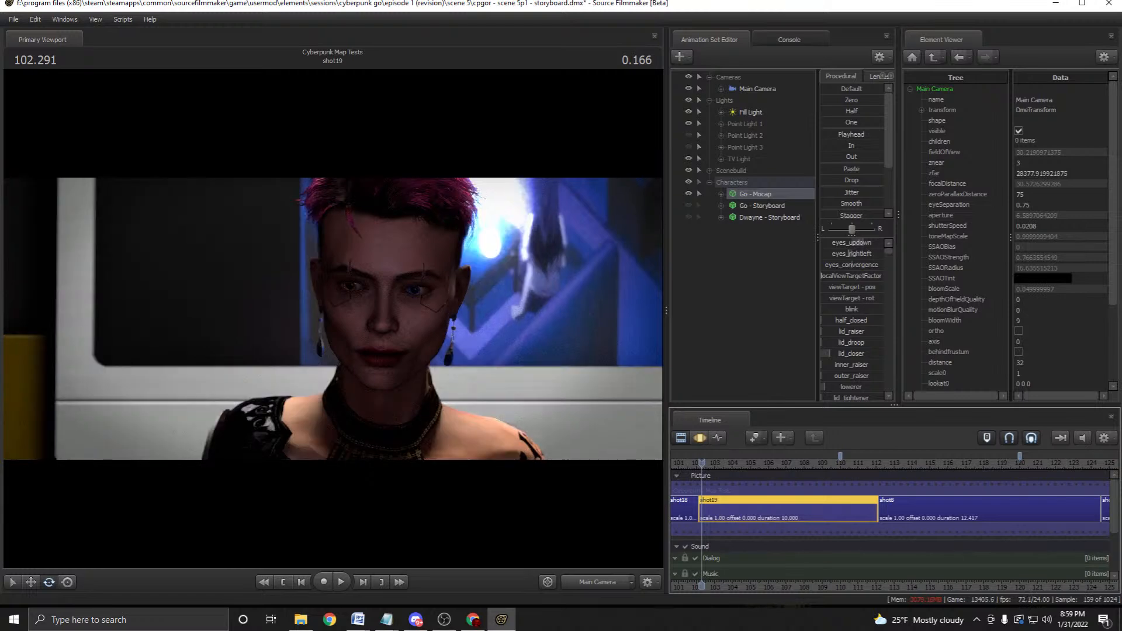
key(Left)
key(Left)
key(Left)
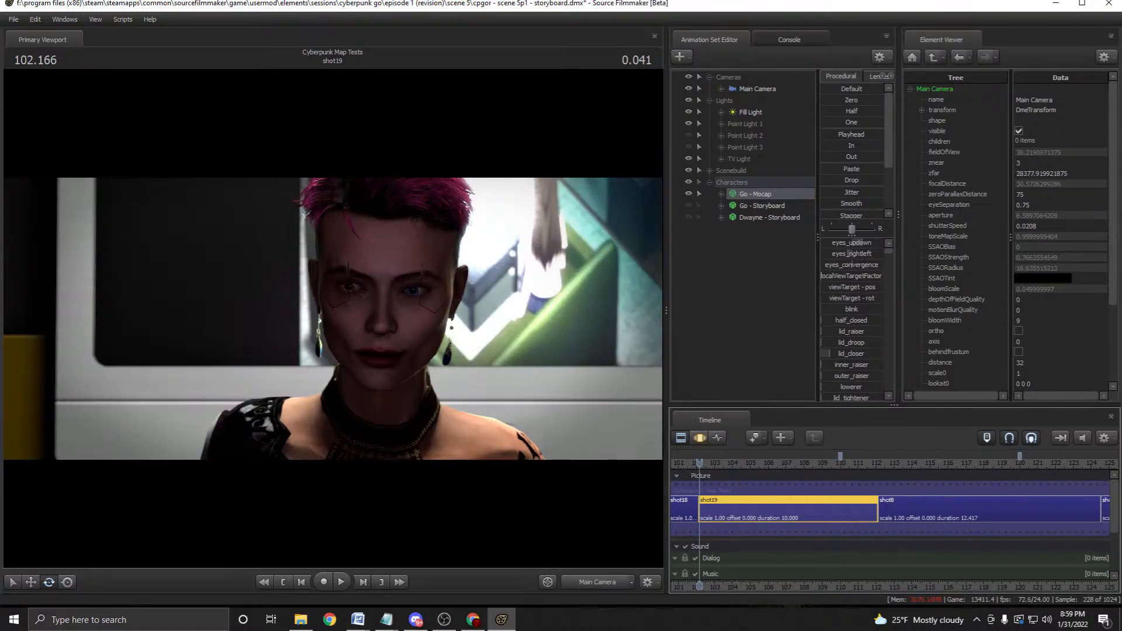
key(space)
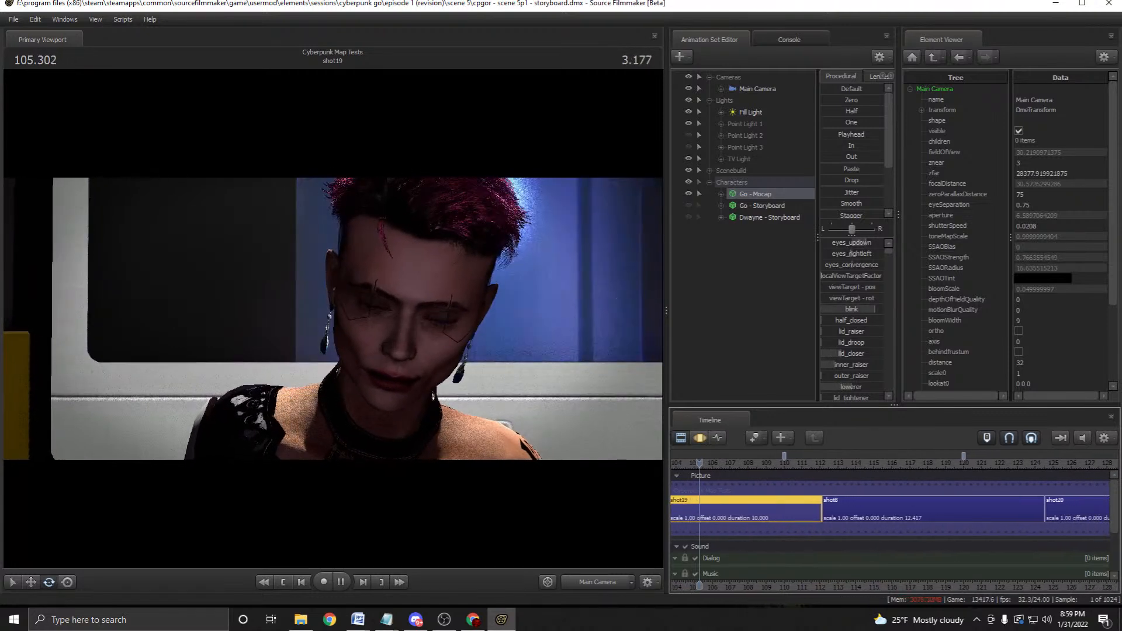
key(space)
Collapse the Lights group, move Main Camera out of the Cameras group to the top level, and save the session.
click(740, 159)
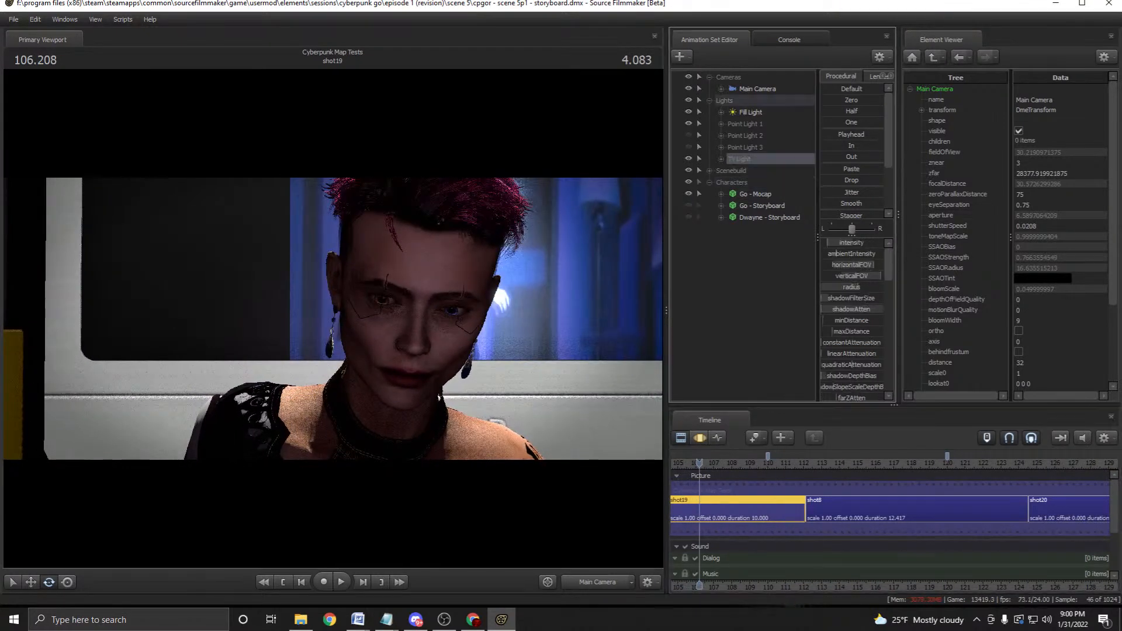
click(709, 101)
drag(757, 89, 758, 164)
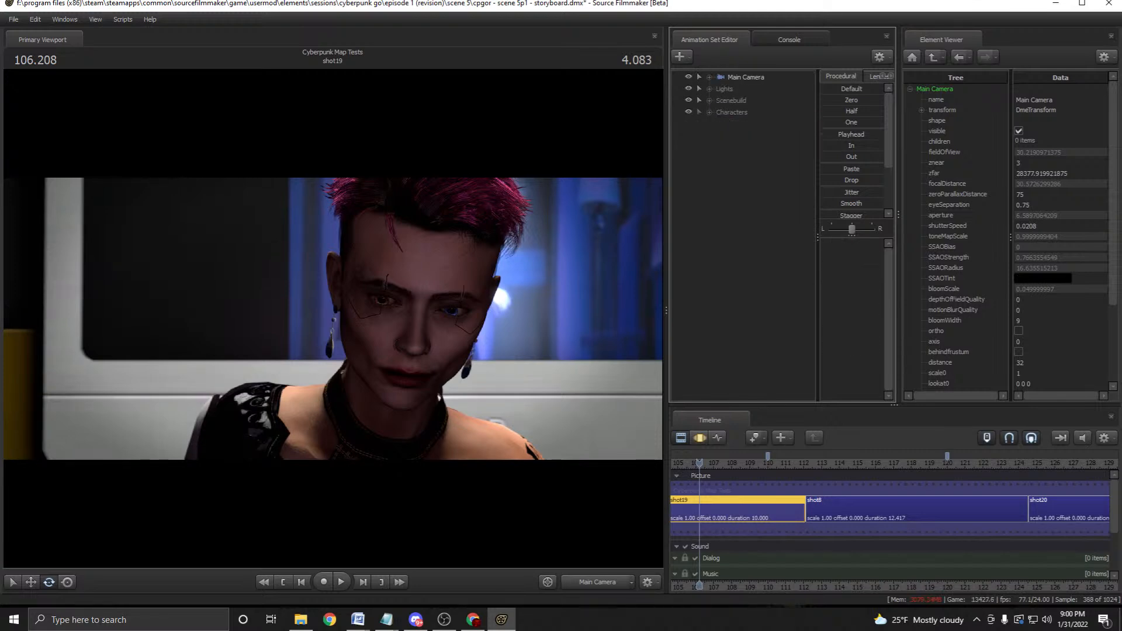
key(ctrl+s)
Make shot11 the active shot and copy the tv_v11 animation set from its Scenebuild group.
scroll(894, 508, down, 8)
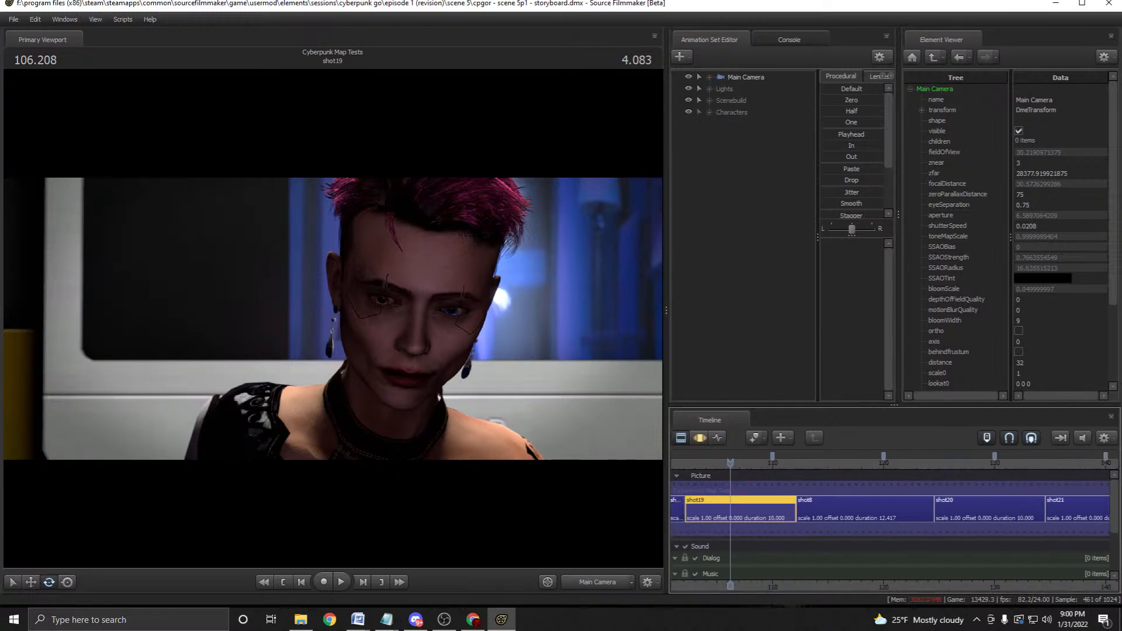
scroll(894, 508, down, 4)
click(718, 463)
scroll(718, 508, up, 5)
click(718, 509)
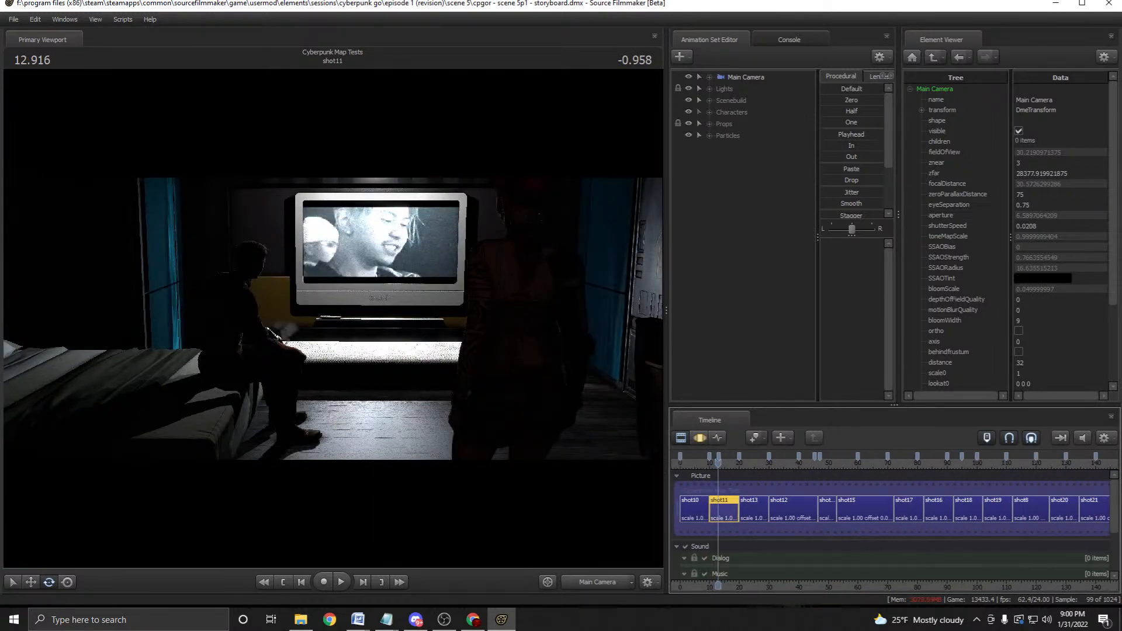
click(709, 100)
click(721, 111)
click(761, 193)
right_click(762, 193)
key(Escape)
Return to shot19, make it active and paste the copied TV animation set into it.
drag(916, 462, 990, 463)
scroll(990, 463, up, 3)
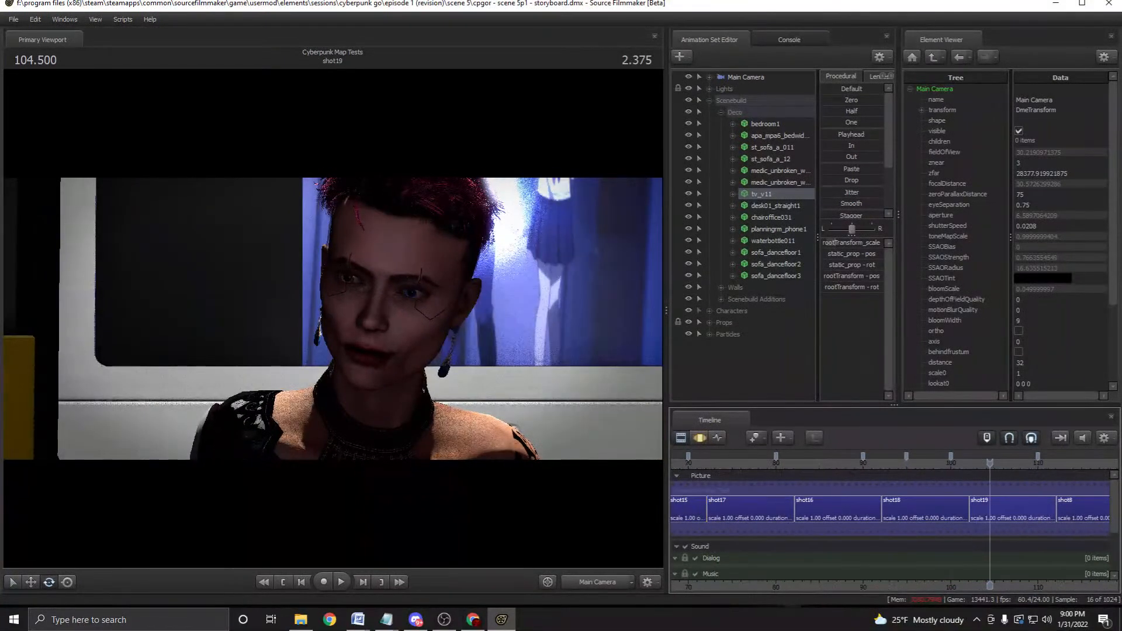
click(993, 508)
right_click(742, 361)
click(783, 421)
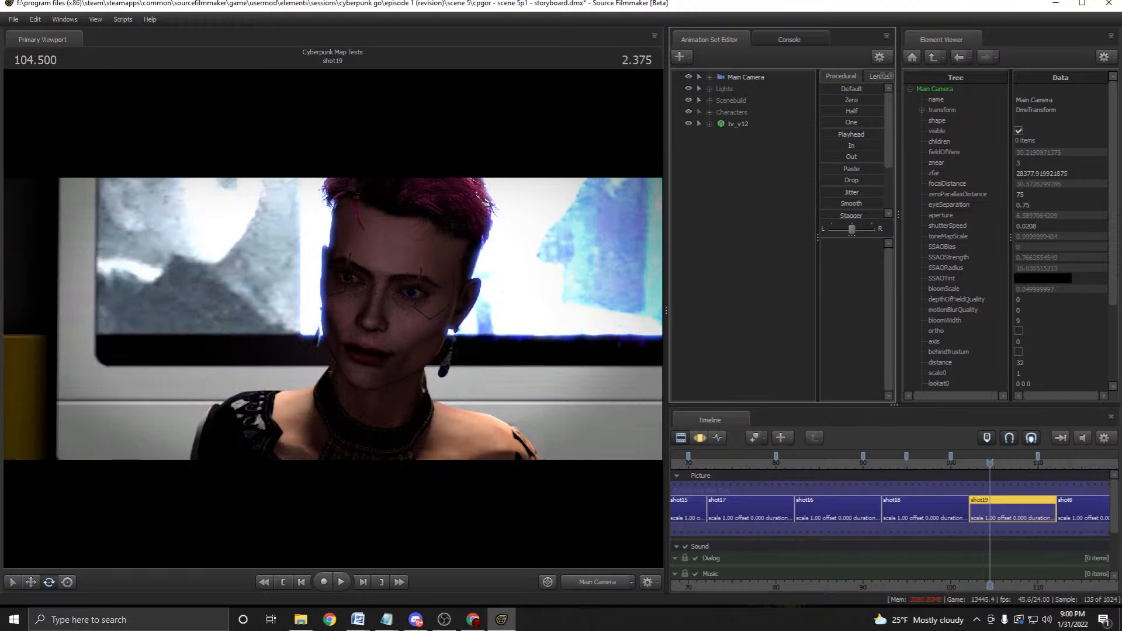
Expand shot19's TV Light group and hide both its TV Projection and TV Light animation sets.
click(710, 89)
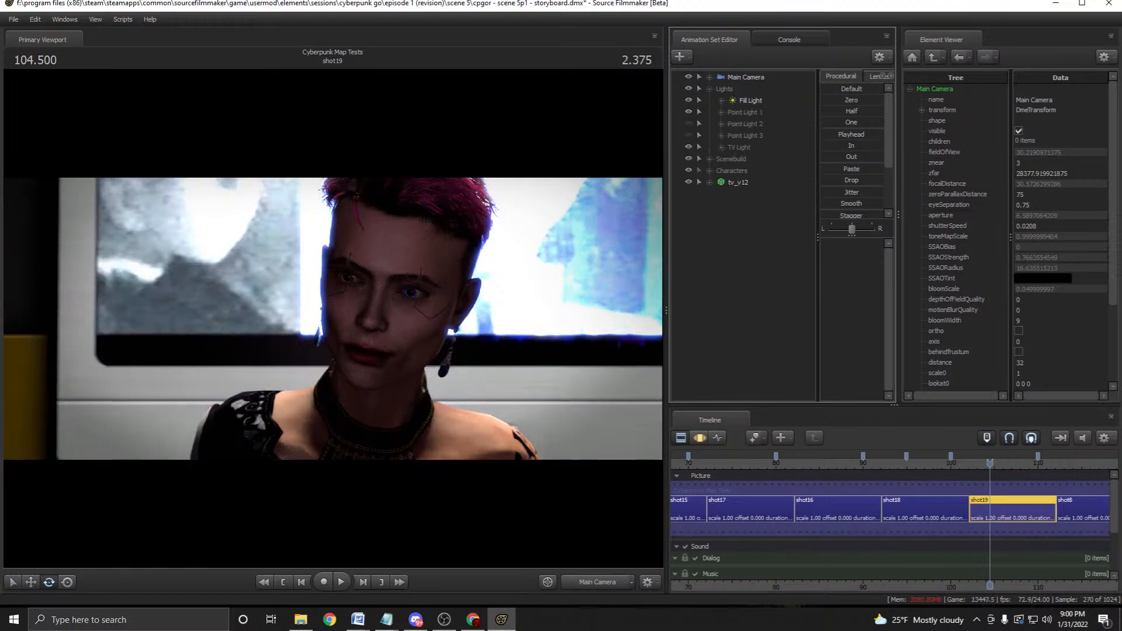
click(721, 147)
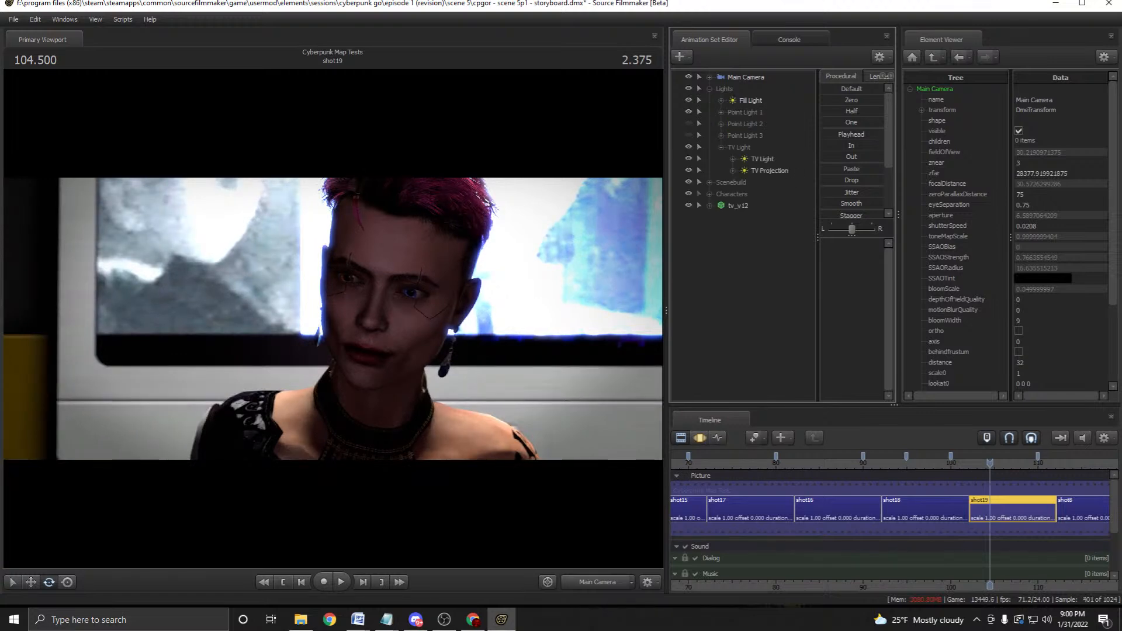
click(688, 170)
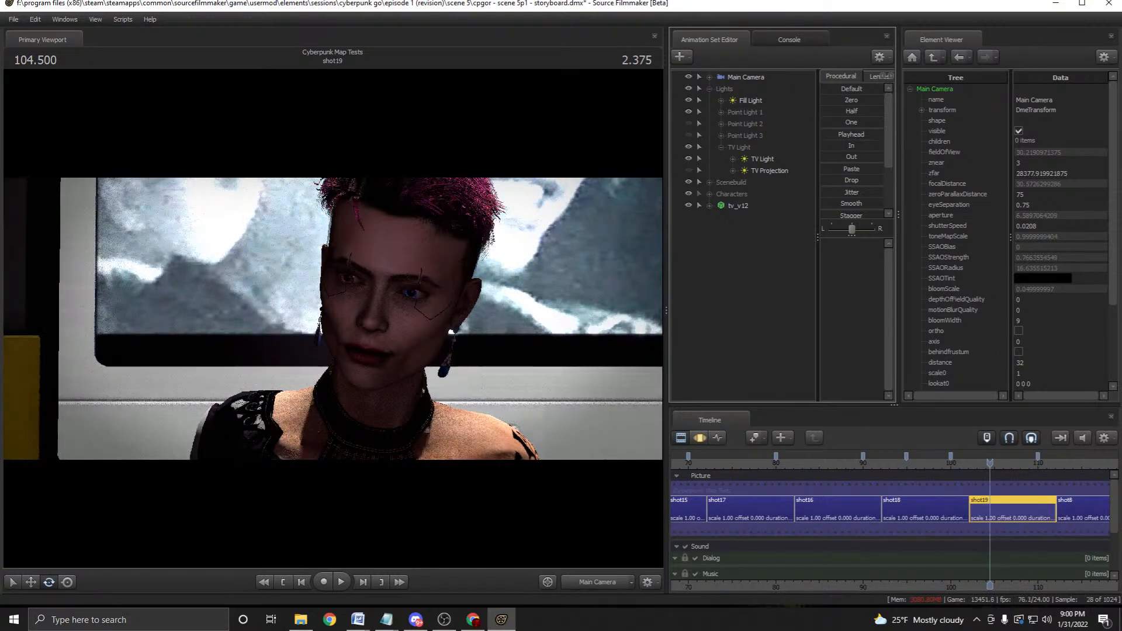
click(688, 159)
Make shot11 active and copy the TV Light animation set from its TV Light group.
scroll(989, 508, down, 5)
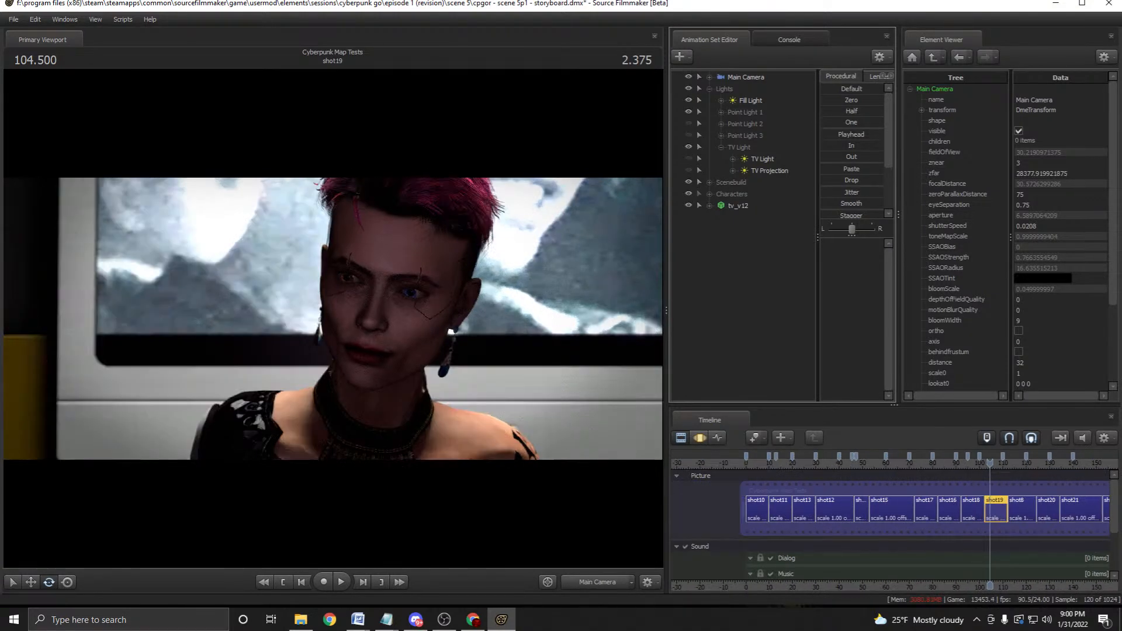
click(776, 463)
click(778, 509)
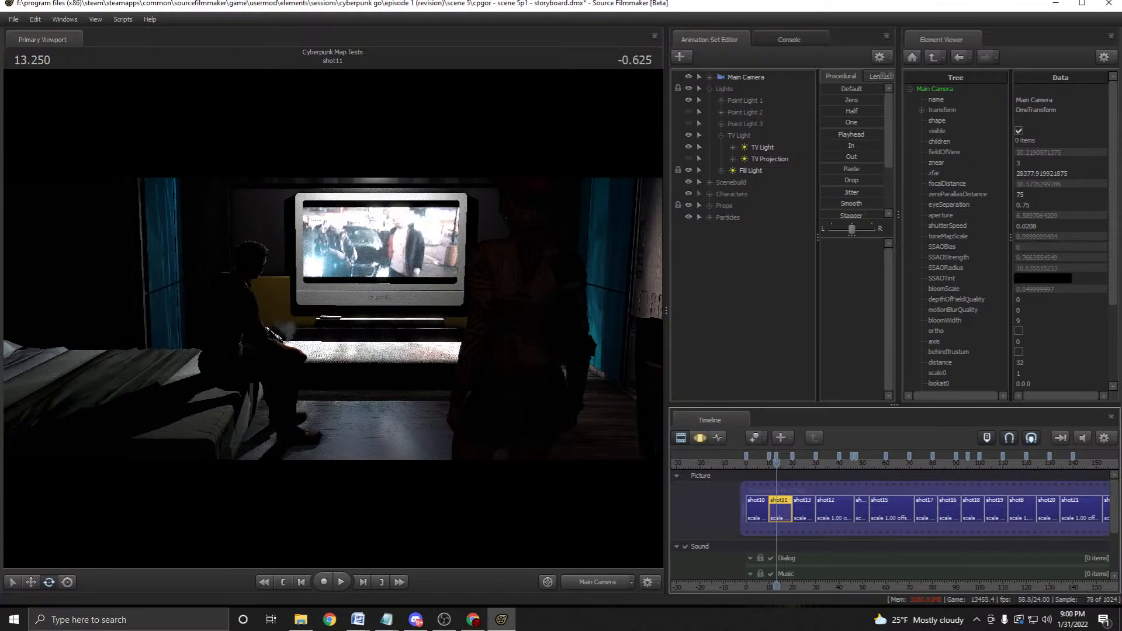
right_click(768, 149)
click(810, 168)
Make shot19 the active shot again and paste the copied TV light into it.
click(1014, 463)
mouse_move(1015, 463)
mouse_down()
mouse_move(1025, 463)
mouse_move(998, 463)
mouse_up()
scroll(998, 509, up, 2)
click(998, 509)
right_click(735, 227)
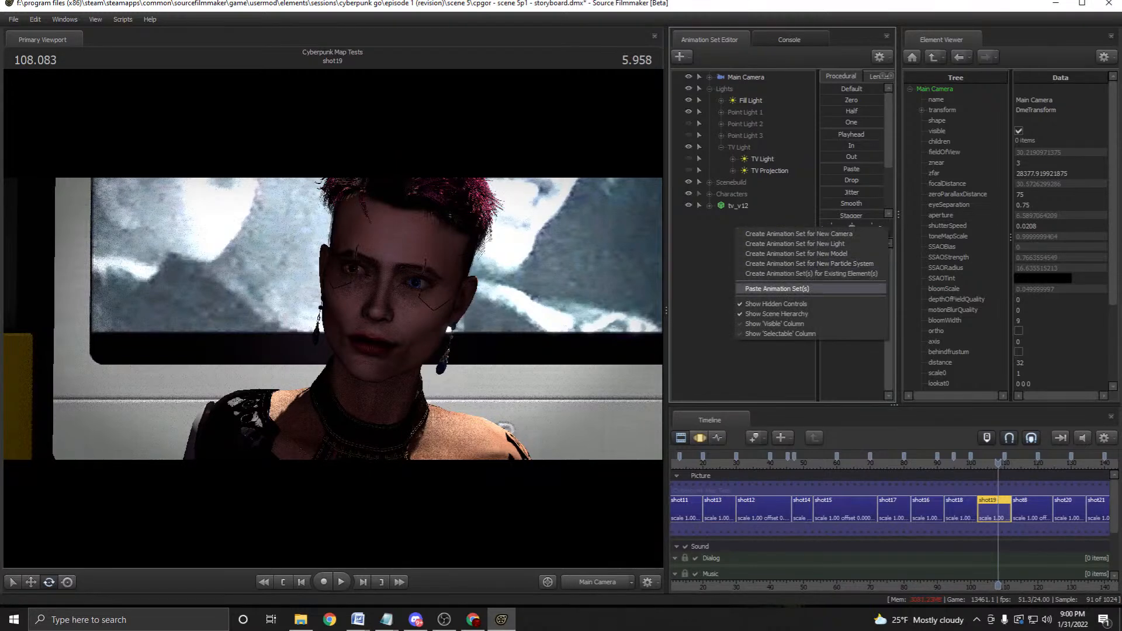
click(777, 288)
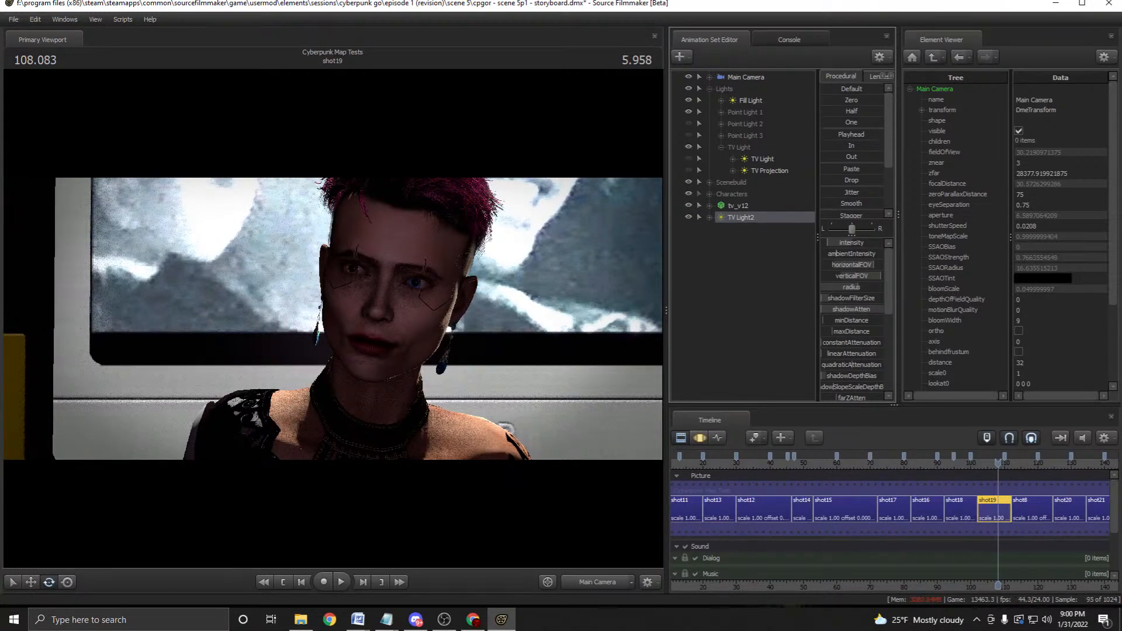
Move TV Light2 into shot19's TV Light group and delete the old TV Light and TV Projection animation sets.
drag(741, 218, 758, 154)
click(767, 171)
ctrl+click(773, 179)
right_click(774, 179)
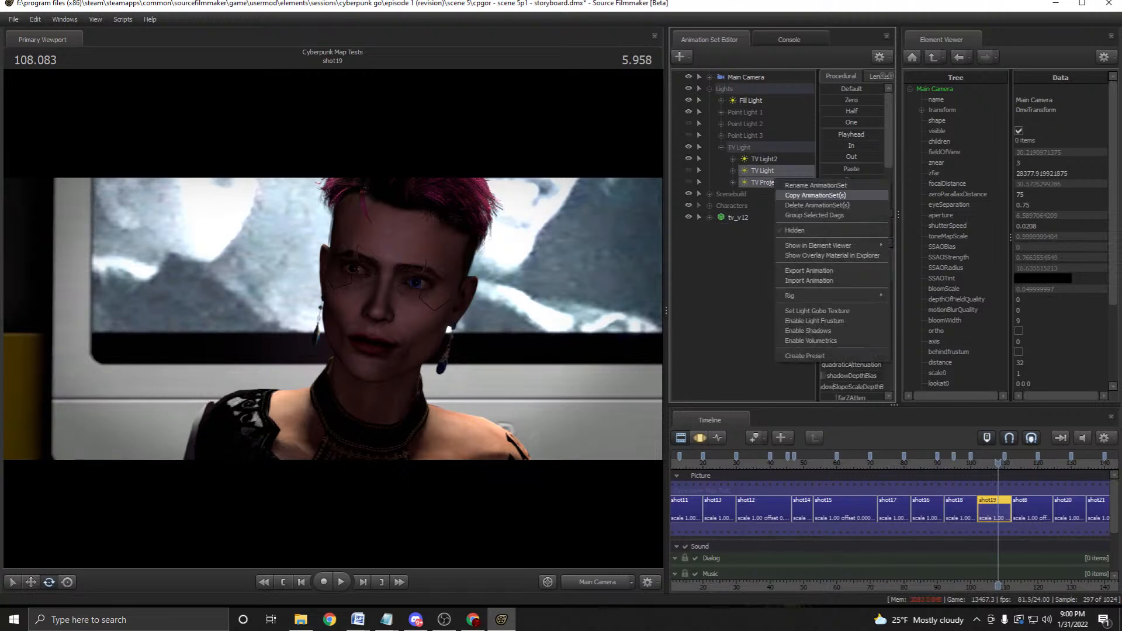
click(799, 205)
Move tv_v12 into shot19's Scenebuild group, reorder the props from tv_settop_remote1 through tv_v12 above Walls, and collapse the groups.
drag(739, 194, 743, 172)
double_click(737, 171)
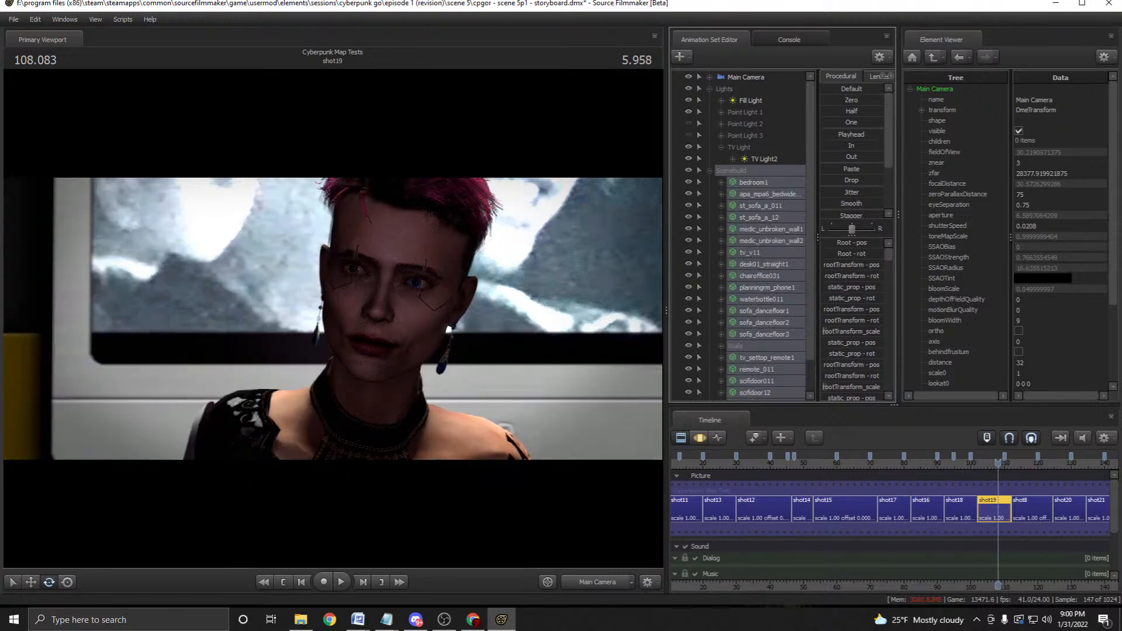
scroll(761, 237, down, 1)
click(751, 381)
shift+click(761, 323)
drag(761, 323, 756, 312)
click(709, 136)
click(721, 148)
click(709, 89)
Review shot19's room and TV lighting from the Work Camera during playback, and inspect the contents of the Characters group.
click(597, 582)
mouse_move(333, 318)
mouse_down()
mouse_move(386, 333)
mouse_move(351, 327)
mouse_up()
key(s)
key(space)
key(space)
scroll(1005, 507, up, 1)
scroll(998, 507, down, 2)
click(731, 113)
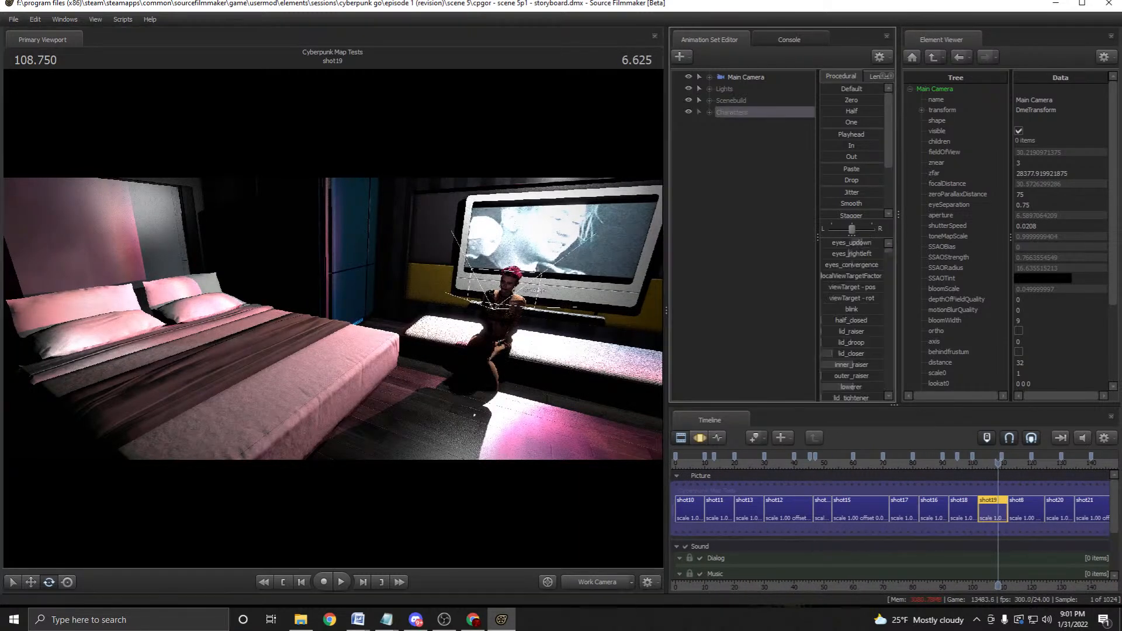
click(710, 113)
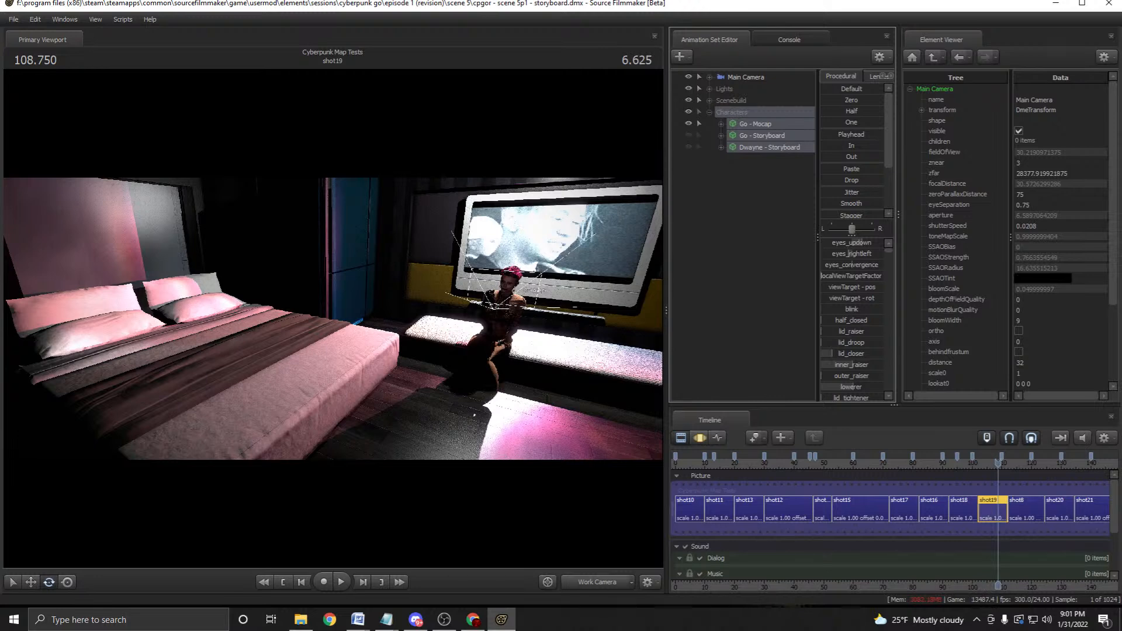
Show the model of Scenebuild's tv_v12 in the Element Viewer and expand its screen0_bm material.
click(709, 100)
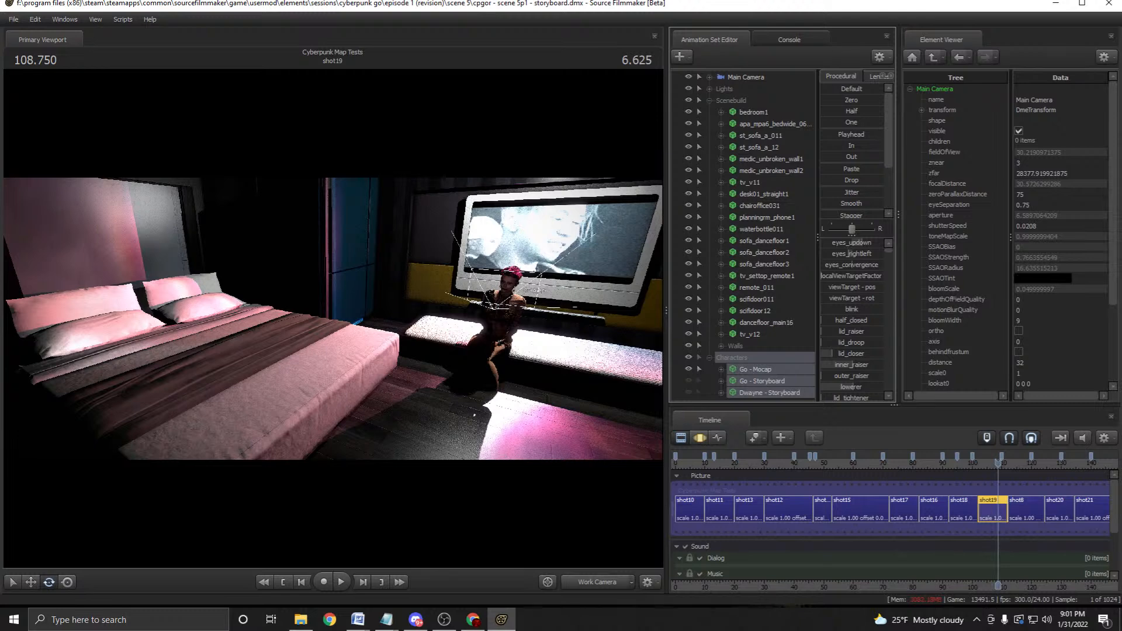
click(750, 334)
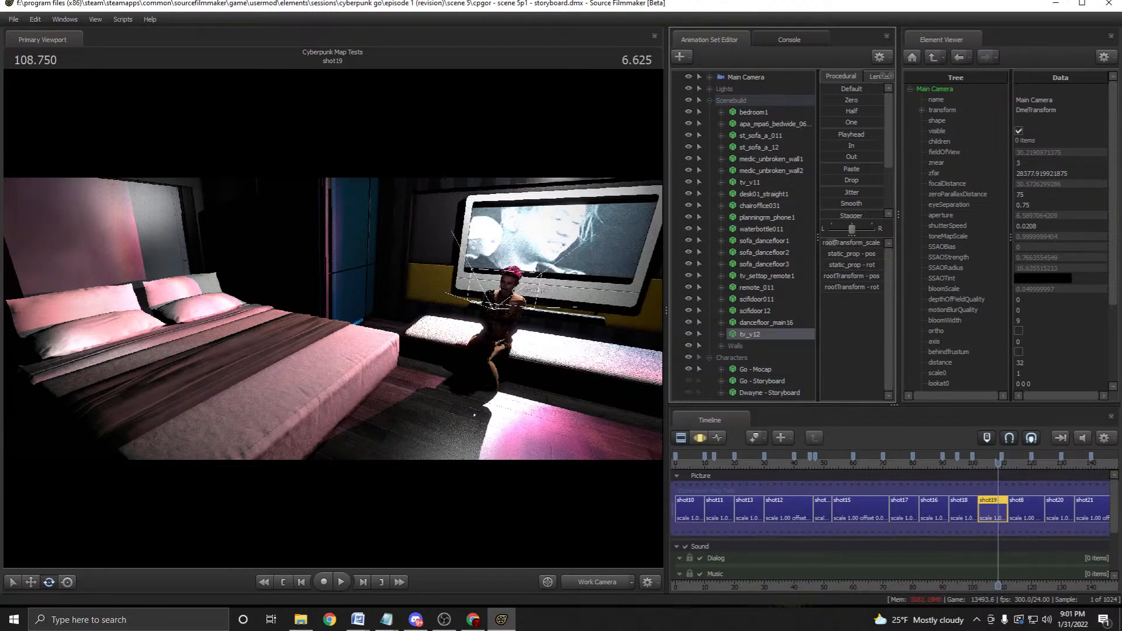
right_click(754, 334)
mouse_move(809, 399)
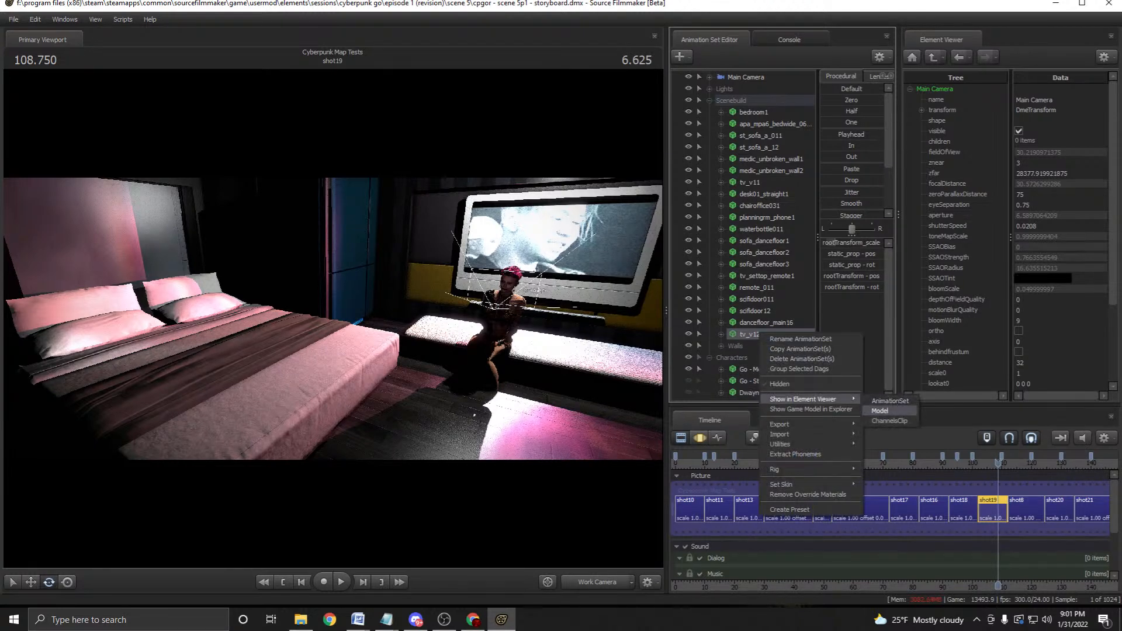
click(880, 411)
click(921, 289)
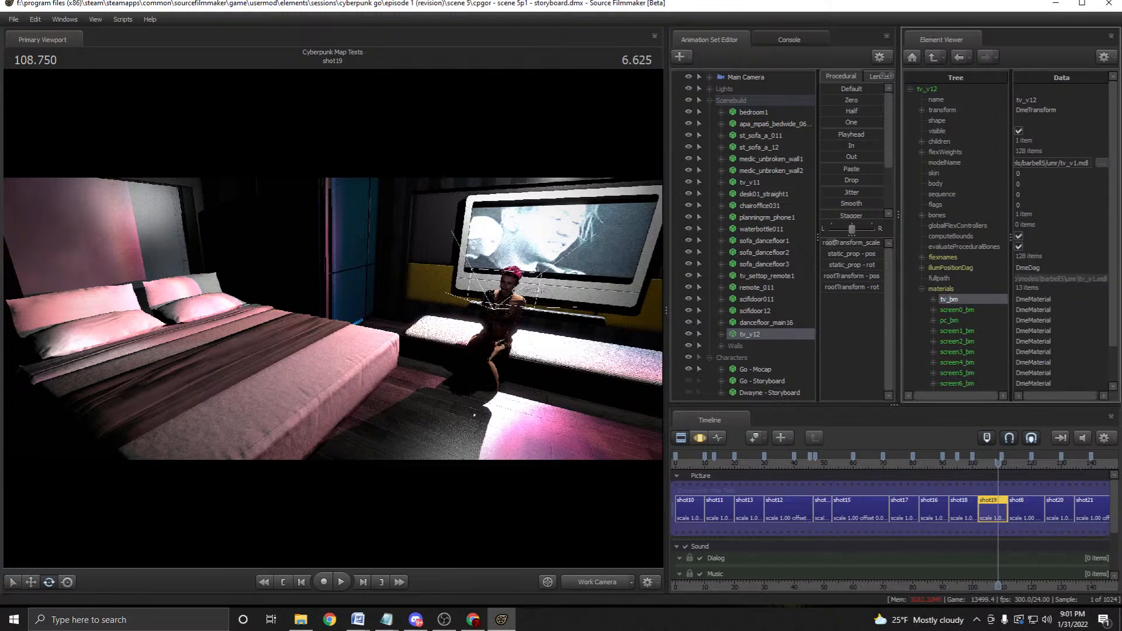
click(933, 309)
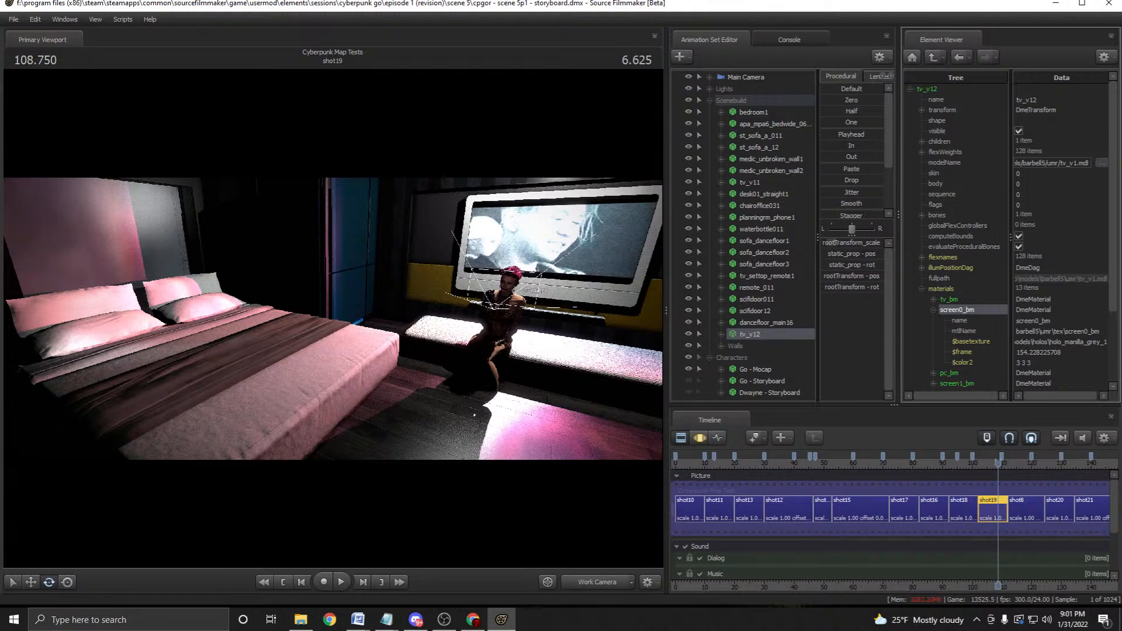
scroll(1008, 234, down, 3)
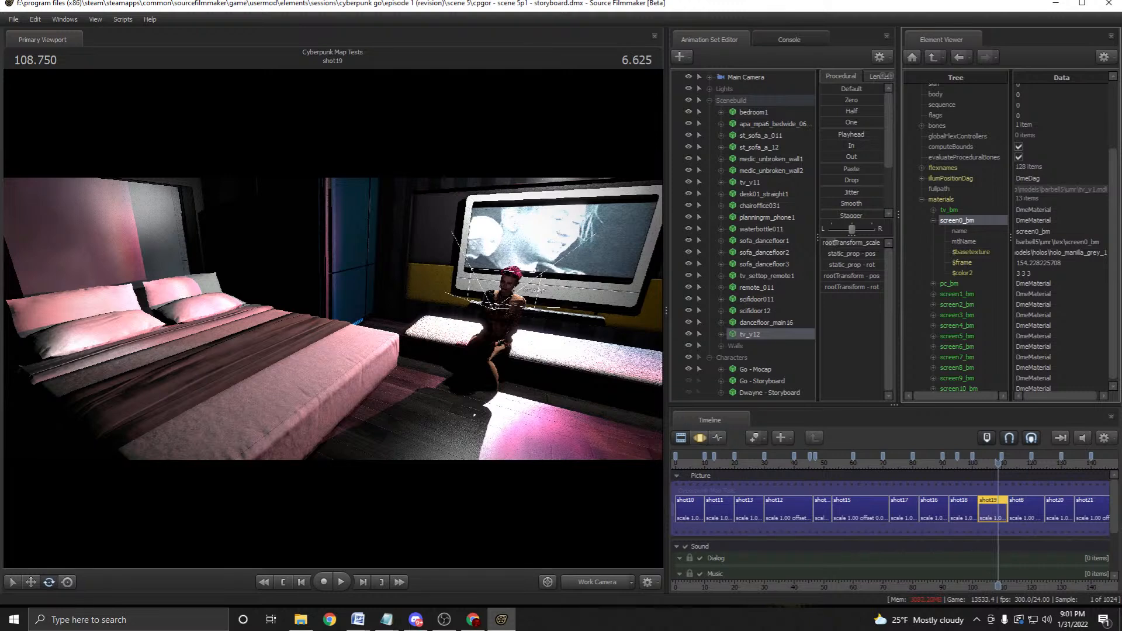
right_click(967, 212)
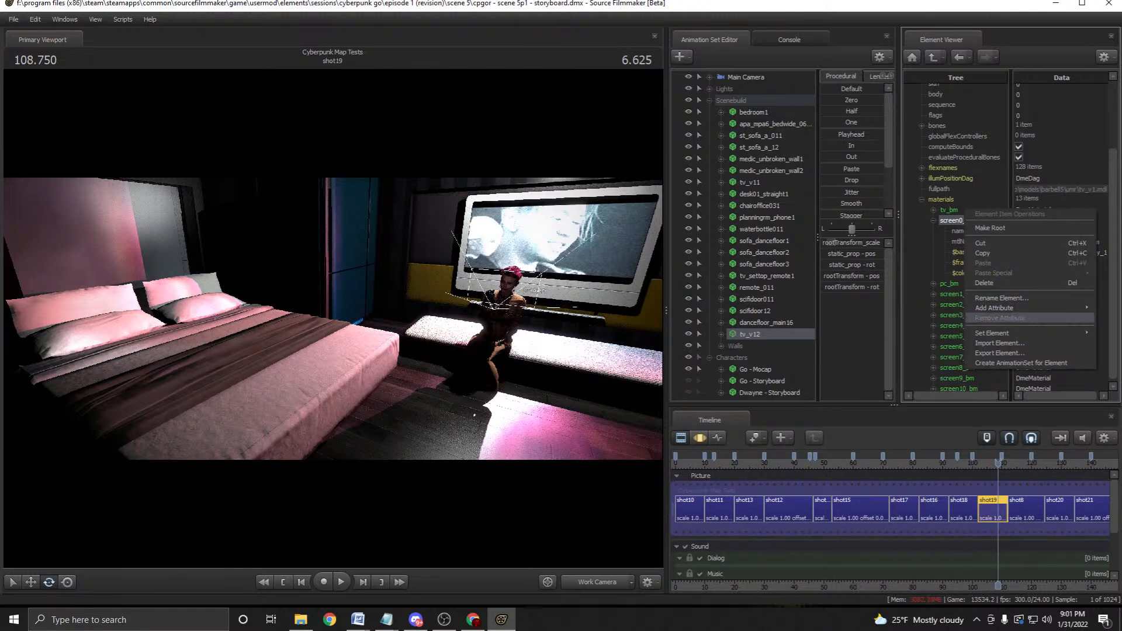
click(959, 273)
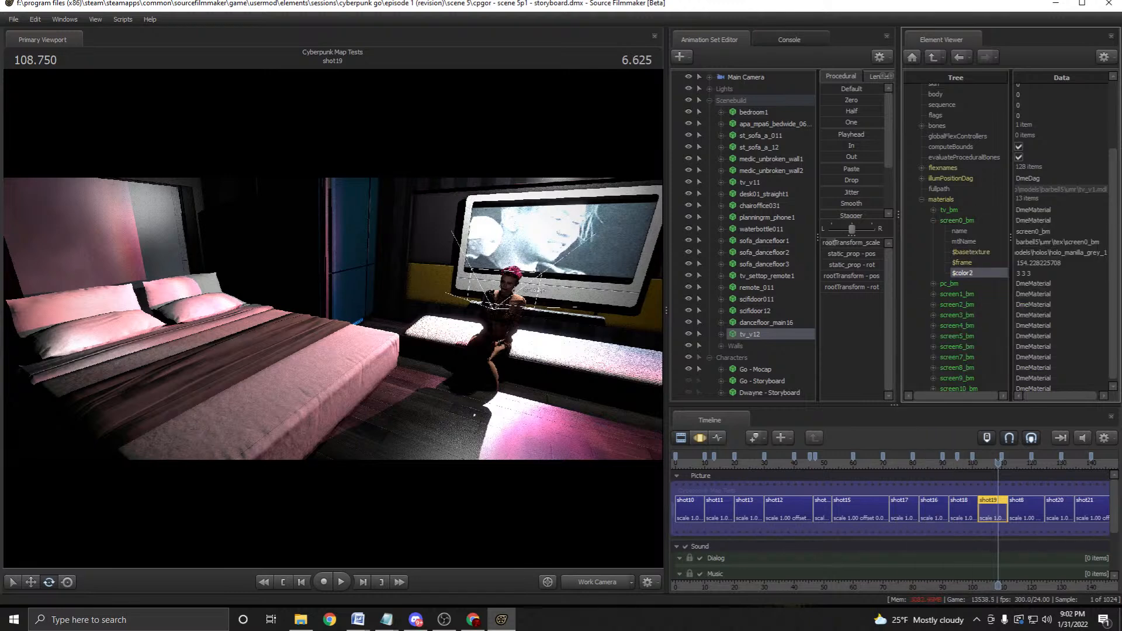
click(957, 220)
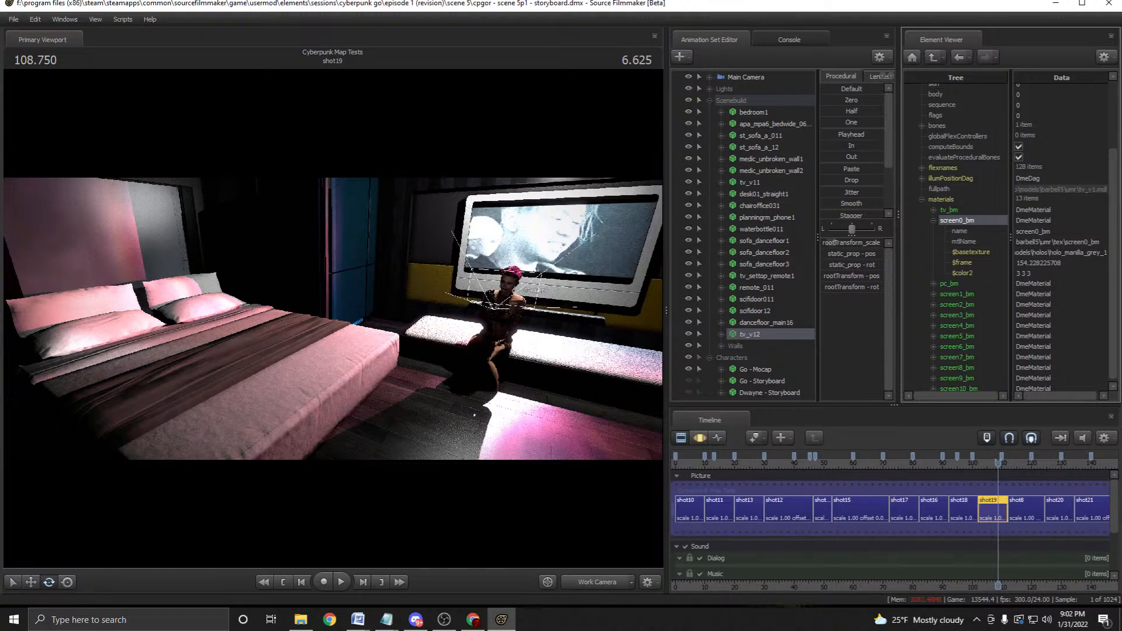
scroll(958, 507, up, 5)
scroll(894, 507, down, 2)
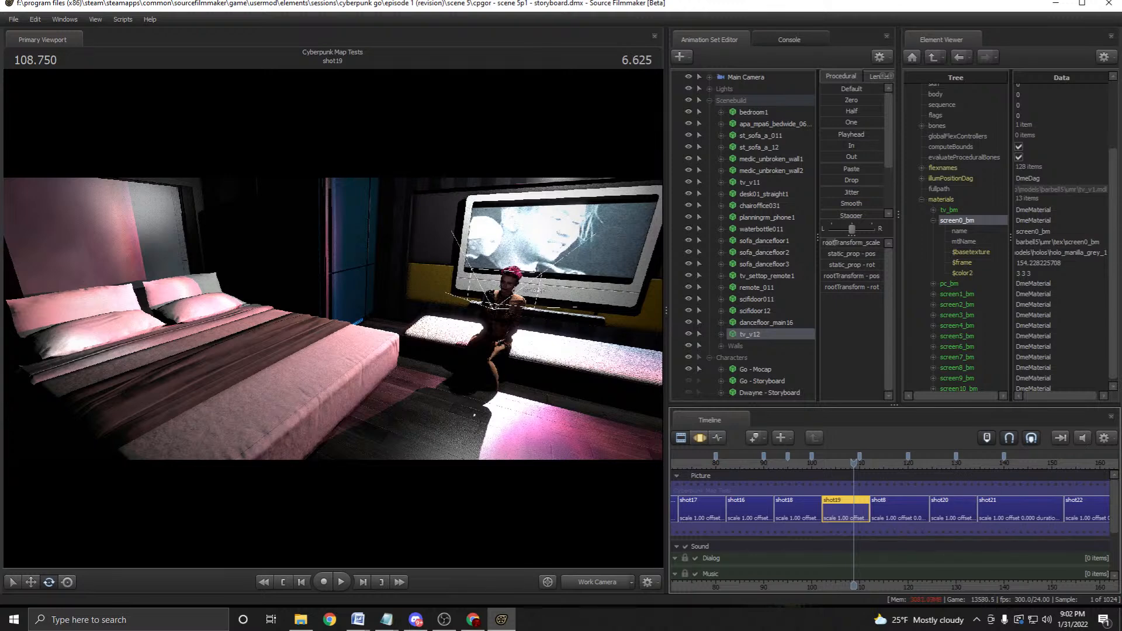
right_click(957, 209)
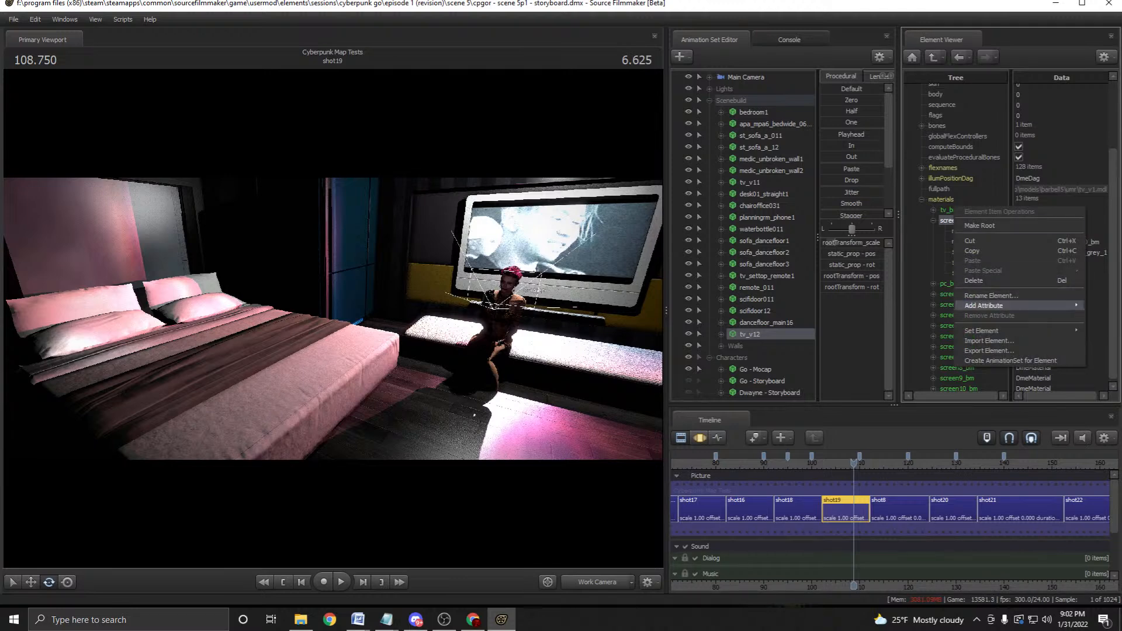
click(990, 295)
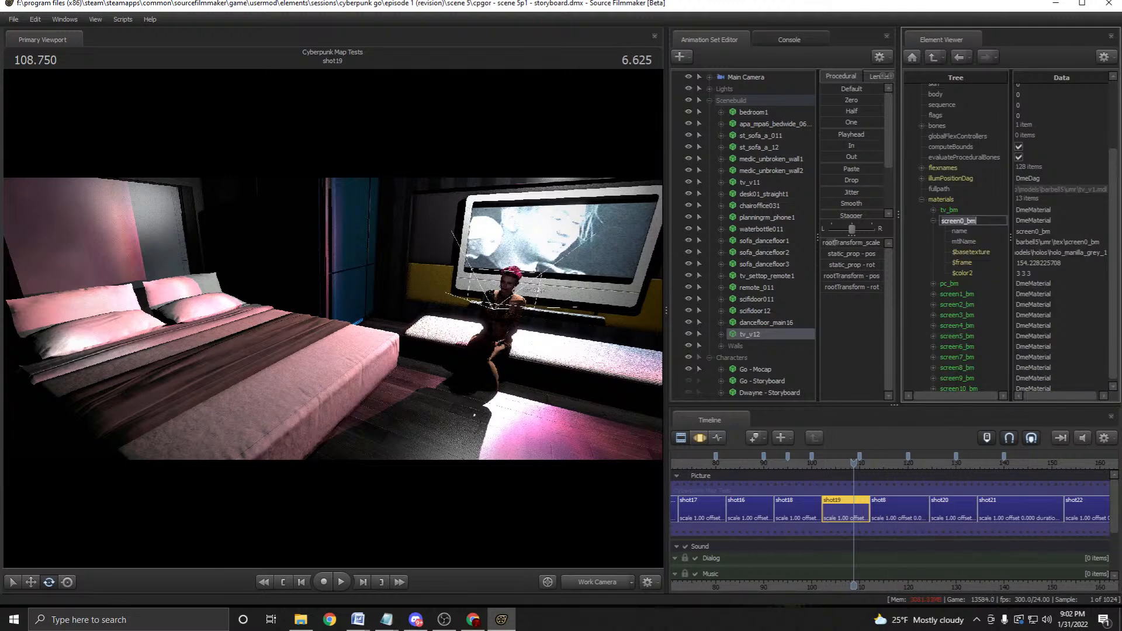
click(963, 241)
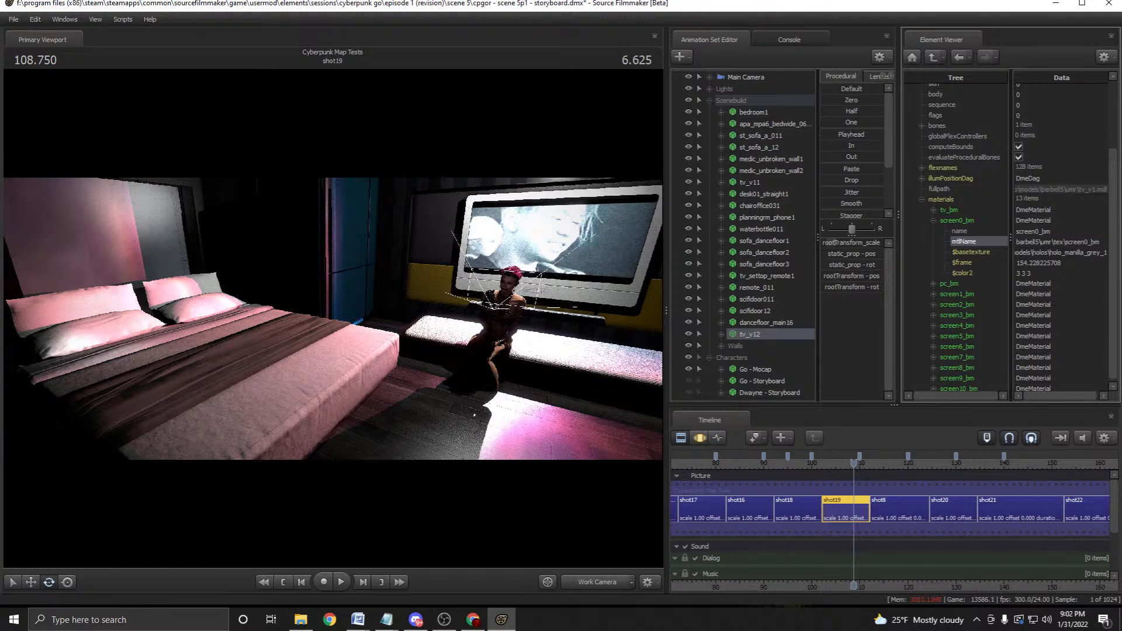
Create an animation set for tv_v12's screen0_bm material with a $frame control range of 0.00 to 1.00.
right_click(957, 221)
click(993, 354)
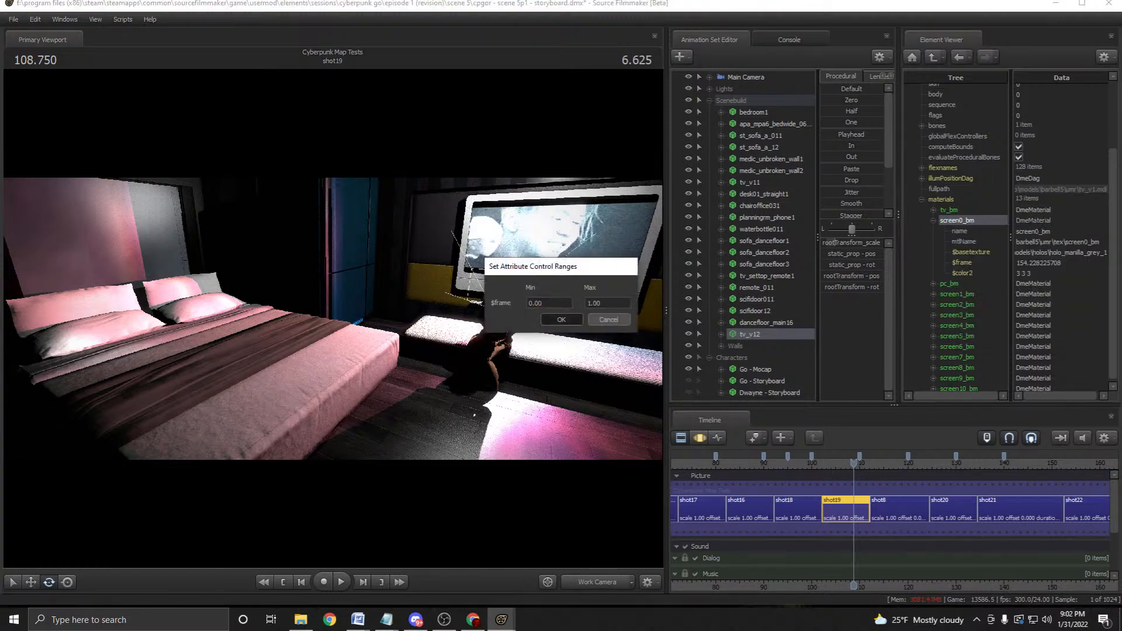
key(Return)
click(767, 218)
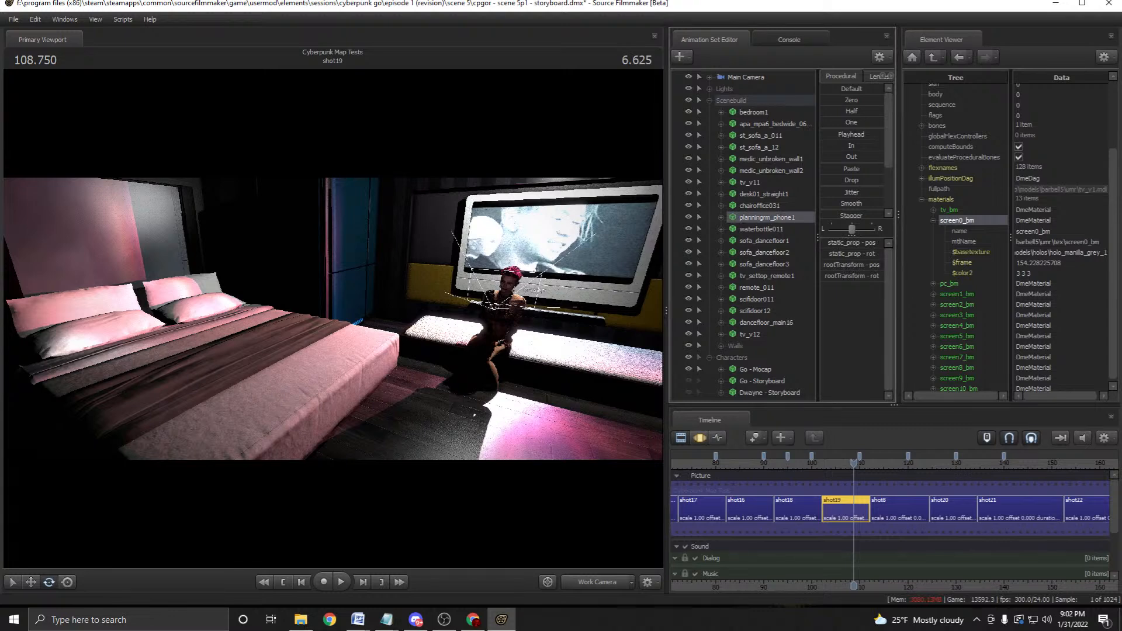
Save the storyboard session.
click(13, 19)
click(24, 51)
click(13, 19)
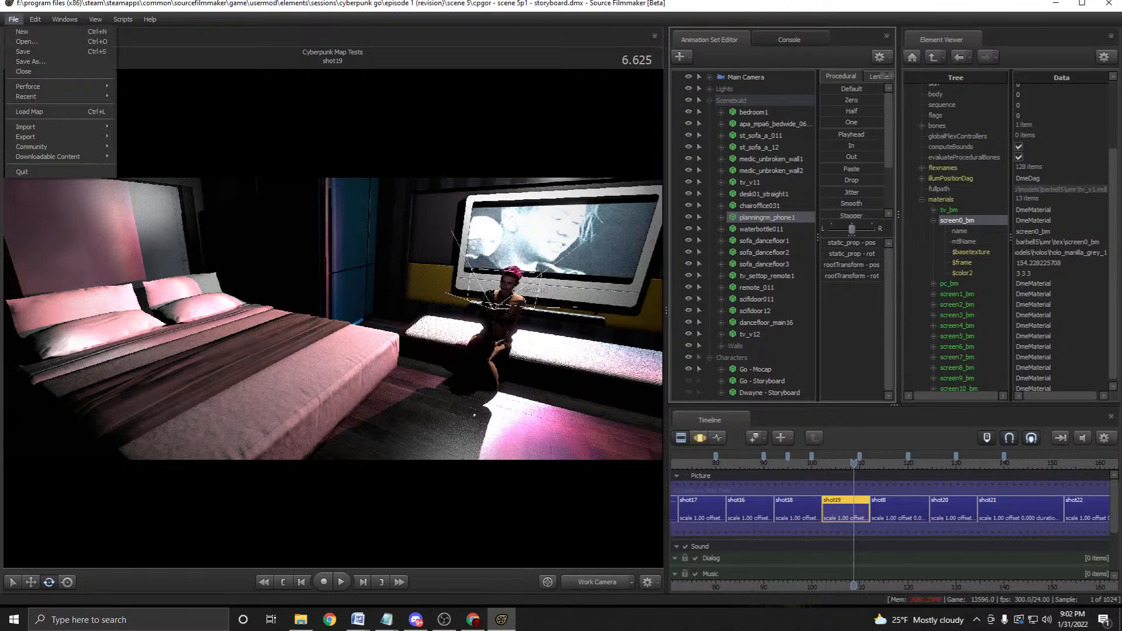
click(23, 52)
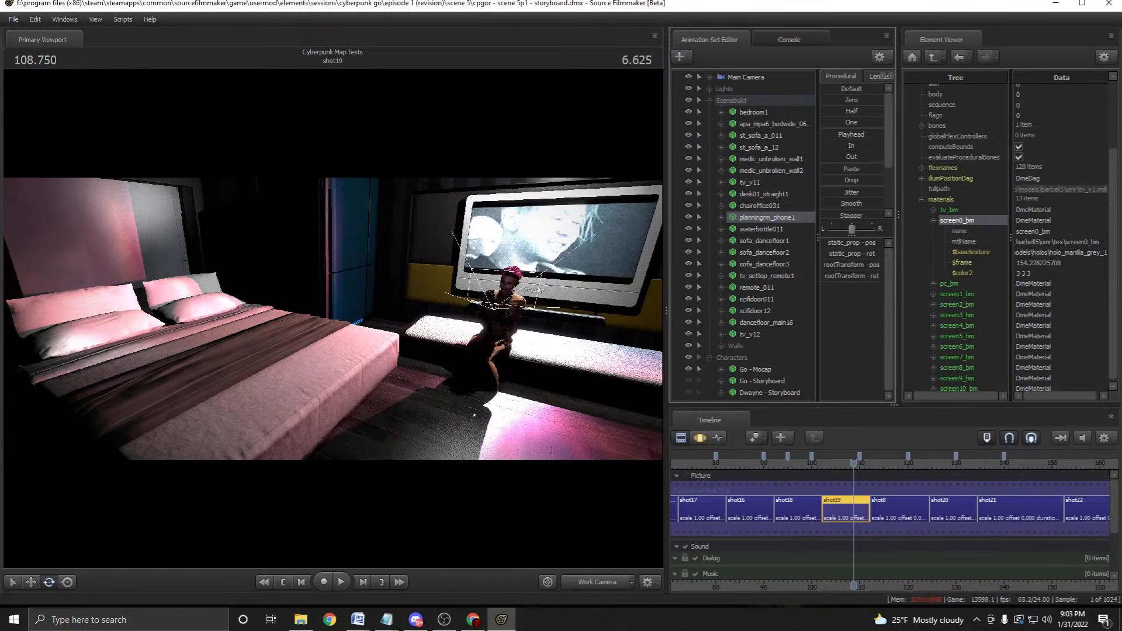
Switch to Discord, open the unread direct message and follow its shared YouTube channel link.
click(416, 619)
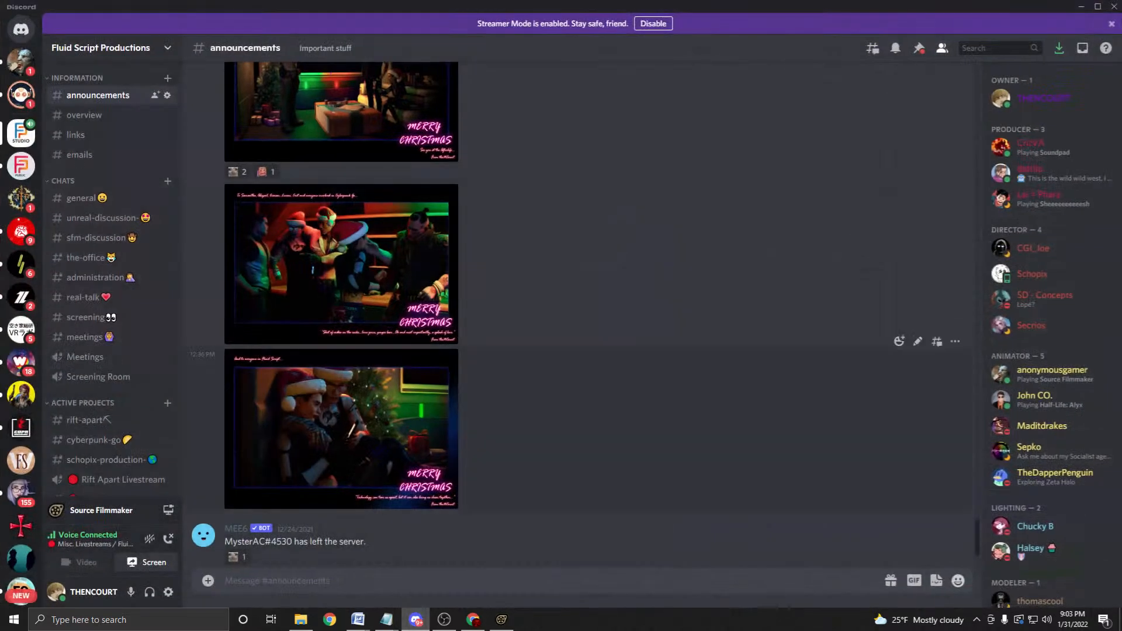
click(21, 62)
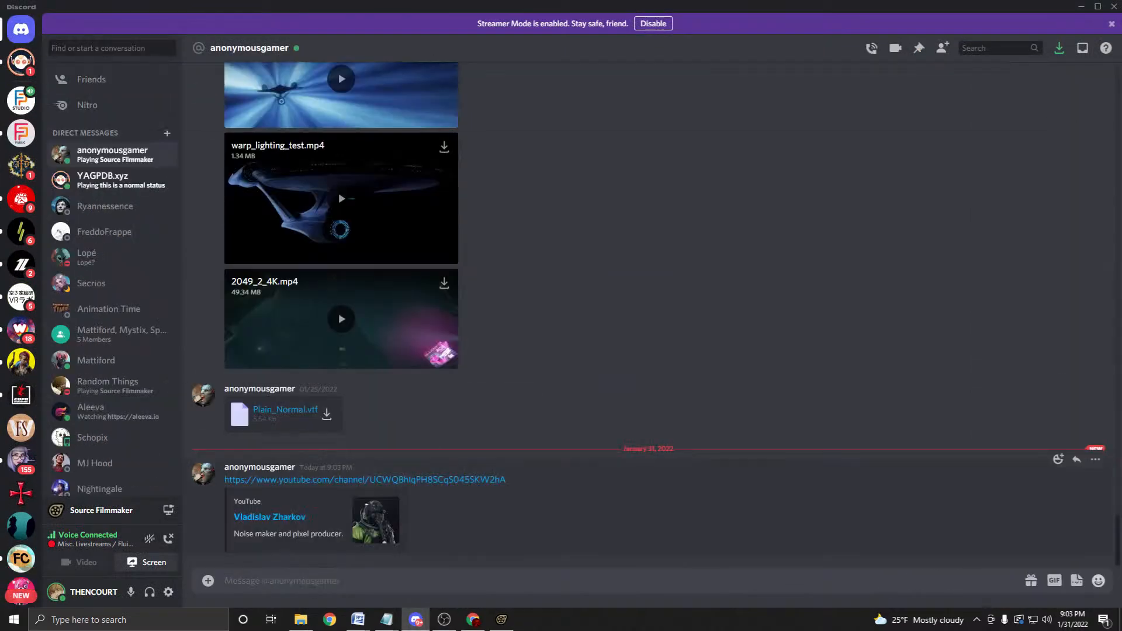
click(420, 480)
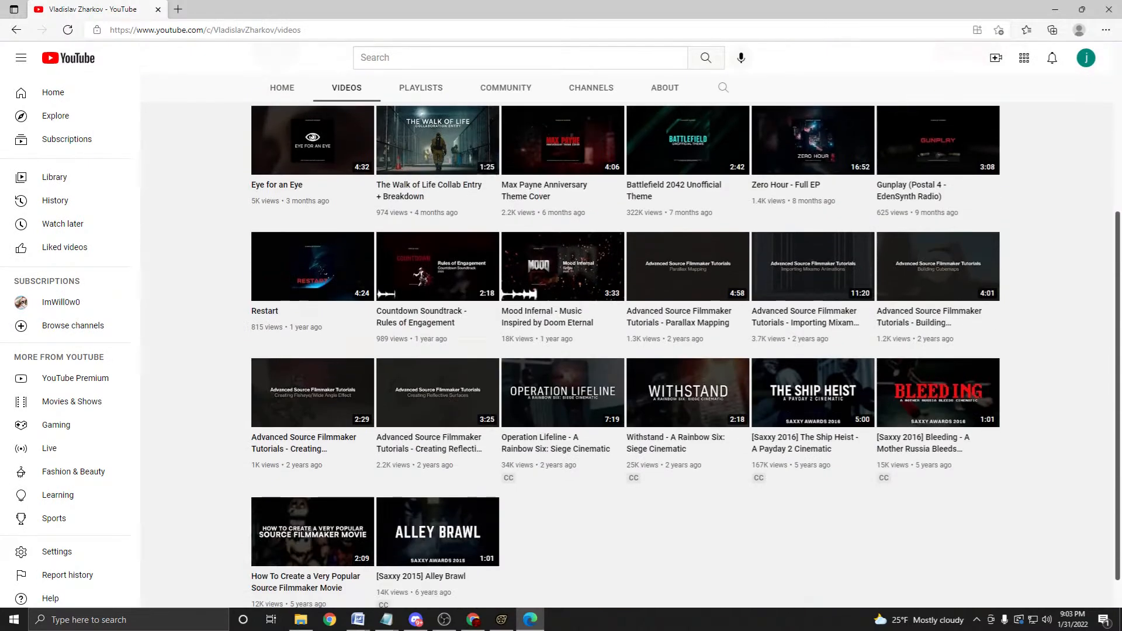
Browse the channel's uploads, briefly open the Importing Mixamo Animations tutorial, and return to the video list.
mouse_move(812, 393)
mouse_move(688, 392)
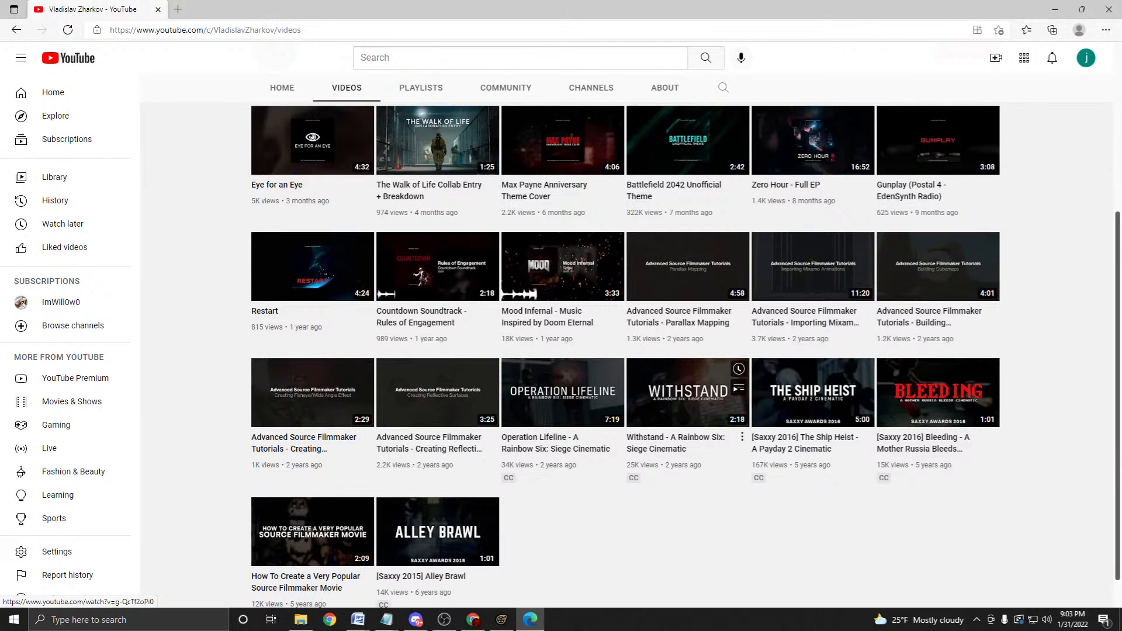
mouse_move(444, 532)
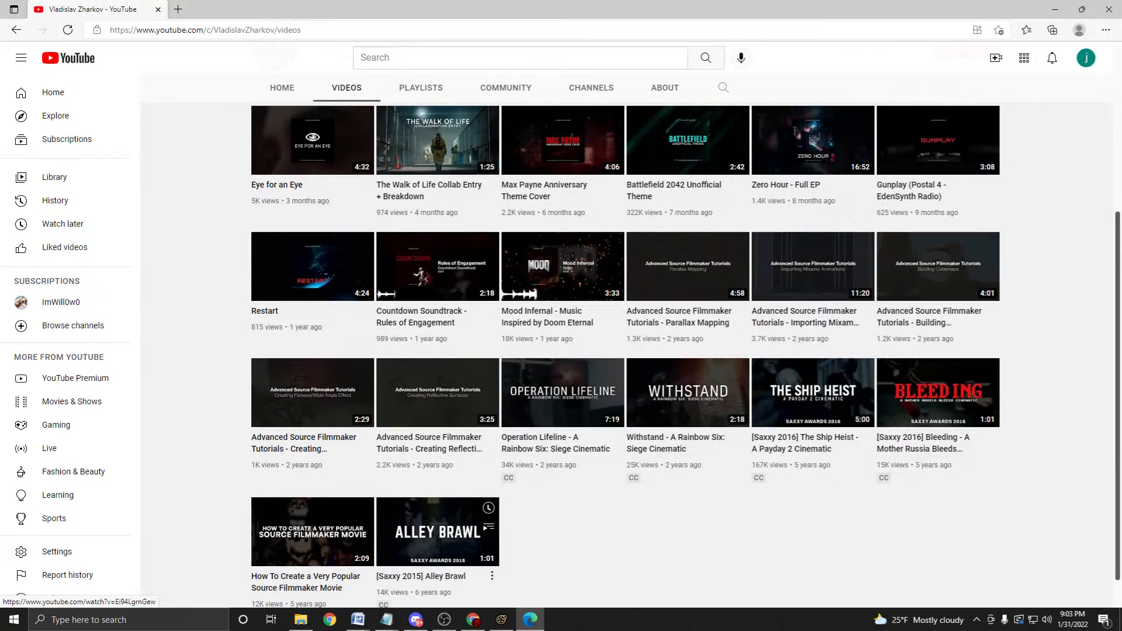
scroll(444, 532, down, 1)
mouse_move(313, 494)
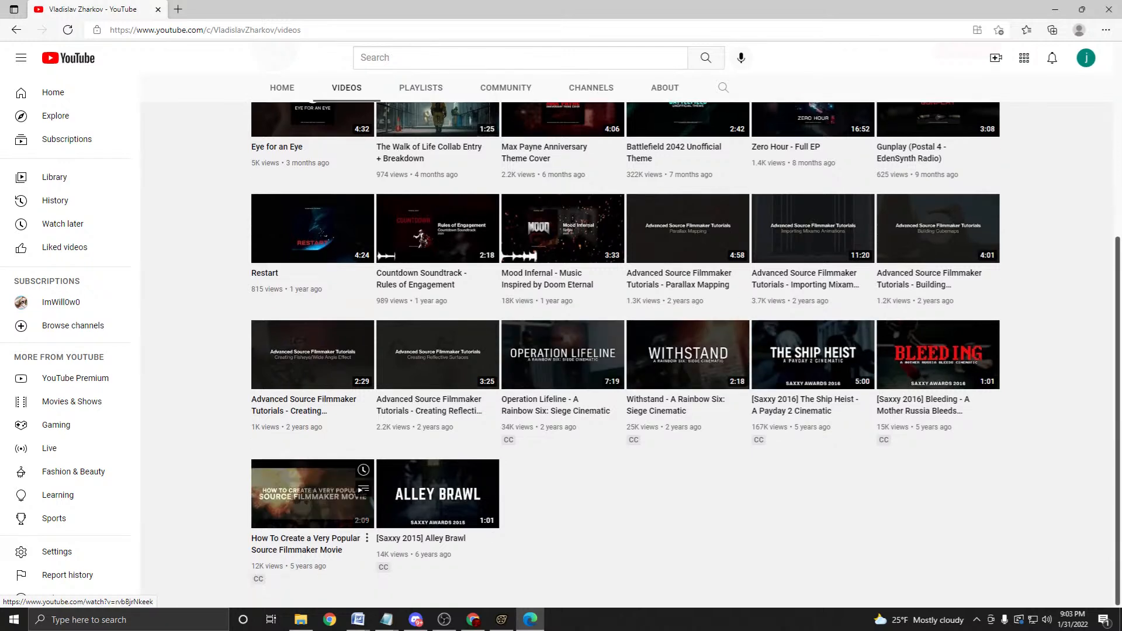
scroll(312, 494, up, 2)
mouse_move(438, 187)
mouse_move(988, 163)
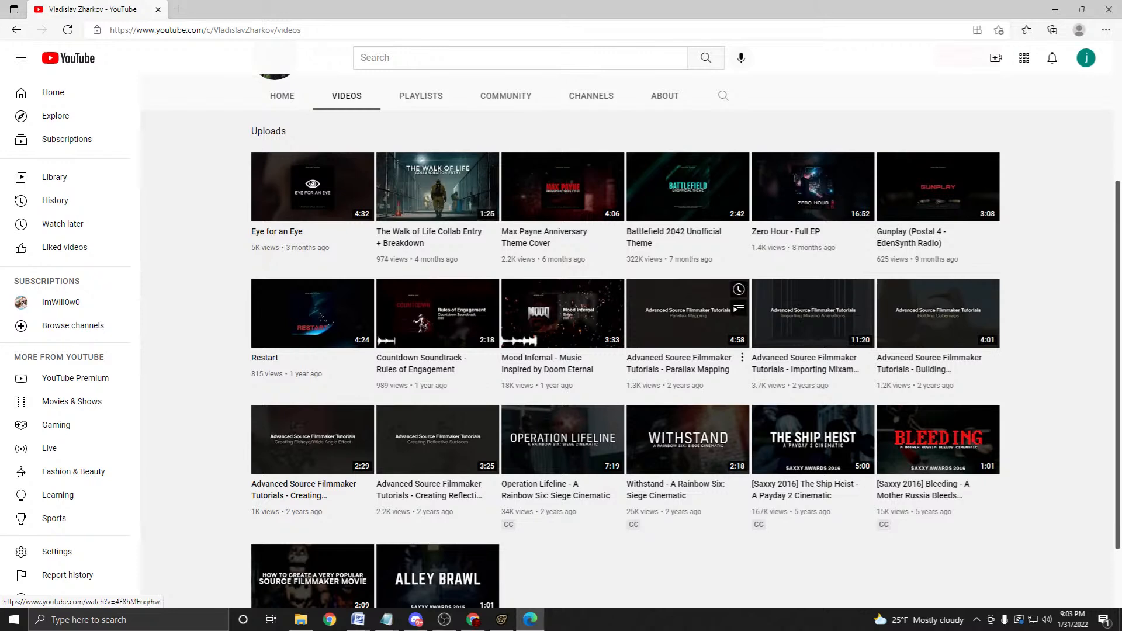
click(812, 313)
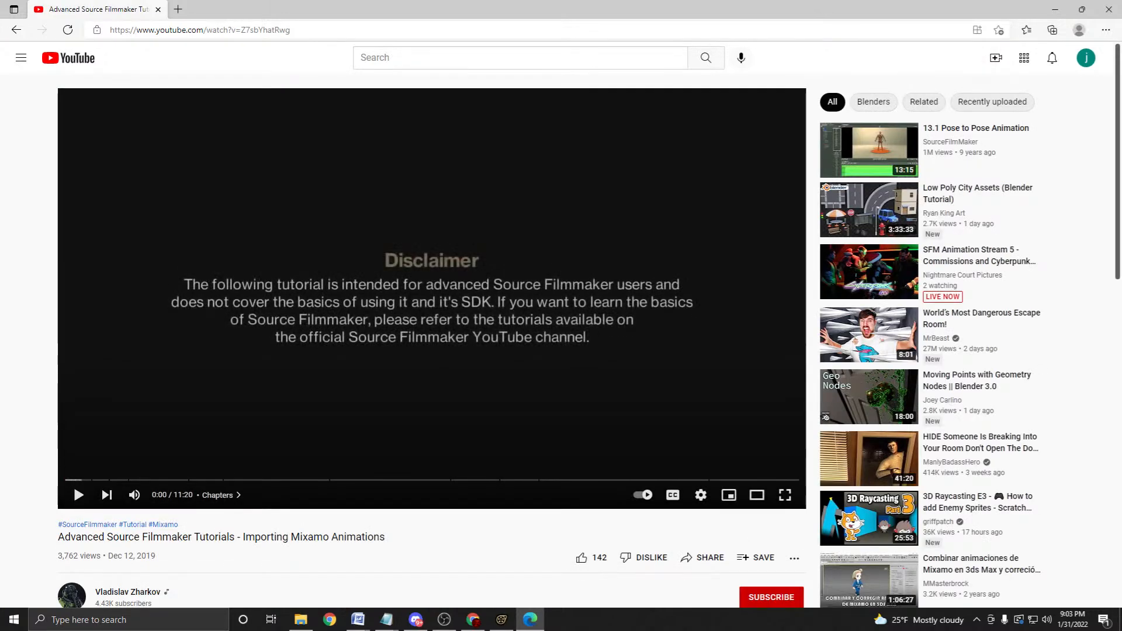
click(17, 29)
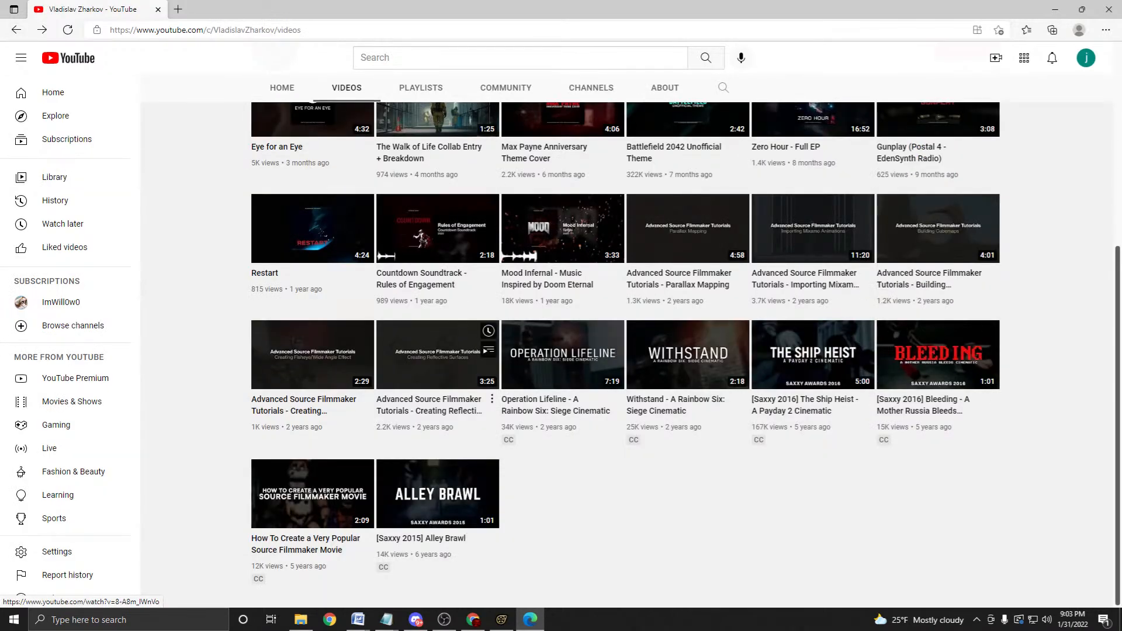
Open Operation Lifeline - A Rainbow Six: Siege Cinematic, look through its description and comments, and return to the player.
click(563, 354)
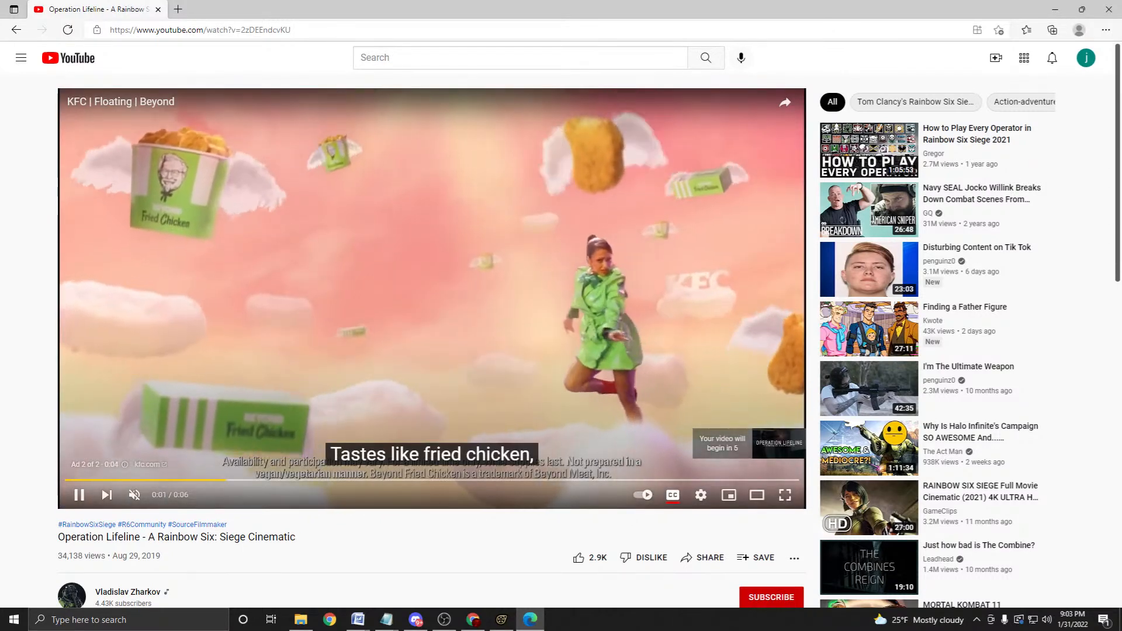
scroll(588, 341, down, 6)
scroll(588, 341, down, 3)
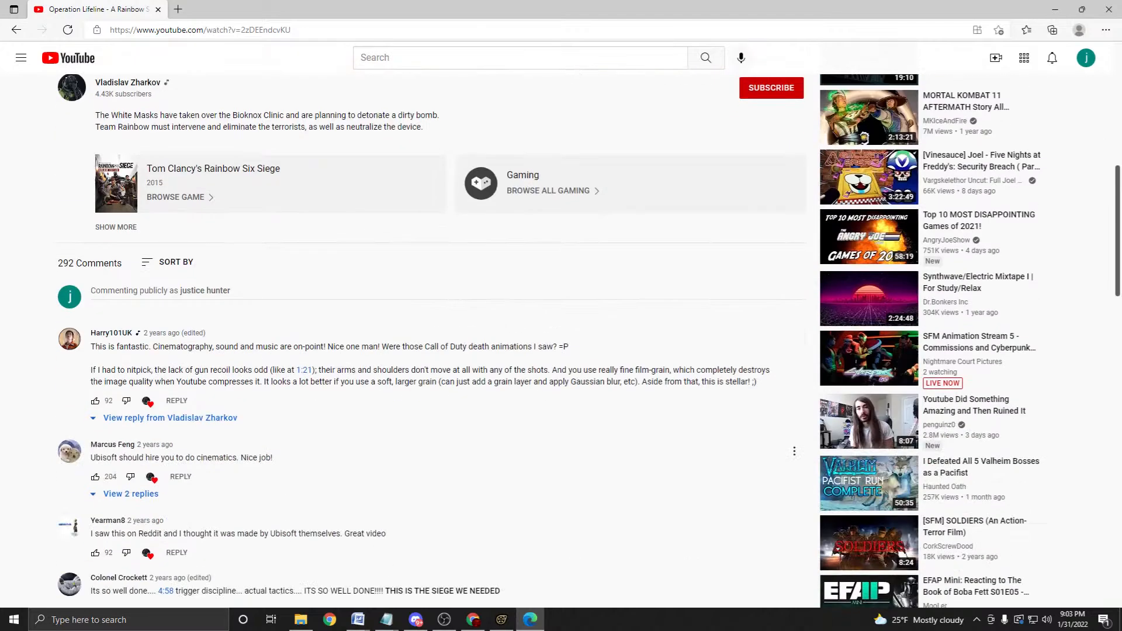
scroll(587, 341, up, 9)
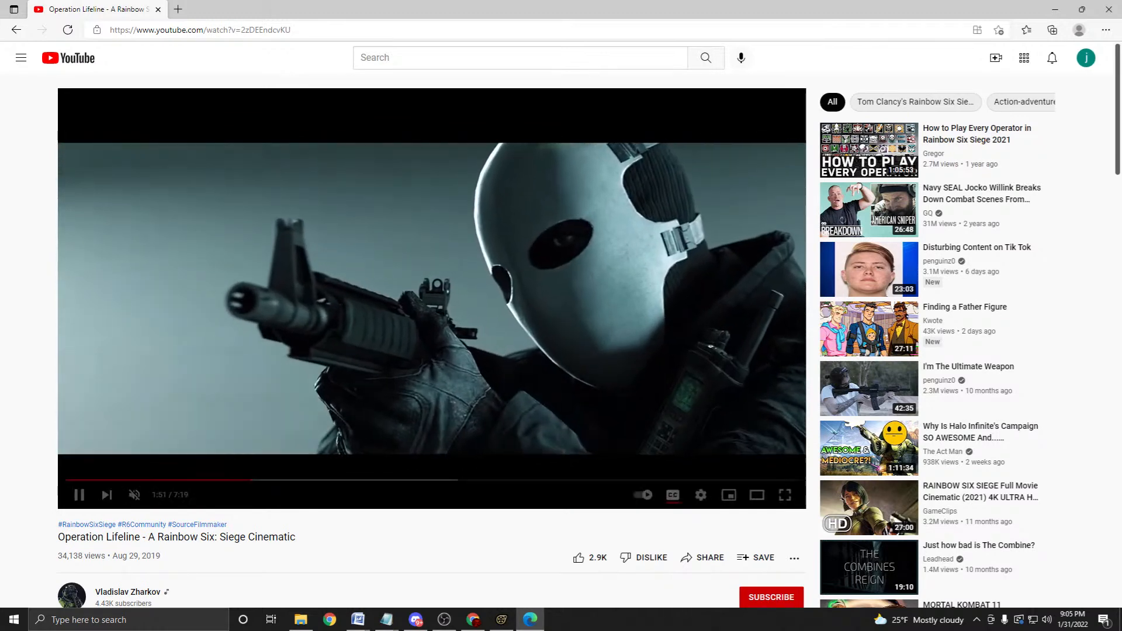
Replay the cinematic's corridor scene from 1:34, pausing at 1:35 and 1:40 to examine the shots, and continue watching.
click(223, 480)
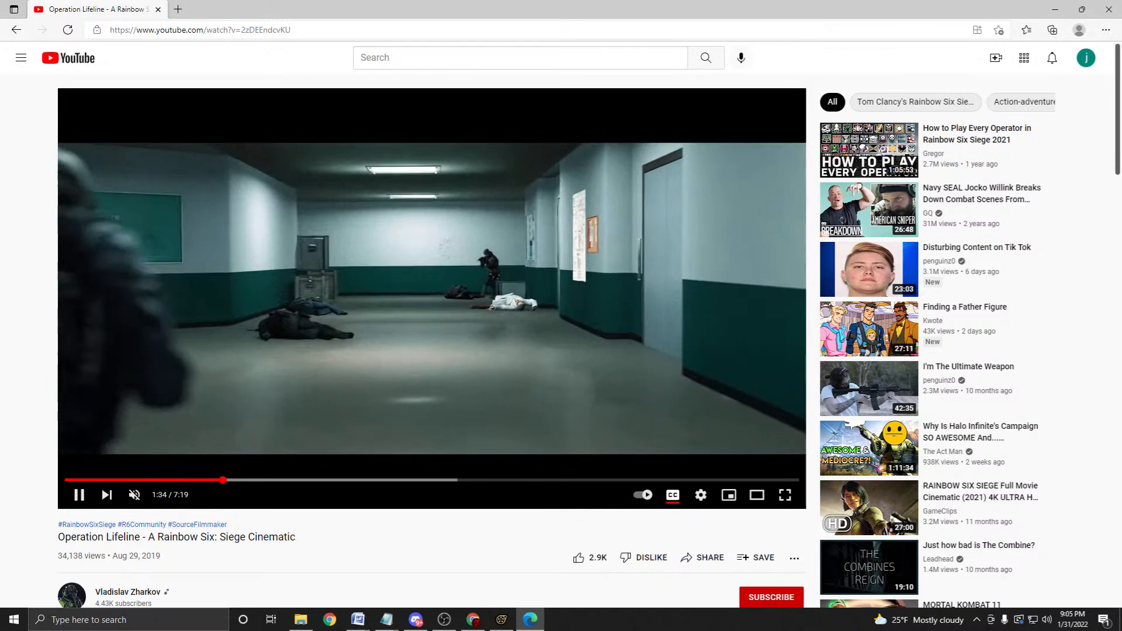
key(space)
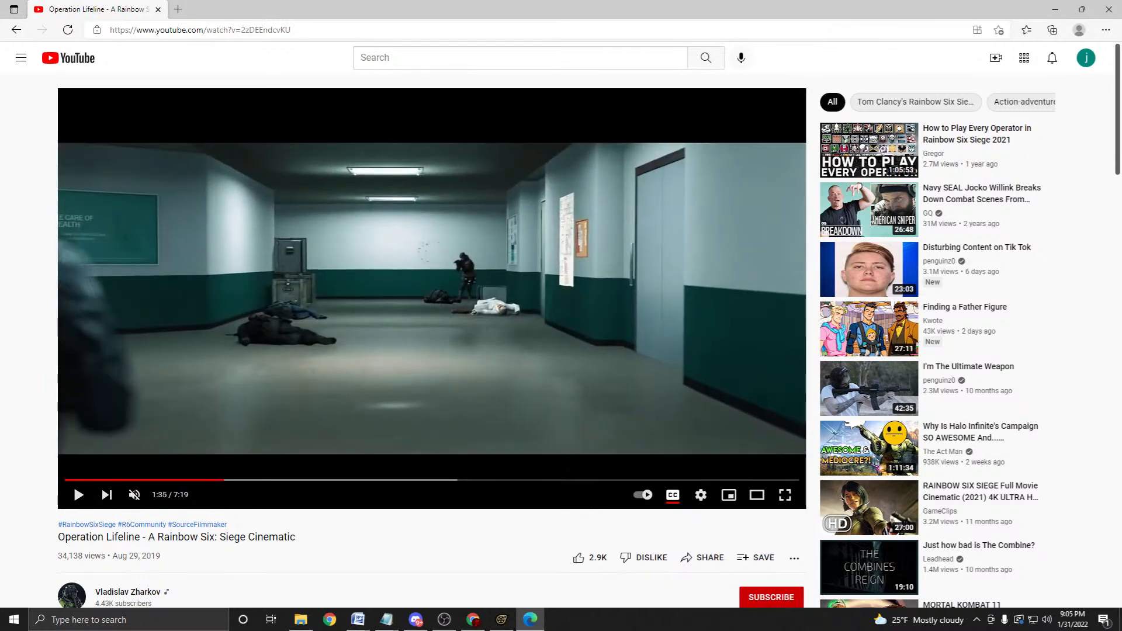
click(78, 495)
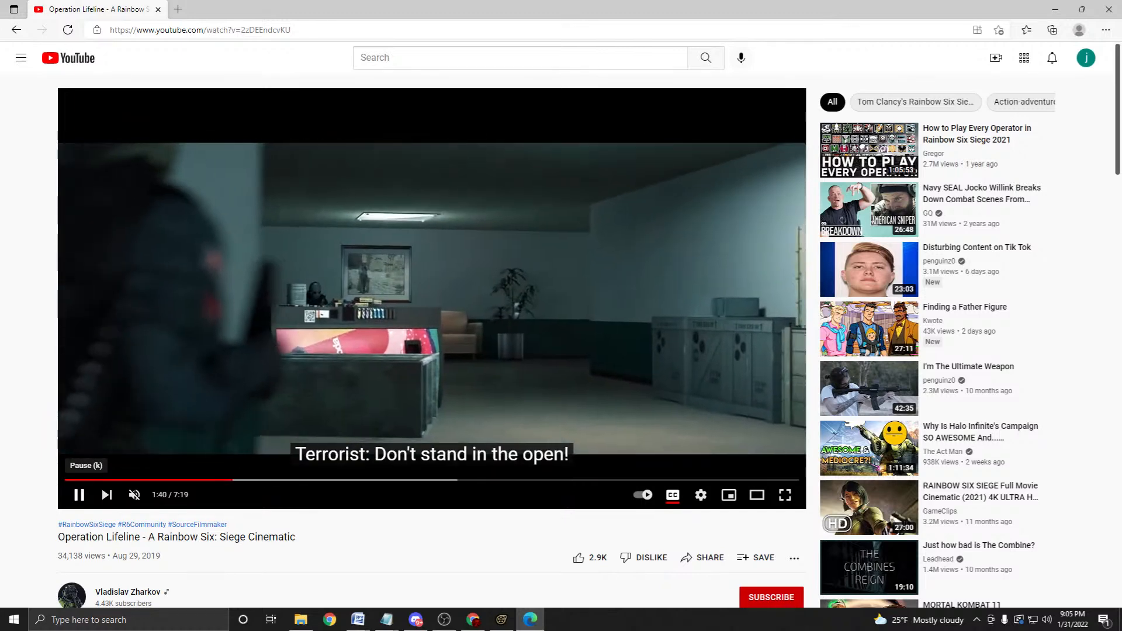
click(78, 495)
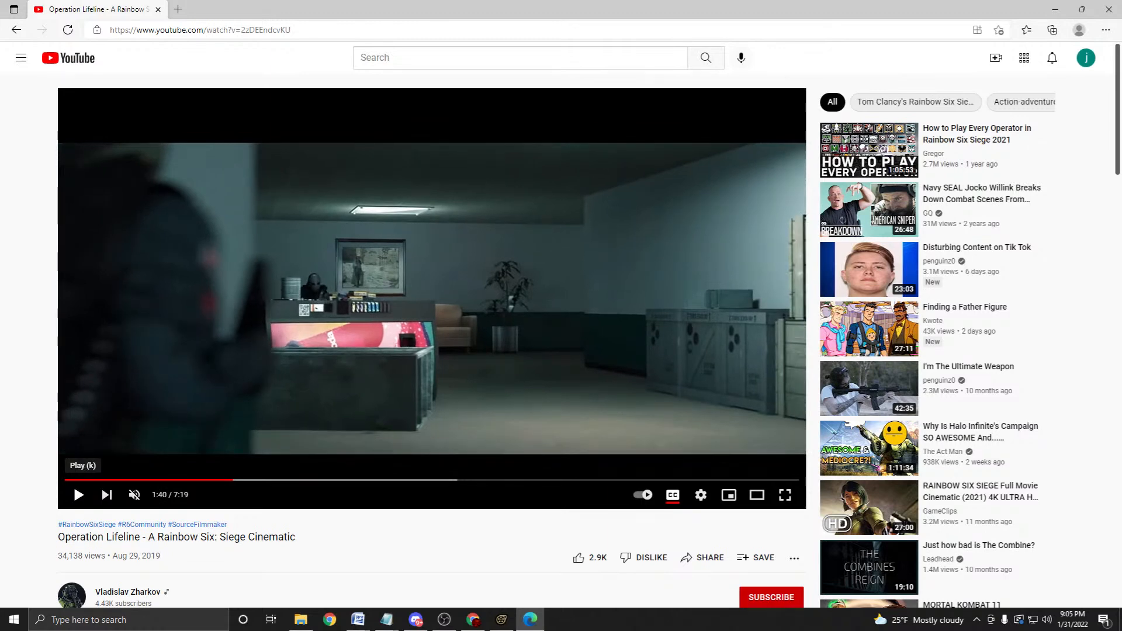
click(78, 495)
key(k)
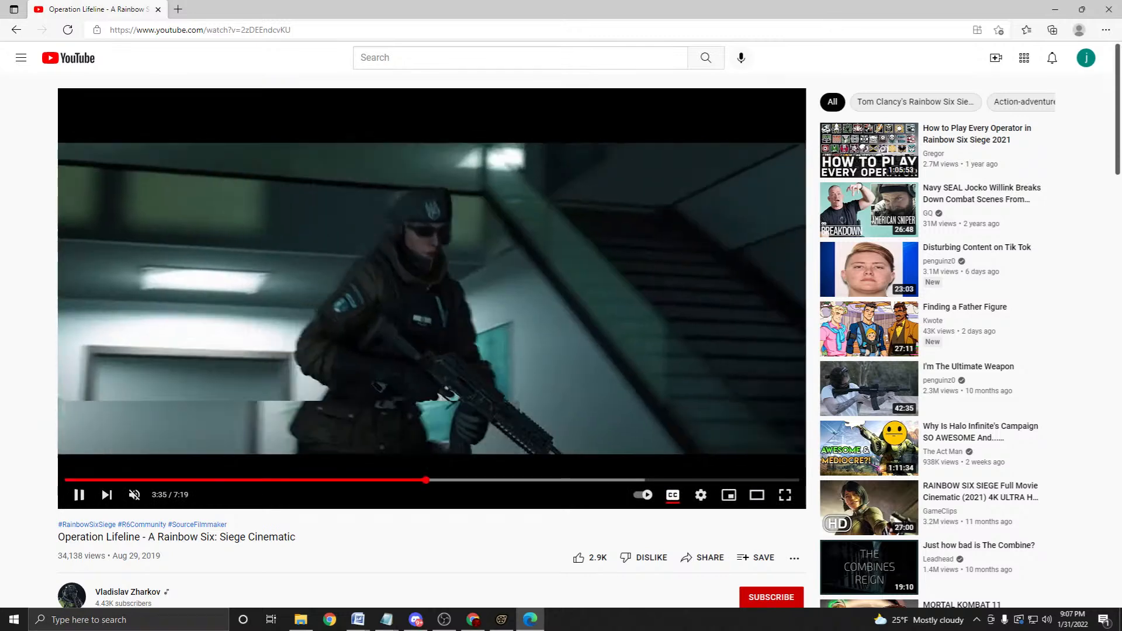
Rewind the cinematic slightly and pause around 3:27 to study the FBI operator's camera move before continuing playback.
click(387, 480)
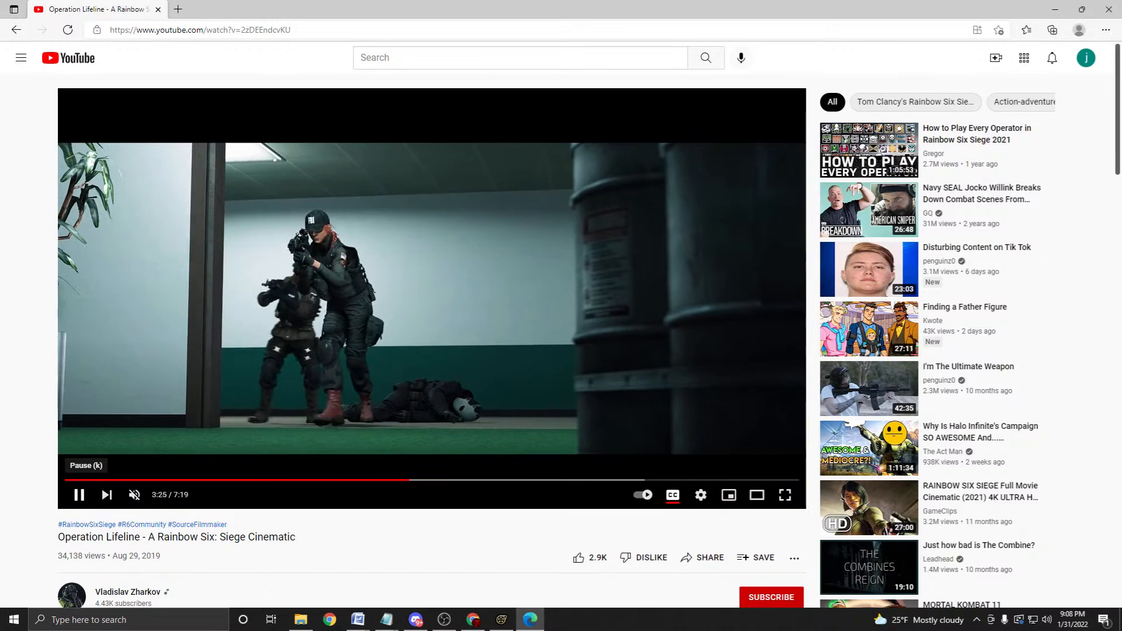
click(79, 494)
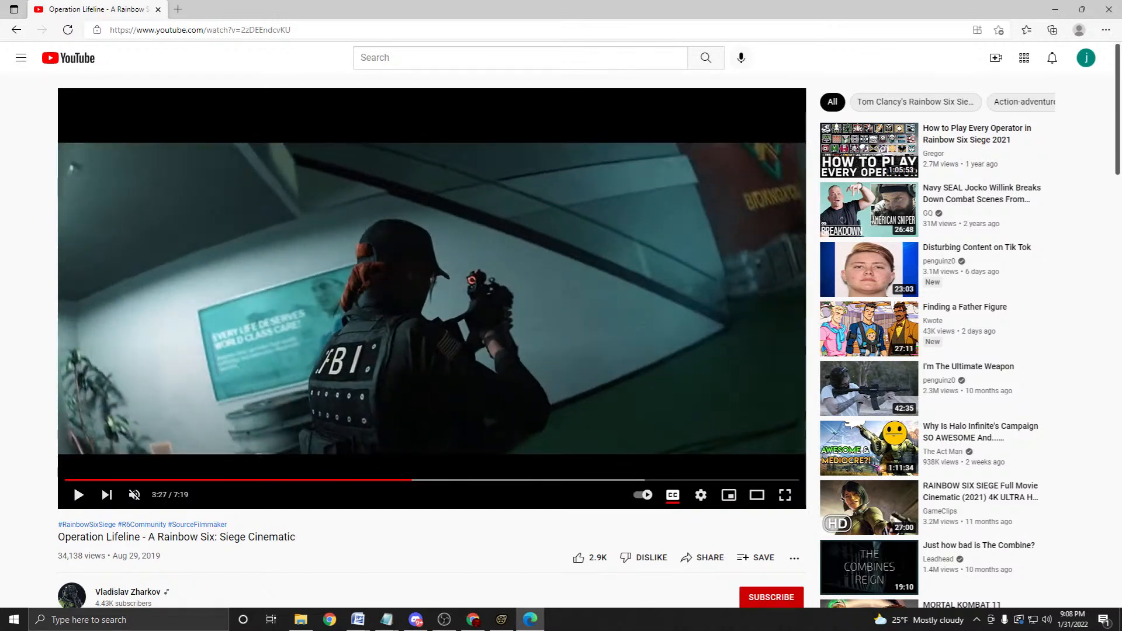
click(79, 494)
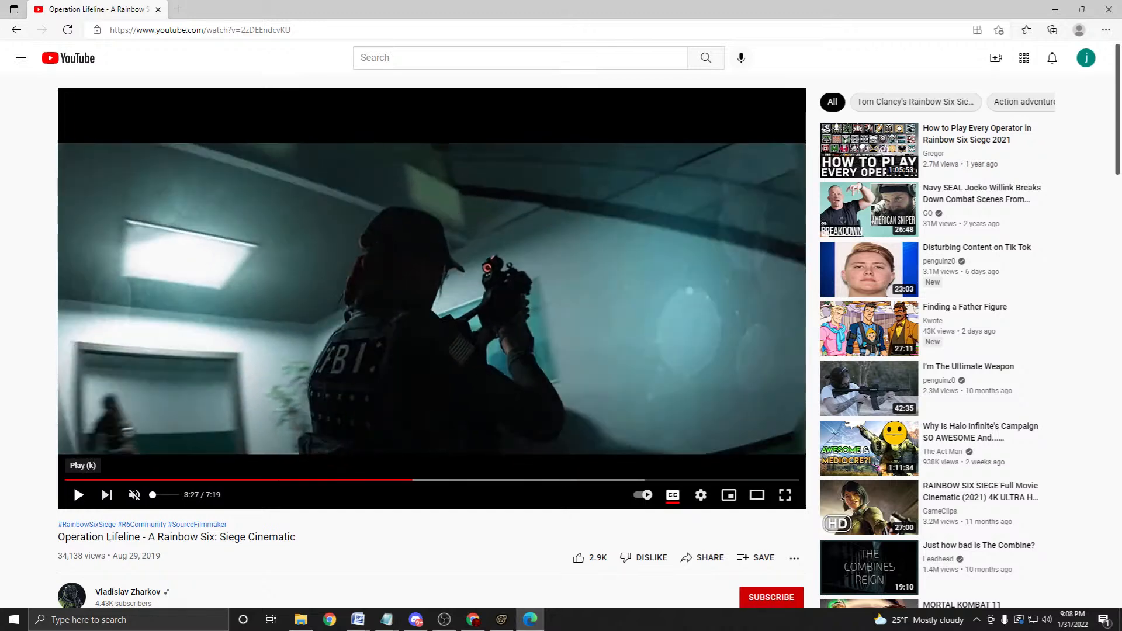
click(79, 494)
click(78, 495)
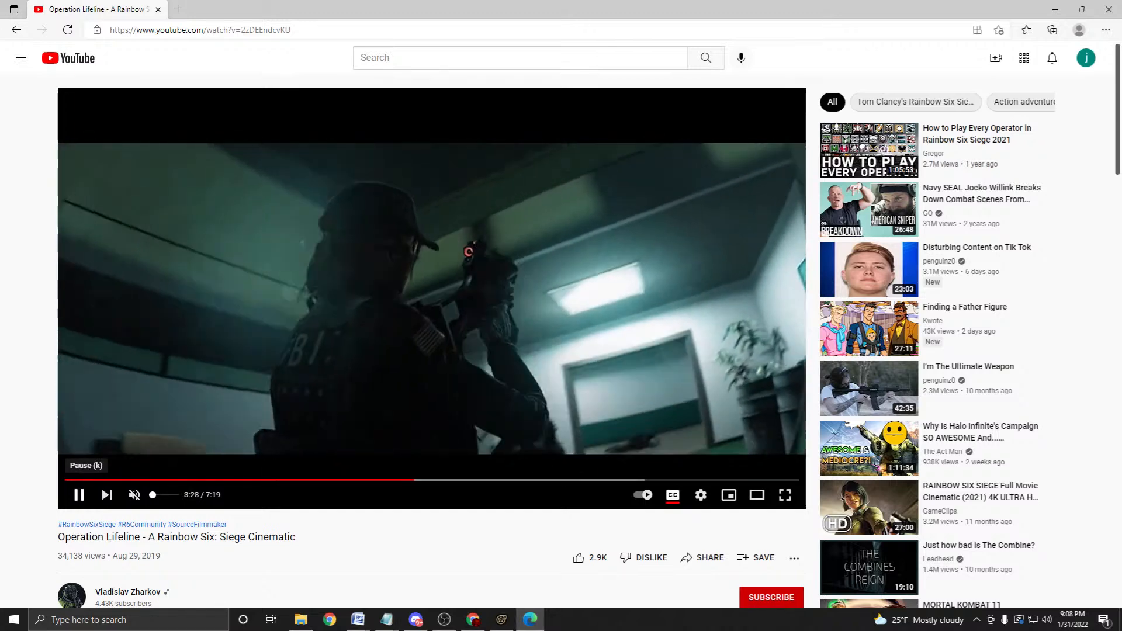
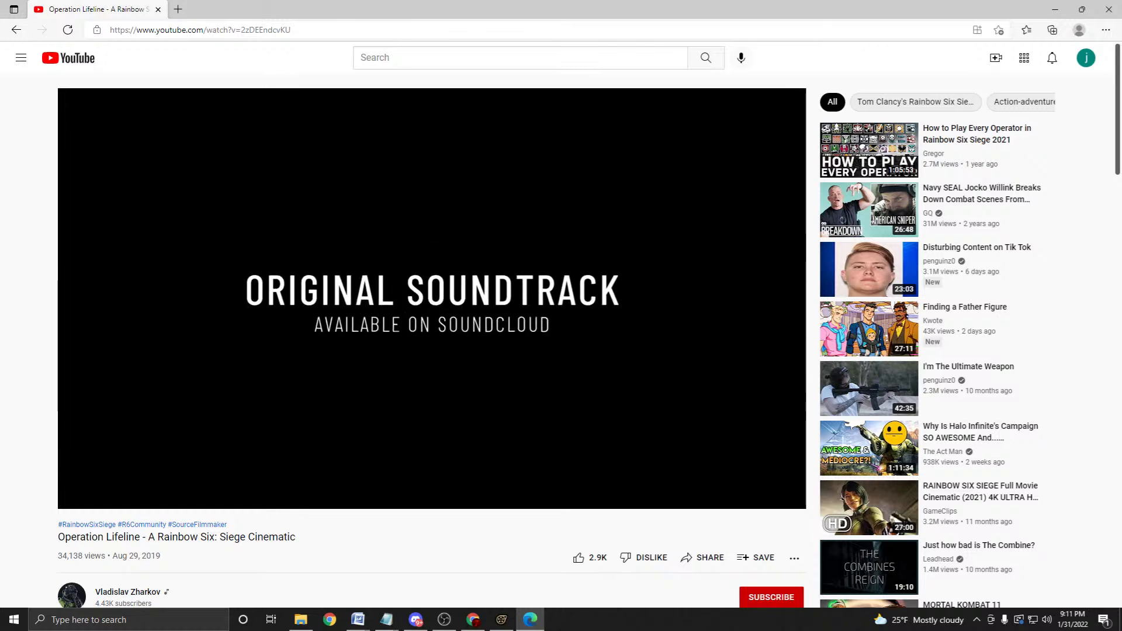
Pause the cinematic at 6:27 and subscribe to the channel that published it.
key(space)
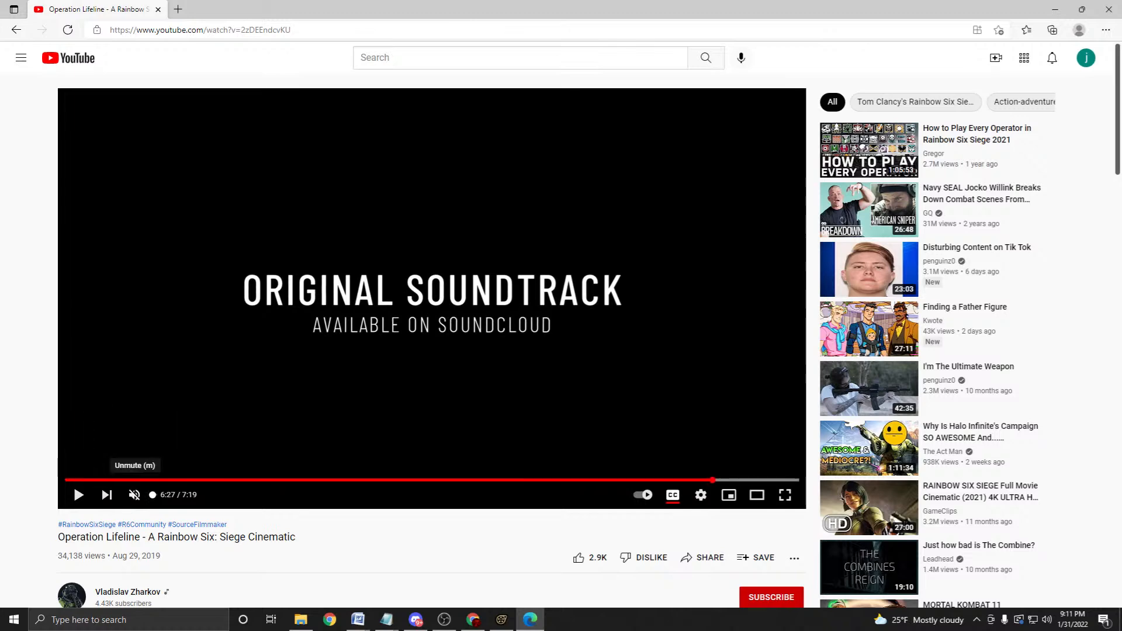
scroll(432, 327, down, 2)
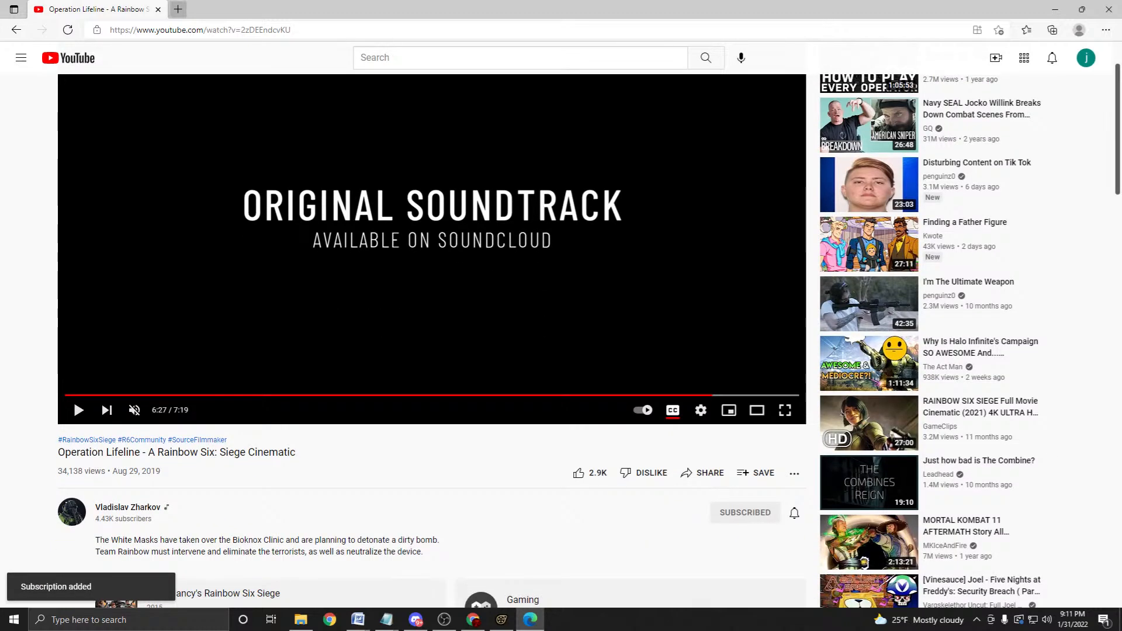
Open the publisher's channel, browse its uploads, and open the video How To Create a Very Popular Source Filmmaker Movie.
click(127, 508)
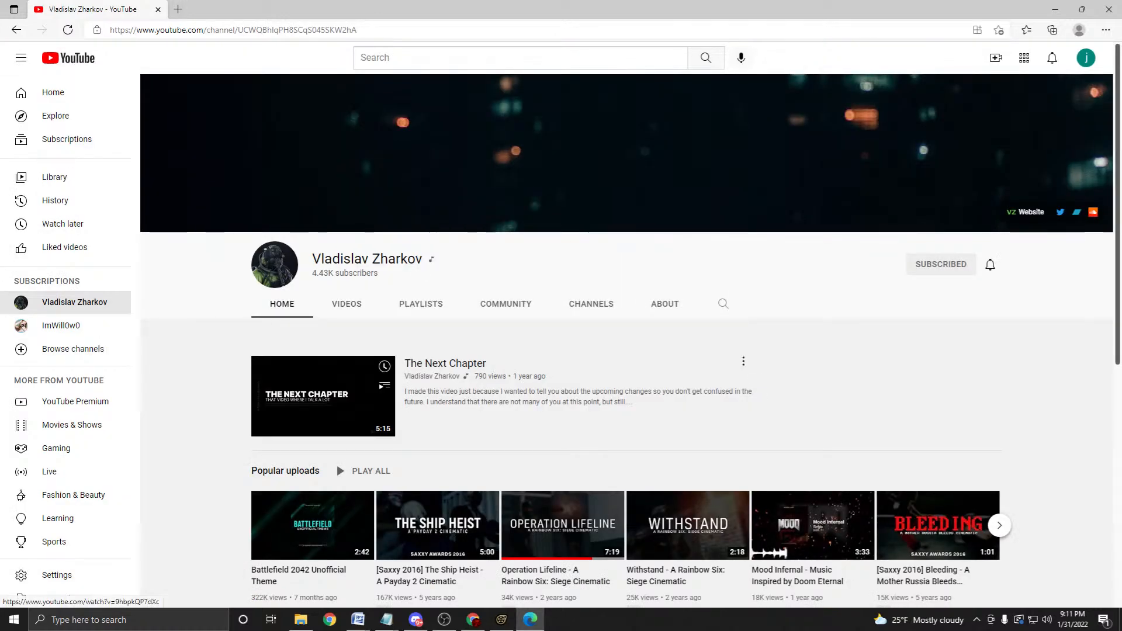
scroll(386, 385, down, 4)
scroll(385, 386, up, 4)
click(347, 304)
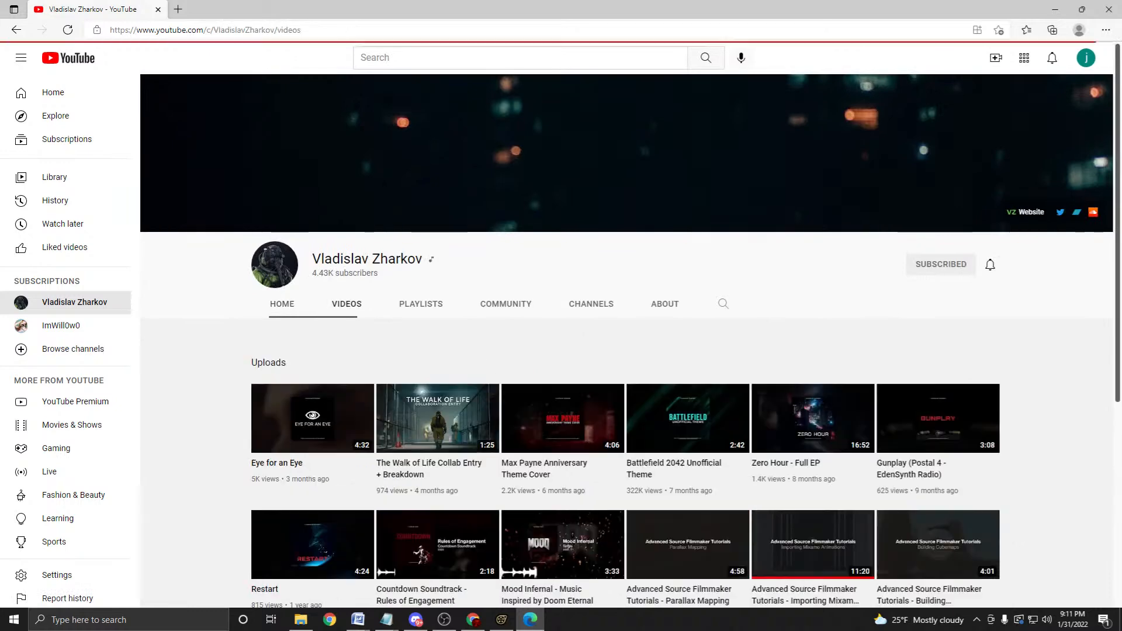
scroll(436, 356, down, 5)
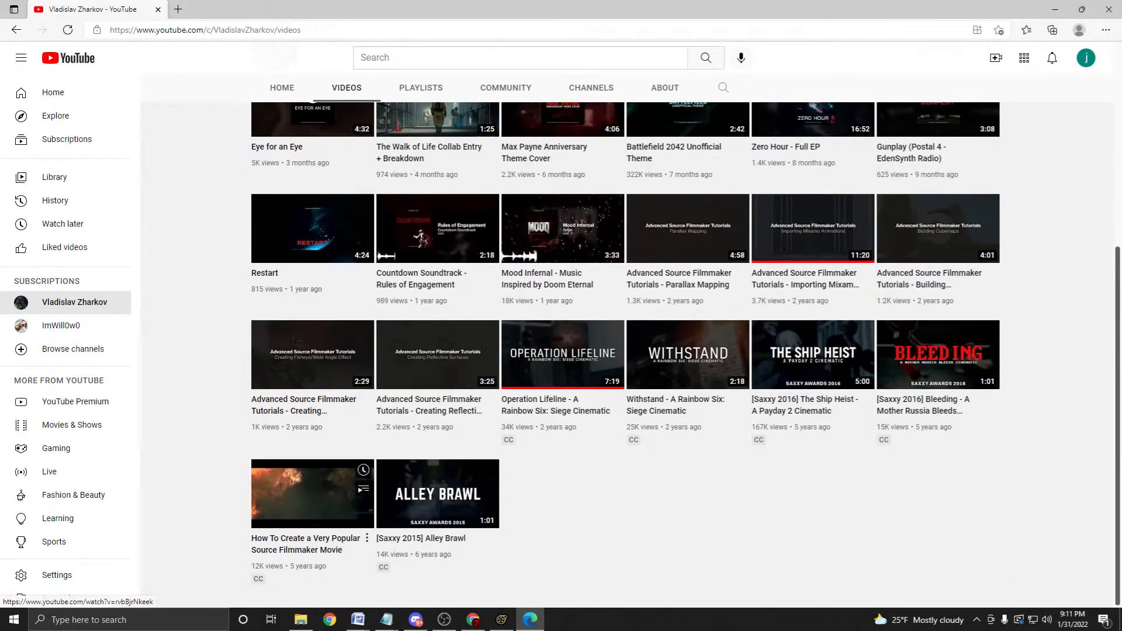
click(301, 546)
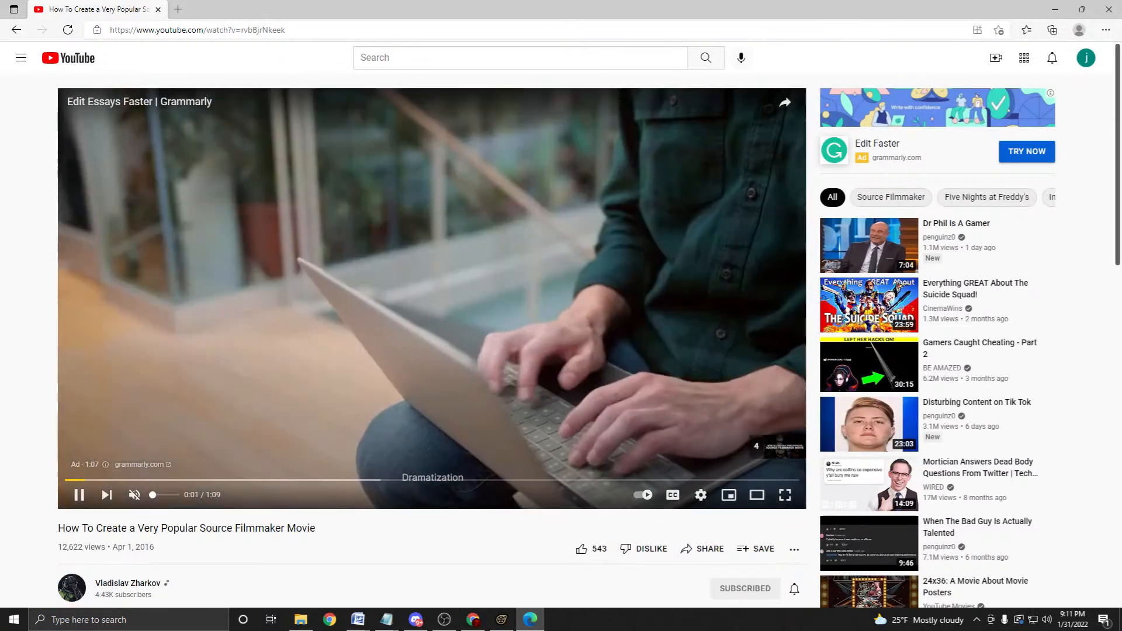
Unmute the player and skip the Grammarly ad to watch the video with sound.
scroll(432, 293, down, 3)
scroll(433, 292, up, 3)
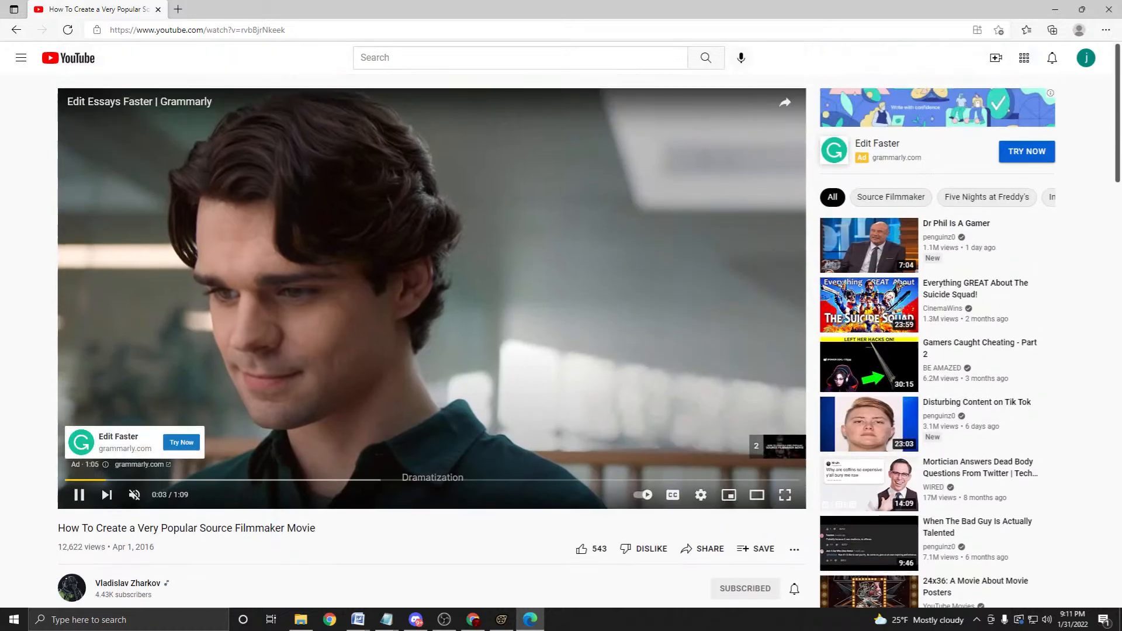
click(135, 495)
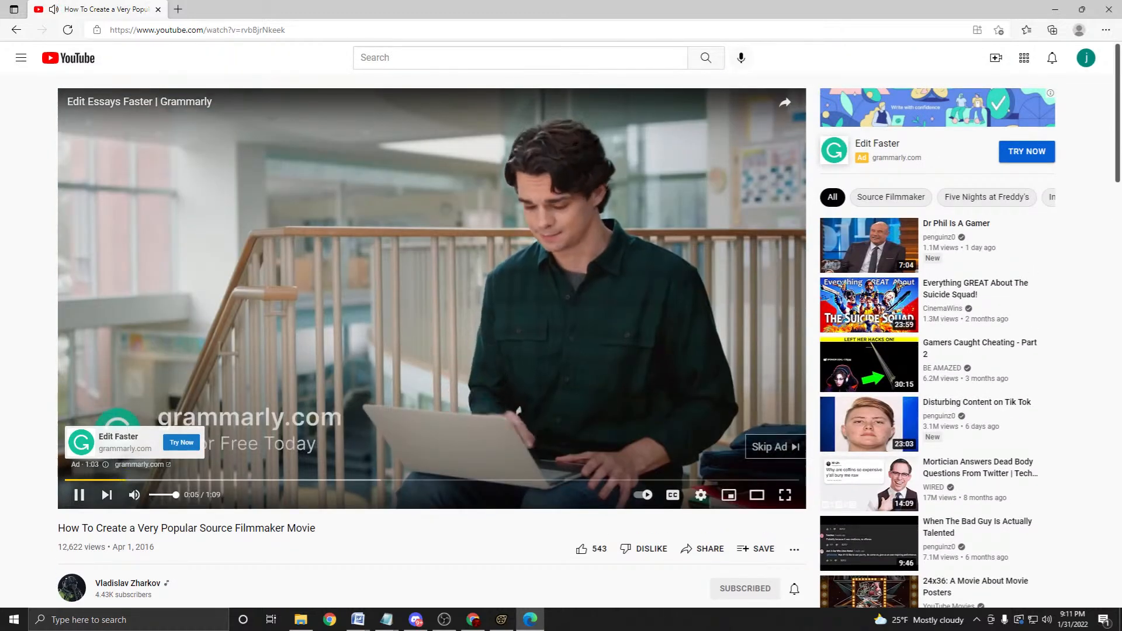
click(776, 447)
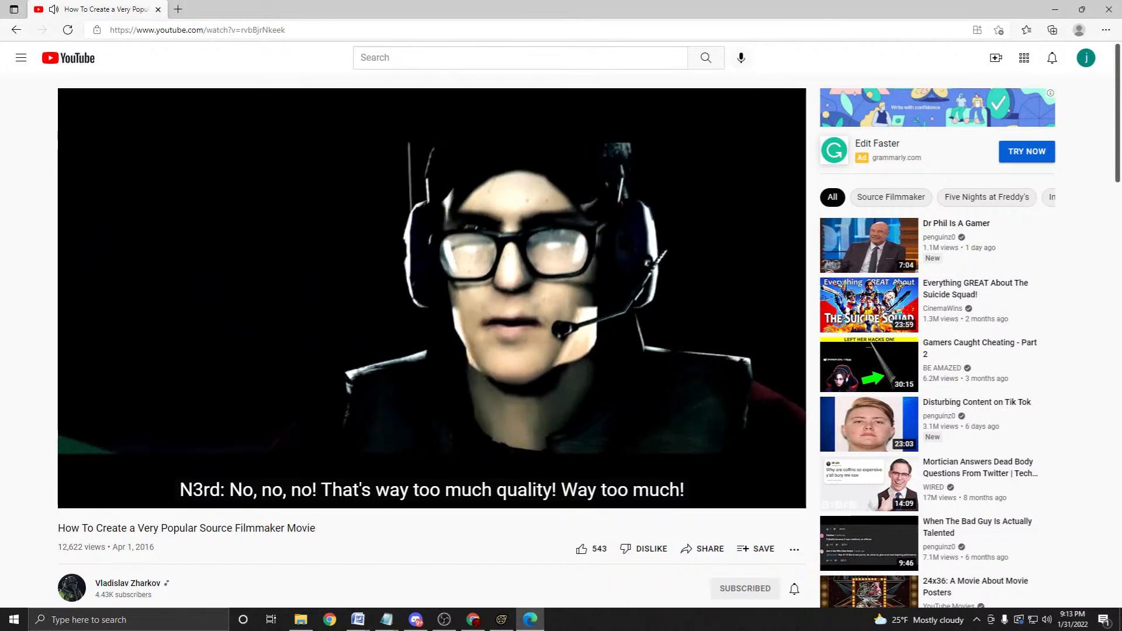
Read the video's full description, watch to the end, and cancel the autoplay of the next video.
scroll(561, 339, down, 2)
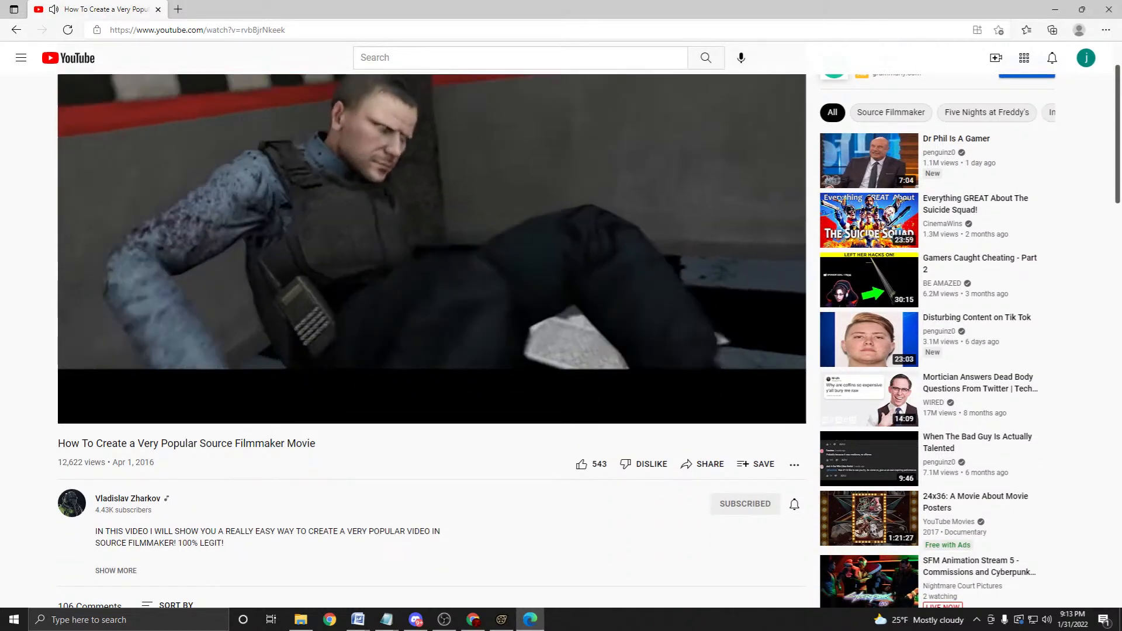
click(116, 570)
scroll(432, 339, down, 5)
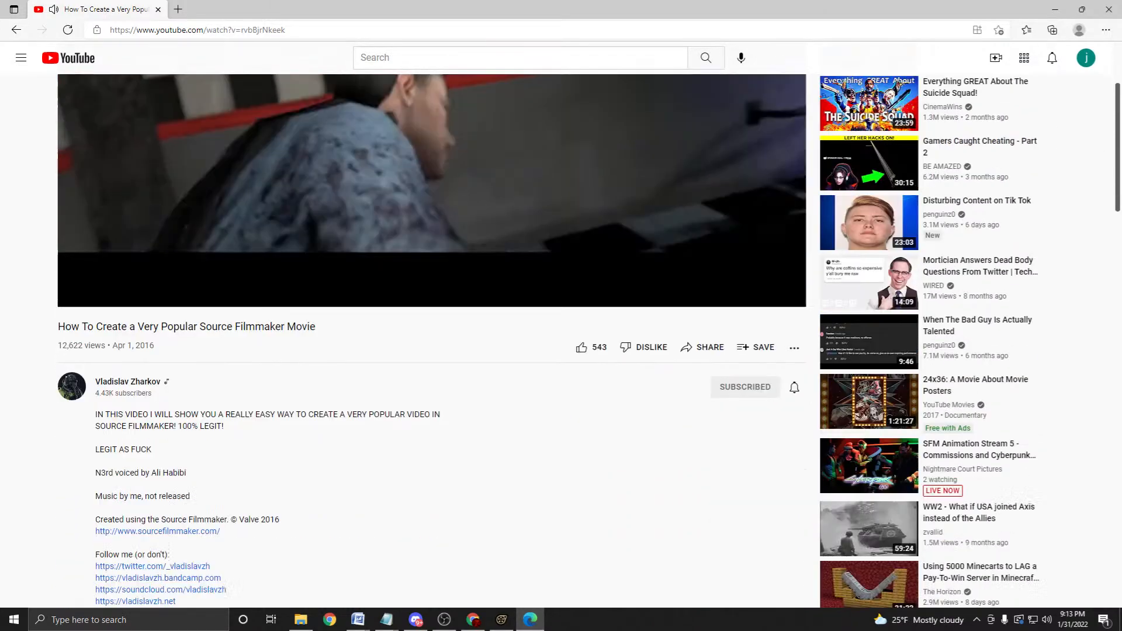
scroll(431, 339, up, 8)
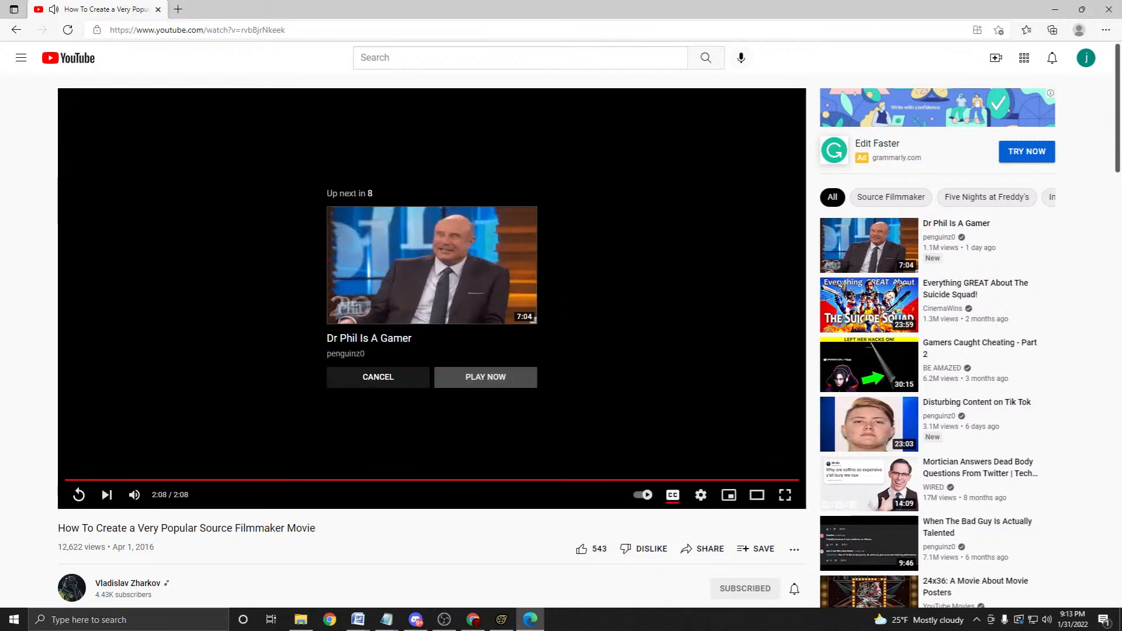
click(378, 376)
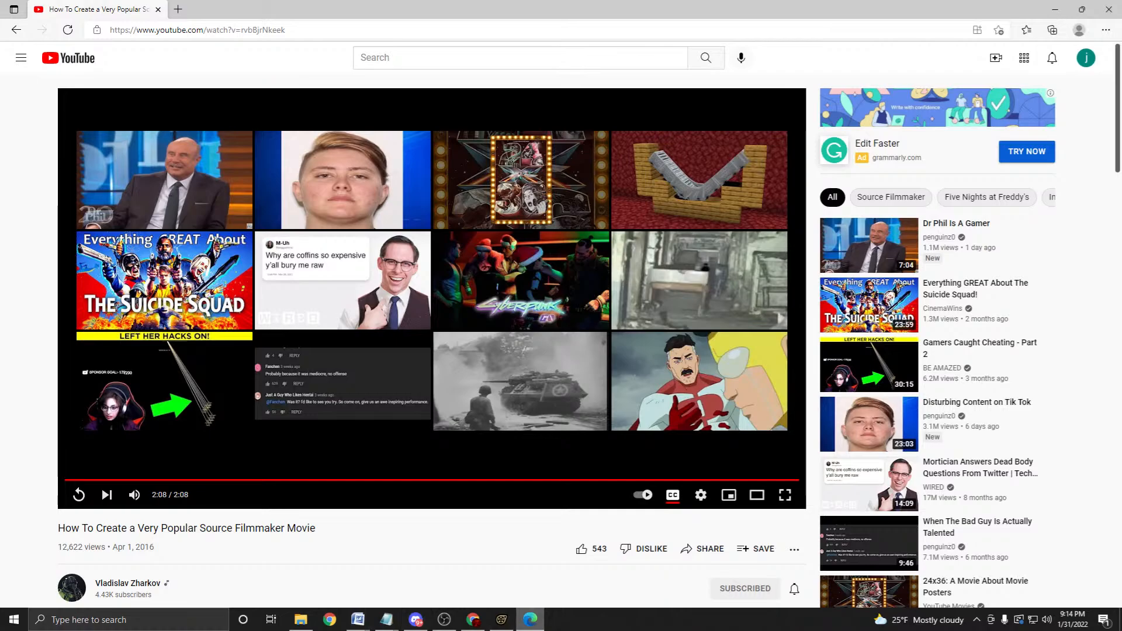
Close the browser to return to Source Filmmaker and scrub across the cut between shot18 and shot19 to compare them.
click(1109, 9)
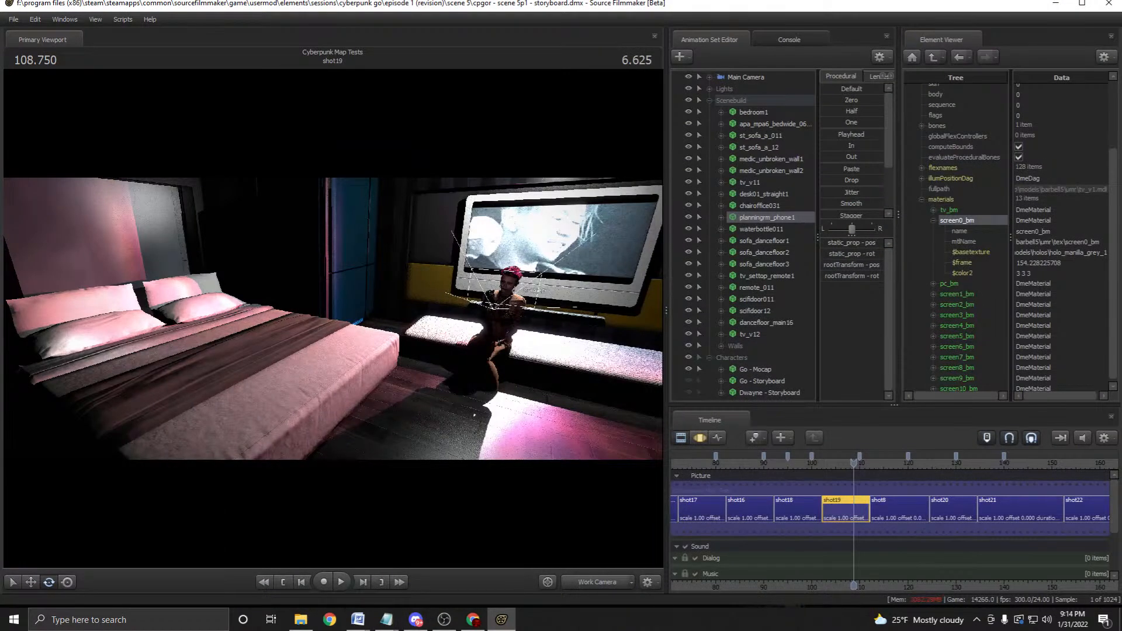
drag(853, 462, 825, 463)
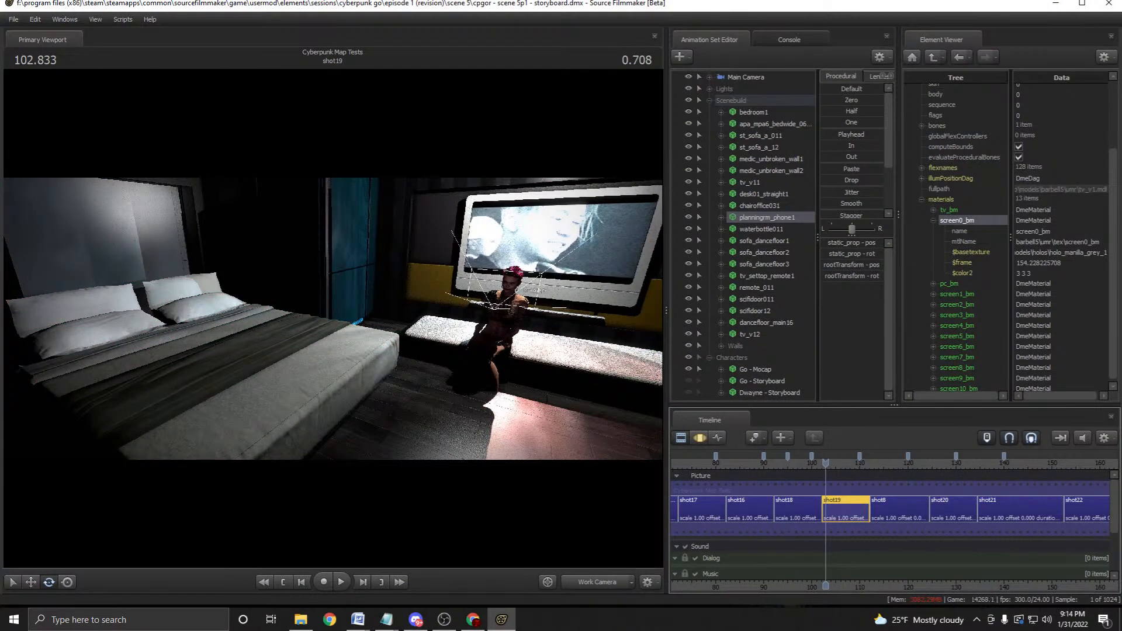
drag(825, 463, 823, 462)
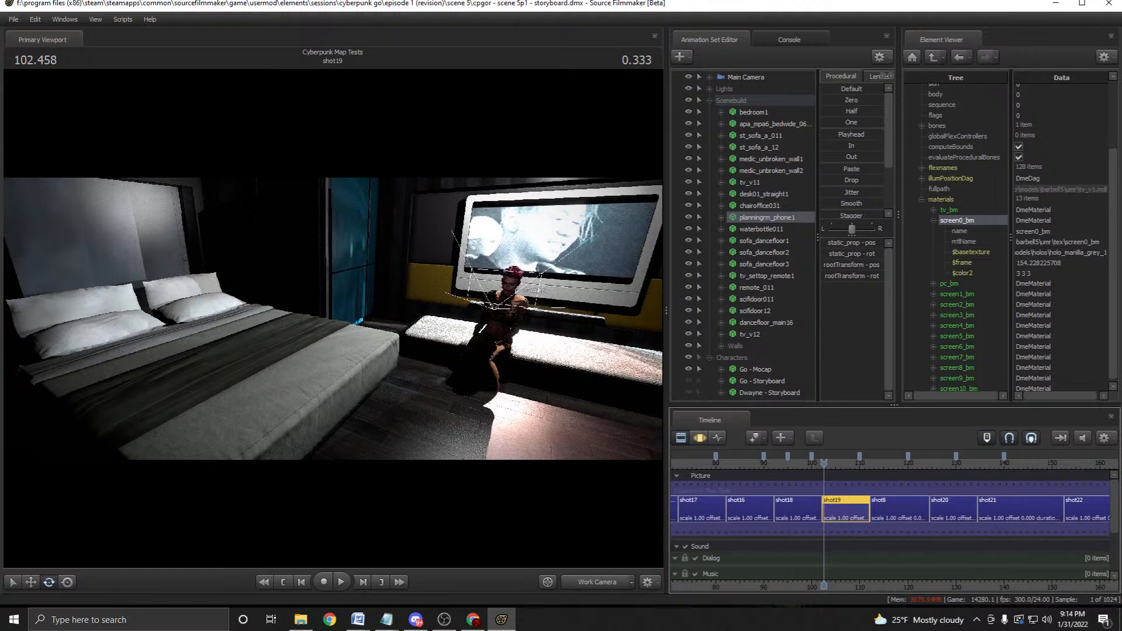
scroll(824, 479, up, 5)
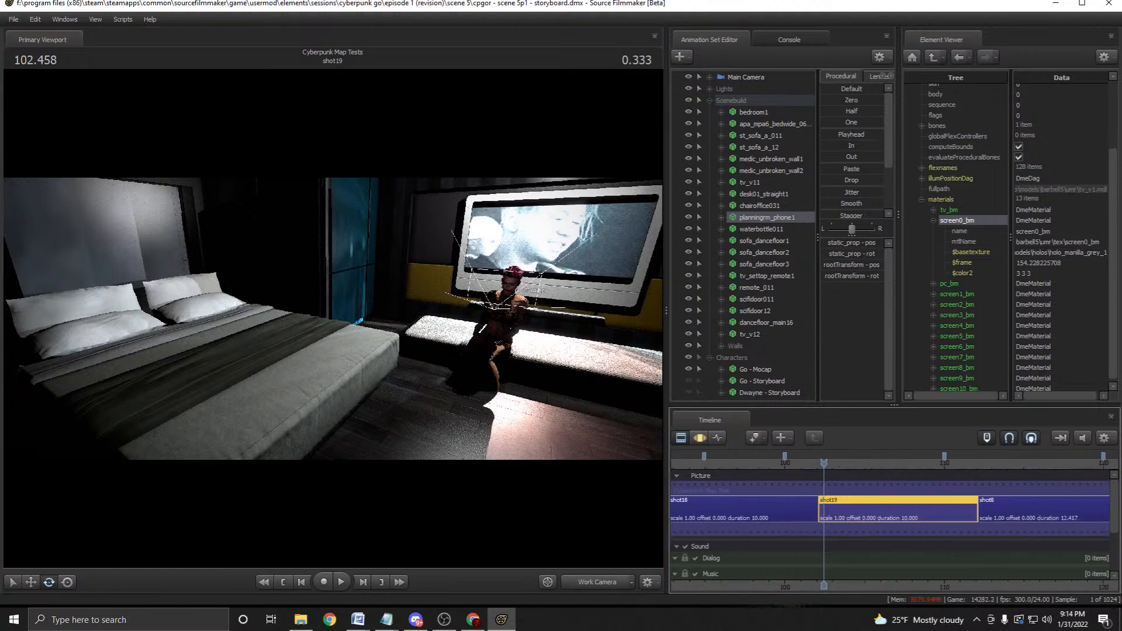
mouse_move(824, 463)
mouse_down()
mouse_move(974, 463)
mouse_move(818, 463)
mouse_up()
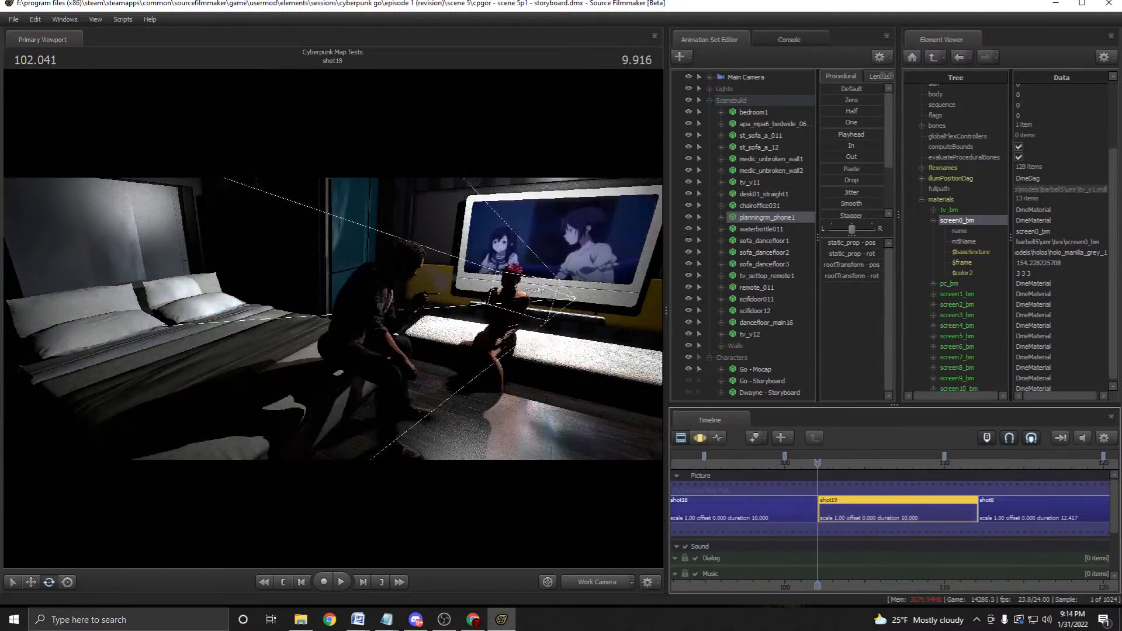
scroll(818, 463, up, 4)
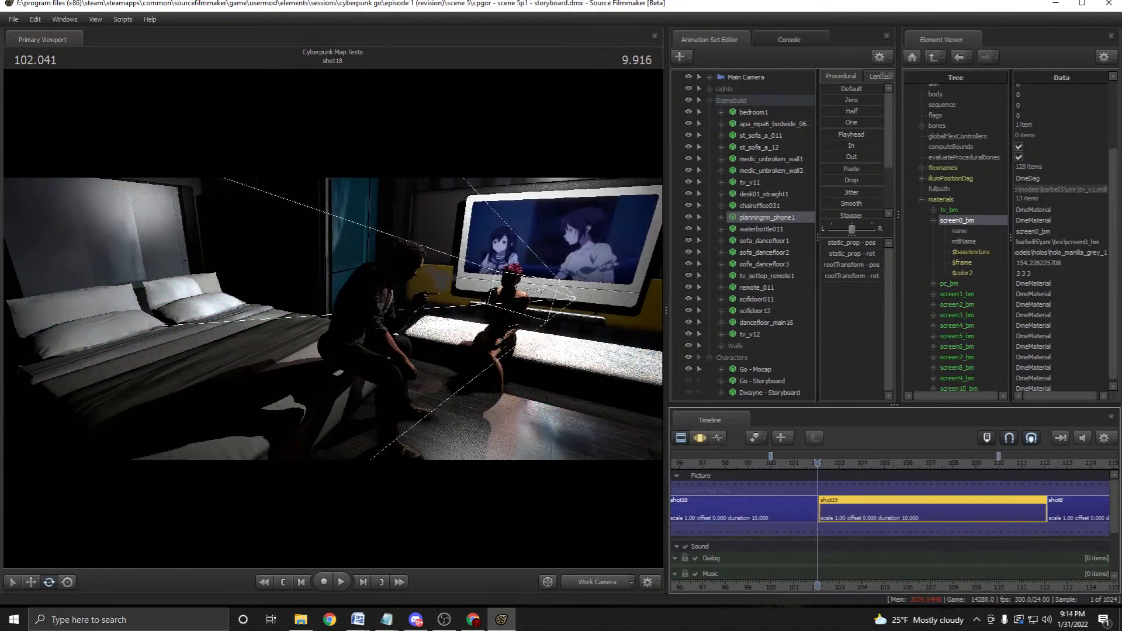
mouse_move(817, 462)
mouse_down()
mouse_move(833, 463)
mouse_move(820, 463)
mouse_up()
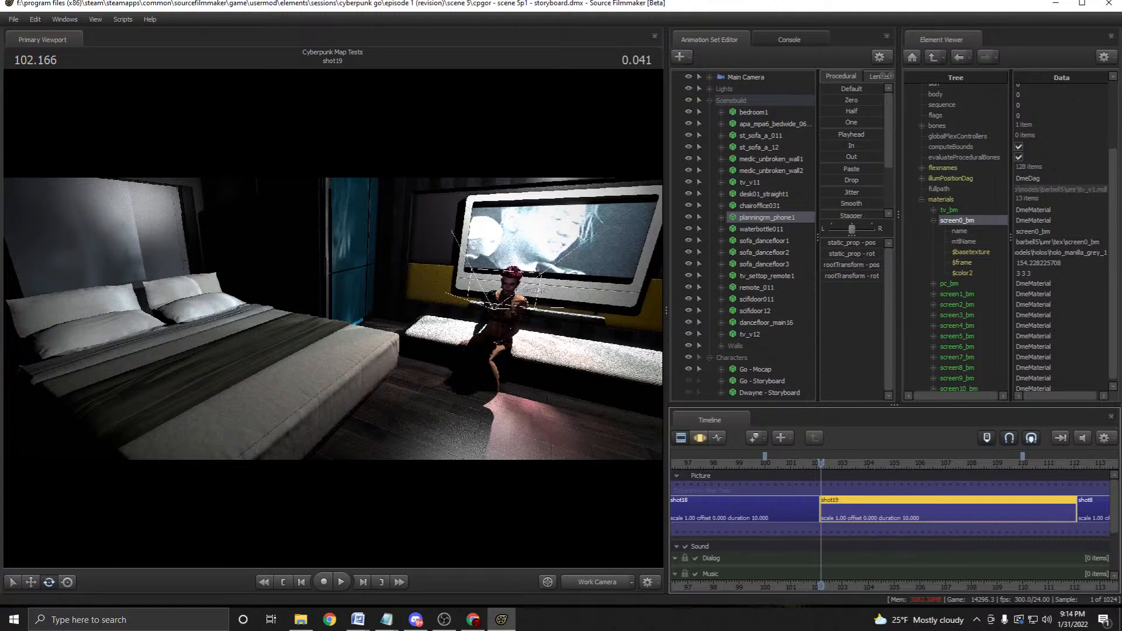
Preview the opening of shot19 through the Main Camera in short playbacks and bring the playhead back to 103.000.
click(341, 581)
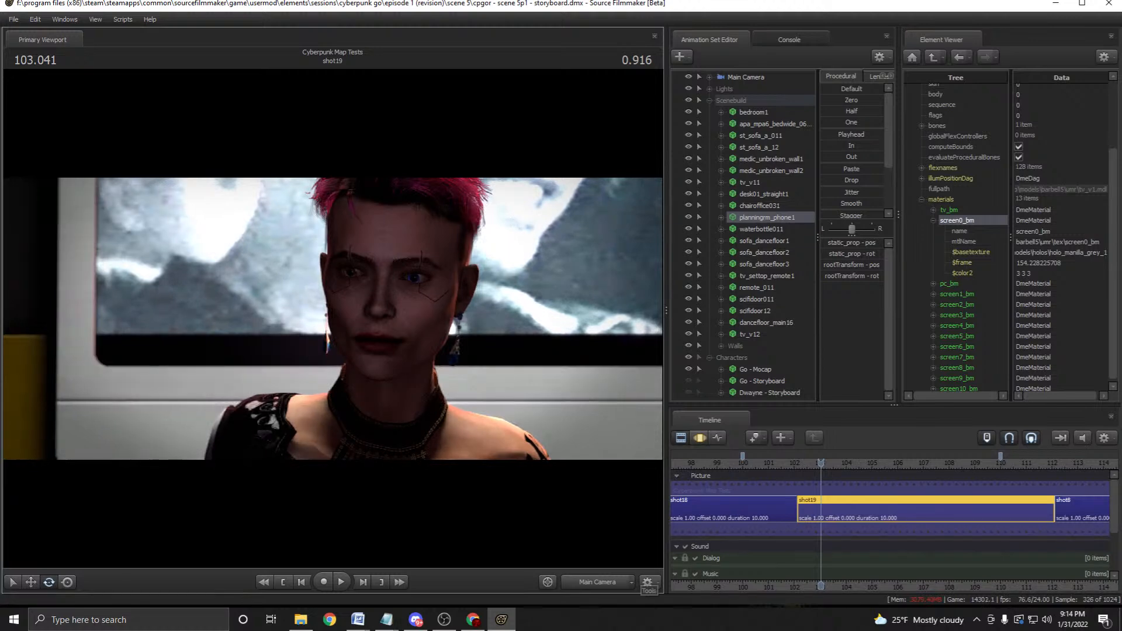
key(space)
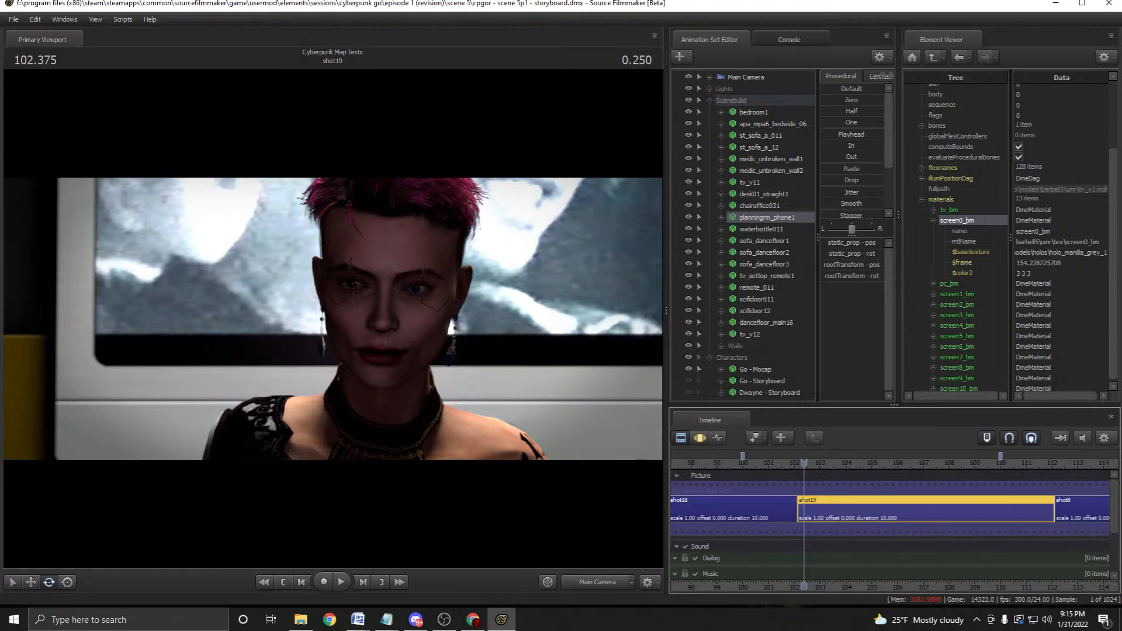
key(space)
key(space)
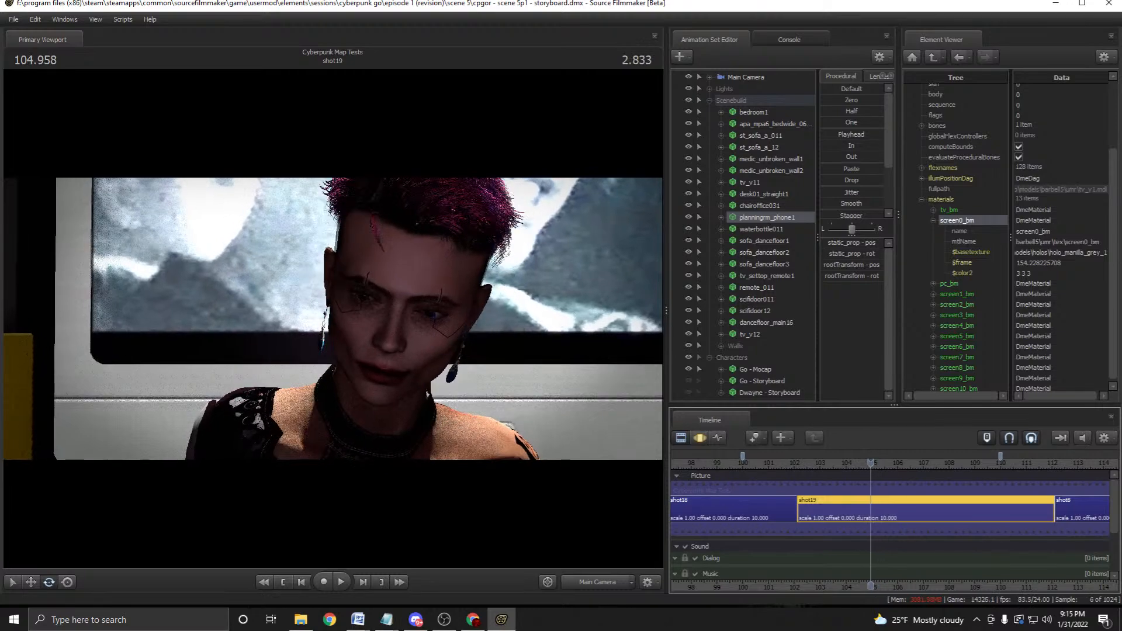
mouse_move(871, 463)
mouse_down()
mouse_move(795, 463)
mouse_move(821, 463)
mouse_up()
scroll(819, 463, up, 3)
scroll(821, 462, down, 3)
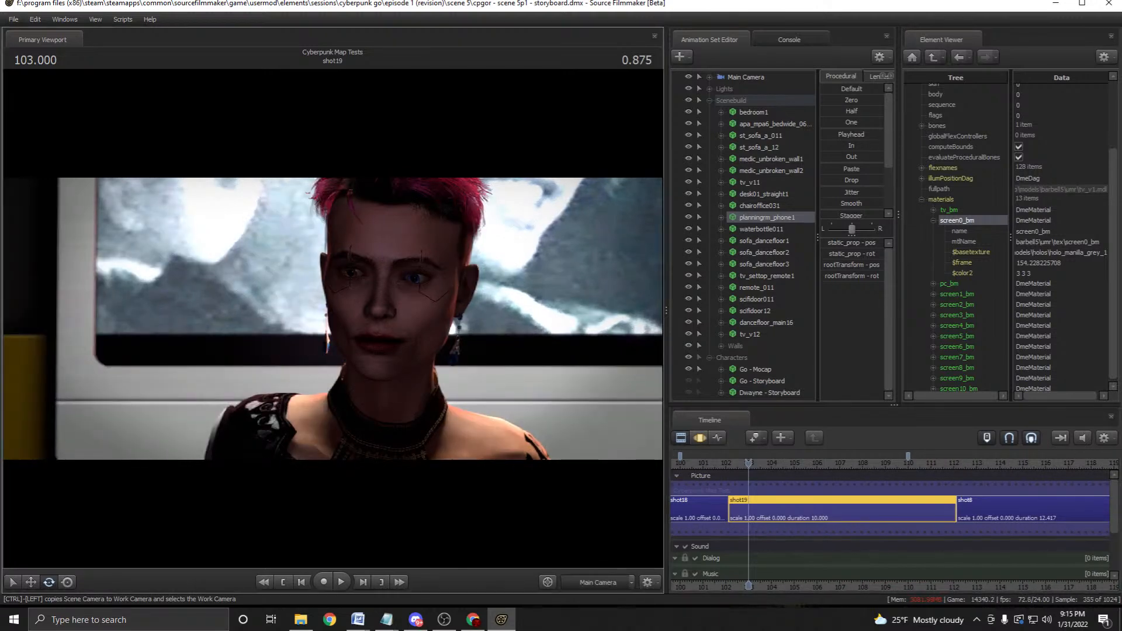
Switch the viewport to the Work Camera and inspect the start of shot19 on the timeline at 103.000.
click(619, 582)
mouse_move(748, 463)
mouse_down()
mouse_move(821, 463)
mouse_move(742, 462)
mouse_up()
scroll(815, 463, up, 3)
scroll(821, 462, down, 5)
scroll(821, 463, up, 4)
scroll(744, 463, up, 3)
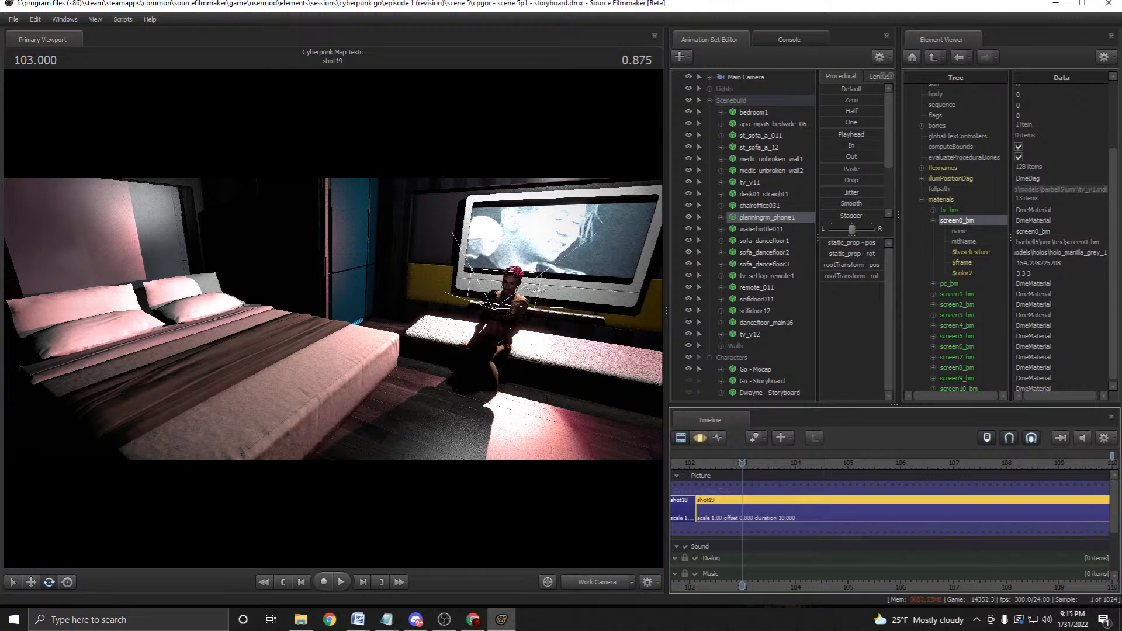
scroll(743, 463, down, 2)
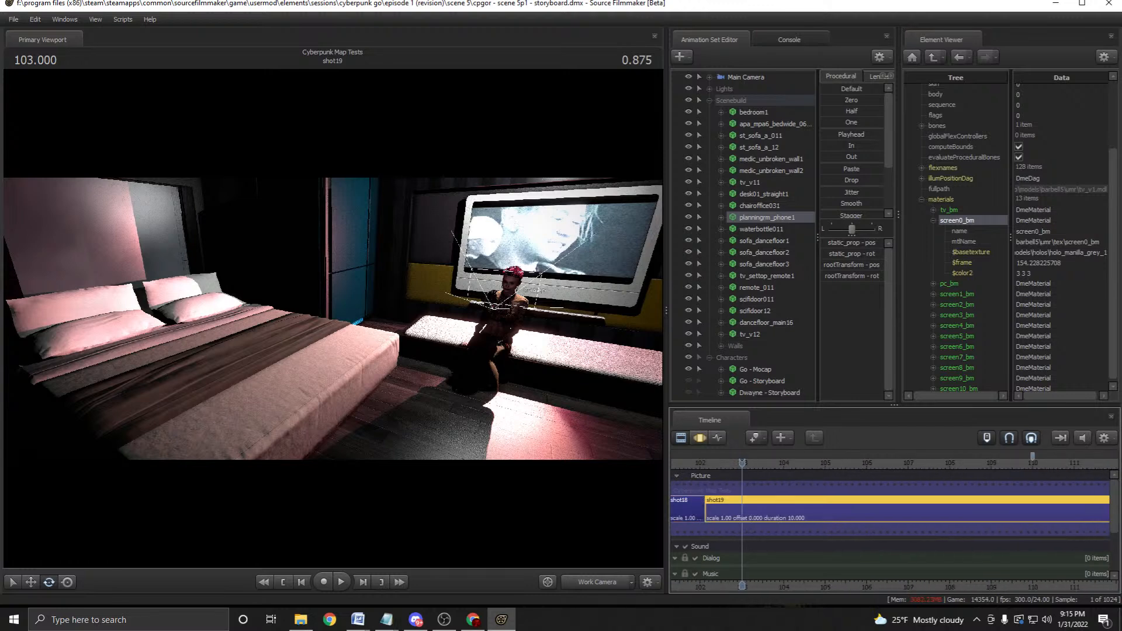
drag(742, 463, 811, 462)
scroll(865, 462, up, 2)
scroll(866, 462, down, 2)
scroll(813, 463, up, 1)
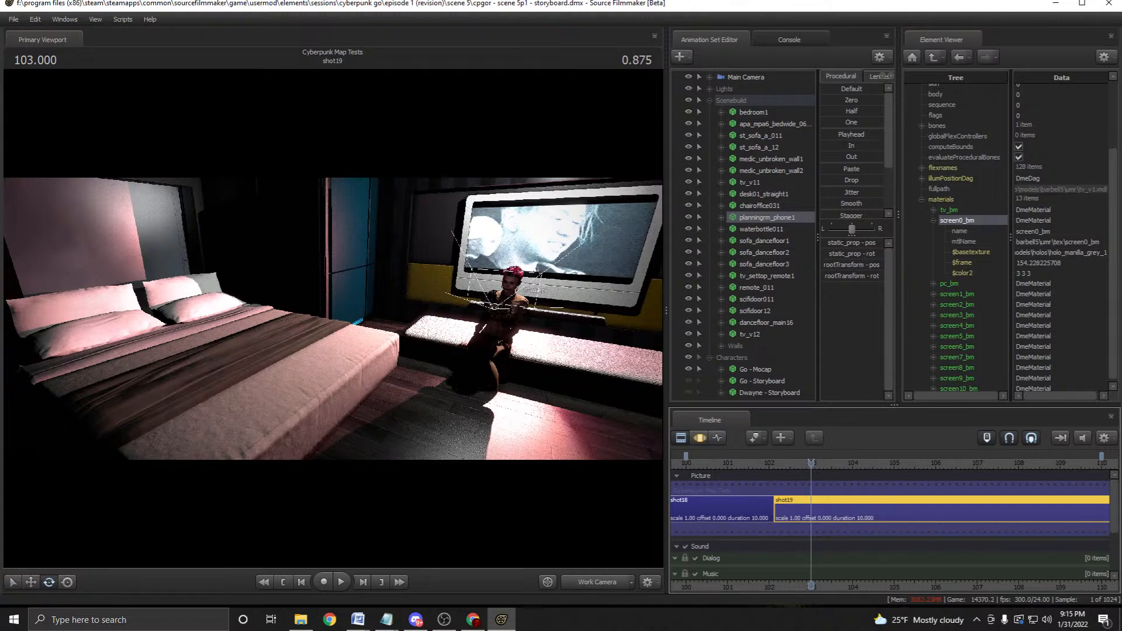
Check the live stream dashboard and chat in Chrome, open a blank tab, and return to Source Filmmaker.
click(23, 51)
click(472, 619)
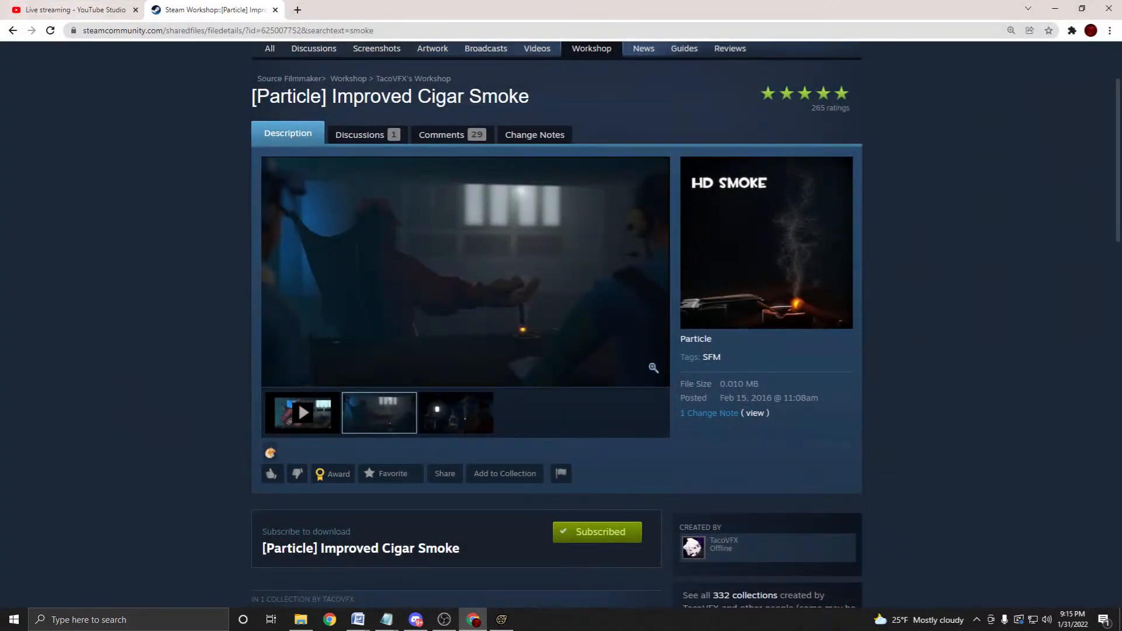
key(ctrl+shift+Tab)
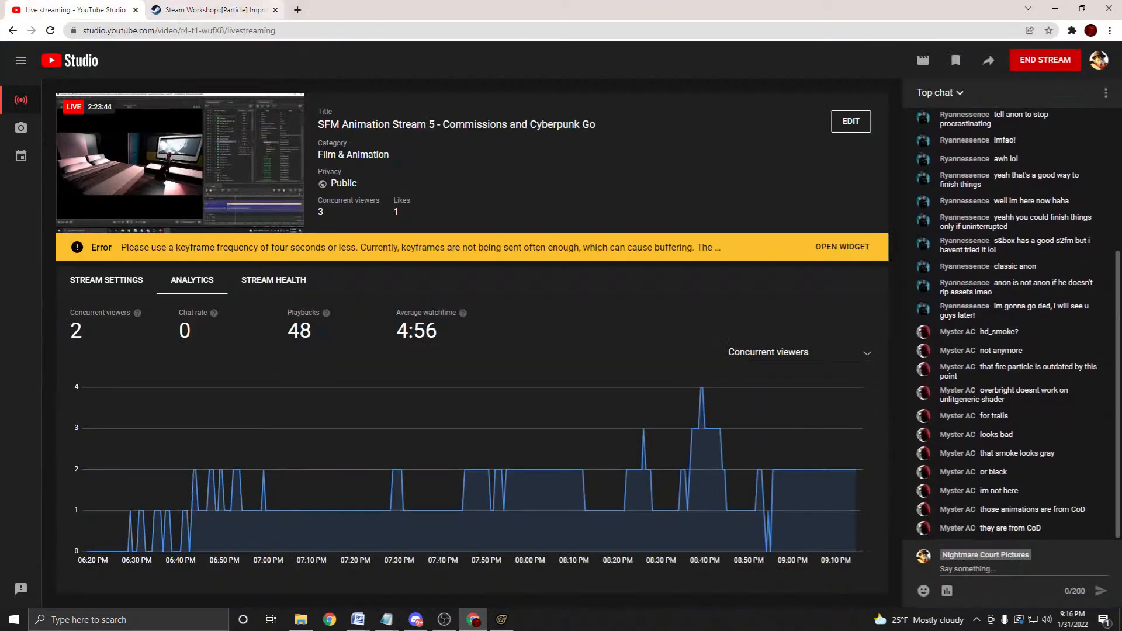
key(ctrl+t)
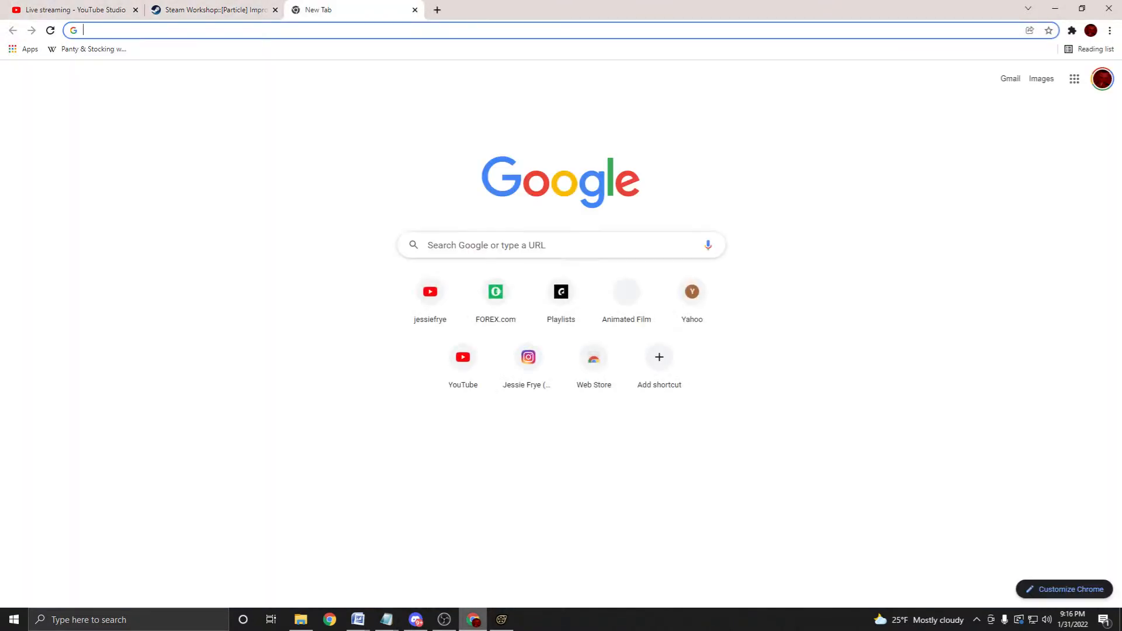
click(502, 619)
Play shot19 through the Main Camera and step back to 102.250 near the shot's start.
mouse_move(386, 619)
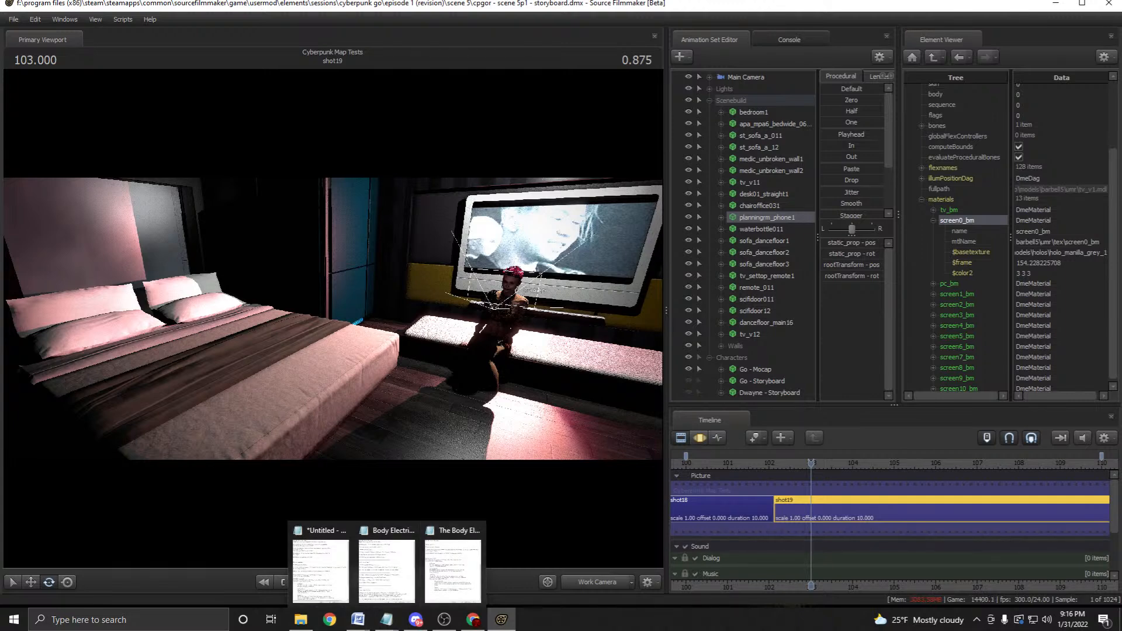
key(space)
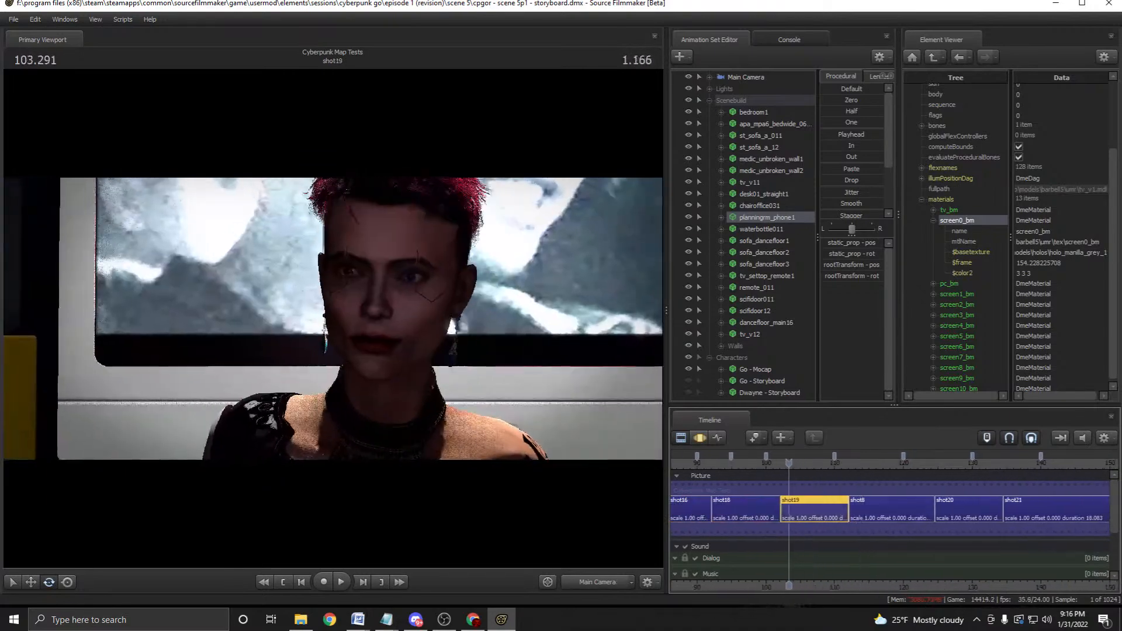
key(space)
key(Left)
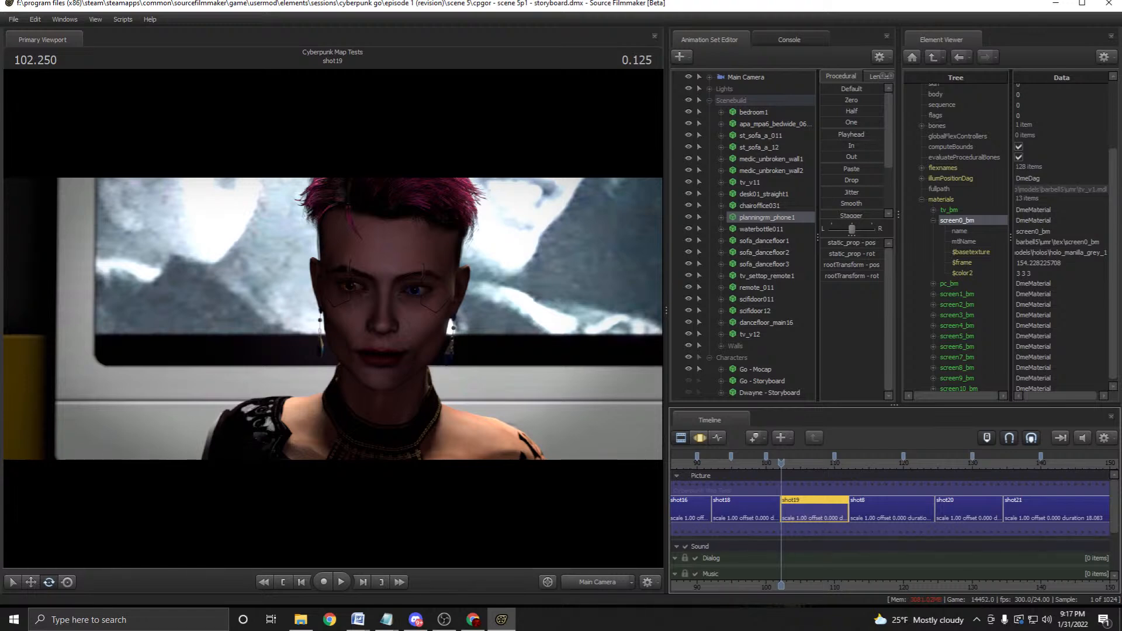
Move the playhead to 106.000 in shot19 to examine the character's pose through the Main Camera.
scroll(781, 509, up, 3)
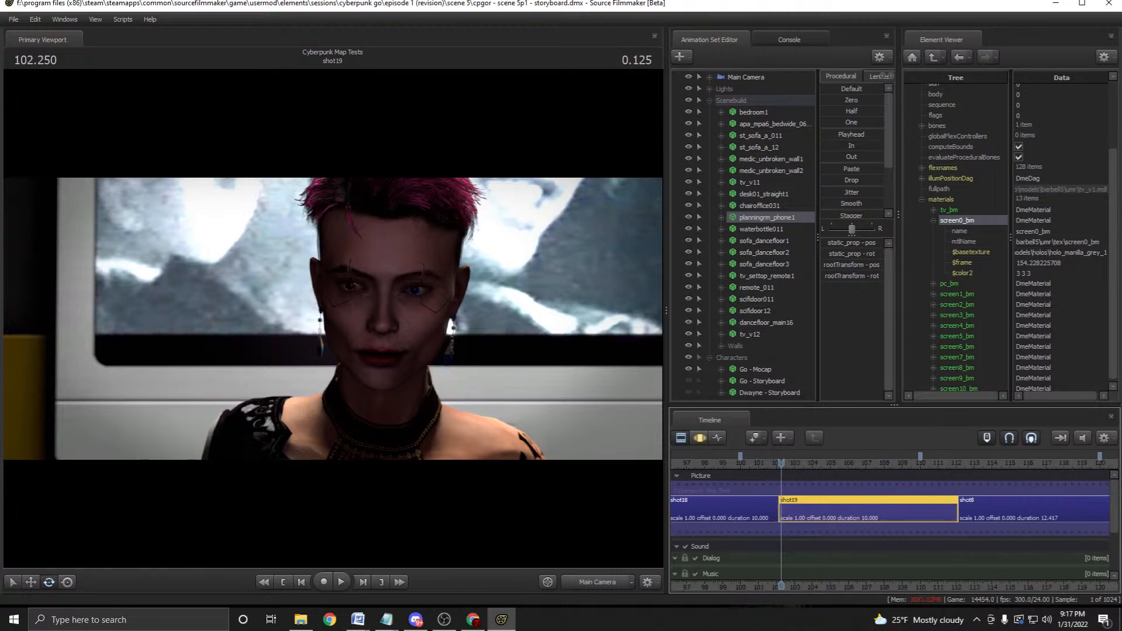
drag(781, 462, 845, 463)
scroll(857, 463, up, 2)
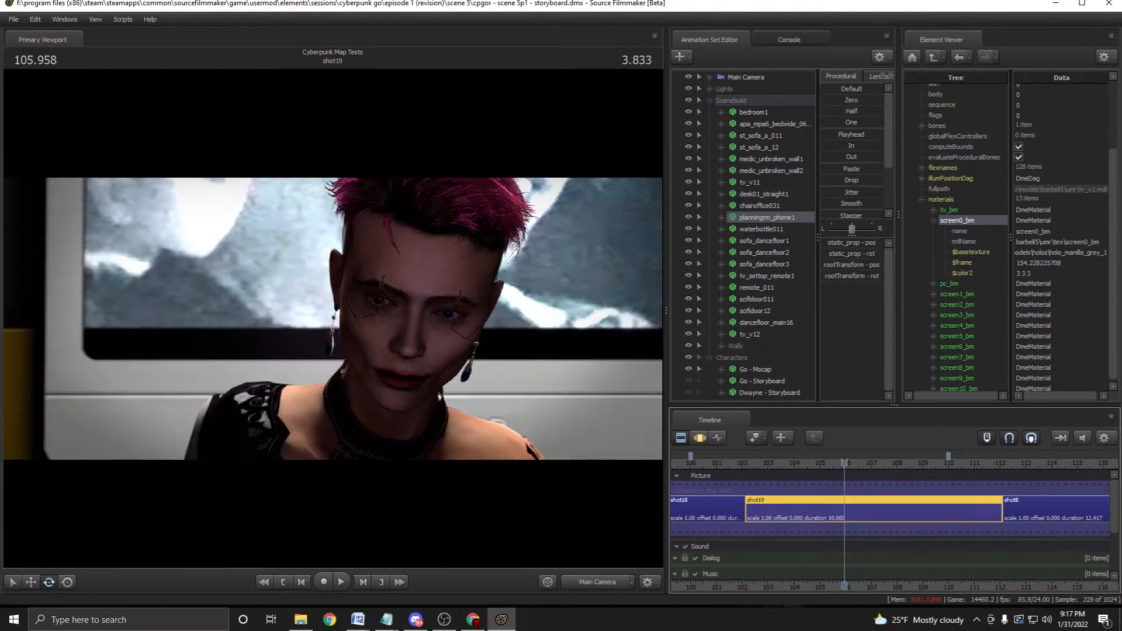
scroll(844, 465, up, 3)
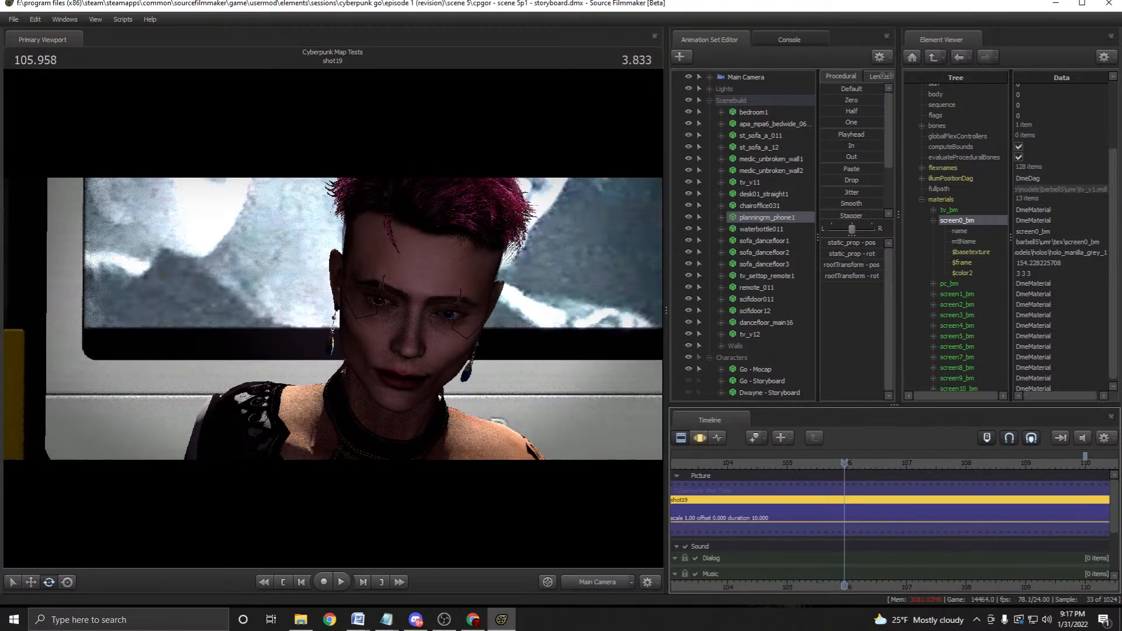
key(Right)
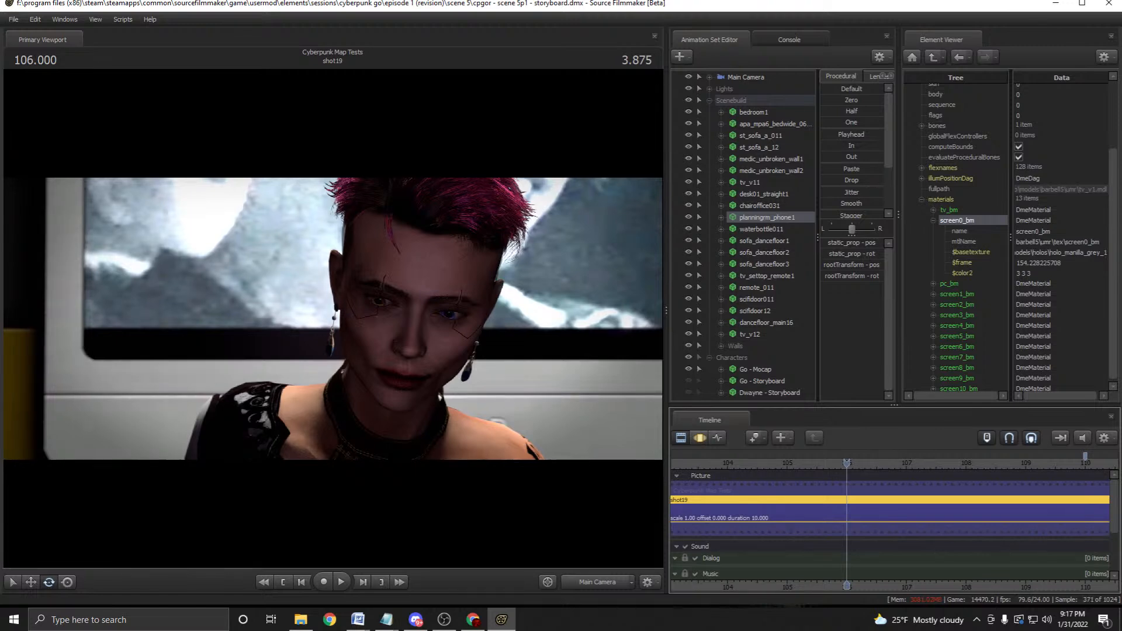
Step the playhead back through shot19 to 105.000 and 103.000 to compare the character's head poses.
scroll(889, 507, down, 3)
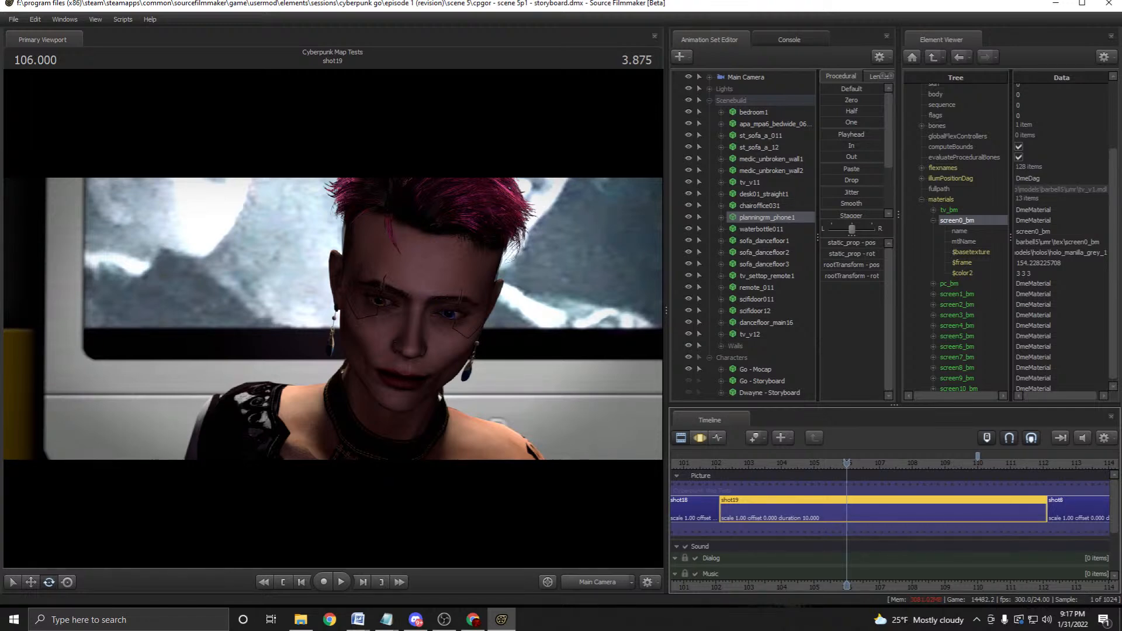
drag(846, 462, 814, 462)
scroll(806, 509, up, 1)
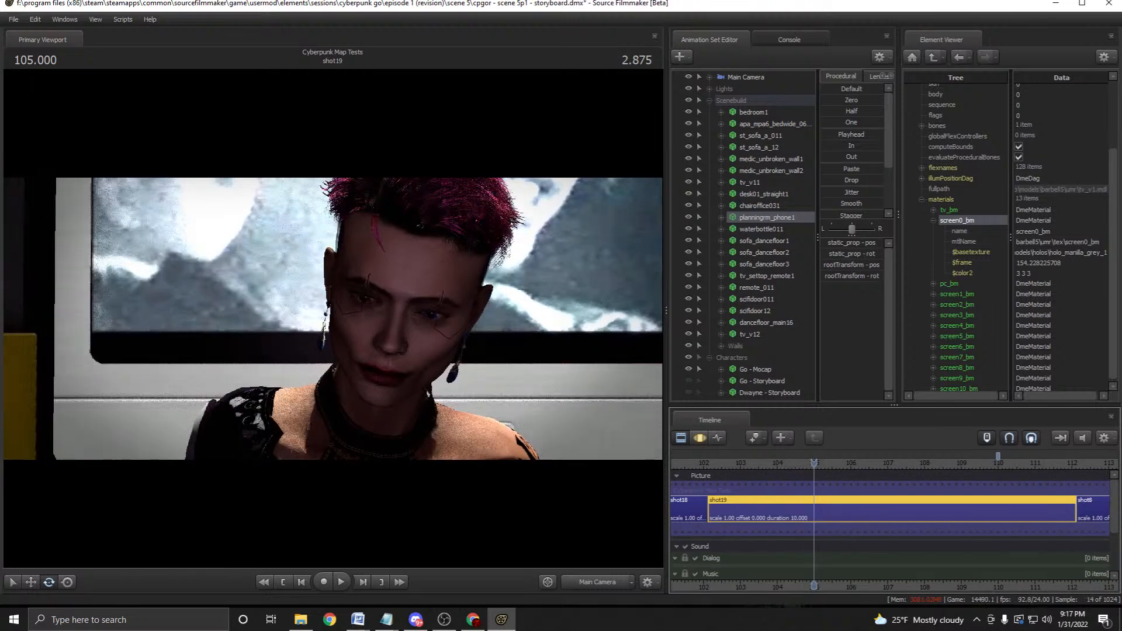
scroll(807, 509, down, 4)
scroll(806, 508, up, 1)
mouse_move(1114, 505)
mouse_down()
mouse_move(1113, 550)
mouse_move(1114, 508)
mouse_up()
drag(814, 463, 769, 463)
scroll(768, 463, up, 5)
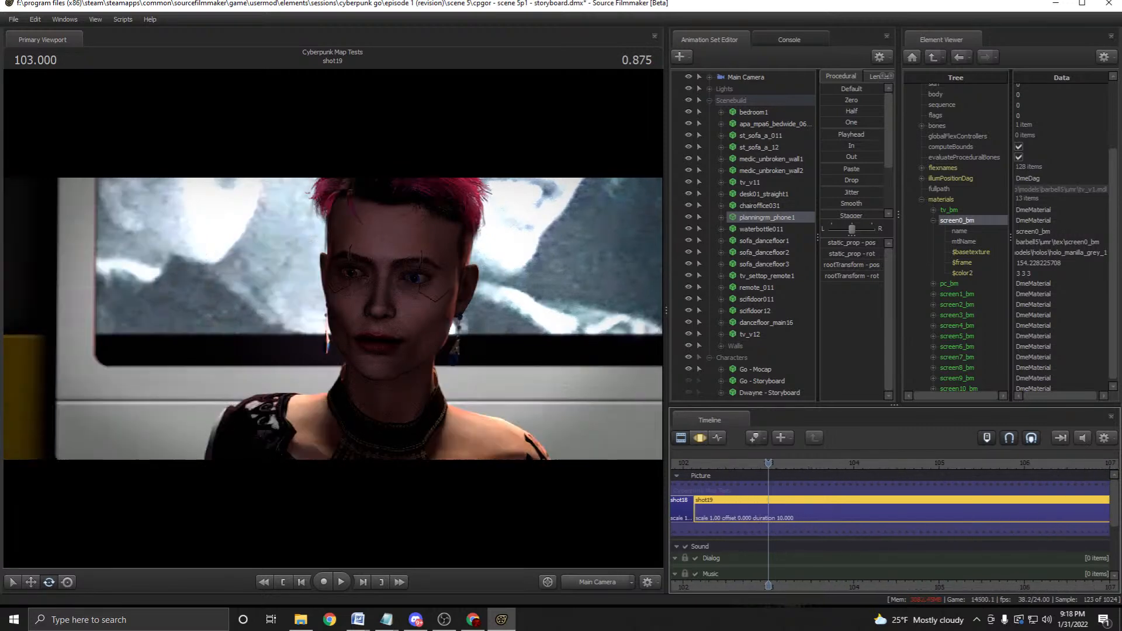
Save the session and play the sequence from 103.000 in shot19 into shot8, stopping at 122.208.
click(14, 19)
click(23, 51)
key(space)
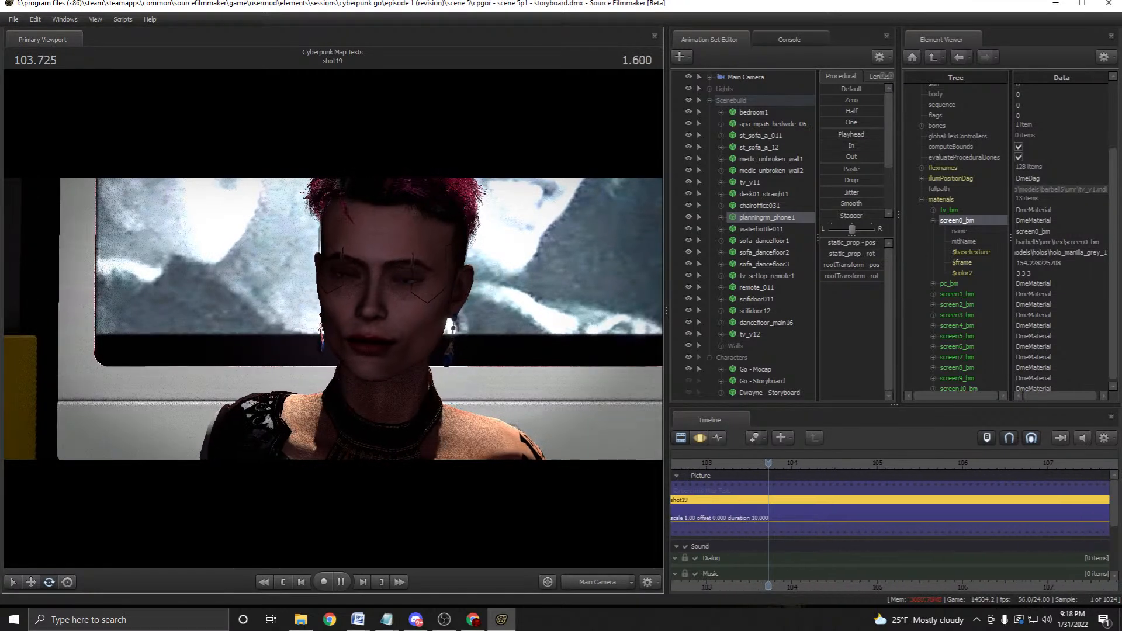
scroll(768, 497, down, 8)
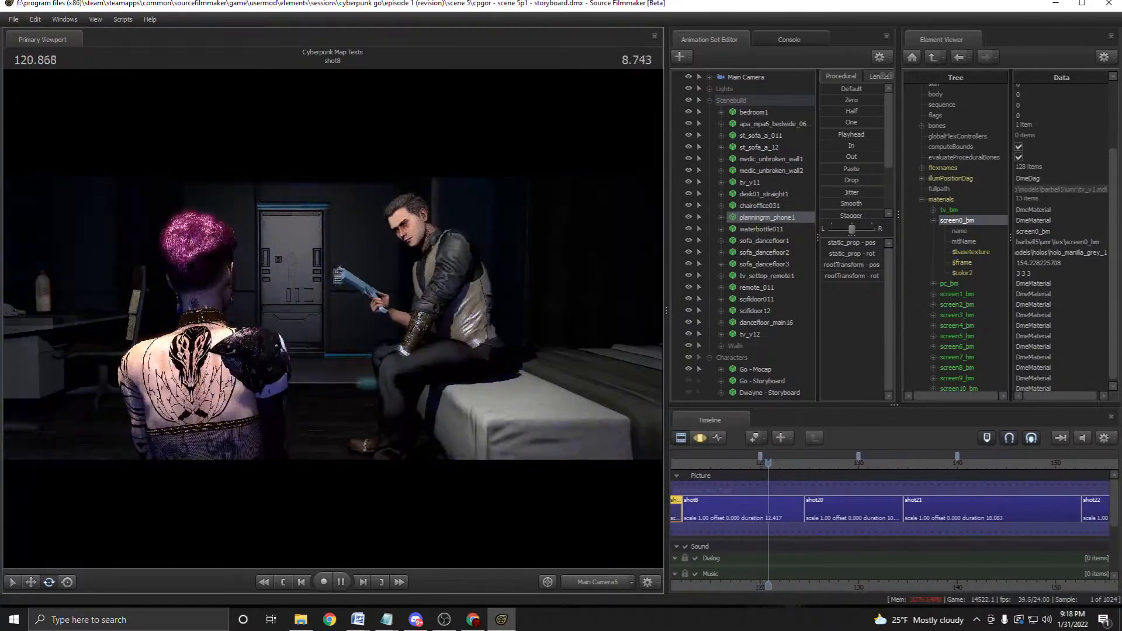
key(space)
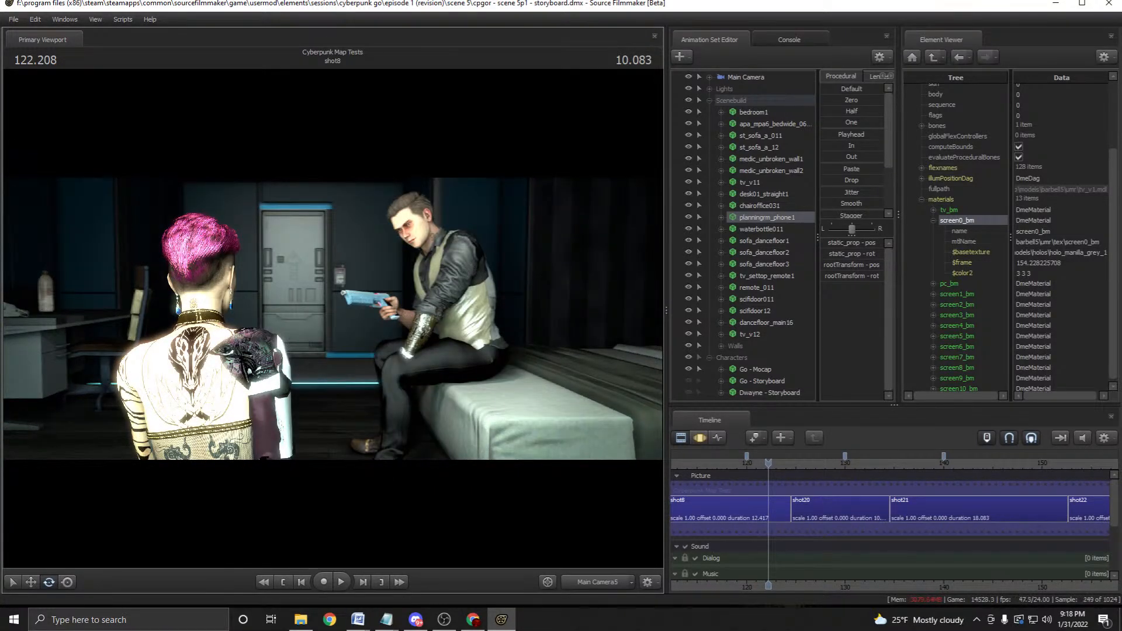
Return the playhead to 104.041 in shot19 and replay the transition into shot8.
middle_drag(768, 502, 909, 502)
scroll(909, 502, down, 1)
drag(909, 463, 770, 463)
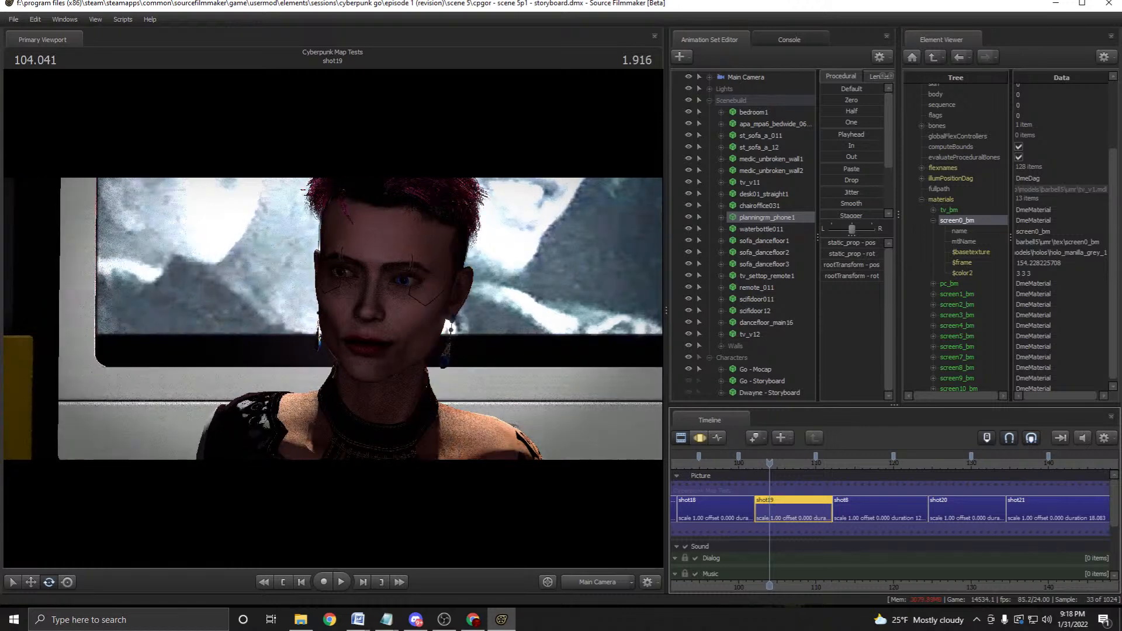
key(space)
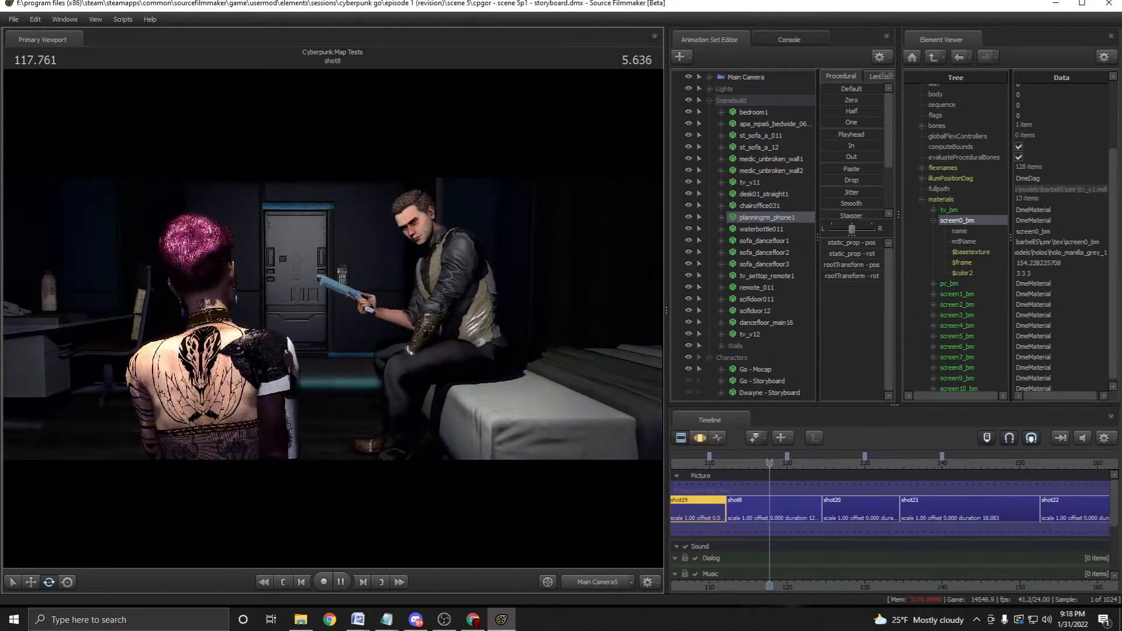
key(space)
Move the playhead to the start of shot8 and play its opening briefly.
scroll(889, 508, up, 3)
drag(770, 463, 688, 463)
key(space)
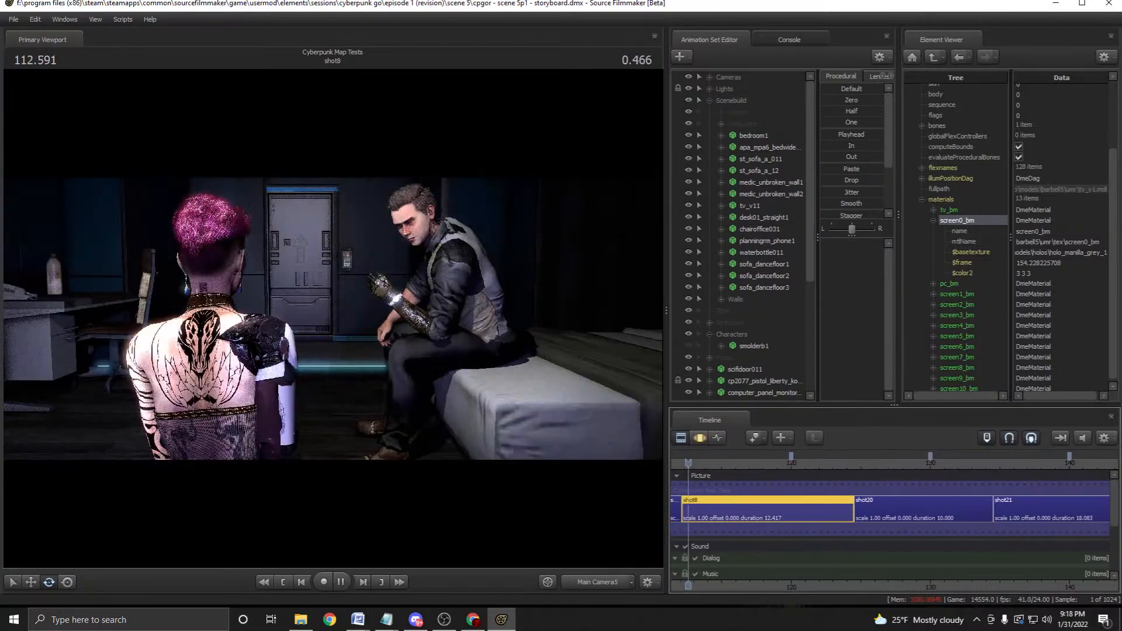
key(space)
Fly the Work Camera in close on the seated man's torso and gloved arm in shot8 at 114.041.
key(w)
drag(333, 318, 167, 311)
key(space)
drag(688, 463, 689, 471)
scroll(889, 508, up, 1)
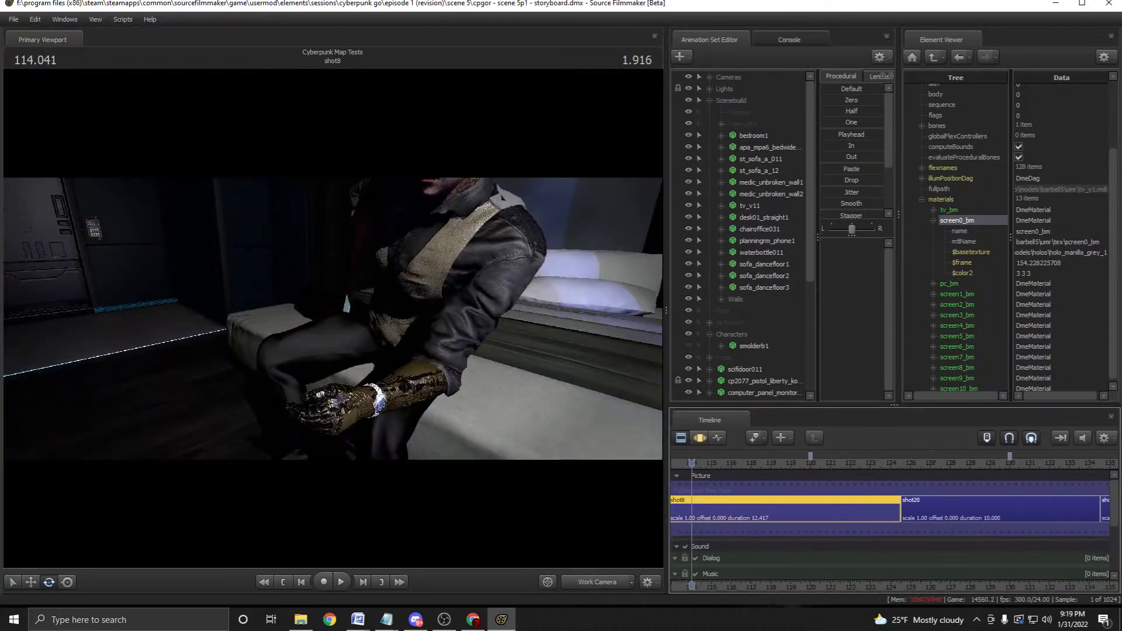
middle_drag(847, 508, 931, 509)
Move the playhead to 117.958 in shot8 within the Motion Editor and save the session.
key(F2)
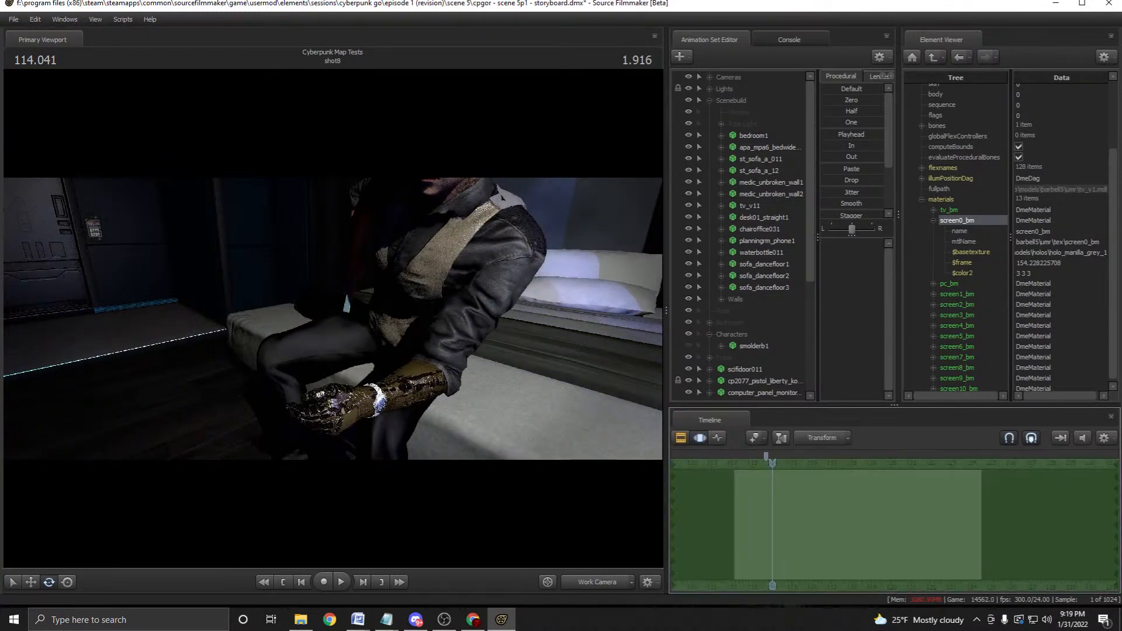
key(ctrl+s)
drag(772, 463, 939, 463)
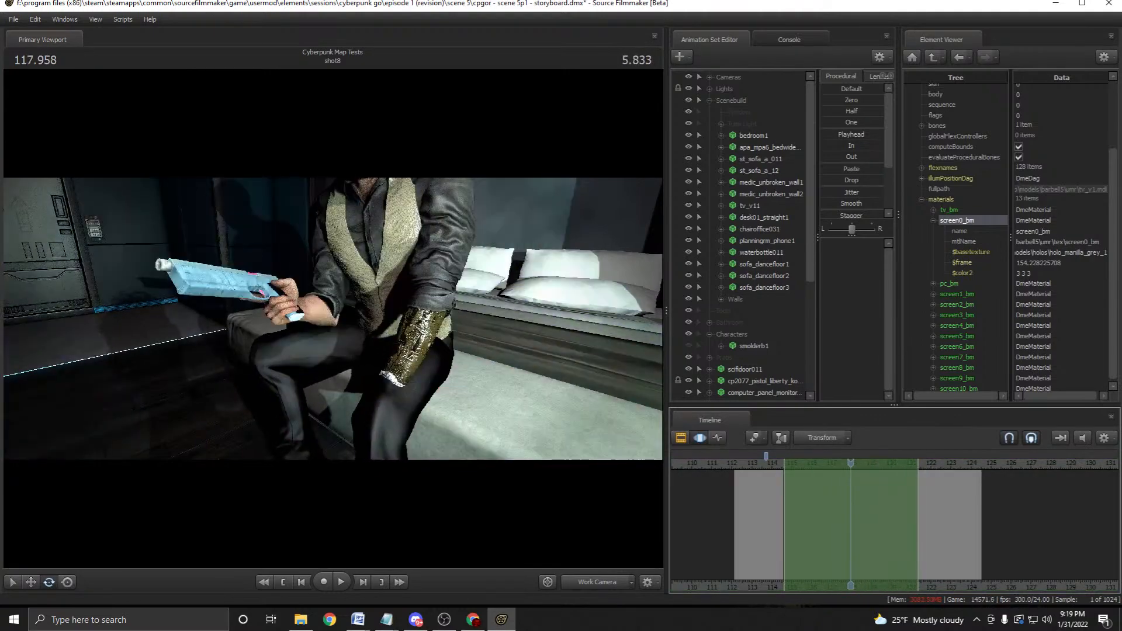
scroll(851, 526, down, 1)
click(14, 19)
click(24, 55)
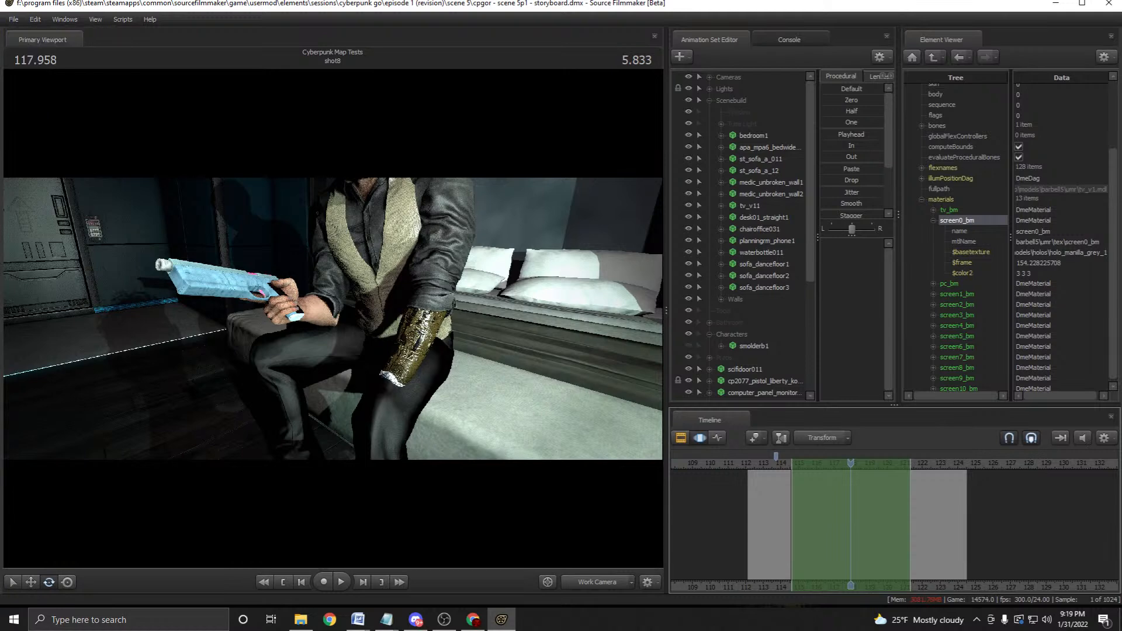
Start opening another session document and go up two folders to the cyberpunk go sessions folder.
key(ctrl+o)
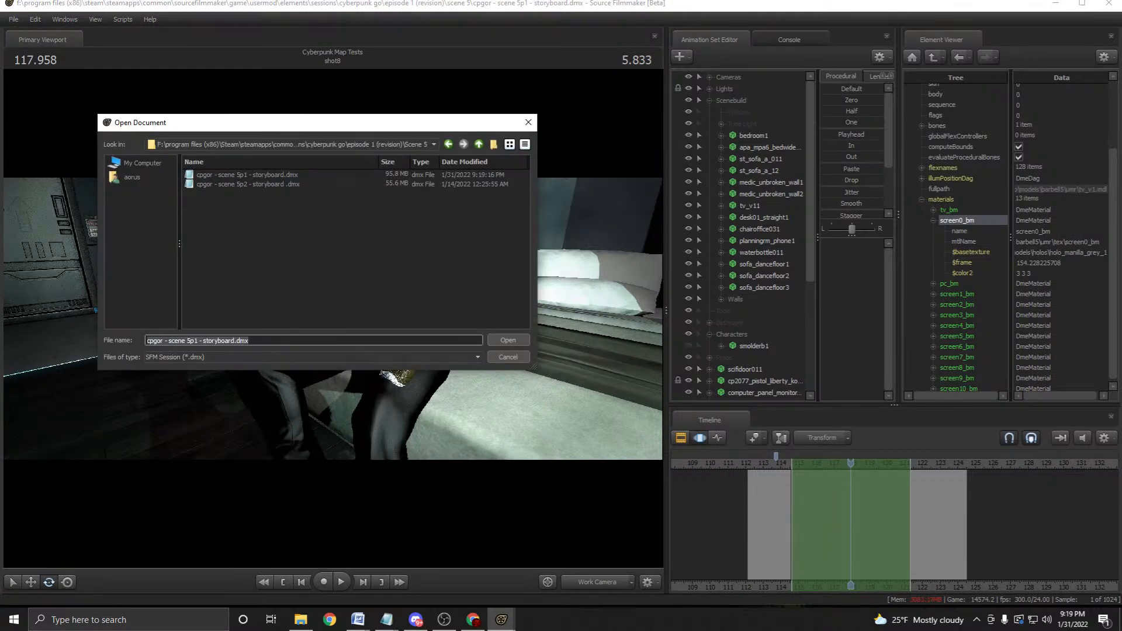
key(alt+Up)
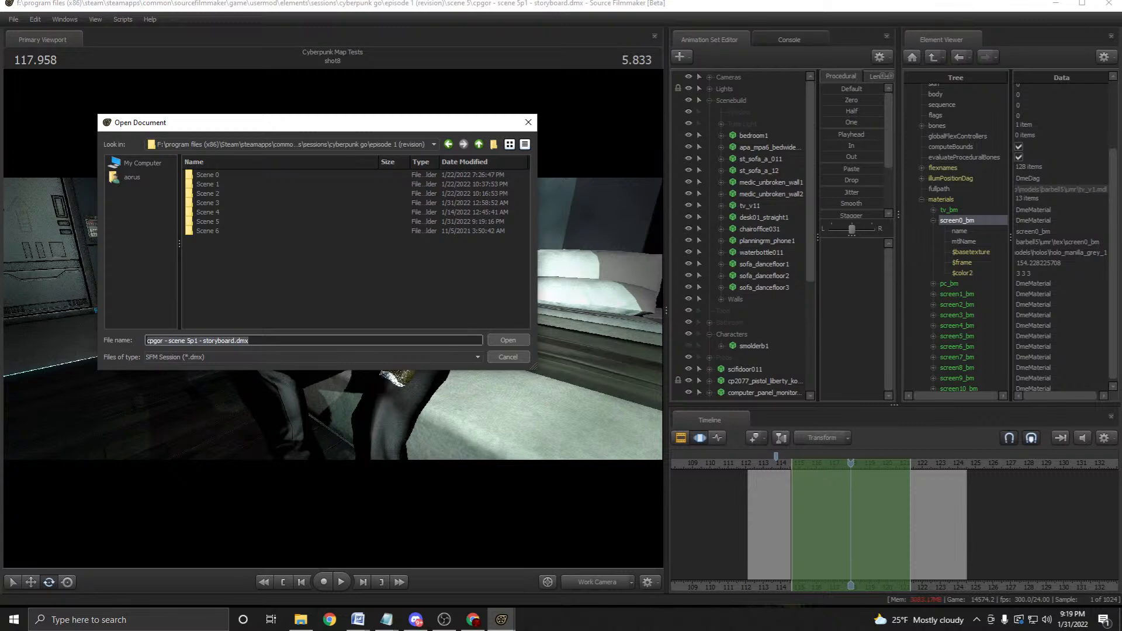
key(alt+Up)
Look through the session files in the cyberpunk go folder for one to open.
click(234, 231)
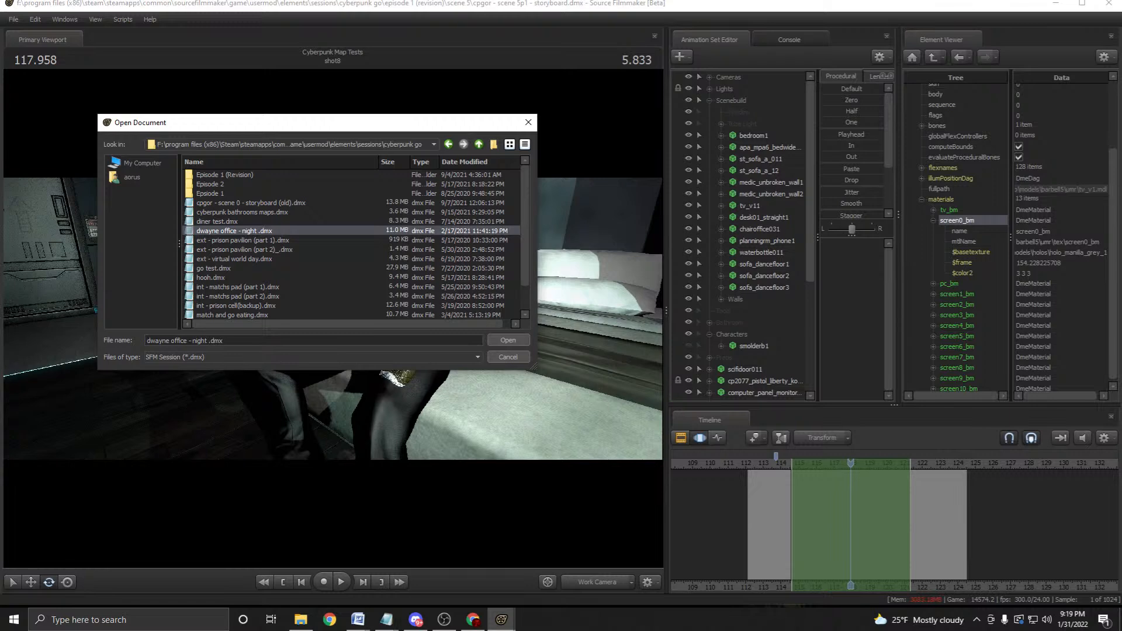
scroll(355, 242, down, 1)
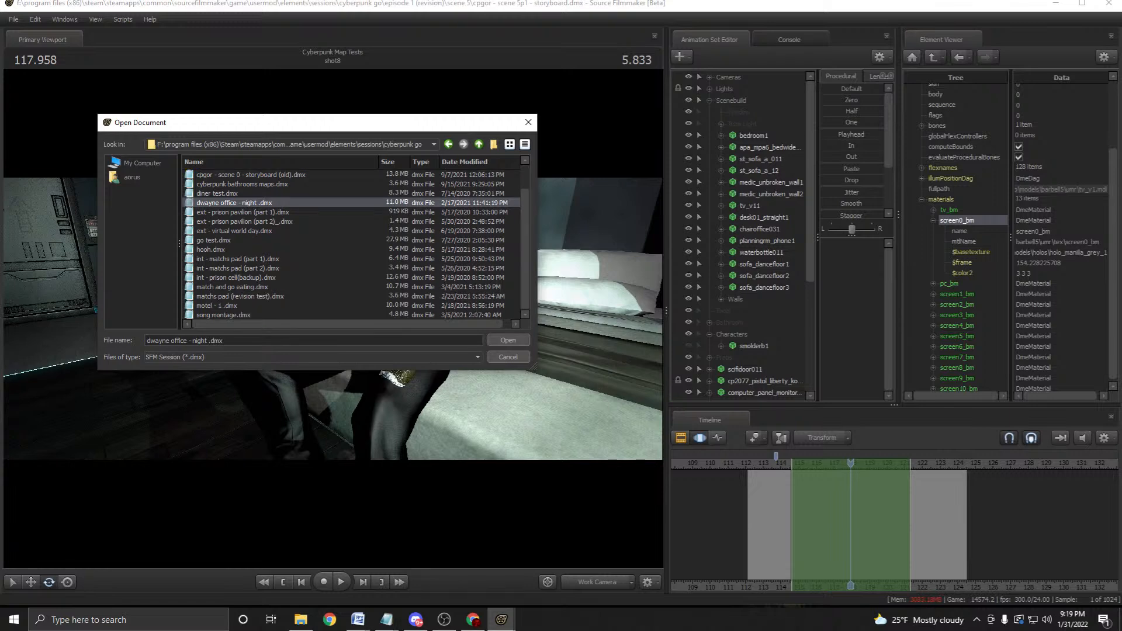
scroll(356, 242, up, 1)
click(238, 296)
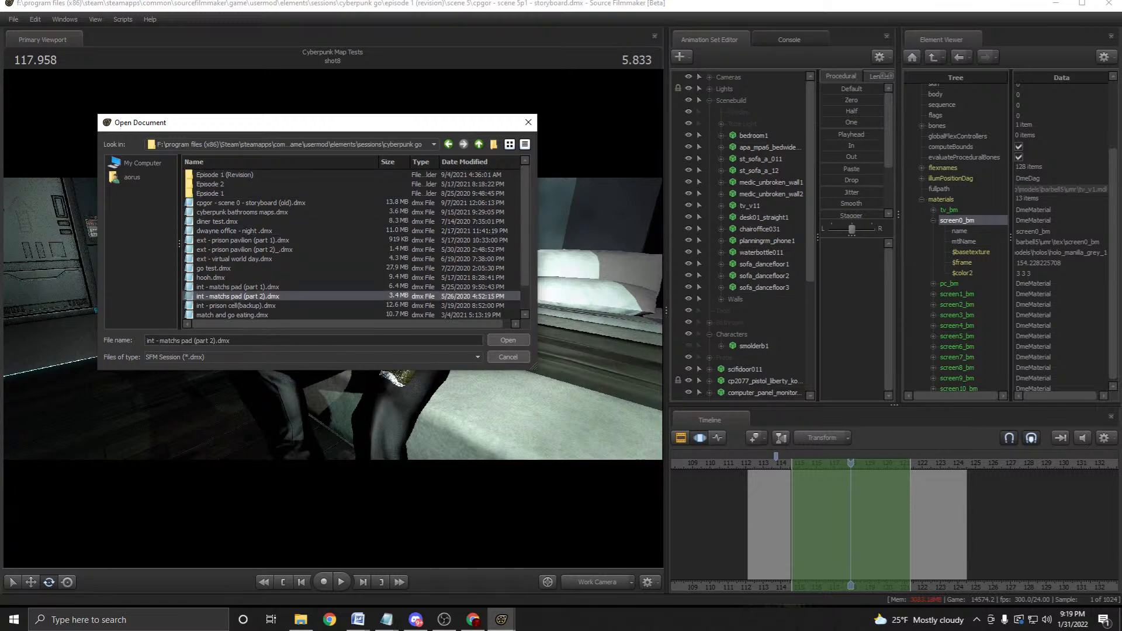
scroll(356, 242, down, 1)
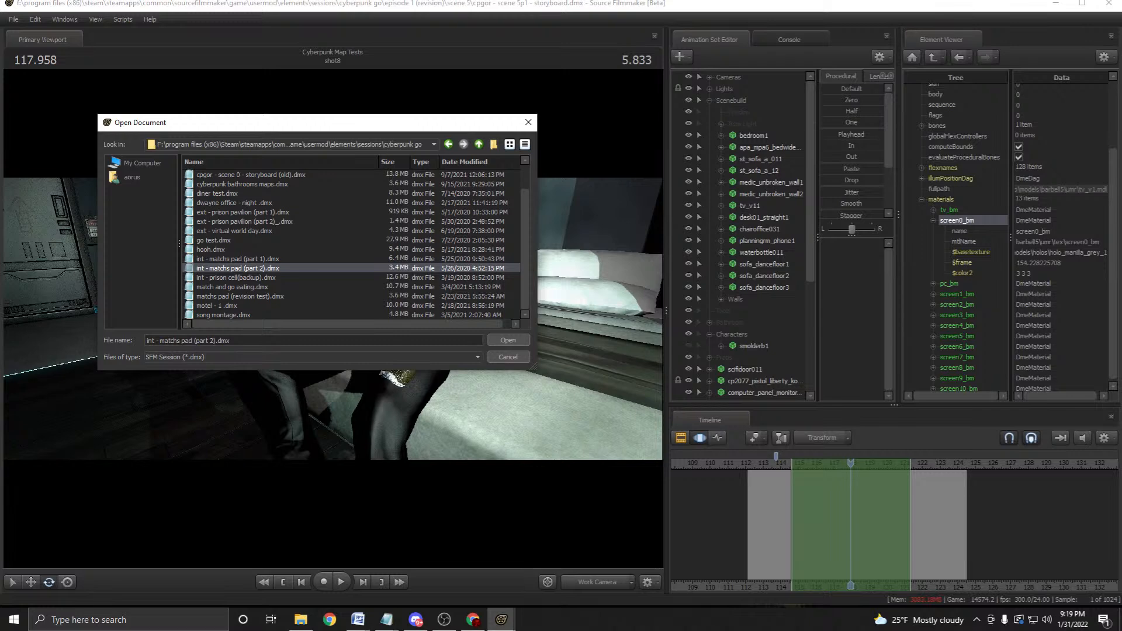
scroll(356, 242, up, 1)
click(241, 212)
scroll(356, 242, down, 1)
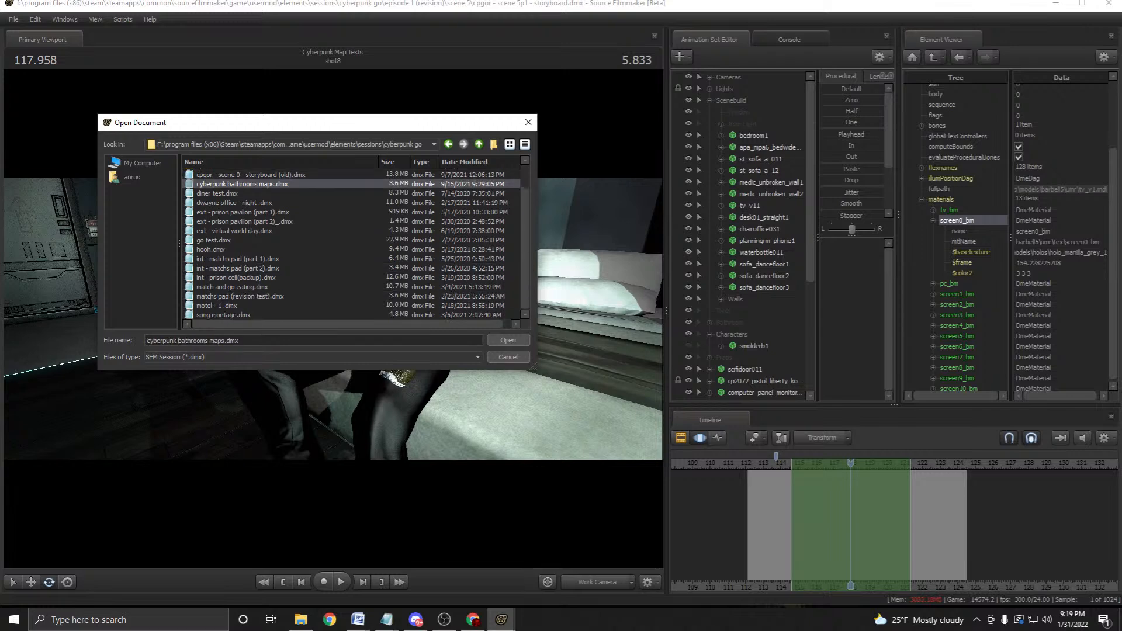
click(216, 306)
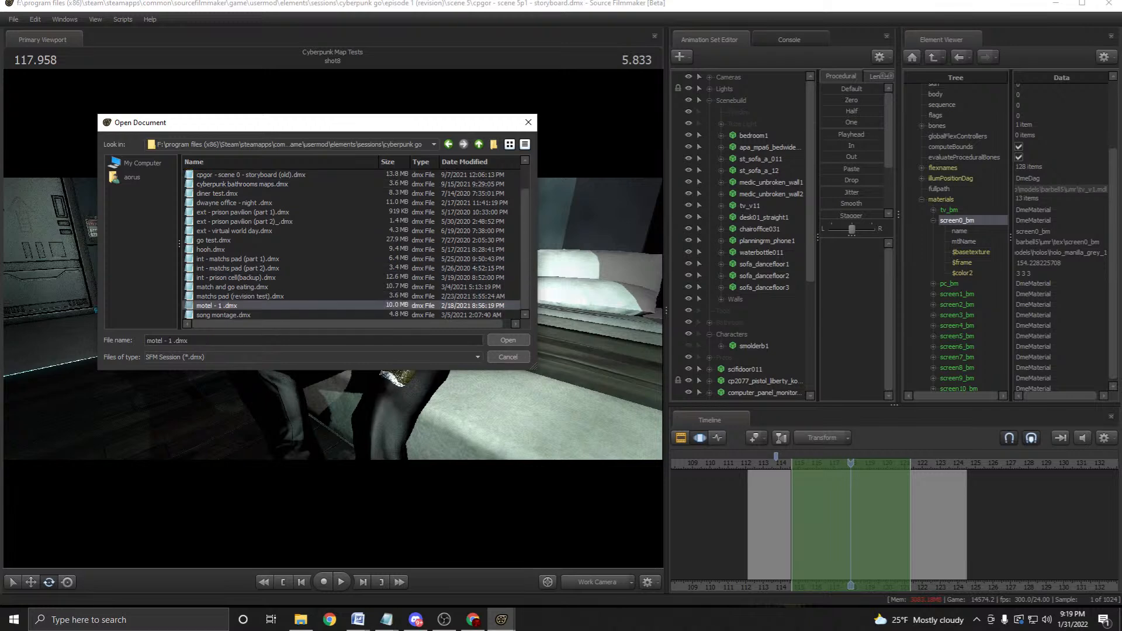
click(232, 287)
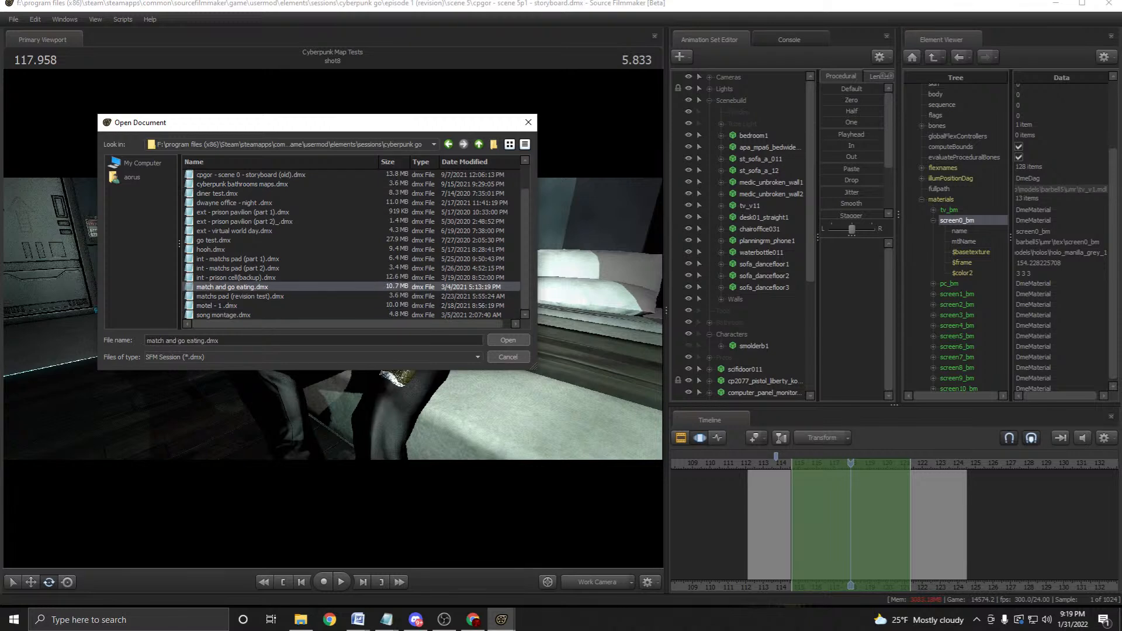
scroll(356, 242, up, 1)
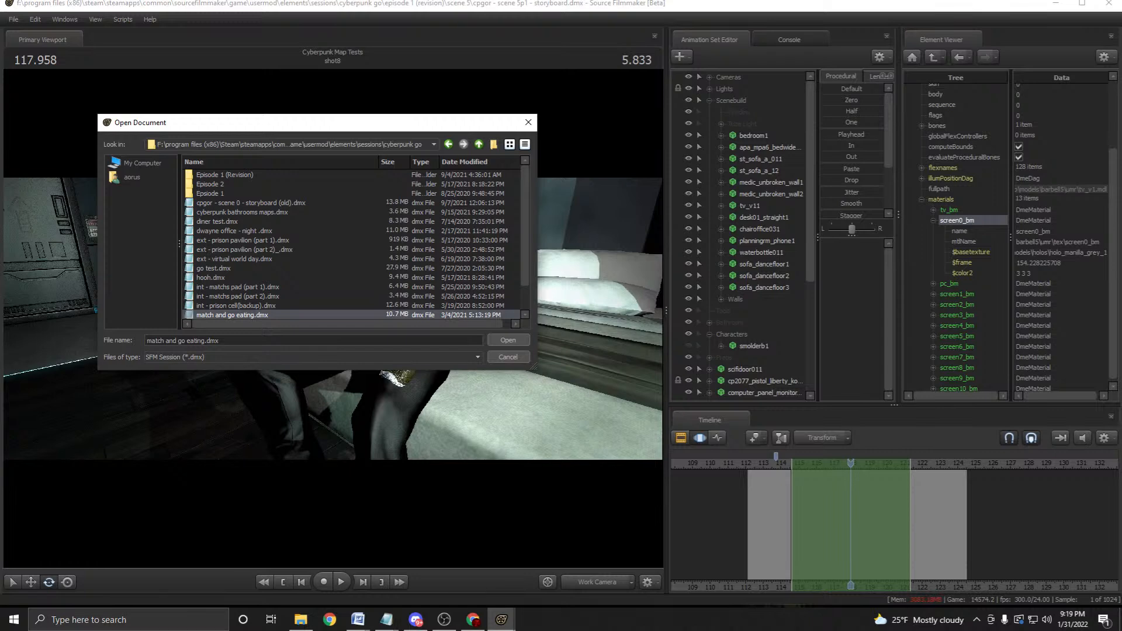
Go up to the main sessions folder and scan its file list down to the end.
key(BackSpace)
click(227, 231)
scroll(356, 242, down, 6)
scroll(356, 242, down, 6)
scroll(356, 242, down, 7)
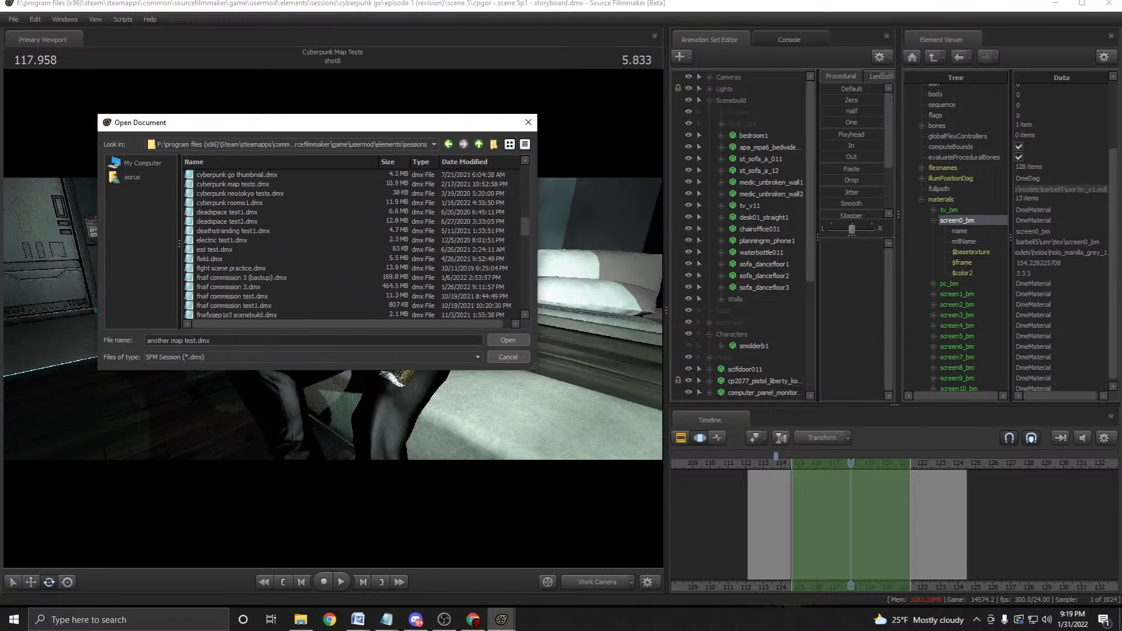
scroll(356, 242, down, 10)
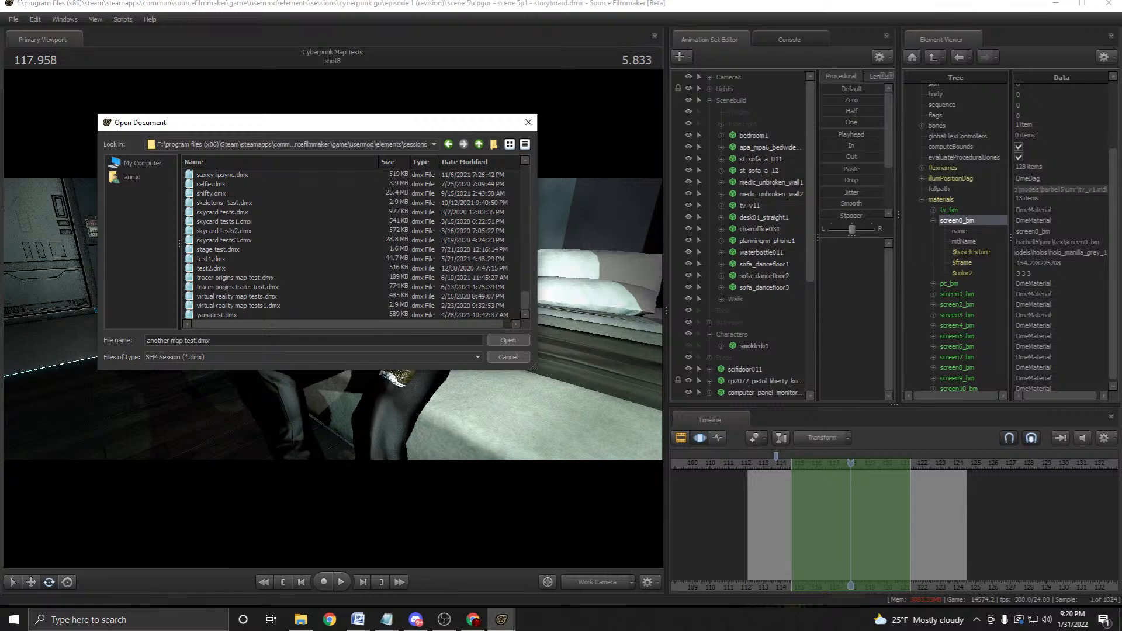
Scan the main sessions folder's file list upward to the cyberpunk session files, looking for the right one to open.
scroll(356, 242, up, 3)
scroll(356, 242, up, 3)
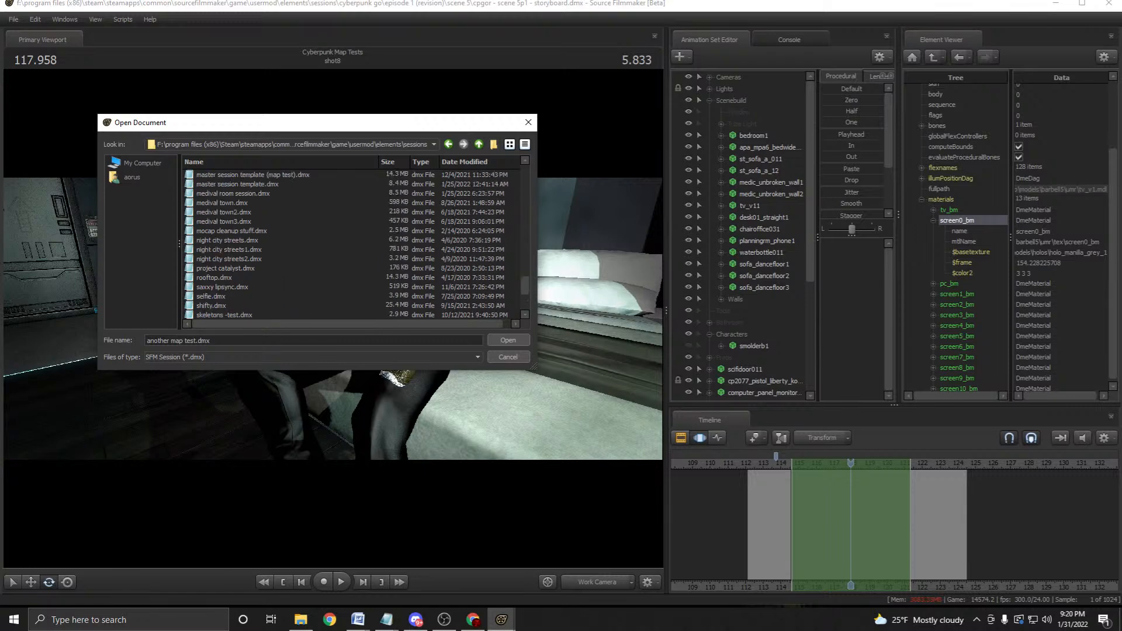
scroll(356, 242, up, 4)
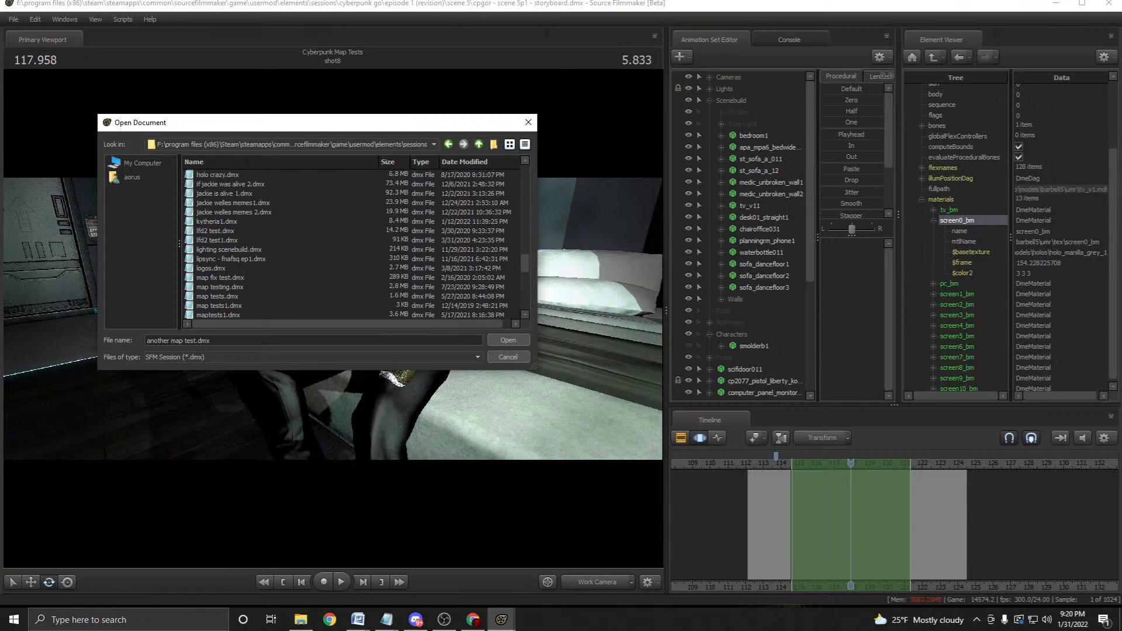
scroll(356, 242, up, 1)
scroll(354, 244, up, 2)
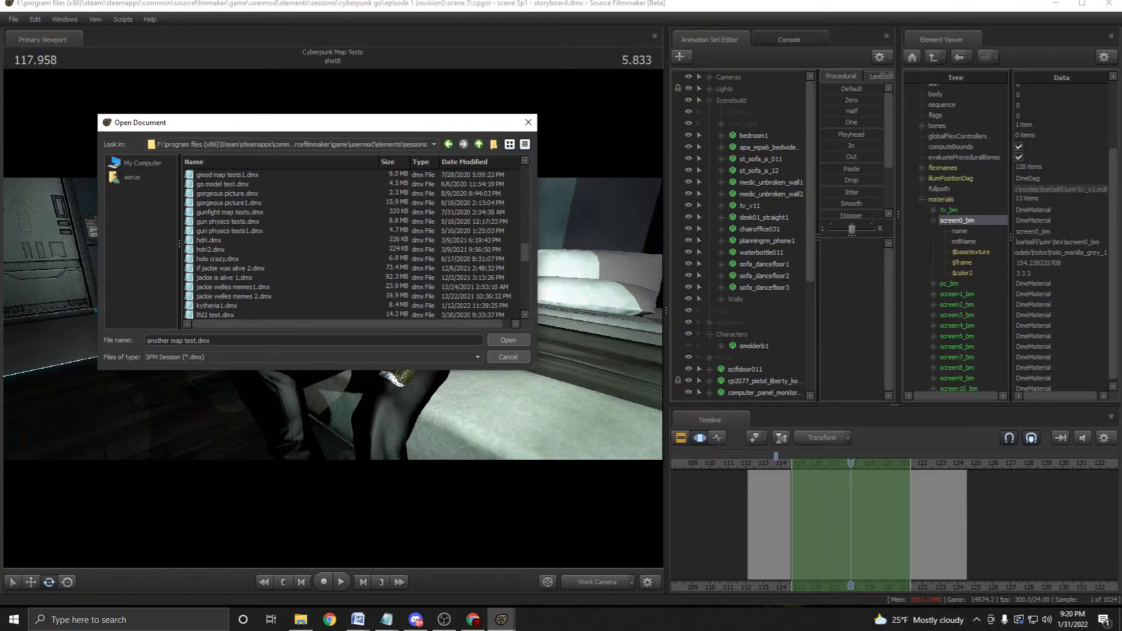
scroll(354, 244, up, 4)
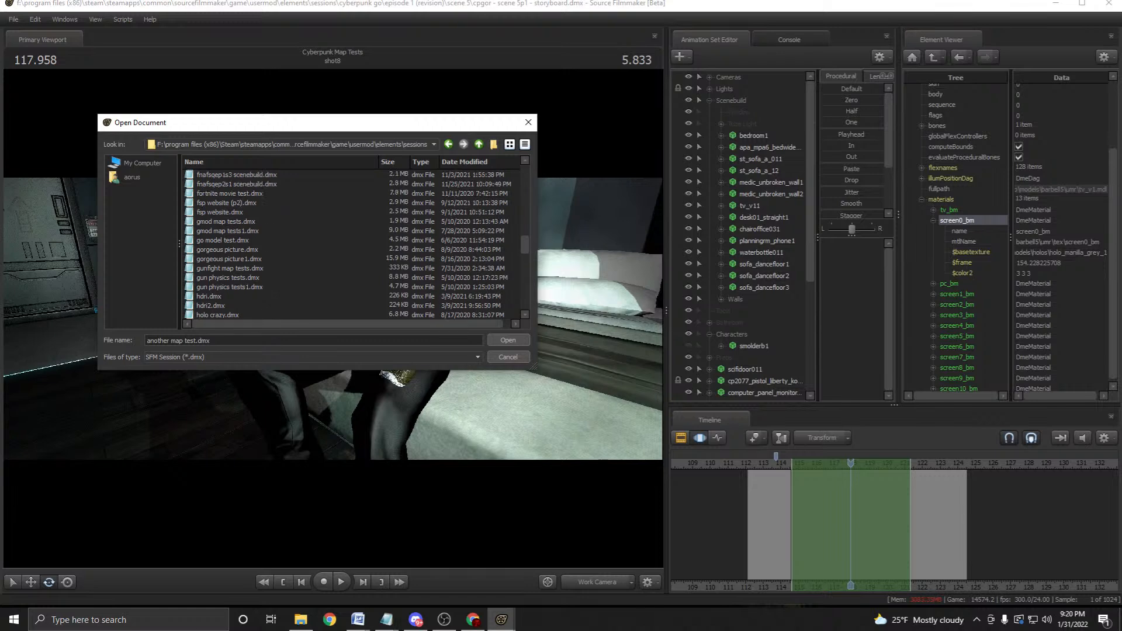
scroll(354, 245, up, 3)
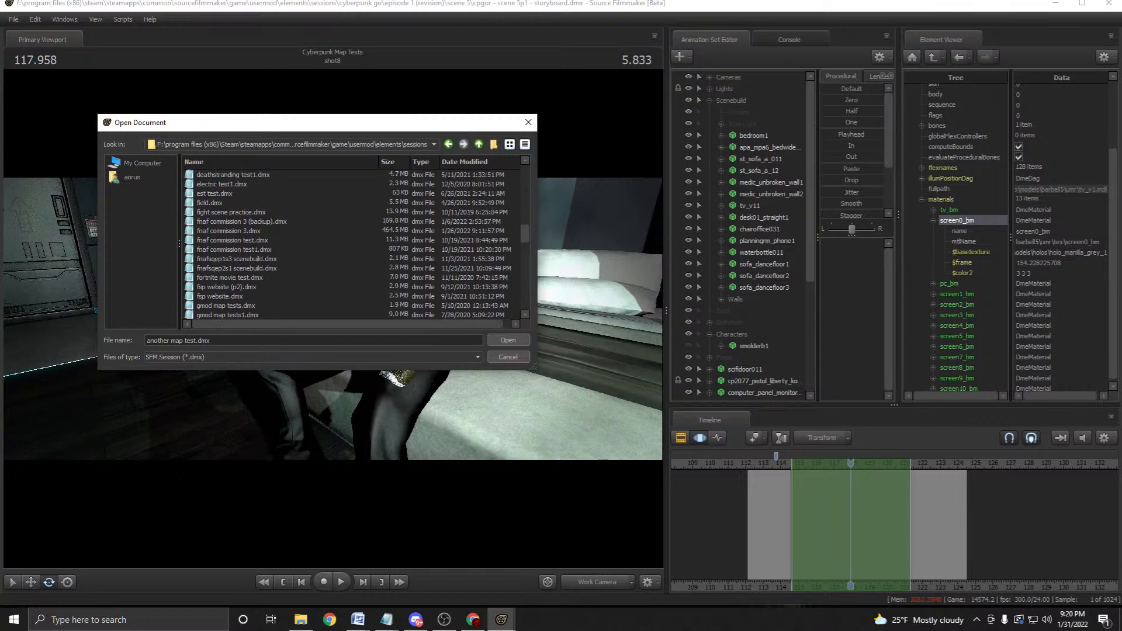
scroll(354, 245, up, 1)
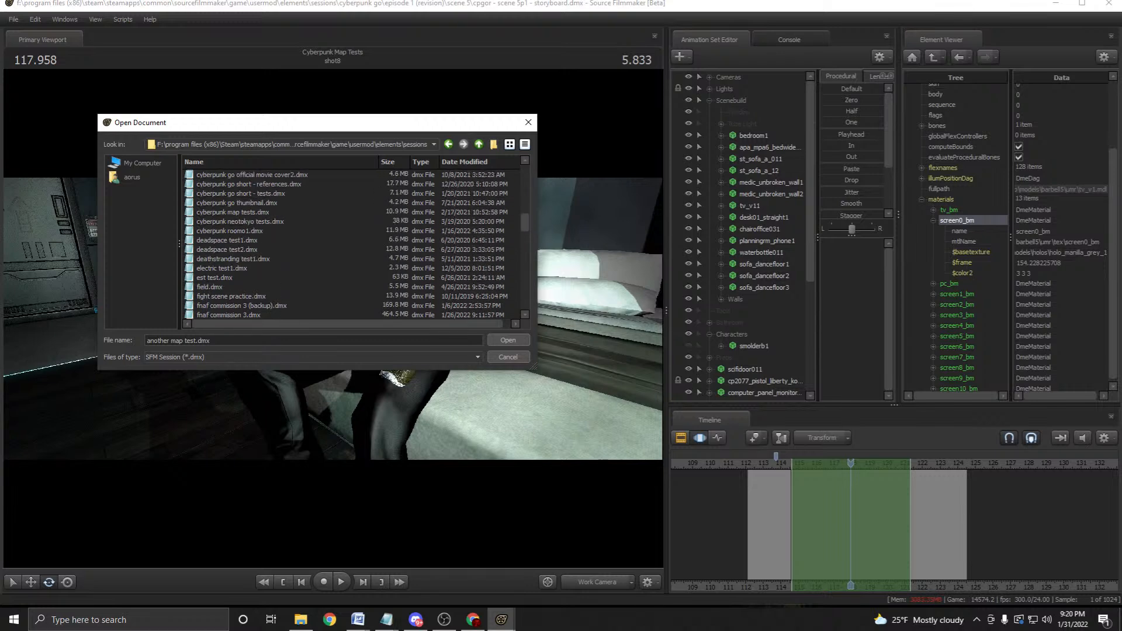
click(293, 259)
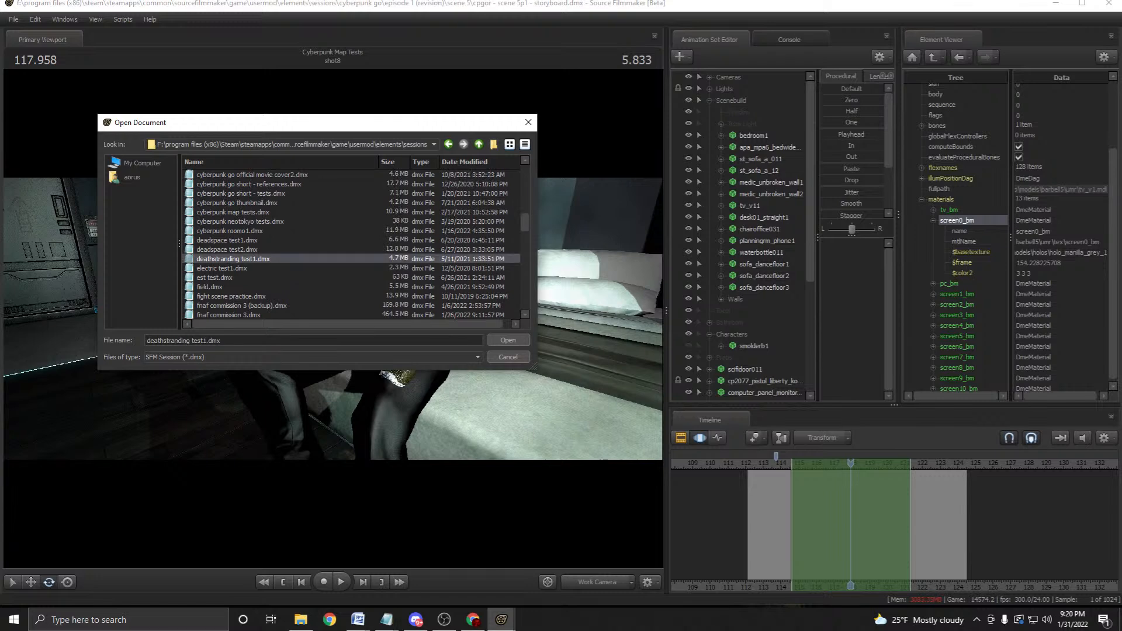
scroll(354, 244, up, 2)
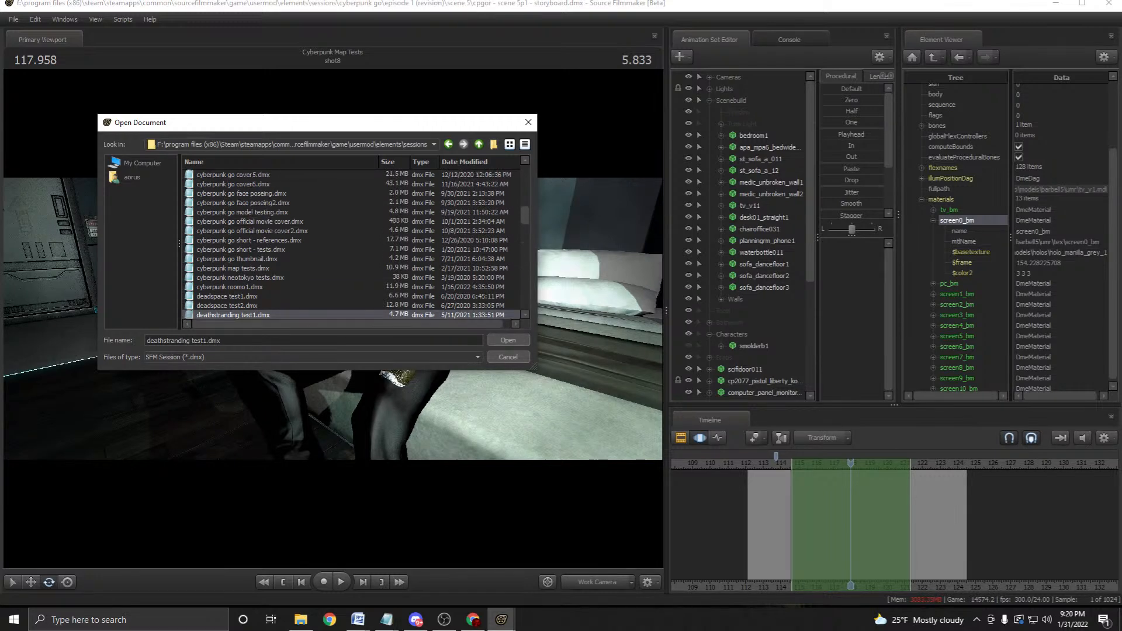
scroll(354, 245, down, 1)
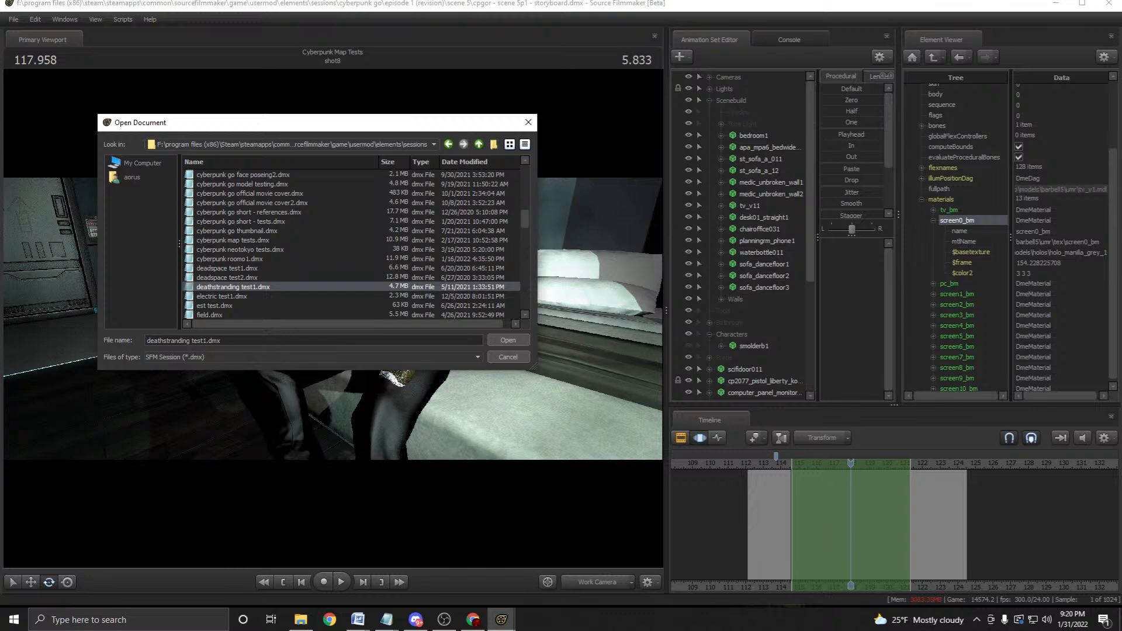
scroll(354, 244, up, 5)
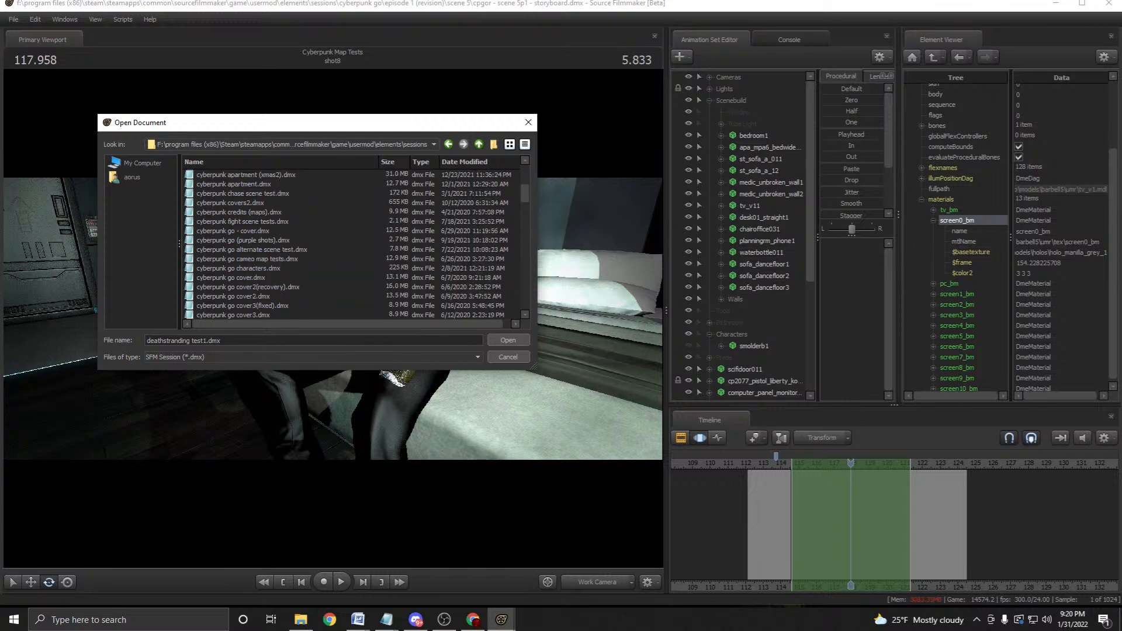
scroll(354, 244, down, 2)
scroll(354, 245, up, 1)
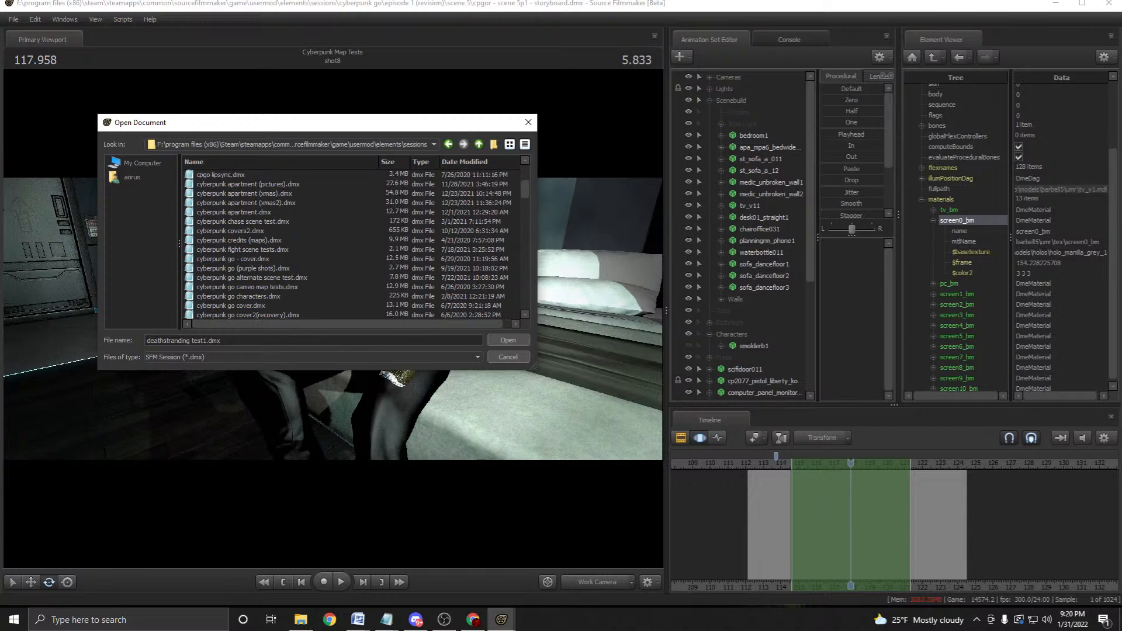
Select cyberpunk fight scene tests.dmx in the sessions folder, compare the neighbouring cyberpunk go files, and open the selected session.
click(243, 249)
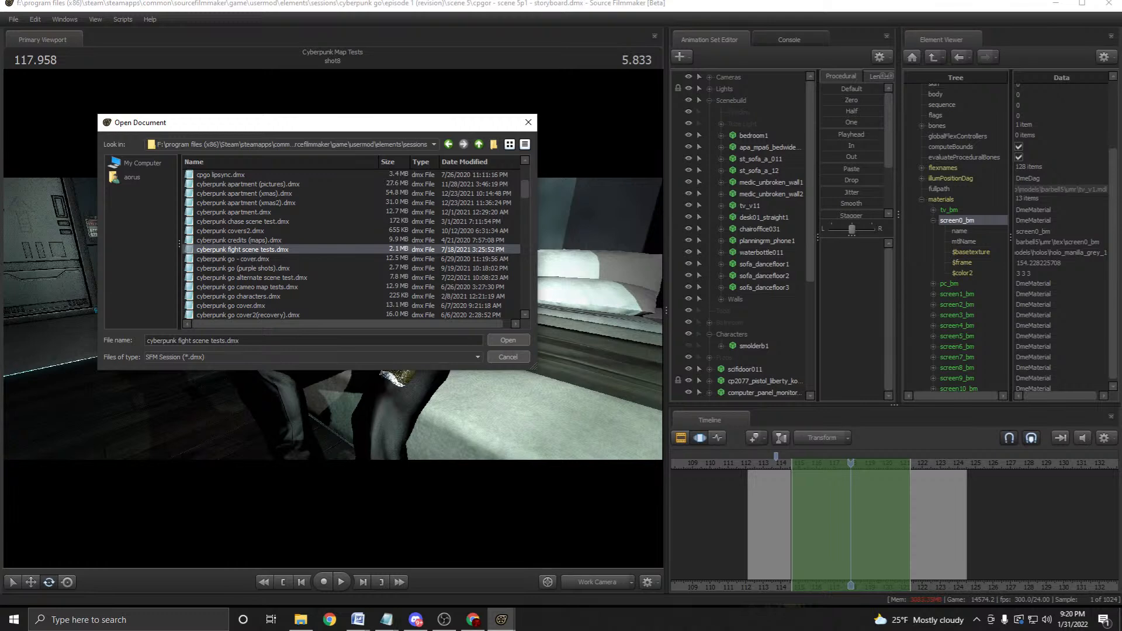
scroll(354, 244, down, 5)
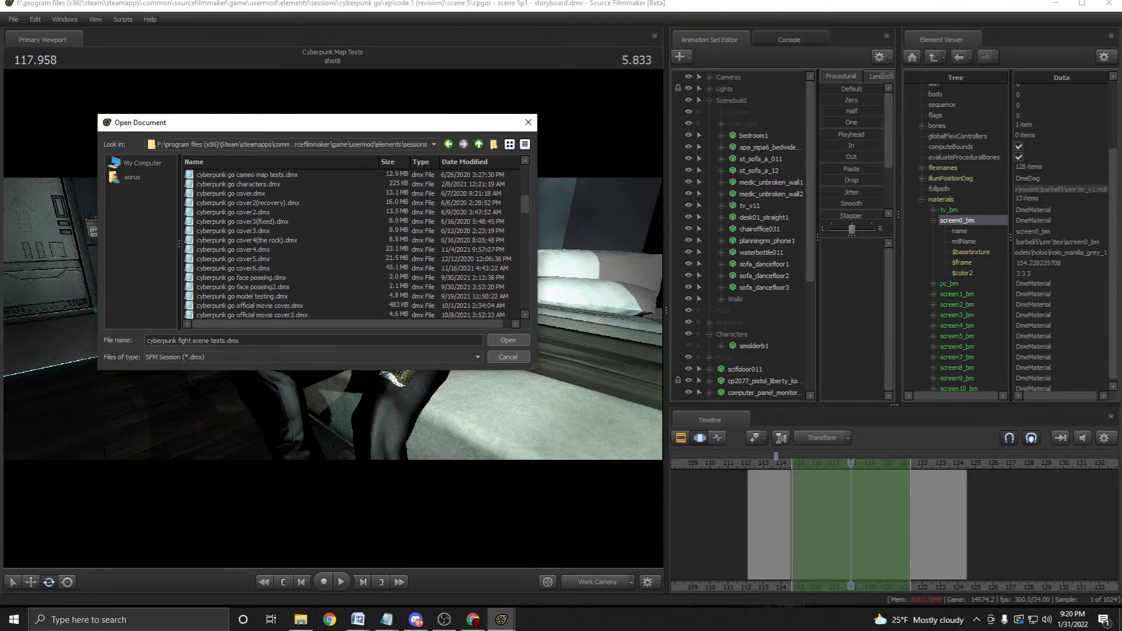
scroll(355, 244, down, 2)
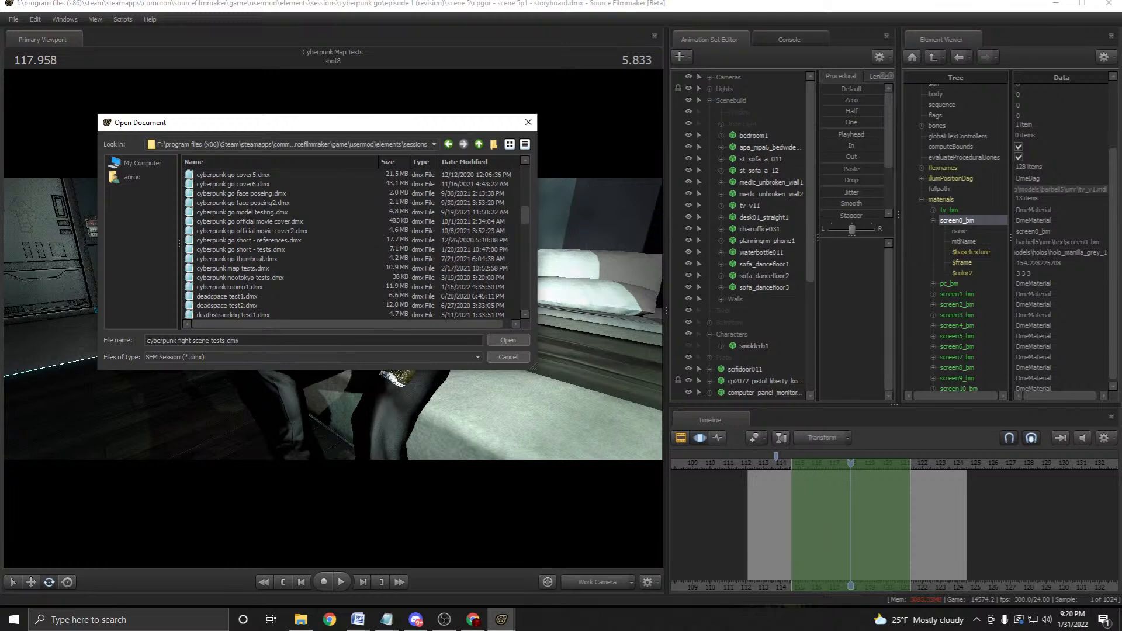
scroll(354, 245, up, 7)
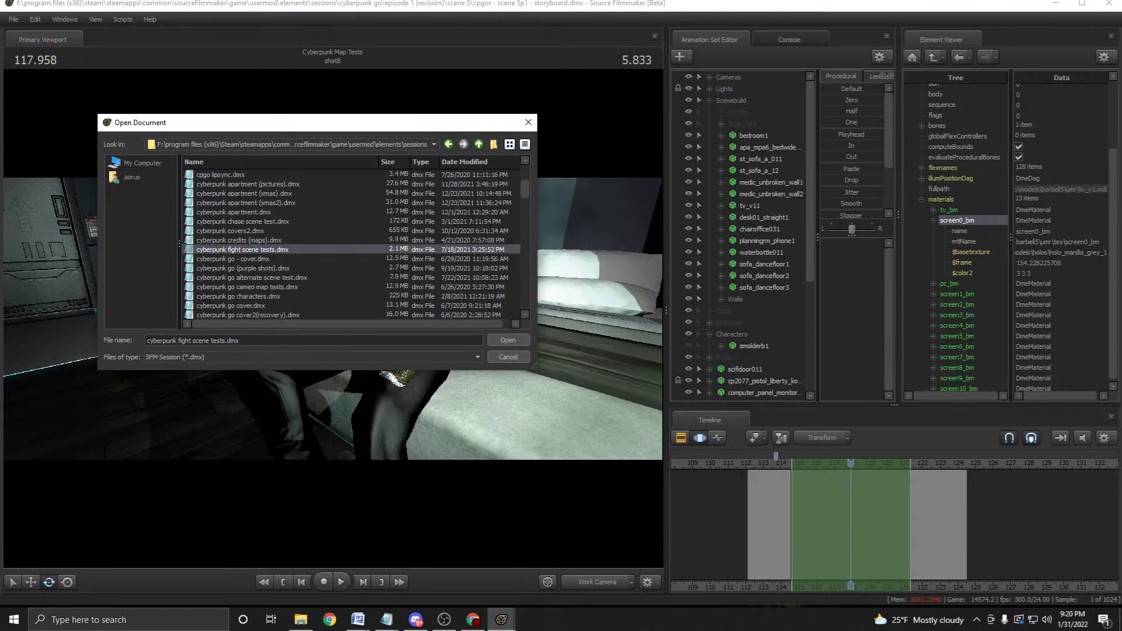
key(Return)
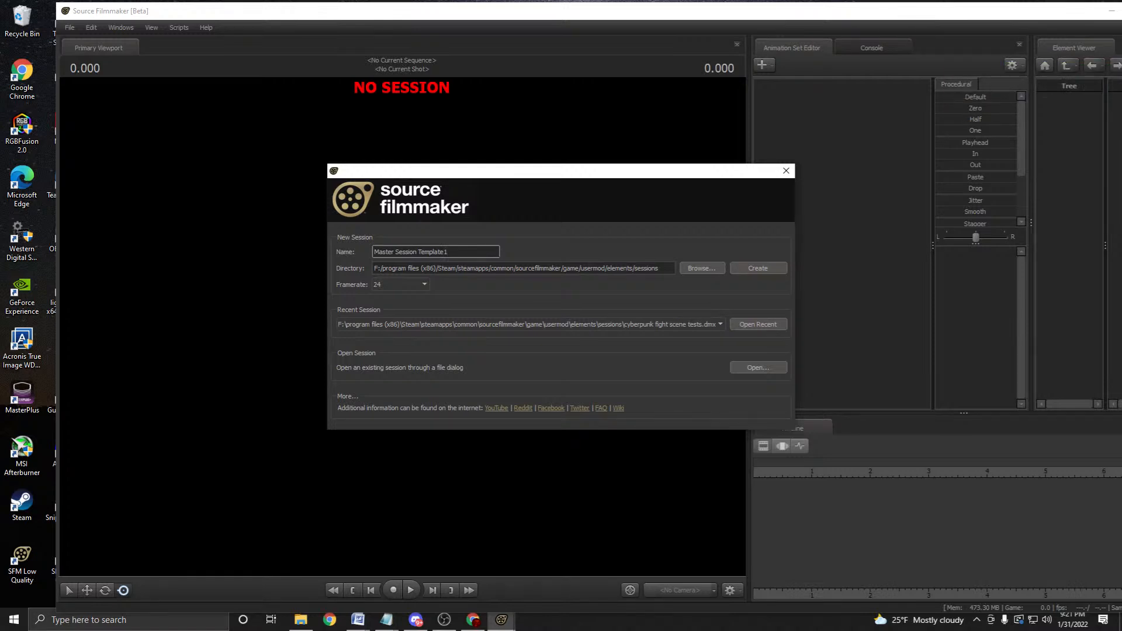
Load the recent session cyberpunk fight scene tests.dmx from the start dialog and skip the workshop file downloads.
click(720, 324)
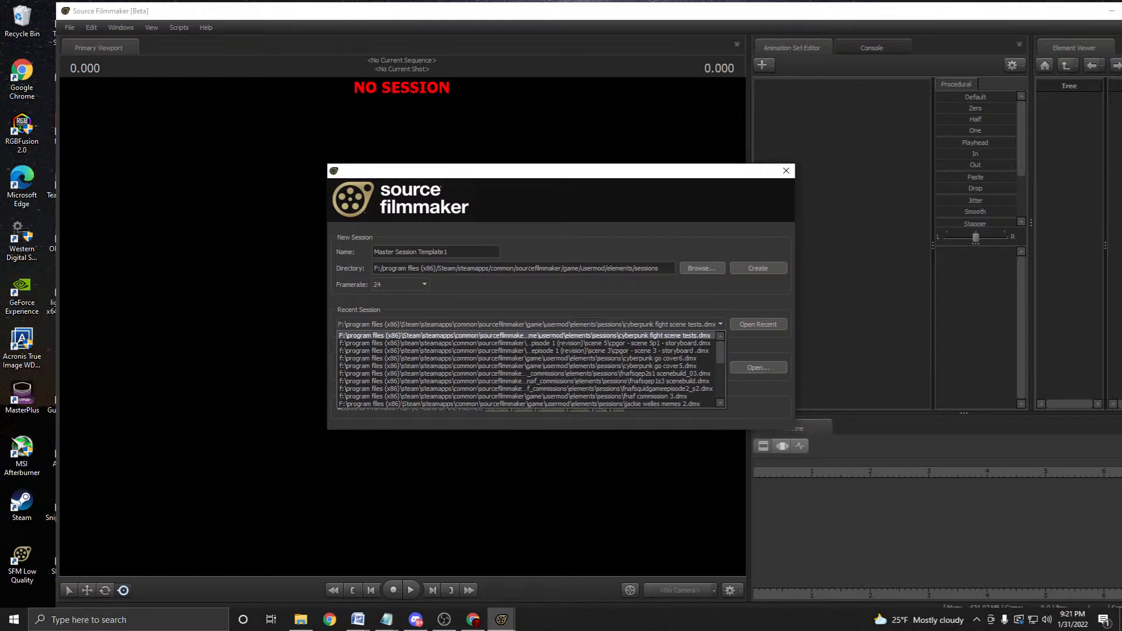
key(Escape)
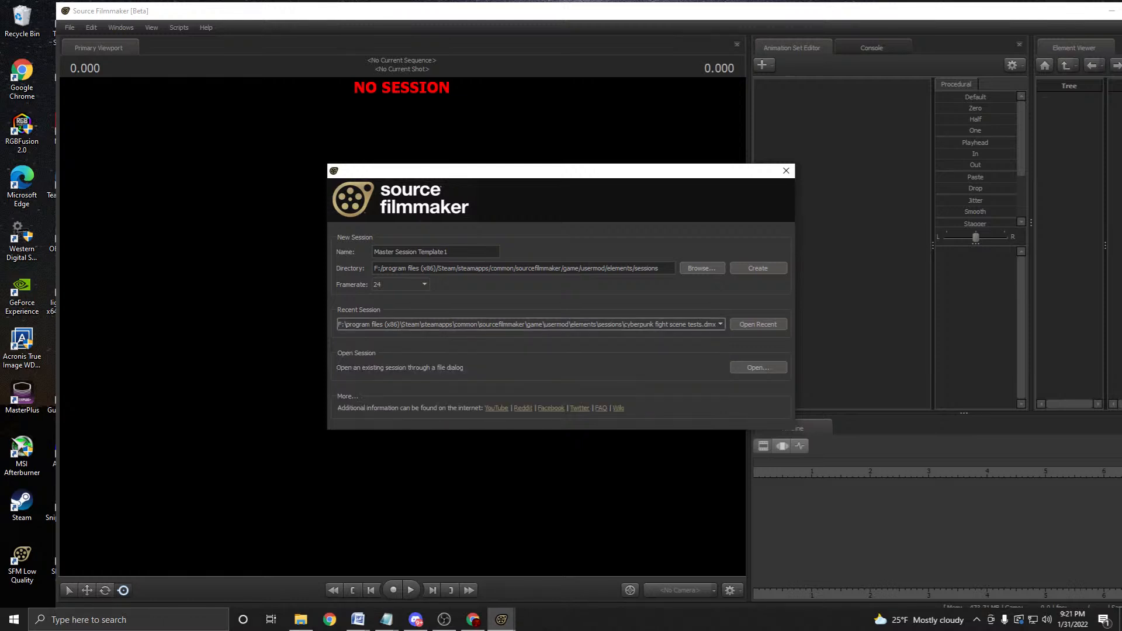
click(758, 324)
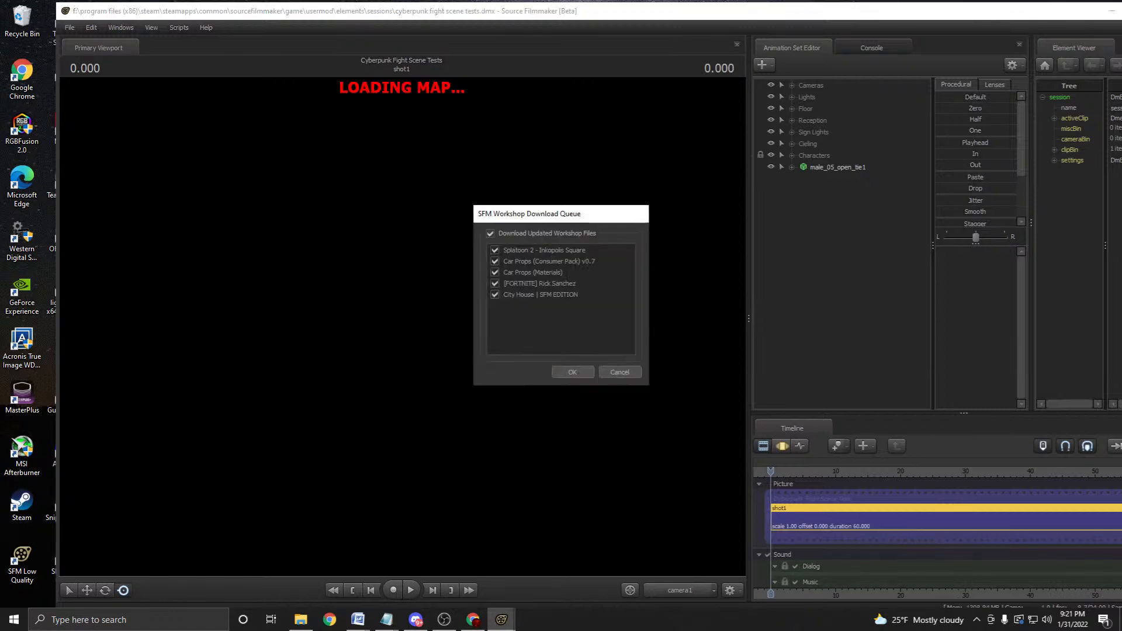
key(Escape)
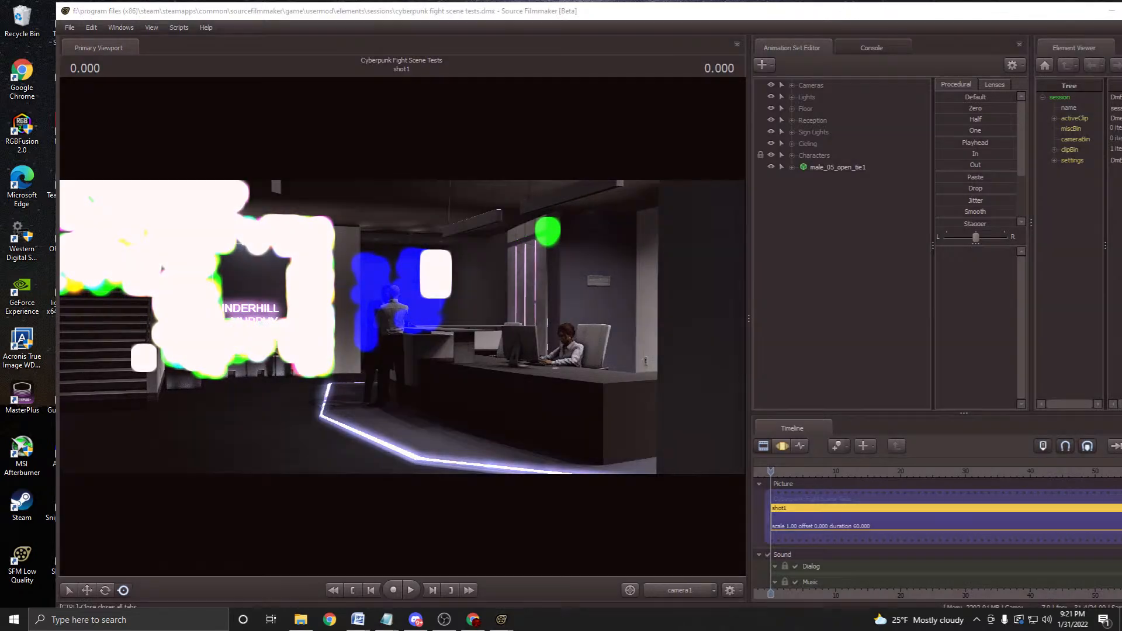
Run mat_specular 0 in the console.
click(871, 48)
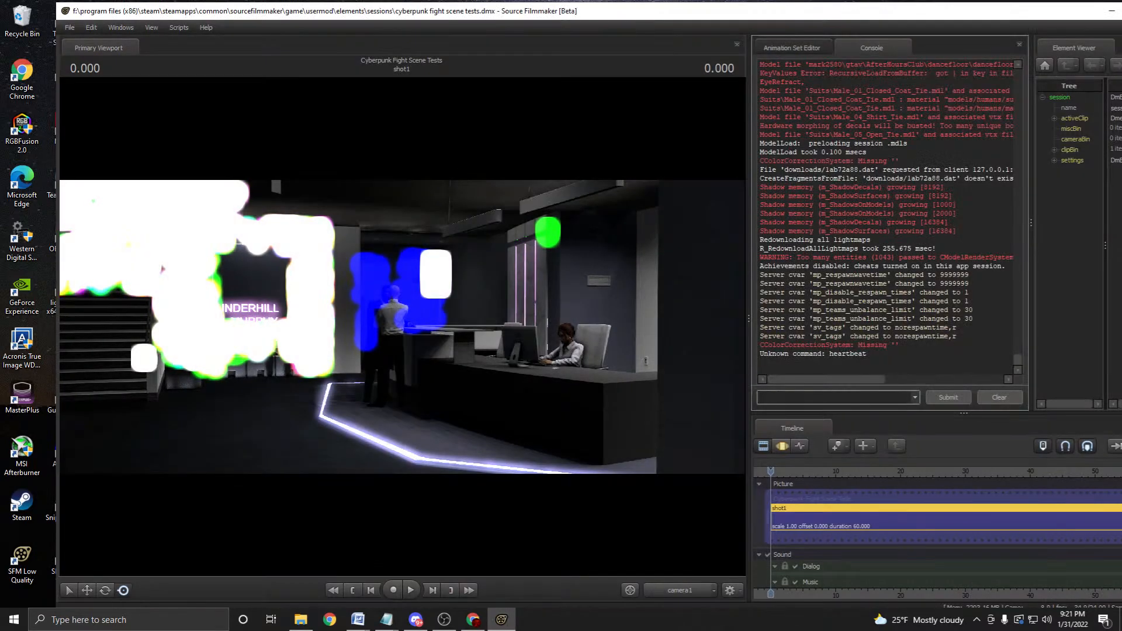
text(mat)
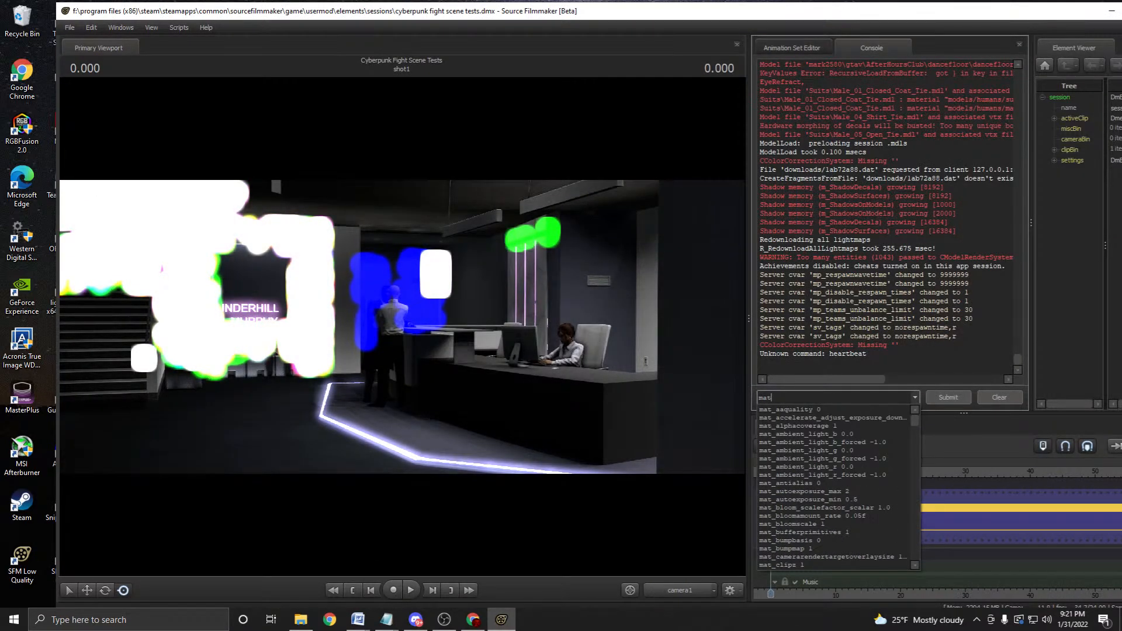
text(_specular 0)
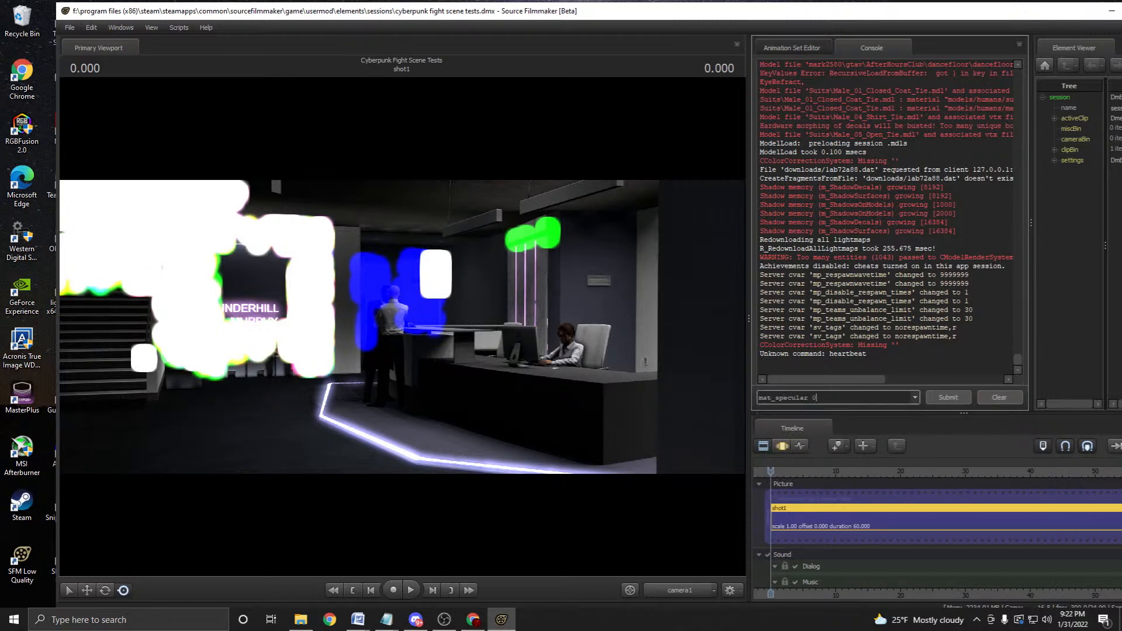
key(Return)
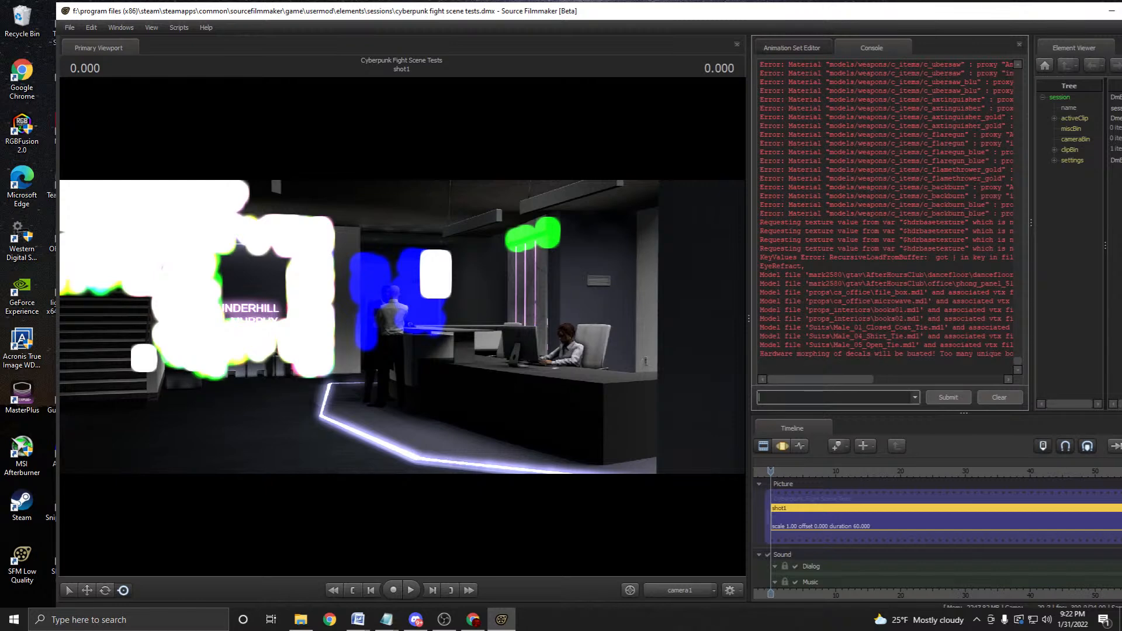
Bring back the Animation Set Editor, and enlarge the primary viewport within a maximized program window.
click(792, 48)
click(782, 446)
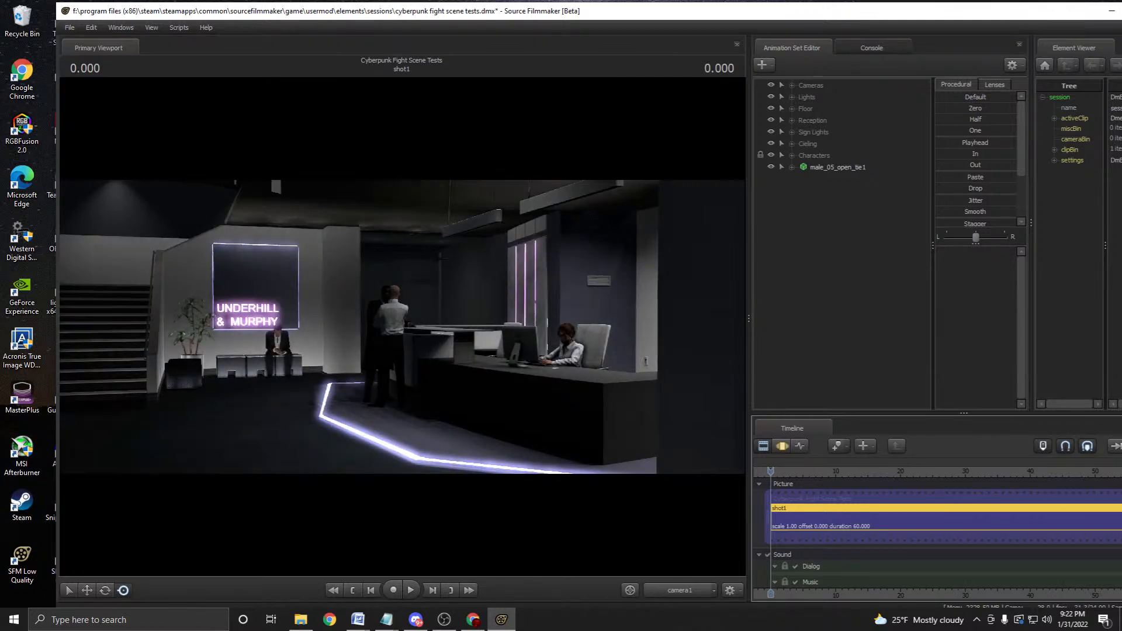
double_click(642, 11)
drag(693, 313, 898, 312)
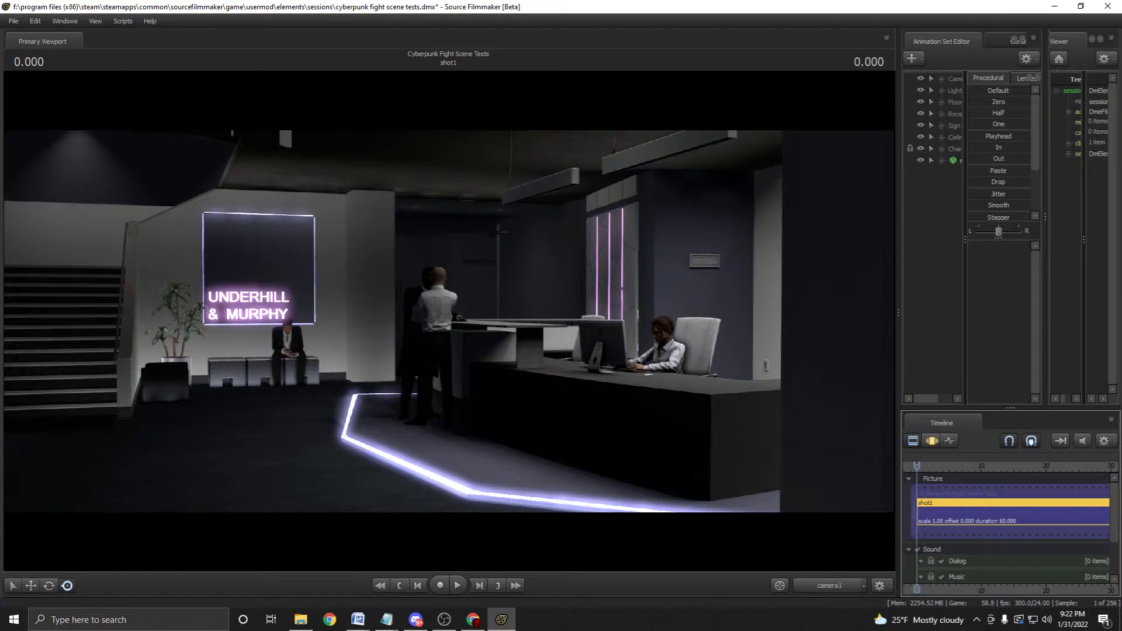
Examine the office lobby in shot1 through the work camera, including the stairs, waiting area, reception desk and faceted wall.
ctrl+click(449, 322)
drag(449, 322, 906, 321)
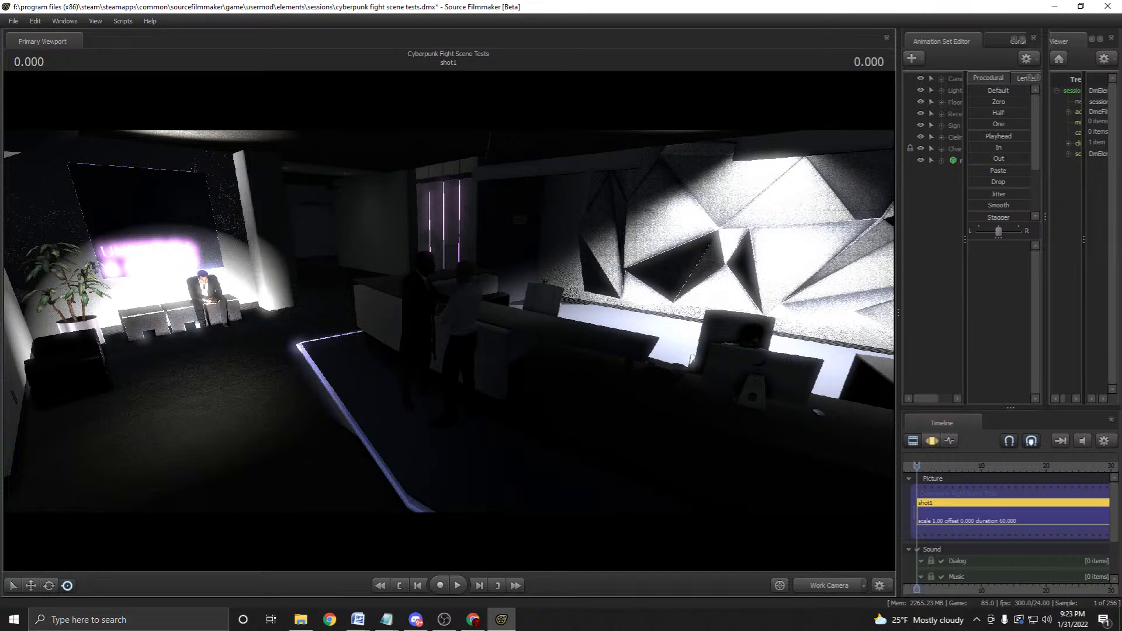
drag(906, 321, 912, 322)
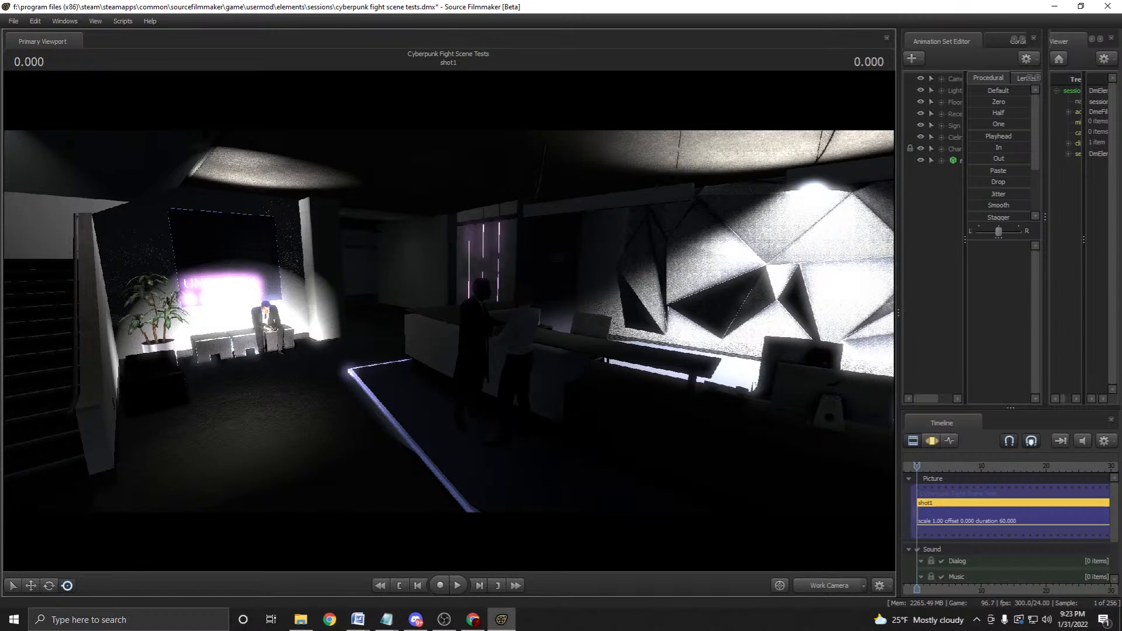
drag(912, 321, 922, 321)
drag(449, 321, 304, 322)
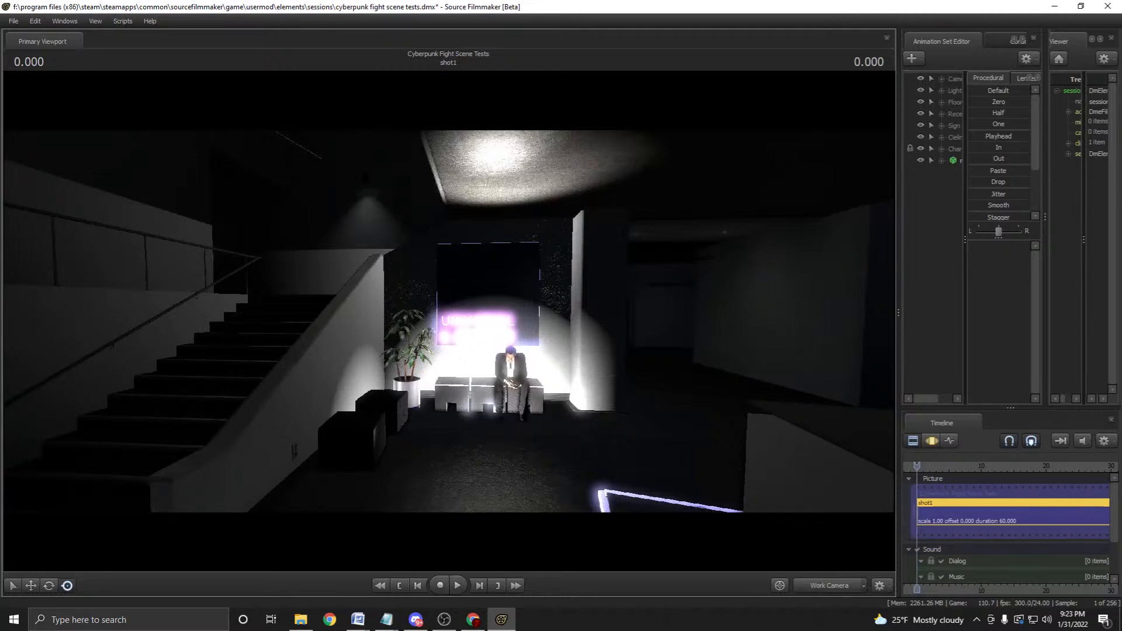
drag(304, 322, 327, 321)
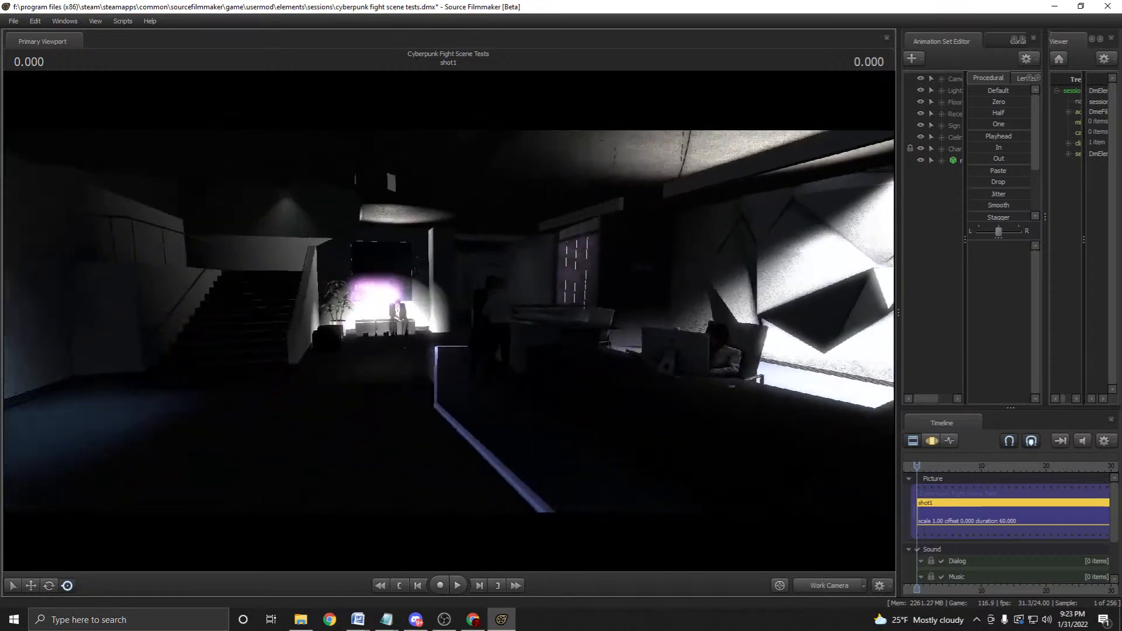
drag(327, 321, 374, 322)
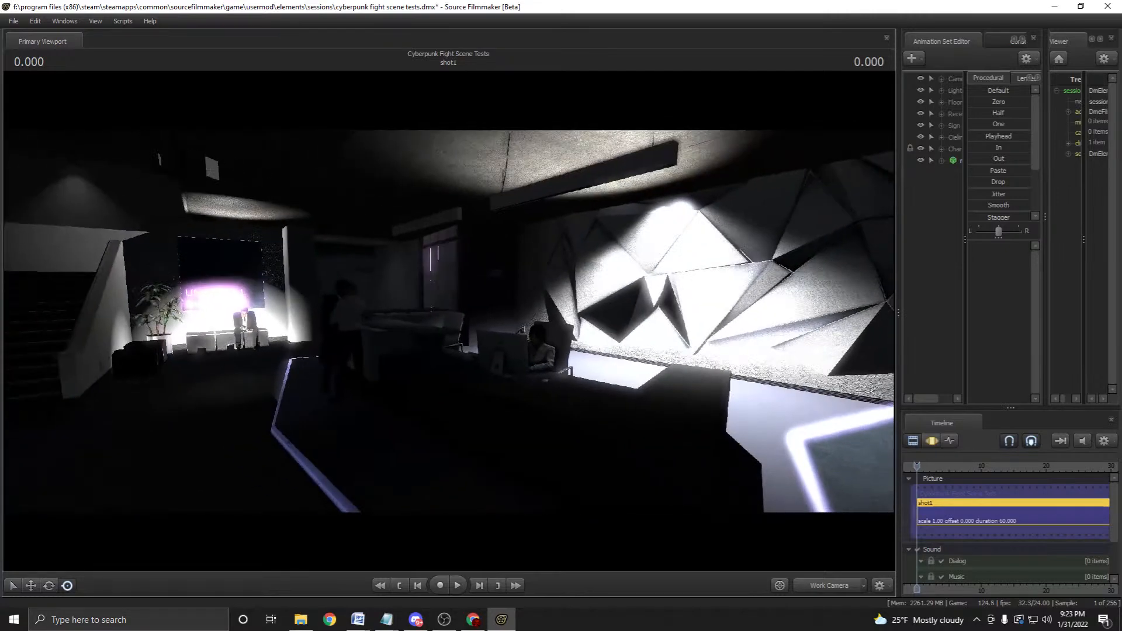
drag(374, 321, 409, 322)
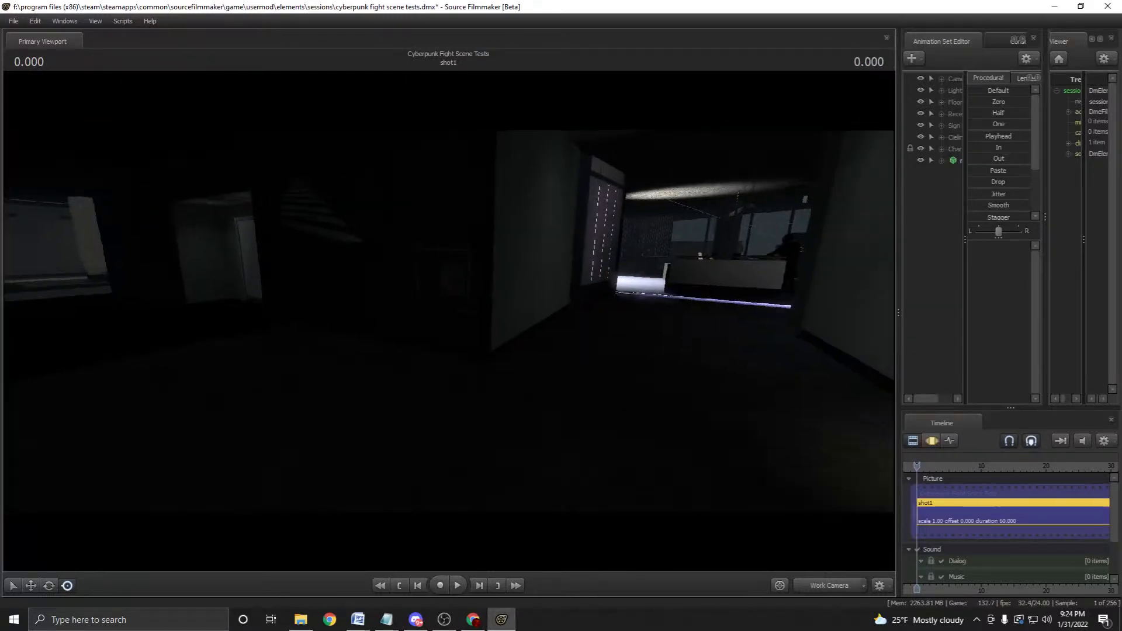
Fly the work camera from the dark hallway behind the lobby into the unfinished office area and inspect the map there.
drag(409, 321, 643, 318)
key(w)
key(w)
key(w)
key(w)
key(w)
drag(449, 320, 751, 266)
key(w)
key(w)
key(w)
key(w)
key(w)
key(w)
key(w)
key(w)
key(w)
key(w)
key(w)
key(w)
key(w)
key(w)
key(w)
key(w)
key(w)
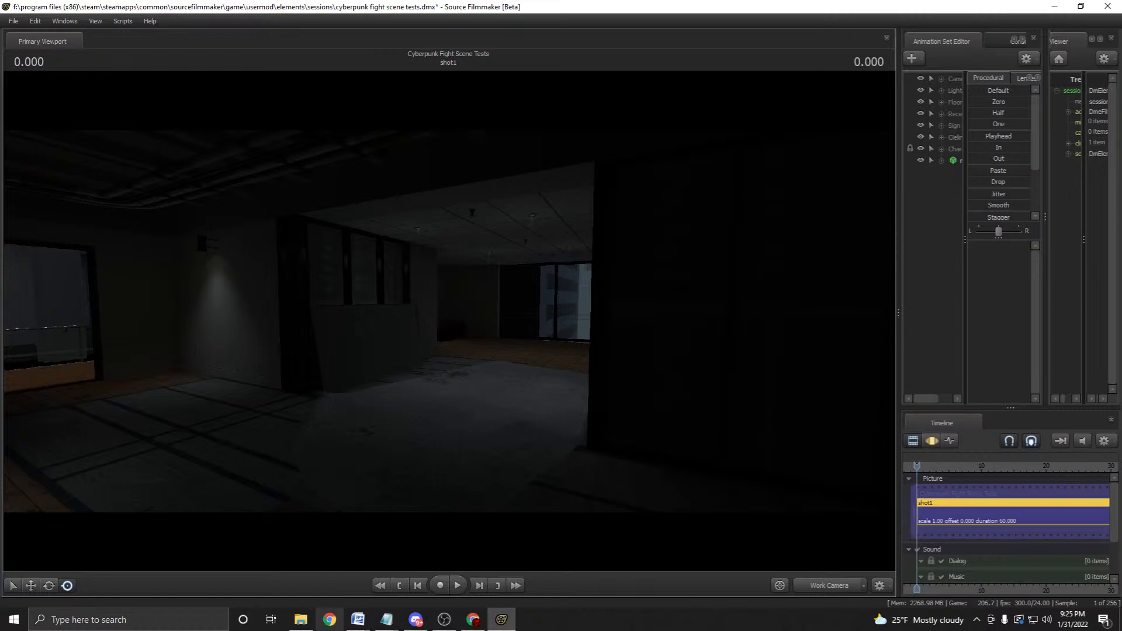
key(w)
Fly onward through the unfinished corridor toward its far windows, and return the viewport to camera1.
drag(751, 266, 906, 260)
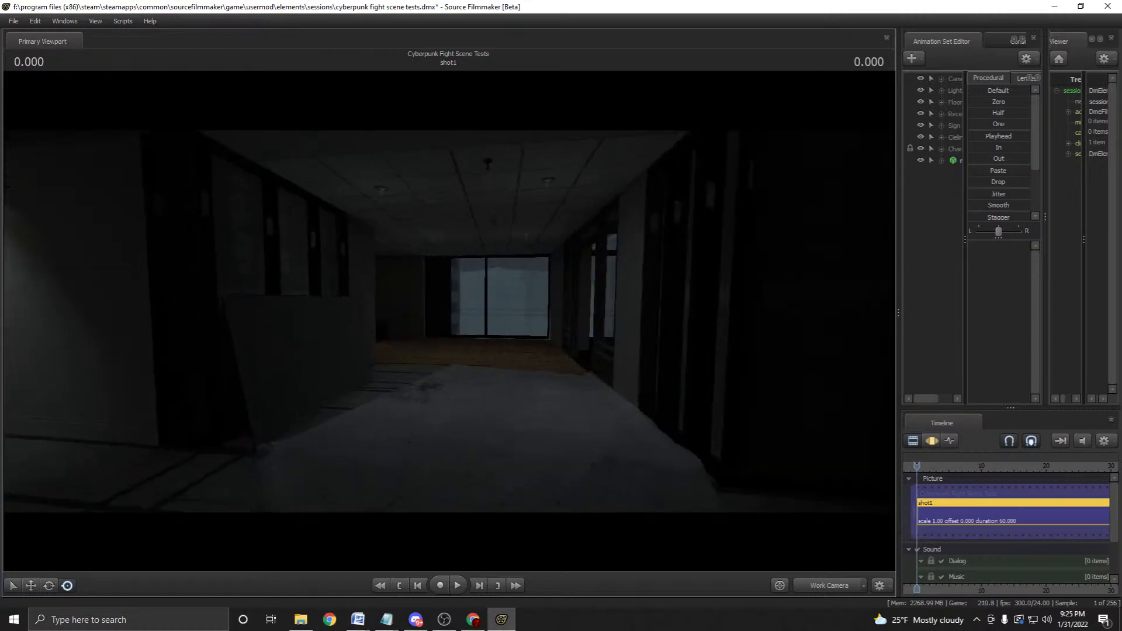
key(w)
key(w)
key(w)
key(w)
key(w)
key(w)
key(Tab)
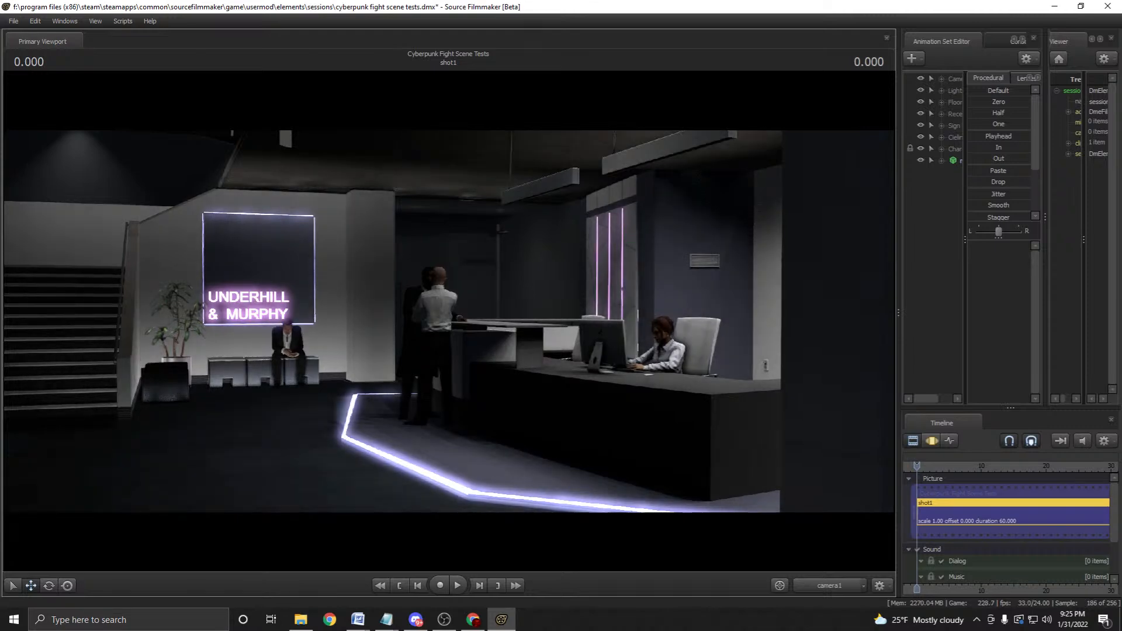
Narrow the primary viewport to widen the side editors, and view the office lobby through the work camera.
mouse_move(899, 313)
mouse_down()
mouse_move(942, 313)
mouse_move(910, 313)
mouse_up()
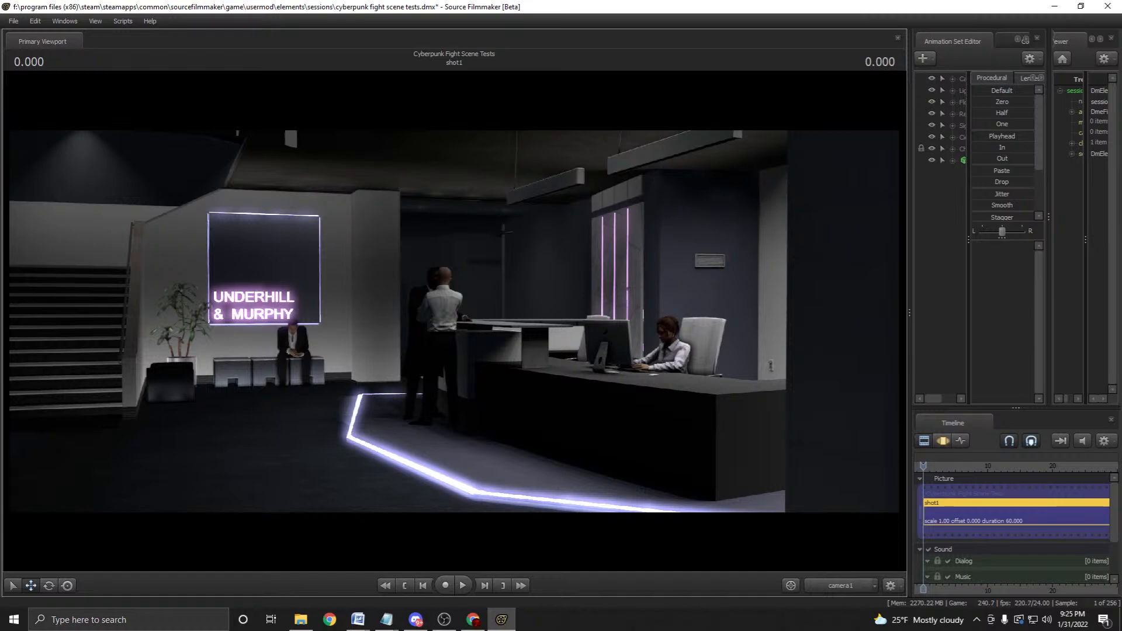
drag(909, 312, 828, 313)
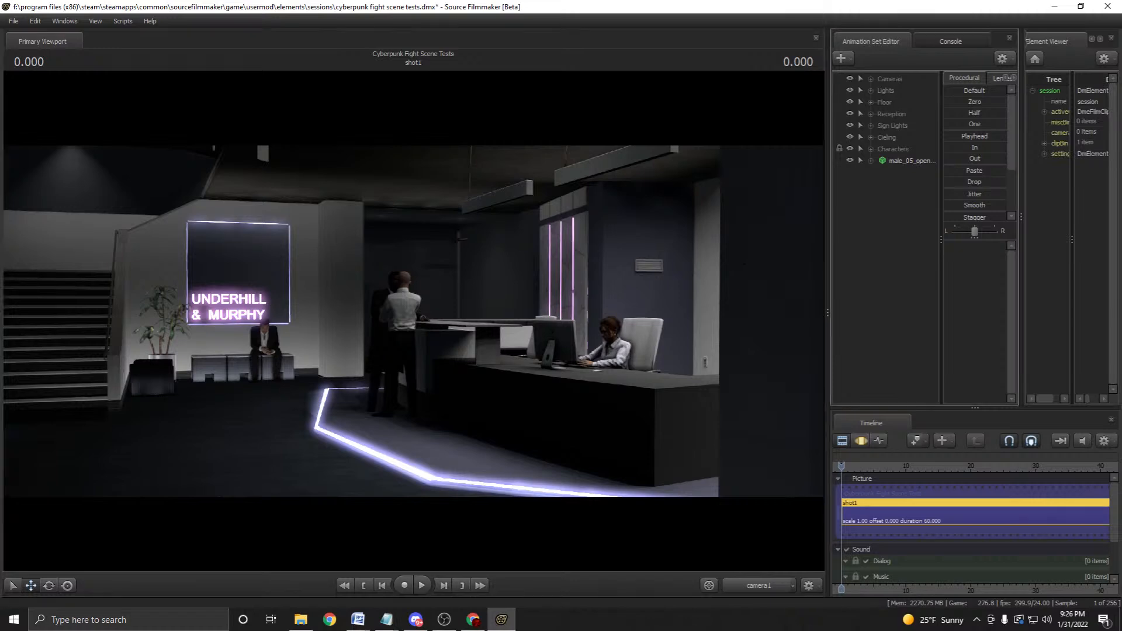
right_click(908, 240)
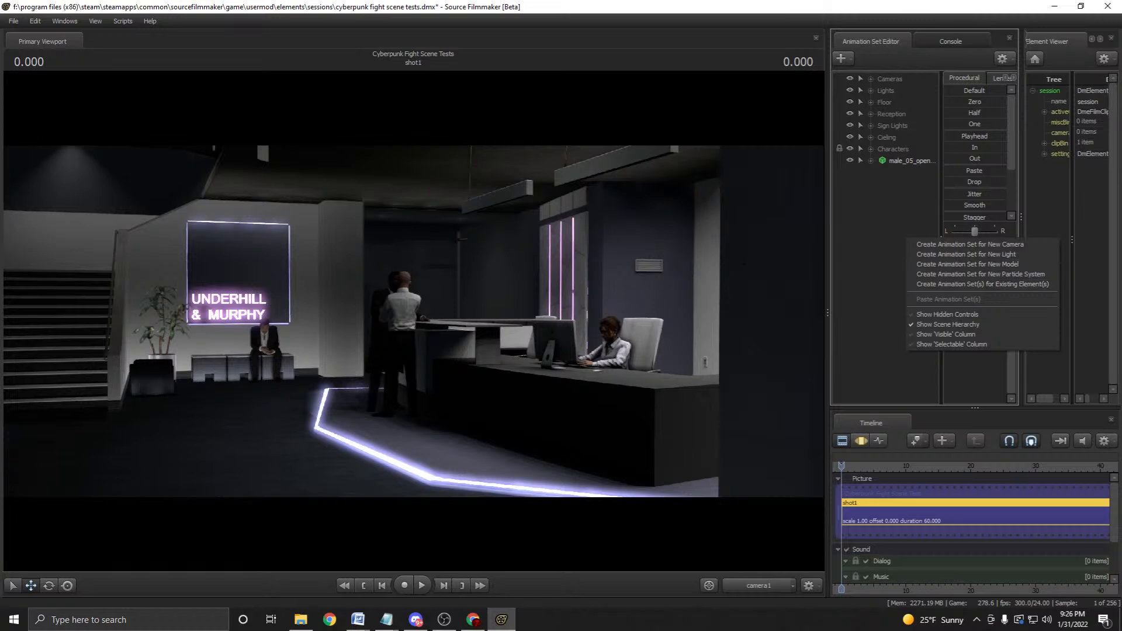
key(Escape)
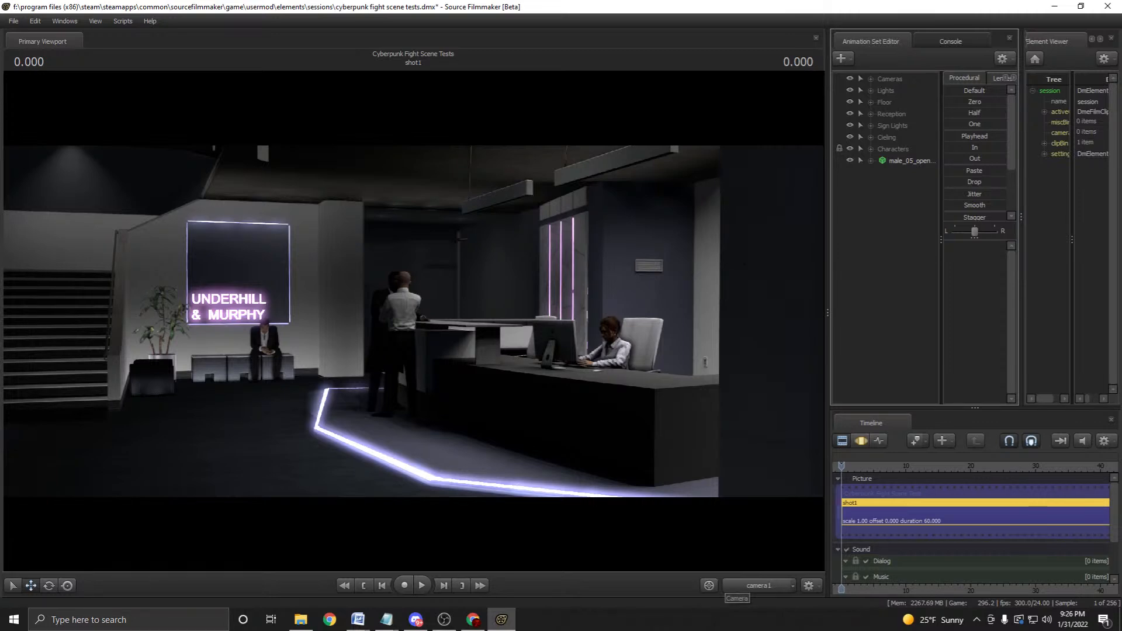
click(778, 585)
drag(526, 362, 789, 301)
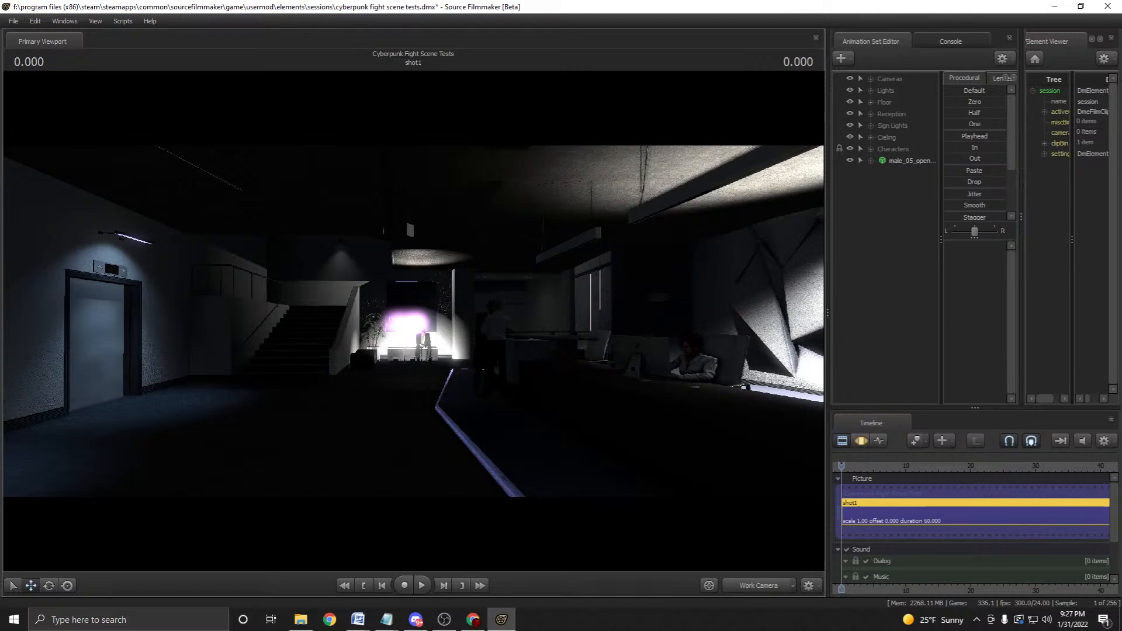
click(13, 21)
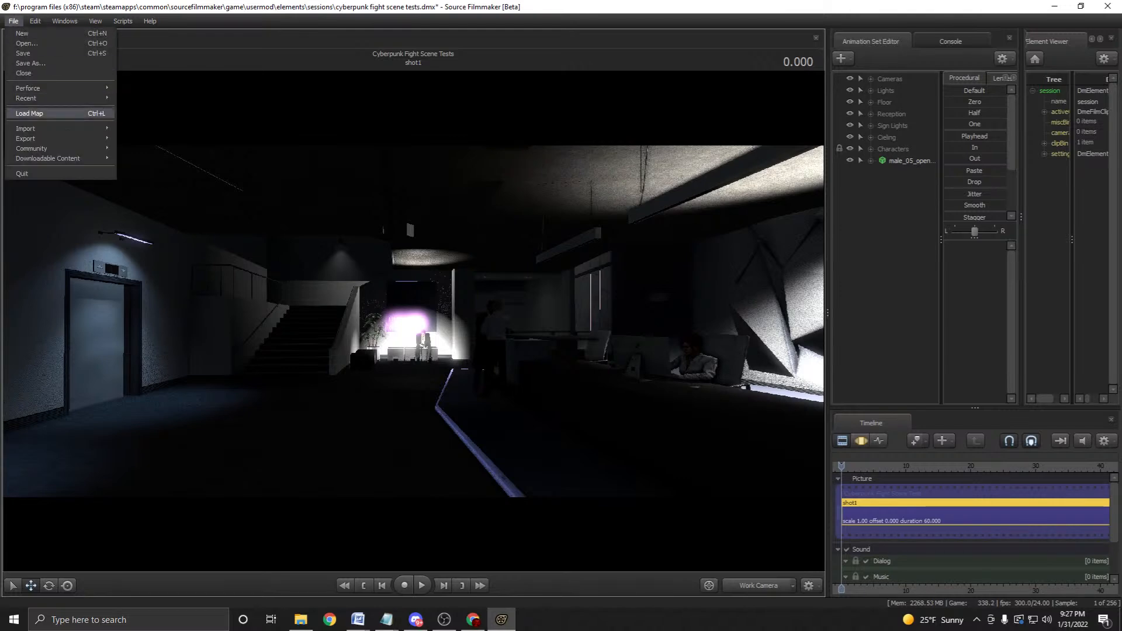
mouse_move(70, 98)
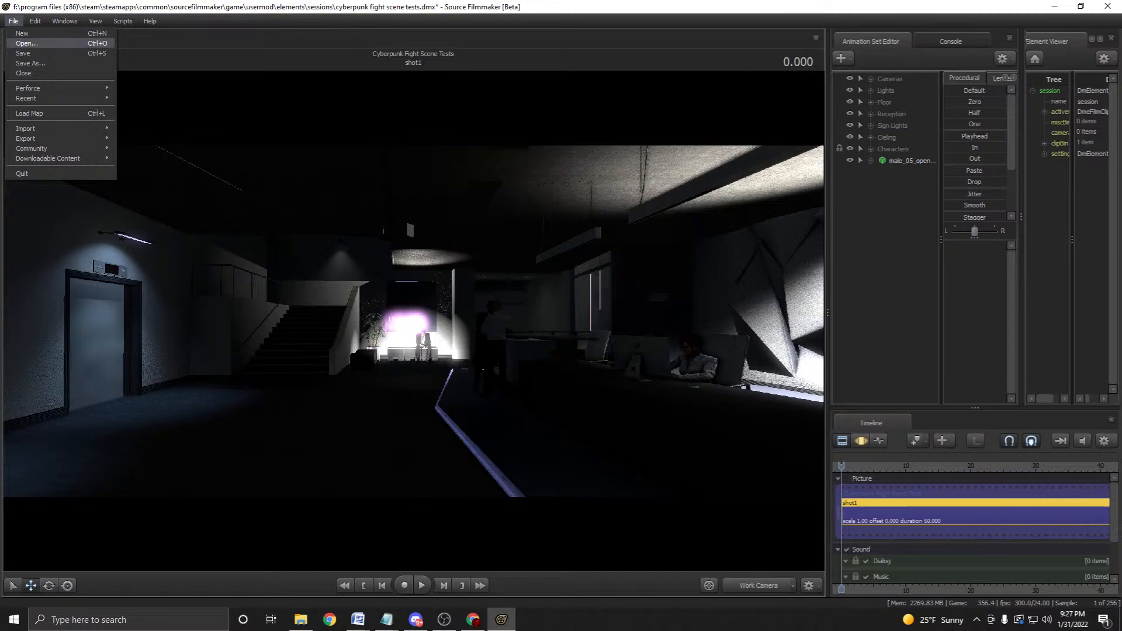
click(26, 43)
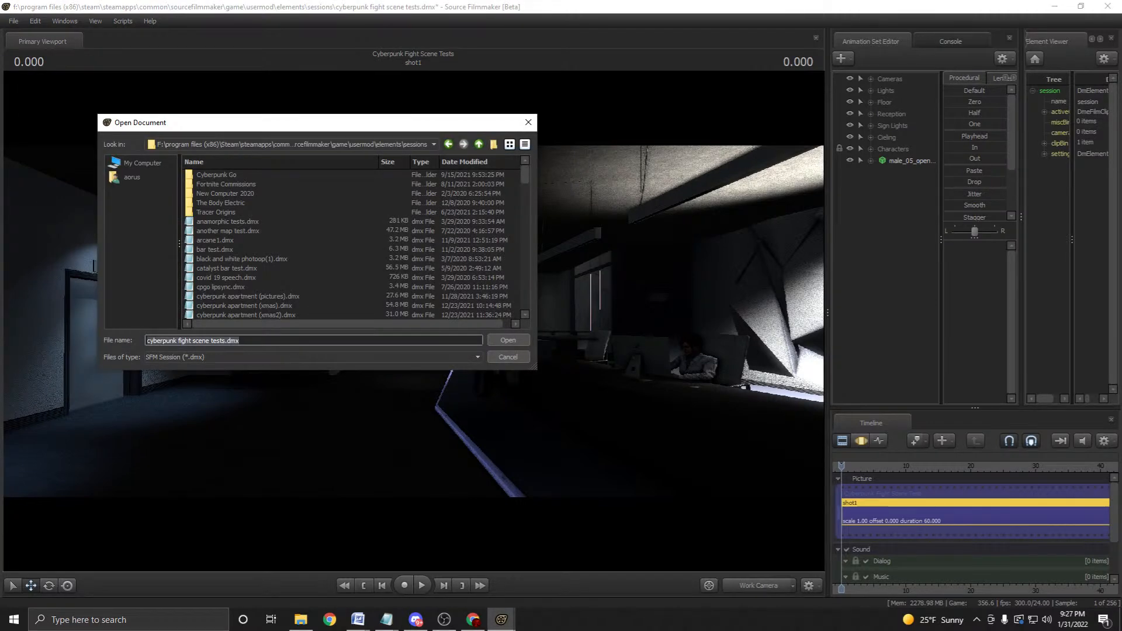
key(Escape)
click(13, 21)
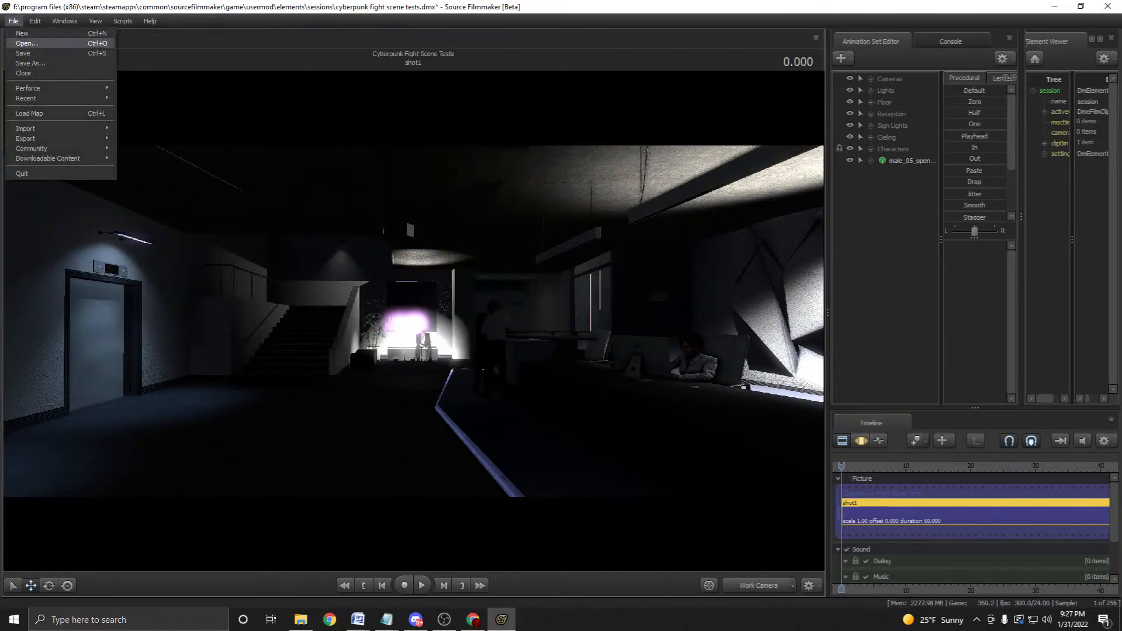
click(26, 43)
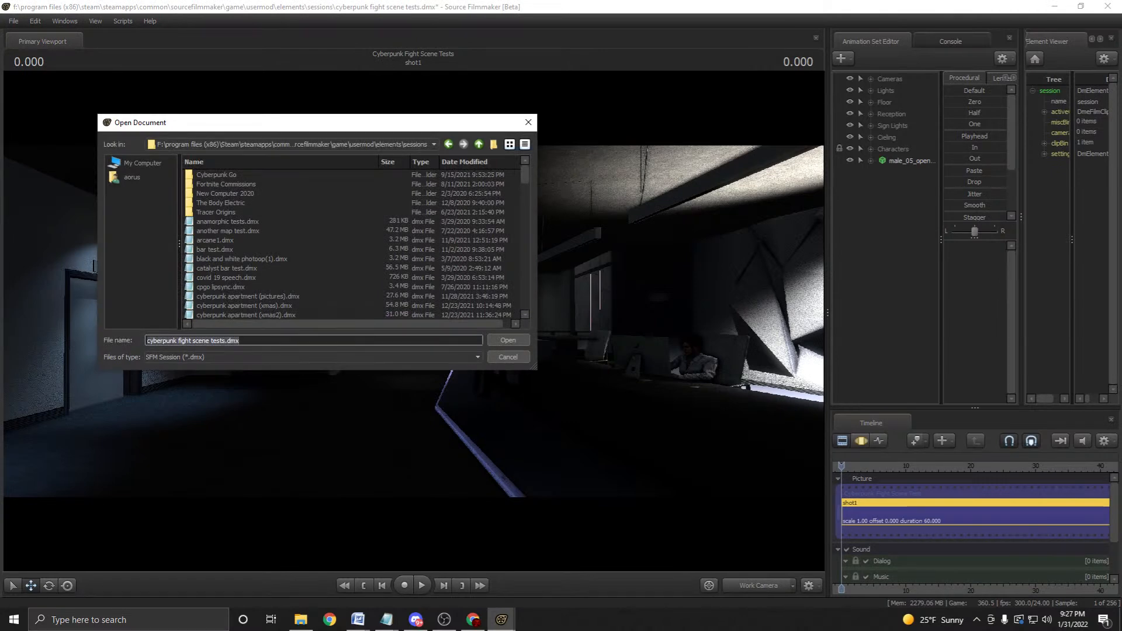
key(Escape)
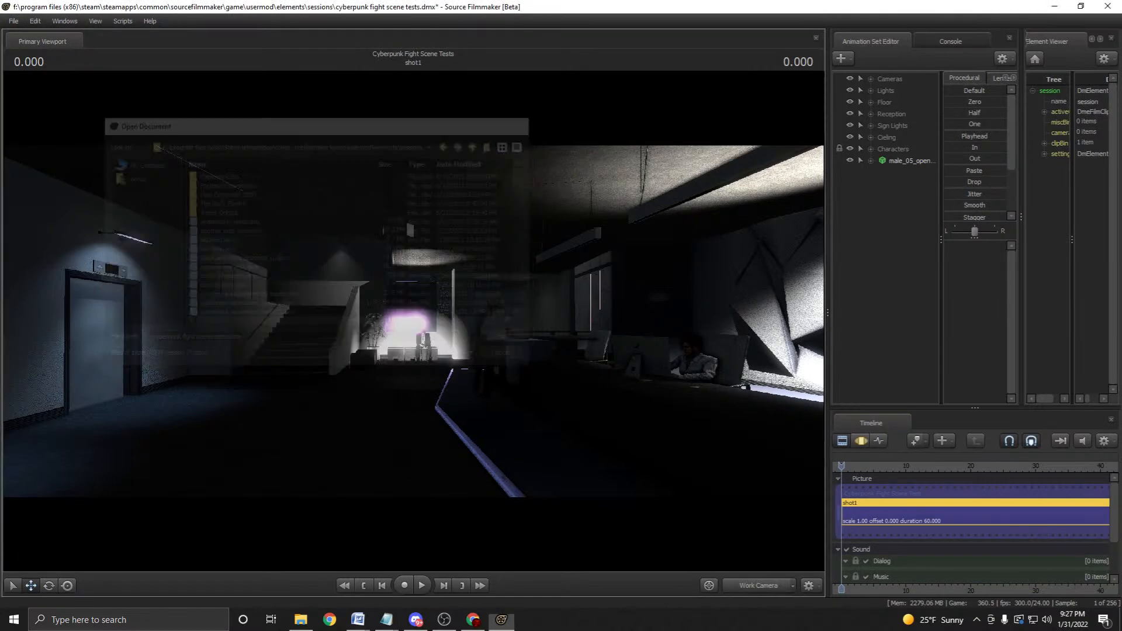
Open the scene 6 storyboard session from Cyberpunk Go, Episode 1 (Revision), Scene 6, without saving the fight scene changes.
click(14, 22)
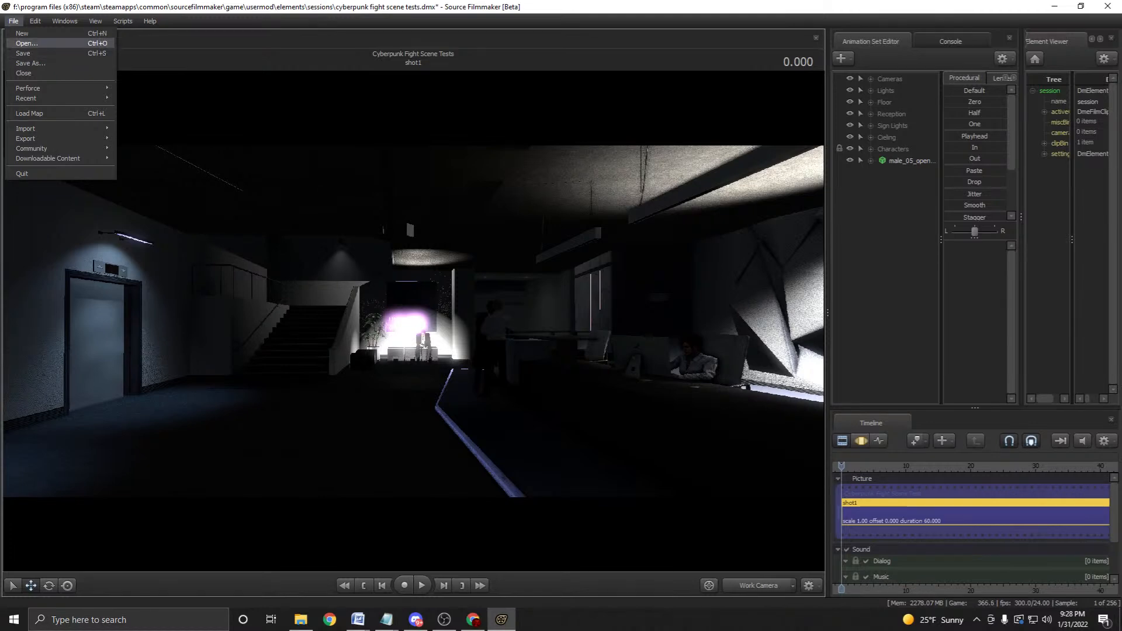
click(27, 43)
double_click(216, 175)
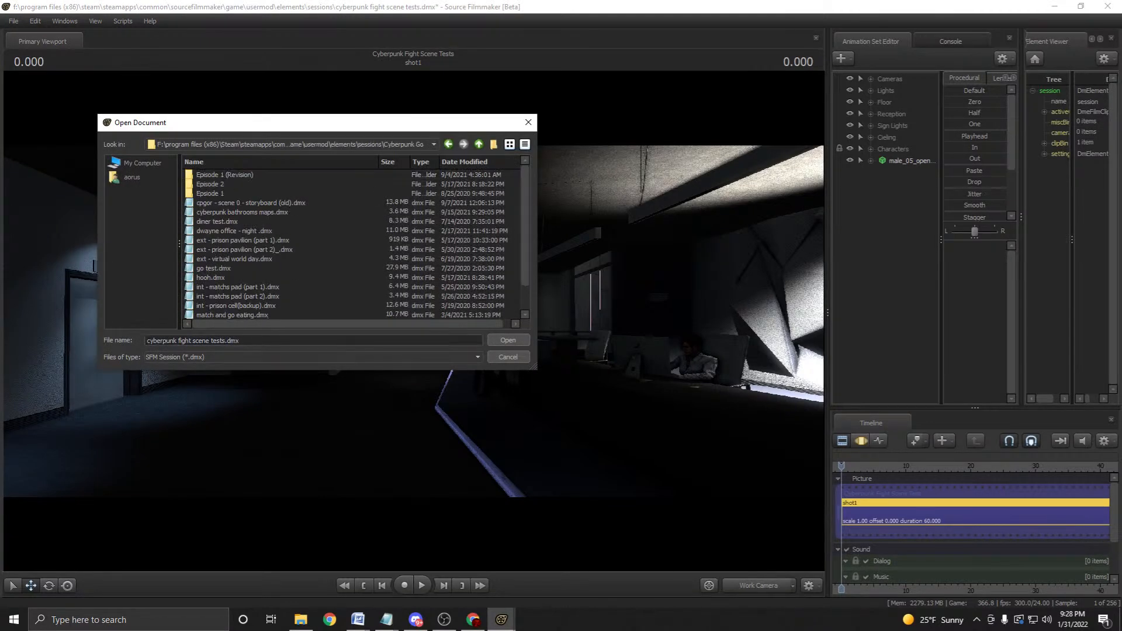
double_click(218, 175)
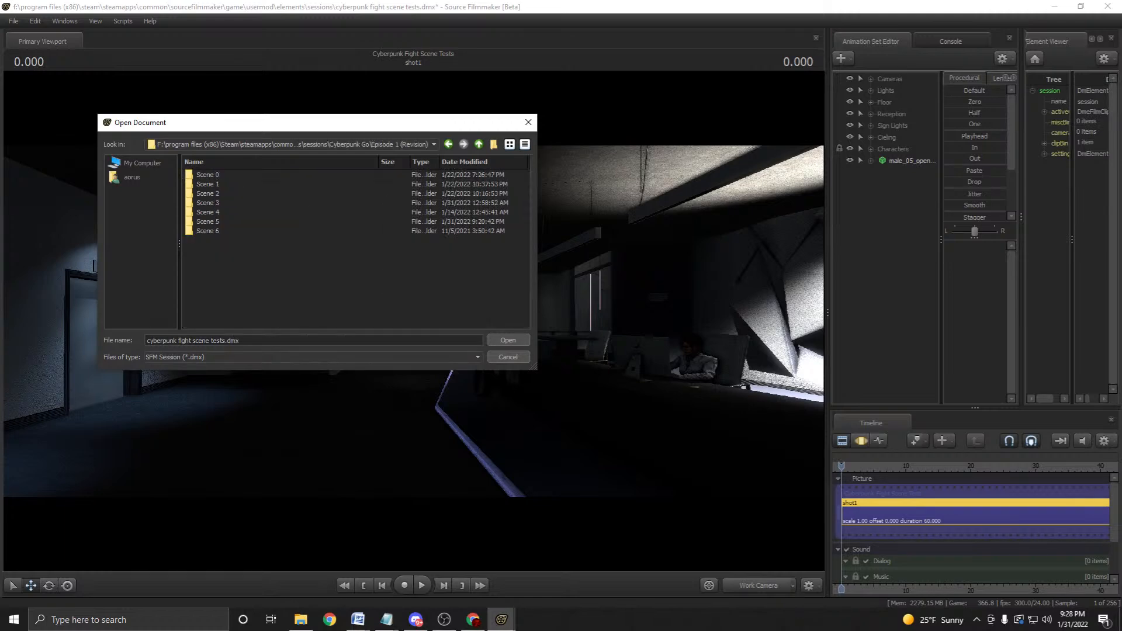
double_click(207, 230)
double_click(234, 175)
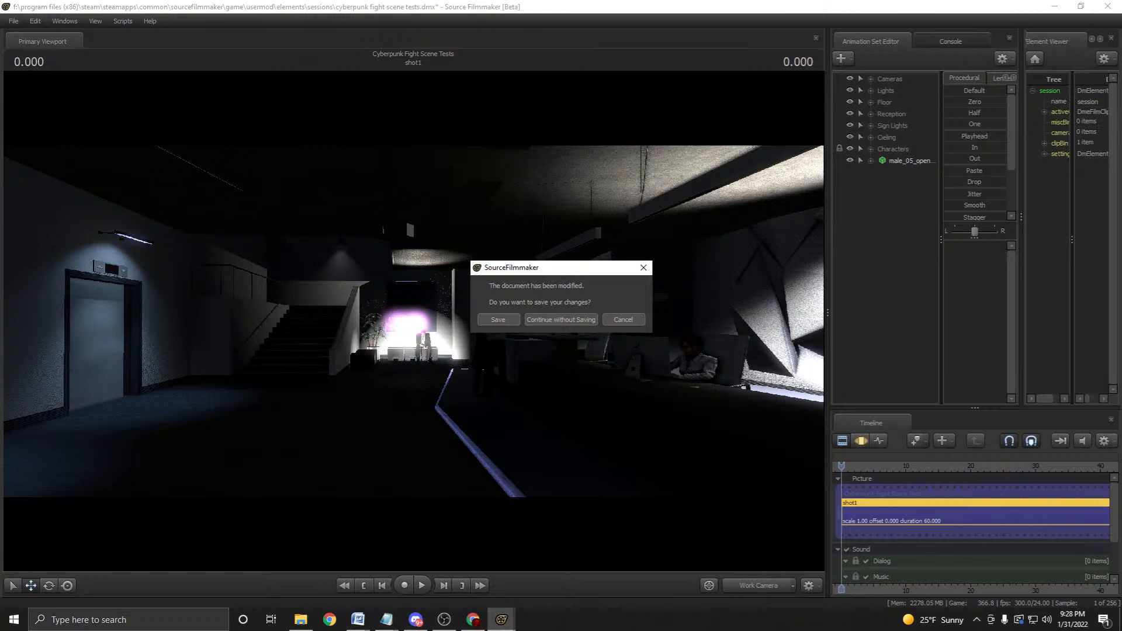
click(561, 319)
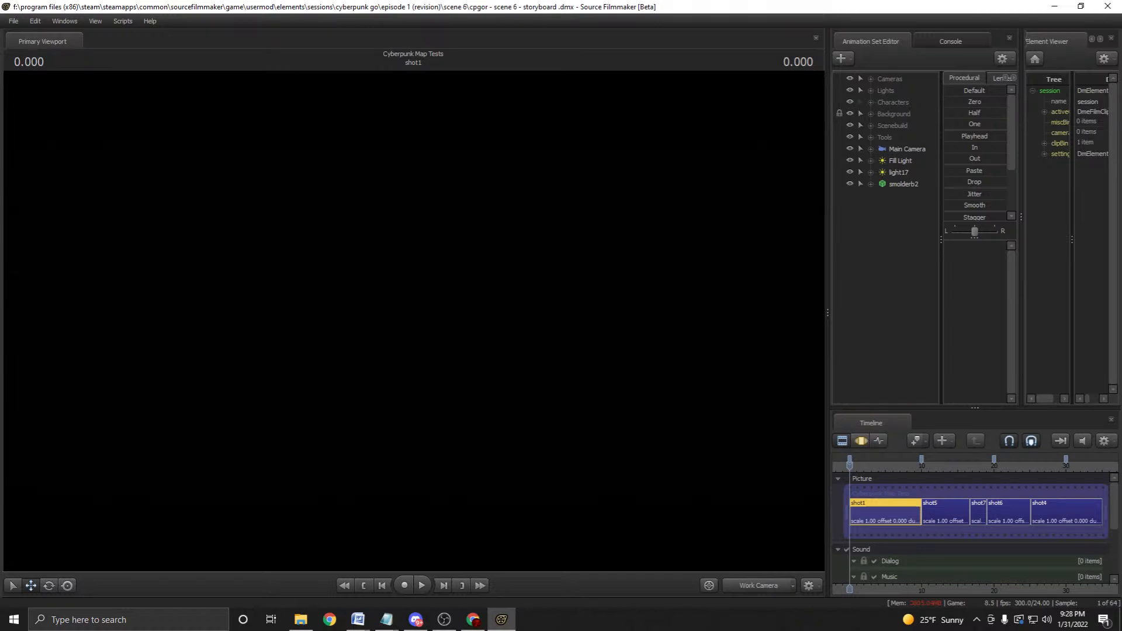
Look around the shot1 office set with the work camera, and return the viewport to Main Camera.
right_click(668, 379)
click(699, 410)
mouse_move(413, 321)
mouse_down()
mouse_move(710, 321)
mouse_move(736, 298)
mouse_move(695, 312)
mouse_move(404, 321)
mouse_move(432, 330)
mouse_move(399, 311)
mouse_up()
key(w)
right_click(399, 311)
click(433, 342)
key(s)
drag(432, 342, 470, 304)
key(w)
key(w)
click(759, 585)
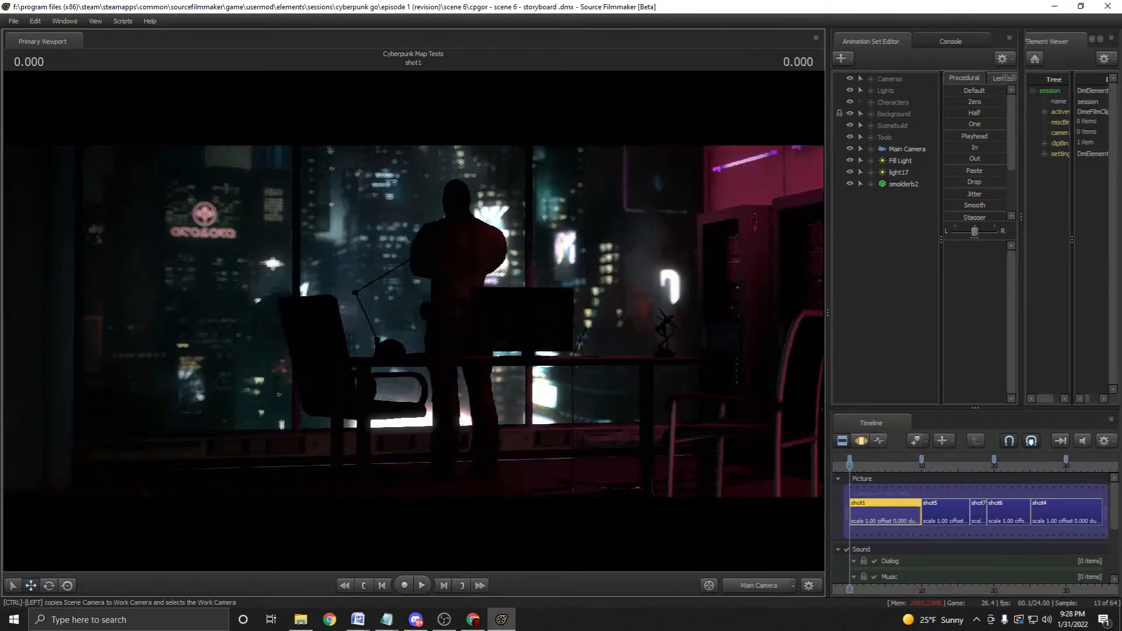
Play the storyboard through Main Camera from shot1 into shot4, and save the session.
key(F4)
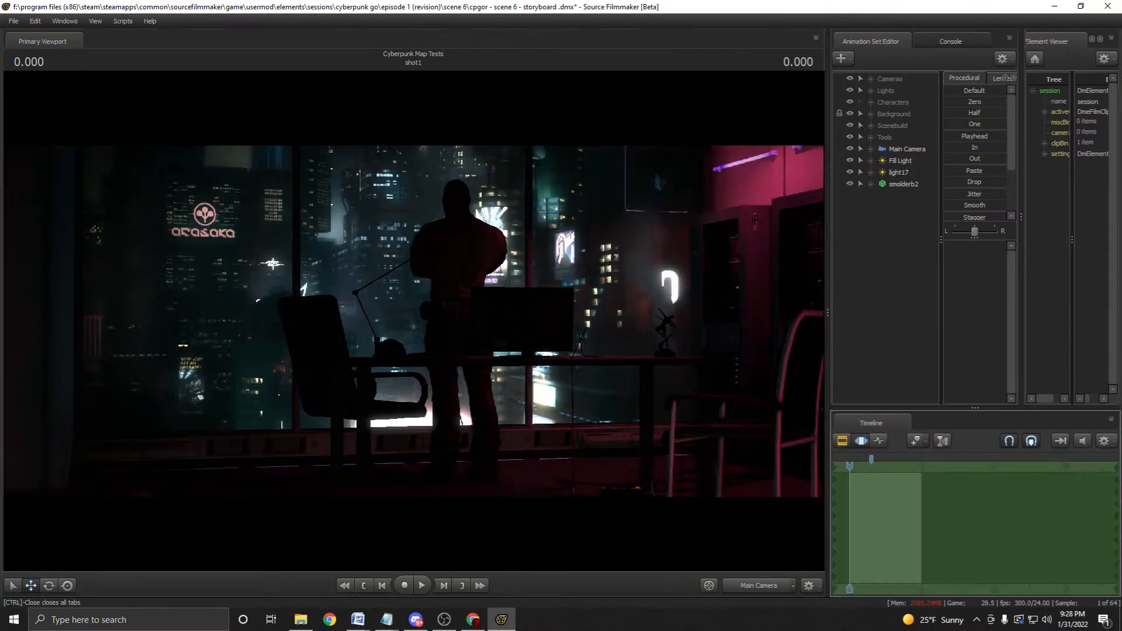
key(space)
key(F2)
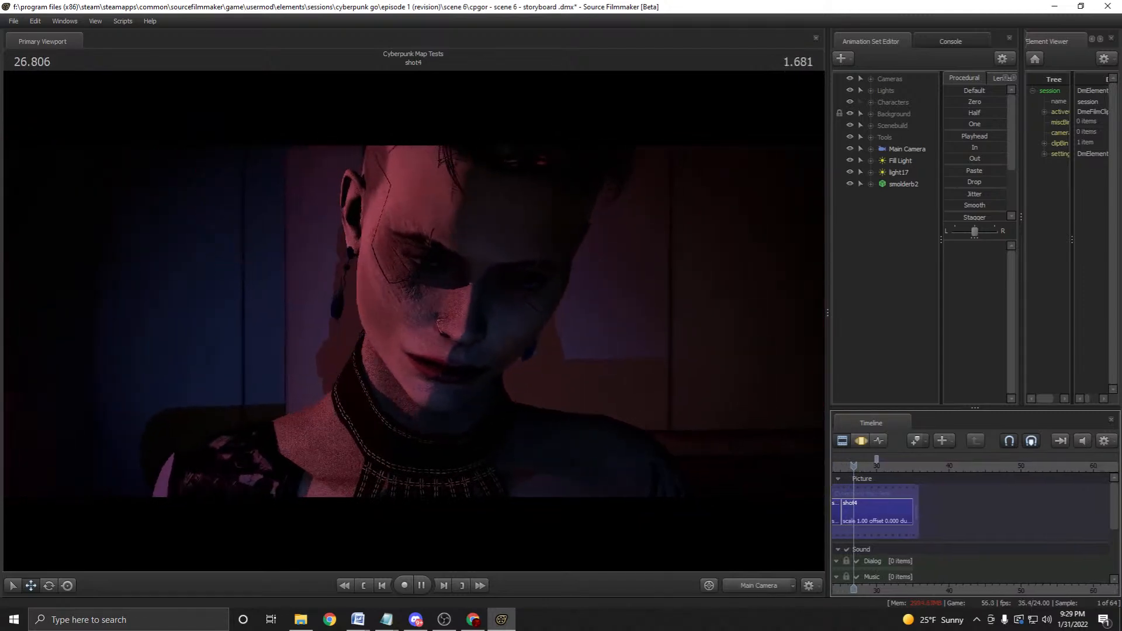
key(space)
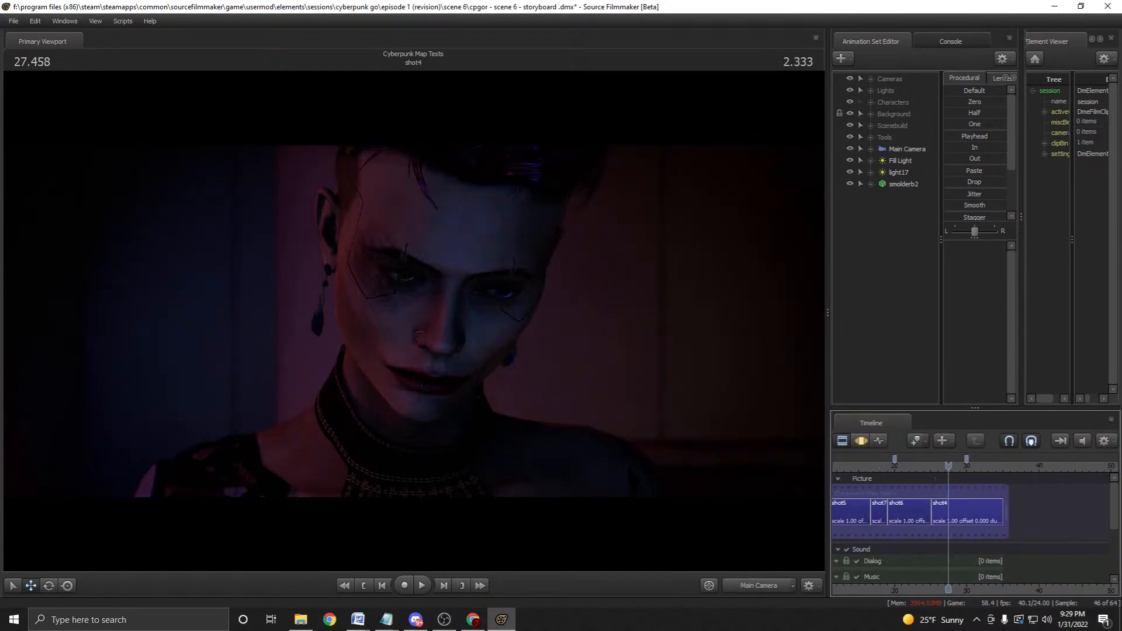
key(ctrl+s)
Look around the shot4 office with the work camera, and place the playhead at 2.375 in shot1.
key(F4)
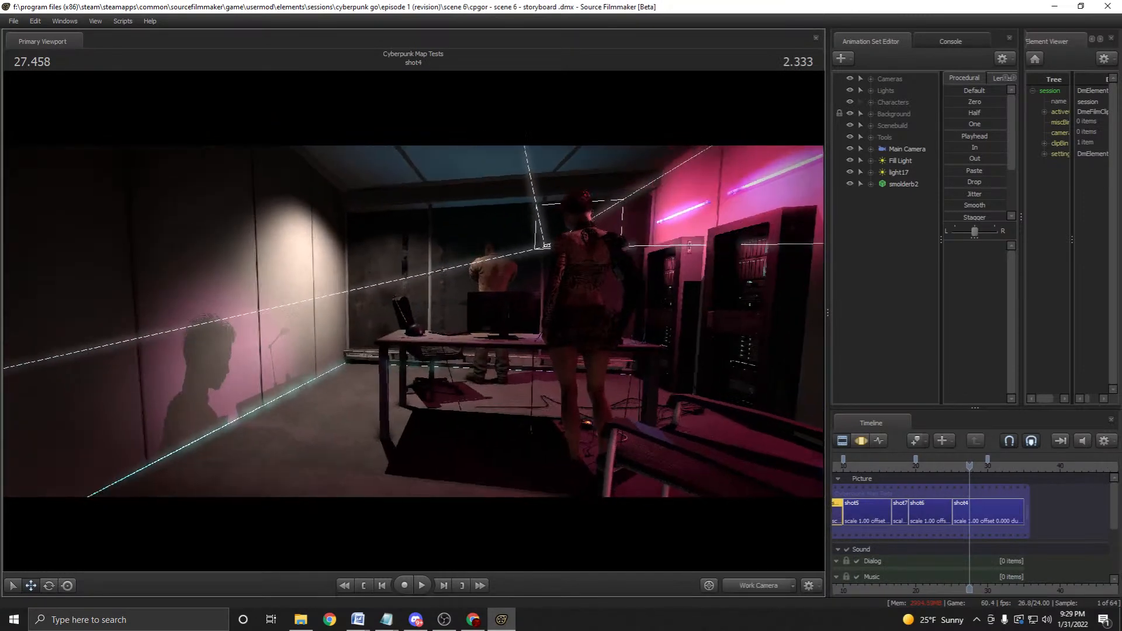
key(a)
key(z)
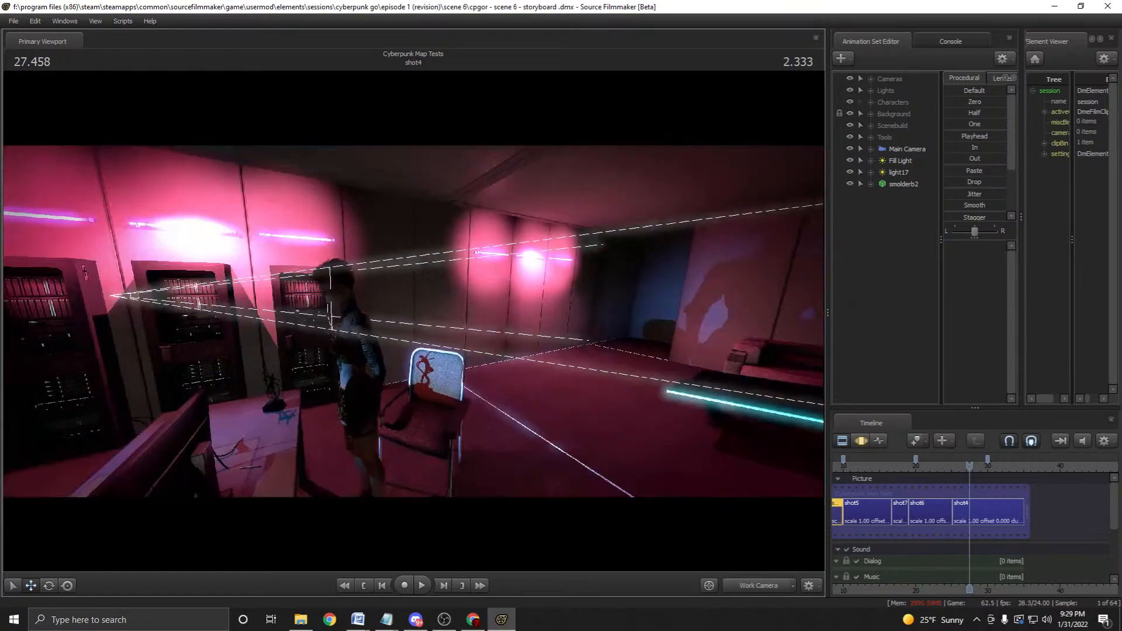
scroll(970, 509, down, 2)
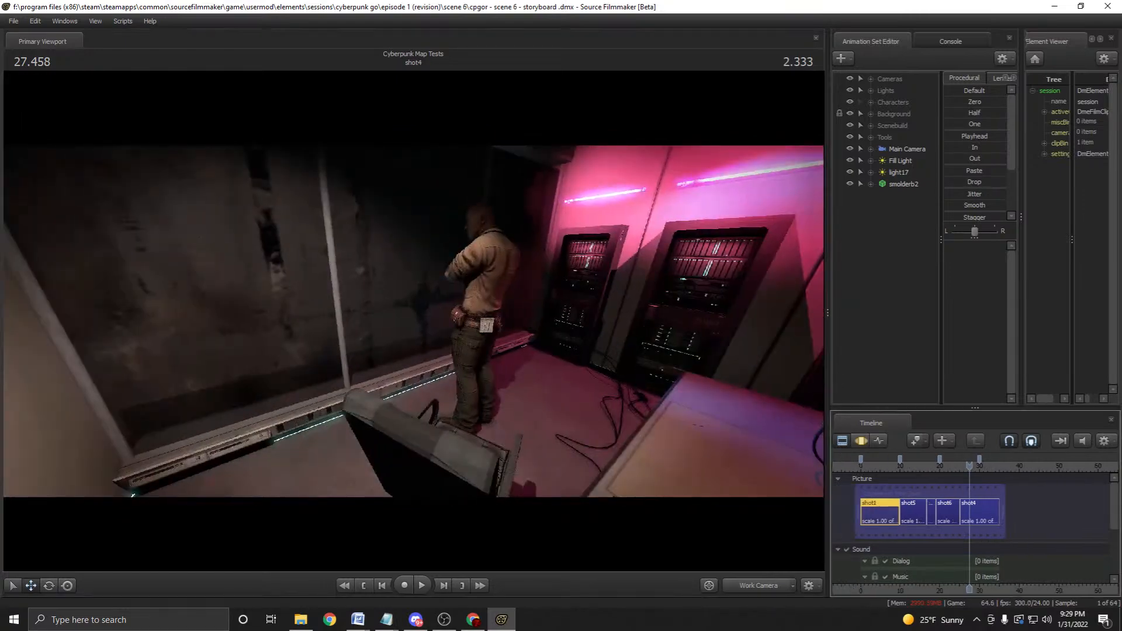
click(870, 466)
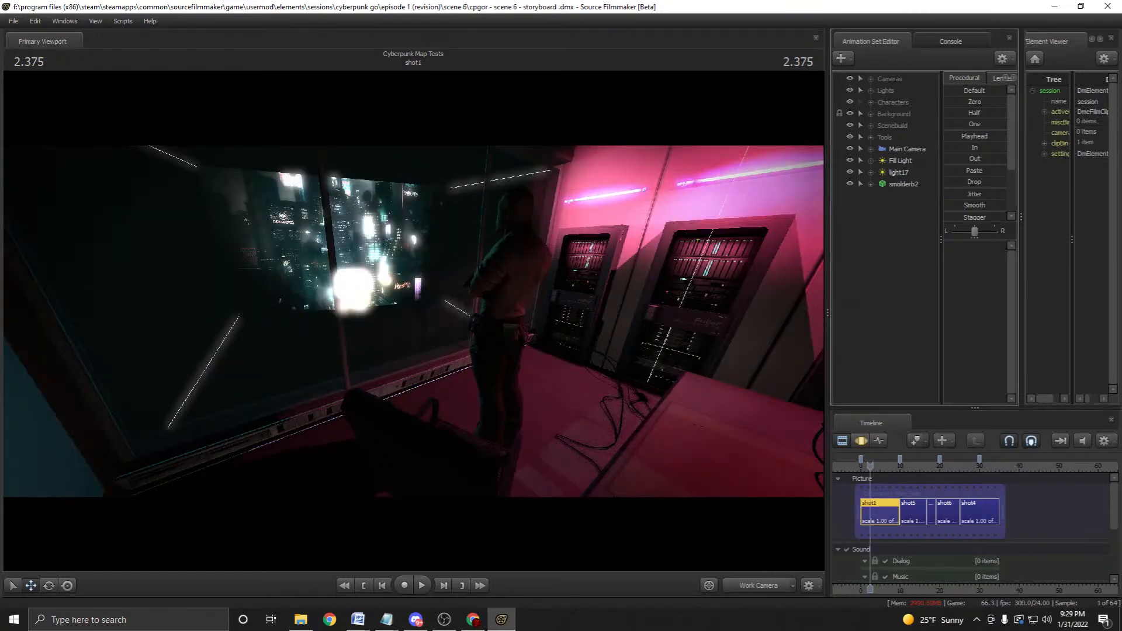
right_click(954, 229)
click(987, 266)
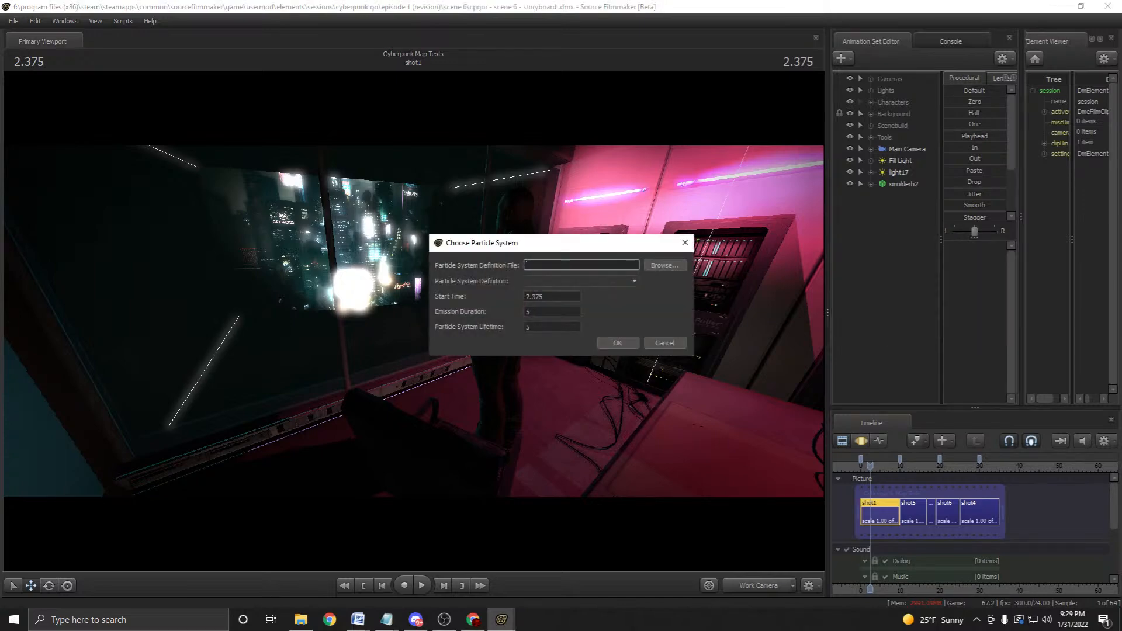
key(Escape)
Begin an animation set for a new model and filter the model files by "dwayne".
right_click(868, 272)
click(902, 277)
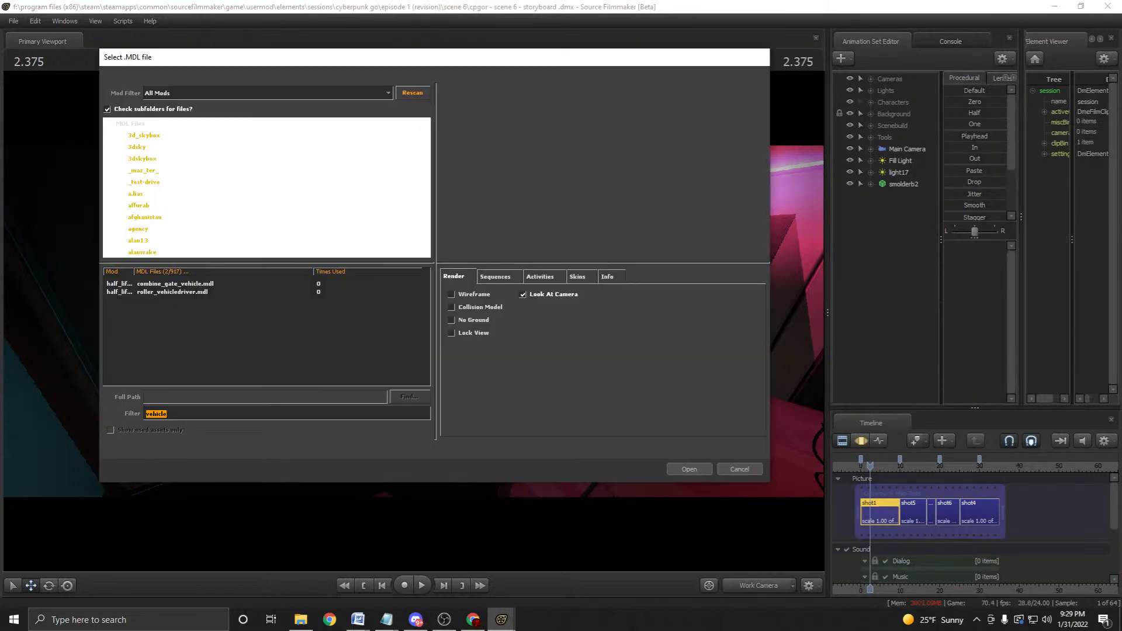
text(dwayne)
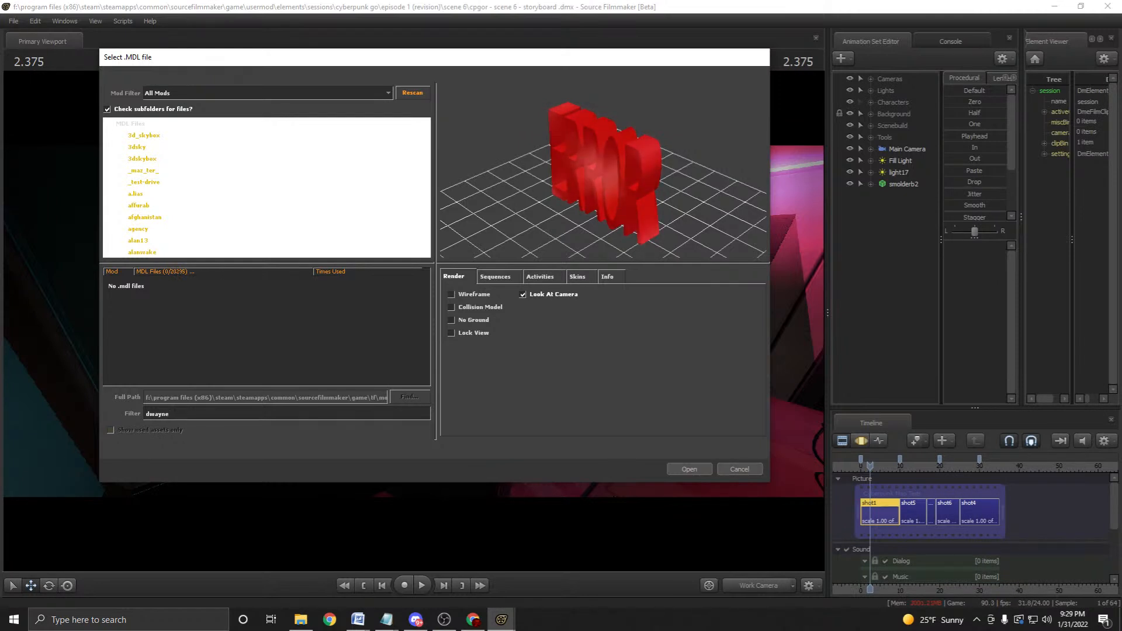
click(266, 92)
key(Down)
key(Down)
key(Down)
key(Down)
key(Down)
key(Down)
key(Down)
key(Down)
key(Up)
key(Up)
key(Up)
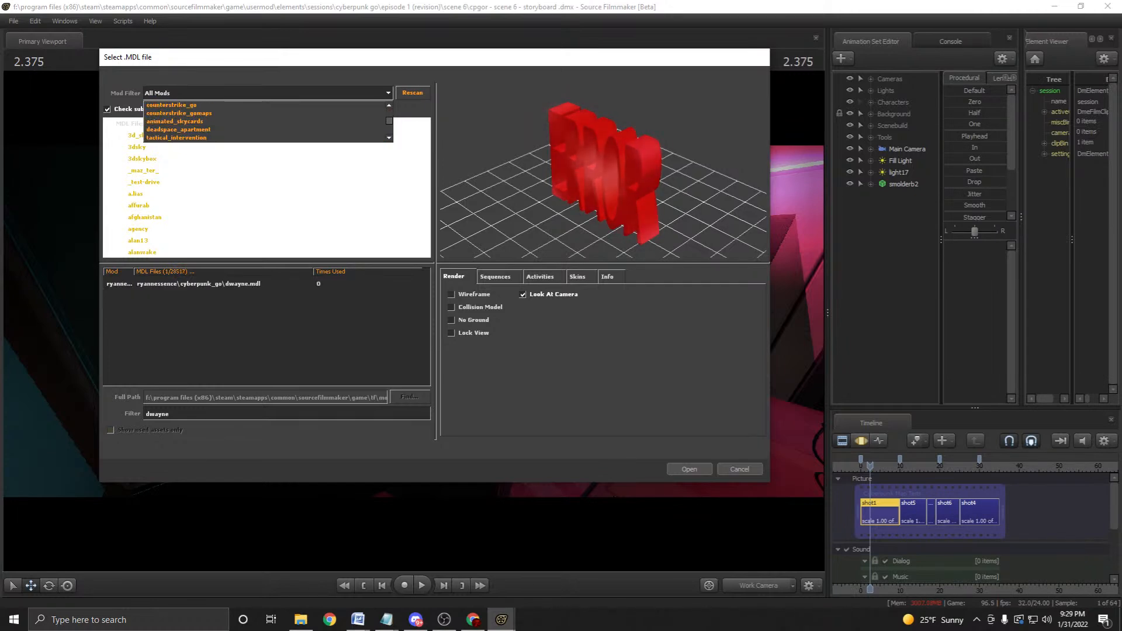
key(Escape)
Add the model ryannessence\cyberpunk_go\dwayne.mdl to shot1 as the new animation set.
click(199, 283)
key(Return)
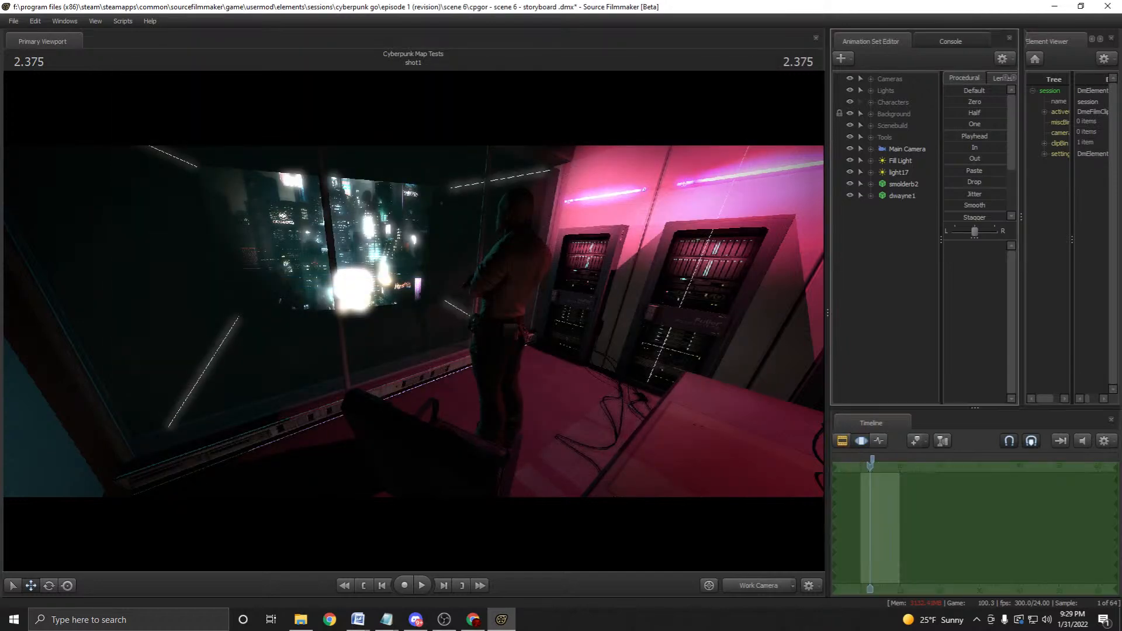
Move the dwayne1 model to the office window, right in front of the man with crossed arms, and save the session.
key(f)
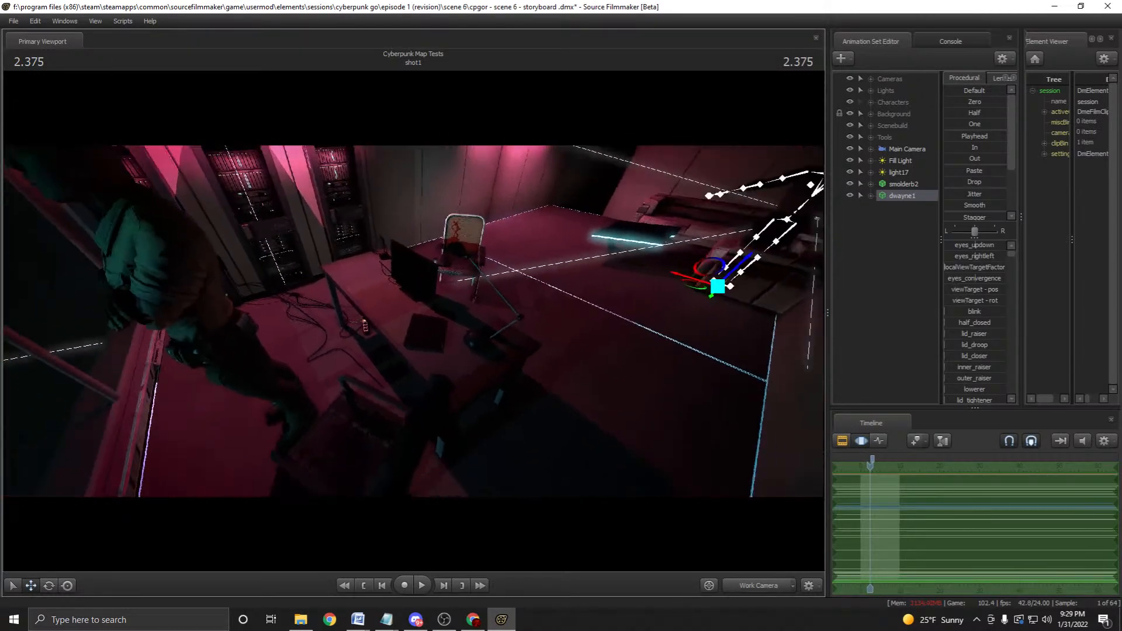
drag(717, 287, 309, 321)
drag(476, 407, 344, 383)
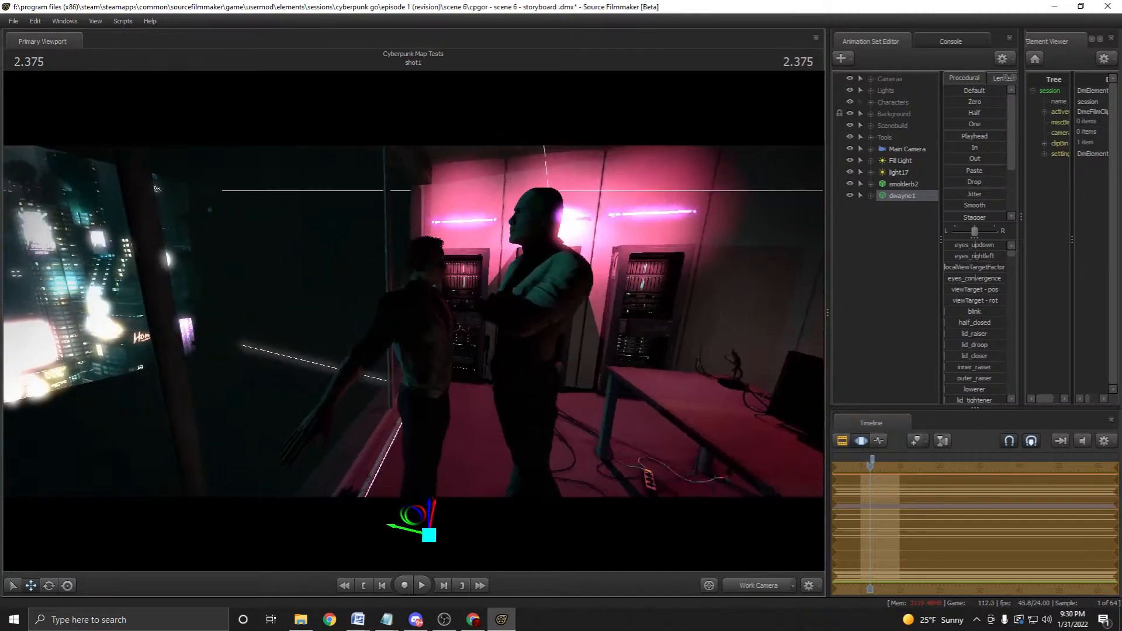
click(886, 280)
key(ctrl+s)
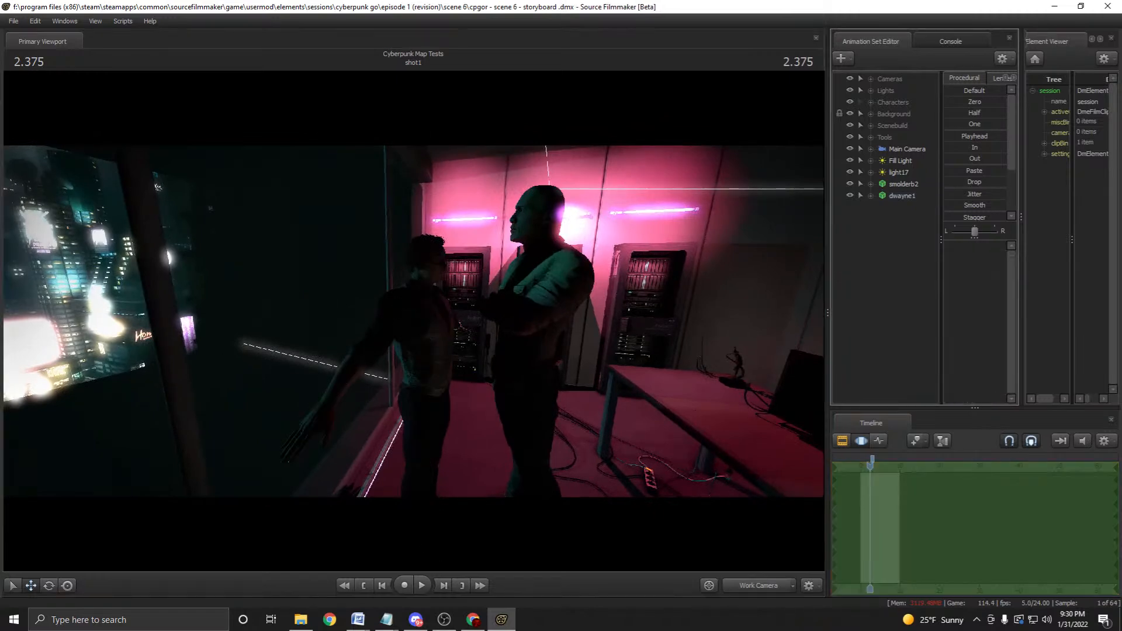
Expand the dwayne1 animation set and add a scale control to its model.
click(901, 195)
click(882, 219)
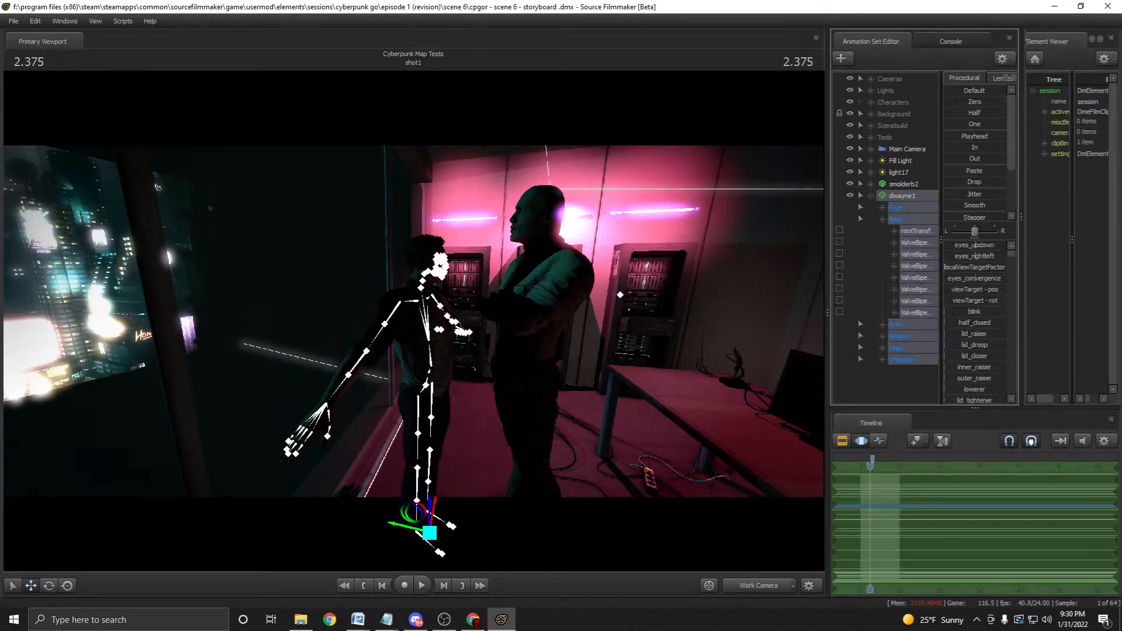
right_click(901, 196)
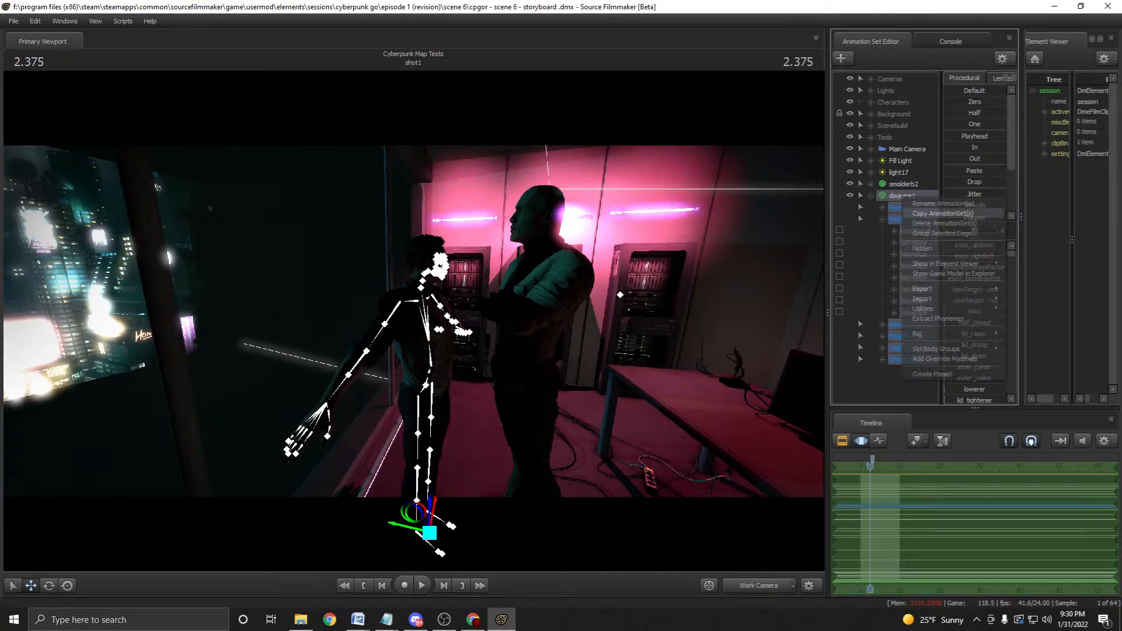
mouse_move(935, 308)
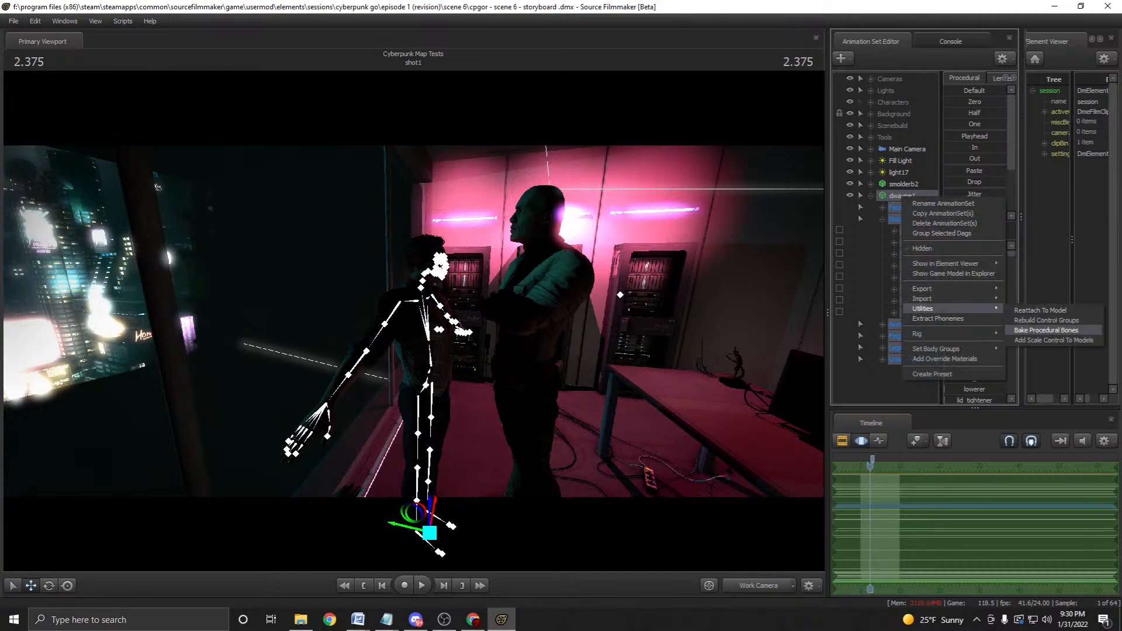
click(1054, 340)
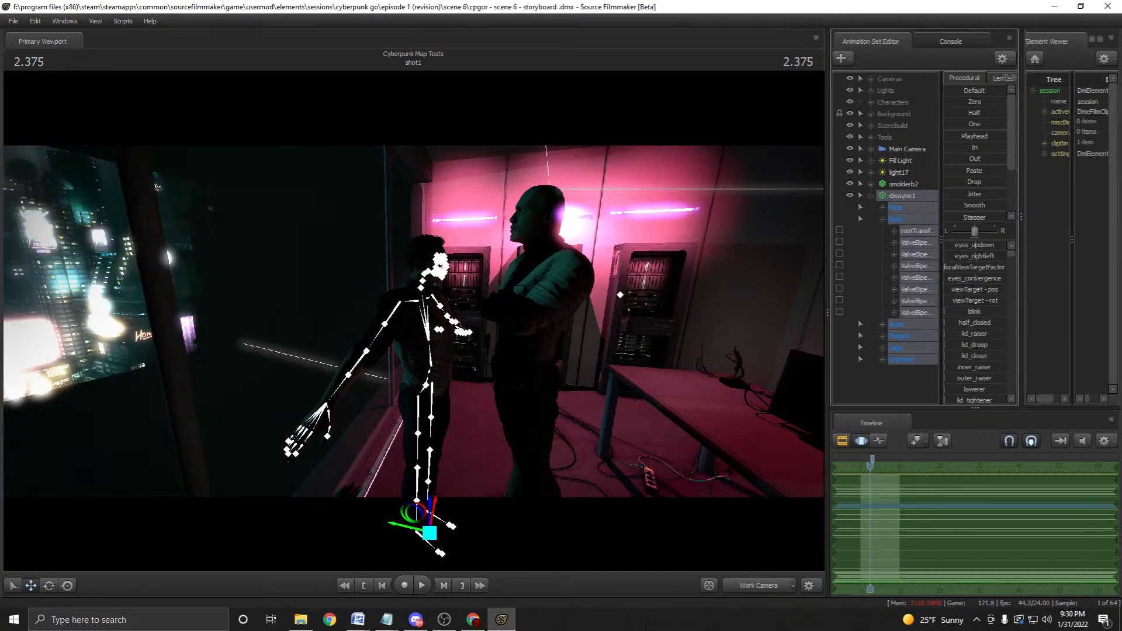
right_click(923, 314)
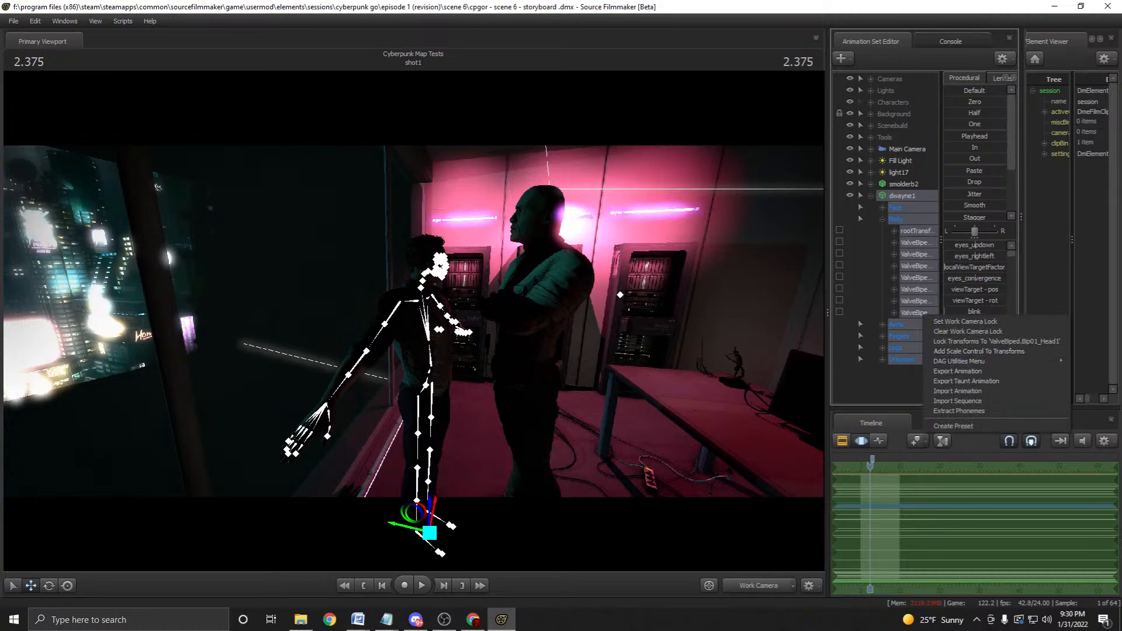
right_click(915, 195)
mouse_move(935, 331)
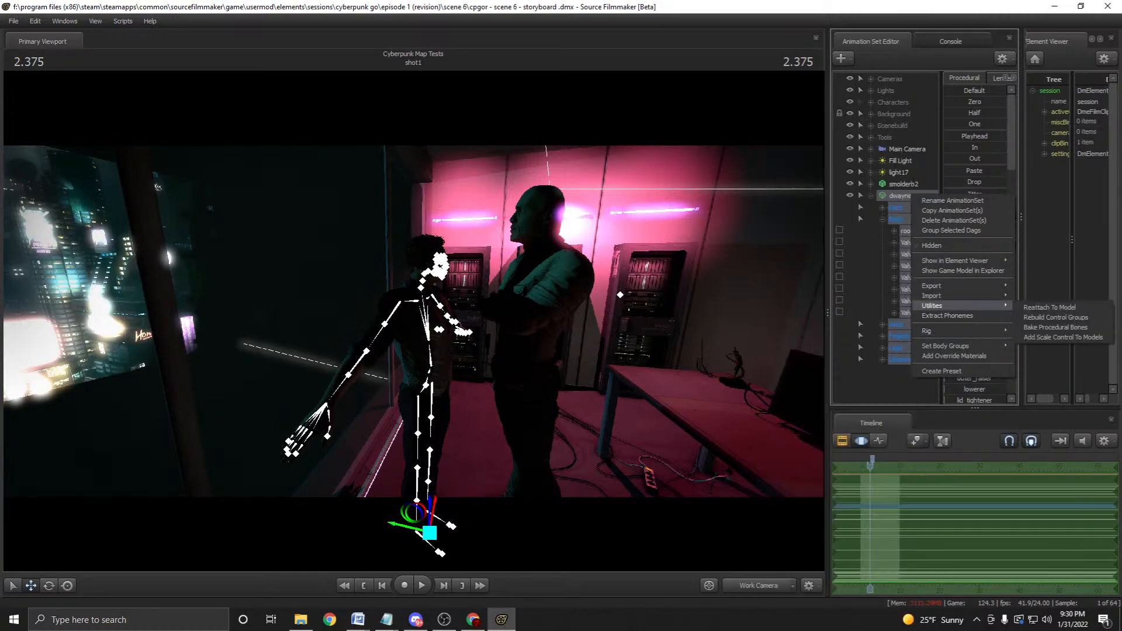
click(1054, 337)
click(916, 313)
Set dwayne1's rootTransform scale to 0.12, check its size against the man with crossed arms, save the session and collapse the set.
click(917, 324)
double_click(973, 246)
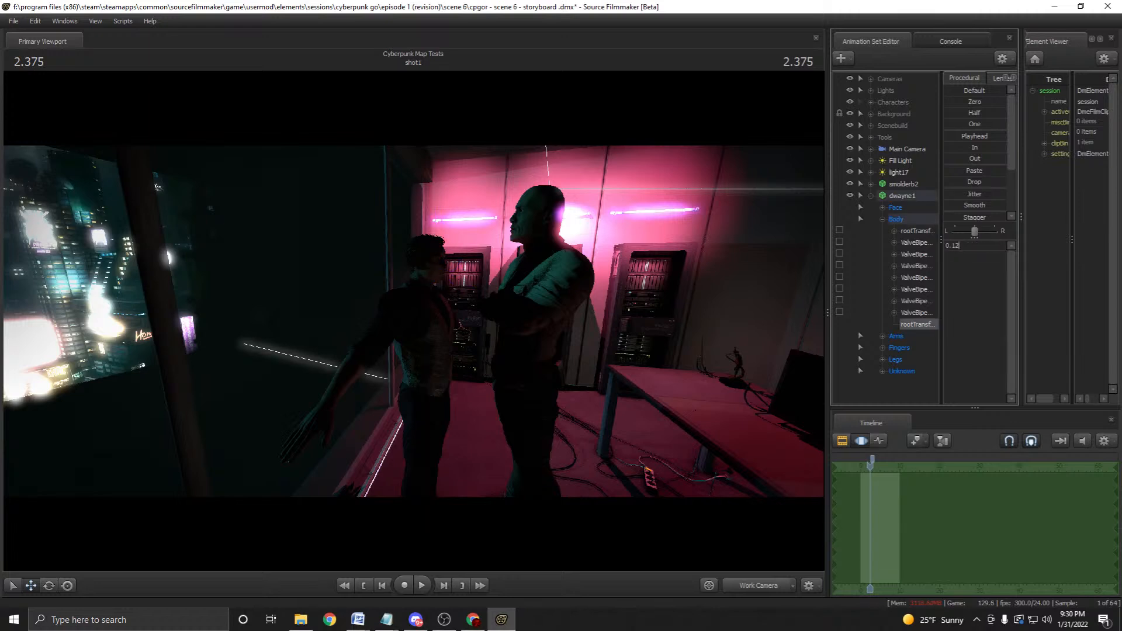
key(Return)
double_click(973, 246)
text(0.12)
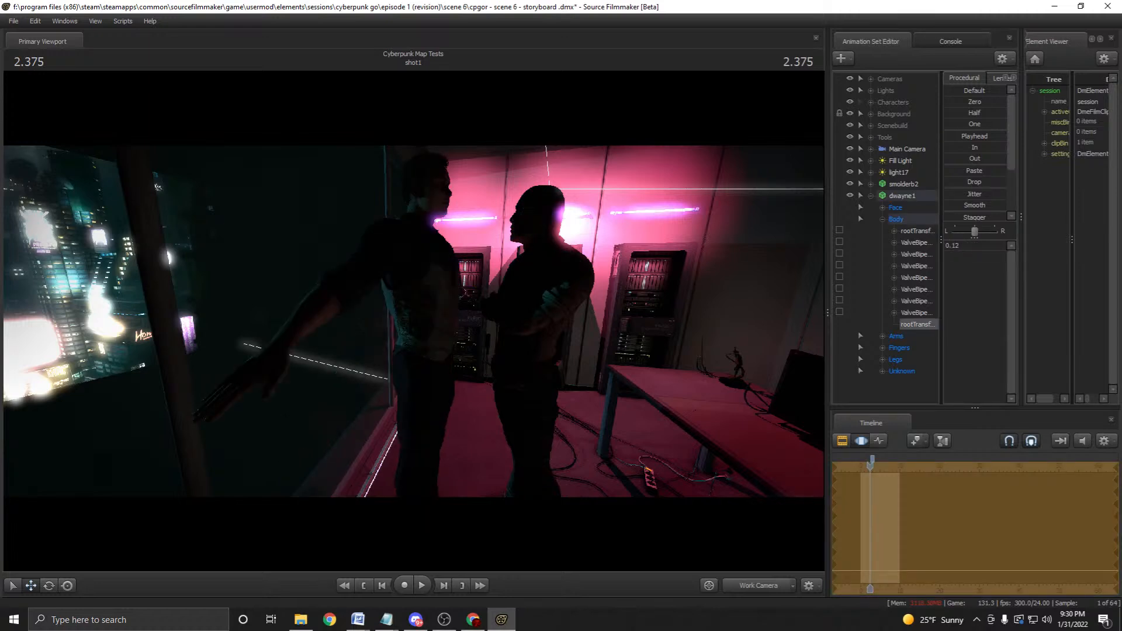
key(Return)
mouse_move(413, 321)
mouse_down()
mouse_move(433, 403)
mouse_move(409, 345)
mouse_move(430, 321)
mouse_up()
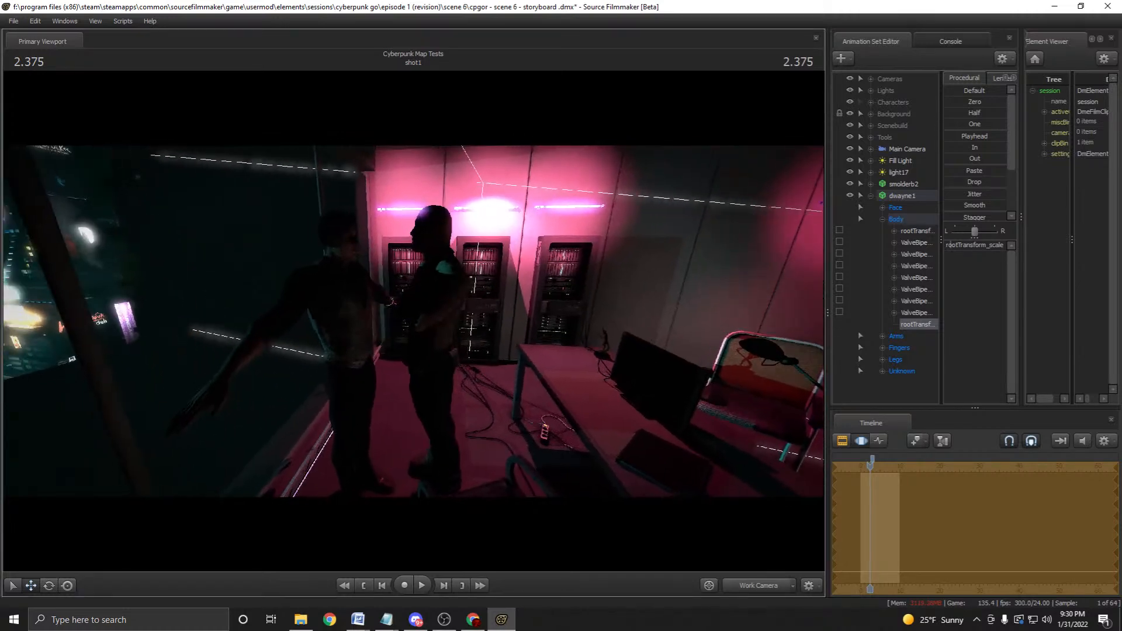
key(ctrl+s)
click(902, 196)
click(895, 207)
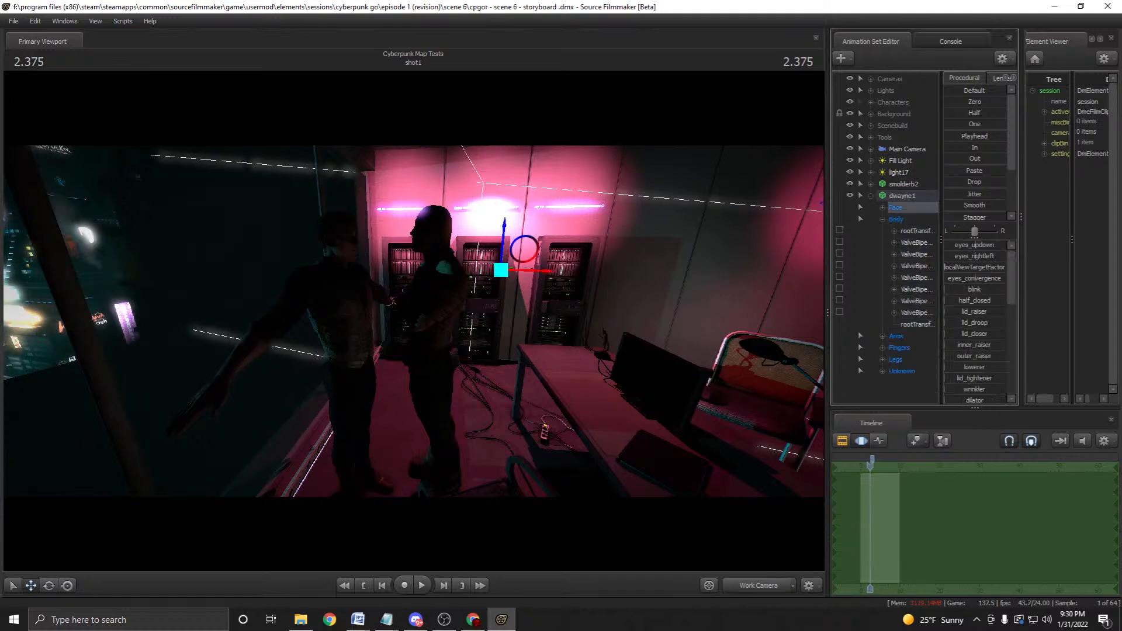
click(871, 197)
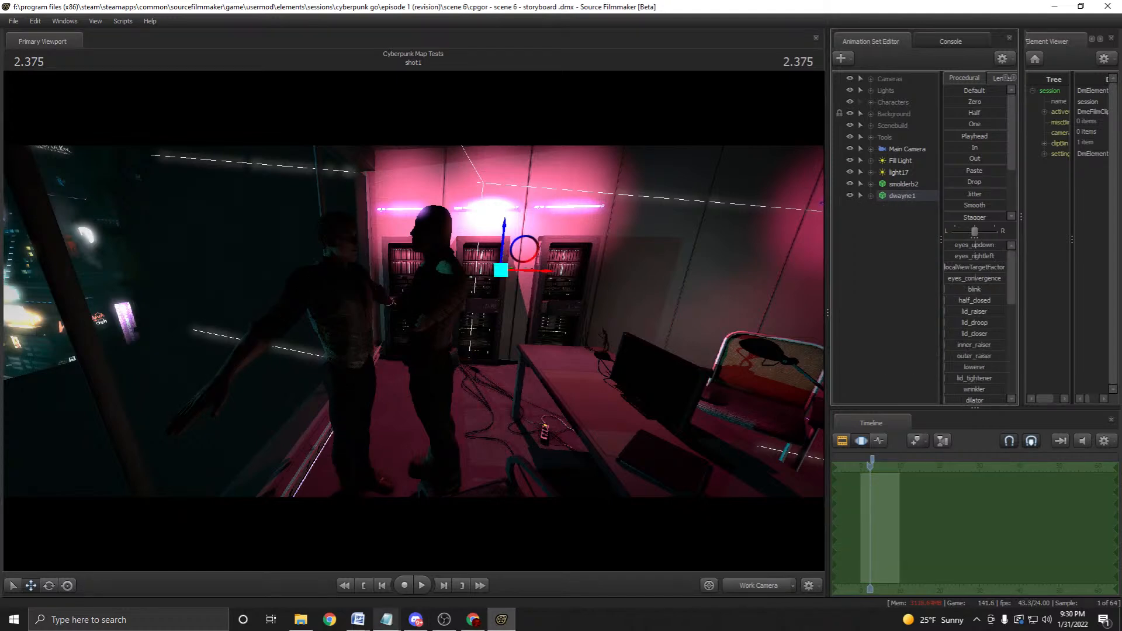
Show the shot clips in the timeline and scrub through shot1 to 4.750.
mouse_move(386, 619)
key(F3)
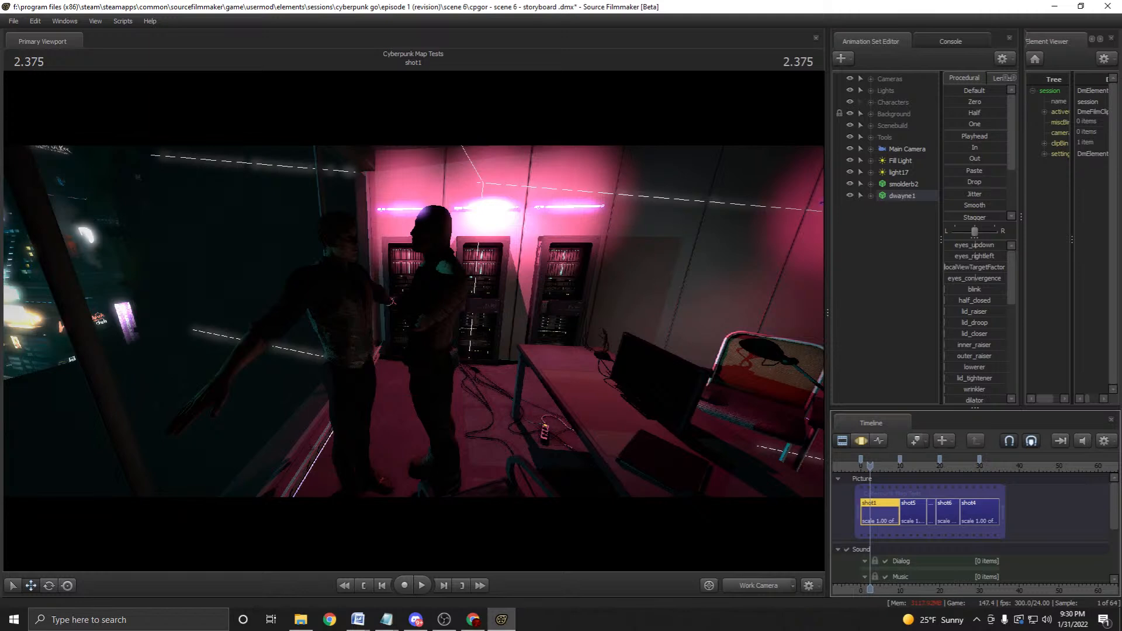
scroll(870, 508, up, 6)
mouse_move(870, 466)
mouse_down()
mouse_move(838, 466)
mouse_move(853, 466)
mouse_up()
scroll(853, 467, down, 5)
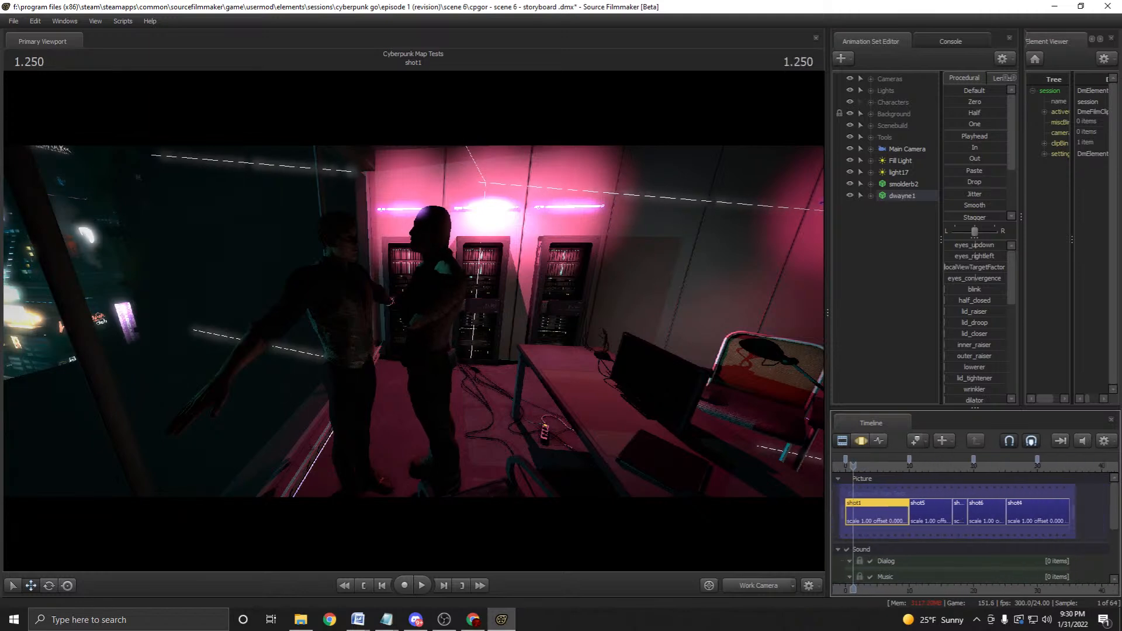
middle_drag(853, 468, 885, 468)
scroll(885, 467, up, 3)
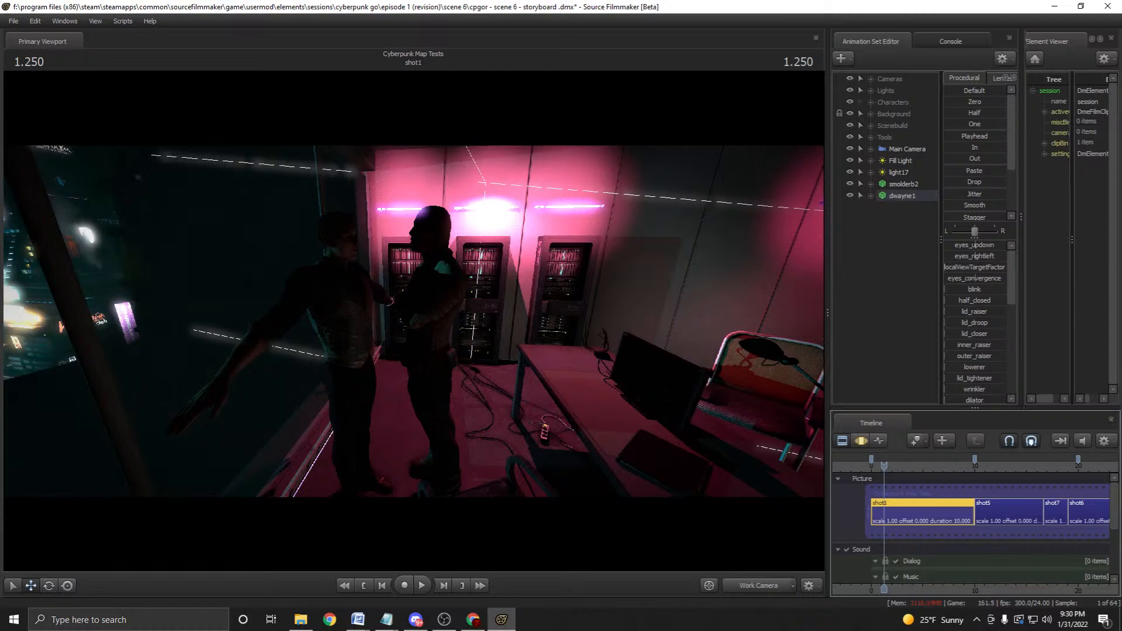
drag(884, 466, 920, 466)
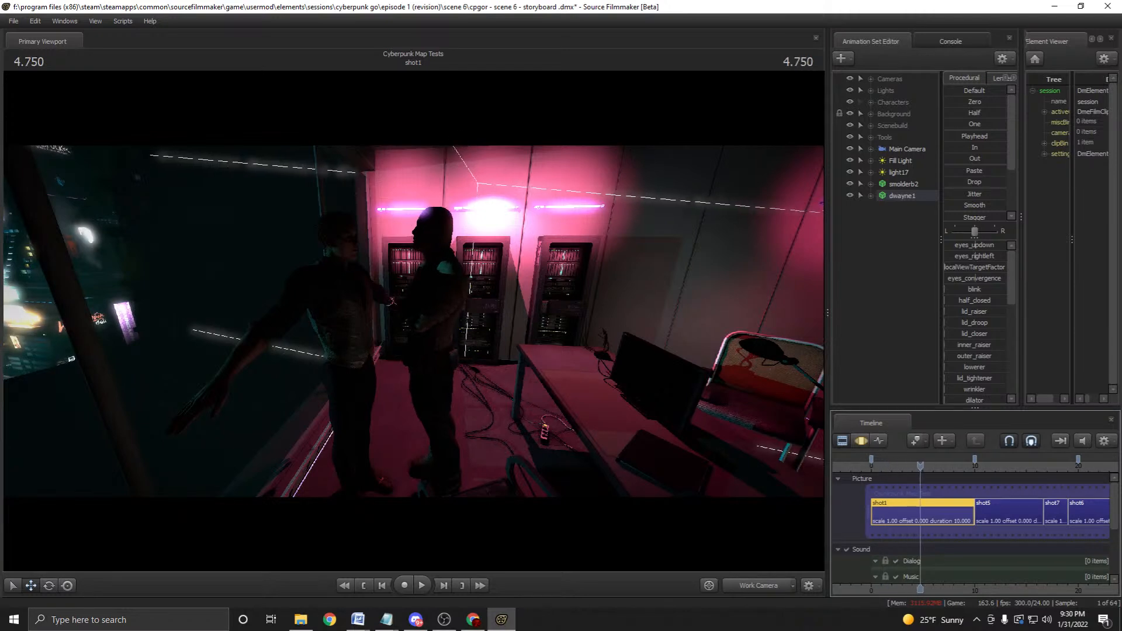
mouse_move(473, 619)
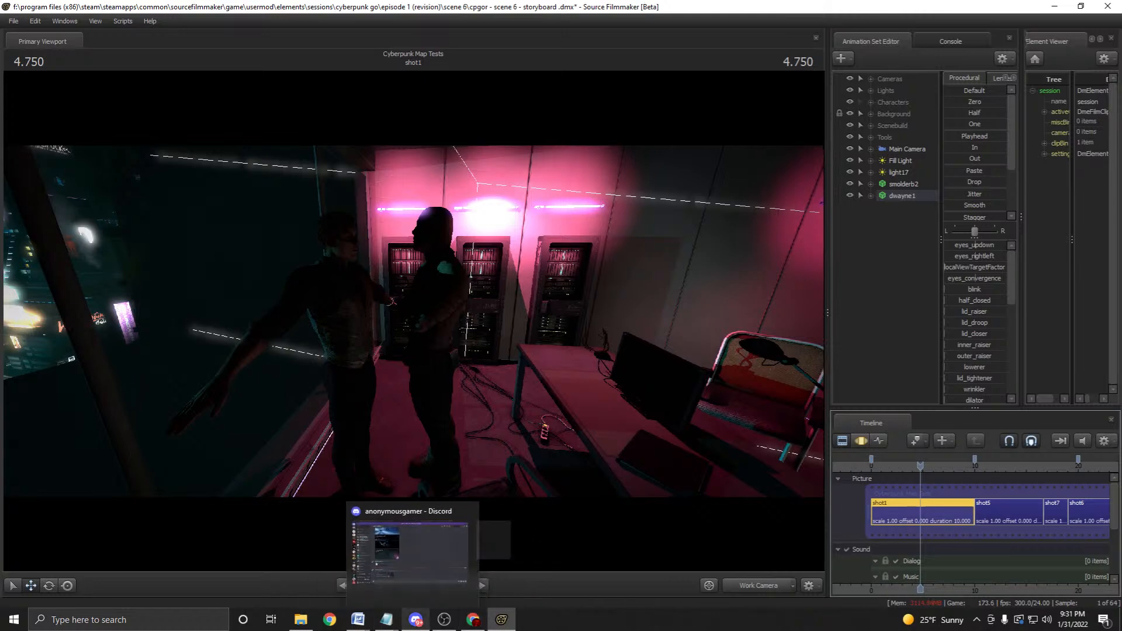
click(415, 620)
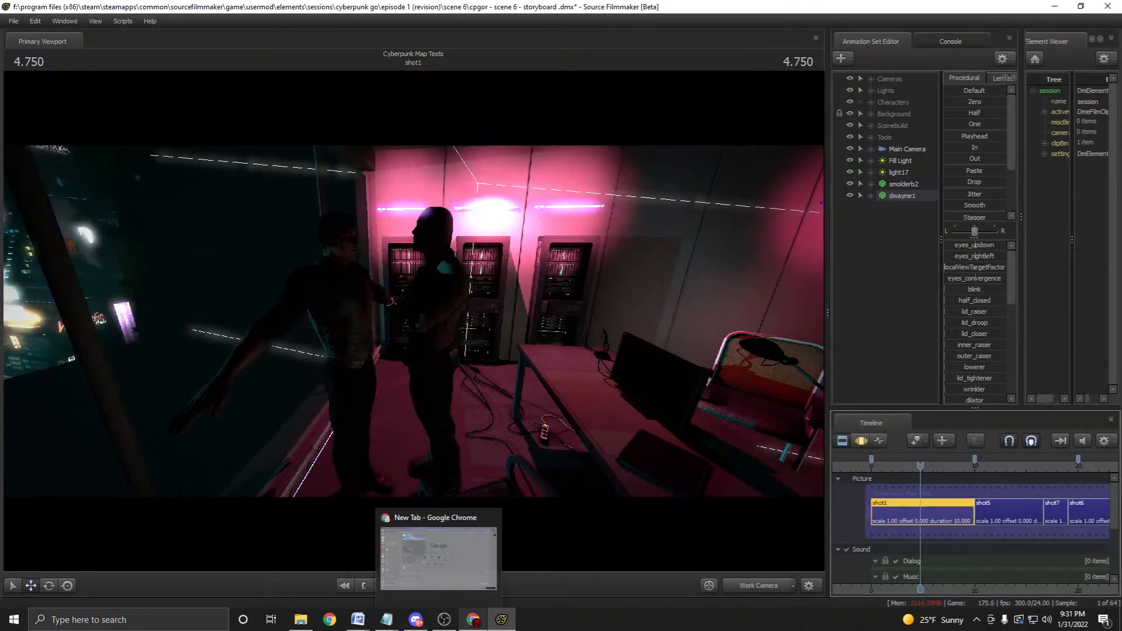
click(473, 619)
click(473, 619)
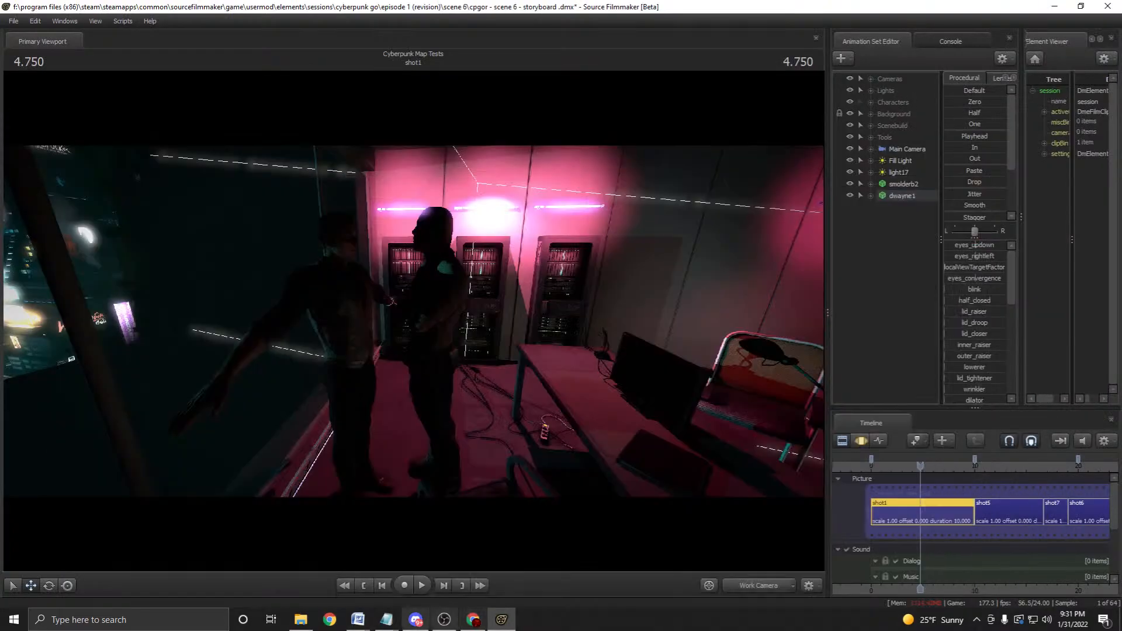
mouse_move(416, 619)
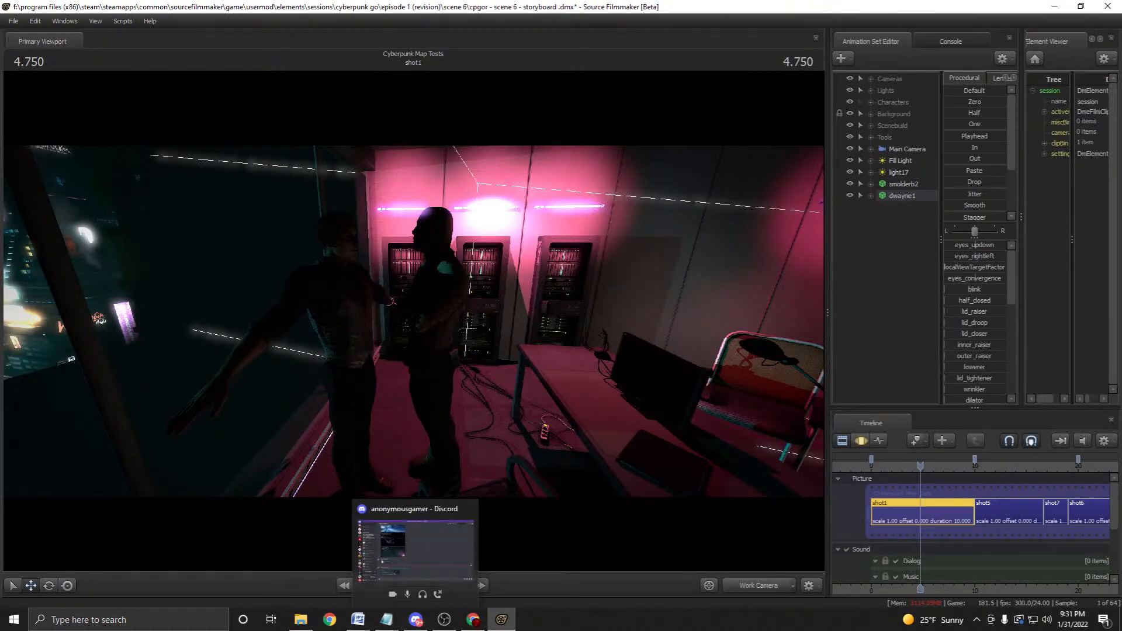
Save the session and place the playhead at 3.375 in shot1.
key(F3)
key(F2)
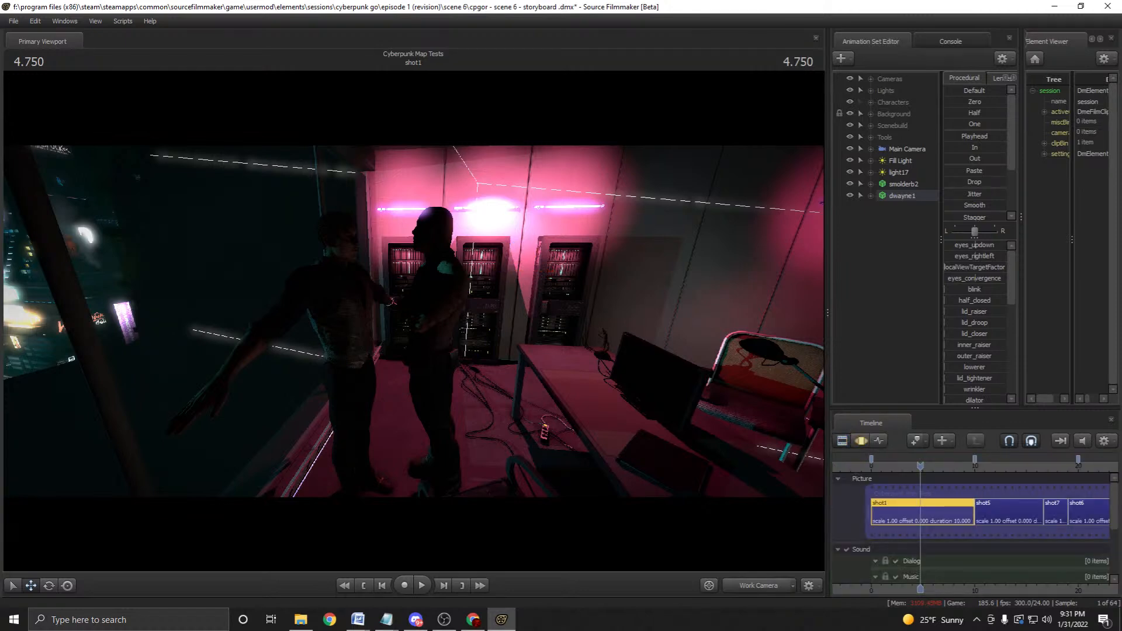
key(ctrl+s)
mouse_move(920, 465)
mouse_down()
mouse_move(873, 466)
mouse_move(906, 466)
mouse_up()
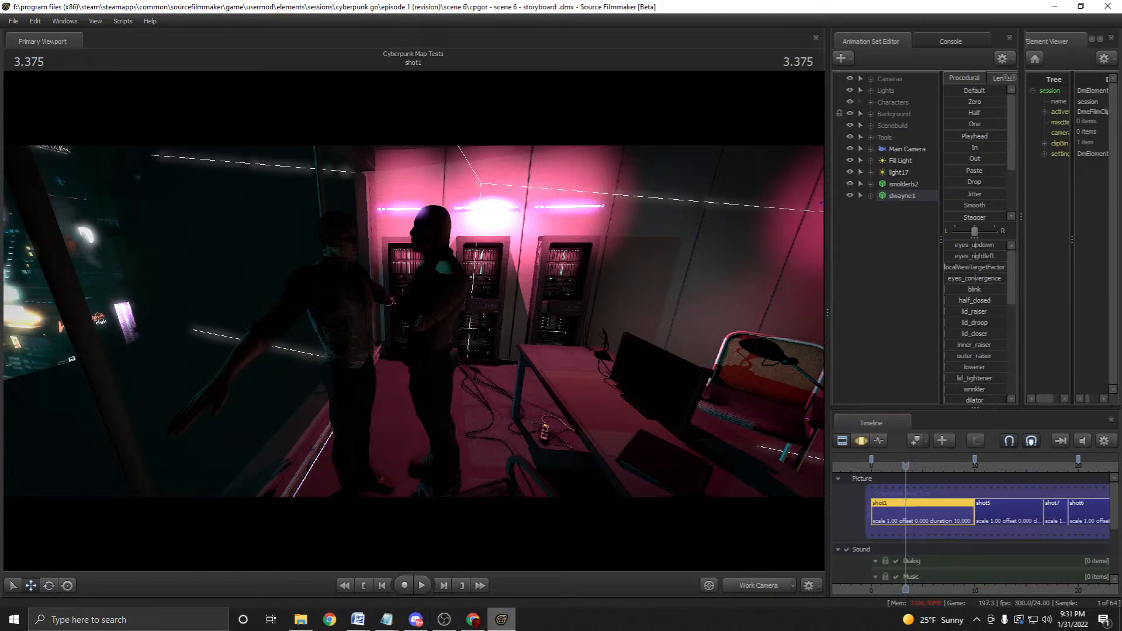
Minimize the storyboard session and launch iPi Mocap Studio from the desktop.
click(501, 620)
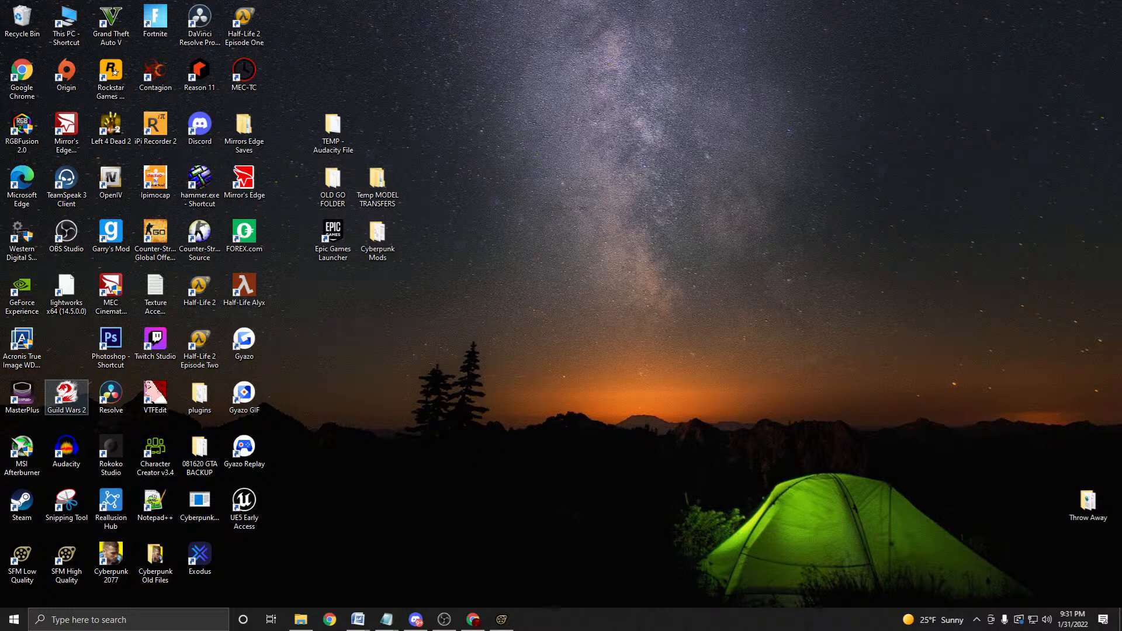
click(111, 398)
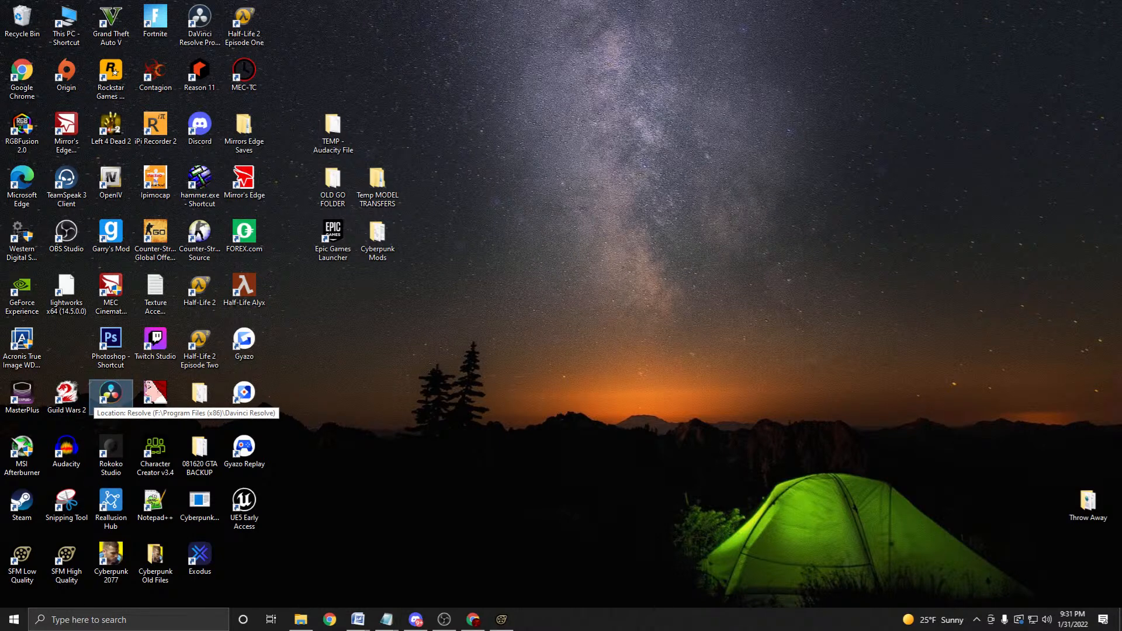
click(66, 397)
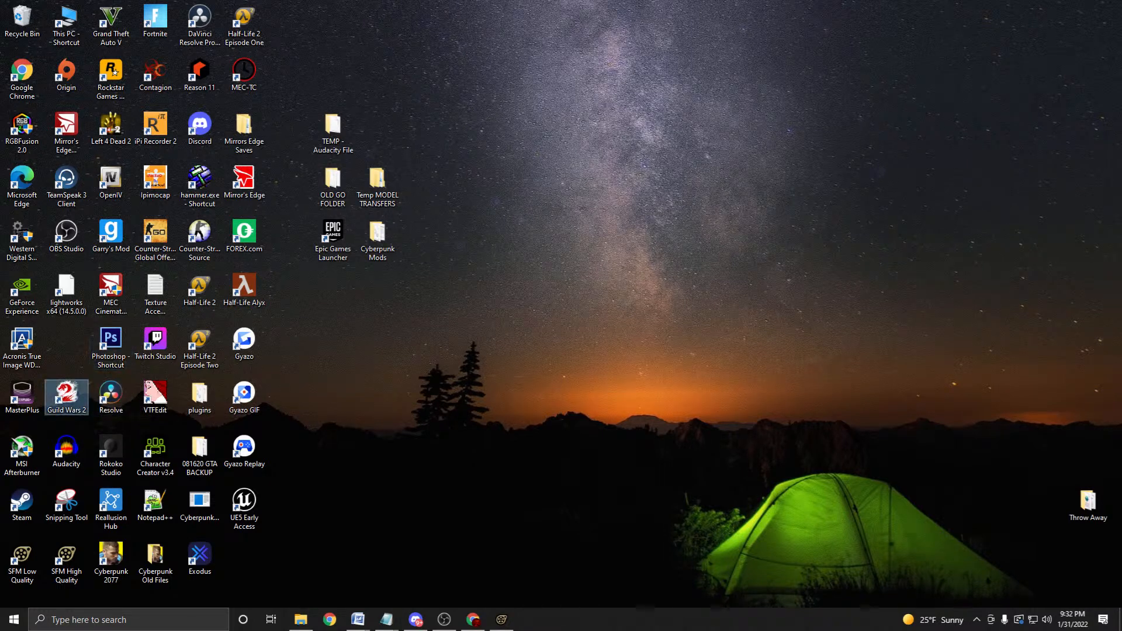
click(67, 235)
click(200, 128)
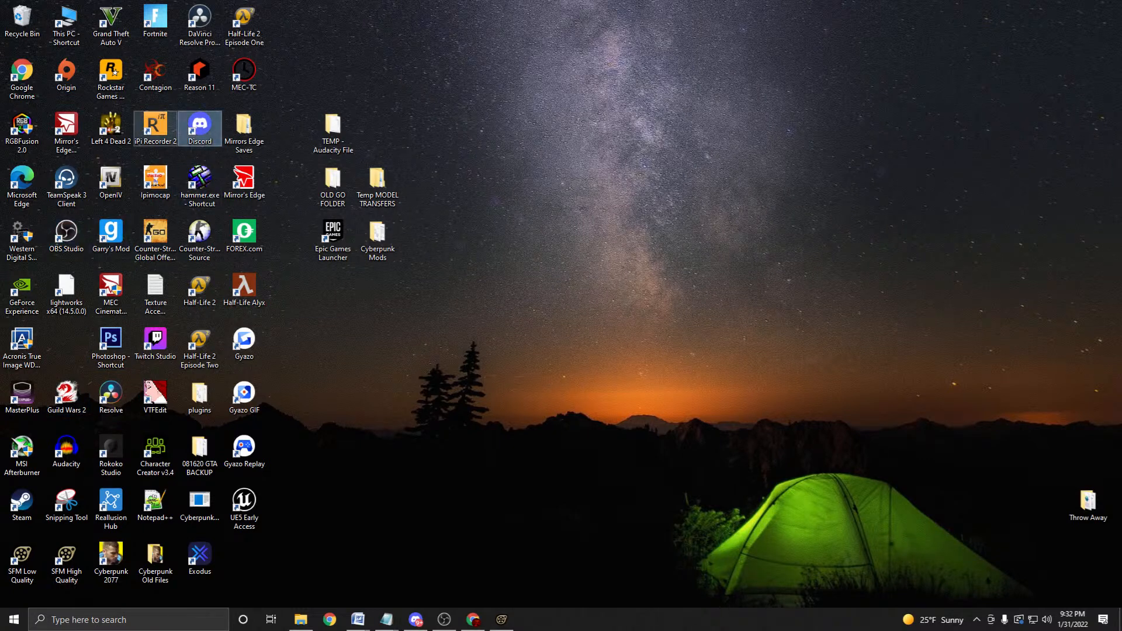
click(155, 182)
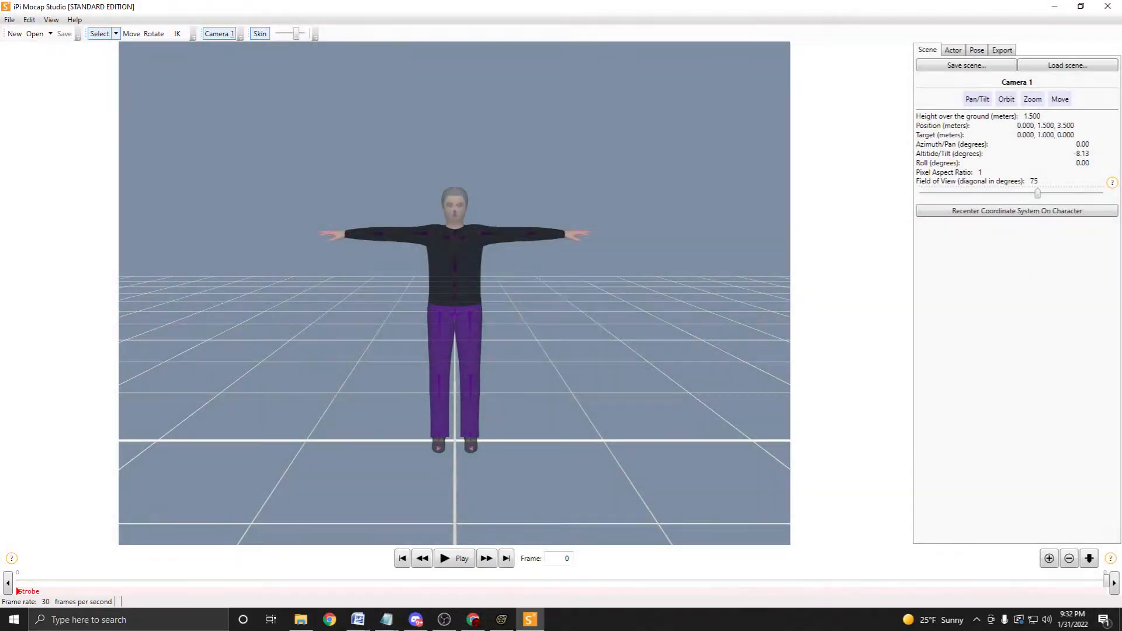
click(9, 19)
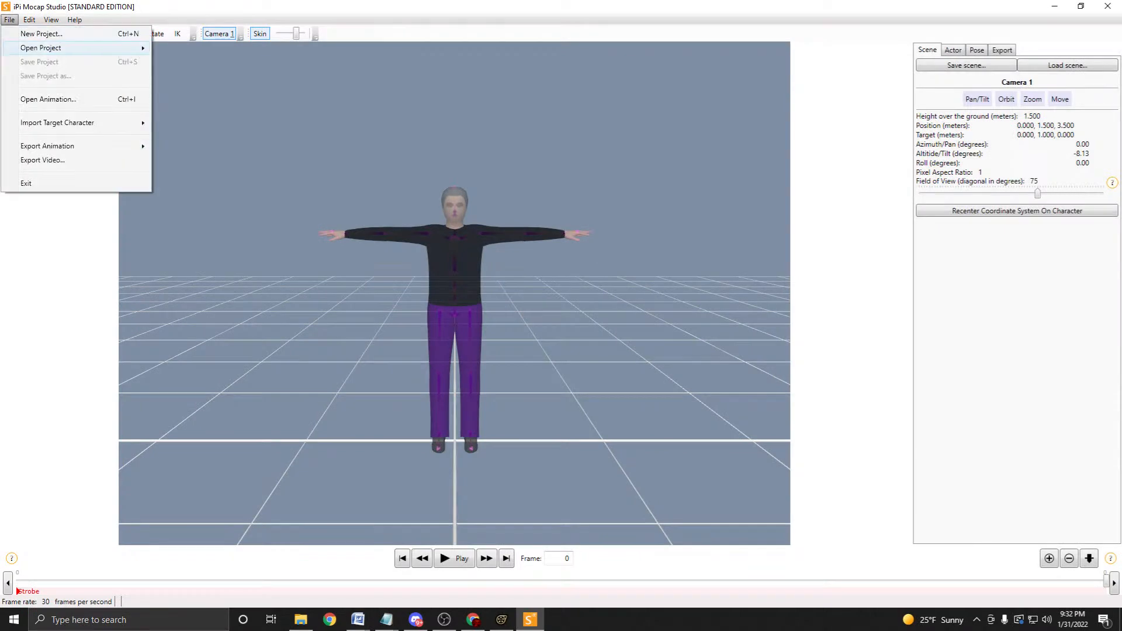
mouse_move(40, 48)
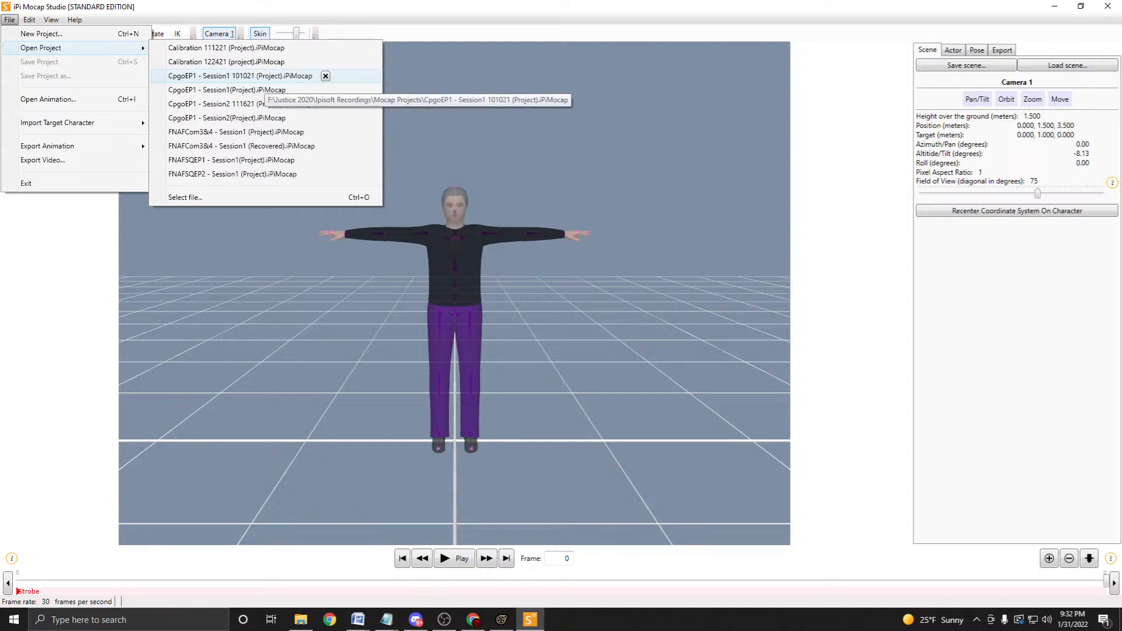
click(262, 78)
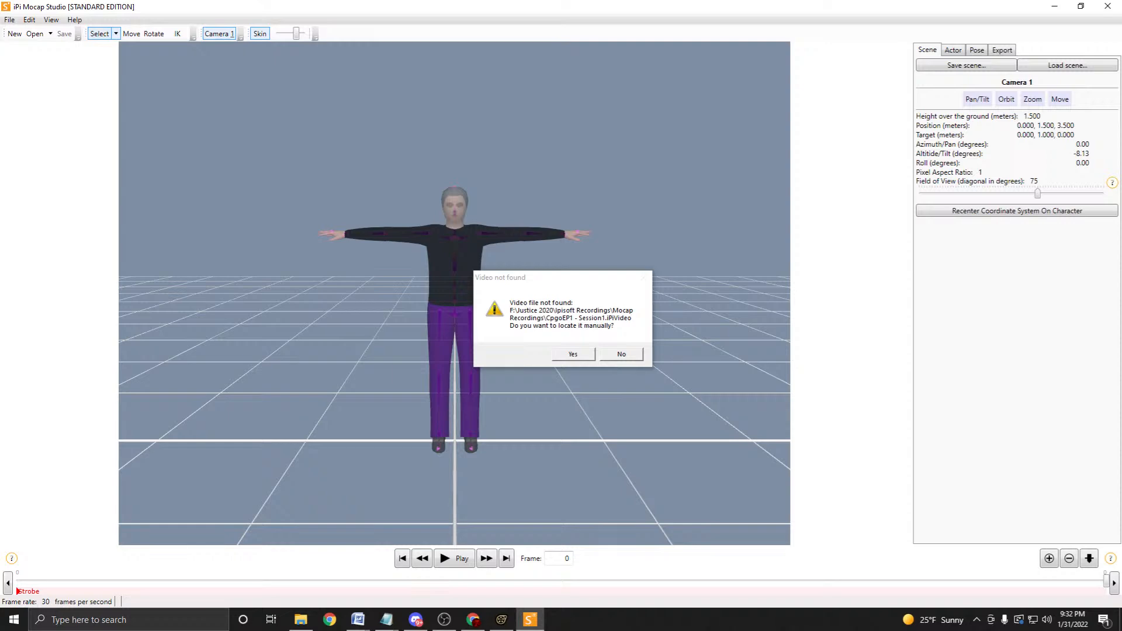
click(573, 354)
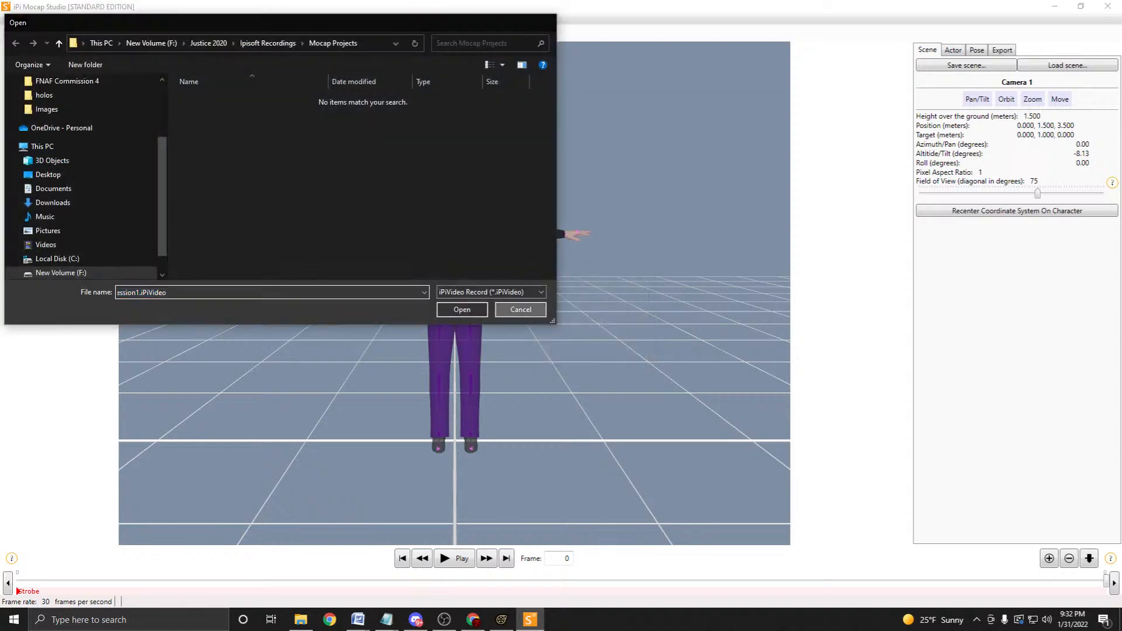
key(Return)
key(Return)
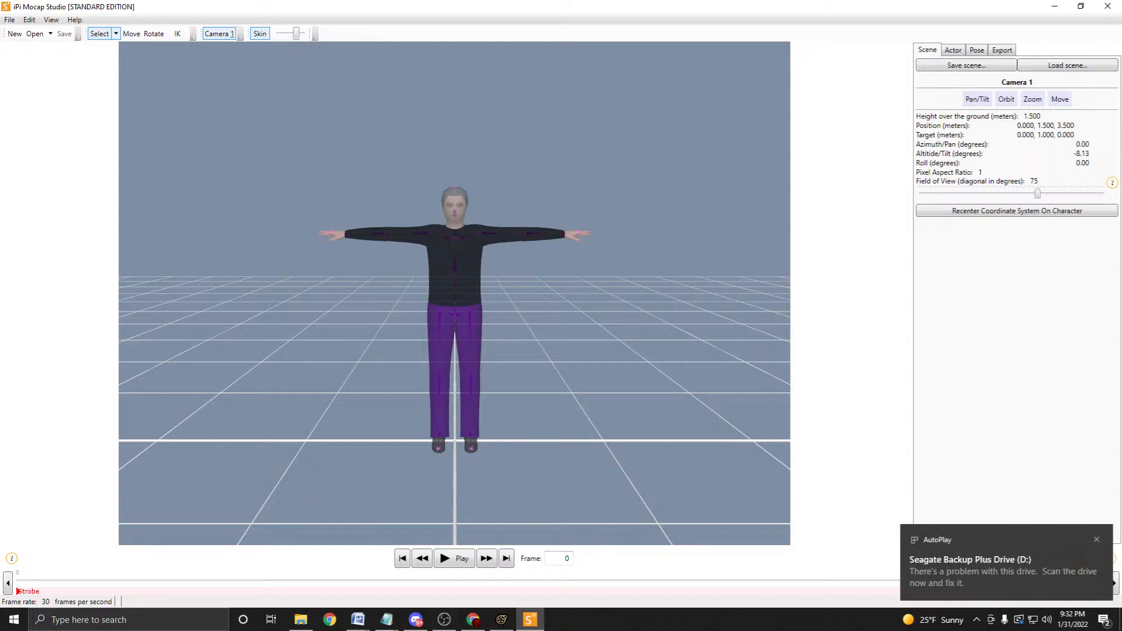
Open the recent mocap project CpgoEP1 - Session1 101021 (Project) and agree to locate its missing video recording.
click(9, 19)
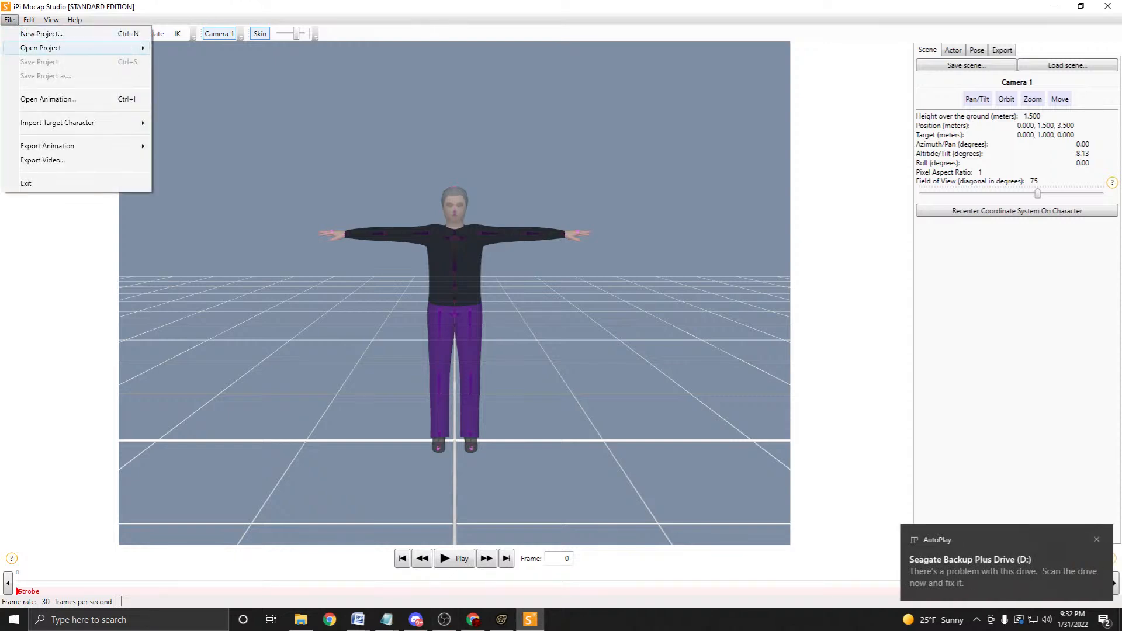
mouse_move(41, 48)
click(240, 76)
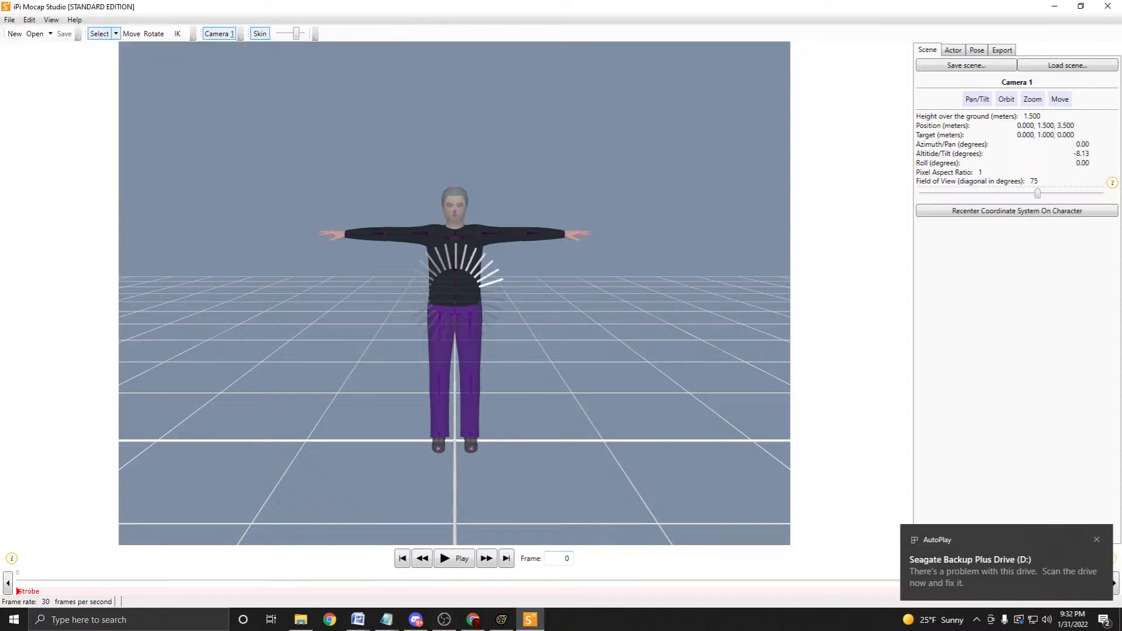
key(Return)
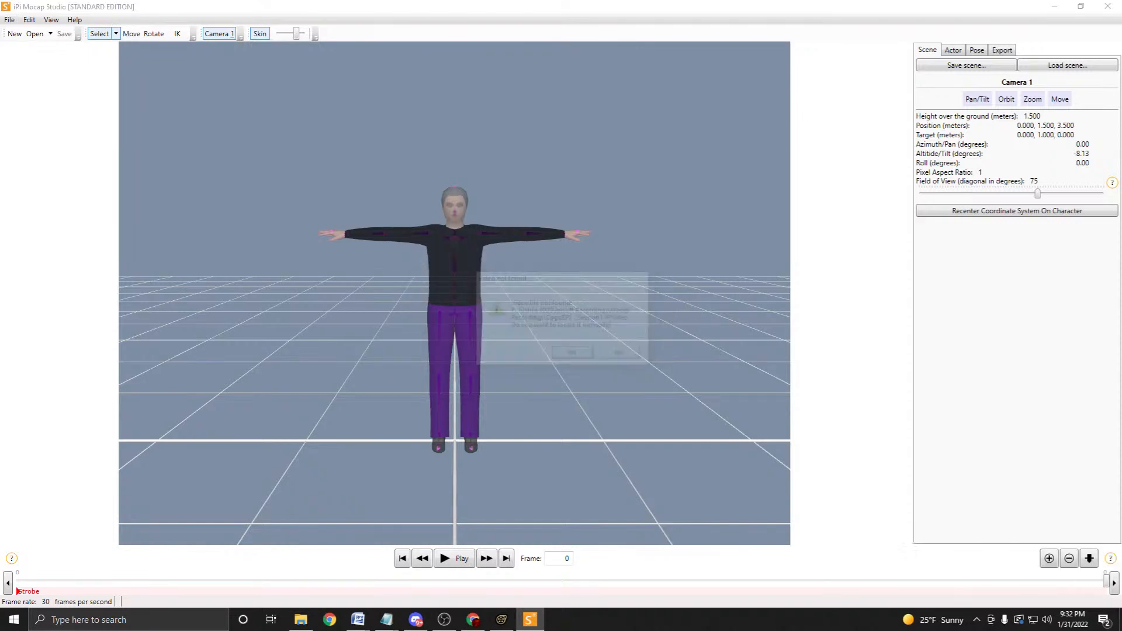
click(208, 42)
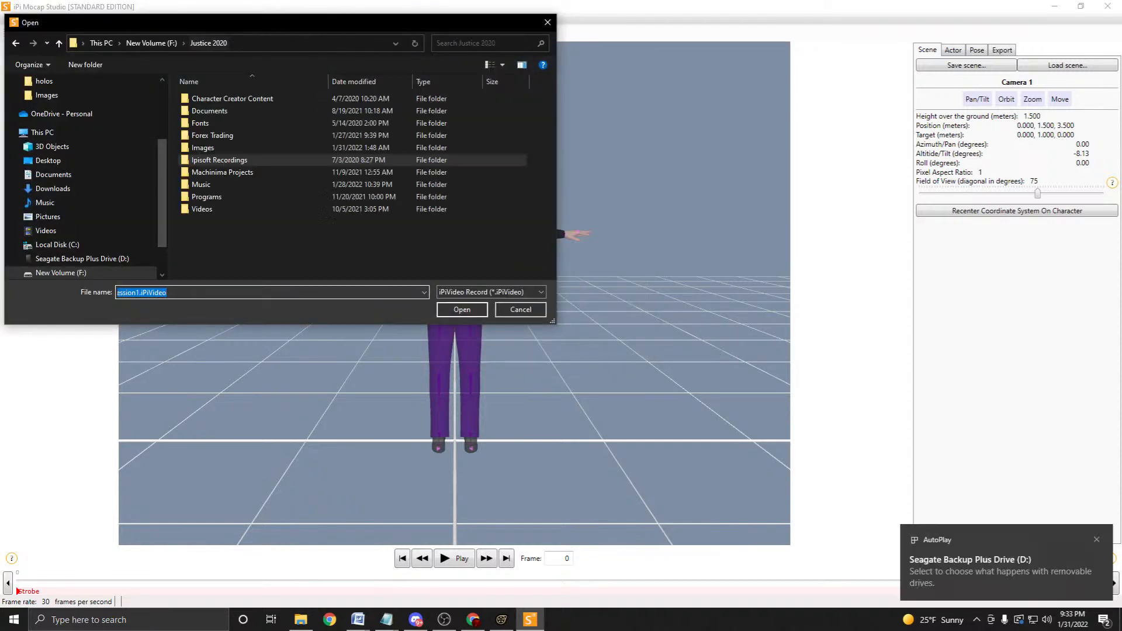
Browse for the recording on Seagate Backup Plus Drive (D:), into Nightmare Court Pictures\2. Ipisoft\1. Backups\2020.
click(82, 258)
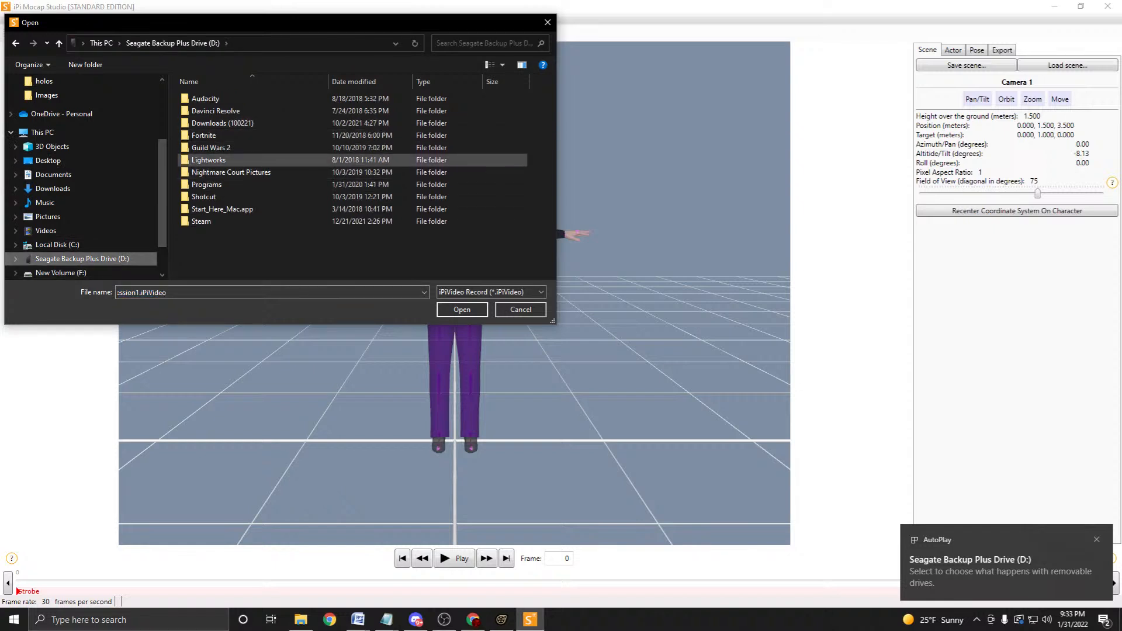
double_click(231, 172)
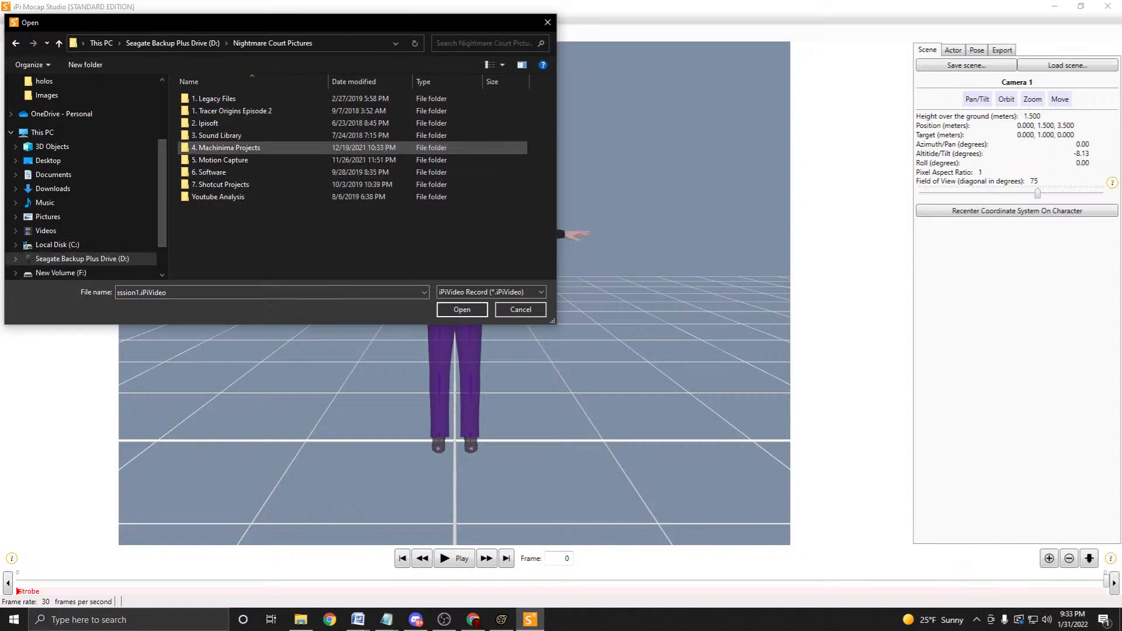
double_click(214, 110)
double_click(209, 98)
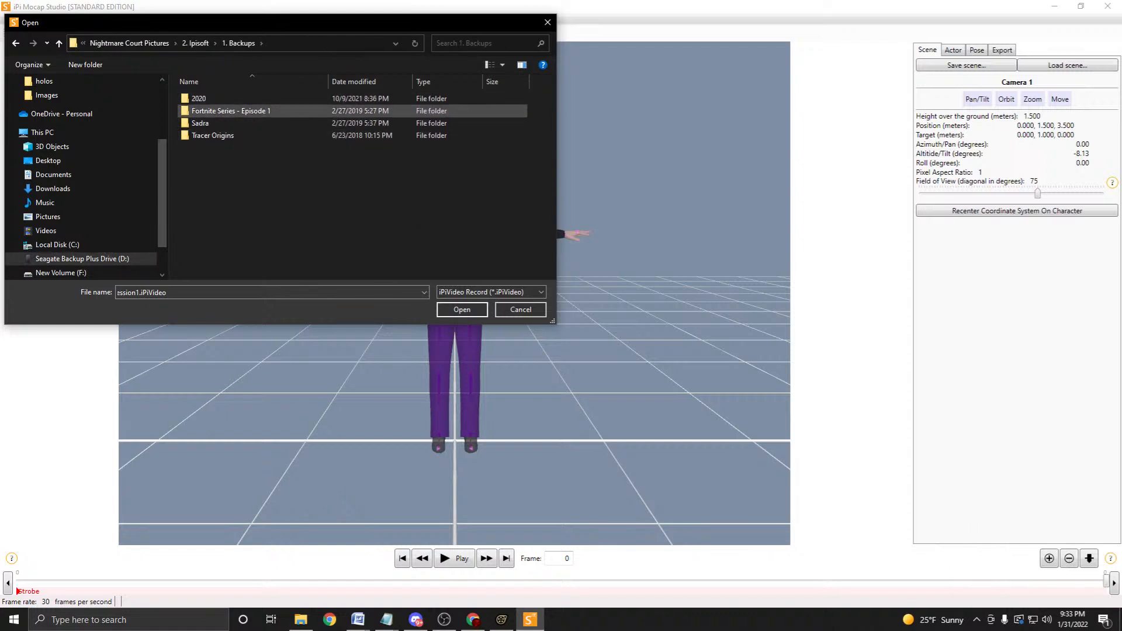
click(222, 81)
click(222, 81)
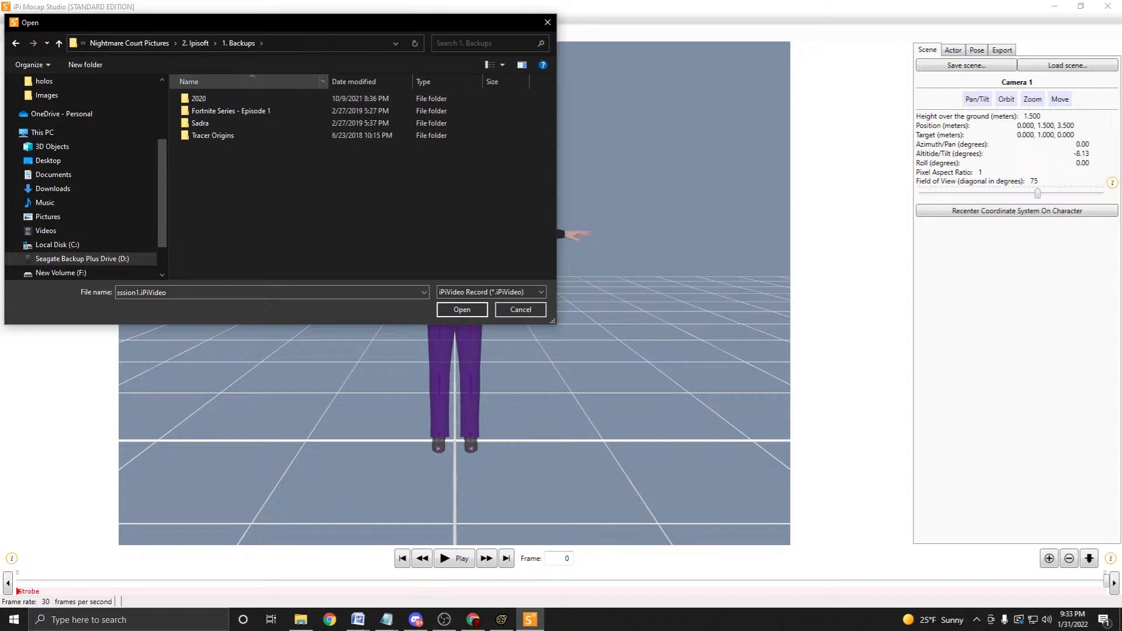
double_click(204, 99)
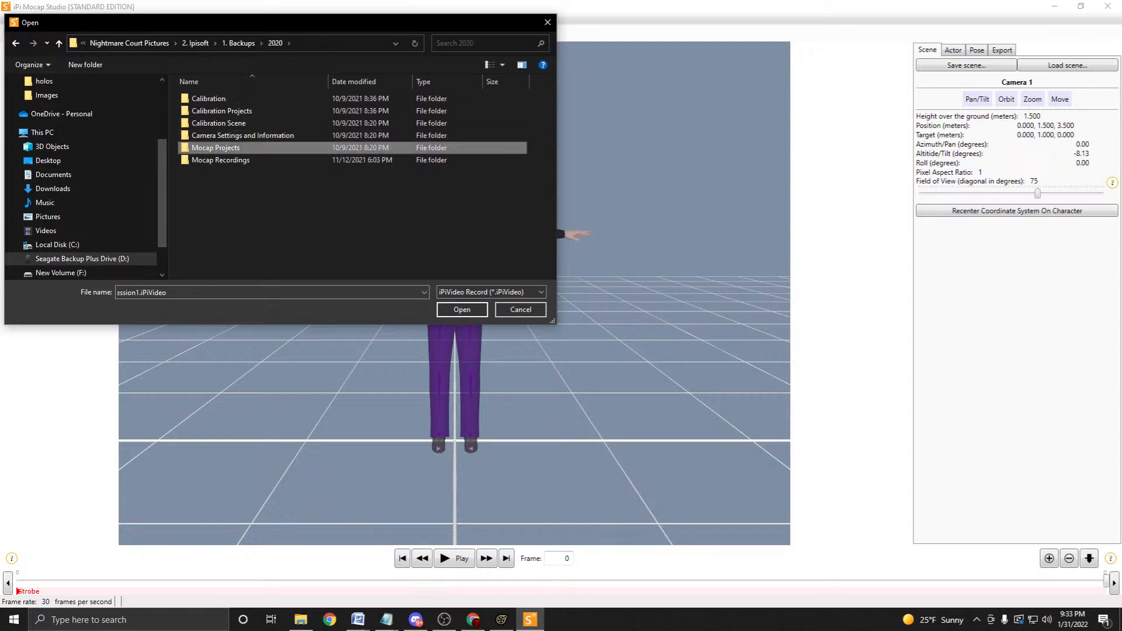
Relink the project to CpgoEP1 - Session1.iPiVideo inside the Mocap Recordings backup folder, and pause the playback.
double_click(215, 147)
click(274, 42)
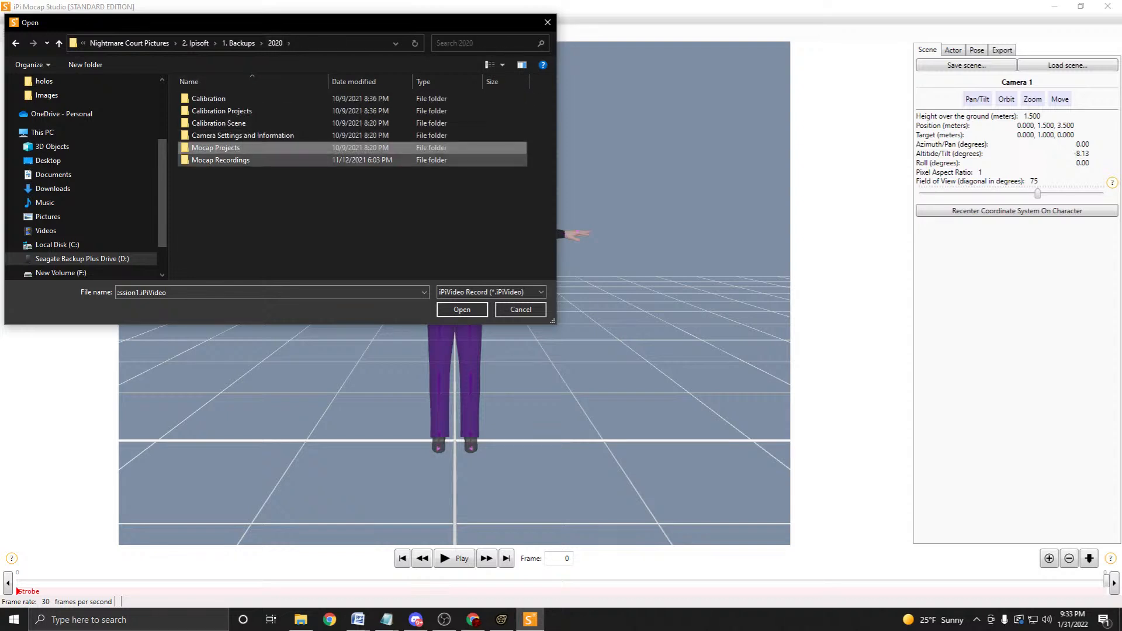
double_click(216, 160)
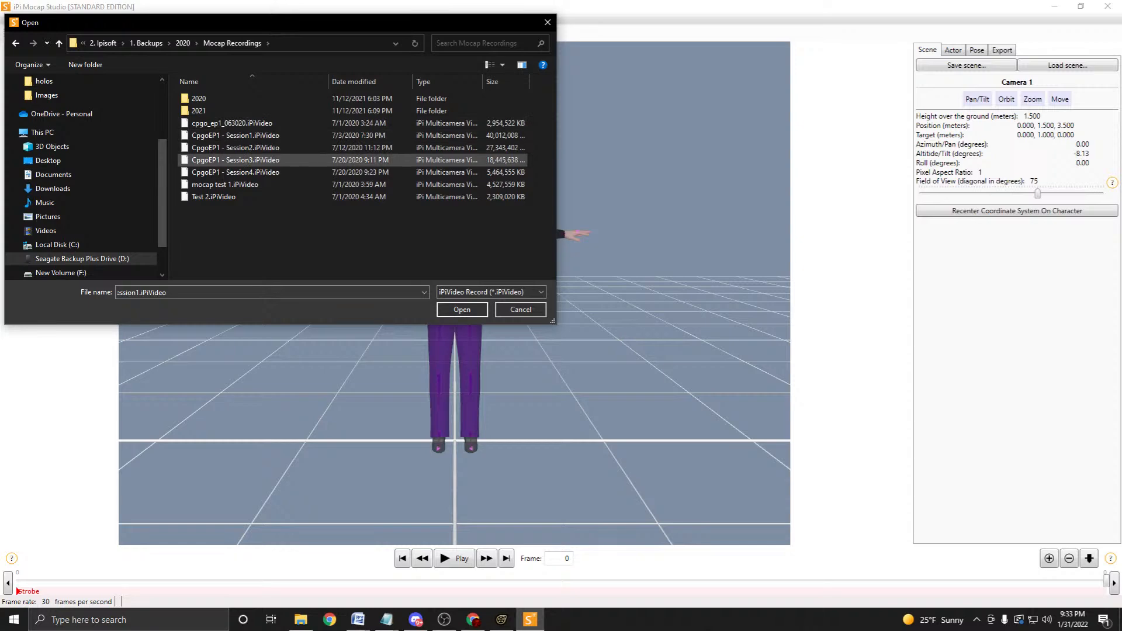
double_click(199, 110)
double_click(233, 98)
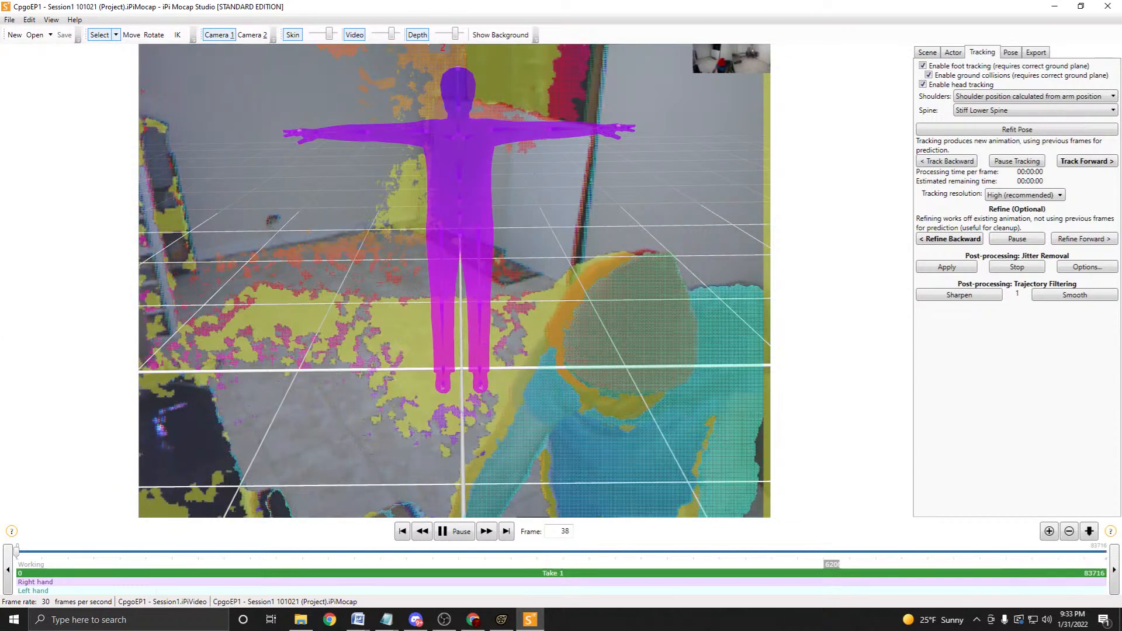
click(456, 531)
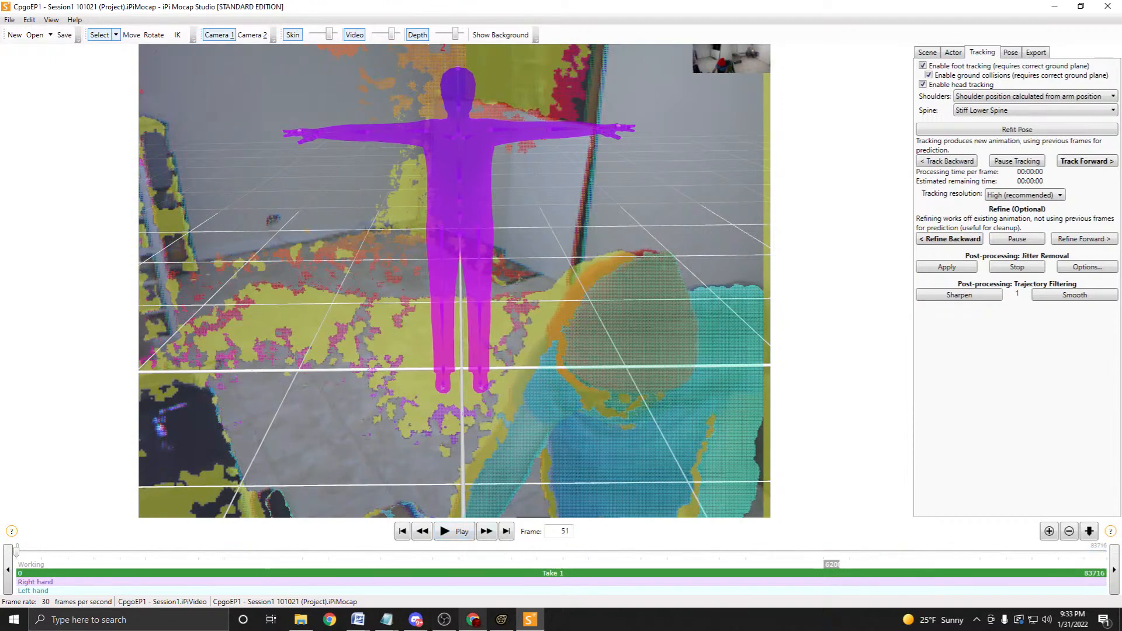
Switch to File Explorer and open Cyberpunk Go Ep1 Mocap Manifest.xlsx from Justice 2020\Machinima Projects\Cyberpunk Go!\Documents on New Volume (F:).
click(300, 619)
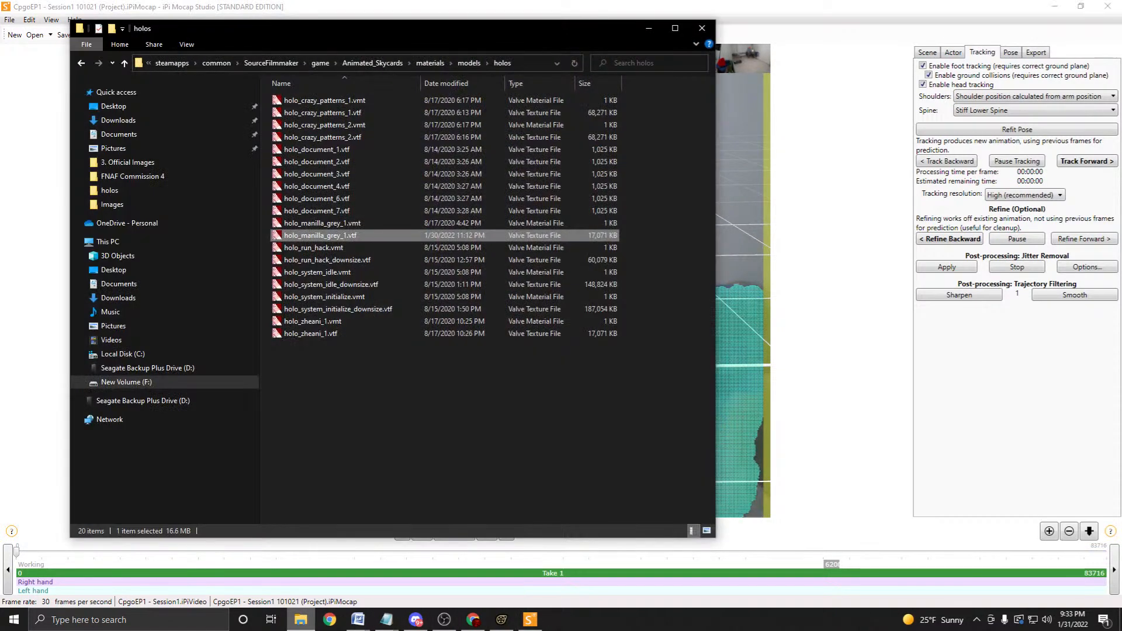
click(301, 619)
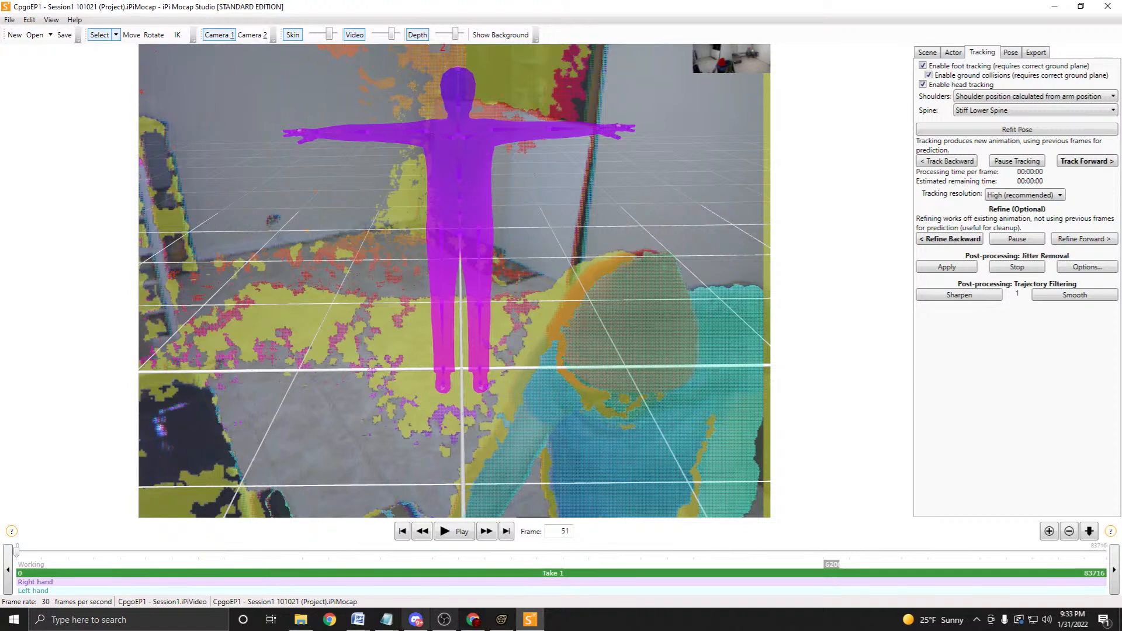
click(300, 619)
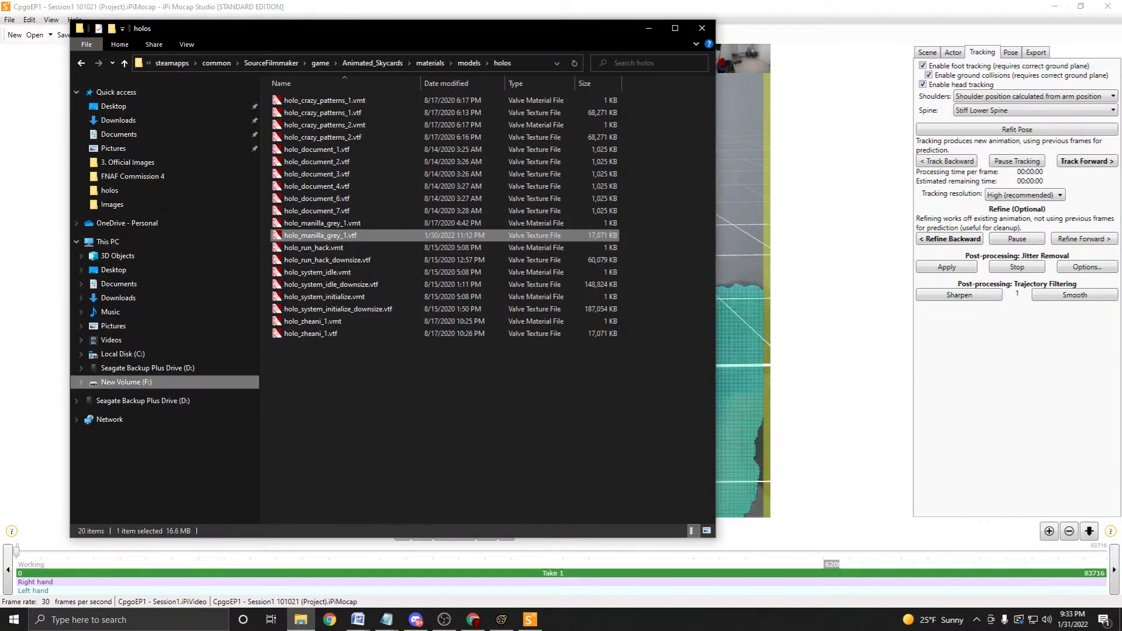
click(123, 381)
double_click(309, 110)
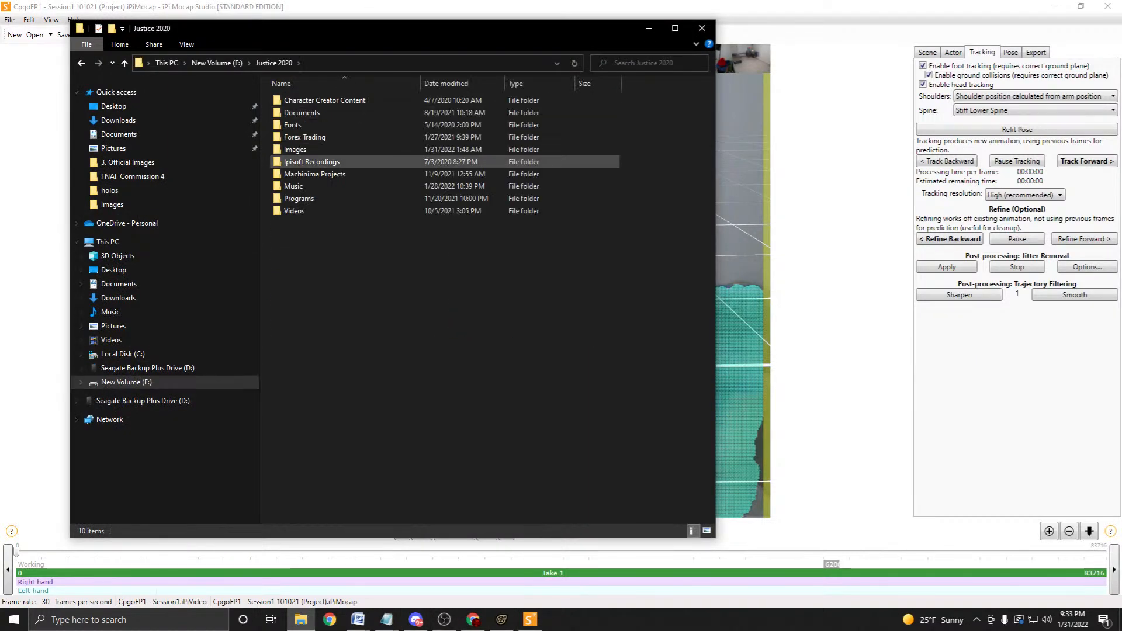
double_click(314, 173)
double_click(304, 137)
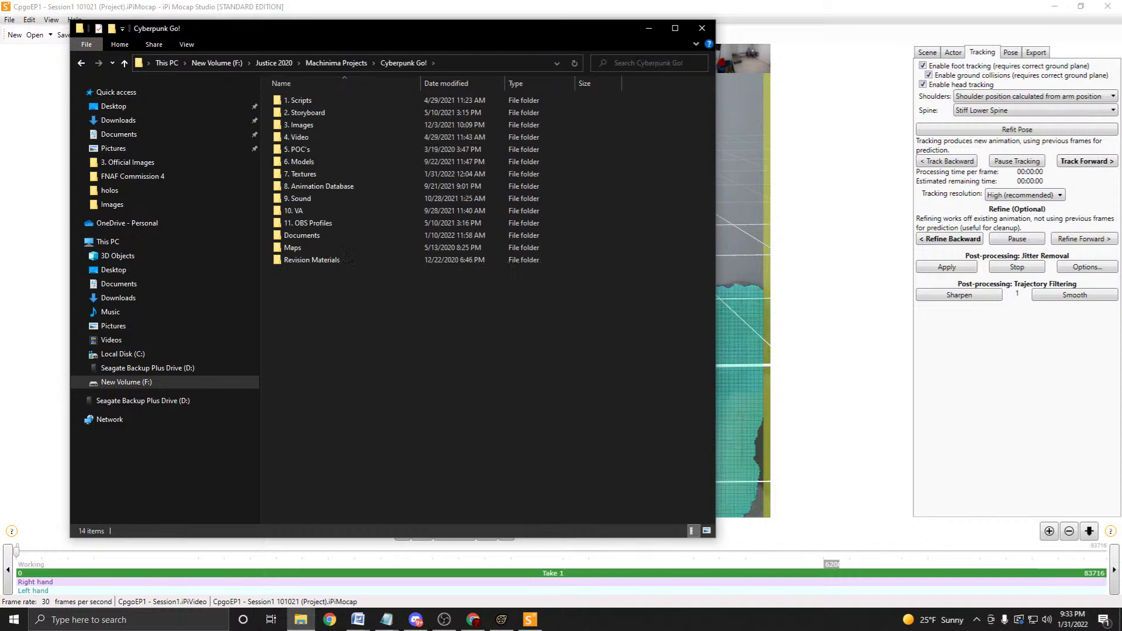
click(302, 235)
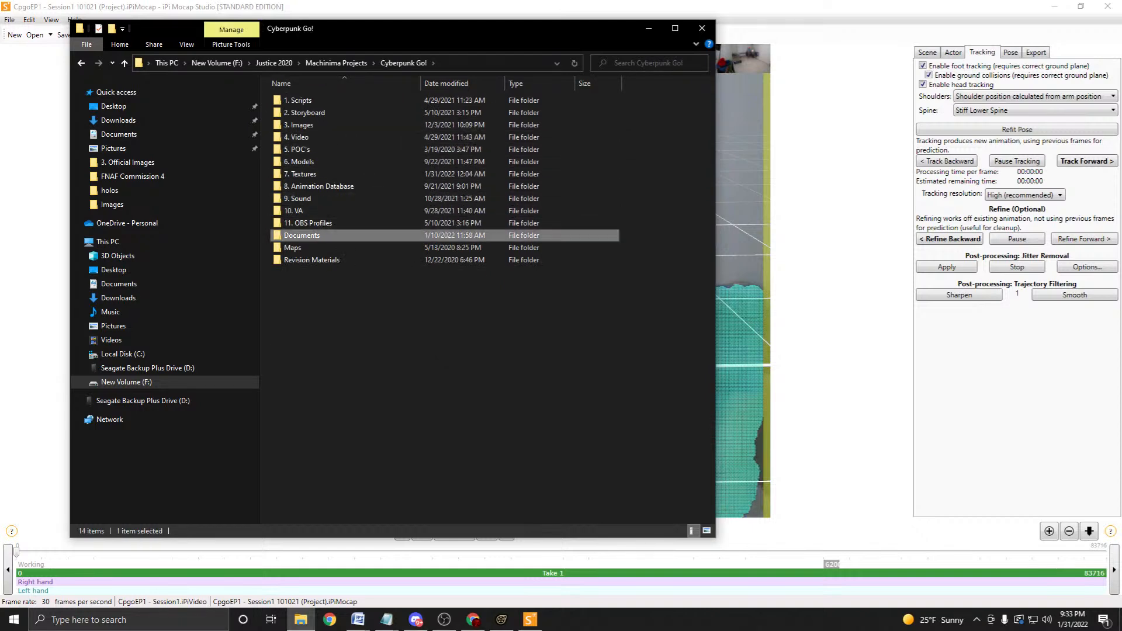
double_click(302, 235)
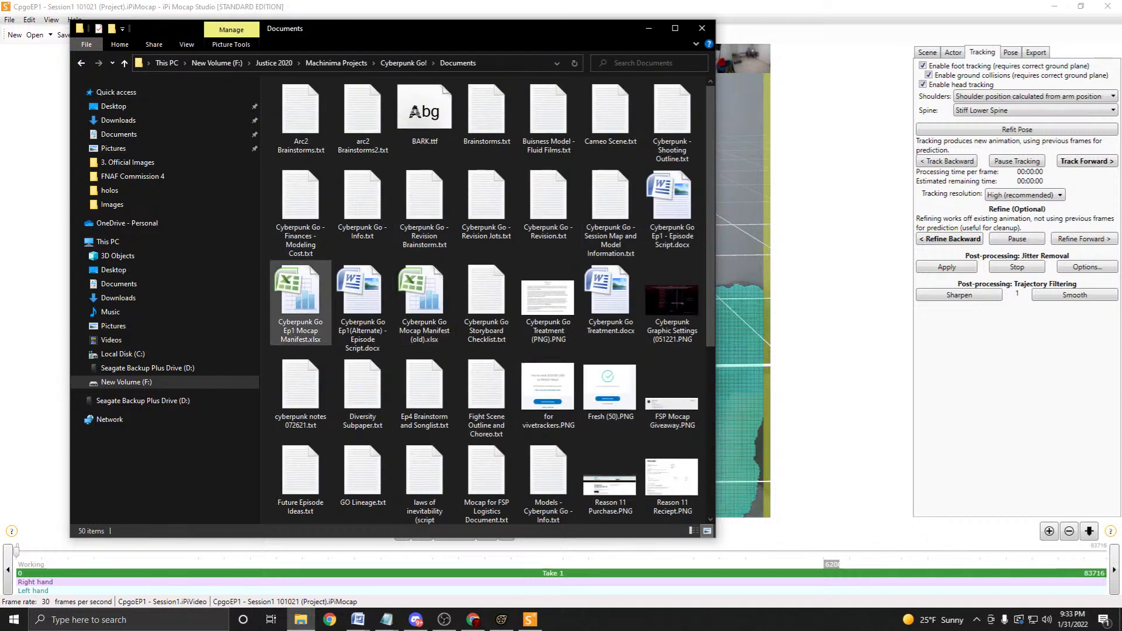
double_click(301, 301)
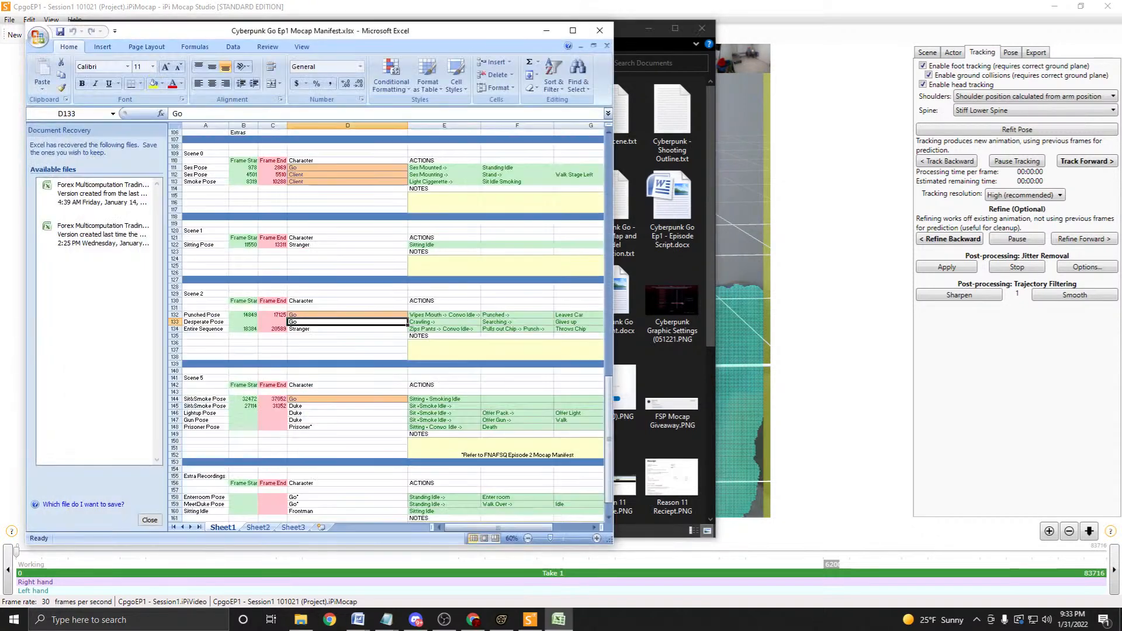
Find Duke's Stand Pose under Scene 6 in the first mocap manifest and select its start frame in cell B85.
scroll(386, 321, down, 3)
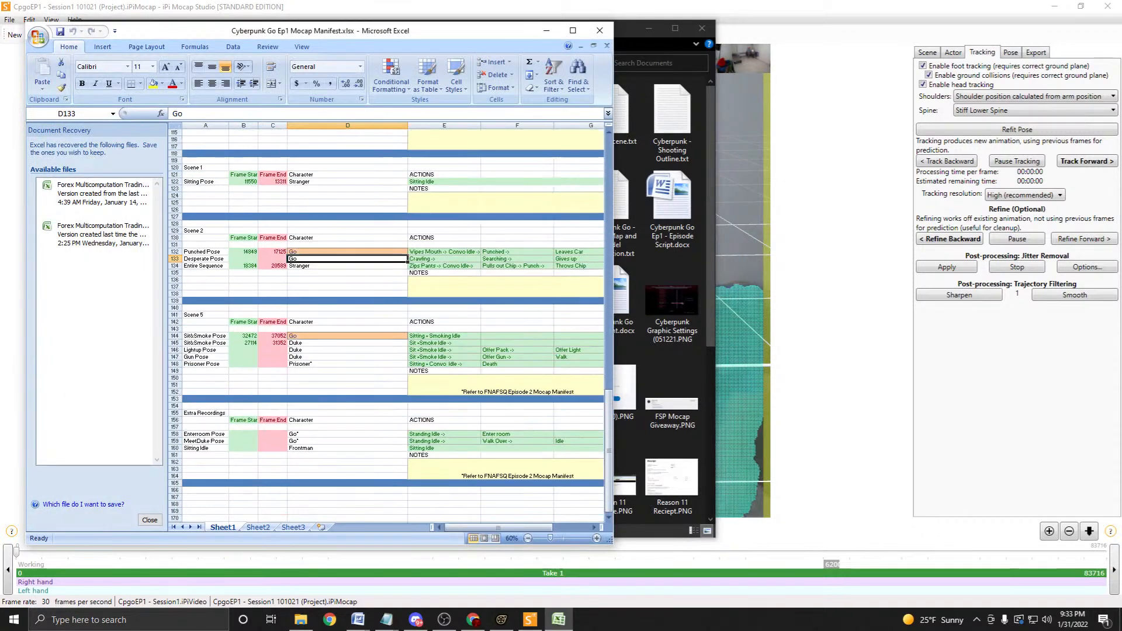
click(243, 343)
scroll(243, 343, up, 20)
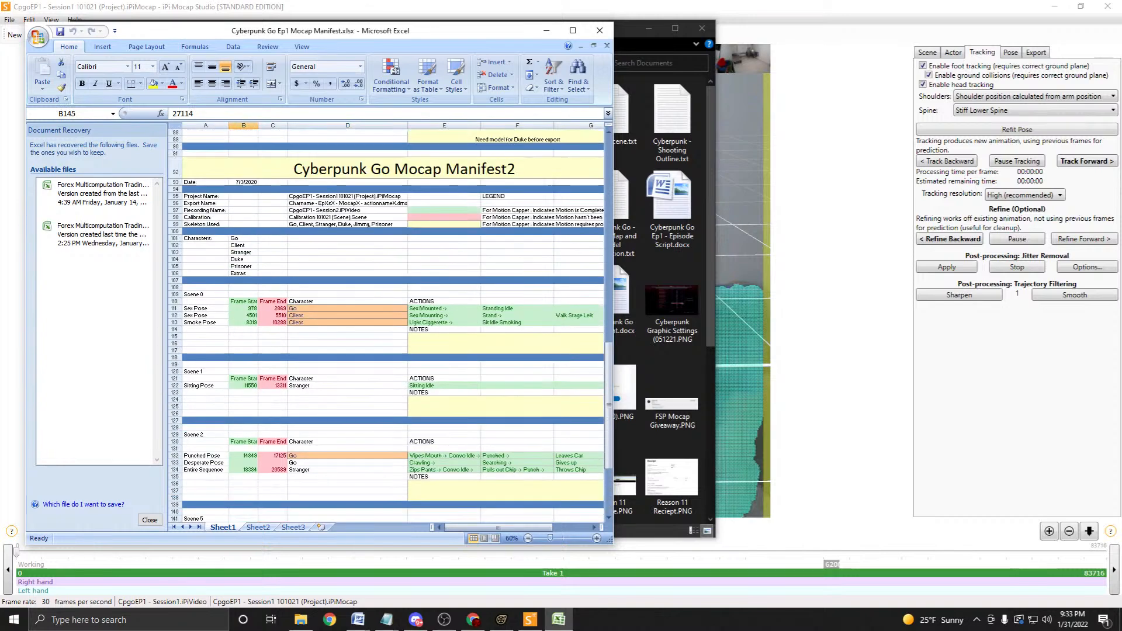
scroll(347, 377, up, 2)
click(348, 378)
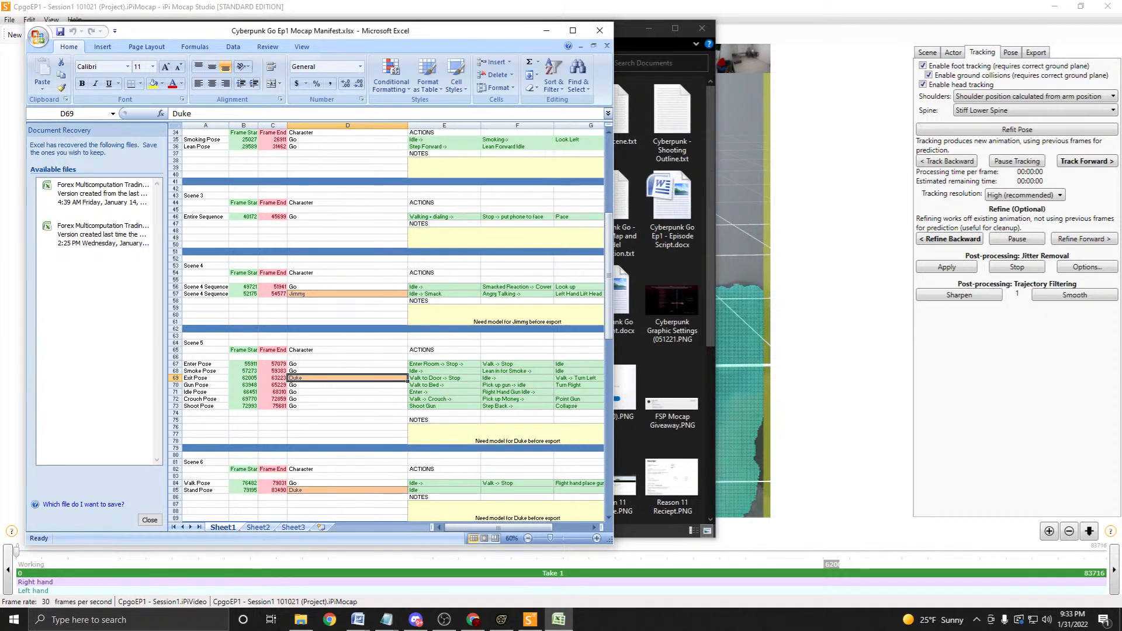
scroll(385, 322, down, 2)
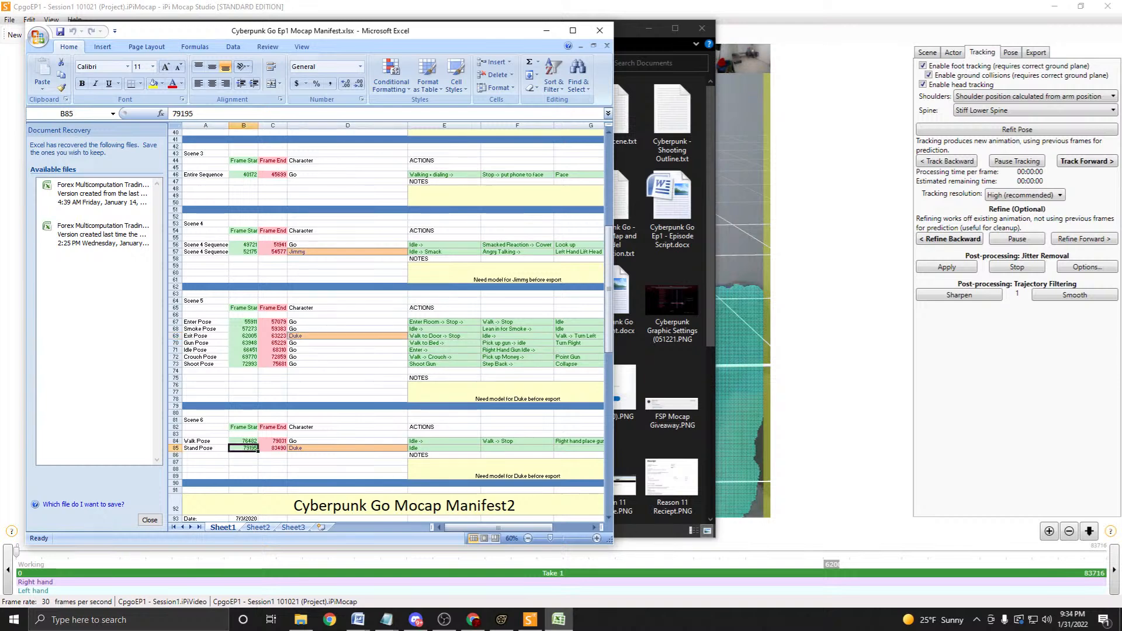
Switch to iPi Mocap Studio and go to frame 79195, starting the region of interest there for the Scene 6 Stand Pose.
key(alt+Tab)
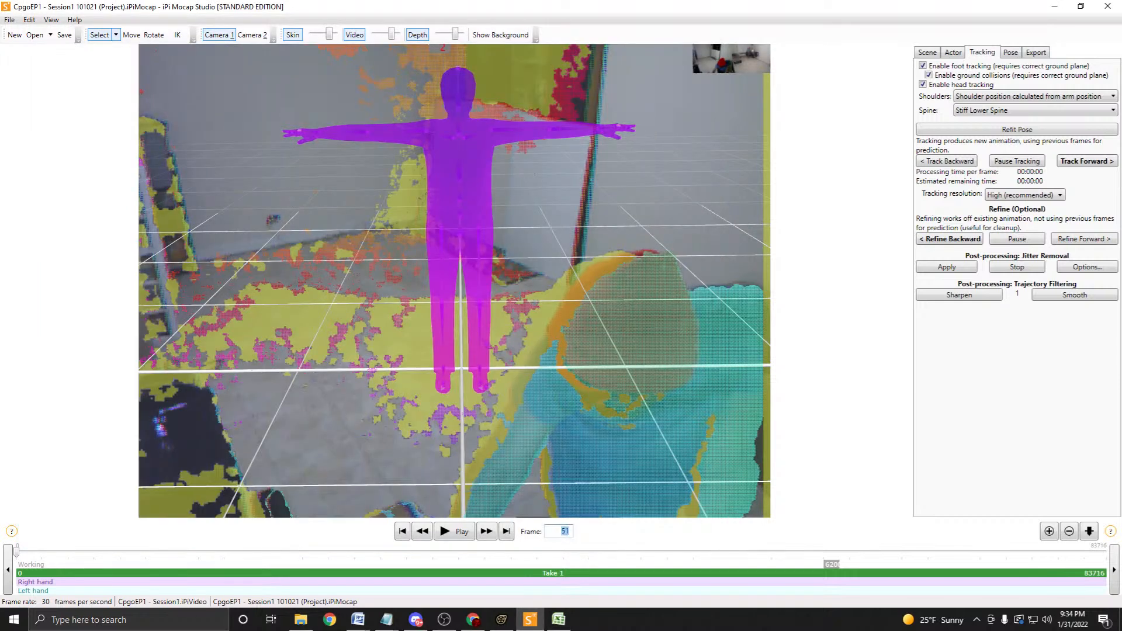
text(791)
key(Return)
text(95)
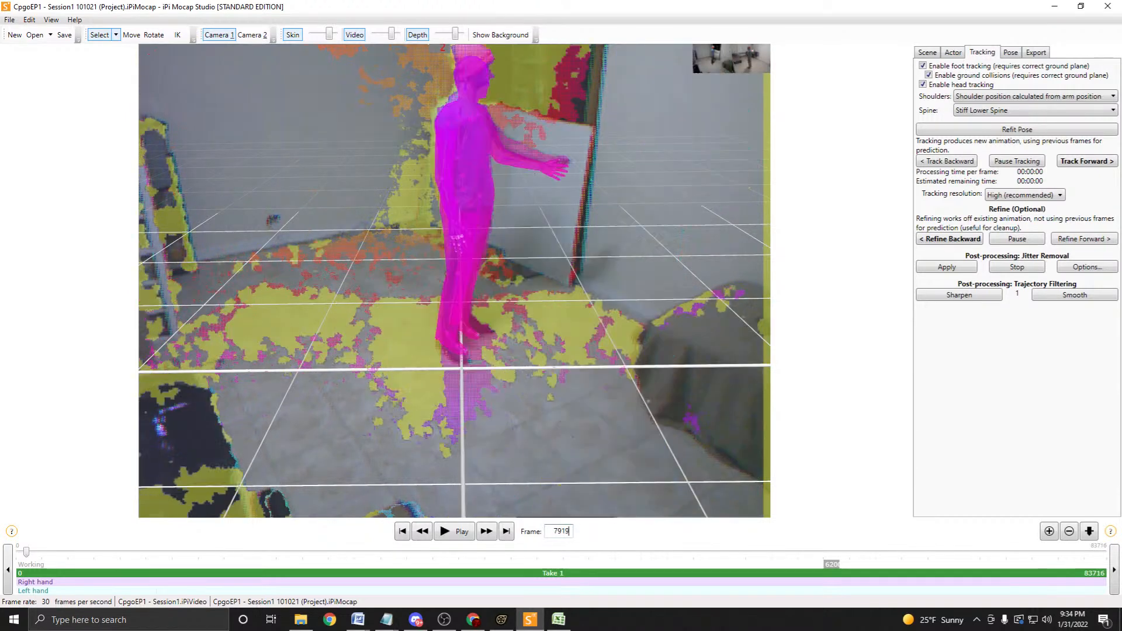
key(Return)
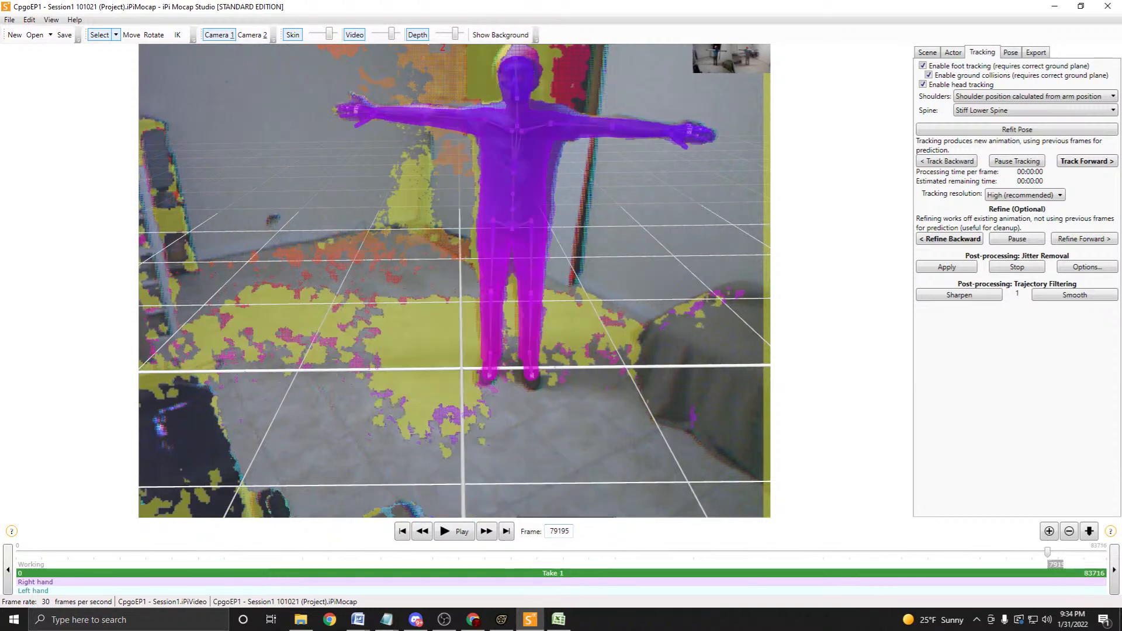
Check the Stand Pose end frame in the Excel mocap manifest and extend the iPi Mocap Studio region of interest to frame 83490.
mouse_move(301, 620)
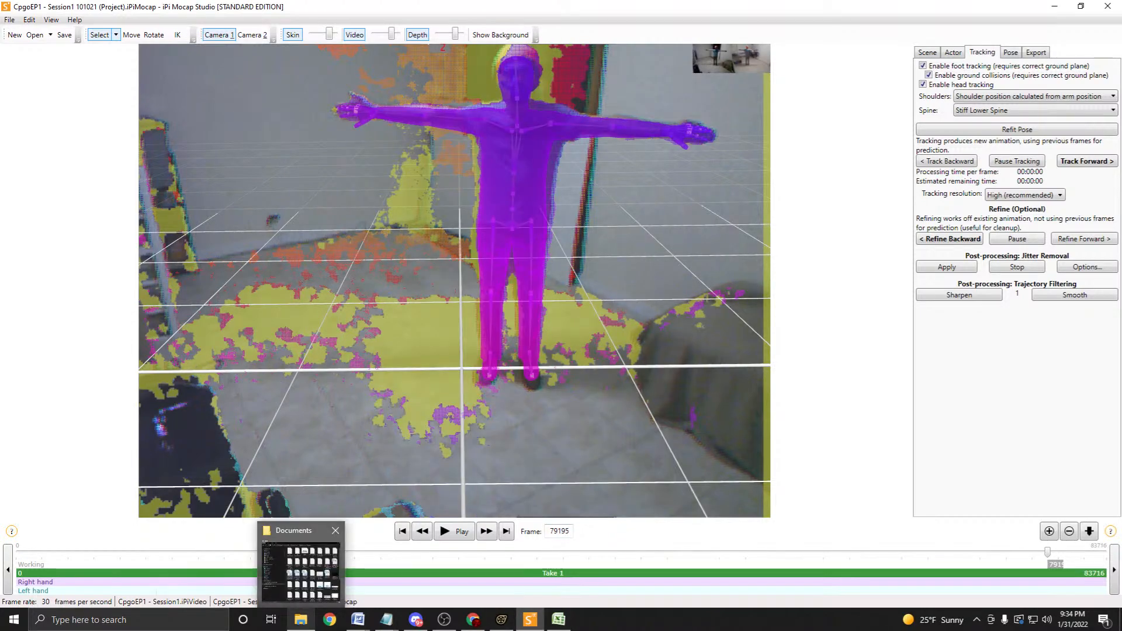
mouse_move(300, 569)
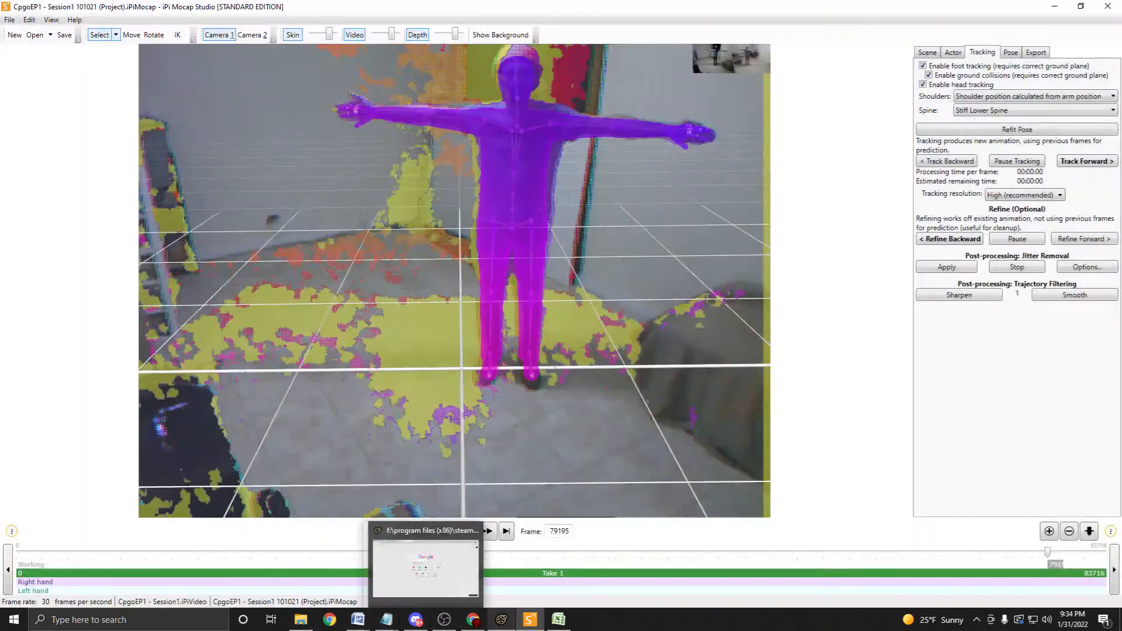
click(558, 619)
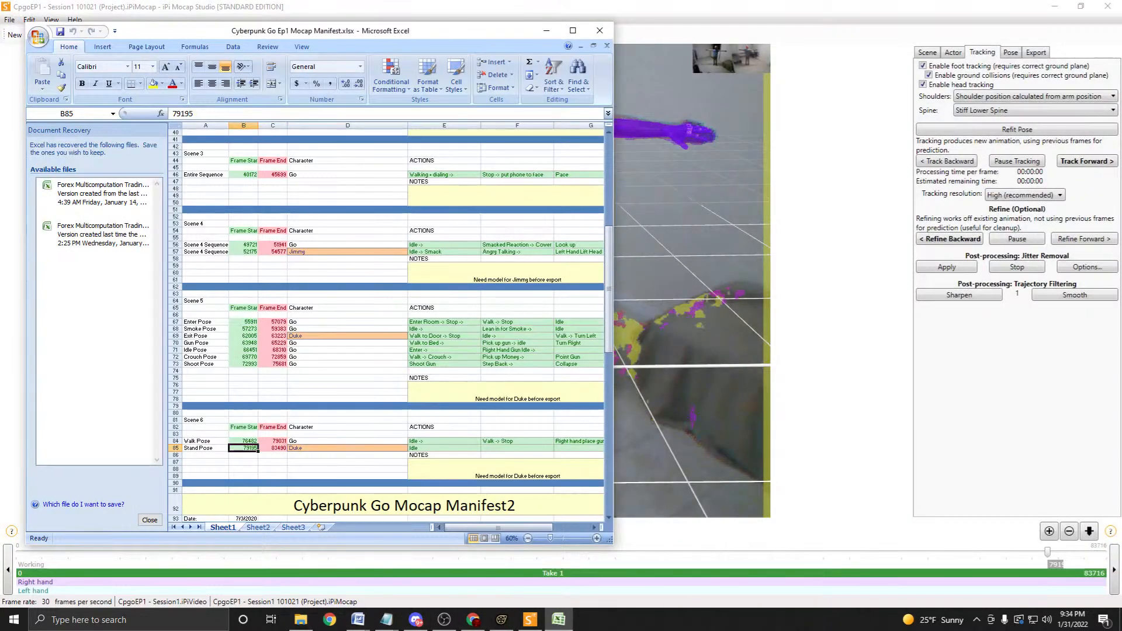
click(558, 620)
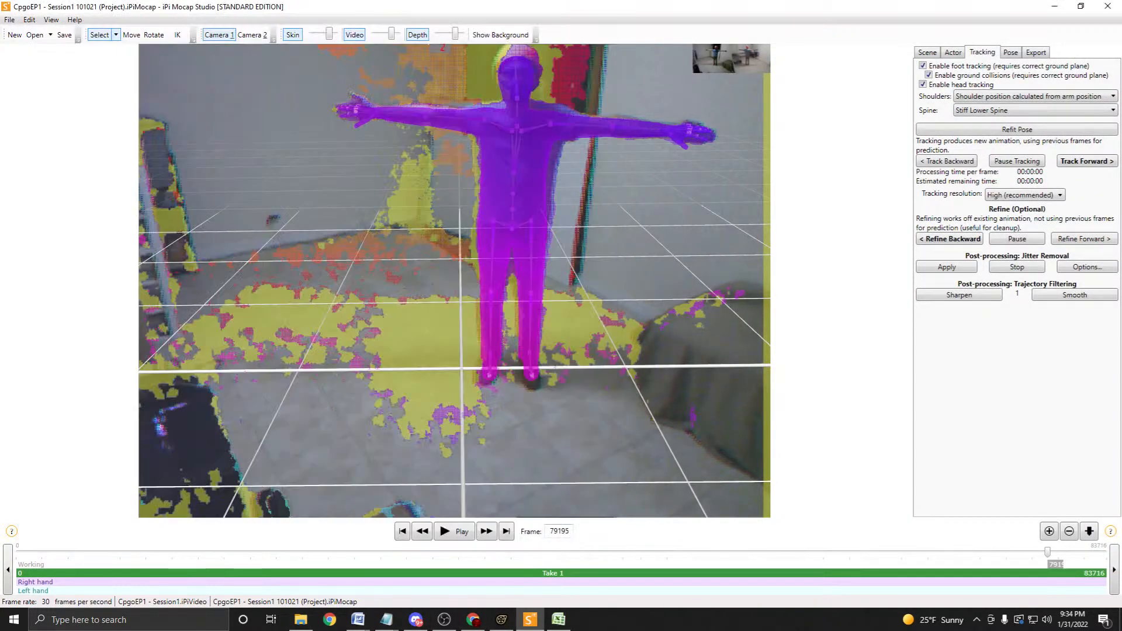
text(8)
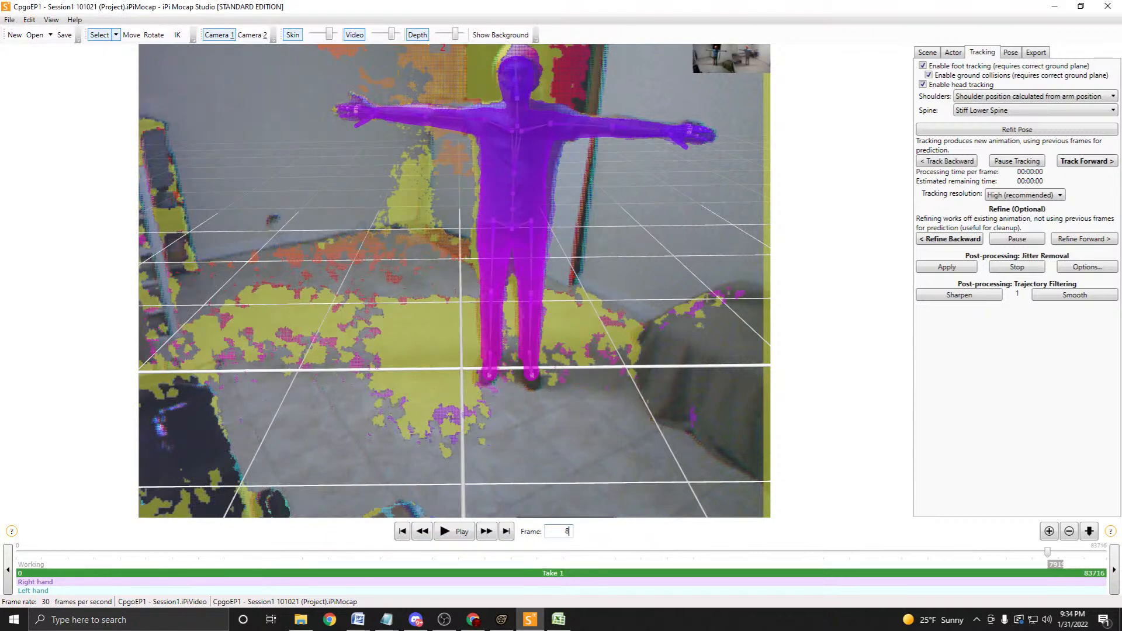
text(3)
key(Return)
text(490)
key(Return)
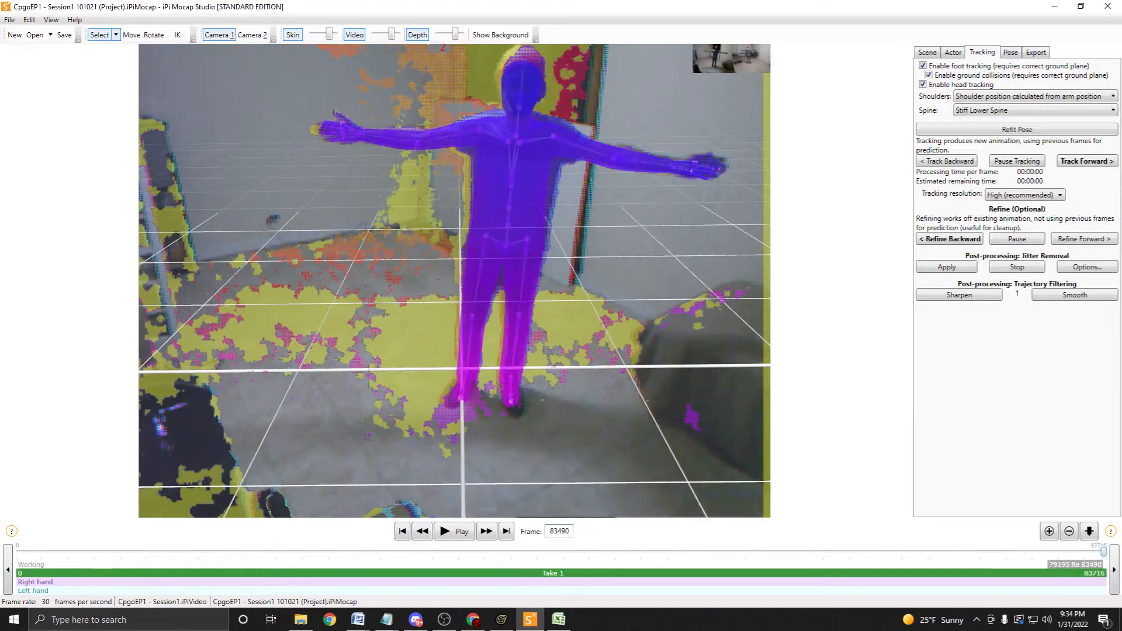
Import dwayne - casual - skeleton2.dmx as the target character, preview the transferred motion and review its bone mapping.
drag(1103, 552, 1068, 551)
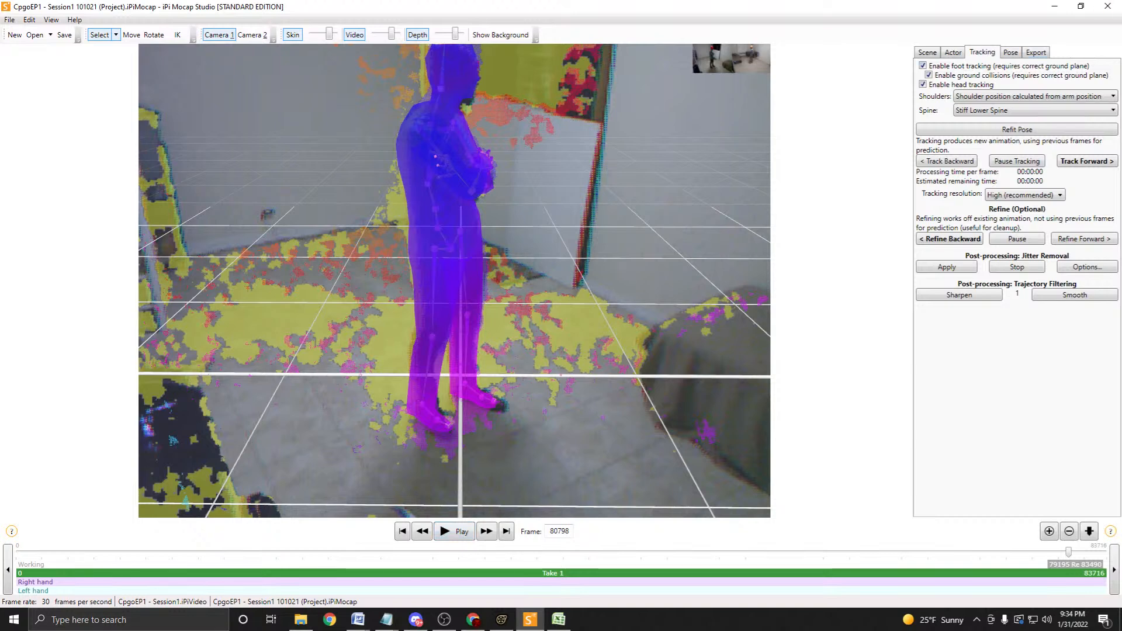
click(1035, 52)
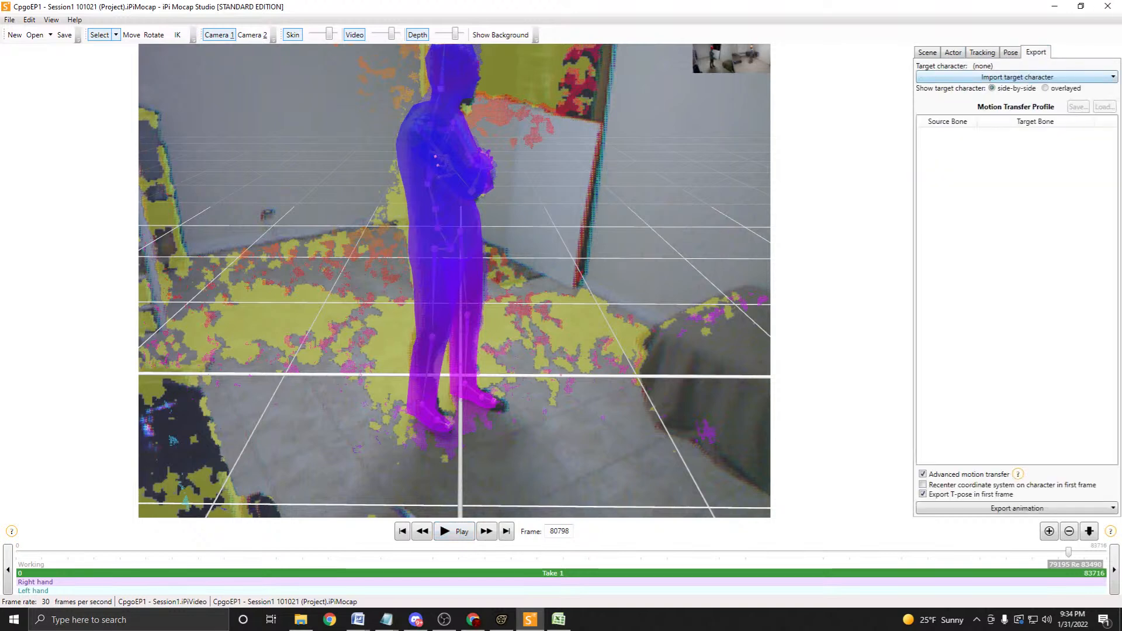
click(1029, 77)
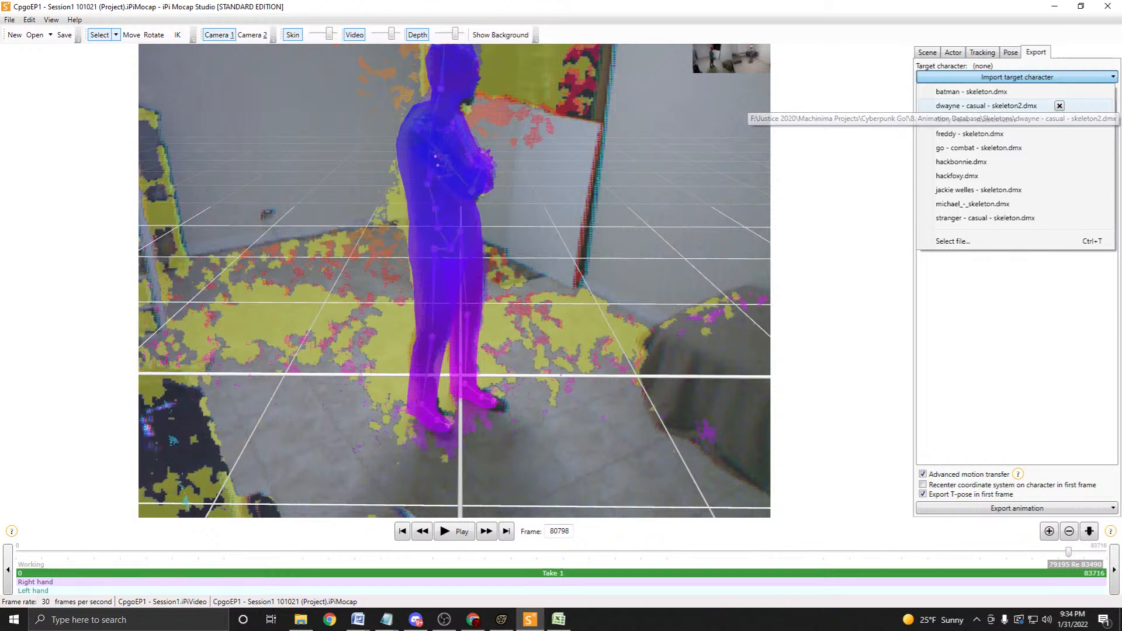
click(987, 106)
key(space)
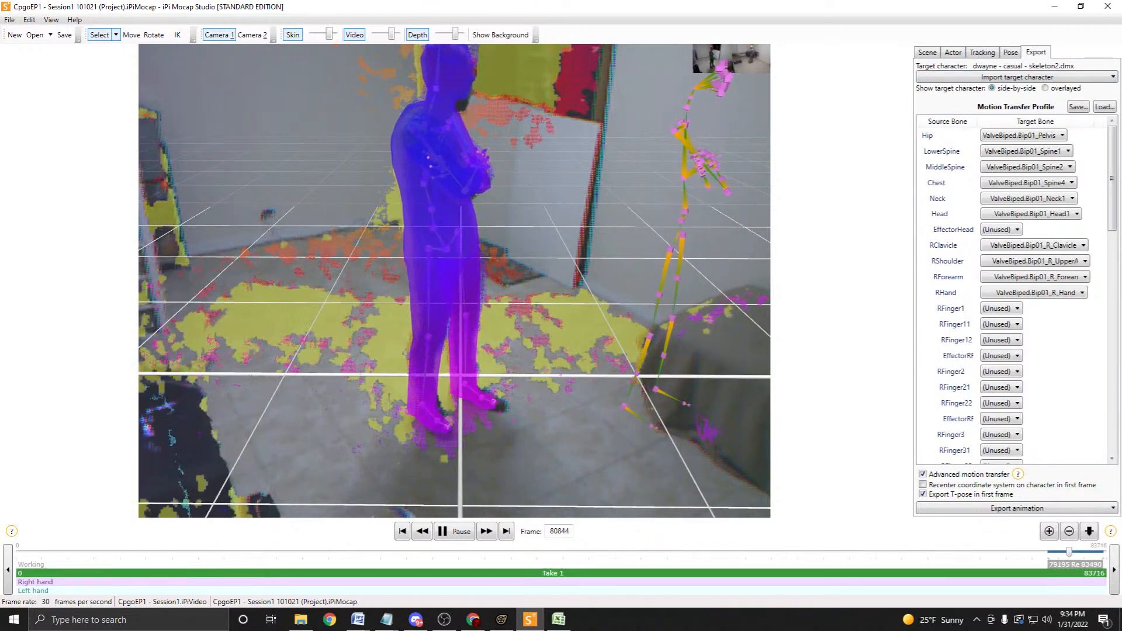
key(space)
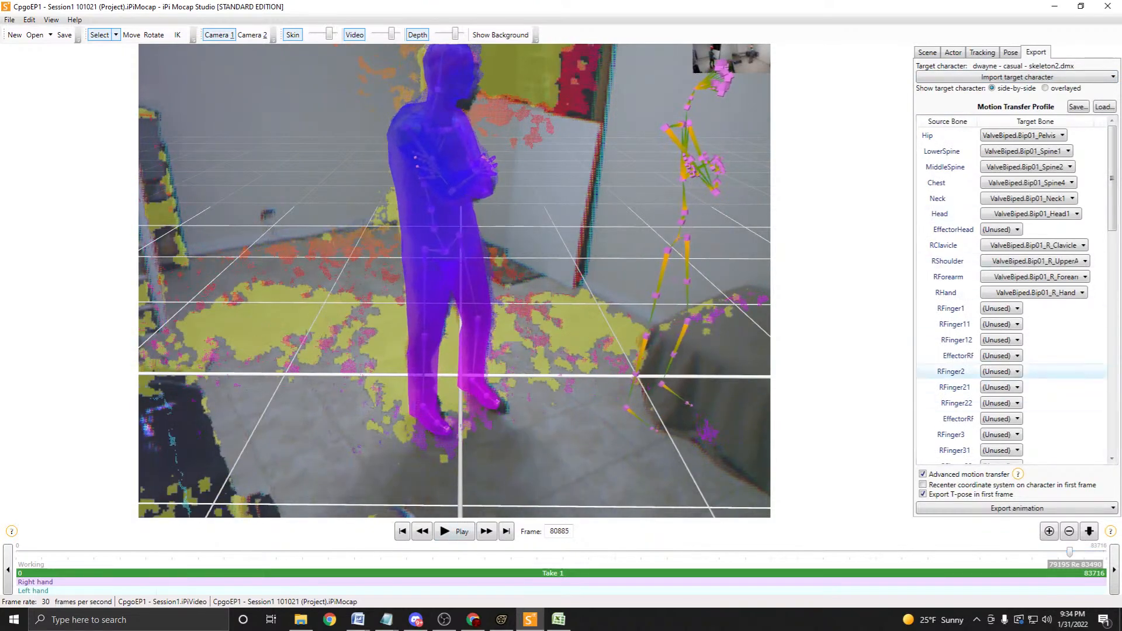
scroll(1051, 387, down, 16)
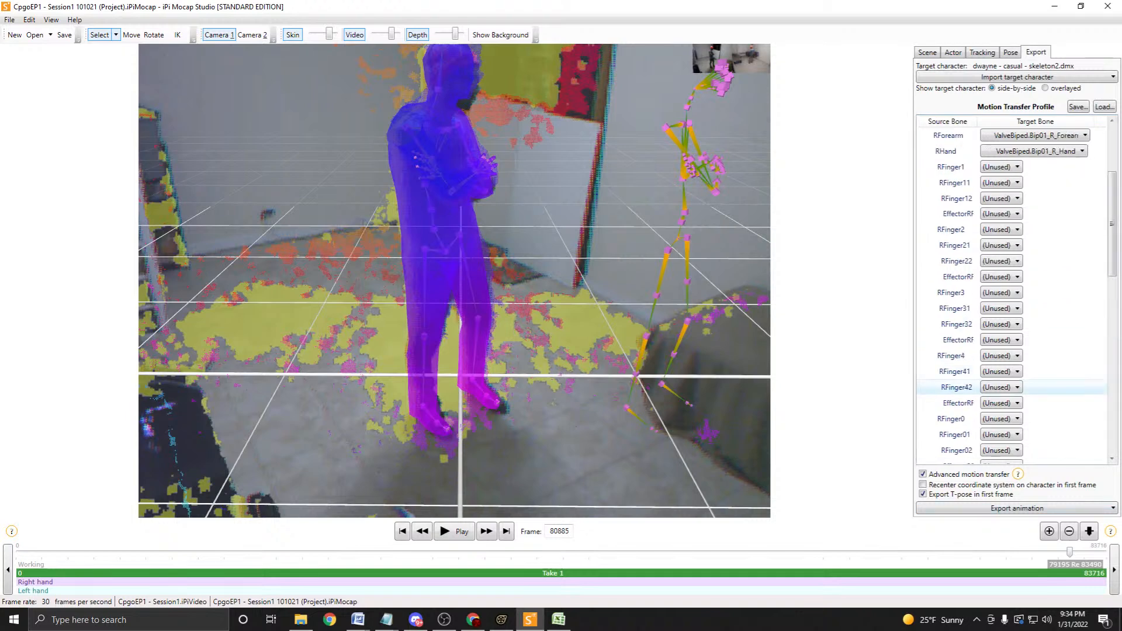
scroll(1052, 387, up, 16)
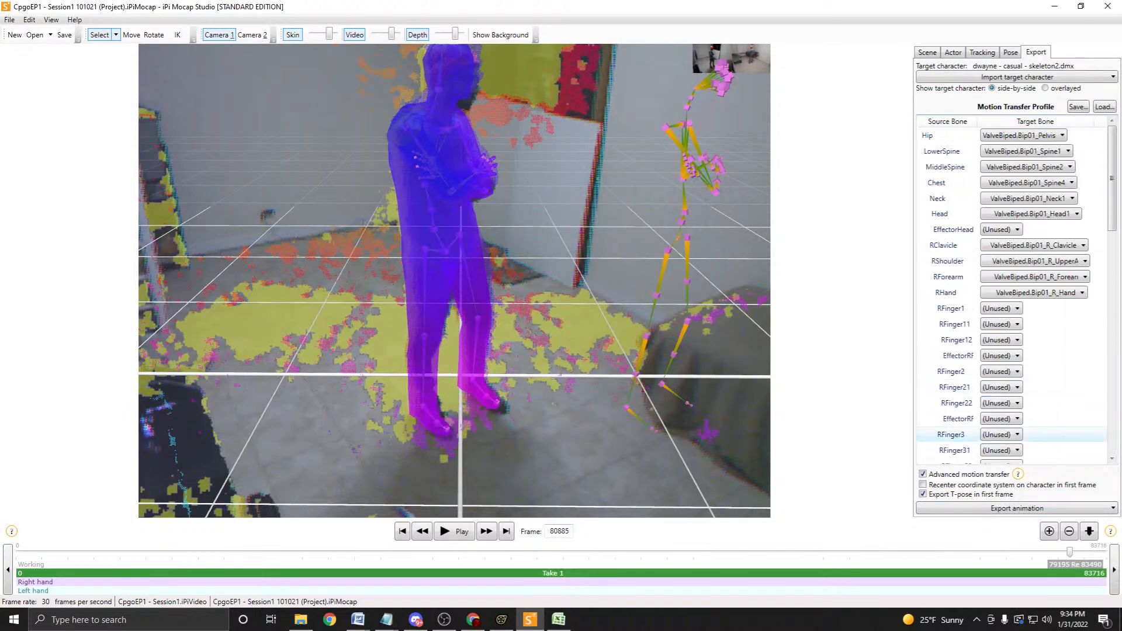
Start a Valve Source Engine DMX animation export and choose Cyberpunk Go!'s 8. Animation Database\Motion Capture\Episode 1 folder on drive F: as its destination.
click(1017, 508)
click(987, 523)
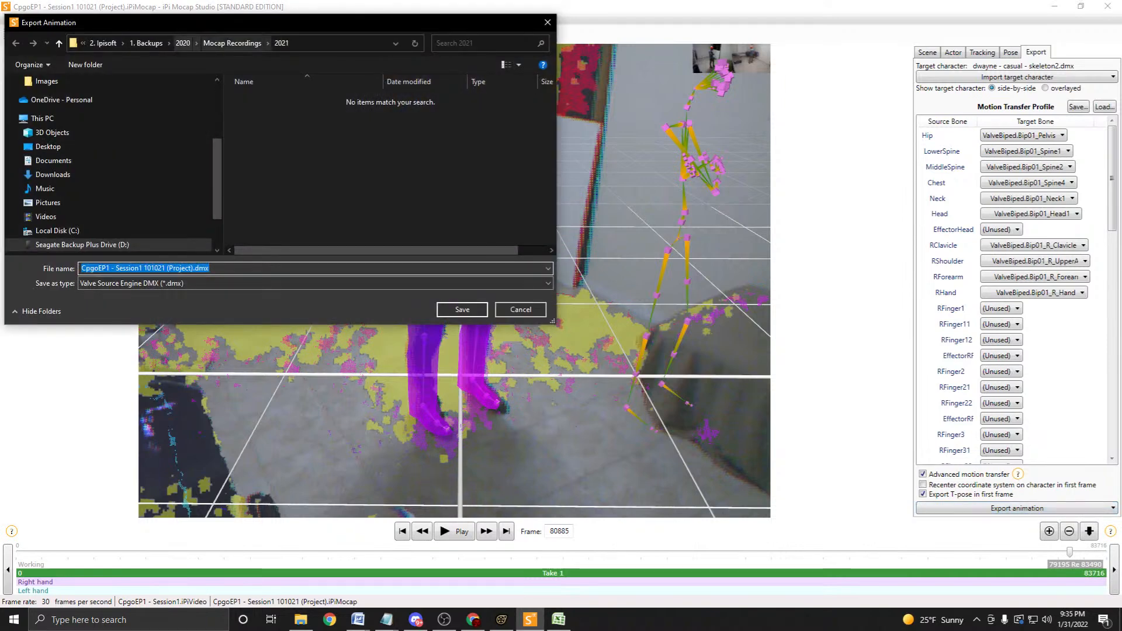
click(232, 42)
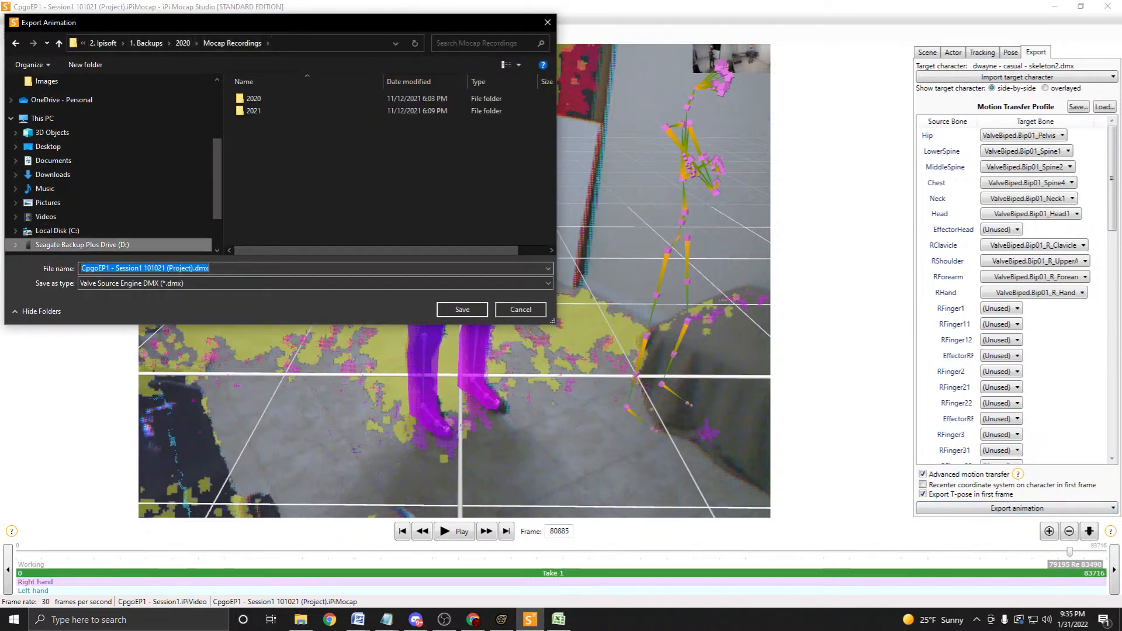
scroll(111, 179, down, 2)
click(76, 194)
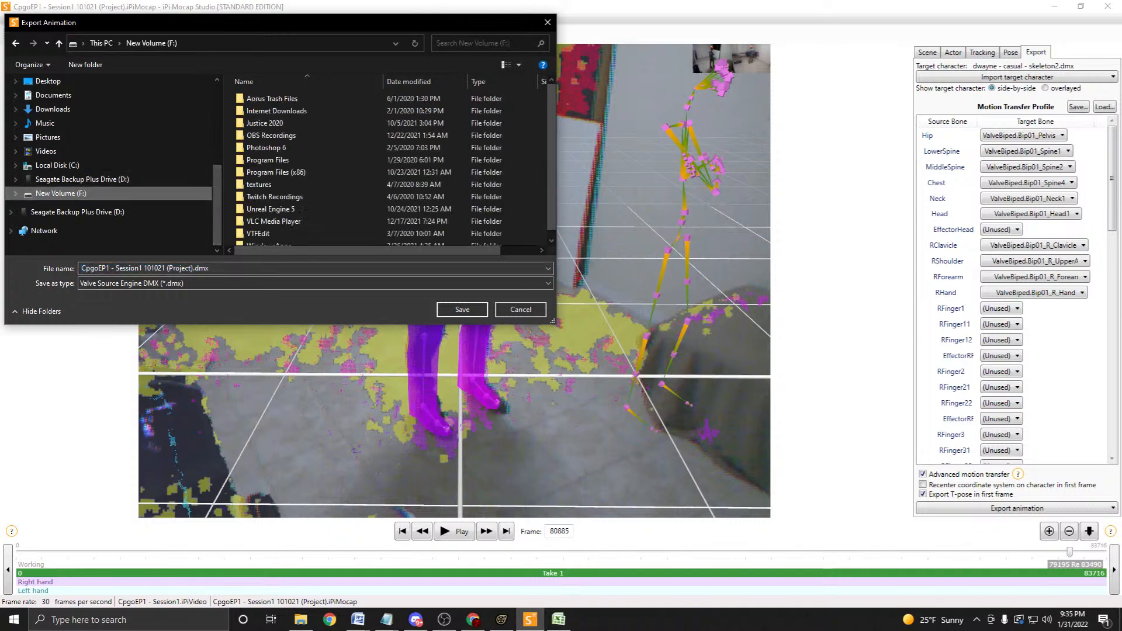
double_click(264, 123)
double_click(277, 172)
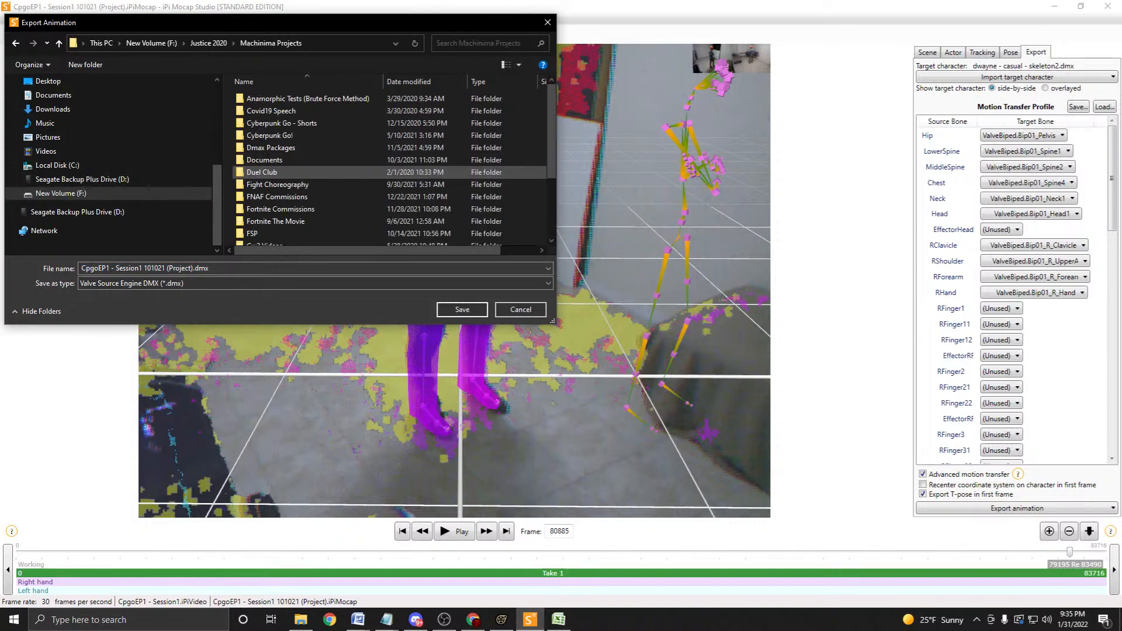
double_click(269, 135)
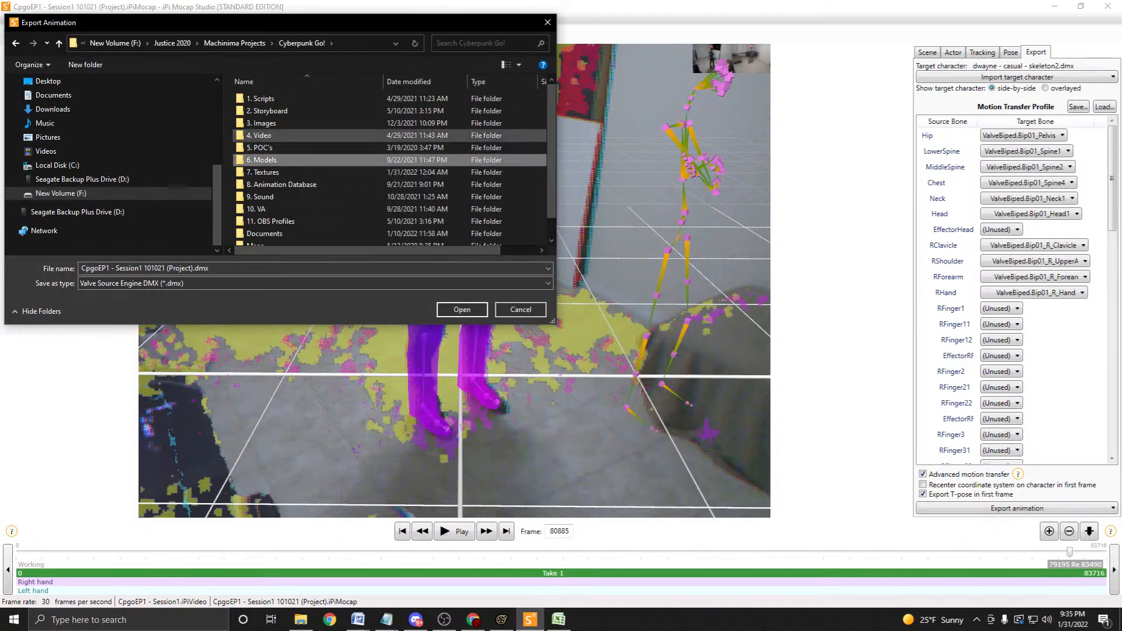
scroll(269, 152, down, 1)
double_click(268, 148)
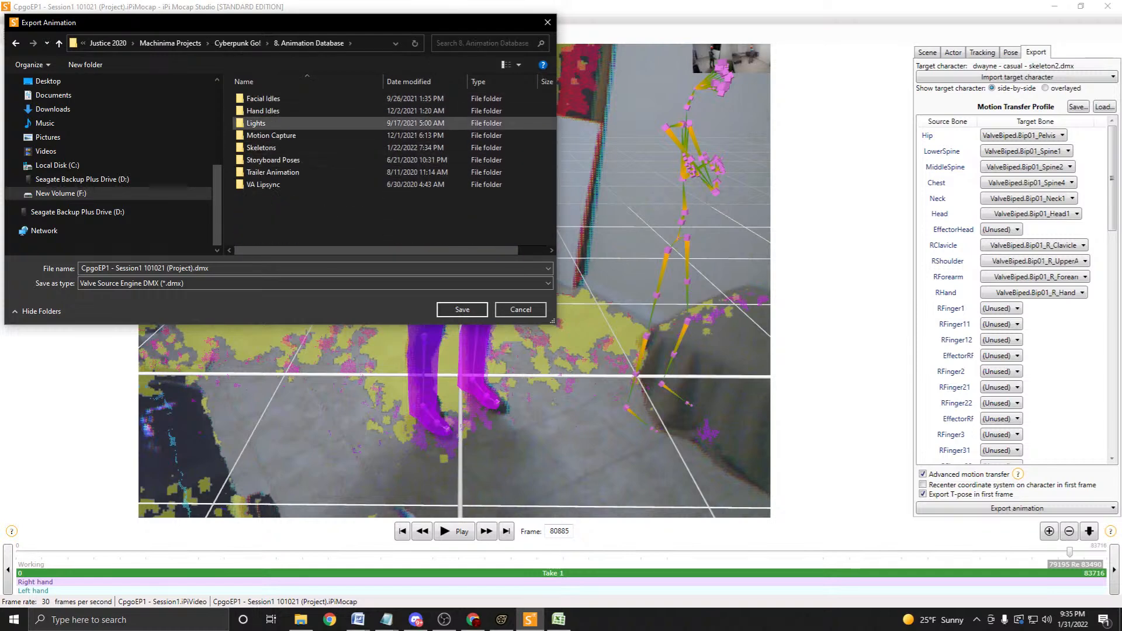
double_click(268, 135)
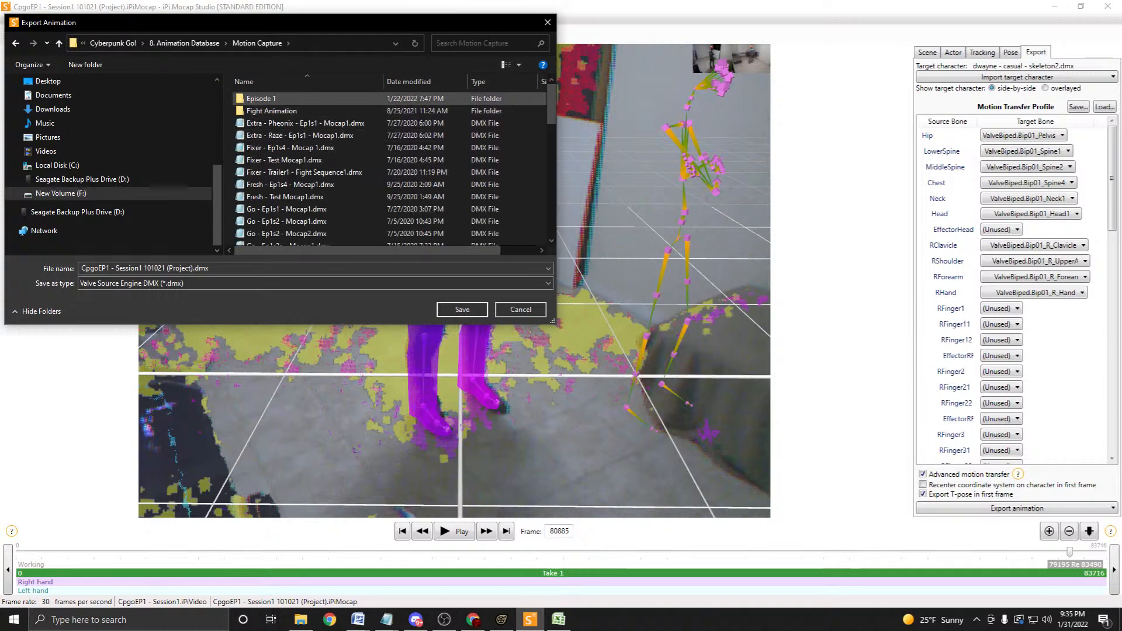
double_click(261, 99)
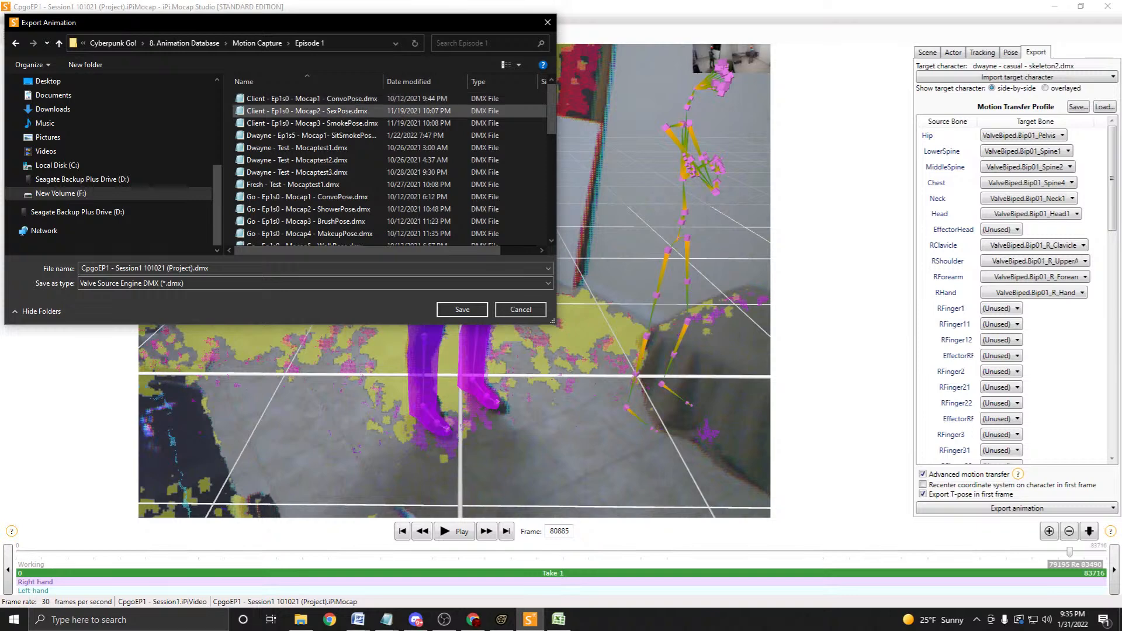
Base the export file name on the existing Dwayne SitSmokePose file, changing its scene code to Ep1s6.
scroll(304, 198, down, 2)
scroll(304, 198, up, 2)
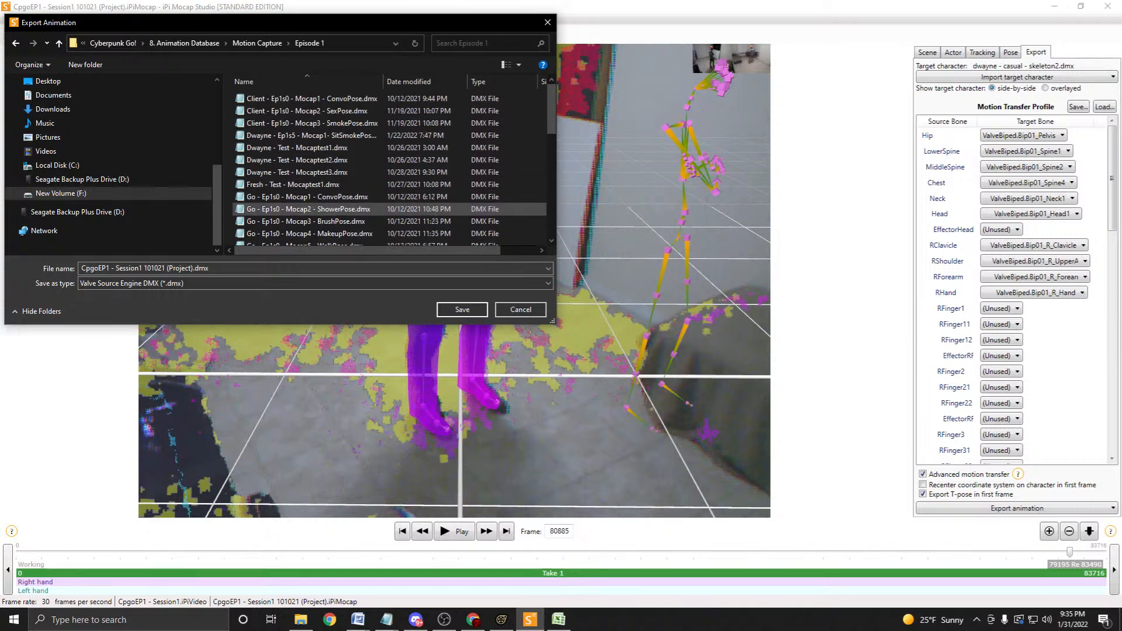
scroll(303, 199, down, 2)
scroll(304, 175, up, 2)
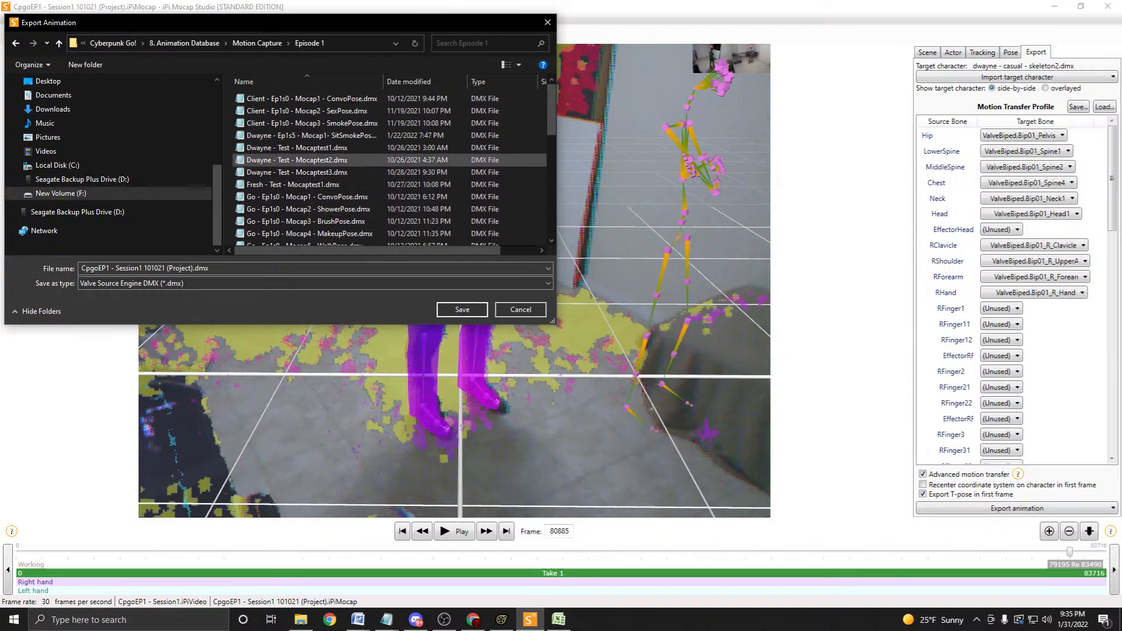
click(309, 135)
click(292, 268)
double_click(121, 268)
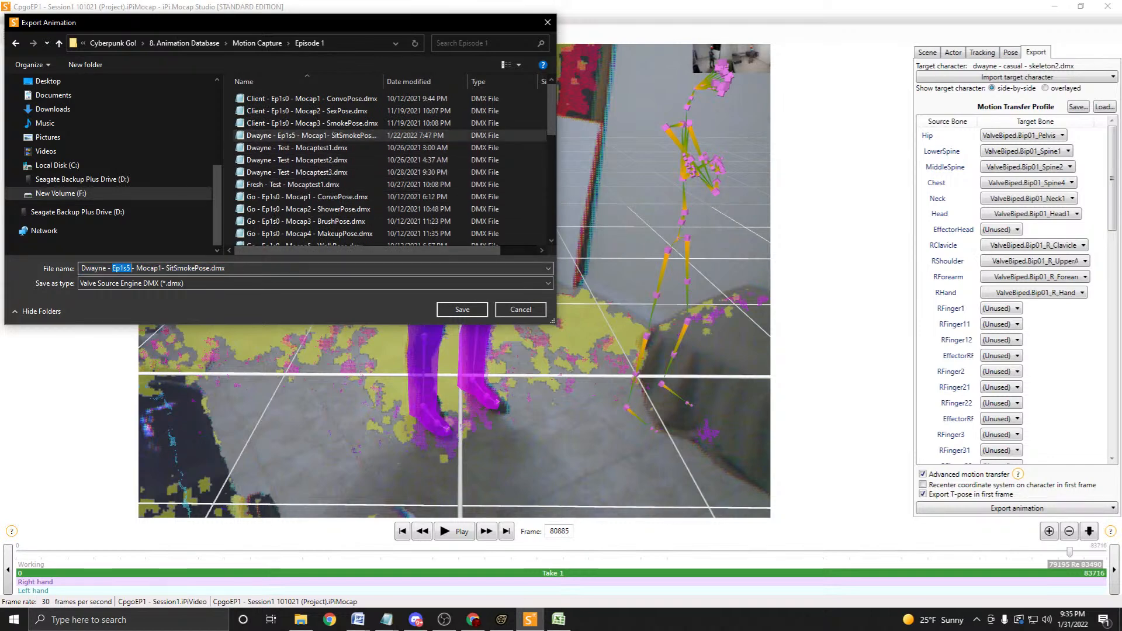
key(Right)
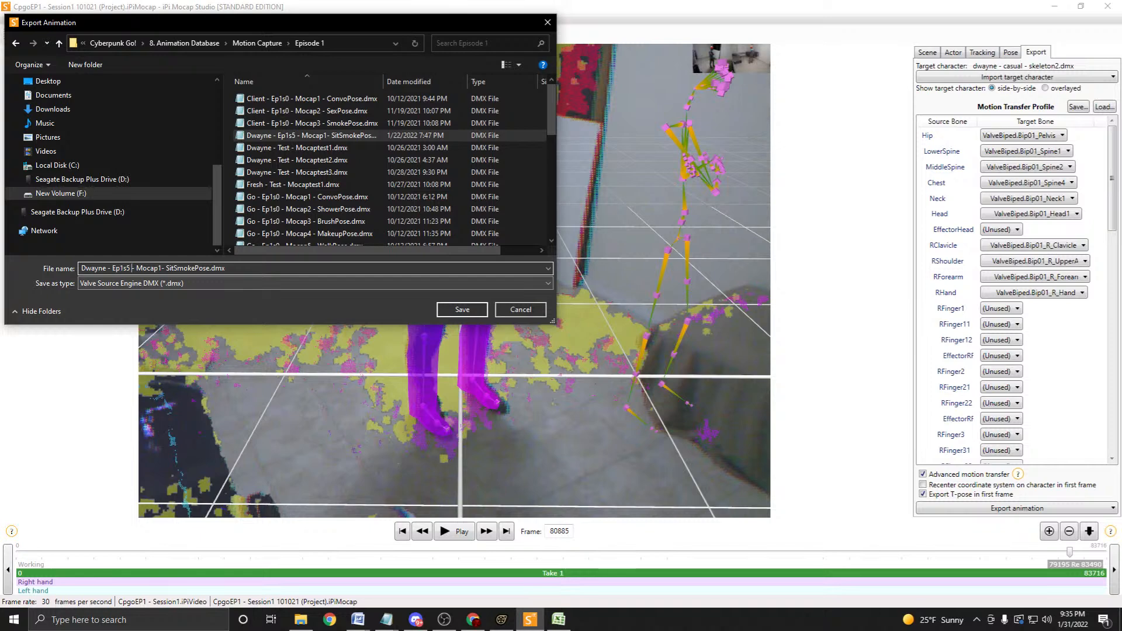
key(BackSpace)
text(6)
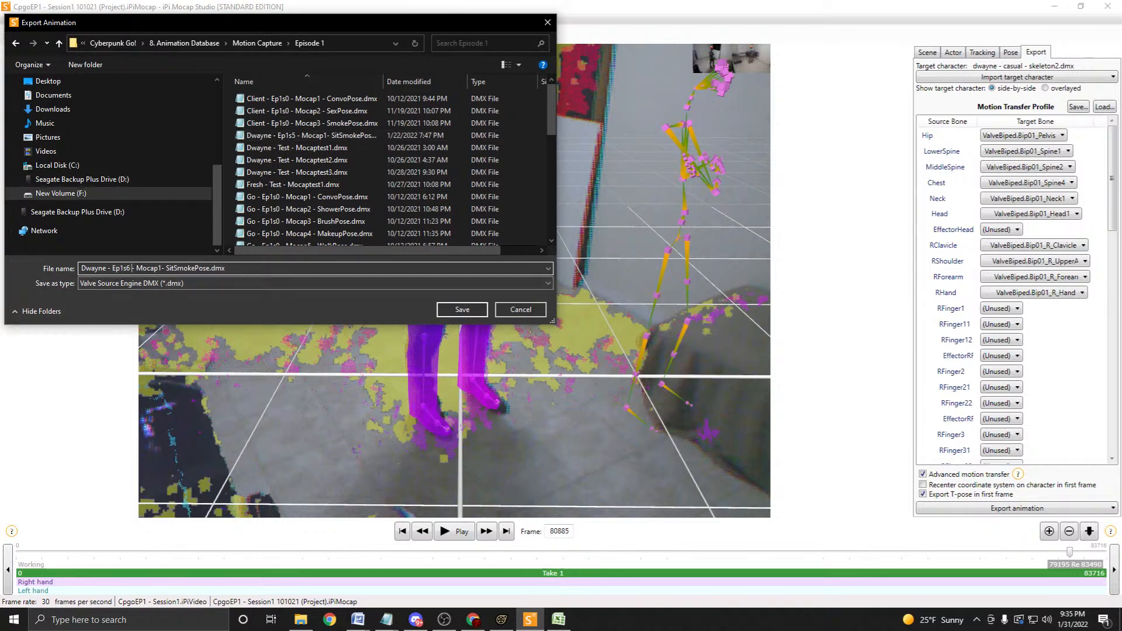
Check the pose name in the Excel manifest, rename the export to Dwayne - Ep1s6 - Mocap1- StandPose.dmx and save it.
click(558, 619)
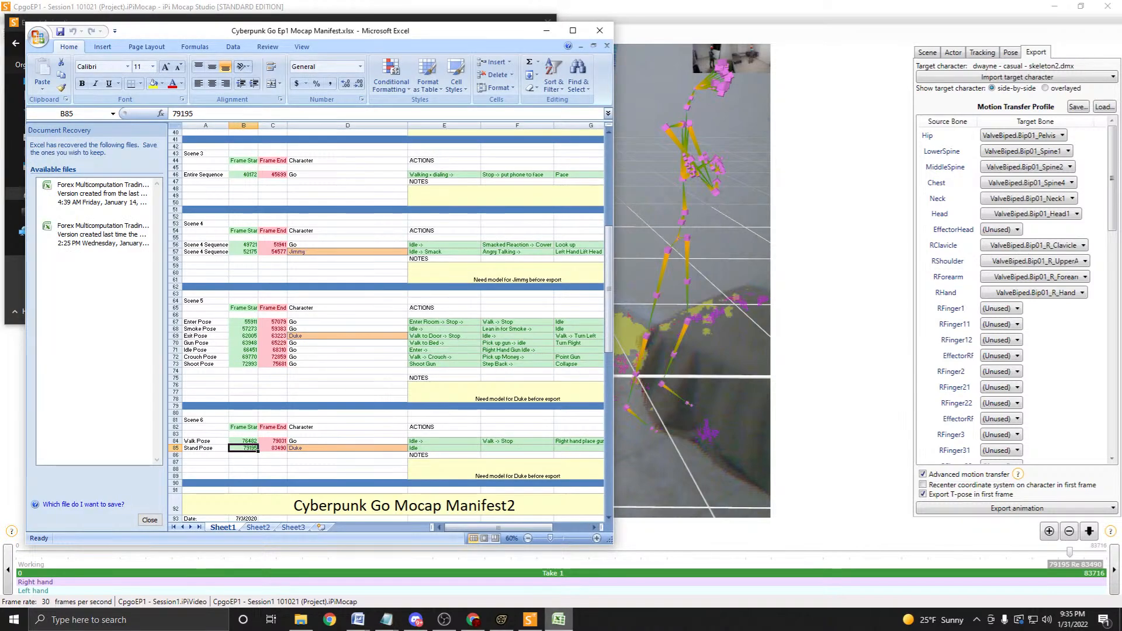
click(559, 619)
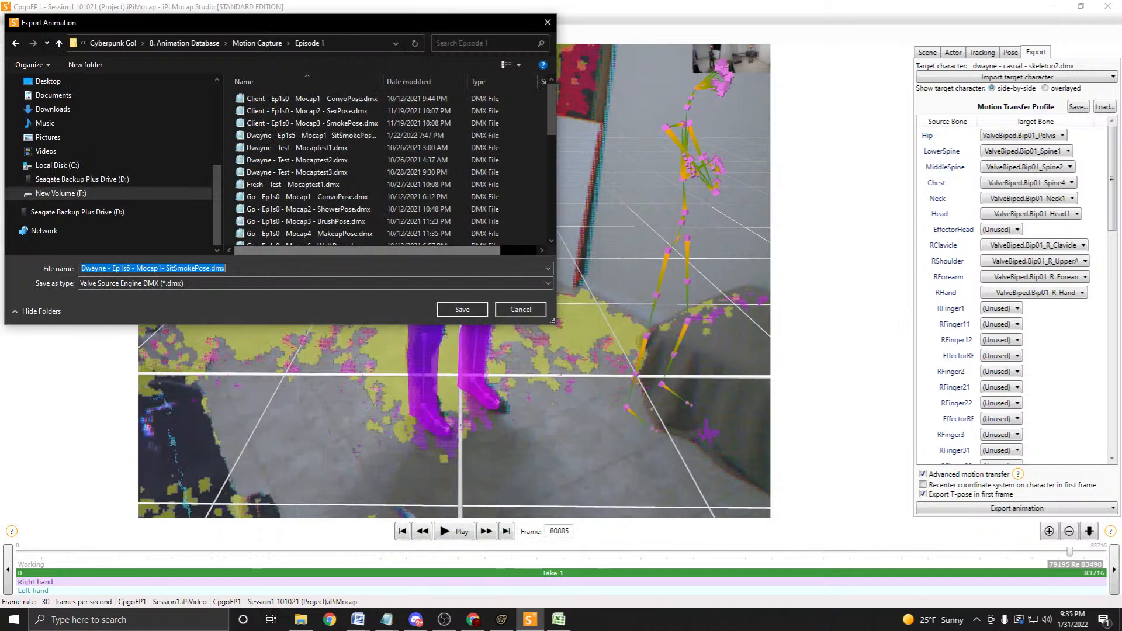
click(210, 268)
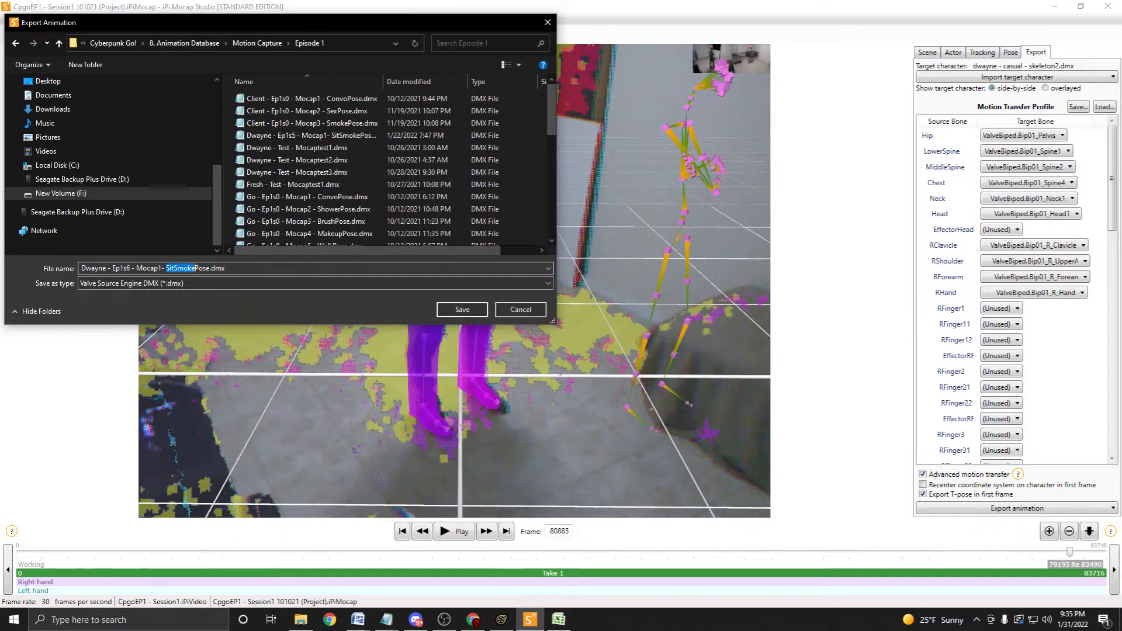
text(Stand)
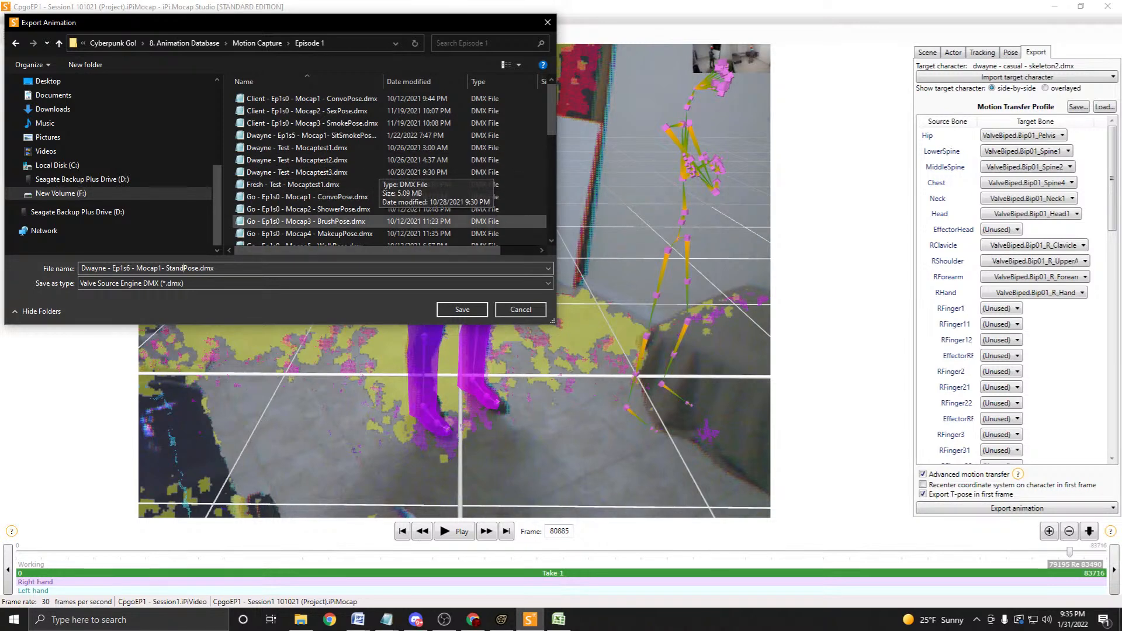
key(Return)
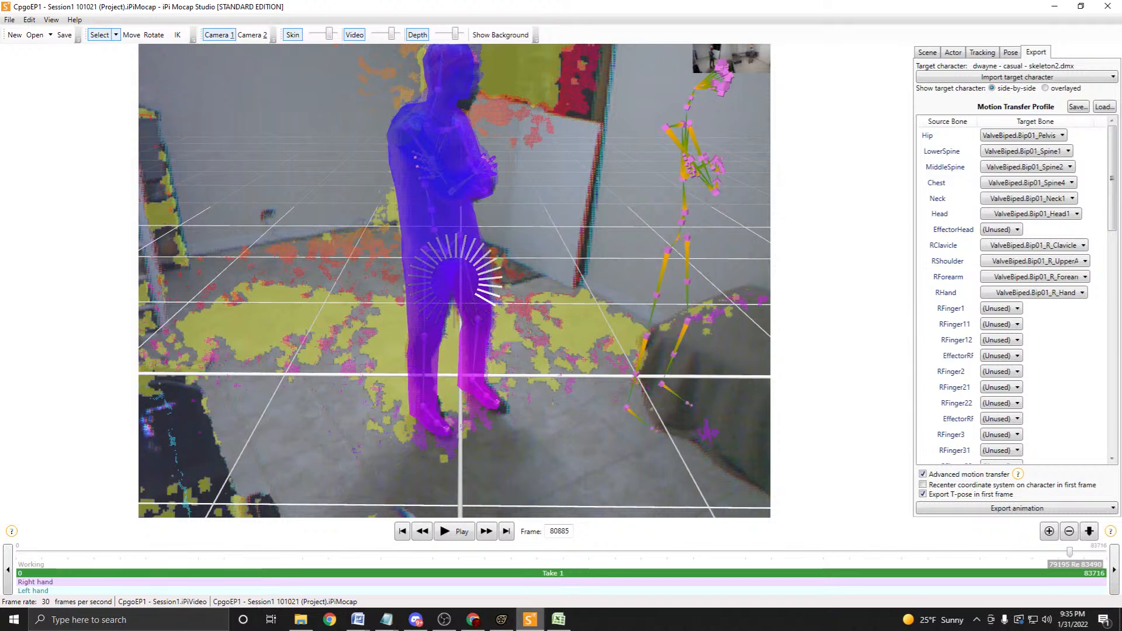
mouse_move(530, 619)
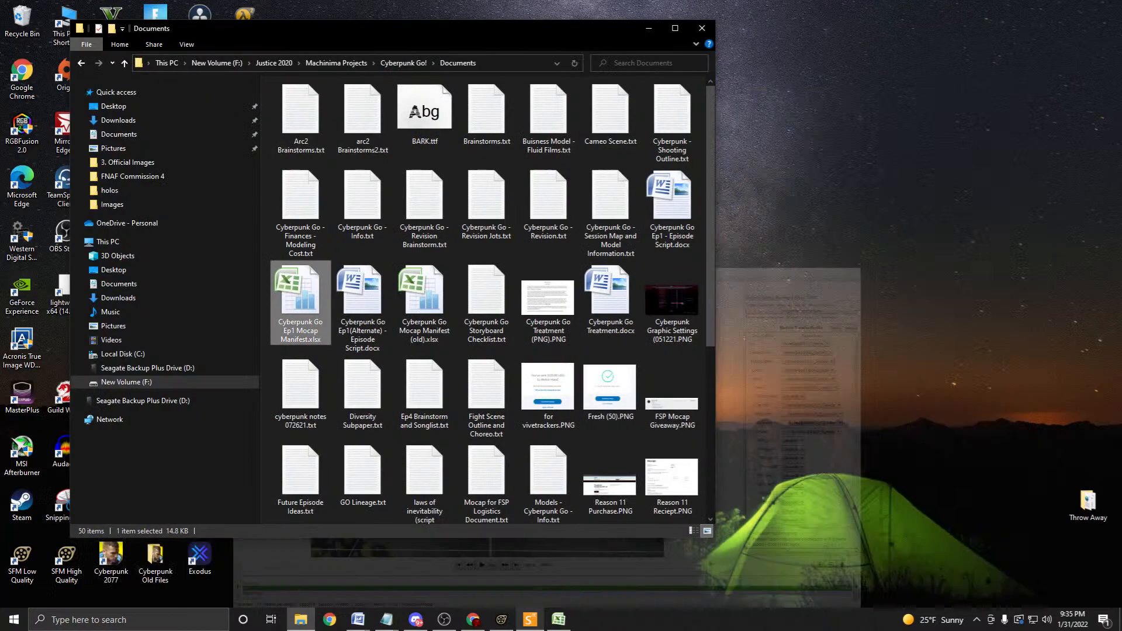
Return to iPi Mocap Studio, save the CpgoEP1 - Session1 101021 project and put its window away.
click(530, 568)
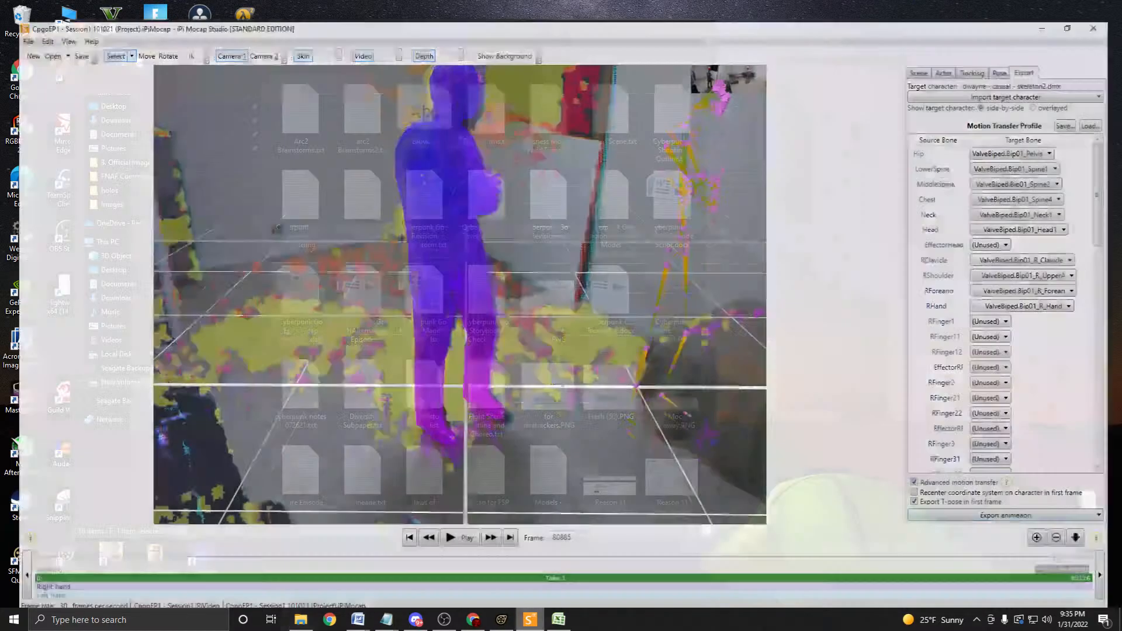
click(10, 19)
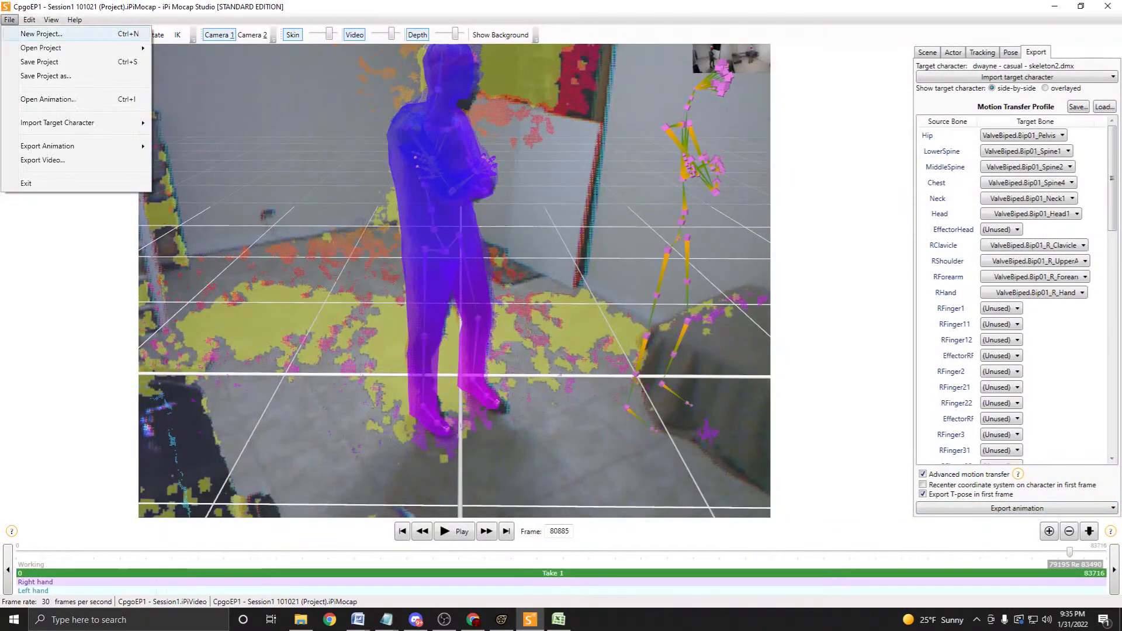
click(35, 60)
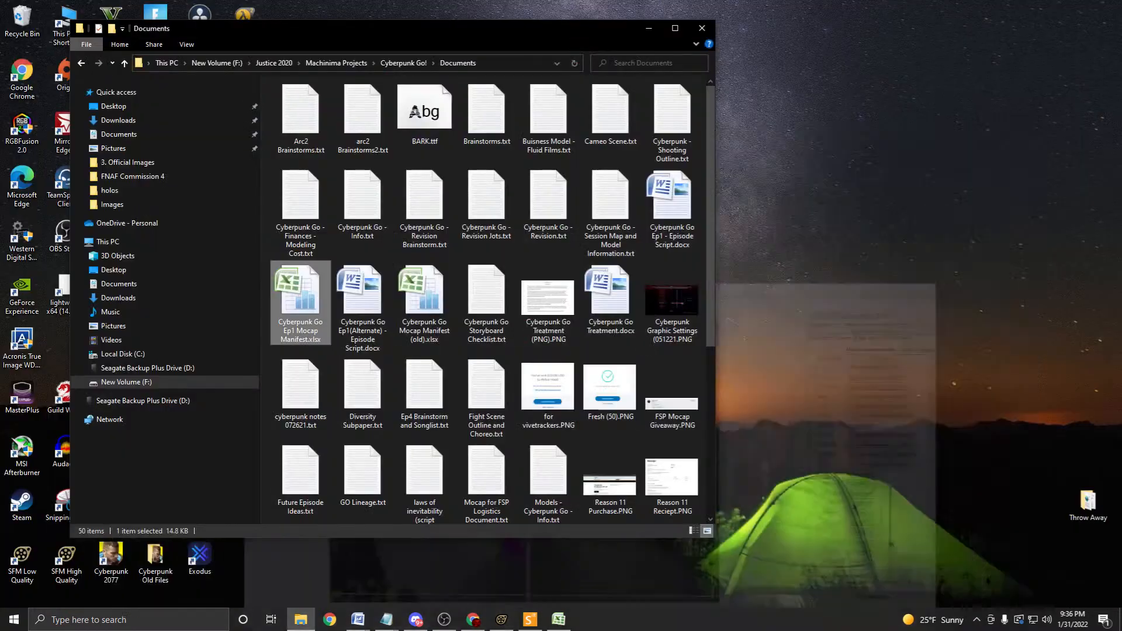
click(1054, 6)
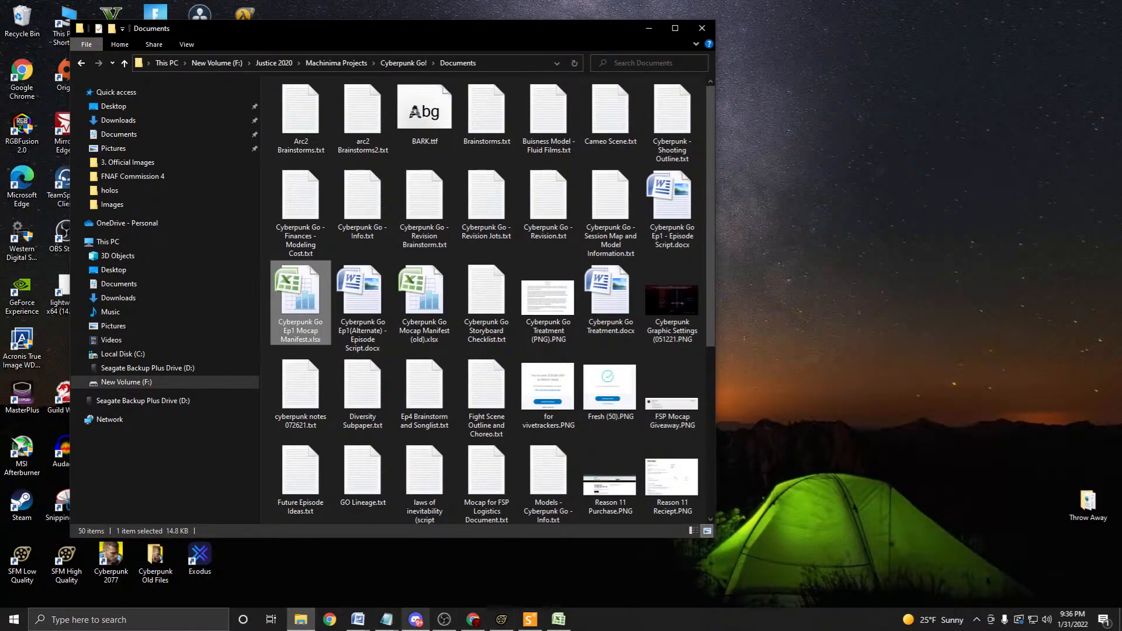
Switch to the Scene 6 storyboard session in Source Filmmaker.
click(501, 619)
click(501, 620)
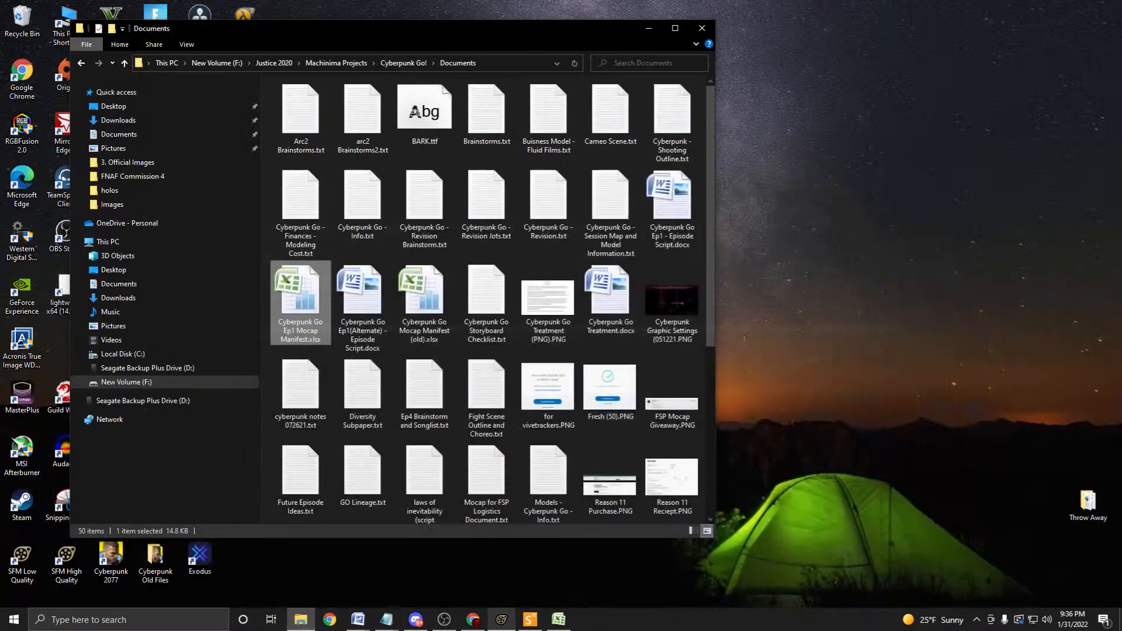
click(415, 619)
click(416, 619)
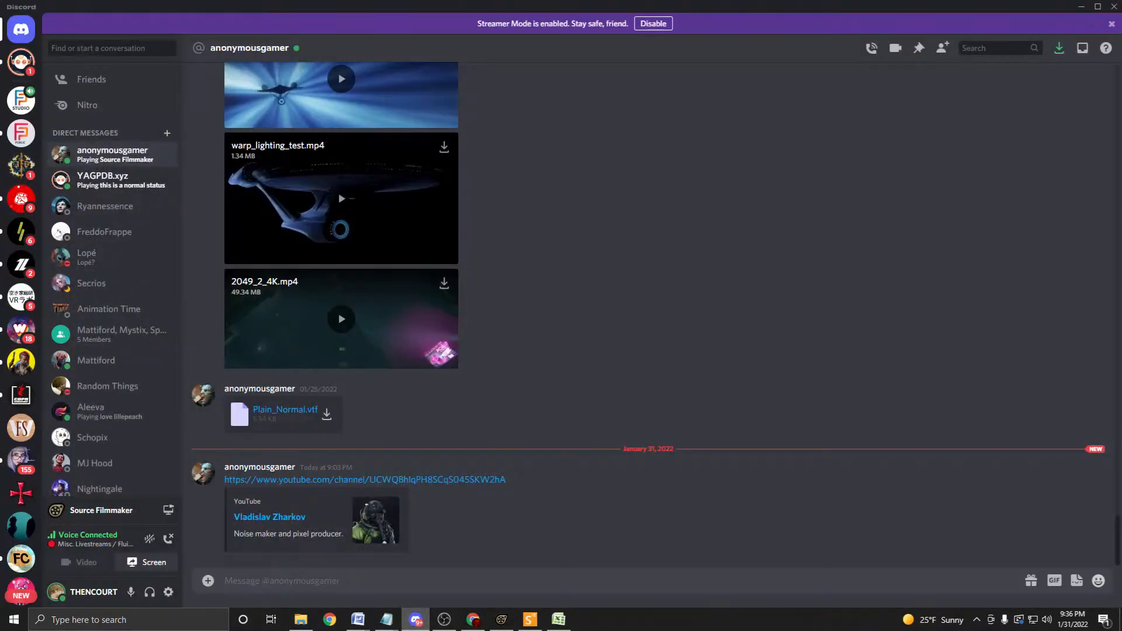
click(473, 619)
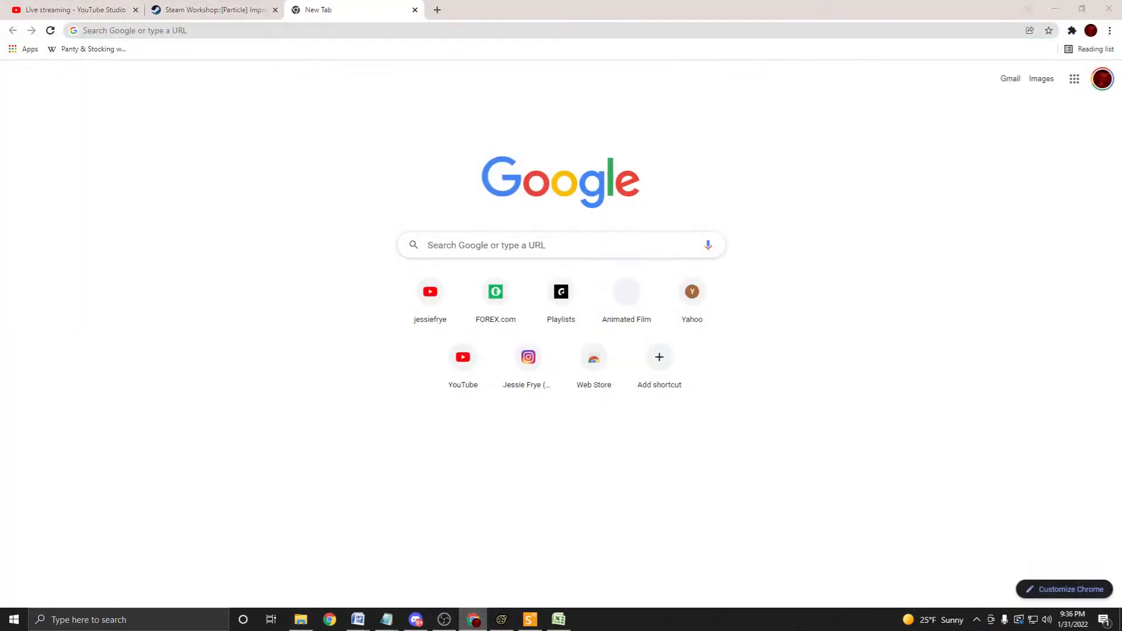
click(473, 620)
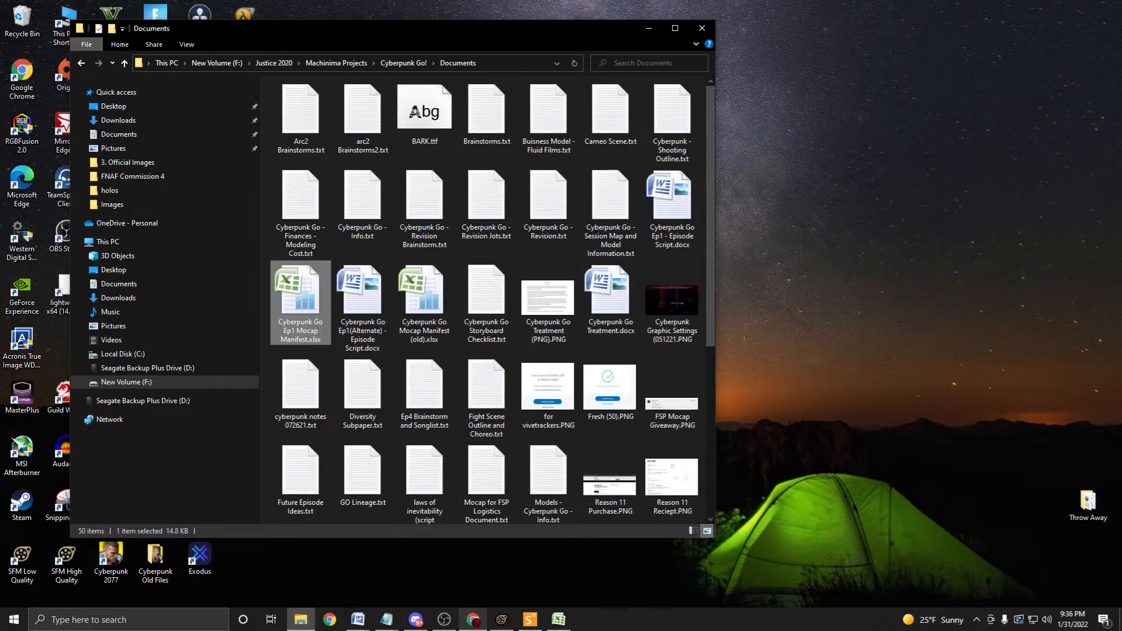
click(415, 619)
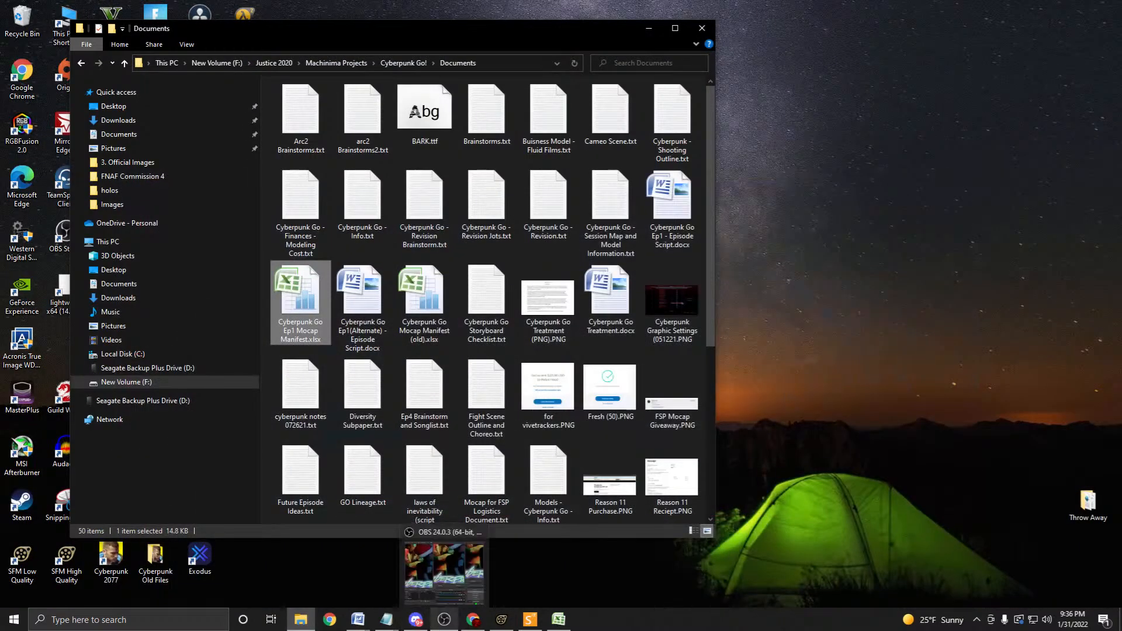
mouse_move(473, 620)
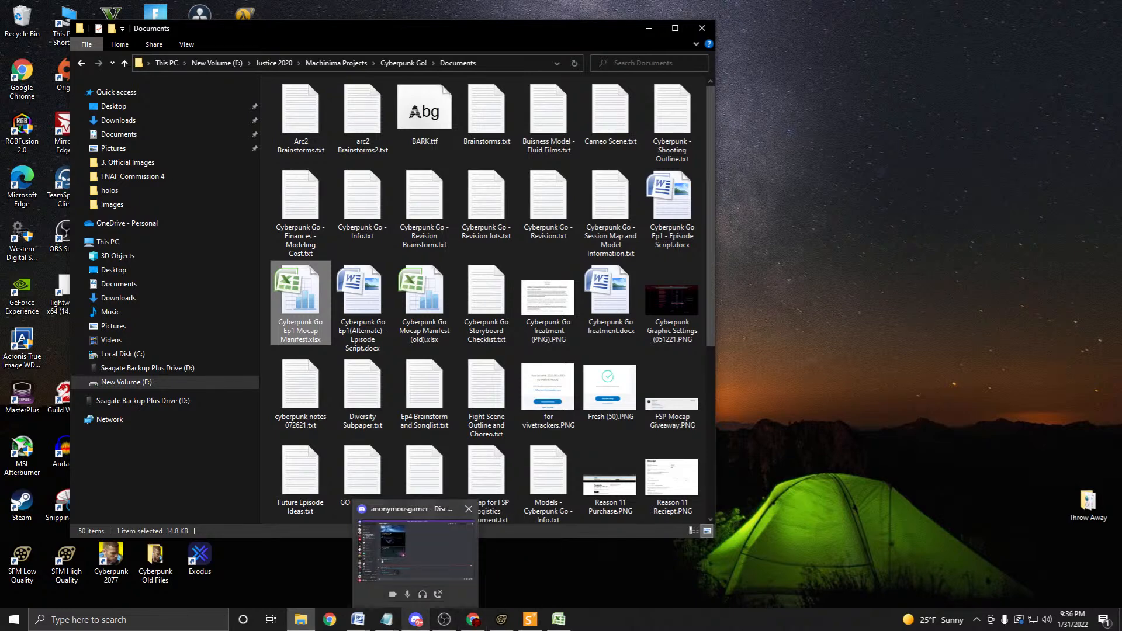
click(416, 620)
click(415, 549)
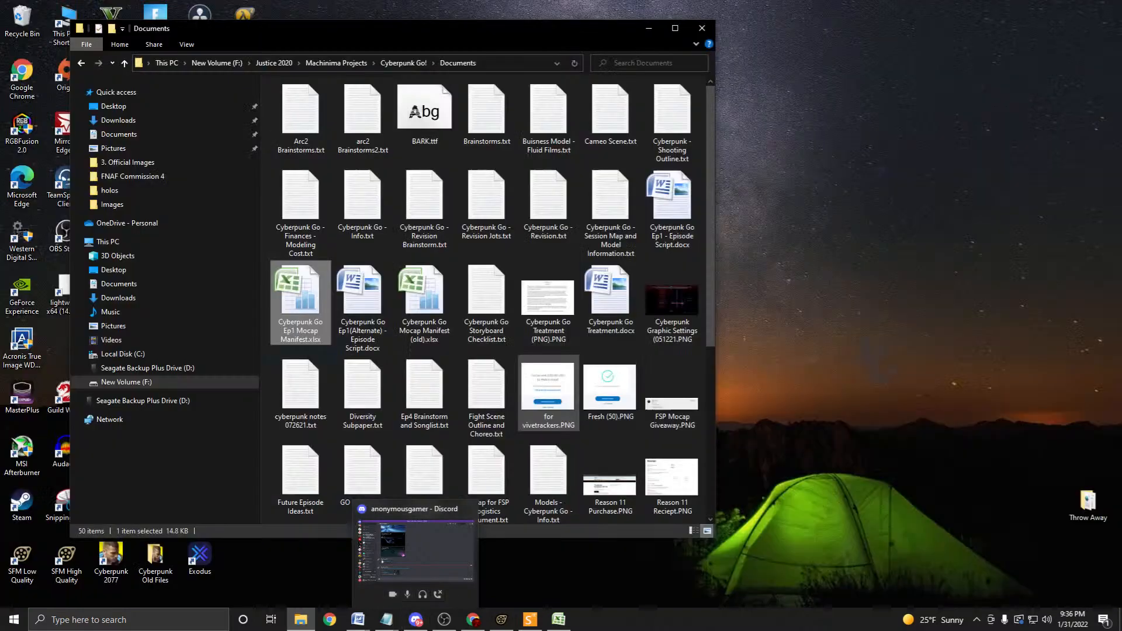
key(alt+Tab)
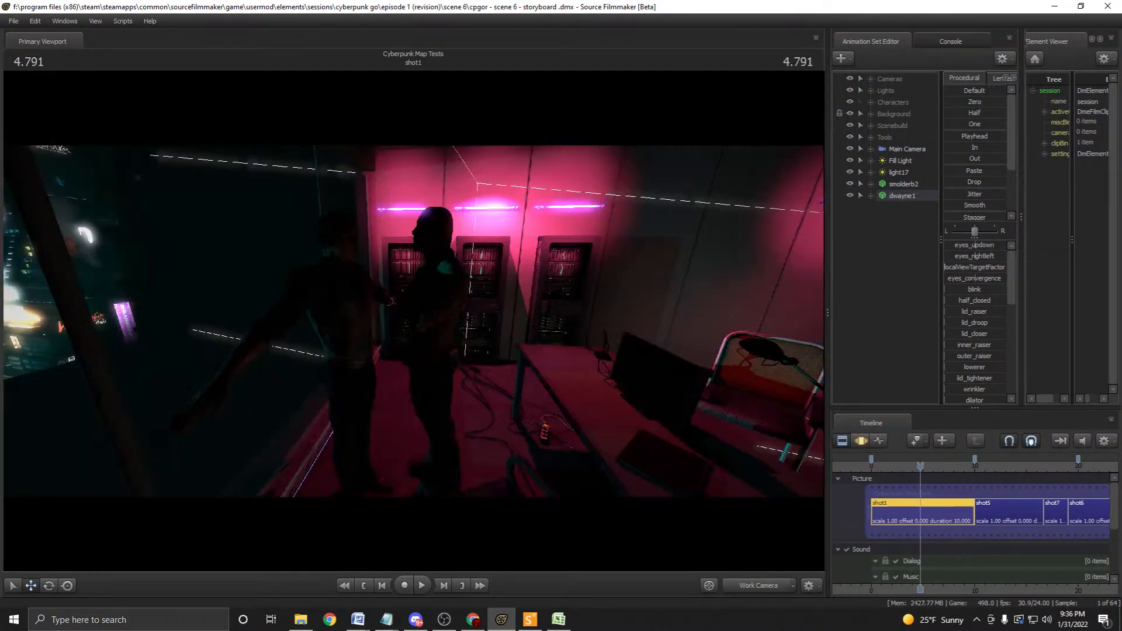
Compare the bones and animation curves of smolderb2 and dwayne1 in shot1.
click(903, 184)
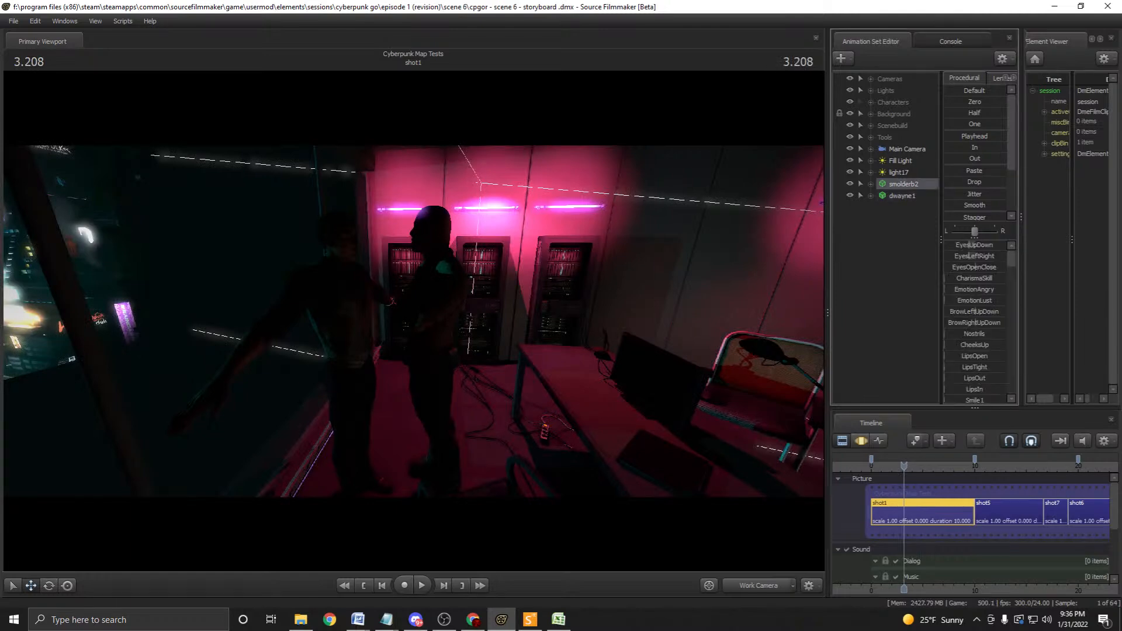
click(903, 196)
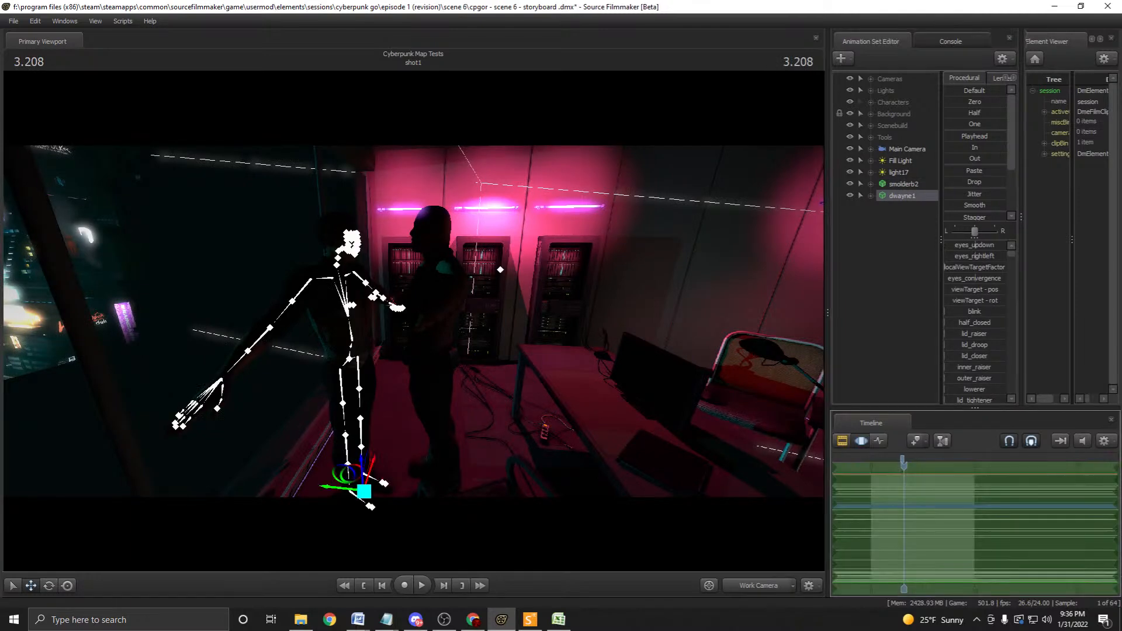
click(903, 184)
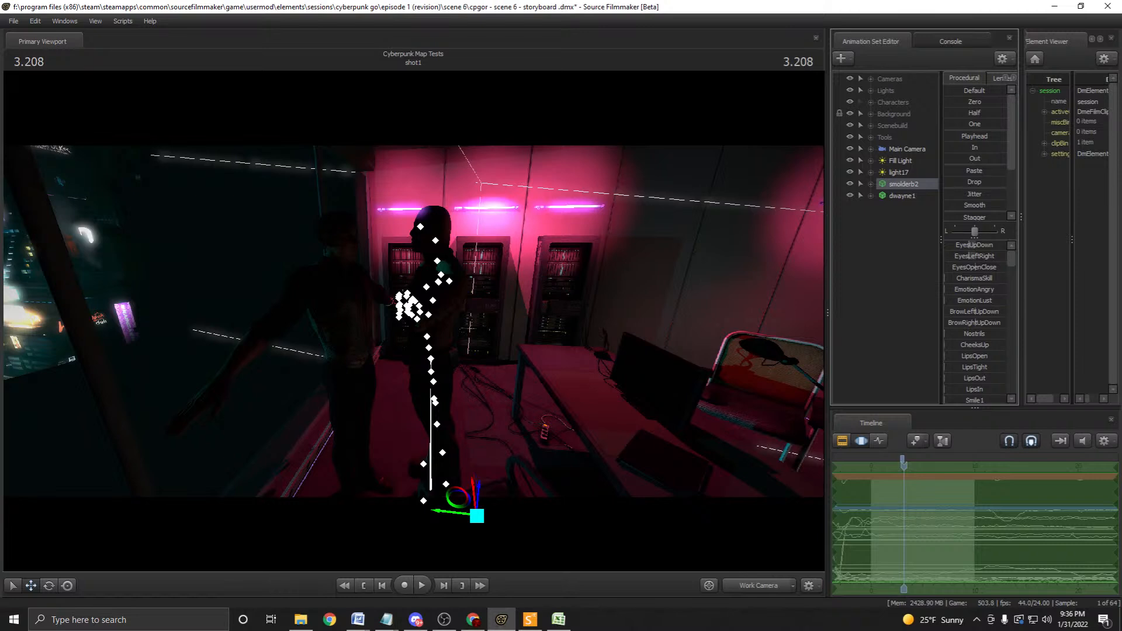
click(860, 184)
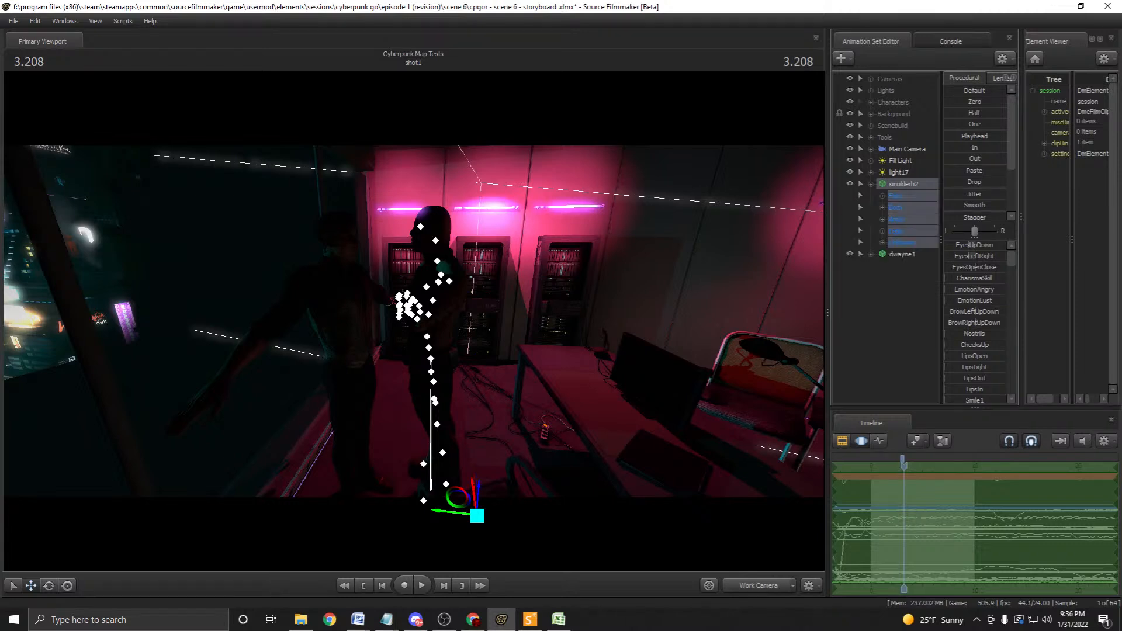
click(860, 184)
Select dwayne1's controls except the rootTransform entries in its Body group, and save the session.
click(860, 255)
click(902, 196)
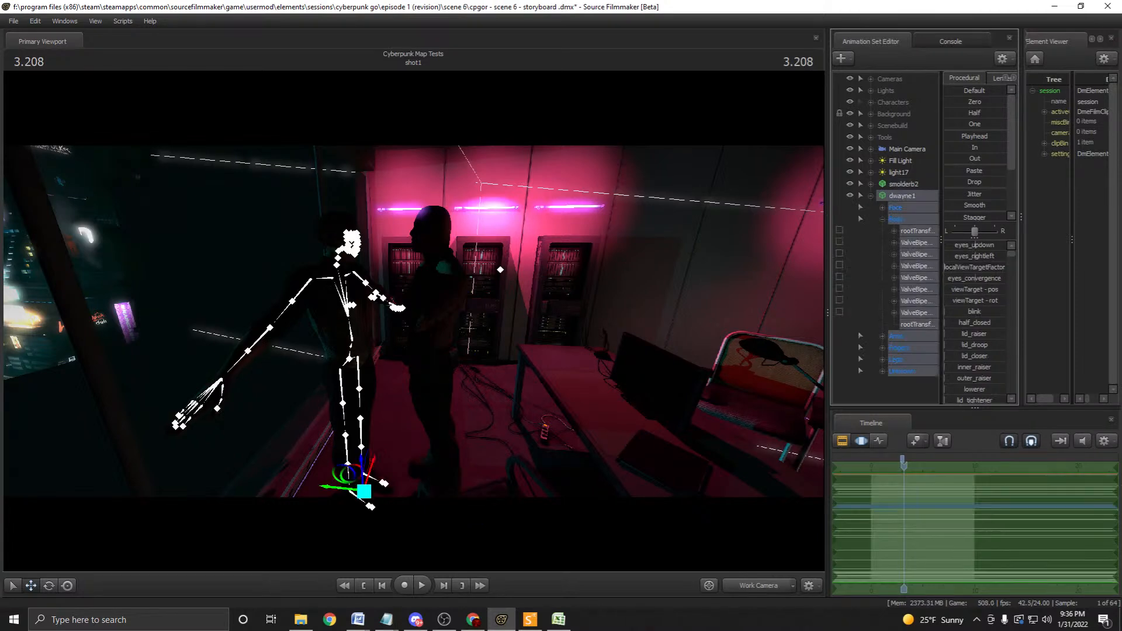
click(383, 298)
key(ctrl+s)
Start an animation import on dwayne1's selected controls and browse to the 8. Animation Database\Motion Capture\Episode 1 folder.
right_click(917, 300)
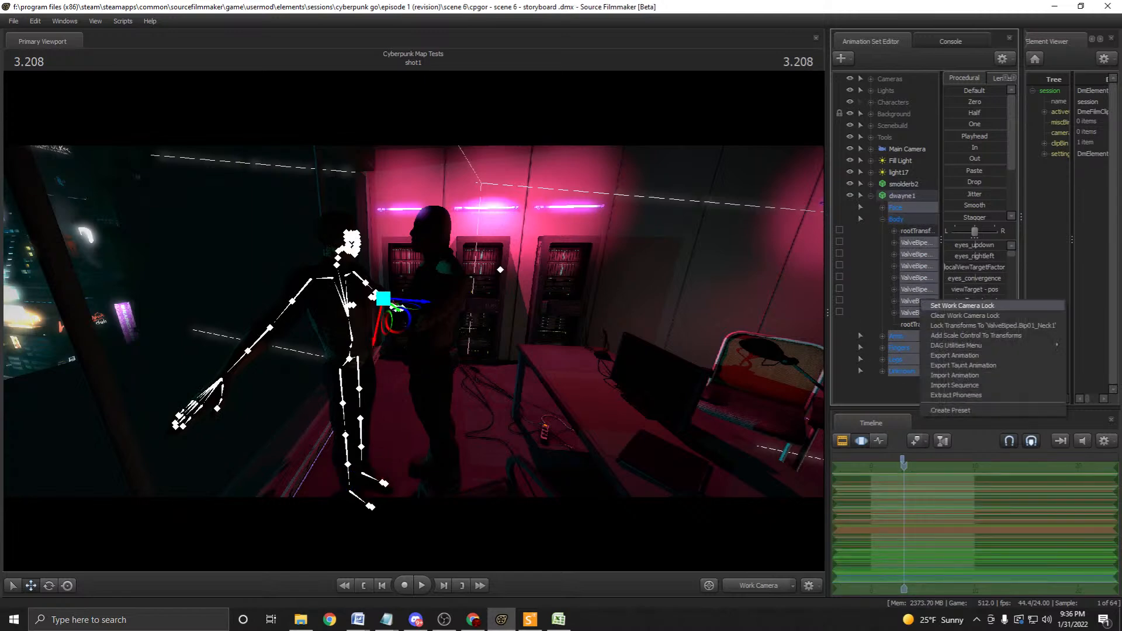
click(970, 375)
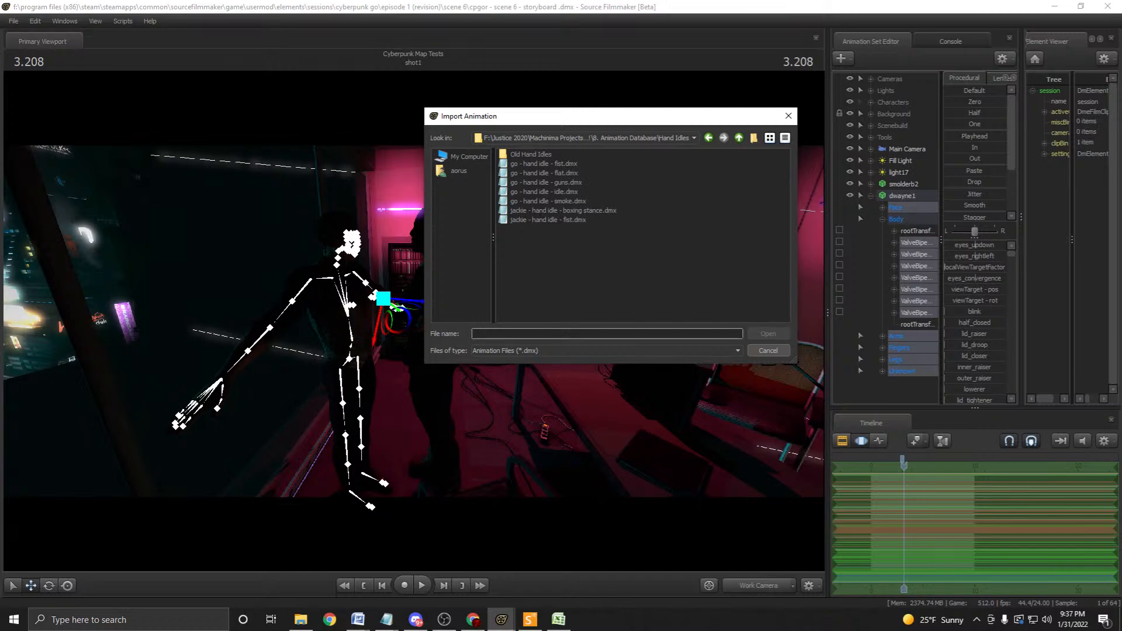
click(739, 138)
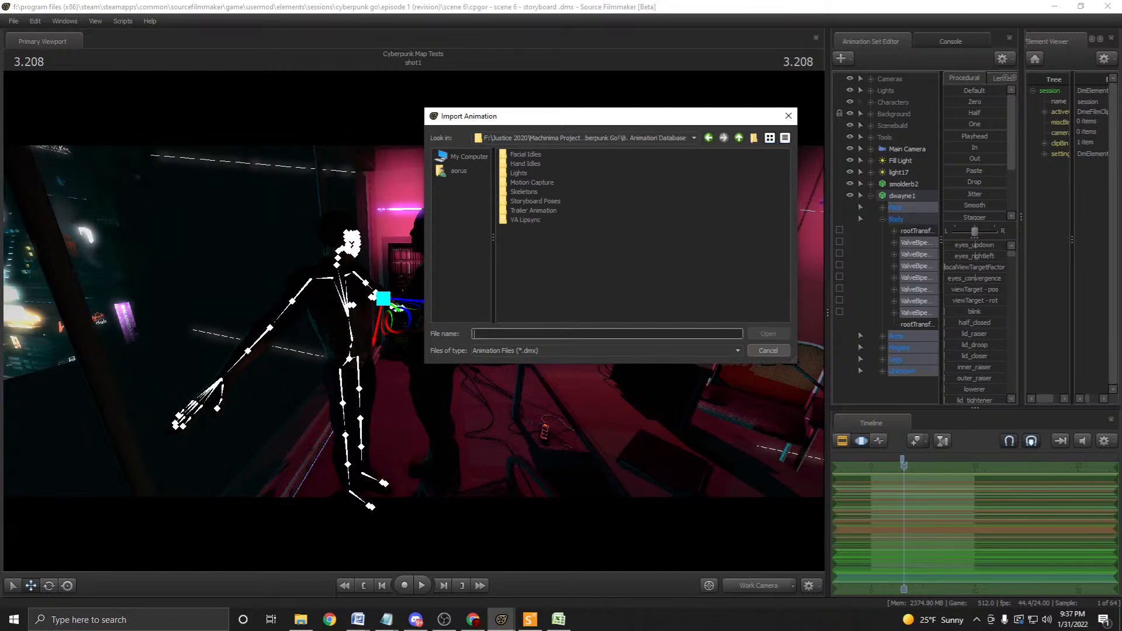
double_click(531, 182)
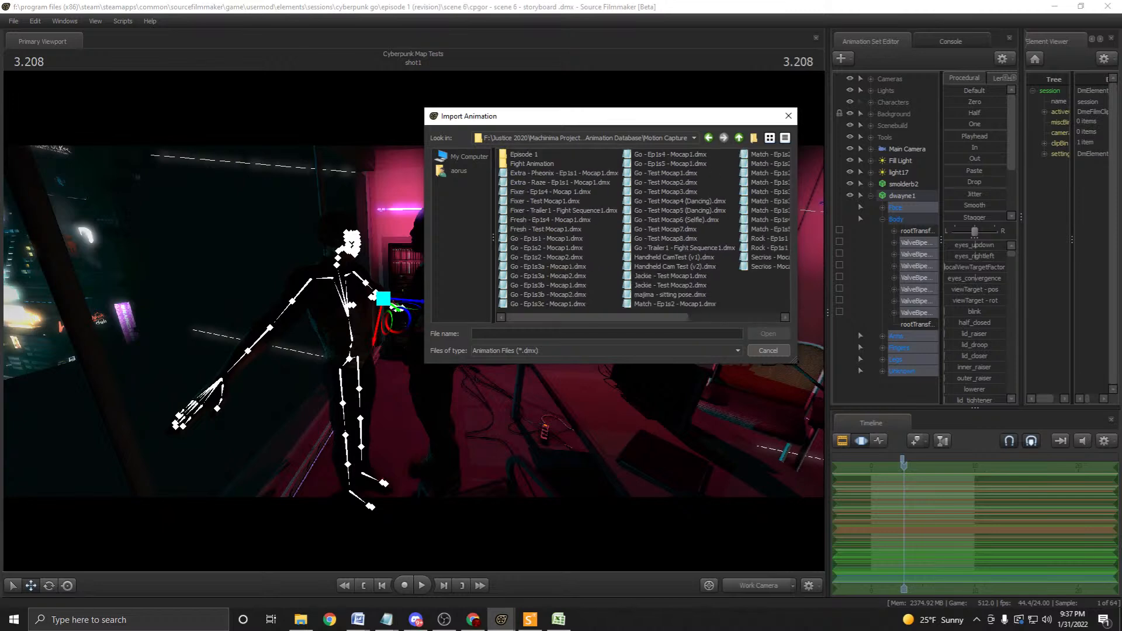
scroll(640, 230, right, 2)
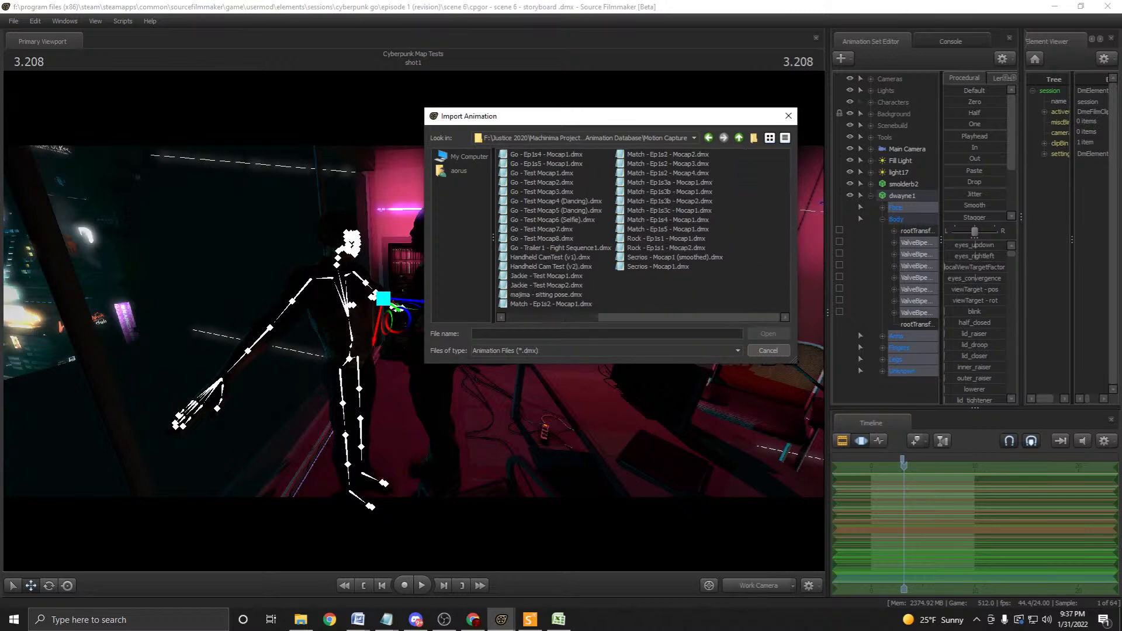
scroll(640, 231, left, 2)
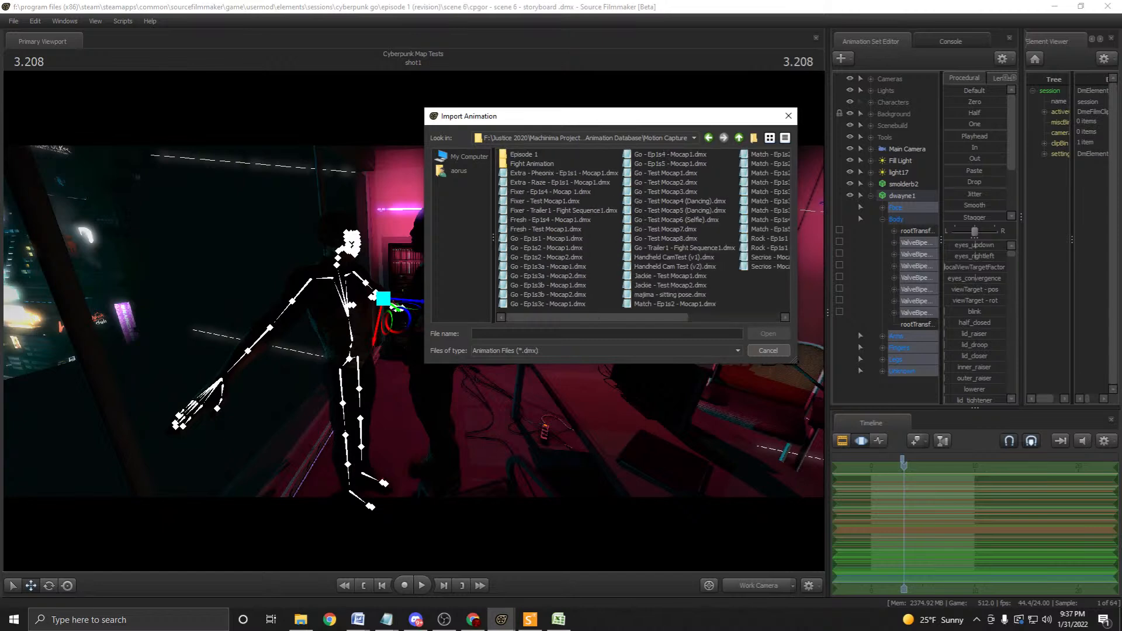
scroll(639, 231, right, 2)
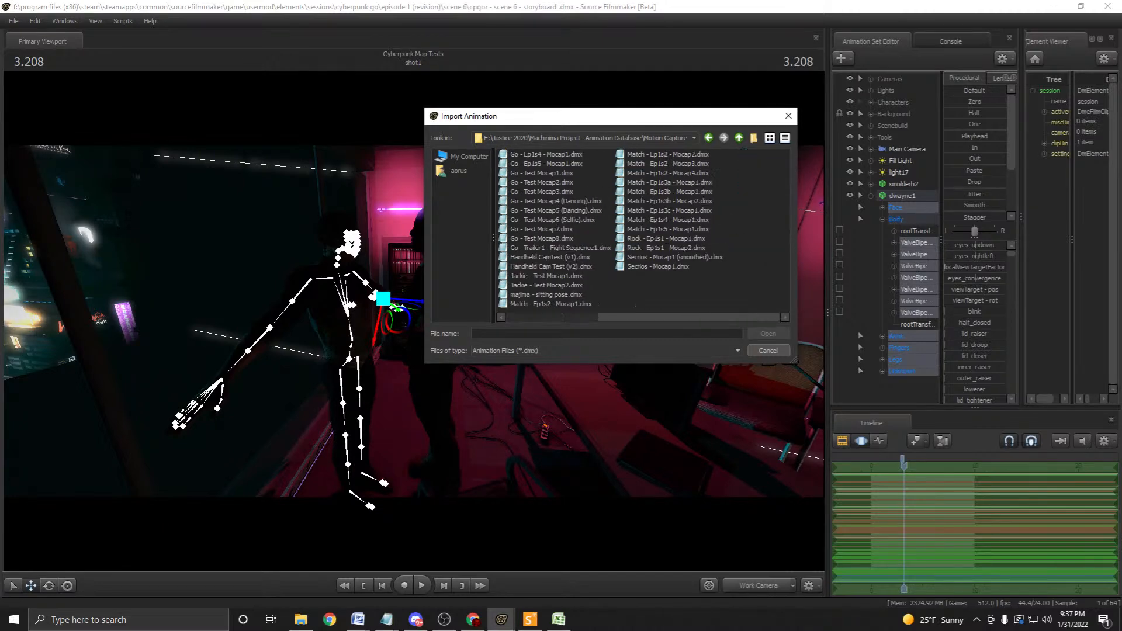
scroll(640, 230, left, 2)
double_click(524, 154)
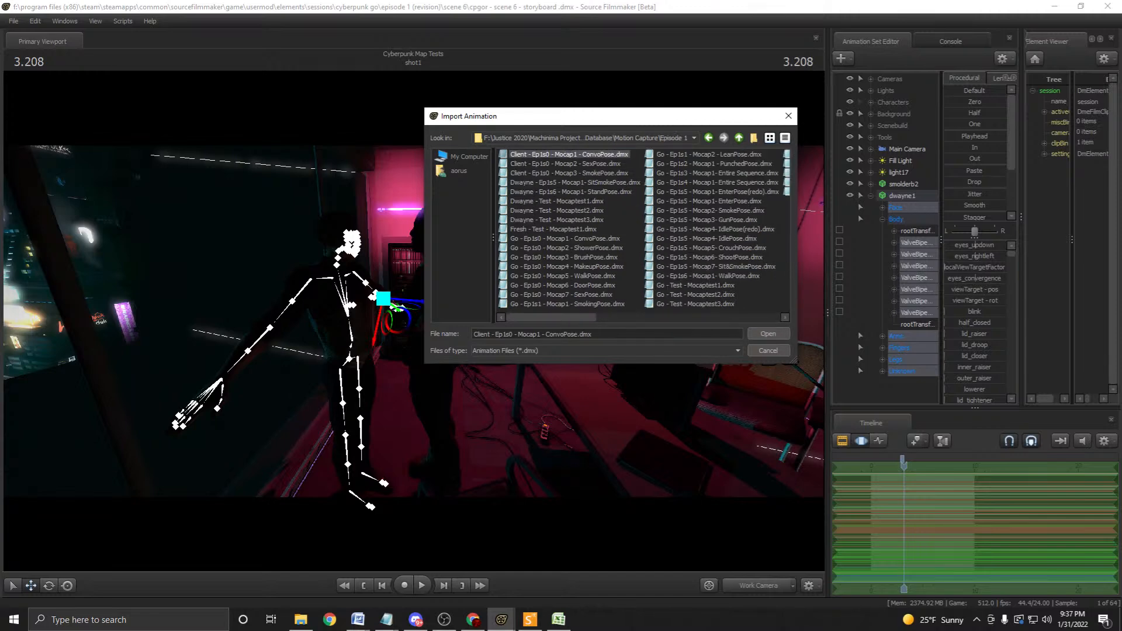
Import Dwayne - Ep1s6 - Mocap1- StandPose.dmx onto dwayne1, accepting the proposed channel mapping.
double_click(571, 191)
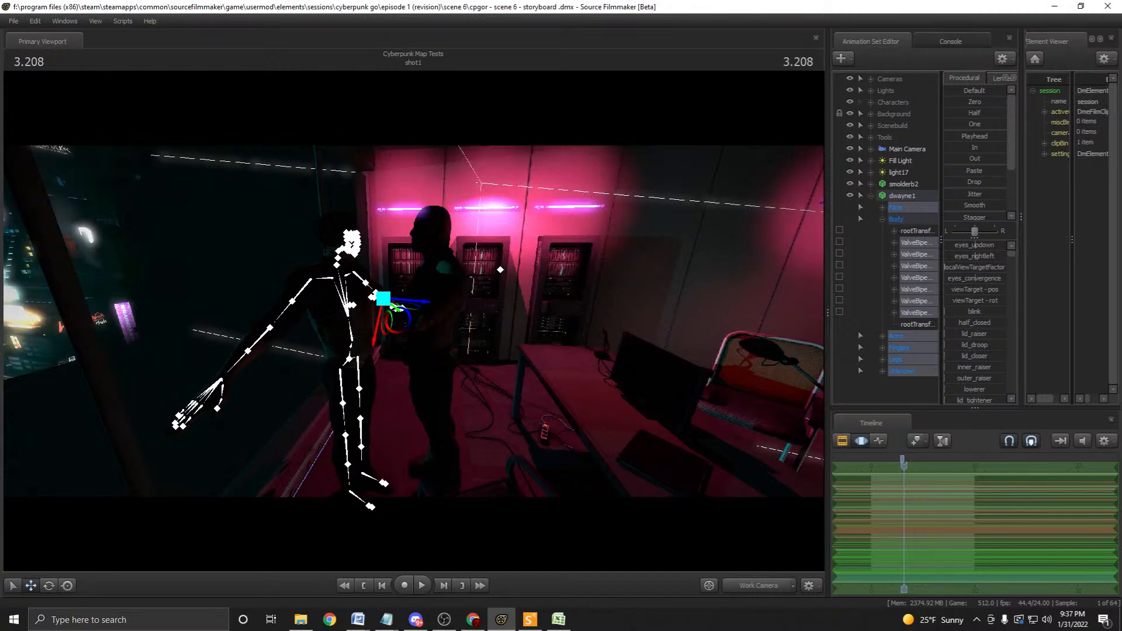
scroll(555, 301, down, 5)
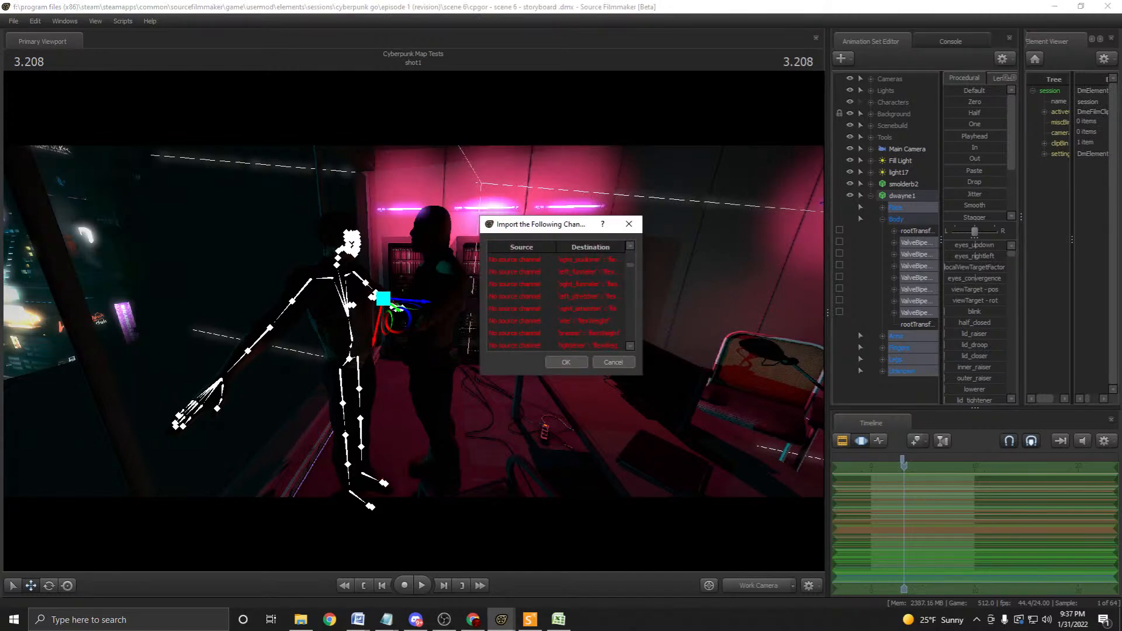
key(Return)
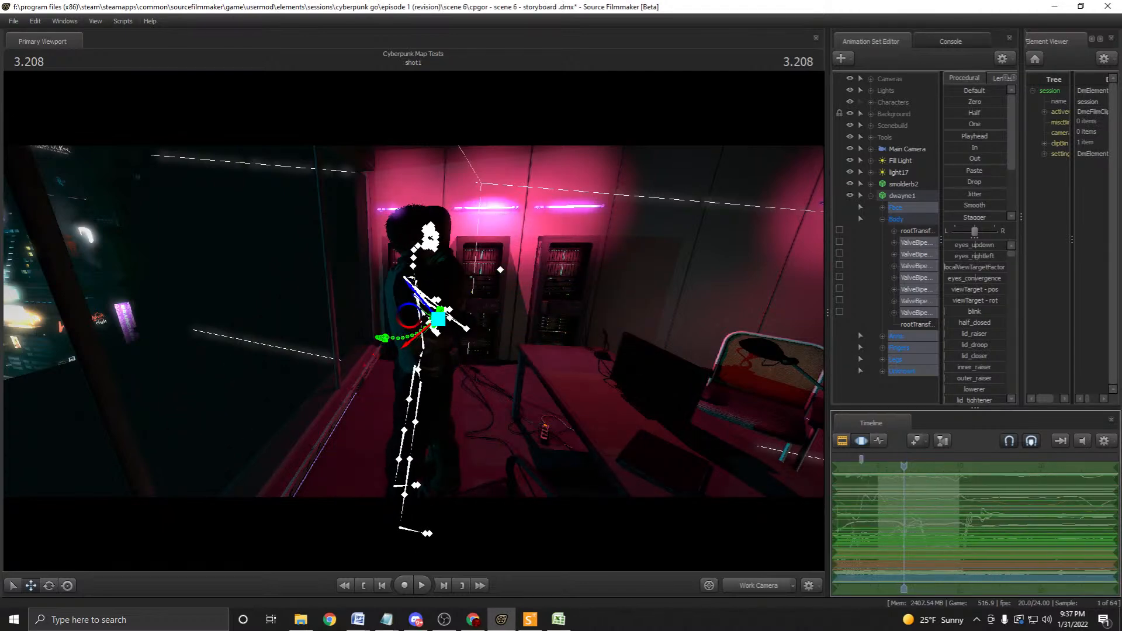
Play shot1 to review the imported stand pose on dwayne1.
drag(413, 321, 427, 397)
key(space)
key(space)
Rotate and move the whole dwayne1 model by its root transform in the server room, and check its placement in playback.
click(903, 195)
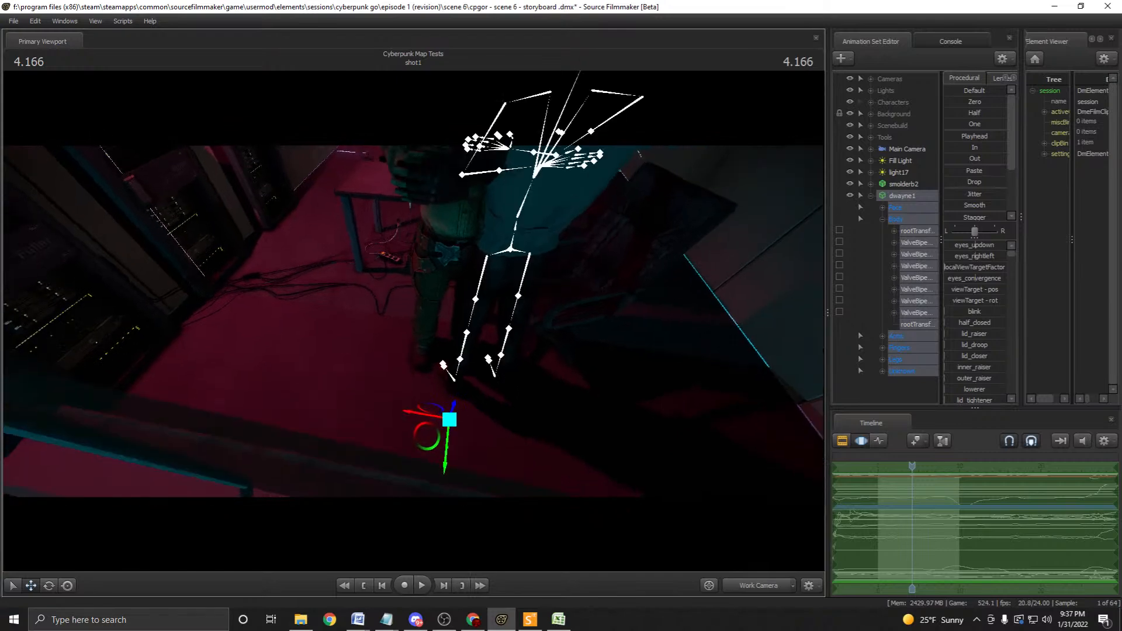
key(e)
drag(453, 463, 463, 384)
key(ctrl)
key(w)
drag(426, 436, 342, 277)
key(d)
mouse_move(466, 505)
mouse_down()
mouse_move(456, 507)
mouse_move(474, 491)
mouse_up()
key(ctrl+z)
drag(447, 342, 519, 333)
key(space)
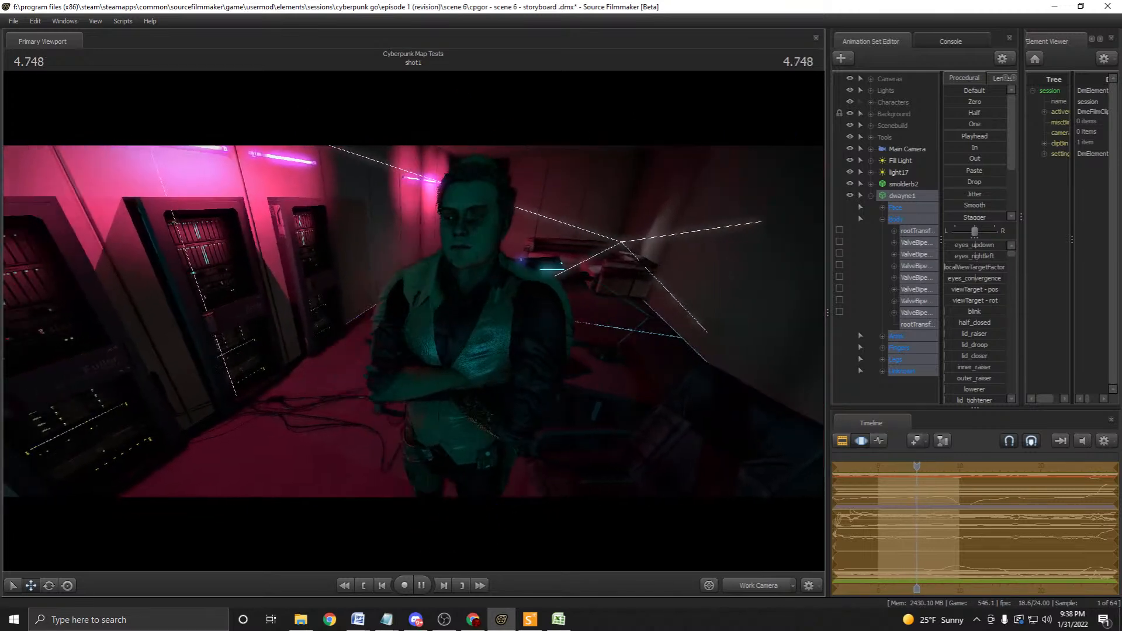
key(space)
Shift dwayne1's animation in time so its start lines up with smolderb2's, and place the playhead at -18.708.
scroll(920, 526, down, 8)
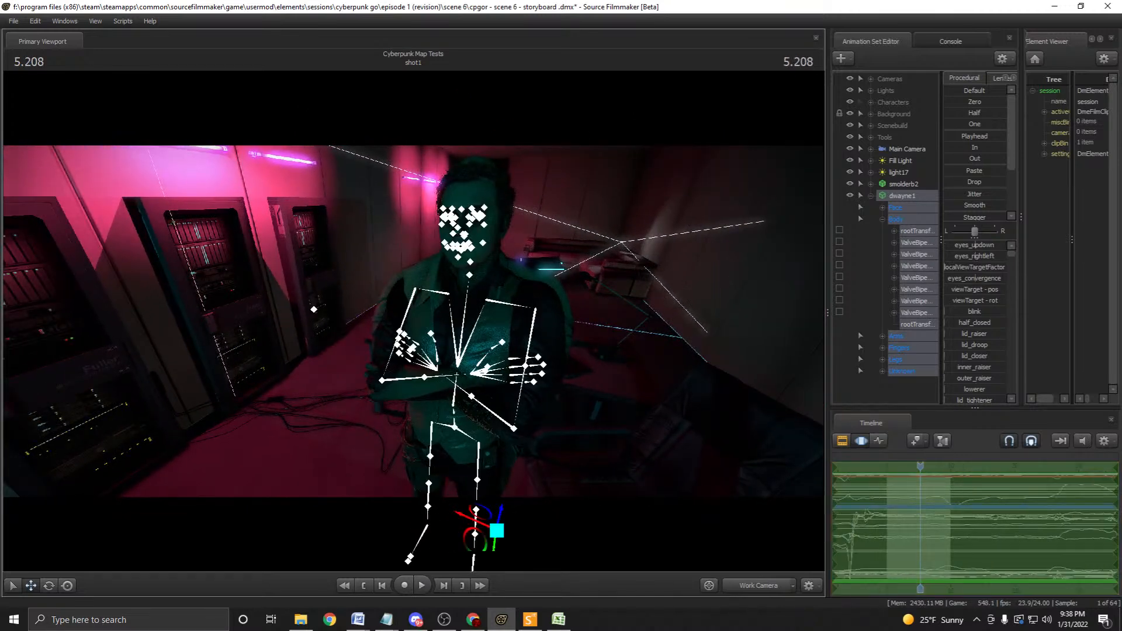
drag(920, 467, 876, 467)
scroll(875, 468, up, 8)
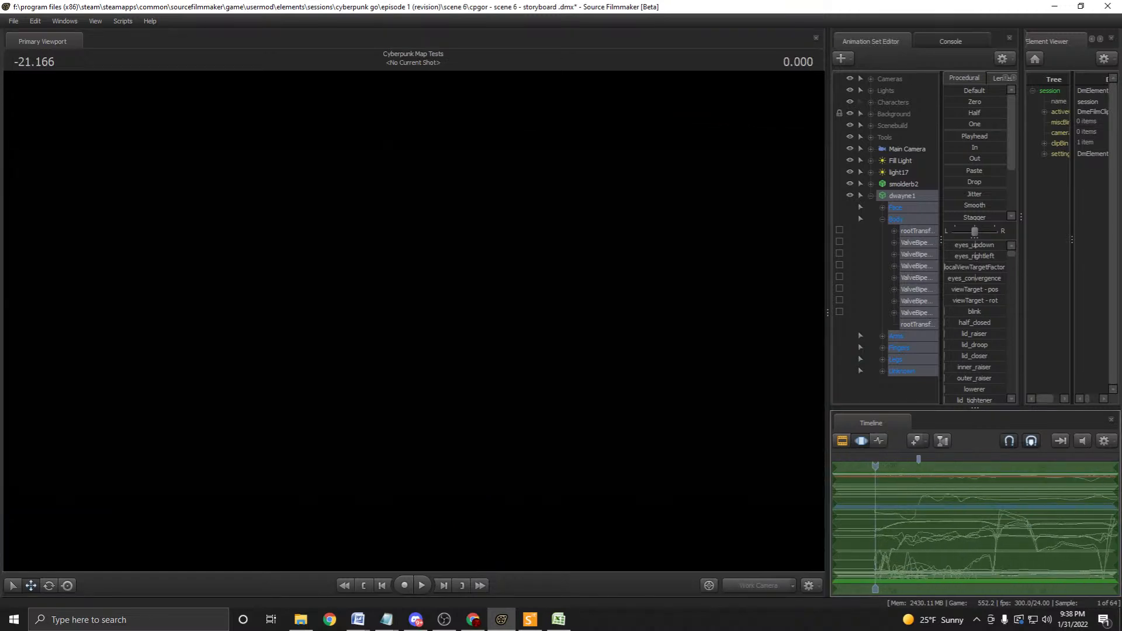
click(903, 184)
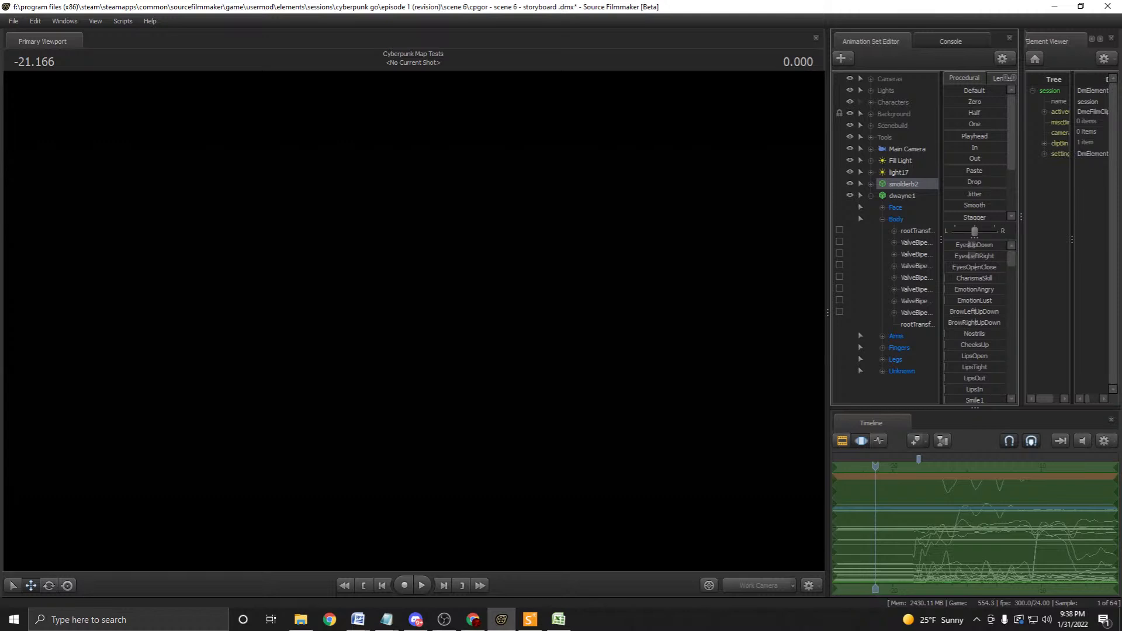
click(903, 196)
drag(919, 526, 959, 526)
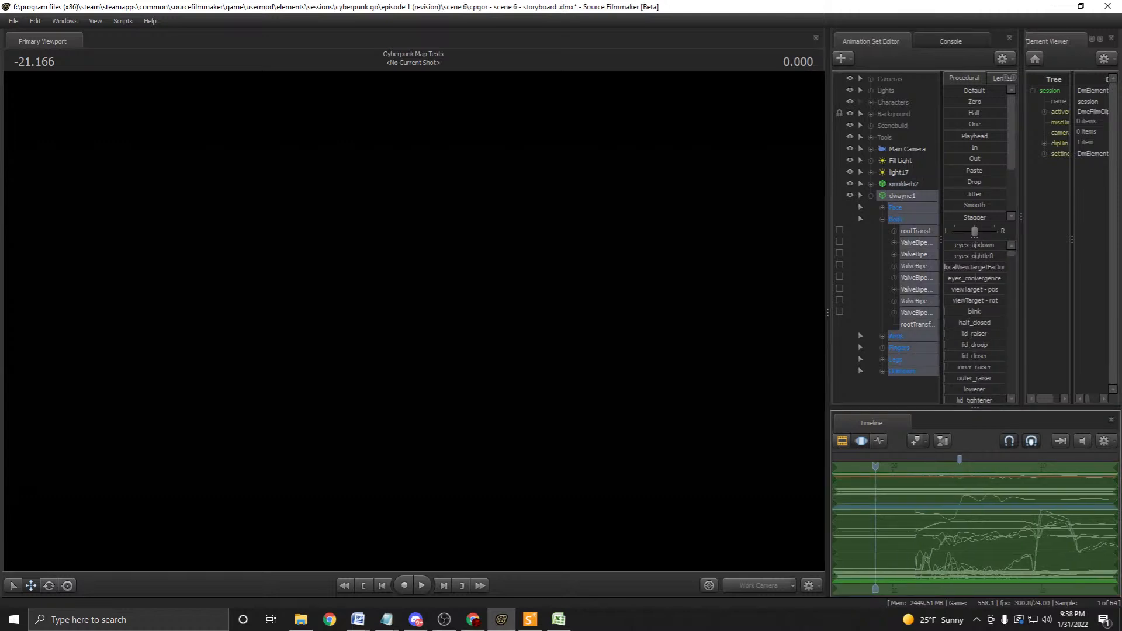
click(903, 184)
drag(917, 466, 912, 466)
click(902, 196)
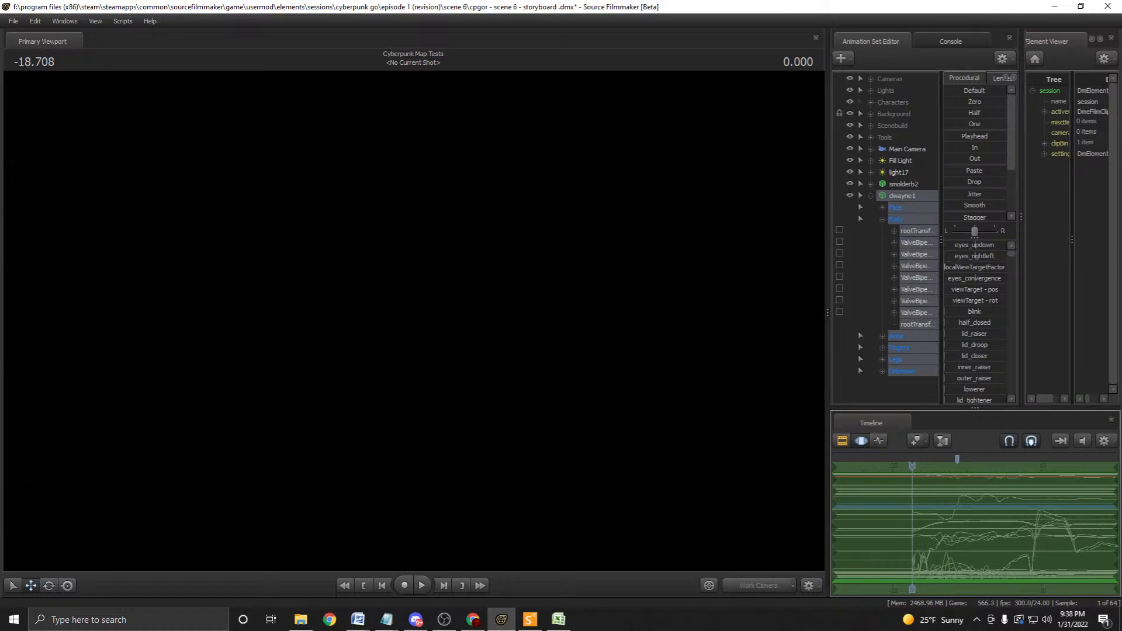
Collapse dwayne1's control groups and play shot1 from the Work Camera to check the aligned stand pose.
click(871, 196)
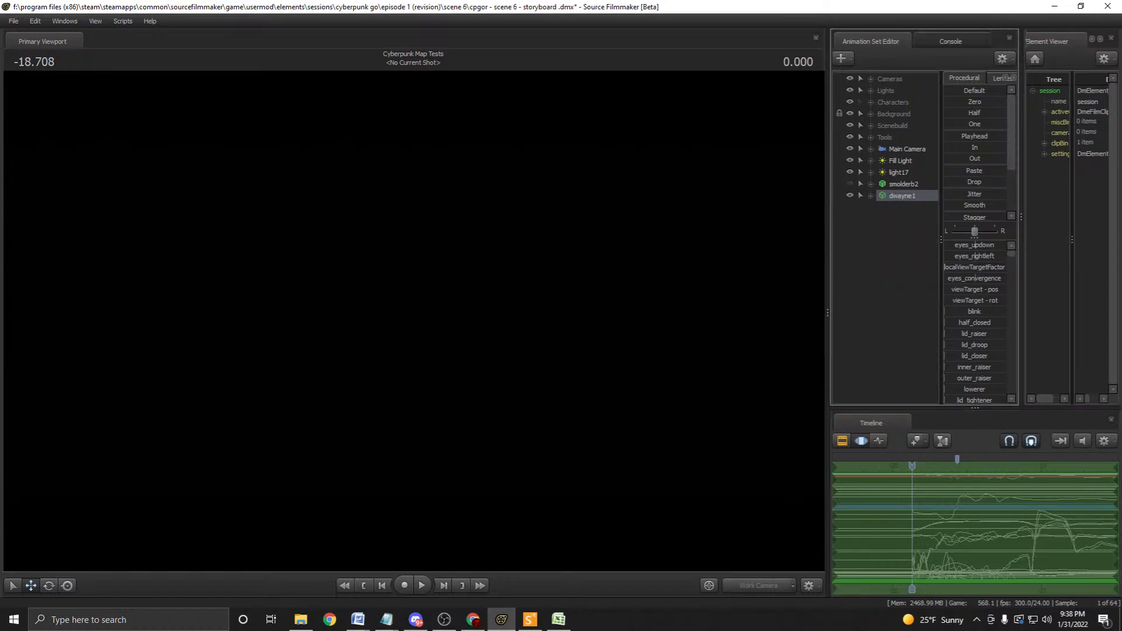
scroll(974, 526, down, 4)
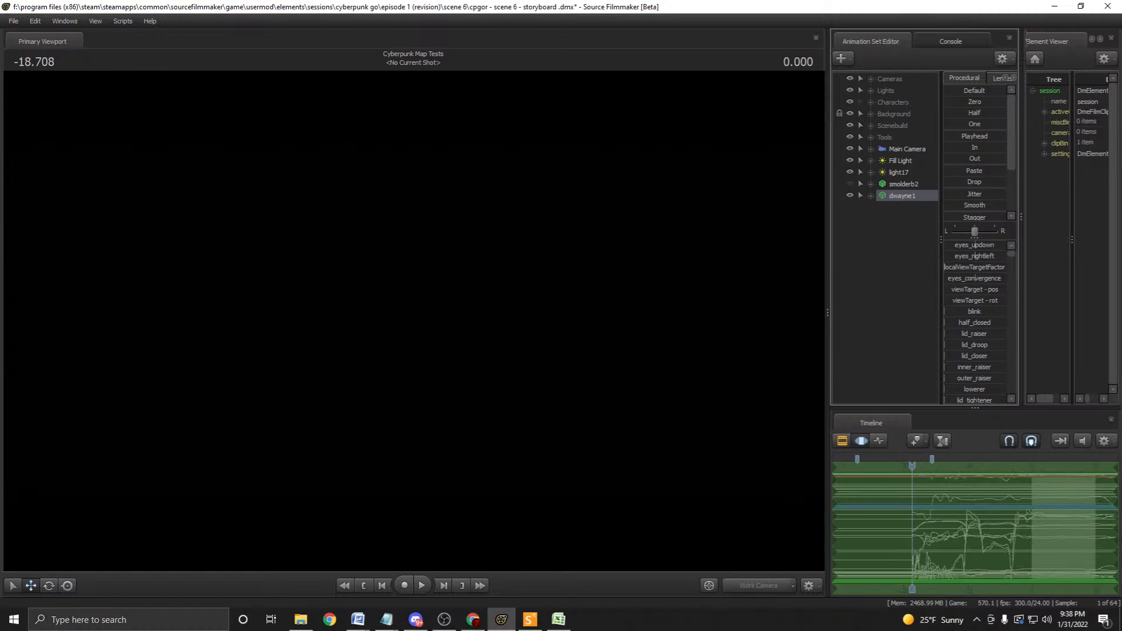
key(space)
key(space)
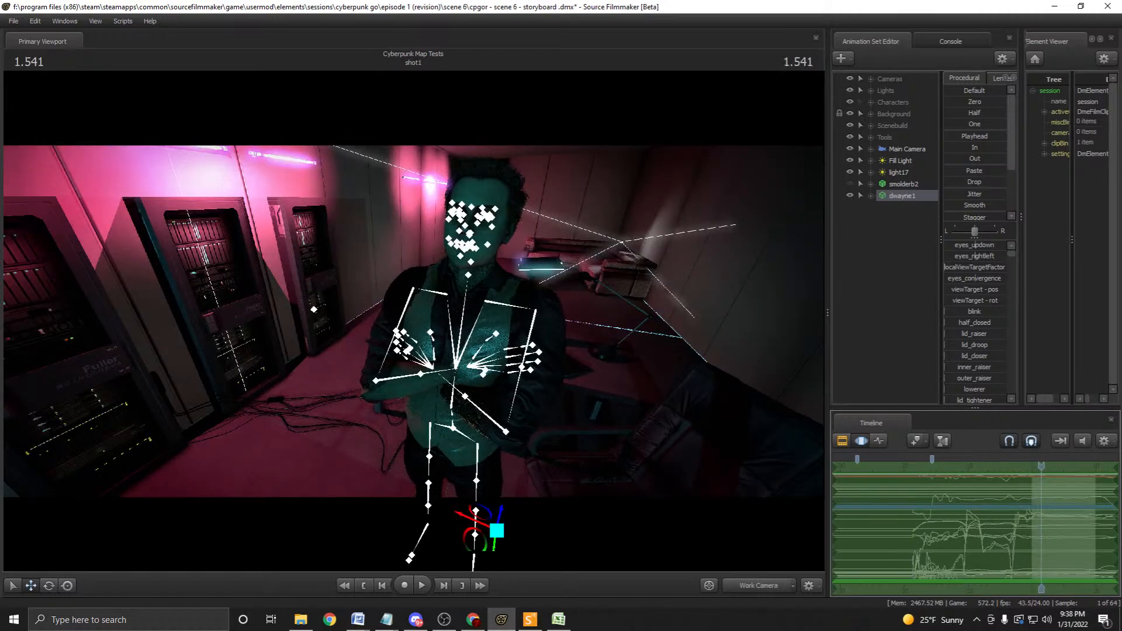
key(space)
key(space)
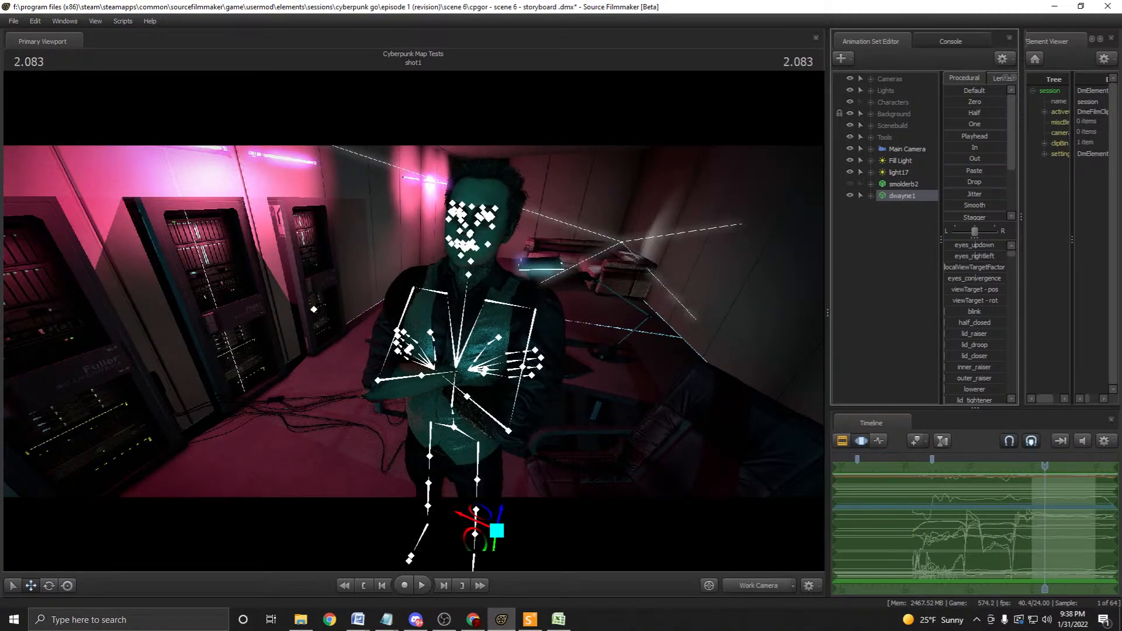
Review dwayne1's stand pose in shot1 through the Main Camera, save the session, and continue playback into shot5.
click(759, 585)
key(space)
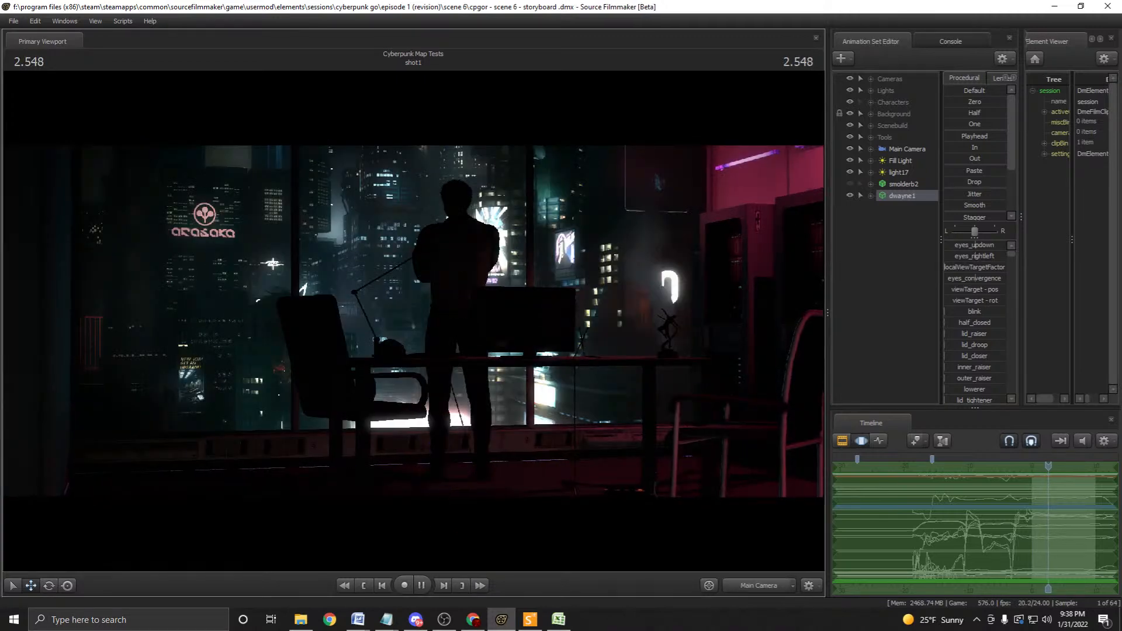
key(space)
drag(1061, 466, 1031, 466)
key(space)
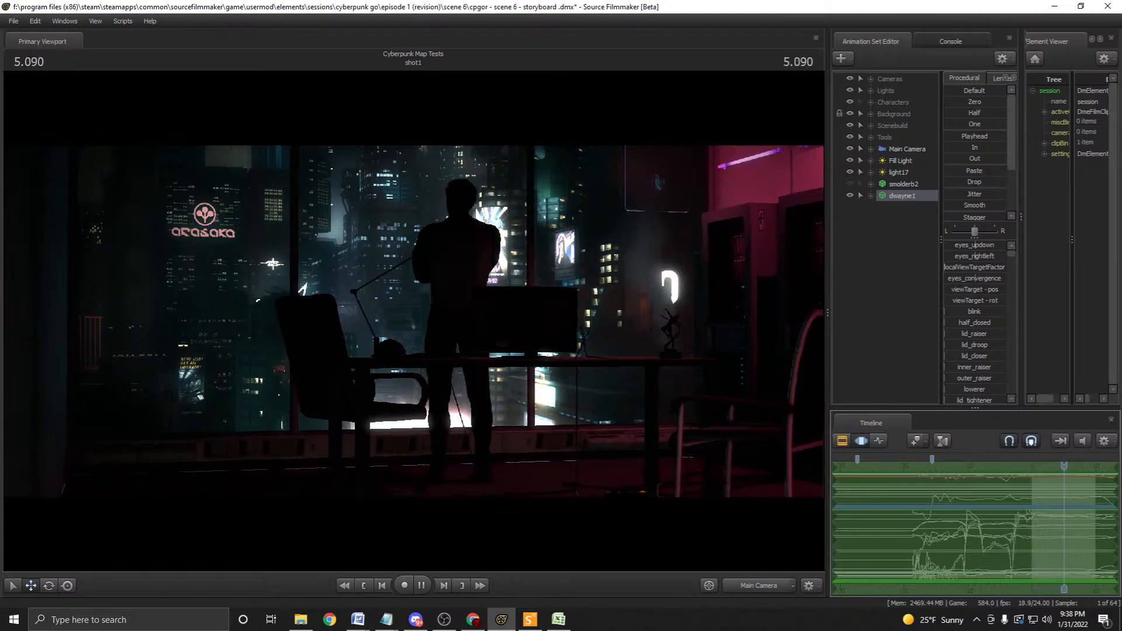
key(space)
key(ctrl+s)
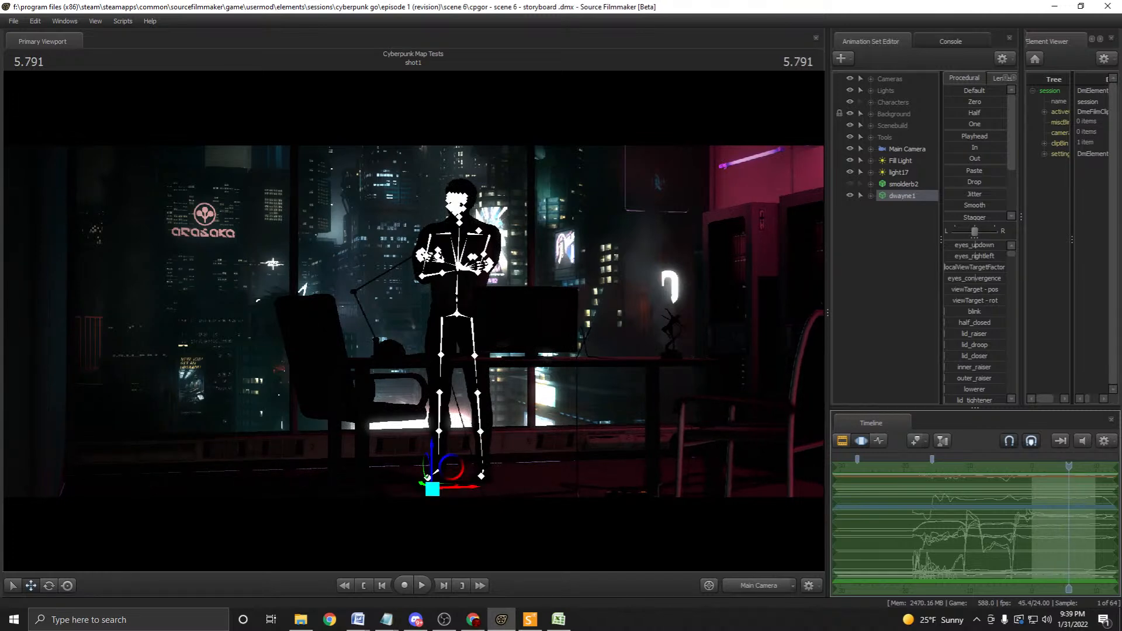
key(space)
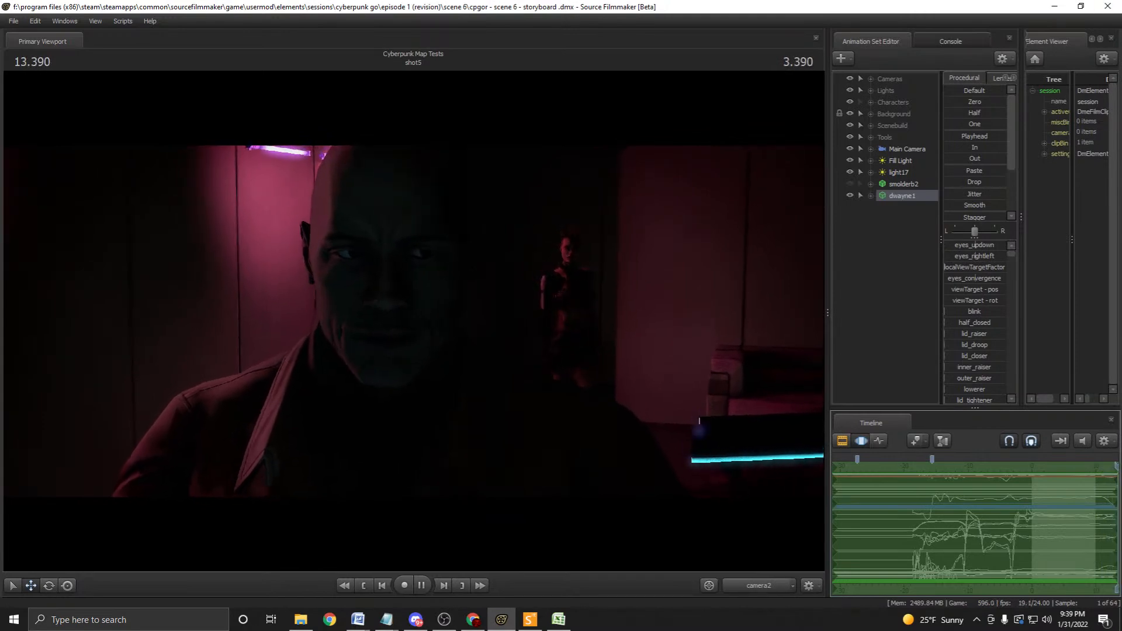
Copy the dwayne1 animation set from shot1 and paste it into shot5.
right_click(913, 196)
click(923, 212)
click(841, 441)
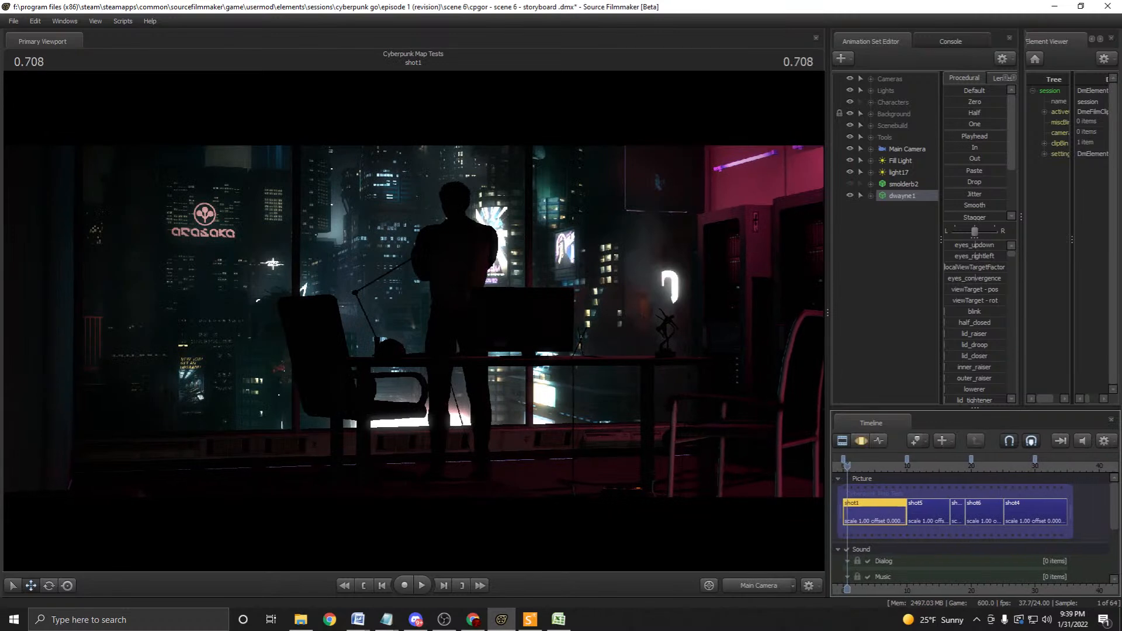
key(space)
right_click(903, 196)
click(914, 212)
click(923, 512)
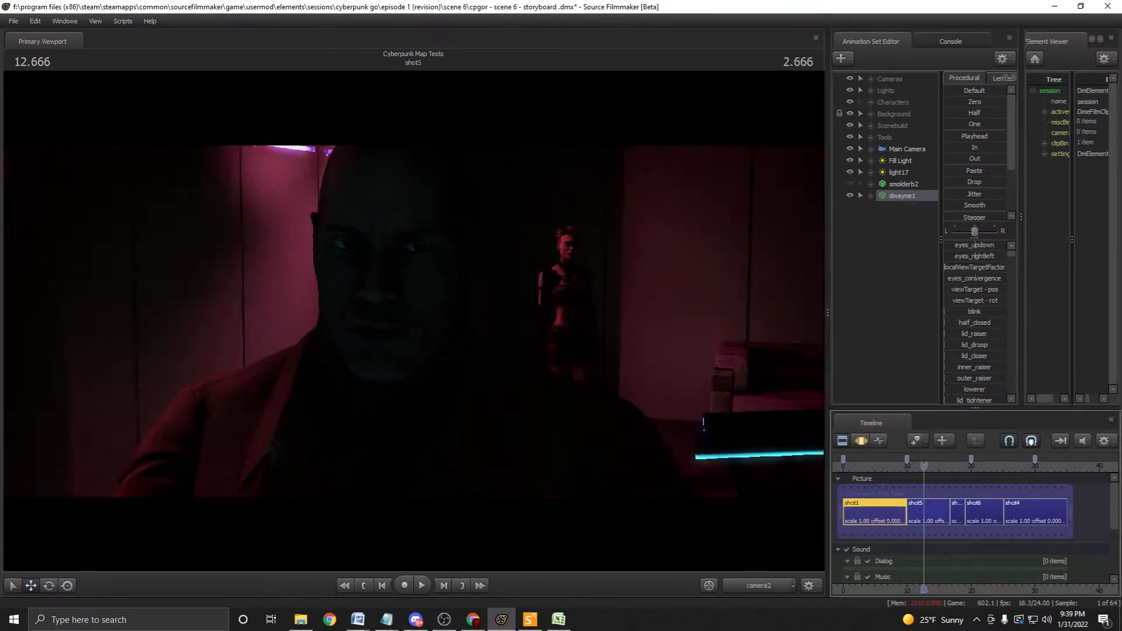
right_click(917, 234)
click(956, 292)
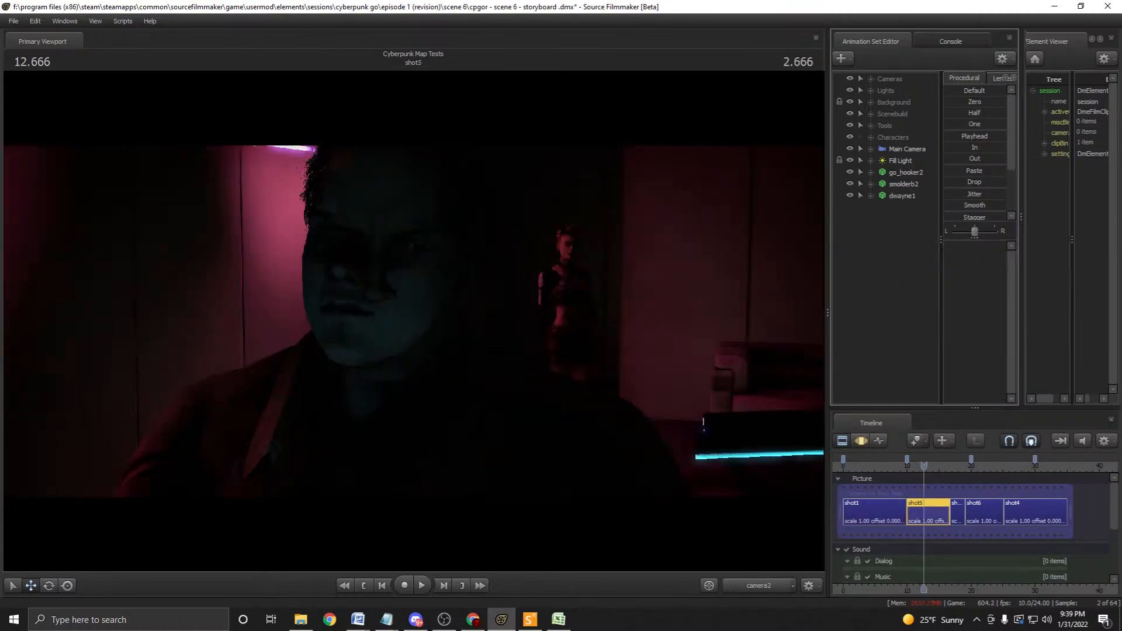
Hide smolderb2 in shot5 and play from there into shot7 to compare the character across the cut.
click(903, 184)
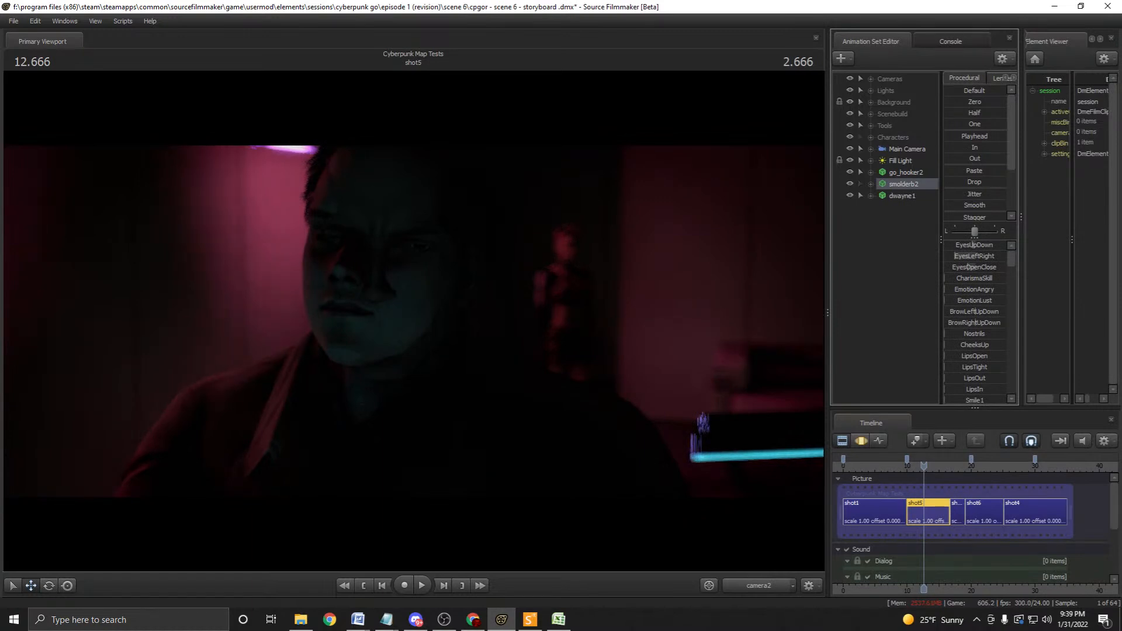
key(space)
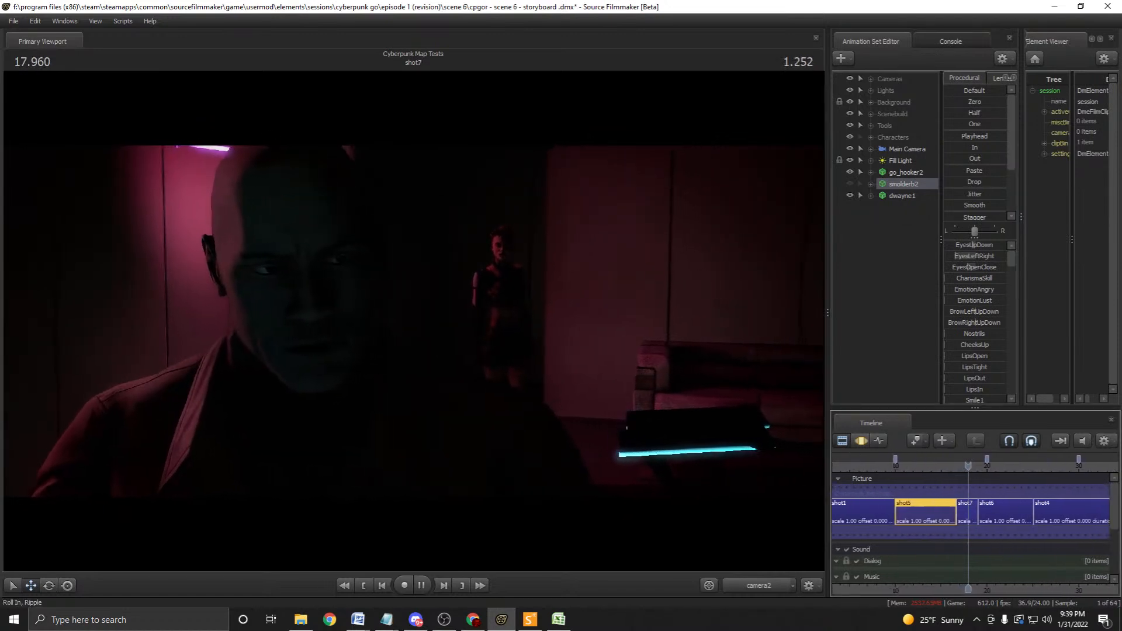
key(space)
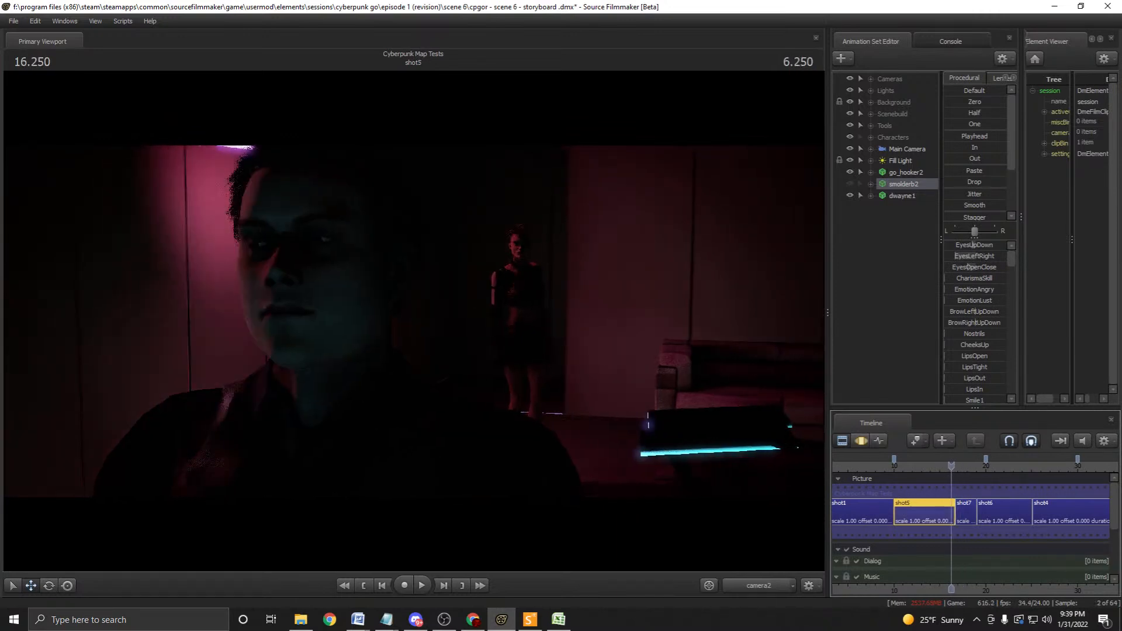
Try merging the shot5 and shot7 clips and scrub back through the combined clip.
scroll(858, 511, up, 3)
right_click(975, 510)
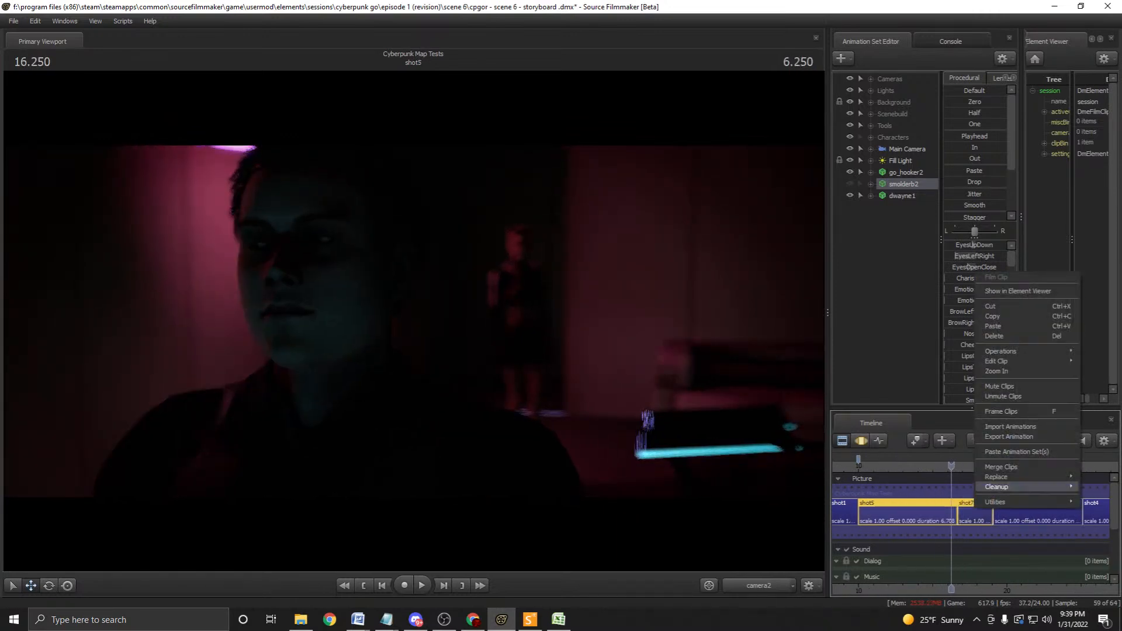
click(1001, 466)
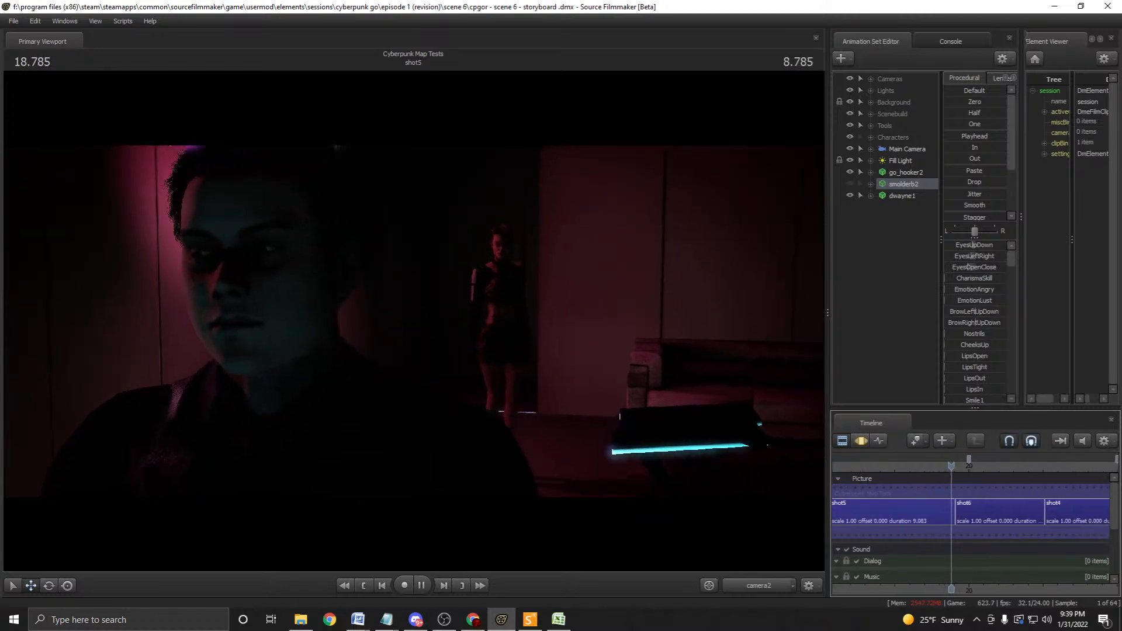
drag(951, 465, 888, 465)
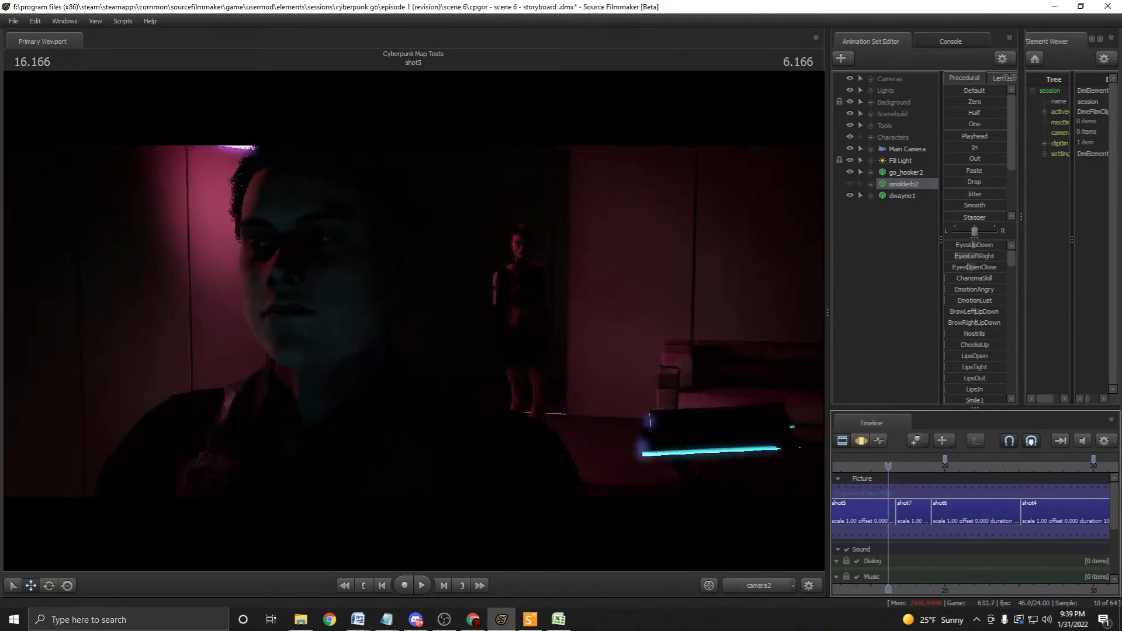
Merge the shot5 and shot7 clips into a single clip.
click(912, 511)
shift+click(862, 511)
right_click(876, 500)
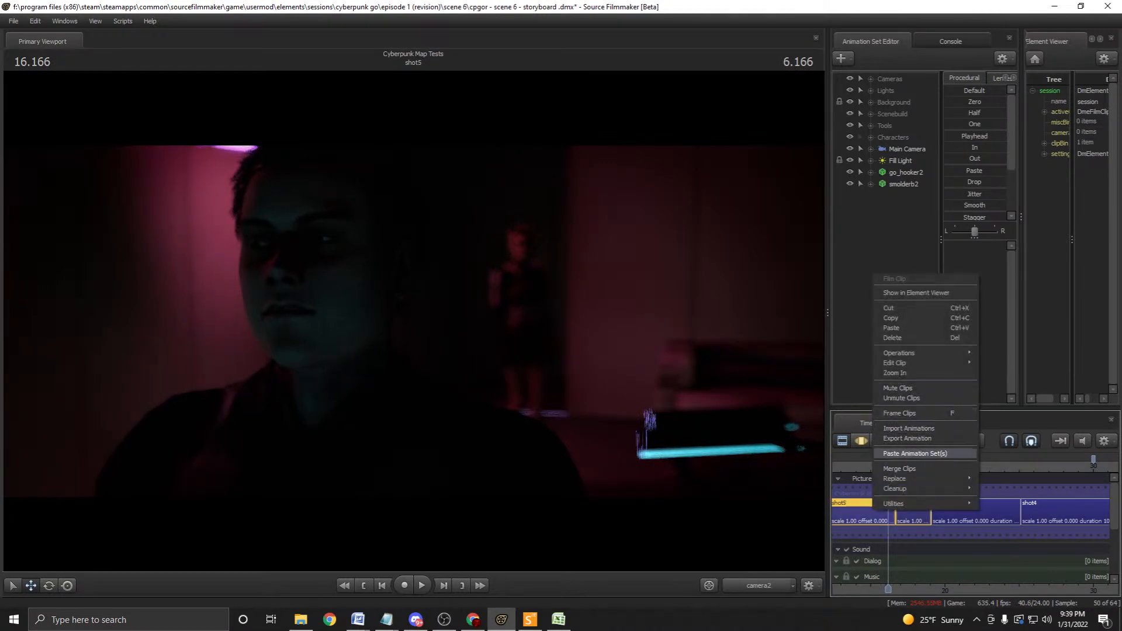
click(900, 468)
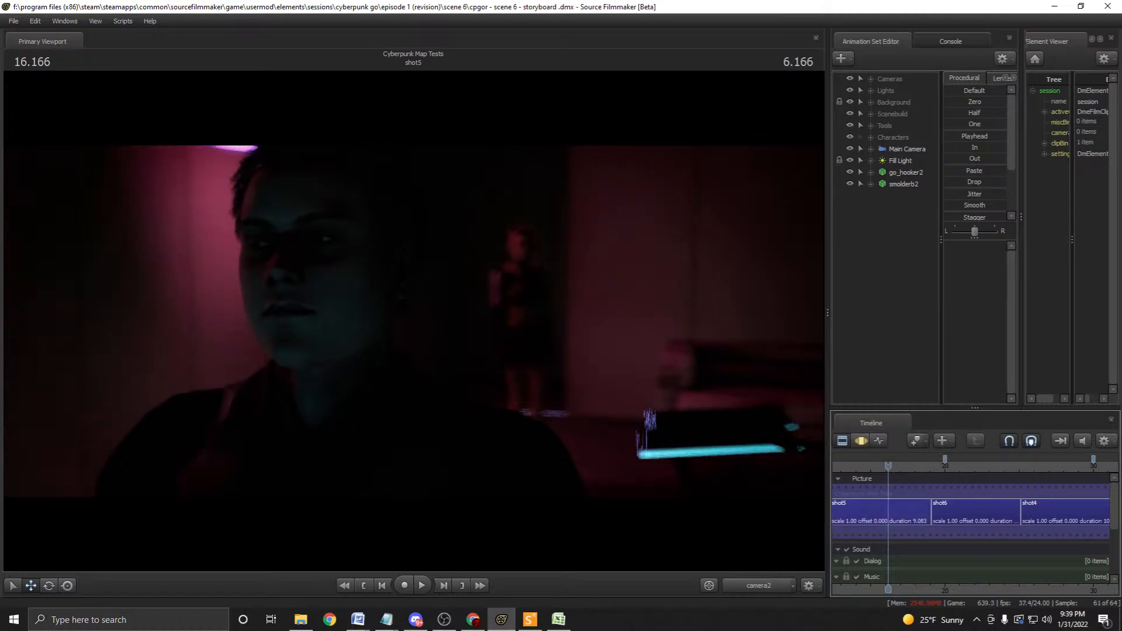
Play and scrub through the merged shot5 and into shot6 to examine dwayne1 and the shot transition.
key(space)
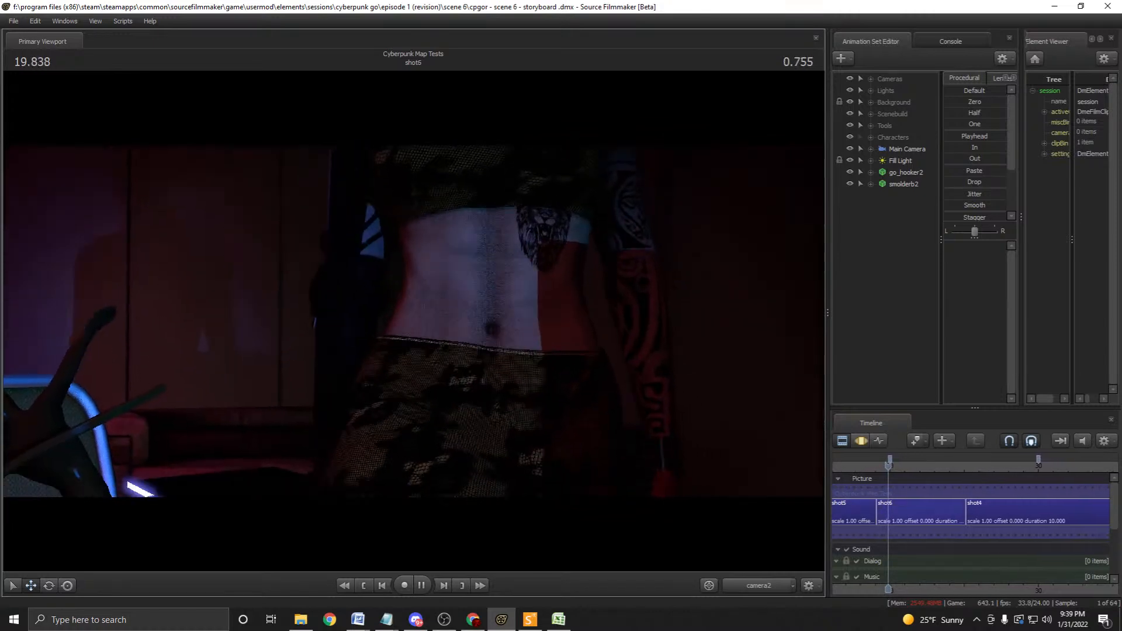
key(space)
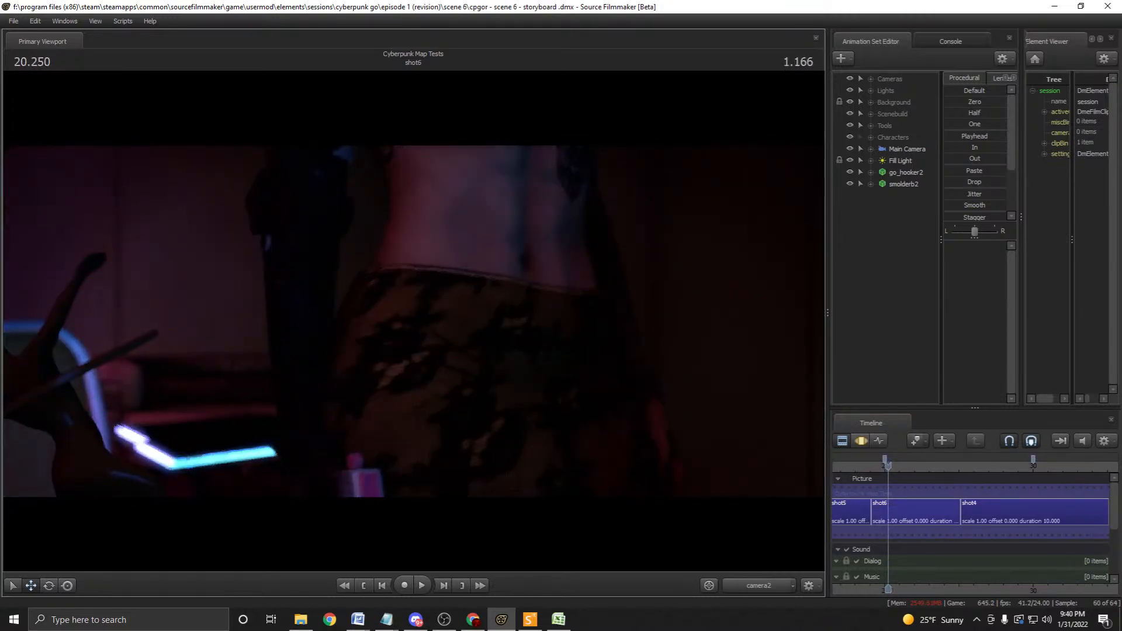
scroll(970, 511, up, 4)
mouse_move(888, 465)
mouse_down()
mouse_move(1047, 466)
mouse_move(882, 465)
mouse_move(1036, 466)
mouse_move(898, 466)
mouse_up()
scroll(925, 466, up, 1)
scroll(994, 466, down, 3)
key(space)
key(space)
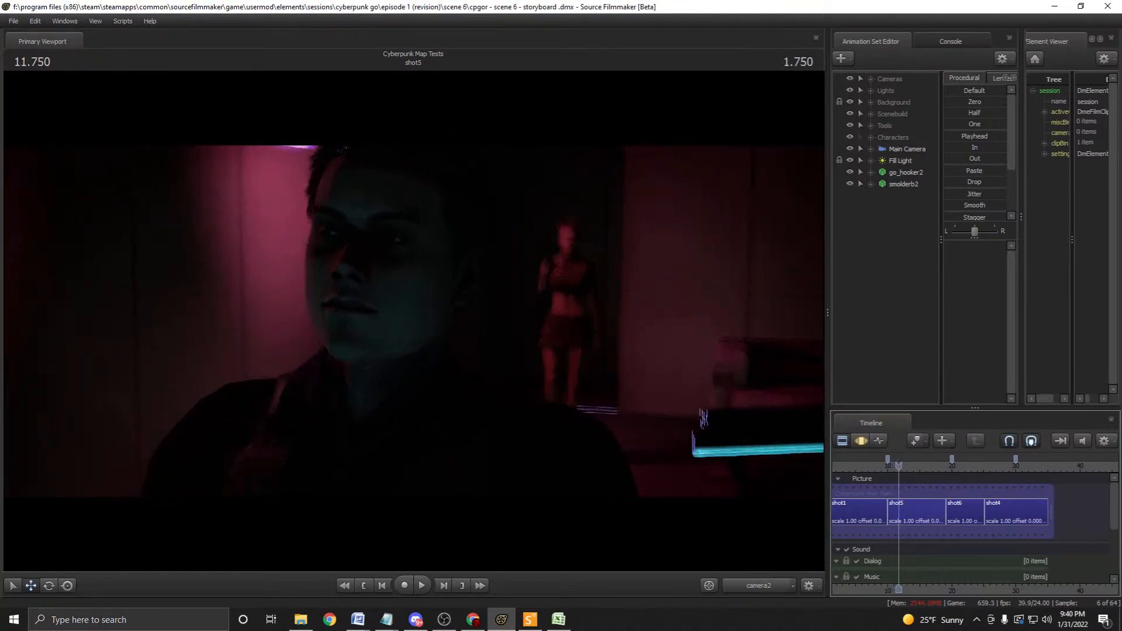
key(space)
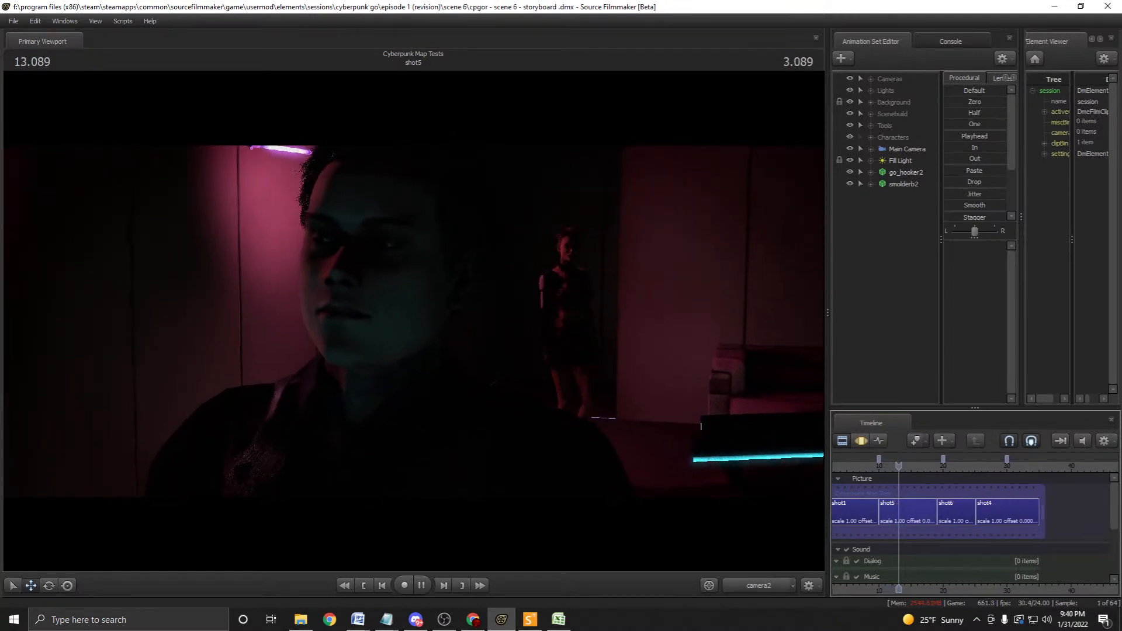
key(space)
drag(899, 466, 887, 465)
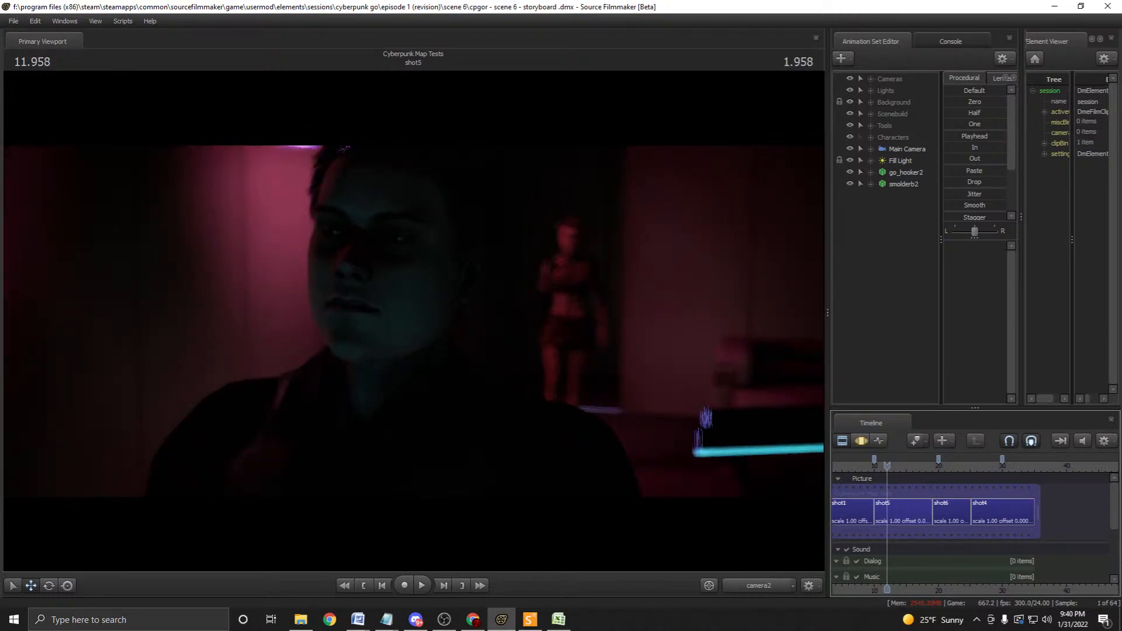
Select dwayne1 in shot5 and play the shot to examine its animation in the Motion Editor.
click(903, 512)
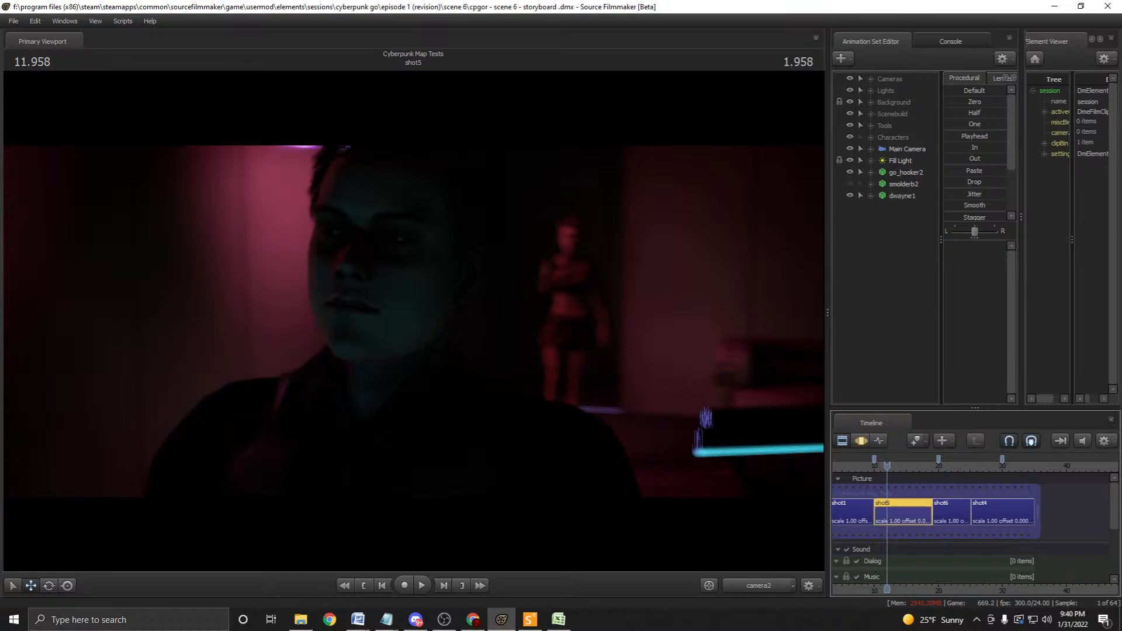
double_click(903, 512)
click(902, 195)
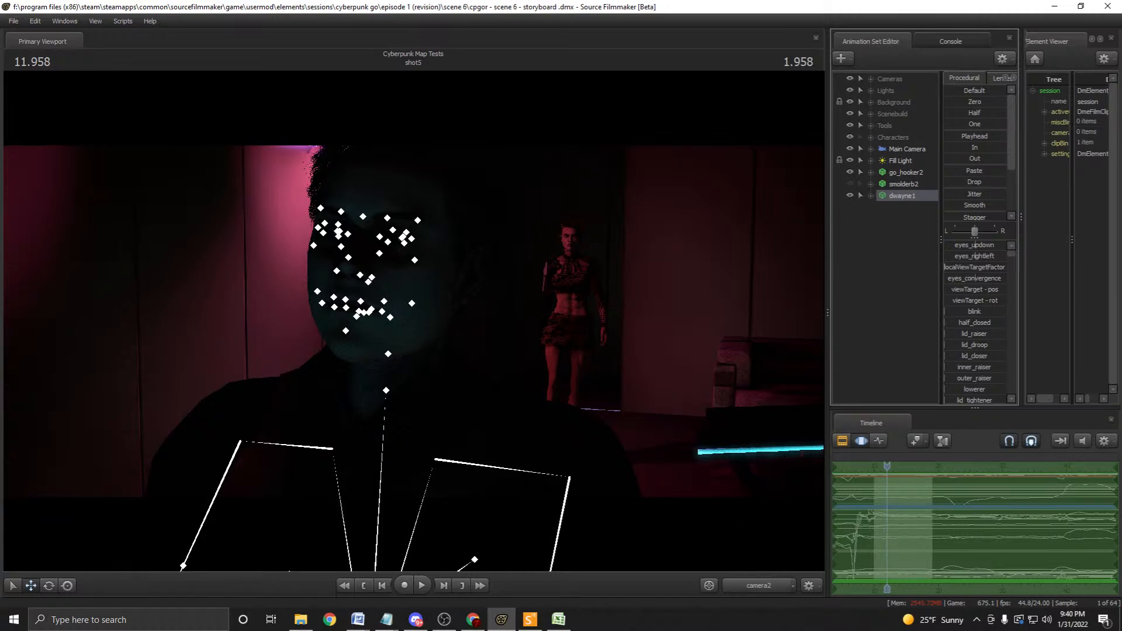
key(space)
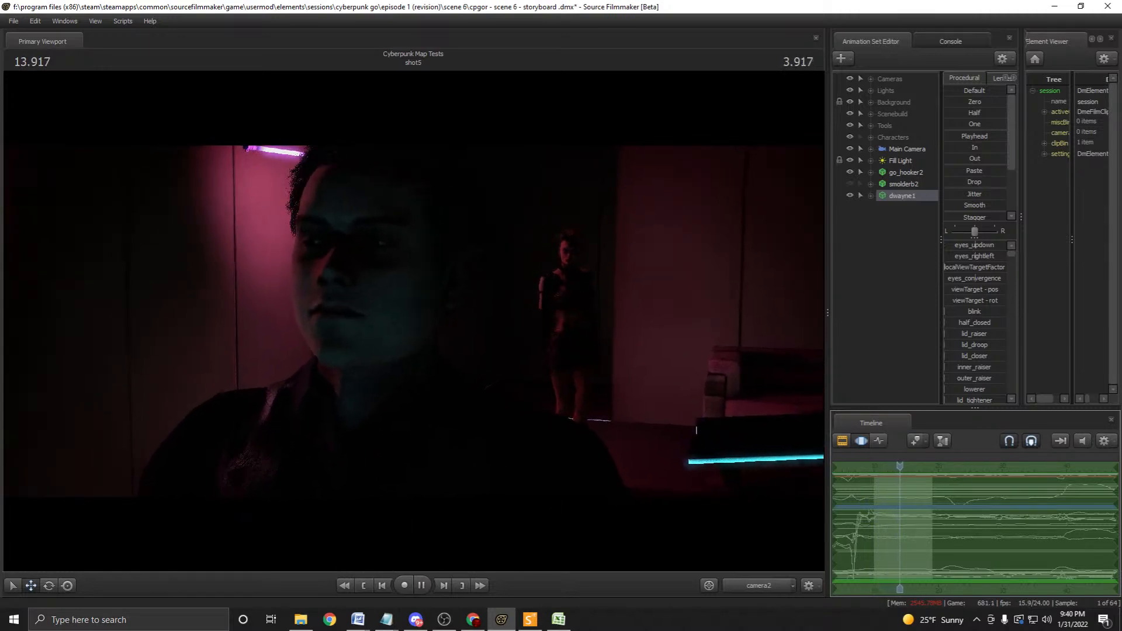
key(space)
Expand dwayne1's Face and Body groups in shot5 and select its Bip01_Head1 bone for motion editing.
key(F2)
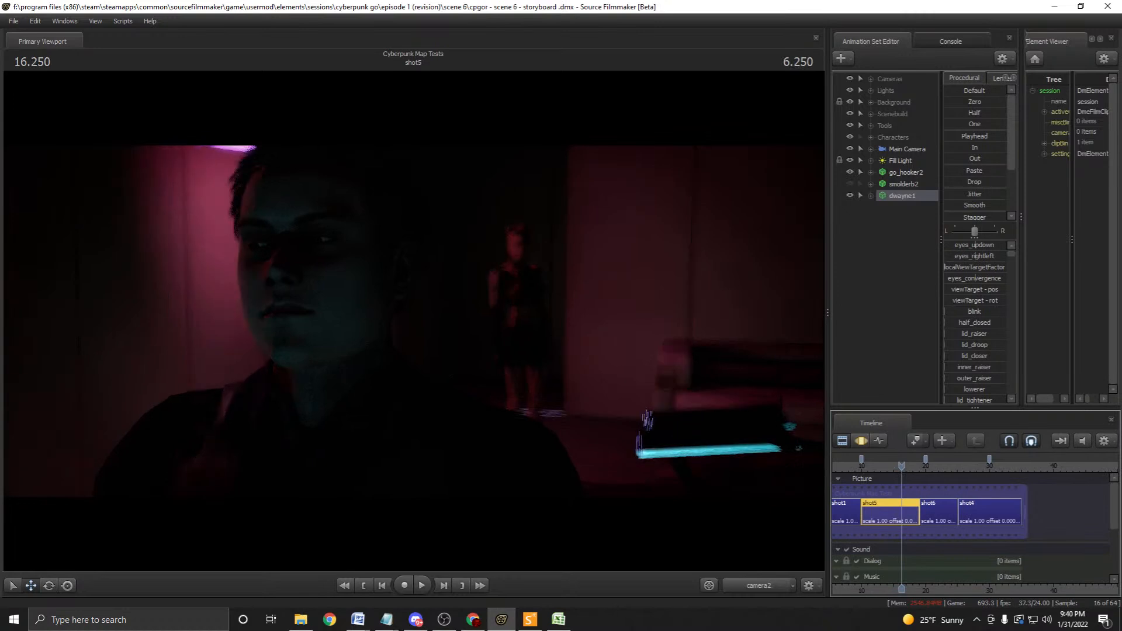
click(871, 196)
click(882, 208)
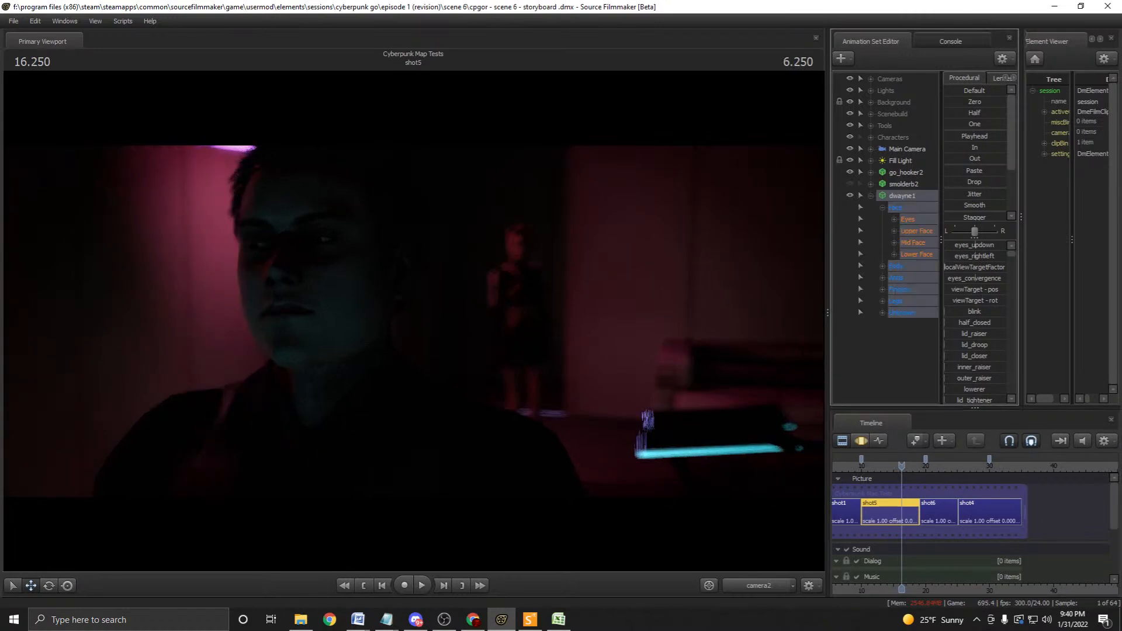
click(882, 266)
click(912, 359)
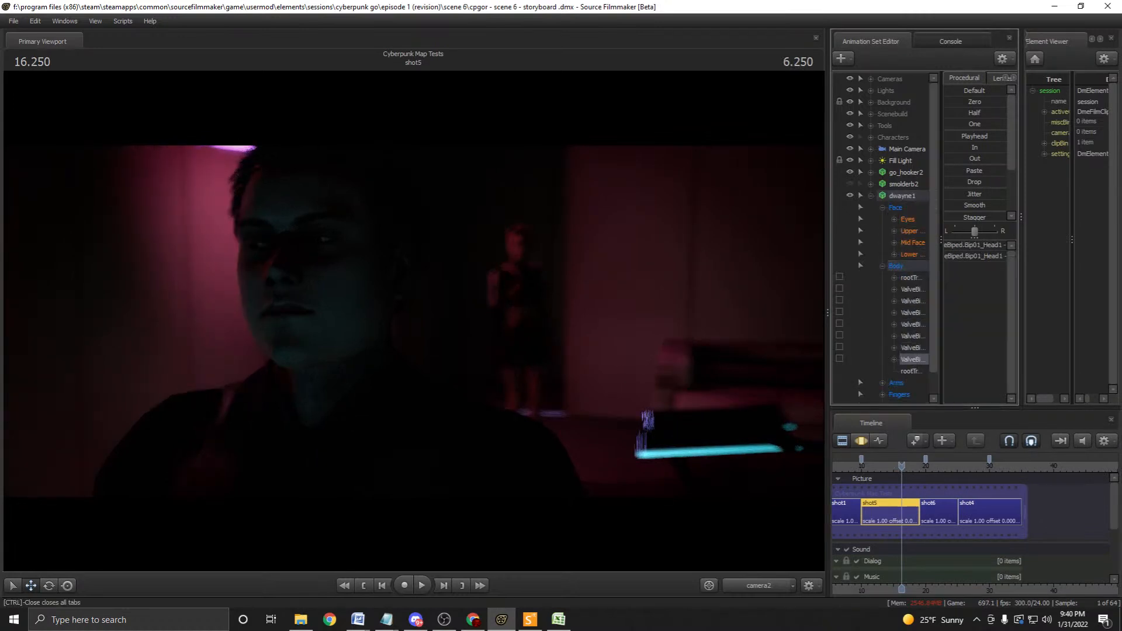
key(F3)
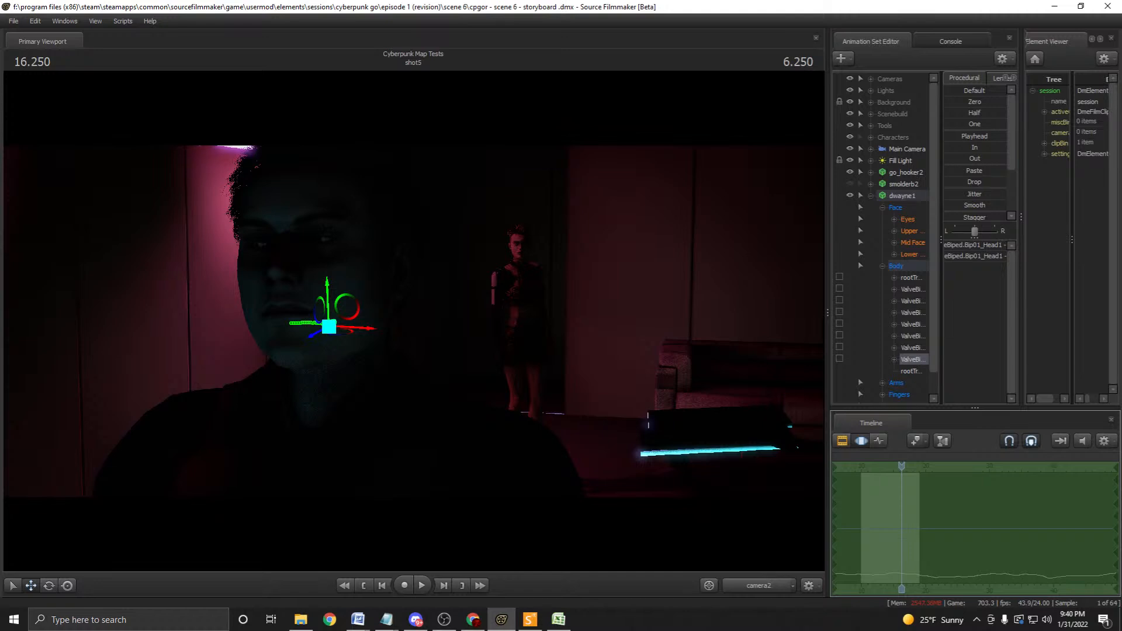
Play shot5 to examine dwayne1's head movement and return the playhead to 10.041 near the shot's start.
drag(902, 465, 864, 466)
key(space)
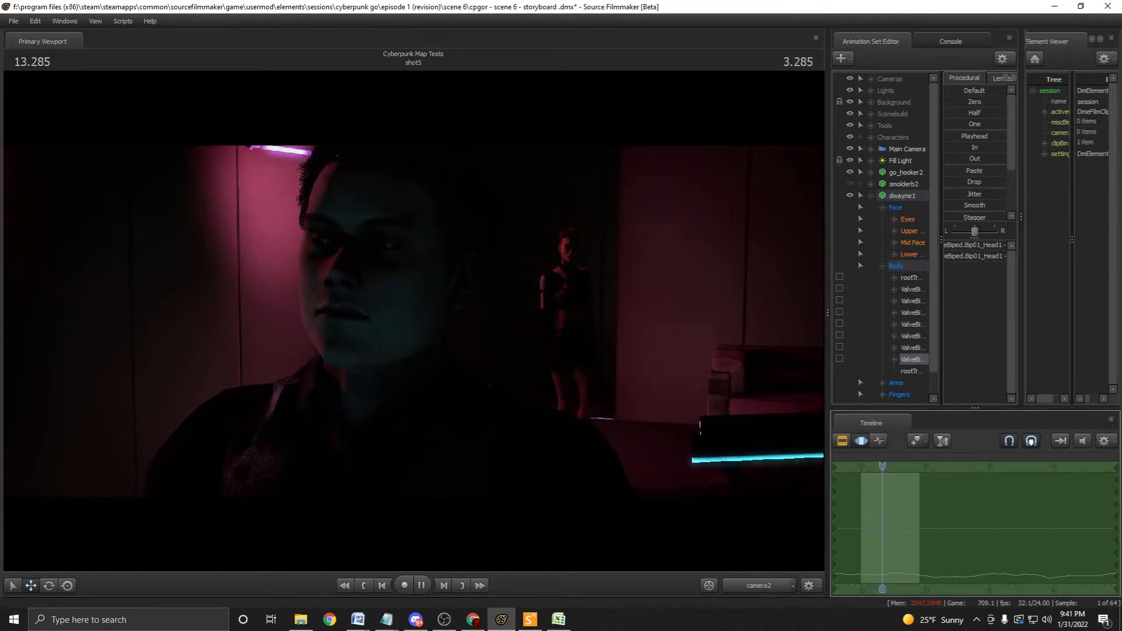
key(space)
drag(889, 466, 862, 466)
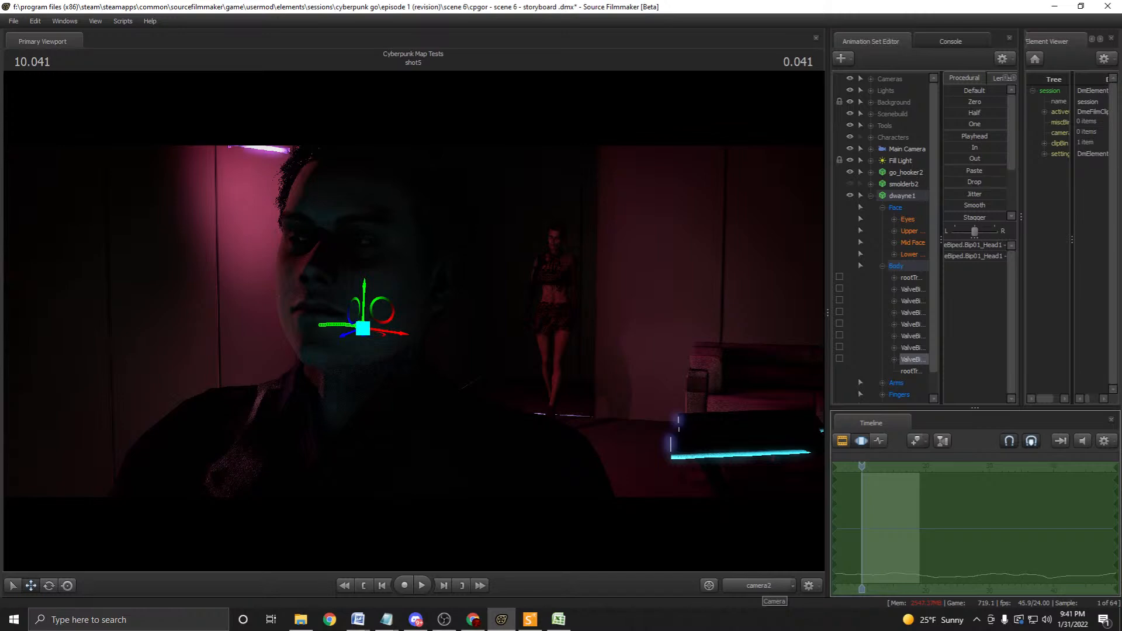
Frame dwayne1 through the work camera, activate rotation on its Bip01_Head1 bone, and save the session.
click(759, 586)
drag(413, 327, 432, 292)
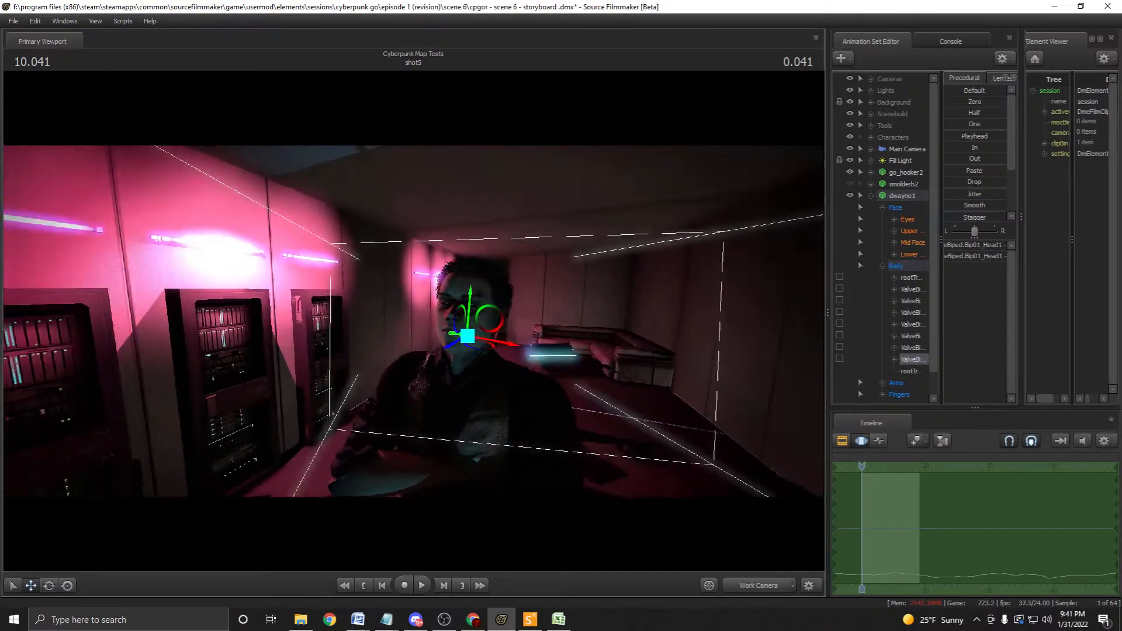
key(w)
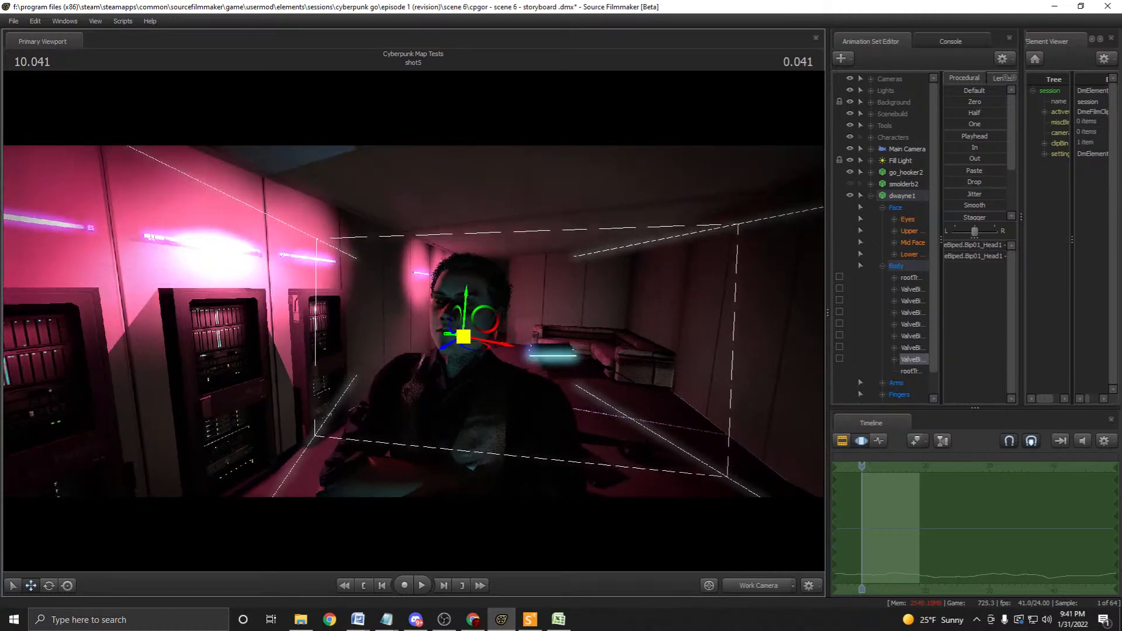
key(e)
drag(413, 322, 467, 325)
key(w)
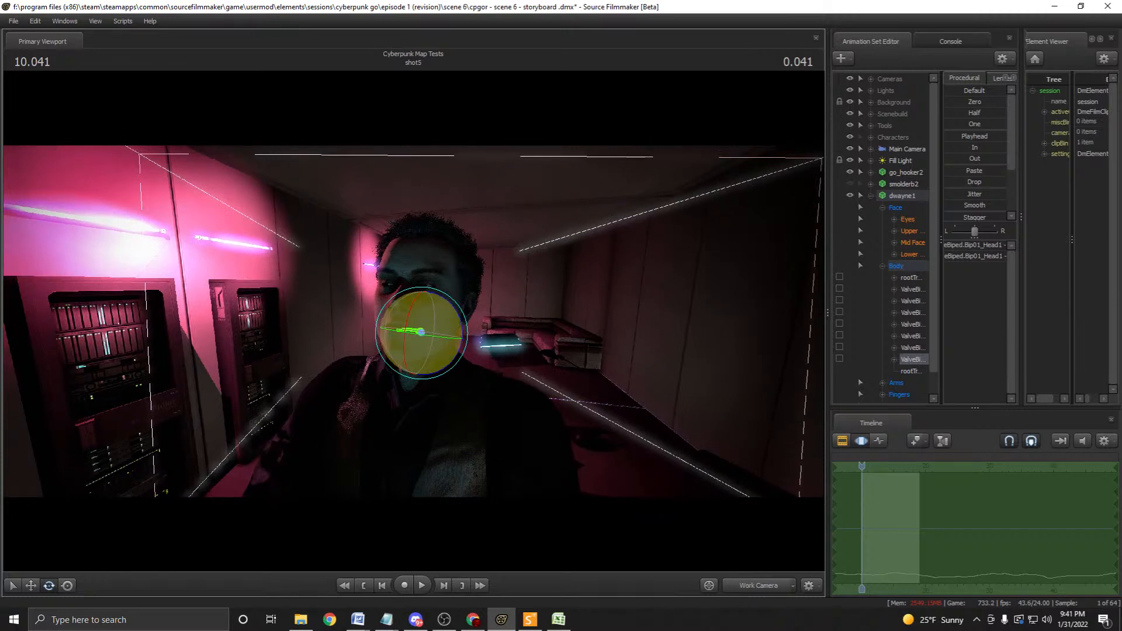
click(13, 21)
click(26, 52)
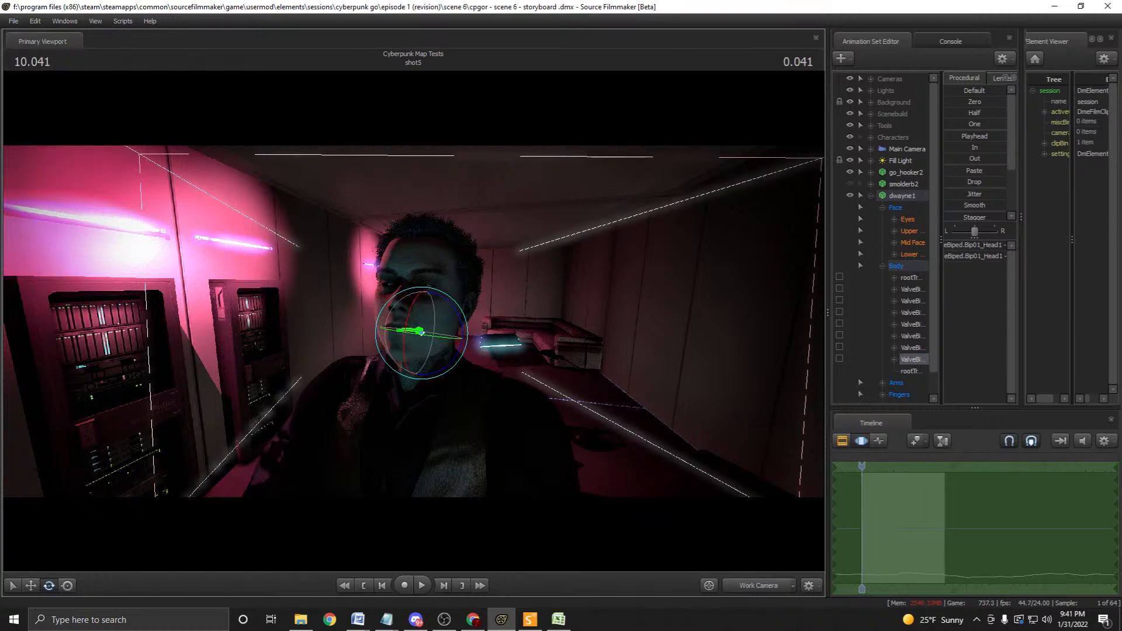
Scrub shot5 in the work camera and play it through camera2 to examine dwayne1's head movement.
drag(862, 466, 940, 466)
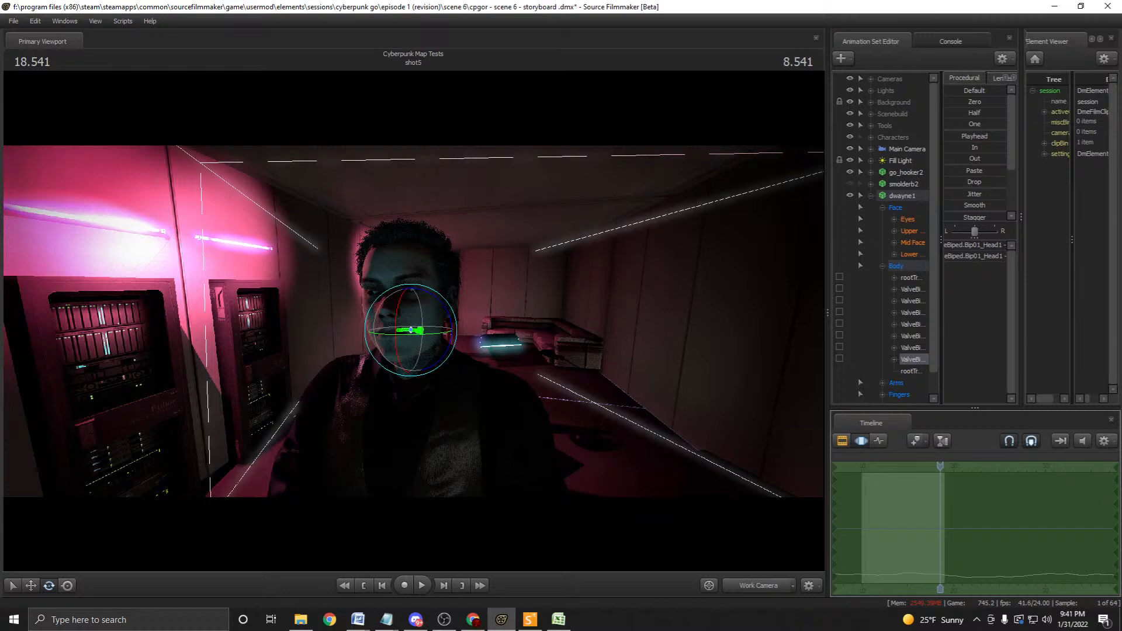
drag(941, 466, 864, 466)
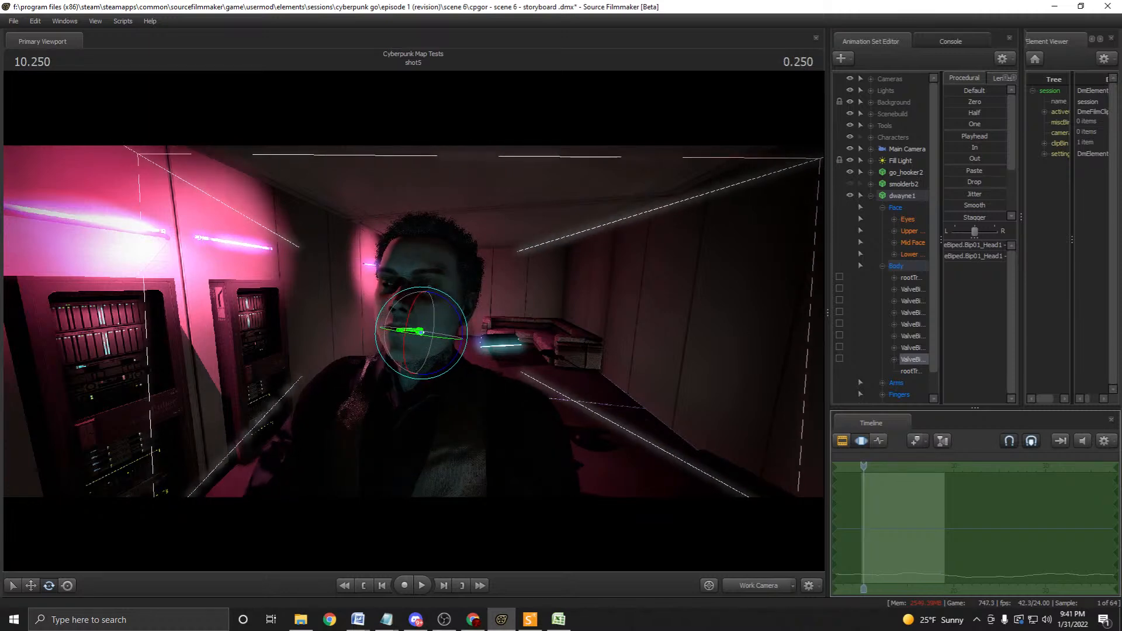
click(759, 585)
key(space)
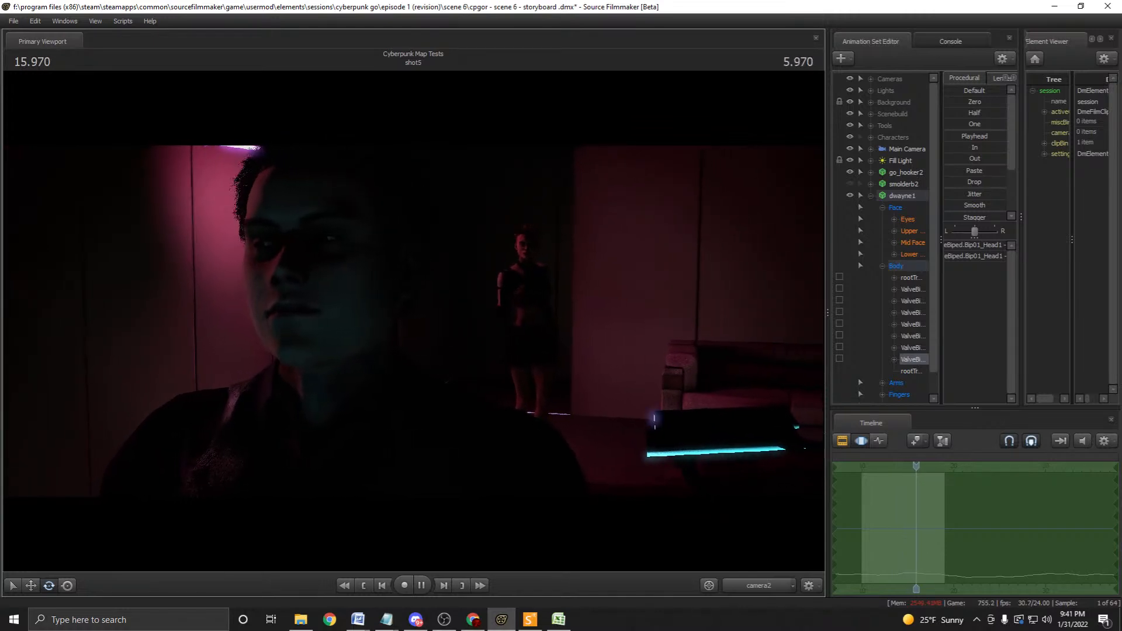
key(space)
drag(925, 466, 905, 466)
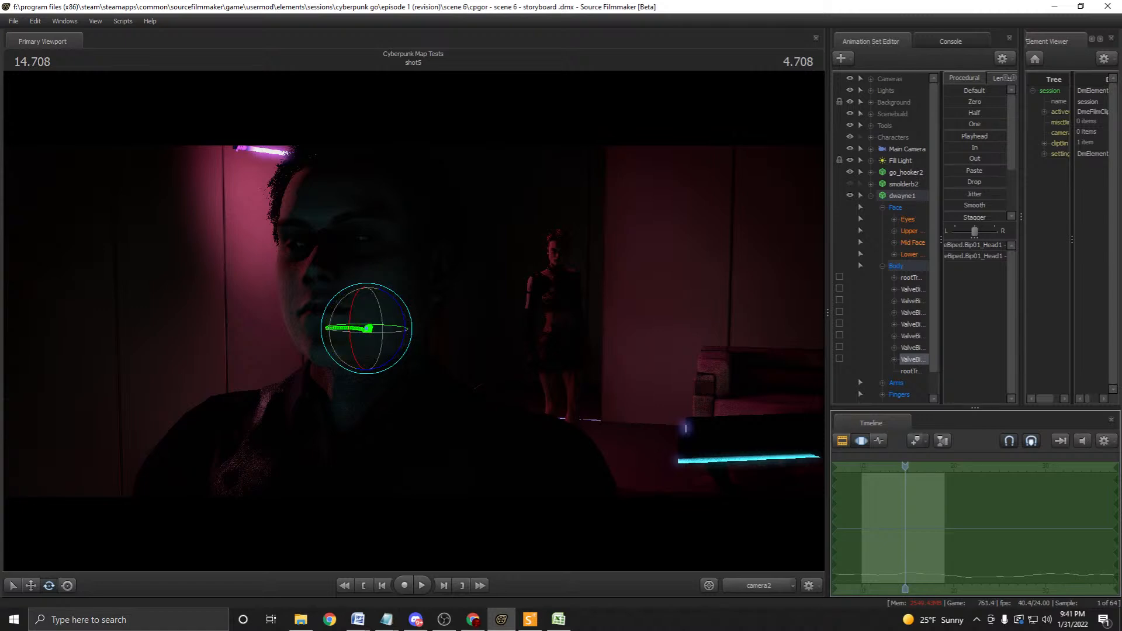
Make the smolderb2 model visible in shot5 and place the playhead at 11.250.
click(870, 196)
click(849, 184)
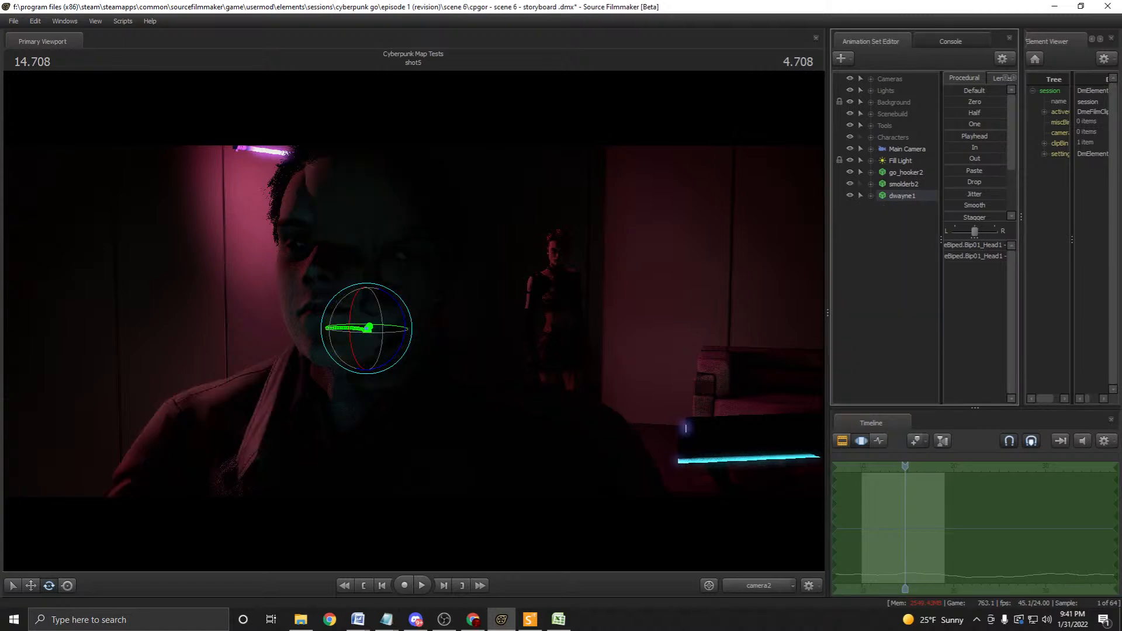
drag(905, 466, 873, 467)
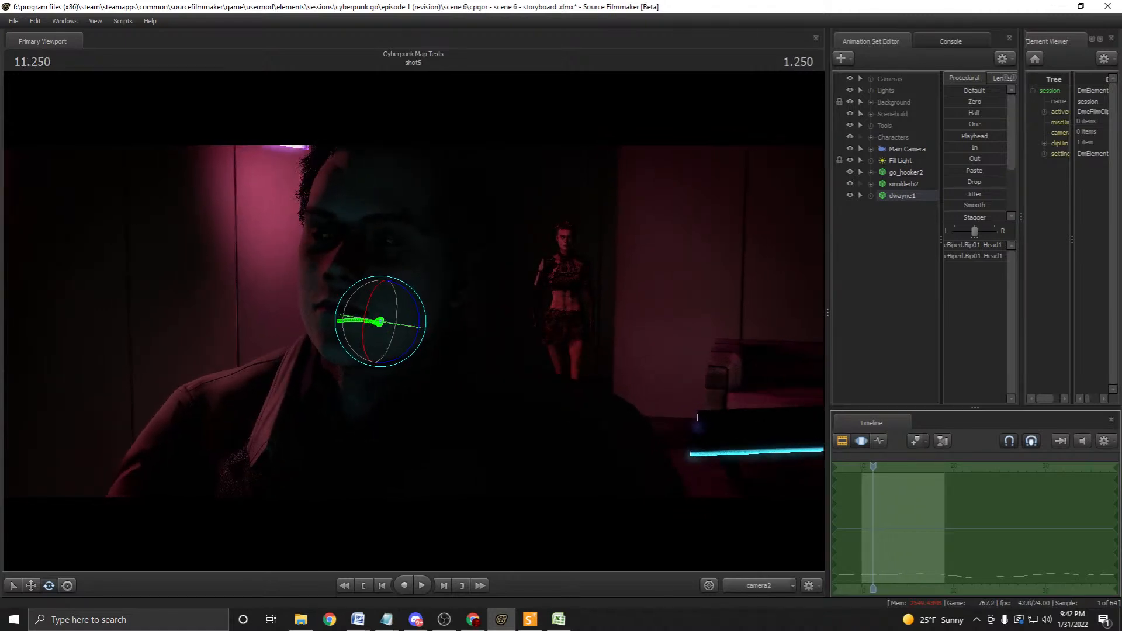
Try to record a live head turn on dwayne1's Bip01_Head1 while shot5 plays in camera2.
click(871, 196)
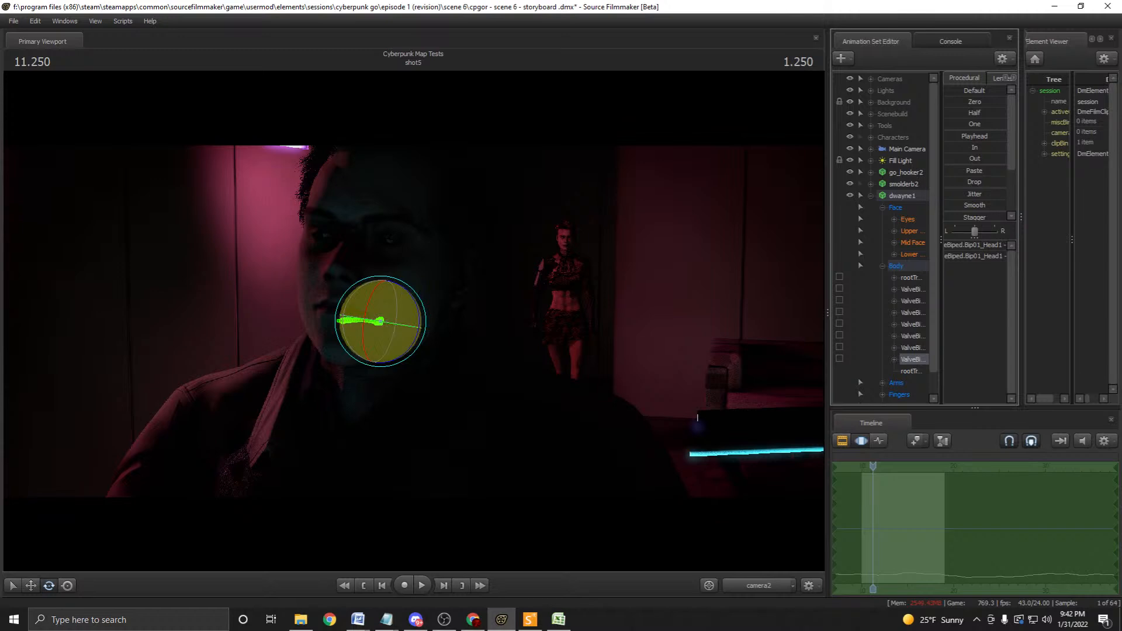
key(space)
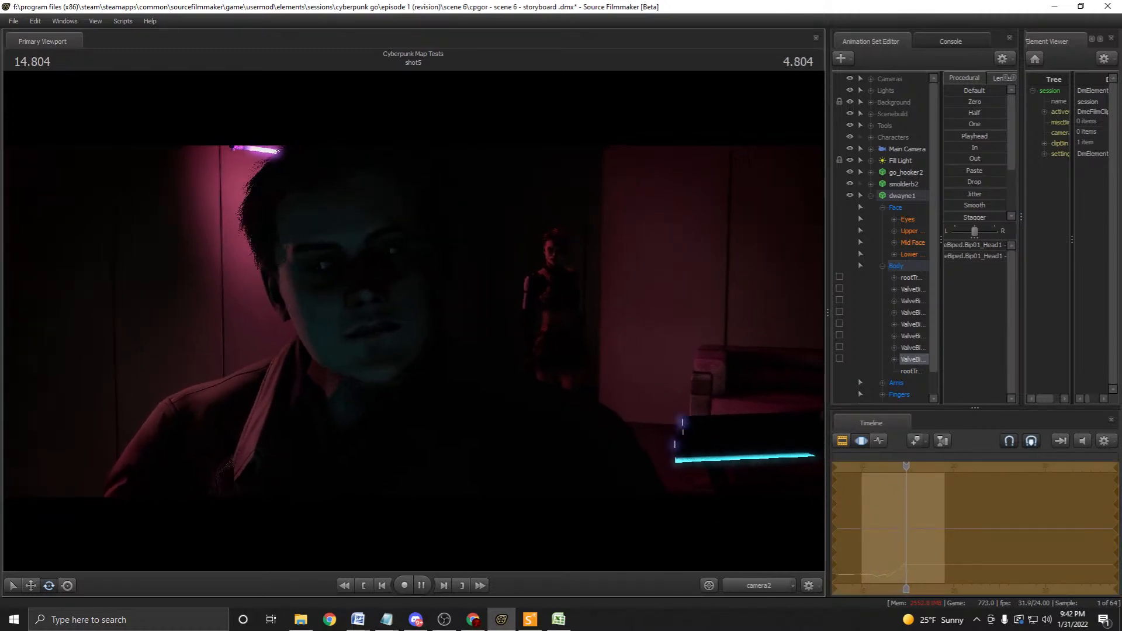
key(space)
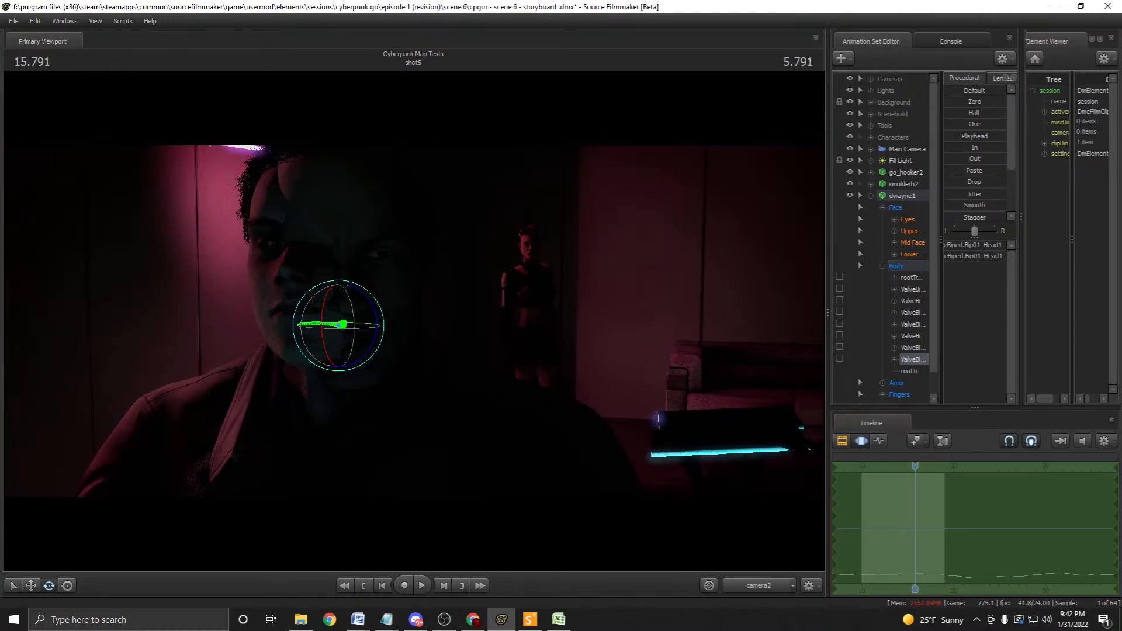
drag(915, 466, 901, 466)
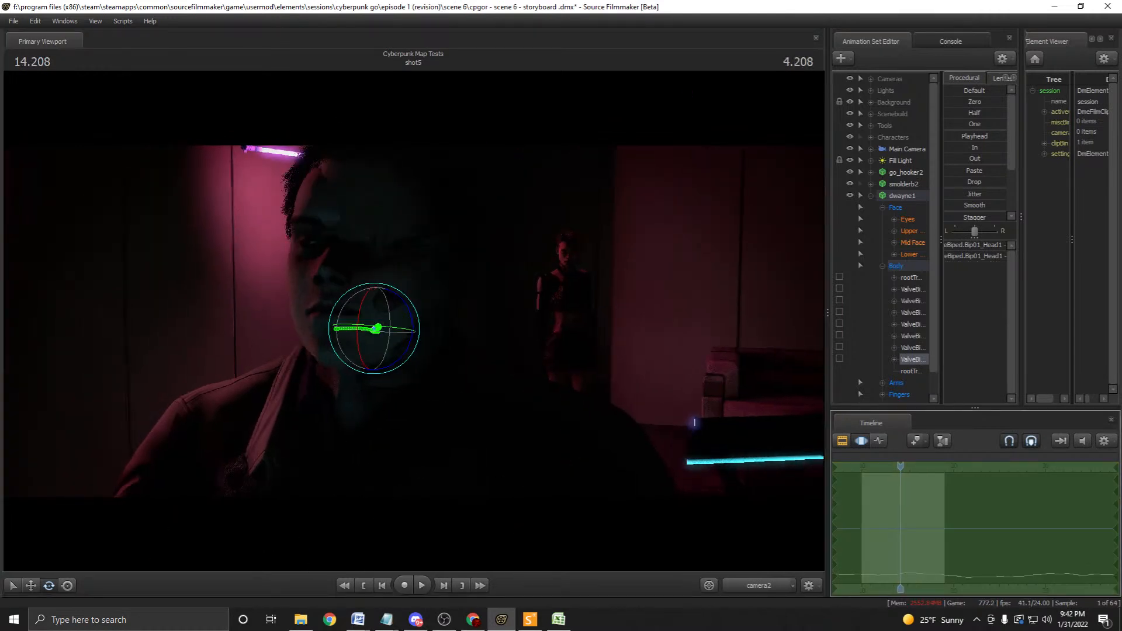
Record a live screen-rotation performance on dwayne1's Bip01_Head1 through shot5 from 10.833, viewed in the work camera.
scroll(900, 466, up, 2)
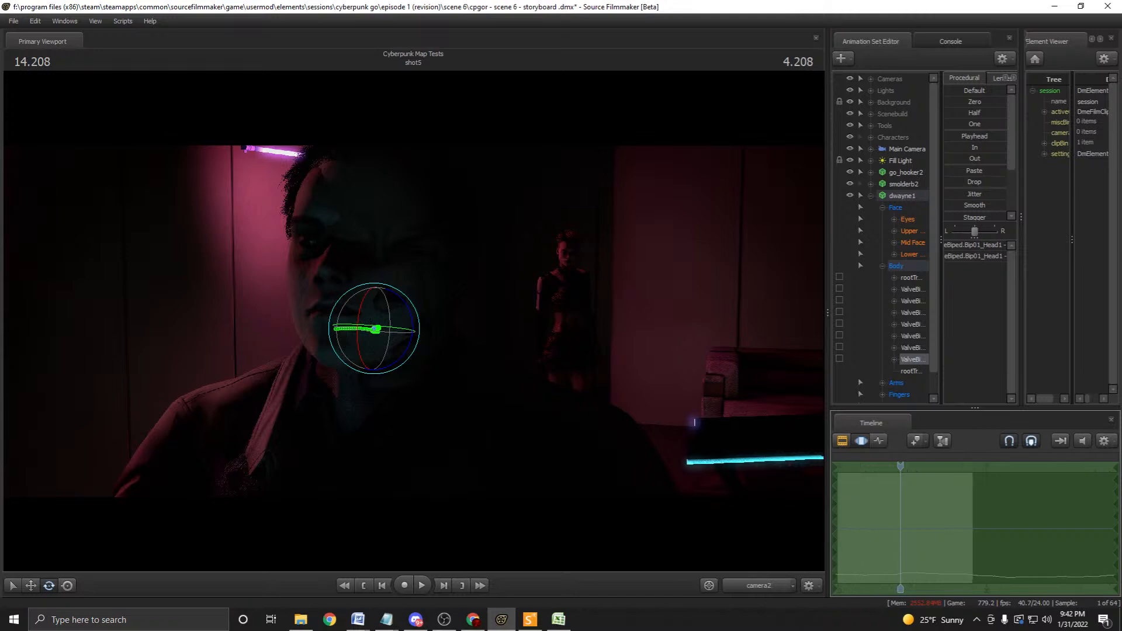
drag(901, 466, 859, 466)
click(759, 585)
drag(526, 374, 543, 377)
key(r)
mouse_move(413, 333)
mouse_down()
mouse_move(400, 355)
mouse_move(414, 331)
mouse_up()
drag(859, 466, 851, 466)
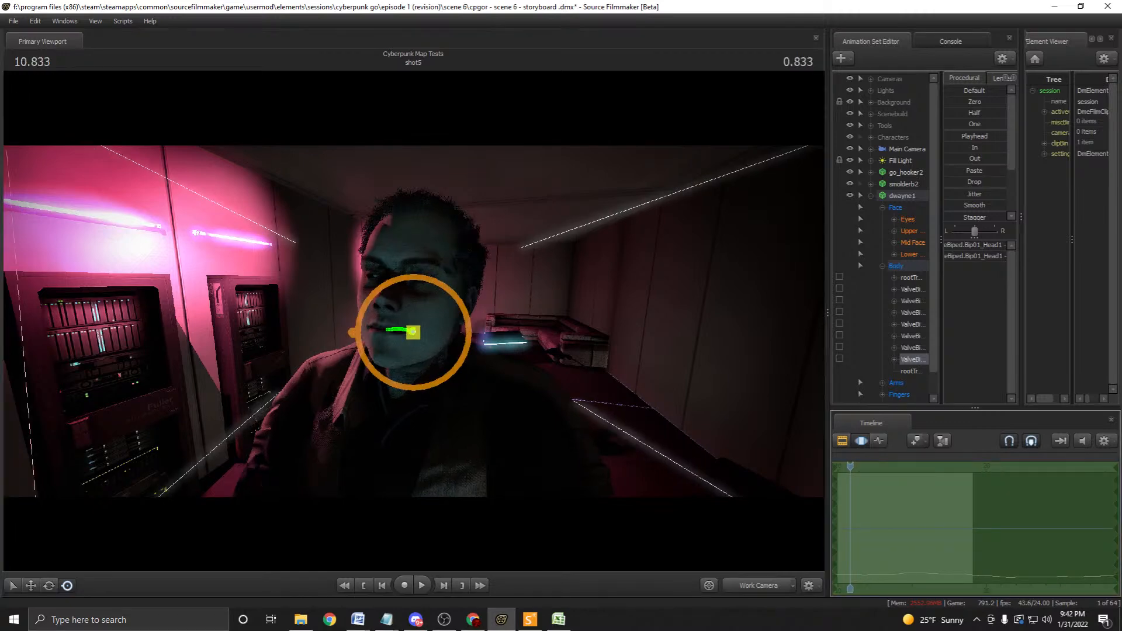
key(space)
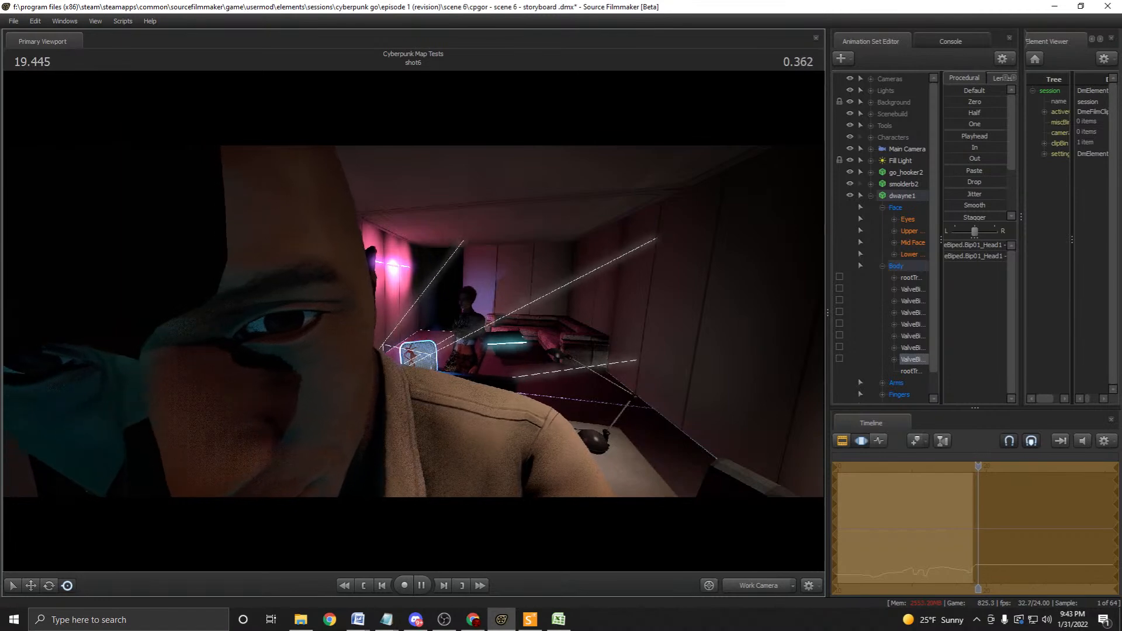
key(space)
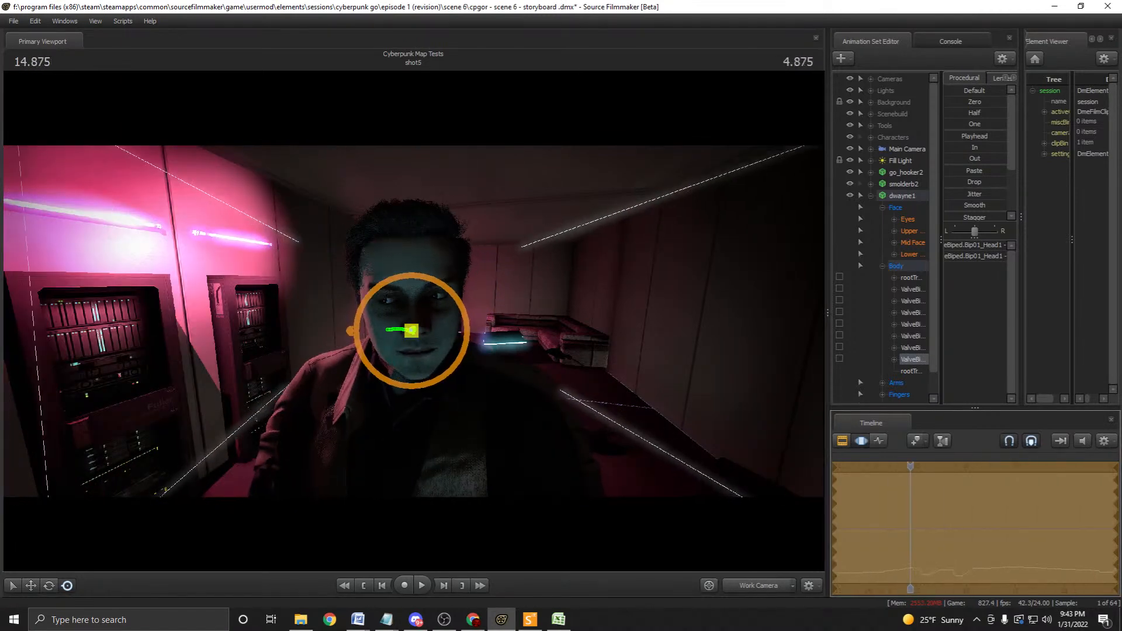
Even out the recorded head motion between about 14.9 and 16.3 seconds with a procedural preset and replay that section.
scroll(975, 526, up, 1)
scroll(975, 152, down, 2)
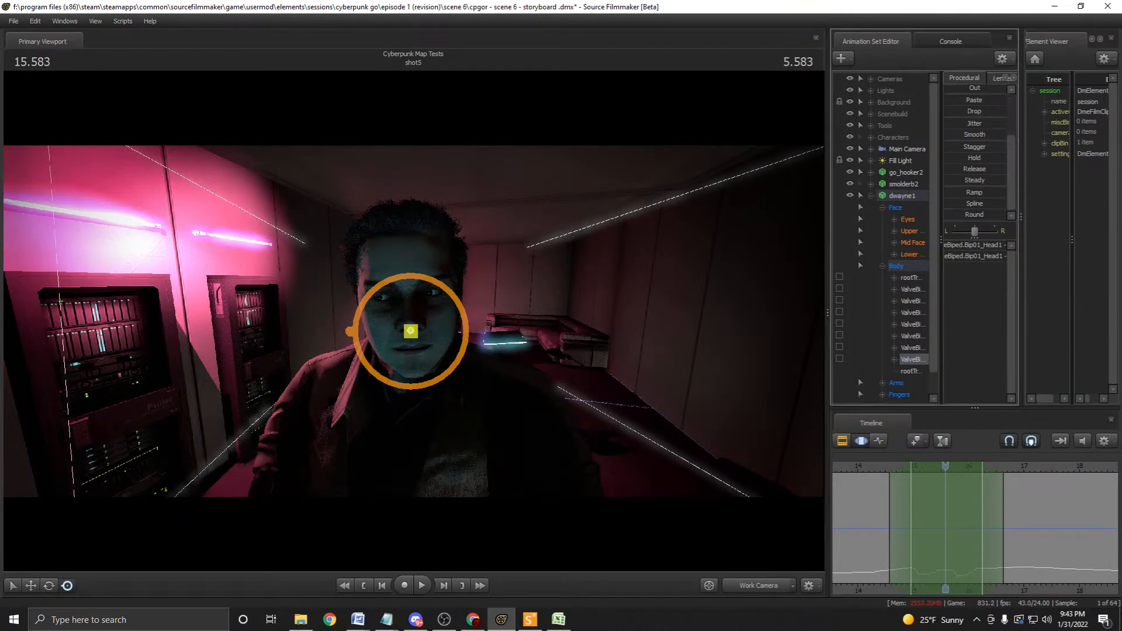
click(975, 215)
scroll(975, 526, down, 2)
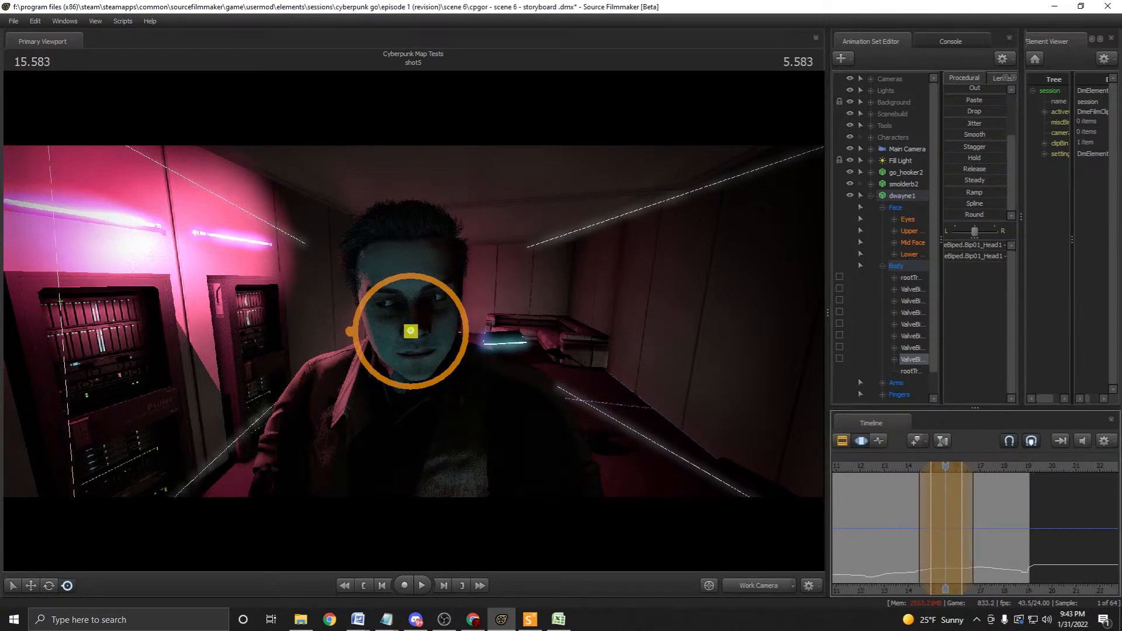
key(space)
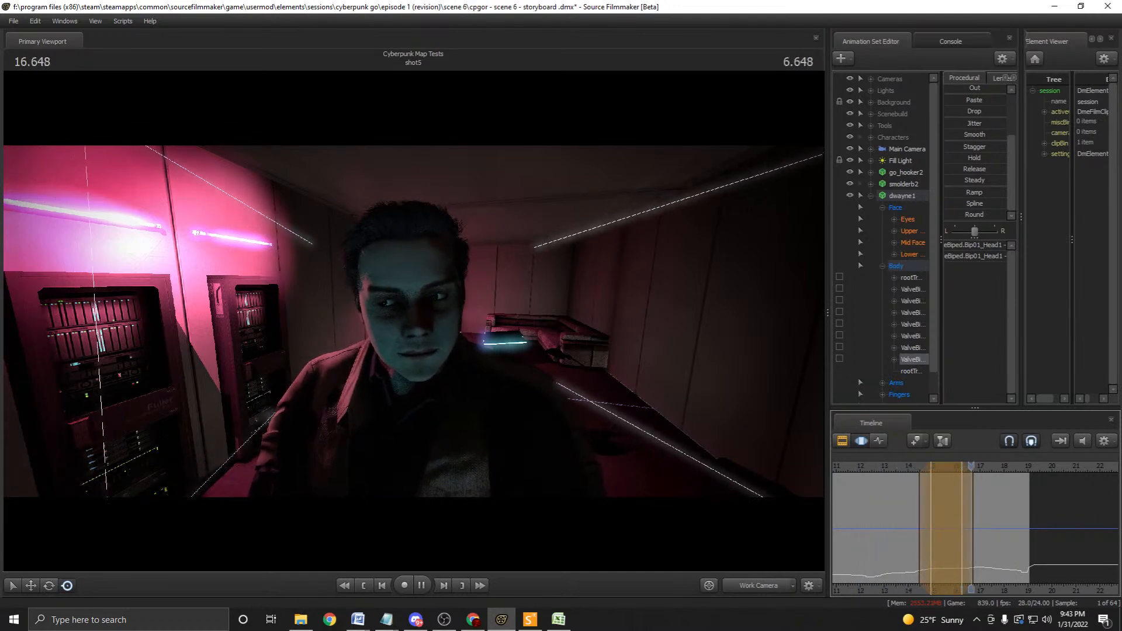
key(space)
Reselect dwayne1's Bip01_Head1 and narrow the time selection to about 18.2 to 19 seconds at the end of shot5.
key(ctrl+a)
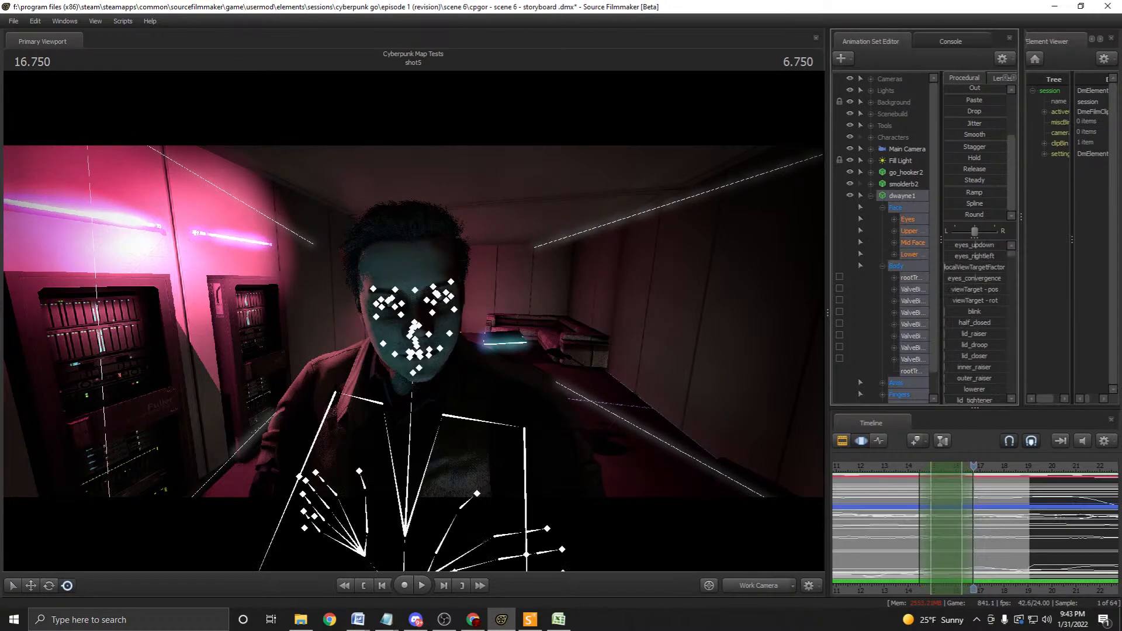
click(911, 288)
click(912, 359)
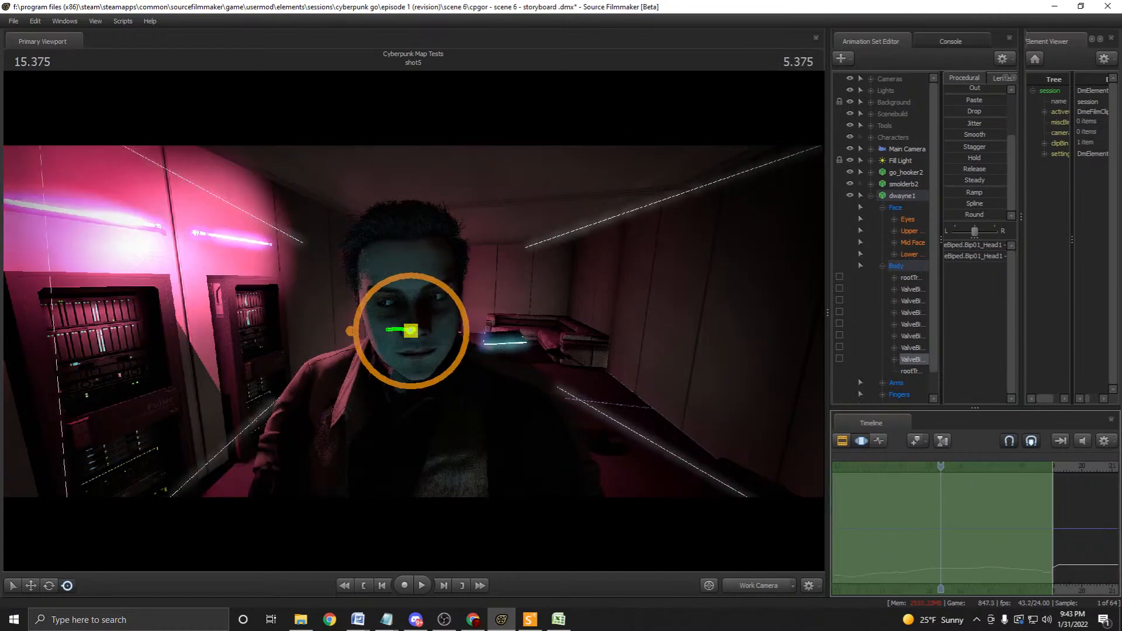
scroll(874, 465, up, 2)
mouse_move(873, 466)
mouse_down()
mouse_move(1027, 465)
mouse_move(879, 465)
mouse_up()
scroll(1014, 466, up, 5)
scroll(1006, 466, down, 3)
scroll(879, 465, down, 5)
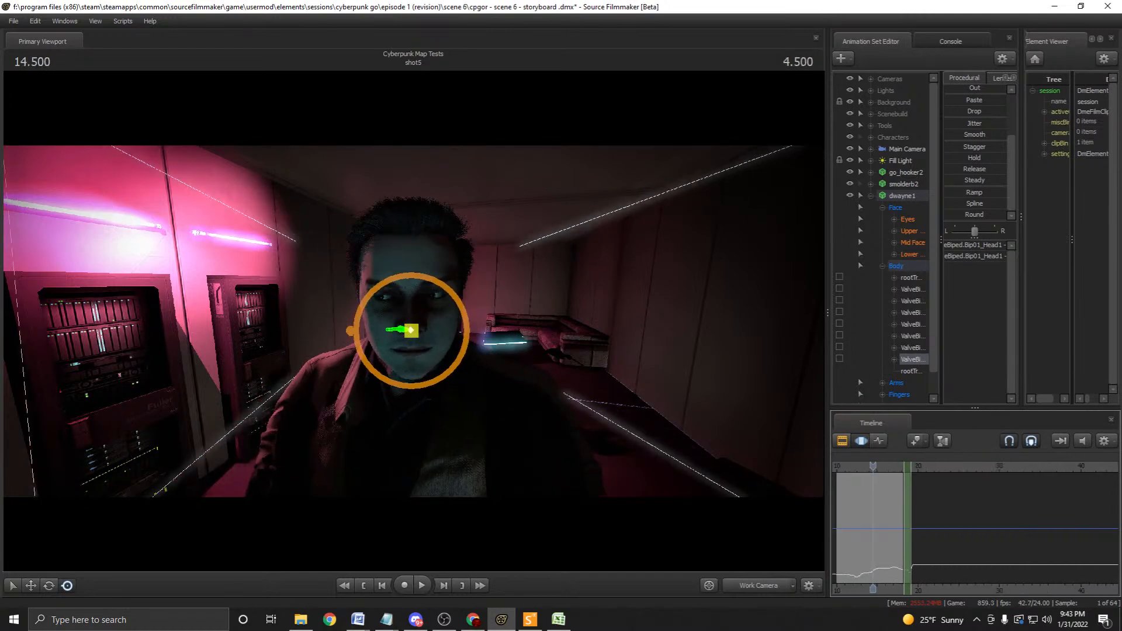
Extend the time selection to cover about 11.4 to 19 seconds and smooth the head animation within it.
middle_drag(875, 526, 955, 526)
scroll(955, 526, up, 2)
shift+drag(923, 525, 1009, 525)
scroll(1009, 526, up, 6)
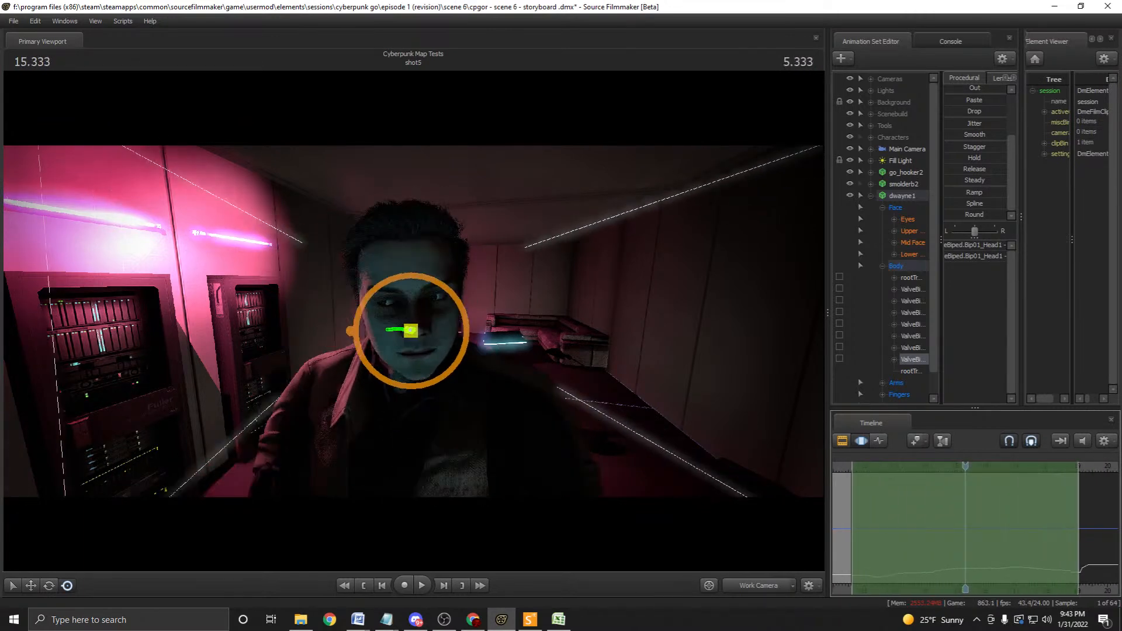
scroll(974, 526, down, 2)
drag(1077, 526, 1080, 526)
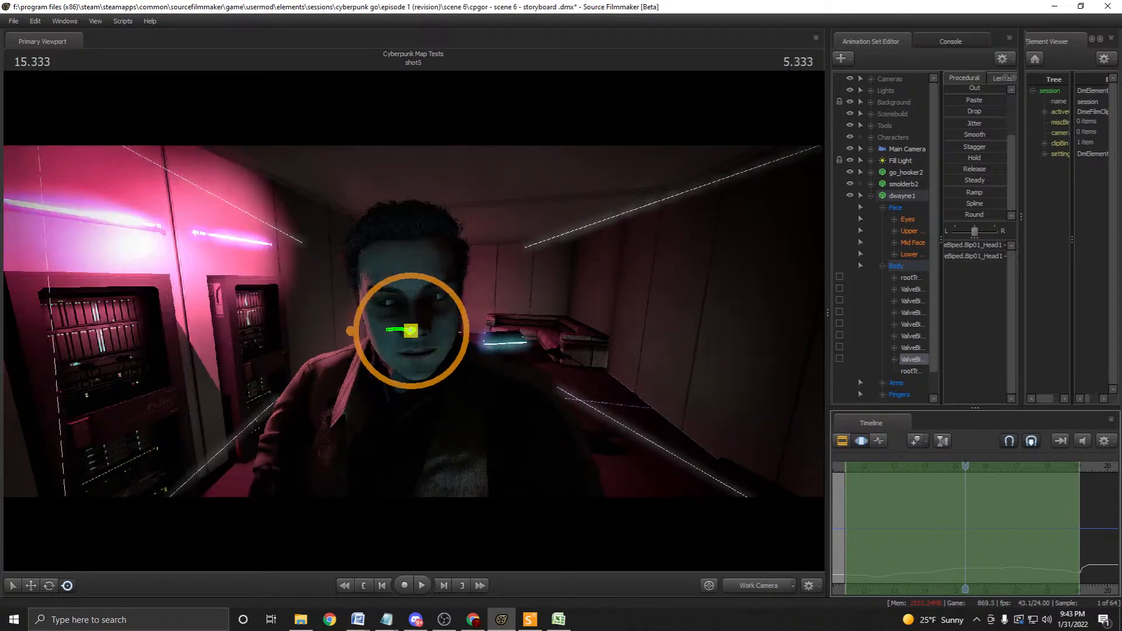
scroll(974, 526, down, 2)
scroll(975, 526, up, 2)
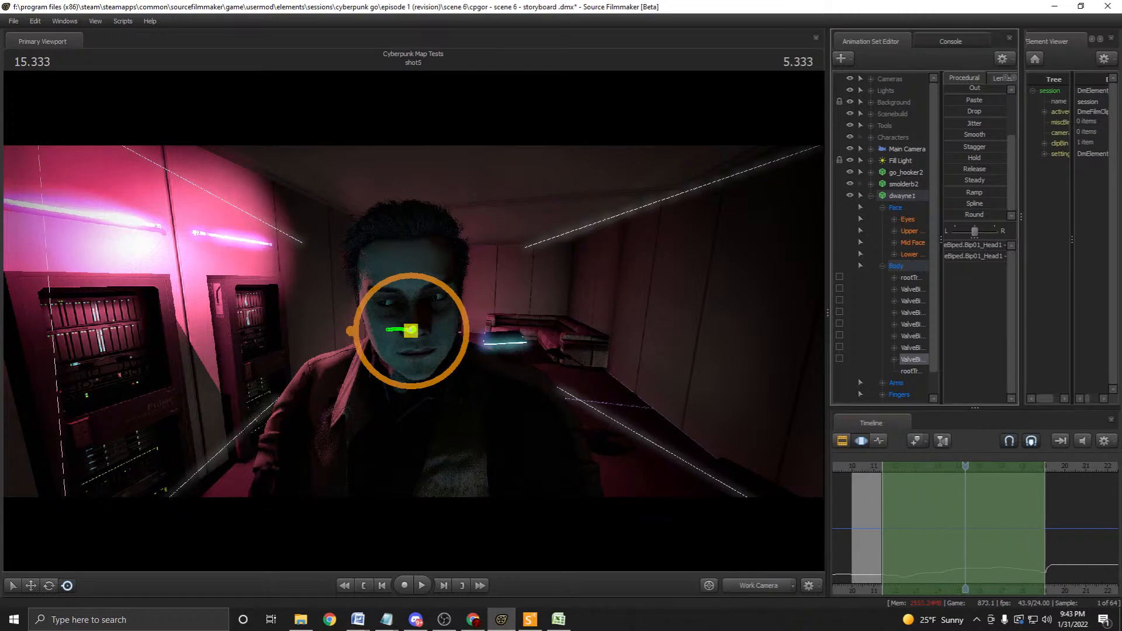
drag(974, 135, 1005, 134)
Play the smoothed head animation through camera2 with smolderb2 hidden and dwayne1's controls collapsed.
key(space)
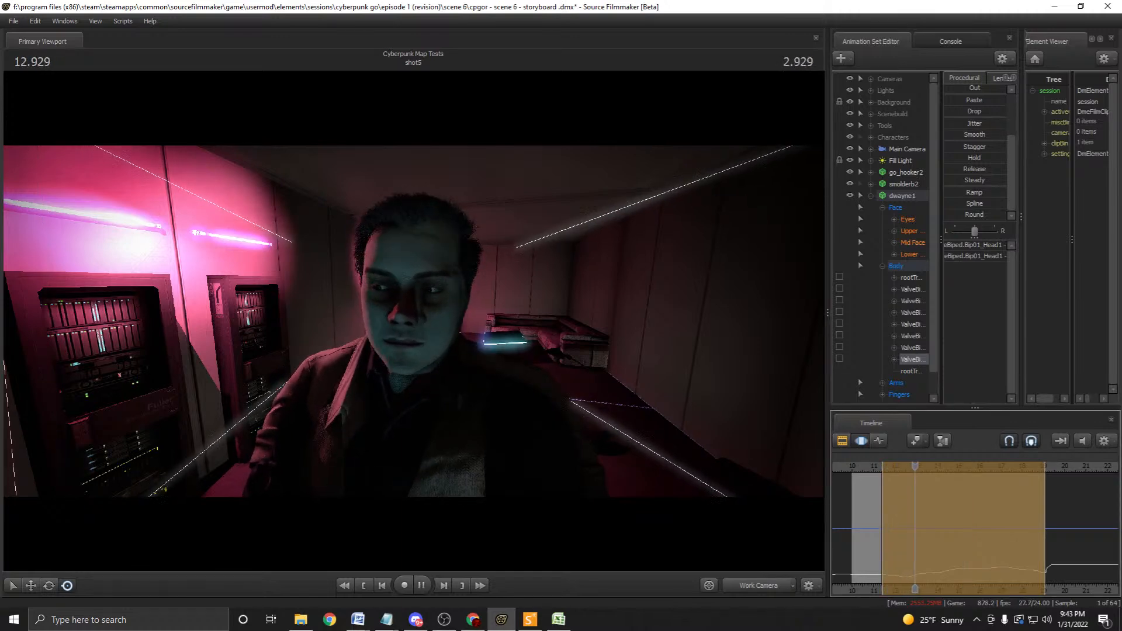
click(882, 207)
click(870, 196)
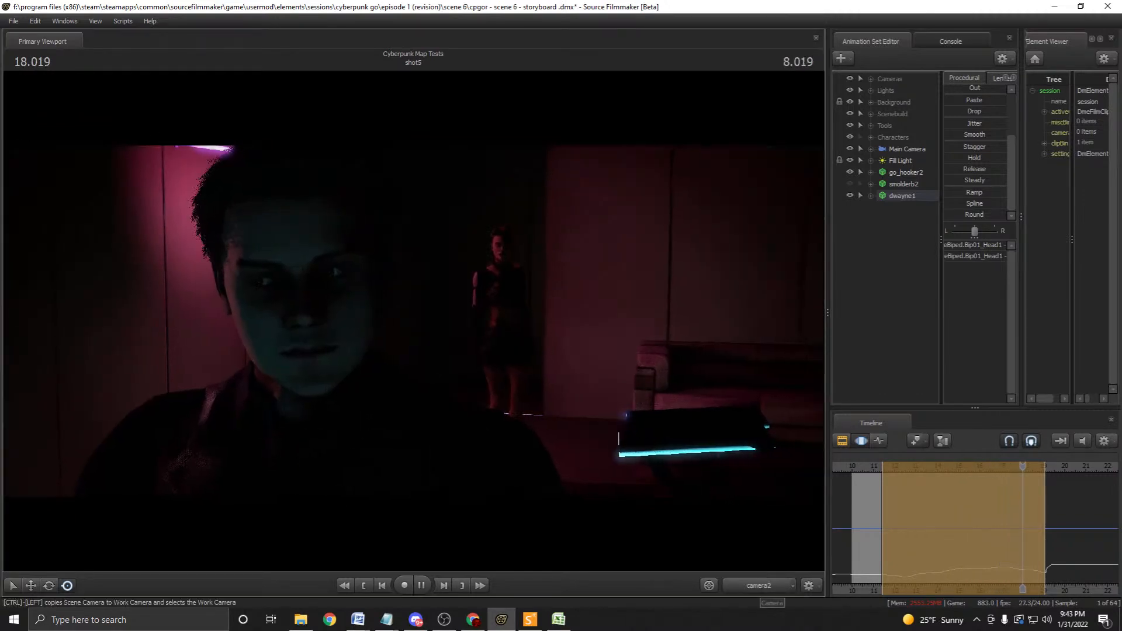
key(space)
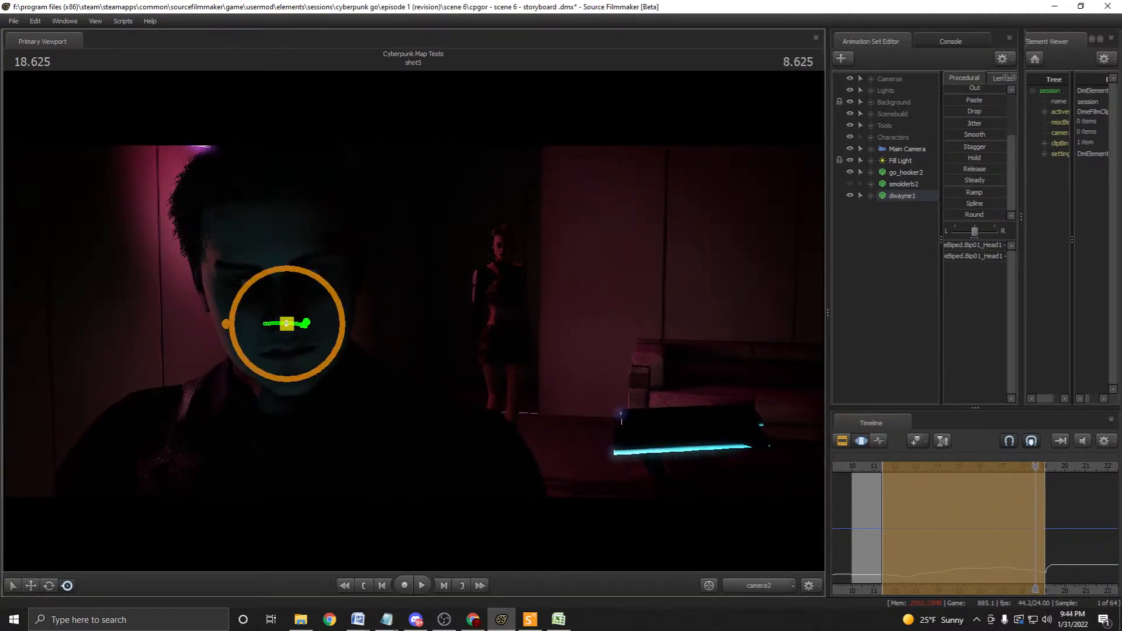
Reset the time selection to the whole timeline at 10.083 and select dwayne1's expanded Face group.
key(Home)
key(ctrl+a)
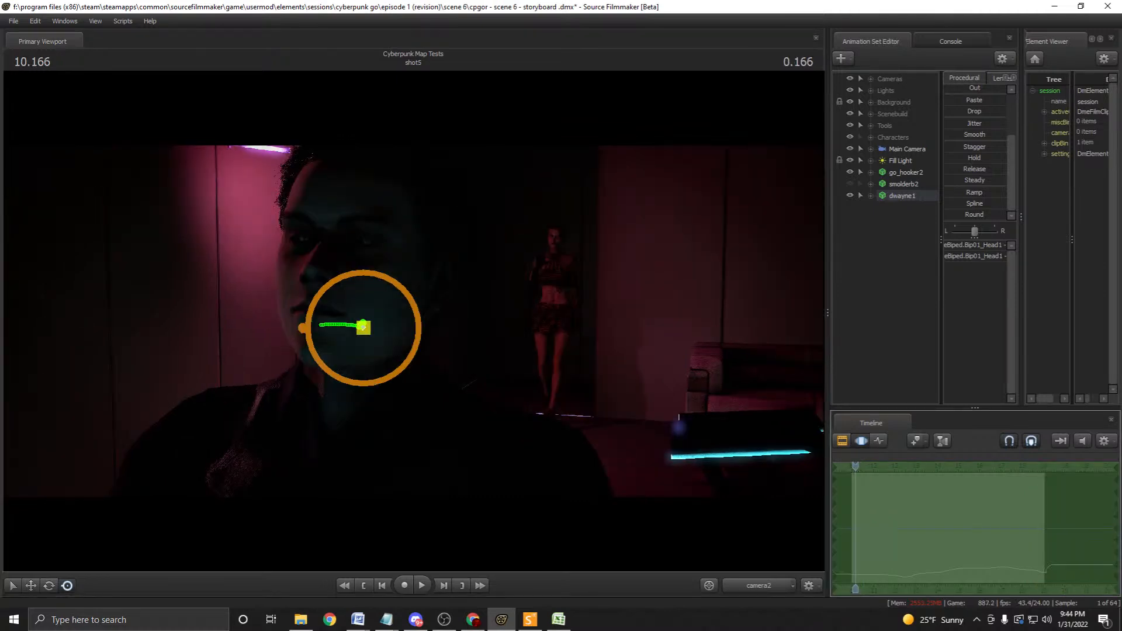
key(Left)
key(Left)
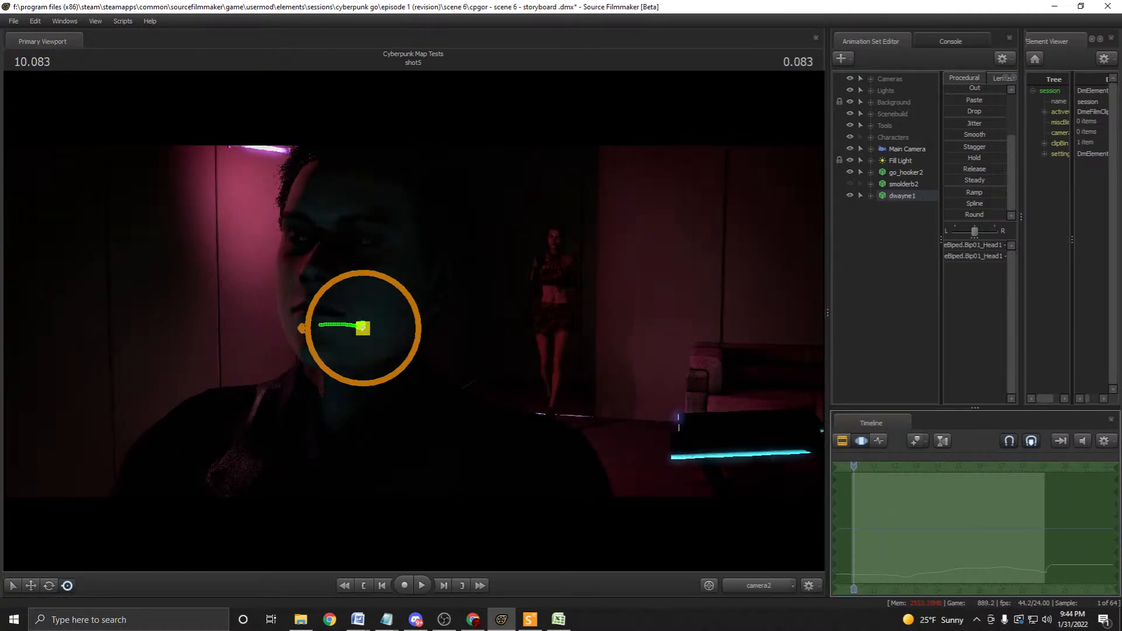
click(871, 195)
click(896, 208)
click(883, 219)
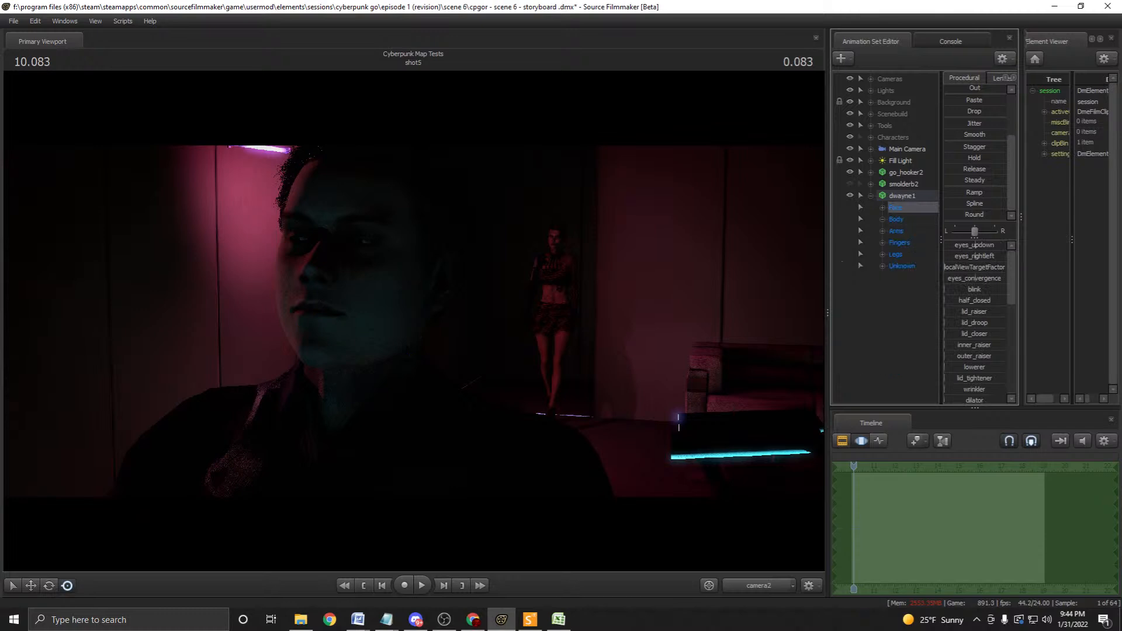
click(882, 207)
Record varying eyes_rightleft movement for dwayne1 while shot5 plays from 10.083 through camera2.
drag(975, 256, 988, 256)
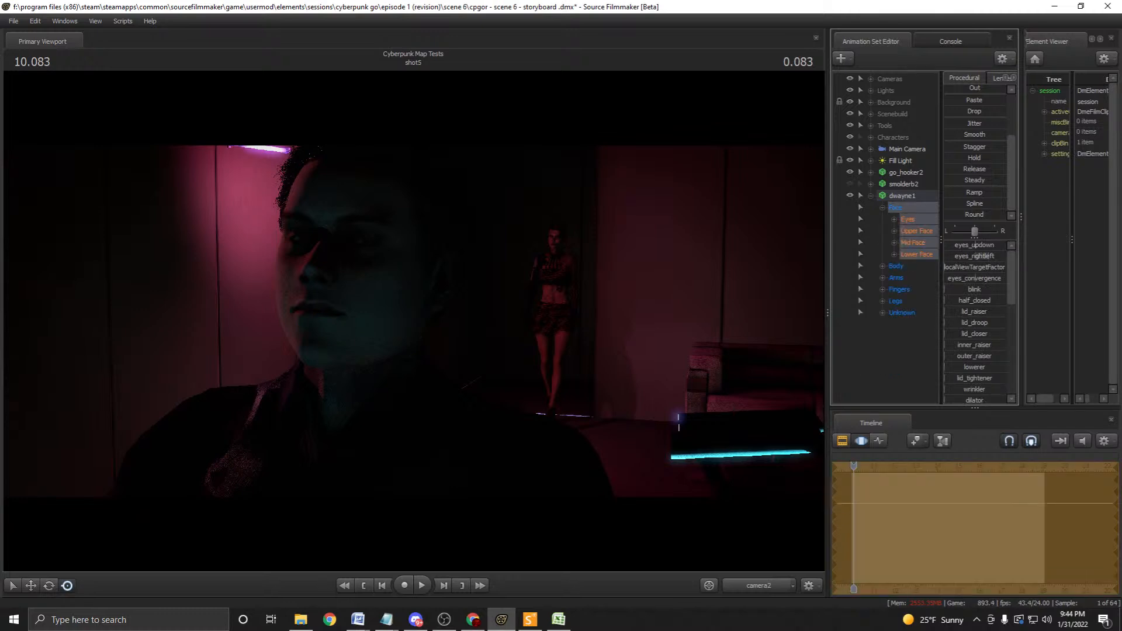
key(ctrl+z)
key(space)
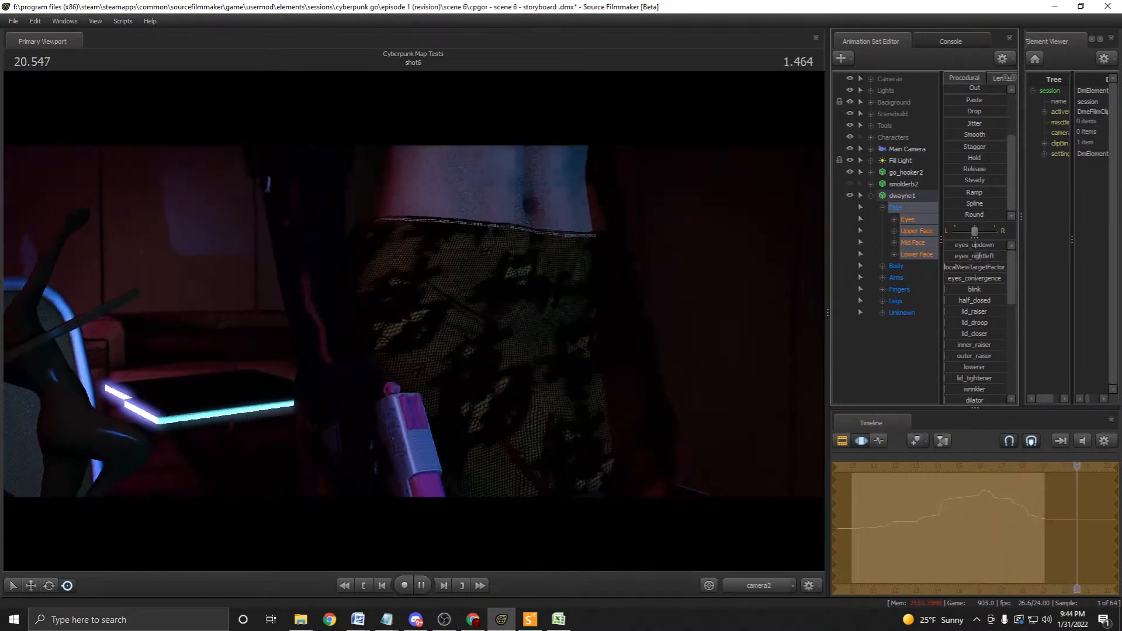
key(space)
Collapse dwayne1's controls, swap its visibility with smolderb2's, and inspect the selected smolderb2's performance between 15.333 and 12.666.
click(870, 196)
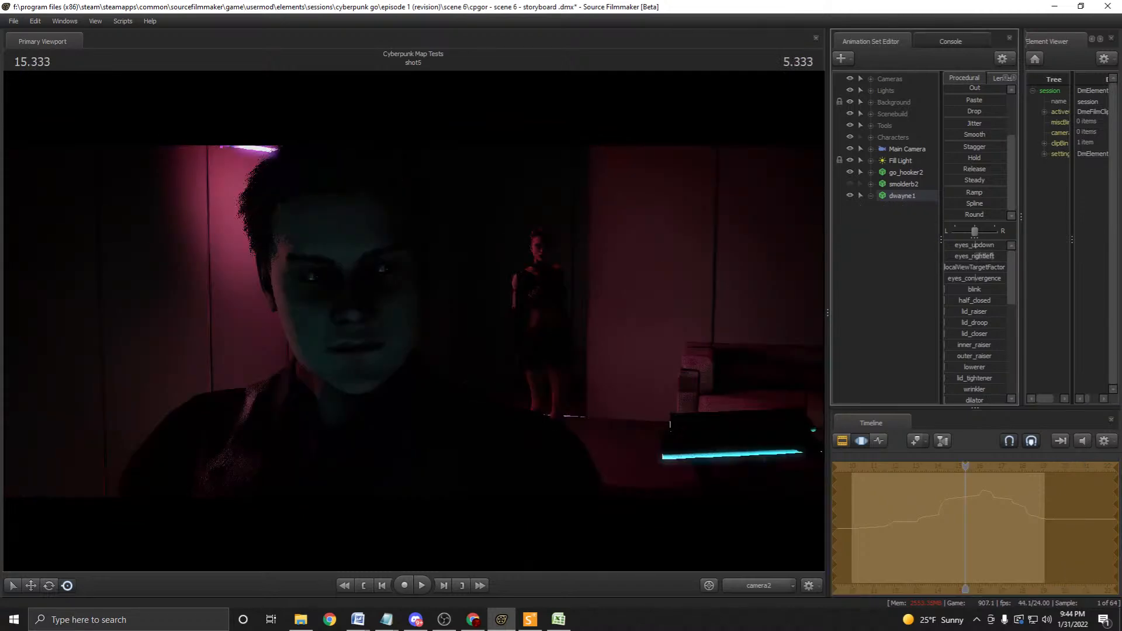
click(849, 185)
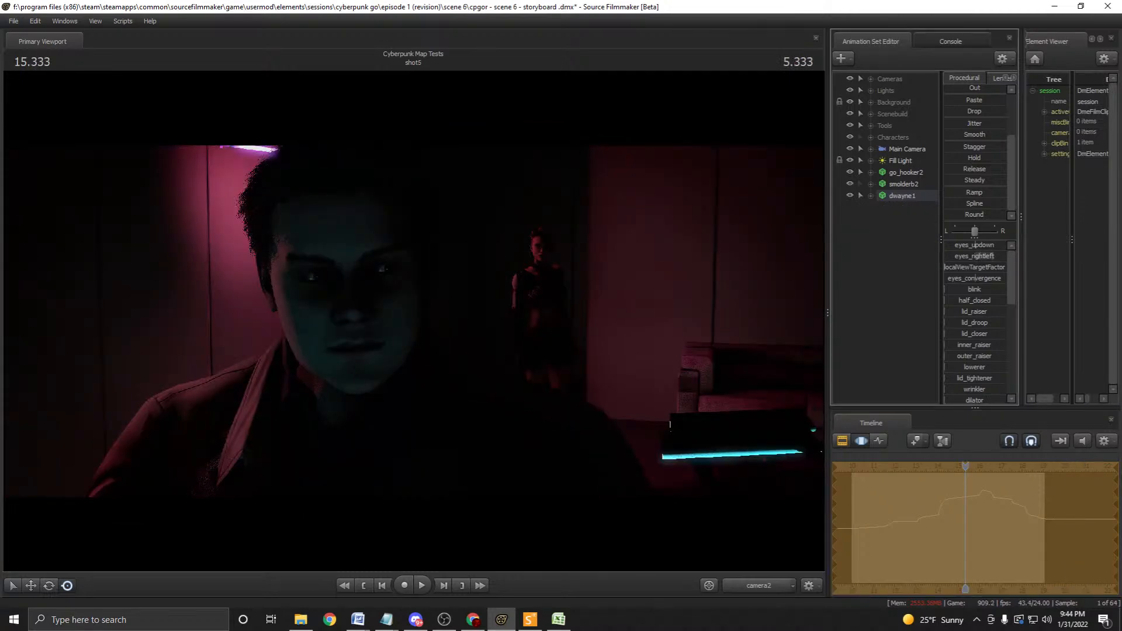
click(850, 196)
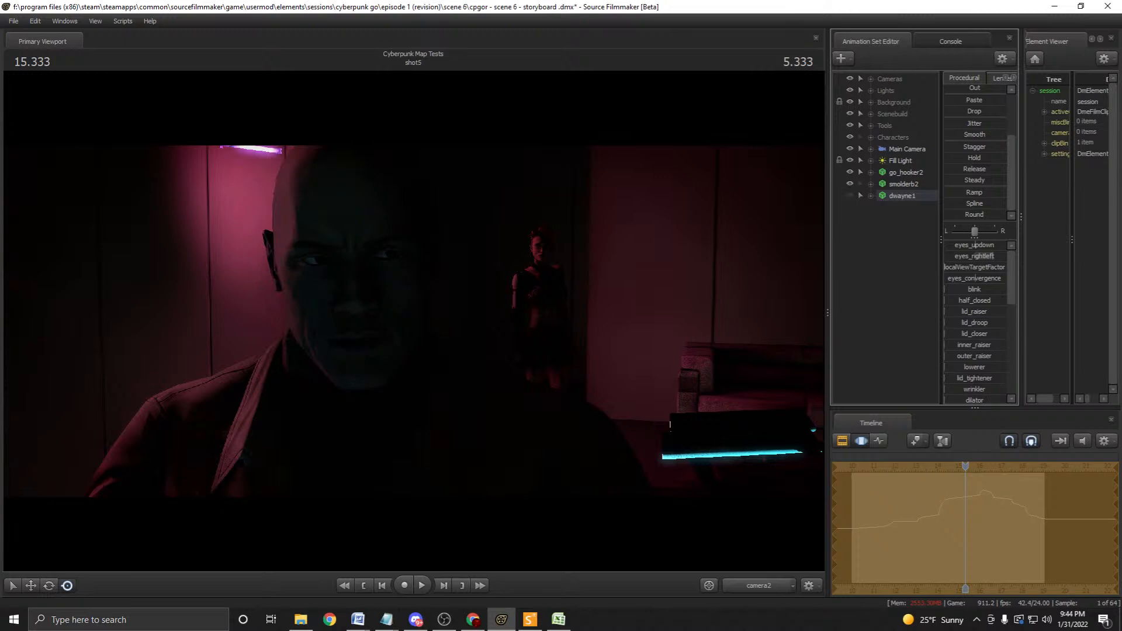
drag(965, 467, 908, 466)
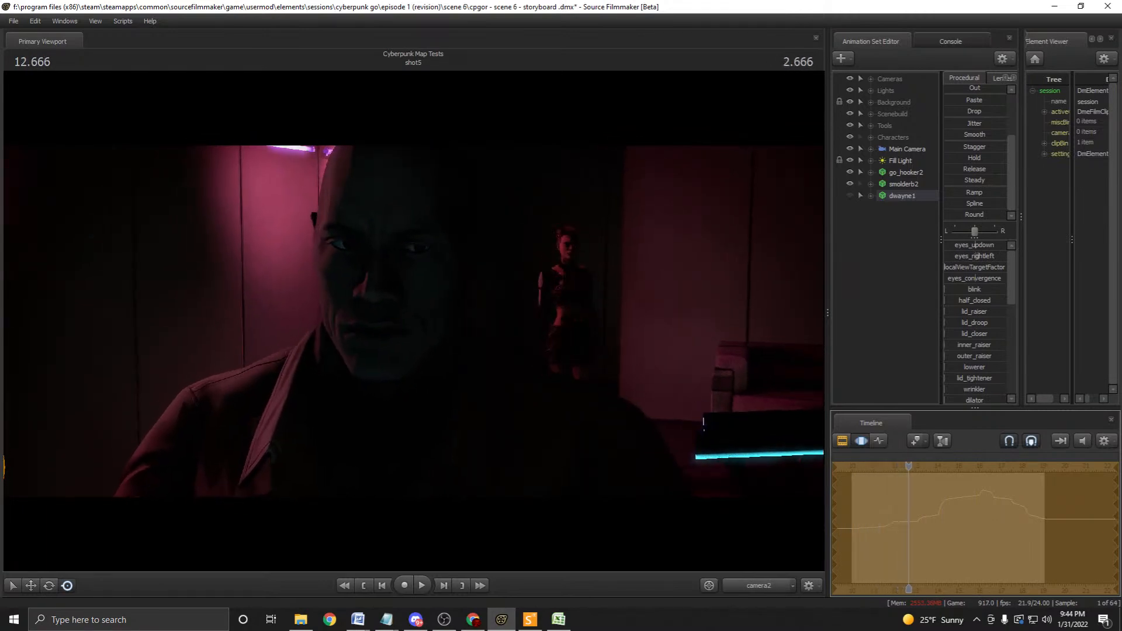
click(903, 184)
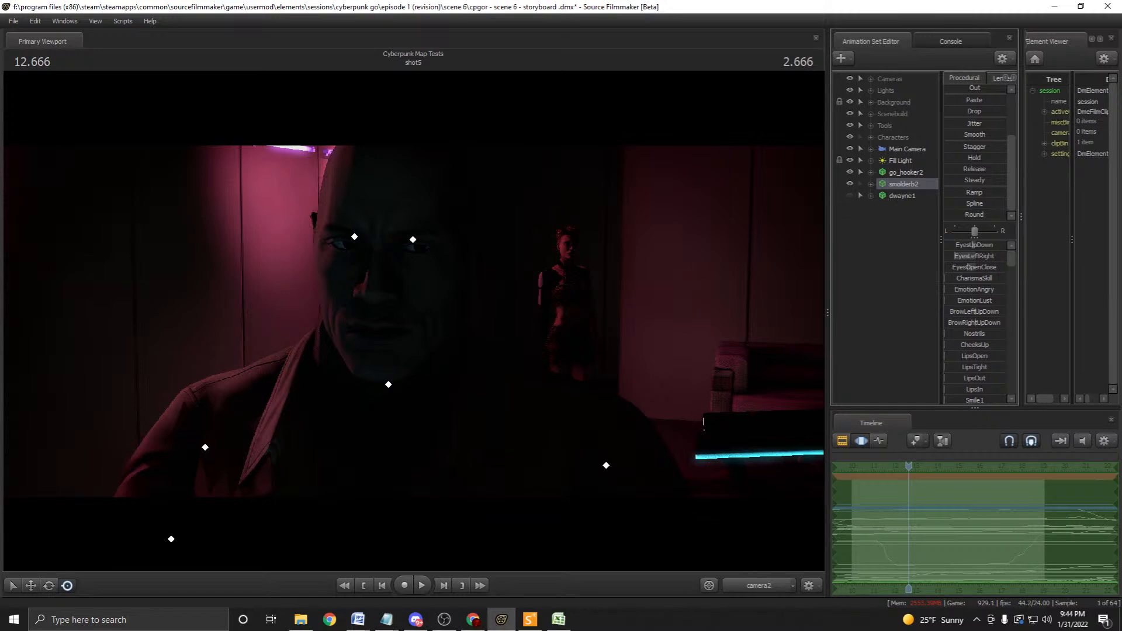
Show dwayne1 with smolderb2 hidden again and review the eye movement, scrubbing back to 11.041 and playing from there.
click(850, 195)
click(849, 184)
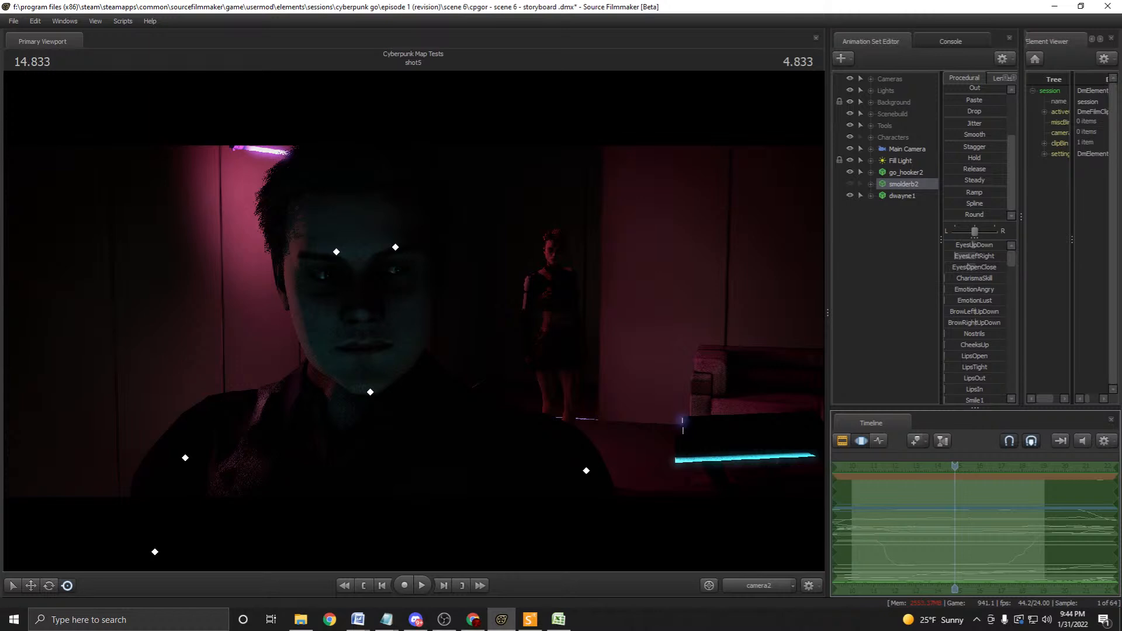
drag(955, 467, 927, 466)
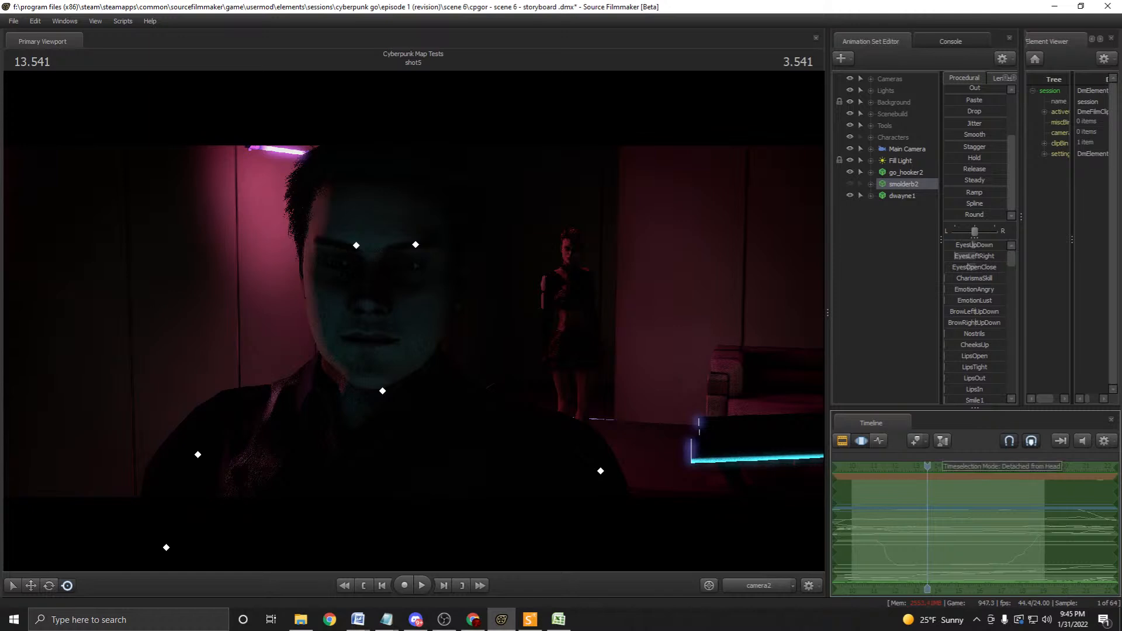
drag(927, 466, 874, 466)
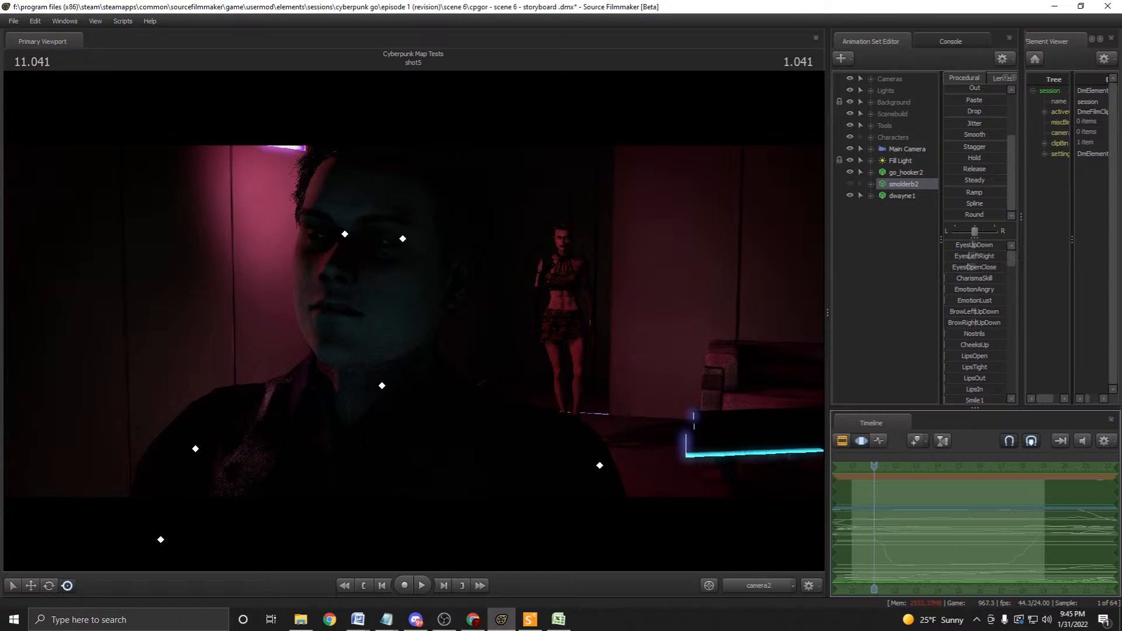
key(space)
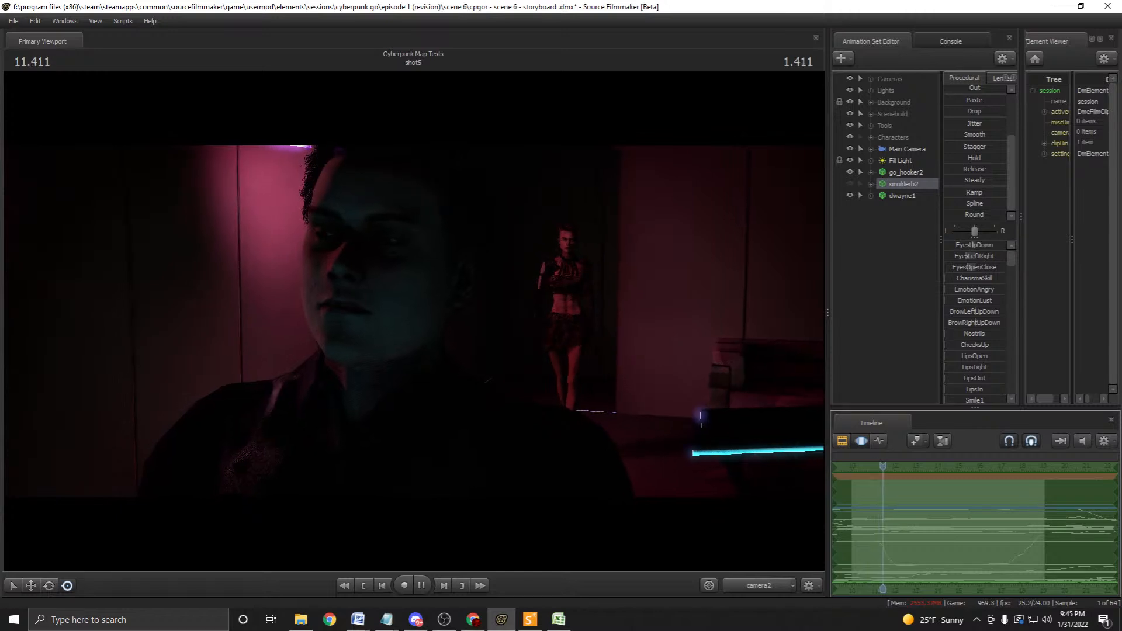
key(space)
Expand dwayne1's control groups, select Body, and play its motion from 12.166.
click(902, 196)
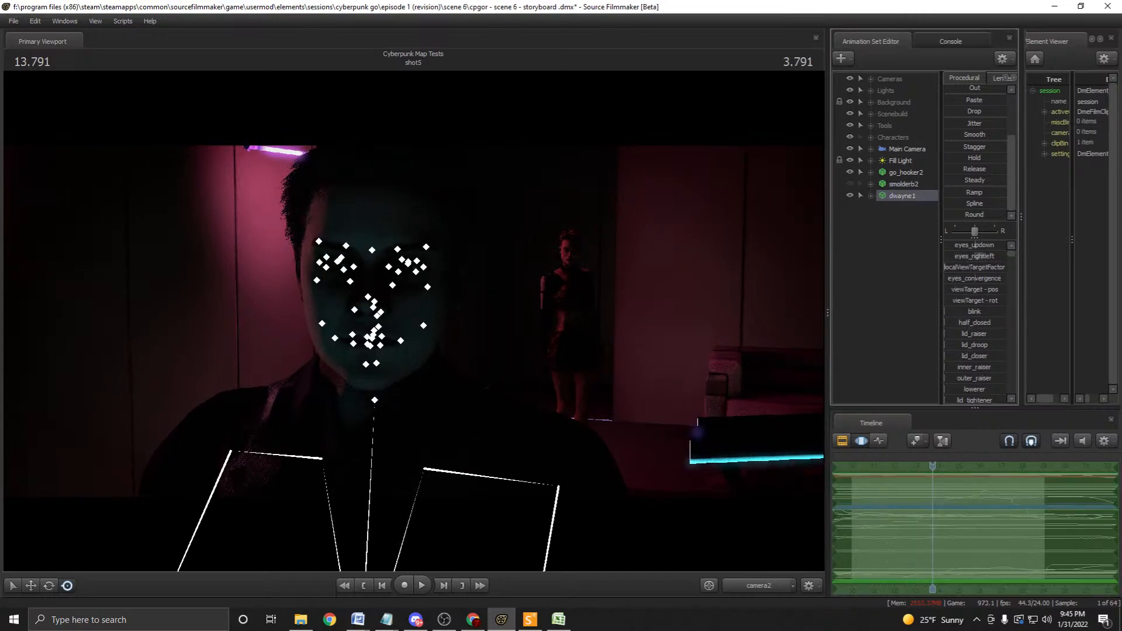
click(870, 195)
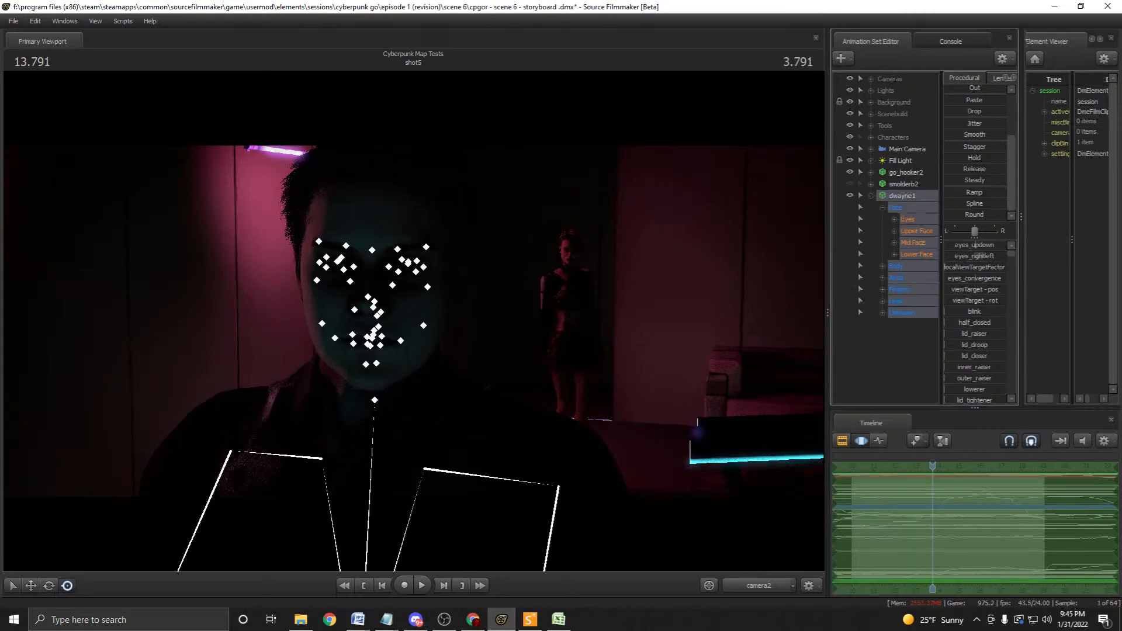
click(895, 266)
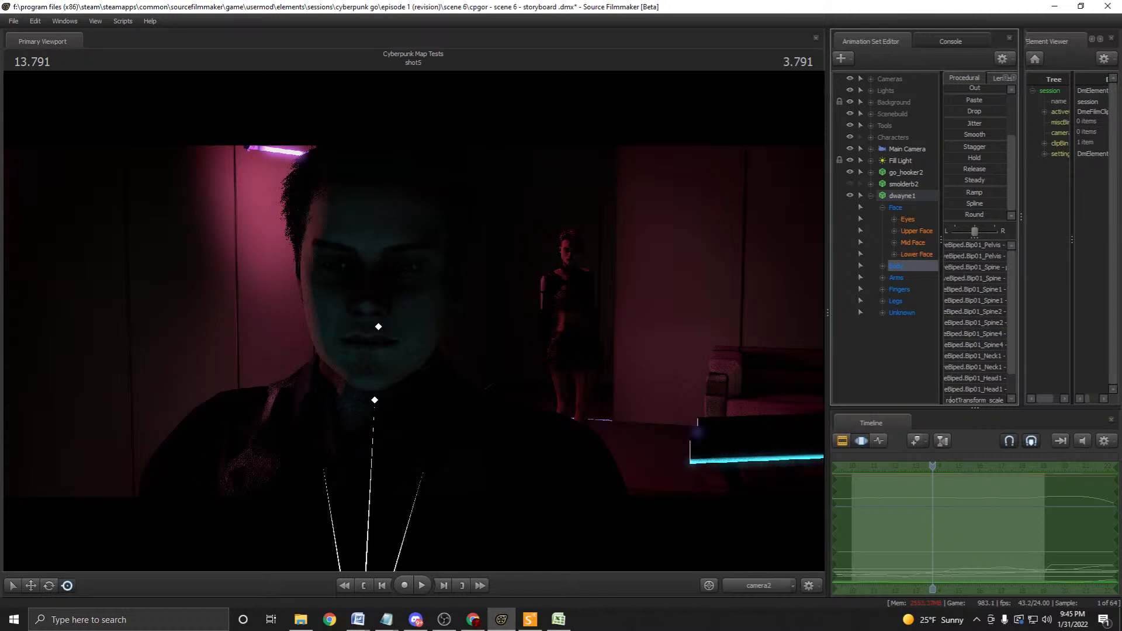
drag(933, 466, 899, 466)
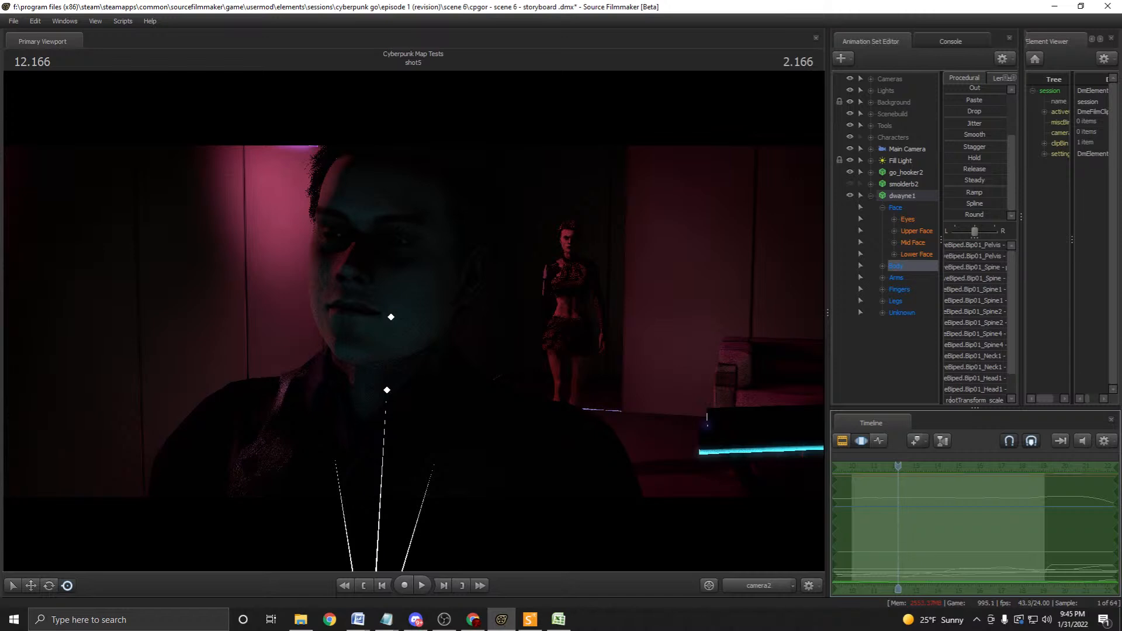
key(space)
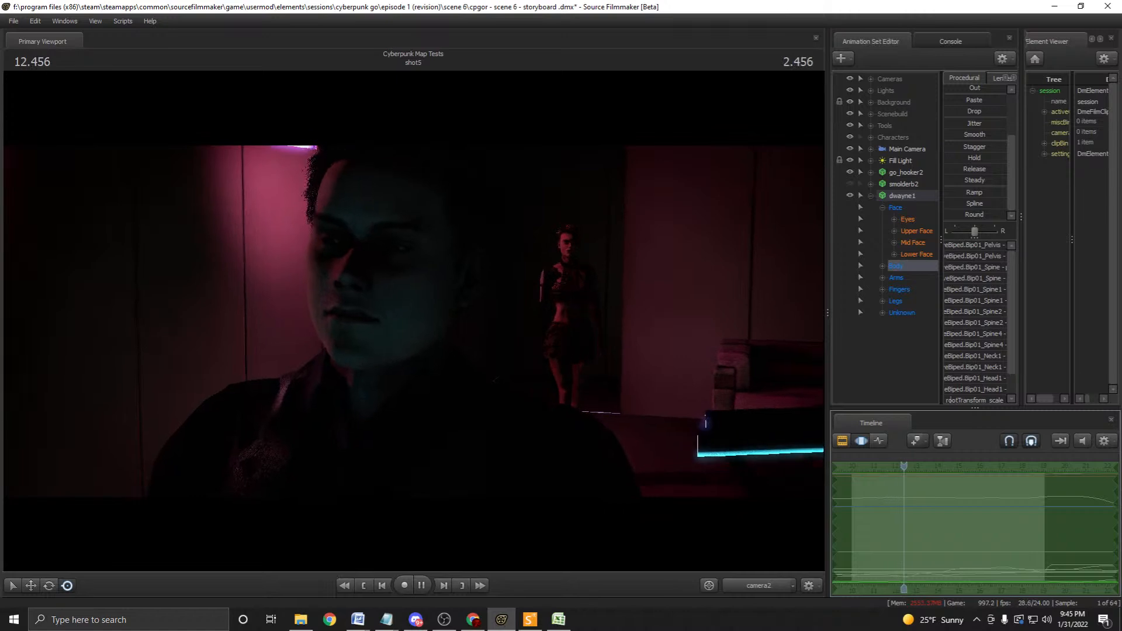
Examine the animation curves of dwayne1's Lower Face, Arms, Fingers and Body groups at 13.166, leaving Arms collapsed.
click(916, 254)
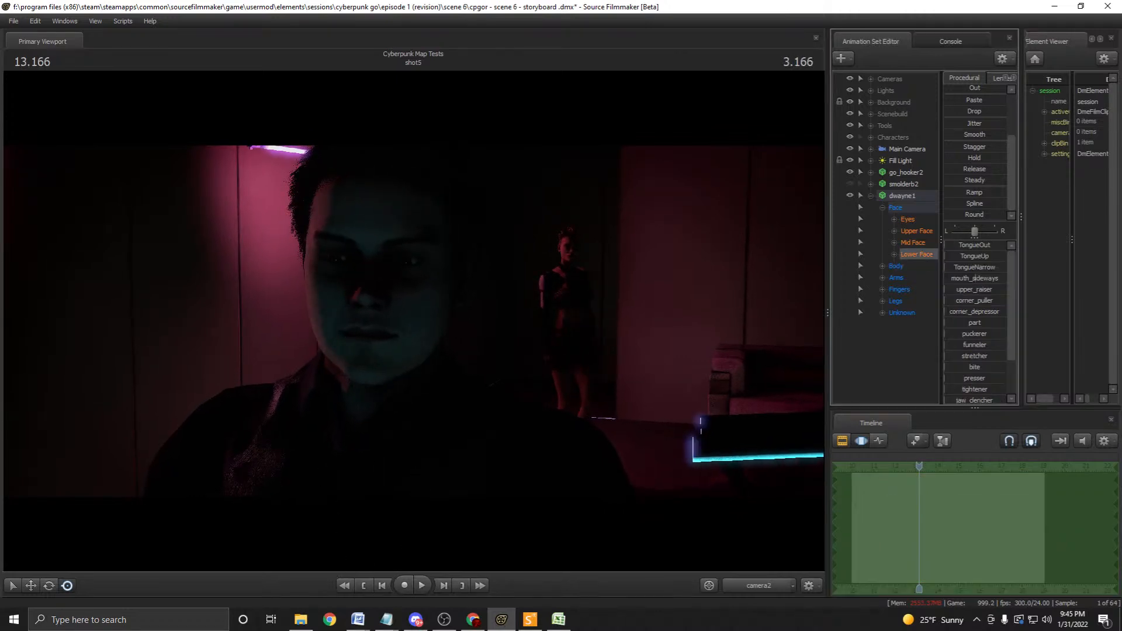
click(896, 278)
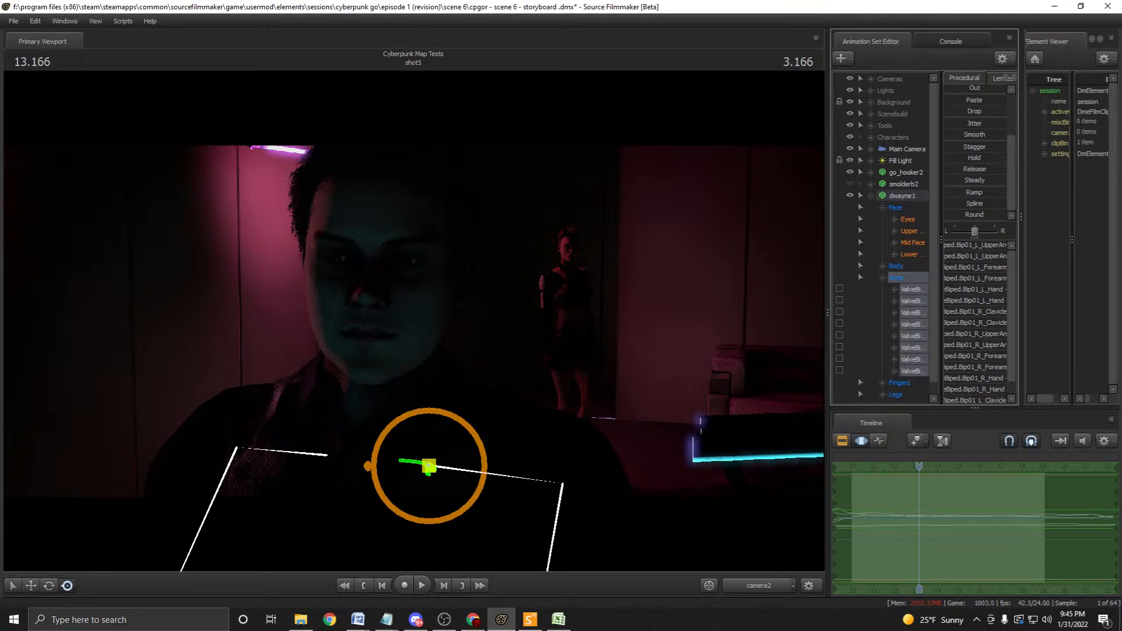
click(898, 382)
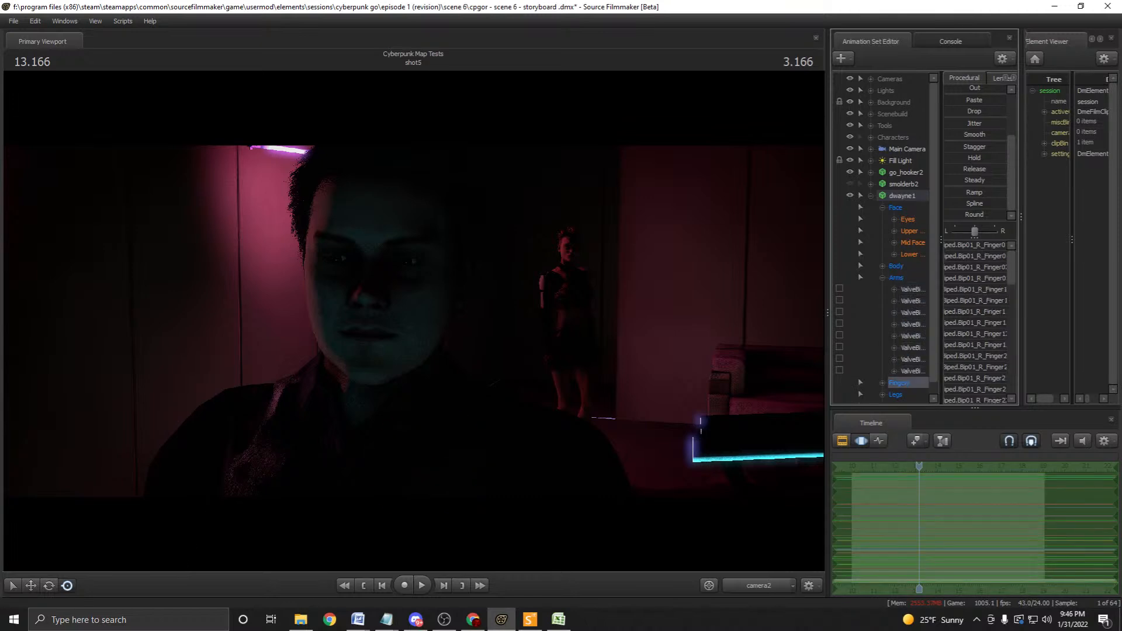
click(896, 278)
click(896, 266)
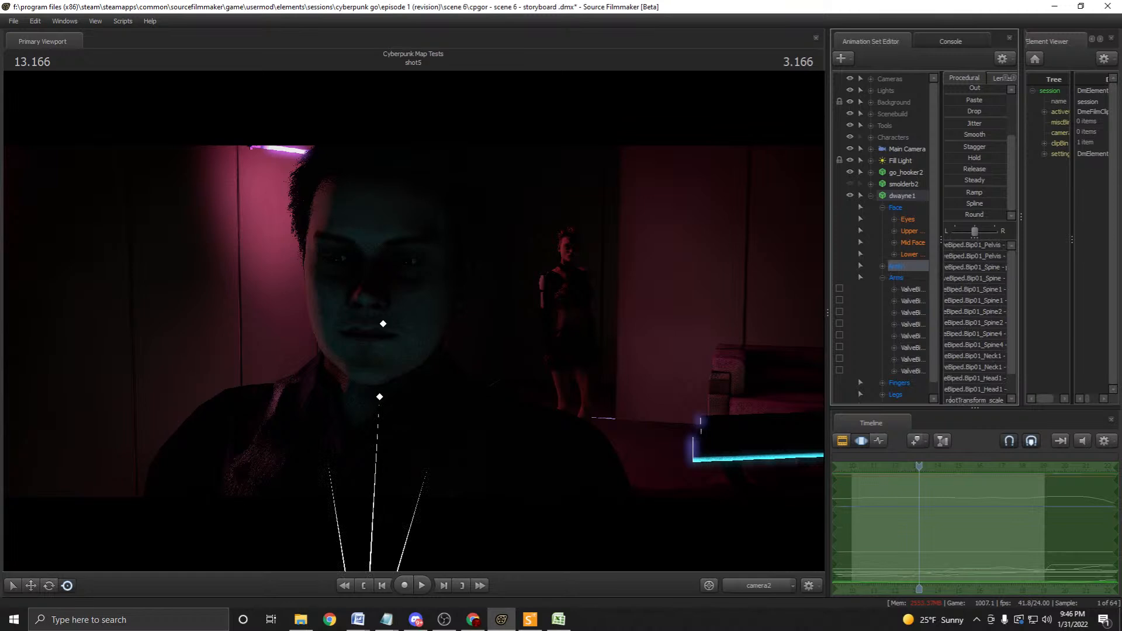
click(899, 383)
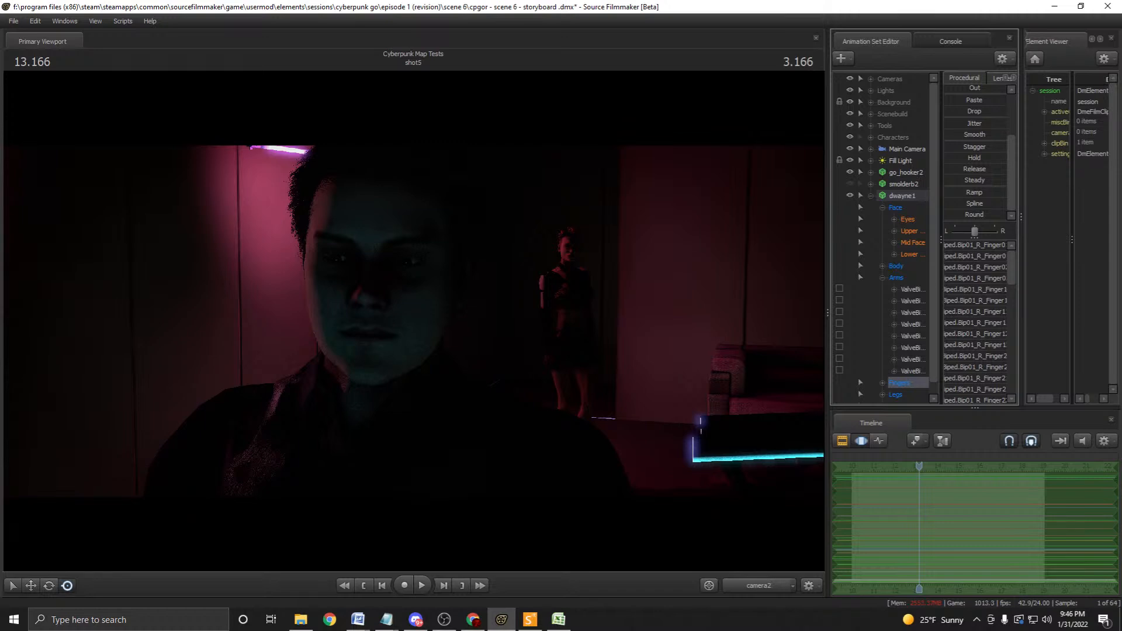
click(896, 277)
click(896, 265)
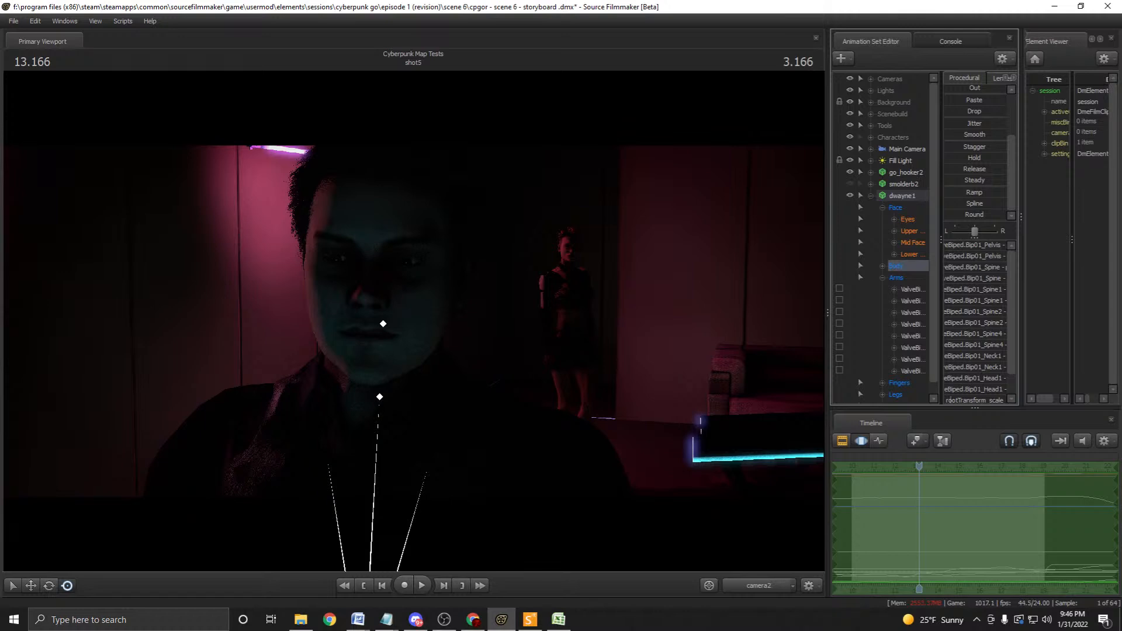
click(909, 254)
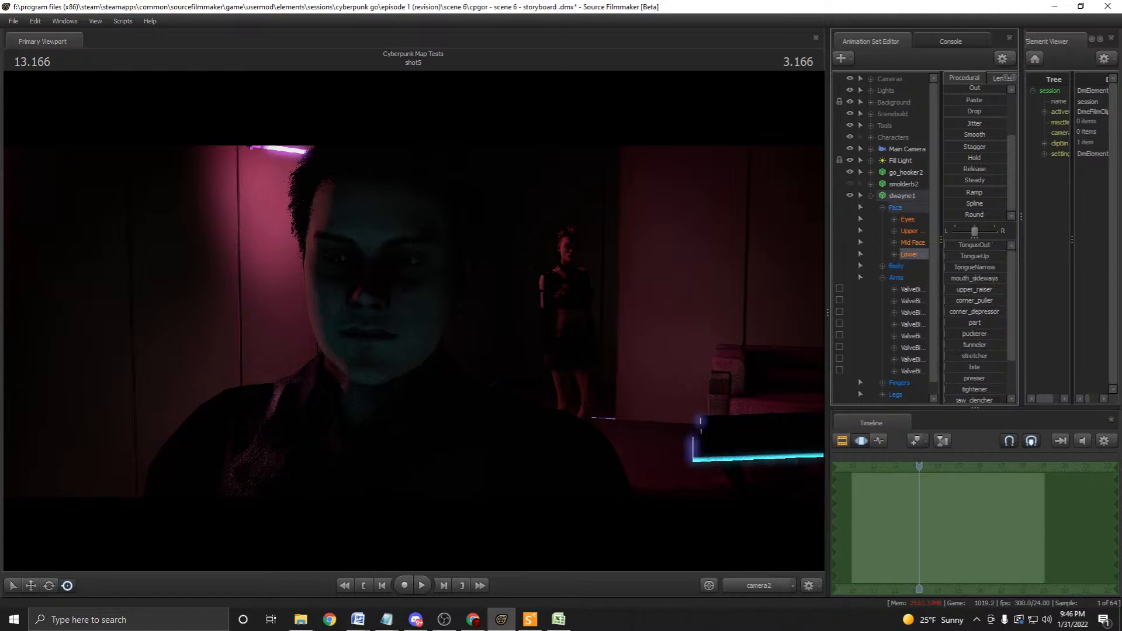
click(896, 207)
click(895, 277)
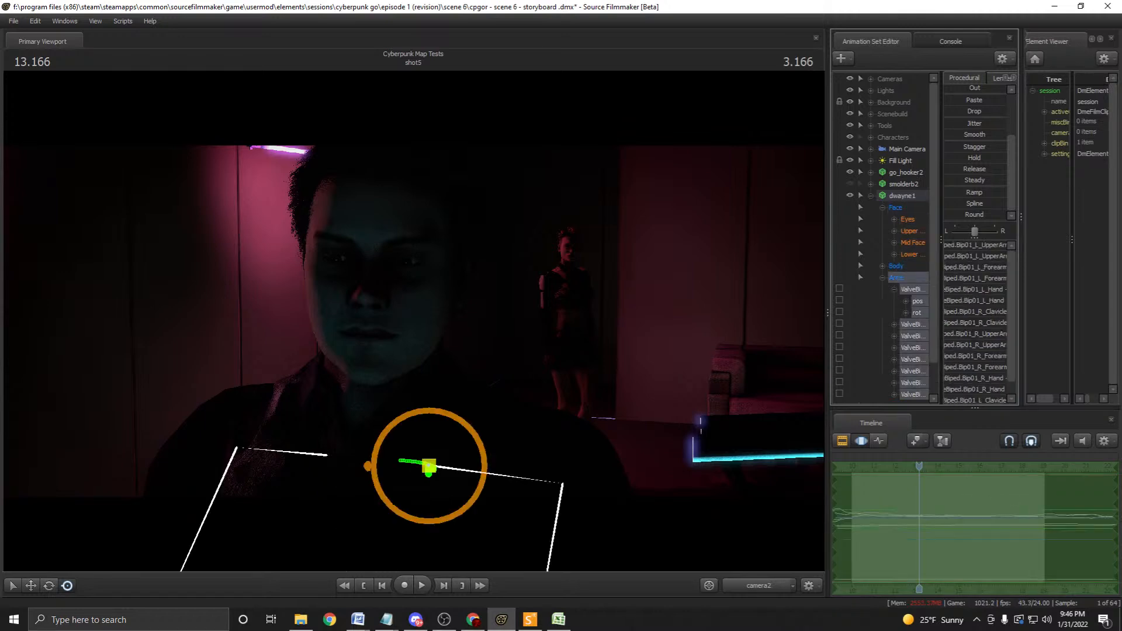
key(Left)
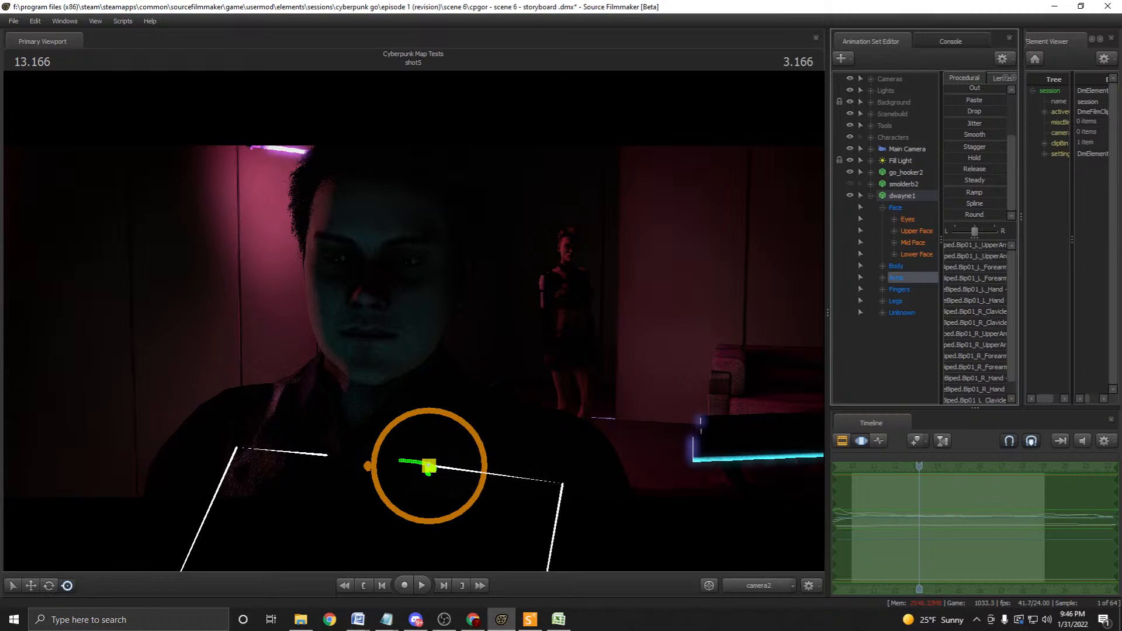
Examine the contents of dwayne1's Body, Arms, Fingers and Legs groups and the Mid Face and Upper Face sliders.
click(882, 266)
click(882, 266)
click(882, 278)
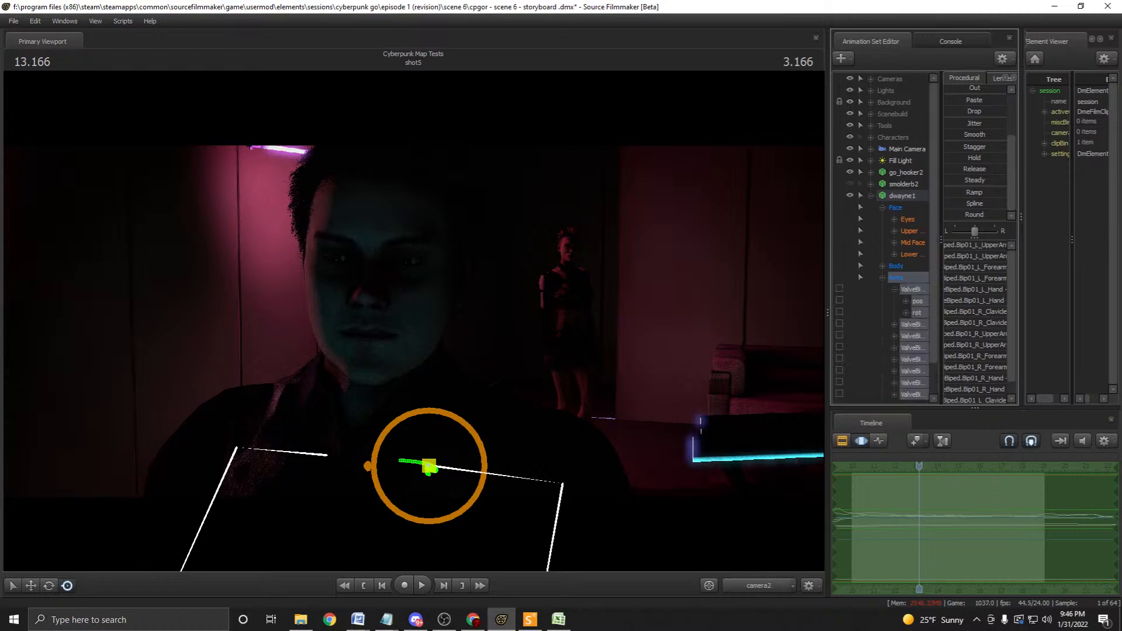
click(882, 278)
click(899, 290)
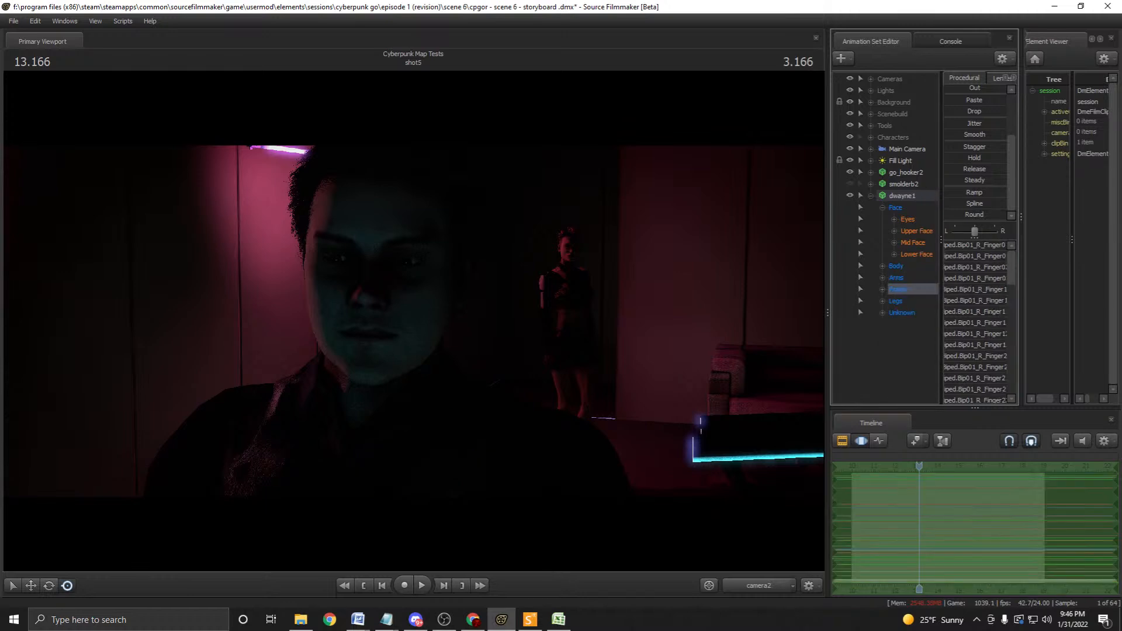
click(882, 289)
click(883, 289)
click(882, 301)
click(883, 301)
click(895, 301)
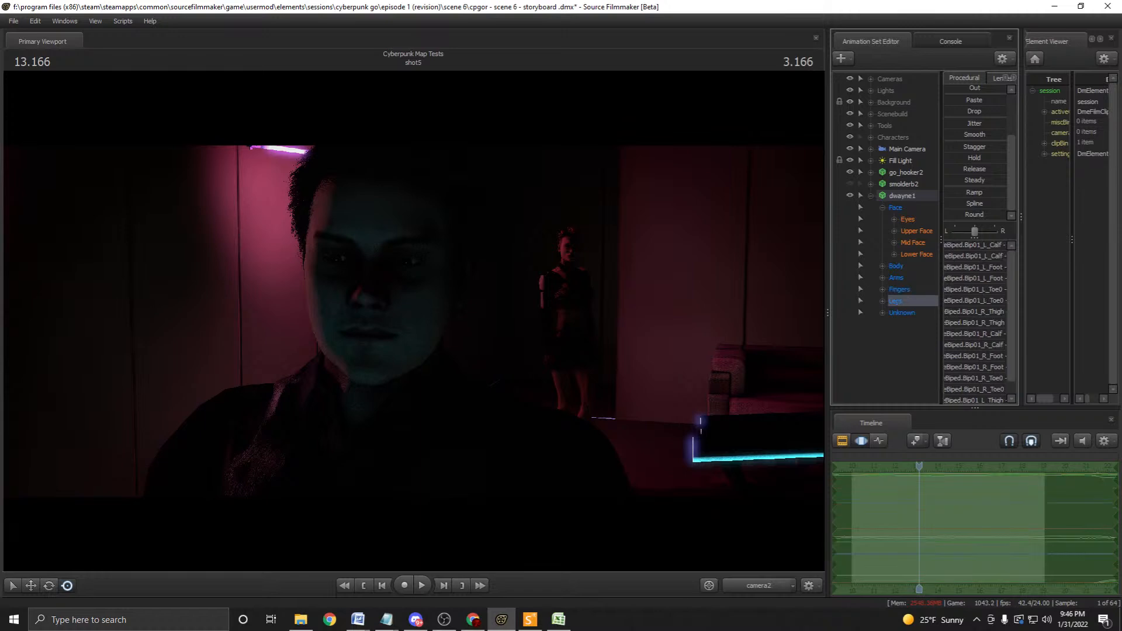
click(896, 266)
click(882, 266)
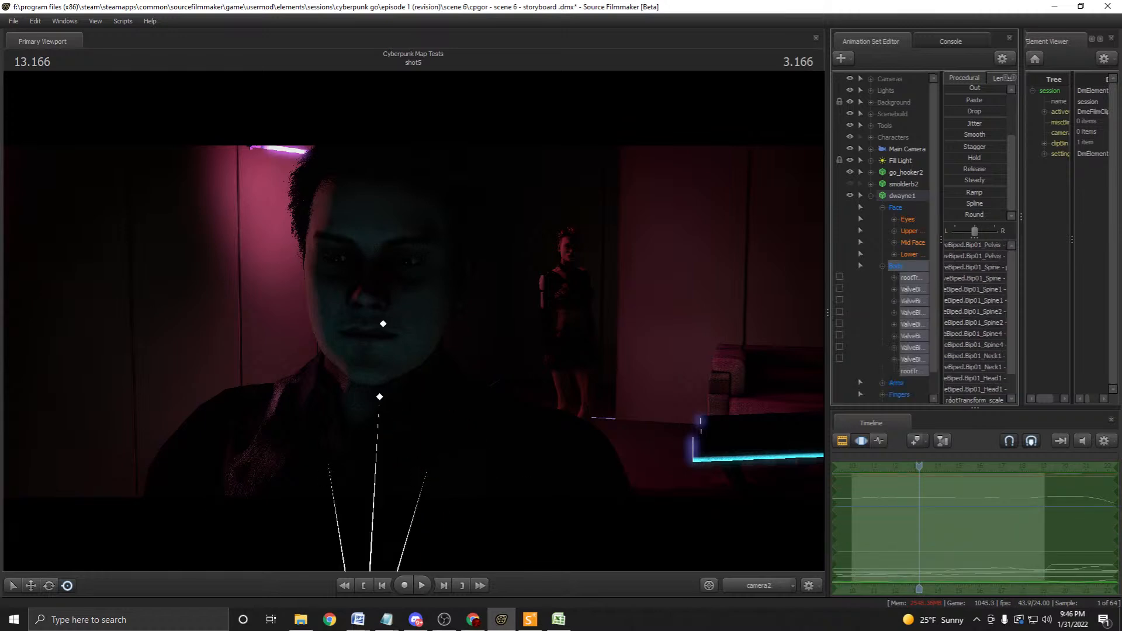
click(912, 242)
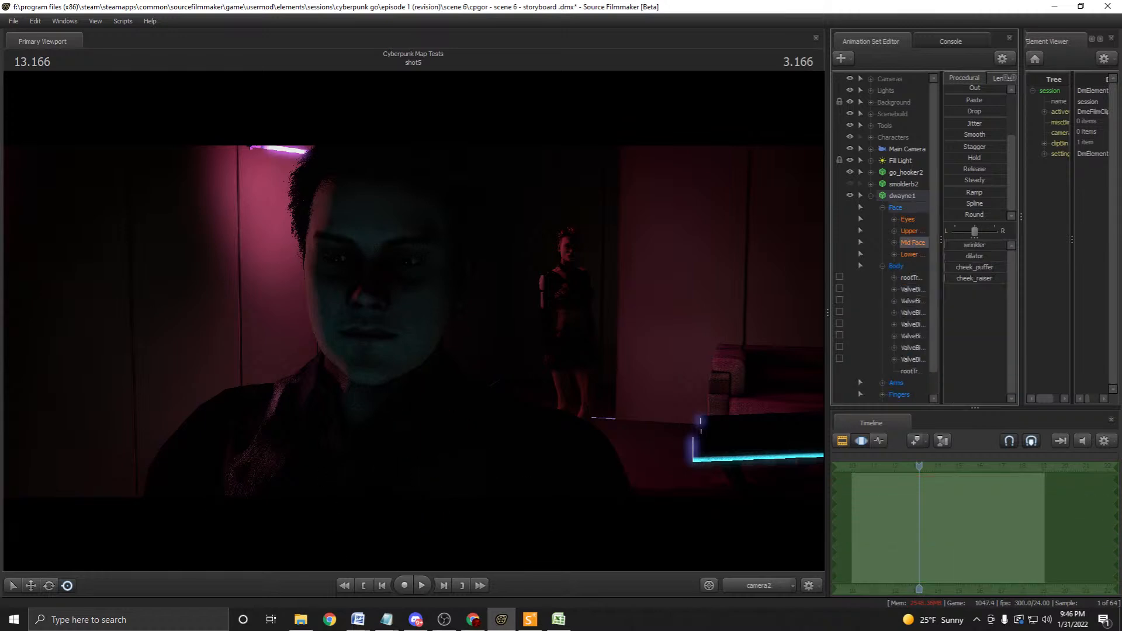
click(912, 230)
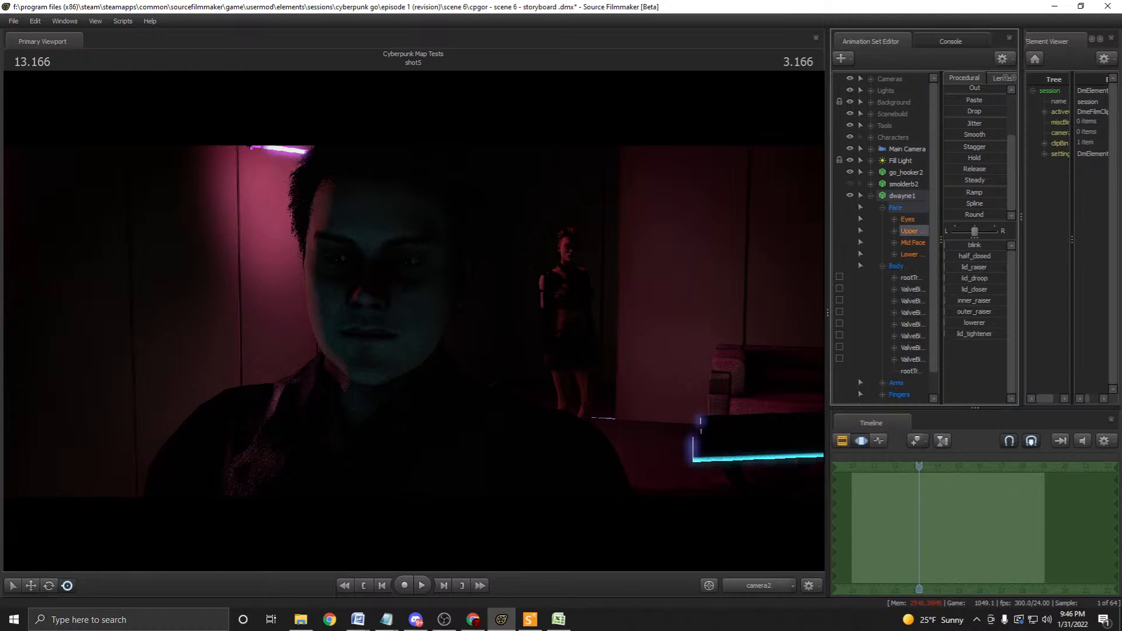
Select dwayne1's Eyes, adjust the left-right eye curve over a time selection from about 11.3 to 14.3 with a lead-in falloff, and play it.
click(896, 207)
click(907, 219)
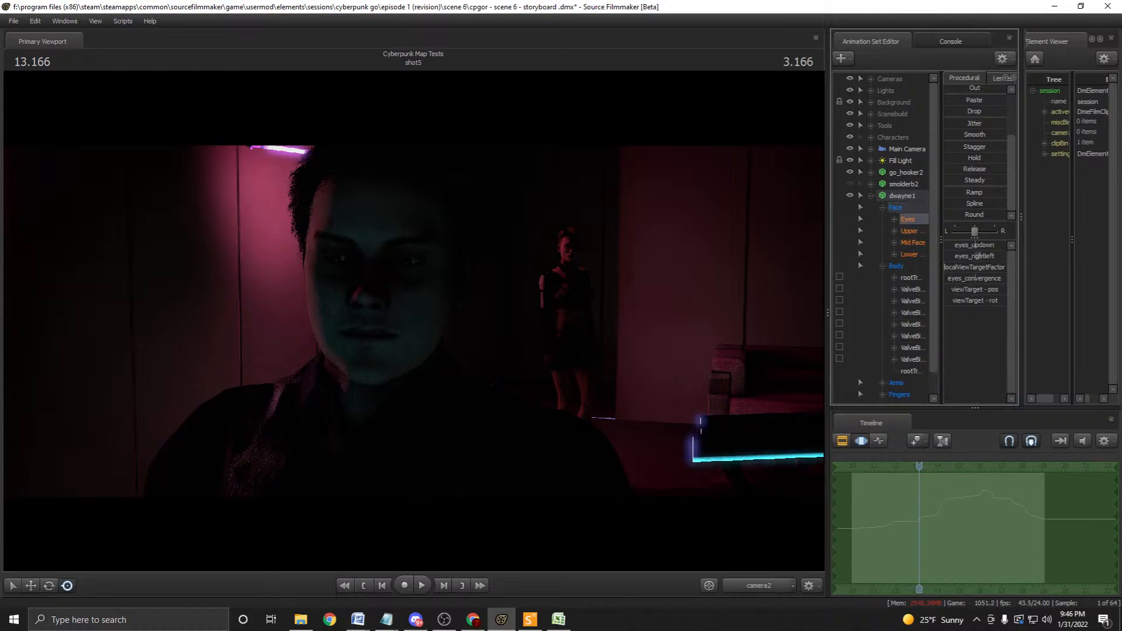
key(shift)
shift+drag(881, 529, 943, 528)
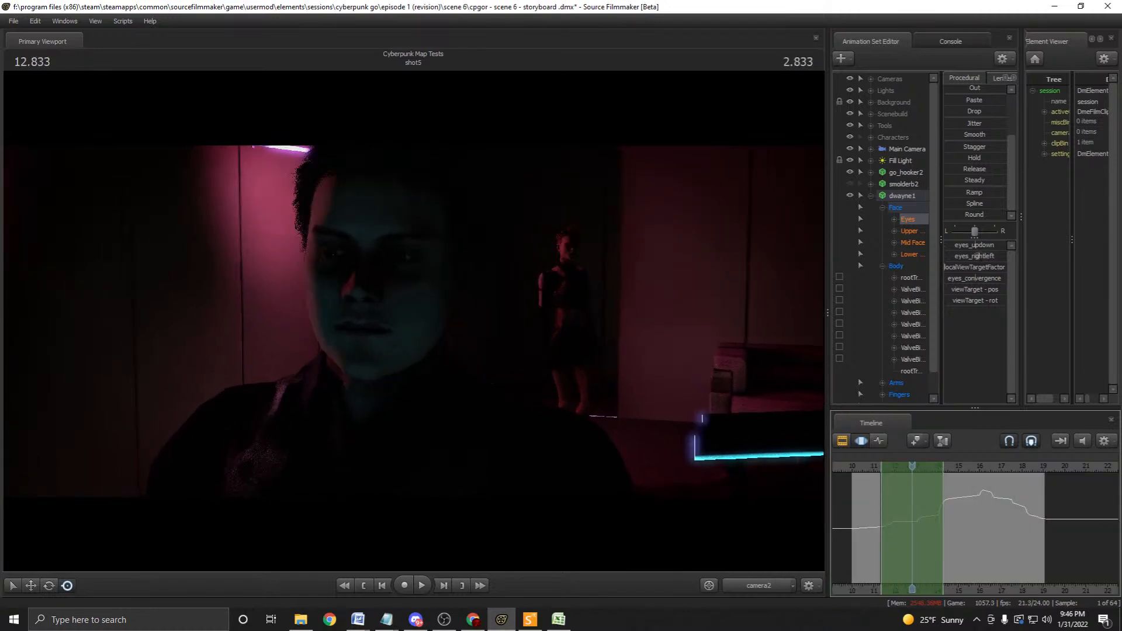
shift+scroll(912, 528, up, 2)
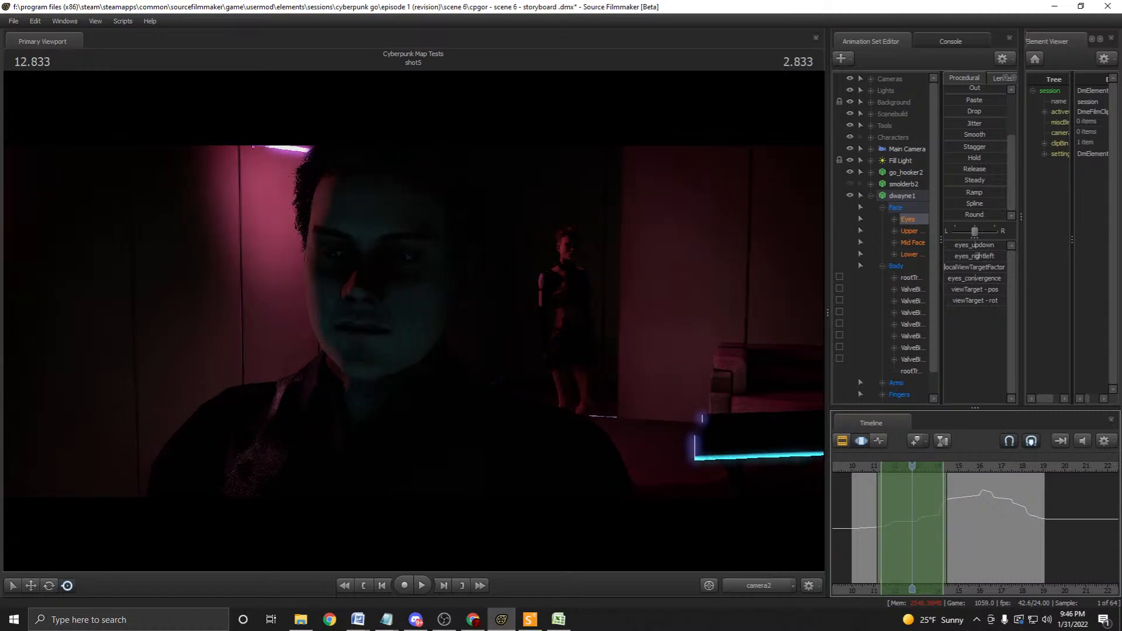
drag(881, 529, 929, 528)
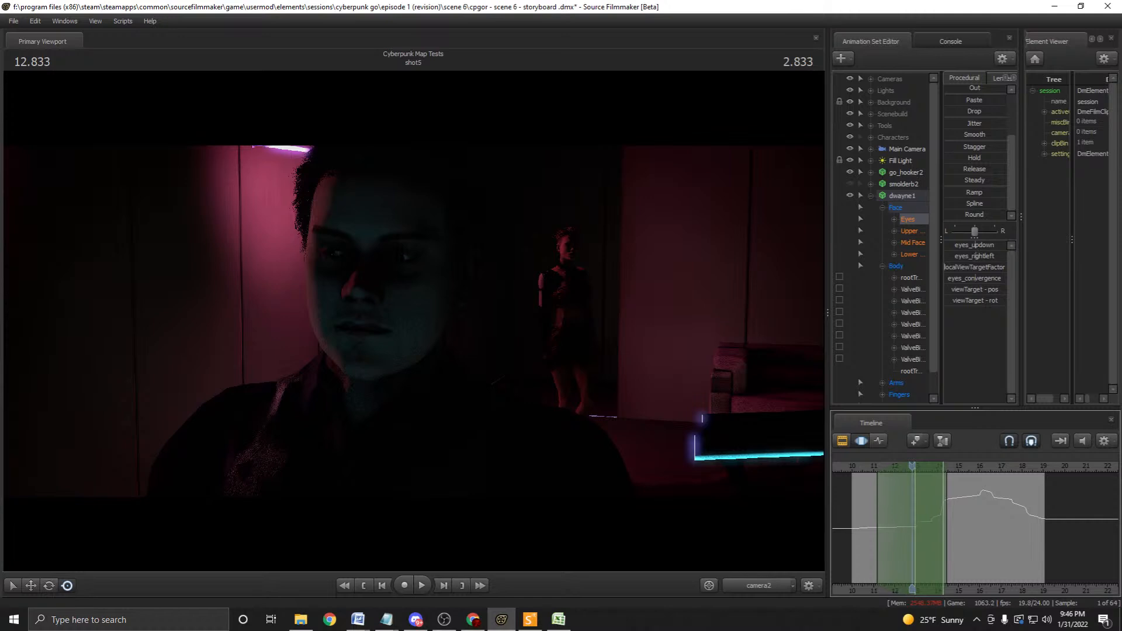
key(space)
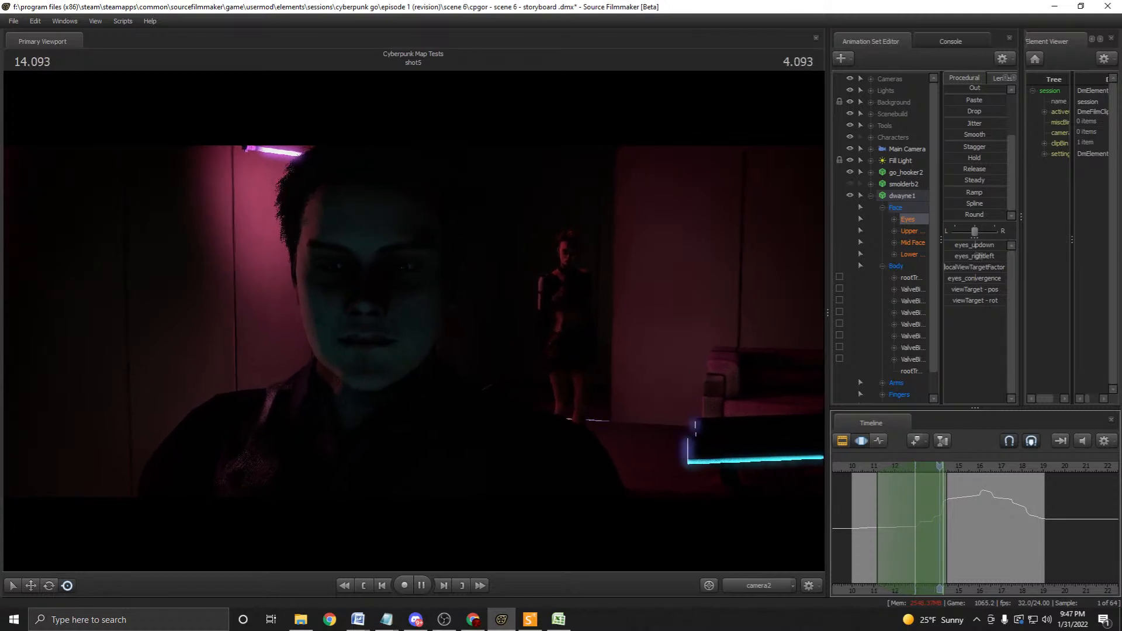
Advance dwayne1's eye turn using a time selection held from about 12.1 to 13.3 with falloff on both sides, and play it.
drag(929, 529, 912, 529)
click(898, 529)
key(space)
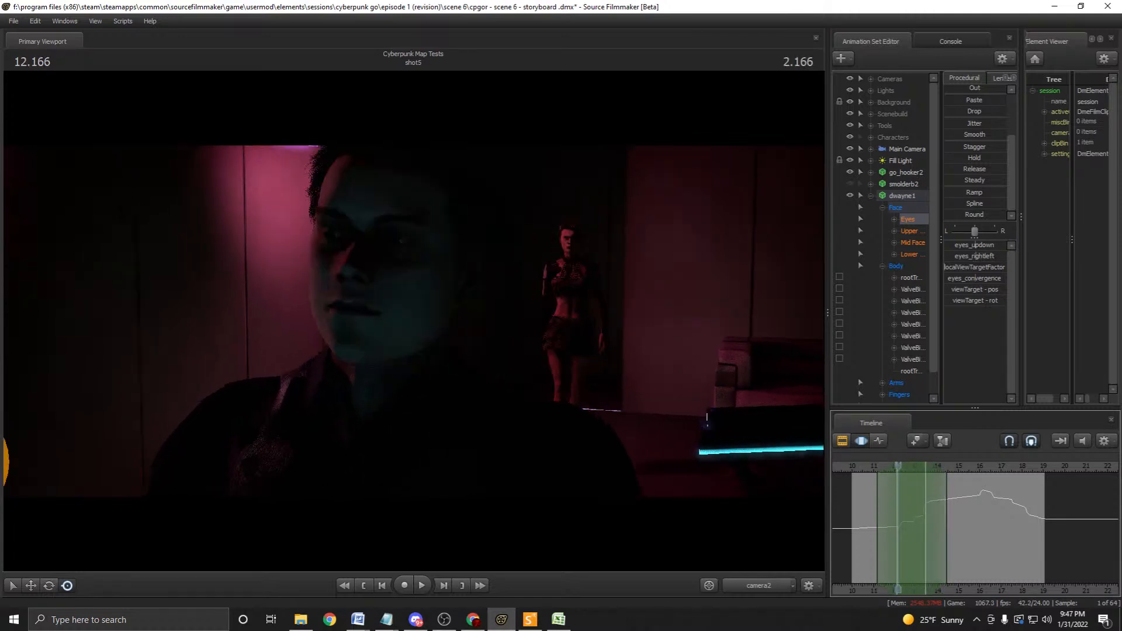
key(space)
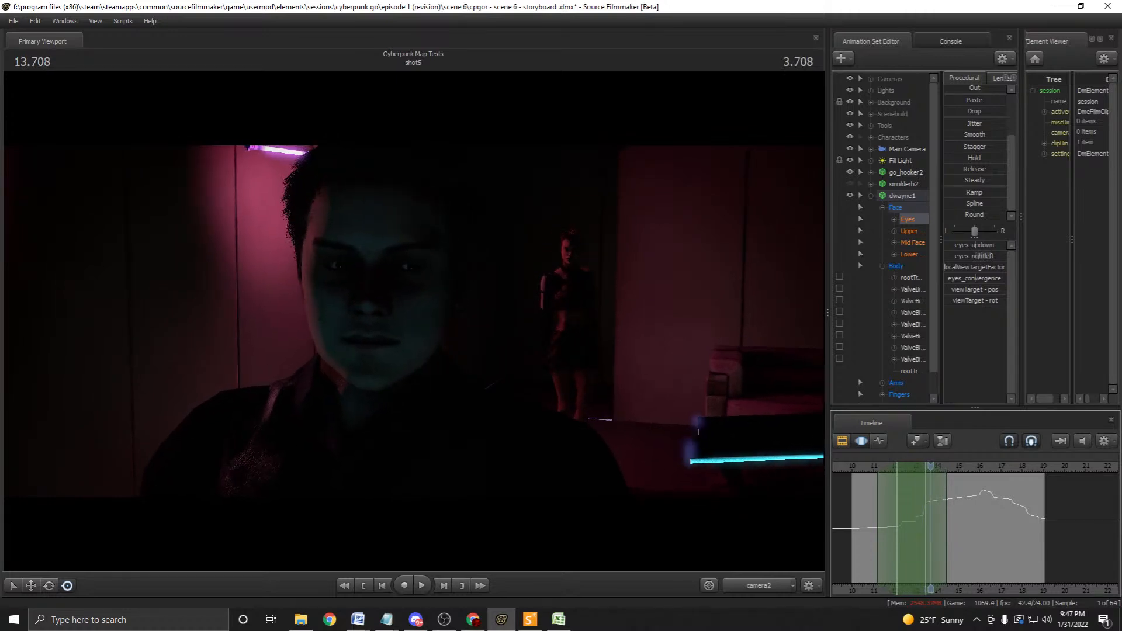
drag(946, 529, 924, 528)
key(space)
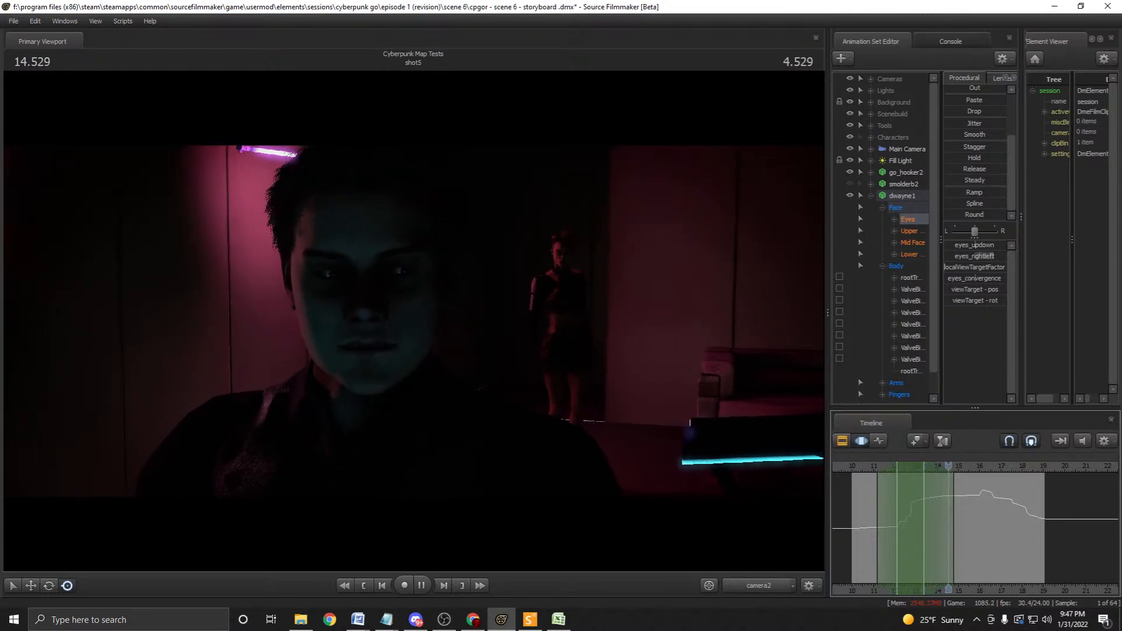
Review dwayne1's eye turn in playback, replay it from 12.083, and save the session.
key(space)
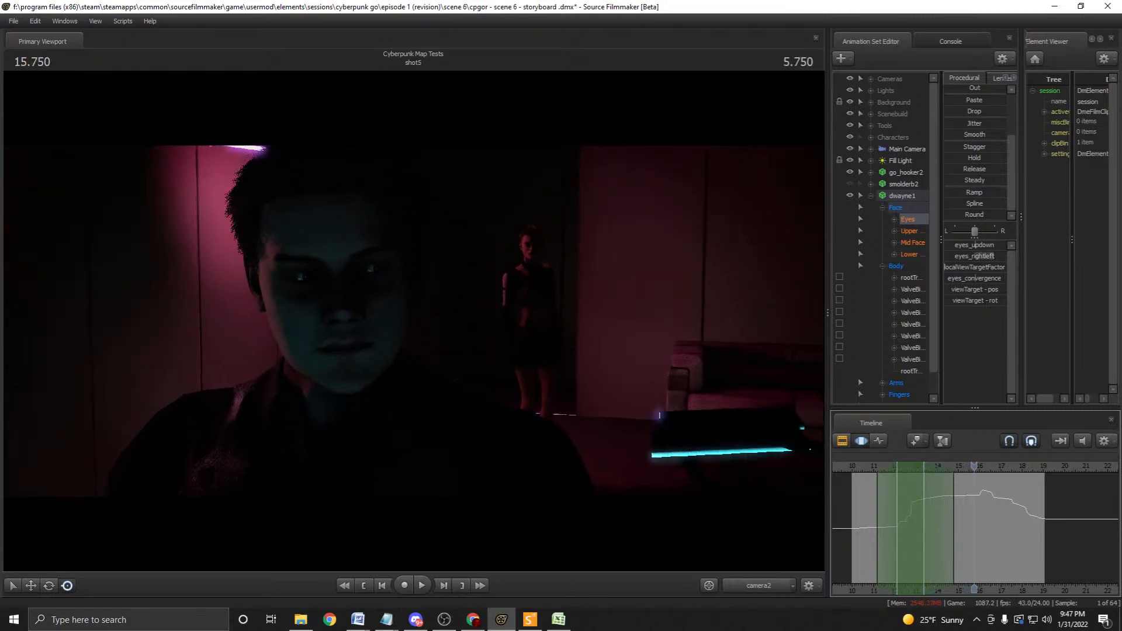
key(space)
key(space)
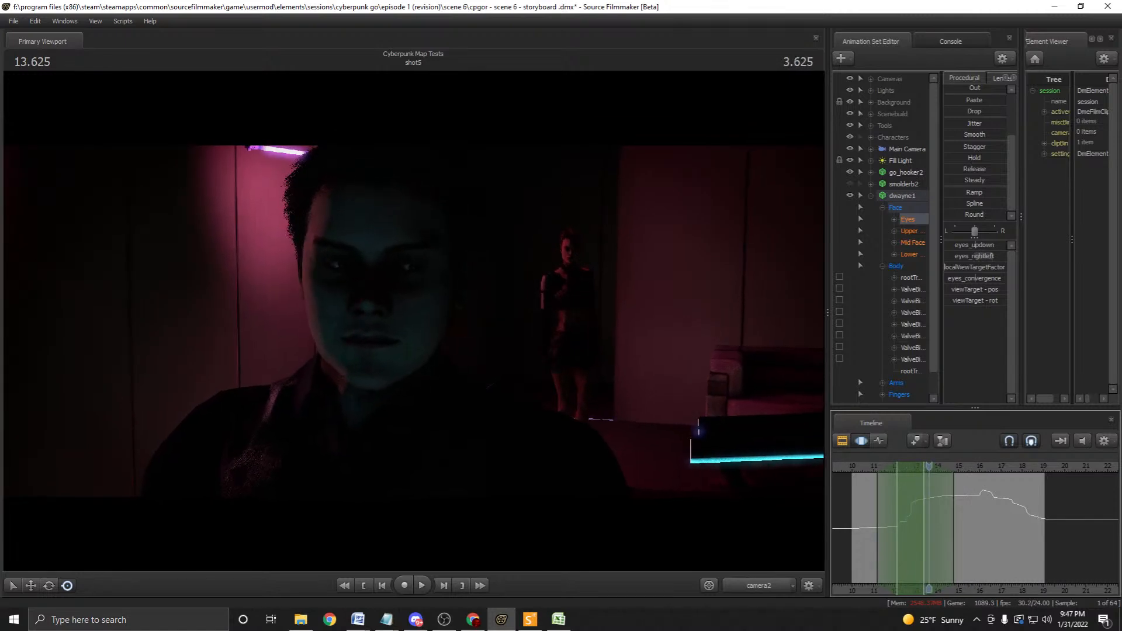
drag(929, 526, 896, 526)
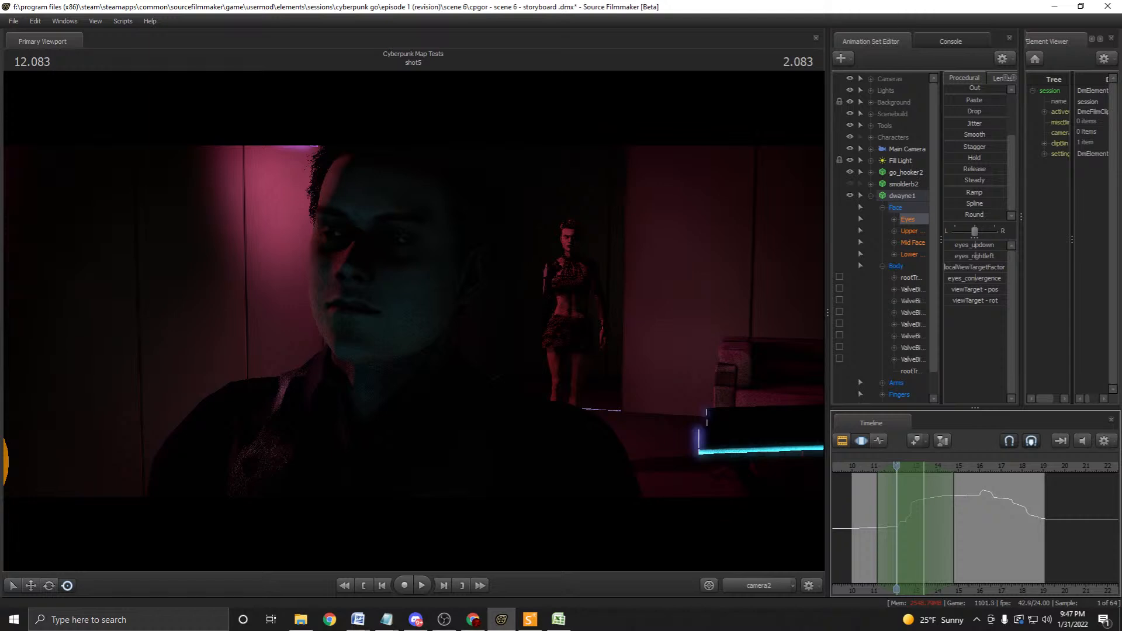
key(ctrl+s)
key(space)
key(space)
Apply the Round preset to dwayne1's eye curve over a short time selection from about 12.8 to 13.1, and play through shot5.
shift+drag(889, 526, 898, 525)
scroll(897, 526, up, 2)
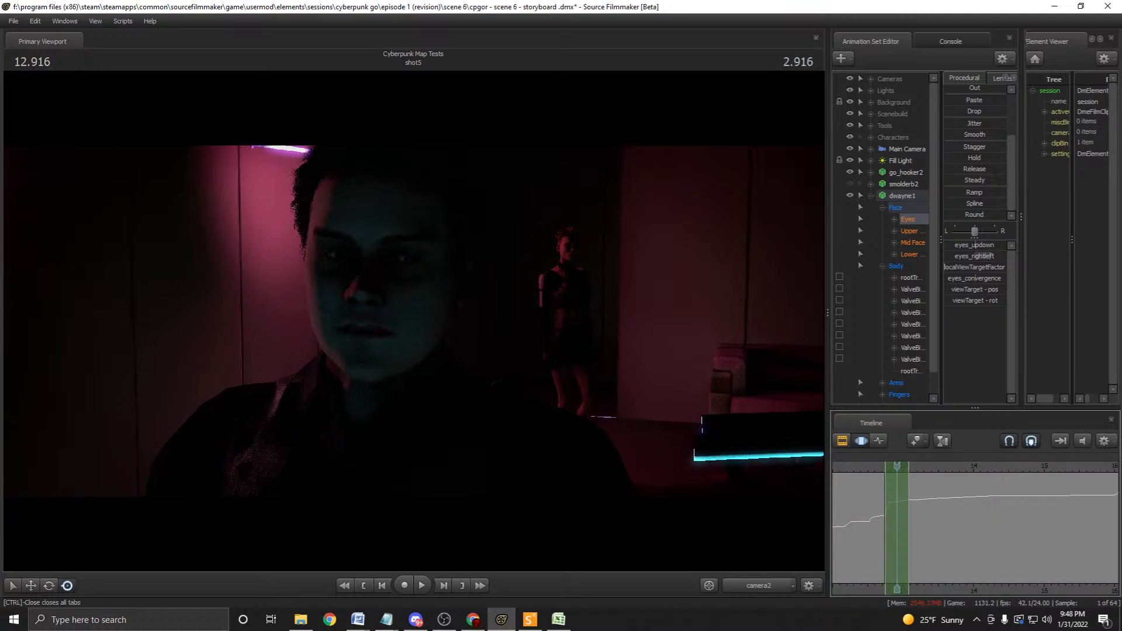
drag(970, 214, 997, 214)
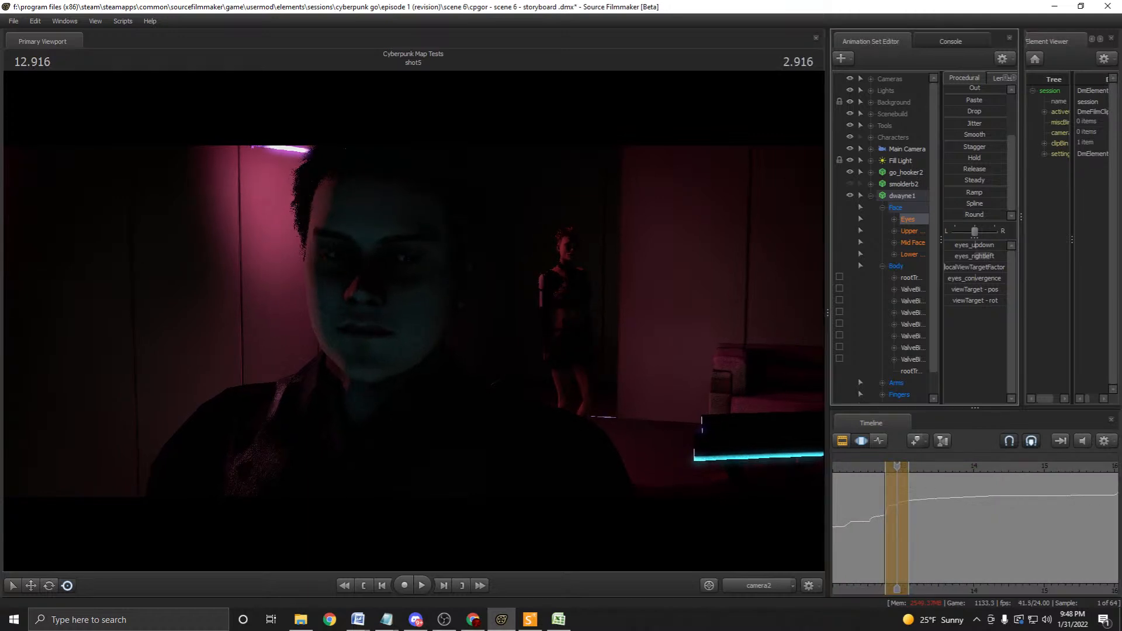
key(space)
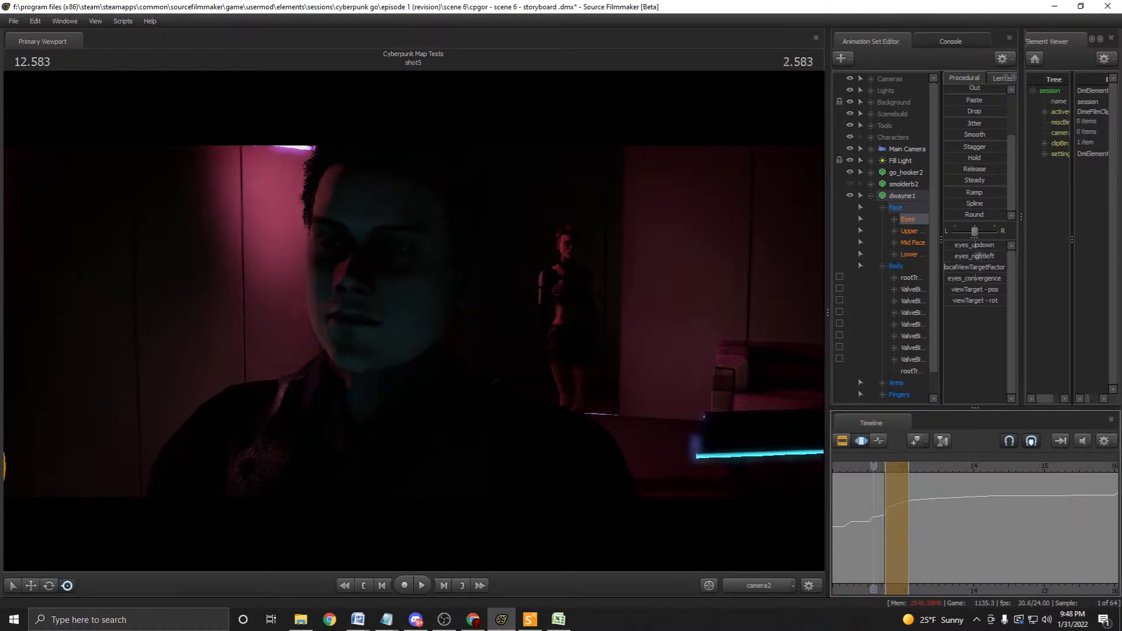
scroll(977, 526, down, 5)
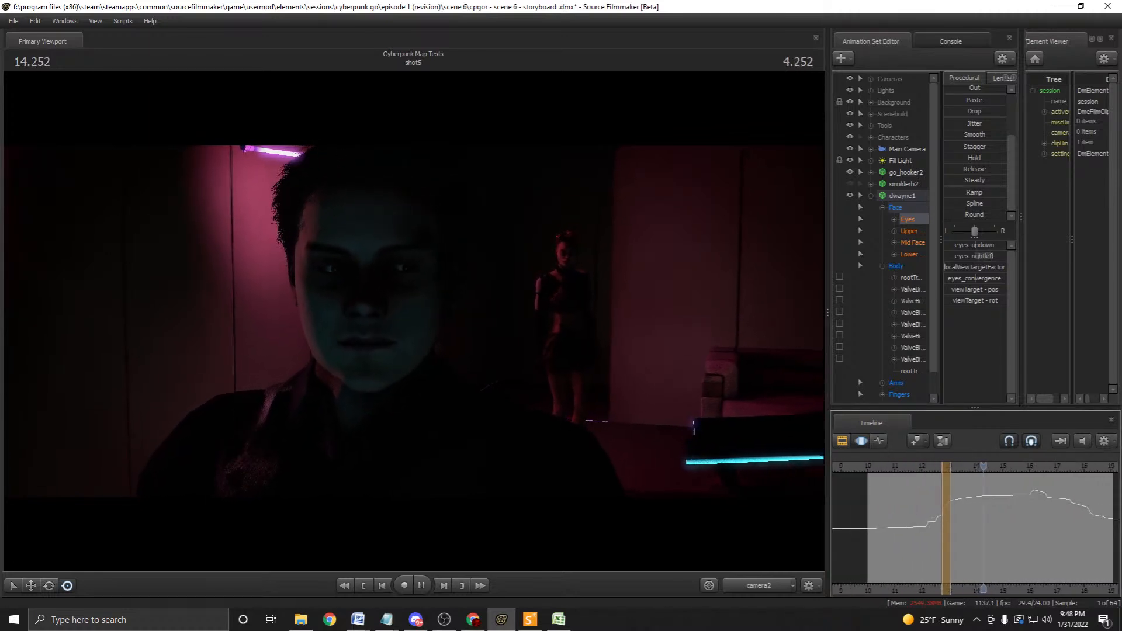
scroll(973, 526, down, 4)
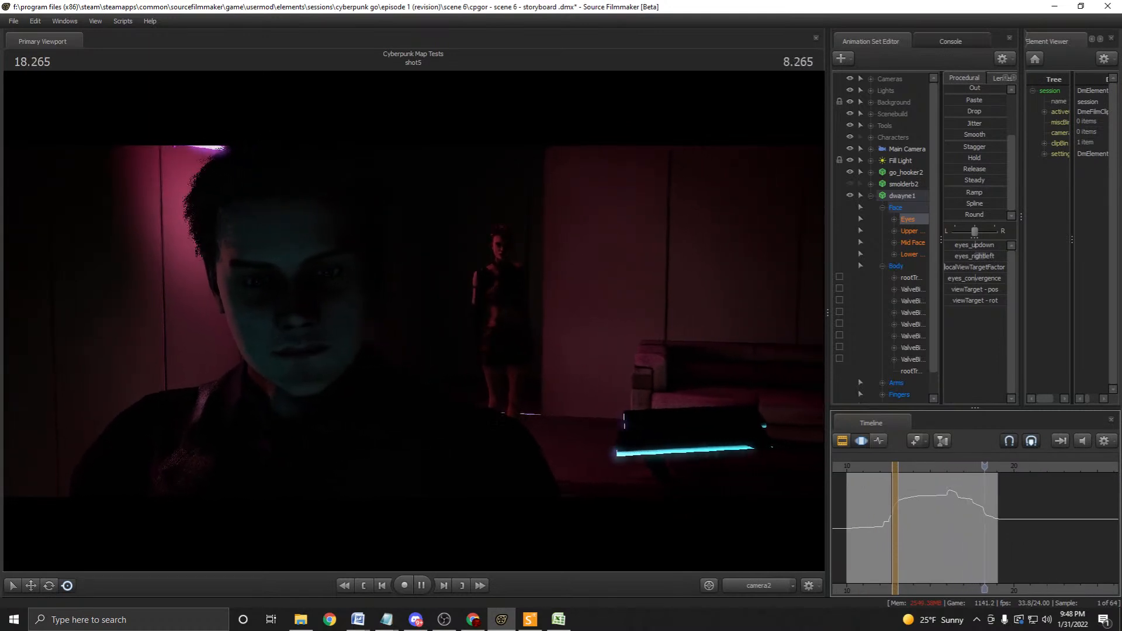
key(space)
Apply the Playhead preset at 18.916 to dwayne1's eyes, holding to about 21 with a falloff from about 17.9, and play the result.
scroll(1005, 526, up, 3)
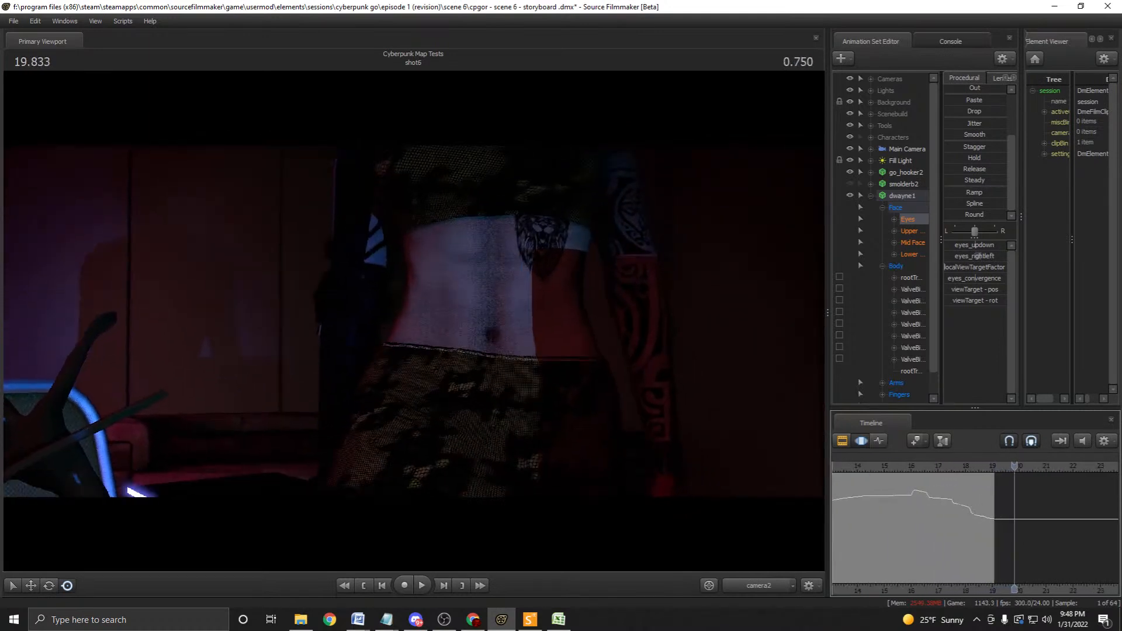
key(shift)
shift+drag(969, 526, 1046, 526)
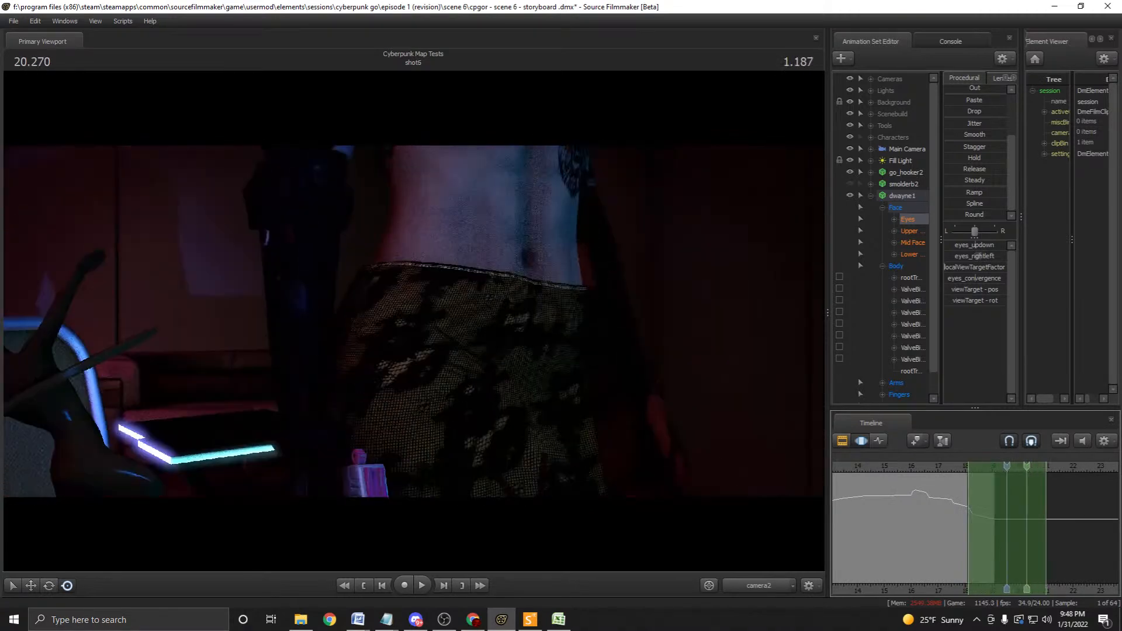
key(space)
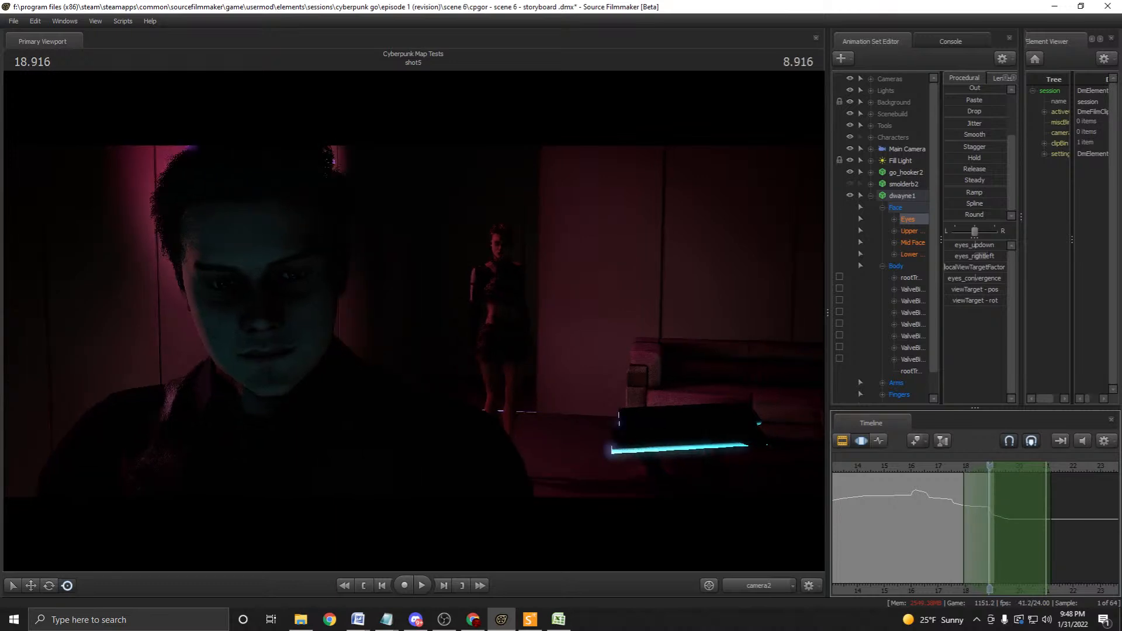
scroll(974, 146, up, 3)
drag(950, 136, 992, 136)
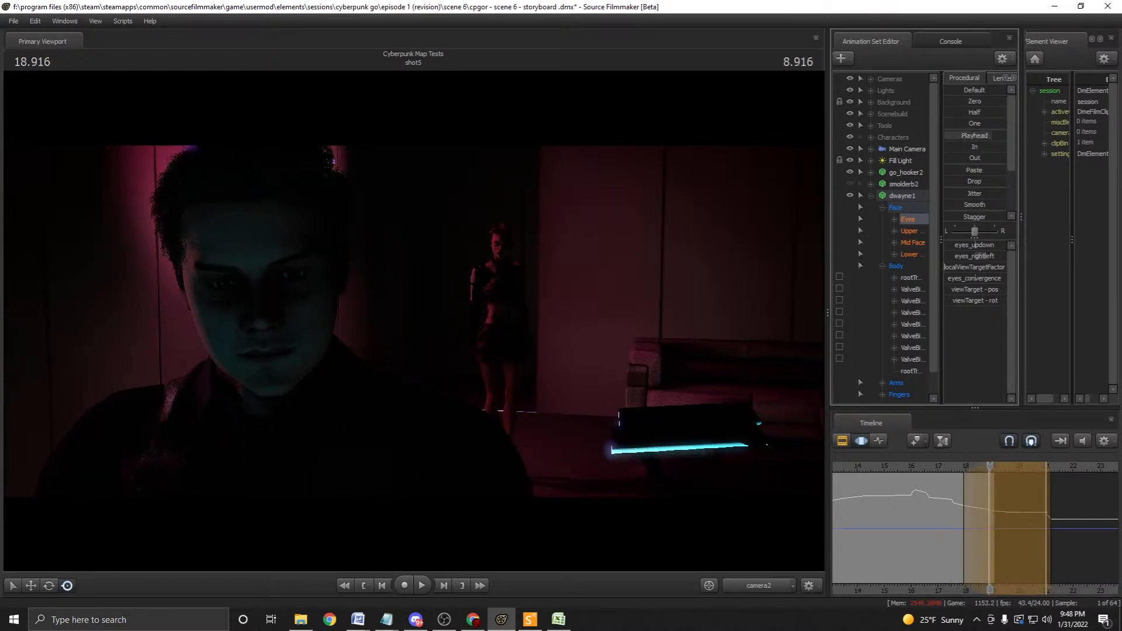
key(space)
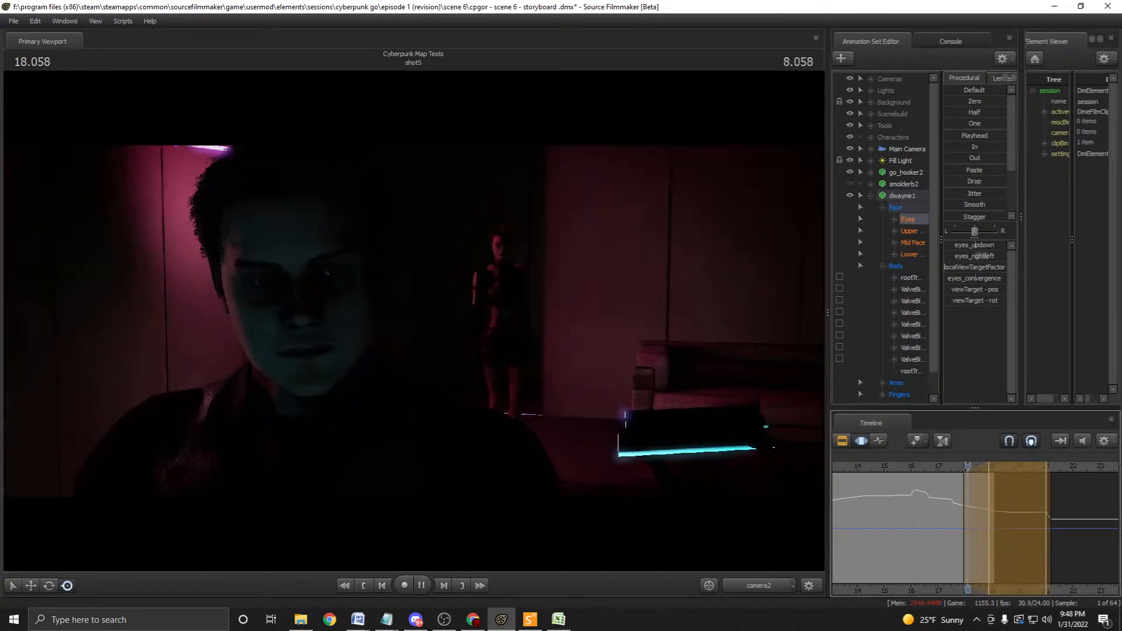
key(space)
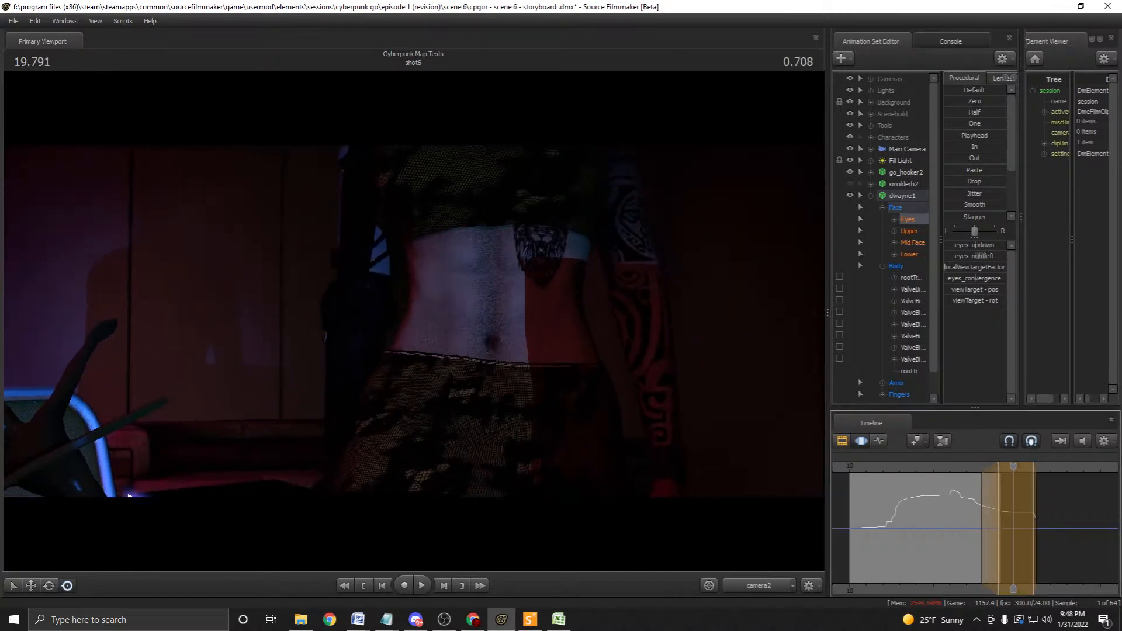
Review dwayne1's eye motion from the start of shot5, clear the time selection, and save the session.
scroll(975, 529, down, 4)
click(912, 466)
key(space)
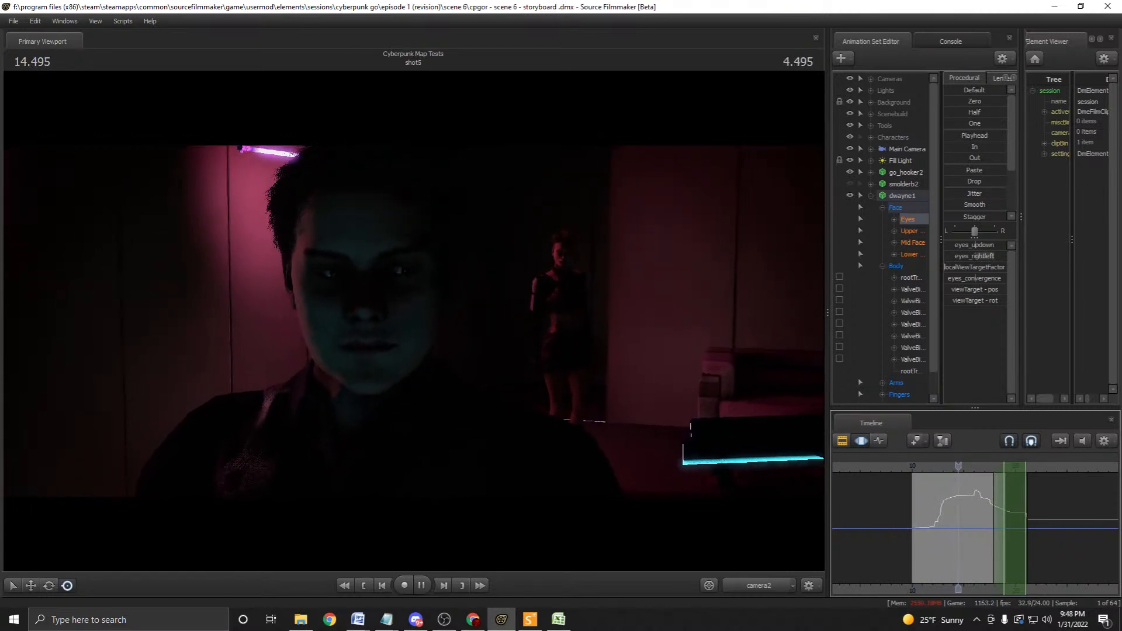
key(space)
drag(966, 467, 910, 466)
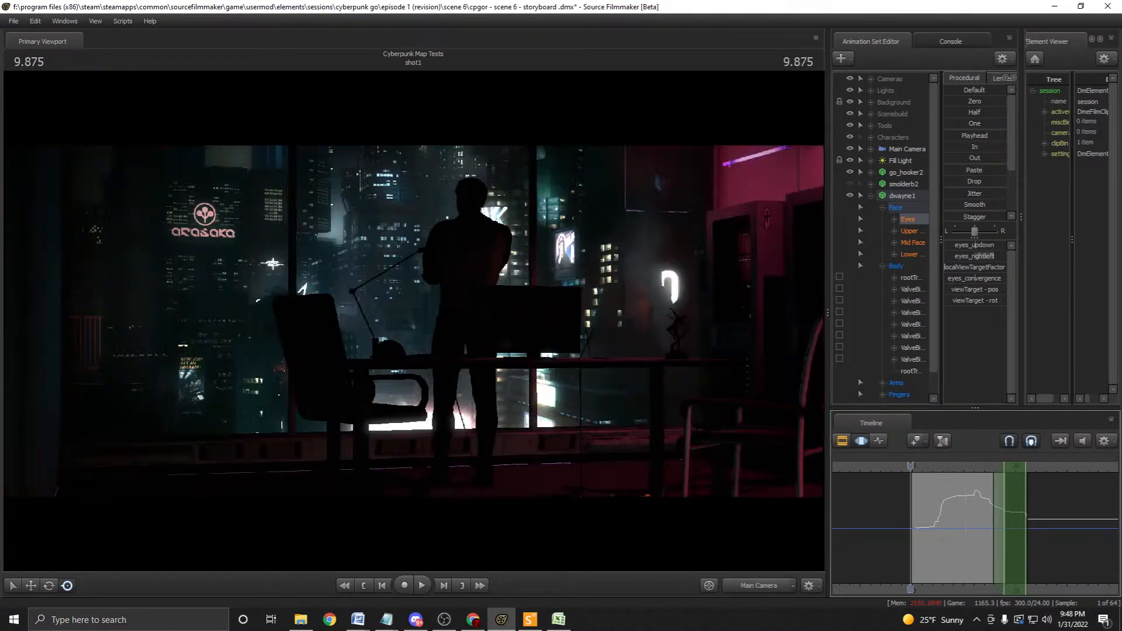
key(space)
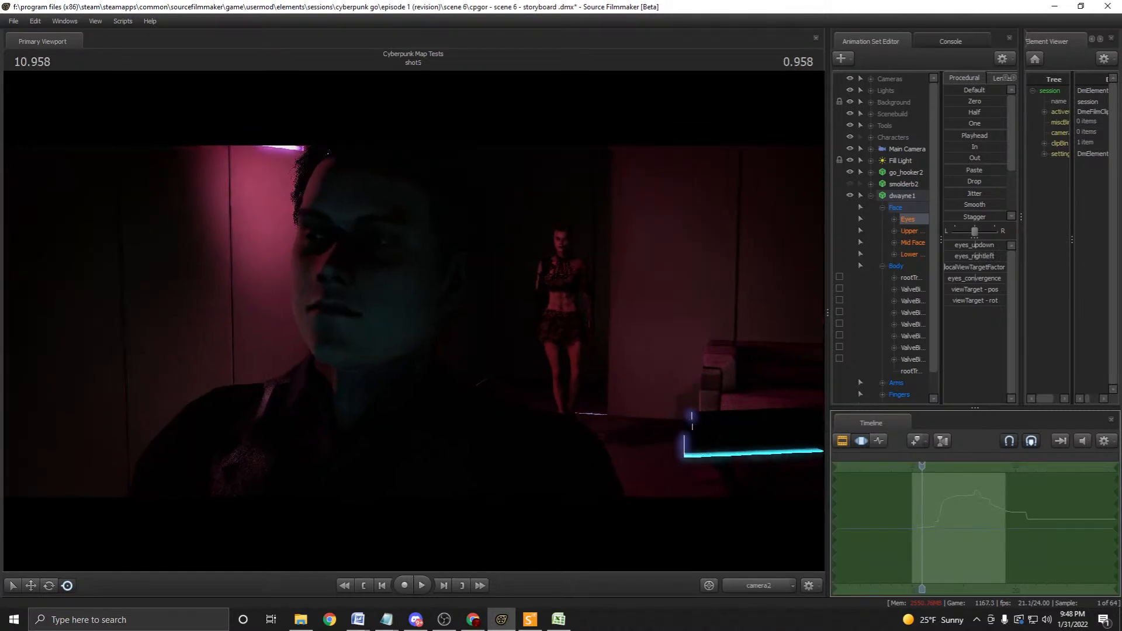
key(ctrl+s)
drag(922, 466, 911, 466)
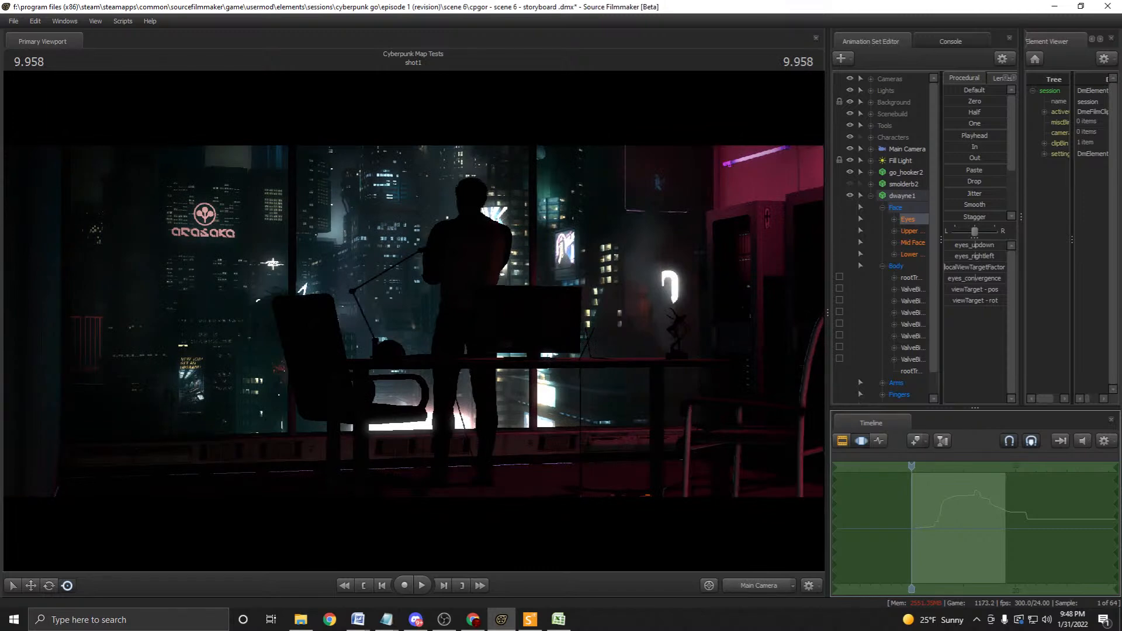
Play shot5 from 9.958 through to its end to check dwayne1's complete eye movement.
key(space)
drag(975, 246, 965, 246)
key(space)
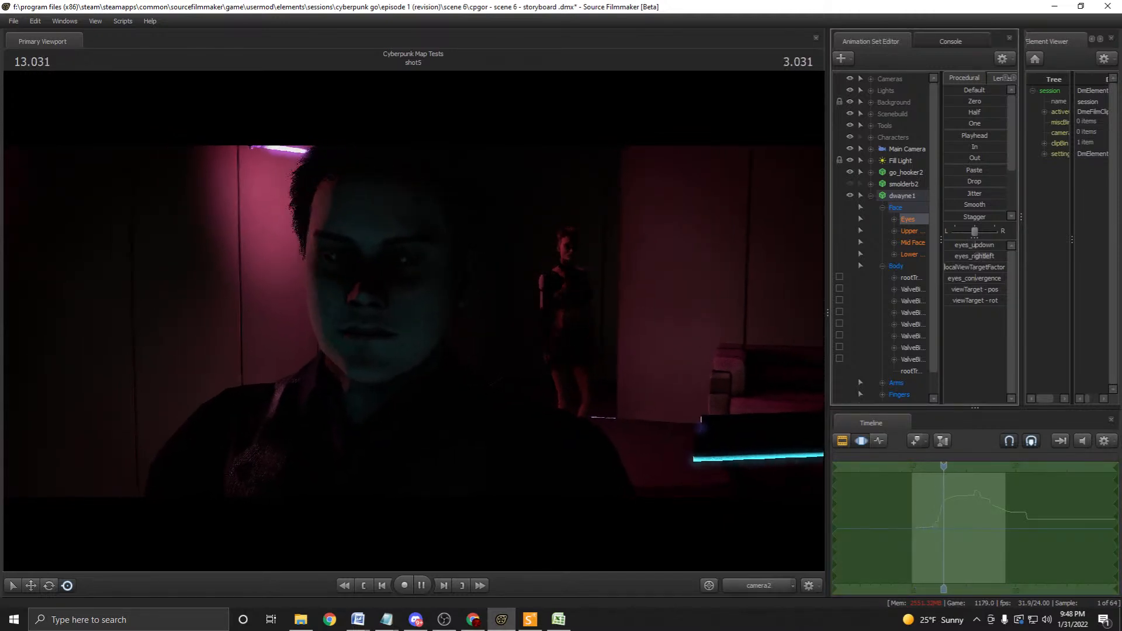
drag(974, 245, 973, 245)
key(space)
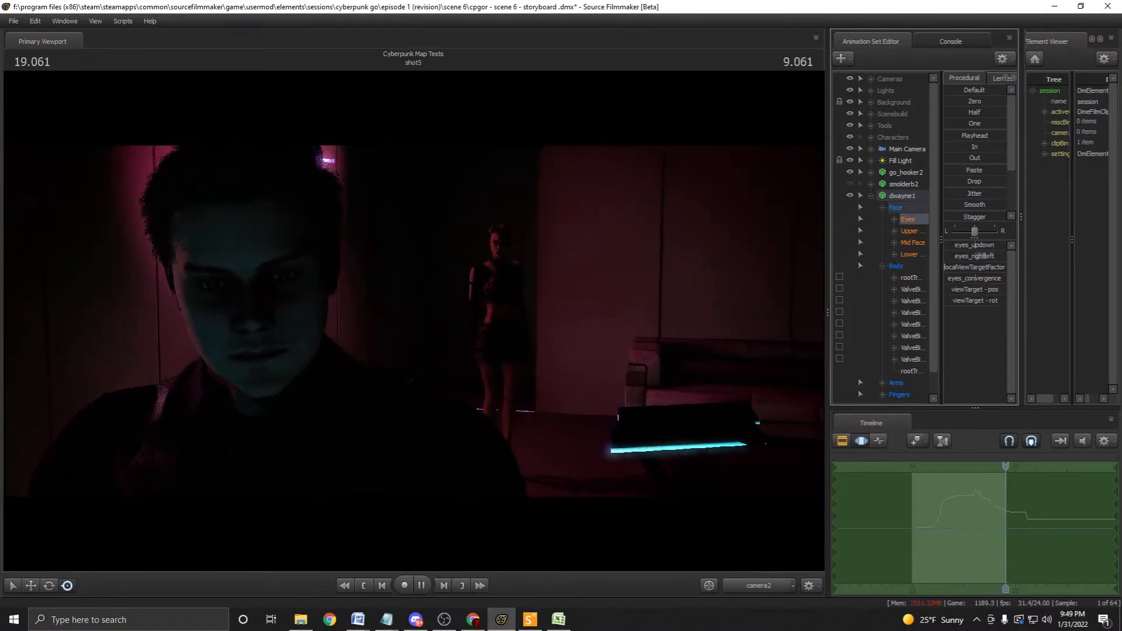
key(space)
Switch the timeline to its clip view, move the playhead to 0.500 in shot1, and save the session.
key(F2)
drag(903, 466, 871, 464)
key(ctrl+s)
scroll(903, 509, down, 5)
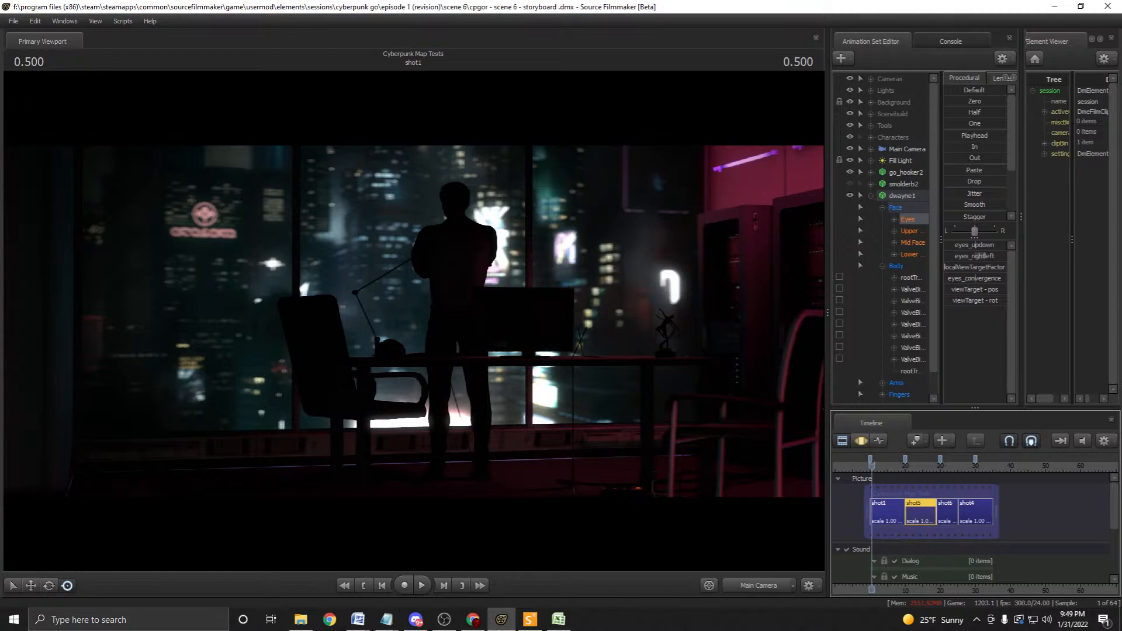
Play the whole sequence from shot1 through shot5 and shot6 into shot4, pausing to check individual frames.
key(space)
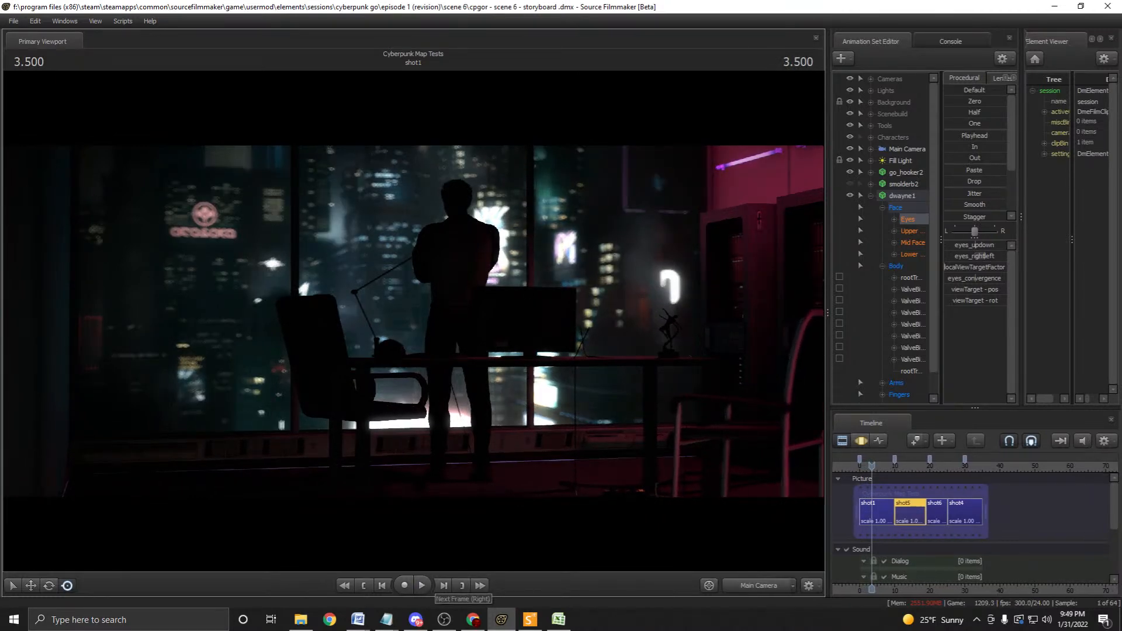
key(space)
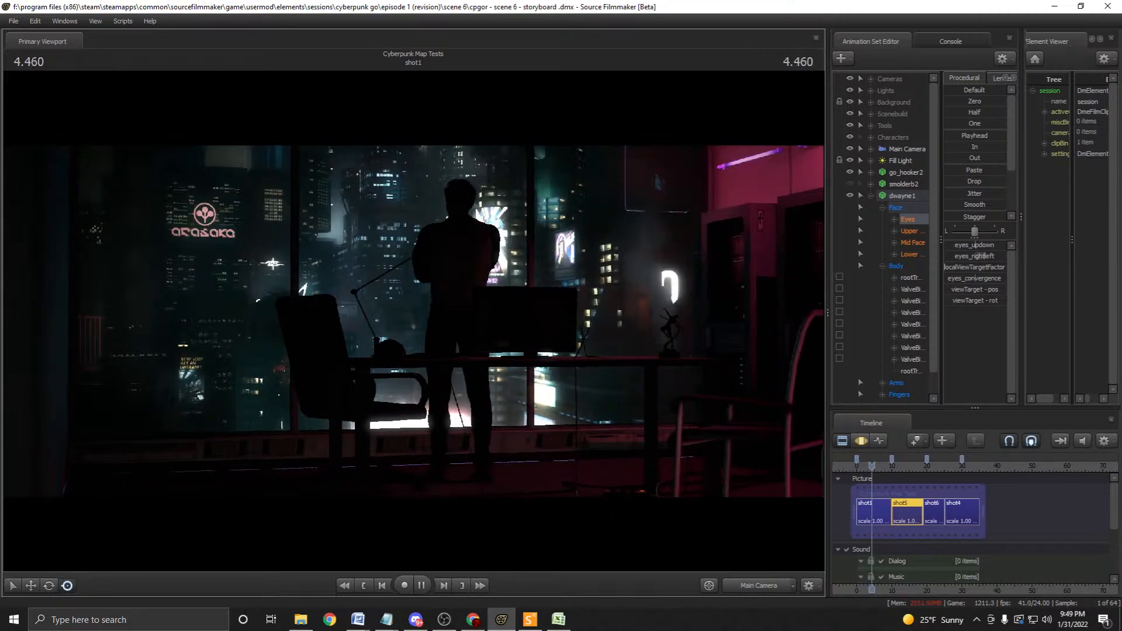
key(space)
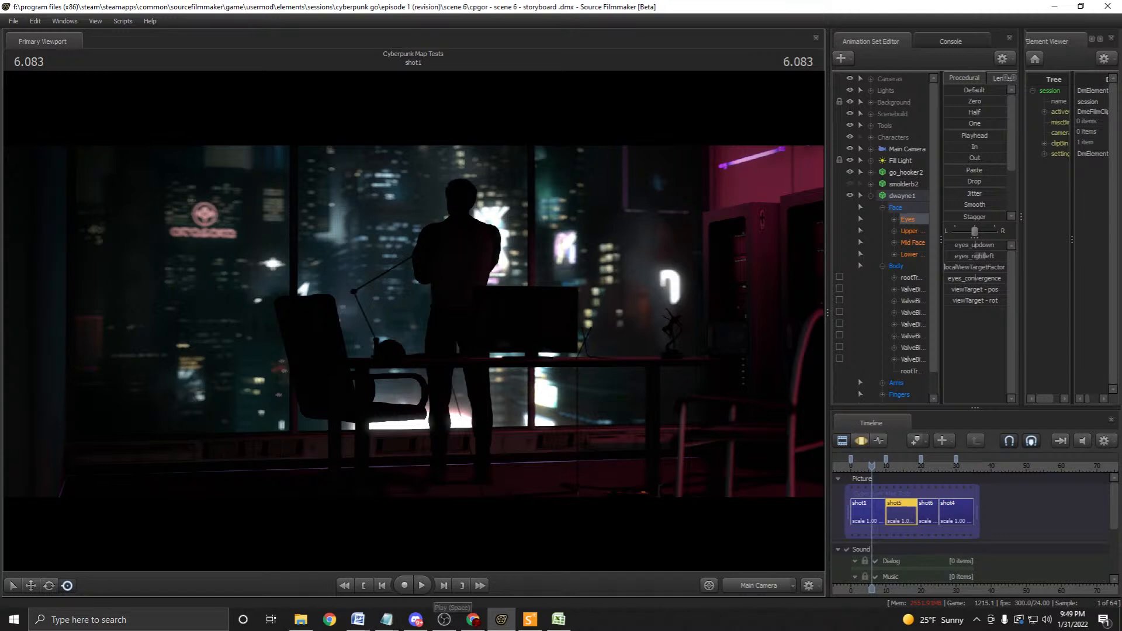
key(space)
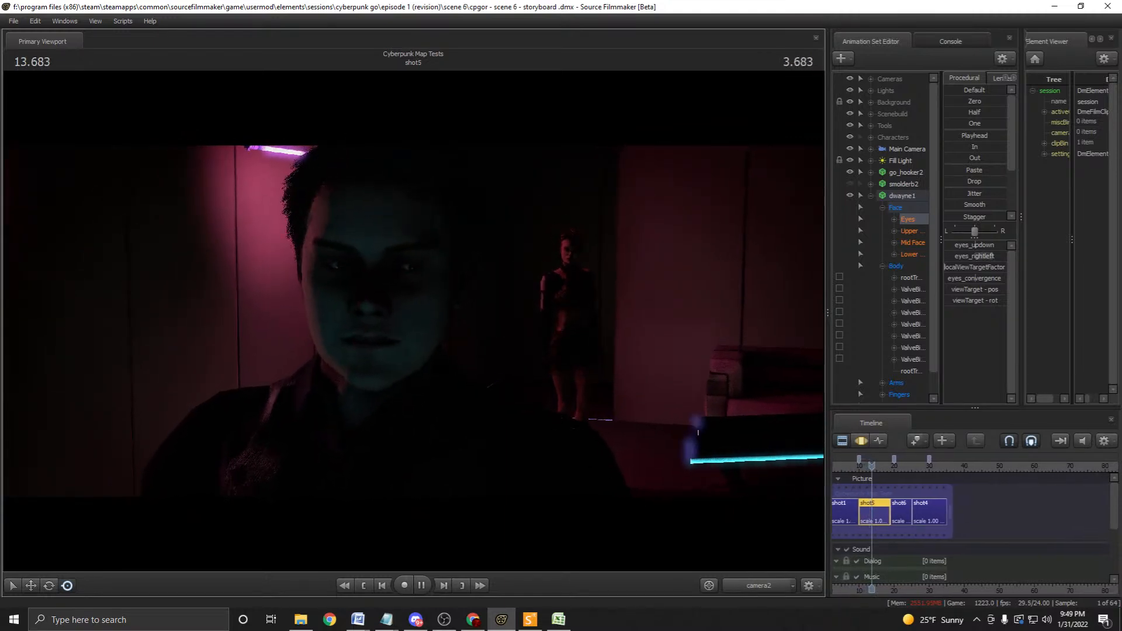
key(space)
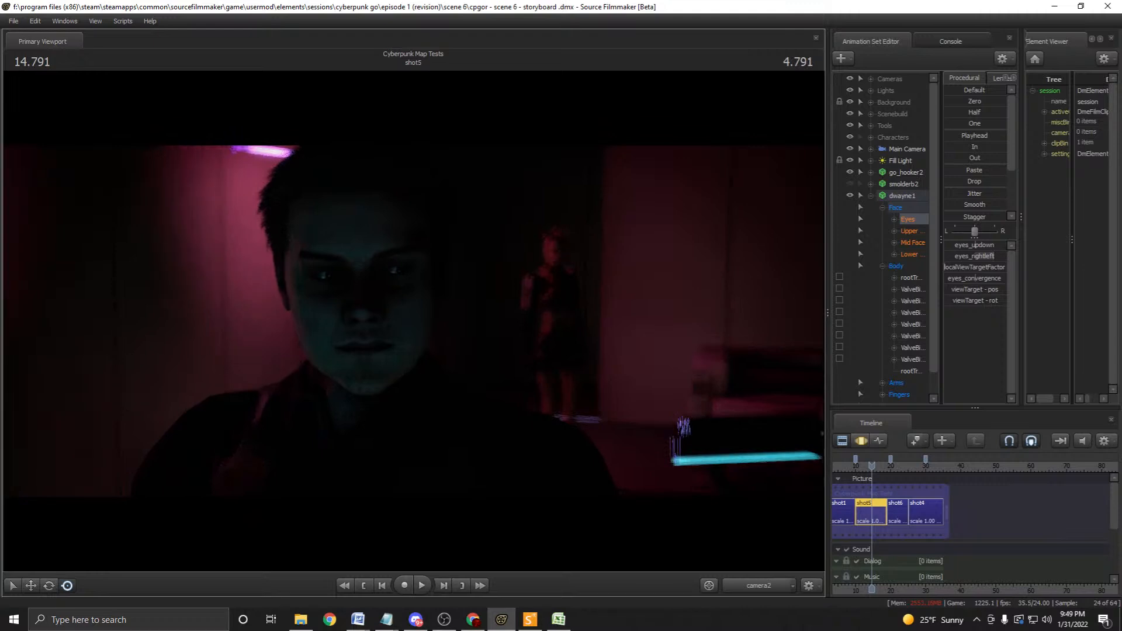
key(space)
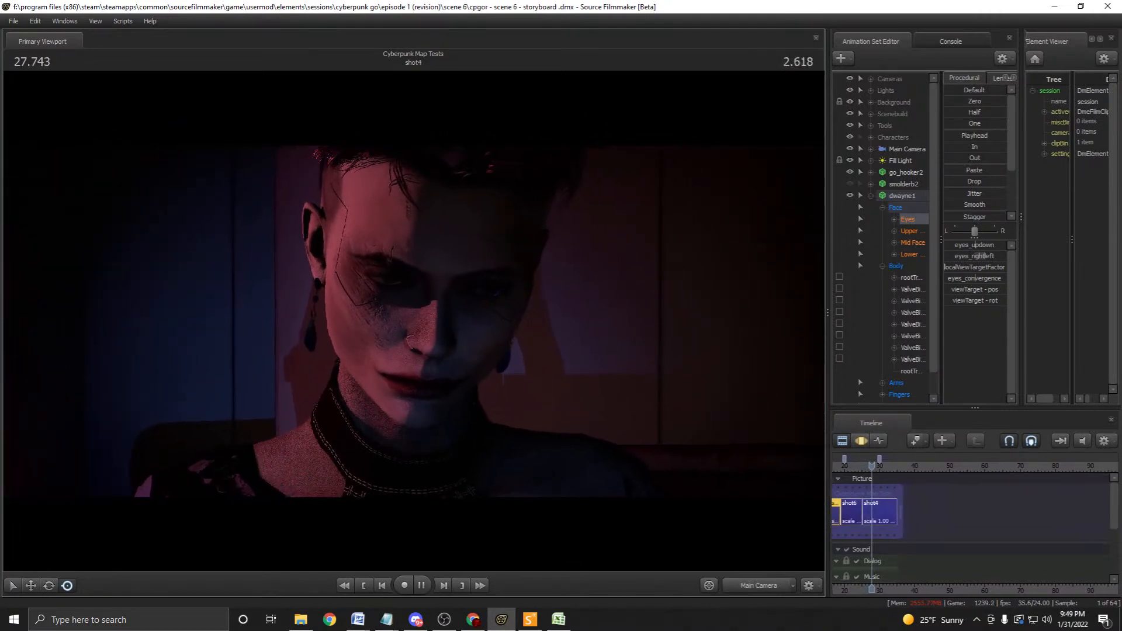
Return the playhead to 1.708 in shot1 and replay the cut from shot1 into shot5.
key(space)
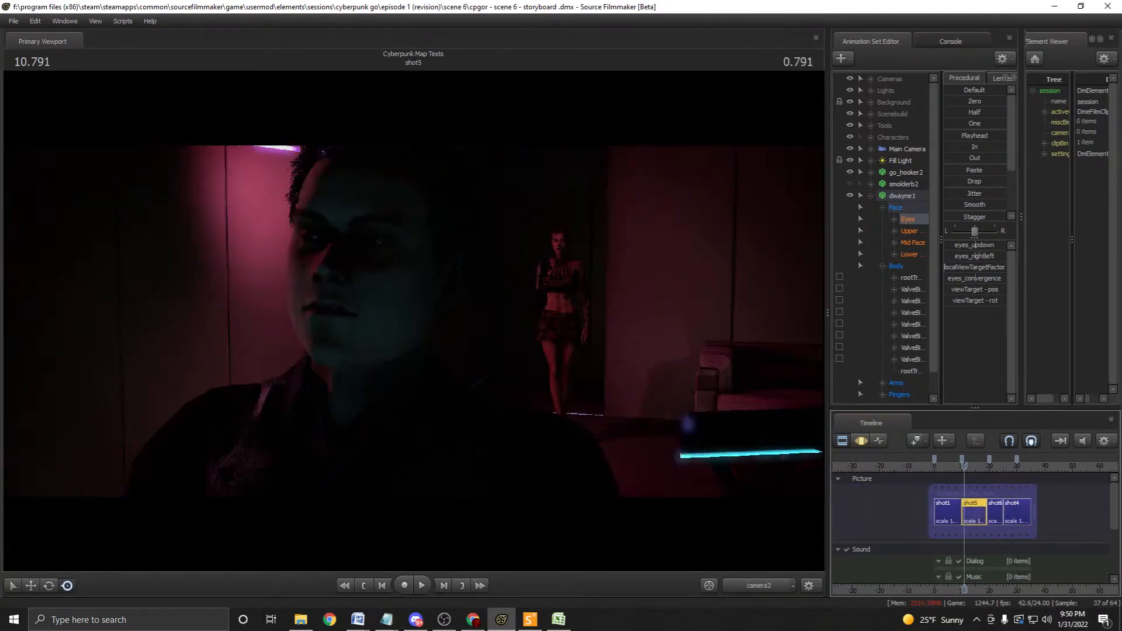
drag(964, 466, 939, 467)
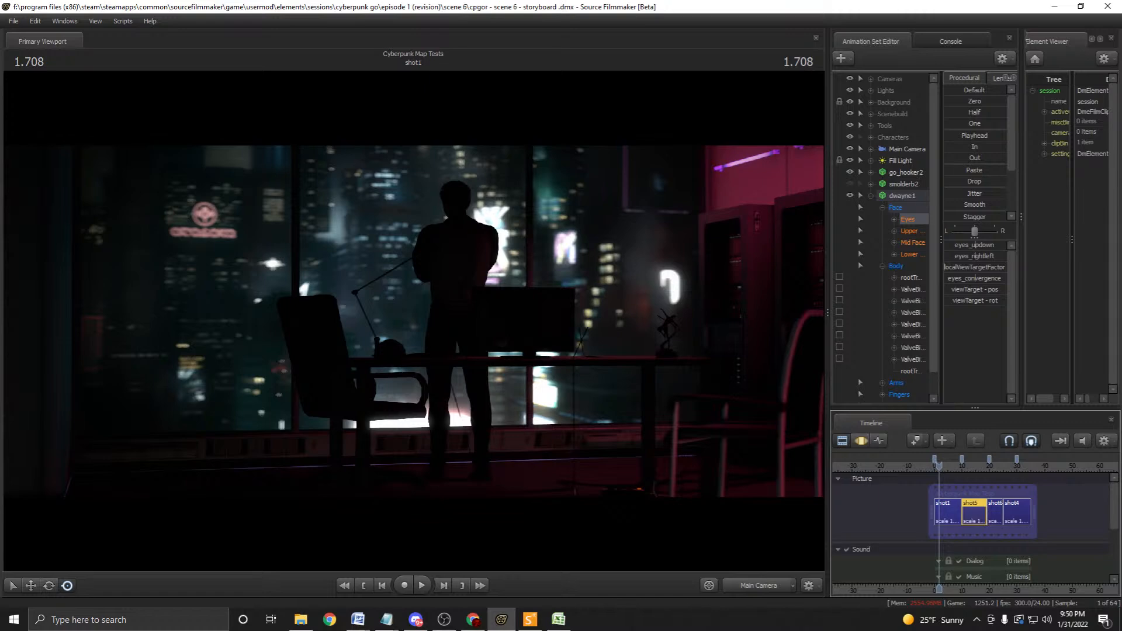
click(421, 585)
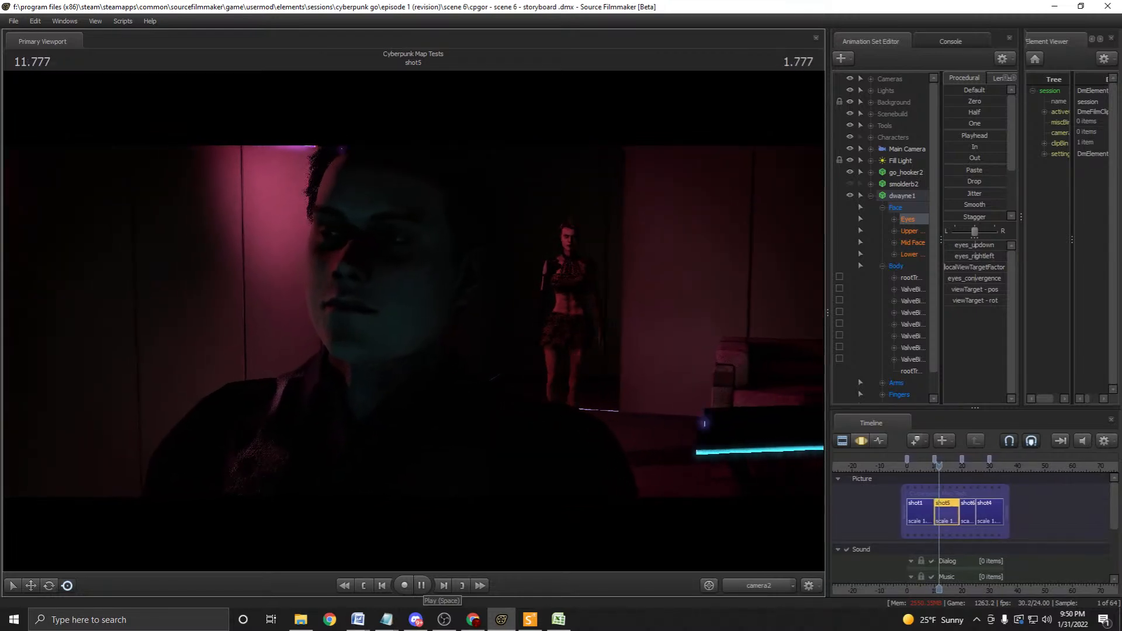
key(space)
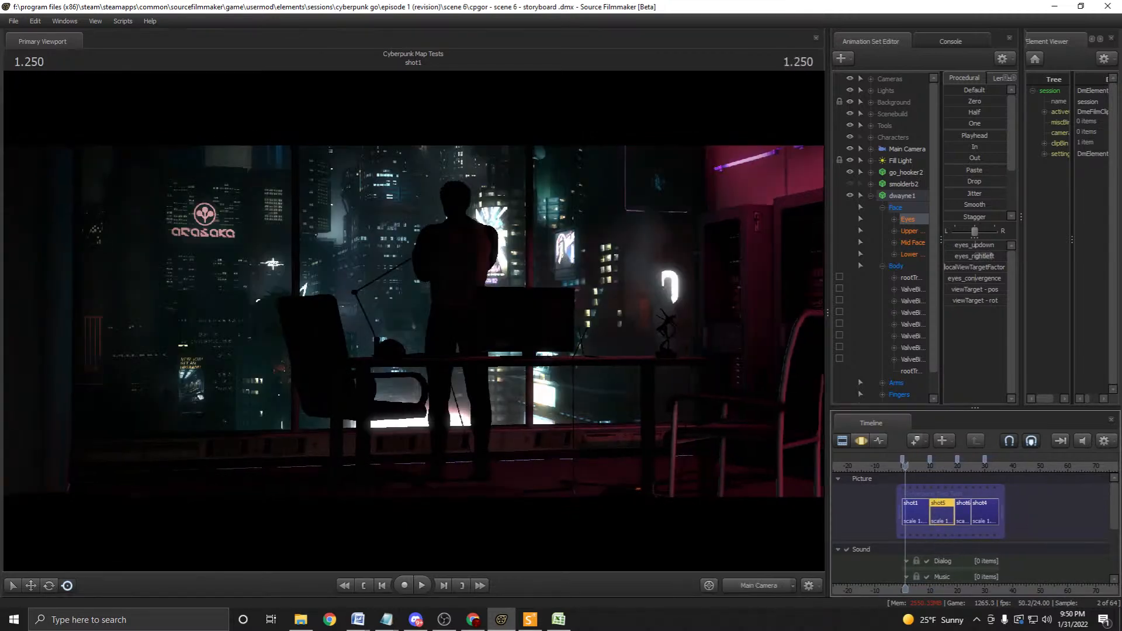
Play from early shot1 through the whole of shot5, pausing at 20.041 in shot6.
key(space)
click(422, 585)
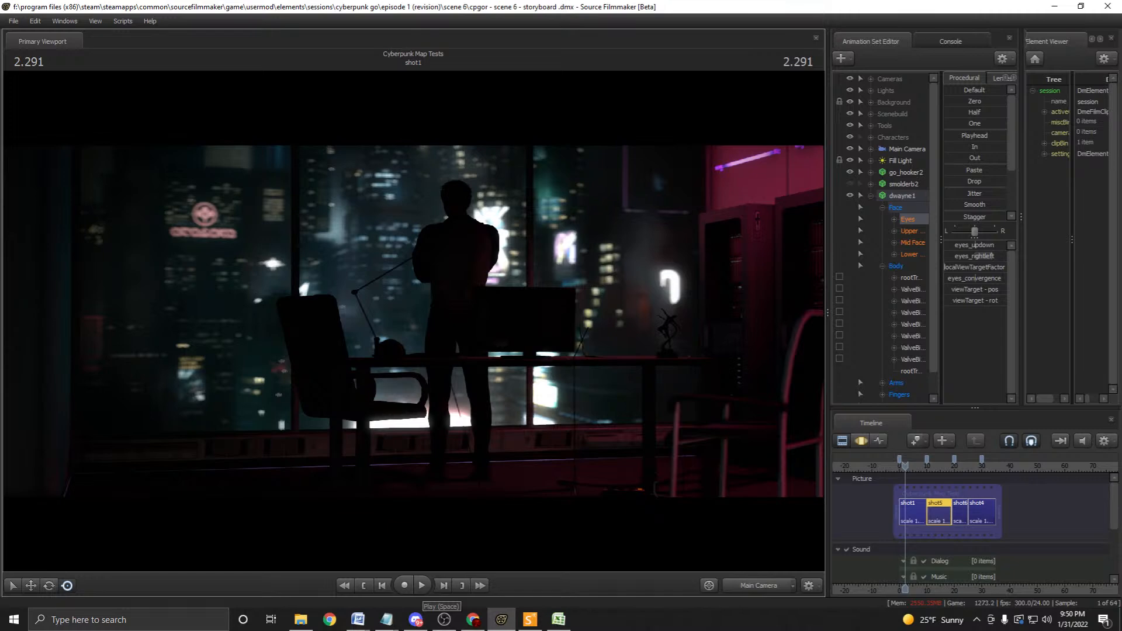
key(space)
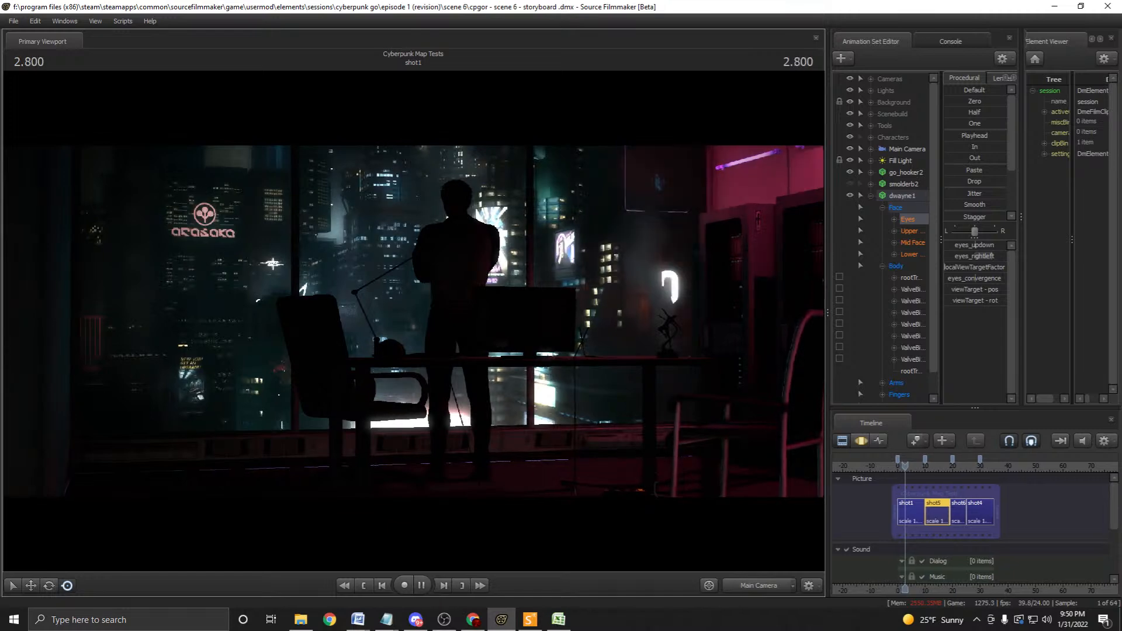
key(space)
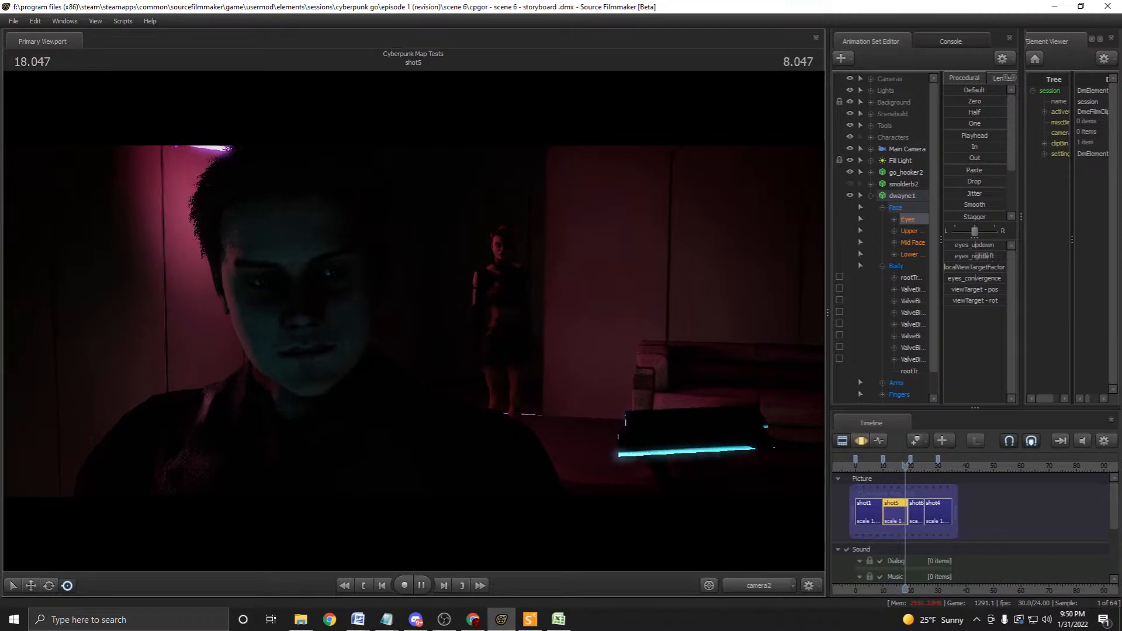
key(space)
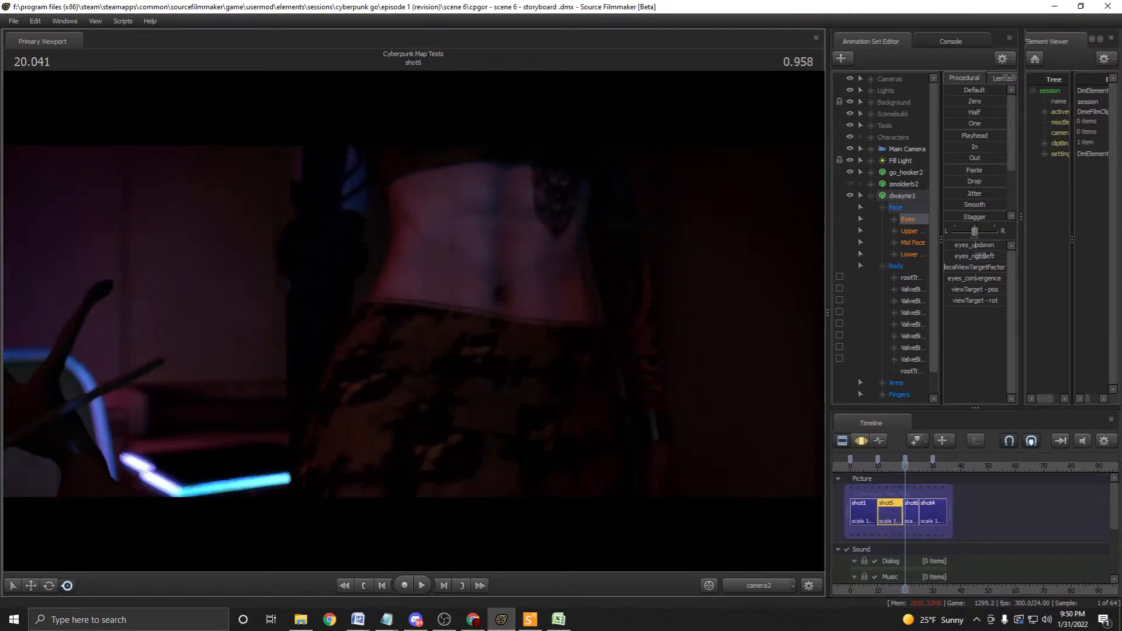
Replay shot1 up to the start of shot5, then return the playhead to 1.791 in shot1.
drag(905, 466, 850, 466)
key(space)
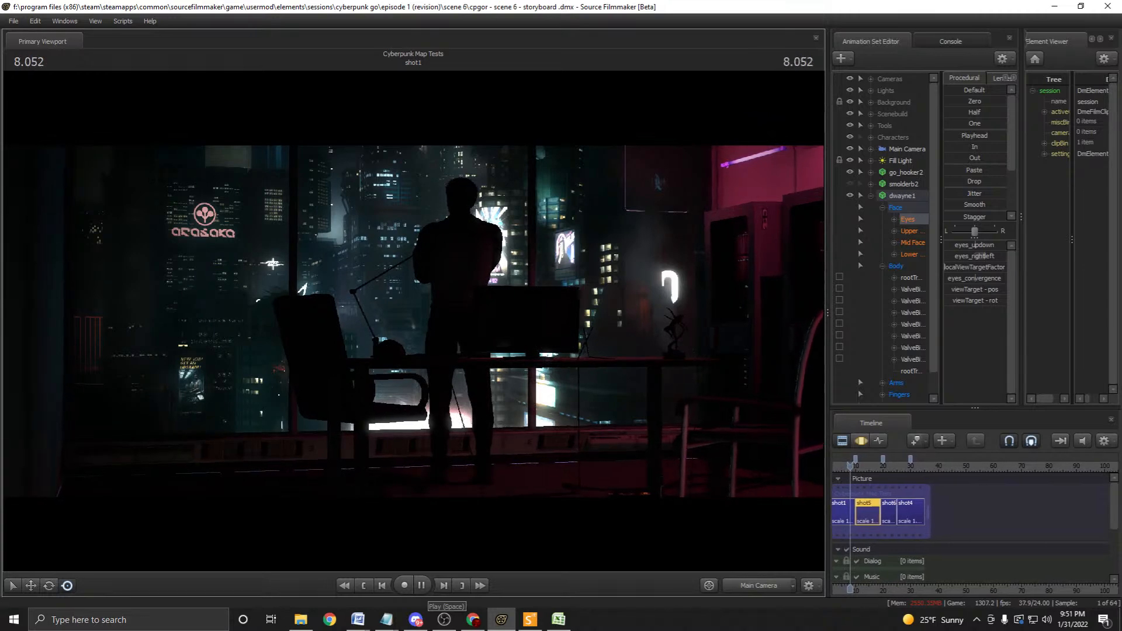
middle_drag(857, 511, 950, 511)
scroll(950, 511, up, 7)
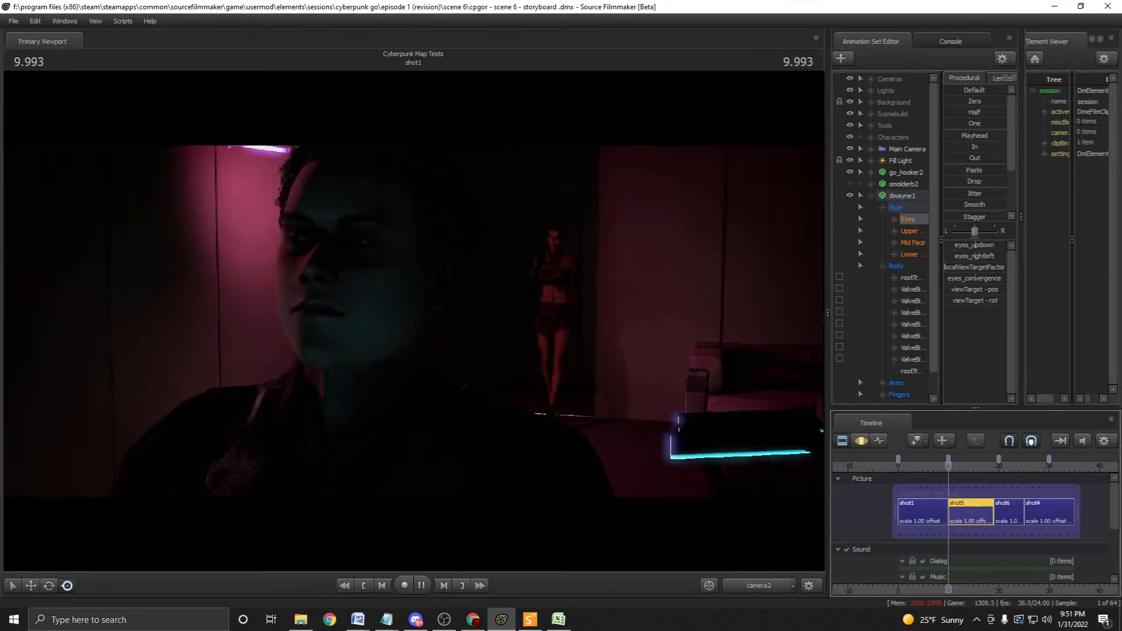
drag(949, 466, 854, 466)
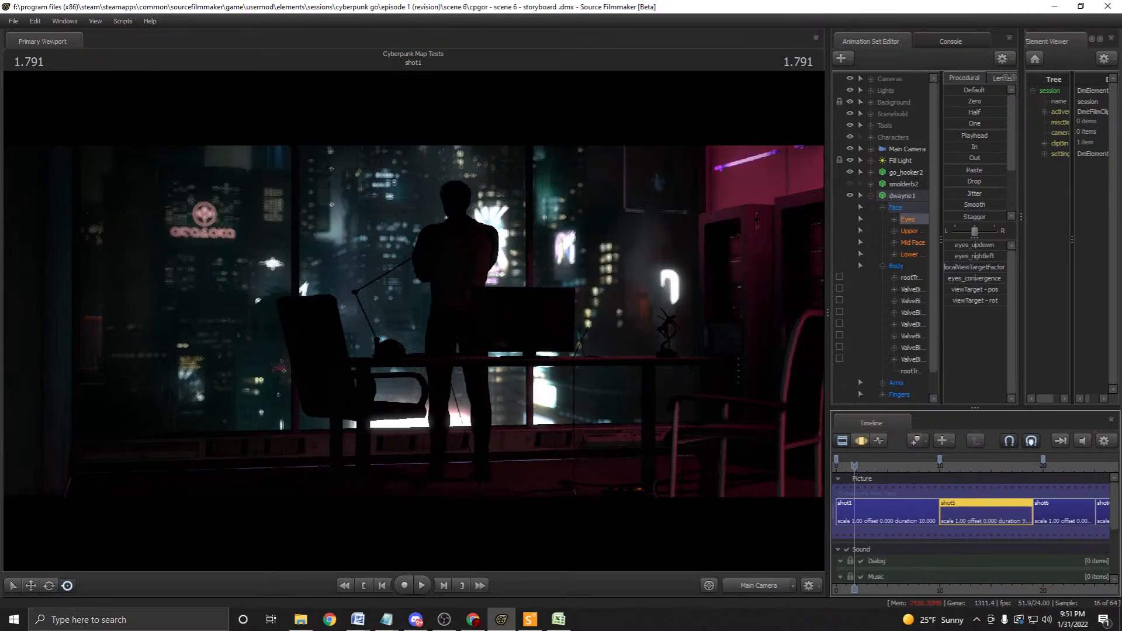
Play the sequence repeatedly from 0.500 in shot1 to check the transition towards shot5.
mouse_move(854, 465)
mouse_down()
mouse_move(971, 466)
mouse_move(847, 466)
mouse_up()
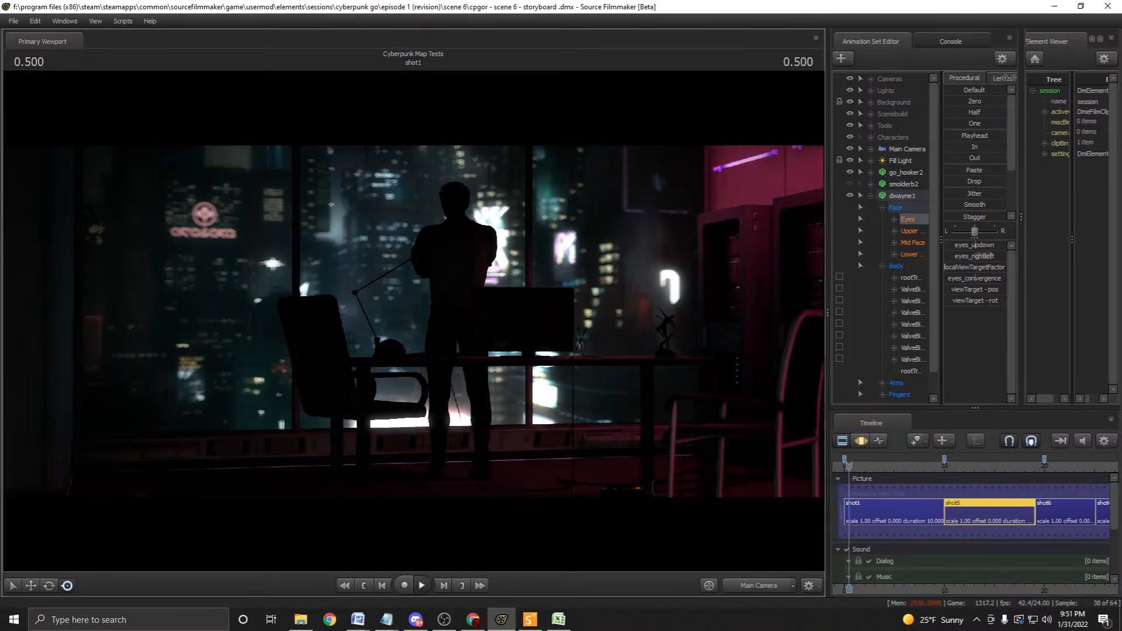
key(space)
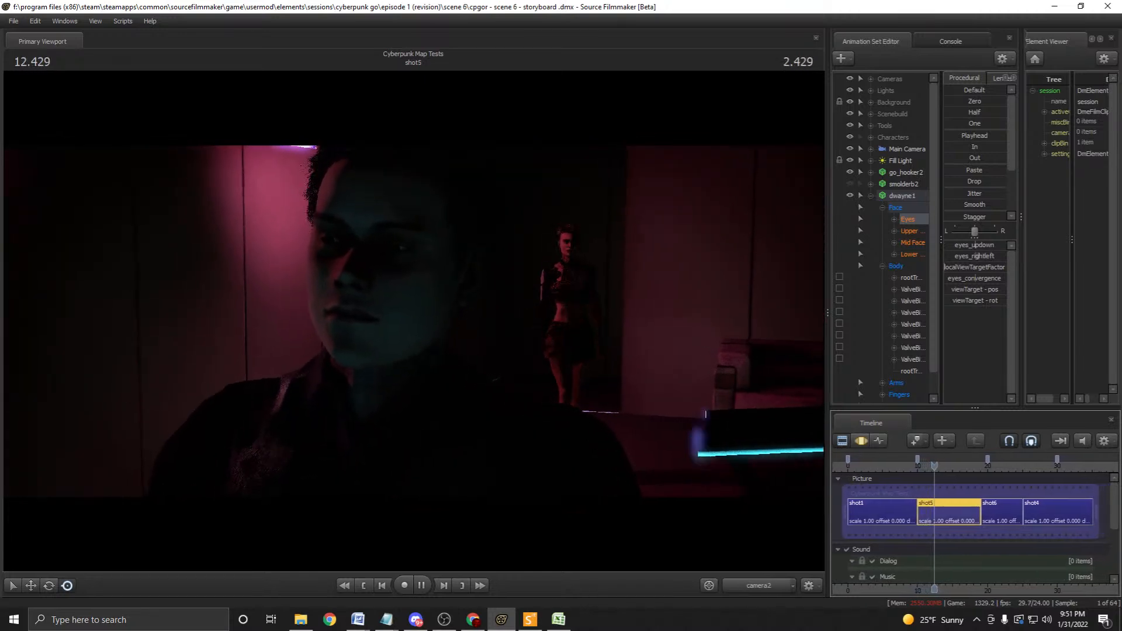
key(space)
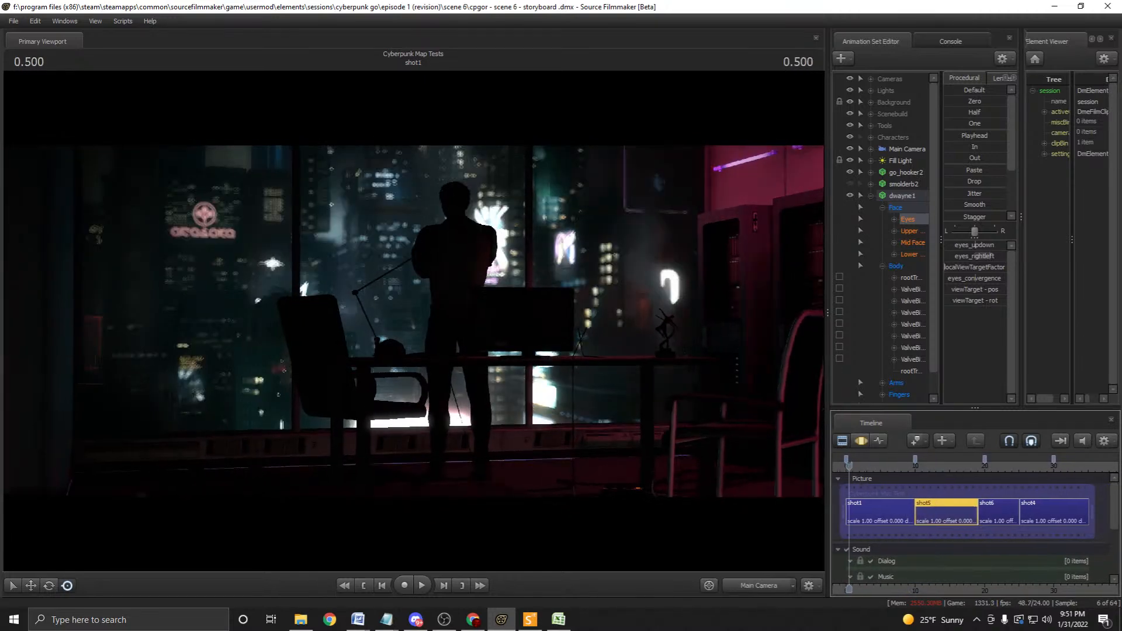
key(space)
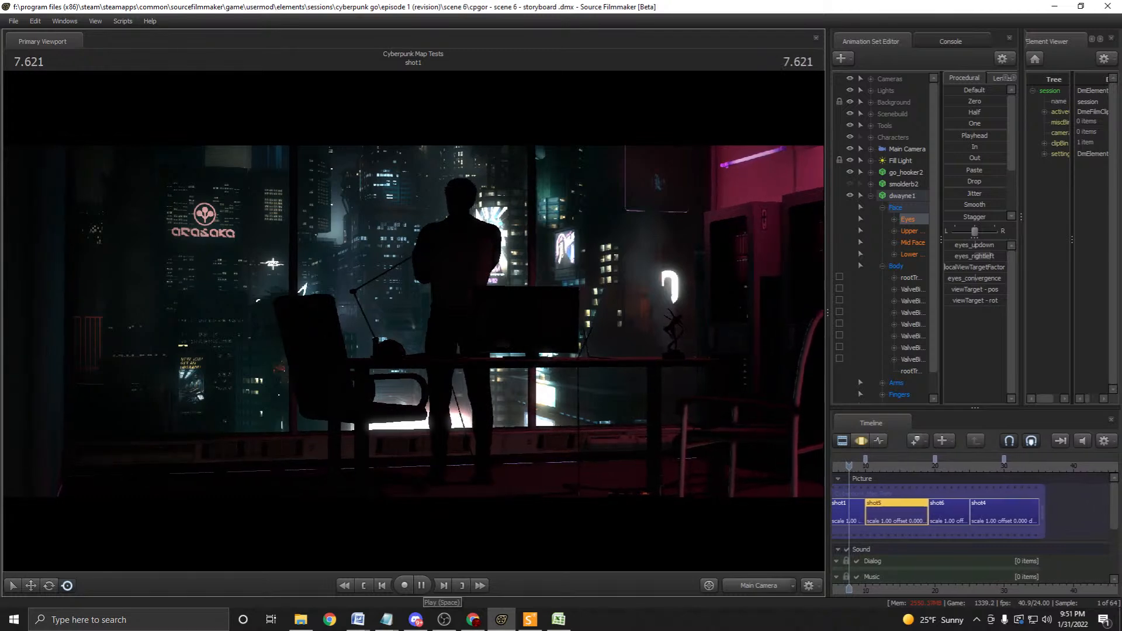
key(space)
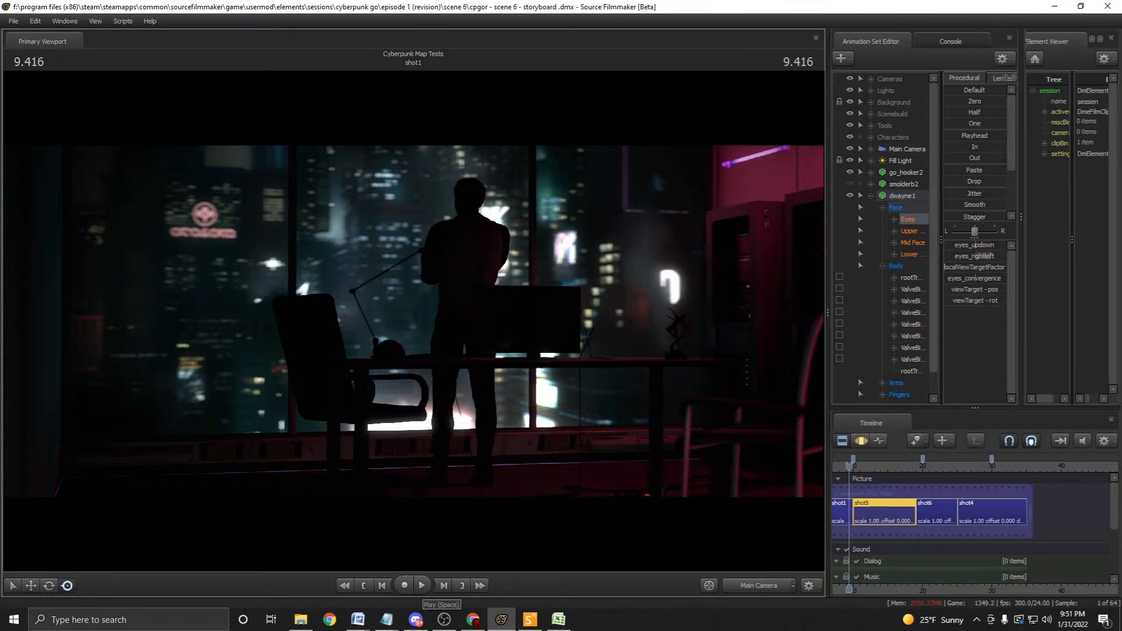
Move the playhead back into shot1 and play on through shot5 into shot6.
middle_drag(848, 508, 909, 508)
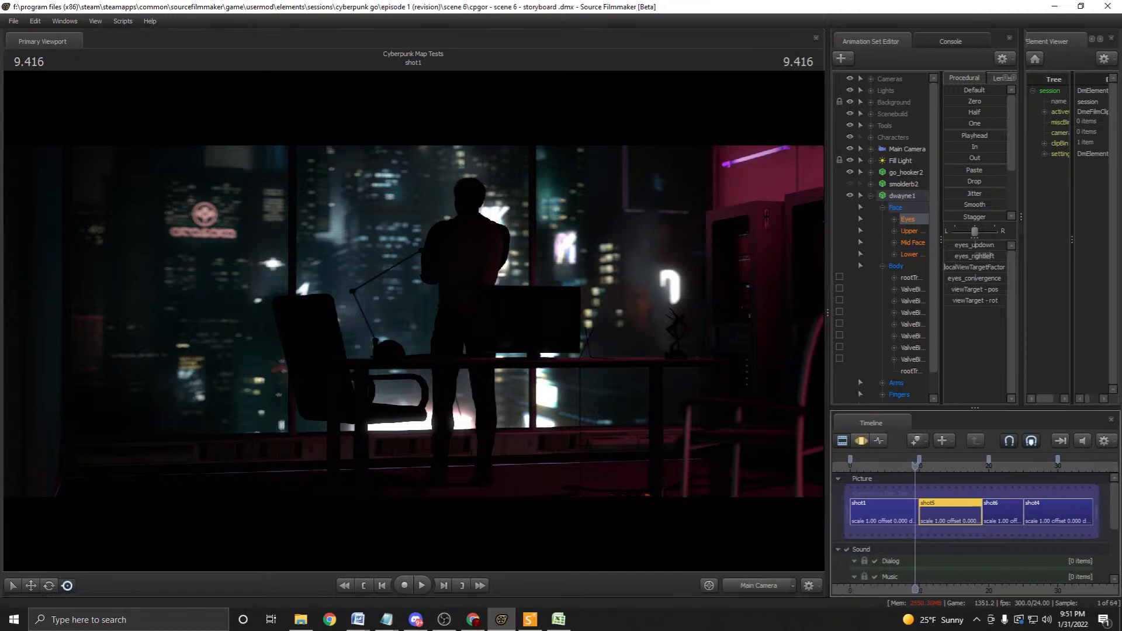
scroll(900, 508, up, 2)
scroll(901, 508, down, 3)
drag(902, 466, 866, 466)
click(421, 585)
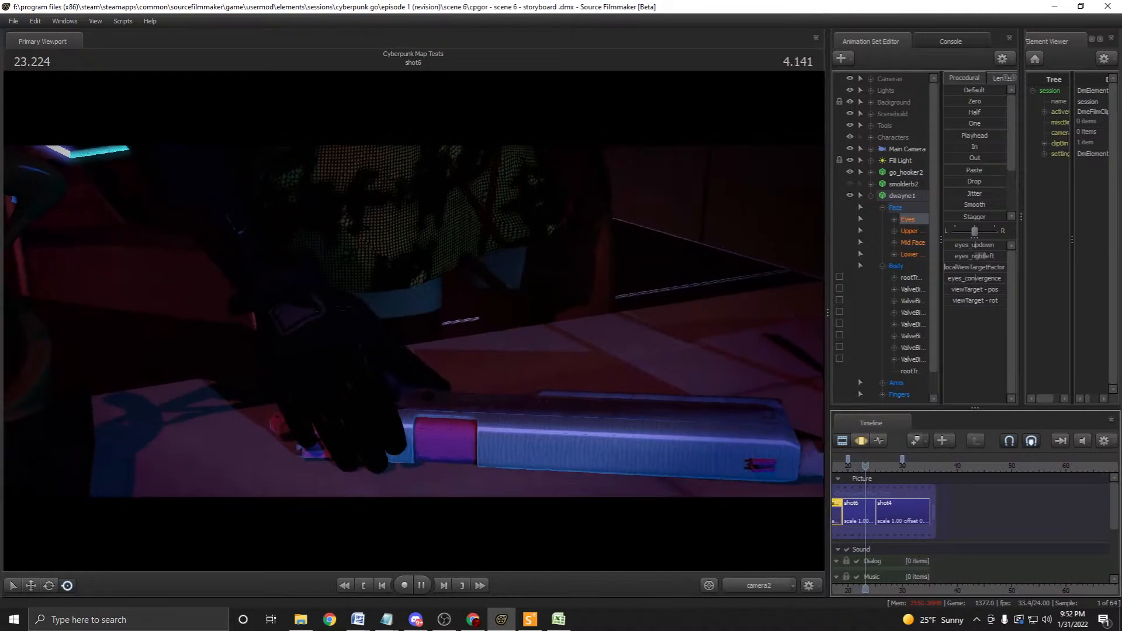
Rewind to shot1 and review its lead-in to shot5 again, including a replay from 4.750.
drag(973, 466, 849, 466)
key(space)
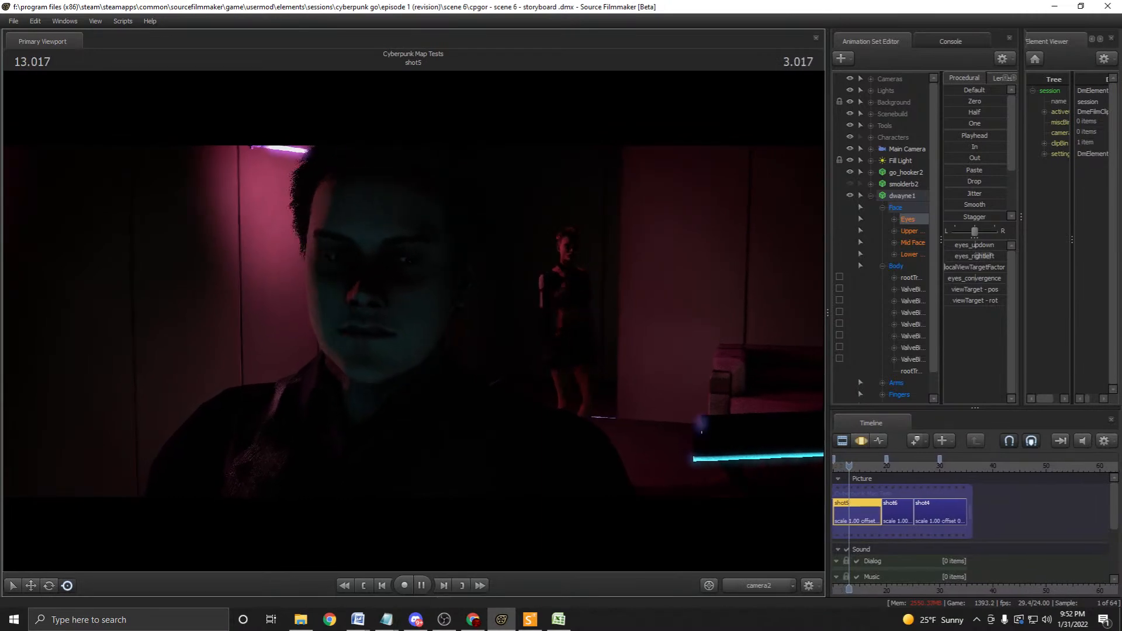
drag(894, 466, 884, 466)
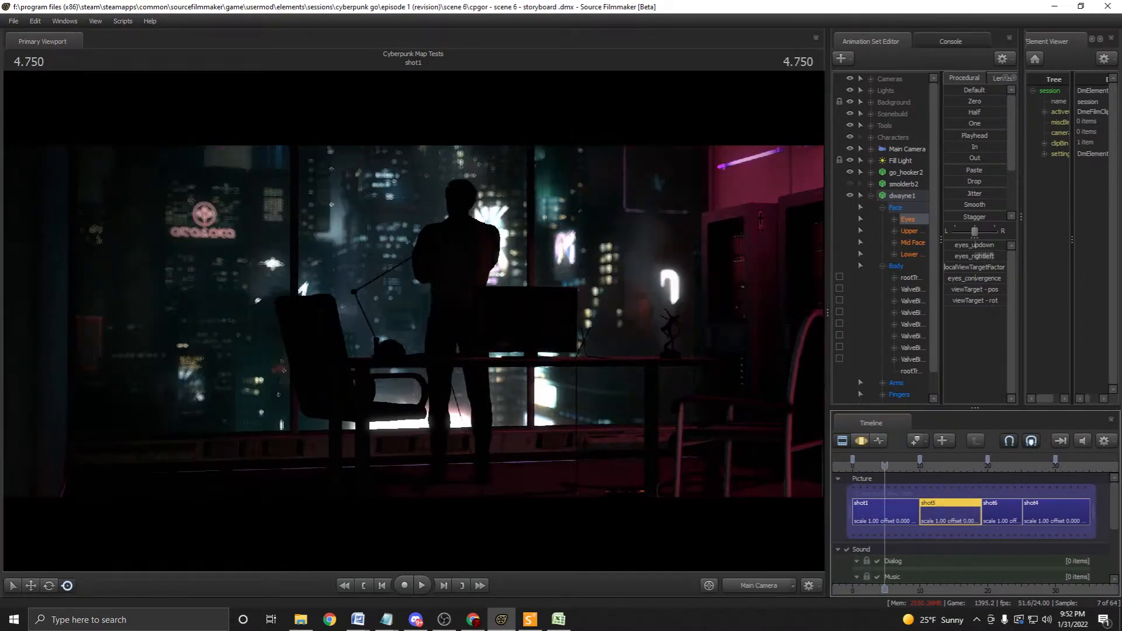
click(422, 585)
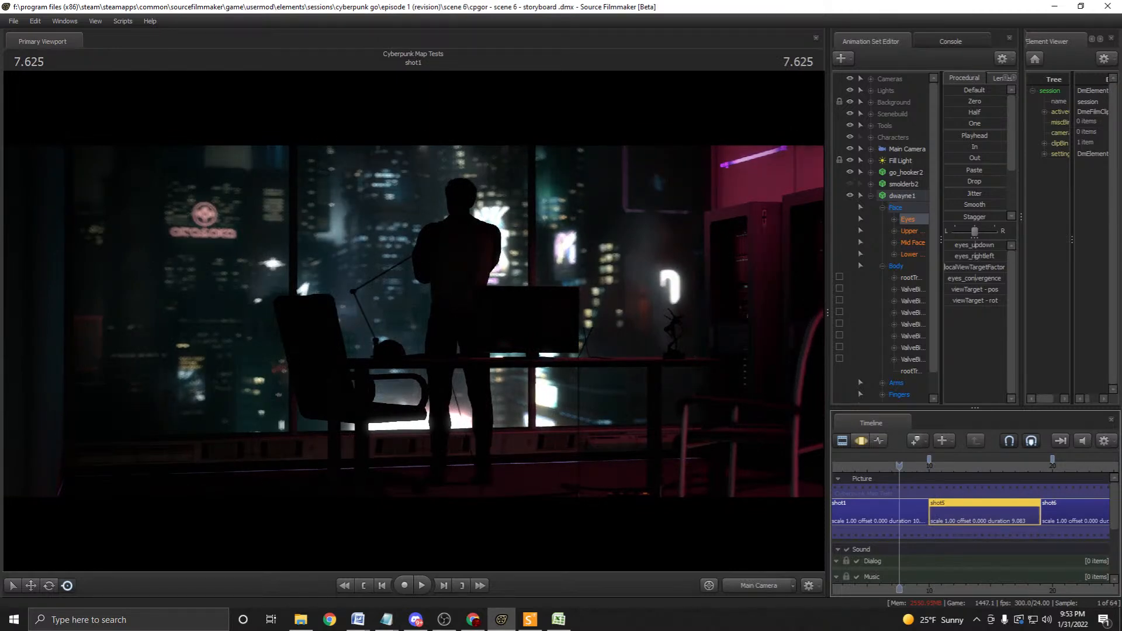
Scrub from 7.625 in shot1 across the cut to 10.333 in shot5.
drag(899, 465, 924, 466)
scroll(919, 466, down, 5)
scroll(920, 466, up, 5)
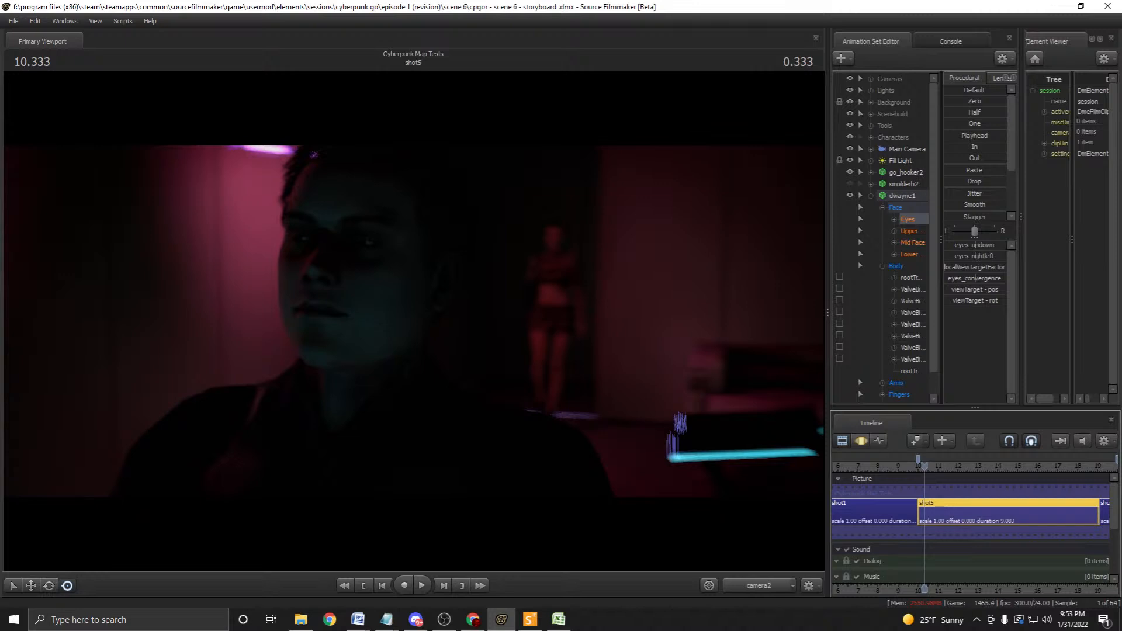
Move the playhead back to 1.875 in shot1 and save the session.
drag(925, 466, 866, 465)
scroll(910, 466, down, 3)
scroll(903, 465, down, 1)
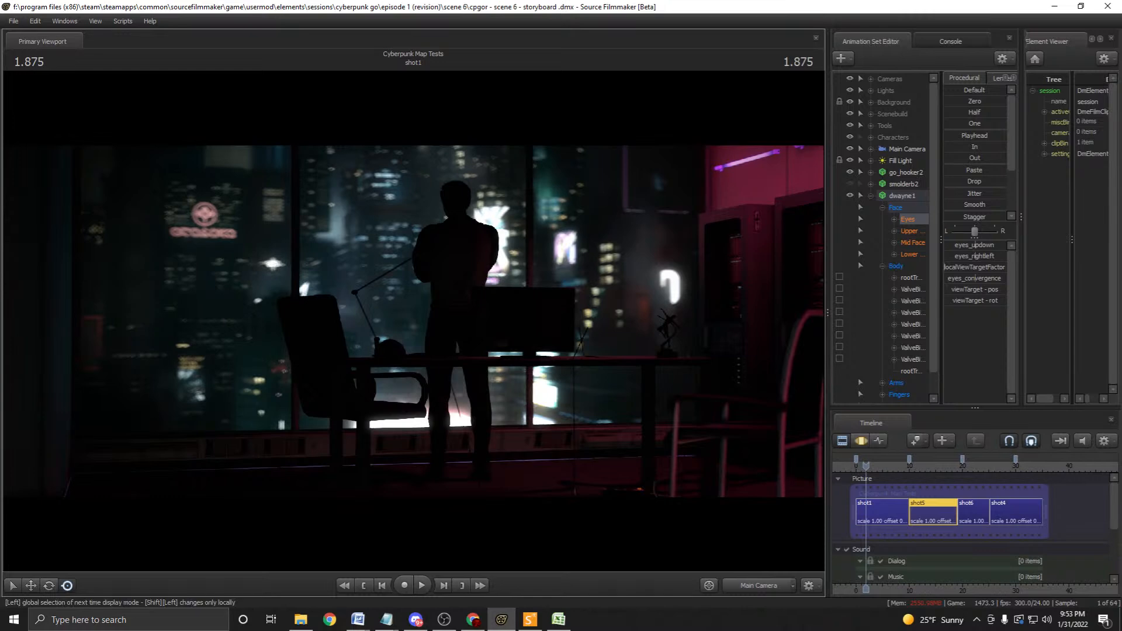
click(13, 21)
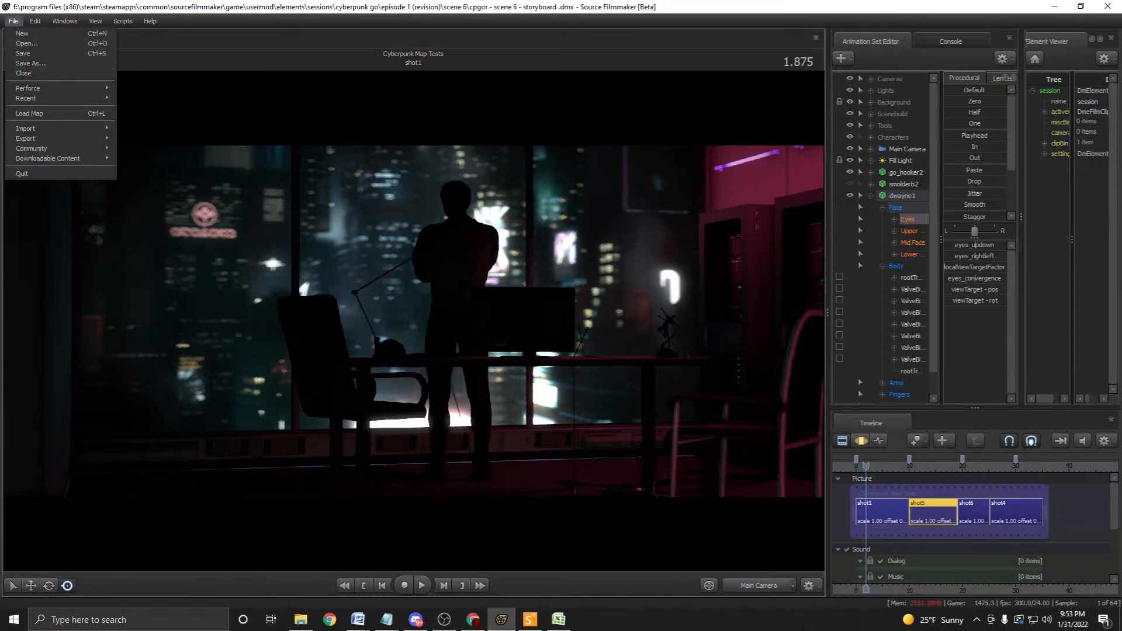
click(24, 54)
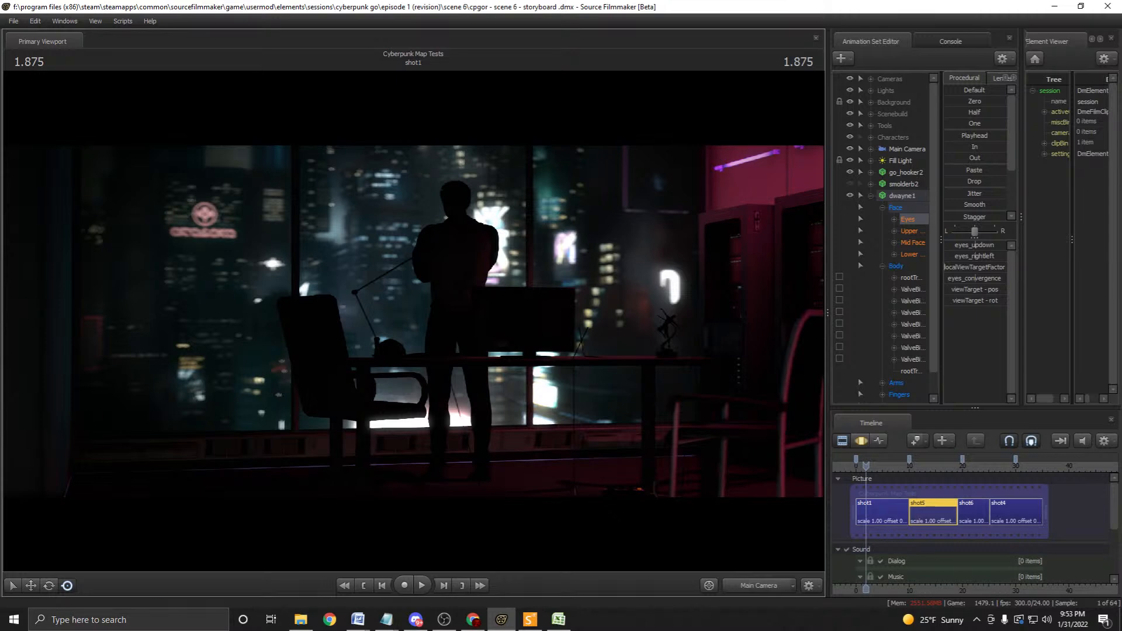
Play shot1 from 1.875 into the opening of shot5, pausing at 8.791 on the way.
key(space)
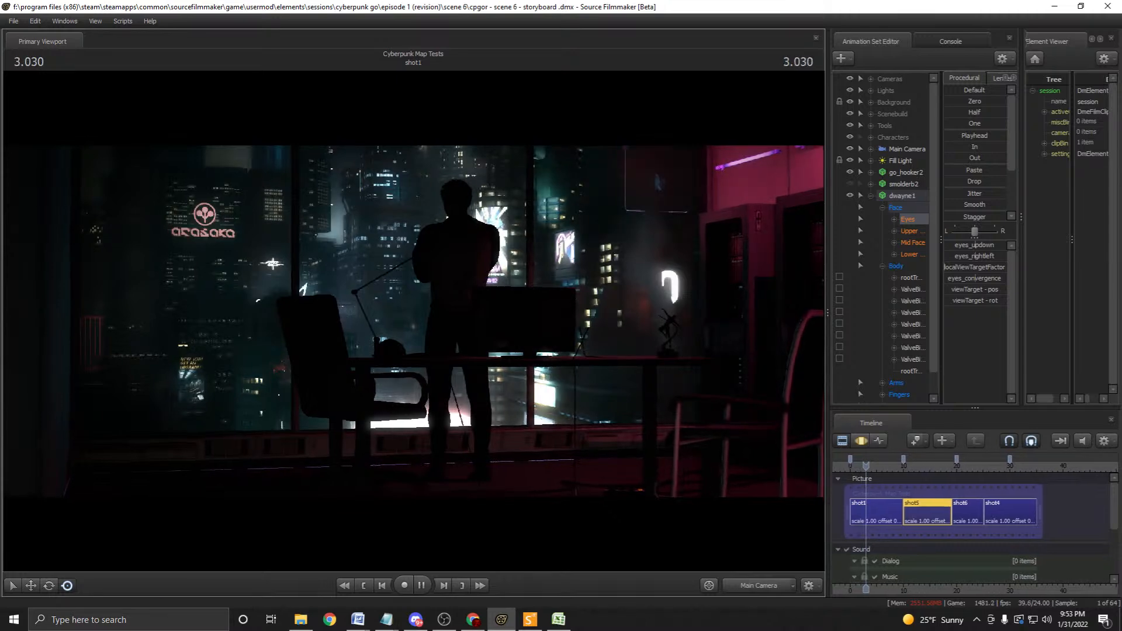
key(space)
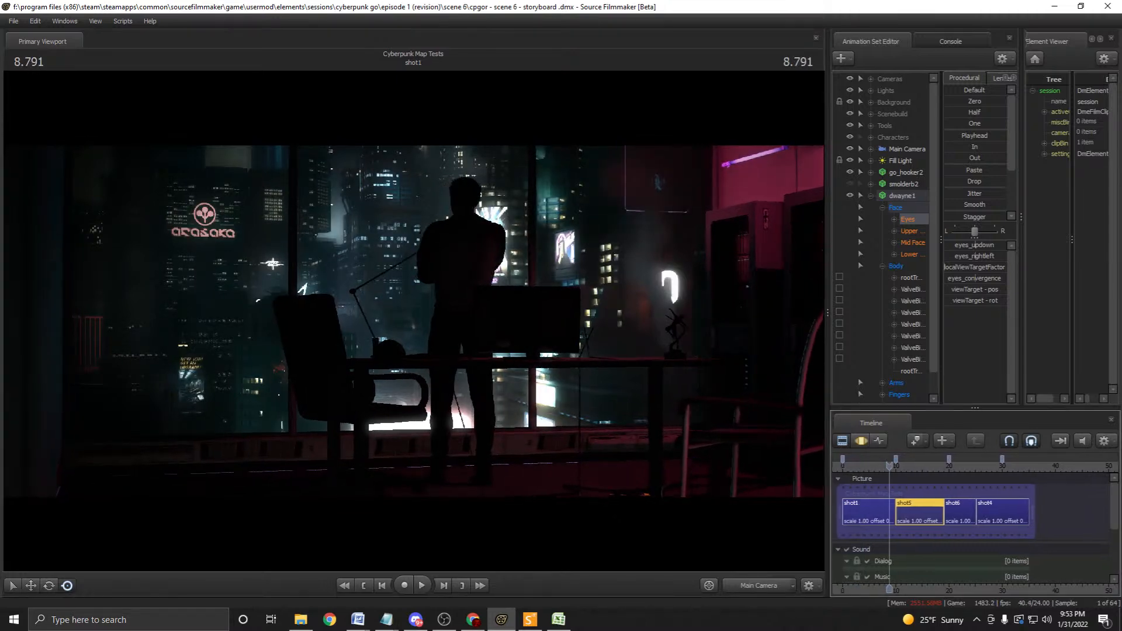
key(space)
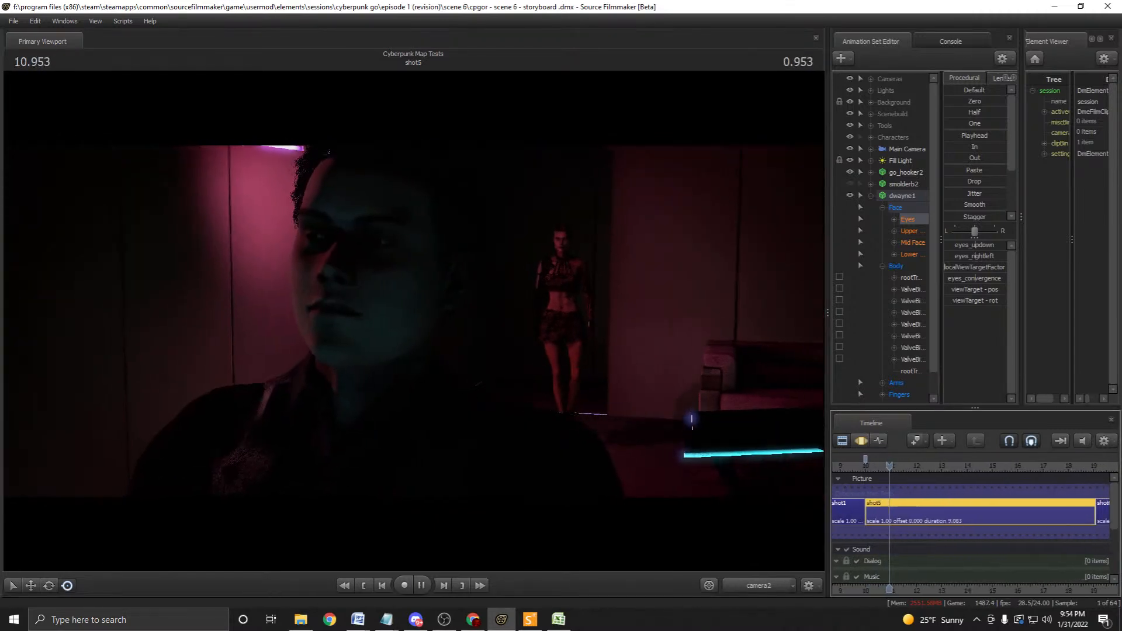
key(space)
Play shot5 from 10.750 to its end and pause at 20.958 in shot6.
drag(913, 466, 939, 466)
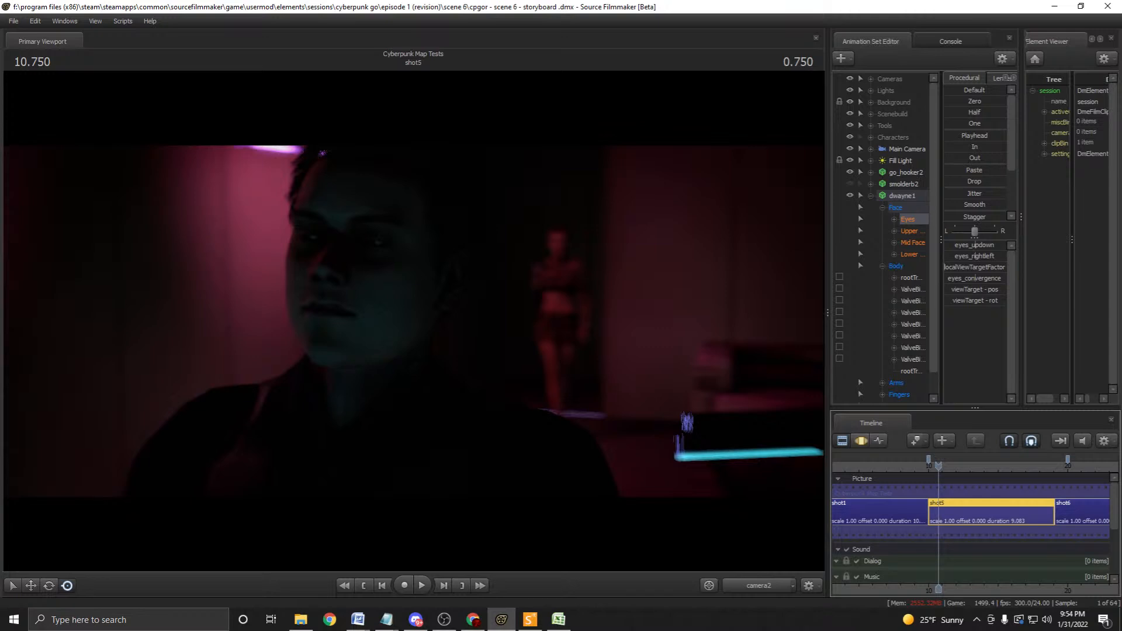
click(422, 585)
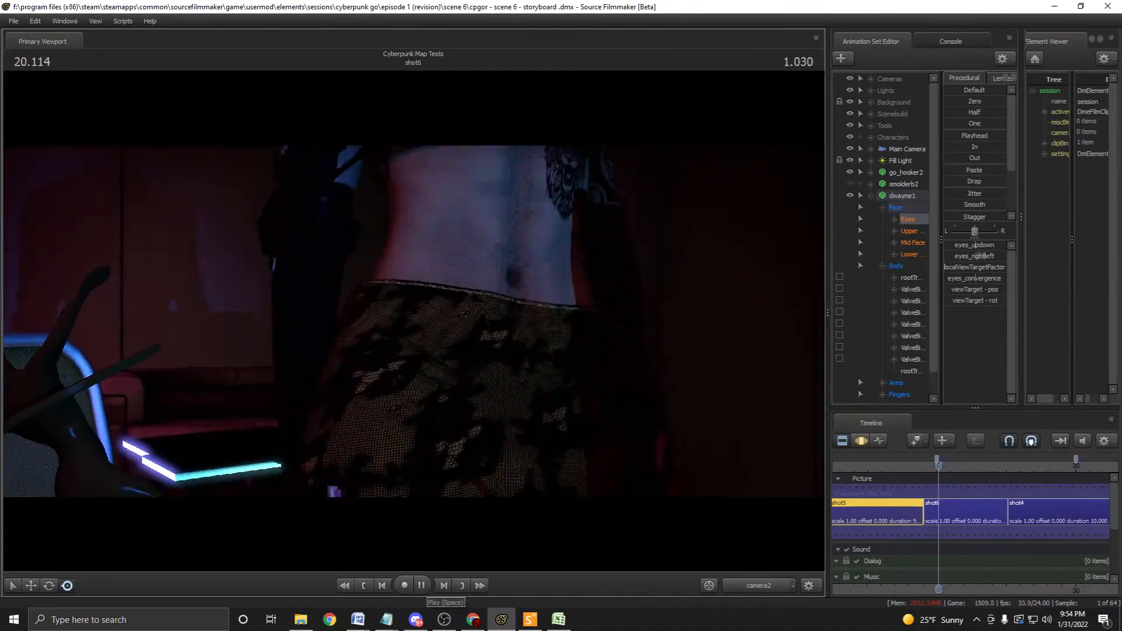
click(421, 585)
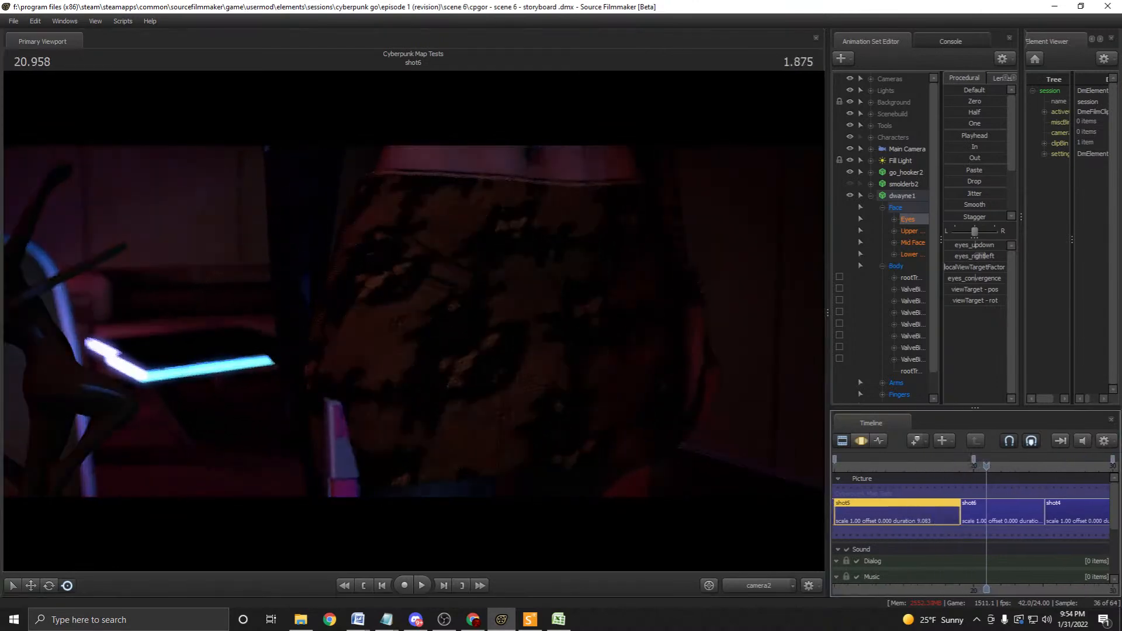
Return to 7.333 in shot1 and play through shot5 and shot6, pausing at 29.083 in shot4.
scroll(970, 509, down, 2)
click(885, 467)
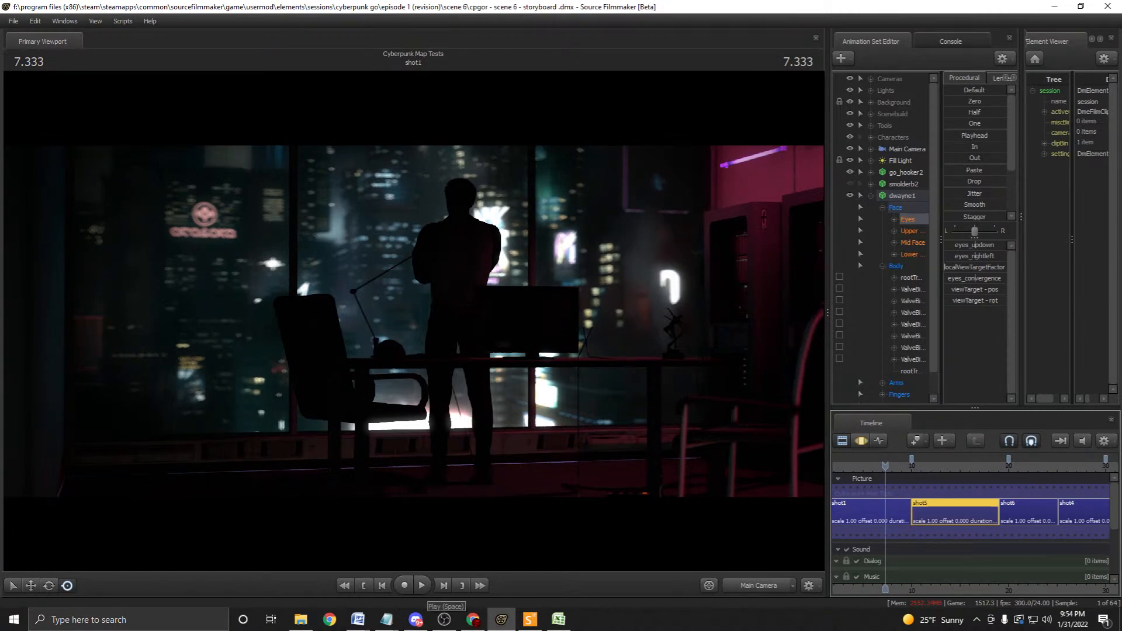
click(422, 585)
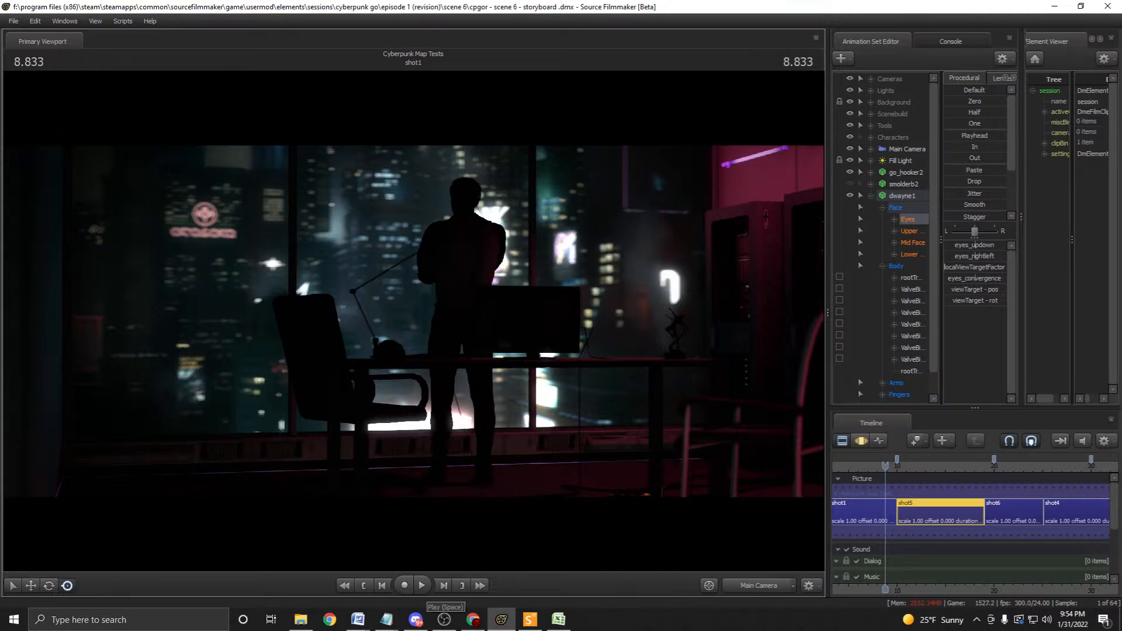
key(space)
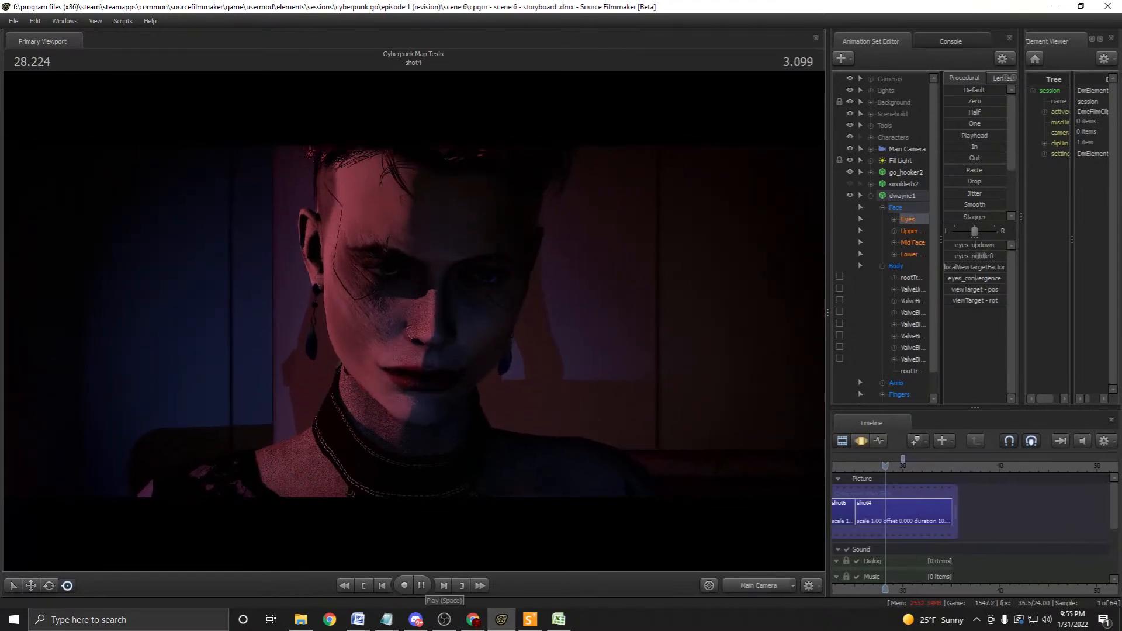
key(space)
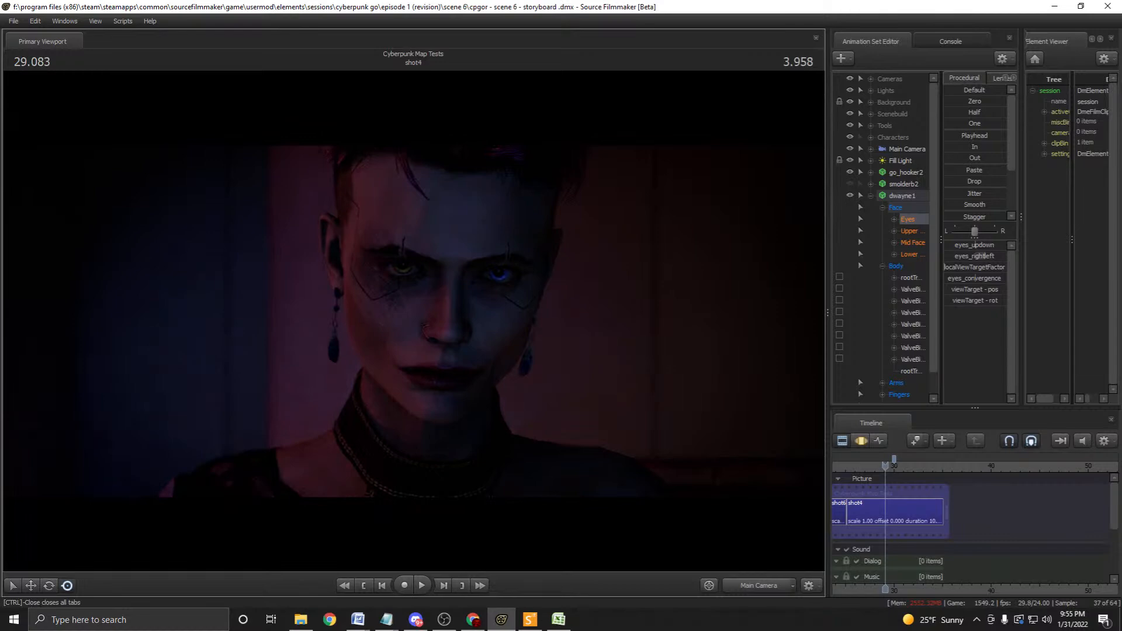
Move the playhead back to 11.583 in shot5 and save the session.
click(14, 21)
click(29, 52)
scroll(973, 514, down, 5)
mouse_move(862, 465)
mouse_down()
mouse_move(895, 466)
mouse_move(832, 466)
mouse_move(862, 466)
mouse_up()
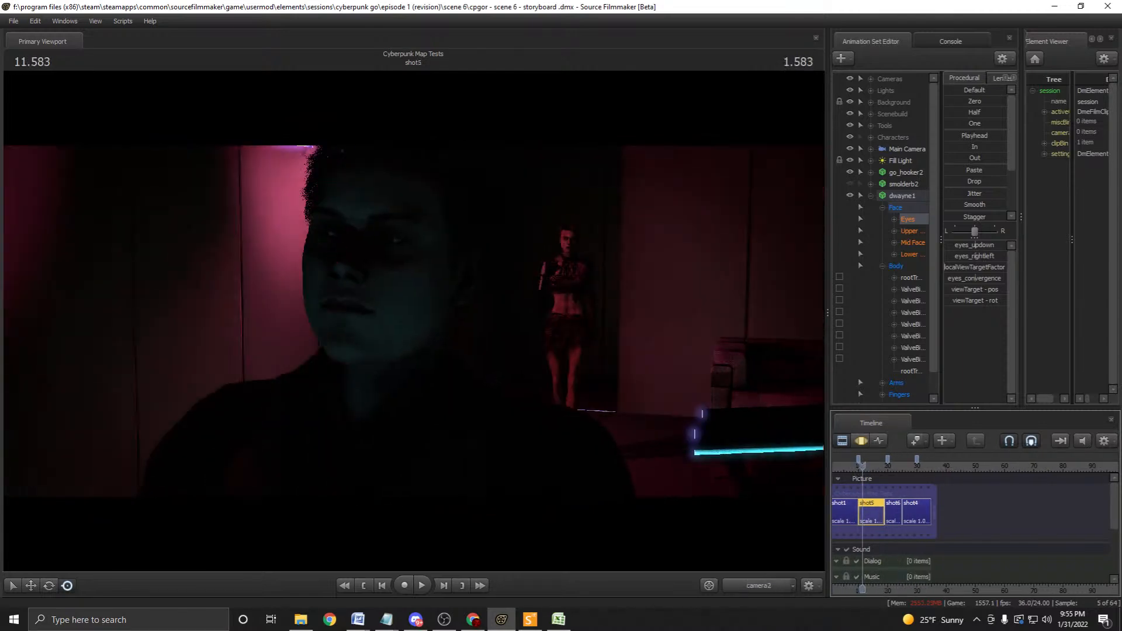
click(13, 21)
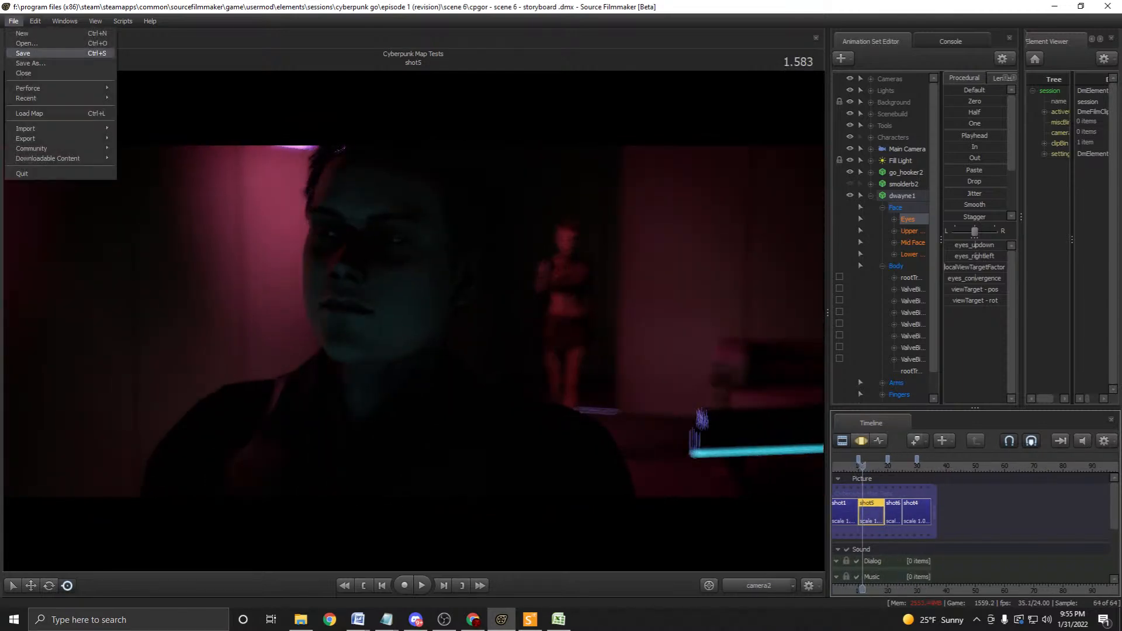
click(27, 52)
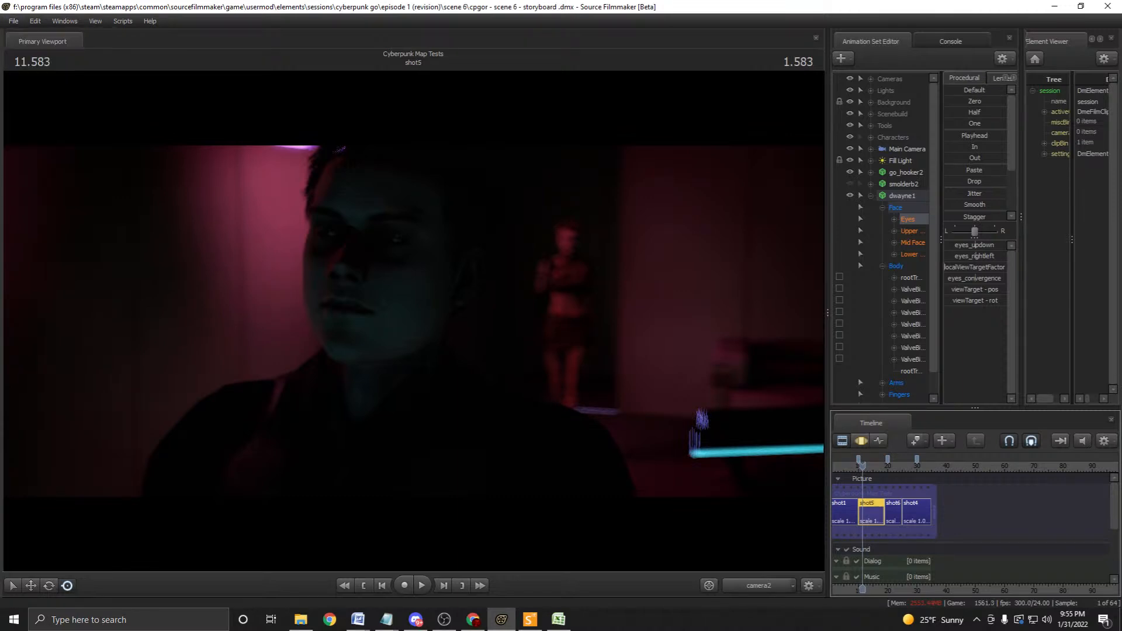
Play shot5 from 11.583, pausing at 12.833 and again at 13.791.
click(421, 585)
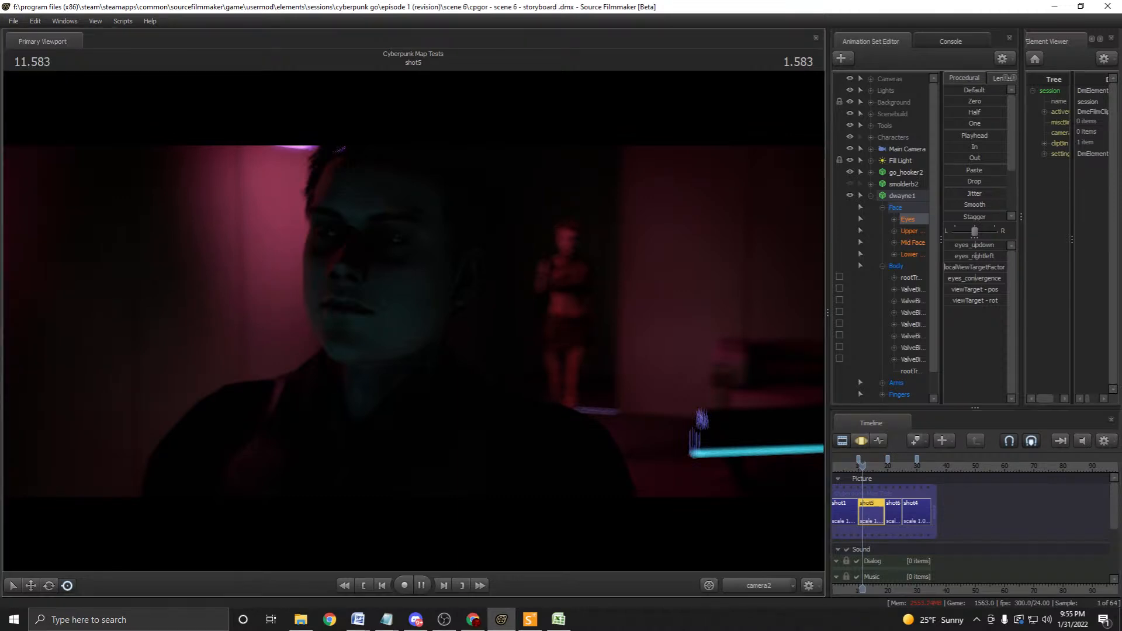
click(422, 585)
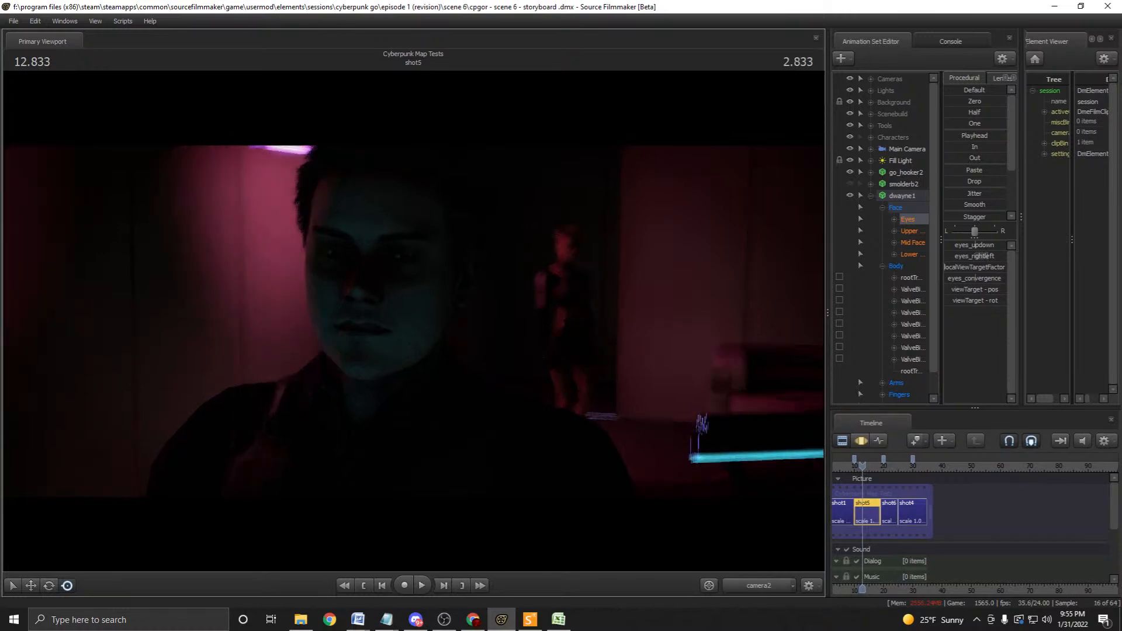
click(421, 585)
click(421, 585)
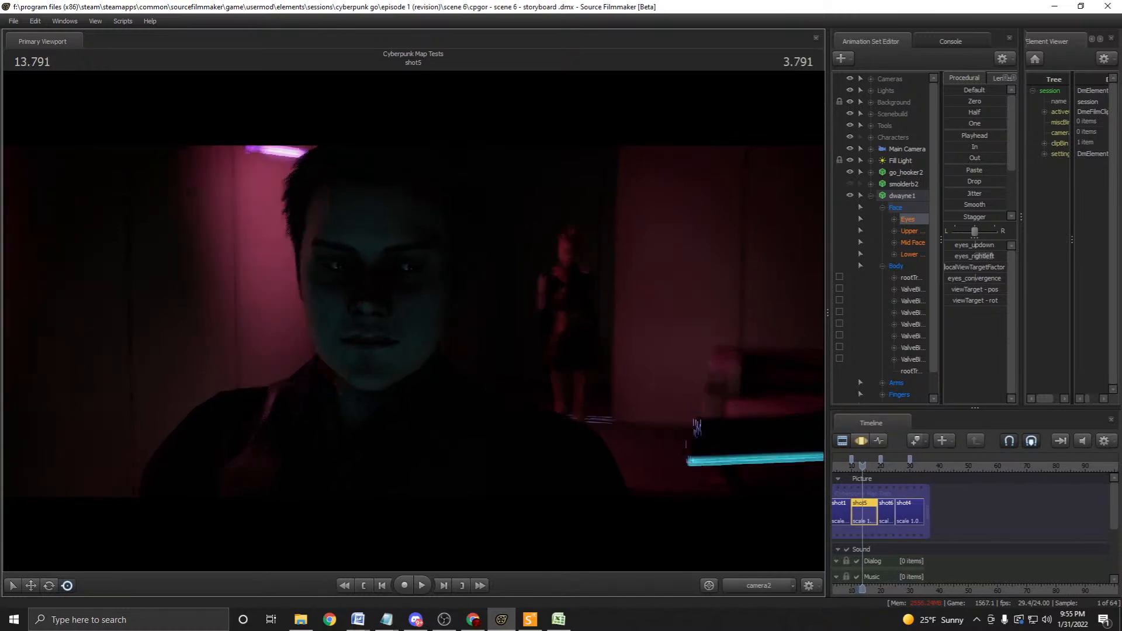
scroll(935, 514, up, 3)
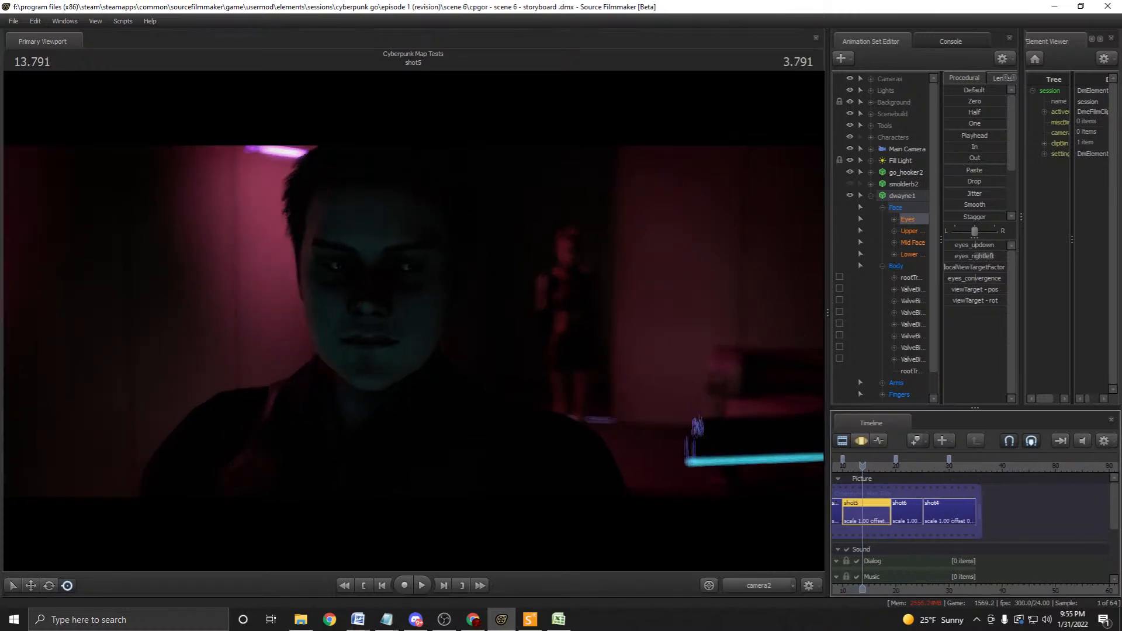
Save the session and open the scene 5p1 storyboard session from the Scene 5 folder.
click(13, 21)
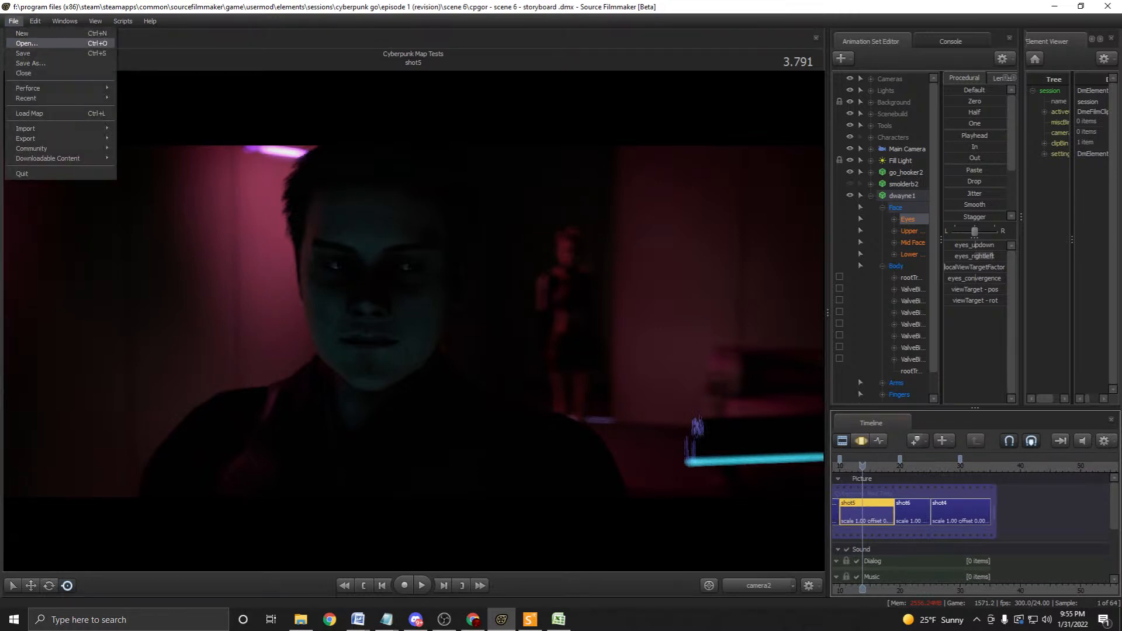
click(23, 53)
click(13, 22)
click(27, 43)
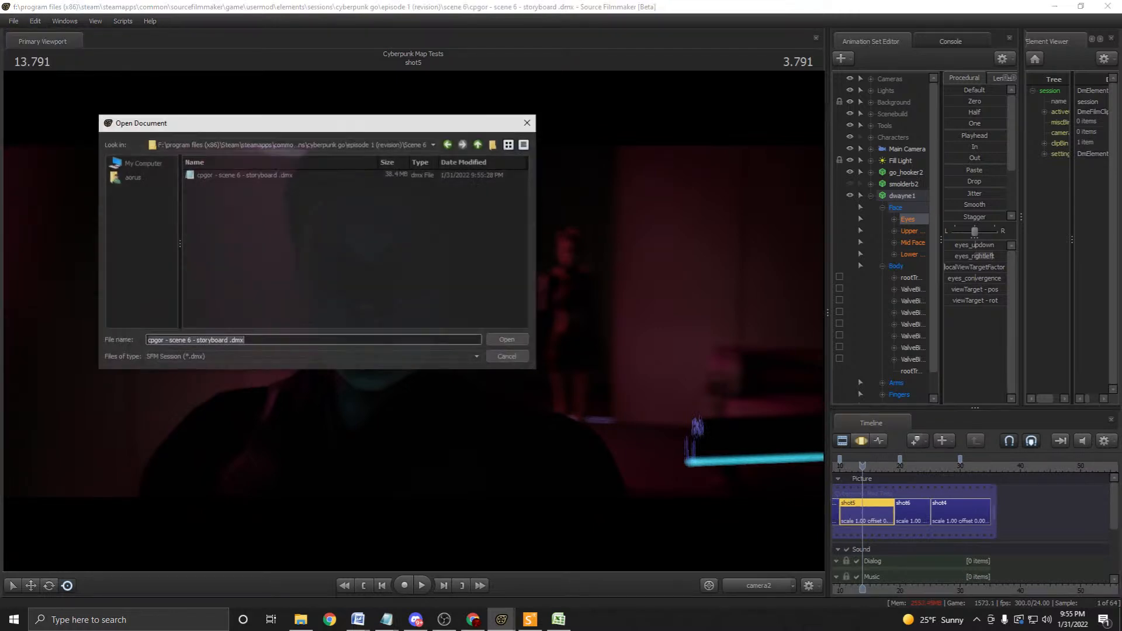
click(479, 144)
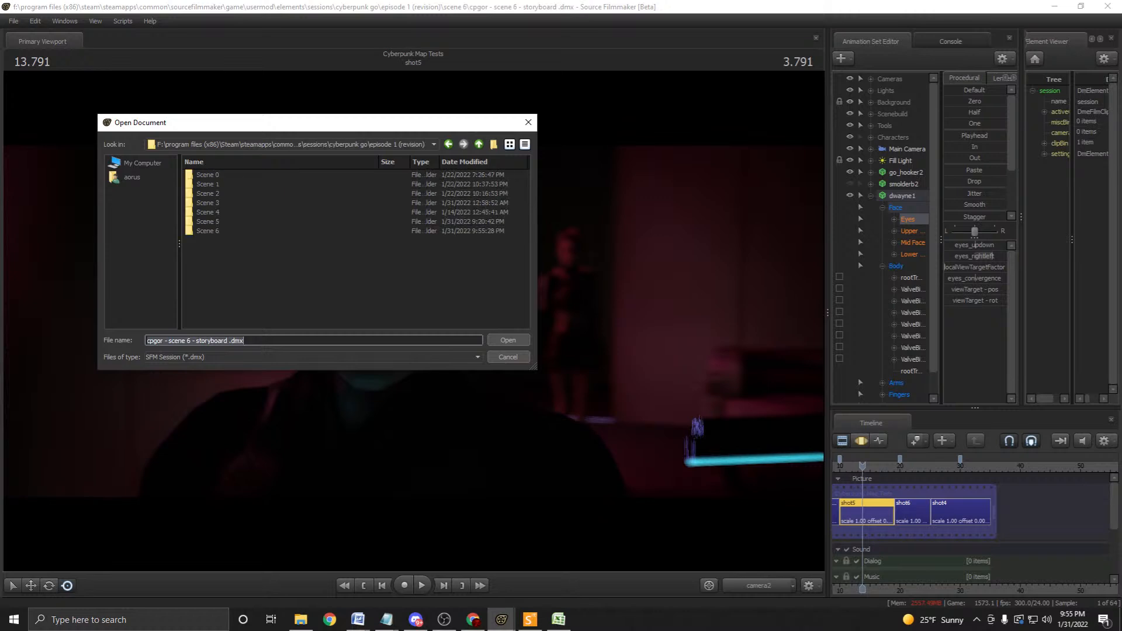
double_click(207, 222)
double_click(239, 175)
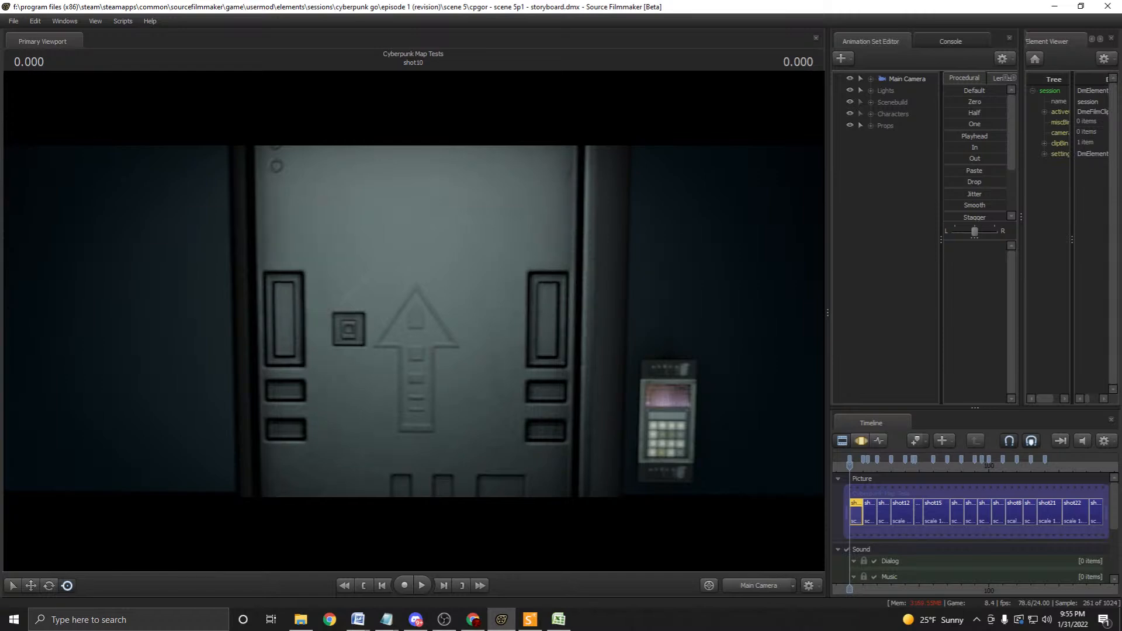
Play the scene 5p1 sequence from its start in shot10 and pause at 117.291 in shot8.
key(space)
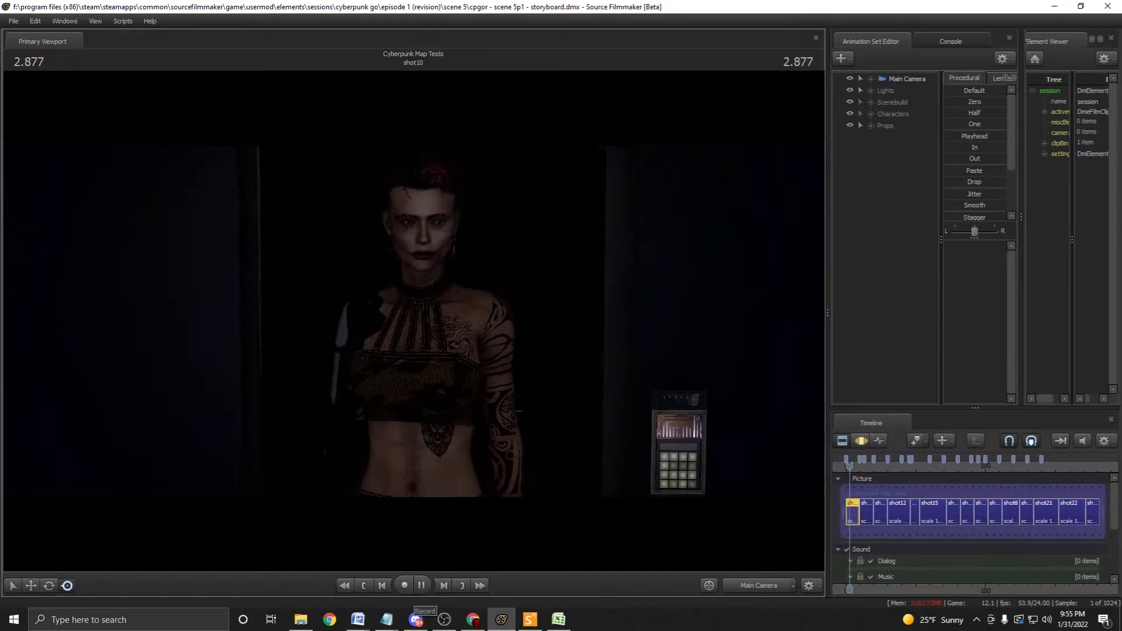
mouse_move(386, 619)
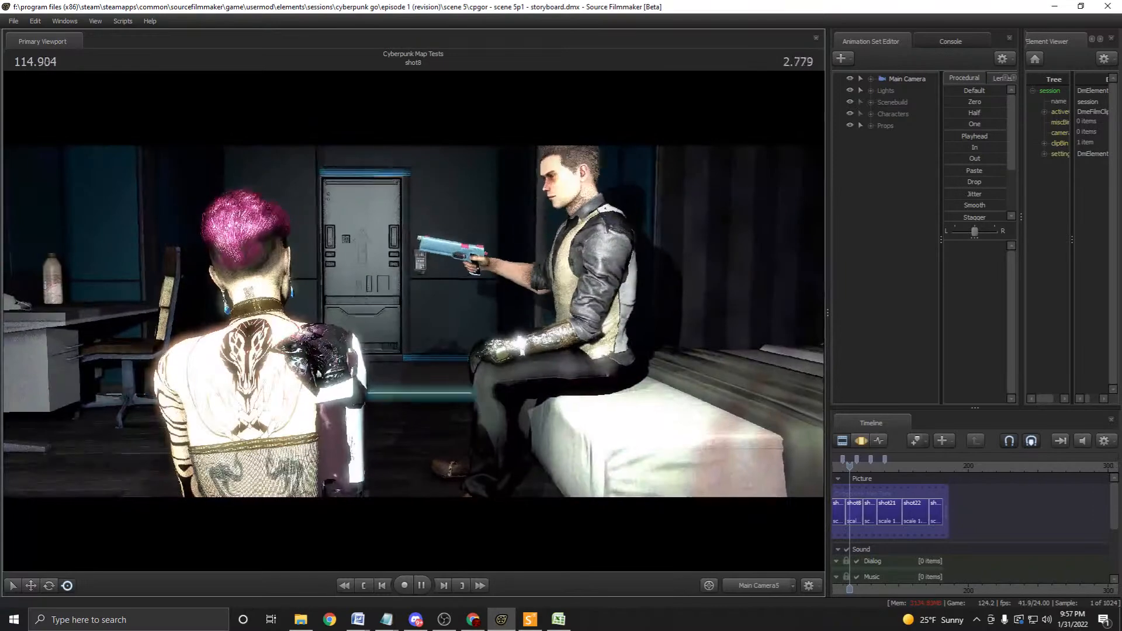
key(space)
Open shot8 in the Motion Editor and expand dwayne1's control groups.
scroll(934, 512, up, 6)
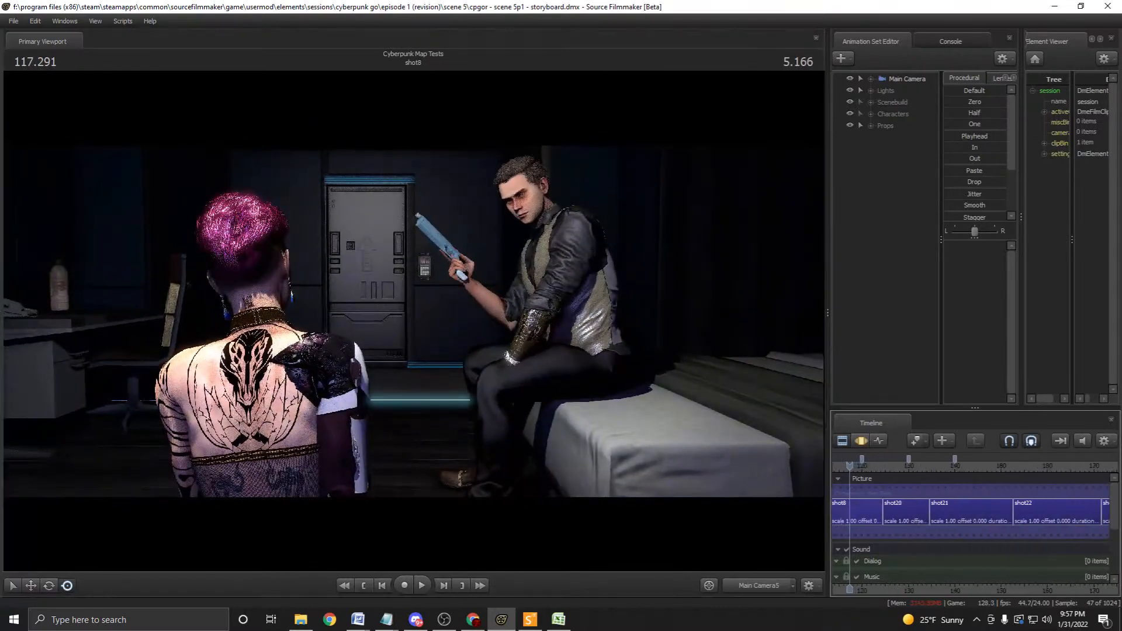
middle_drag(911, 511, 986, 511)
scroll(935, 511, up, 1)
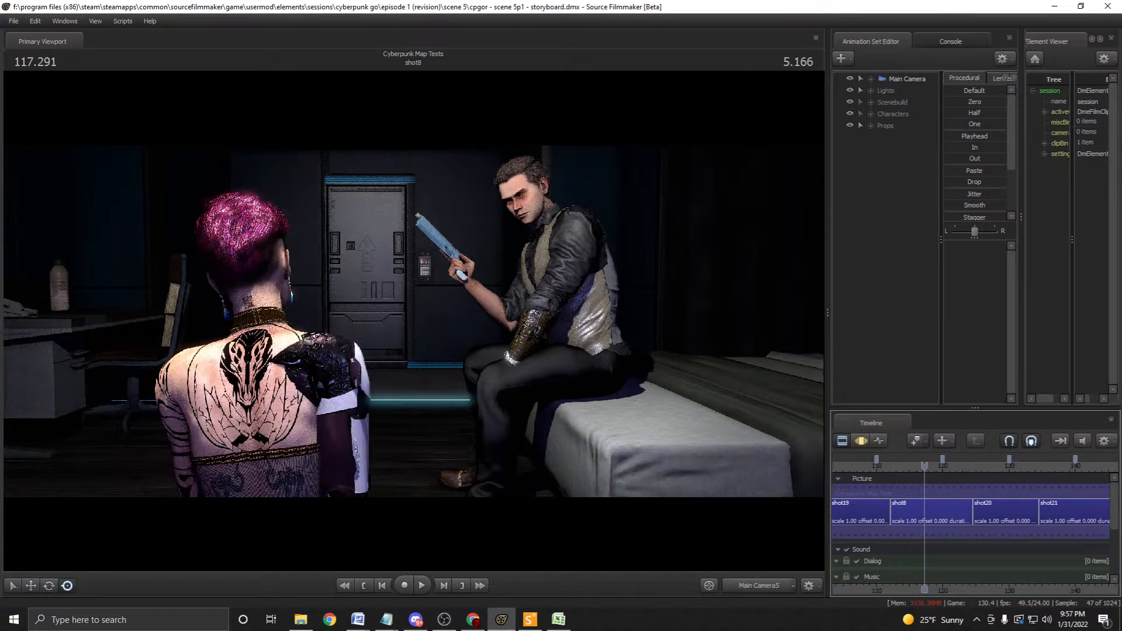
click(935, 511)
key(F3)
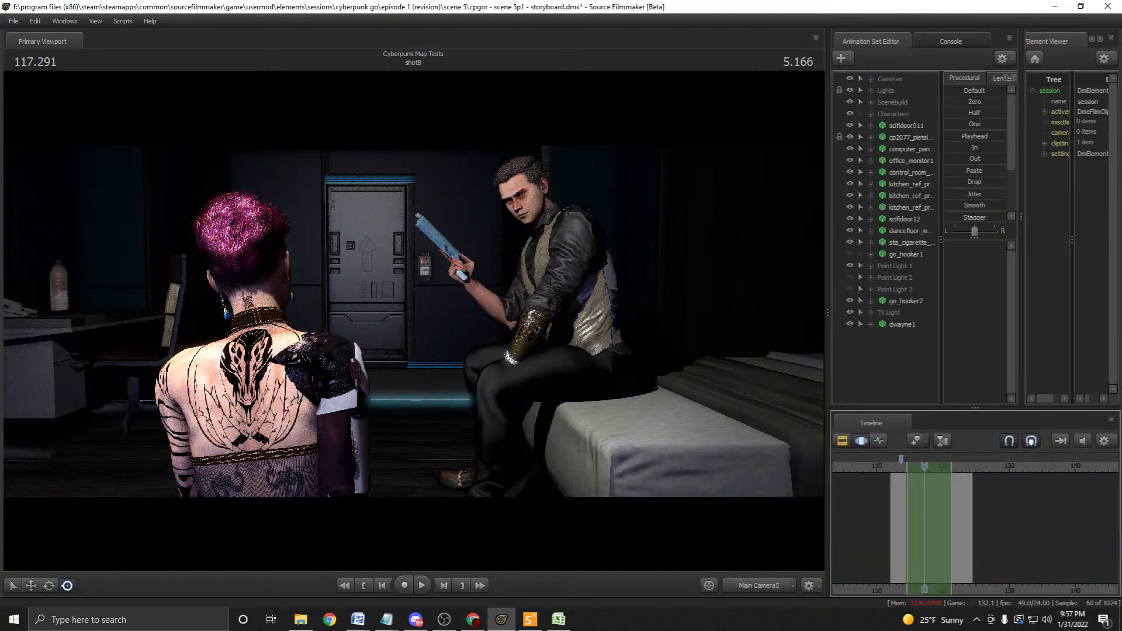
click(902, 324)
click(906, 301)
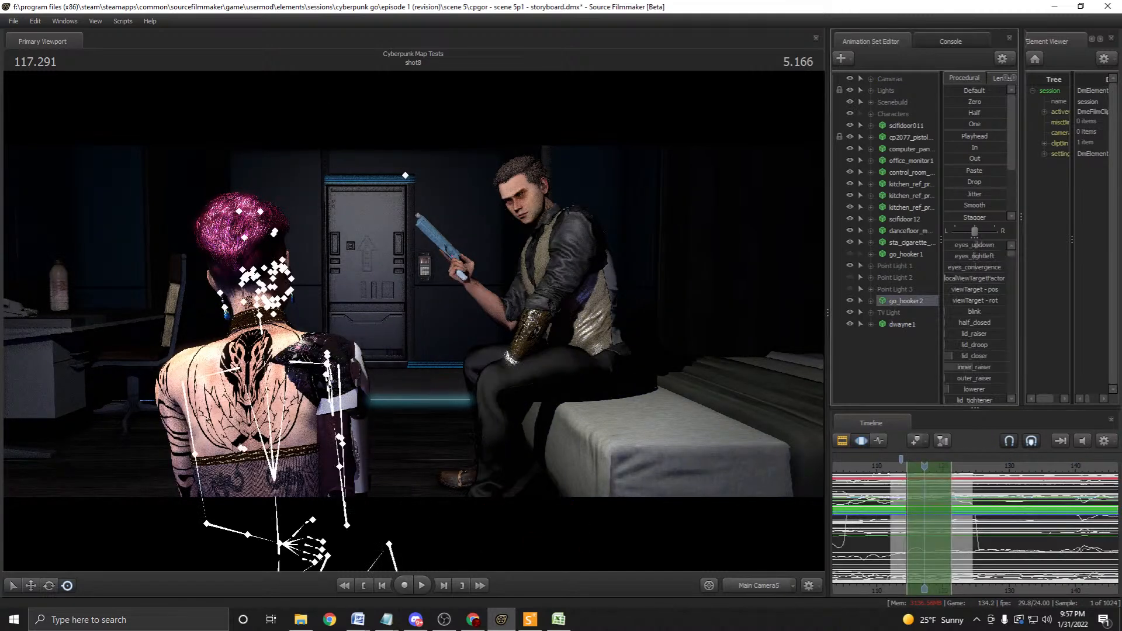
click(902, 324)
click(870, 324)
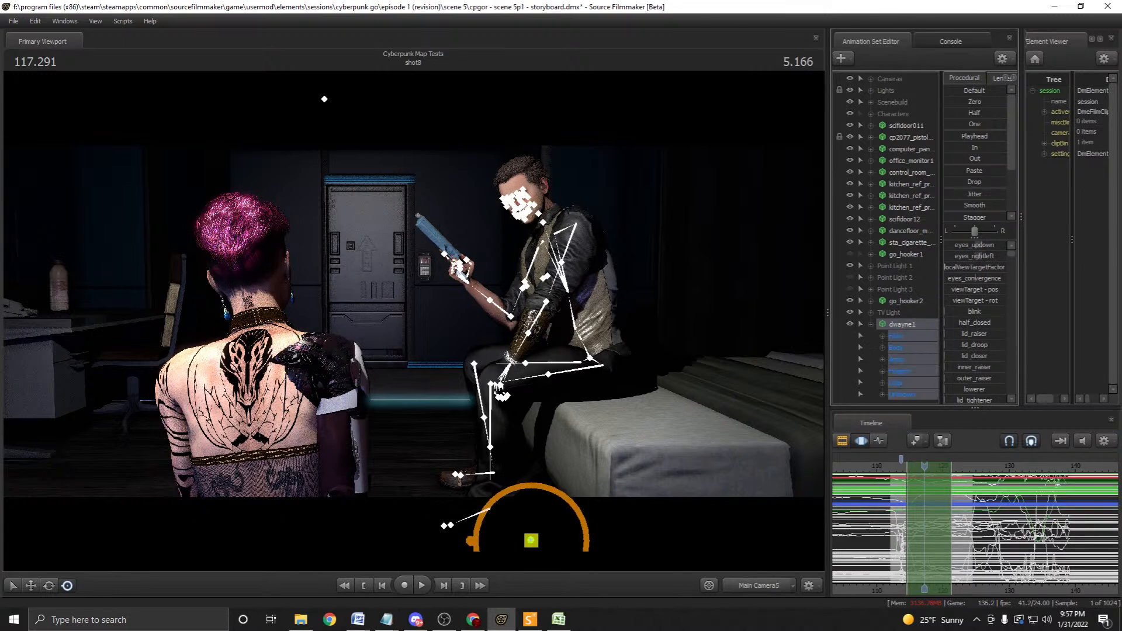
Switch the viewport to the Work Camera, frame dwayne1's arms and lap, and select his left forearm bone.
click(896, 347)
click(896, 359)
drag(592, 235, 636, 245)
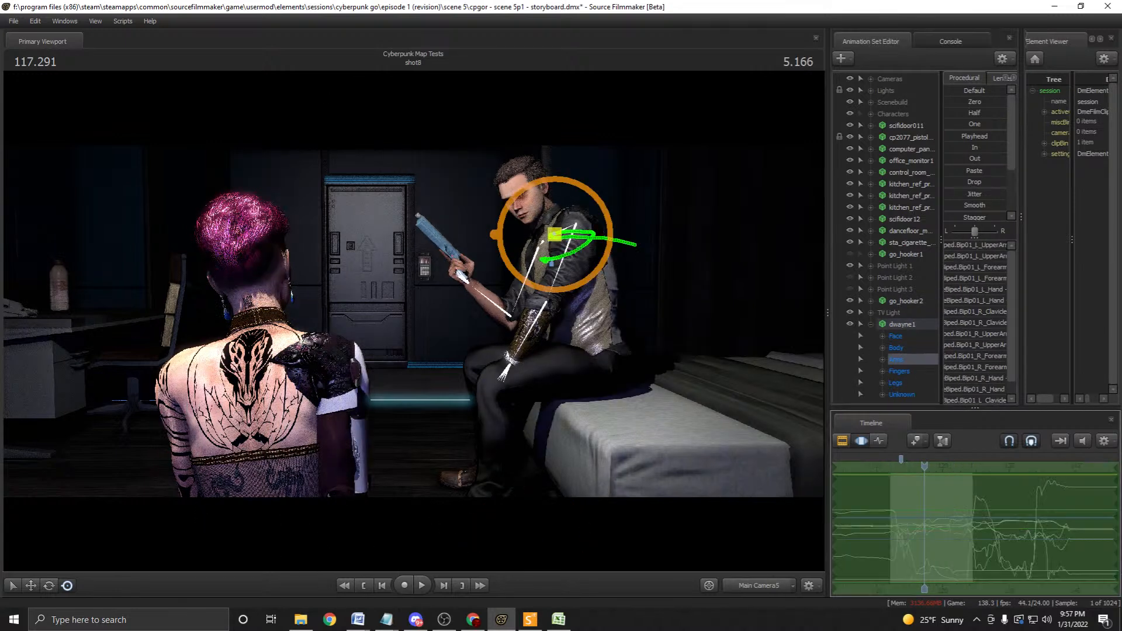
key(F4)
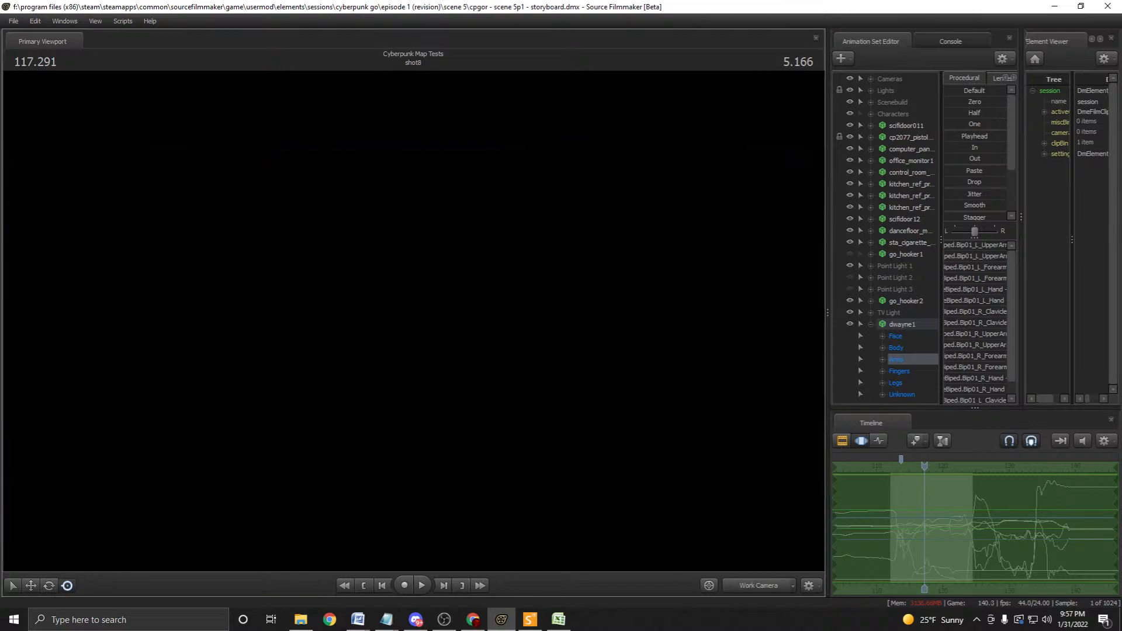
click(758, 585)
right_click(758, 586)
click(764, 571)
click(759, 586)
key(w)
drag(634, 345, 669, 367)
key(w)
key(ctrl)
ctrl+click(543, 230)
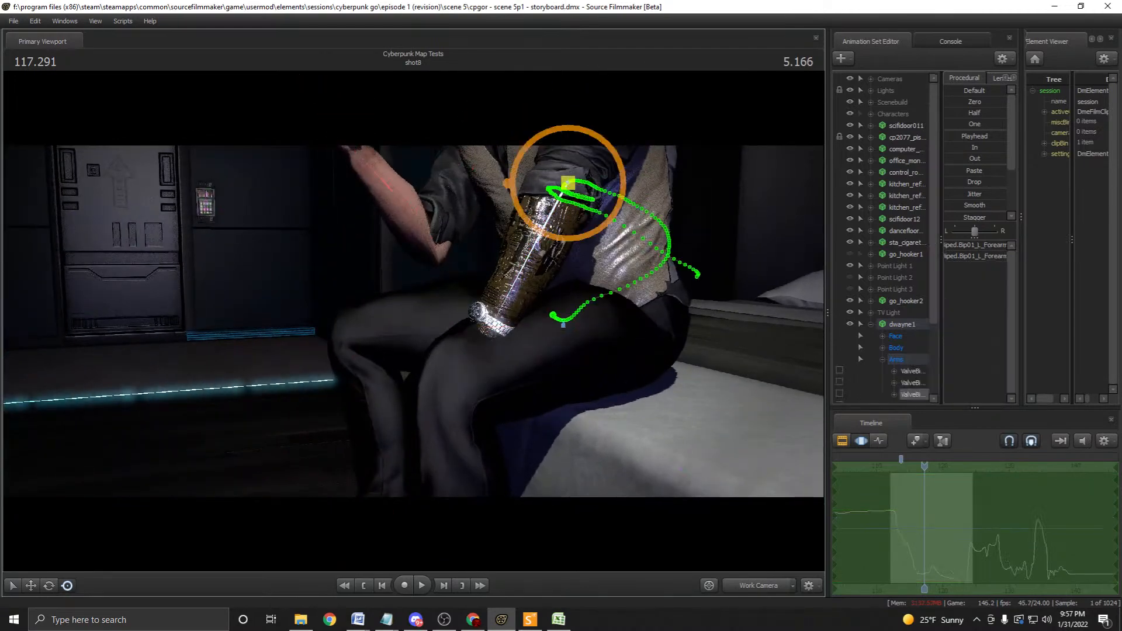
Limit the Motion Editor time selection in shot8 to about 115 to 123.4 and play the left forearm's motion to 121.375.
mouse_move(924, 466)
mouse_down()
mouse_move(907, 466)
mouse_move(935, 467)
mouse_up()
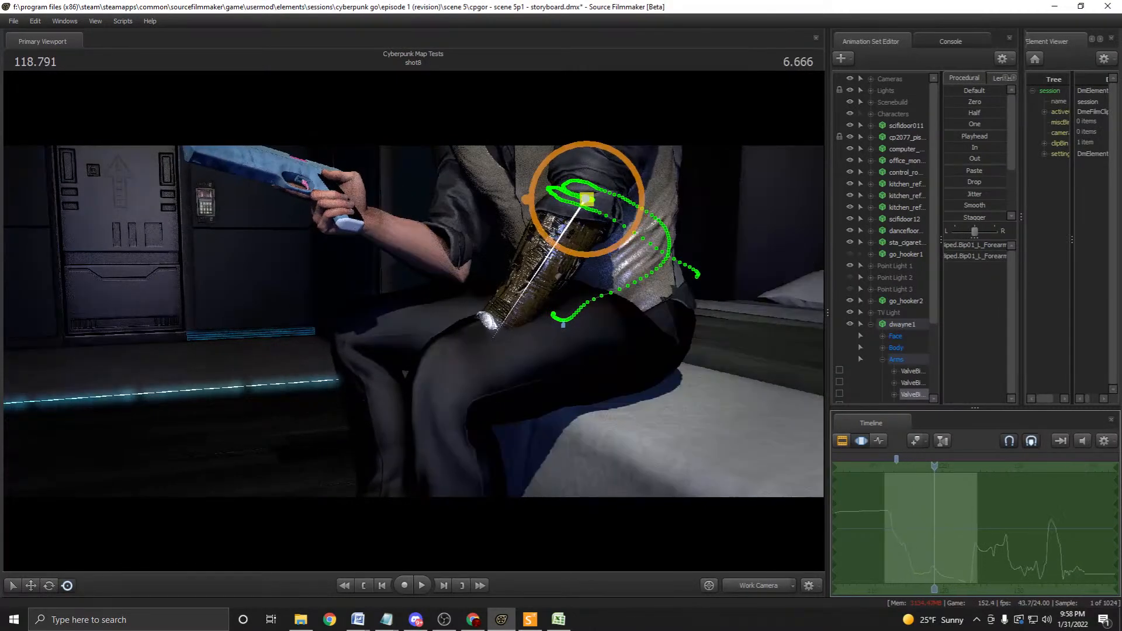
scroll(935, 466, up, 3)
key(shift)
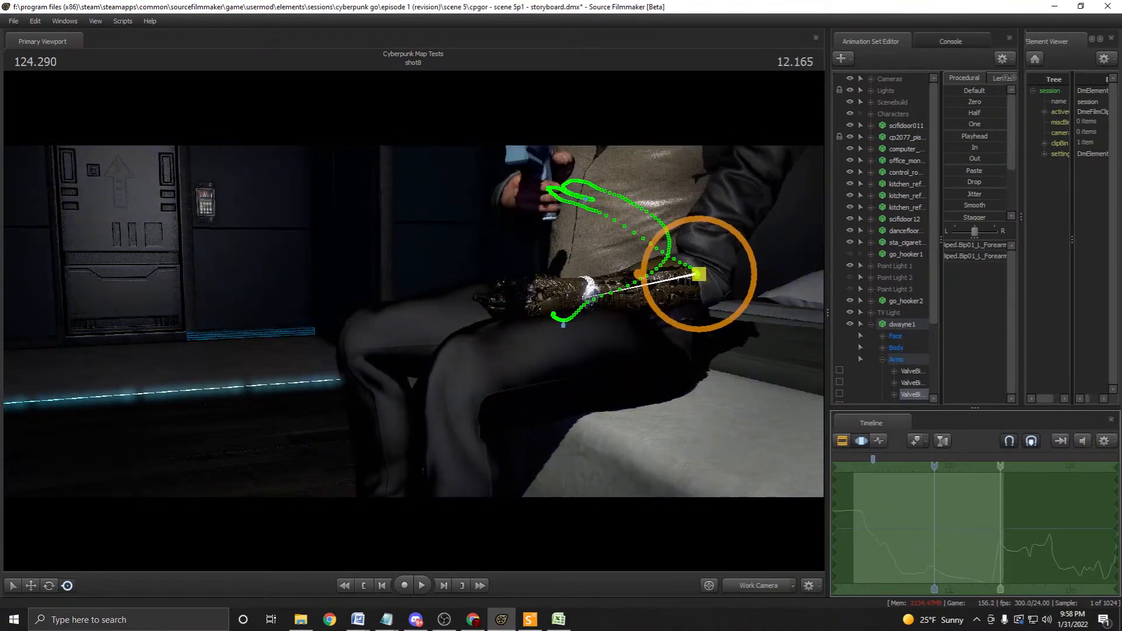
shift+drag(990, 526, 890, 526)
ctrl+scroll(900, 526, up, 4)
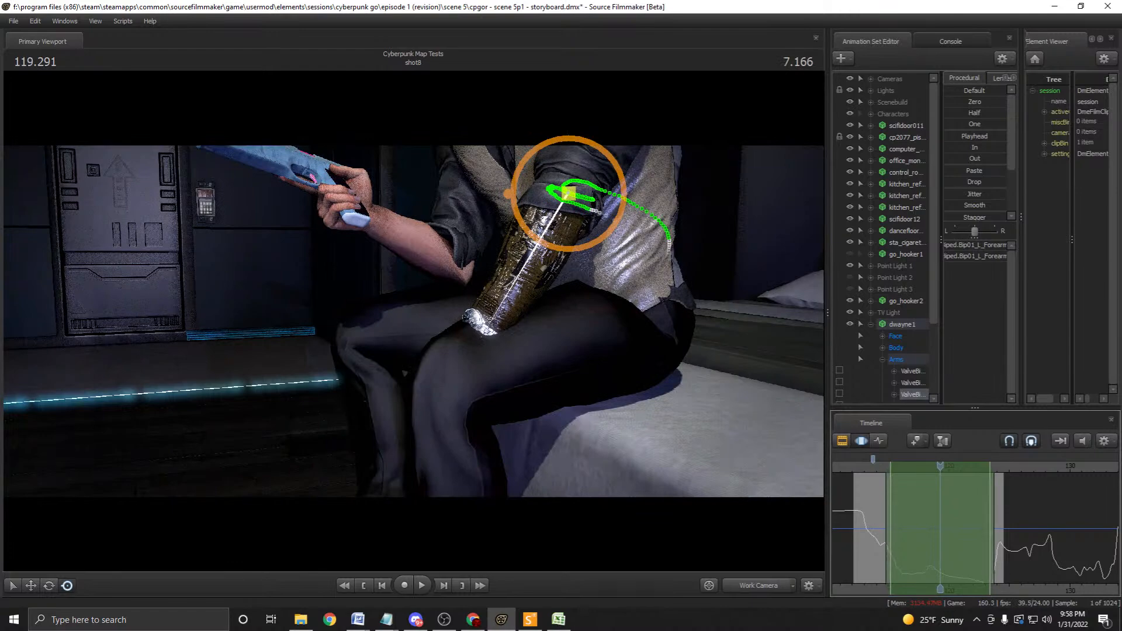
scroll(902, 526, up, 1)
scroll(932, 526, up, 2)
key(space)
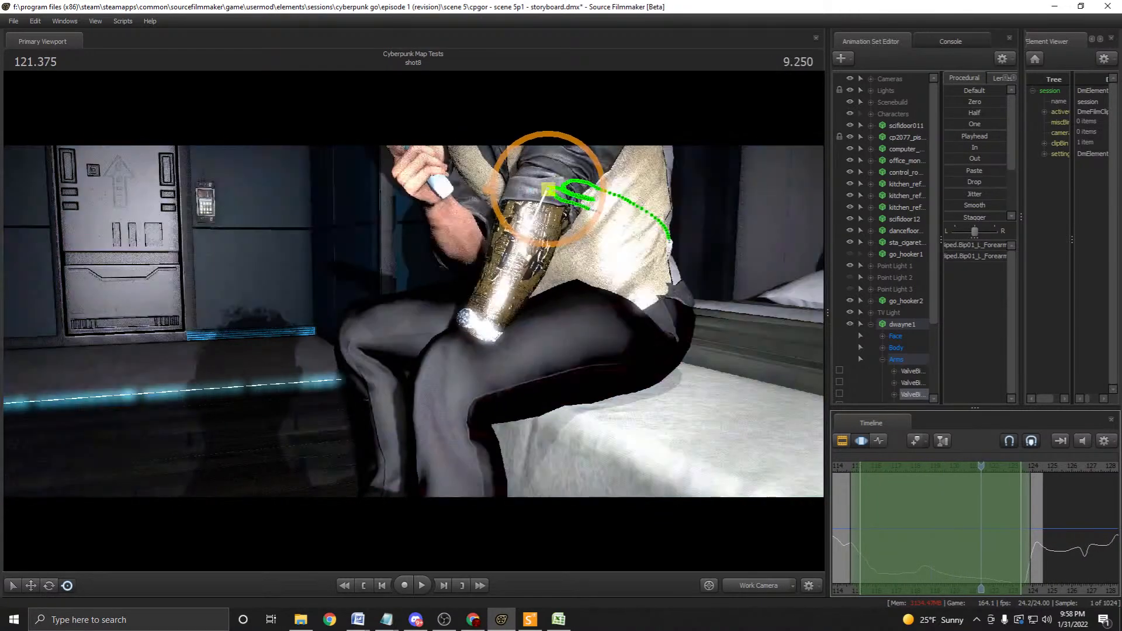
Try to rotate dwayne1's left forearm at 123.333 to lift the hand out of the thigh, and scrub through the selected range.
scroll(886, 237, down, 2)
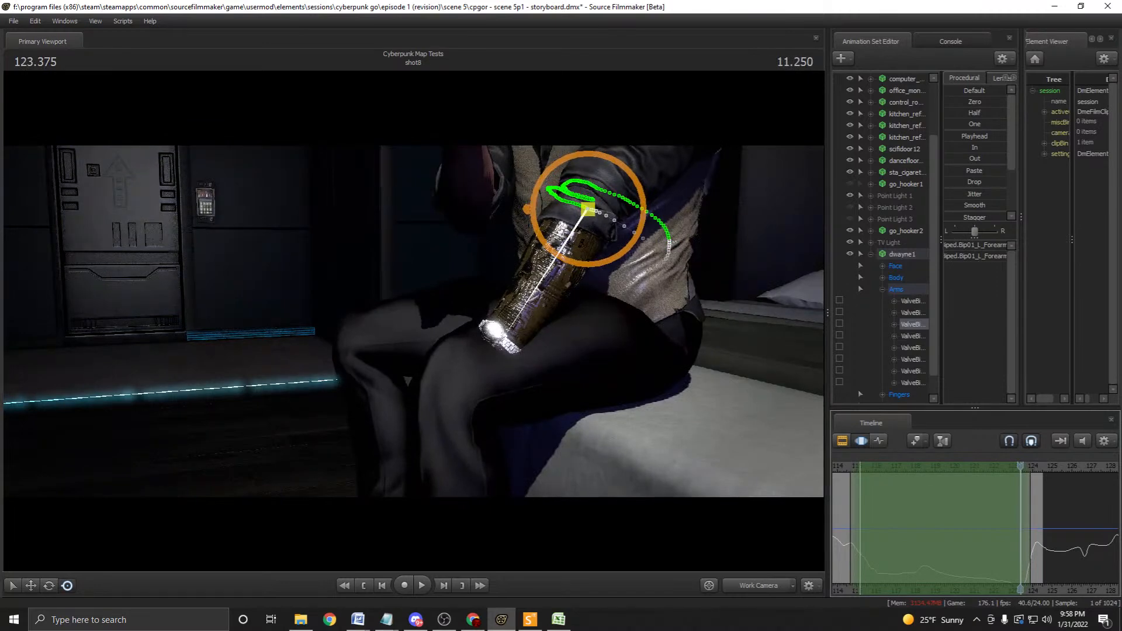
key(e)
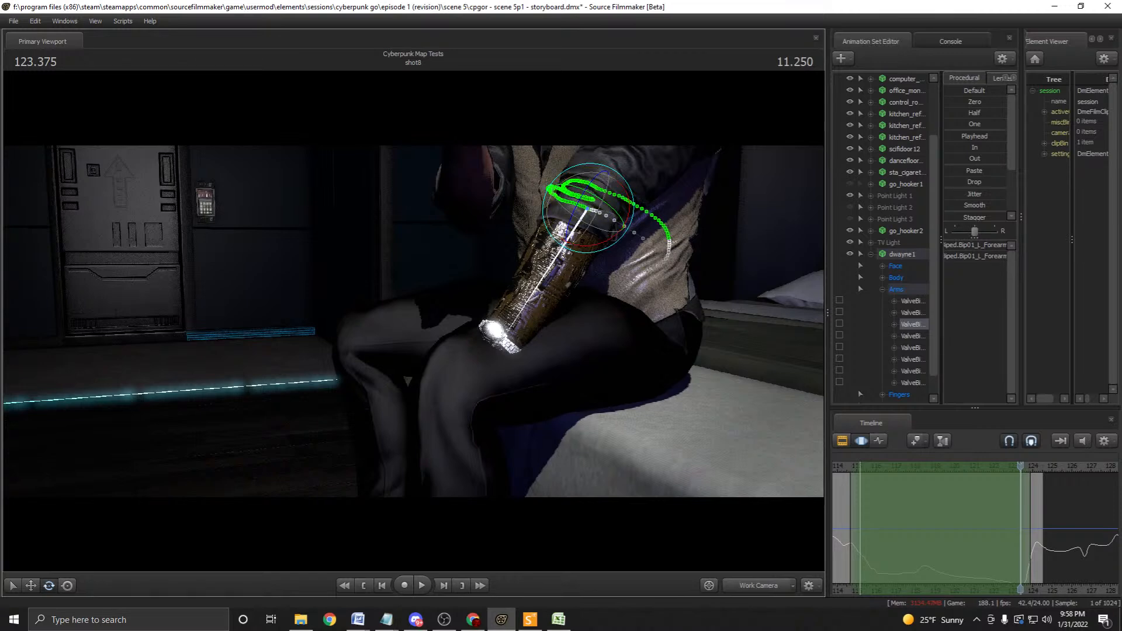
mouse_move(1020, 467)
mouse_down()
mouse_move(998, 466)
mouse_move(1020, 466)
mouse_up()
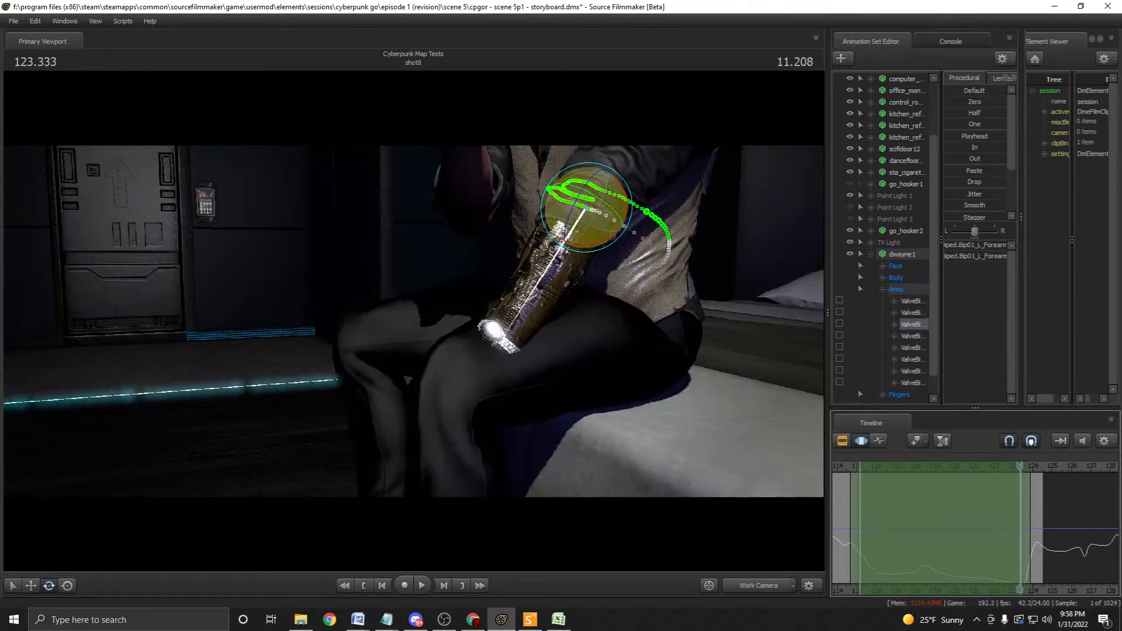
drag(631, 205, 629, 222)
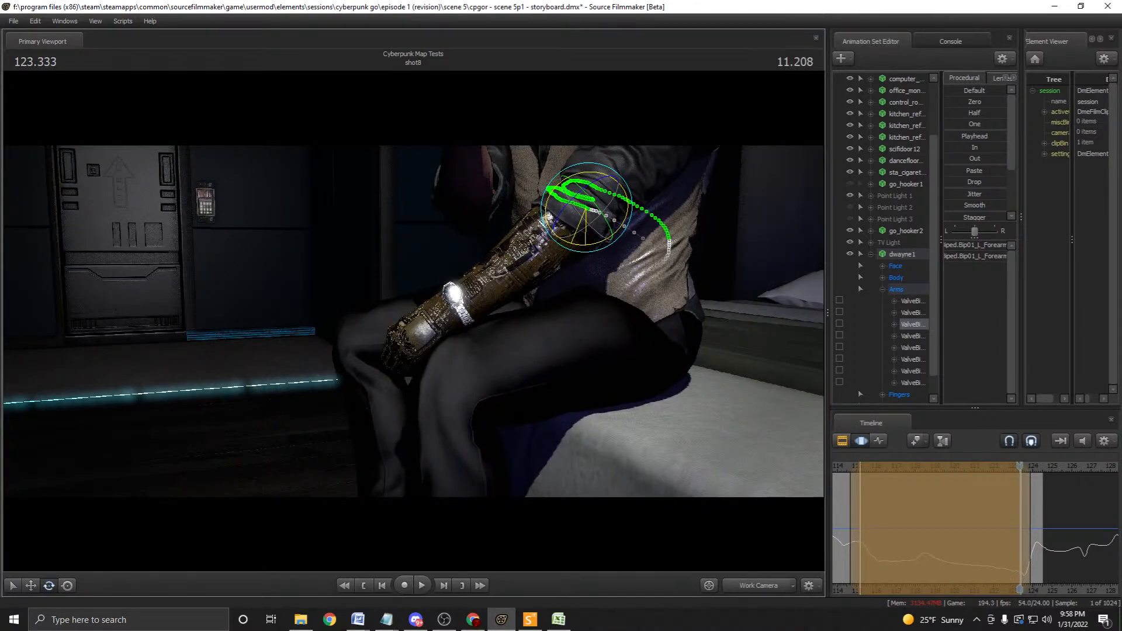
drag(1020, 466, 960, 467)
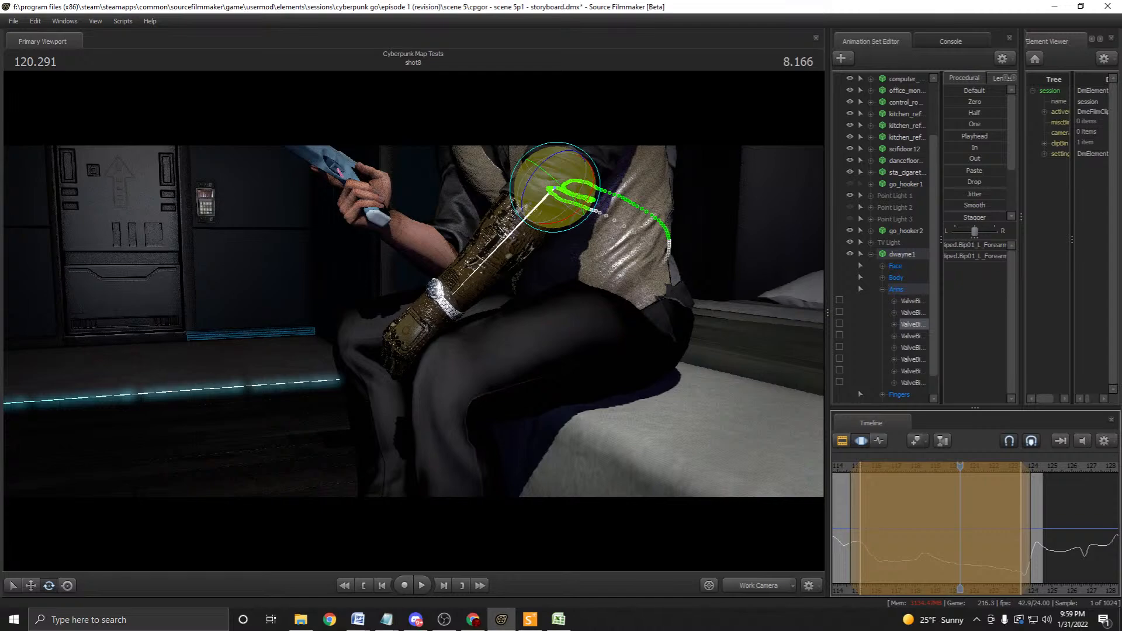
drag(960, 466, 1042, 466)
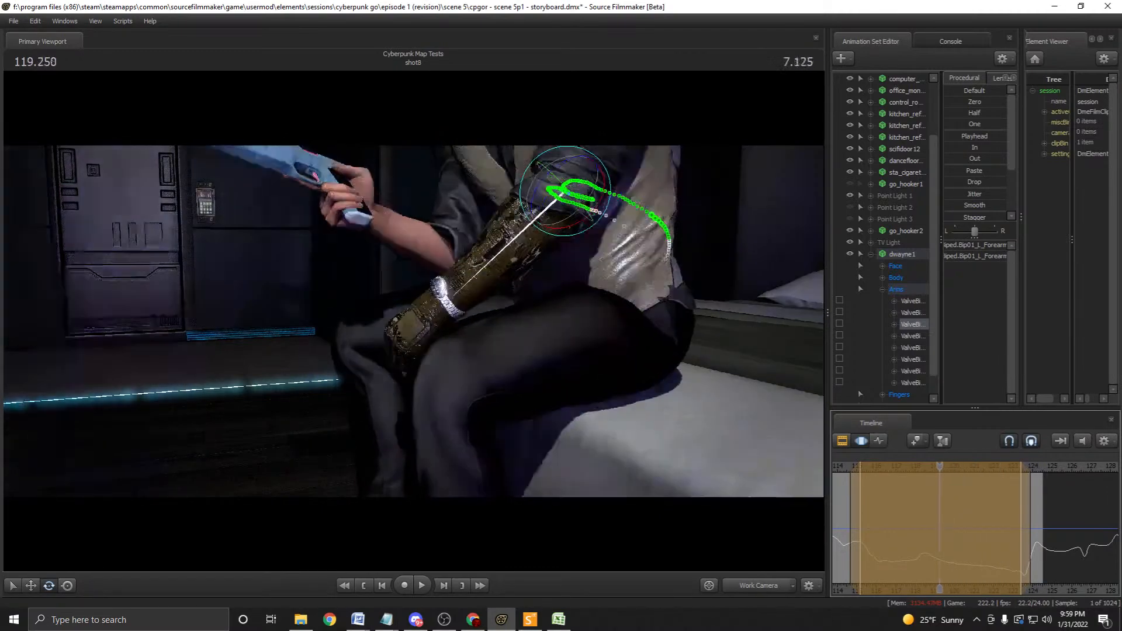
Play the left forearm's motion in shot8 from 116.291 and pause at 119.958.
key(space)
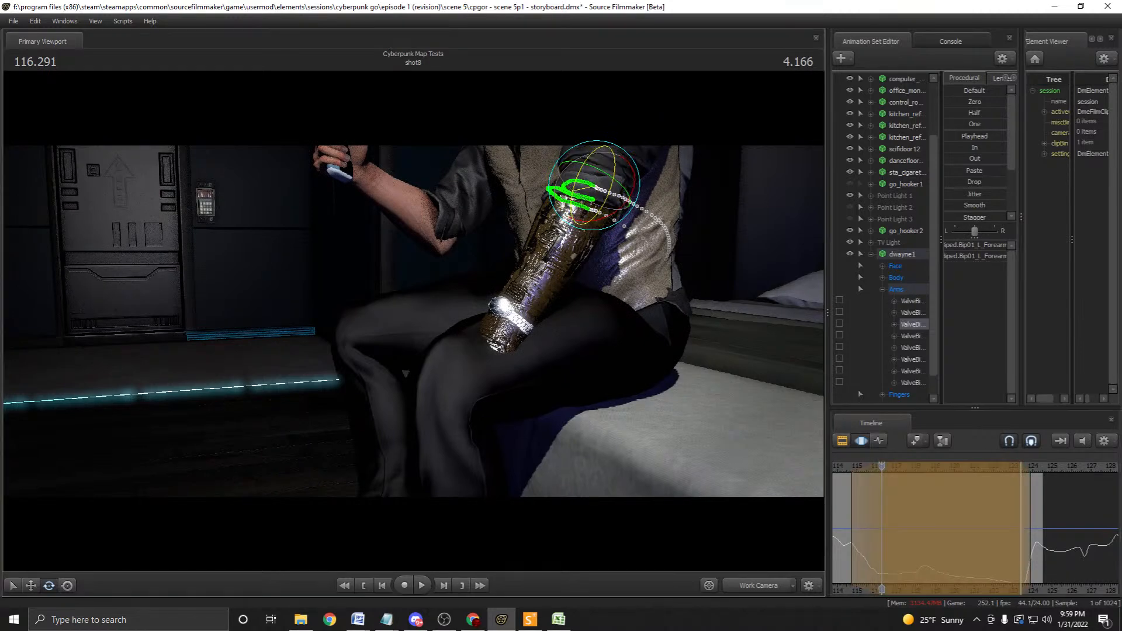
key(space)
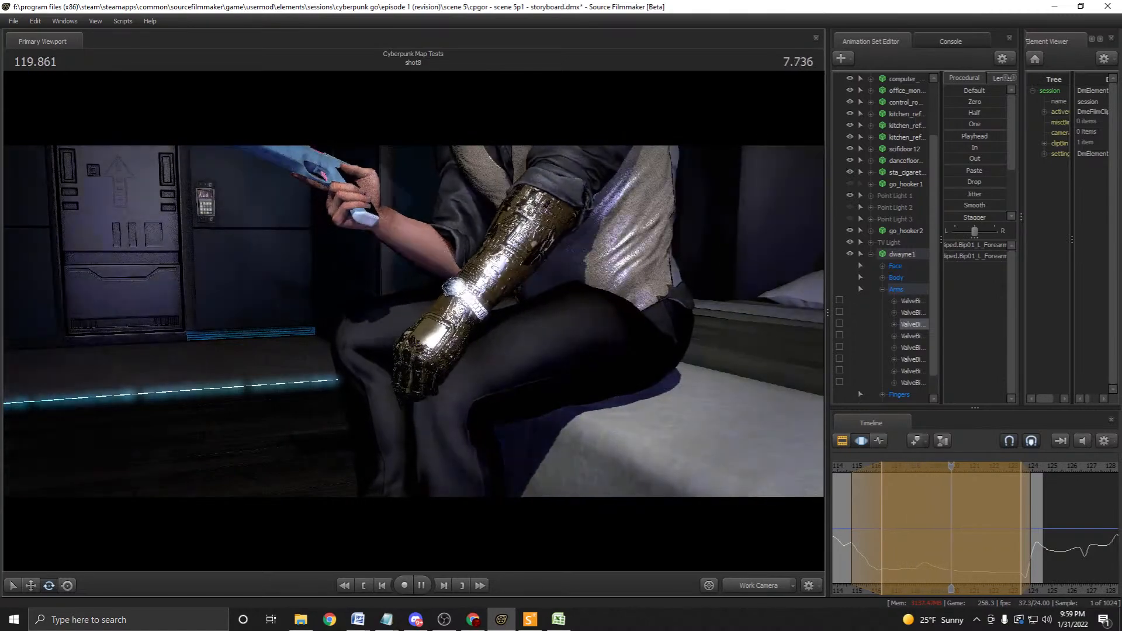
key(space)
Save the scene 5p1 session and select the whole dwayne1 model.
key(ctrl+s)
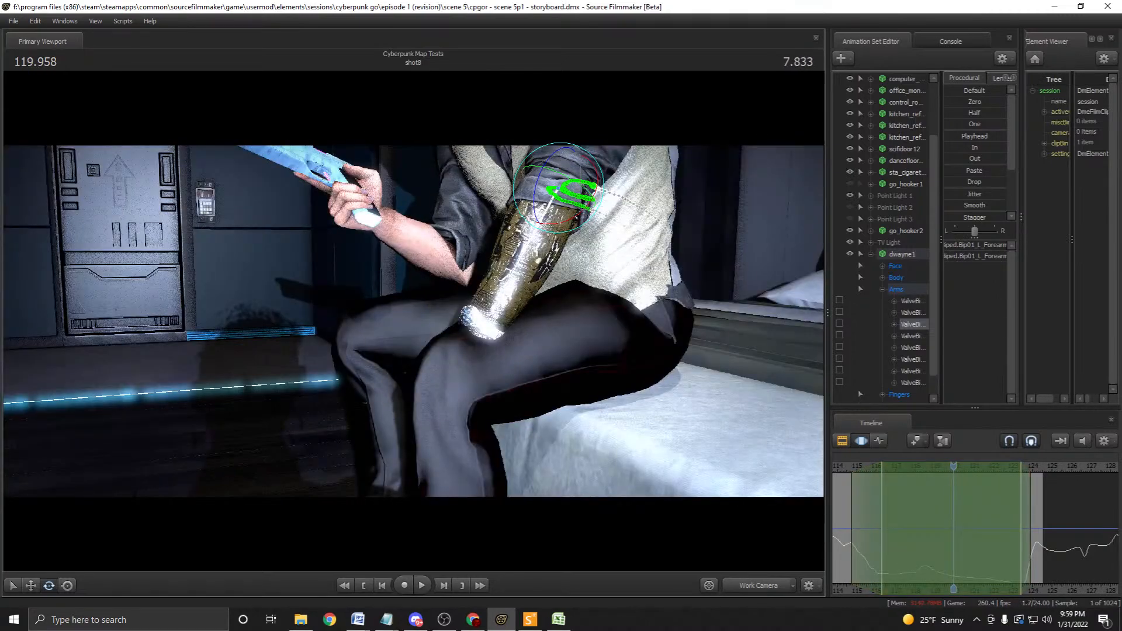
click(902, 253)
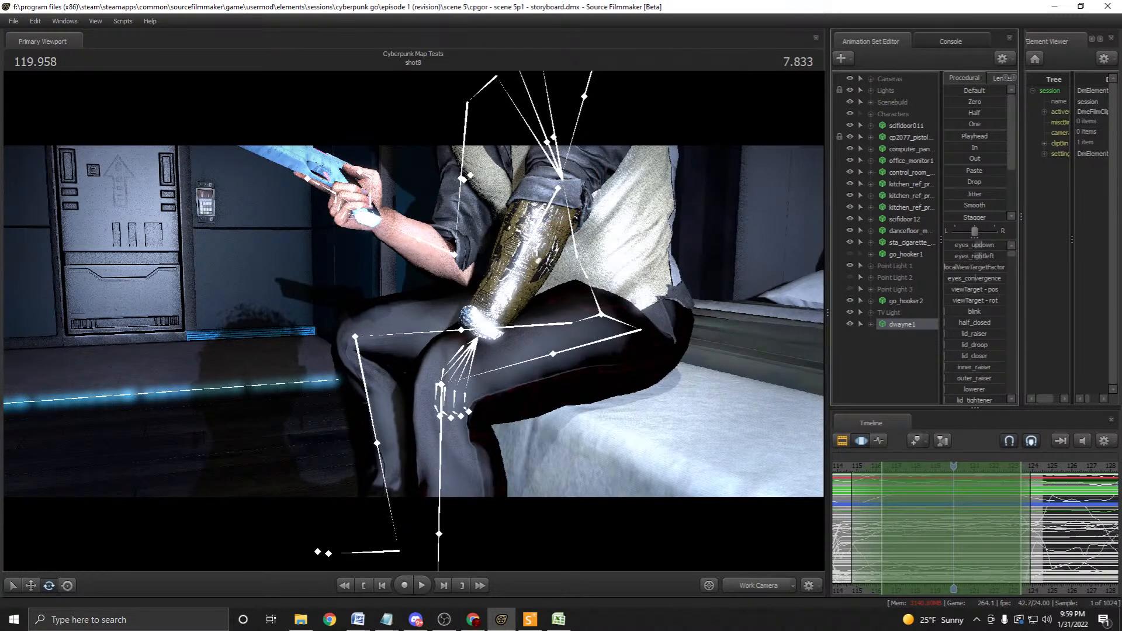
Duplicate the dwayne1 animation set by copying and pasting it within shot8.
click(910, 137)
right_click(902, 325)
click(934, 345)
right_click(909, 342)
click(935, 407)
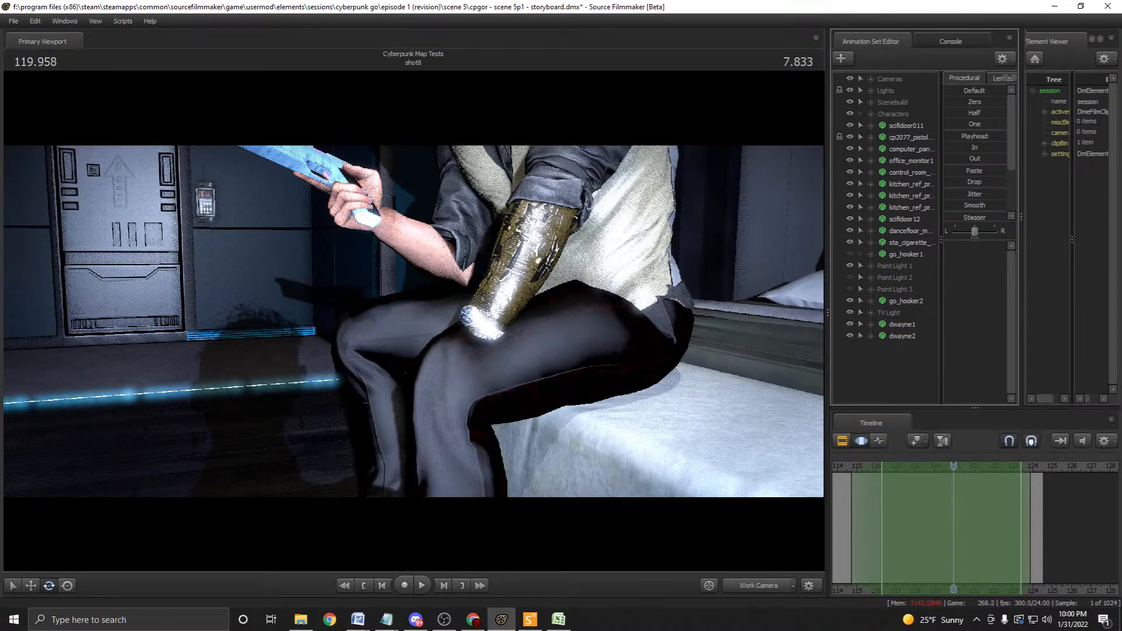
Rename the duplicated dwayne2 animation set as Dwayne - Rig.
click(902, 335)
right_click(902, 336)
click(935, 356)
text(D)
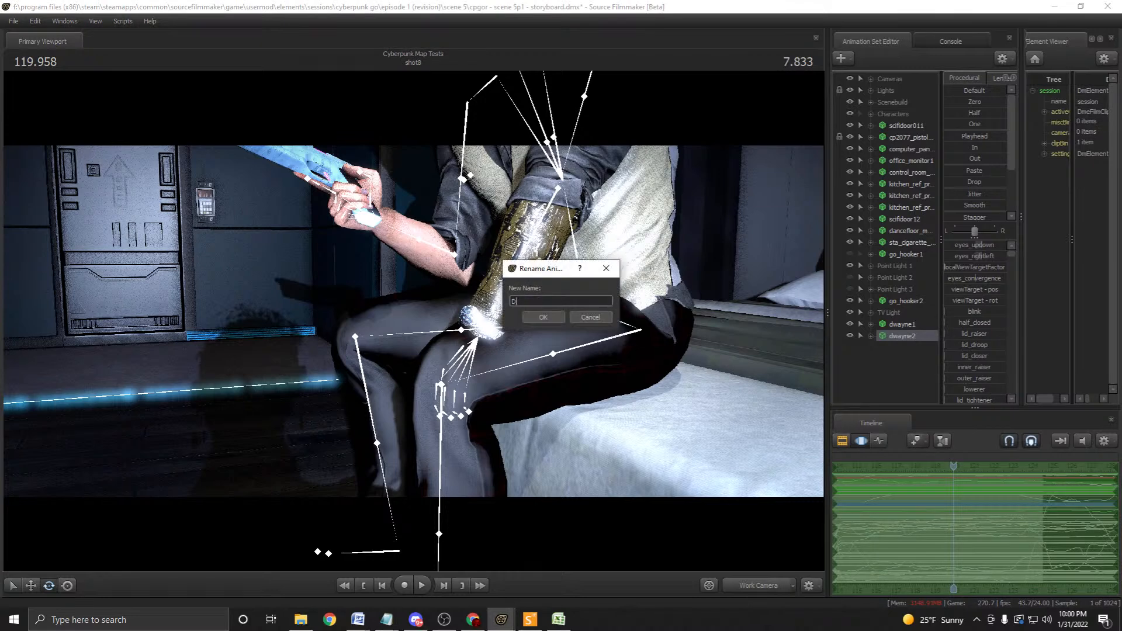
text(wayne - Rig)
key(Return)
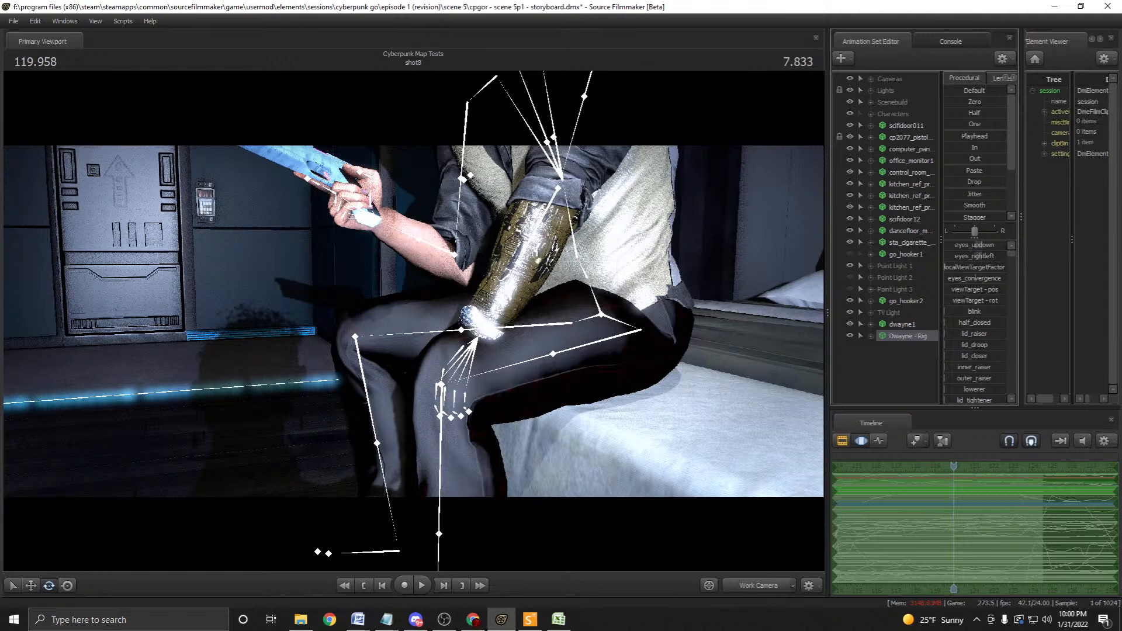
Apply the rig_biped_simple rig script to the Dwayne - Rig animation set.
right_click(931, 336)
mouse_move(958, 471)
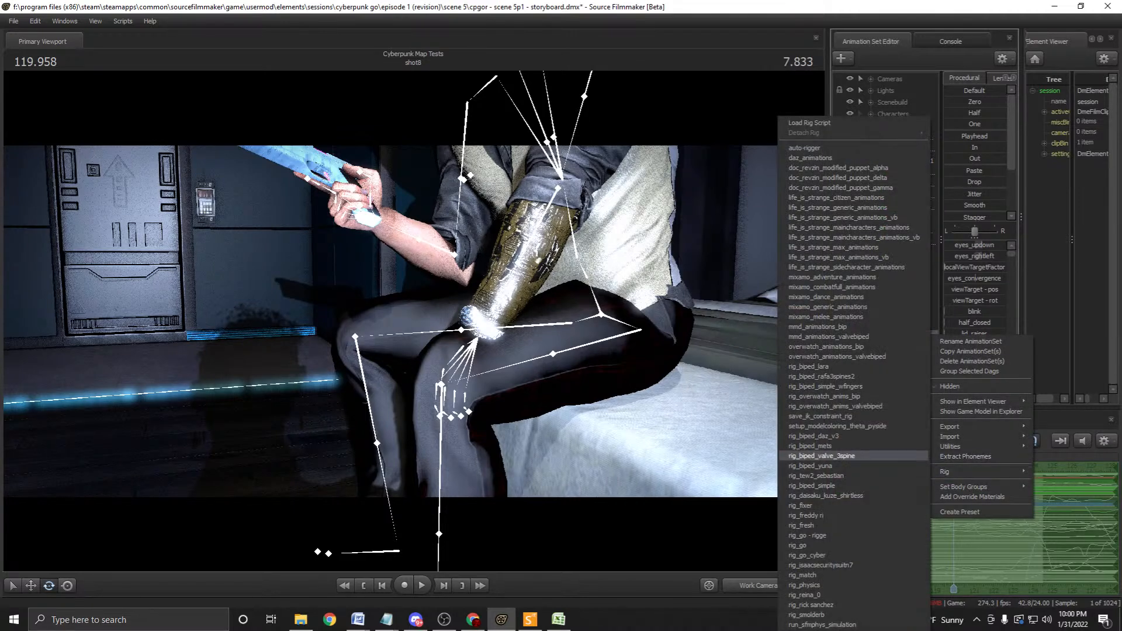
click(806, 486)
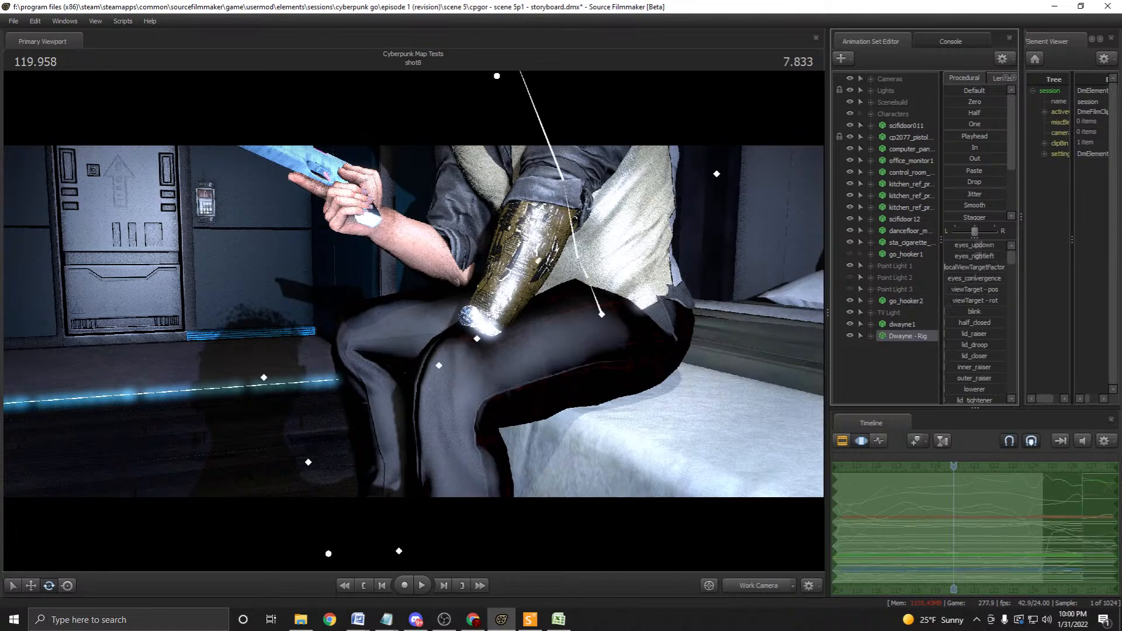
Select rig_hand_L of Dwayne - Rig and move it up so the left hand comes out of the thigh.
drag(514, 327, 555, 348)
ctrl+click(575, 313)
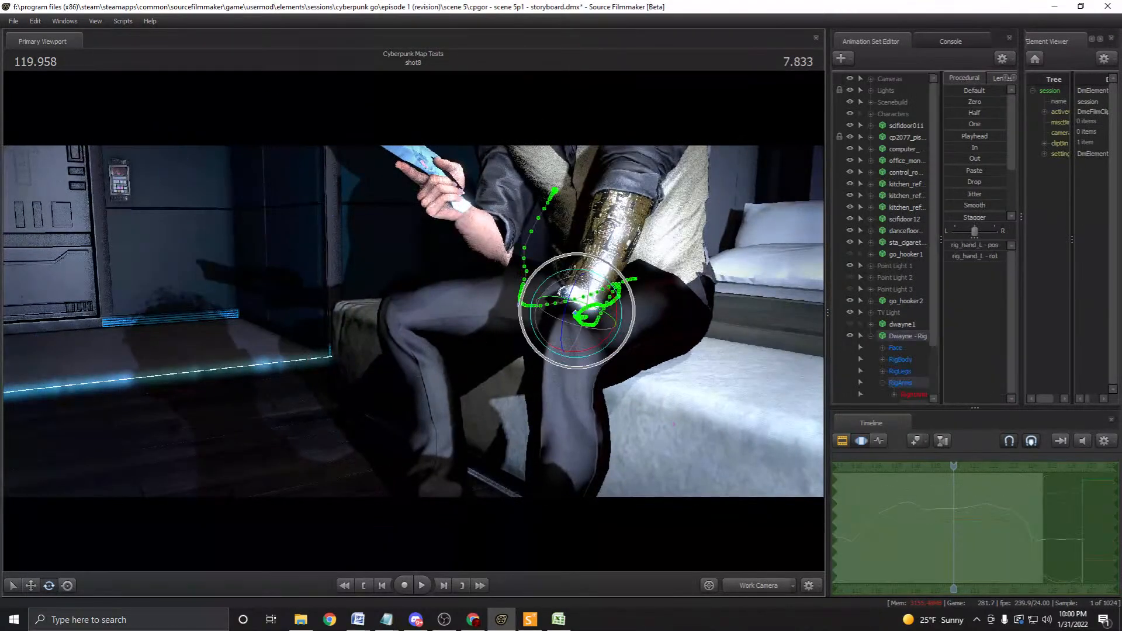
key(w)
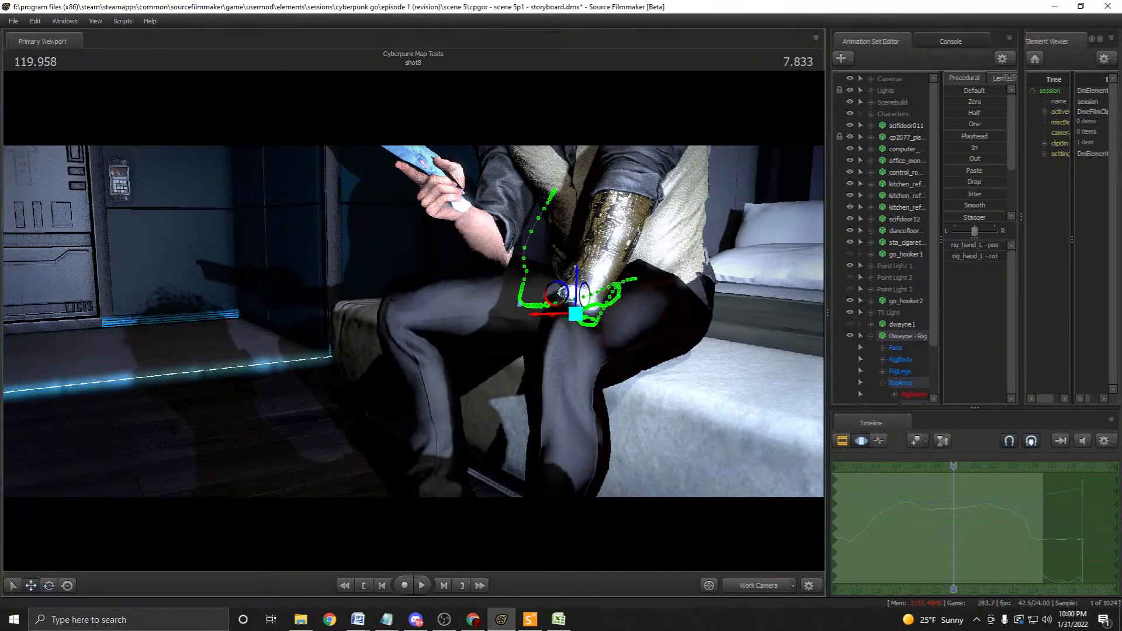
drag(576, 314, 577, 268)
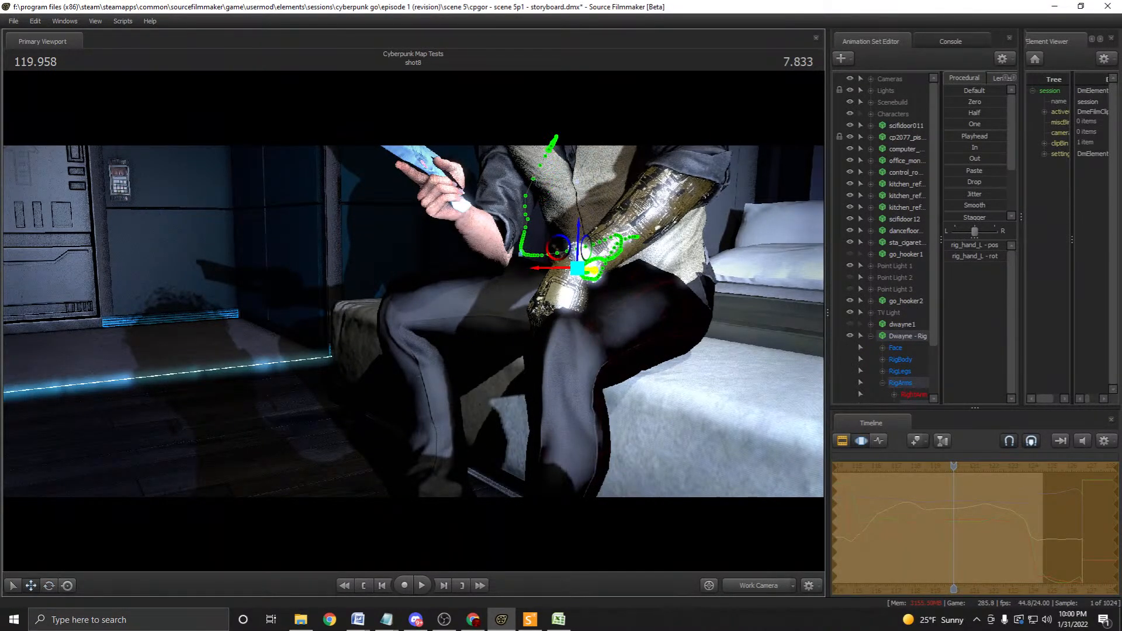
Rotate and reposition rig_hand_L at 119.958 so the metal hand rests across the top of the thigh.
drag(526, 350, 512, 397)
key(e)
drag(561, 222, 538, 272)
drag(544, 231, 520, 248)
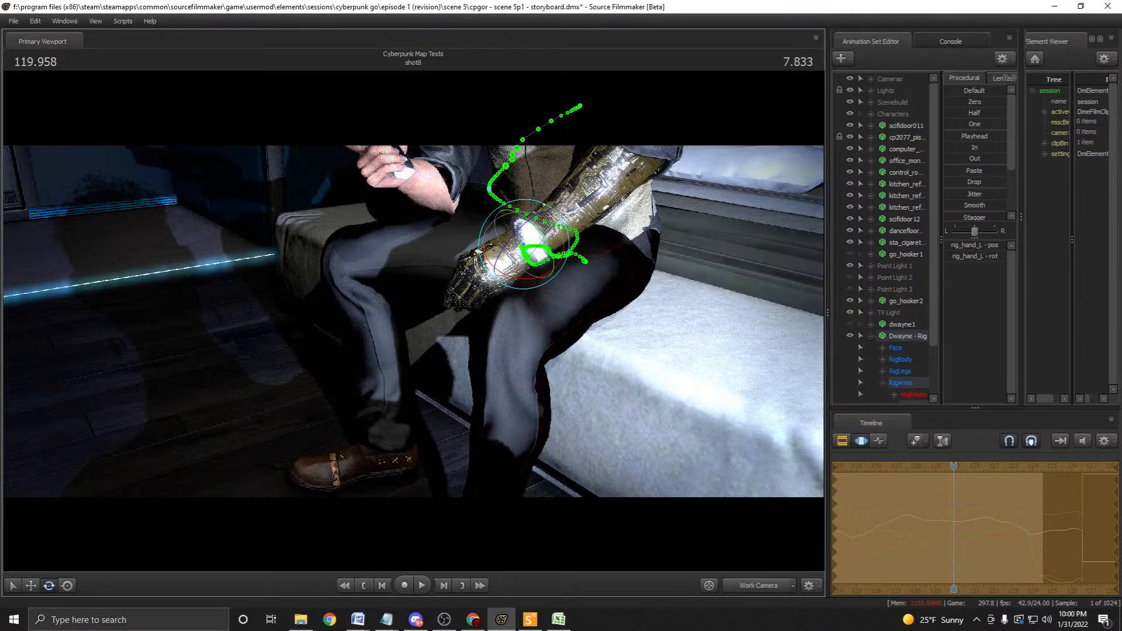
key(w)
drag(491, 257, 517, 245)
key(w)
key(e)
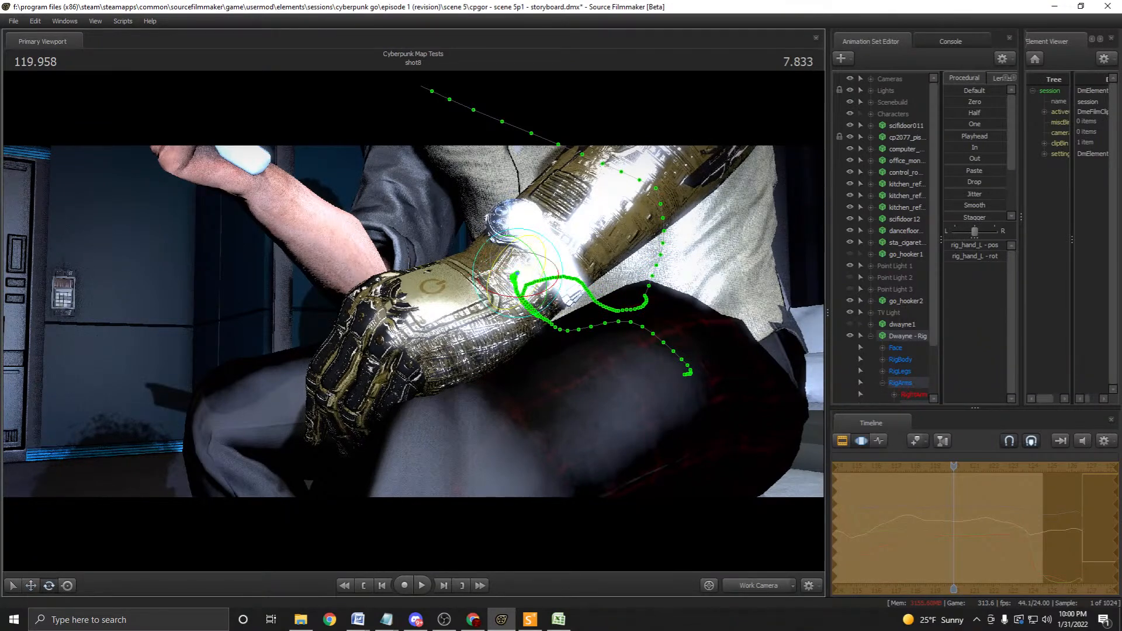
drag(519, 296, 515, 296)
drag(539, 258, 519, 272)
drag(519, 327, 509, 272)
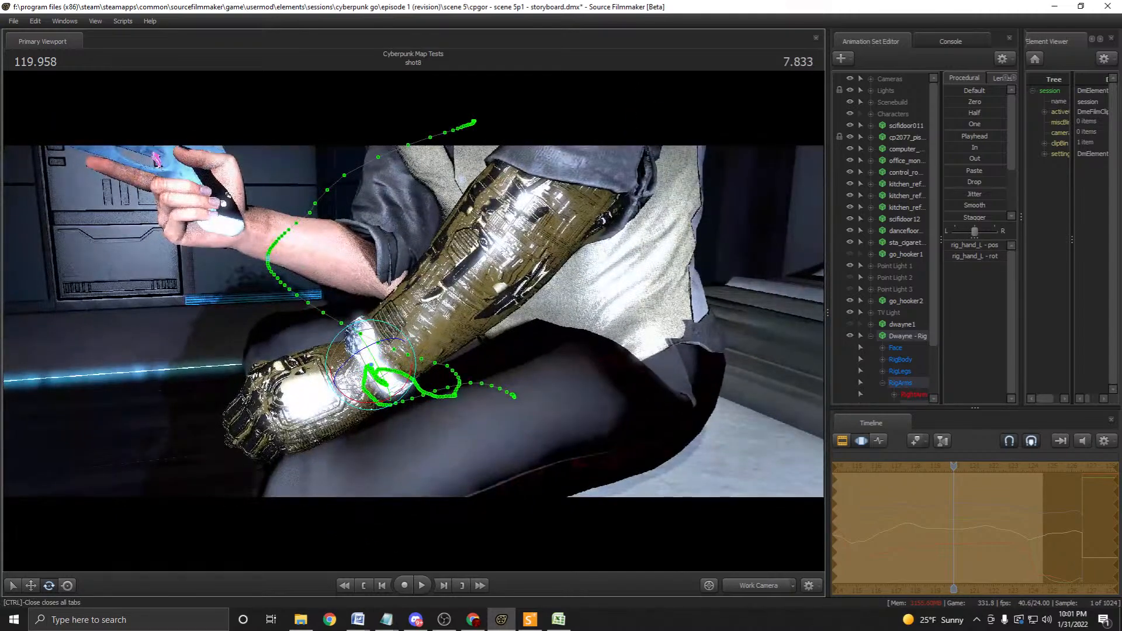
Limit the time selection in shot8 to about 115.5 to 123 and check the left hand's pose around 119.333.
key(Escape)
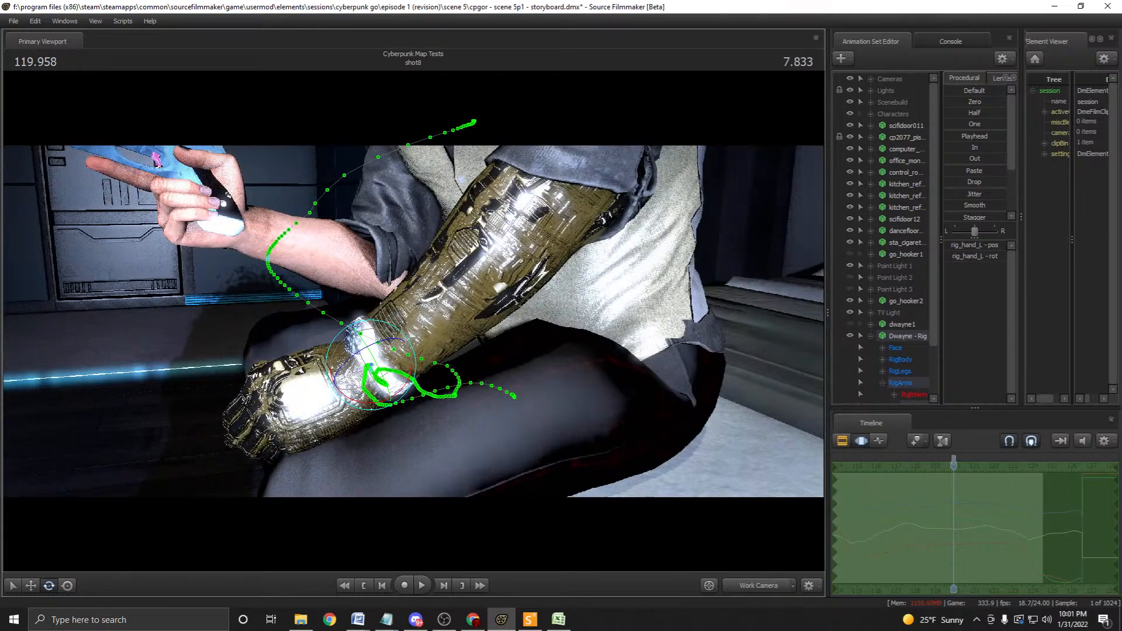
drag(953, 466, 1012, 466)
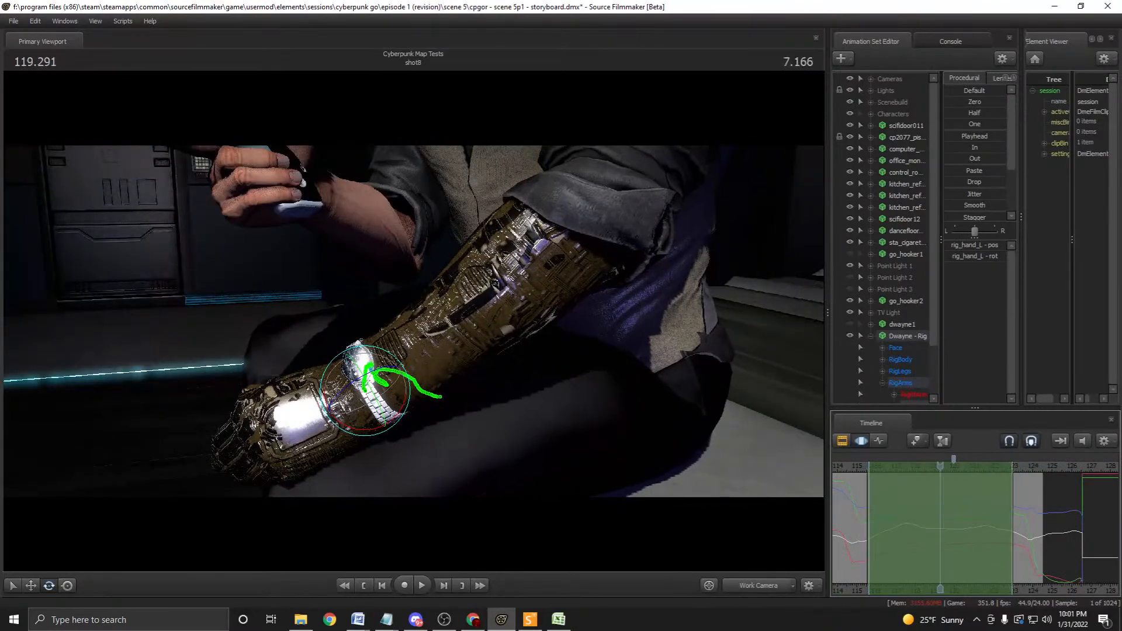
shift+scroll(1012, 526, up, 4)
scroll(1012, 526, up, 3)
key(Right)
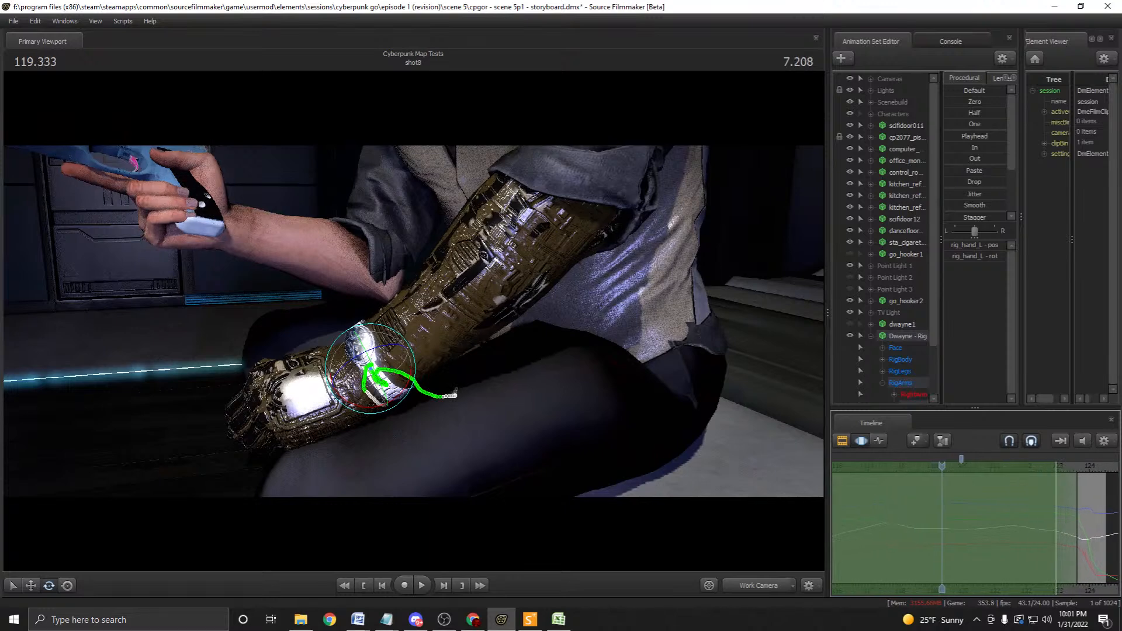
Try to hold rig_hand_L at its 119.958 pose across the time selection with the Playhead preset, and play the result.
click(961, 462)
drag(947, 136, 1006, 136)
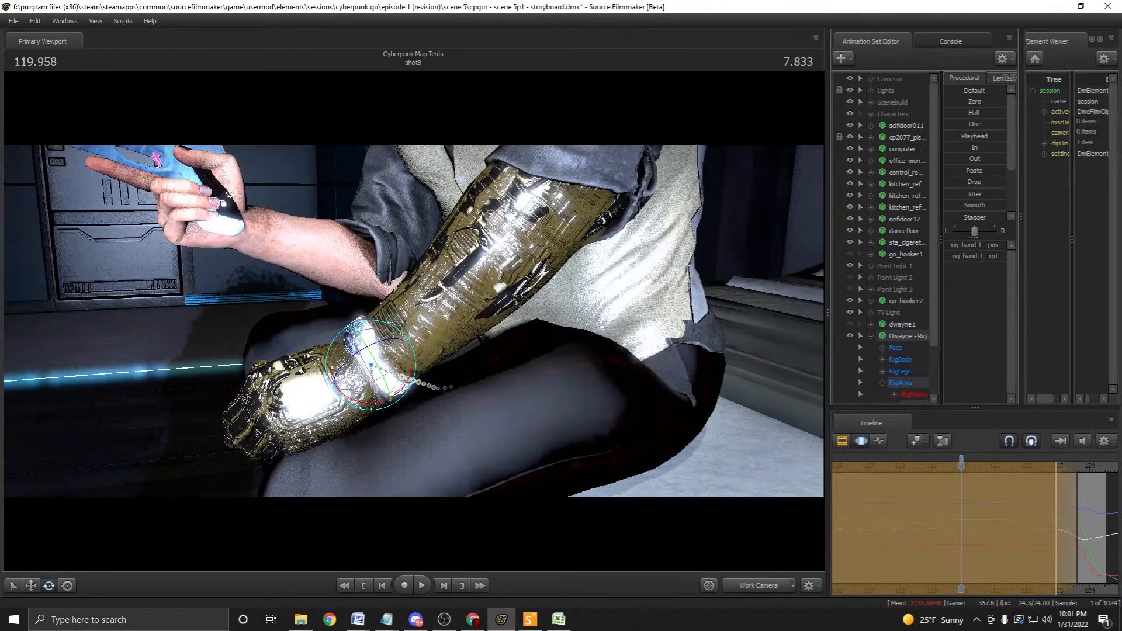
scroll(900, 237, down, 3)
key(space)
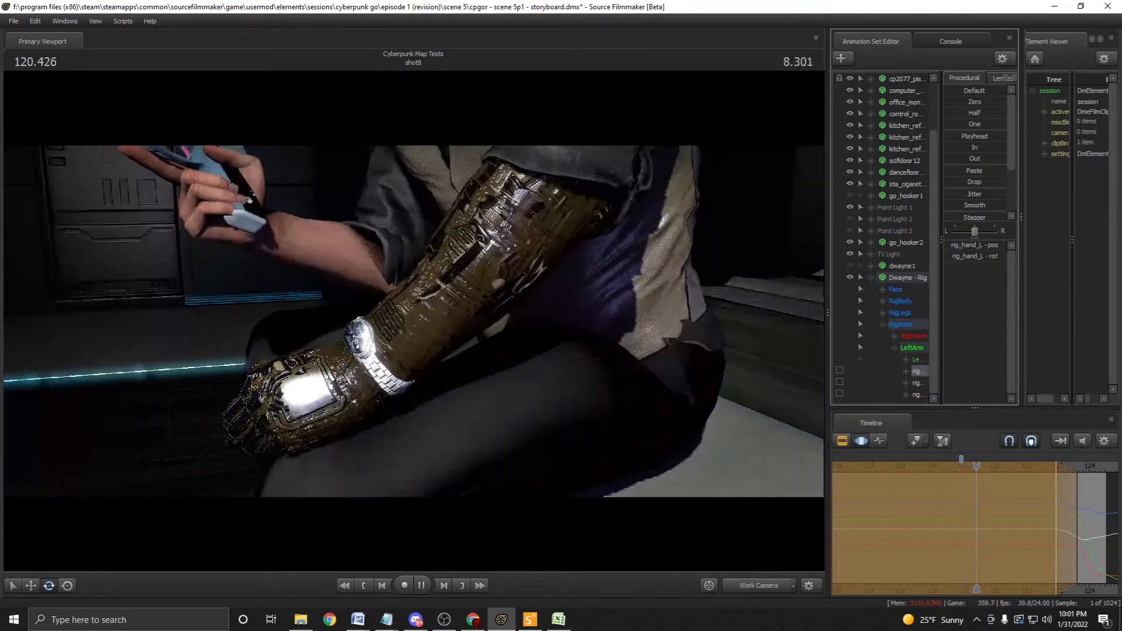
key(space)
key(ctrl+z)
drag(998, 467, 961, 466)
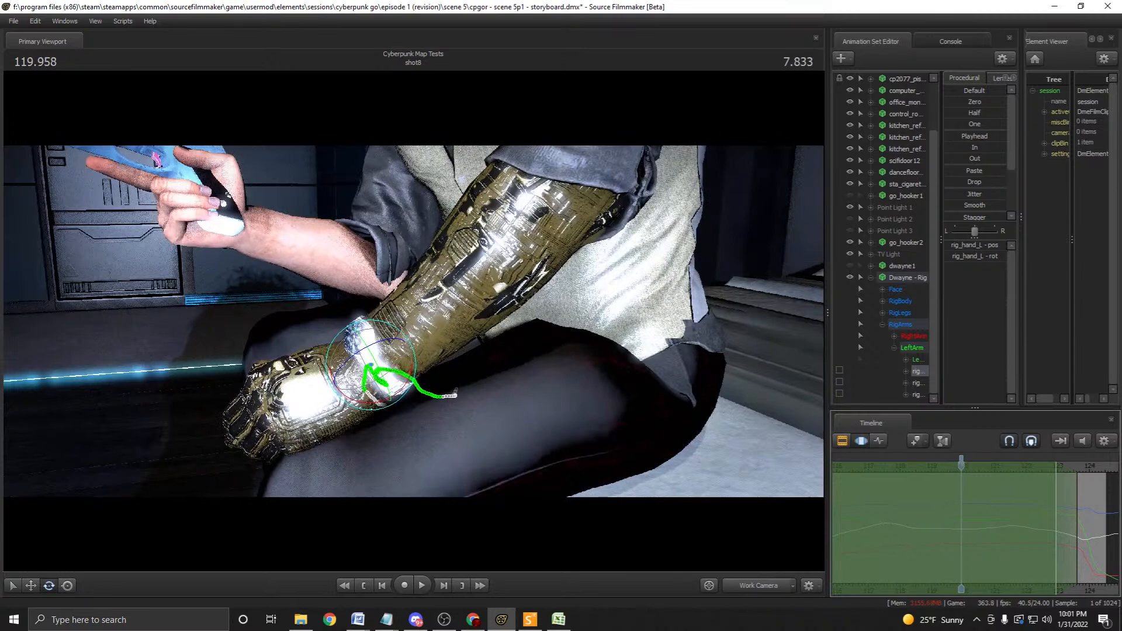
Widen the Animation Set Editor, expand RigLegs and LeftLeg of Dwayne - Rig, and select rig_foot_L.
drag(827, 313, 649, 313)
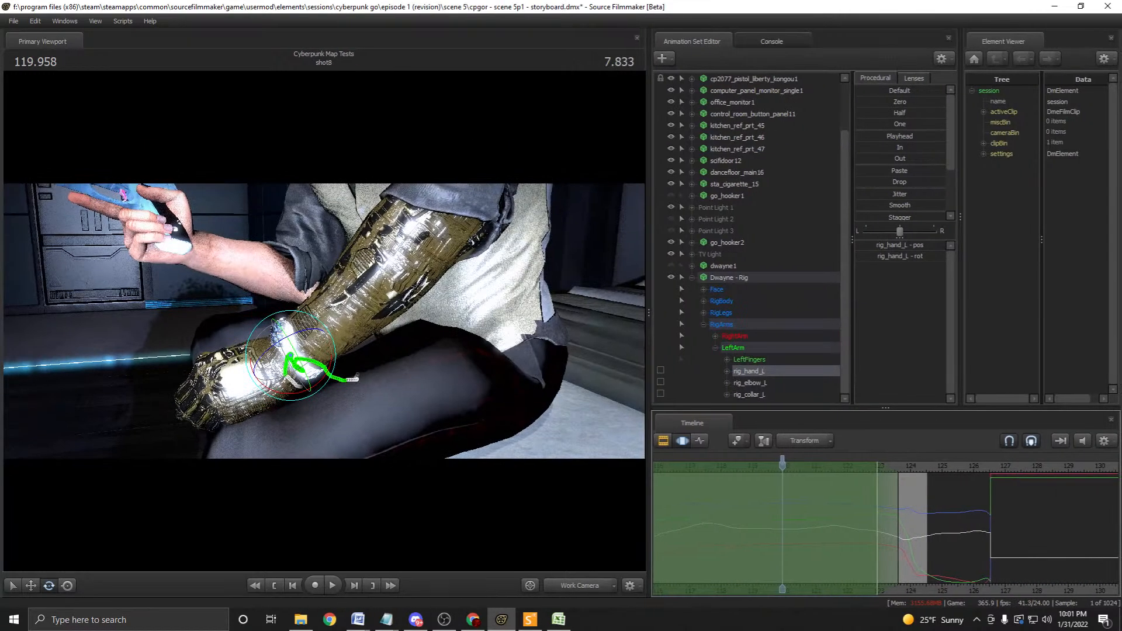
click(703, 312)
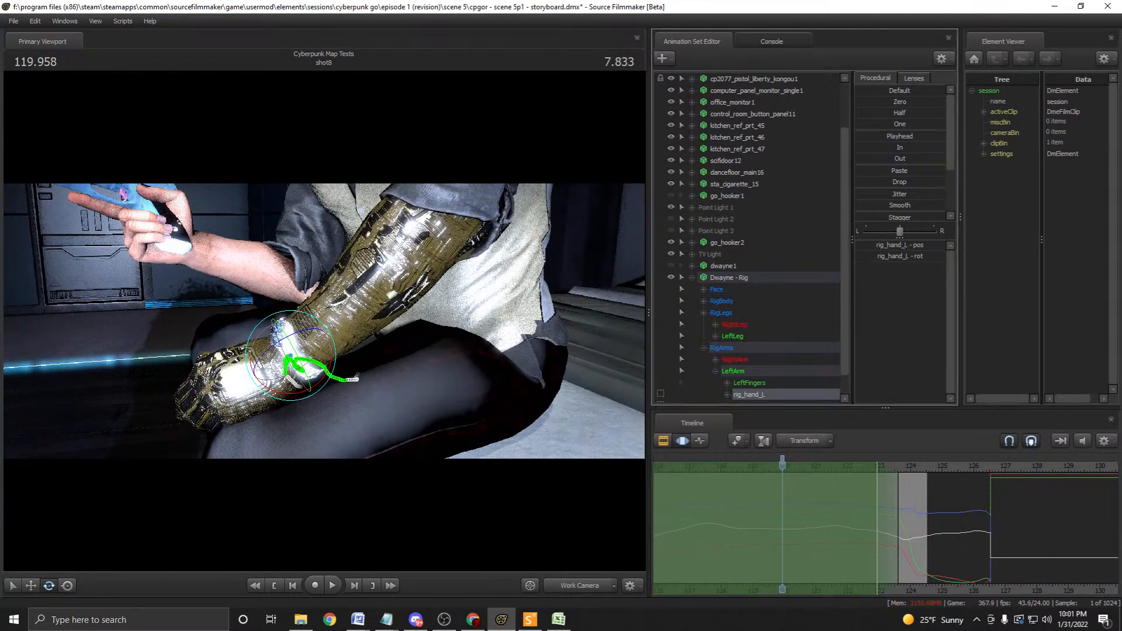
click(715, 336)
scroll(719, 337, down, 2)
click(748, 301)
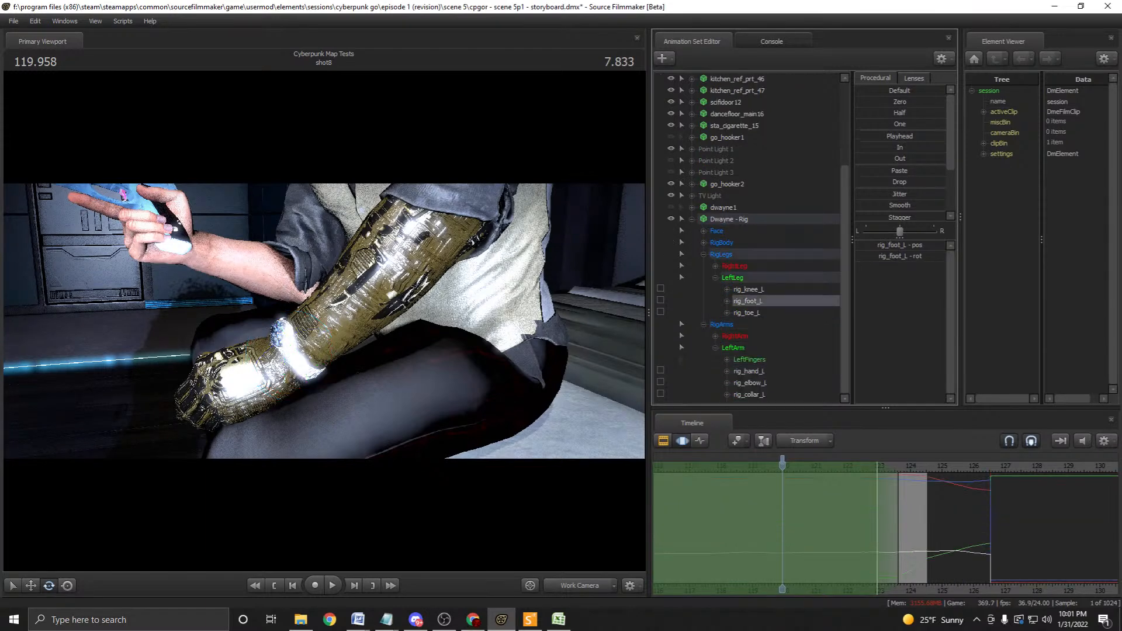
Examine the motion curves of the left leg controls, RigBody, rig_elbow_L and rig_hand_L in the timeline.
click(747, 289)
click(747, 313)
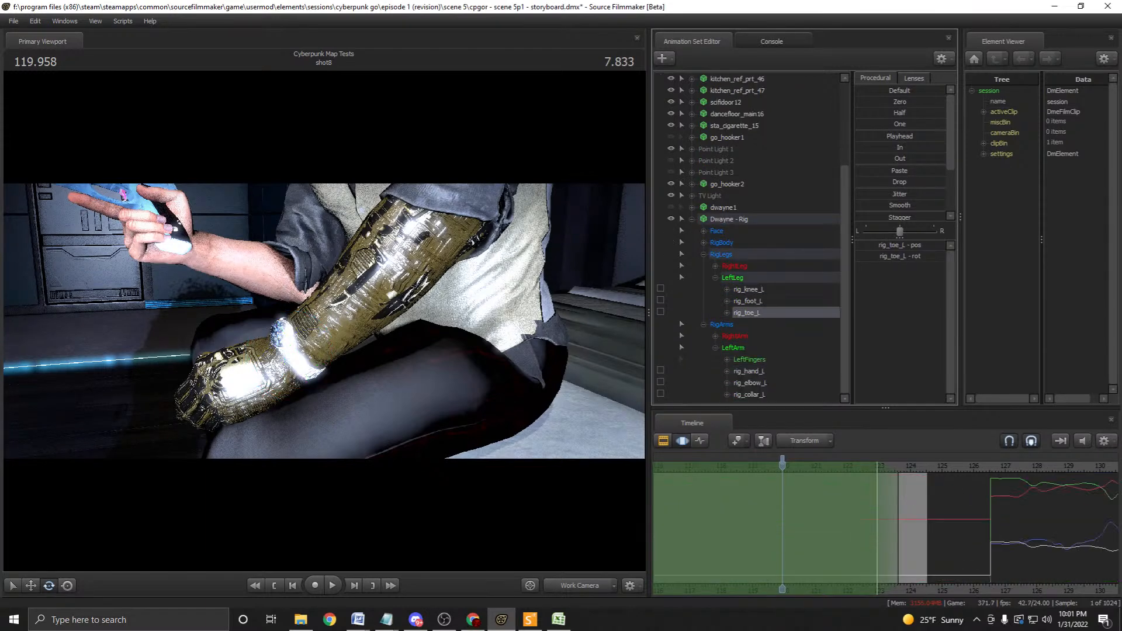
click(722, 242)
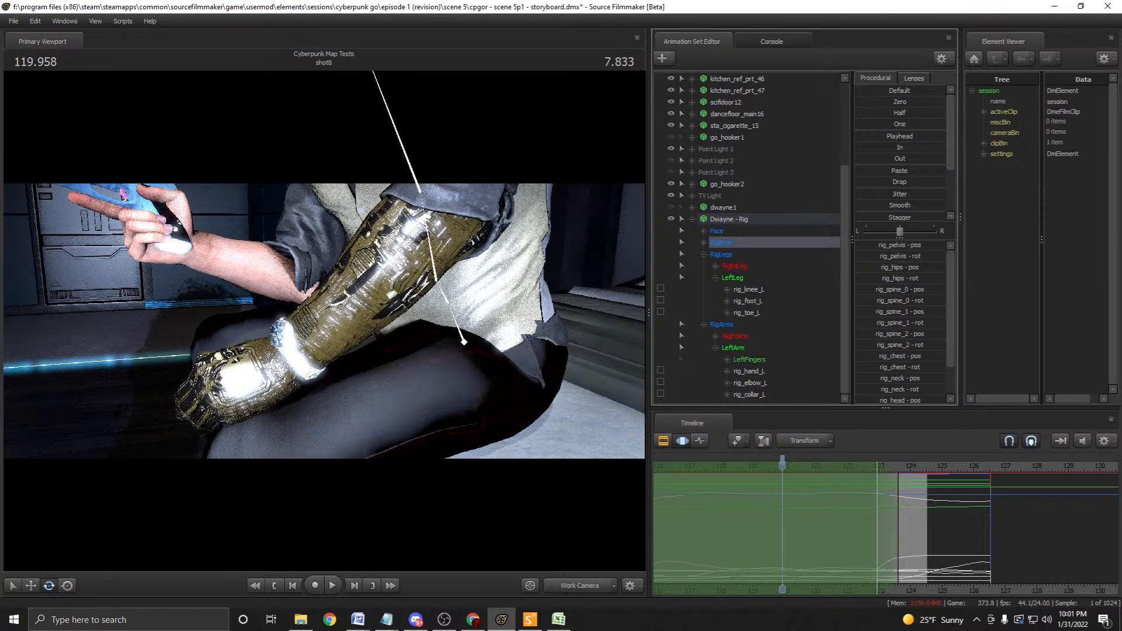
click(748, 301)
click(749, 289)
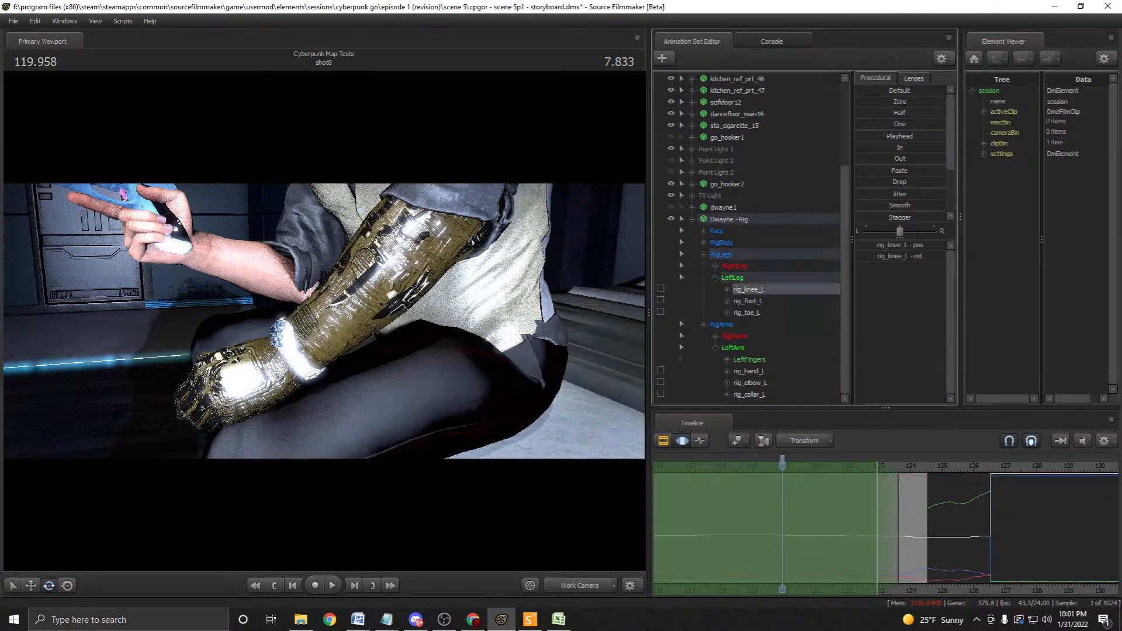
click(748, 301)
click(747, 312)
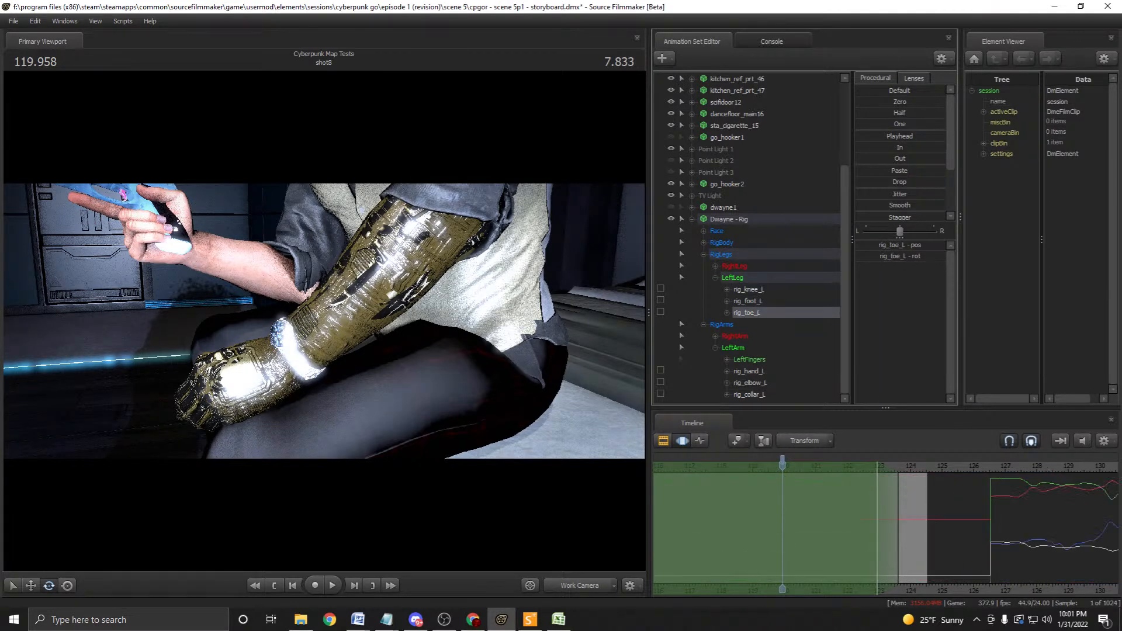
click(749, 371)
click(750, 383)
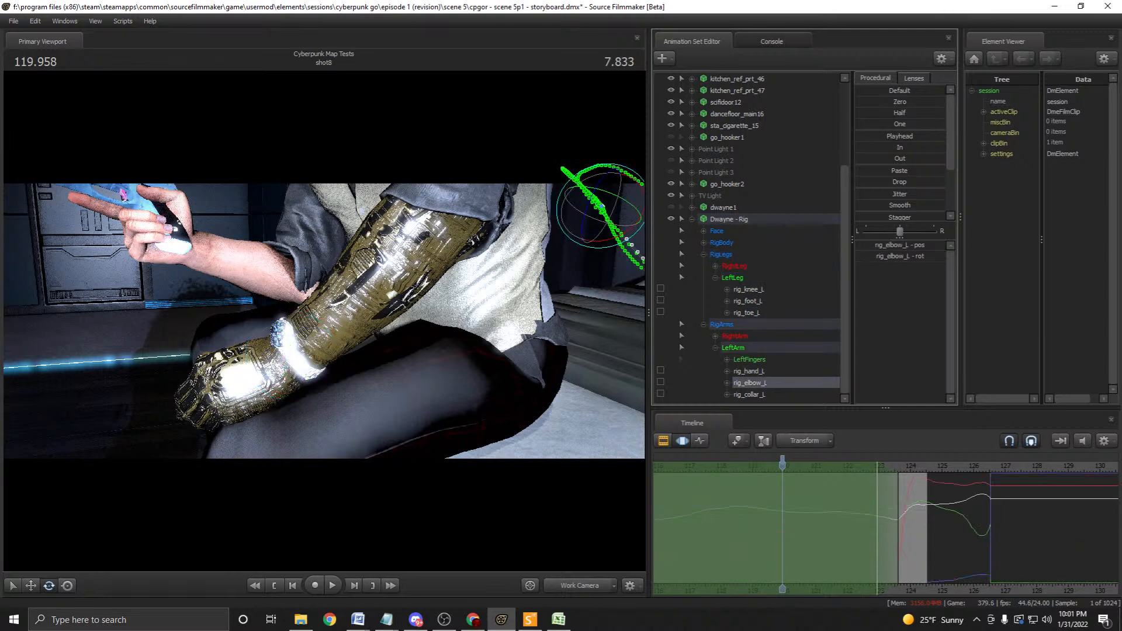
click(748, 371)
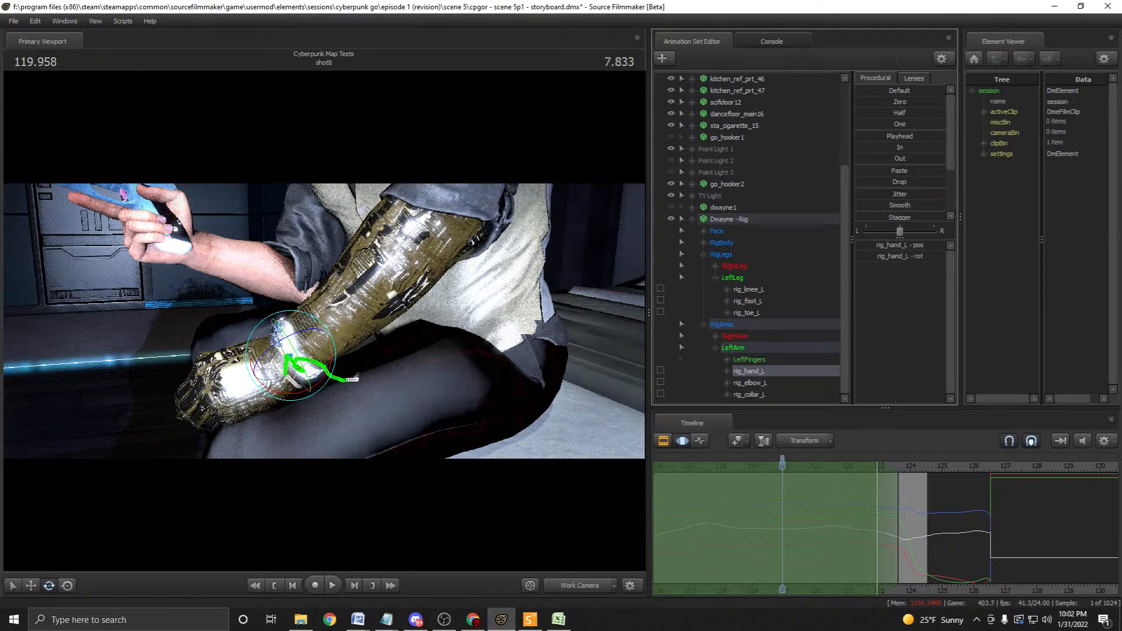
Expand RigBody in Dwayne - Rig and examine the curves of rig_collar_L, rig_toe_L and rig_hand_L.
click(703, 242)
scroll(747, 240, down, 3)
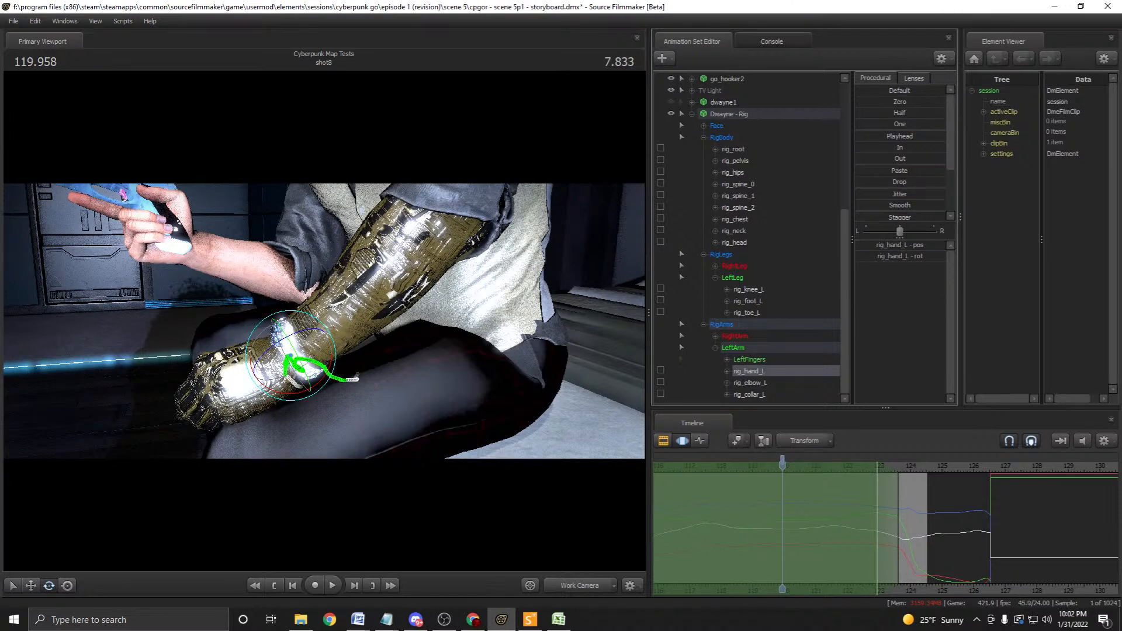
click(749, 382)
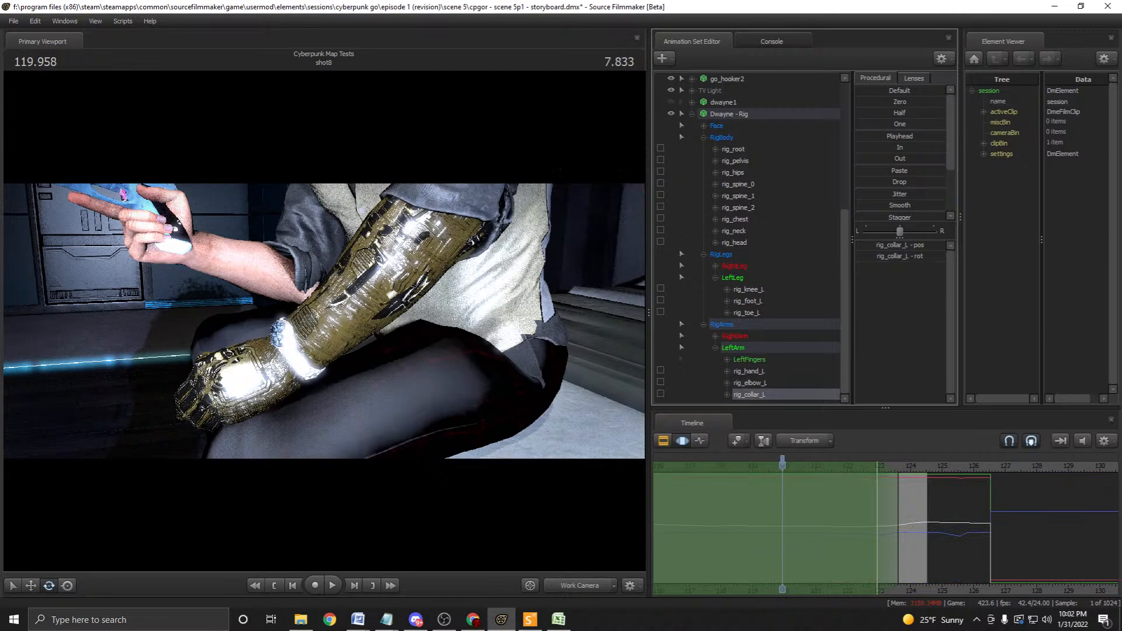
click(747, 313)
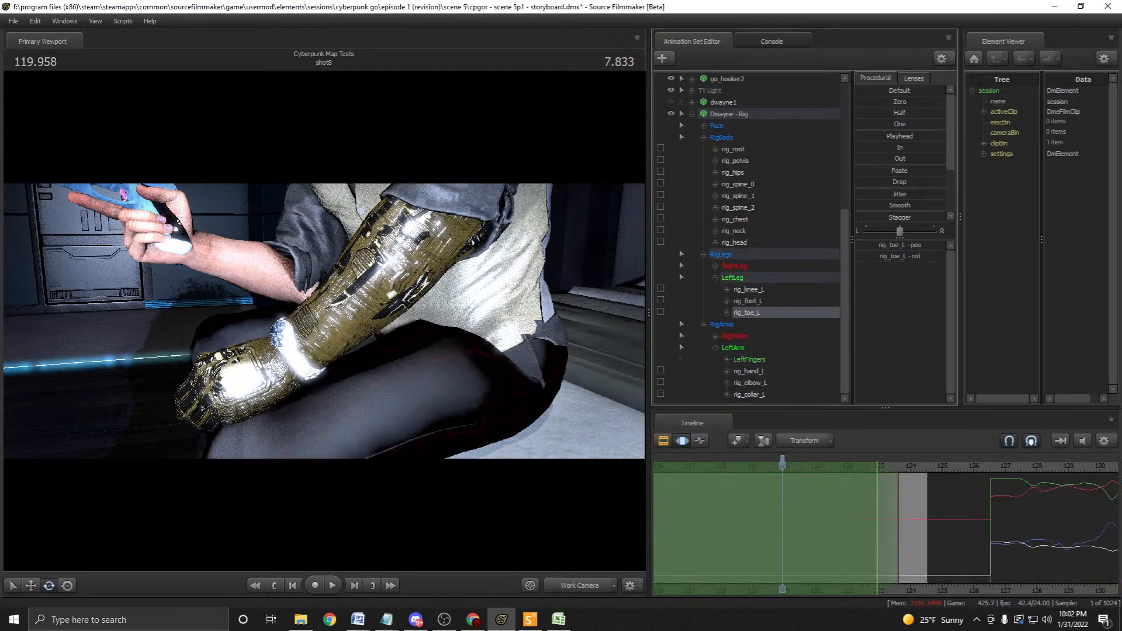
click(354, 379)
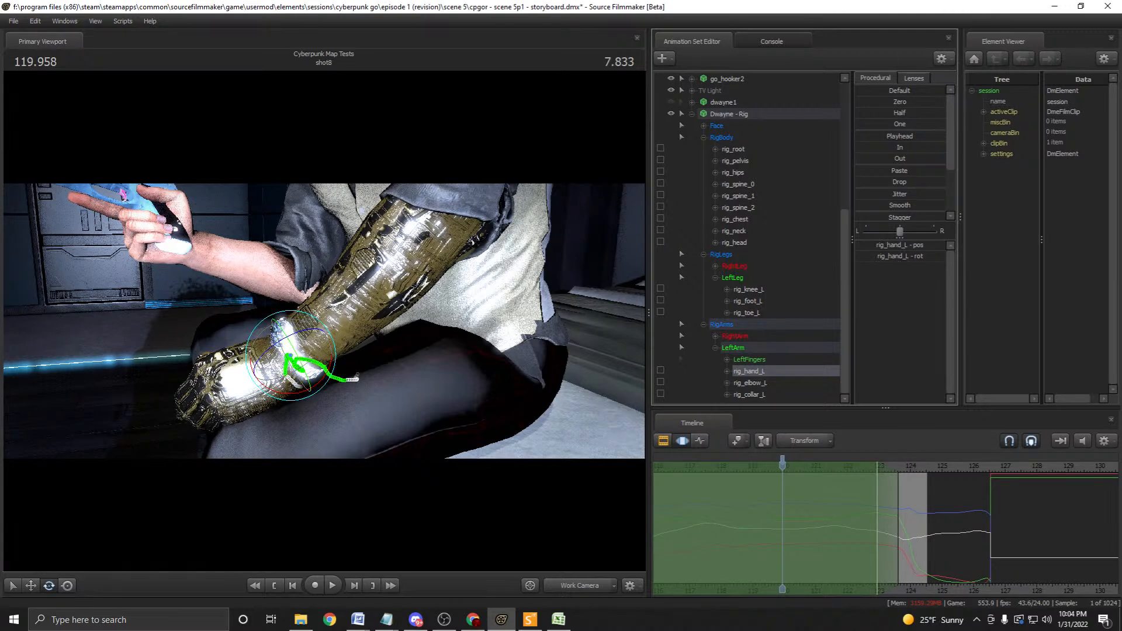
mouse_move(782, 466)
mouse_down()
mouse_move(715, 466)
mouse_move(782, 465)
mouse_up()
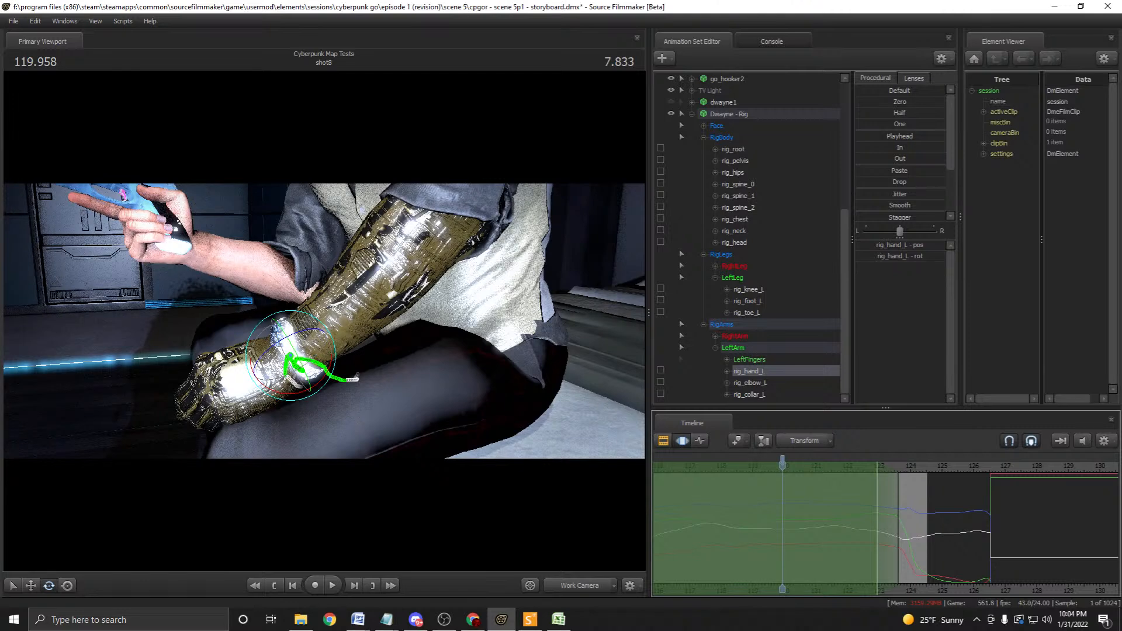
Compare the motion curves of rig_foot_L and rig_knee_L with those of rig_hand_L and rig_elbow_L.
click(748, 301)
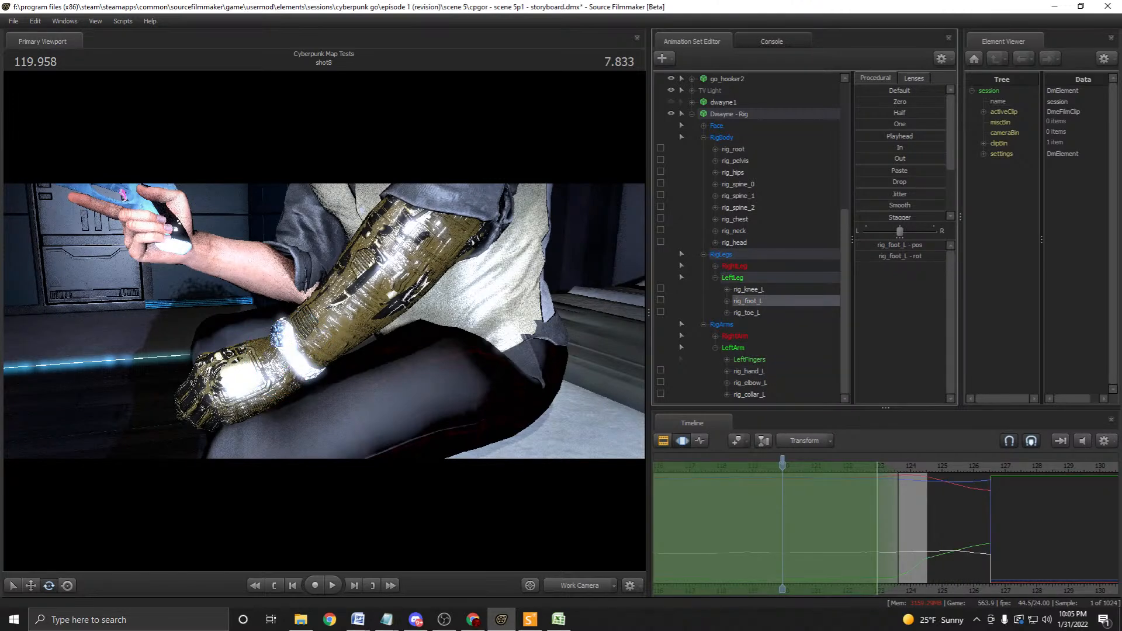
click(749, 372)
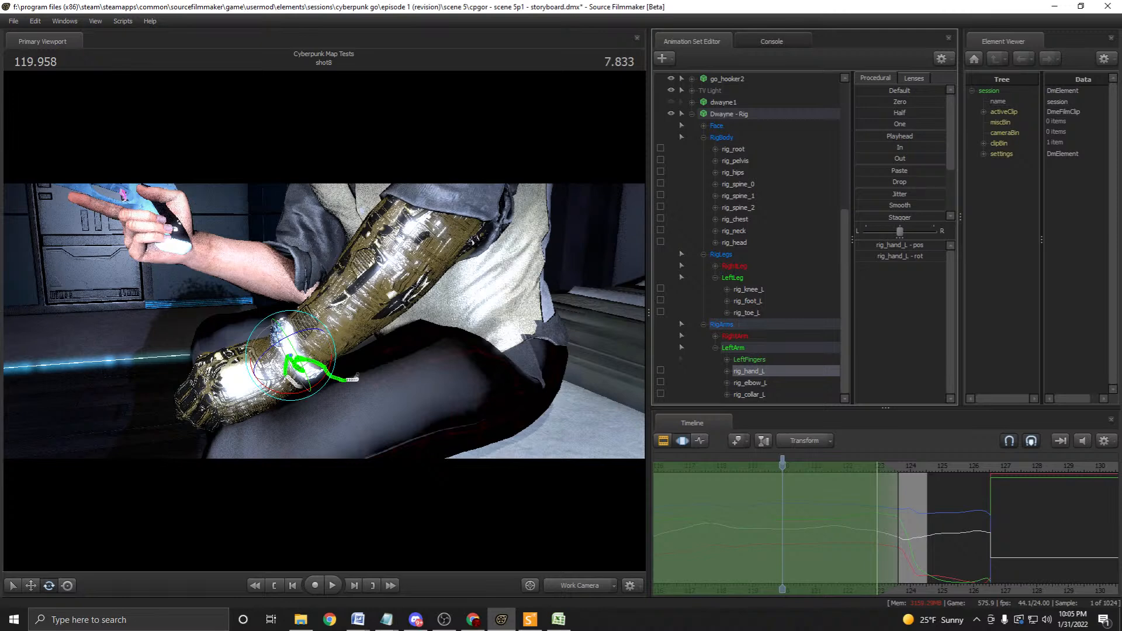
click(750, 383)
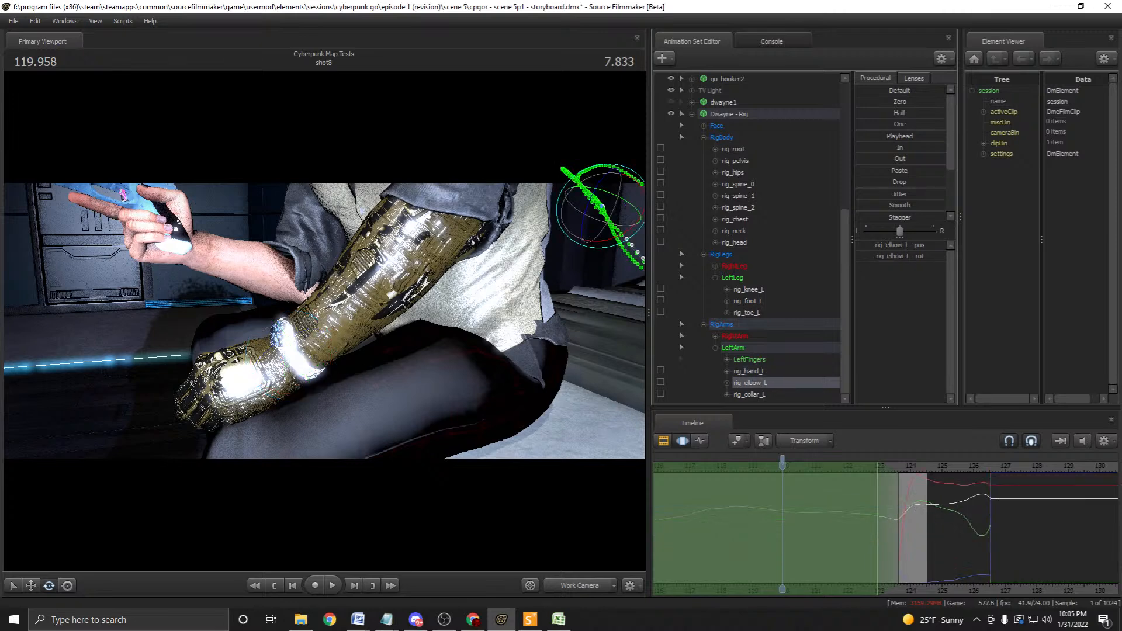
click(748, 301)
click(750, 383)
click(748, 289)
click(735, 266)
click(748, 301)
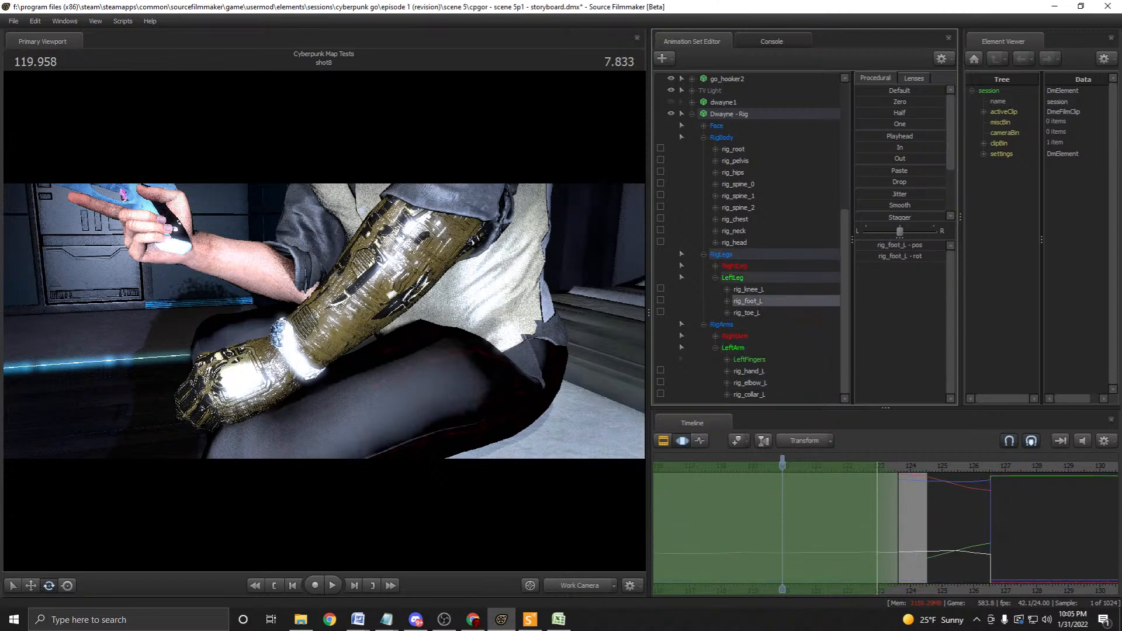
Select rig_knee_L and examine its control and motion path around the left foot at nearby times in shot8.
click(748, 289)
drag(409, 328, 383, 376)
key(s)
key(a)
key(w)
key(s)
key(w)
key(d)
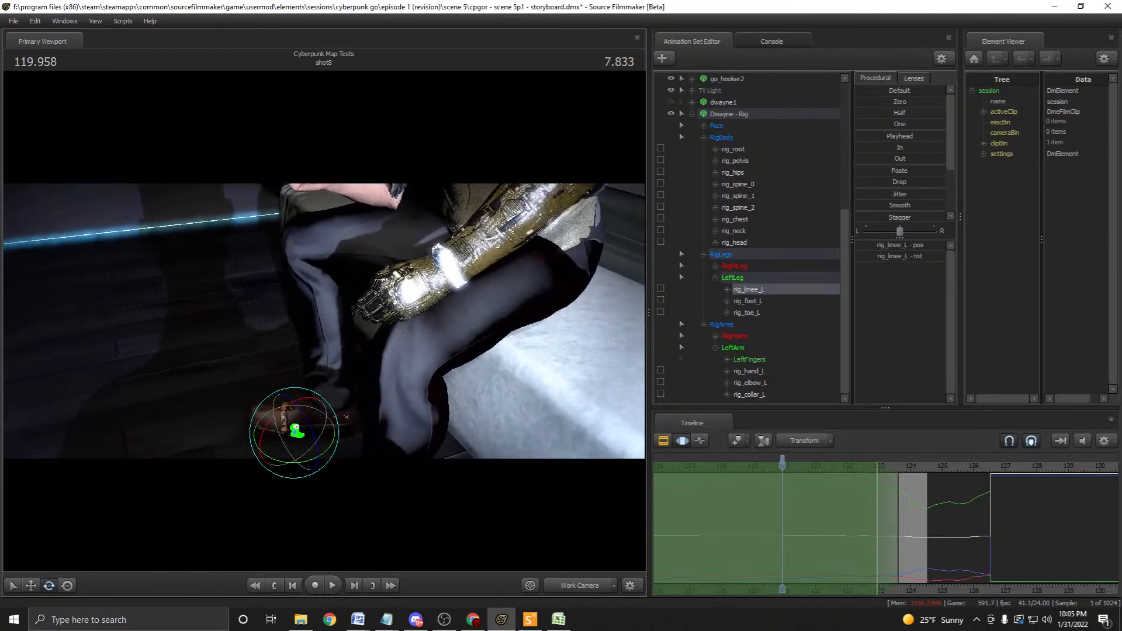
mouse_move(782, 465)
mouse_down()
mouse_move(819, 466)
mouse_move(762, 465)
mouse_up()
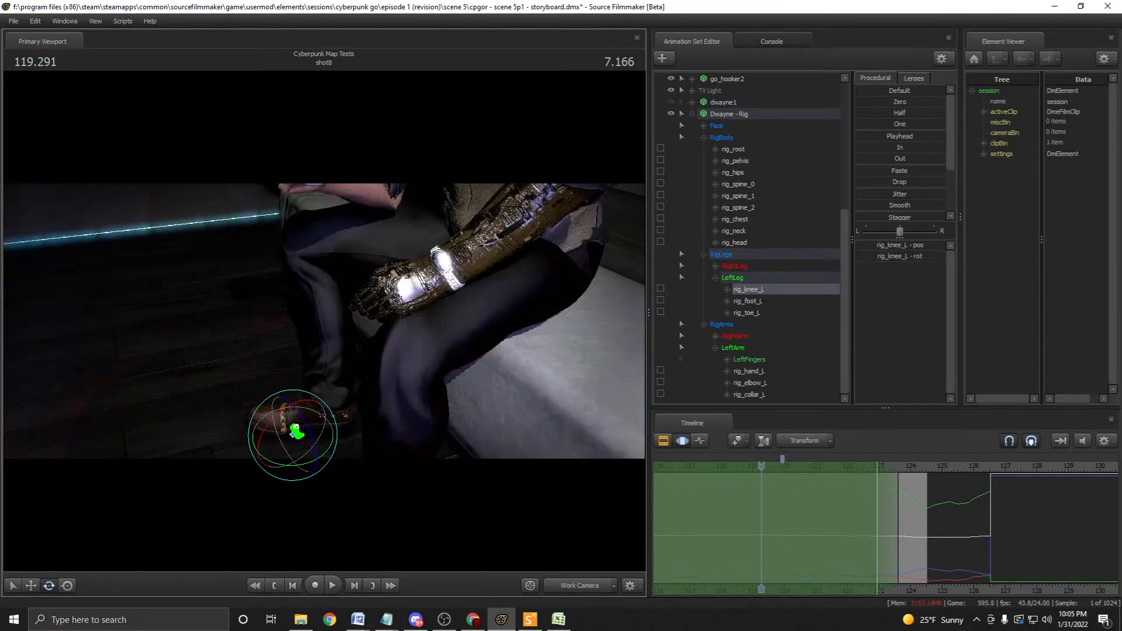
Extend the time selection over the entire timeline and try to paste the copied animation onto rig_knee_L.
click(782, 465)
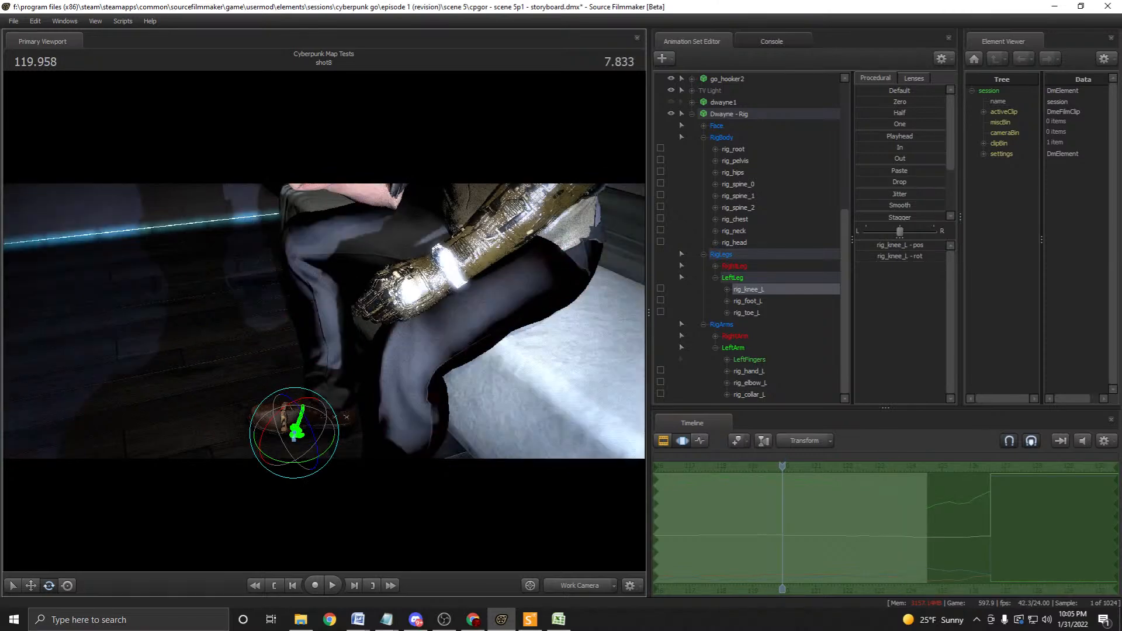
key(ctrl+v)
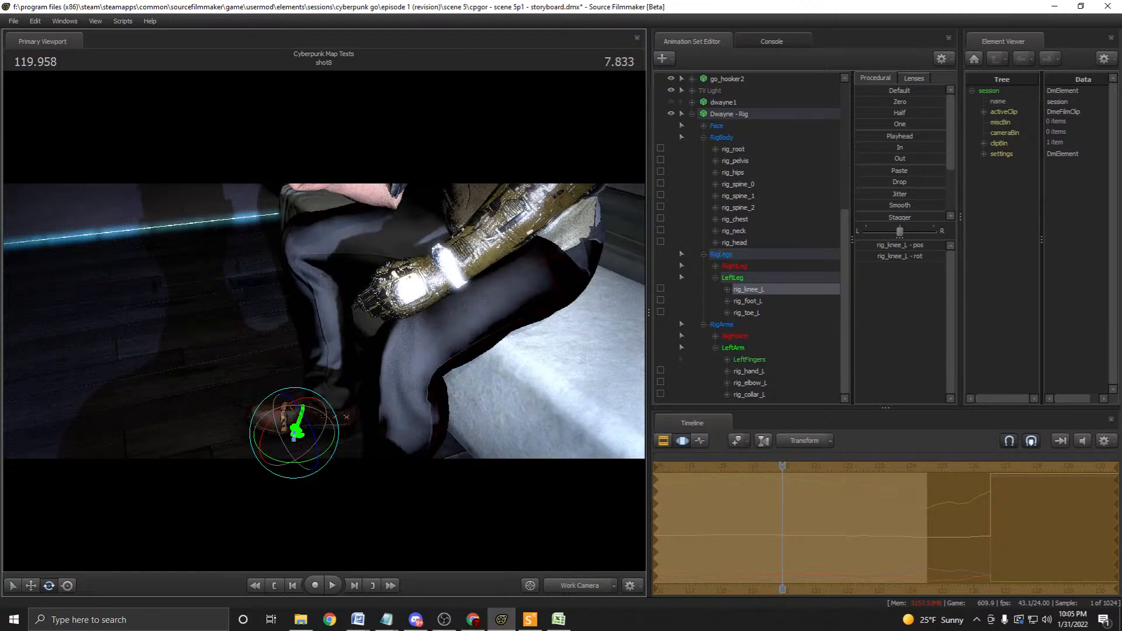
key(Return)
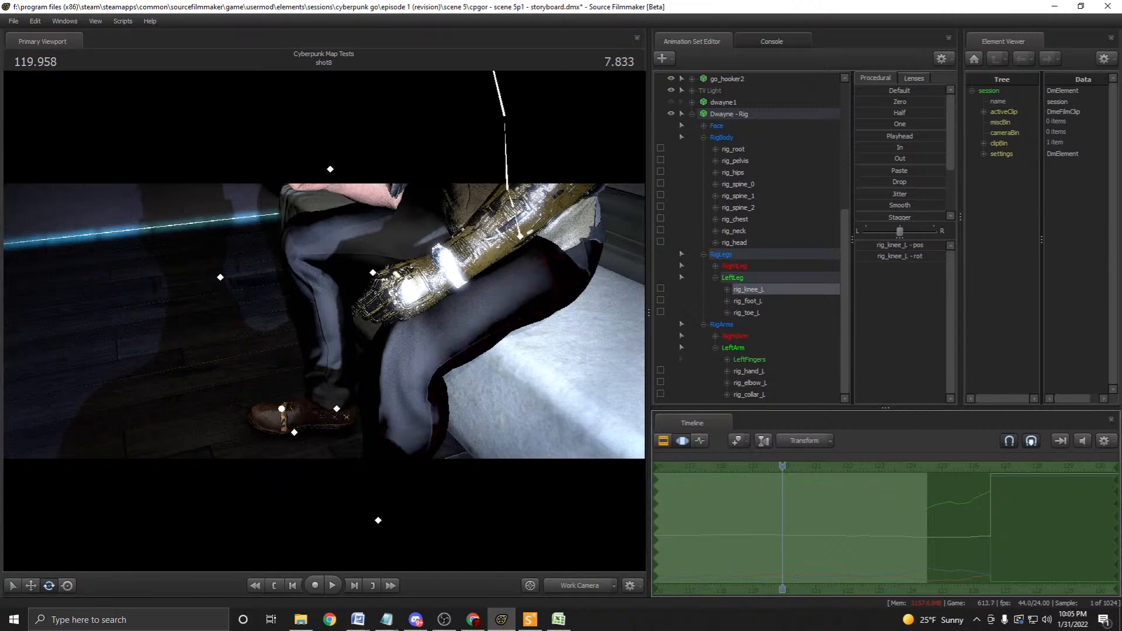
Look through dwayne1 and Dwayne - Rig, comparing the motion curves of rig_knee_L and rig_hand_L.
click(729, 114)
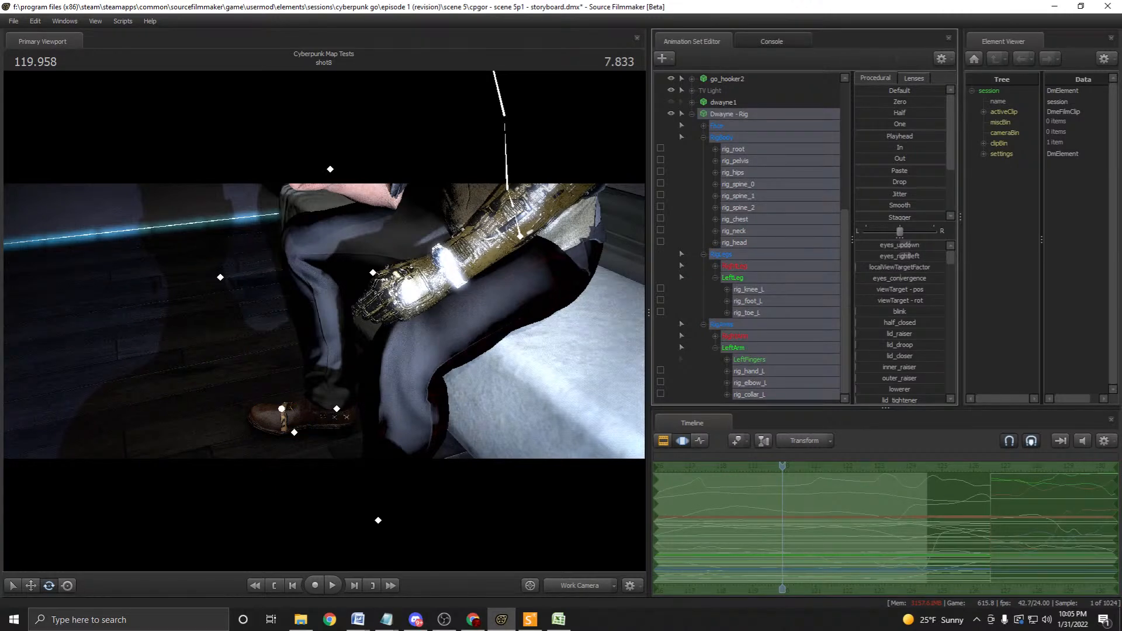
scroll(748, 234, up, 2)
click(692, 173)
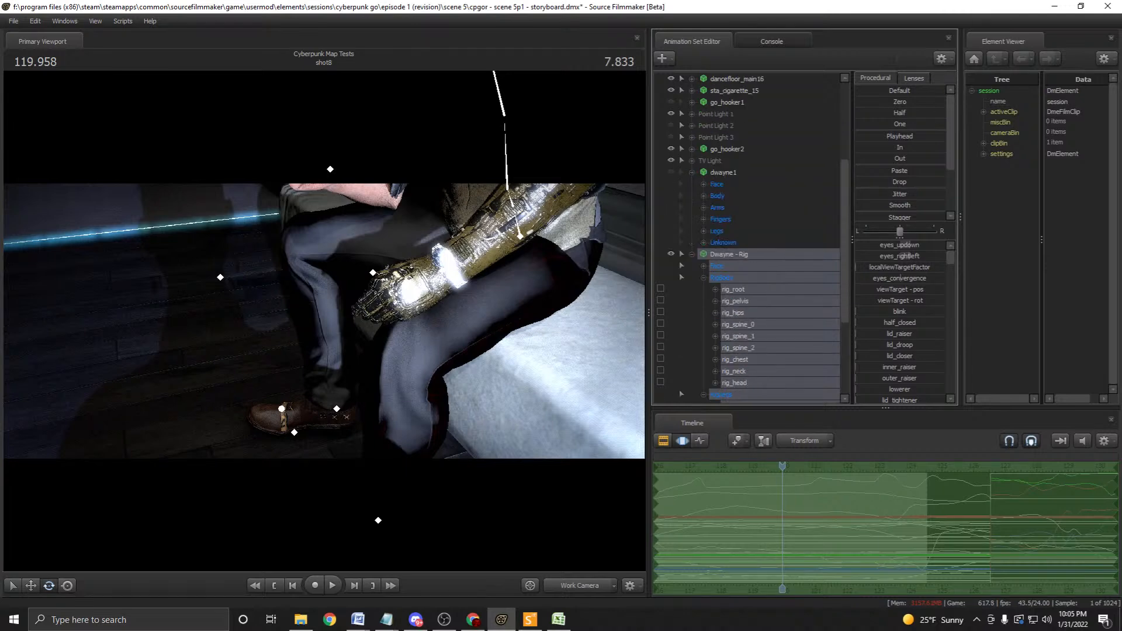
click(692, 173)
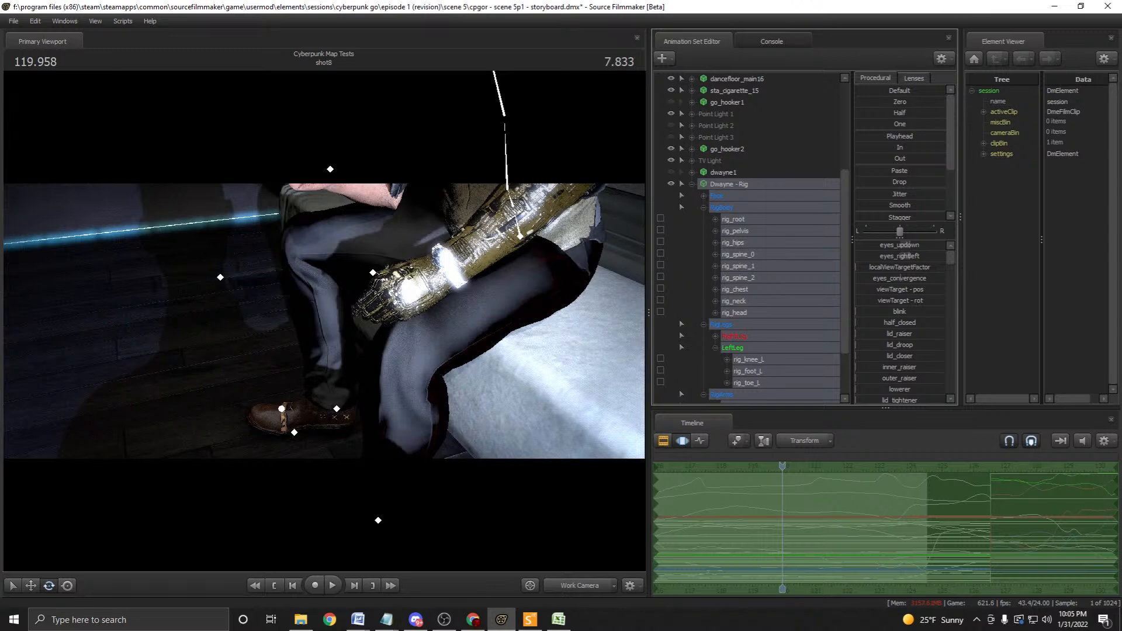
scroll(748, 233, down, 2)
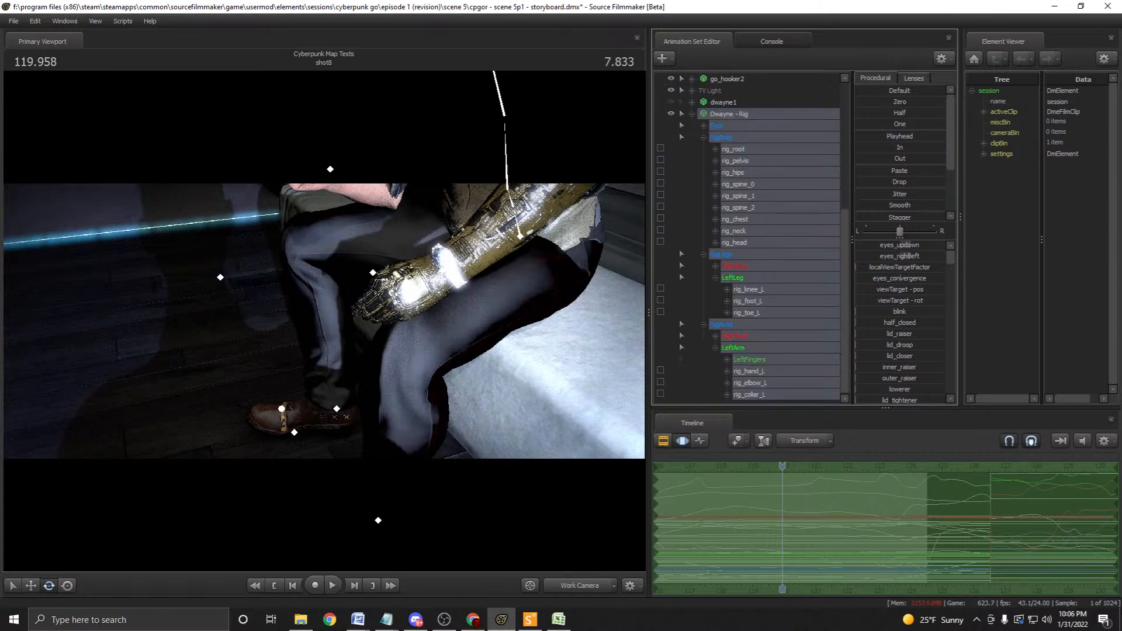
click(749, 371)
click(748, 289)
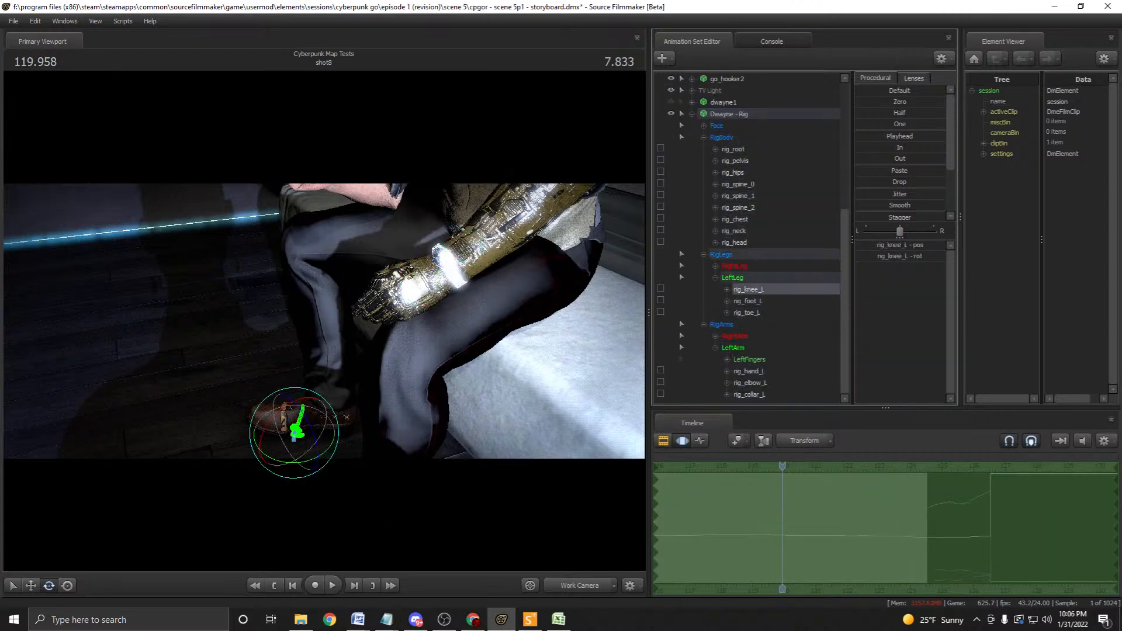
click(749, 372)
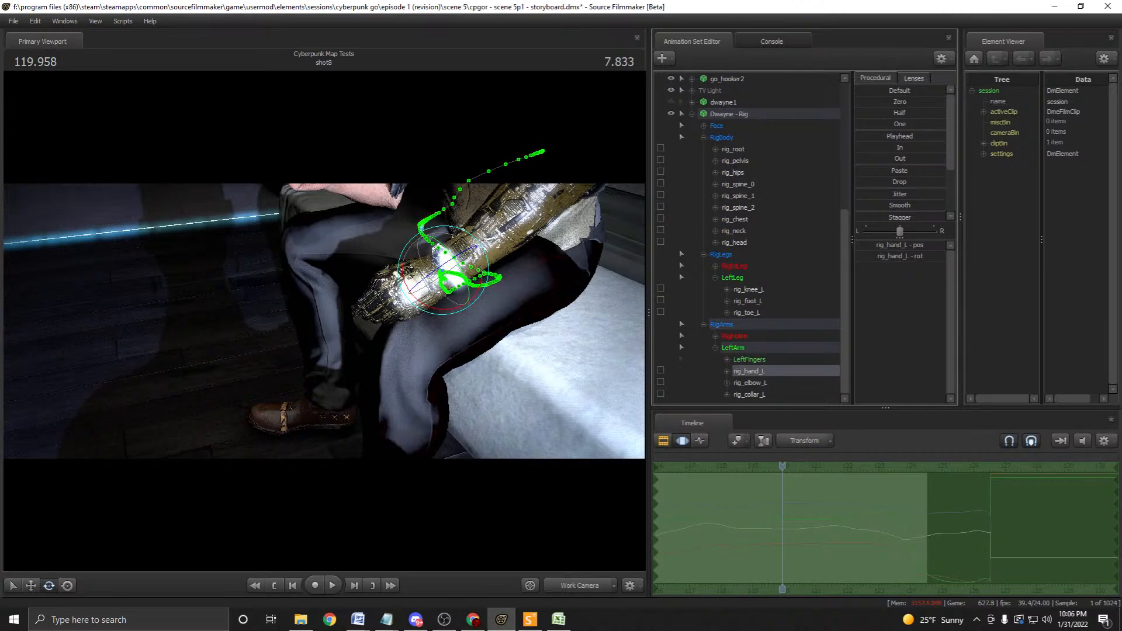
Expand dwayne1 and its Legs group, and select ValveBiped.Bip01_L_Calf.
scroll(748, 233, up, 2)
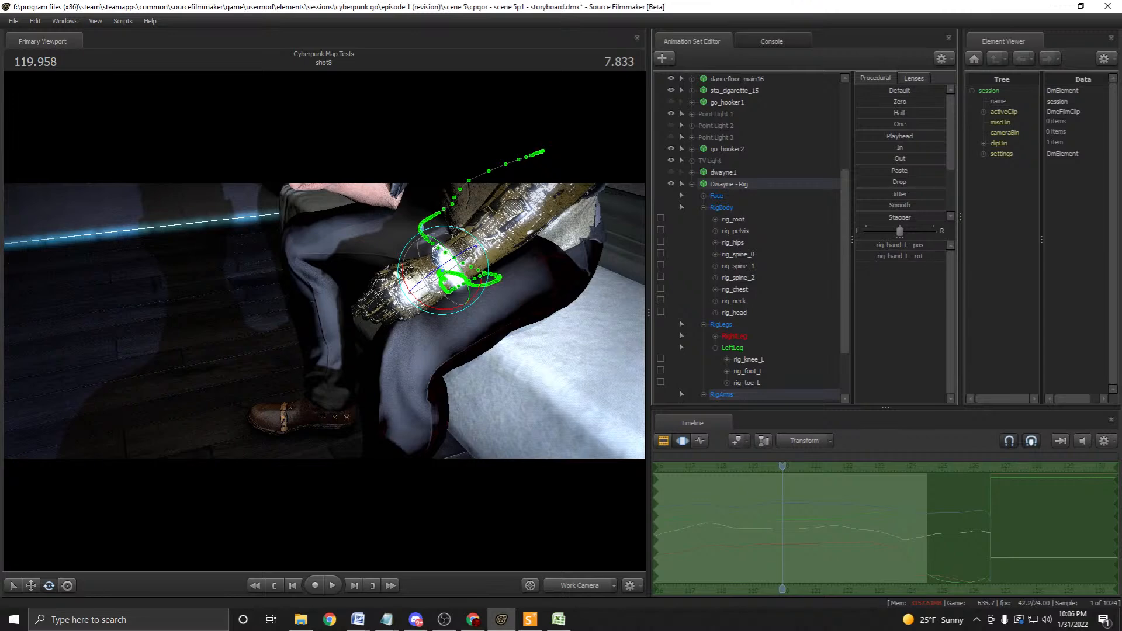
click(692, 172)
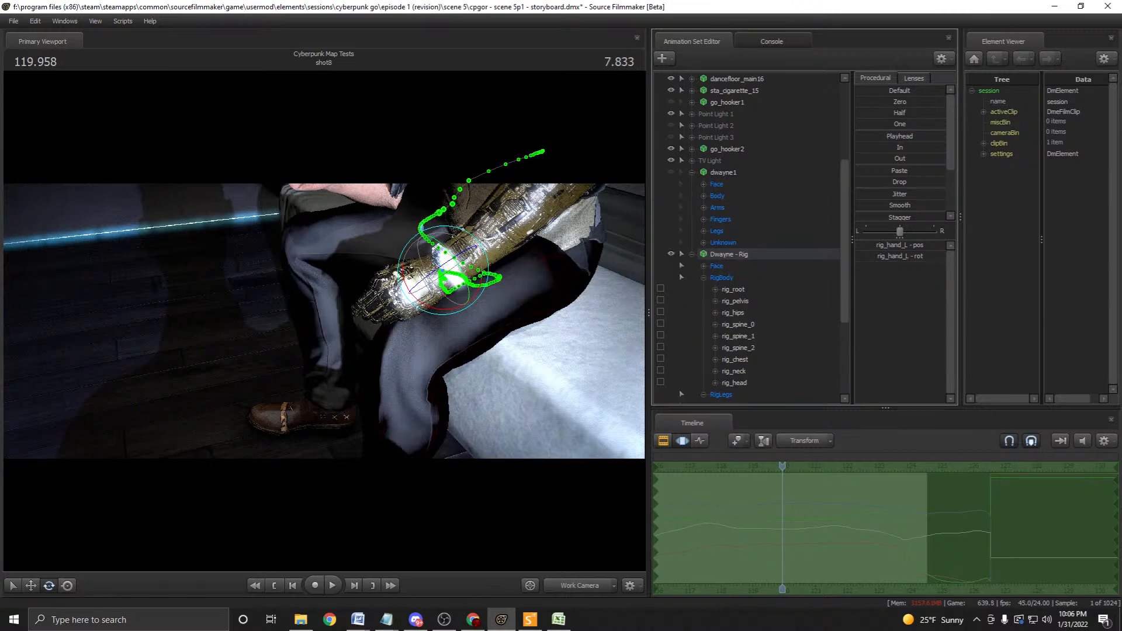
click(723, 172)
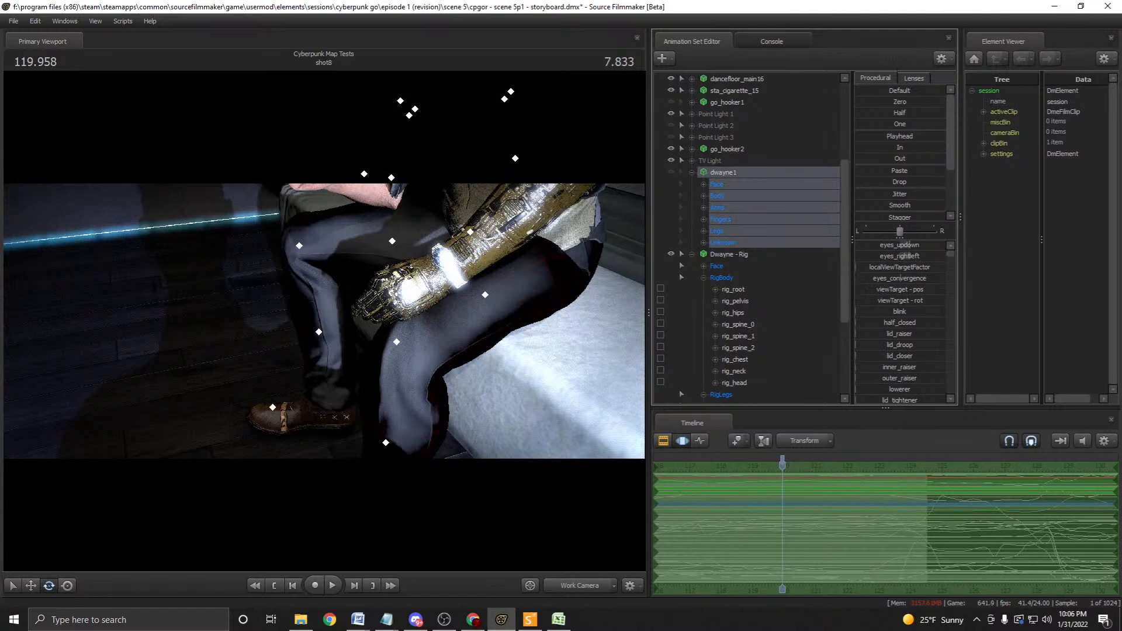
click(729, 254)
click(723, 173)
click(703, 231)
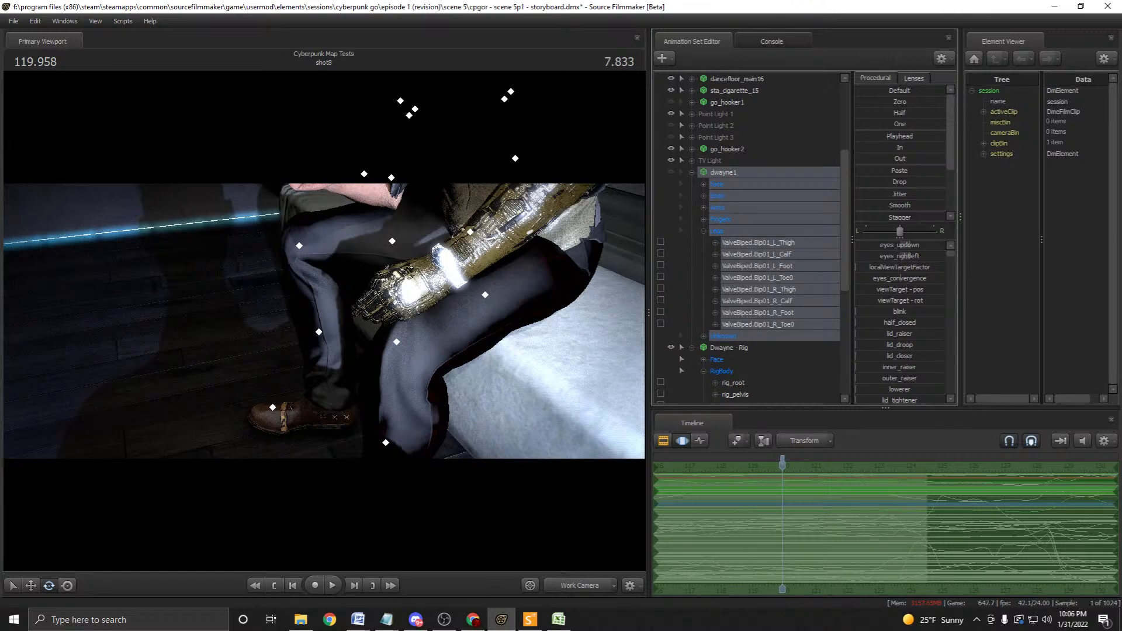
click(756, 254)
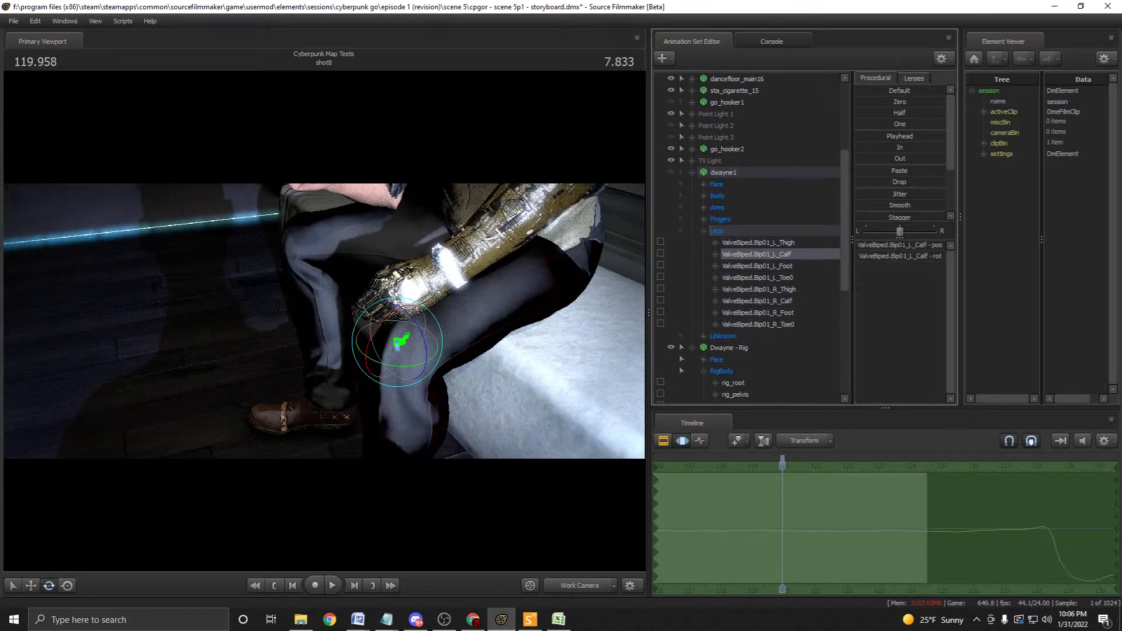
Step through dwayne1's left and right leg bones to locate each one on the model, ending on ValveBiped.Bip01_L_Thigh.
key(Down)
key(Down)
key(Down)
key(Down)
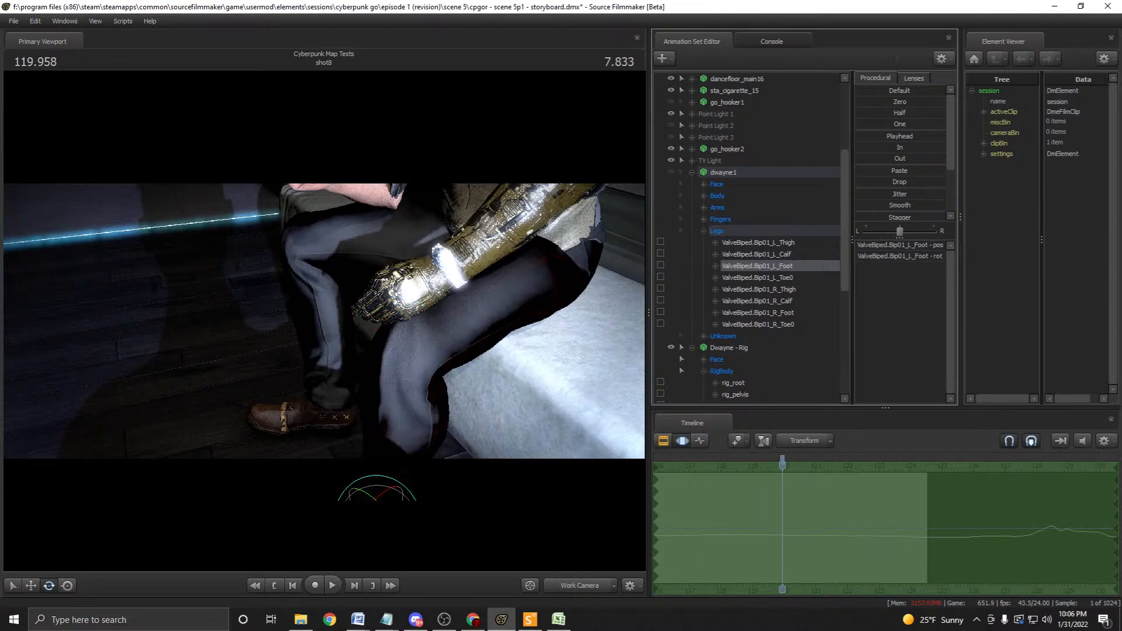
key(Down)
key(Down)
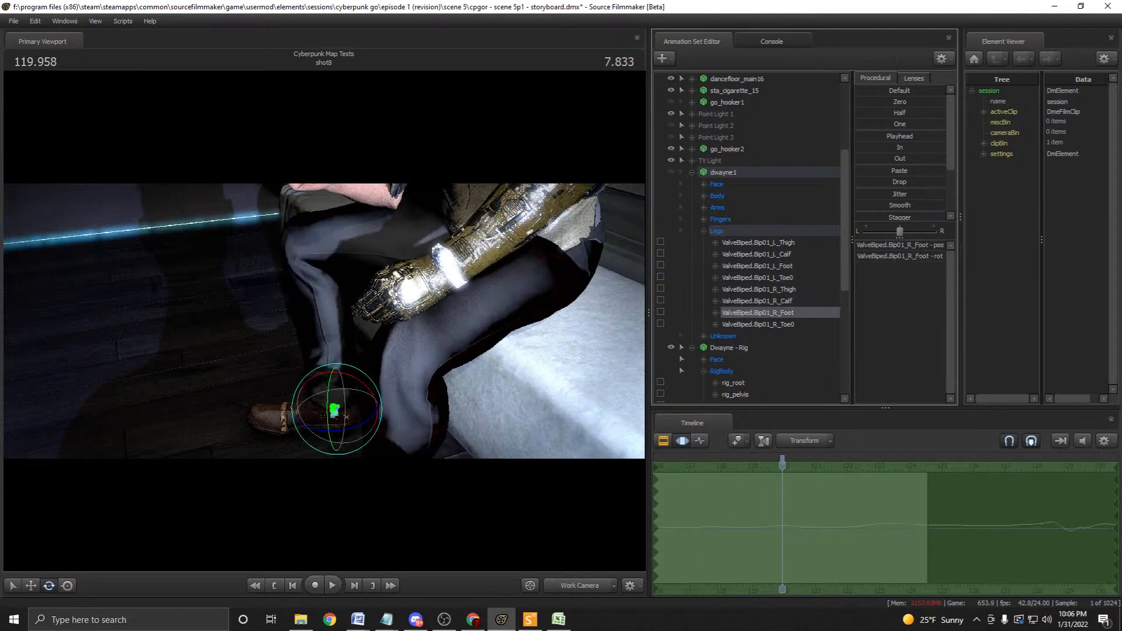
click(758, 290)
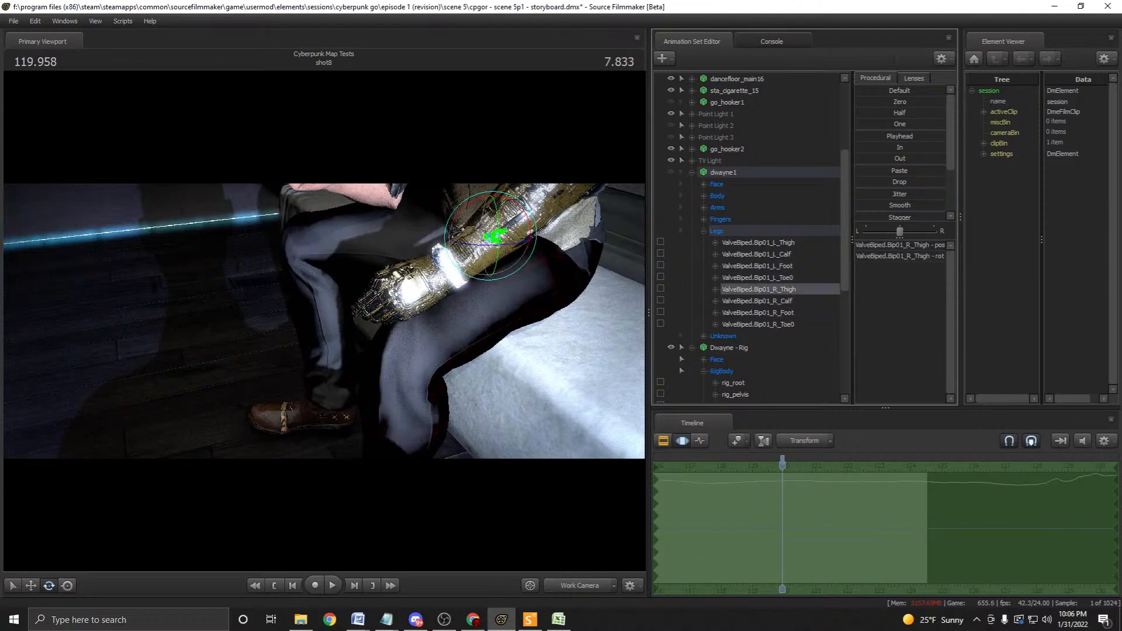
key(Down)
key(Up)
key(Up)
key(Up)
key(Up)
key(Up)
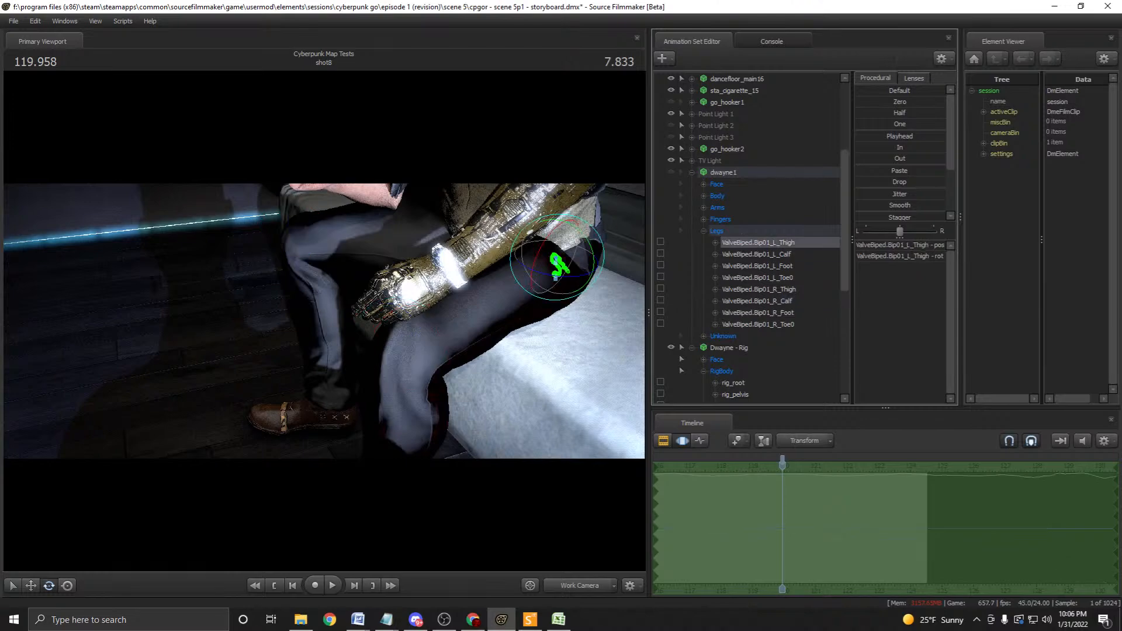
key(Down)
key(Up)
Examine the positions of ValveBiped.Bip01_L_Thigh and ValveBiped.Bip01_L_Calf on the left leg up close.
key(w)
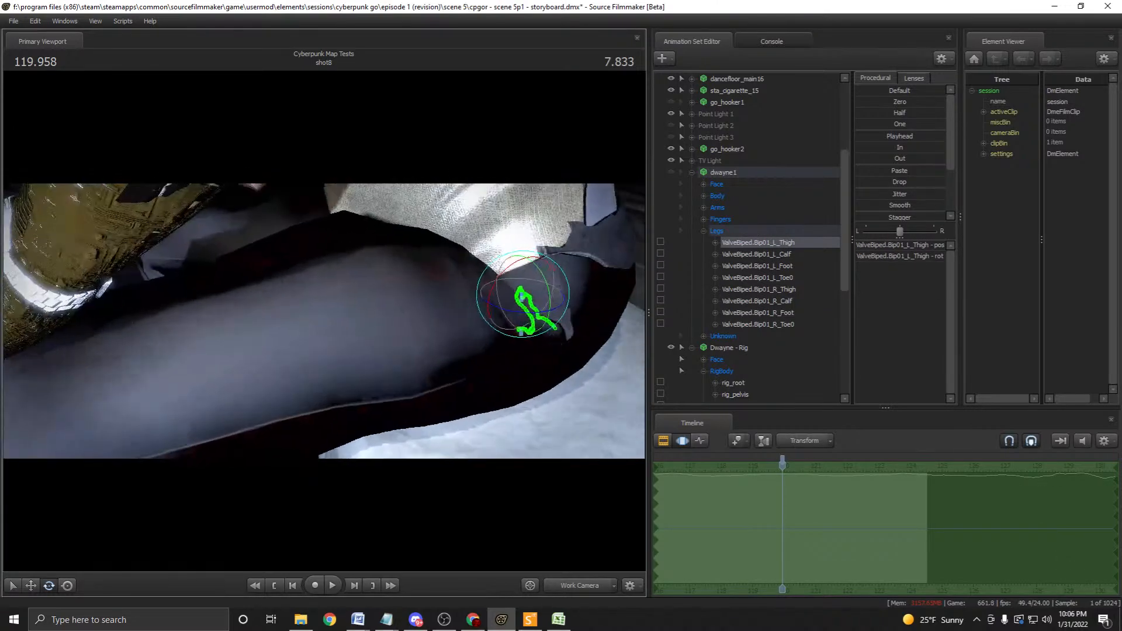
key(w)
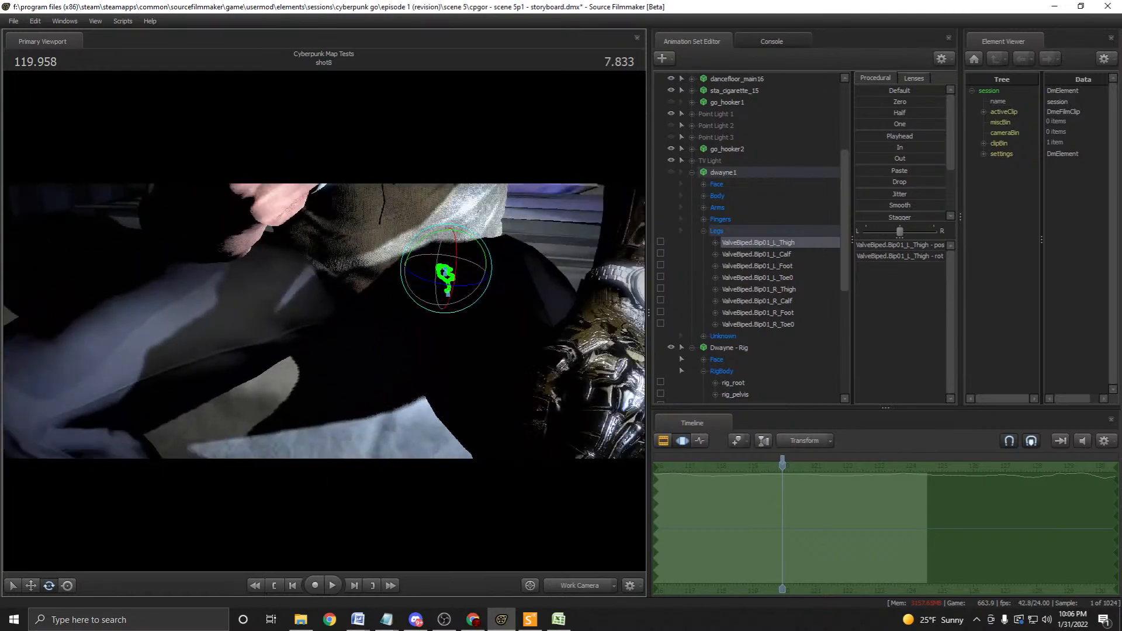
key(Down)
key(w)
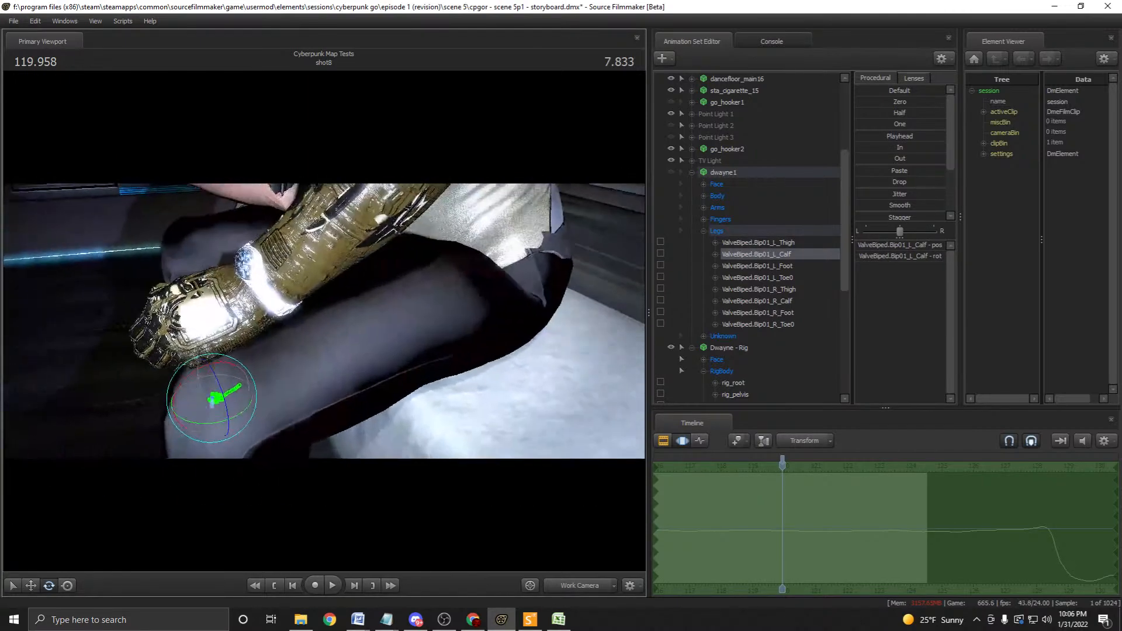
key(w)
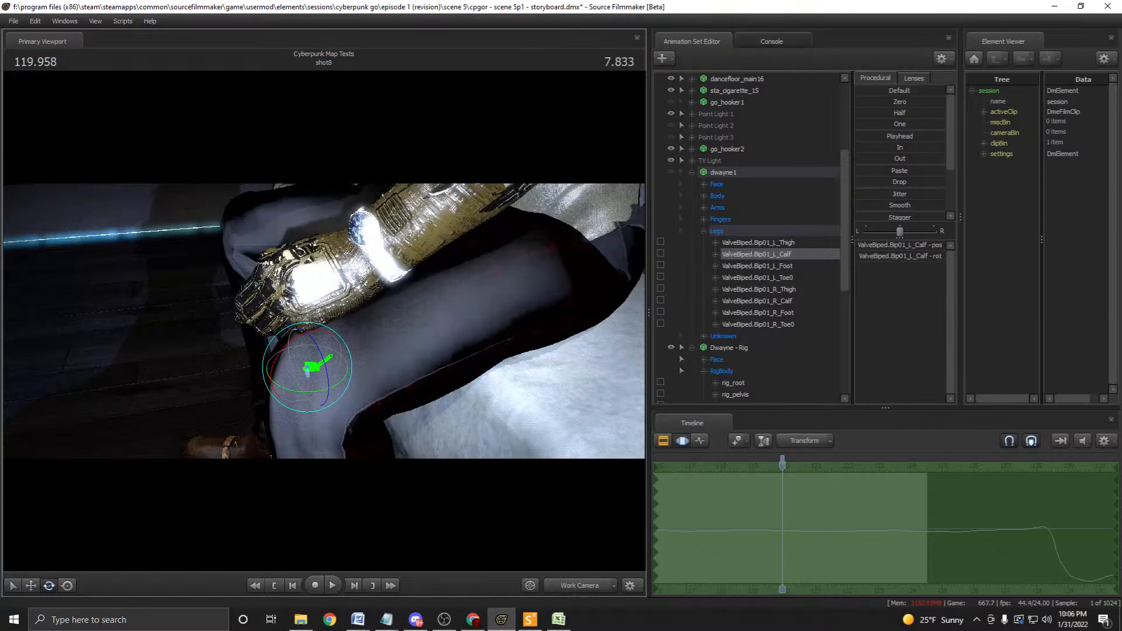
key(w)
Compare rig_hand_L of Dwayne - Rig with dwayne1's left and right calf bones around the knees.
scroll(748, 234, down, 4)
scroll(748, 234, down, 3)
click(749, 371)
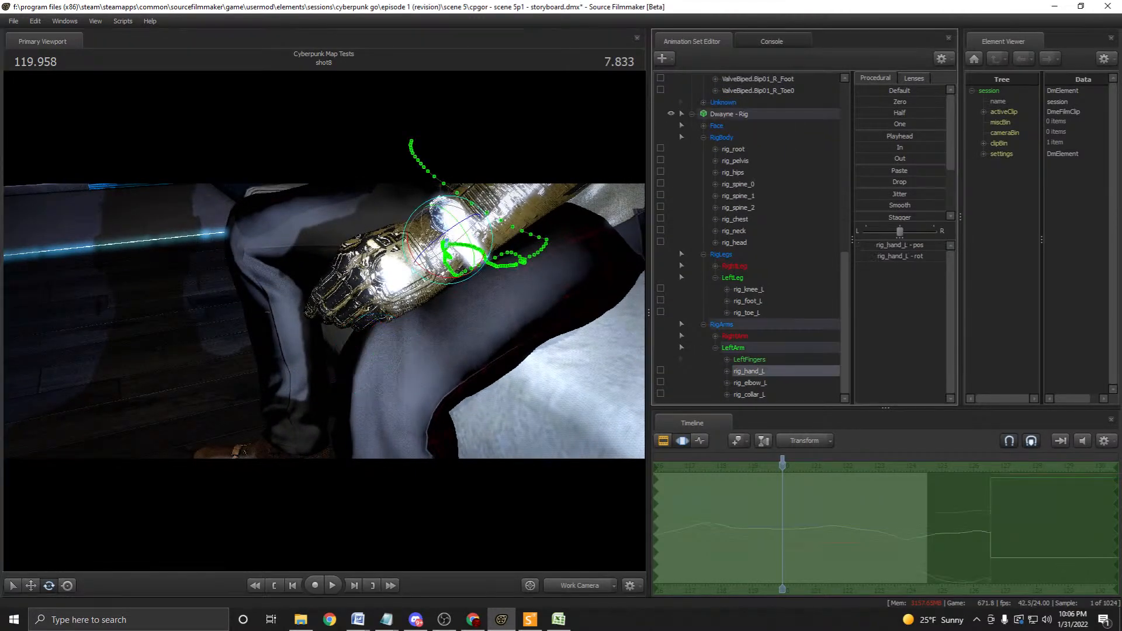
scroll(748, 233, up, 4)
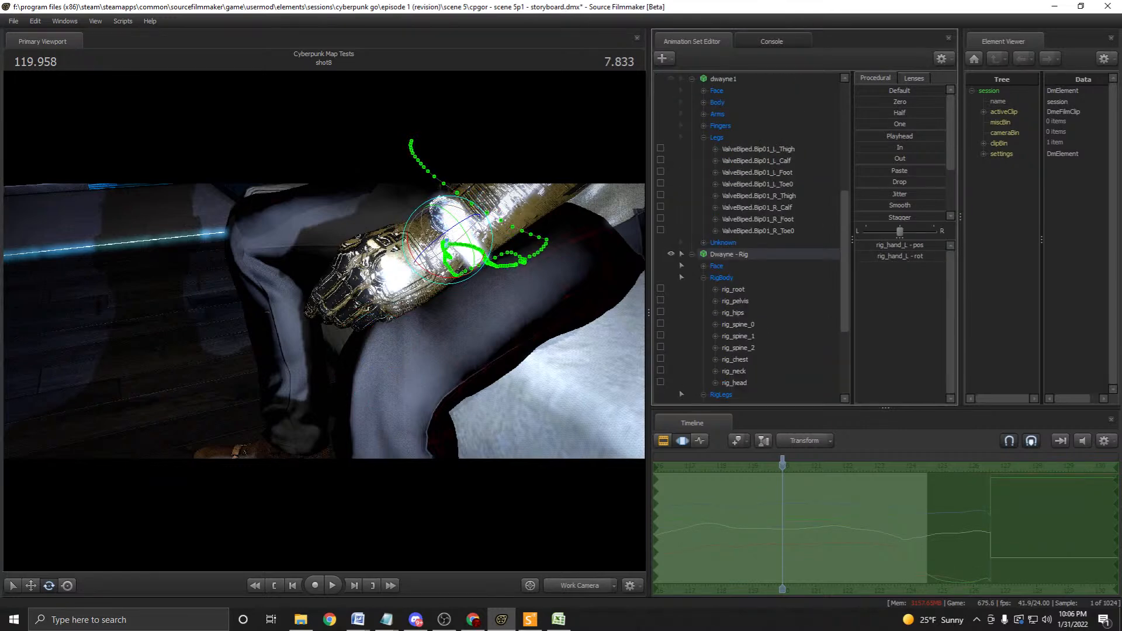
click(756, 161)
scroll(756, 160, down, 4)
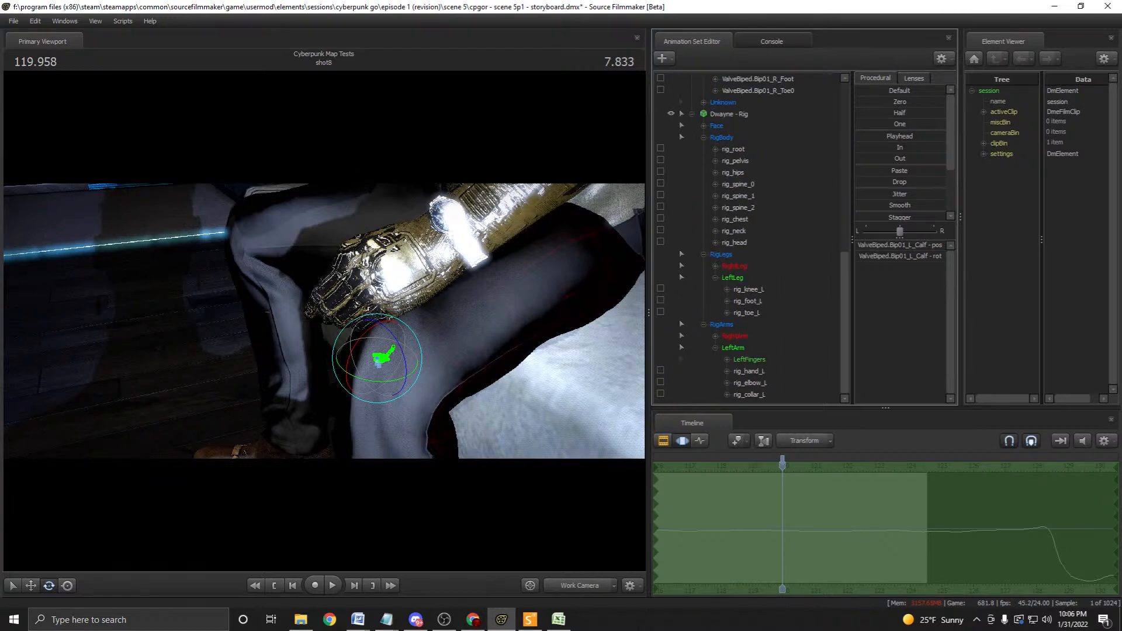
click(449, 256)
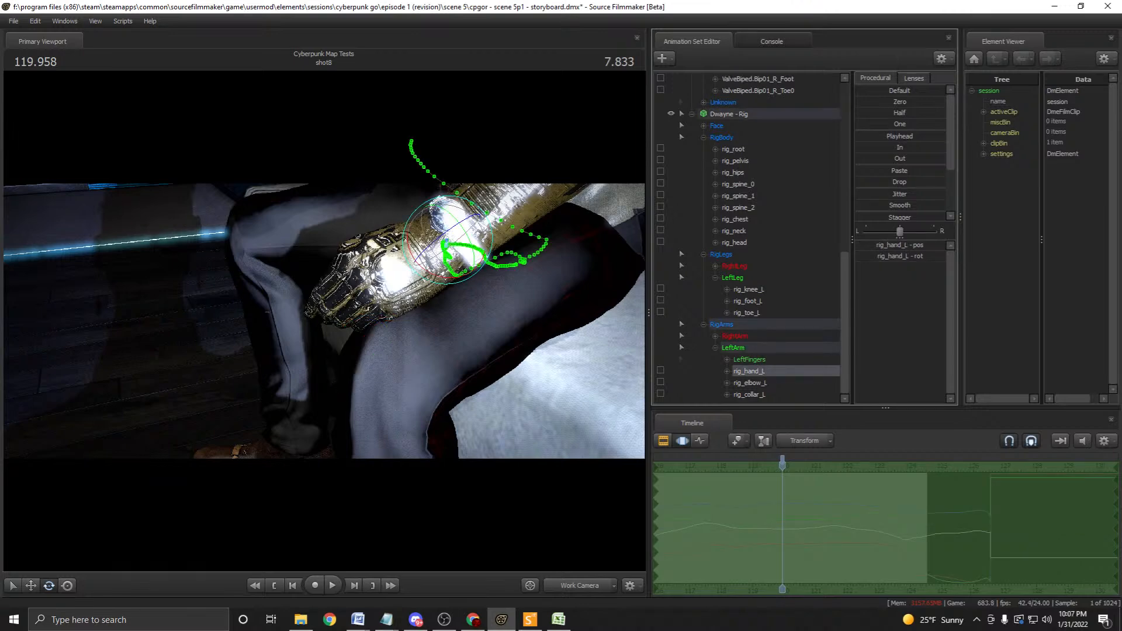
click(253, 238)
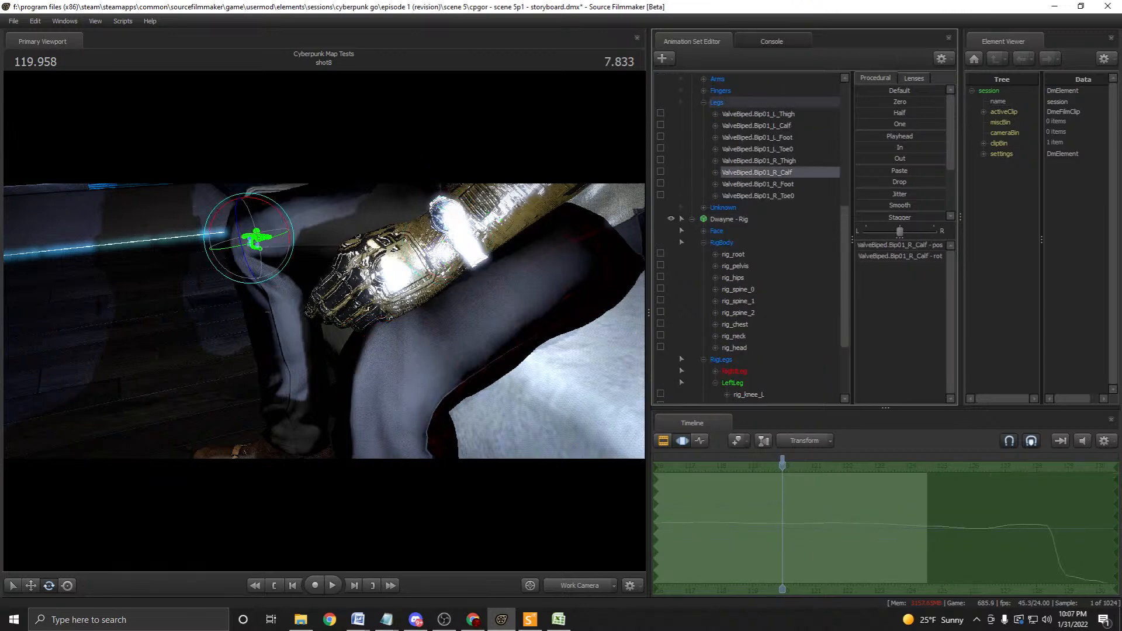
Lock rig_hand_L of Dwayne - Rig to dwayne1's ValveBiped.Bip01_L_Calf over the selected time.
click(379, 358)
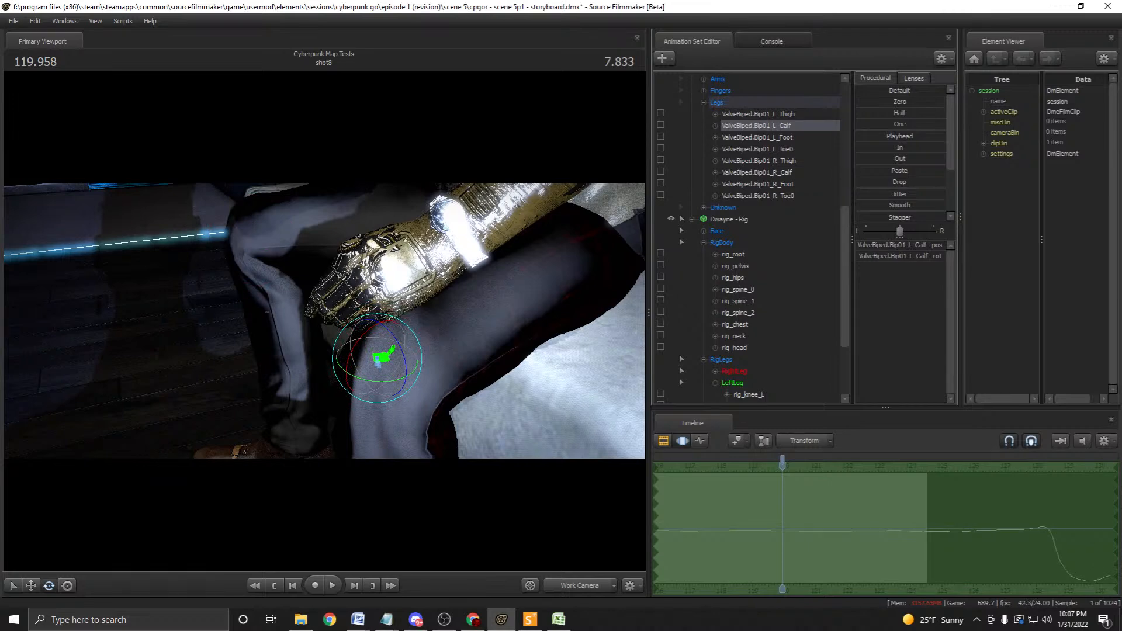
scroll(760, 372, down, 3)
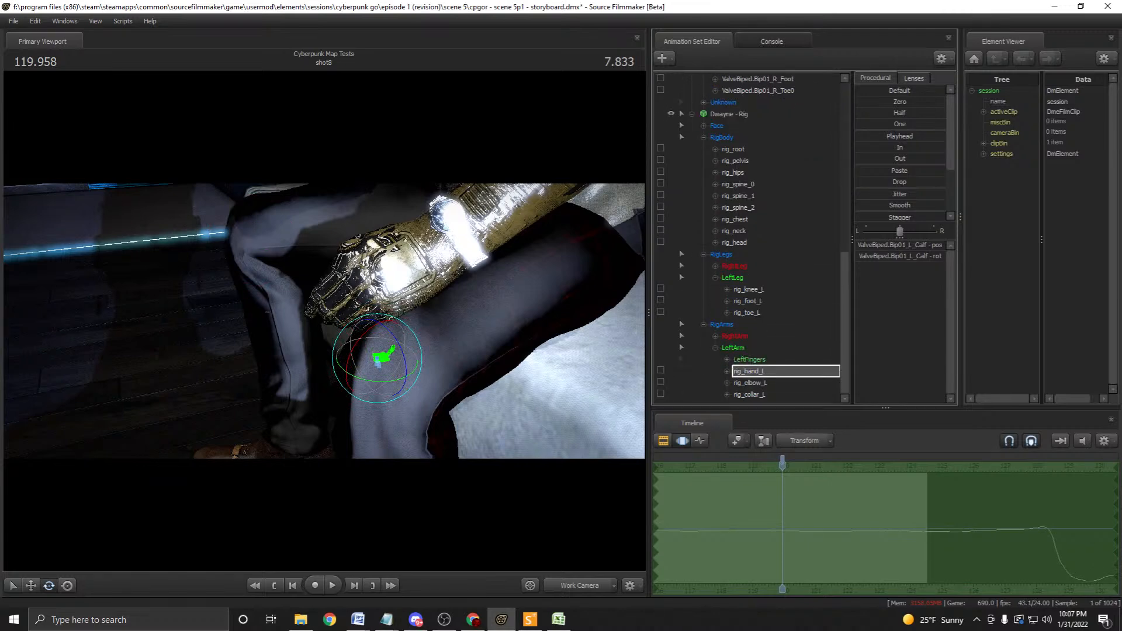
click(749, 371)
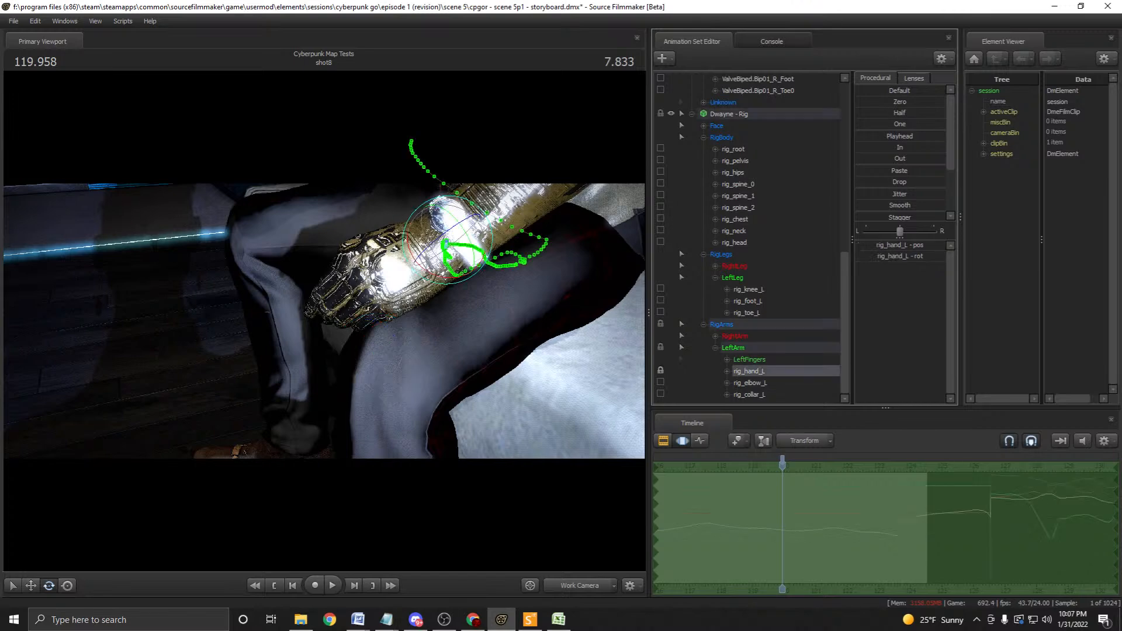
Play shot8 through to the start of shot20 and pull the end of the time selection back inside shot8.
key(space)
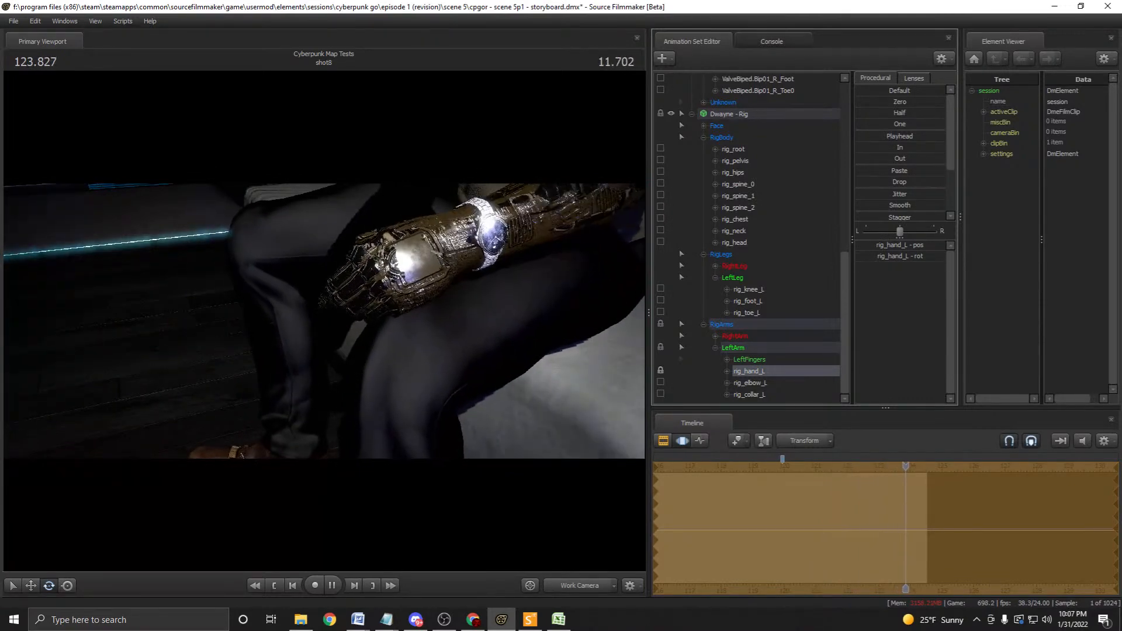
key(space)
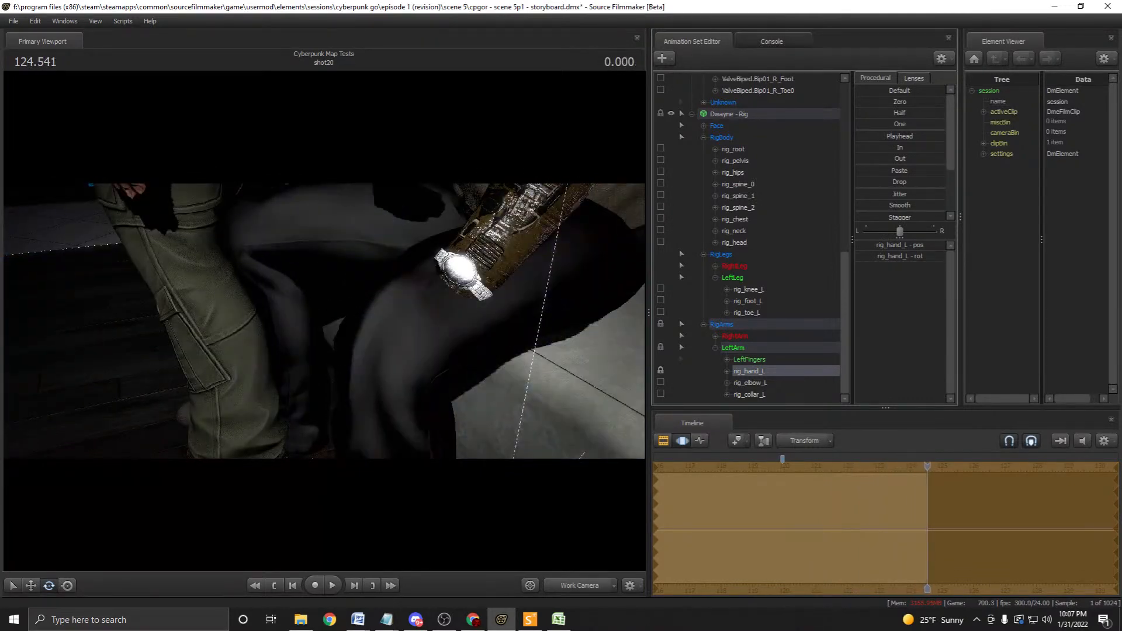
drag(1116, 526, 869, 526)
scroll(868, 526, down, 2)
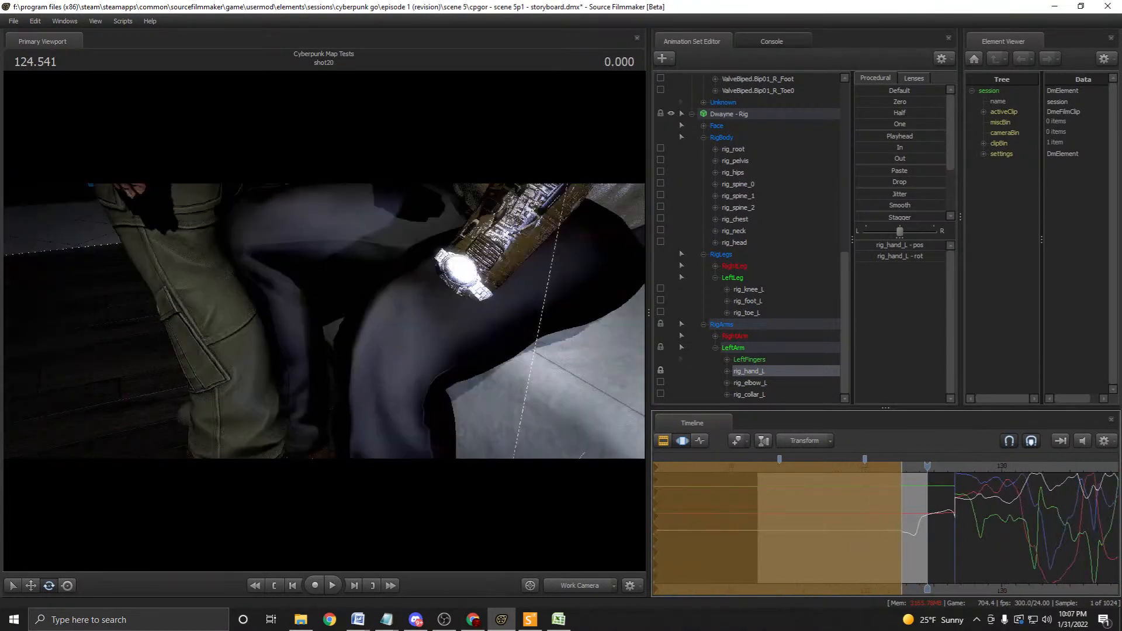
Move the start of the time selection forward inside shot8 and play back the locked left hand.
drag(758, 526, 813, 526)
key(space)
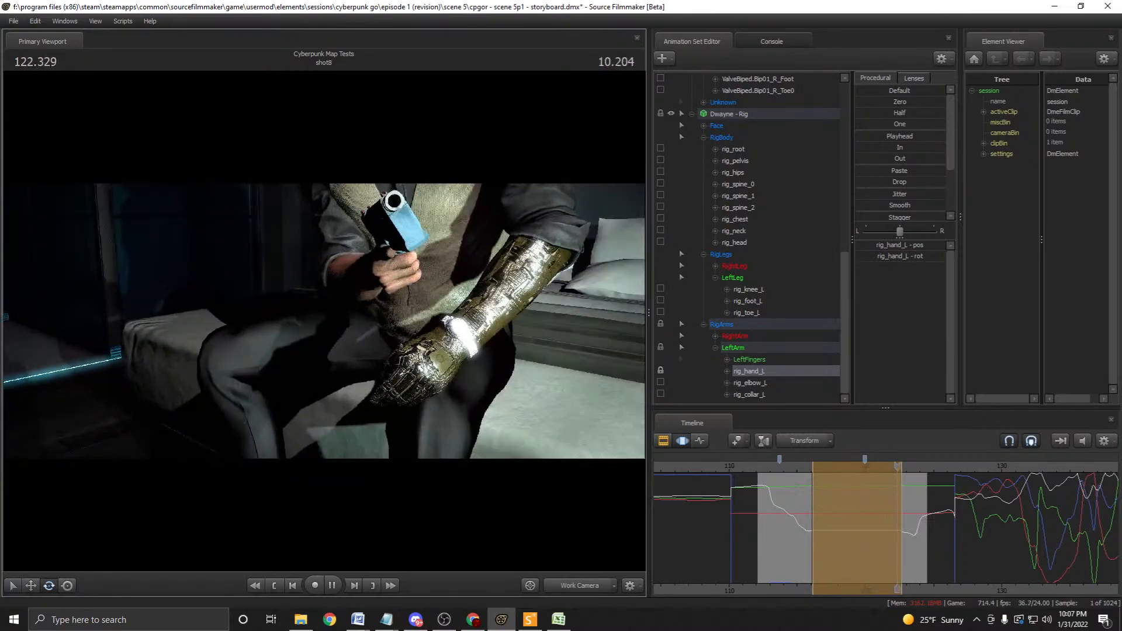
key(space)
key(w)
drag(324, 321, 327, 377)
Scrub and play shot8 into shot20 to check how Dwayne's left hand follows the knee.
click(816, 465)
drag(817, 465, 895, 466)
scroll(894, 466, up, 3)
shift+scroll(797, 528, up, 4)
click(734, 466)
drag(733, 466, 789, 465)
key(space)
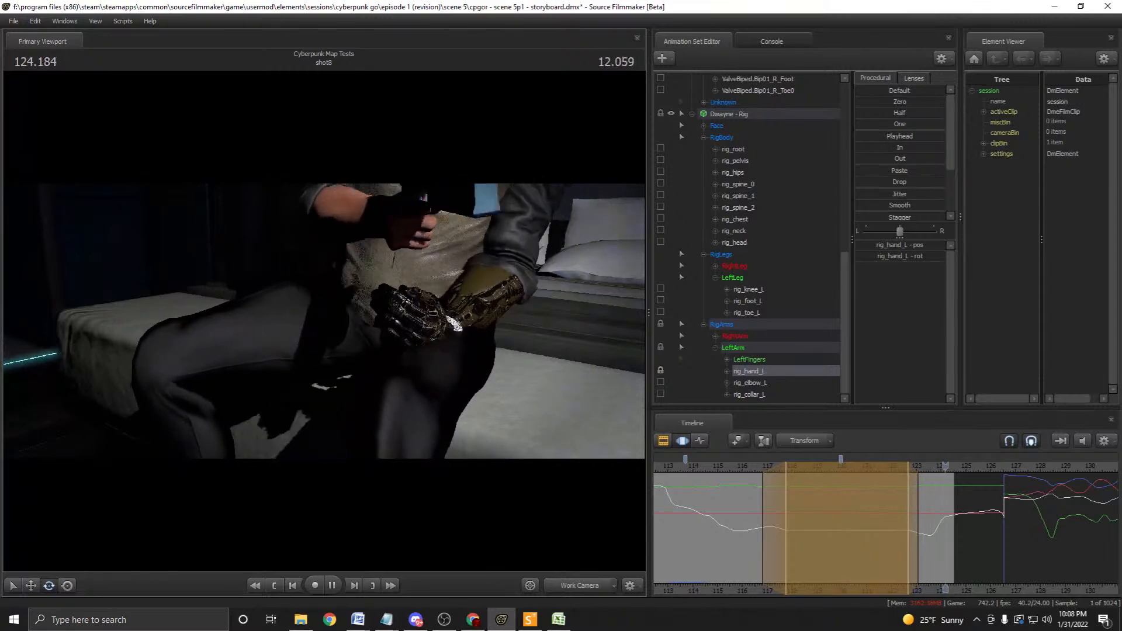
key(space)
scroll(885, 529, down, 3)
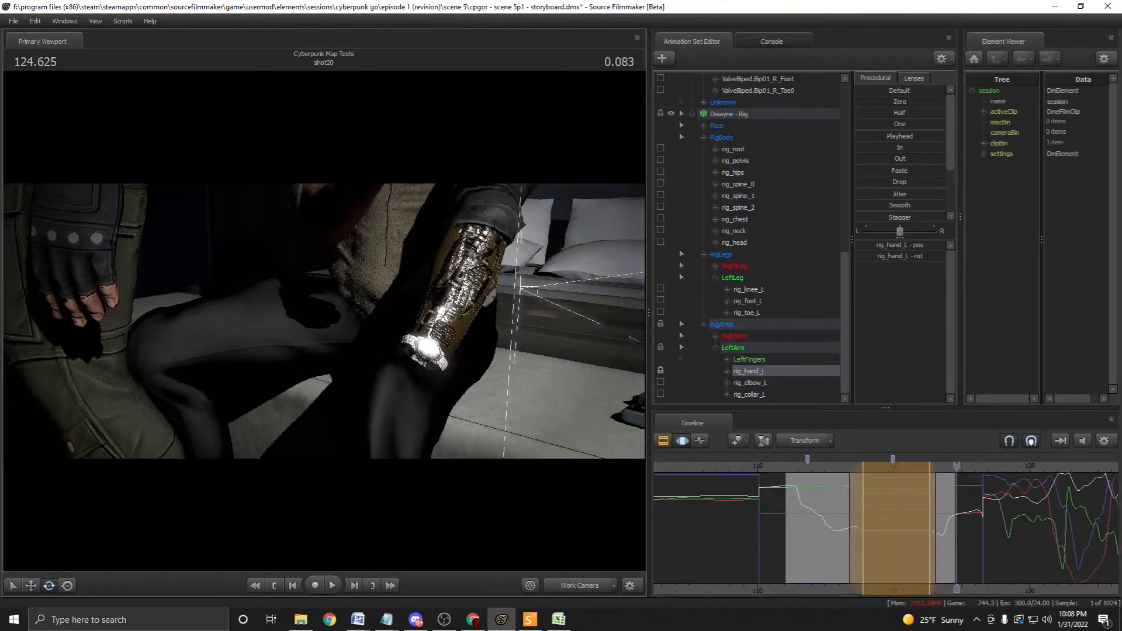
Review shot8 through Main Camera5 and bring the playhead to 112.500 near the shot's start.
click(578, 586)
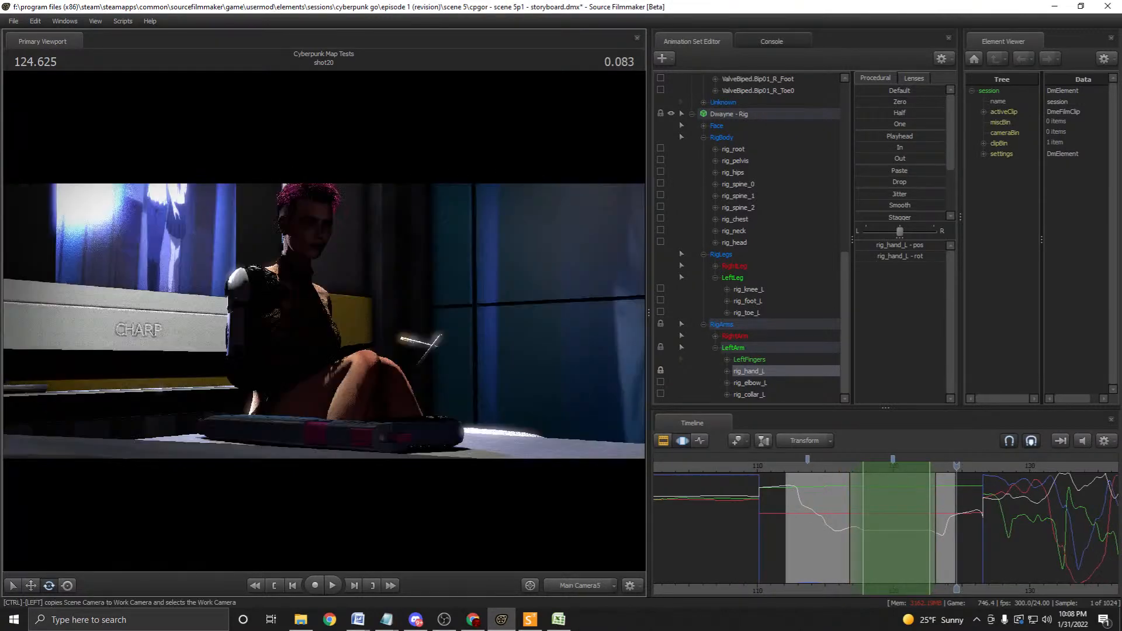
key(space)
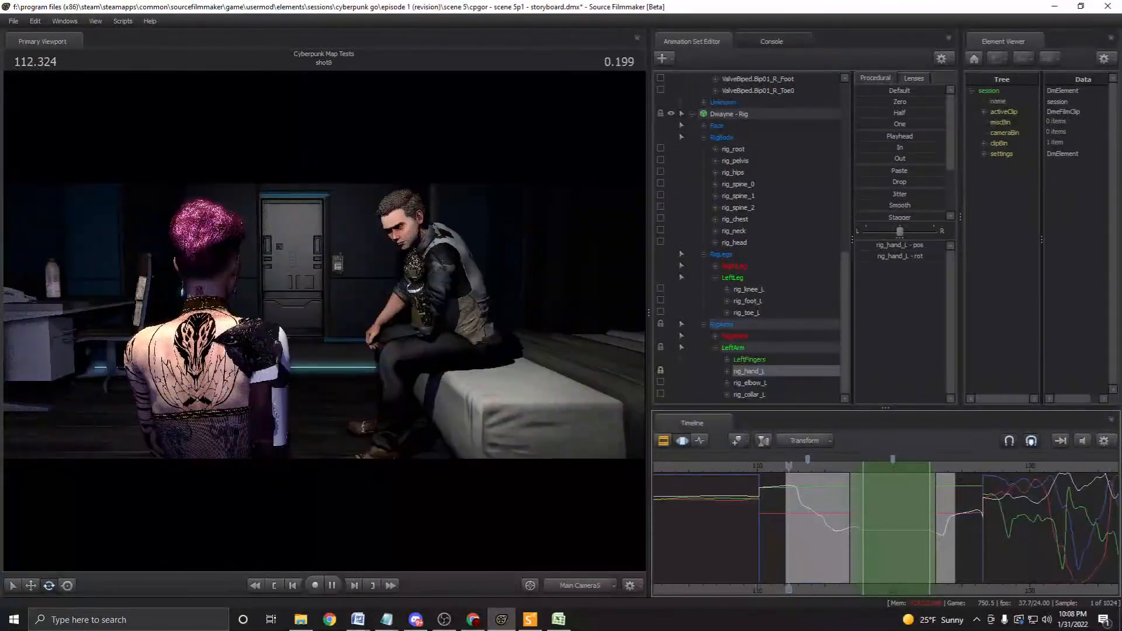
key(space)
drag(806, 465, 791, 466)
Examine Dwayne's left hand up close through the Work Camera and save the session.
click(580, 586)
key(w)
drag(421, 351, 435, 289)
key(s)
key(a)
key(w)
key(s)
key(w)
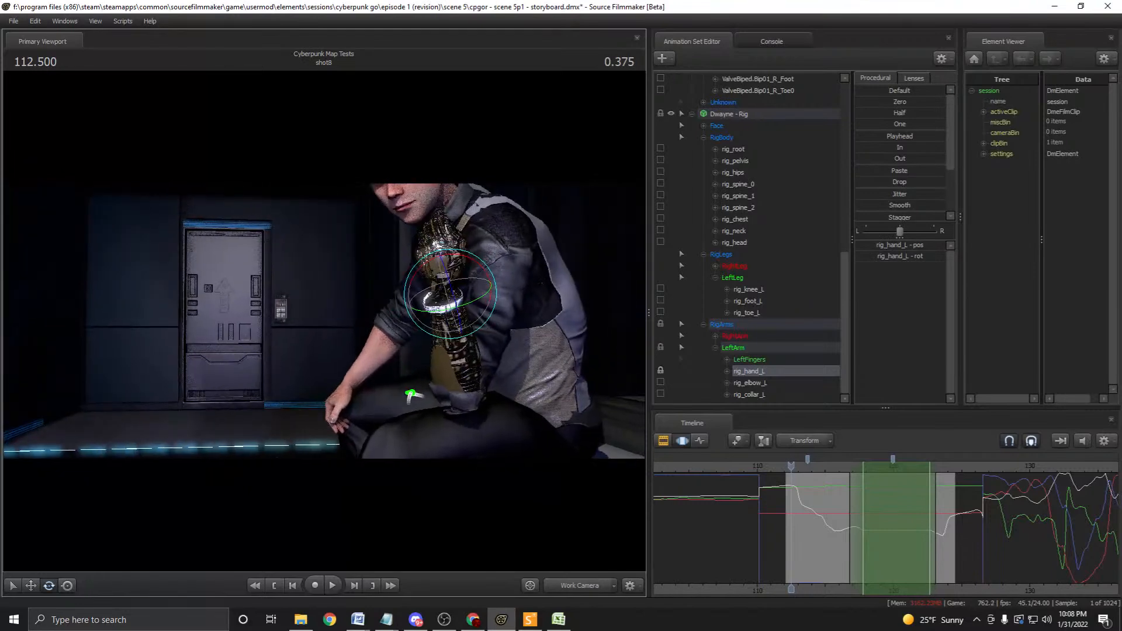
key(ctrl+s)
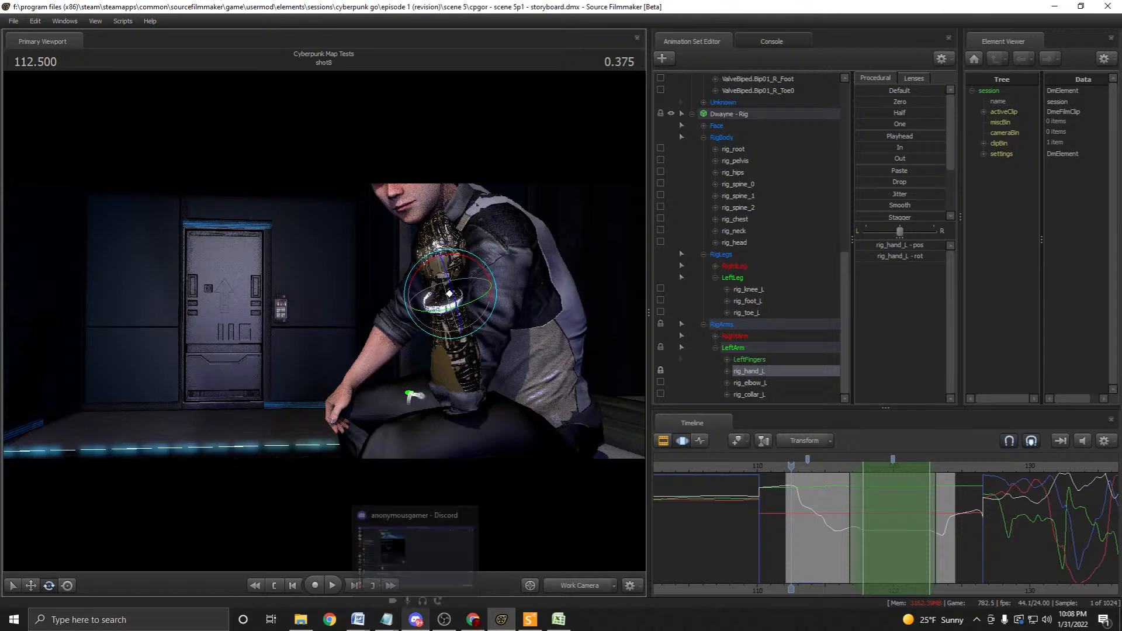
Switch to Discord and look through the Fluid Script Productions server's channels down to the active projects.
click(415, 619)
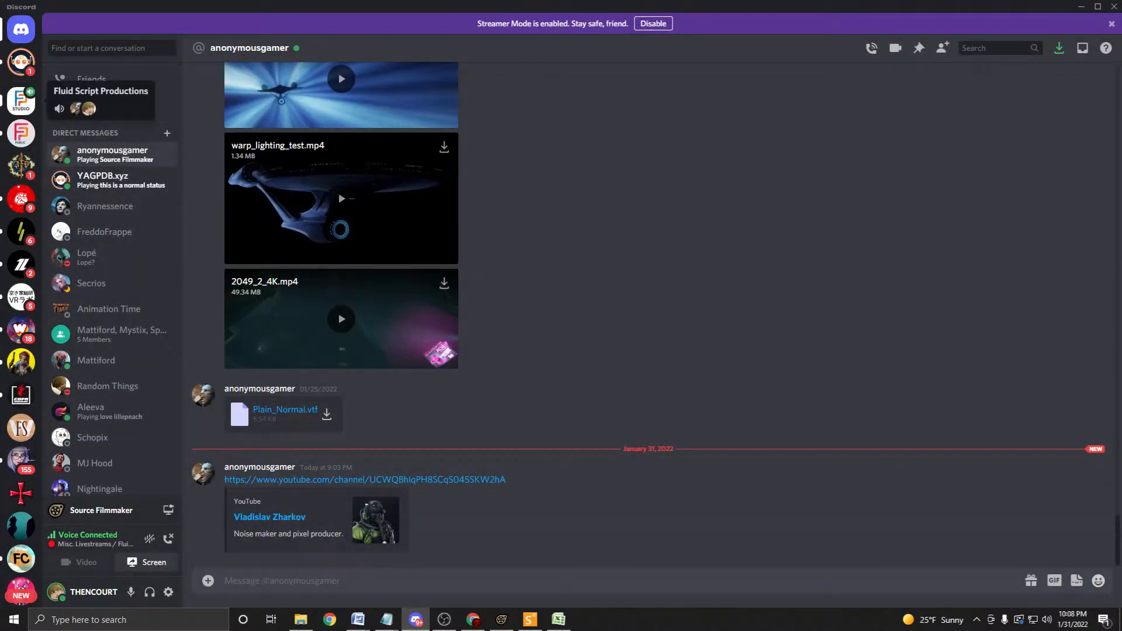
click(21, 100)
scroll(111, 280, down, 8)
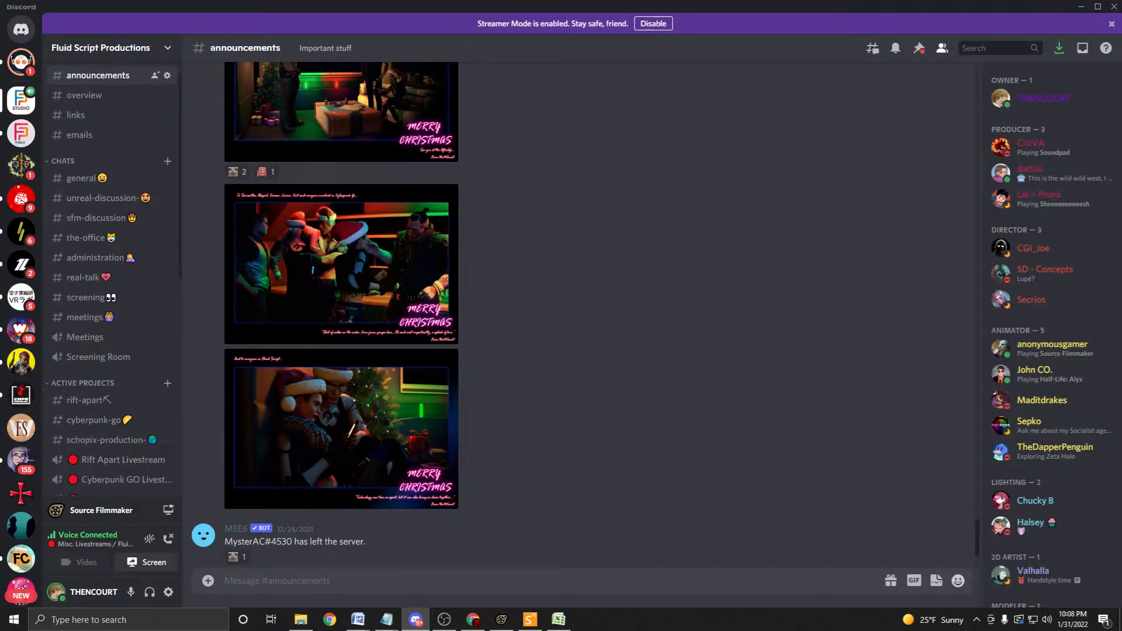
scroll(111, 281, up, 5)
scroll(111, 281, down, 1)
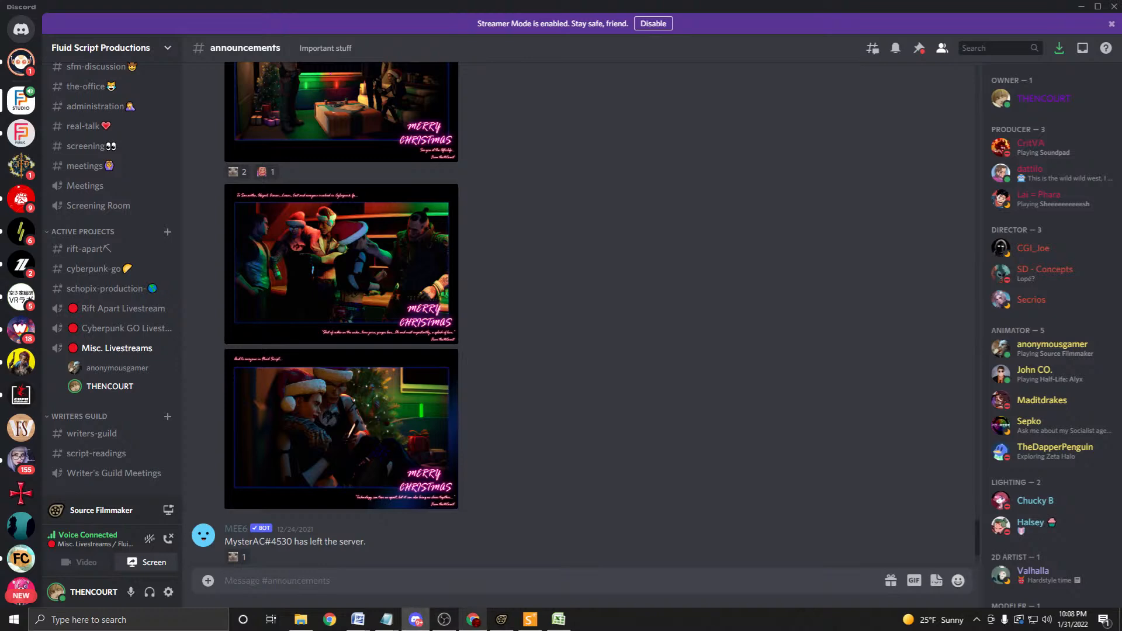
click(473, 619)
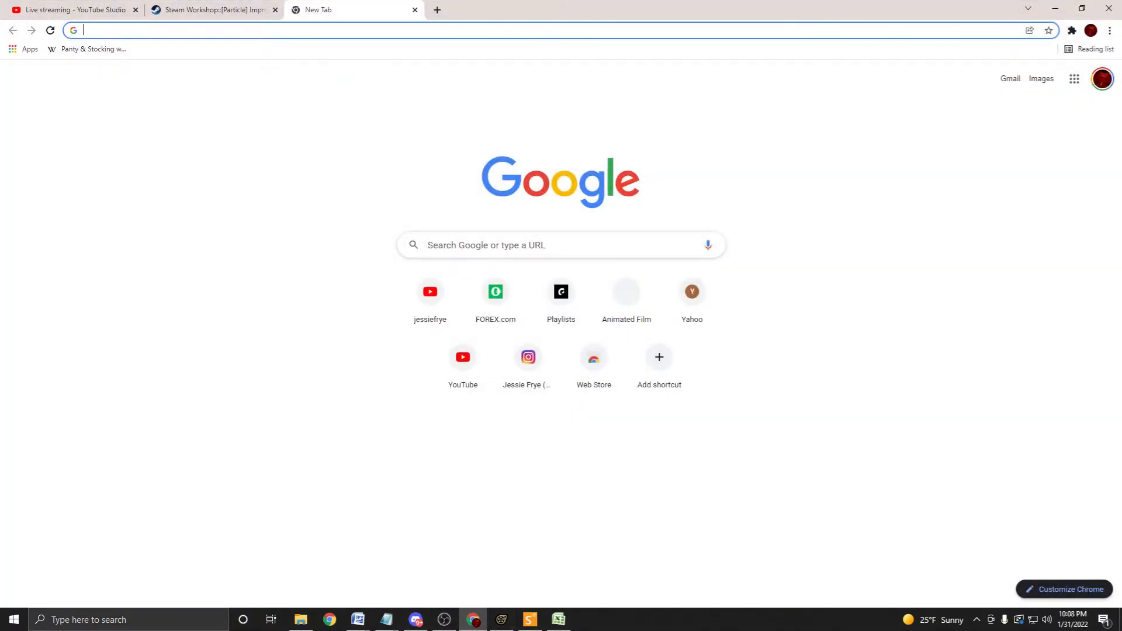
click(415, 620)
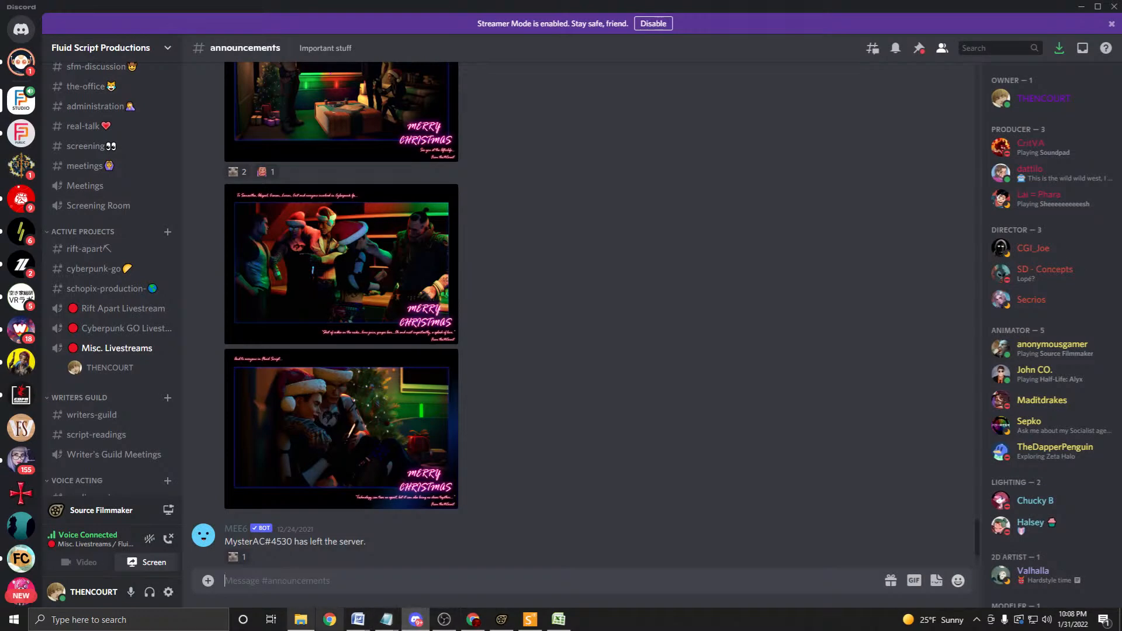
click(444, 619)
click(416, 620)
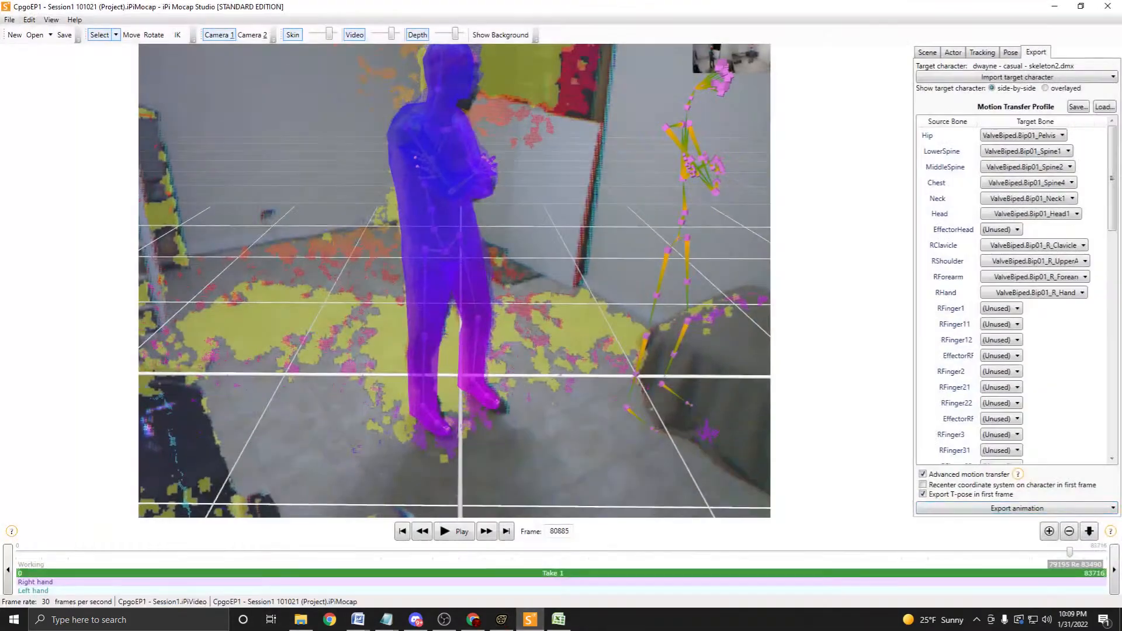
click(530, 619)
Switch to YouTube Studio in Chrome and end the live stream "SFM Animation Stream 5 - Commissions and Cyberpunk Go".
mouse_move(559, 619)
click(473, 619)
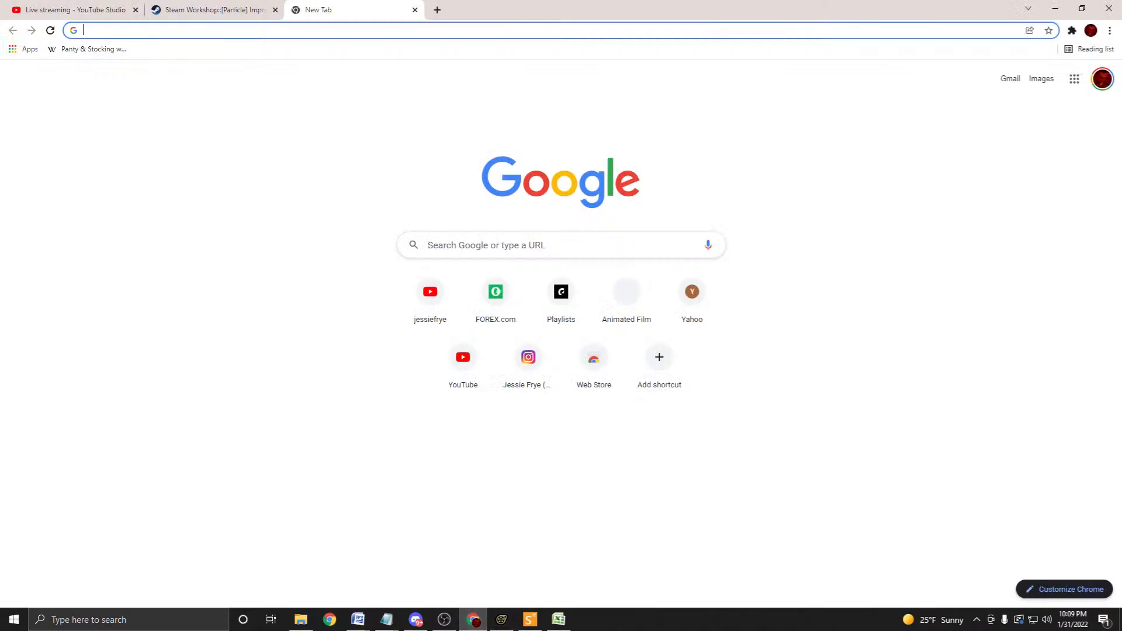
click(83, 10)
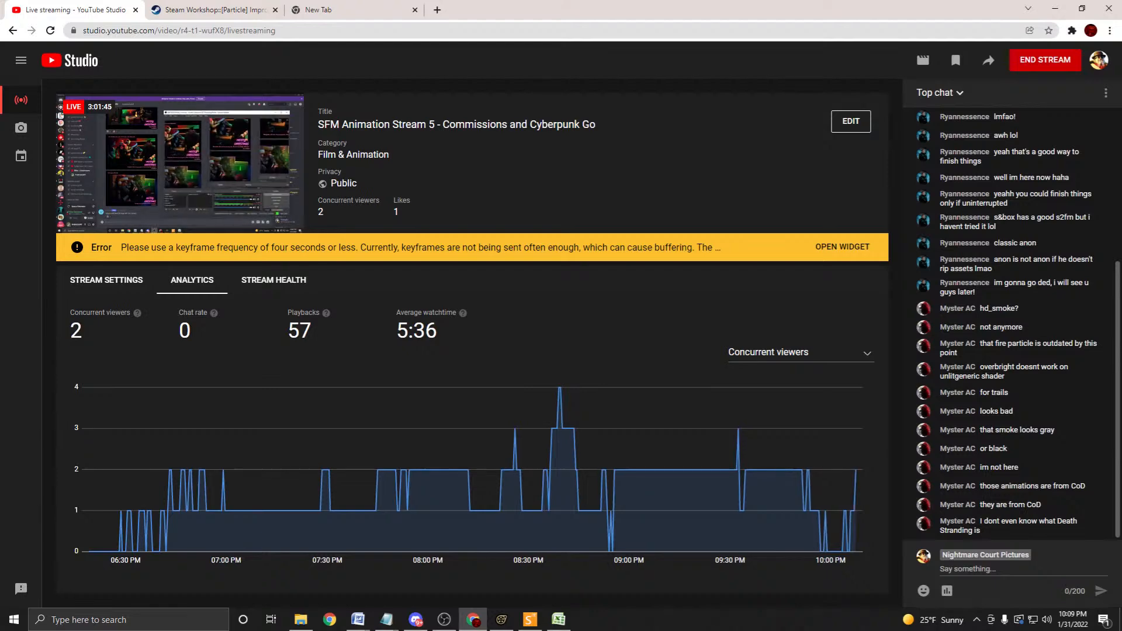
click(1045, 60)
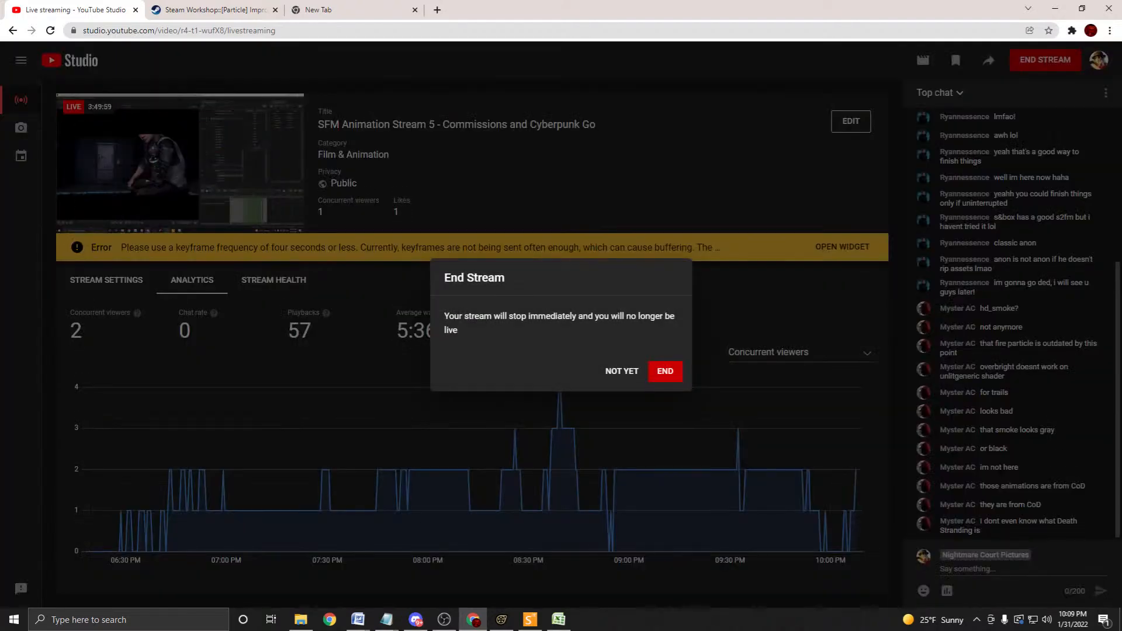
click(665, 371)
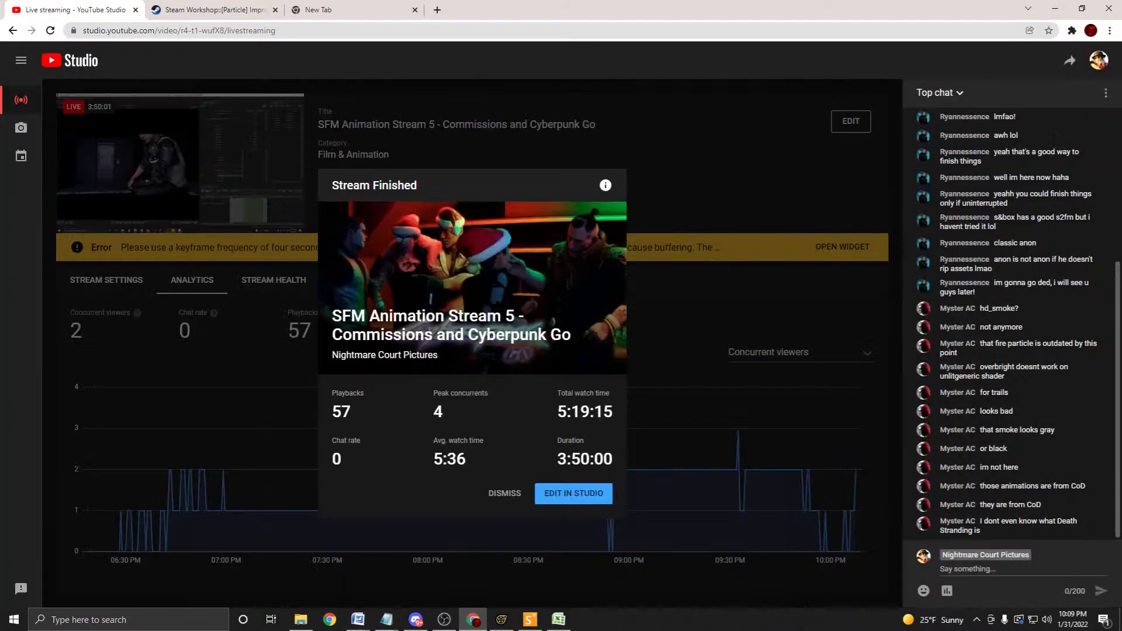